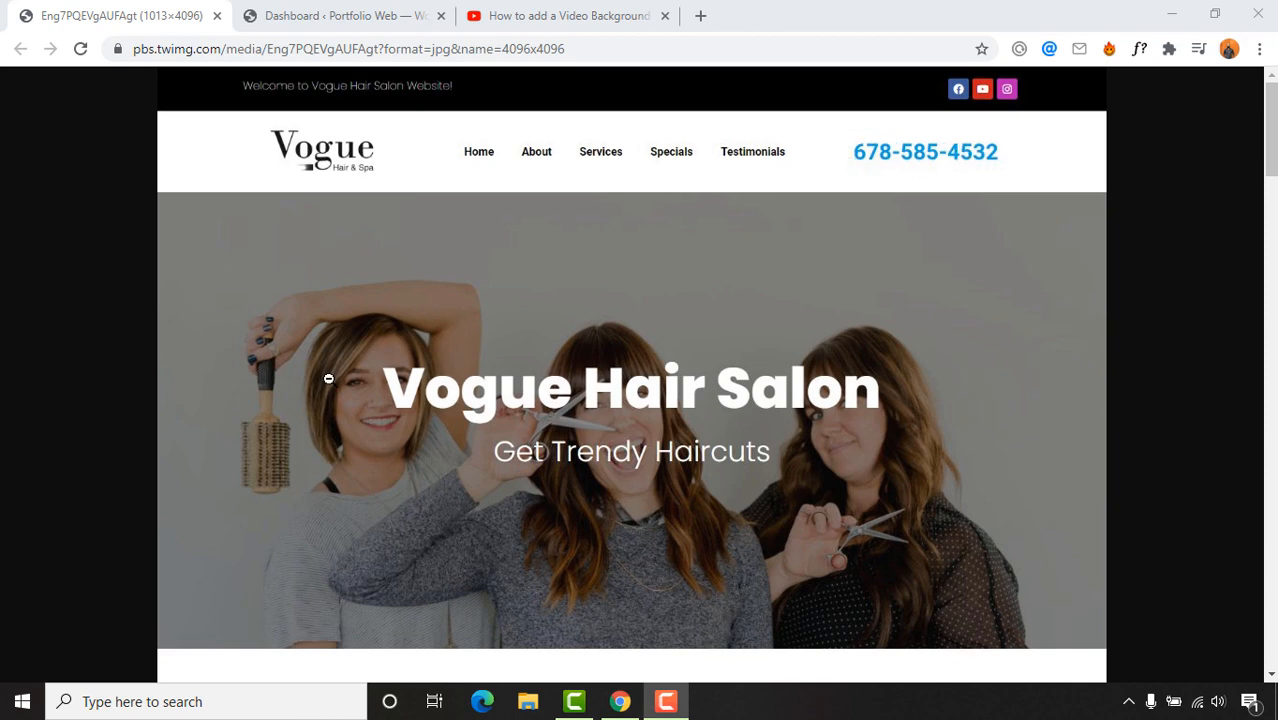
Step: Fit the salon design image to the window, then zoom into the 'Need a Hair Doctor' section
scroll(328, 377, "down", 1)
scroll(797, 268, "down", 7)
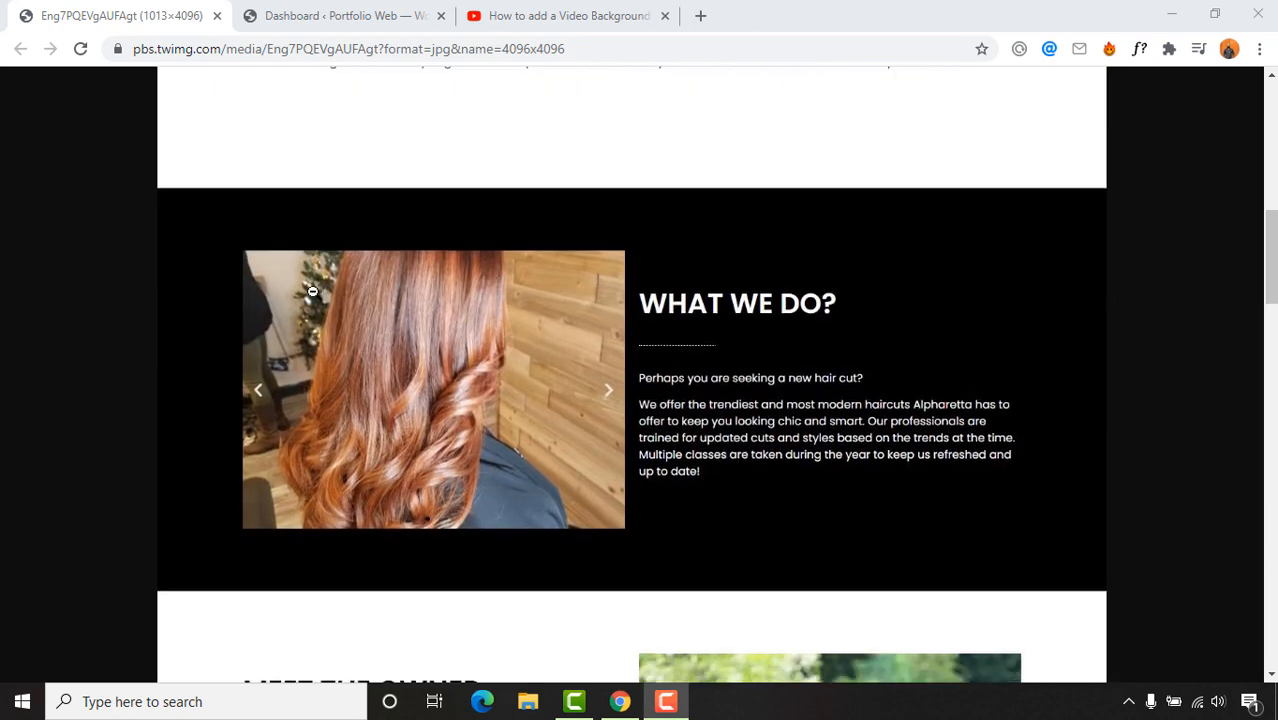
left_click(502, 287)
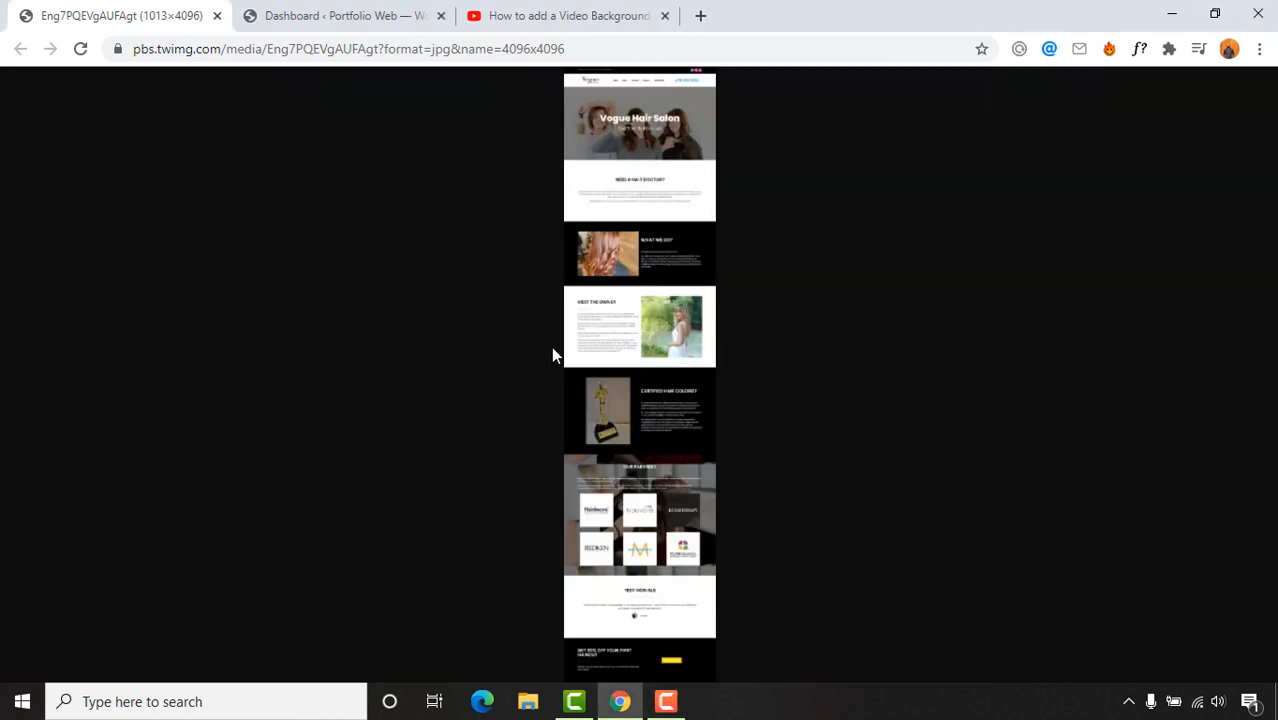
left_click(617, 178)
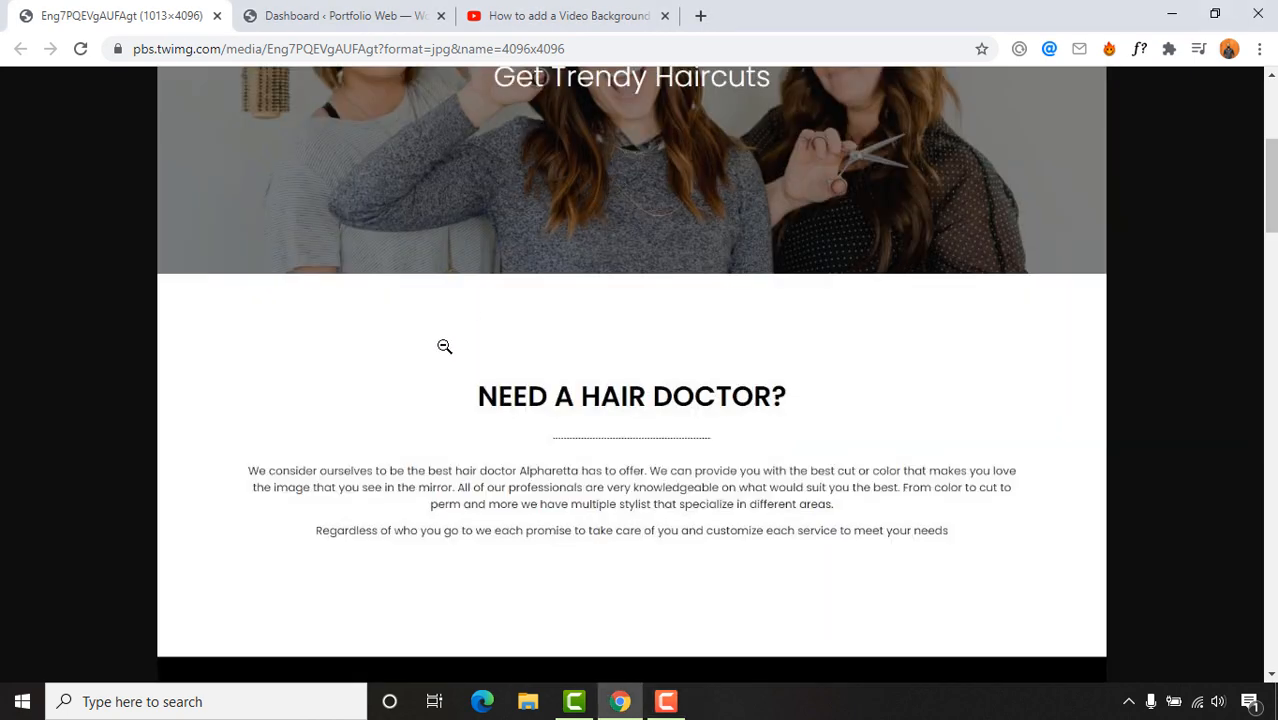
Step: Scroll through the zoomed salon design, then switch to the WordPress Dashboard tab
scroll(442, 345, "up", 4)
scroll(445, 391, "down", 7)
scroll(495, 392, "down", 2)
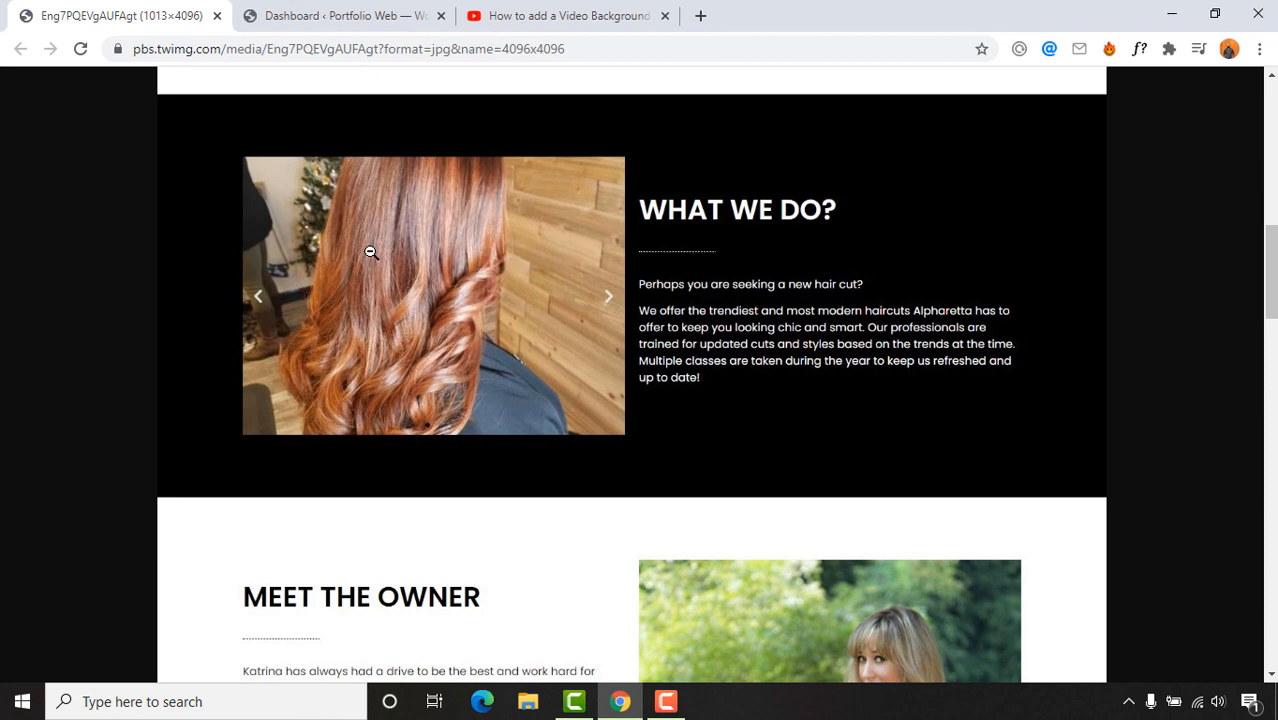
scroll(739, 269, "down", 6)
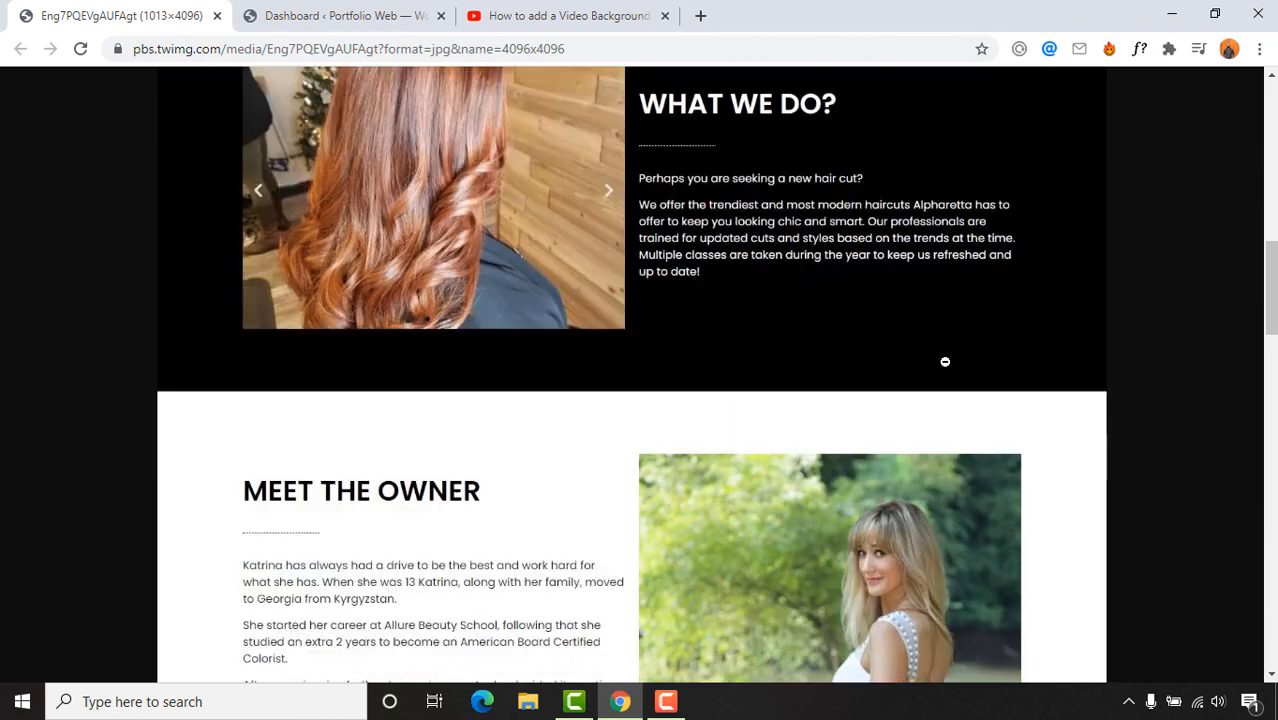
scroll(847, 359, "down", 7)
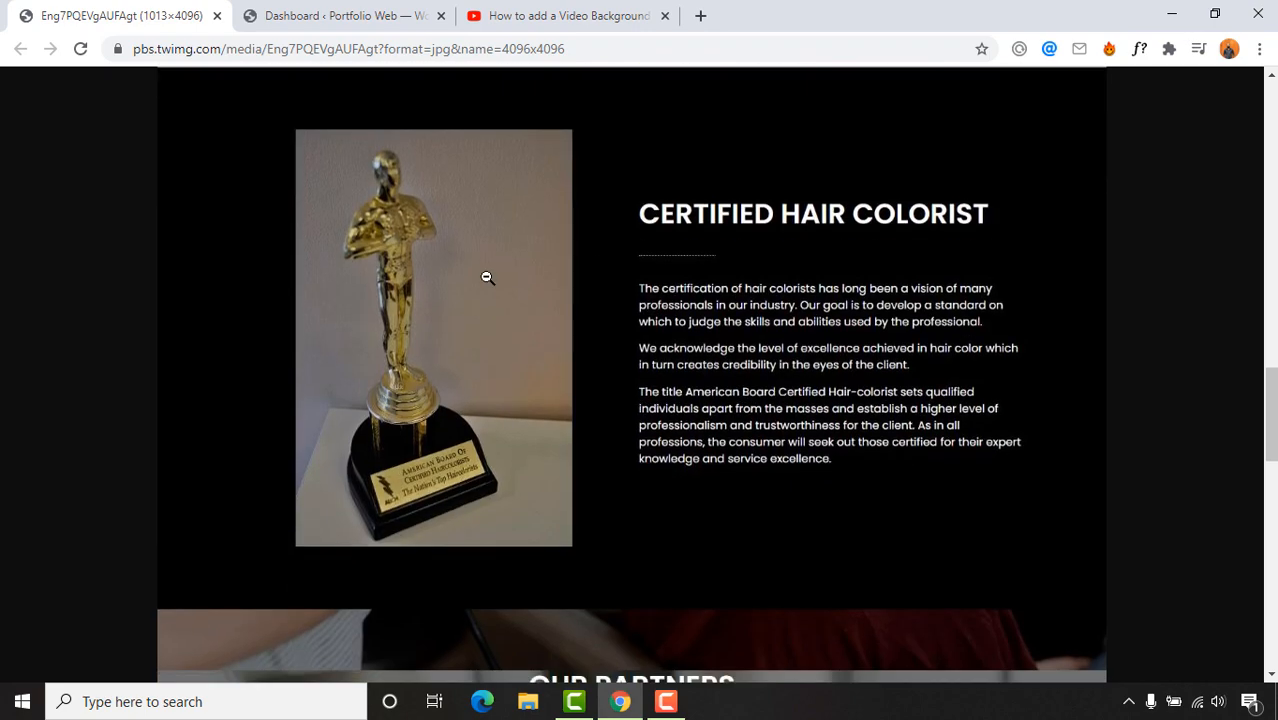
scroll(965, 414, "down", 8)
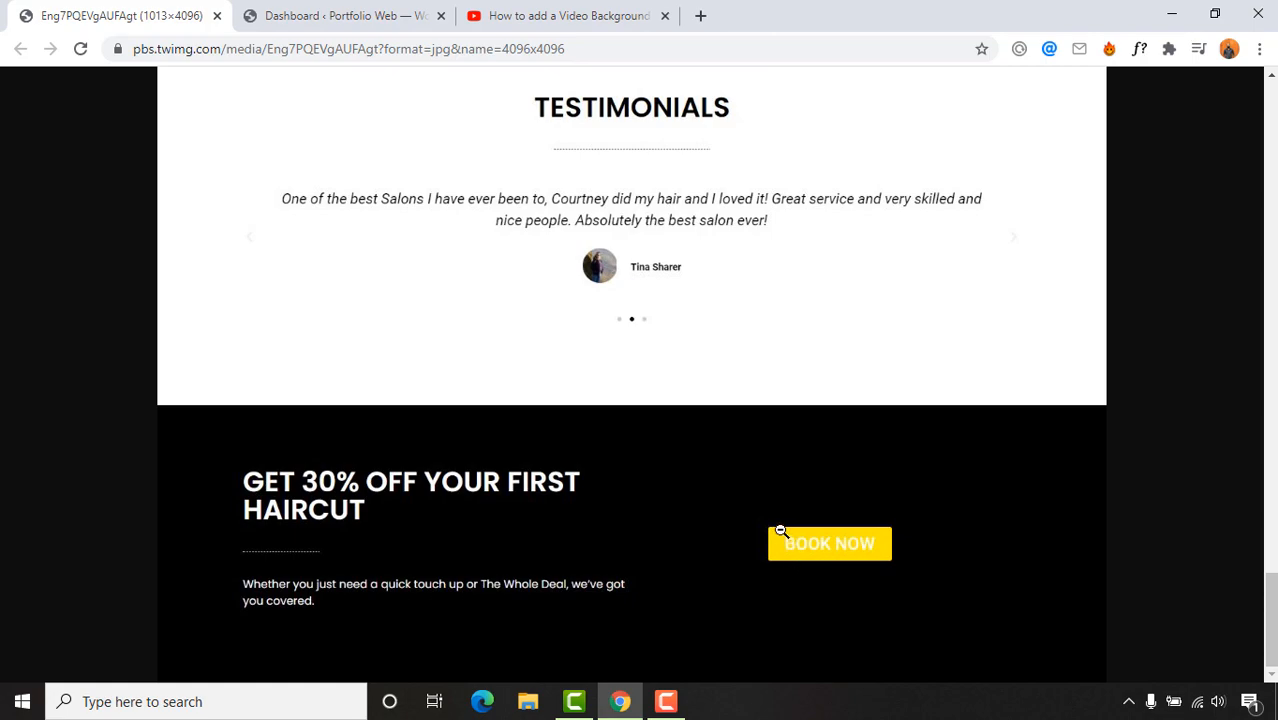
scroll(781, 531, "up", 20)
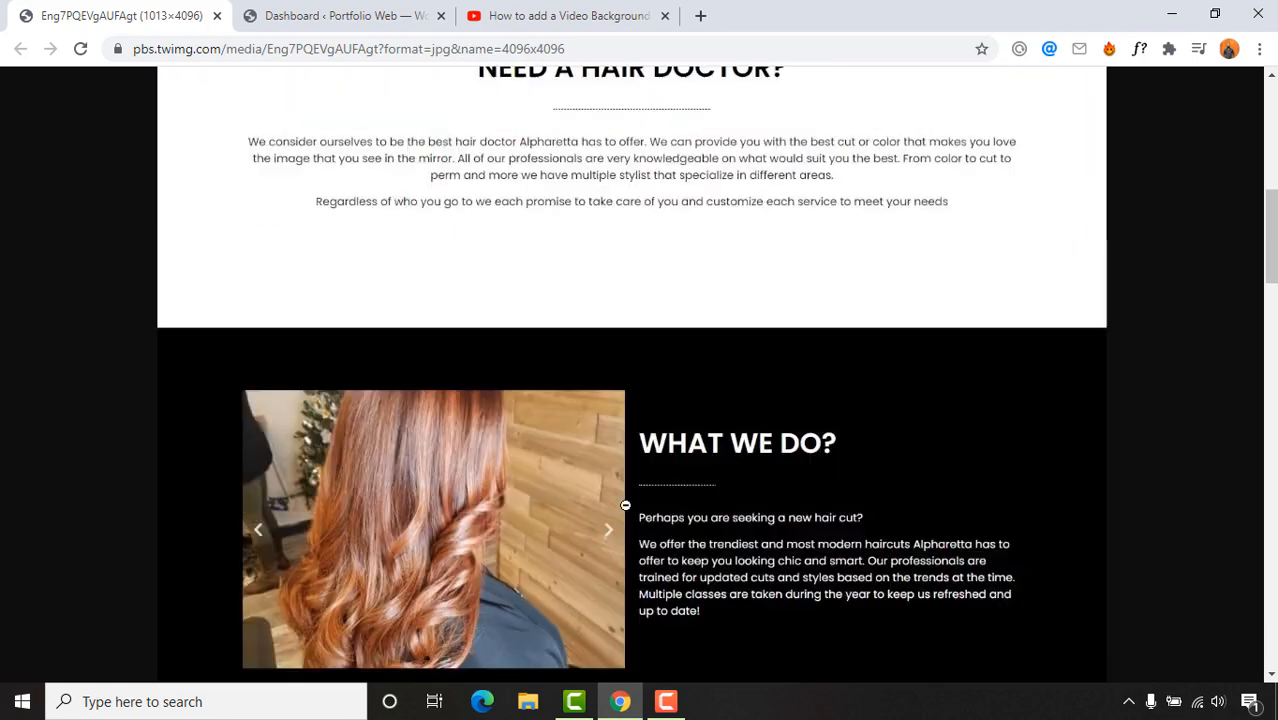
scroll(625, 505, "up", 8)
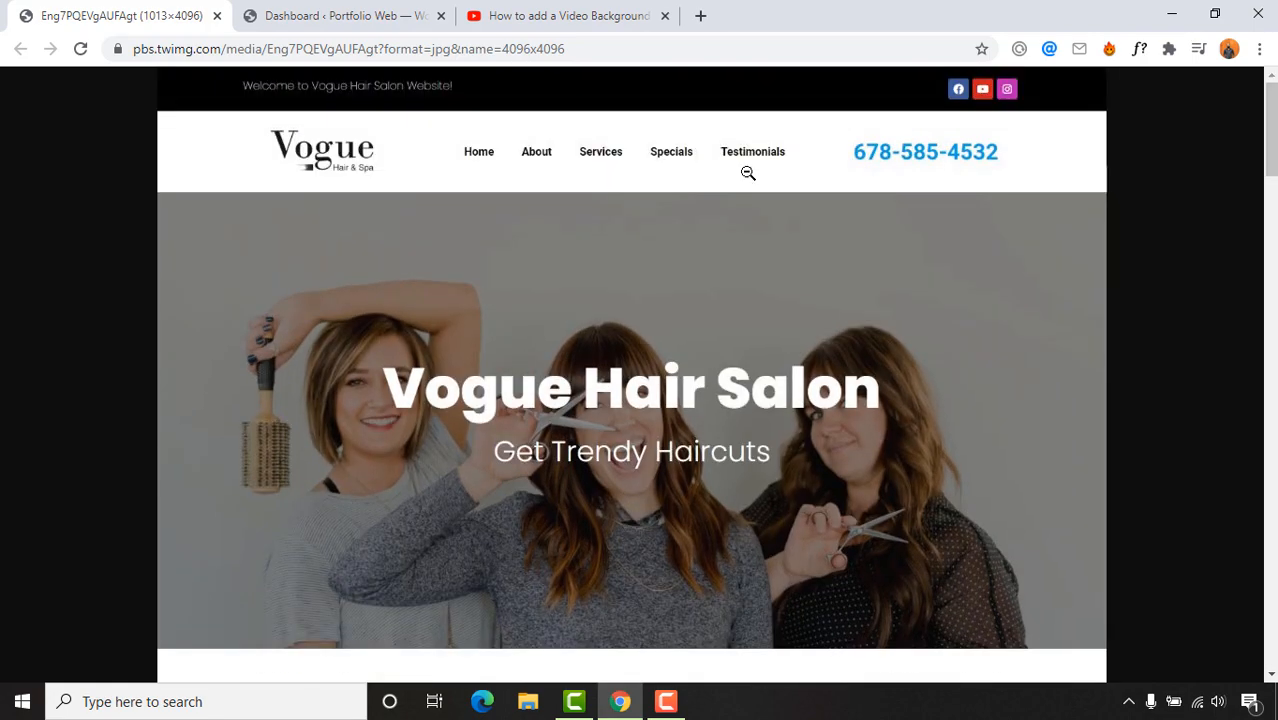
left_click(378, 12)
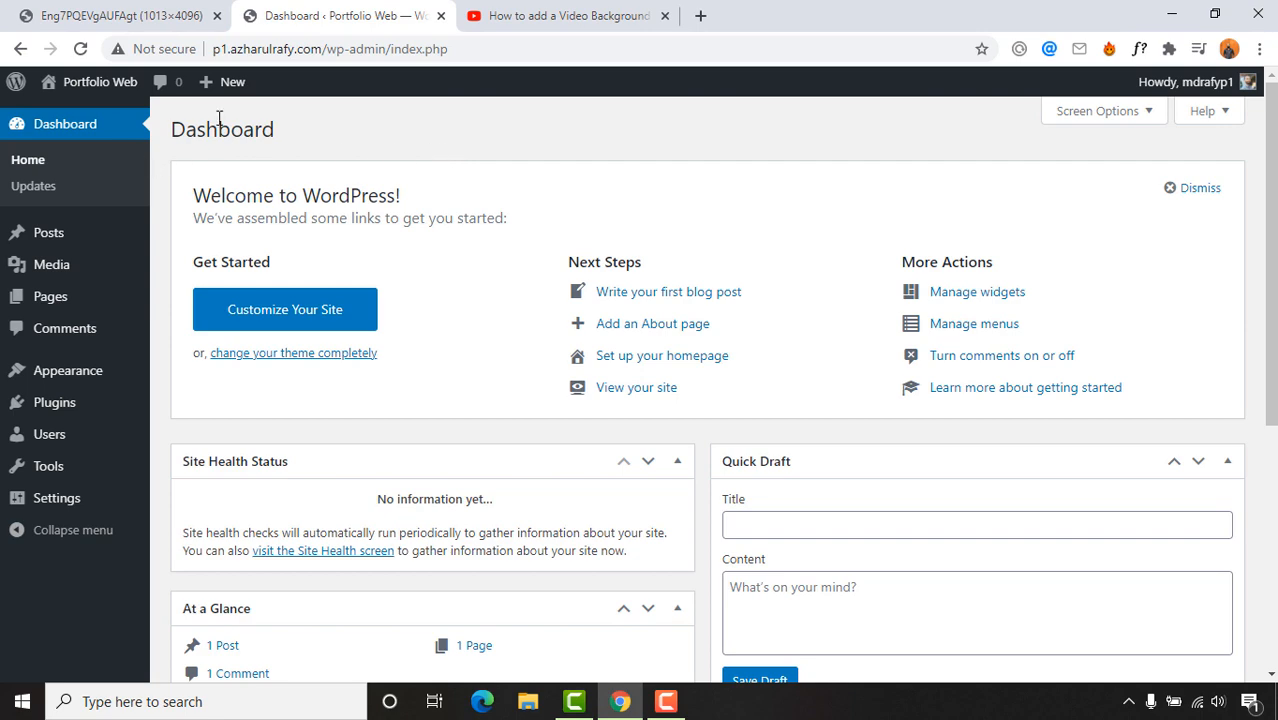
Step: Open the live Portfolio Web site from Visit Site in a new tab and scroll through it
scroll(485, 337, "down", 5)
scroll(551, 348, "up", 6)
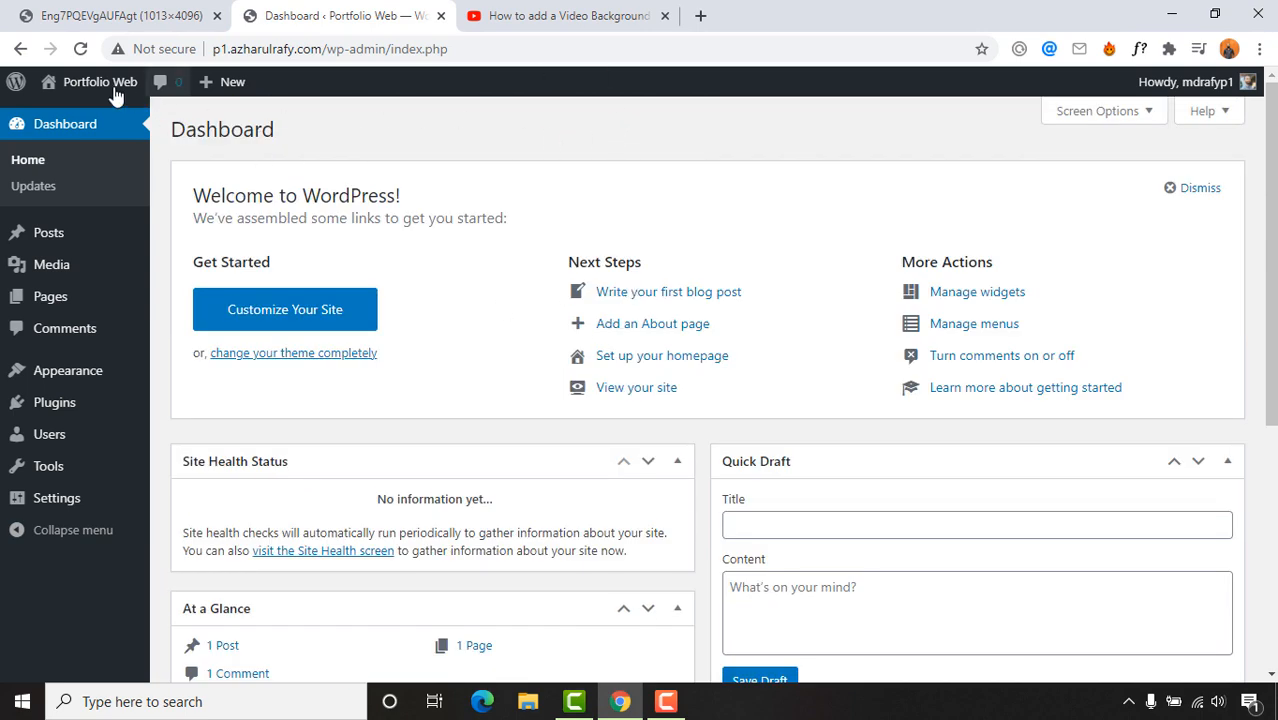
right_click(85, 114)
left_click(110, 125)
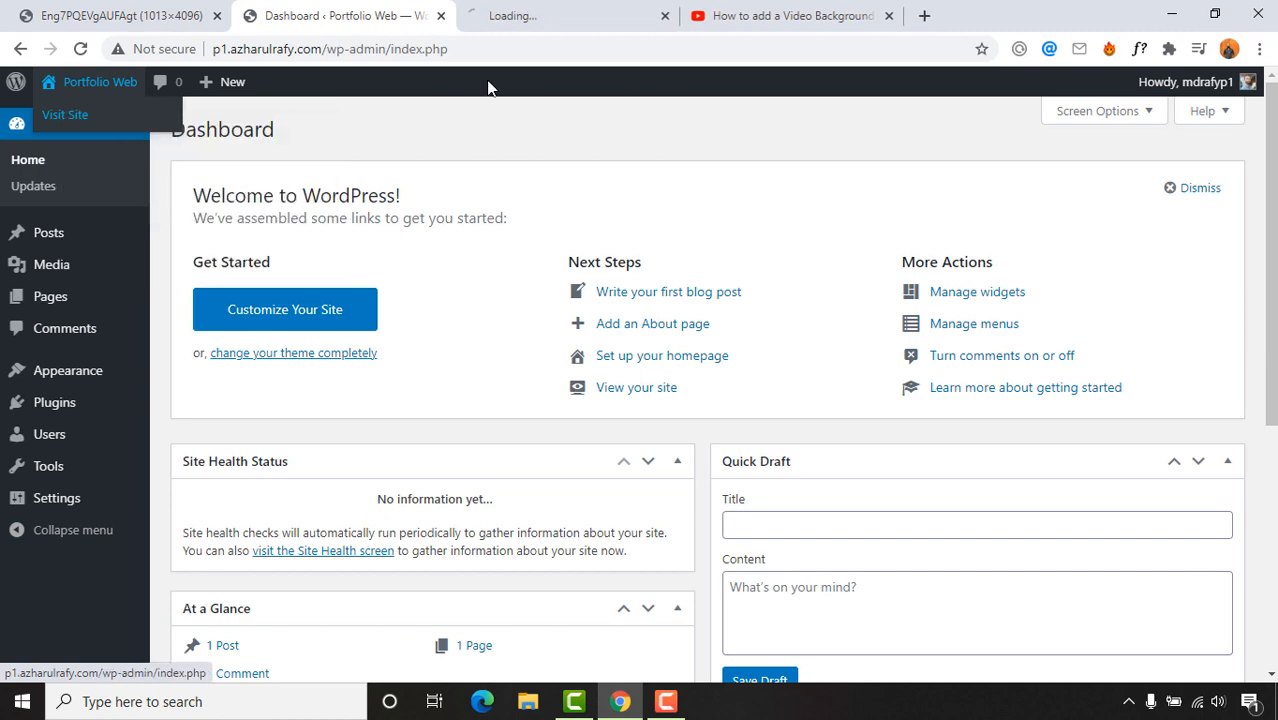
left_click(545, 14)
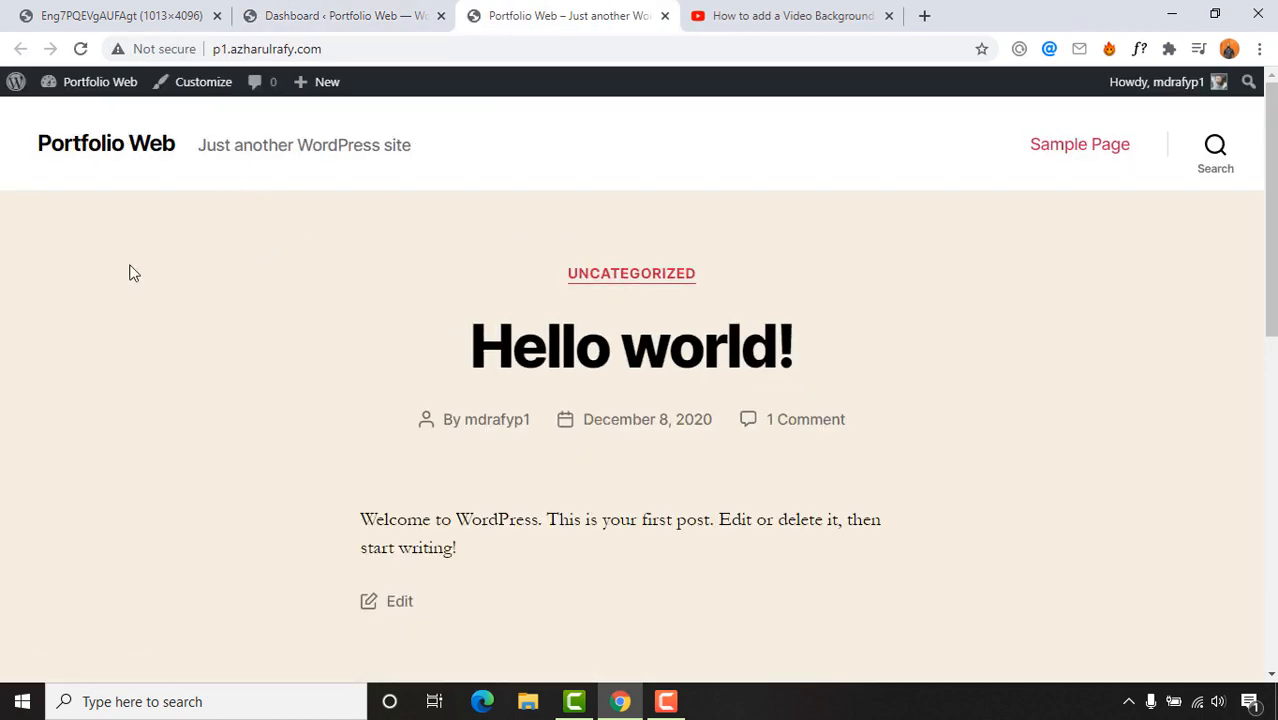
scroll(63, 357, "down", 8)
scroll(57, 379, "up", 8)
Step: Return to the WordPress admin and open Appearance > Themes
left_click(351, 12)
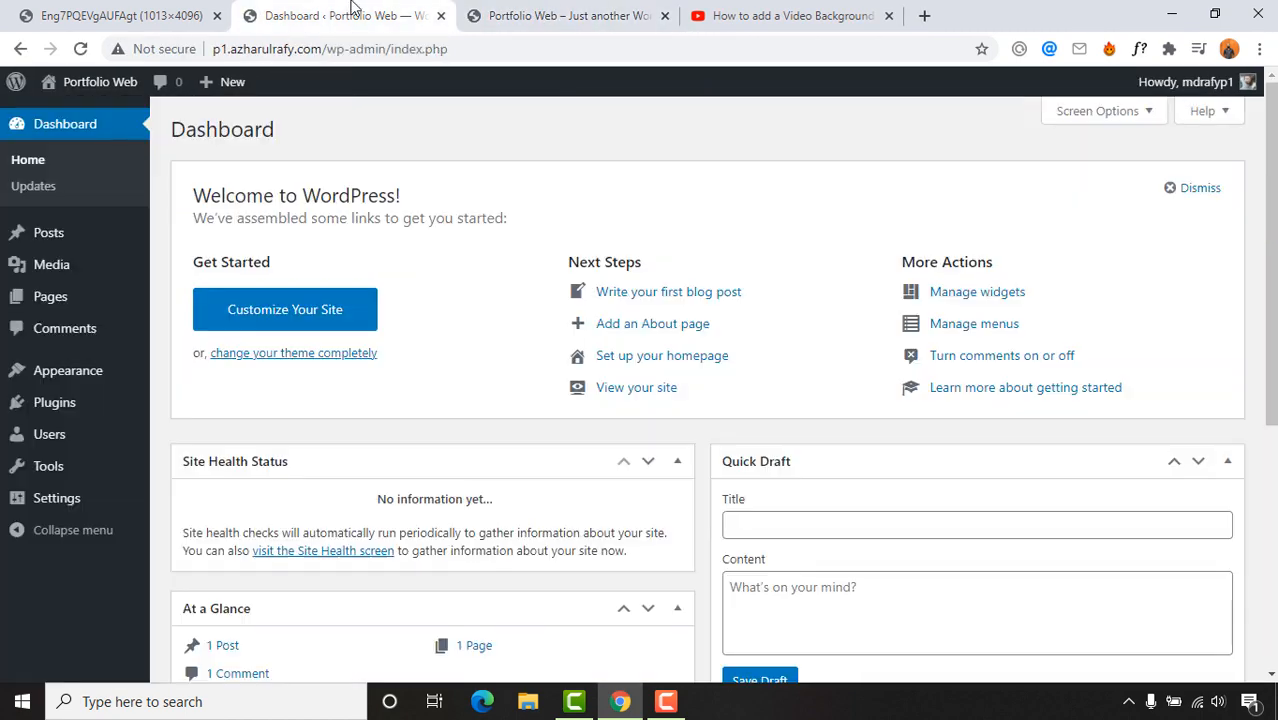
mouse_move(48, 370)
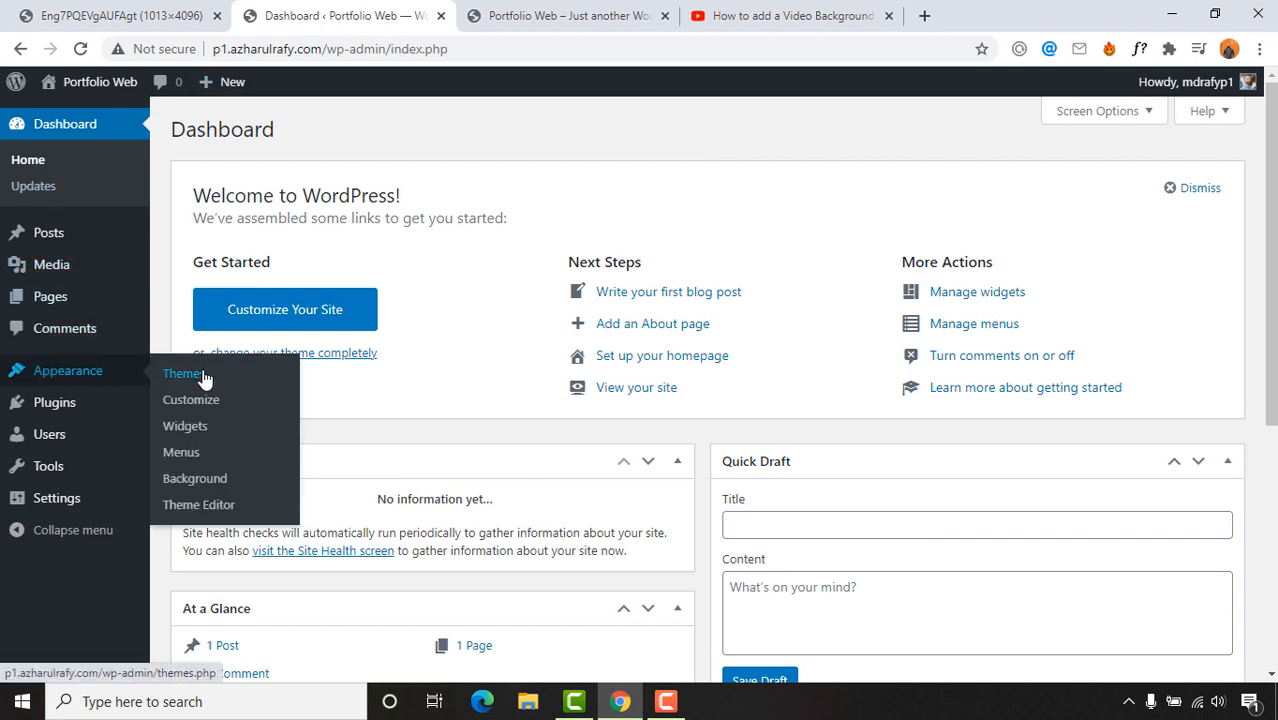
left_click(201, 376)
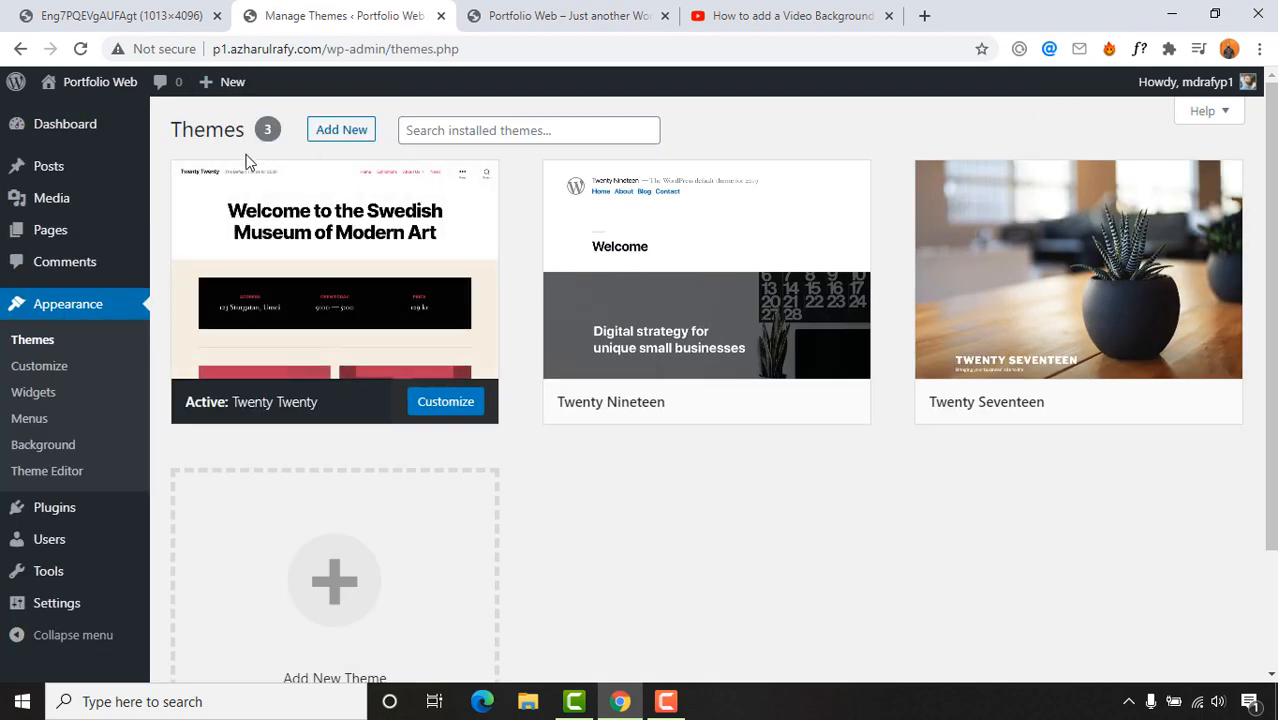
mouse_move(280, 379)
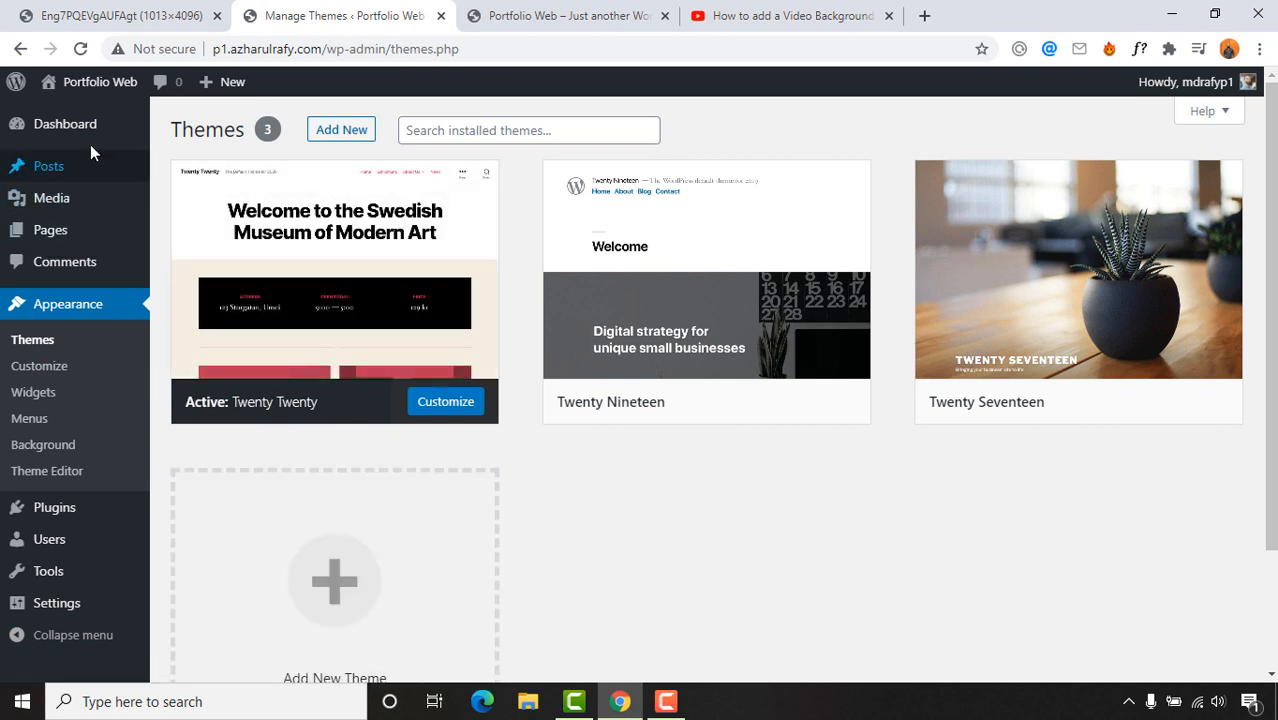
Step: Trash the 'Hello world!' post from All Posts
mouse_move(63, 172)
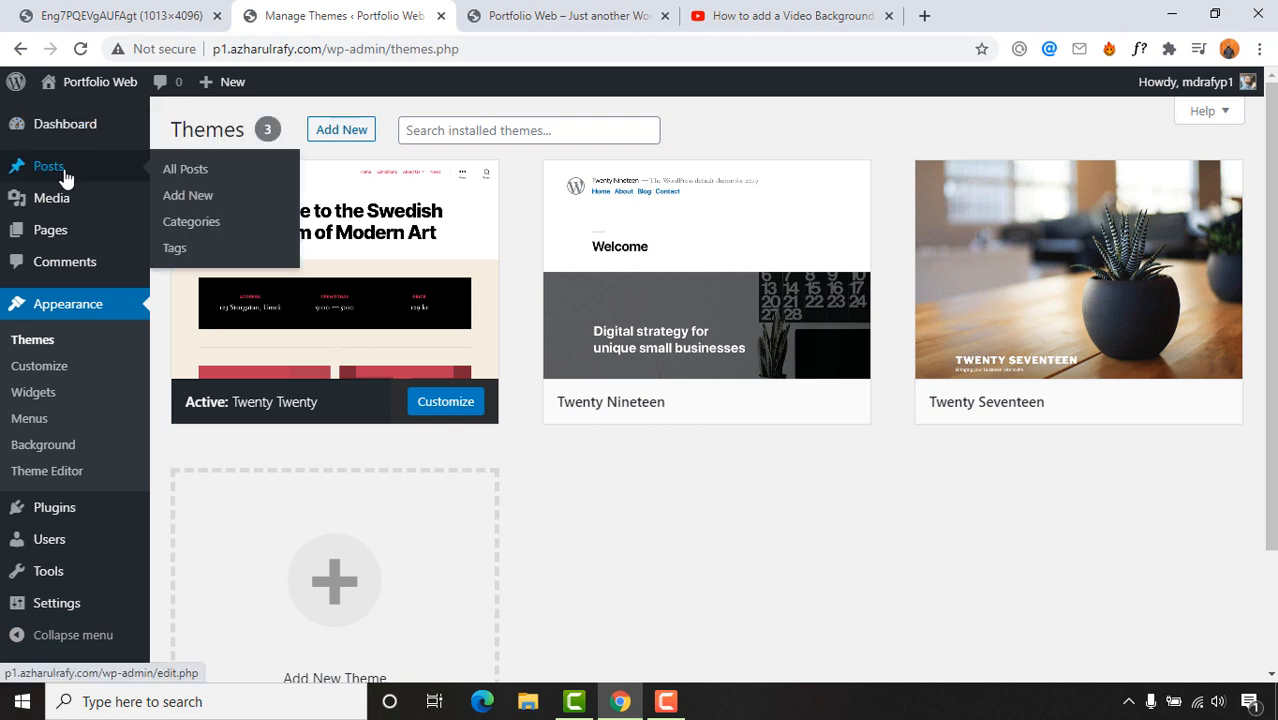
left_click(166, 174)
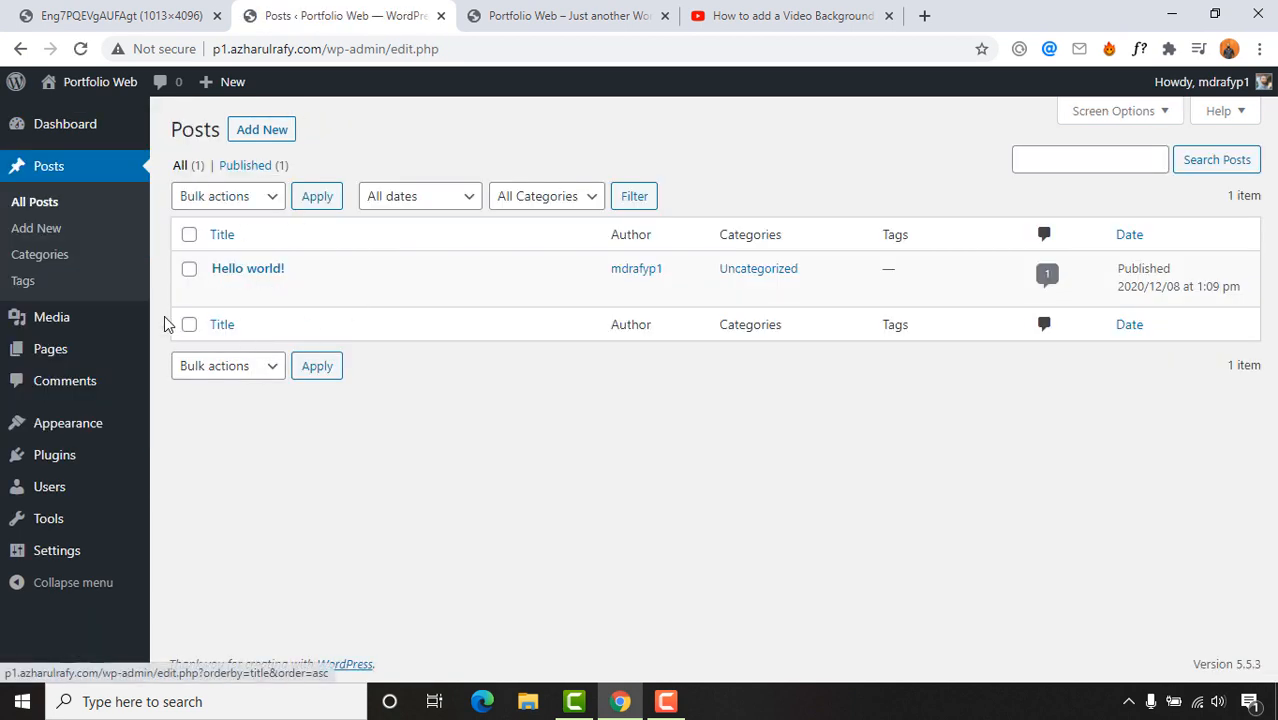
left_click(189, 269)
left_click(319, 291)
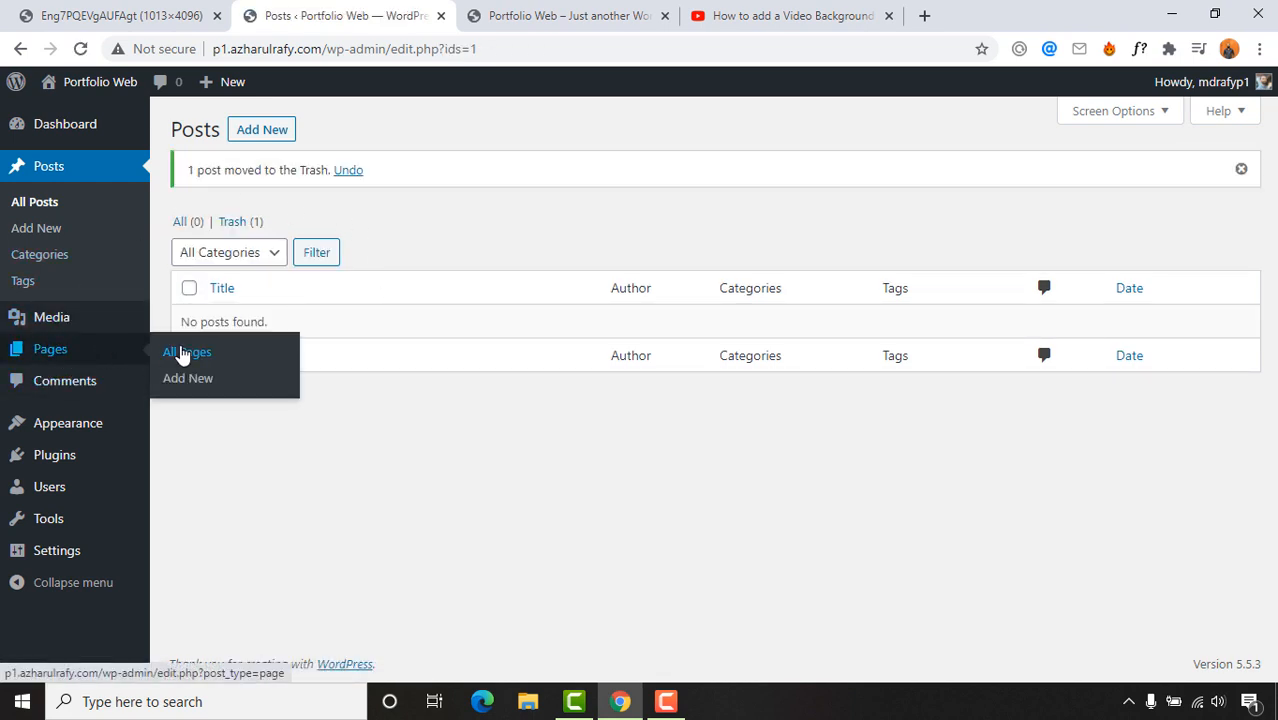
Step: Bulk-trash both pages, Privacy Policy and Sample Page, from All Pages
left_click(180, 352)
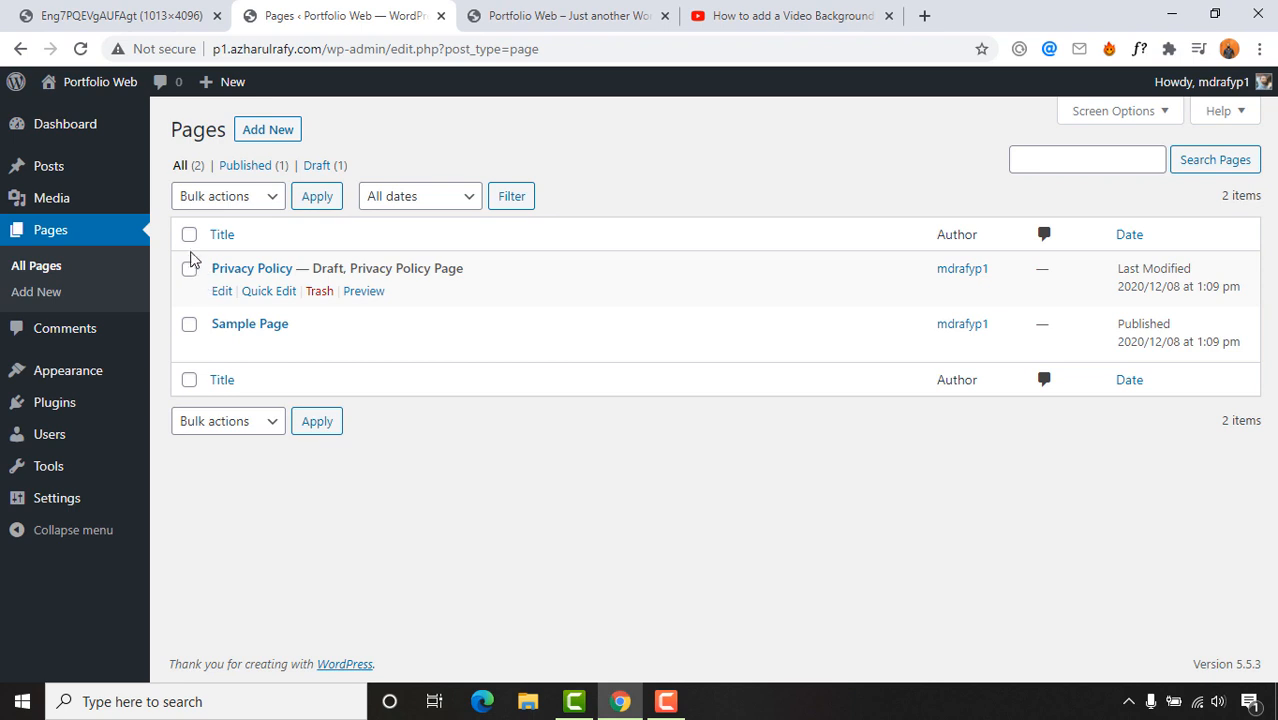
left_click(189, 234)
left_click(236, 196)
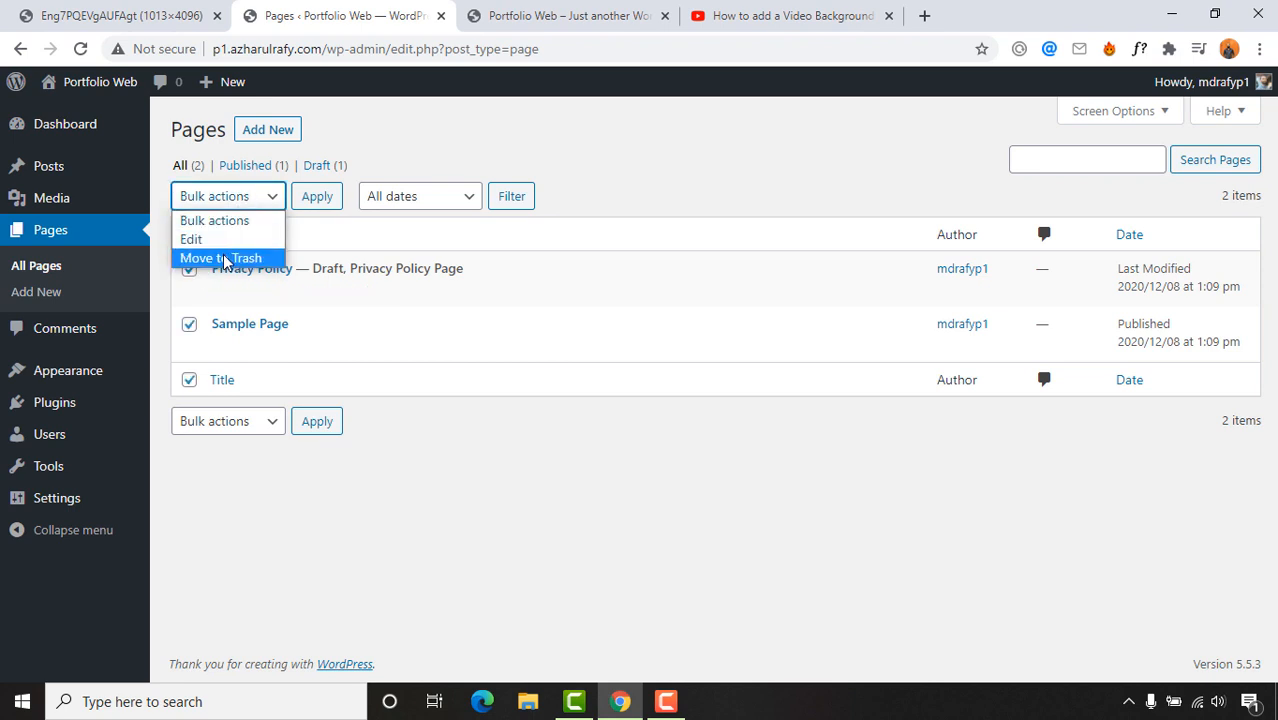
left_click(224, 259)
left_click(314, 207)
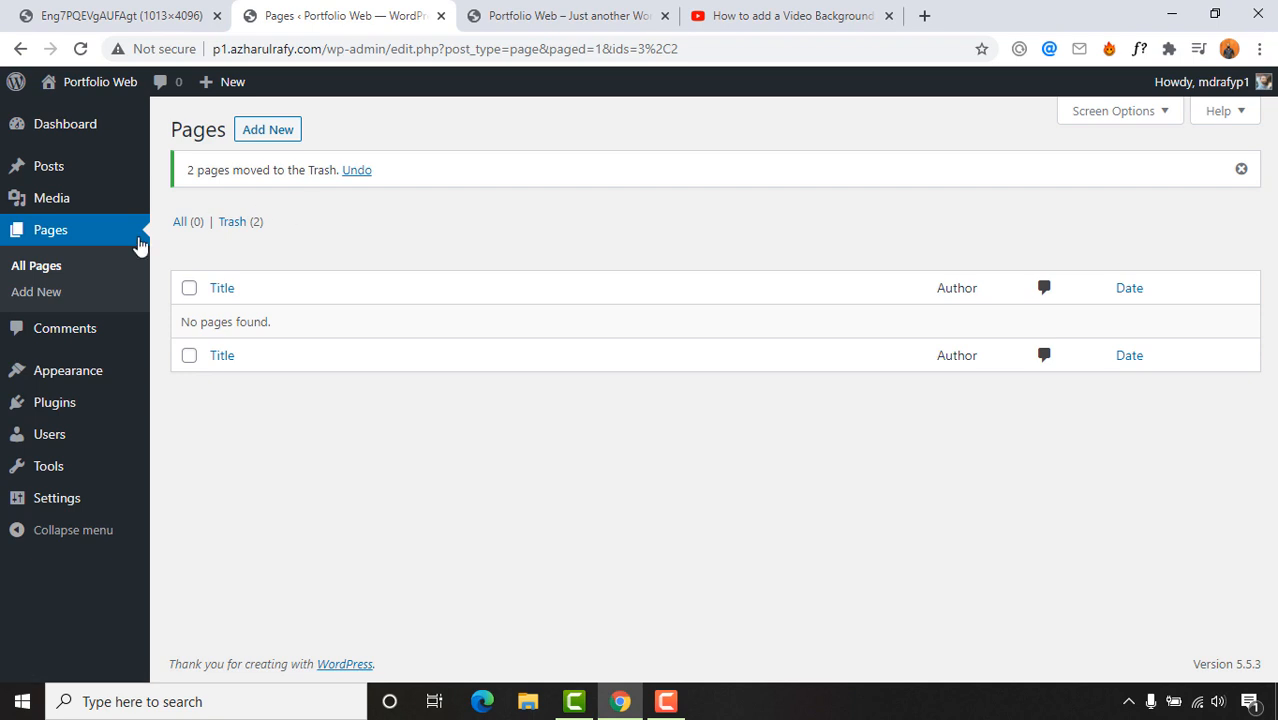
Step: Save the permalink structure as Post name, then go back to the Dashboard
mouse_move(55, 498)
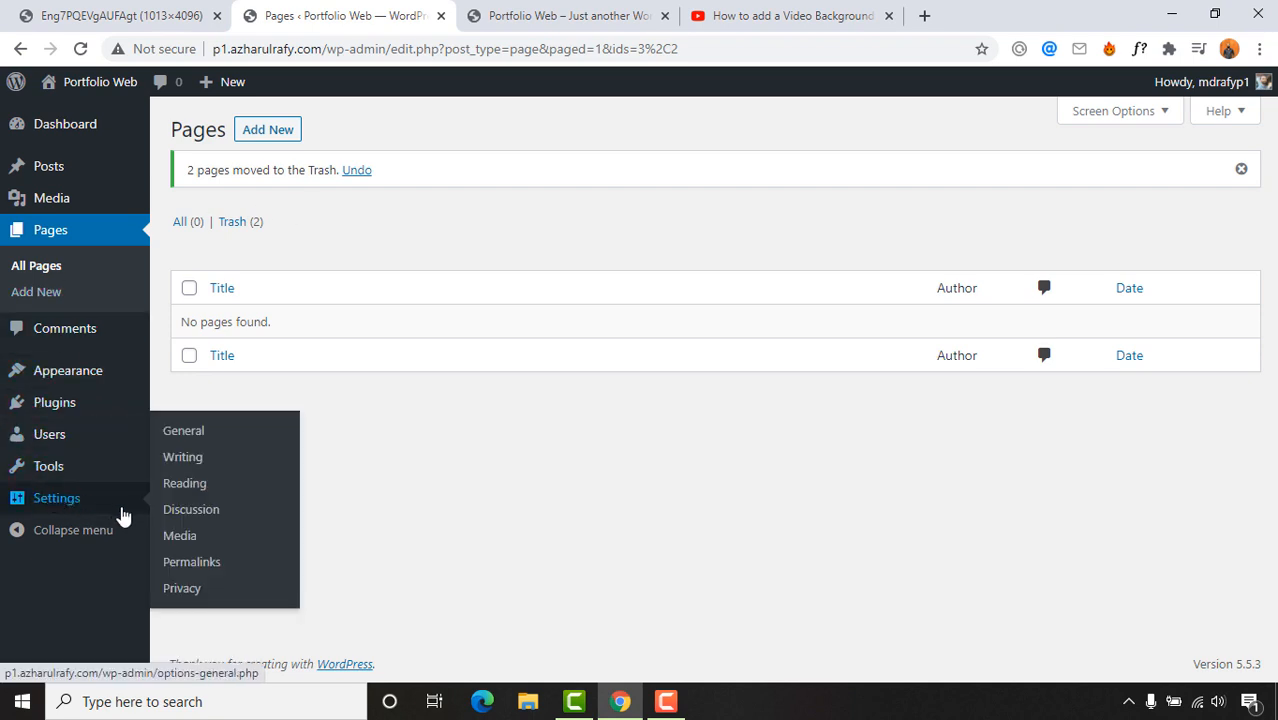
left_click(201, 568)
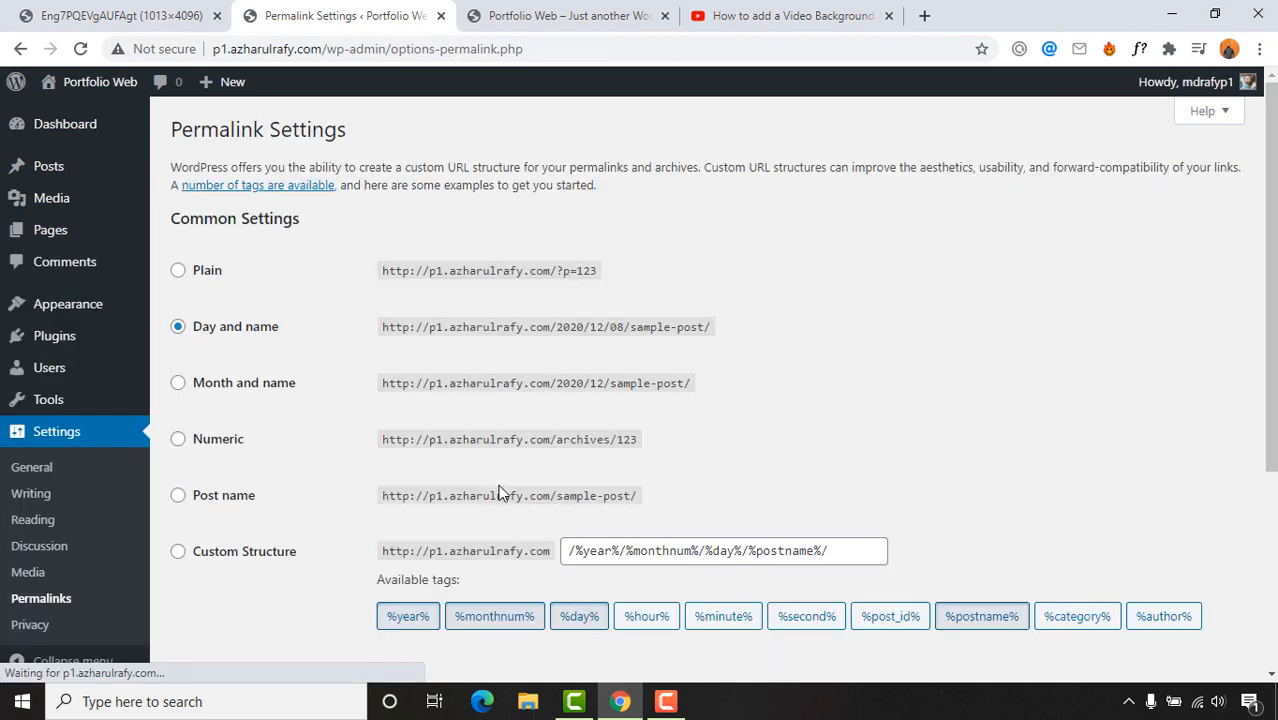
left_click(207, 507)
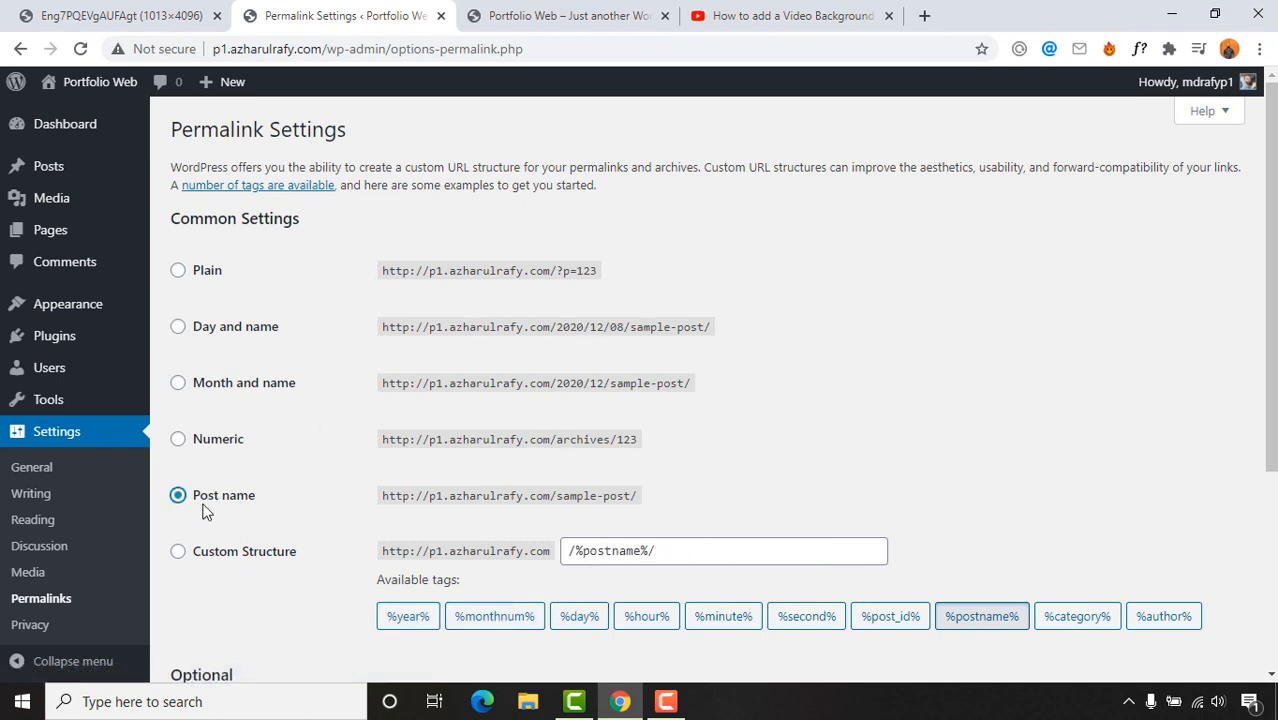
scroll(563, 430, "down", 1)
scroll(563, 430, "down", 2)
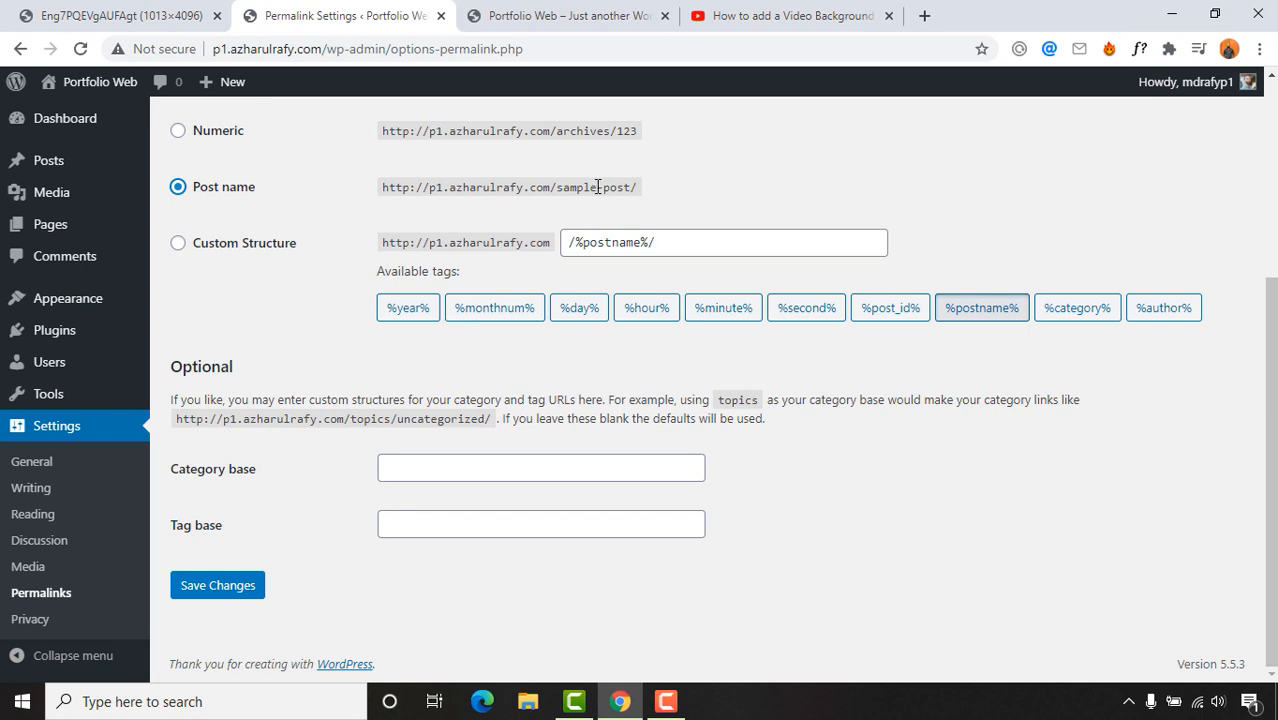
left_click(190, 600)
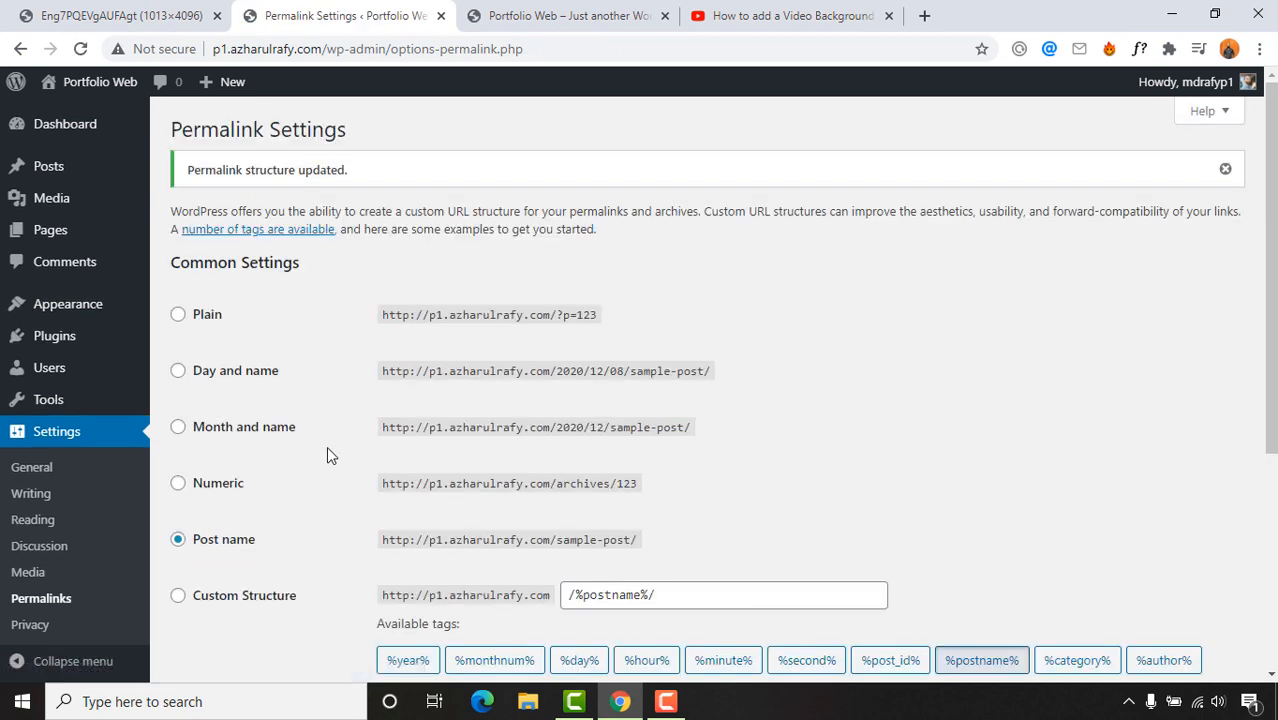
left_click(84, 136)
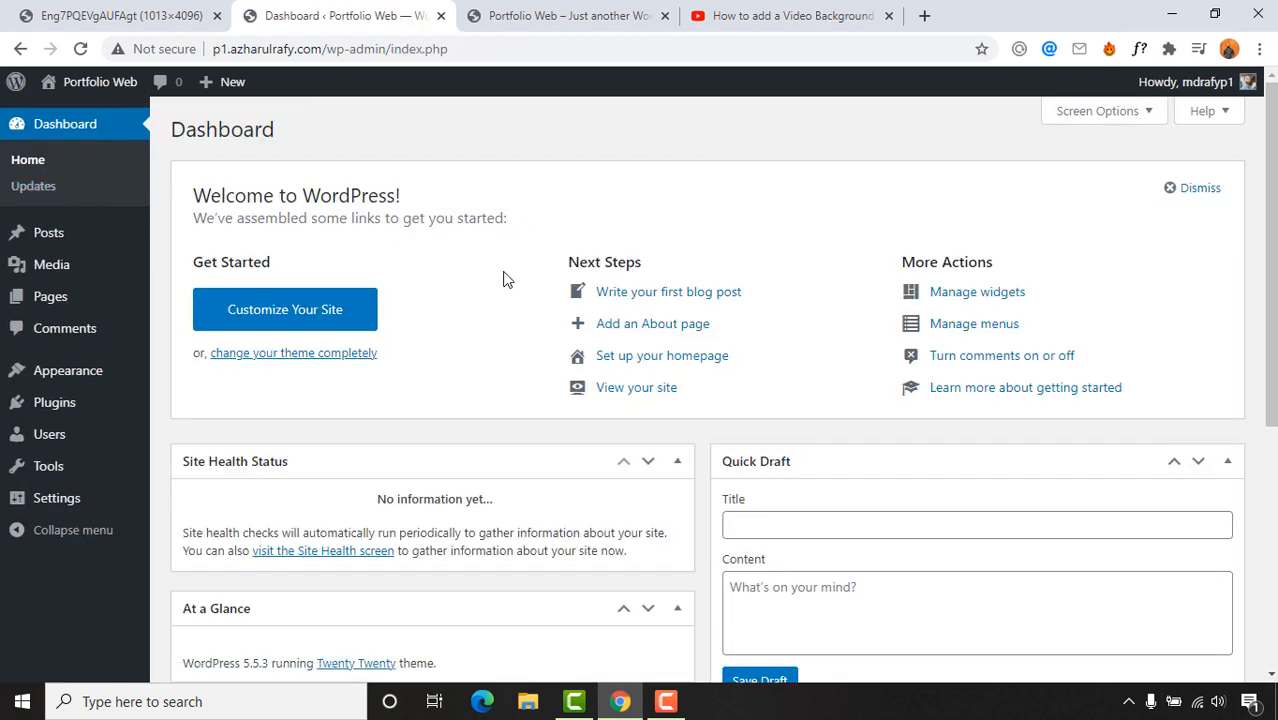
Step: Close the live-site tab and open elementor.com from the YouTube video's description link
left_click(650, 16)
left_click(664, 16)
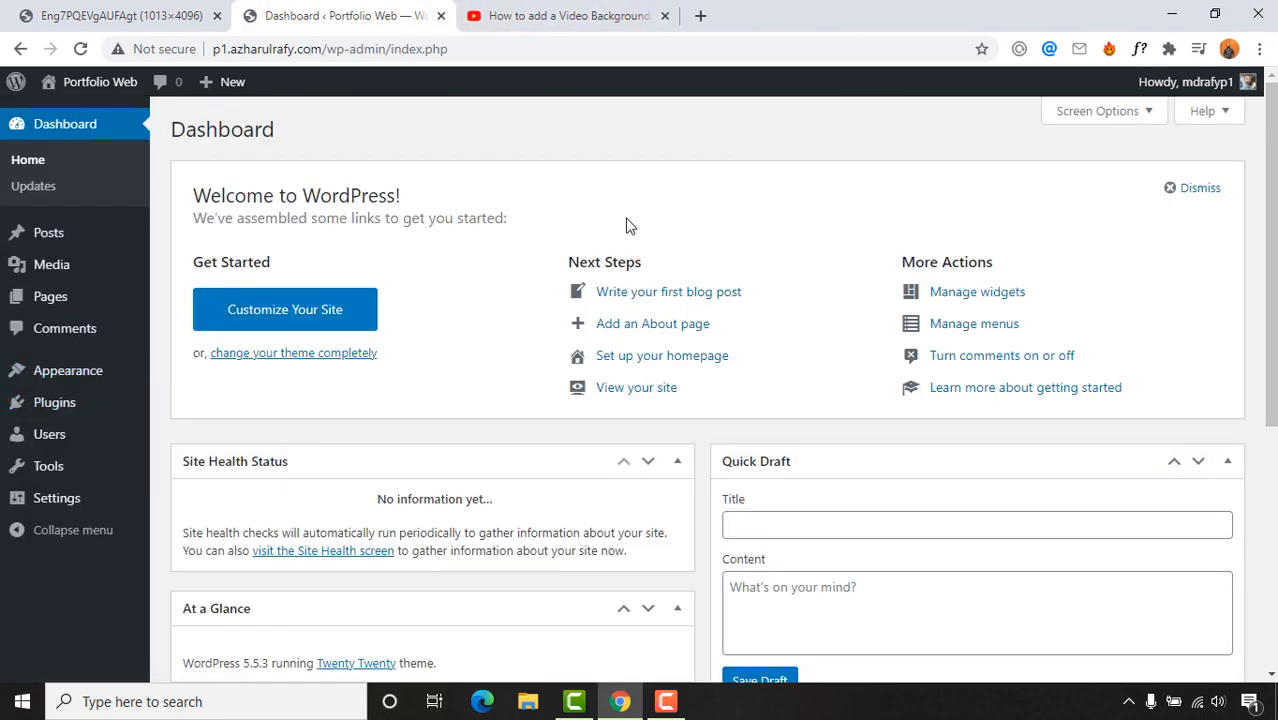
left_click(572, 20)
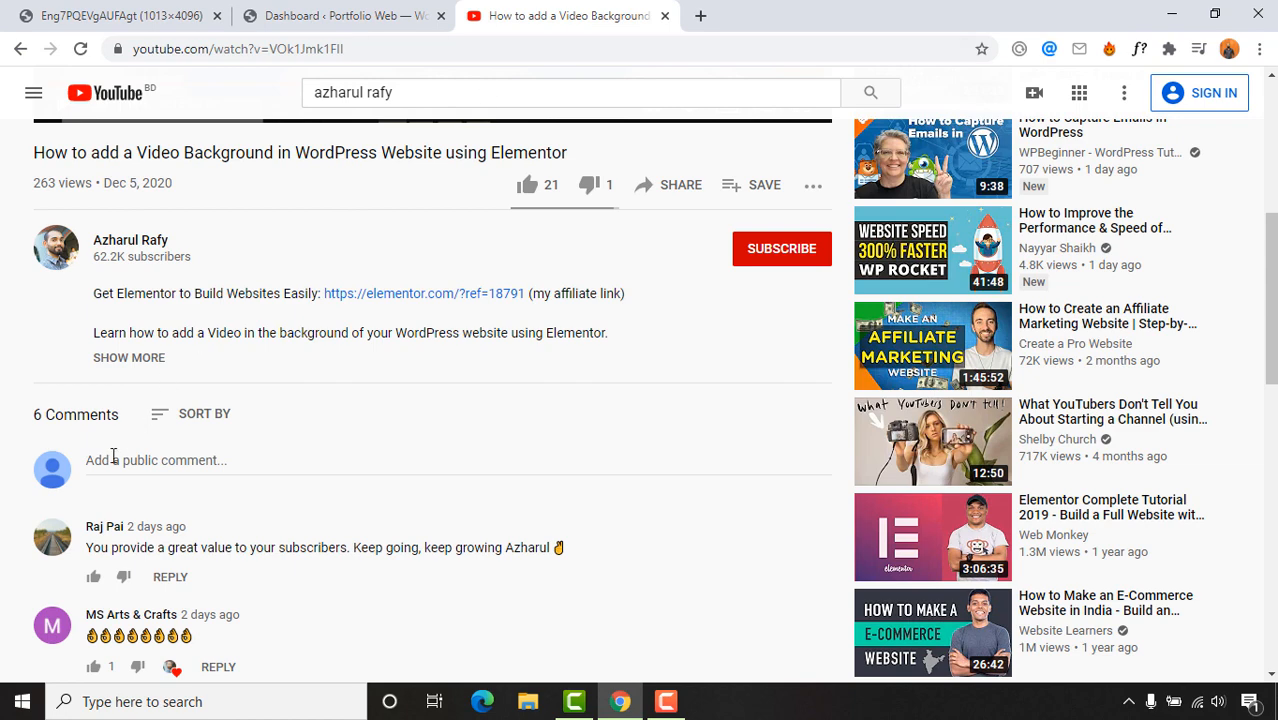
left_click(437, 296)
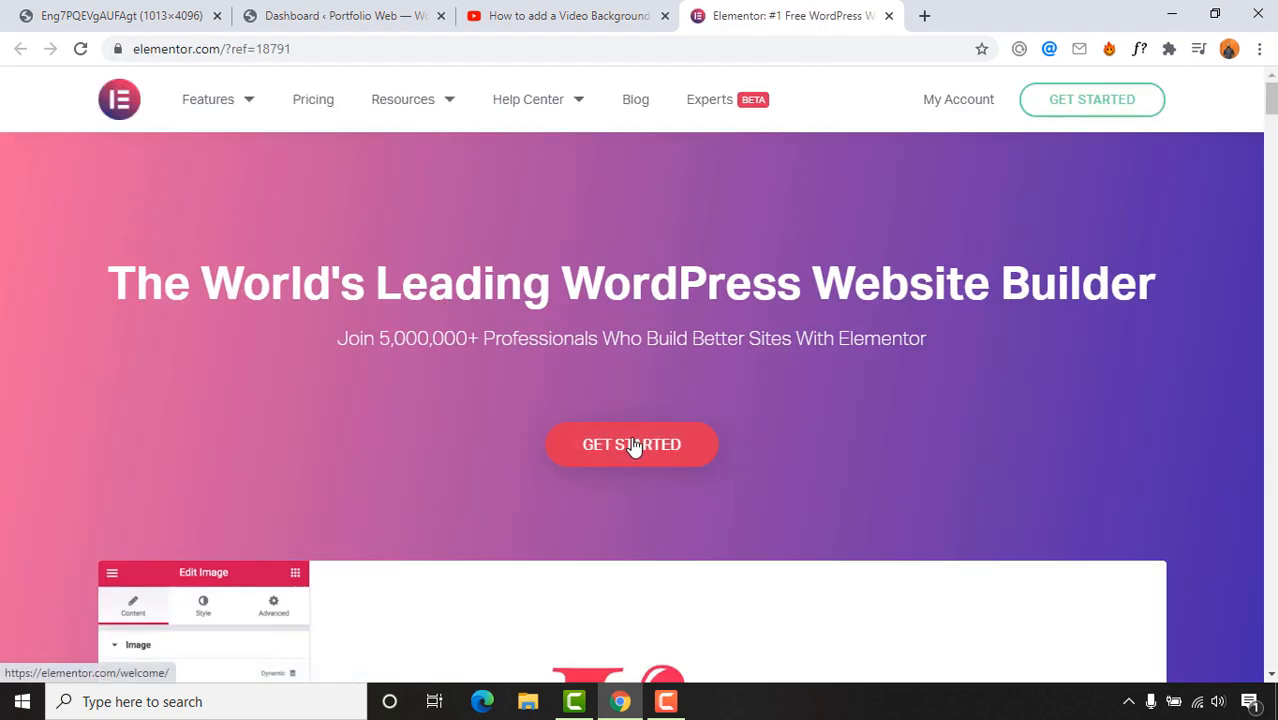
Step: View Elementor's GET STARTED sign-up form, then close the sign-up tab
scroll(274, 399, "down", 2)
left_click(604, 272)
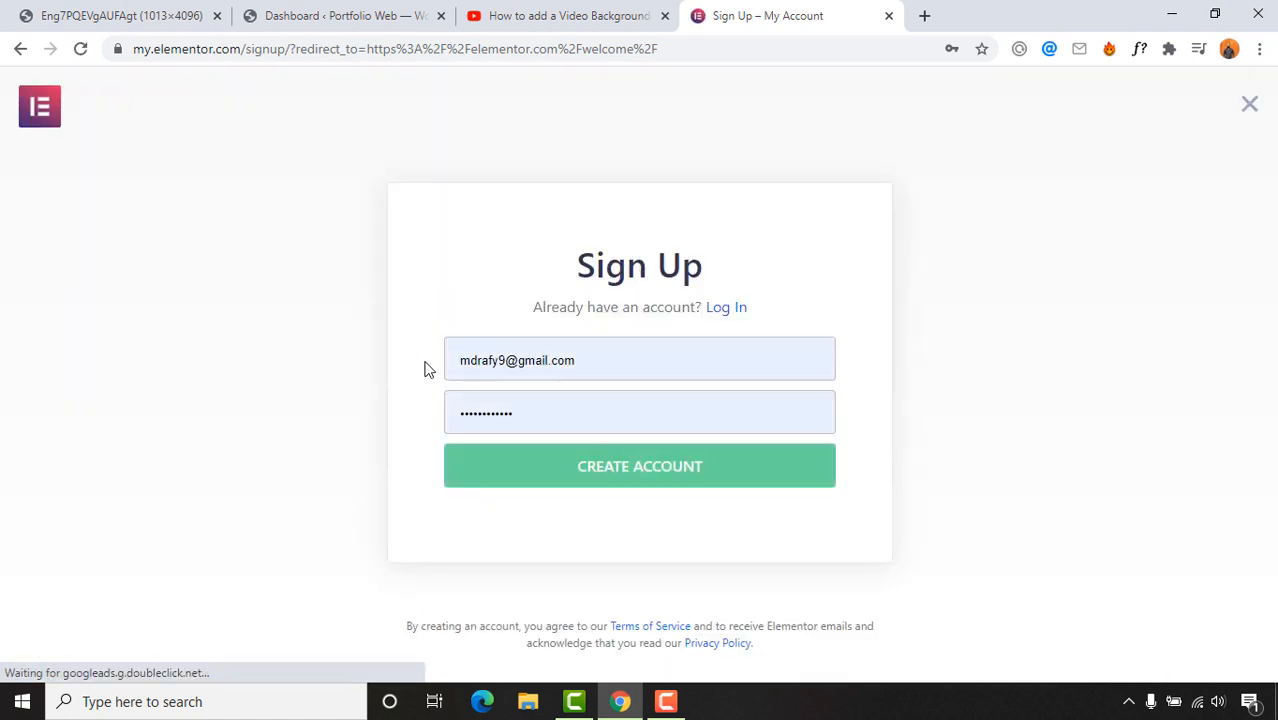
left_click_drag(603, 358, 382, 345)
left_click(531, 348)
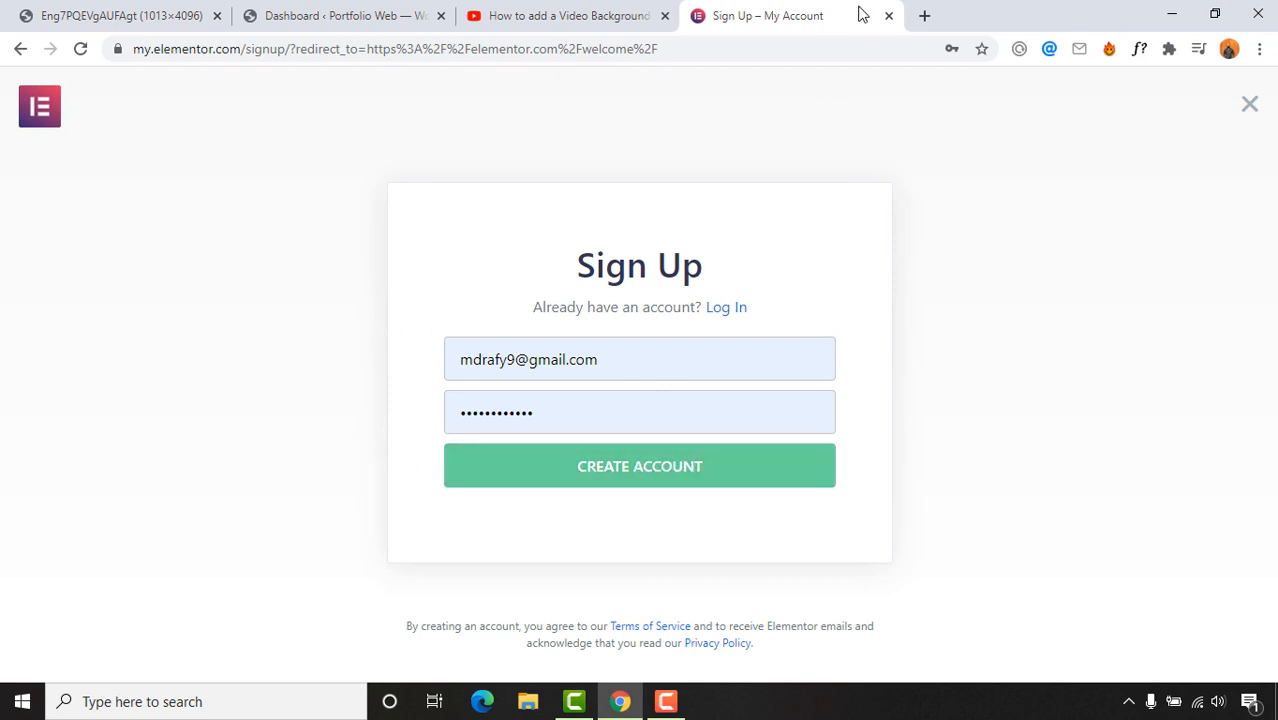
left_click(888, 16)
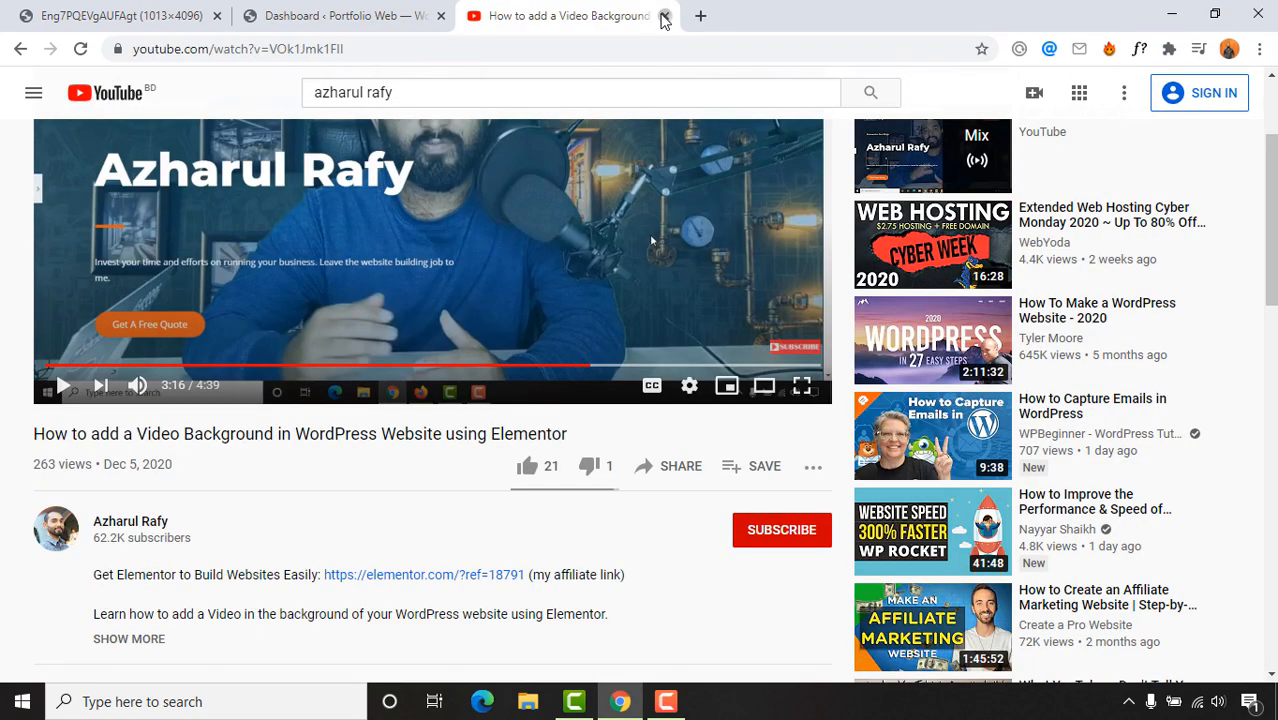
Step: Close the YouTube tab and search the plugin directory for 'elementor'
left_click(665, 16)
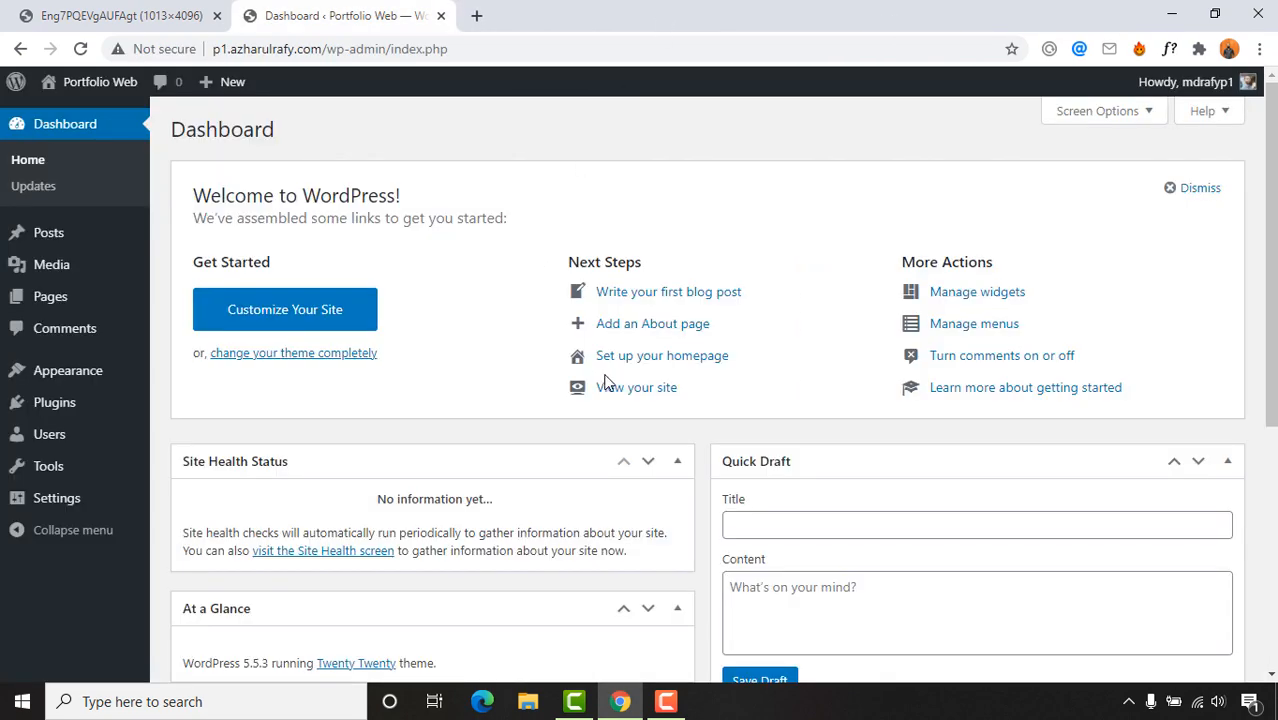
mouse_move(57, 401)
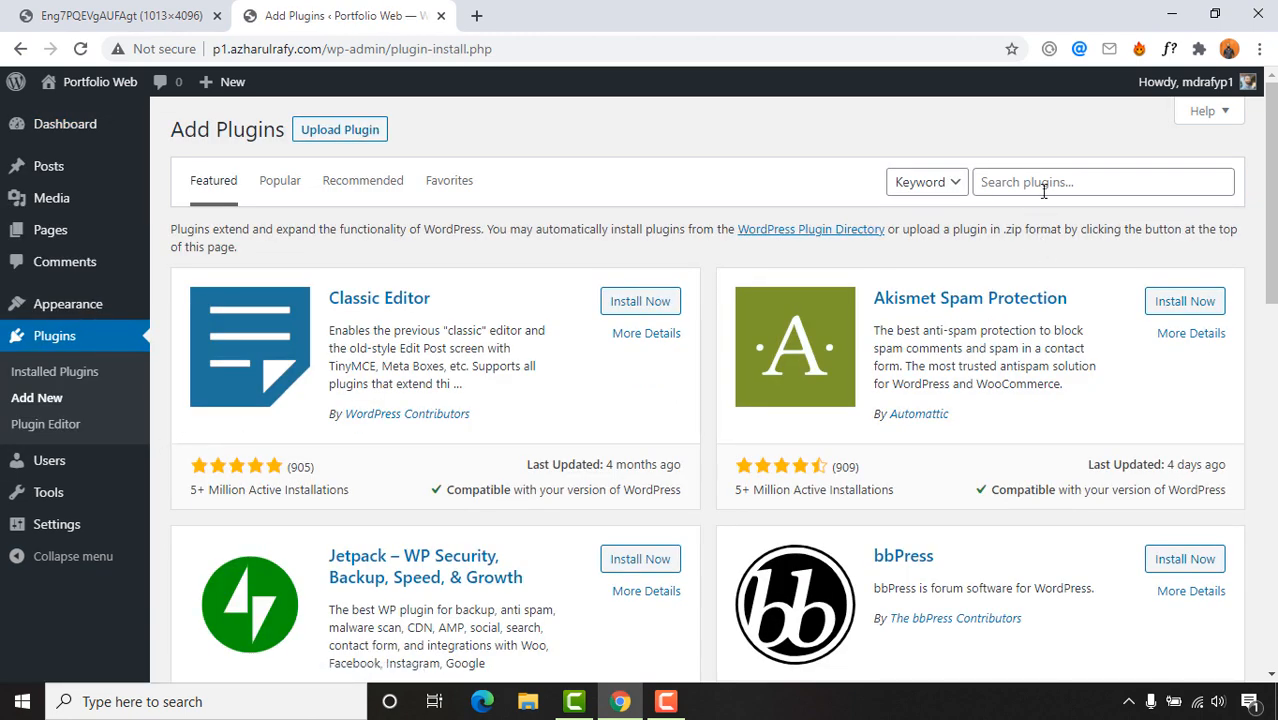
left_click(1043, 191)
type("eleme")
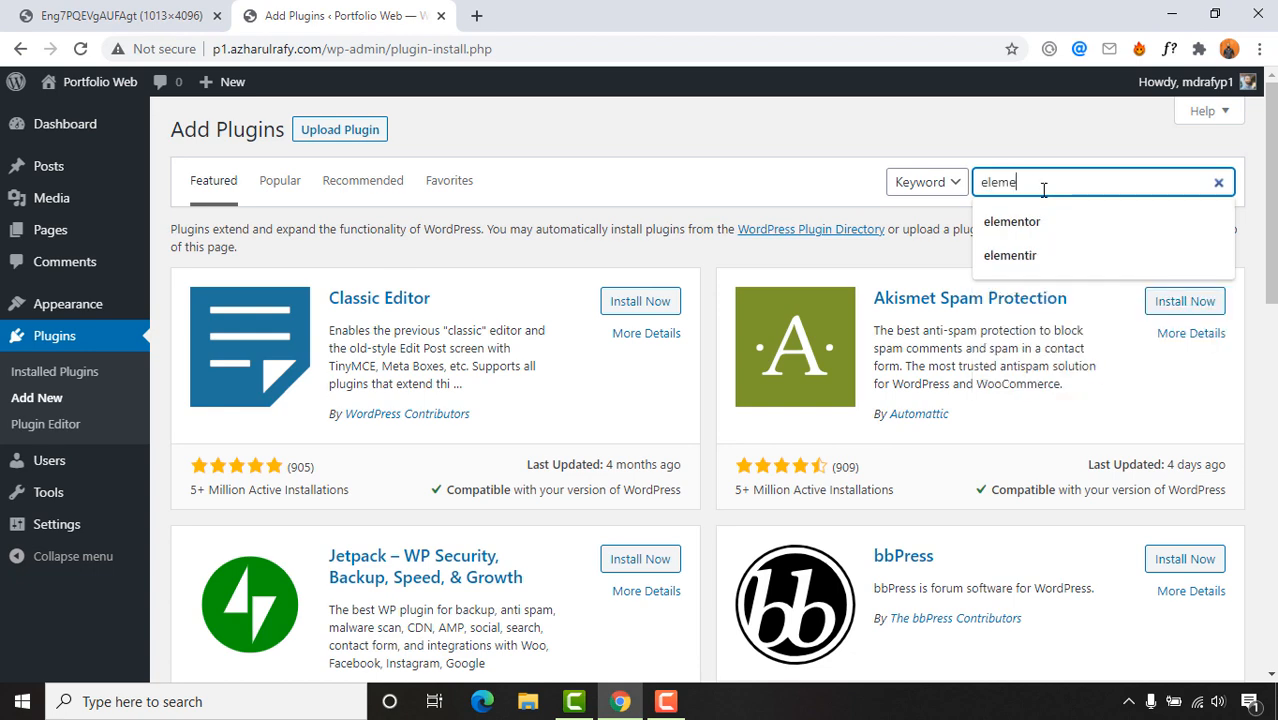
type("ntor")
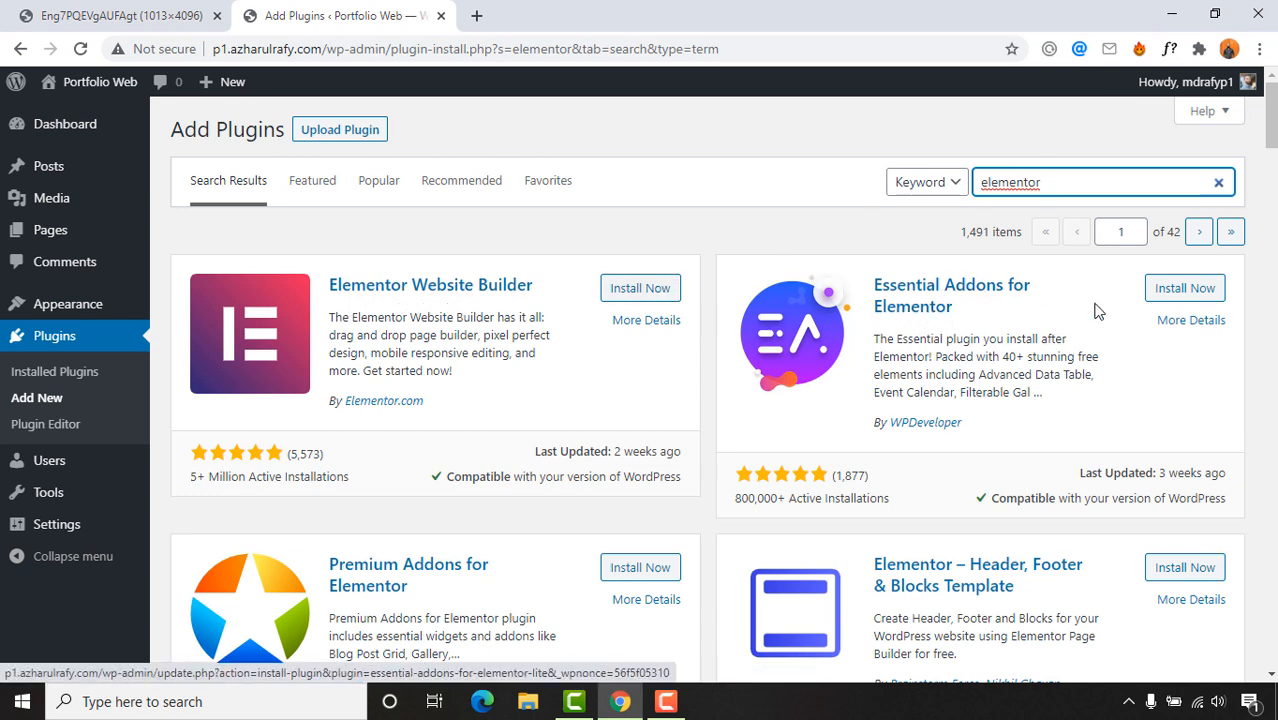
Step: Install Elementor Website Builder and Essential Addons for Elementor, and activate Essential Addons
left_click(621, 292)
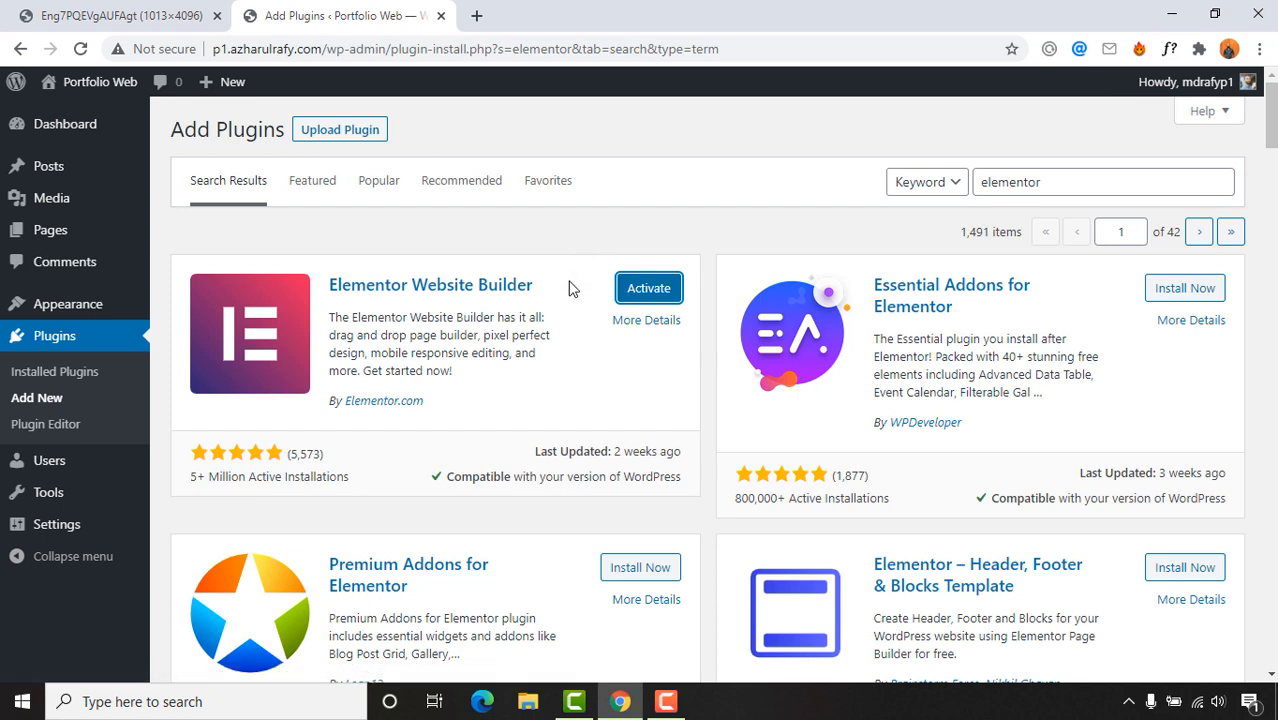
left_click(1199, 289)
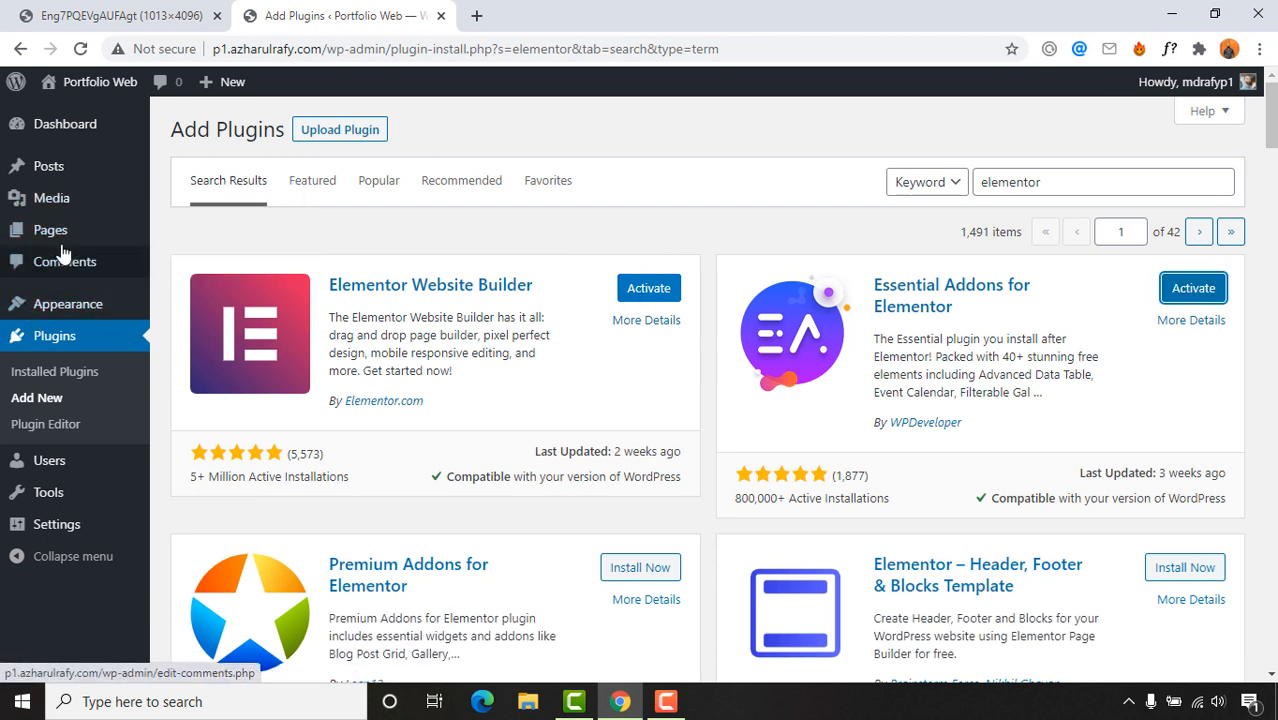
left_click(1196, 293)
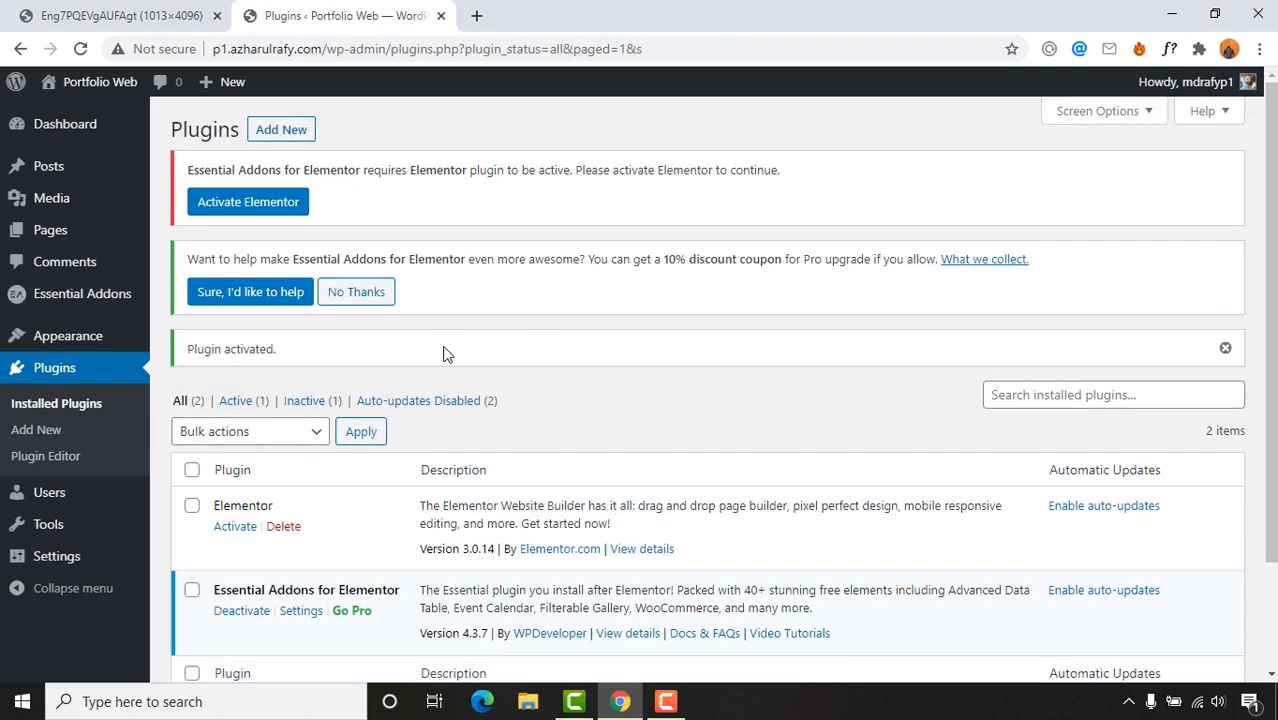
Step: Activate Elementor in the Plugins list and close its Getting Started welcome screen
mouse_move(66, 308)
scroll(620, 300, "down", 2)
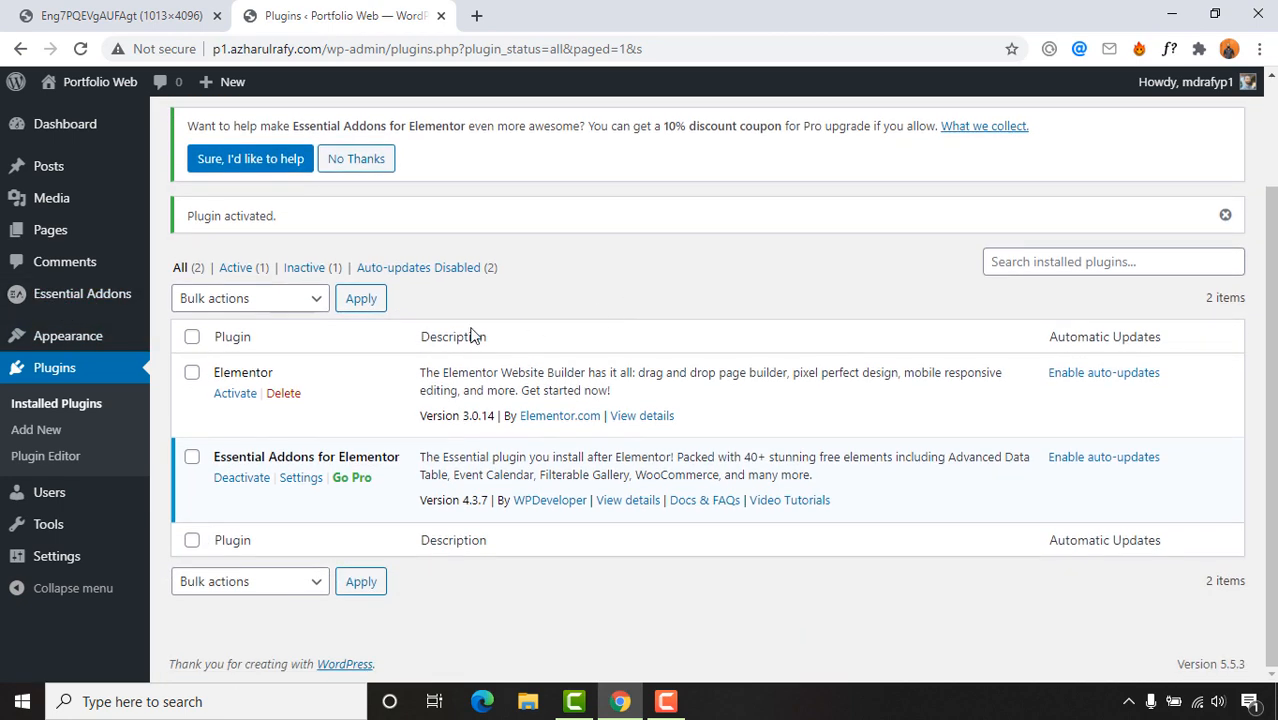
left_click(234, 398)
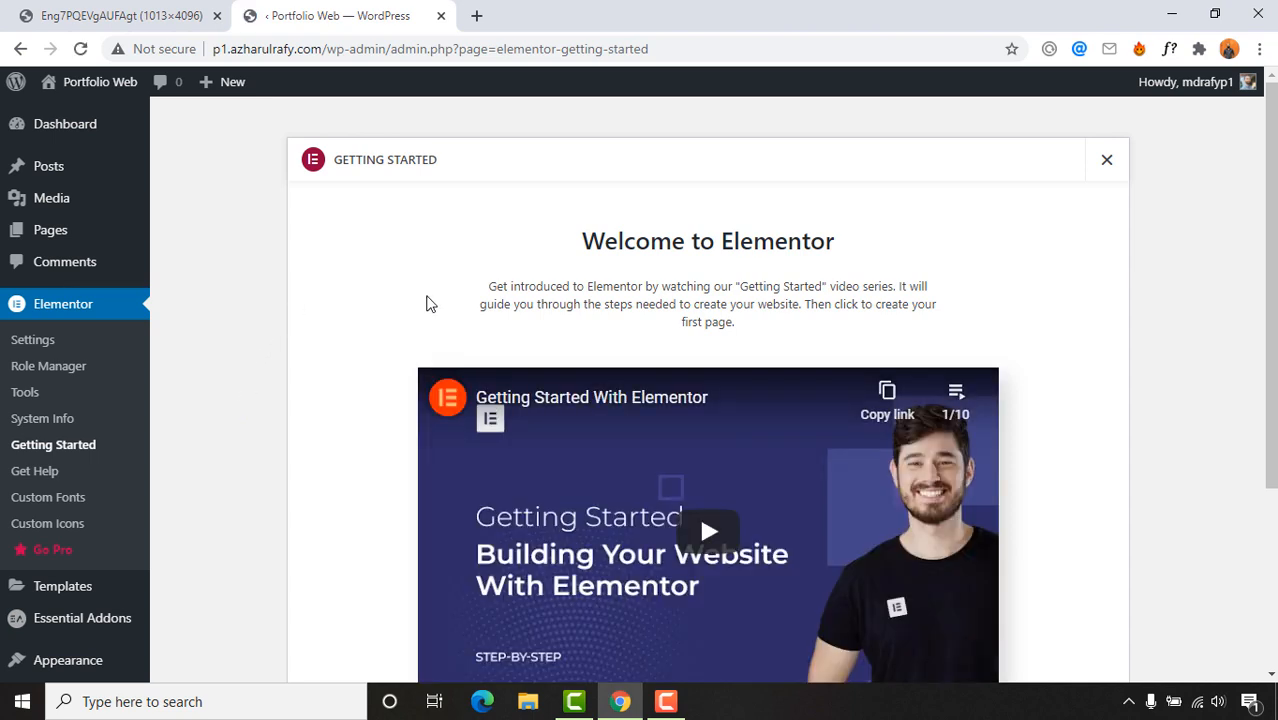
scroll(330, 373, "down", 3)
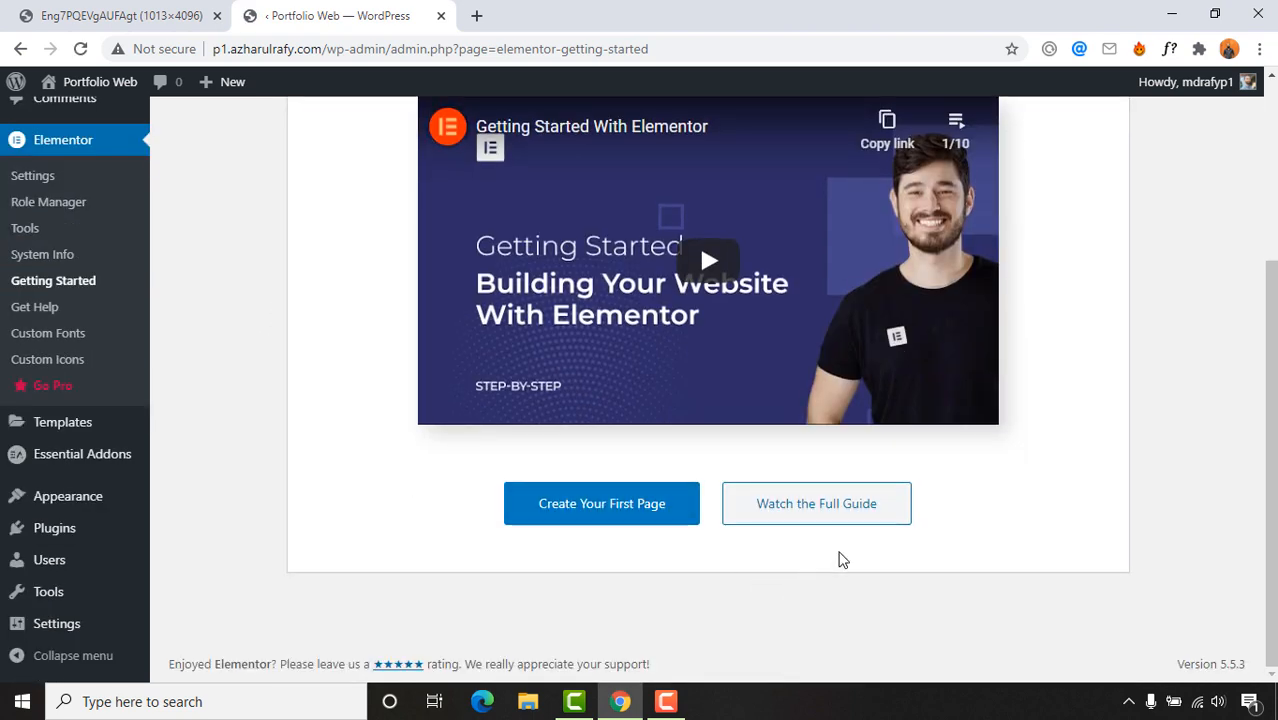
scroll(1041, 340, "up", 3)
left_click(1108, 163)
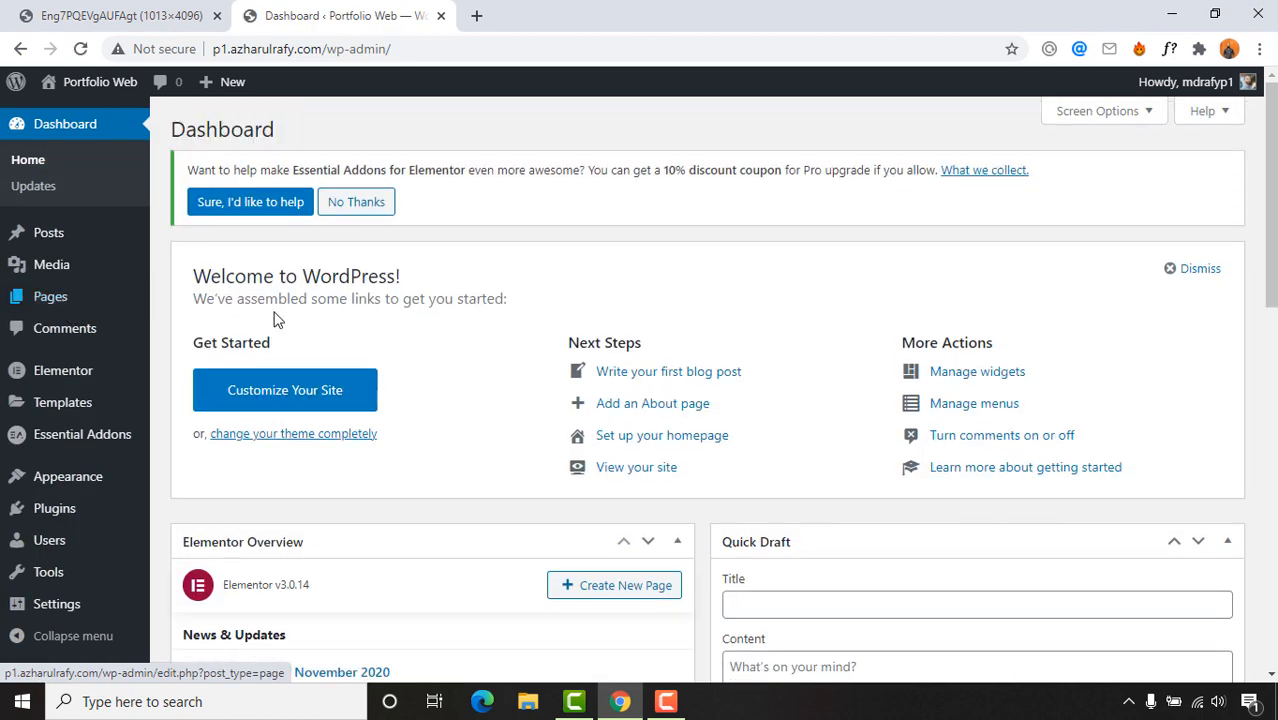
mouse_move(100, 374)
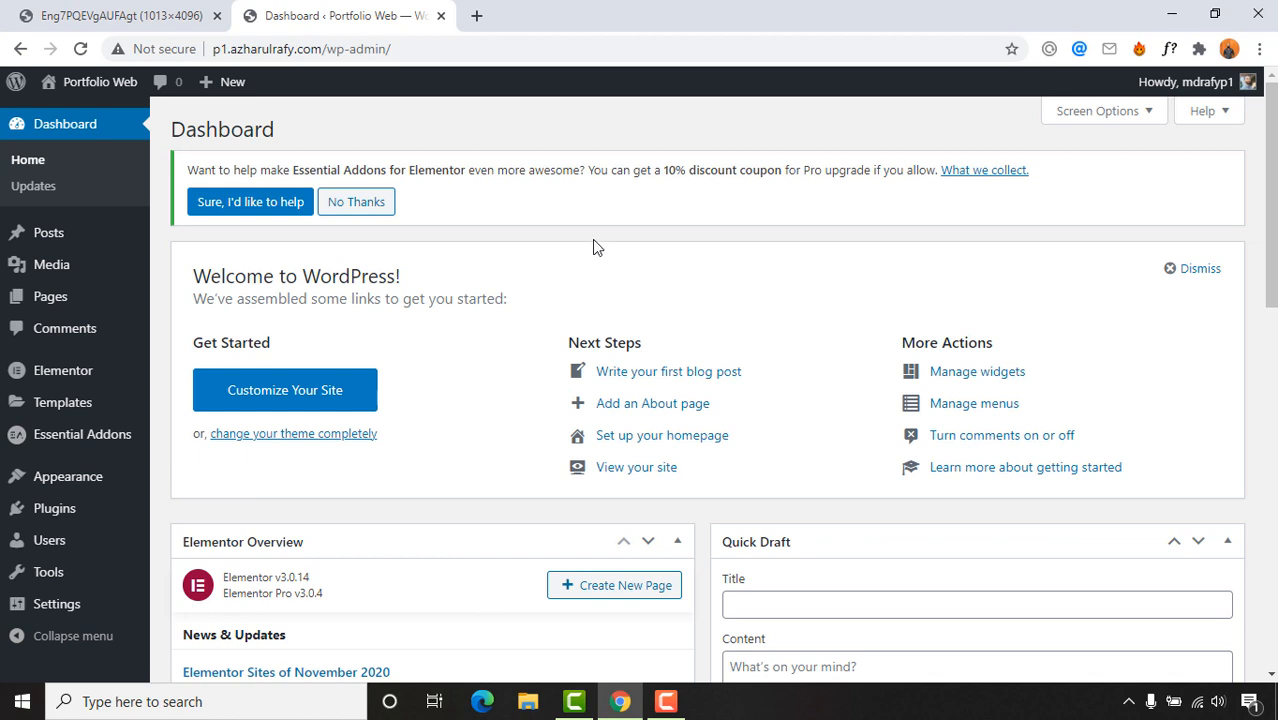
Step: Start a new template under Templates > Add New after reviewing the salon reference image
mouse_move(45, 405)
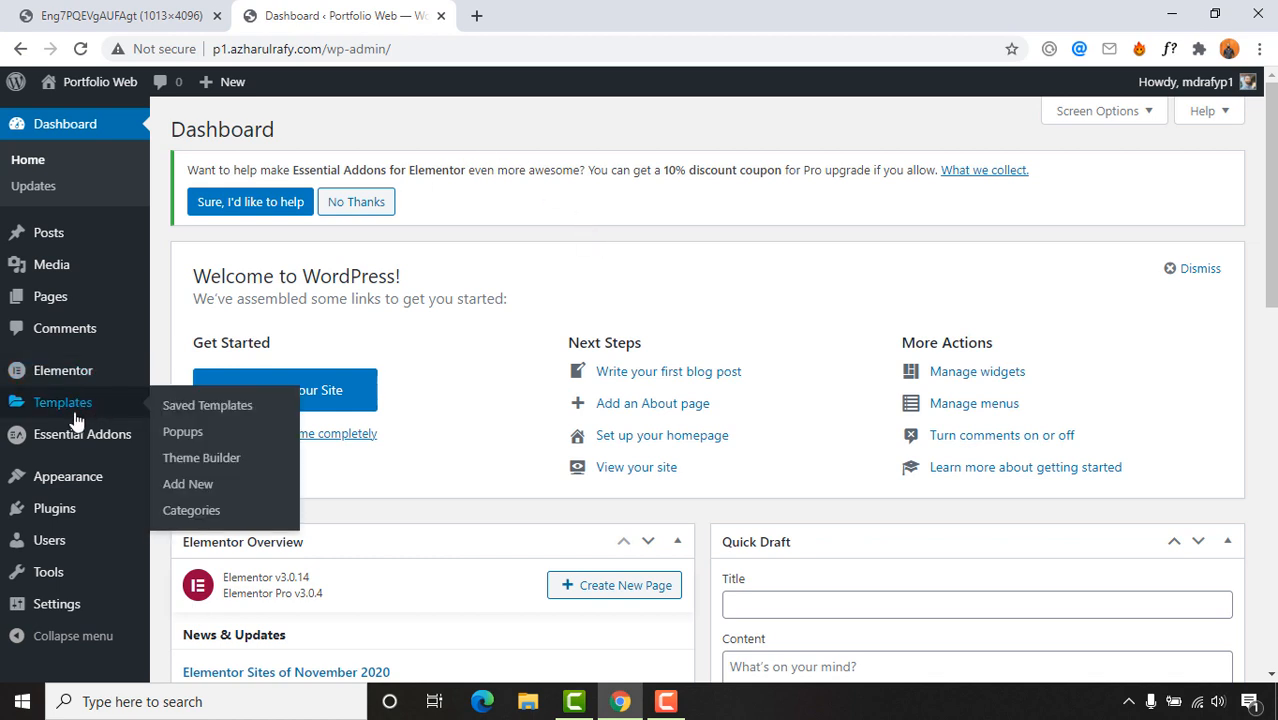
left_click(205, 486)
left_click(88, 15)
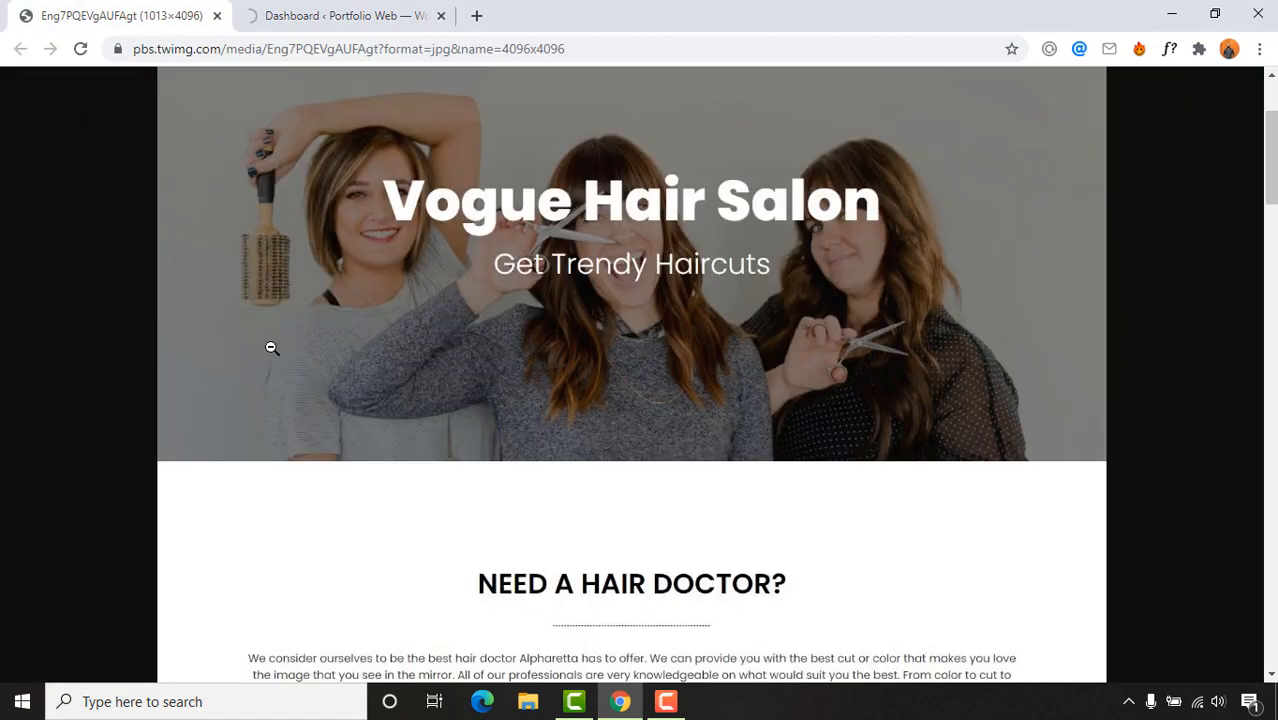
scroll(583, 277, "up", 2)
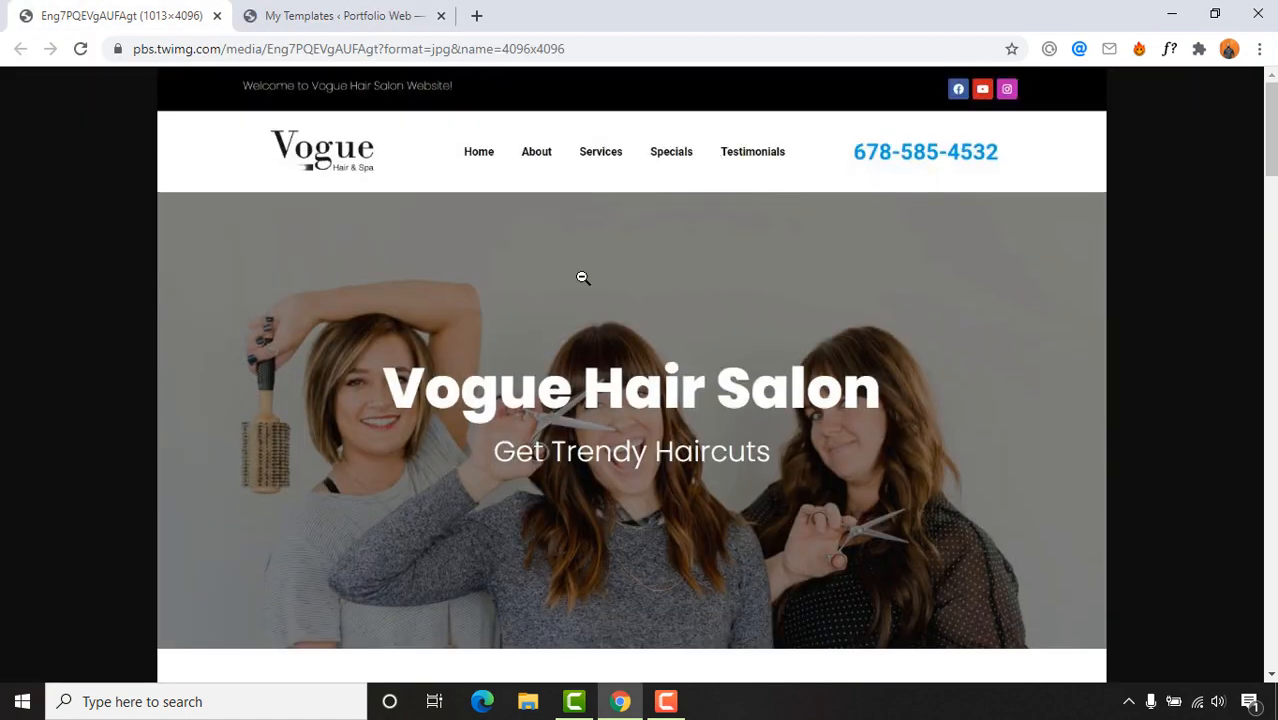
scroll(544, 133, "down", 15)
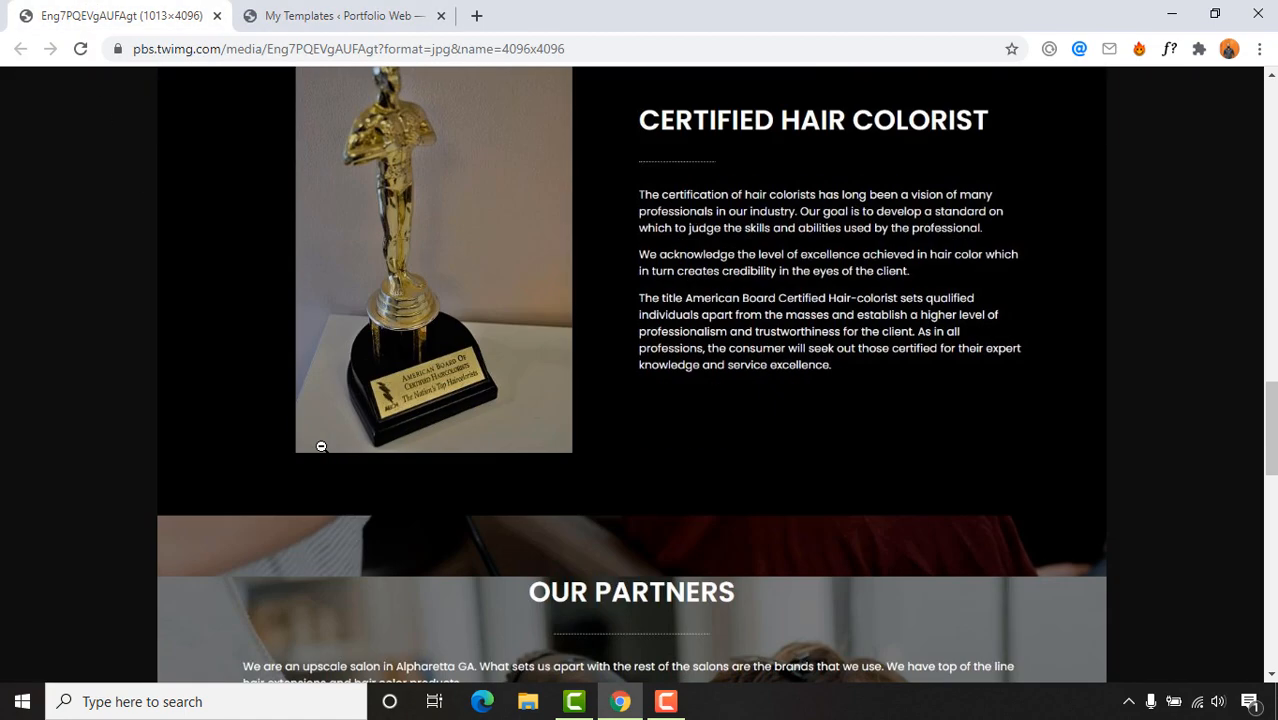
scroll(320, 448, "up", 4)
scroll(358, 325, "up", 8)
left_click(315, 14)
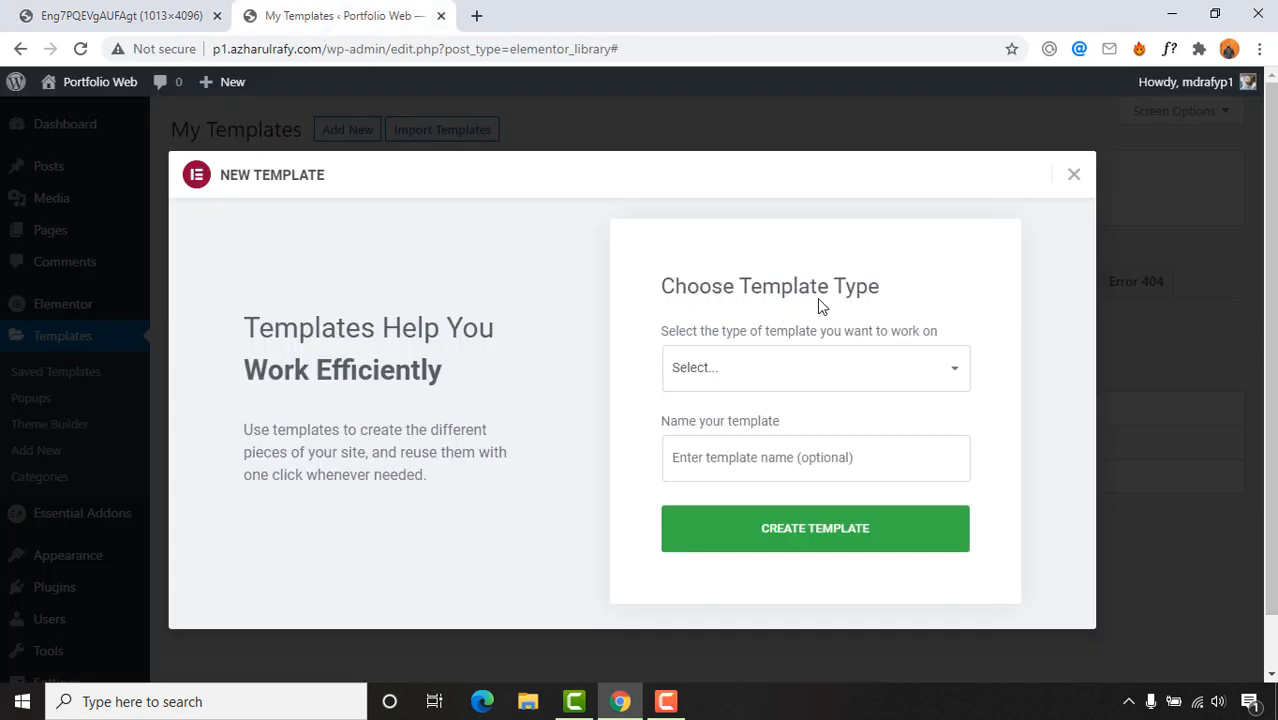
Step: Create a Page-type template named 'Vogue Home Page'
left_click(770, 373)
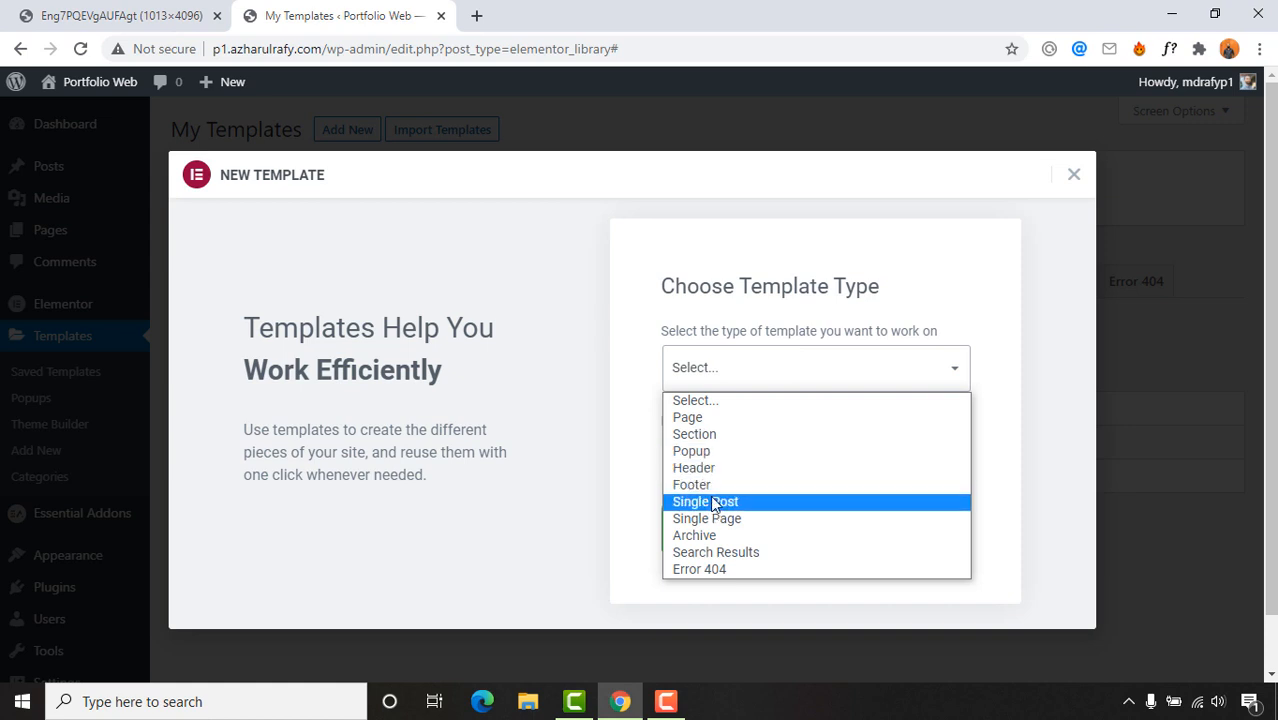
left_click(699, 421)
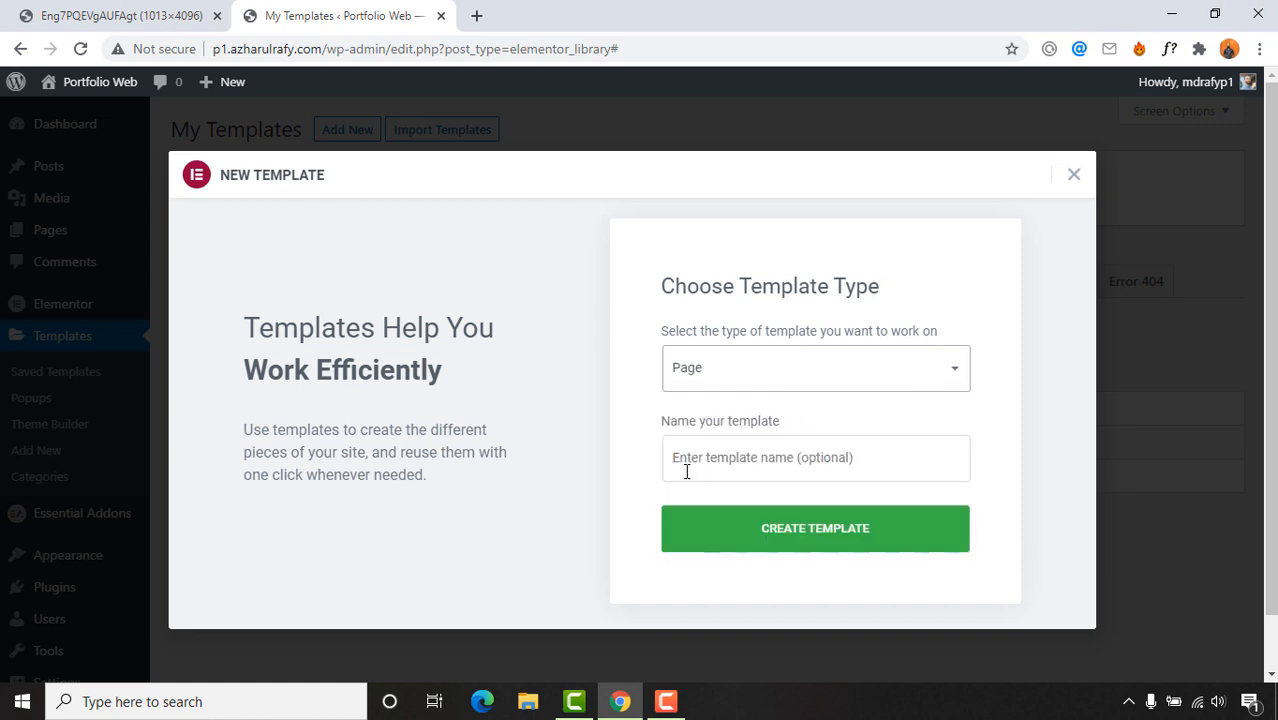
left_click(722, 457)
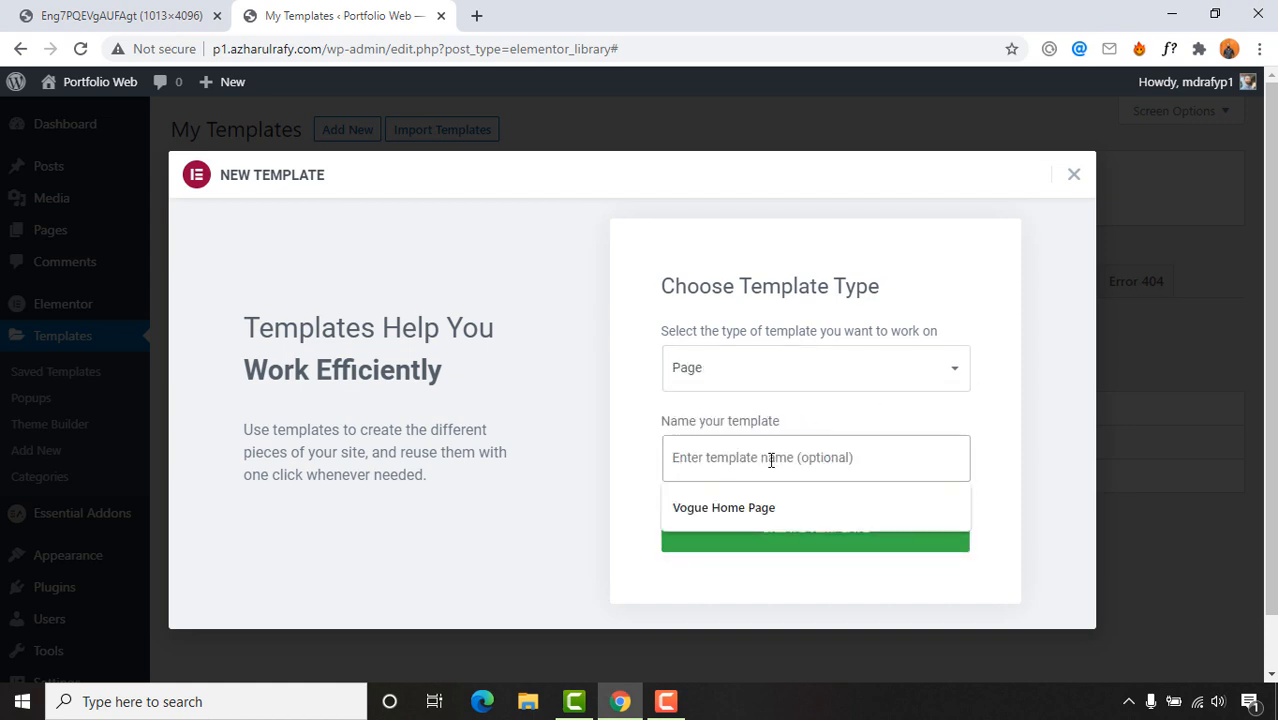
left_click(734, 508)
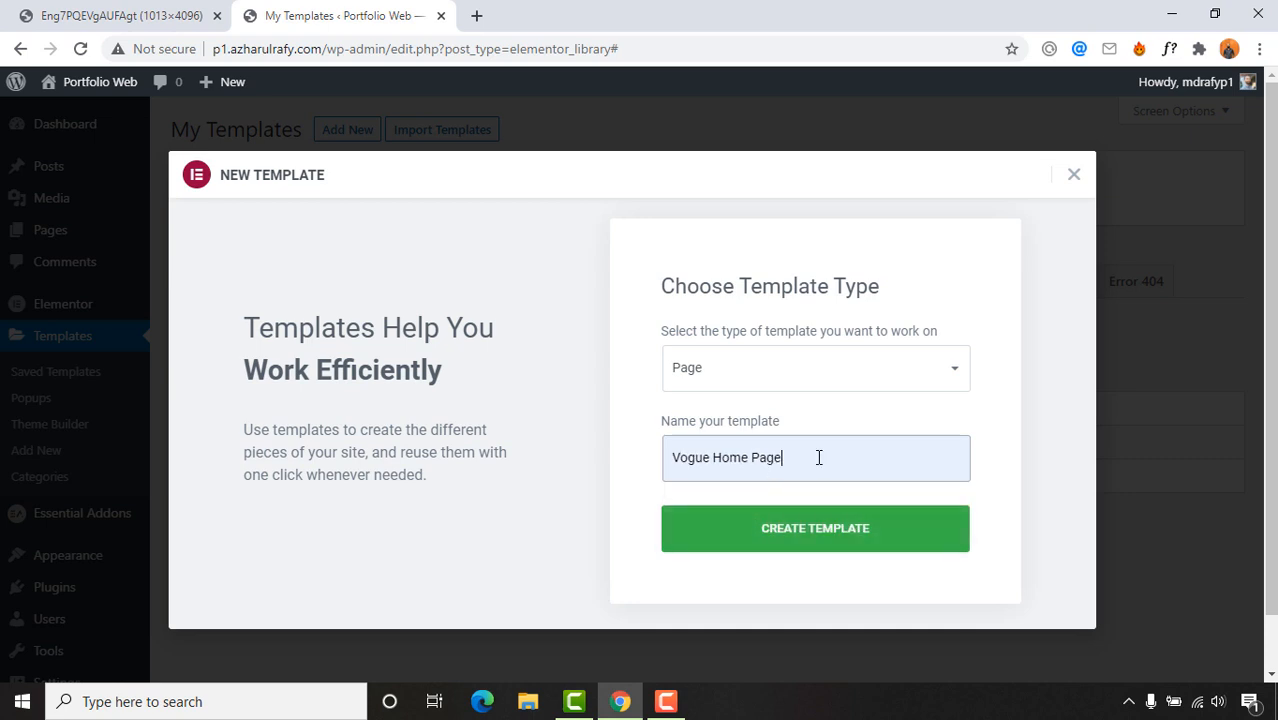
left_click(829, 545)
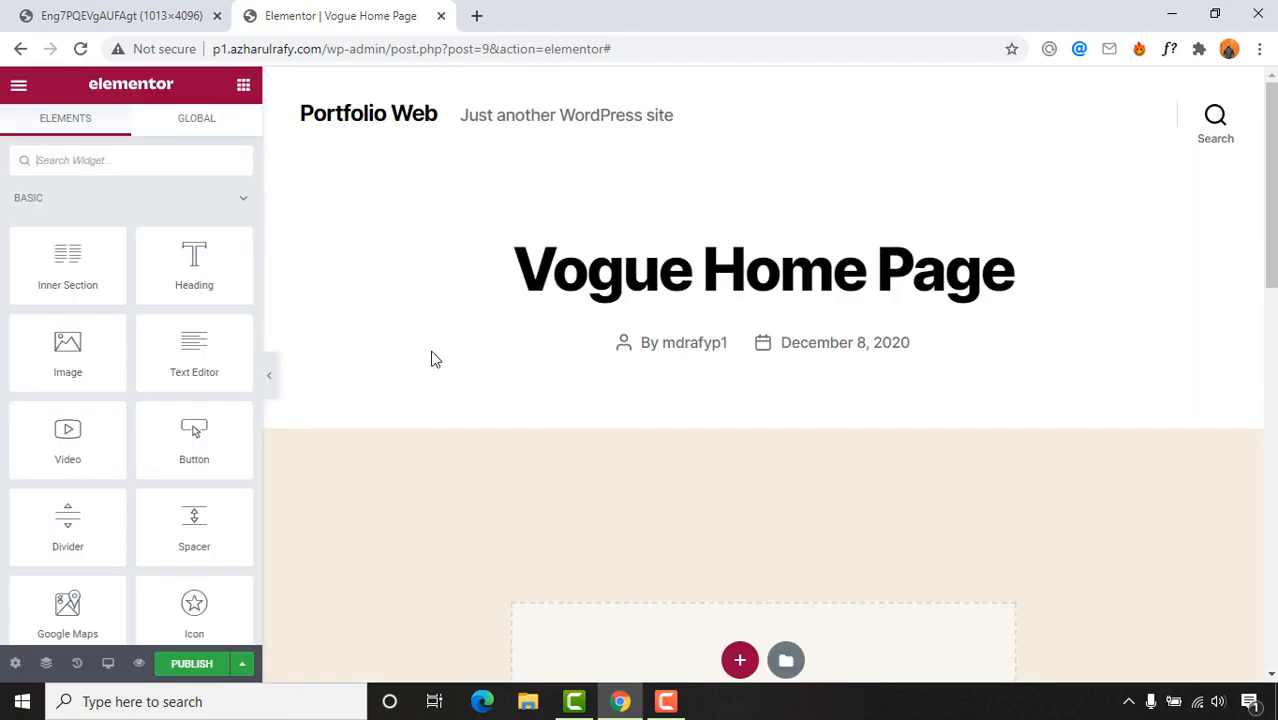
Step: Scroll through the Vogue Home Page preview to inspect its header, title and empty section
scroll(639, 436, "down", 5)
scroll(670, 397, "up", 5)
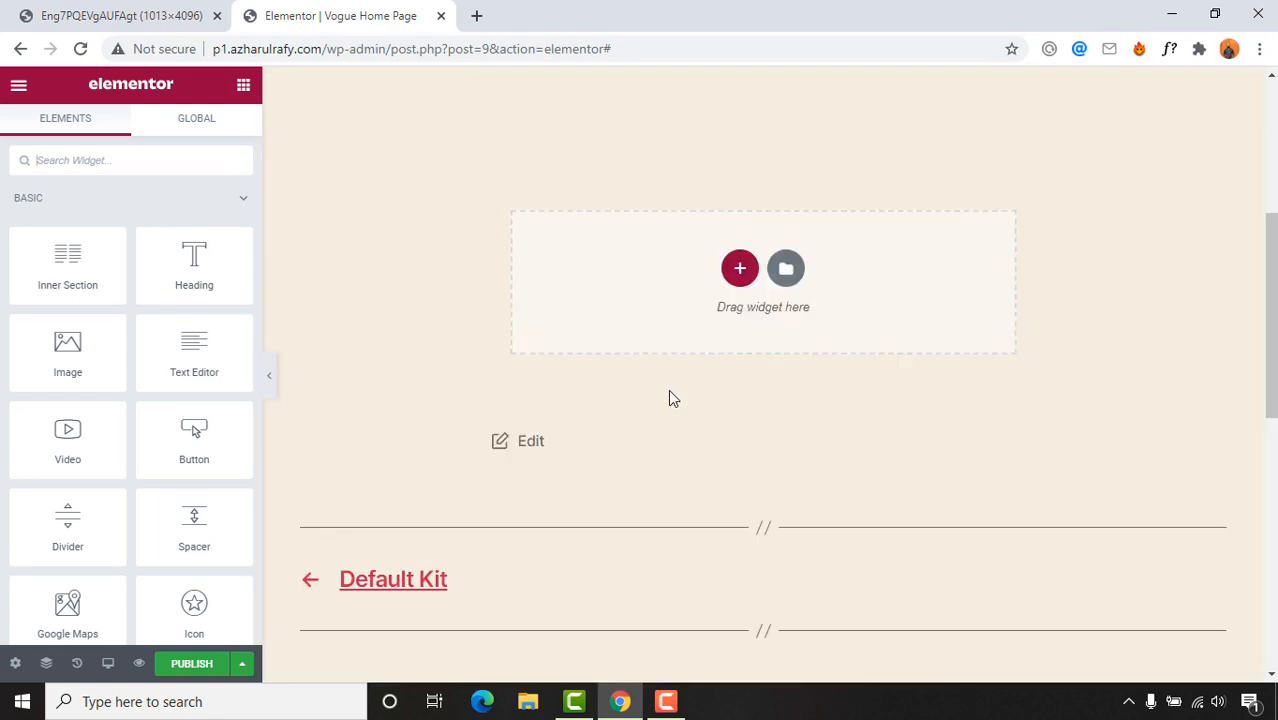
scroll(730, 405, "down", 2)
scroll(729, 407, "down", 5)
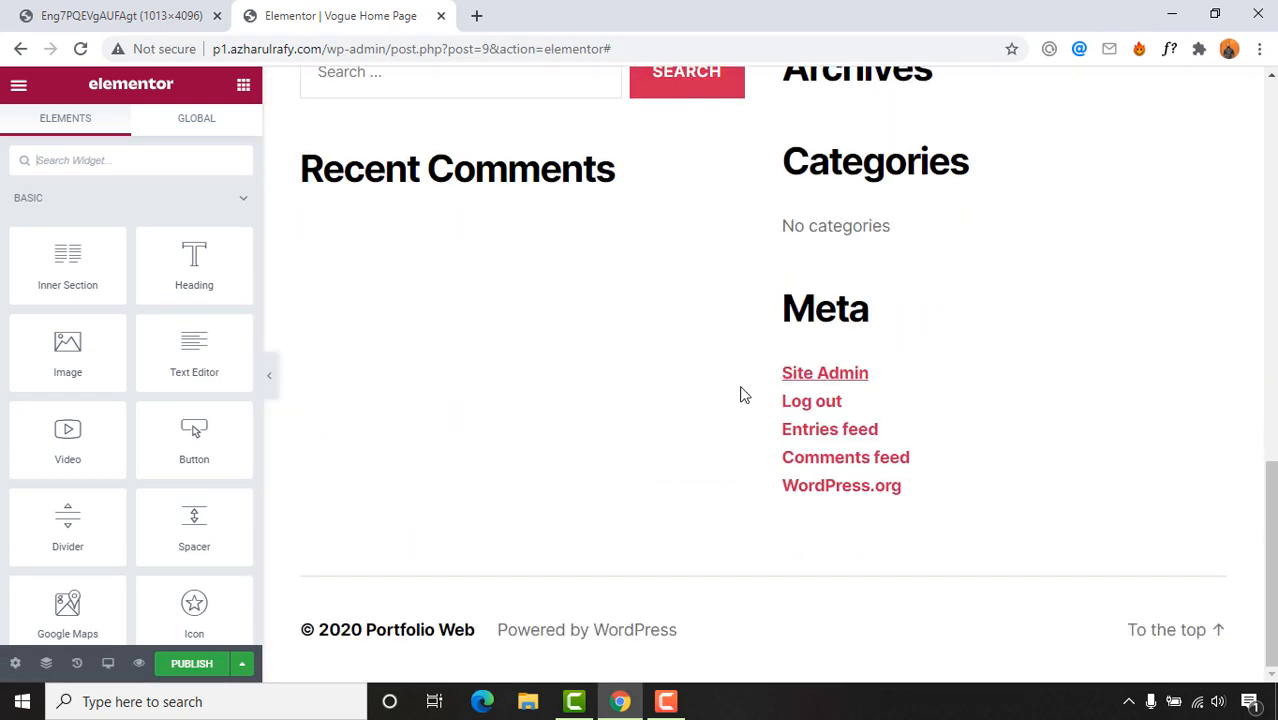
scroll(699, 457, "up", 8)
scroll(876, 408, "down", 6)
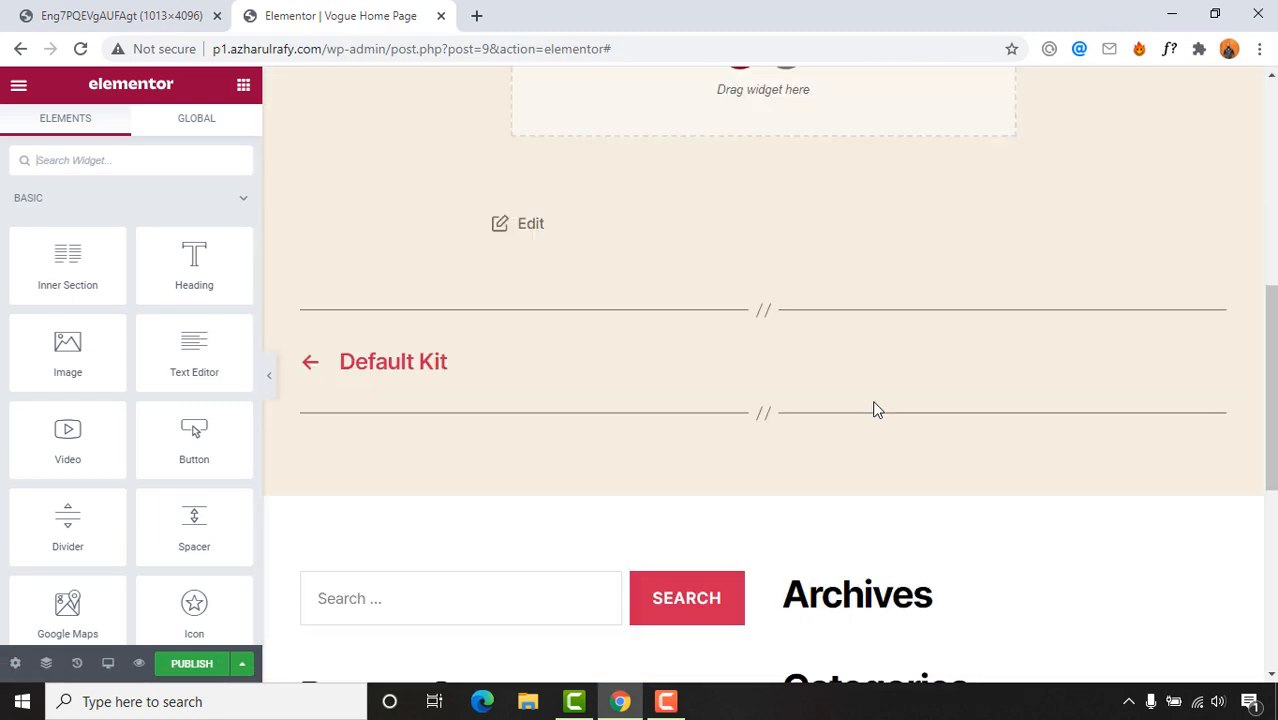
scroll(662, 480, "up", 6)
scroll(903, 376, "up", 2)
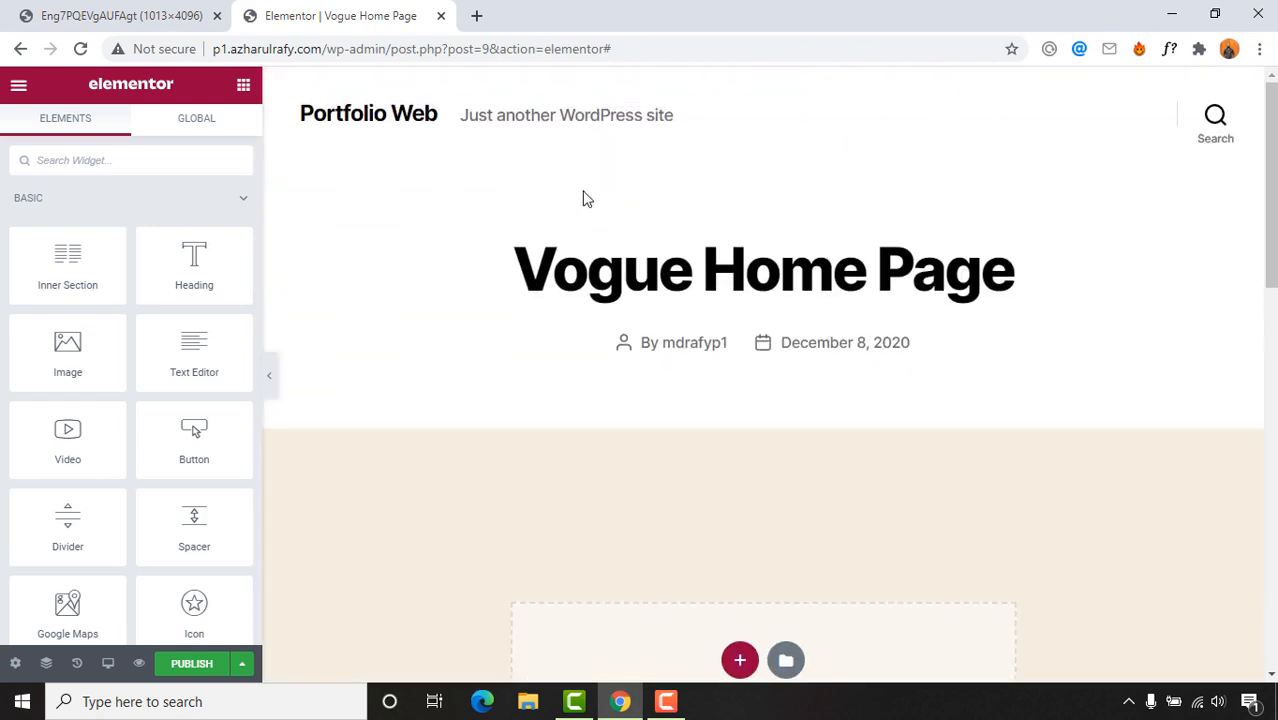
scroll(760, 250, "down", 2)
scroll(850, 320, "up", 2)
scroll(998, 365, "down", 7)
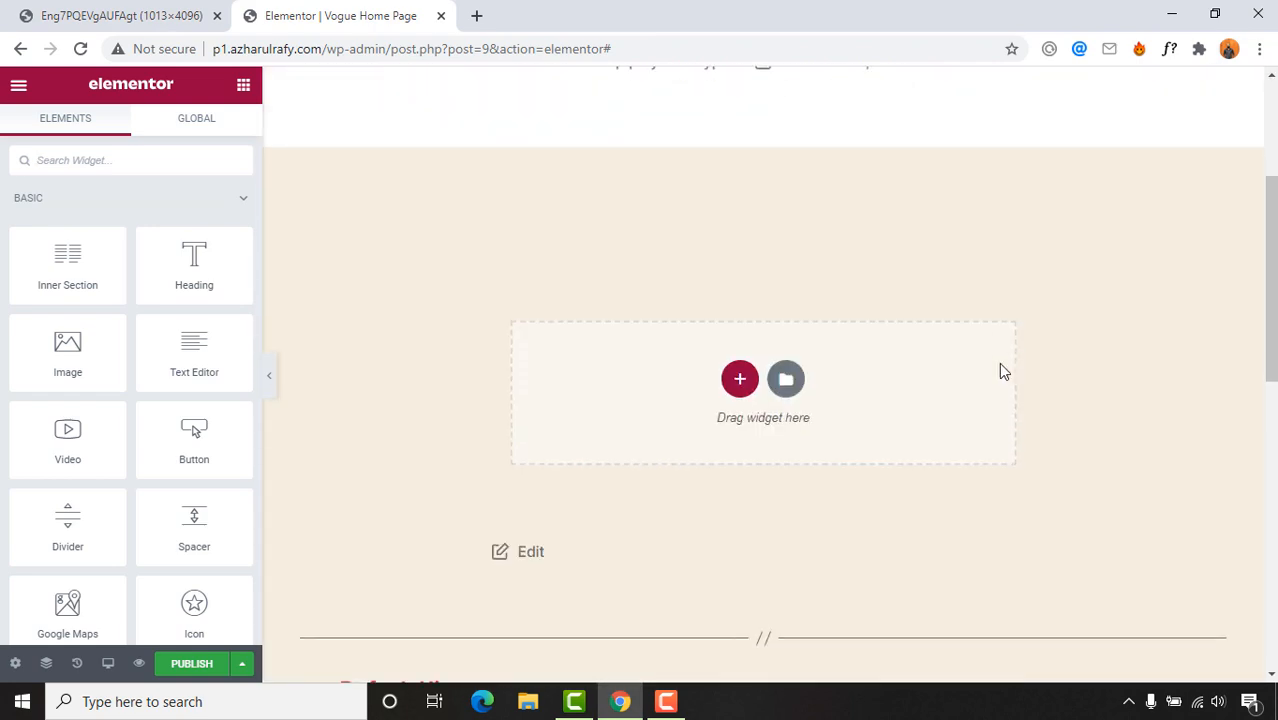
scroll(700, 410, "down", 2)
scroll(560, 270, "up", 15)
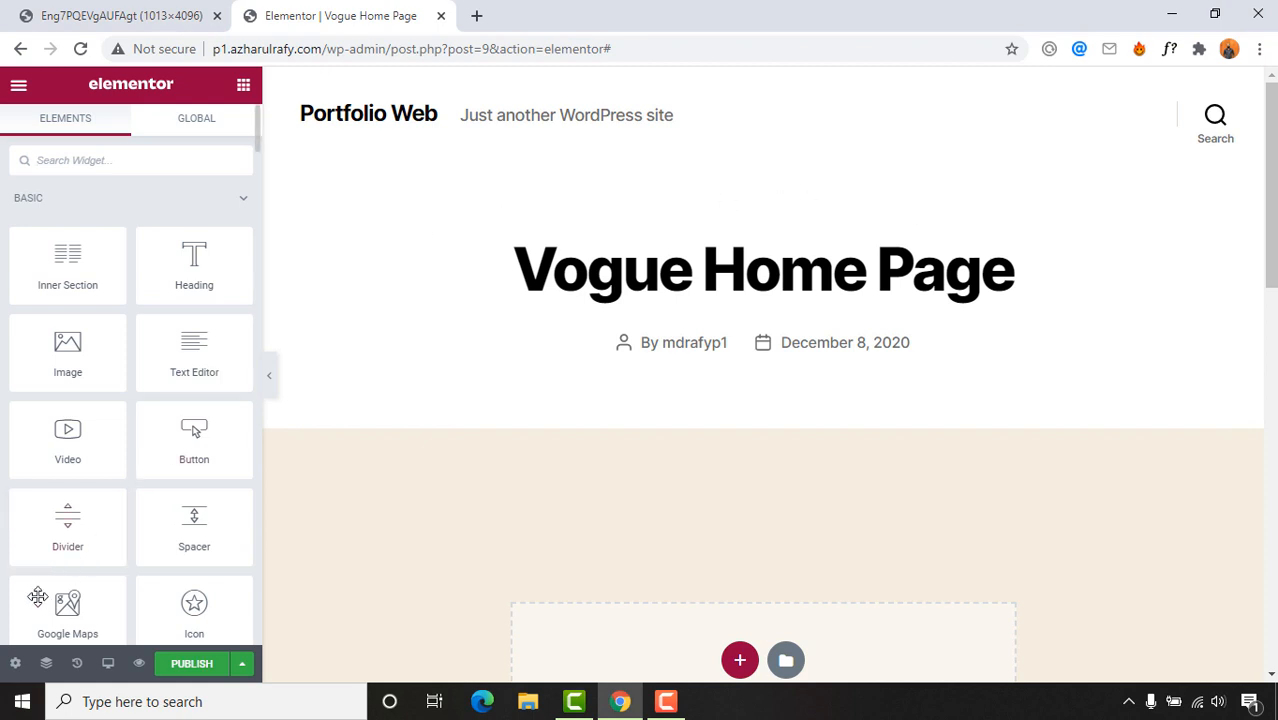
Step: Switch Vogue Home Page to the Elementor Canvas layout, publish it and reload the editor
left_click(16, 664)
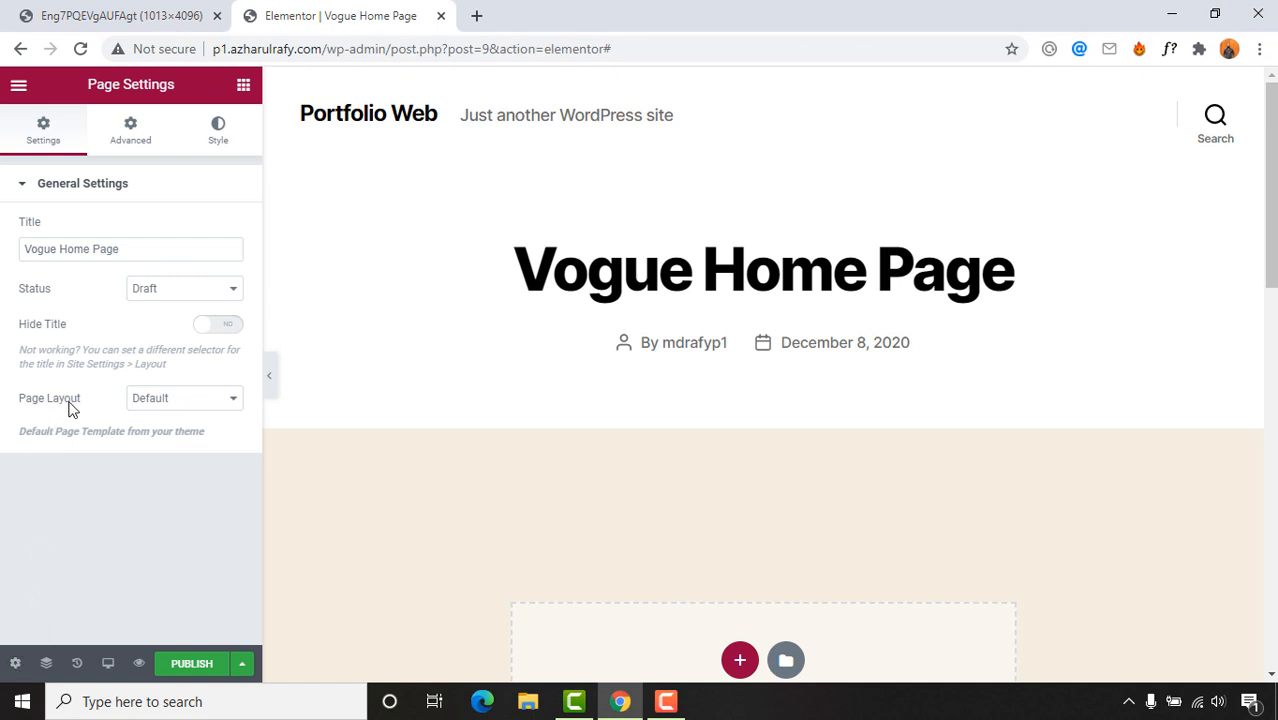
left_click(165, 402)
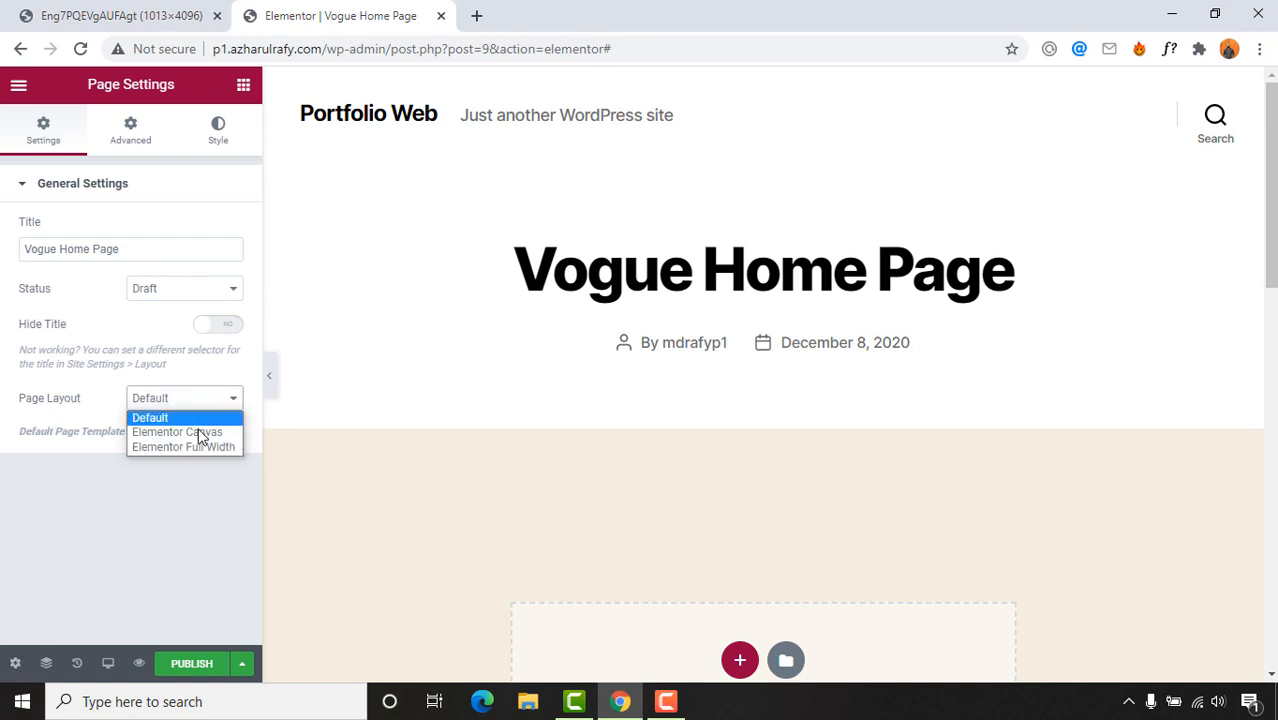
left_click(199, 432)
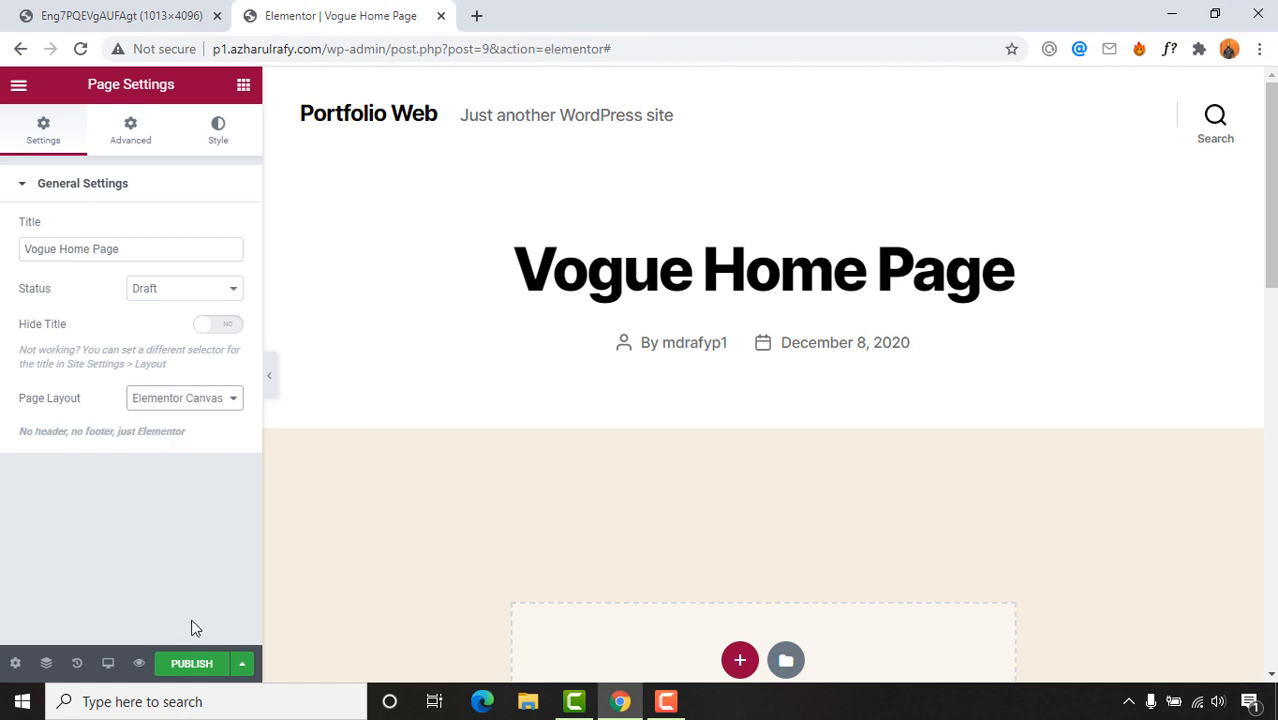
left_click(186, 665)
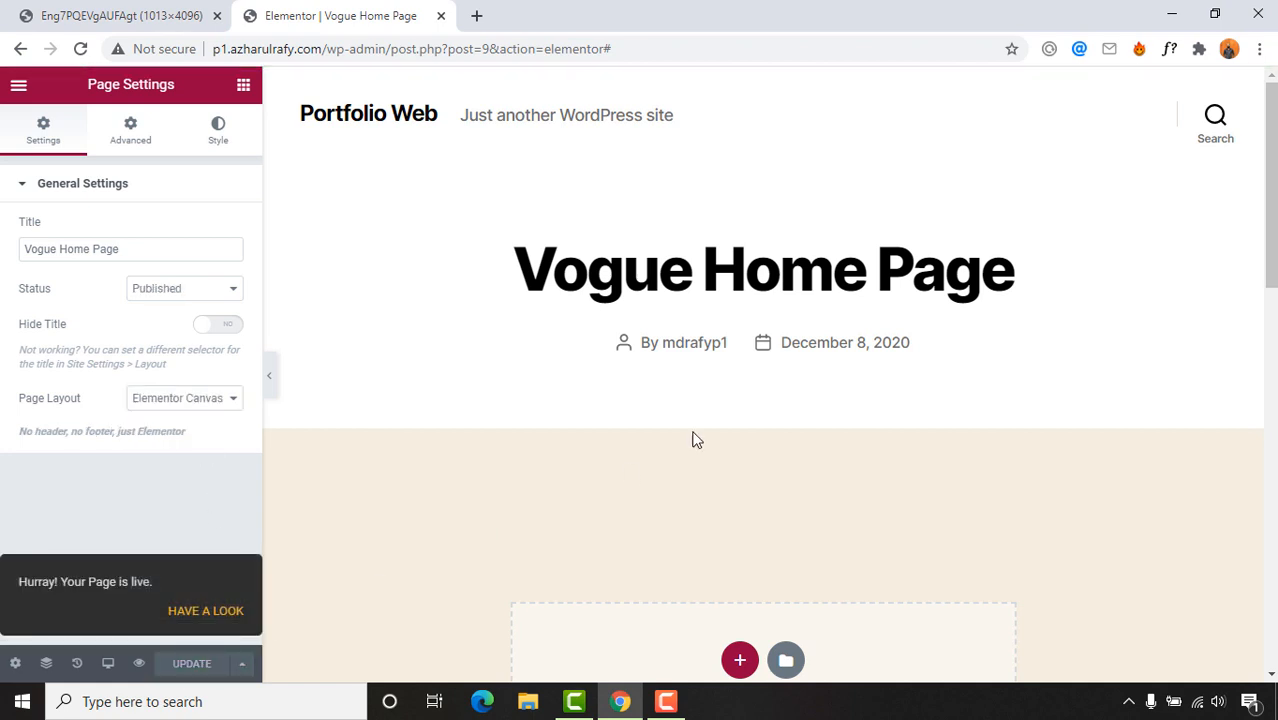
left_click(82, 48)
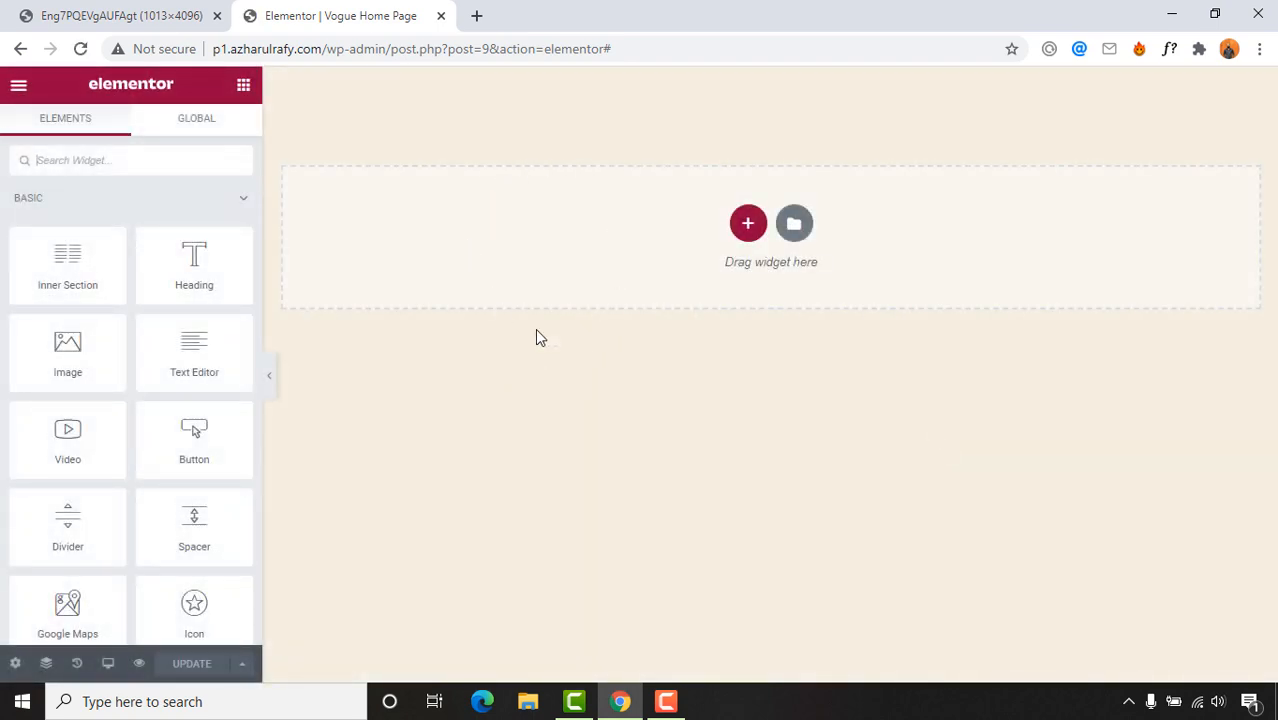
left_click(120, 12)
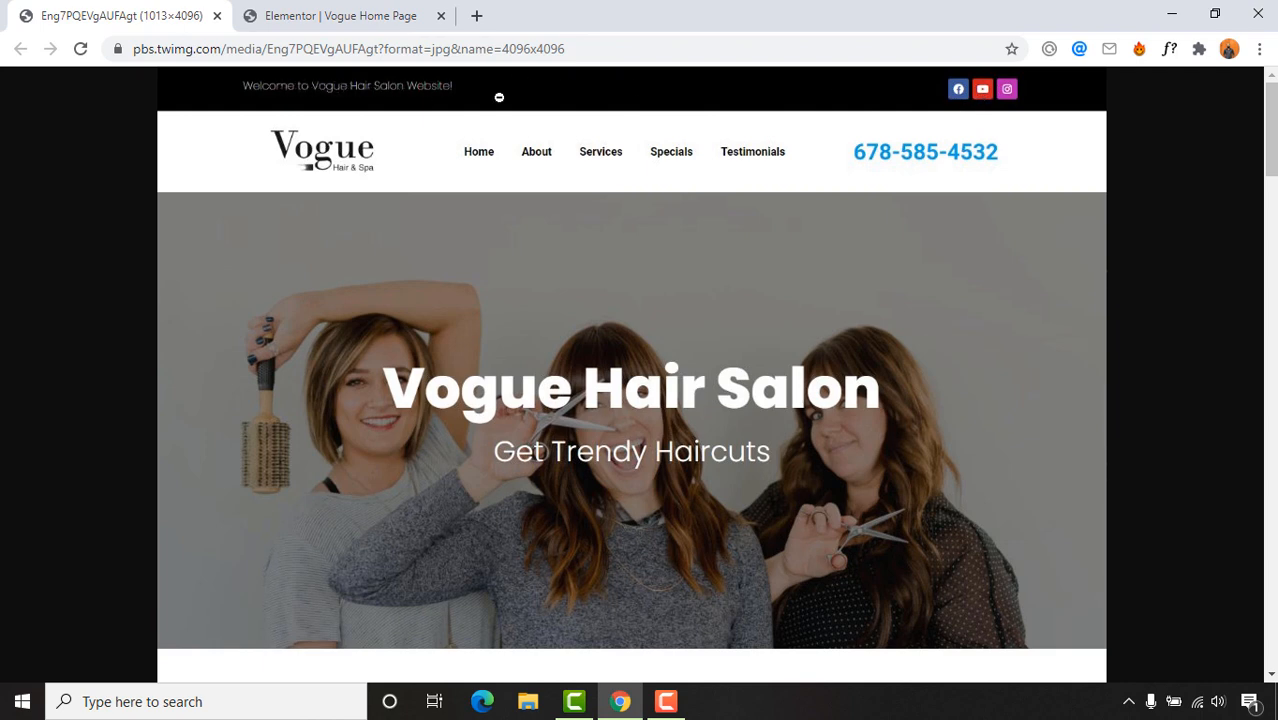
left_click(419, 17)
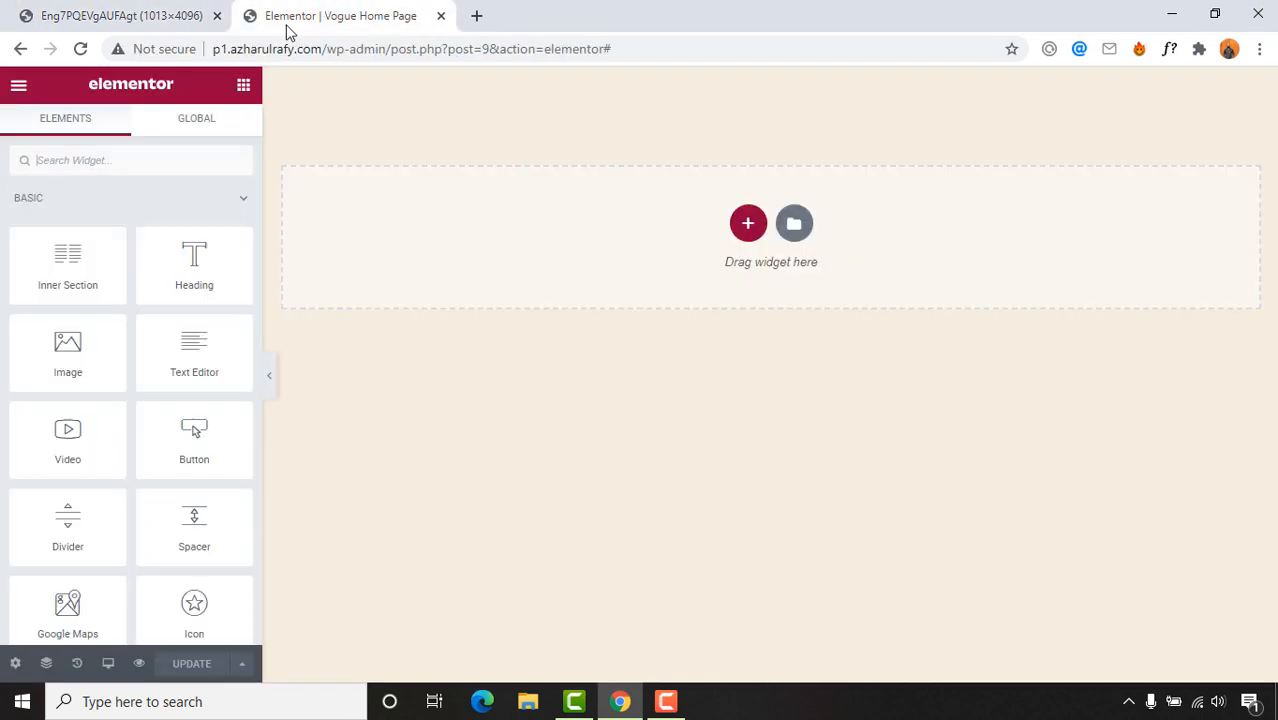
left_click(115, 10)
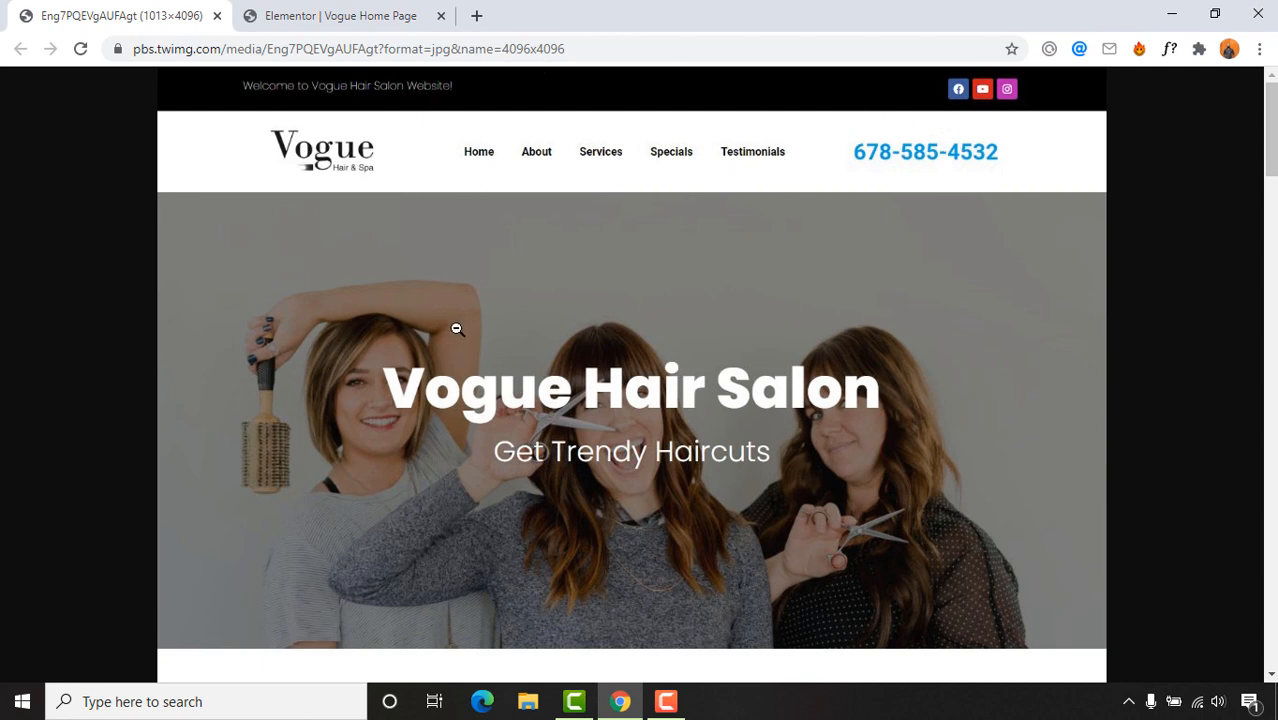
scroll(478, 233, "down", 10)
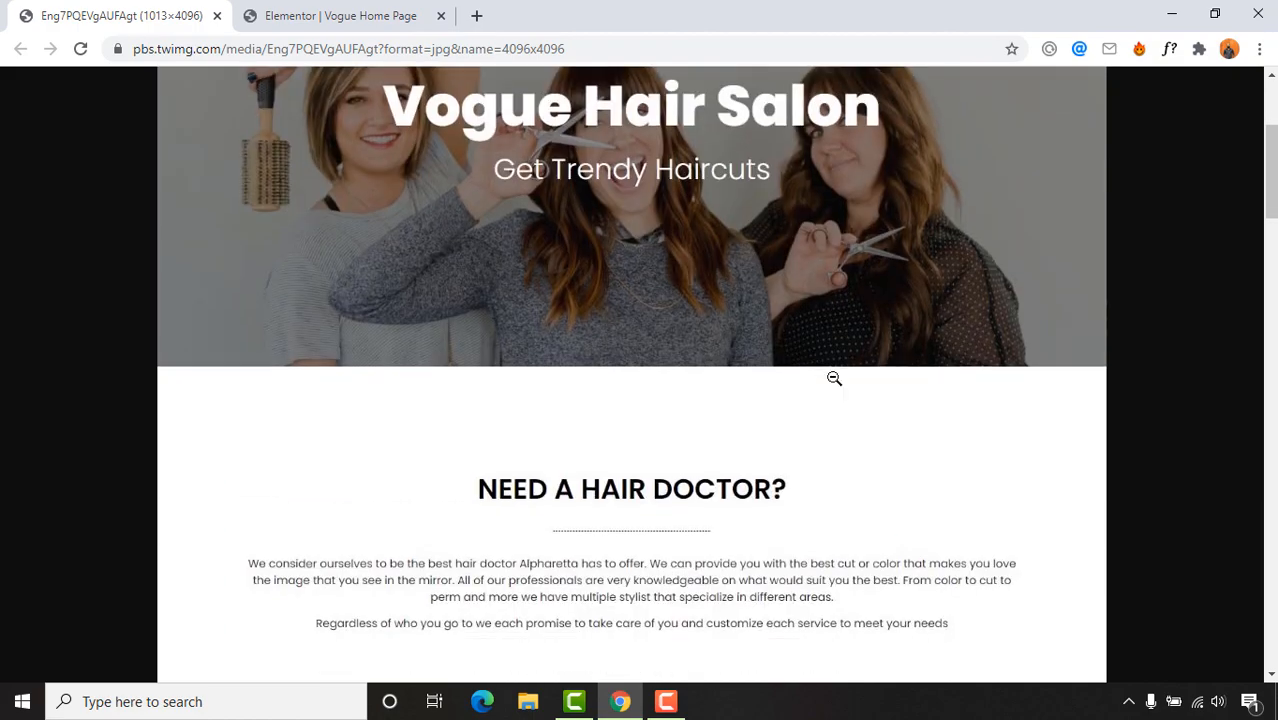
scroll(550, 367, "down", 15)
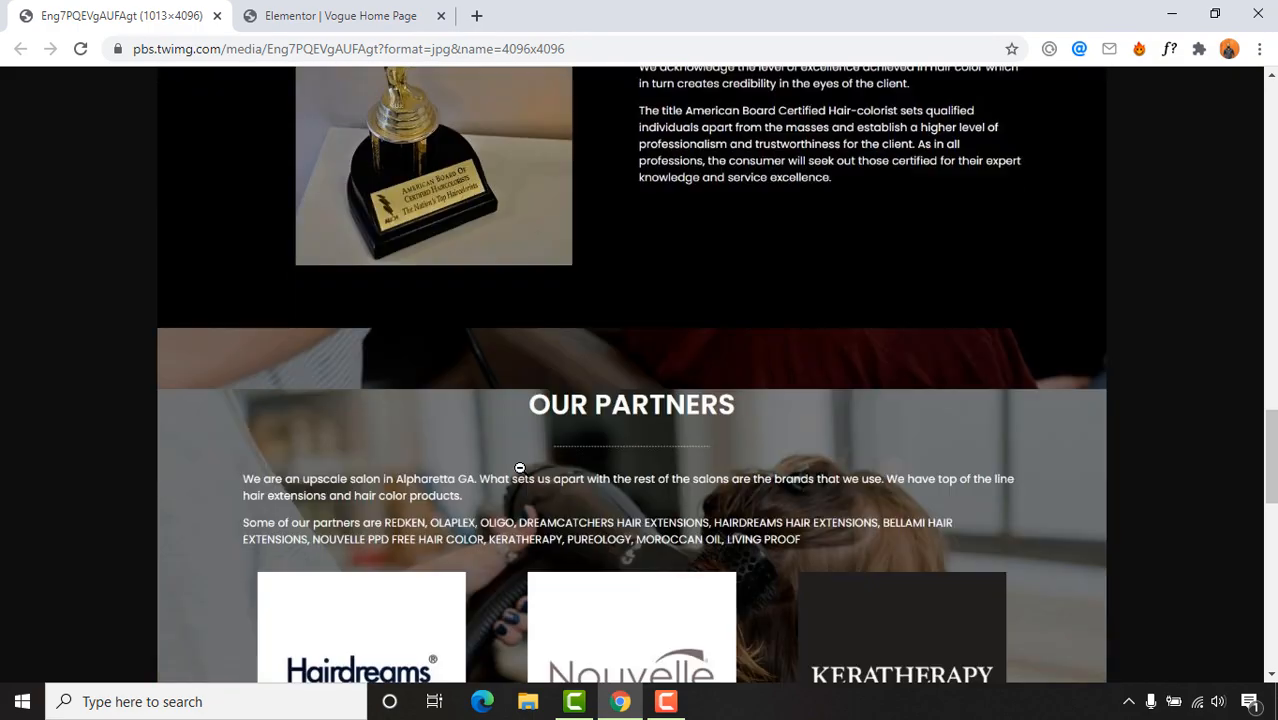
scroll(590, 462, "up", 20)
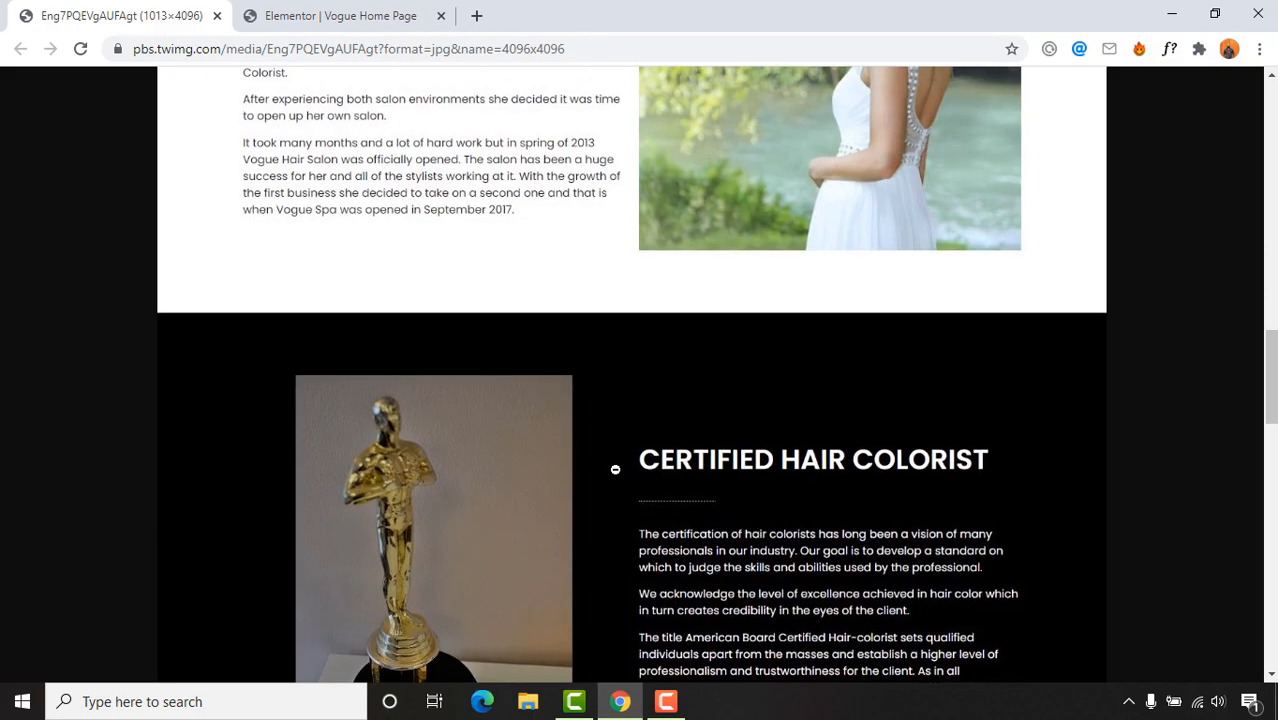
scroll(482, 441, "down", 2)
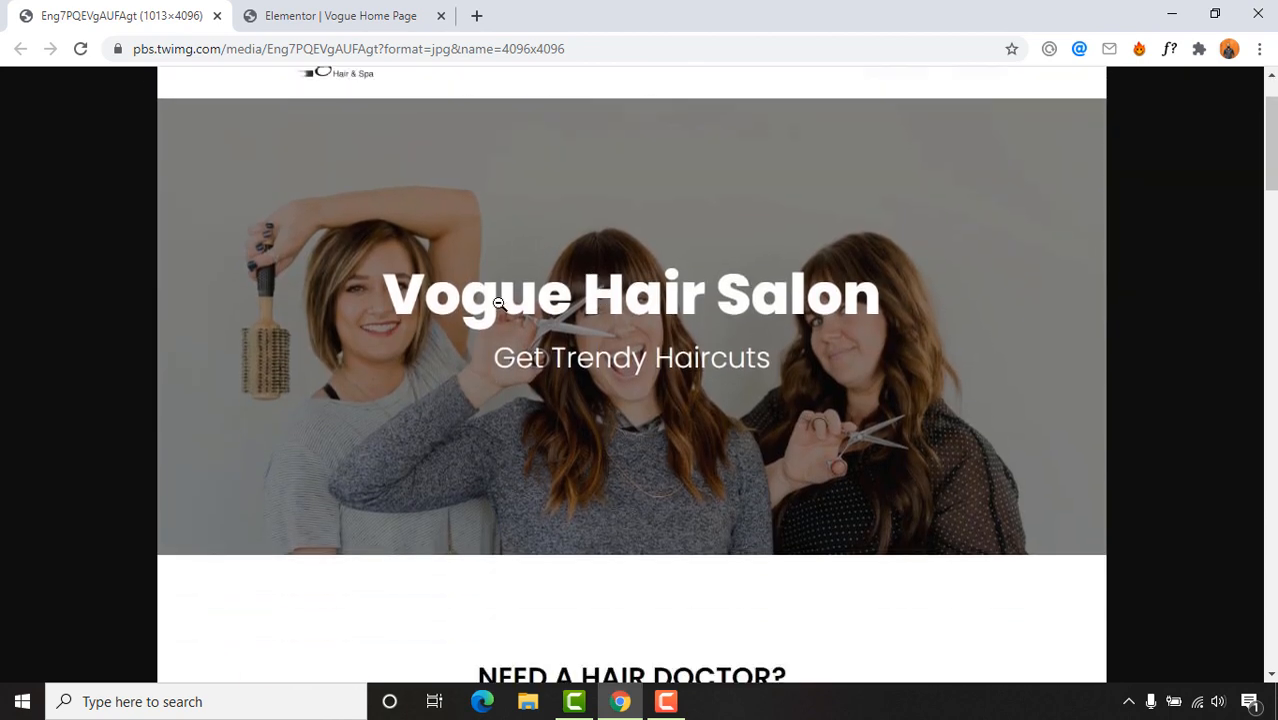
scroll(328, 214, "up", 2)
scroll(410, 292, "down", 1)
left_click(420, 12)
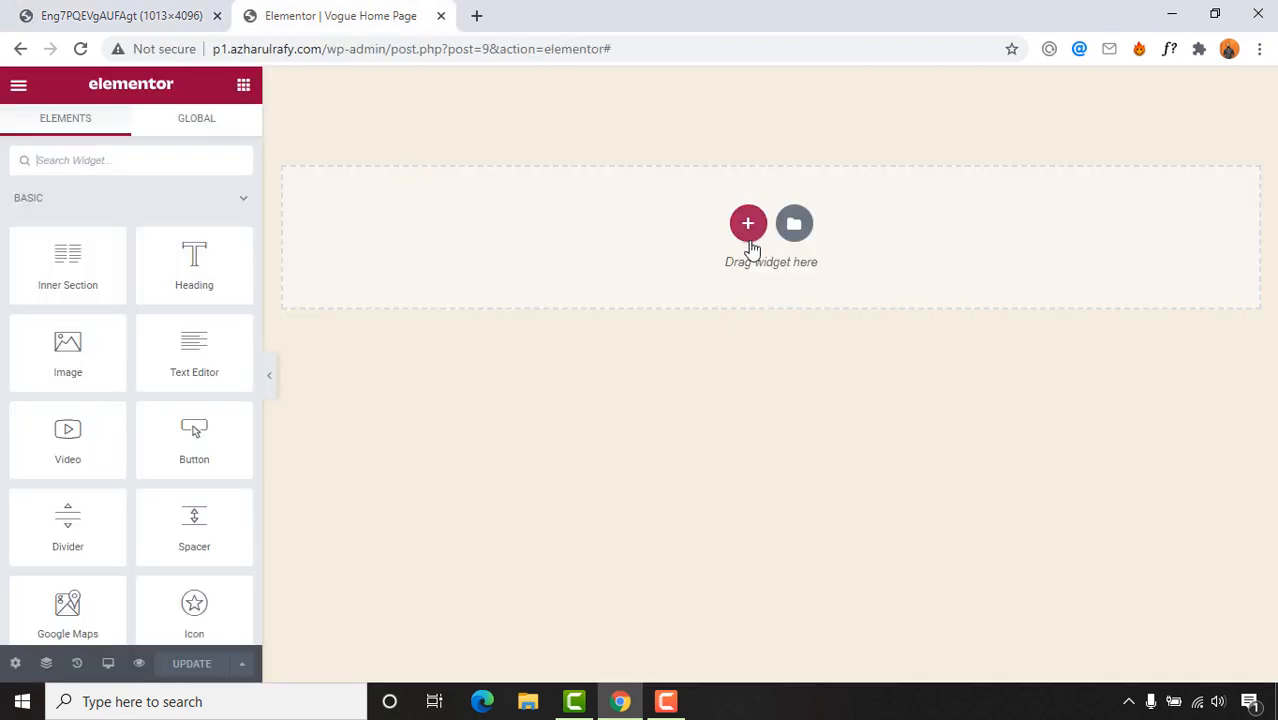
Step: Add an empty one-column section and open its Style settings
left_click(748, 226)
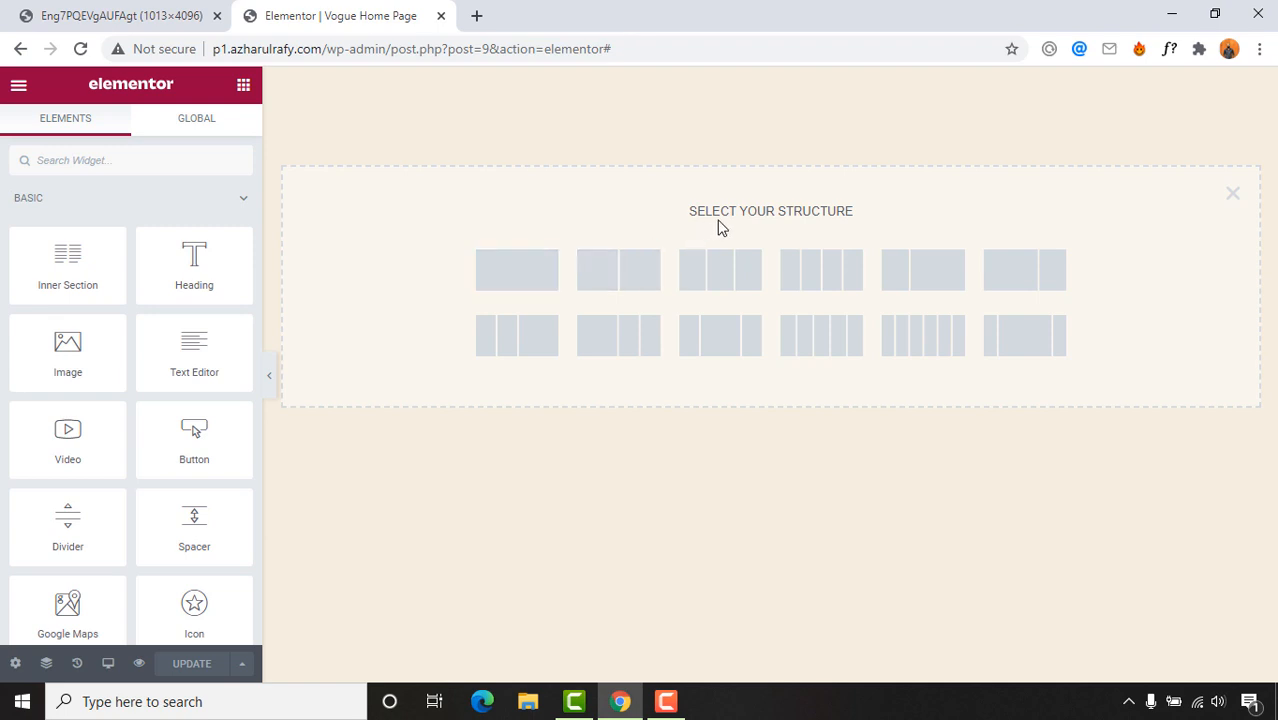
left_click(518, 284)
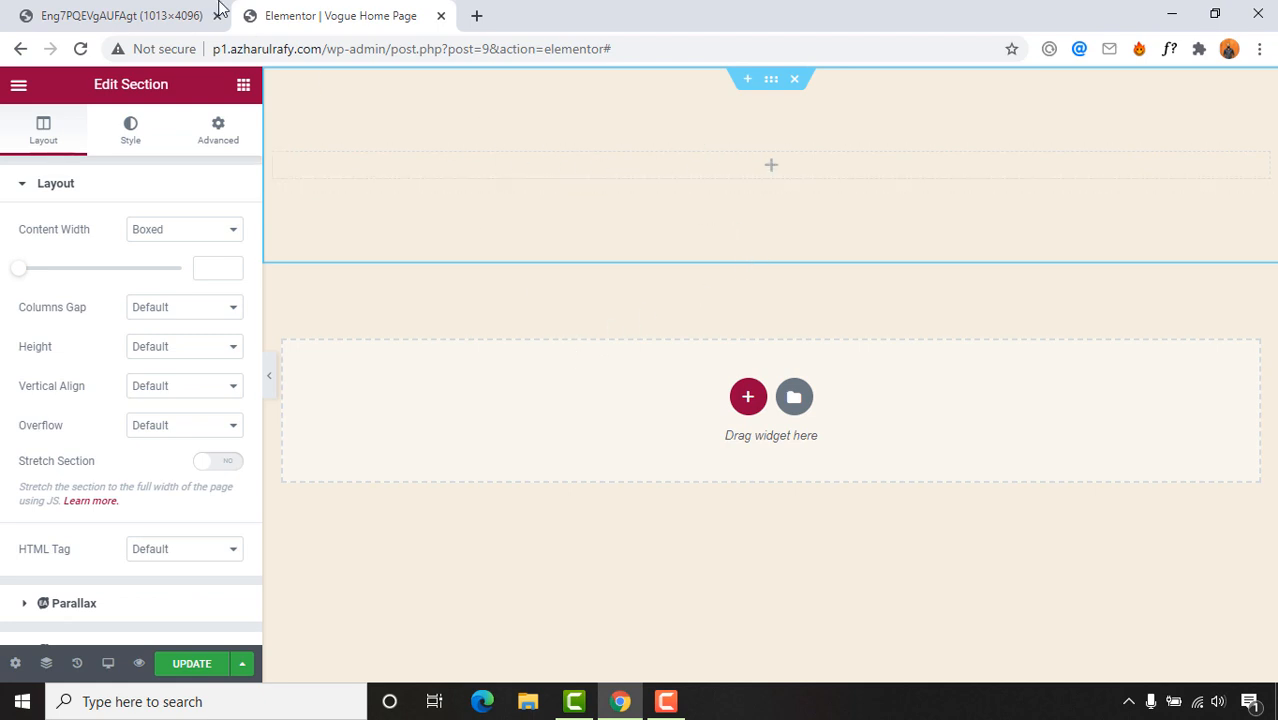
left_click(198, 11)
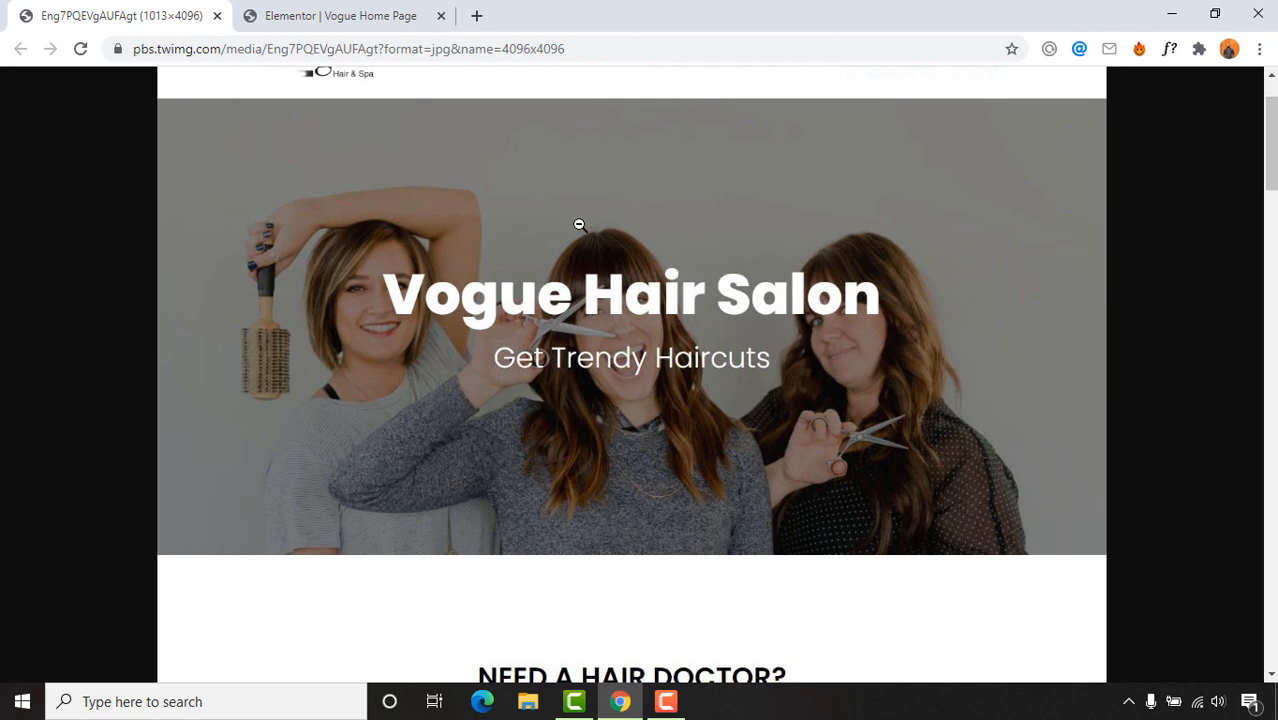
left_click(370, 10)
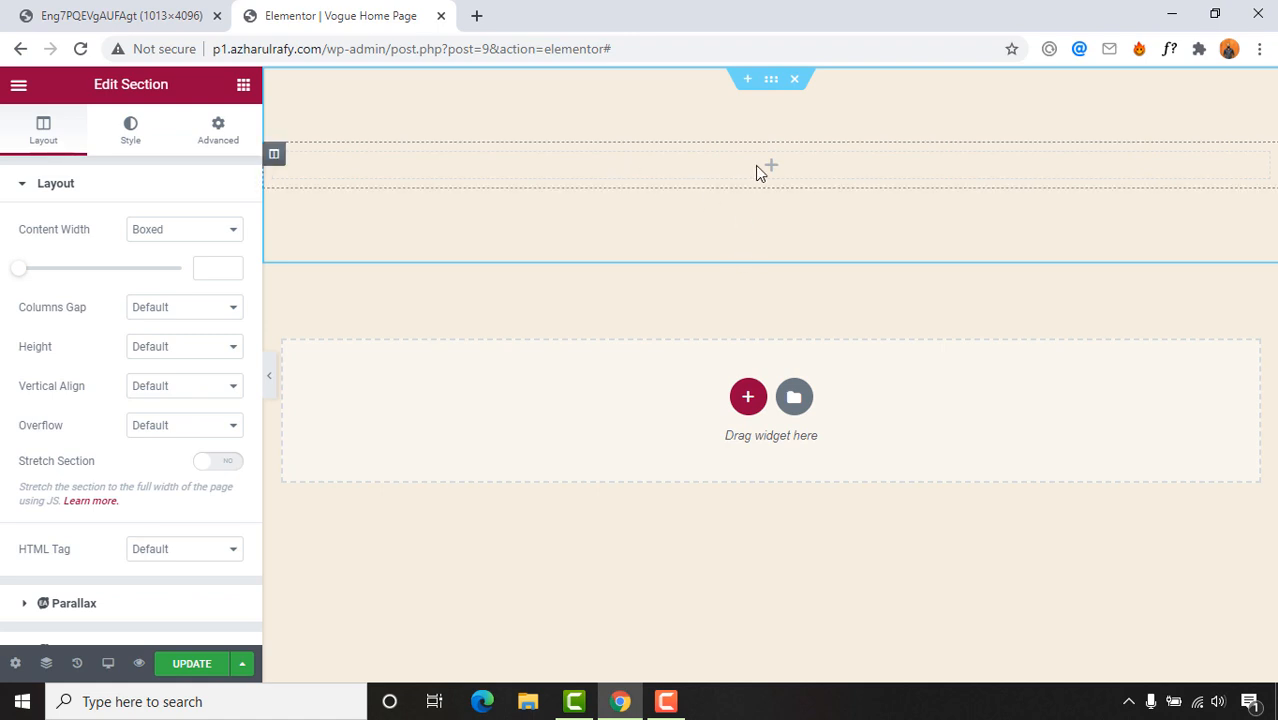
left_click(774, 93)
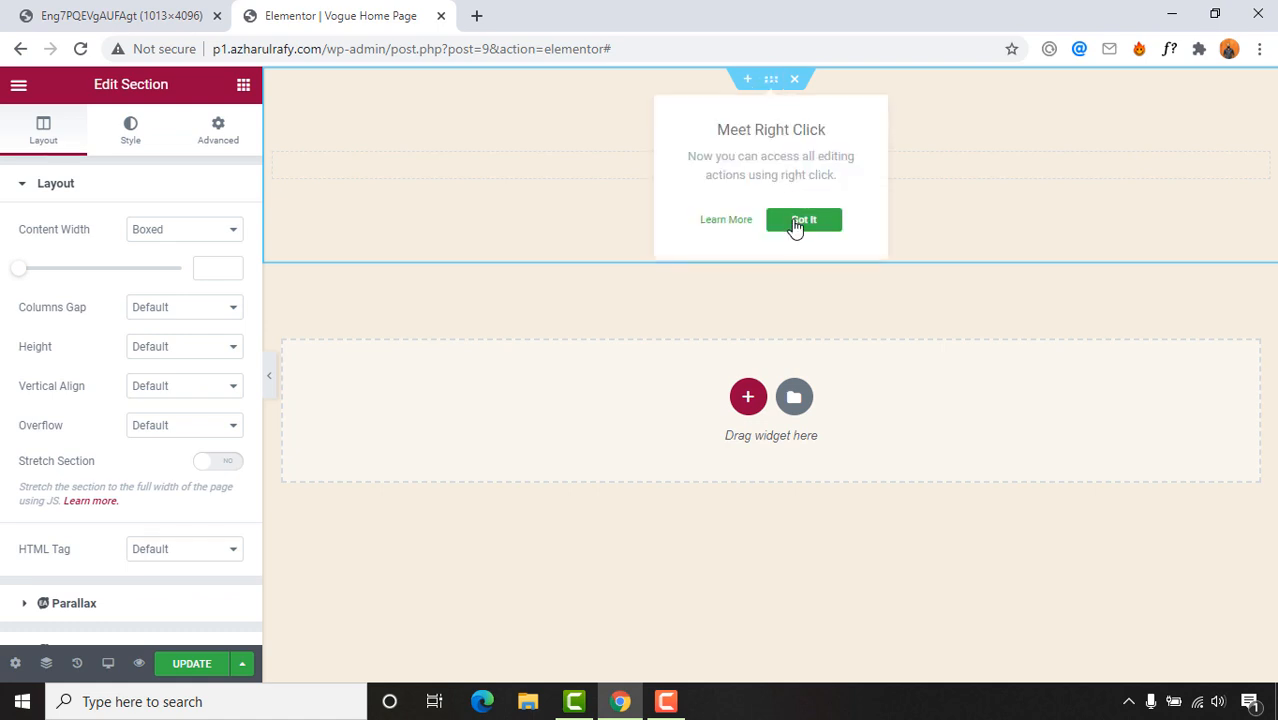
left_click(796, 224)
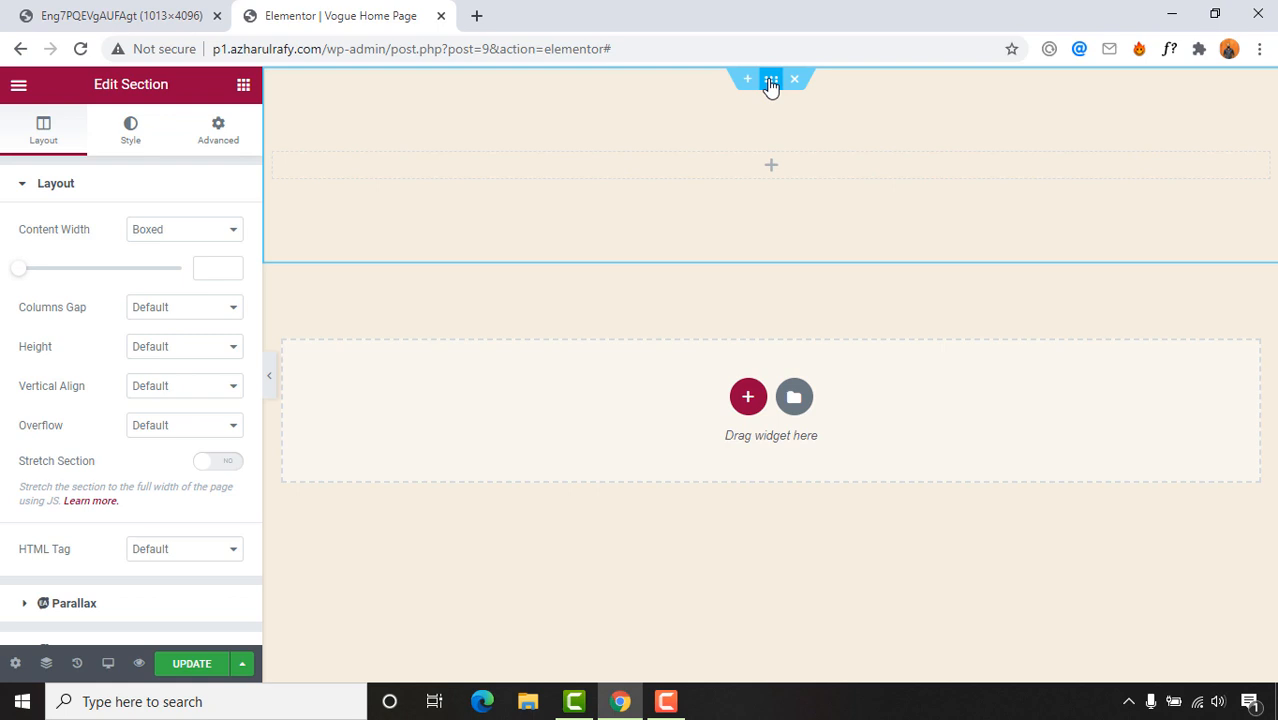
left_click(132, 135)
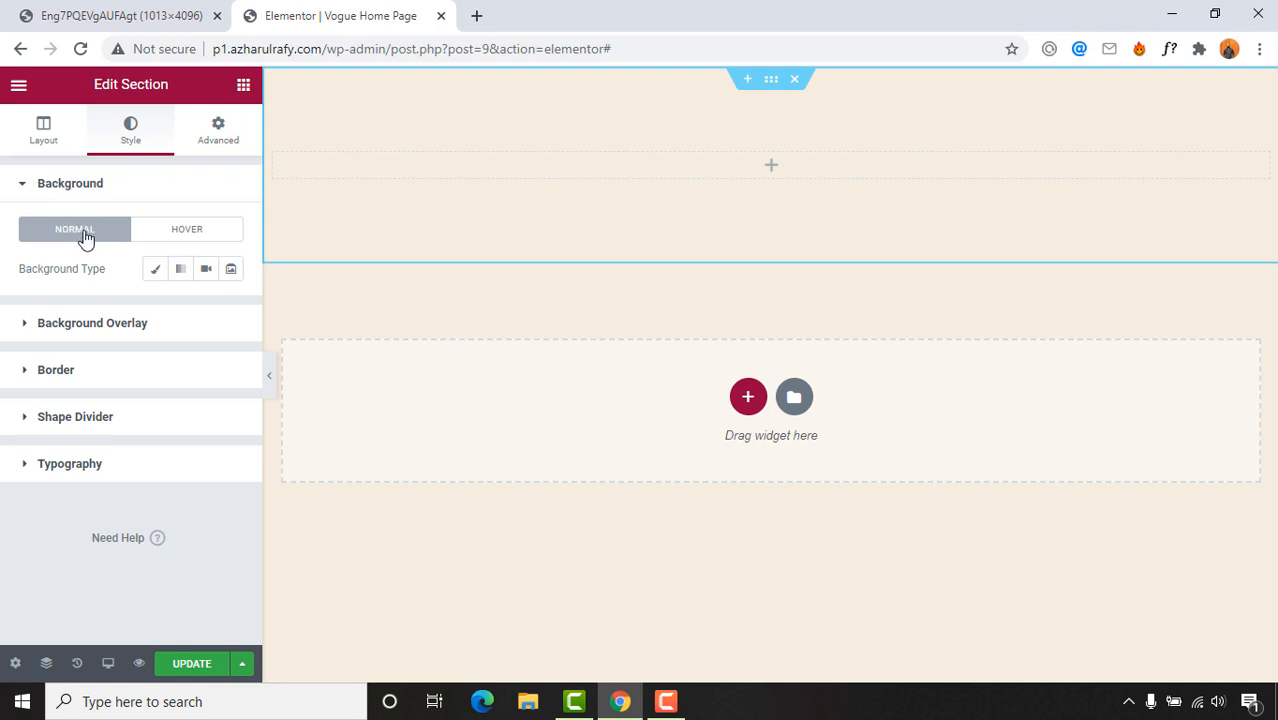
Step: Give the section a classic background and upload adsa.jpg from the Images folder
left_click(156, 280)
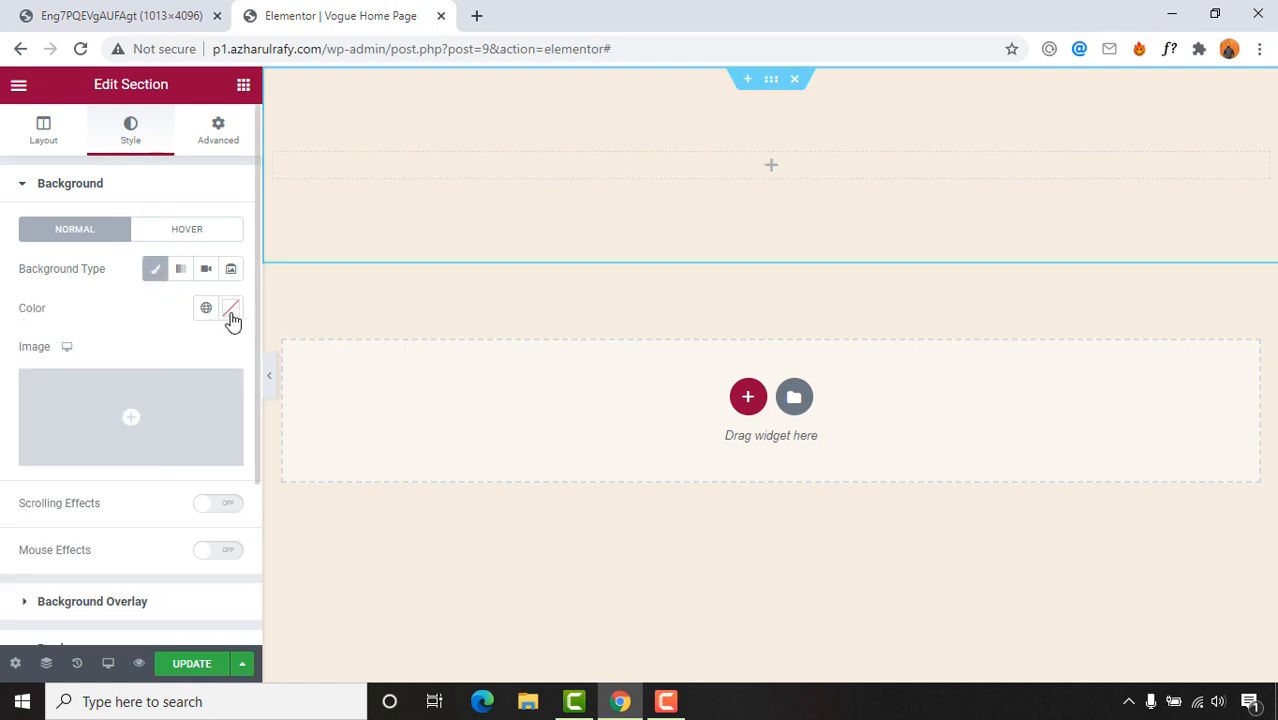
left_click(120, 15)
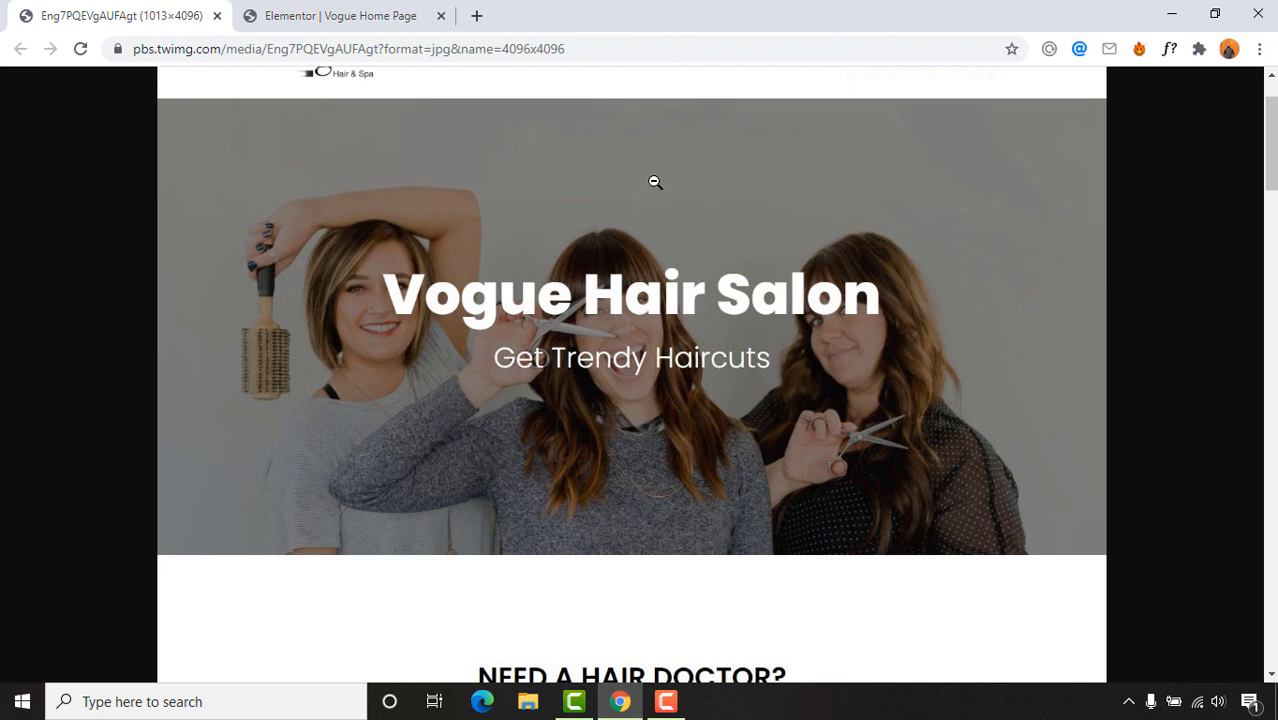
left_click(360, 12)
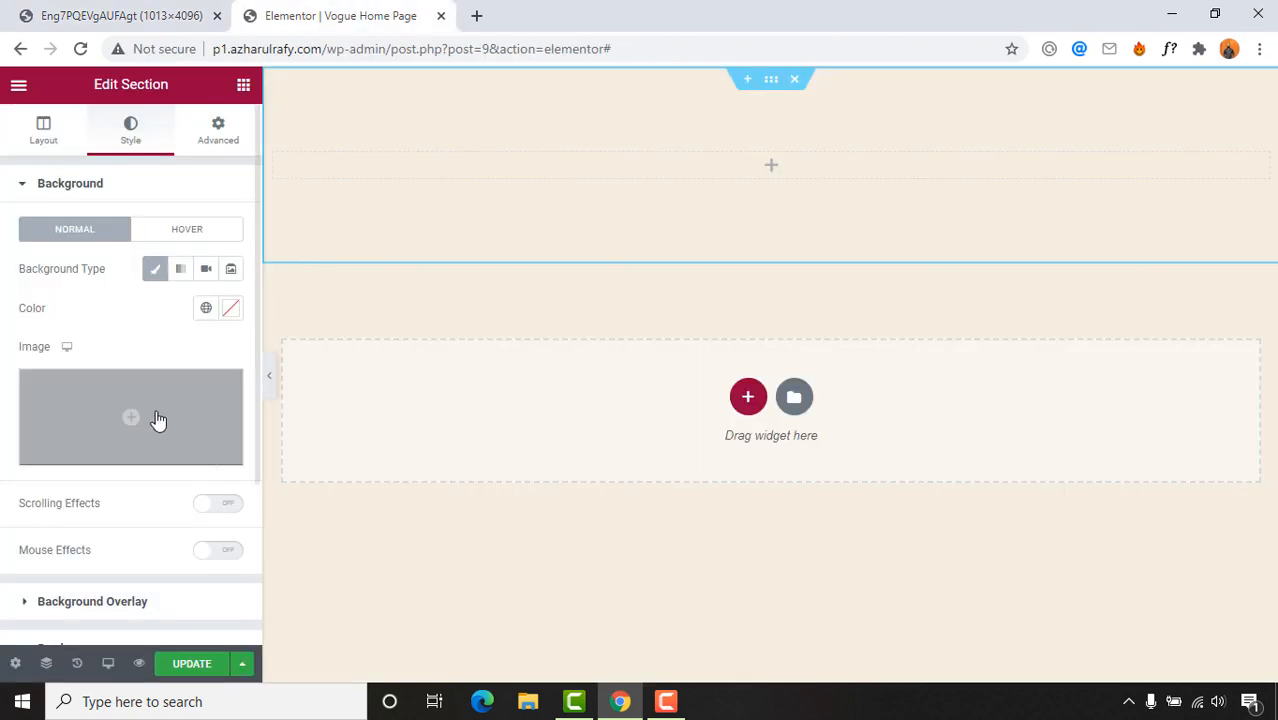
left_click(128, 455)
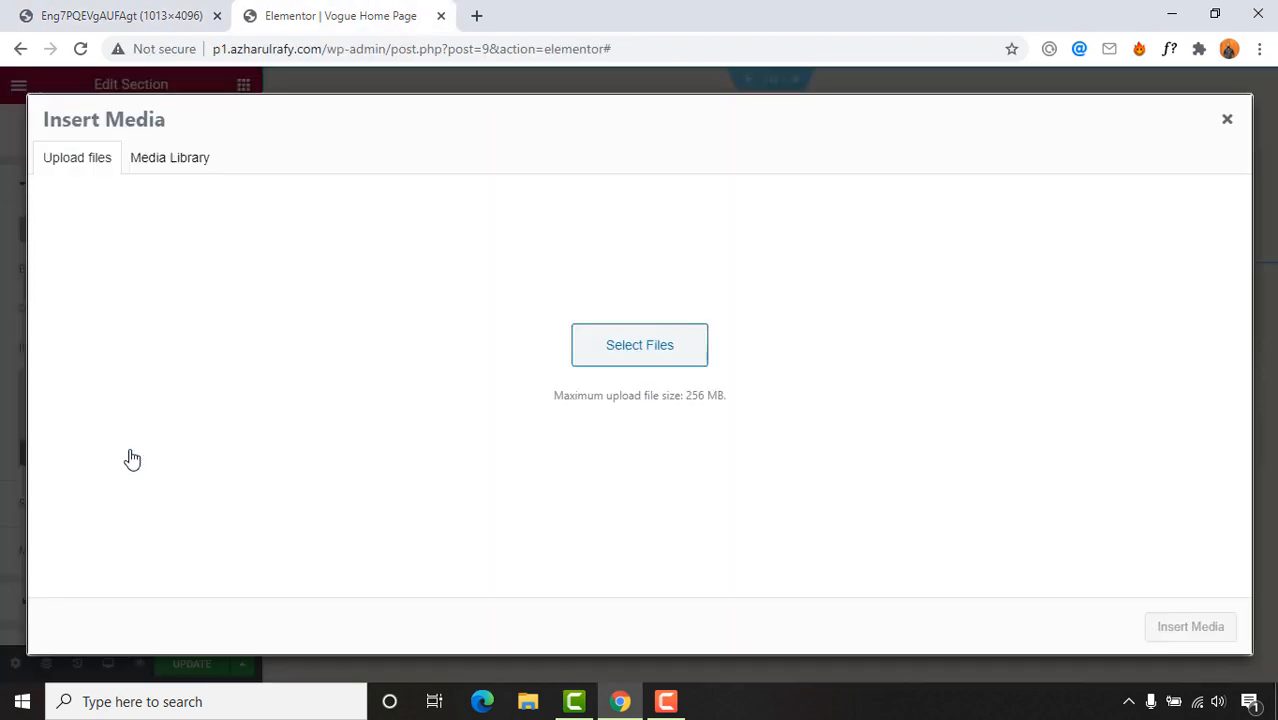
left_click(650, 405)
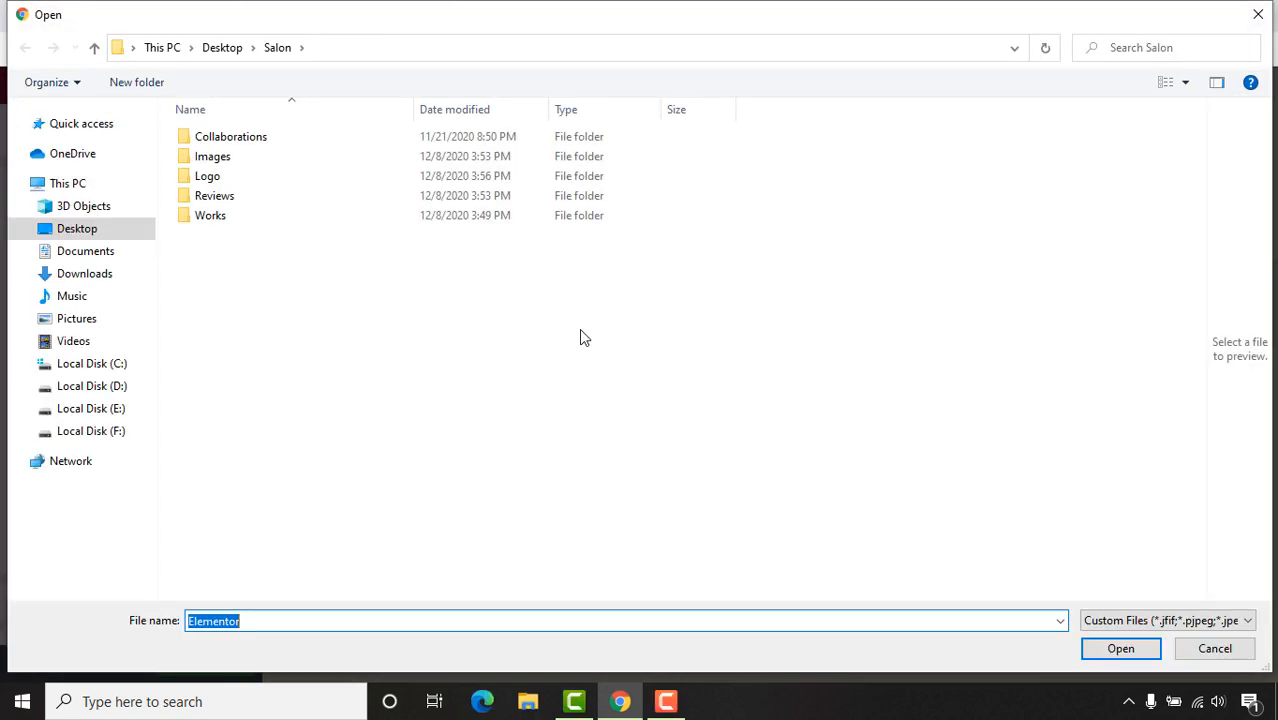
double_click(236, 160)
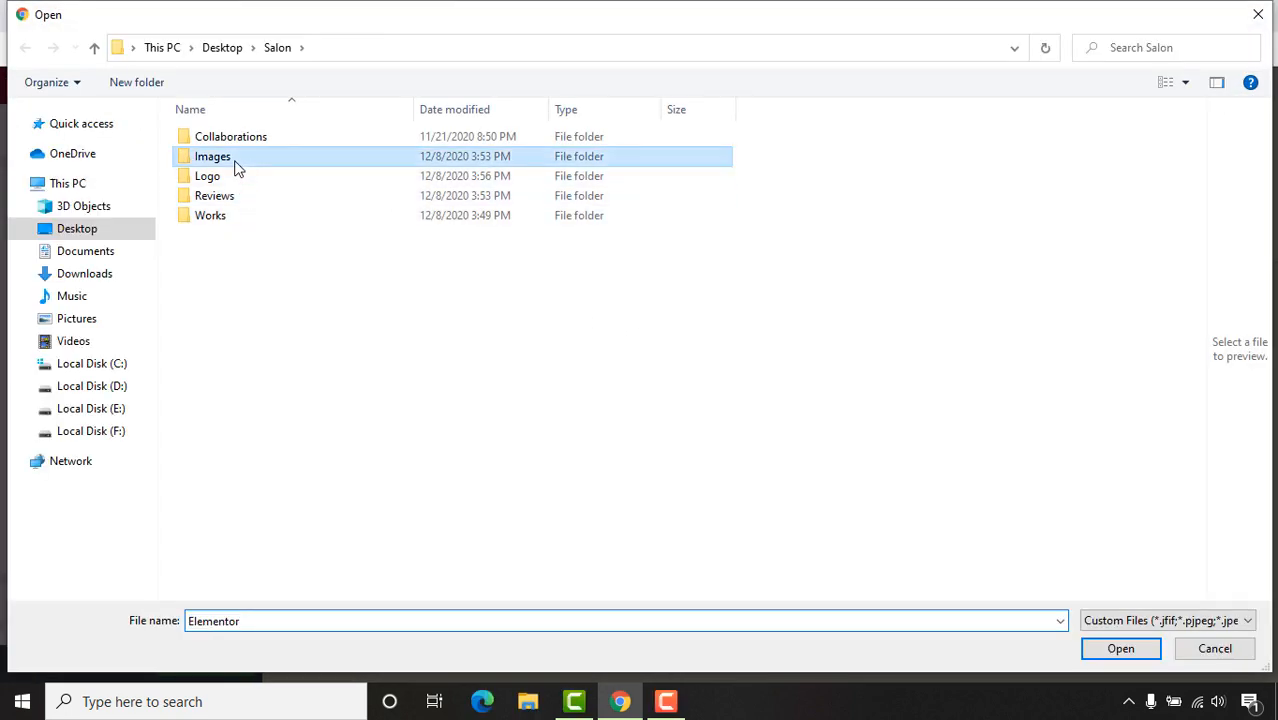
left_click(322, 193)
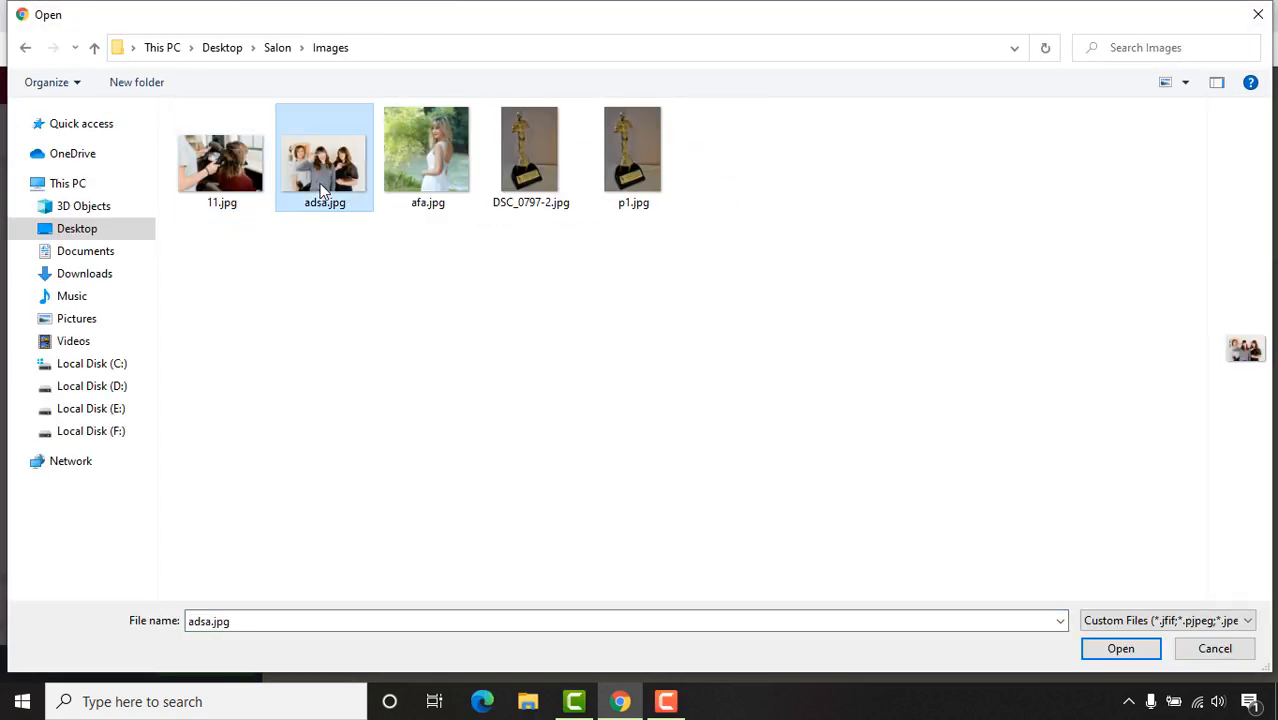
left_click(1120, 648)
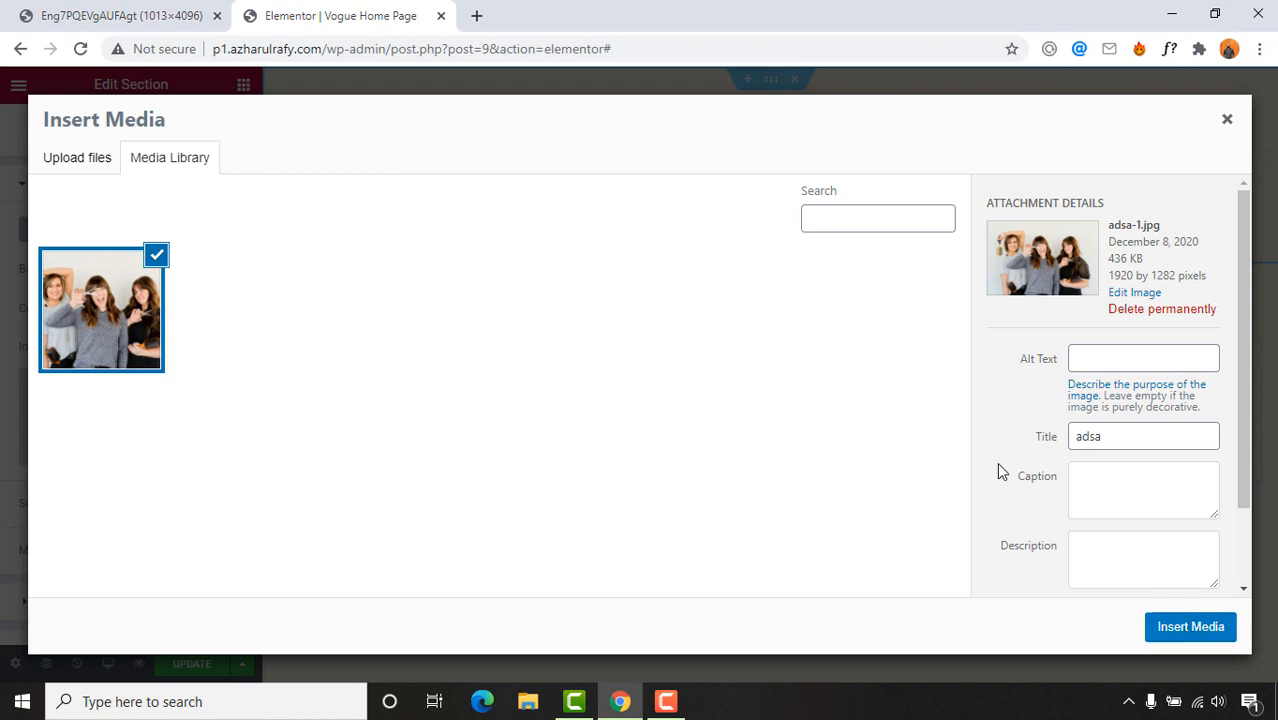
Step: Replace the title 'adsa' with the alt text 'vogue hair salon' and insert the photo as background
left_click(1116, 357)
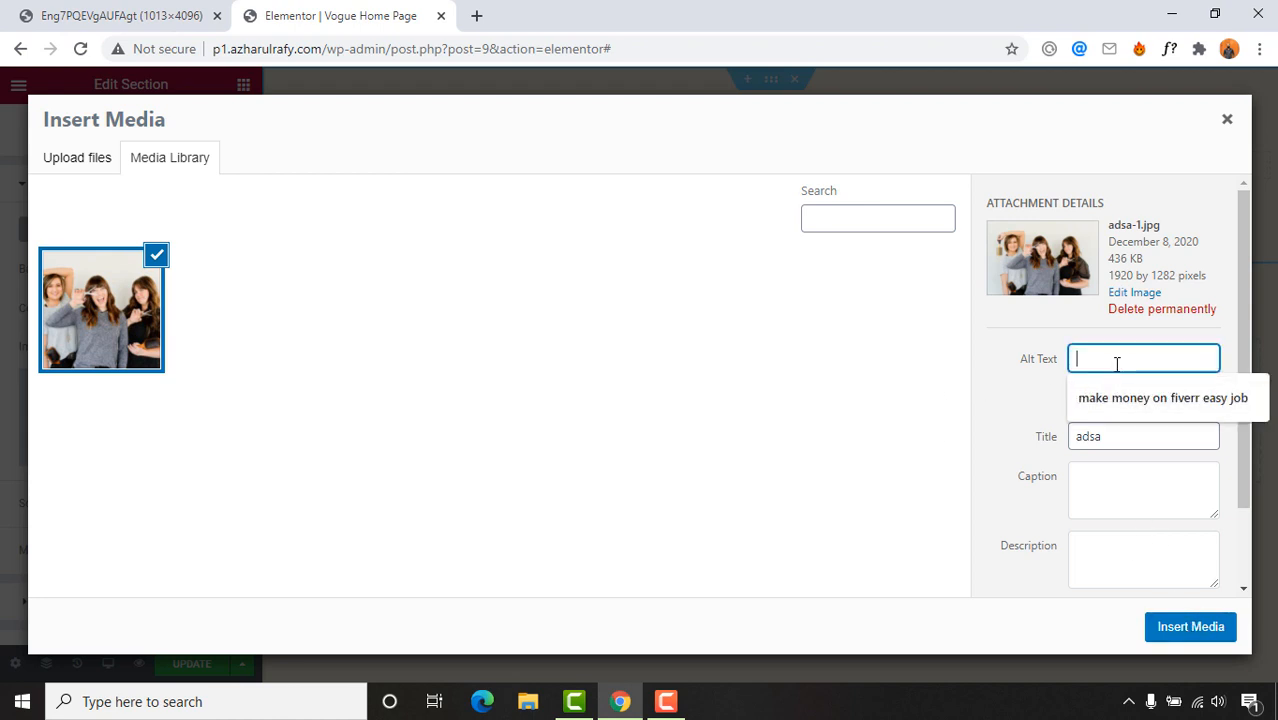
left_click(1081, 362)
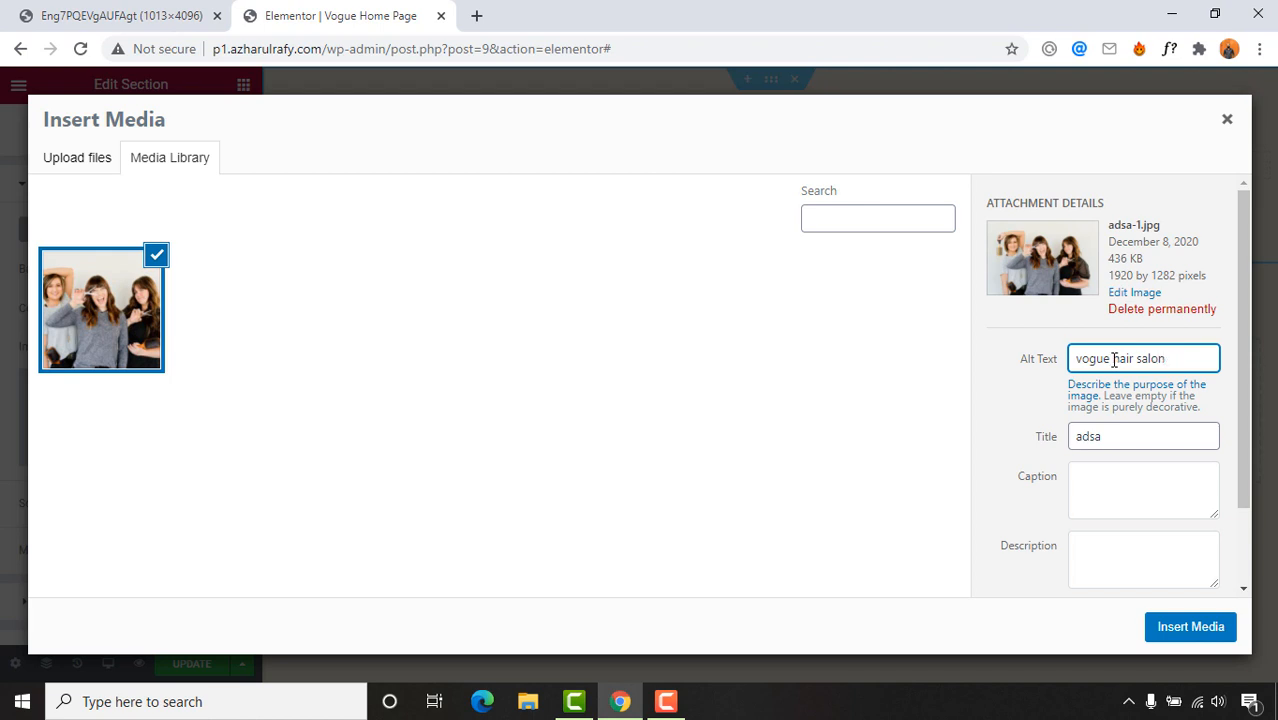
left_click_drag(1074, 359, 1174, 362)
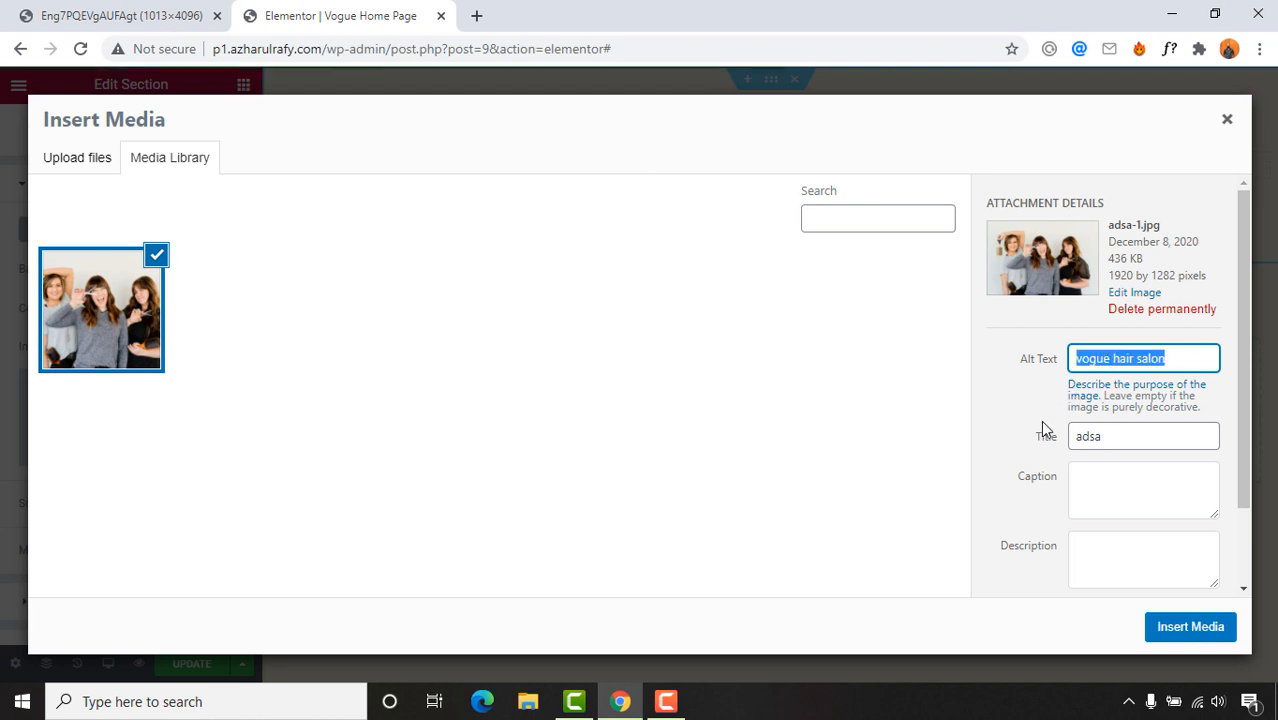
left_click_drag(1112, 436, 1053, 440)
key("BackSpace")
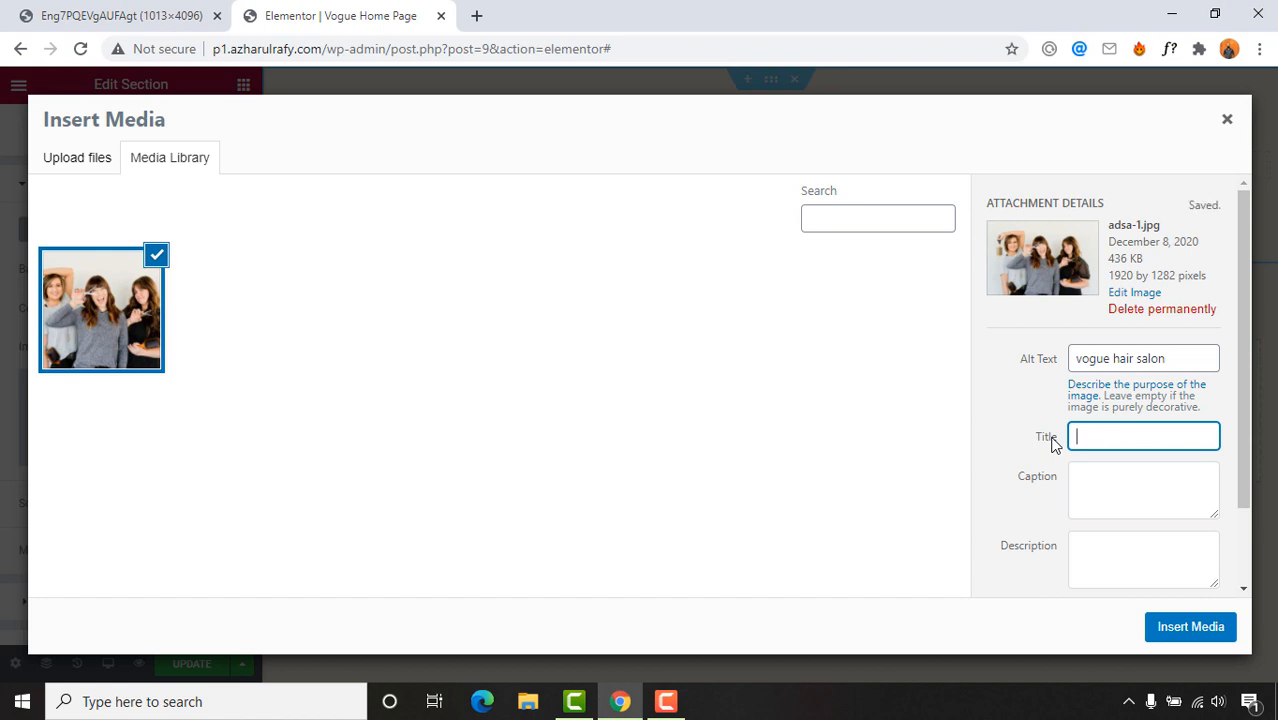
triple_click(1141, 360)
key("ctrl+c")
left_click(1113, 427)
key("ctrl+v")
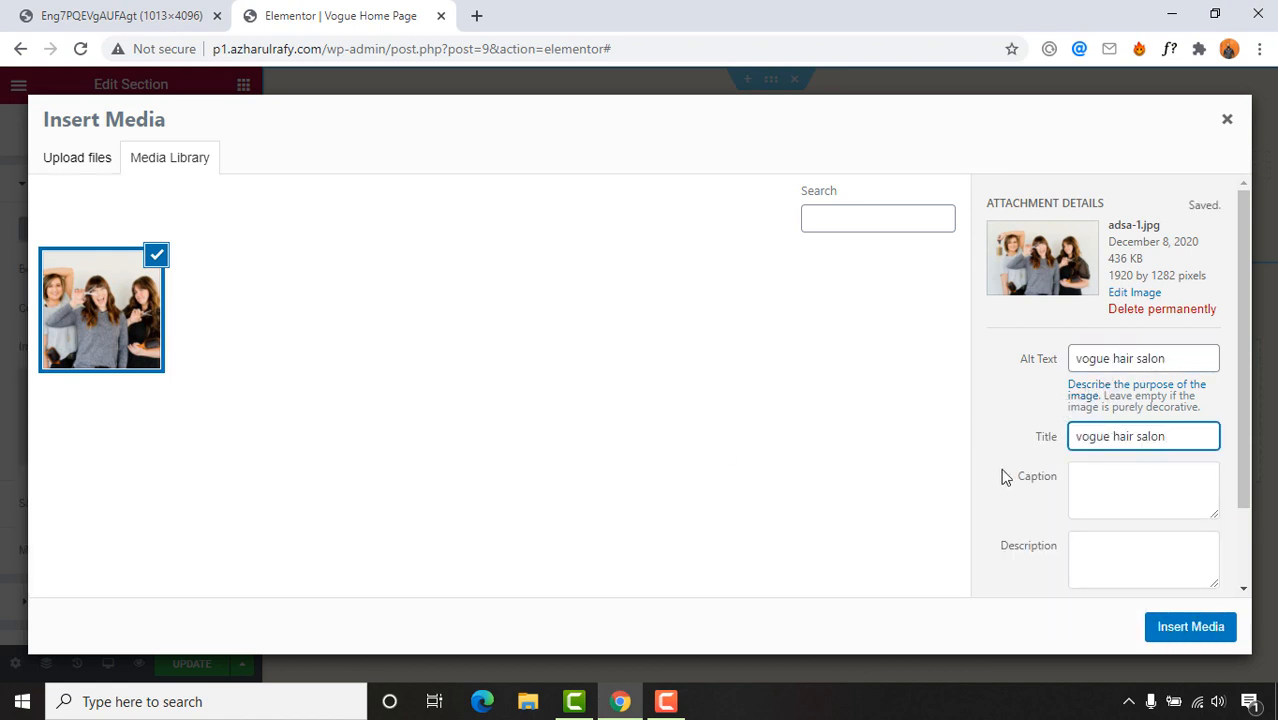
left_click(1184, 636)
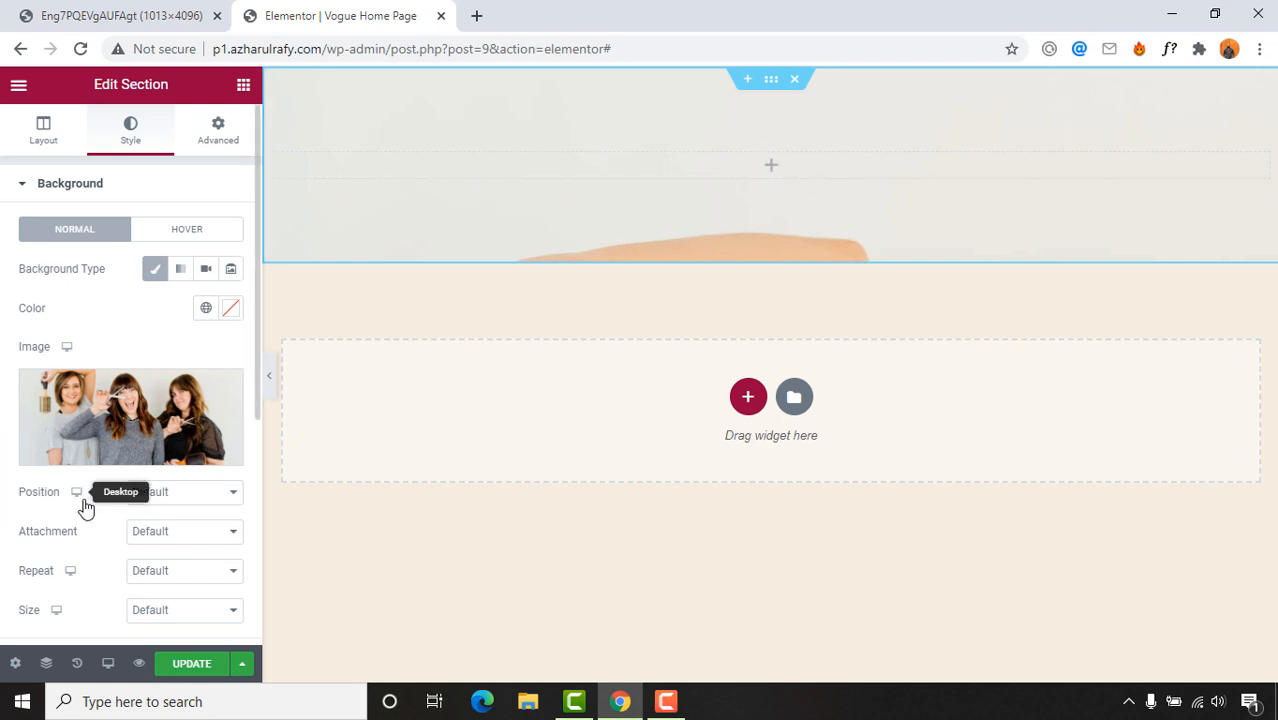
Step: Set the background to Center Center position, Fixed attachment, No-repeat and Cover size
left_click(165, 493)
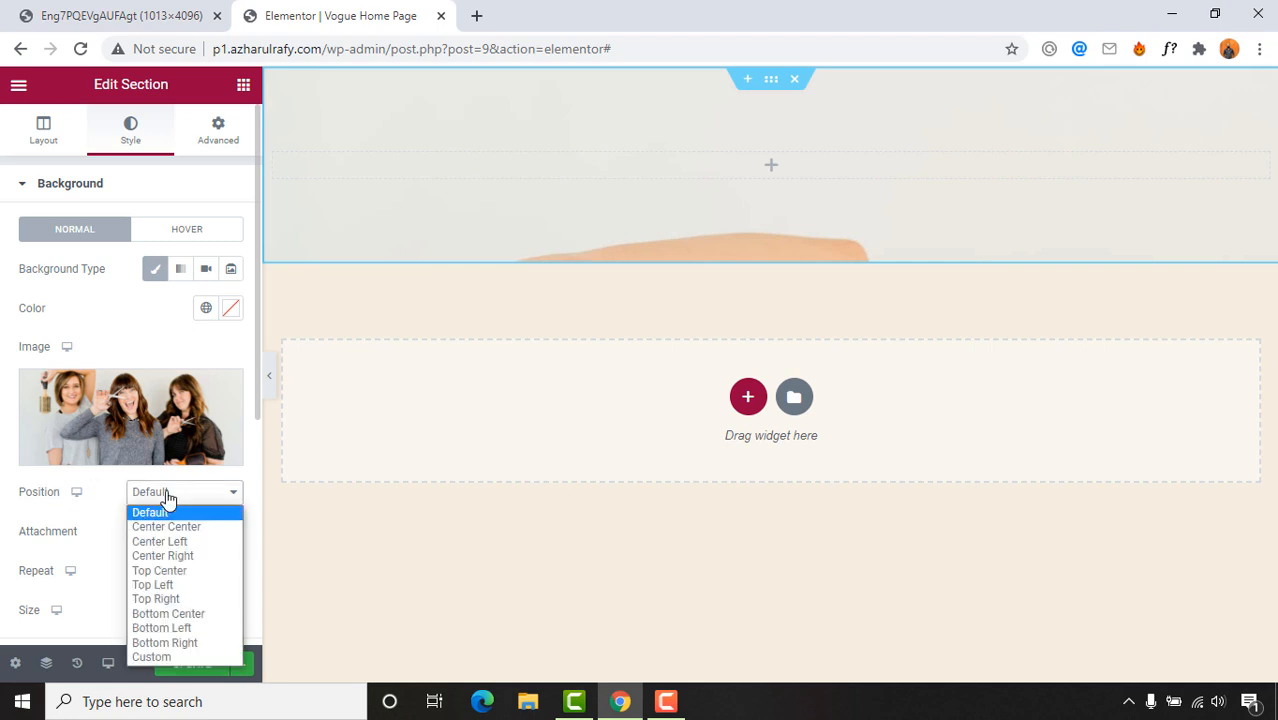
left_click(191, 525)
left_click(185, 491)
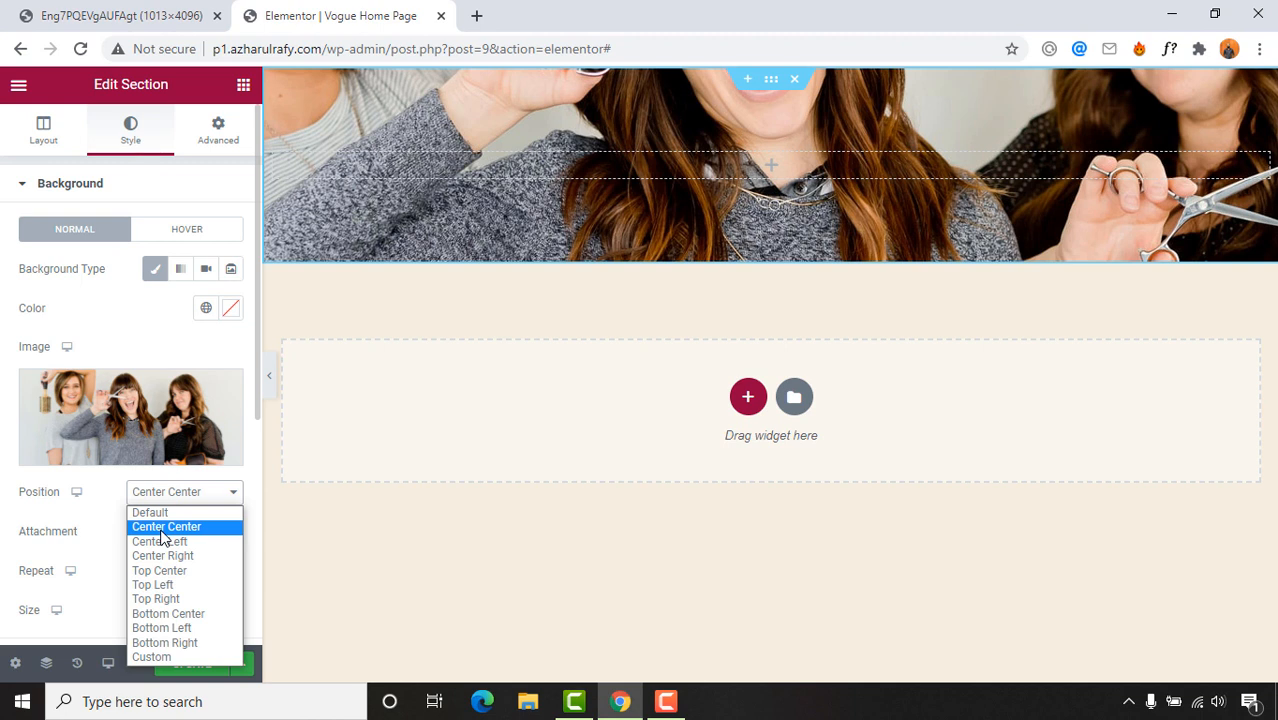
left_click(161, 532)
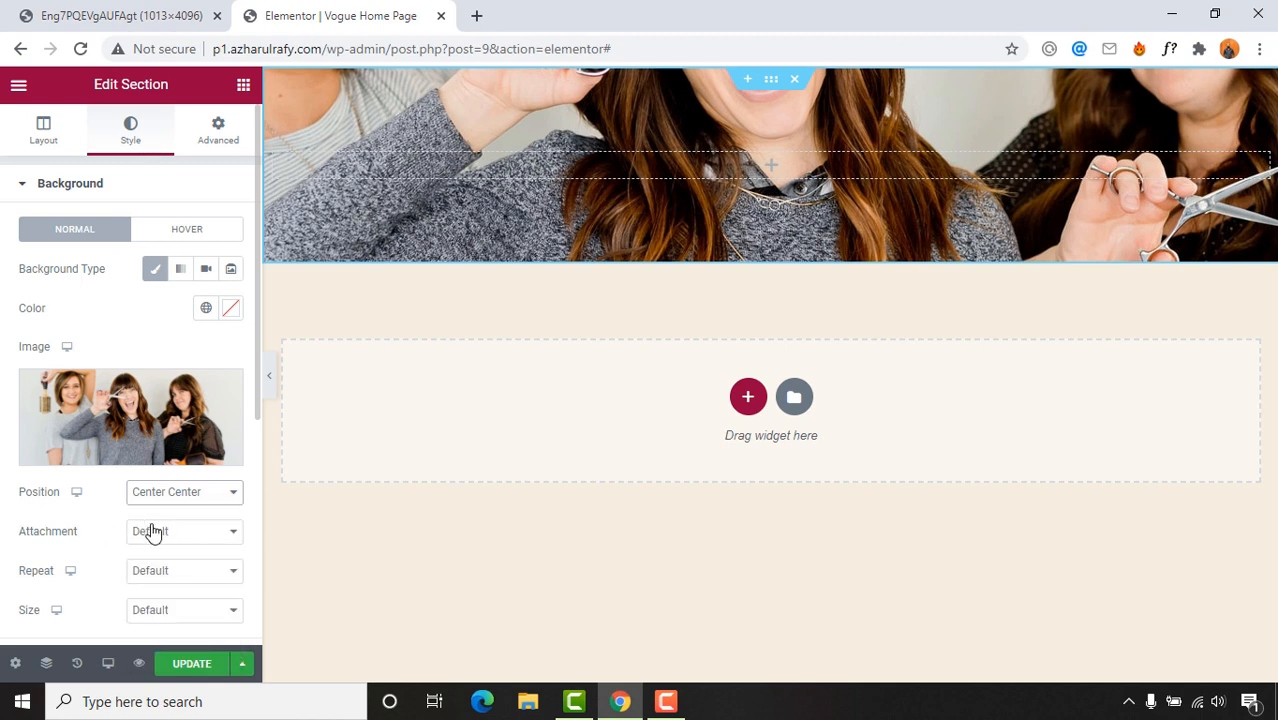
left_click(153, 532)
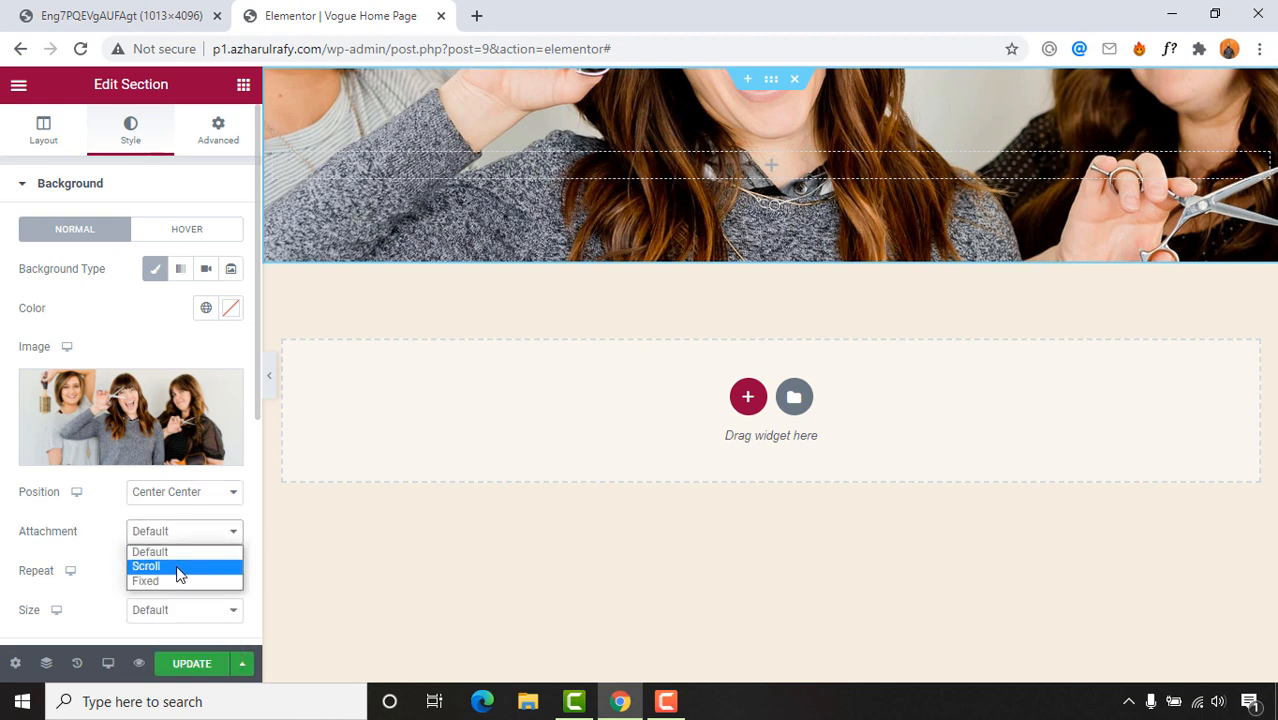
left_click(163, 580)
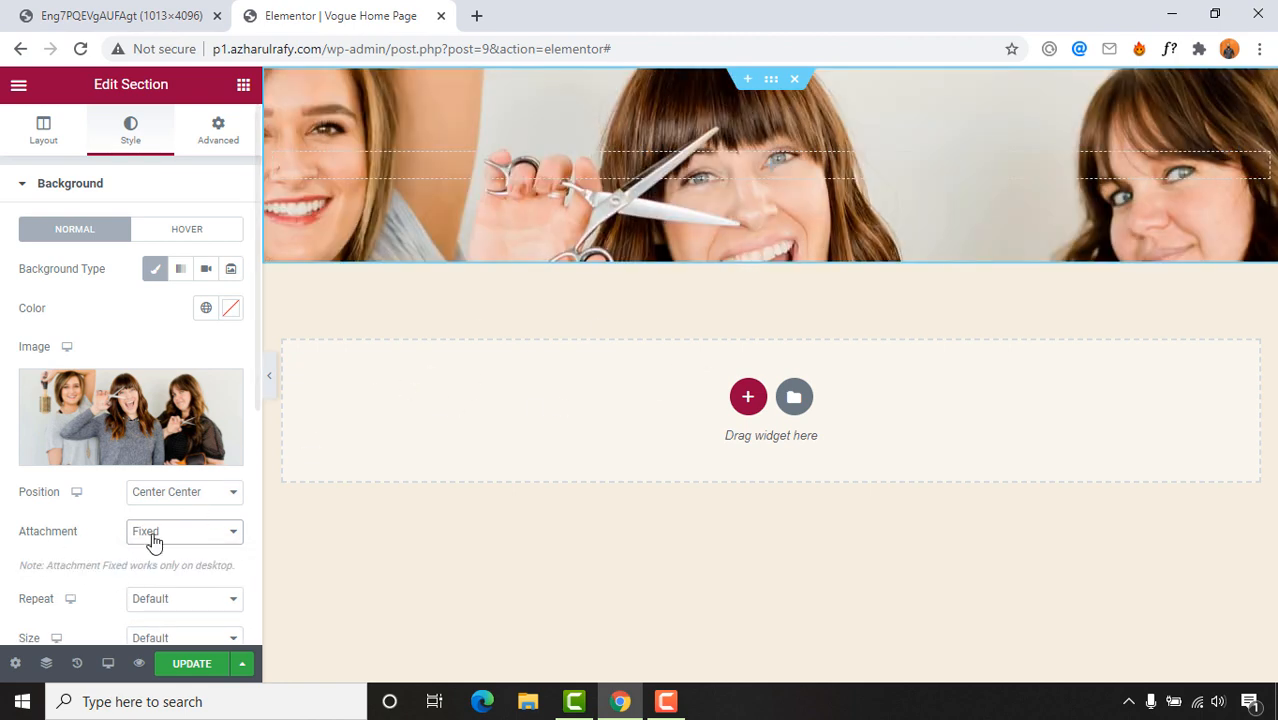
scroll(151, 535, "down", 2)
left_click(211, 418)
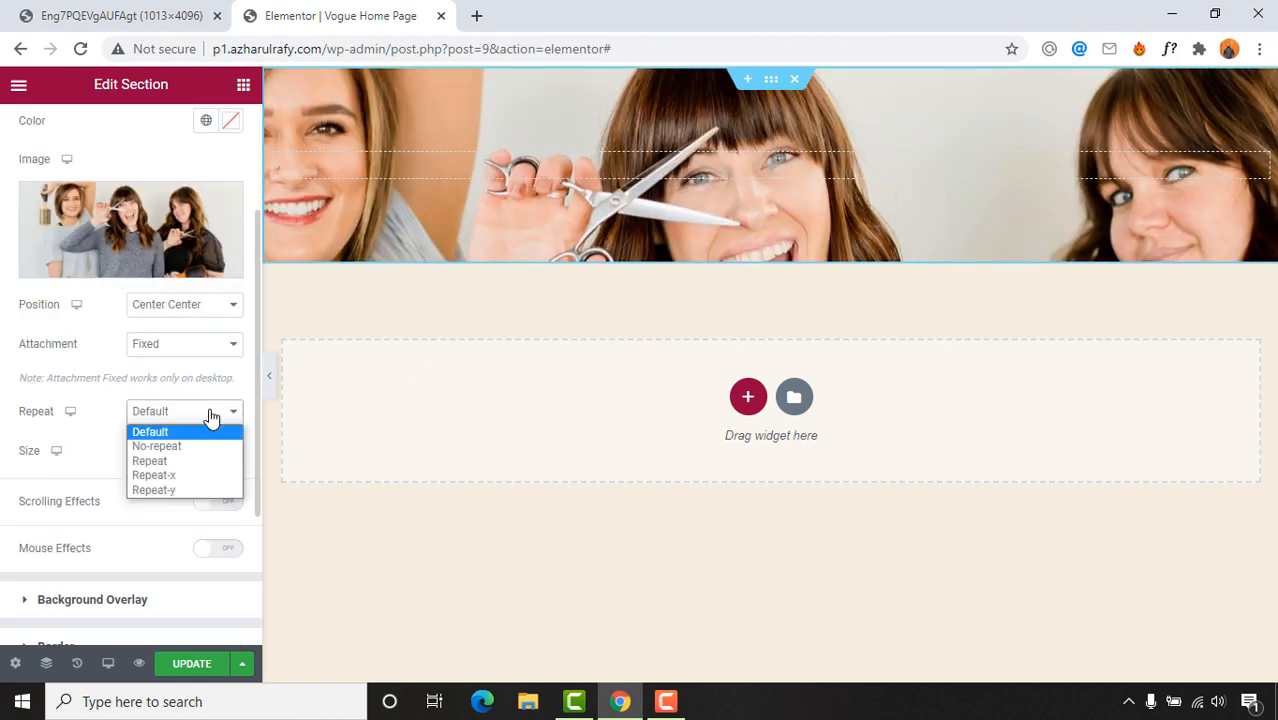
left_click(194, 446)
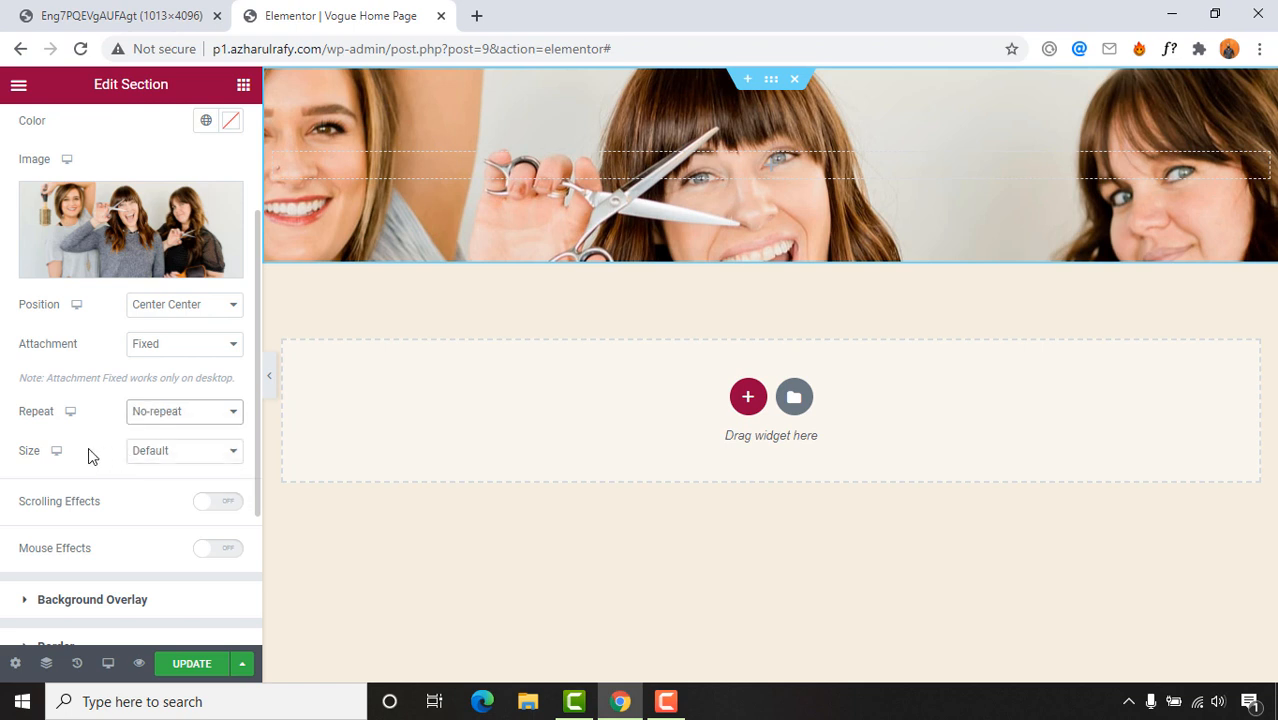
left_click(200, 455)
left_click(170, 499)
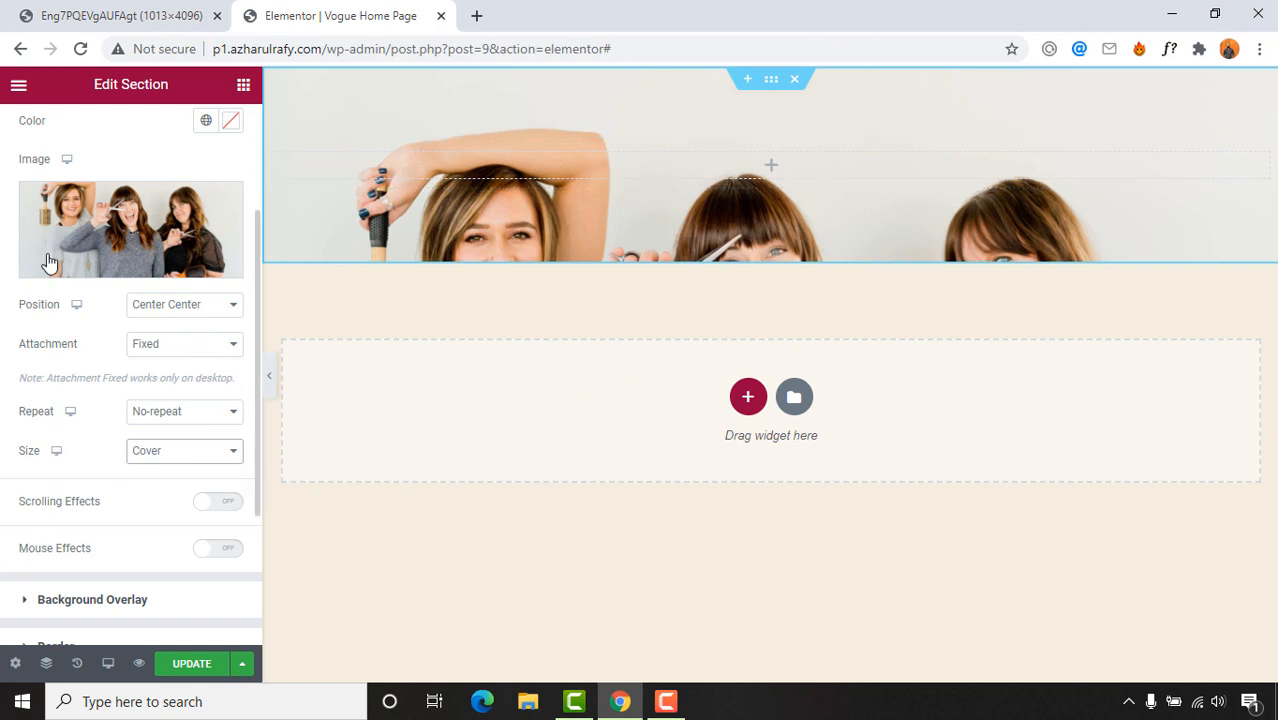
left_click_drag(255, 316, 262, 166)
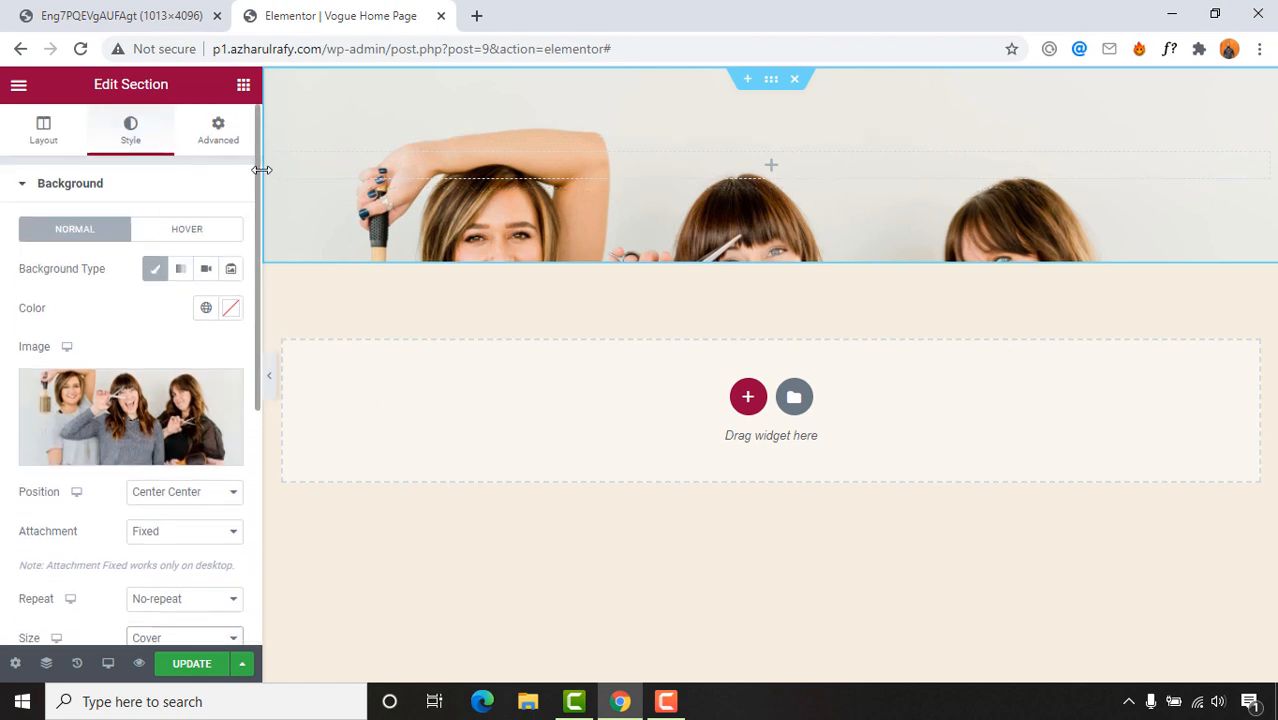
Step: Set the section height to Min Height 400, then switch to the reference design tab
left_click(45, 135)
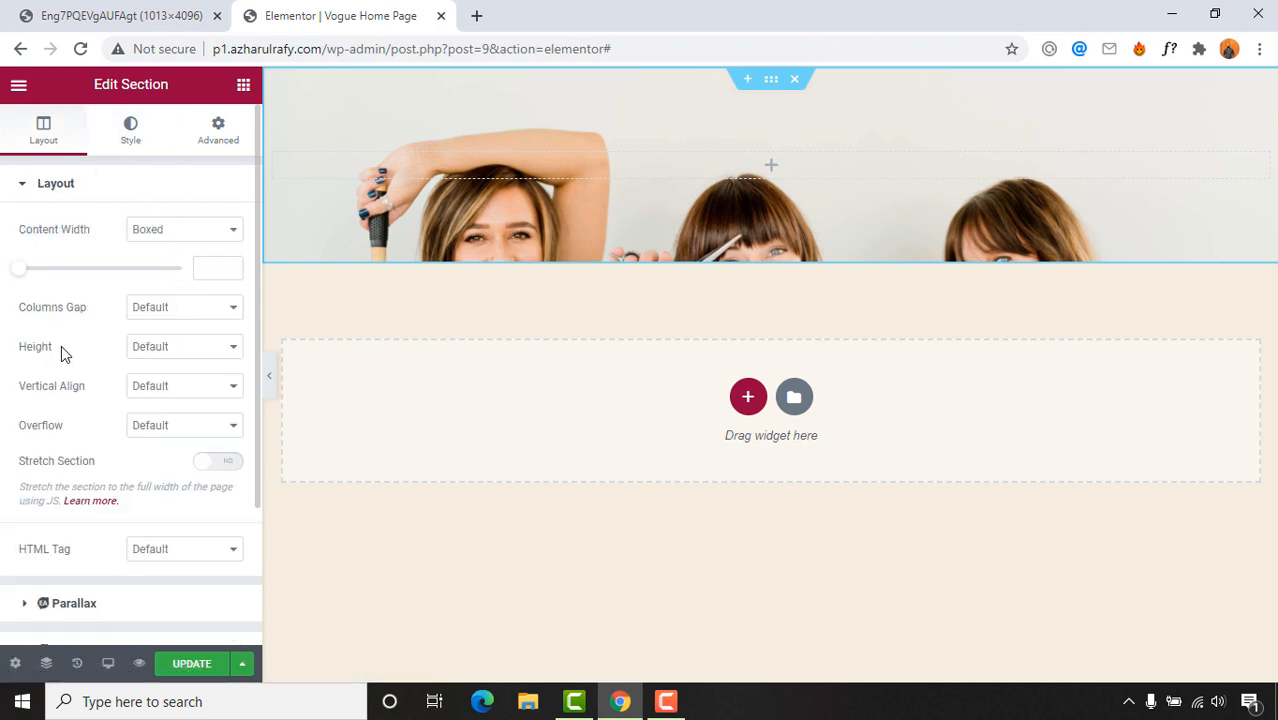
left_click(150, 350)
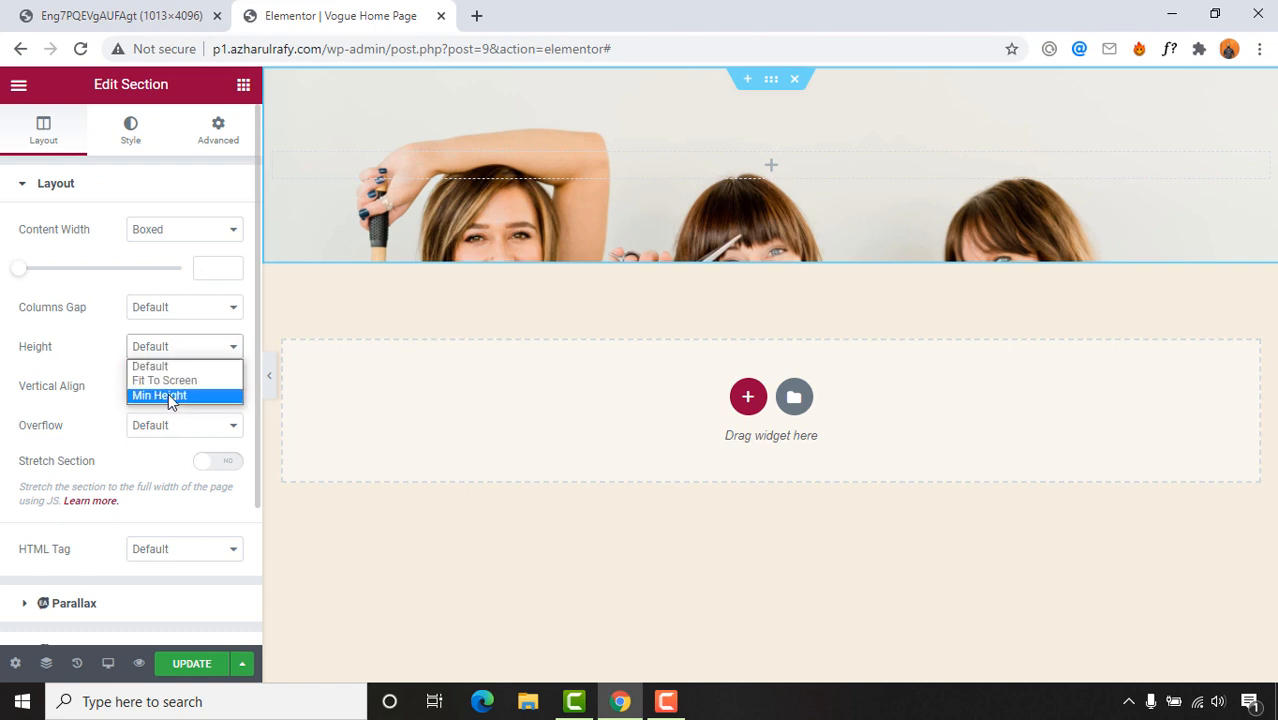
left_click(183, 395)
left_click(170, 352)
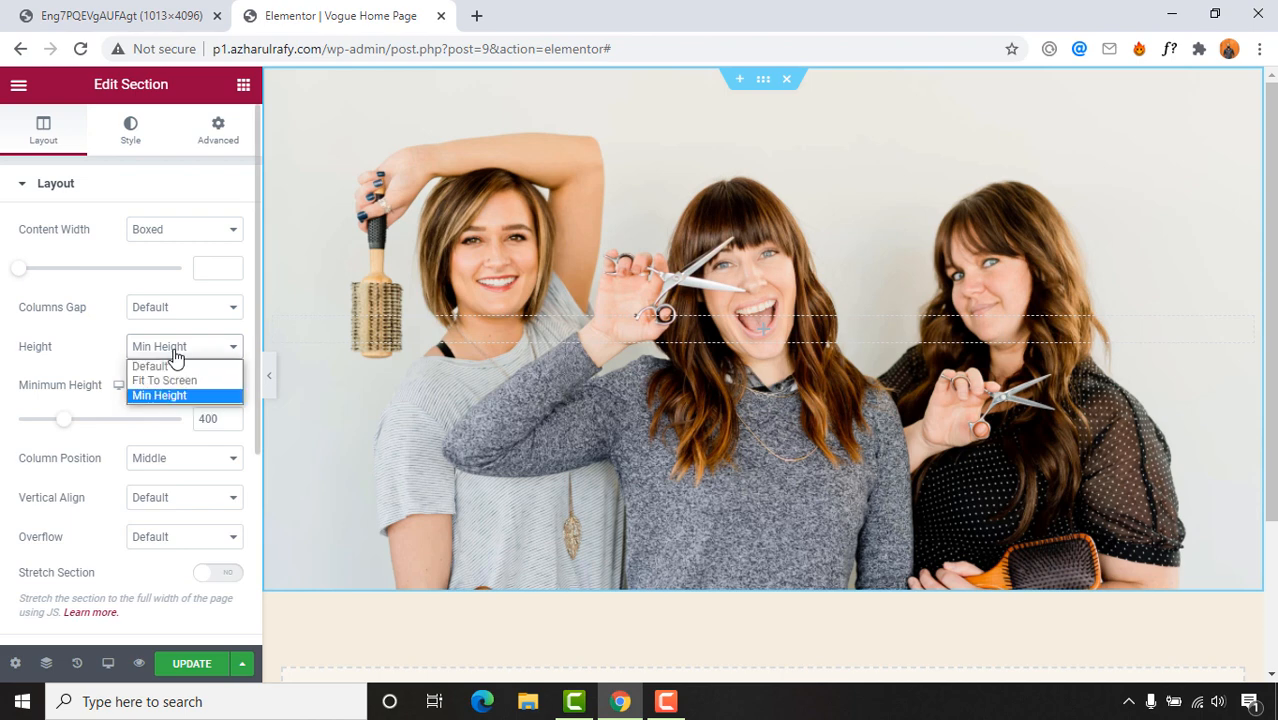
left_click(170, 377)
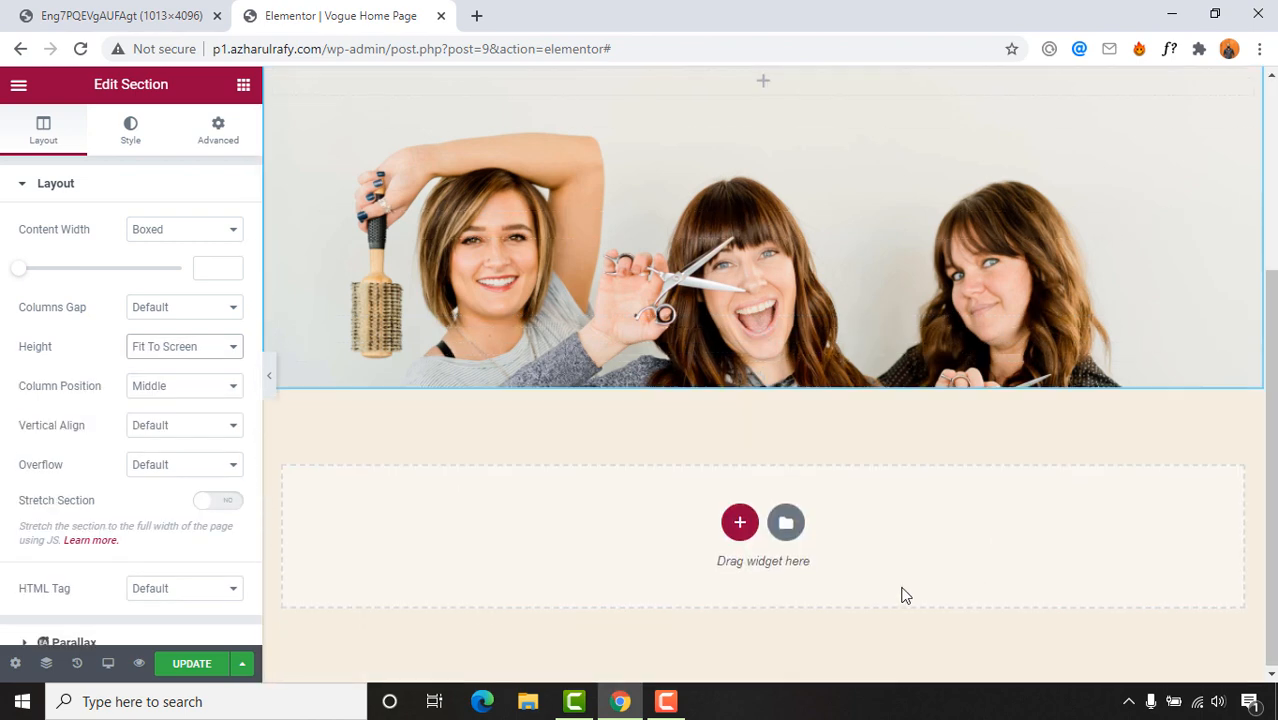
left_click(199, 352)
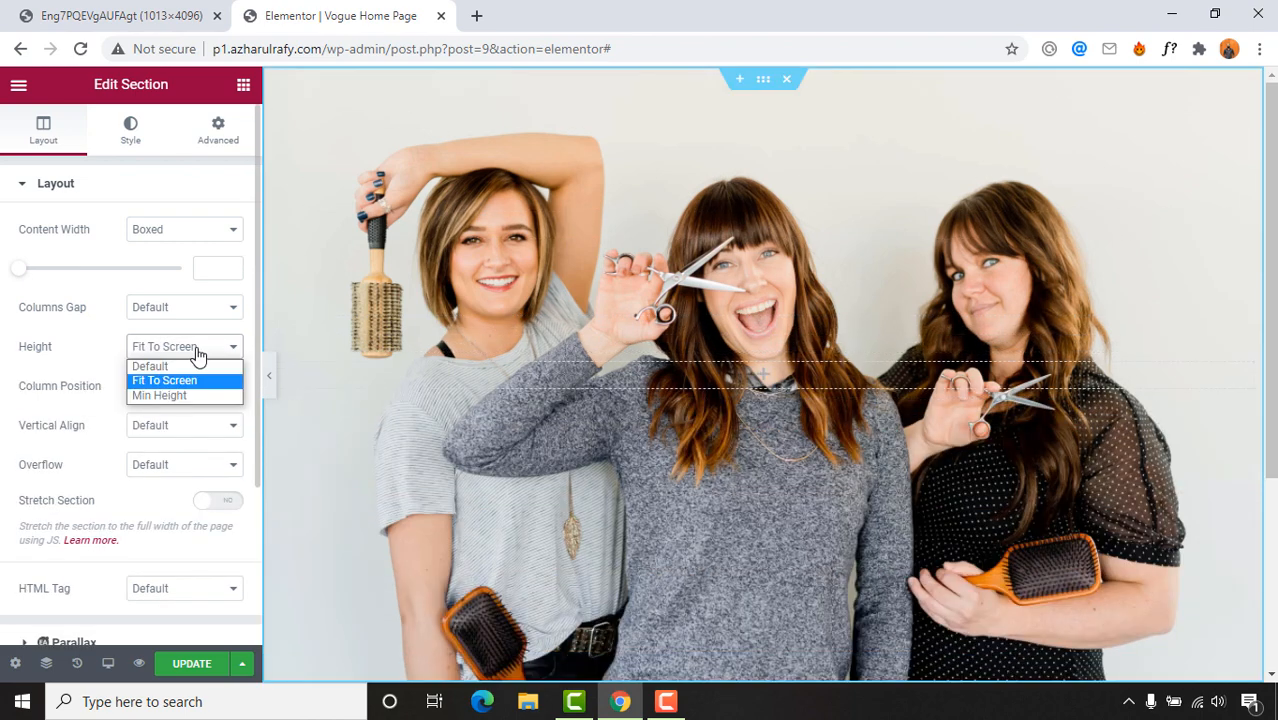
left_click(171, 392)
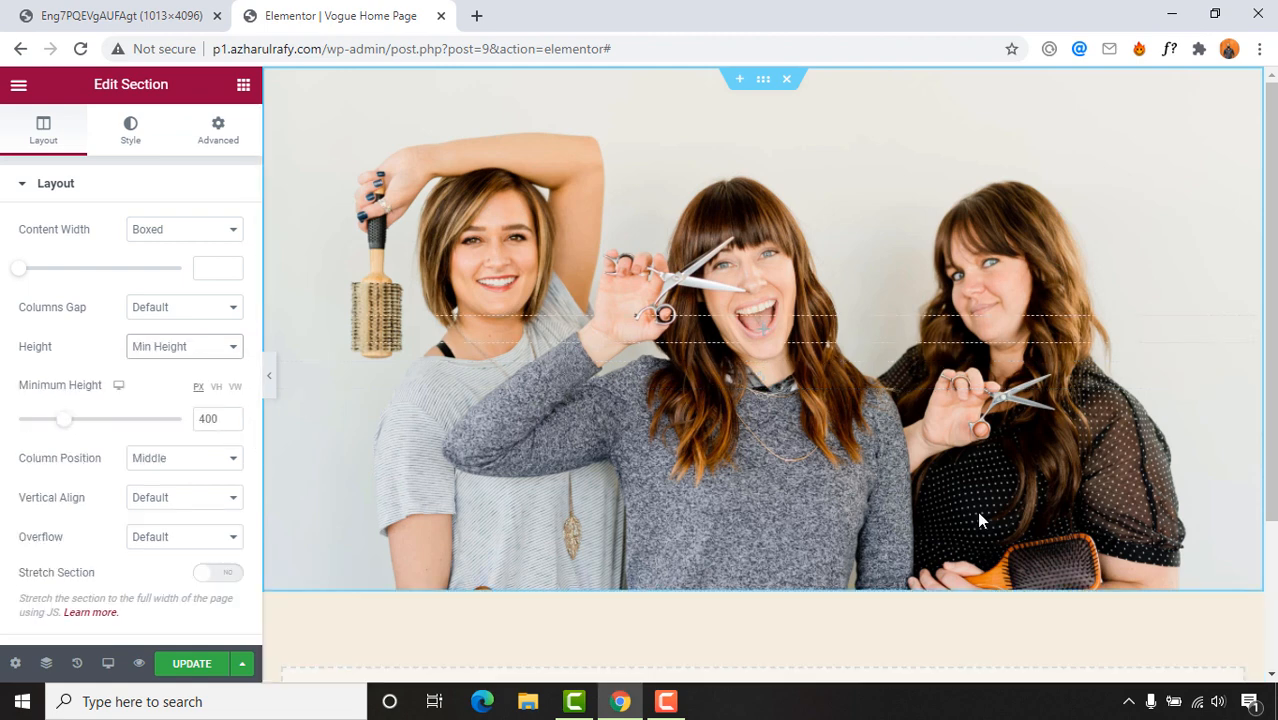
left_click(166, 8)
scroll(600, 300, "up", 3)
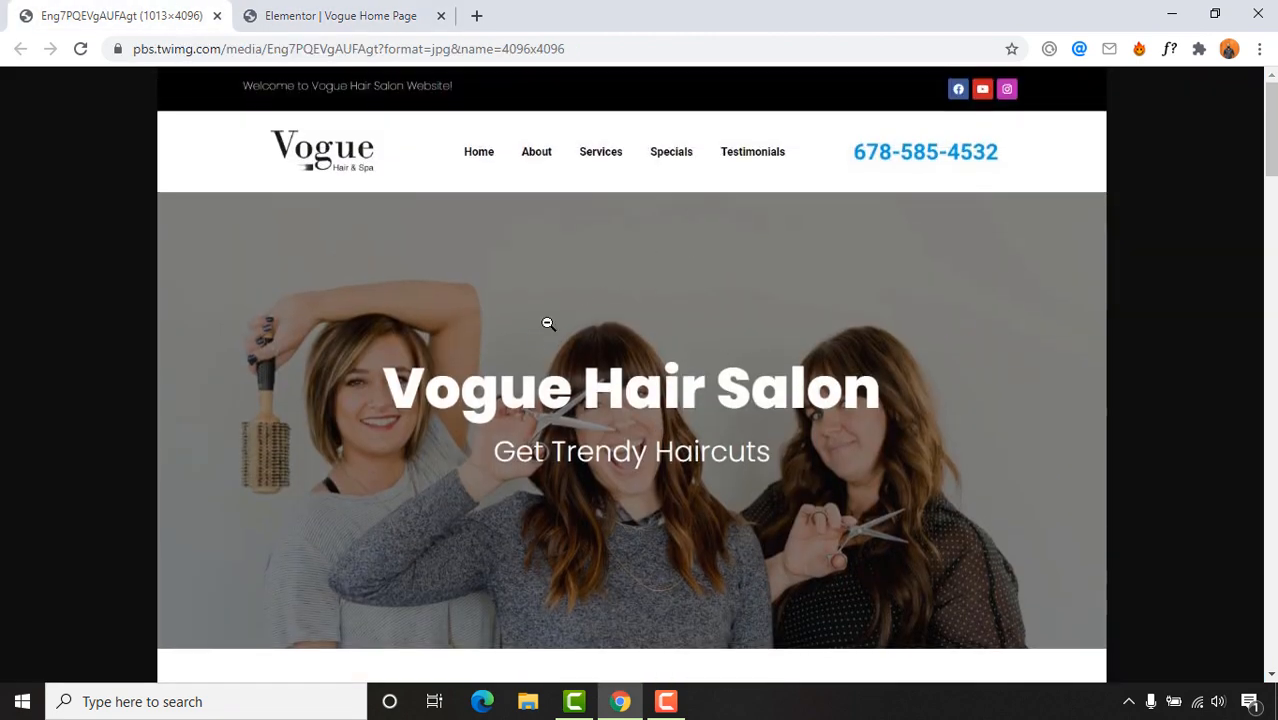
Step: Compare the page against the reference salon design, then show Elementor's Basic widgets list
scroll(532, 327, "down", 1)
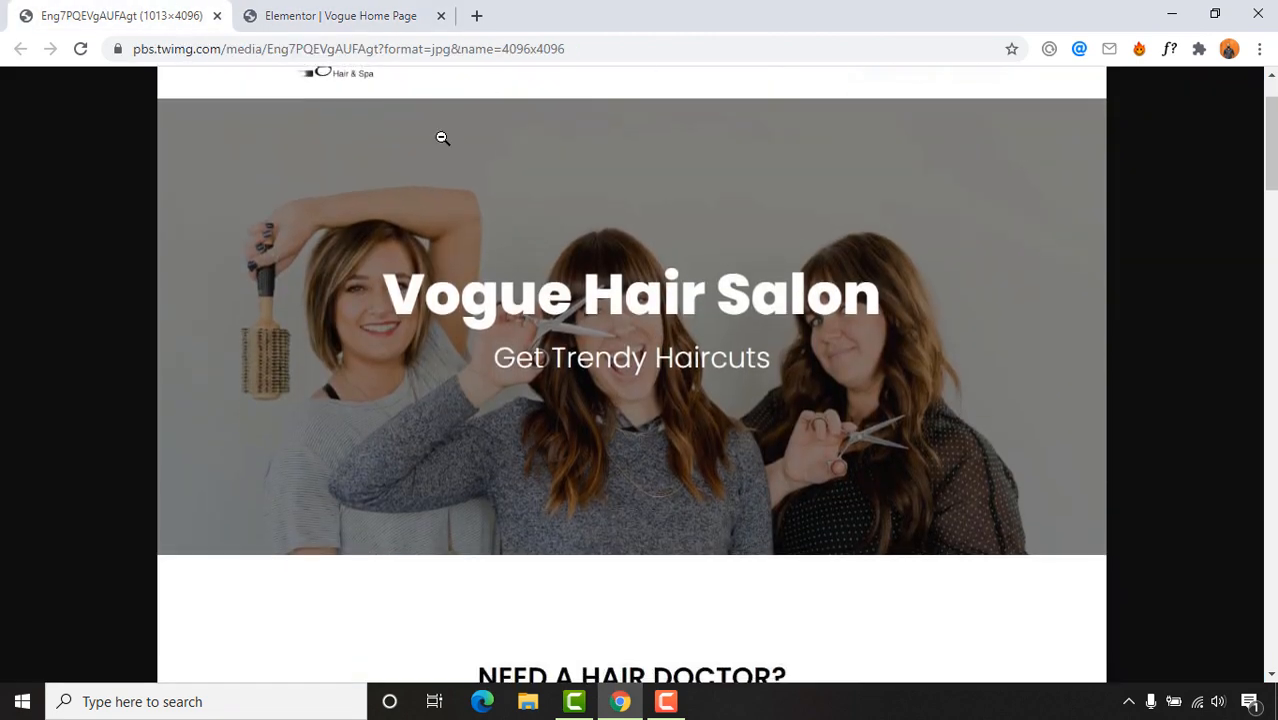
left_click(273, 14)
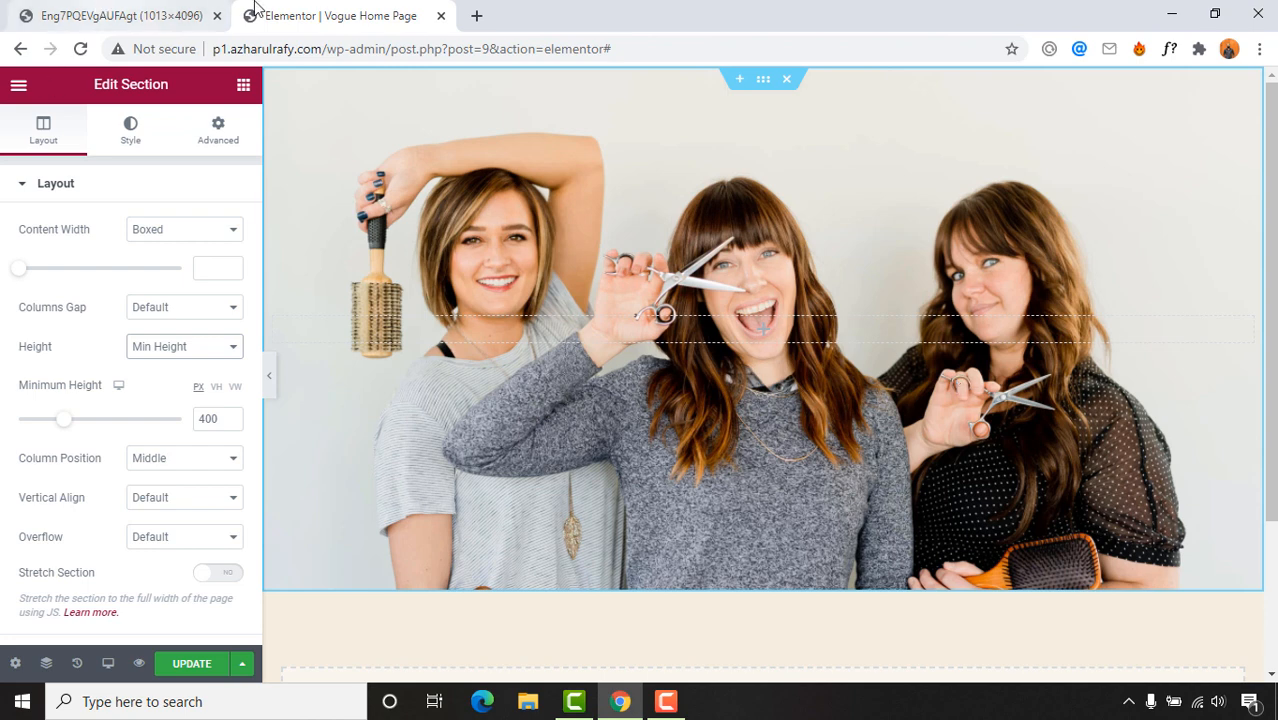
left_click(114, 12)
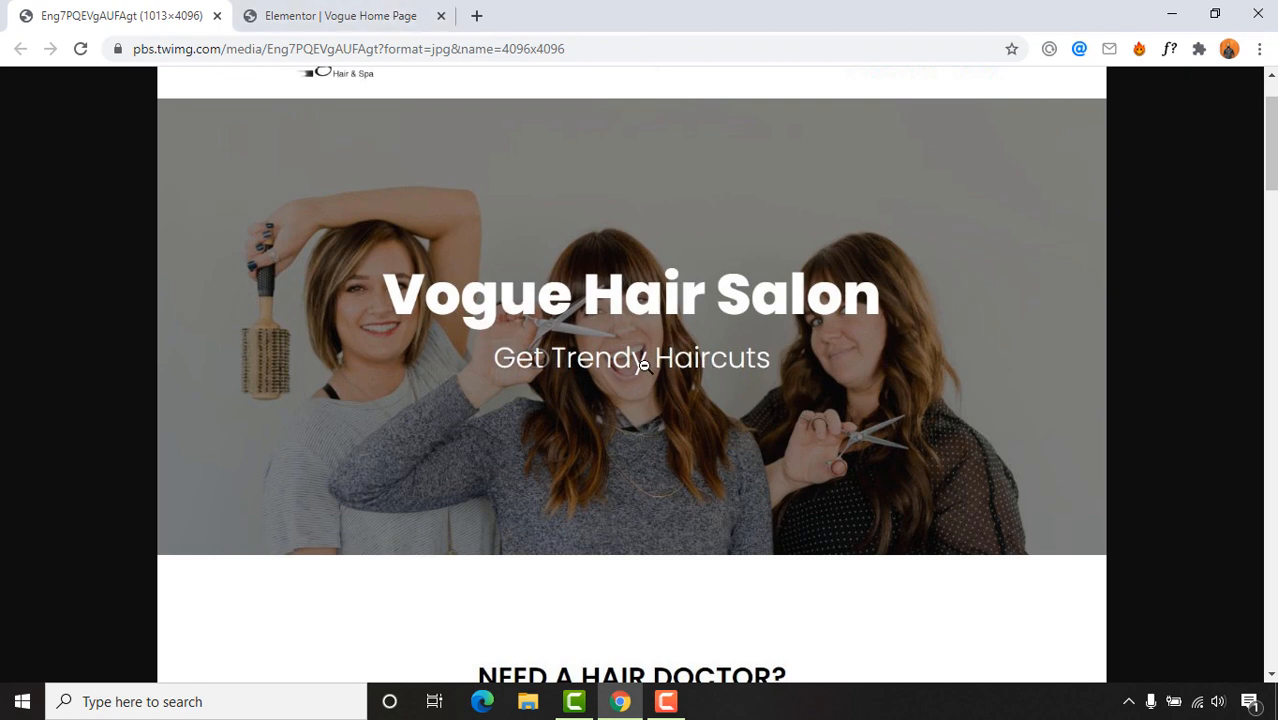
left_click(340, 15)
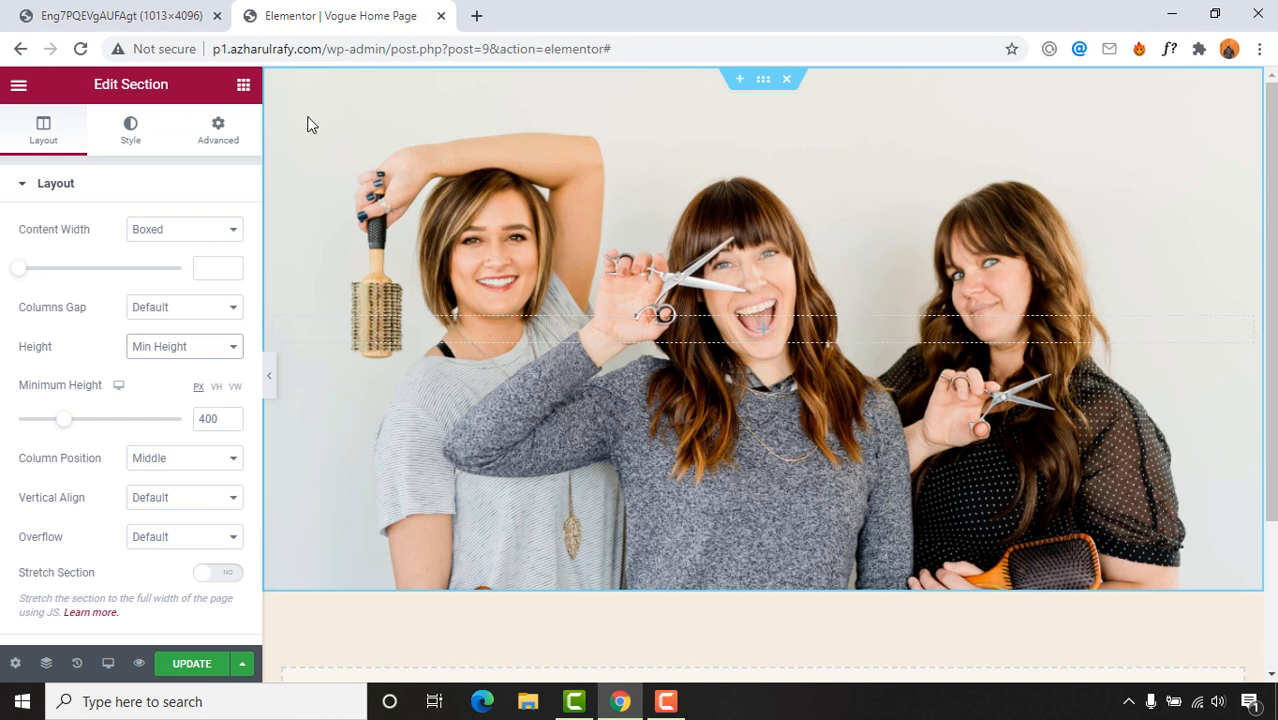
left_click(245, 90)
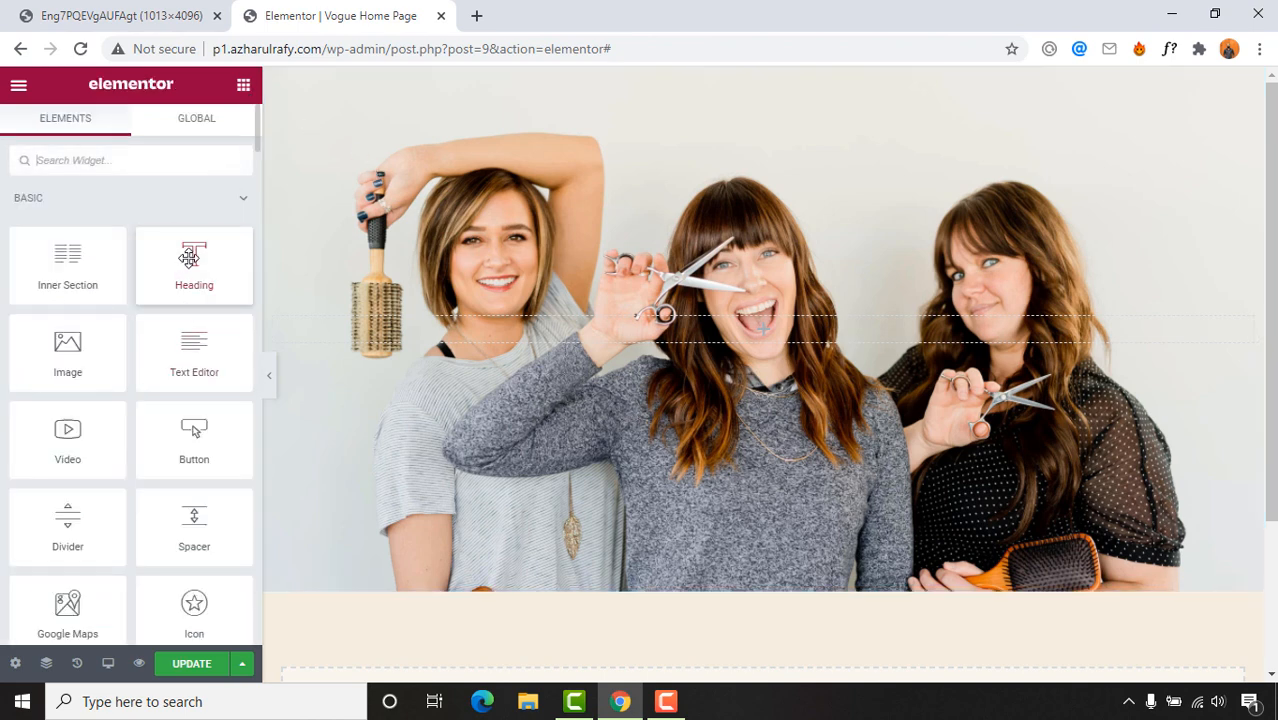
Step: Drop a Heading widget and a Text Editor widget into the hero section
left_click_drag(190, 258, 749, 323)
left_click(13, 10)
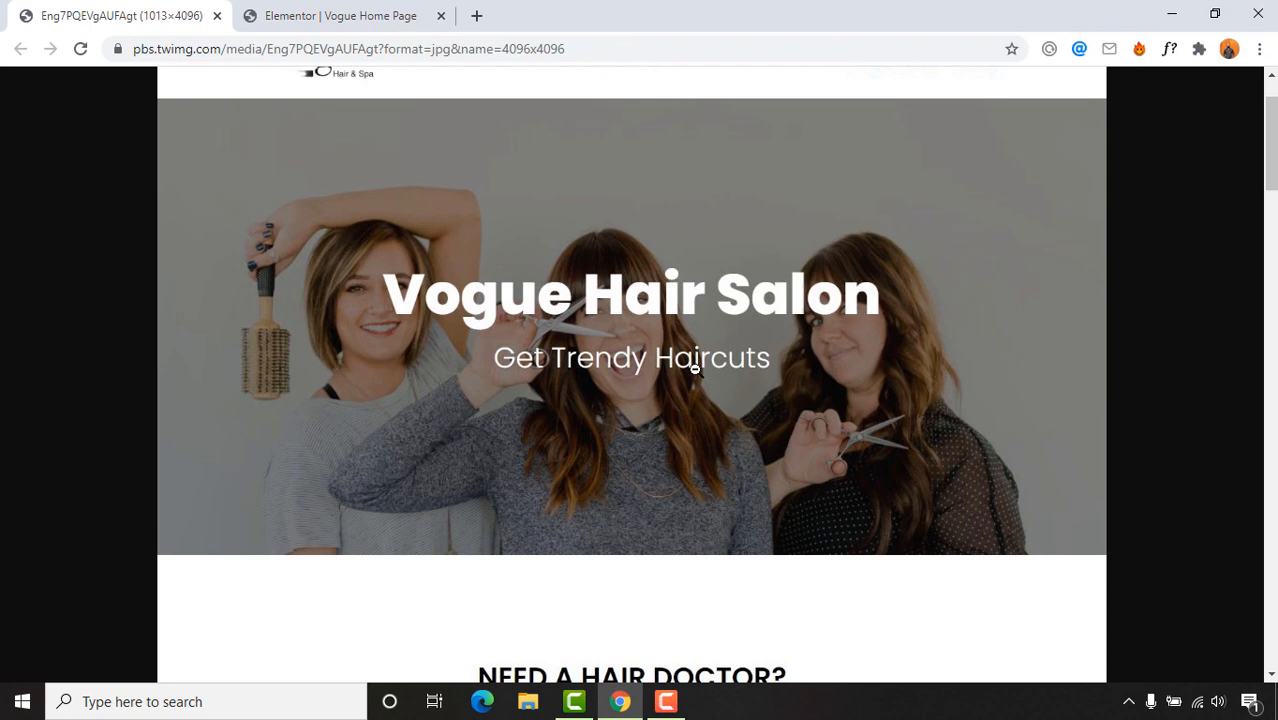
left_click(337, 12)
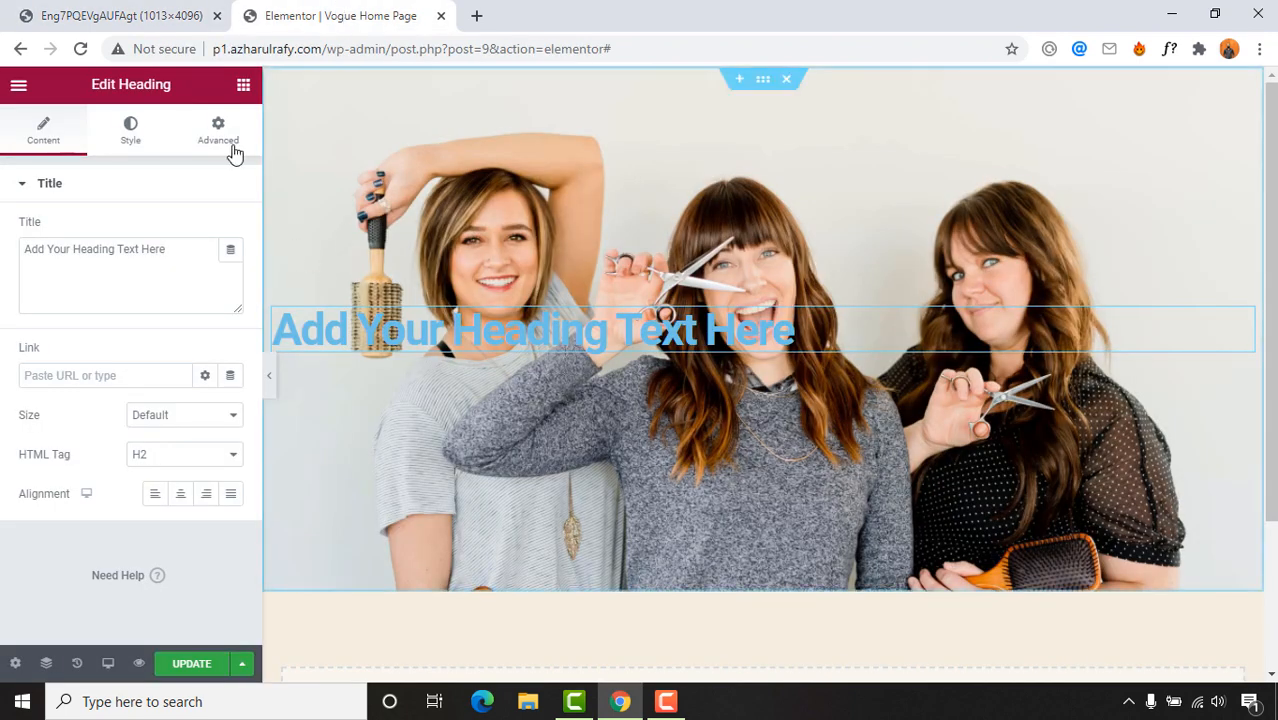
left_click(243, 86)
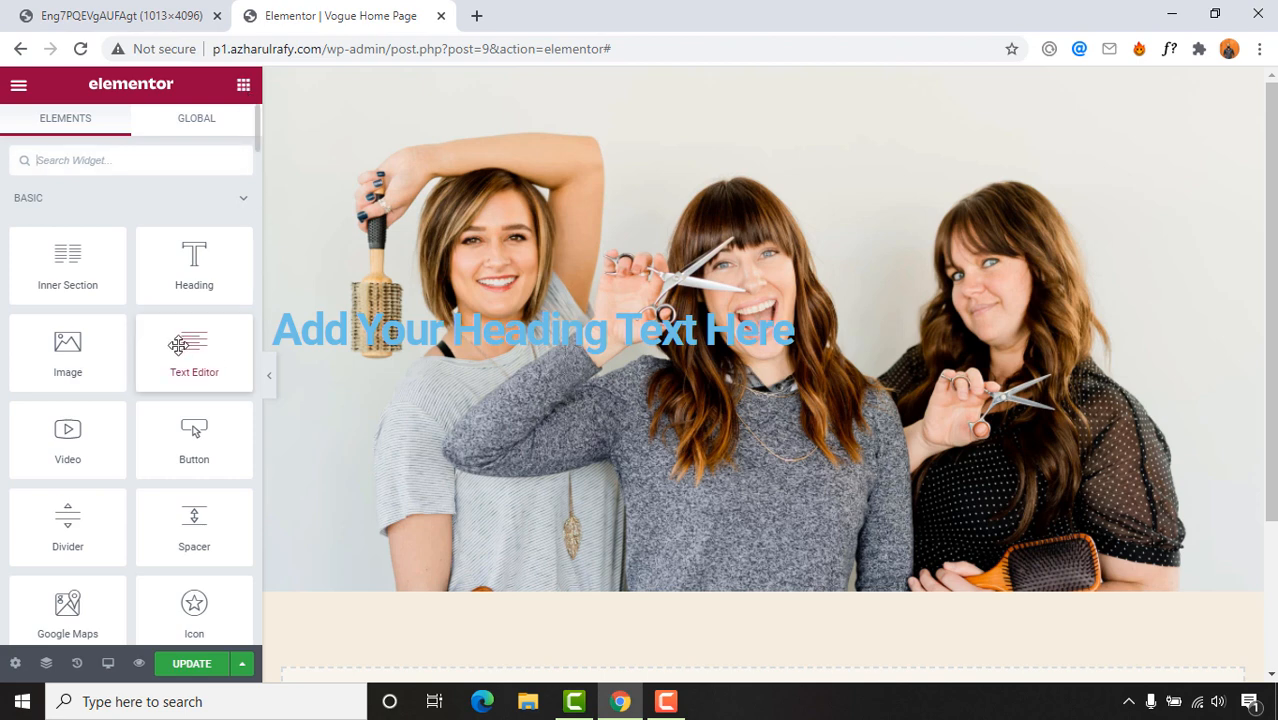
left_click_drag(189, 343, 565, 365)
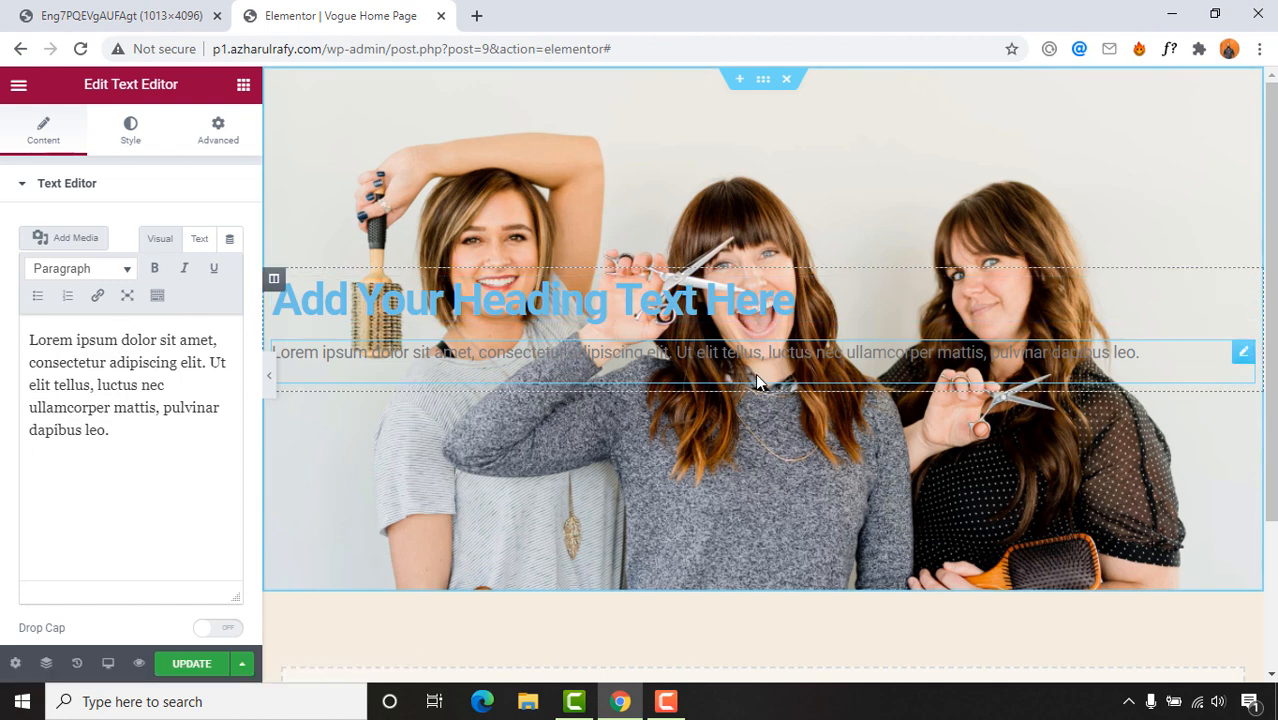
left_click(92, 12)
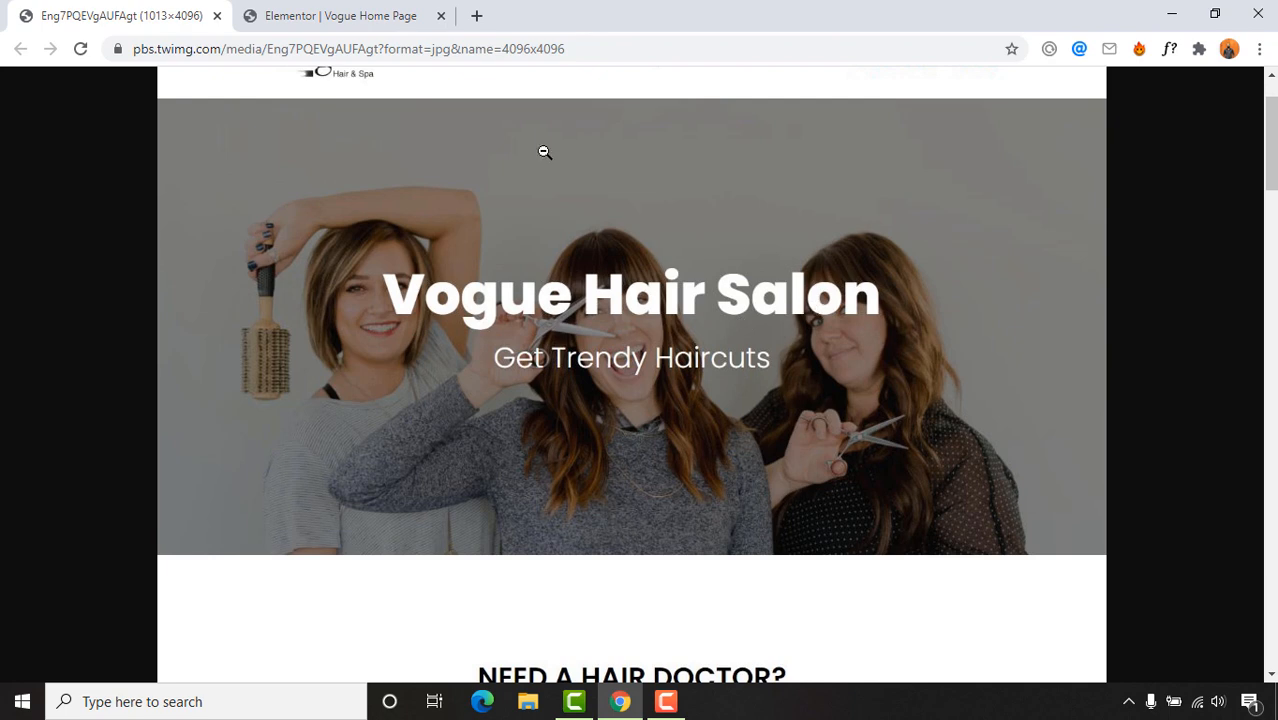
left_click(330, 12)
left_click(594, 306)
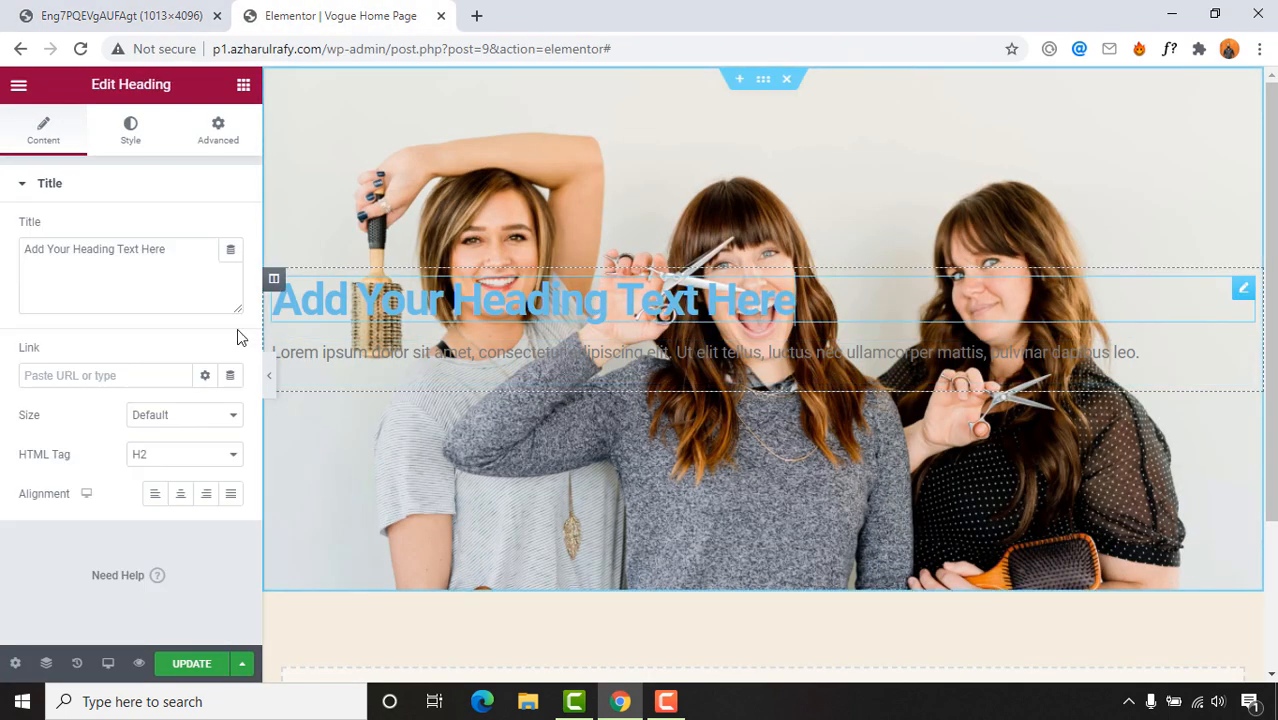
Step: Retitle the hero heading 'Vogue Hair Salon'
left_click(105, 285)
key("ctrl+a")
type("Vo")
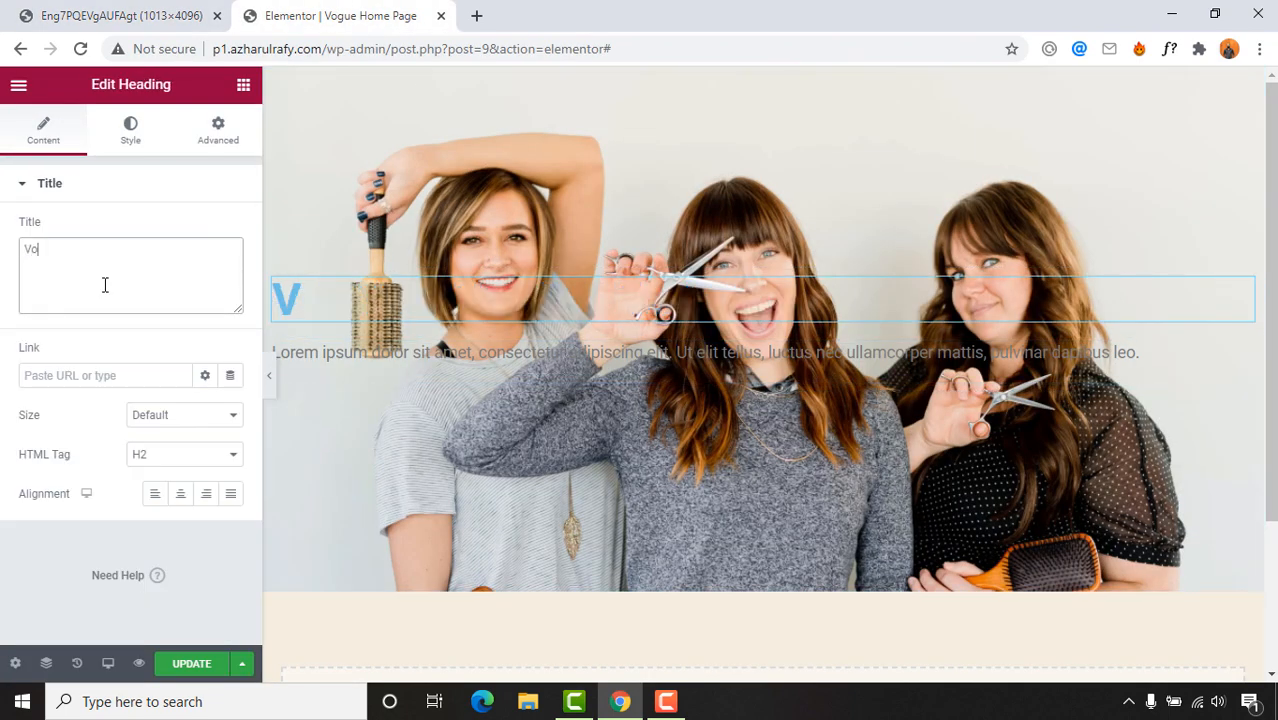
type("gue Hair")
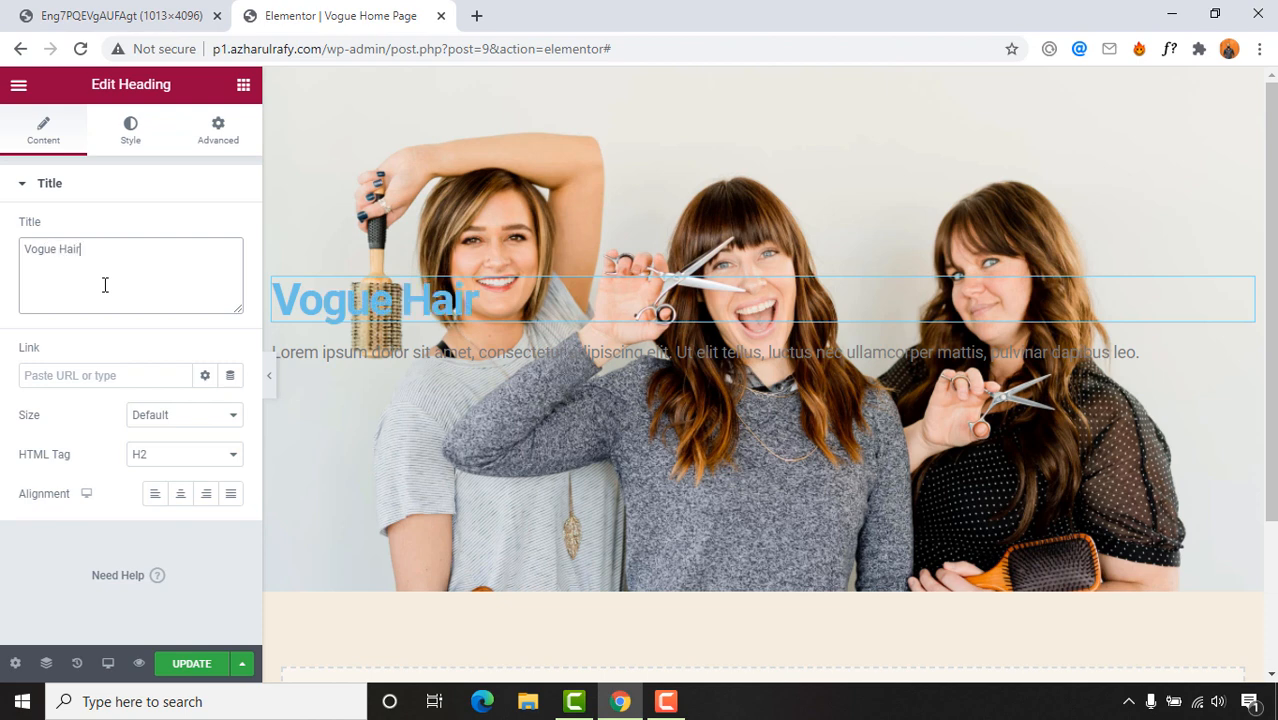
type(" Salon")
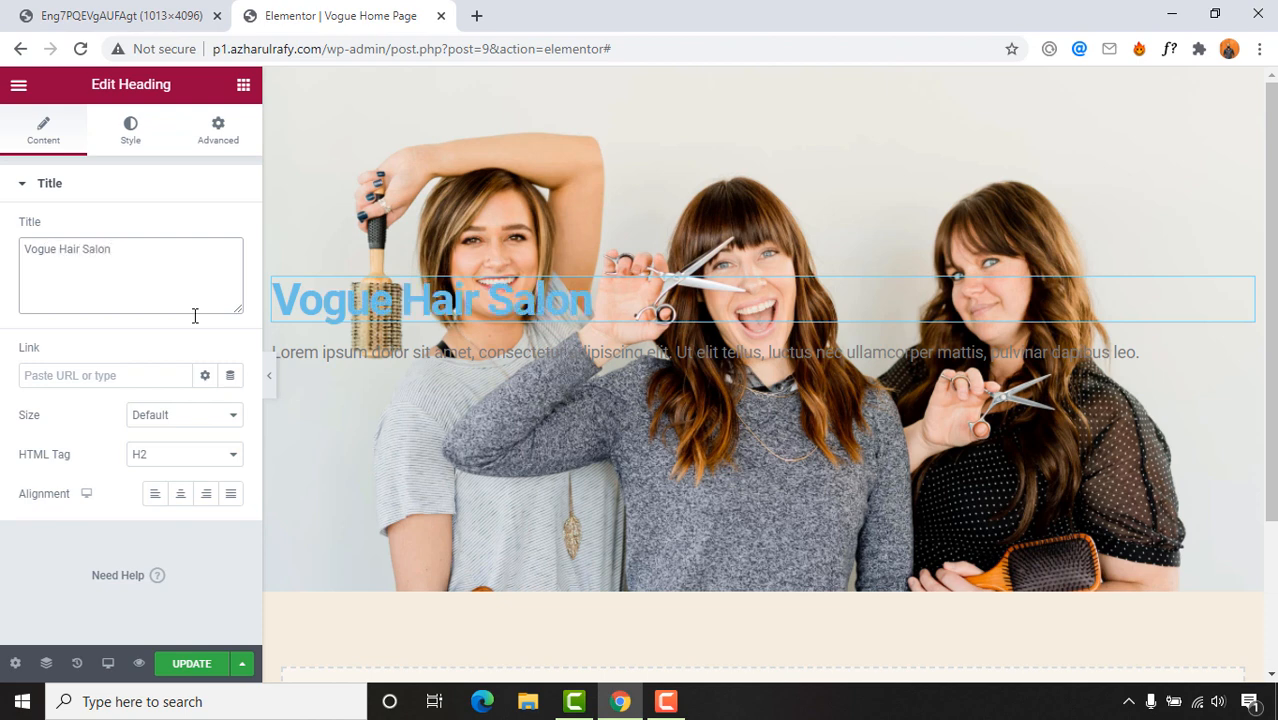
key("ctrl+Tab")
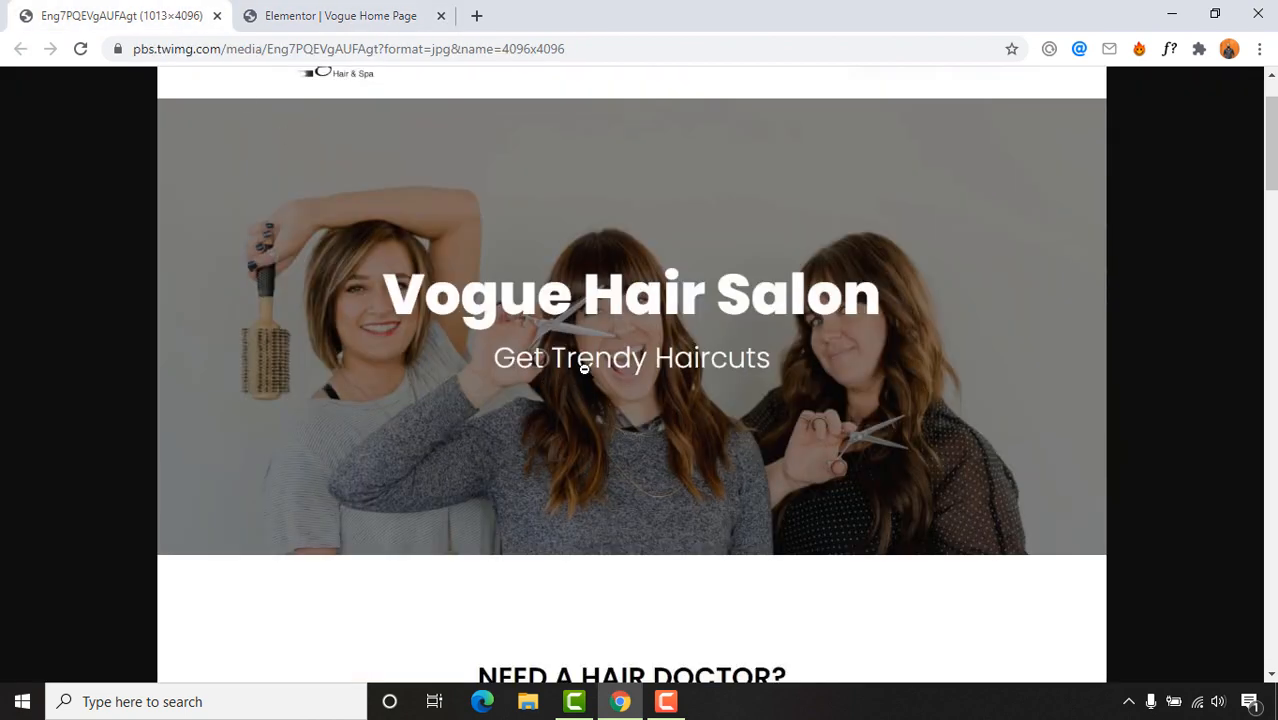
key("ctrl+Tab")
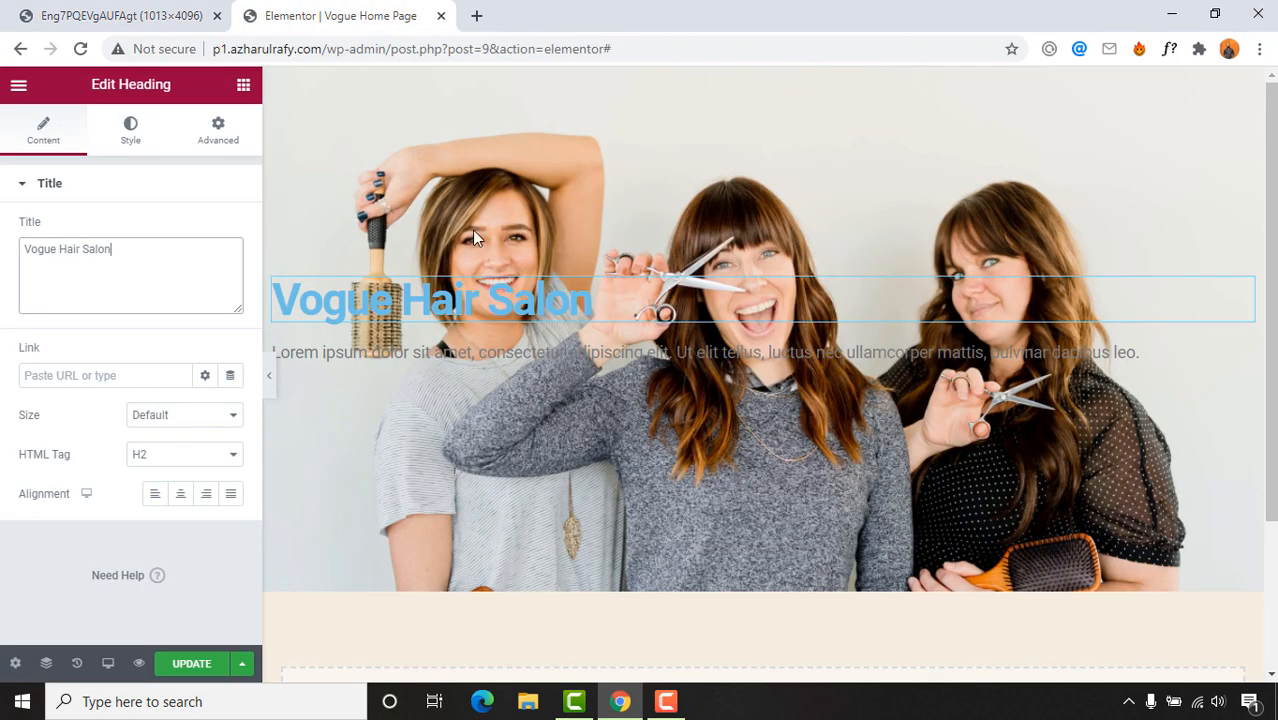
Step: Replace the Lorem ipsum paragraph with 'Get Trendy Haircuts'
left_click(406, 363)
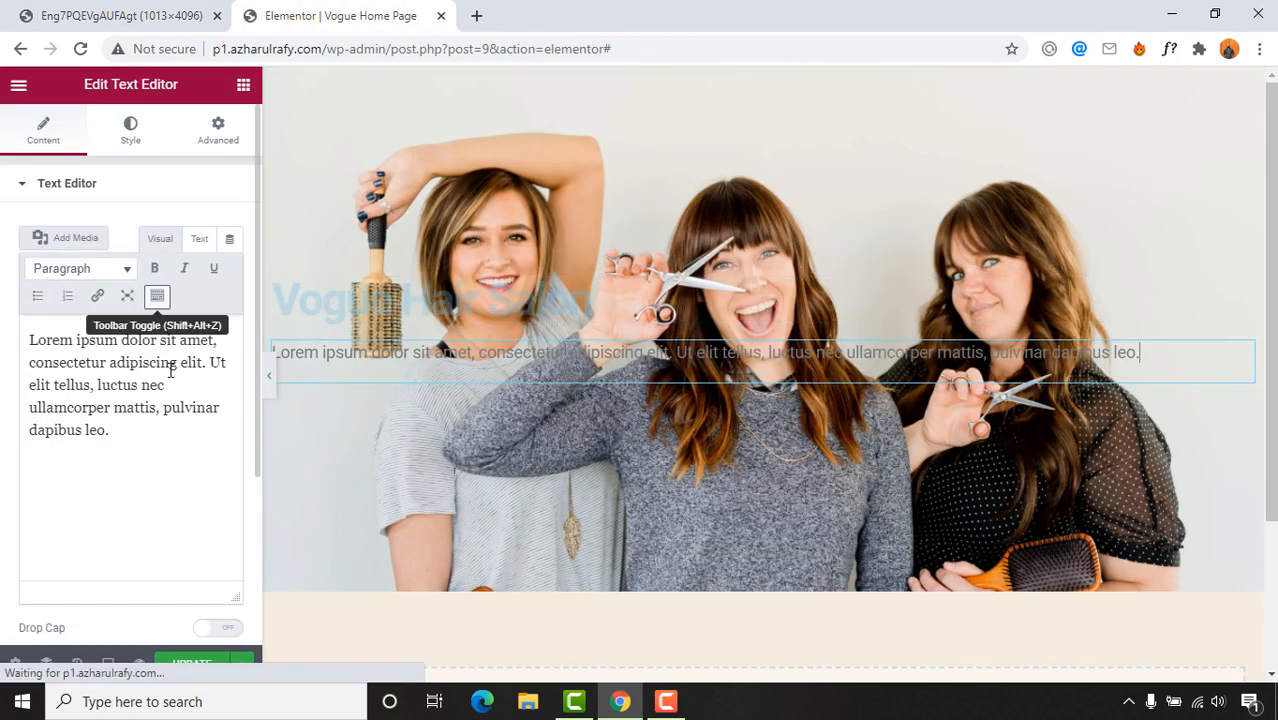
triple_click(172, 388)
type("Get ")
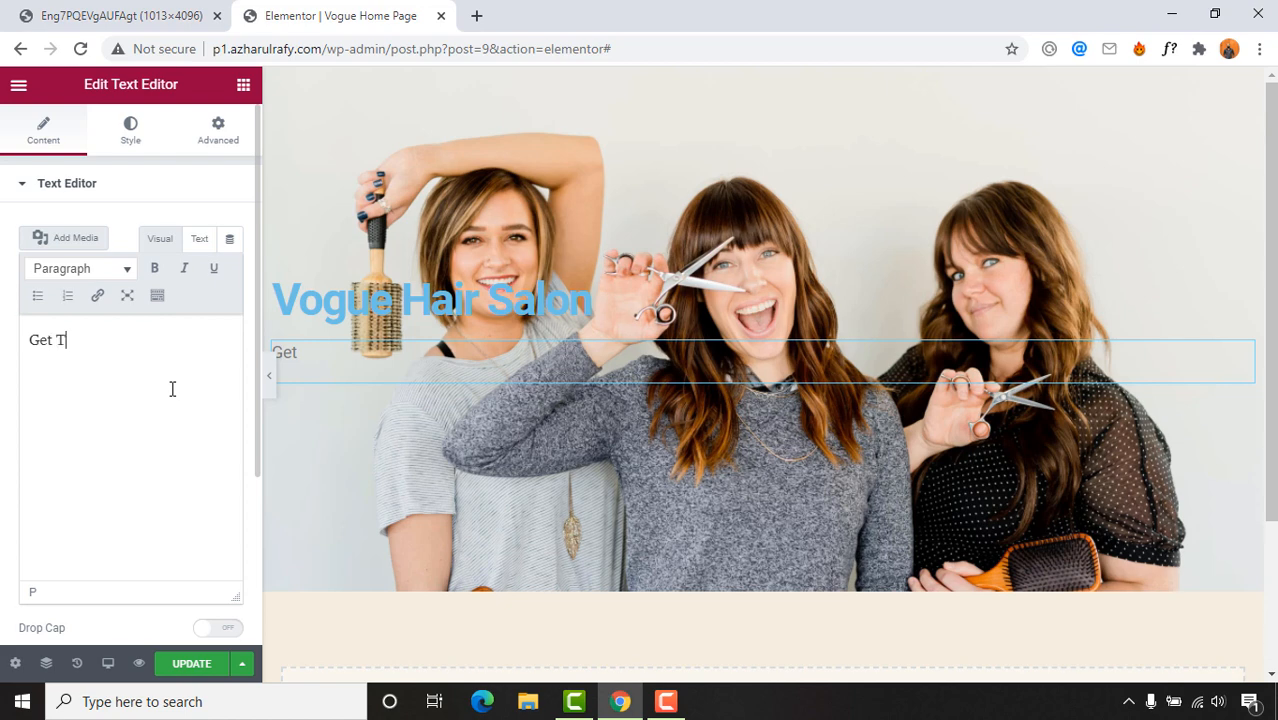
type("Trendy Haircuts")
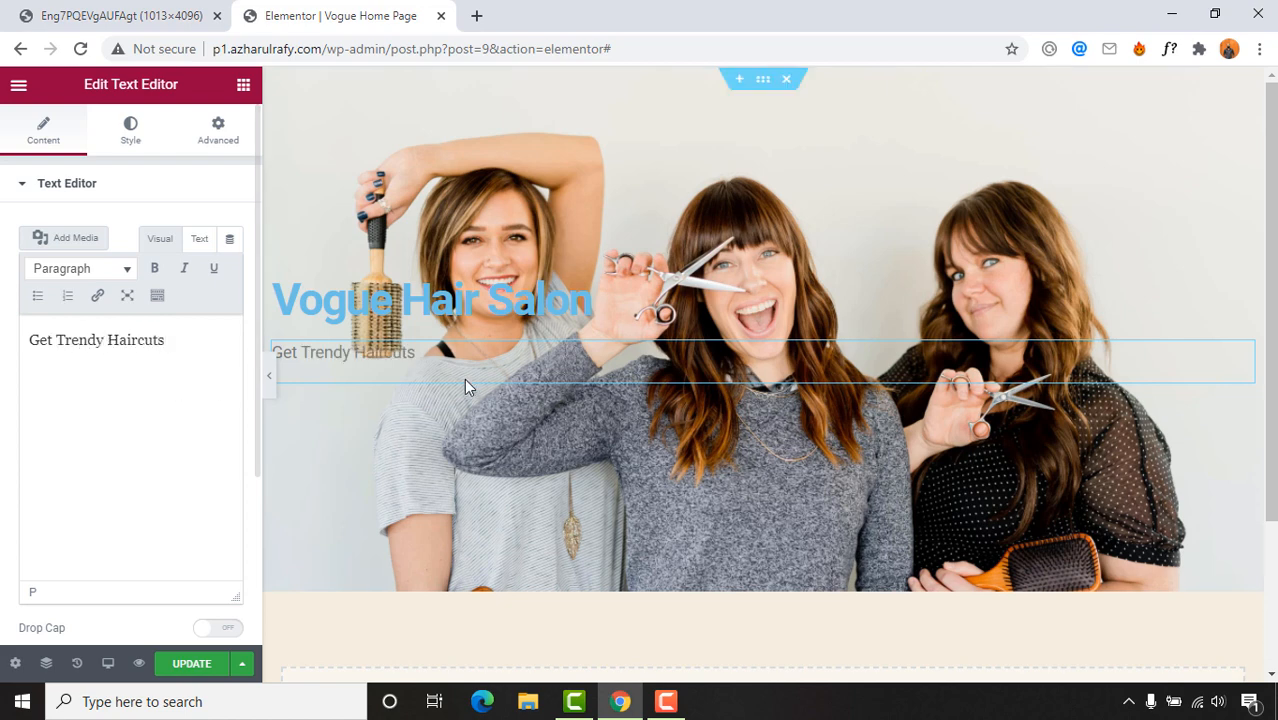
left_click(118, 12)
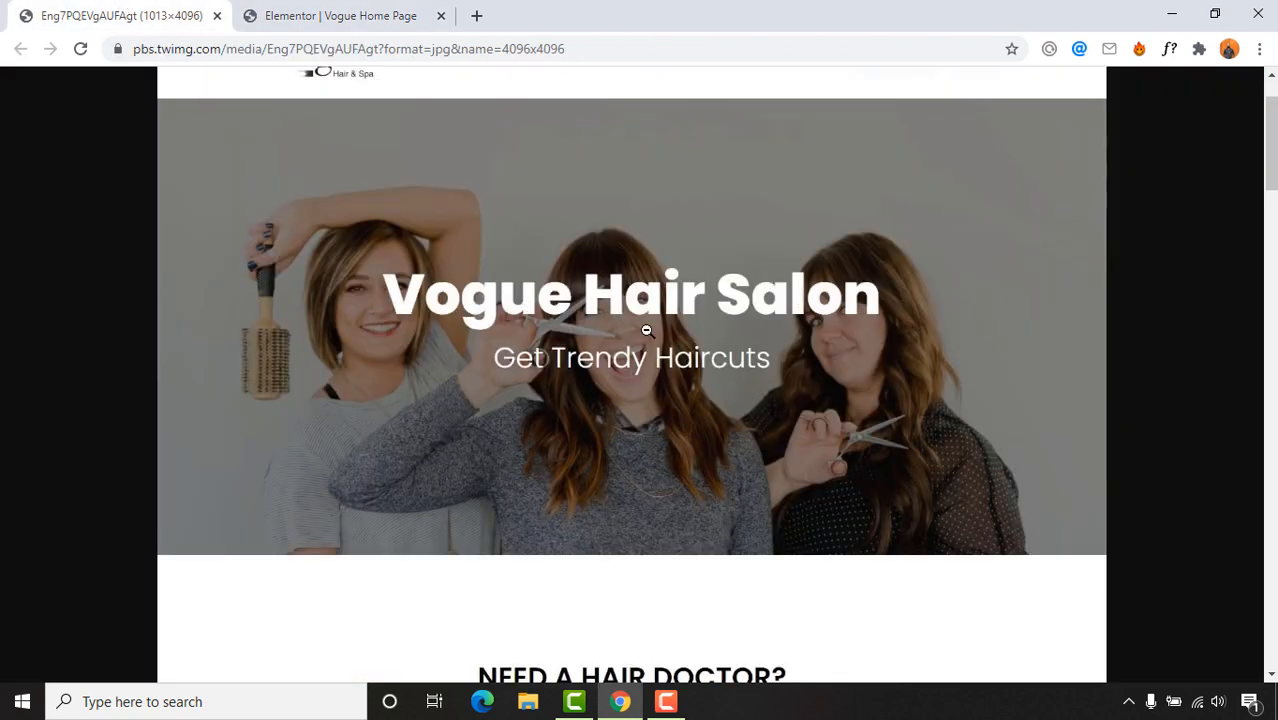
left_click(379, 14)
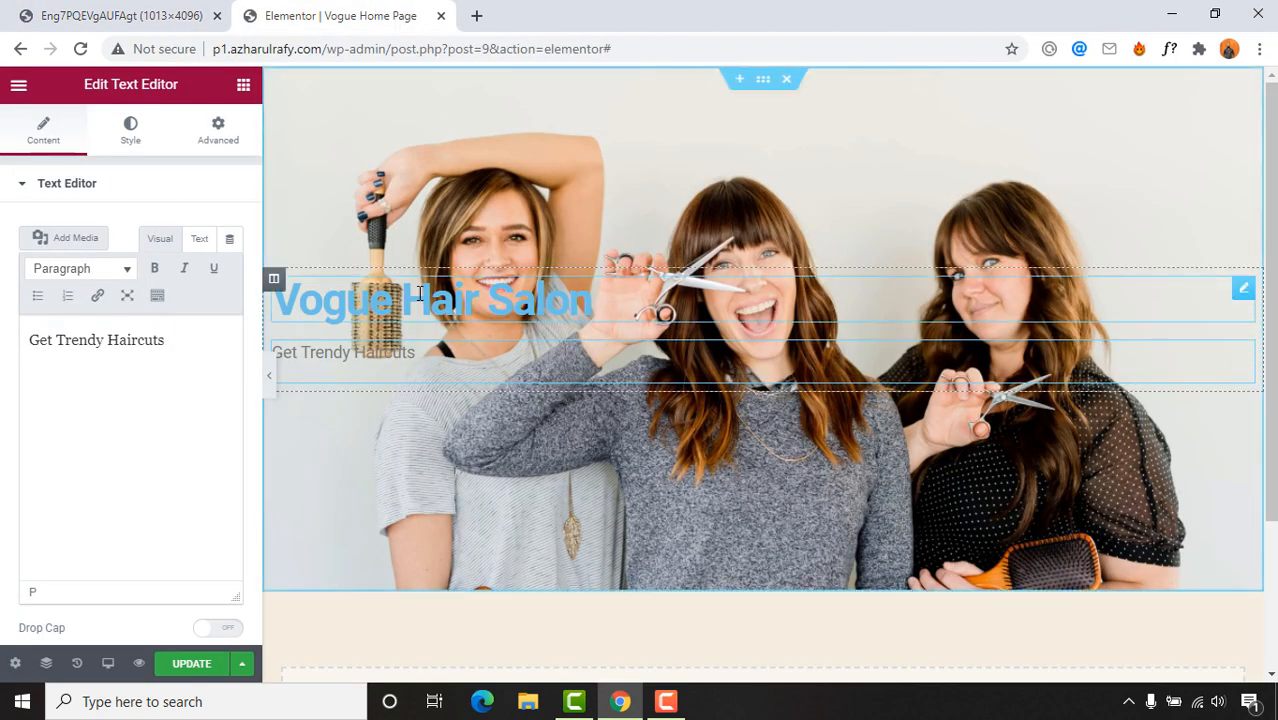
Step: Make the Vogue Hair Salon heading a centred H1
left_click(383, 298)
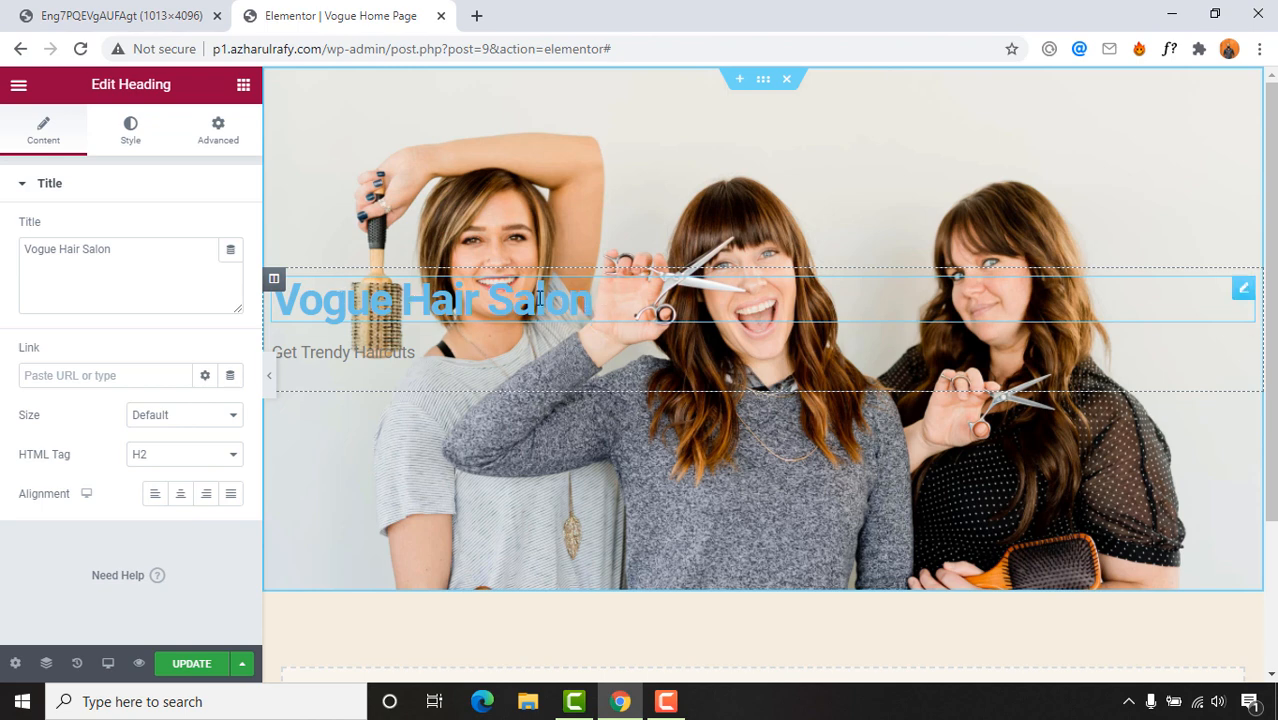
left_click(169, 458)
left_click(160, 478)
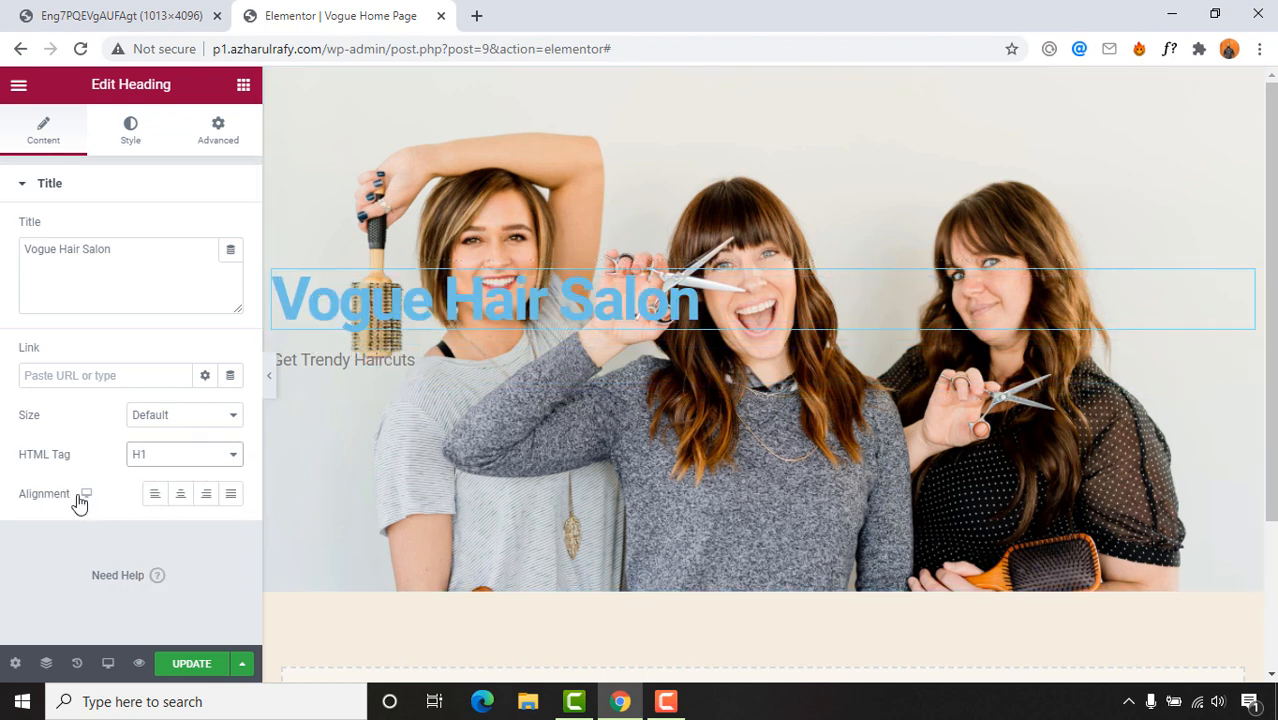
left_click(181, 497)
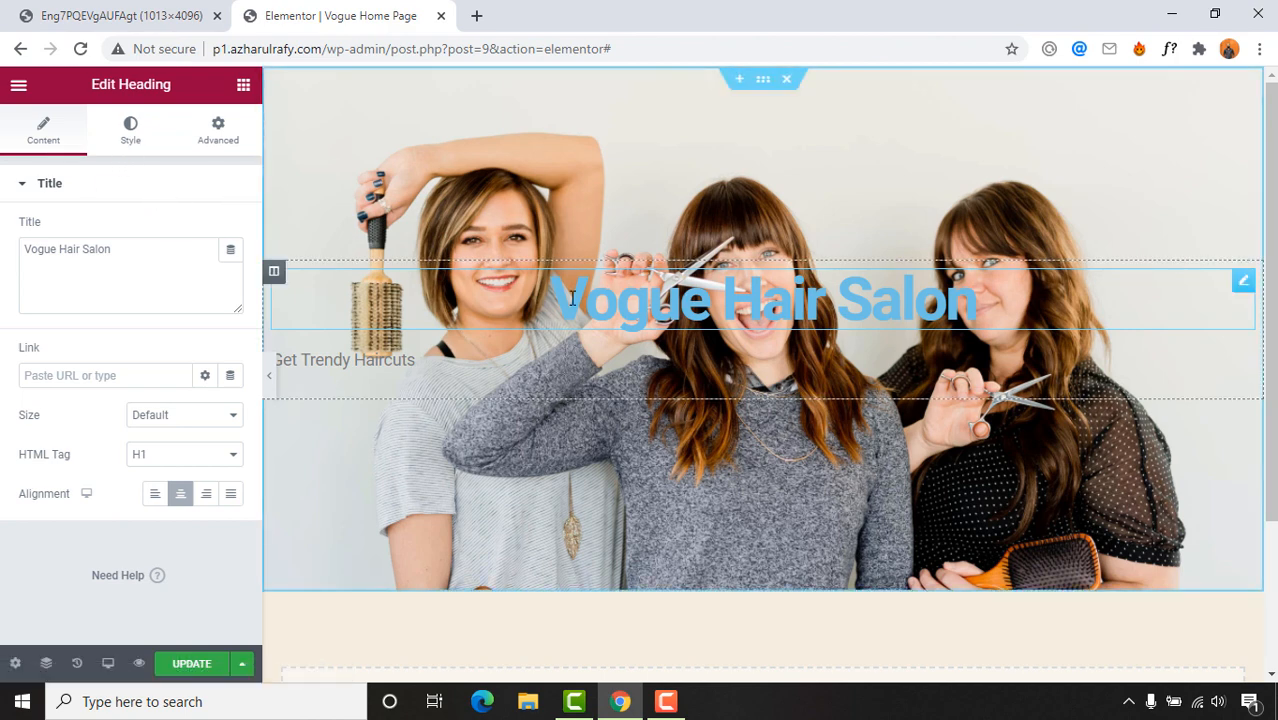
Step: Set the heading text colour to near-white #FDFDFD
left_click(137, 135)
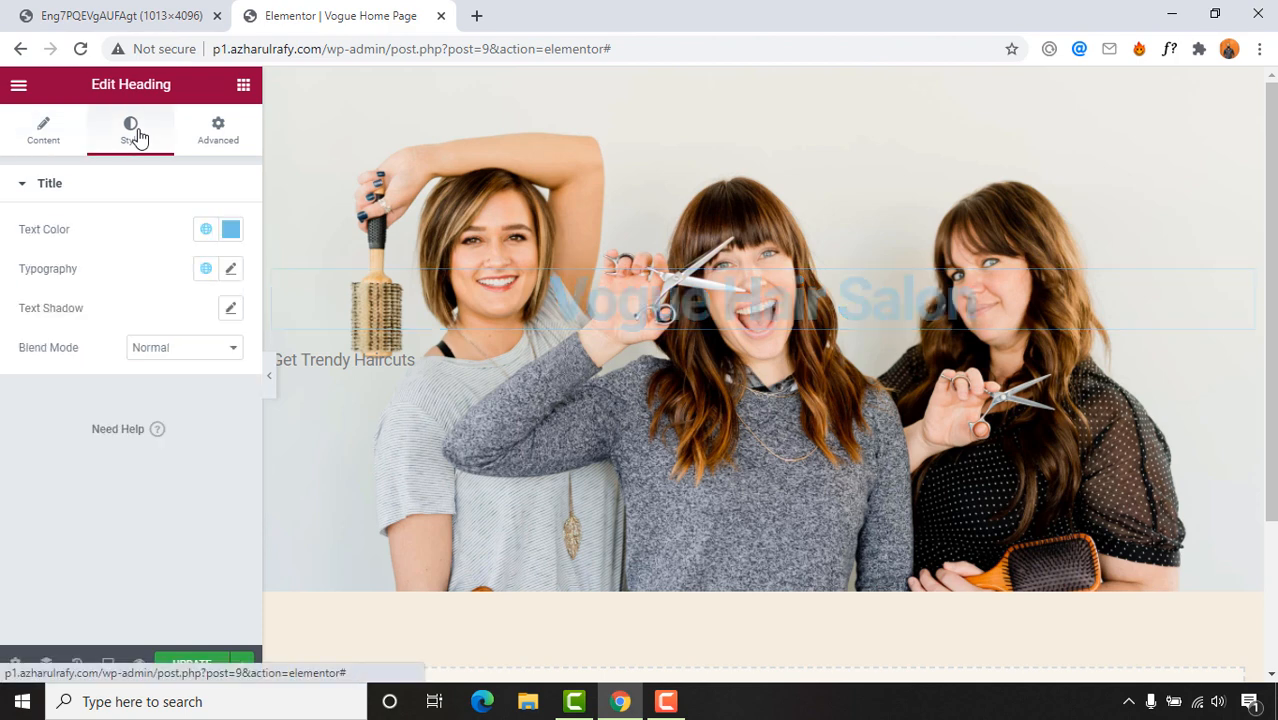
left_click(231, 240)
left_click(172, 319)
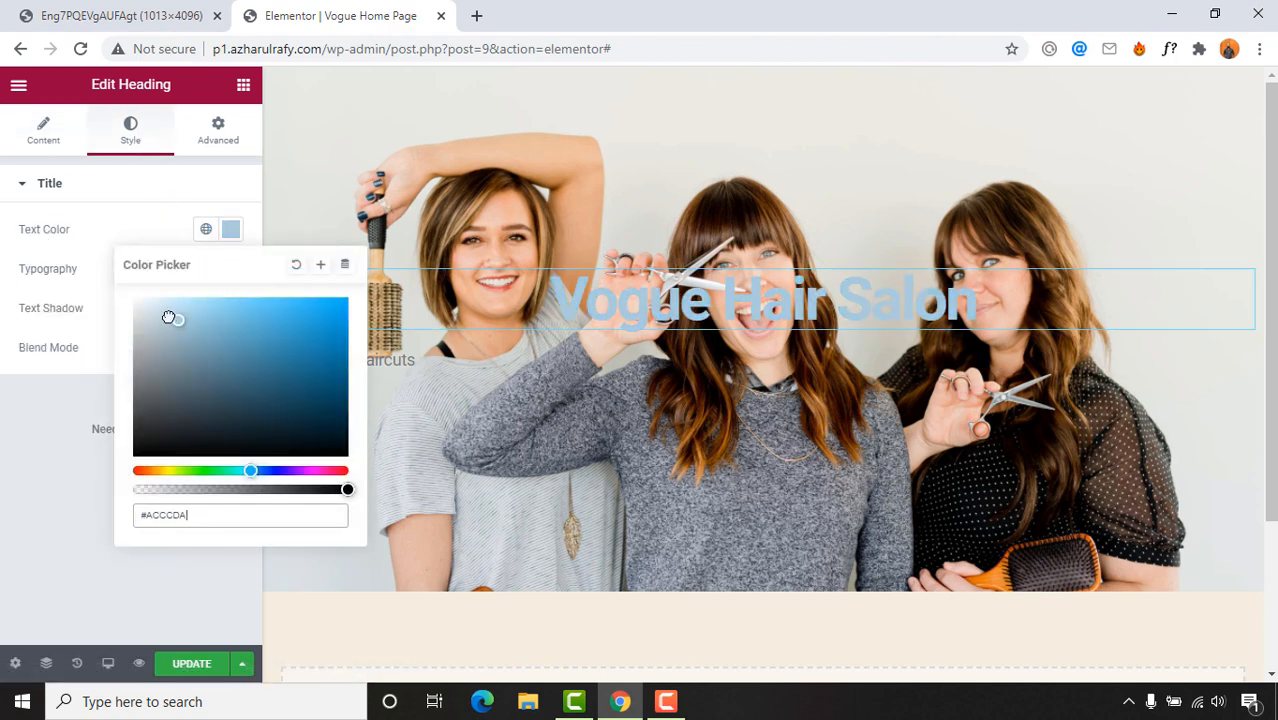
left_click_drag(169, 317, 133, 300)
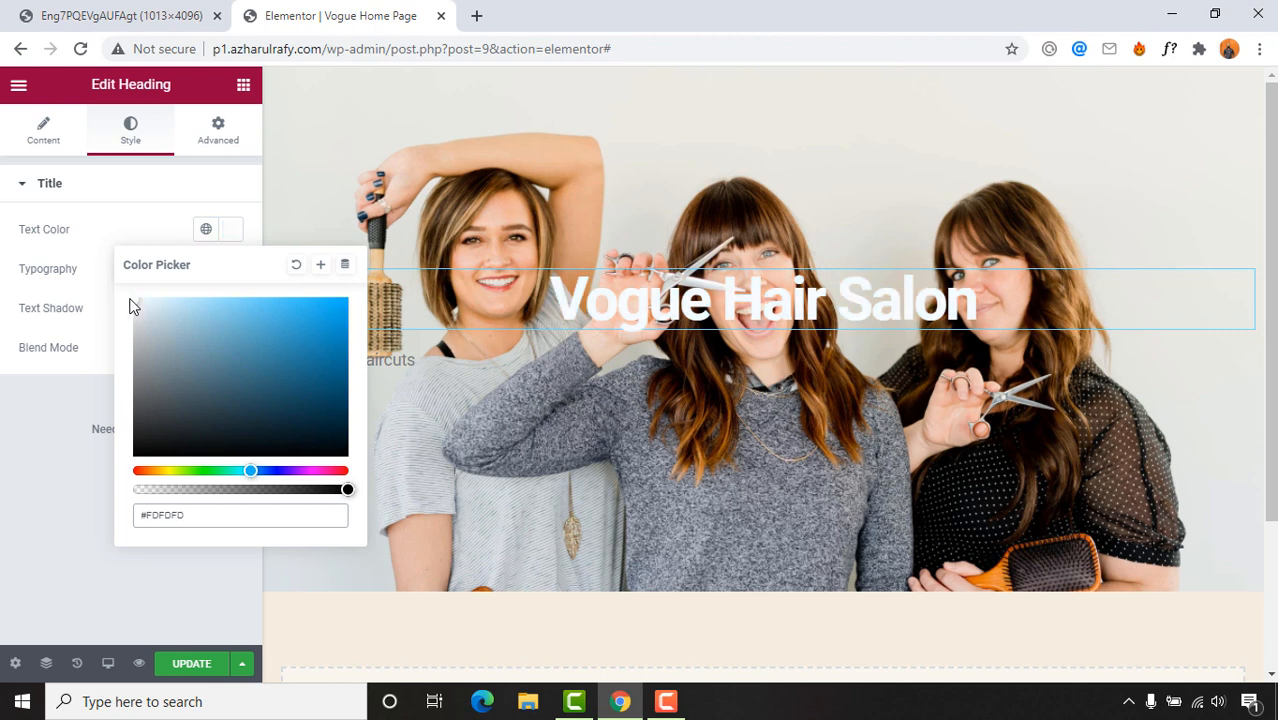
left_click(75, 283)
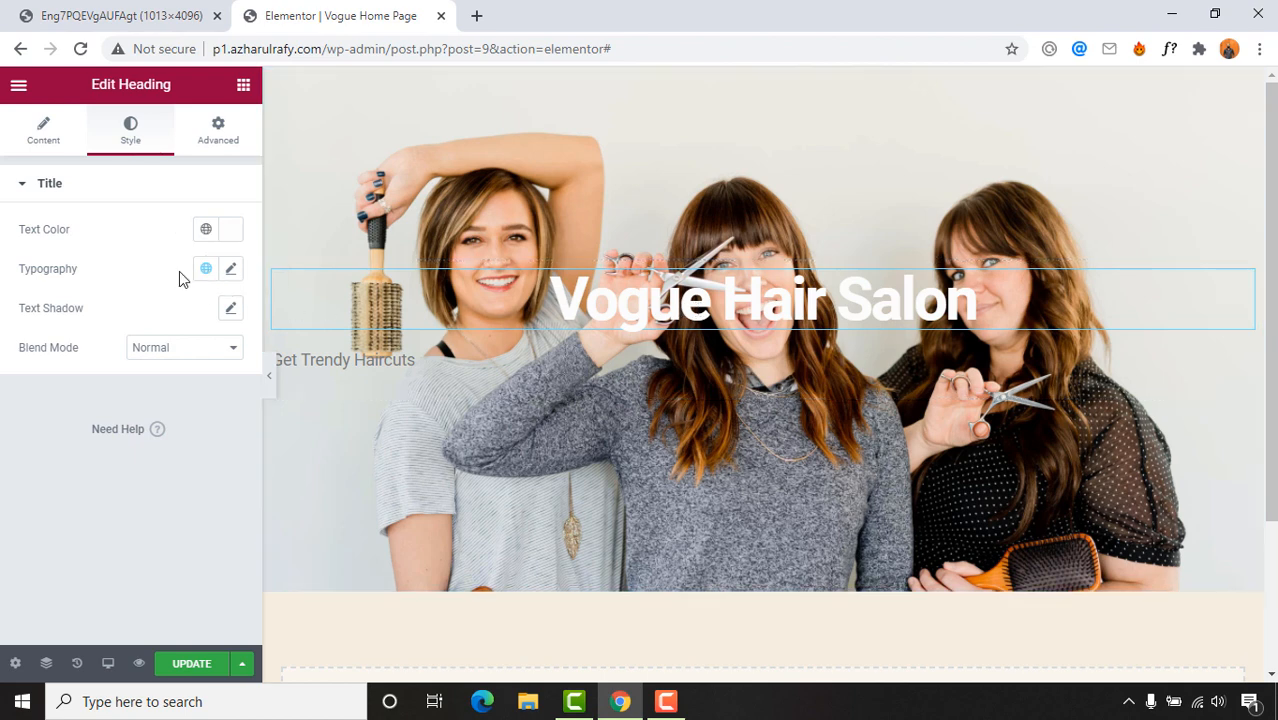
Step: Try Poppins and Lato as the heading font, settling on Roboto
left_click(231, 271)
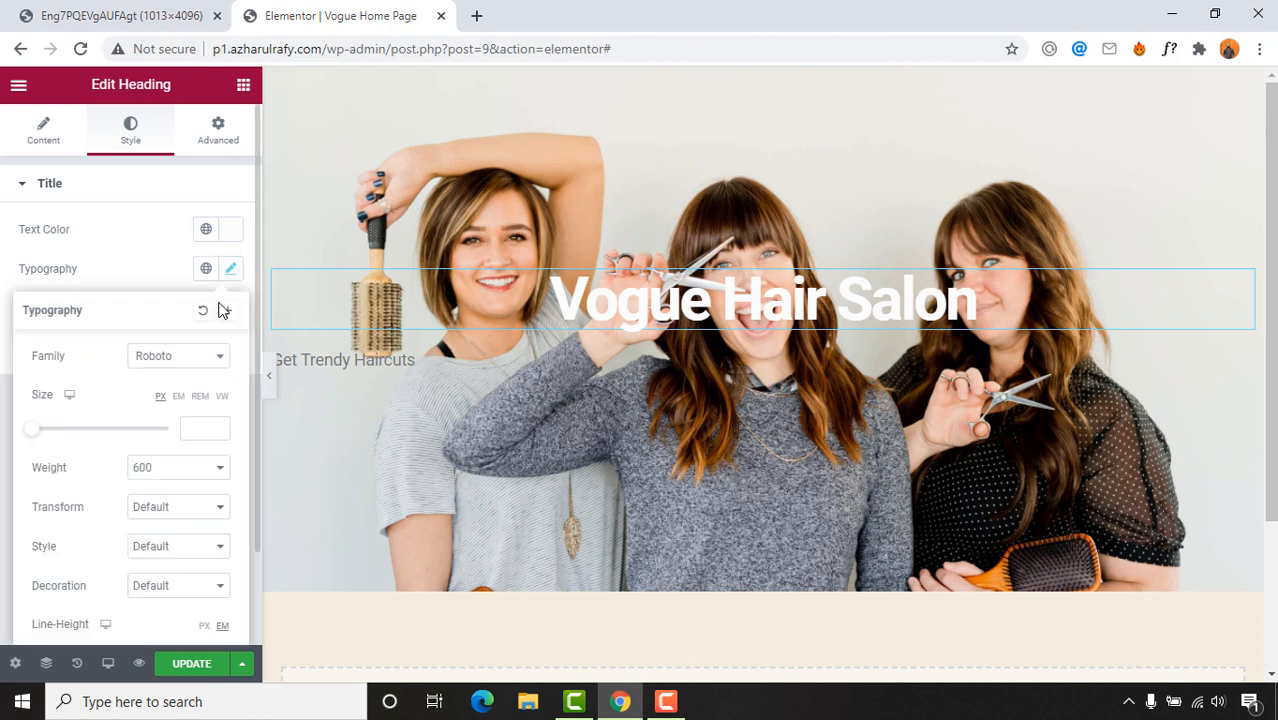
left_click(193, 366)
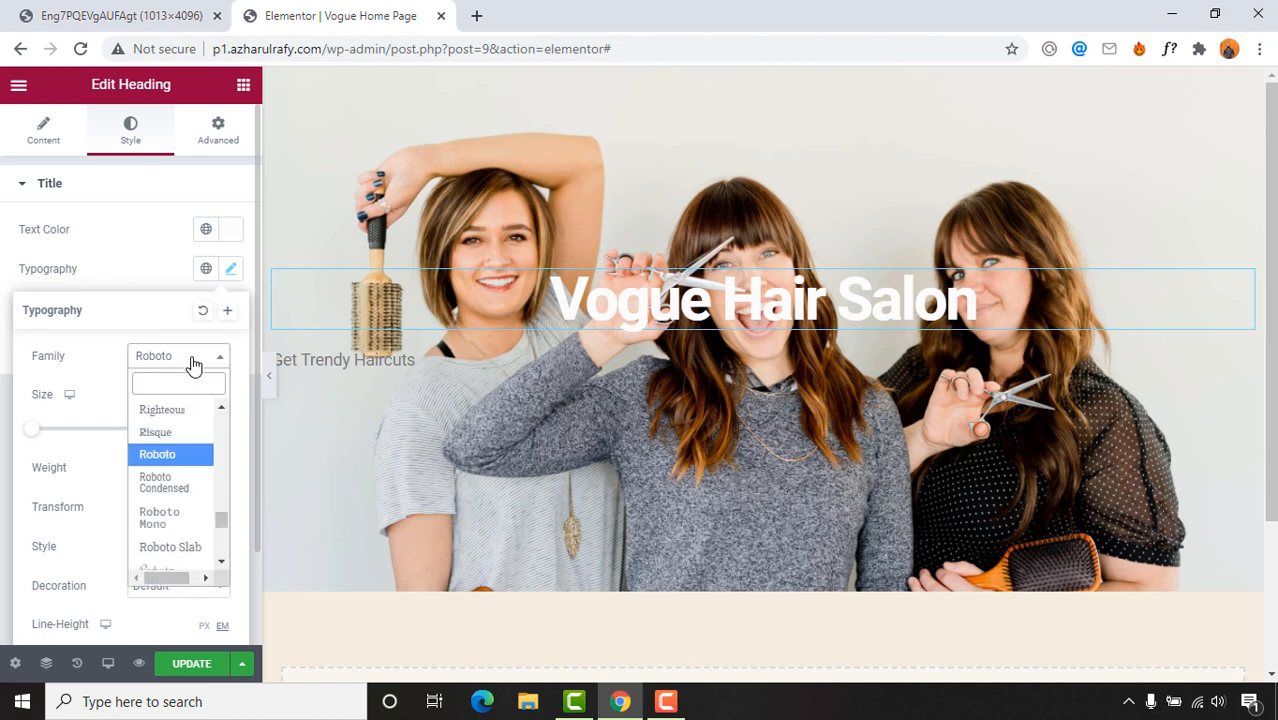
type("popp")
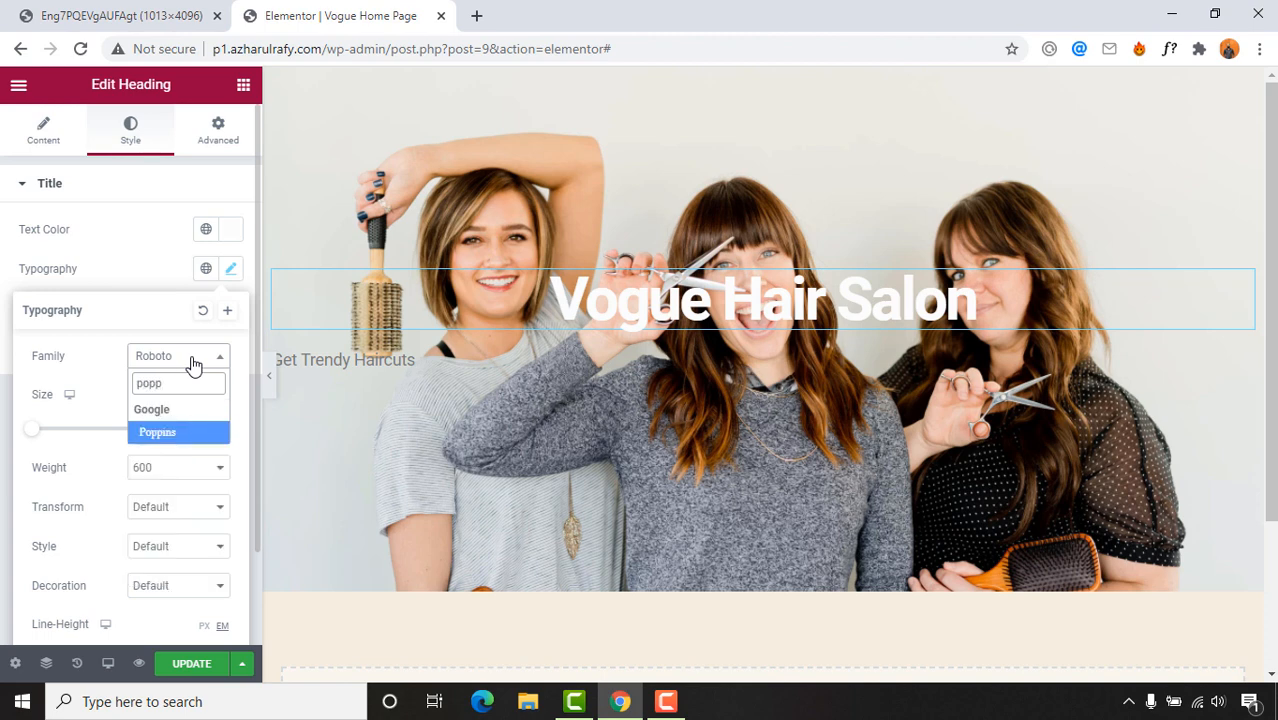
left_click(175, 433)
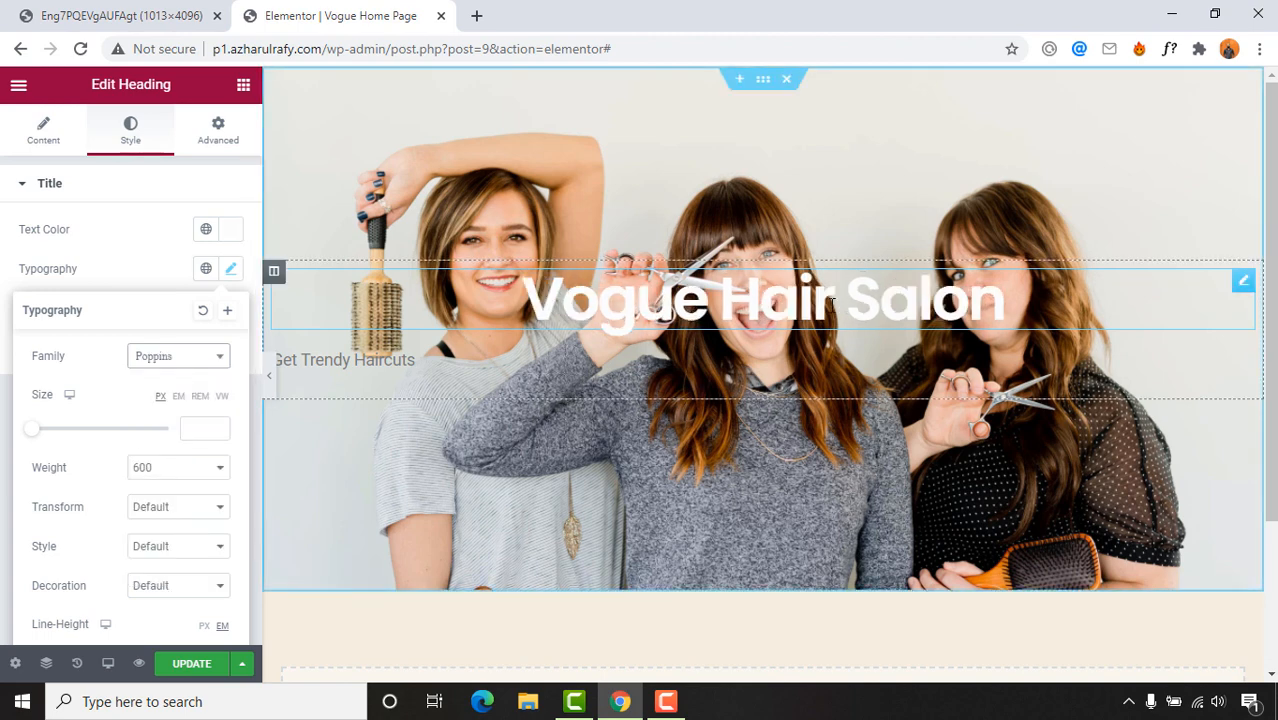
left_click(178, 360)
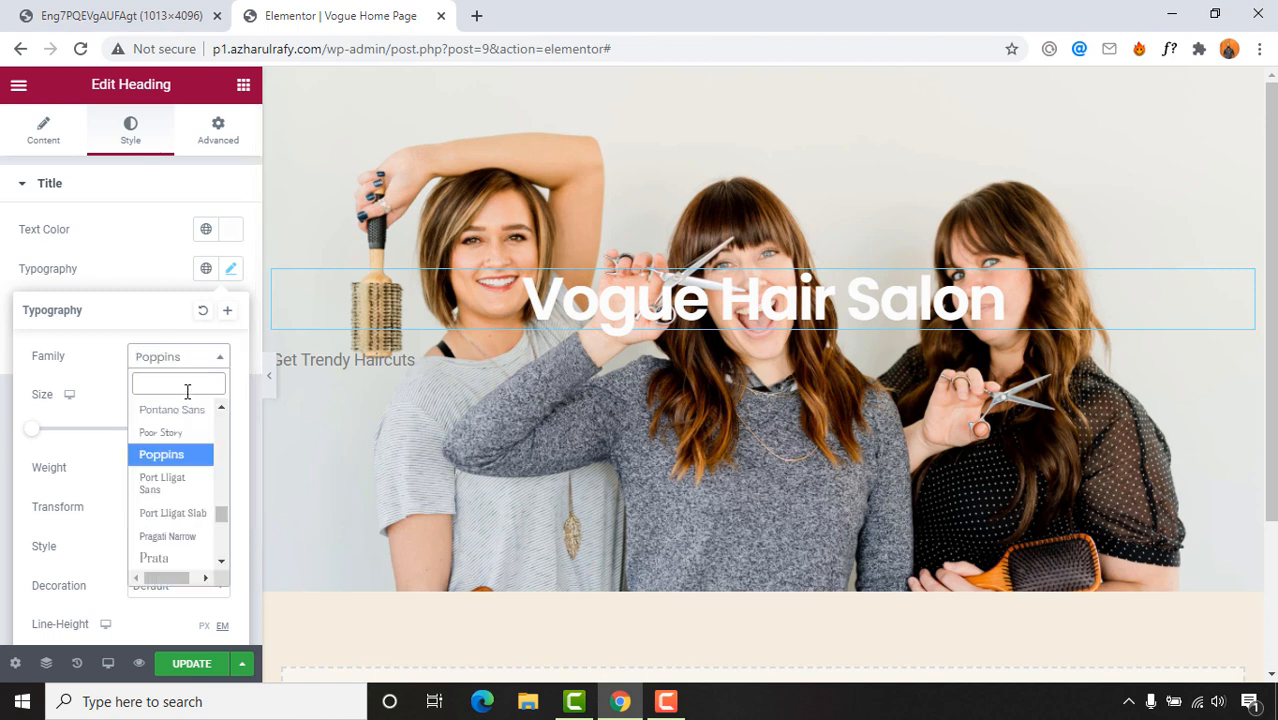
type("lato")
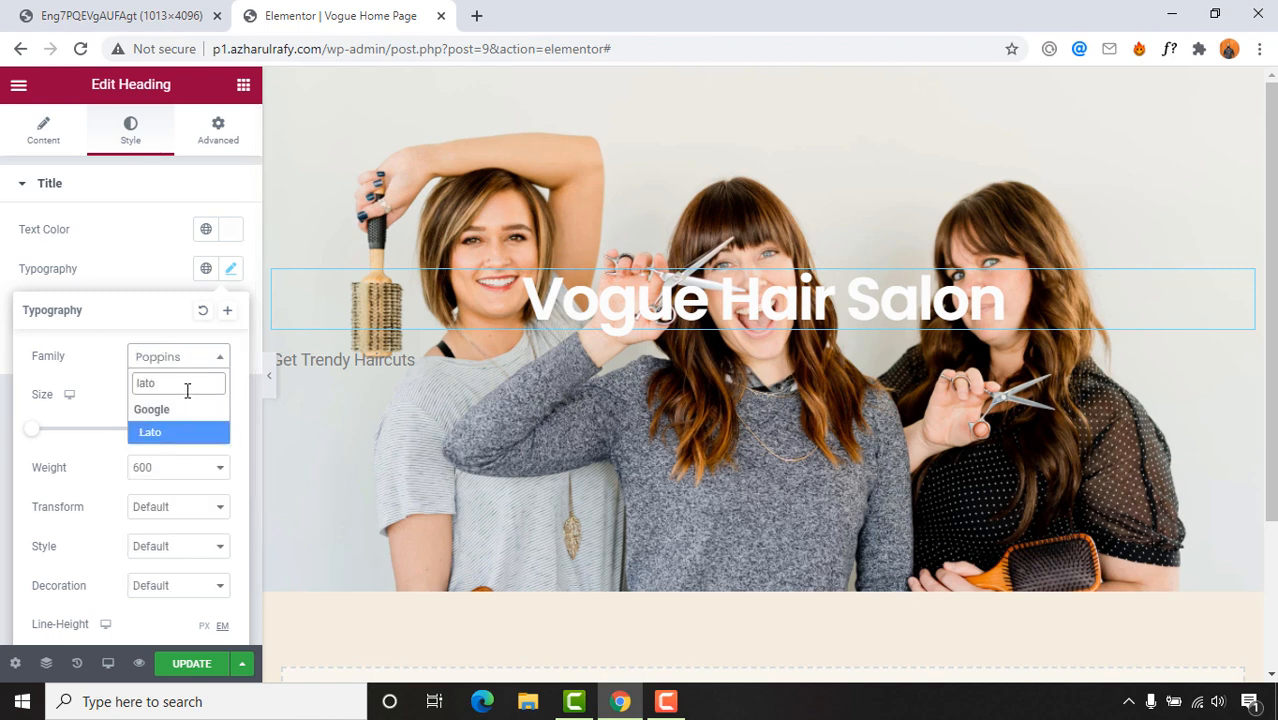
left_click(181, 444)
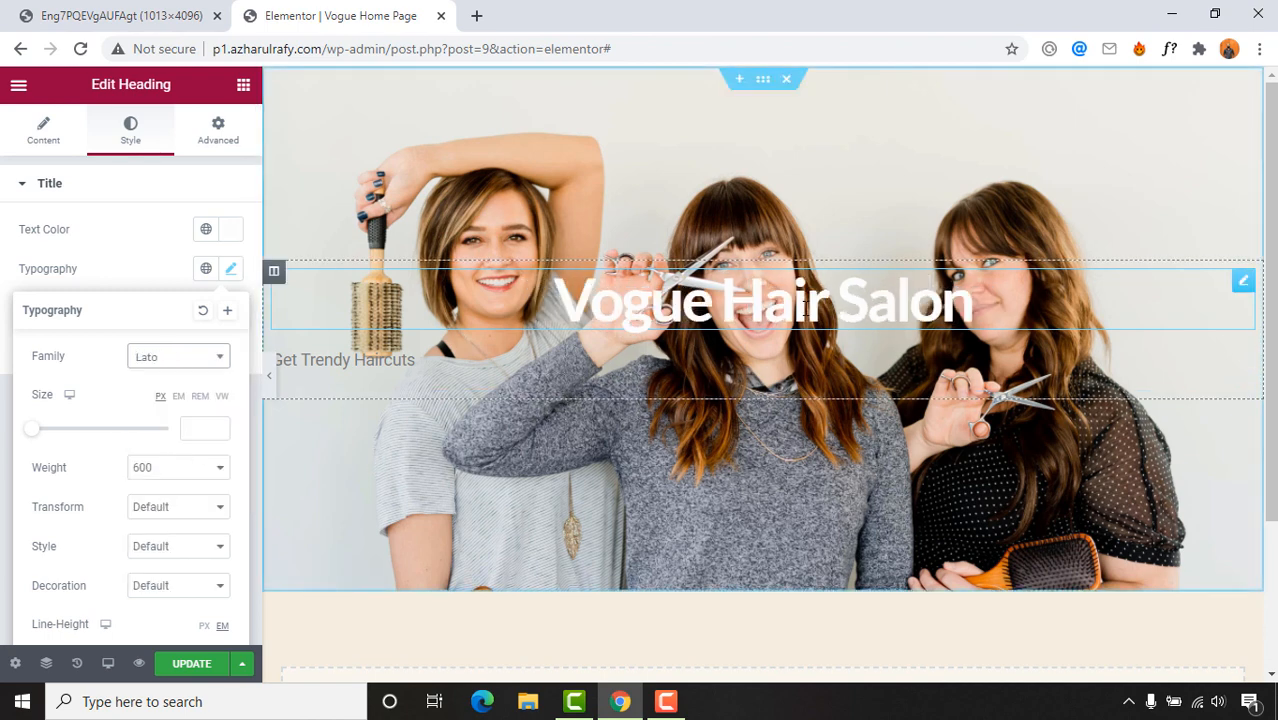
left_click(180, 360)
type("ro")
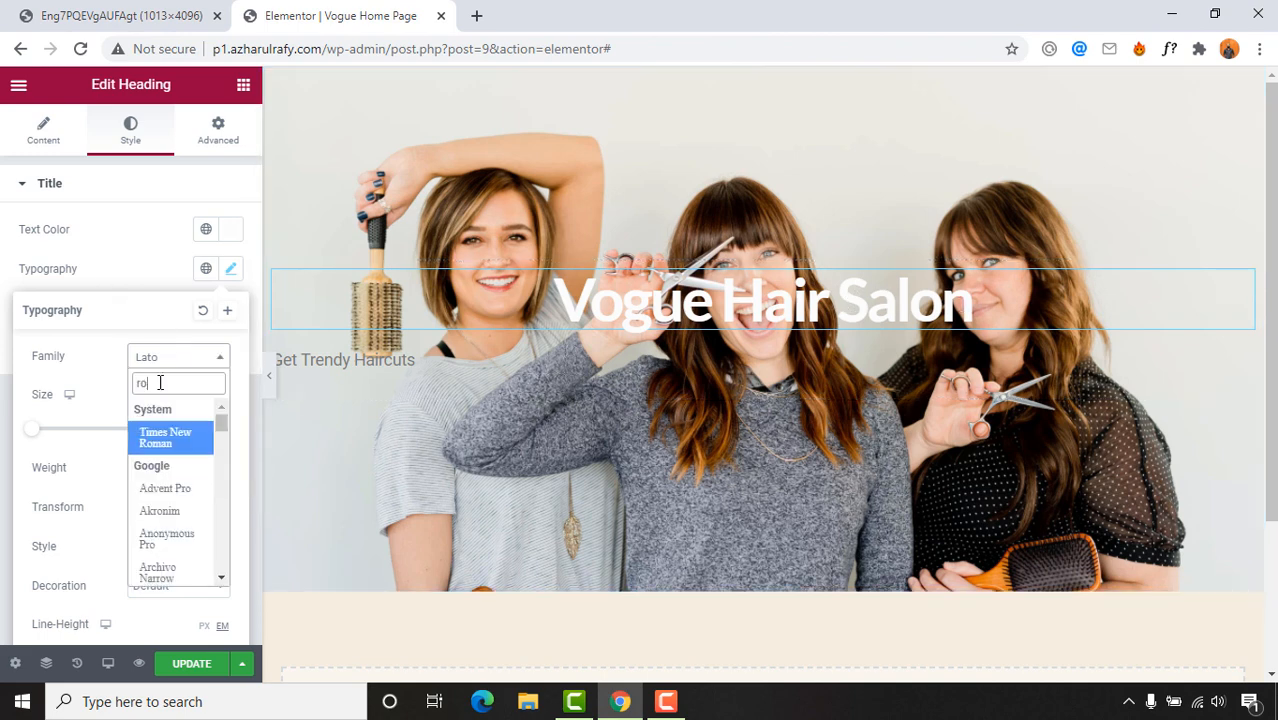
type("b")
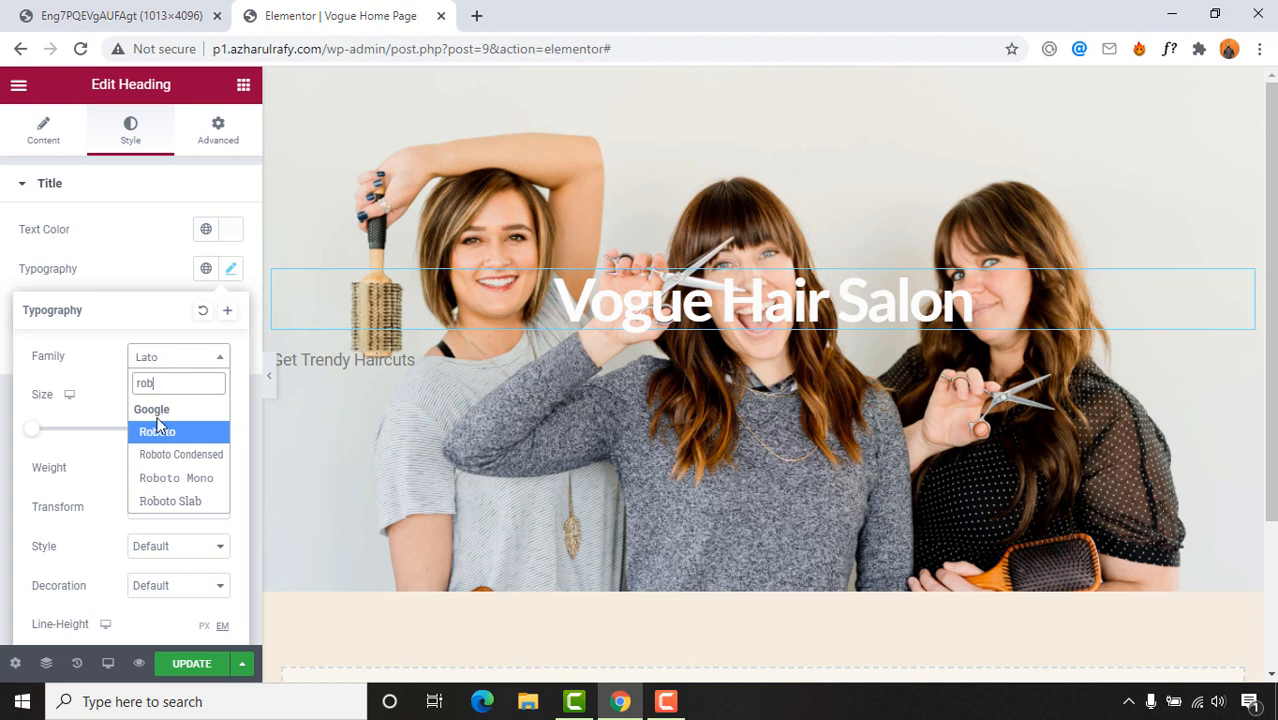
left_click(158, 431)
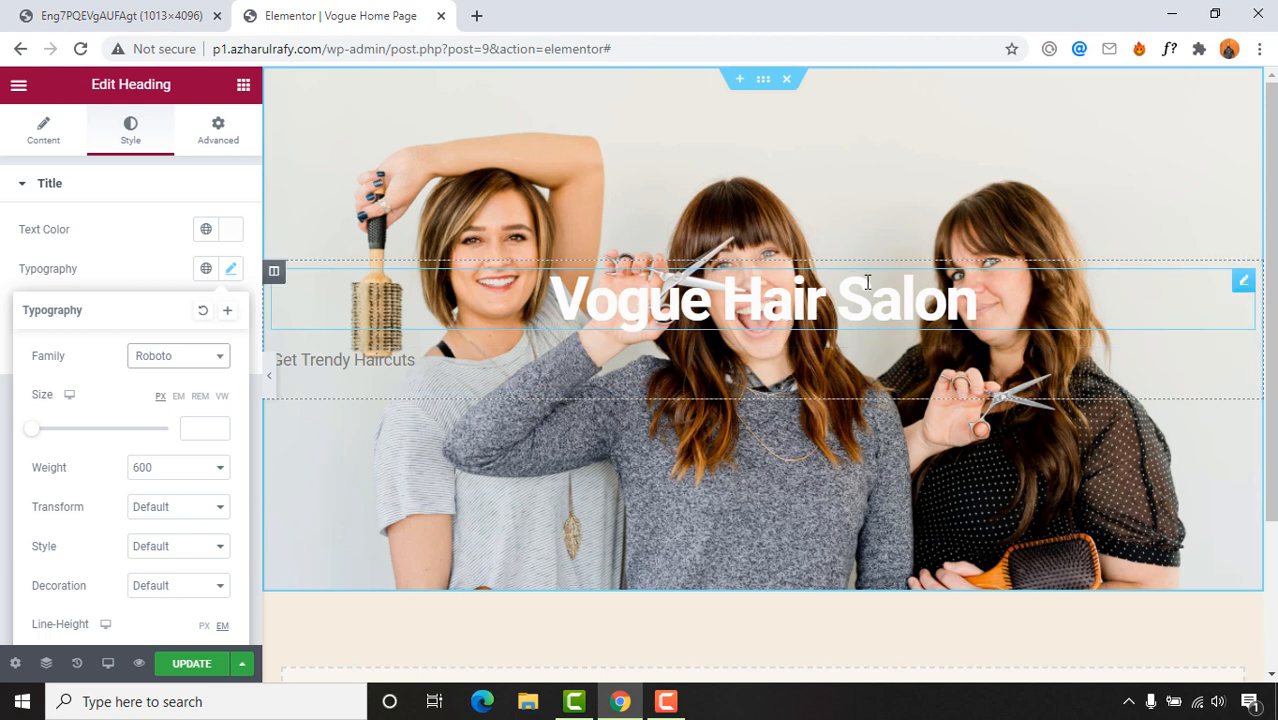
left_click(676, 290)
Step: Set the Vogue Hair Salon heading size to 75 and its weight to 900
left_click(230, 268)
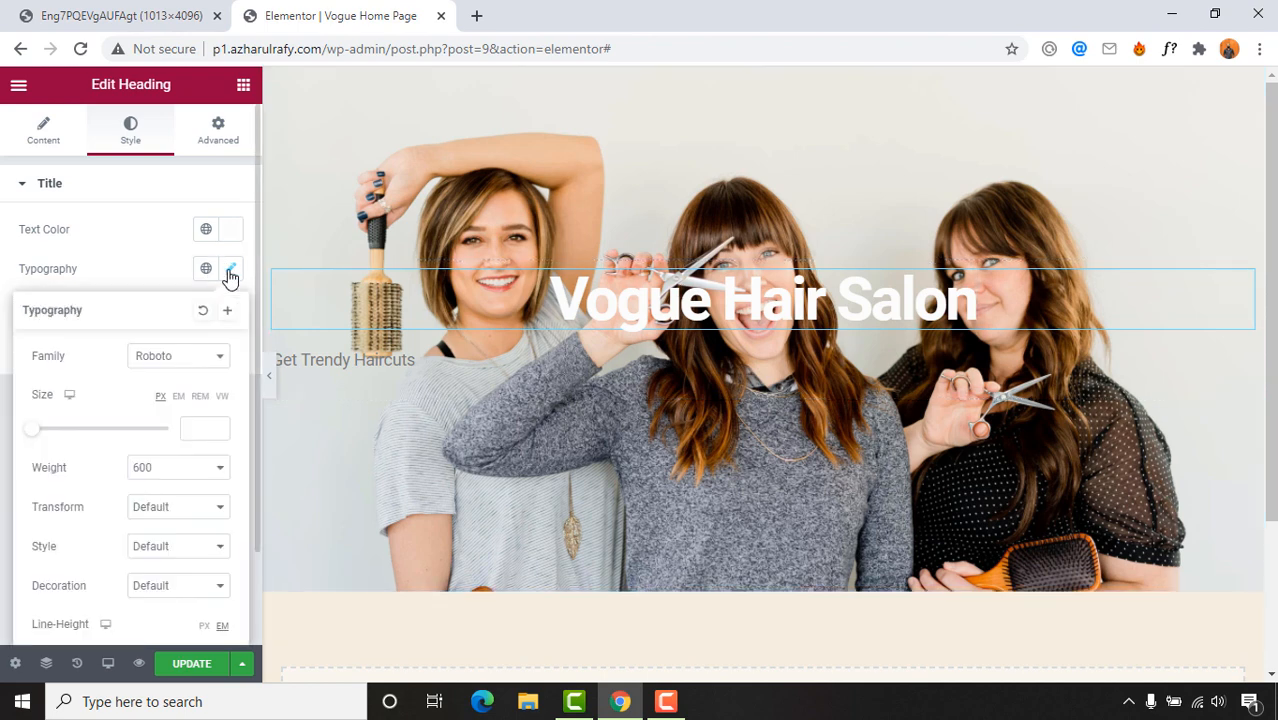
left_click_drag(34, 428, 90, 432)
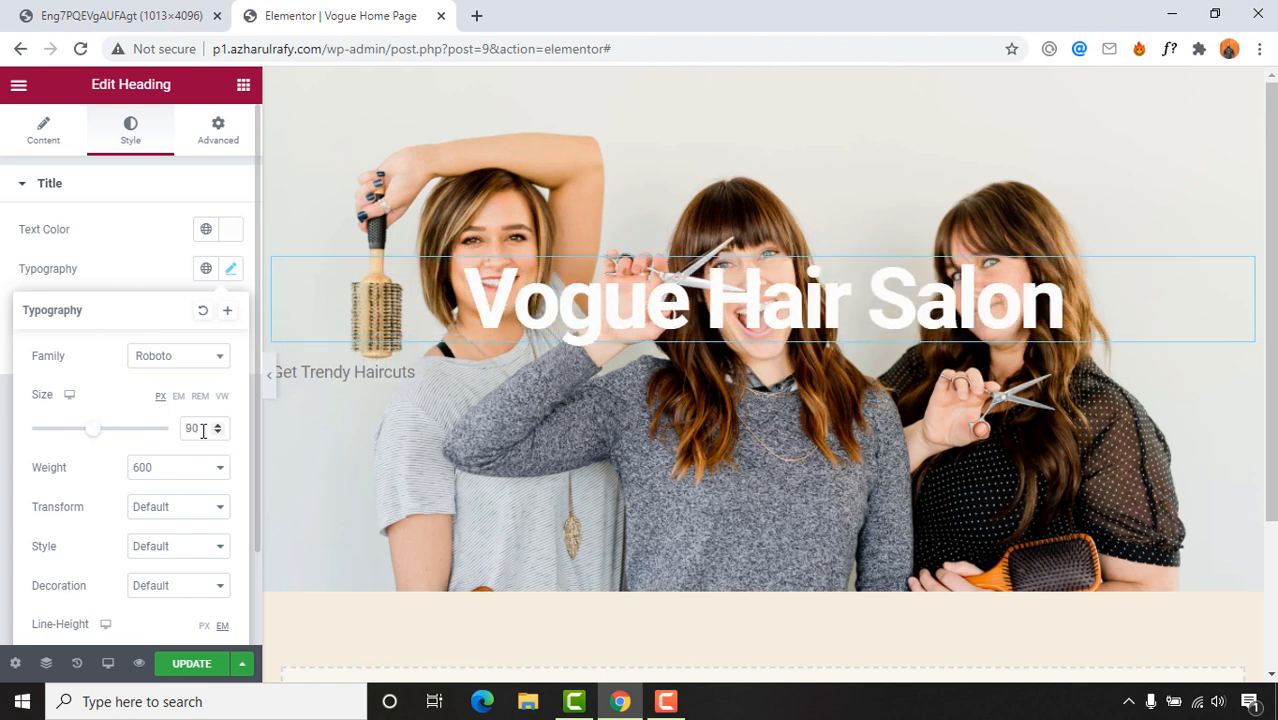
left_click_drag(214, 428, 178, 435)
type("75")
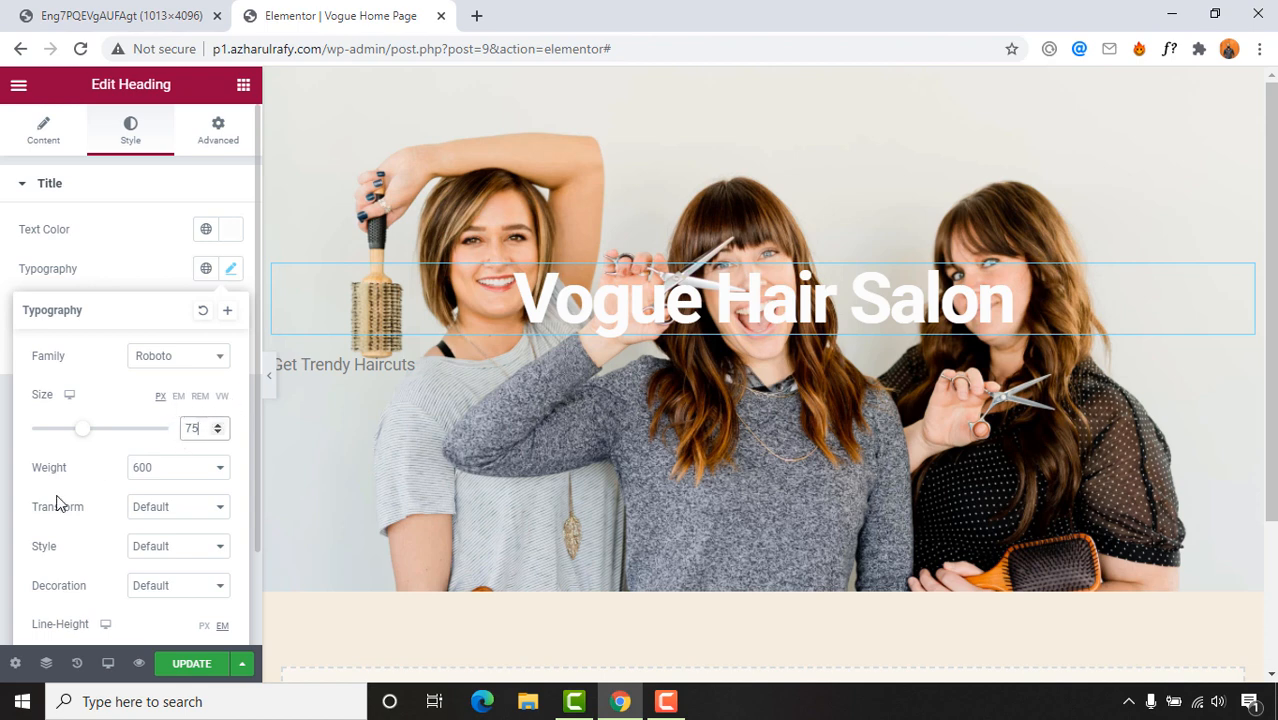
left_click(140, 469)
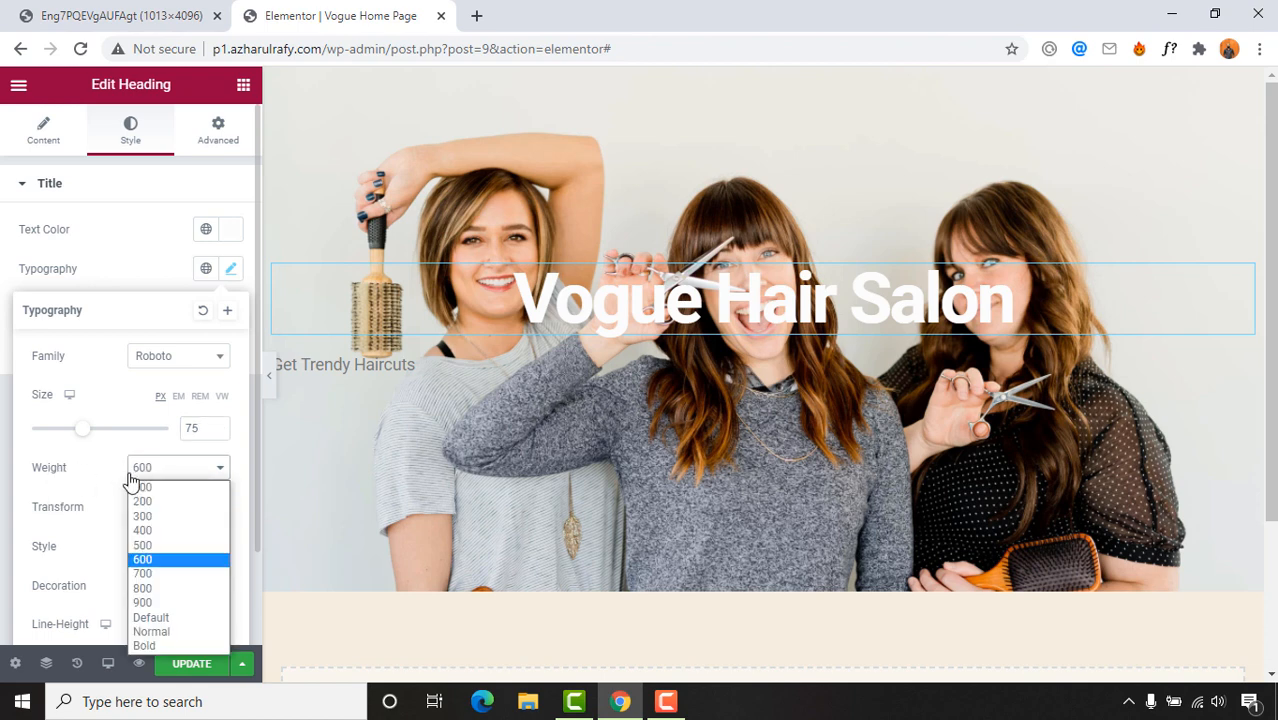
left_click(165, 605)
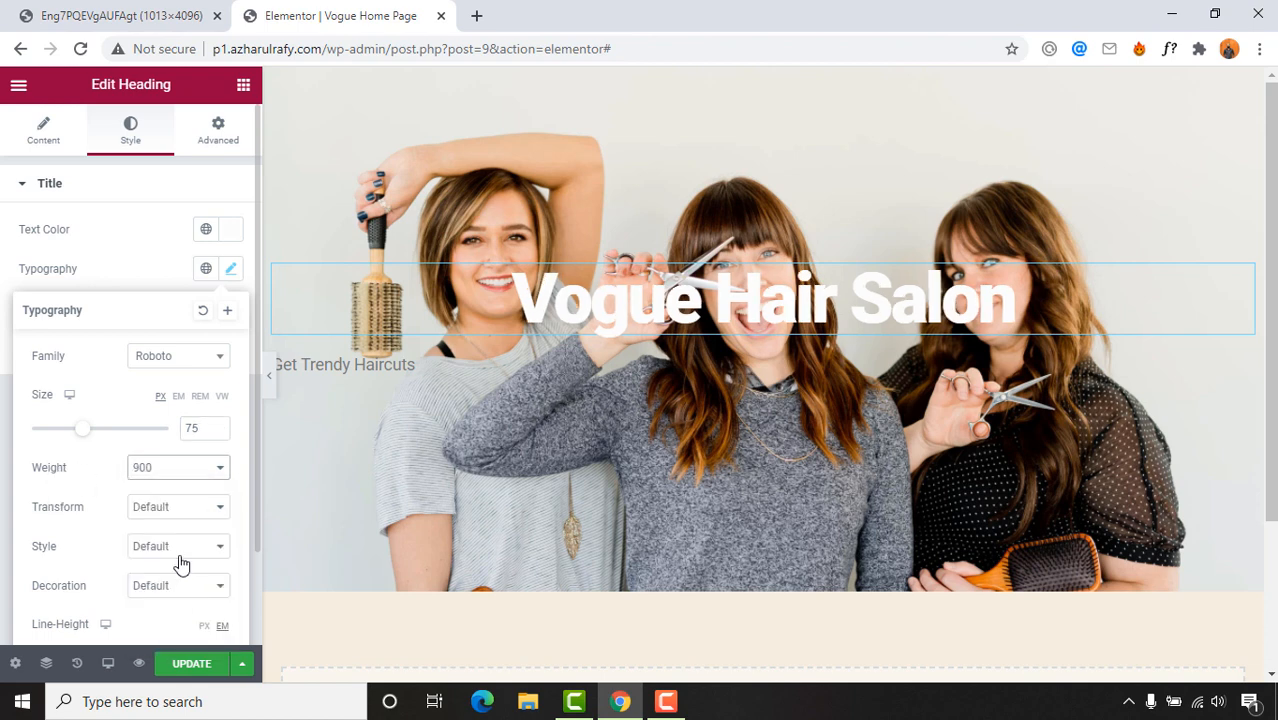
Step: Try the uppercase, lowercase and normal transforms, then settle on Capitalize
left_click(158, 514)
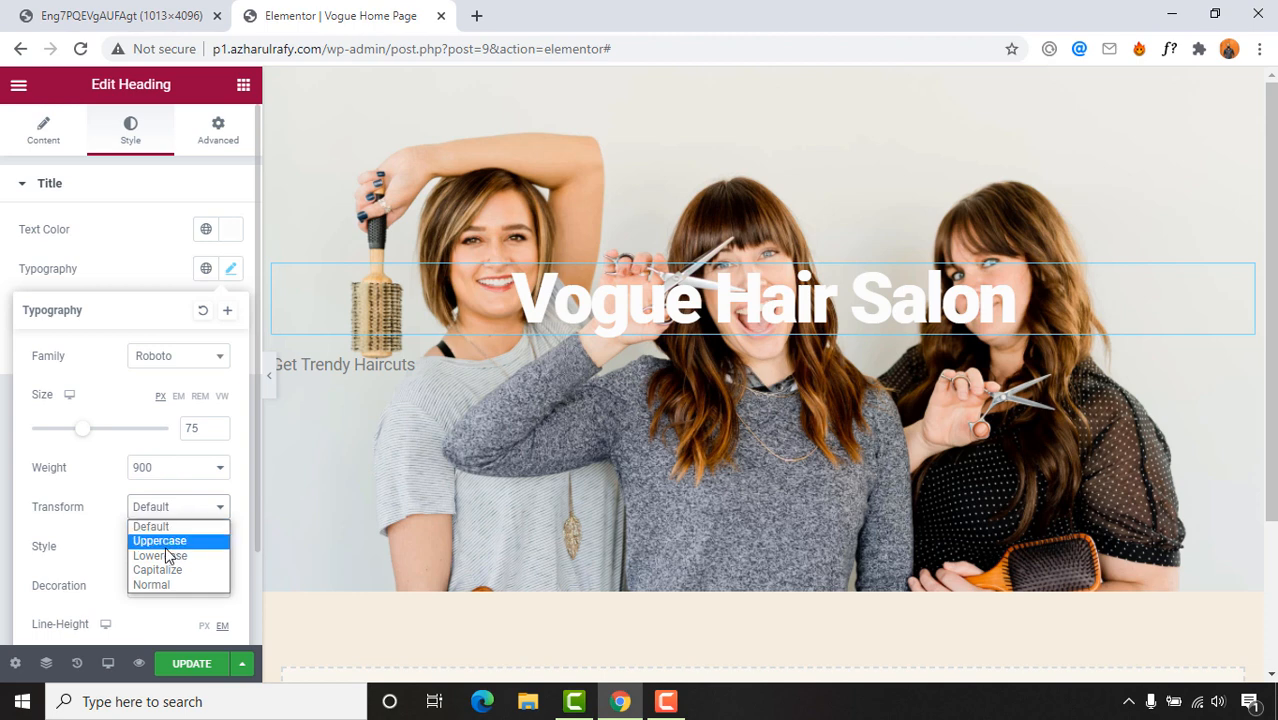
left_click(180, 542)
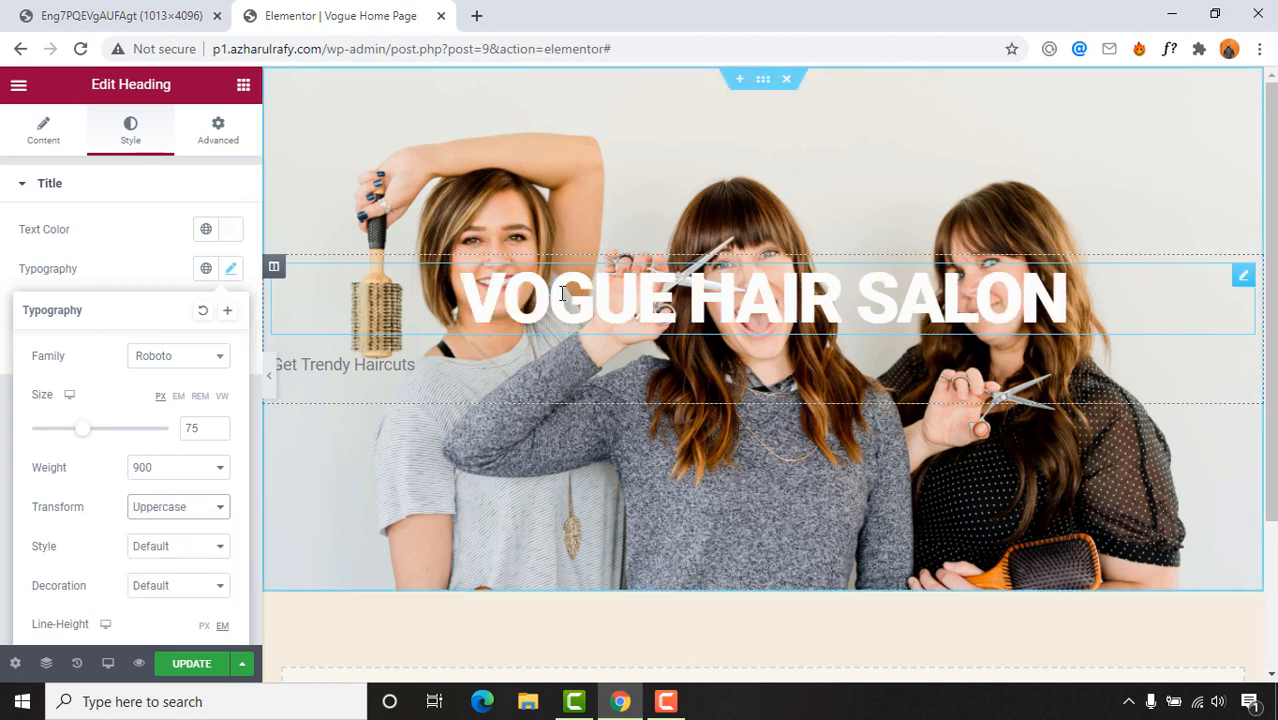
left_click(164, 510)
left_click(160, 556)
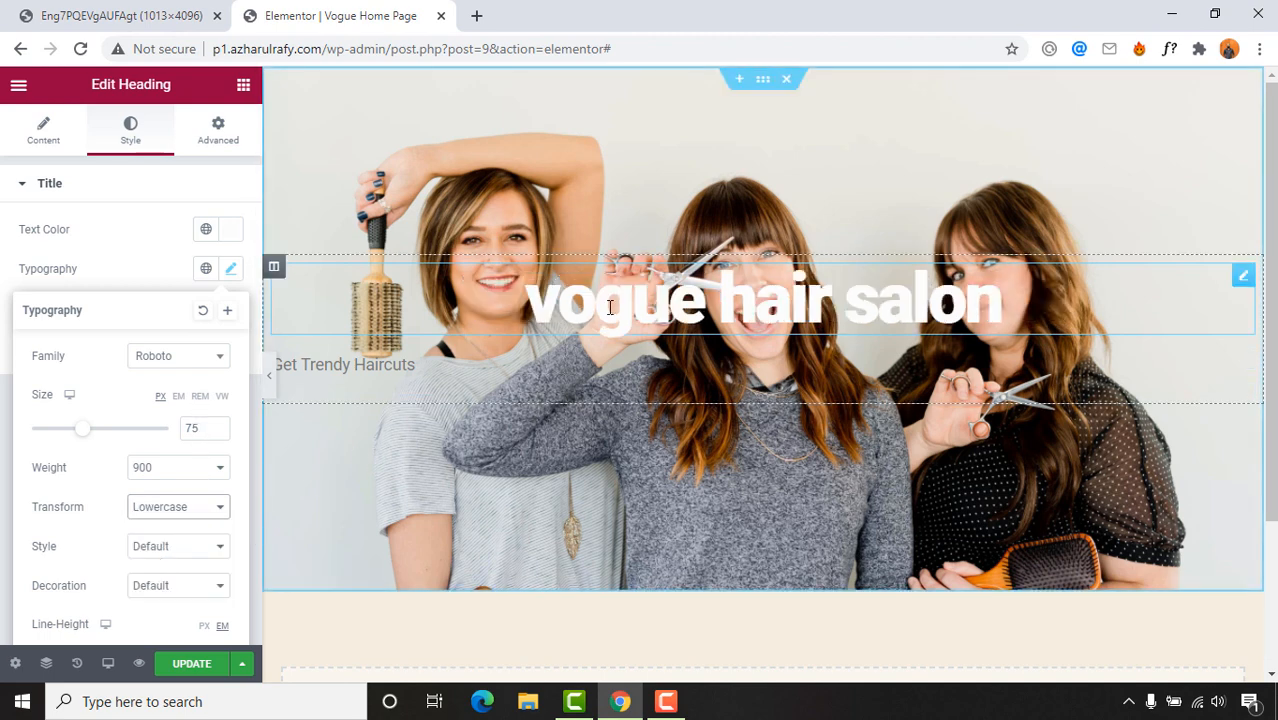
left_click(204, 510)
left_click(177, 569)
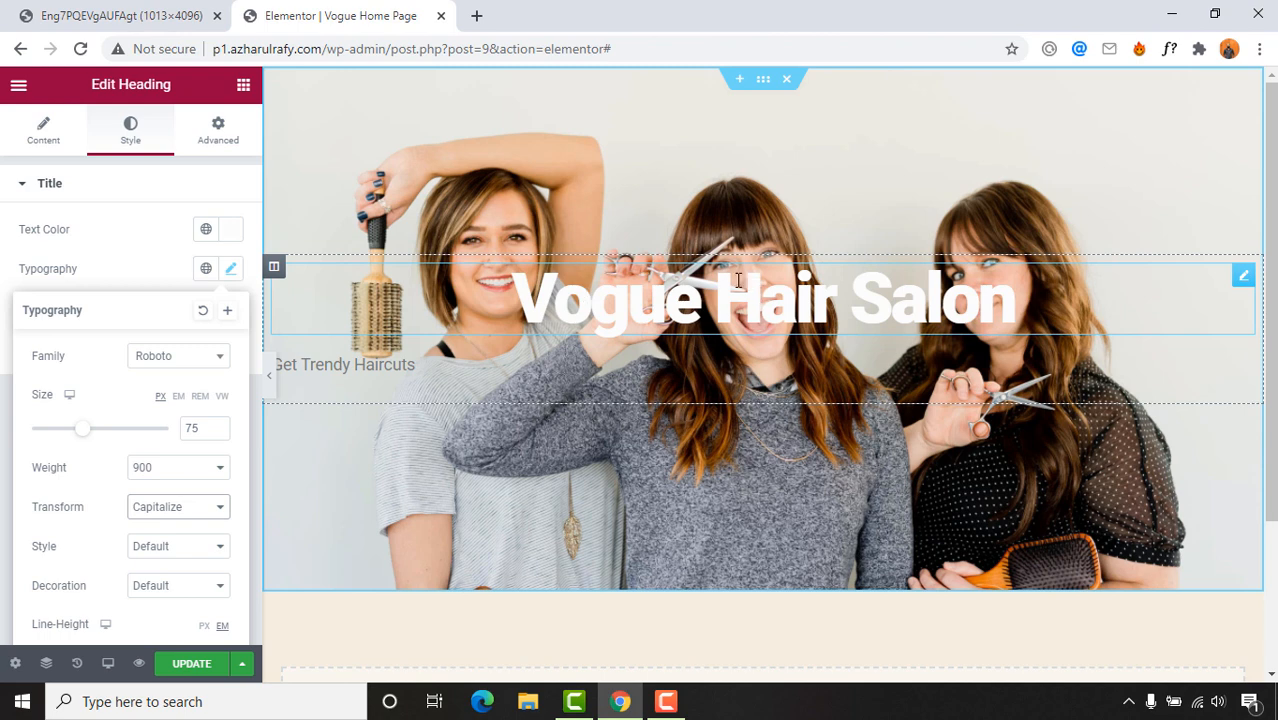
left_click(191, 510)
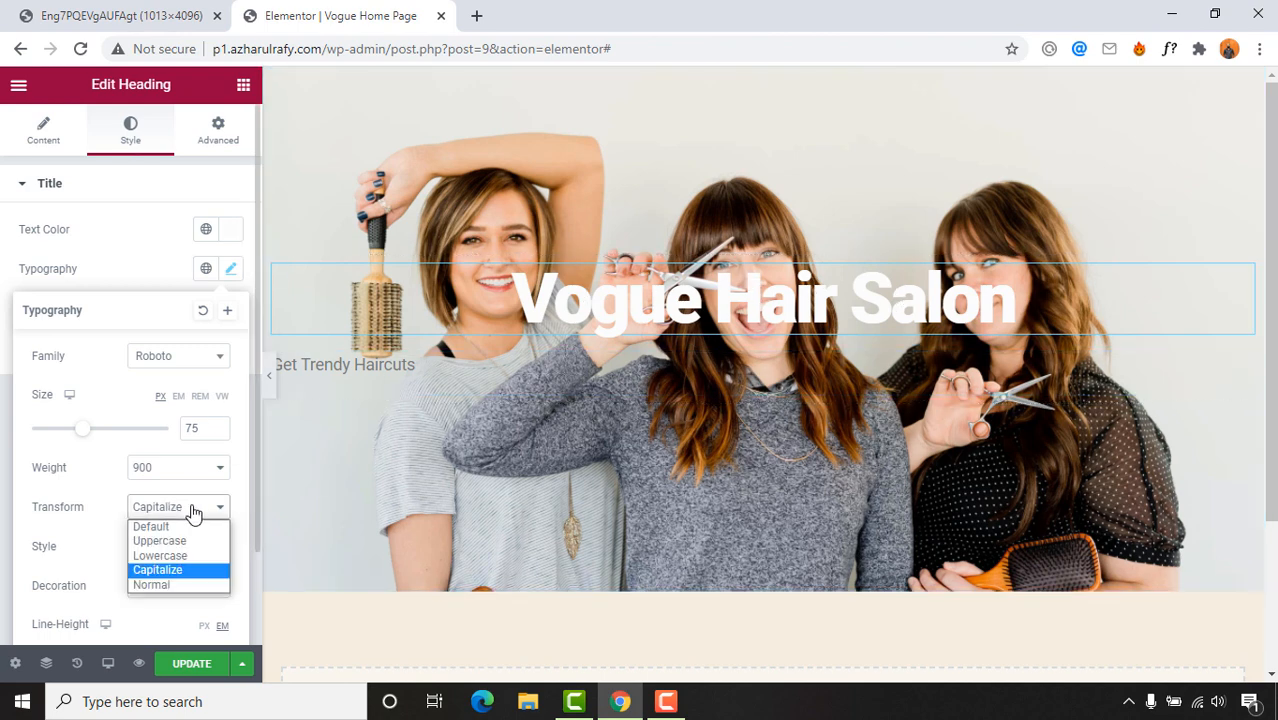
left_click(152, 585)
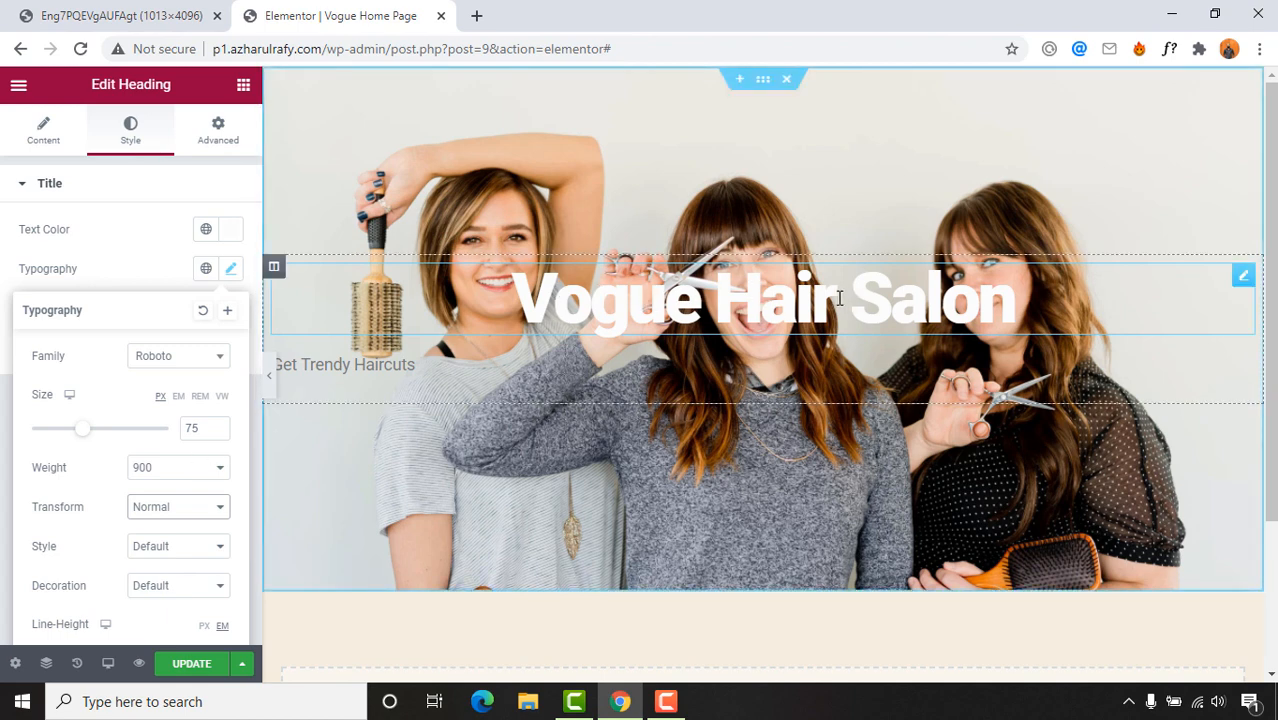
left_click(150, 507)
left_click(148, 566)
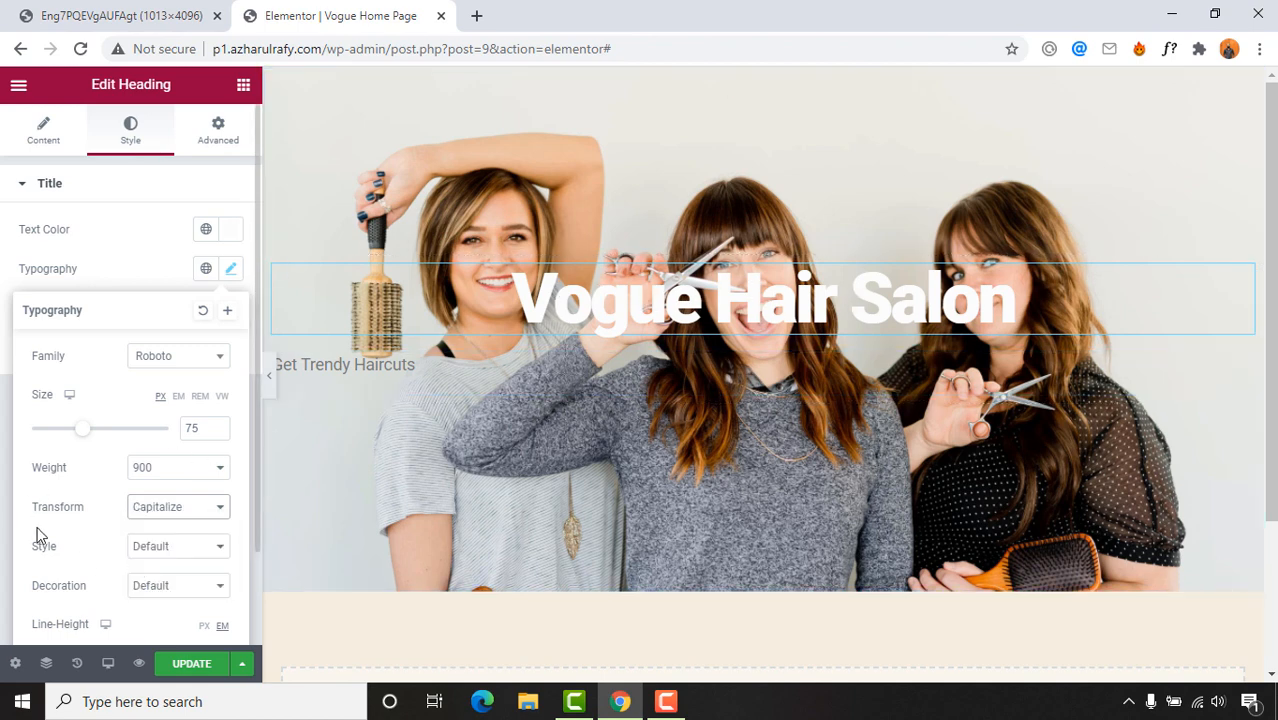
Step: Try the italic and oblique font styles, then keep the heading in Normal style
left_click(158, 550)
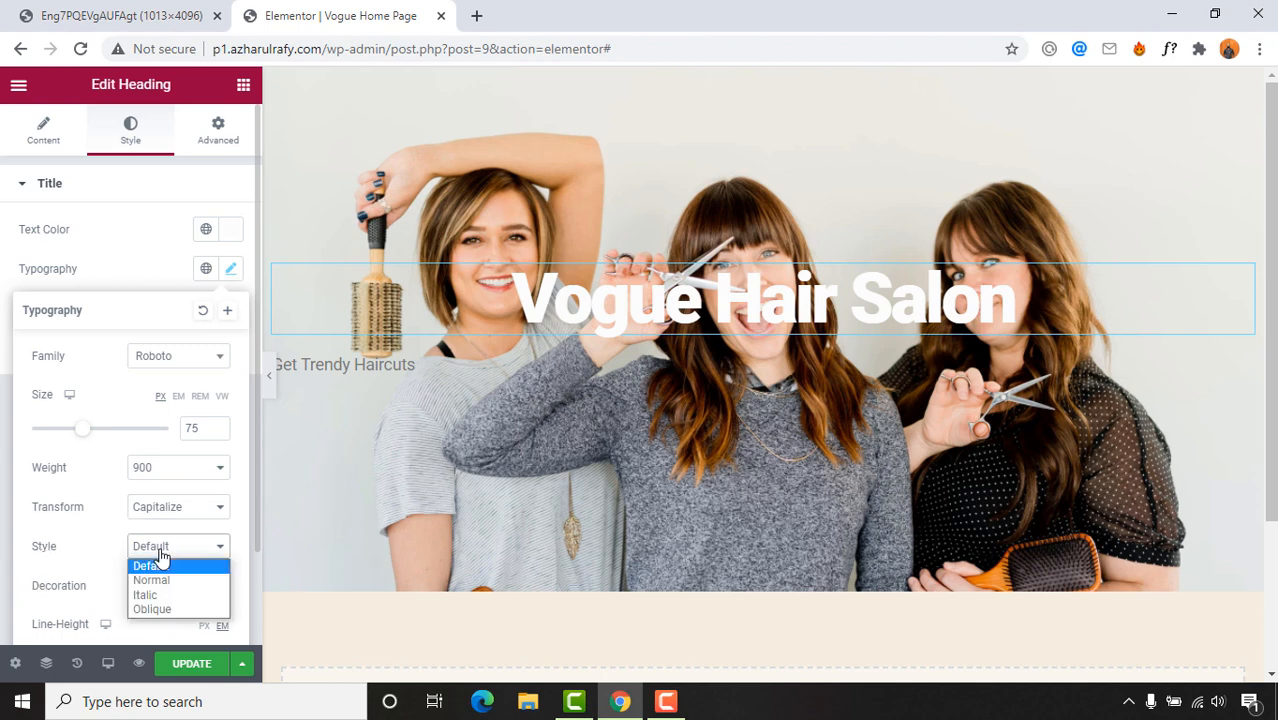
left_click(160, 581)
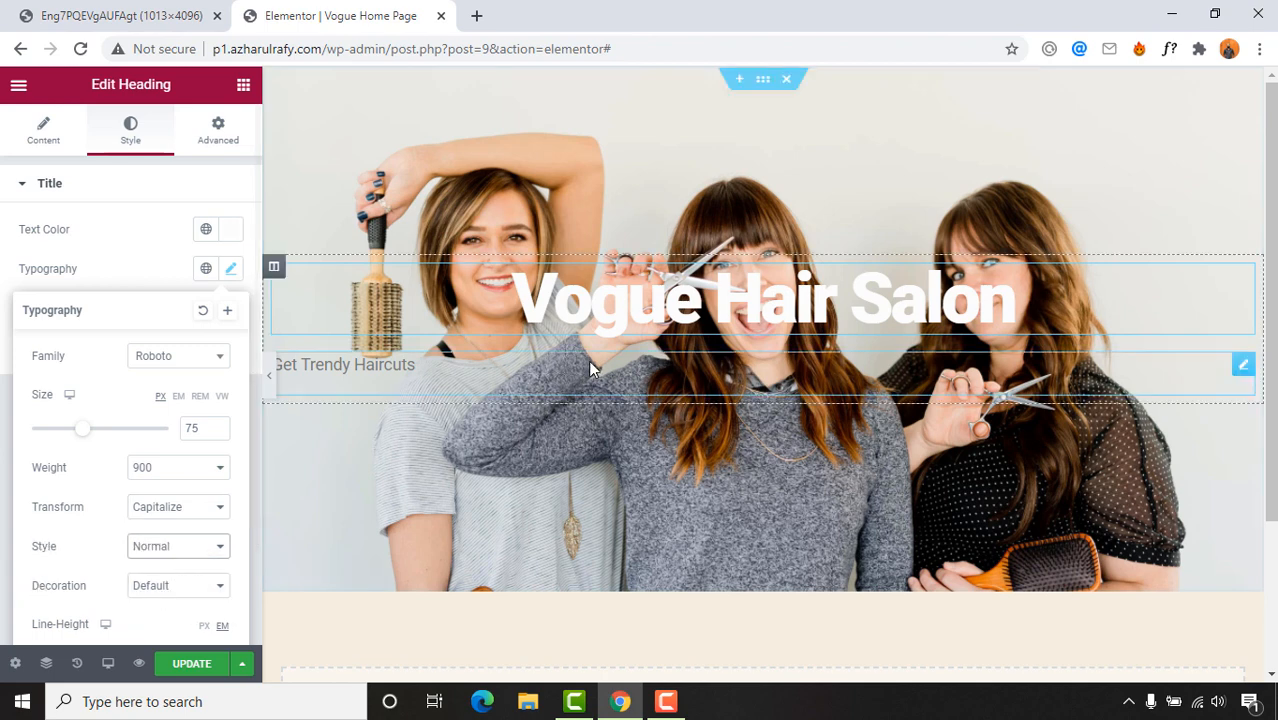
left_click(165, 547)
left_click(145, 595)
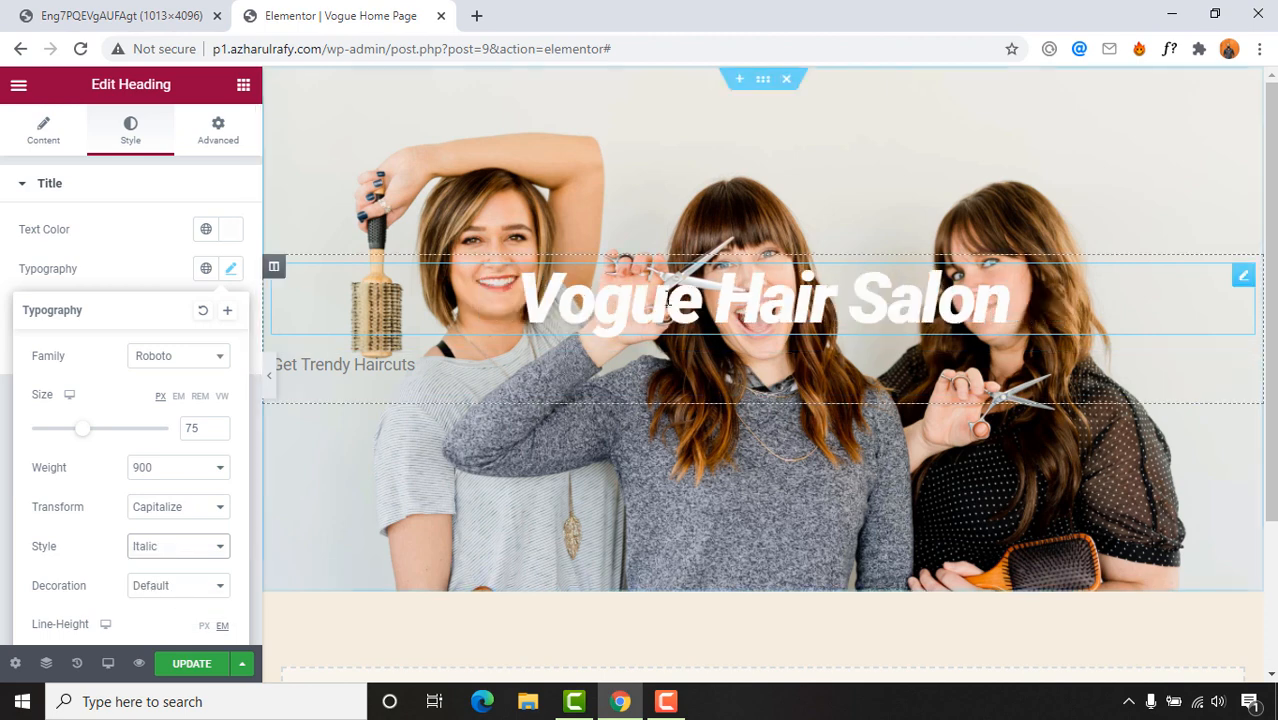
left_click(150, 550)
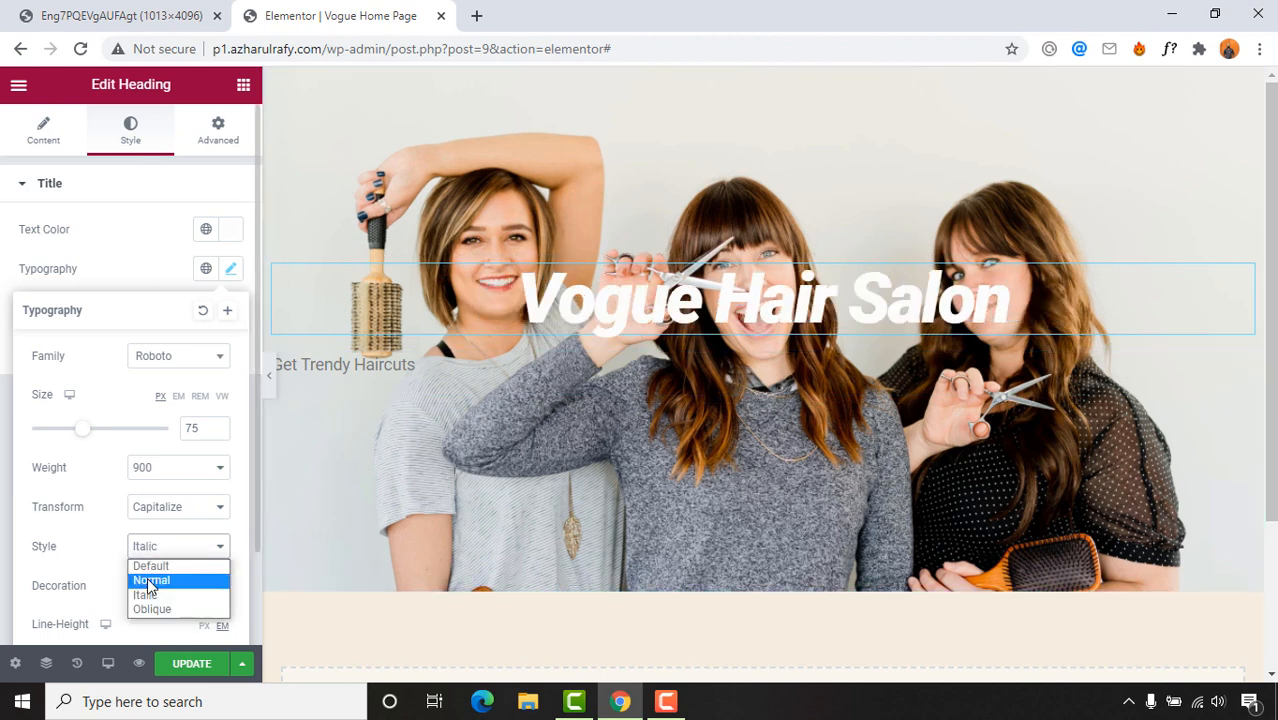
left_click(150, 605)
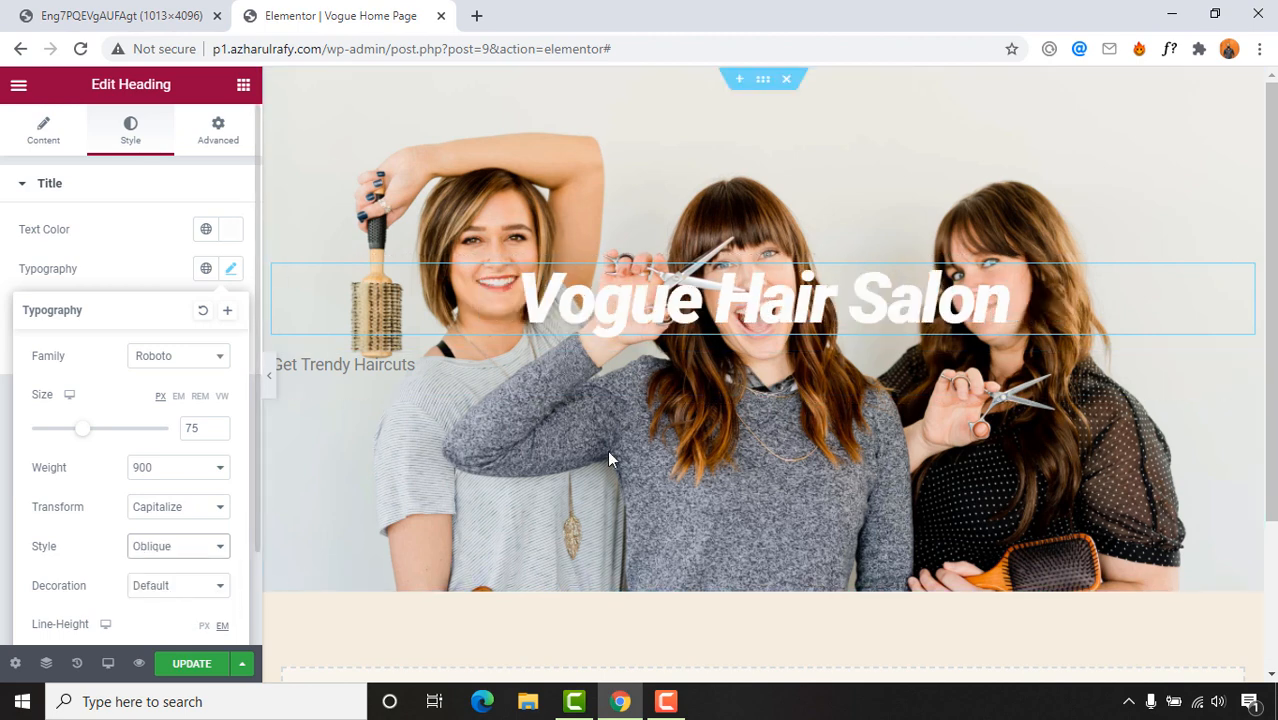
left_click(155, 550)
left_click(160, 582)
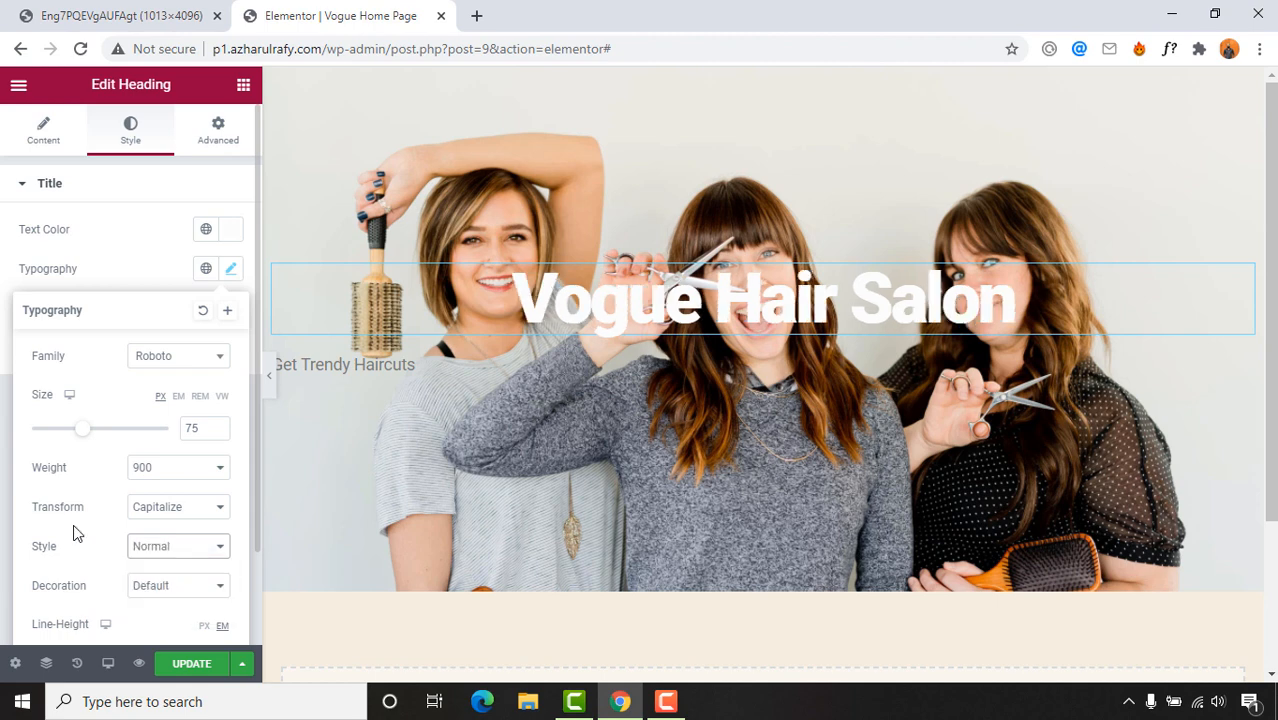
Step: Try underline, overline and line-through decorations, then set the heading's decoration to None
scroll(45, 560, "down", 1)
left_click(150, 491)
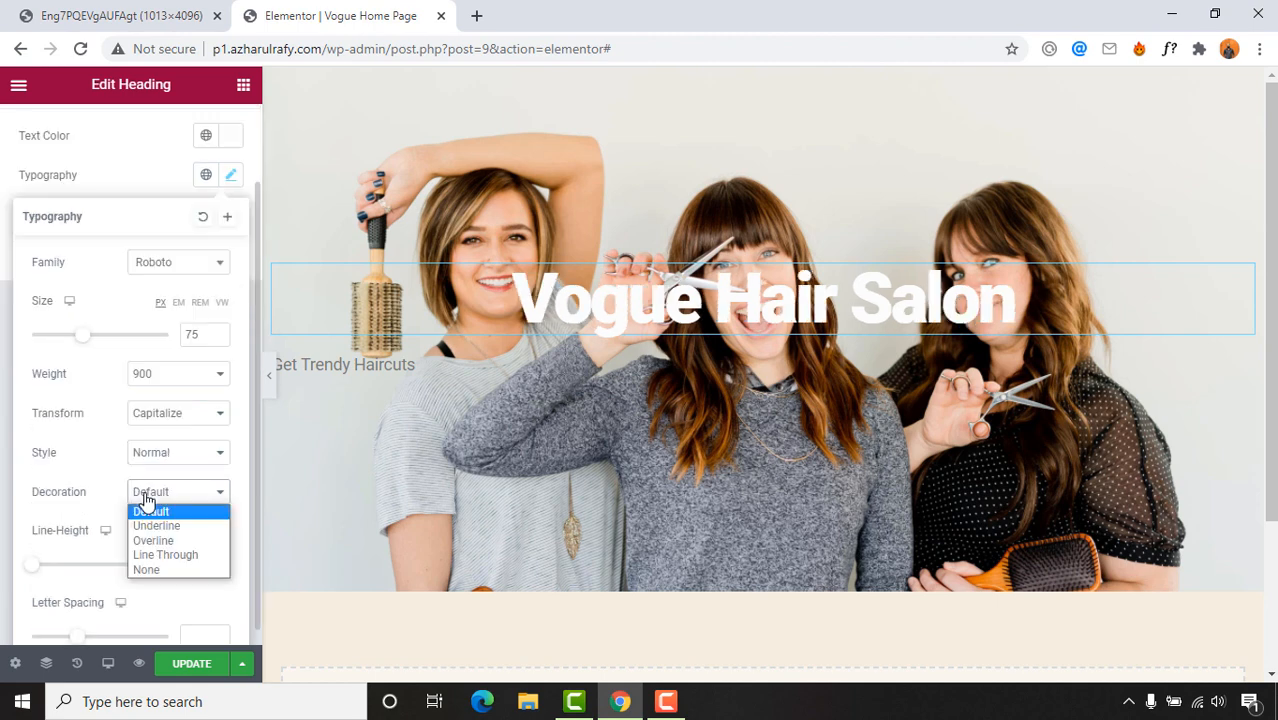
left_click(150, 523)
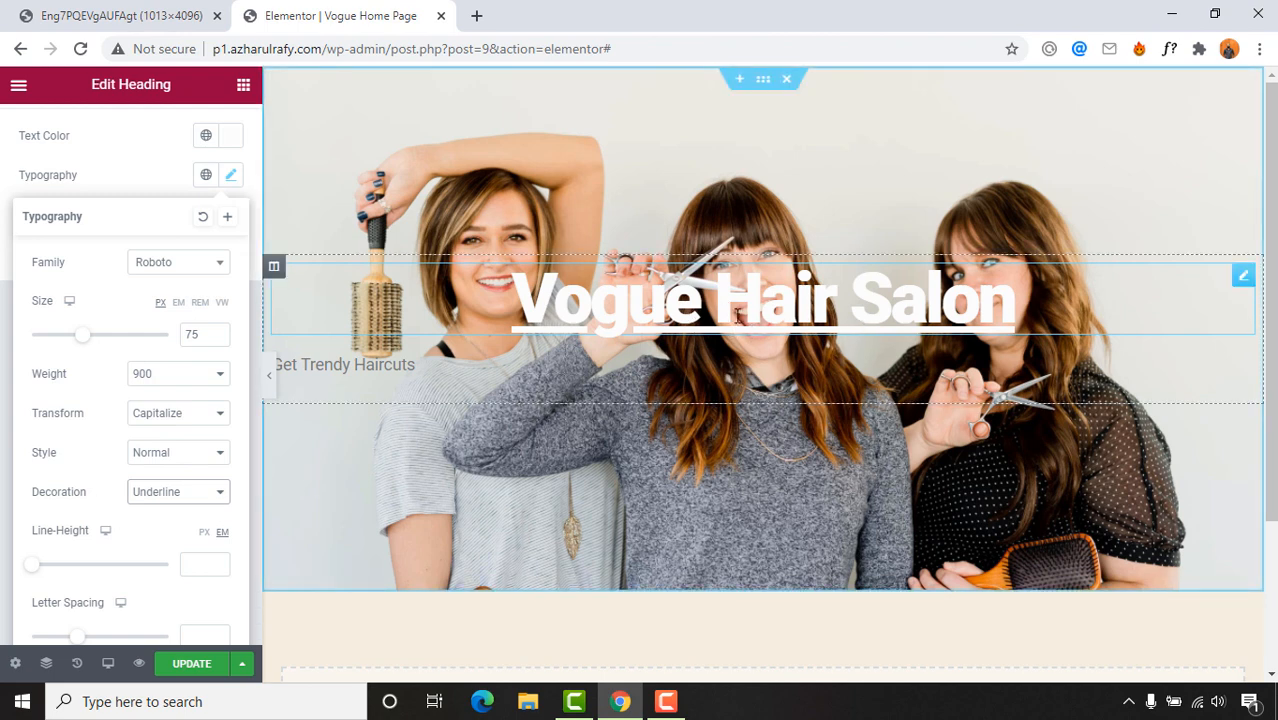
left_click(180, 494)
left_click(164, 539)
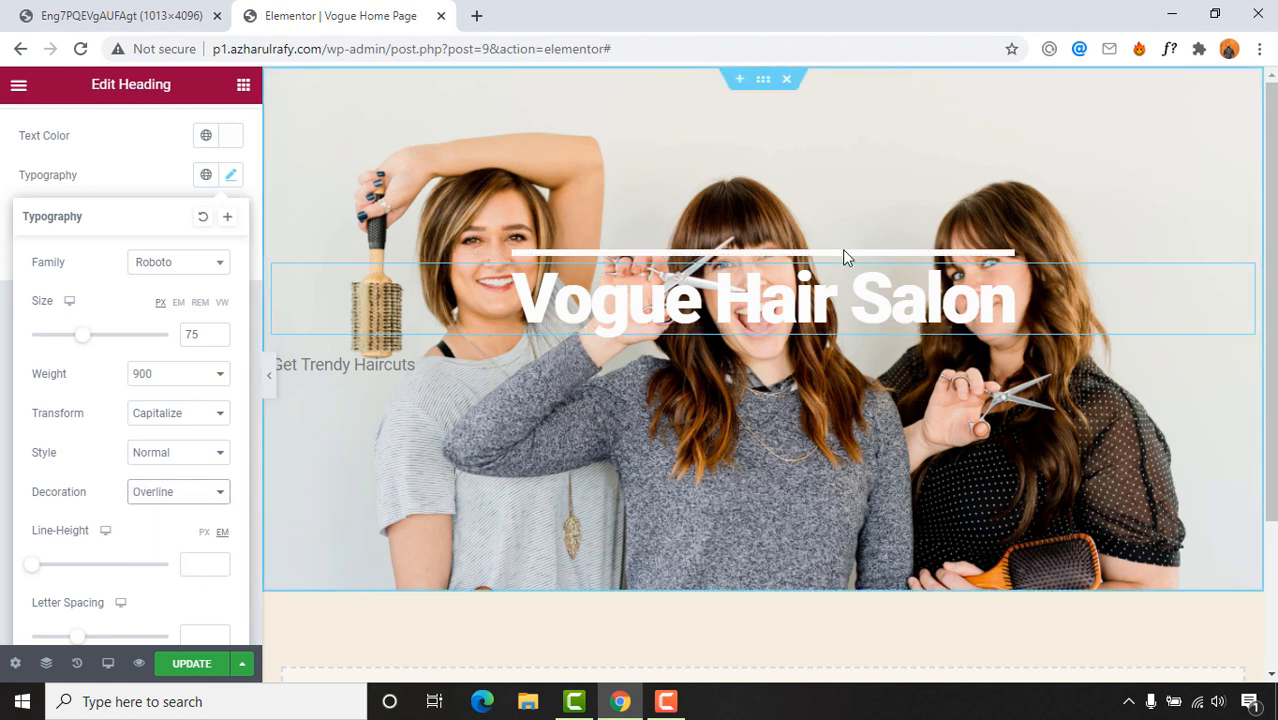
left_click(195, 494)
left_click(180, 555)
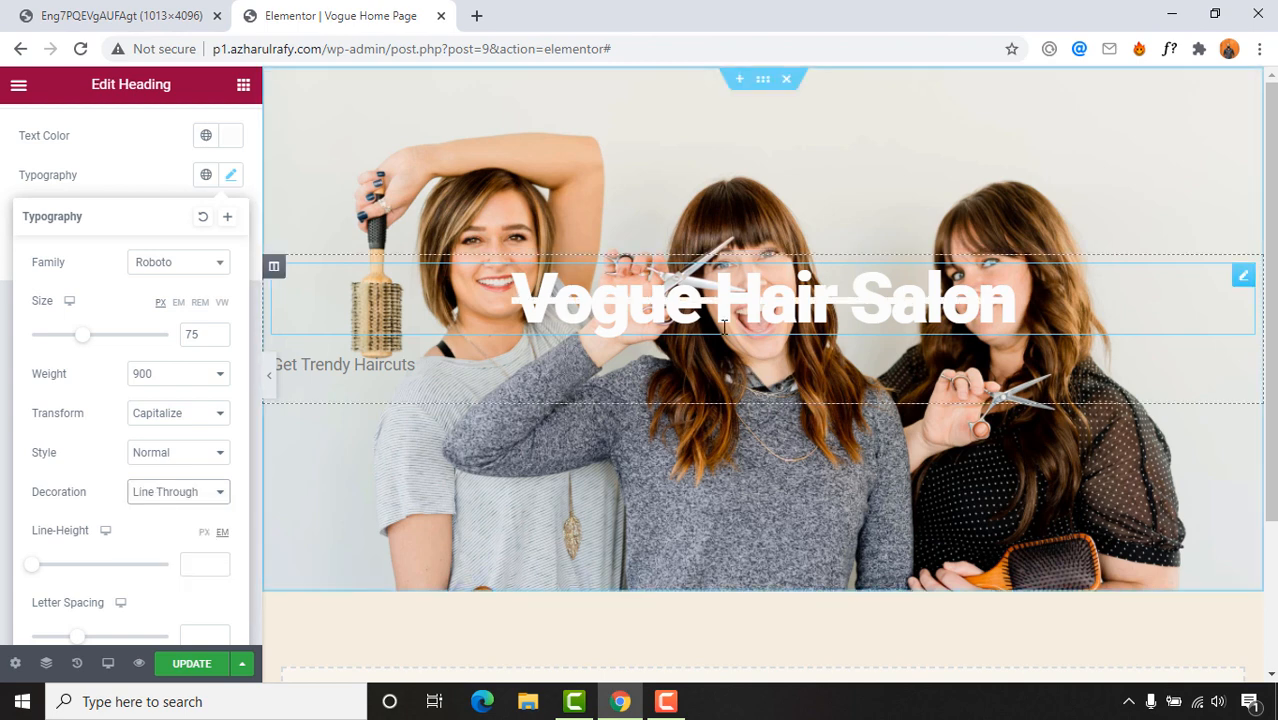
left_click(200, 492)
left_click(163, 572)
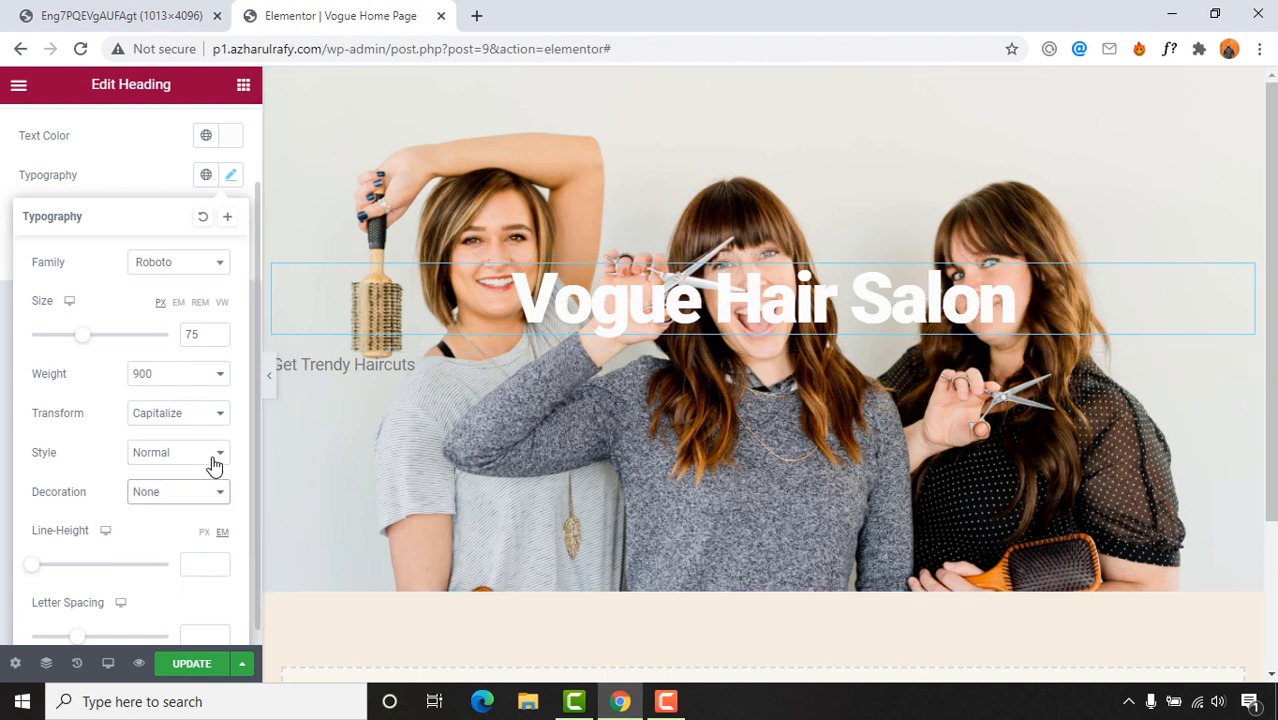
Step: Set the heading's line height to 1 and its letter spacing to 1.1
scroll(180, 460, "down", 1)
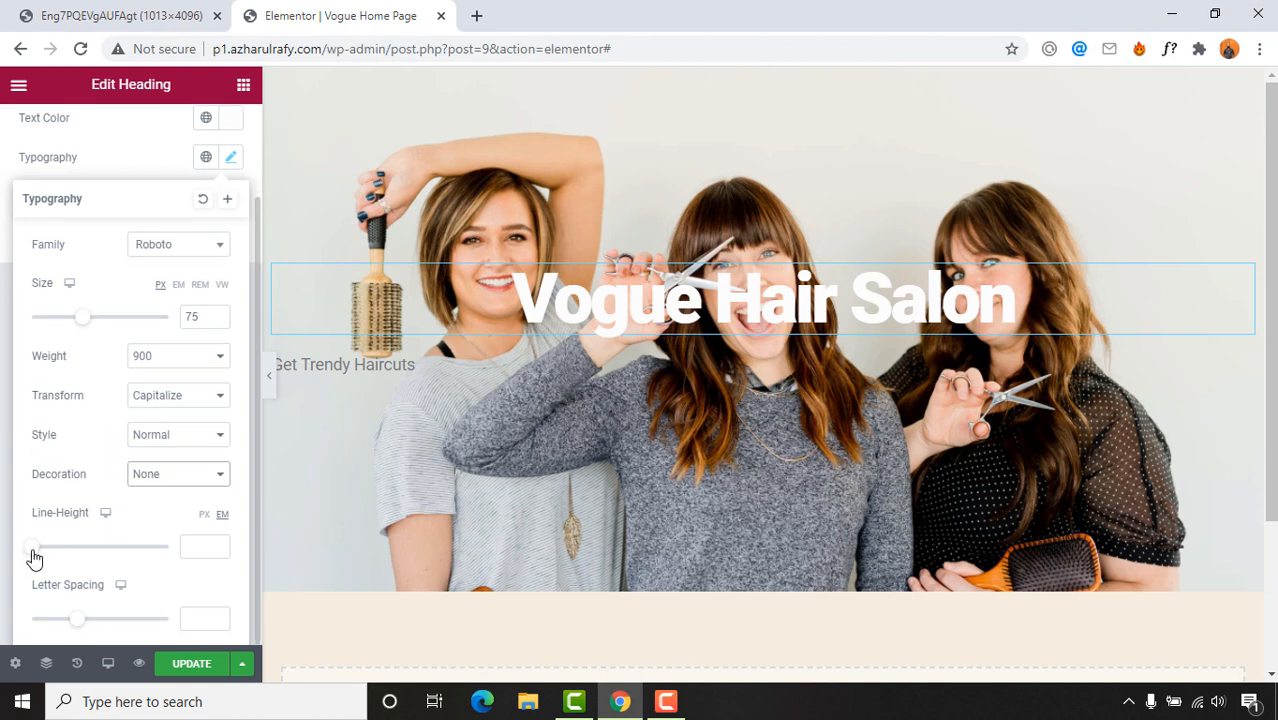
mouse_move(34, 552)
left_mouse_down()
mouse_move(89, 553)
mouse_move(31, 559)
left_mouse_up()
left_click_drag(185, 546, 152, 553)
type("0")
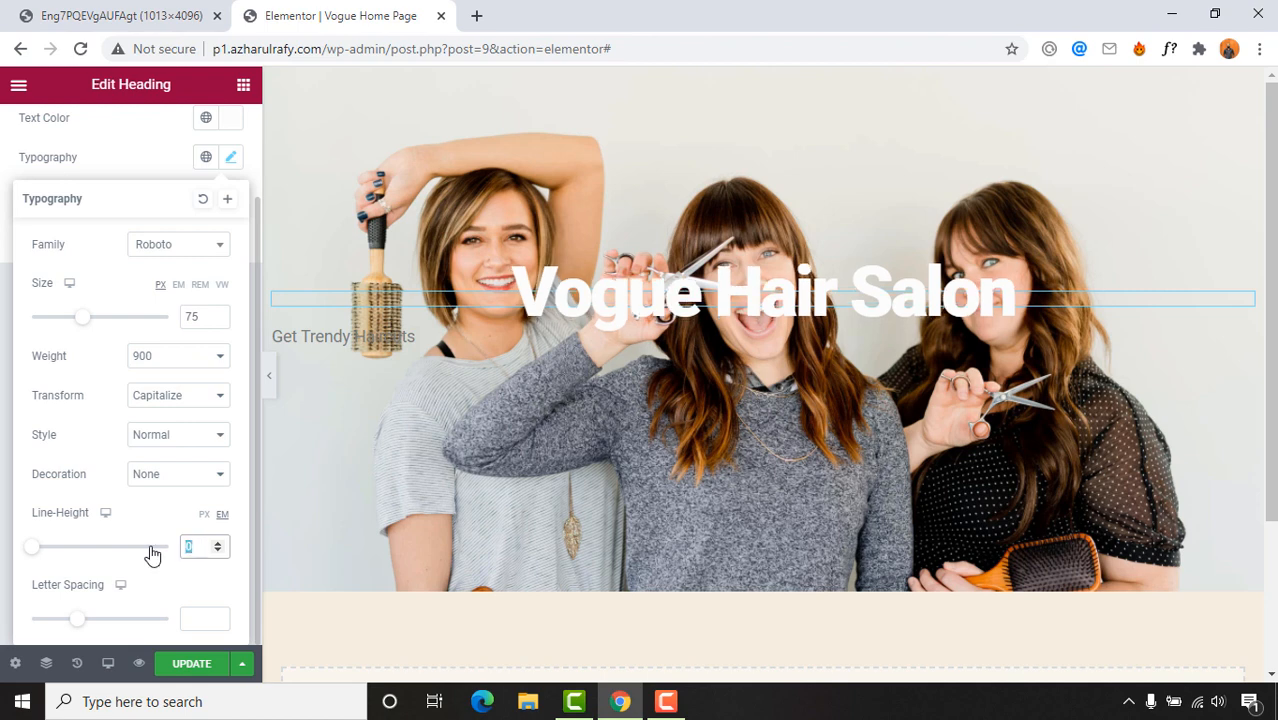
type("1")
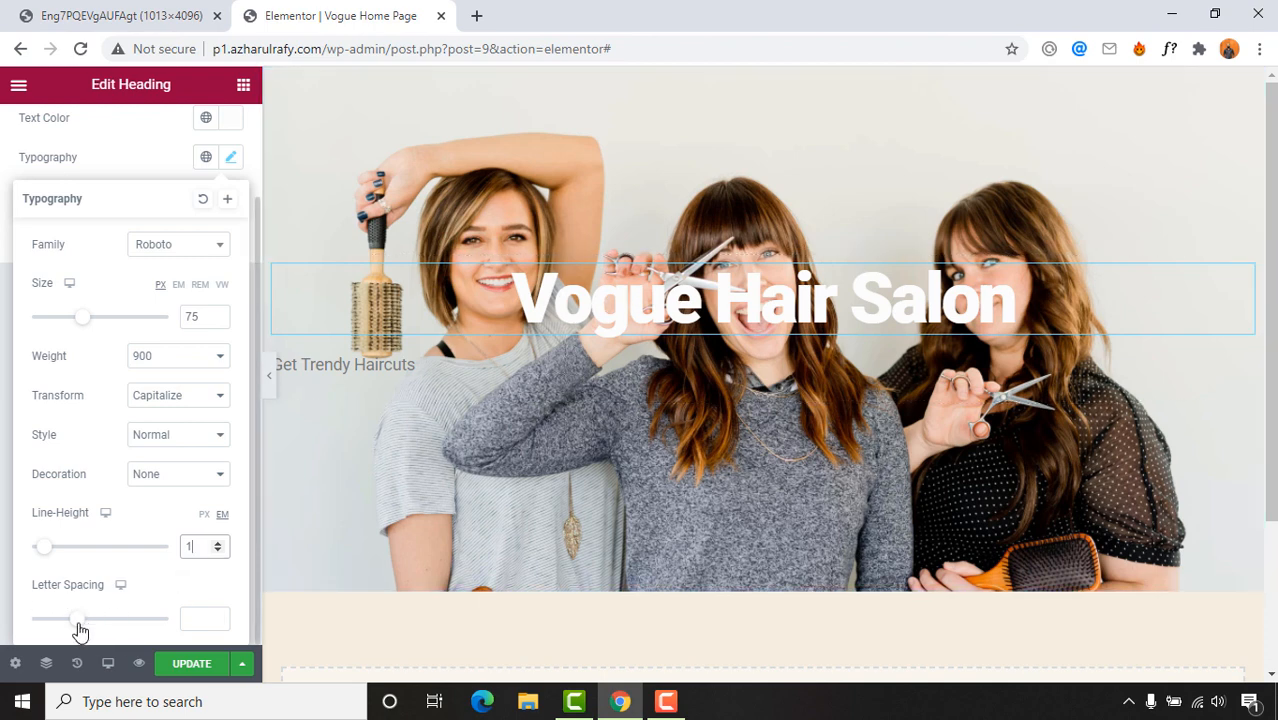
left_click_drag(77, 626, 88, 626)
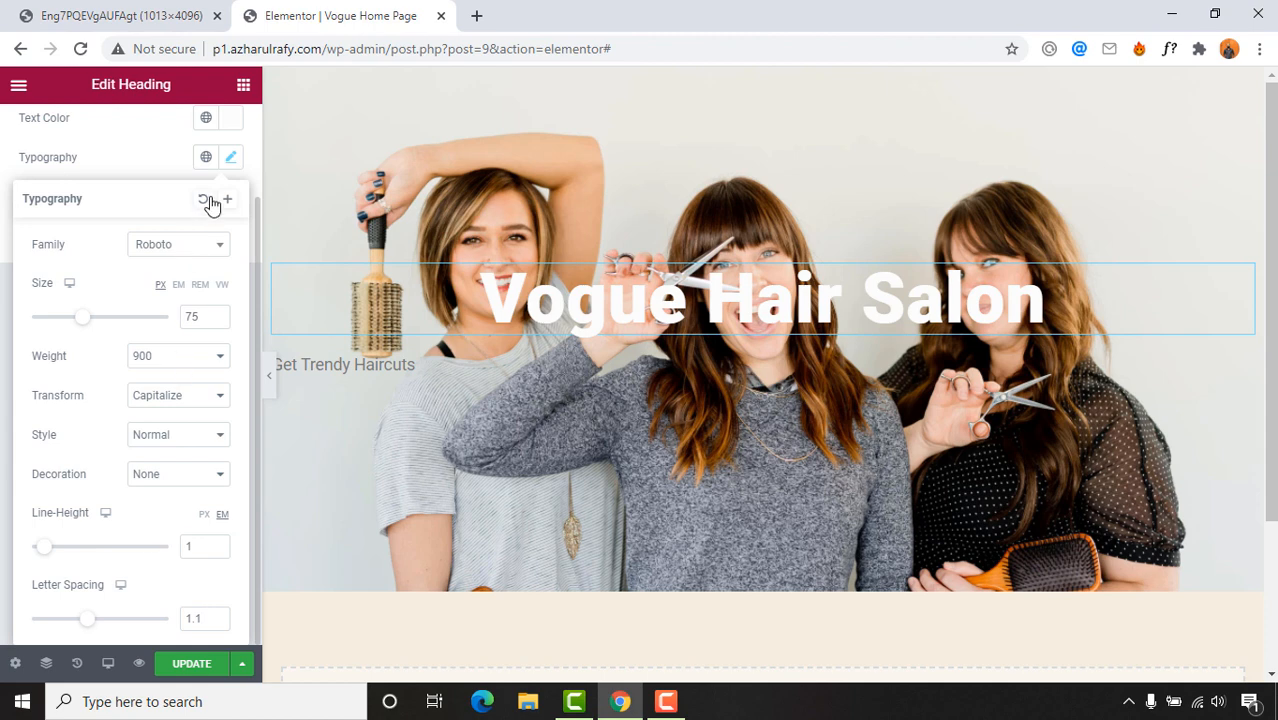
scroll(206, 233, "up", 1)
left_click(230, 269)
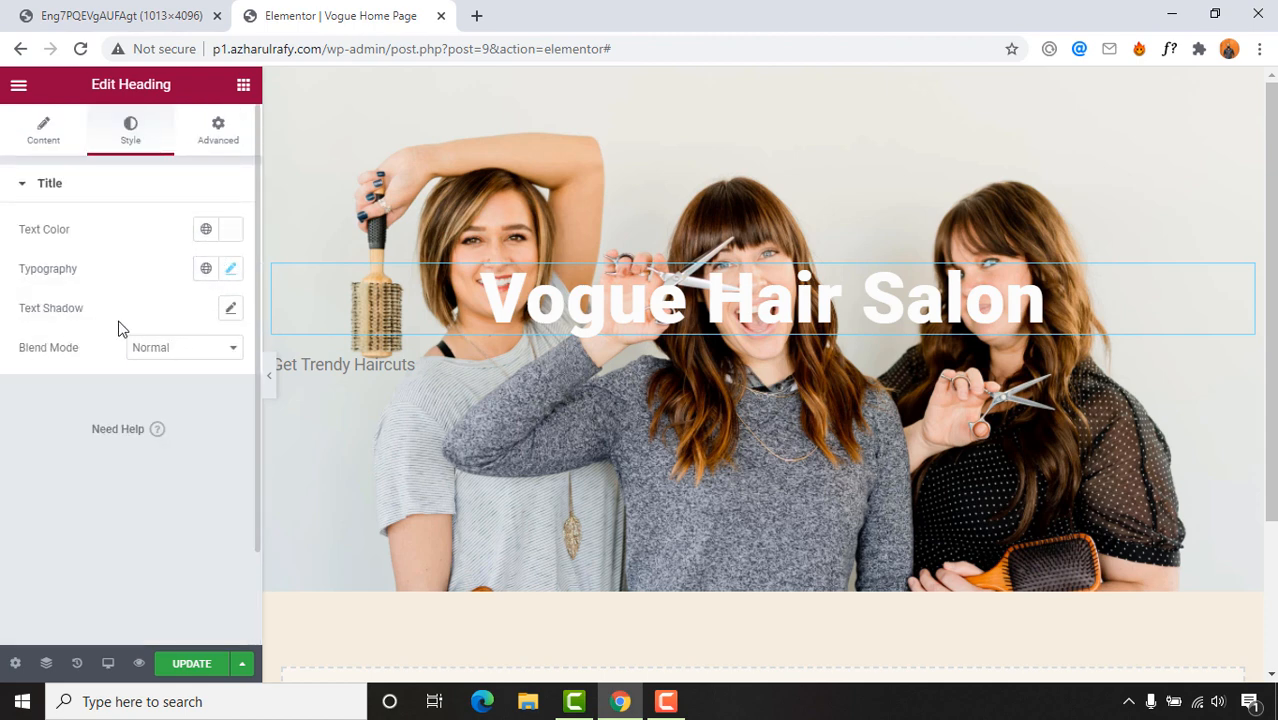
Step: Give the heading a text shadow with blur 1 and horizontal -1, then select the Get Trendy Haircuts text
left_click(230, 308)
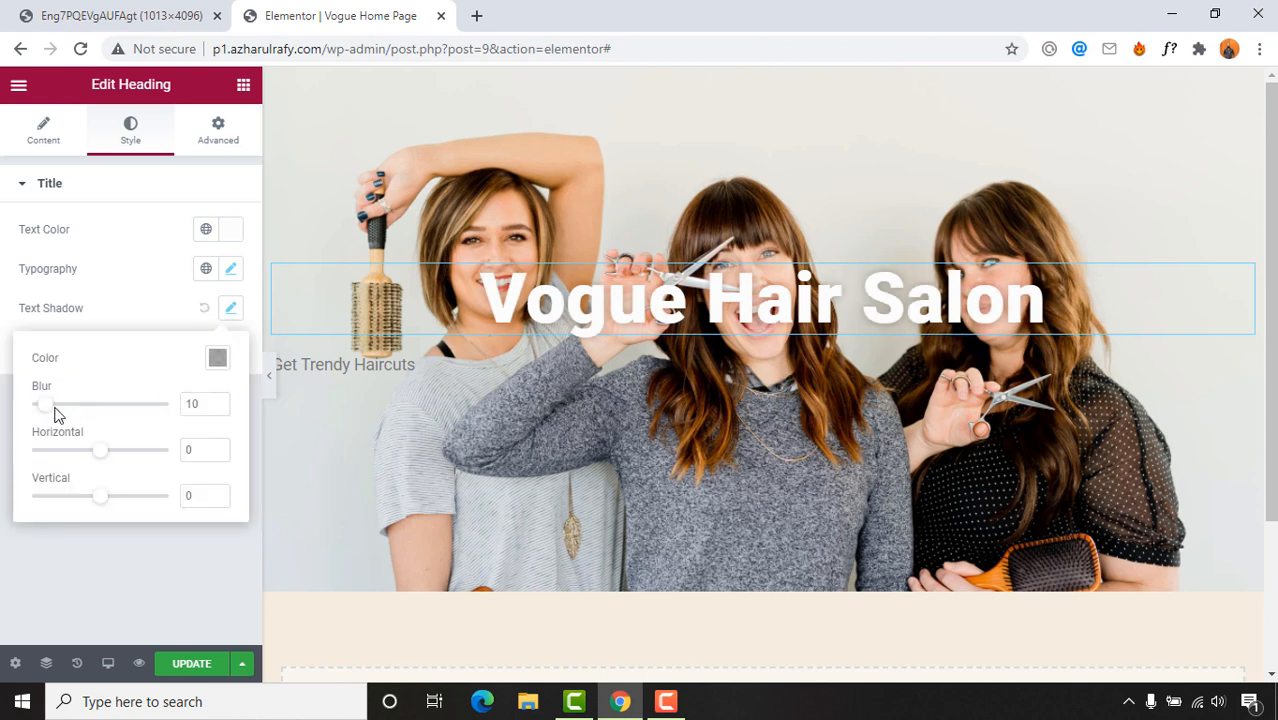
left_click_drag(47, 406, 51, 408)
left_click_drag(100, 449, 111, 453)
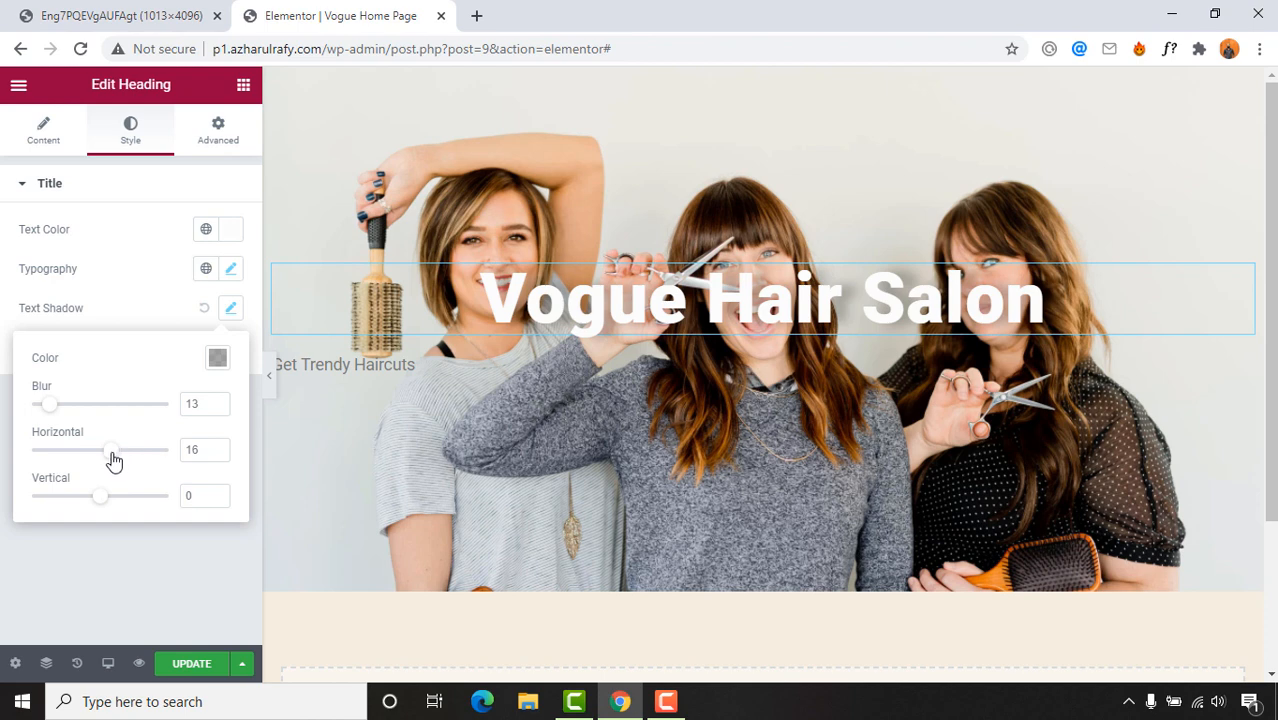
left_click_drag(113, 459, 108, 460)
left_click_drag(46, 409, 29, 413)
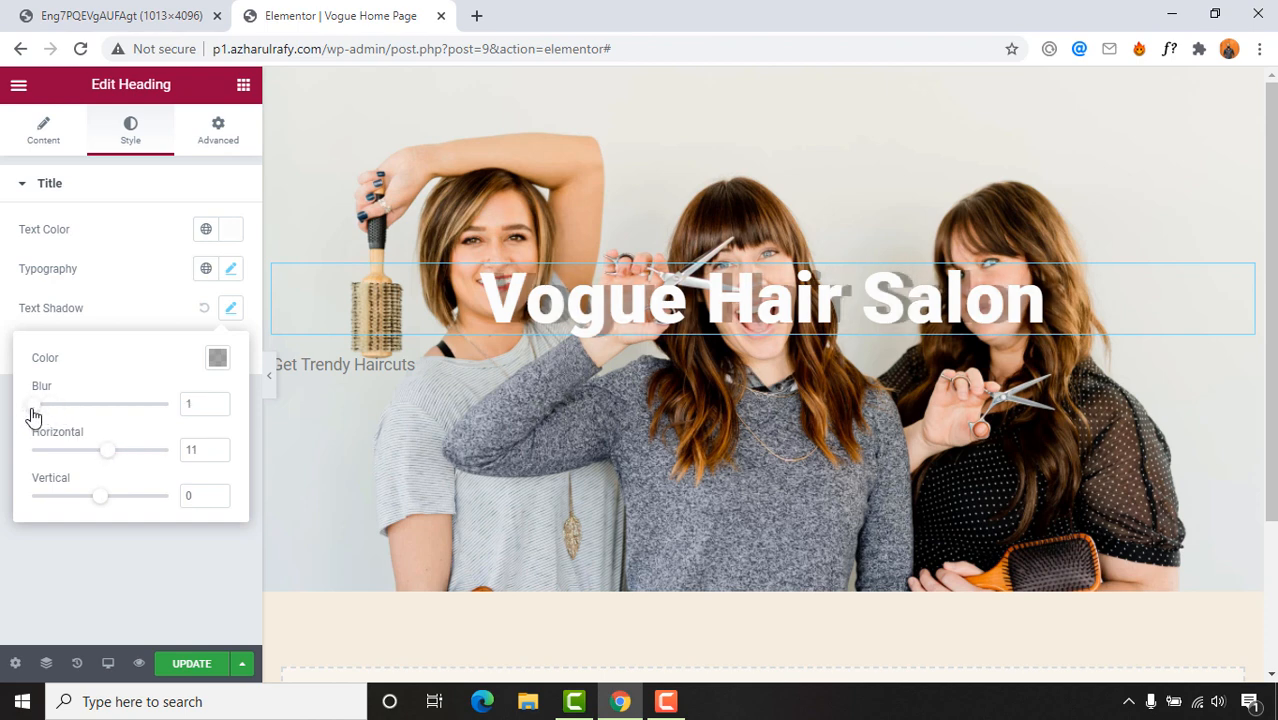
mouse_move(106, 455)
left_mouse_down()
mouse_move(88, 456)
mouse_move(101, 457)
left_mouse_up()
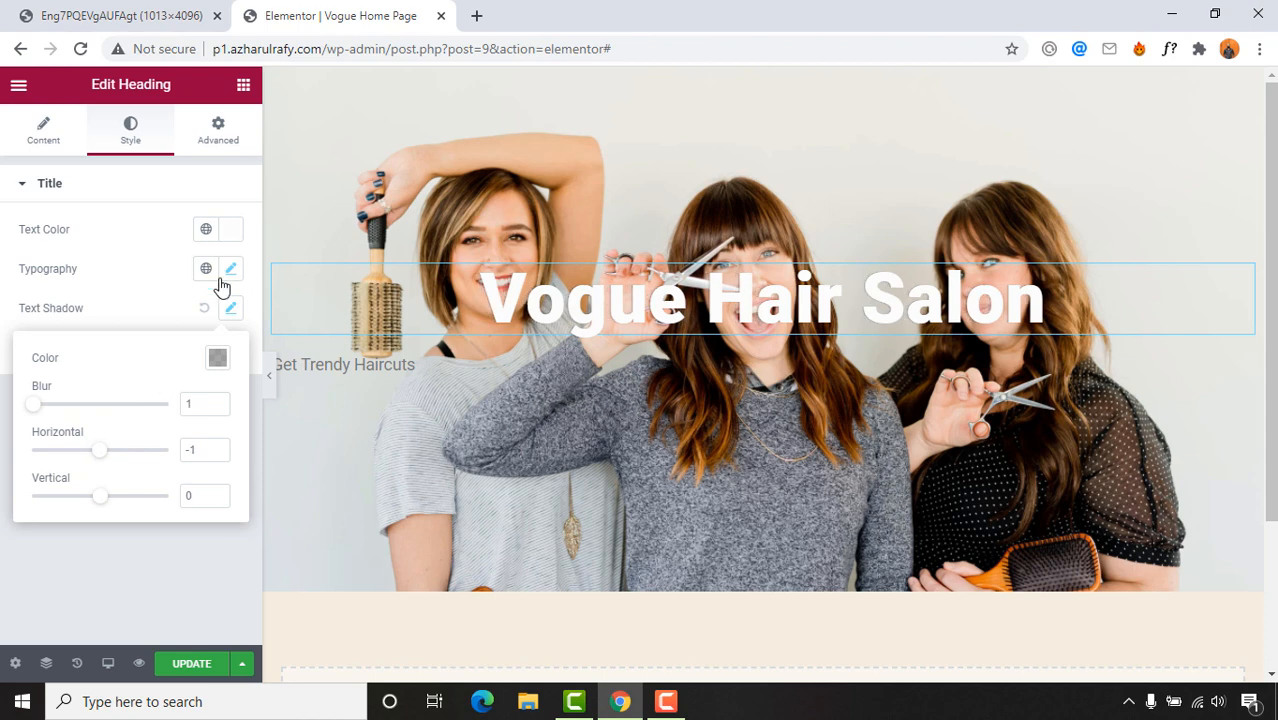
left_click(144, 288)
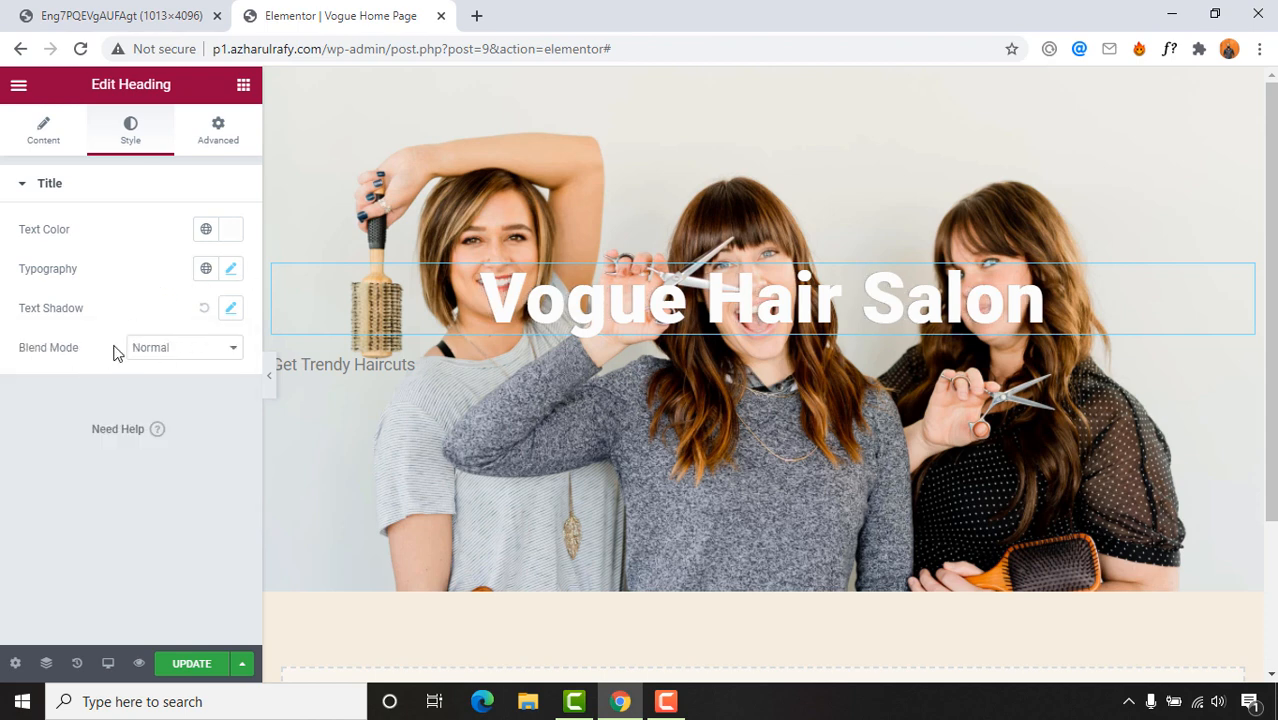
left_click(406, 366)
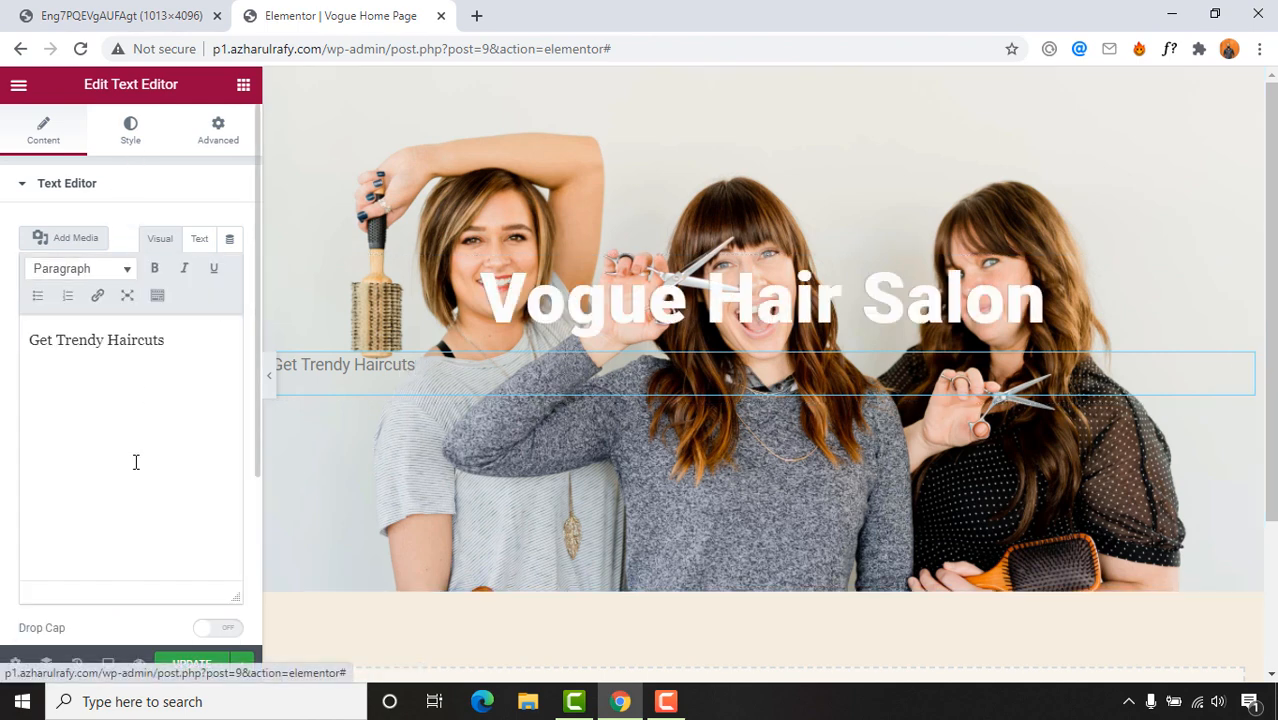
Step: Centre the Get Trendy Haircuts text and make its colour white (#FFFFFF)
scroll(43, 513, "down", 2)
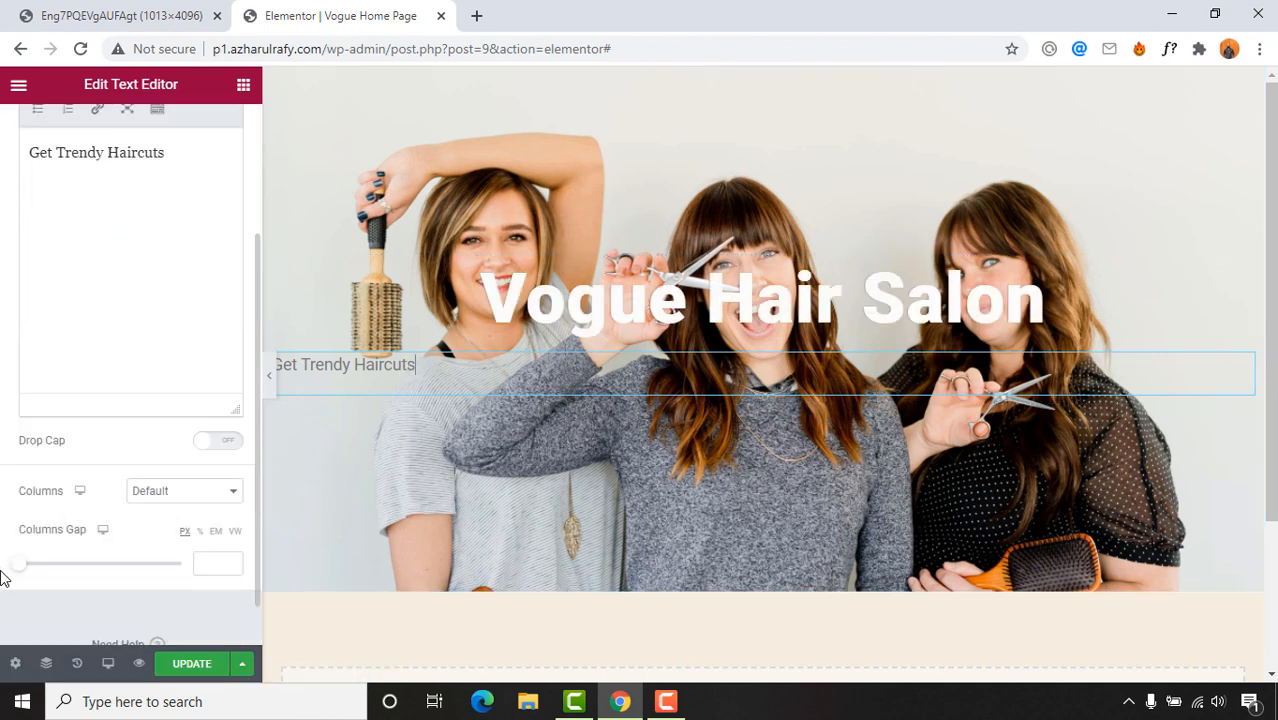
scroll(110, 300, "up", 2)
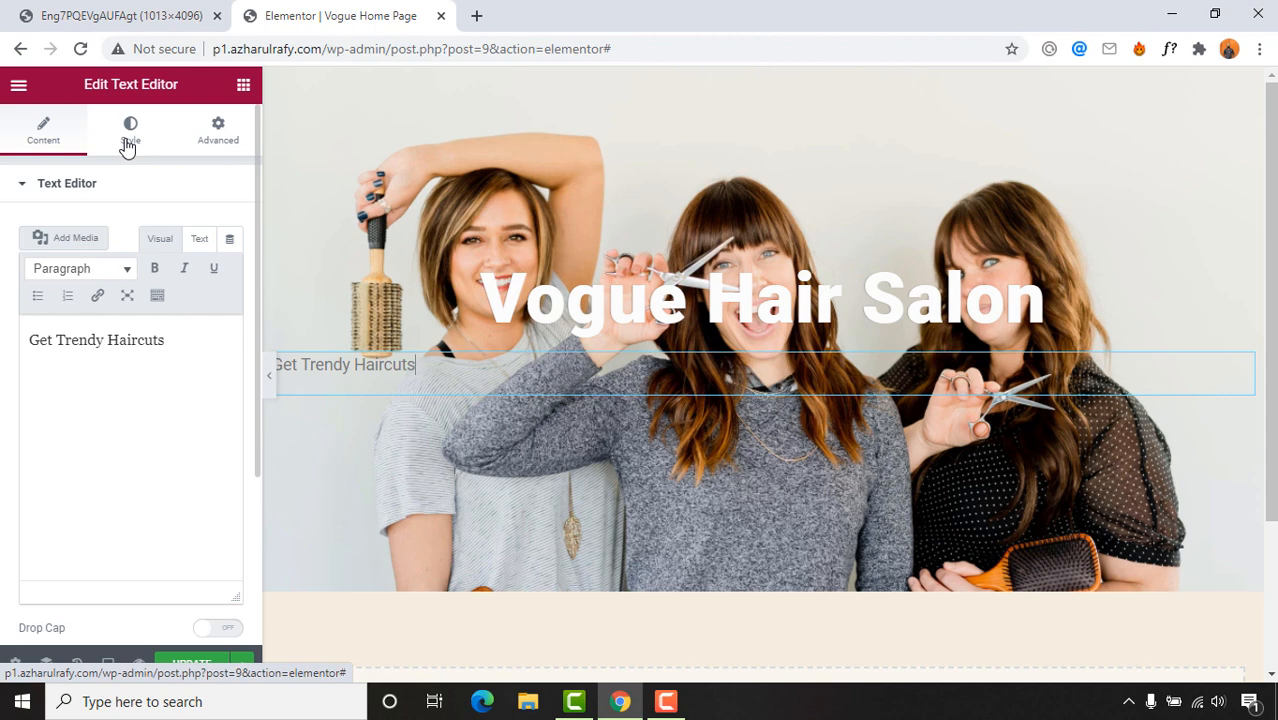
left_click(127, 146)
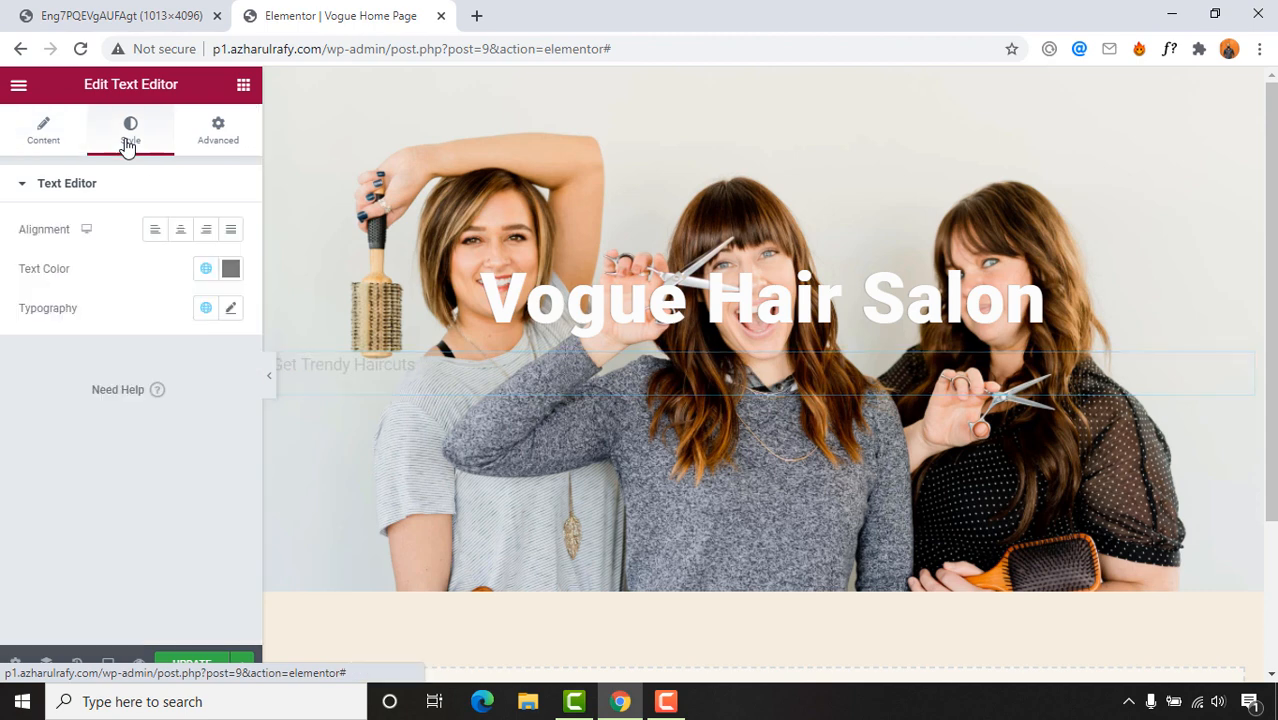
left_click(179, 232)
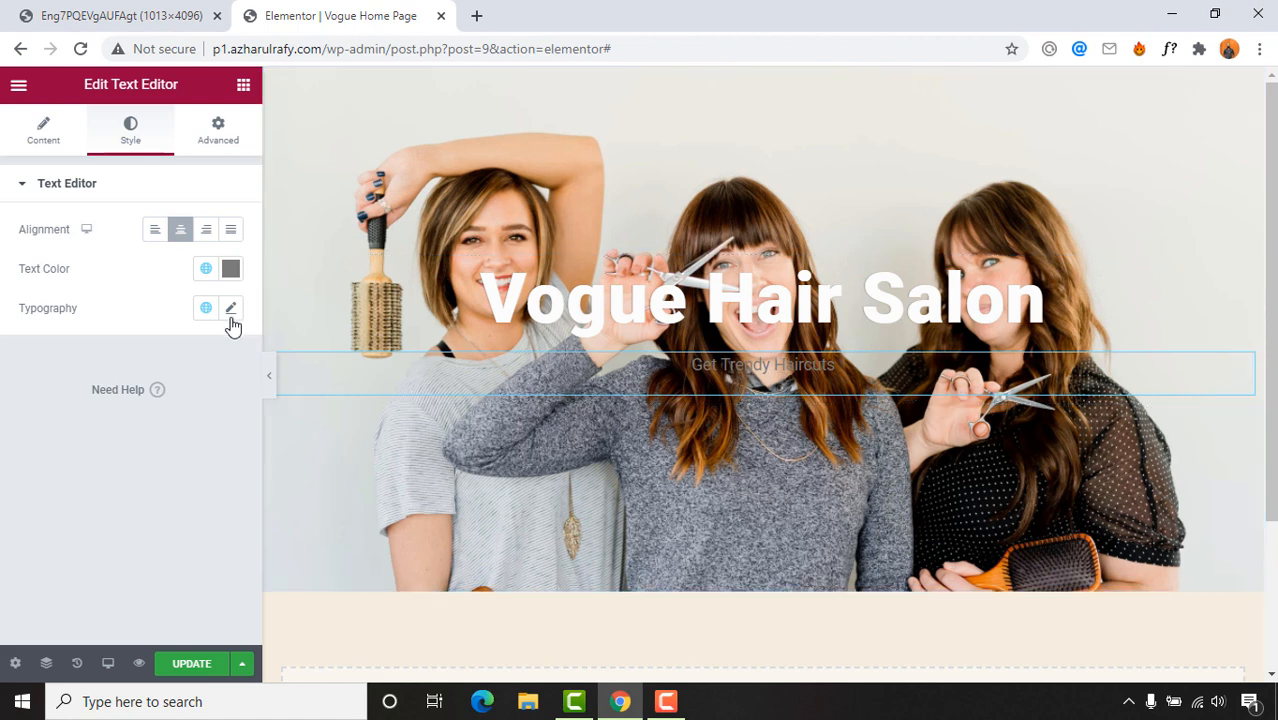
left_click(231, 270)
left_click_drag(190, 377, 70, 330)
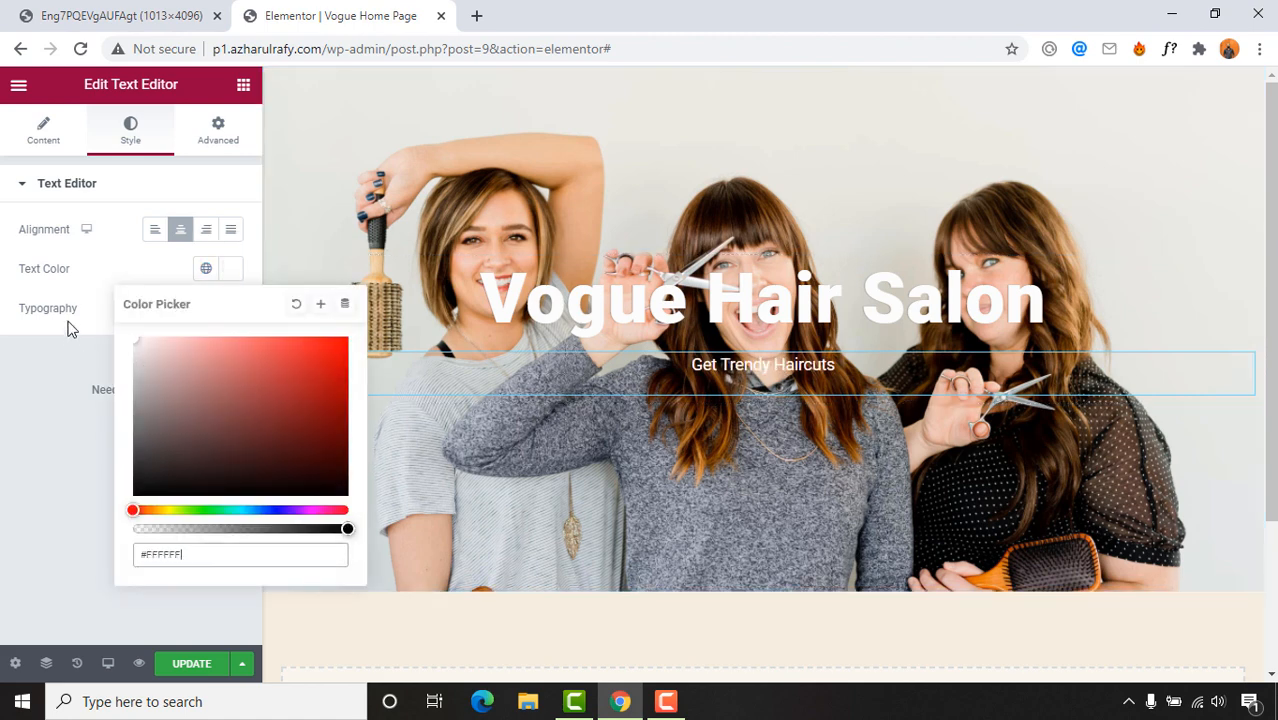
left_click(29, 341)
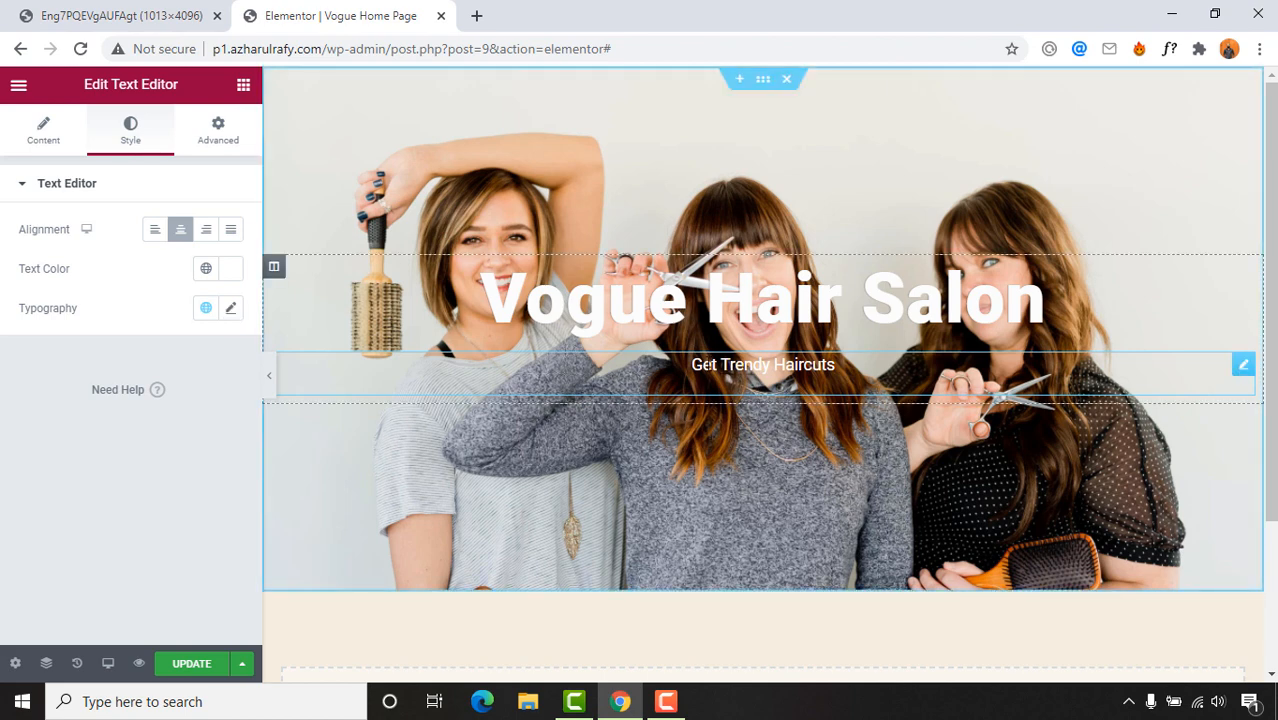
Step: Set the subheading's font size to 45 px
left_click(230, 310)
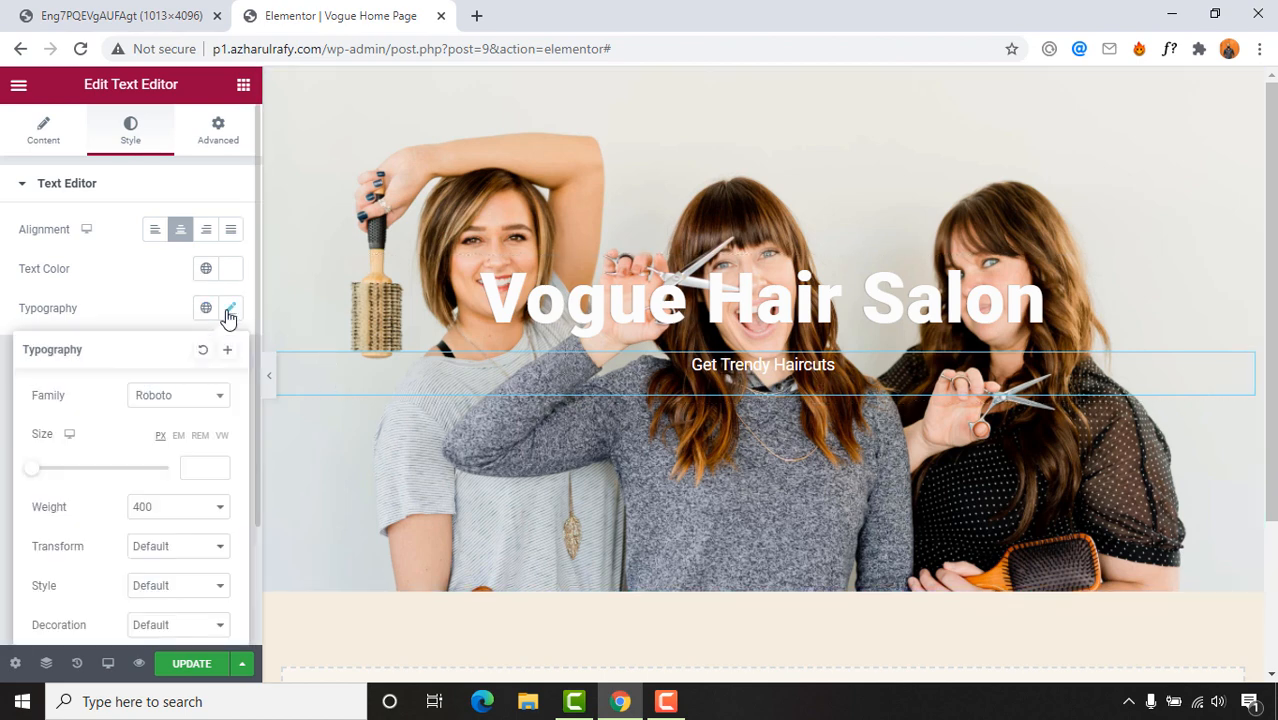
scroll(104, 440, "down", 3)
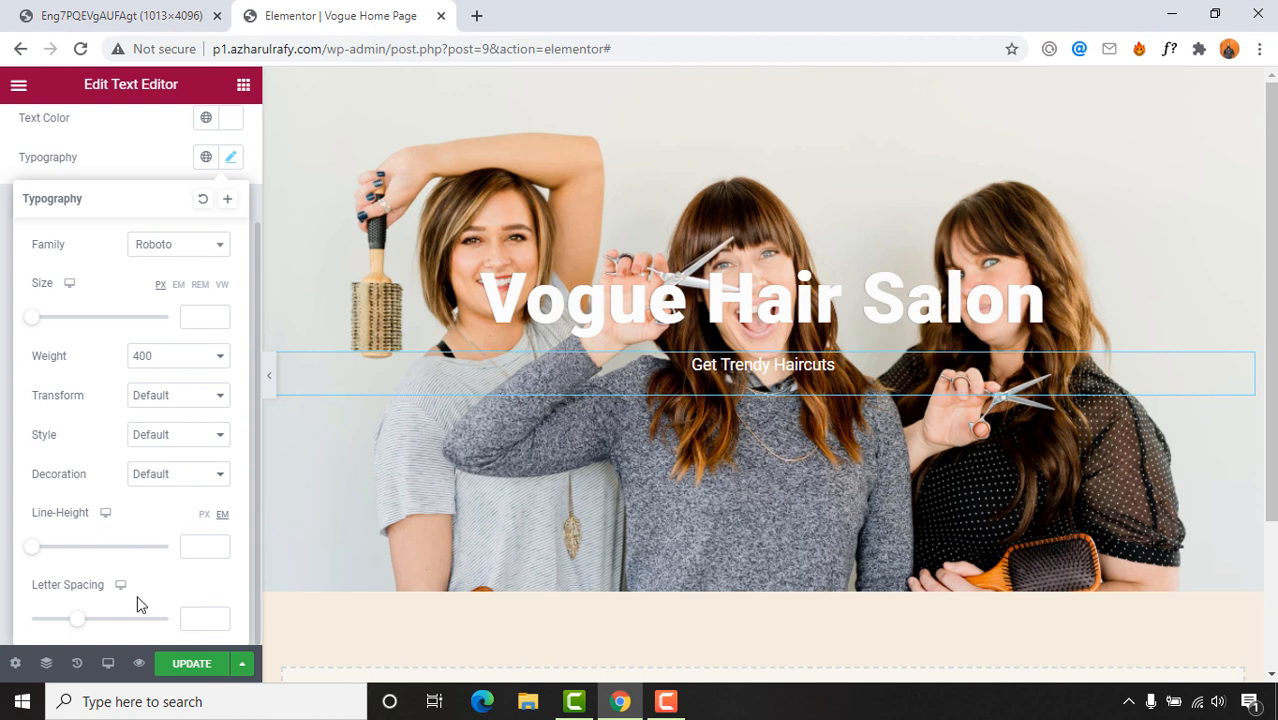
scroll(146, 598, "up", 3)
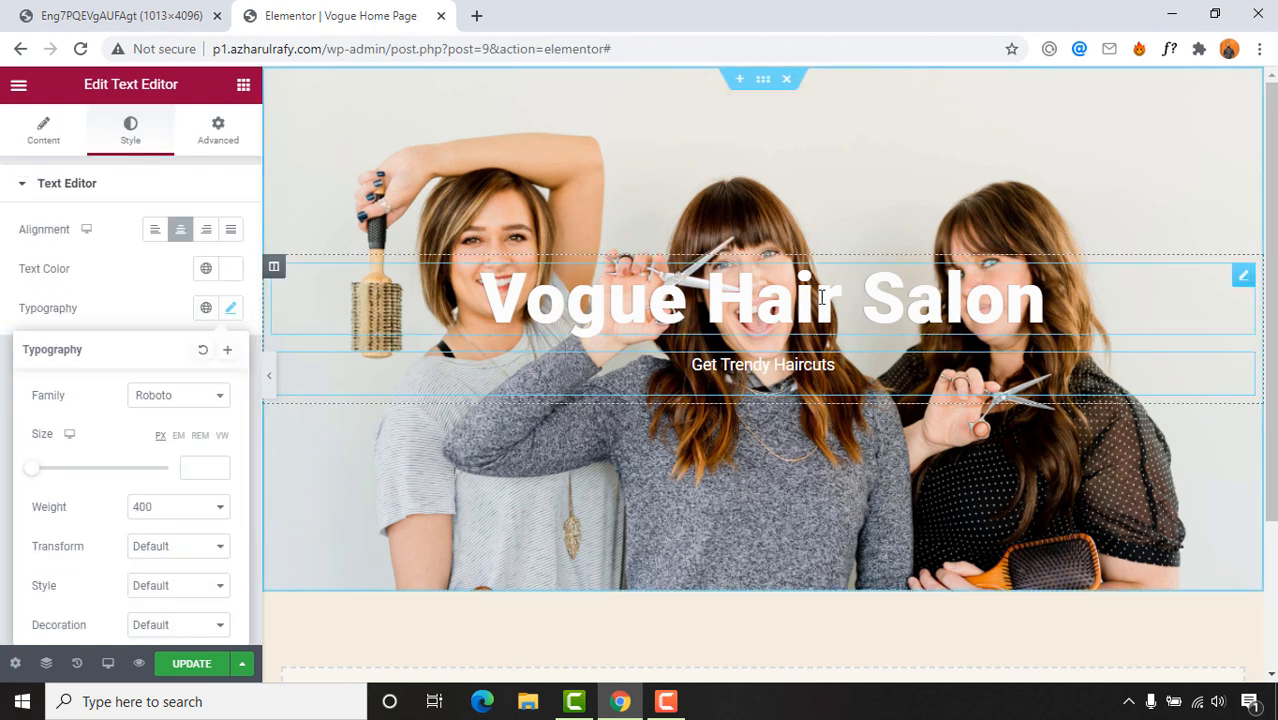
scroll(98, 446, "down", 2)
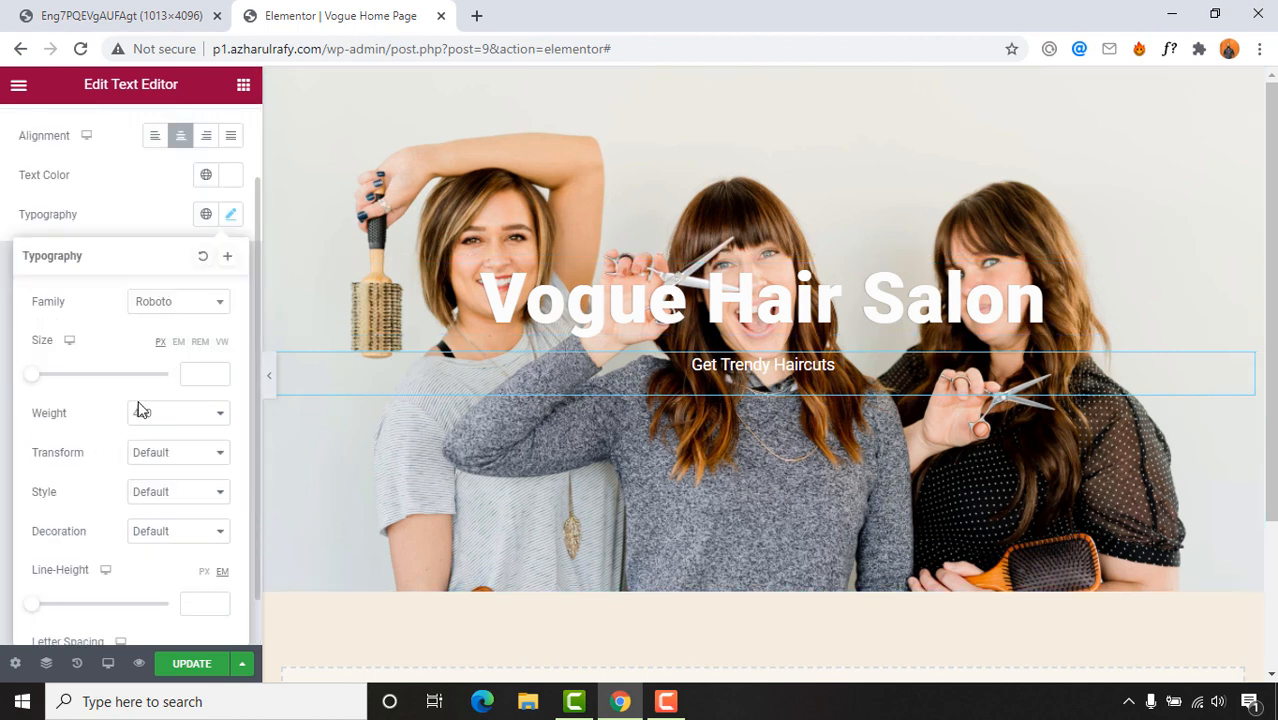
left_click_drag(36, 381, 67, 381)
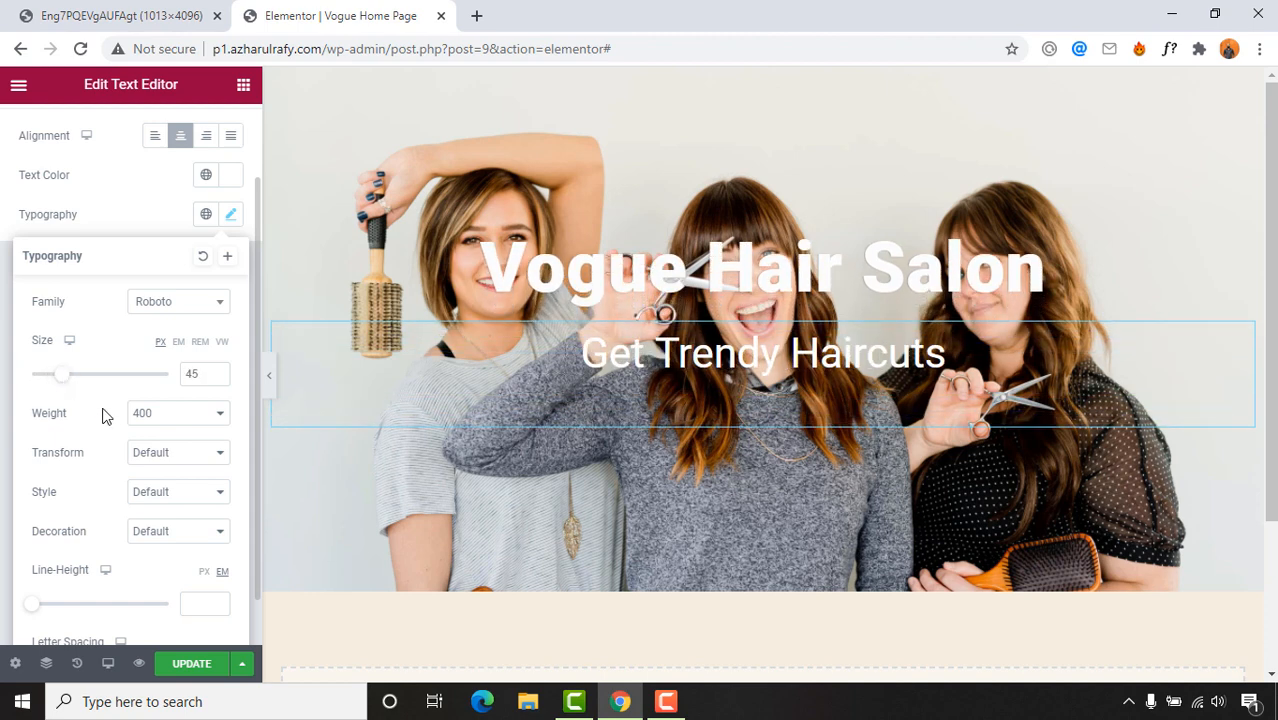
left_click(325, 628)
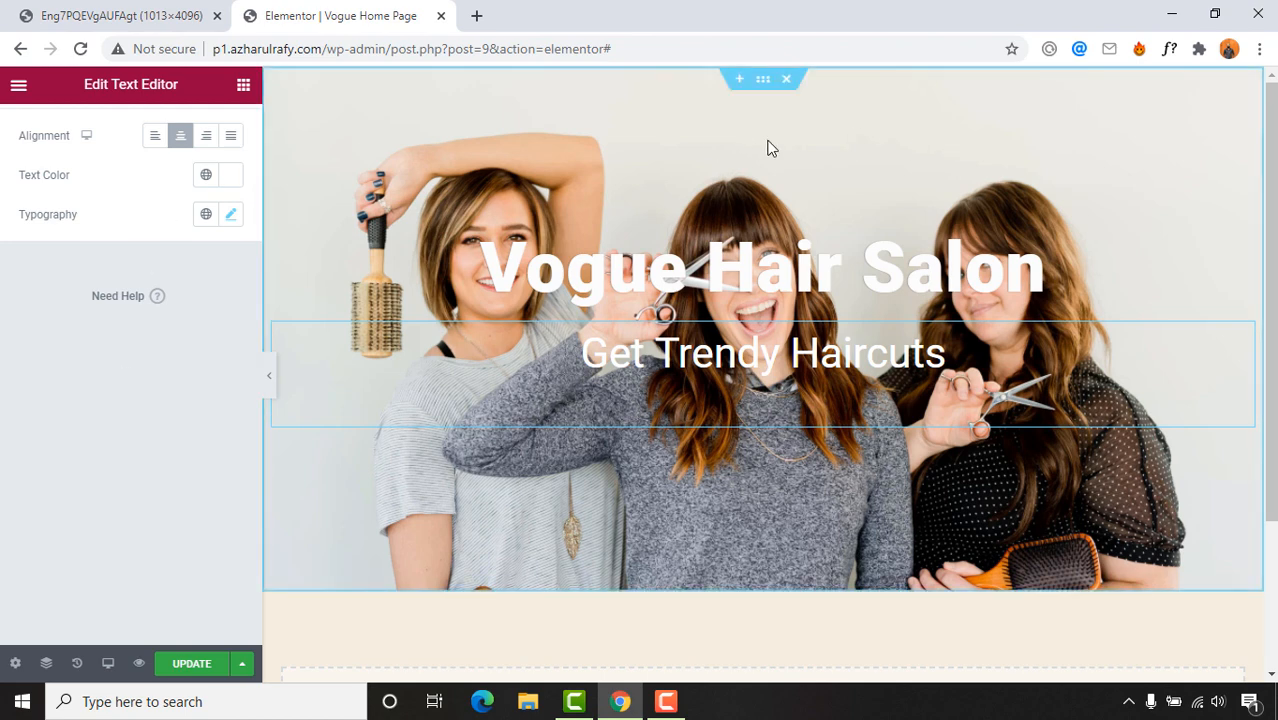
Step: Select the hero section, show its Style options and collapse the Background group
left_click(765, 86)
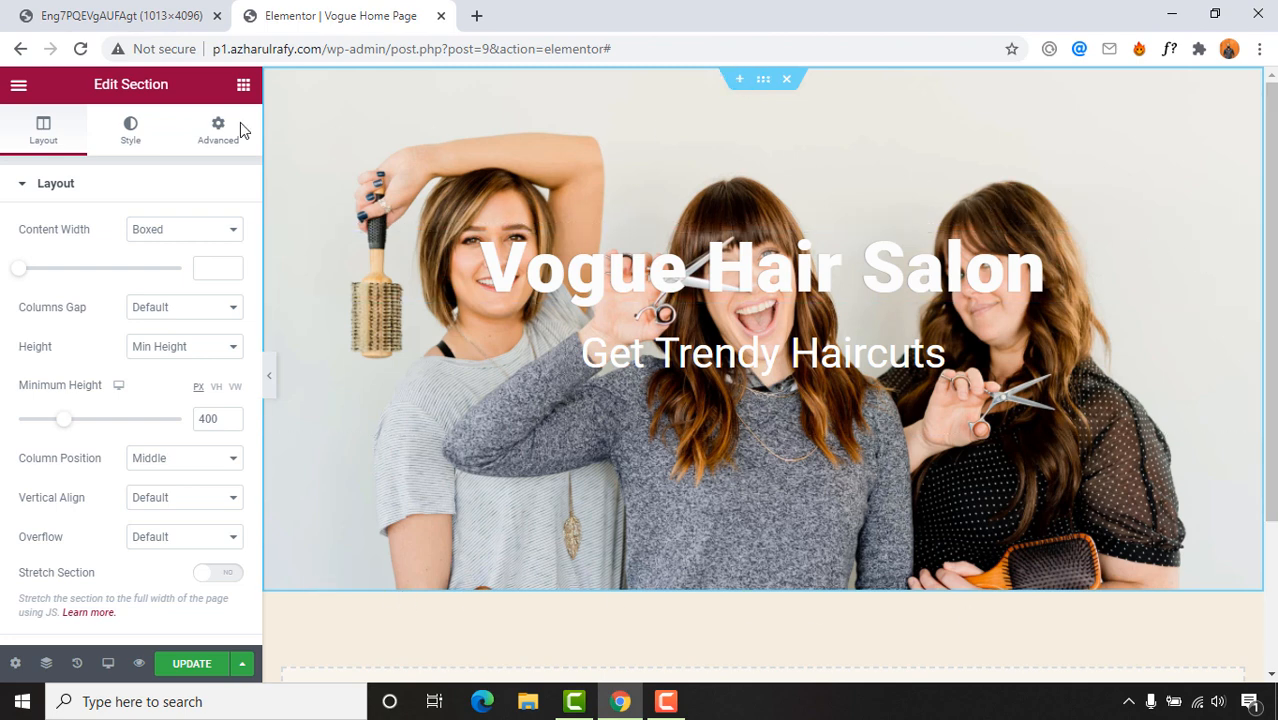
left_click(146, 139)
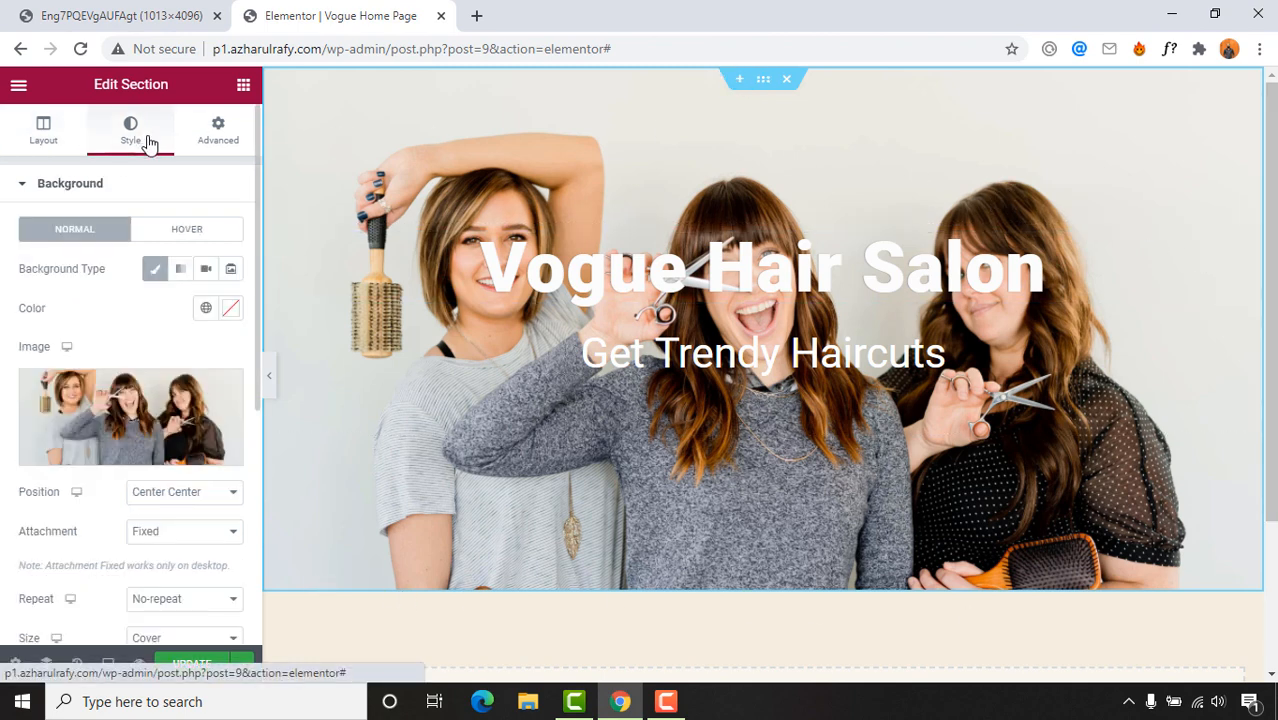
scroll(255, 322, "down", 1)
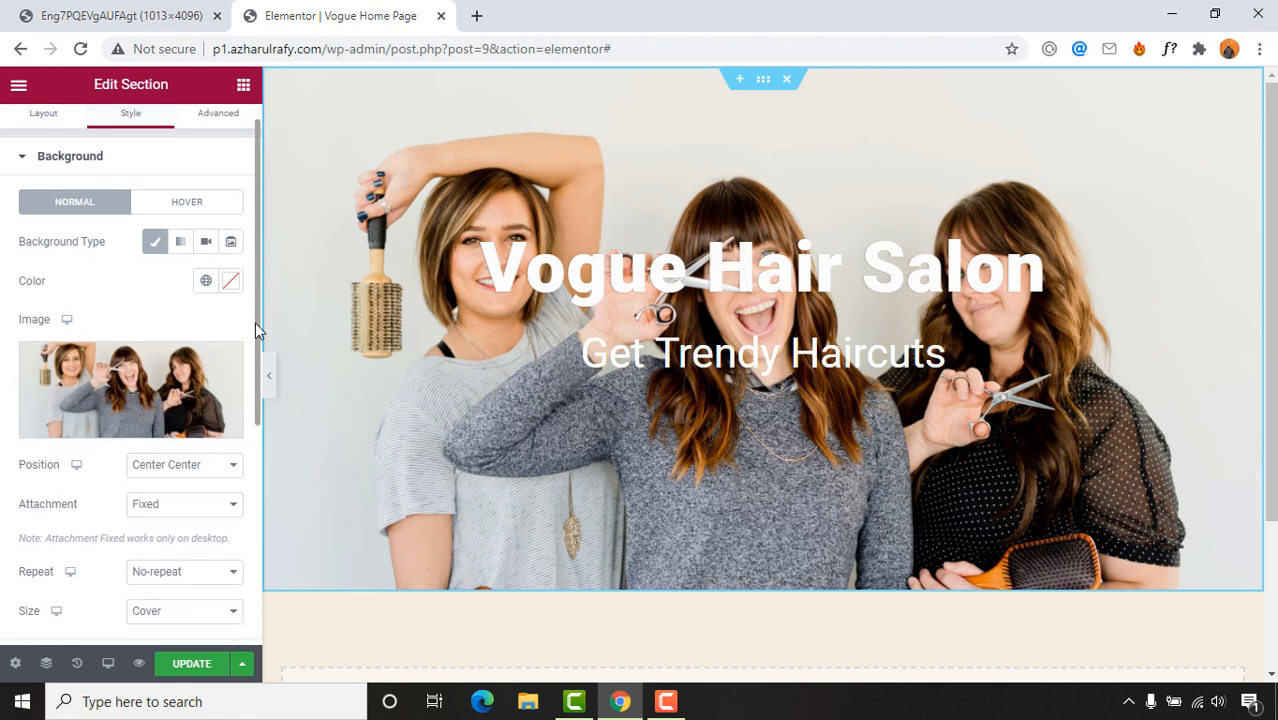
left_click_drag(255, 322, 250, 526)
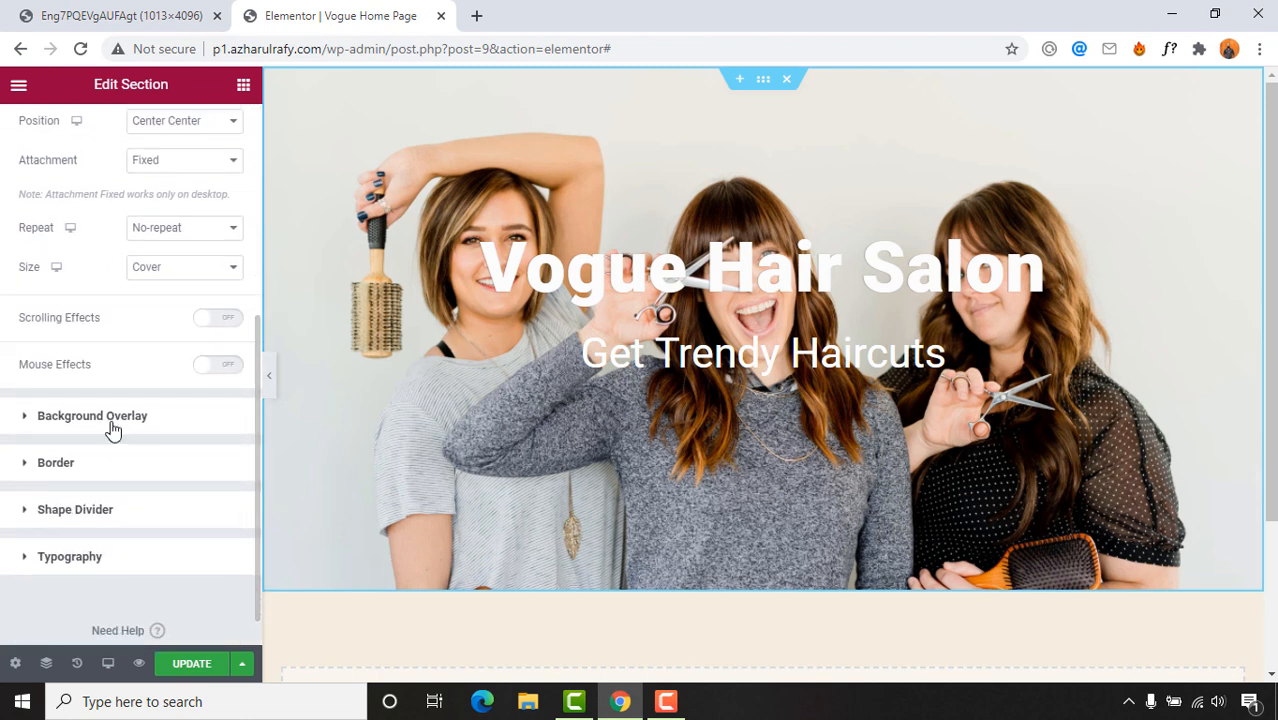
scroll(140, 410, "up", 4)
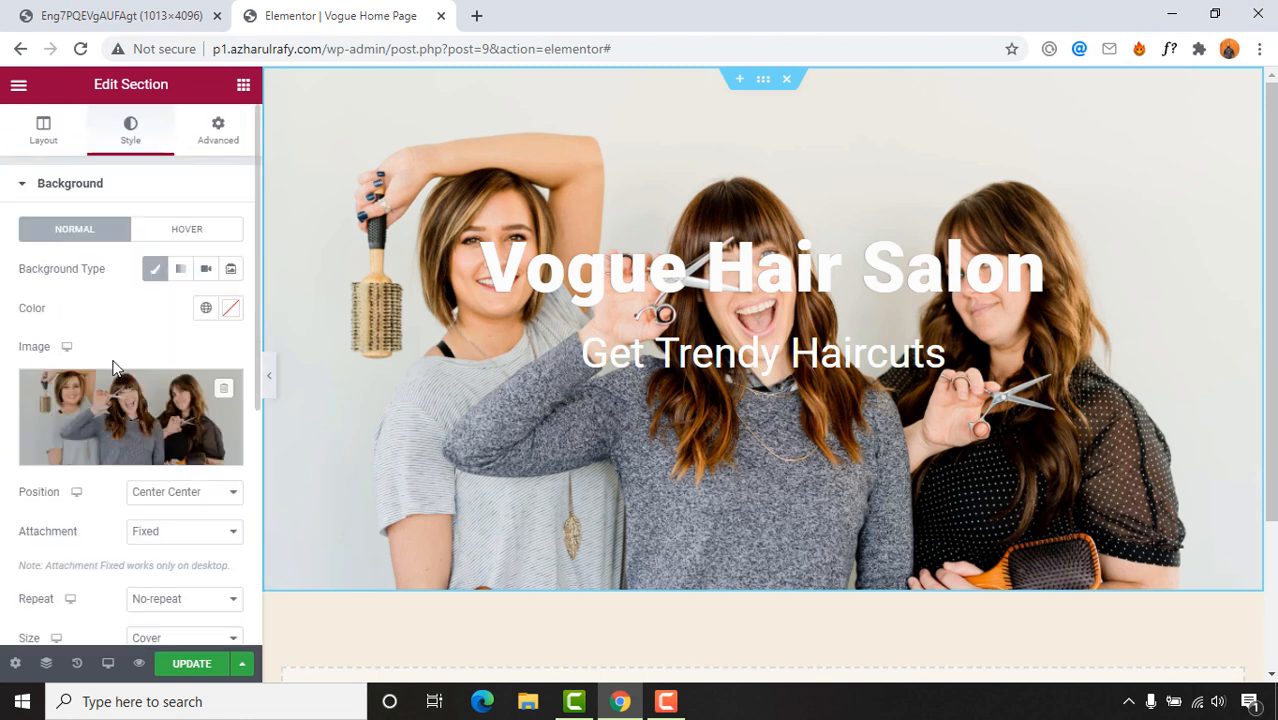
left_click(27, 190)
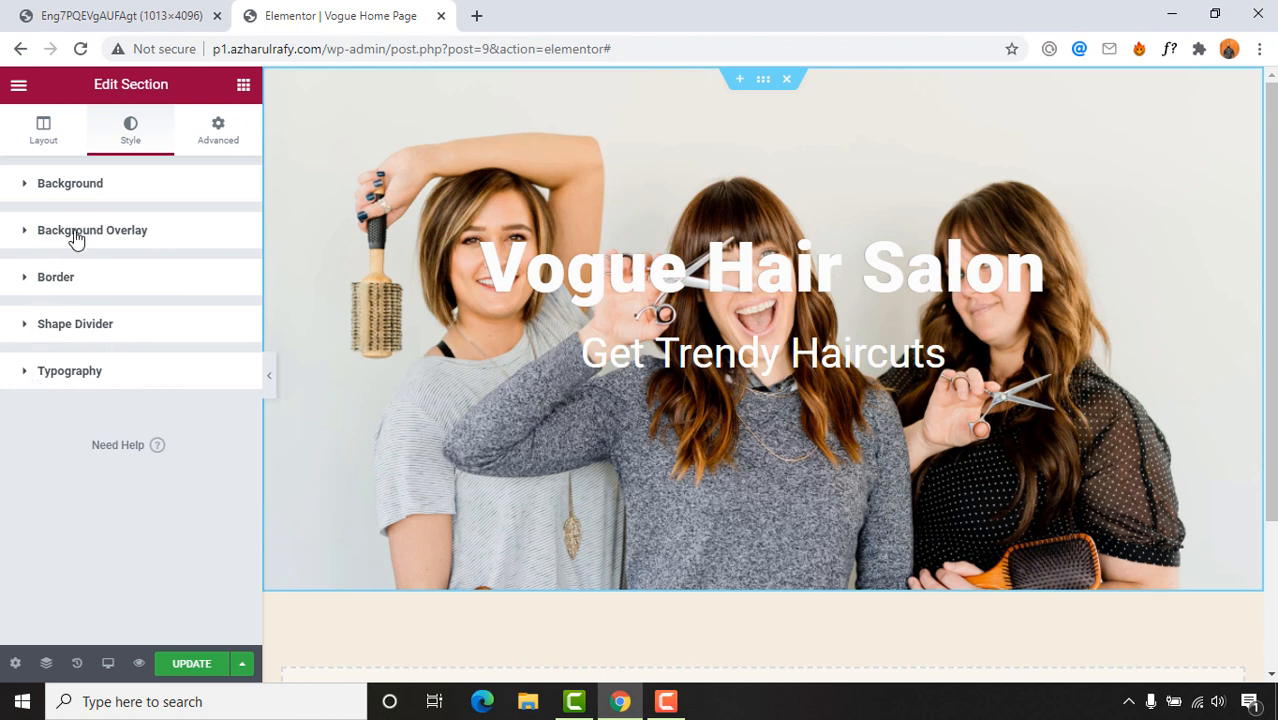
Step: Add a Classic background overlay with a black colour to the hero section
left_click(113, 234)
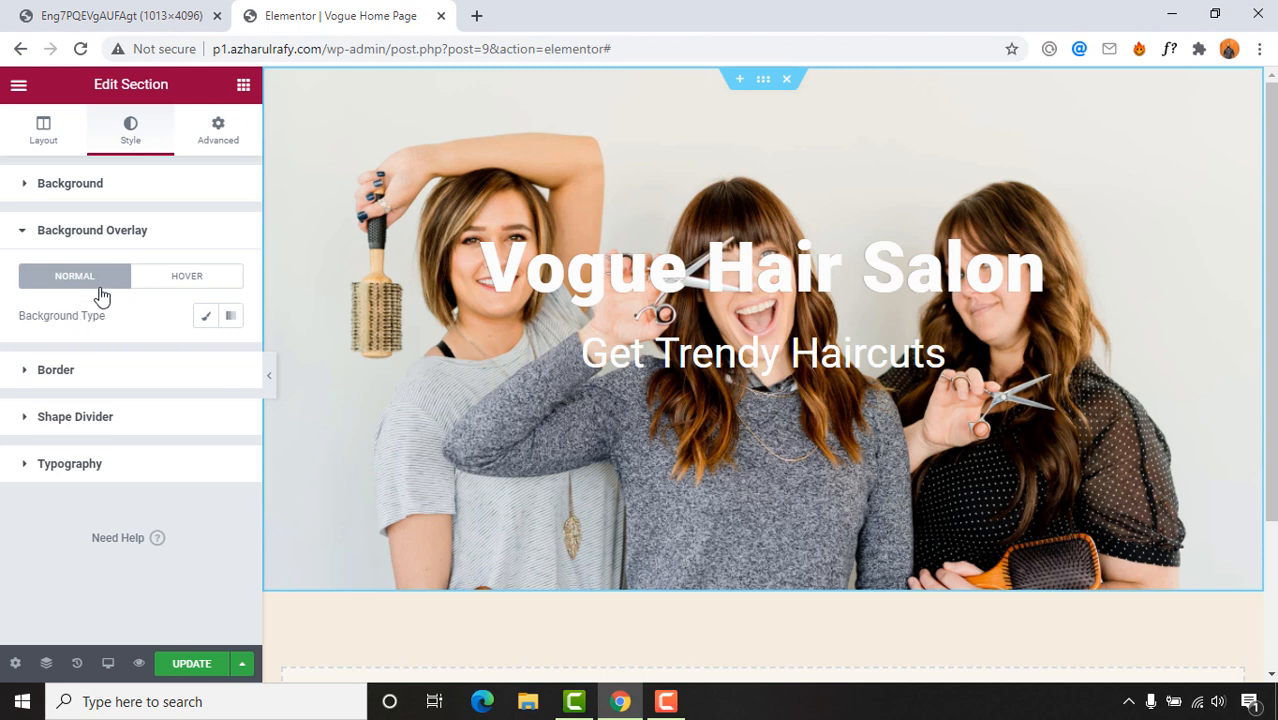
left_click(204, 321)
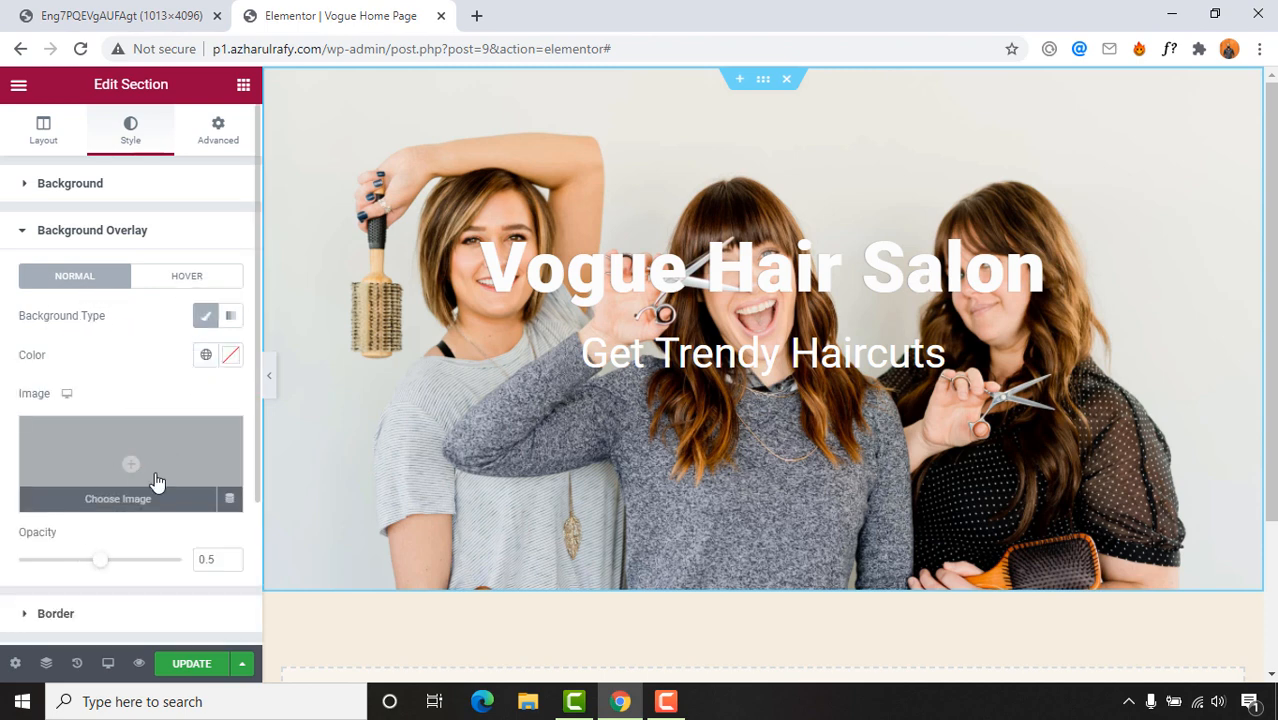
left_click(230, 358)
left_click(240, 579)
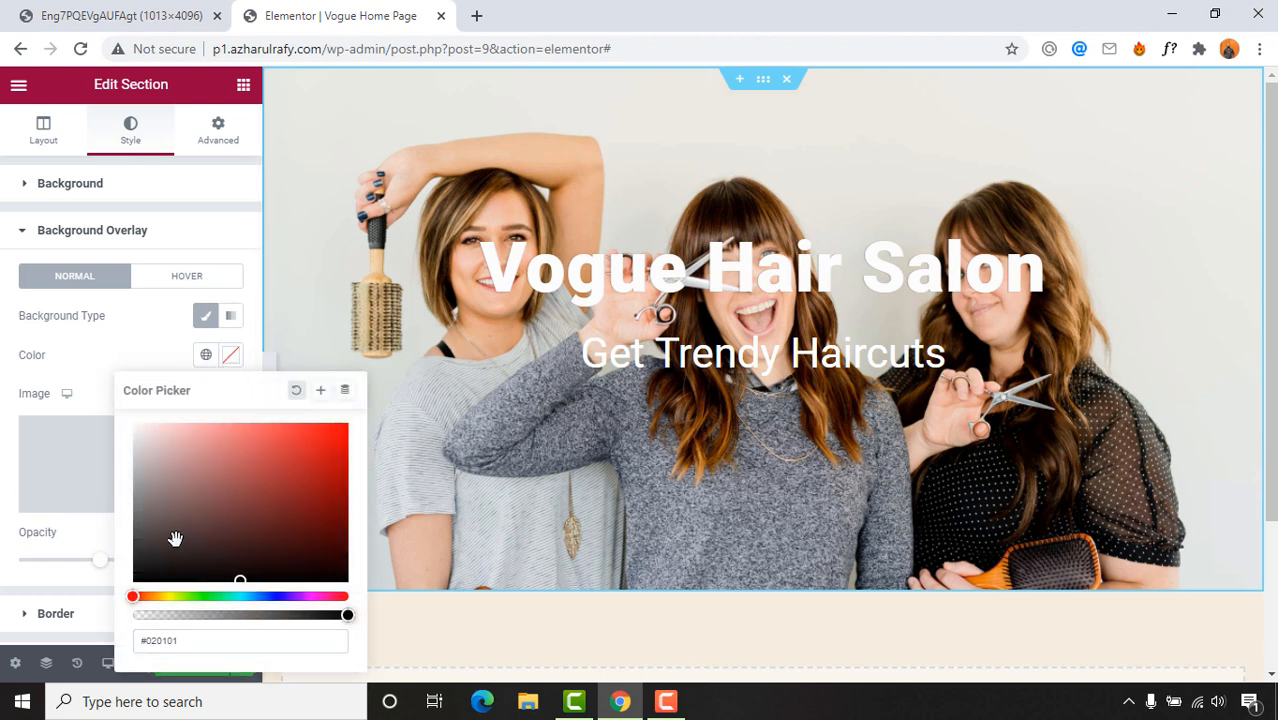
left_click(139, 577)
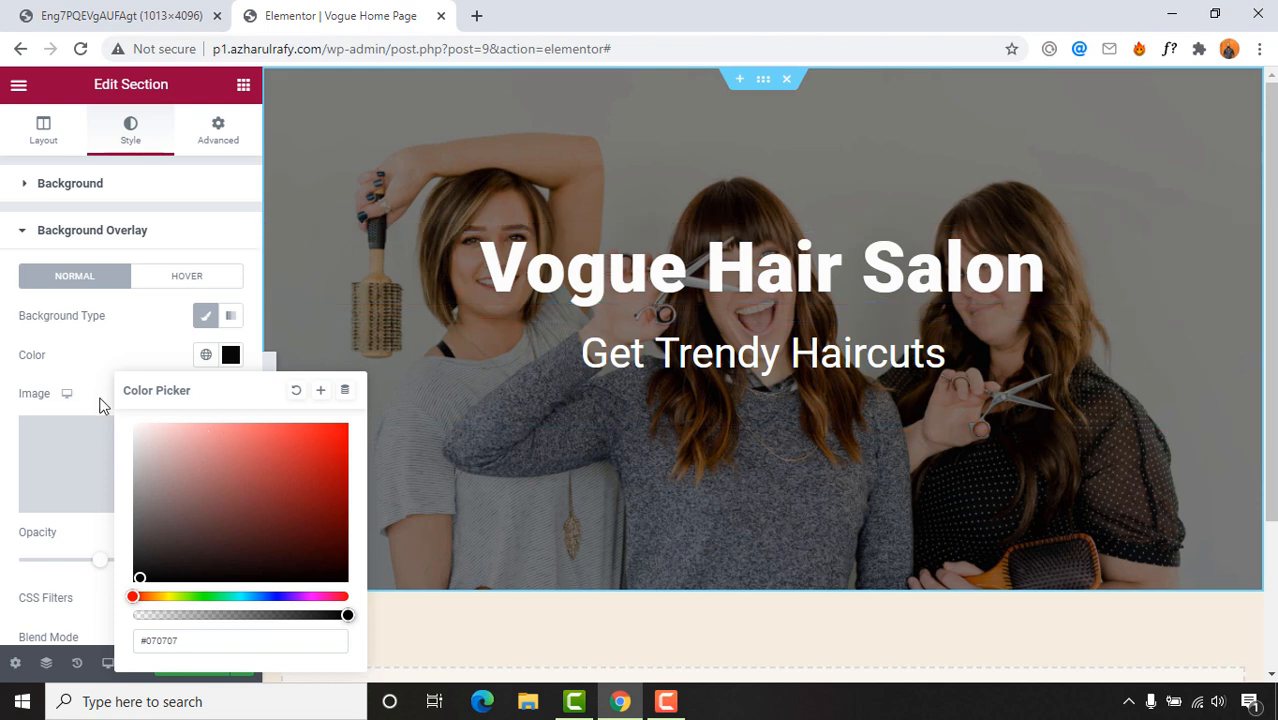
left_click(115, 362)
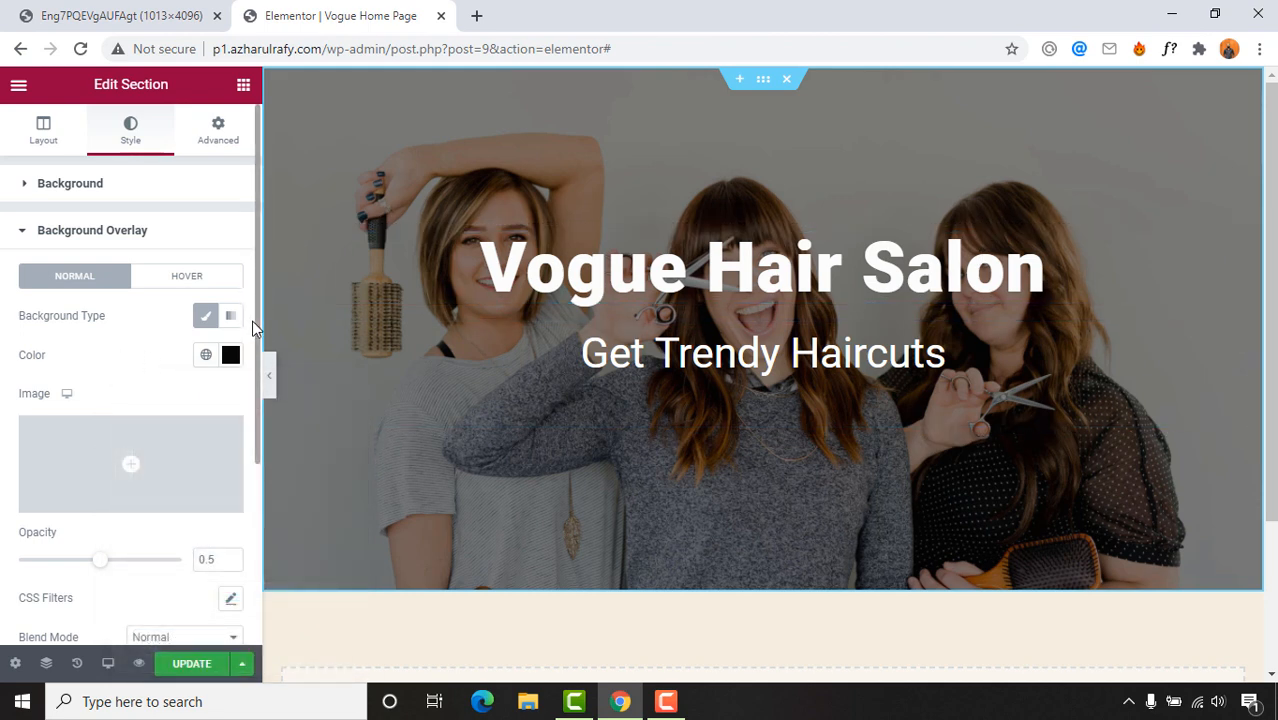
Step: Set the overlay opacity to 0.5
scroll(251, 358, "down", 2)
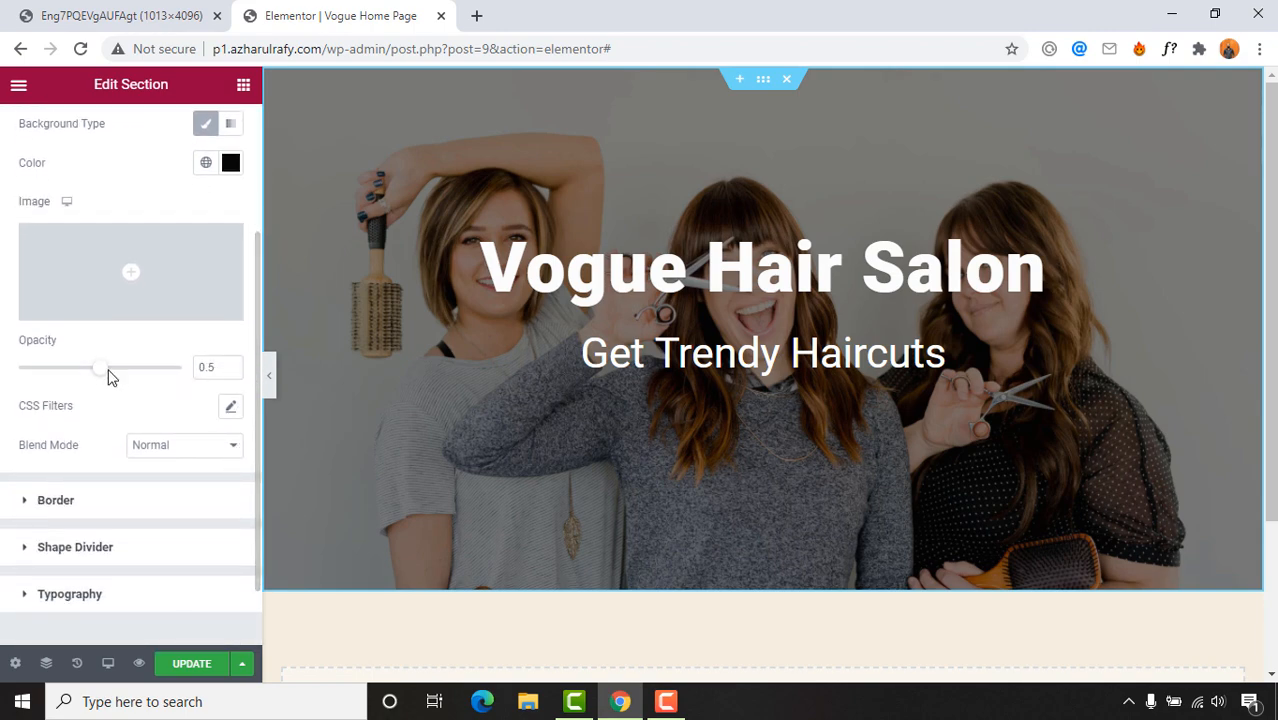
left_click_drag(110, 376, 80, 375)
left_click_drag(208, 370, 228, 374)
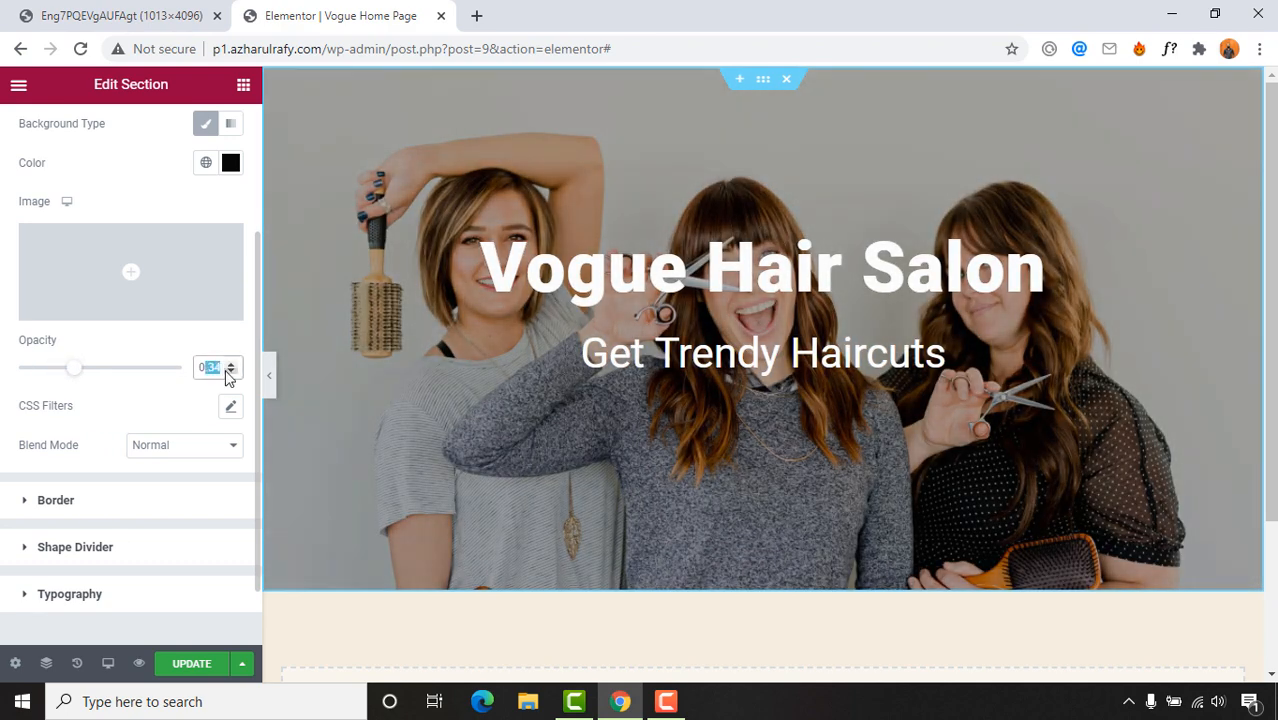
key("BackSpace")
key("BackSpace")
type(".5")
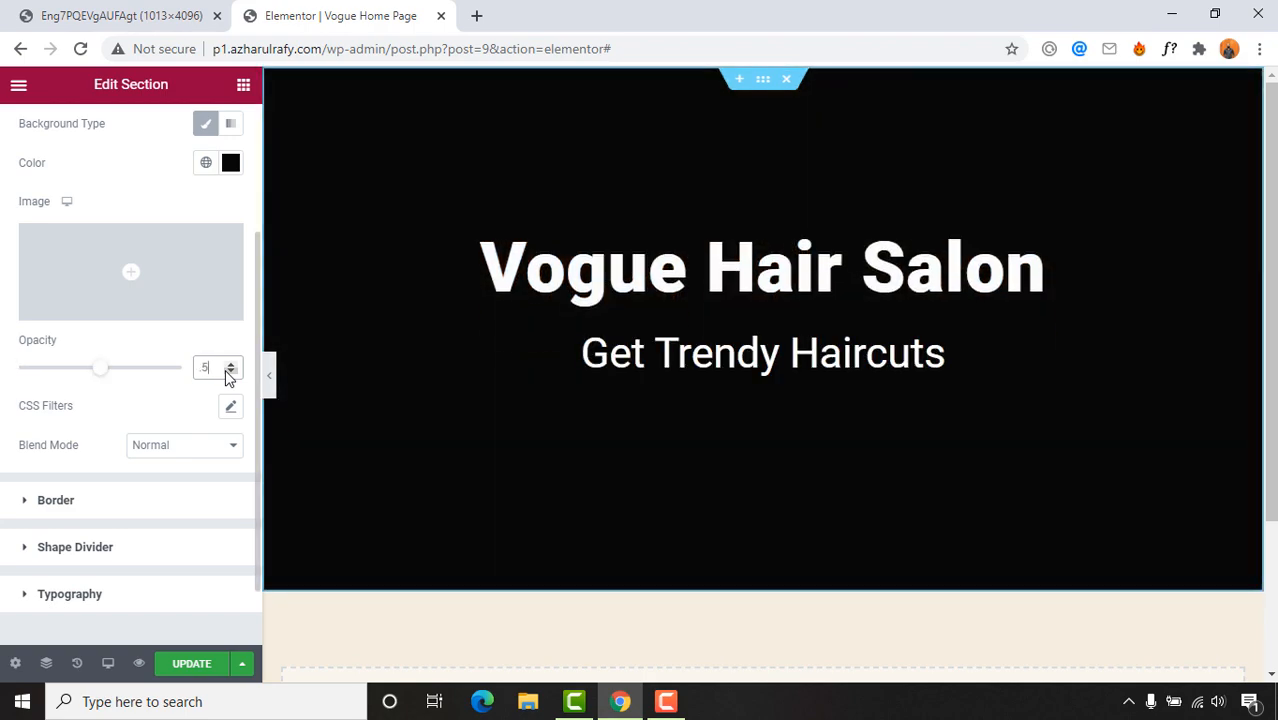
scroll(6, 490, "down", 1)
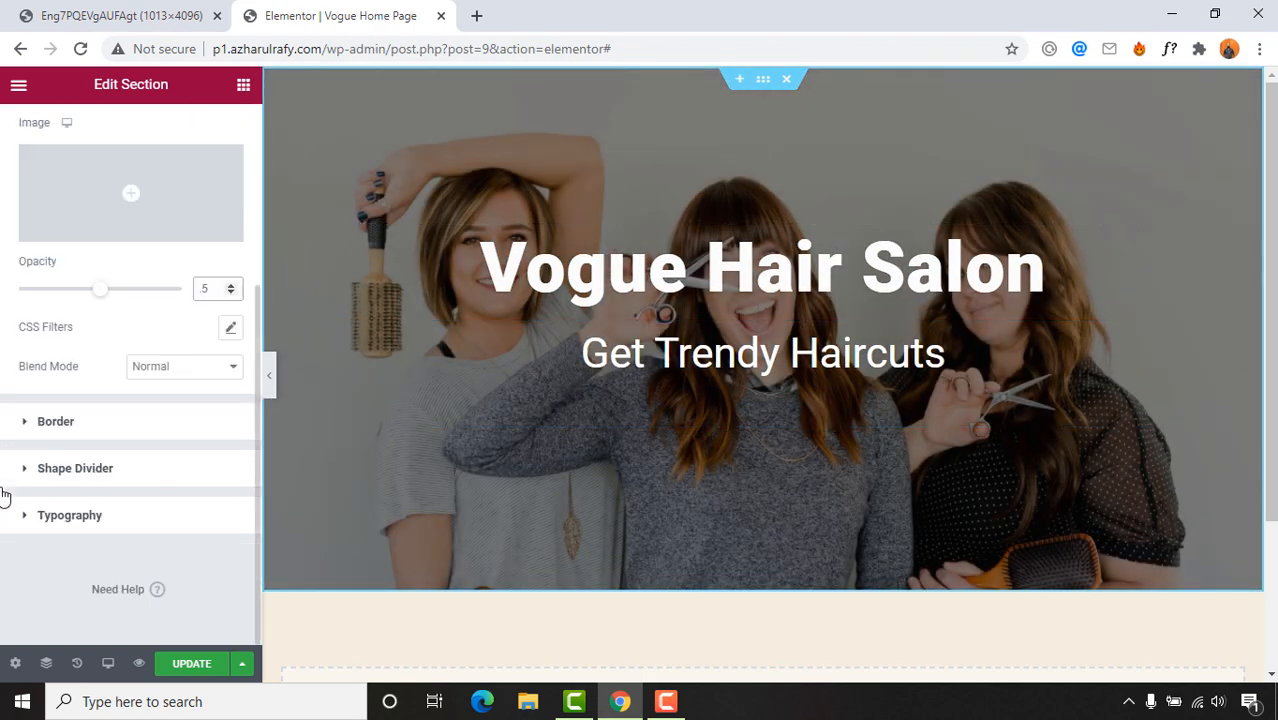
scroll(127, 471, "up", 3)
Step: Compare with the reference design and select the Get Trendy Haircuts text block
left_click(140, 15)
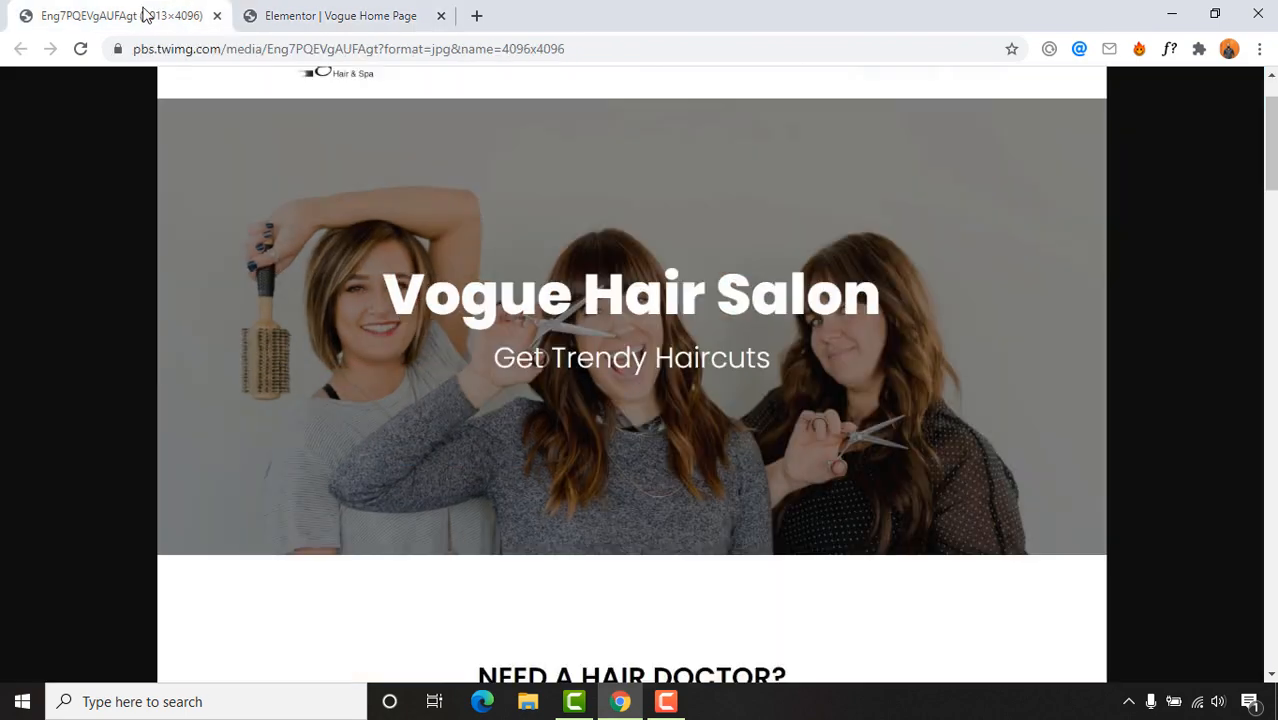
scroll(594, 486, "down", 4)
key("ctrl+Tab")
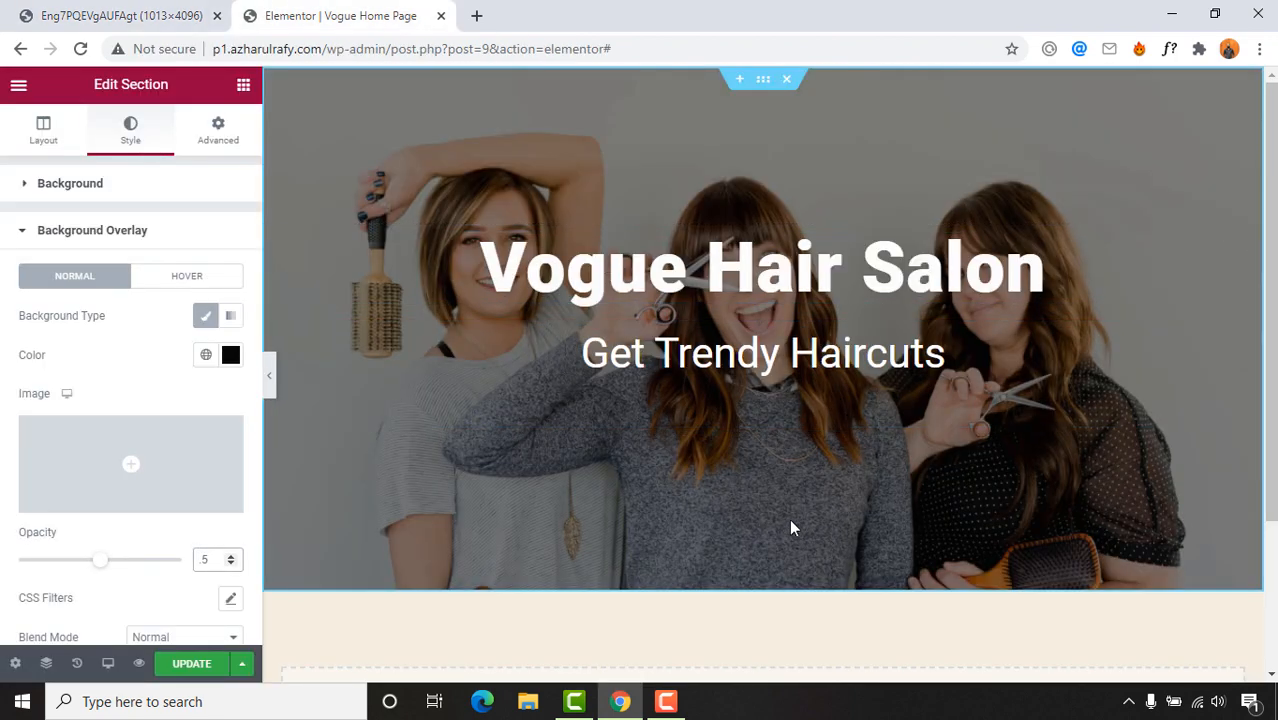
left_click(697, 355)
left_click(645, 356)
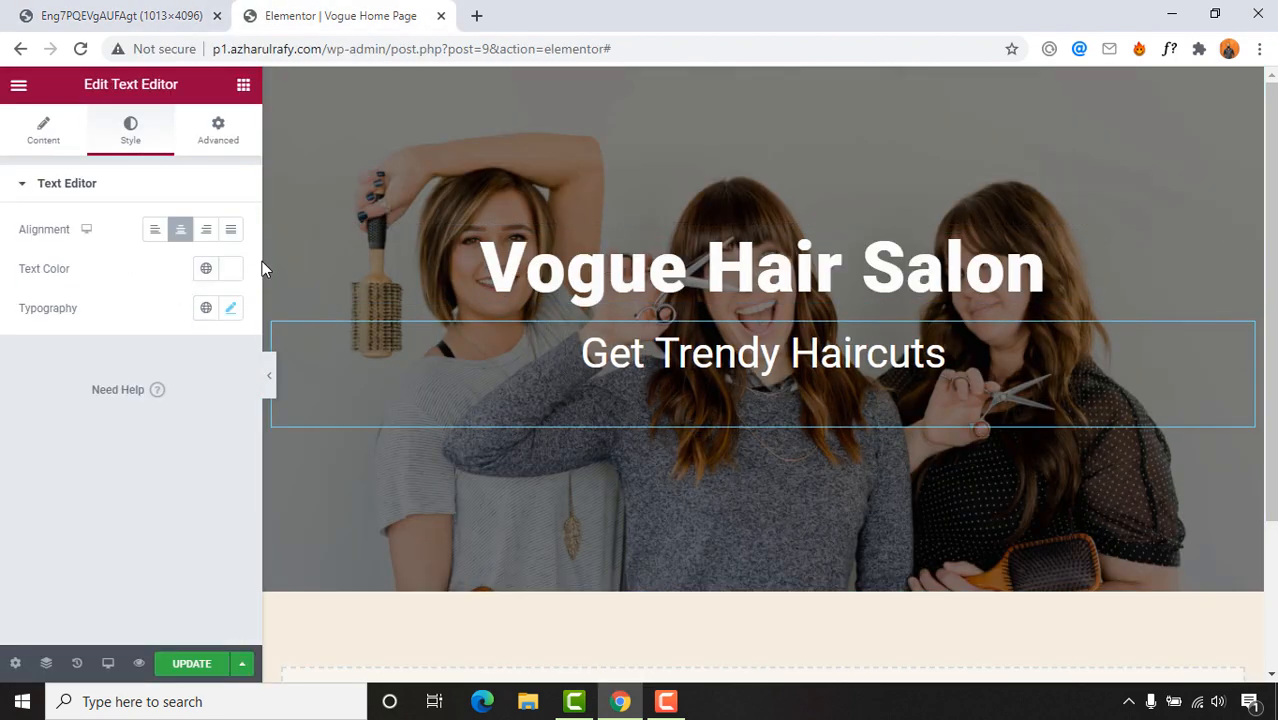
double_click(606, 356)
triple_click(722, 353)
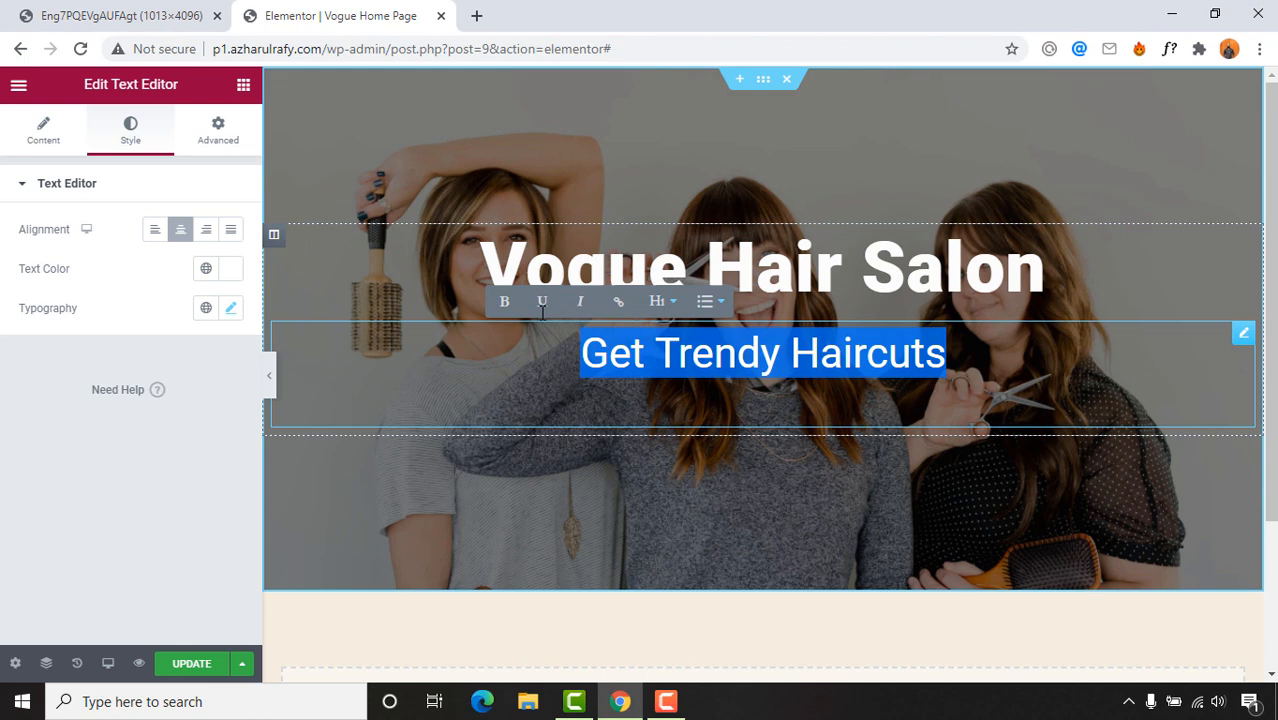
left_click(241, 344)
Step: Set the subheading font size to 35, checking it against the reference design
left_click(230, 308)
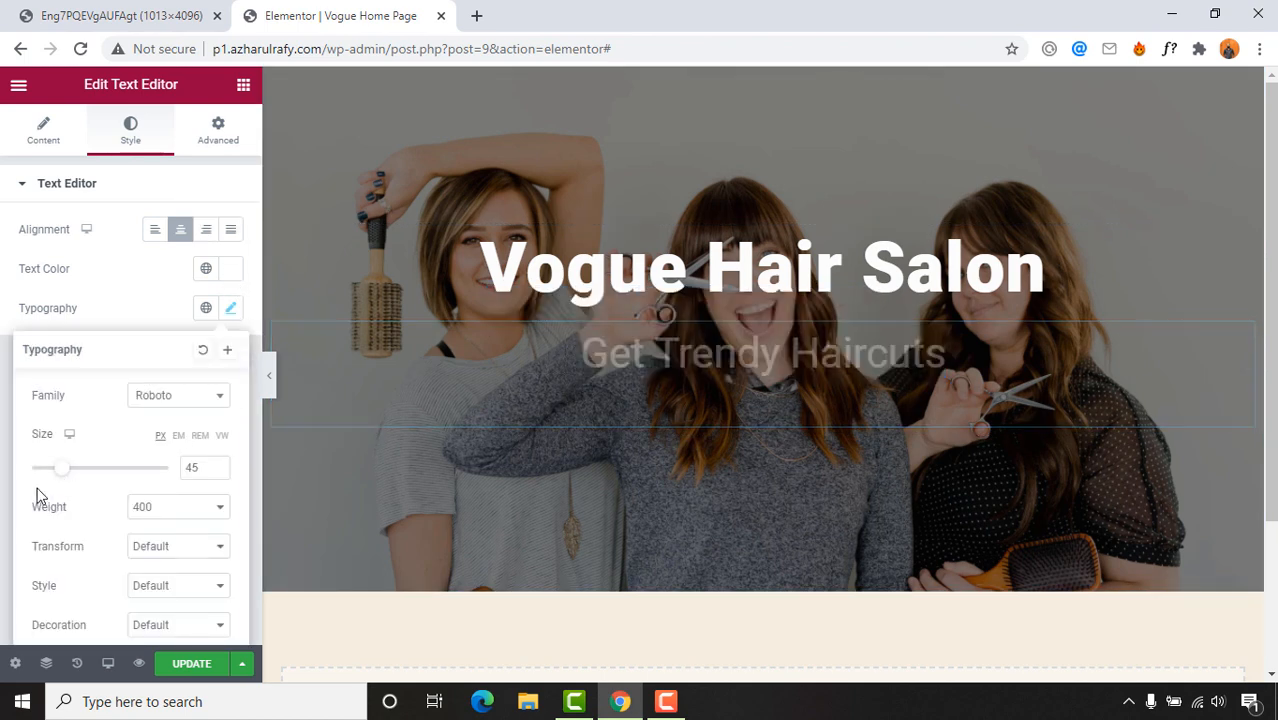
double_click(192, 468)
type("35")
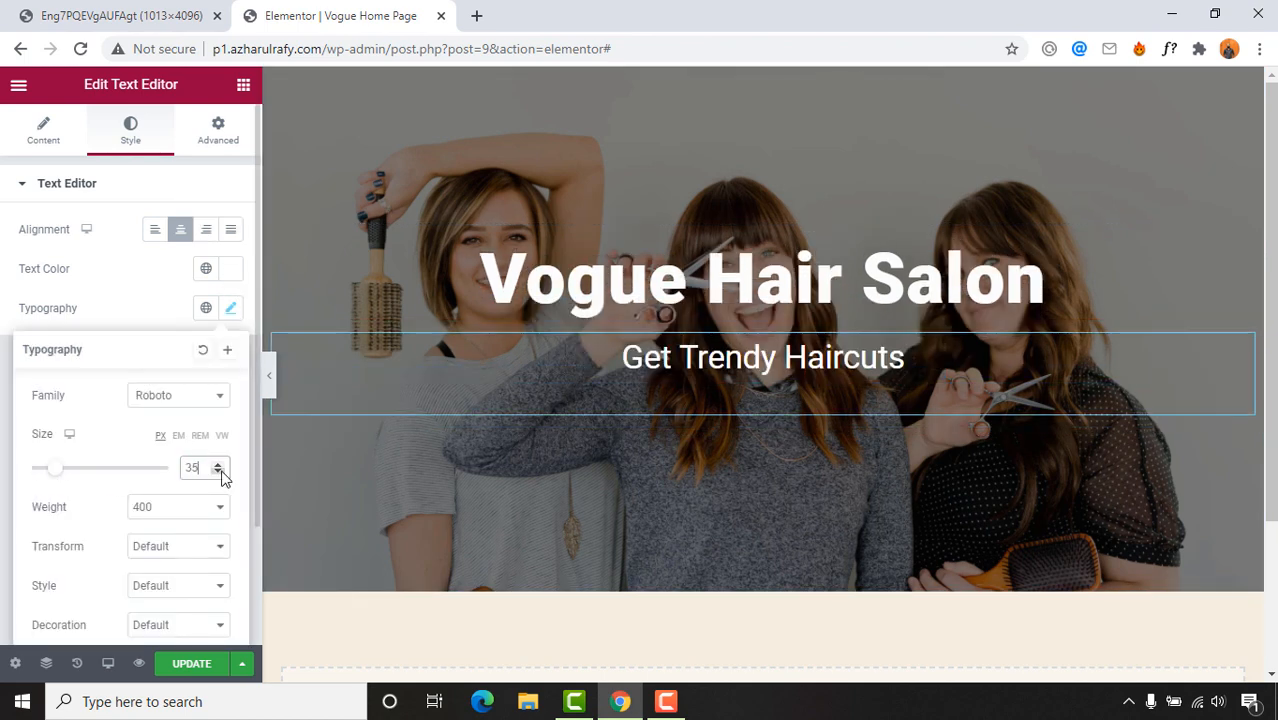
left_click(65, 14)
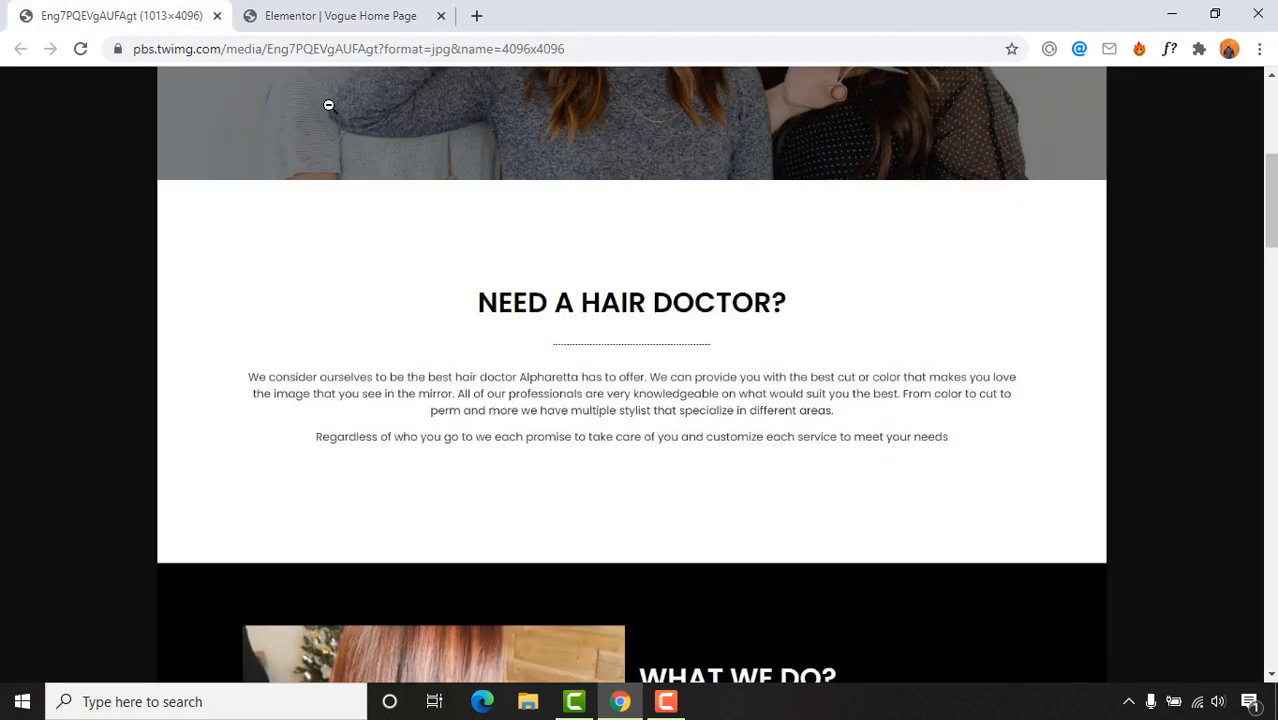
scroll(328, 105, "up", 4)
left_click(425, 14)
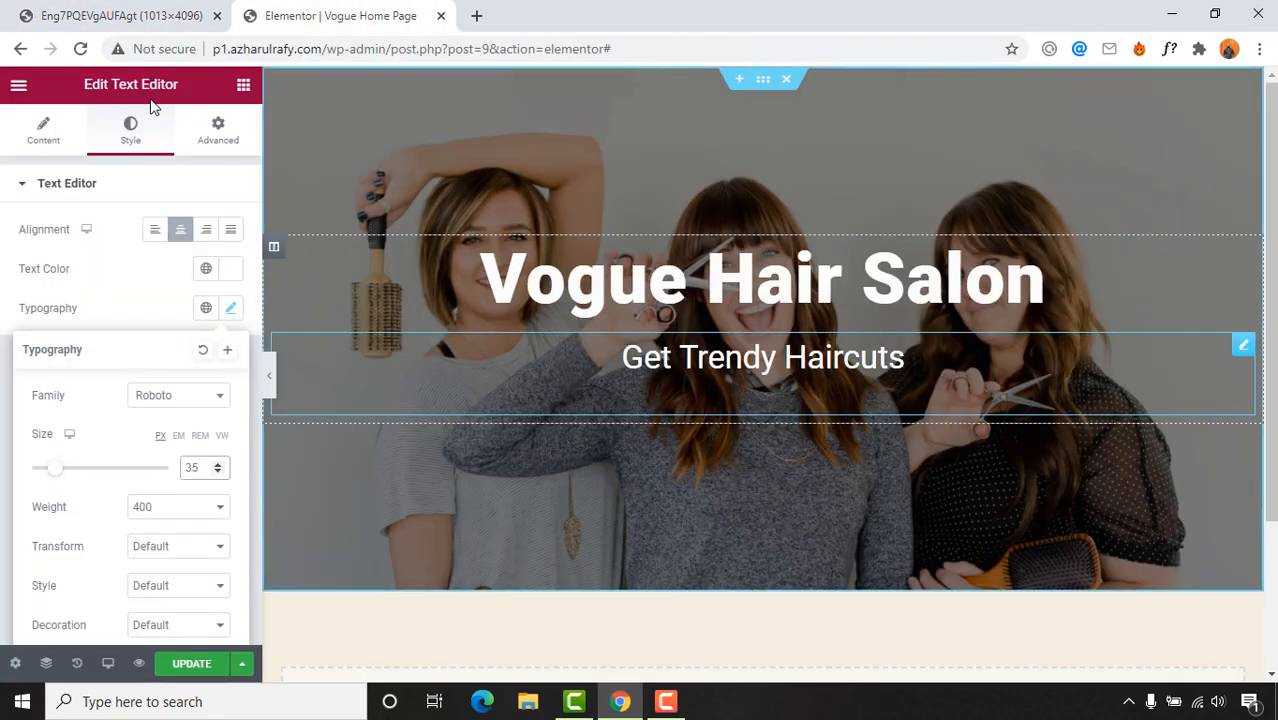
left_click(120, 15)
left_click(338, 15)
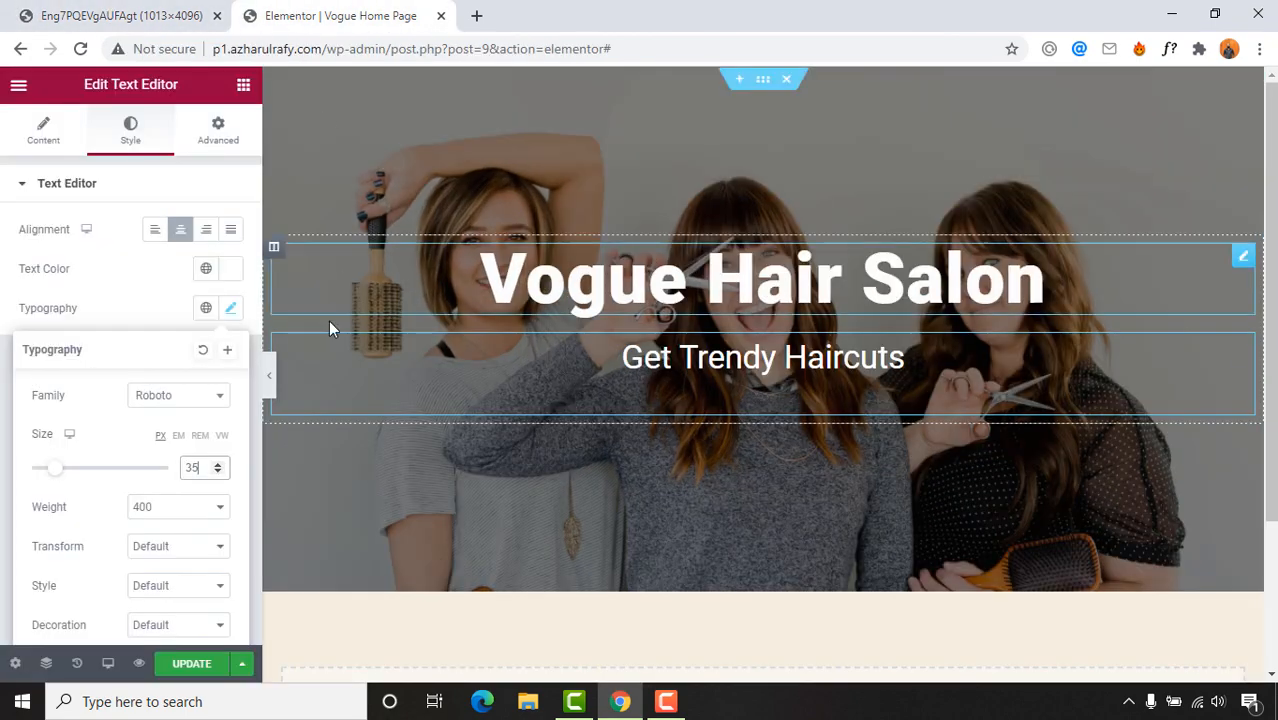
Step: Give the subheading weight 300 after trying 200, and raise its size to 40
left_click(177, 510)
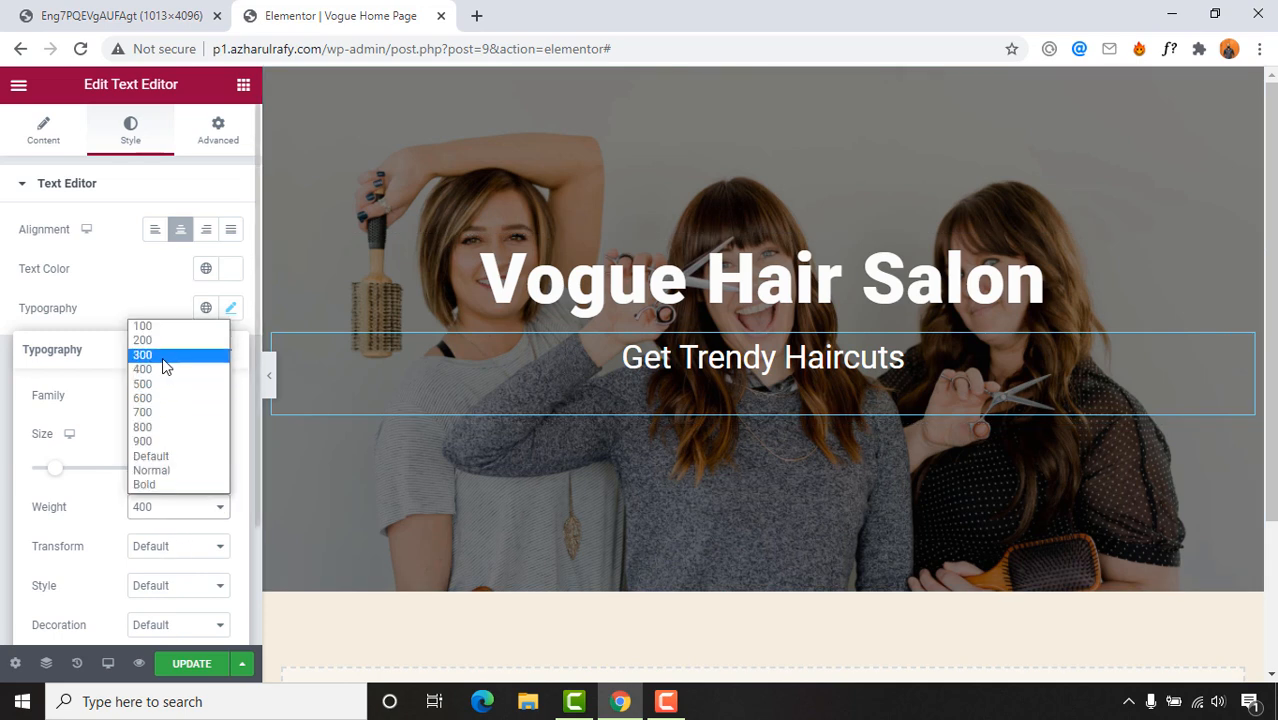
left_click(162, 356)
left_click(172, 508)
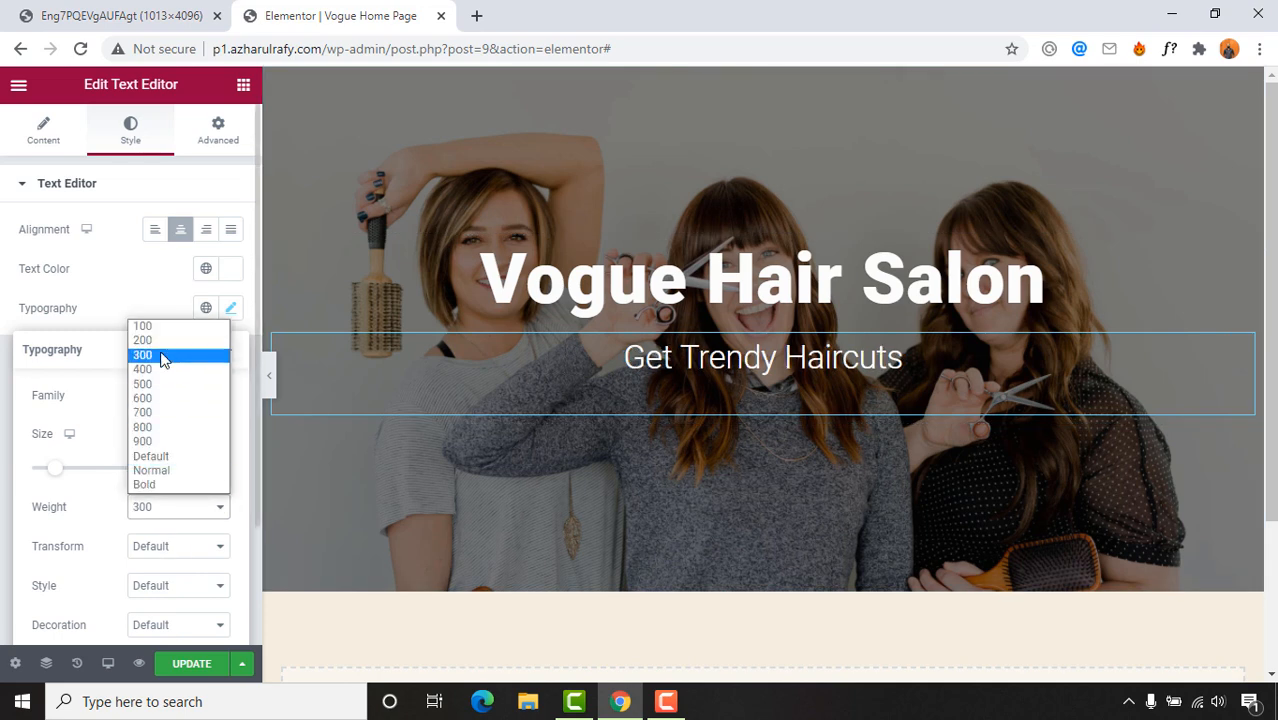
left_click(158, 341)
left_click(176, 507)
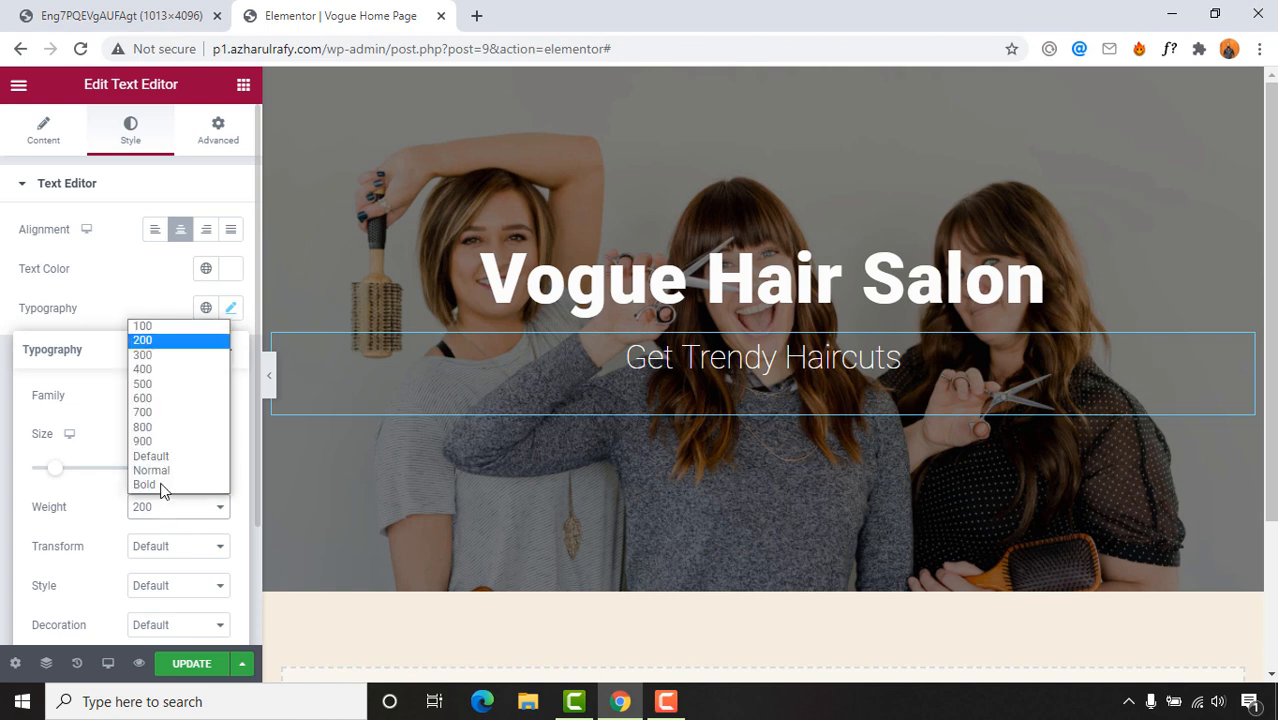
left_click(160, 356)
scroll(639, 454, "down", 2)
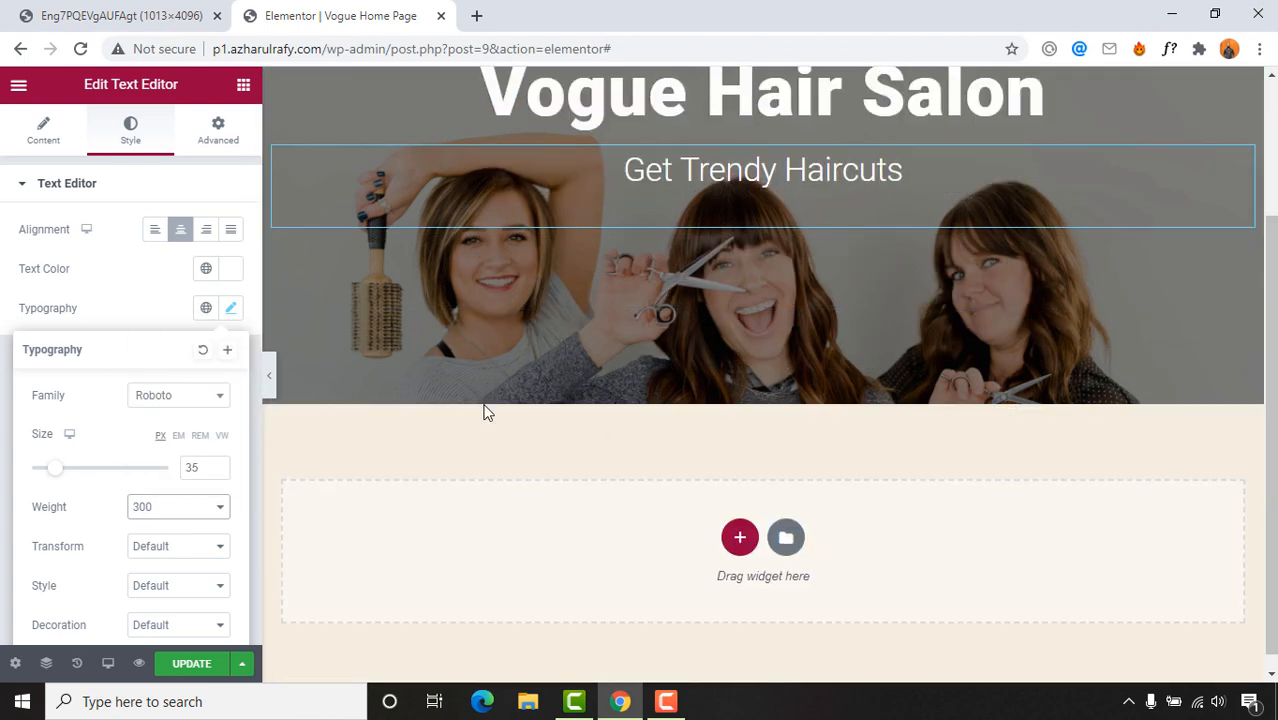
left_click_drag(58, 470, 67, 476)
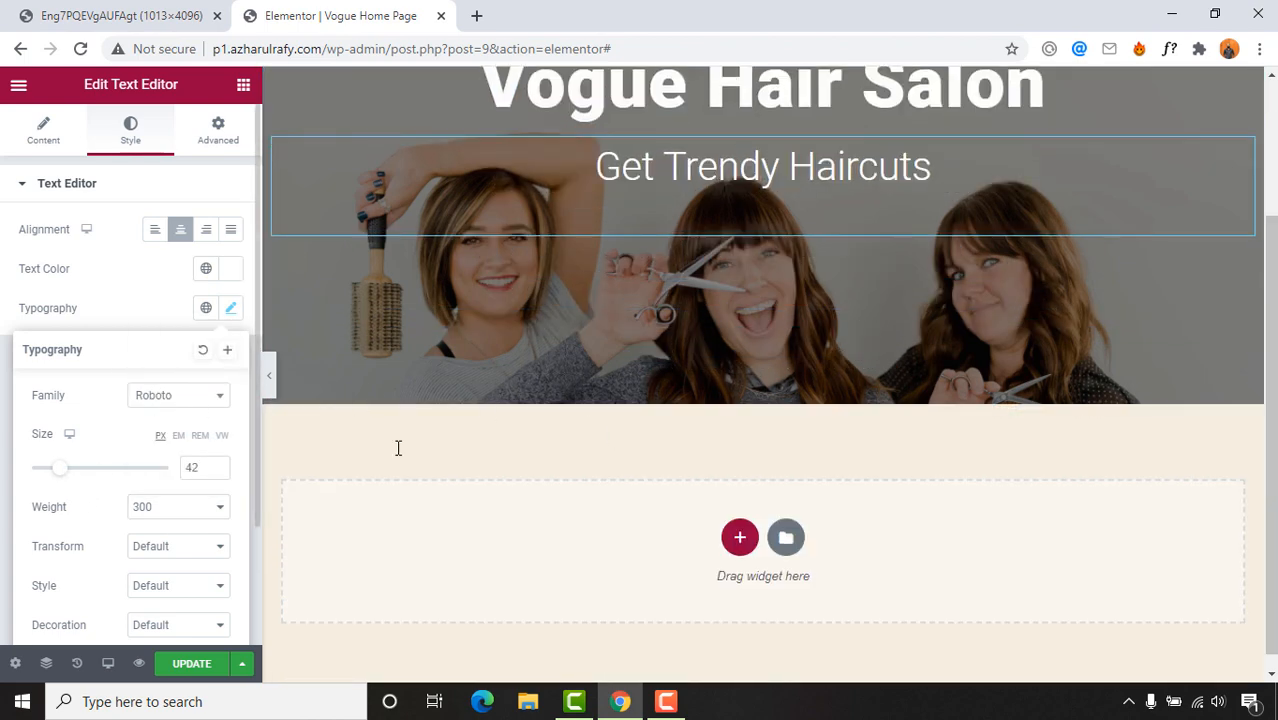
left_click_drag(210, 467, 168, 476)
type("4")
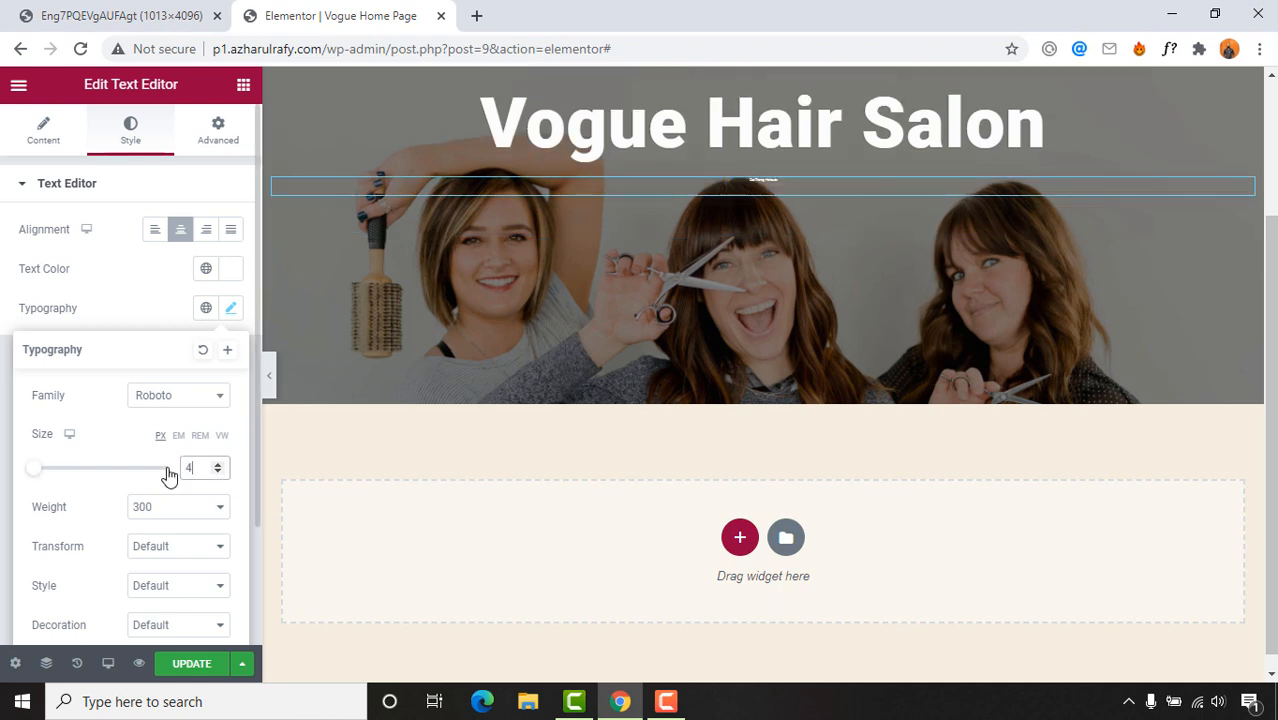
type("0")
scroll(805, 430, "up", 2)
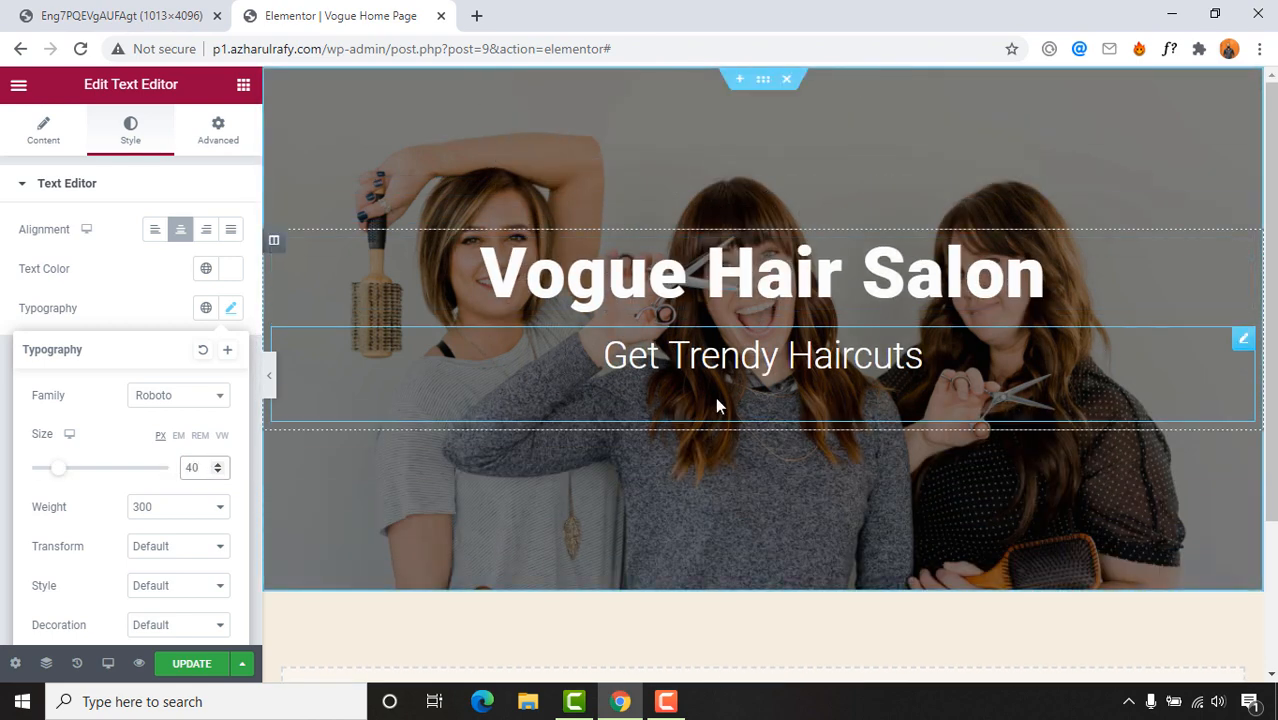
Step: Hide the editor panel and preview the hero against the reference design
left_click(271, 382)
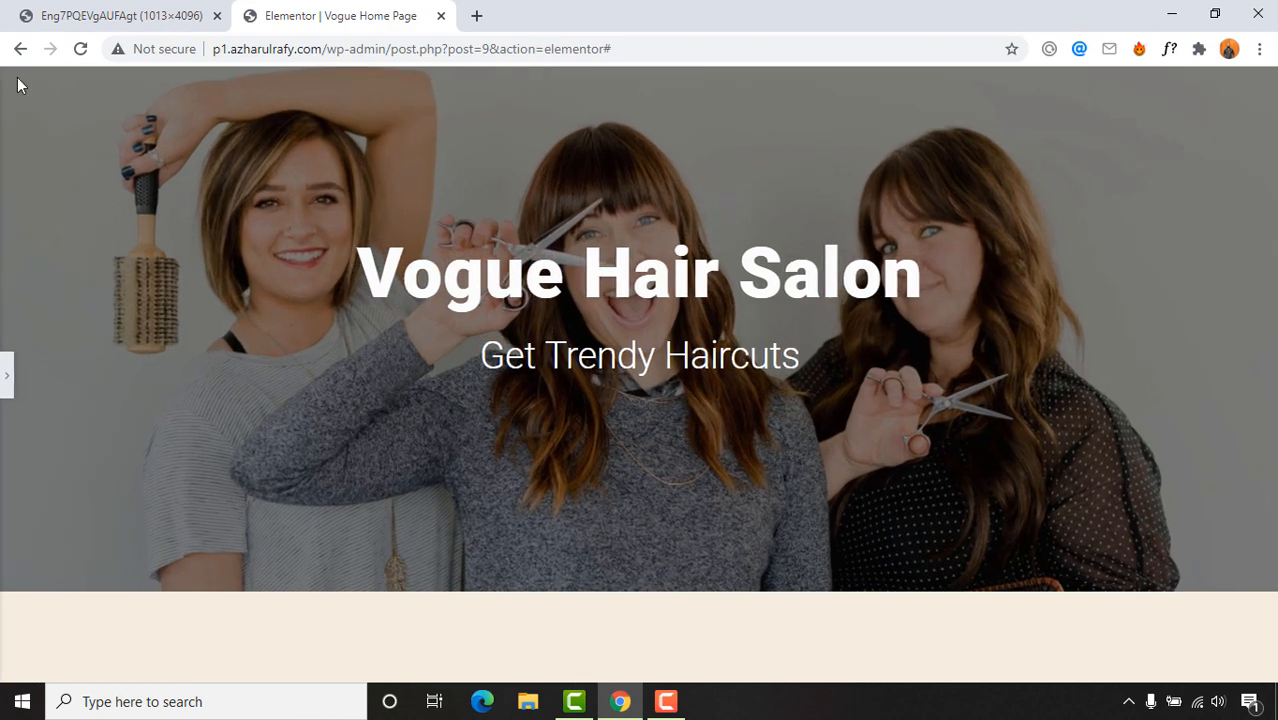
left_click(78, 16)
left_click(367, 15)
left_click_drag(437, 253, 632, 357)
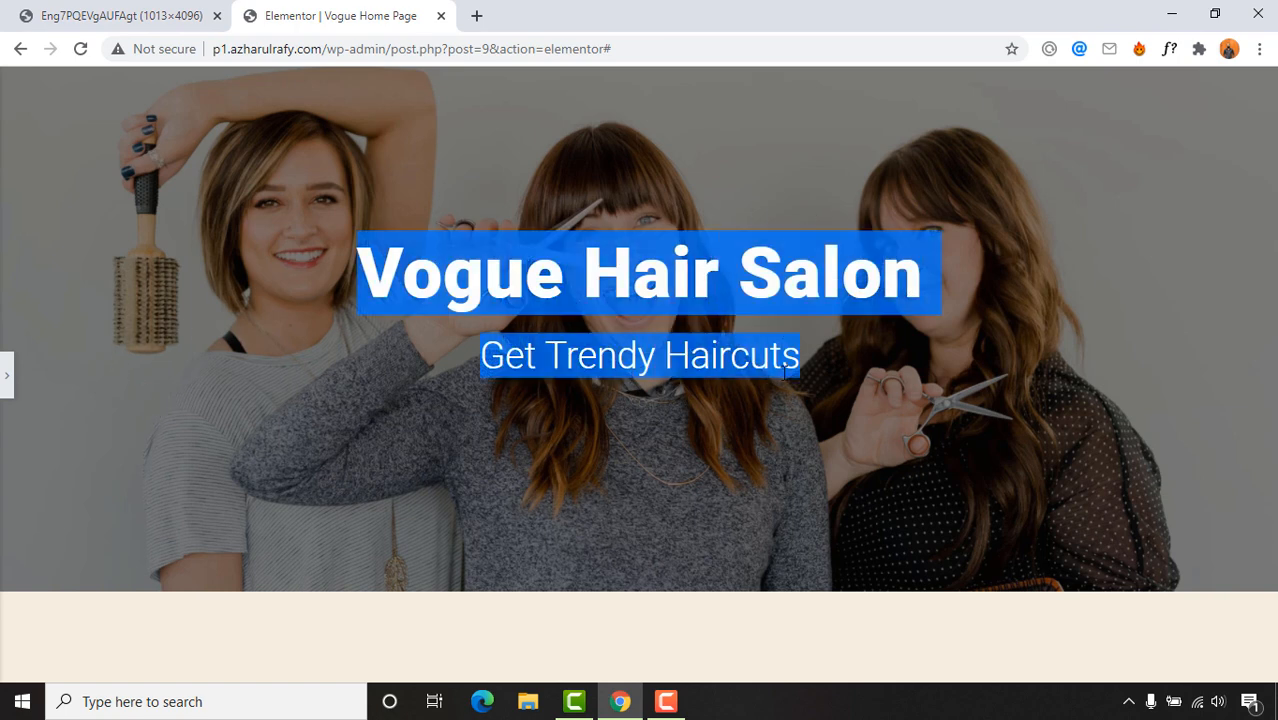
left_click(838, 382)
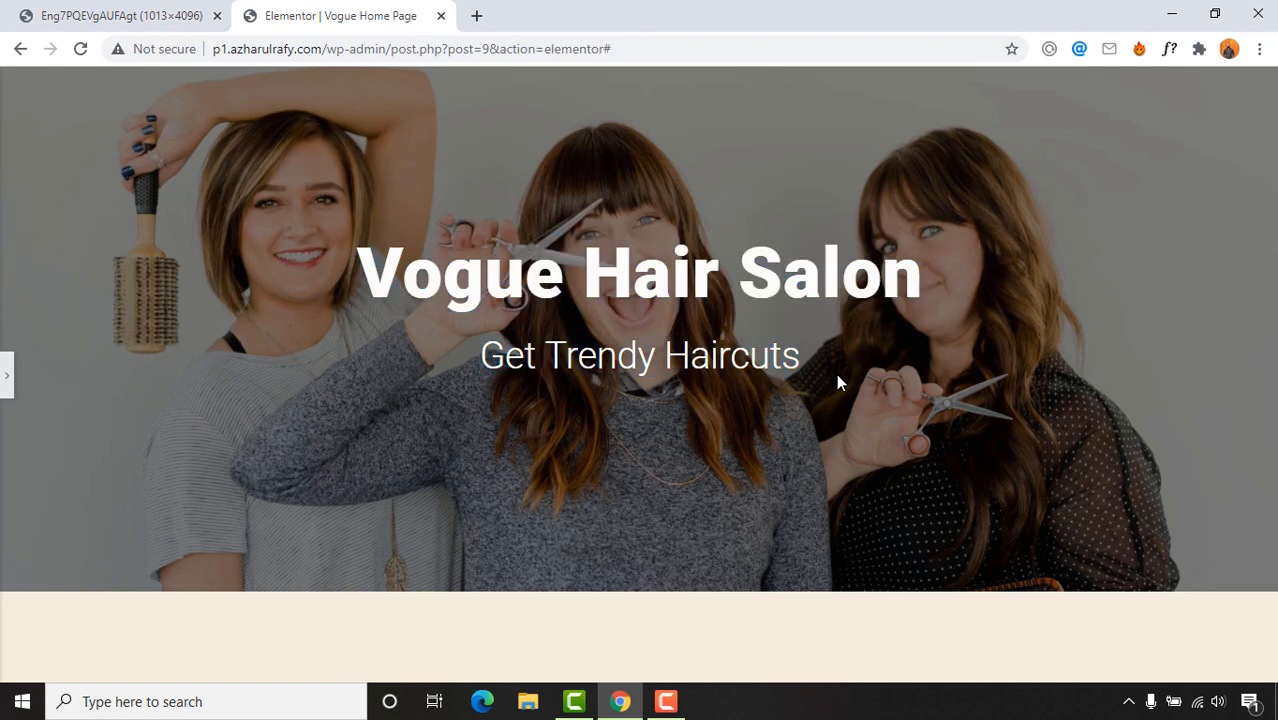
Step: Restore the editor panel and scroll the reference design to its Need a Hair Doctor section
left_click(7, 386)
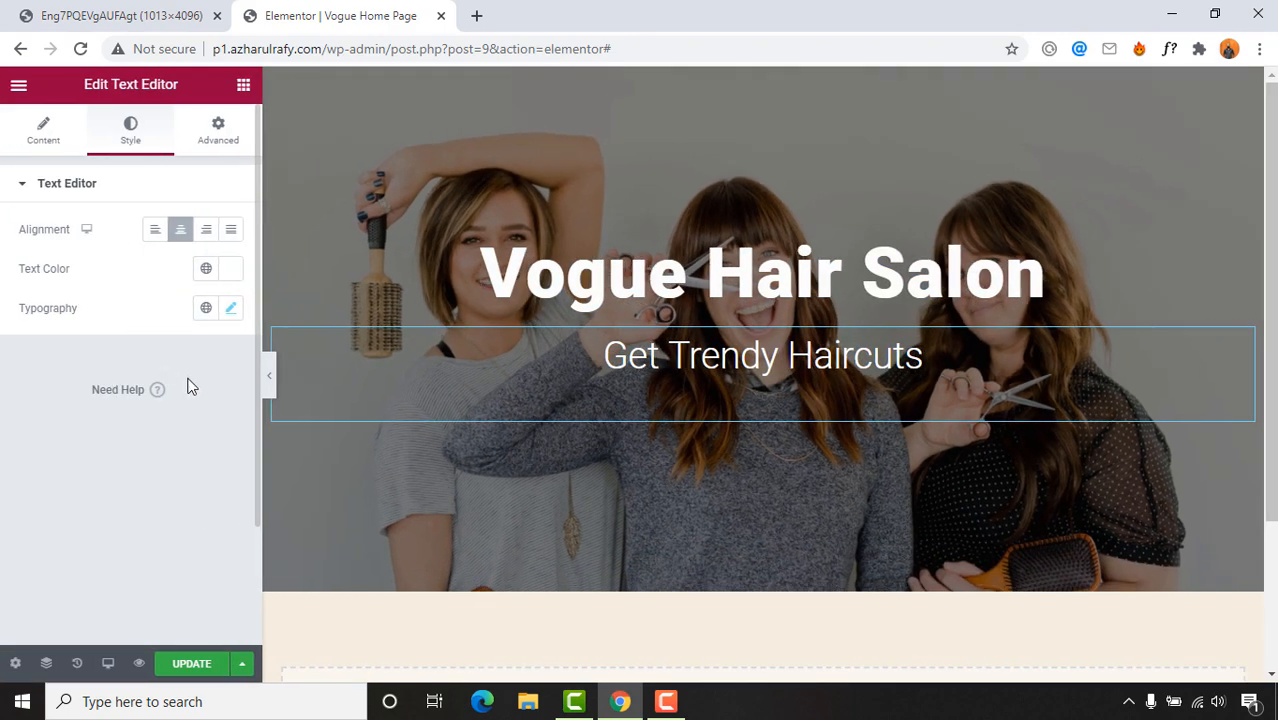
left_click(136, 10)
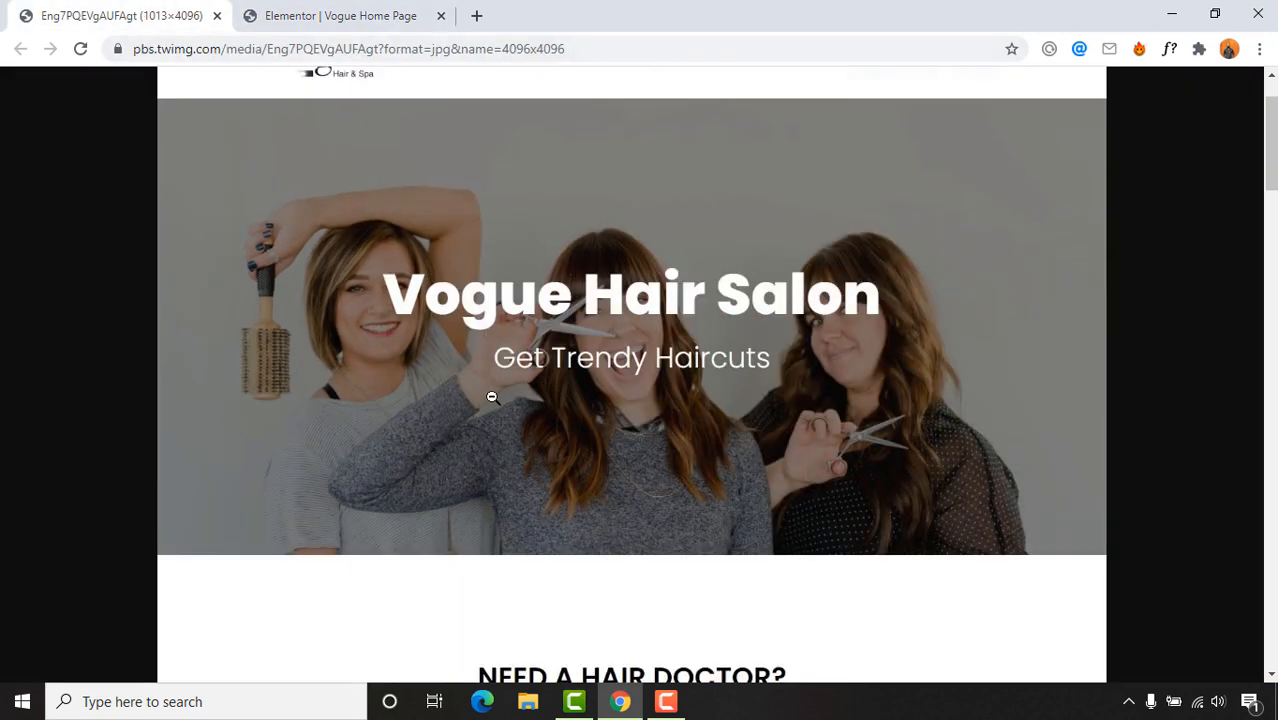
scroll(492, 397, "down", 5)
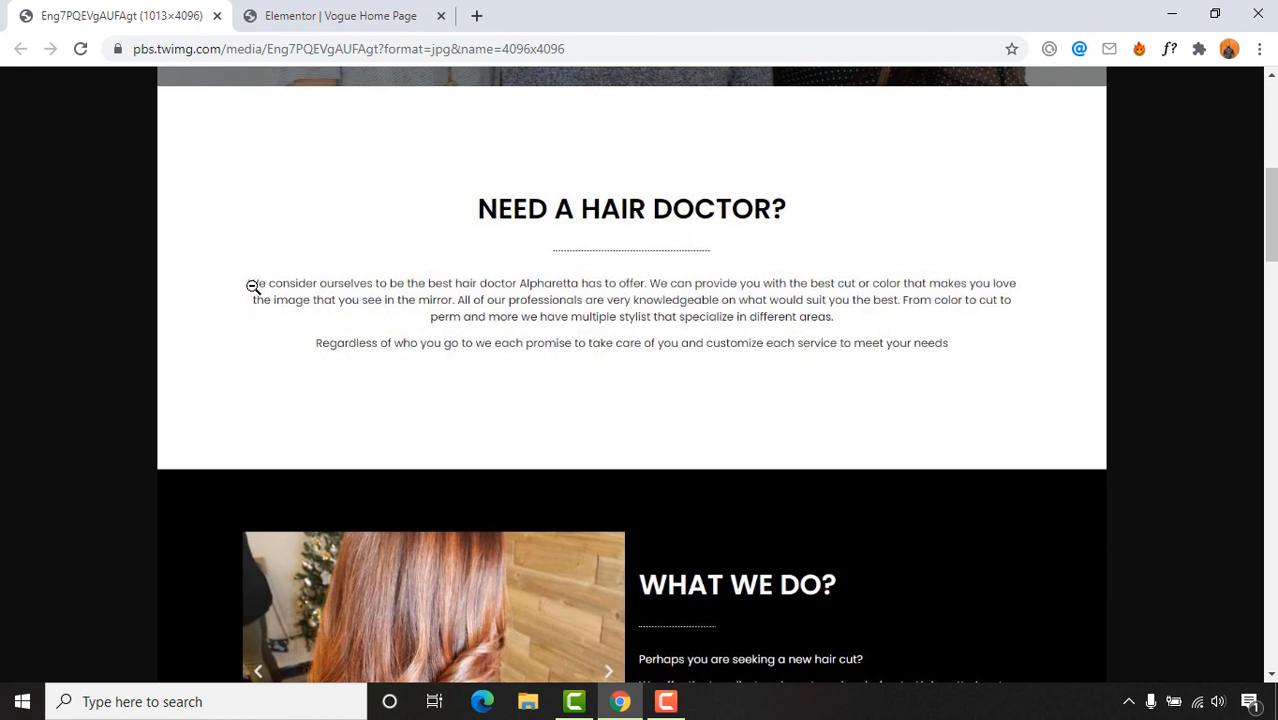
left_click(477, 16)
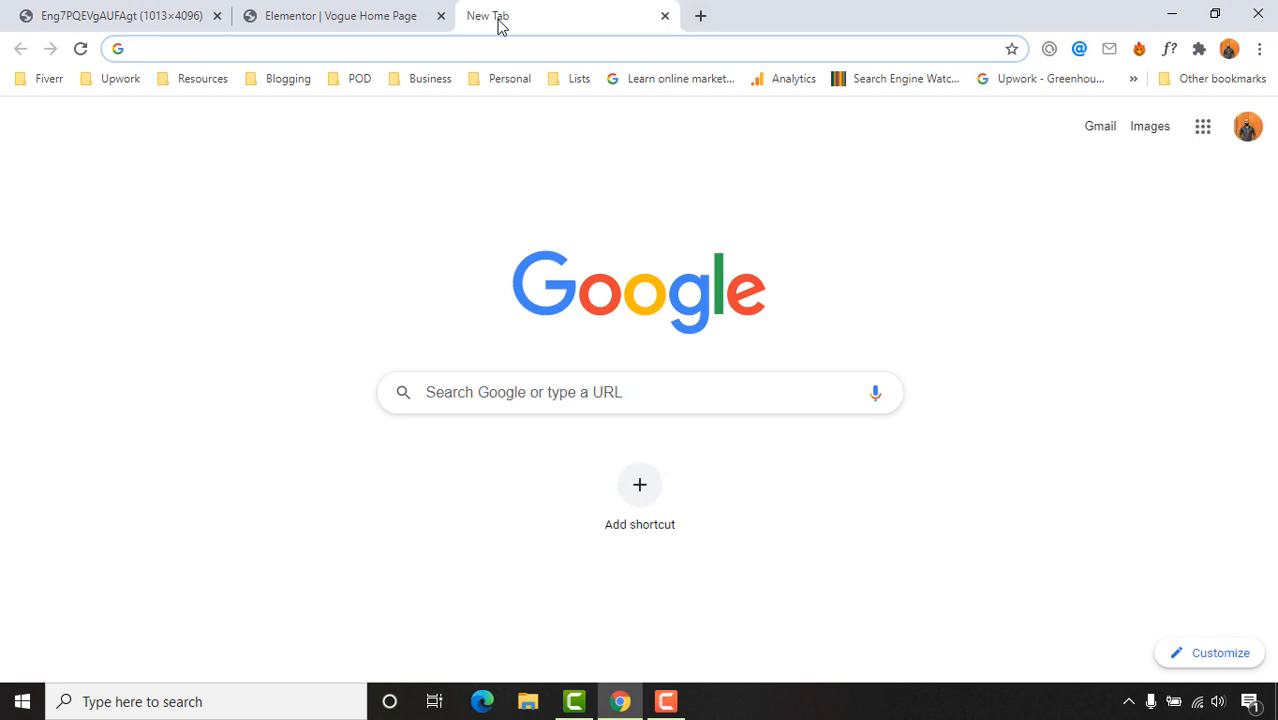
Step: Search 'lorem ipsum dolor sit amet', open lipsum.com and select its first paragraph
type("lo")
key("BackSpace")
type("re")
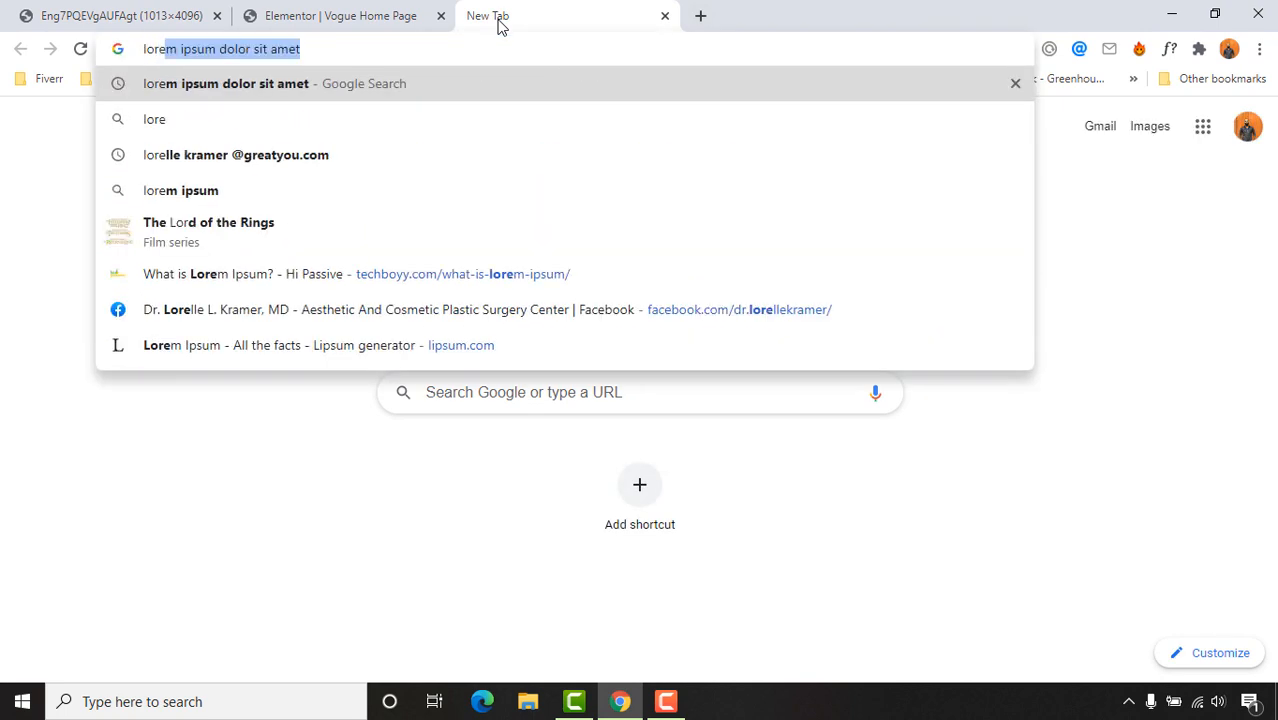
key("Return")
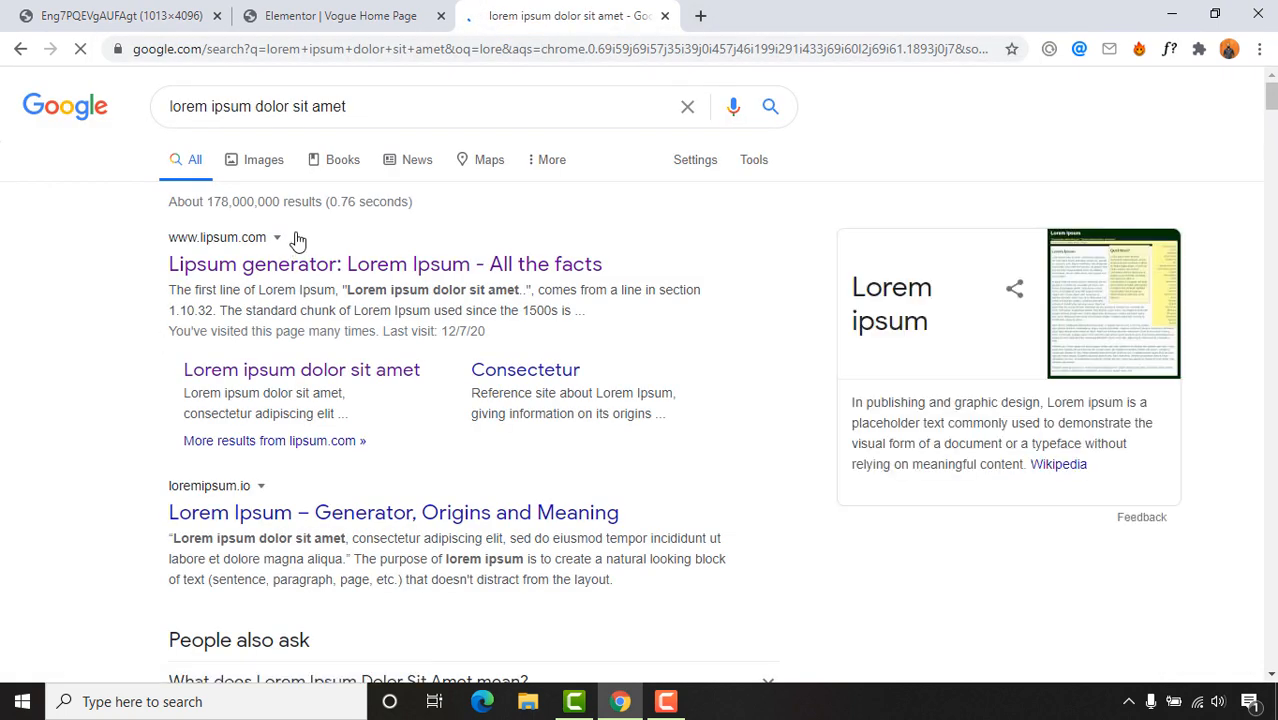
left_click(294, 277)
left_click(575, 8)
left_click(664, 16)
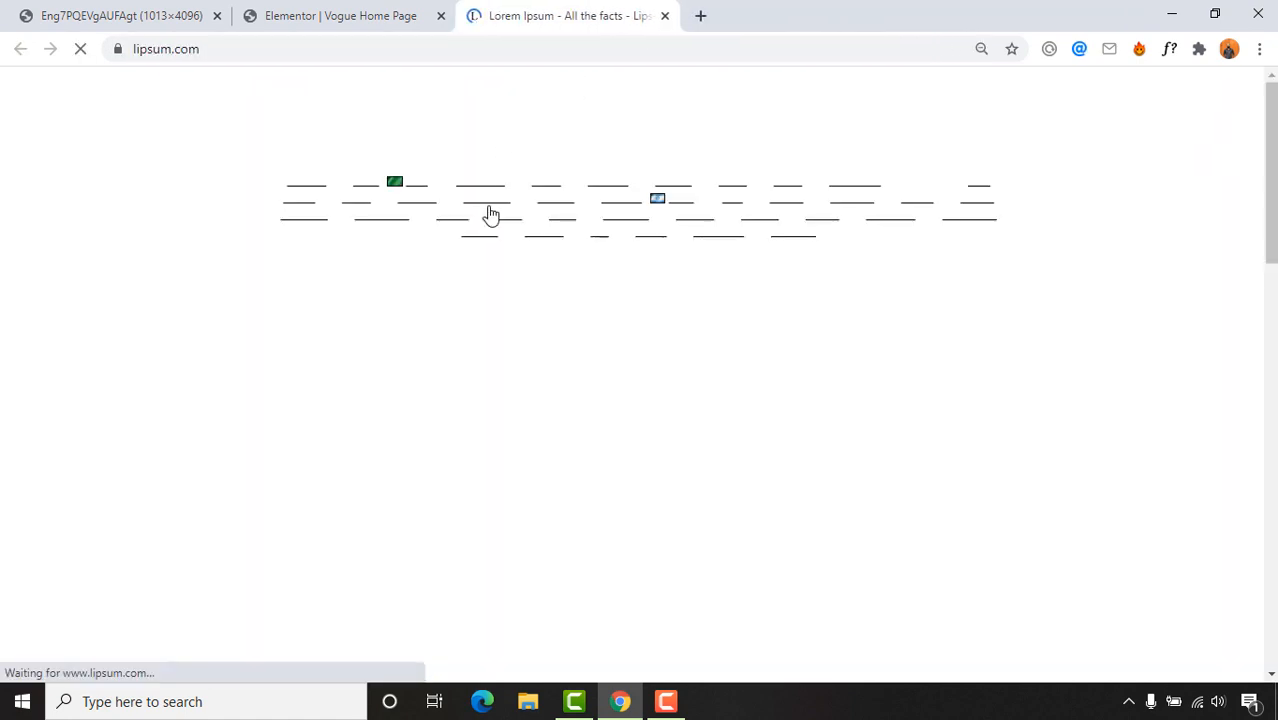
scroll(445, 312, "down", 2)
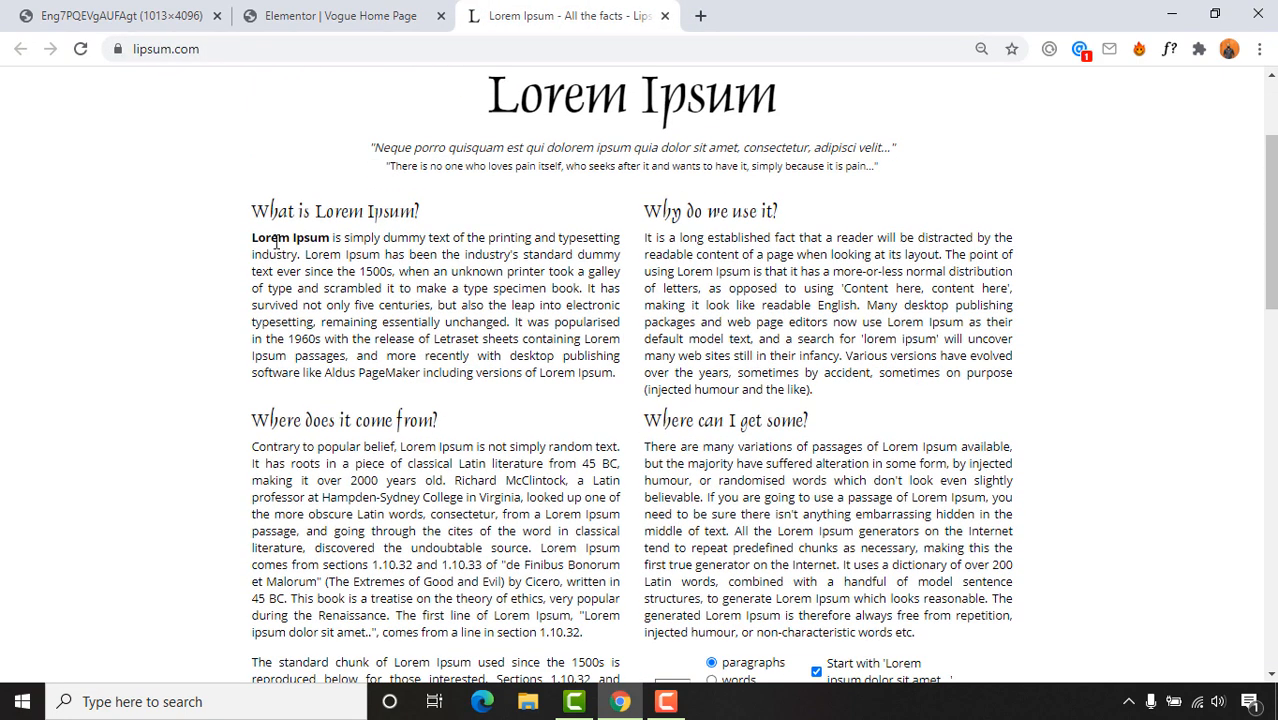
left_click_drag(276, 244, 600, 374)
left_click(340, 16)
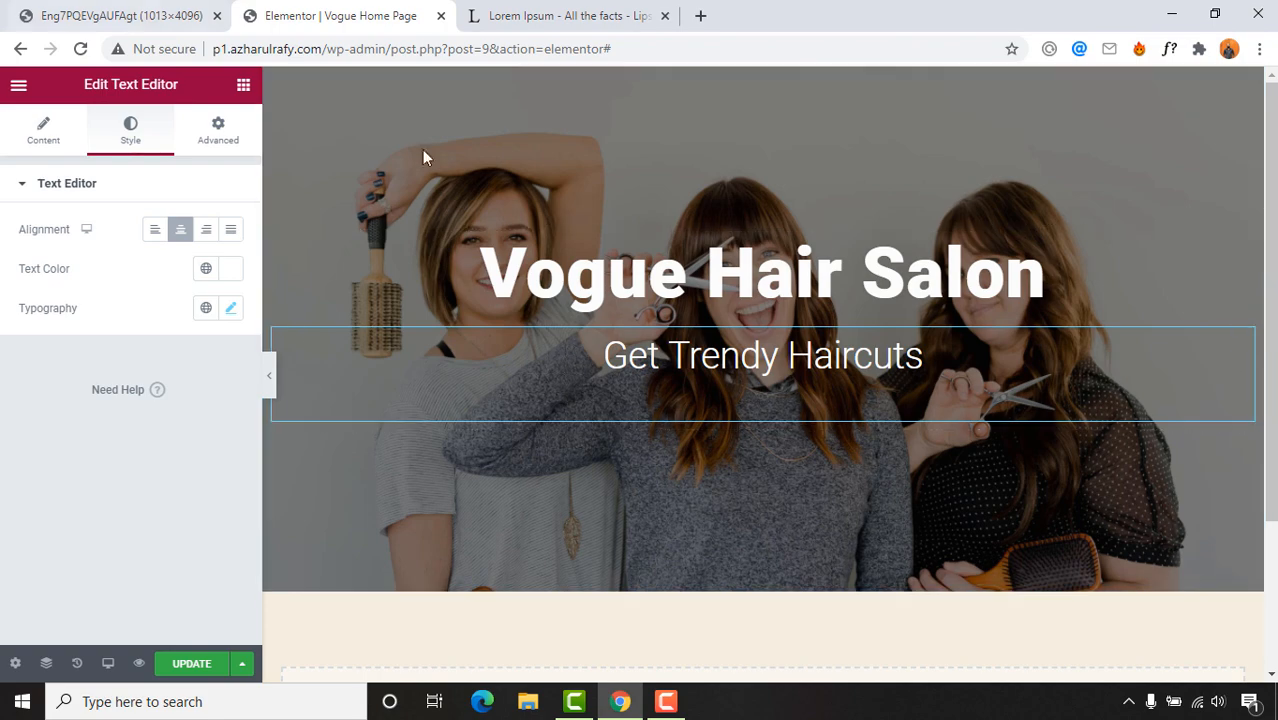
Step: Check the reference design, then add a single-column section below the hero
scroll(861, 439, "down", 2)
scroll(760, 478, "up", 2)
left_click(113, 12)
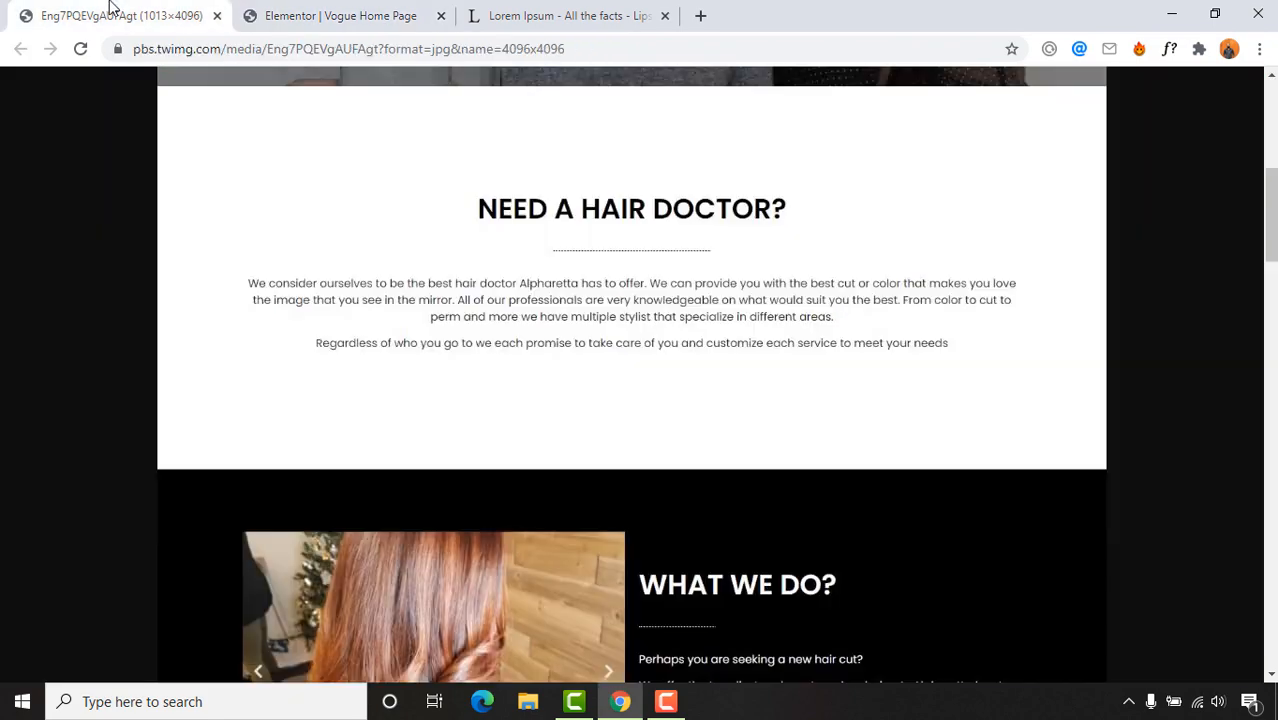
scroll(741, 452, "up", 3)
scroll(690, 459, "down", 2)
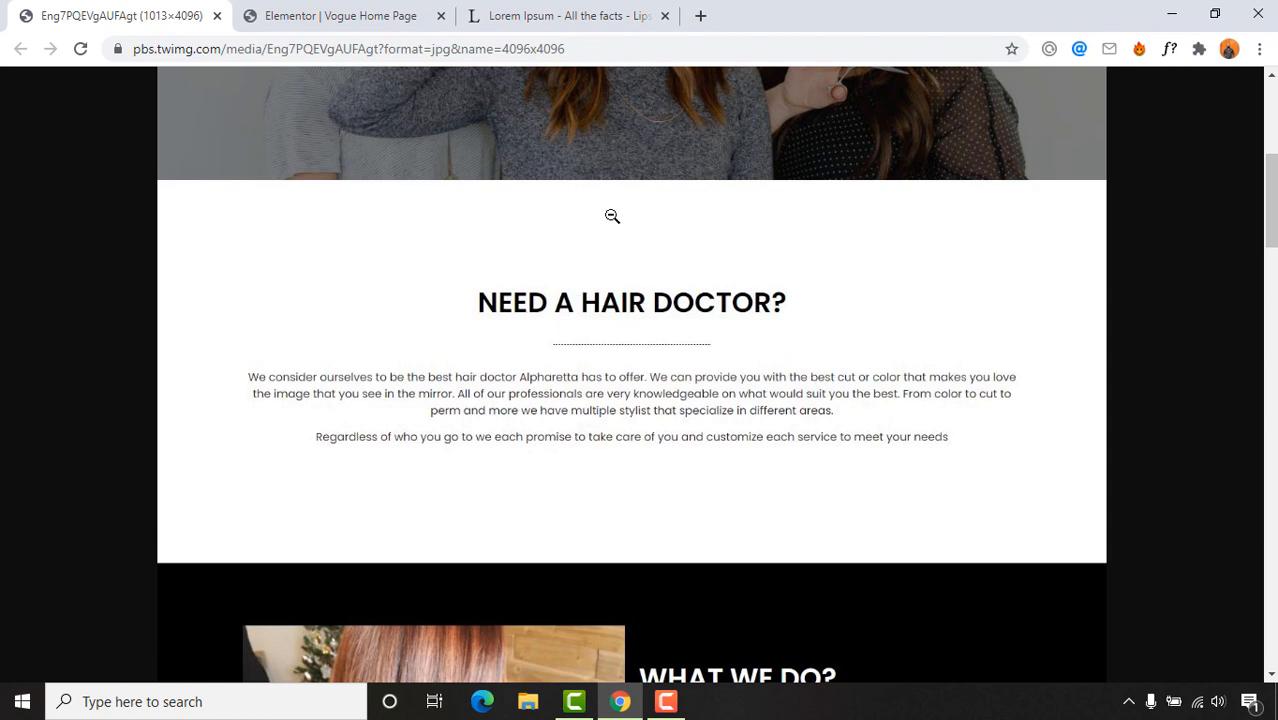
left_click(453, 5)
scroll(859, 463, "down", 3)
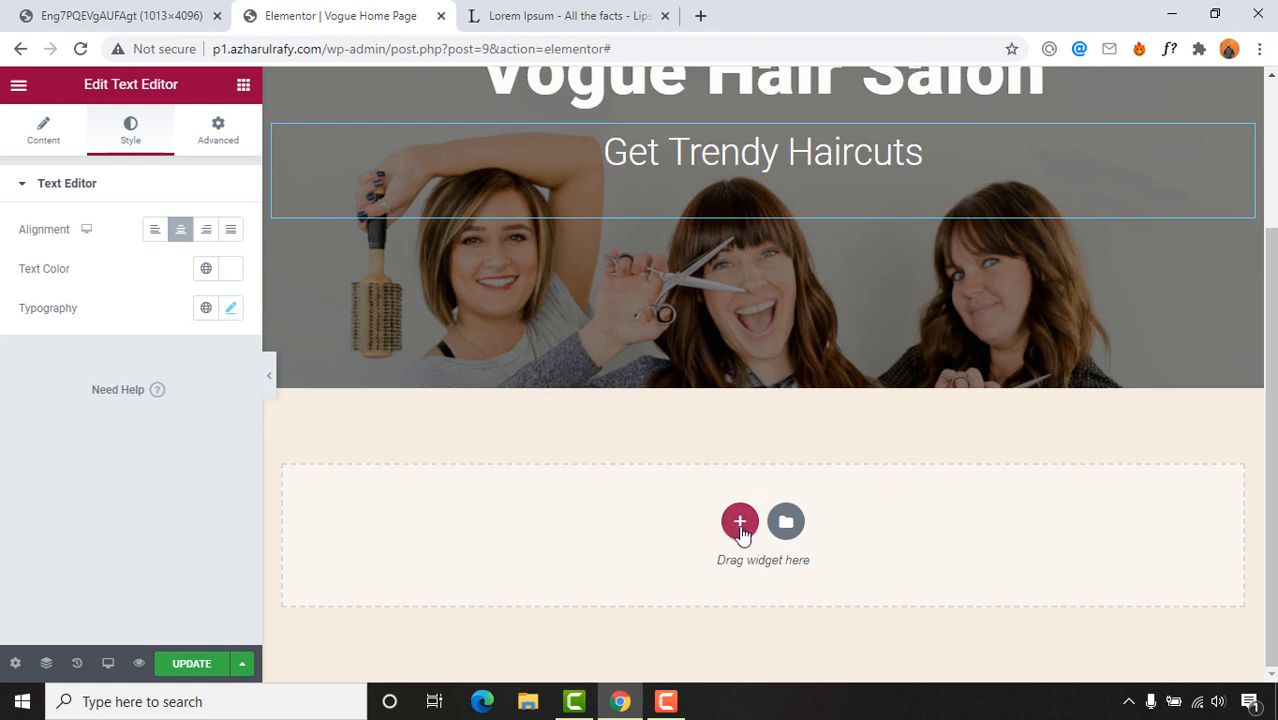
left_click(740, 522)
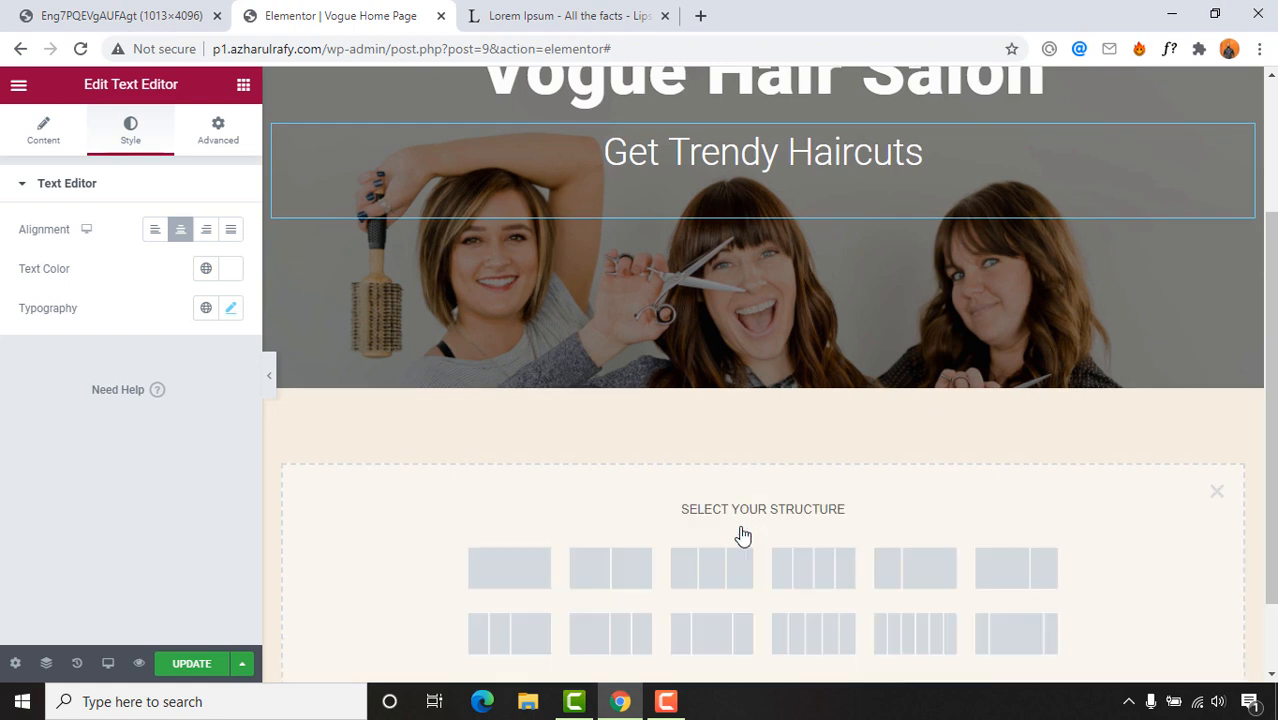
left_click(505, 575)
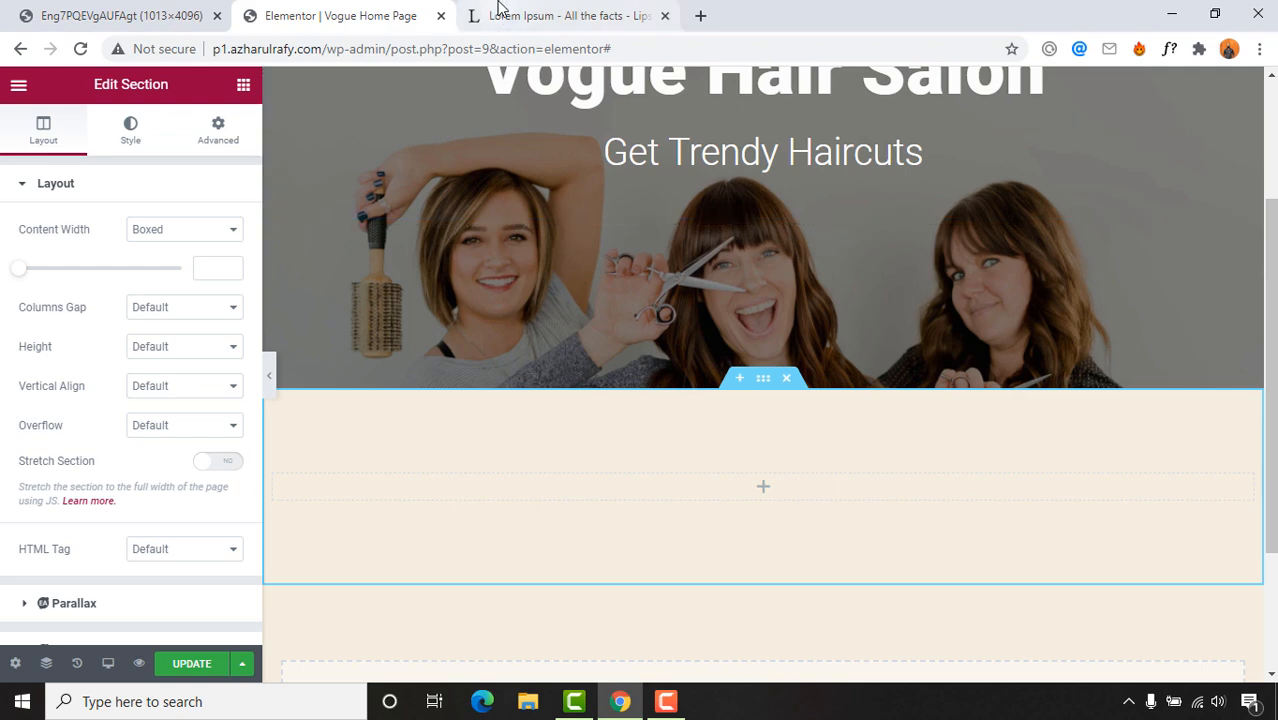
Step: Drag a Heading widget into the new section
left_click(588, 18)
left_click(150, 15)
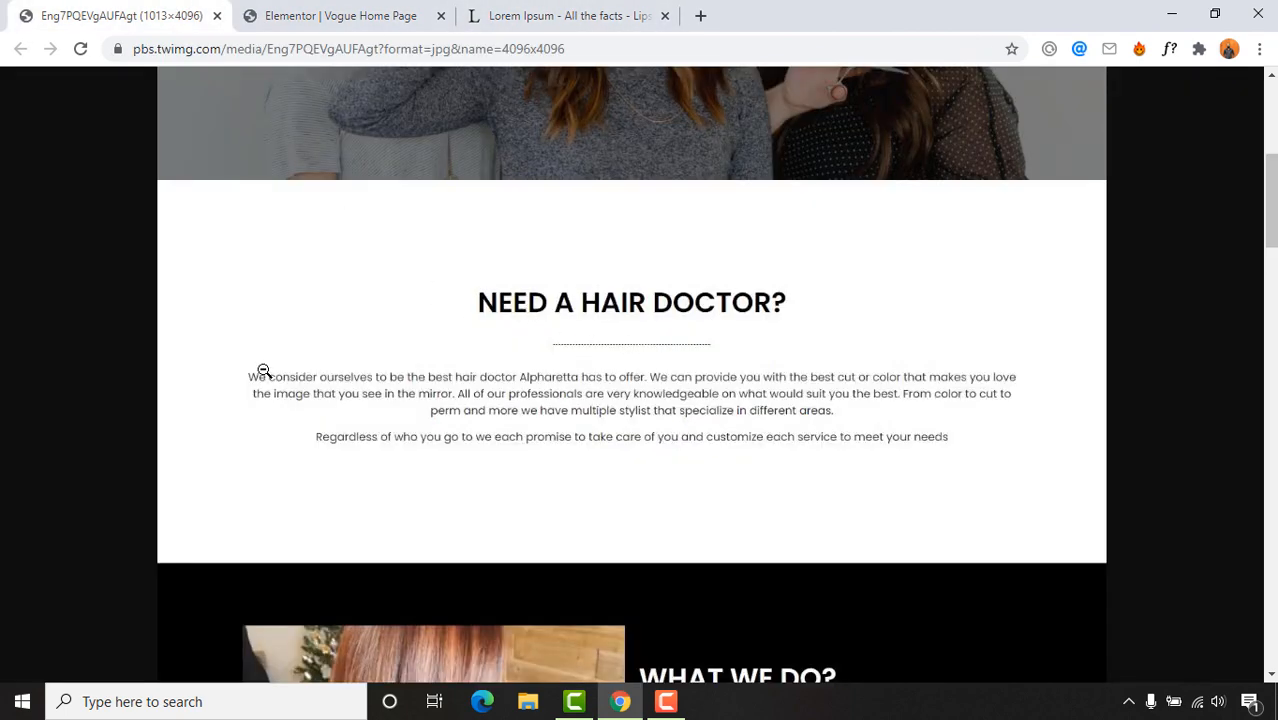
left_click(334, 14)
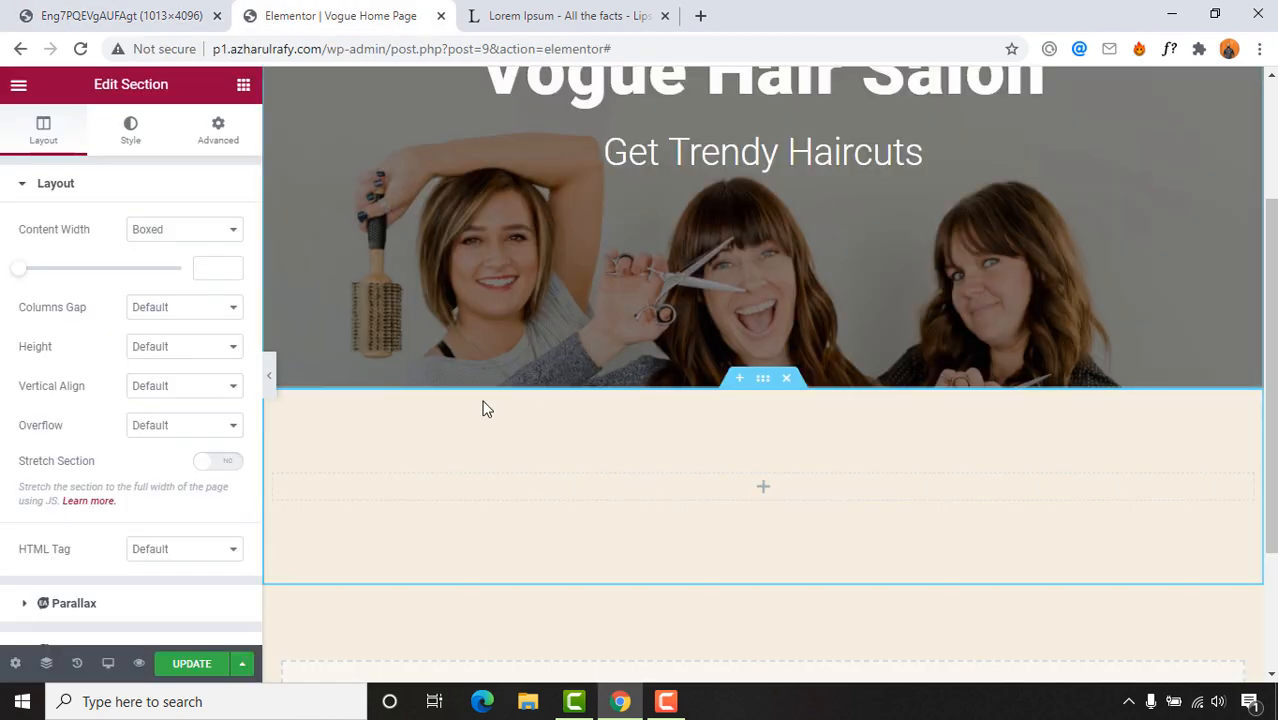
left_click(243, 86)
left_click_drag(194, 275, 771, 490)
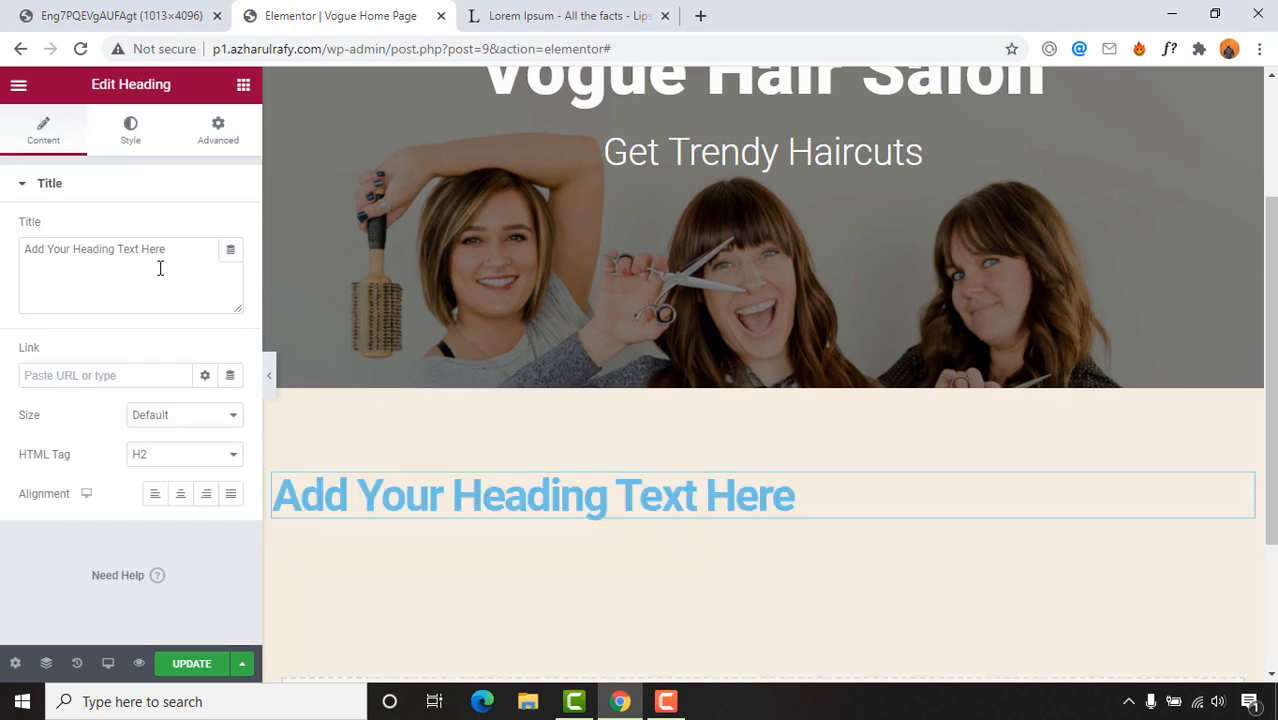
Step: Drop a lorem ipsum Text Editor paragraph under the heading, with a Divider widget between them
left_click(245, 90)
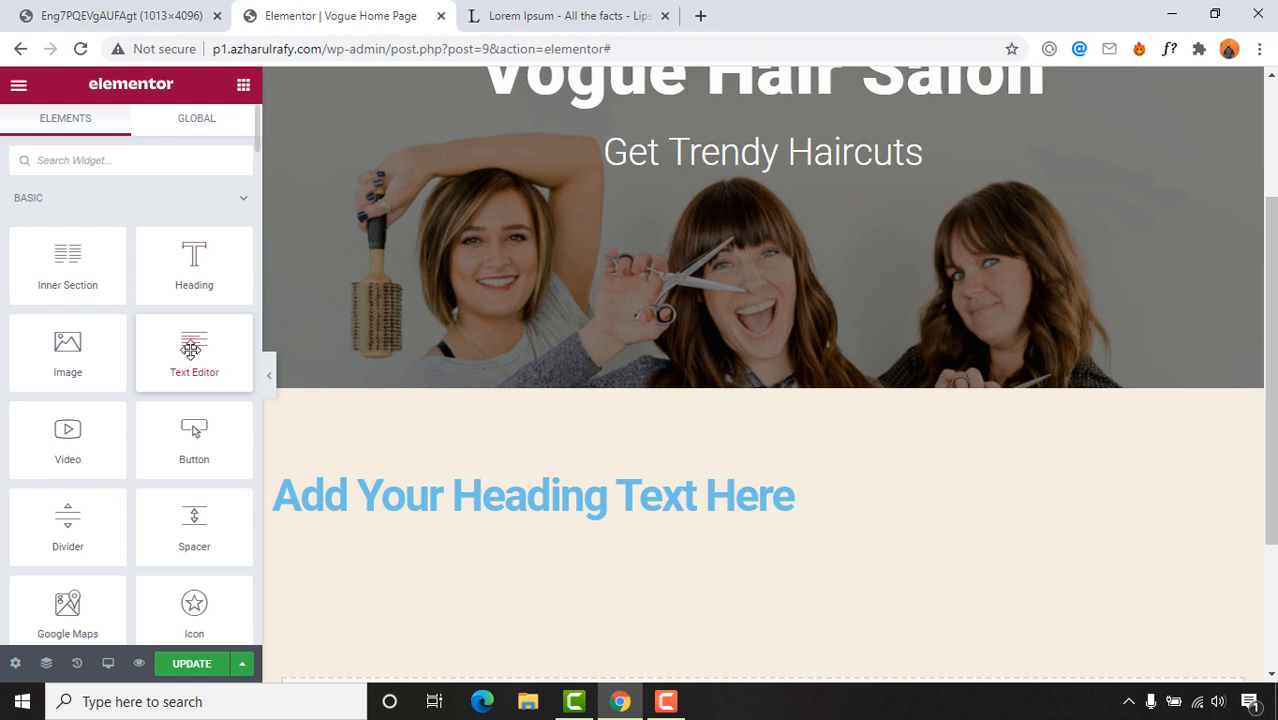
left_click_drag(194, 358, 524, 526)
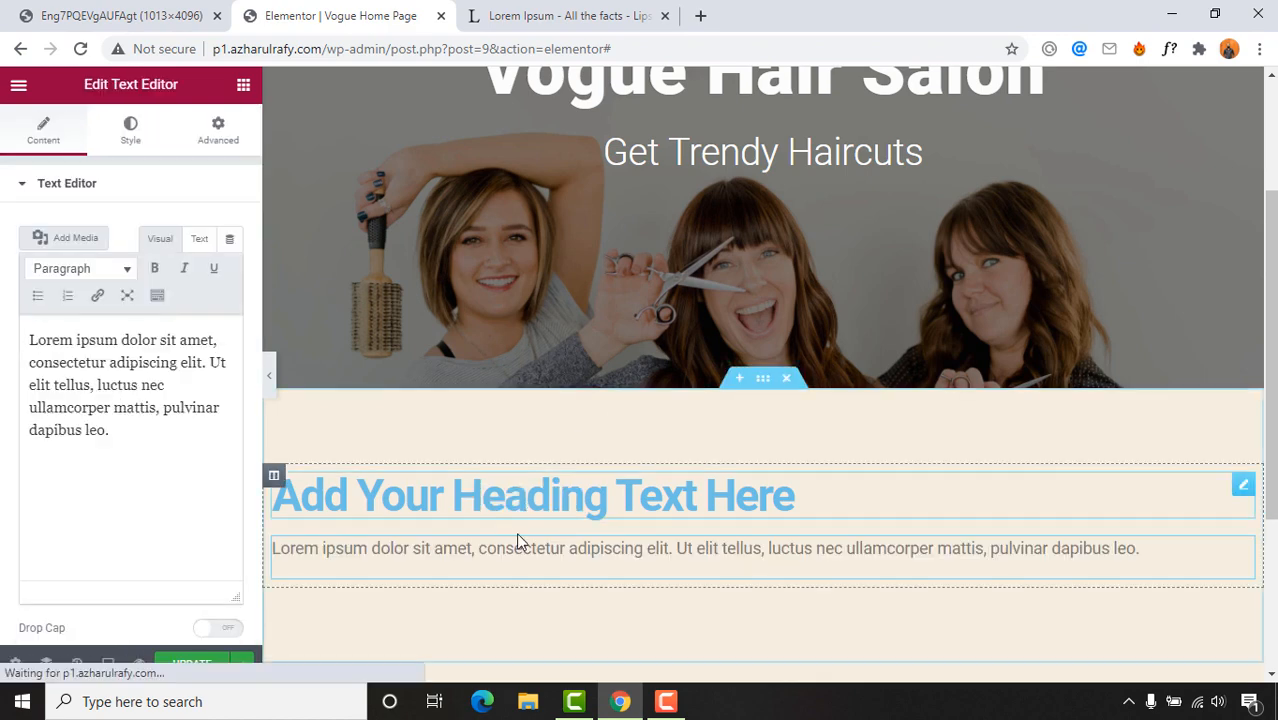
left_click(243, 85)
left_click(530, 15)
left_click(97, 12)
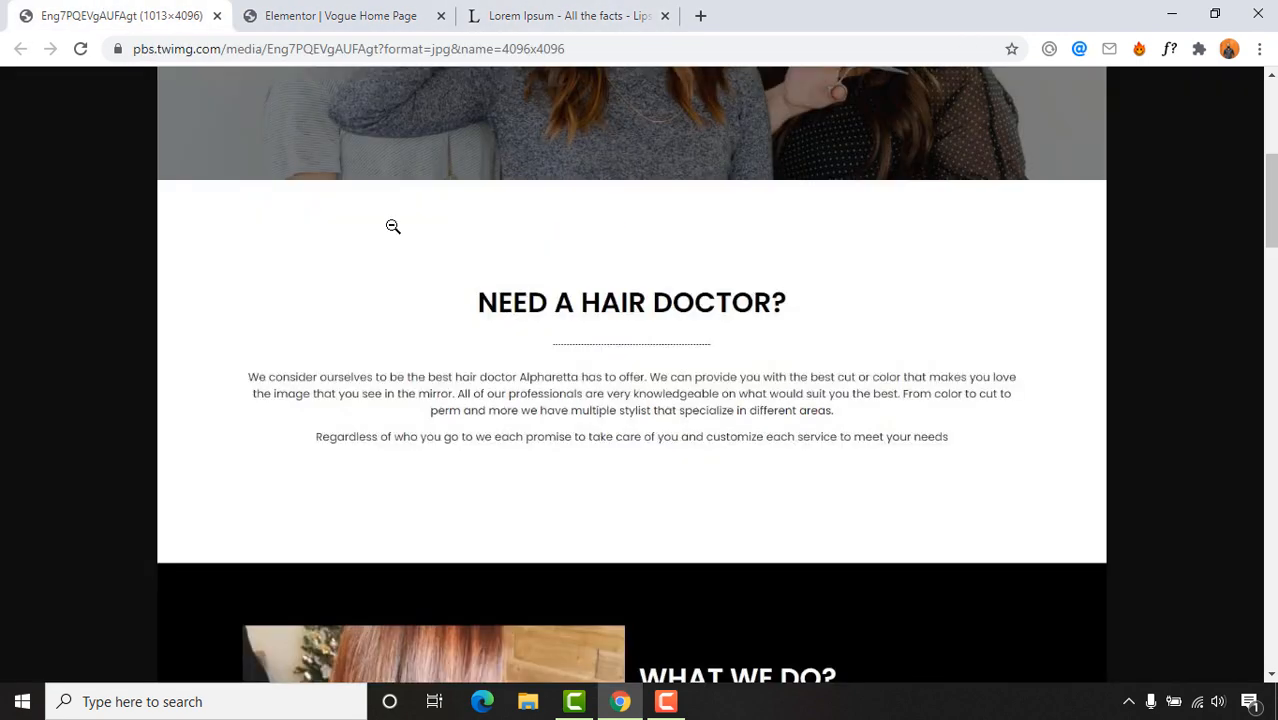
left_click(291, 12)
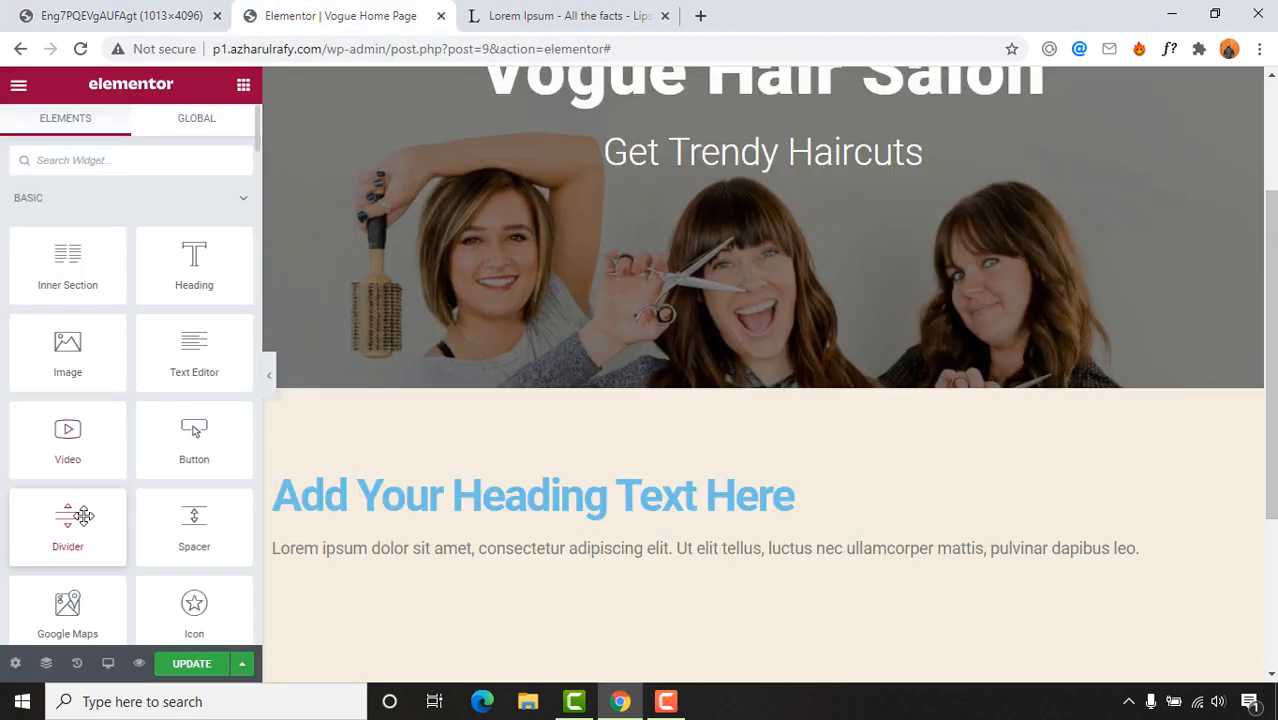
left_click_drag(74, 514, 436, 520)
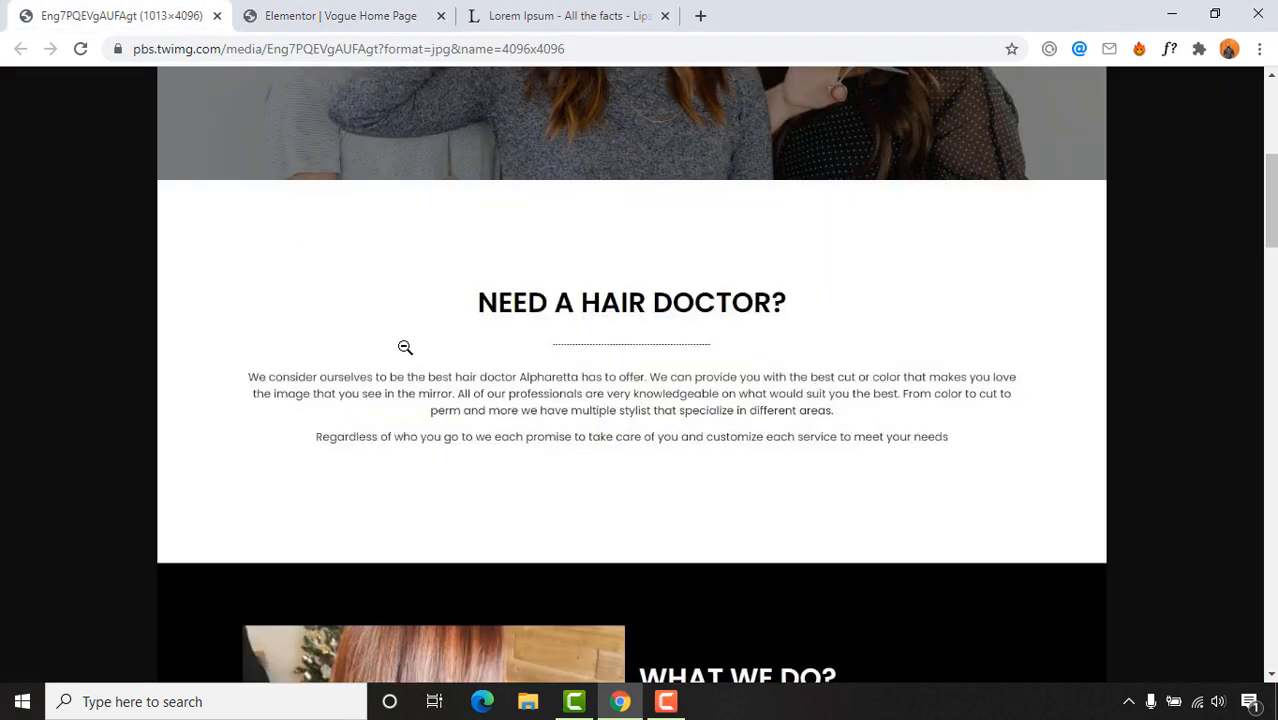
scroll(519, 329, "down", 1)
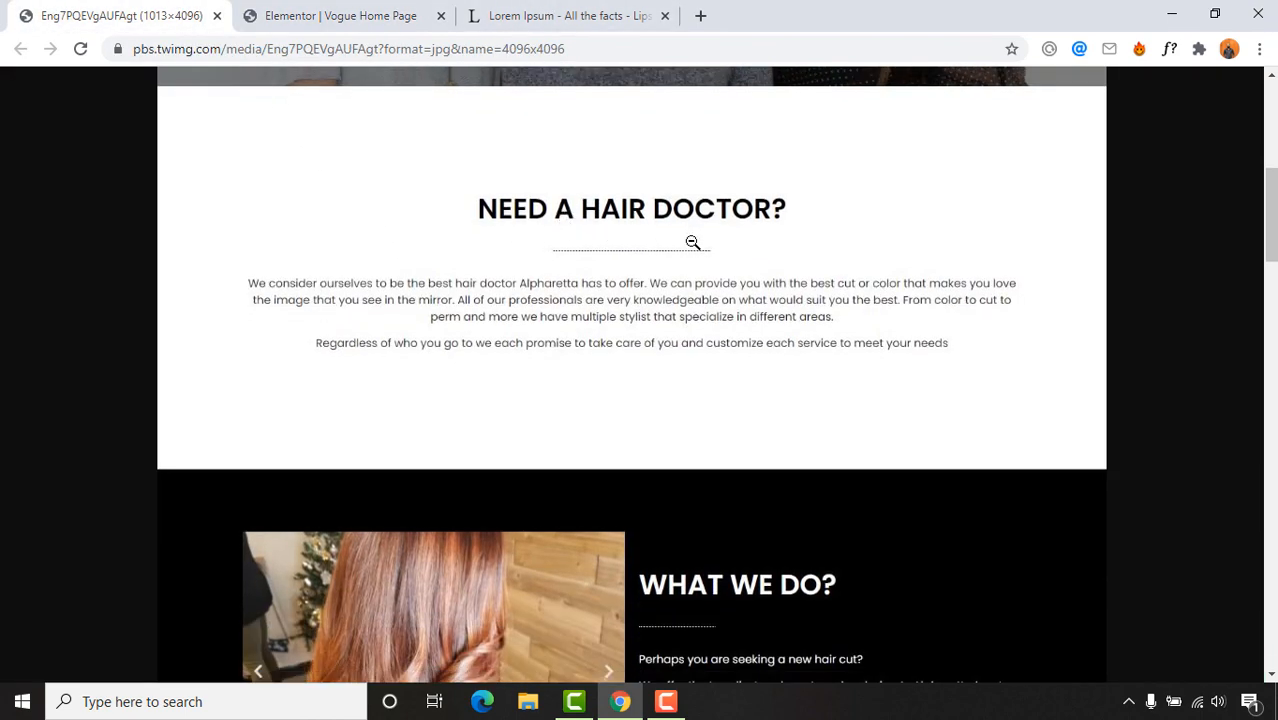
left_click(285, 14)
left_click(578, 490)
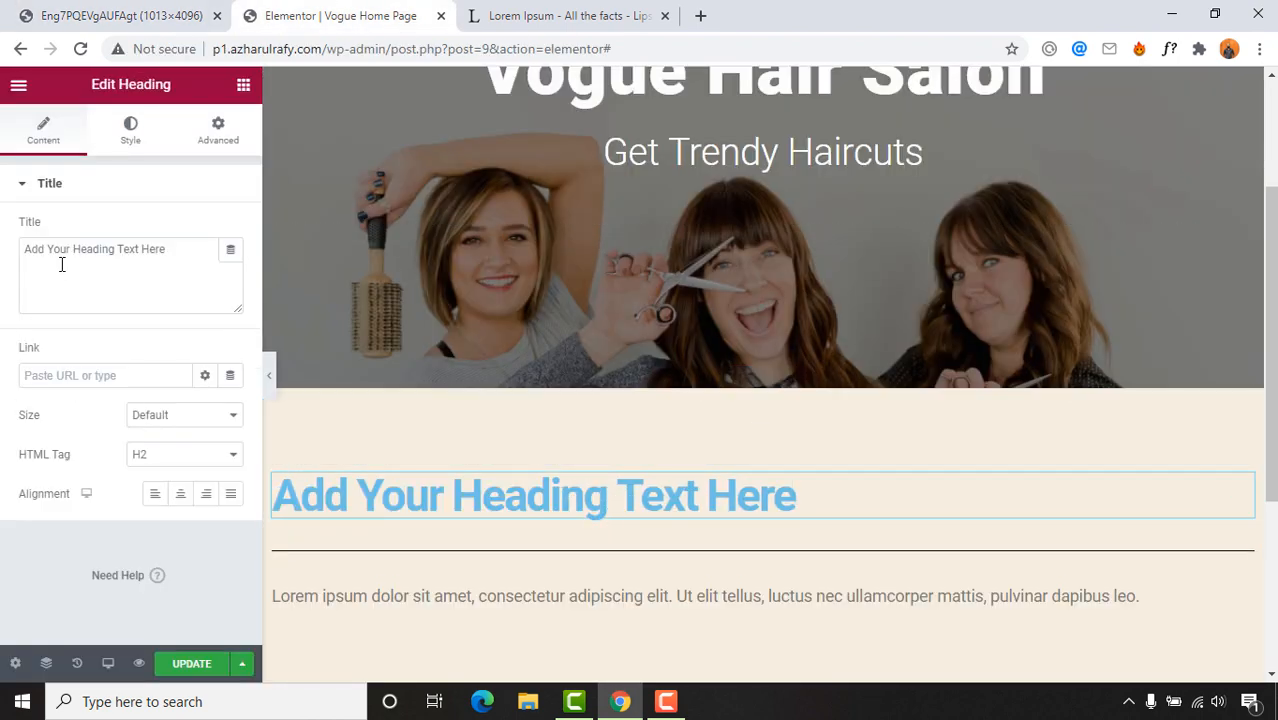
Step: Retitle the section heading 'Need a hair doctor?' and set its alignment to Center
left_click_drag(23, 249, 193, 254)
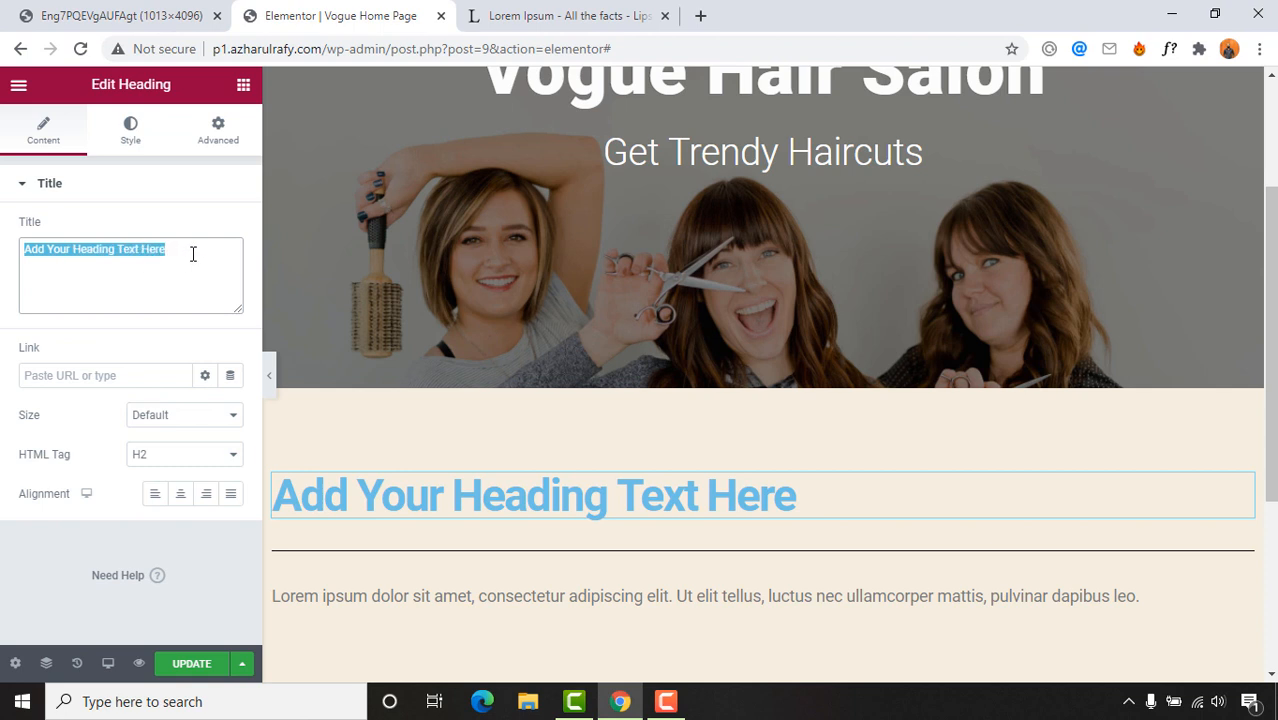
type("NE")
key("BackSpace")
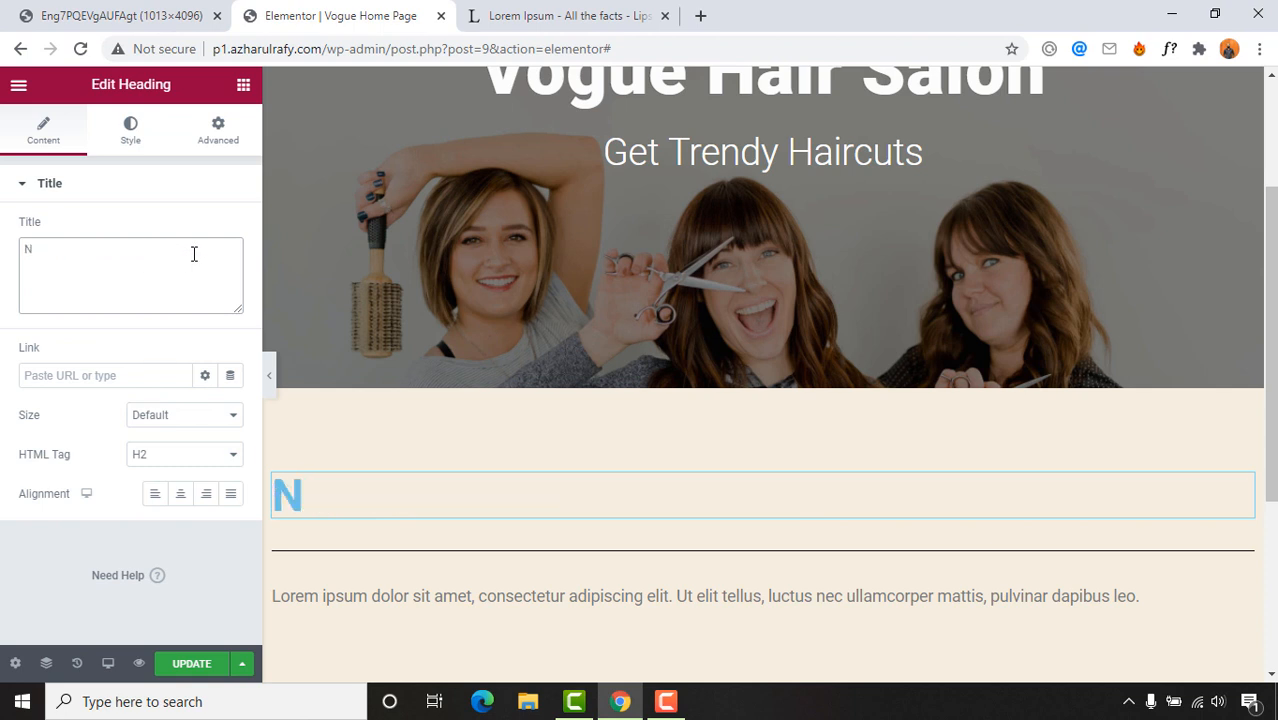
type("eed a h")
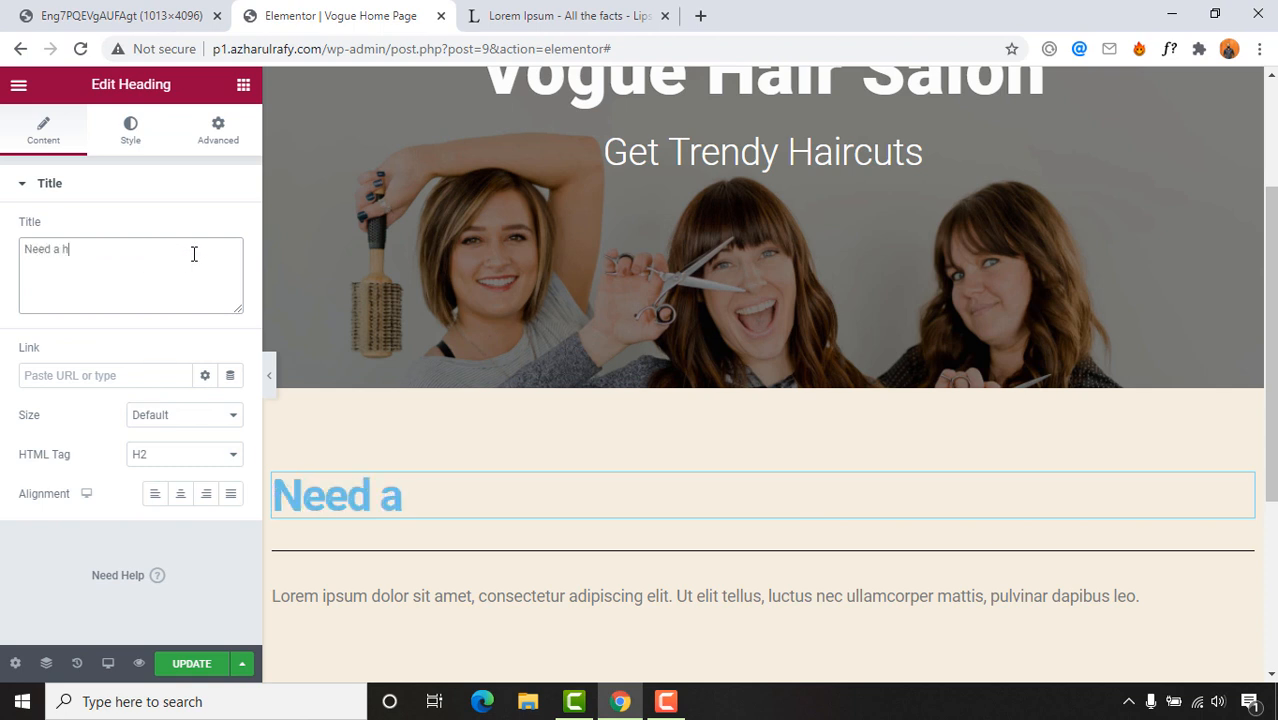
type("air doct")
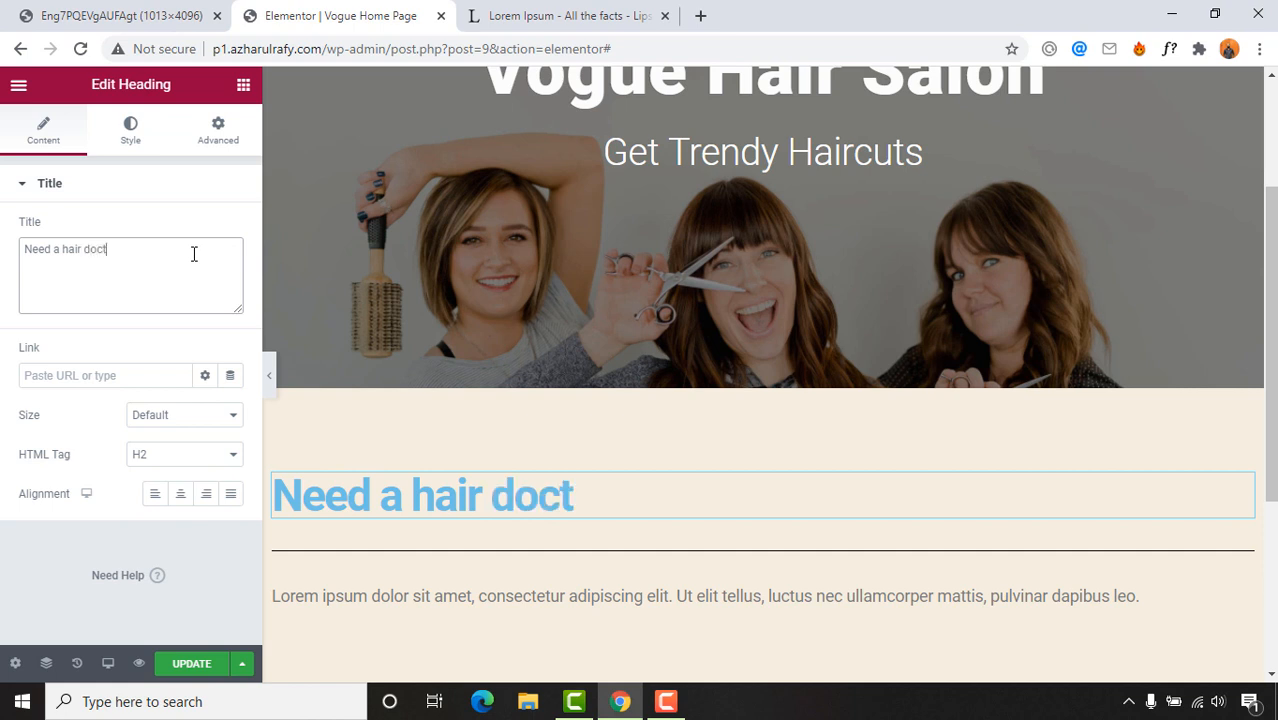
type("or?")
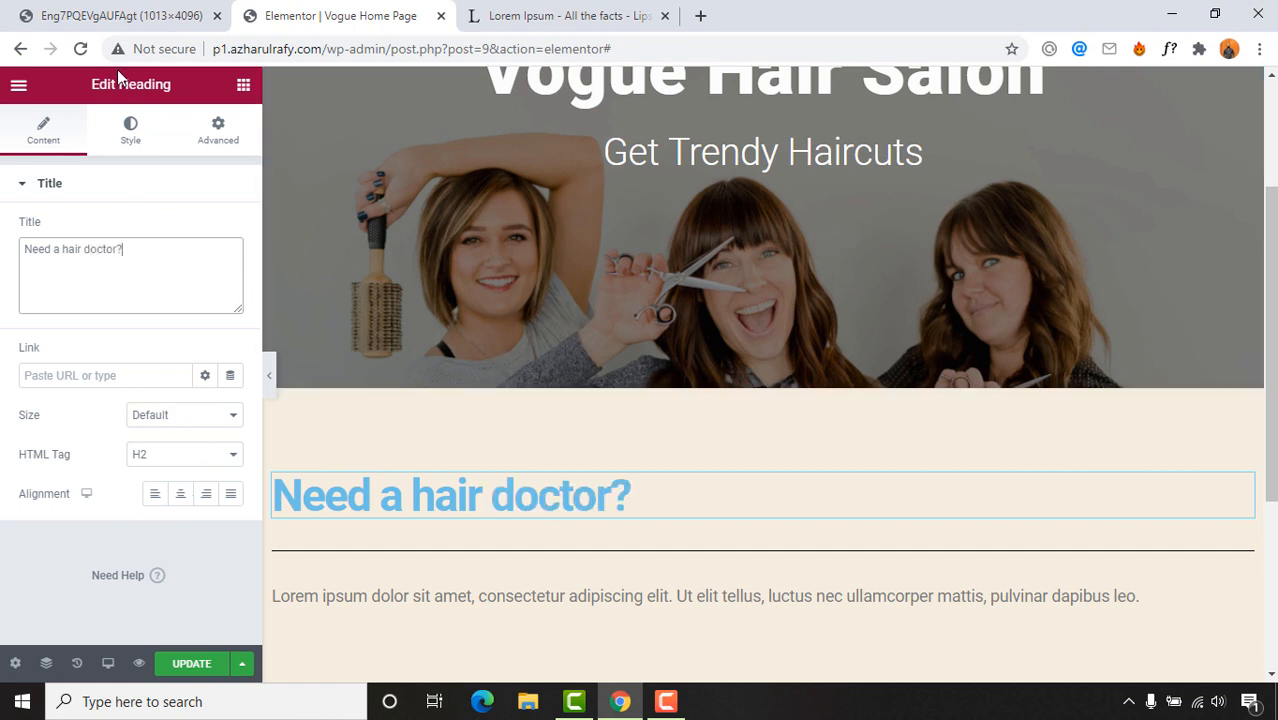
left_click(181, 494)
key("ctrl+1")
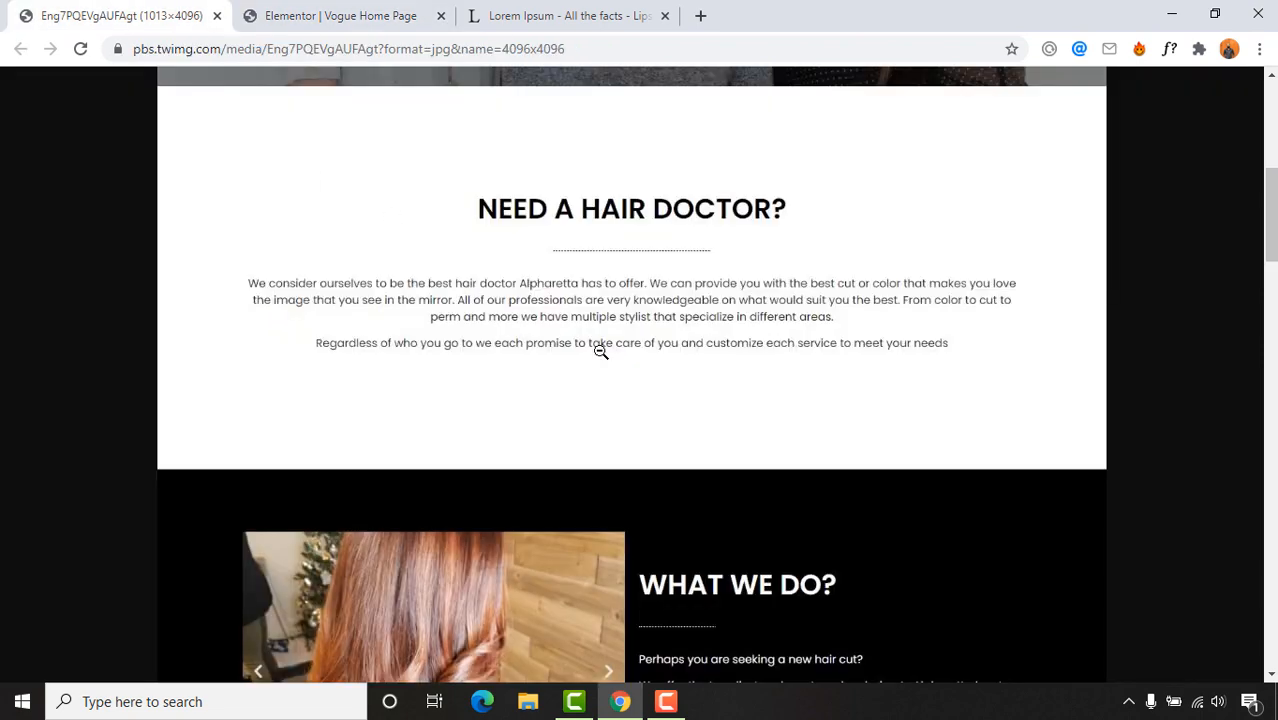
left_click(340, 15)
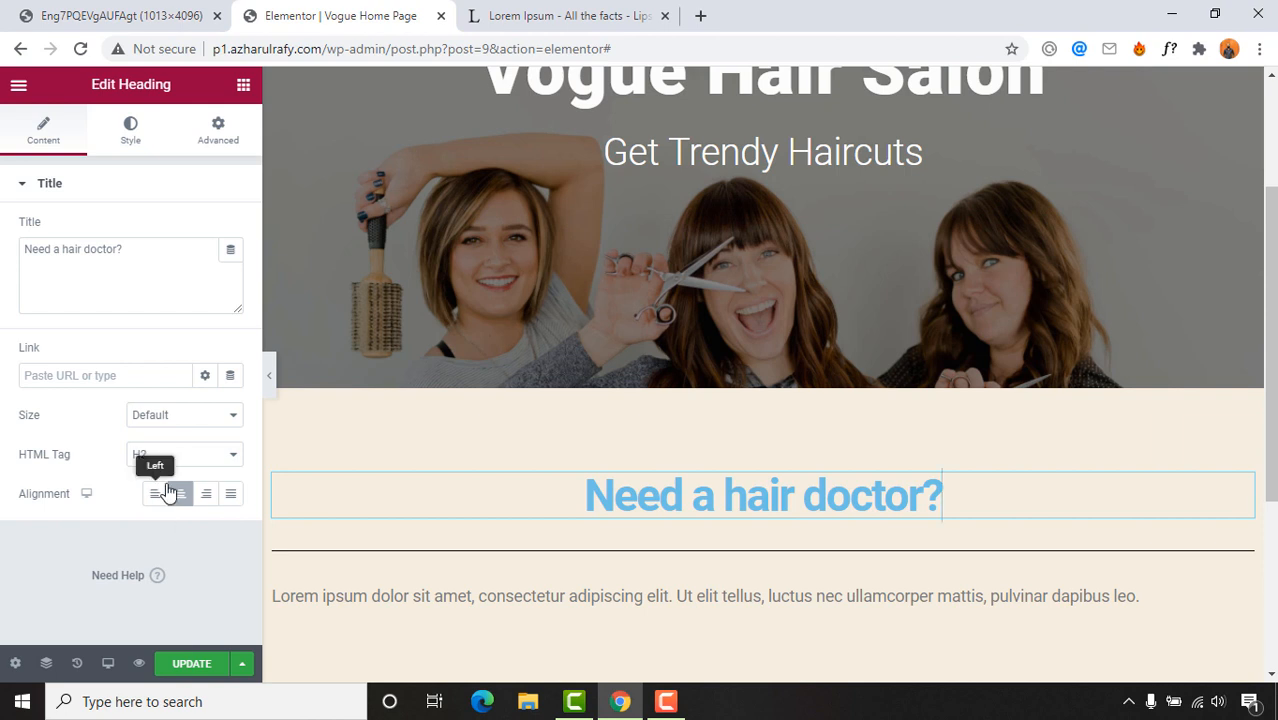
Step: Set the heading's text colour to black (#000000) in the Style tab
left_click(133, 145)
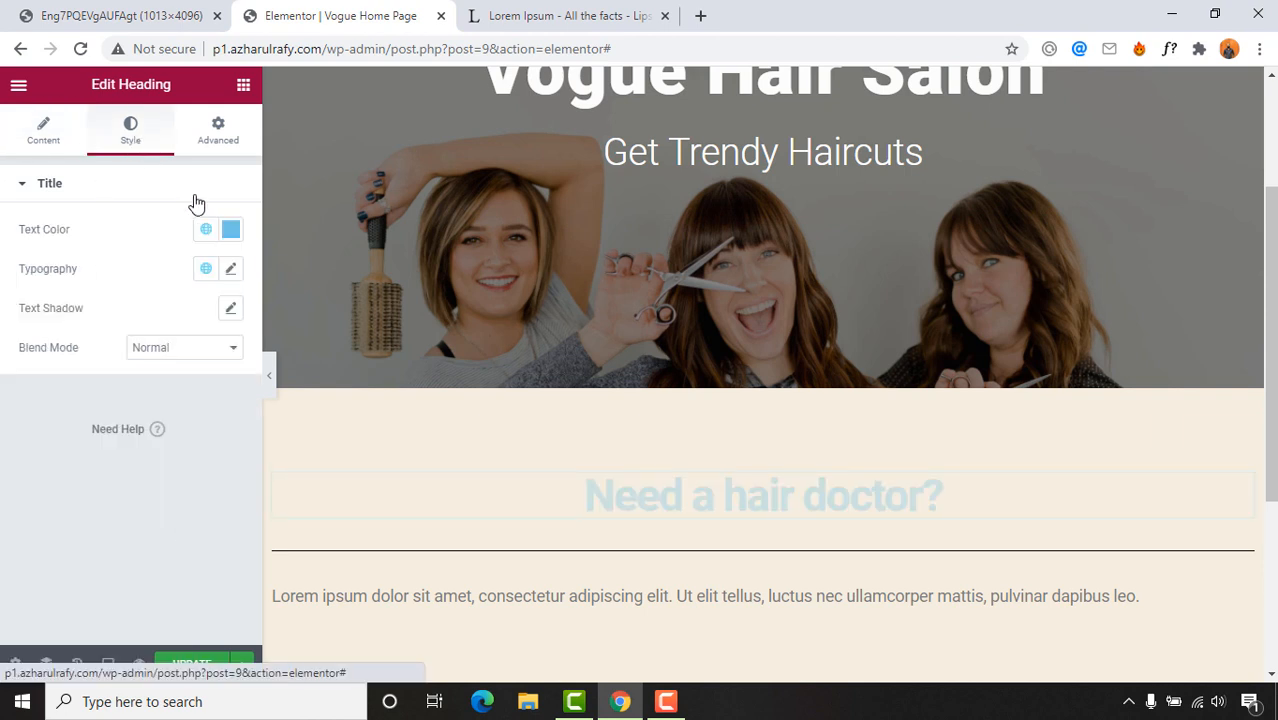
left_click(70, 5)
left_click(340, 15)
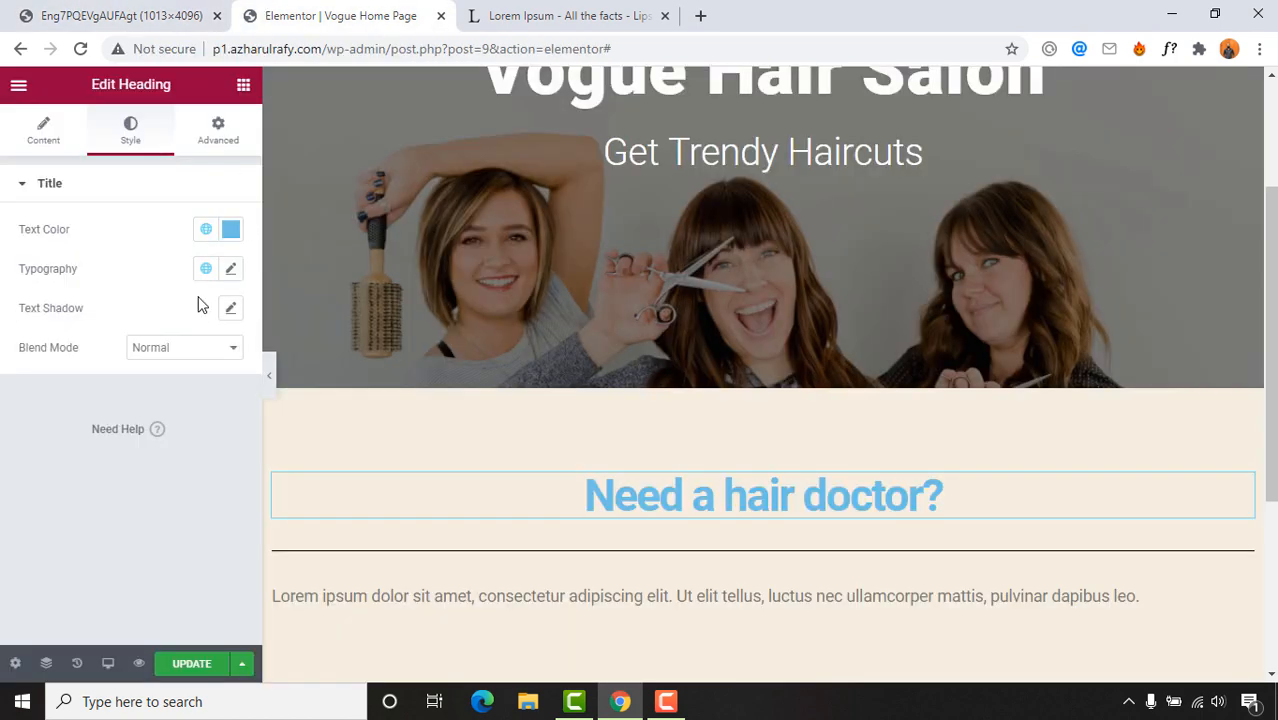
left_click(231, 229)
mouse_move(222, 338)
left_mouse_down()
mouse_move(160, 446)
mouse_move(125, 468)
left_mouse_up()
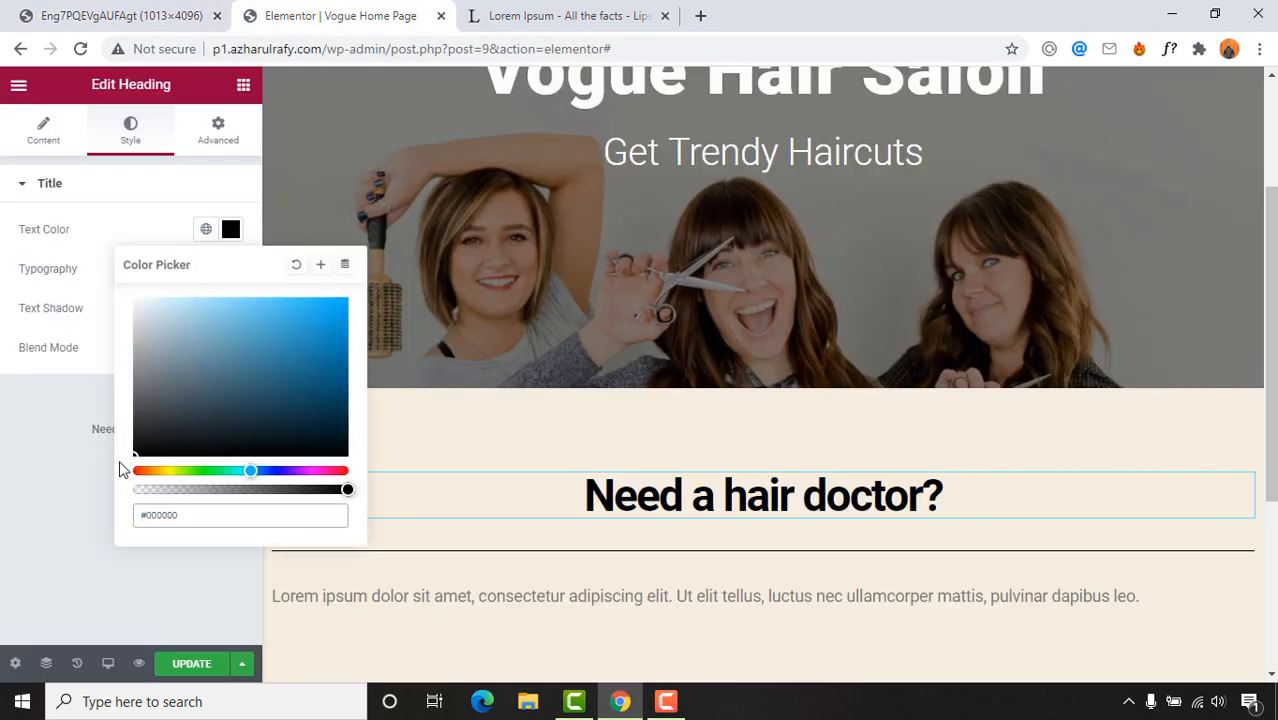
left_click(89, 223)
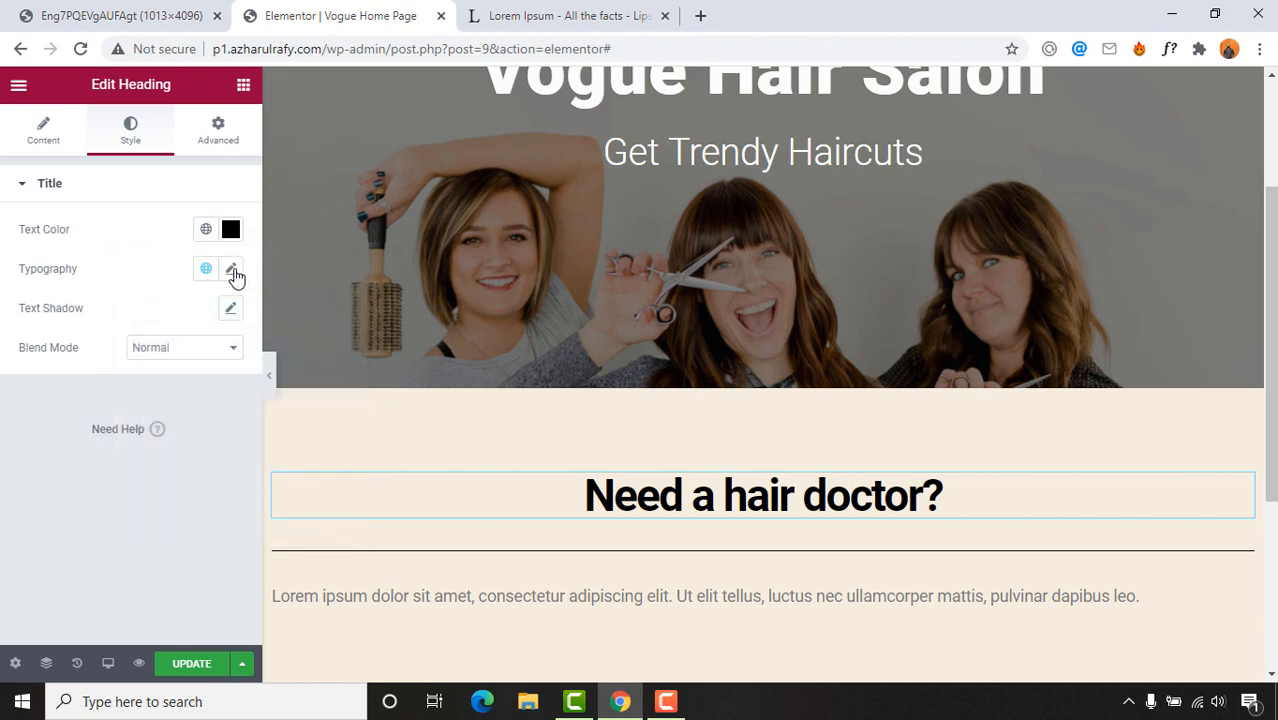
left_click(71, 12)
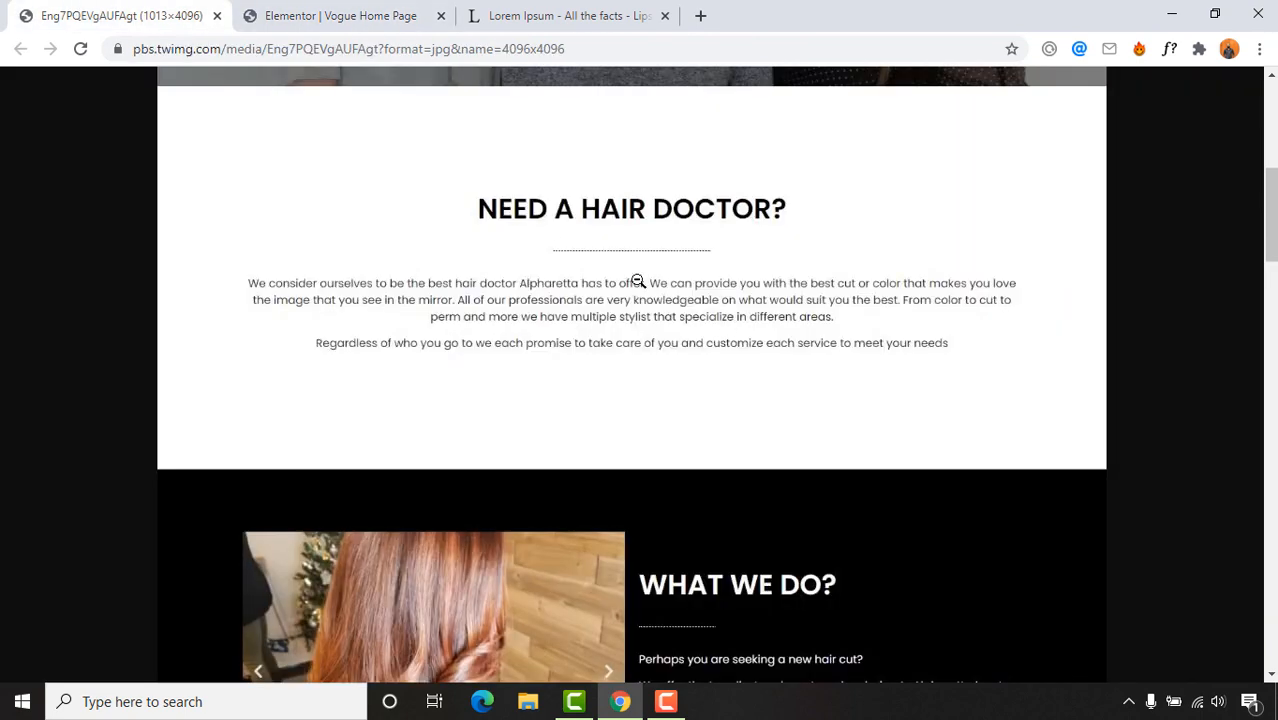
left_click(242, 8)
Step: Give the heading typography a font size of 40 and Uppercase text transform
left_click(231, 270)
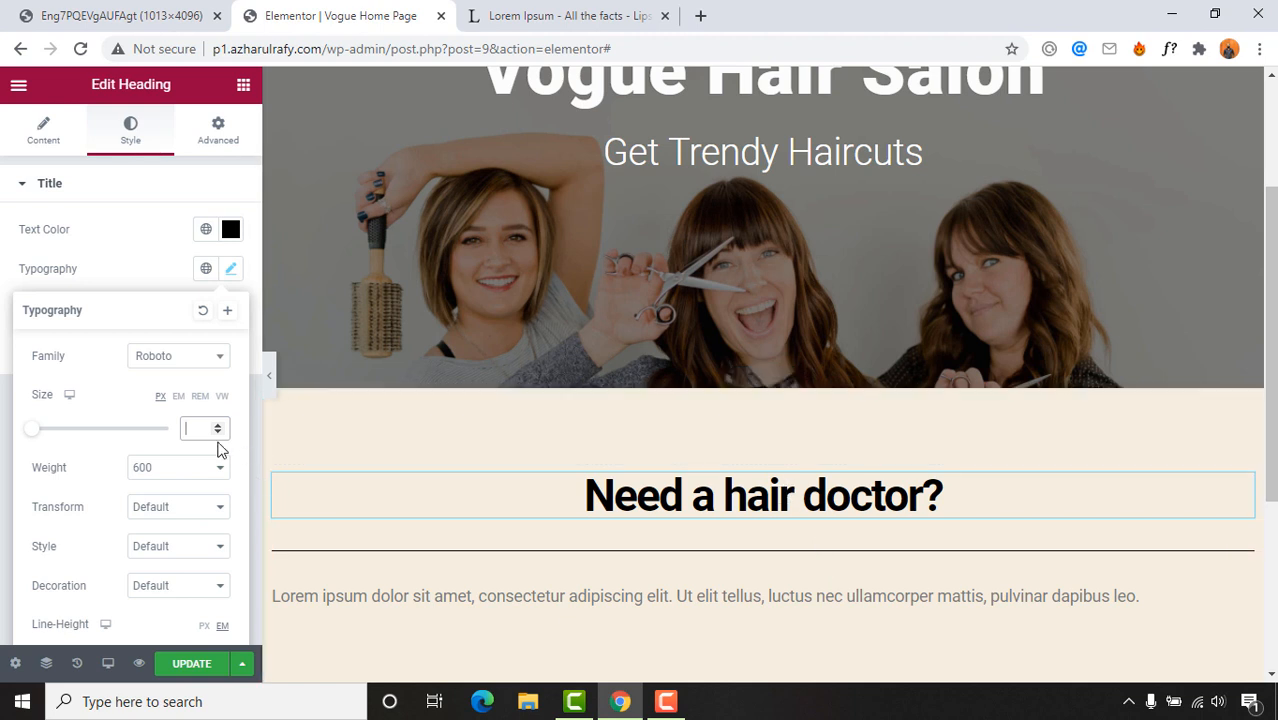
type("40")
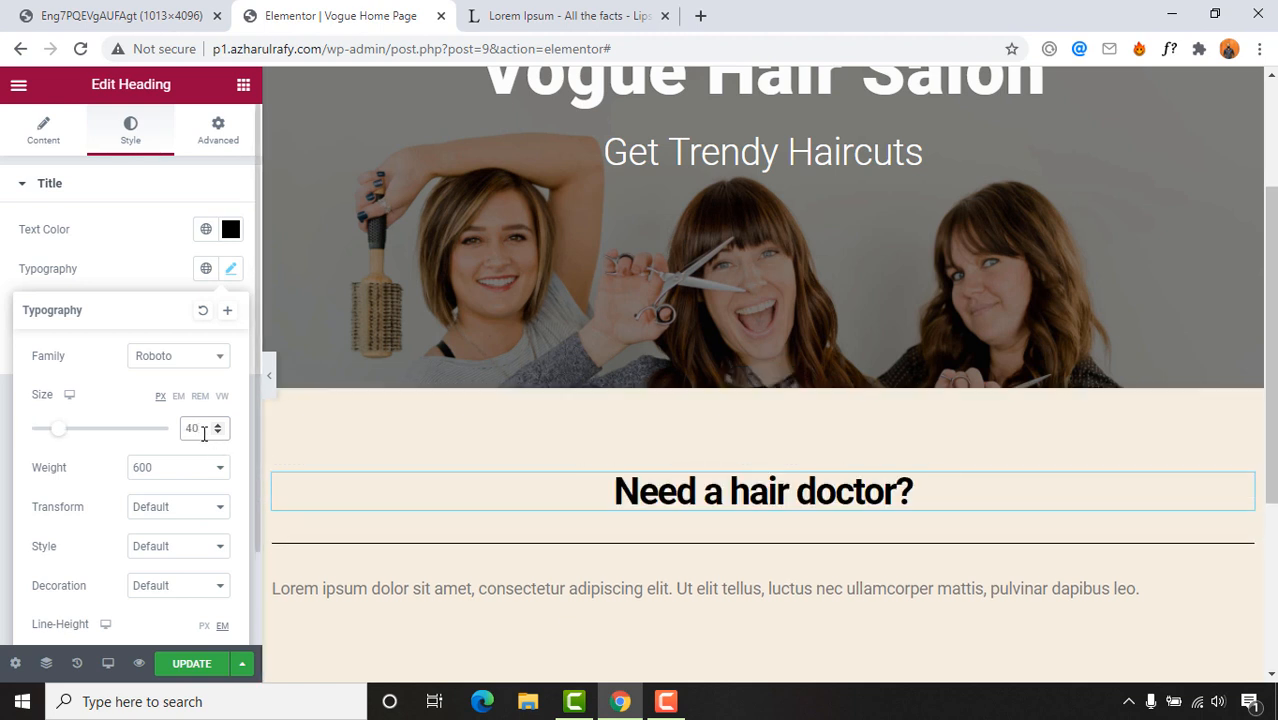
left_click_drag(204, 433, 168, 441)
type("45")
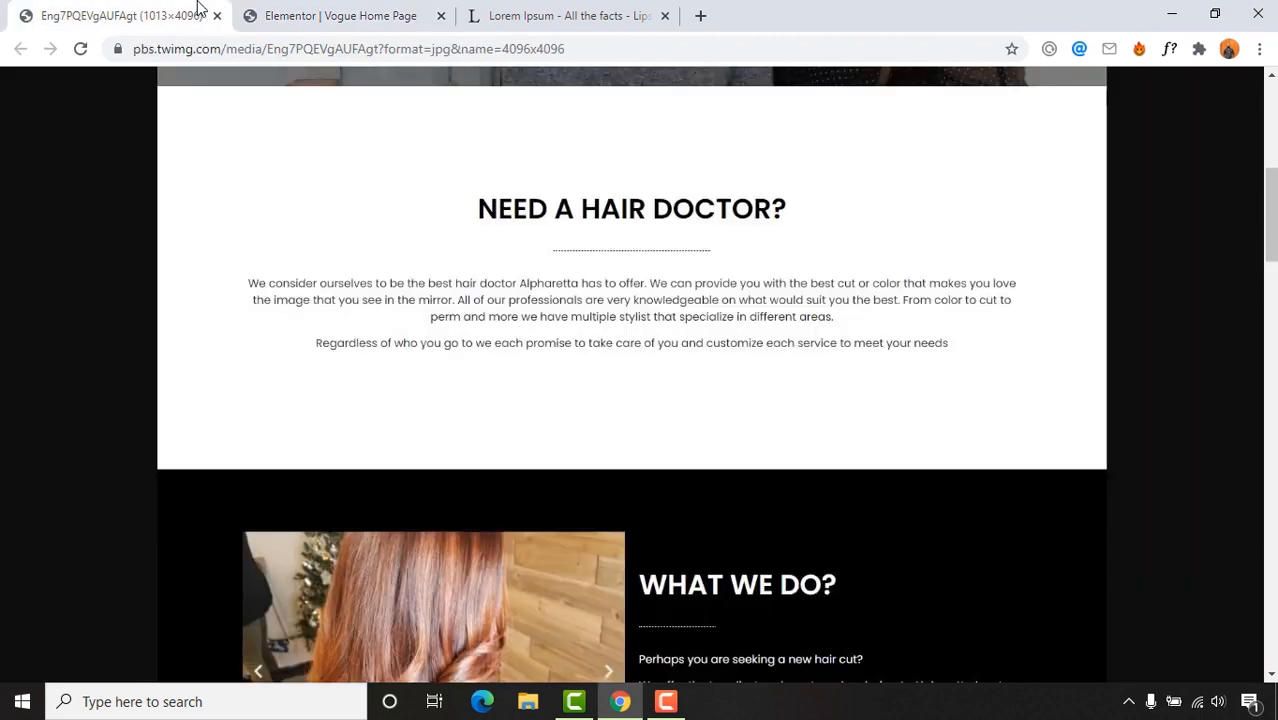
left_click(200, 14)
left_click(297, 12)
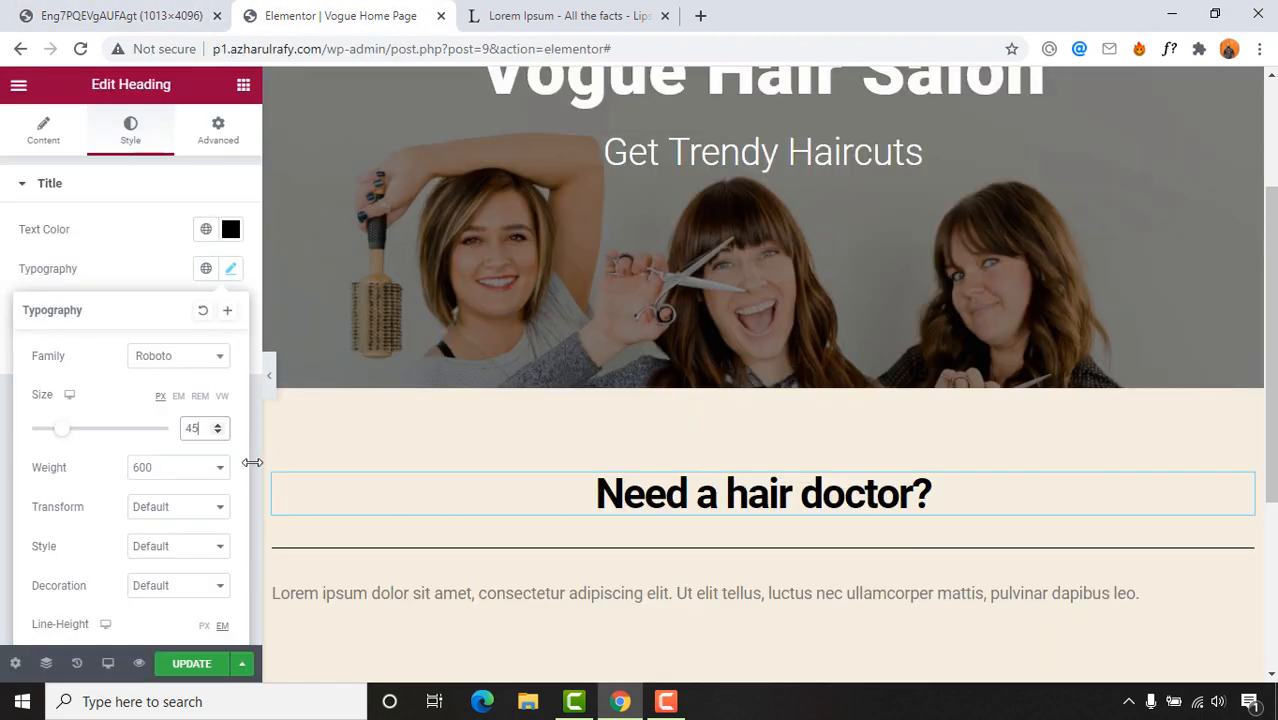
scroll(177, 508, "down", 1)
left_click(155, 413)
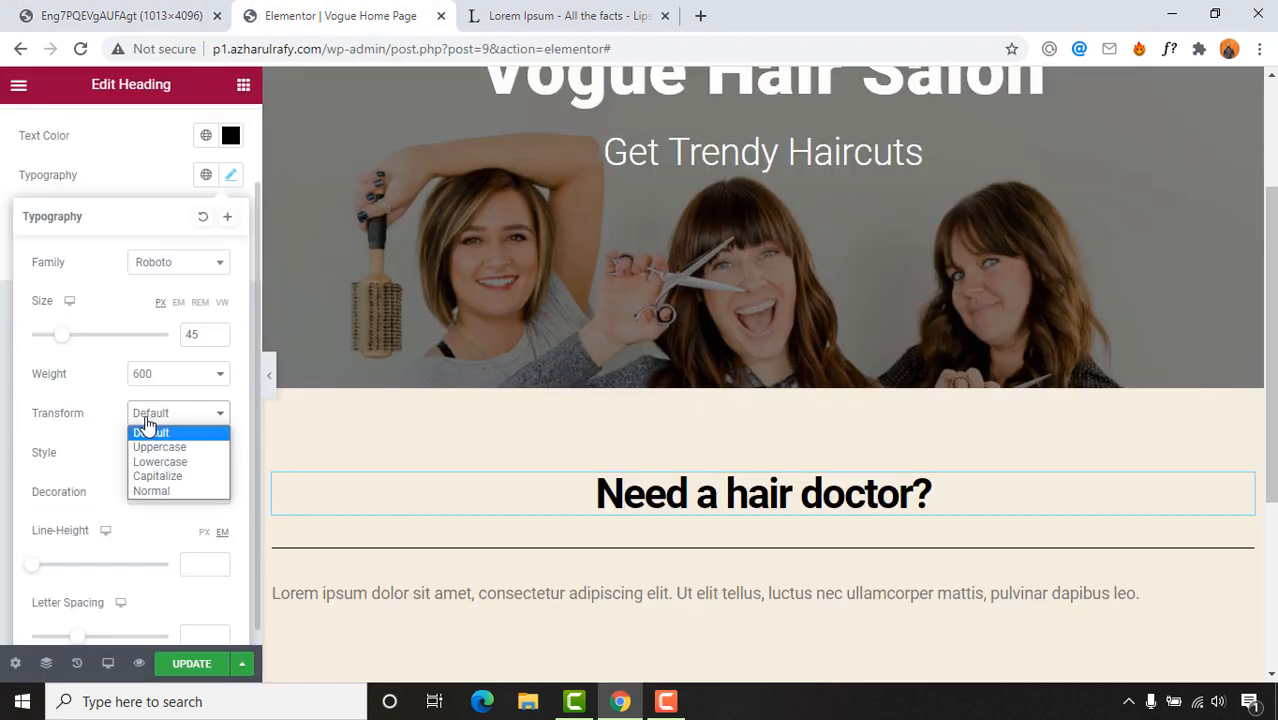
left_click(168, 445)
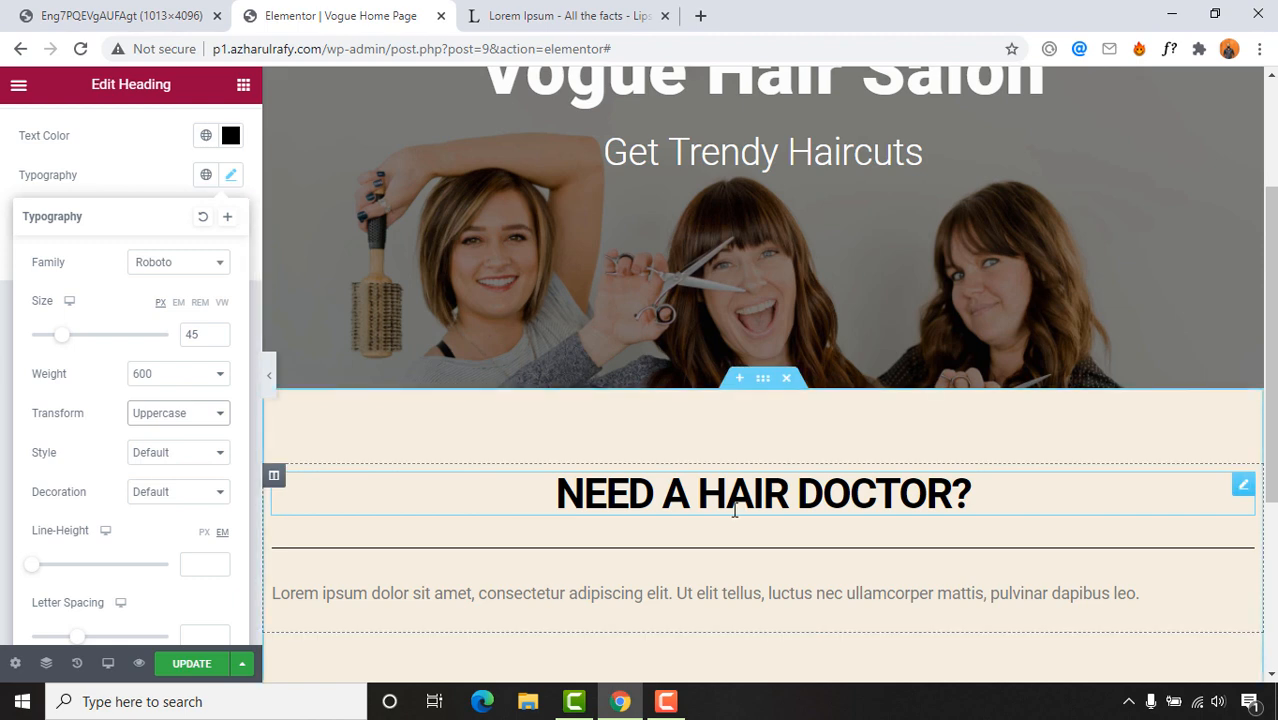
left_click(67, 8)
left_click(390, 16)
left_click_drag(195, 335, 182, 336)
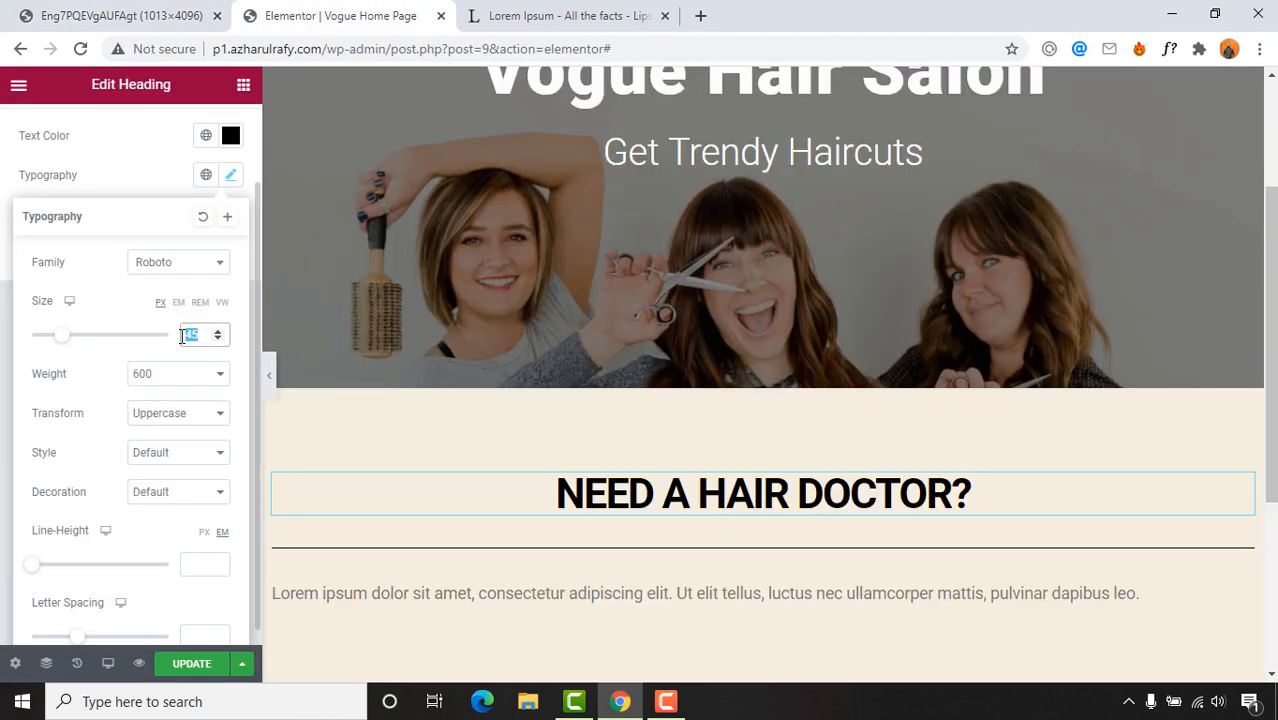
type("40")
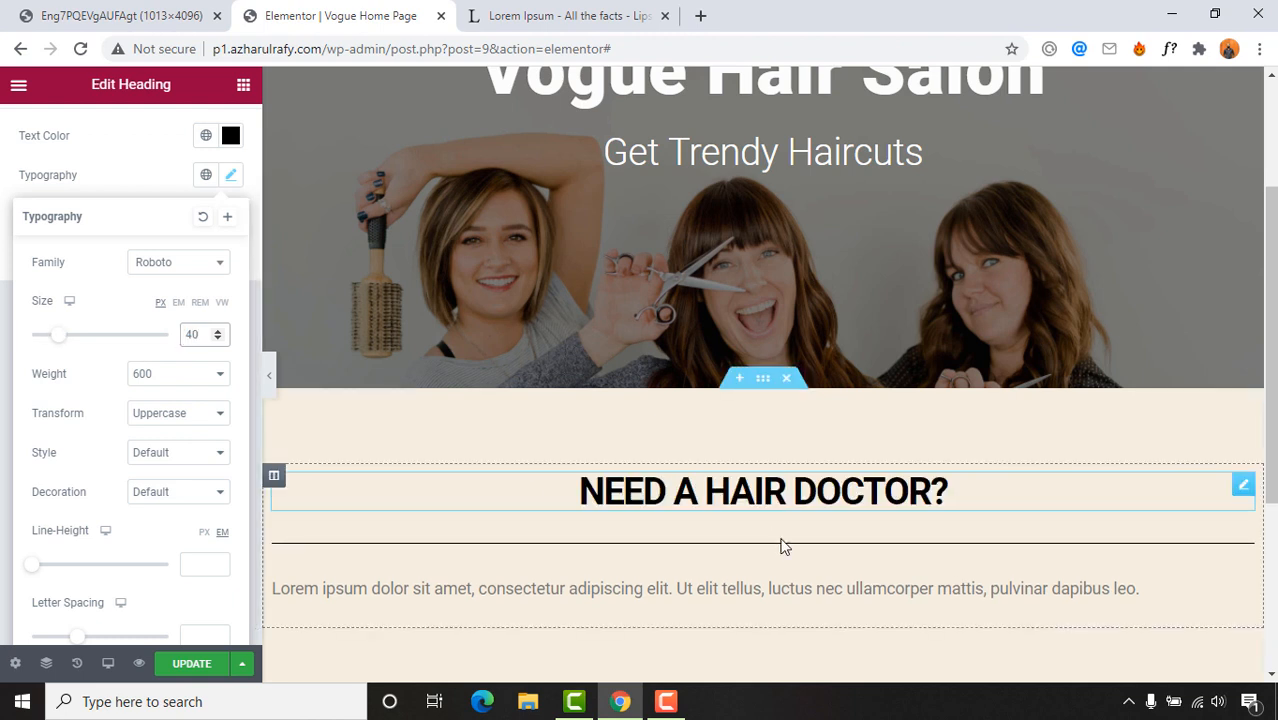
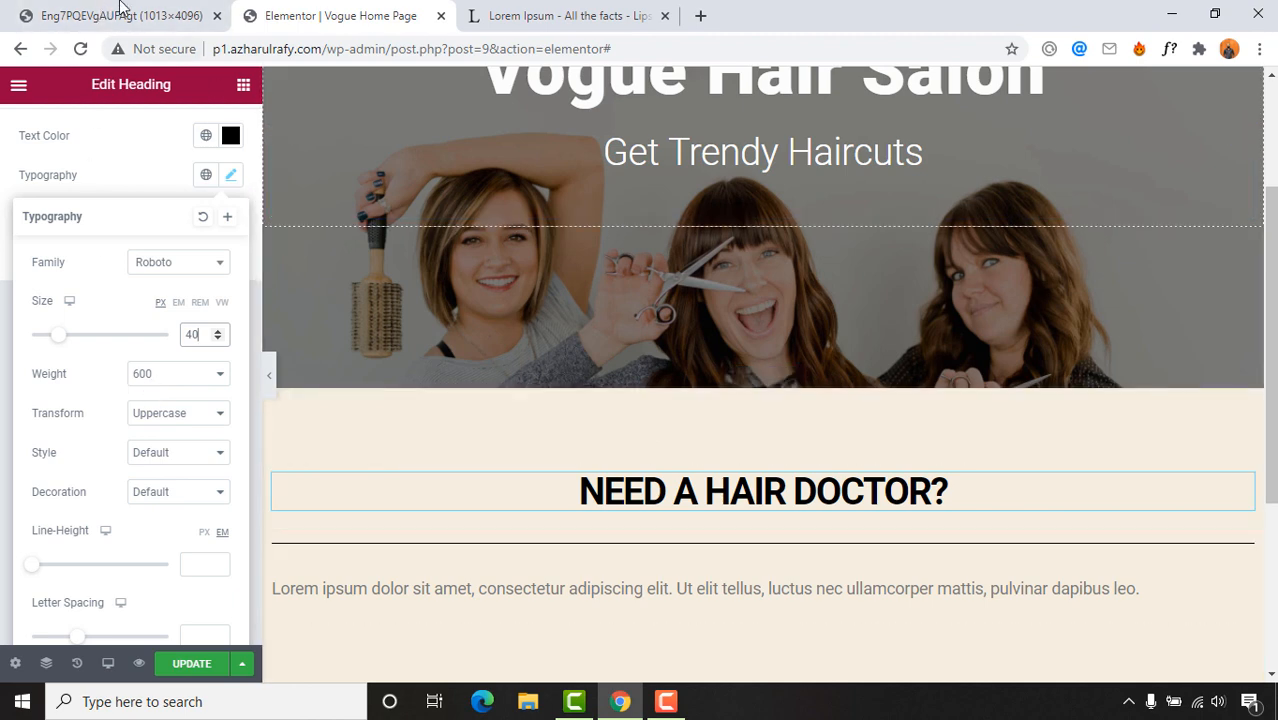
Step: Set the divider under NEED A HAIR DOCTOR? to width 20 and centre it
left_click(125, 13)
left_click(340, 15)
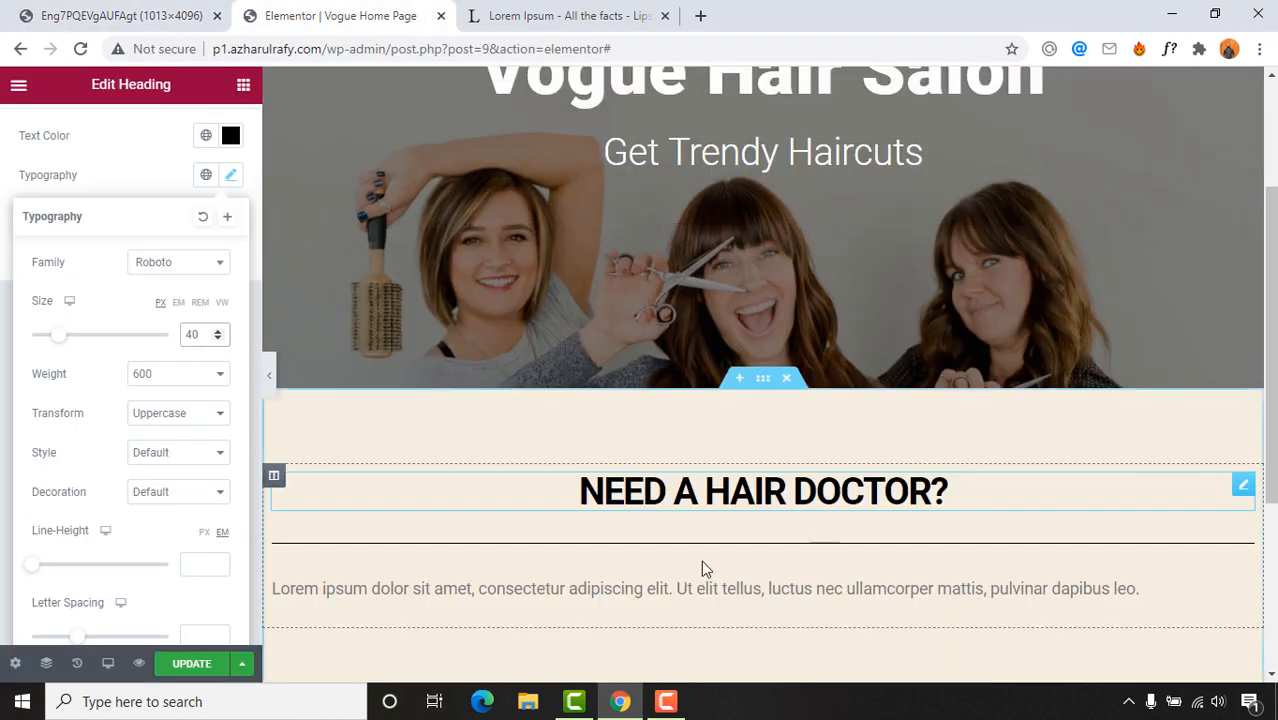
left_click(598, 552)
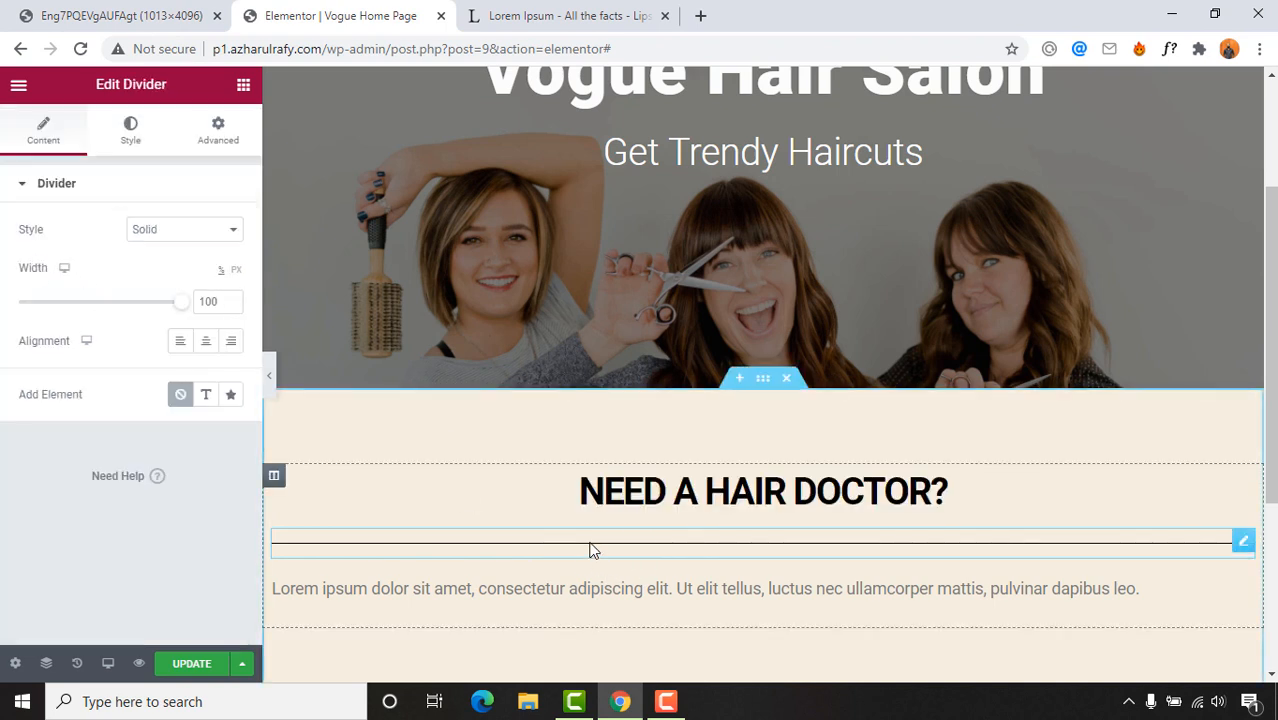
double_click(218, 301)
type("20")
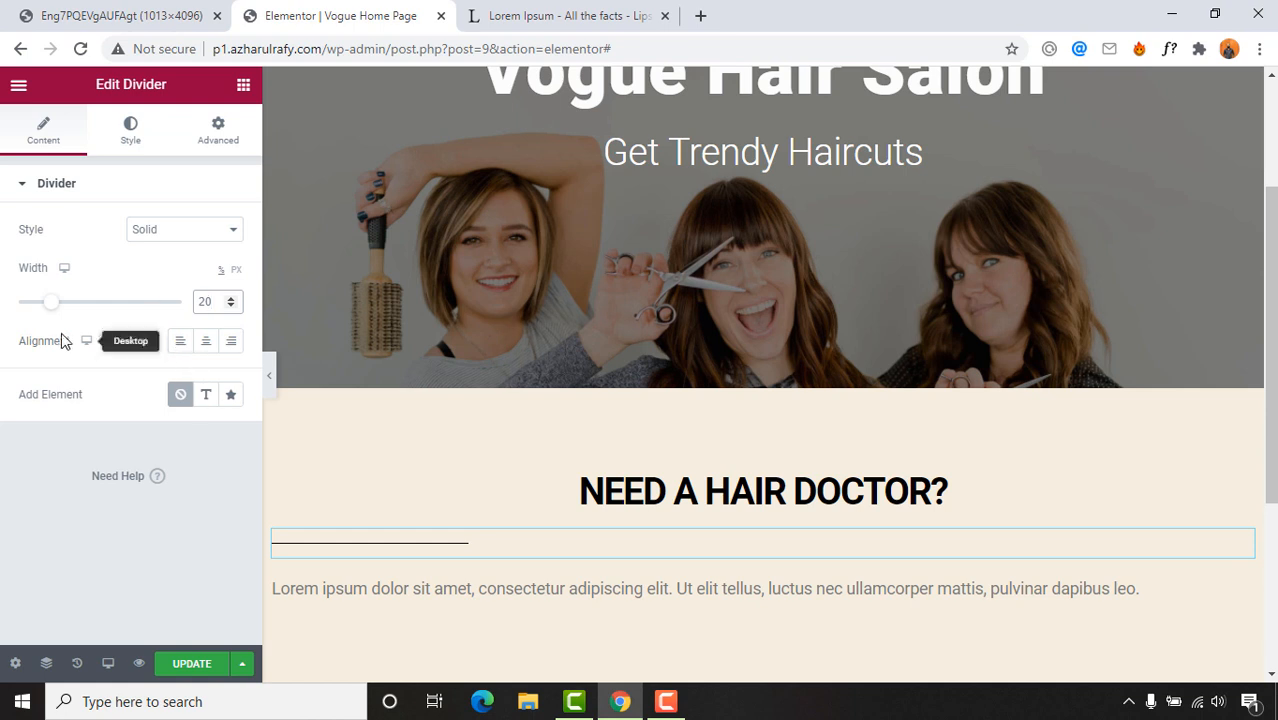
left_click(205, 341)
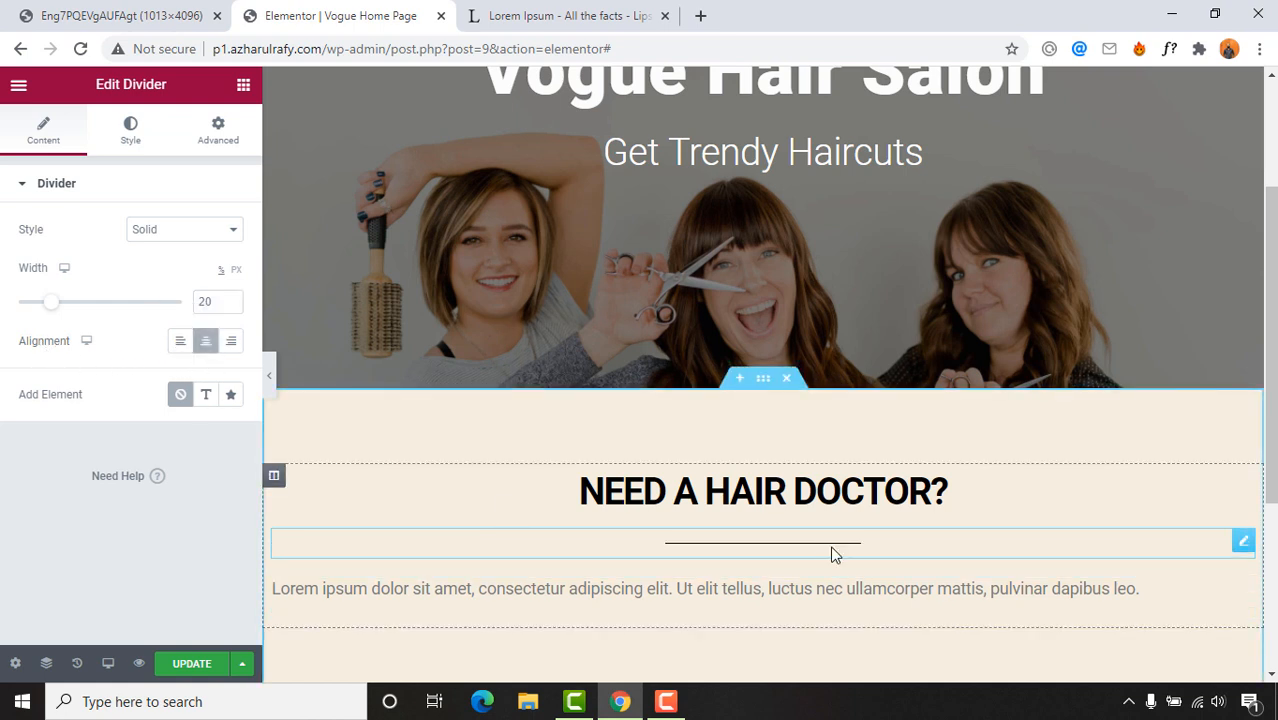
Step: Change the divider's line style to Dotted
left_click(120, 15)
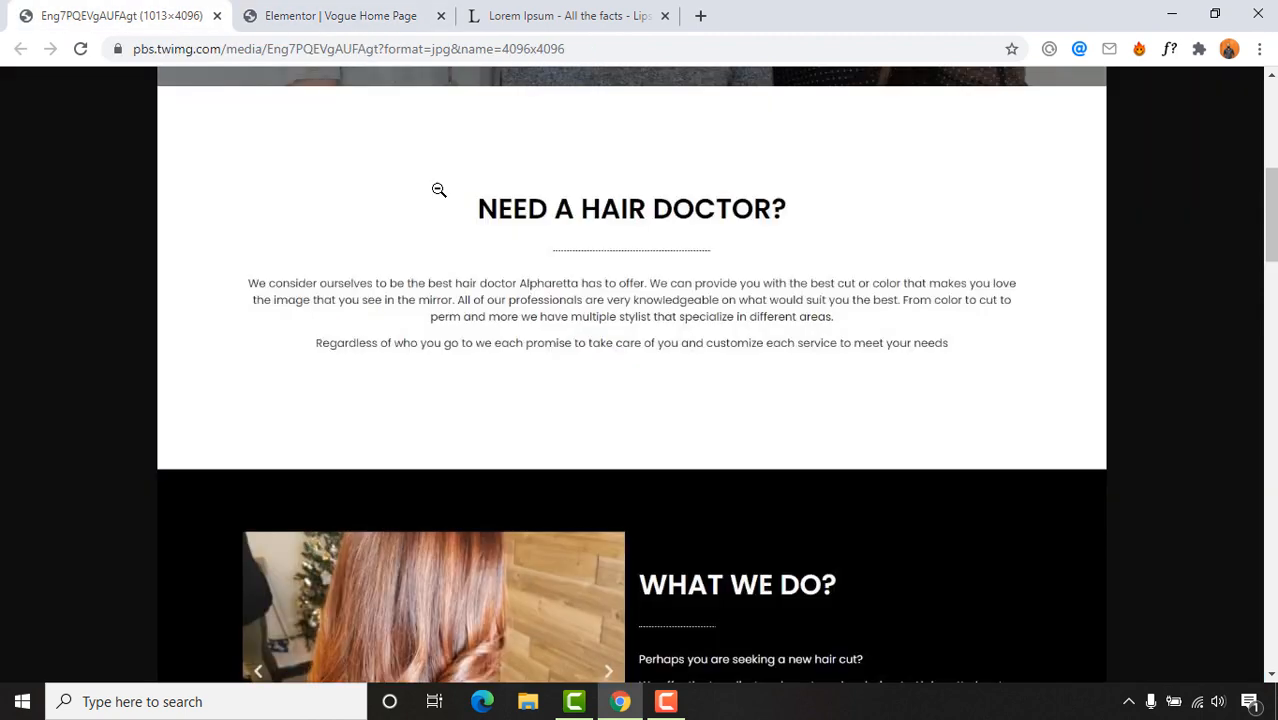
left_click(420, 22)
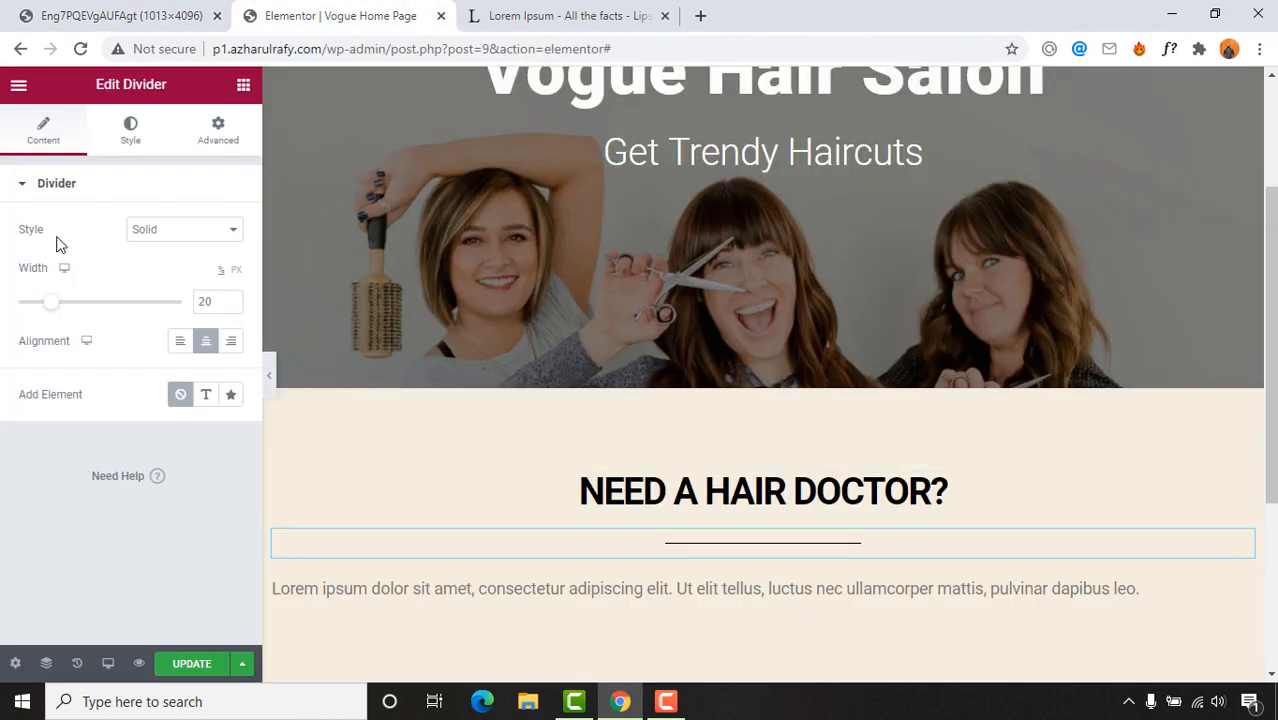
left_click(152, 235)
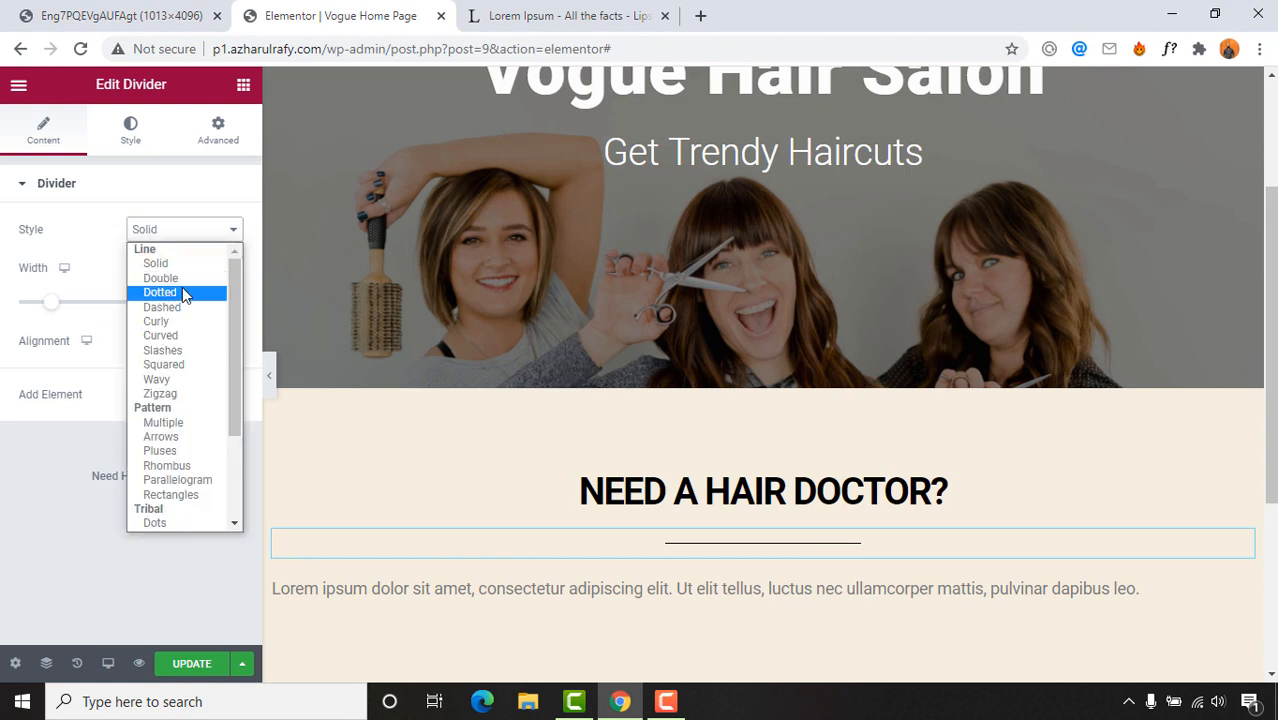
left_click(162, 308)
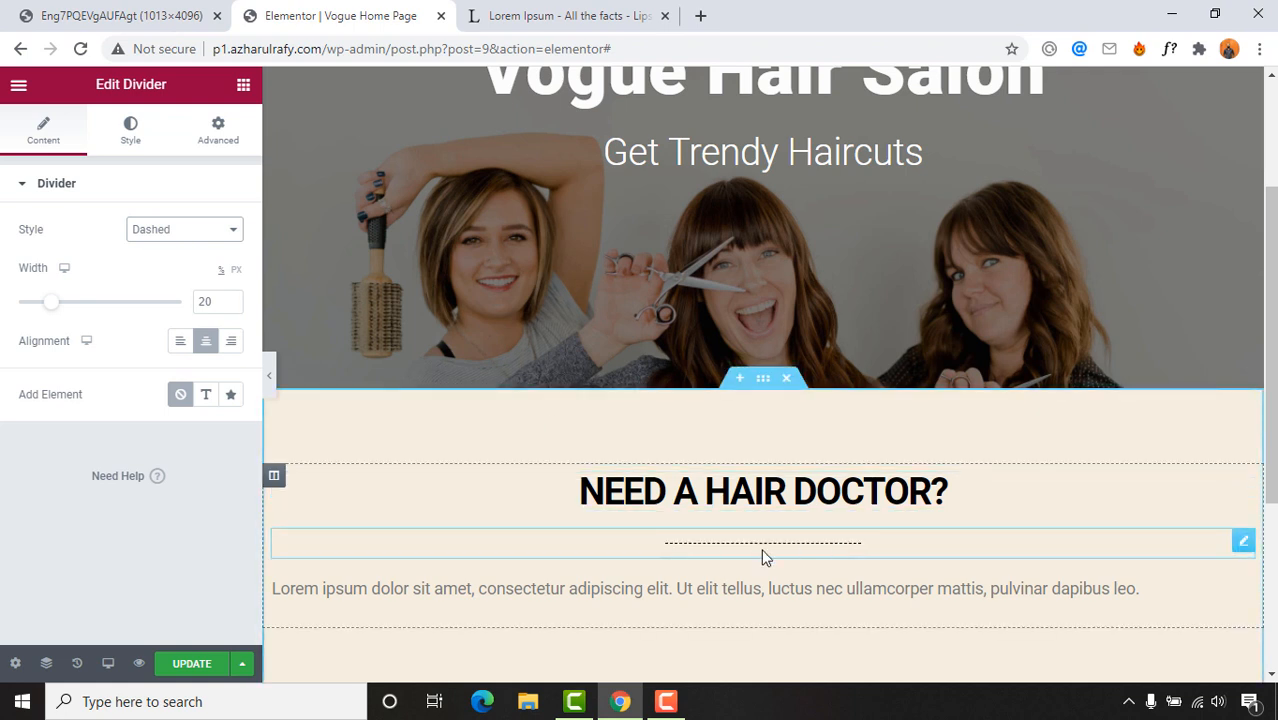
left_click(162, 228)
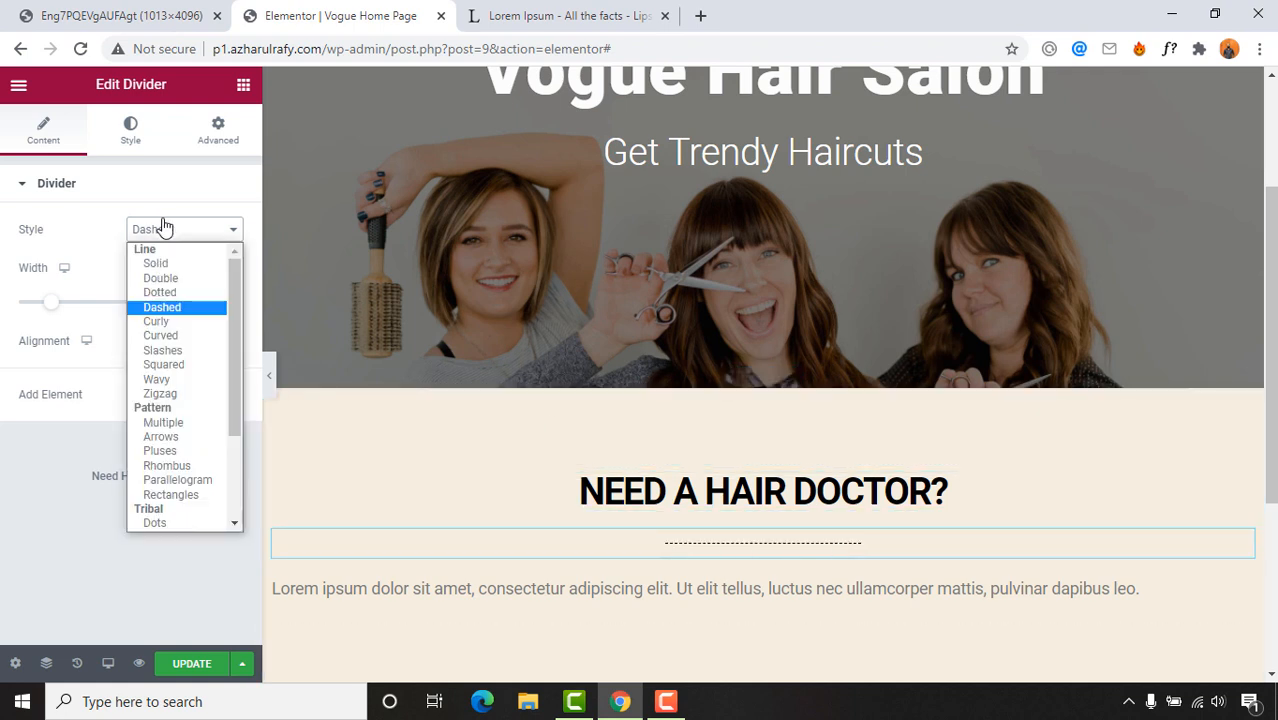
left_click(172, 295)
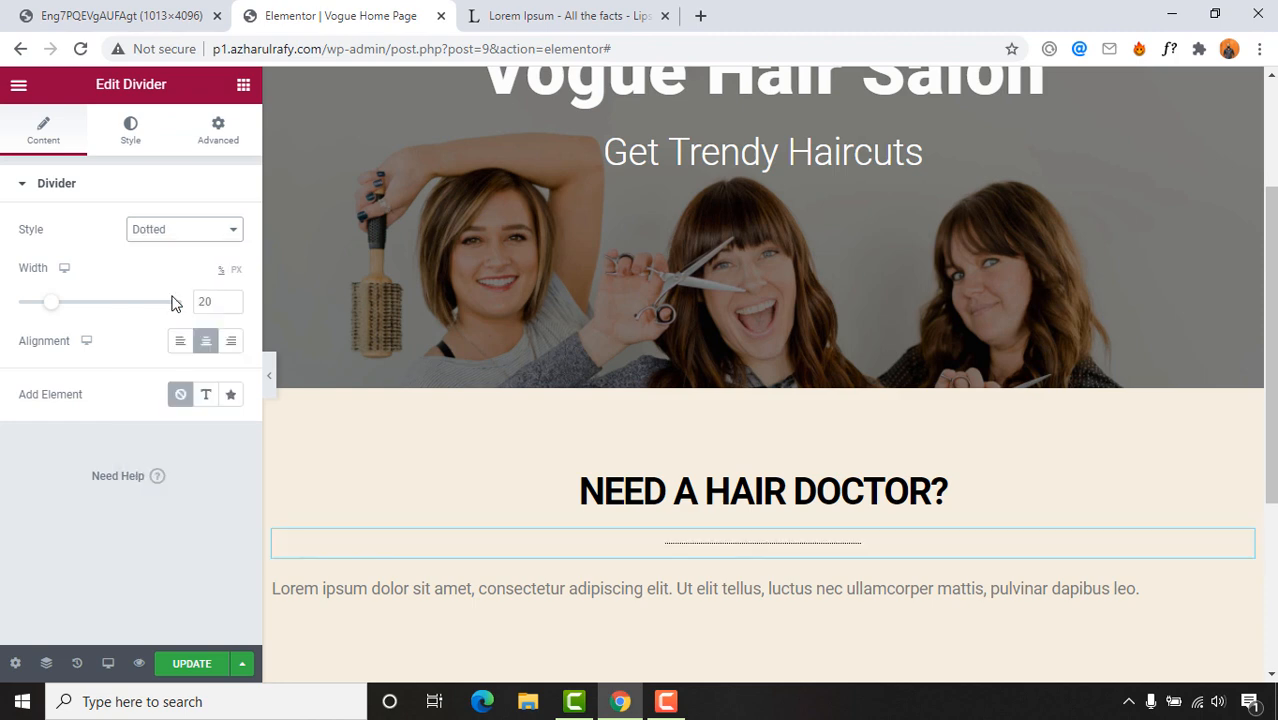
key("ctrl+shift+Tab")
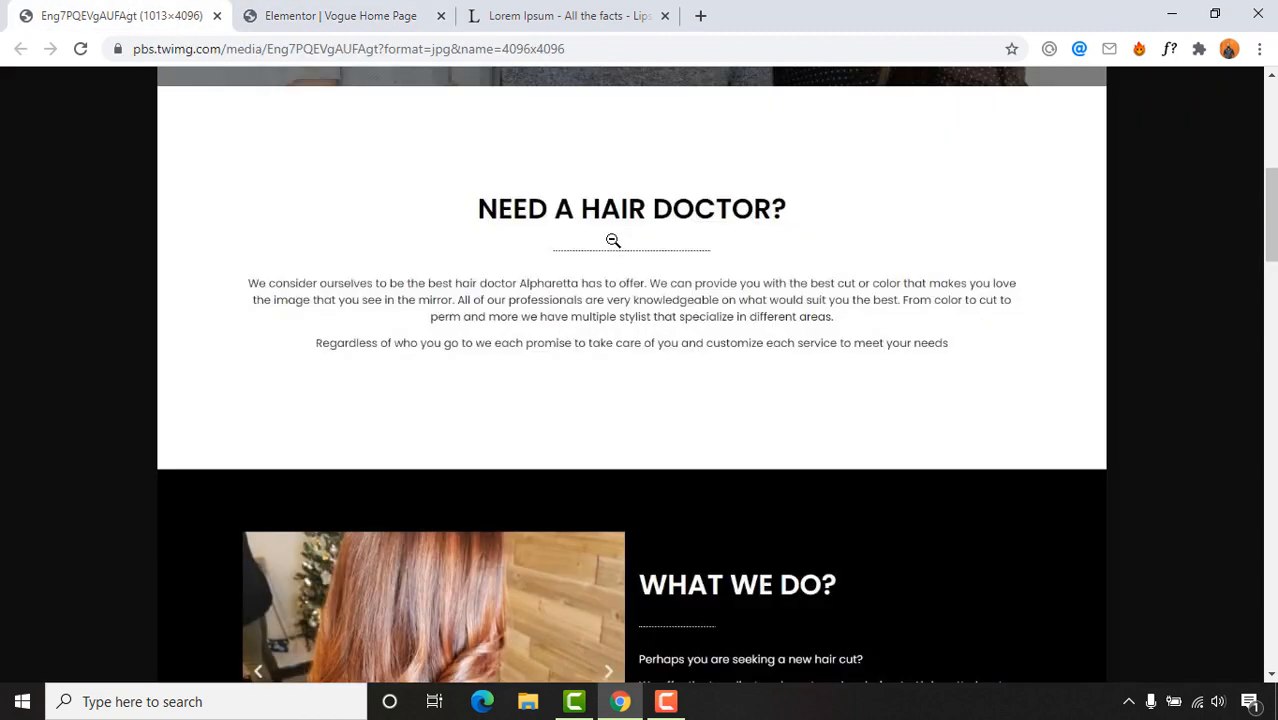
key("ctrl+Tab")
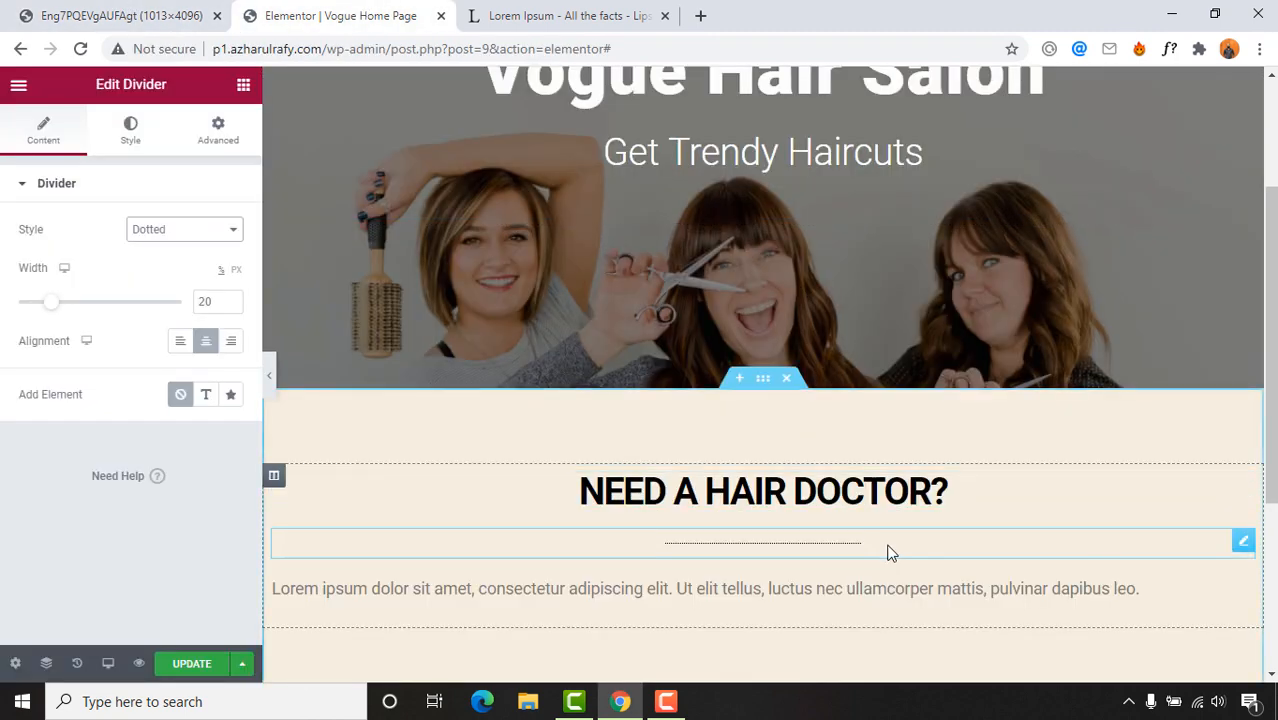
scroll(582, 456, "down", 2)
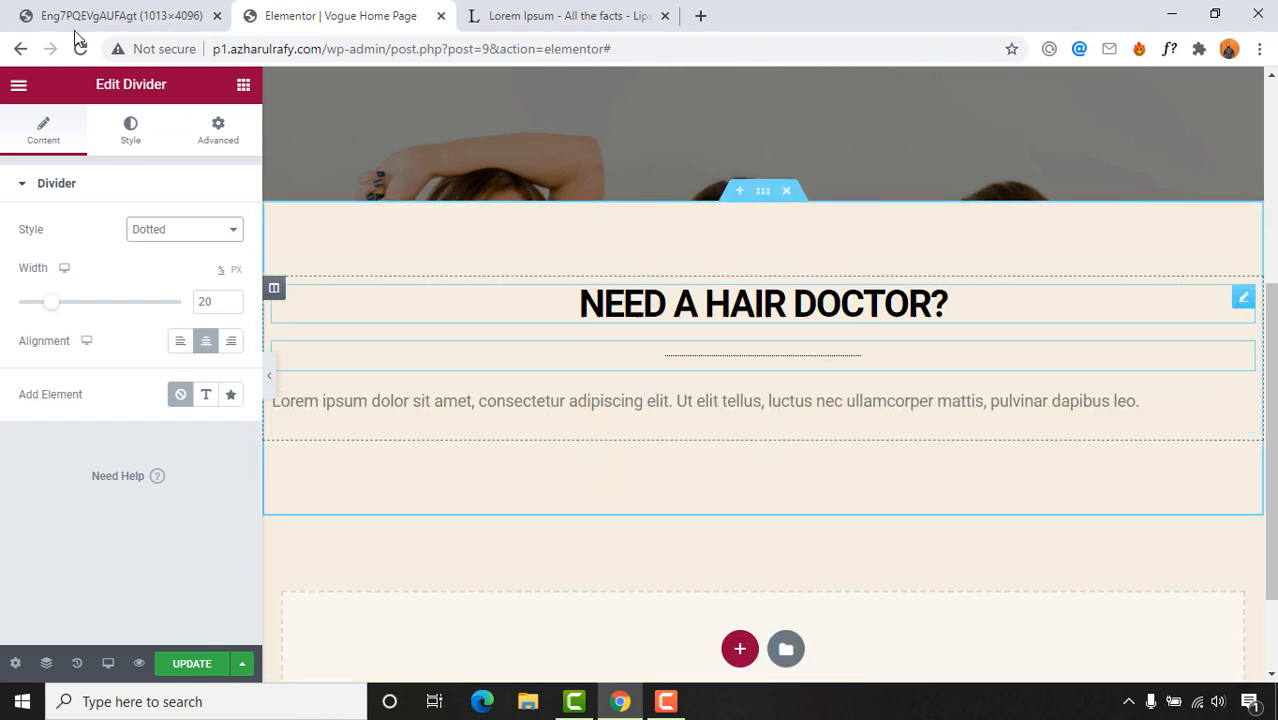
Step: Copy the first Lorem Ipsum paragraph from the lipsum.com page
key("ctrl+Tab")
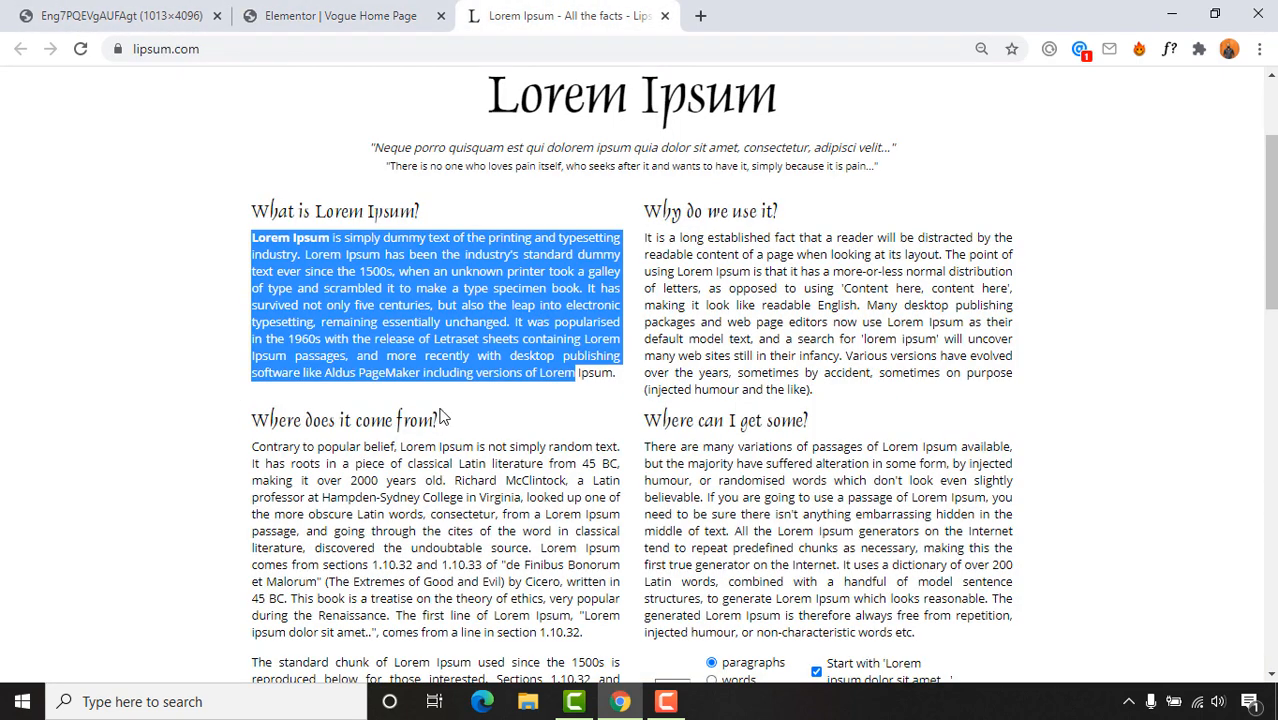
left_click_drag(252, 238, 612, 372)
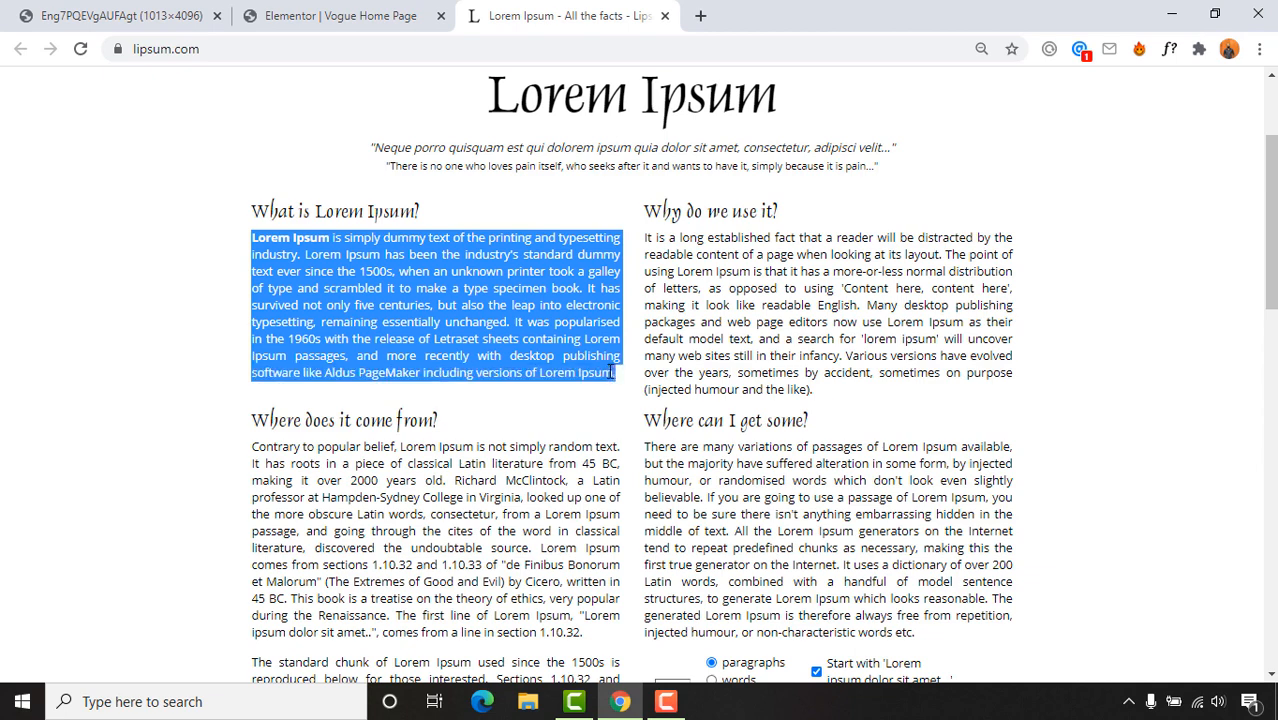
right_click(548, 320)
left_click(570, 333)
left_click(345, 18)
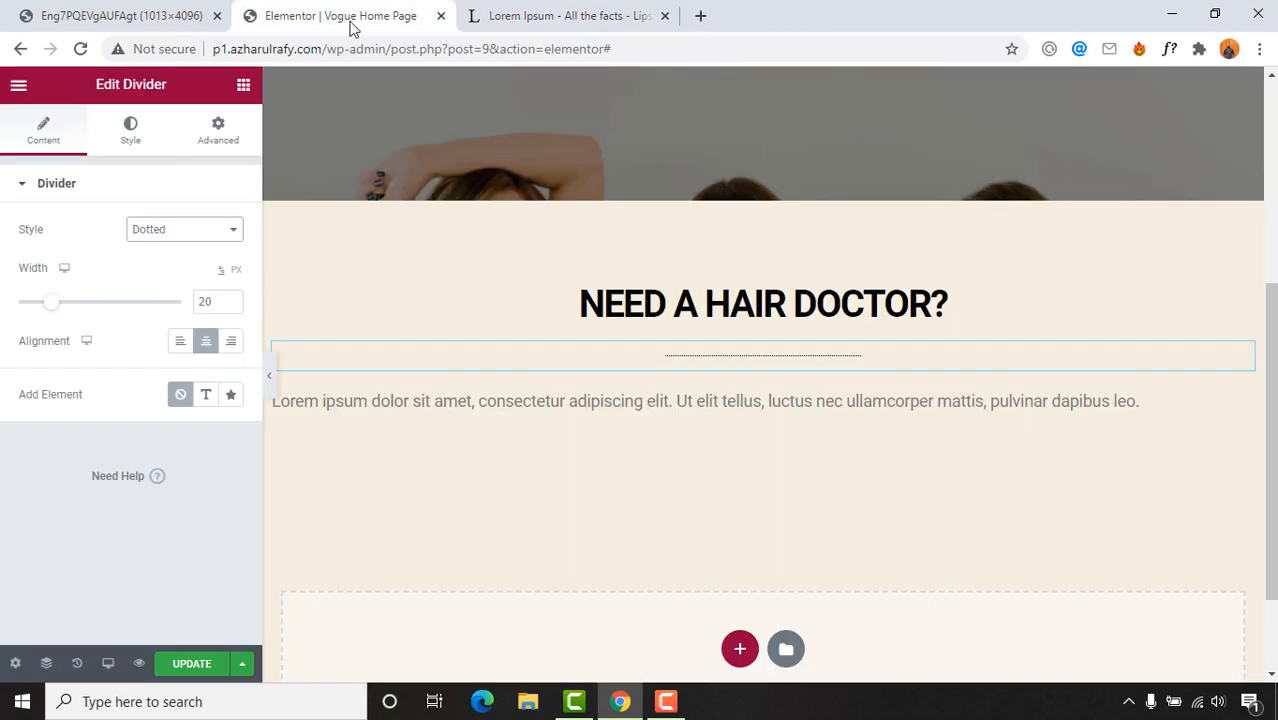
Step: Trial-paste over the placeholder text, undo it, and check the clipboard contents in a scratch tab
left_click(642, 402)
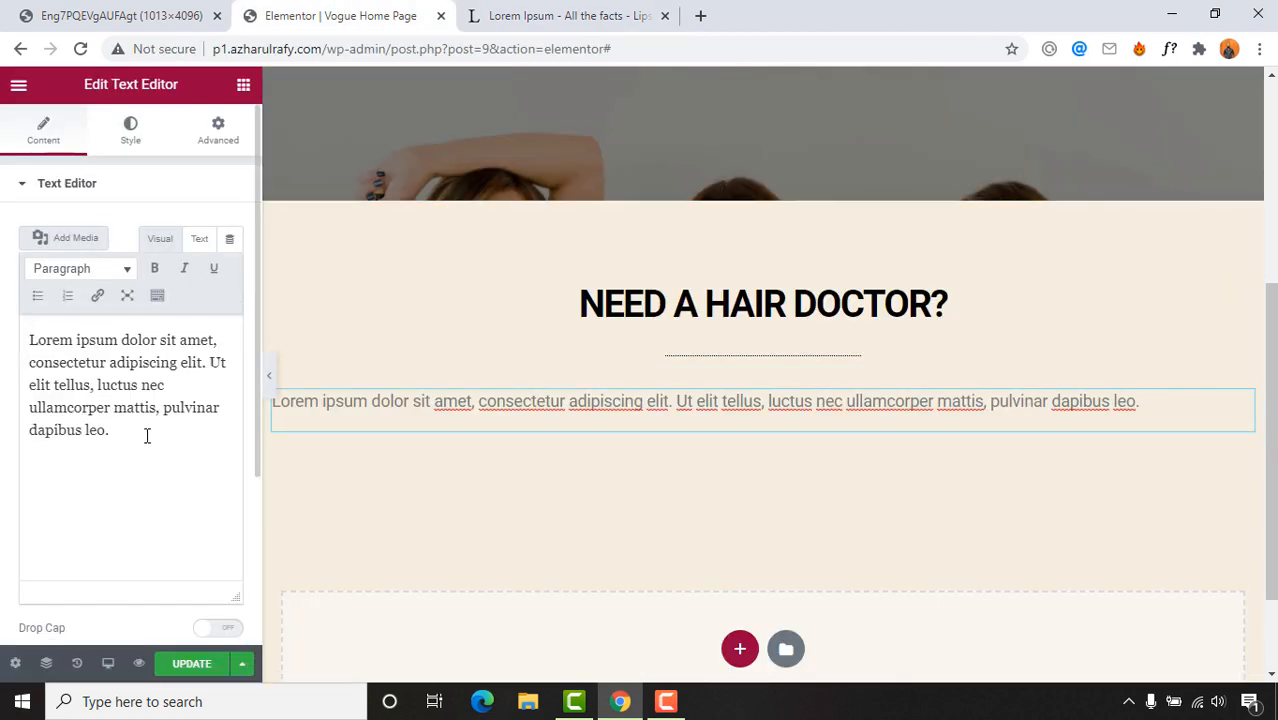
left_click_drag(110, 430, 9, 331)
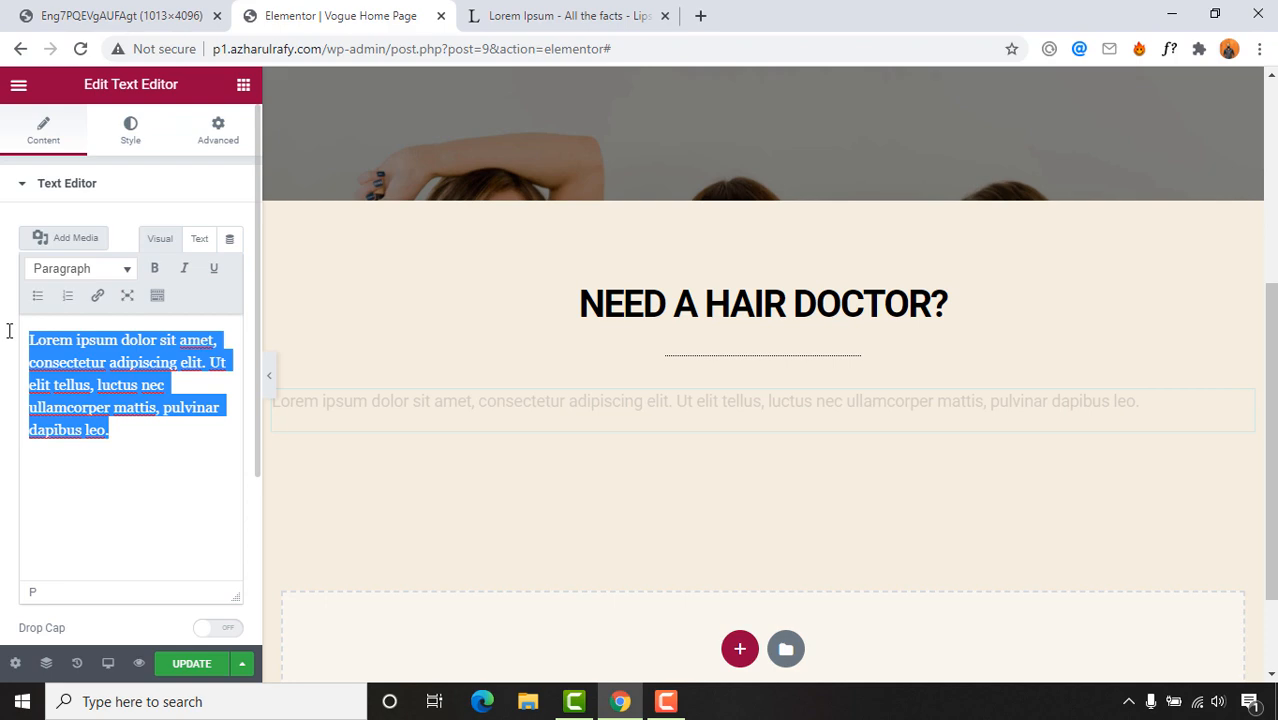
right_click(74, 367)
left_click(143, 456)
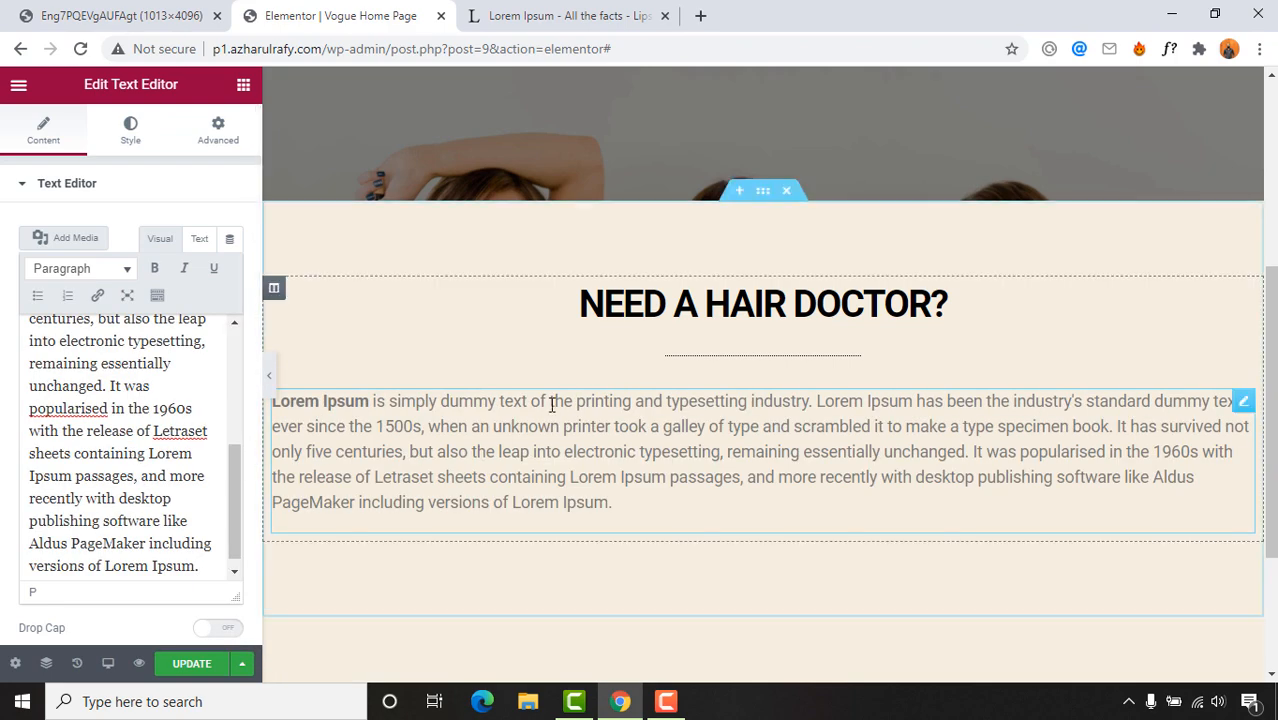
key("ctrl+z")
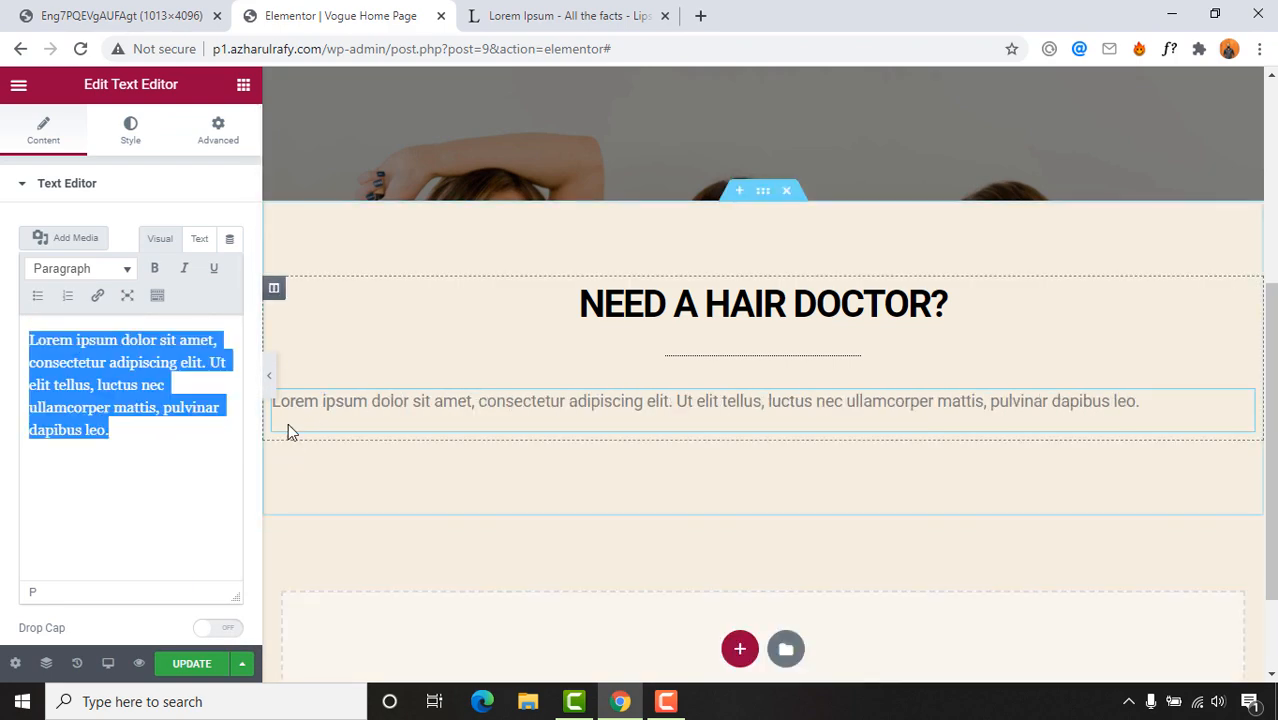
left_click(700, 16)
right_click(710, 49)
left_click(745, 177)
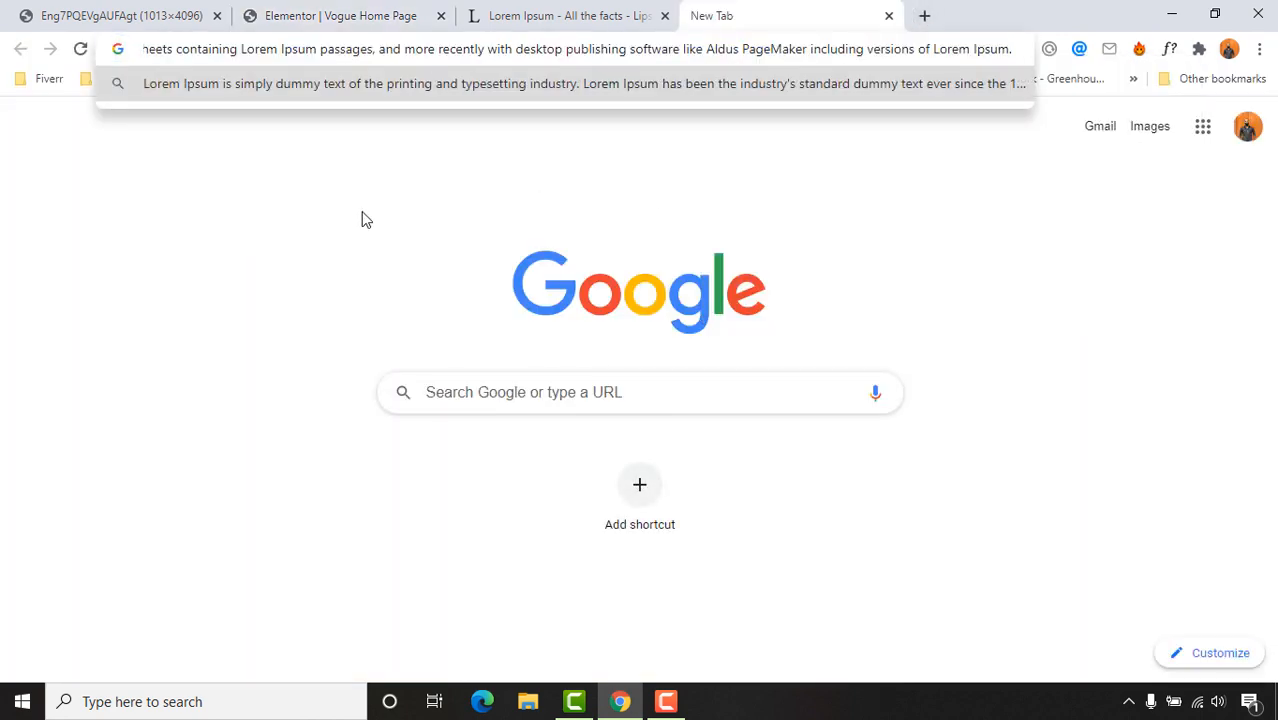
key("ctrl+a")
key("BackSpace")
left_click(888, 15)
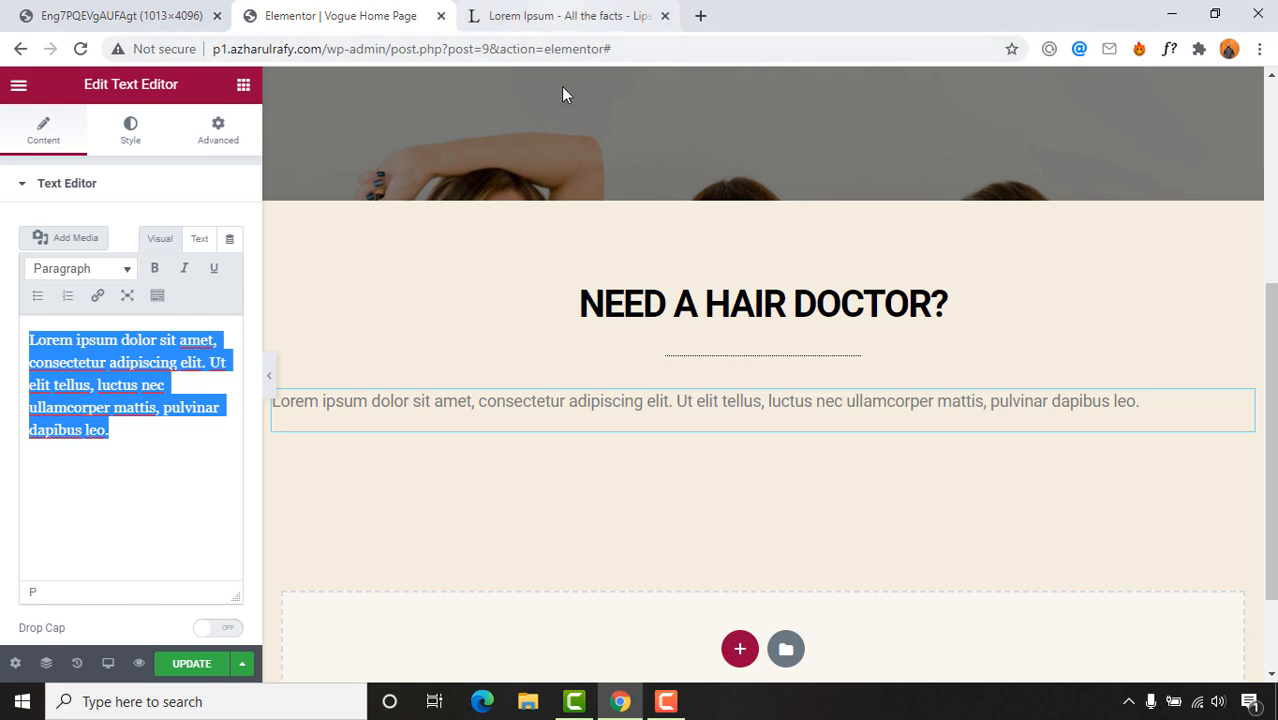
Step: Replace the placeholder paragraph text with the copied Lorem Ipsum paragraph
left_click(103, 431)
left_click_drag(120, 432, 2, 306)
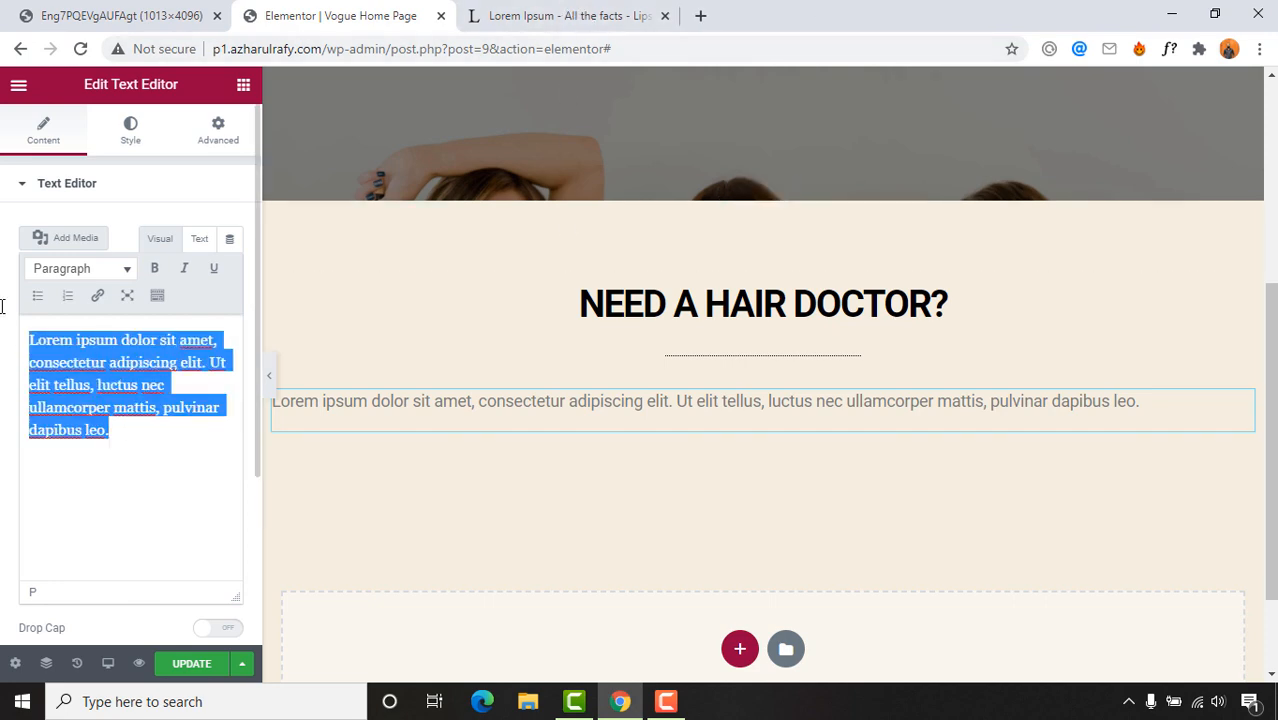
right_click(95, 366)
left_click(140, 462)
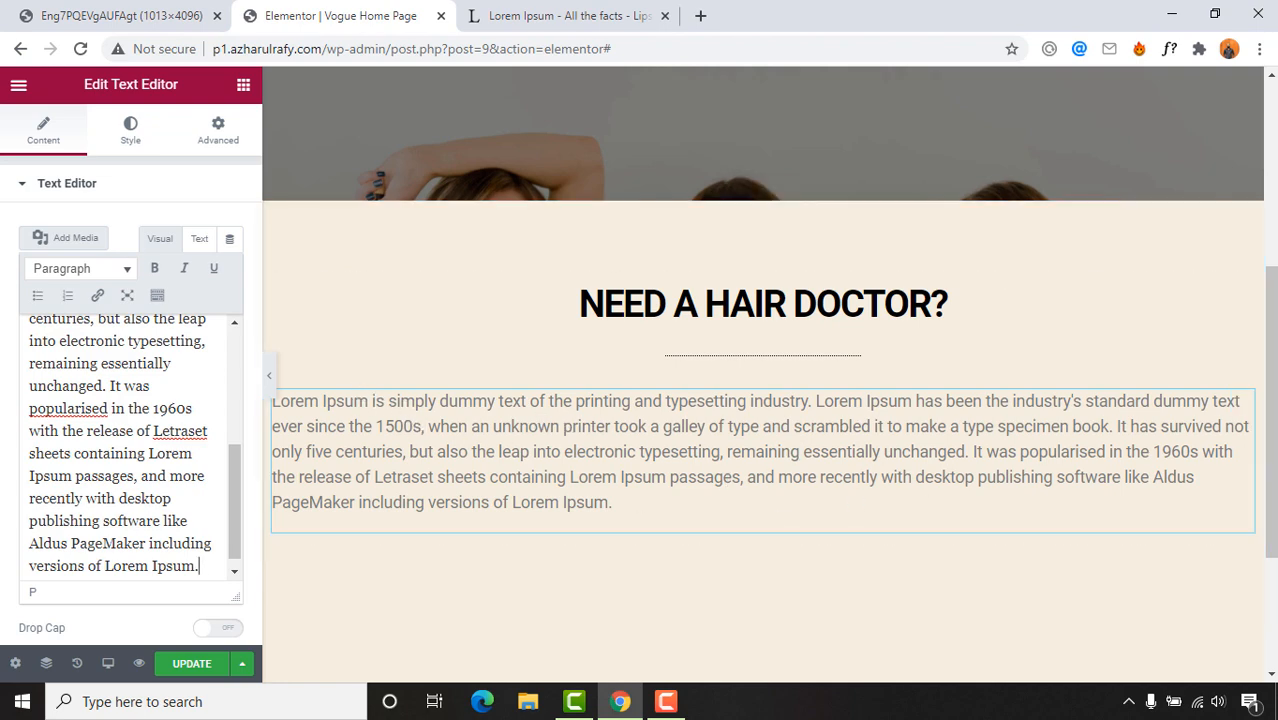
key("ctrl+shift+Tab")
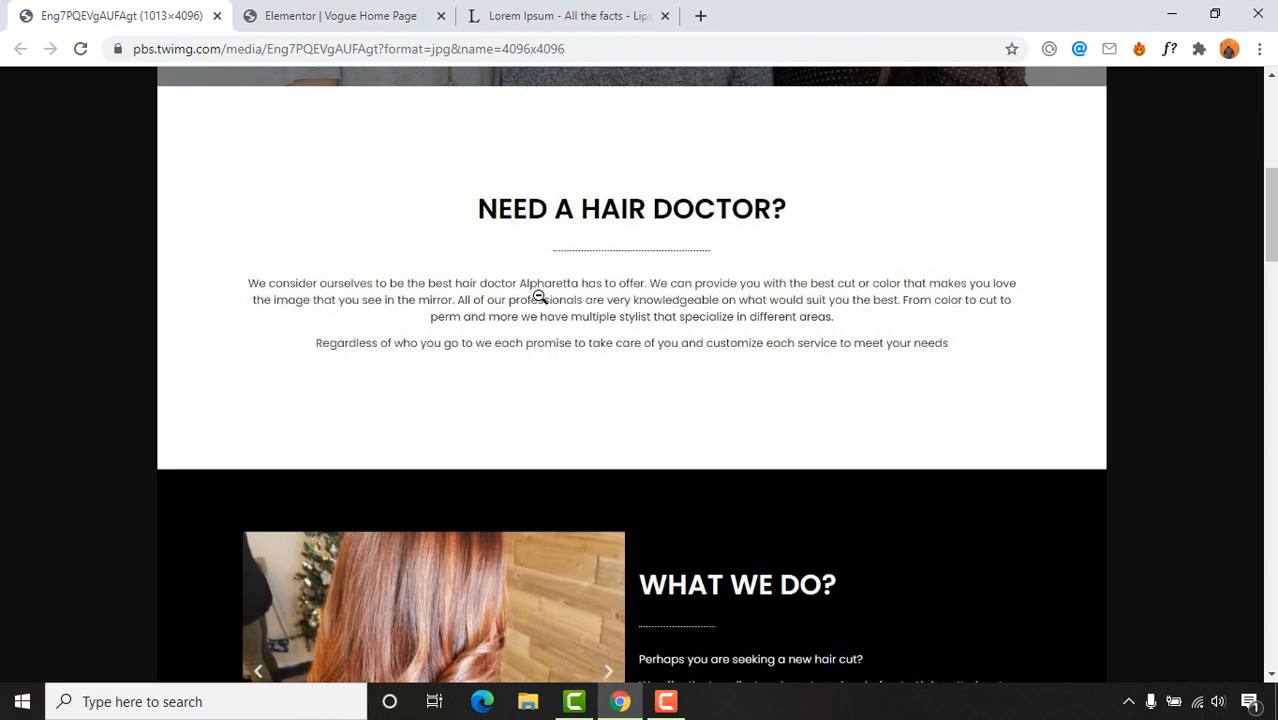
key("ctrl+Tab")
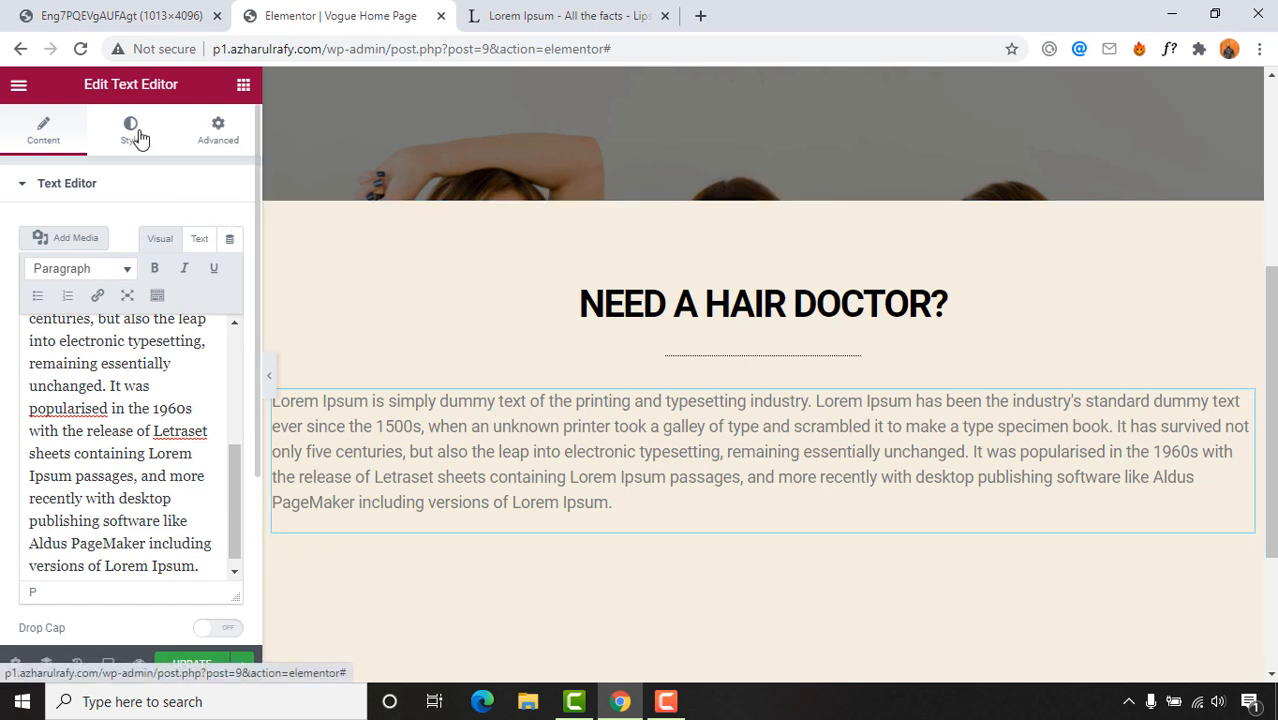
scroll(114, 471, "down", 2)
scroll(114, 621, "down", 2)
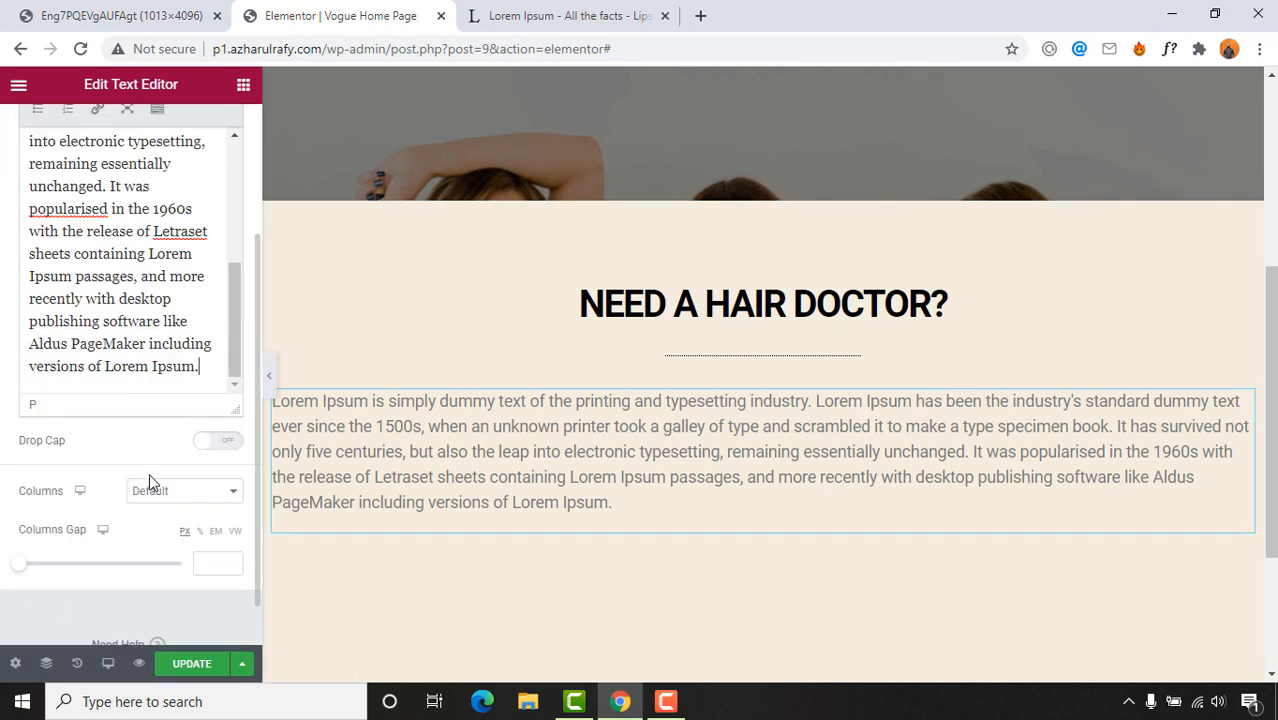
scroll(89, 552, "up", 2)
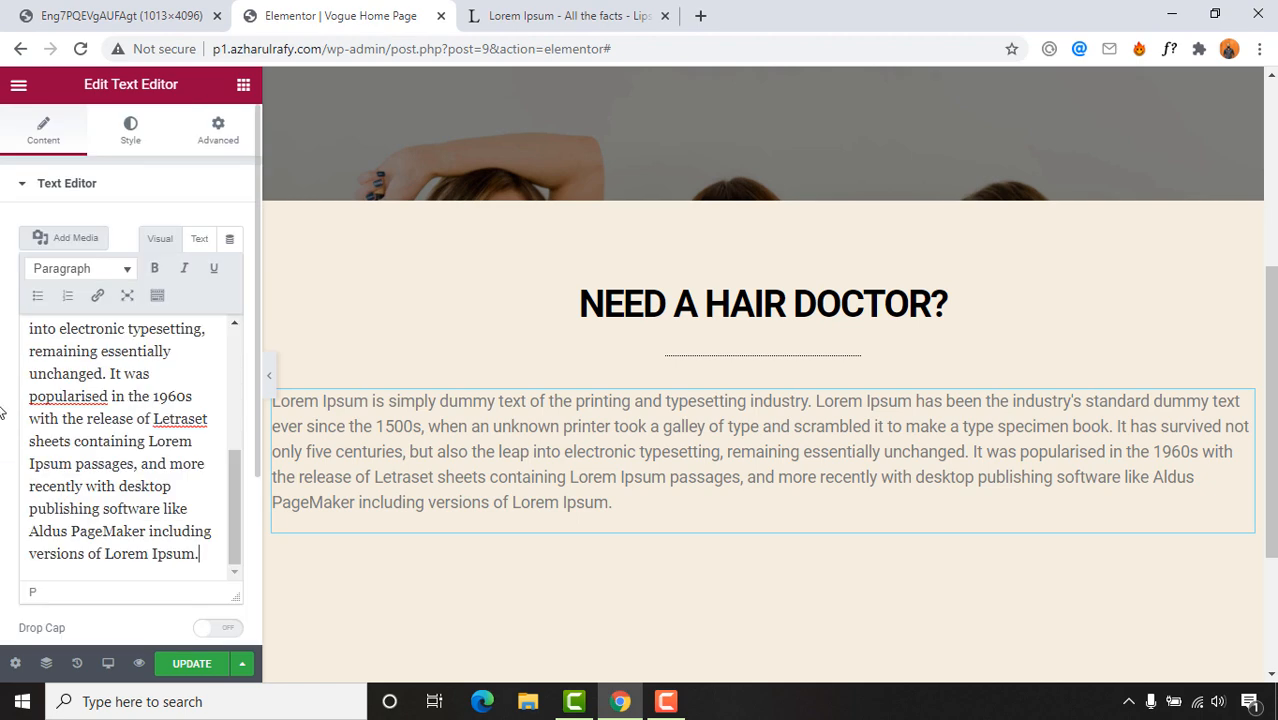
Step: Give the paragraph a black (#000000) text colour
left_click(131, 133)
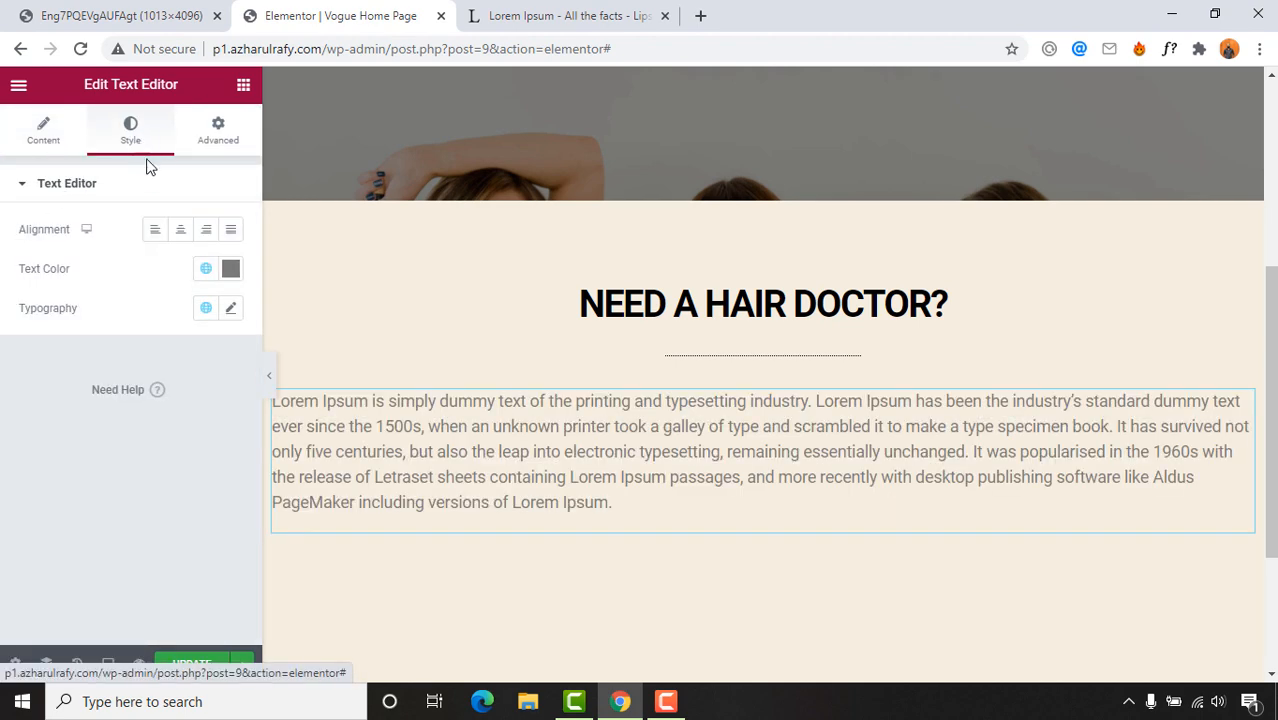
left_click(181, 240)
left_click(231, 233)
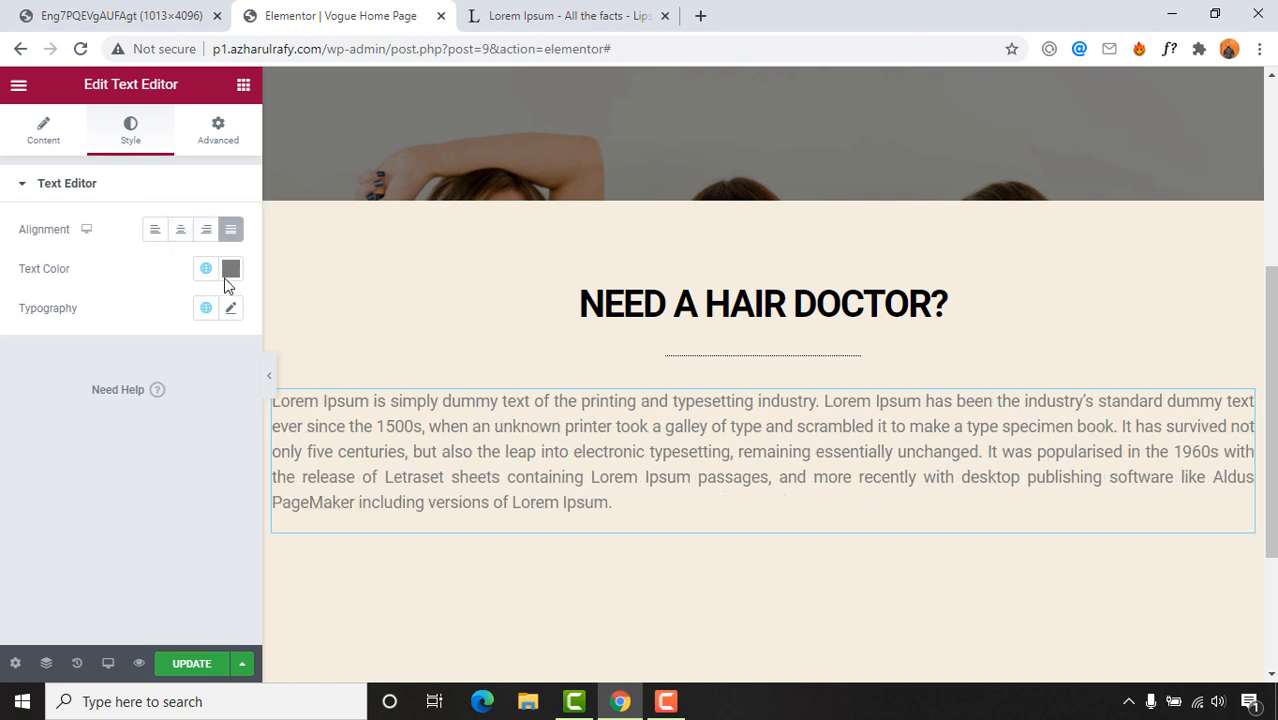
left_click(230, 268)
left_click_drag(208, 371, 106, 530)
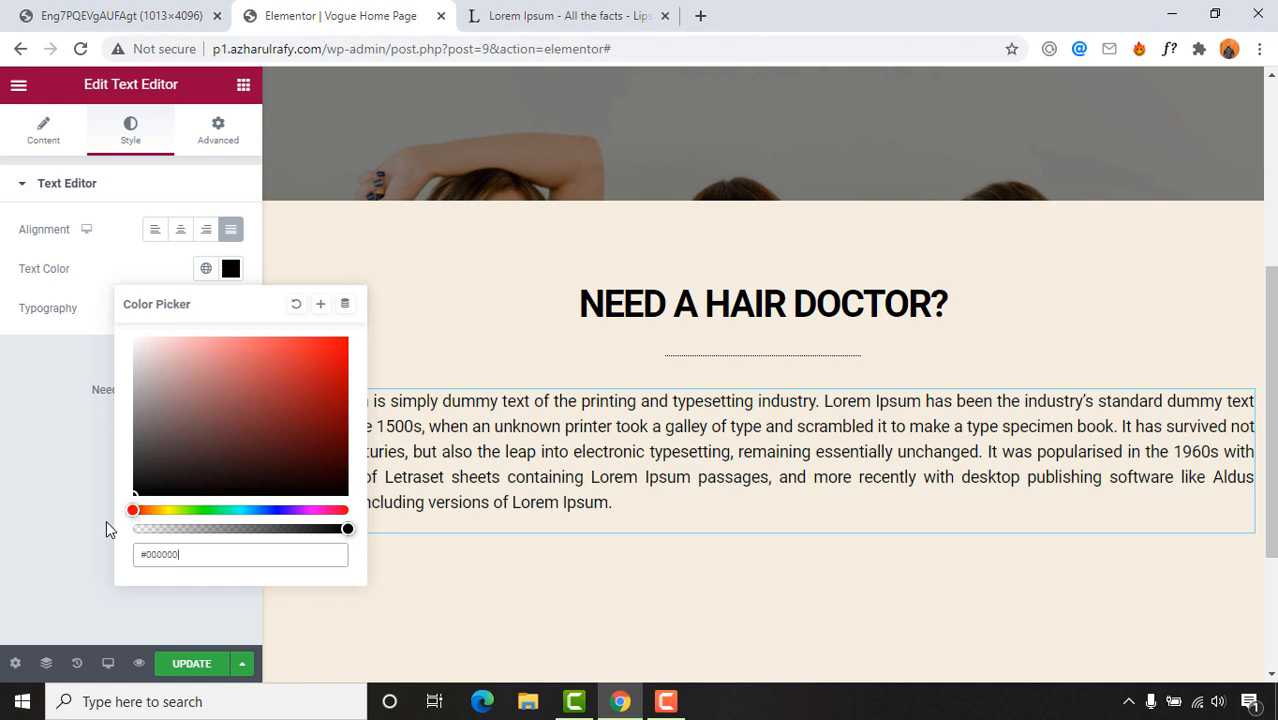
Step: Set the paragraph's typography font size to 18 px
left_click(66, 400)
left_click(233, 312)
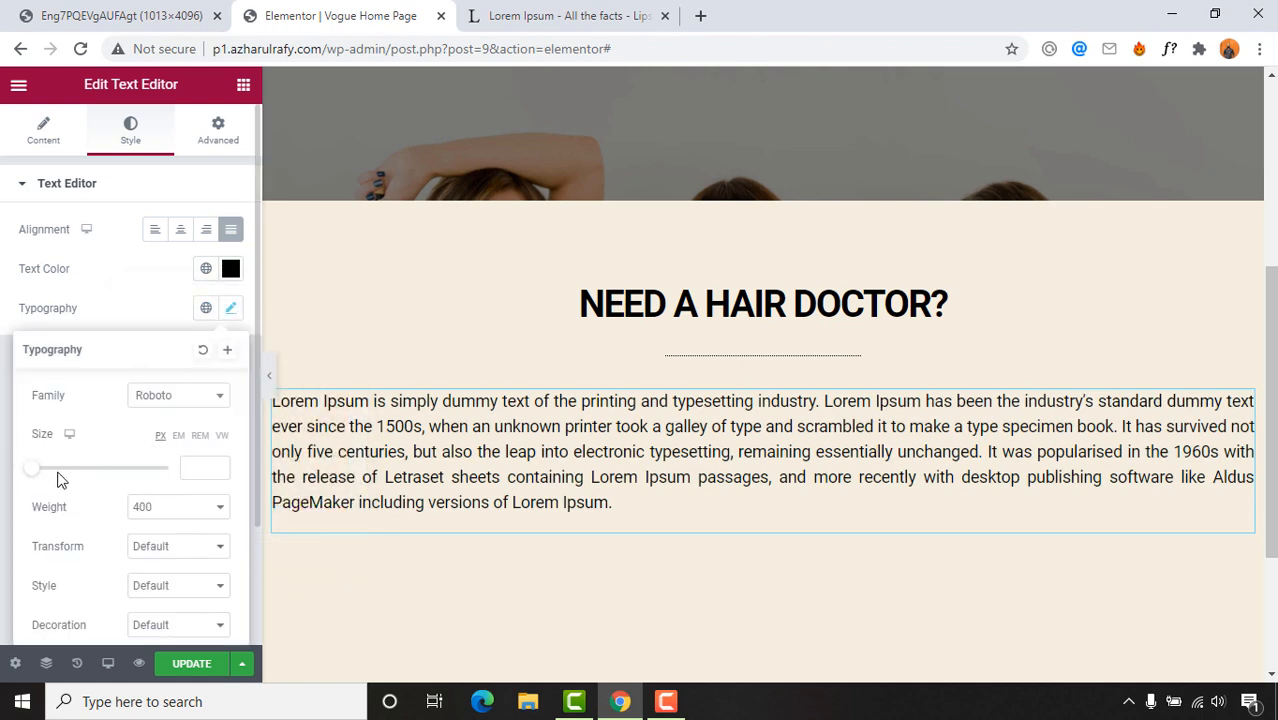
left_click_drag(38, 471, 44, 479)
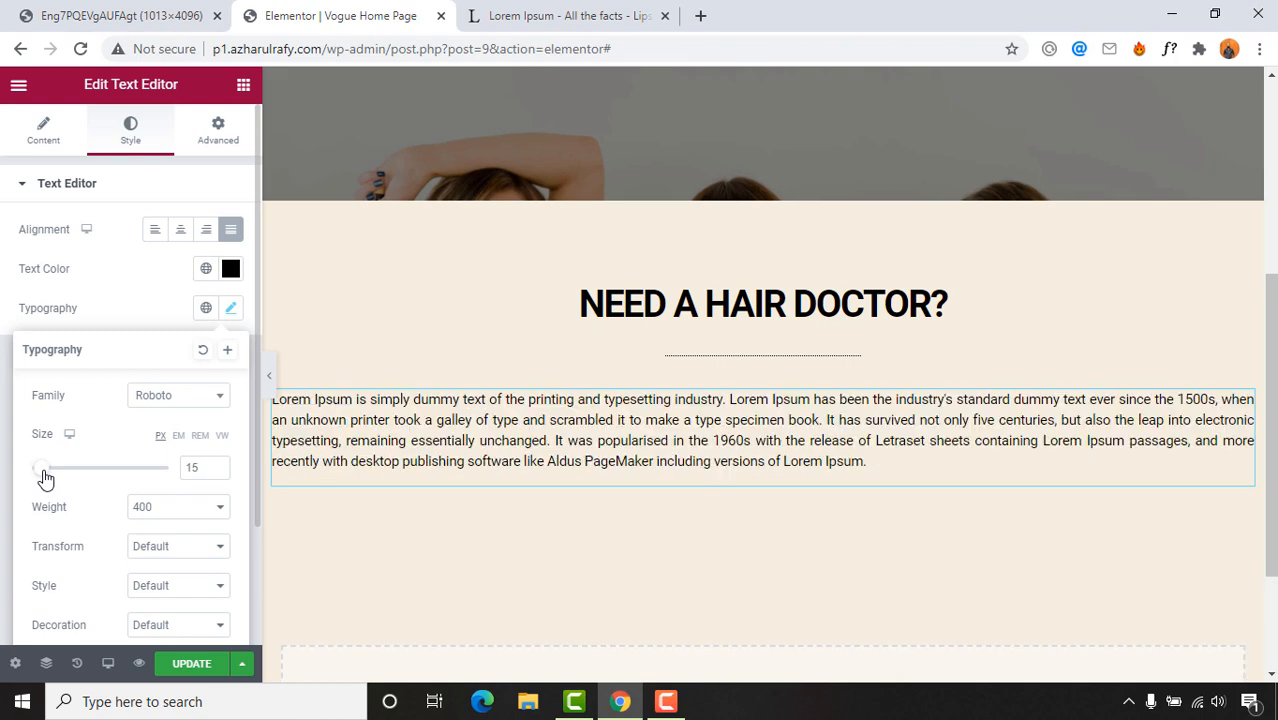
left_click(105, 12)
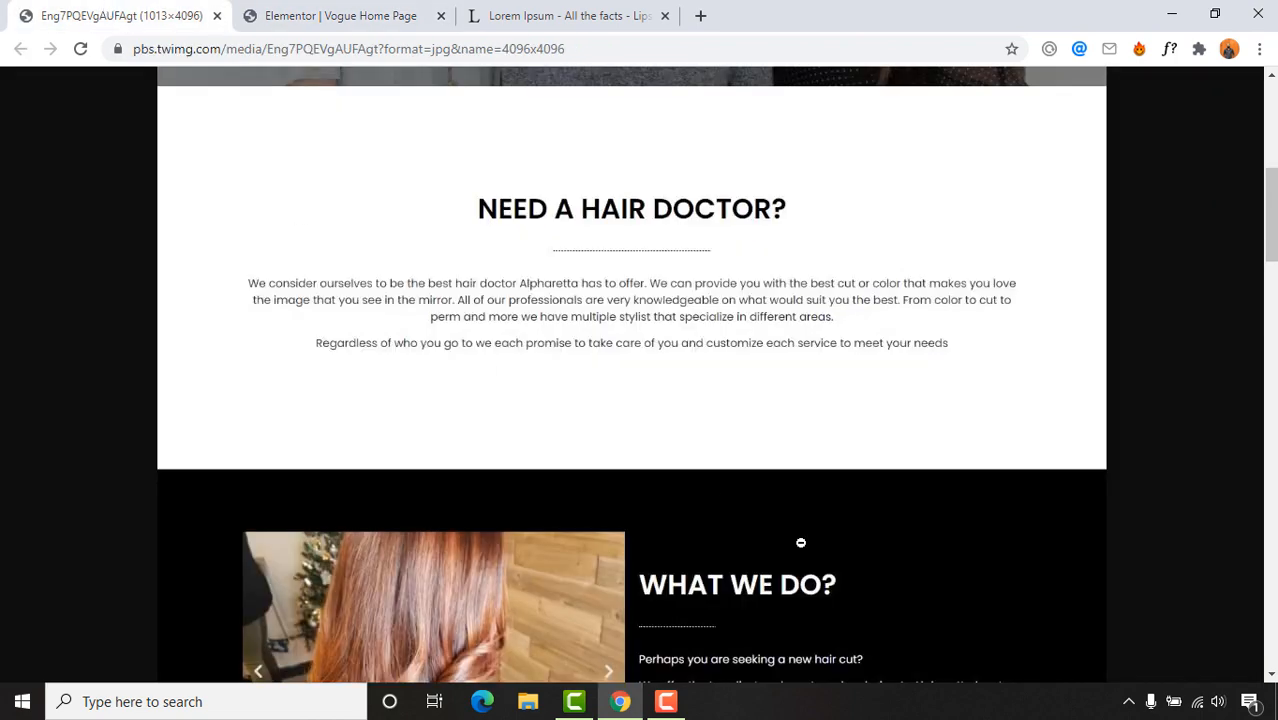
left_click(315, 12)
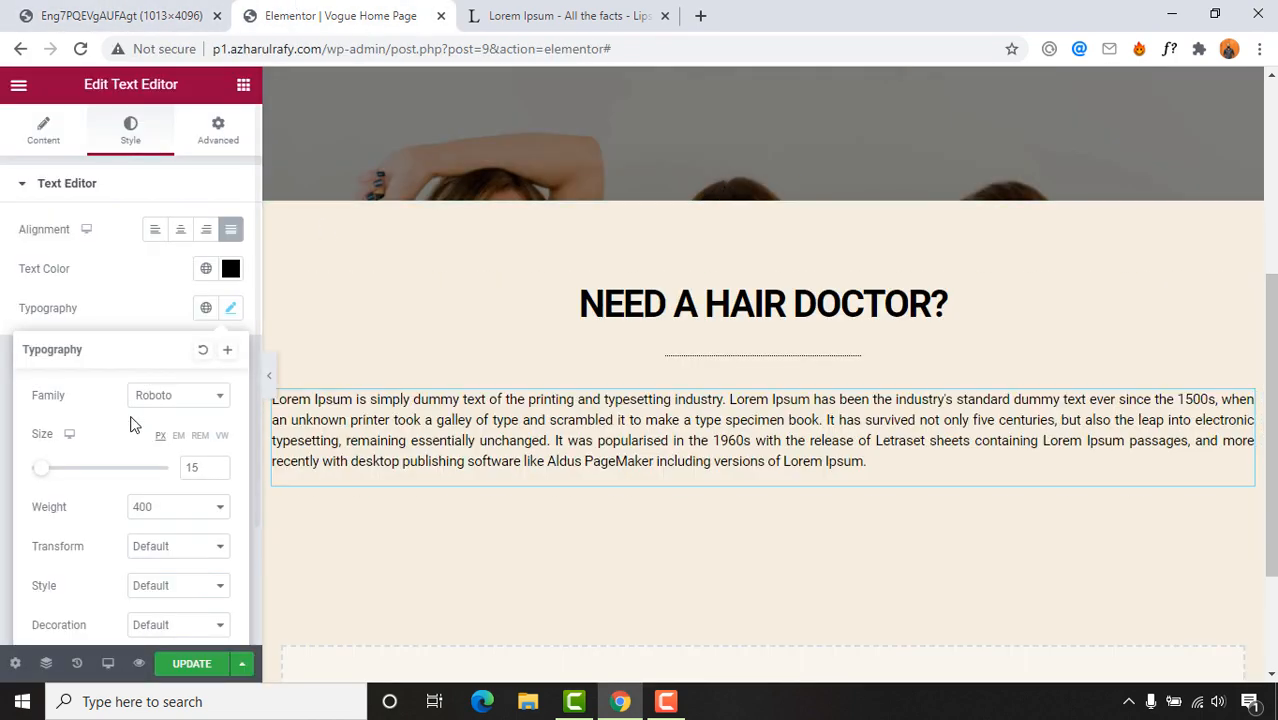
double_click(185, 466)
type("18")
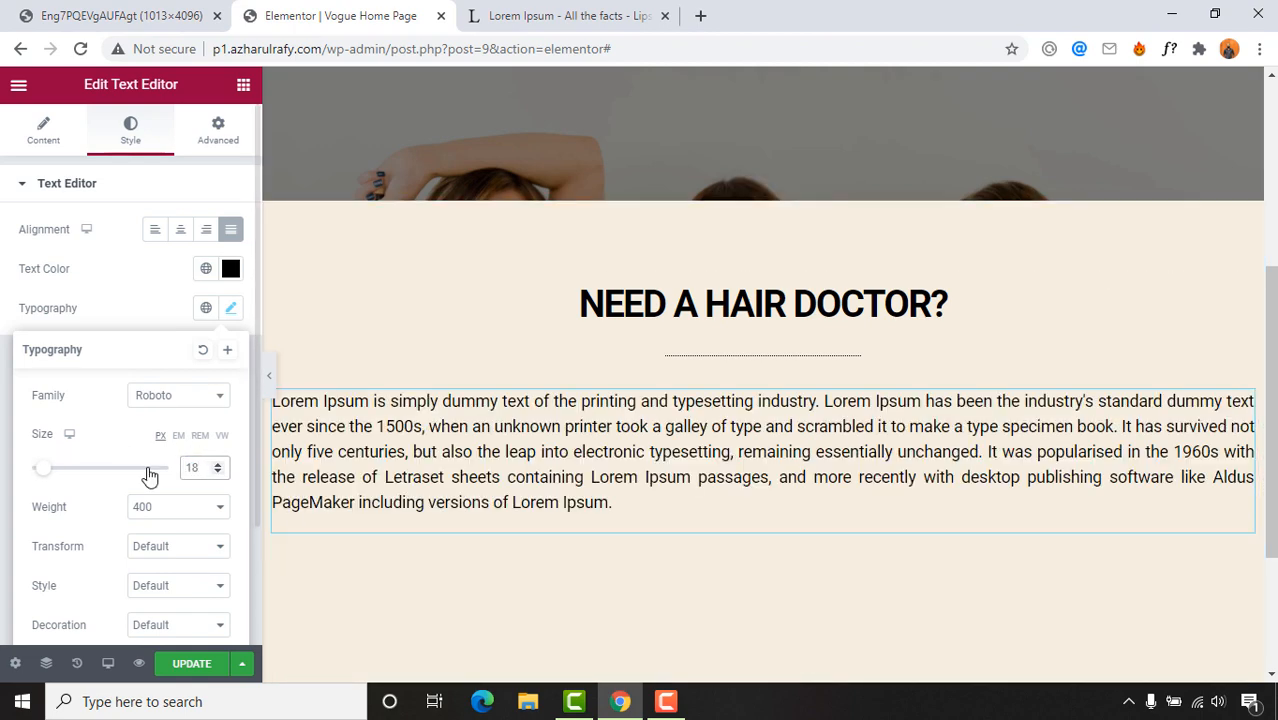
type("15")
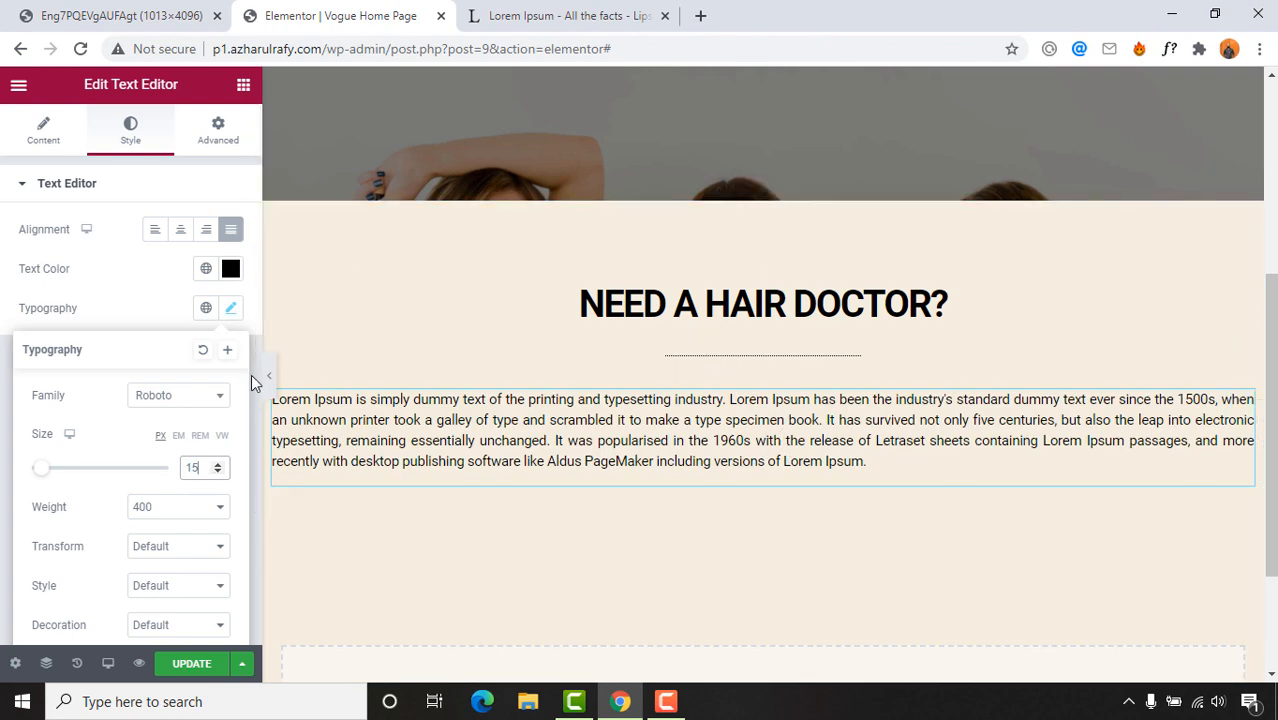
type("18")
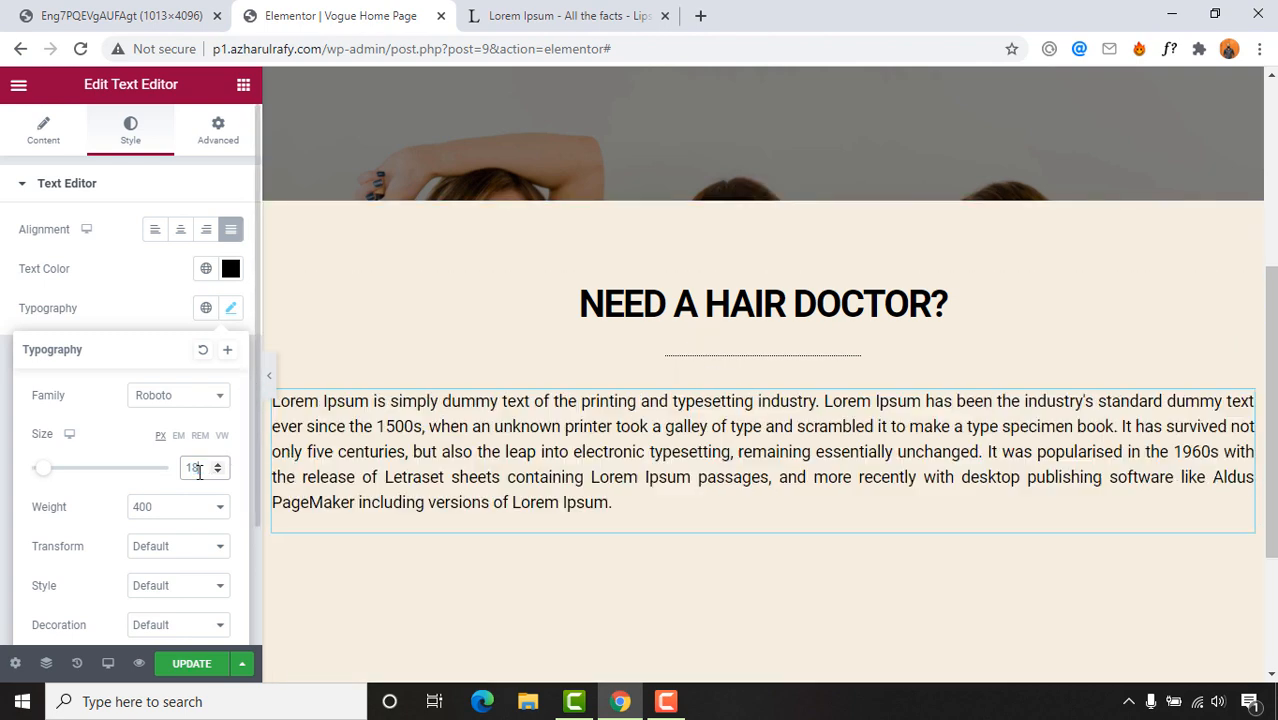
scroll(710, 440, "down", 2)
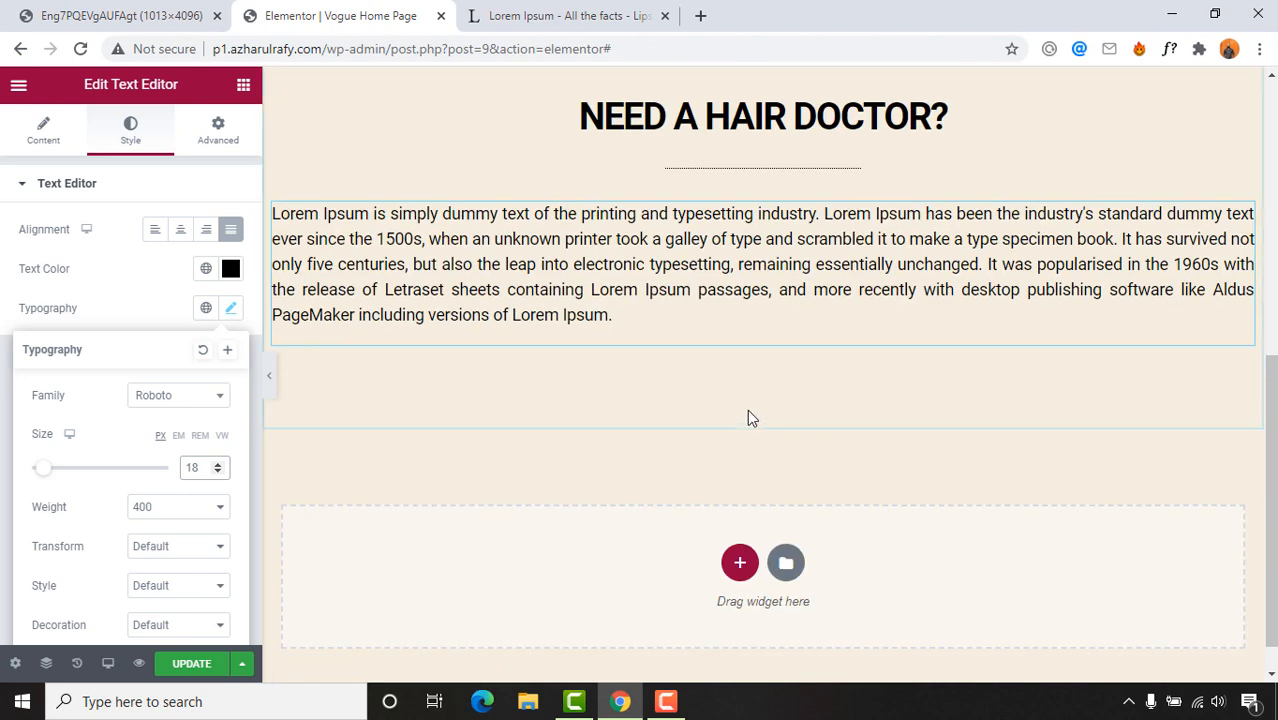
Step: Centre-align the paragraph and collapse the panel to preview the page
left_click(100, 15)
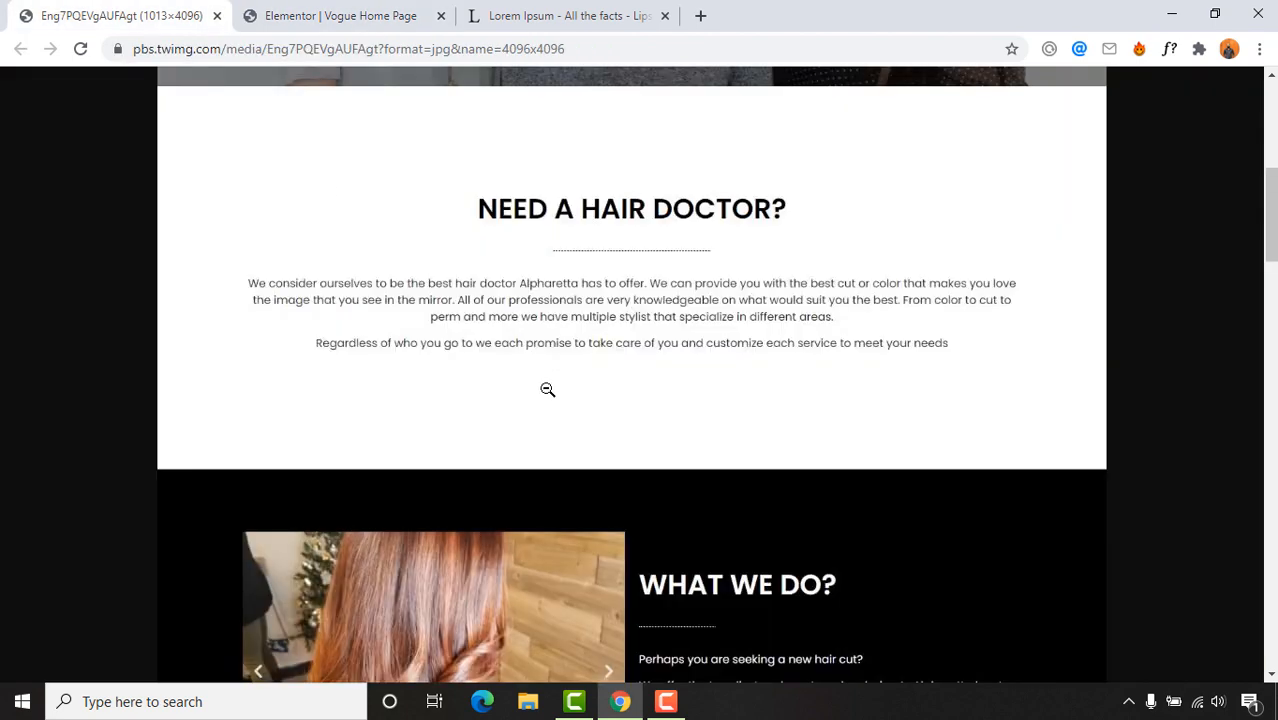
left_click(340, 15)
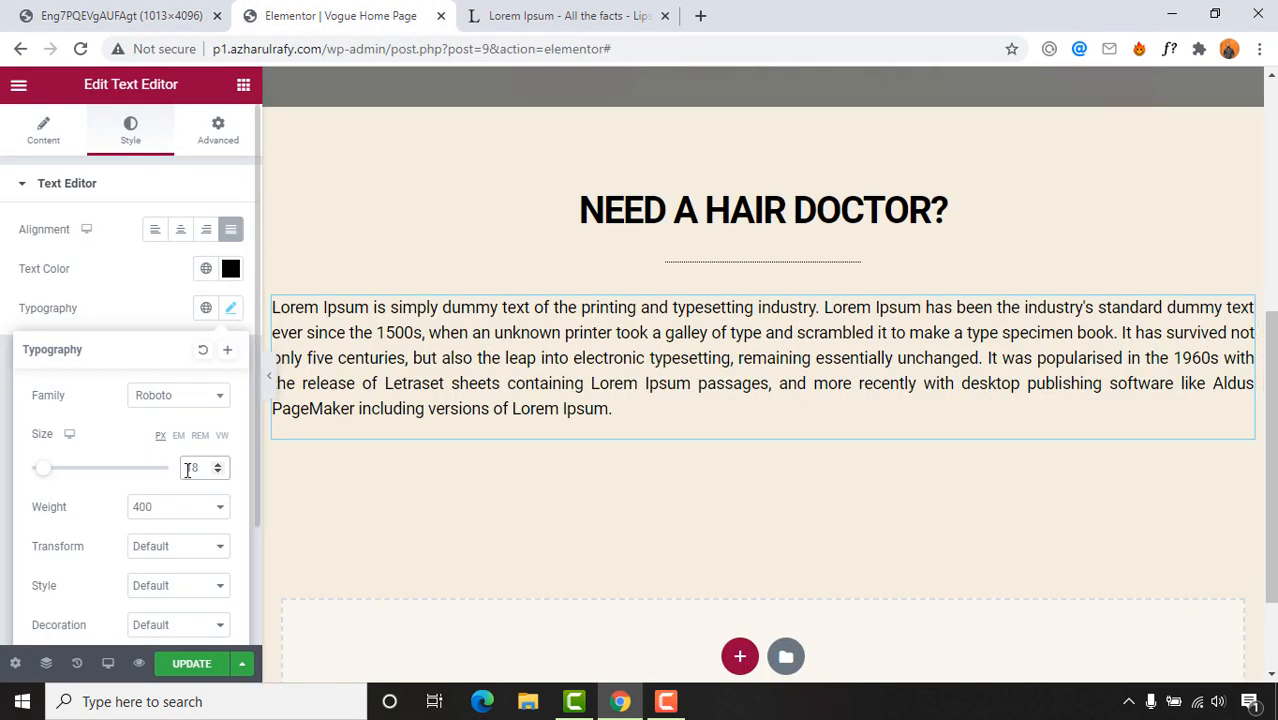
left_click(155, 318)
left_click(231, 310)
left_click(125, 300)
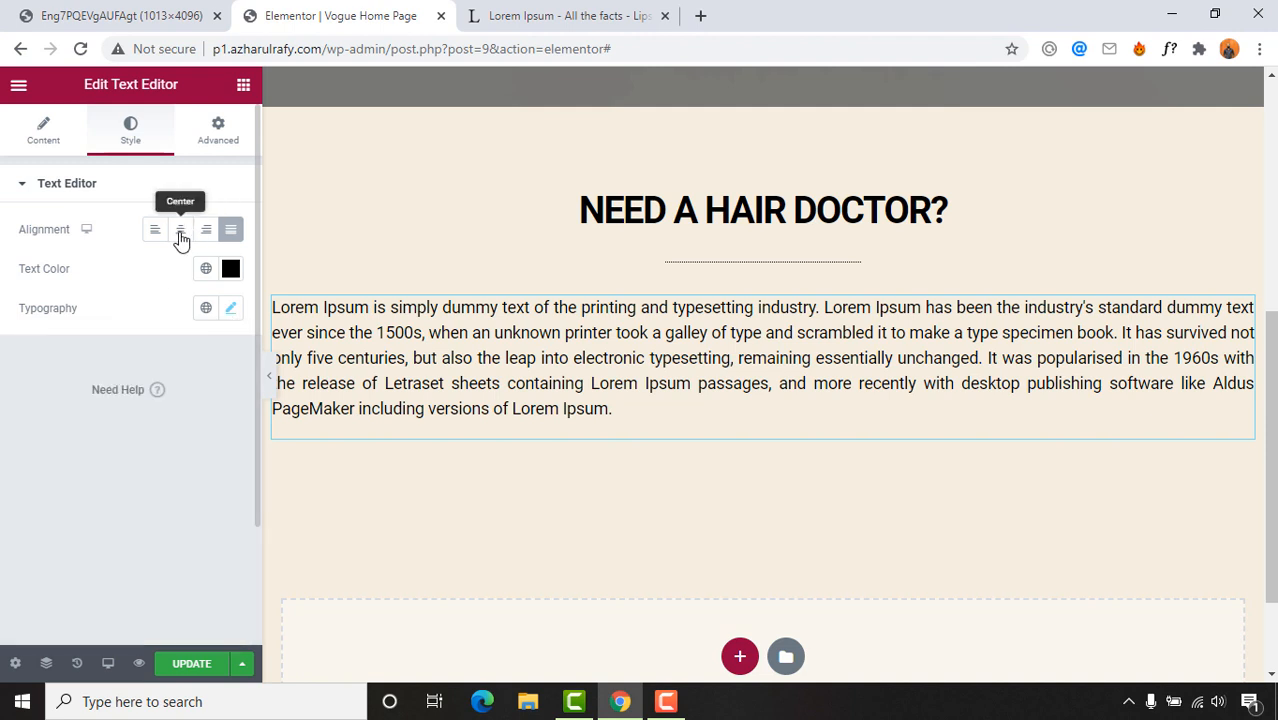
left_click(180, 230)
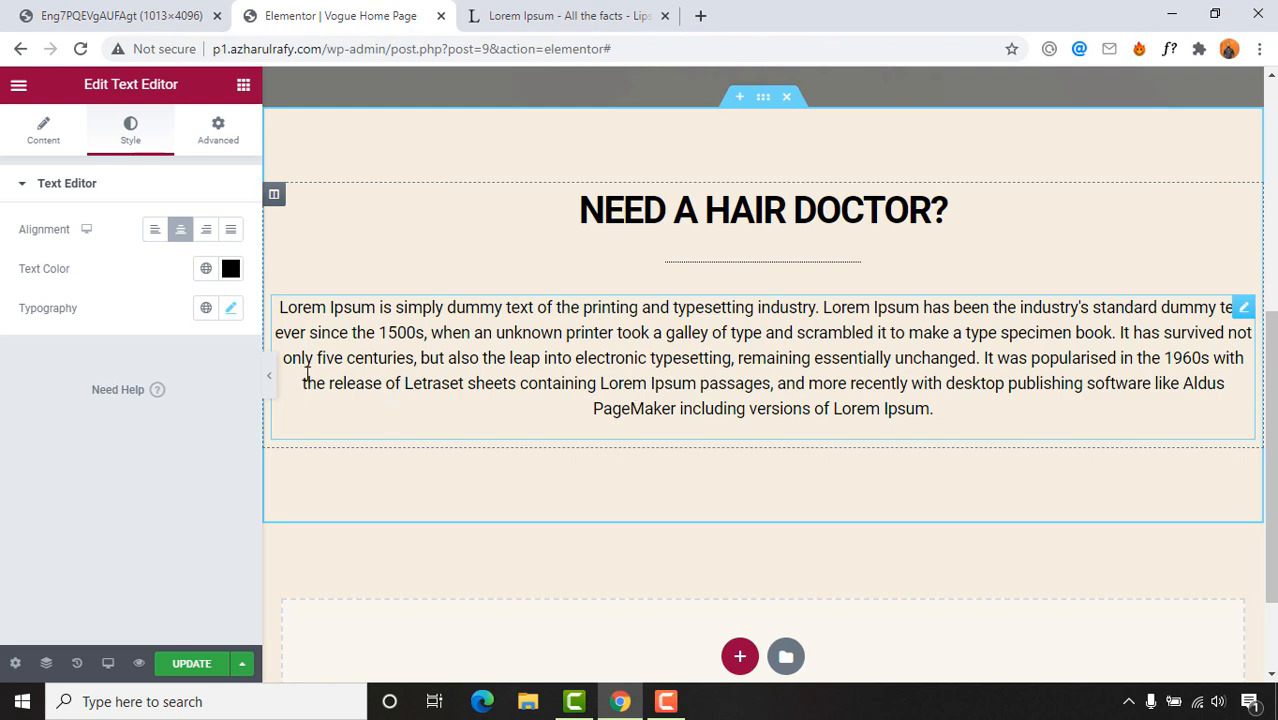
left_click(267, 377)
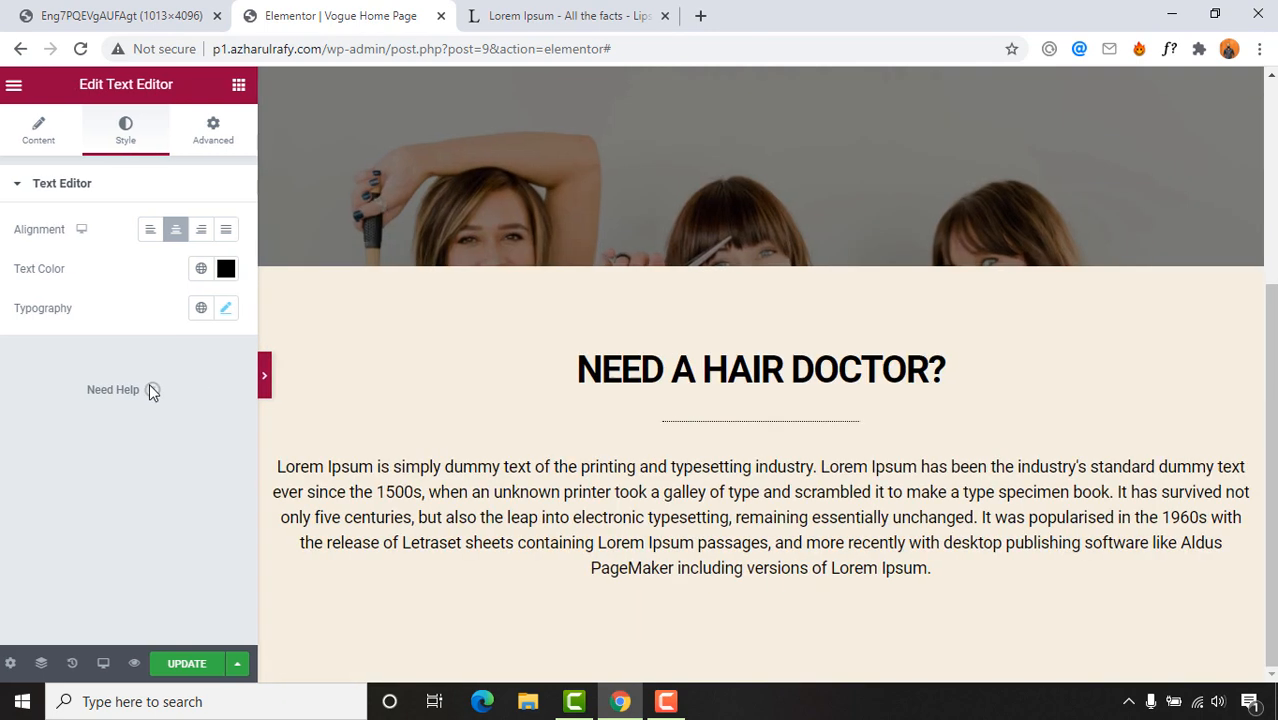
key("ctrl+shift+Tab")
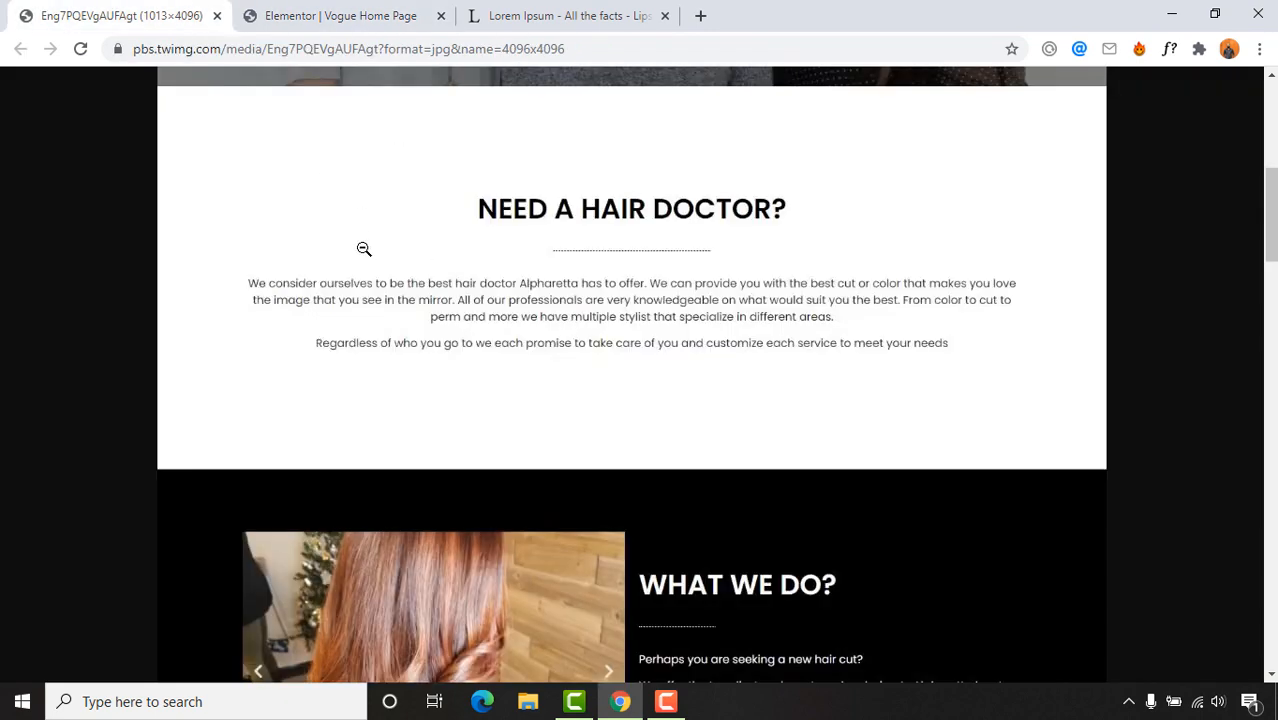
scroll(398, 371, "up", 4)
left_click(366, 18)
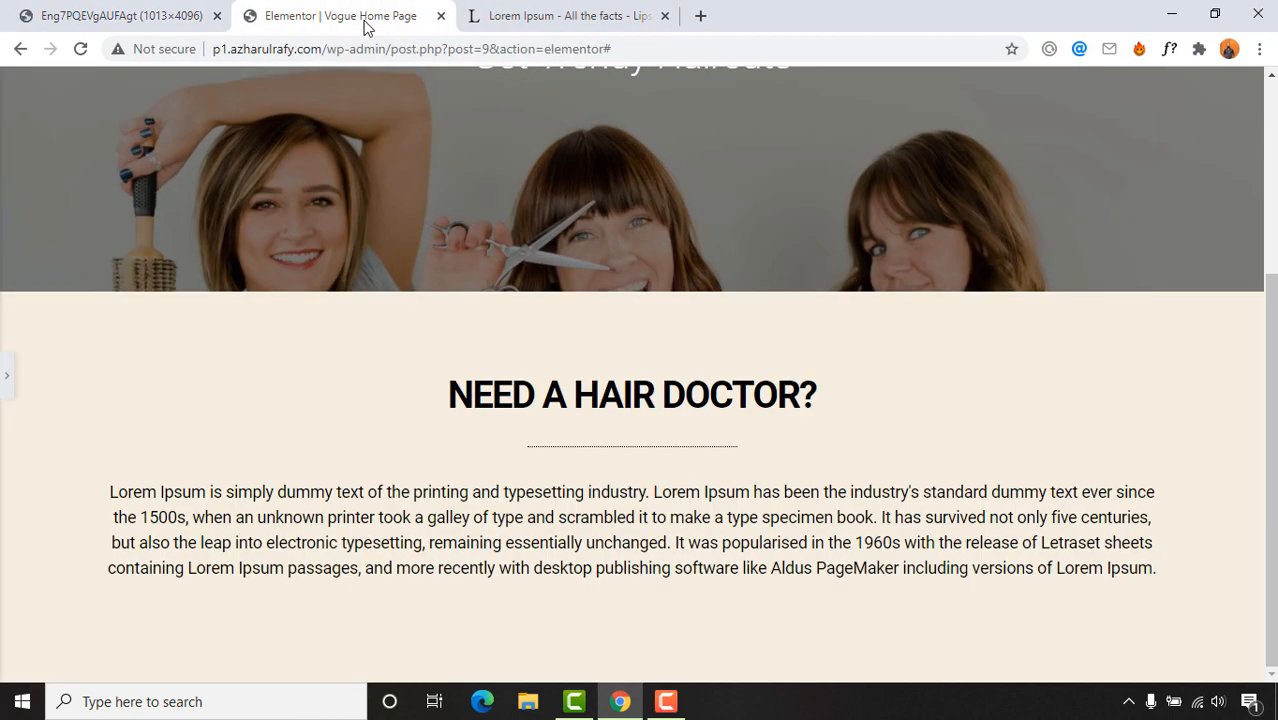
scroll(530, 214, "up", 3)
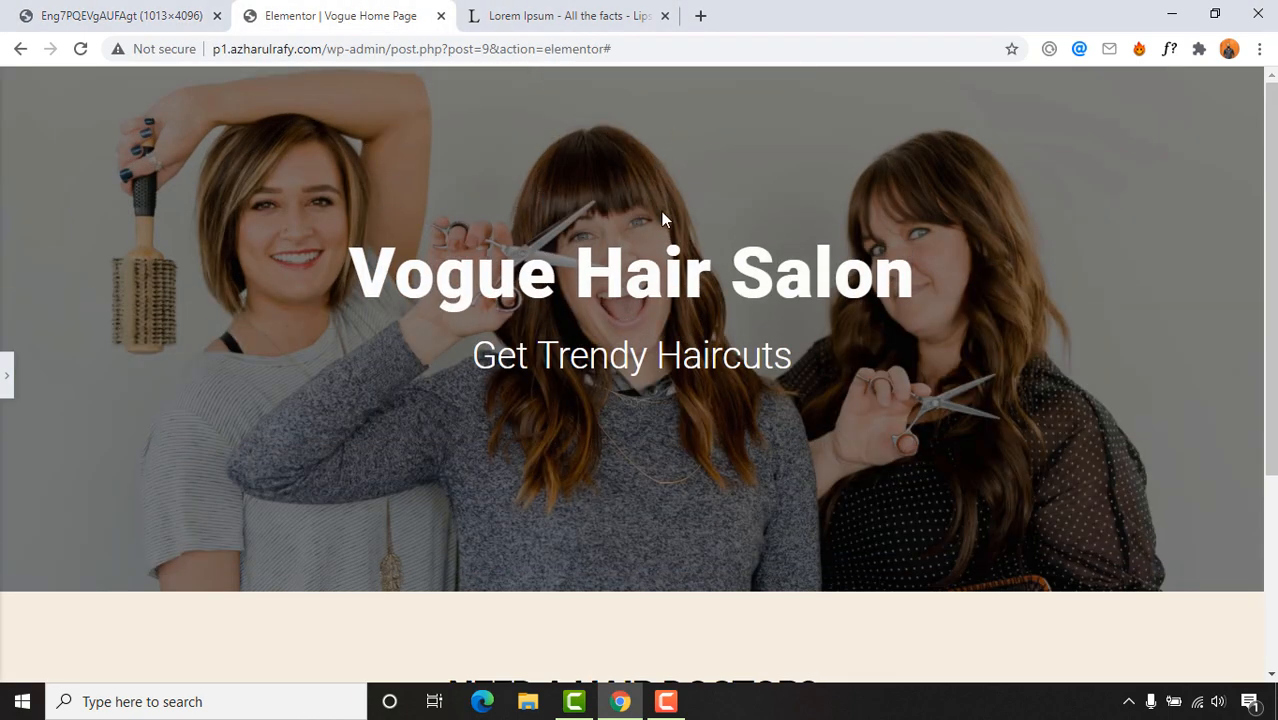
scroll(906, 225, "down", 3)
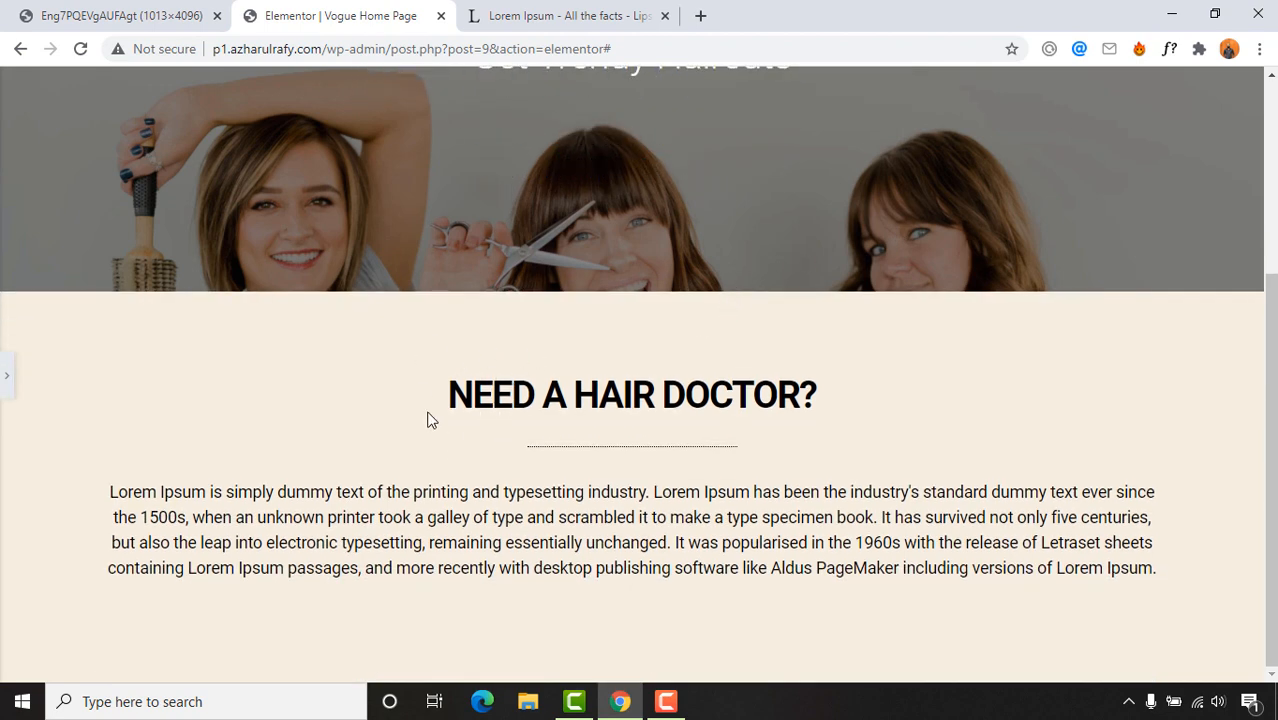
left_click(30, 15)
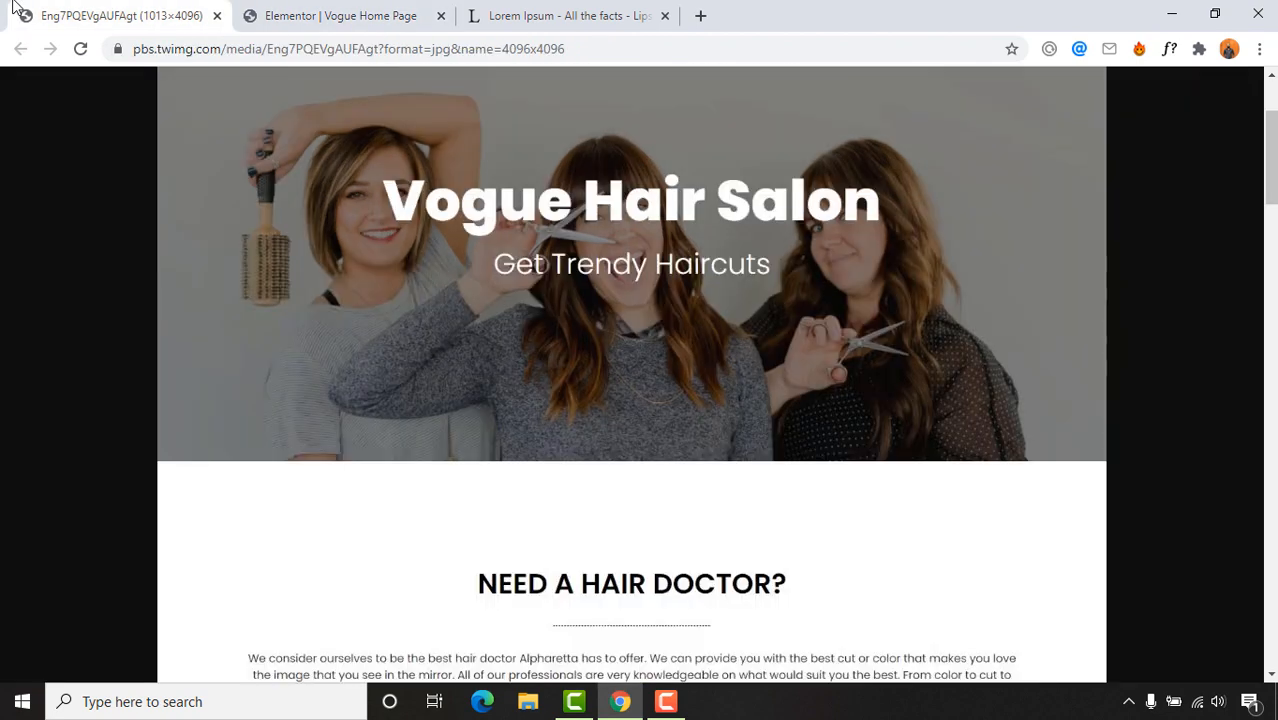
left_click(250, 15)
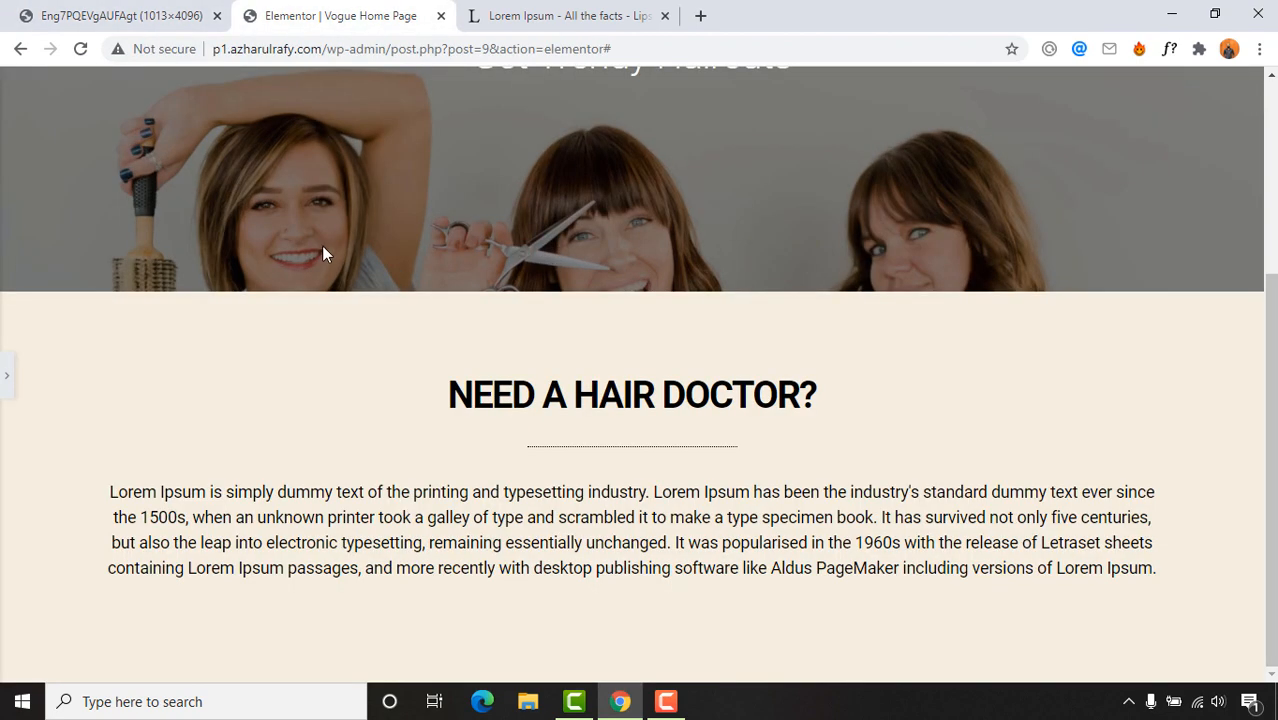
left_click(8, 377)
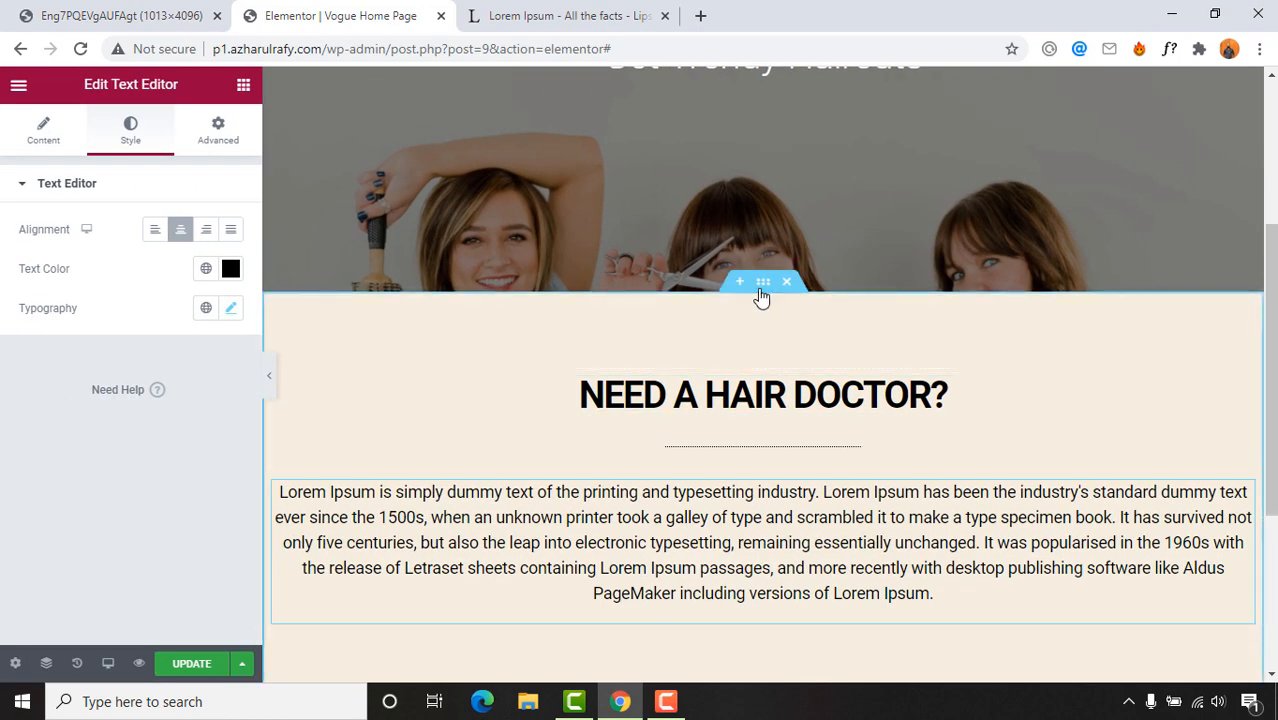
Step: Switch the section background to Classic with a white #FFFFFF colour
left_click(762, 283)
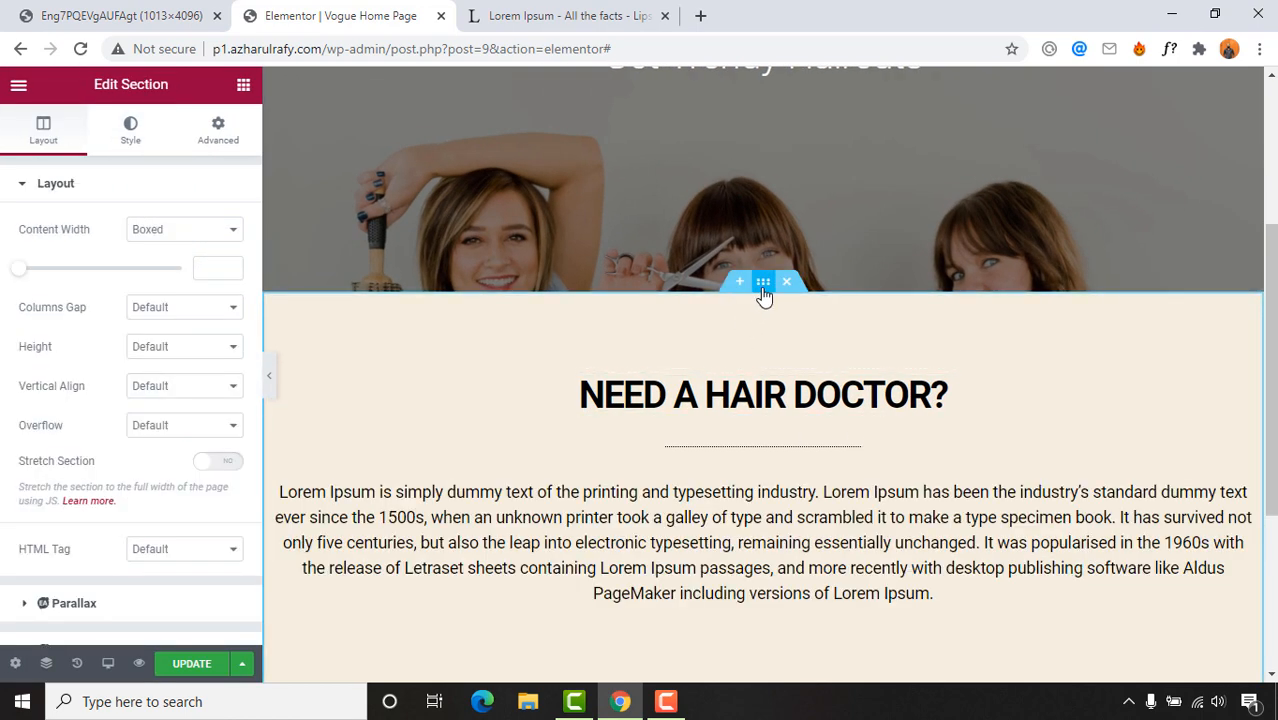
scroll(602, 388, "down", 3)
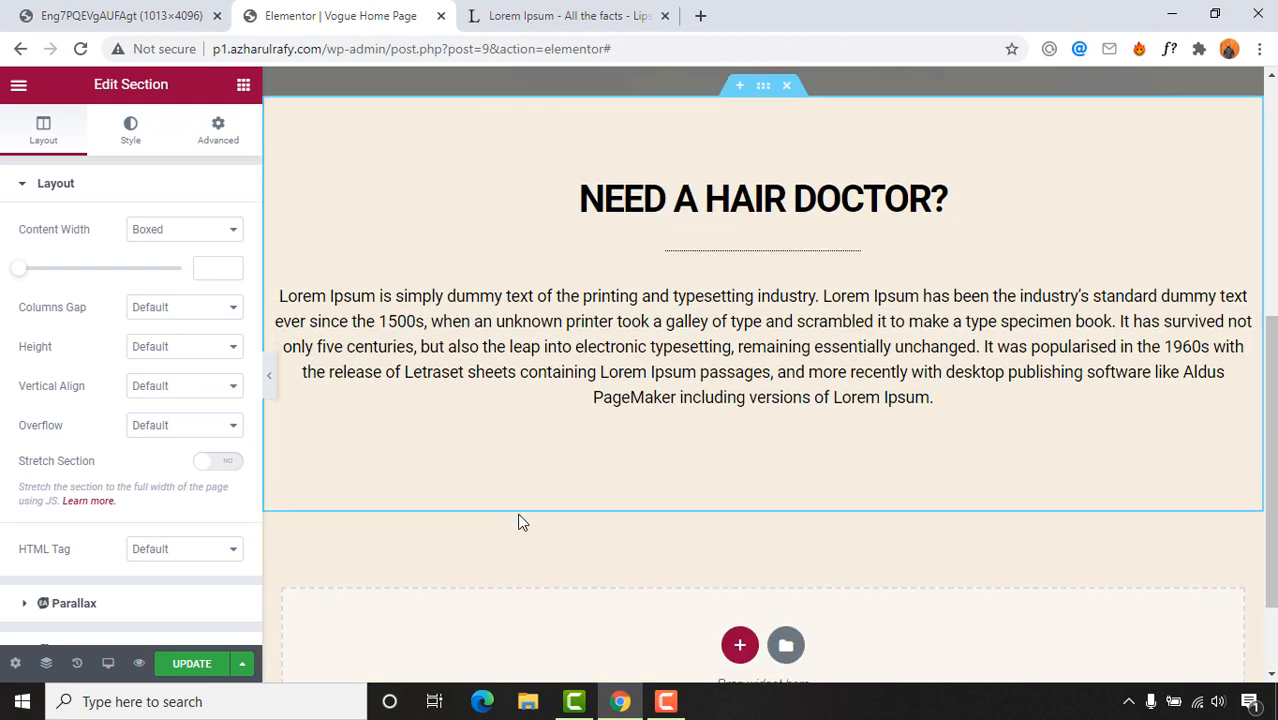
scroll(864, 411, "up", 3)
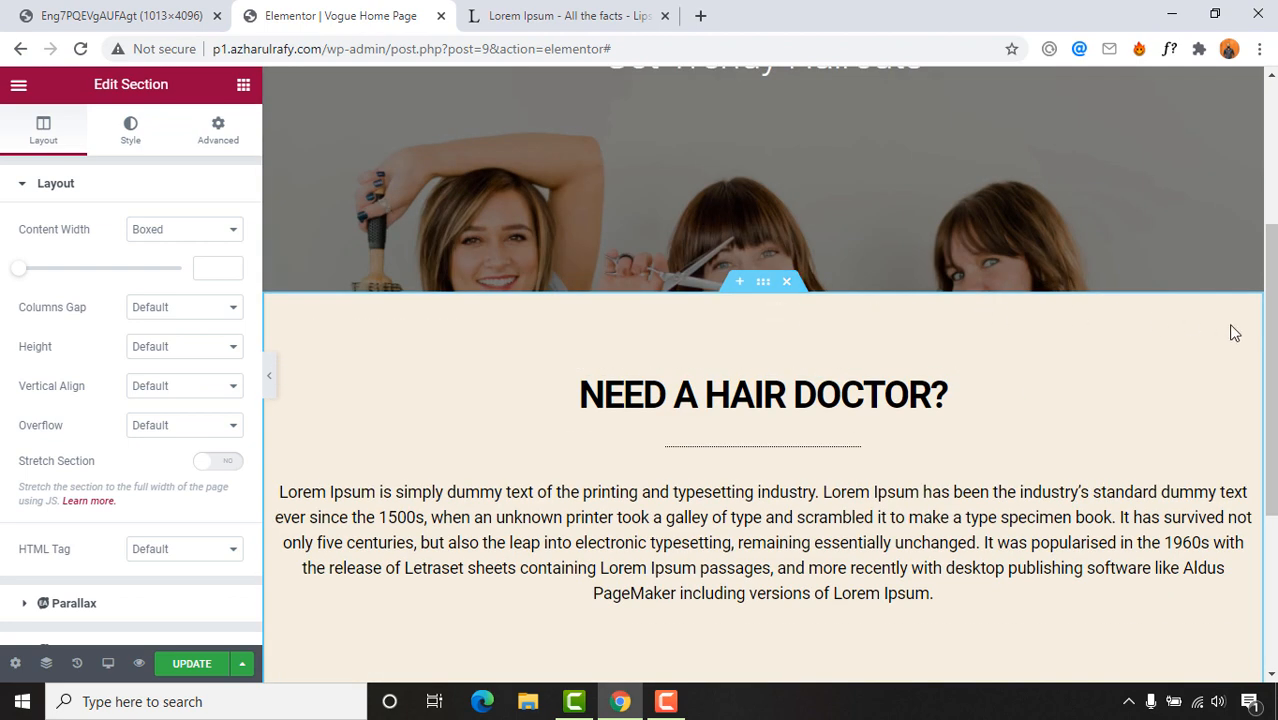
scroll(1180, 360, "down", 3)
scroll(1180, 390, "up", 2)
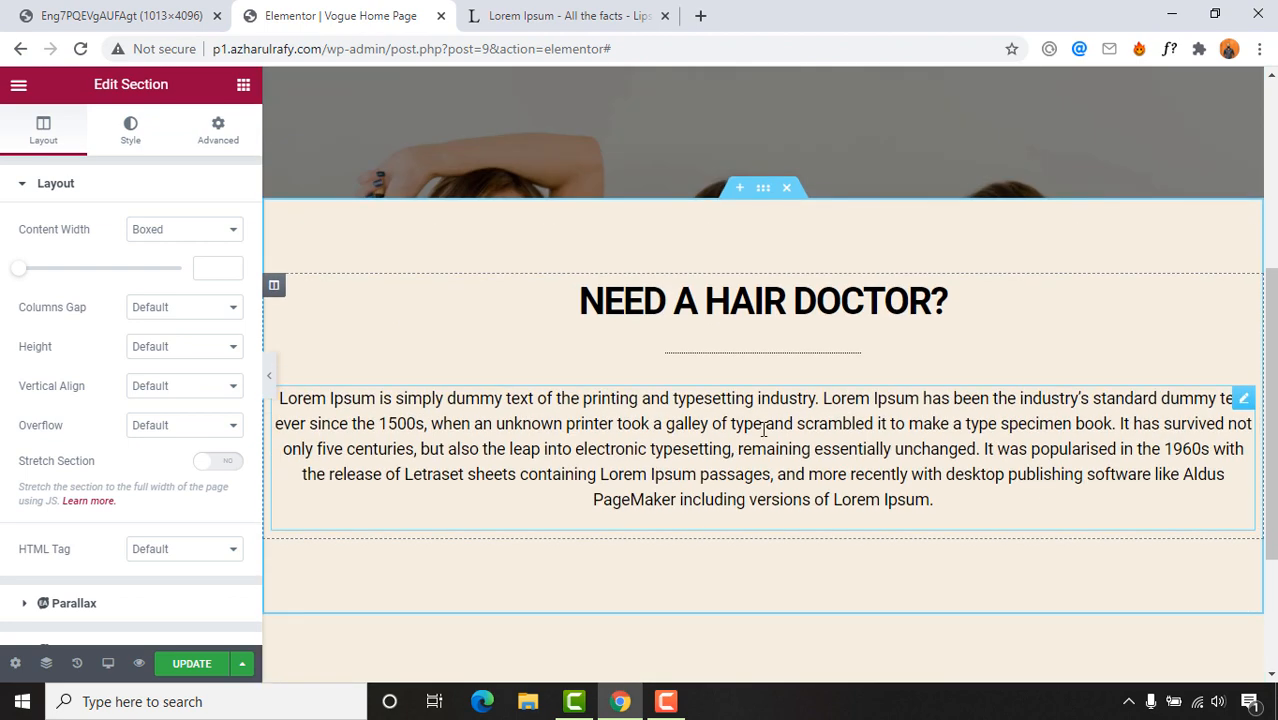
left_click(125, 145)
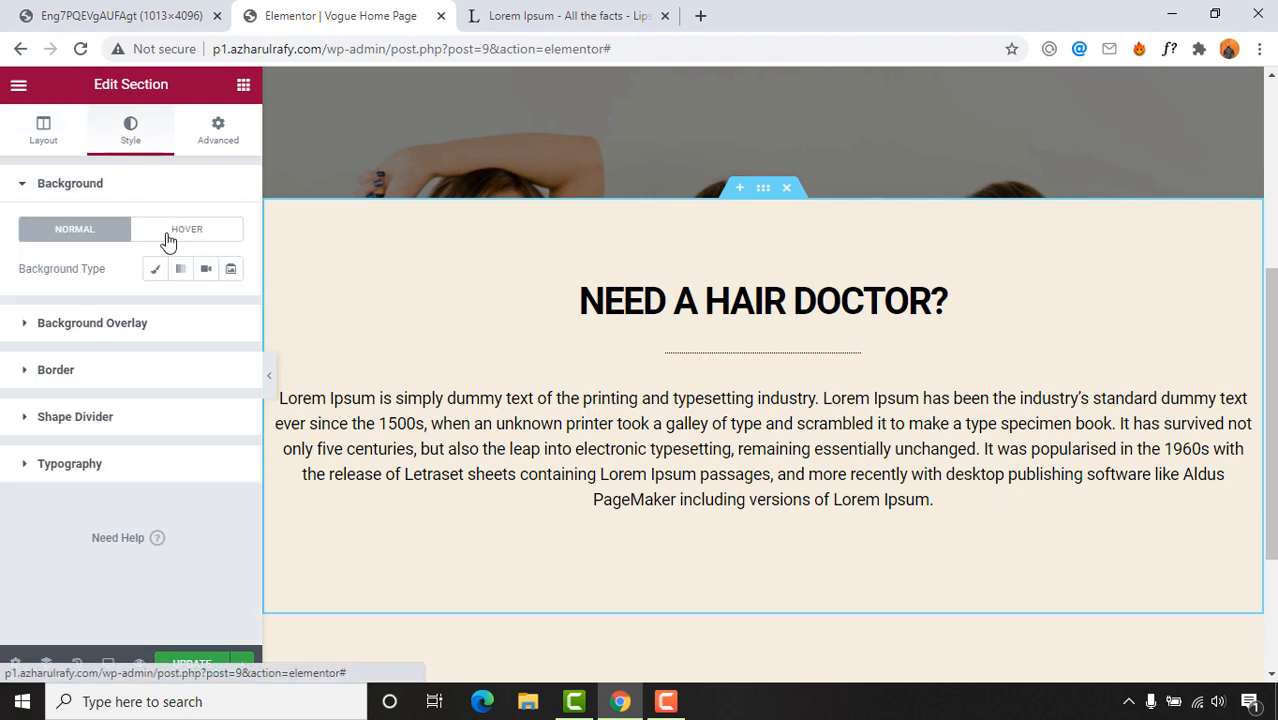
left_click(154, 270)
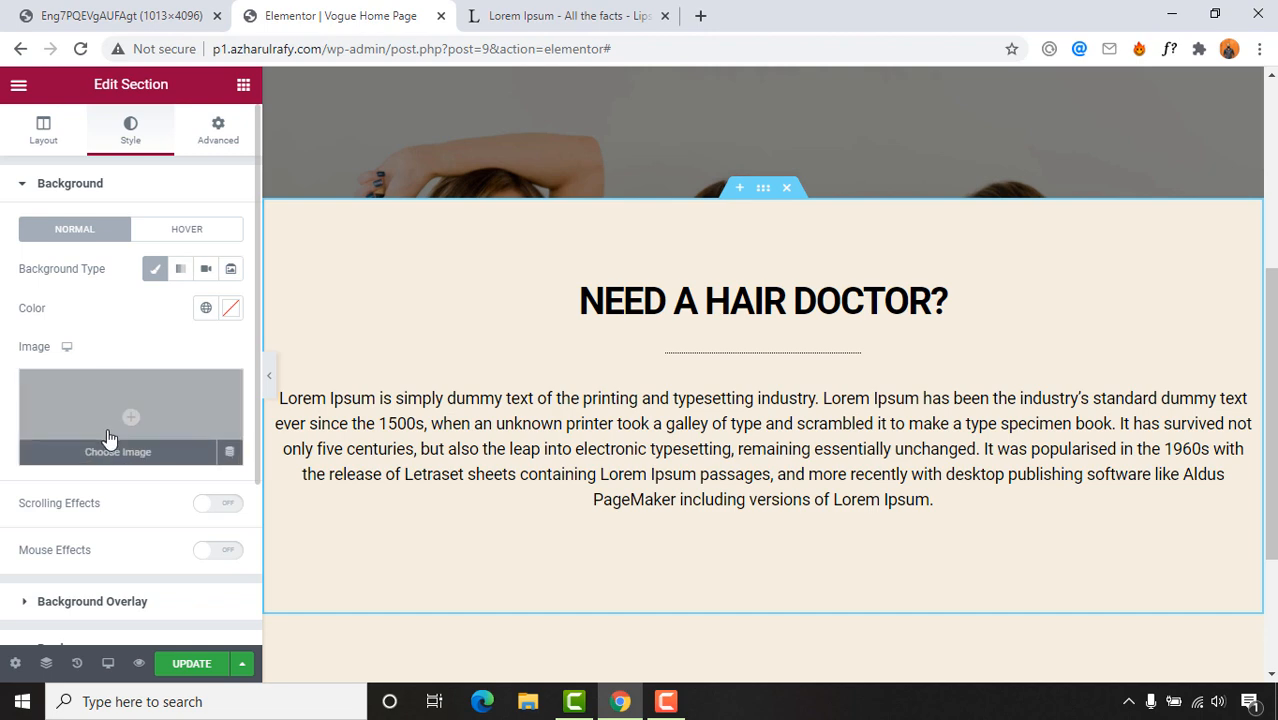
left_click(232, 310)
left_click_drag(170, 452, 124, 365)
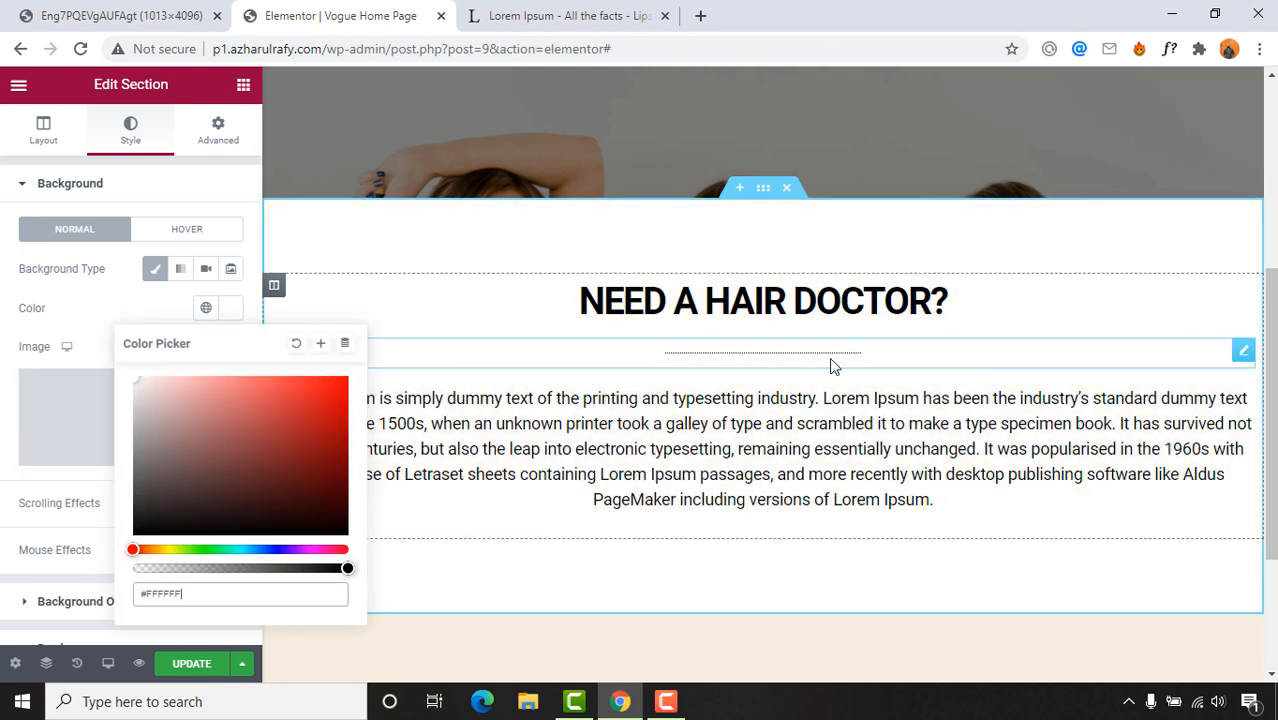
scroll(759, 476, "down", 2)
scroll(720, 450, "up", 3)
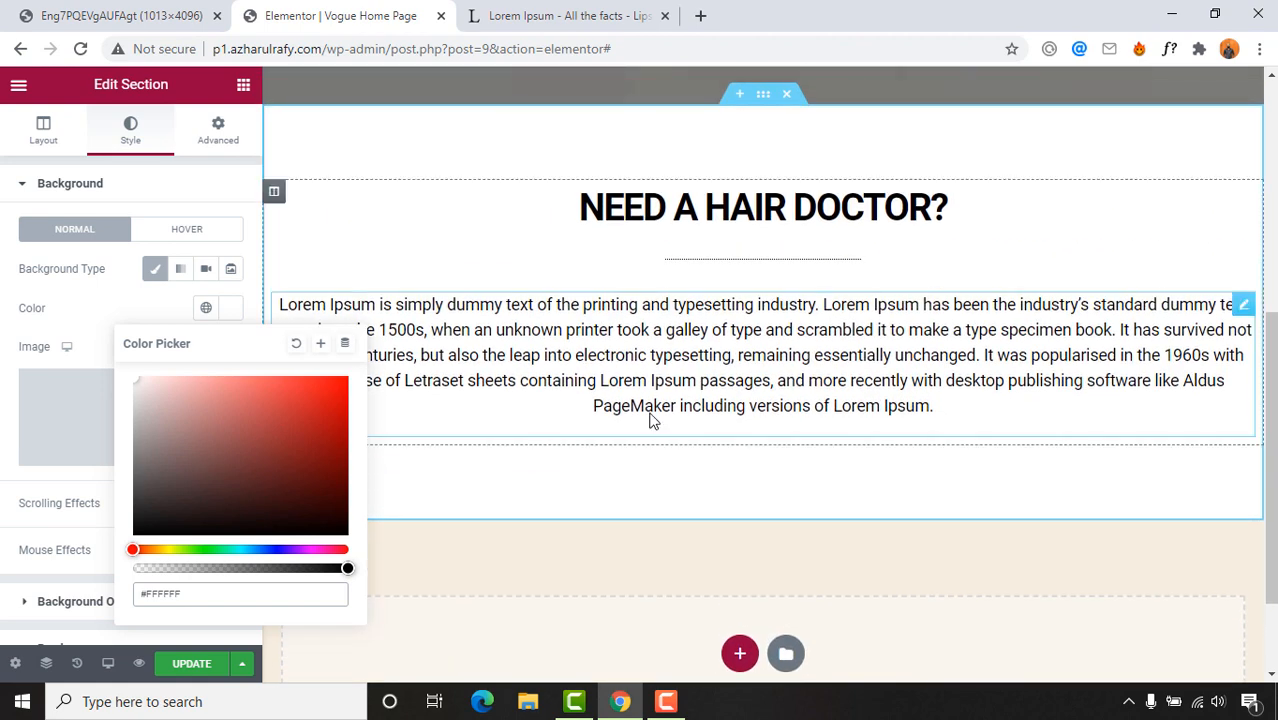
left_click(700, 395)
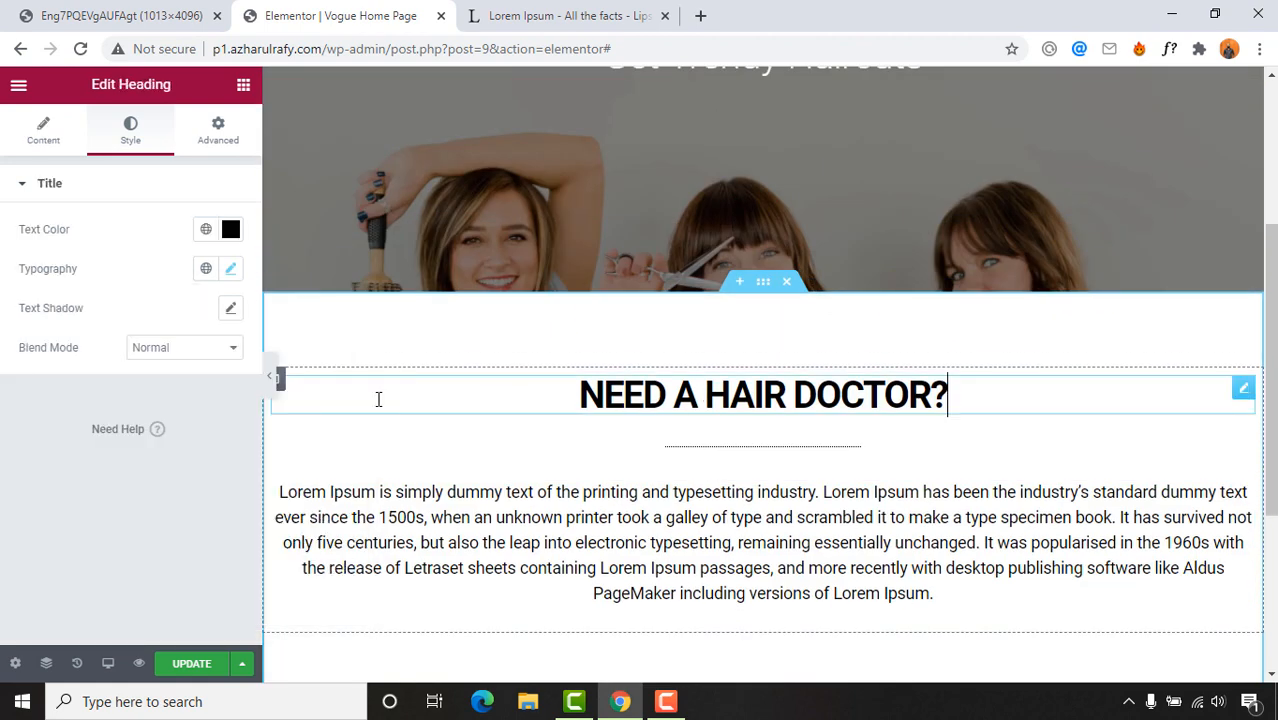
Step: Reduce the NEED A HAIR DOCTOR? heading's typography size from 40 to 35
left_click(273, 385)
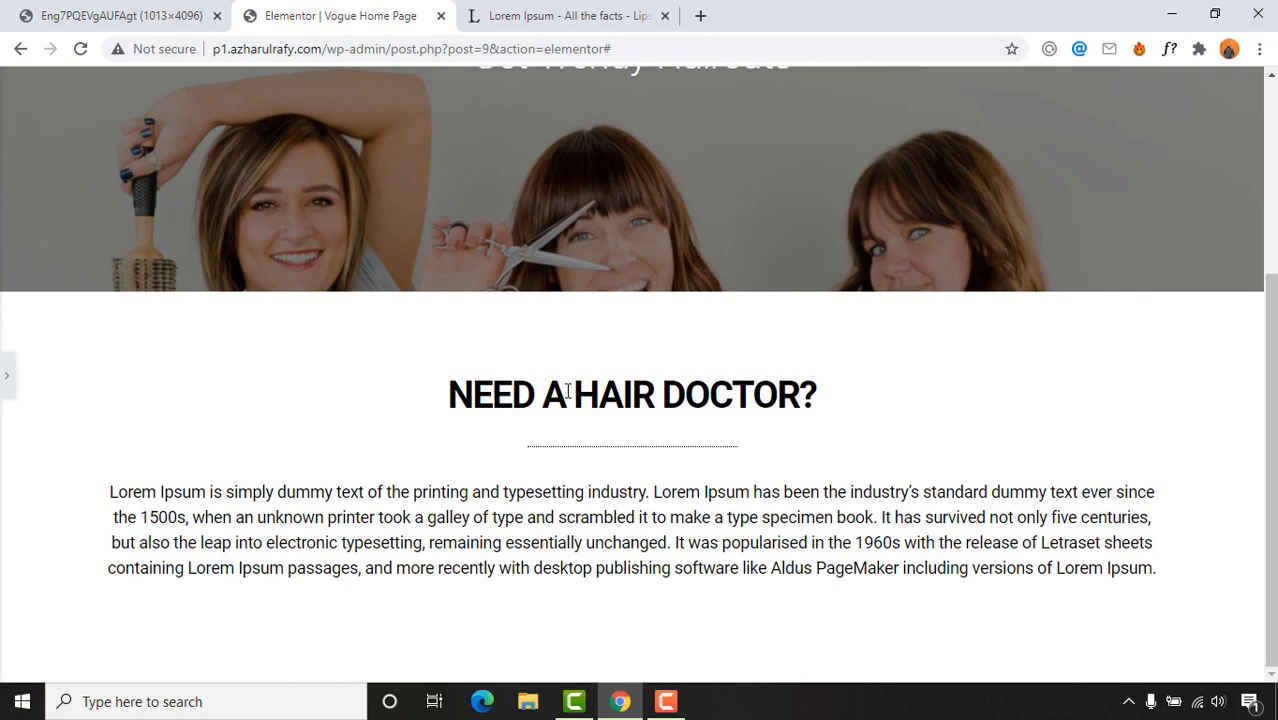
left_click(5, 363)
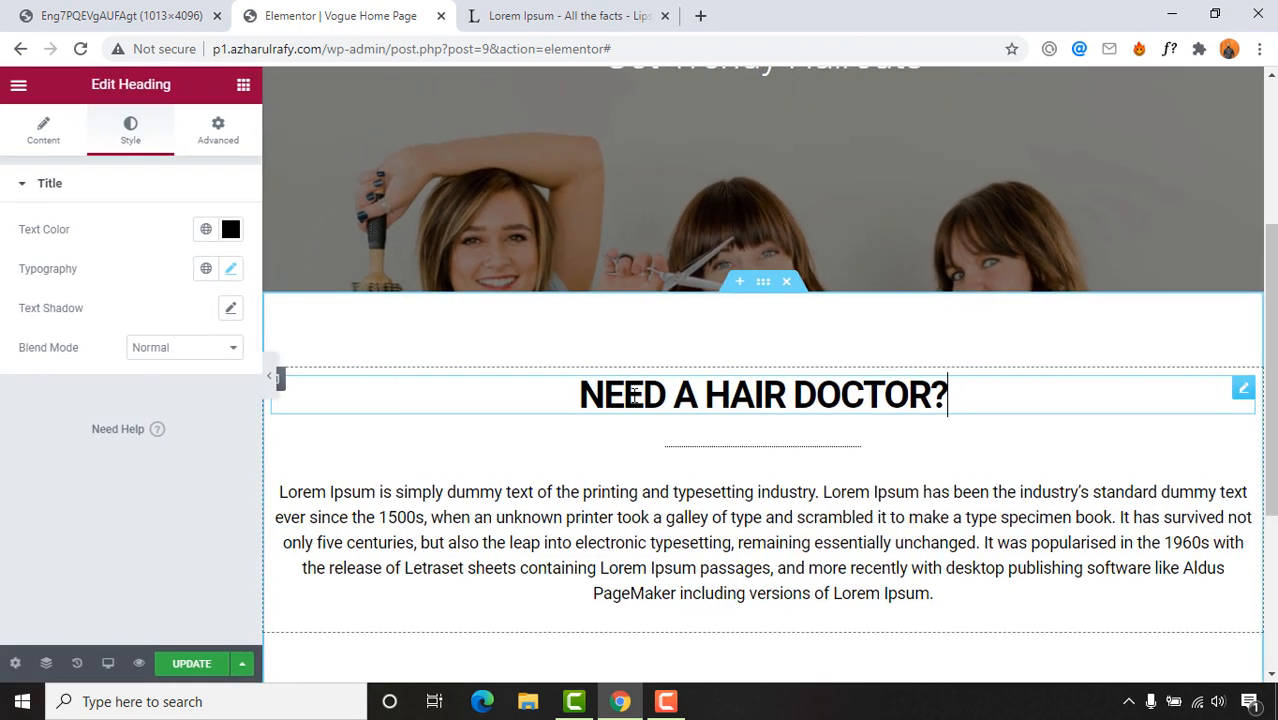
left_click_drag(579, 395, 948, 395)
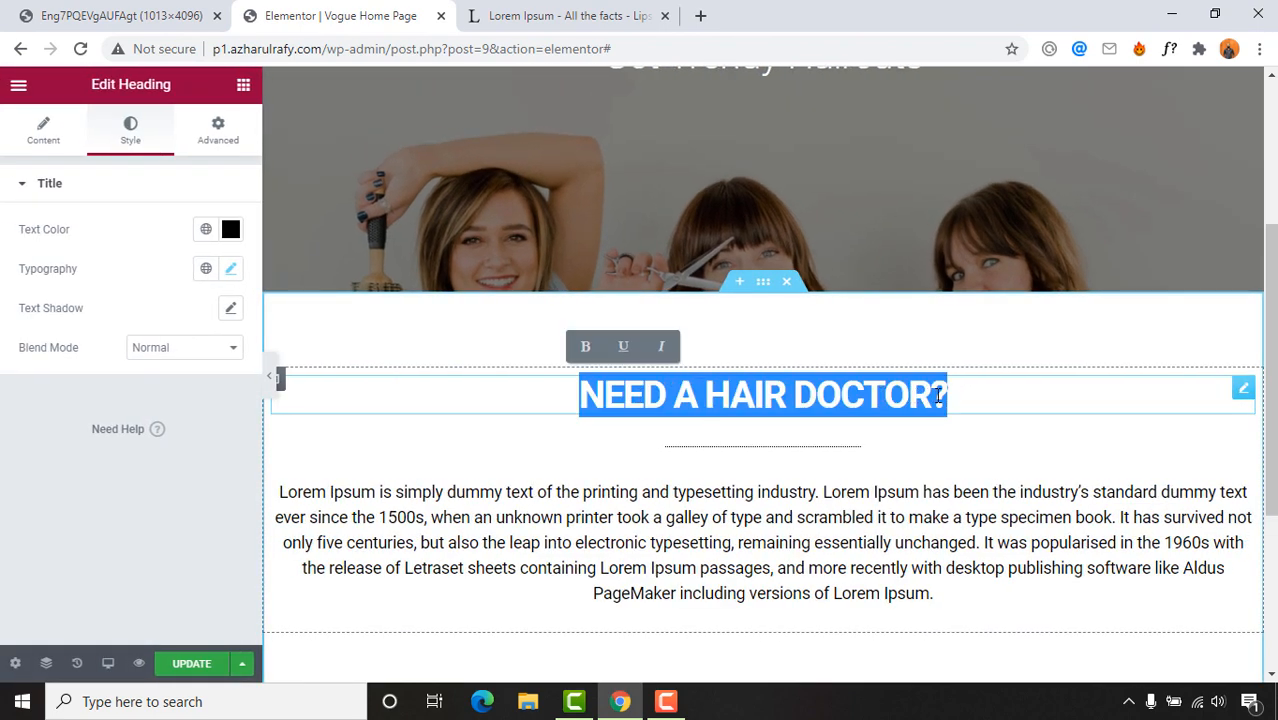
left_click(230, 272)
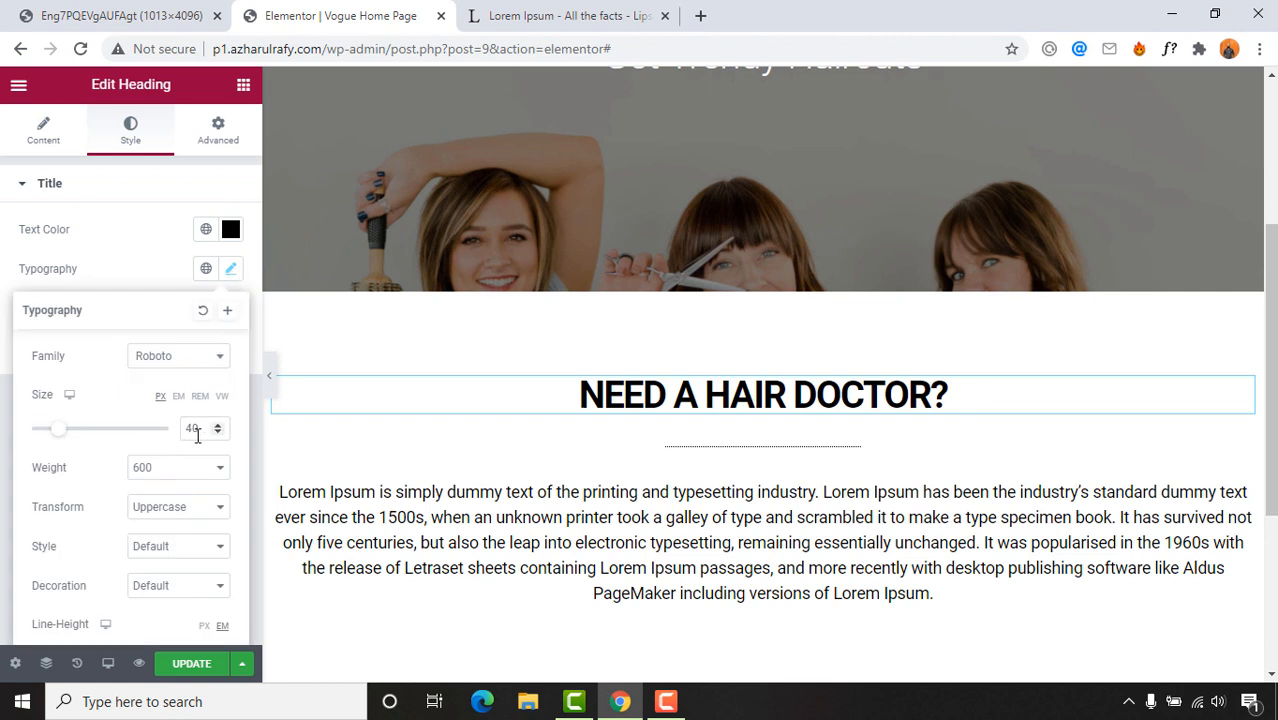
type("35")
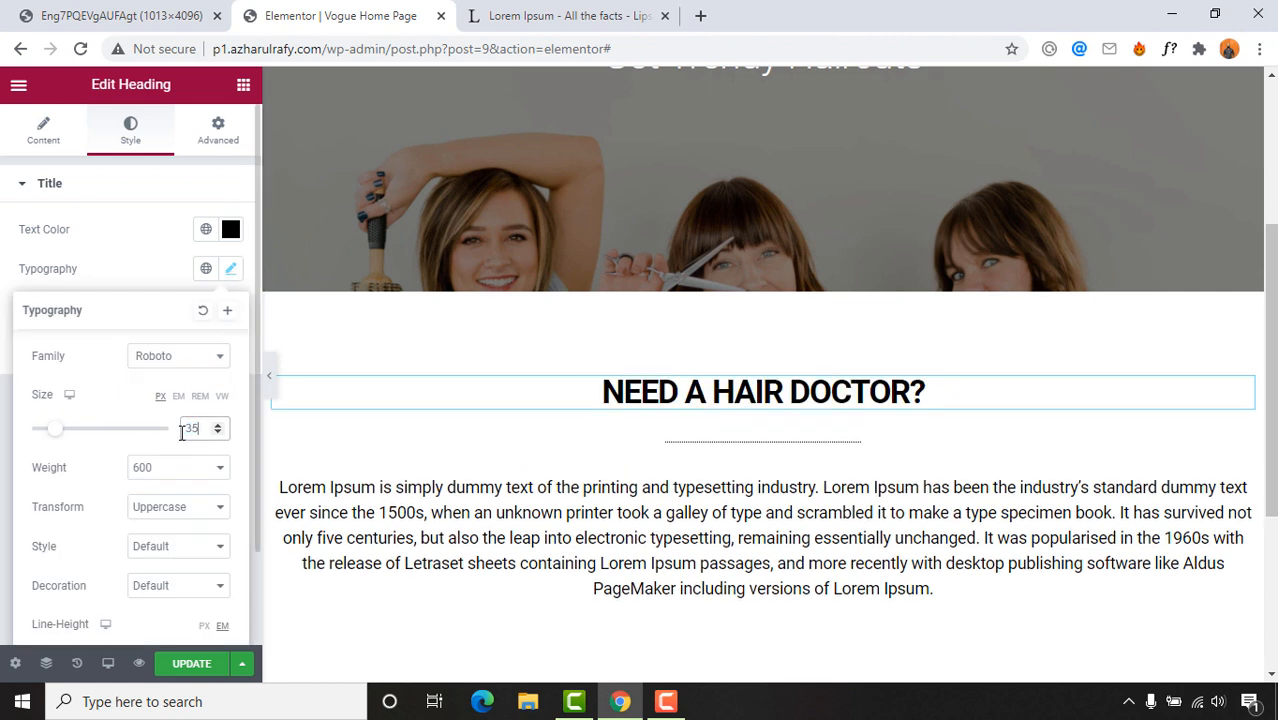
scroll(893, 448, "down", 3)
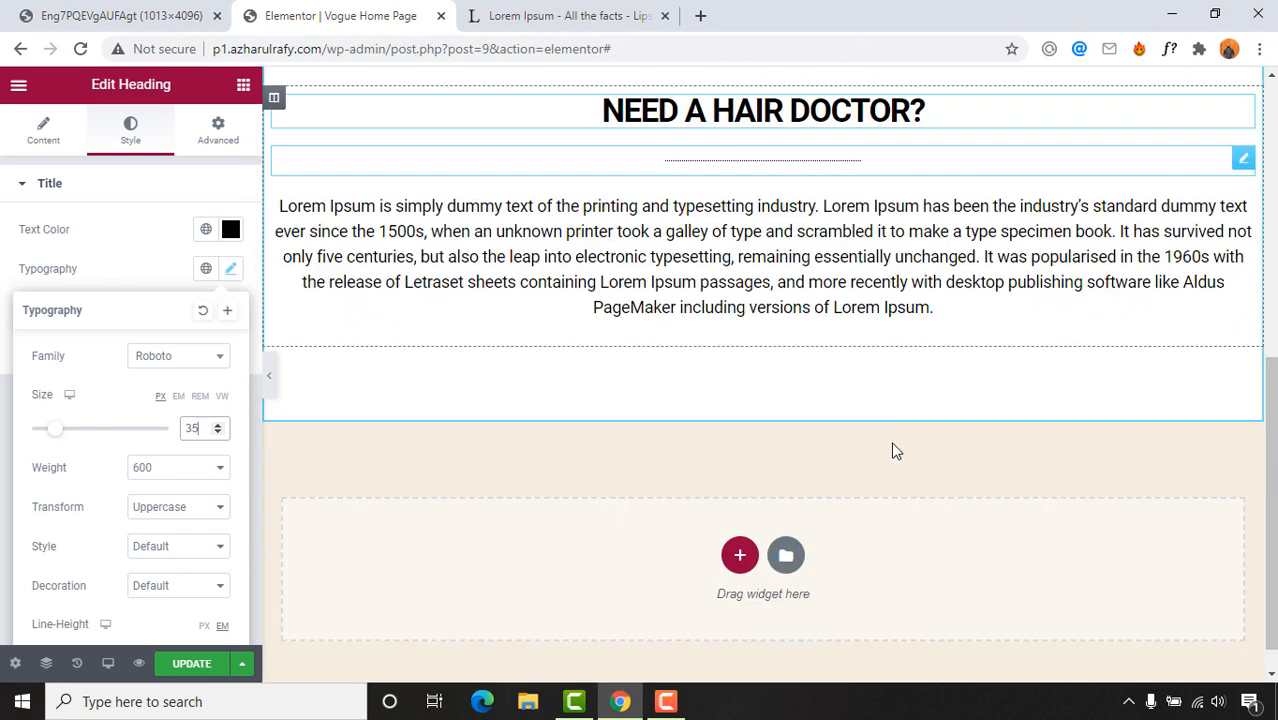
scroll(829, 231, "up", 2)
scroll(829, 231, "up", 3)
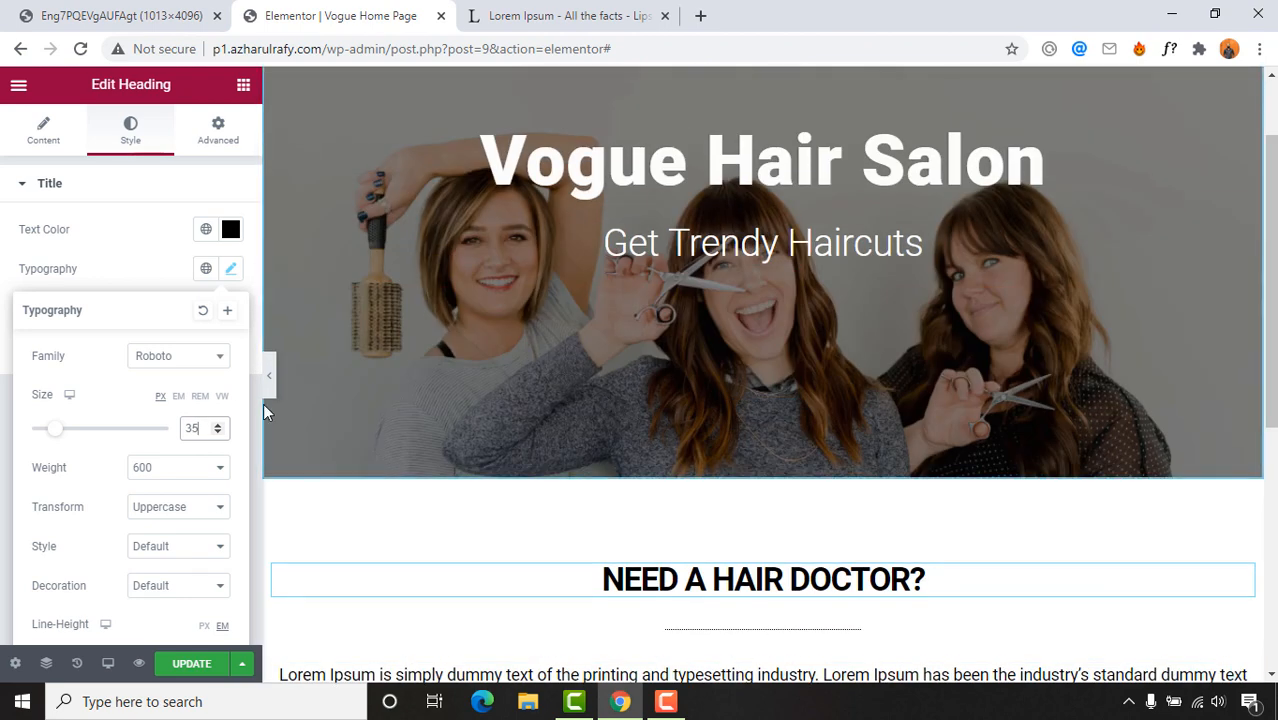
left_click(85, 8)
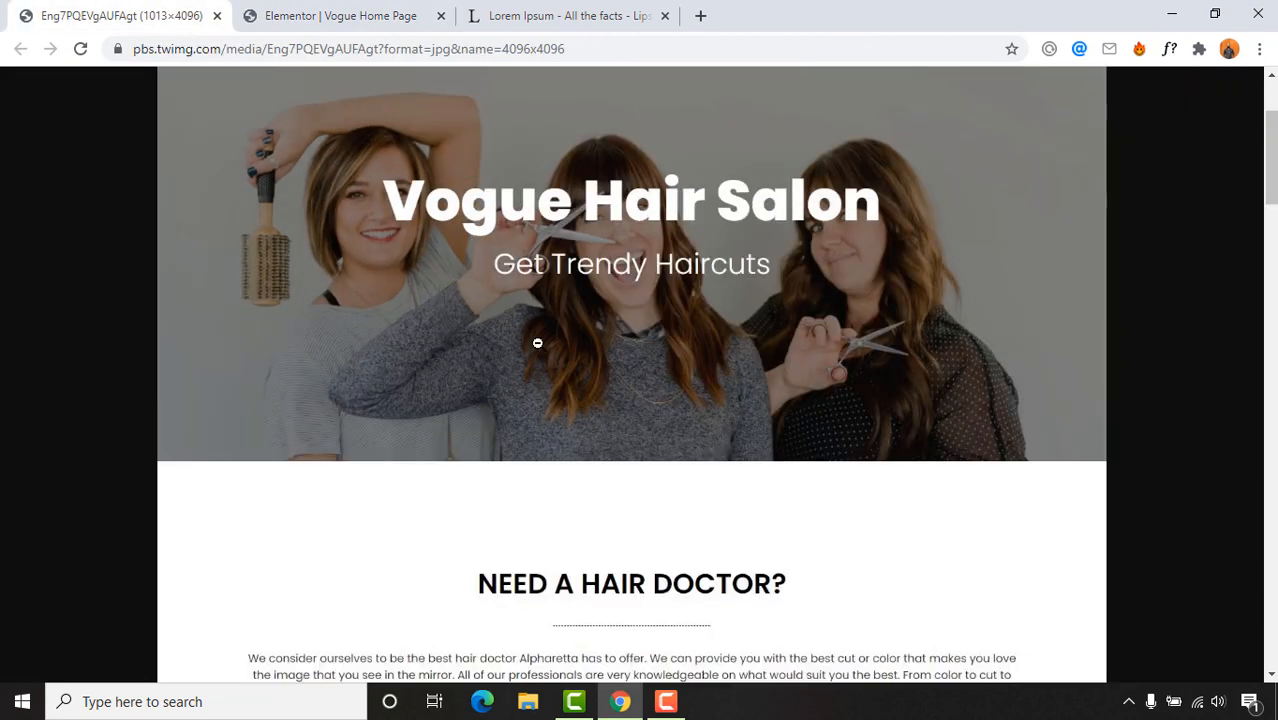
scroll(679, 434, "down", 5)
scroll(565, 238, "down", 1)
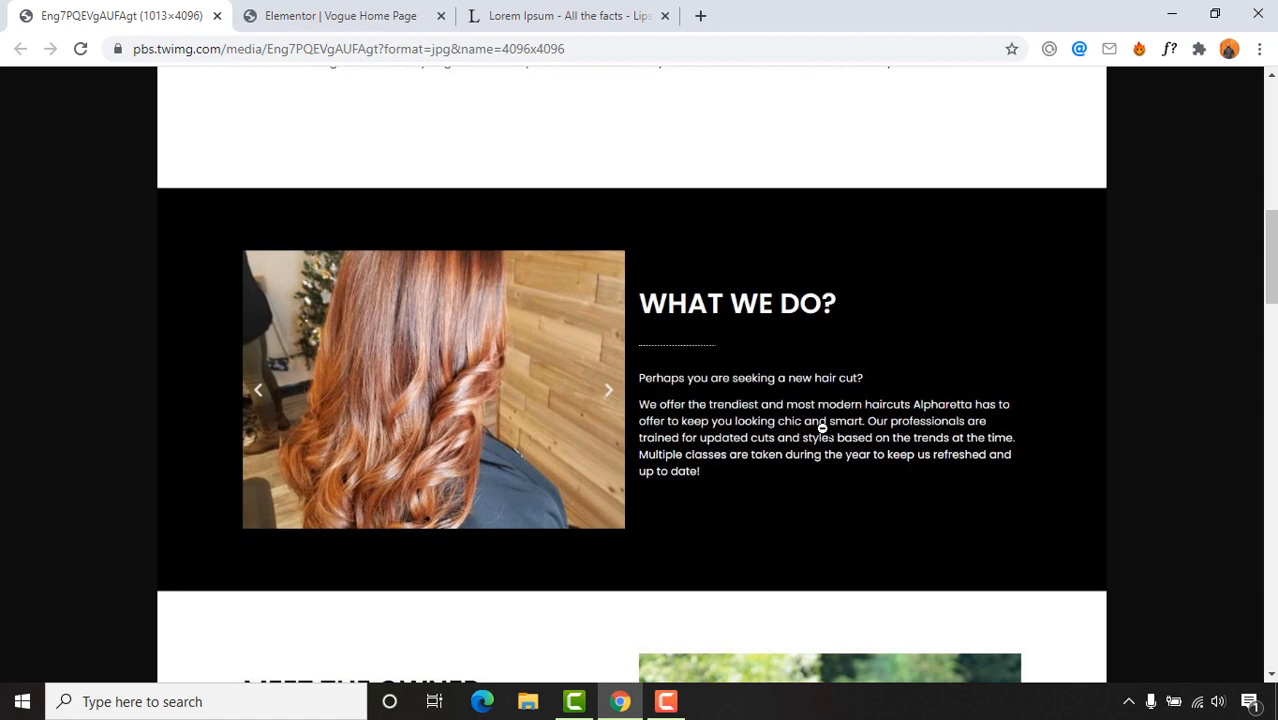
scroll(286, 350, "up", 5)
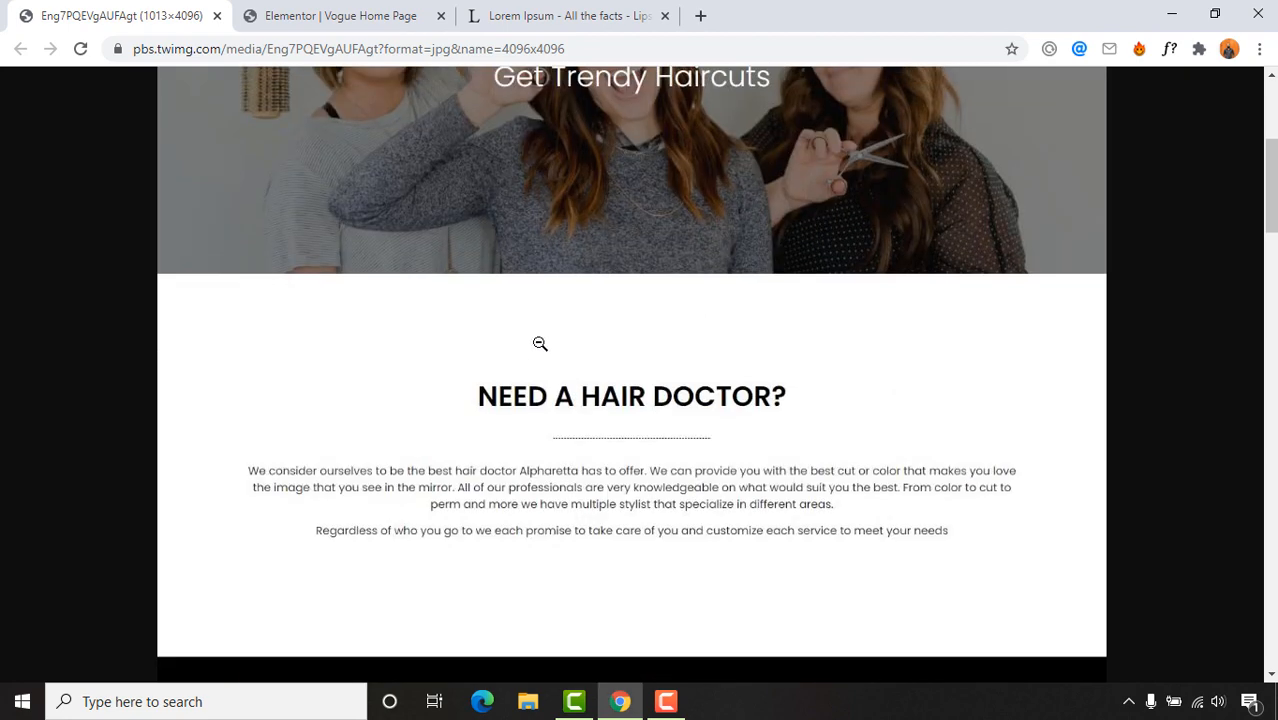
scroll(584, 187, "up", 2)
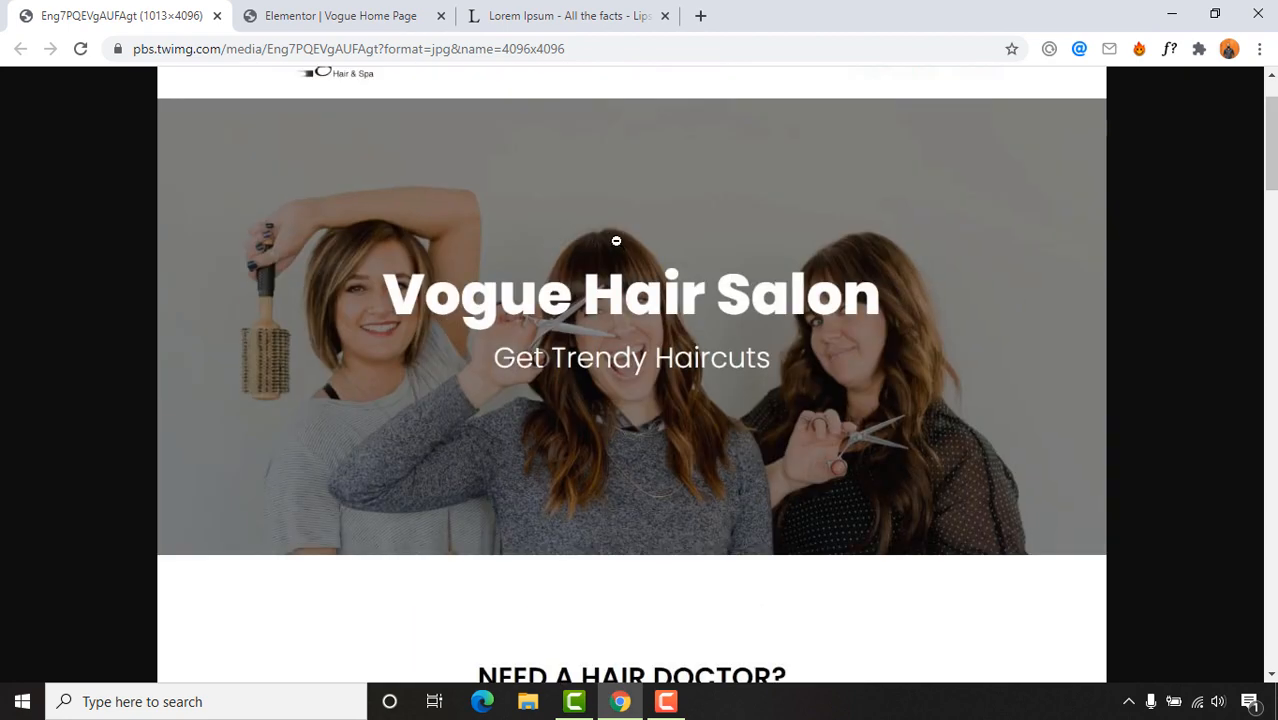
scroll(561, 232, "down", 8)
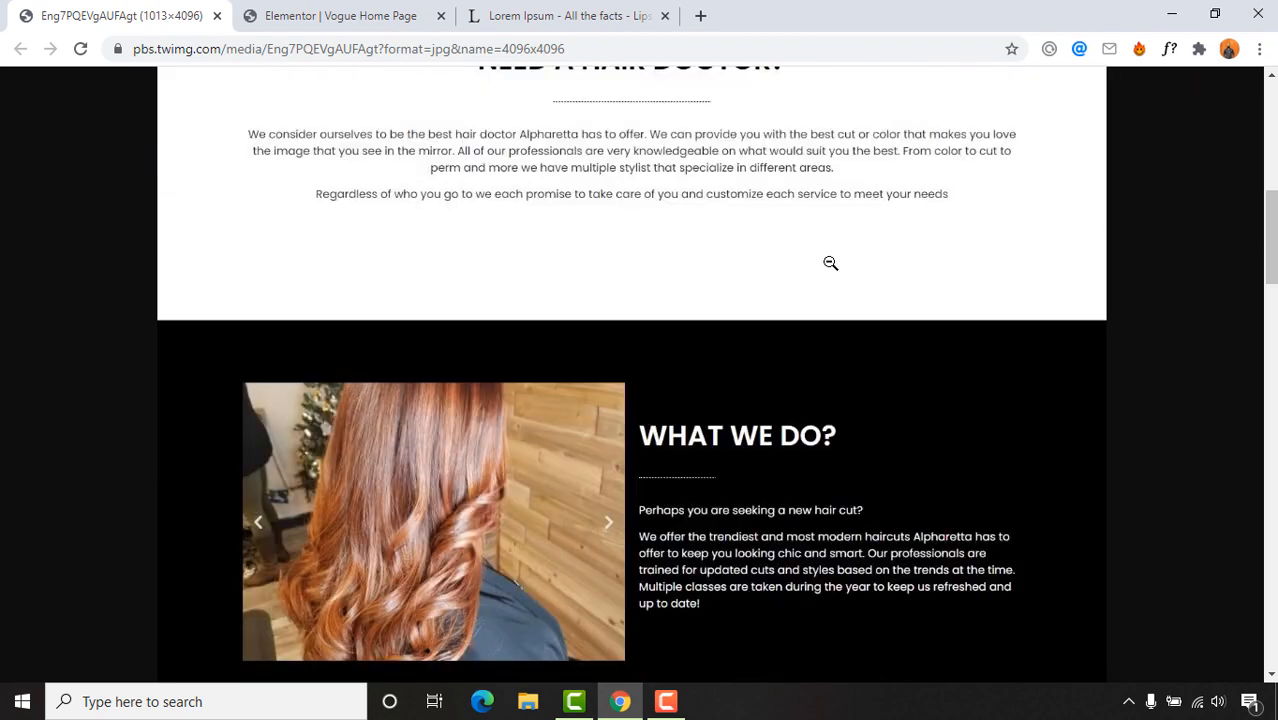
scroll(1070, 345, "down", 1)
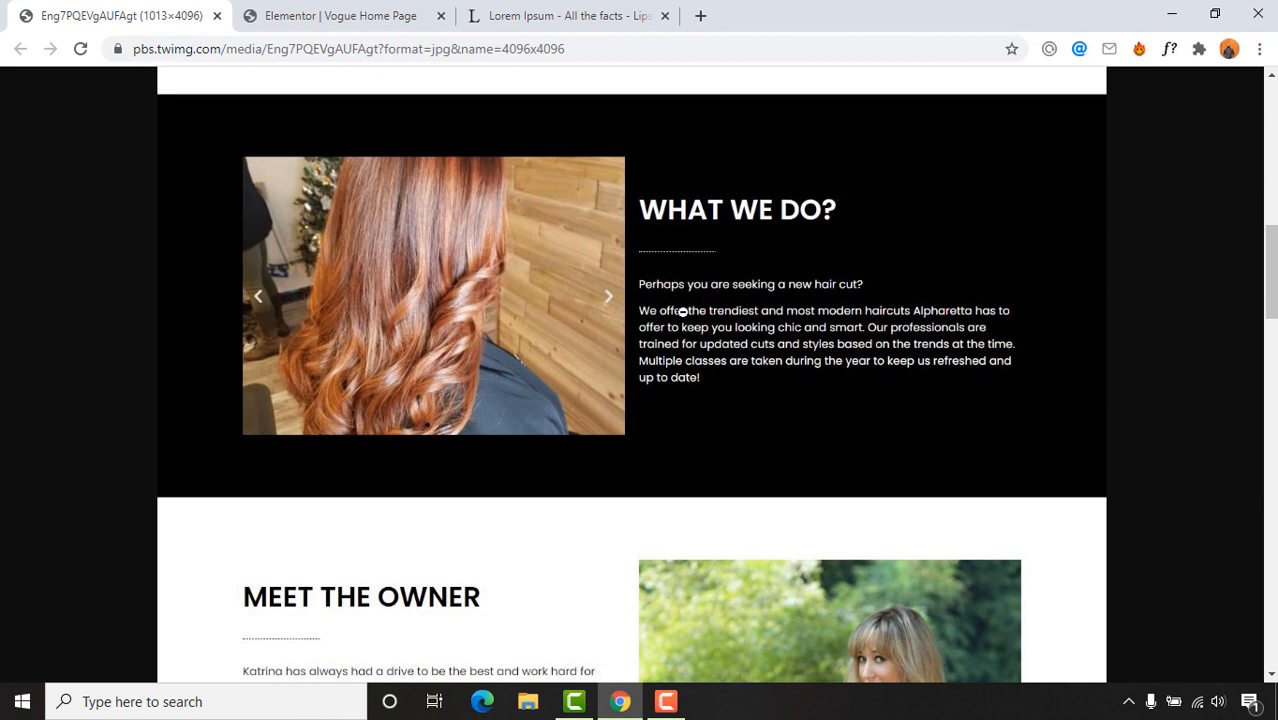
left_click(354, 12)
scroll(799, 362, "down", 4)
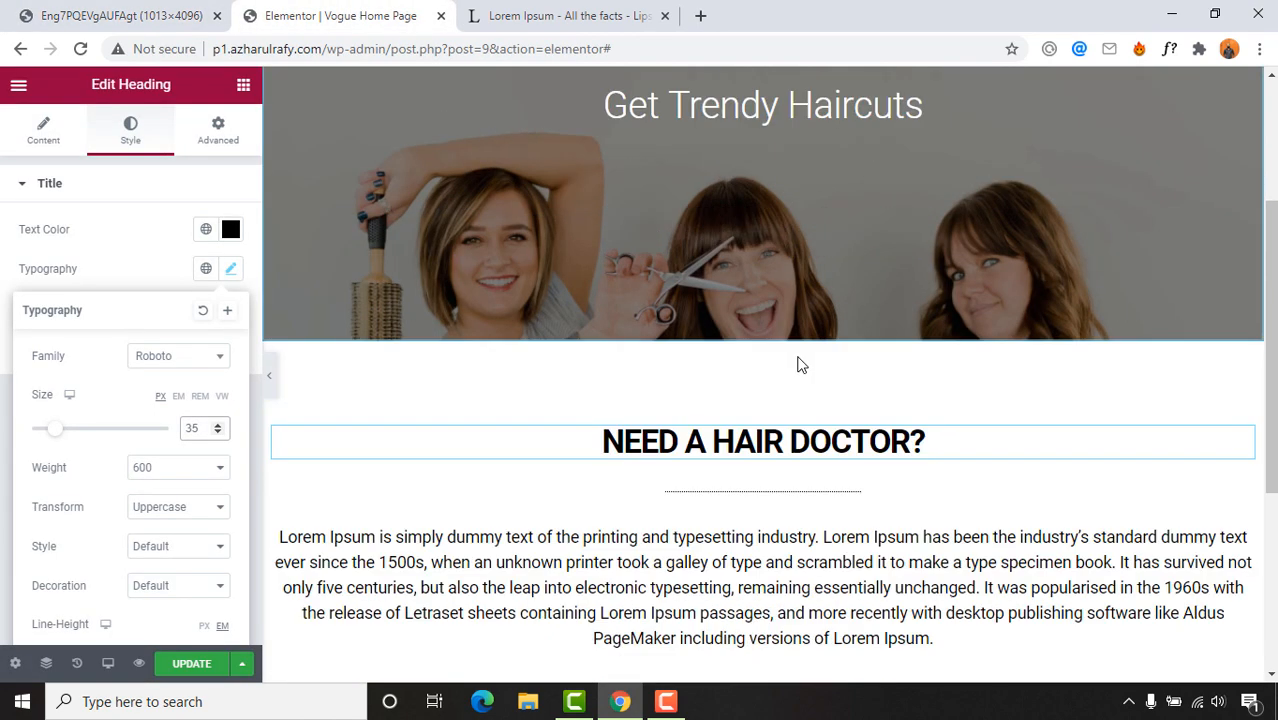
Step: Insert a new two-column section beneath the Lorem Ipsum paragraph
scroll(805, 370, "down", 3)
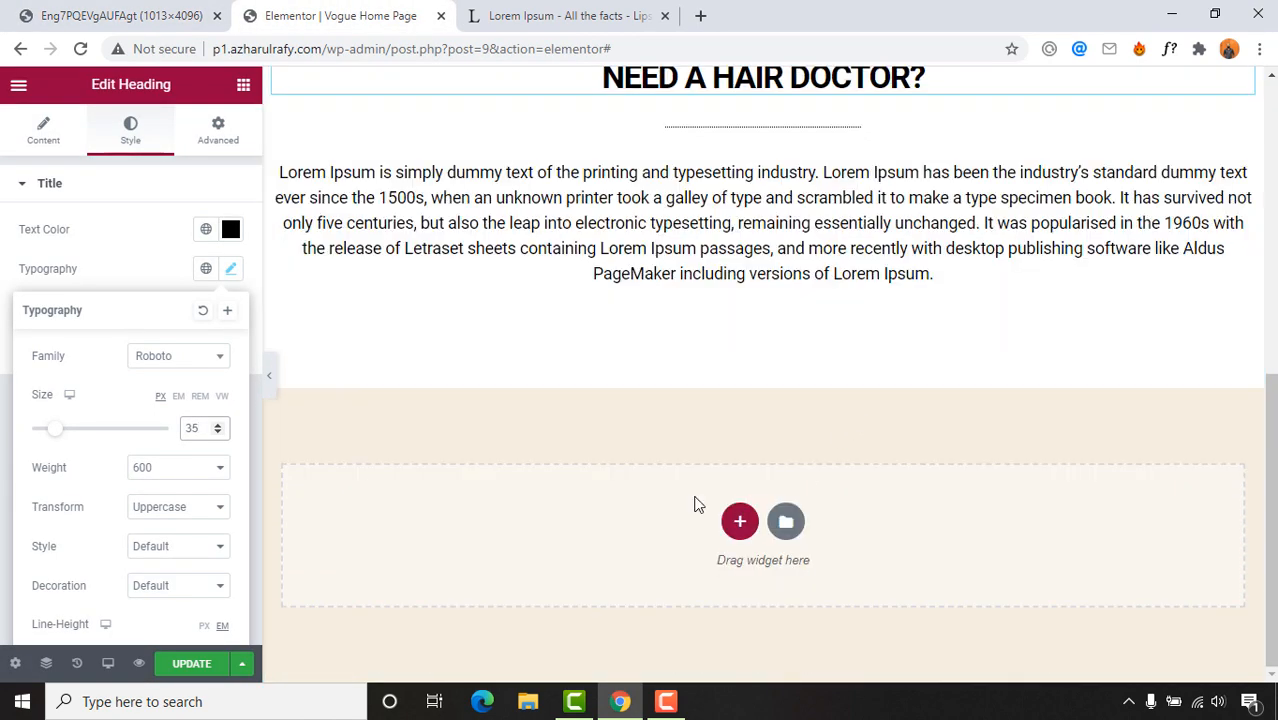
left_click(507, 427)
scroll(644, 223, "up", 8)
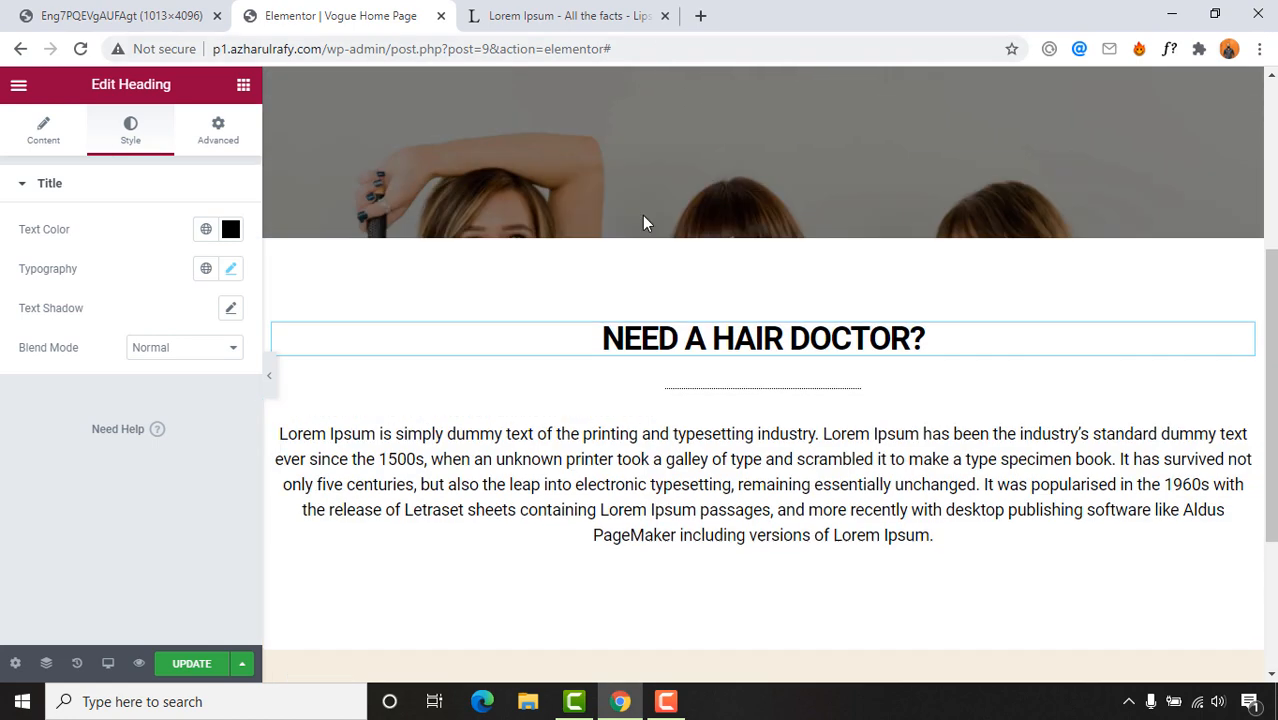
scroll(742, 354, "down", 8)
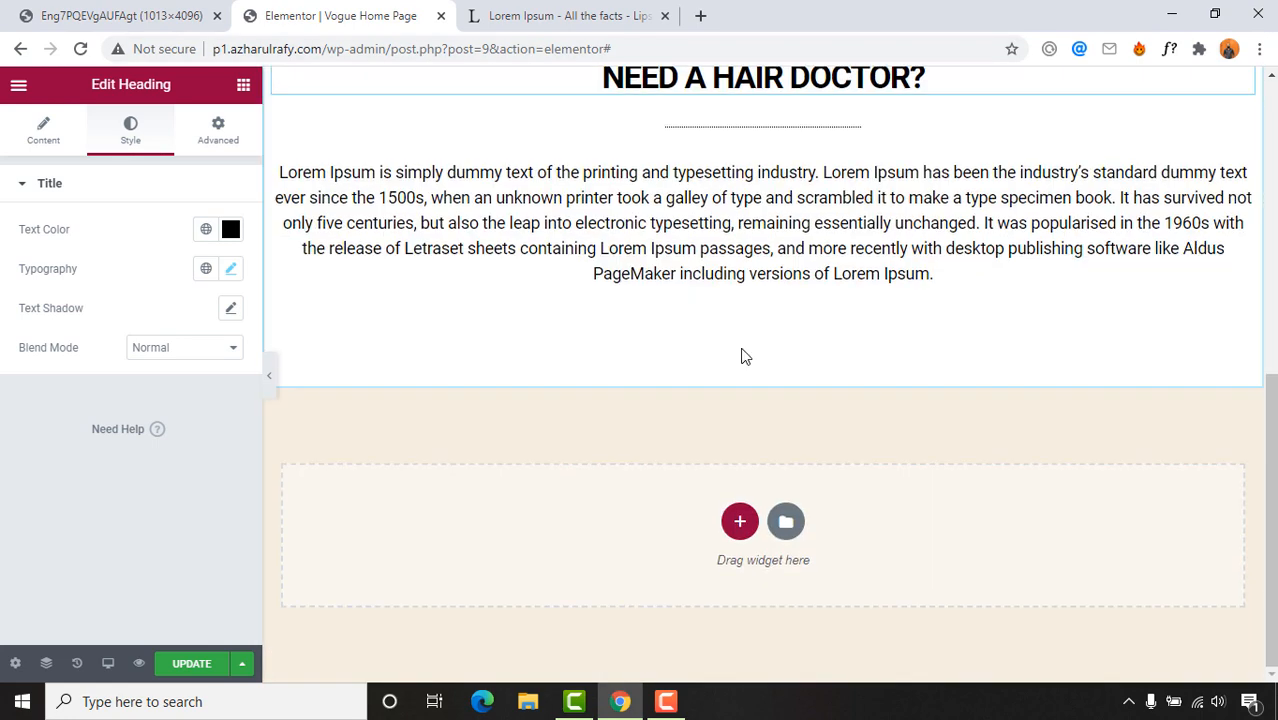
left_click(739, 521)
scroll(659, 428, "down", 1)
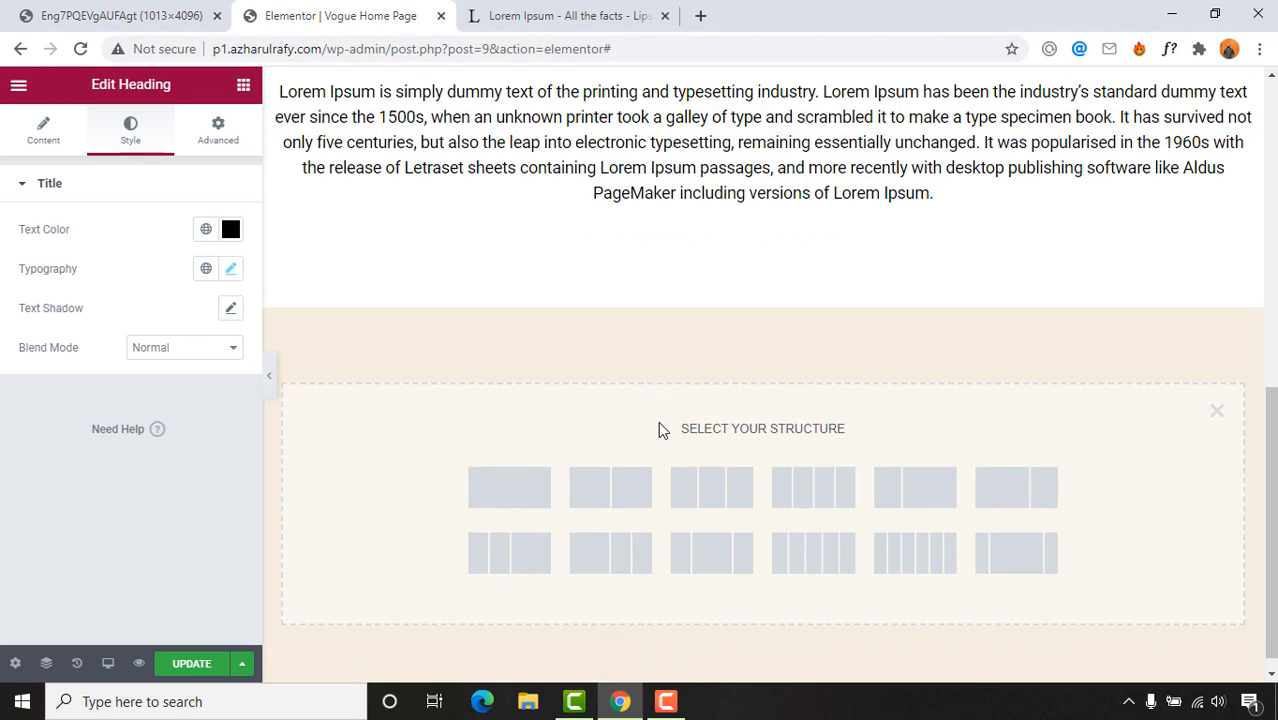
left_click(614, 487)
left_click(565, 15)
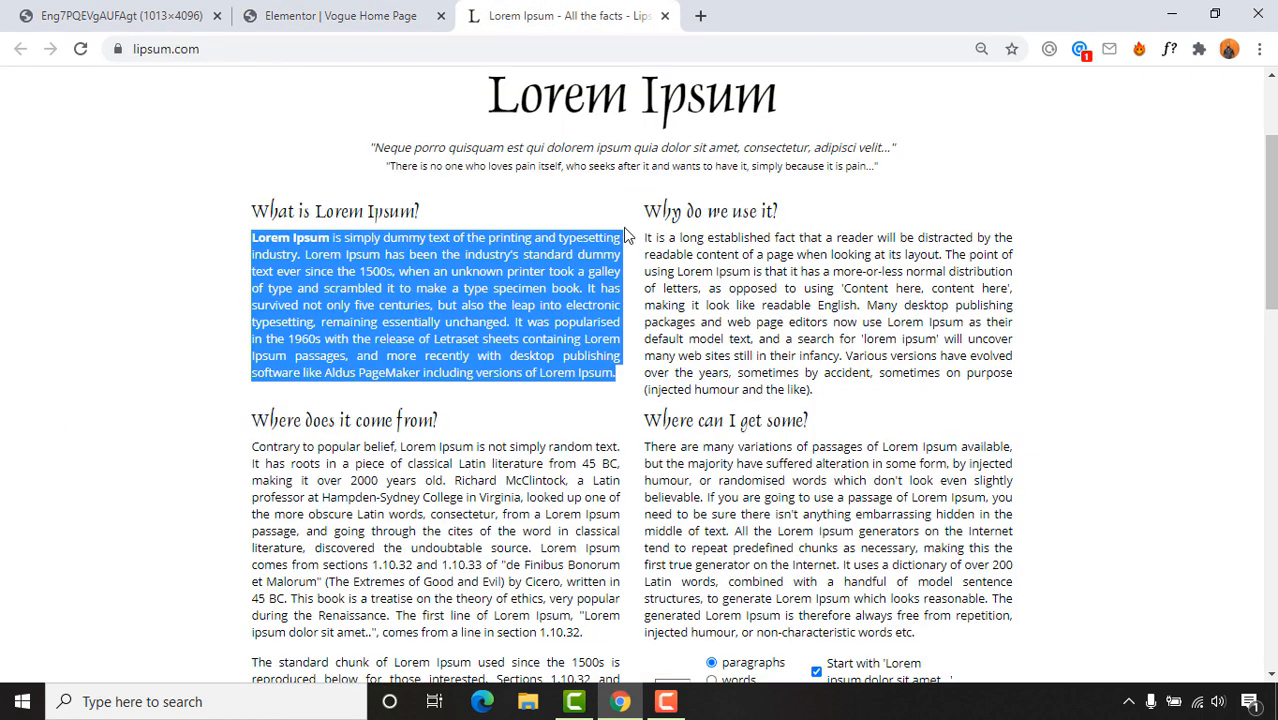
left_click(150, 12)
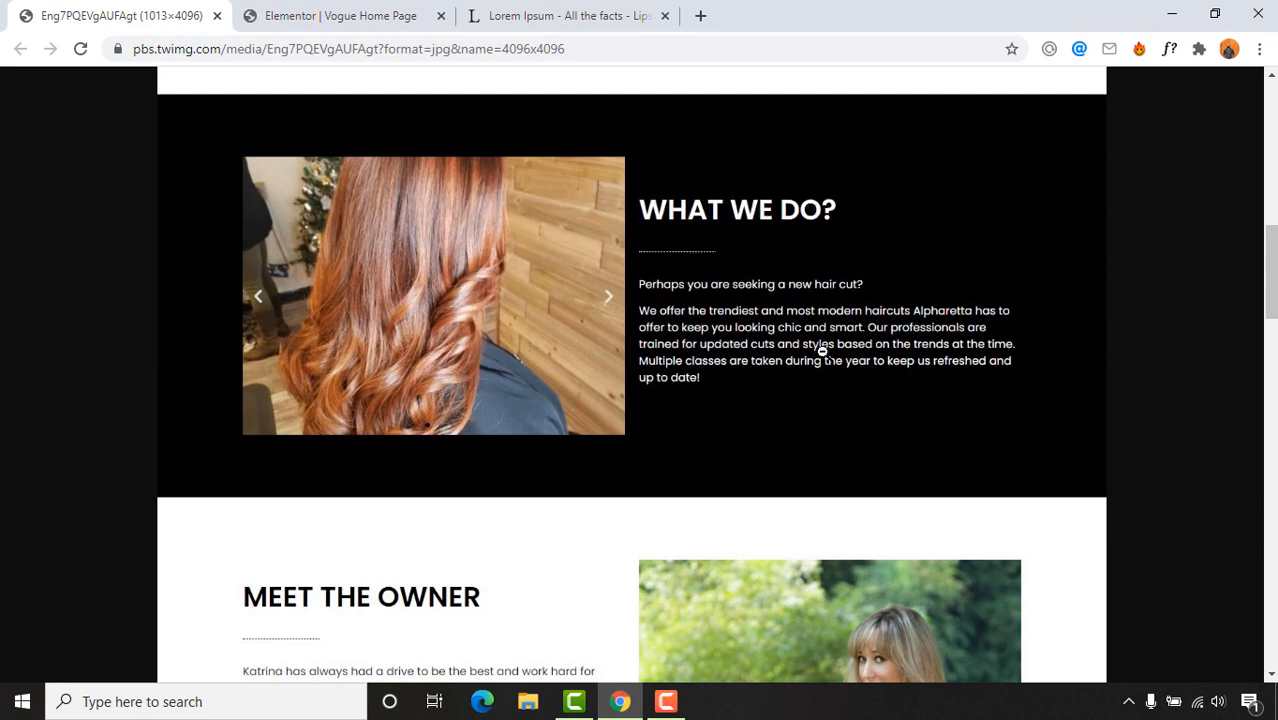
left_click(320, 12)
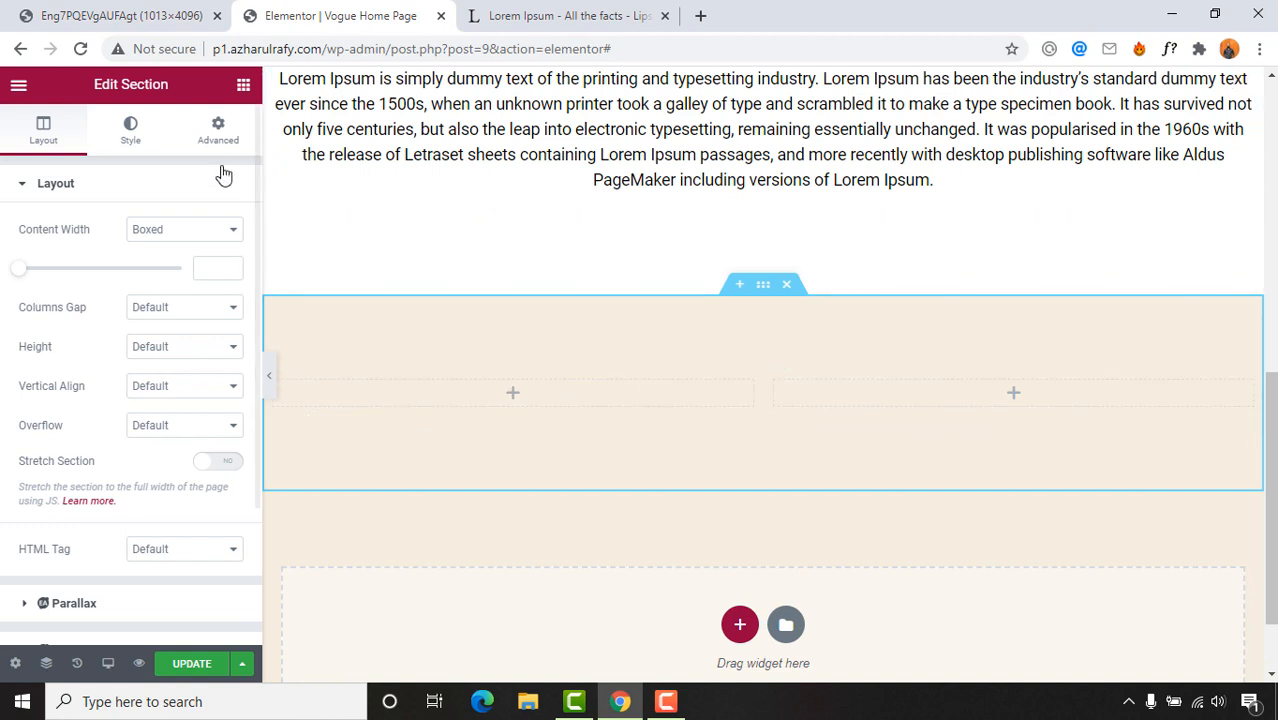
Step: Search widgets for 'slide' and drop a Slides widget into the left column
left_click(243, 88)
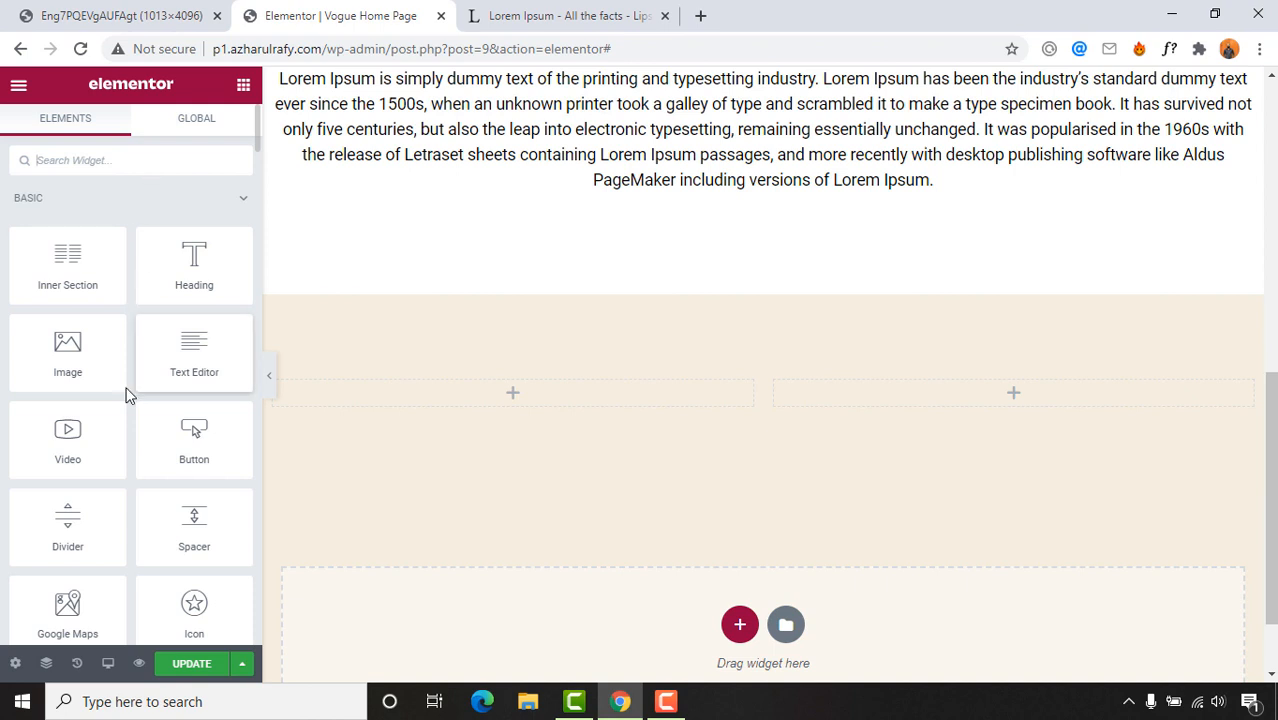
scroll(72, 513, "down", 1)
scroll(75, 452, "up", 1)
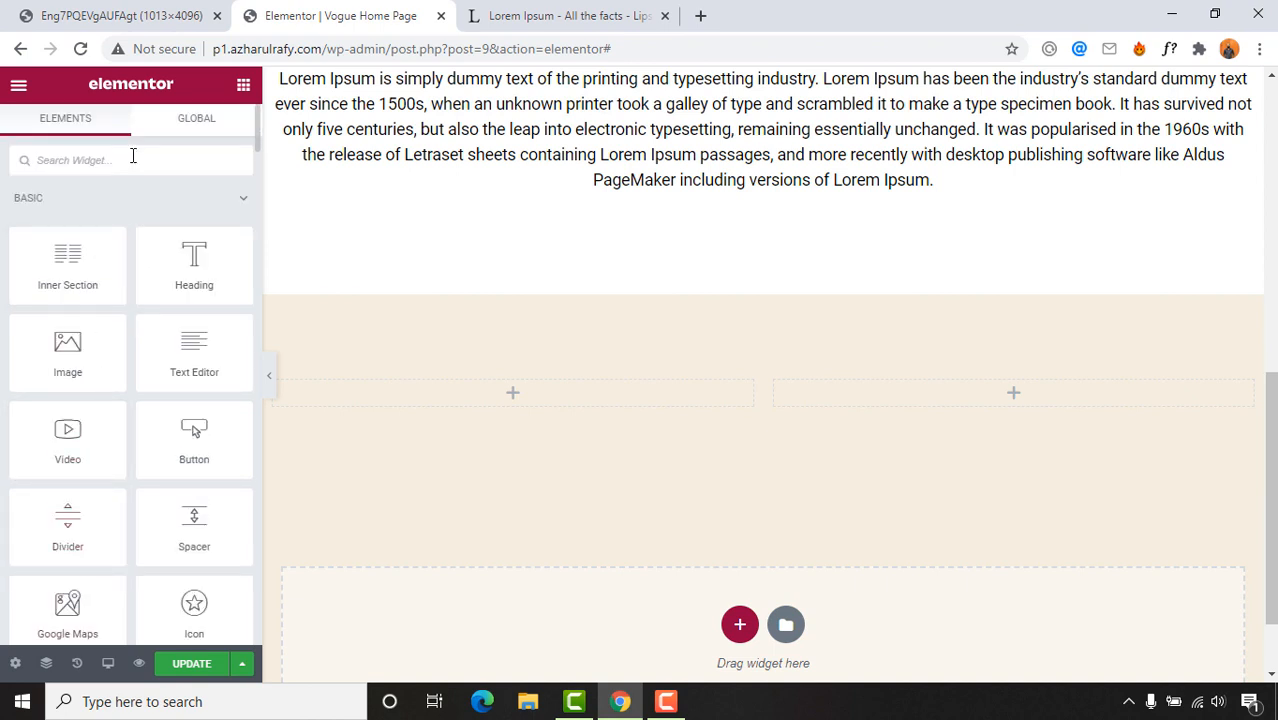
type("slide")
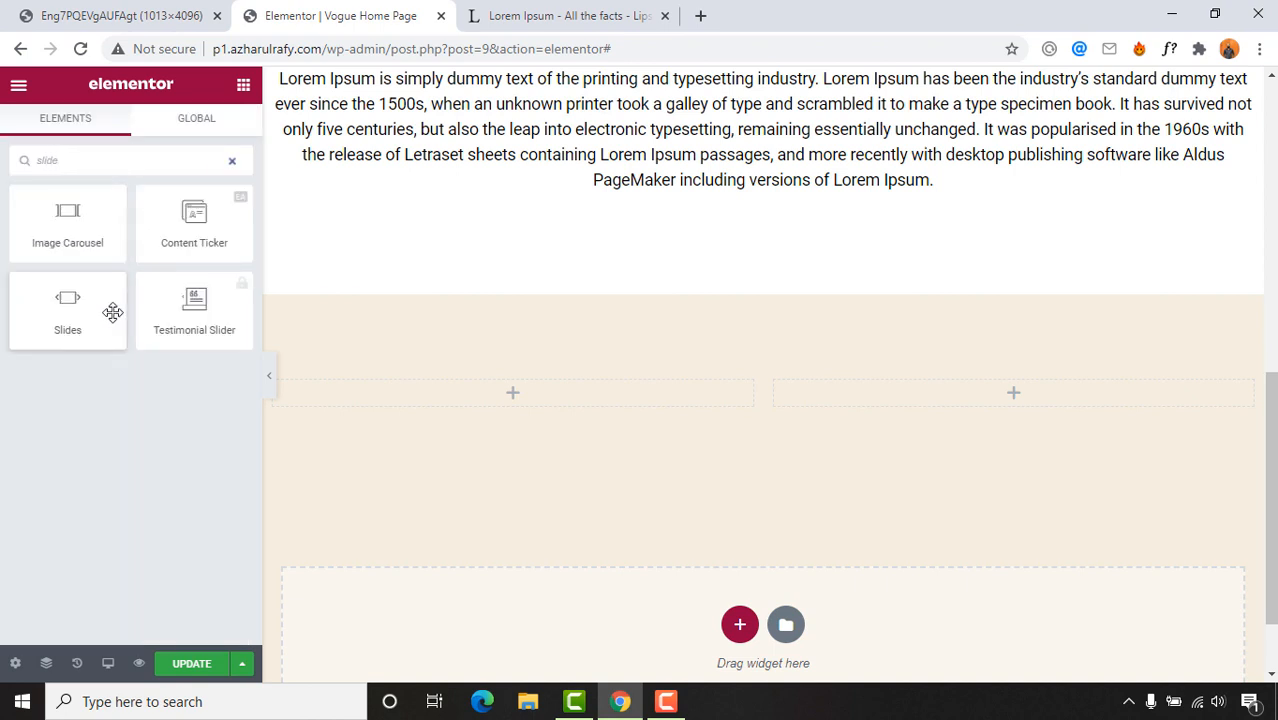
left_click_drag(68, 295, 530, 391)
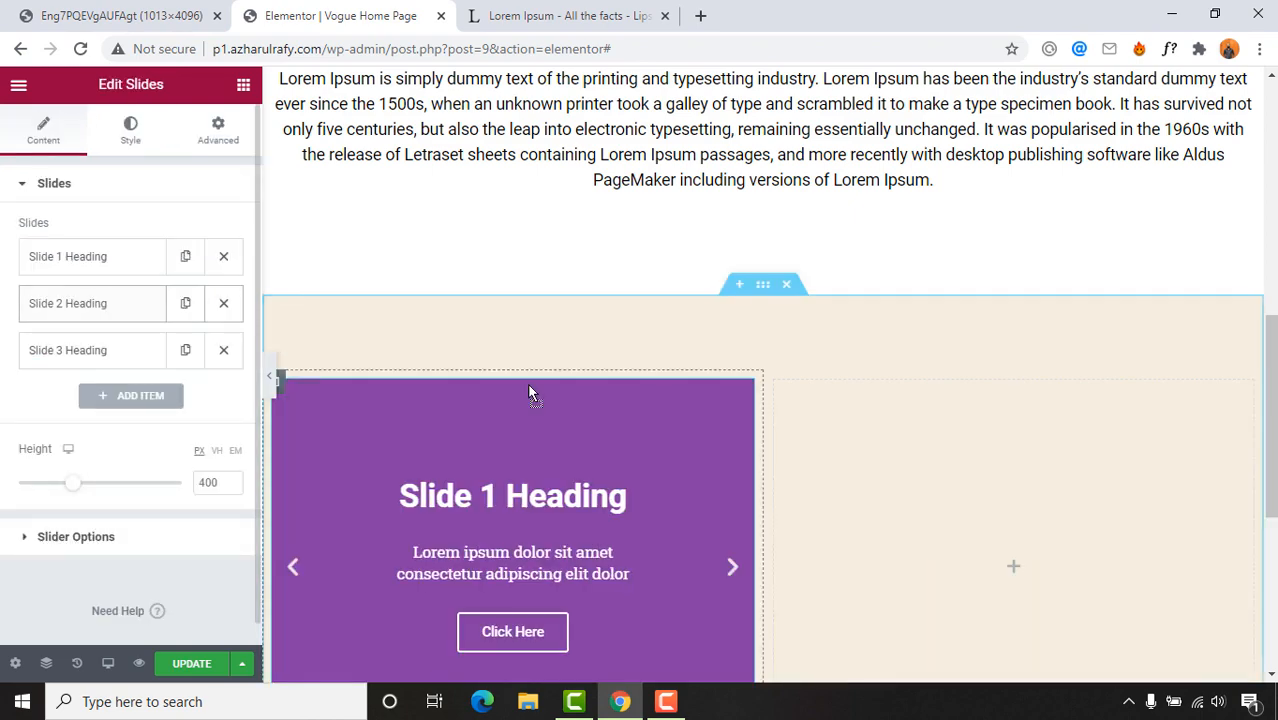
scroll(830, 433, "down", 1)
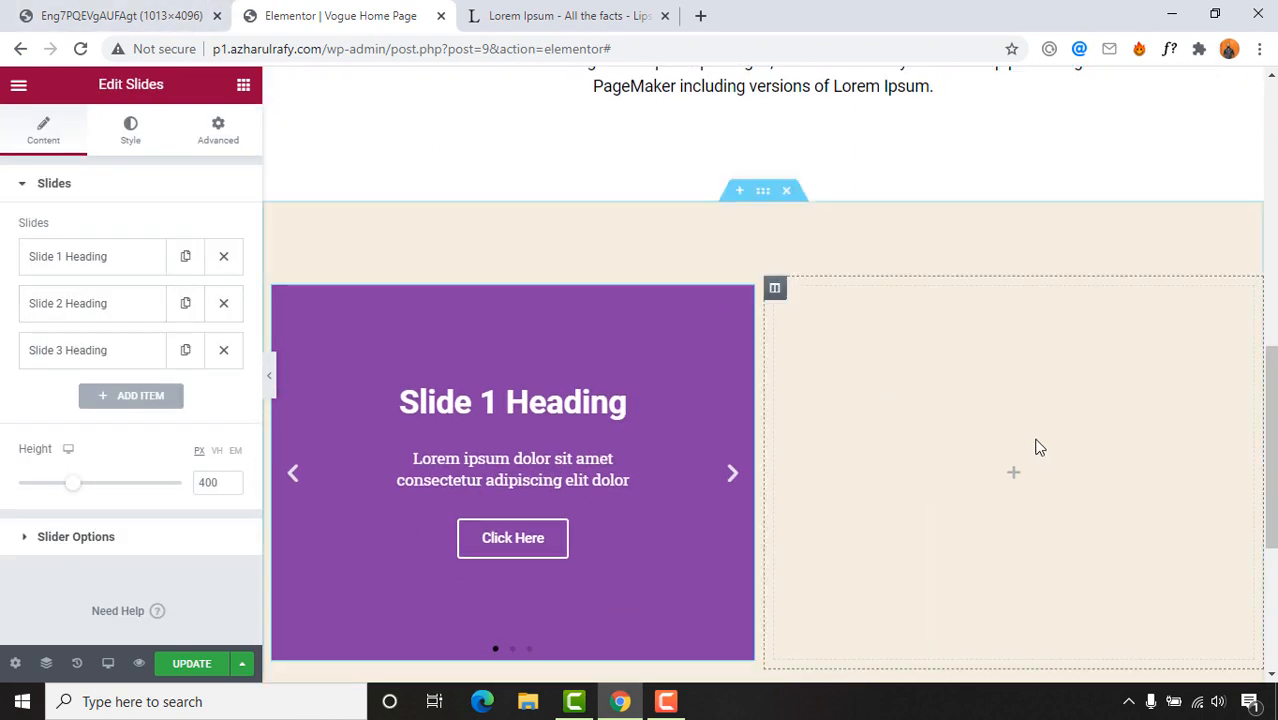
scroll(1000, 420, "down", 1)
left_click(155, 12)
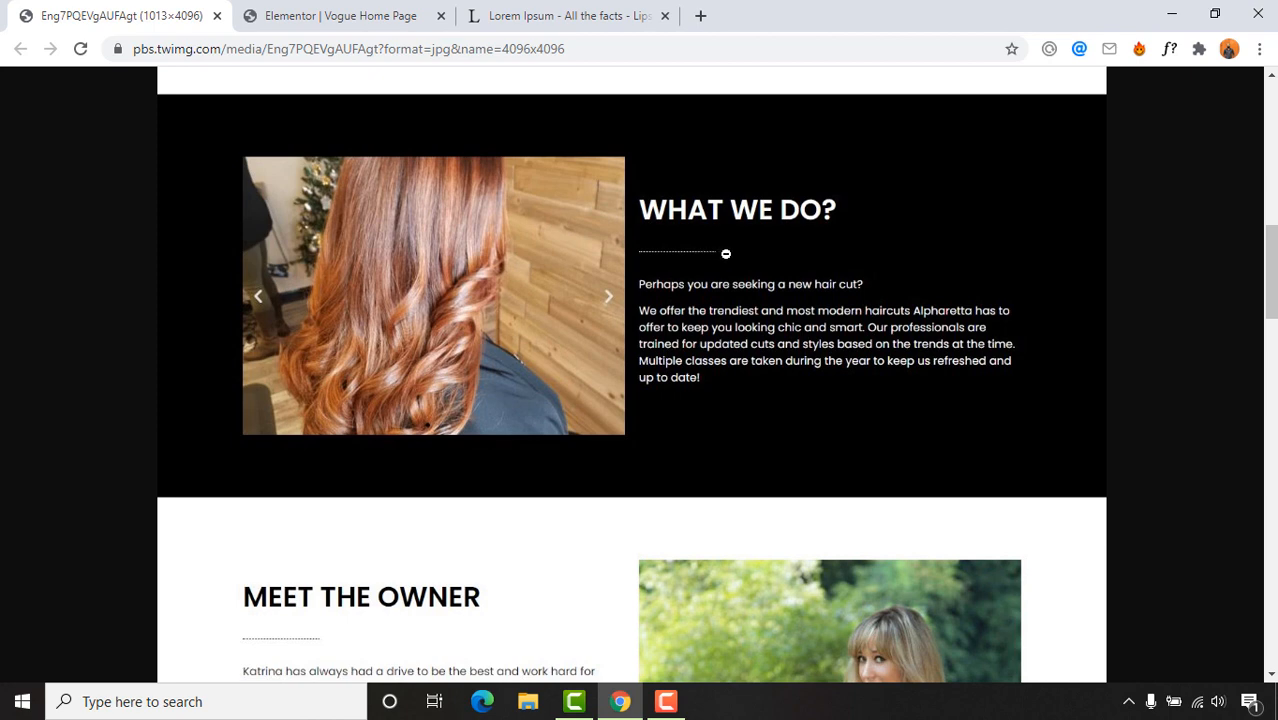
left_click(290, 14)
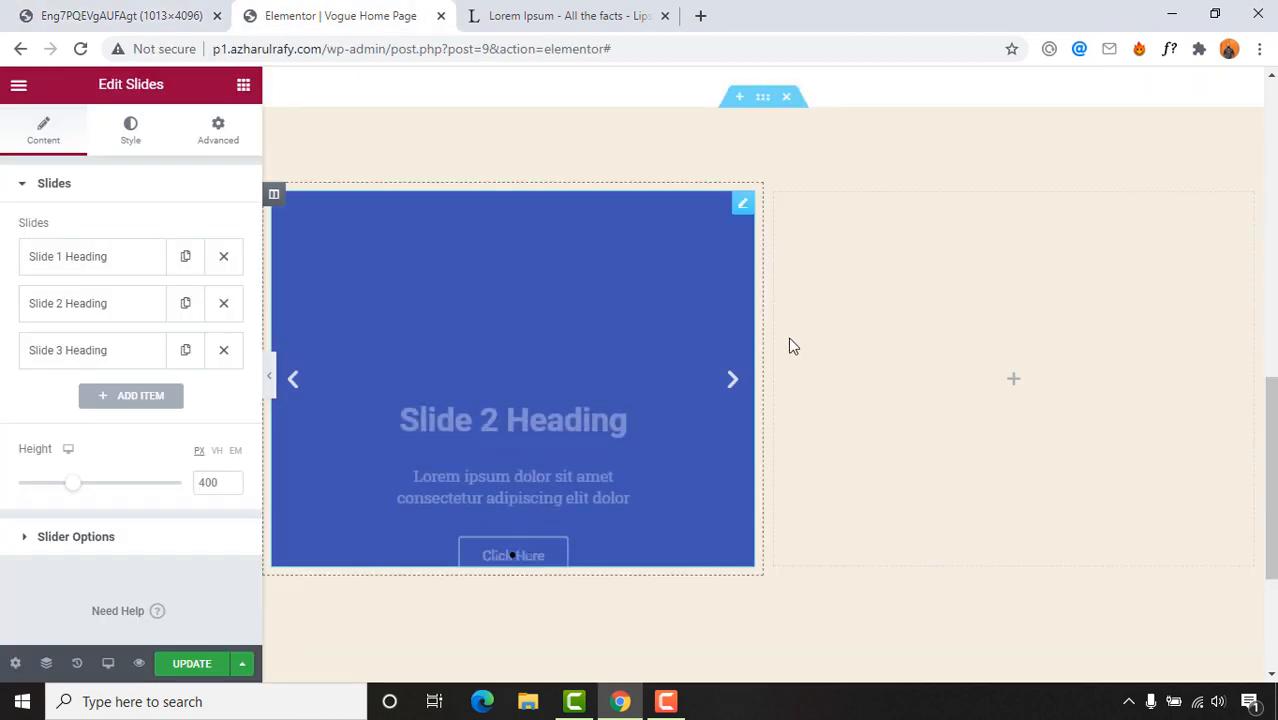
Step: Add a Heading, a Text Editor and a Divider widget to the right column
left_click(243, 86)
left_click_drag(194, 262, 1023, 374)
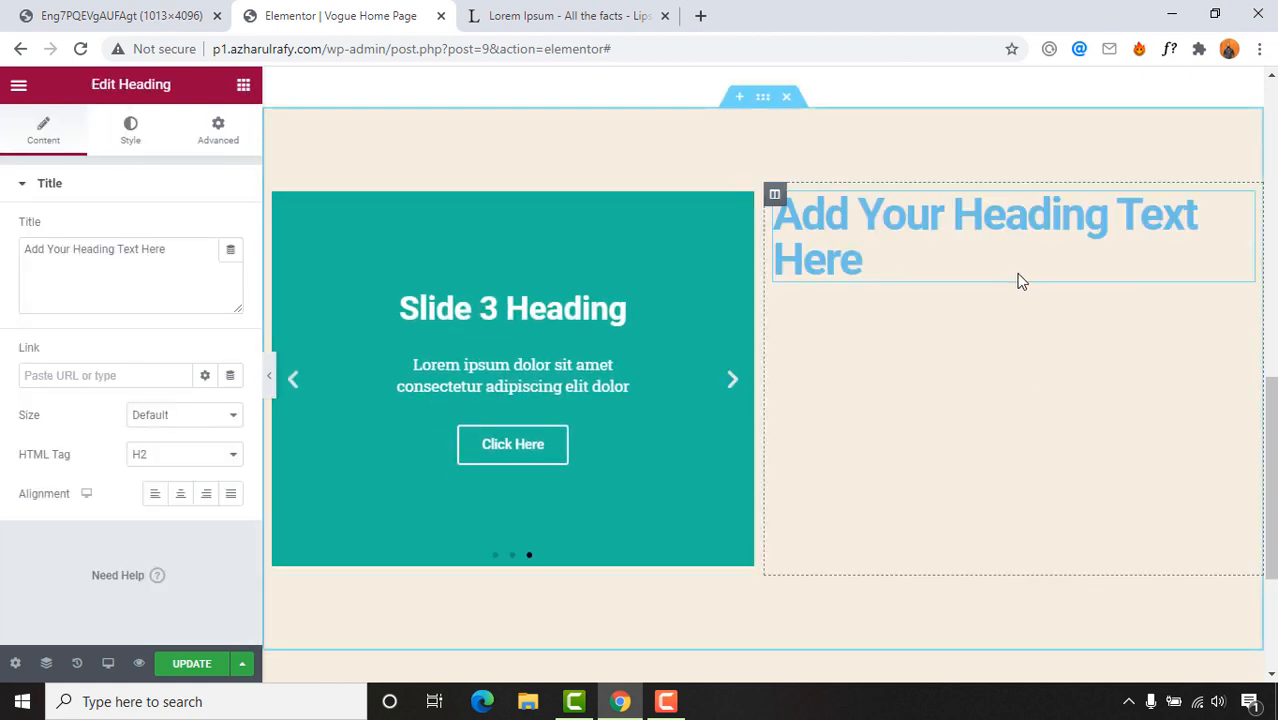
left_click(243, 86)
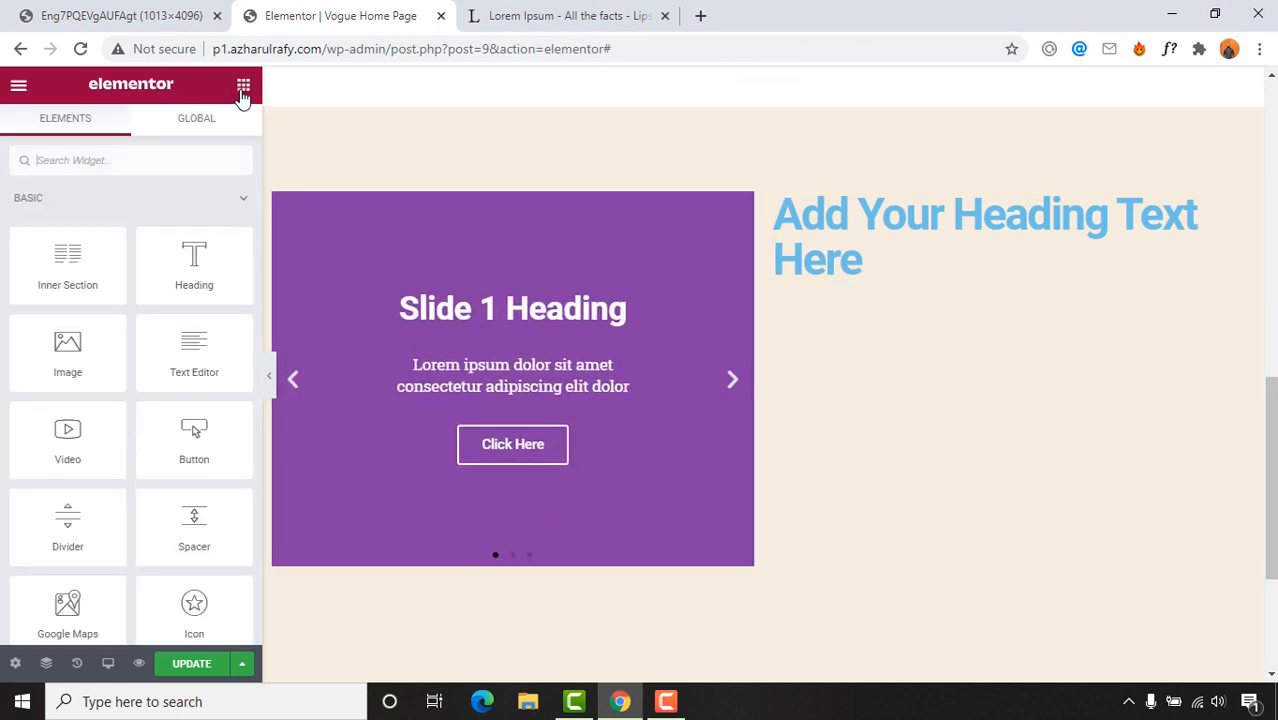
left_click_drag(198, 362, 853, 288)
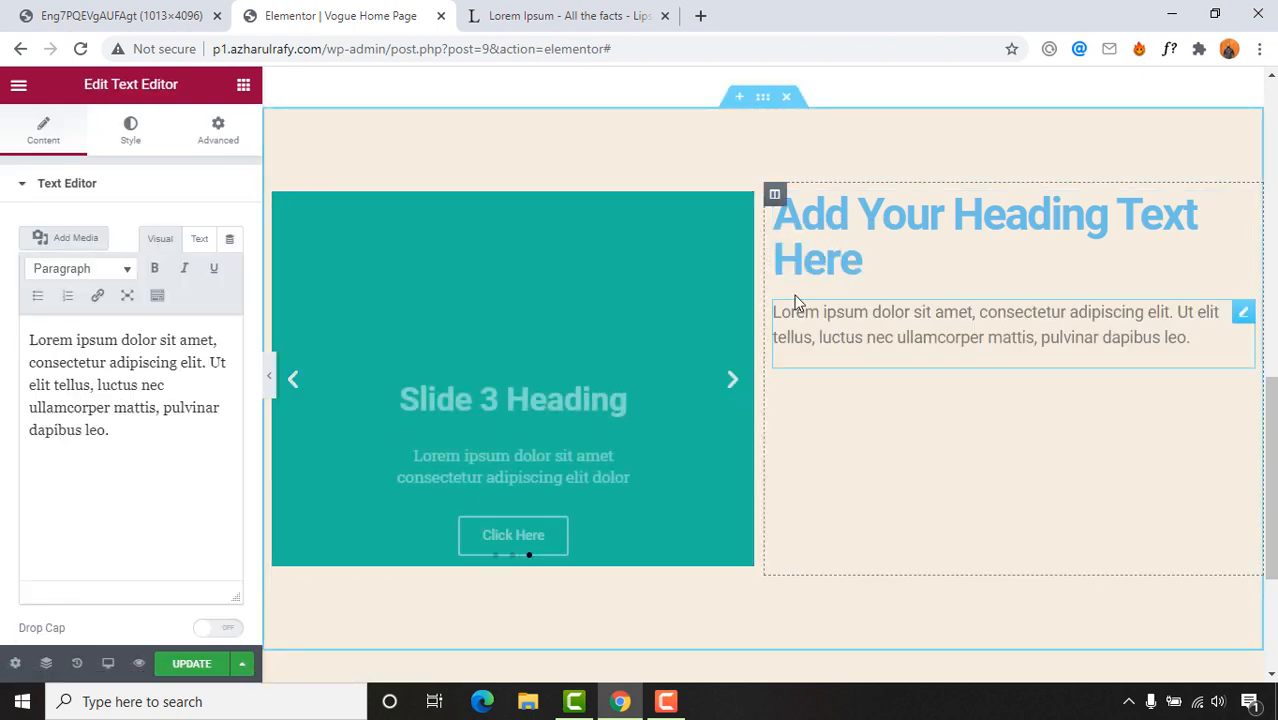
left_click(243, 86)
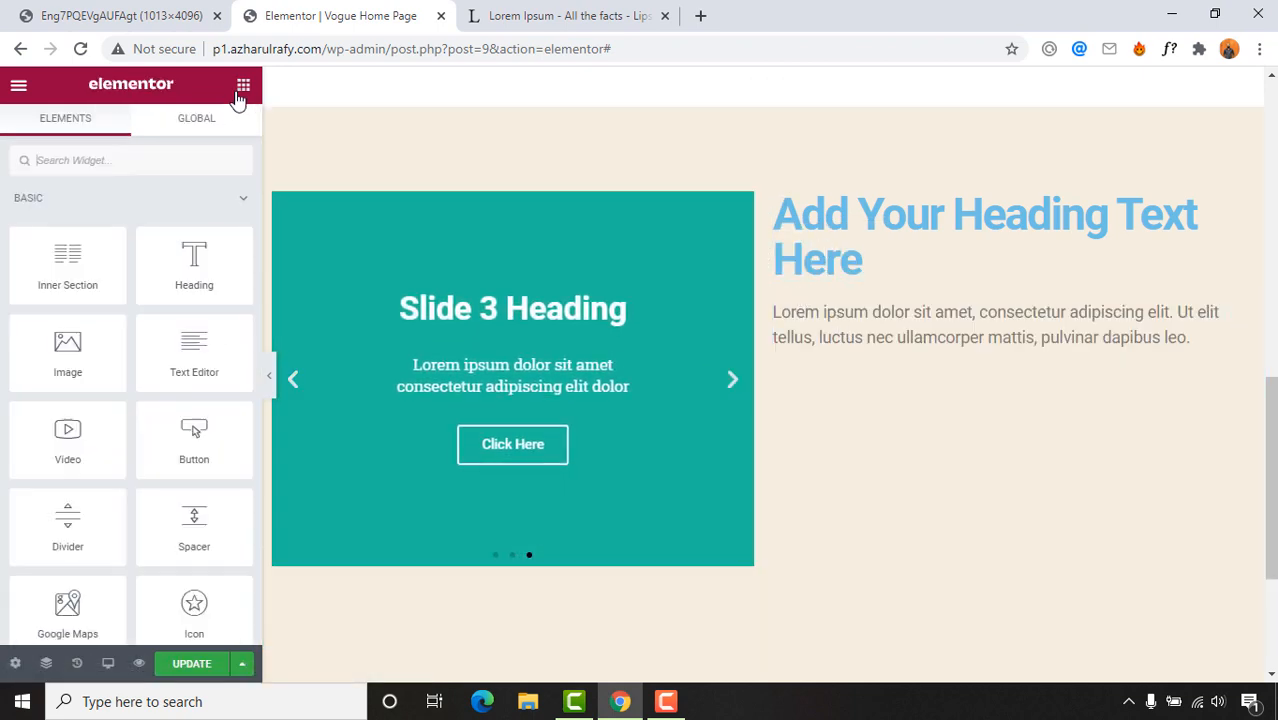
left_click_drag(52, 522, 872, 285)
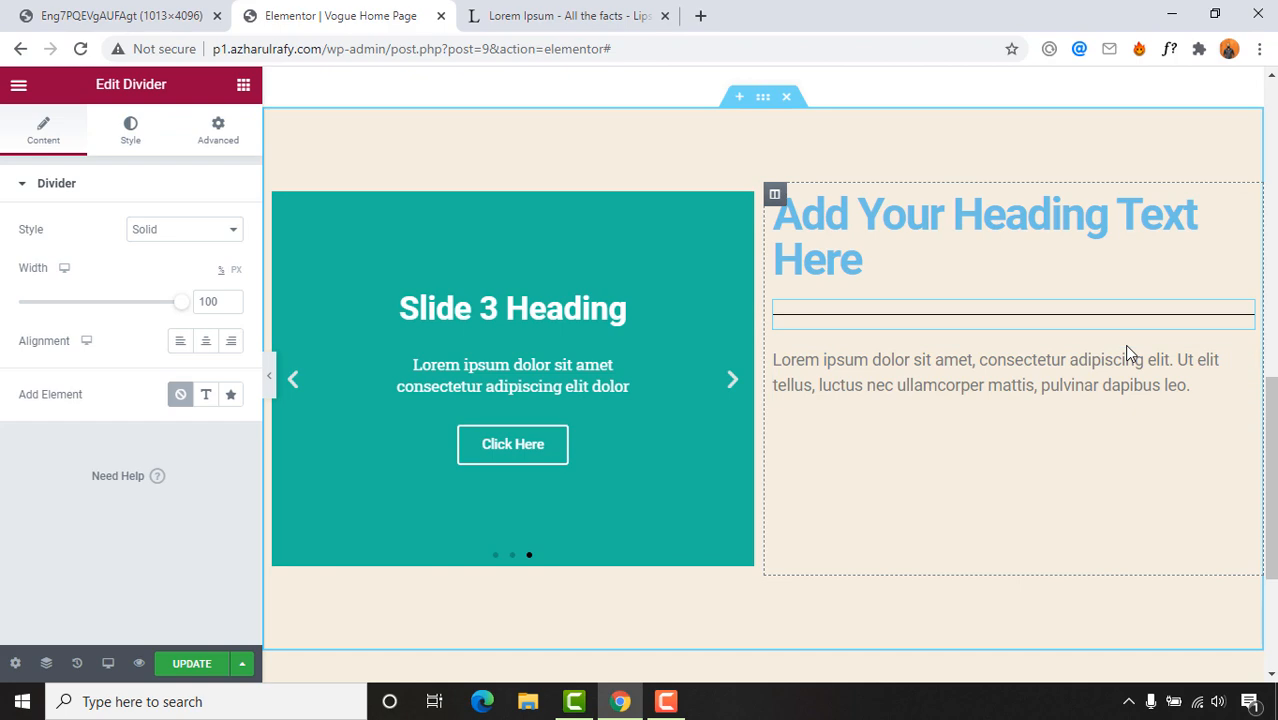
Step: Retitle the heading beside the carousel to 'What we do?'
left_click(68, 12)
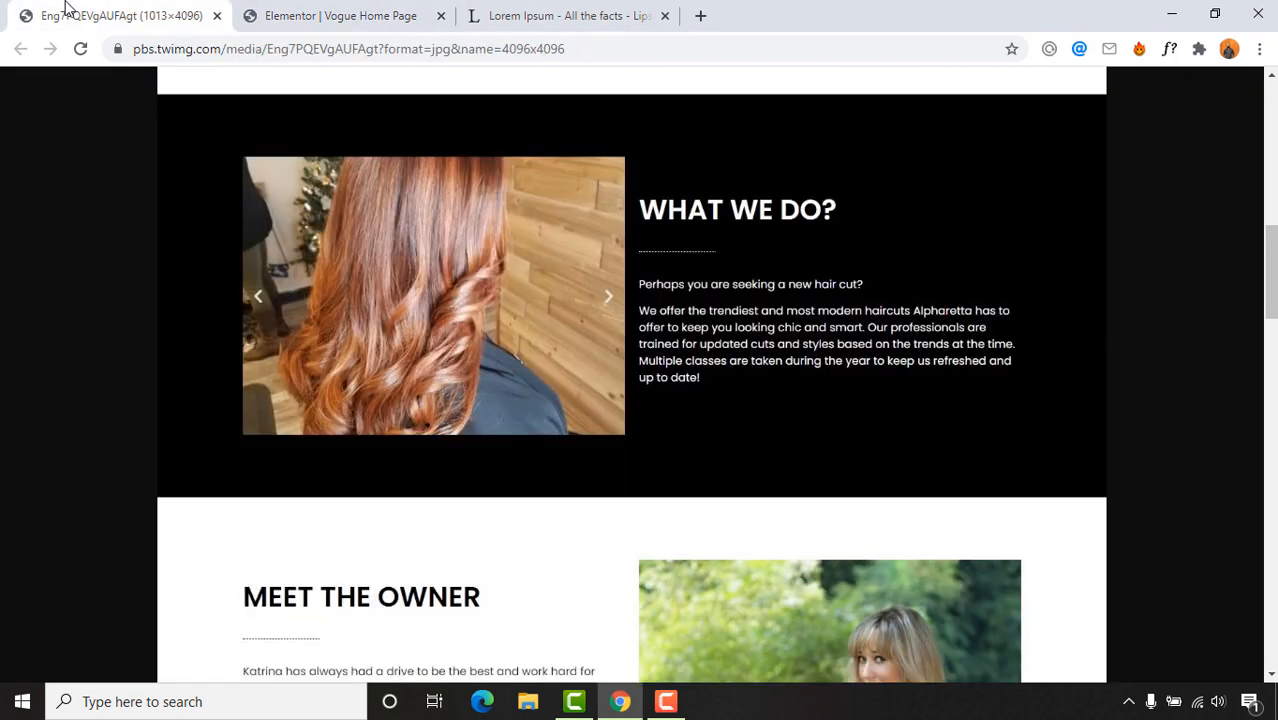
left_click(308, 12)
left_click(847, 245)
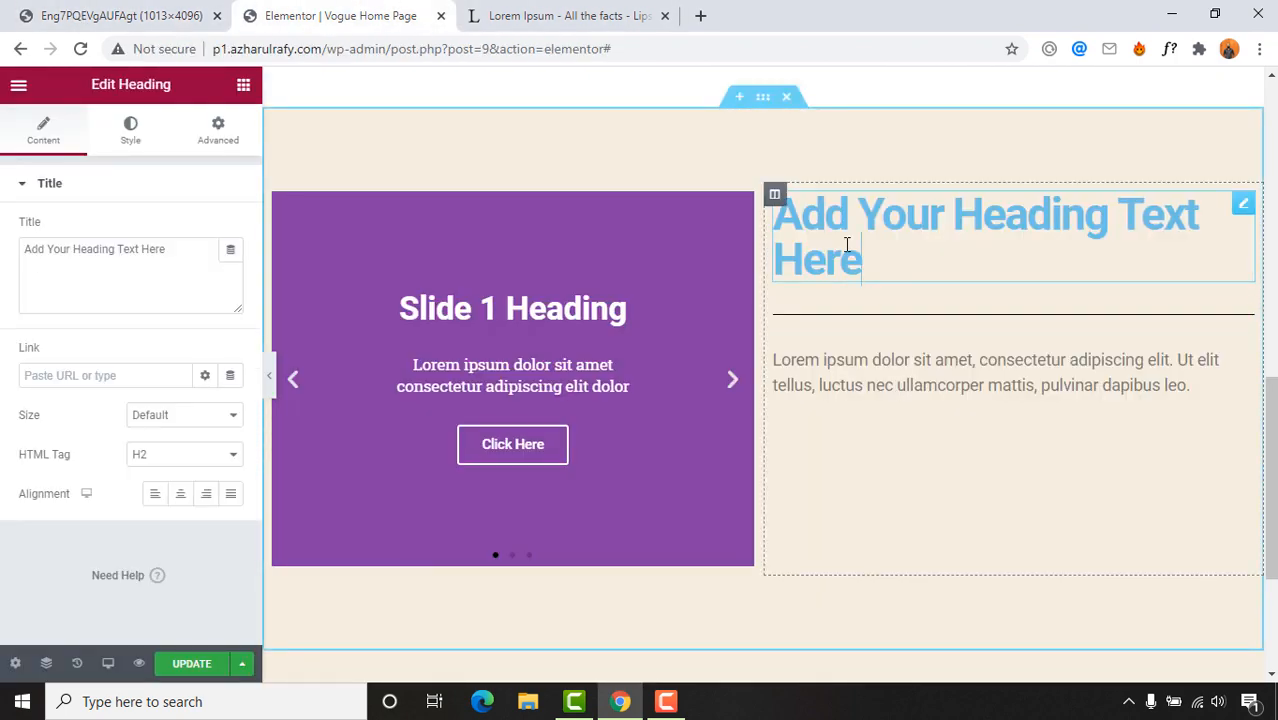
triple_click(847, 245)
type("What we")
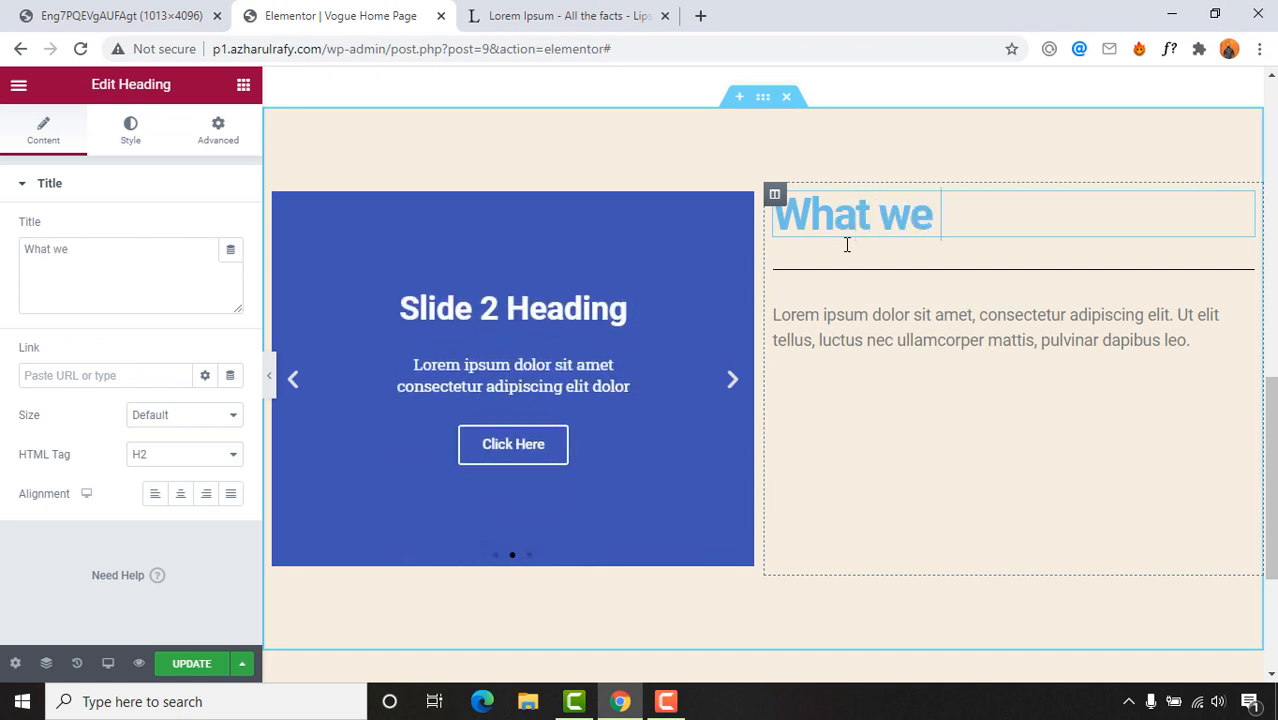
type(" do?")
key("ctrl+Page_Up")
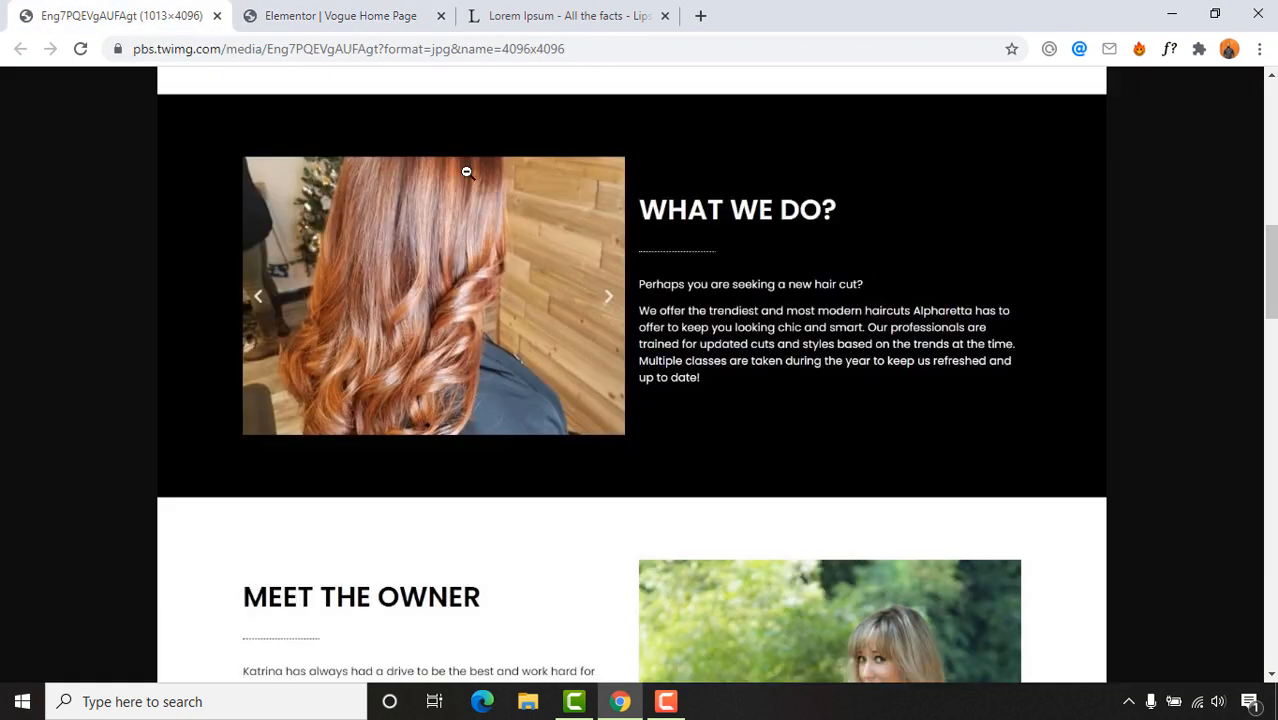
left_click(340, 12)
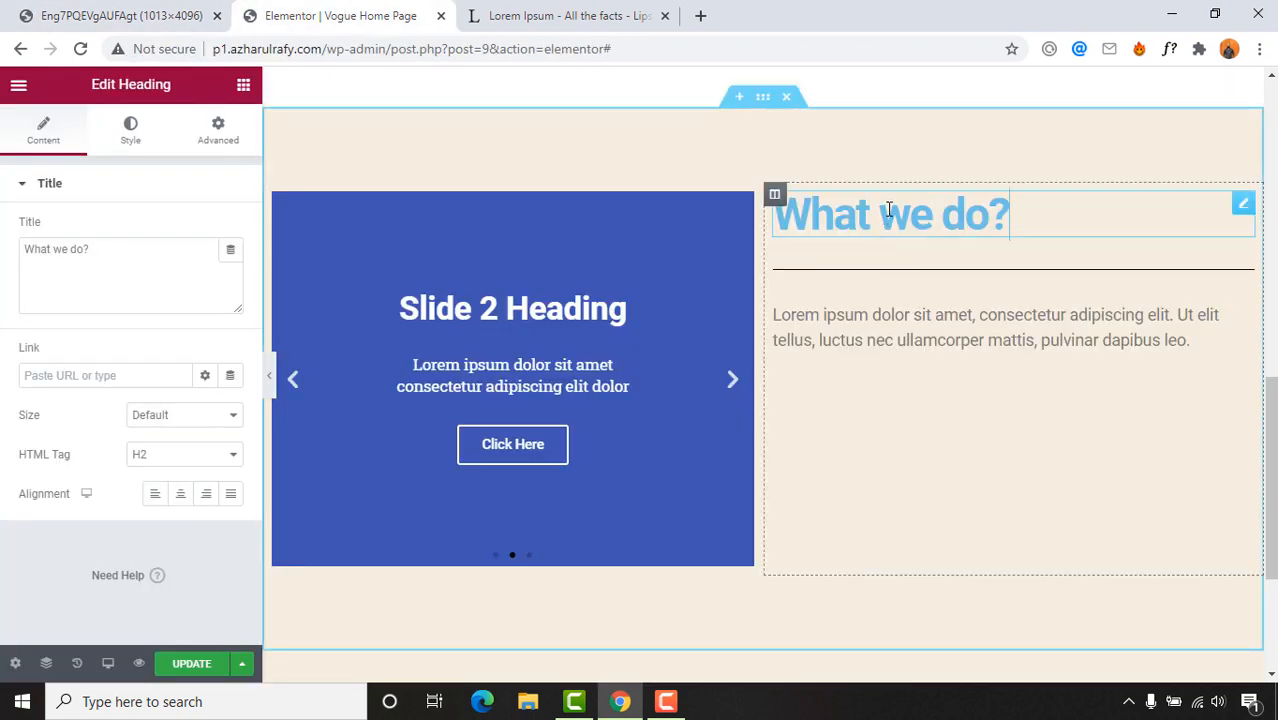
left_click(245, 87)
scroll(936, 408, "up", 5)
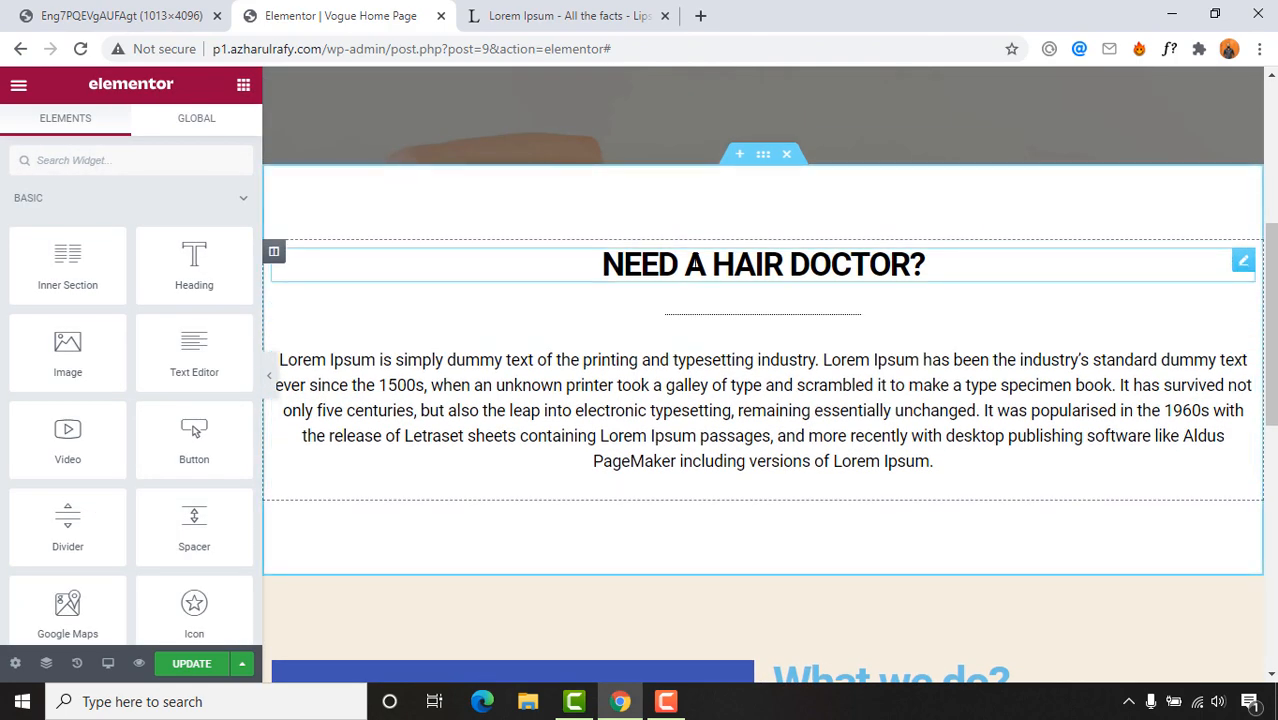
Step: Paste the NEED A HAIR DOCTOR? heading style onto What we do? and left-align it
right_click(736, 278)
left_click(763, 354)
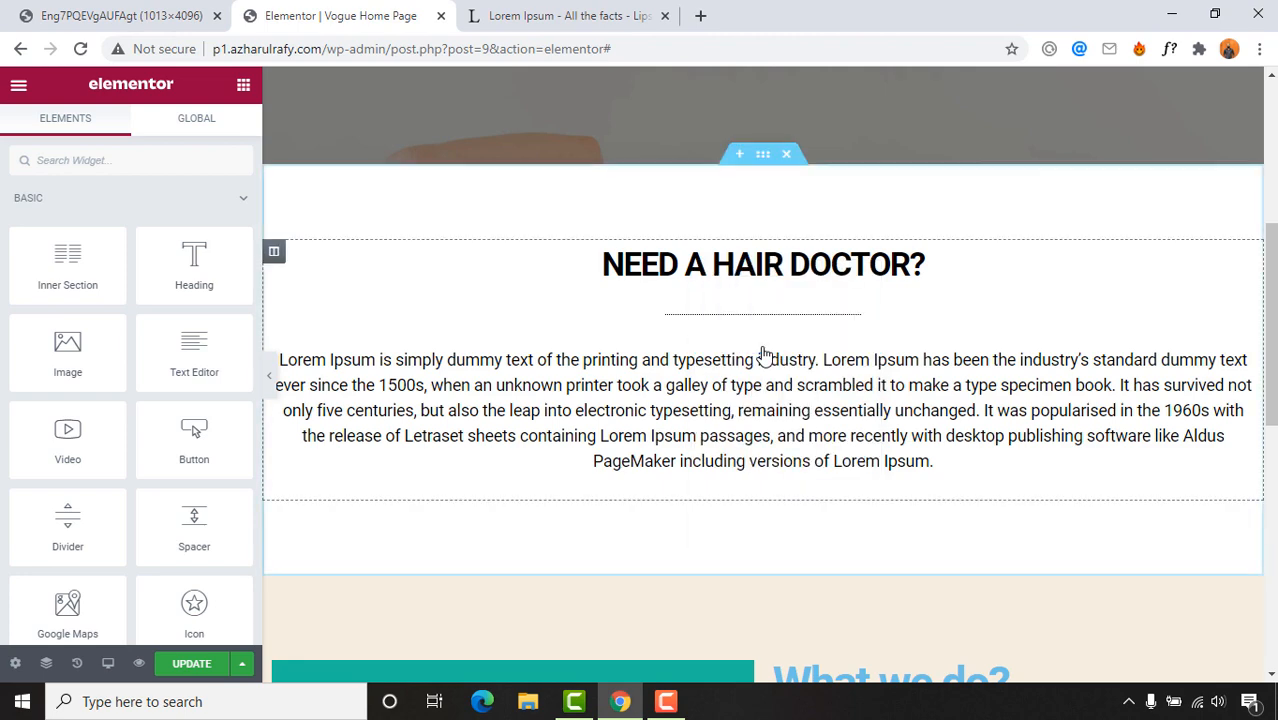
scroll(763, 354, "down", 3)
right_click(886, 401)
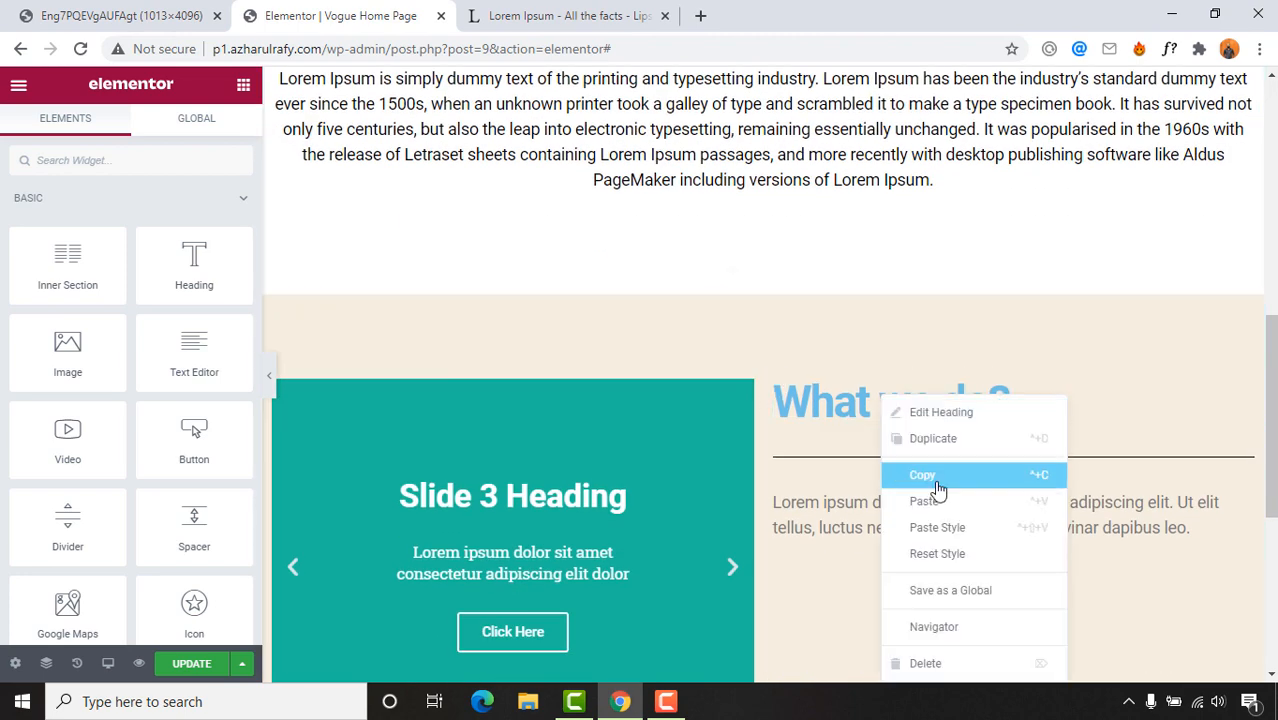
left_click(940, 528)
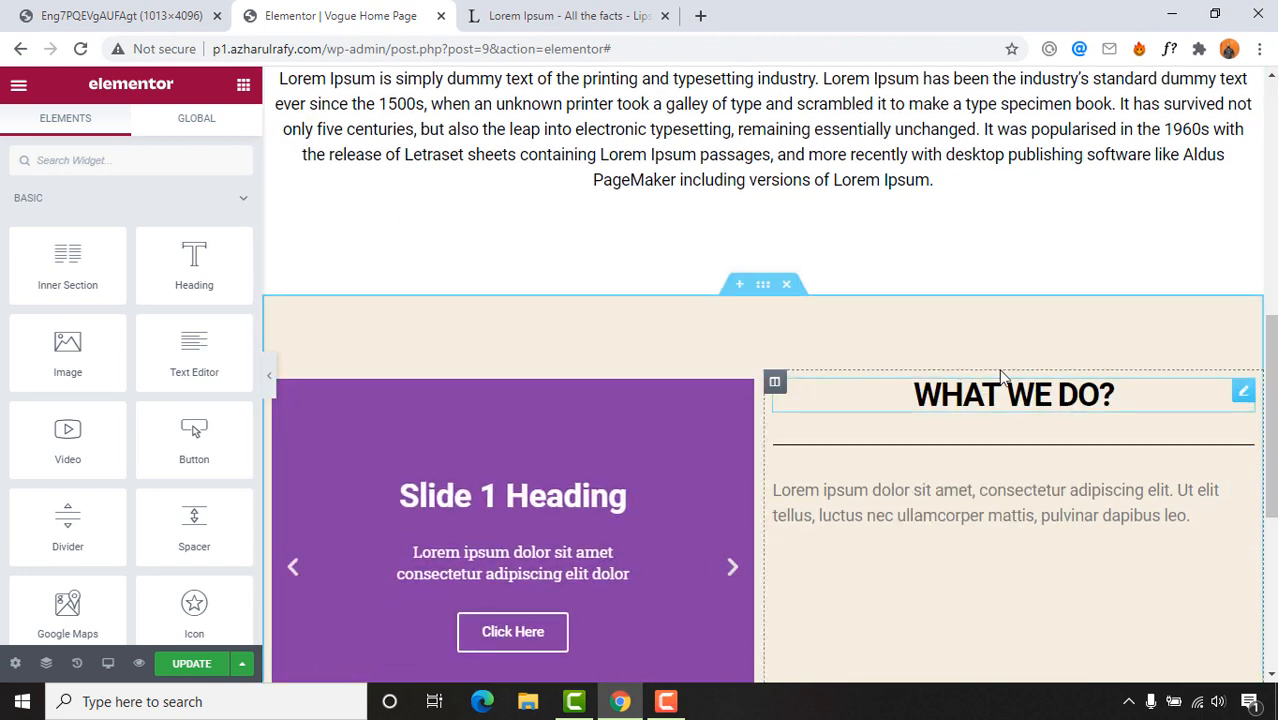
scroll(1033, 404, "down", 1)
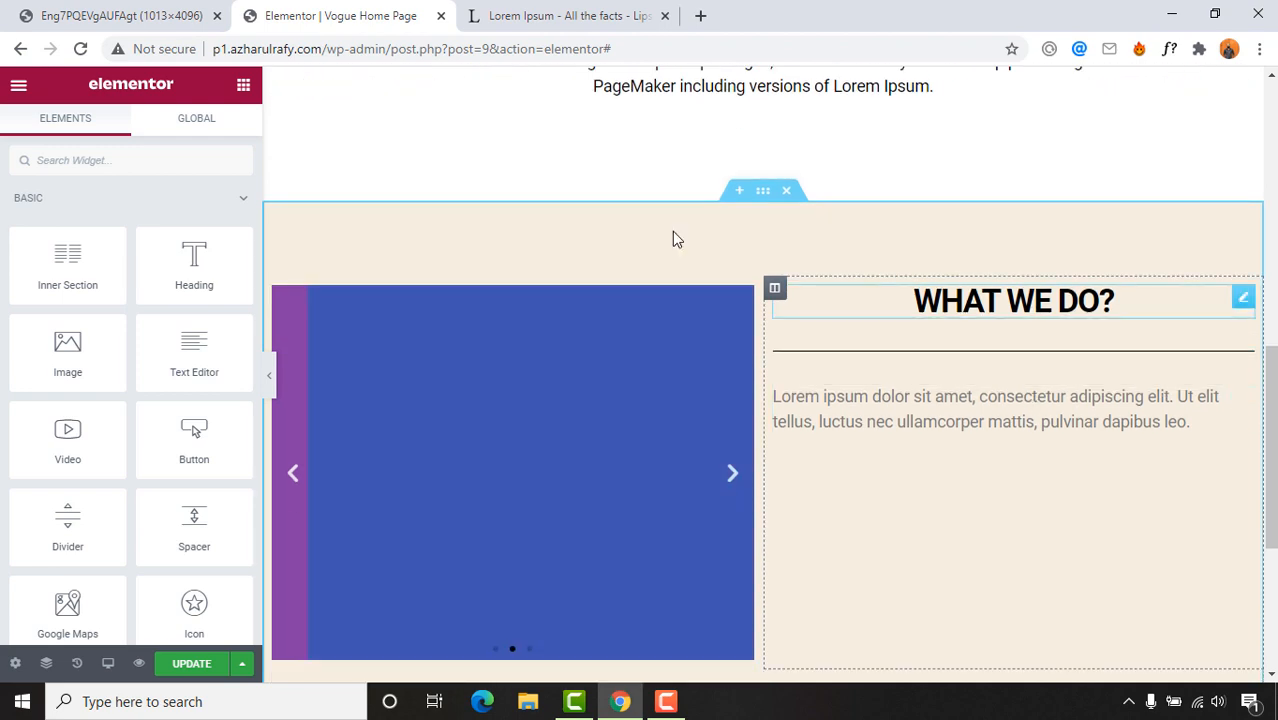
left_click(922, 306)
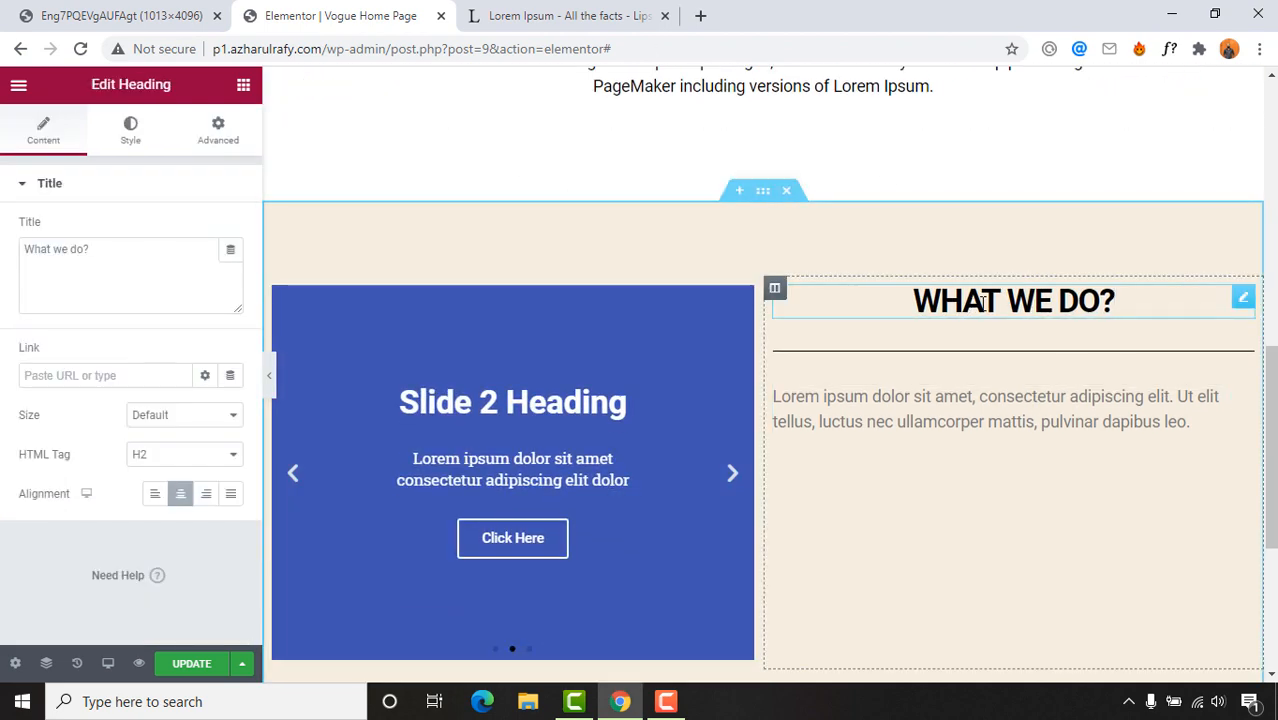
left_click(191, 9)
left_click(591, 8)
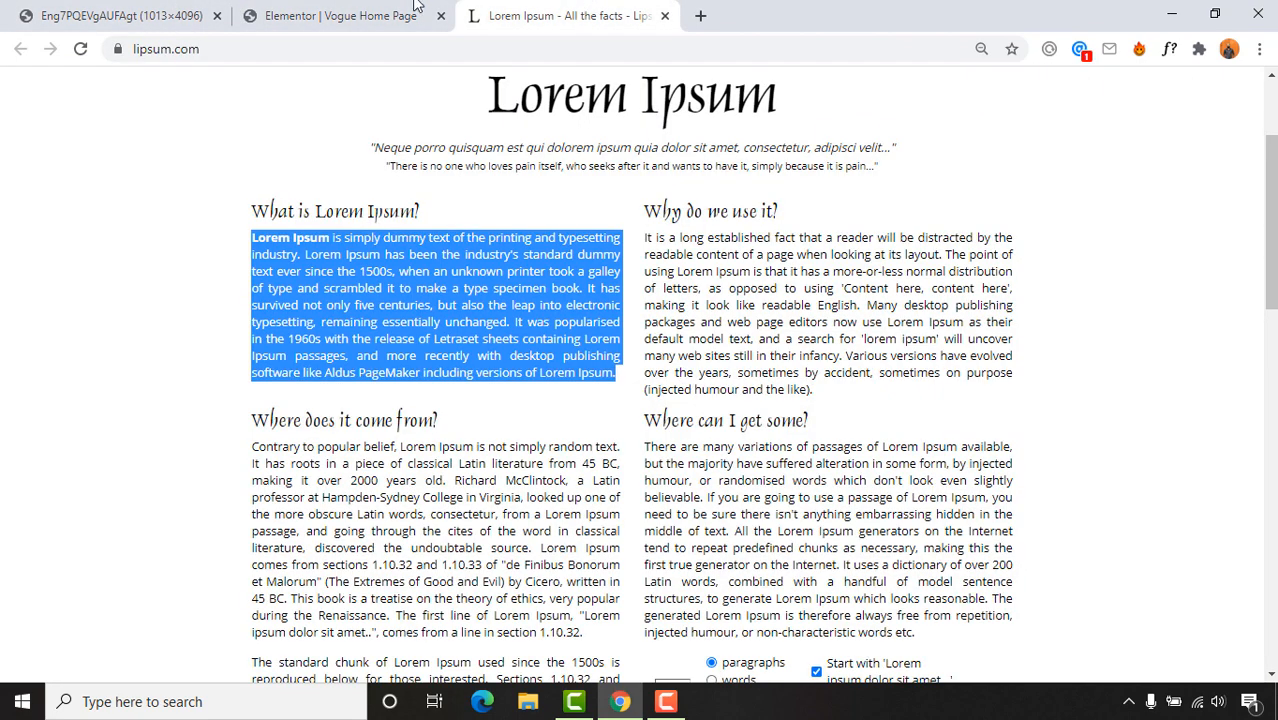
left_click(135, 13)
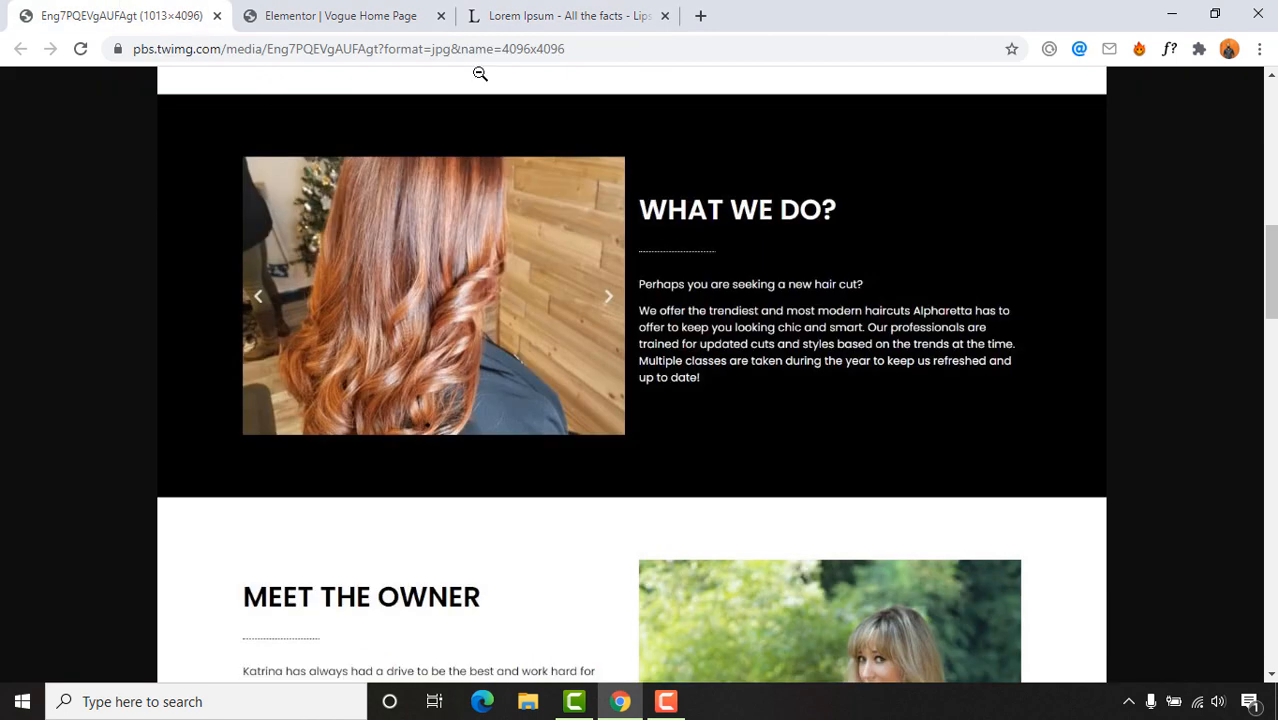
left_click(328, 12)
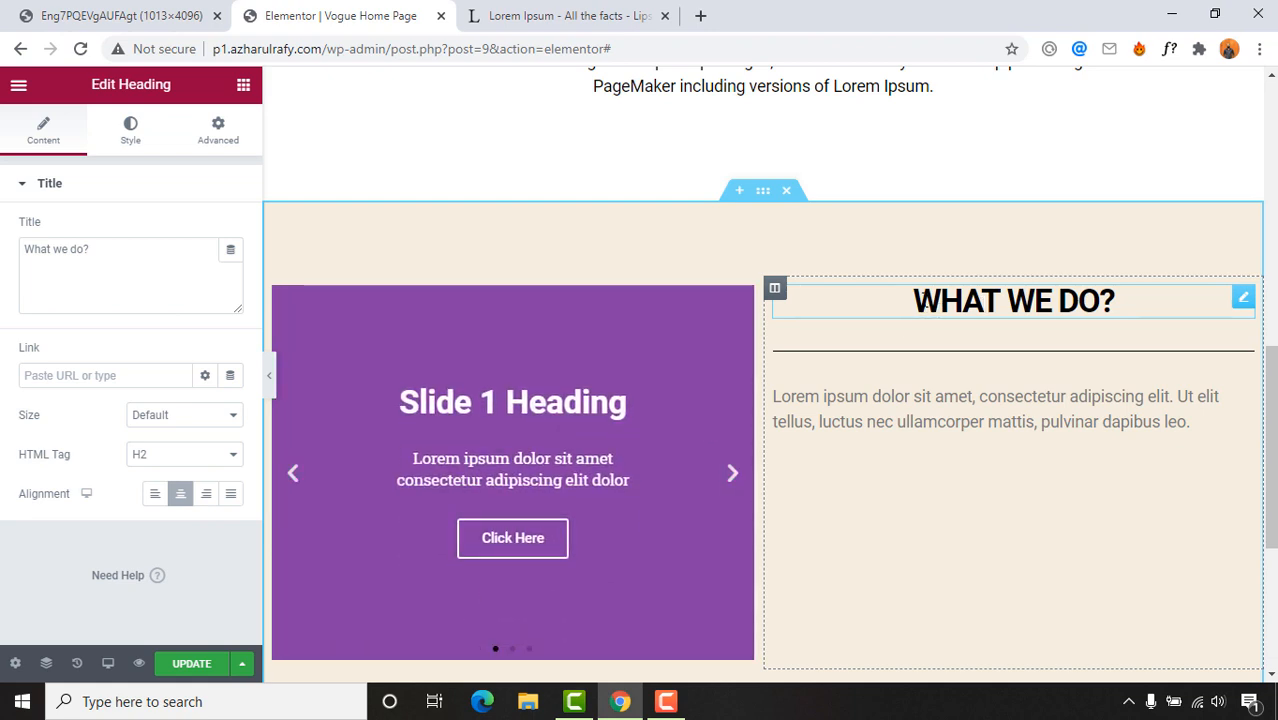
left_click(155, 505)
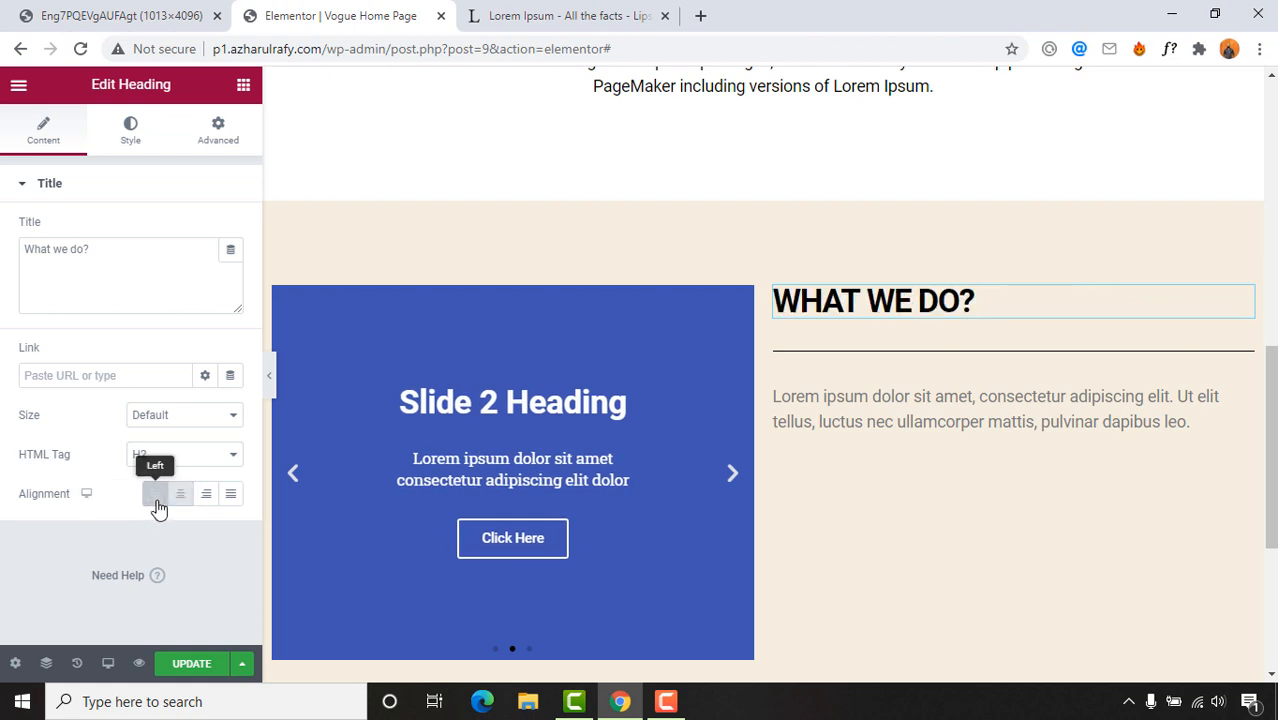
Step: Paste the dotted divider's style onto the divider under WHAT WE DO?
left_click(891, 360)
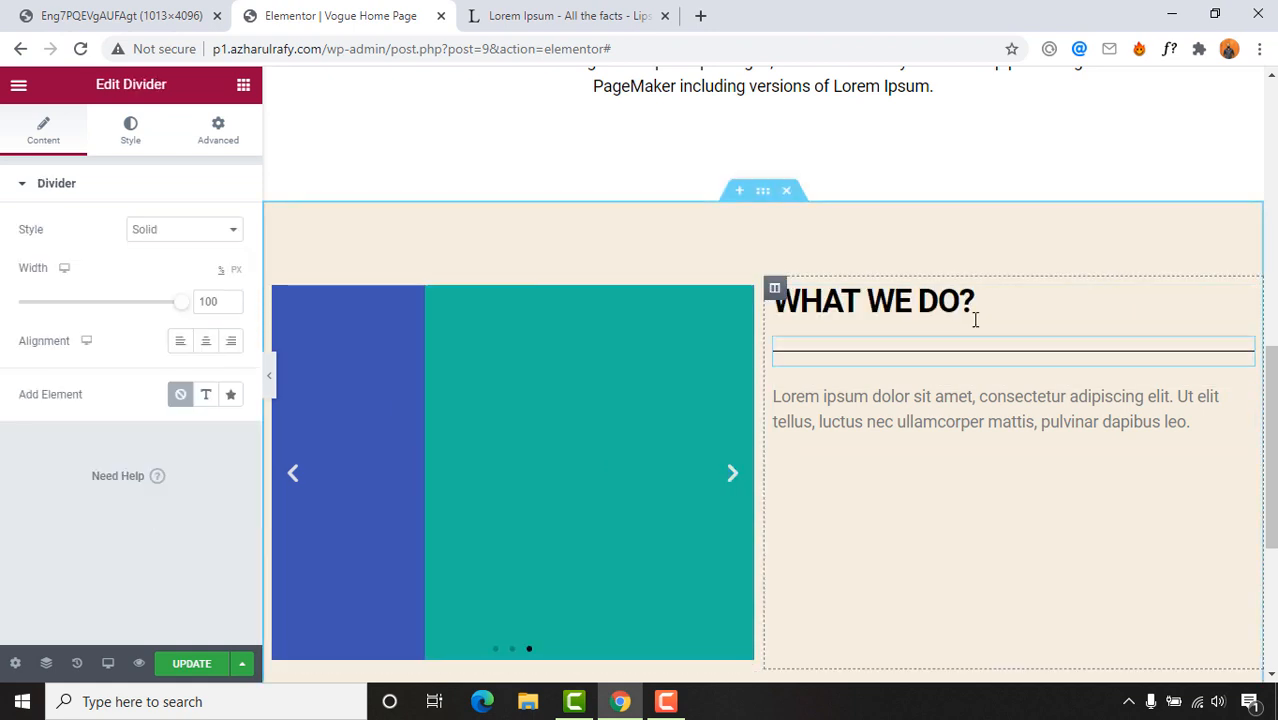
scroll(974, 320, "up", 5)
scroll(714, 391, "down", 2)
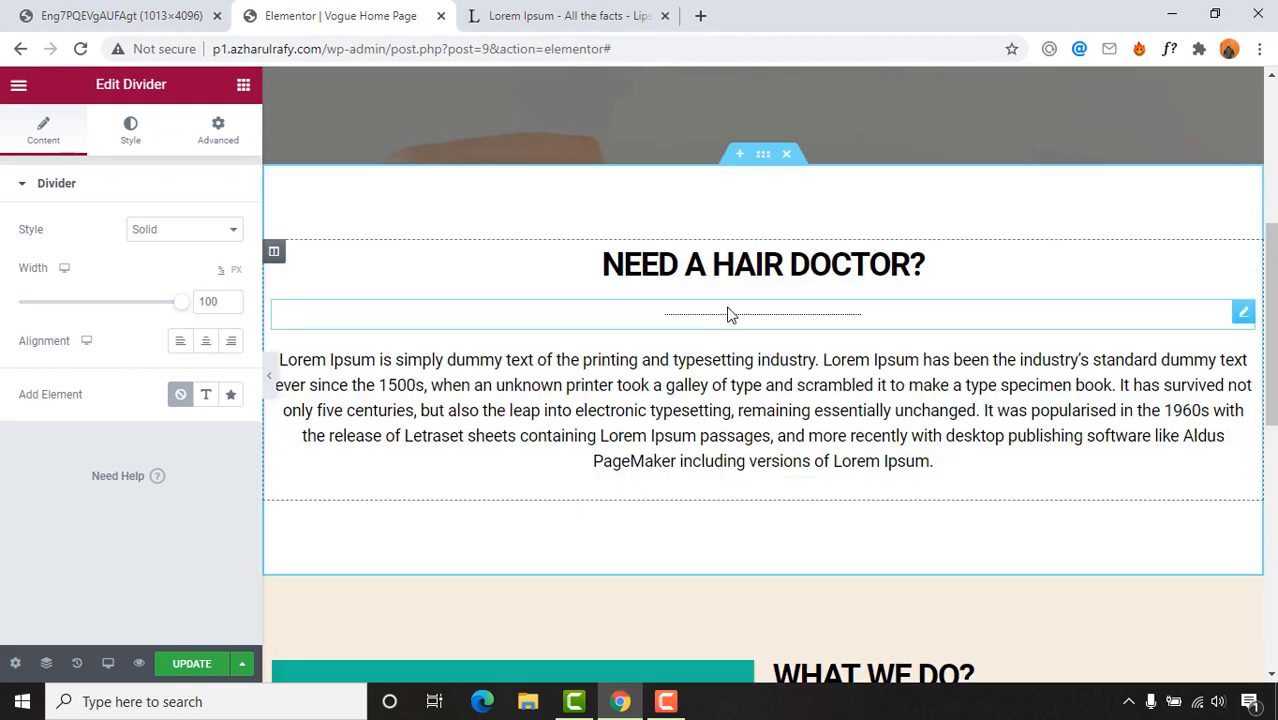
right_click(730, 311)
left_click(783, 389)
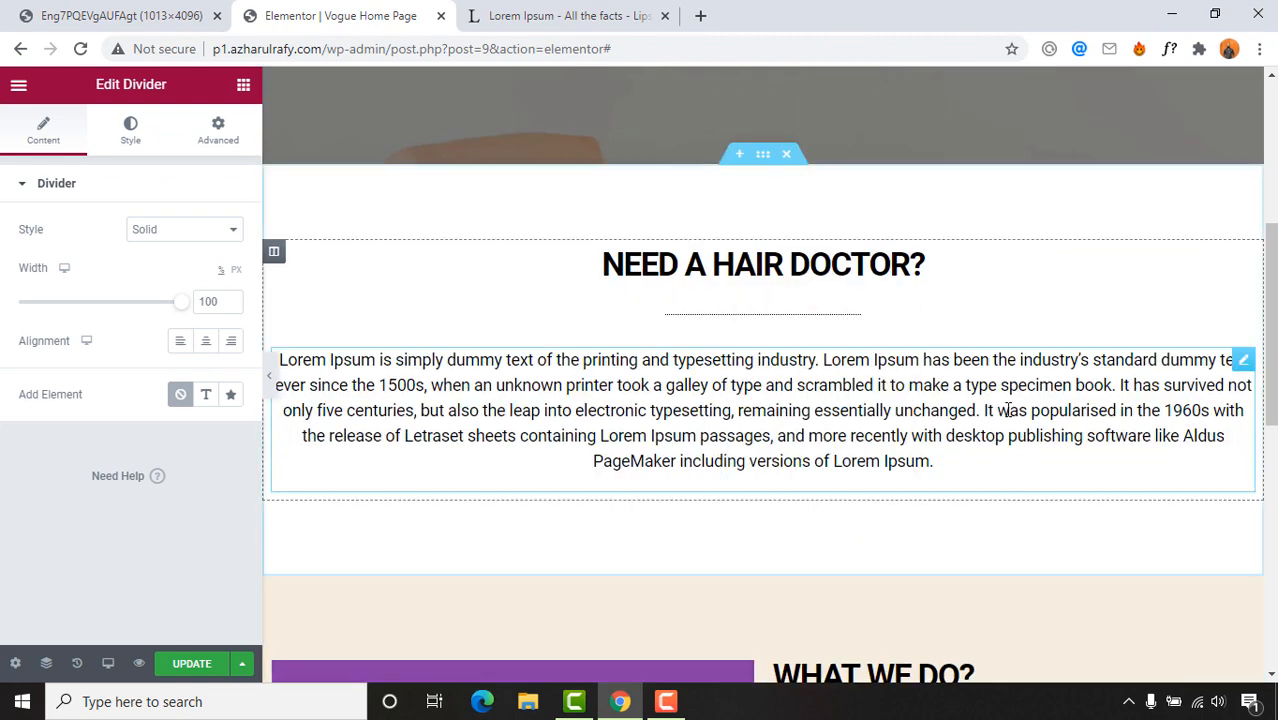
scroll(900, 410, "down", 4)
right_click(843, 359)
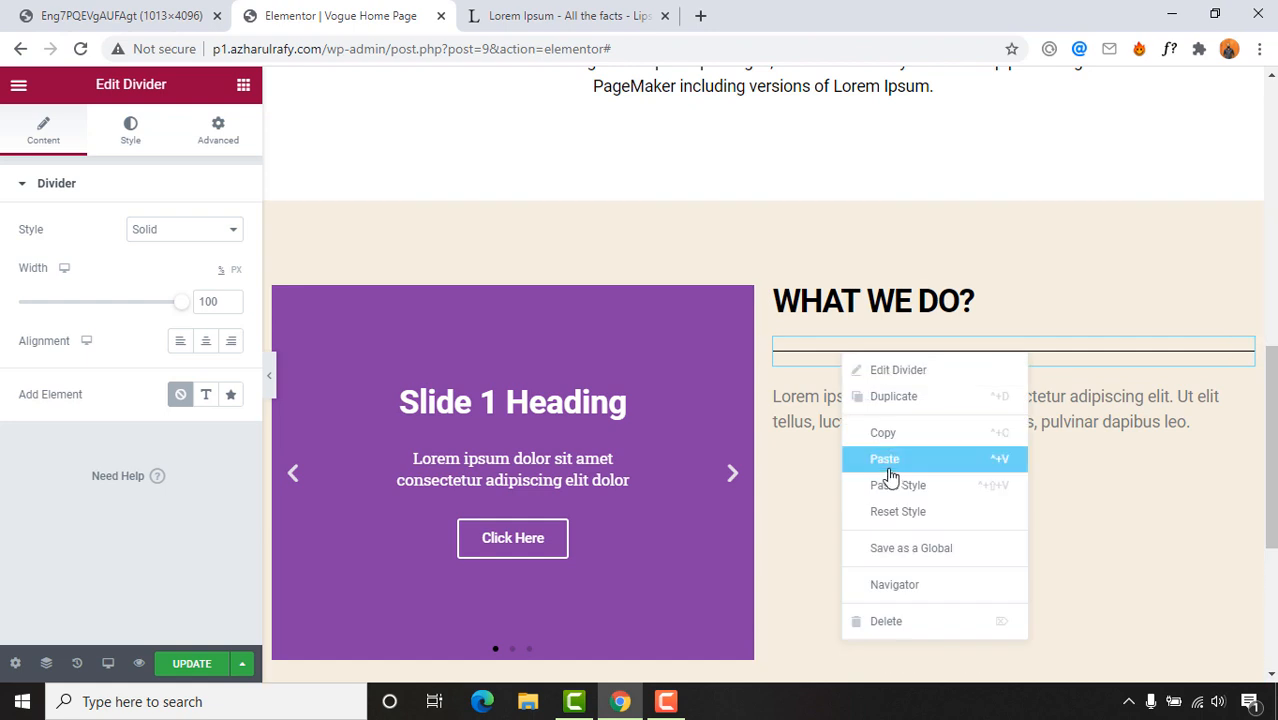
left_click(893, 486)
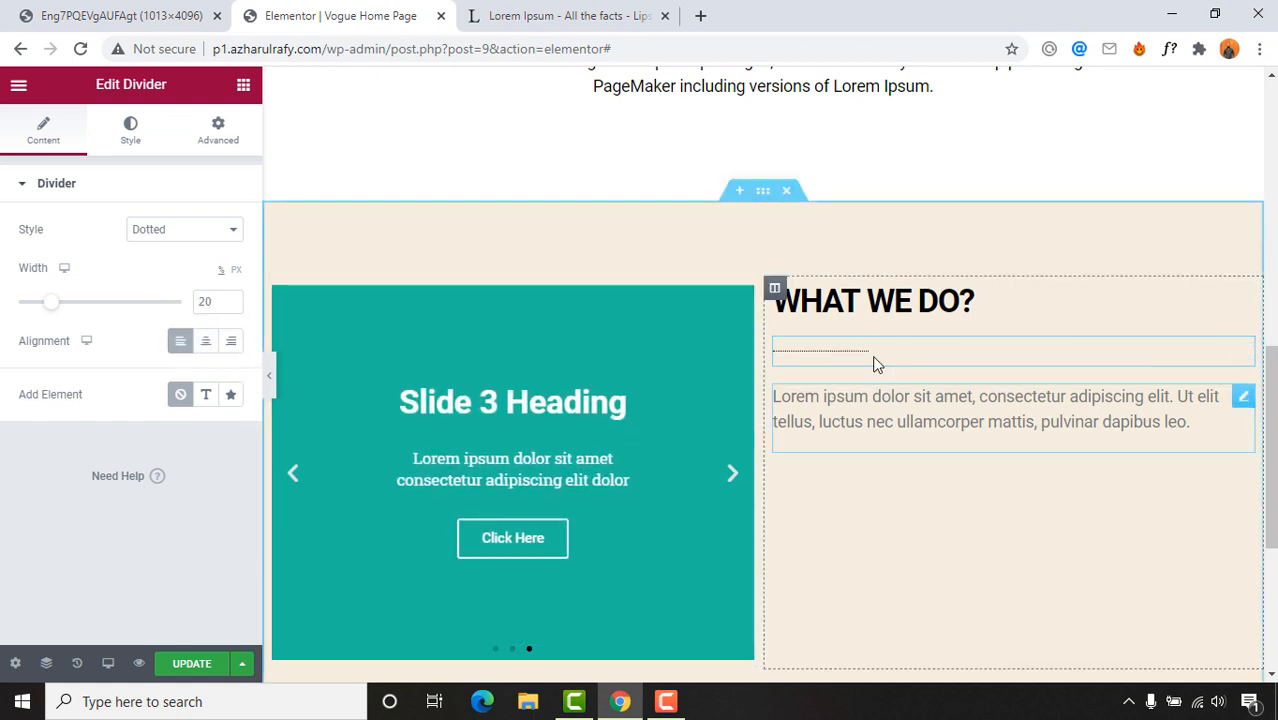
scroll(1014, 422, "down", 1)
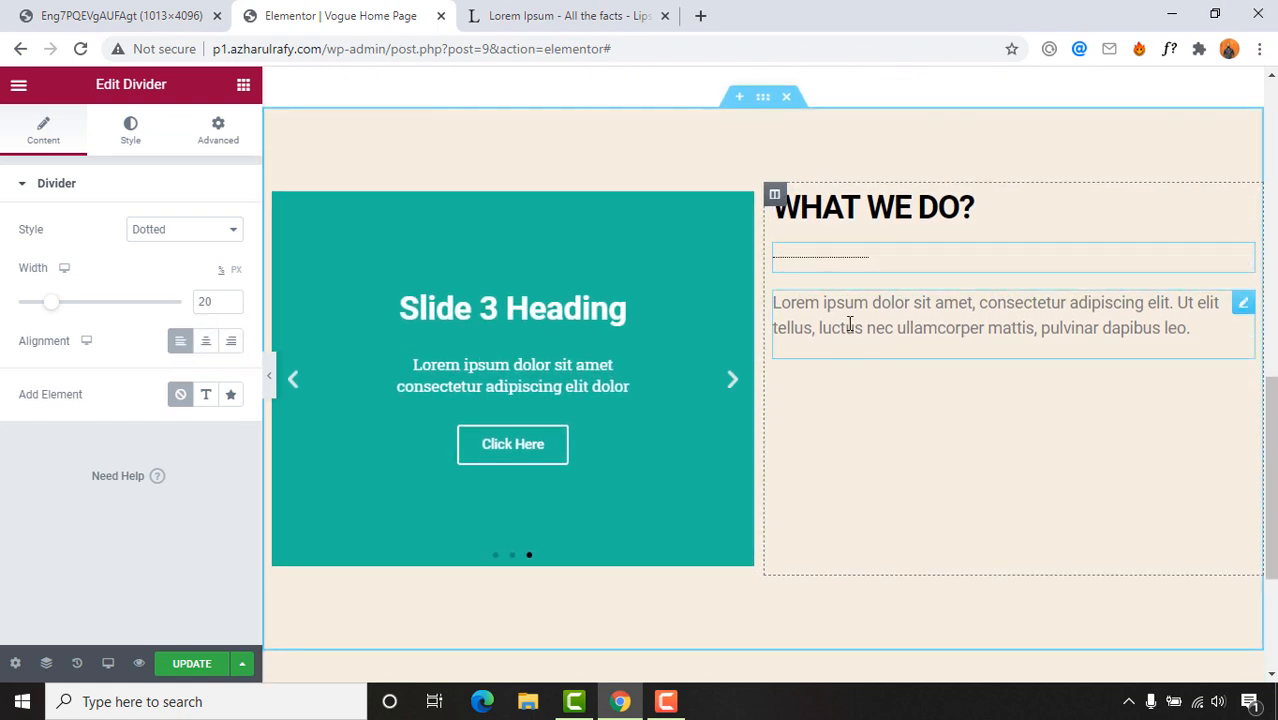
Step: Copy the first Lorem Ipsum paragraph from the Lorem Ipsum text page
left_click(566, 15)
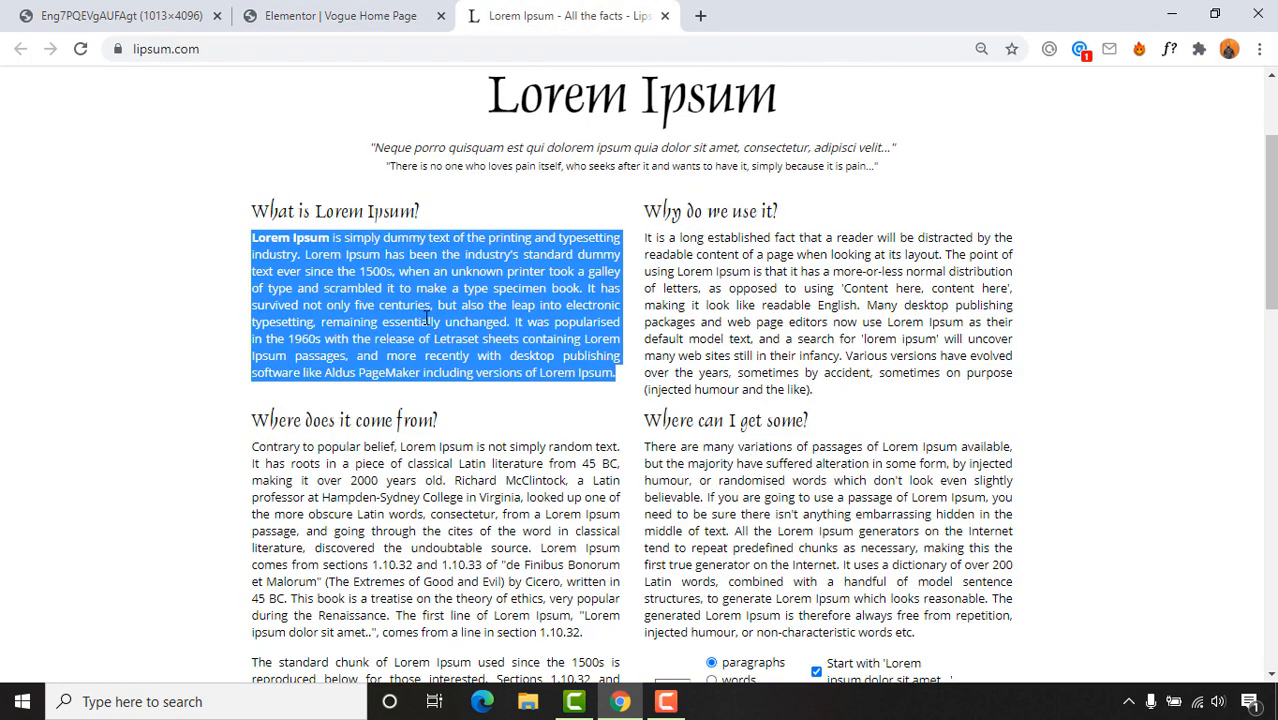
left_click_drag(268, 237, 505, 350)
right_click(505, 350)
left_click(514, 364)
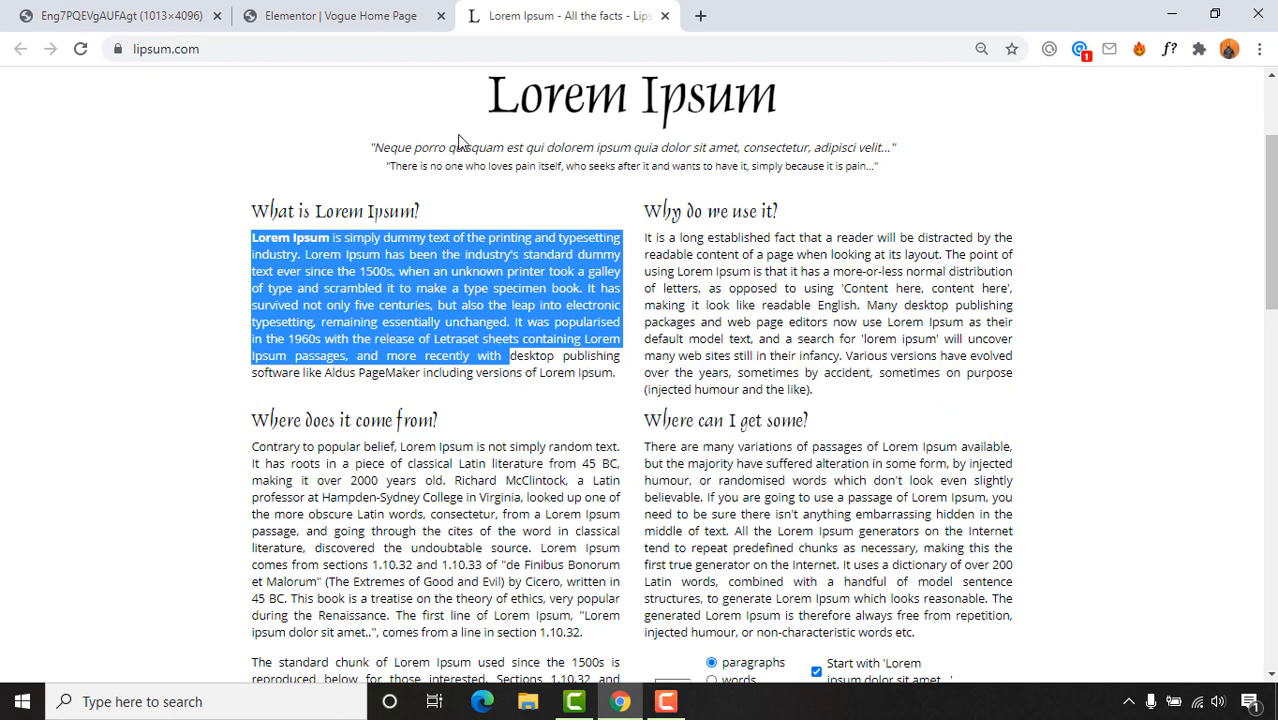
left_click(396, 46)
key("ctrl+v")
key("ctrl+a")
key("BackSpace")
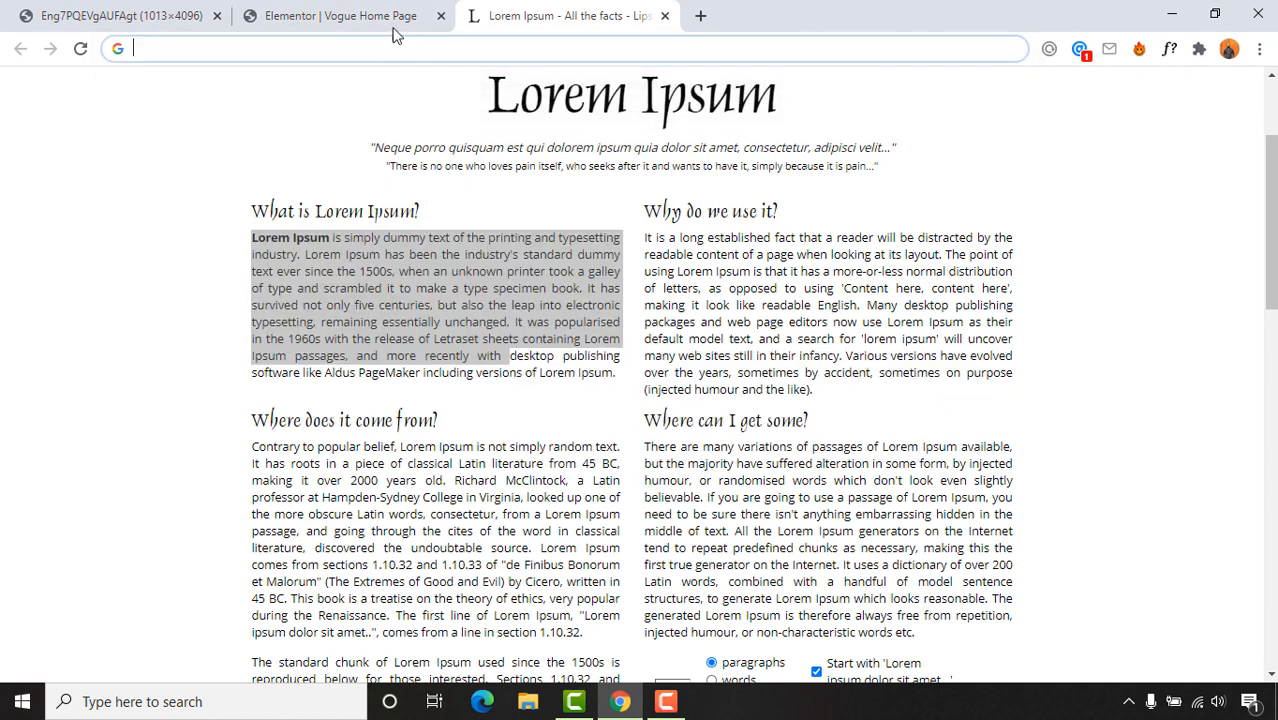
Step: Replace the paragraph beside the carousel with the Lorem Ipsum text, deleting the 'It was popularised' sentence
left_click(340, 15)
left_click(842, 338)
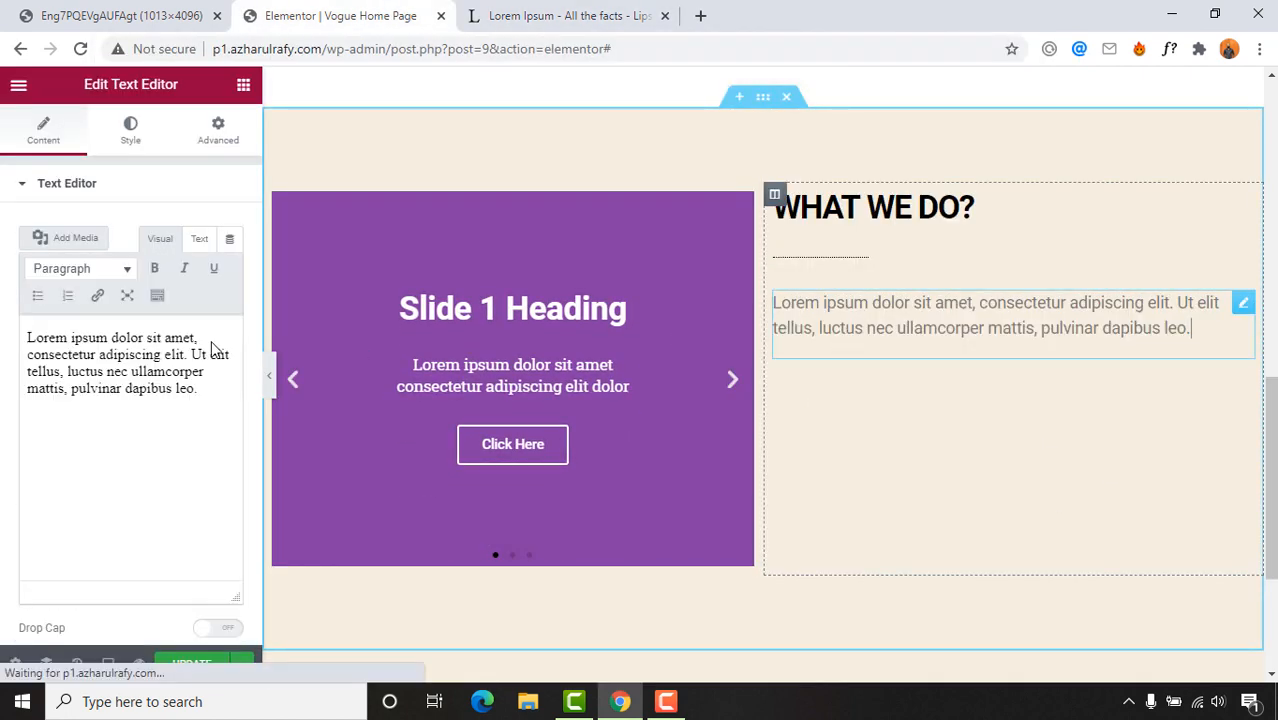
key("ctrl+a")
key("ctrl+v")
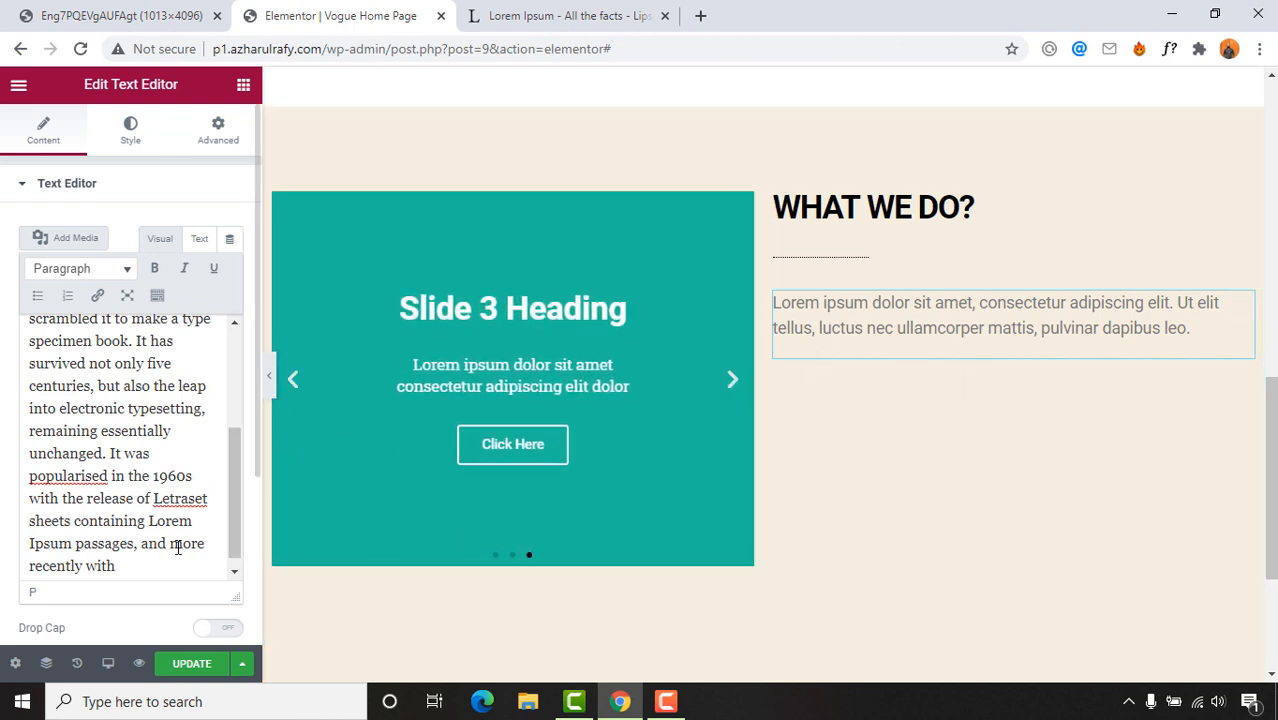
scroll(172, 535, "down", 1)
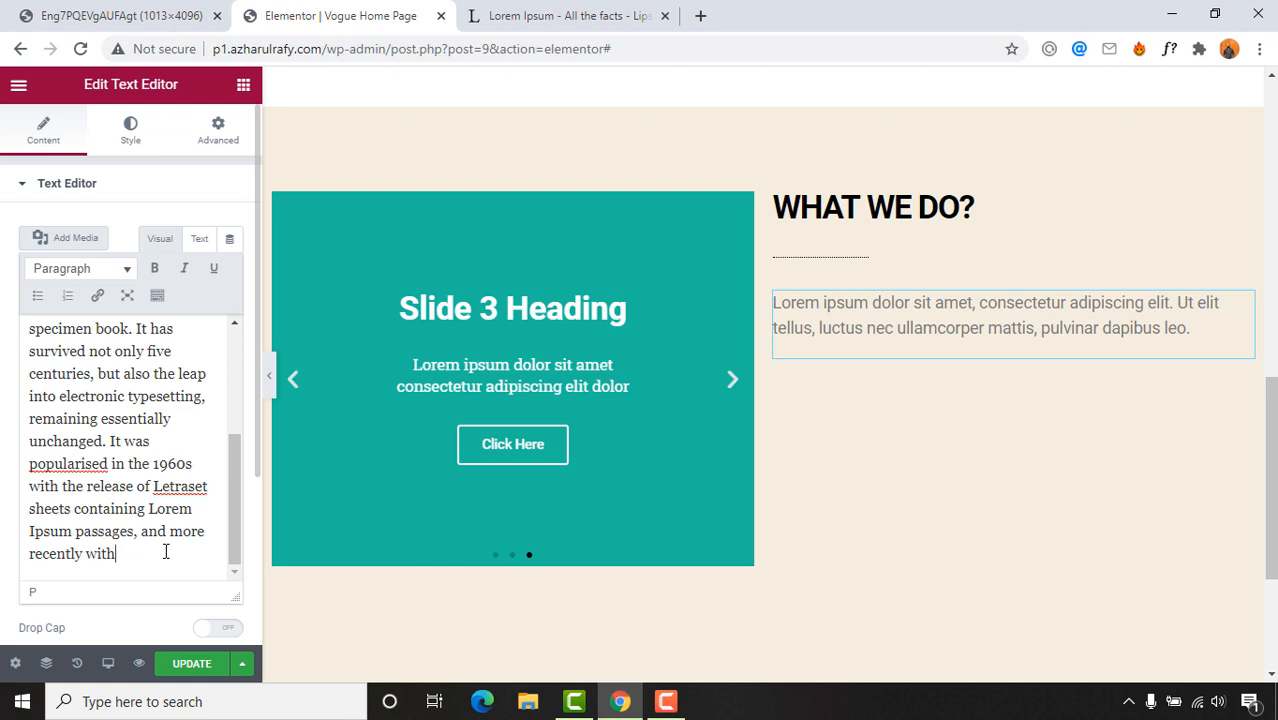
type(".")
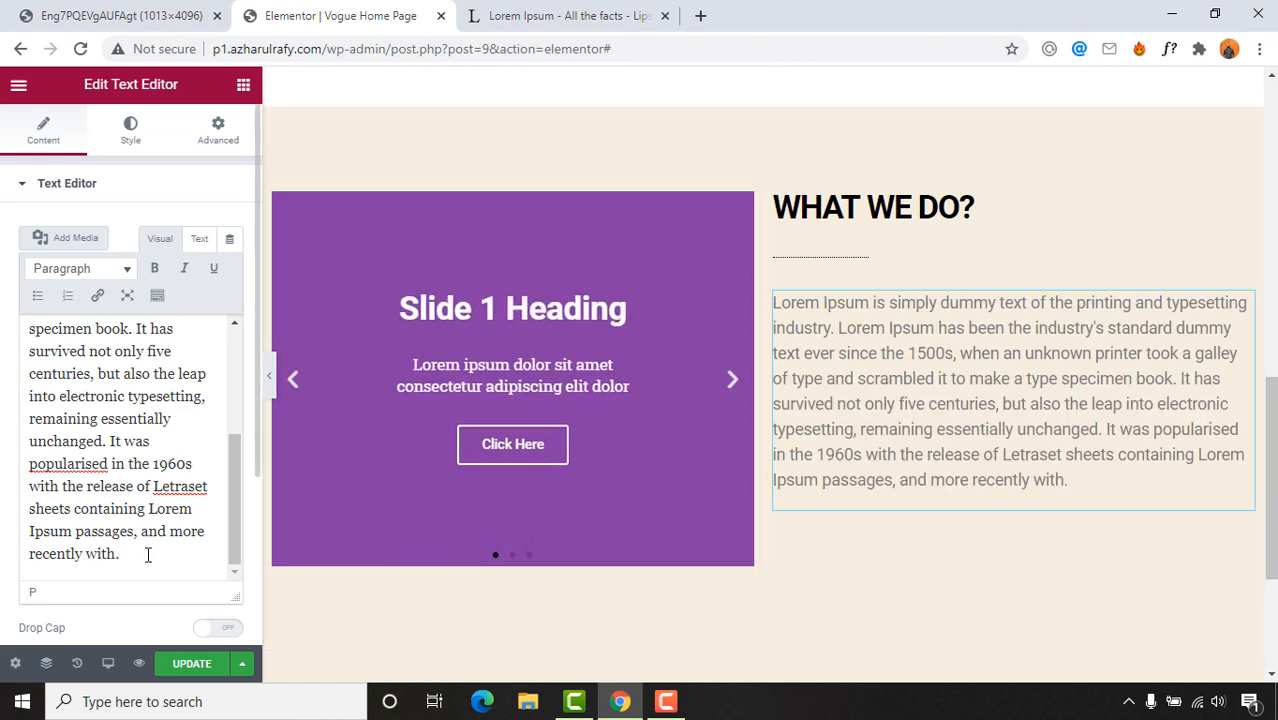
left_click_drag(148, 555, 34, 470)
left_click(110, 463)
left_click_drag(107, 447, 156, 566)
key("BackSpace")
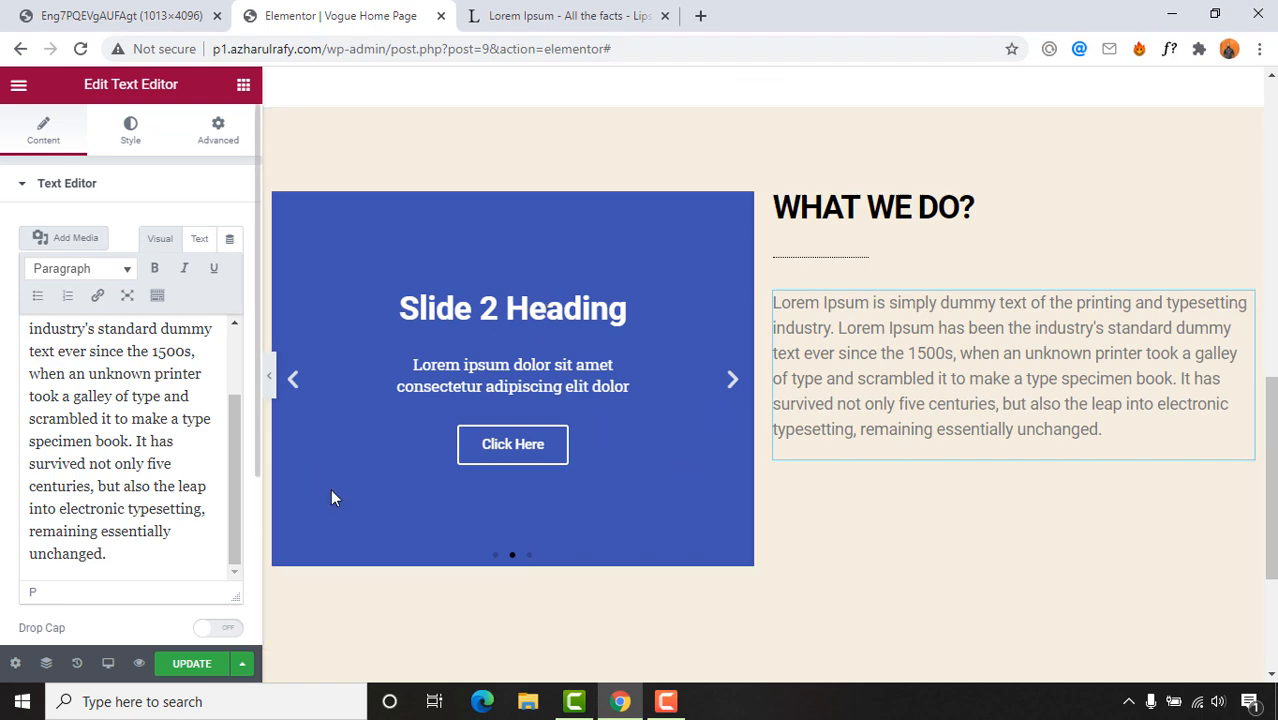
Step: Compare against the reference design, then select the whole WHAT WE DO? section
left_click(508, 10)
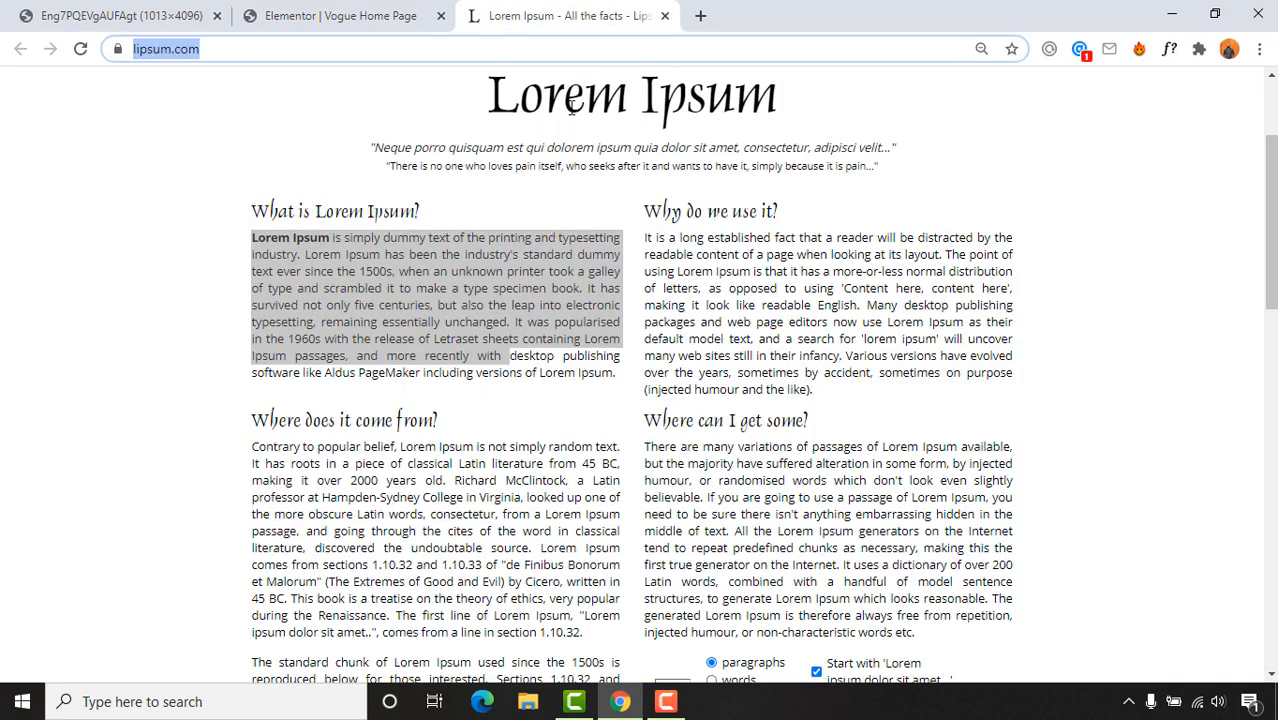
key("ctrl+Tab")
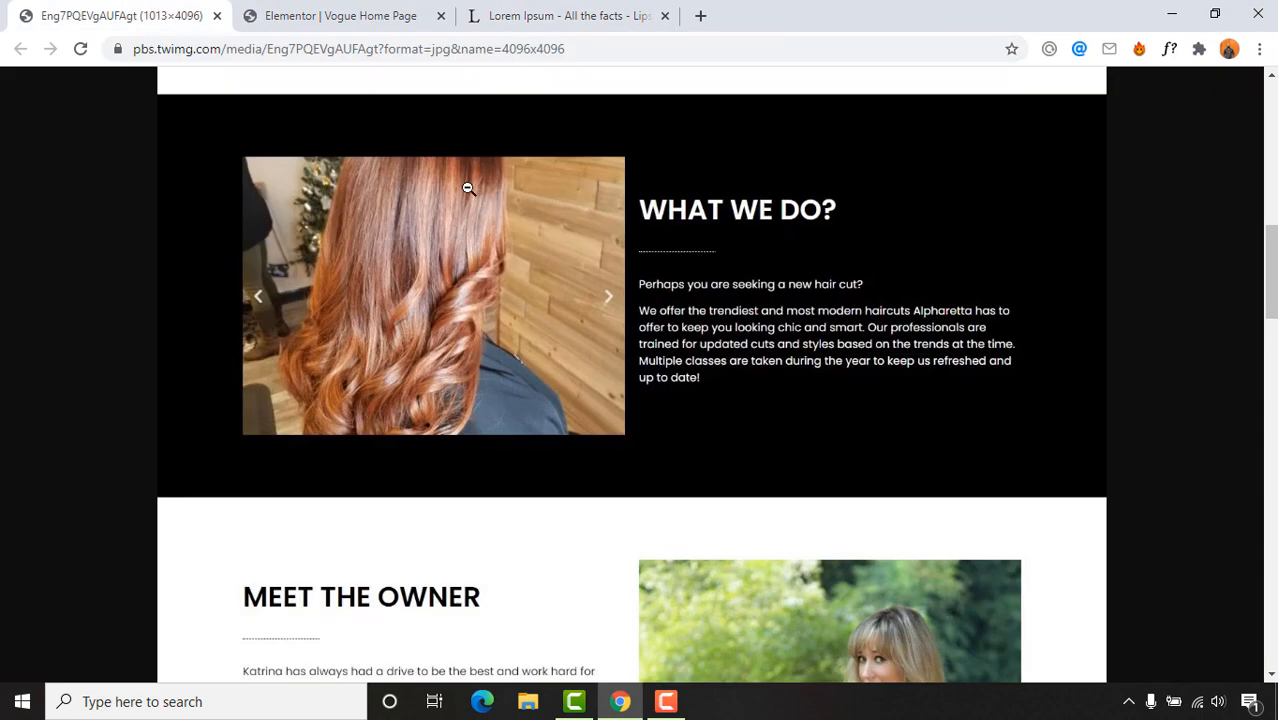
left_click(330, 8)
left_click(790, 207)
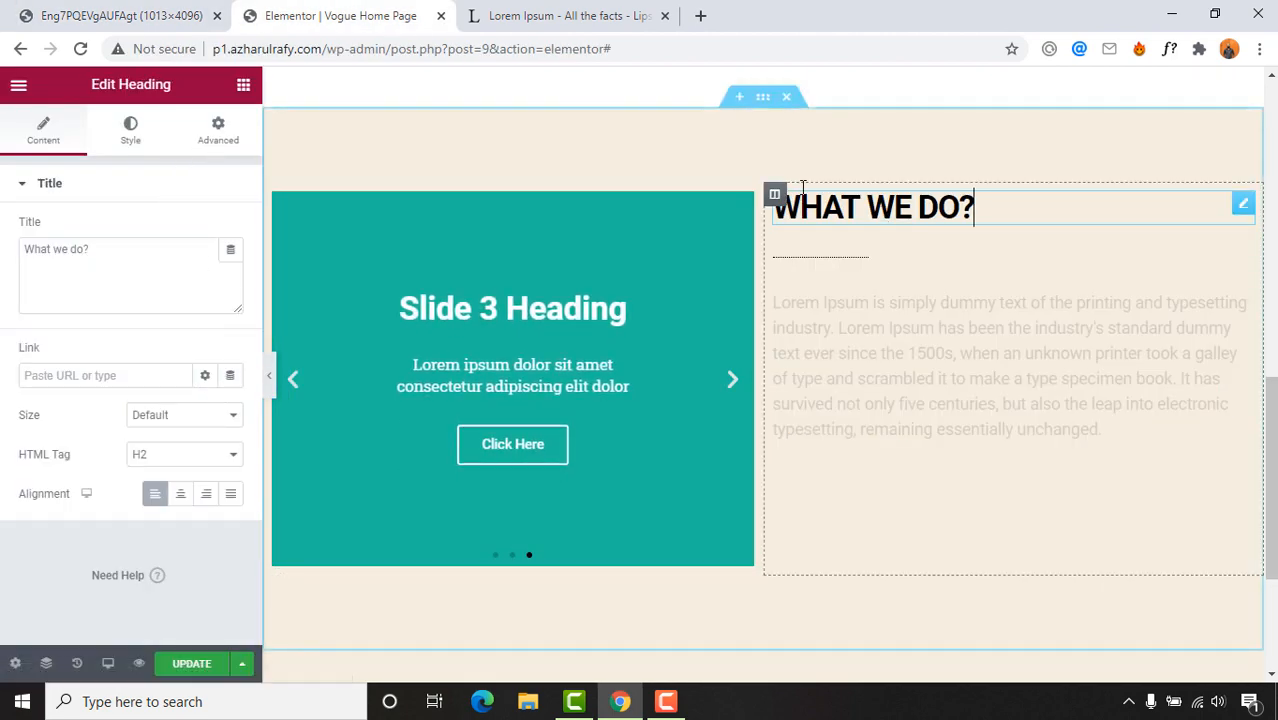
key("ctrl+shift+Tab")
scroll(543, 299, "up", 1)
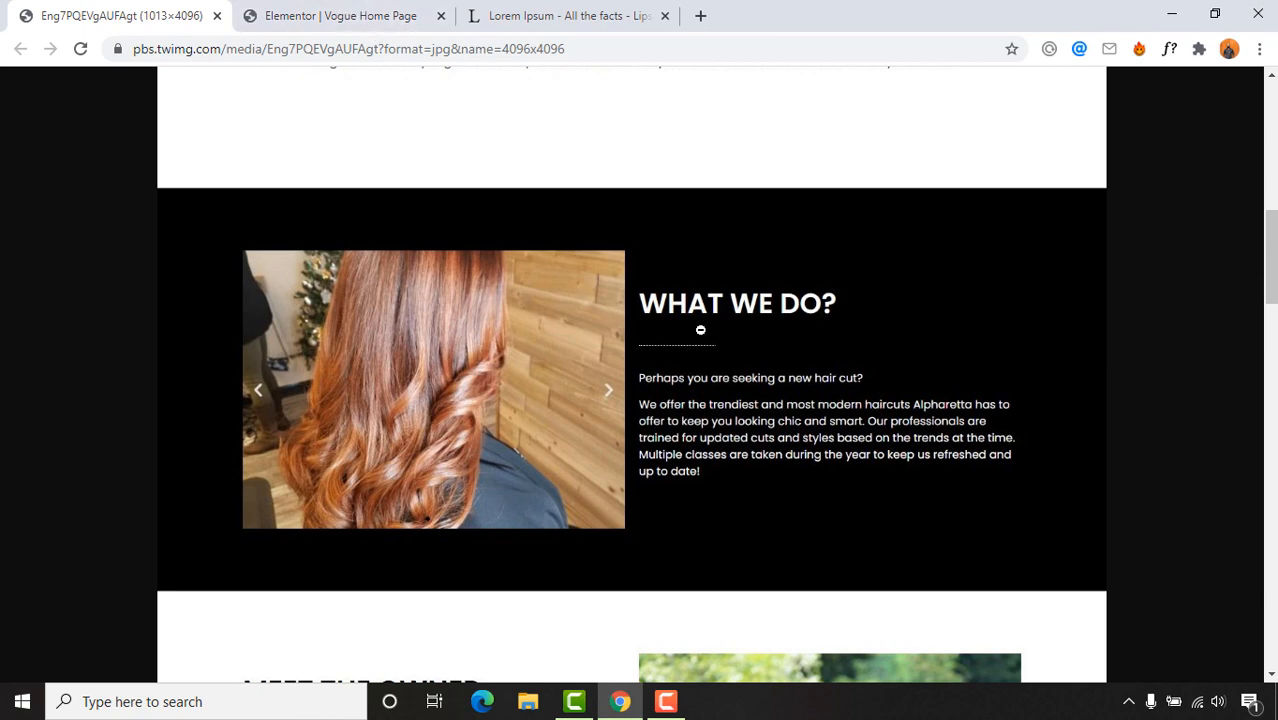
left_click(340, 15)
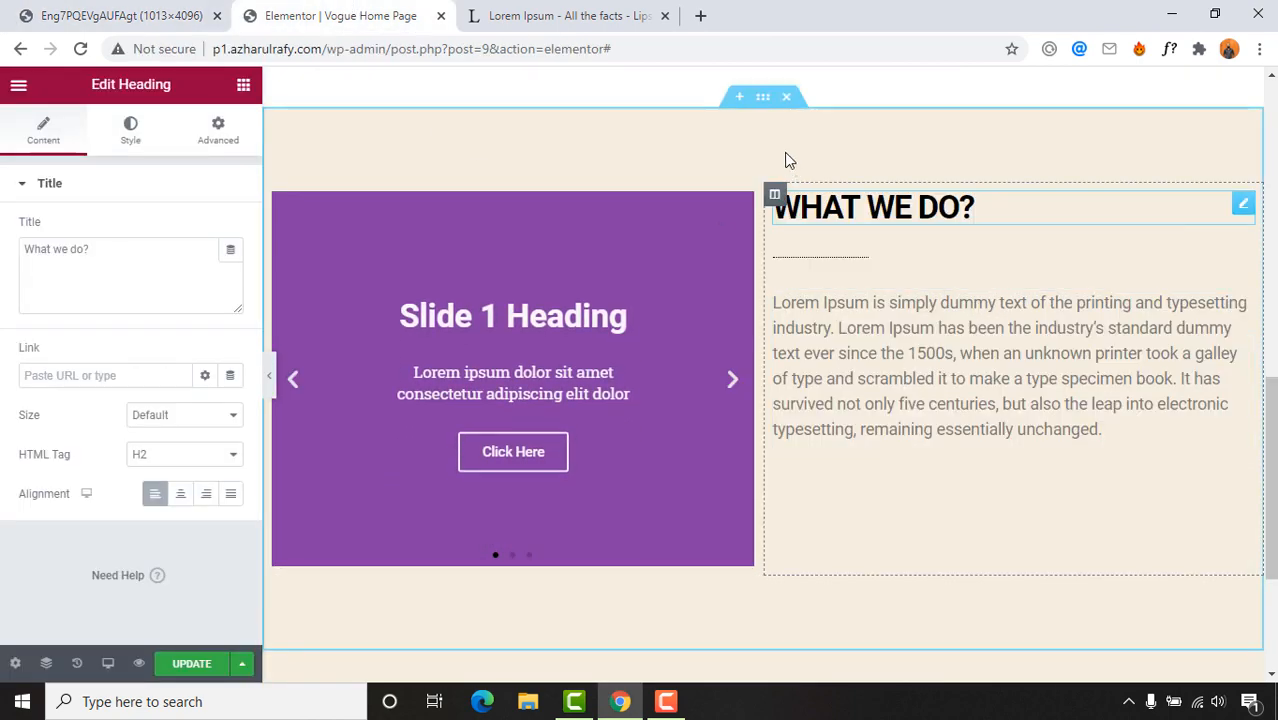
left_click(762, 100)
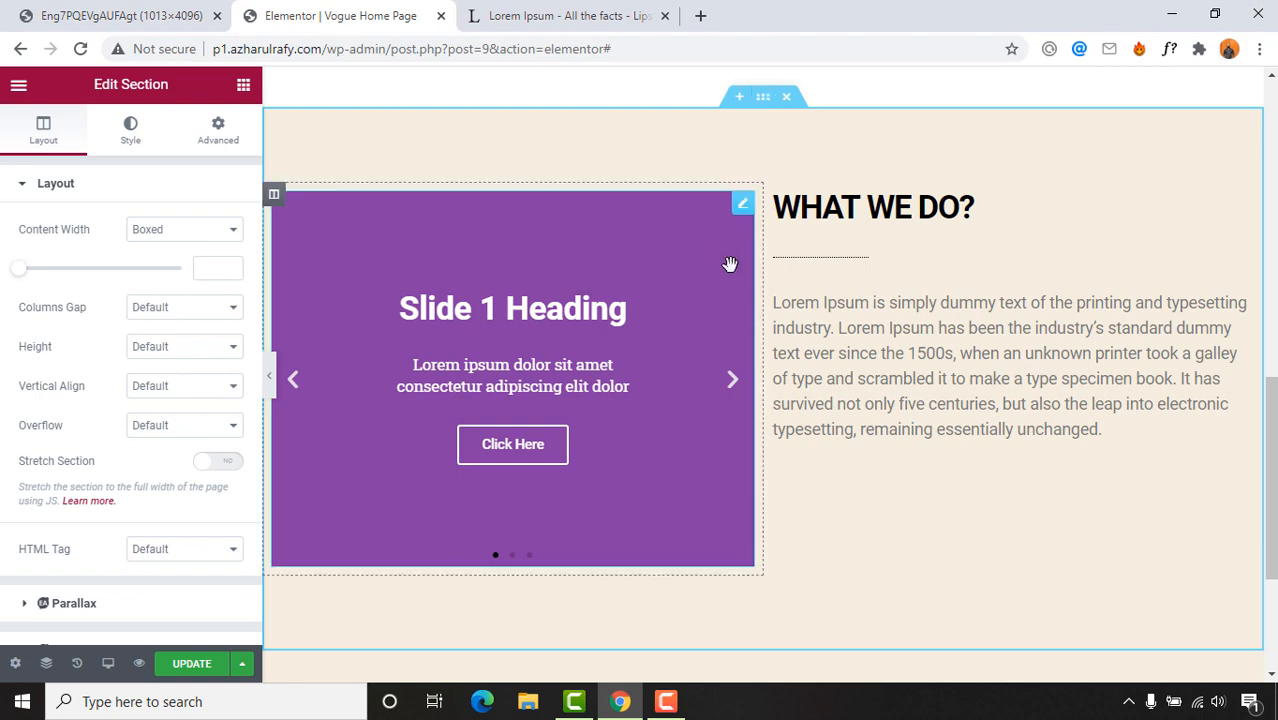
Step: Set the WHAT WE DO? section's Style background to Classic with colour #000000
scroll(730, 270, "up", 5)
scroll(770, 280, "down", 2)
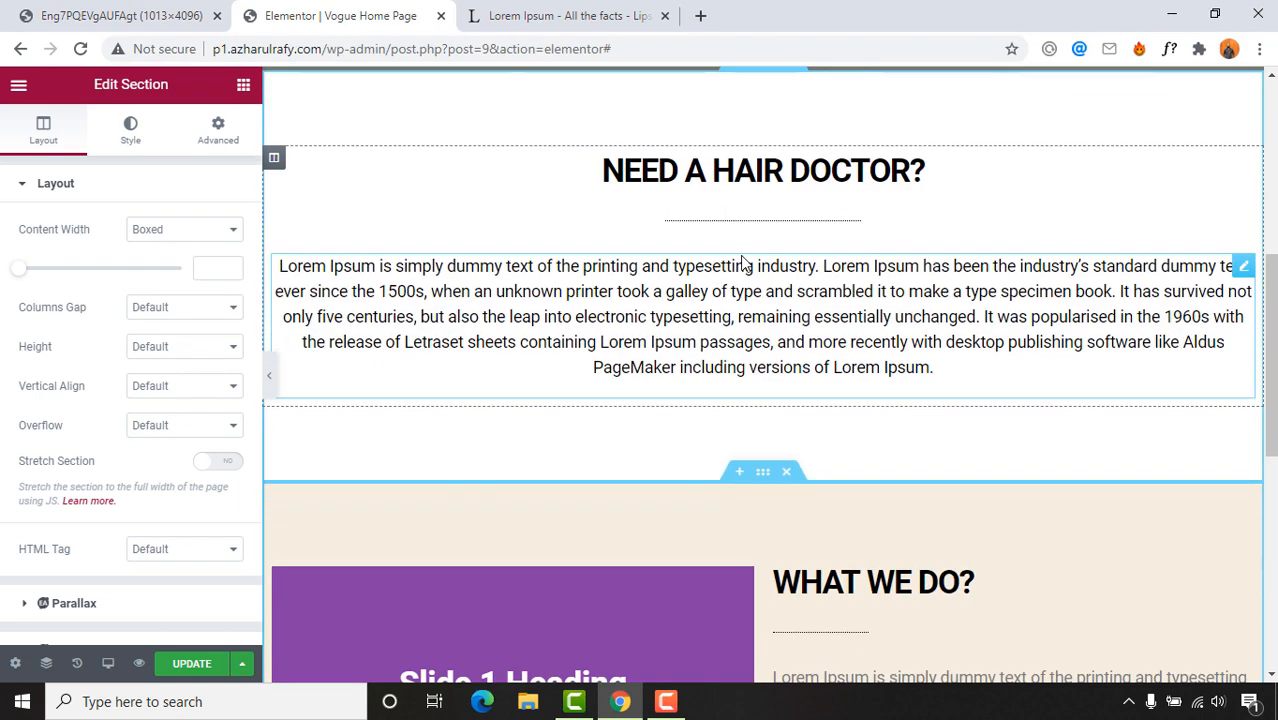
scroll(757, 305, "down", 2)
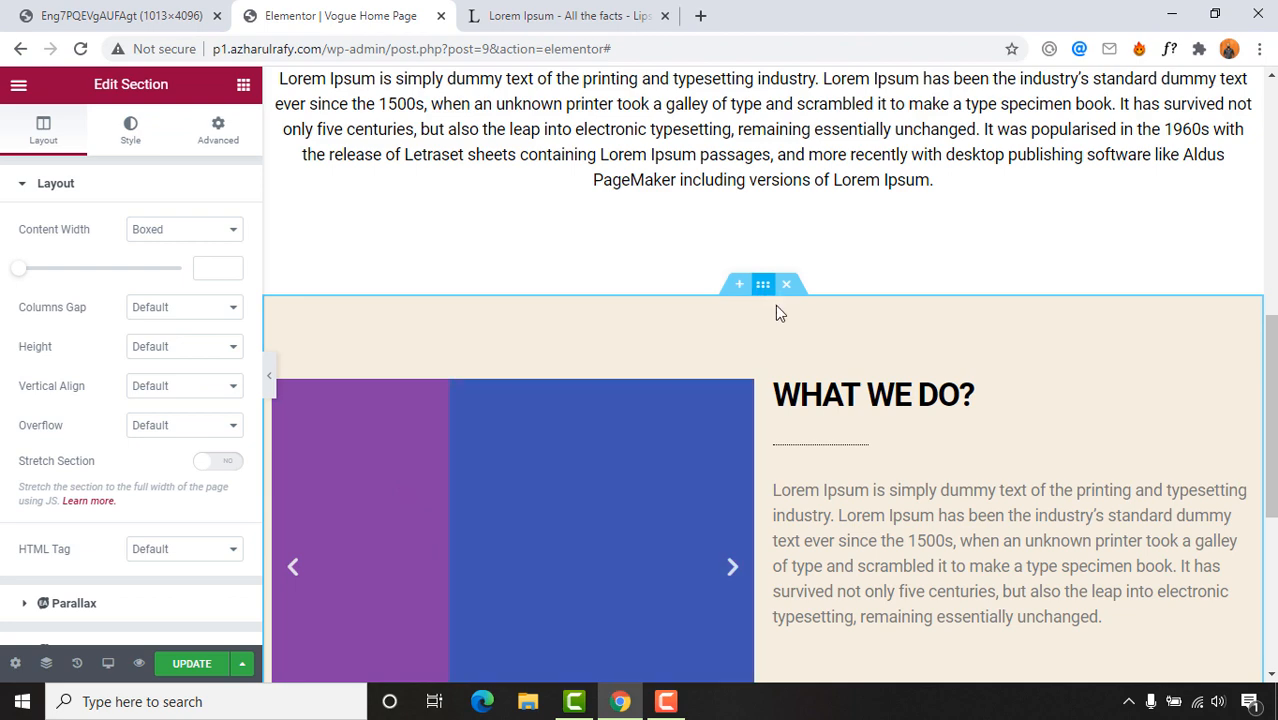
scroll(777, 380, "down", 3)
scroll(712, 390, "up", 2)
scroll(780, 350, "down", 3)
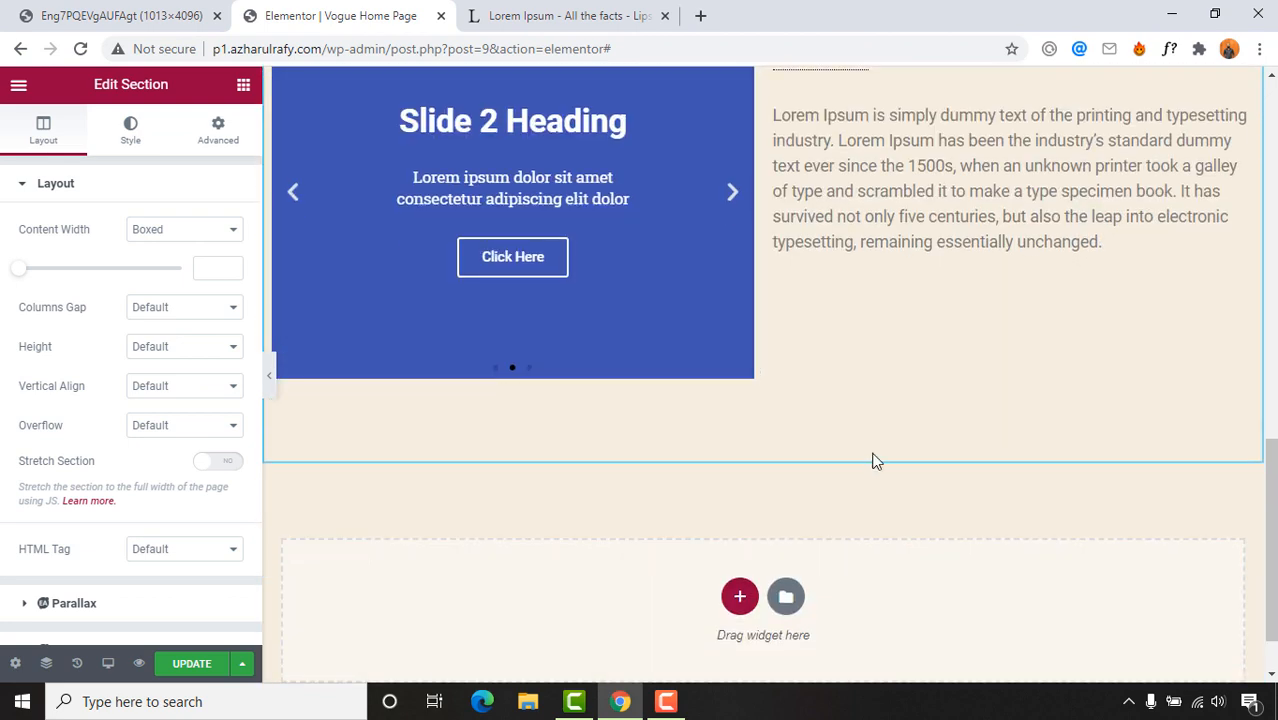
scroll(764, 448, "up", 4)
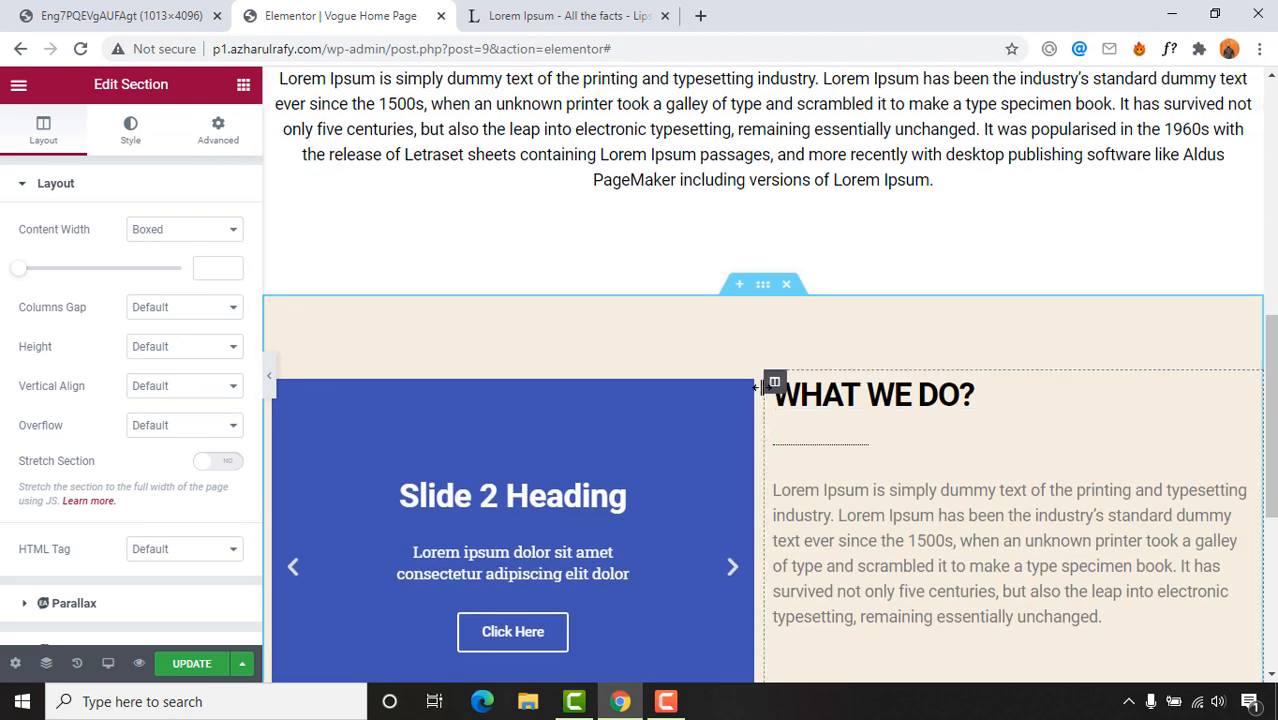
scroll(739, 354, "down", 3)
scroll(744, 349, "up", 3)
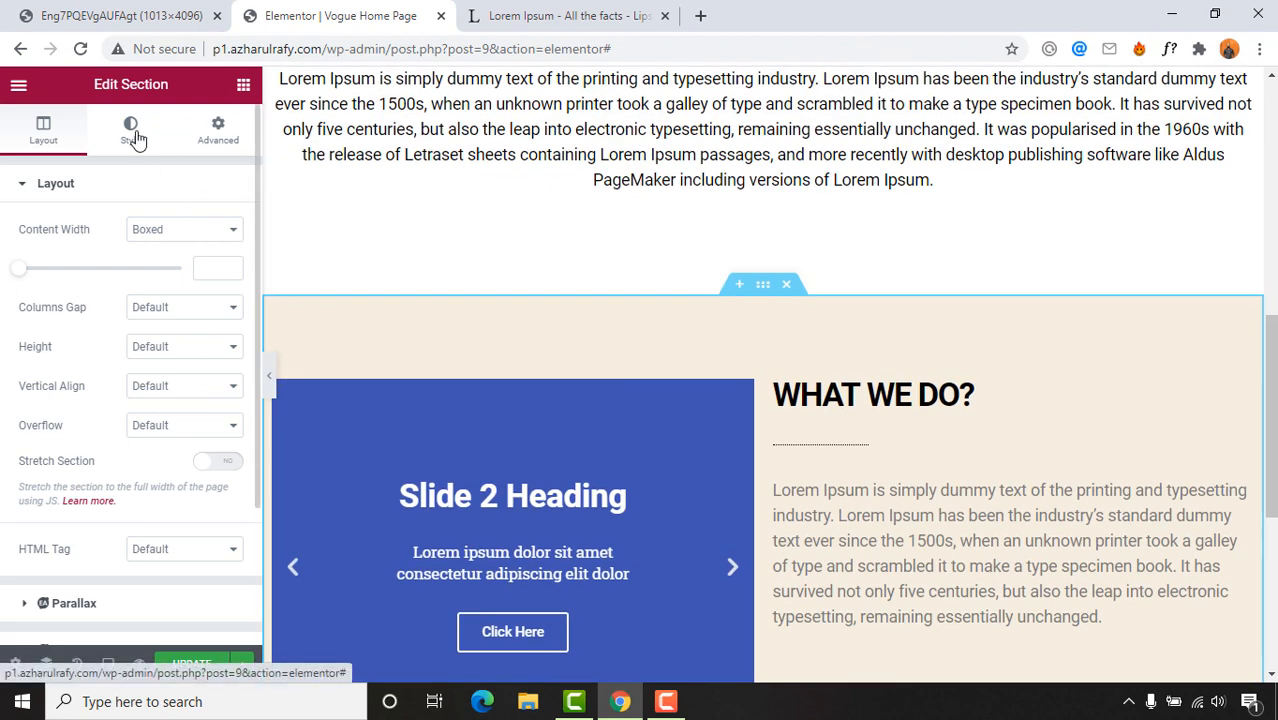
left_click(130, 130)
left_click(154, 269)
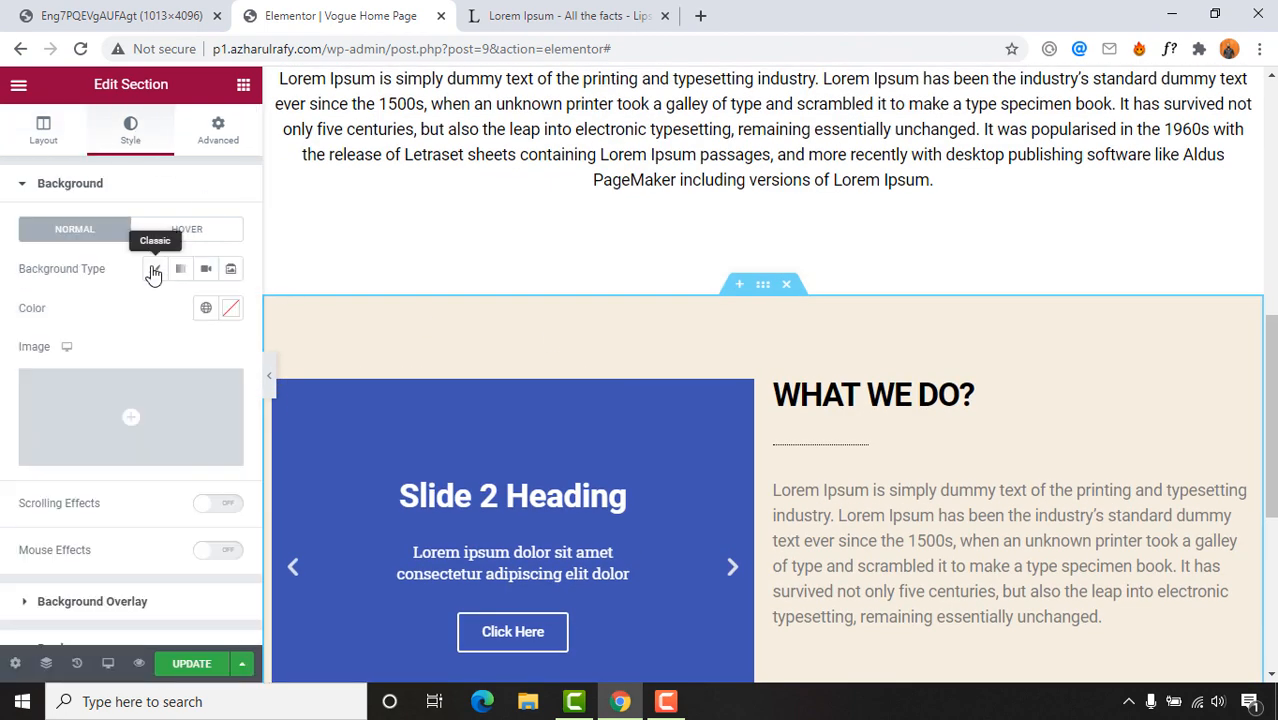
left_click(230, 318)
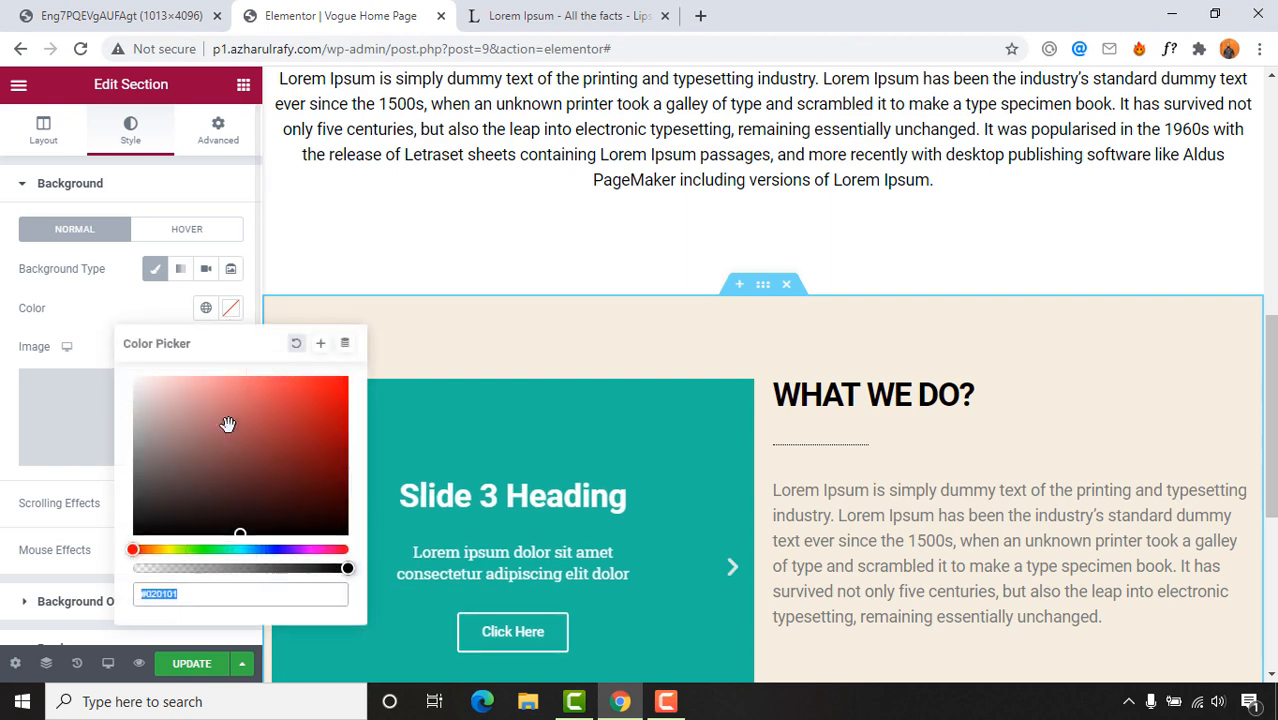
left_click_drag(228, 424, 108, 550)
scroll(1000, 420, "down", 3)
scroll(1005, 422, "up", 2)
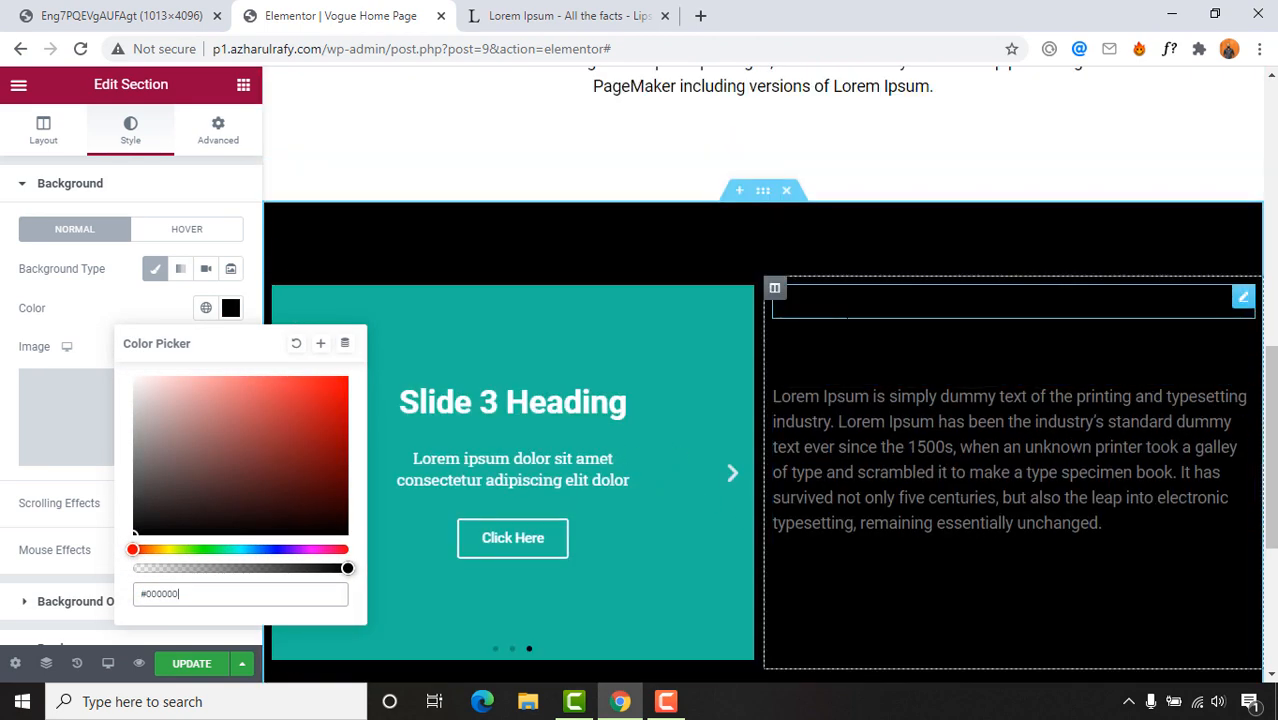
left_click(973, 301)
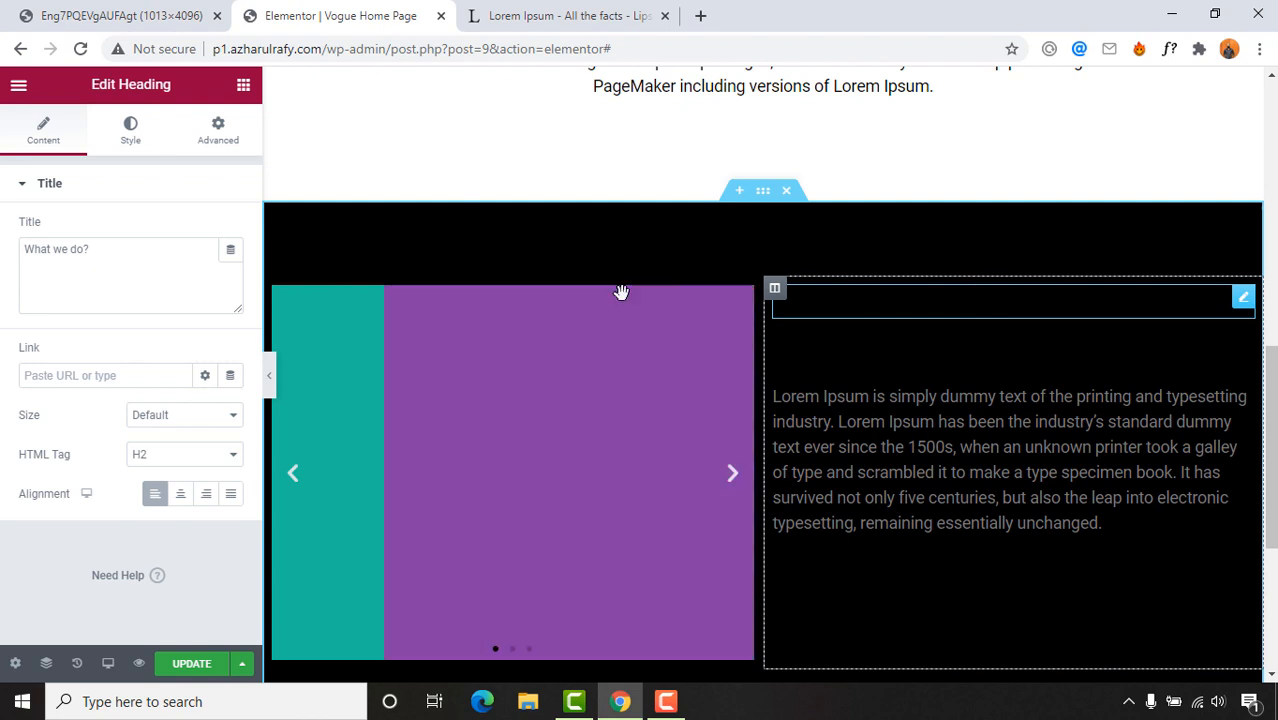
Step: Make the WHAT WE DO? heading and its dotted divider white
left_click(130, 130)
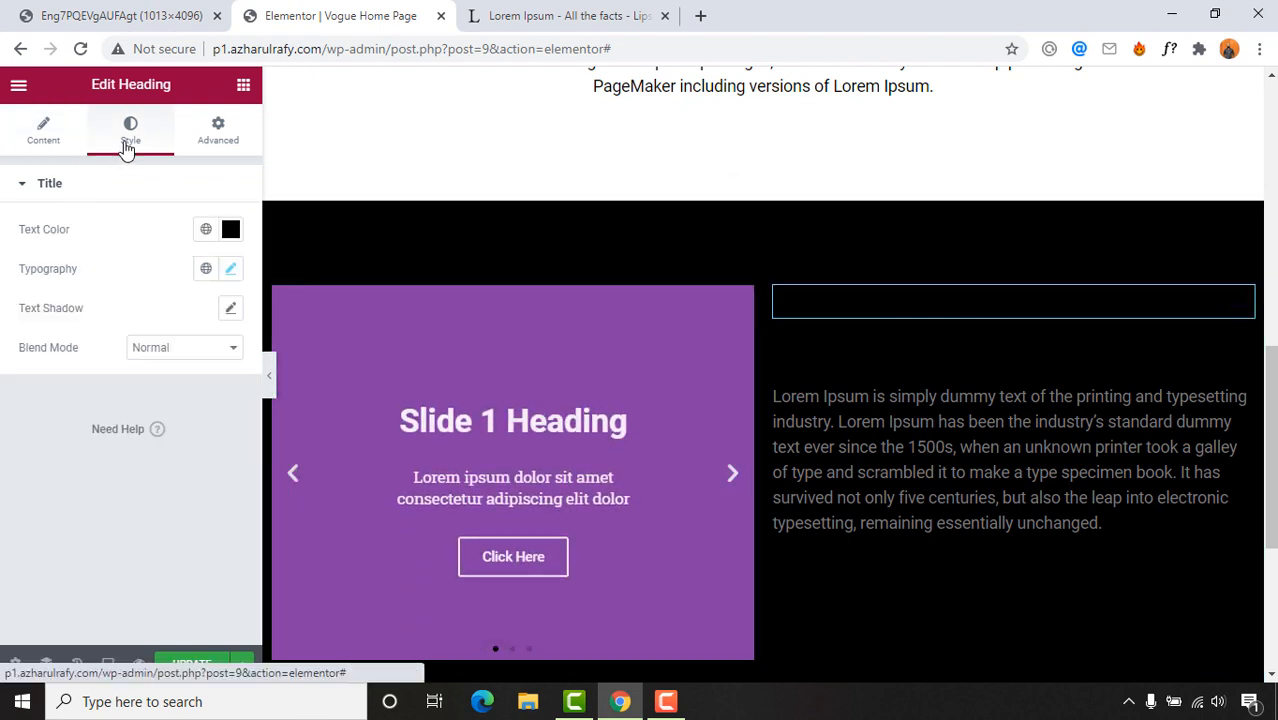
left_click(231, 231)
type("#FFF4F4")
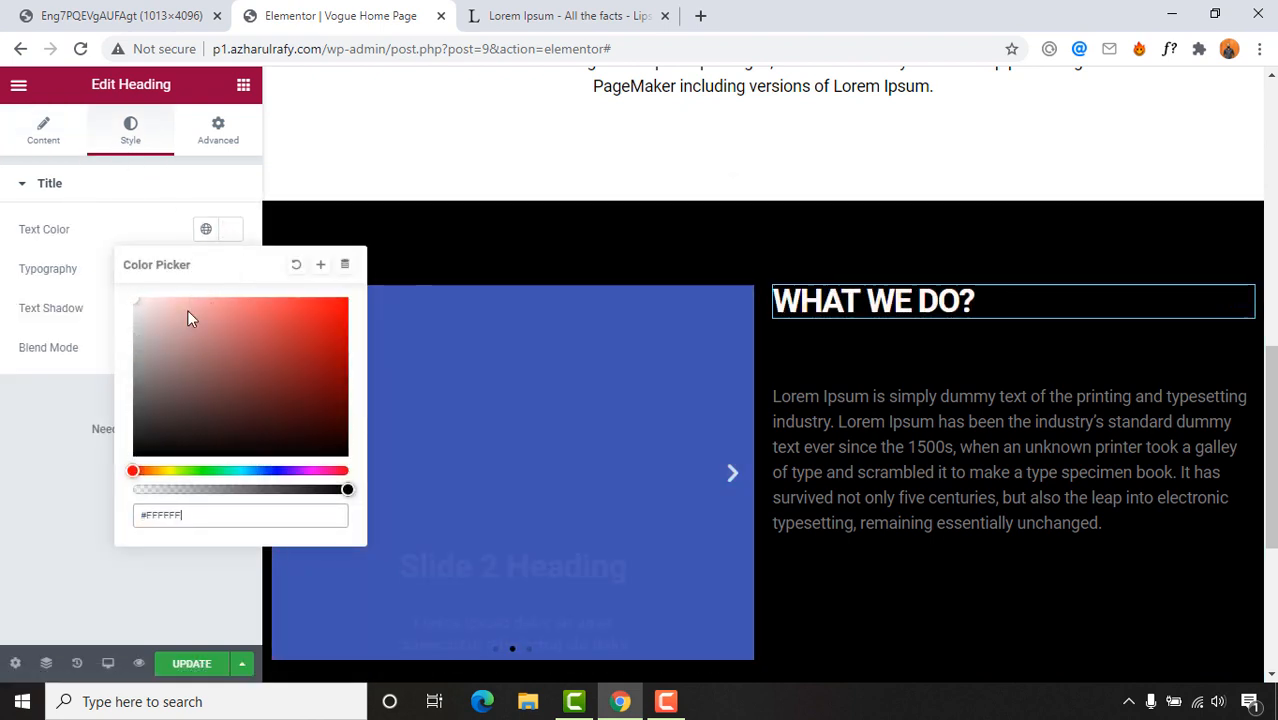
left_click(826, 345)
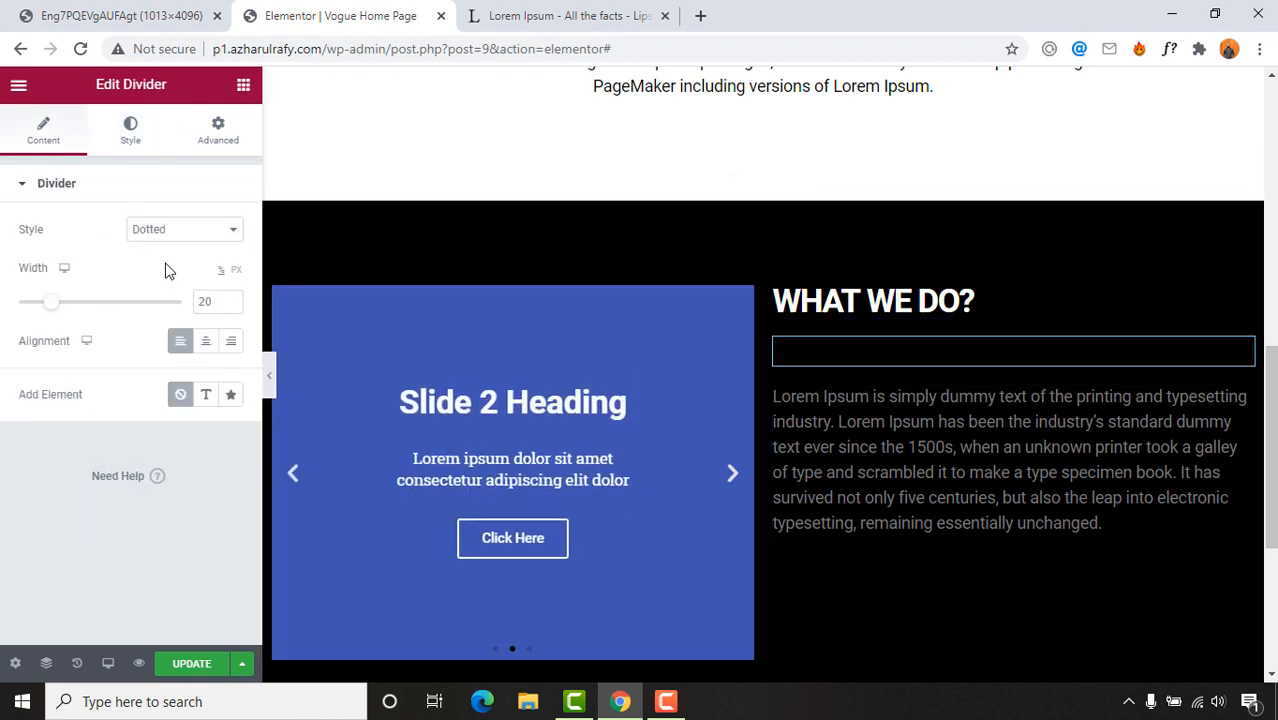
left_click(129, 128)
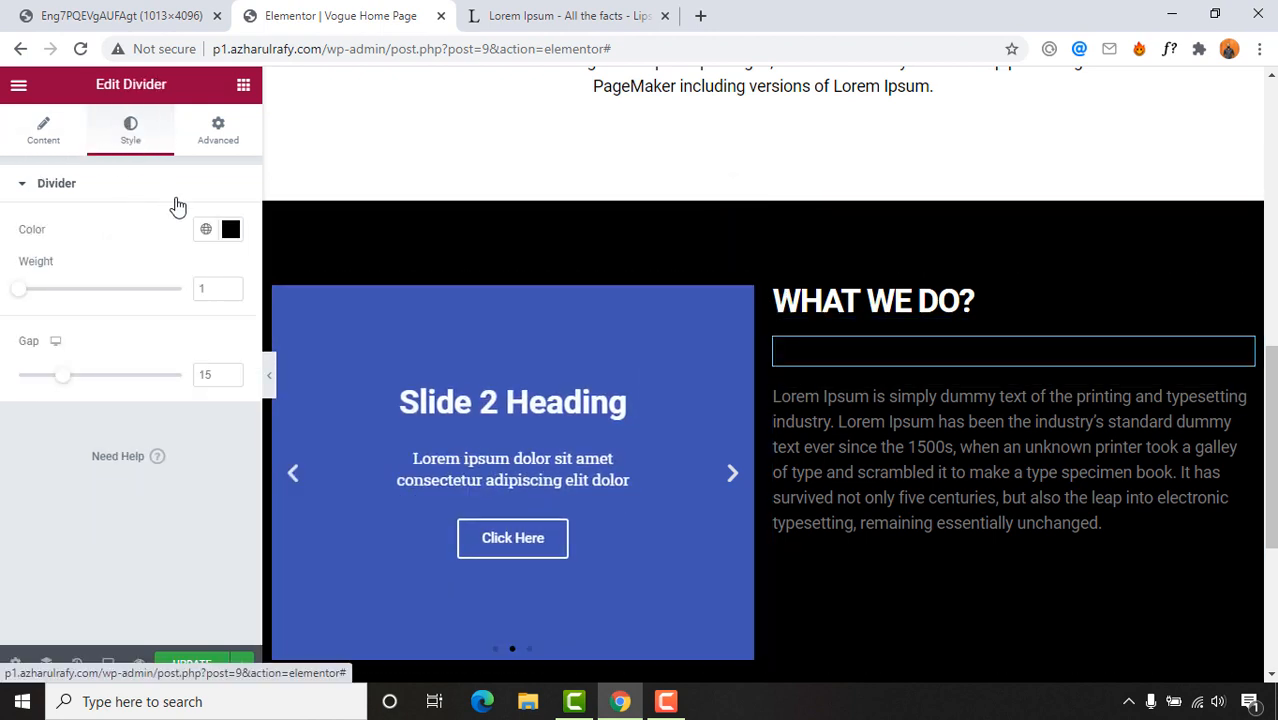
left_click(231, 229)
type("#FFFFFF")
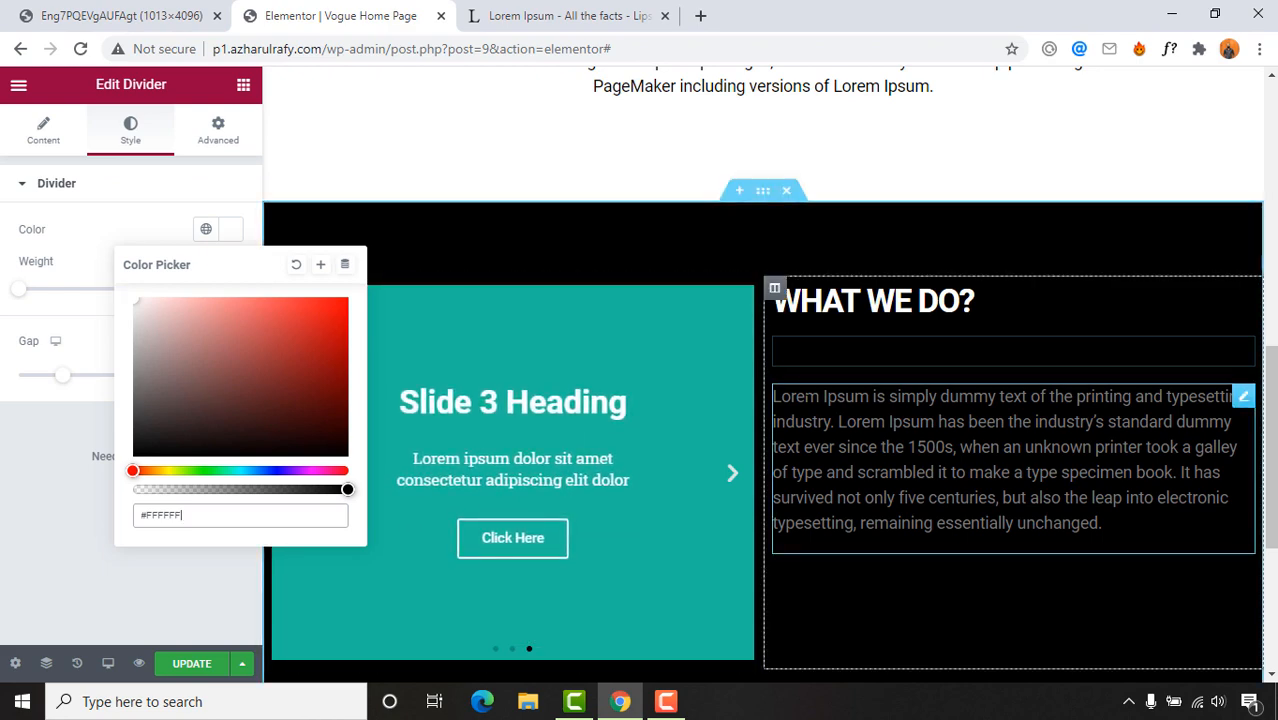
Step: Set the description paragraph's text colour to white
left_click(1013, 468)
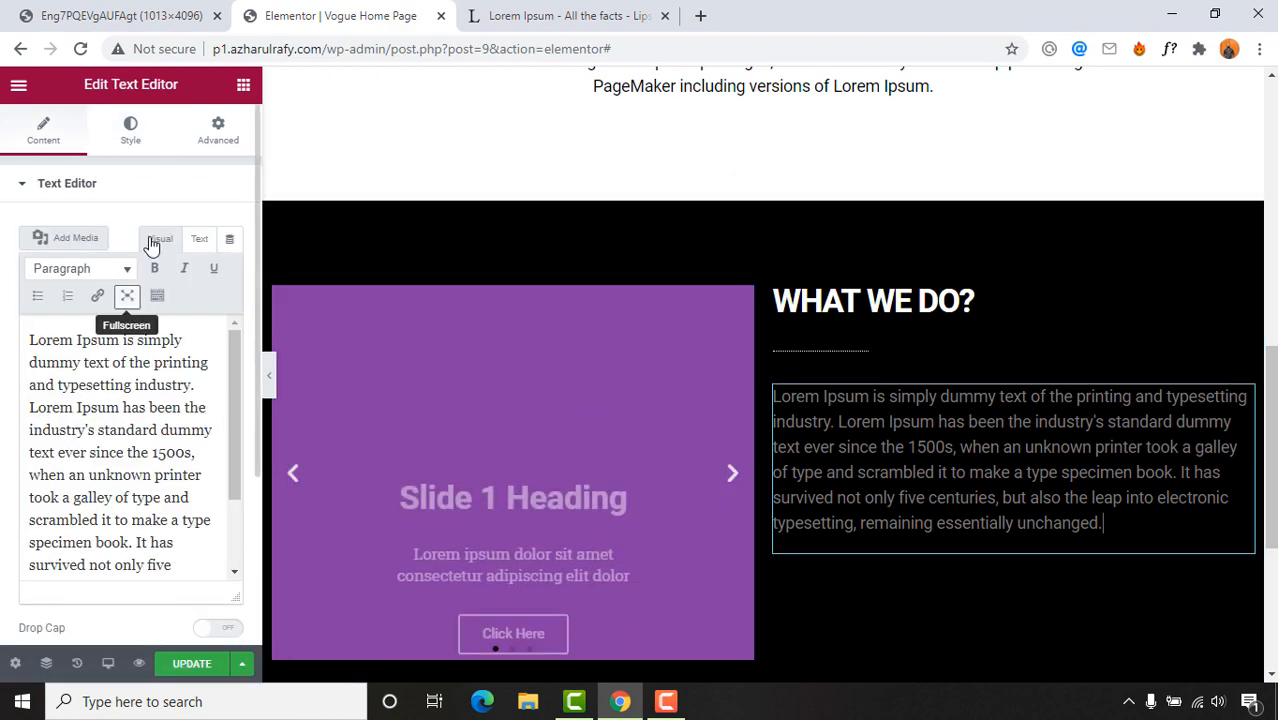
left_click(131, 140)
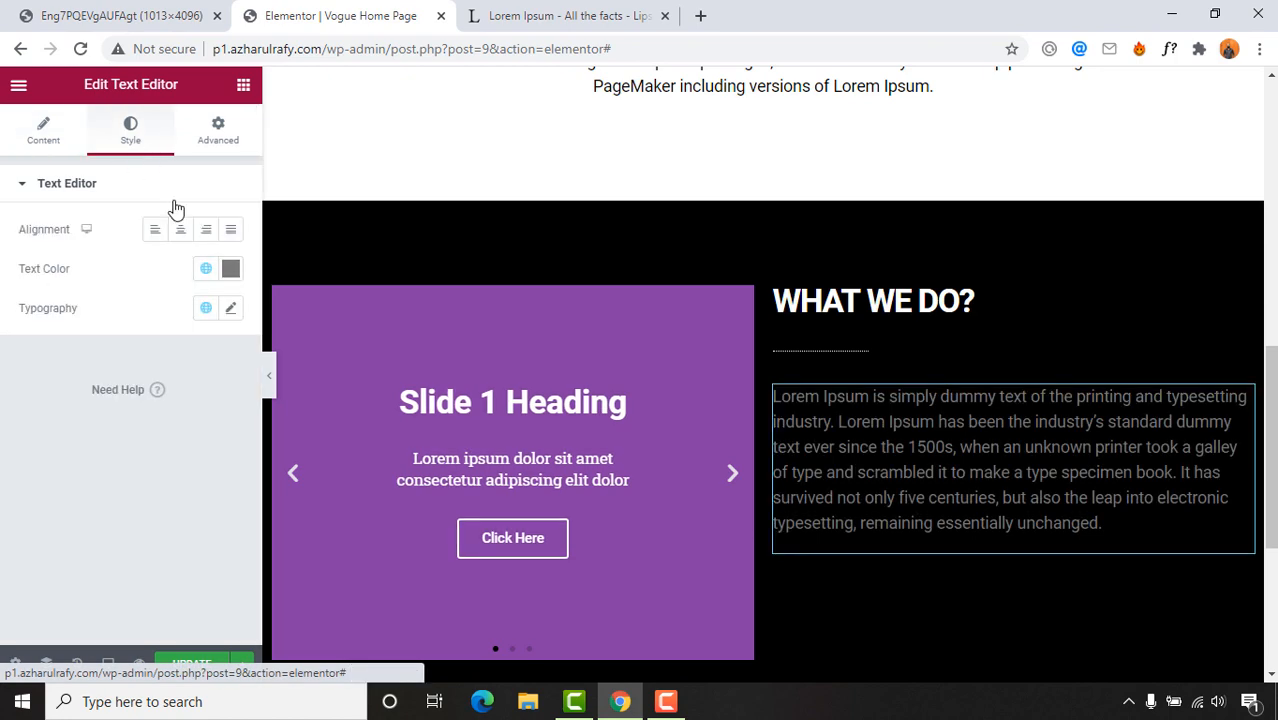
left_click(231, 281)
left_click_drag(205, 354, 105, 324)
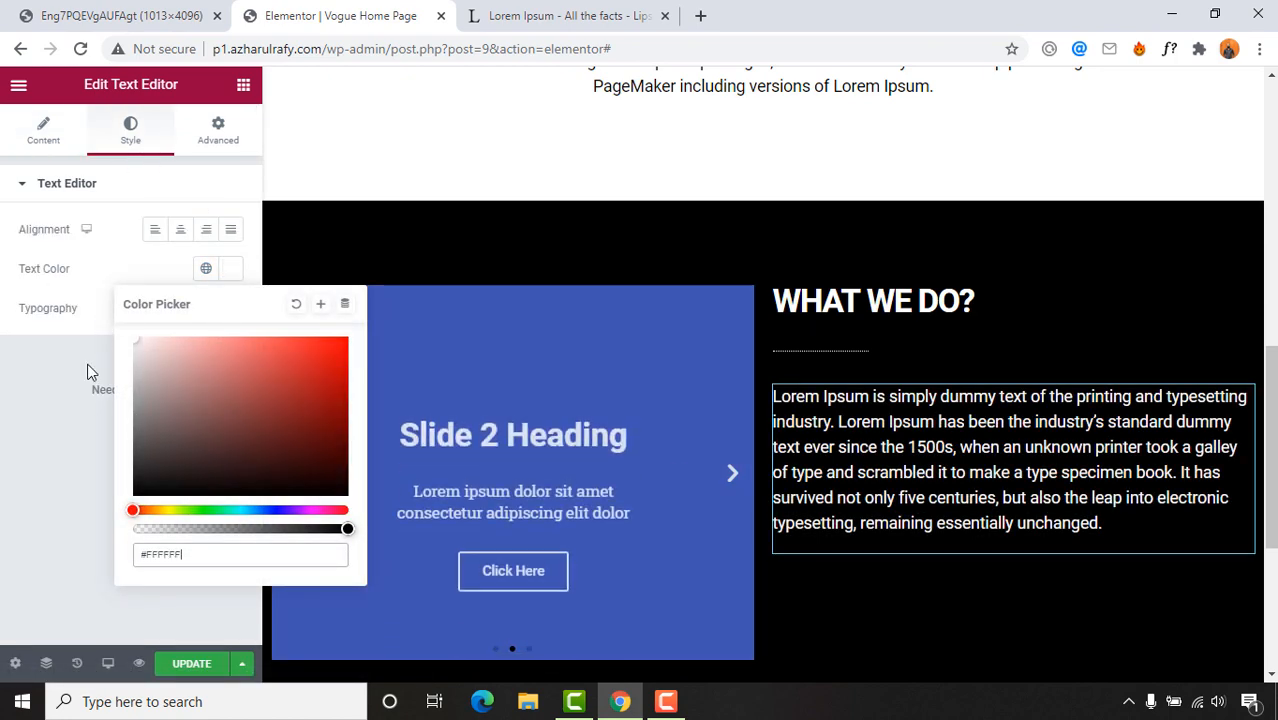
scroll(992, 460, "up", 3)
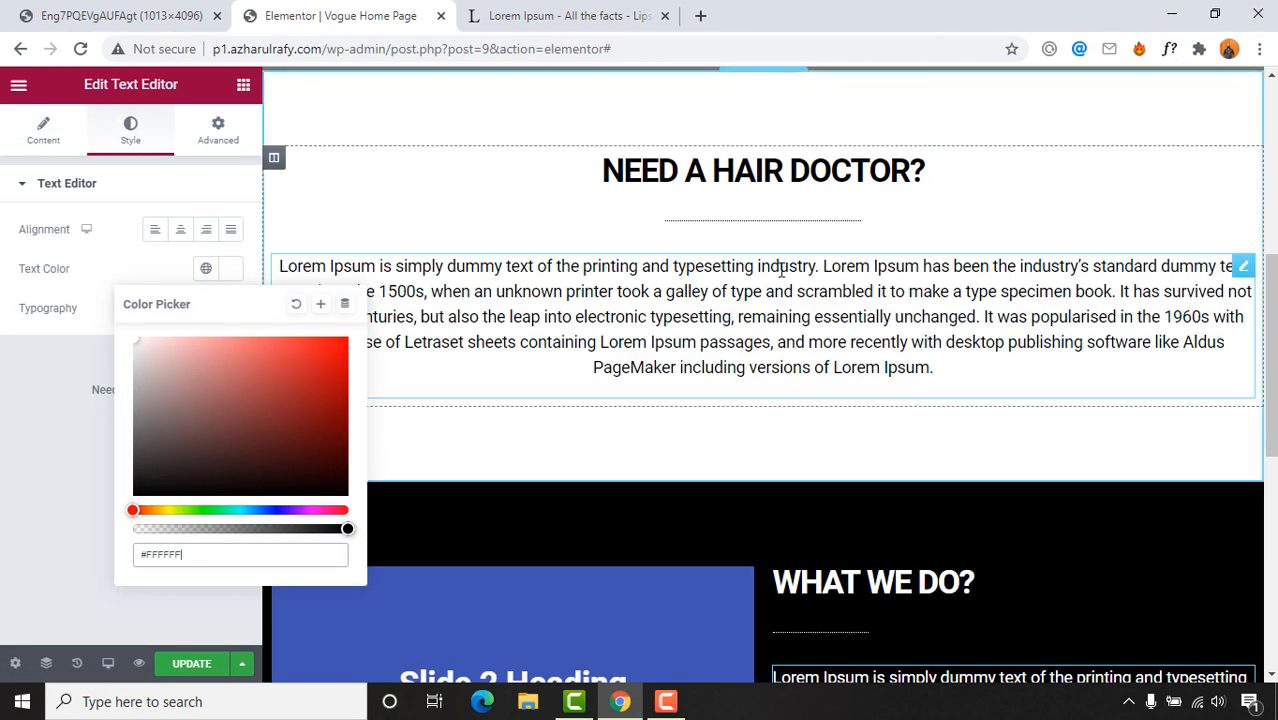
Step: Paste the NEED A HAIR DOCTOR? paragraph's style onto the description paragraph
right_click(802, 275)
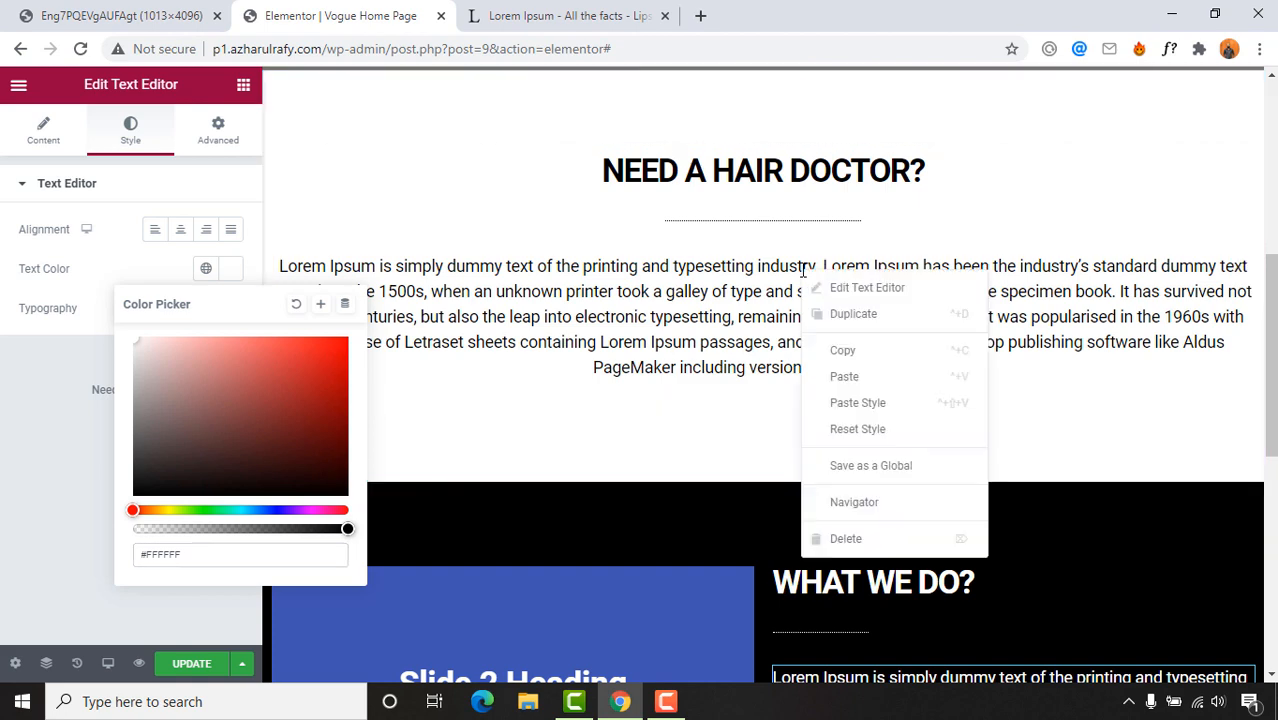
left_click(845, 365)
scroll(845, 365, "down", 3)
right_click(864, 376)
right_click(810, 402)
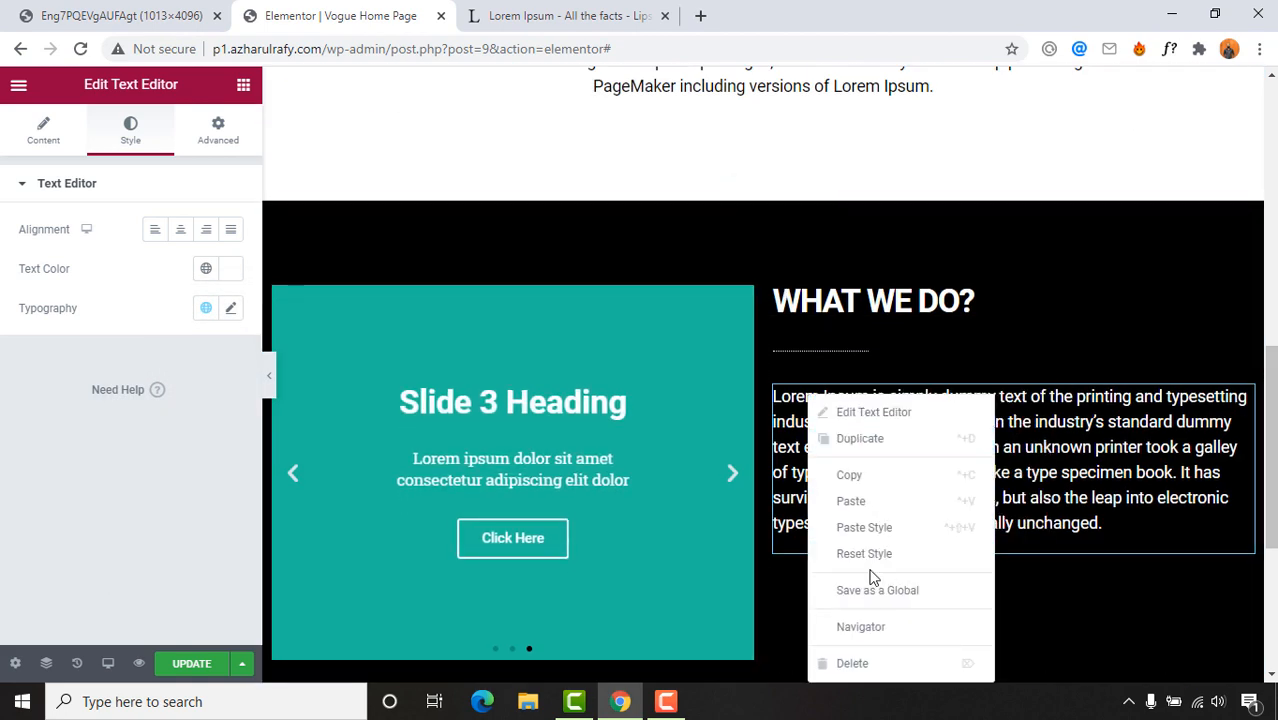
left_click(866, 527)
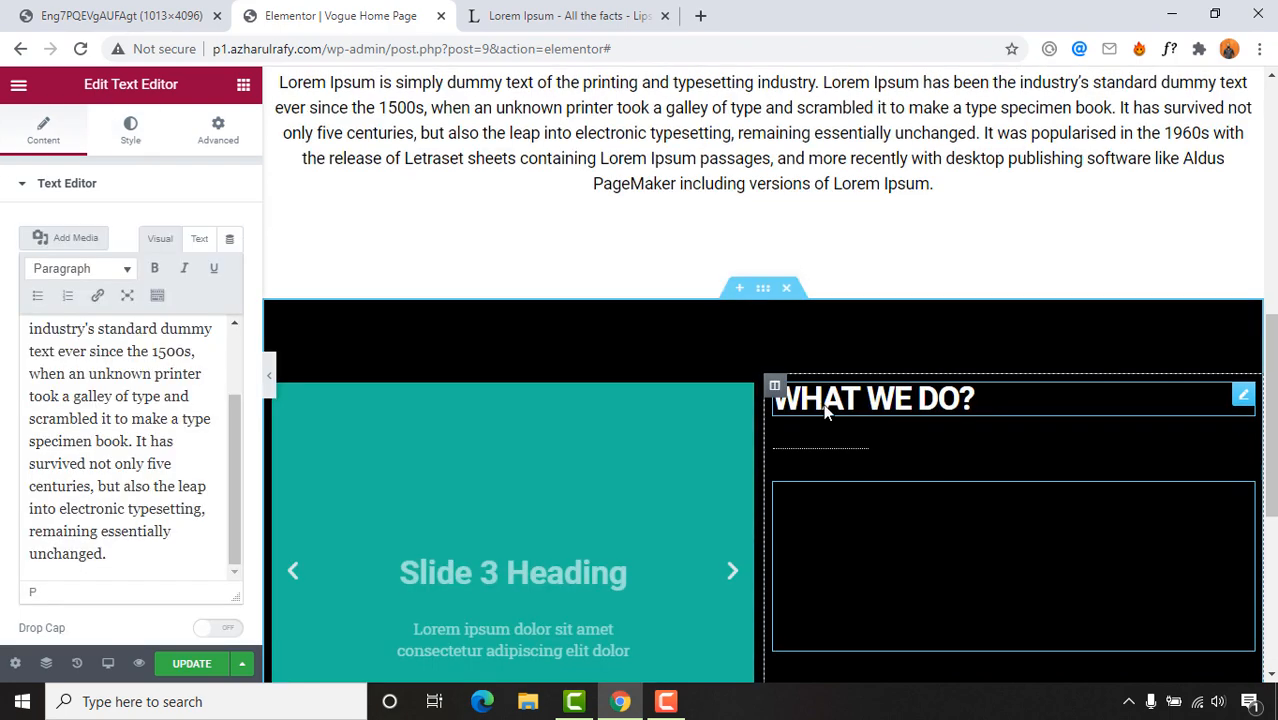
scroll(827, 408, "up", 2)
scroll(788, 334, "down", 2)
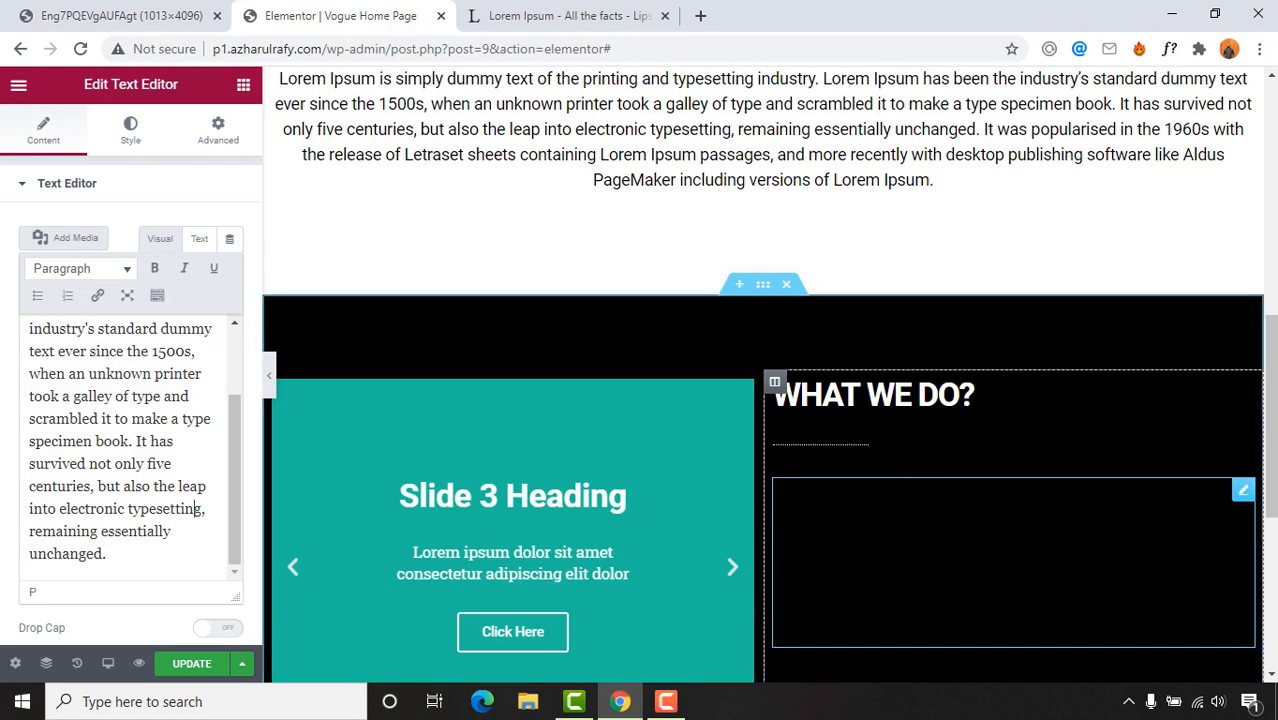
Step: Restore the description paragraph's white #FFFFFF text and left-align it
left_click(130, 130)
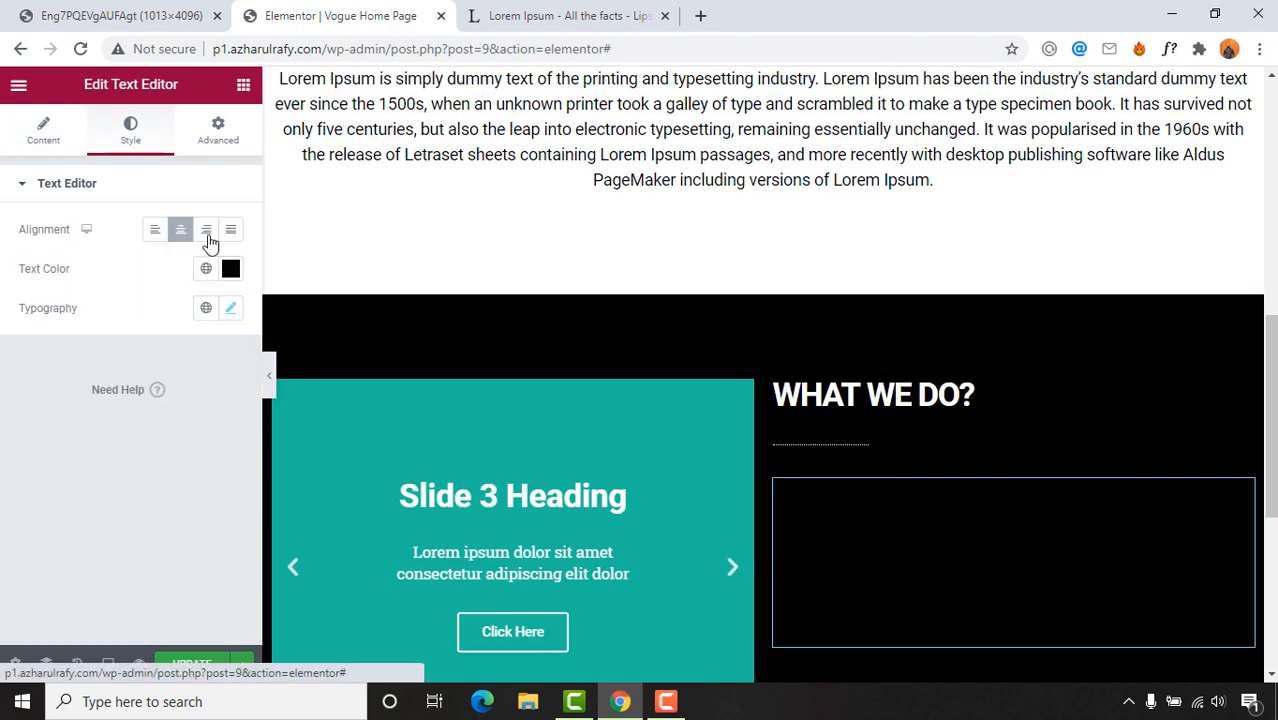
left_click(230, 268)
left_click_drag(200, 371, 94, 308)
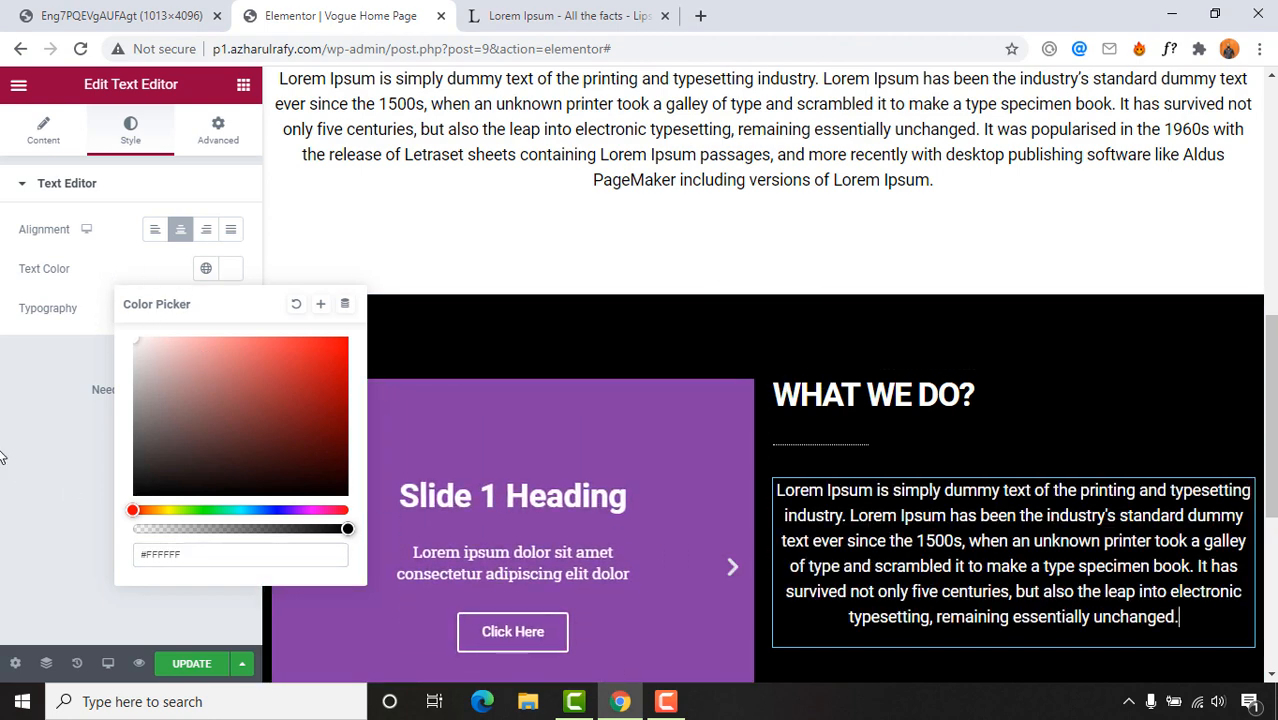
left_click(77, 354)
left_click(155, 229)
scroll(989, 517, "down", 1)
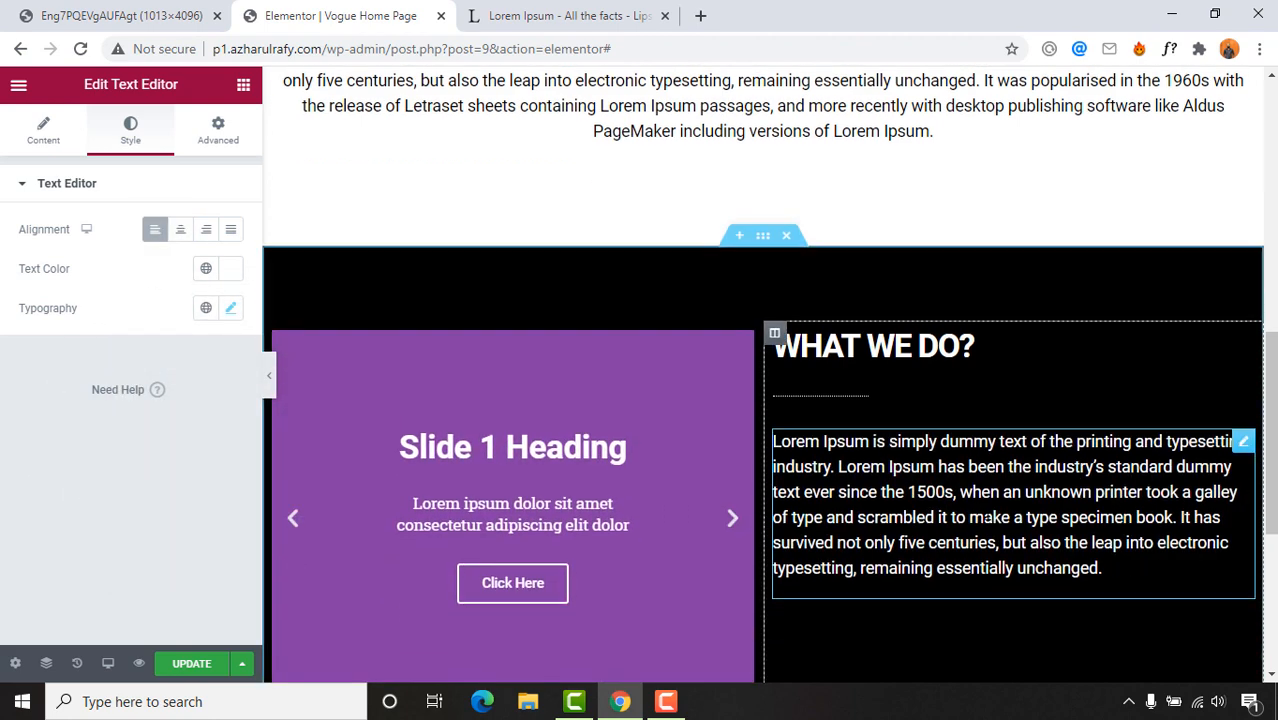
scroll(986, 513, "down", 2)
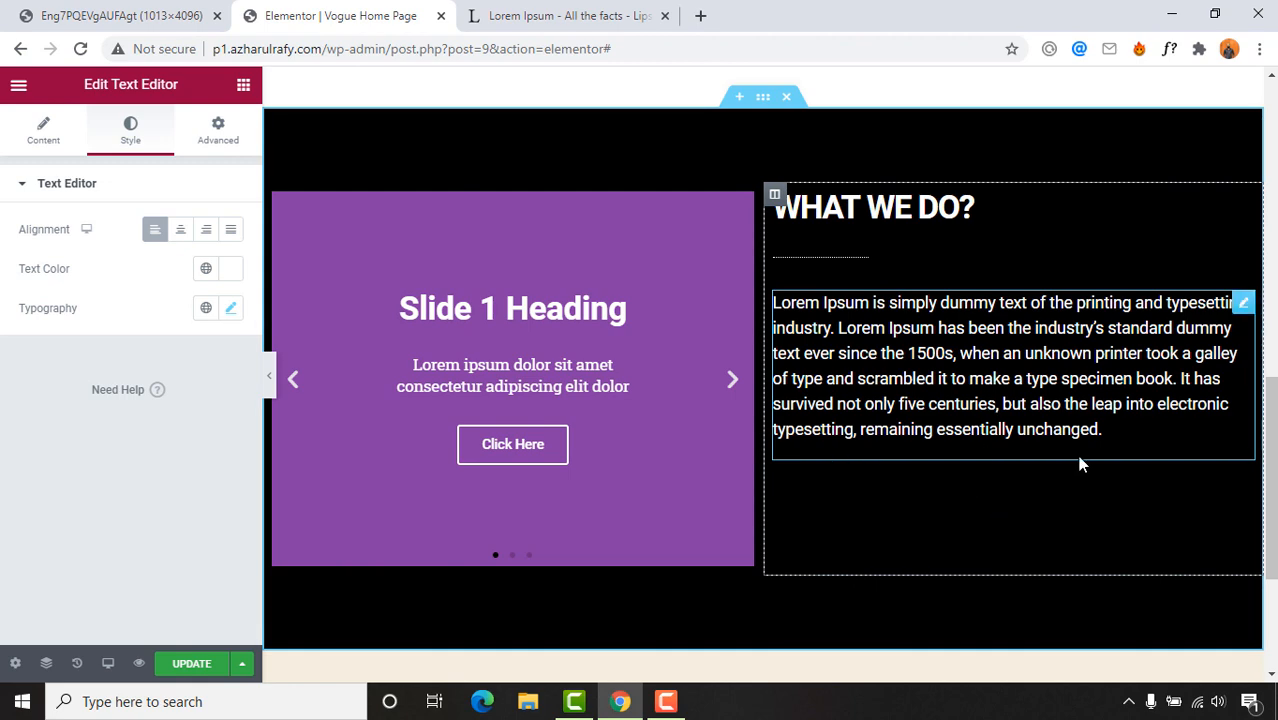
scroll(1030, 469, "up", 2)
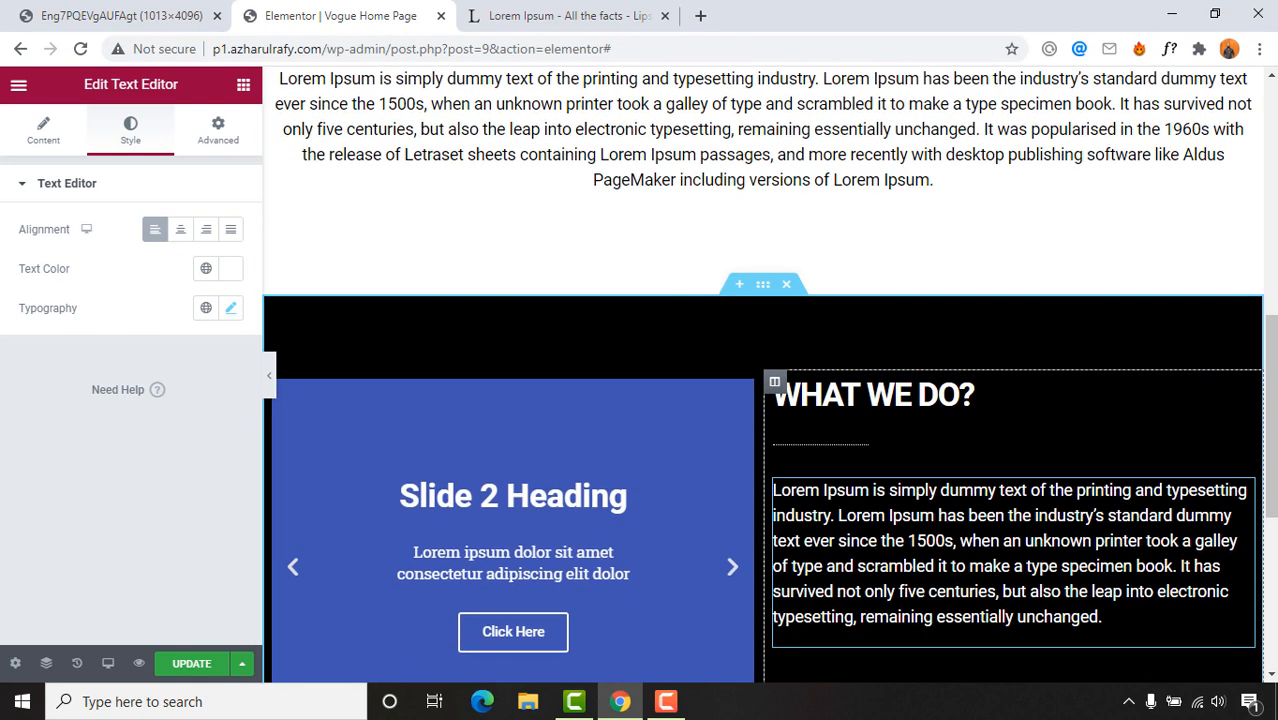
Step: Set the text column's Vertical Align to Middle after checking the reference design
left_click(774, 383)
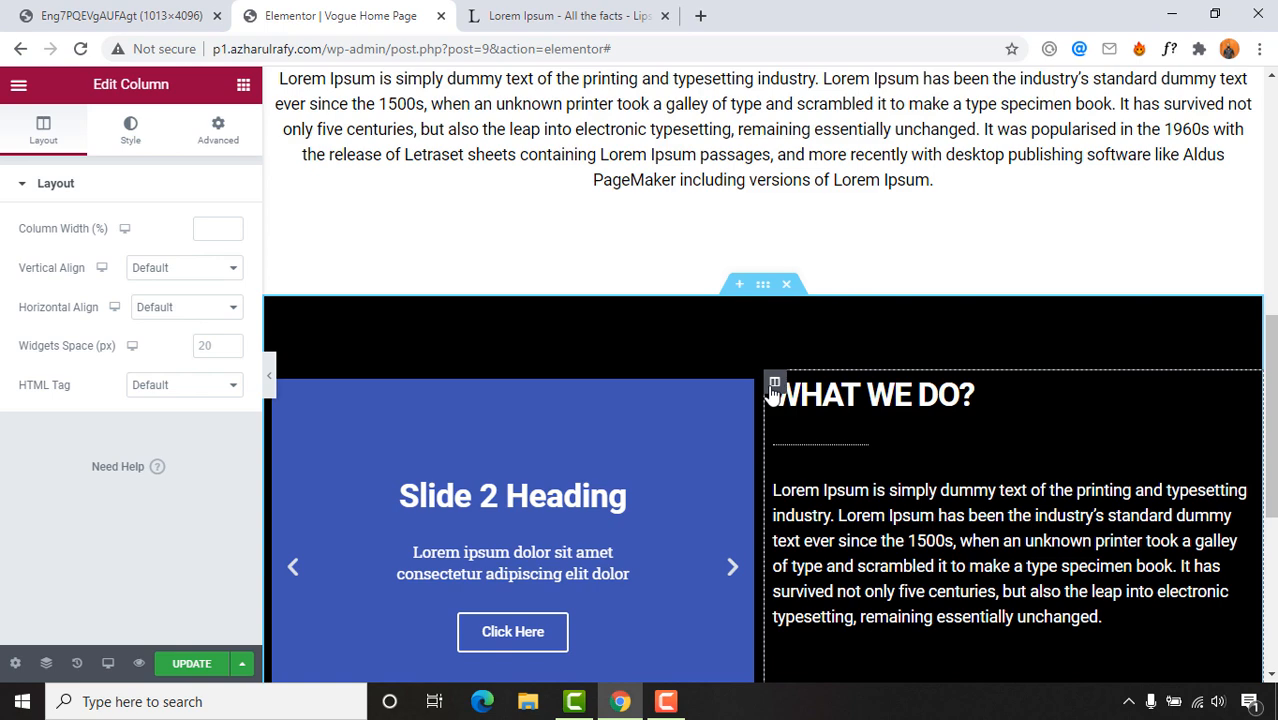
scroll(933, 458, "down", 2)
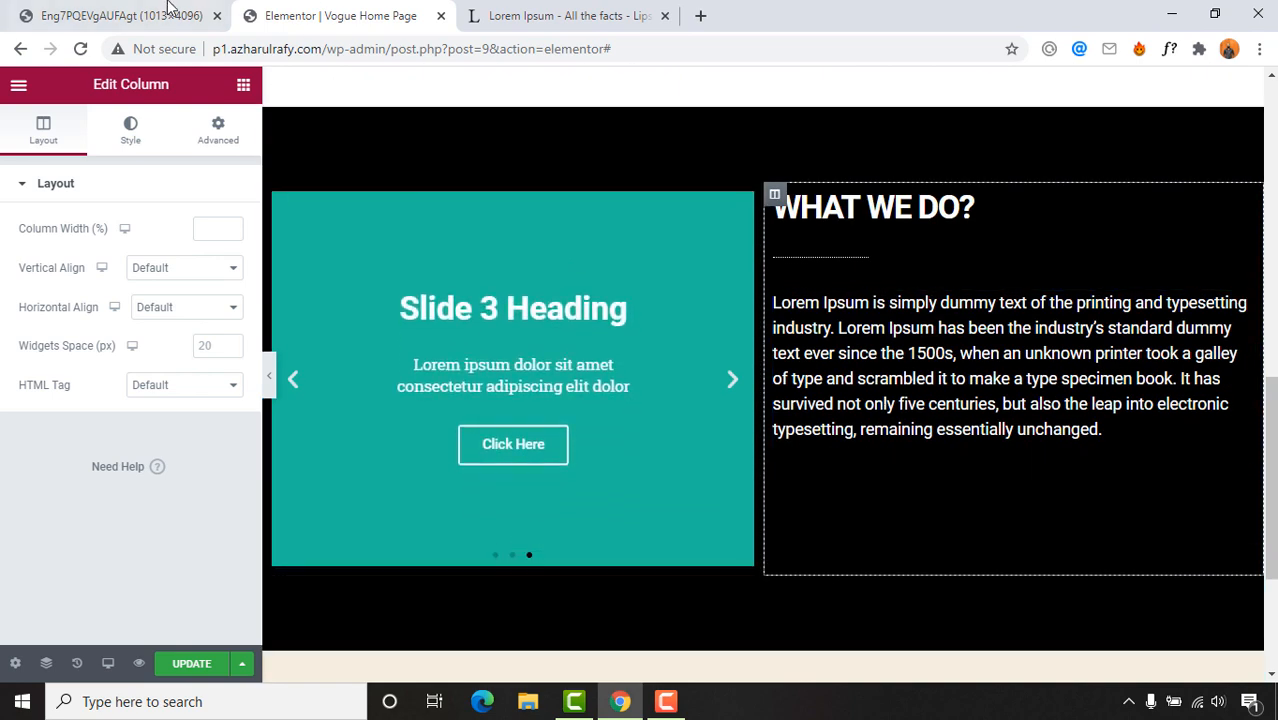
left_click(168, 10)
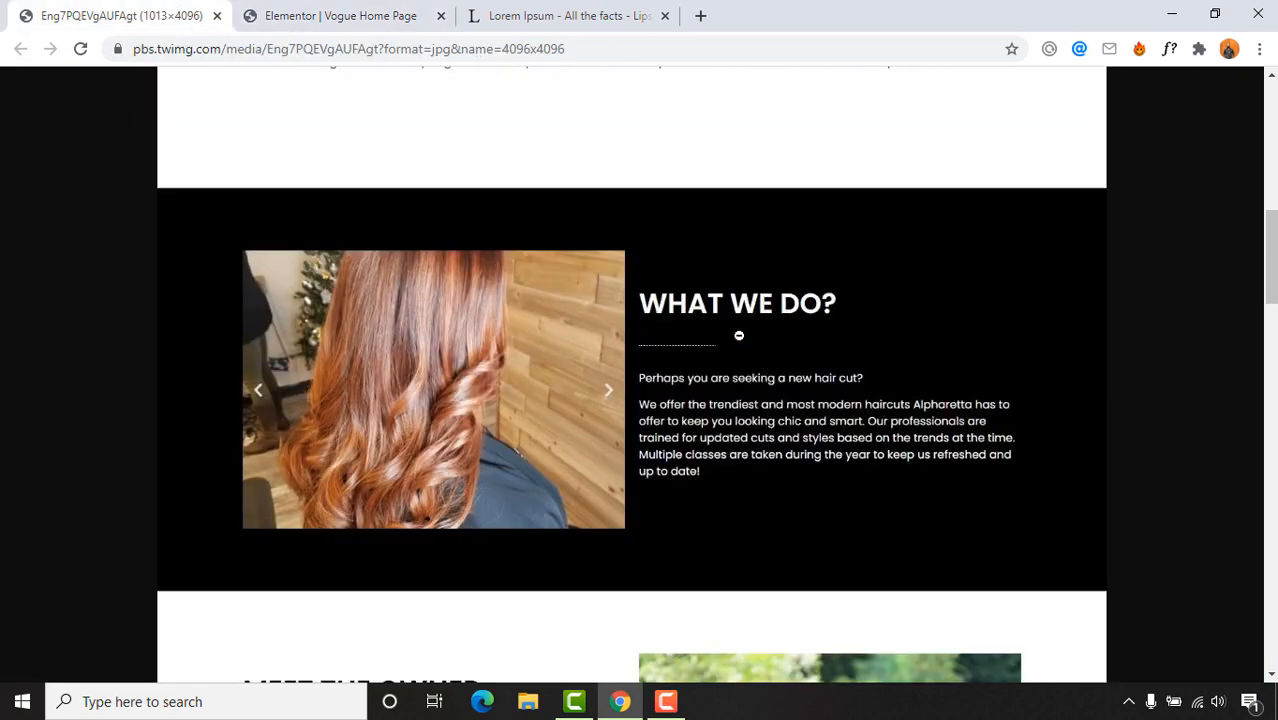
left_click(440, 8)
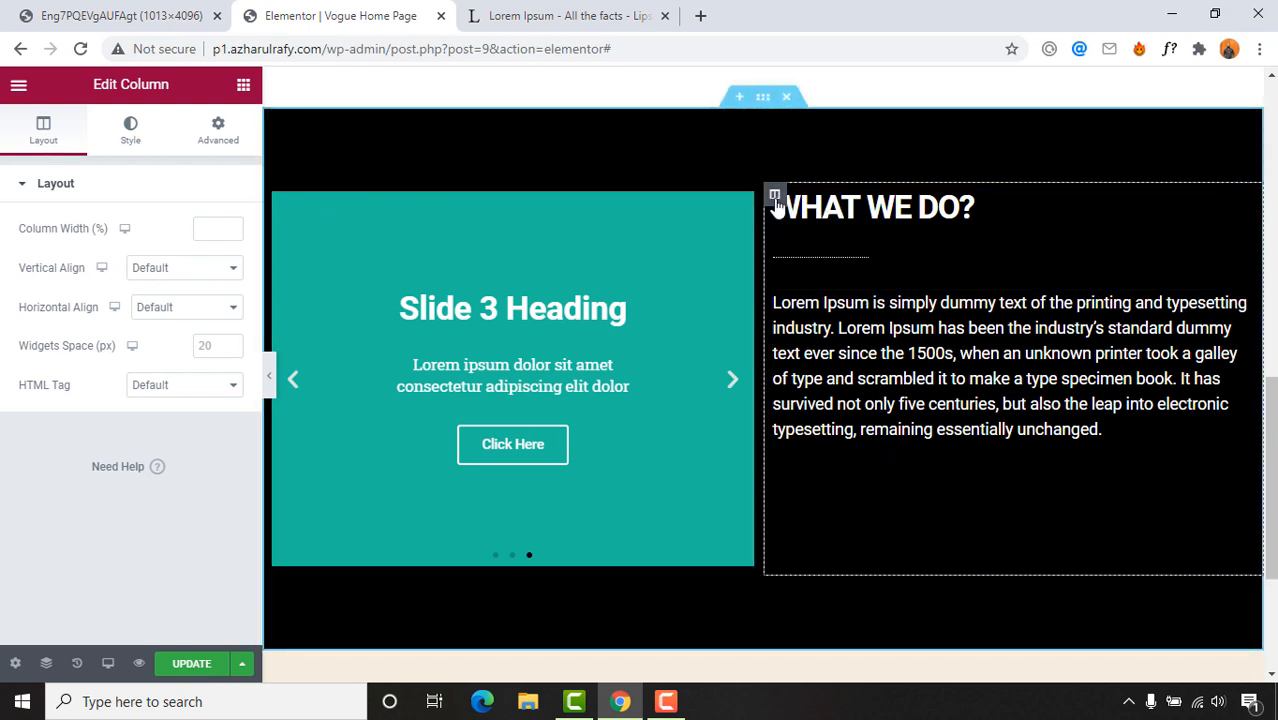
left_click(155, 270)
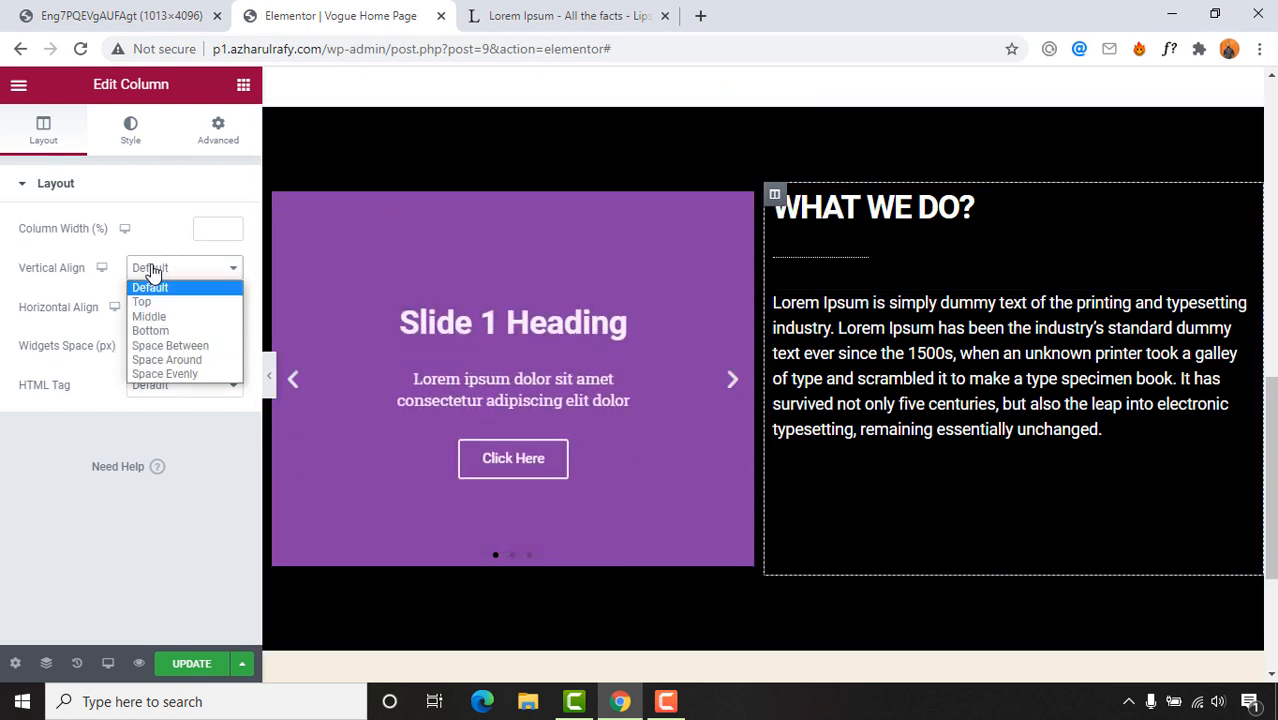
left_click(158, 317)
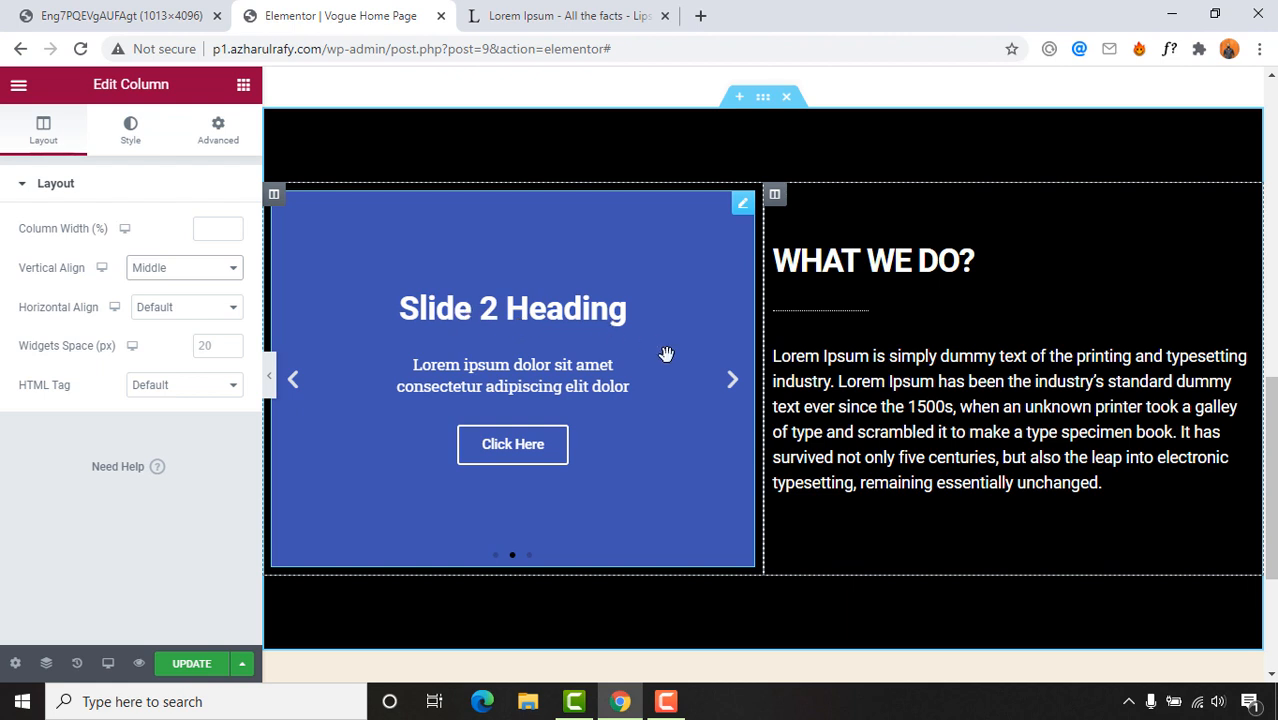
Step: Upload Salon\Works\1.jpg and insert it as Slide 1's background image
left_click(612, 318)
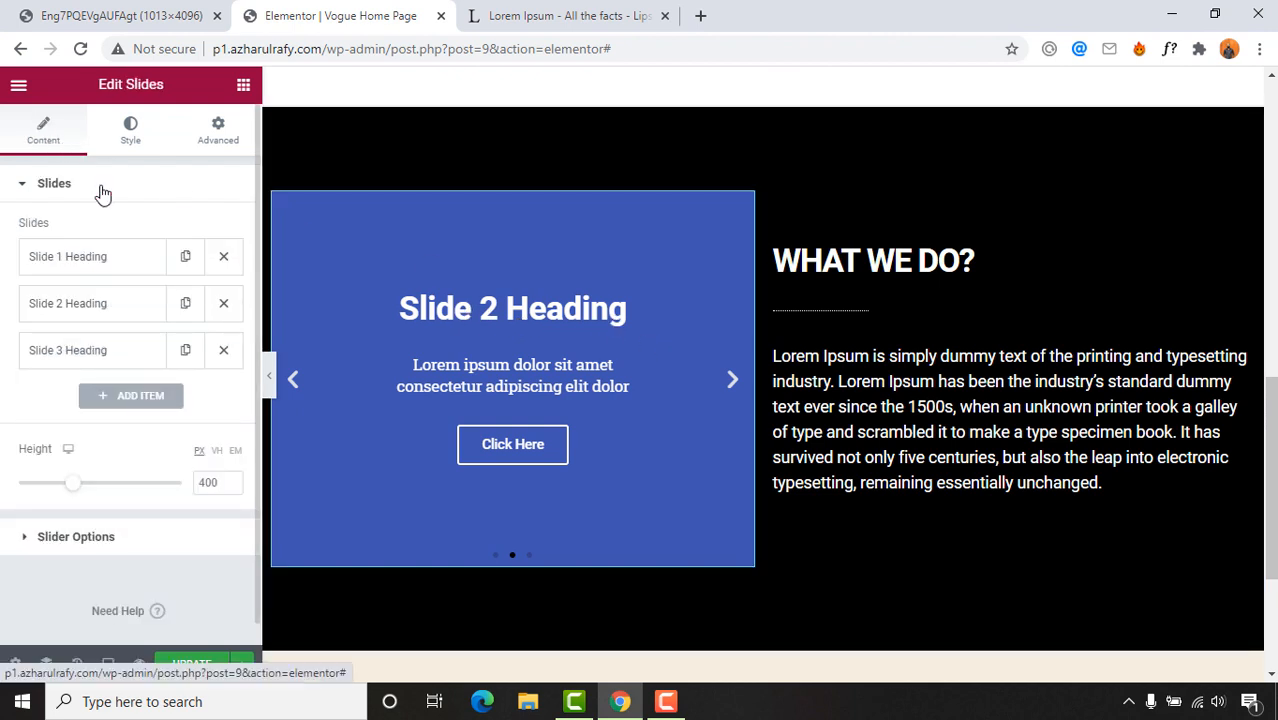
left_click(77, 271)
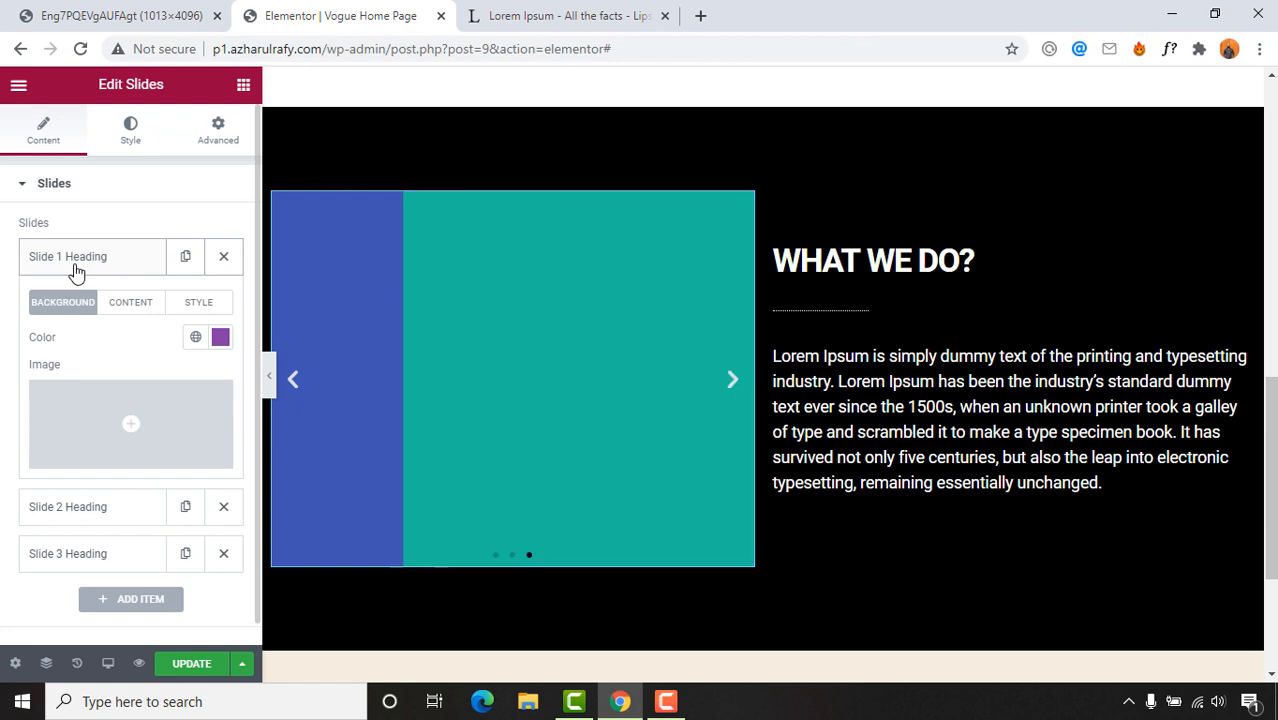
left_click(130, 458)
left_click(617, 396)
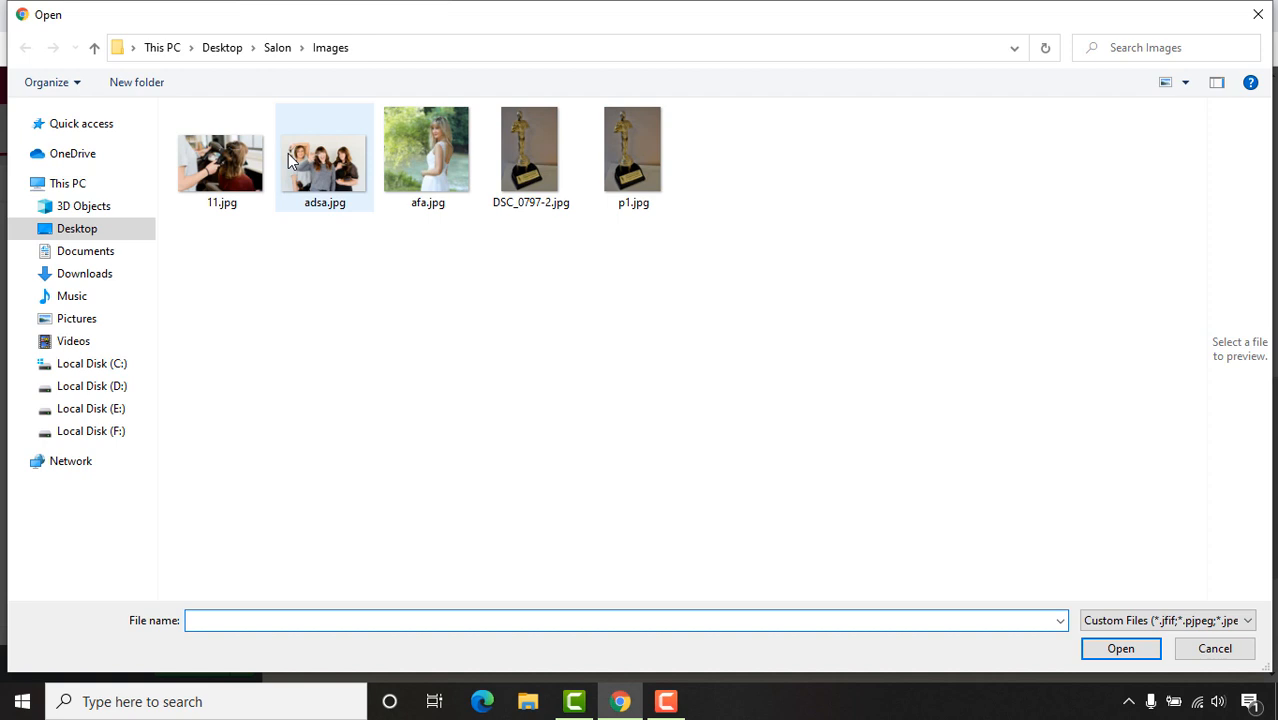
left_click(277, 50)
left_click(219, 219)
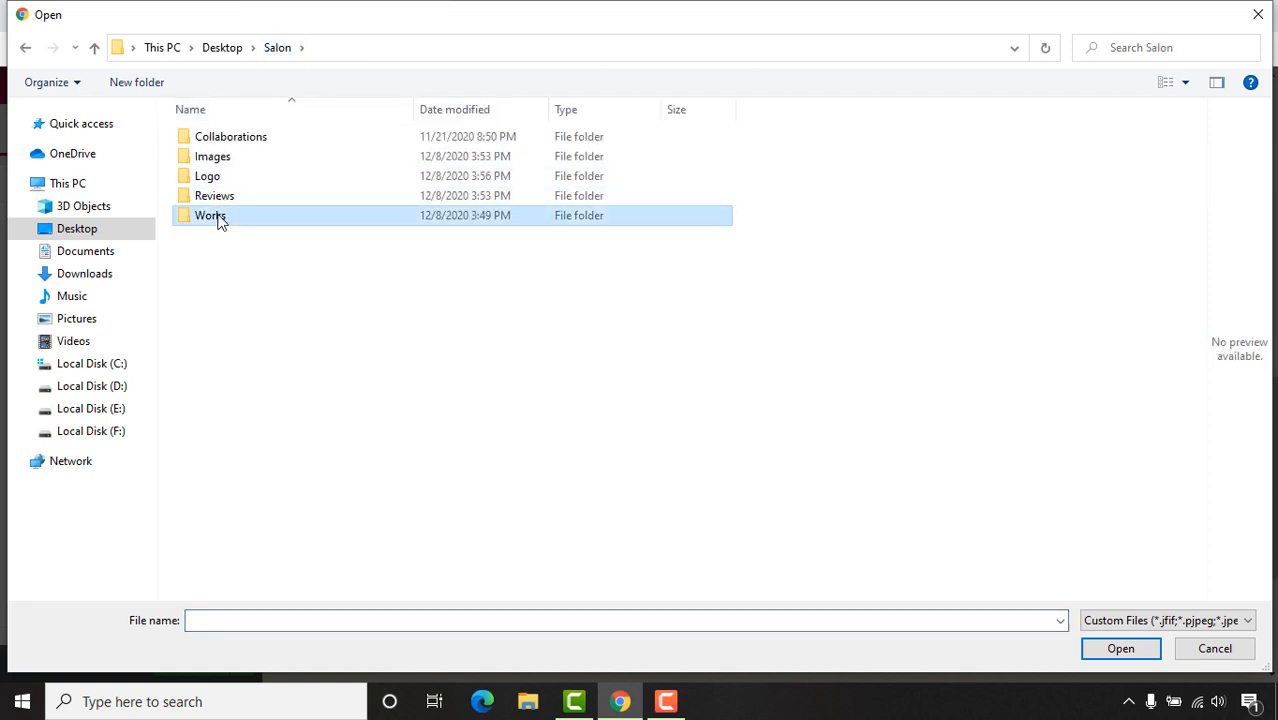
double_click(219, 219)
left_click(238, 190)
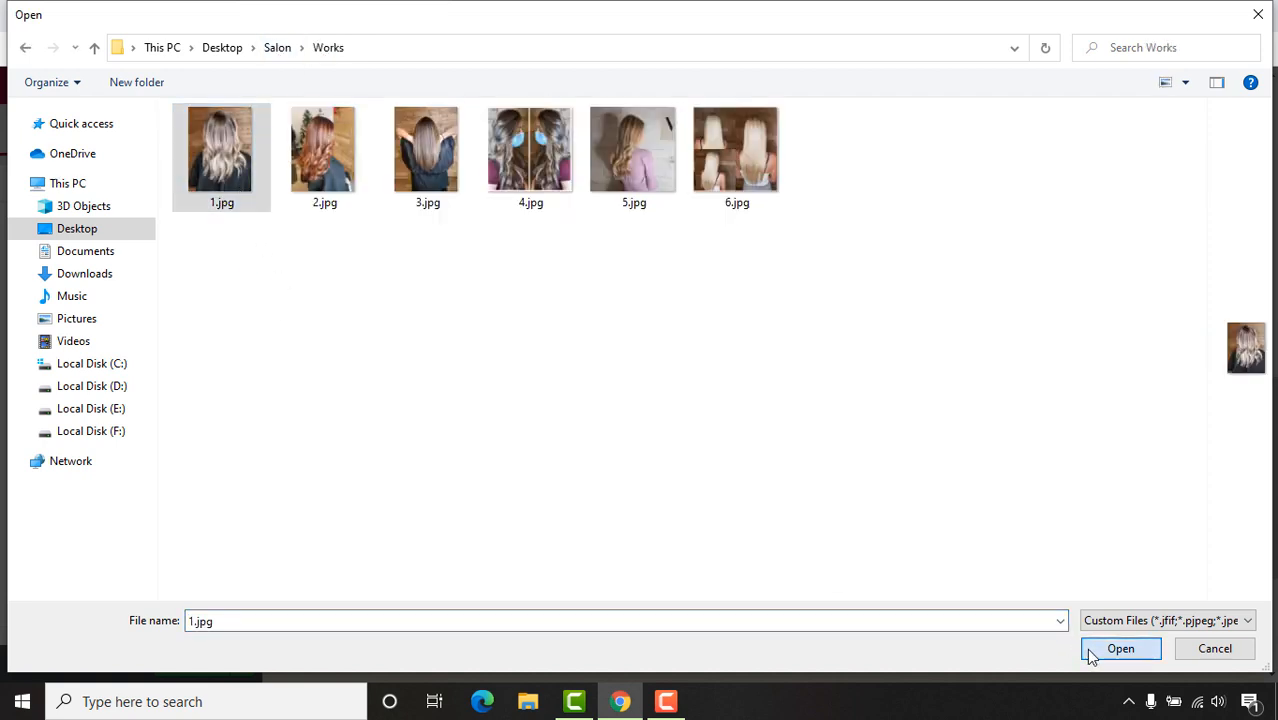
left_click(1086, 648)
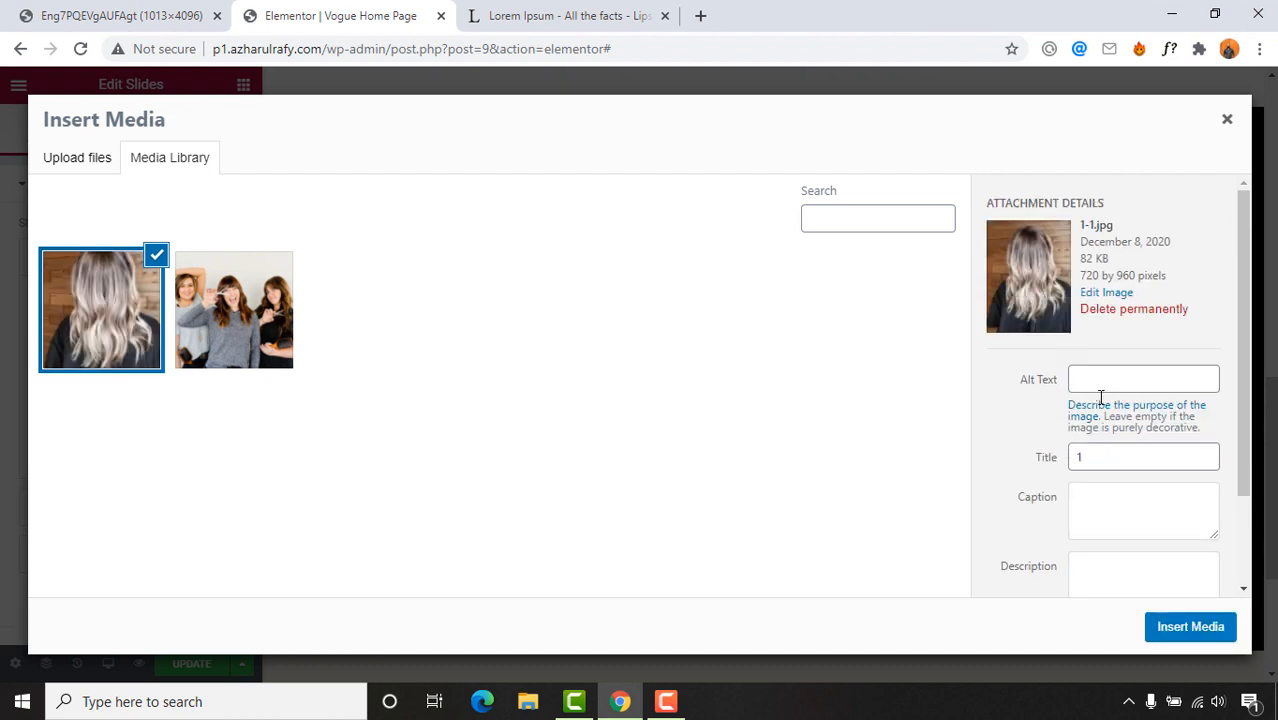
scroll(1126, 509, "down", 2)
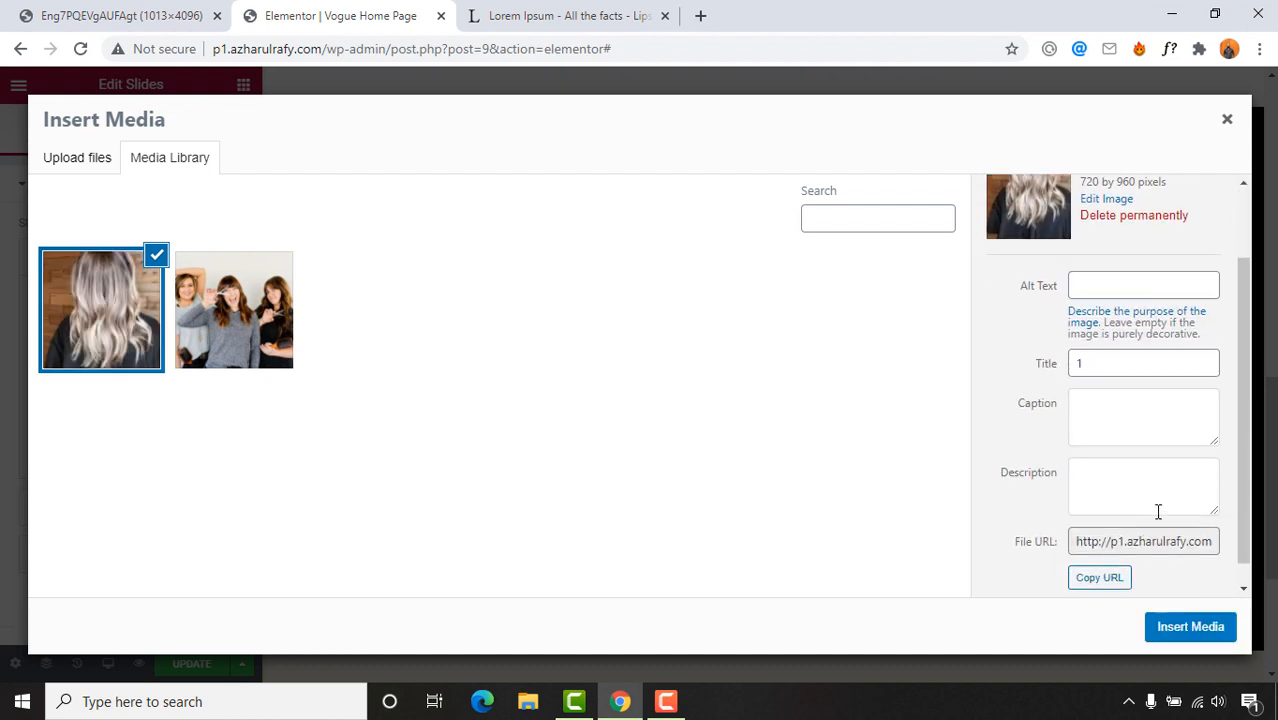
scroll(1158, 511, "up", 2)
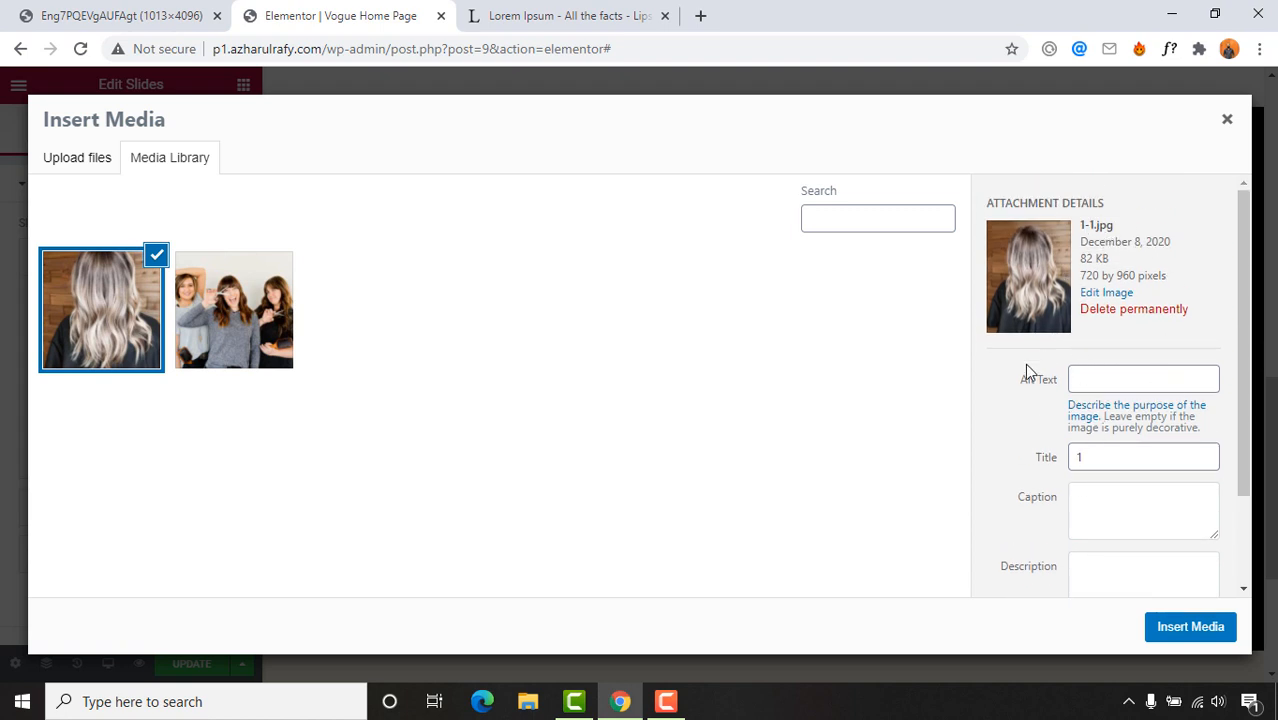
scroll(1083, 453, "down", 3)
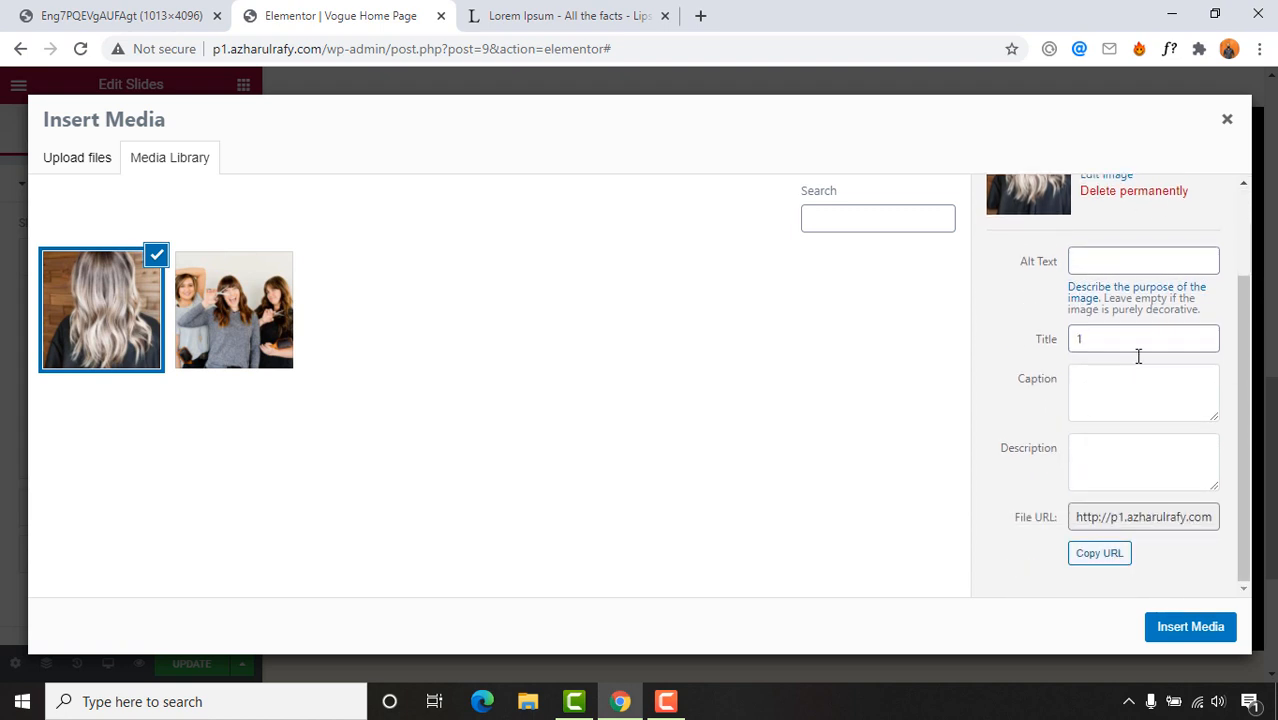
scroll(1083, 453, "up", 2)
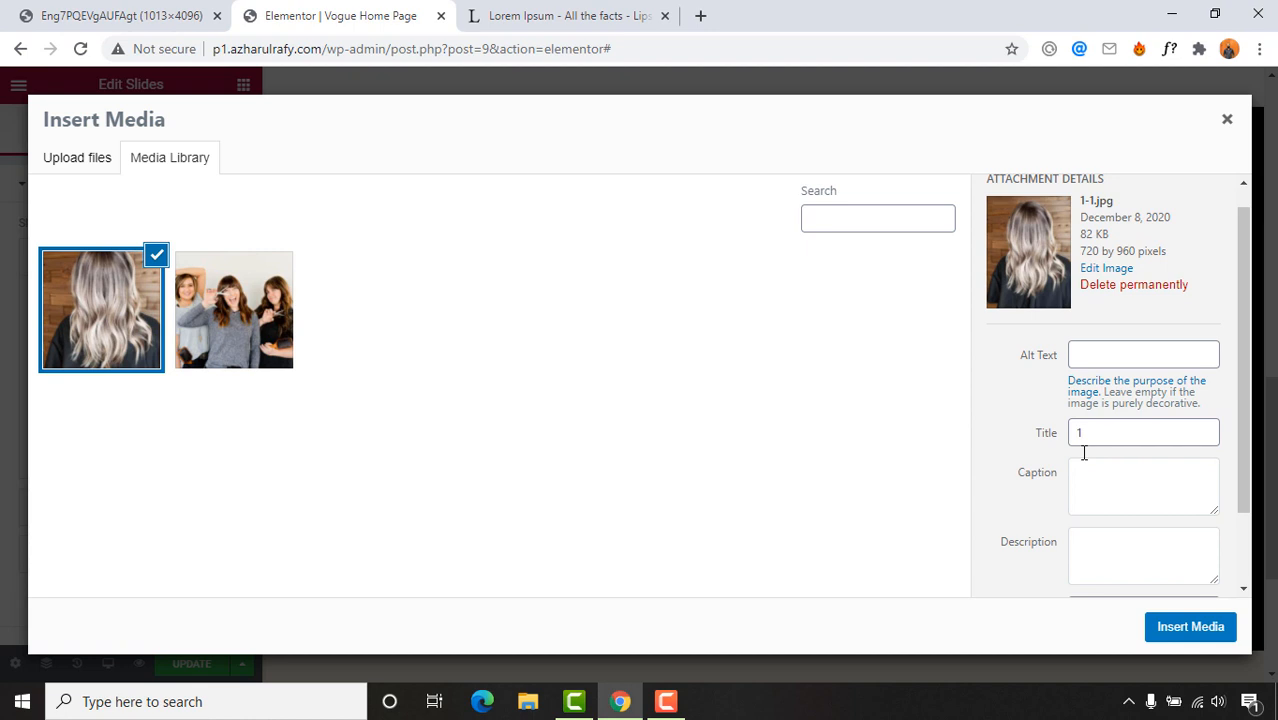
left_click(1190, 627)
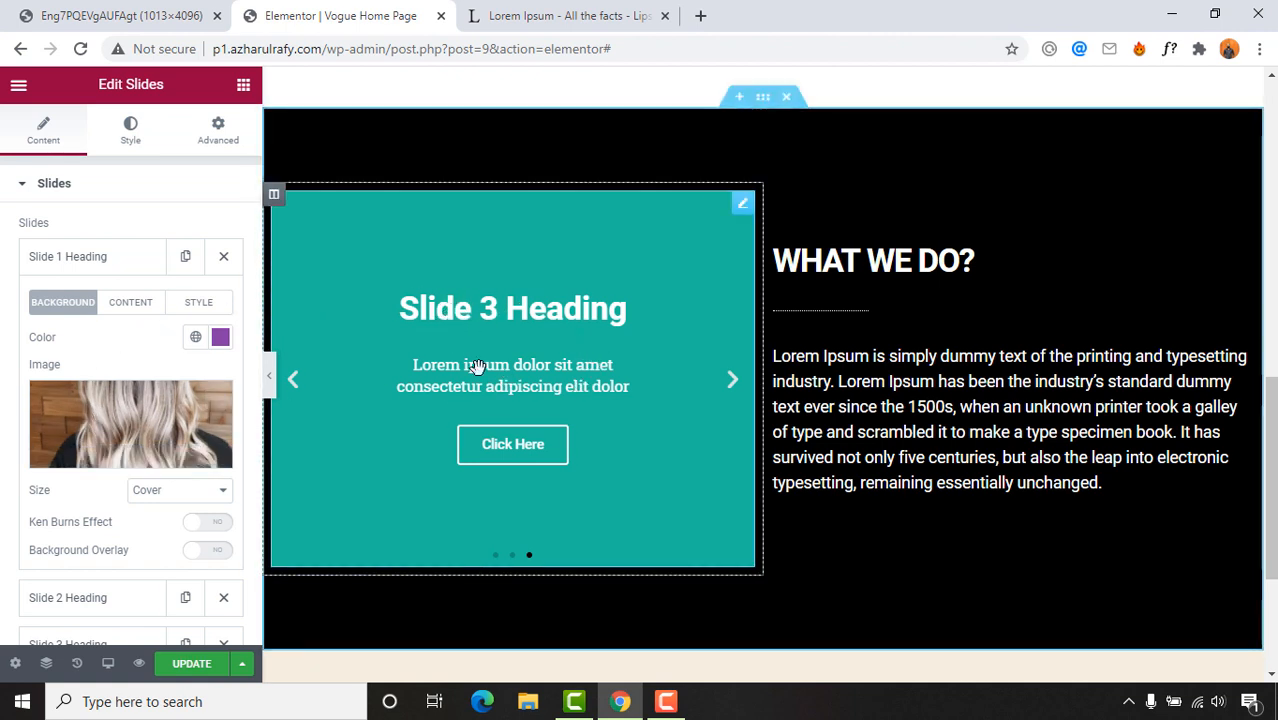
Step: Delete Slide 1's title, description and button text
left_click(134, 304)
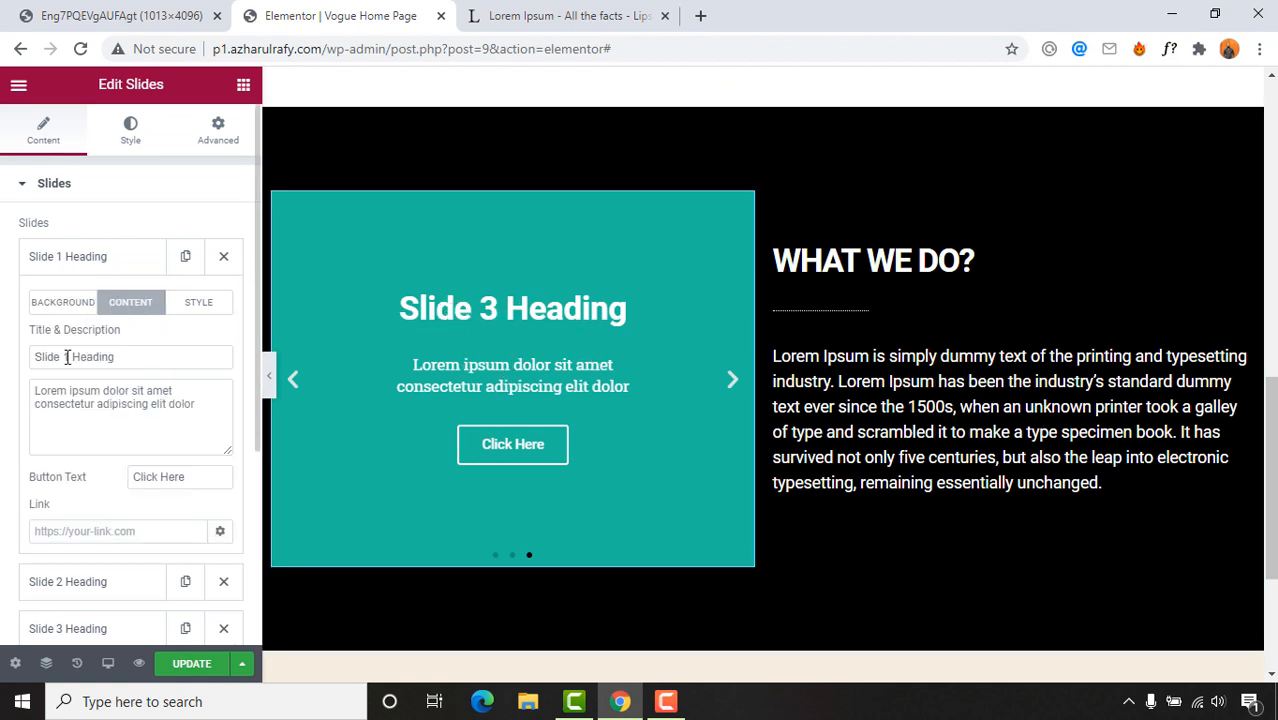
key("BackSpace")
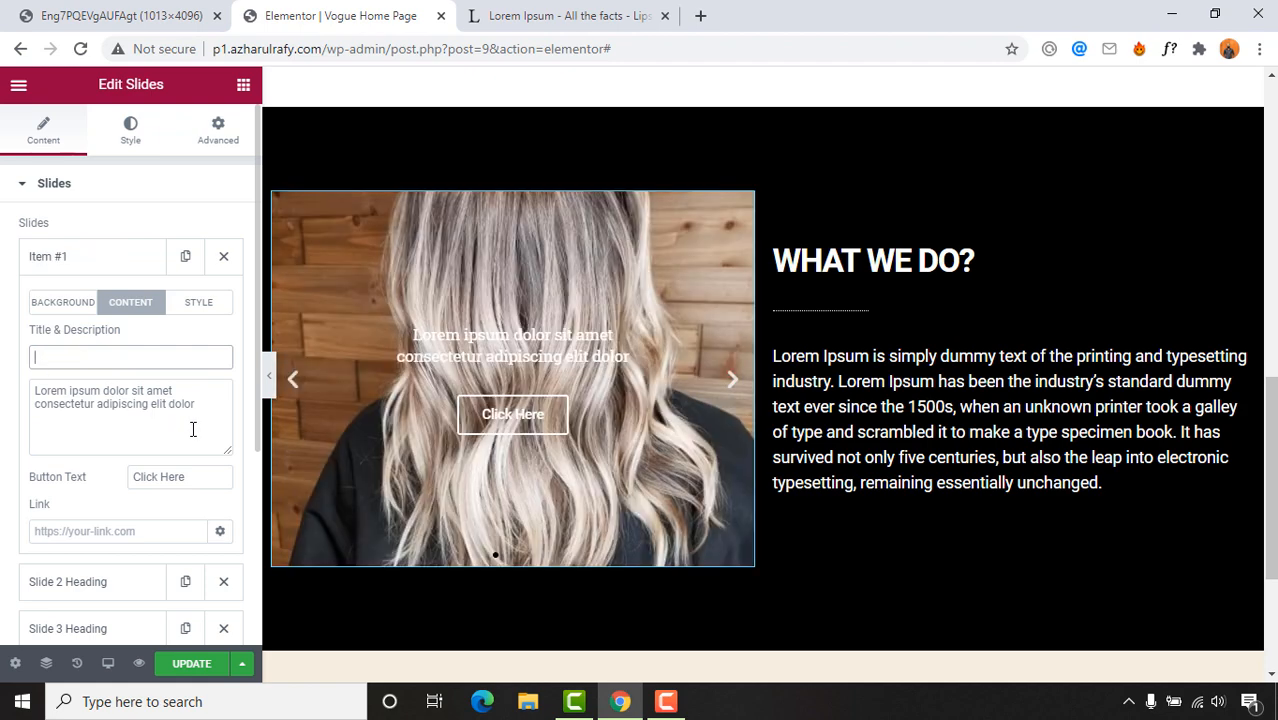
left_click_drag(213, 412, 24, 394)
key("BackSpace")
scroll(150, 444, "down", 1)
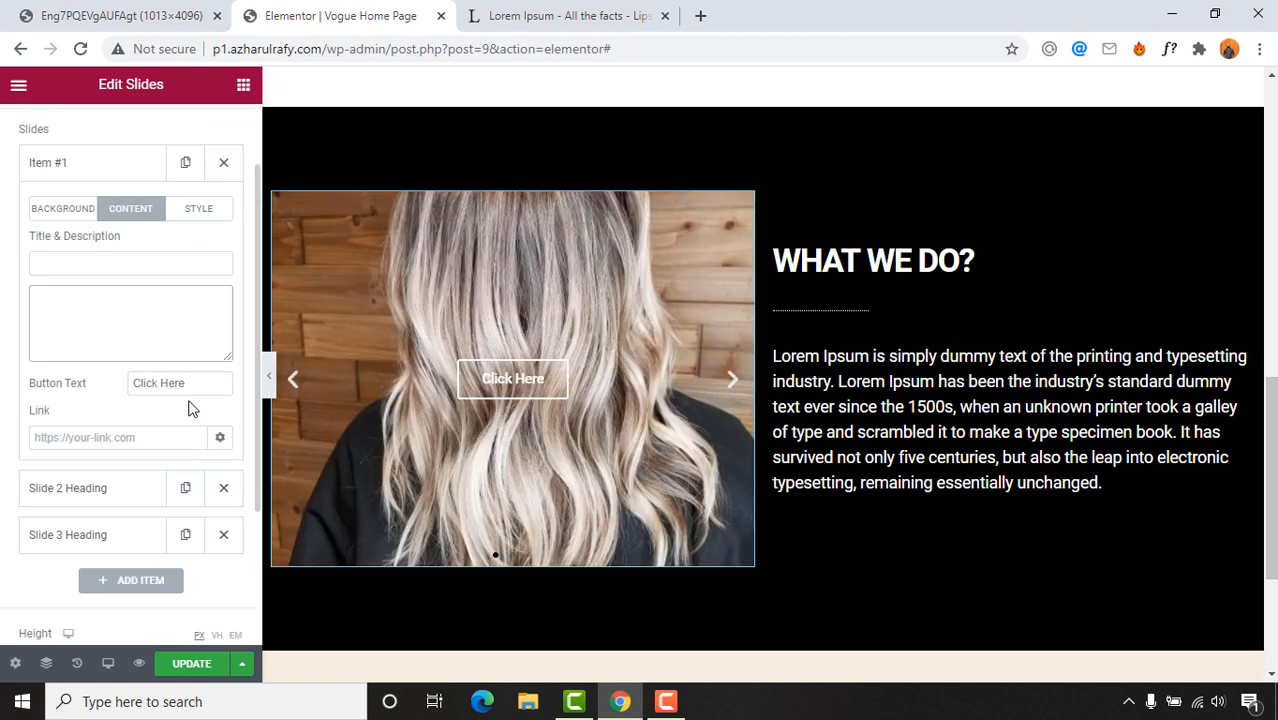
key("BackSpace")
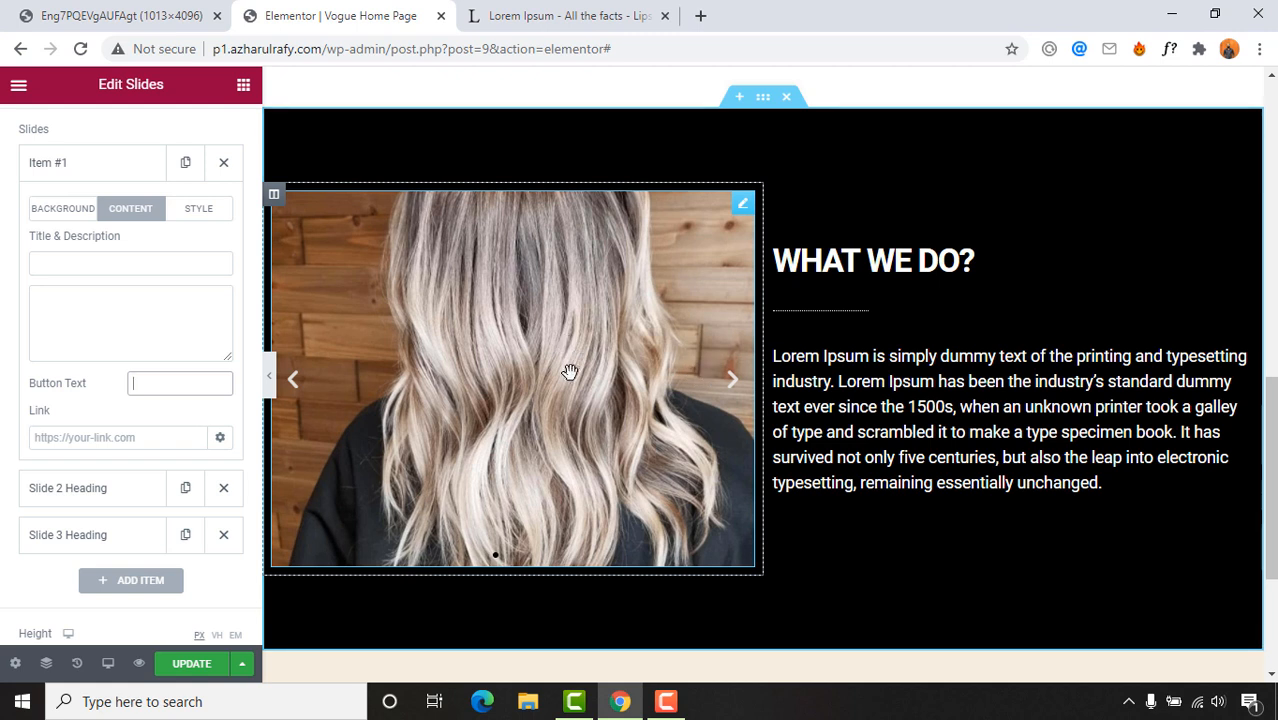
scroll(68, 411, "up", 1)
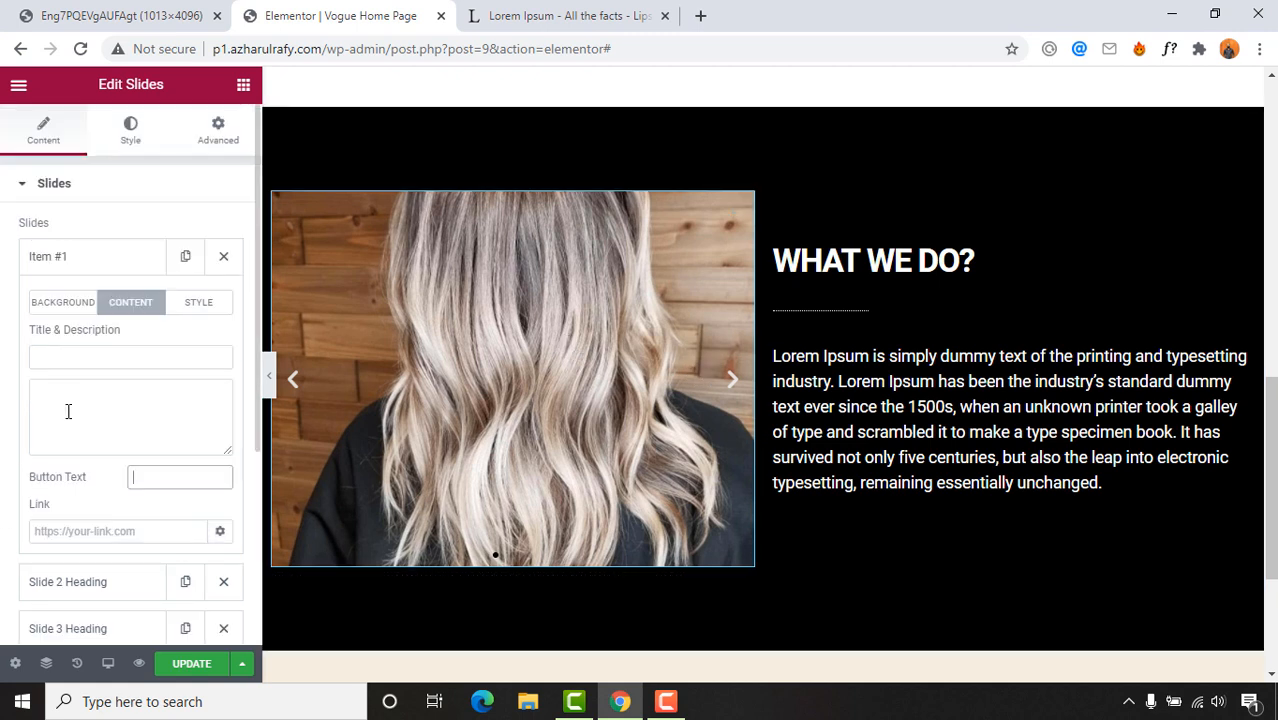
left_click(117, 264)
Step: Upload 2.jpg and insert it as Slide 2's background image
left_click(98, 320)
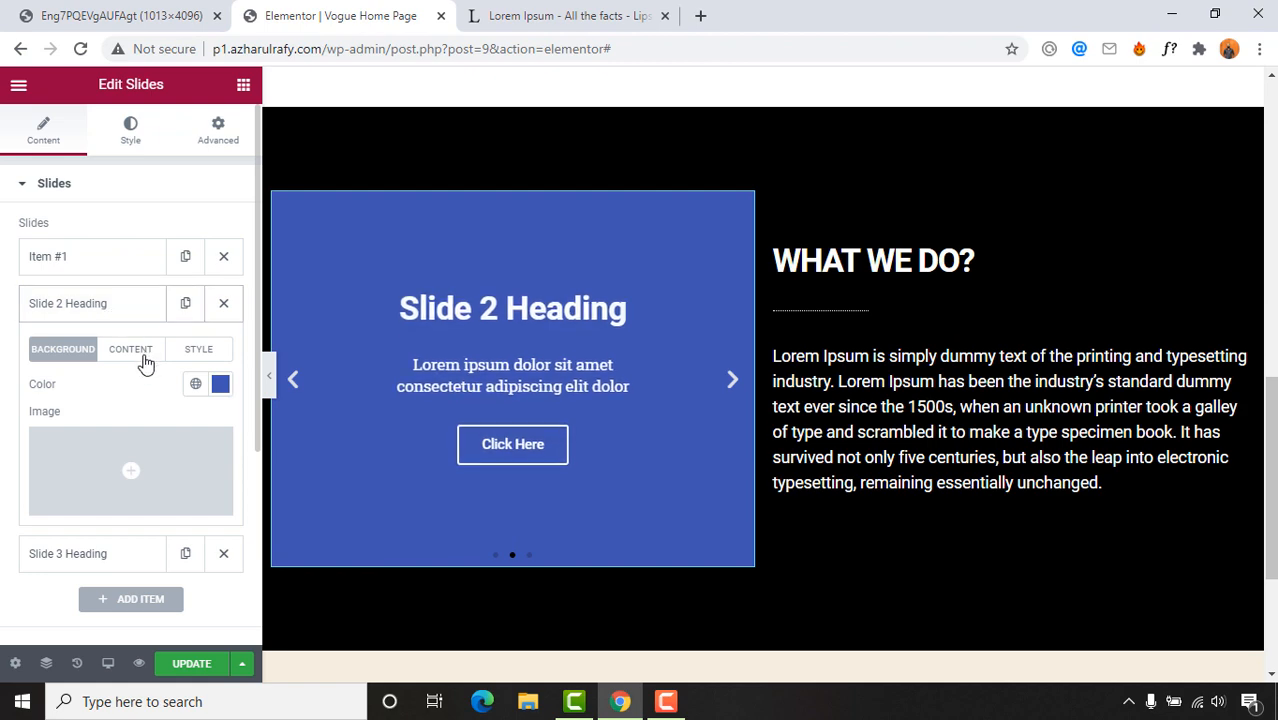
left_click(125, 512)
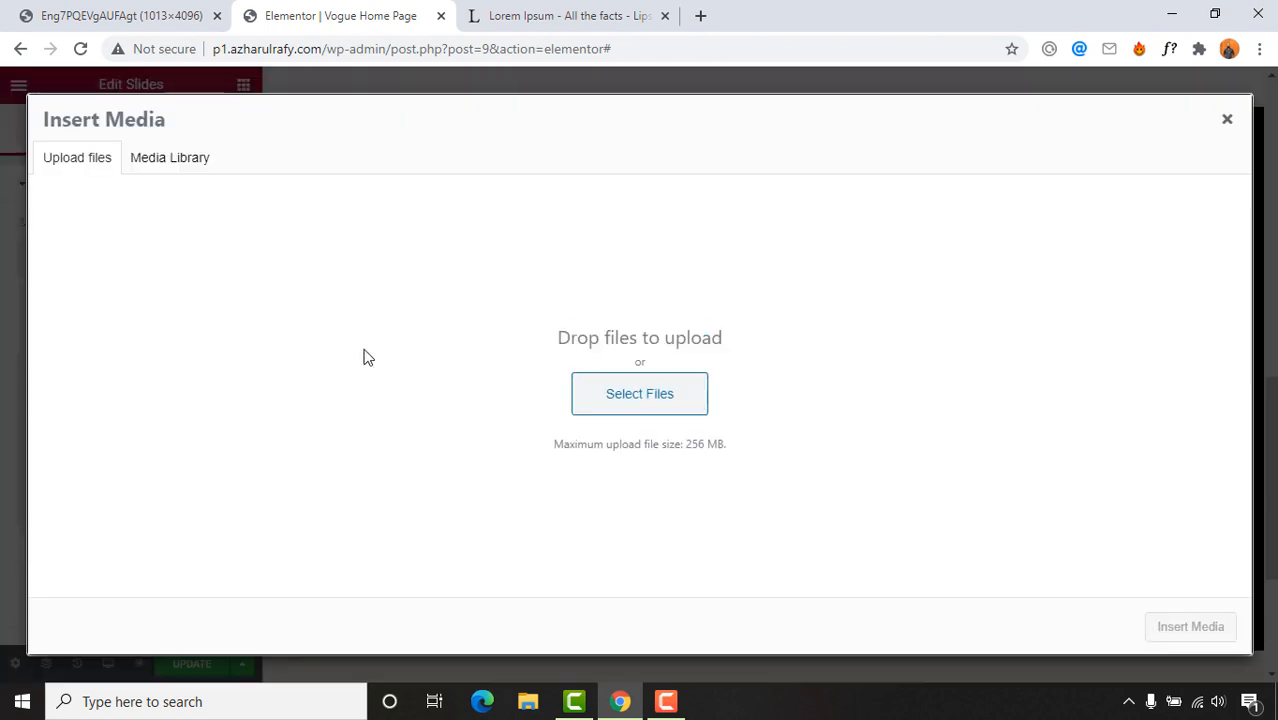
left_click(637, 411)
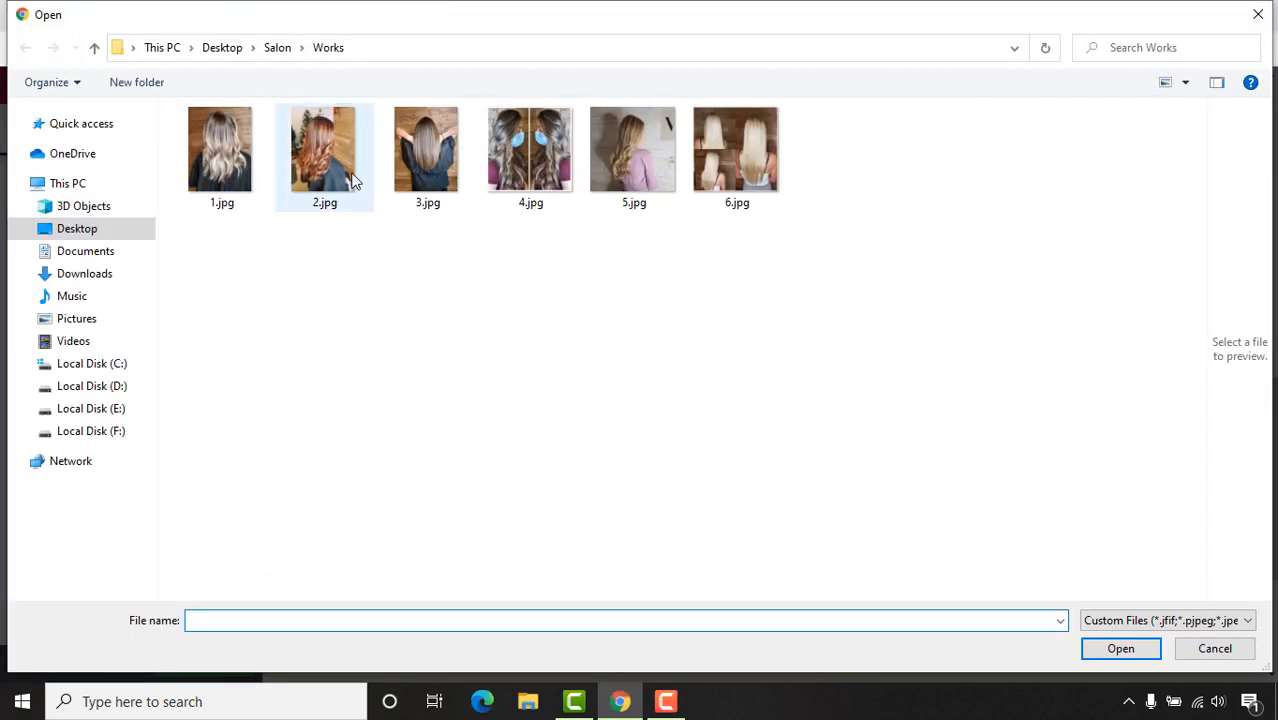
left_click(345, 175)
left_click(1122, 649)
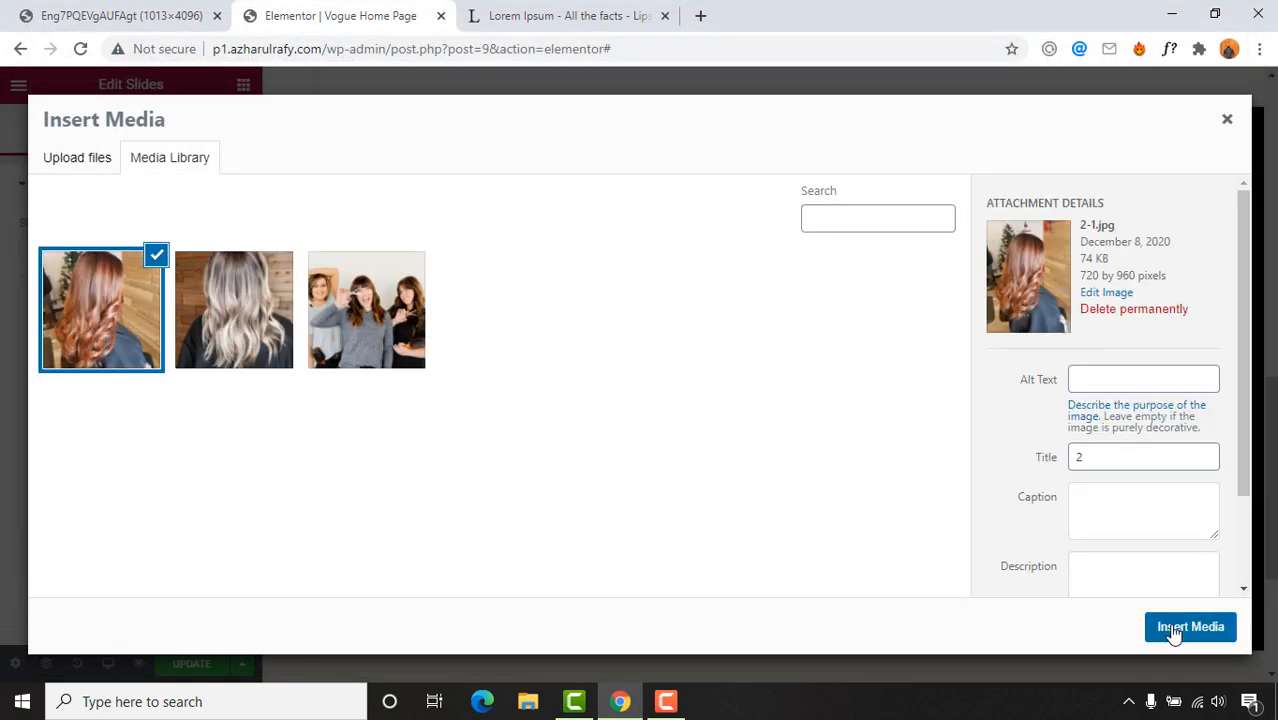
left_click(1189, 627)
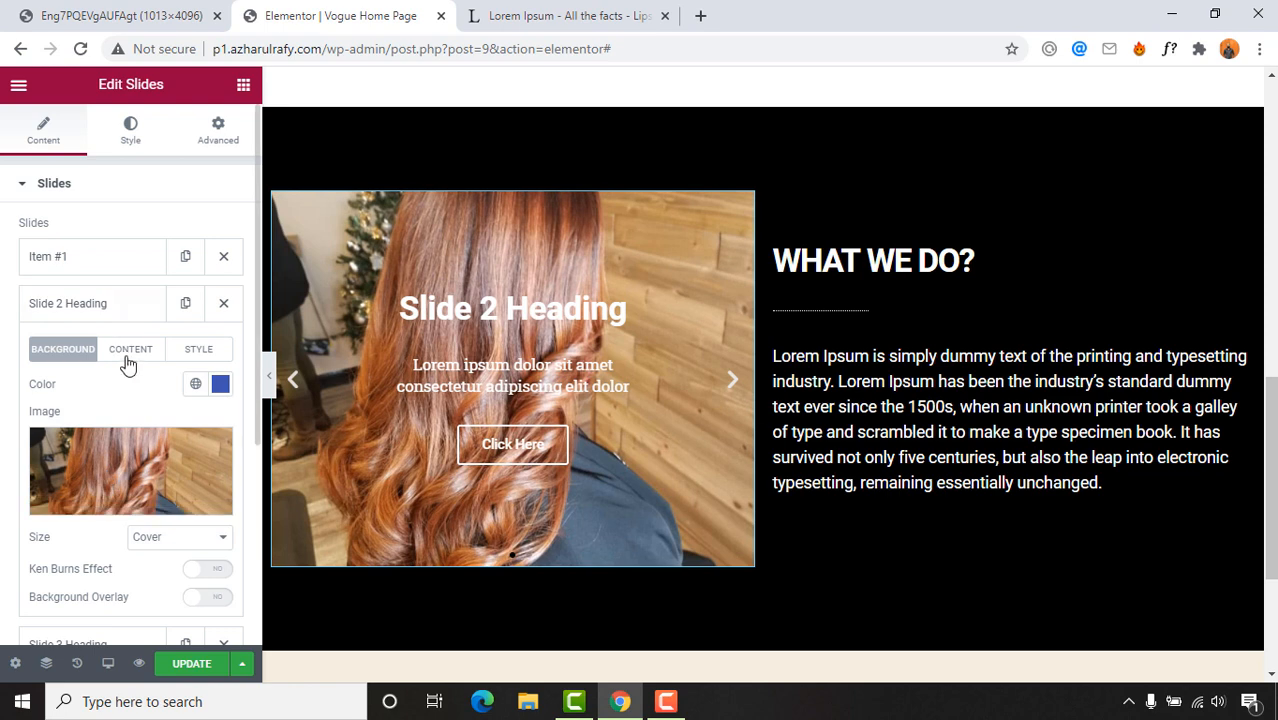
Step: Delete Slide 2's title, description and button text
left_click(130, 352)
key("BackSpace")
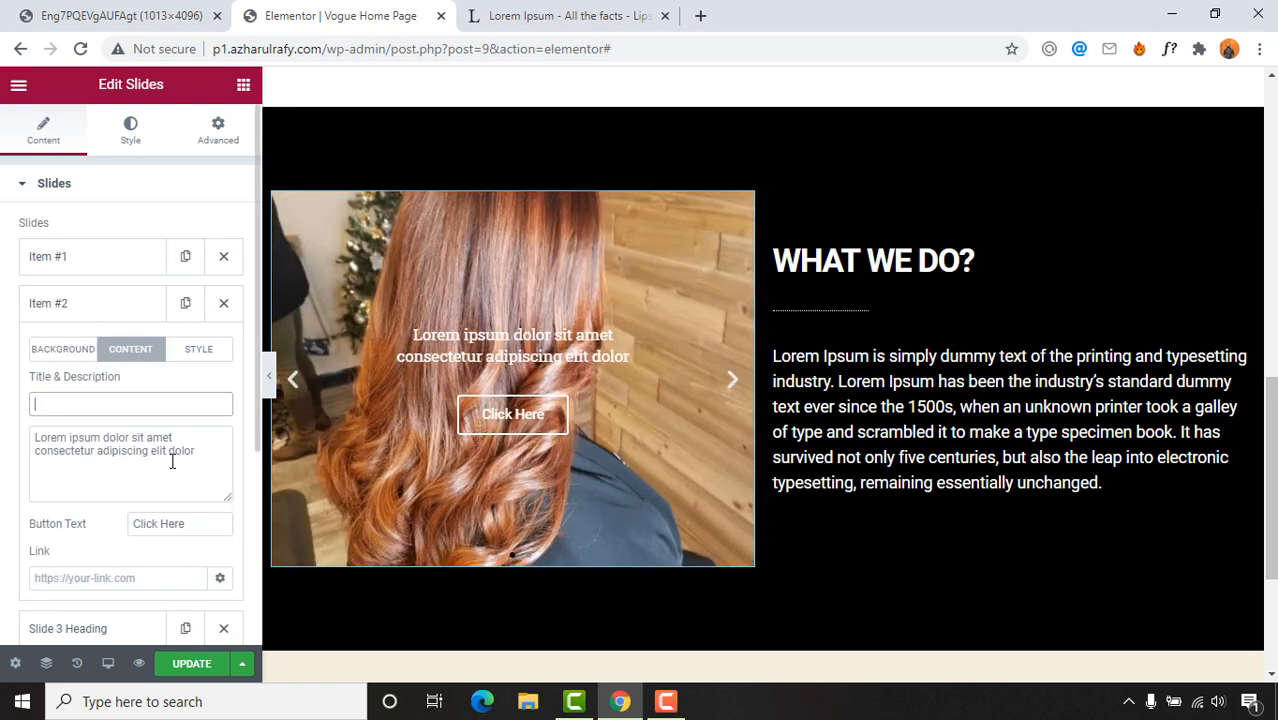
triple_click(152, 455)
key("BackSpace")
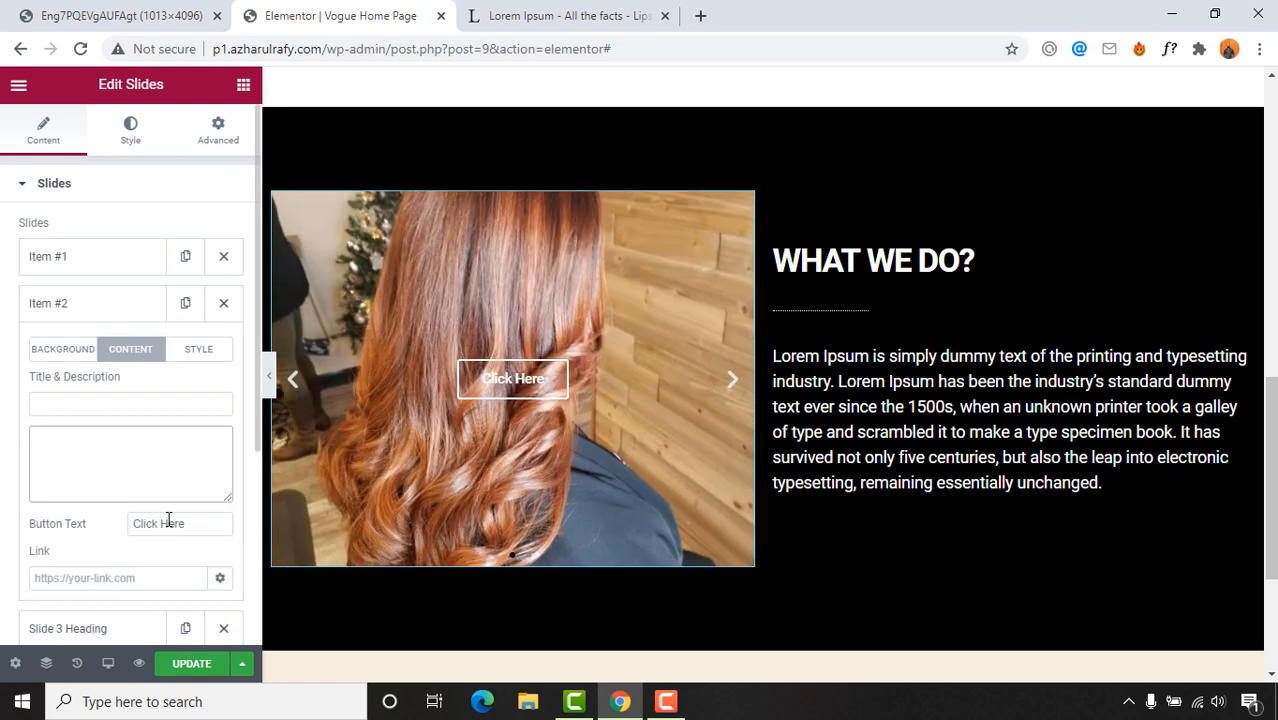
key("BackSpace")
scroll(170, 511, "down", 2)
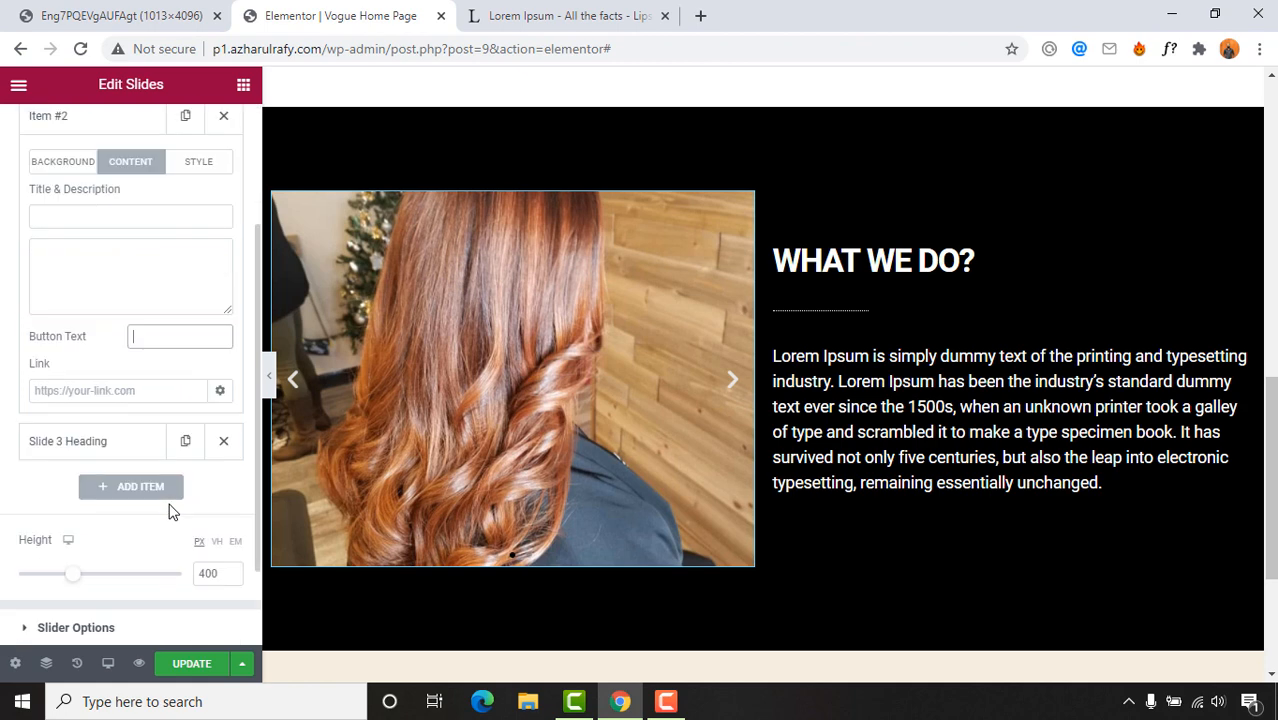
Step: Upload 3.jpg and insert it as Slide 3's background image
left_click(73, 445)
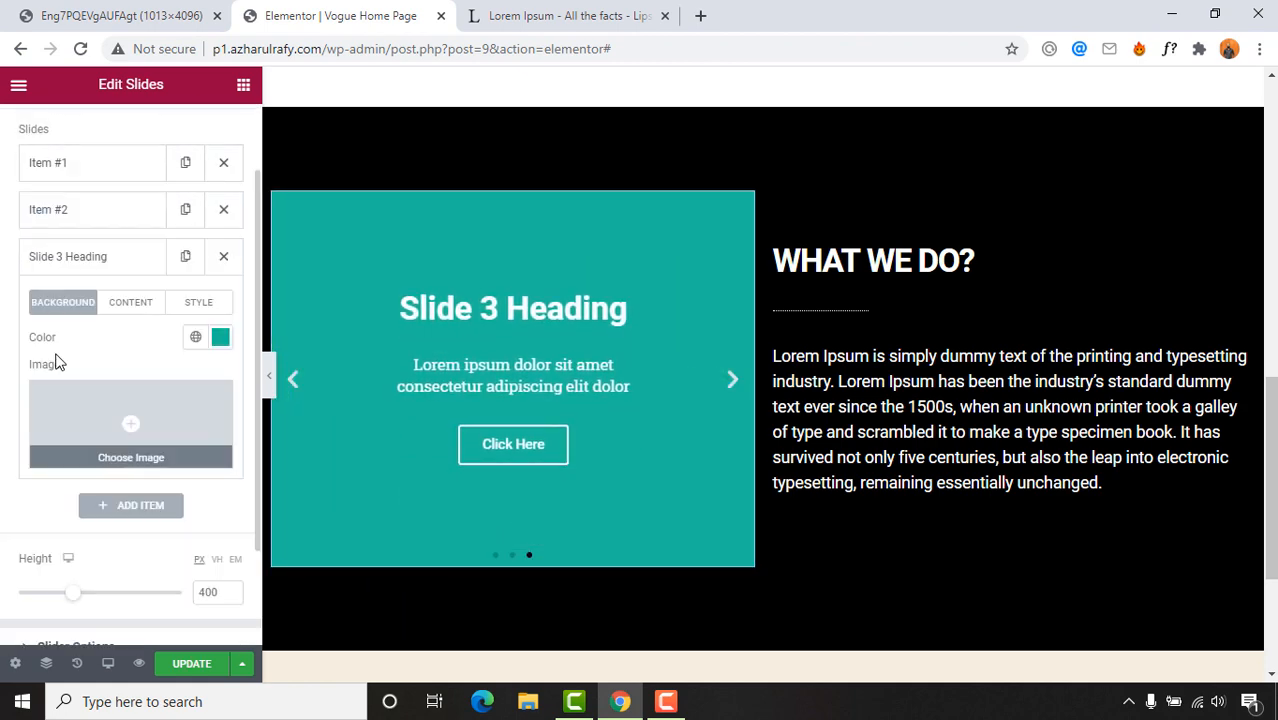
left_click(134, 438)
left_click(633, 408)
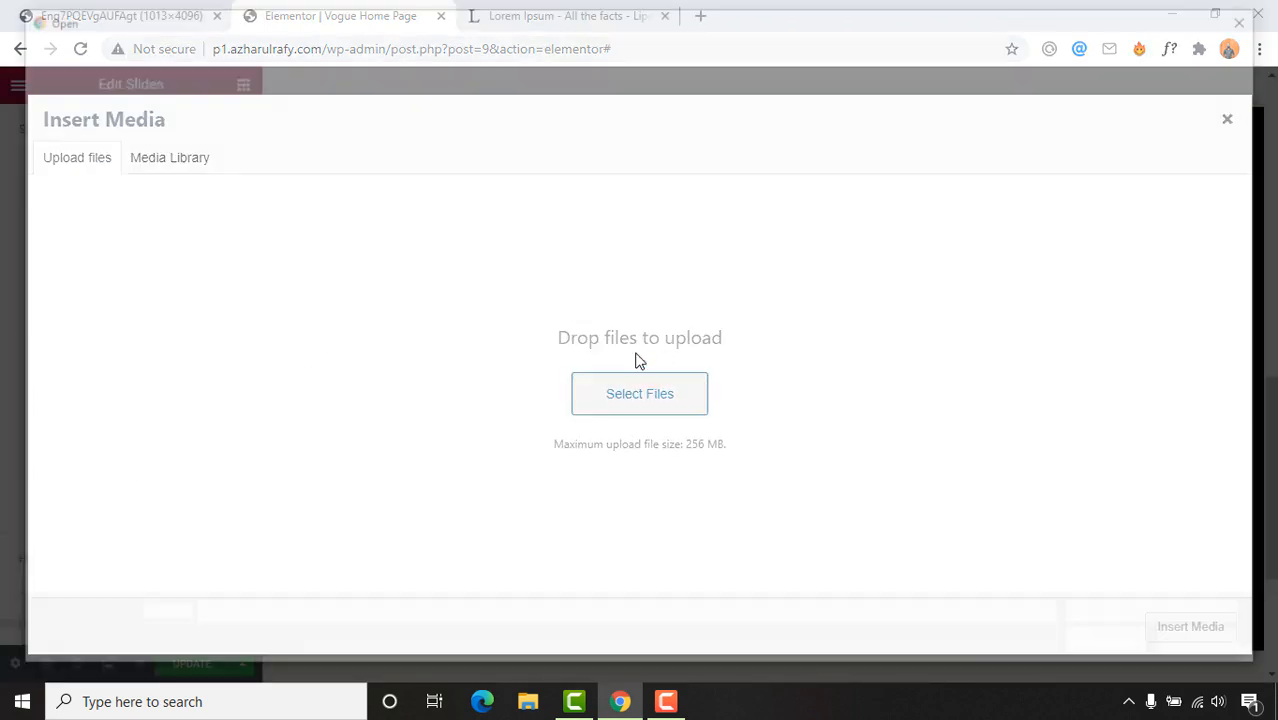
double_click(419, 200)
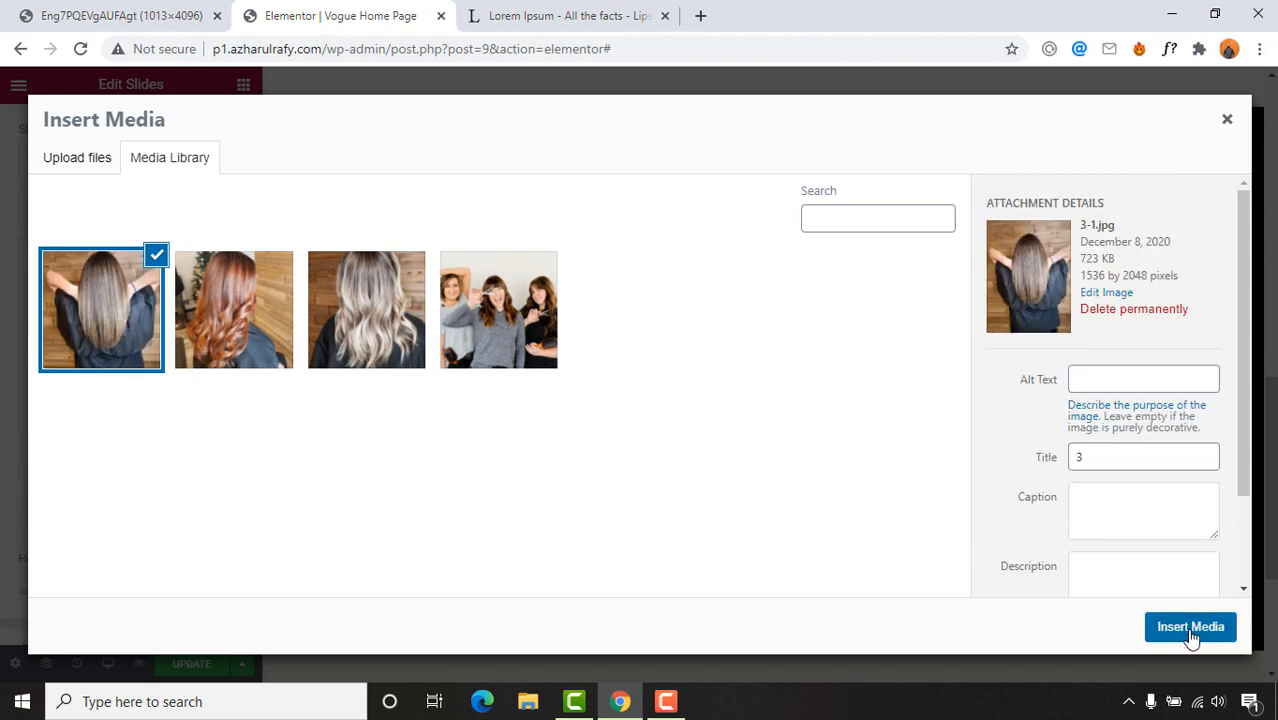
left_click(1190, 626)
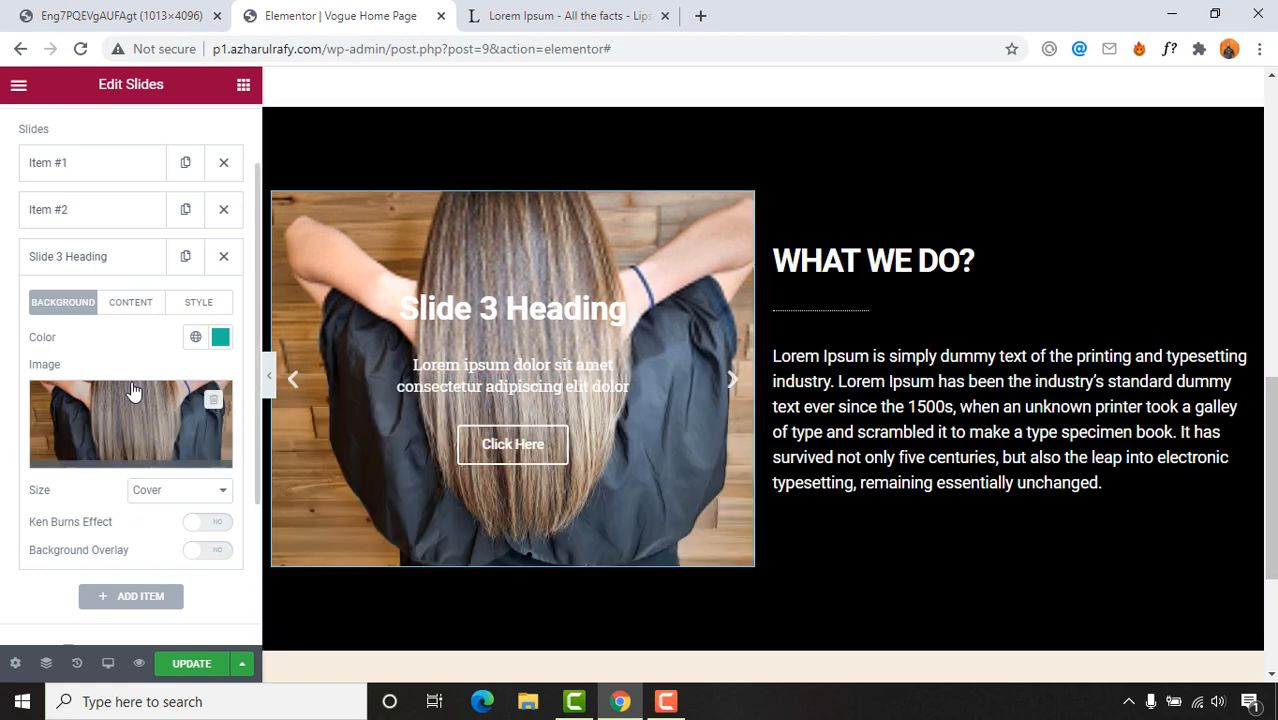
Step: Delete Slide 3's heading, button label and description text
left_click(128, 303)
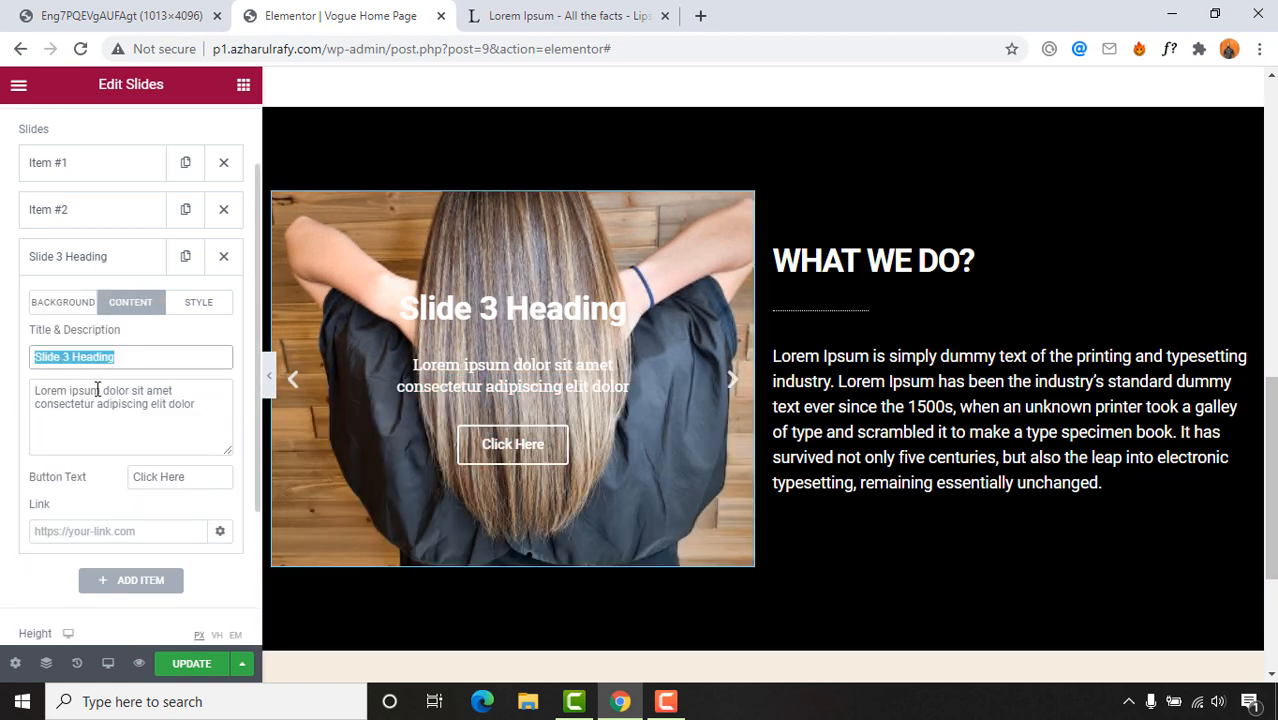
key("BackSpace")
left_click_drag(202, 479, 14, 489)
key("BackSpace")
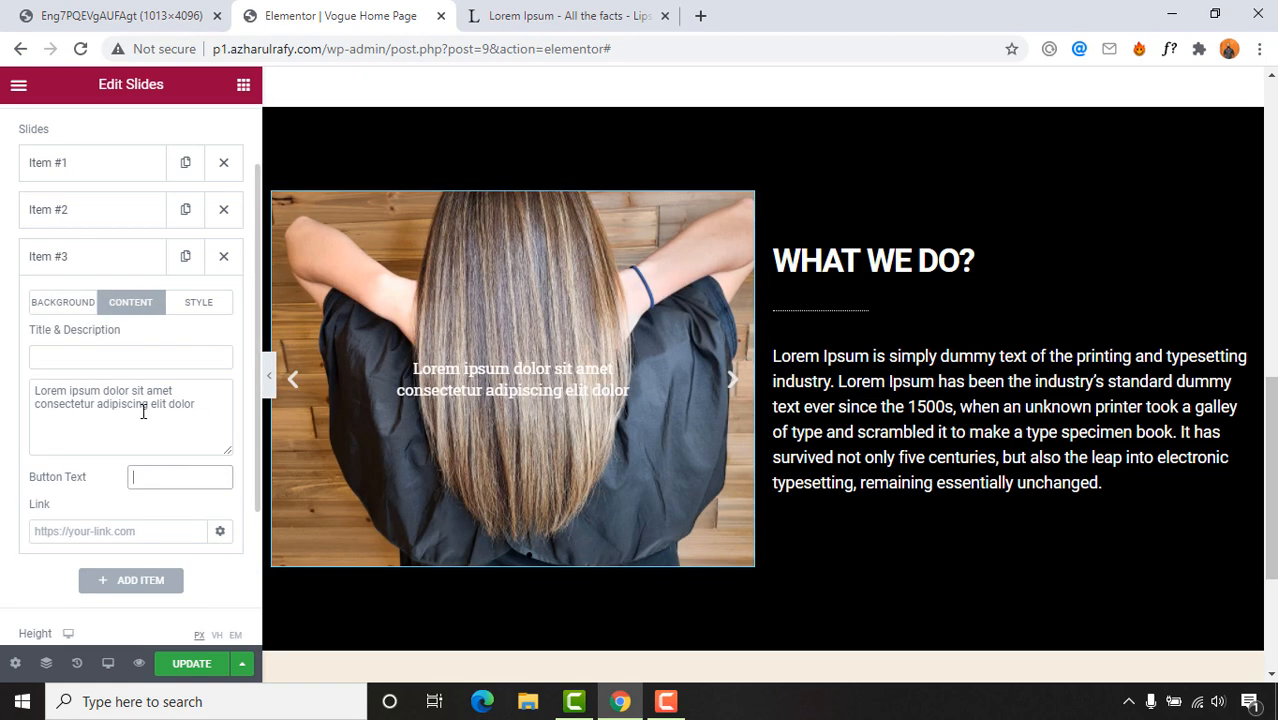
left_click_drag(137, 401, 6, 394)
key("BackSpace")
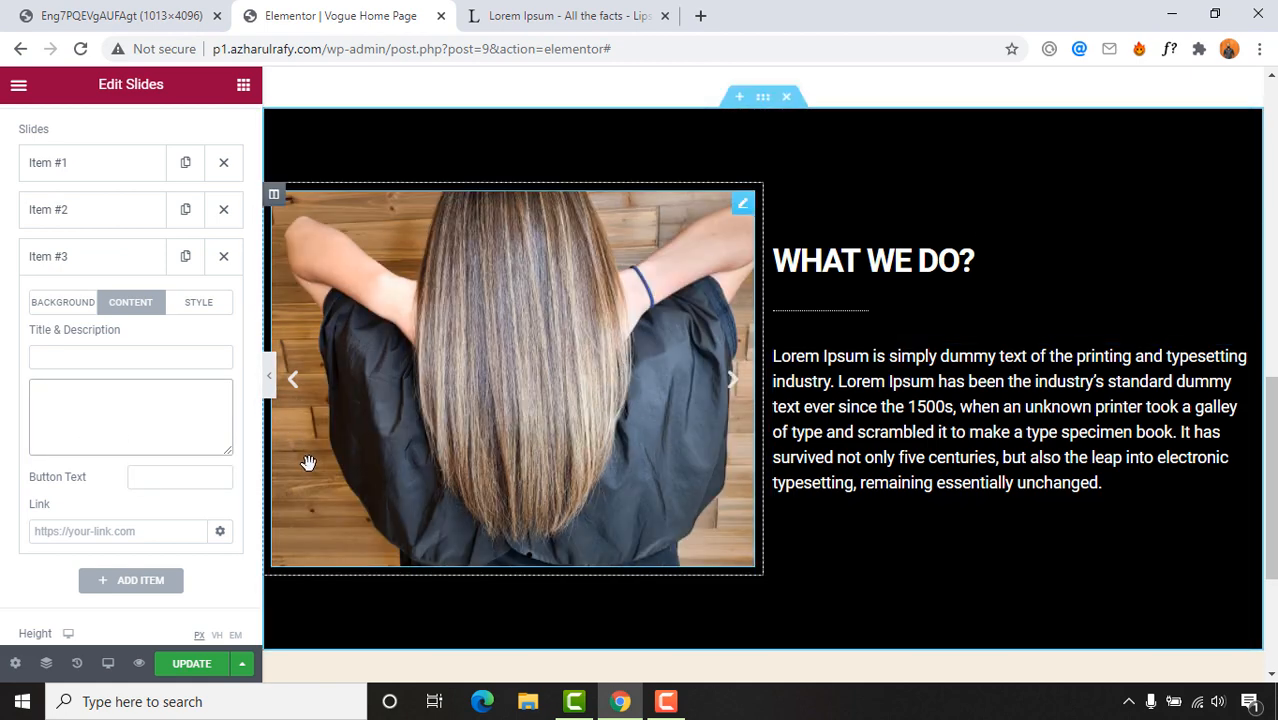
scroll(542, 348, "down", 2)
left_click(130, 16)
scroll(608, 368, "down", 1)
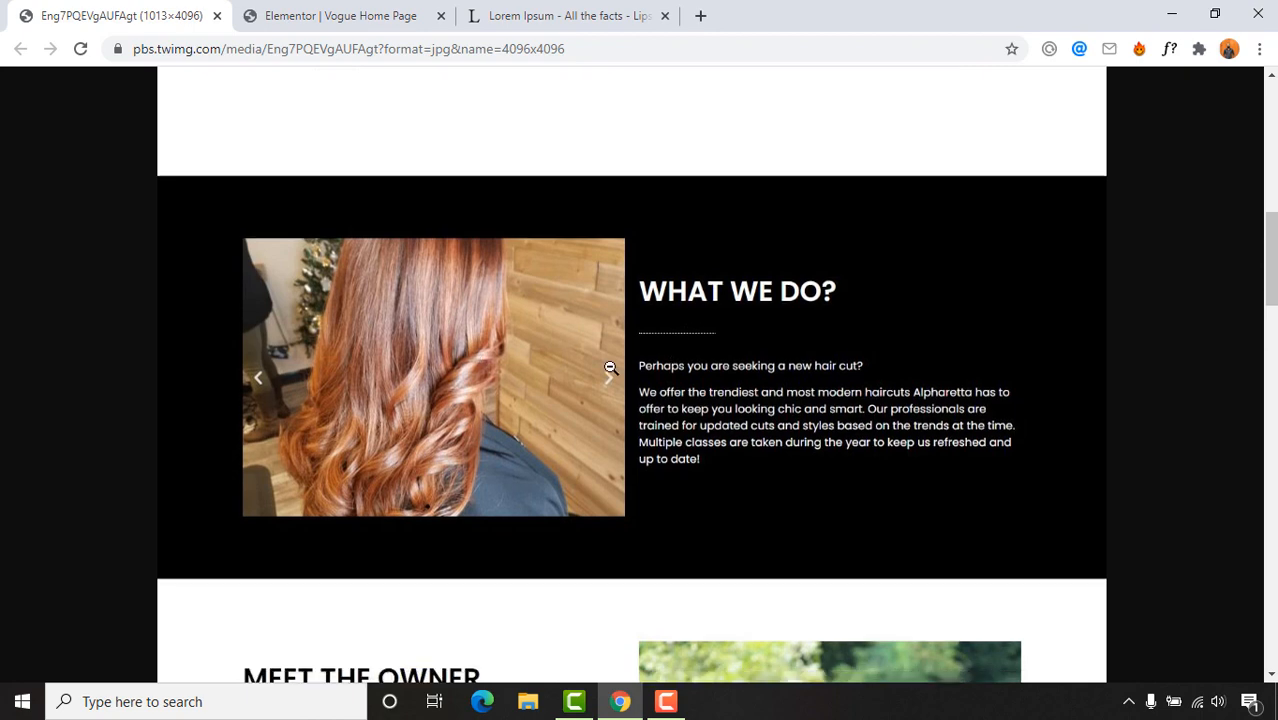
left_click(340, 16)
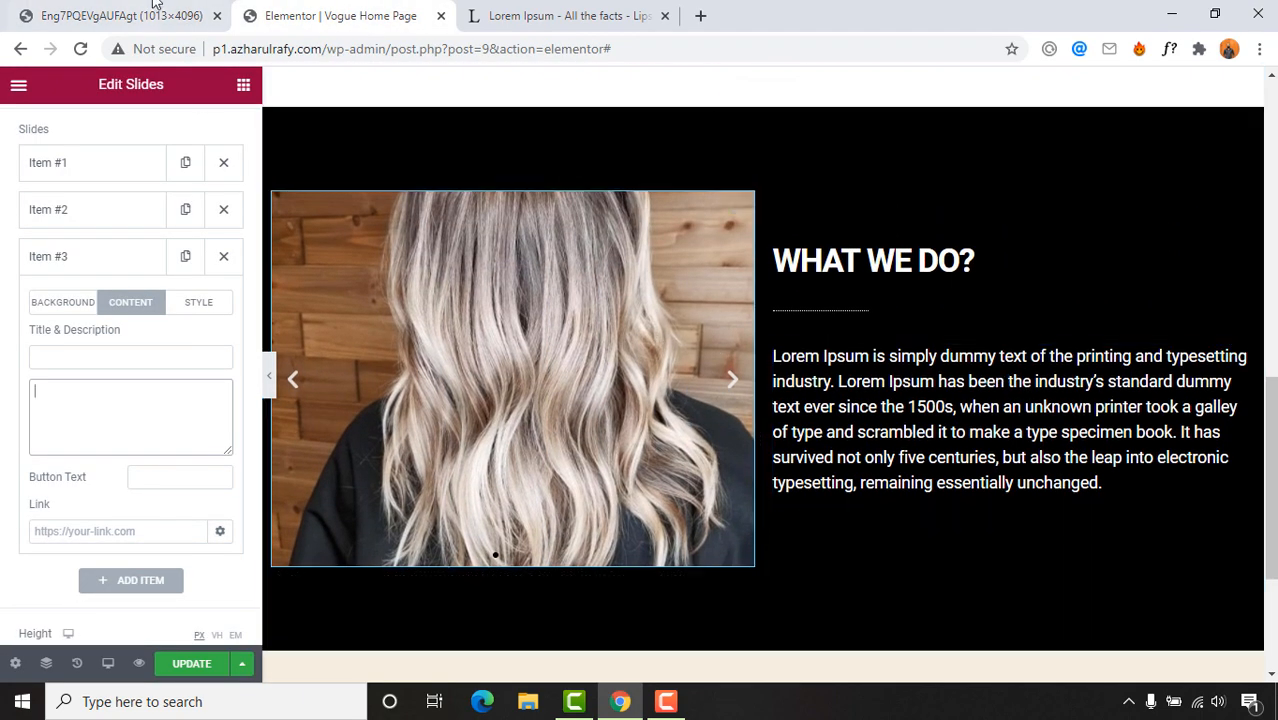
left_click(180, 16)
left_click(305, 5)
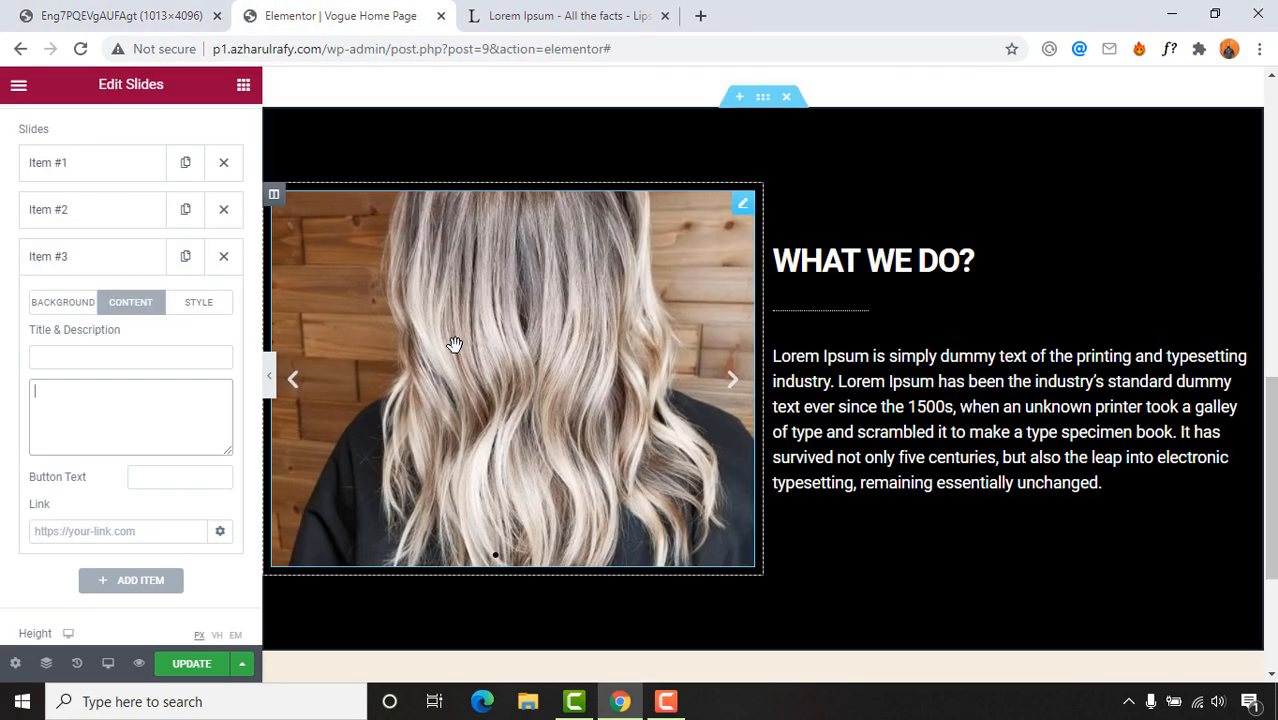
scroll(673, 380, "up", 1)
scroll(673, 380, "up", 8)
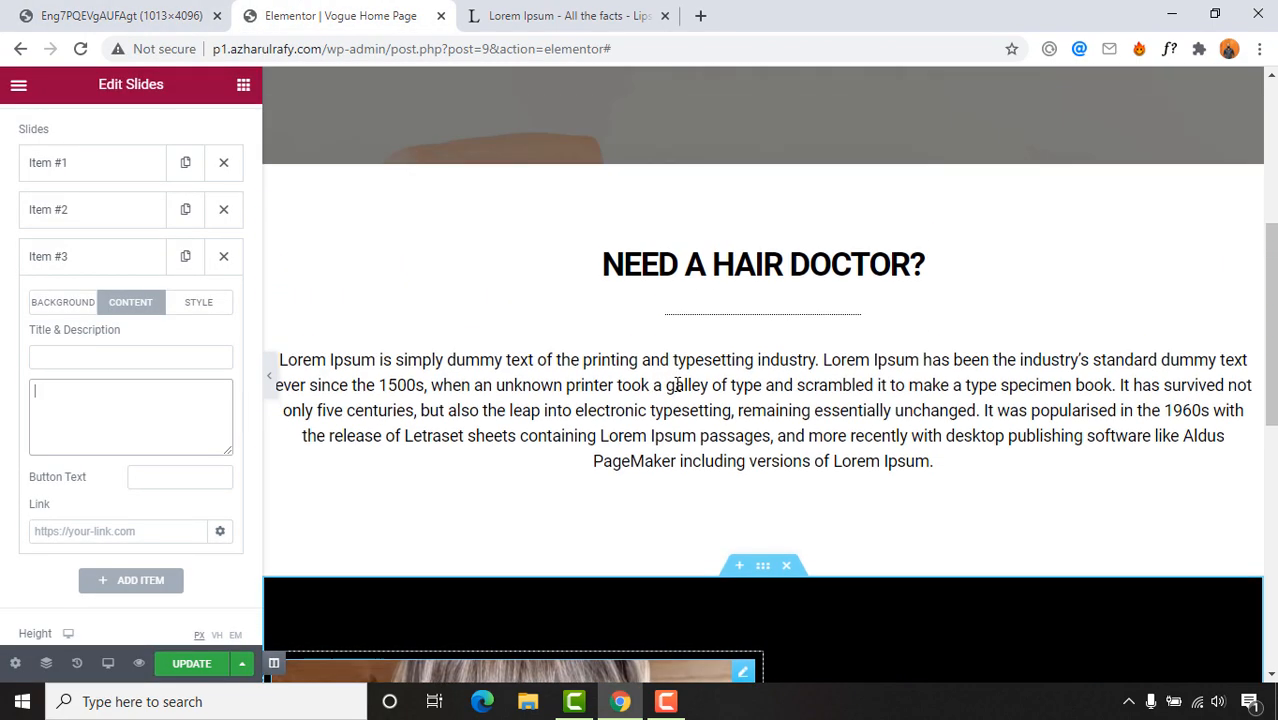
scroll(650, 385, "down", 5)
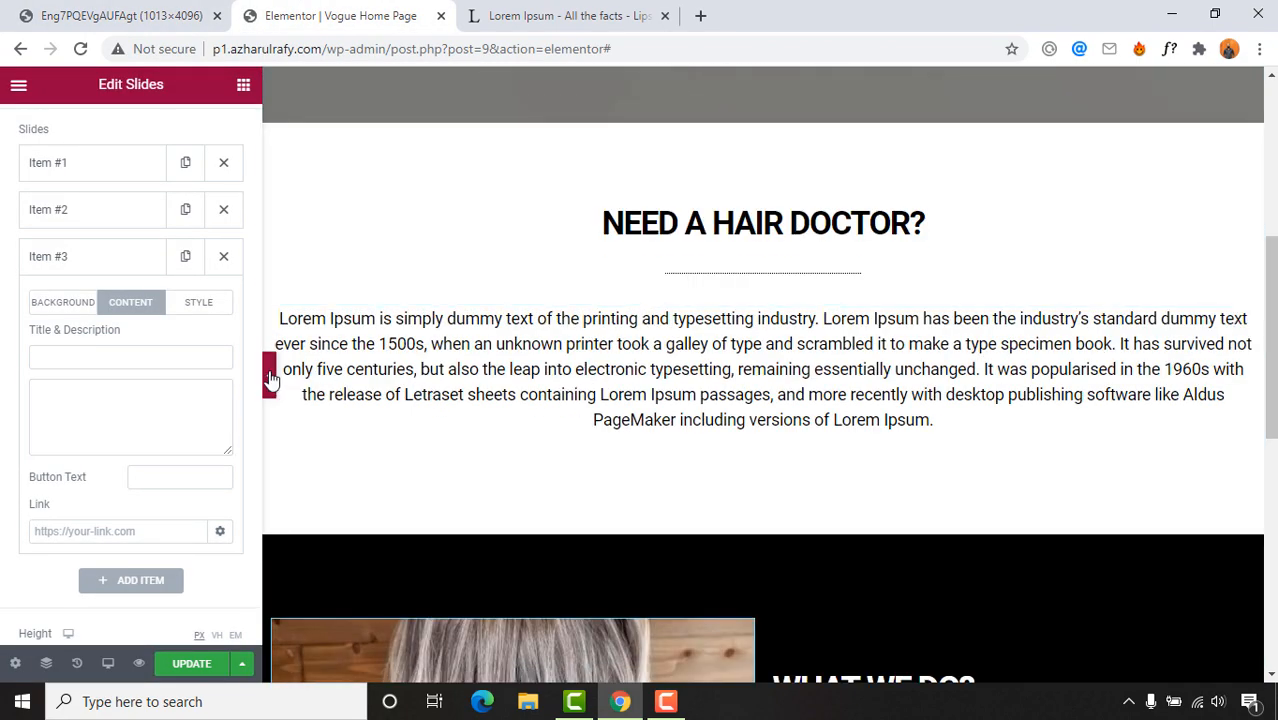
left_click(270, 375)
scroll(267, 399, "up", 5)
scroll(267, 399, "down", 8)
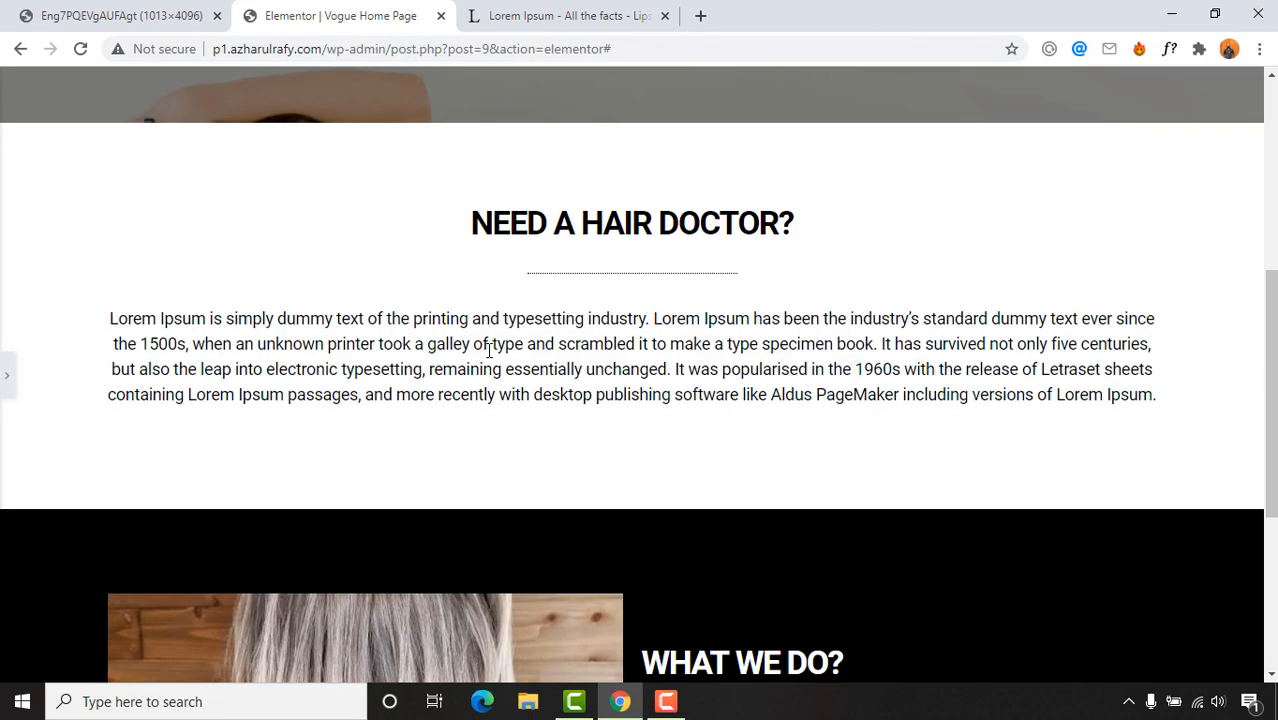
scroll(741, 360, "up", 8)
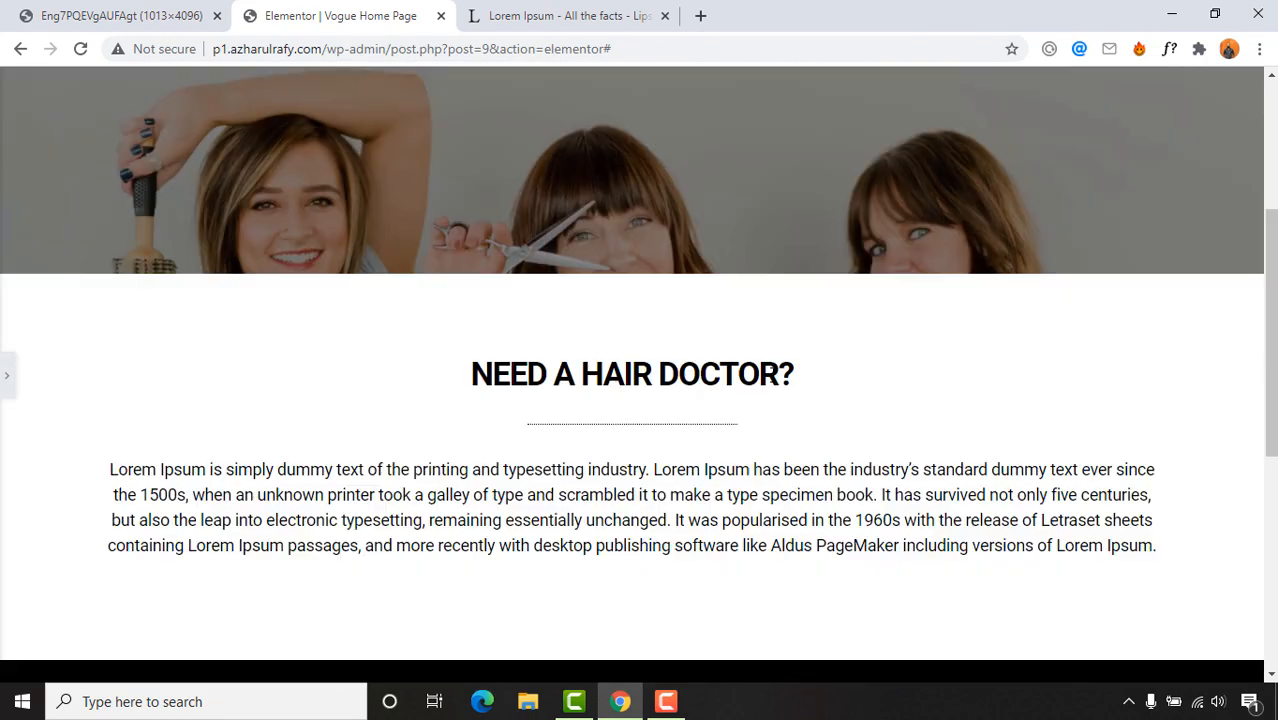
scroll(760, 340, "down", 6)
scroll(745, 313, "up", 4)
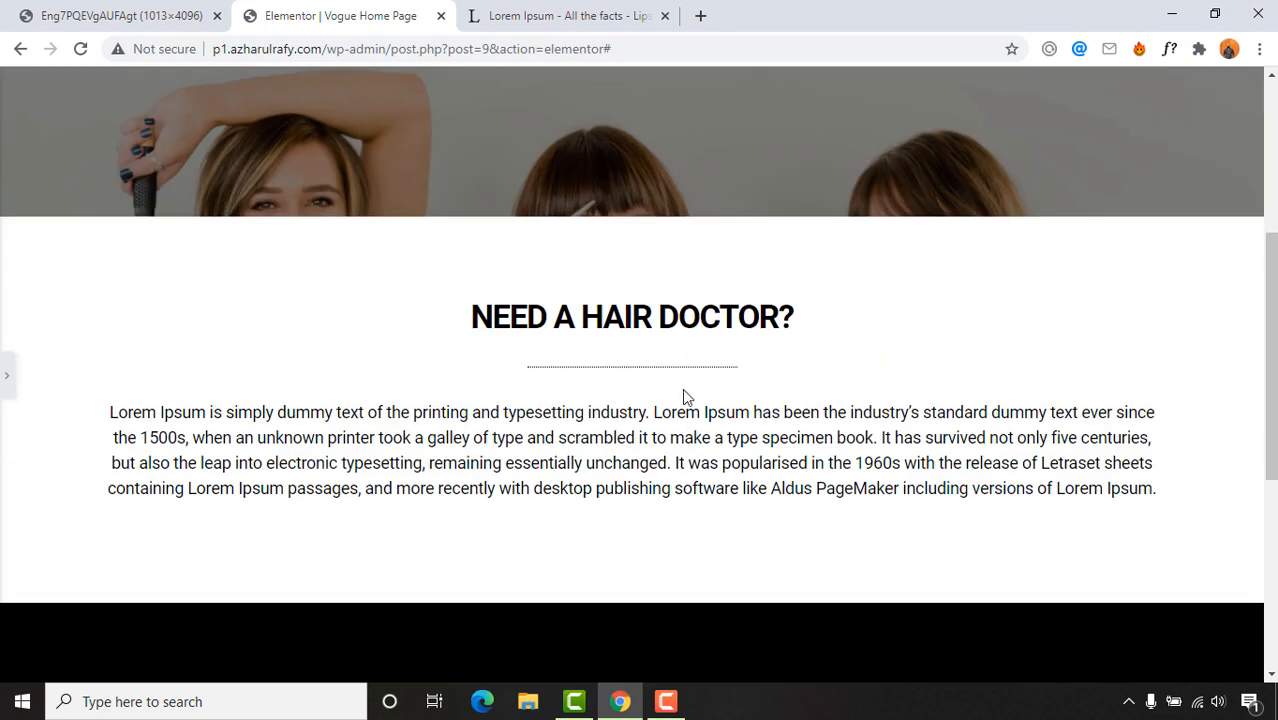
scroll(395, 400, "down", 5)
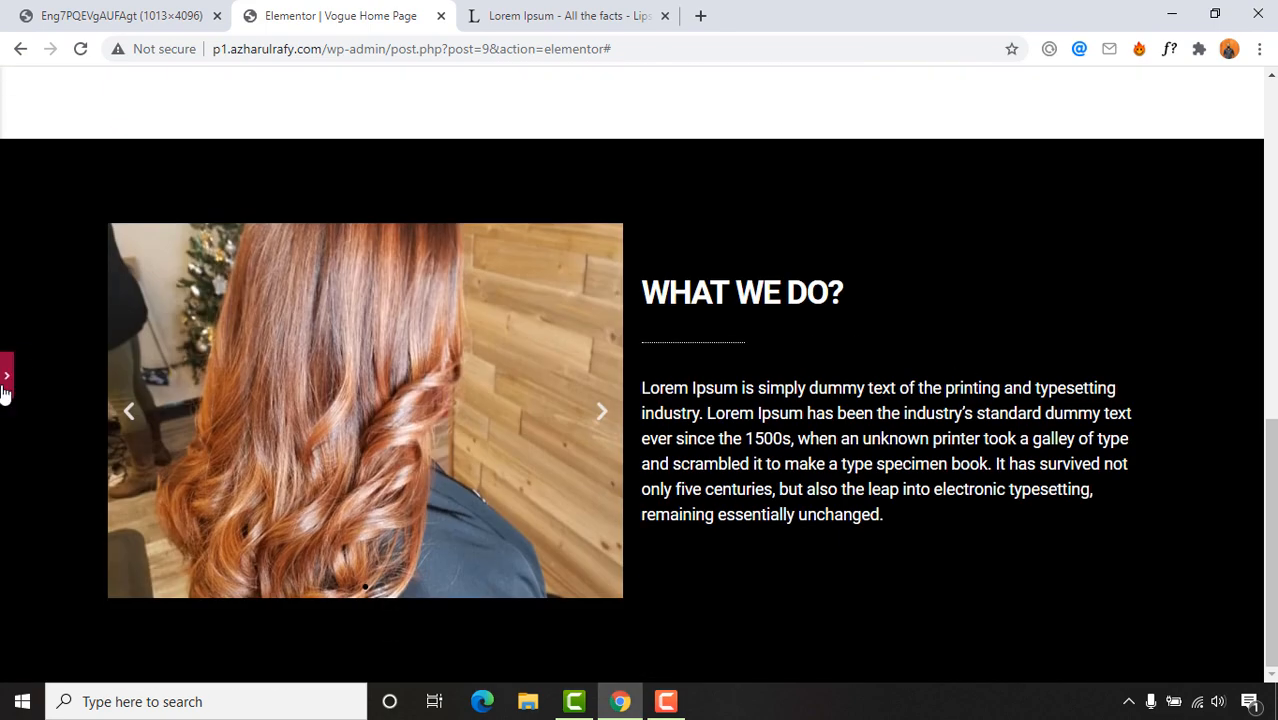
left_click(6, 378)
scroll(845, 425, "down", 3)
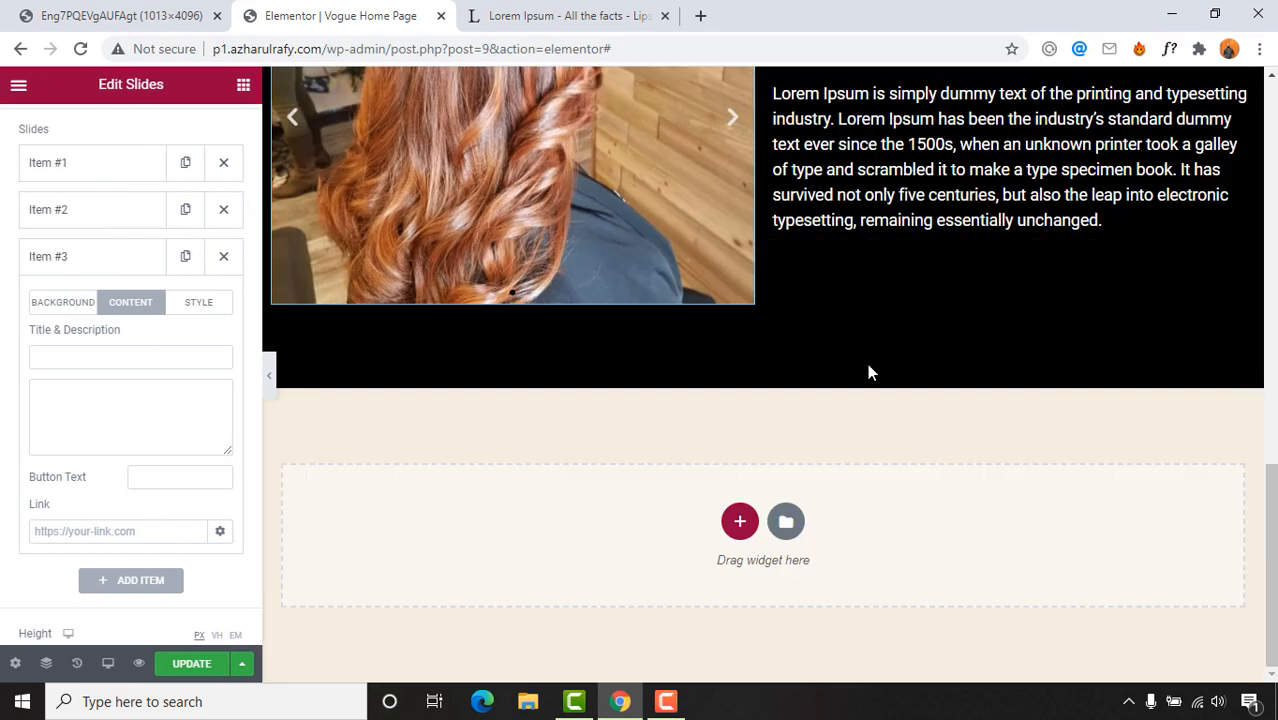
left_click(150, 16)
scroll(890, 480, "down", 3)
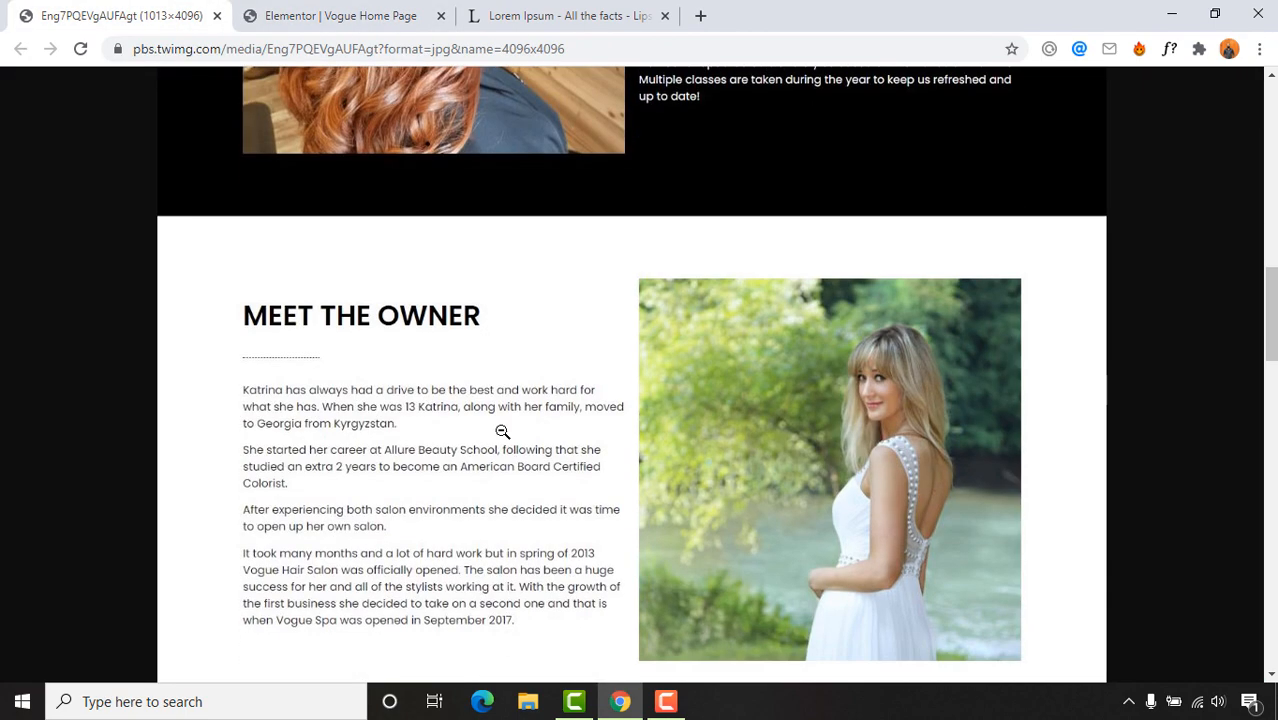
scroll(600, 381, "down", 2)
scroll(468, 380, "up", 2)
scroll(760, 340, "down", 1)
scroll(600, 300, "down", 1)
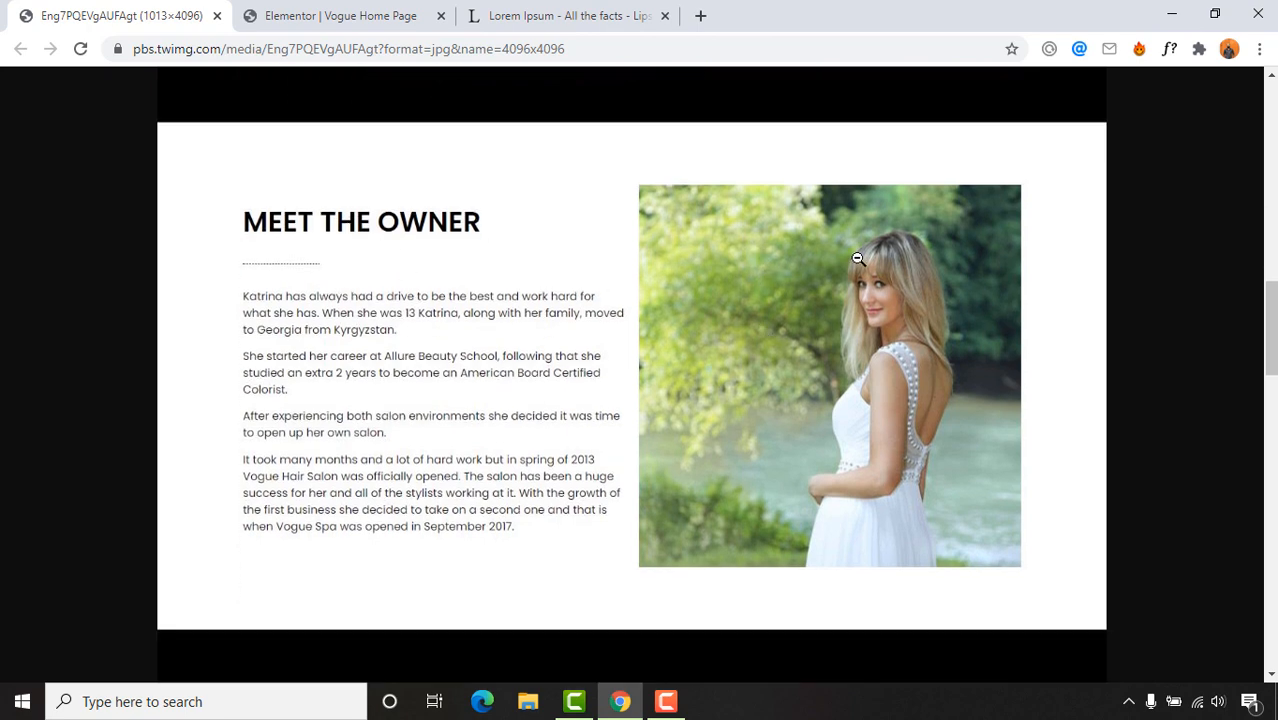
scroll(713, 326, "up", 5)
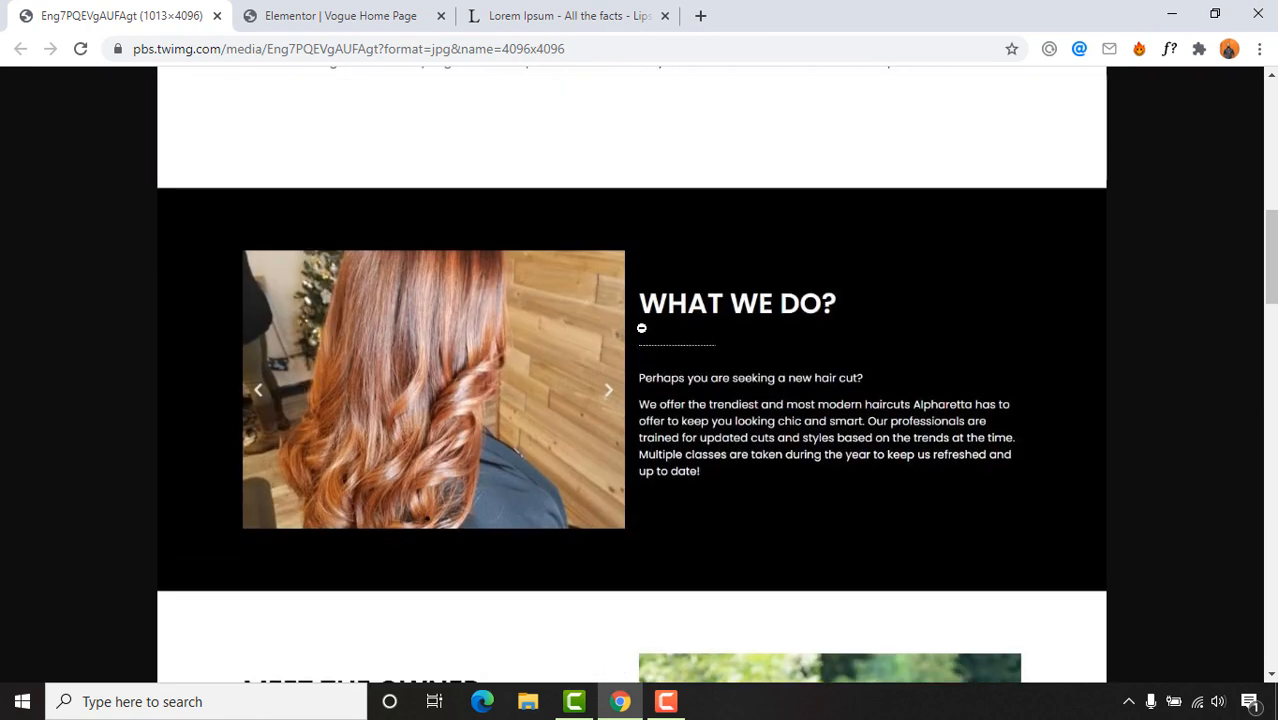
scroll(893, 374, "down", 3)
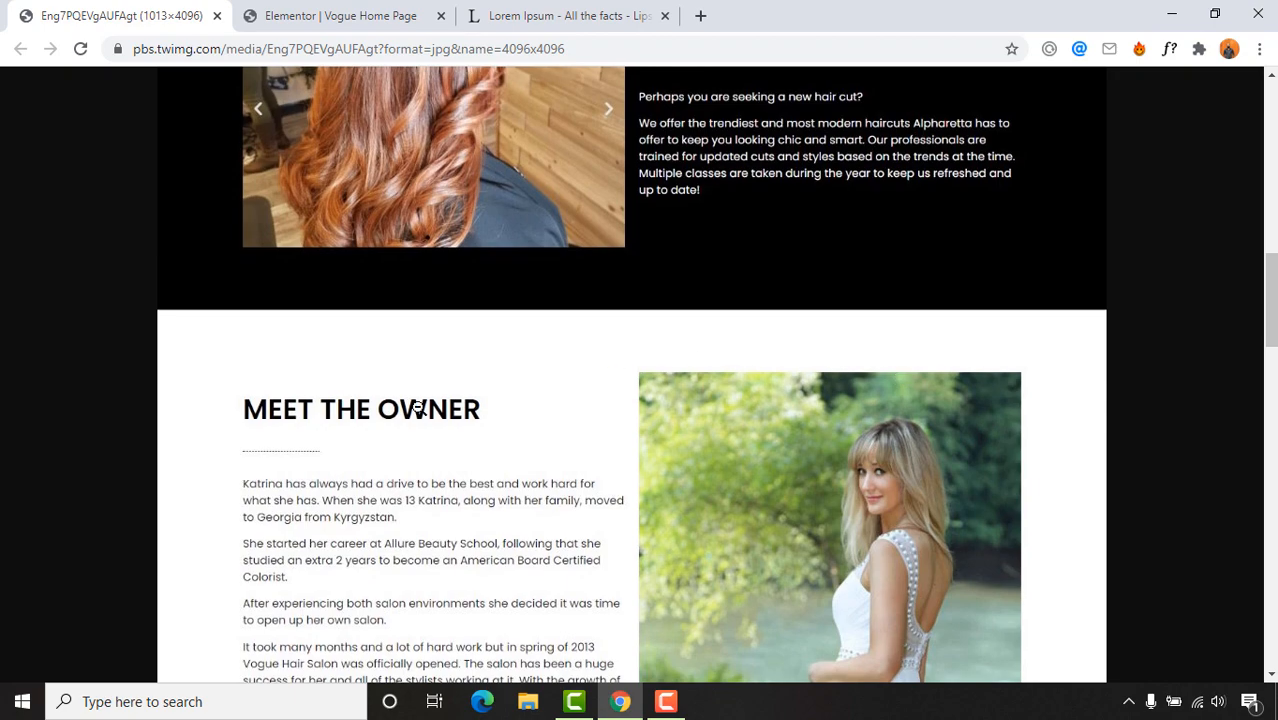
scroll(793, 354, "down", 3)
scroll(603, 352, "up", 1)
left_click(280, 16)
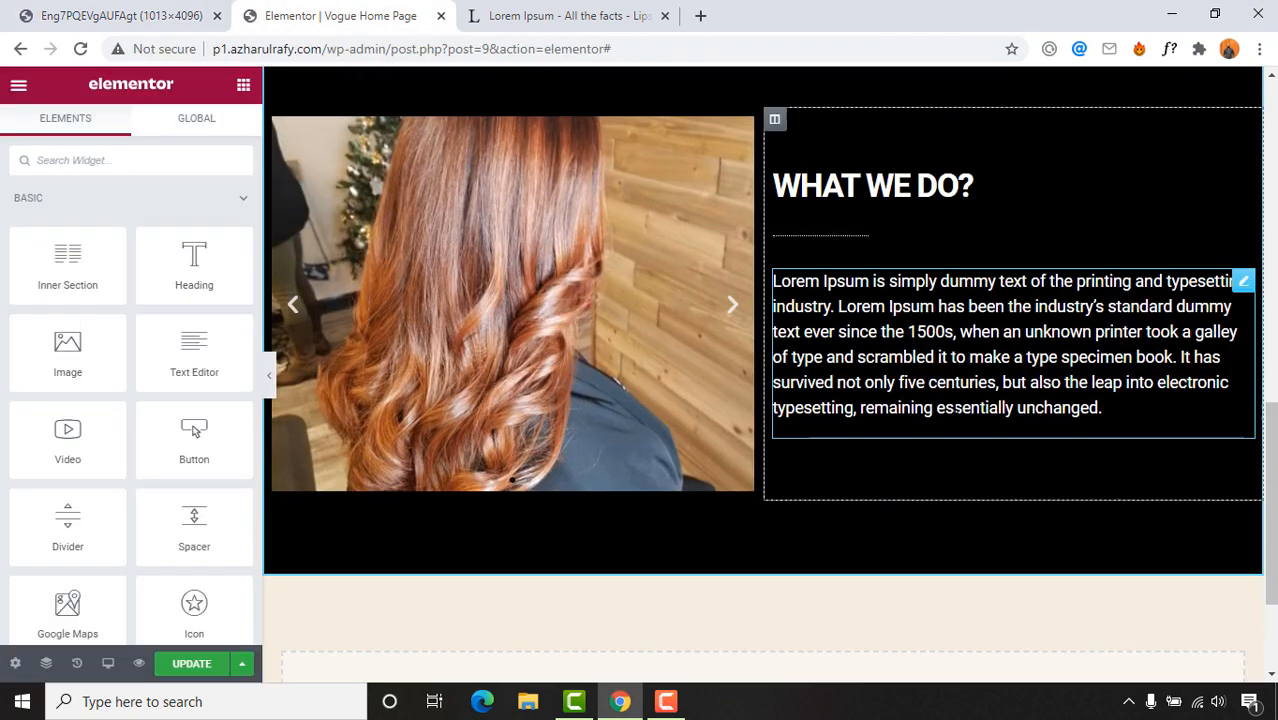
scroll(653, 614, "down", 3)
left_click(153, 8)
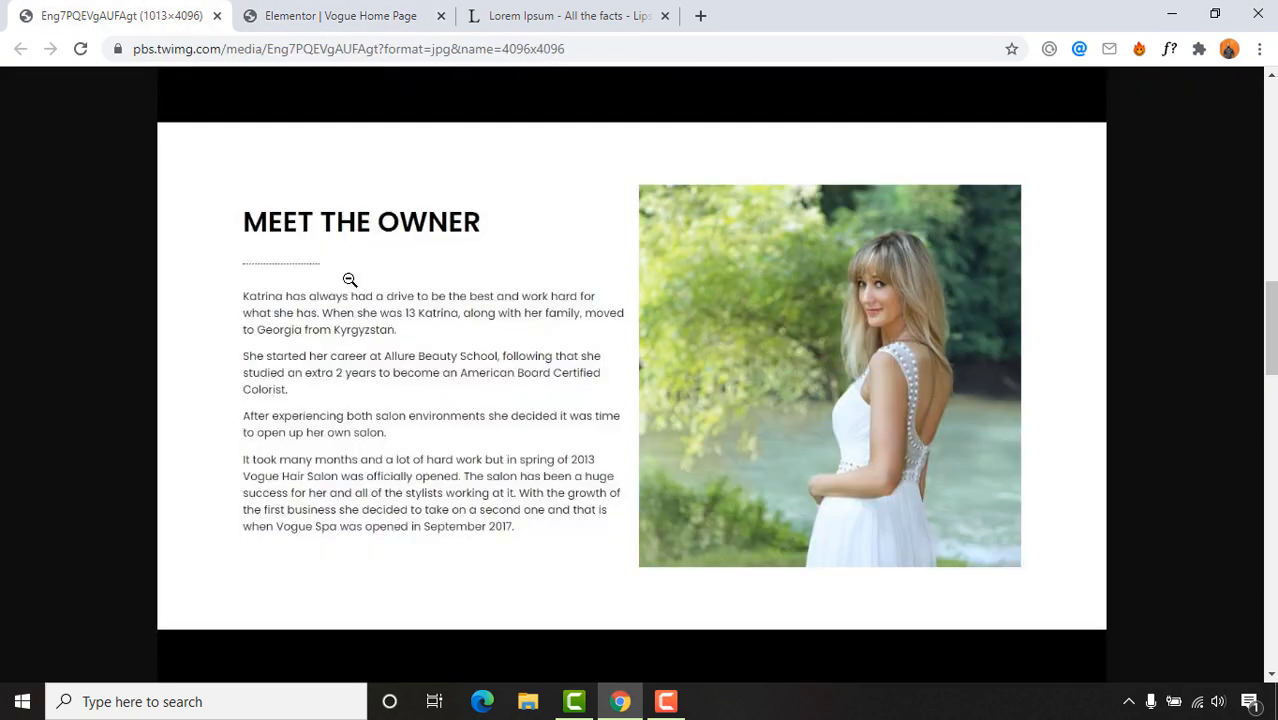
left_click(385, 12)
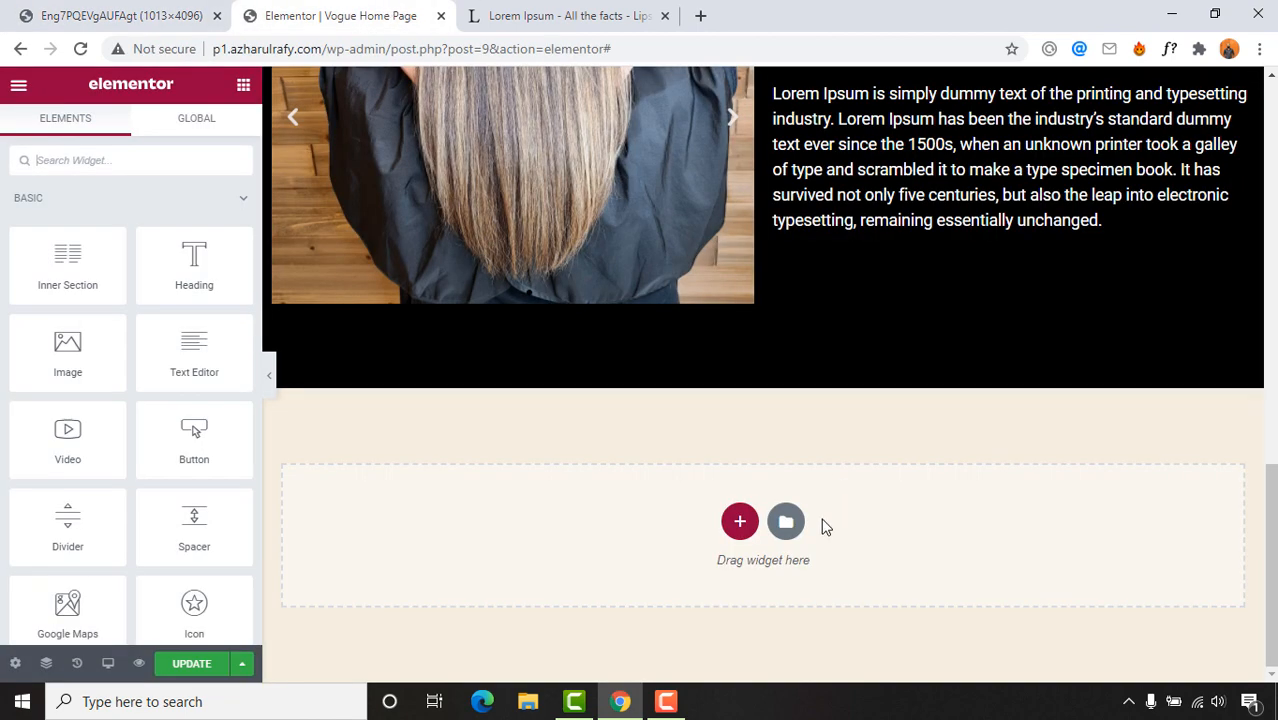
Step: Add a two-column section below the carousel and copy the WHAT WE DO? column
left_click(740, 522)
left_click(639, 579)
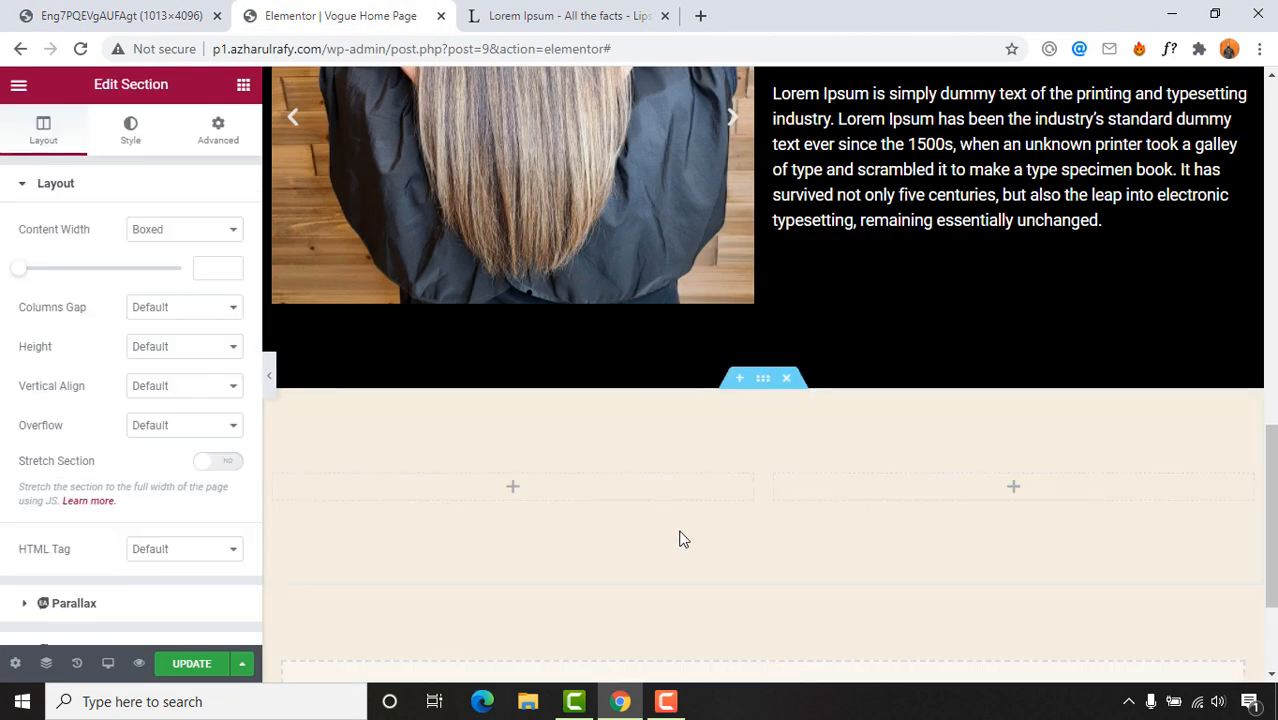
scroll(965, 495, "up", 3)
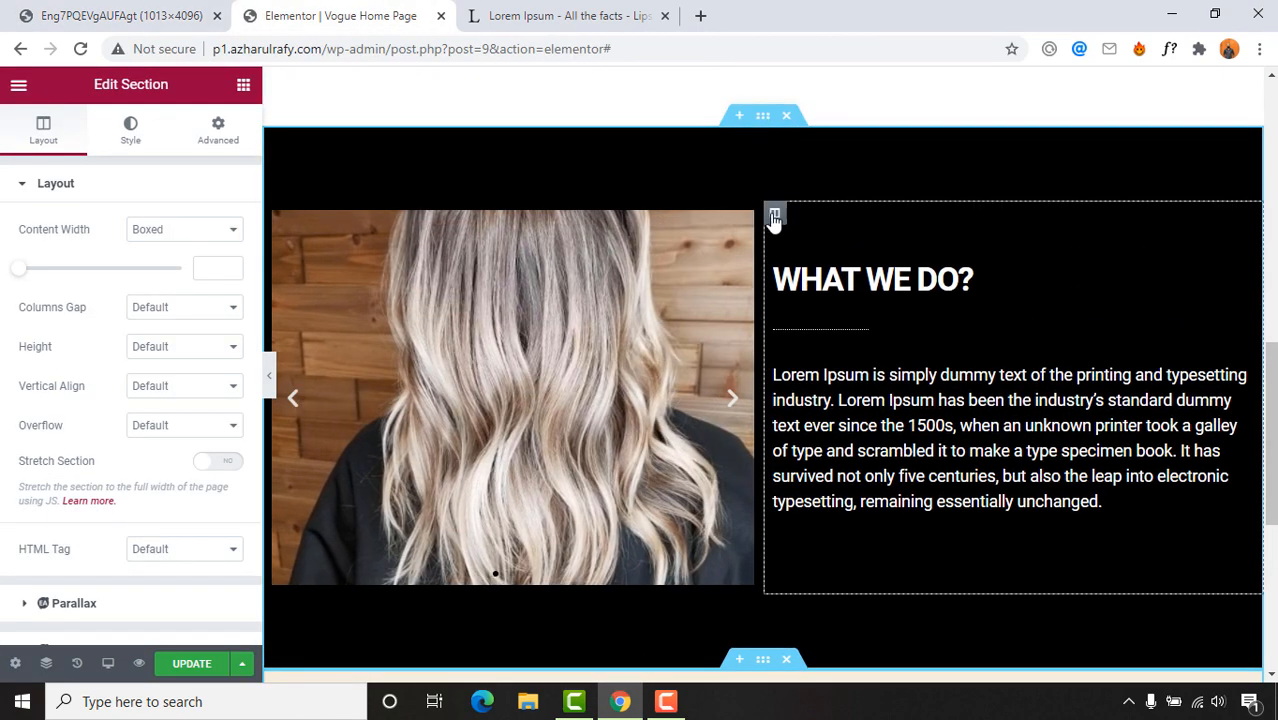
right_click(774, 213)
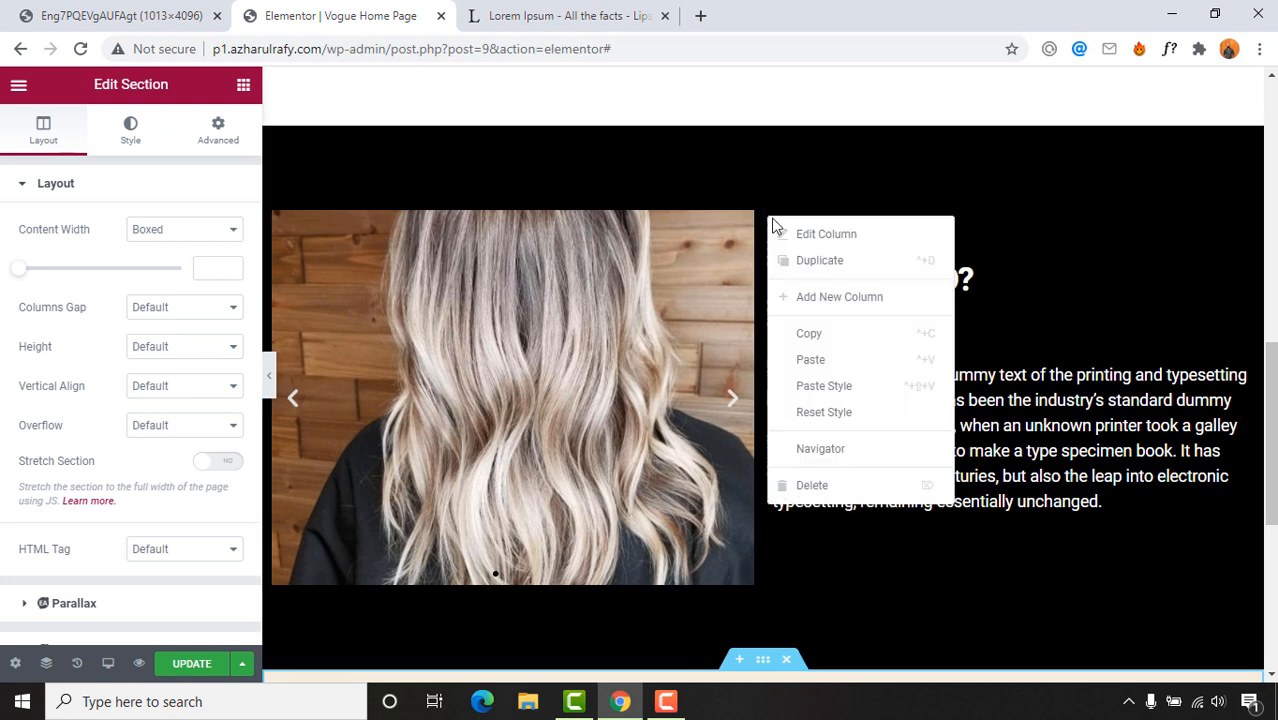
left_click(818, 333)
scroll(1003, 378, "down", 1)
scroll(1003, 378, "down", 4)
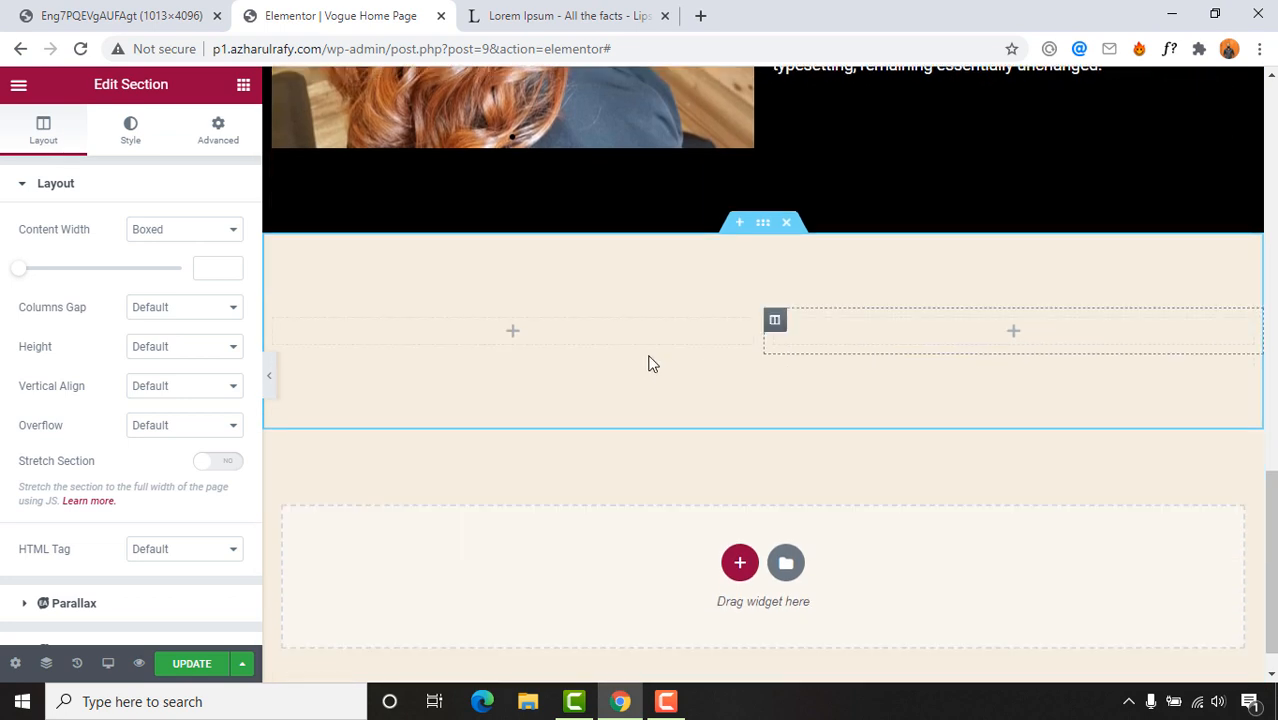
Step: Paste the WHAT WE DO? column into the new section, delete the empty column, and check the reference
right_click(514, 300)
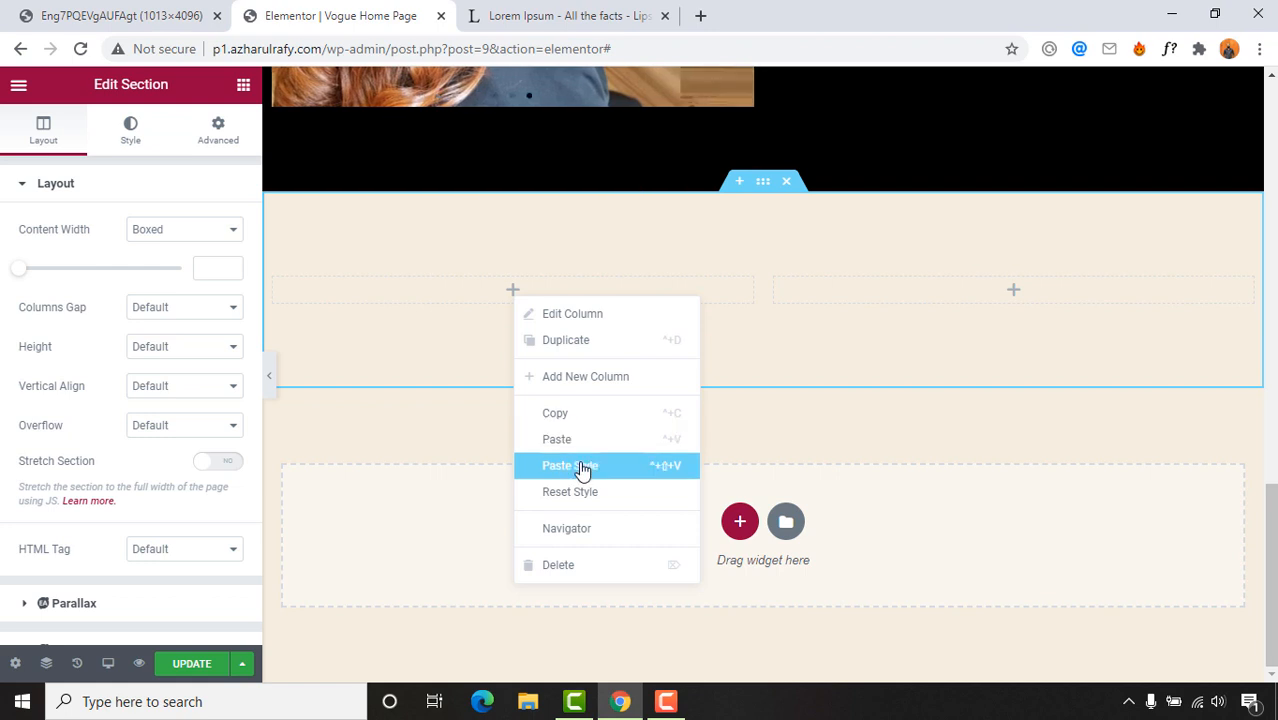
left_click(636, 439)
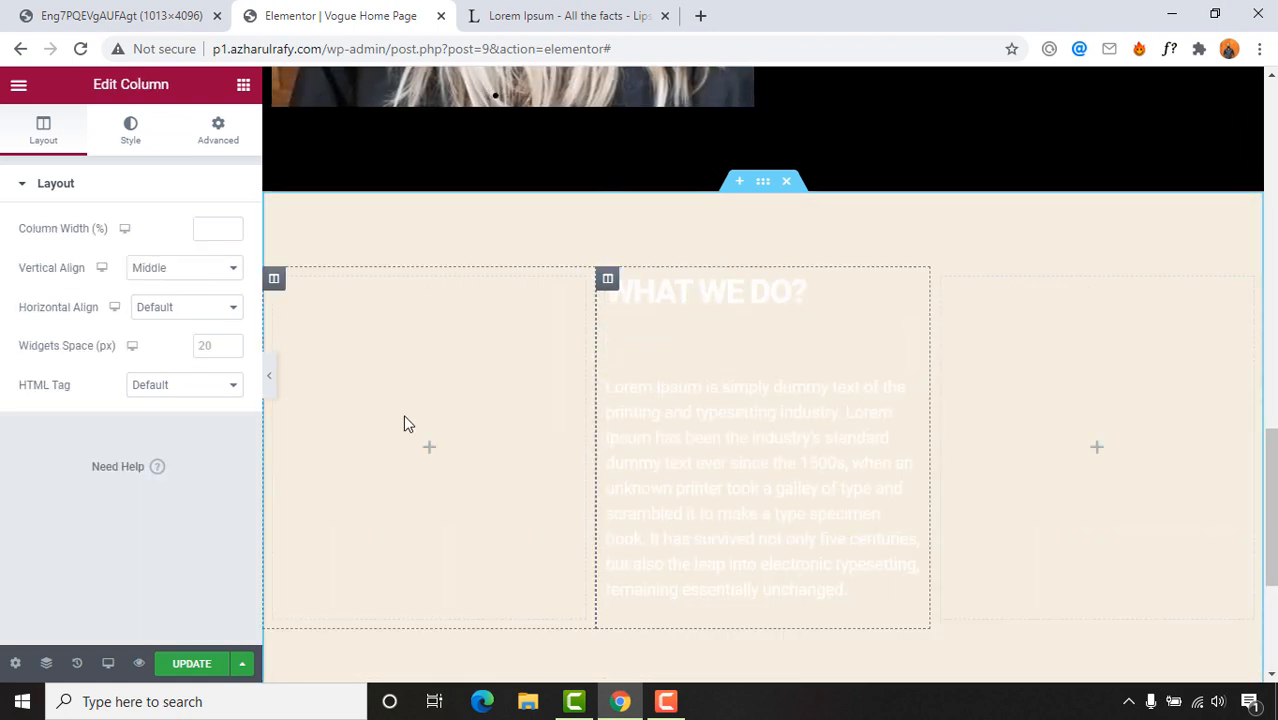
right_click(284, 286)
left_click(338, 549)
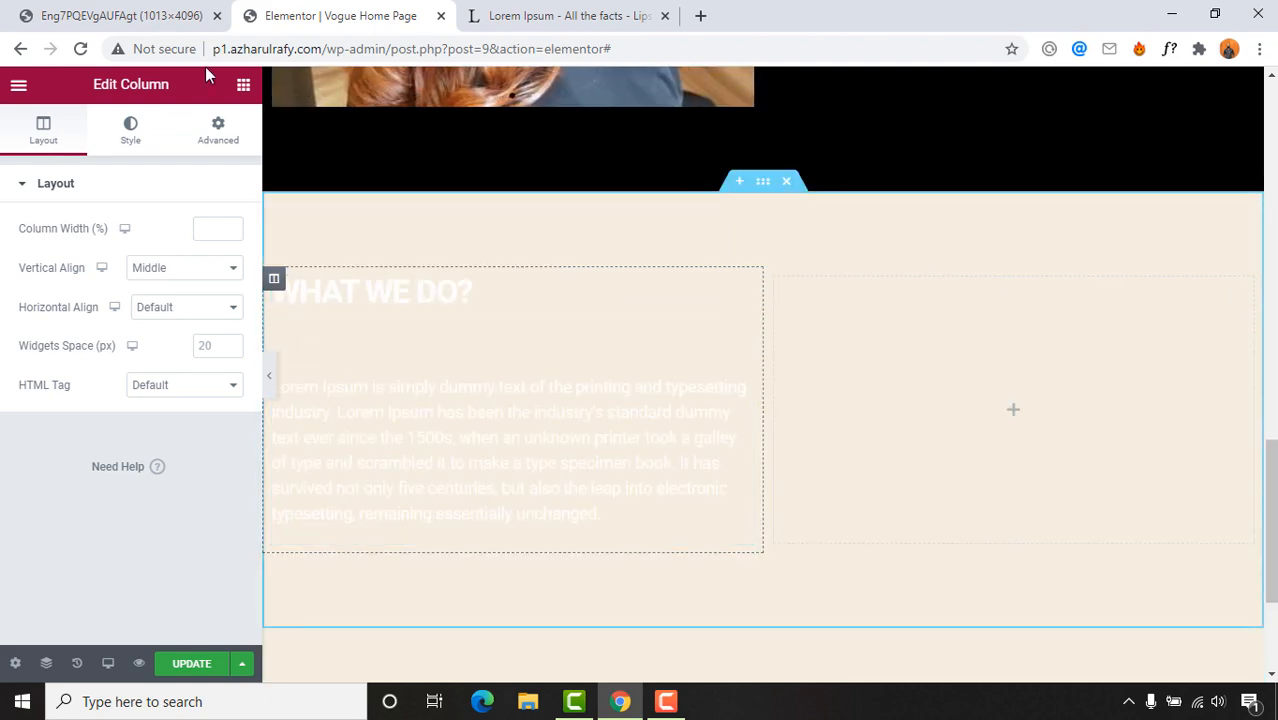
left_click(206, 17)
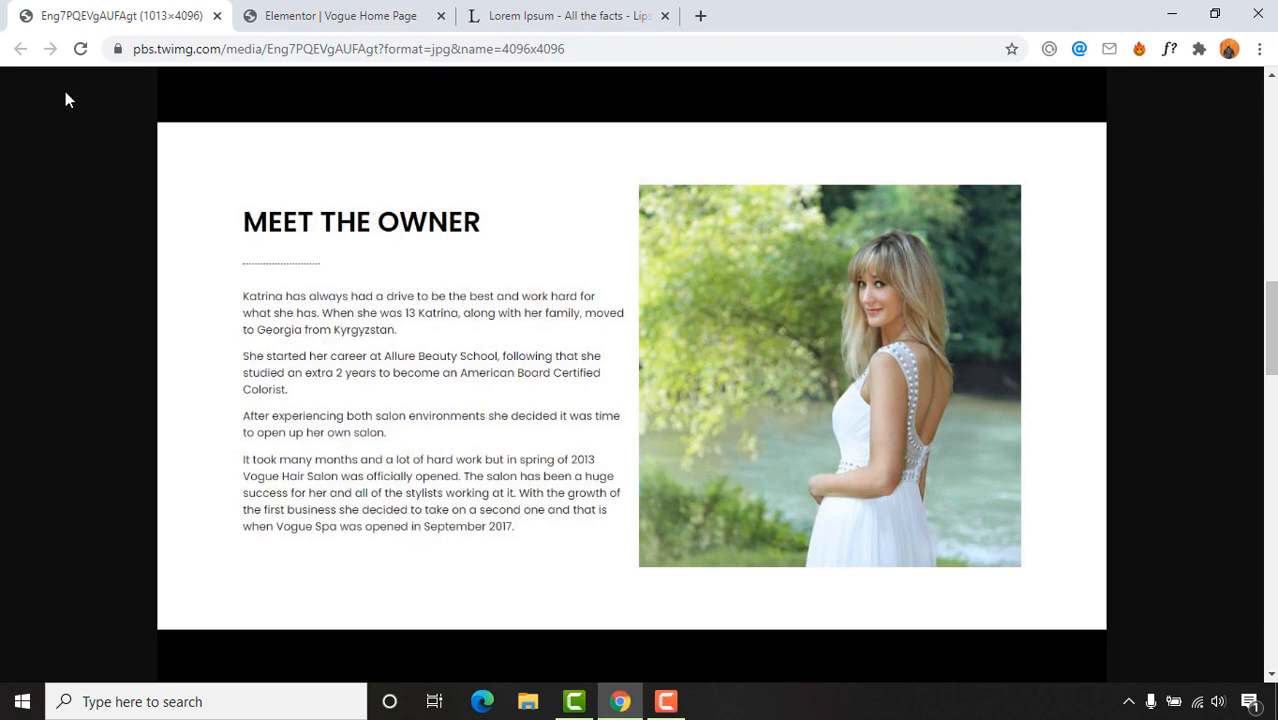
left_click(385, 15)
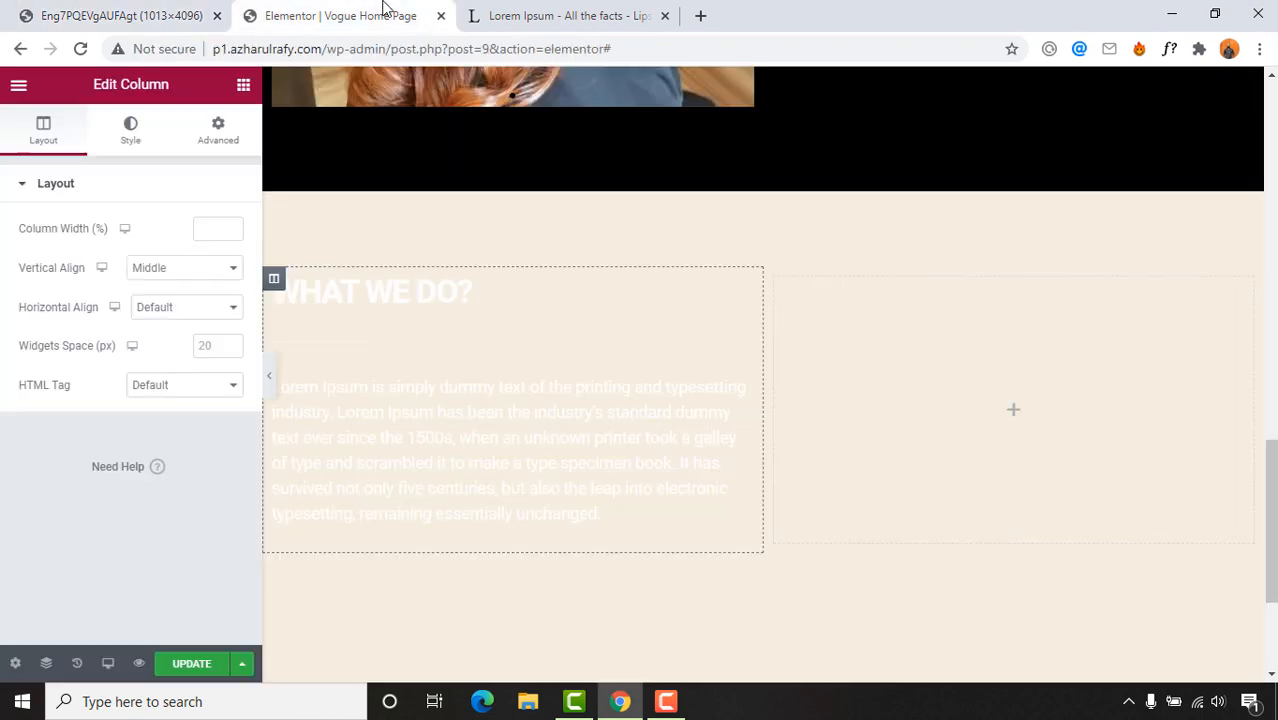
Step: Make the pasted heading's text and the dotted divider black (#000000)
left_click(382, 290)
left_click(148, 131)
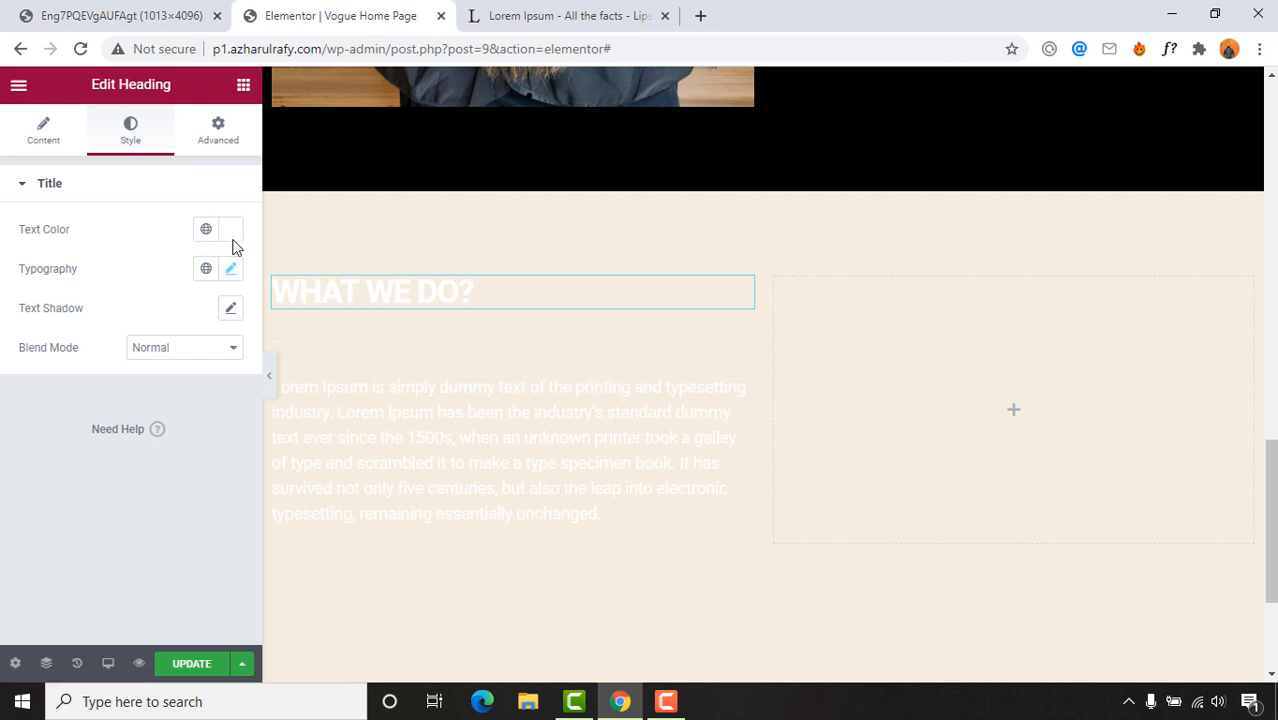
left_click(231, 230)
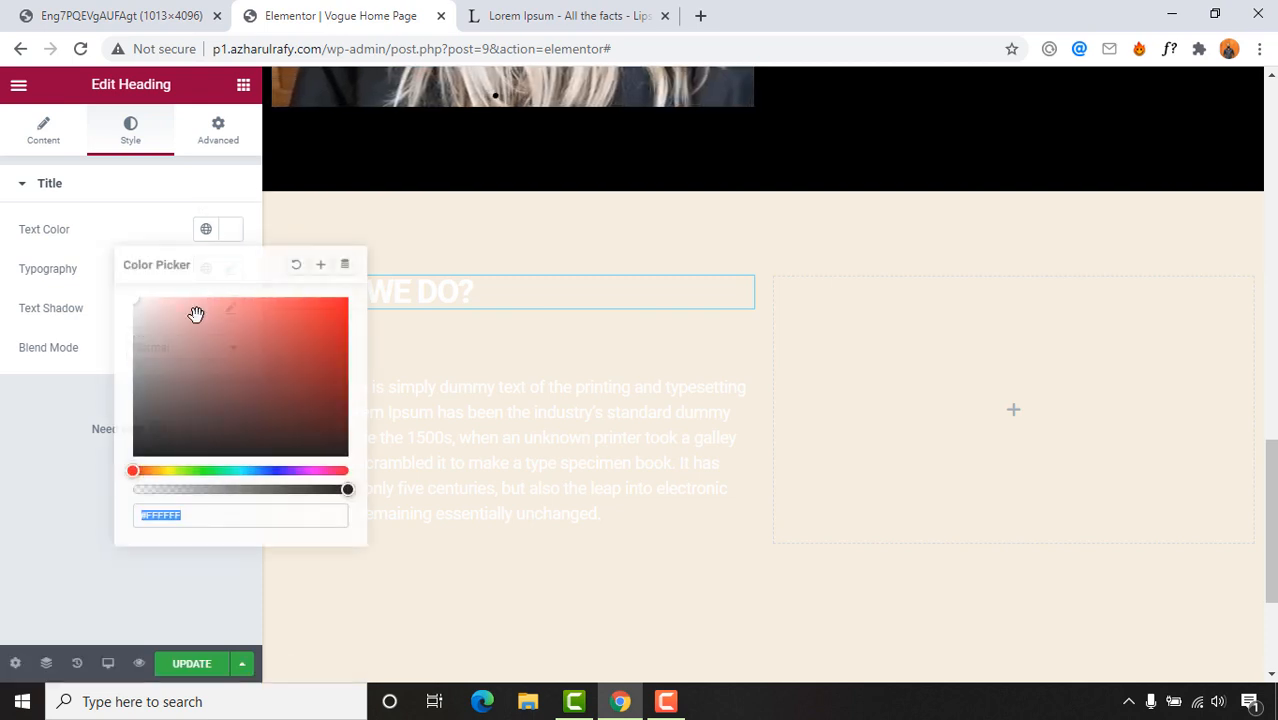
left_click_drag(194, 314, 135, 494)
left_click(462, 340)
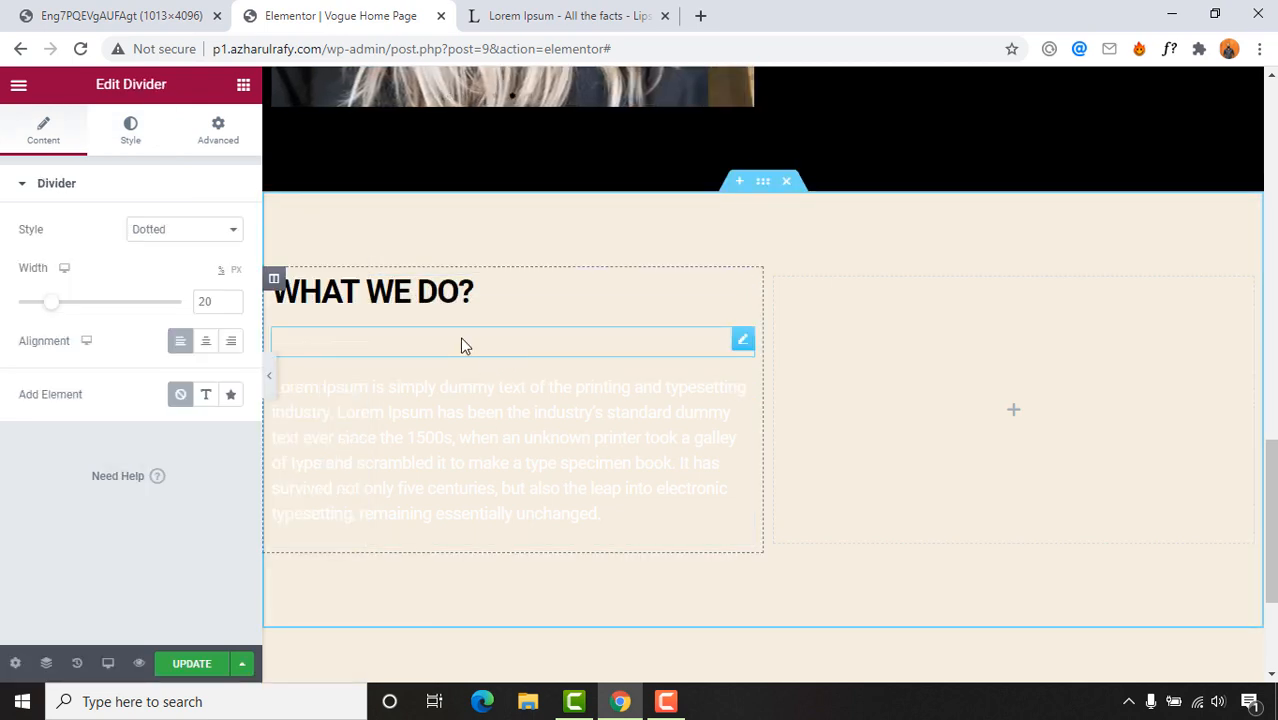
left_click(131, 133)
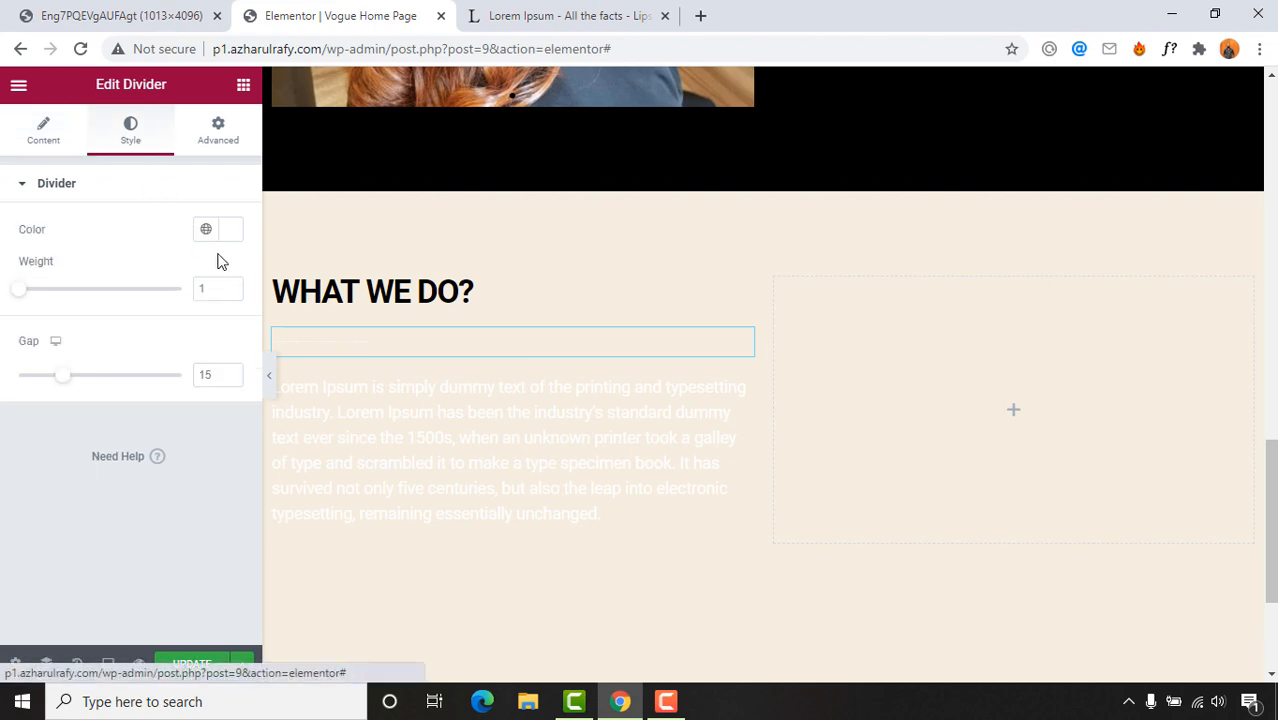
left_click(231, 230)
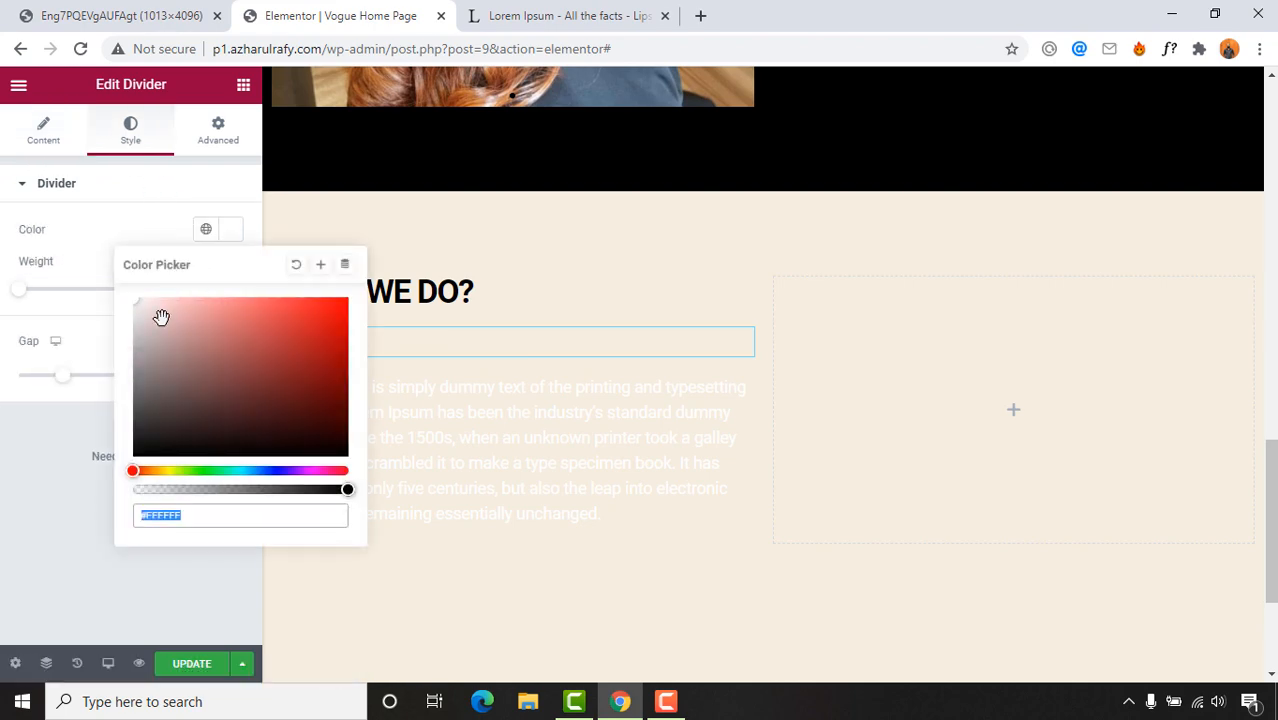
Step: Set the Lorem Ipsum paragraph's text colour to black
left_click(545, 437)
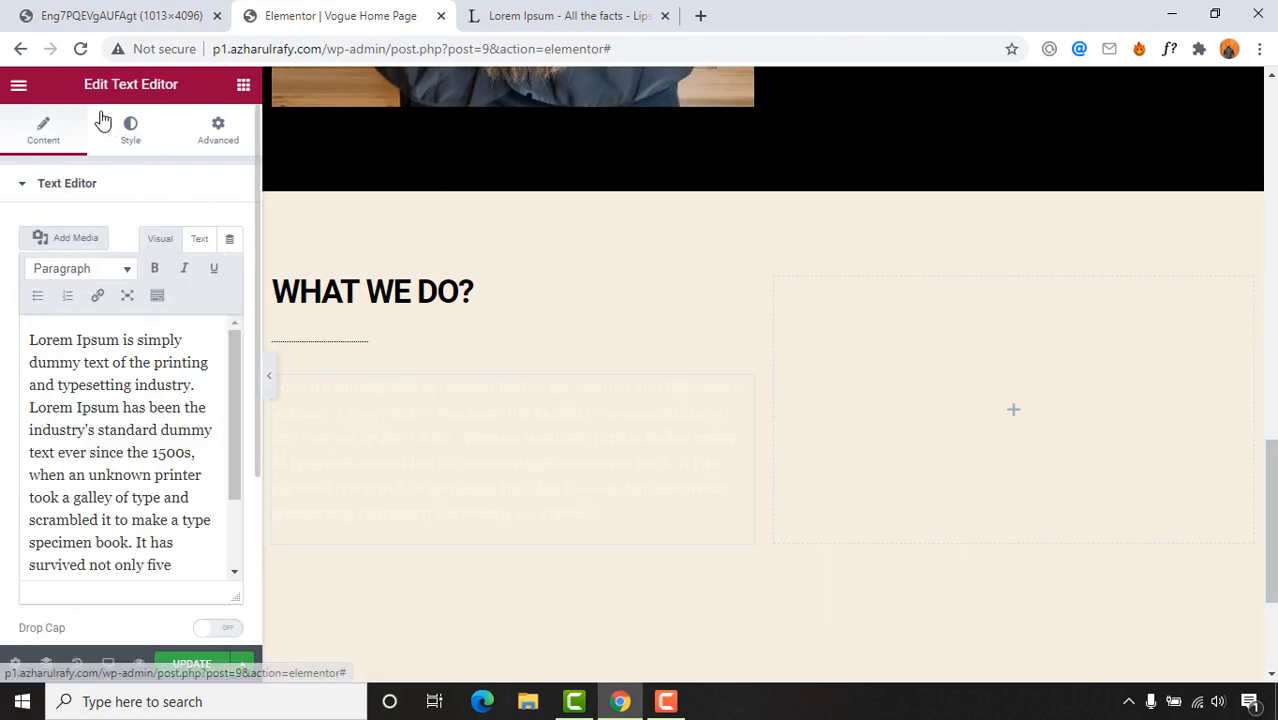
left_click(128, 127)
left_click(229, 269)
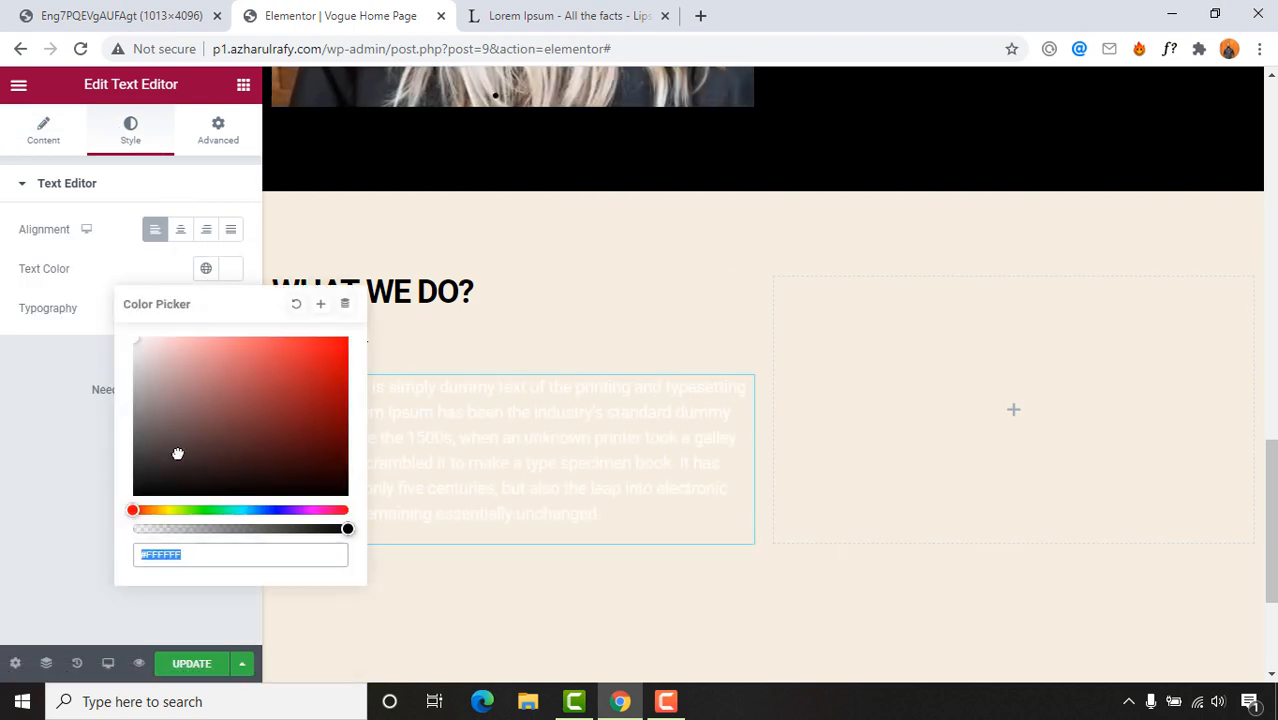
left_click_drag(174, 449, 84, 515)
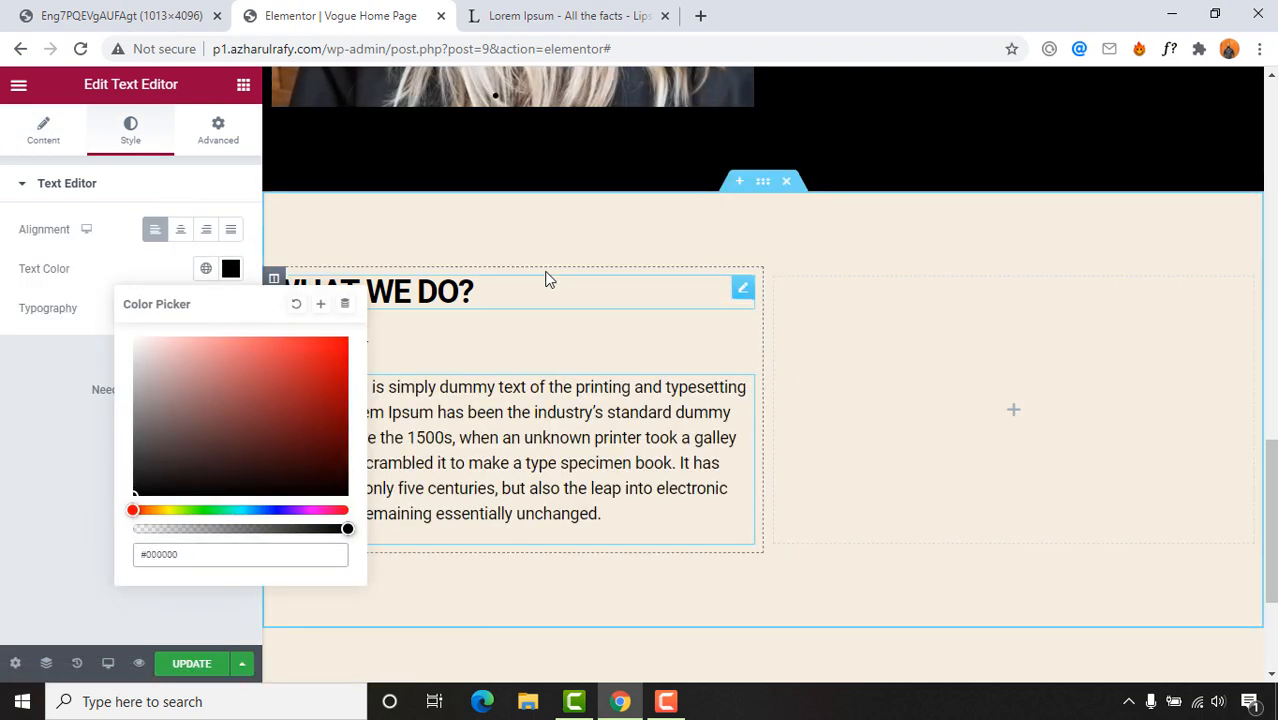
left_click(4, 462)
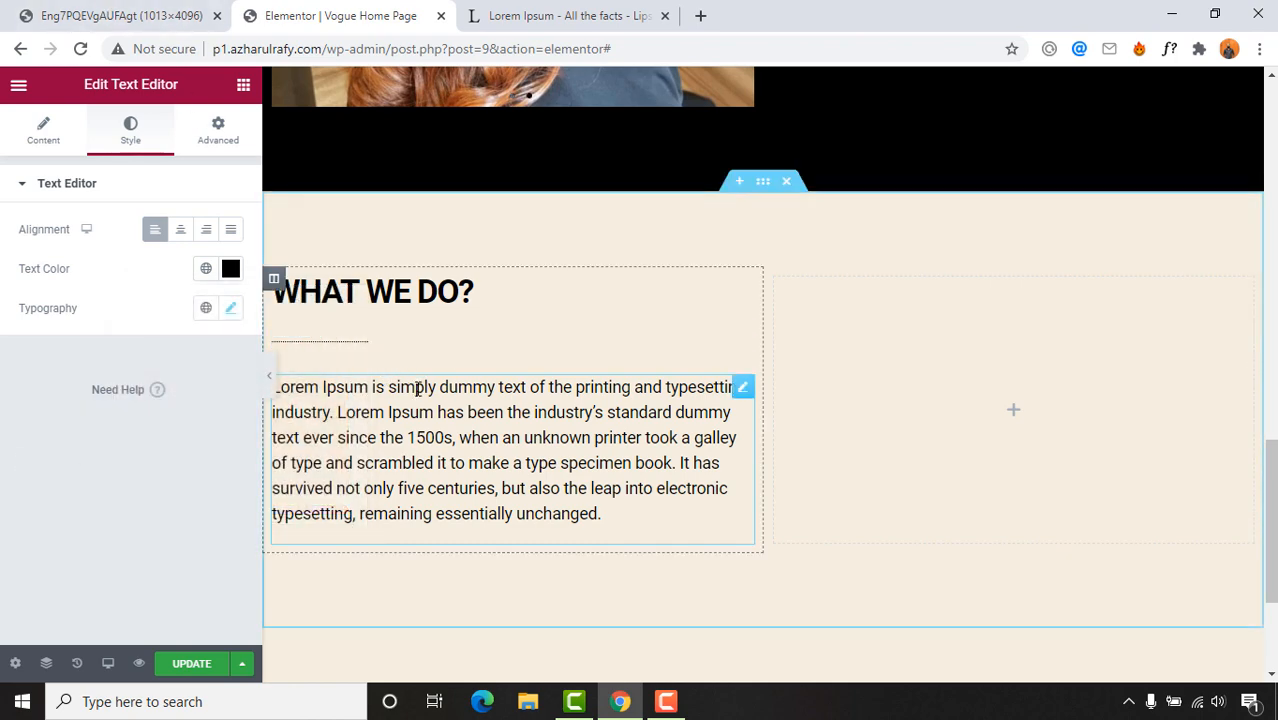
Step: Check the reference image, then replace the heading title with 'meet the owner'
left_click(86, 10)
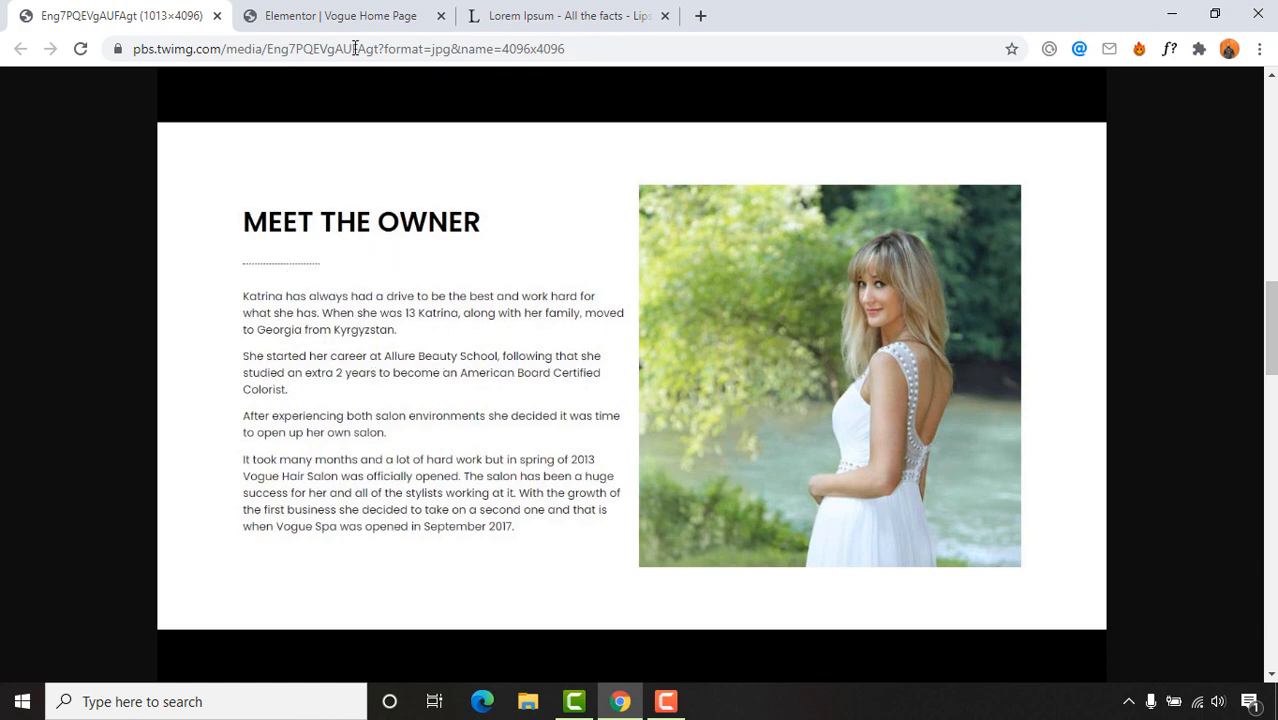
left_click(337, 14)
left_click(468, 291)
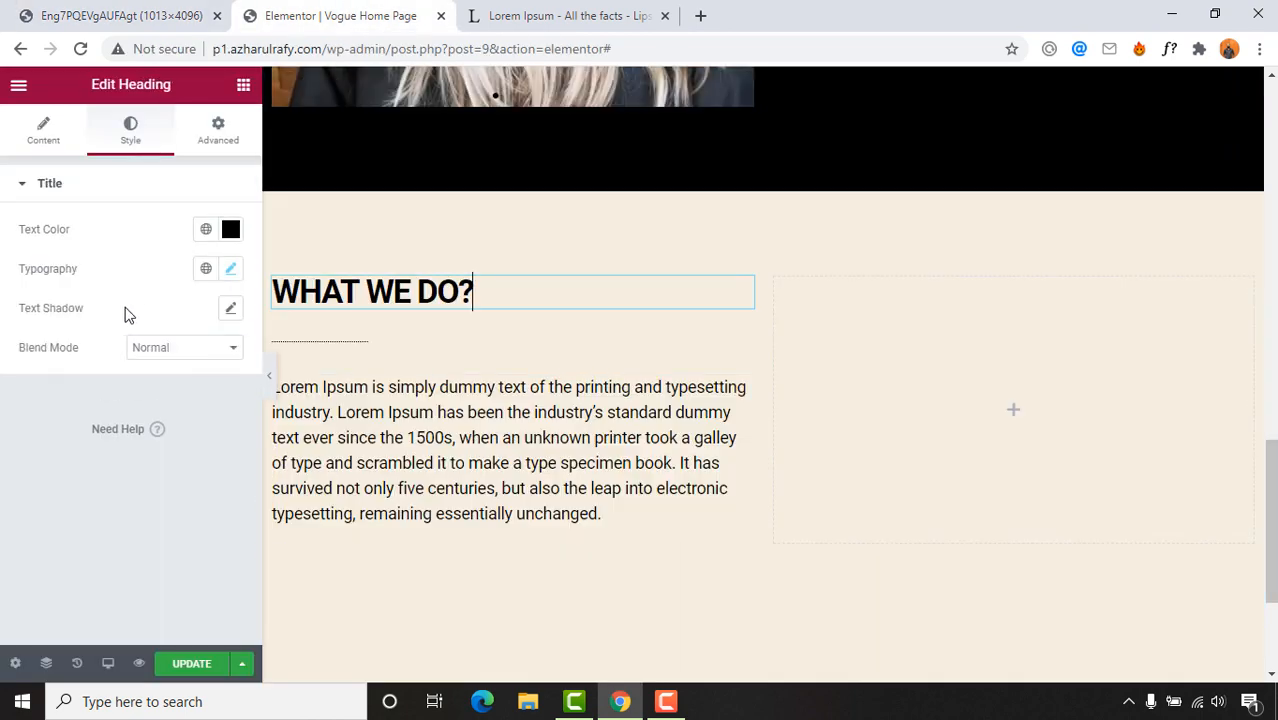
left_click(38, 130)
left_click_drag(128, 271, 3, 277)
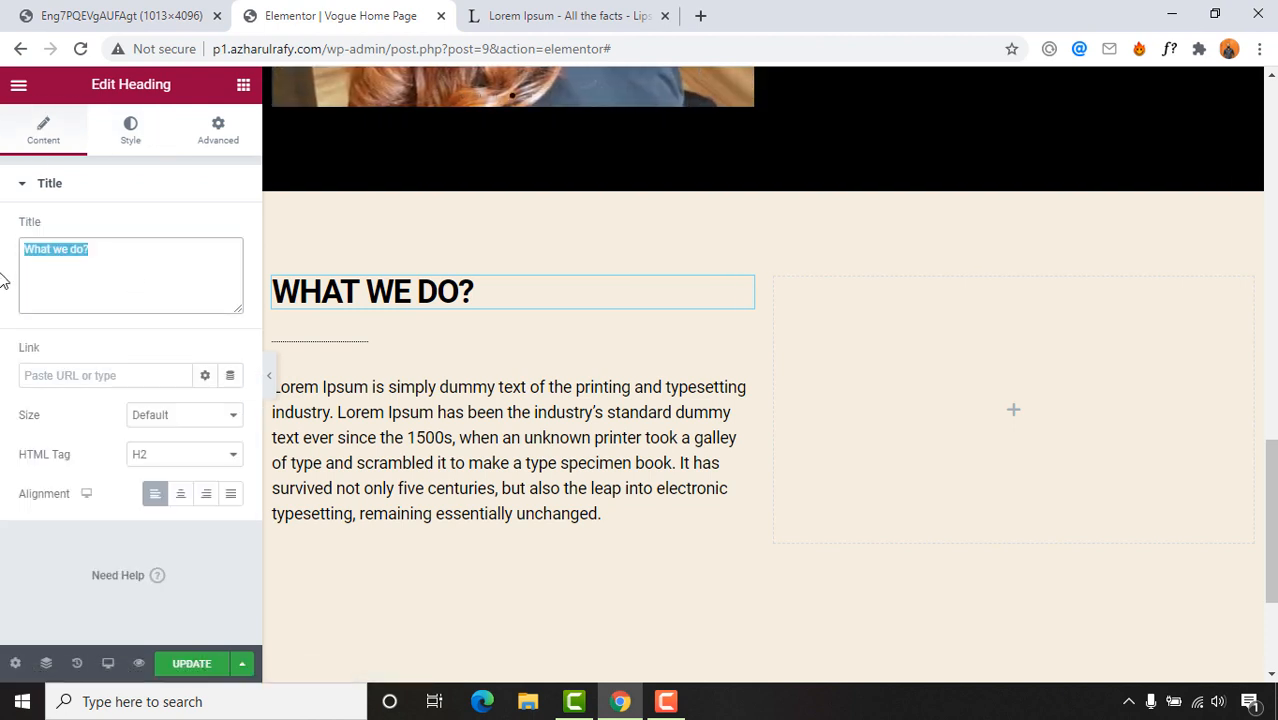
type("ME")
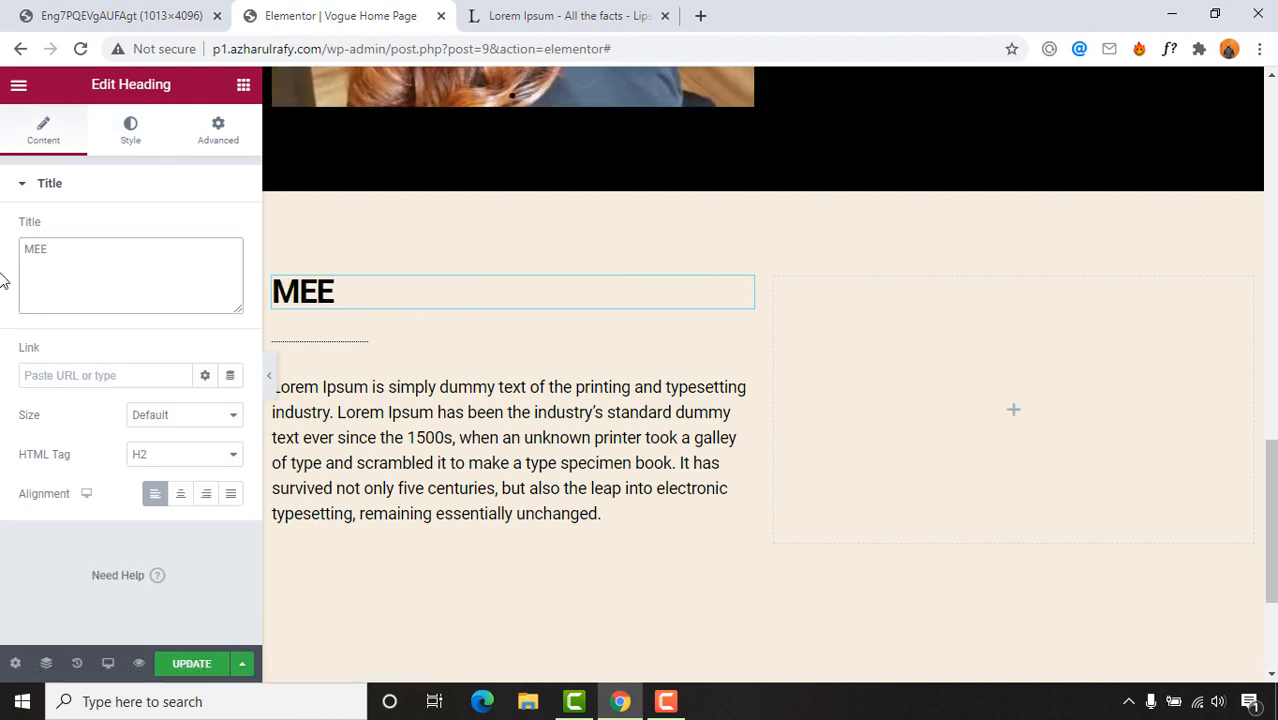
type("E")
key("BackSpace")
key("BackSpace")
key("BackSpace")
type("meet the owner")
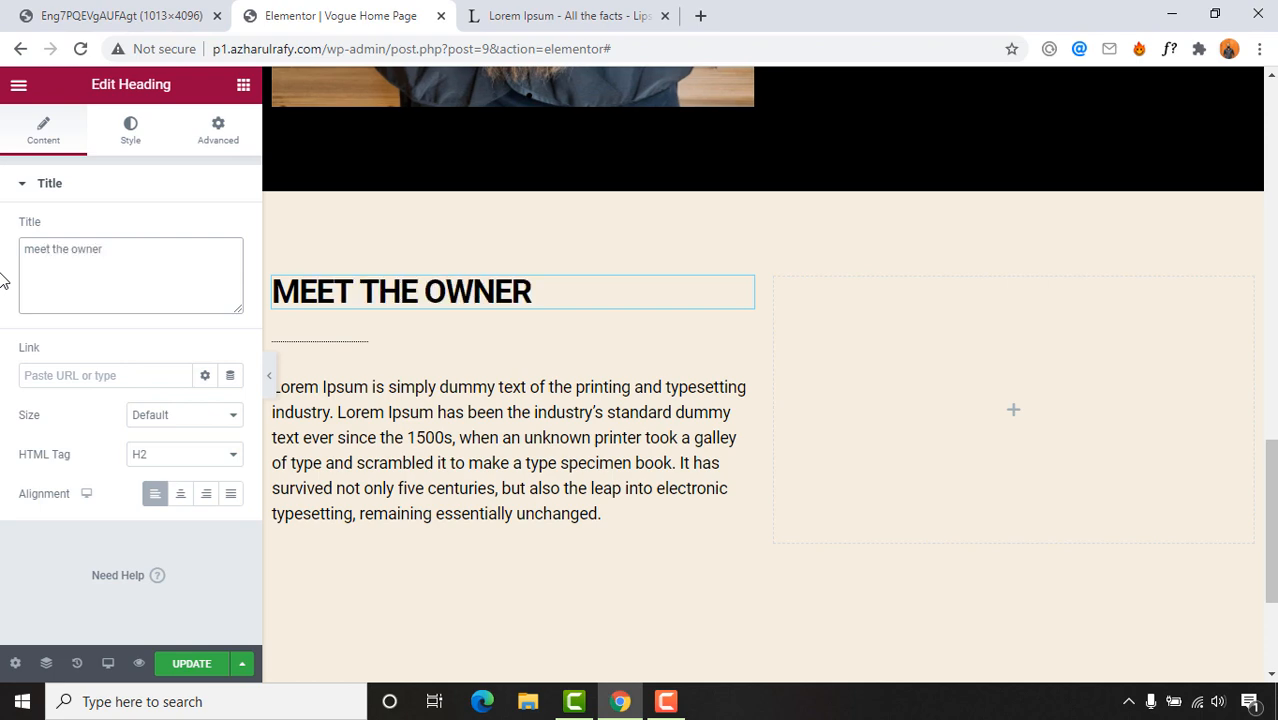
Step: Compare the page with the Meet the Owner reference image and Lorem Ipsum tab
left_click(90, 13)
left_click(280, 16)
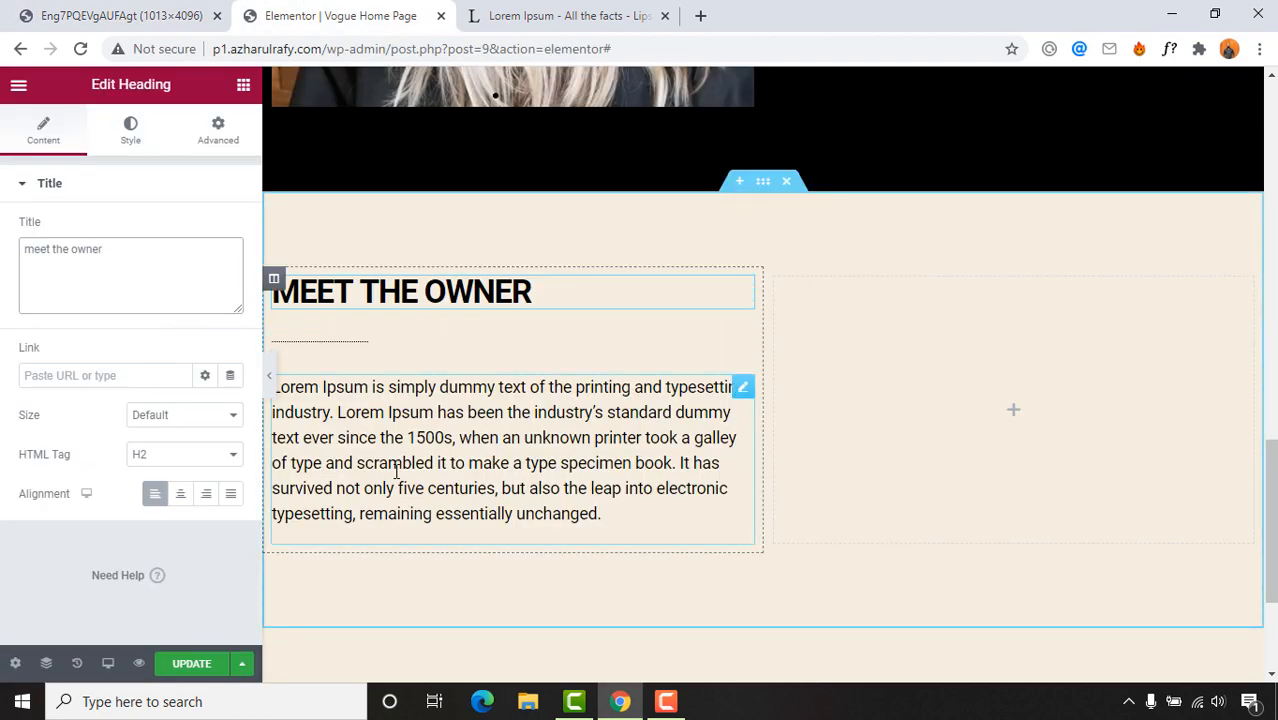
scroll(657, 437, "up", 15)
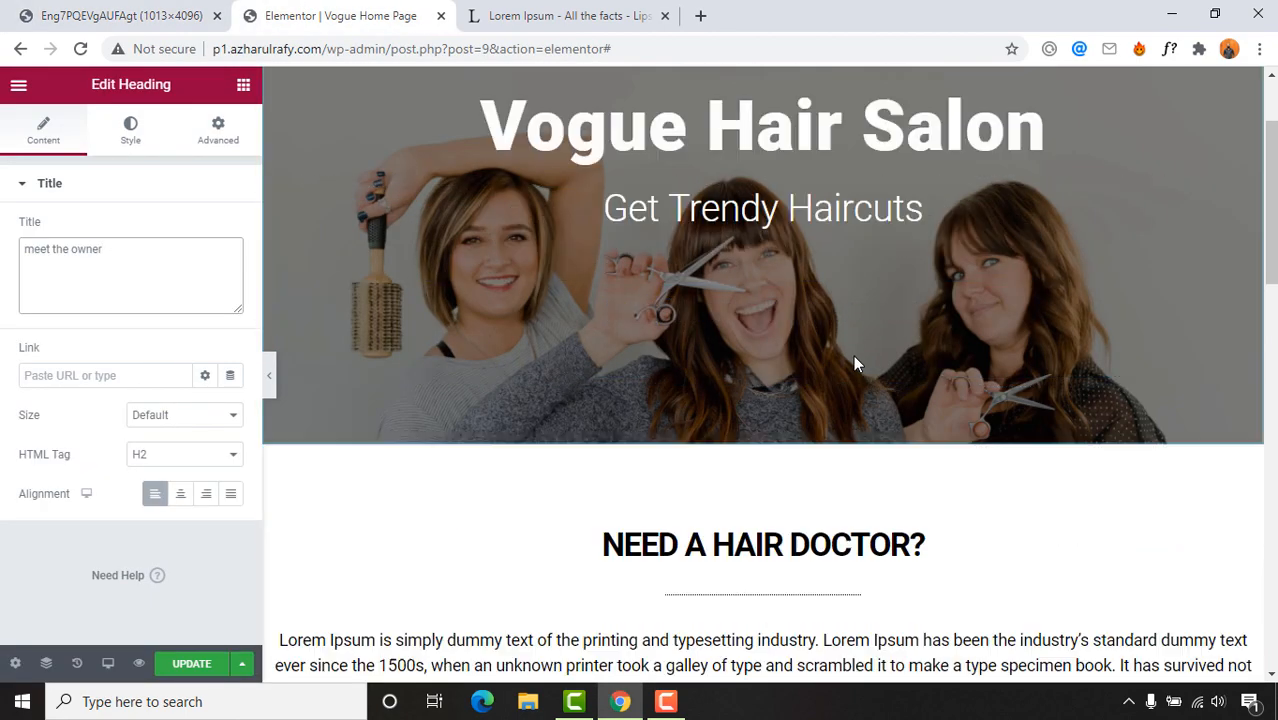
scroll(853, 362, "down", 4)
scroll(865, 242, "down", 8)
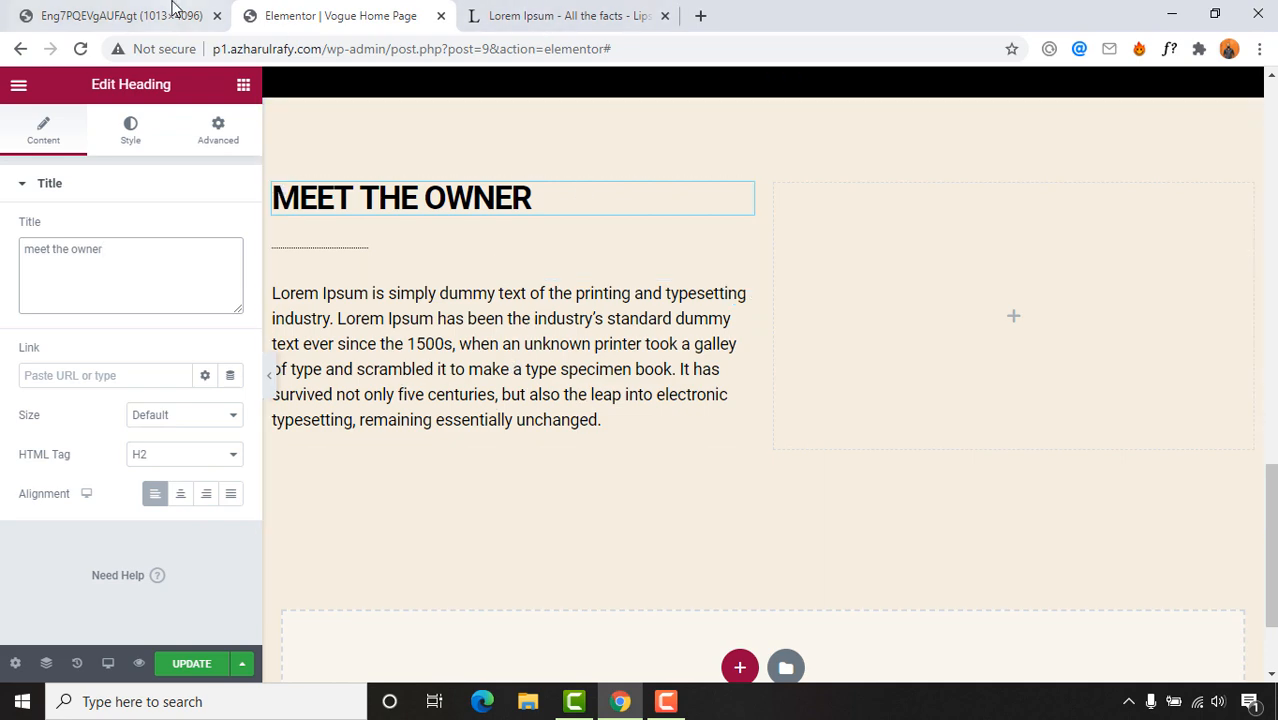
left_click(540, 15)
left_click(362, 14)
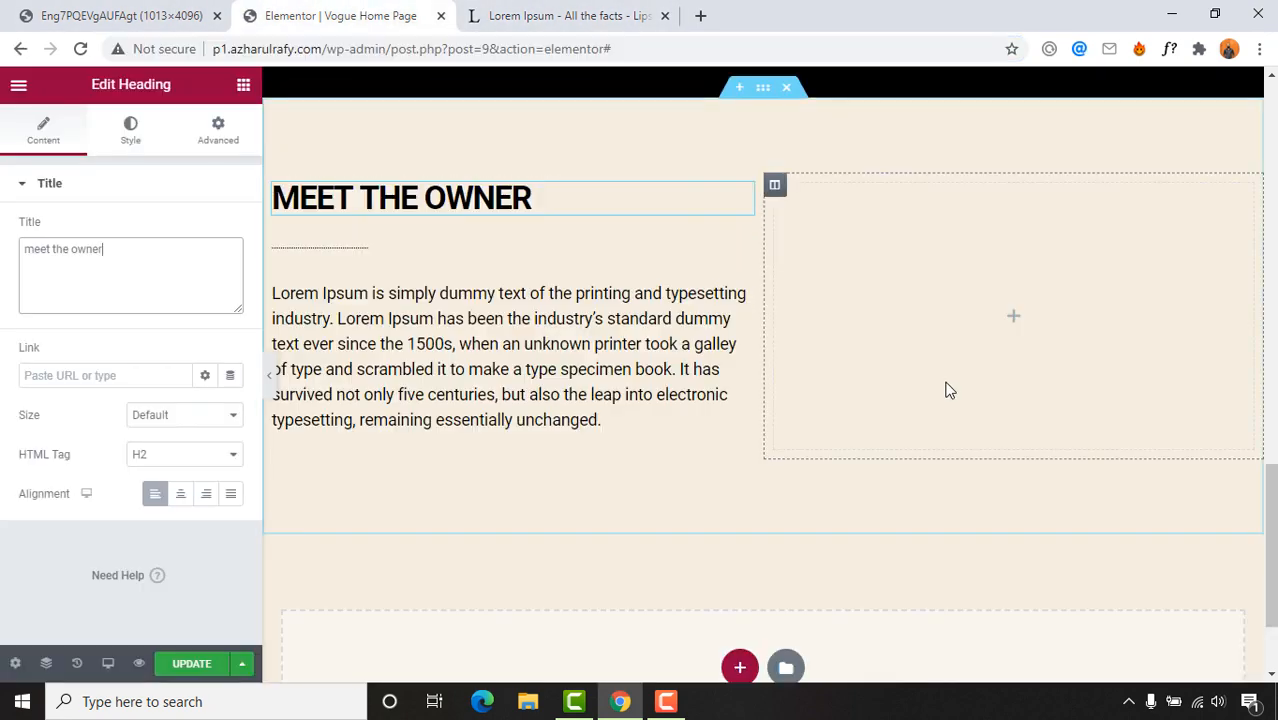
left_click(6, 9)
key("ctrl+Tab")
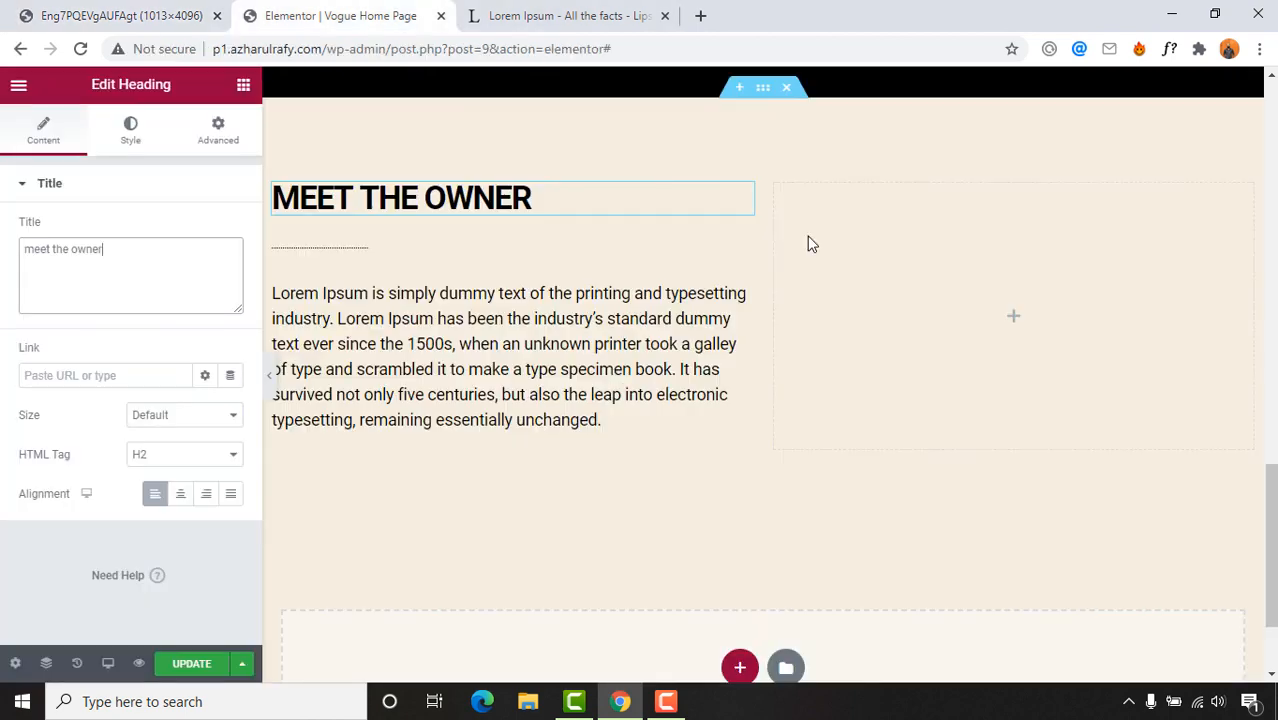
Step: Add an Image widget to the right column and upload afa.jpg from Salon > Images
left_click(1014, 320)
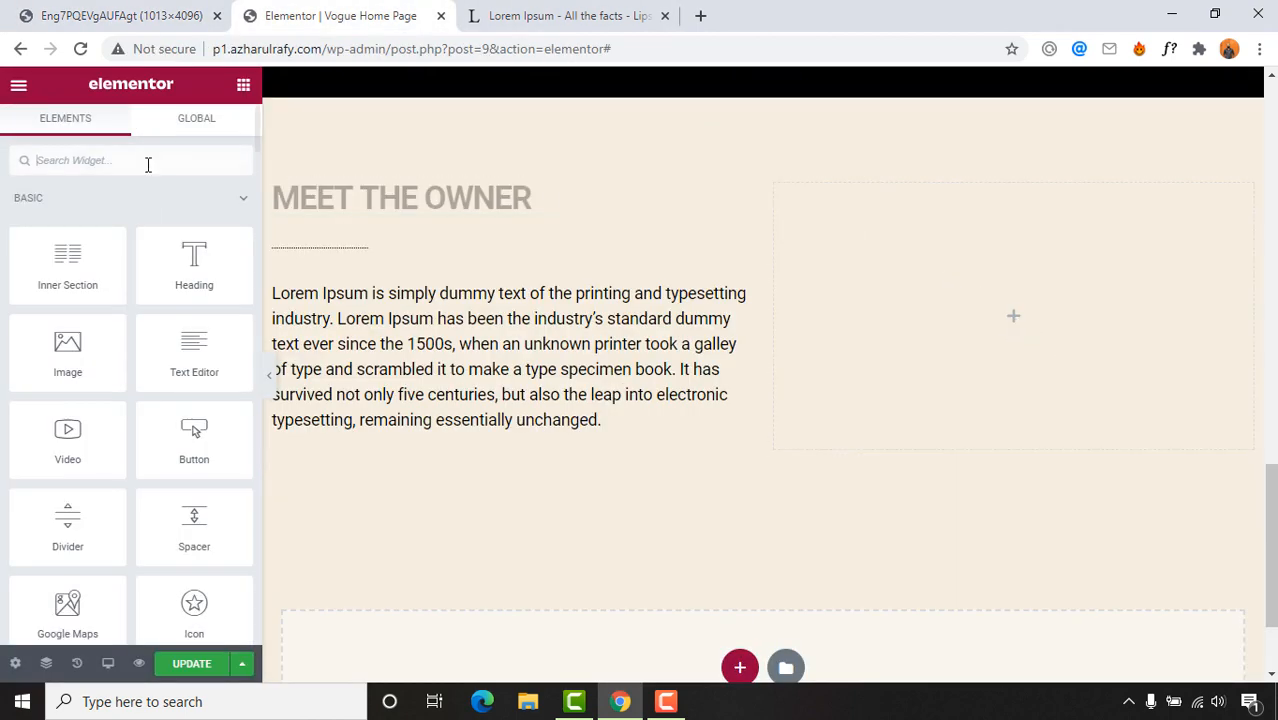
left_click_drag(62, 356, 1000, 331)
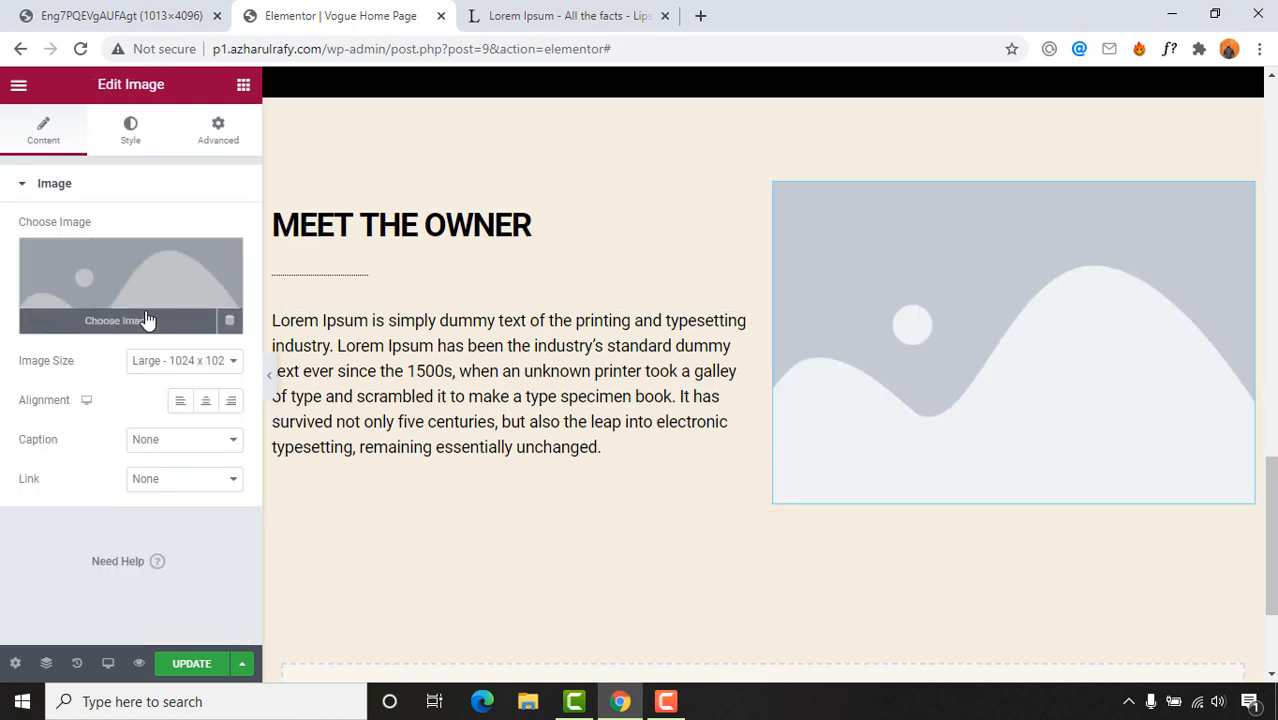
left_click(120, 331)
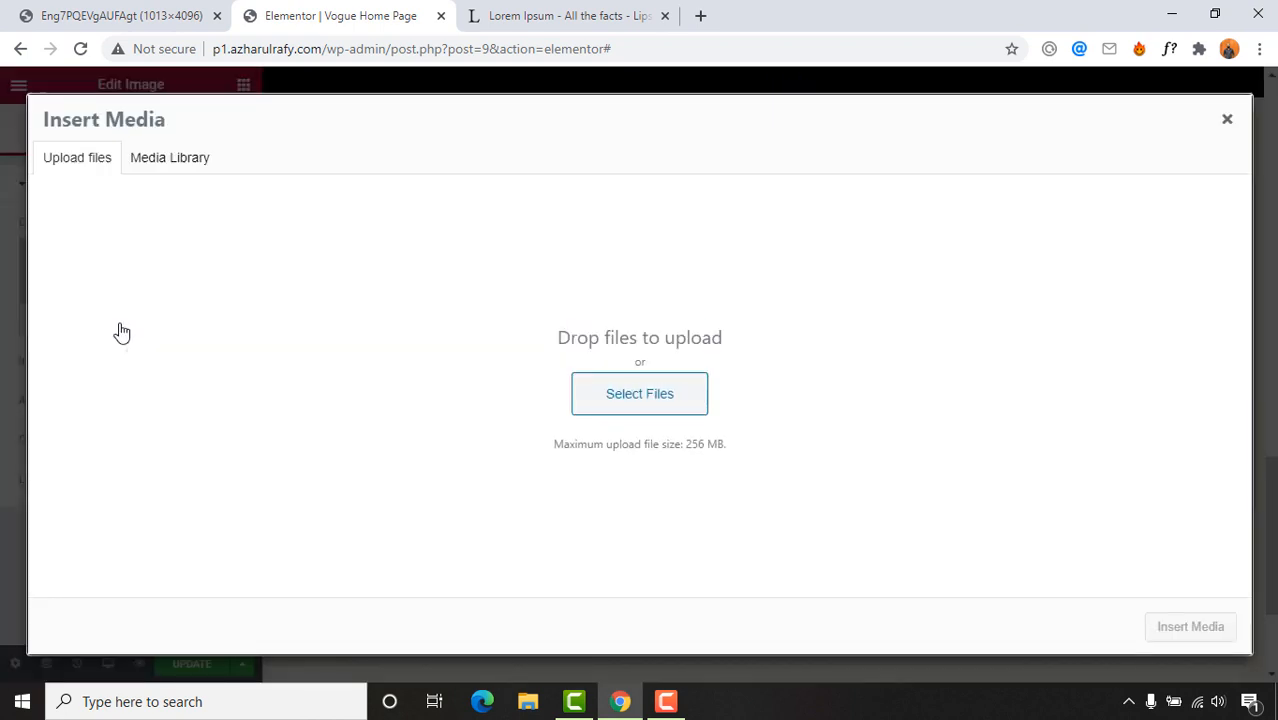
left_click(656, 418)
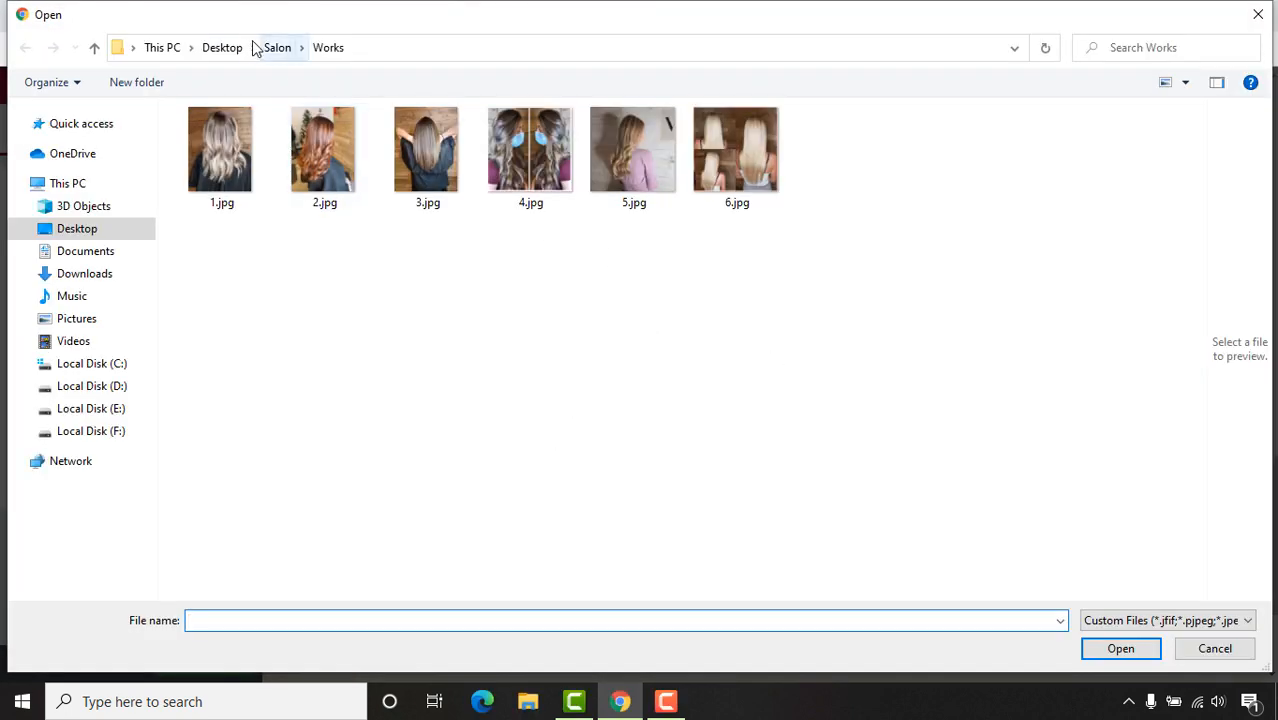
left_click(273, 48)
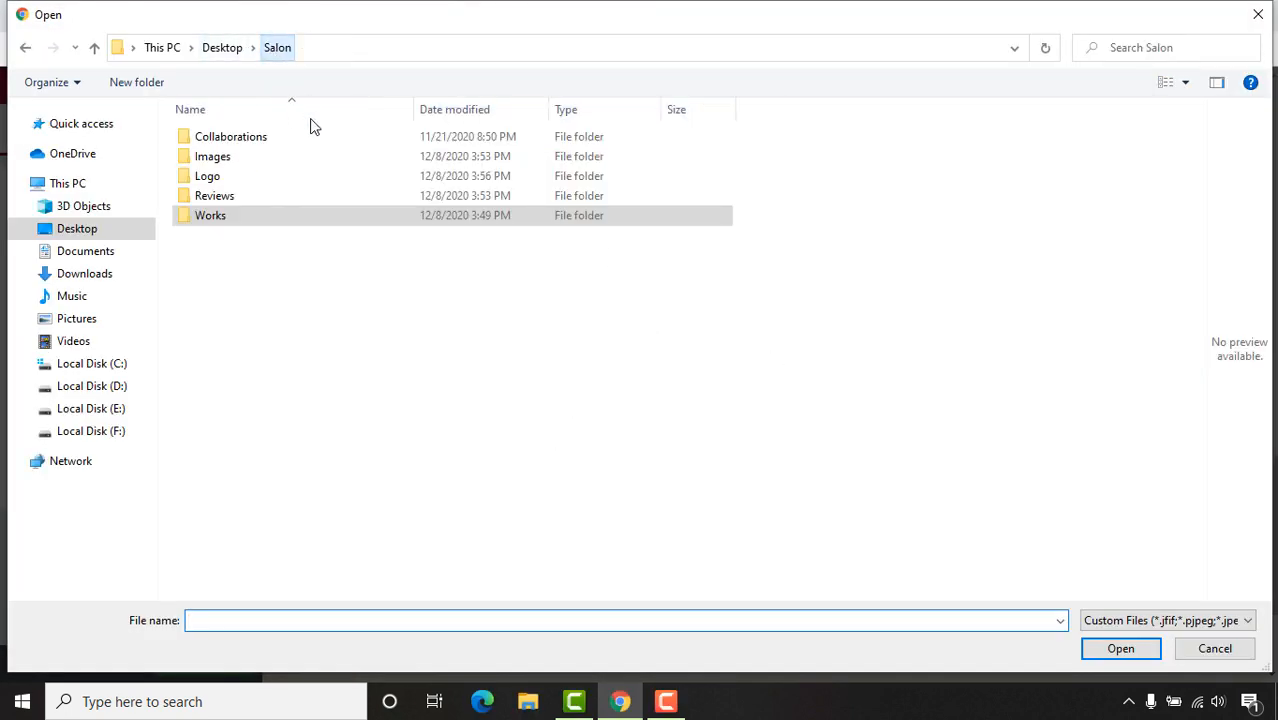
double_click(225, 158)
left_click(438, 155)
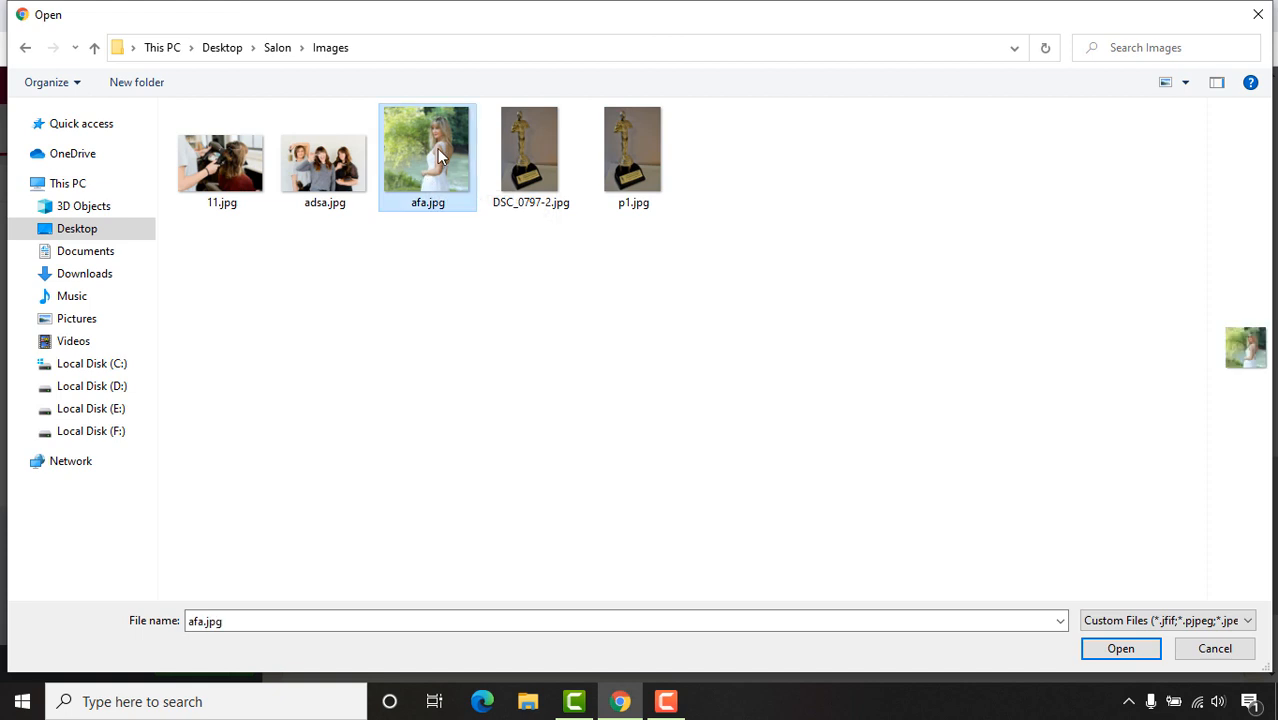
left_click(1144, 648)
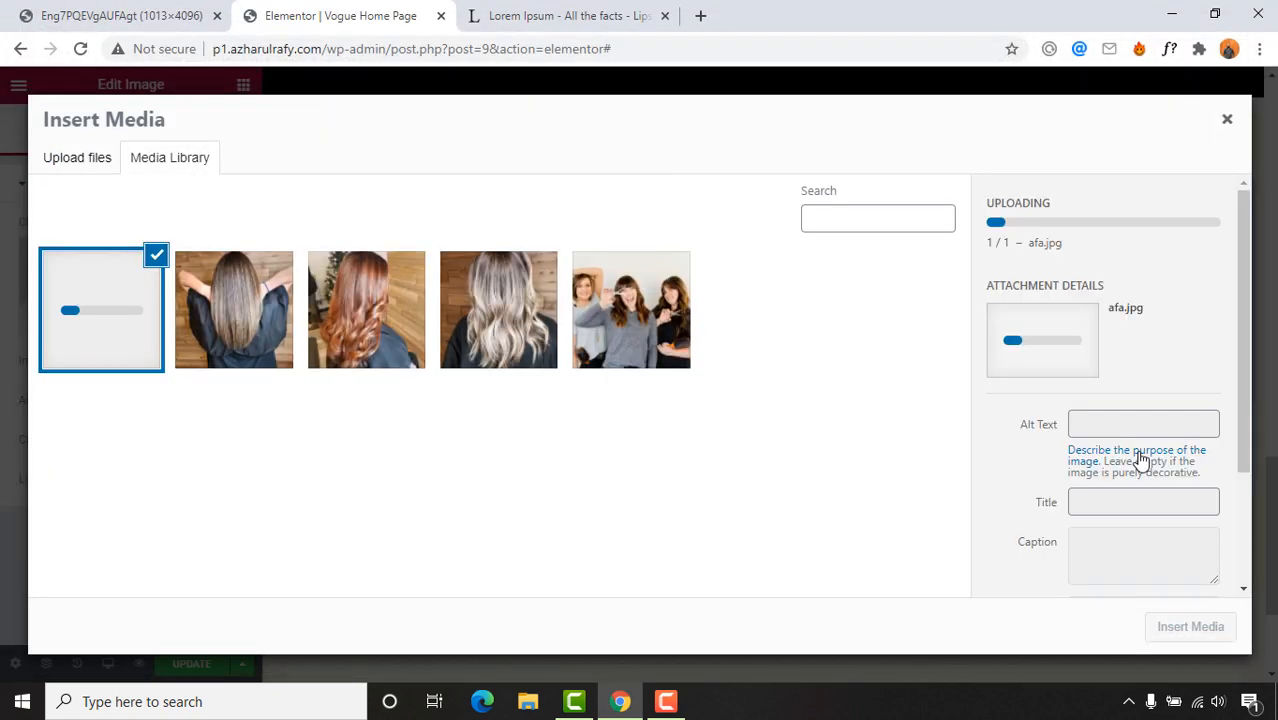
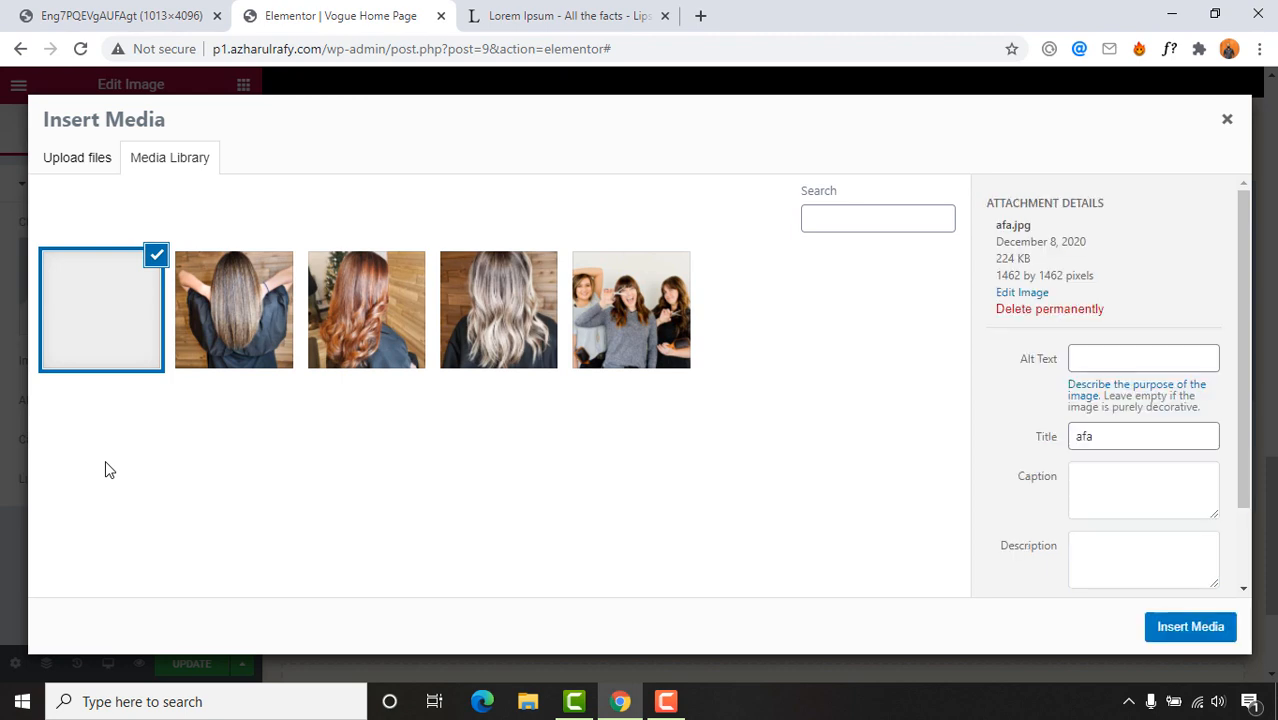
Step: Insert afa.jpg into the Meet the Owner image and set its size to Medium Large - 768 x 0
left_click(1189, 627)
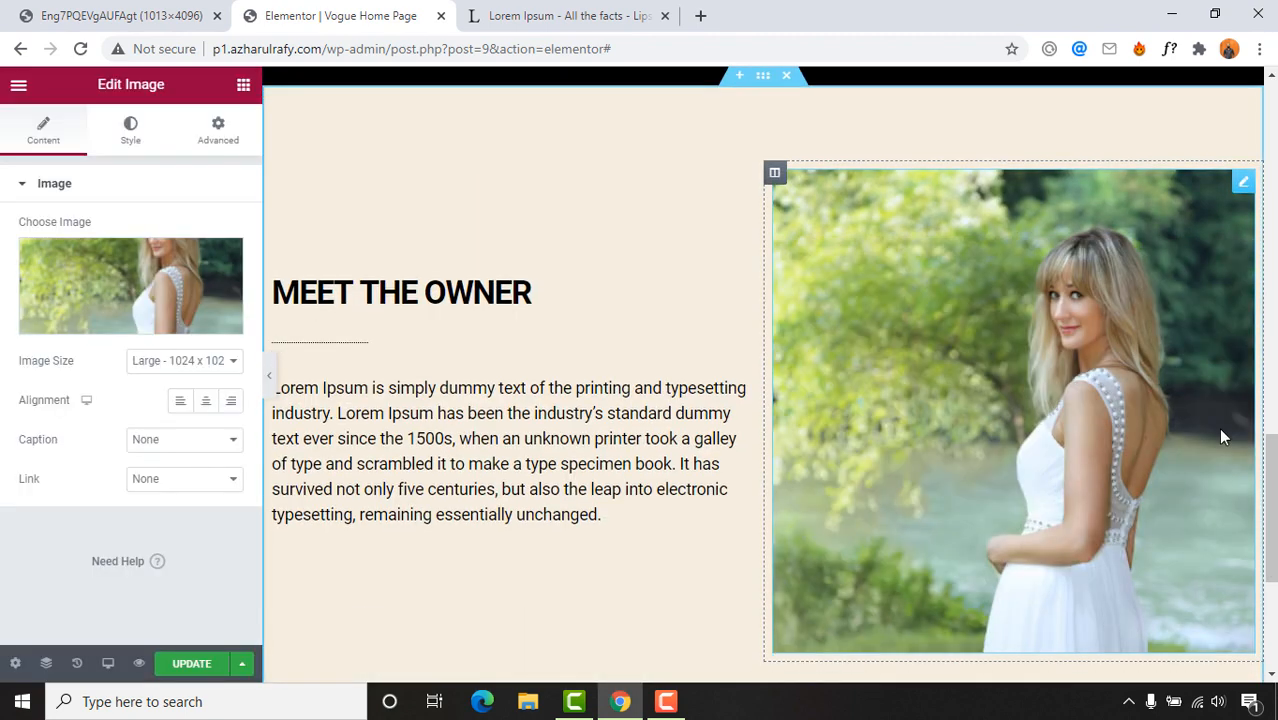
scroll(1220, 430, "down", 3)
scroll(1218, 427, "up", 3)
scroll(991, 436, "down", 1)
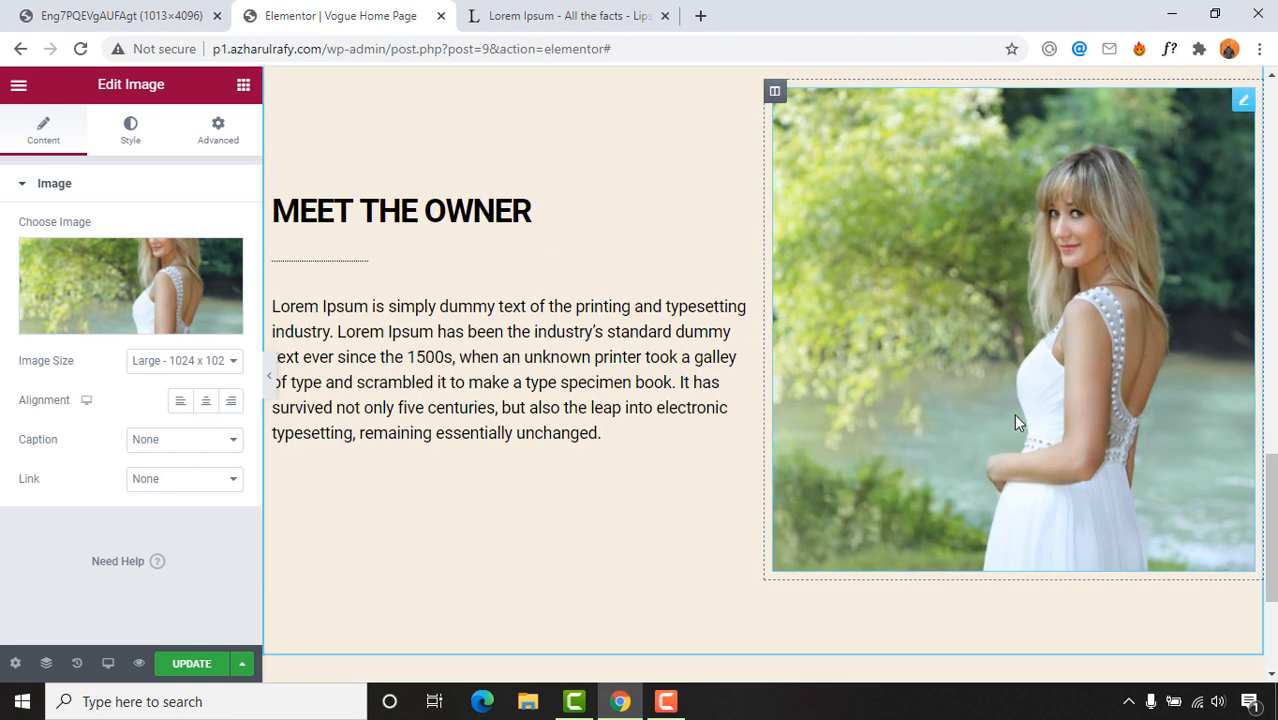
scroll(973, 386, "up", 1)
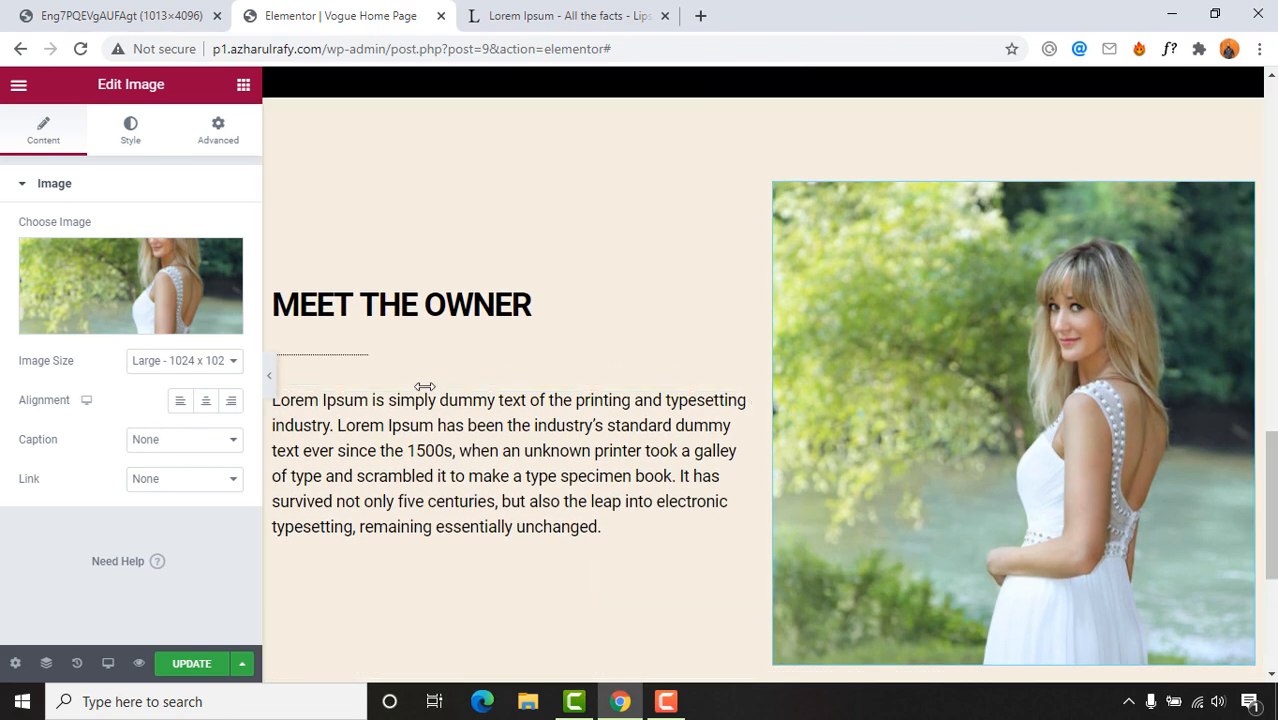
scroll(1072, 364, "down", 2)
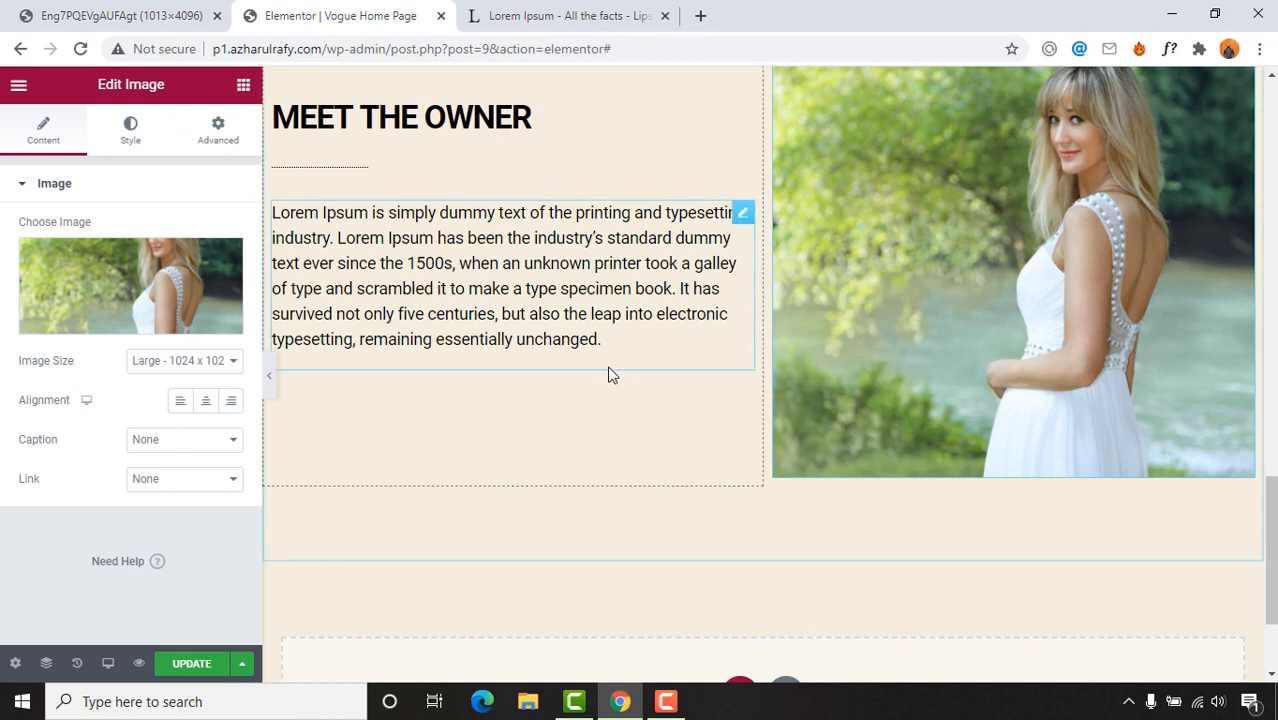
left_click(146, 366)
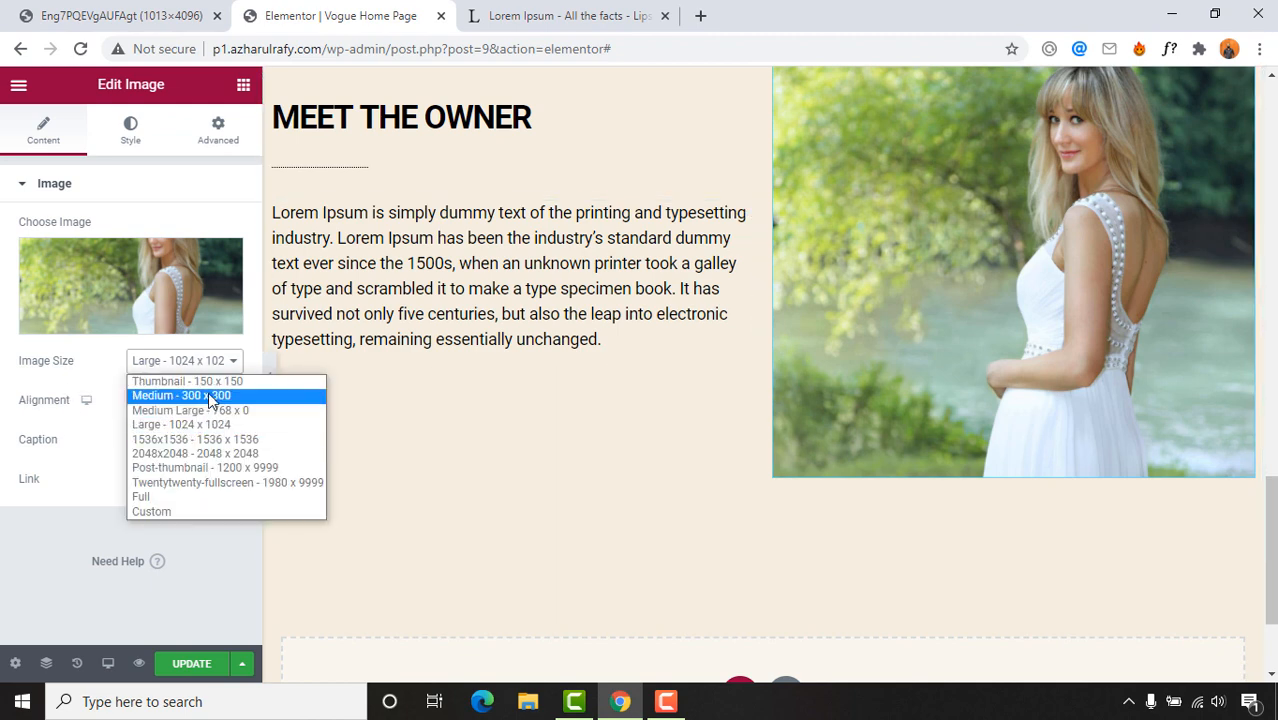
left_click(231, 415)
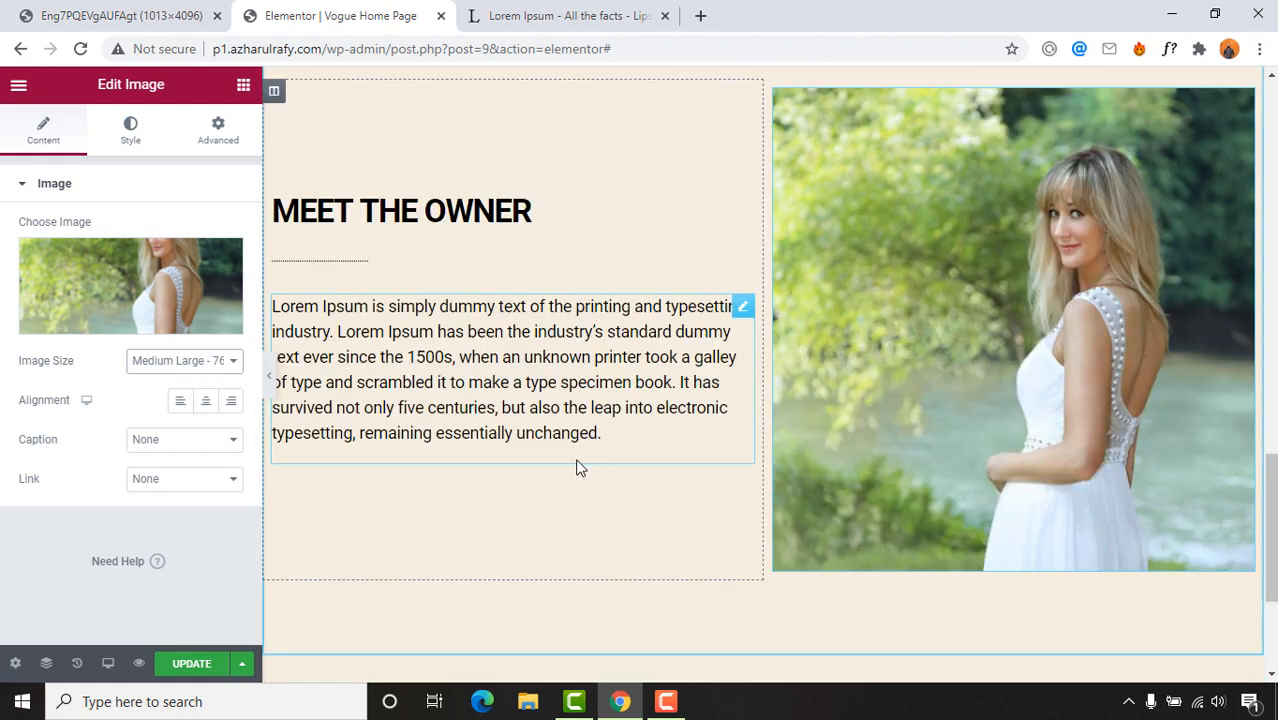
scroll(272, 366, "up", 2)
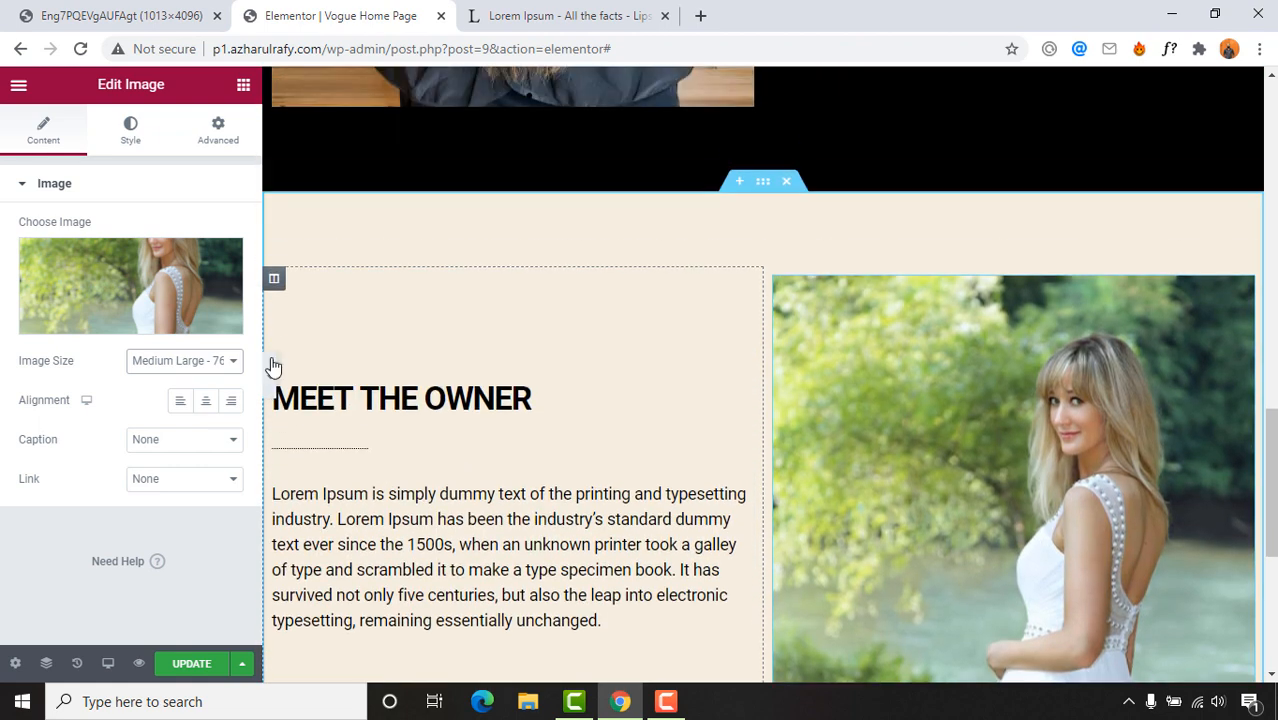
Step: Vertically centre the text column's content and check the reference design image
left_click(277, 284)
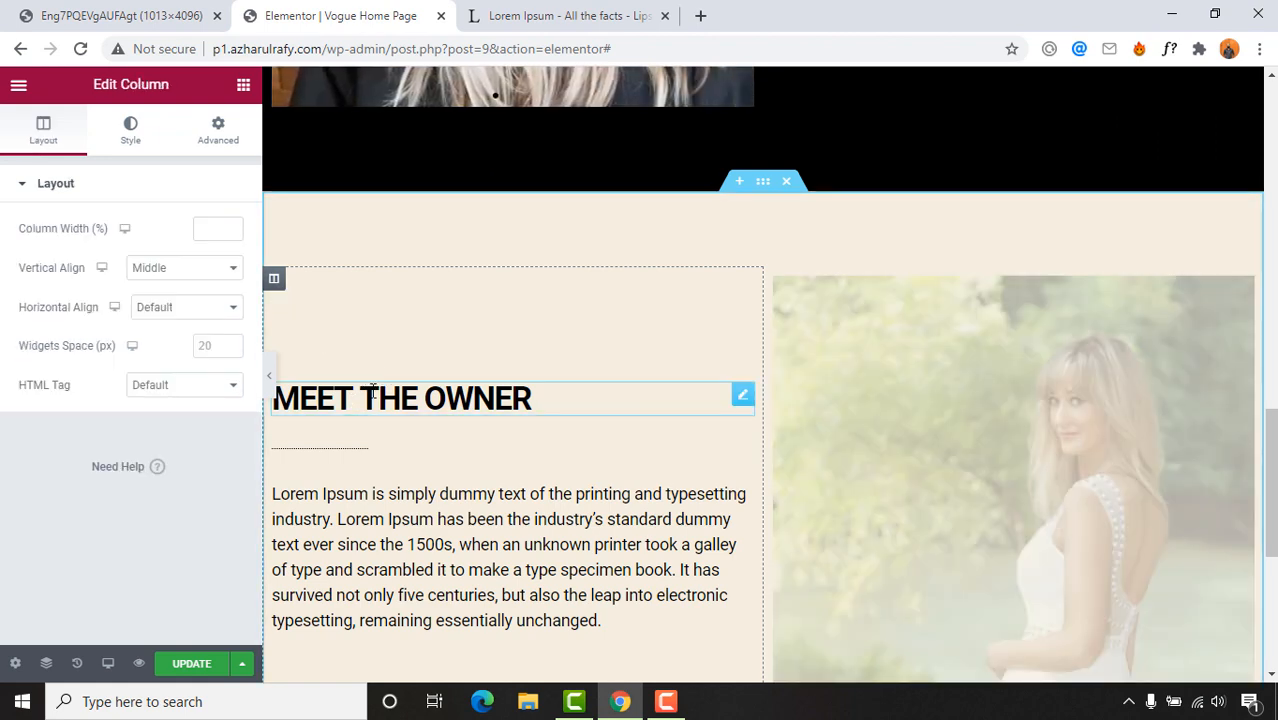
scroll(447, 268, "down", 2)
scroll(290, 220, "up", 1)
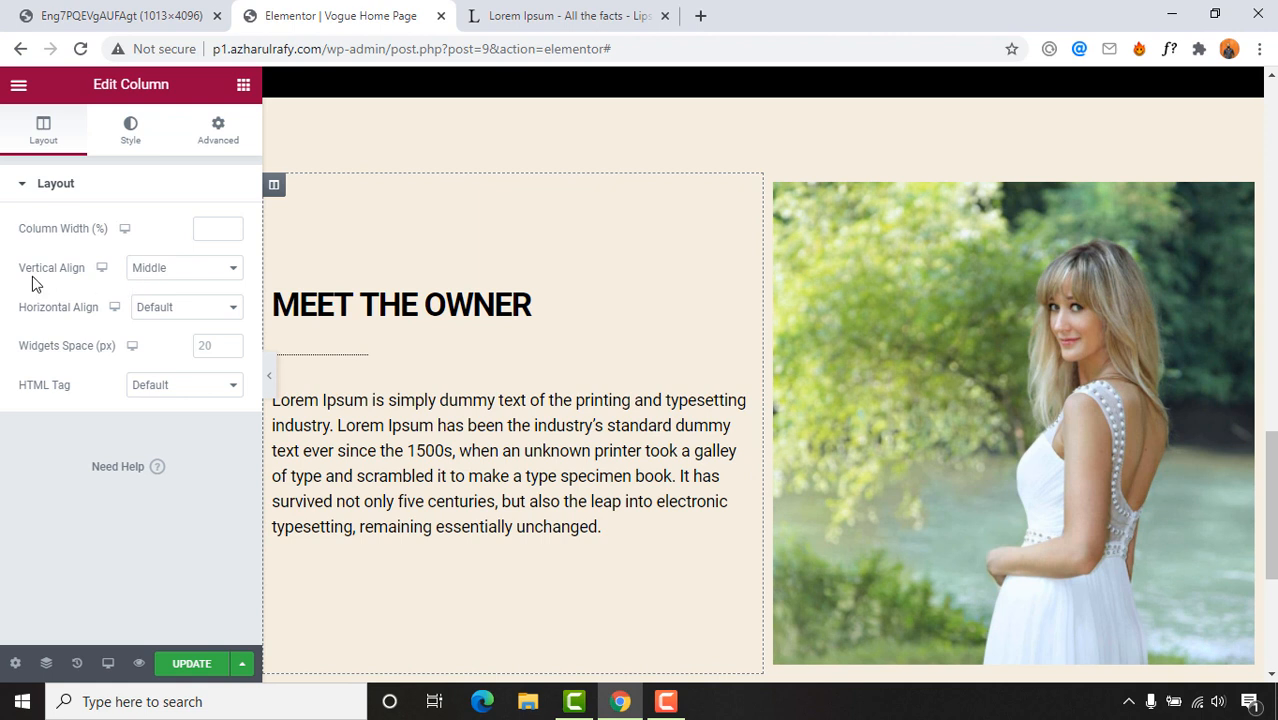
left_click(168, 279)
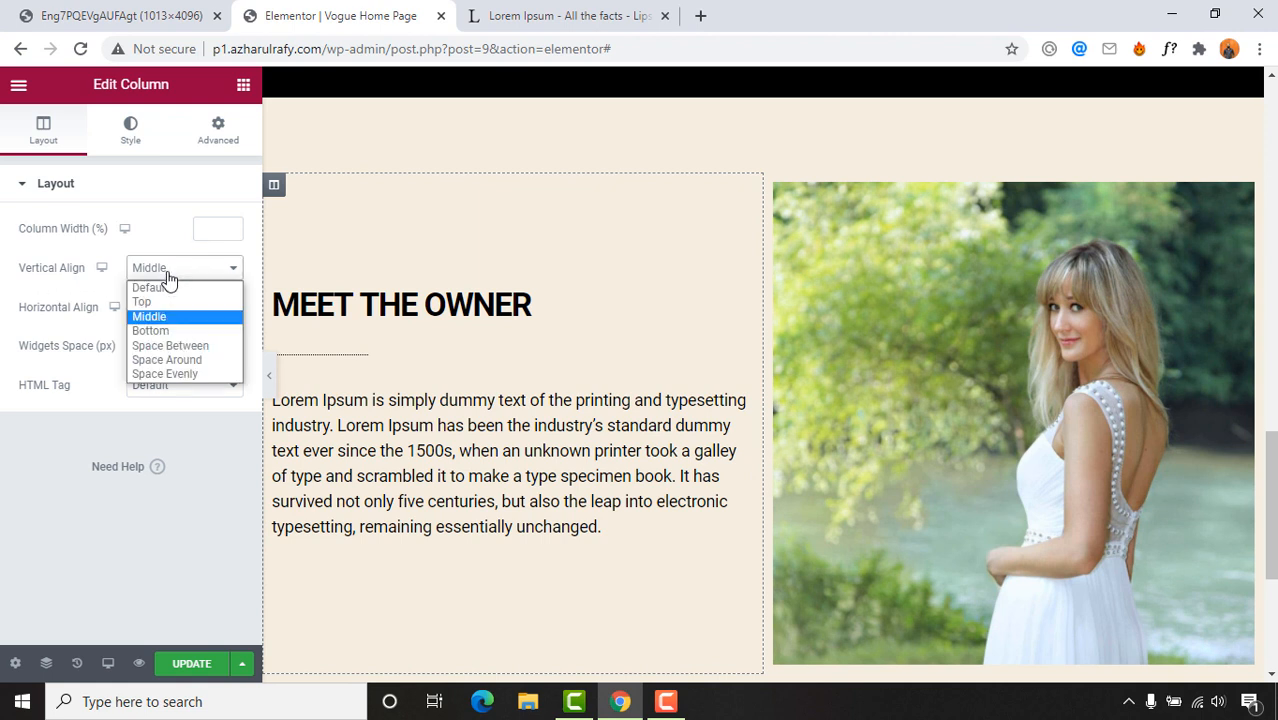
left_click(150, 316)
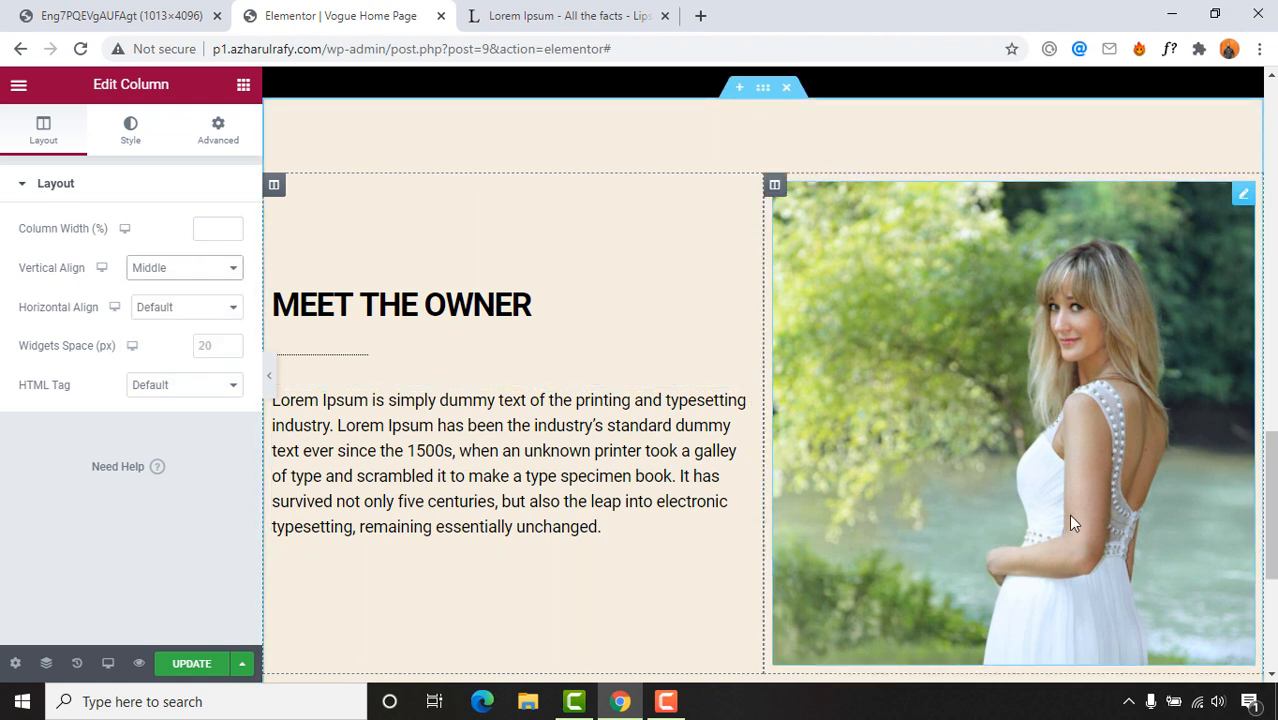
left_click(137, 12)
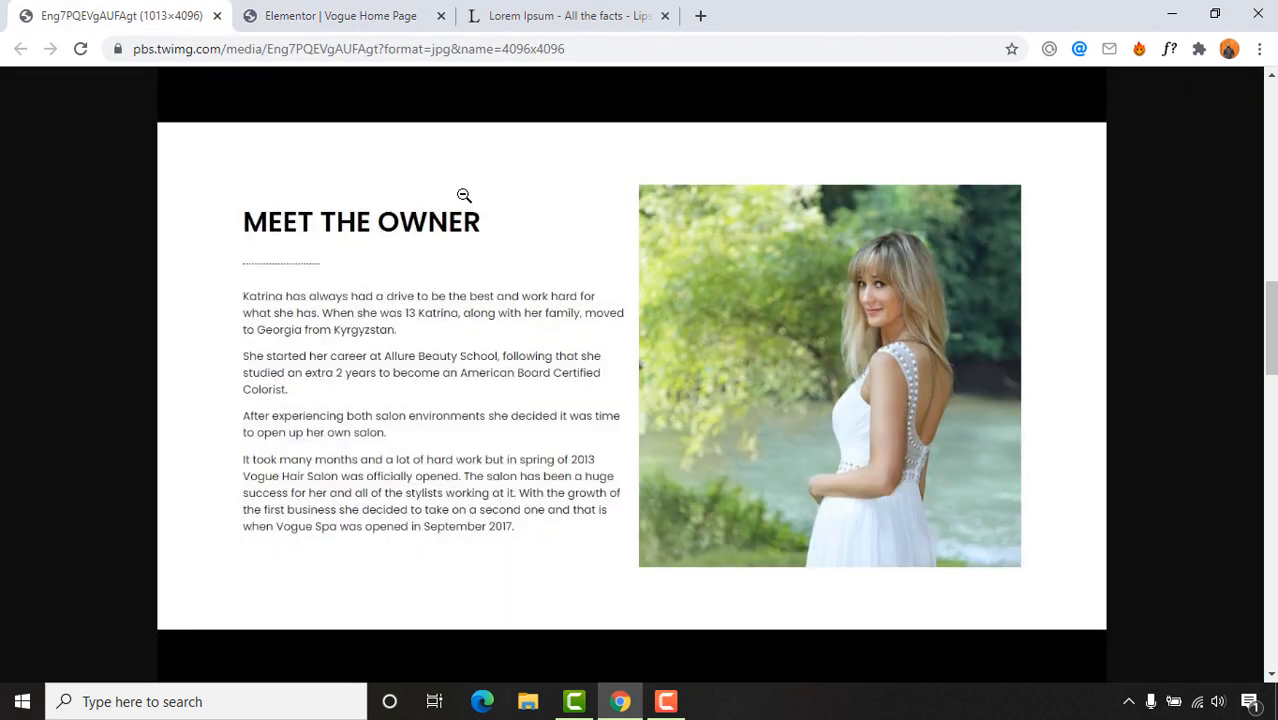
left_click(399, 15)
Step: Give the Meet the Owner section a classic white #FFFFFF background and preview the page
left_click(763, 89)
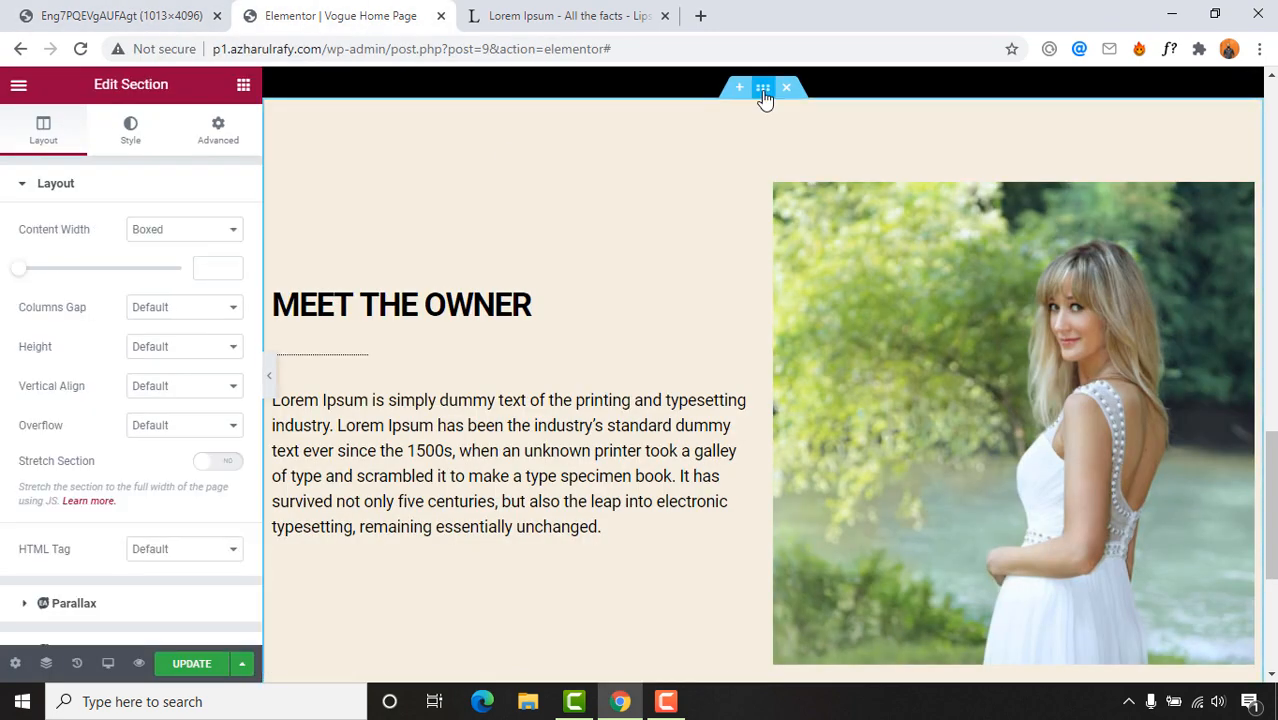
left_click(131, 131)
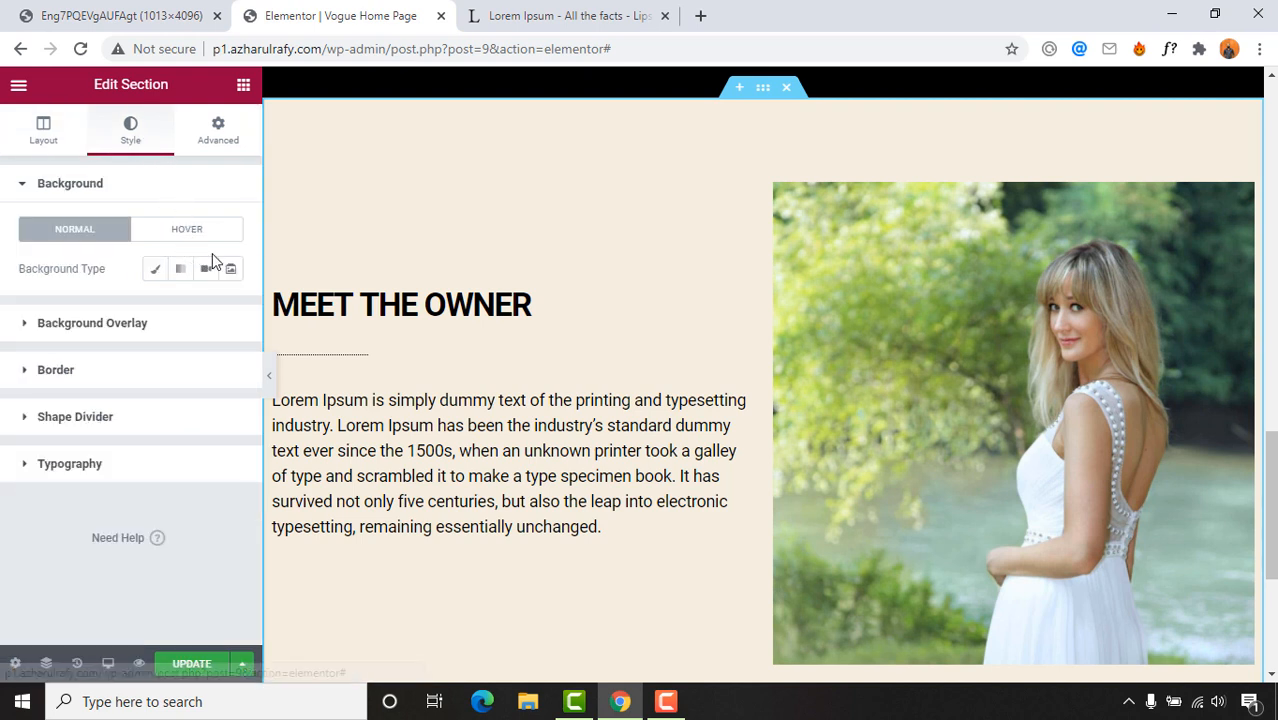
left_click(154, 275)
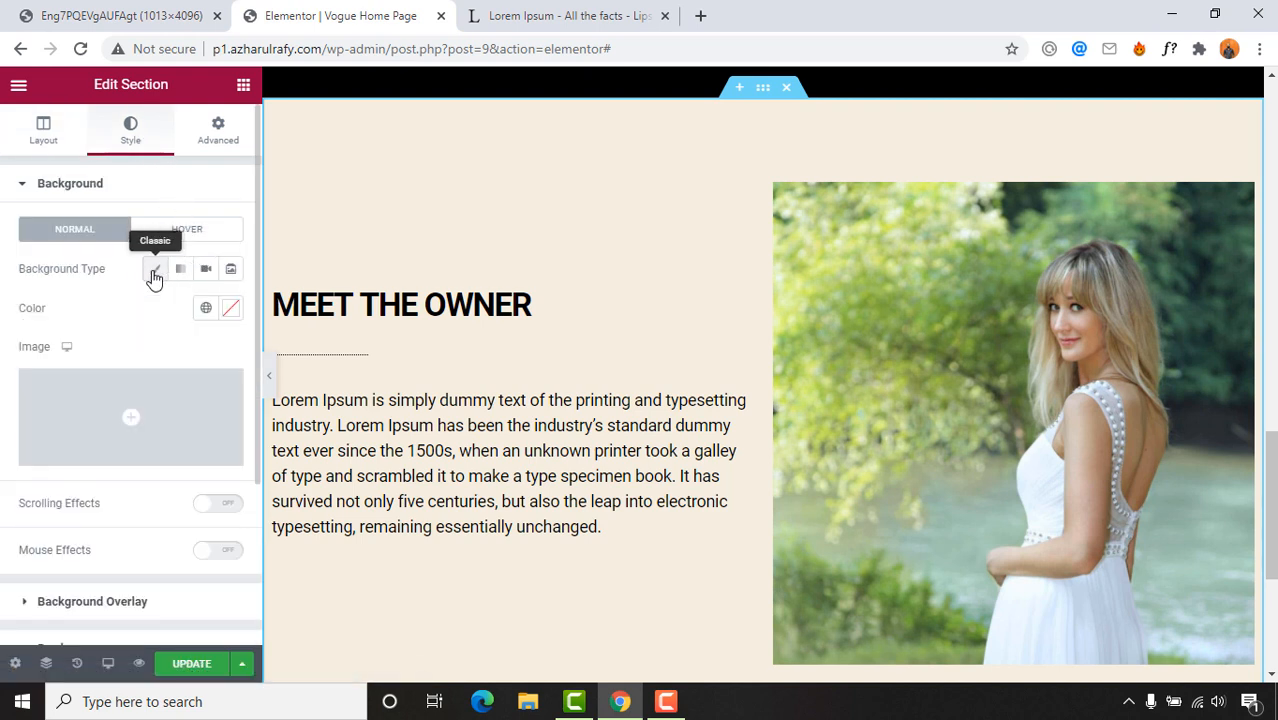
left_click(230, 312)
left_click_drag(177, 406, 91, 368)
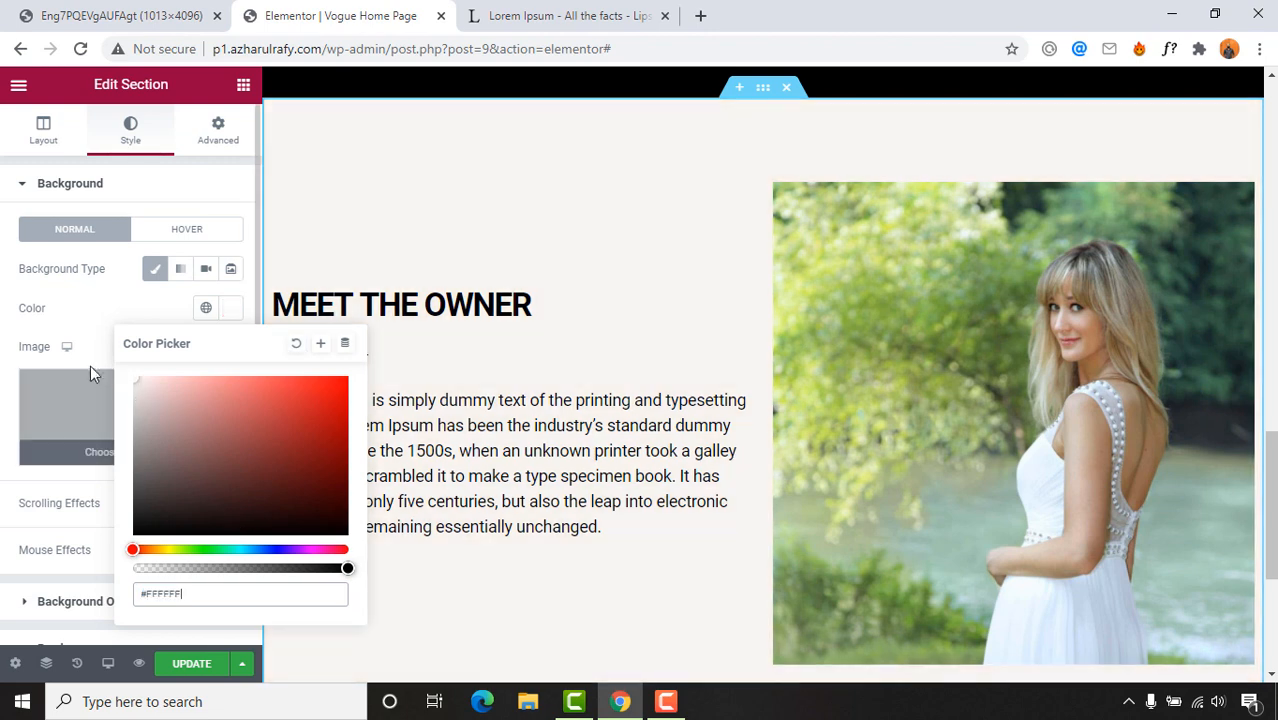
scroll(924, 303, "down", 3)
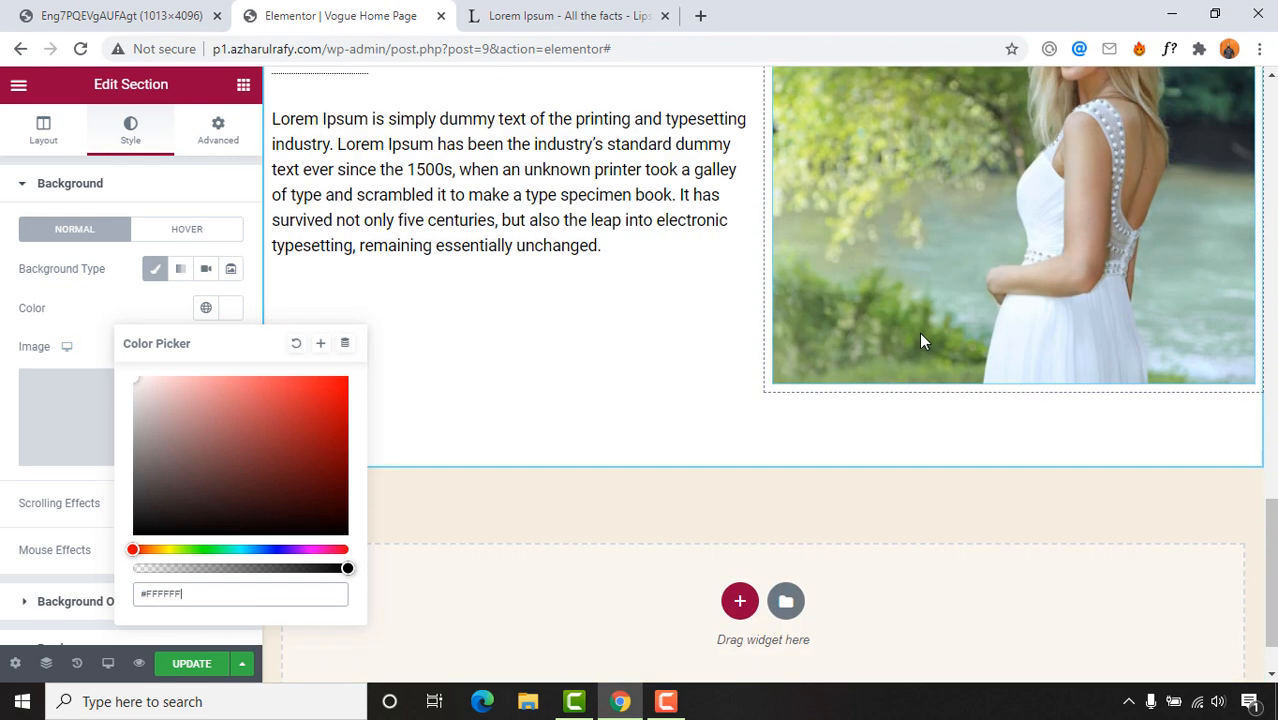
scroll(919, 332, "up", 3)
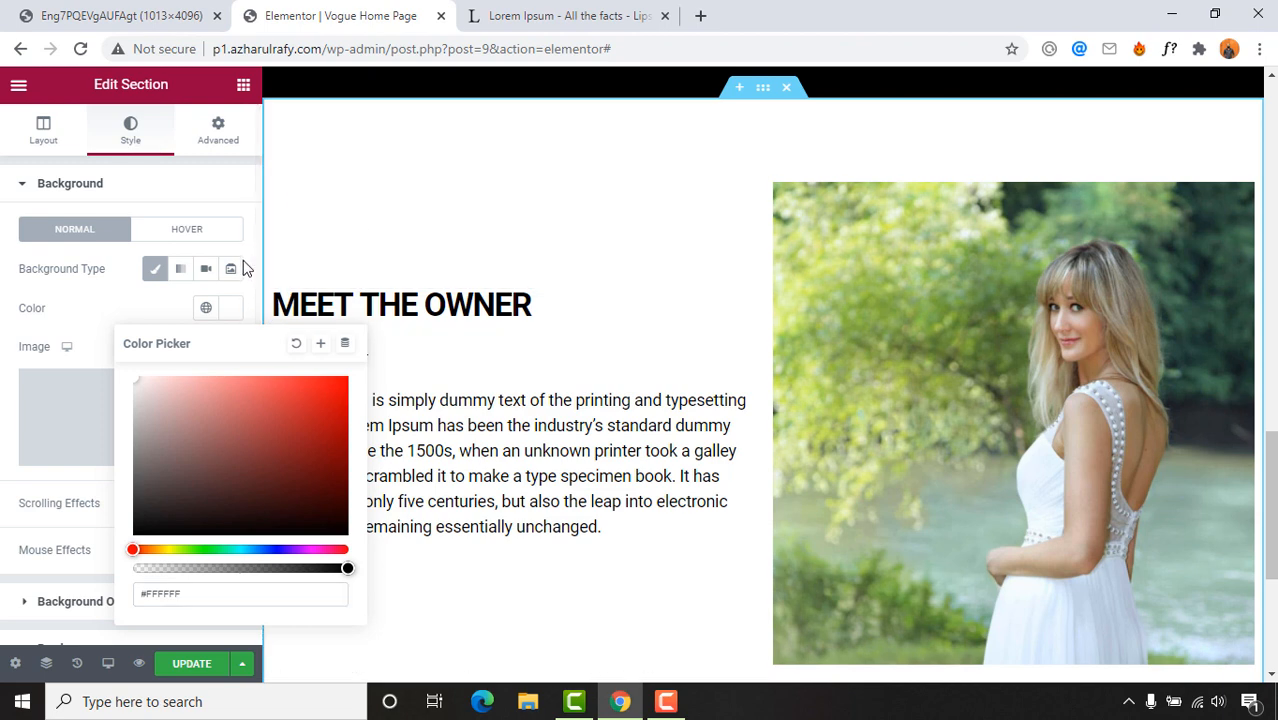
left_click(231, 201)
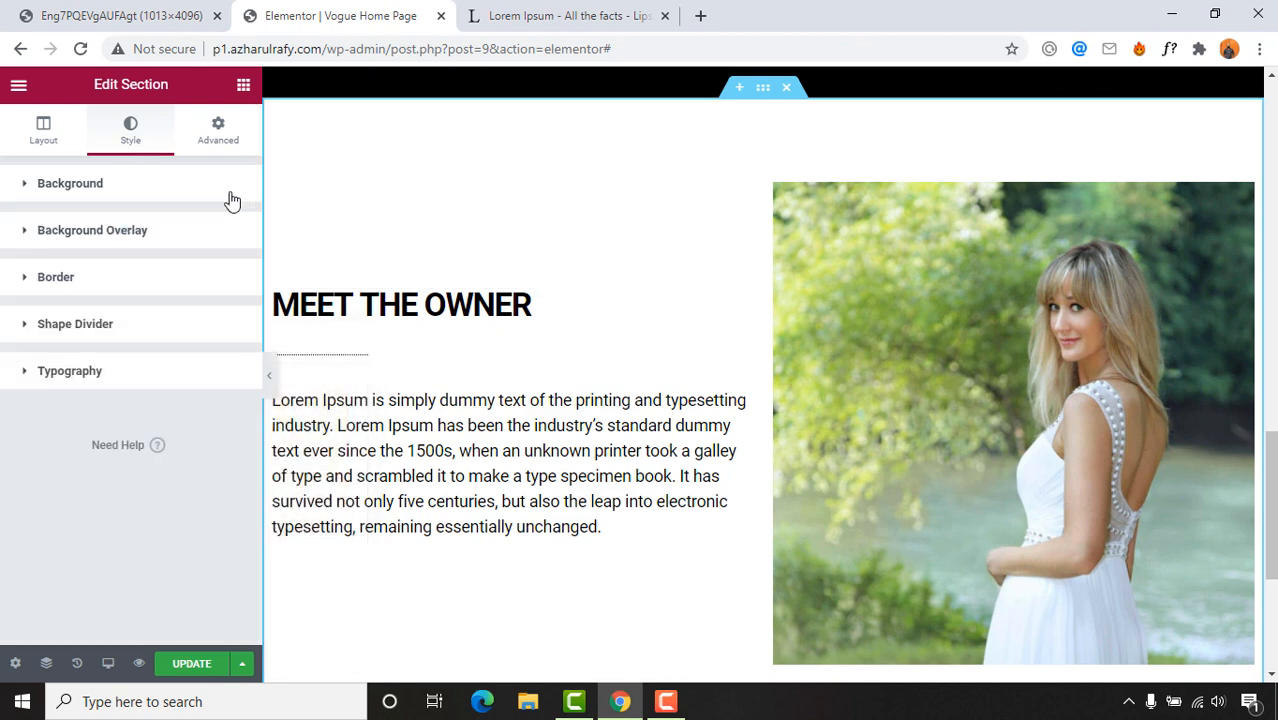
left_click(269, 378)
scroll(370, 463, "up", 10)
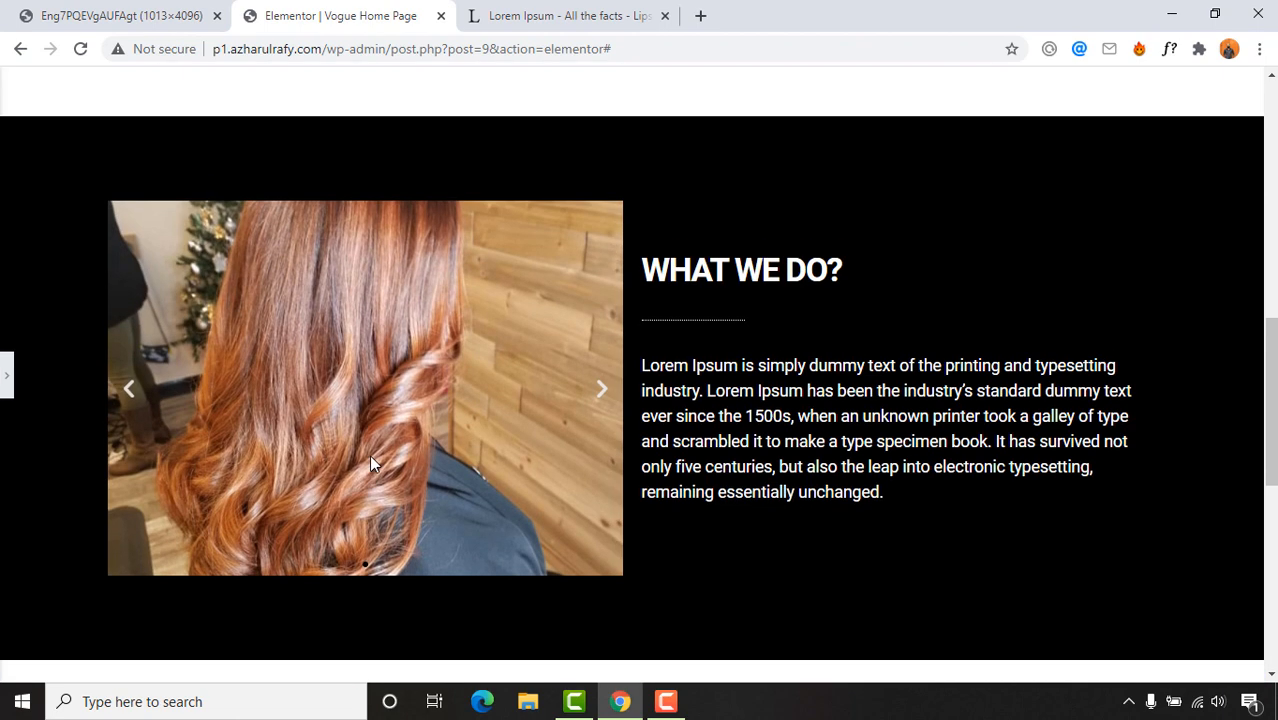
scroll(370, 463, "up", 2)
scroll(703, 398, "down", 12)
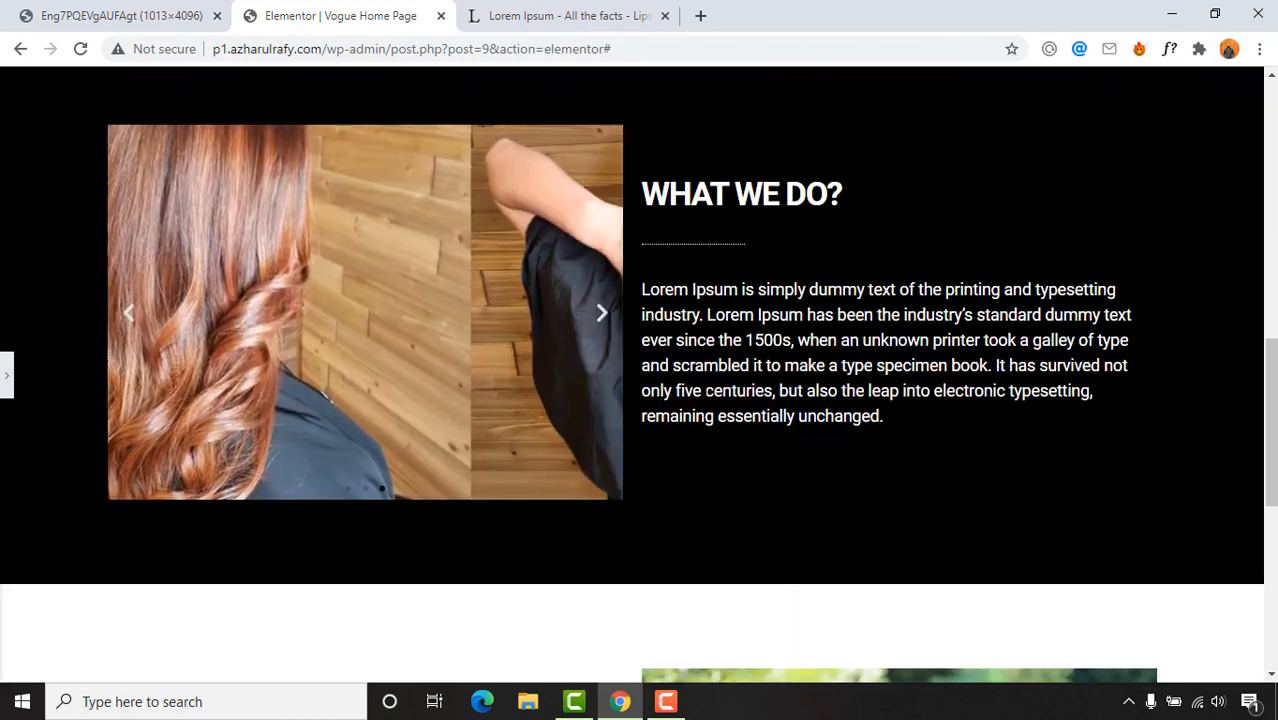
scroll(703, 398, "down", 2)
scroll(705, 400, "up", 10)
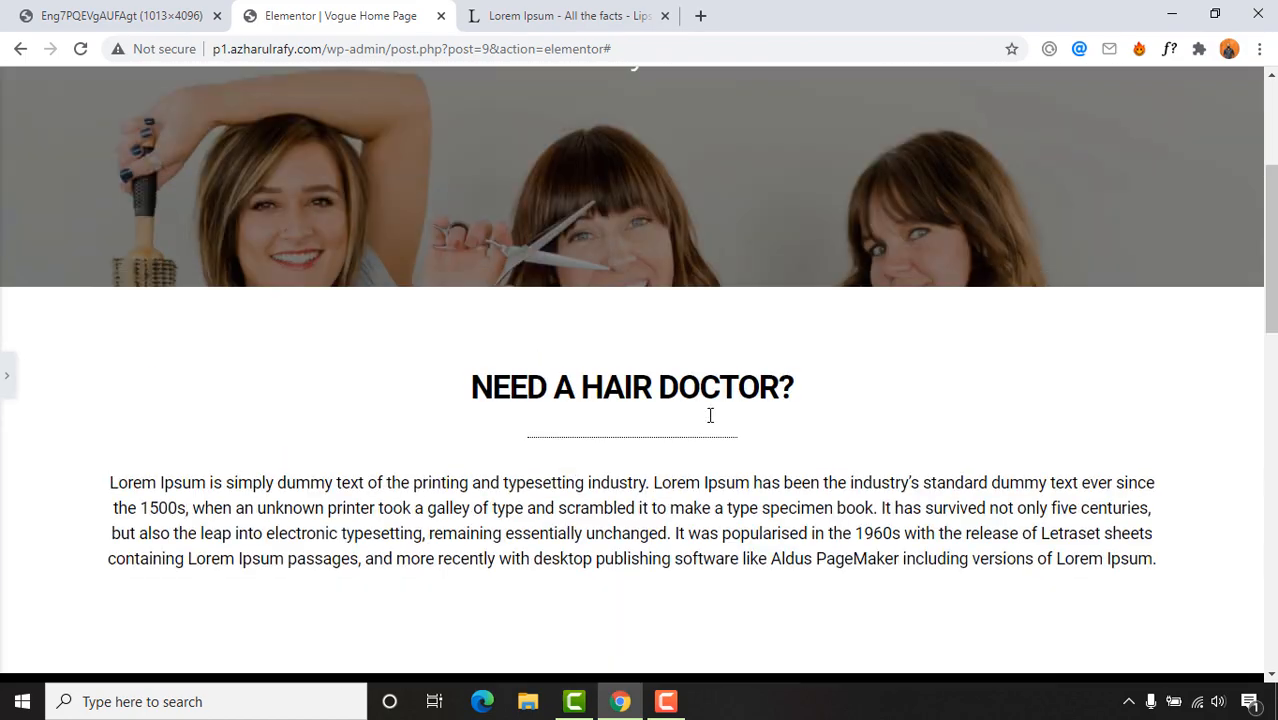
scroll(708, 420, "up", 3)
scroll(707, 419, "down", 10)
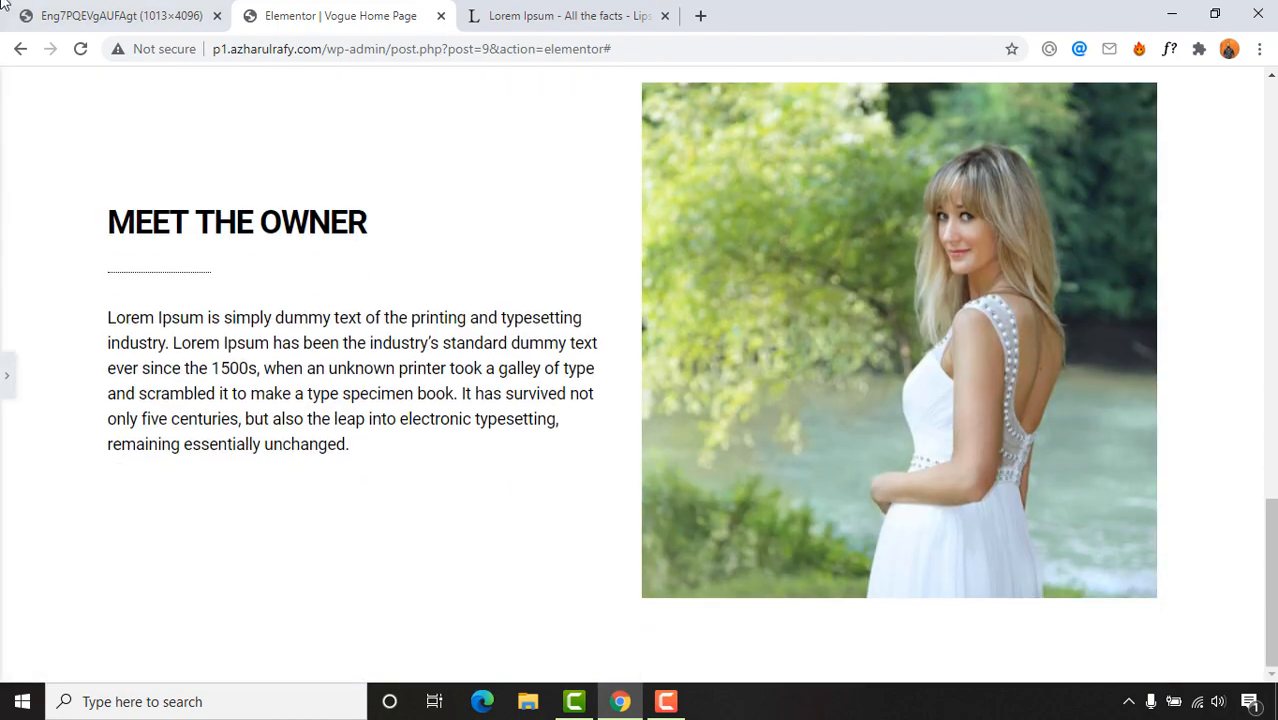
left_click(4, 6)
scroll(779, 516, "down", 5)
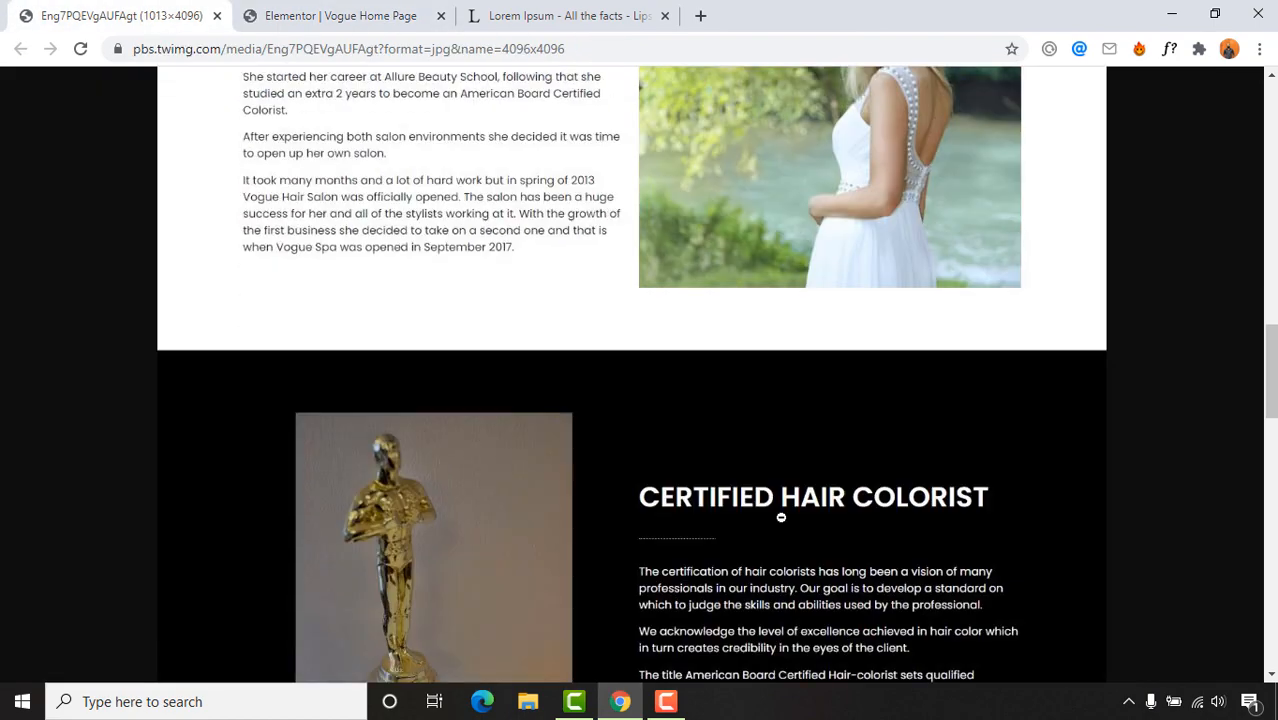
scroll(698, 404, "up", 1)
scroll(603, 440, "down", 1)
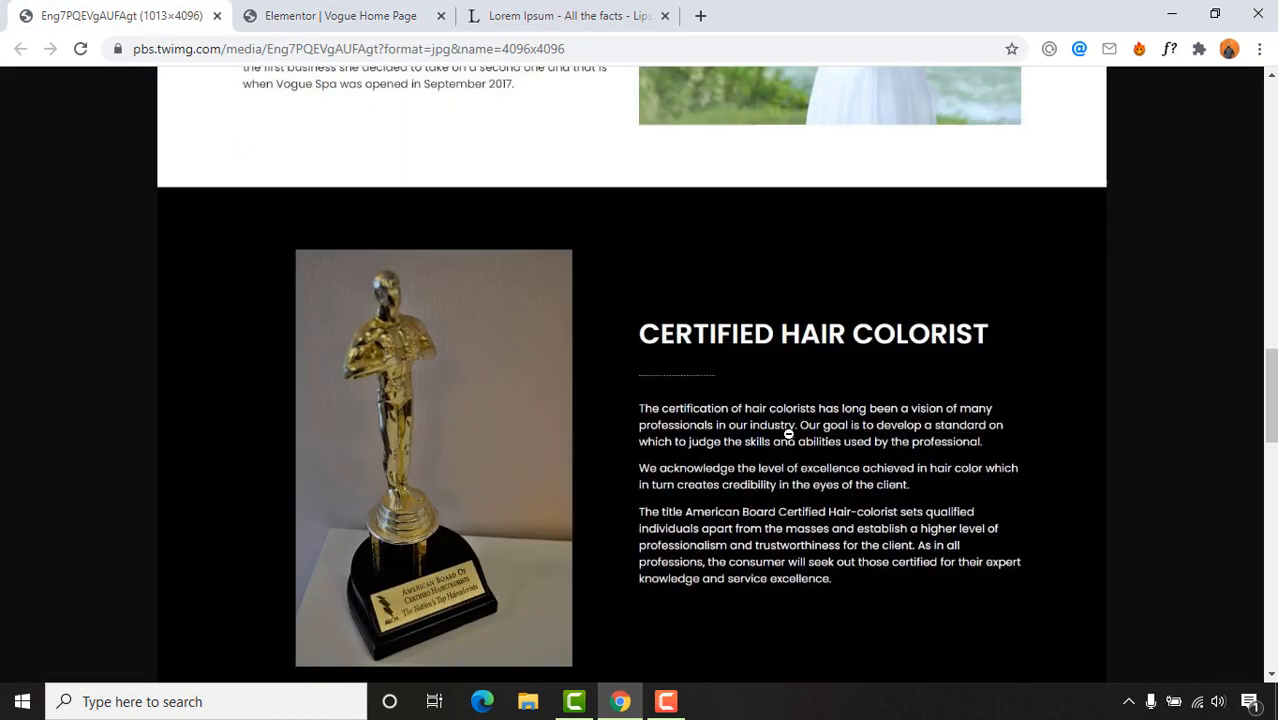
scroll(789, 431, "up", 10)
scroll(607, 259, "down", 3)
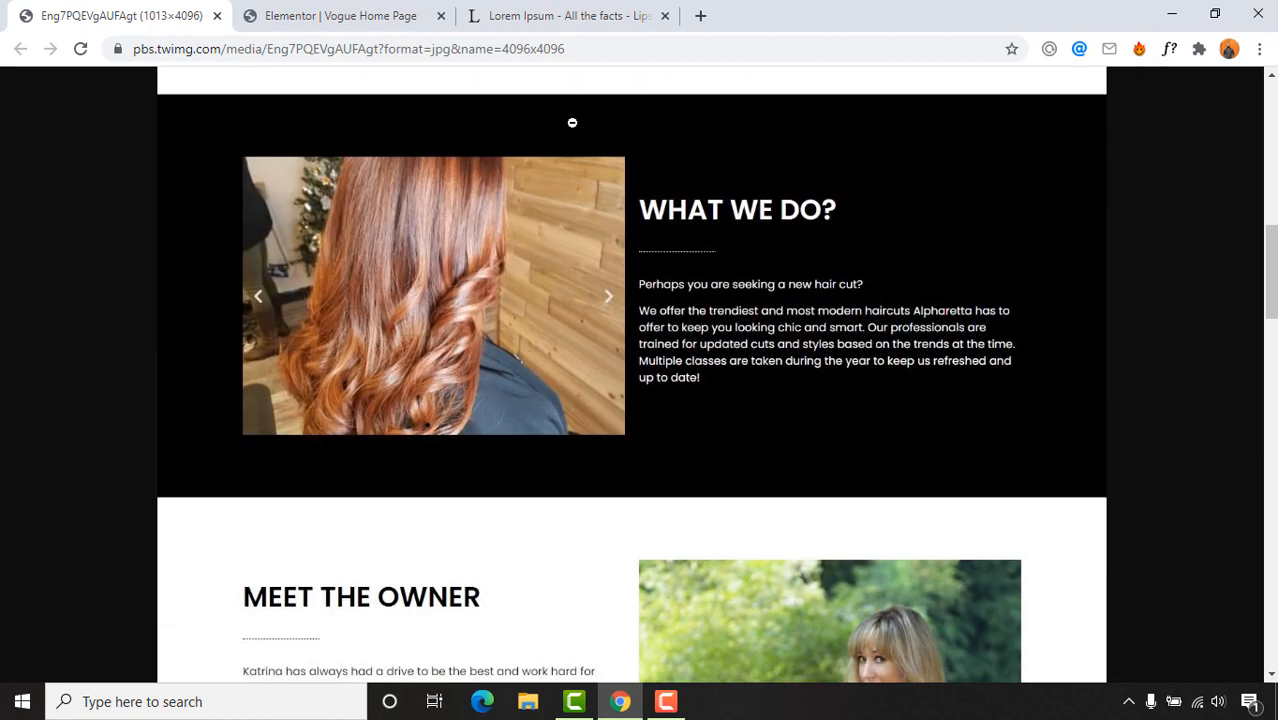
scroll(545, 442, "down", 9)
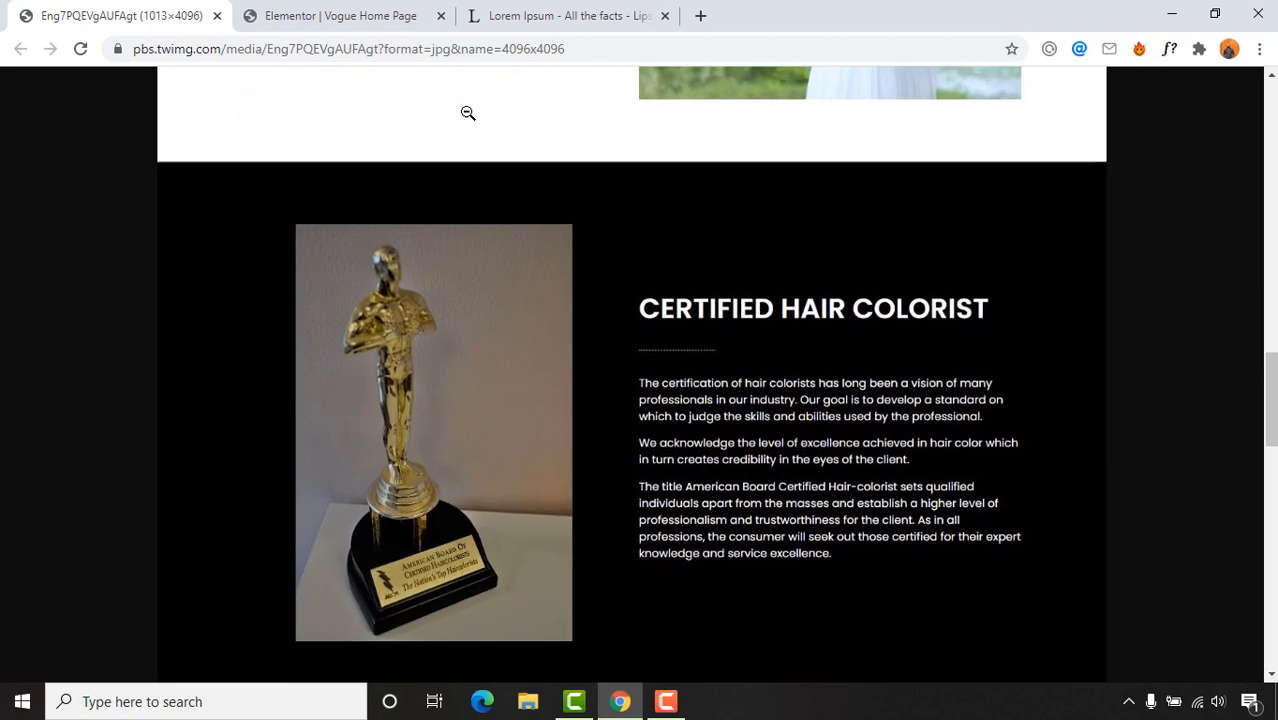
left_click(370, 10)
scroll(627, 388, "up", 12)
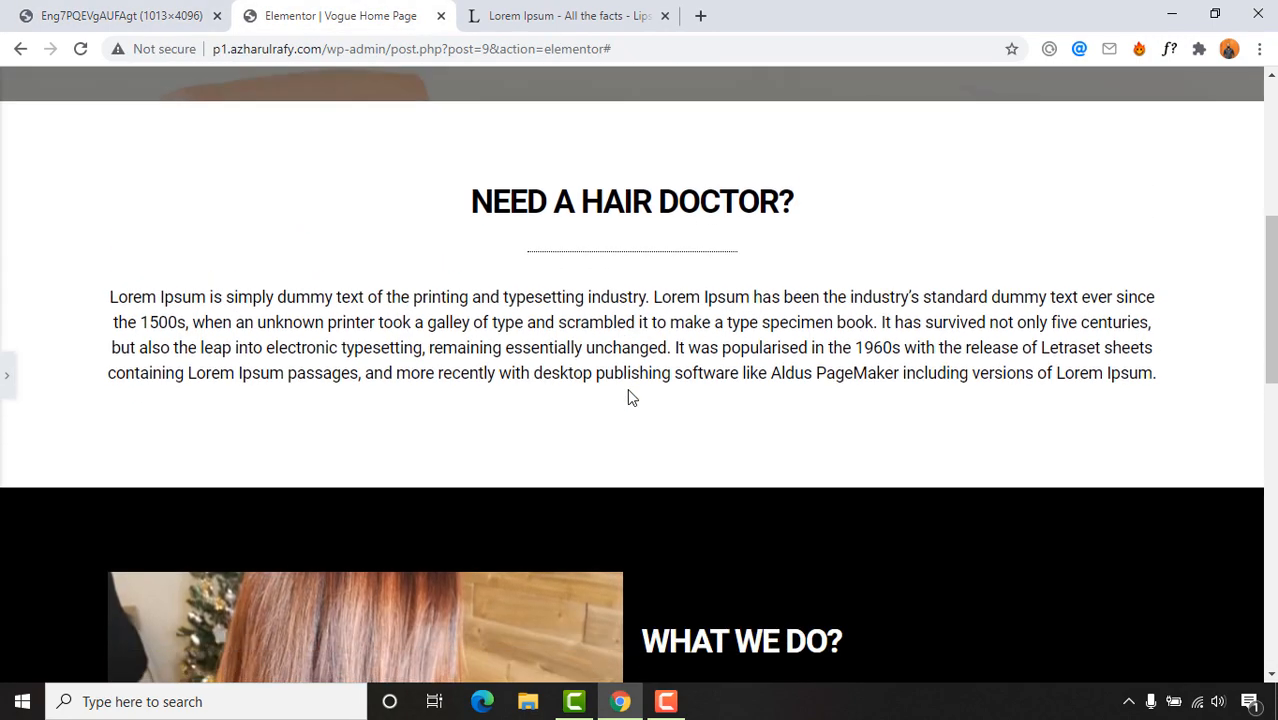
scroll(561, 330, "down", 2)
left_click(4, 378)
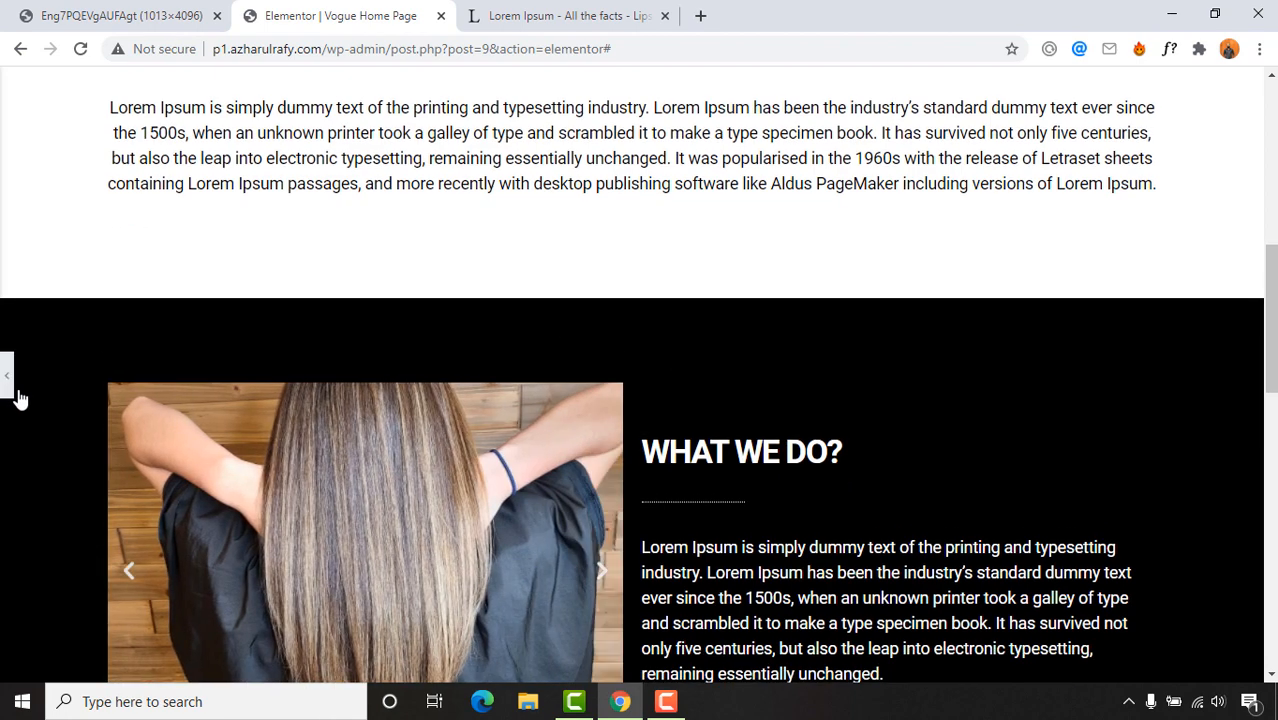
Step: Copy the What We Do section, paste it into a new two-column section and delete the empty section
right_click(762, 318)
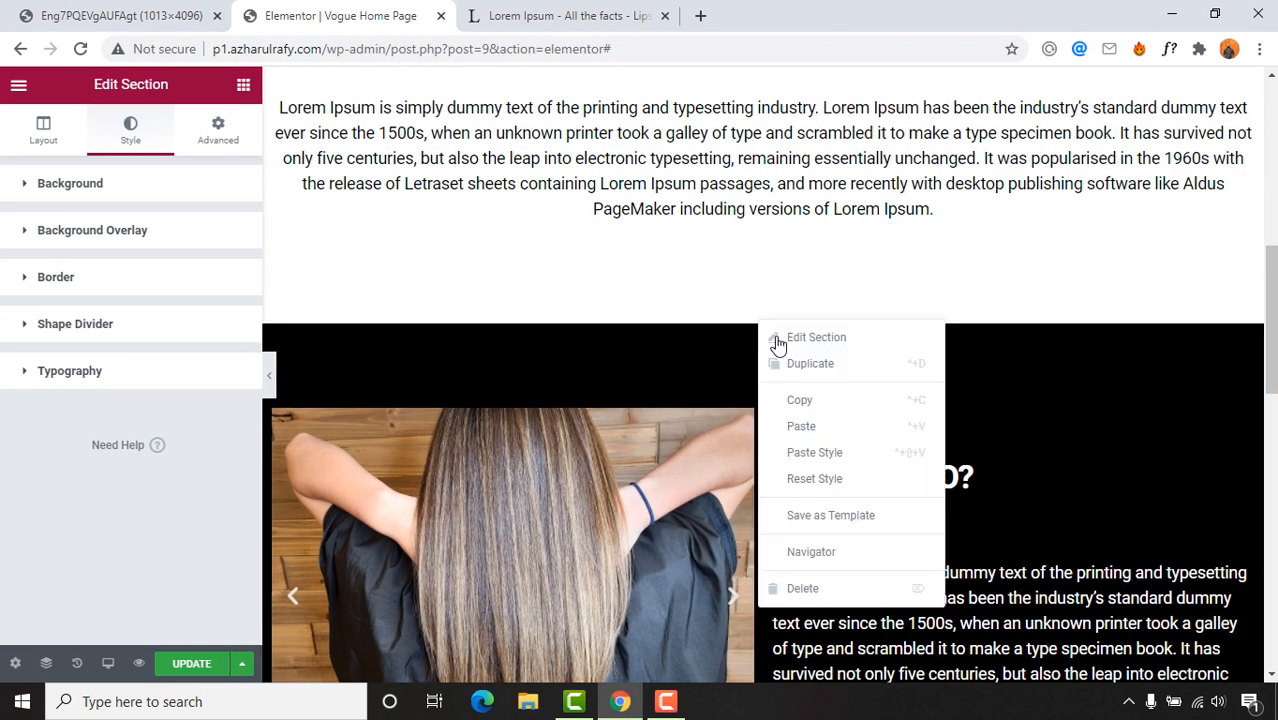
left_click(804, 401)
scroll(804, 405, "down", 8)
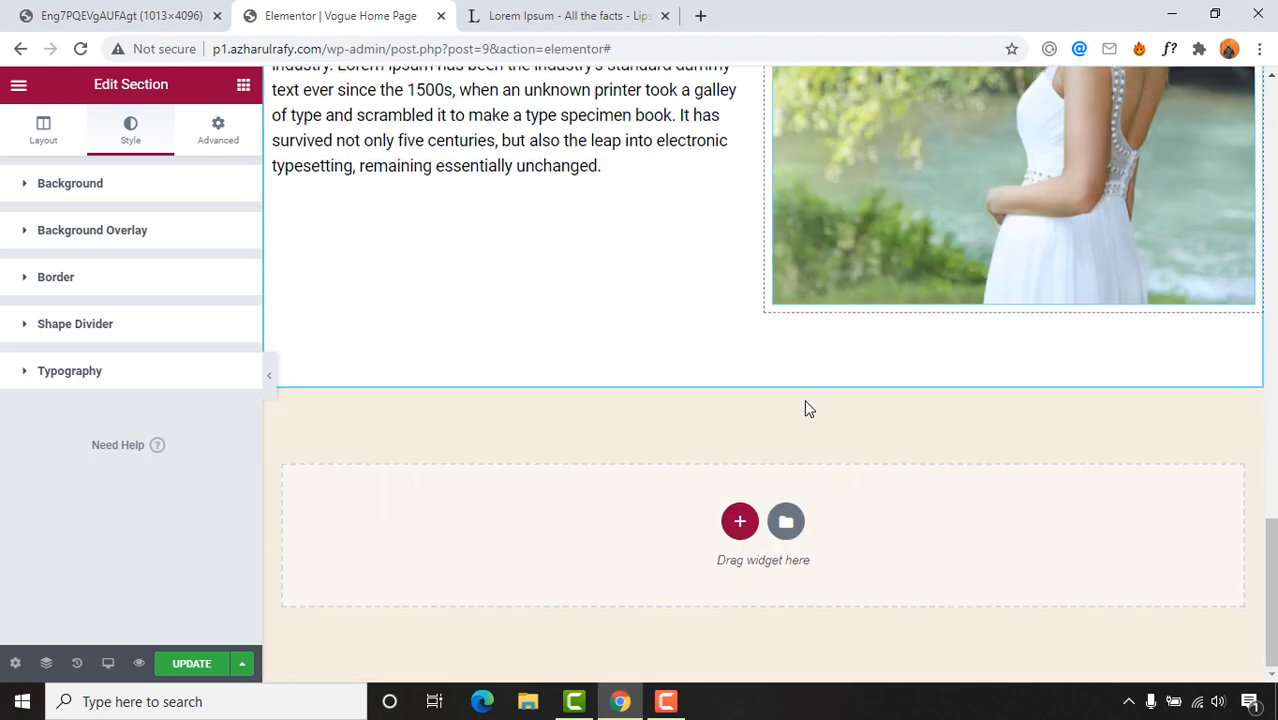
left_click(741, 522)
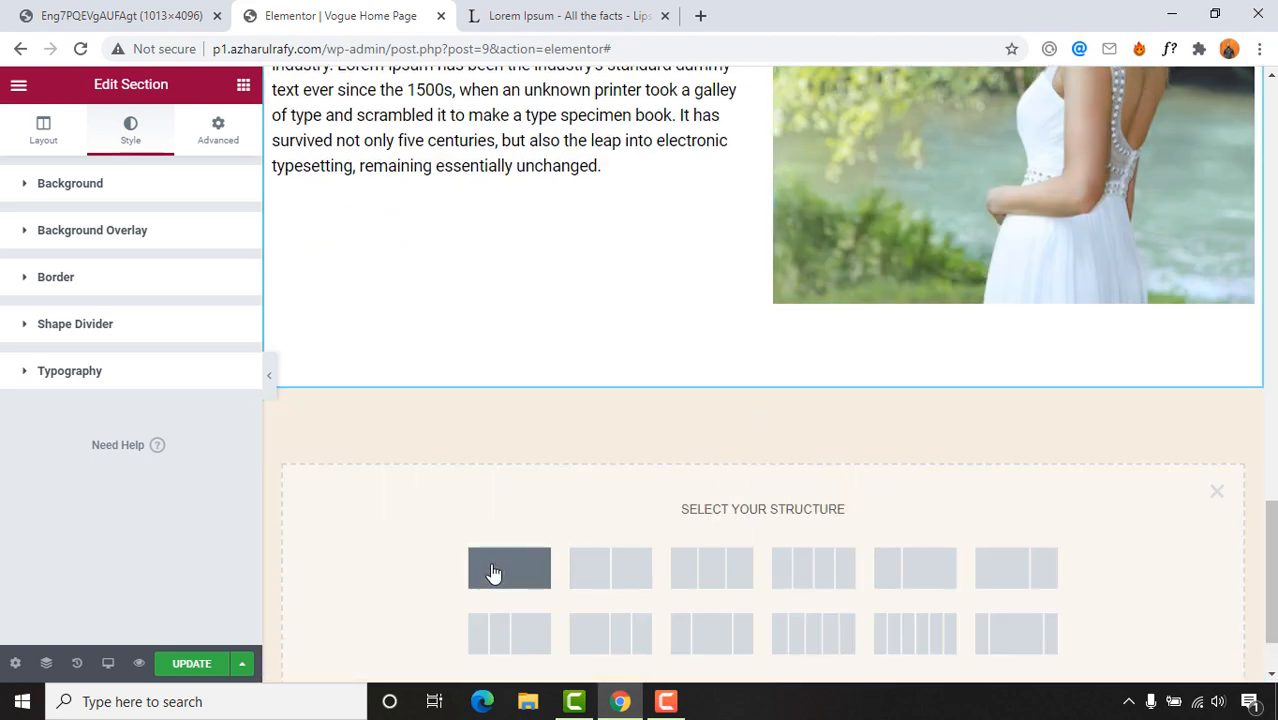
left_click(610, 568)
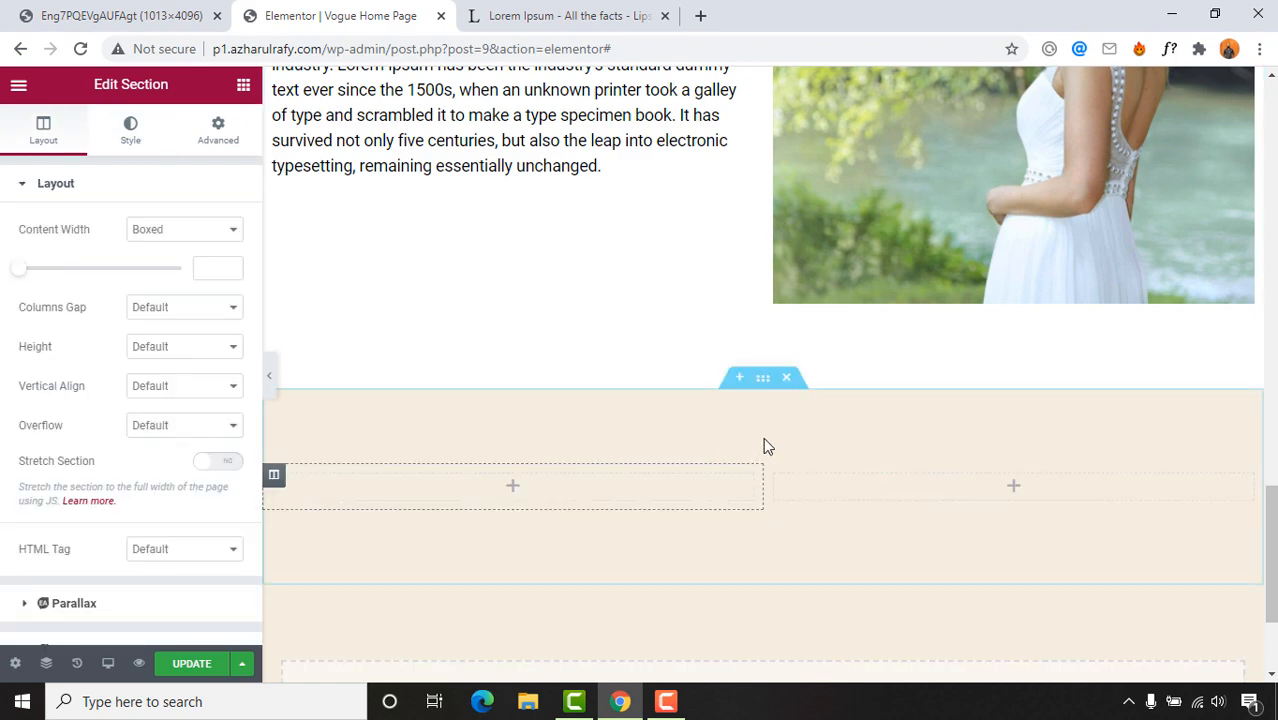
right_click(710, 397)
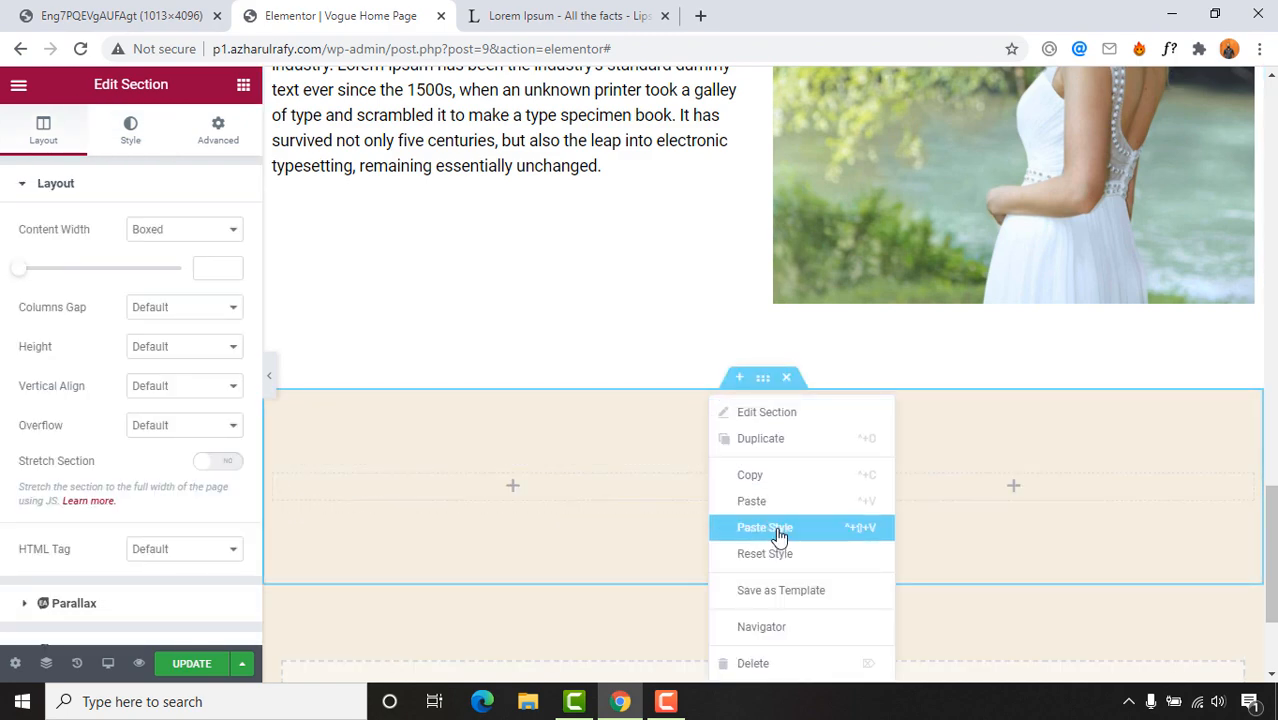
scroll(1040, 468, "down", 5)
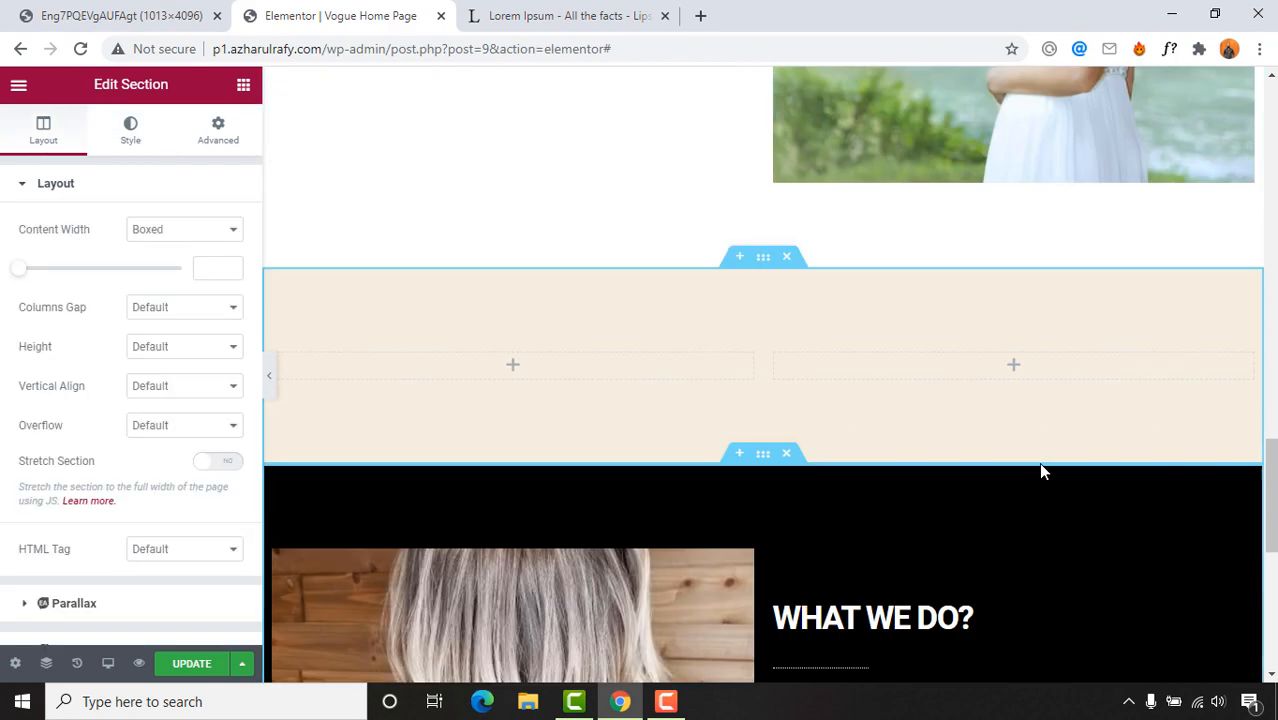
scroll(799, 257, "up", 3)
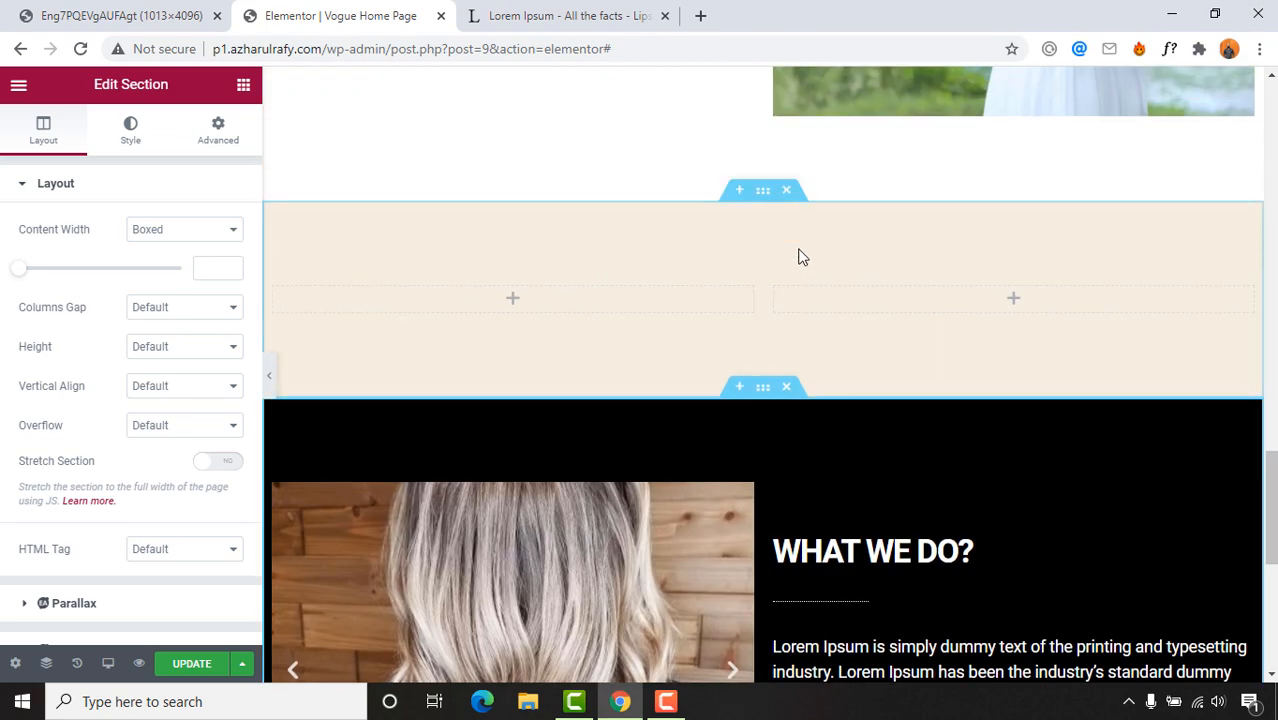
left_click(790, 191)
scroll(747, 420, "down", 3)
scroll(653, 405, "up", 2)
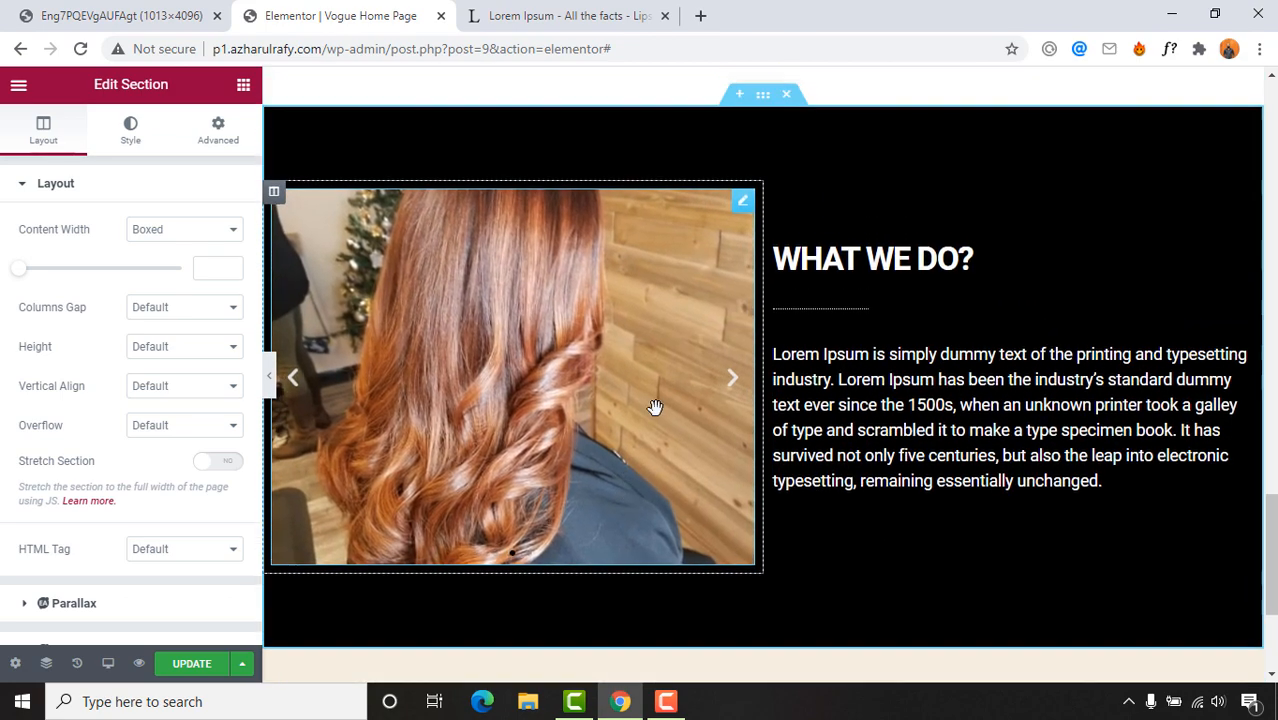
Step: Delete the image slider from the copied section and check the reference pages
left_click(378, 270)
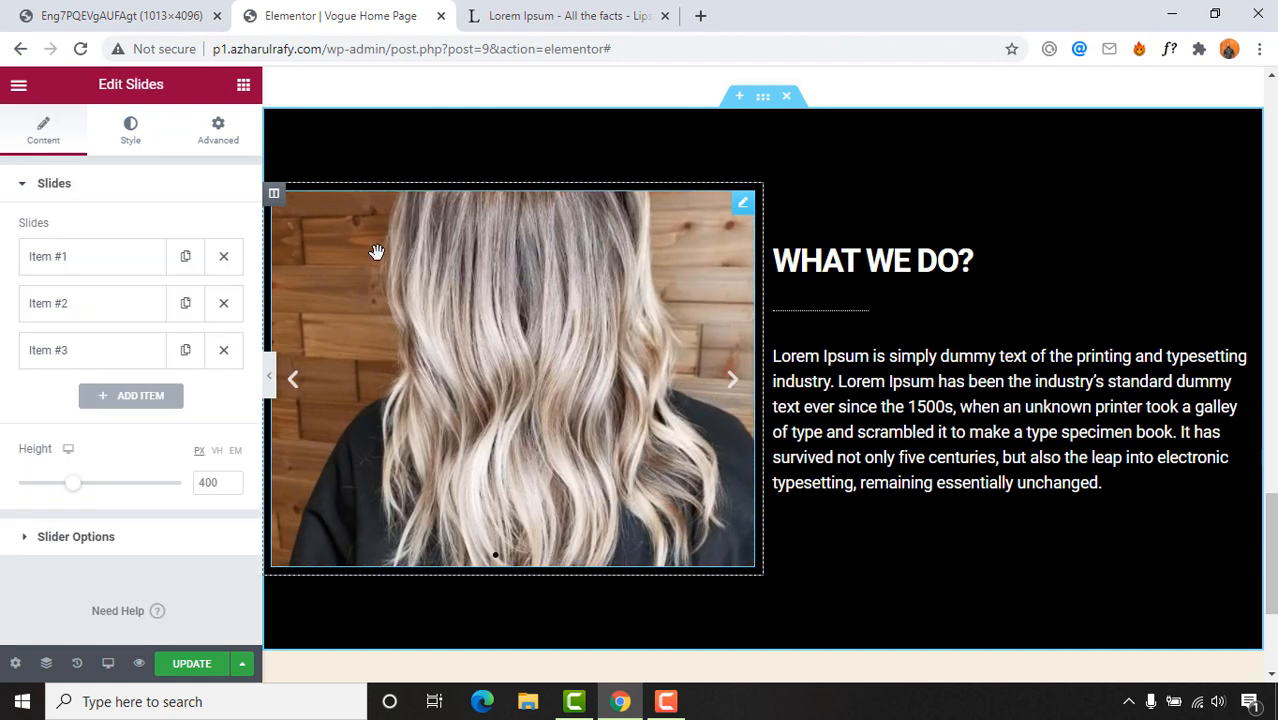
key("Delete")
left_click(525, 14)
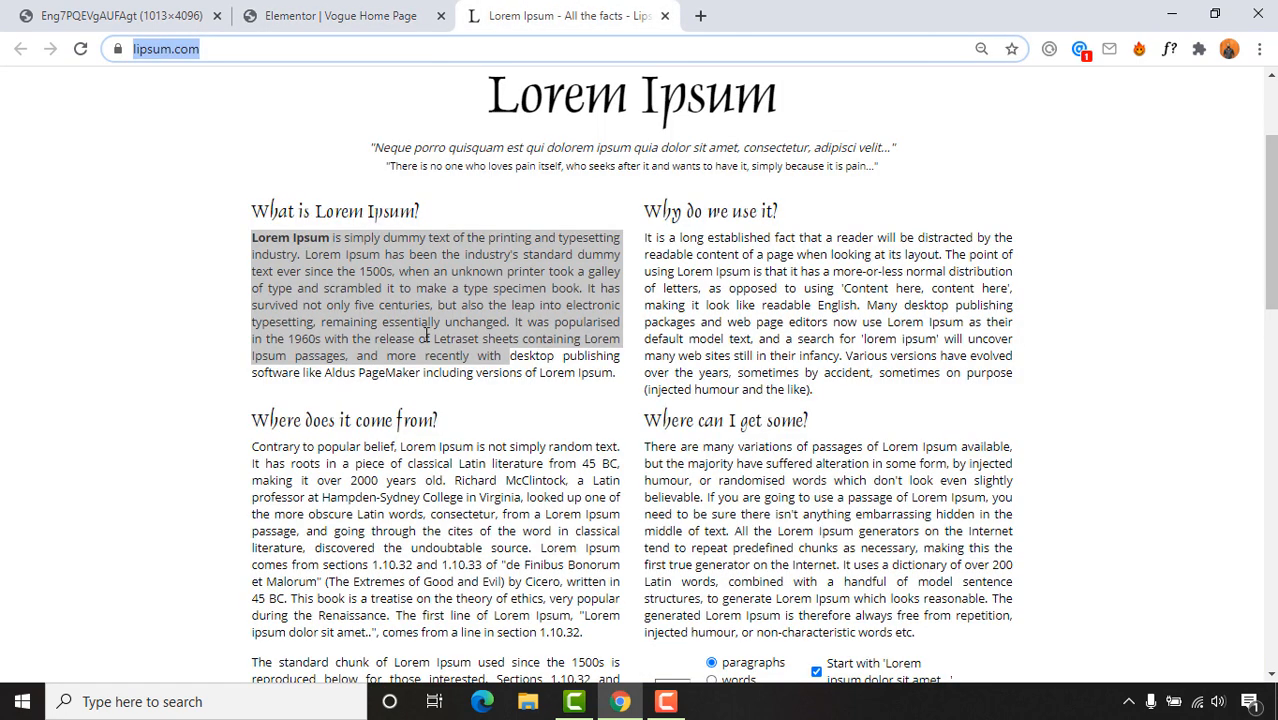
left_click(143, 10)
left_click(345, 12)
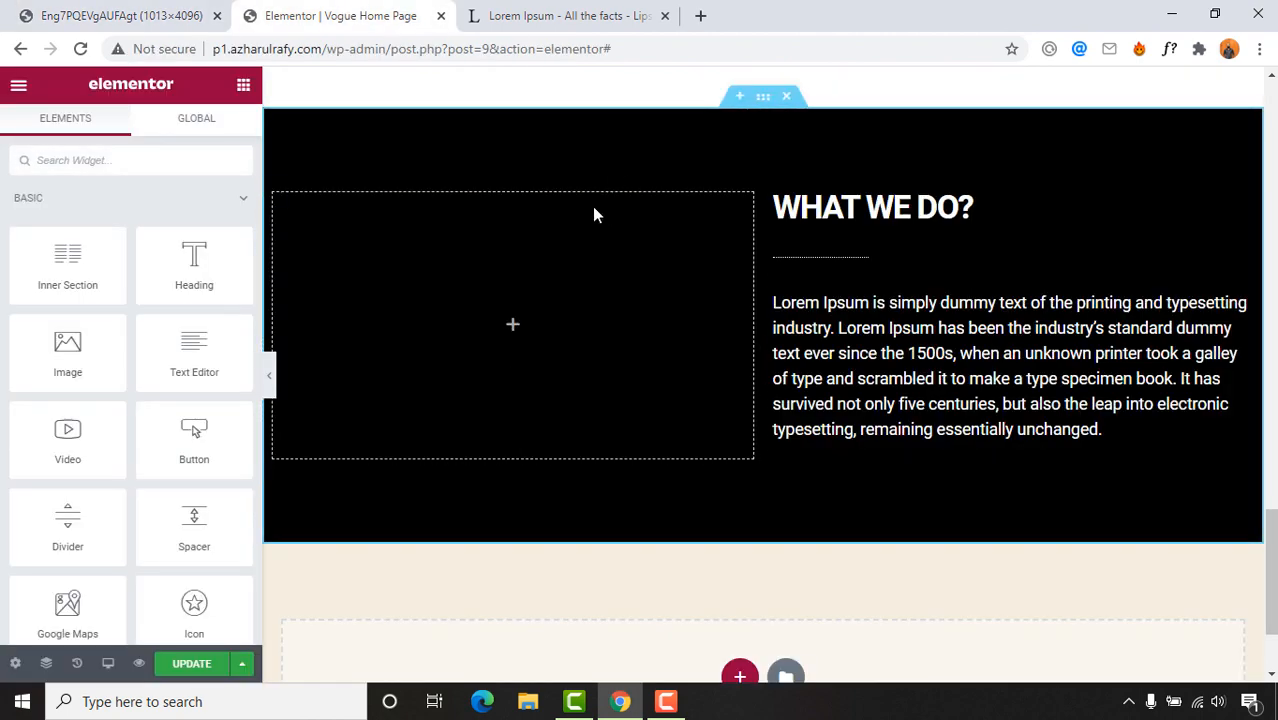
Step: Add an Image widget with uploaded p1.jpg trophy photo, sized Medium Large - 768 x 0
left_click_drag(63, 365, 496, 350)
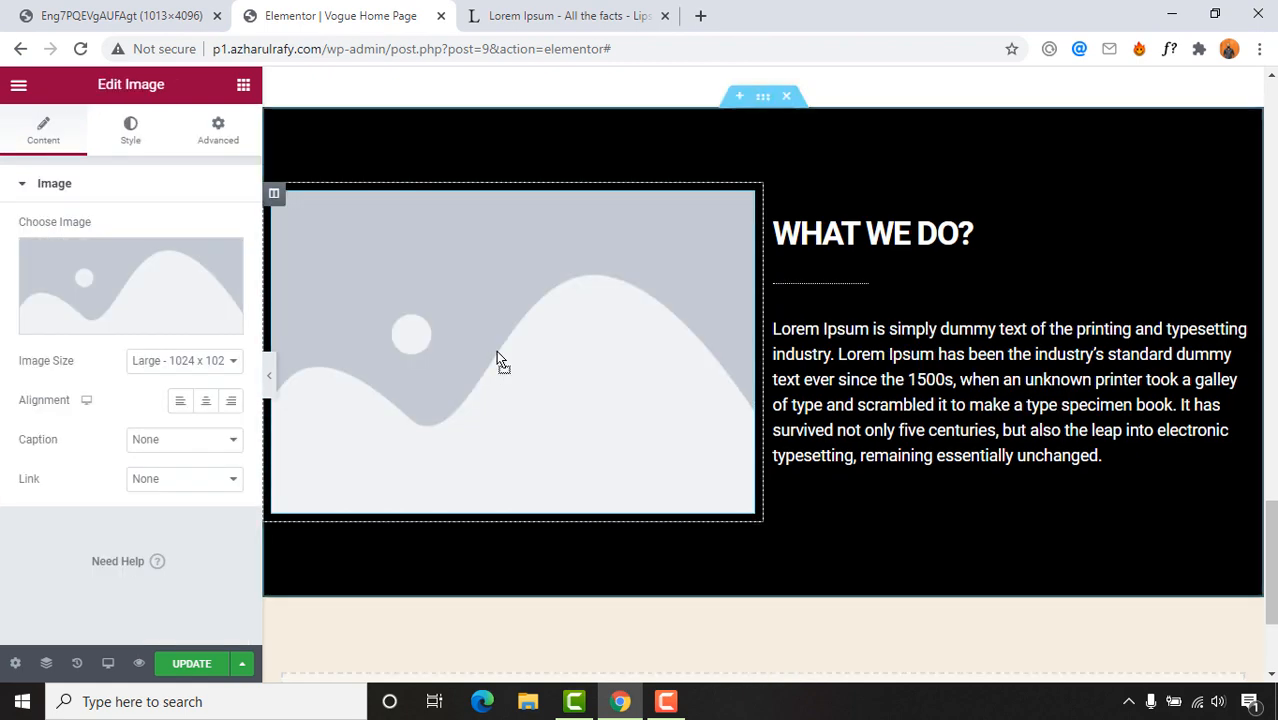
left_click(108, 328)
left_click(642, 391)
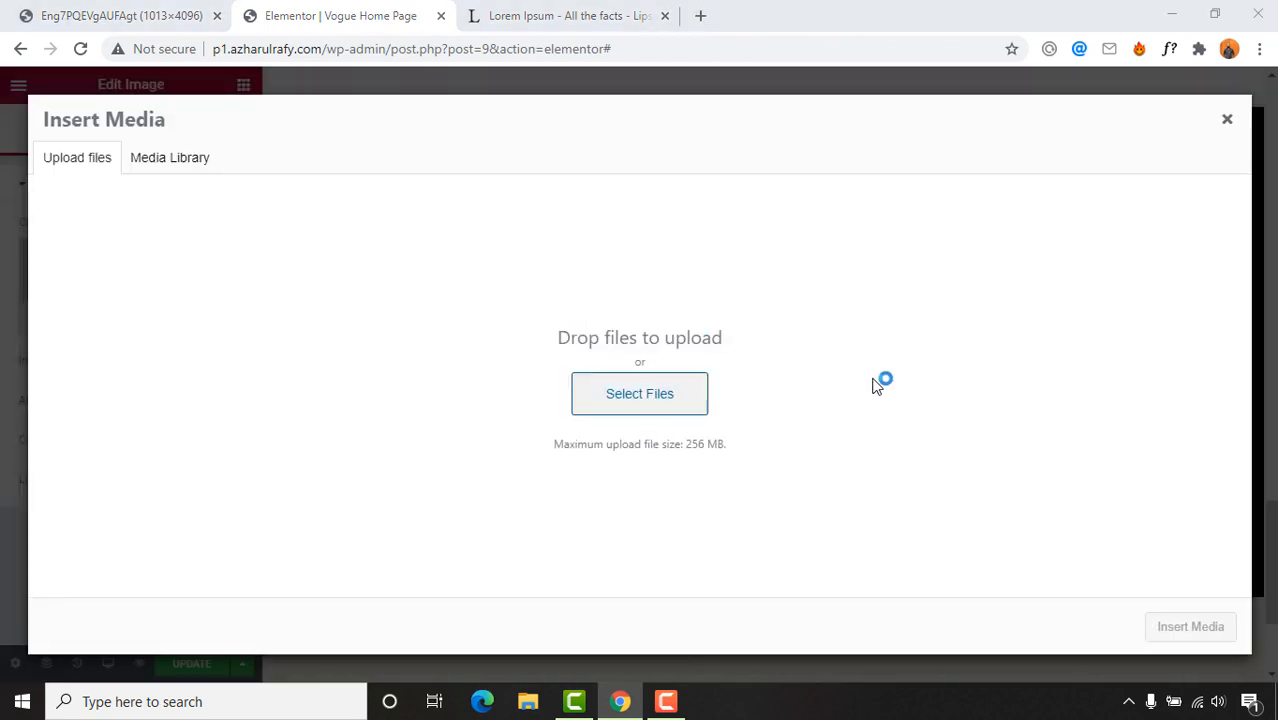
left_click(636, 204)
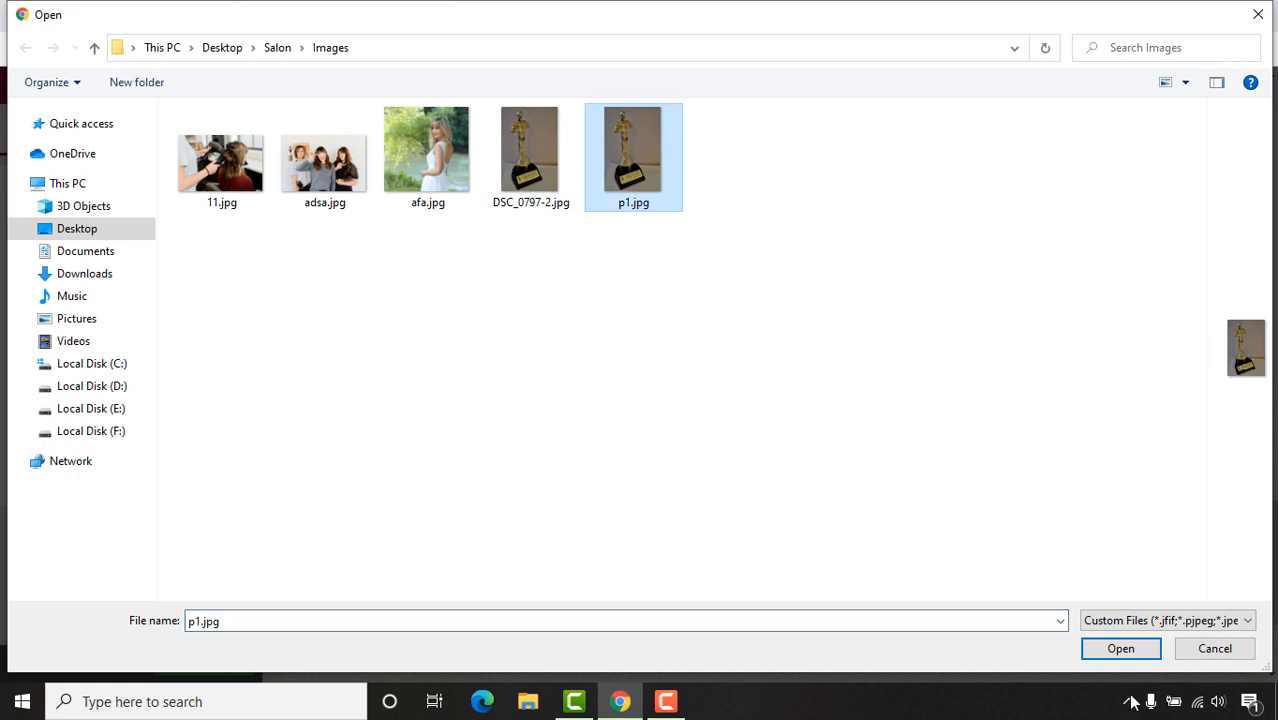
left_click(1127, 658)
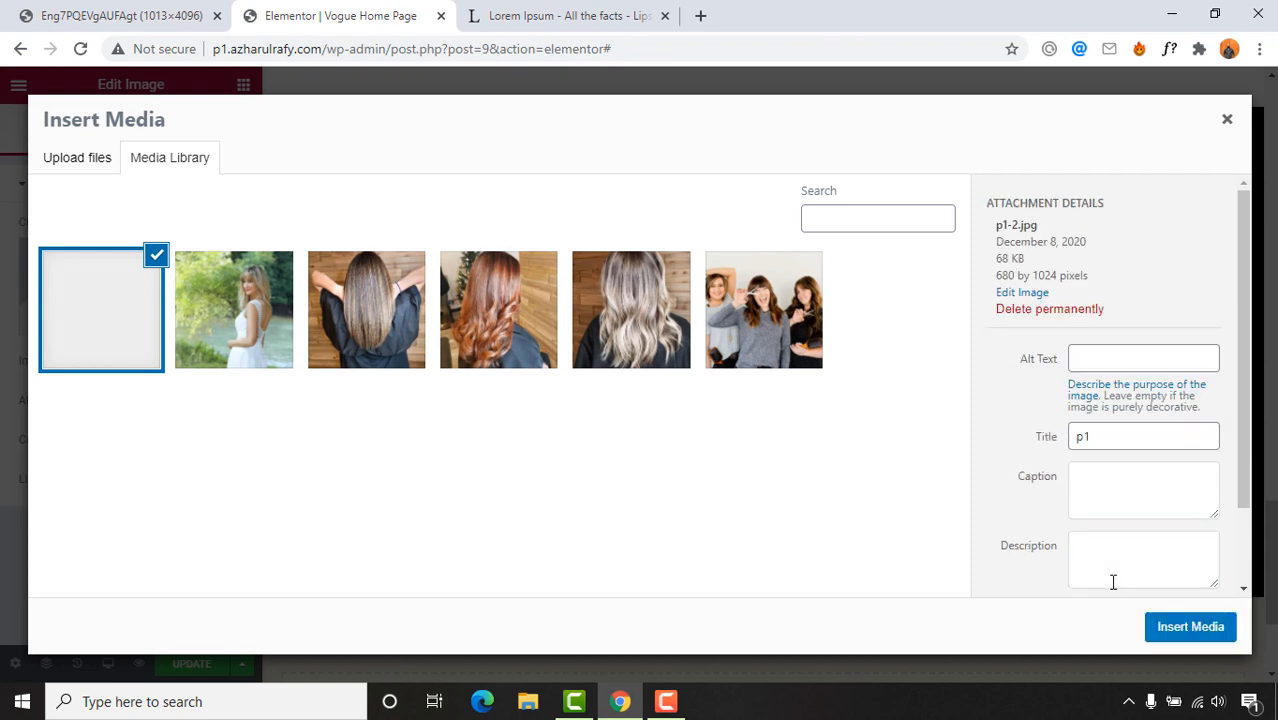
left_click(1178, 628)
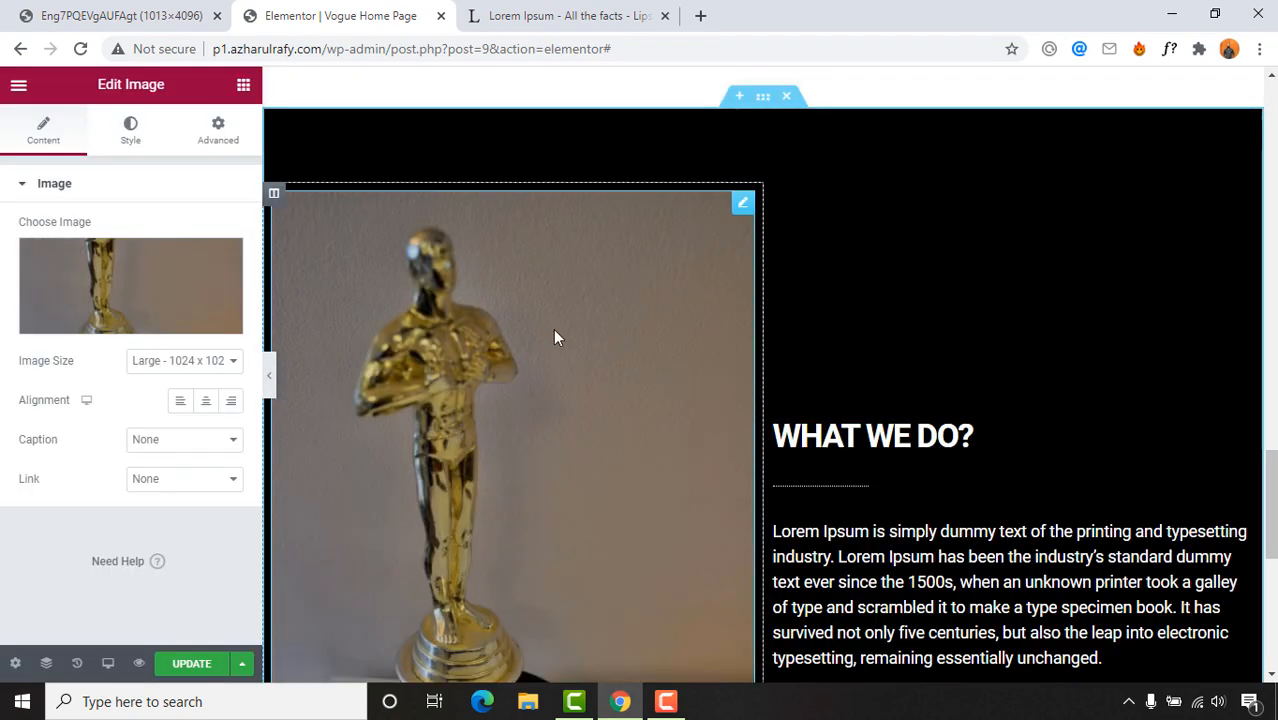
scroll(785, 380, "down", 2)
scroll(720, 388, "up", 1)
scroll(513, 430, "down", 2)
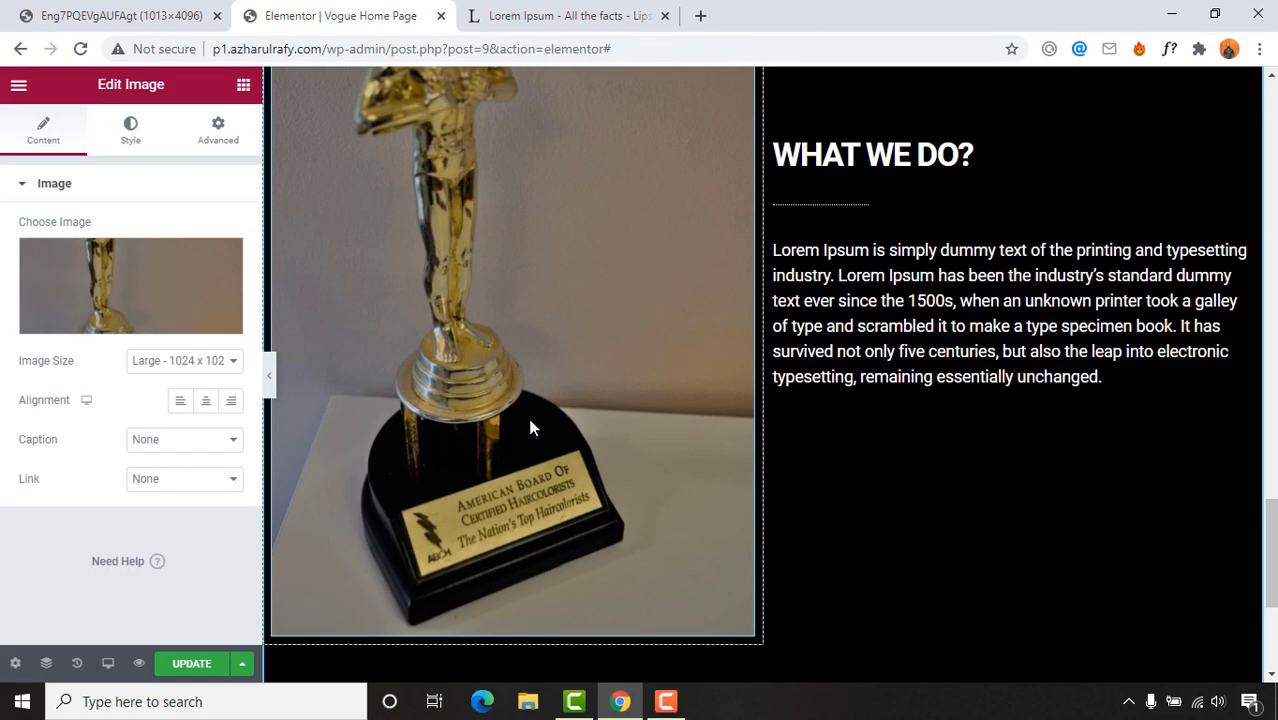
left_click(185, 361)
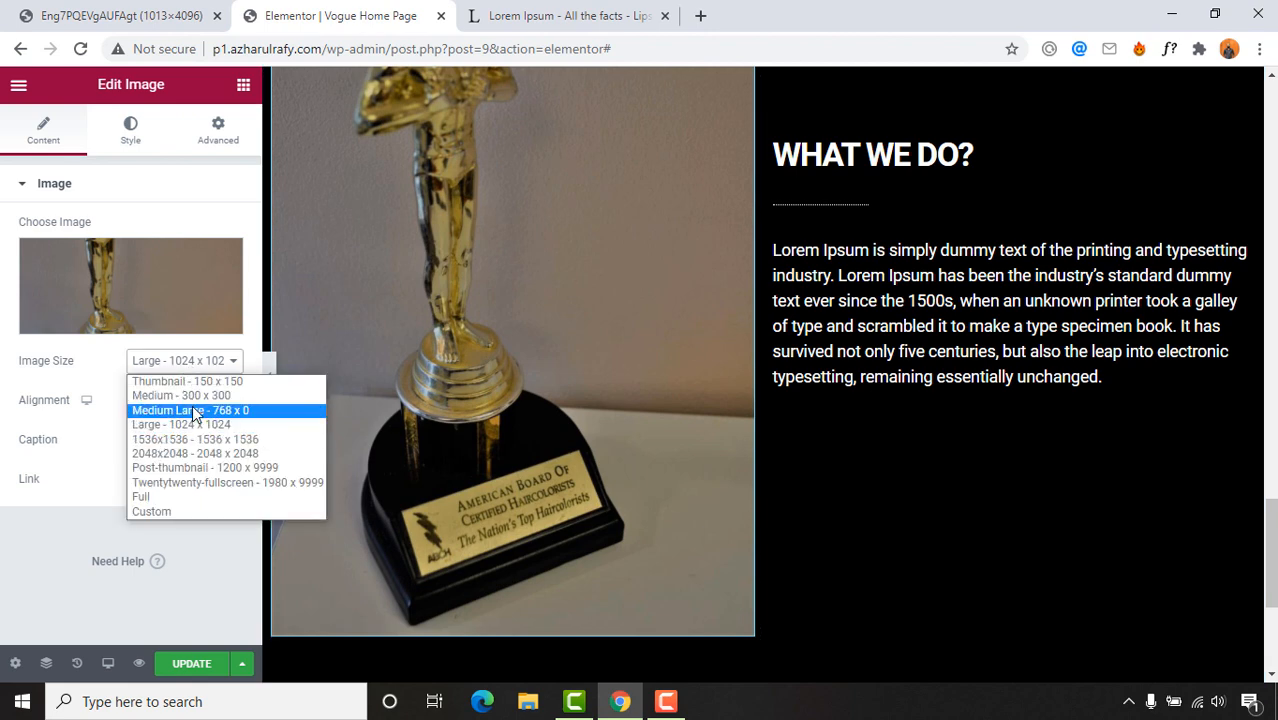
left_click(192, 410)
Step: Switch the trophy image to a Custom size with a 500 px height and apply it
scroll(654, 405, "up", 2)
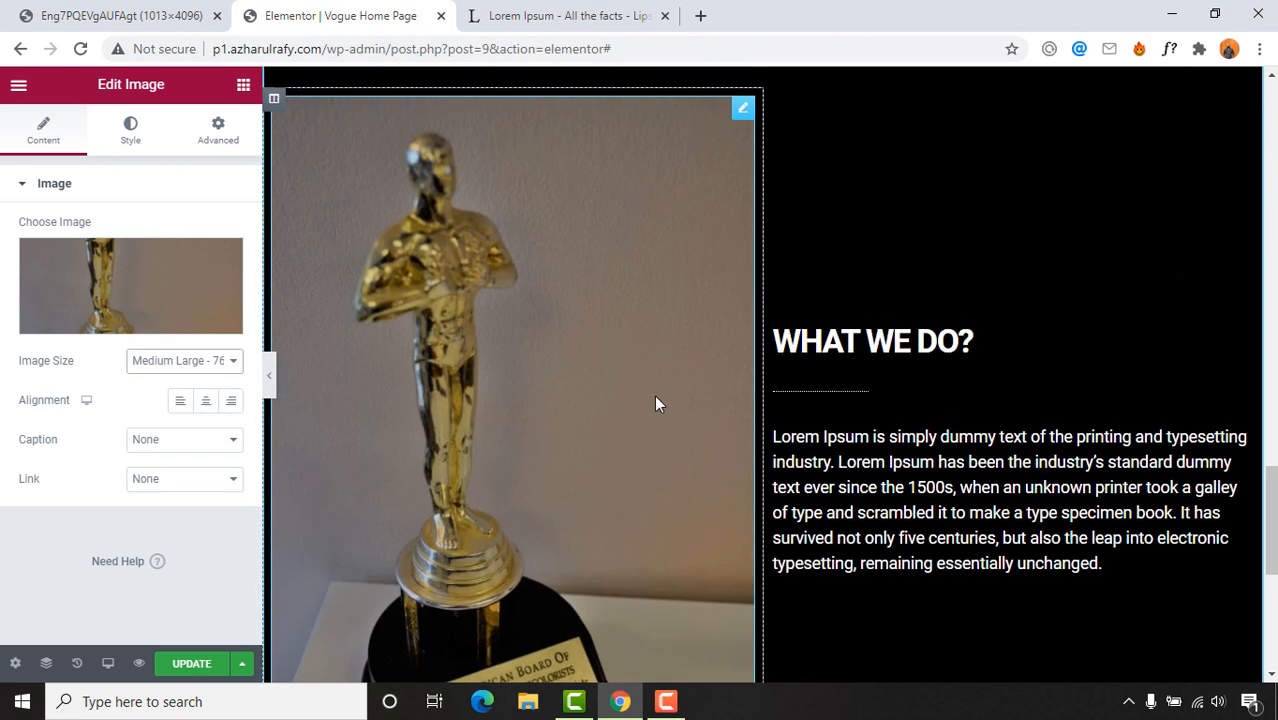
scroll(665, 390, "up", 1)
scroll(690, 368, "down", 3)
scroll(680, 468, "up", 1)
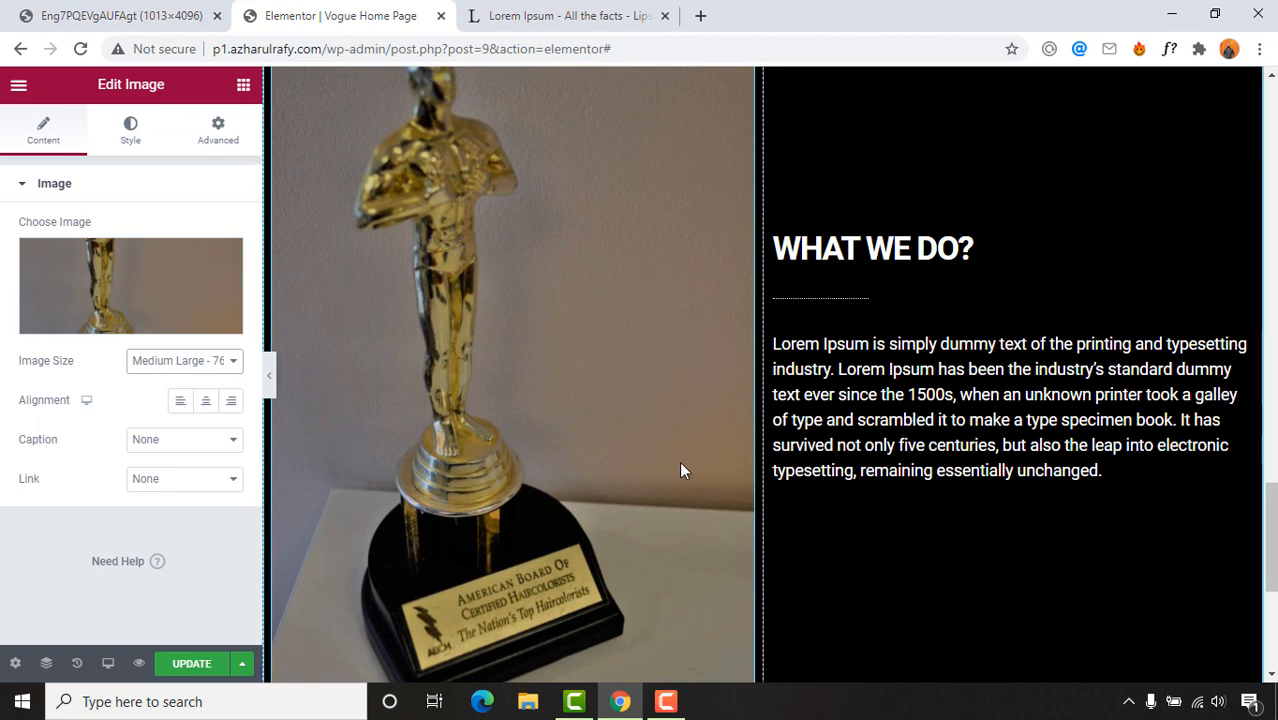
scroll(690, 460, "up", 2)
scroll(800, 440, "down", 9)
scroll(585, 405, "up", 9)
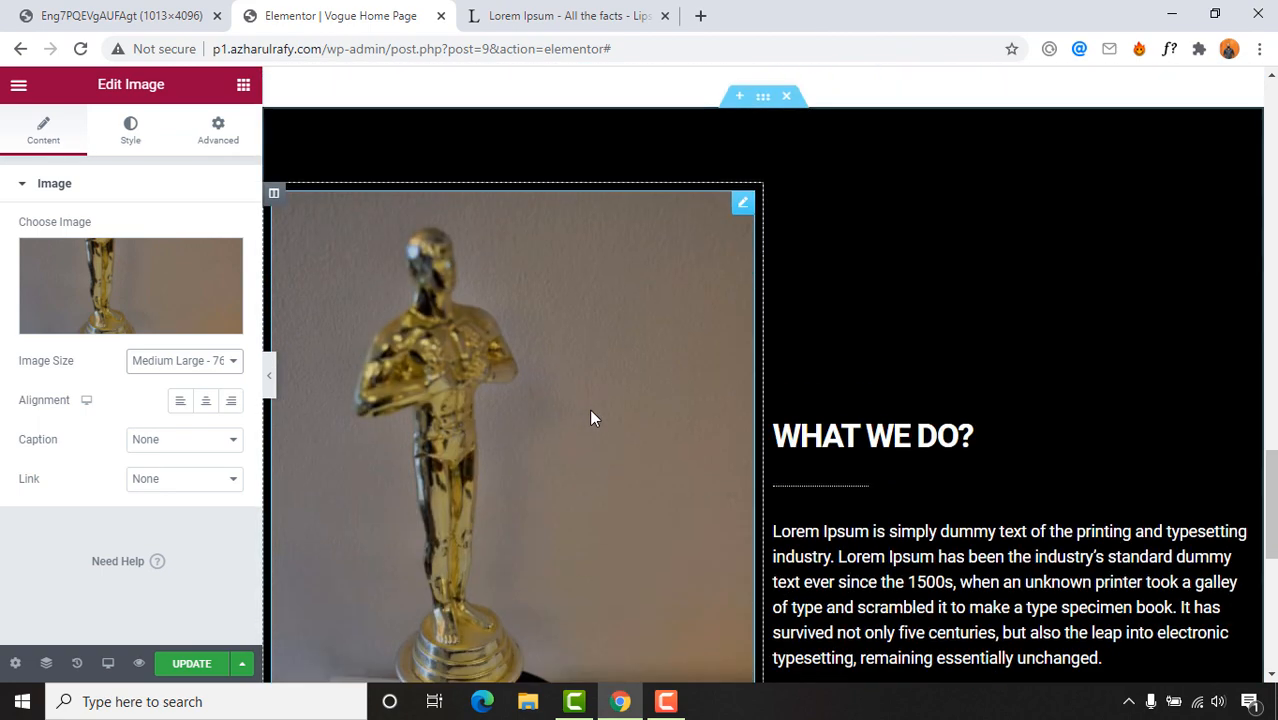
scroll(590, 418, "down", 1)
left_click(178, 362)
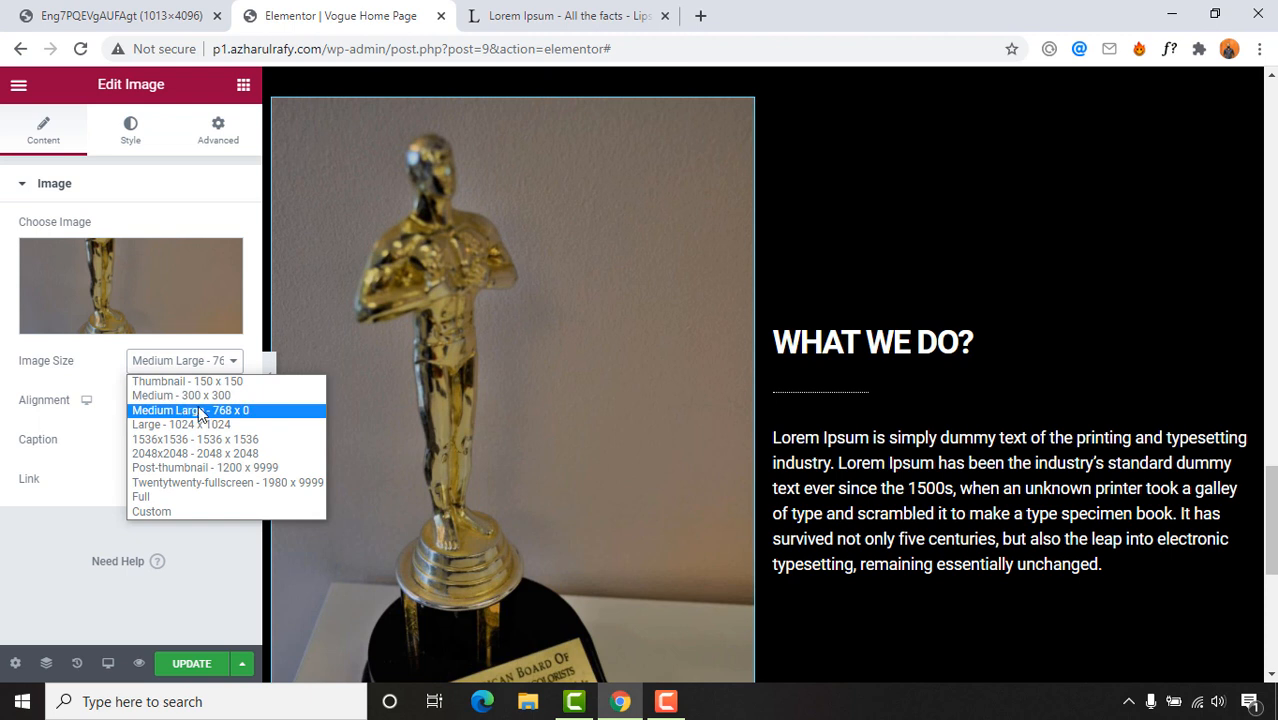
left_click(160, 511)
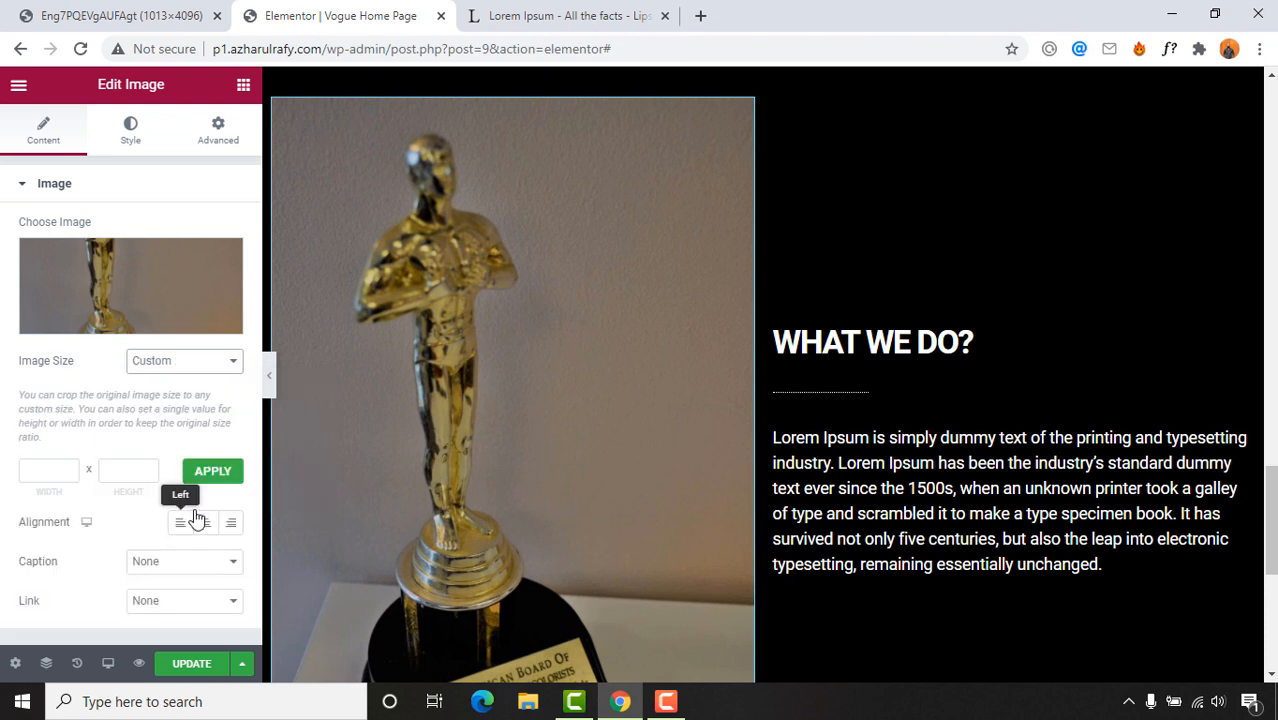
scroll(12, 541, "down", 1)
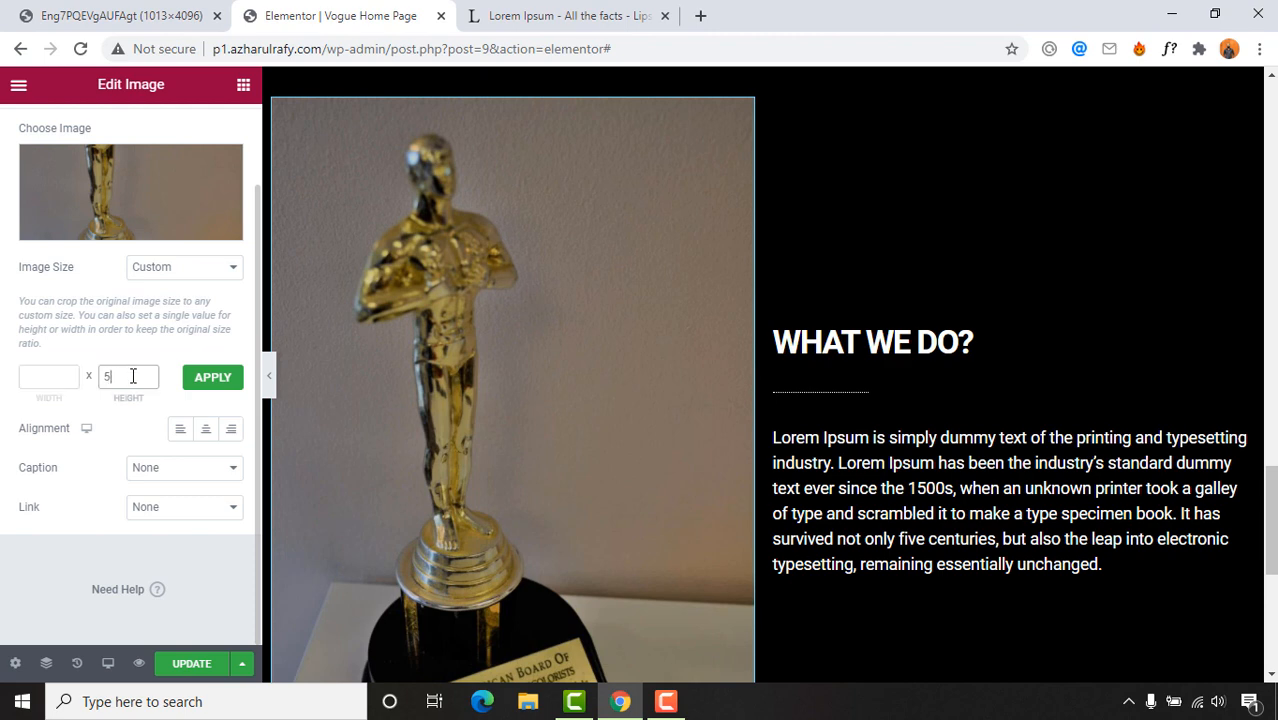
left_click(200, 384)
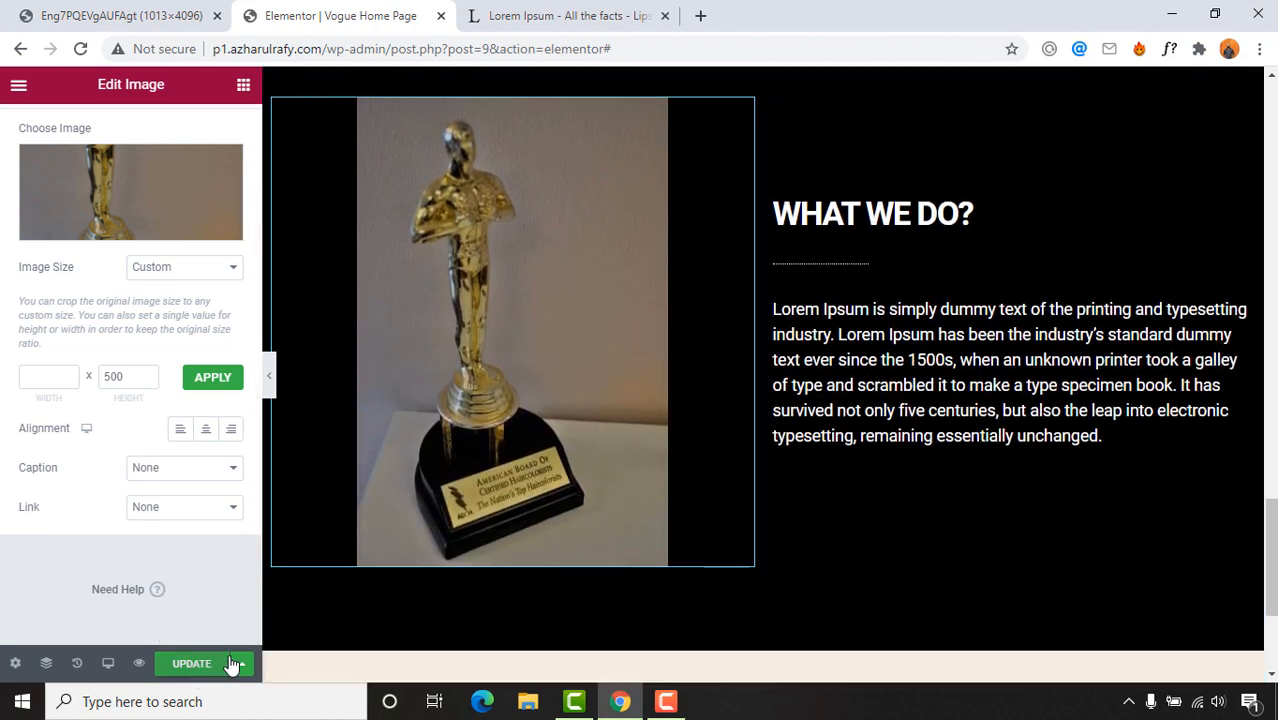
Step: Preview the page in a new tab to check the resized trophy, then return to the Elementor editor
scroll(656, 436, "up", 5)
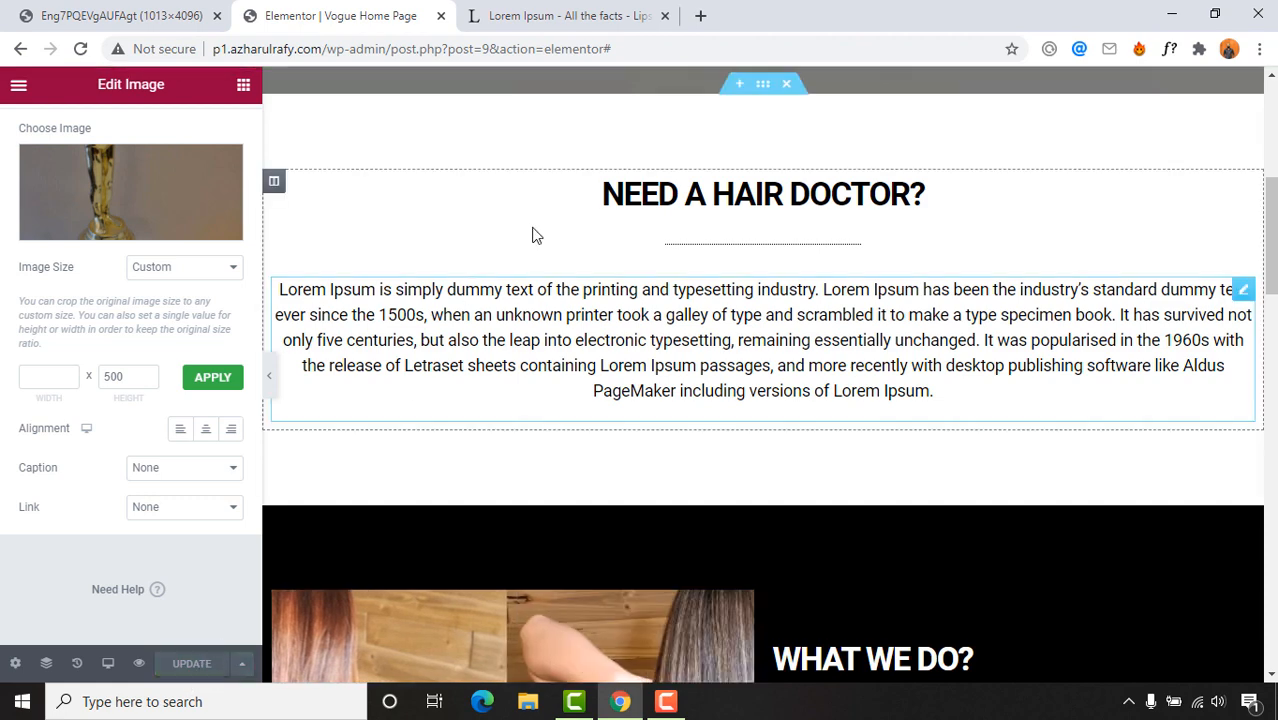
scroll(560, 268, "down", 10)
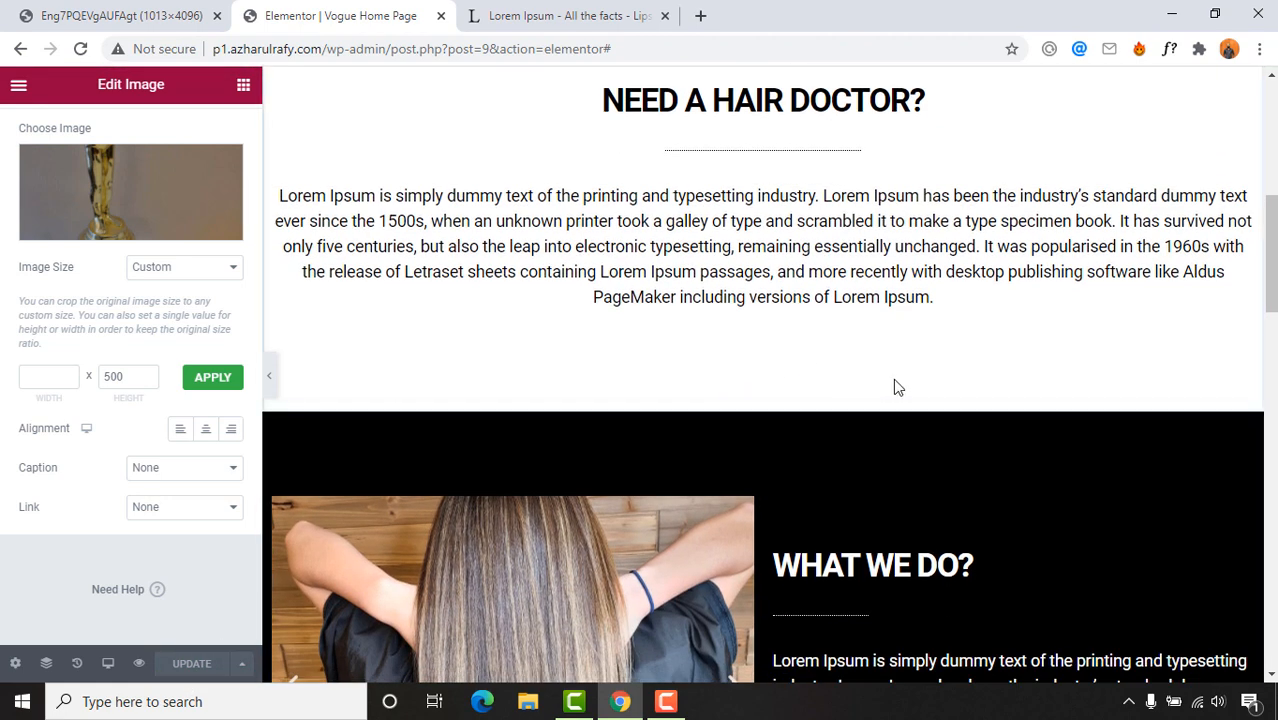
scroll(843, 420, "down", 3)
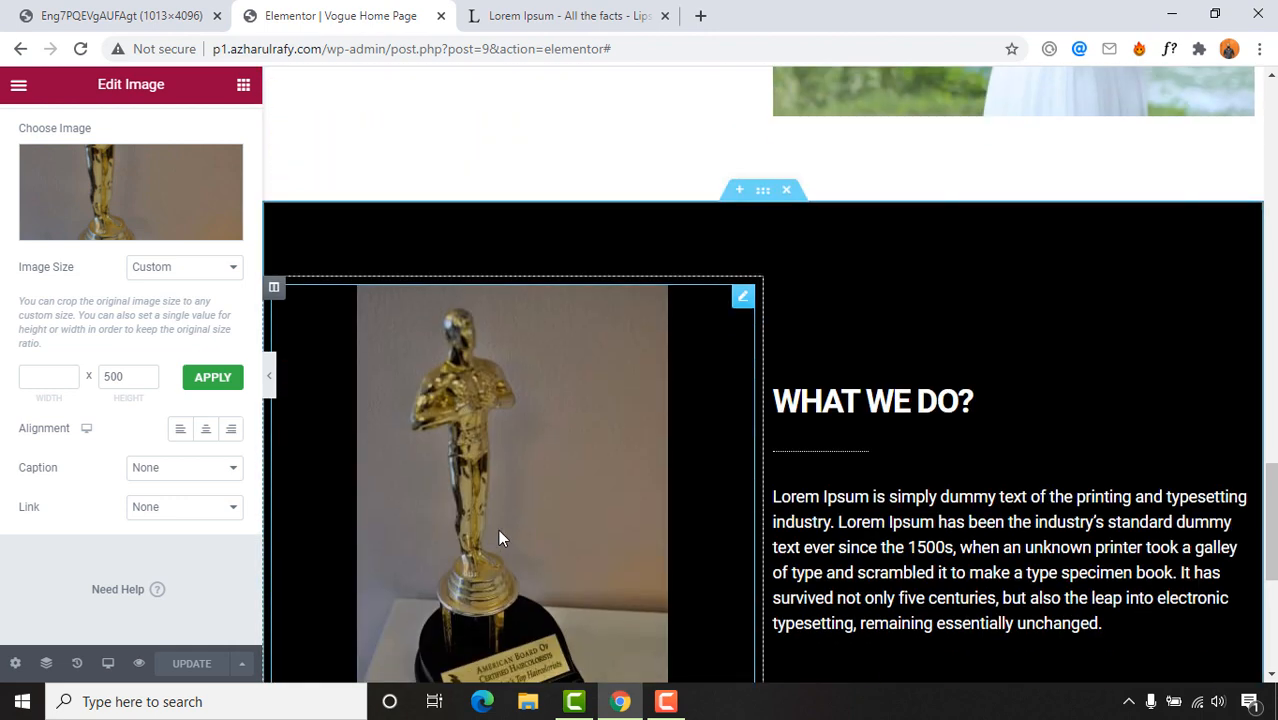
left_click(138, 664)
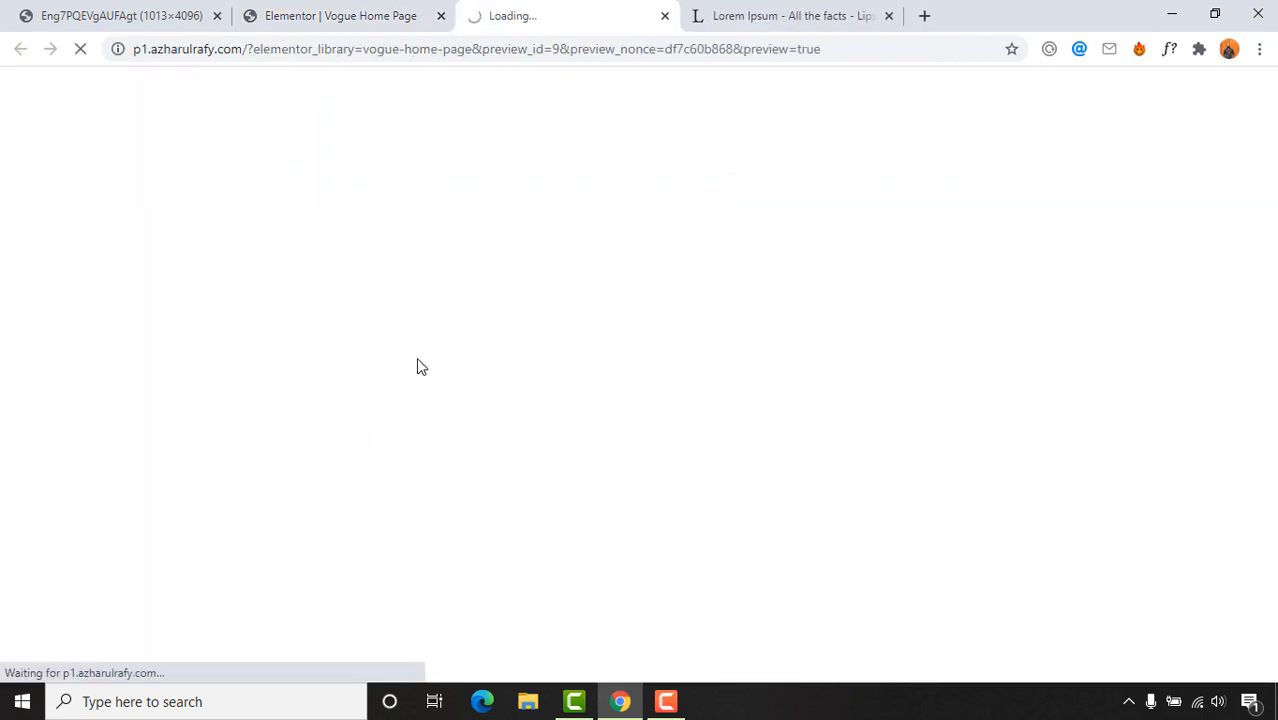
left_click(330, 15)
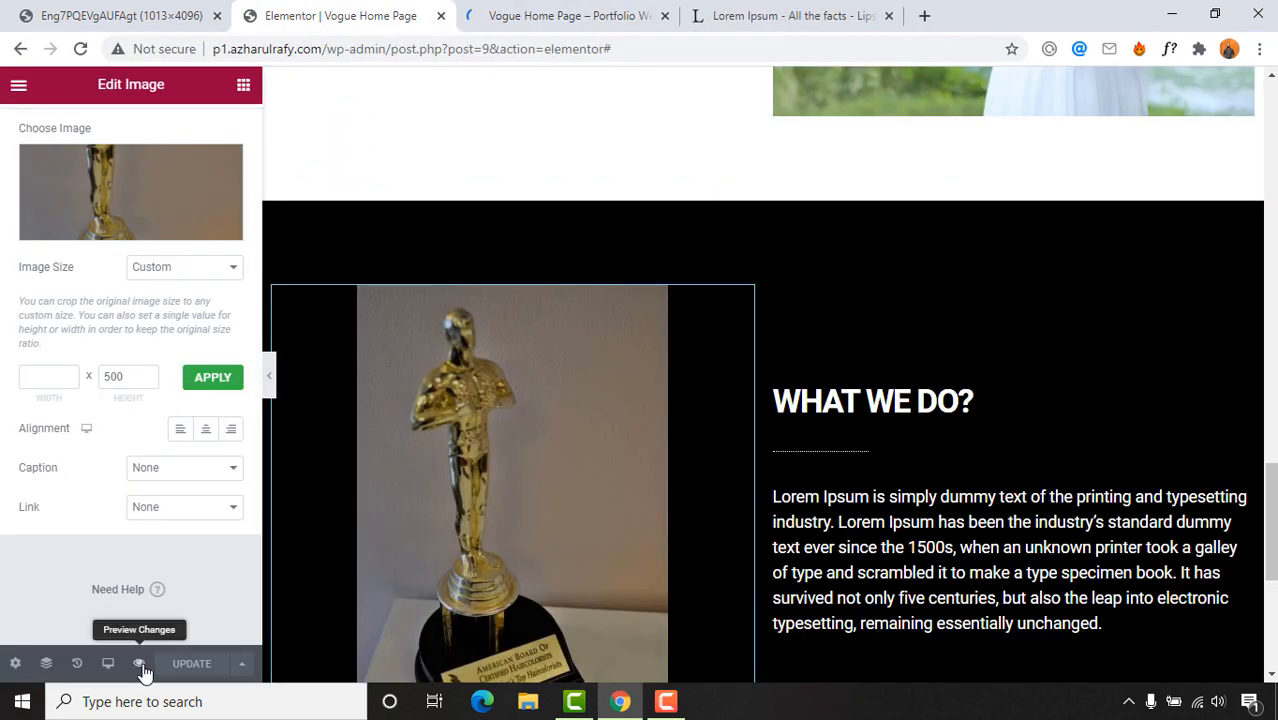
left_click(527, 12)
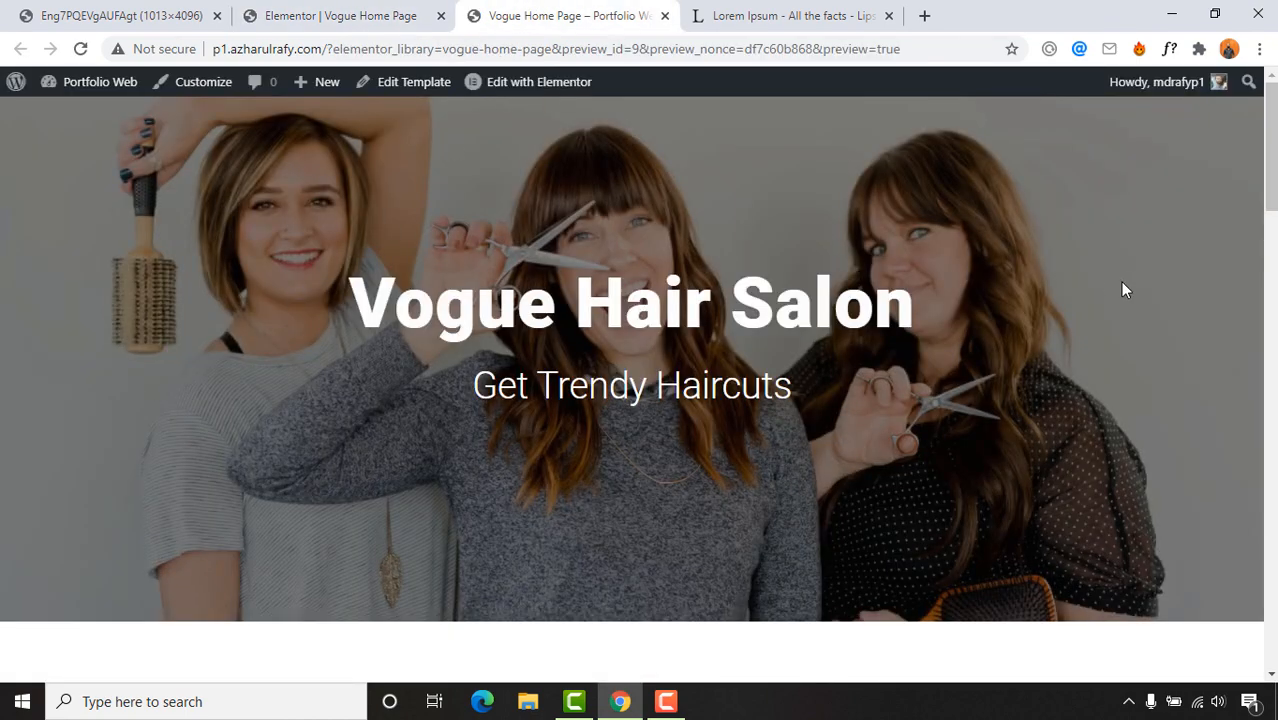
scroll(465, 428, "down", 8)
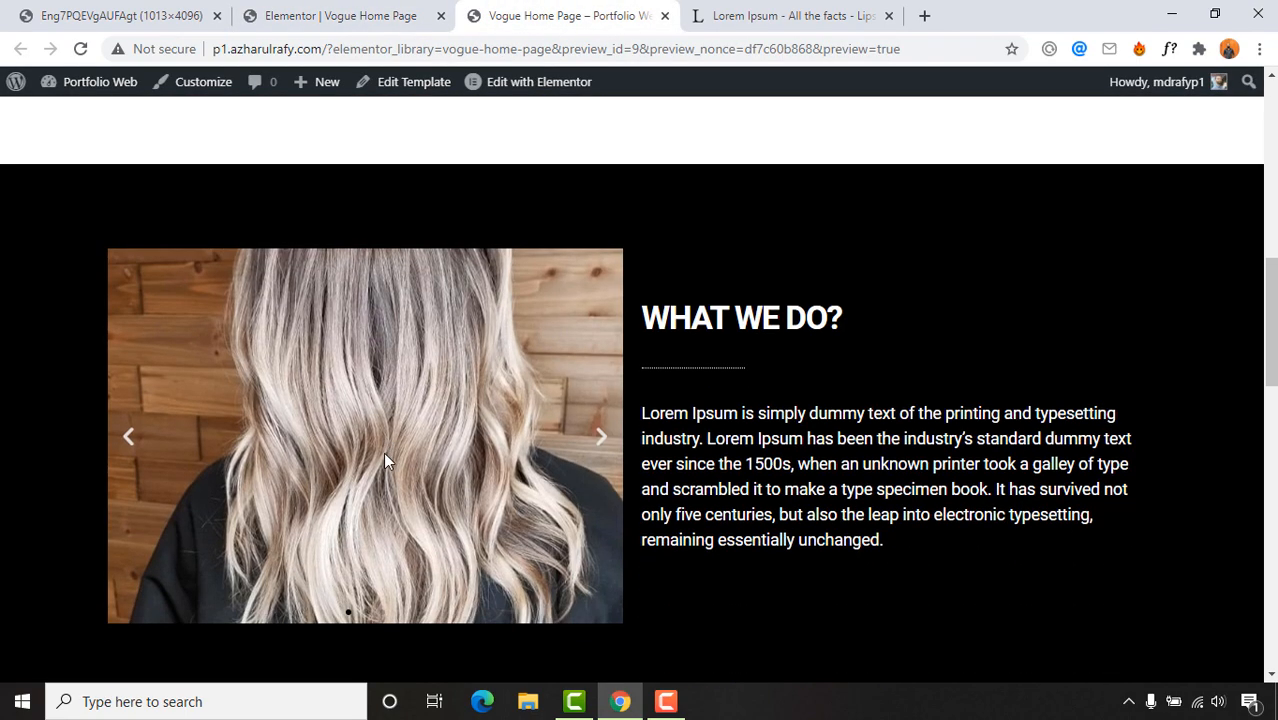
scroll(386, 459, "down", 10)
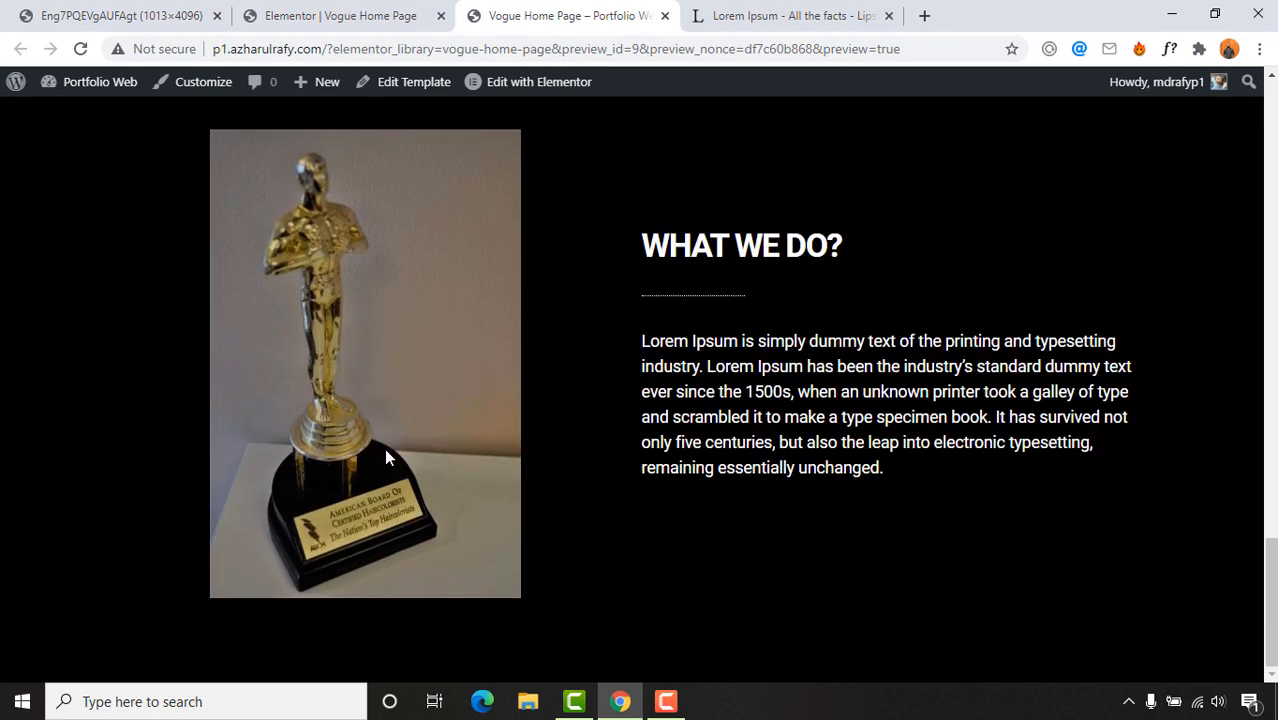
scroll(384, 448, "up", 18)
scroll(384, 447, "down", 6)
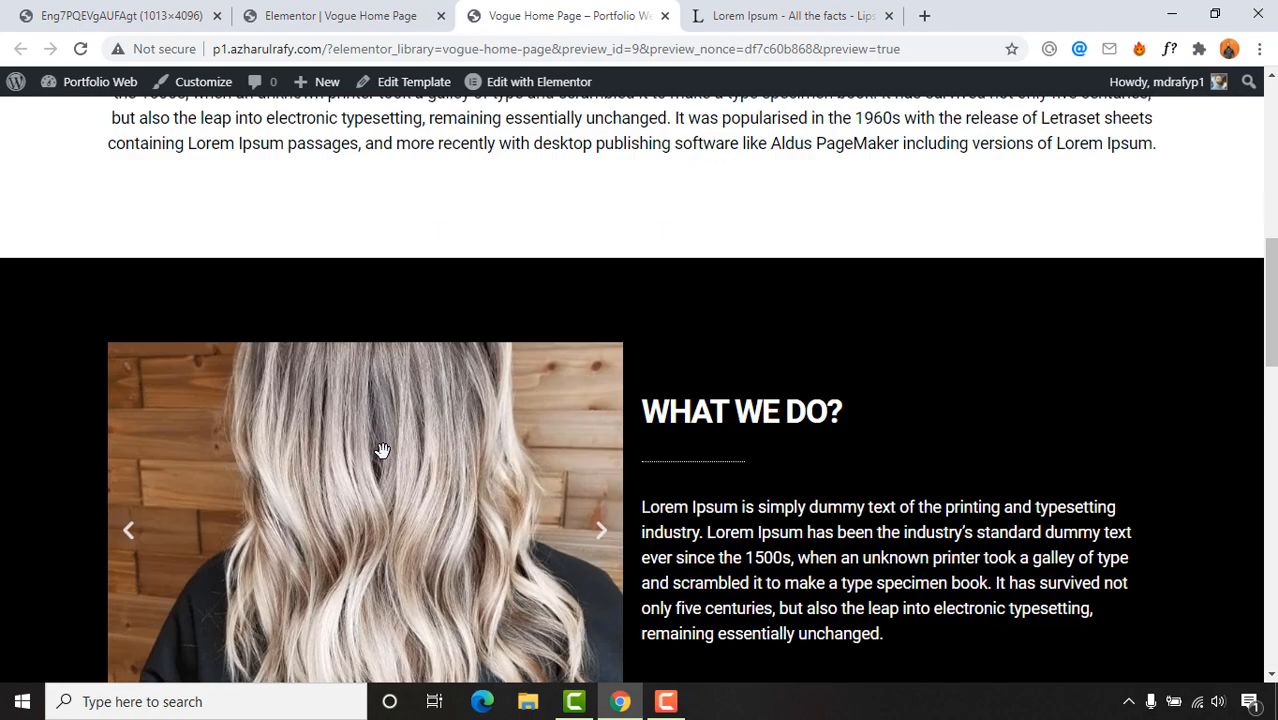
scroll(382, 450, "down", 10)
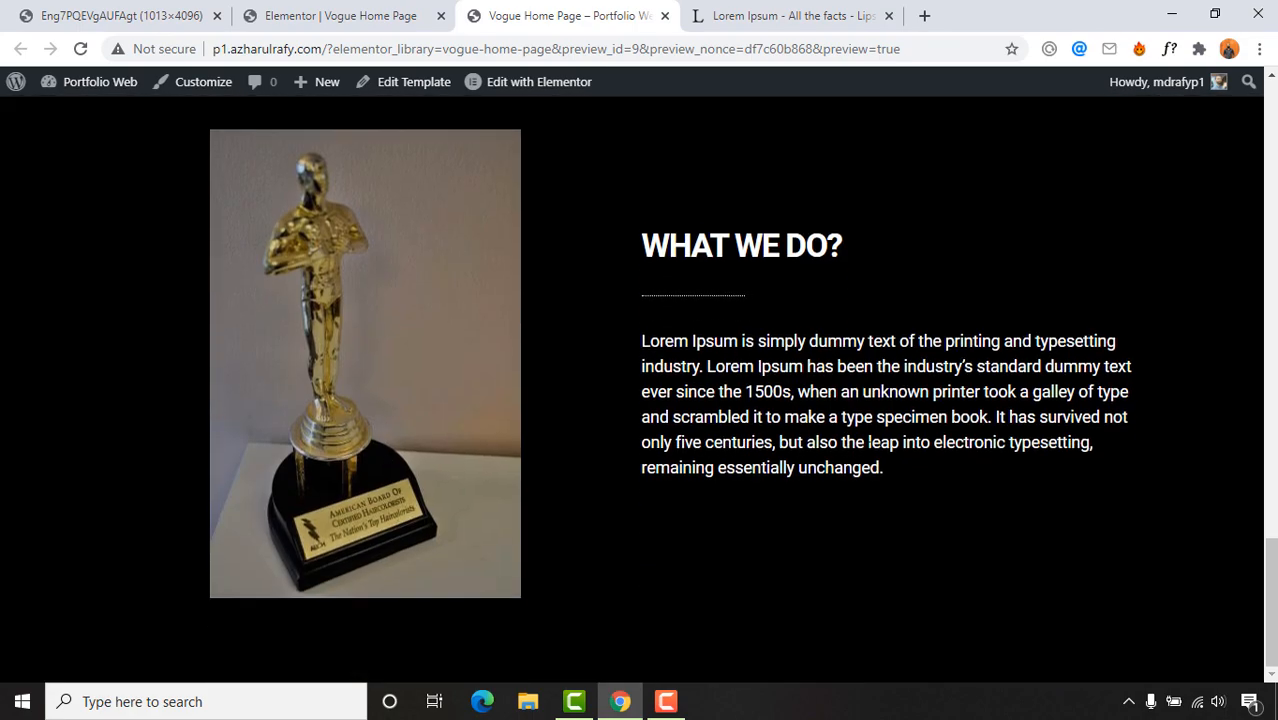
left_click(337, 15)
scroll(845, 528, "down", 5)
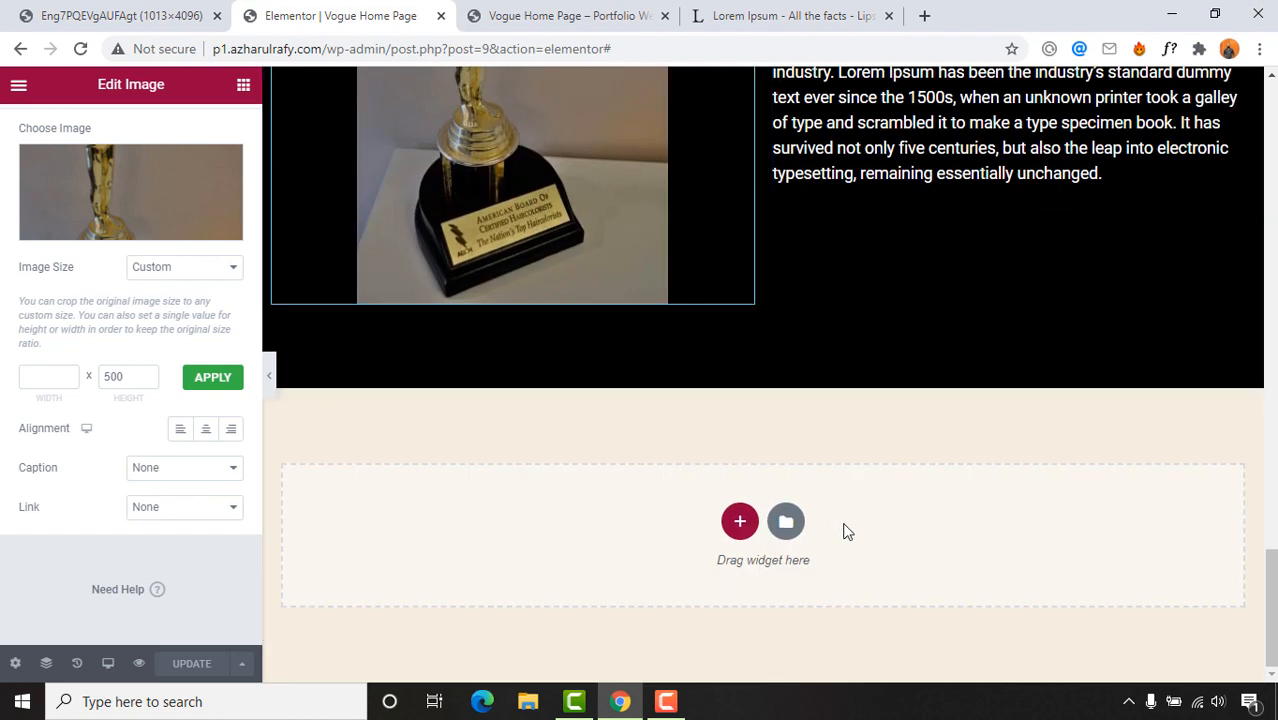
left_click(157, 22)
scroll(686, 393, "down", 3)
scroll(801, 369, "down", 2)
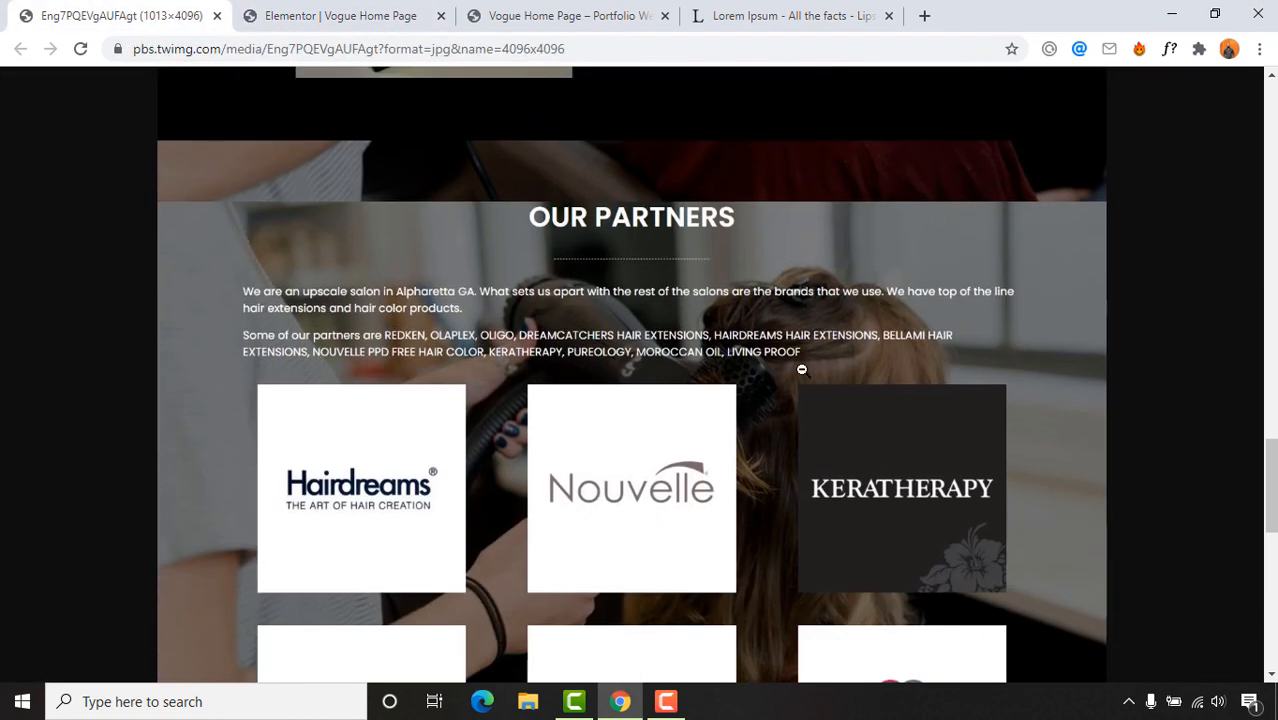
scroll(954, 390, "down", 2)
scroll(674, 296, "up", 2)
scroll(608, 337, "down", 6)
scroll(605, 401, "up", 5)
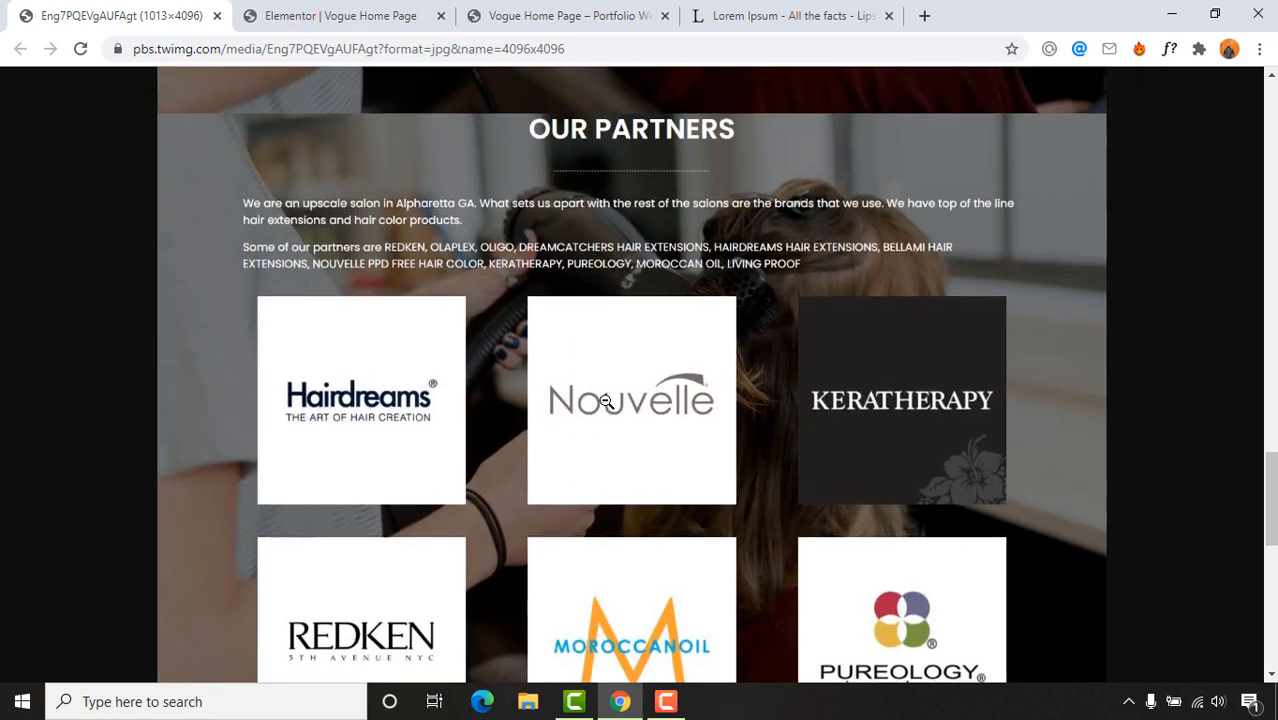
scroll(517, 218, "up", 1)
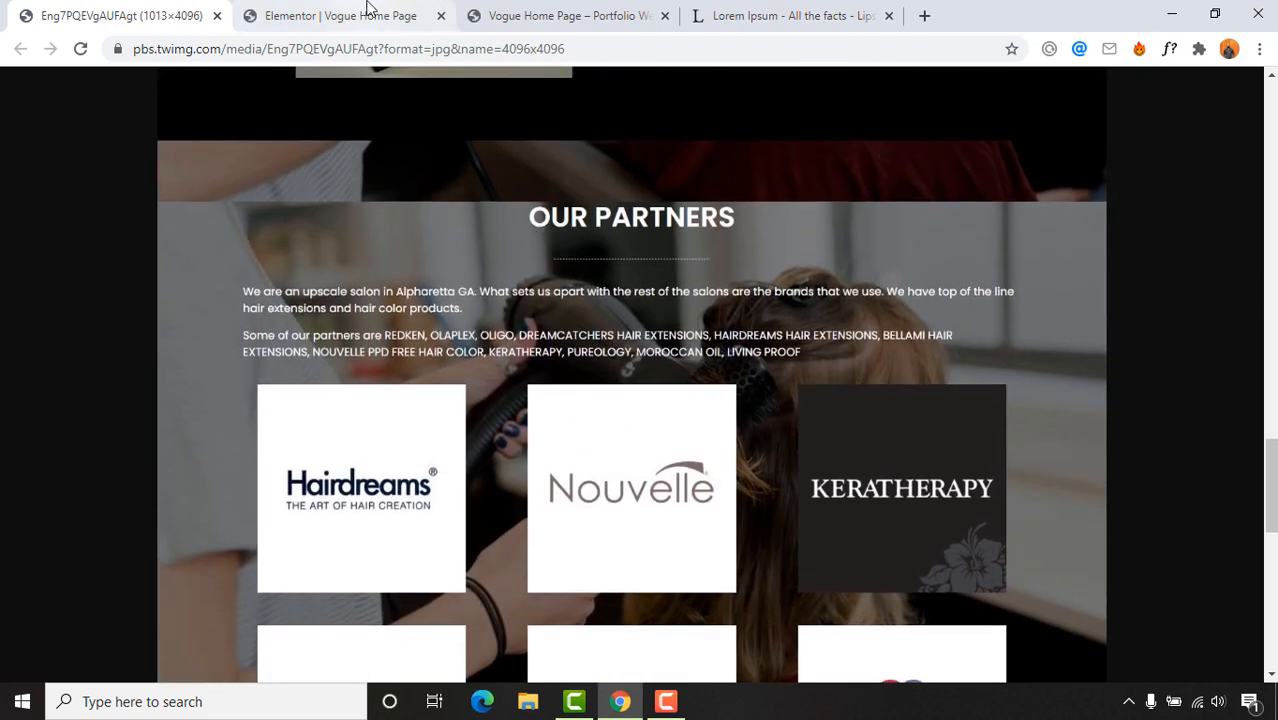
scroll(508, 346, "up", 1)
scroll(578, 310, "down", 1)
scroll(530, 243, "down", 4)
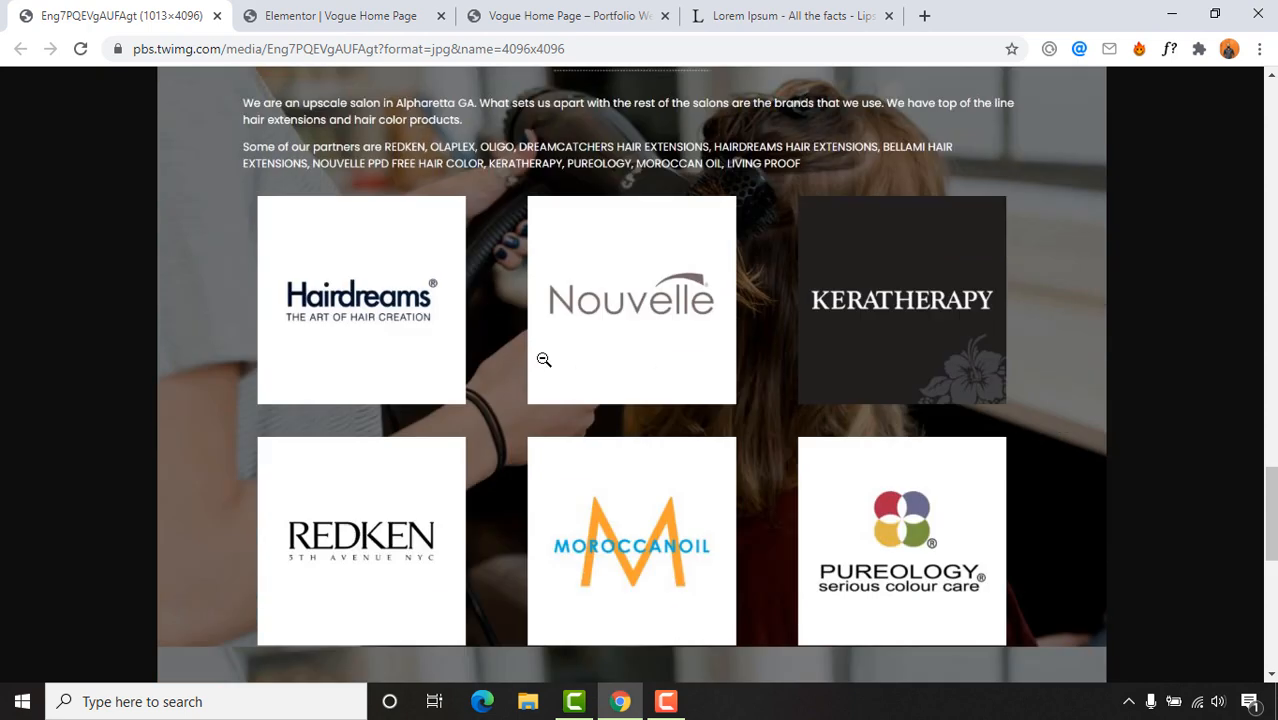
scroll(542, 359, "up", 4)
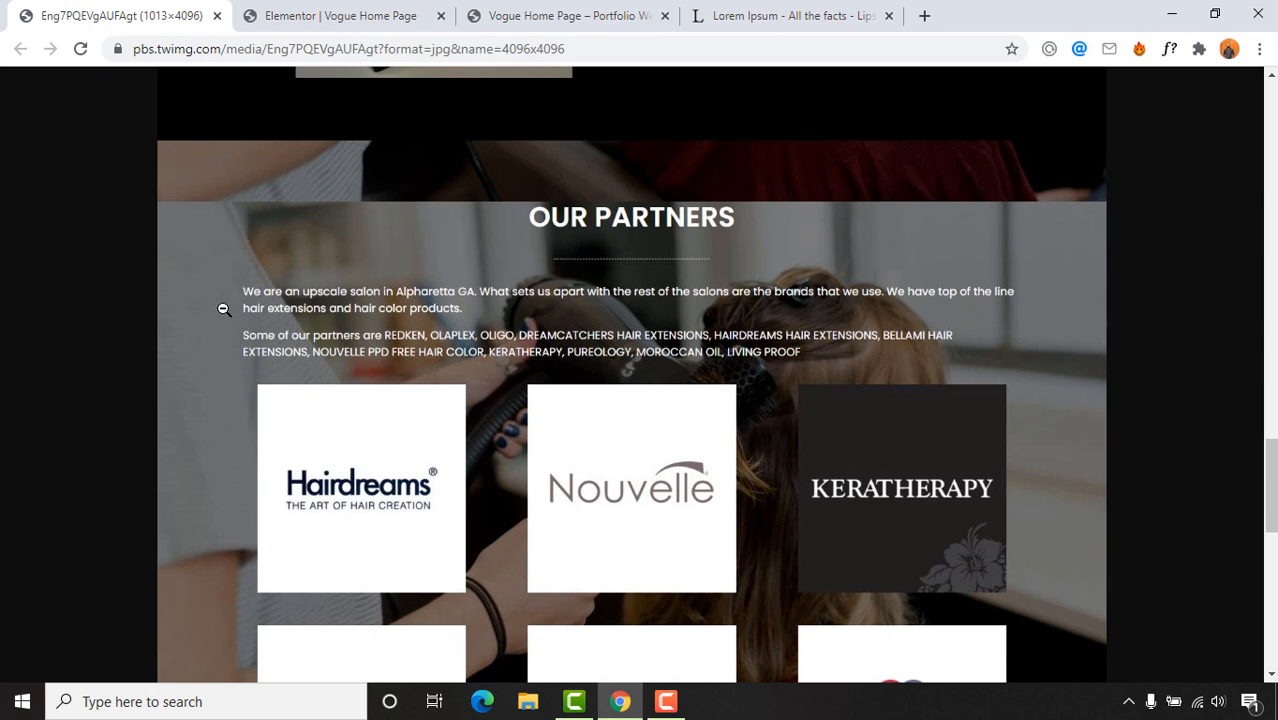
scroll(473, 220, "down", 3)
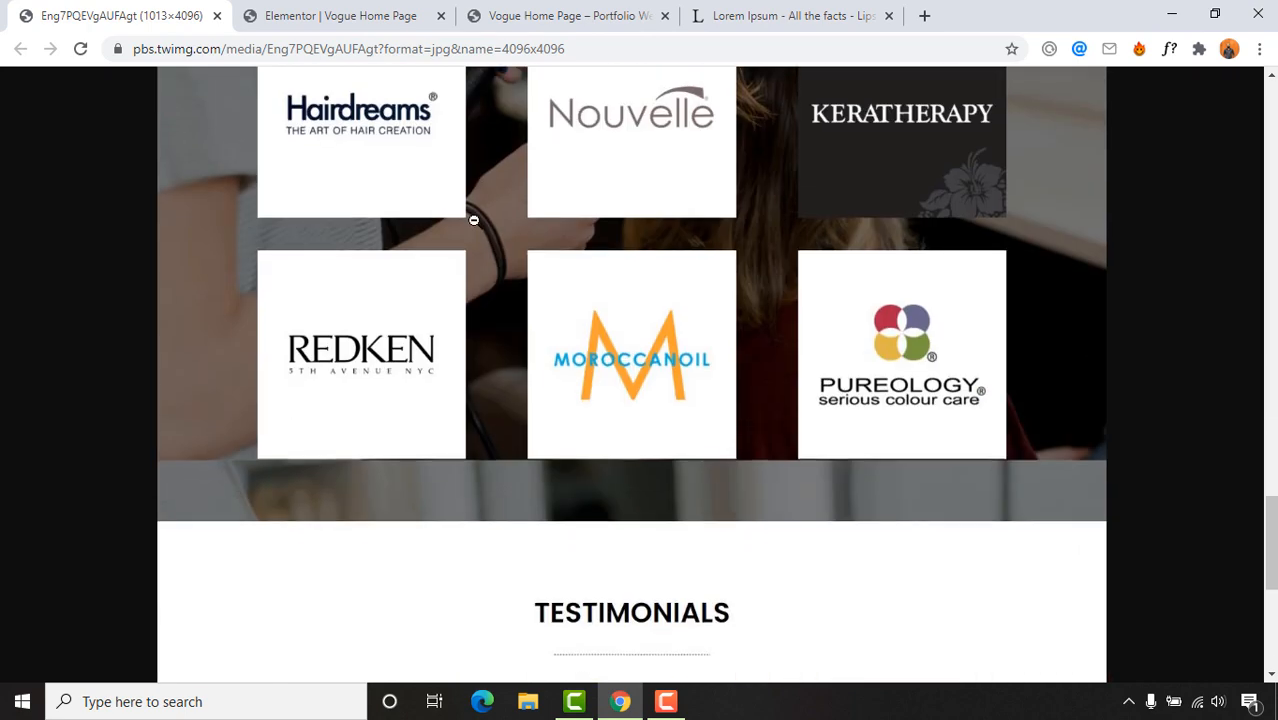
scroll(931, 330, "down", 1)
scroll(598, 398, "up", 4)
scroll(598, 400, "down", 7)
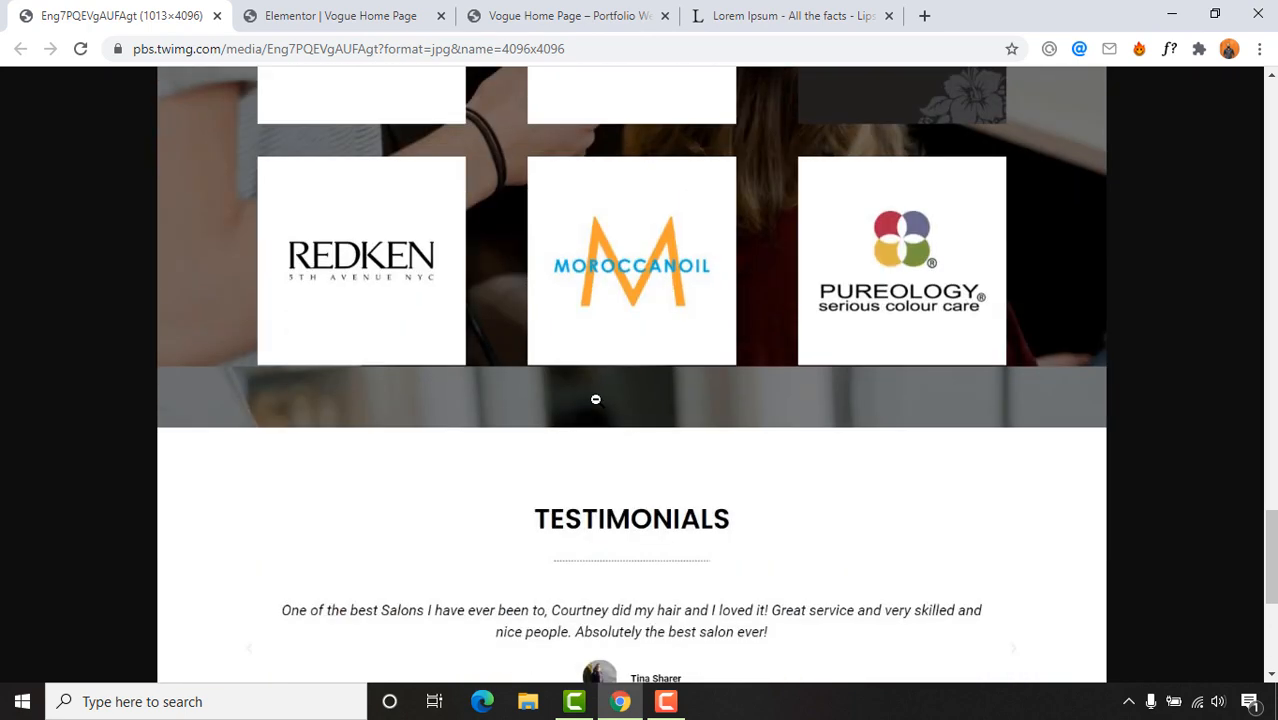
scroll(558, 411, "up", 6)
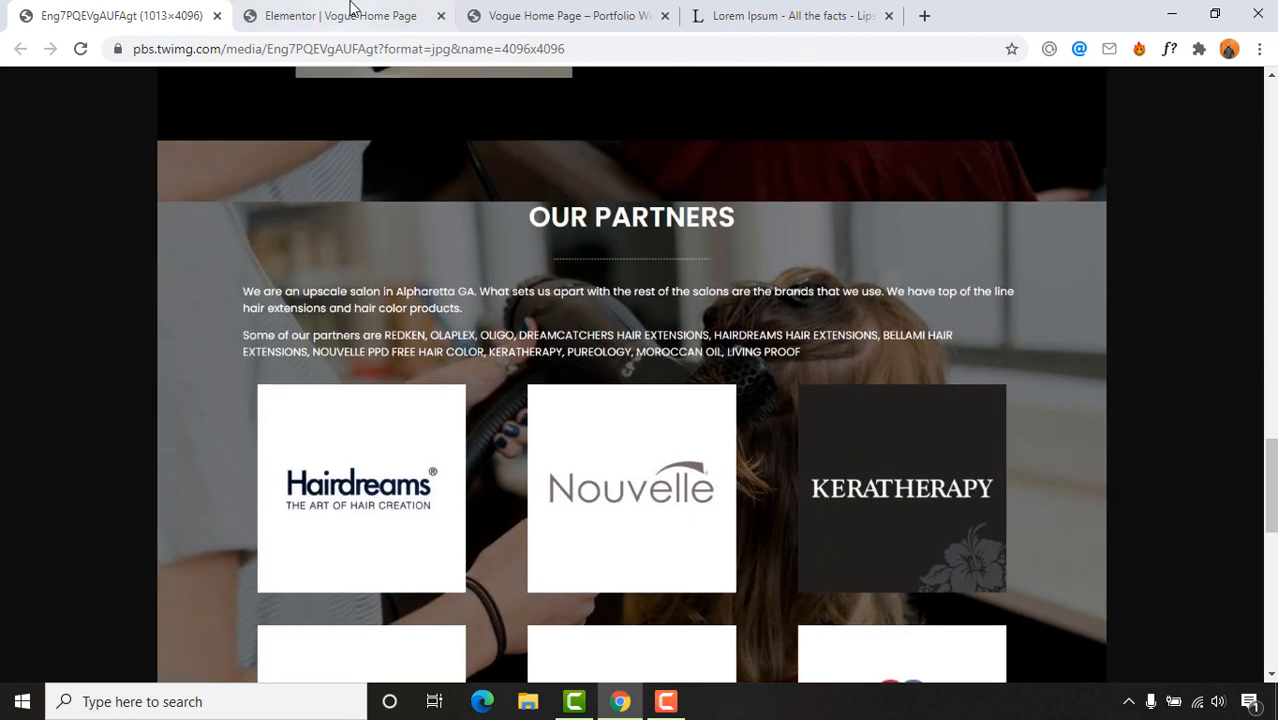
left_click(337, 15)
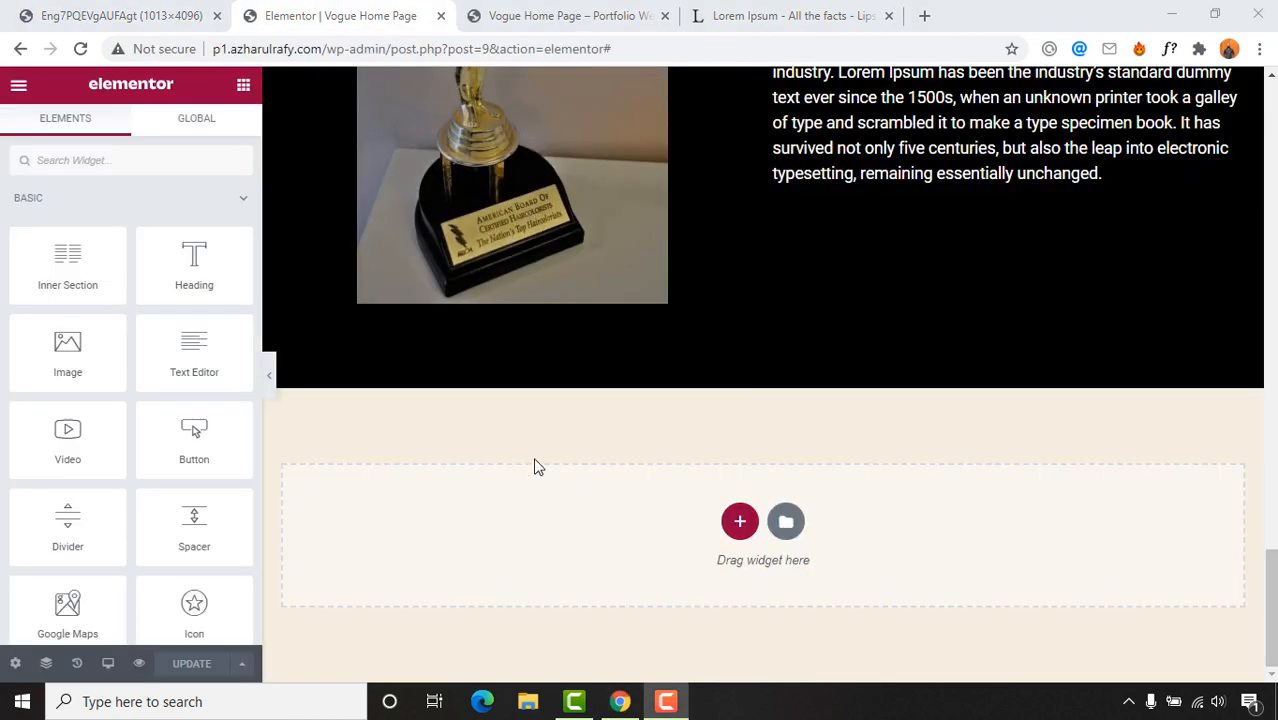
Step: Add a new single-column section below the trophy section
left_click(738, 521)
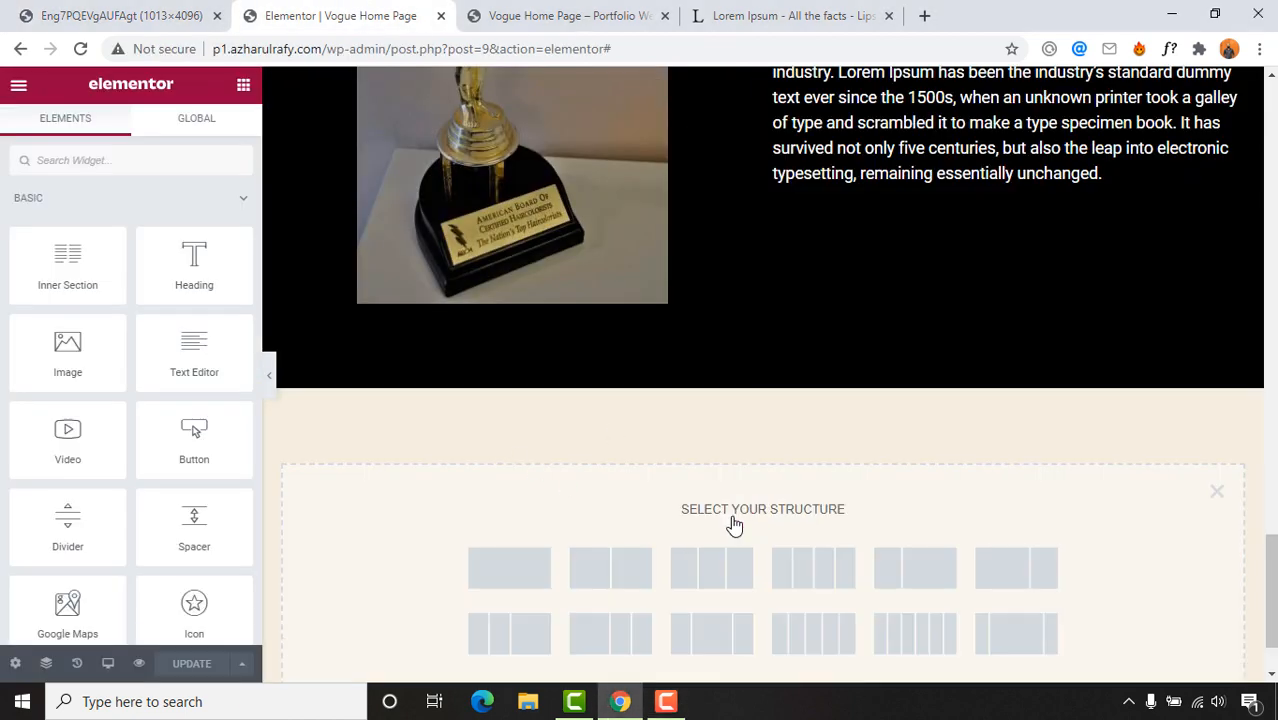
left_click(510, 568)
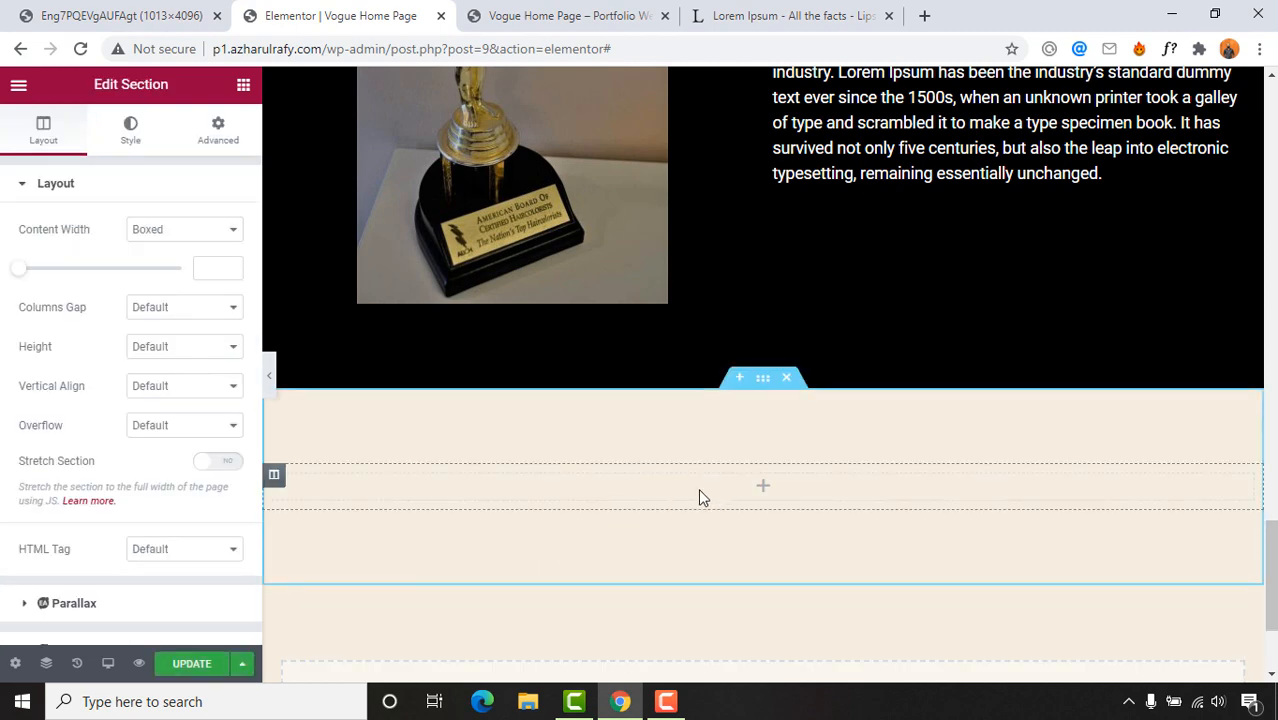
scroll(496, 374, "down", 1)
left_click(100, 10)
scroll(469, 359, "up", 2)
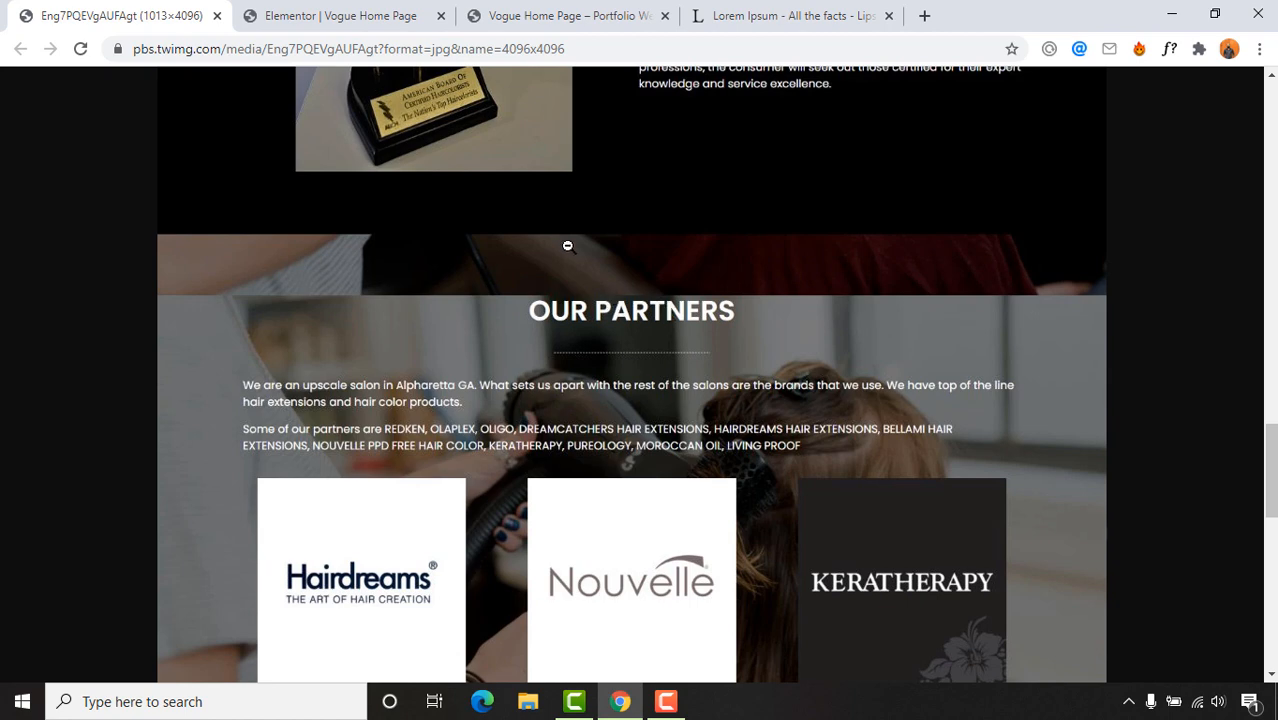
left_click(340, 15)
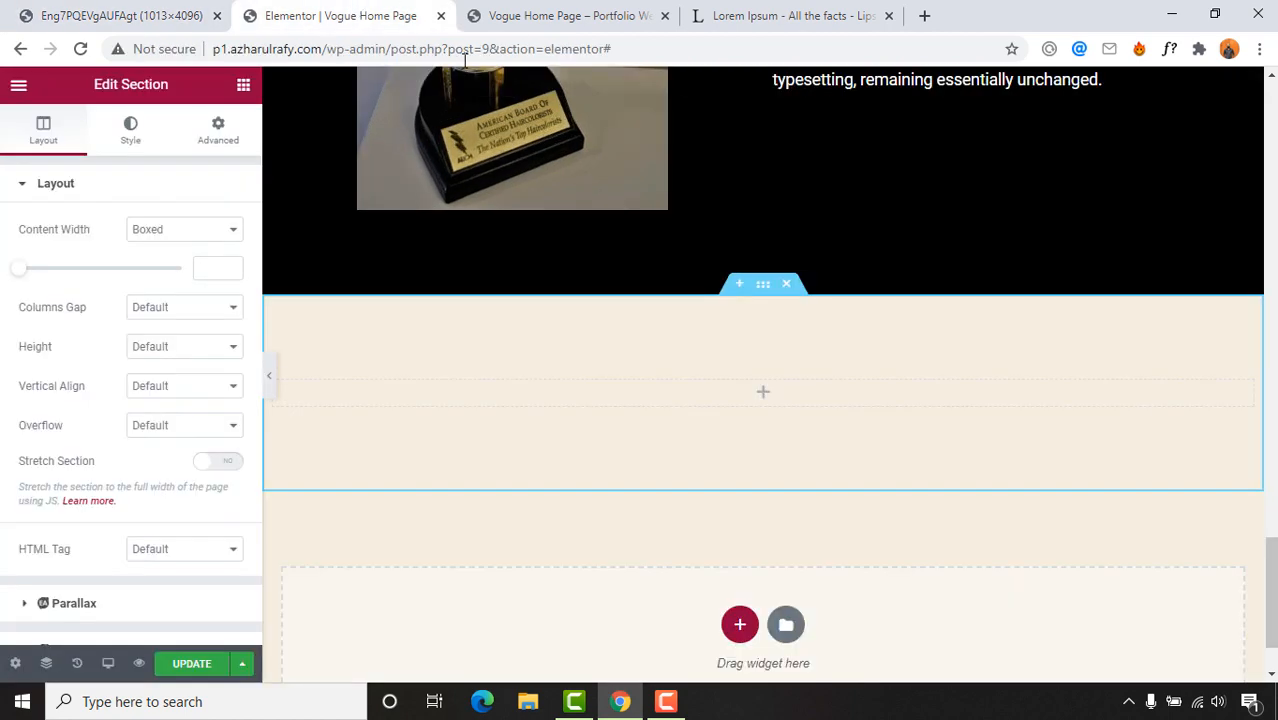
Step: Drag a Heading, a Divider and a Text Editor widget into the new section
left_click(243, 86)
left_click_drag(205, 256, 551, 365)
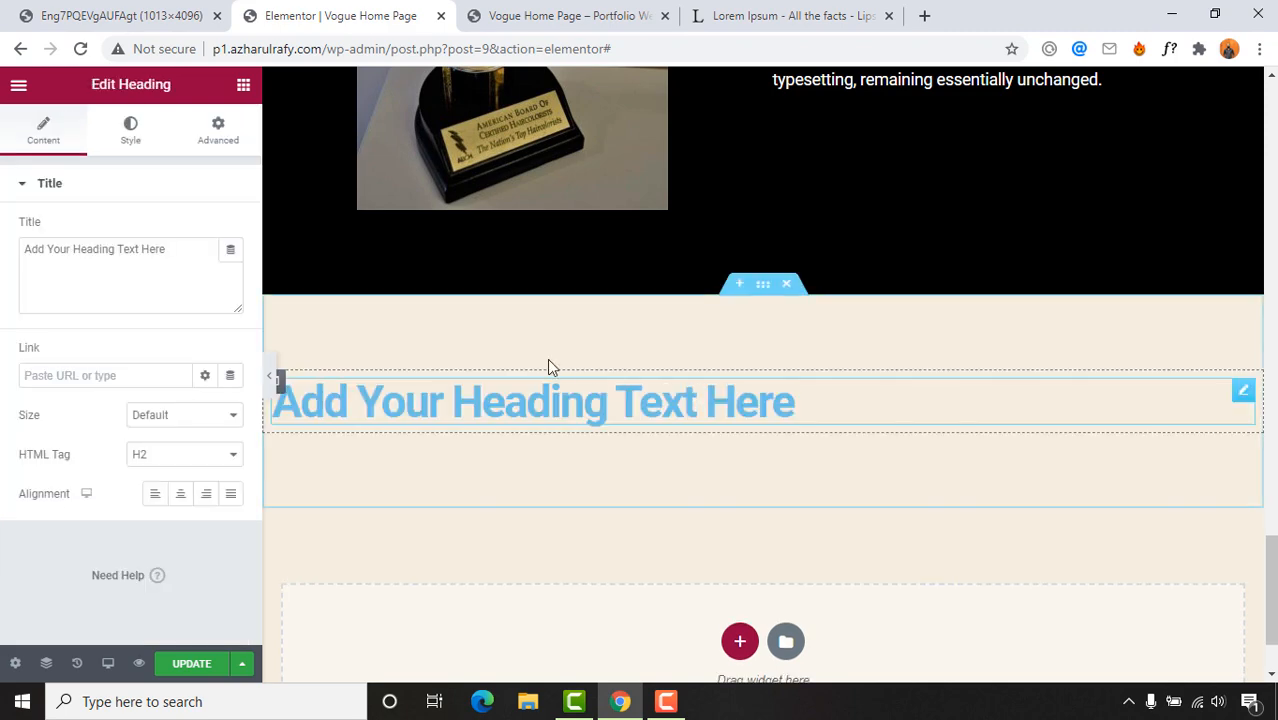
left_click(110, 15)
left_click(340, 8)
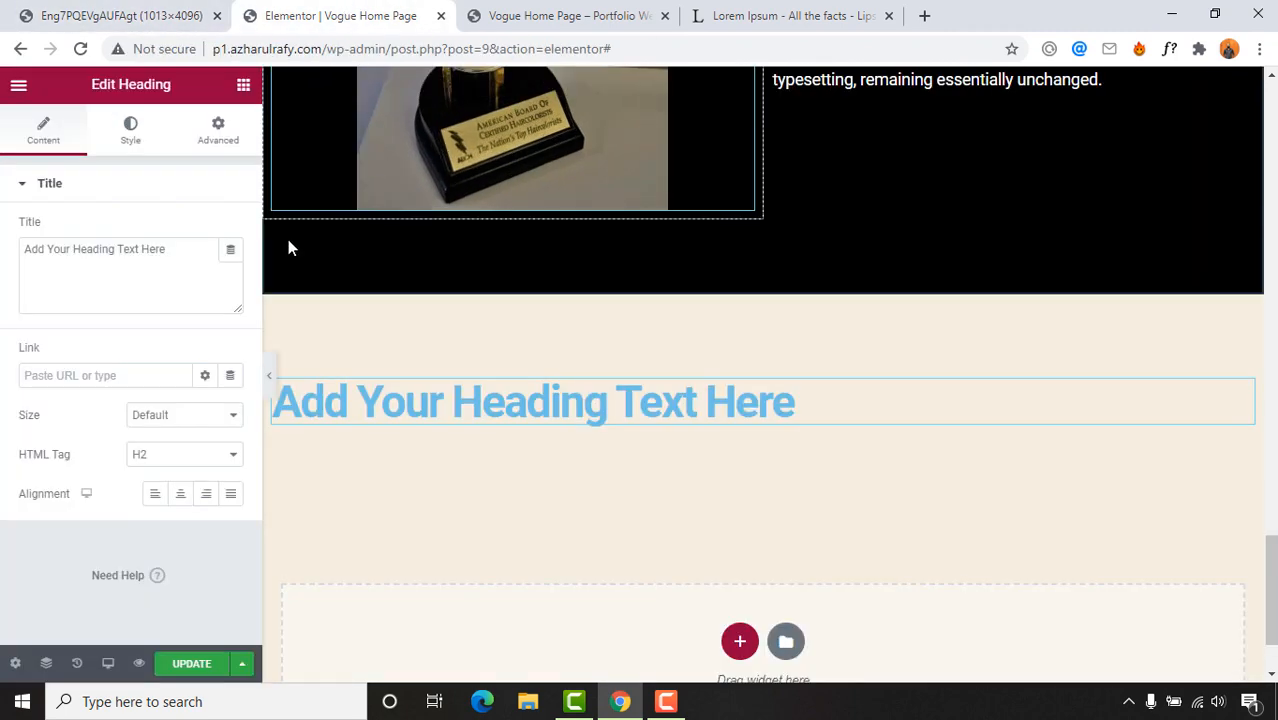
left_click(243, 86)
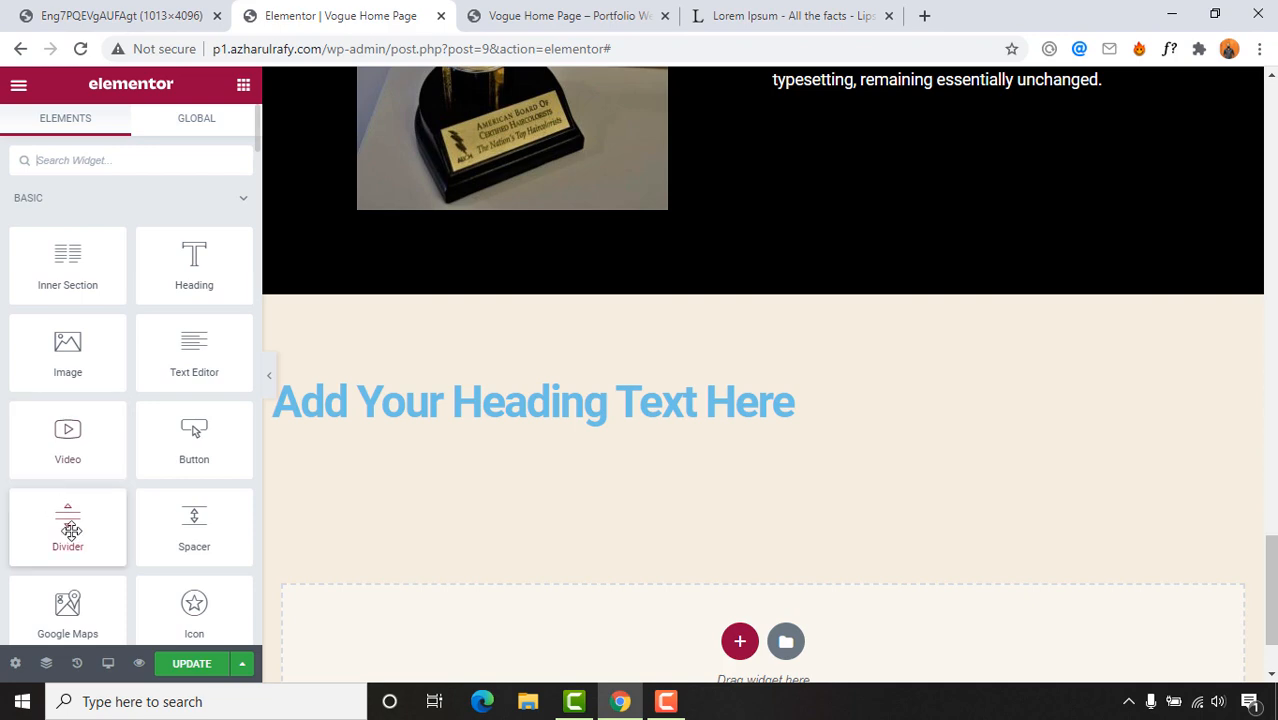
left_click_drag(66, 520, 687, 424)
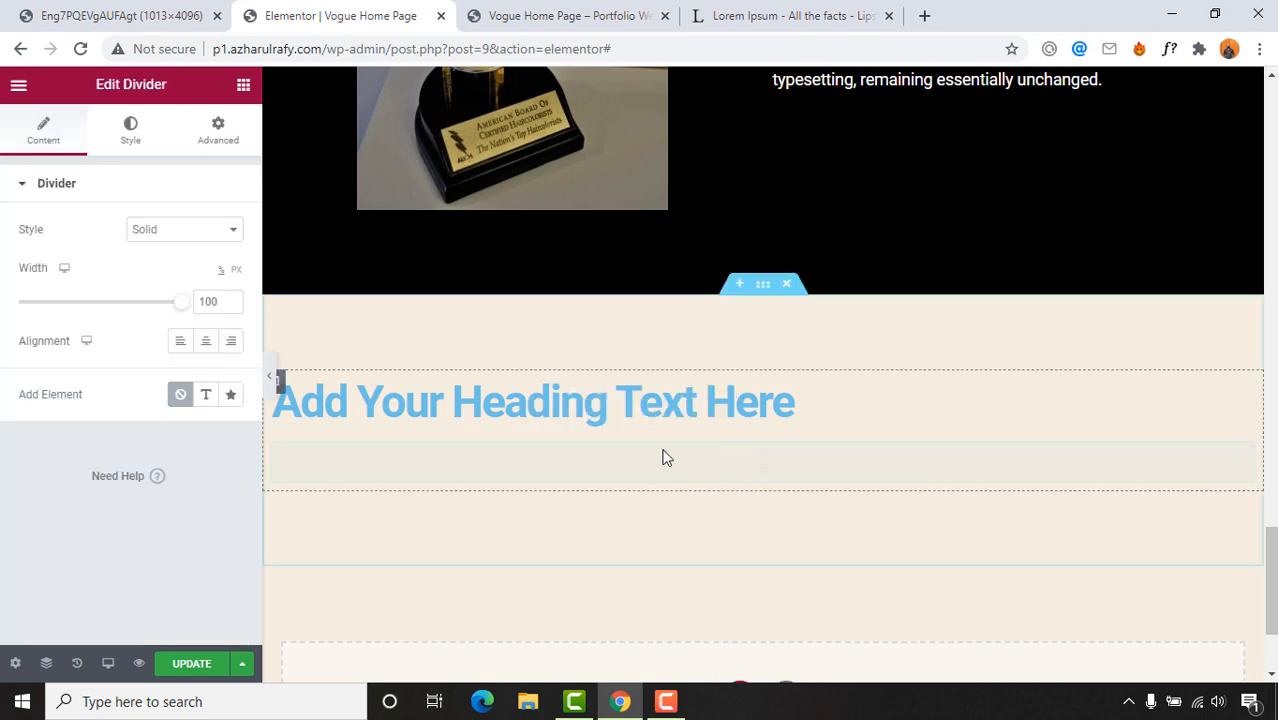
left_click(86, 14)
left_click(283, 12)
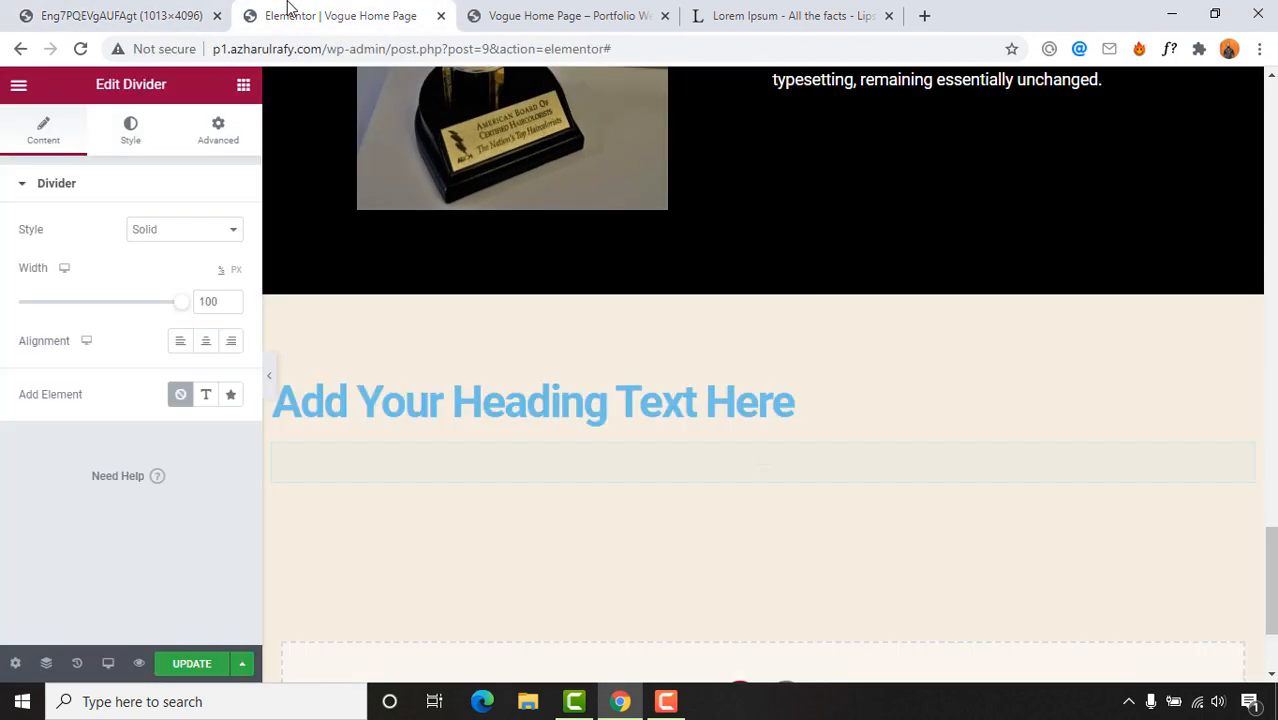
left_click(243, 87)
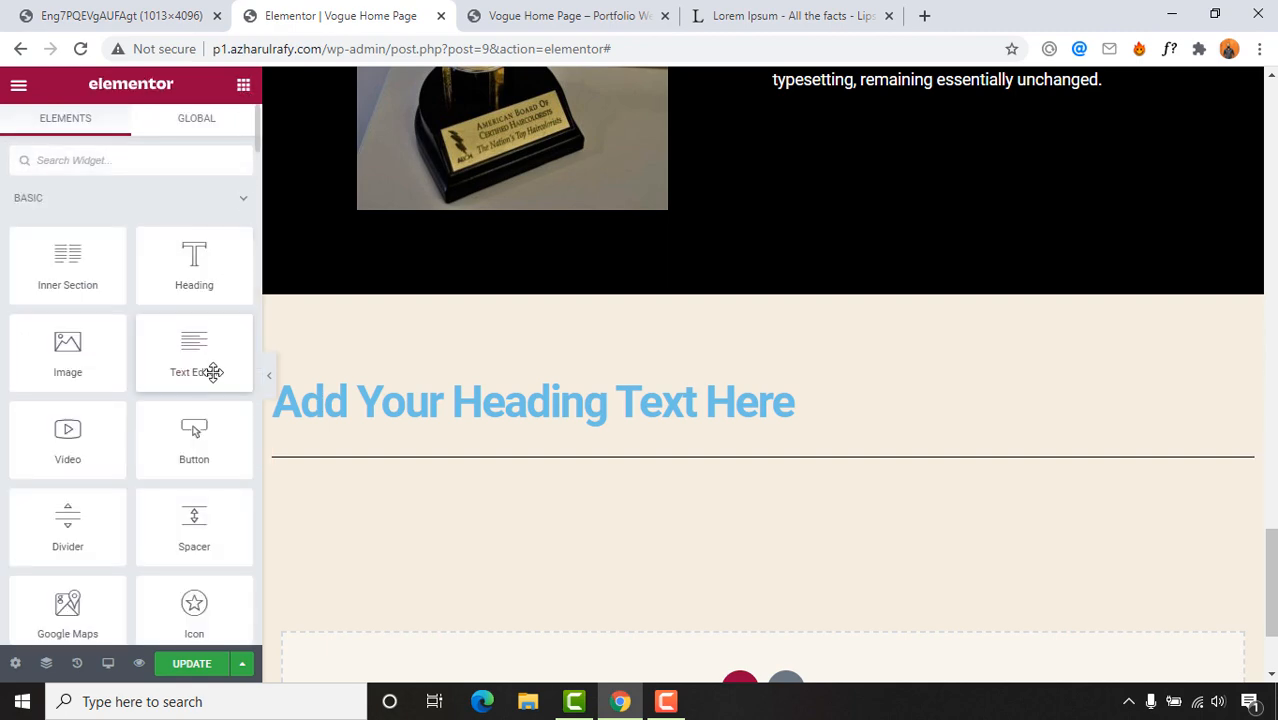
left_click_drag(208, 364, 456, 480)
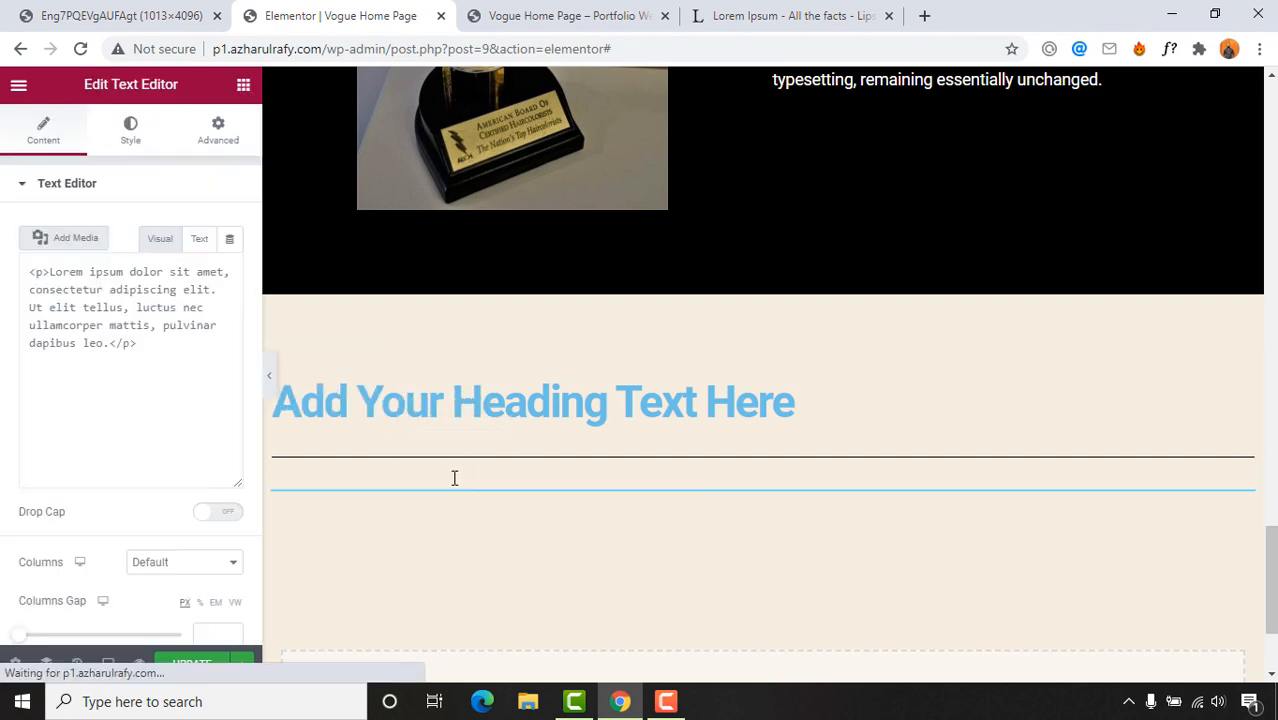
Step: Search the widgets for 'image' and add a Basic Gallery below the text block
left_click(55, 8)
scroll(709, 476, "down", 2)
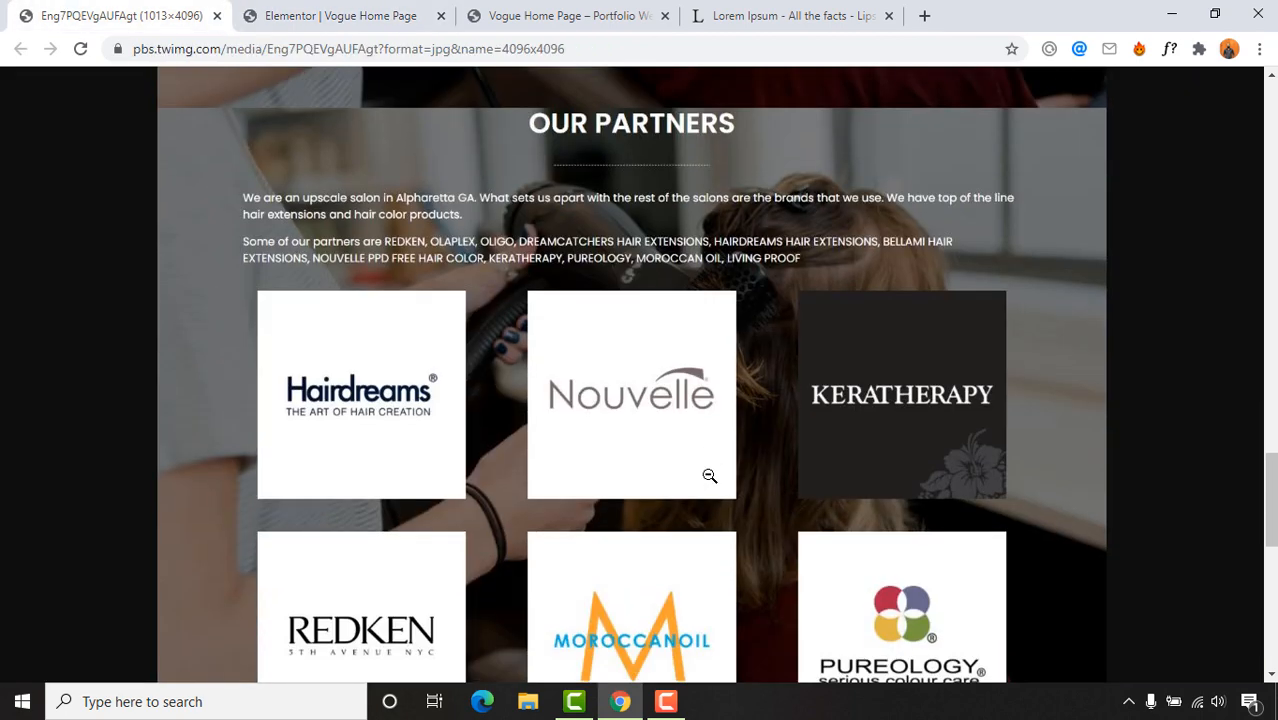
scroll(396, 304, "down", 2)
left_click(376, 14)
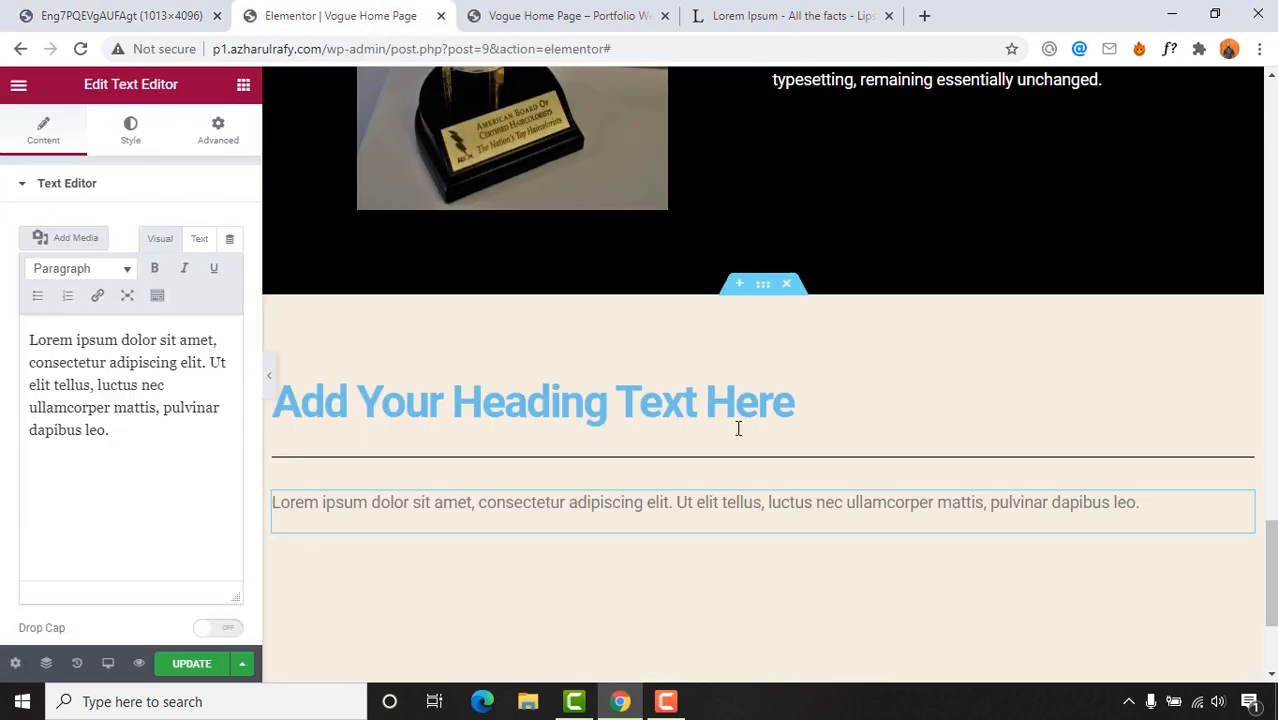
left_click(243, 85)
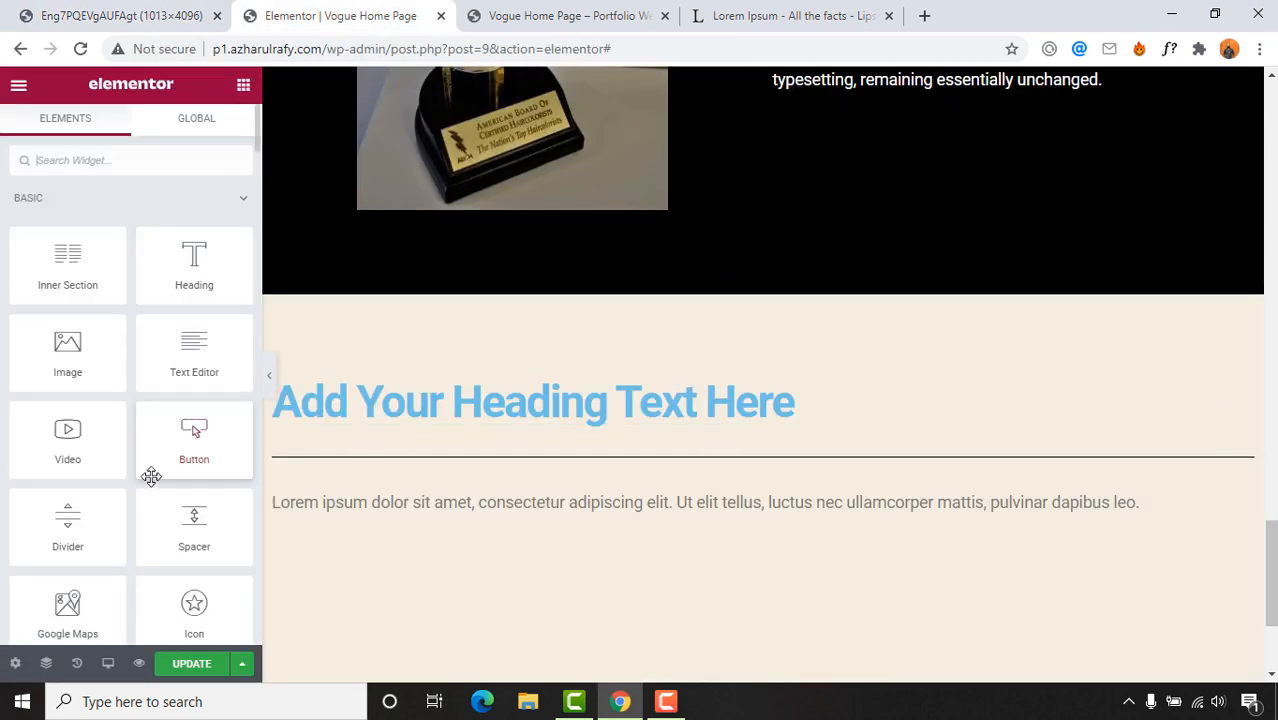
left_click(125, 162)
type("image")
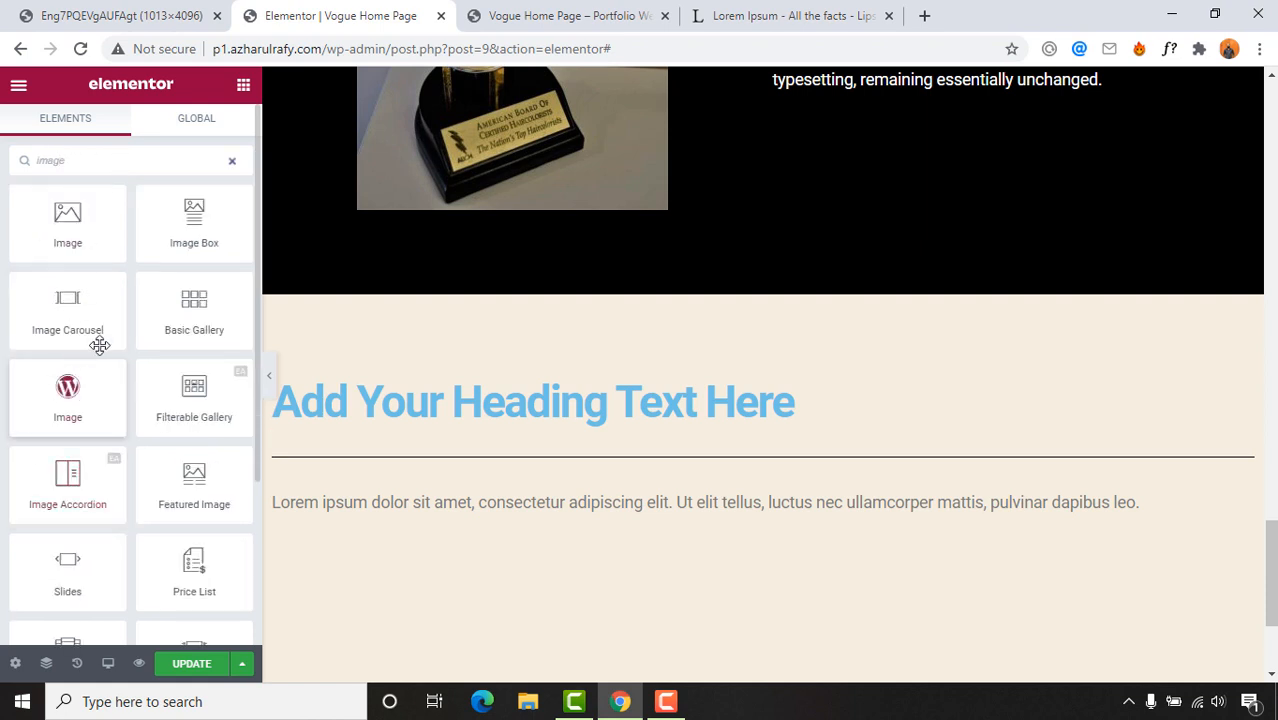
left_click_drag(191, 317, 652, 530)
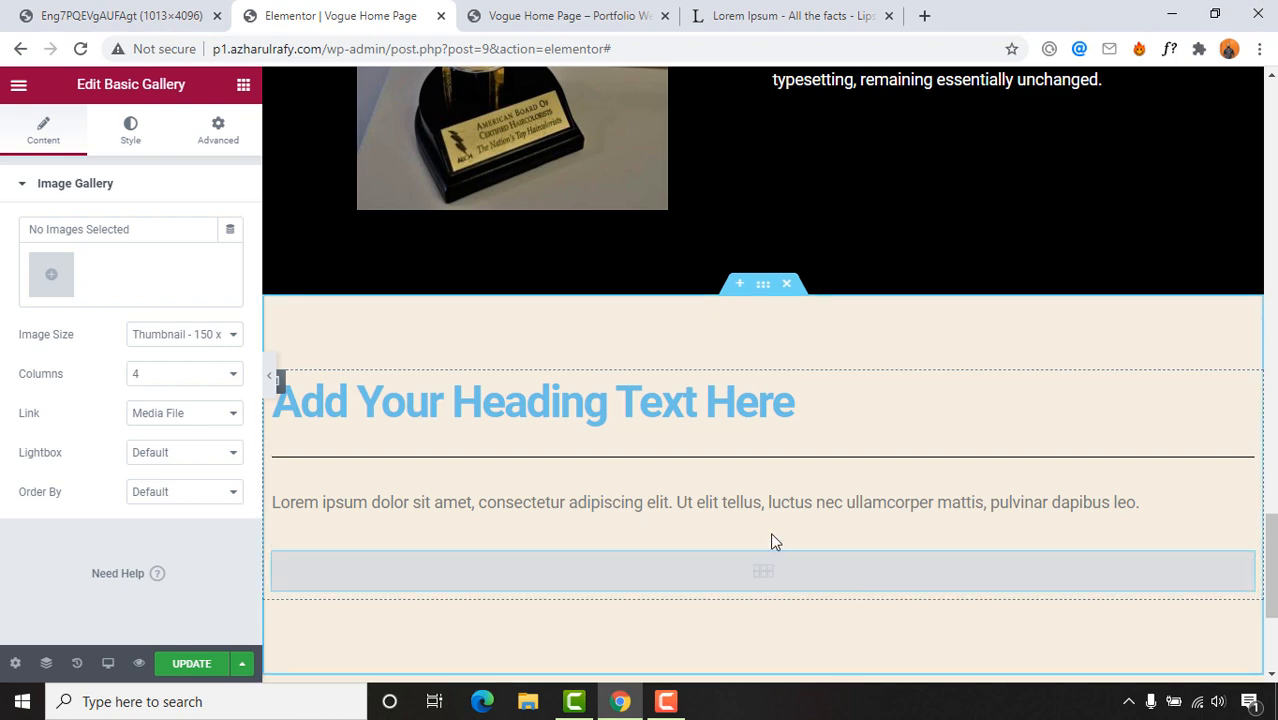
scroll(827, 540, "down", 2)
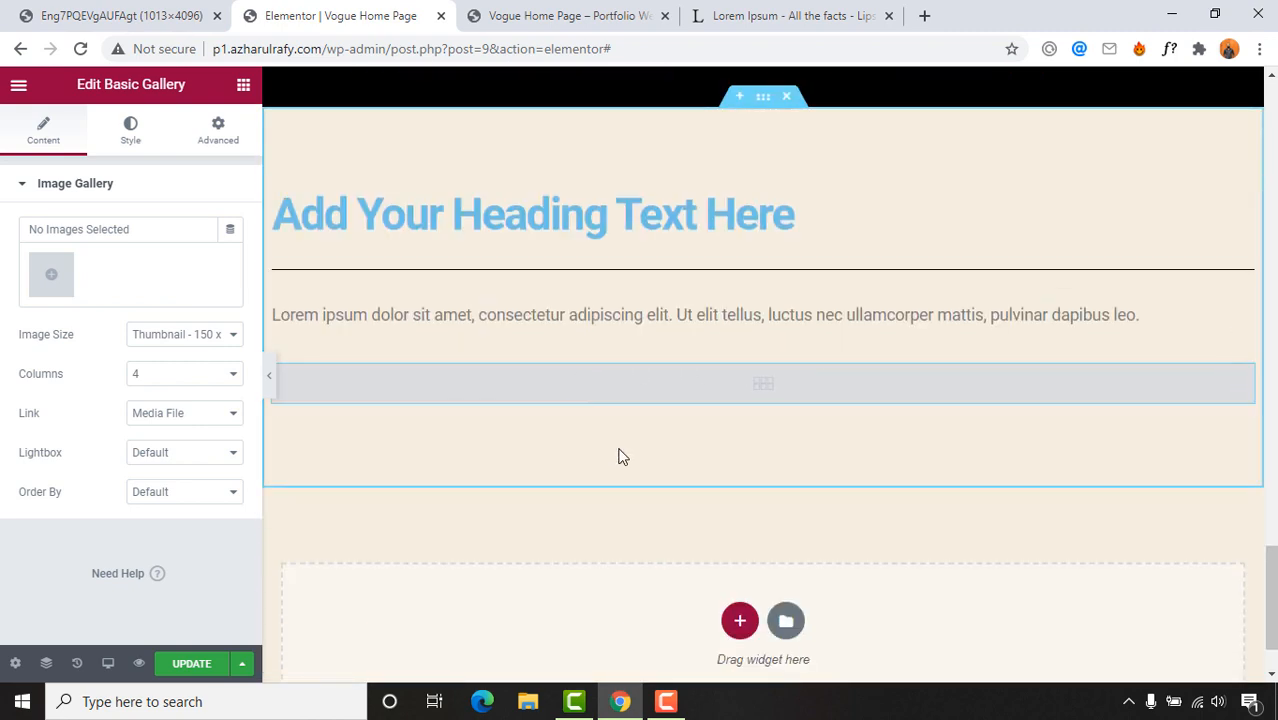
left_click(117, 14)
scroll(605, 414, "up", 4)
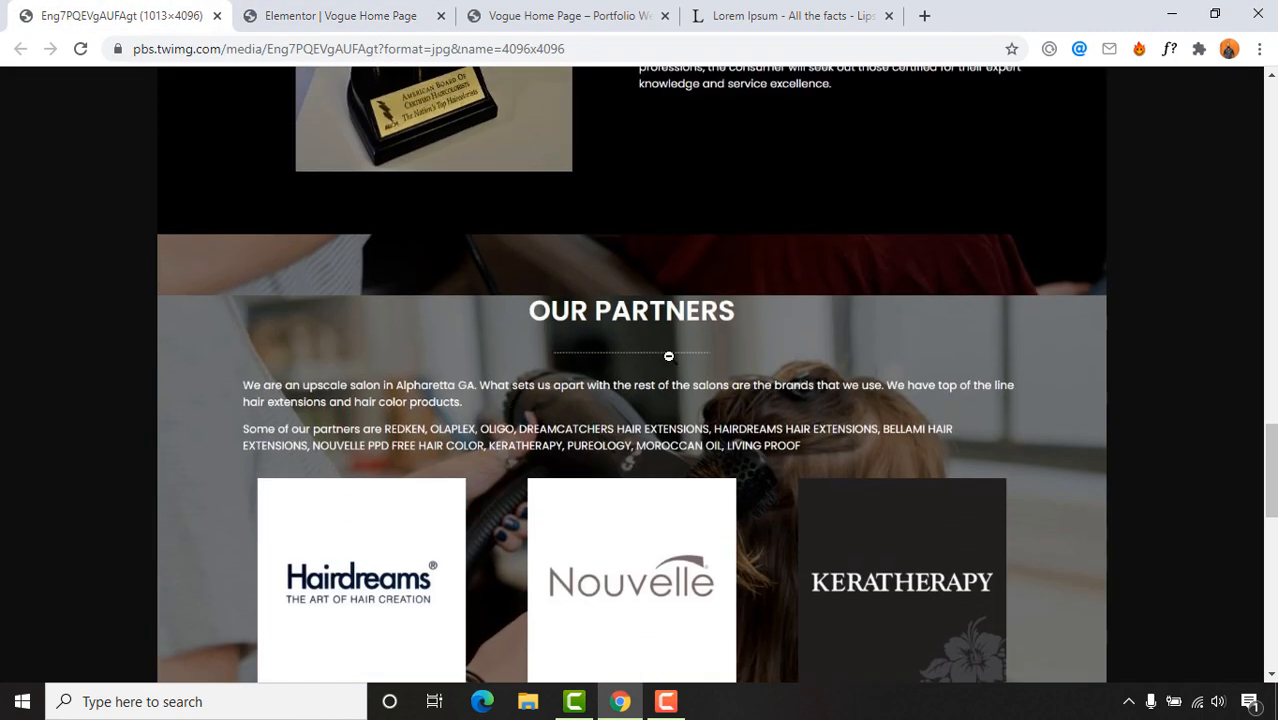
scroll(650, 350, "down", 1)
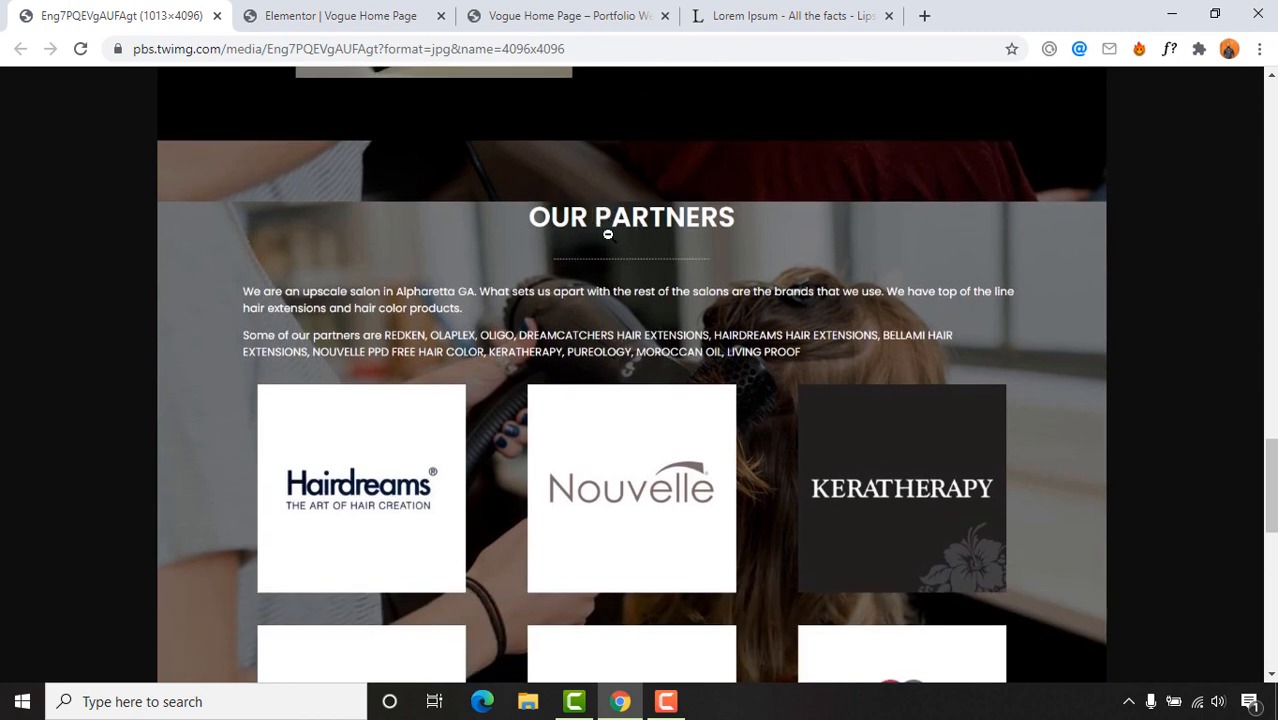
left_click(345, 15)
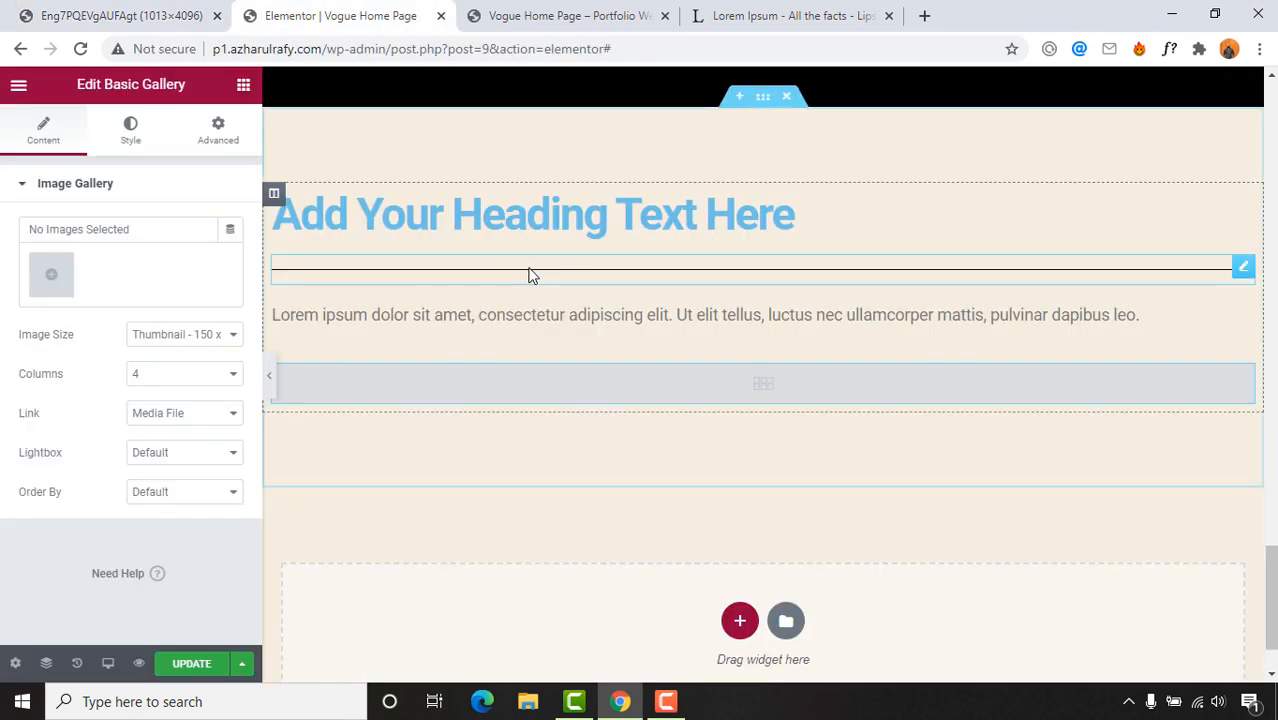
Step: Select the whole placeholder heading text for replacement
left_click(715, 218)
left_click_drag(830, 221, 272, 215)
left_click(121, 15)
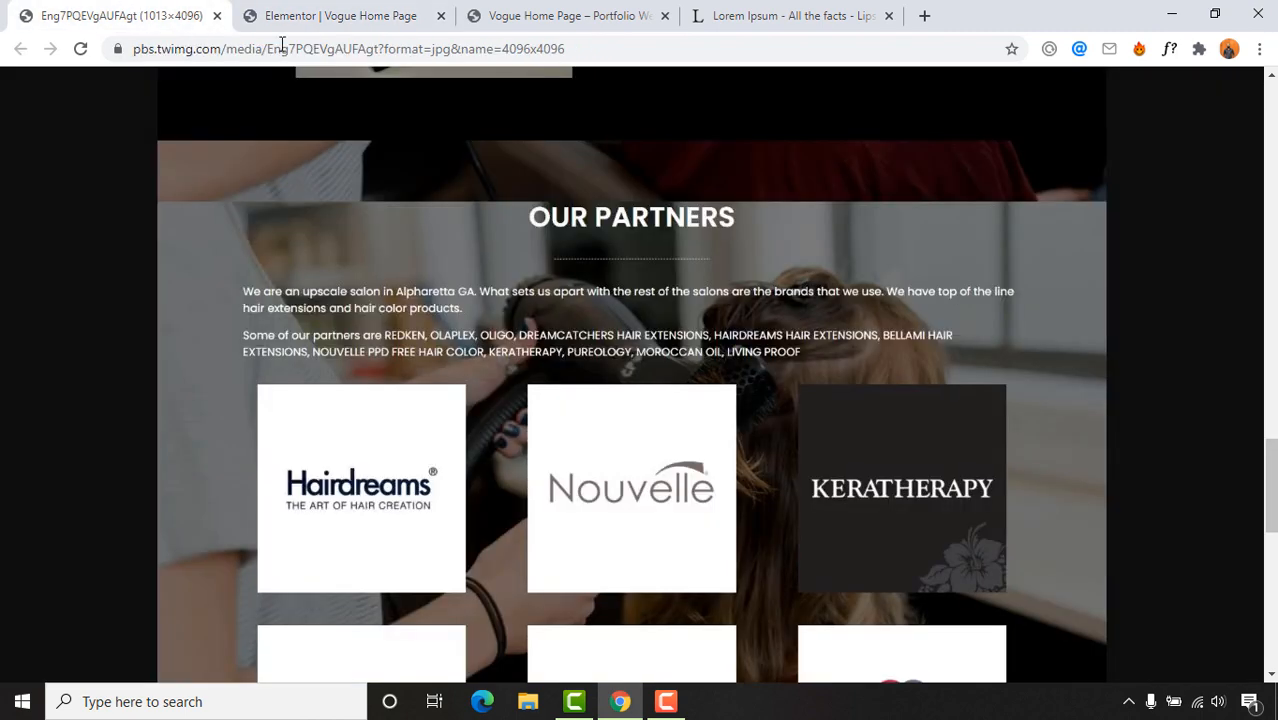
left_click(337, 15)
left_click_drag(818, 226, 662, 218)
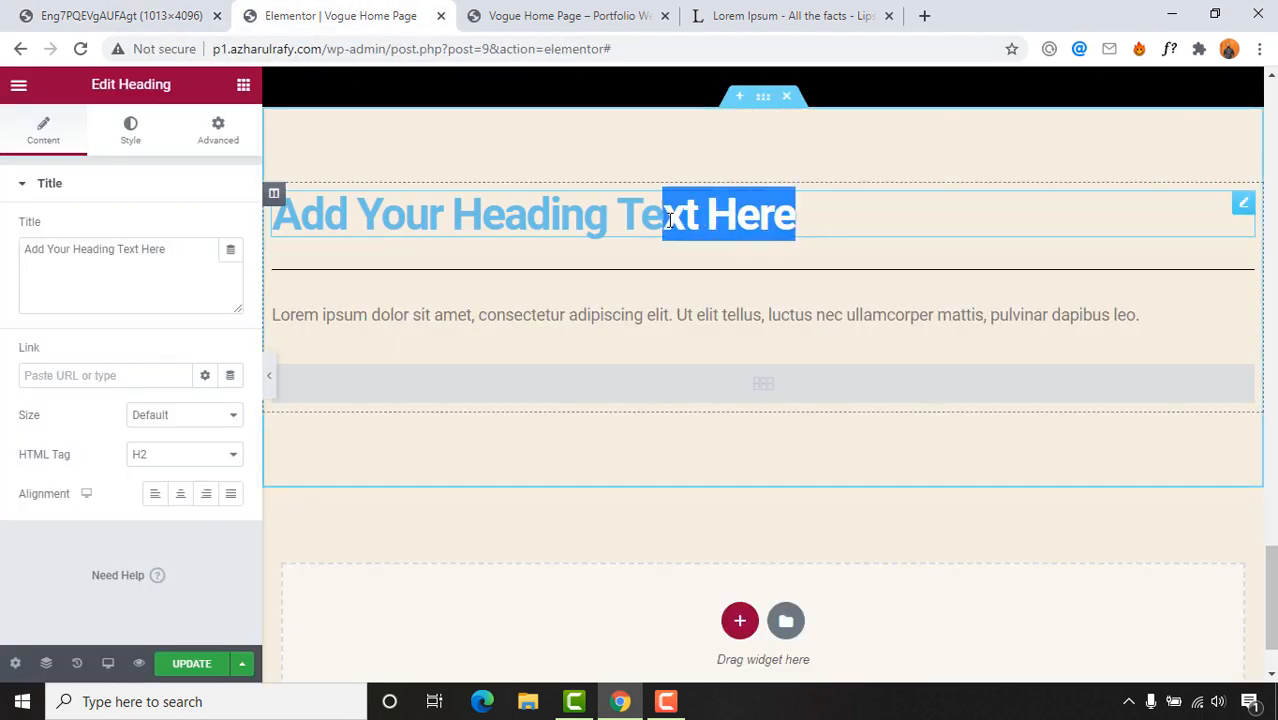
triple_click(668, 218)
Step: Set the heading title to 'Our Partners' and centre-align it
type("0")
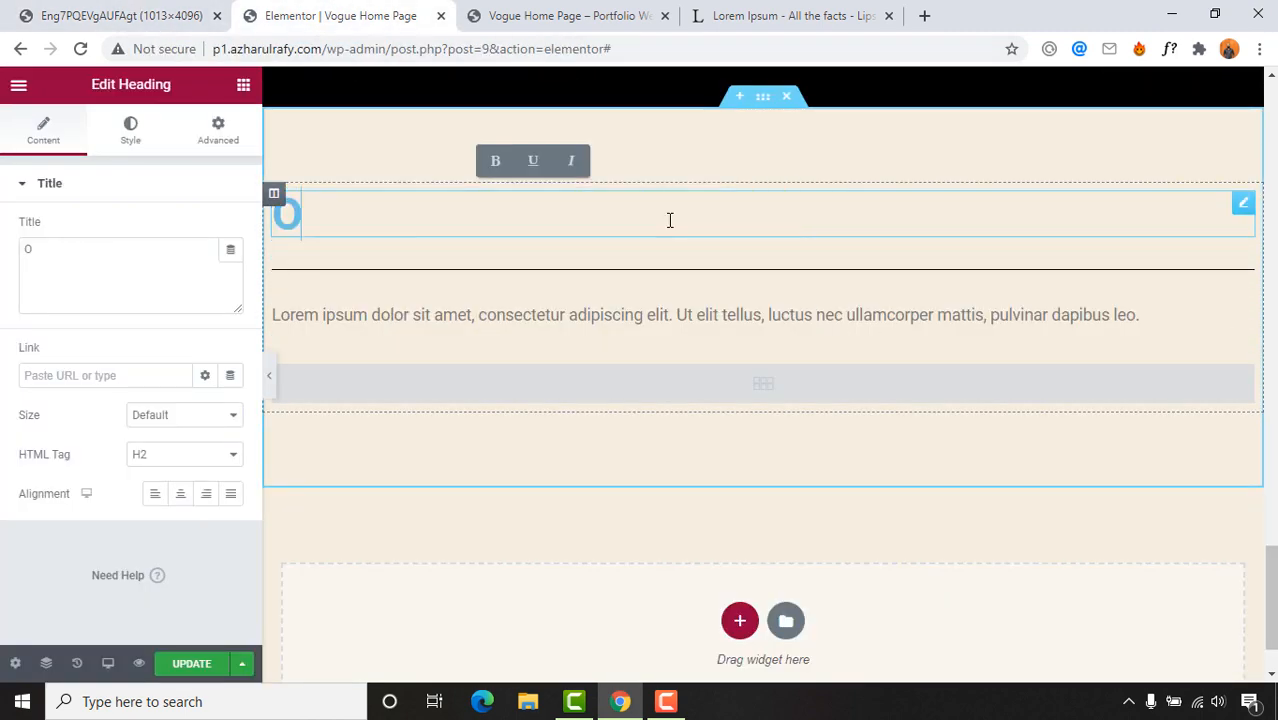
left_click(176, 251)
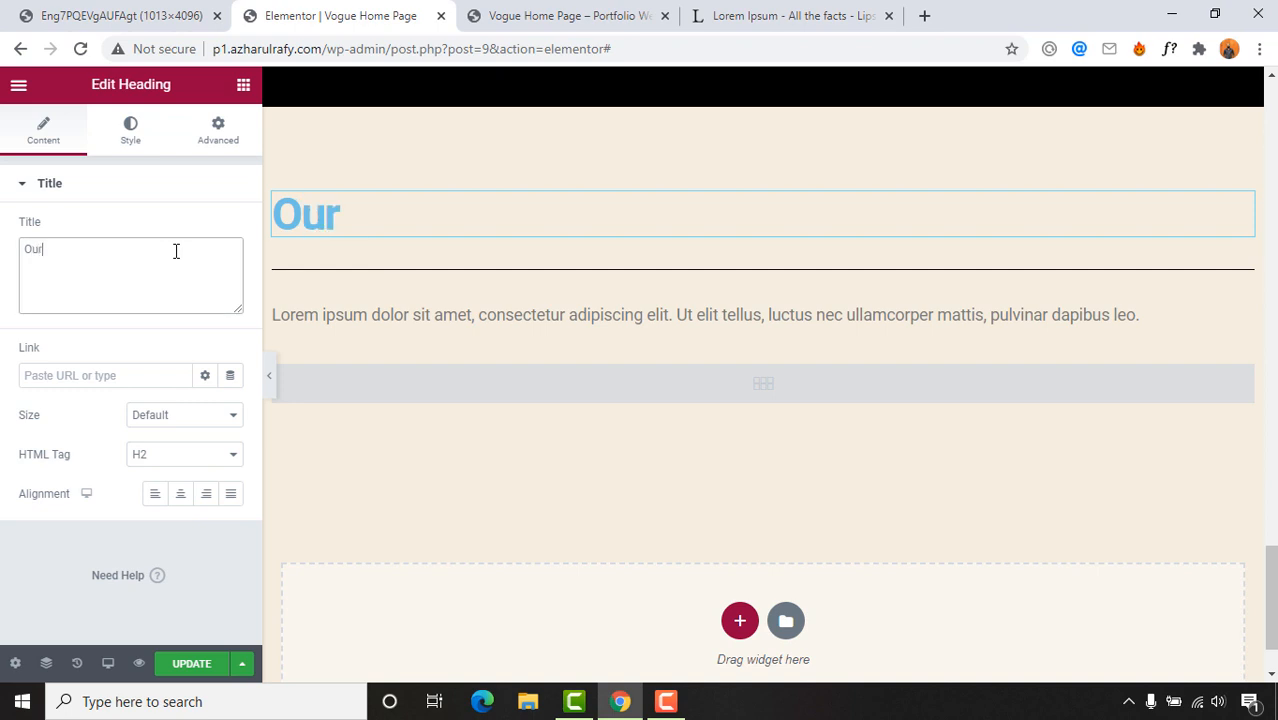
type("Our Partners")
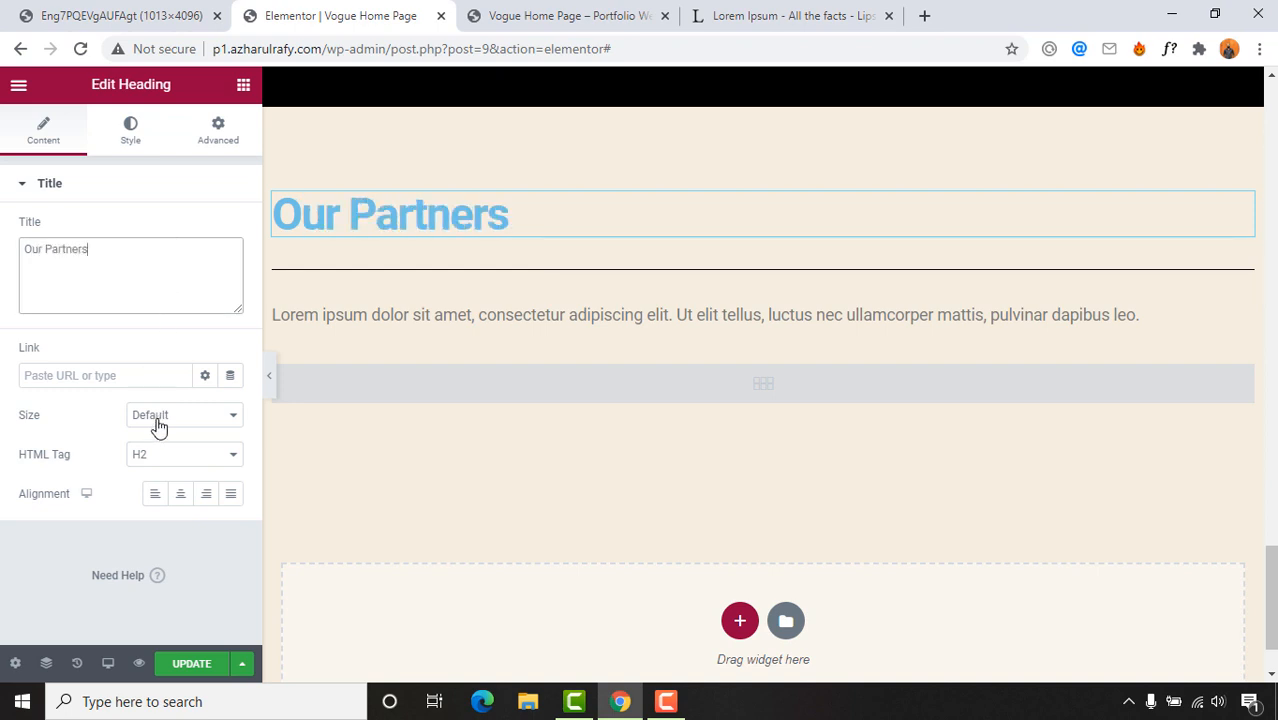
left_click(180, 493)
left_click(120, 15)
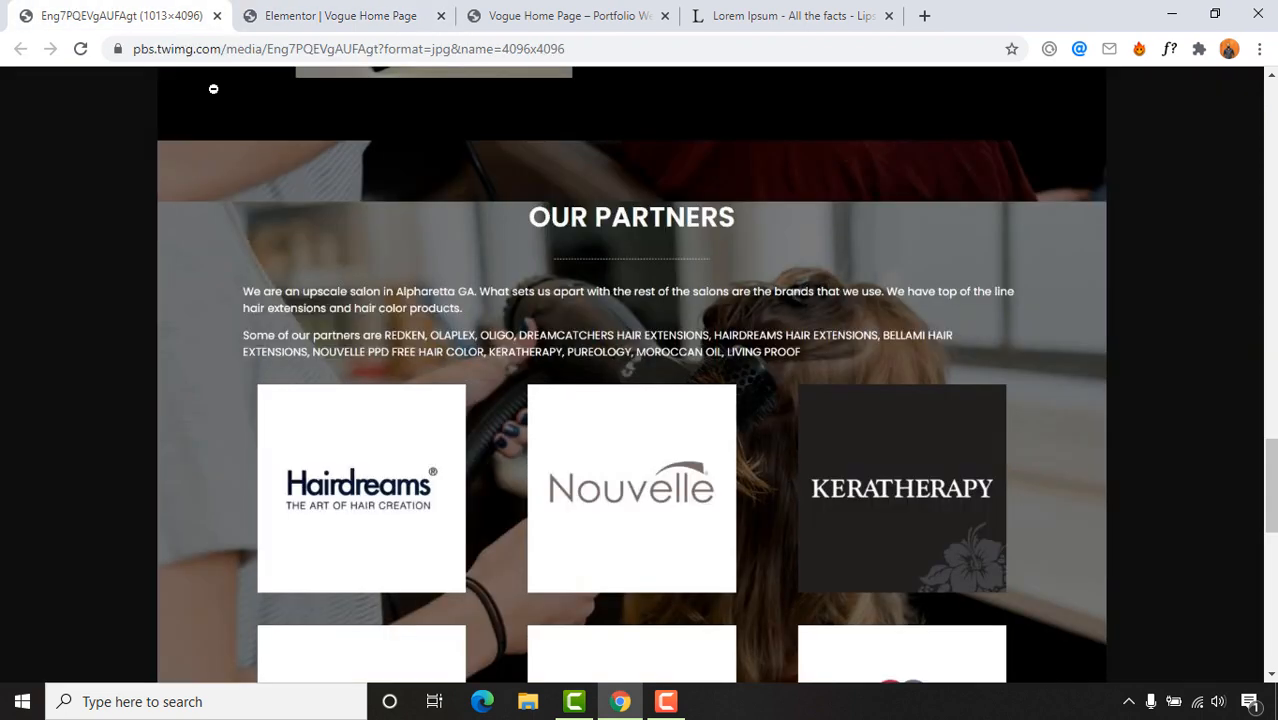
left_click(328, 15)
Step: Make the heading text colour white #FFFFFF
left_click(128, 135)
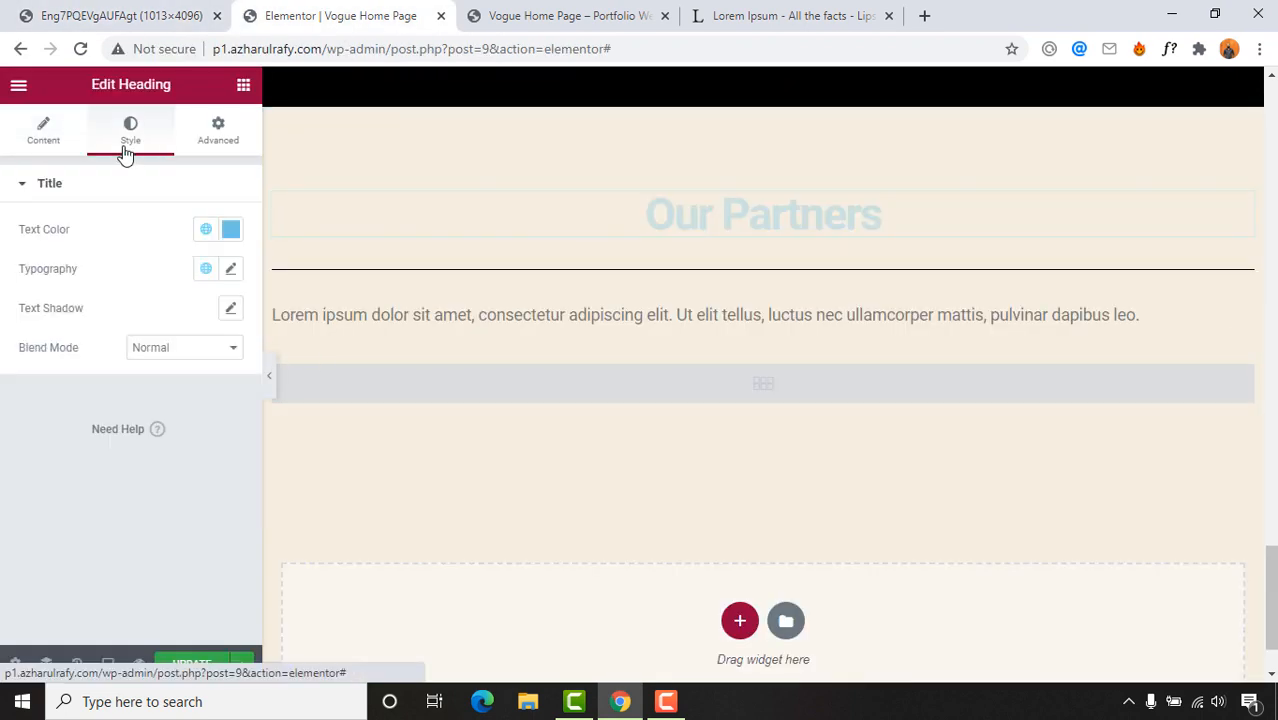
left_click(231, 229)
type("#ECEEEF")
left_click_drag(95, 268, 34, 285)
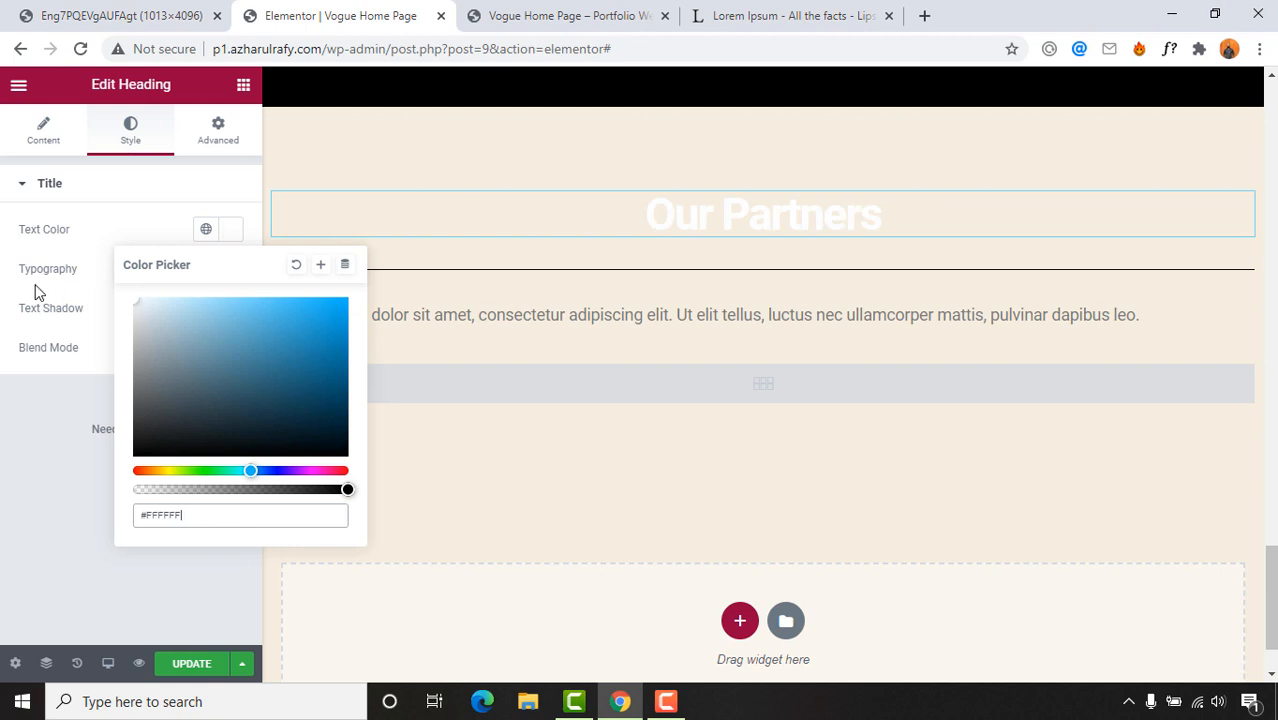
left_click(34, 286)
Step: Set the heading typography to 35 px size with Uppercase transform
left_click(229, 270)
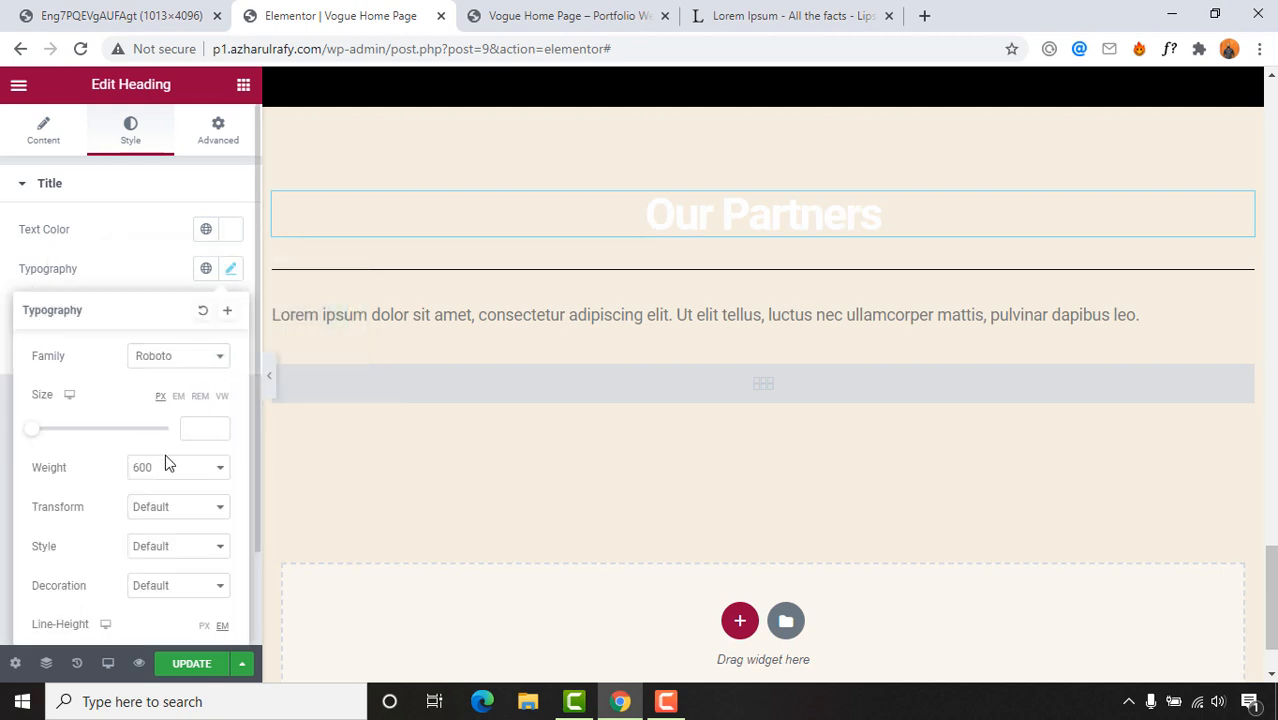
left_click(187, 430)
type("35")
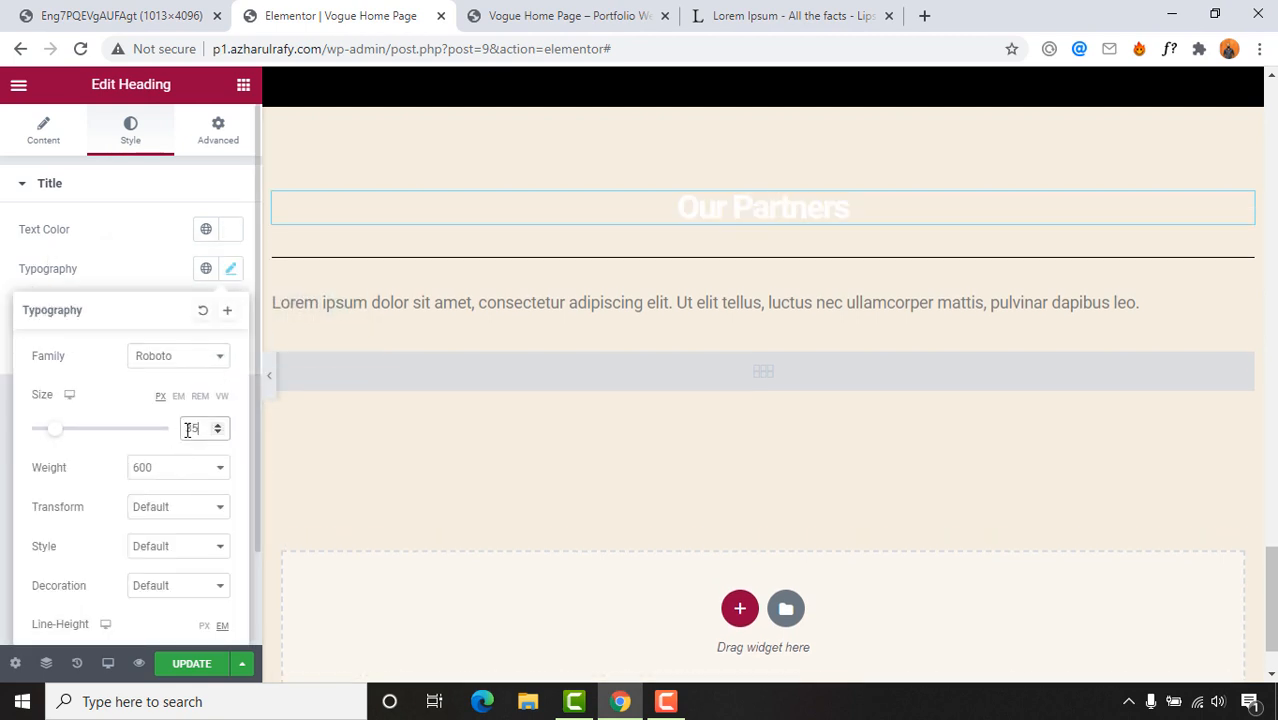
scroll(656, 417, "up", 7)
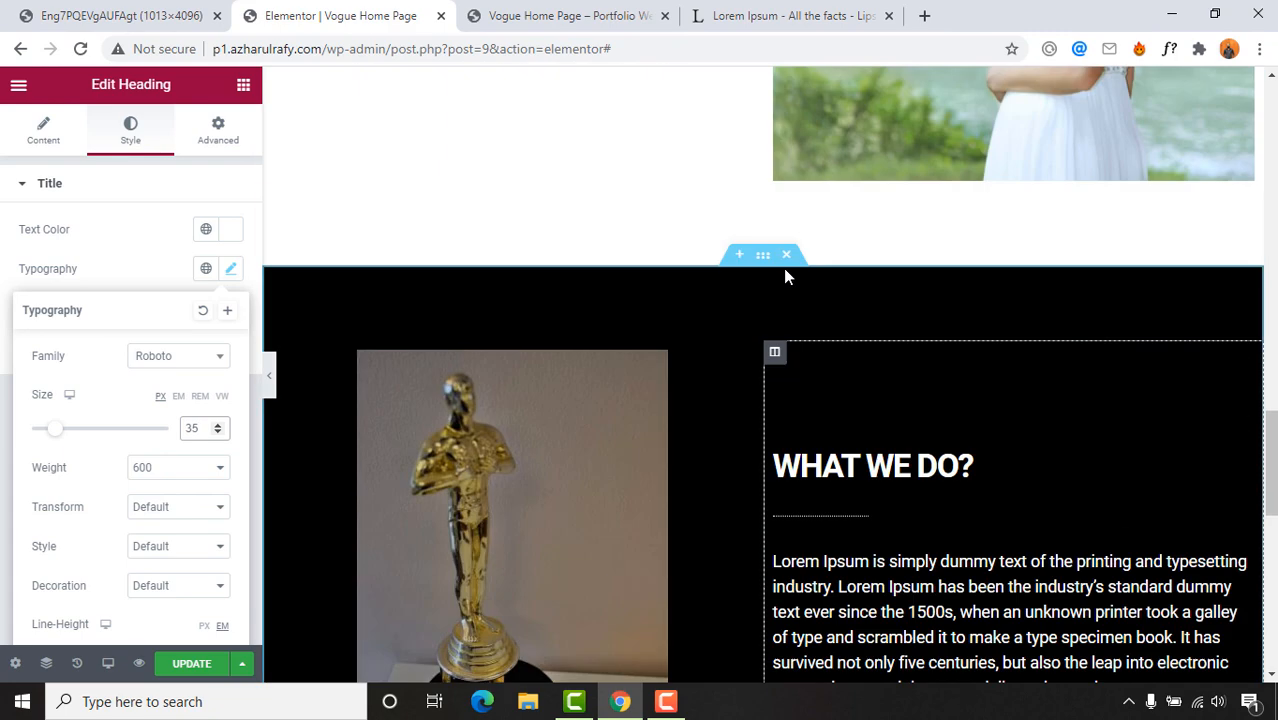
scroll(732, 390, "down", 2)
scroll(655, 418, "down", 5)
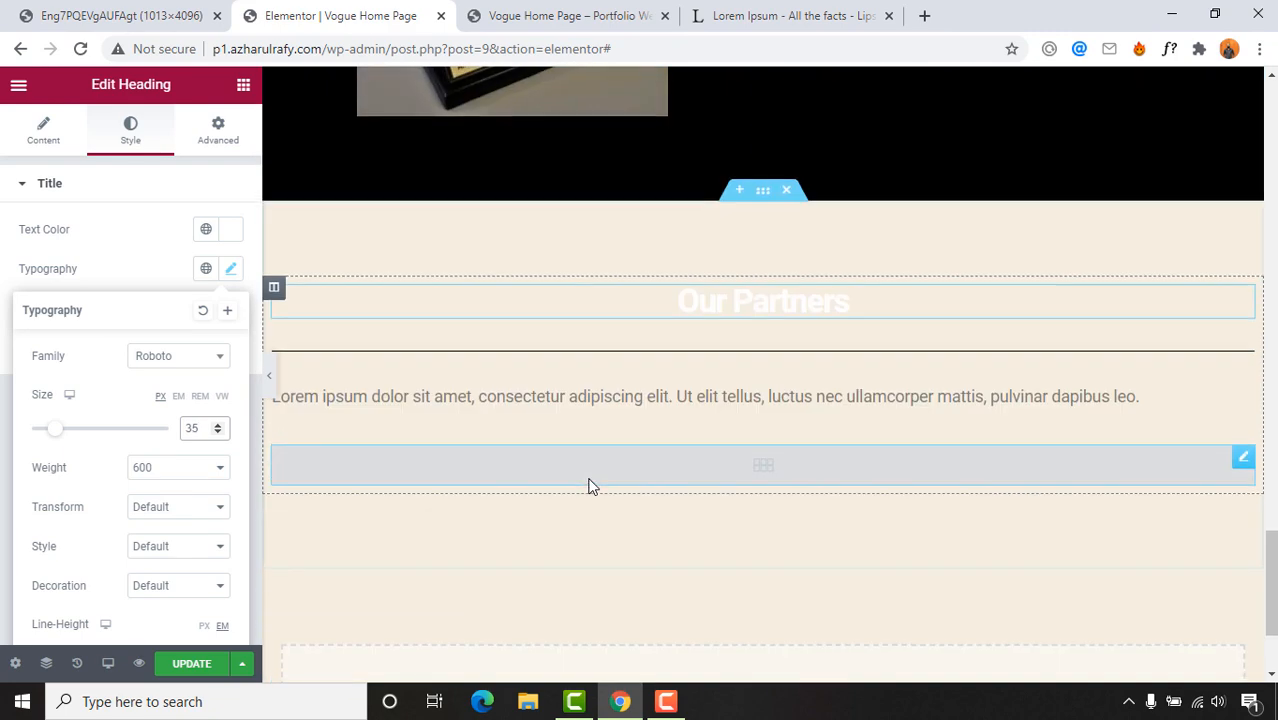
left_click(713, 209)
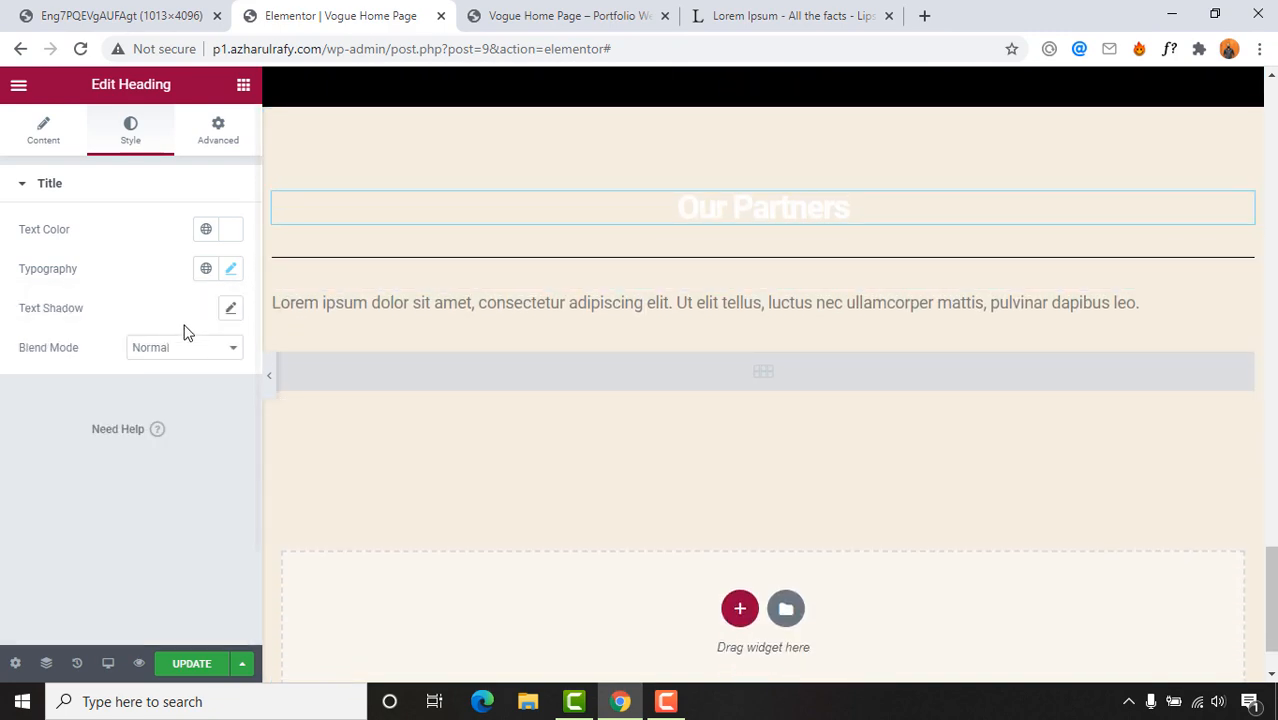
left_click(229, 272)
left_click(158, 510)
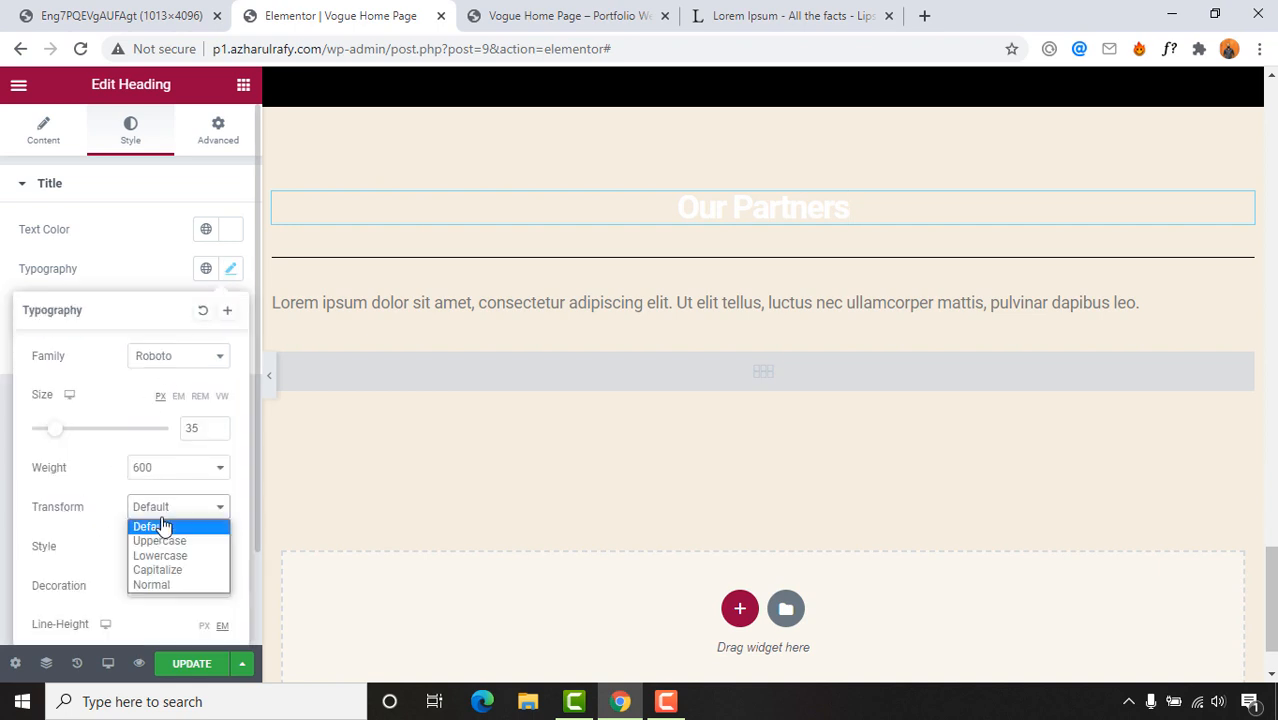
left_click(163, 545)
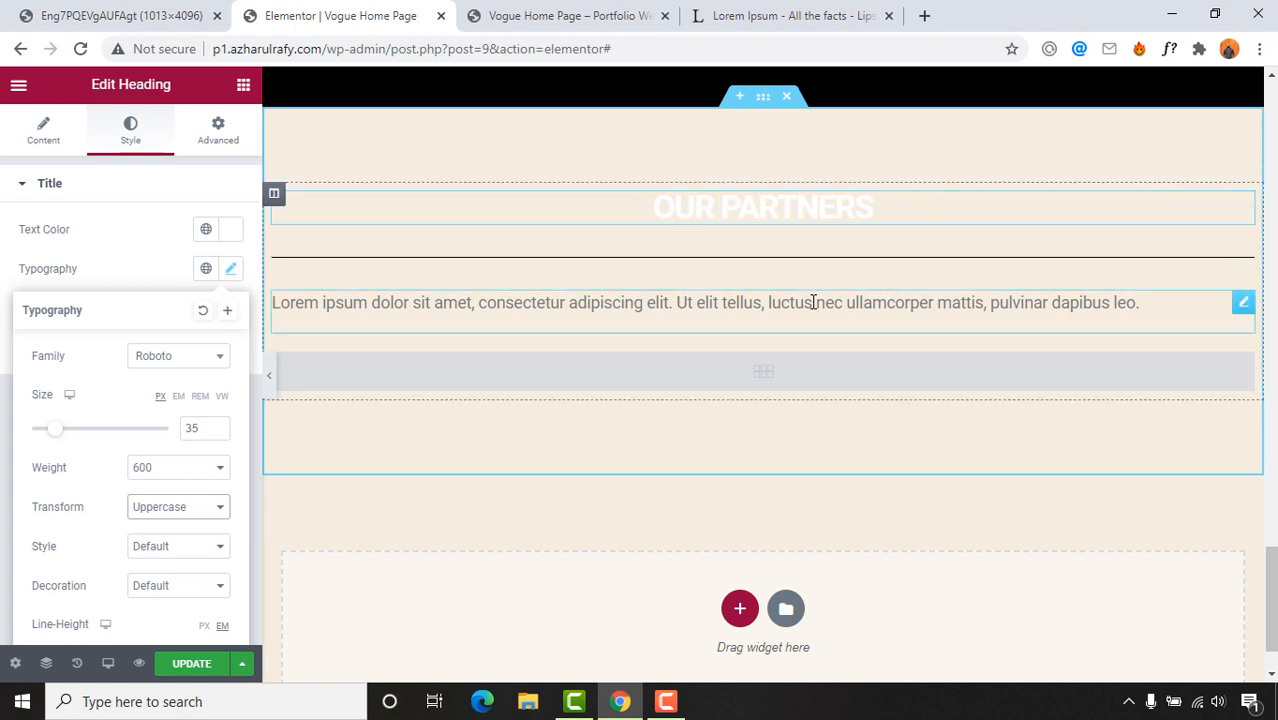
Step: Compare with the reference partners design and select the whole partners section
left_click(97, 14)
scroll(543, 310, "down", 1)
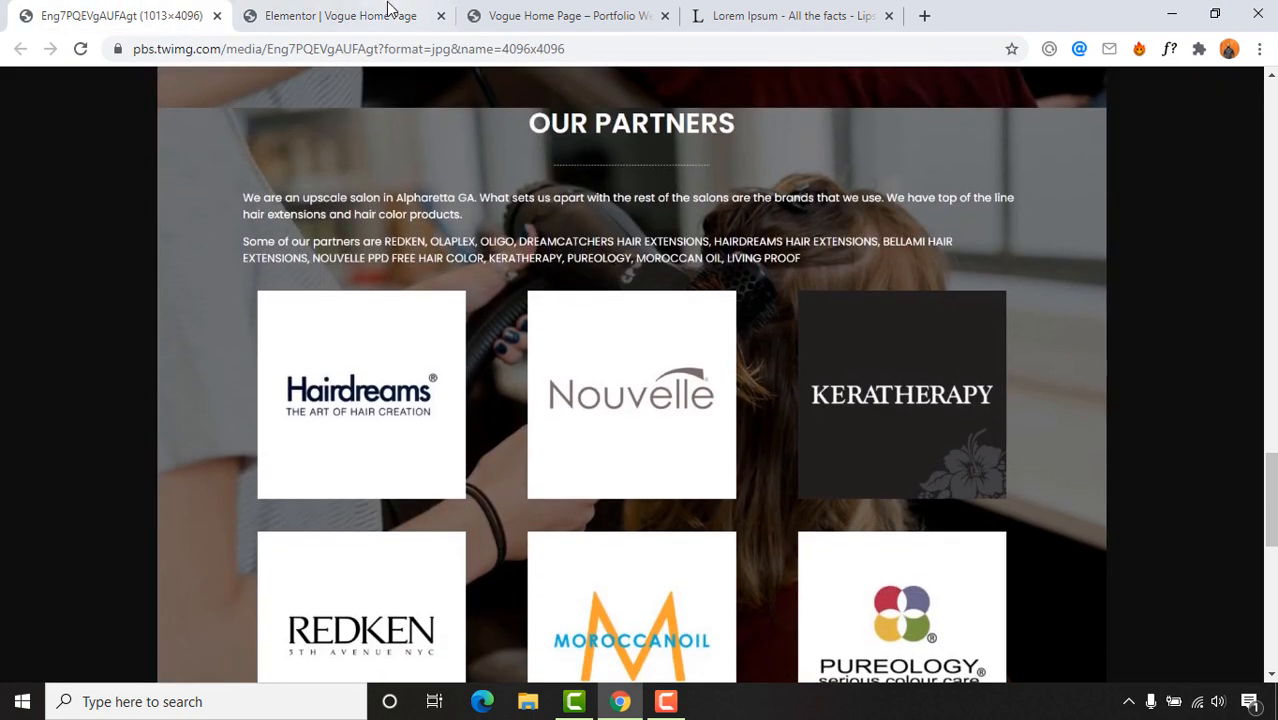
left_click(330, 15)
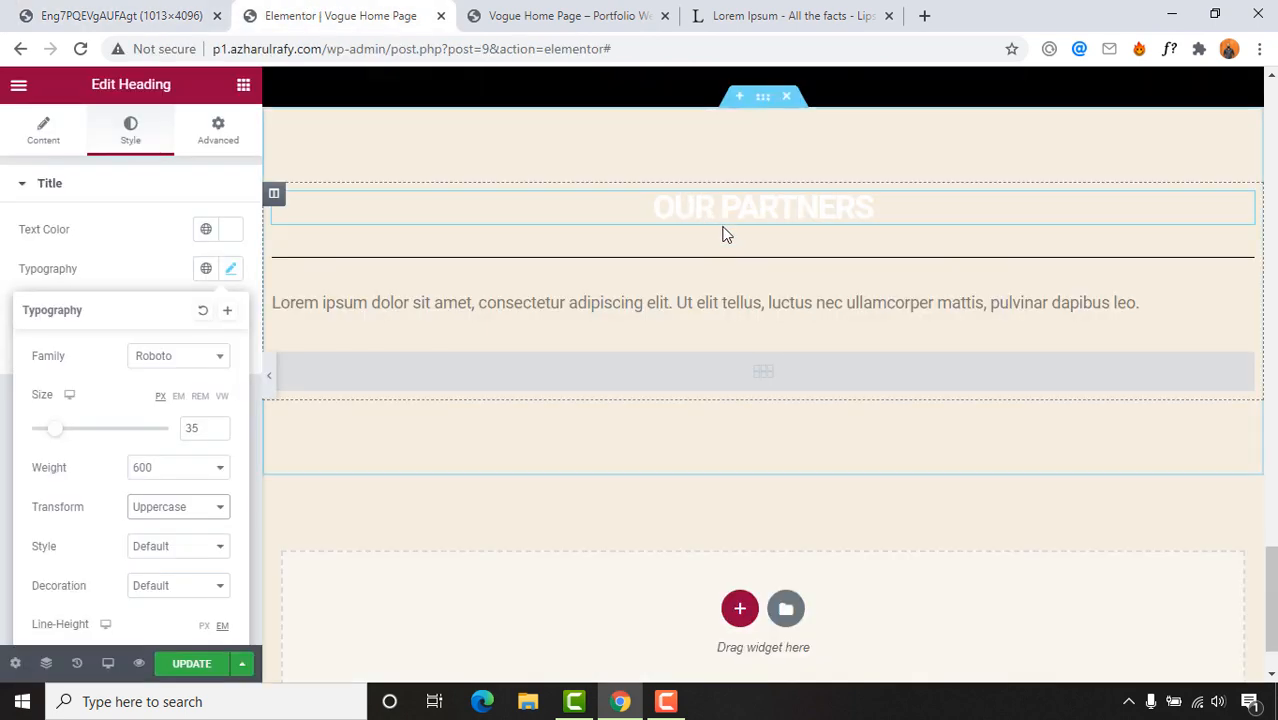
left_click(763, 108)
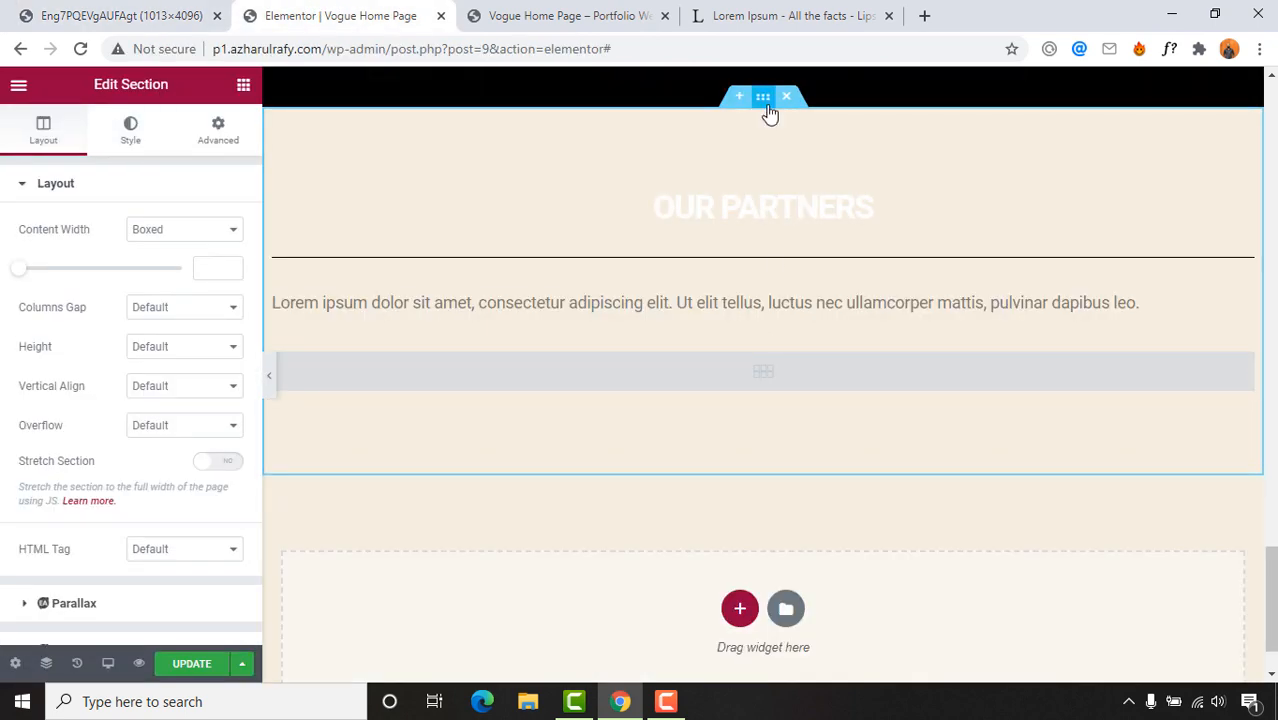
Step: Upload hairdresser photo 11.jpg and set it as the section's classic background image
left_click(136, 148)
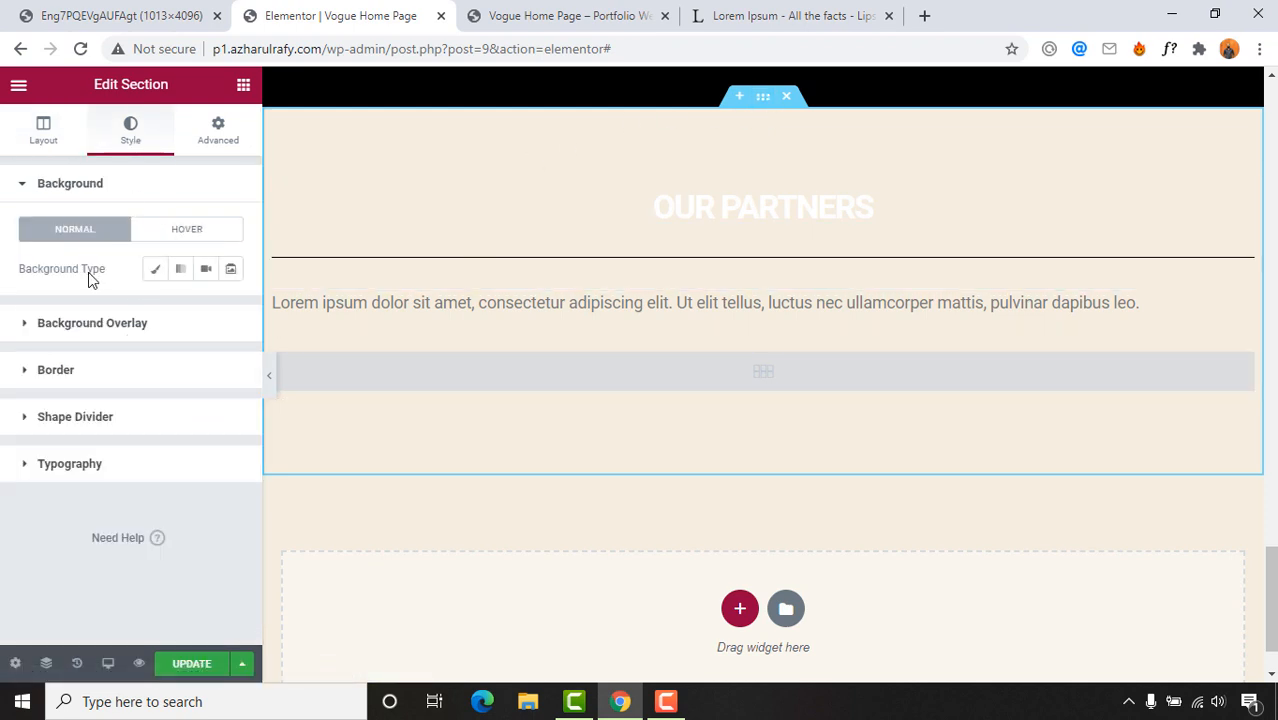
left_click(155, 274)
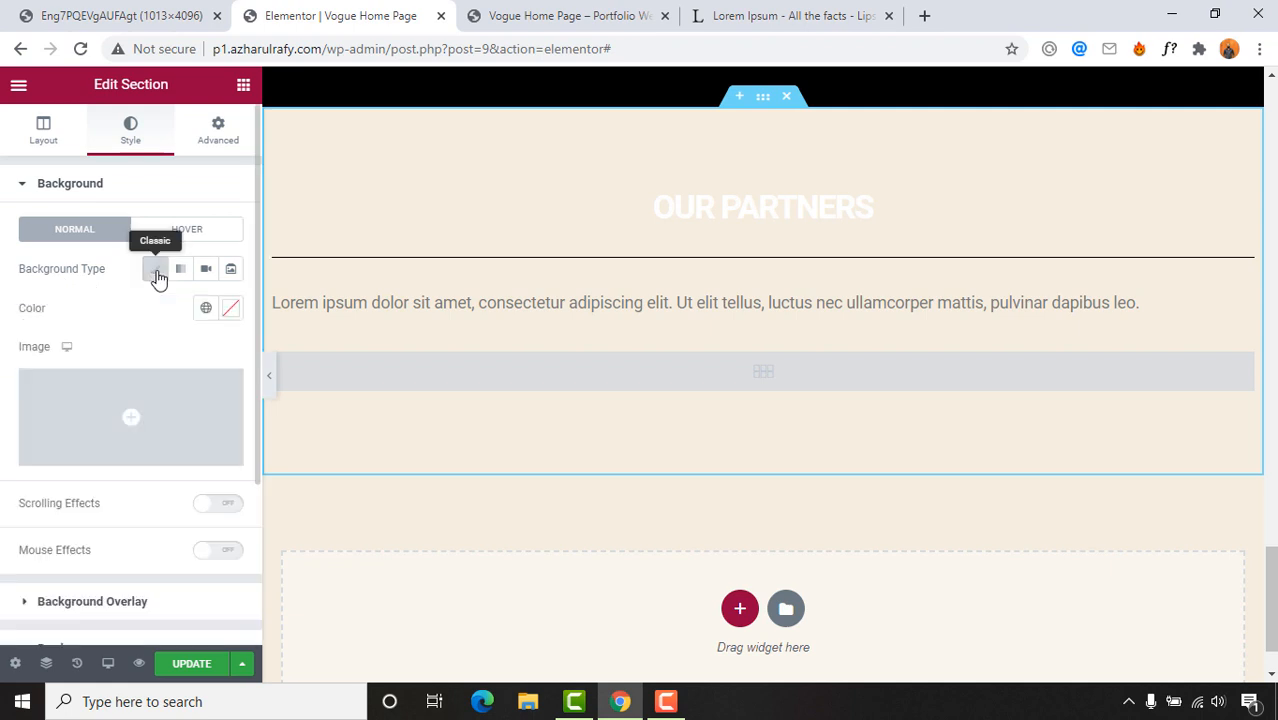
left_click(123, 451)
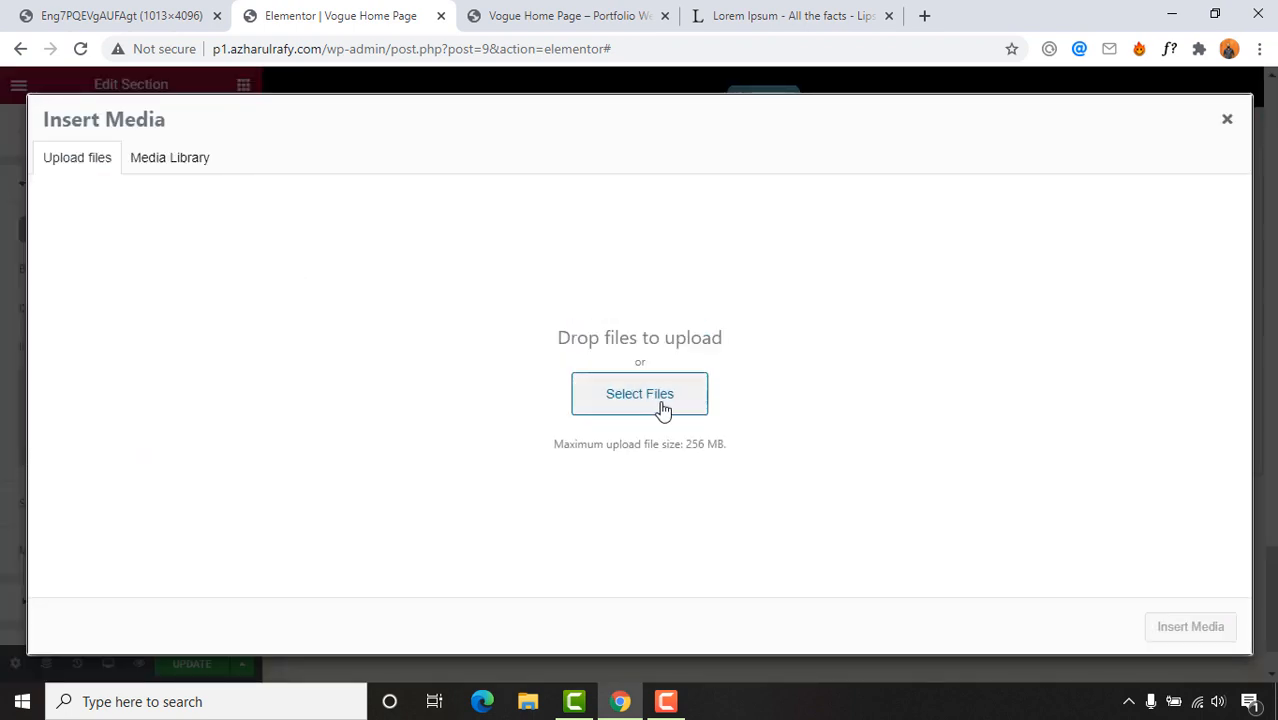
left_click(672, 402)
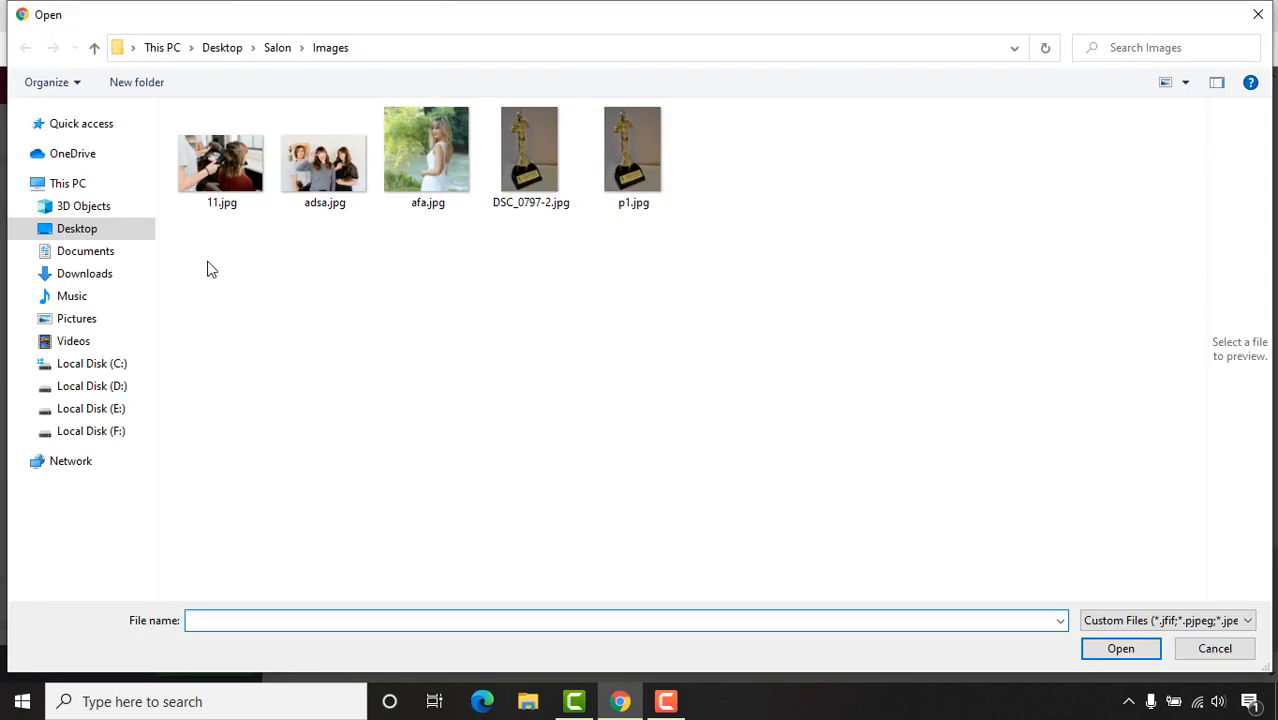
left_click(235, 178)
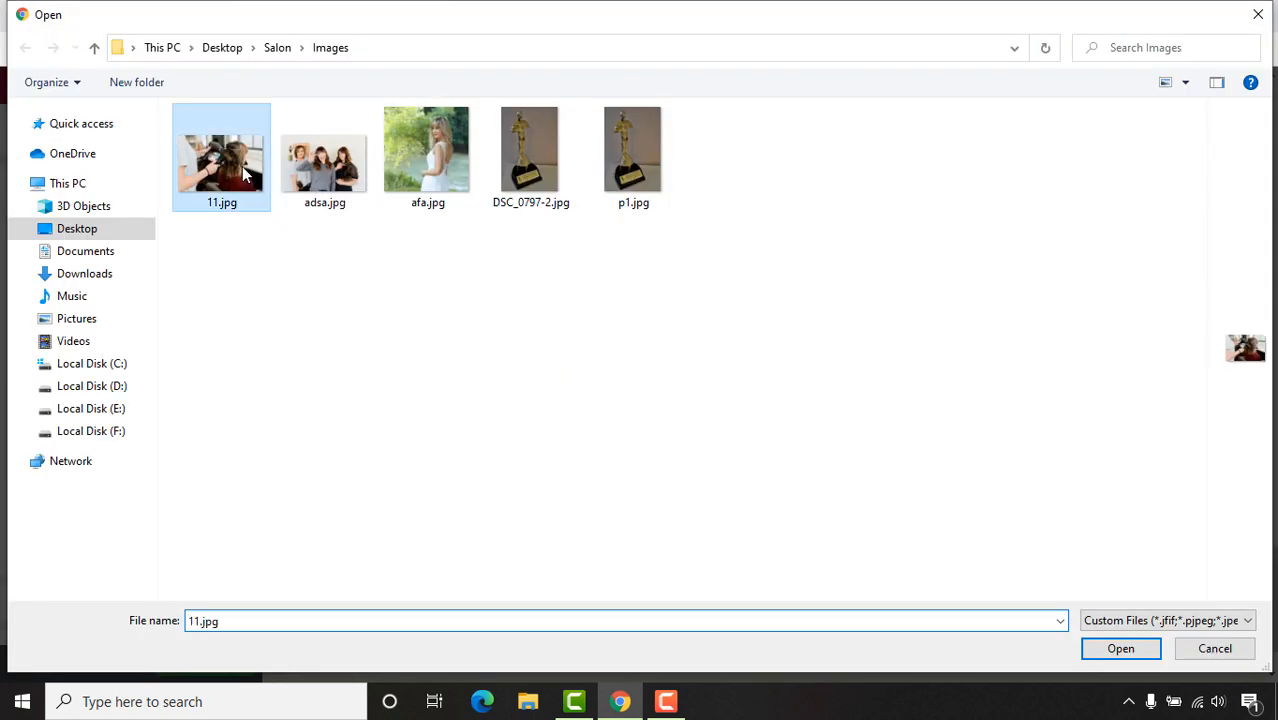
left_click(1138, 655)
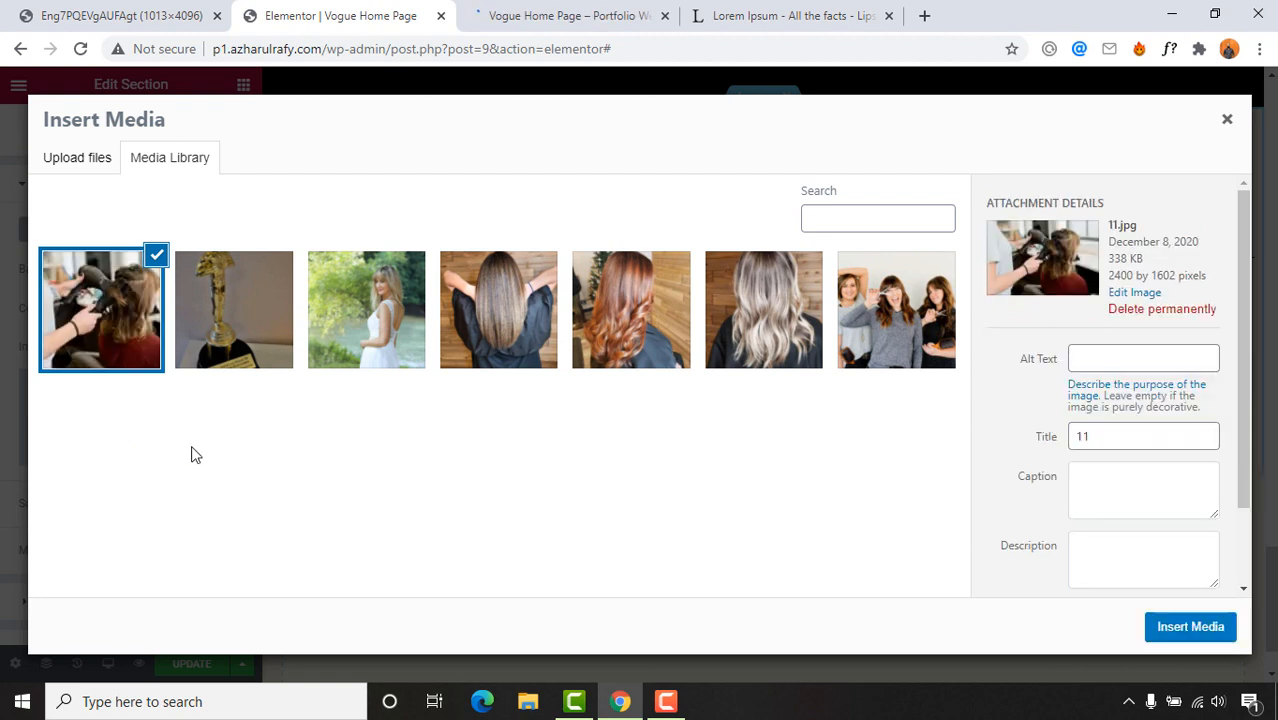
left_click(1195, 636)
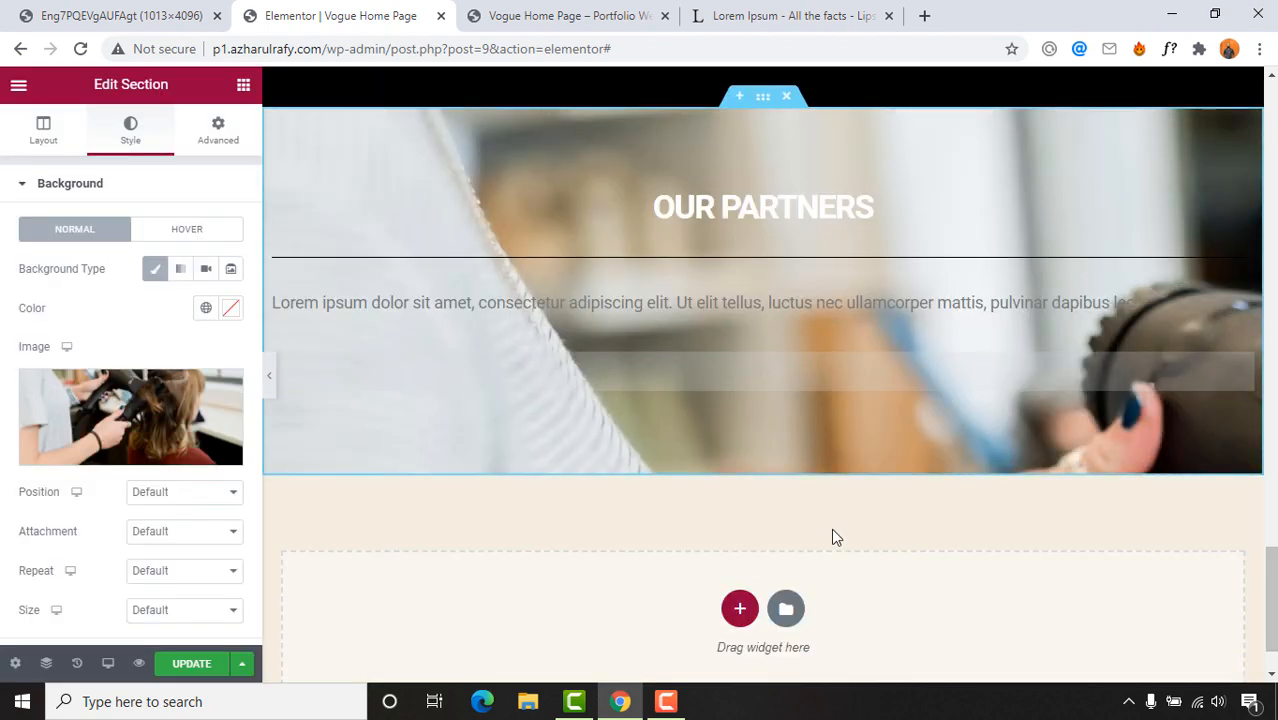
scroll(705, 348, "up", 2)
scroll(705, 348, "down", 2)
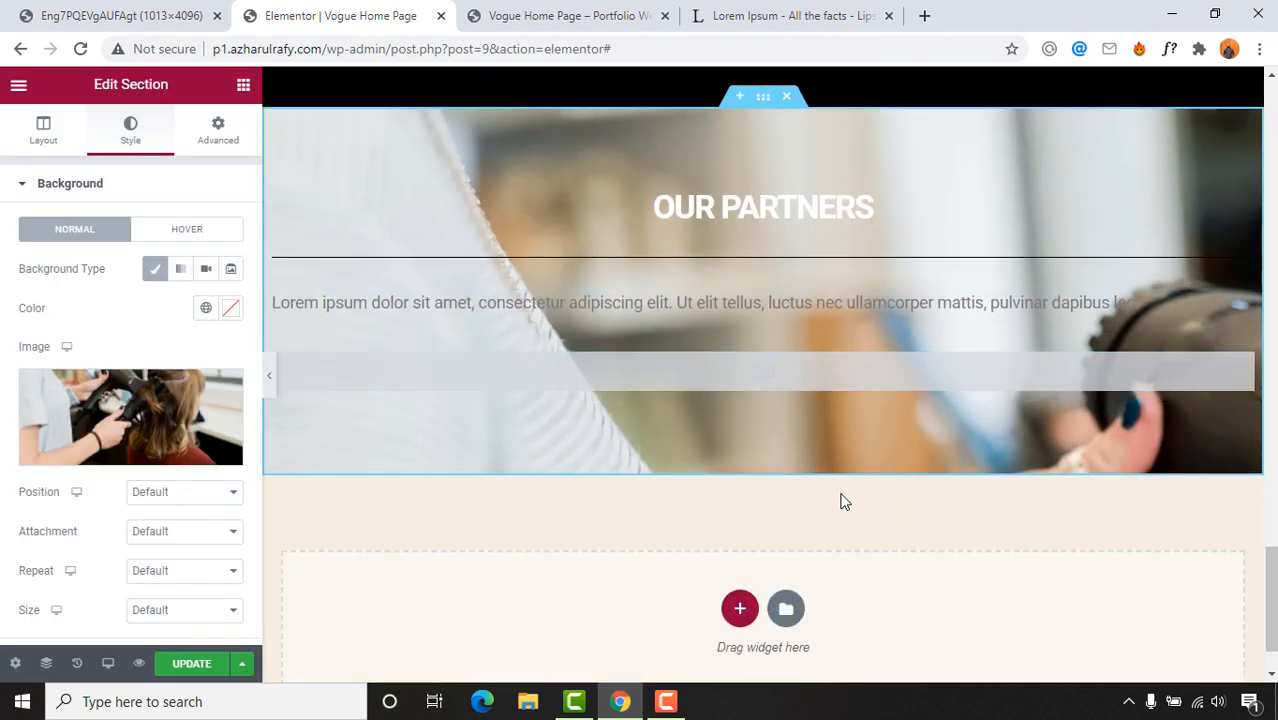
Step: Set the background to Center Center position, Fixed attachment, No-repeat and Cover size
left_click(143, 493)
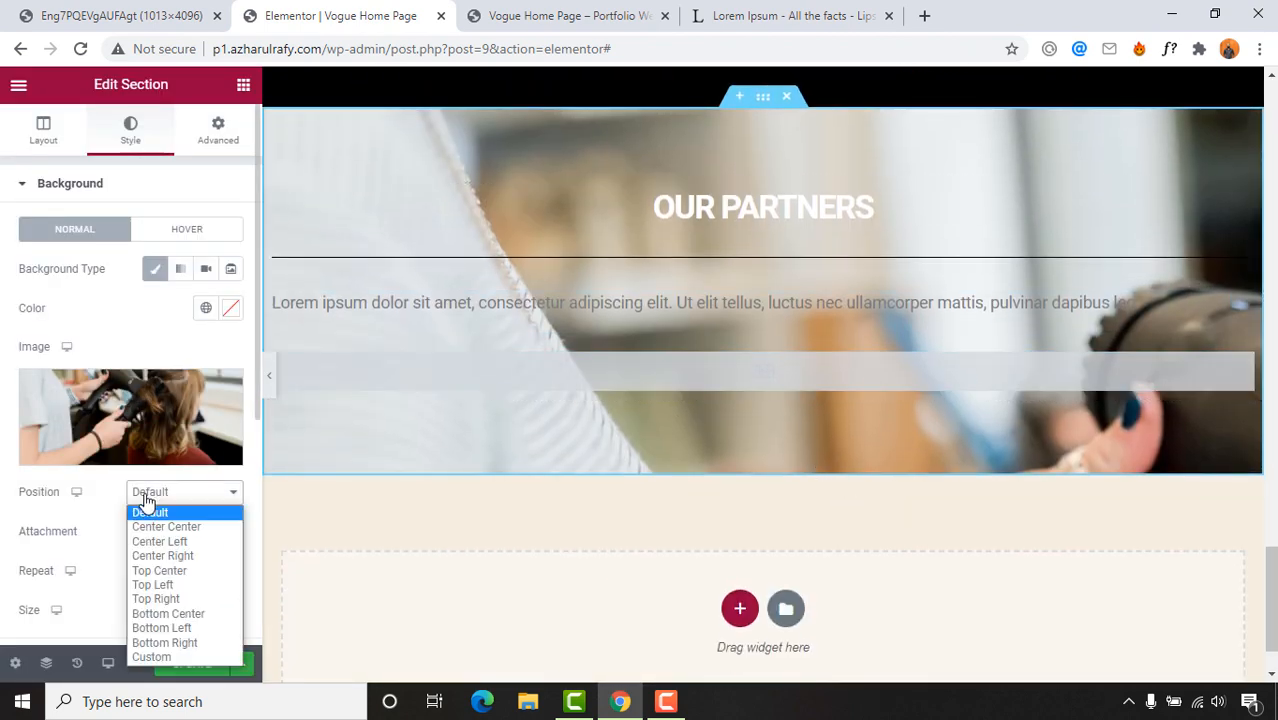
left_click(160, 527)
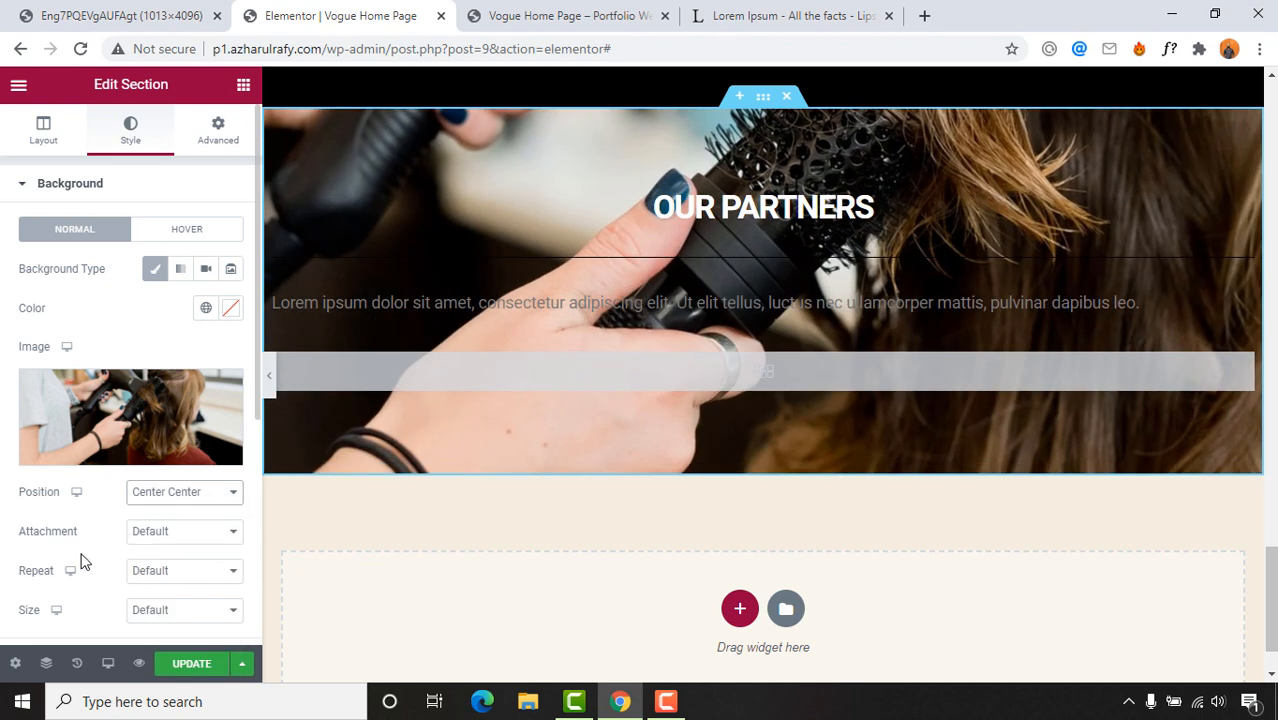
left_click(172, 545)
left_click(150, 580)
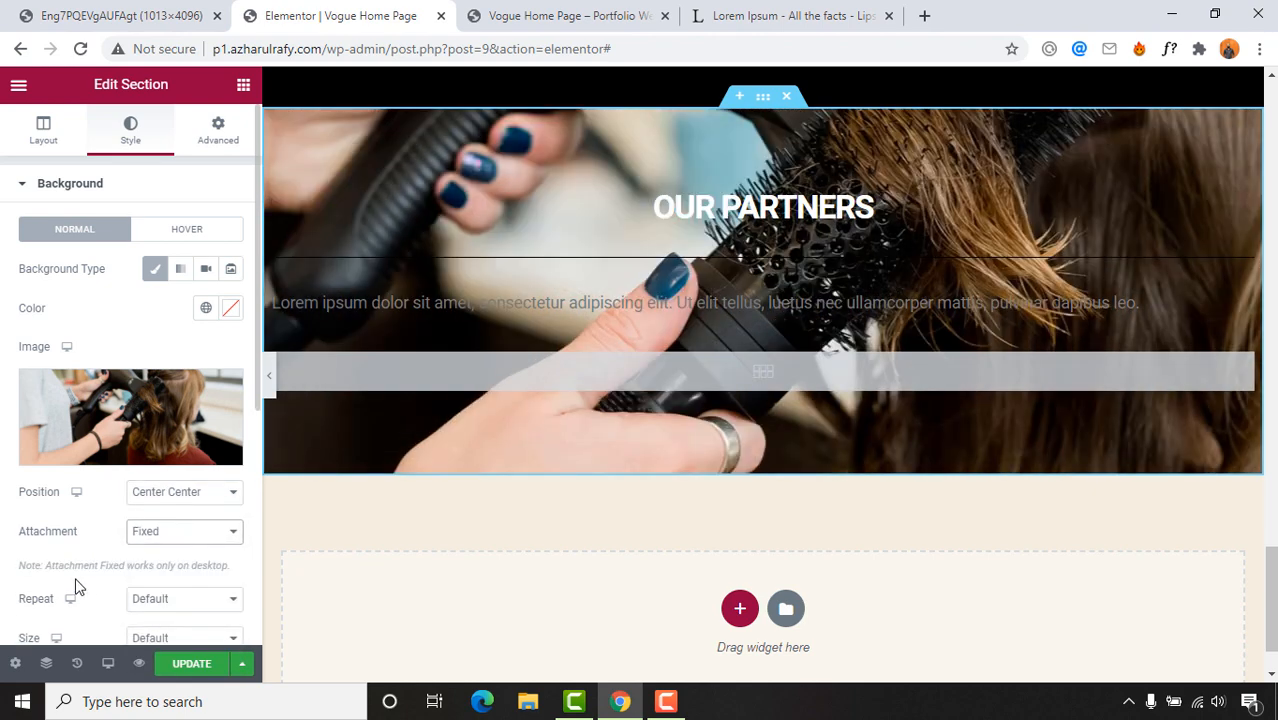
scroll(52, 575, "down", 1)
left_click(170, 506)
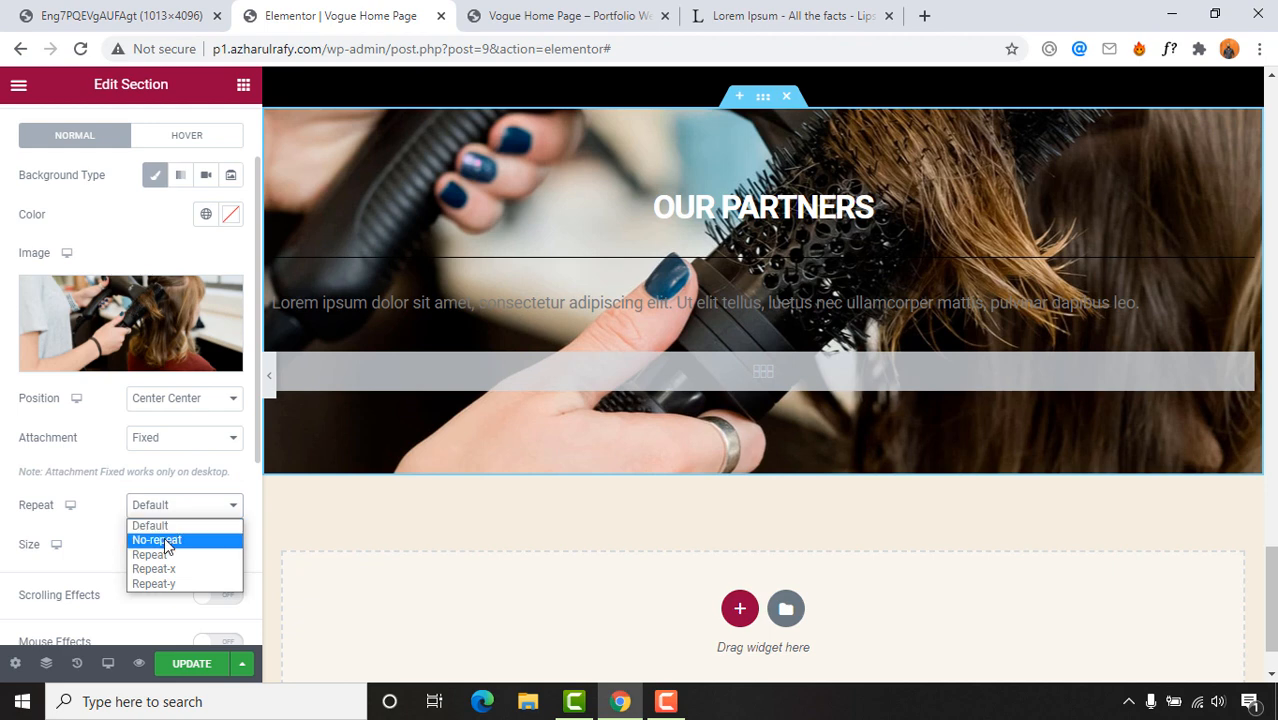
left_click(164, 538)
left_click(208, 545)
left_click(160, 594)
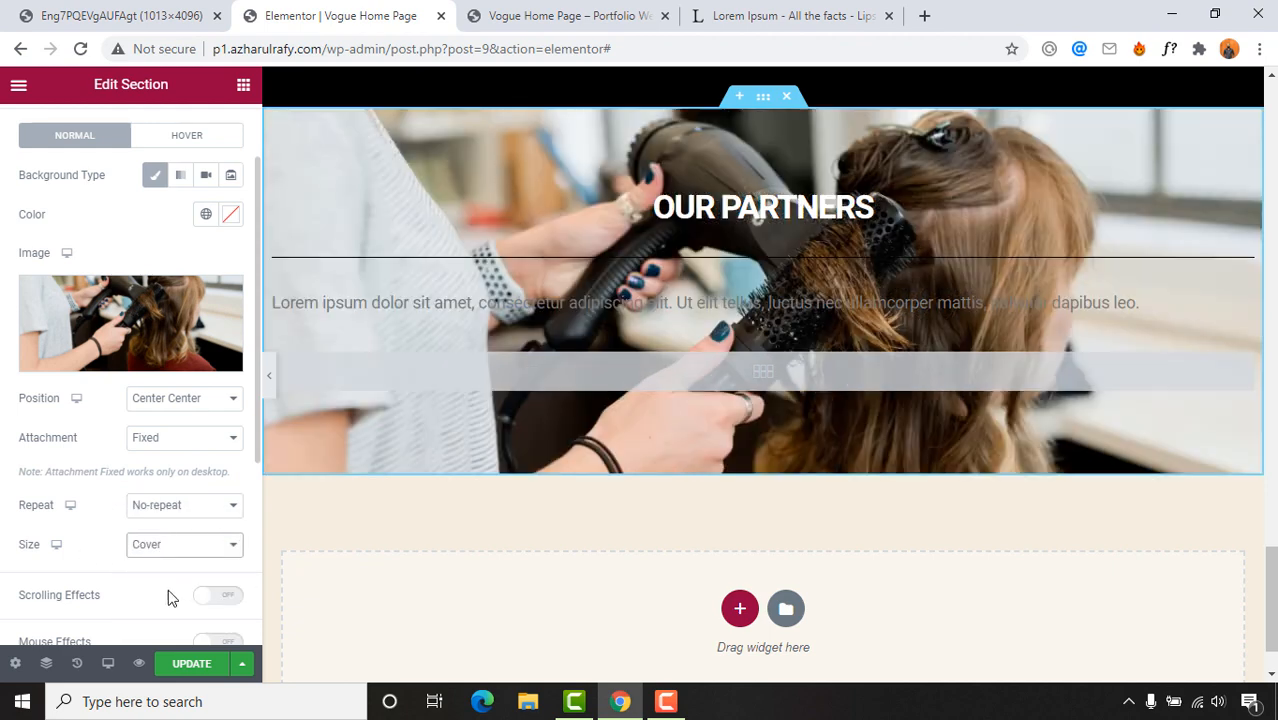
scroll(30, 580, "down", 1)
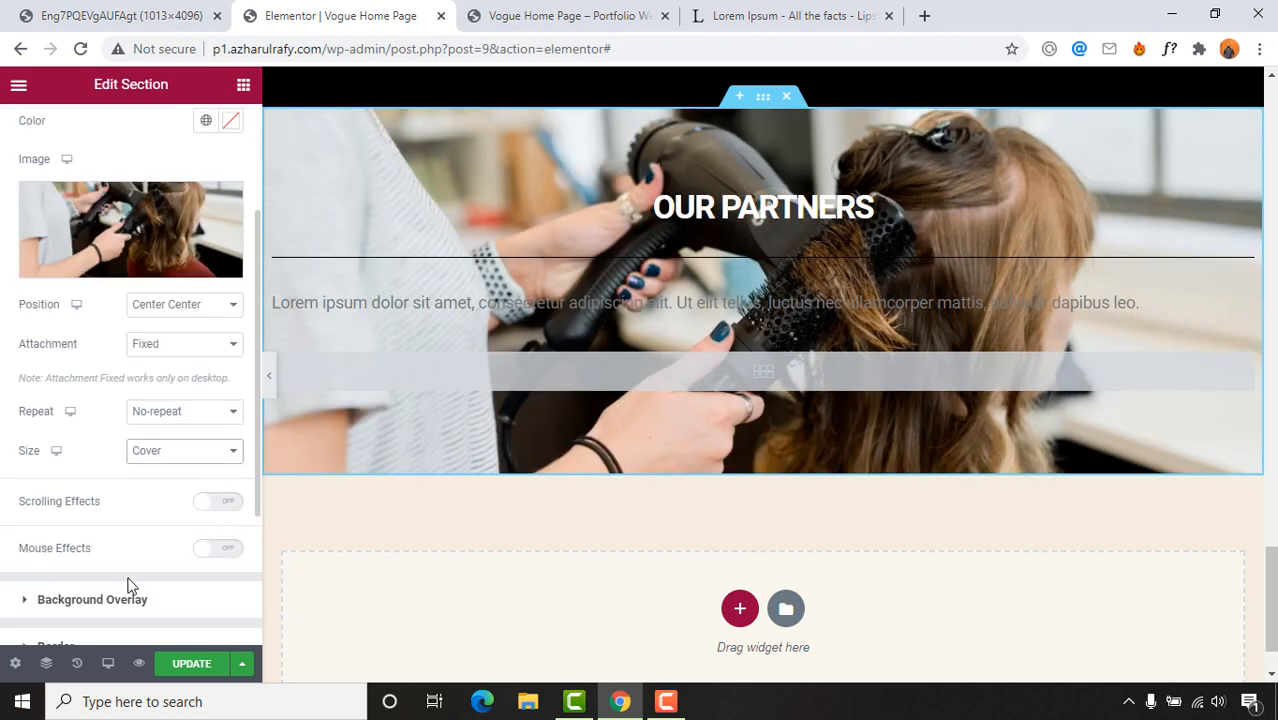
scroll(60, 595, "down", 2)
scroll(596, 236, "up", 1)
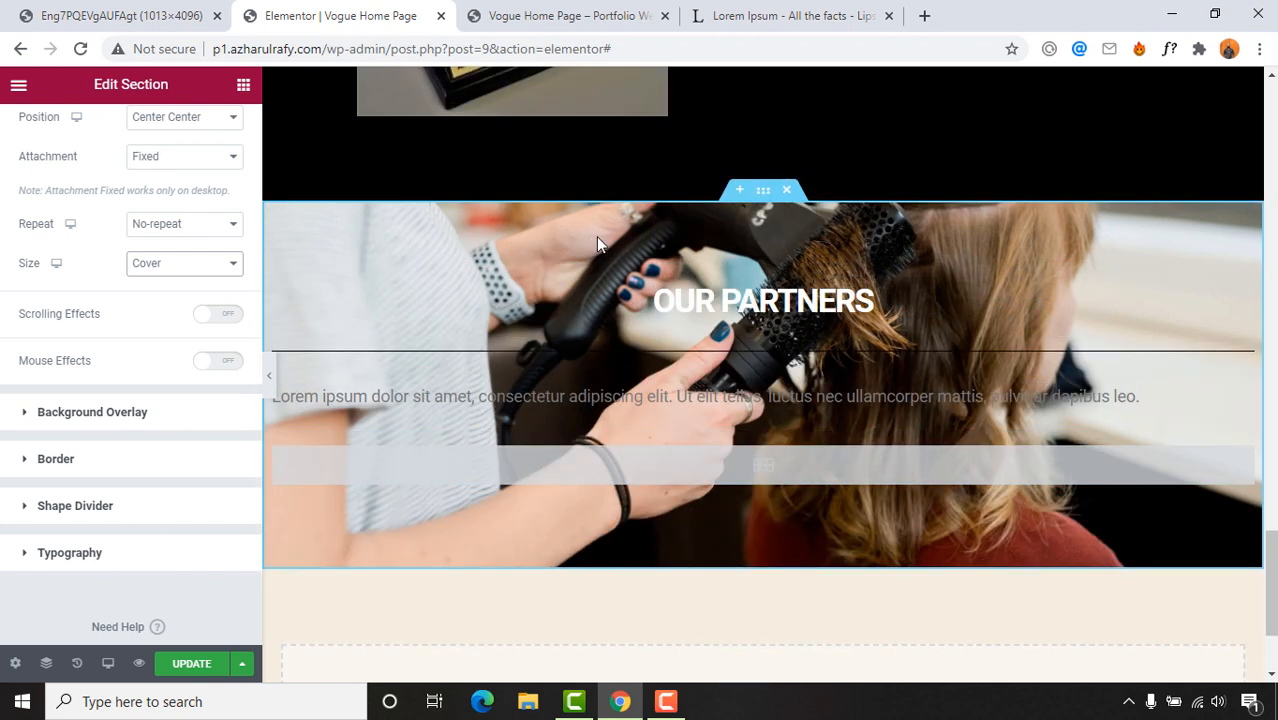
scroll(742, 242, "down", 1)
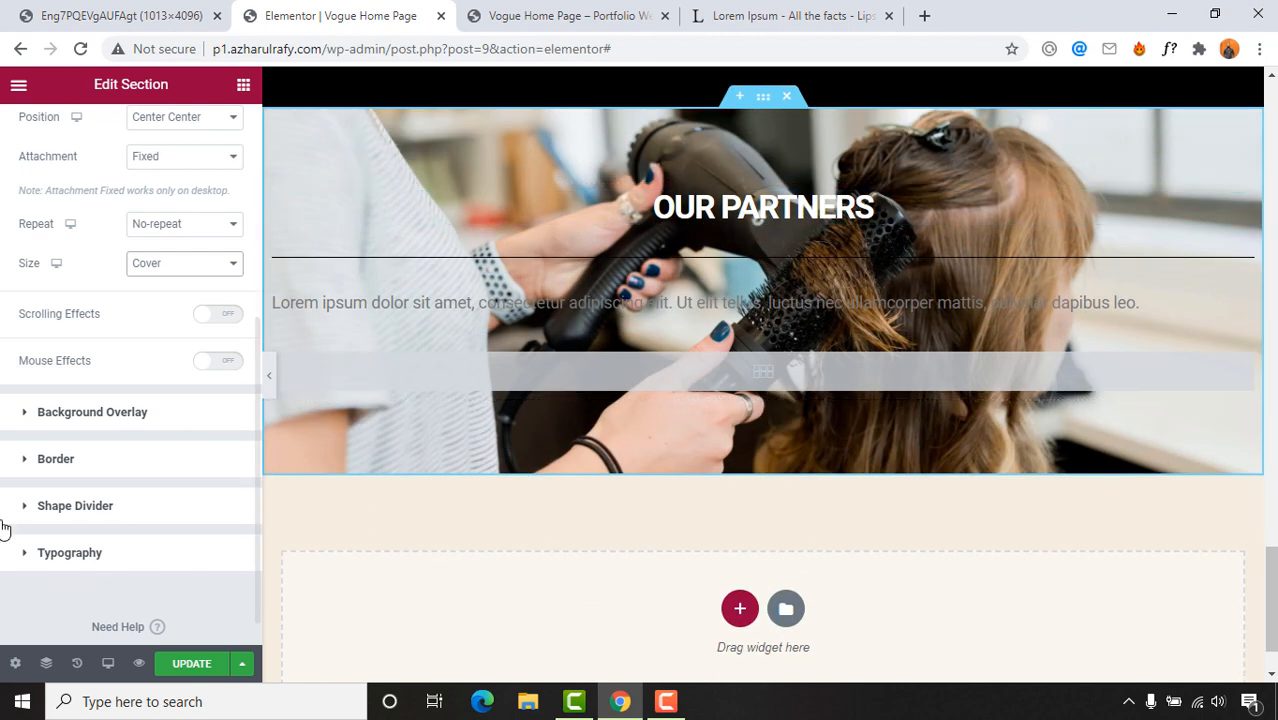
Step: Give the OUR PARTNERS section a classic #000000 black background overlay
left_click(85, 412)
left_click(206, 317)
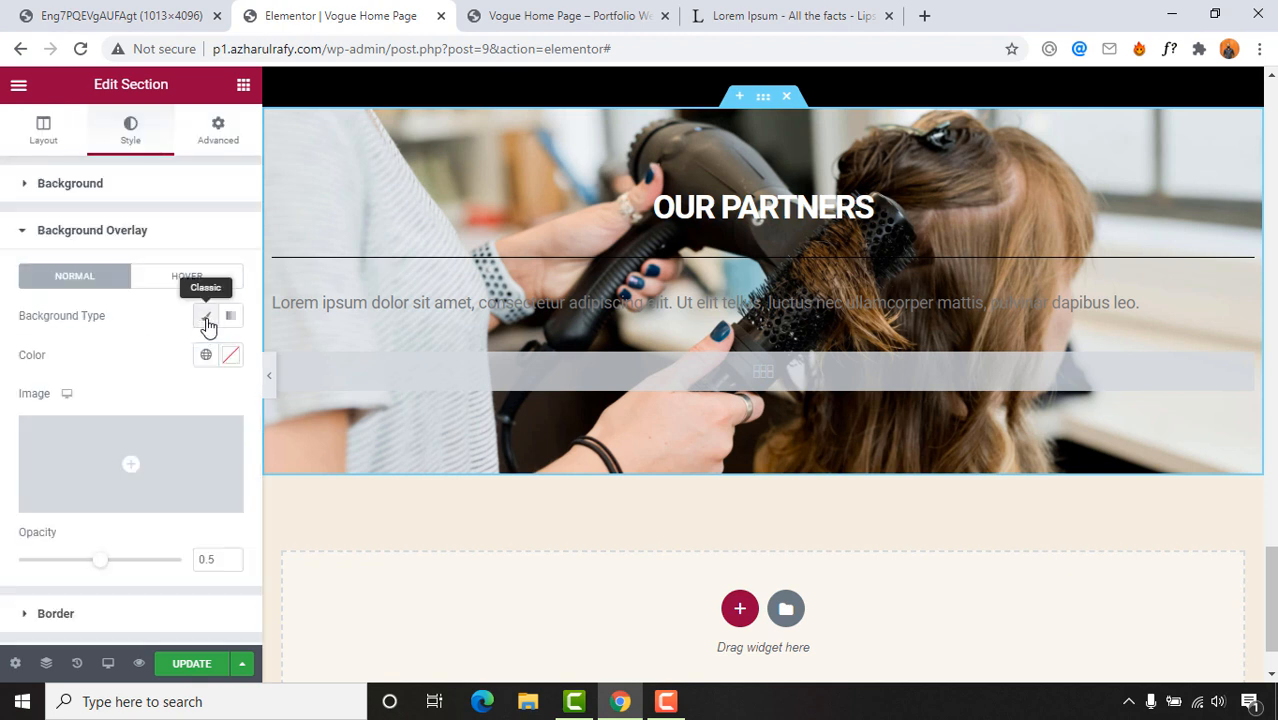
left_click(229, 360)
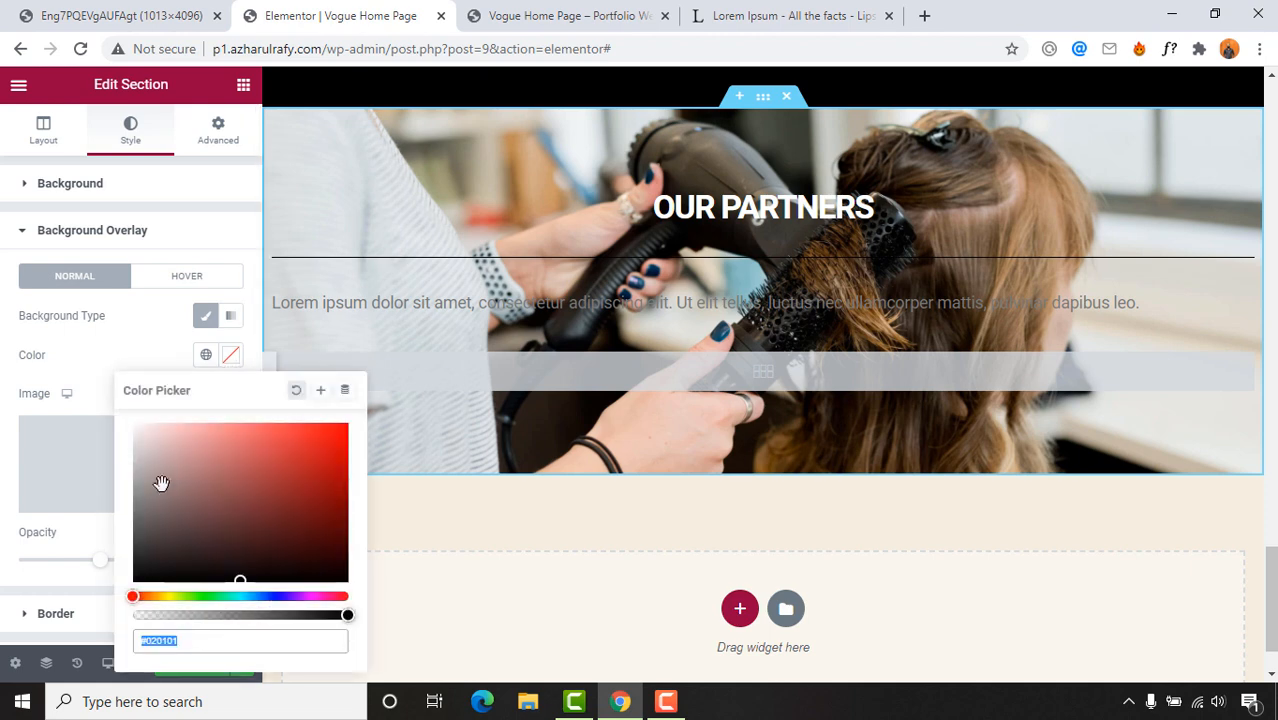
left_click(134, 580)
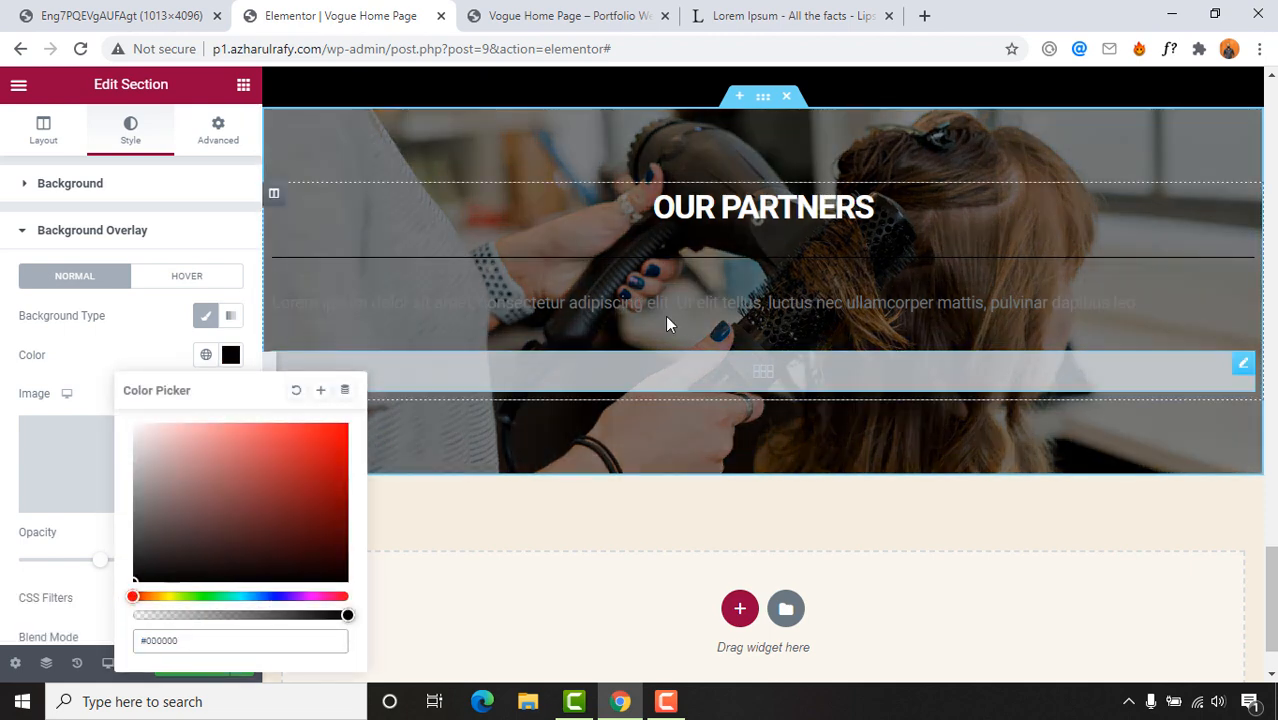
scroll(56, 436, "down", 1)
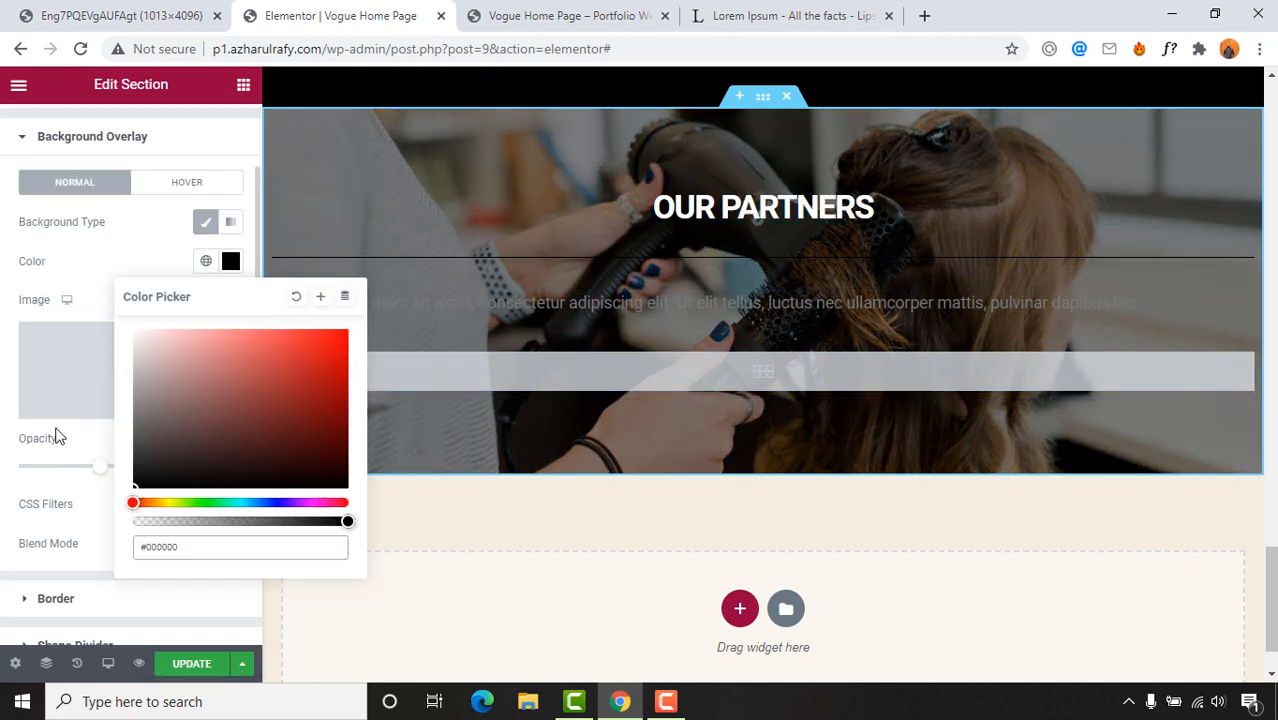
scroll(889, 371, "up", 2)
scroll(890, 372, "down", 2)
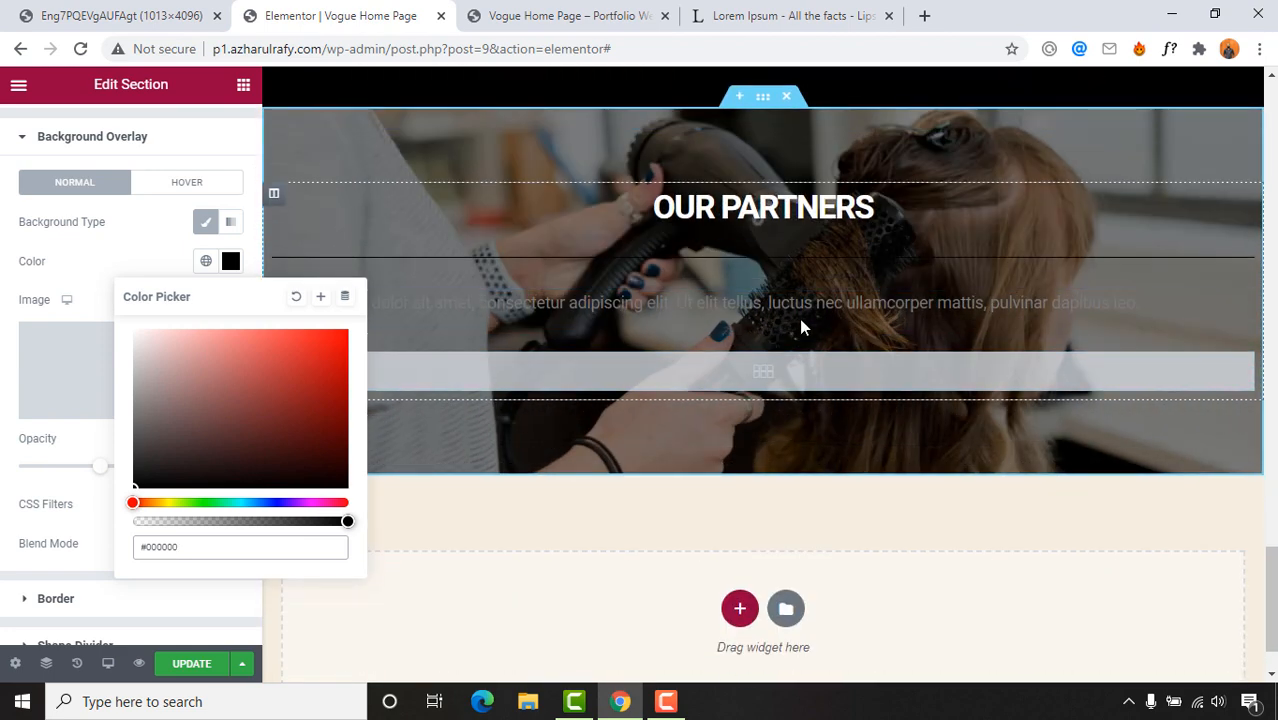
left_click(544, 263)
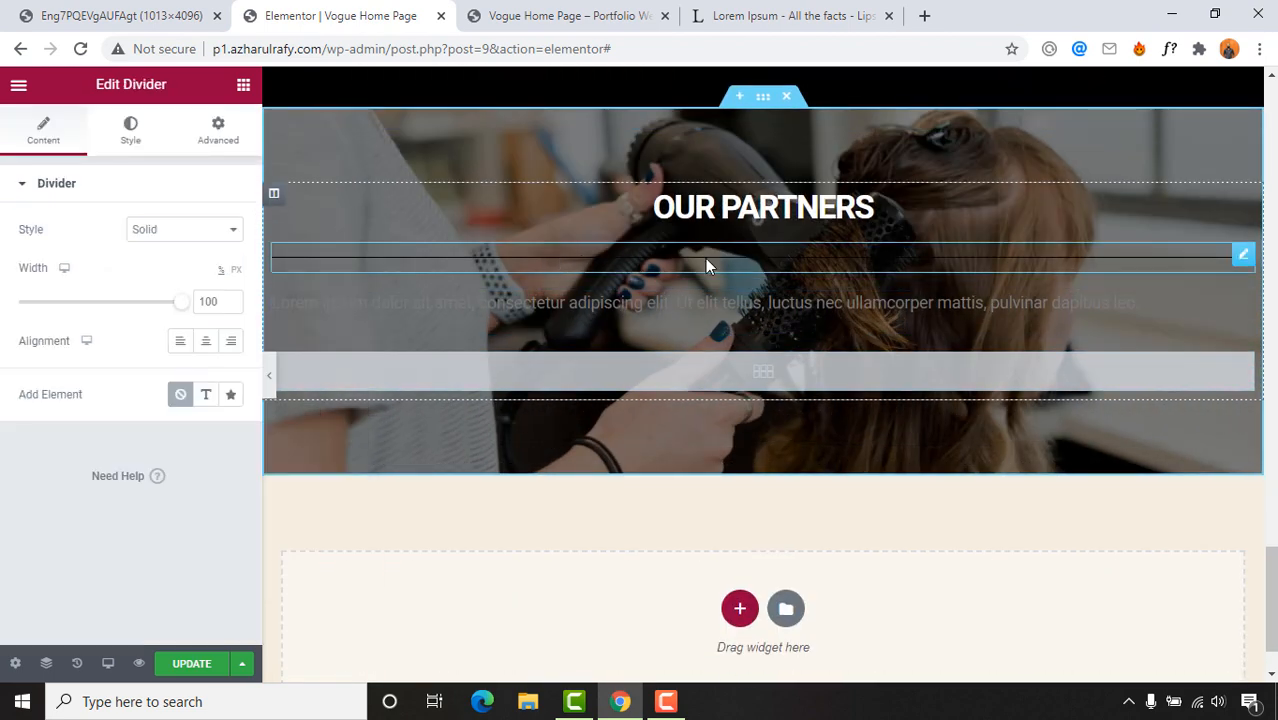
Step: Make the divider a dotted line, width 20, centre-aligned and coloured white
left_click(205, 230)
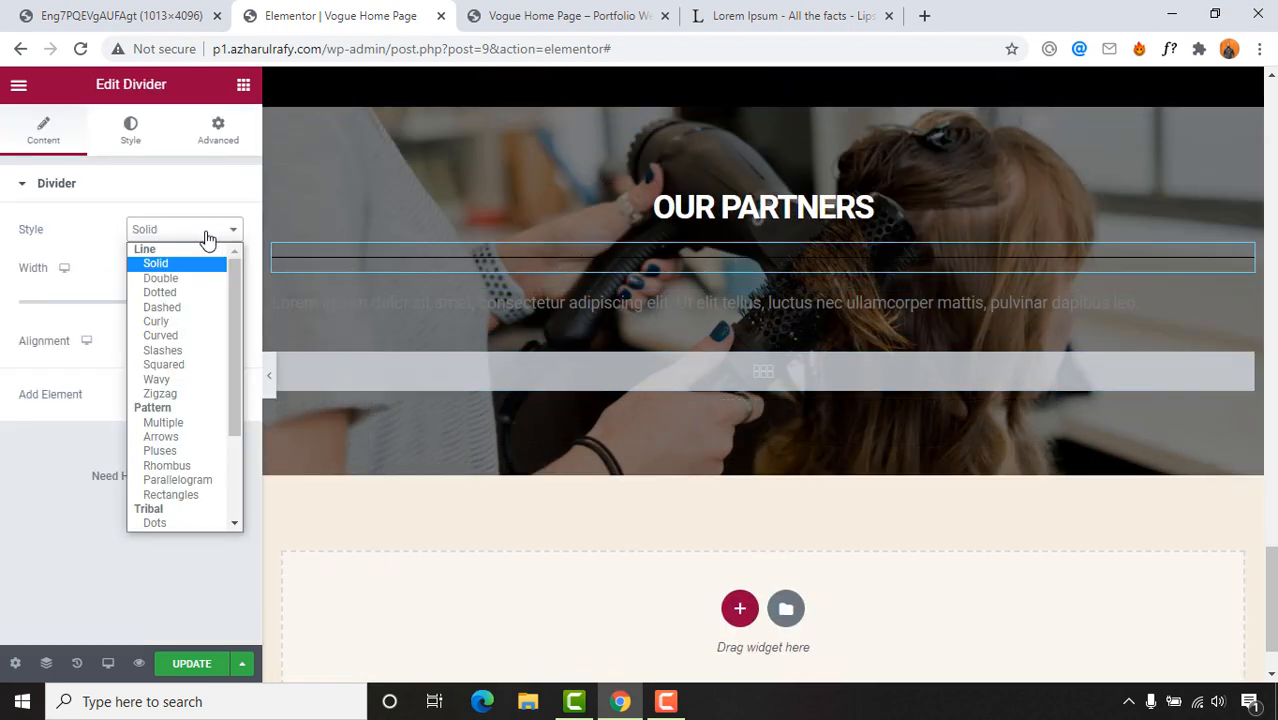
left_click(178, 293)
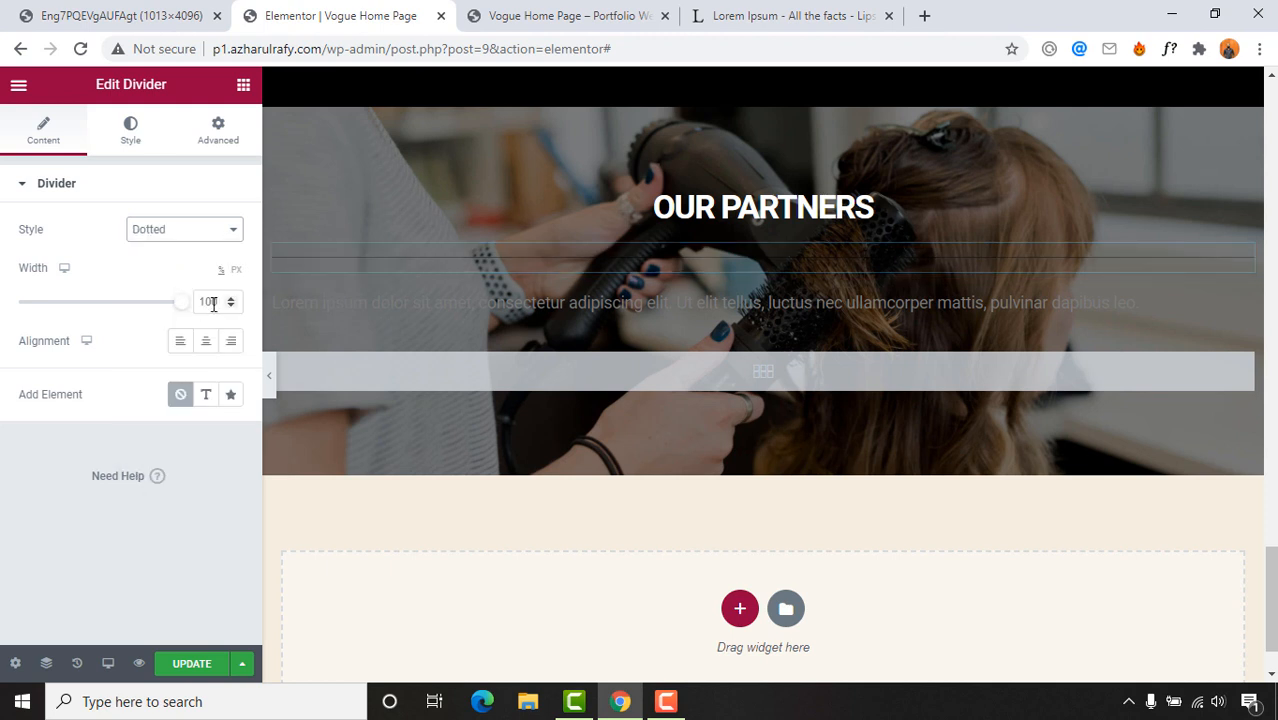
double_click(213, 304)
type("20")
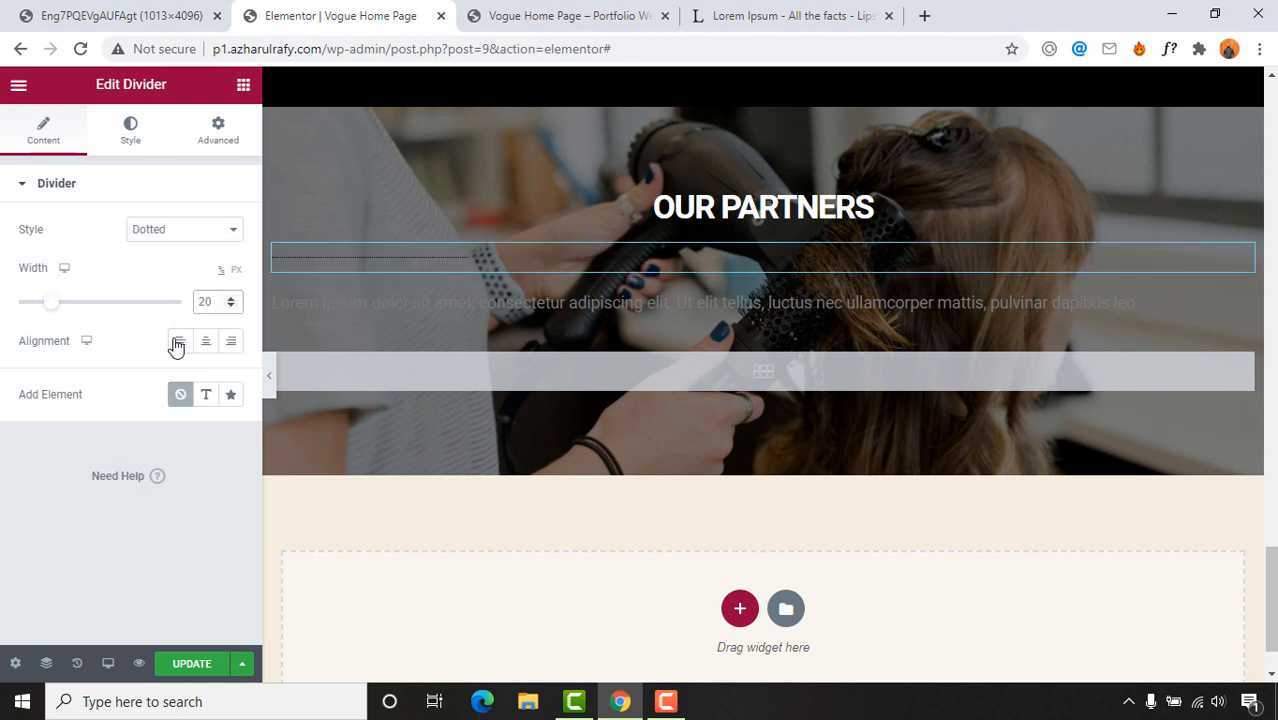
left_click(205, 341)
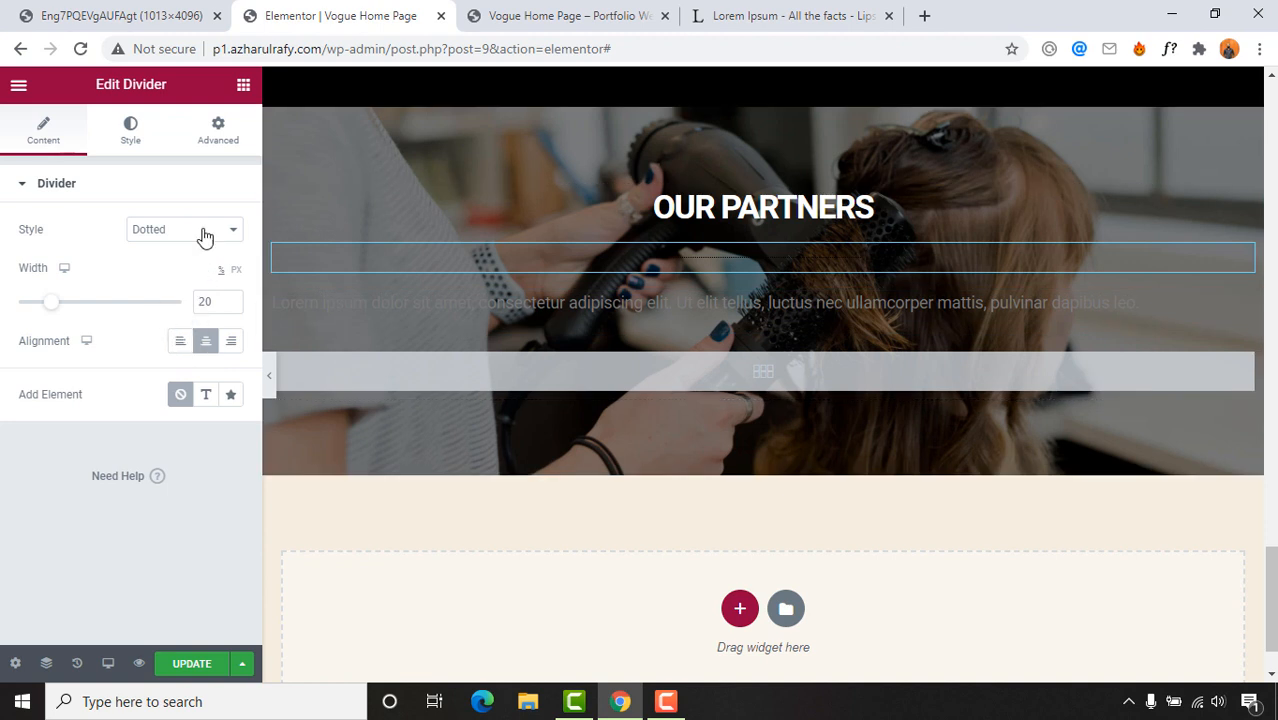
left_click(132, 136)
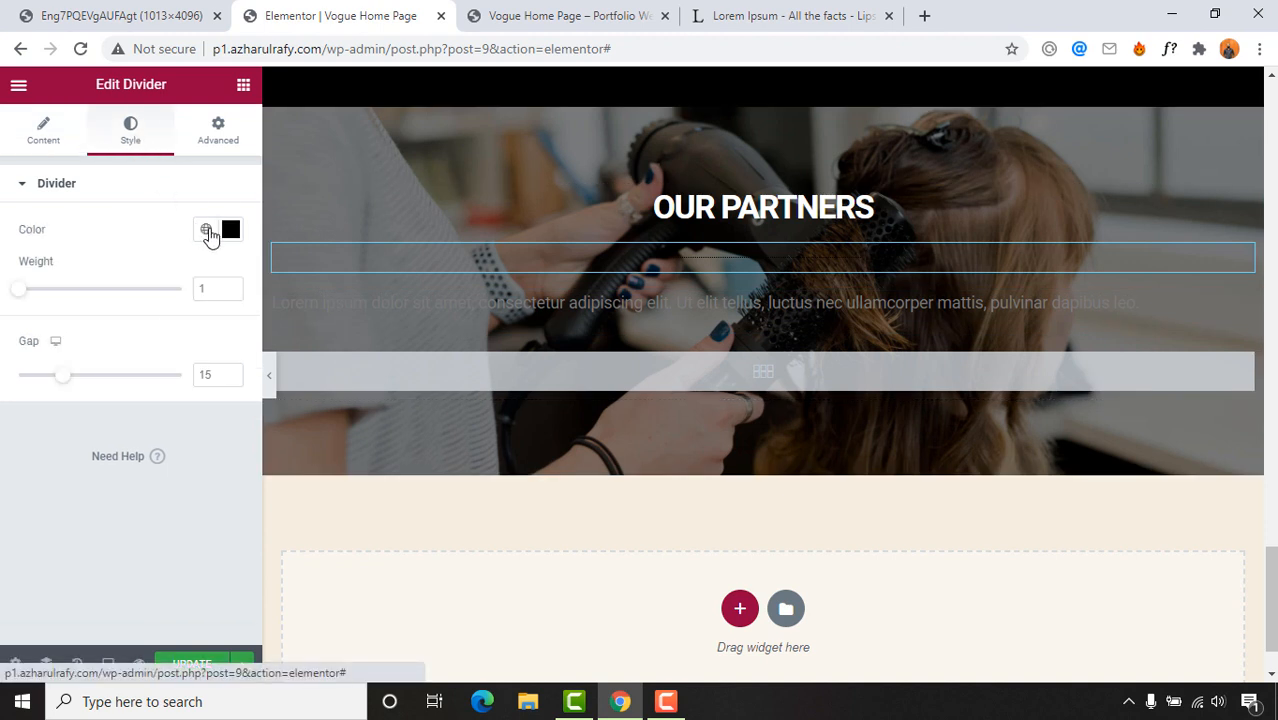
left_click(229, 230)
left_click_drag(138, 302, 105, 285)
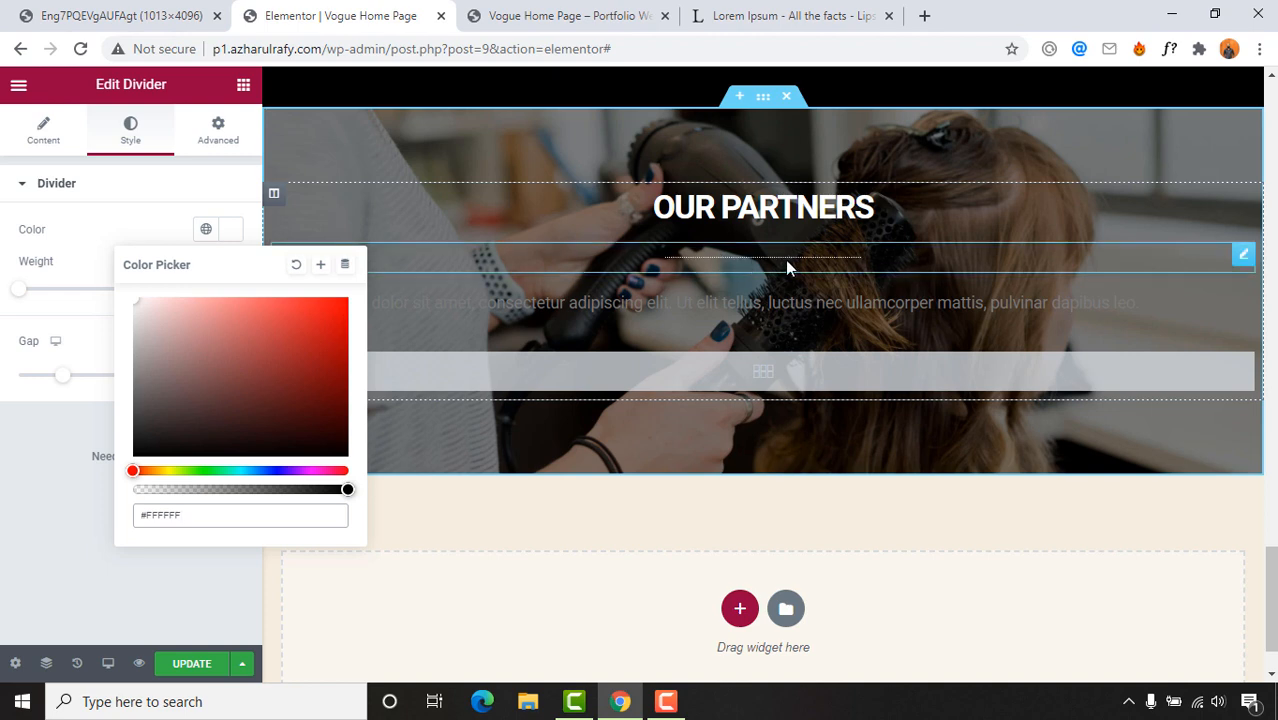
Step: Replace the paragraph text with the first Lorem Ipsum passage copied from lipsum.com
left_click(633, 305)
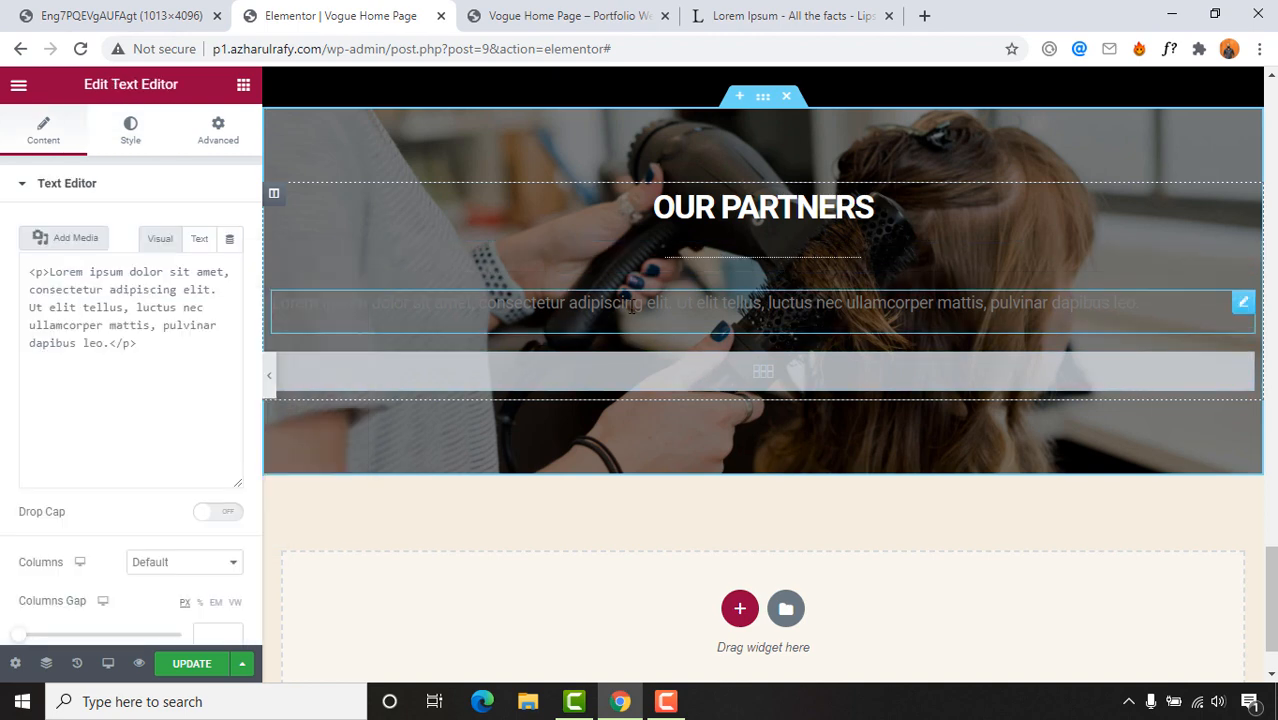
left_click(742, 15)
left_click(303, 254)
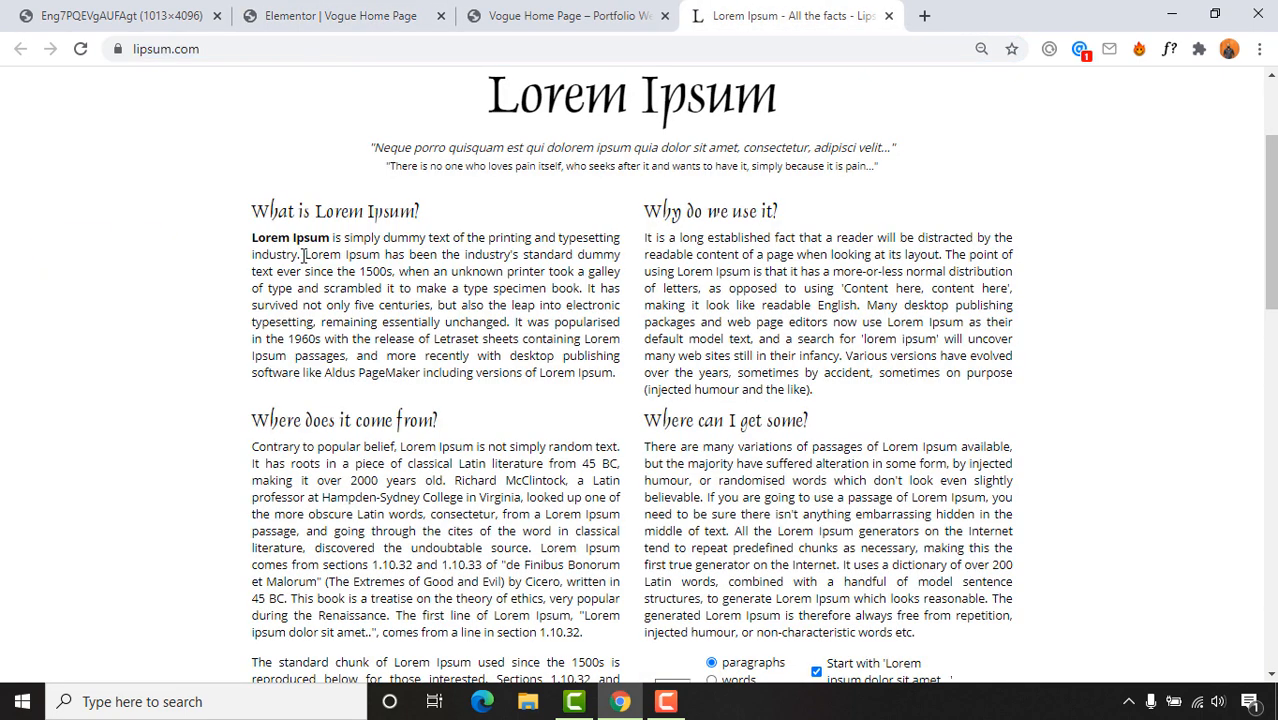
left_click_drag(274, 237, 428, 304)
key("ctrl+c")
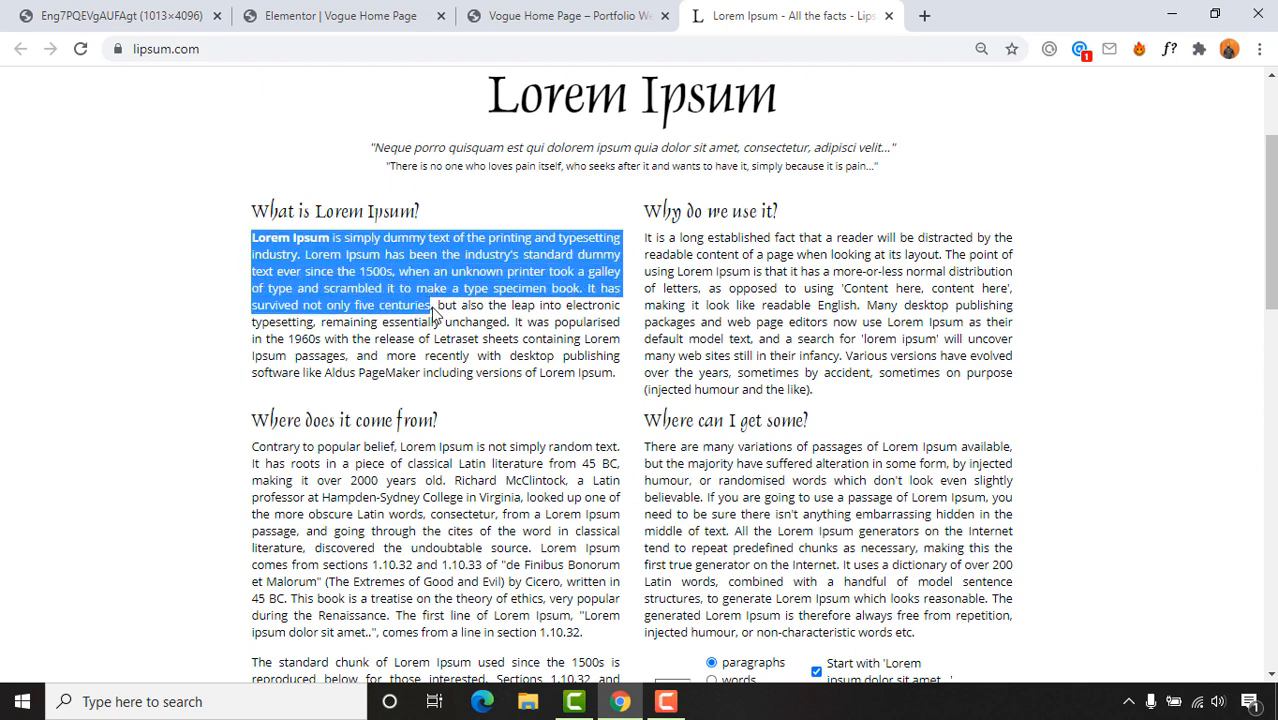
left_click(318, 16)
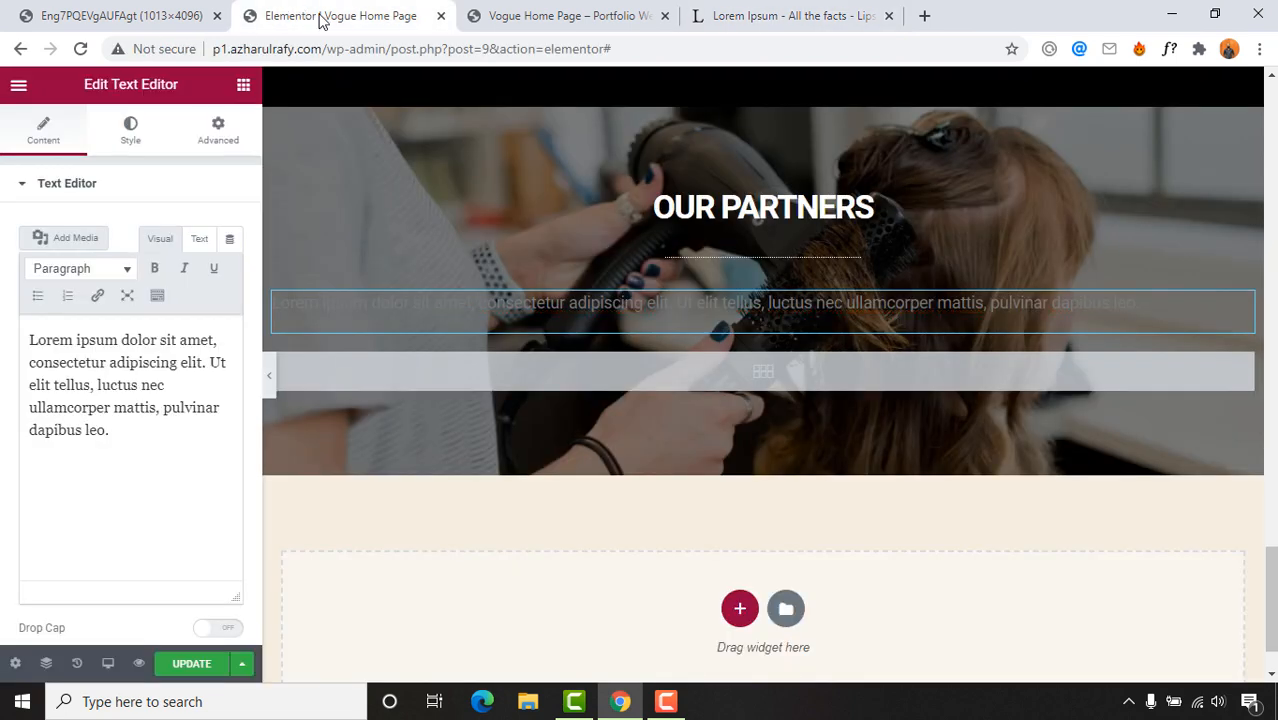
left_click(393, 47)
key("ctrl+v")
key("ctrl+a")
key("BackSpace")
left_click(143, 388)
key("ctrl+a")
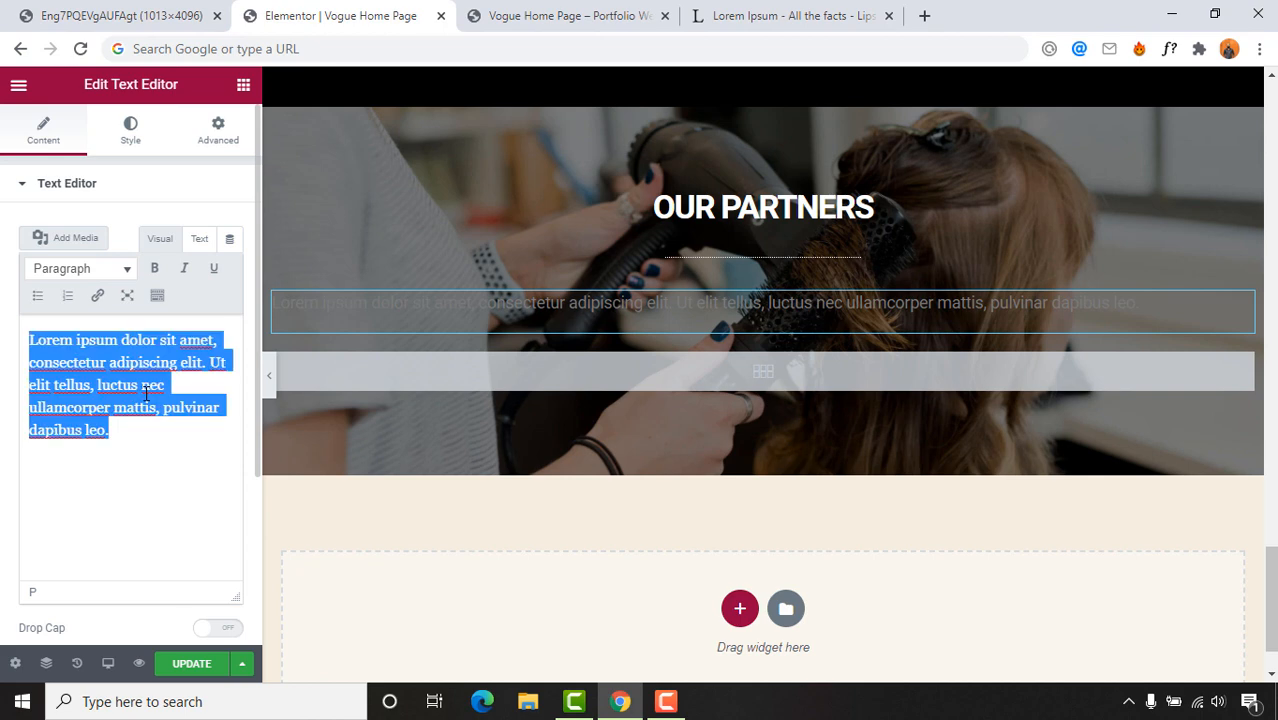
key("ctrl+v")
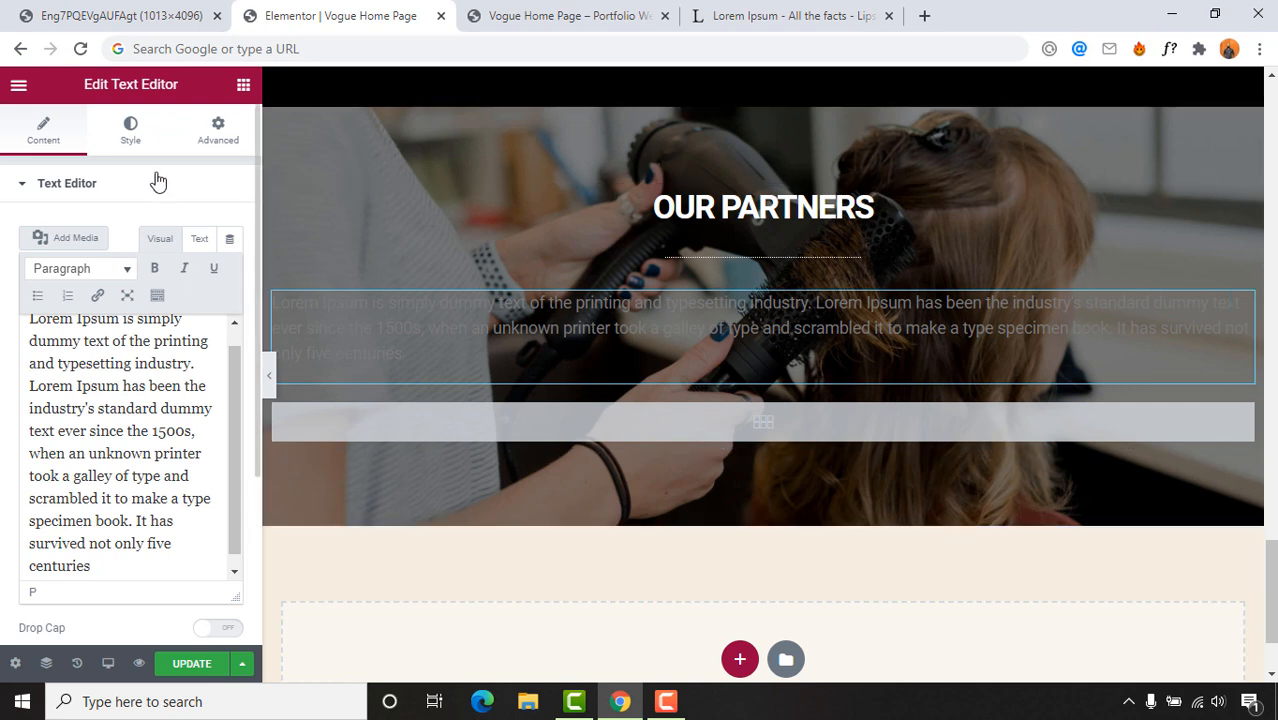
left_click(132, 138)
Step: Style the paragraph as centred #ffffff text, size 15 px, weight 400
left_click(231, 270)
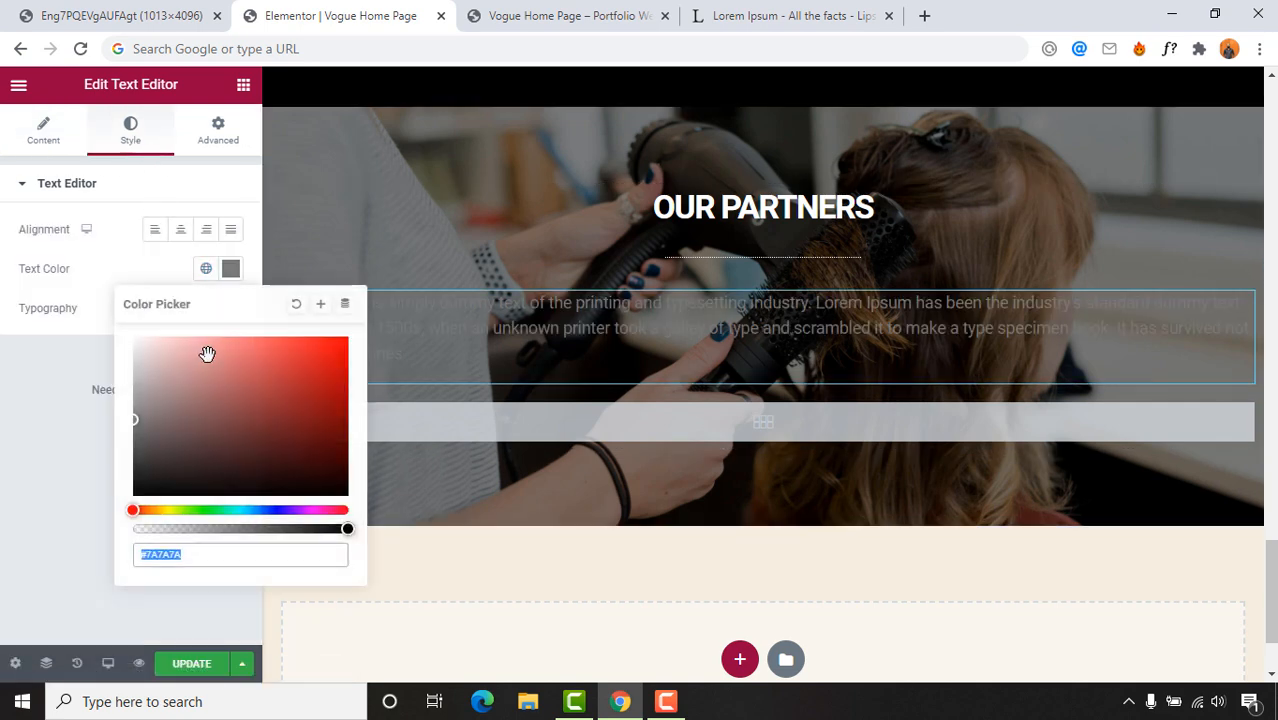
type("#ffffff")
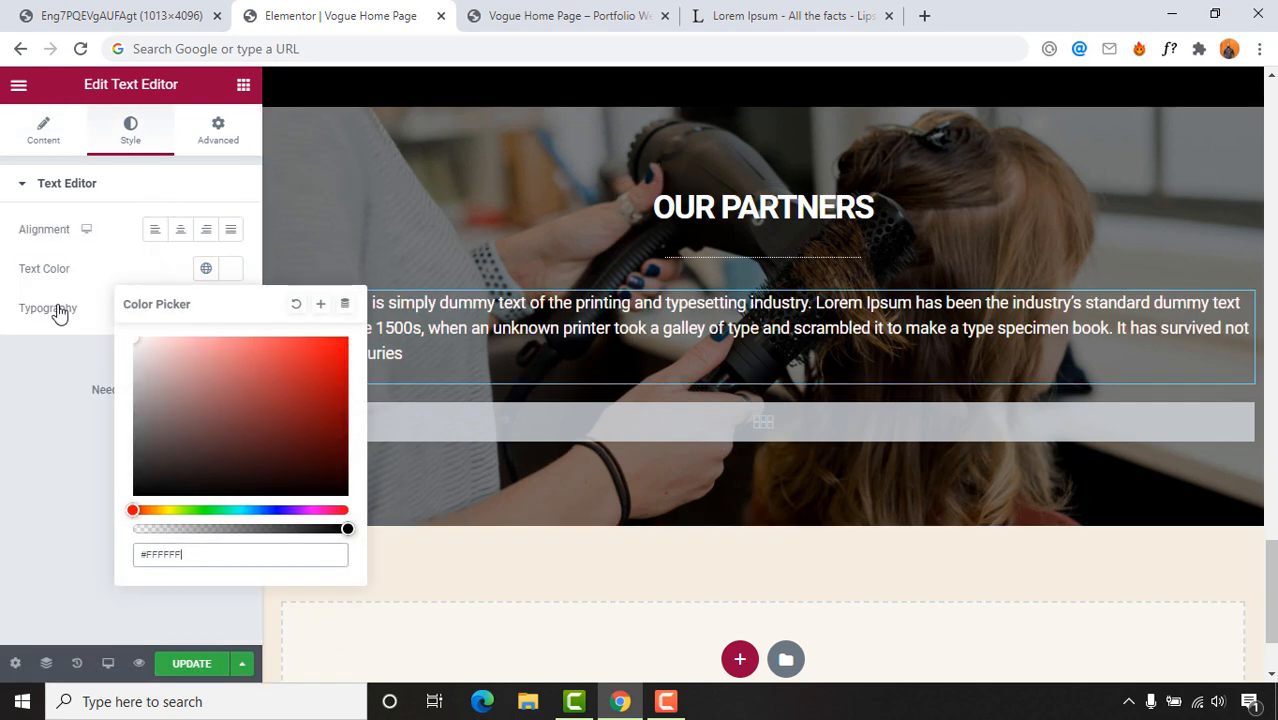
left_click(182, 238)
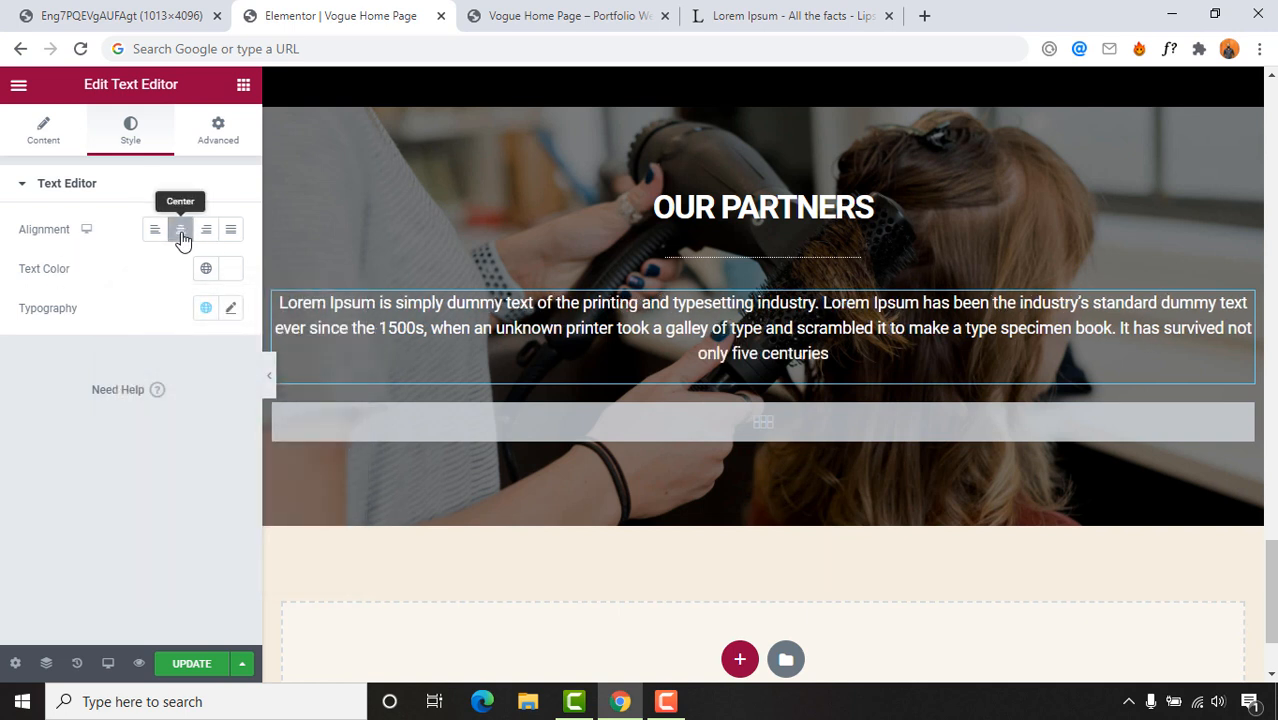
left_click(233, 310)
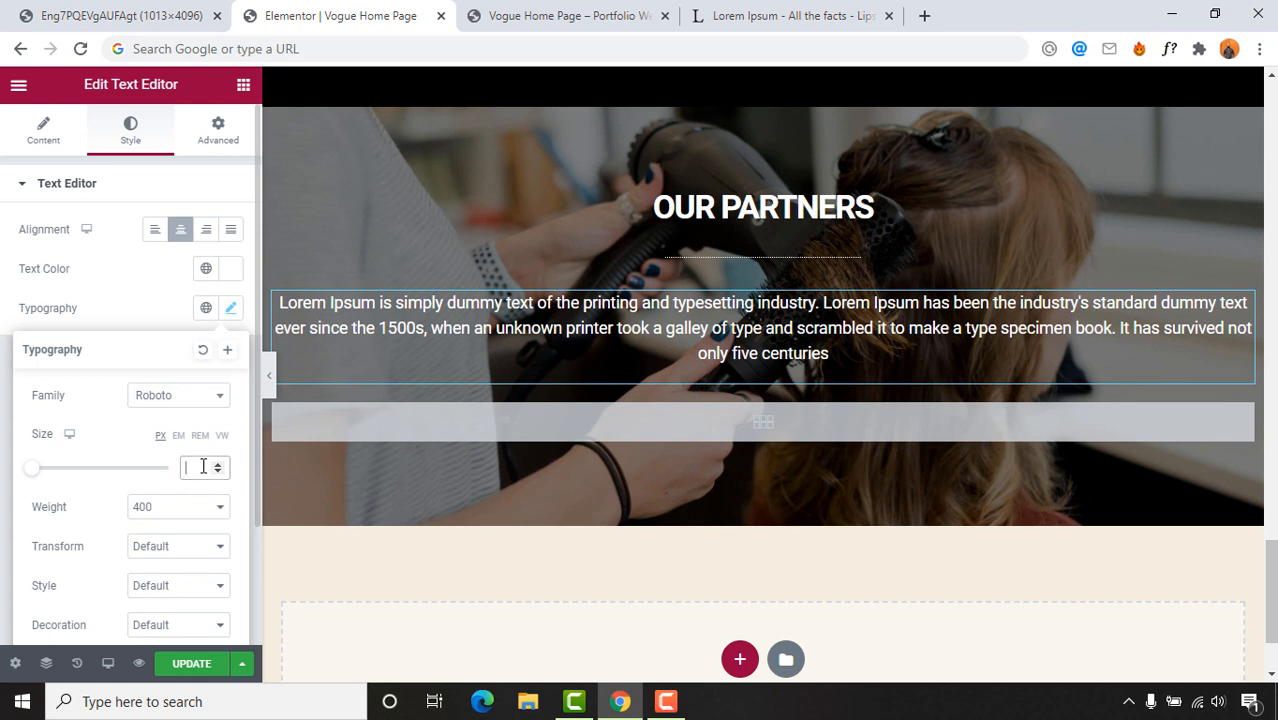
type("15")
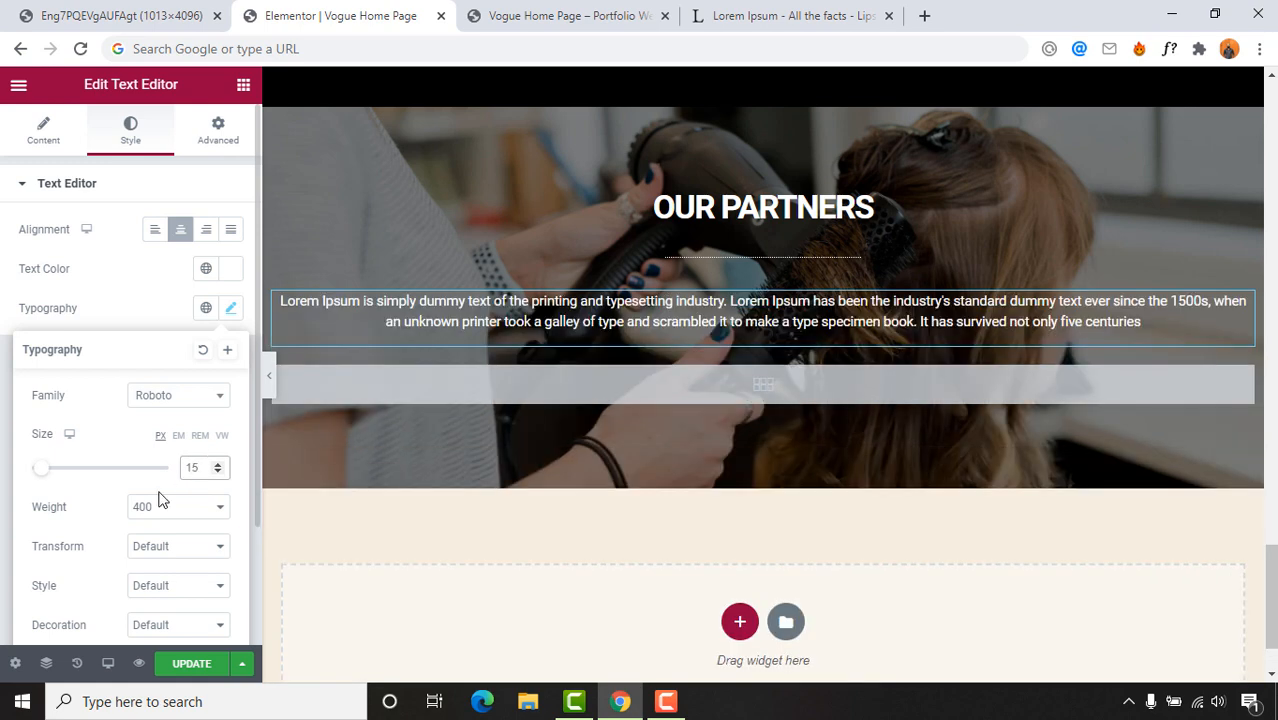
left_click(141, 510)
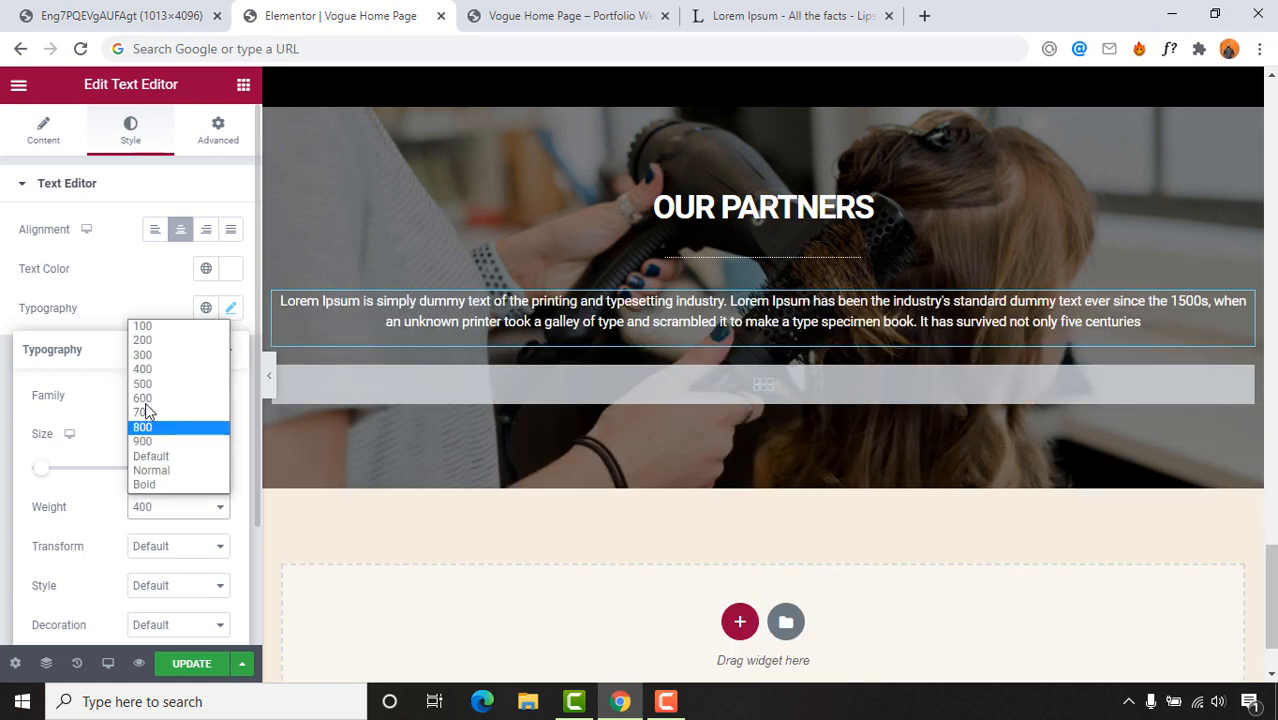
left_click(148, 369)
scroll(57, 541, "down", 1)
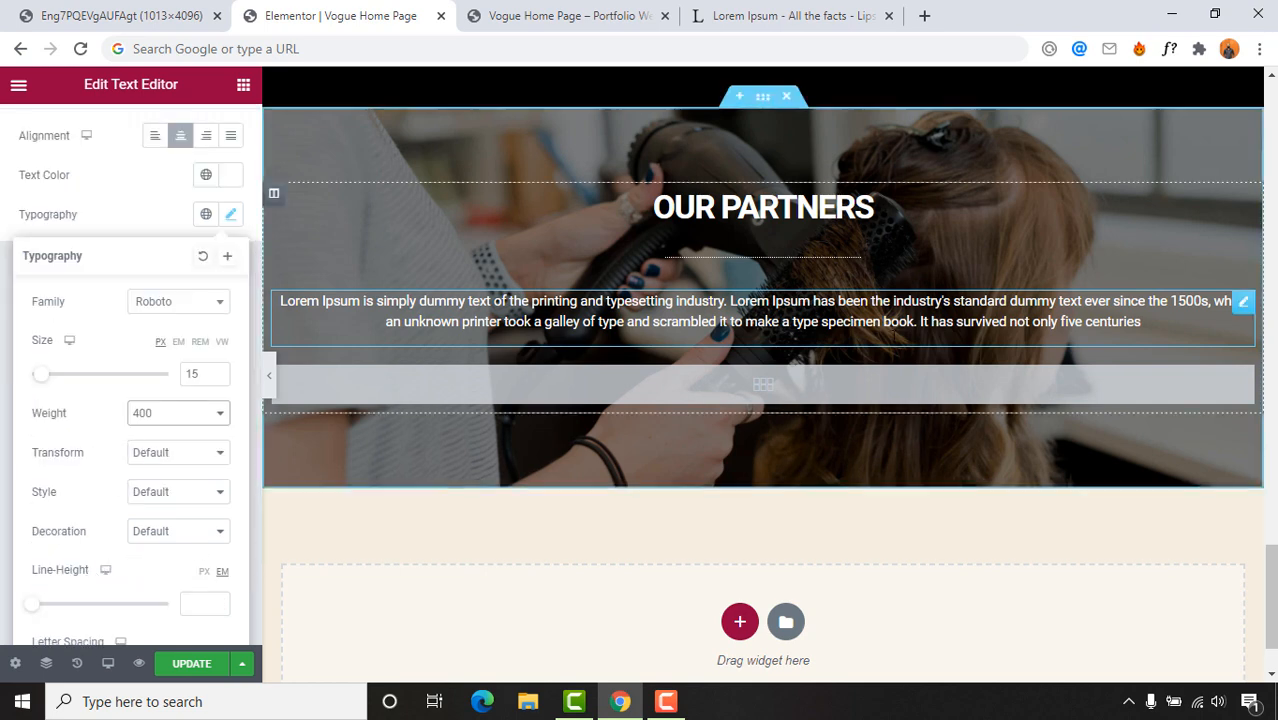
scroll(647, 438, "up", 1)
left_click(143, 12)
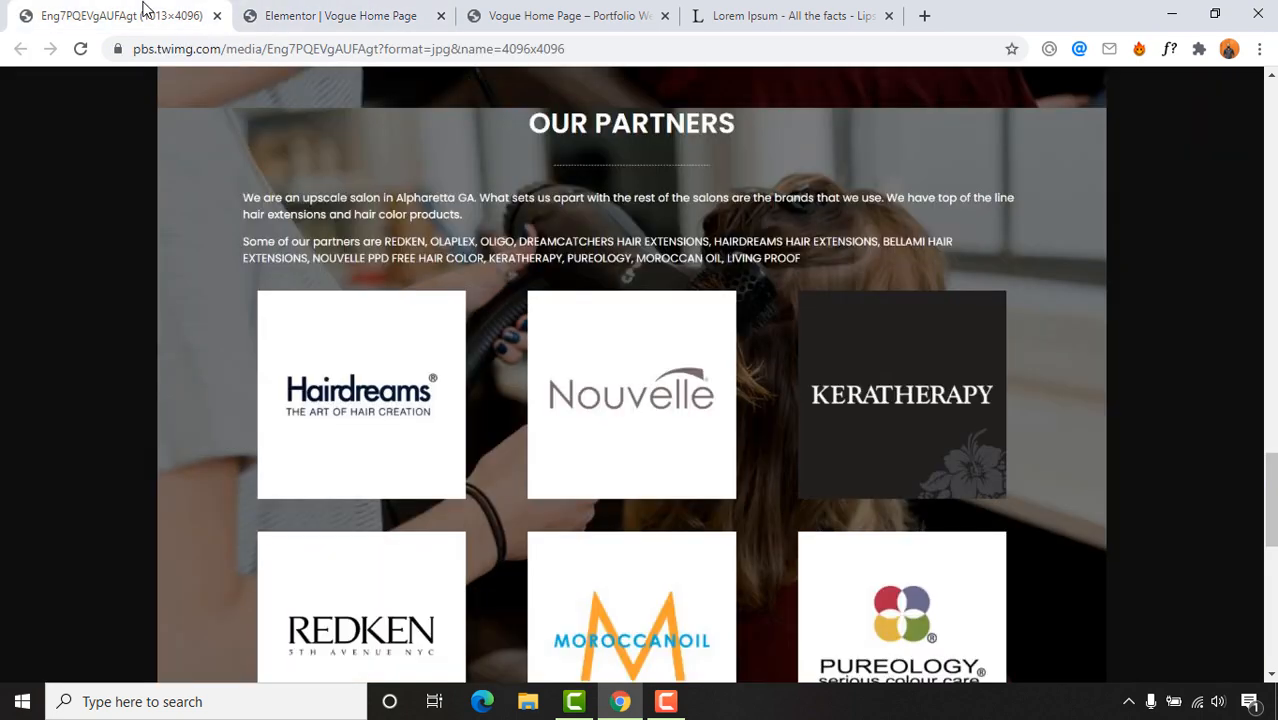
scroll(436, 247, "down", 2)
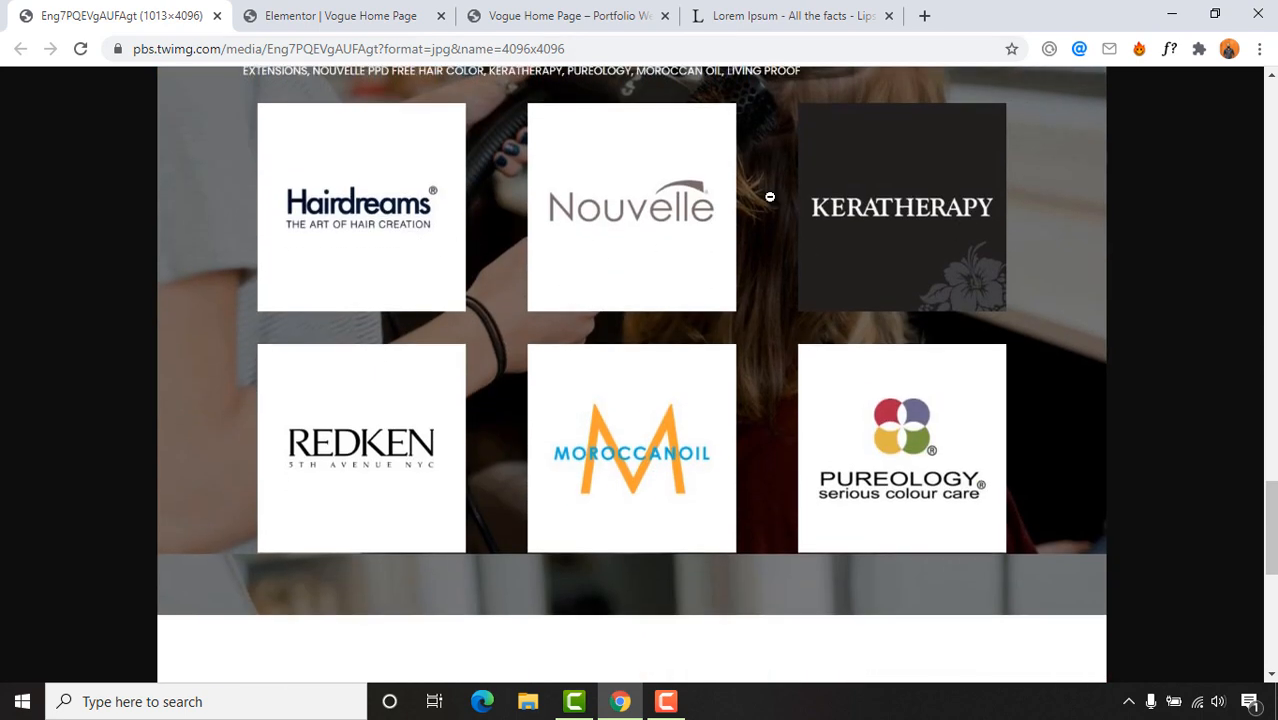
left_click(380, 8)
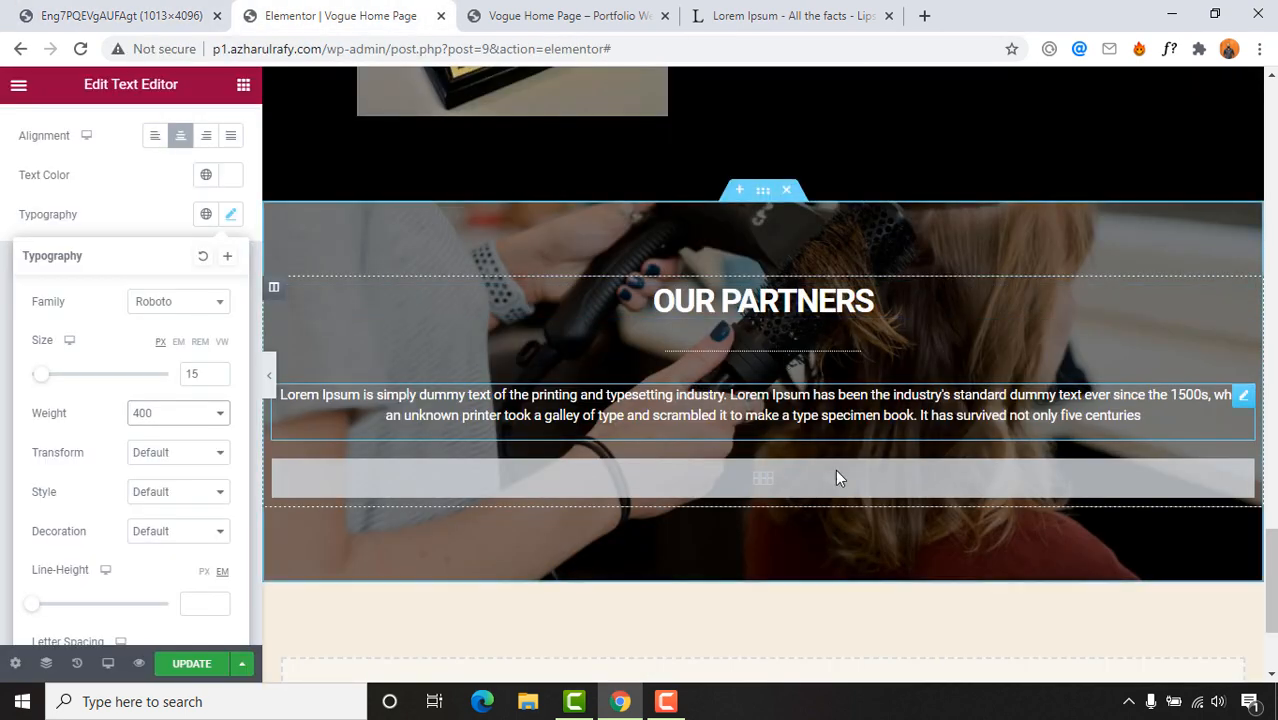
Step: Upload logos 1–6.png from the Collaborations folder and insert them as a new gallery
left_click(786, 470)
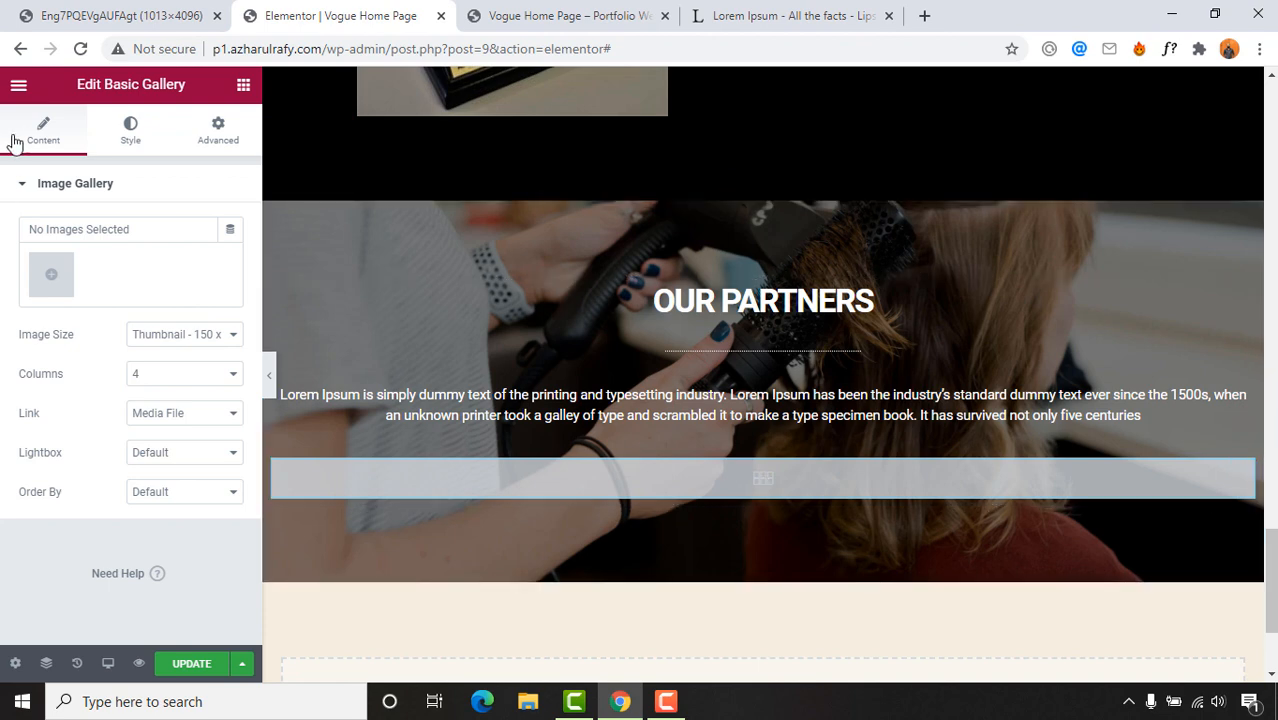
left_click(61, 288)
left_click(12, 310)
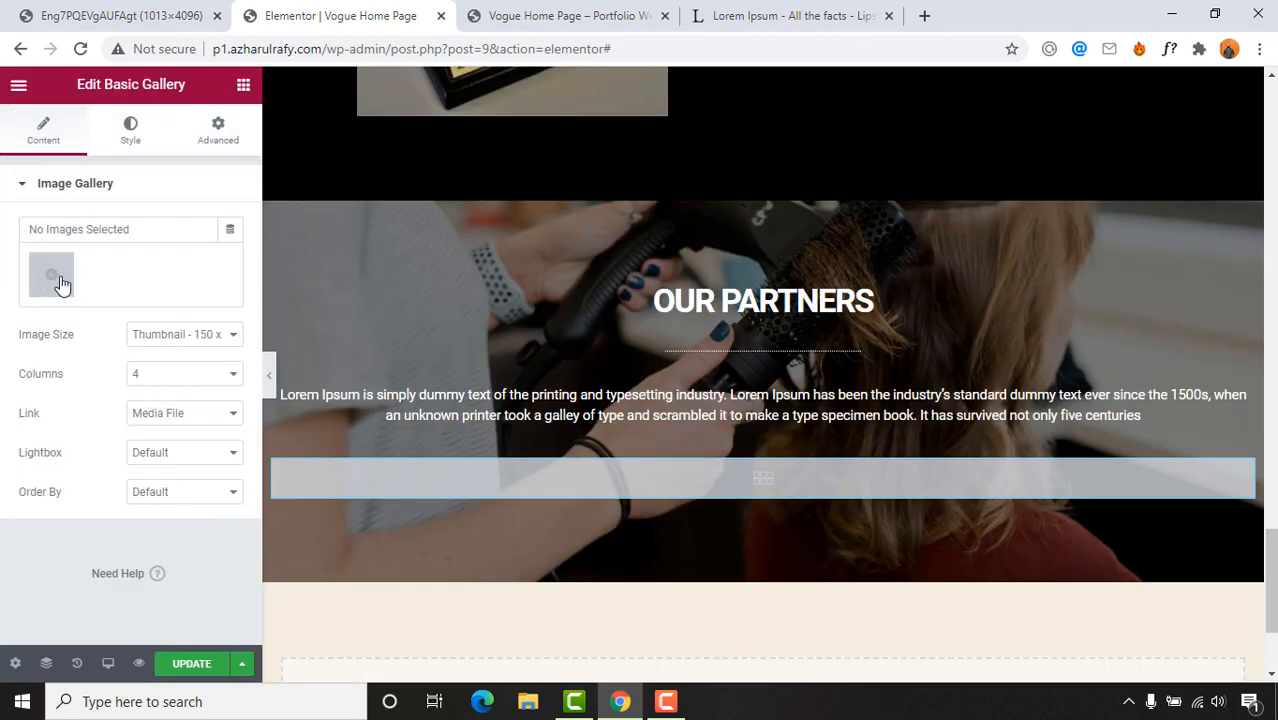
left_click(55, 285)
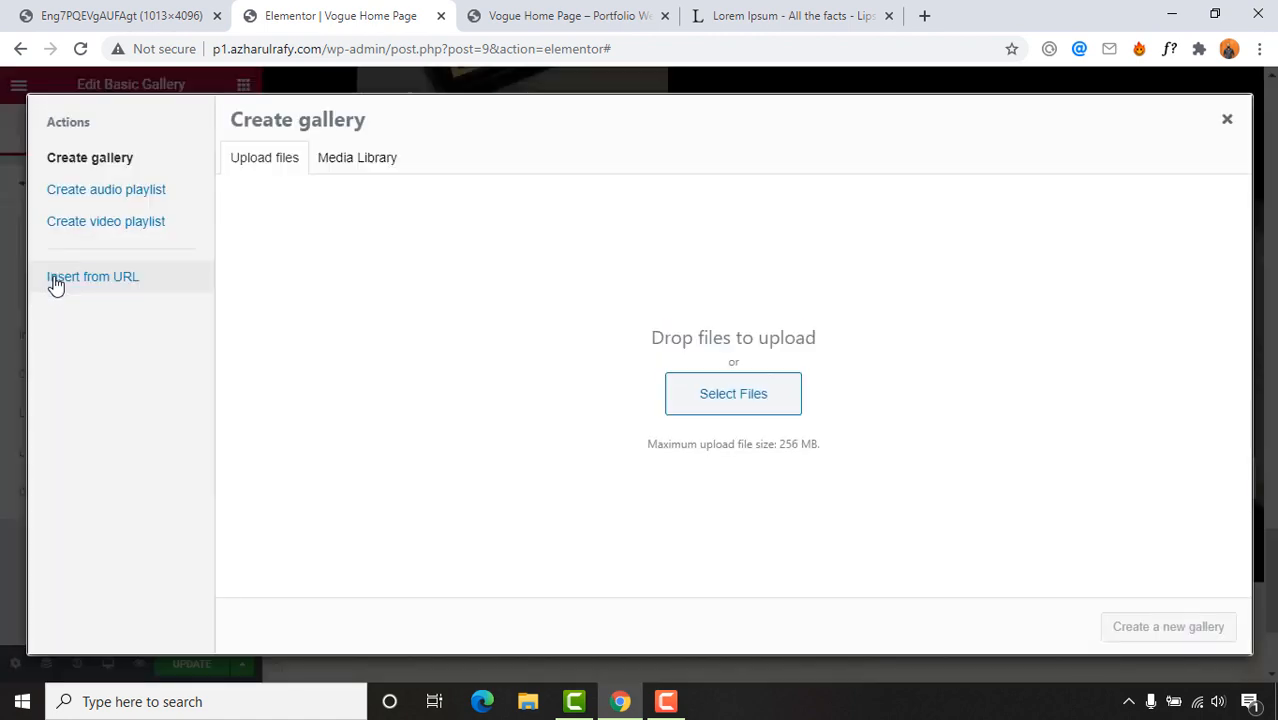
left_click(773, 401)
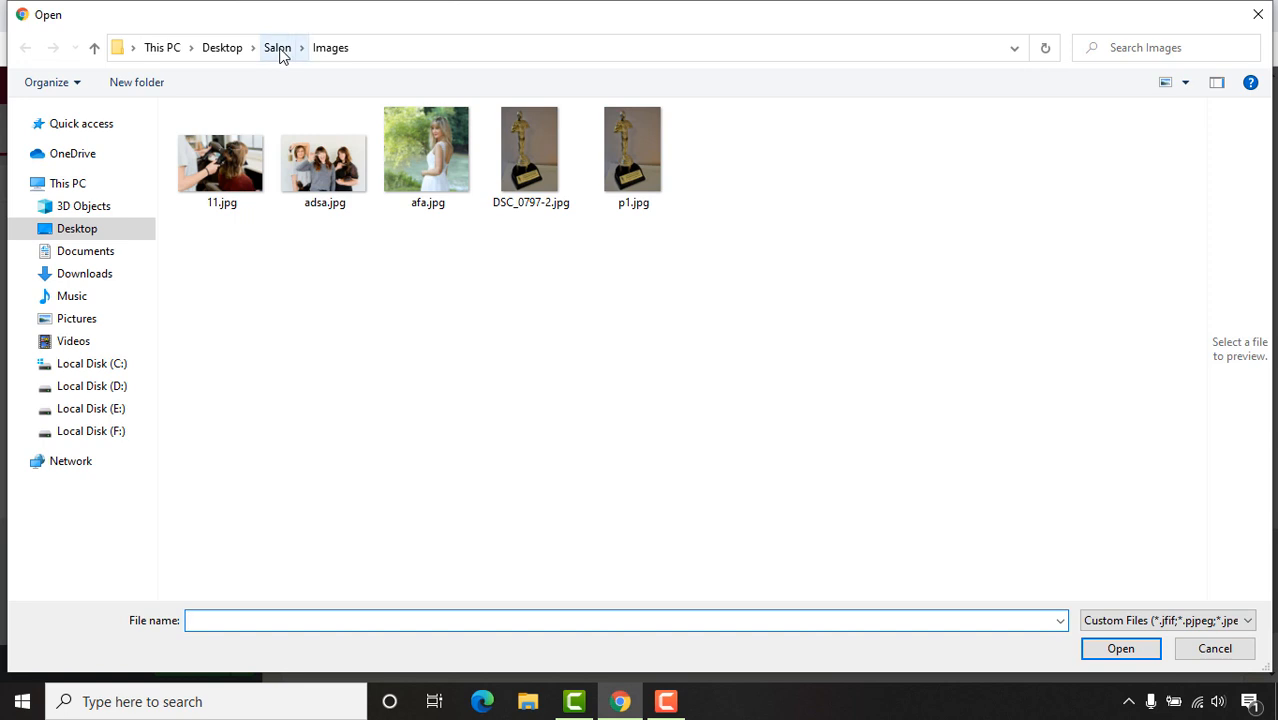
left_click(280, 52)
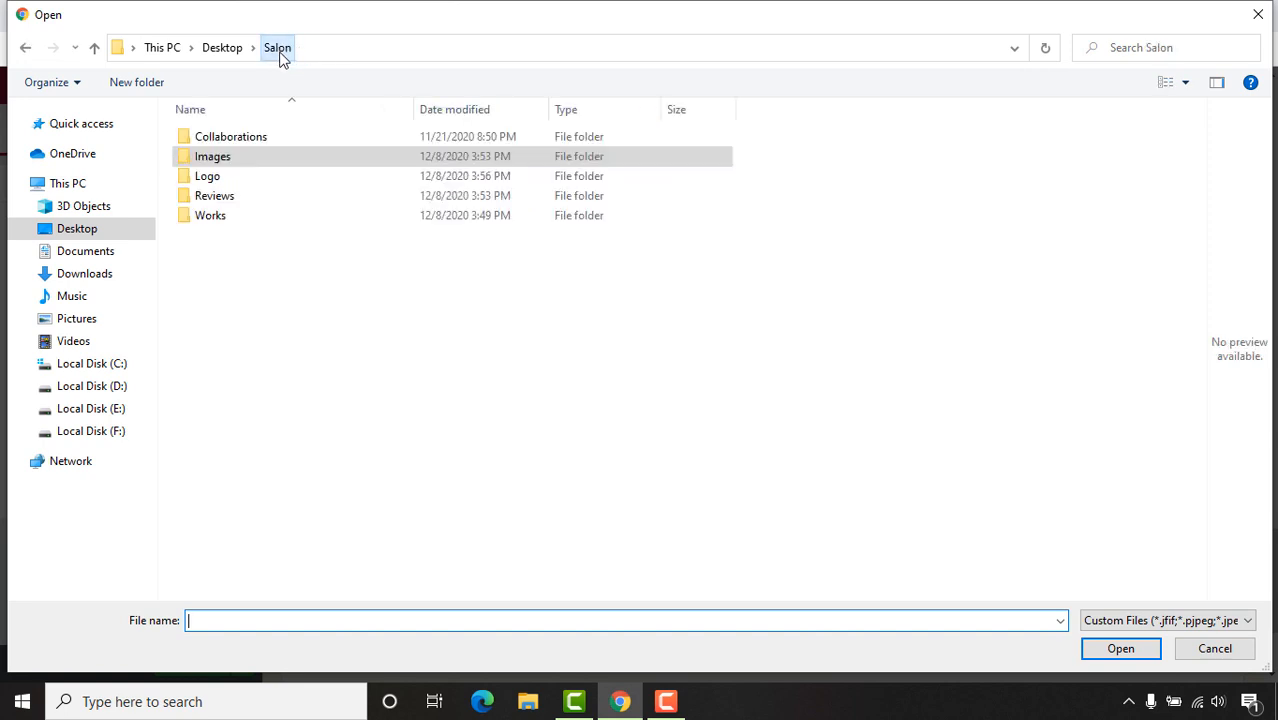
double_click(234, 138)
left_click_drag(861, 182, 240, 138)
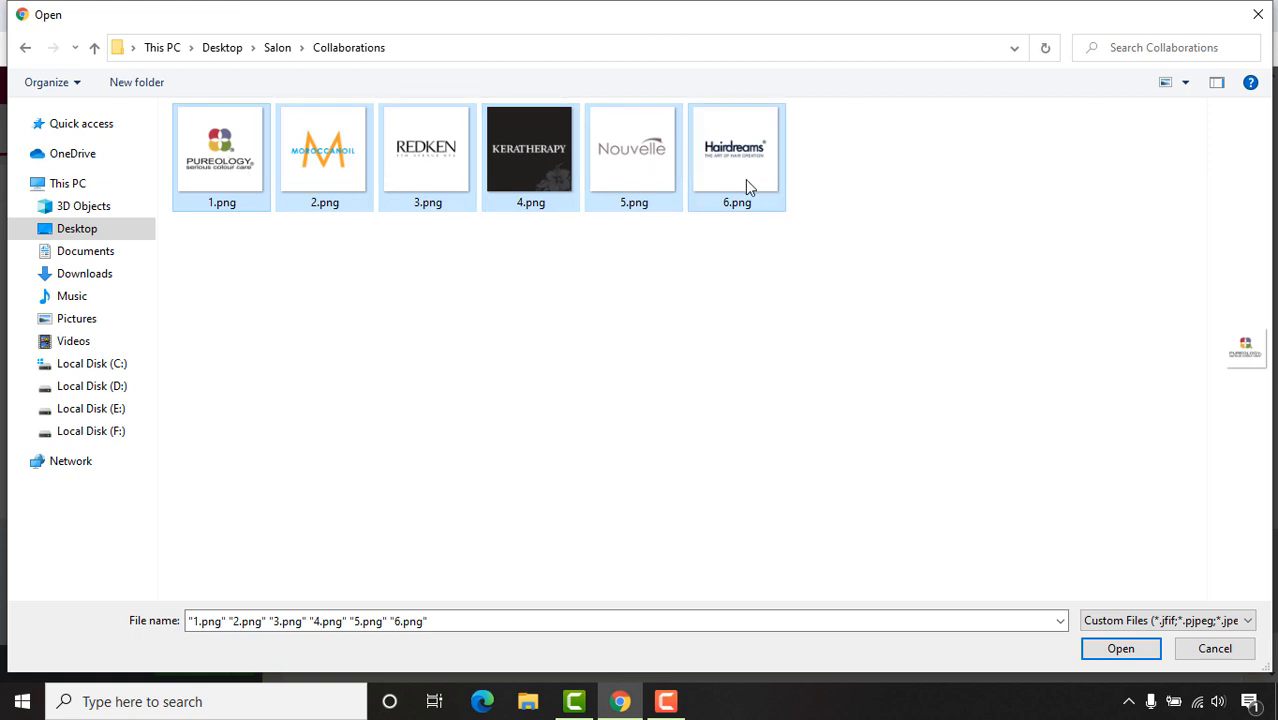
left_click(1121, 650)
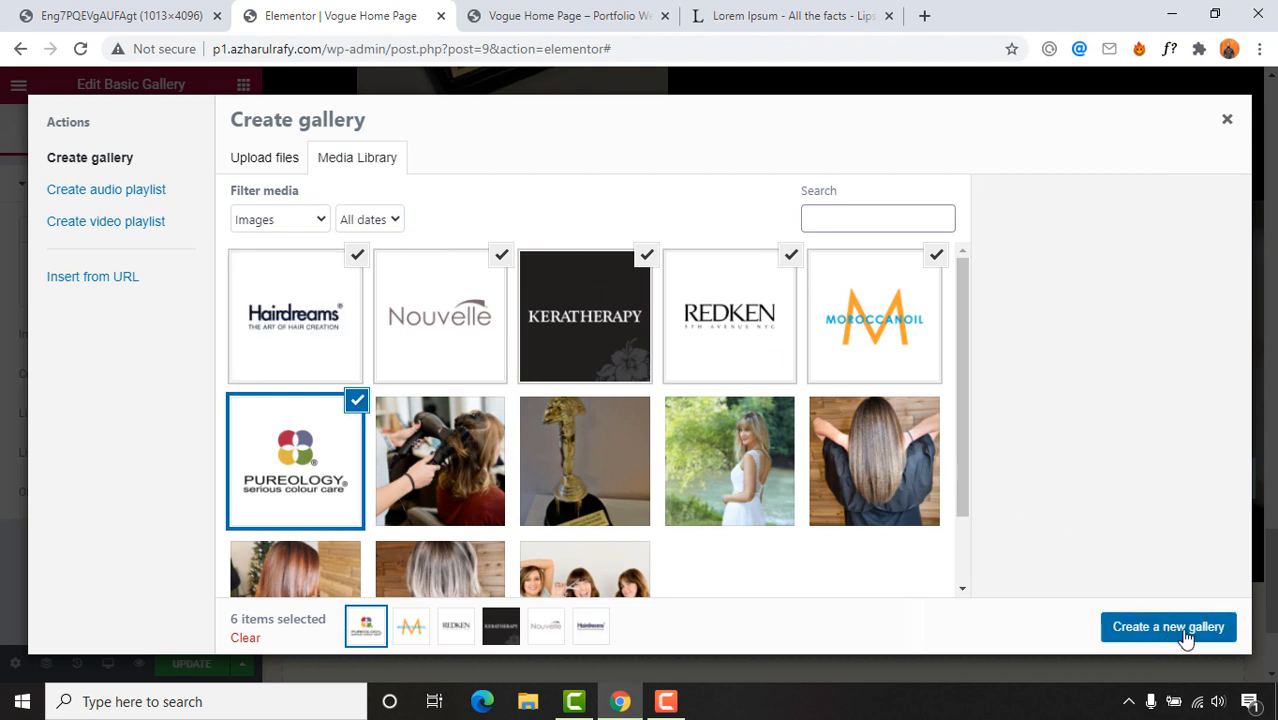
left_click(1170, 627)
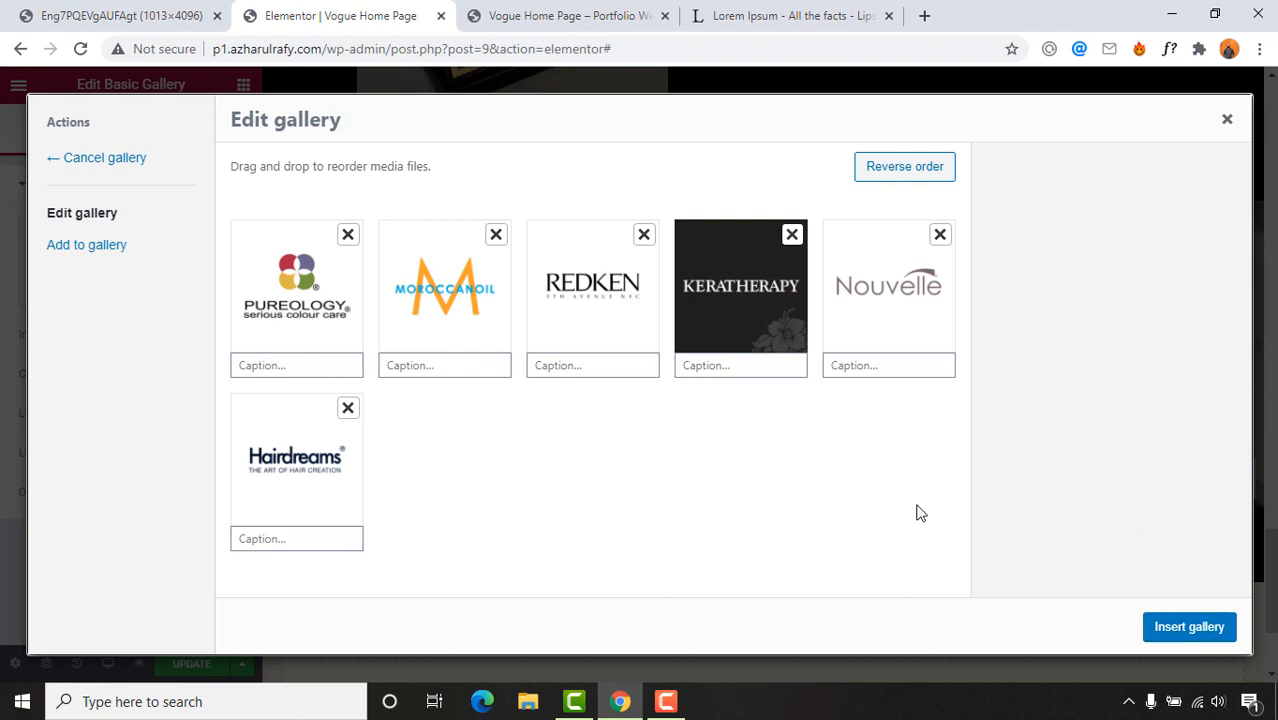
left_click(1224, 628)
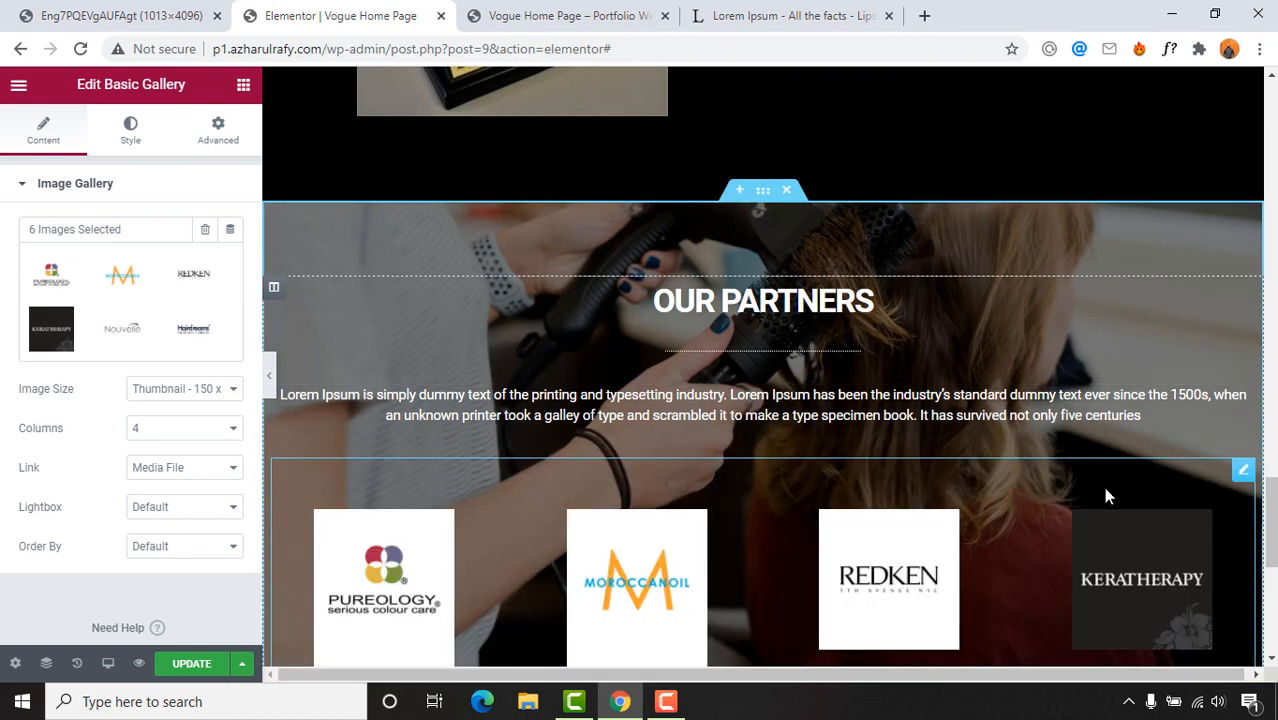
Step: Set the gallery Image Size to Medium - 300 x 300 and Columns to 3
scroll(1103, 487, "down", 3)
scroll(690, 457, "up", 1)
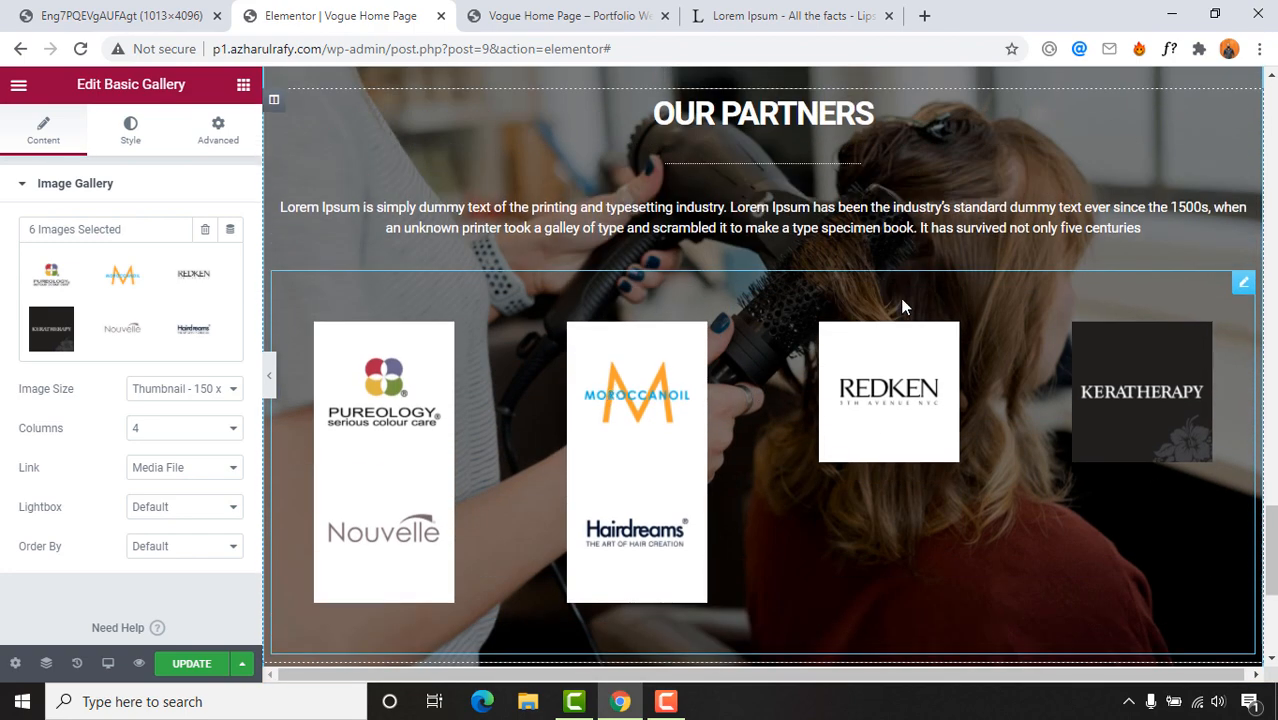
scroll(902, 306, "down", 2)
scroll(573, 400, "up", 2)
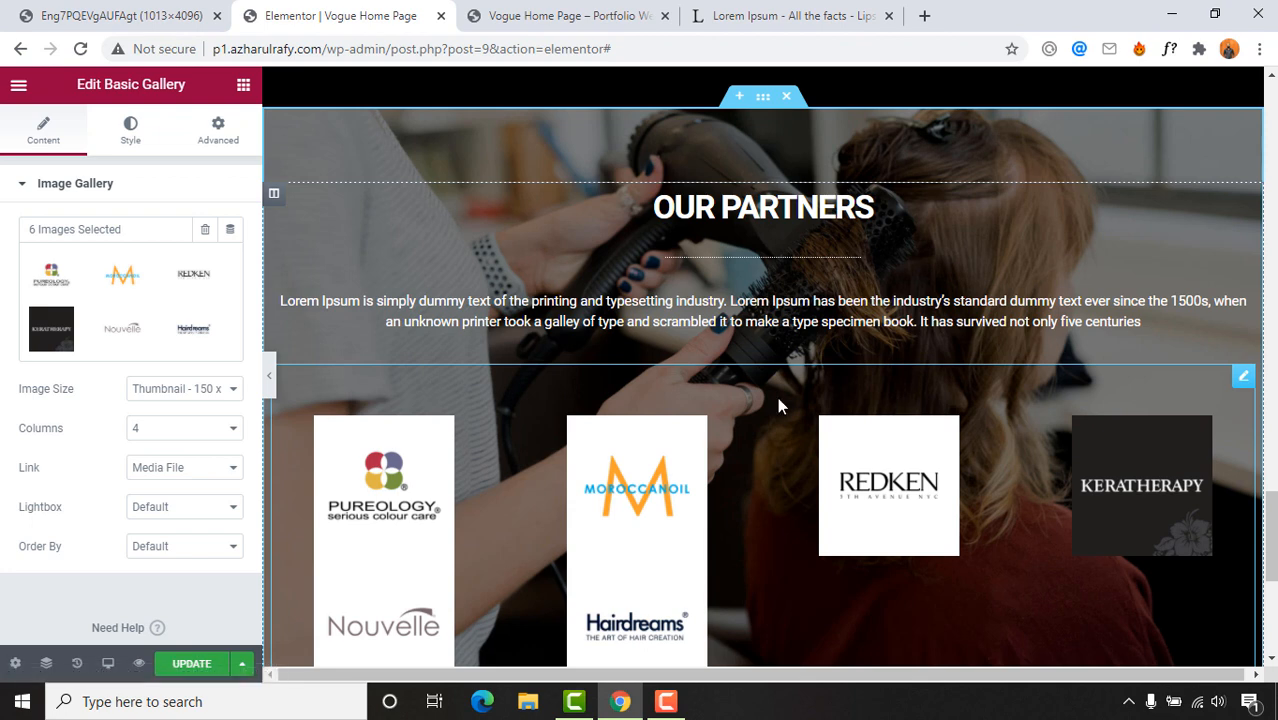
left_click(157, 392)
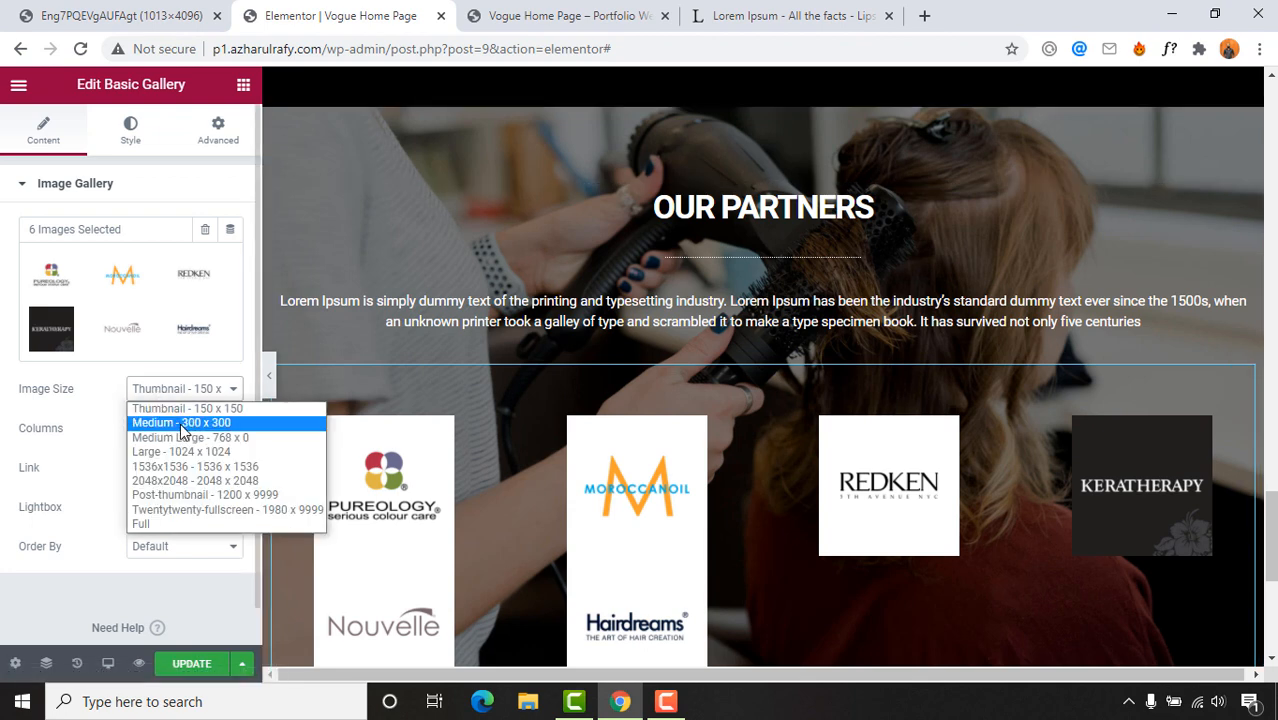
left_click(183, 423)
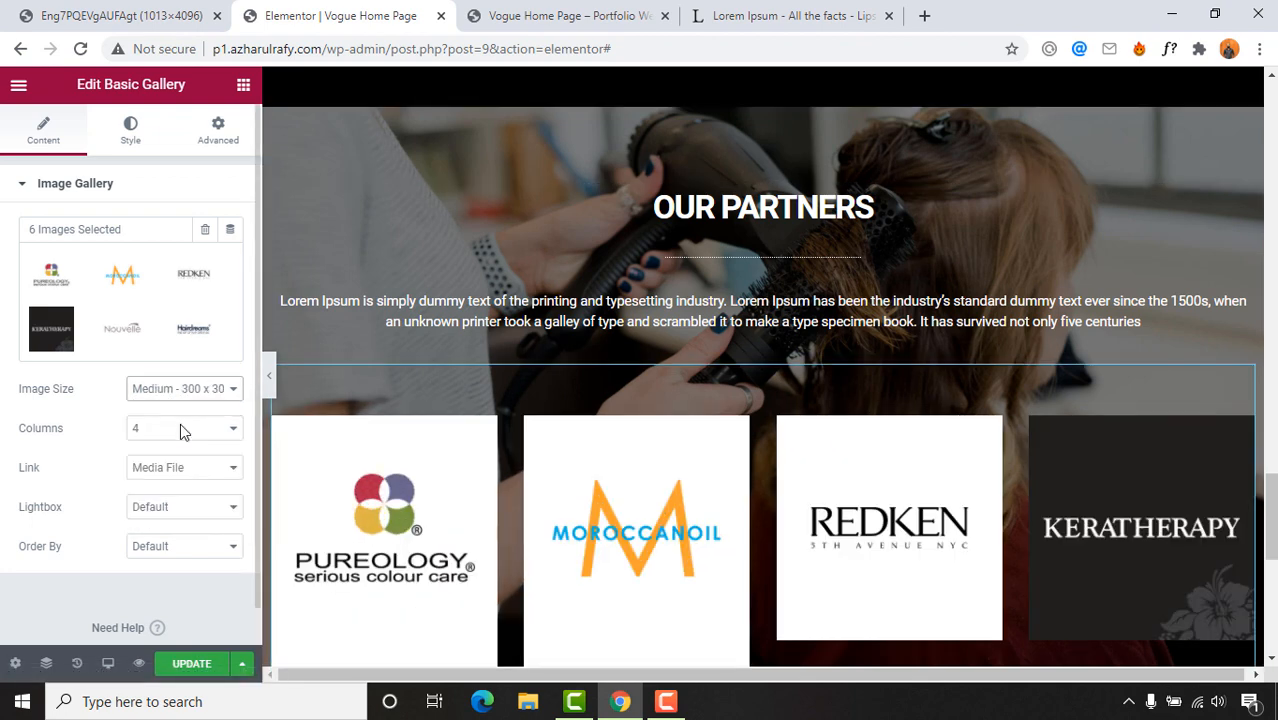
scroll(180, 428, "down", 1)
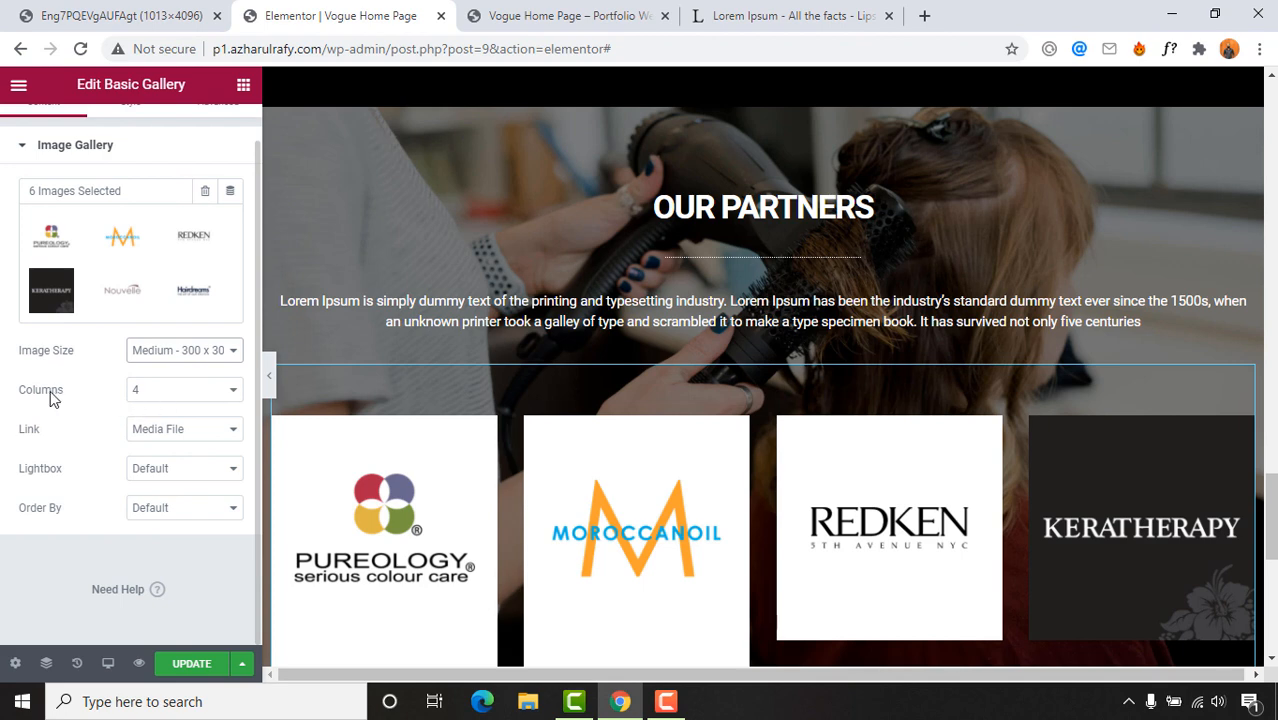
left_click(126, 14)
scroll(866, 298, "up", 1)
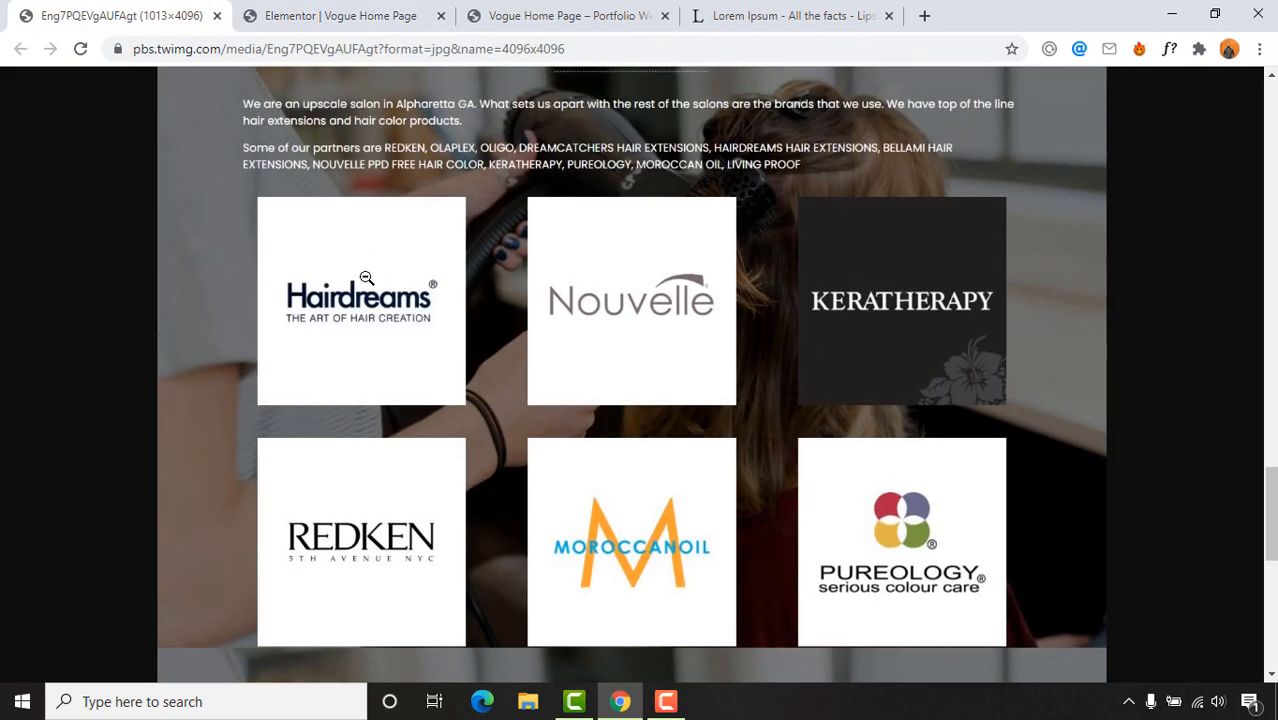
left_click(345, 16)
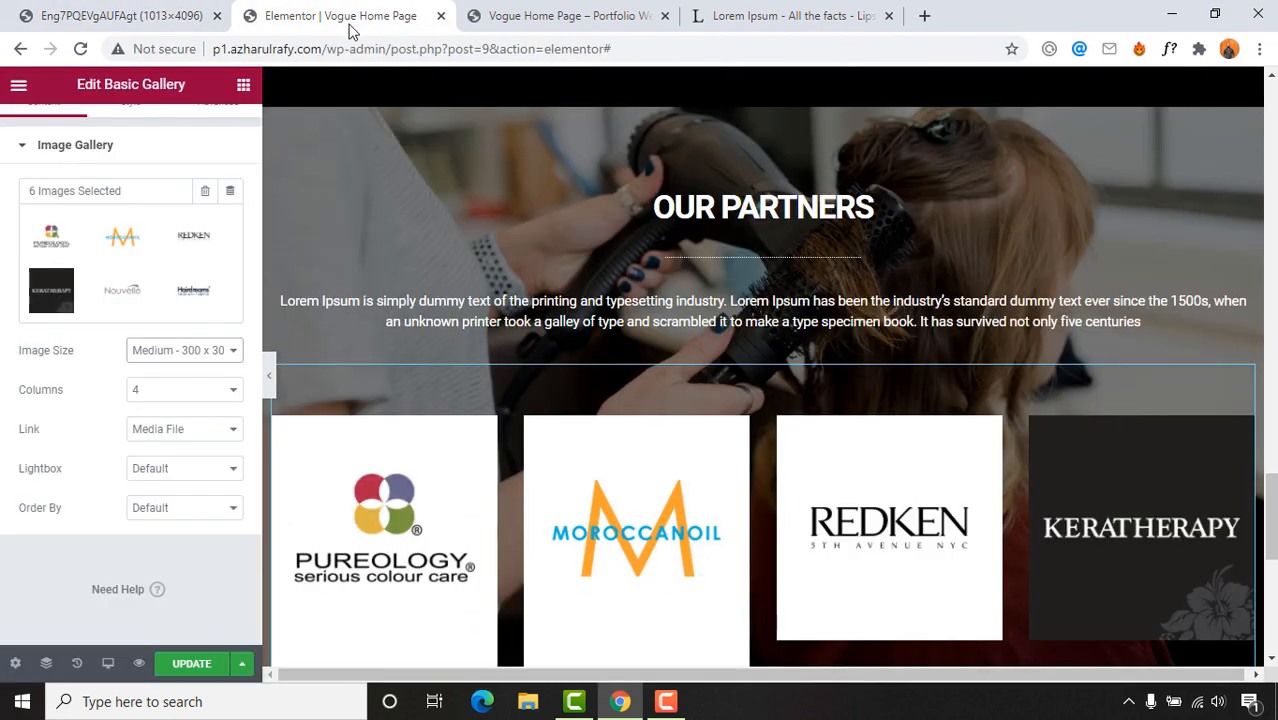
left_click(179, 389)
left_click(157, 440)
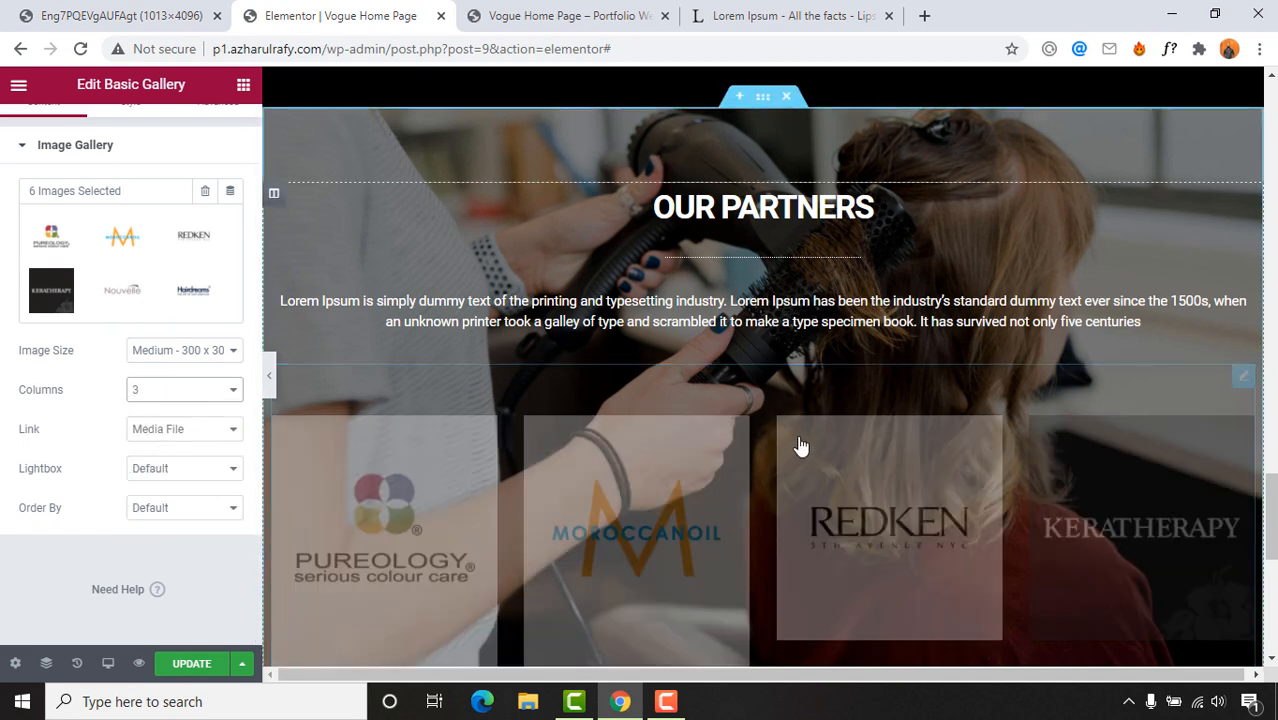
Step: Turn the gallery Lightbox on, keeping the Medium image size
scroll(800, 445, "down", 5)
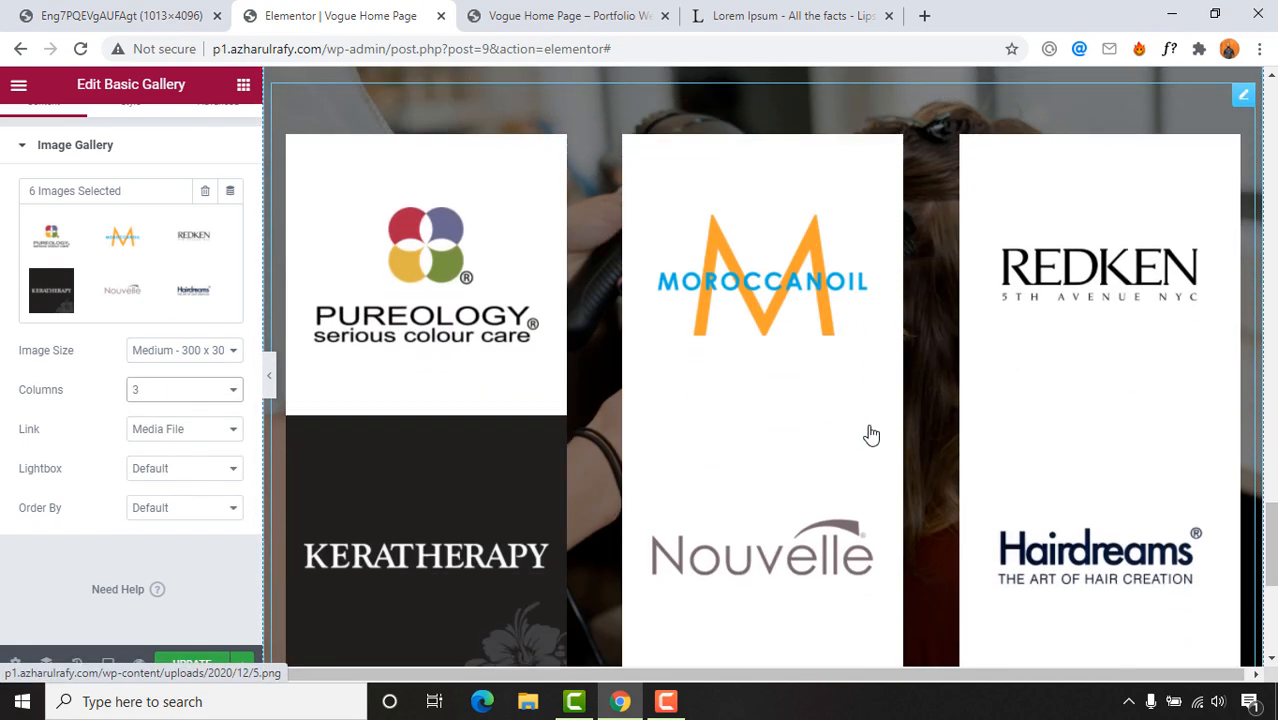
scroll(900, 425, "up", 3)
left_click(140, 14)
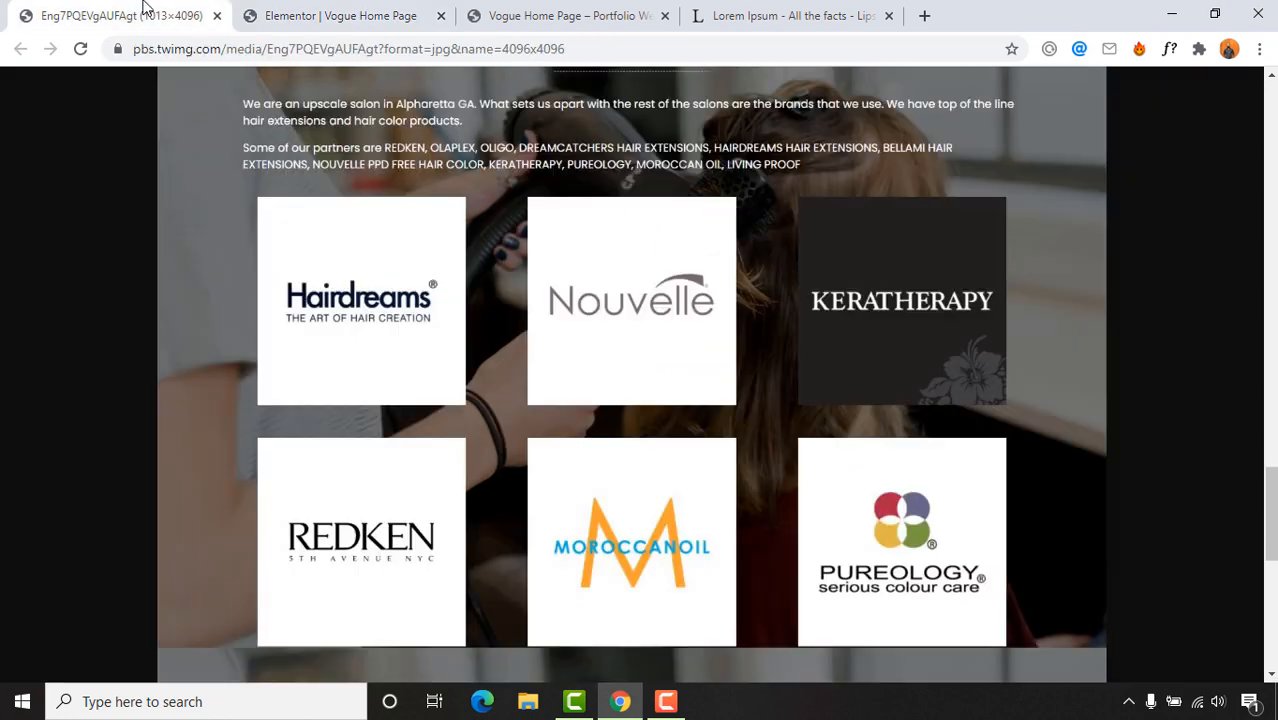
left_click(281, 10)
left_click(182, 360)
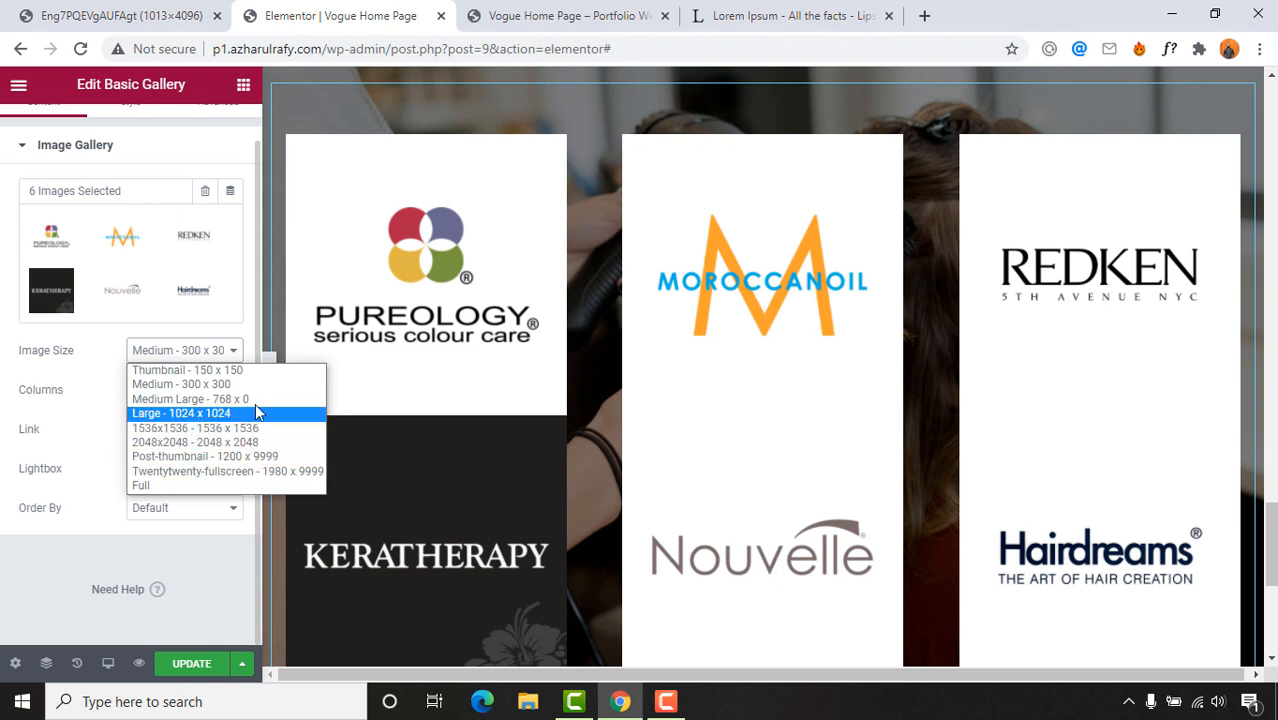
left_click(69, 370)
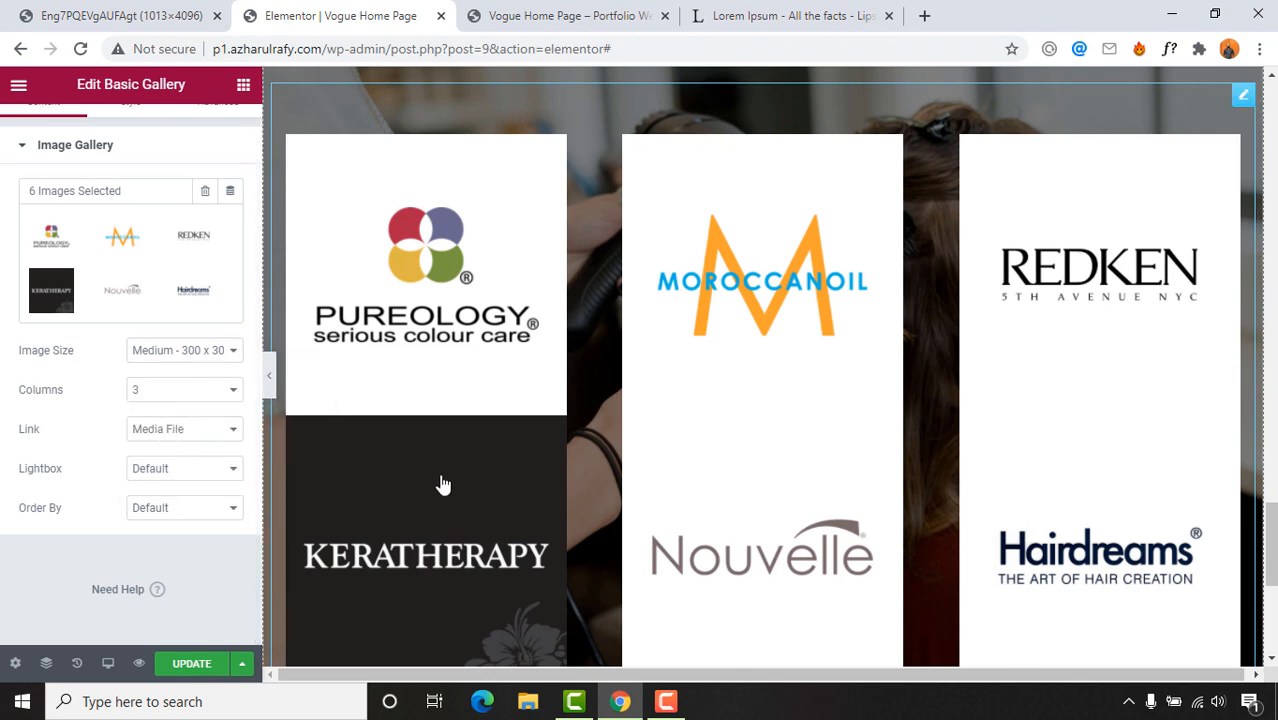
left_click(228, 484)
left_click(174, 505)
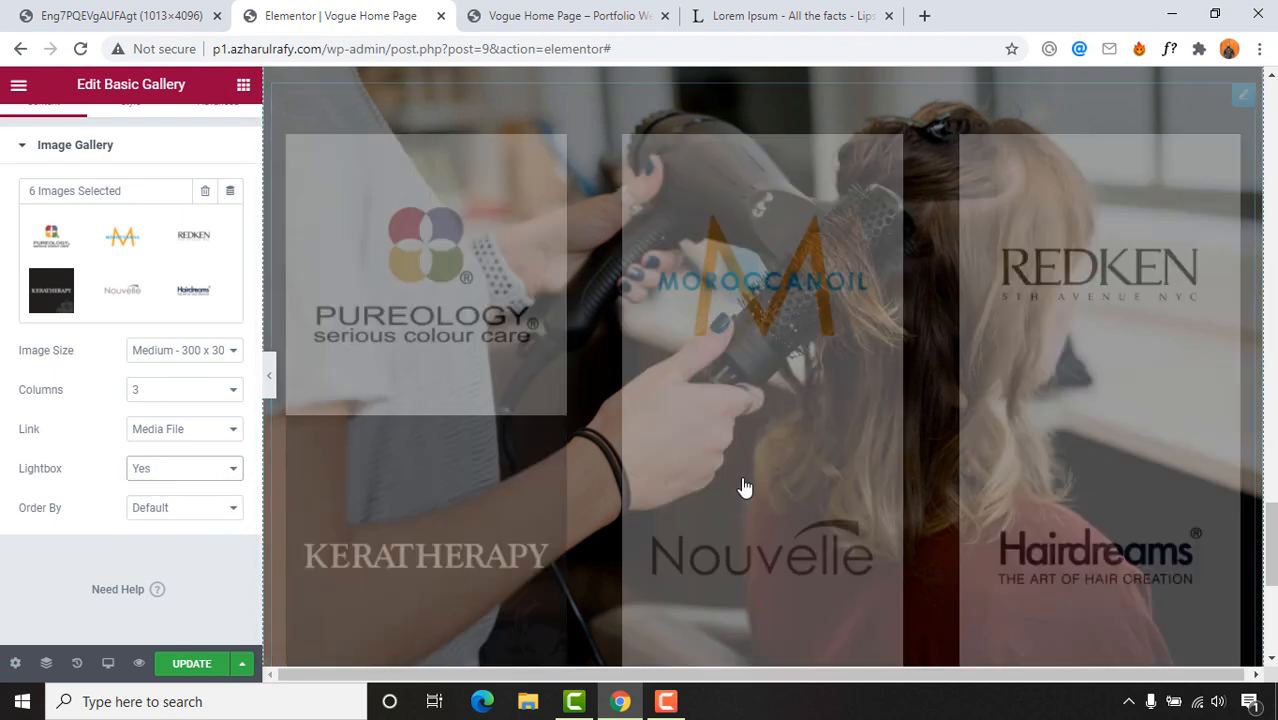
scroll(786, 421, "down", 3)
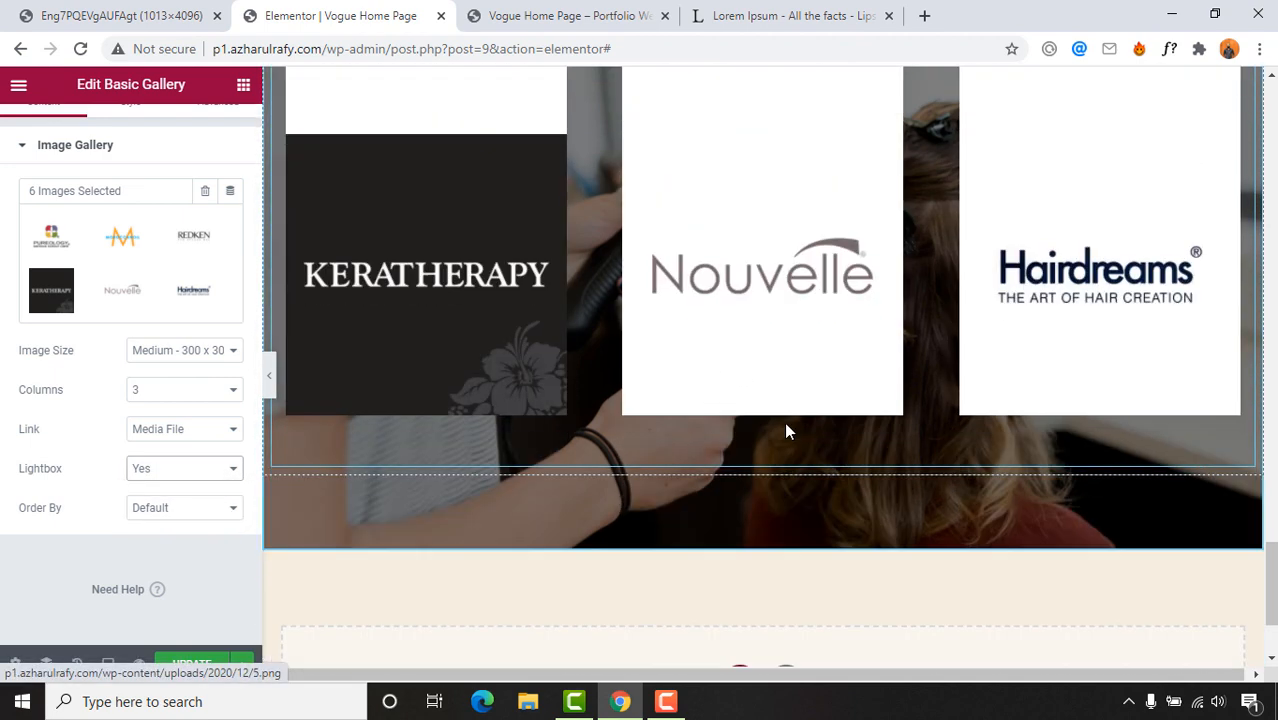
scroll(305, 342, "up", 1)
scroll(463, 358, "up", 2)
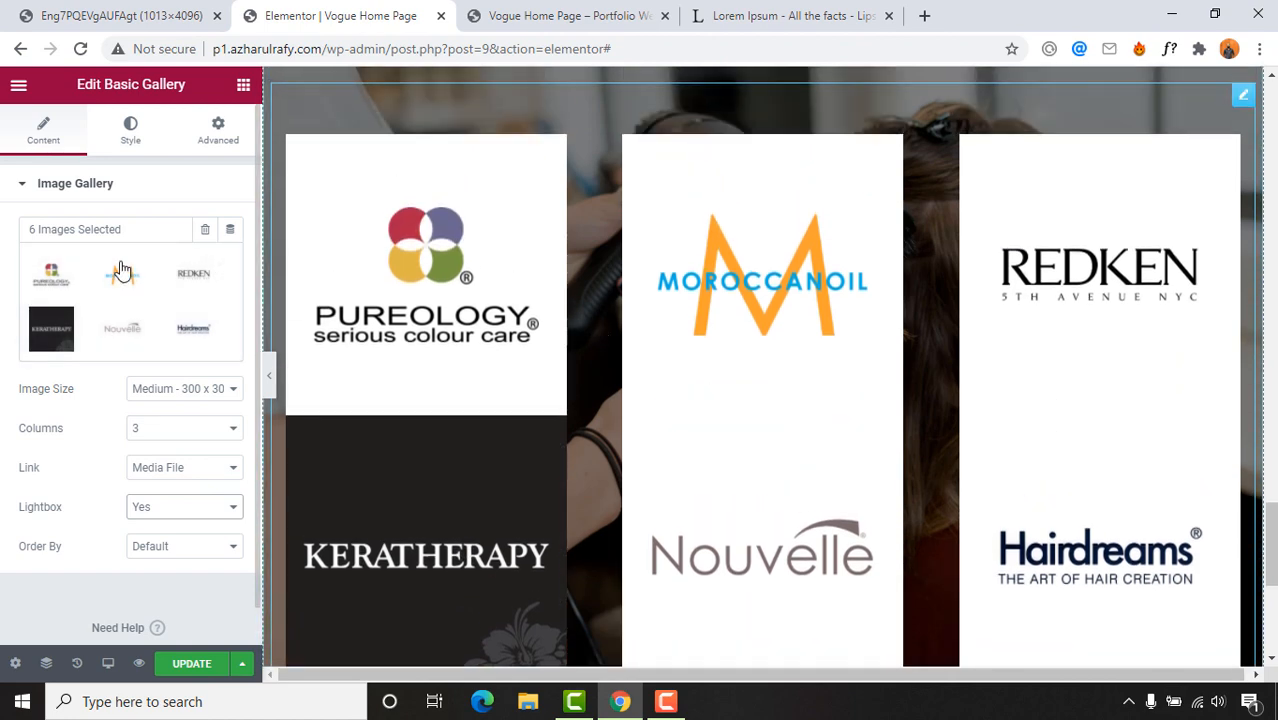
scroll(702, 343, "down", 2)
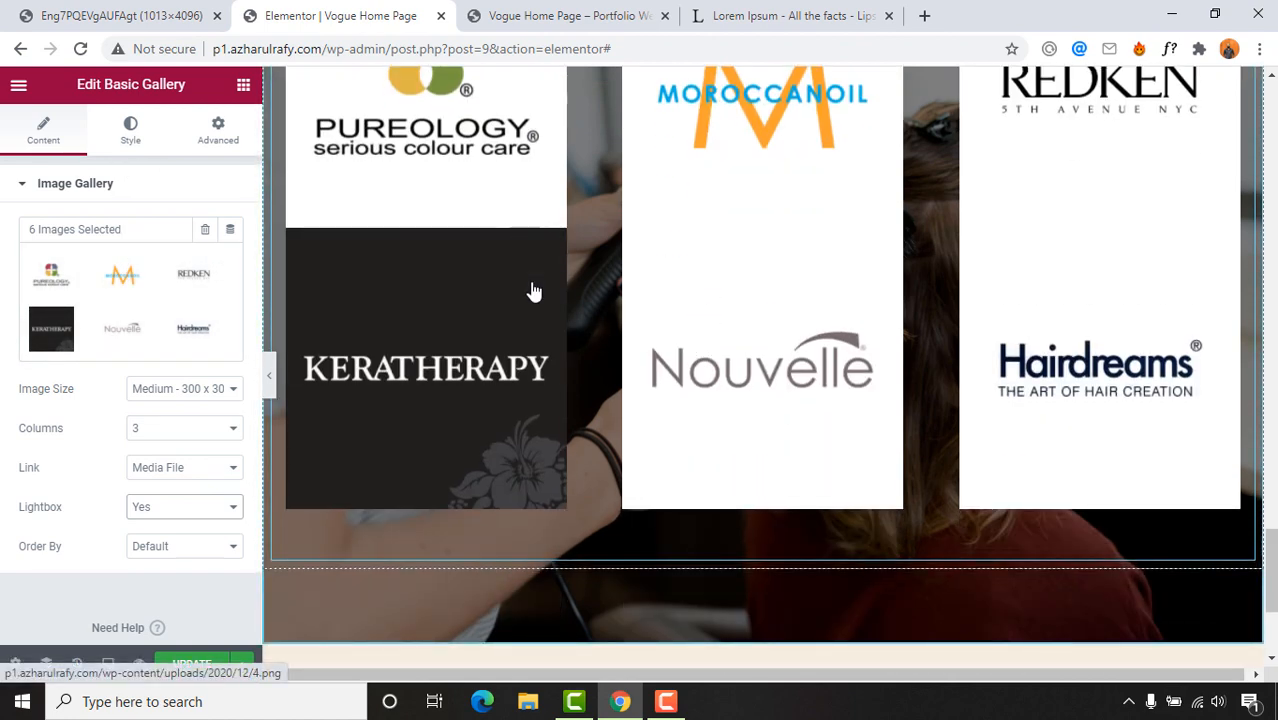
scroll(531, 288, "up", 1)
key("ctrl+shift+Tab")
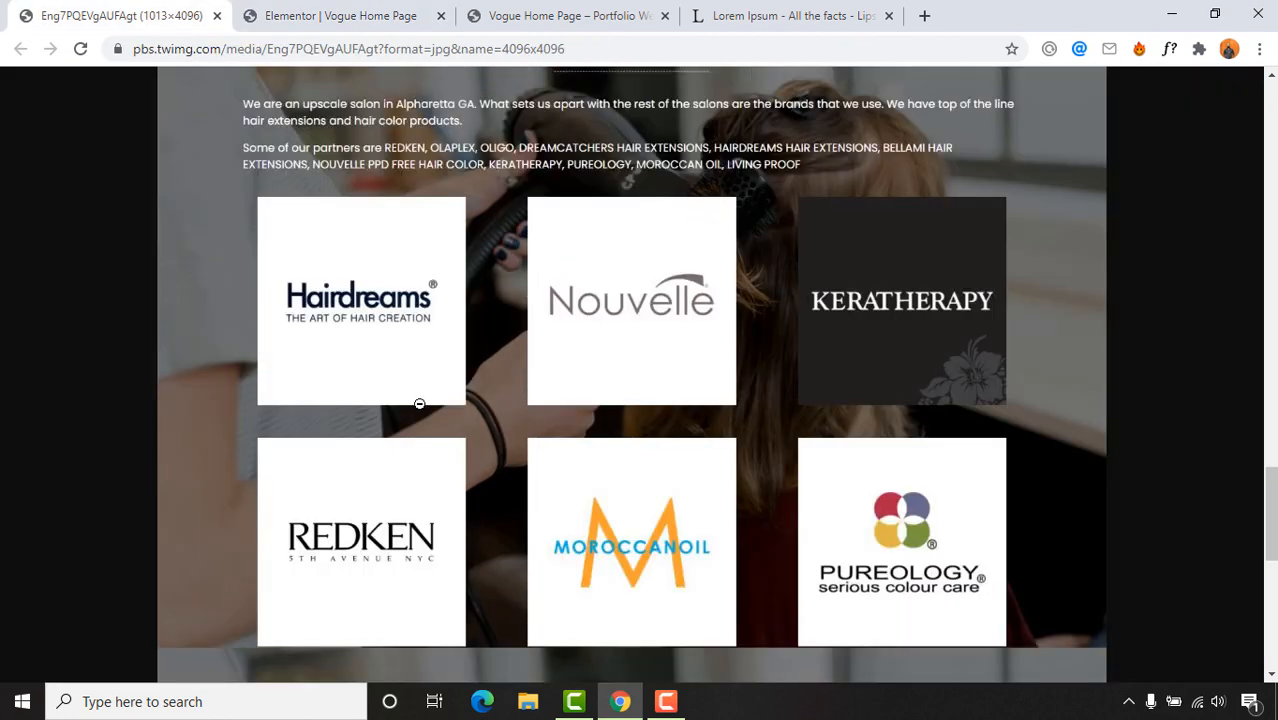
left_click(240, 12)
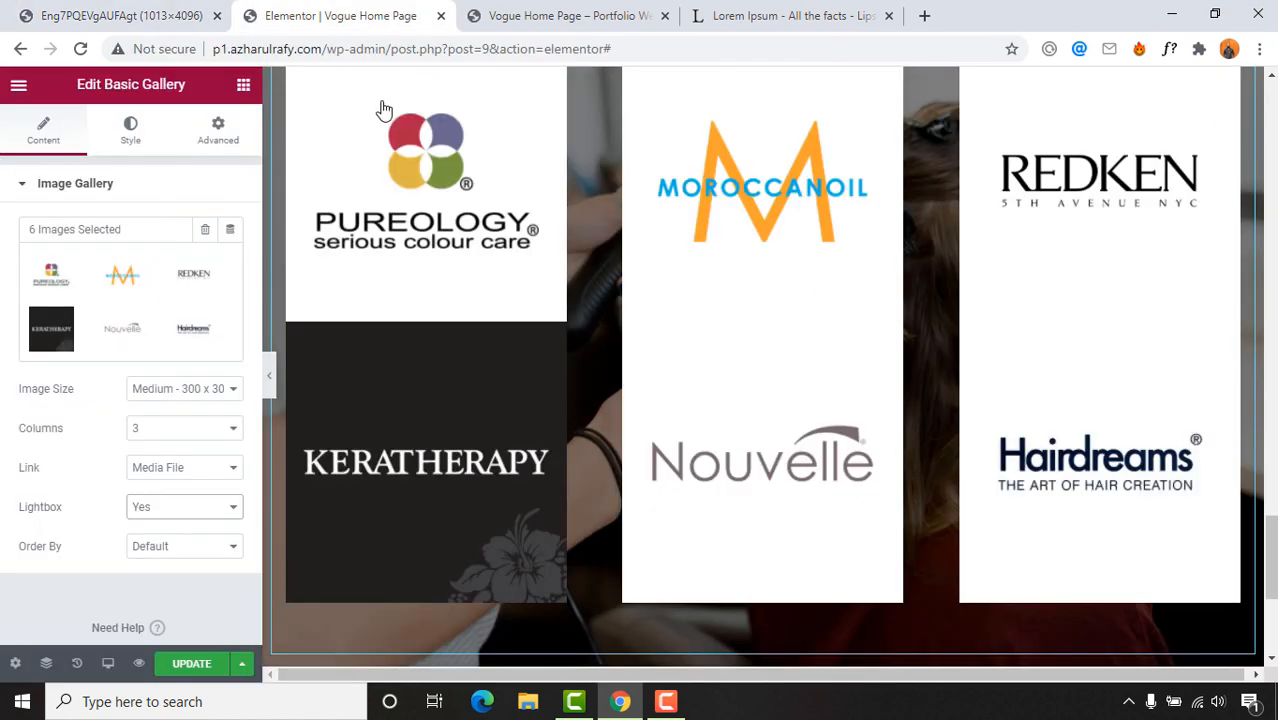
Step: Set the gallery's Images Spacing to Custom with a value of 52
left_click(135, 135)
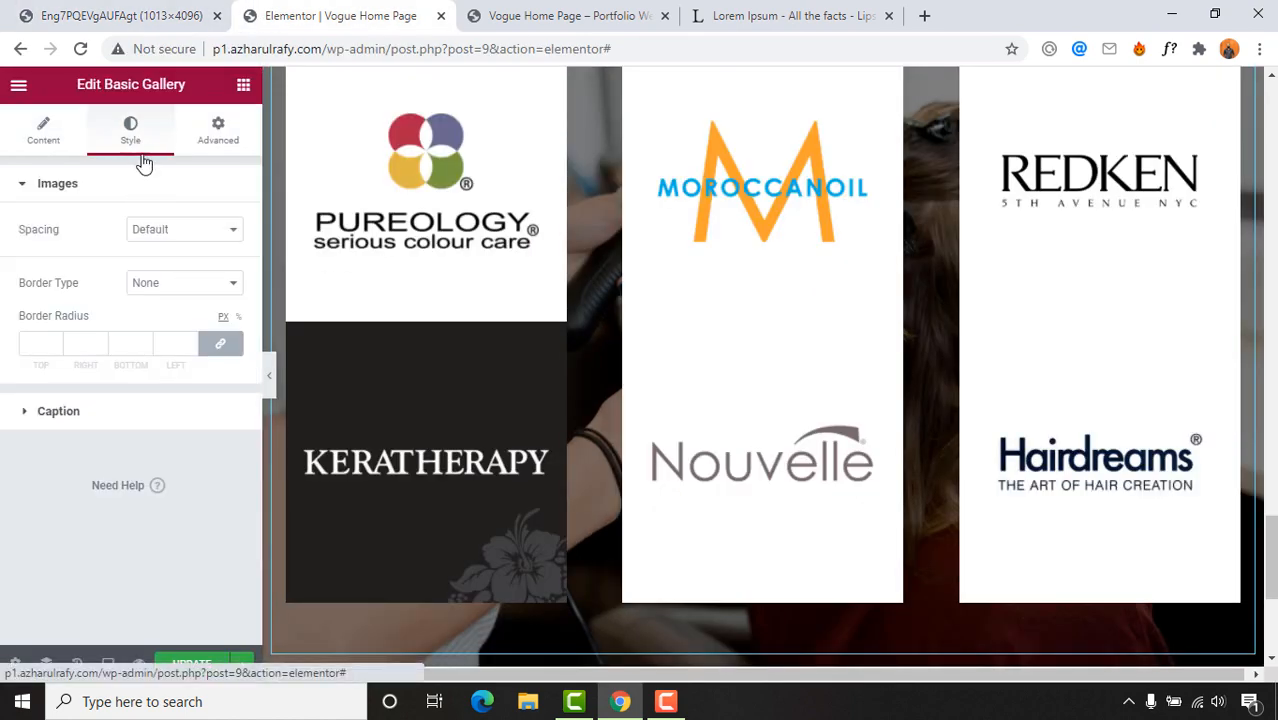
left_click(163, 238)
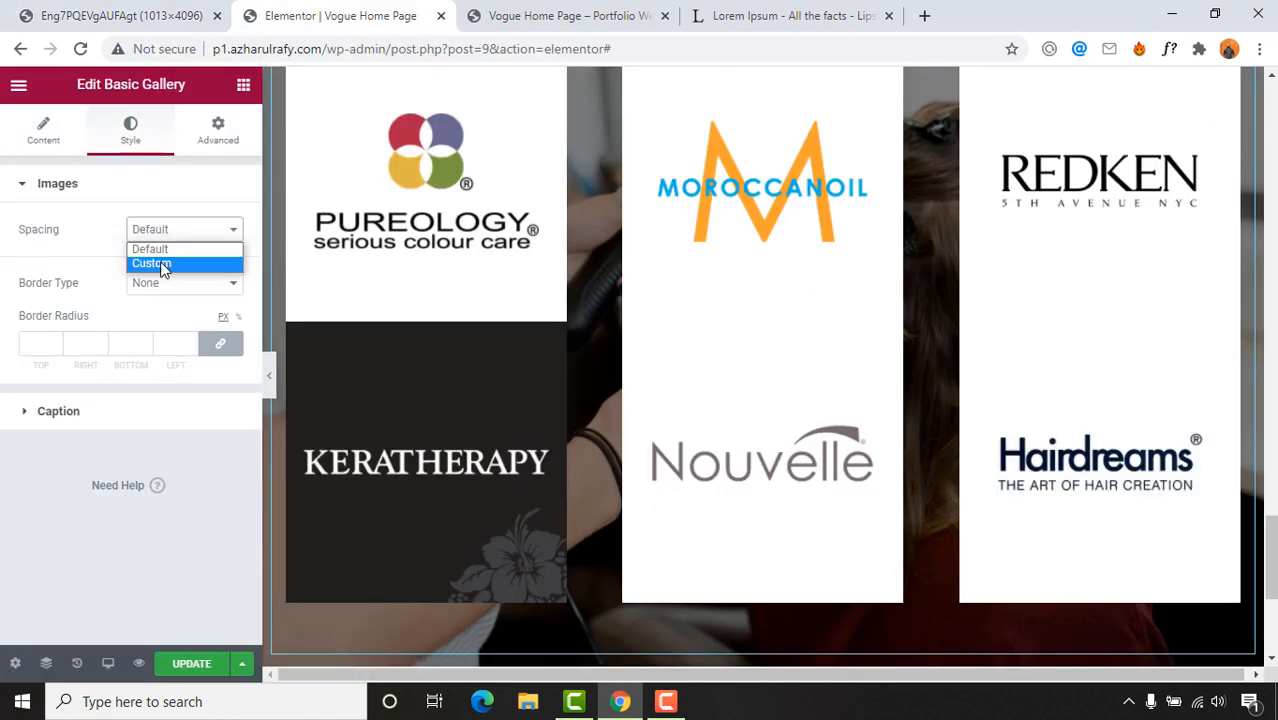
left_click(163, 262)
left_click_drag(40, 277, 103, 280)
scroll(617, 370, "up", 1)
scroll(545, 354, "up", 2)
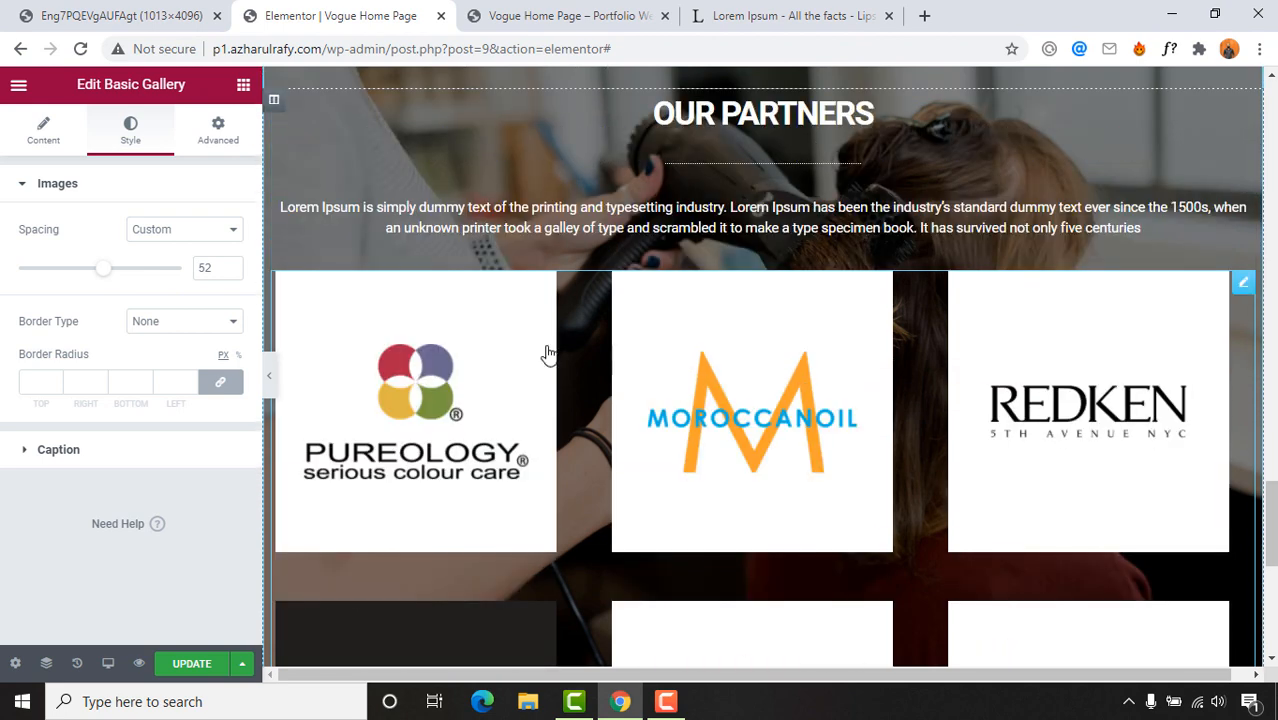
scroll(830, 365, "down", 5)
scroll(920, 347, "up", 3)
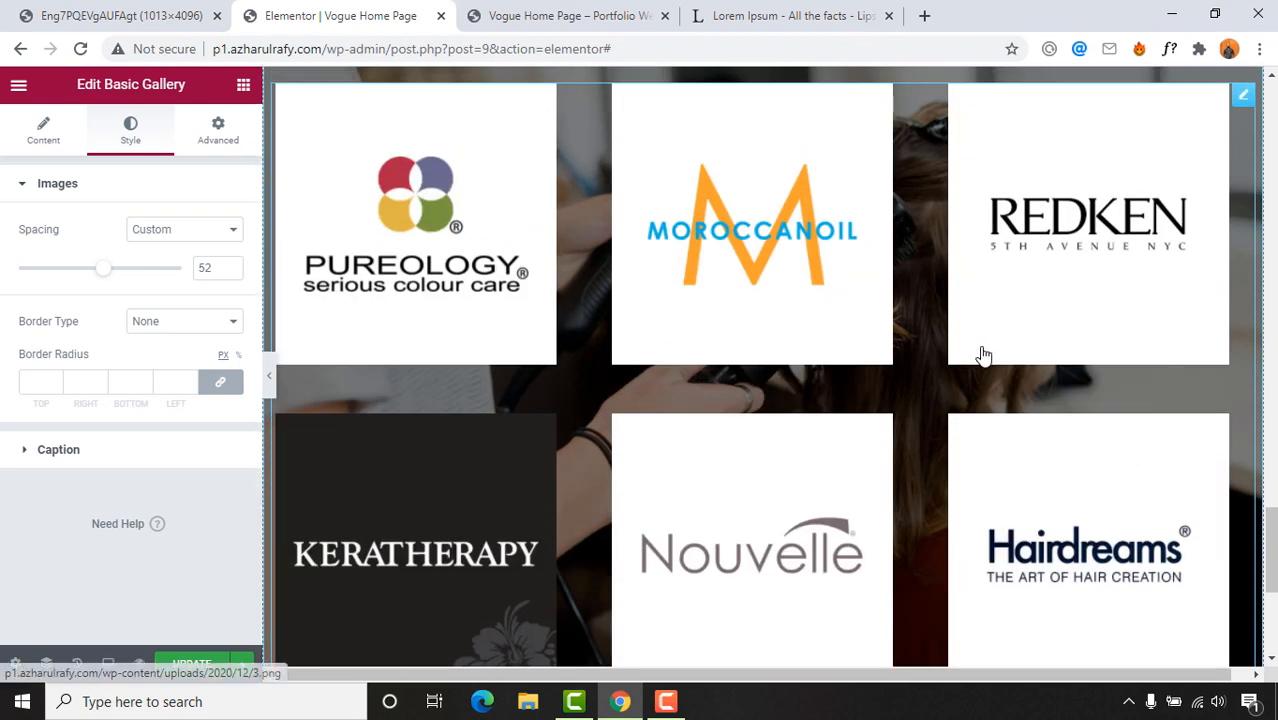
scroll(981, 357, "up", 2)
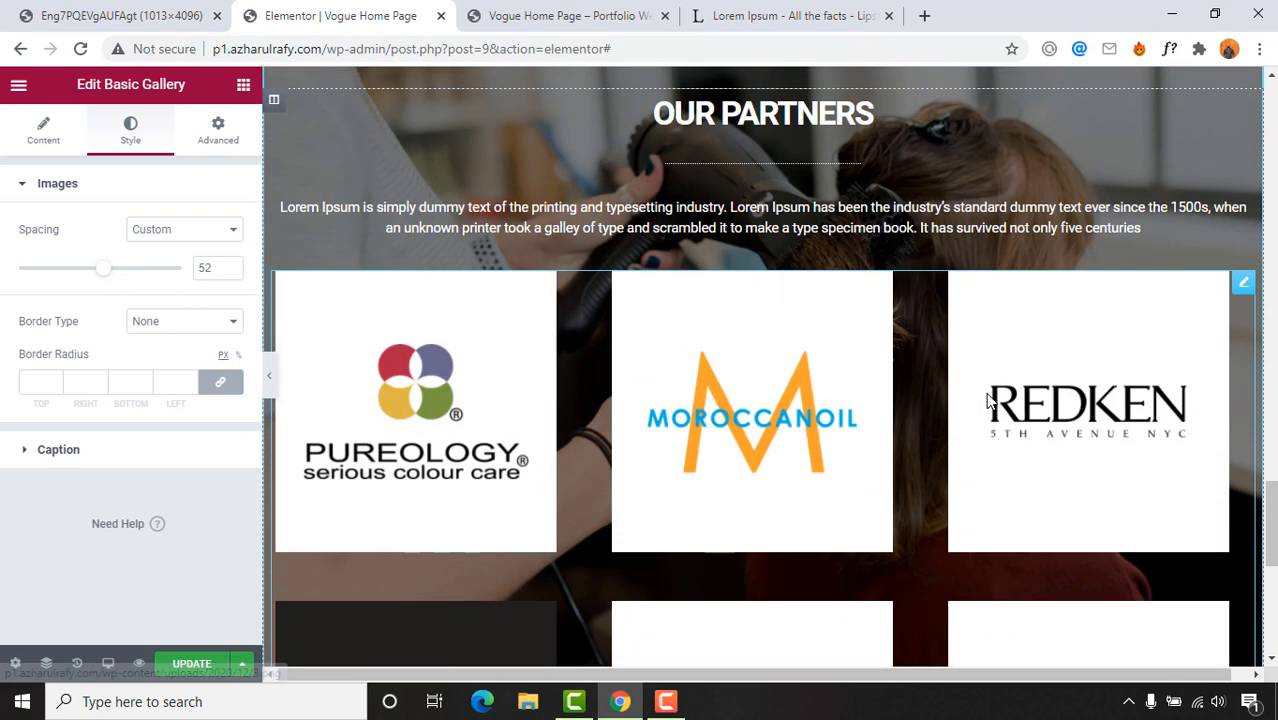
Step: Preview the page at full width and compare it with the reference design
left_click(272, 378)
scroll(600, 393, "up", 3)
scroll(628, 393, "down", 6)
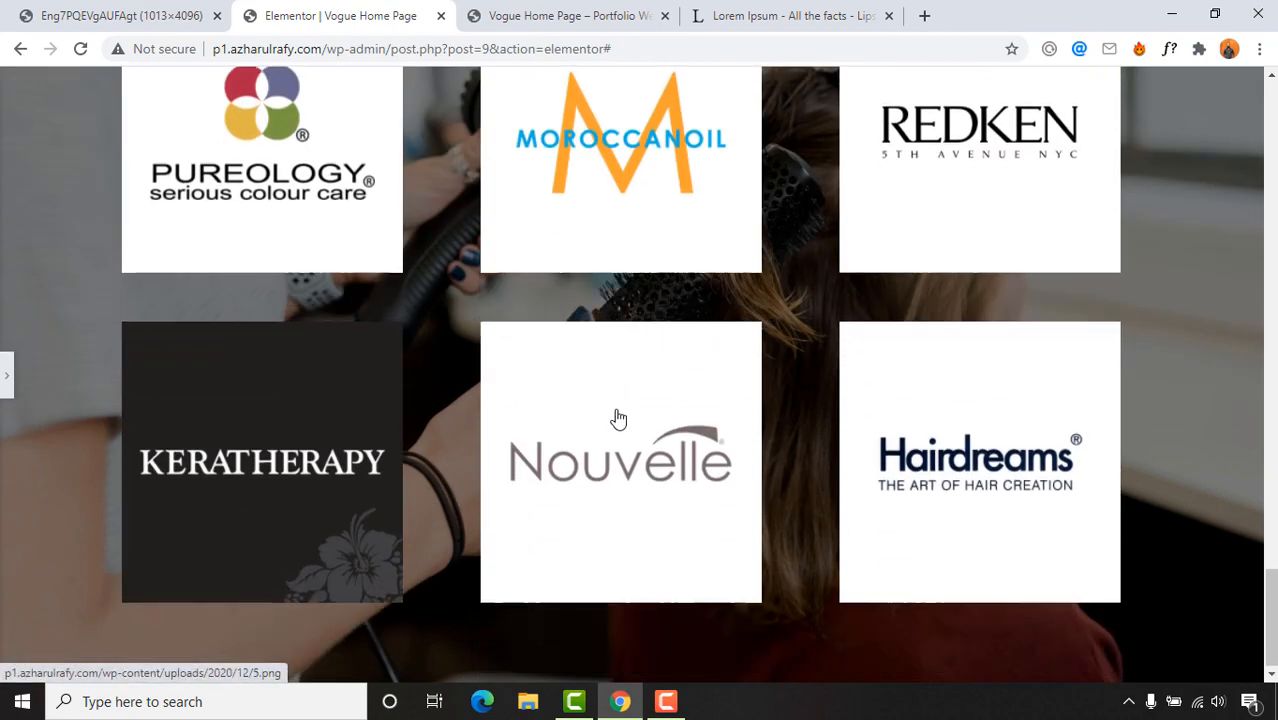
scroll(613, 417, "up", 7)
scroll(690, 397, "down", 4)
scroll(691, 401, "up", 15)
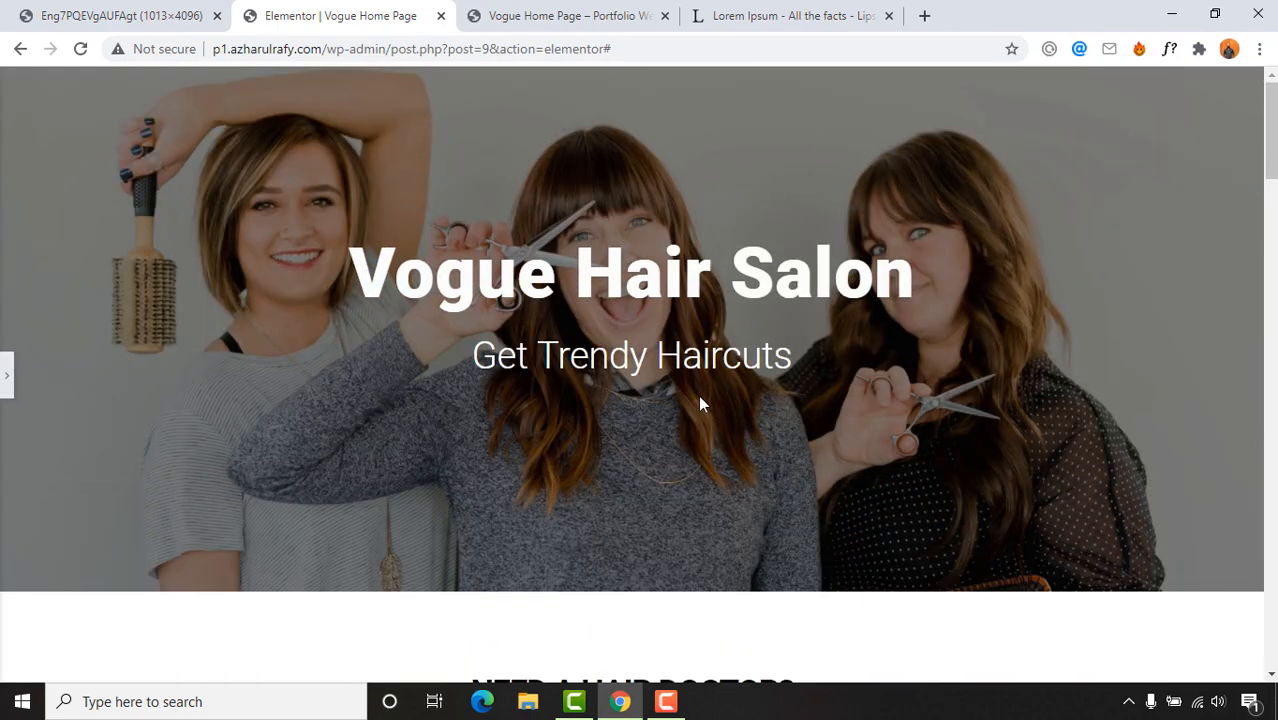
scroll(698, 400, "down", 12)
scroll(707, 410, "down", 5)
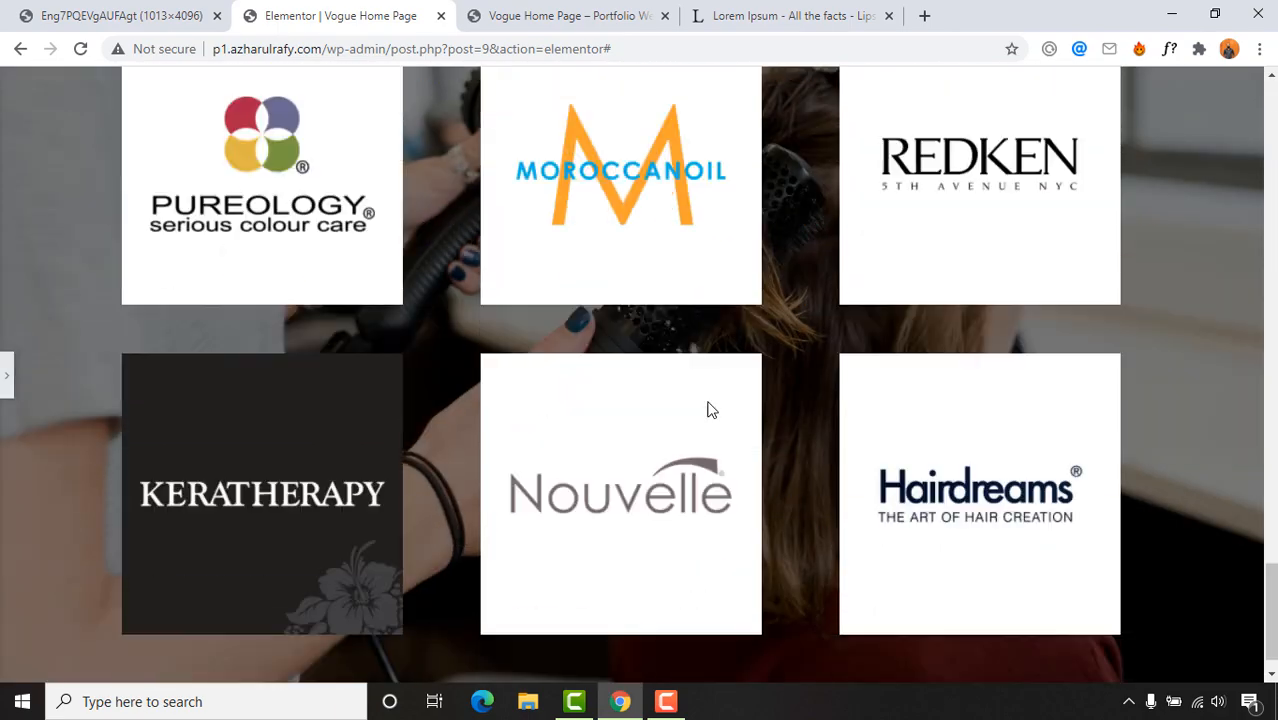
left_click(120, 15)
scroll(769, 502, "down", 4)
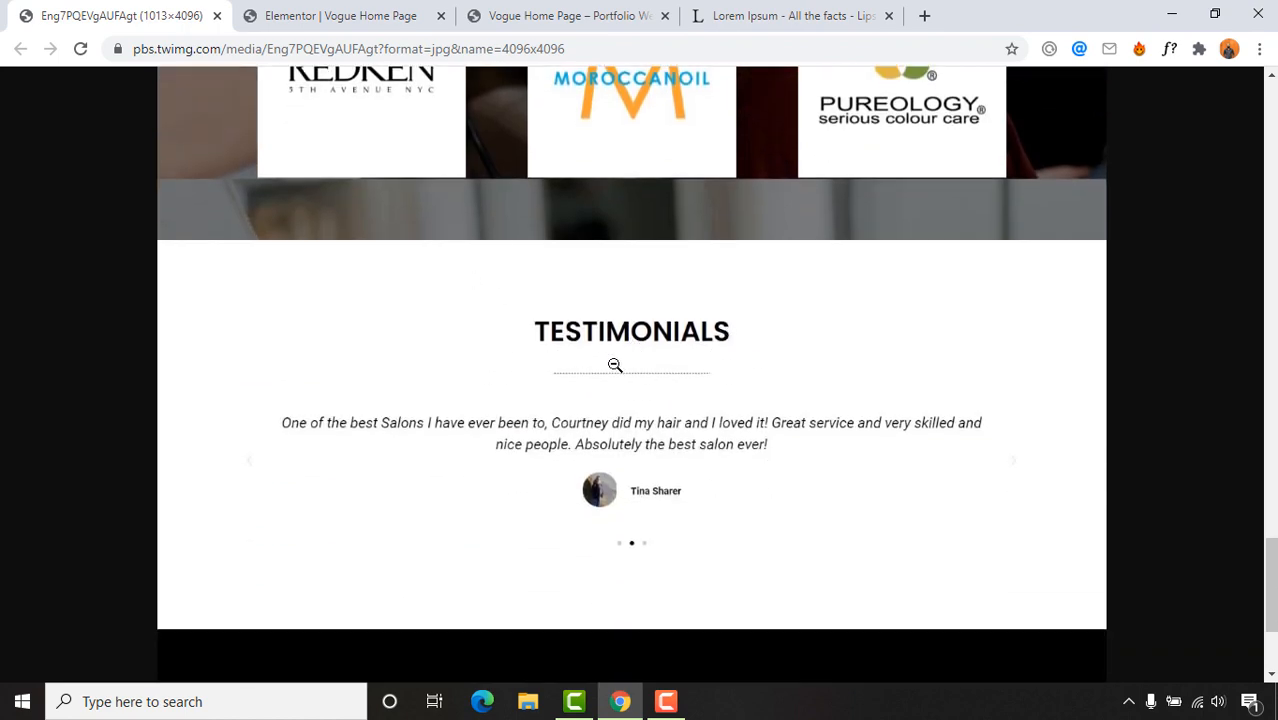
left_click(312, 15)
scroll(385, 353, "up", 3)
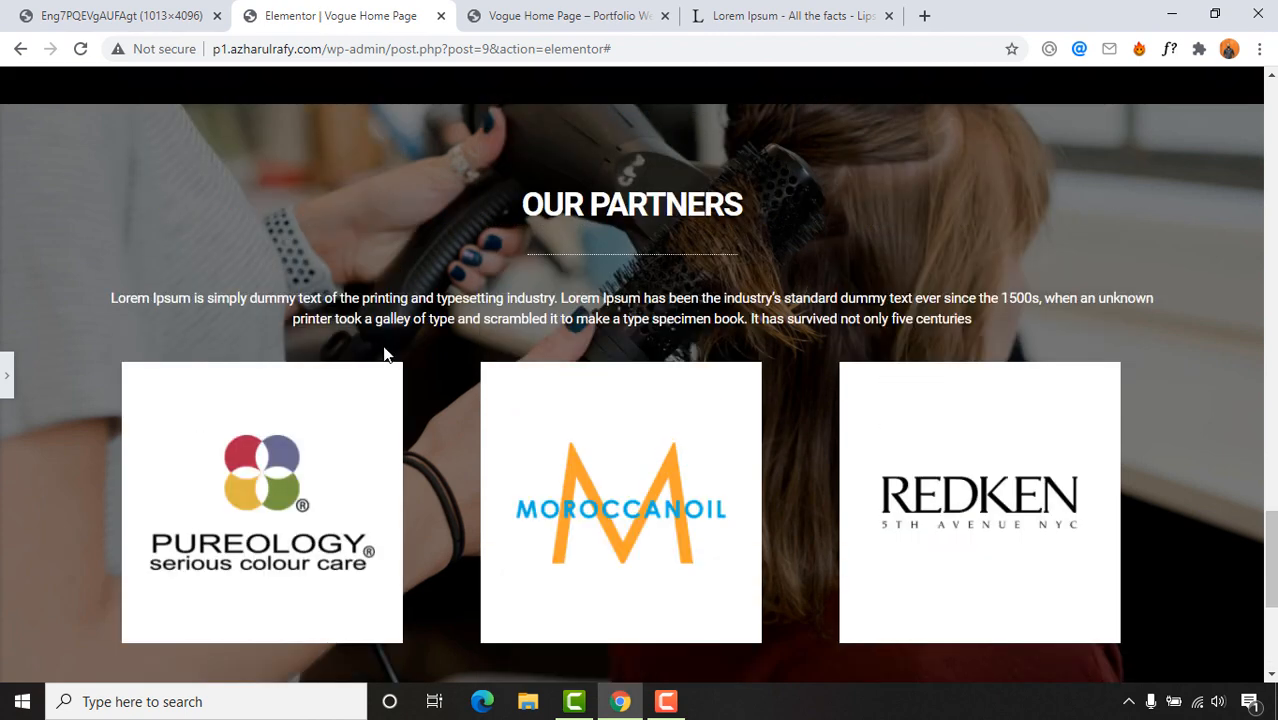
scroll(385, 353, "down", 3)
Step: Start a new empty section below the brand logo gallery
left_click(7, 390)
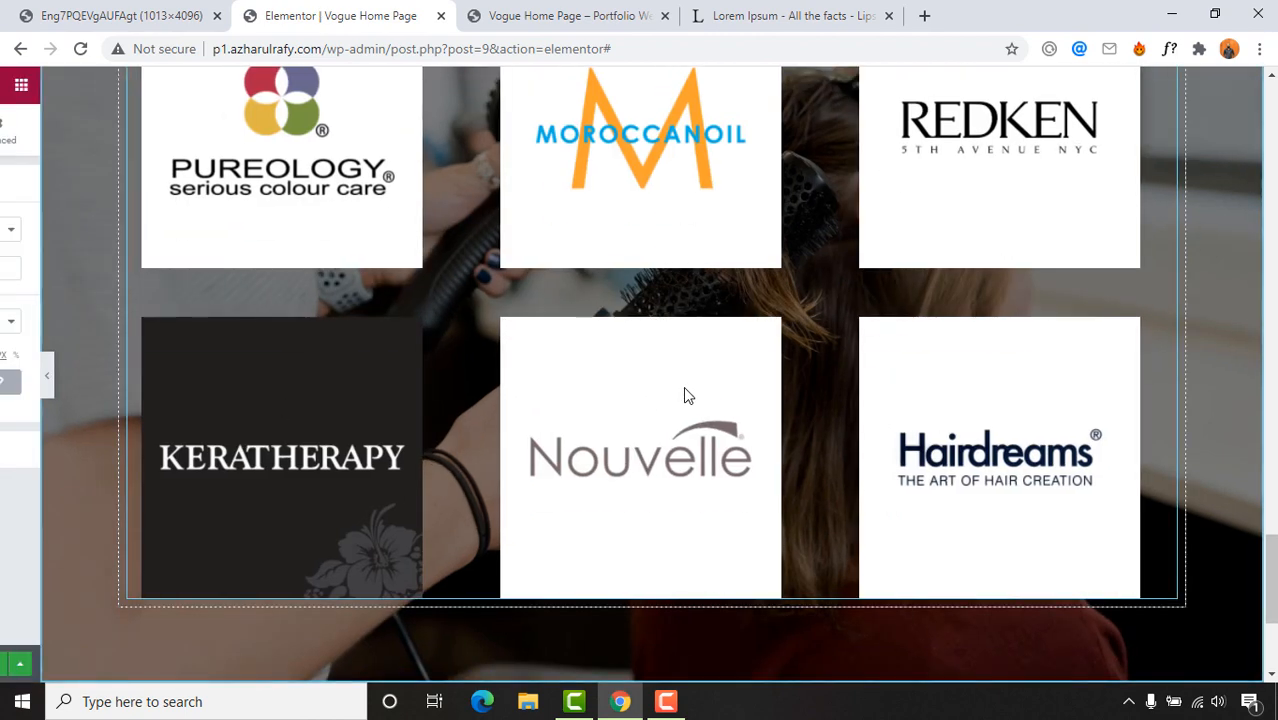
scroll(713, 385, "down", 3)
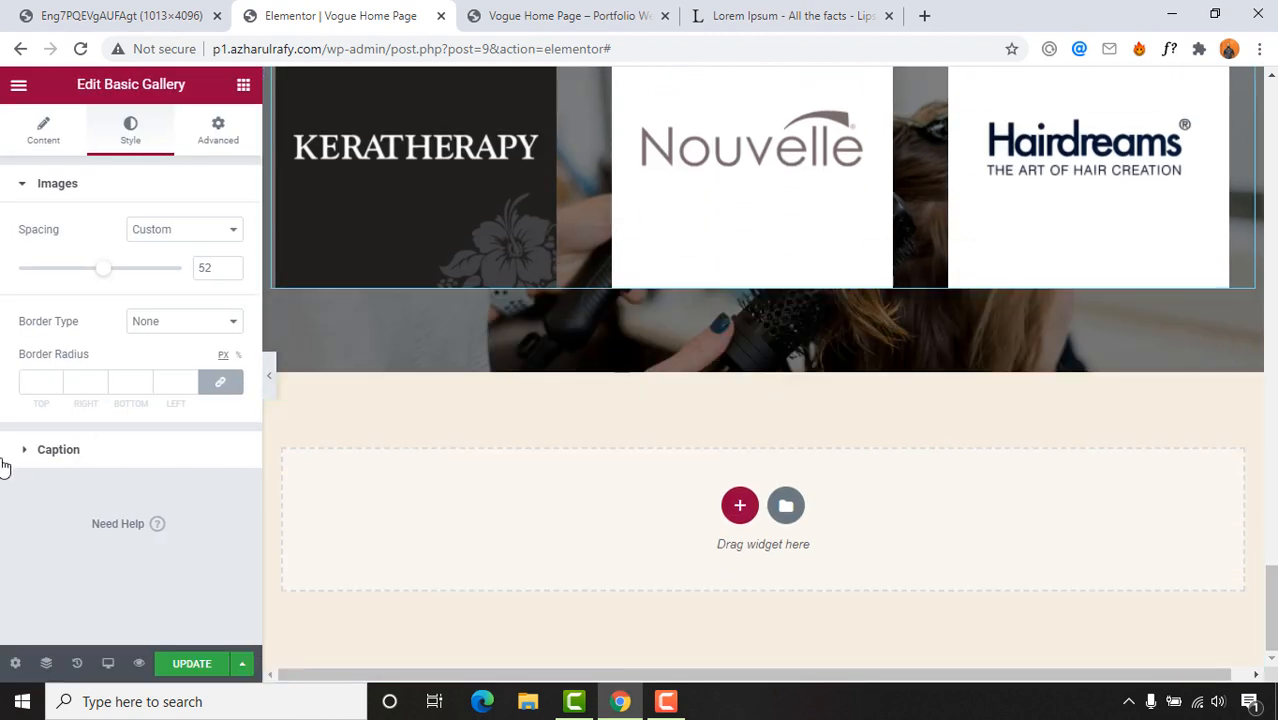
left_click(245, 88)
left_click(120, 16)
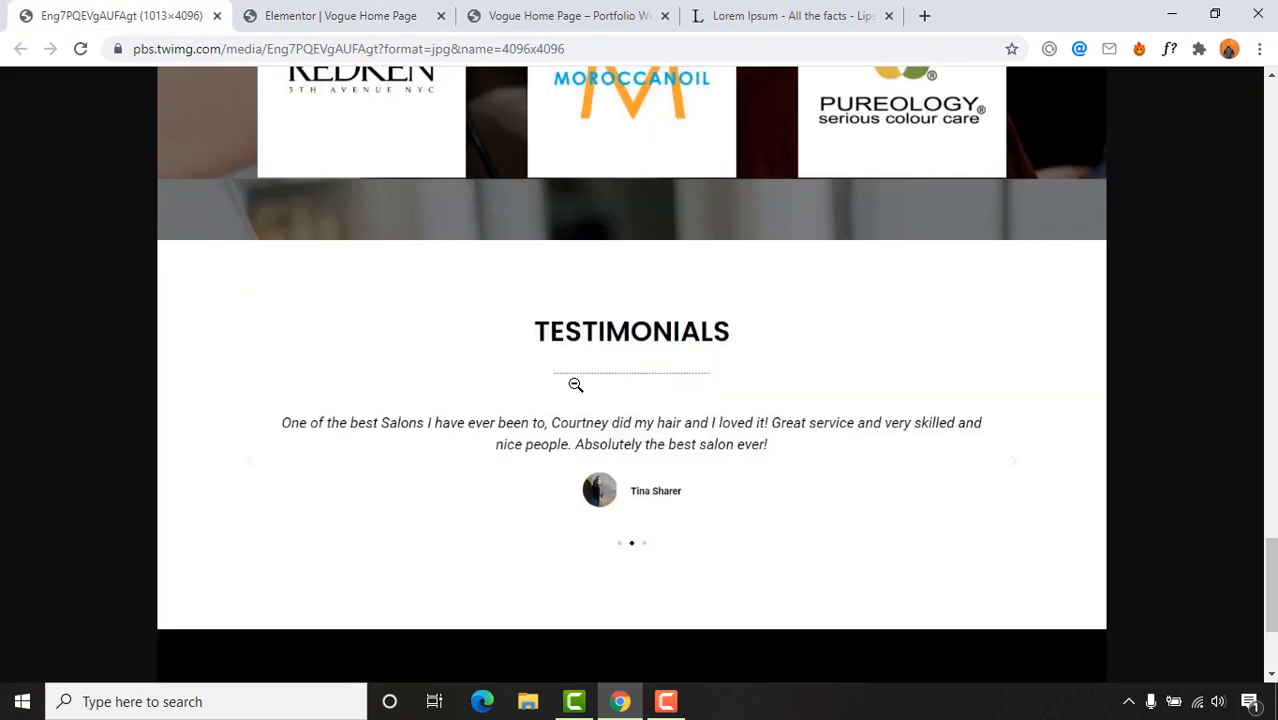
left_click(290, 13)
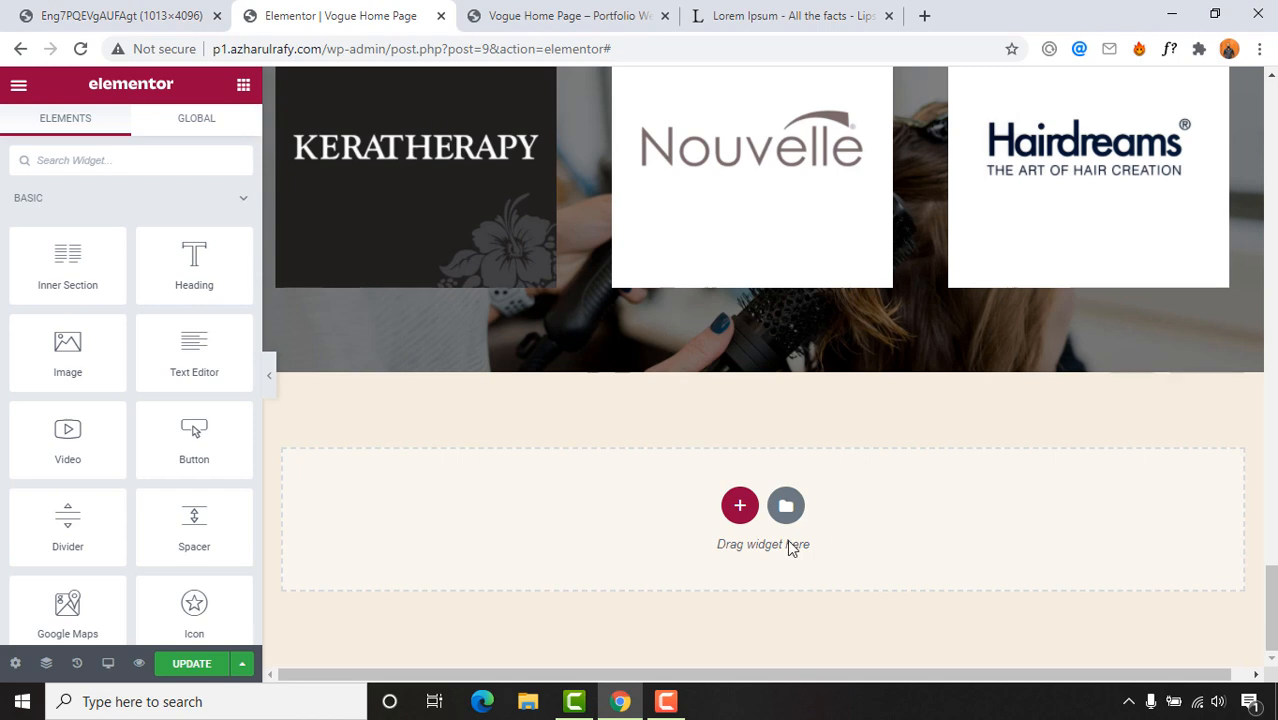
left_click(739, 503)
Step: Make the new section single-column with a classic #FFFFFF white background
left_click(491, 545)
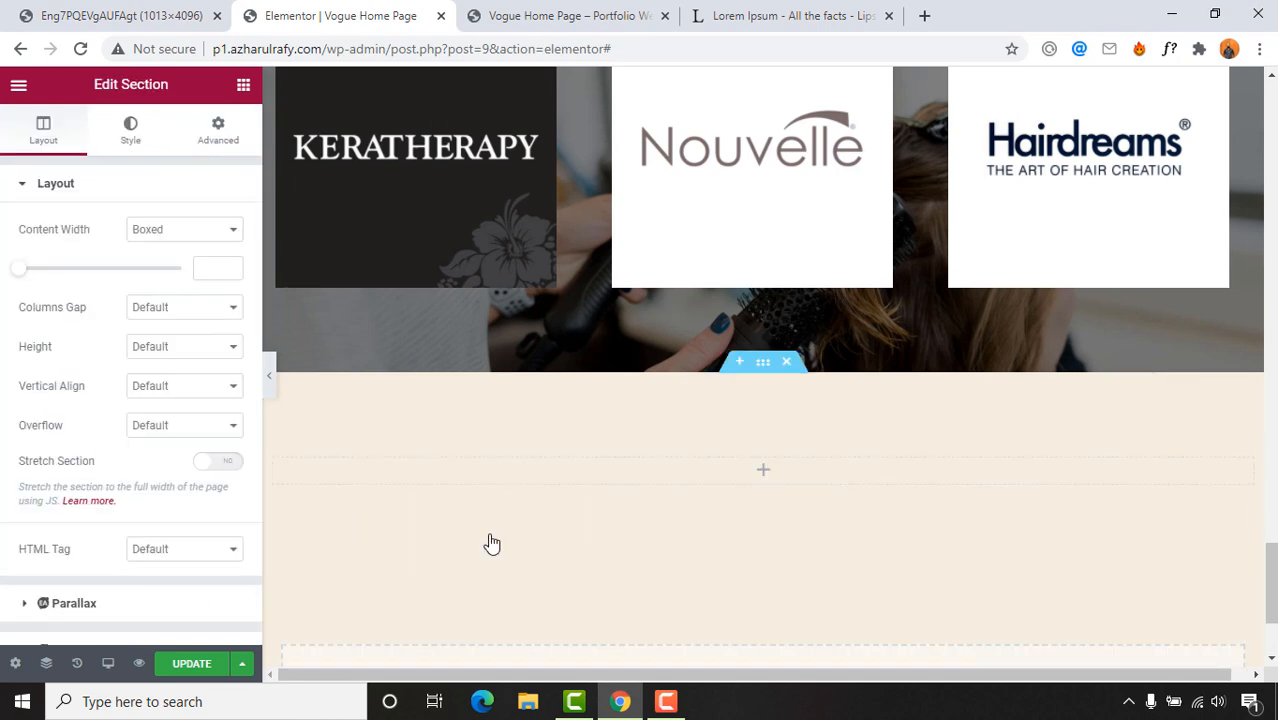
left_click(120, 16)
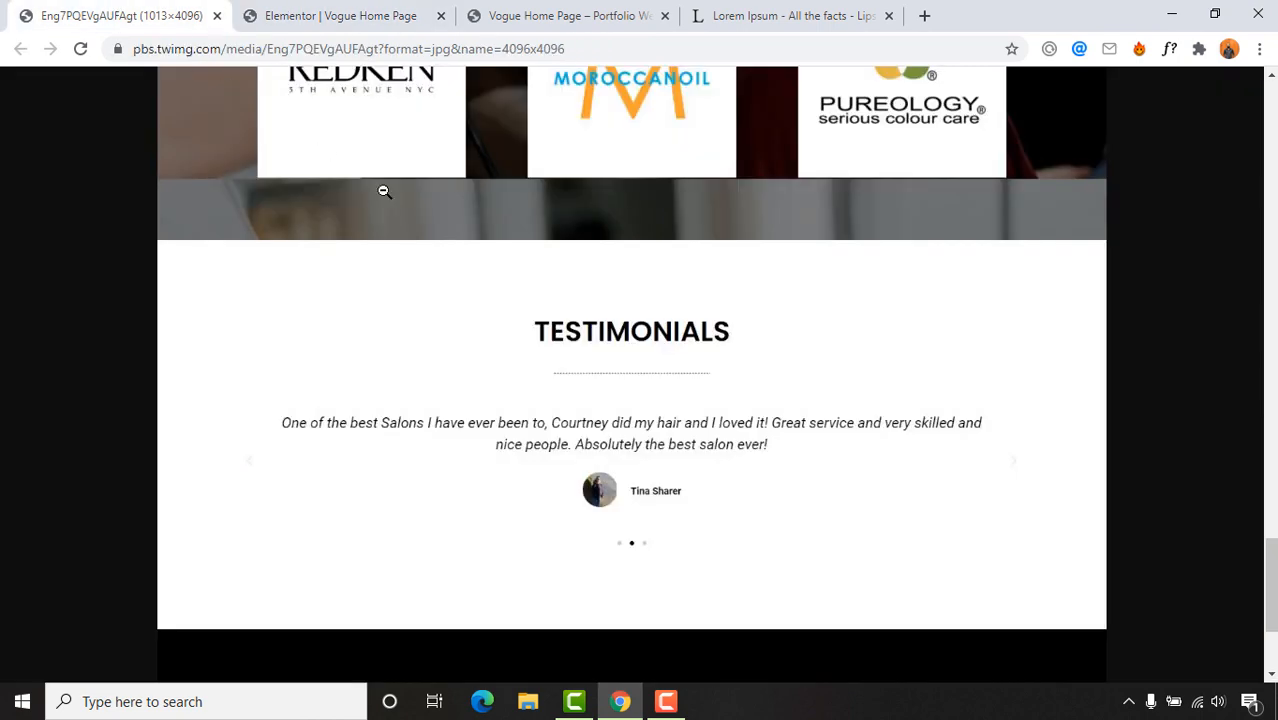
left_click(382, 12)
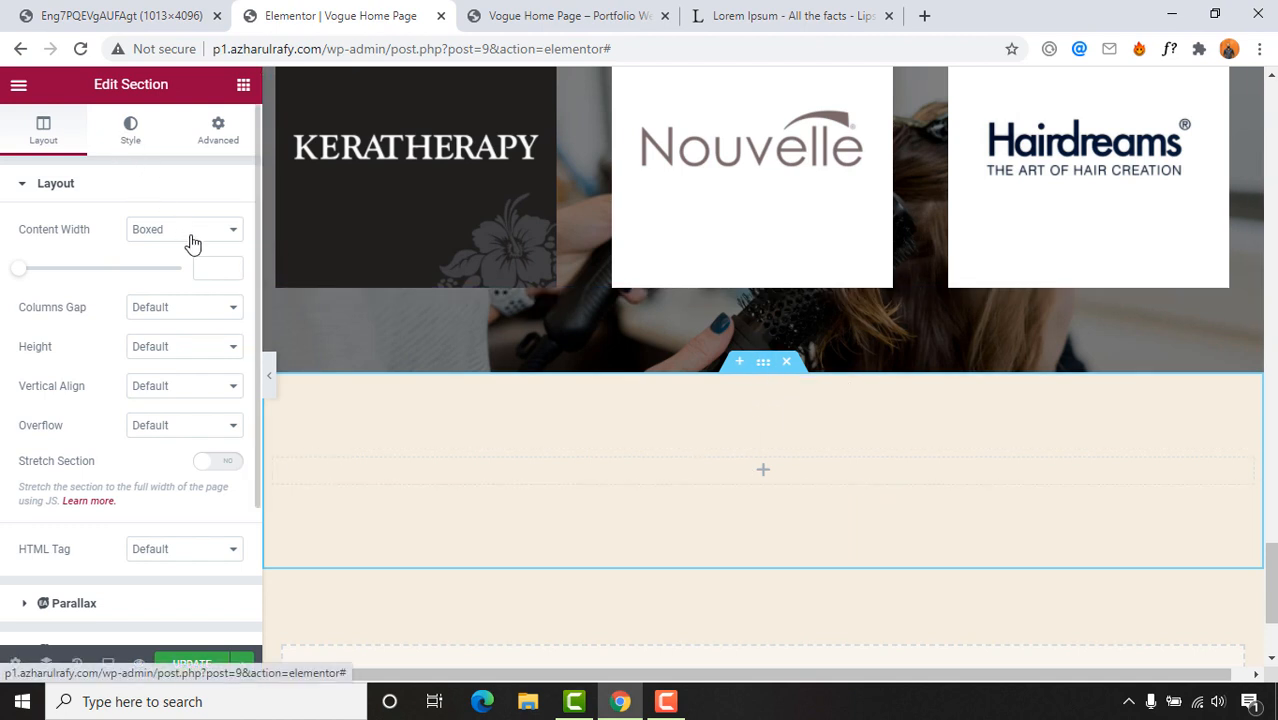
left_click(152, 275)
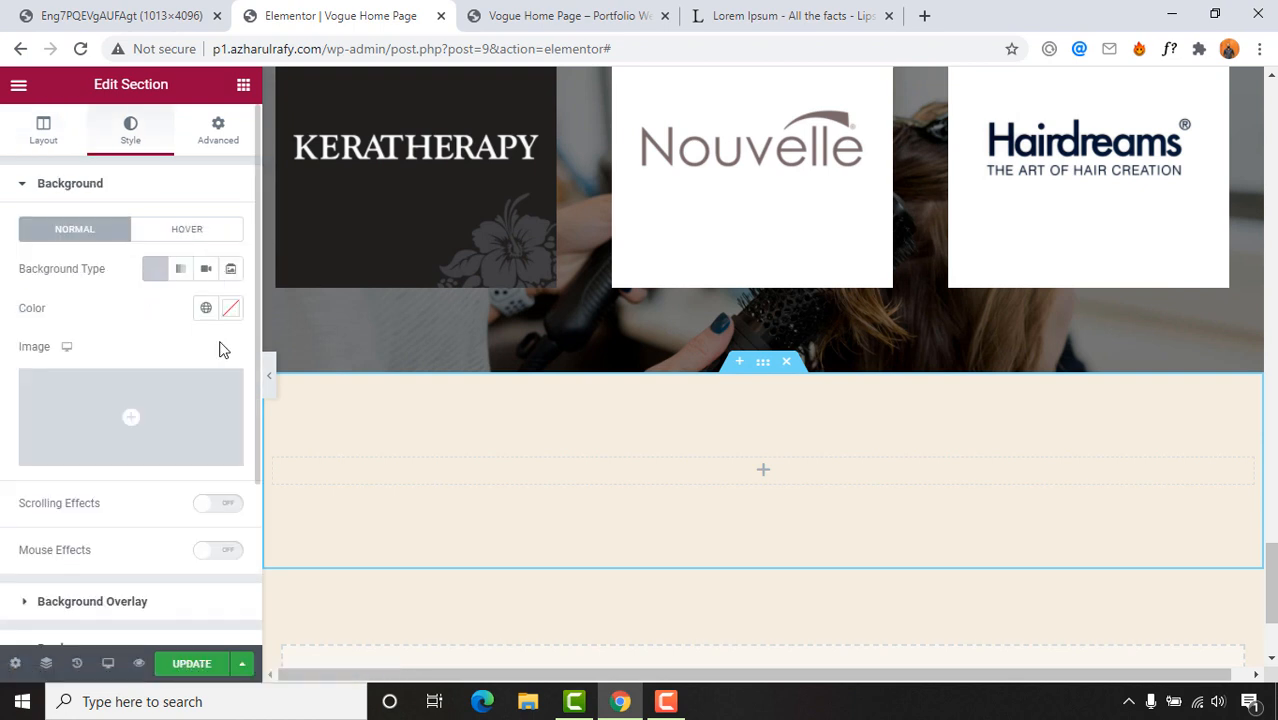
left_click(231, 317)
left_click_drag(193, 405, 103, 337)
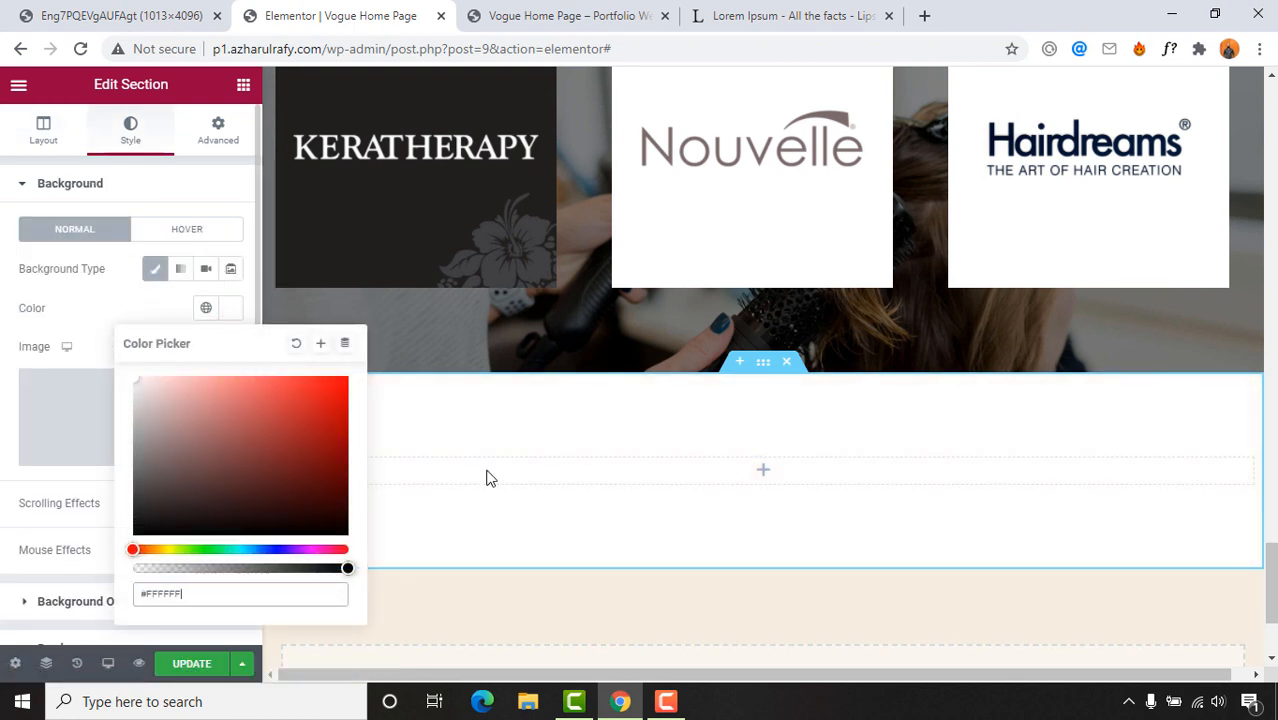
scroll(756, 357, "down", 1)
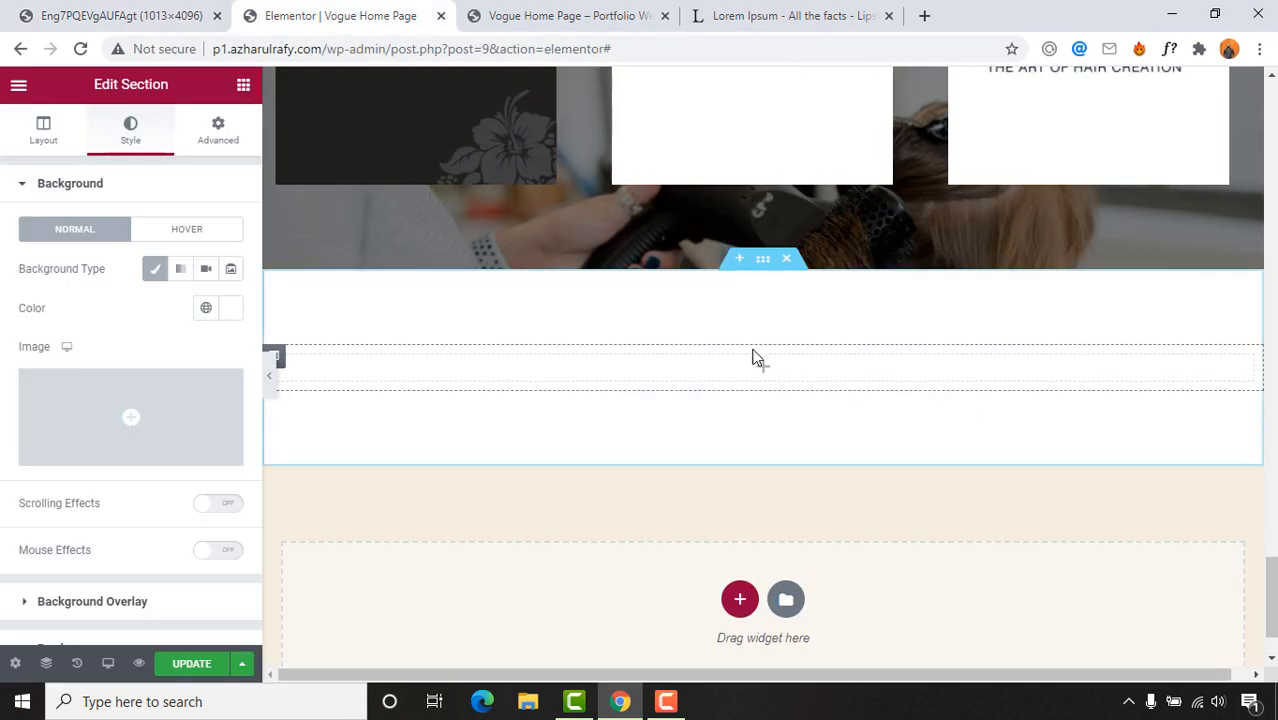
scroll(836, 314, "down", 1)
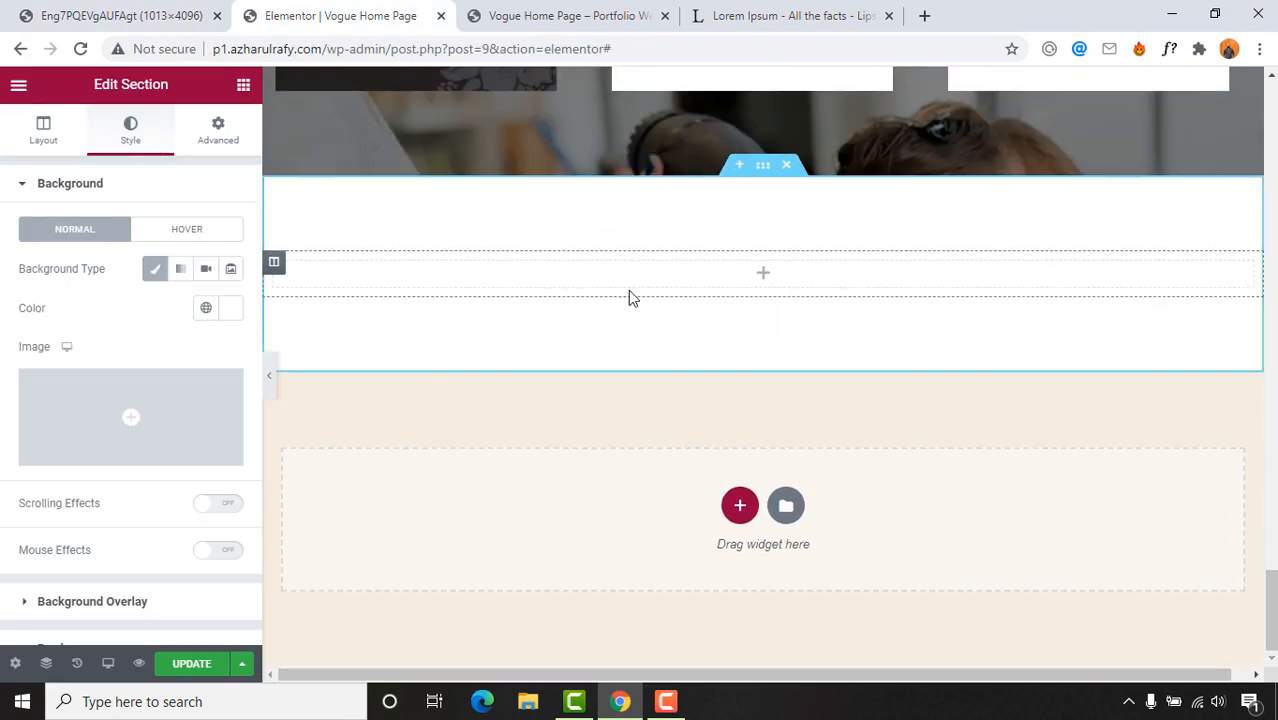
left_click(147, 14)
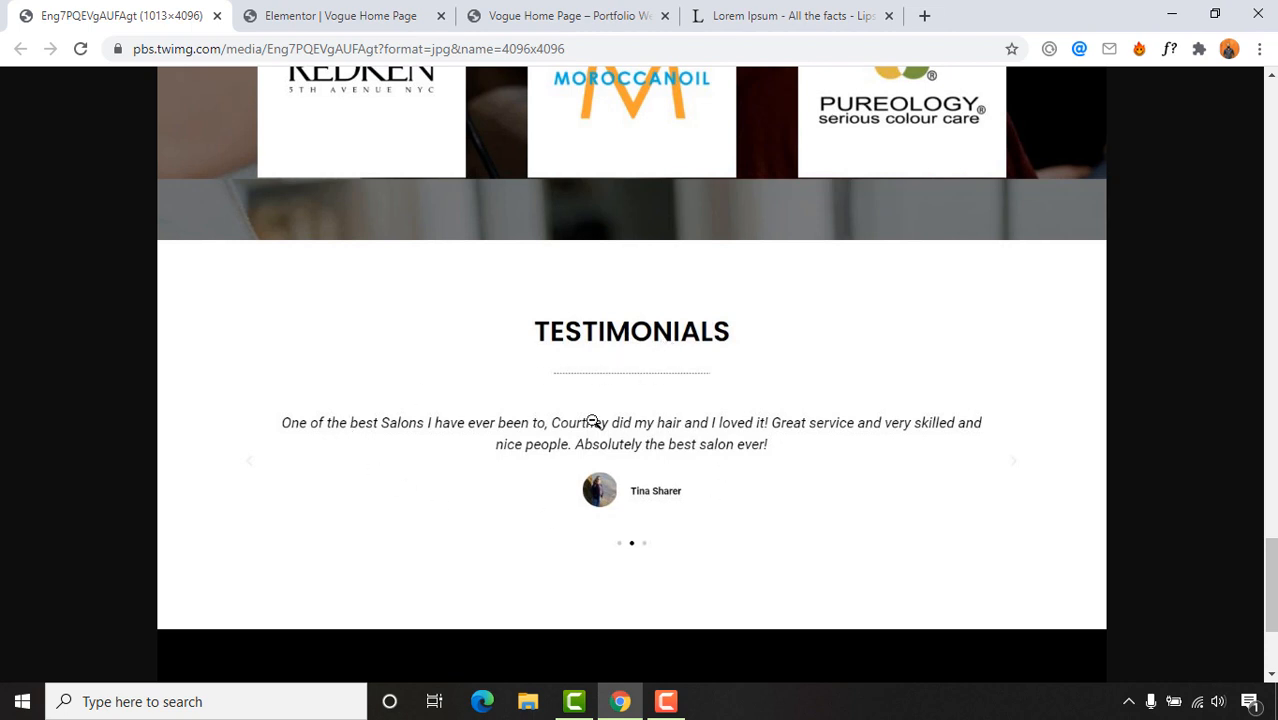
left_click(340, 15)
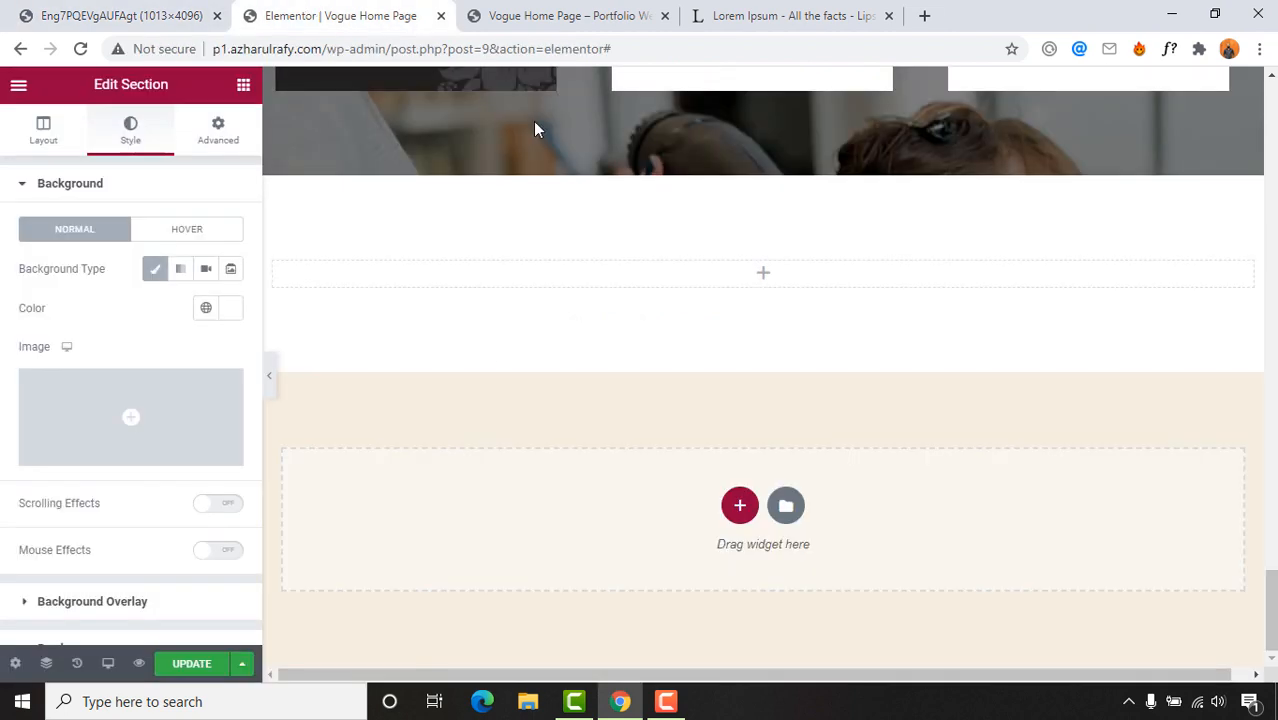
Step: Drag a Heading widget and then a Divider widget into the new white section
left_click(244, 85)
left_click_drag(185, 274, 756, 271)
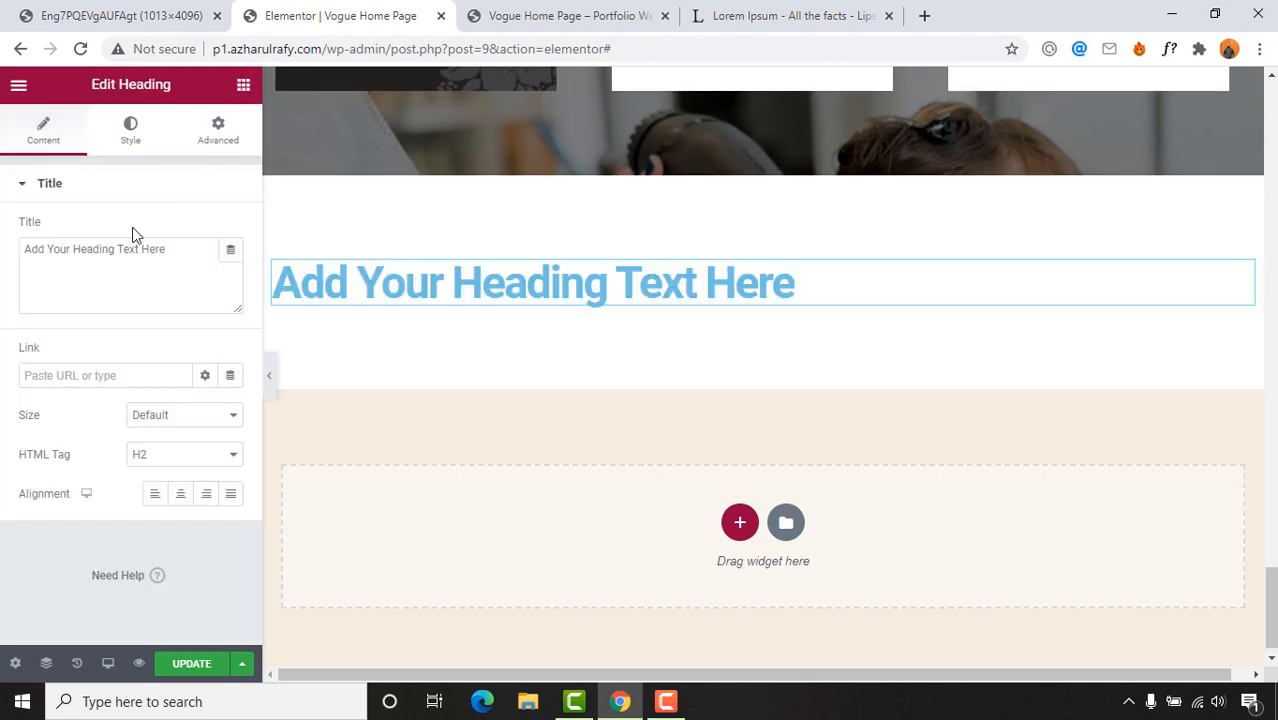
left_click(243, 85)
left_click_drag(66, 508, 630, 333)
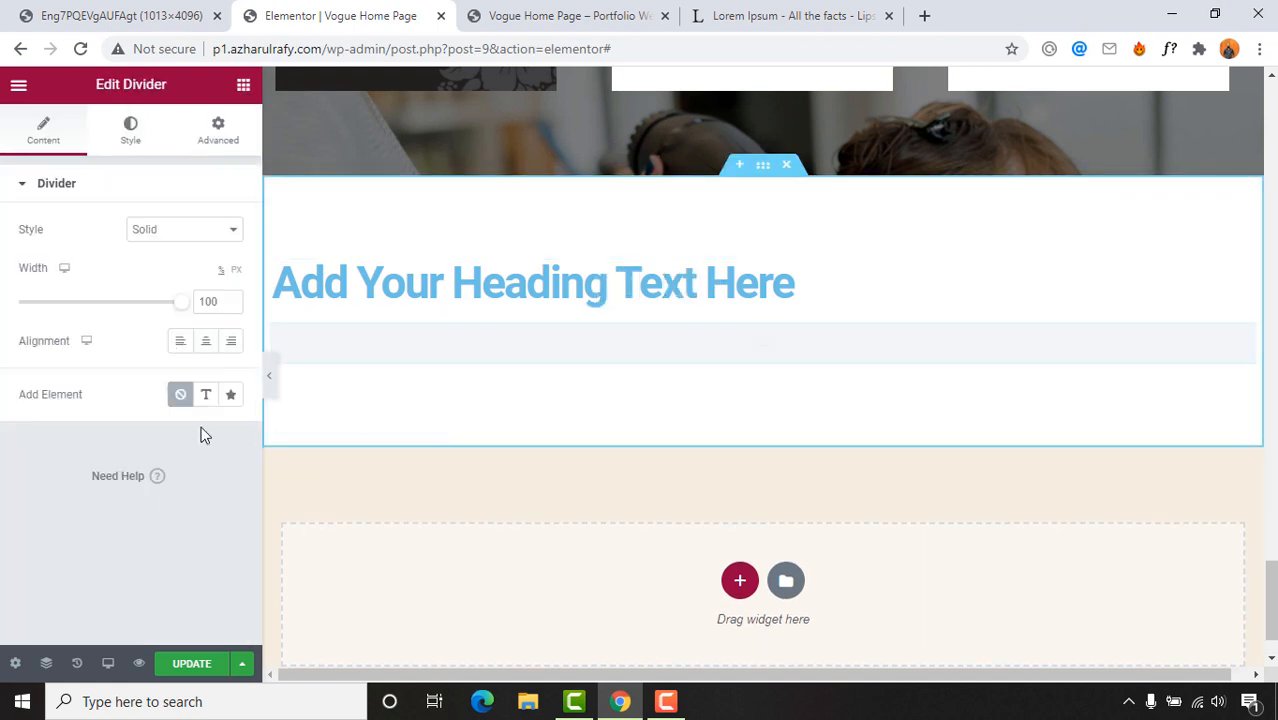
Step: Search widgets for 'revie' and add a Testimonial widget below the divider
left_click(242, 88)
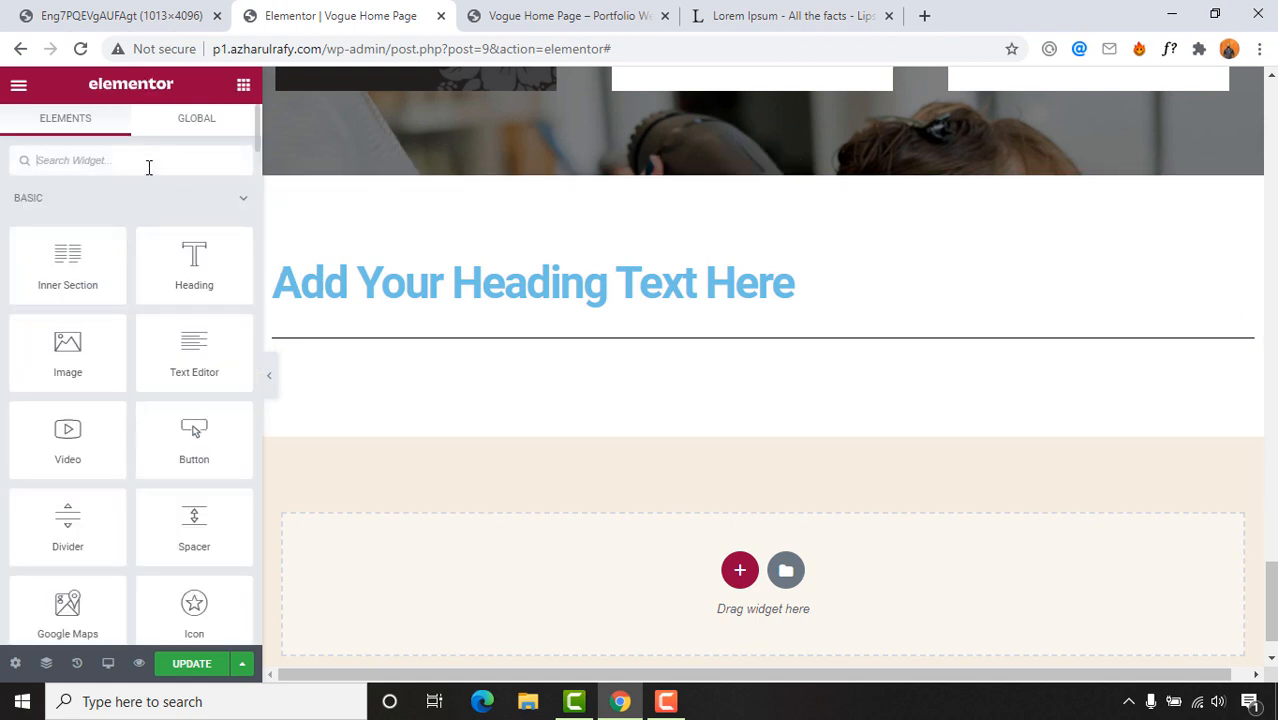
left_click(149, 167)
type("re")
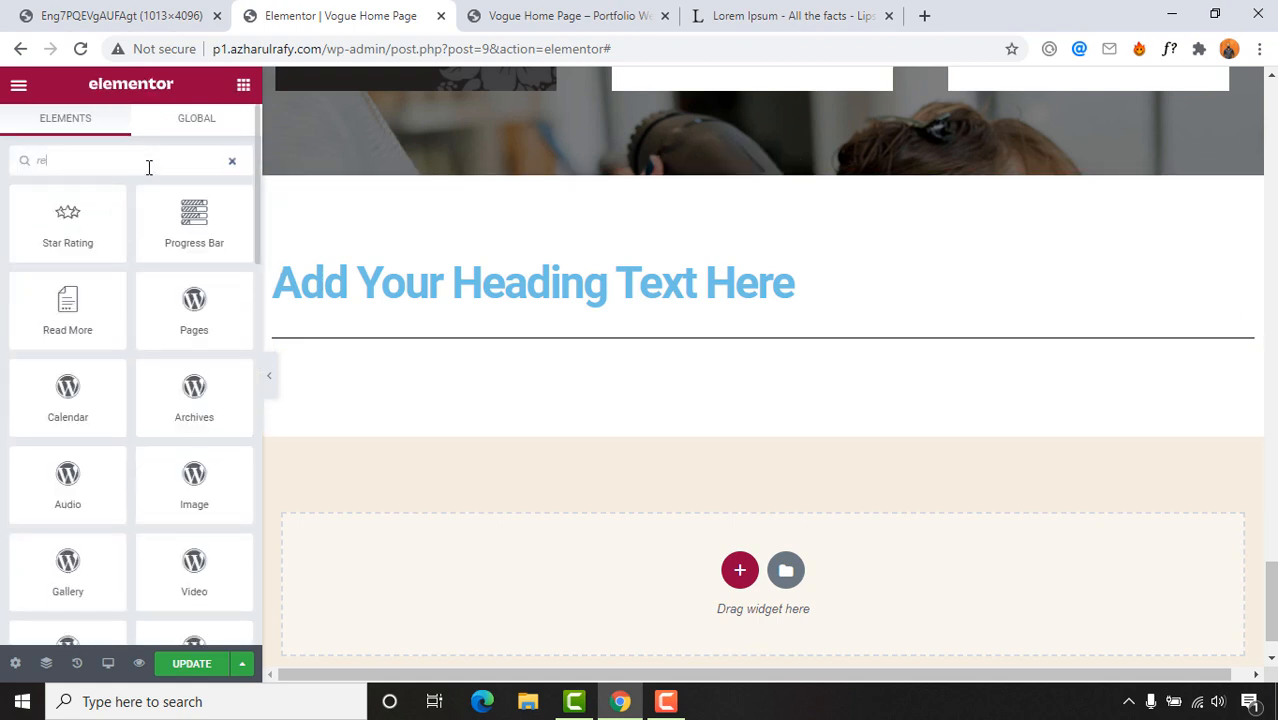
type("vie")
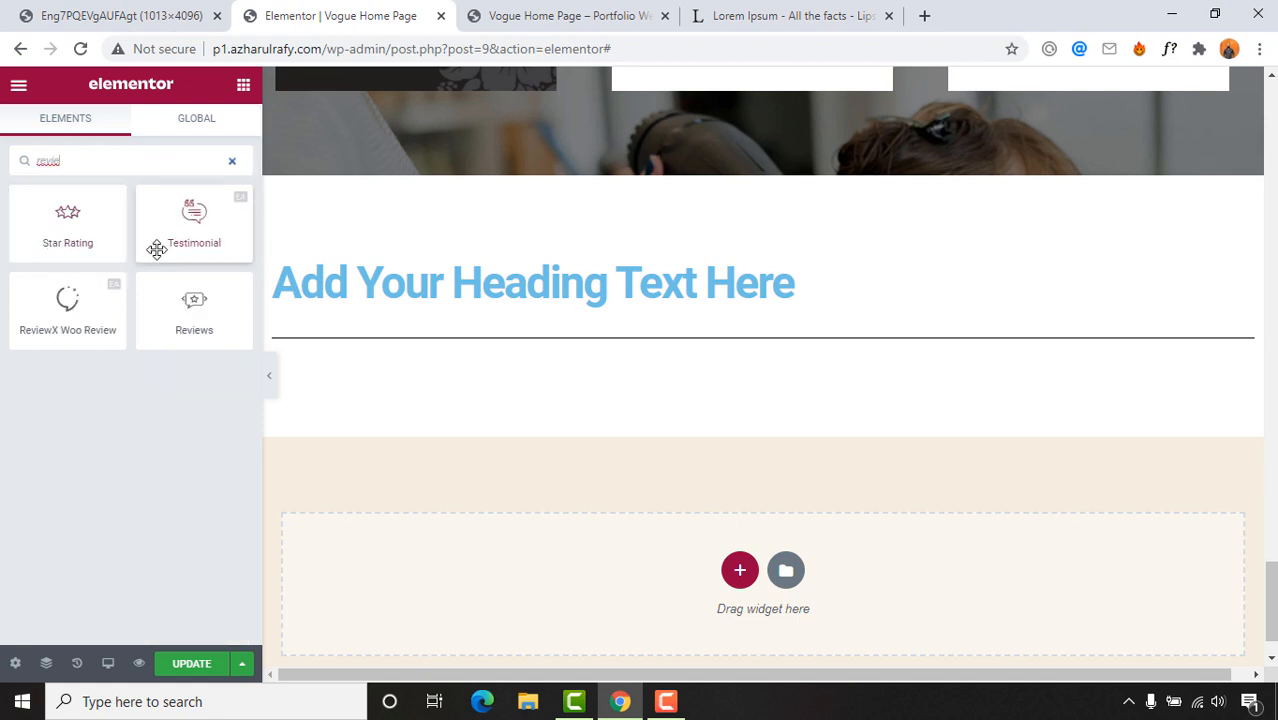
left_click_drag(173, 224, 596, 360)
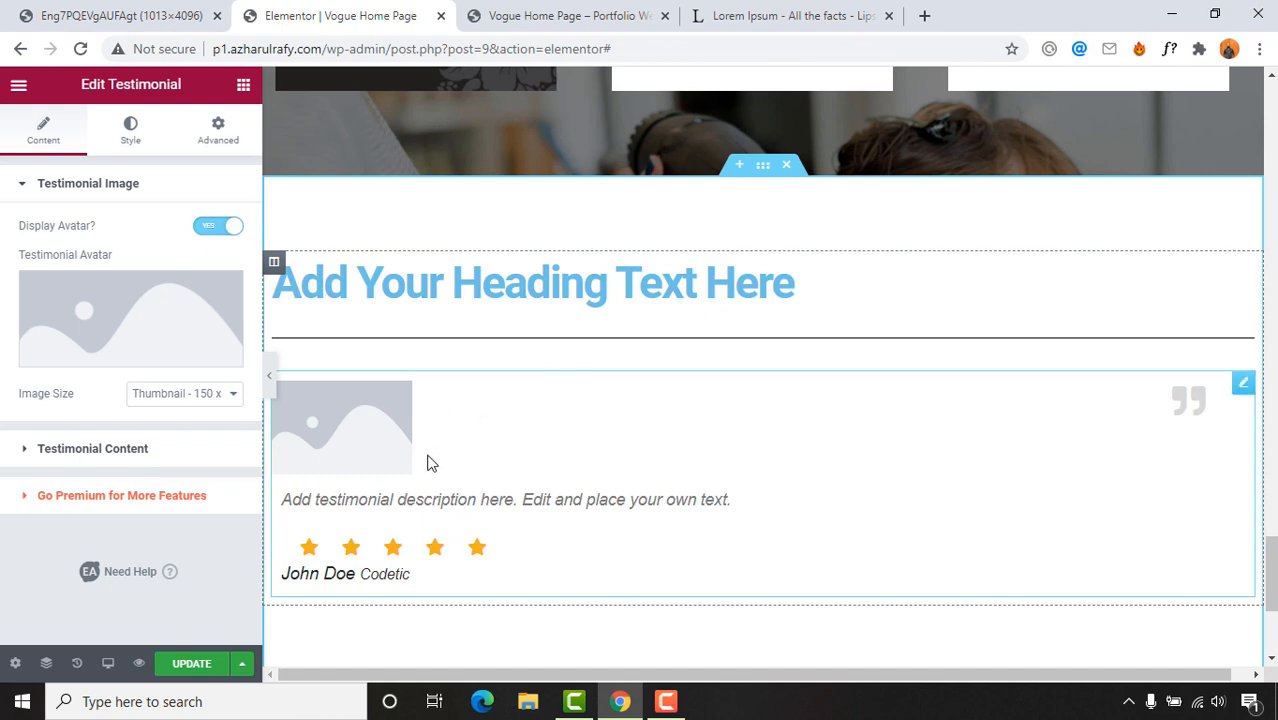
left_click(170, 15)
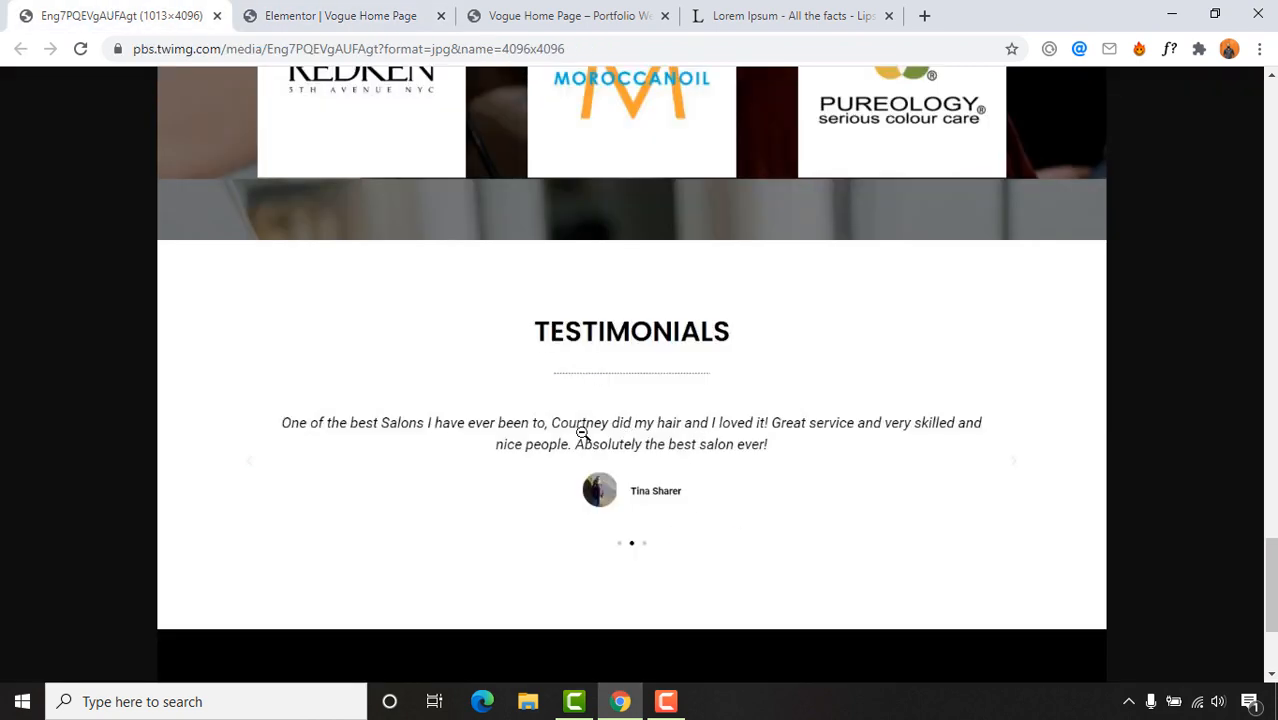
left_click(409, 4)
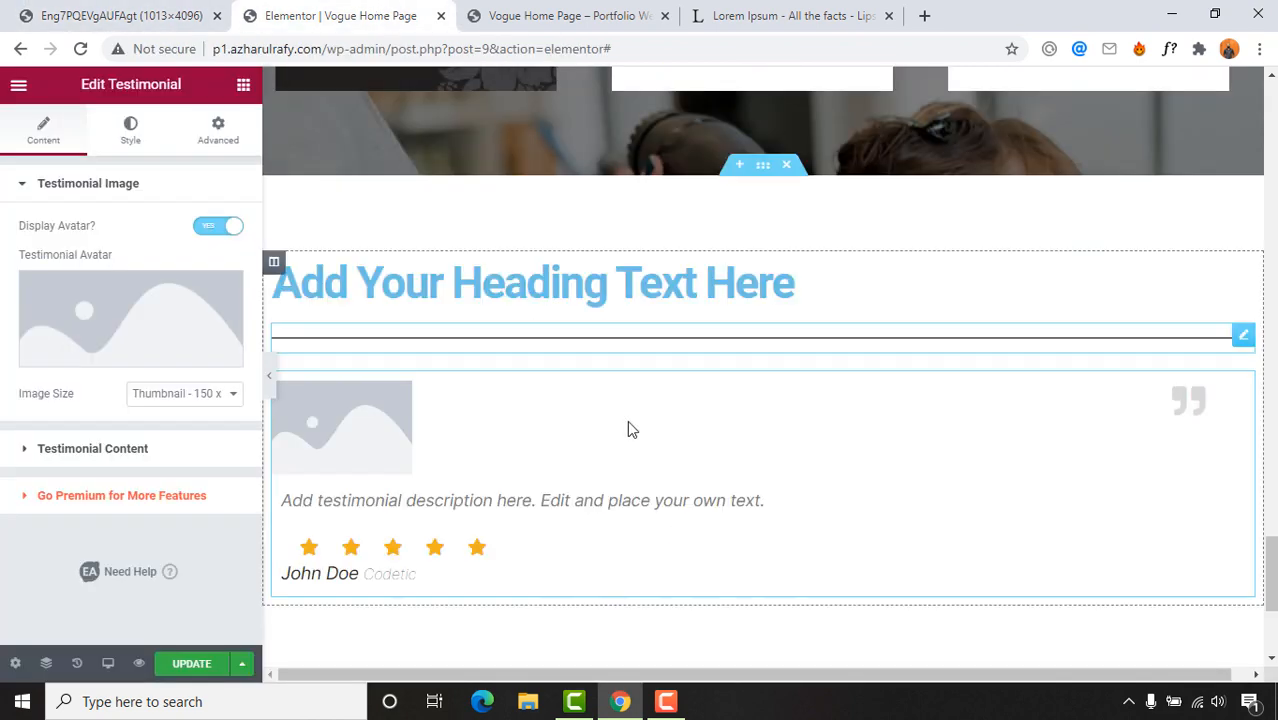
Step: Change the heading title text to TESTIMONIALS
left_click(513, 287)
left_click(154, 276)
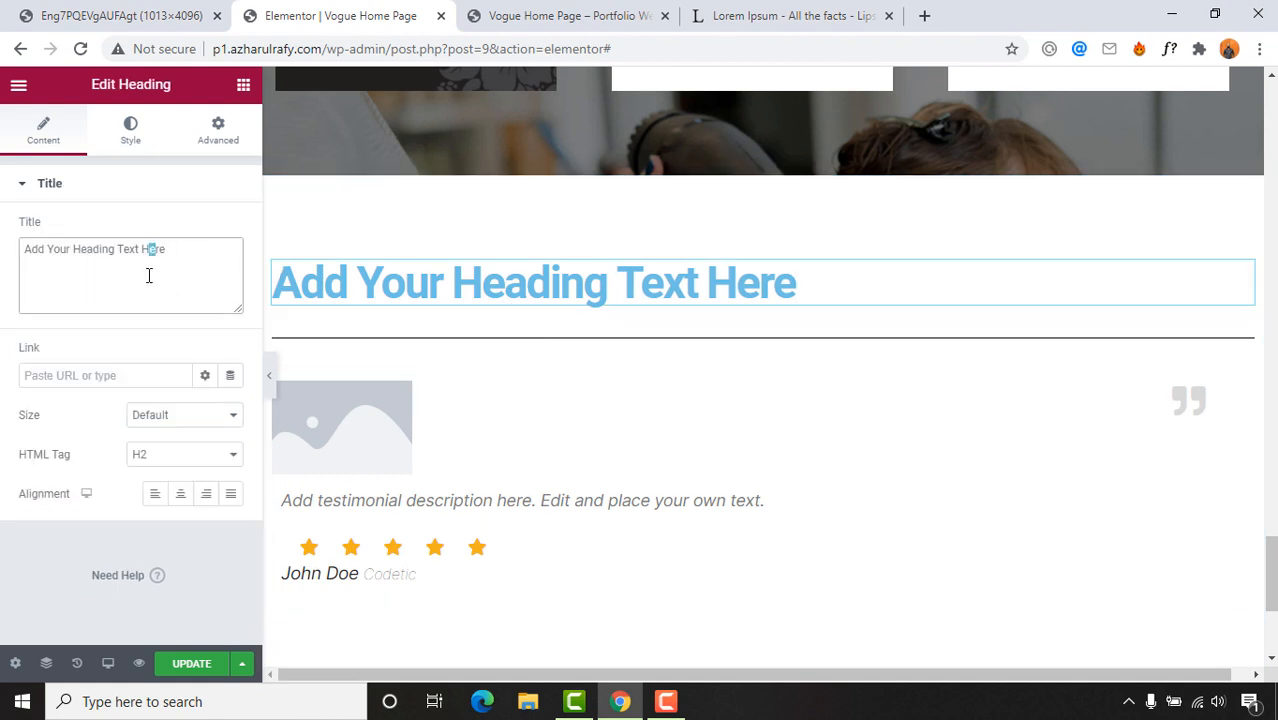
key("ctrl+a")
left_click(165, 15)
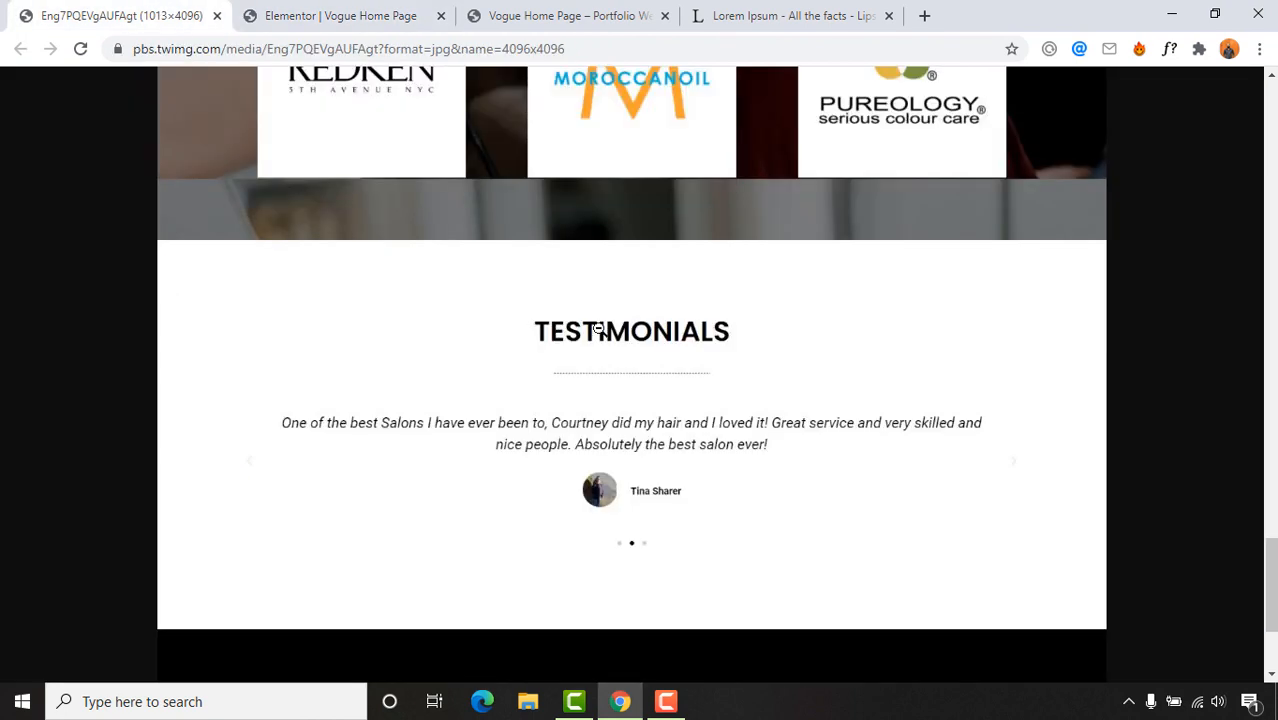
left_click(292, 15)
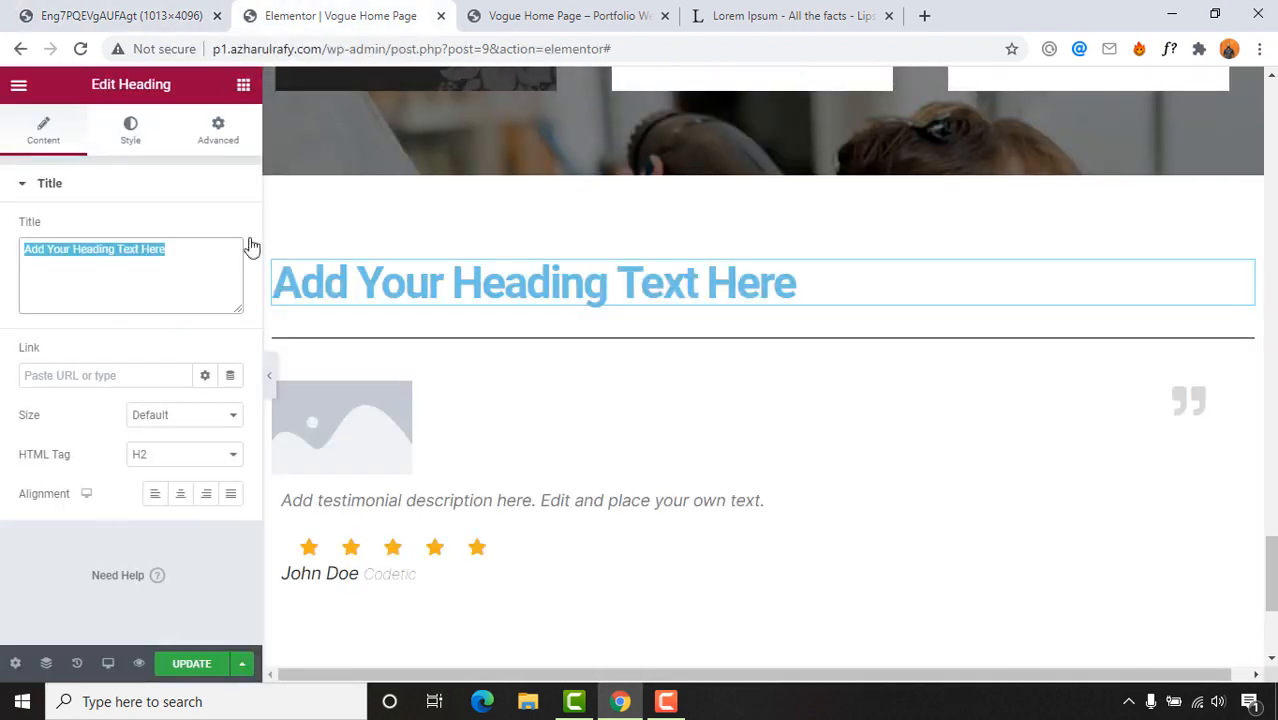
type("TESTIM")
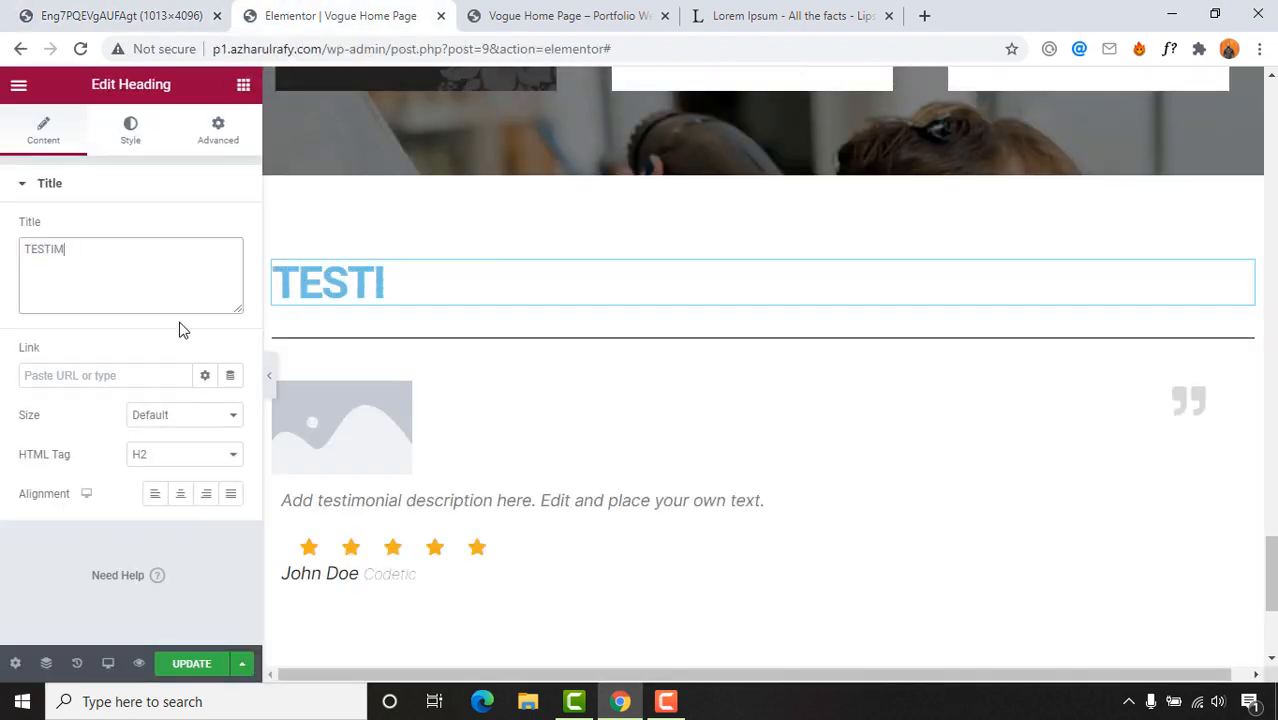
type("ONIAL")
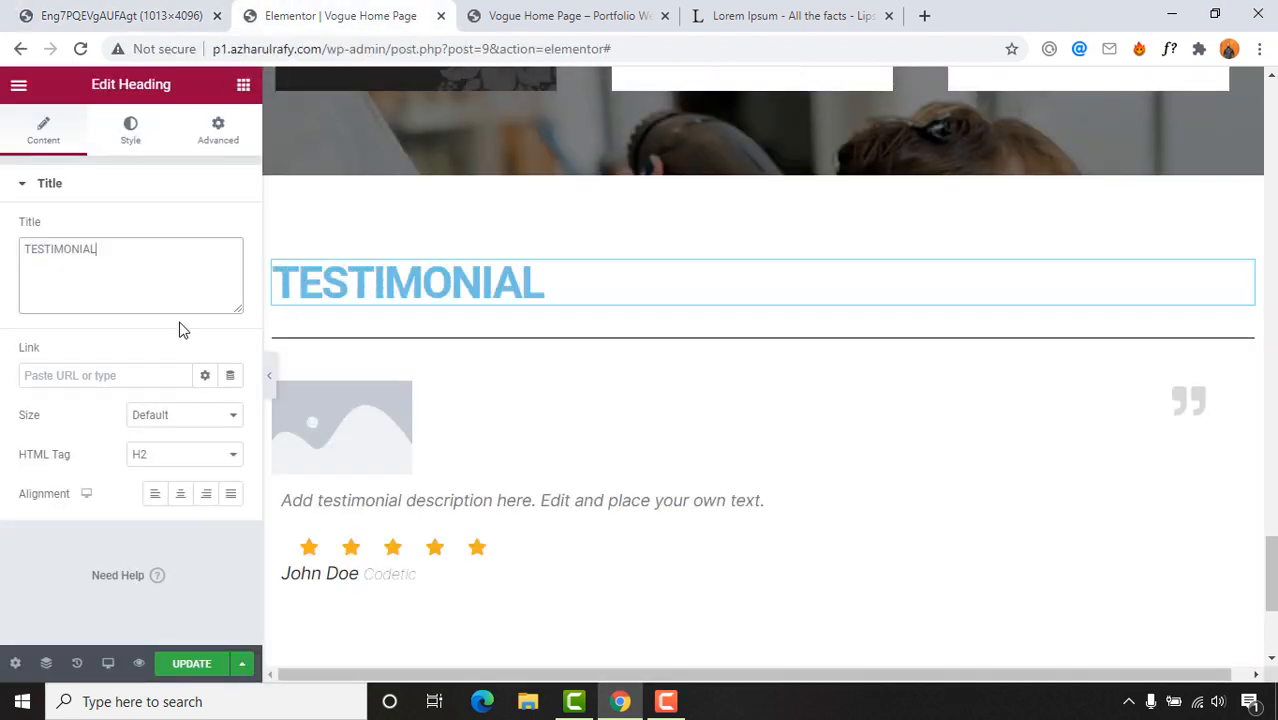
type("S")
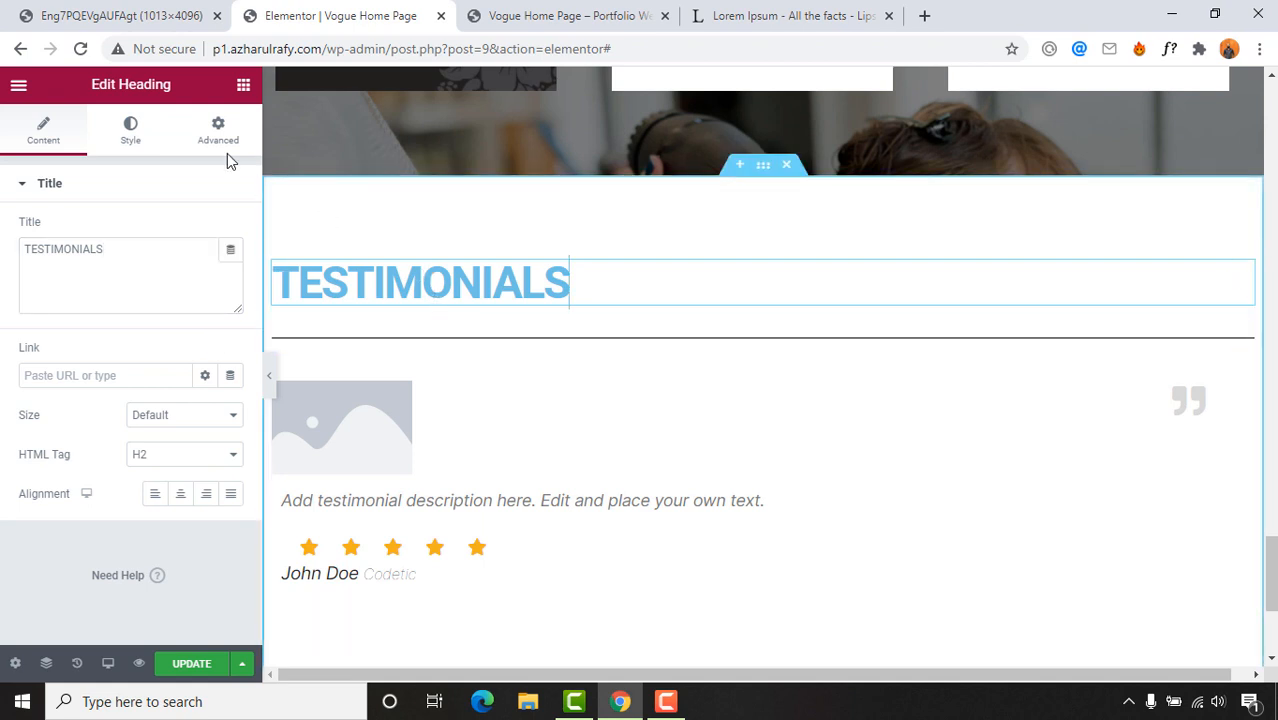
Step: Set the TESTIMONIALS heading text colour to black
left_click(127, 122)
left_click(229, 232)
left_click_drag(184, 328, 82, 270)
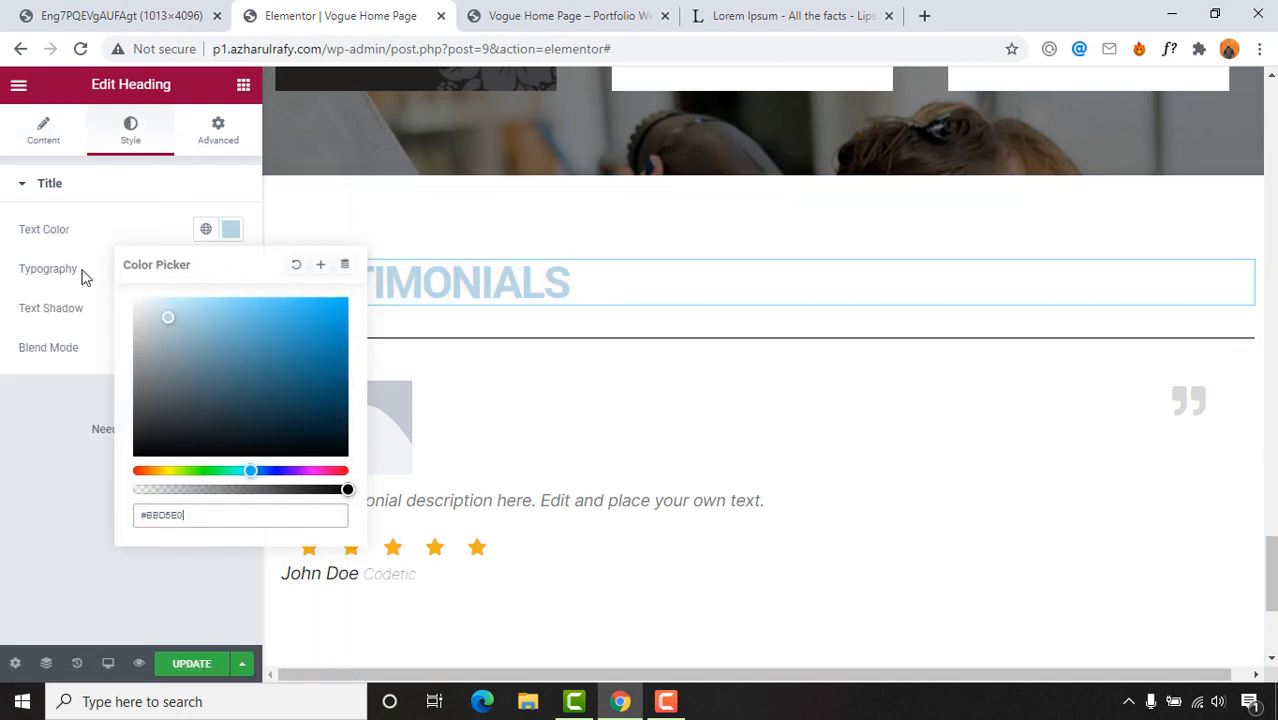
left_click(142, 190)
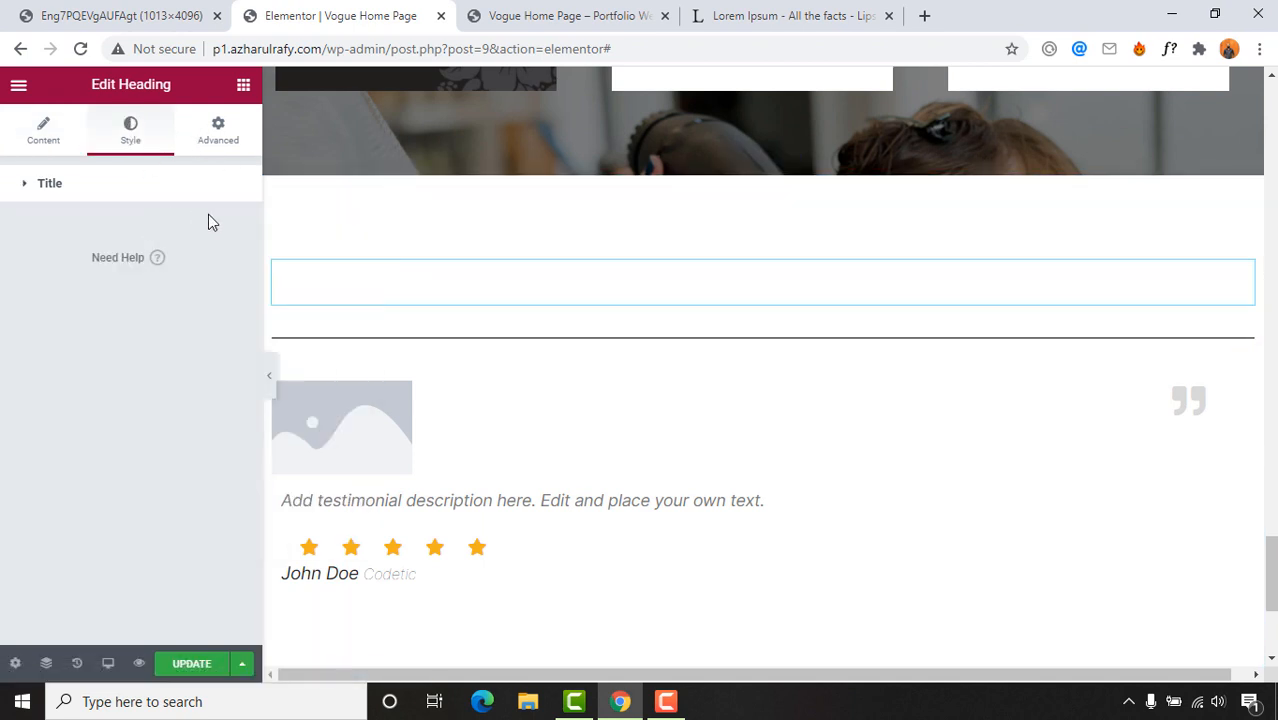
double_click(388, 285)
left_click(103, 172)
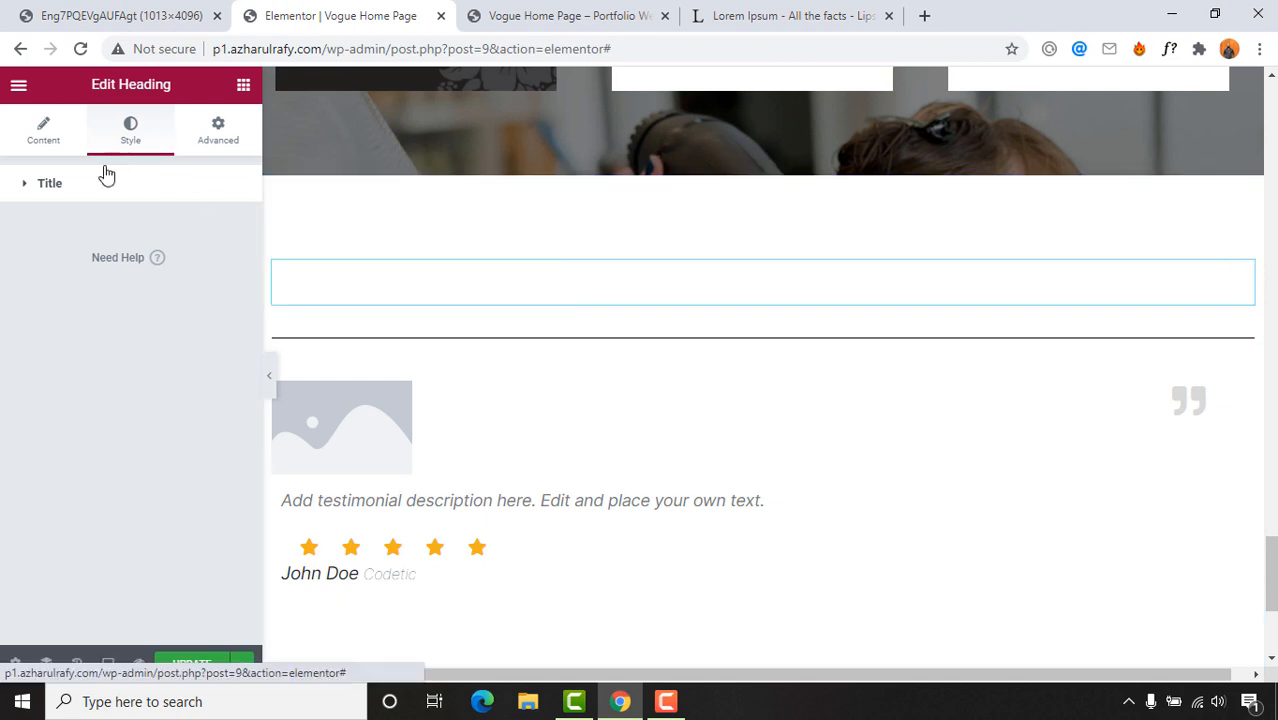
left_click(231, 235)
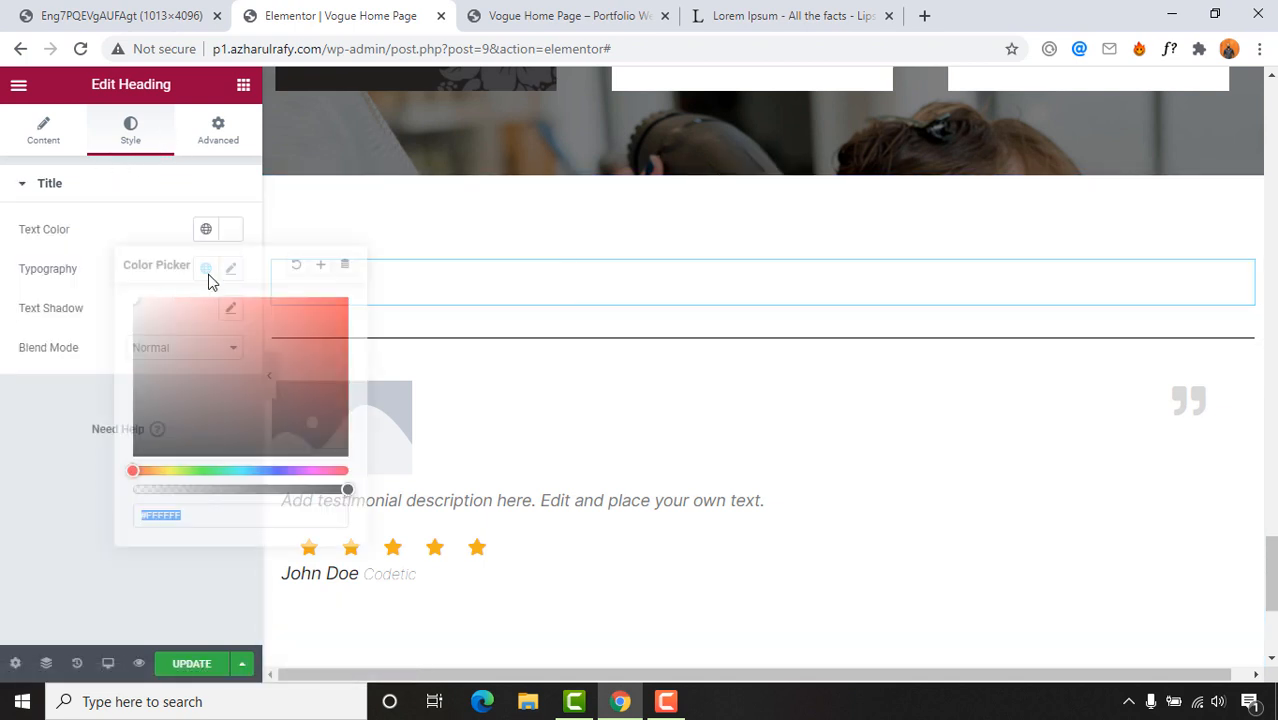
left_click_drag(190, 345, 68, 498)
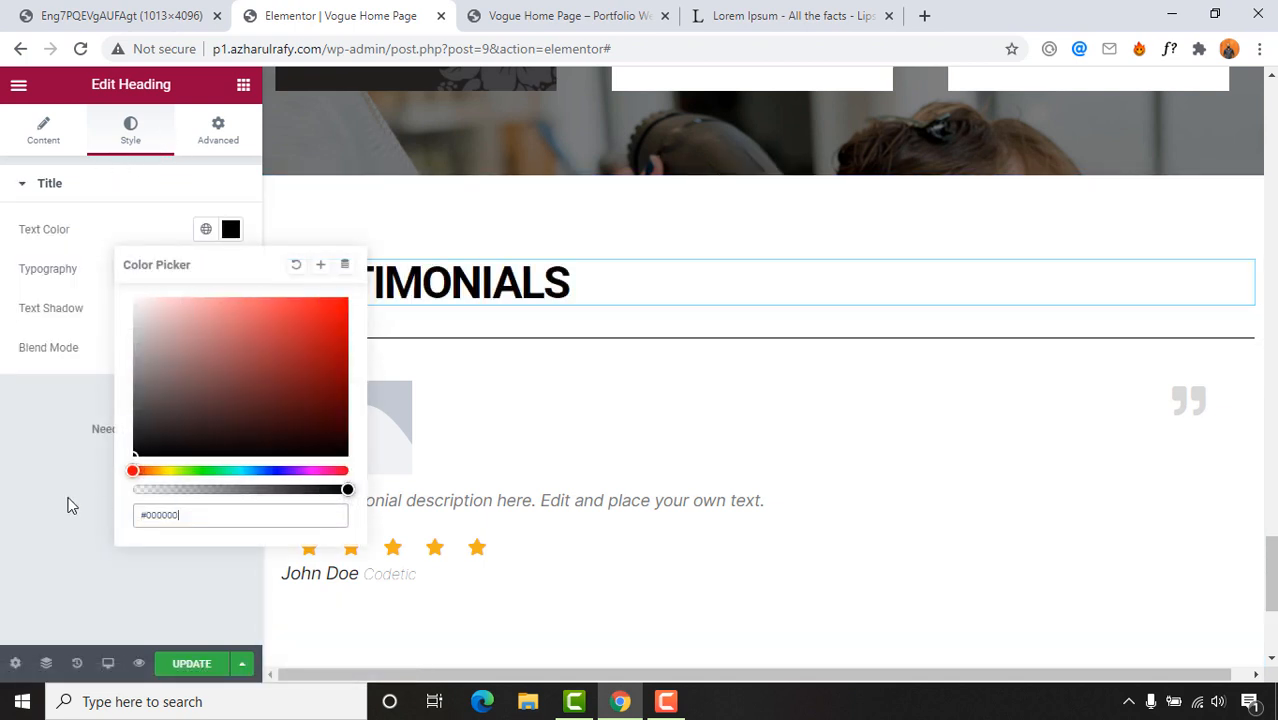
left_click(105, 208)
Step: Set heading typography to size 35 and Uppercase transform, and centre-align it
left_click(90, 185)
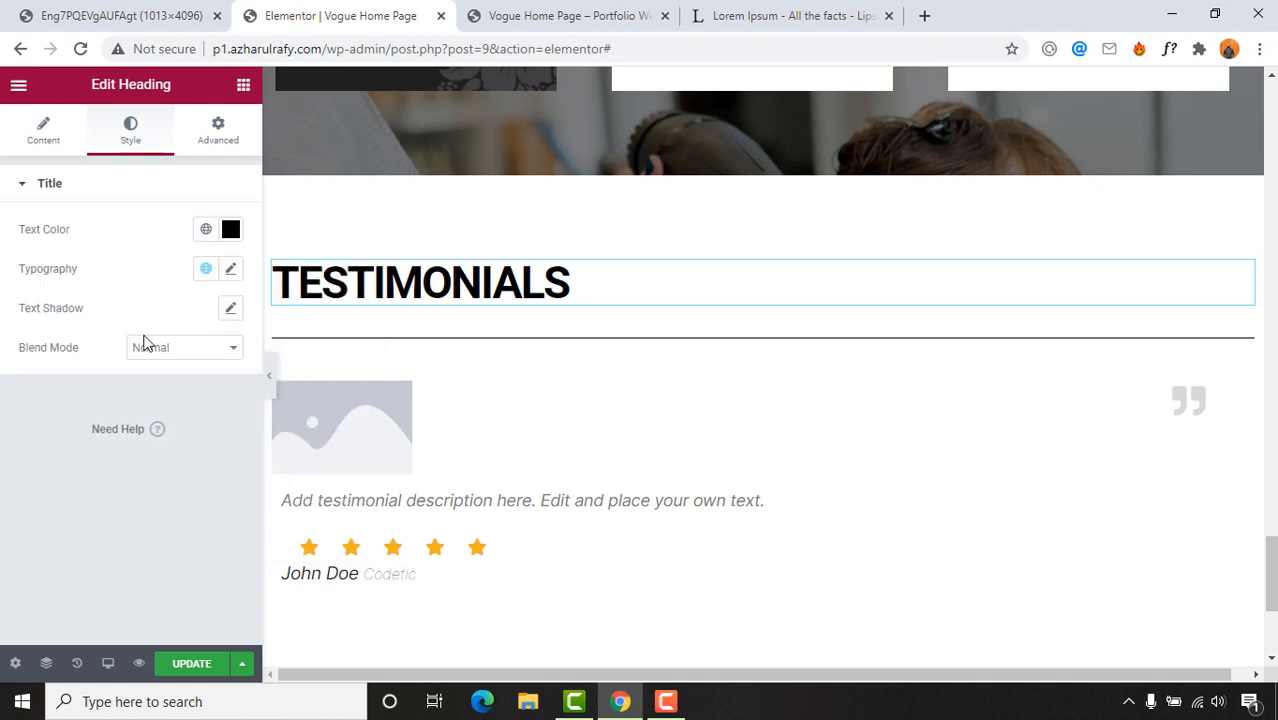
left_click(231, 271)
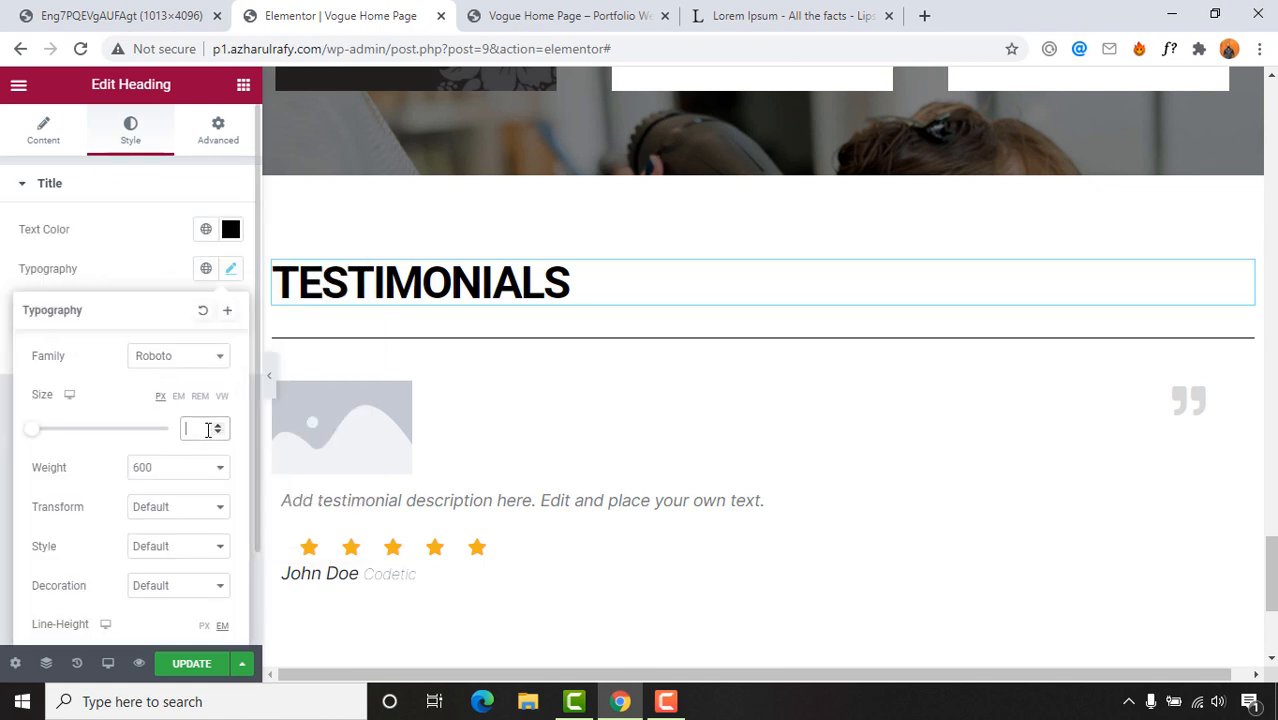
type("35")
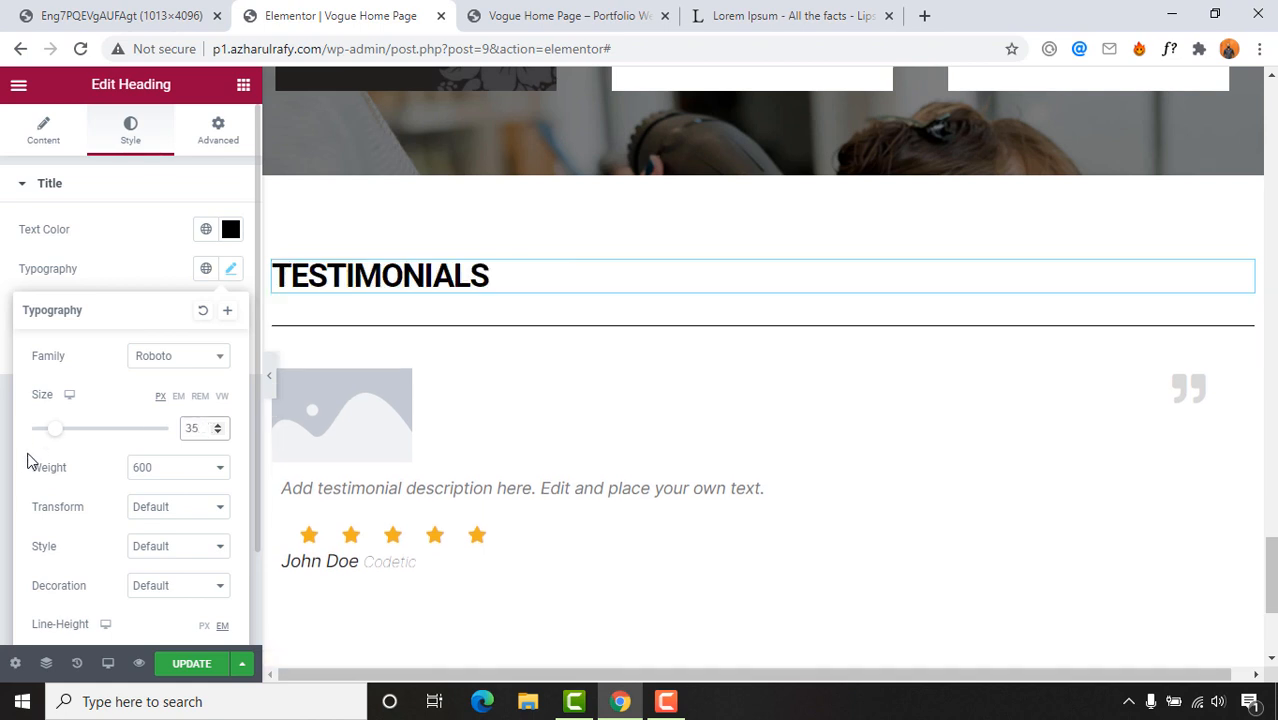
scroll(80, 545, "down", 1)
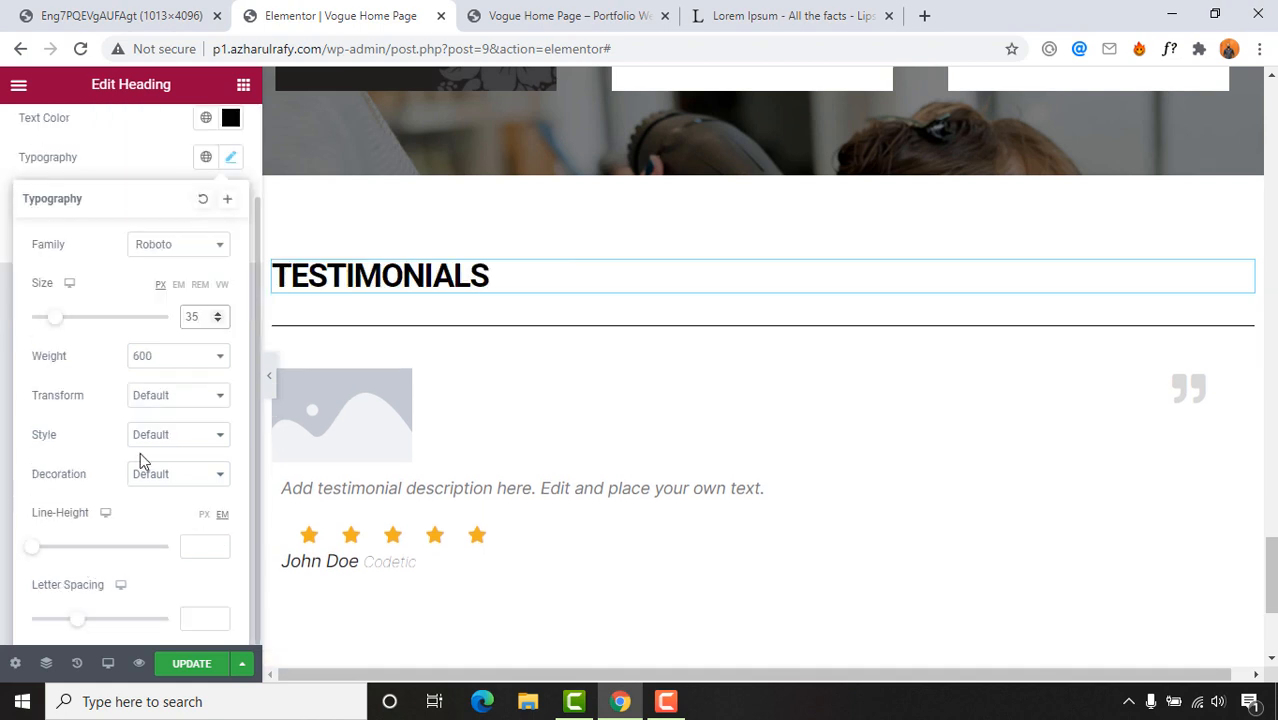
left_click(156, 397)
left_click(160, 428)
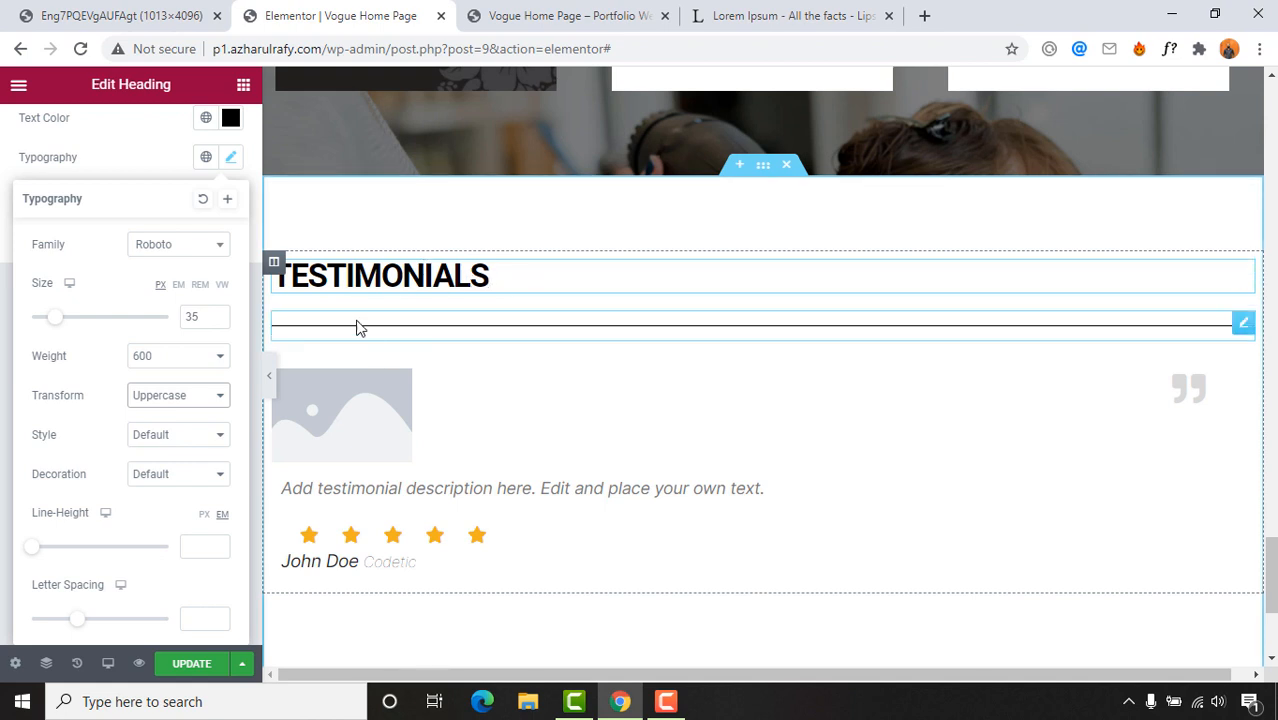
scroll(130, 365, "up", 1)
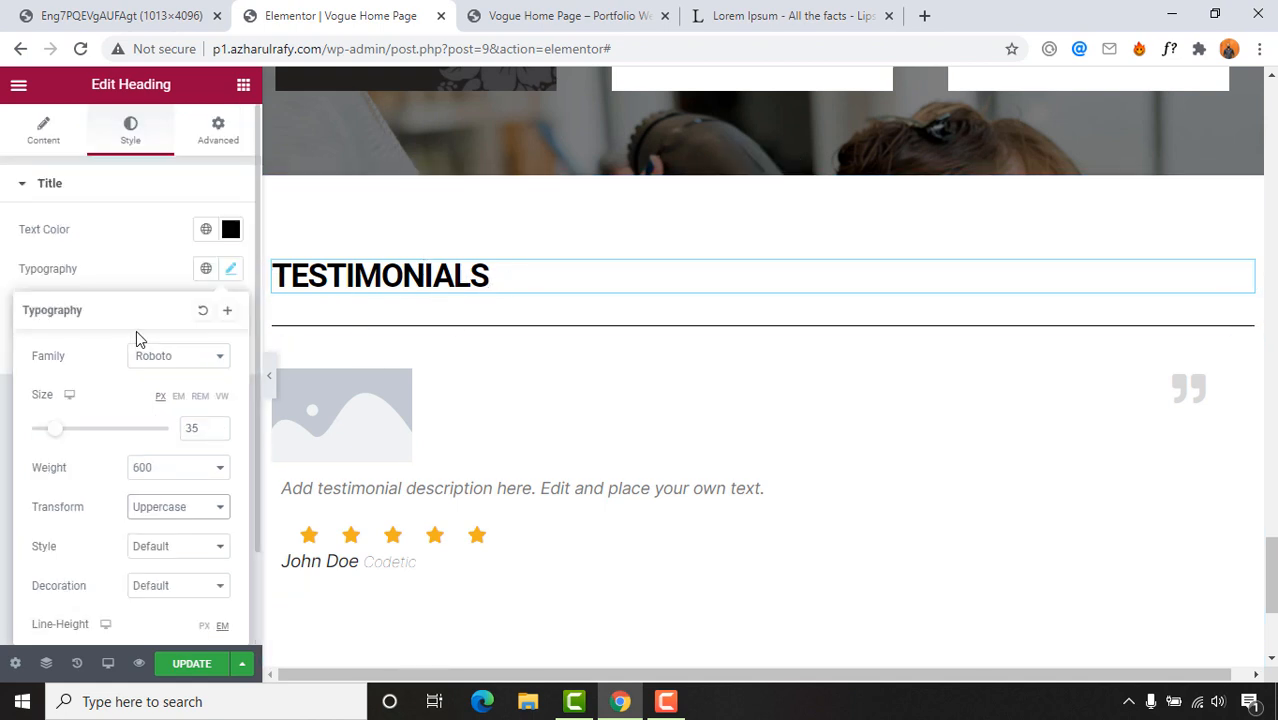
scroll(140, 411, "down", 1)
scroll(130, 480, "up", 1)
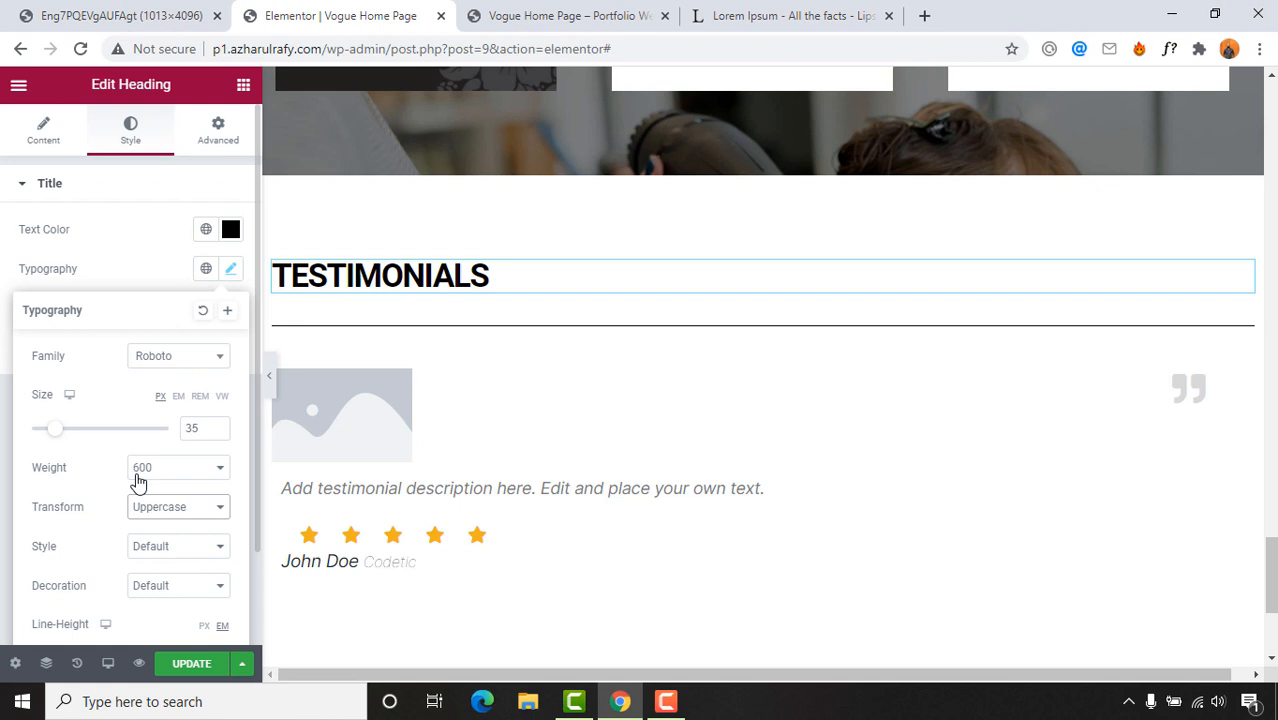
left_click(138, 257)
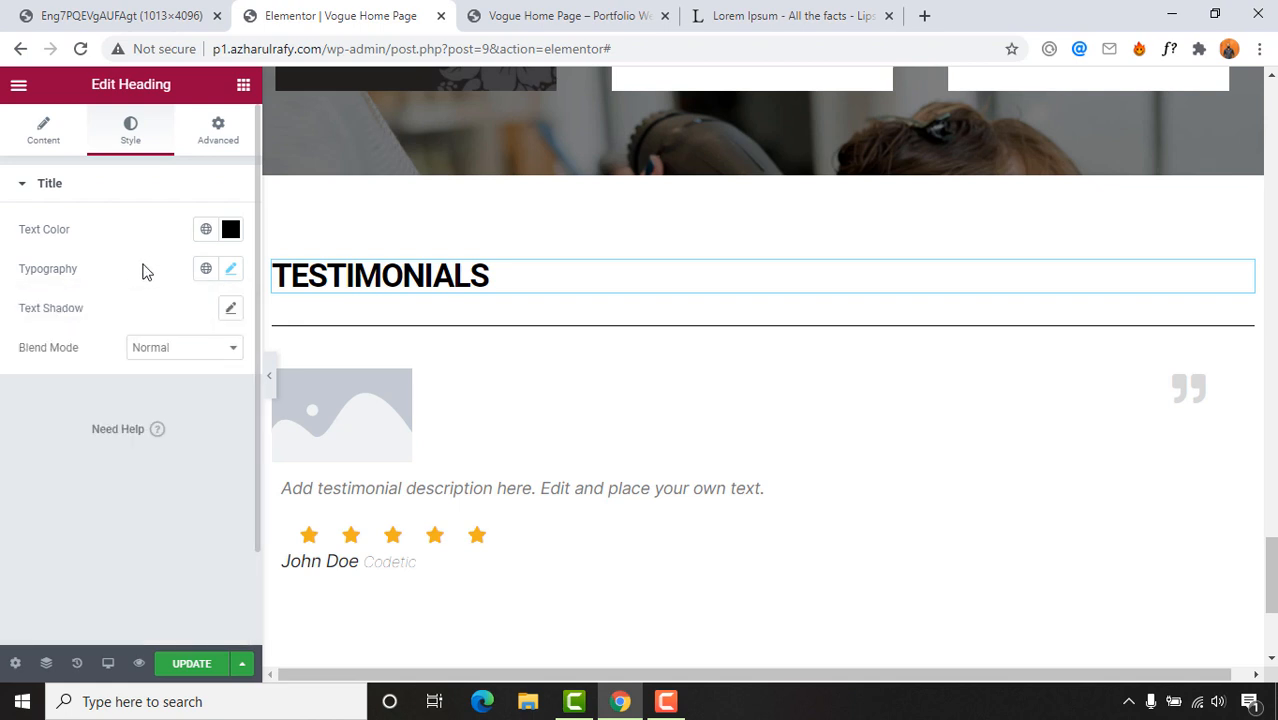
left_click(40, 132)
left_click(181, 494)
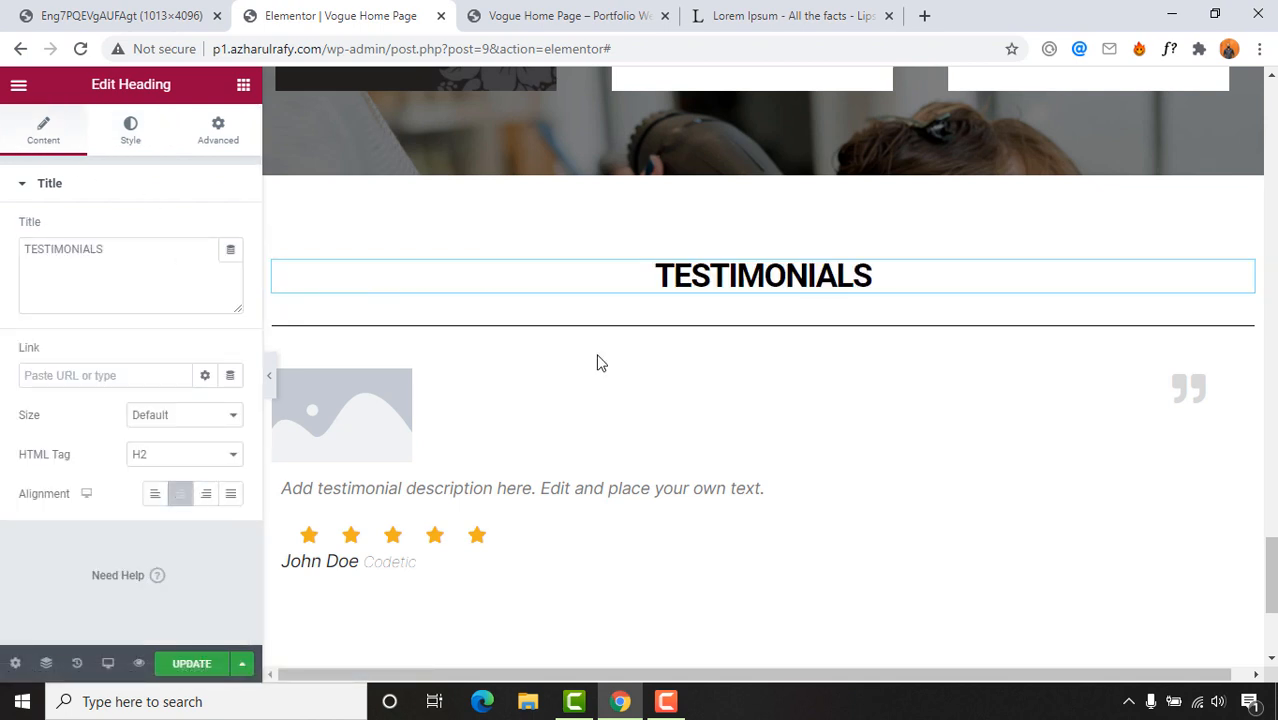
Step: Make the divider Dotted with width 20 and centre alignment
scroll(636, 379, "down", 1)
left_click(62, 14)
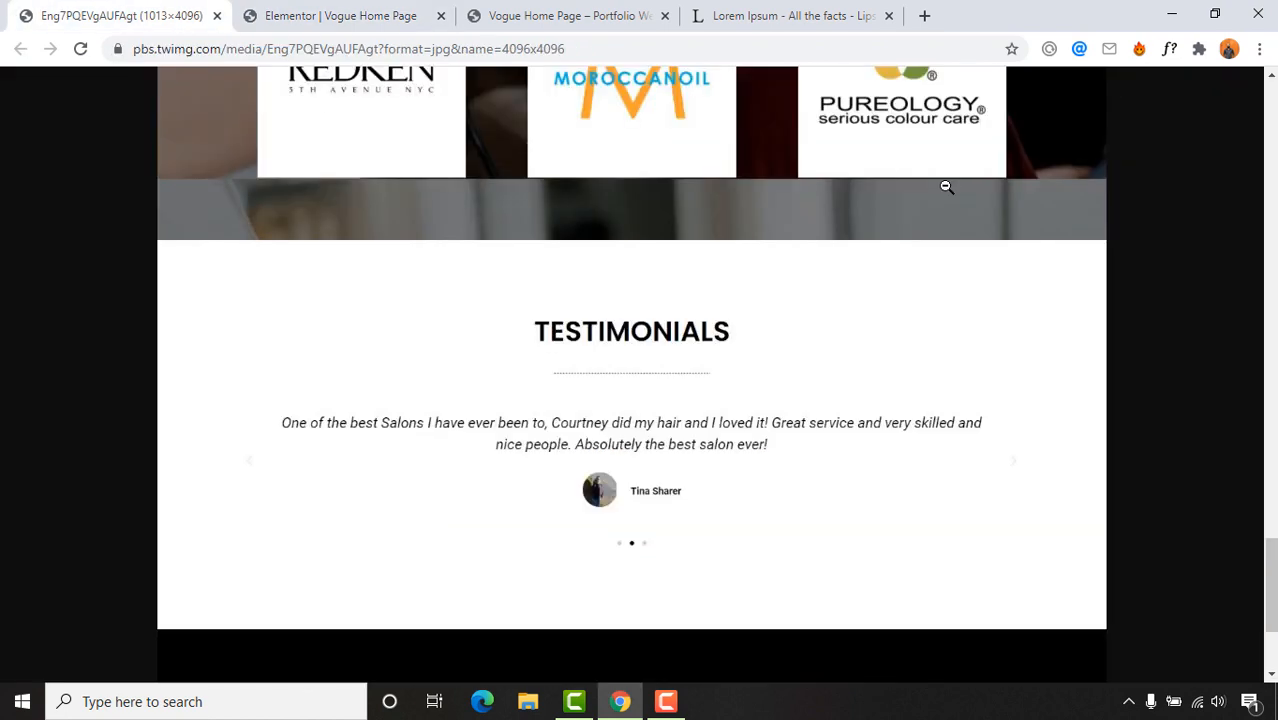
left_click(379, 14)
left_click(547, 245)
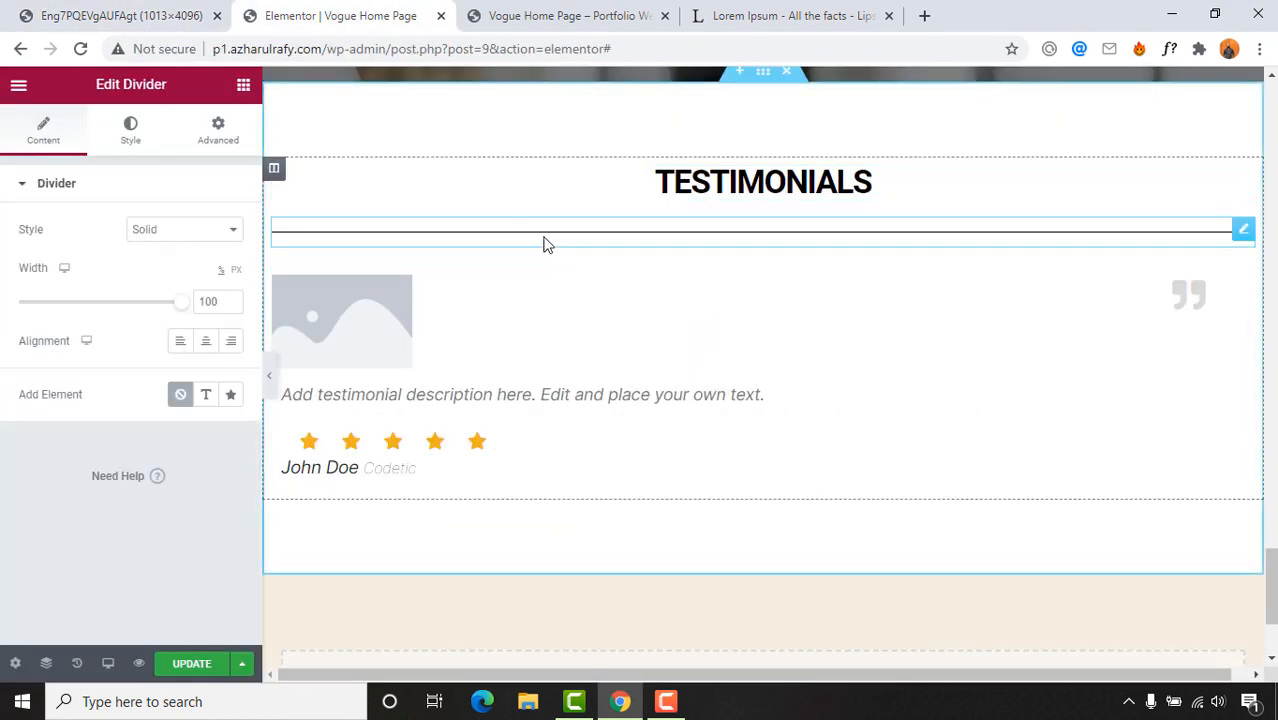
left_click(200, 232)
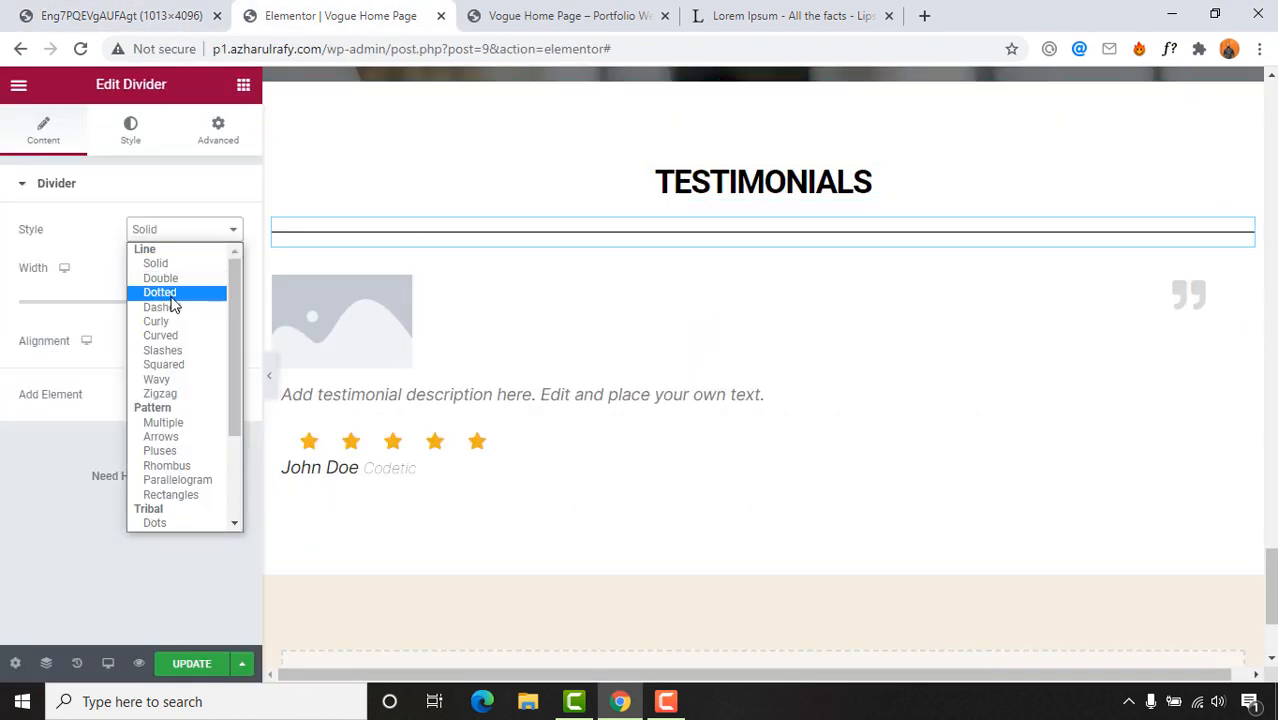
left_click(171, 298)
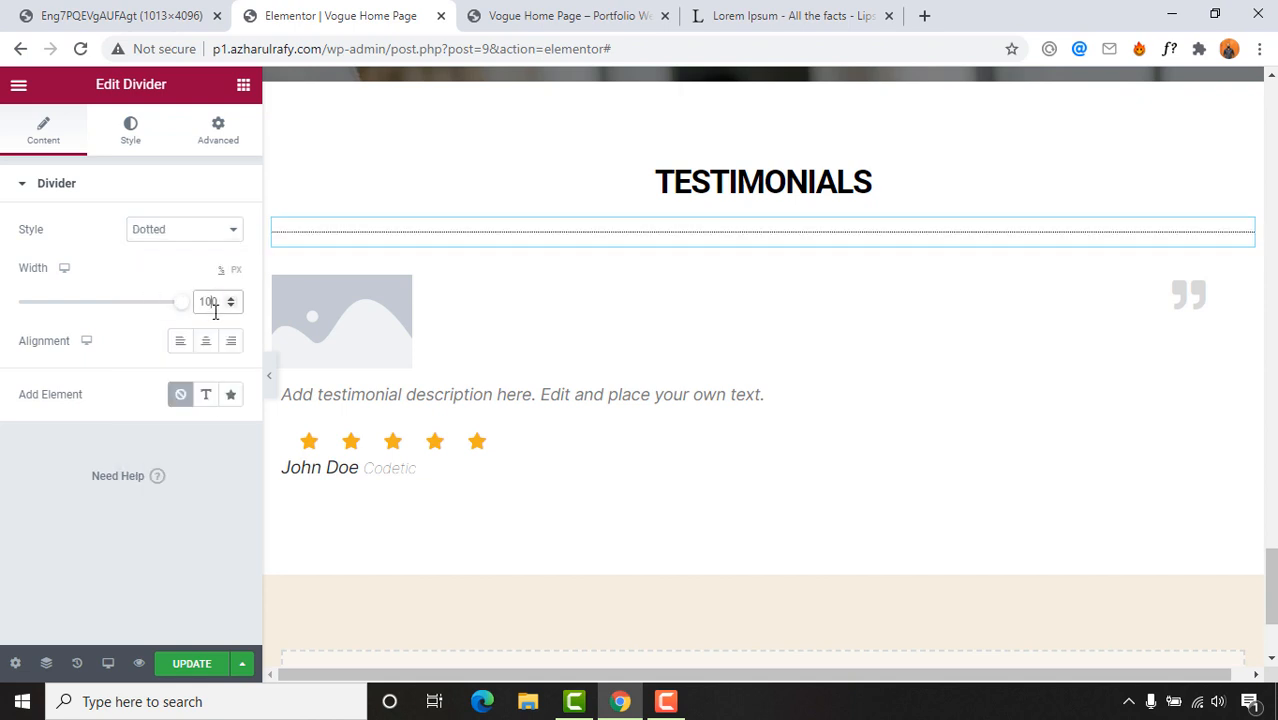
type("20")
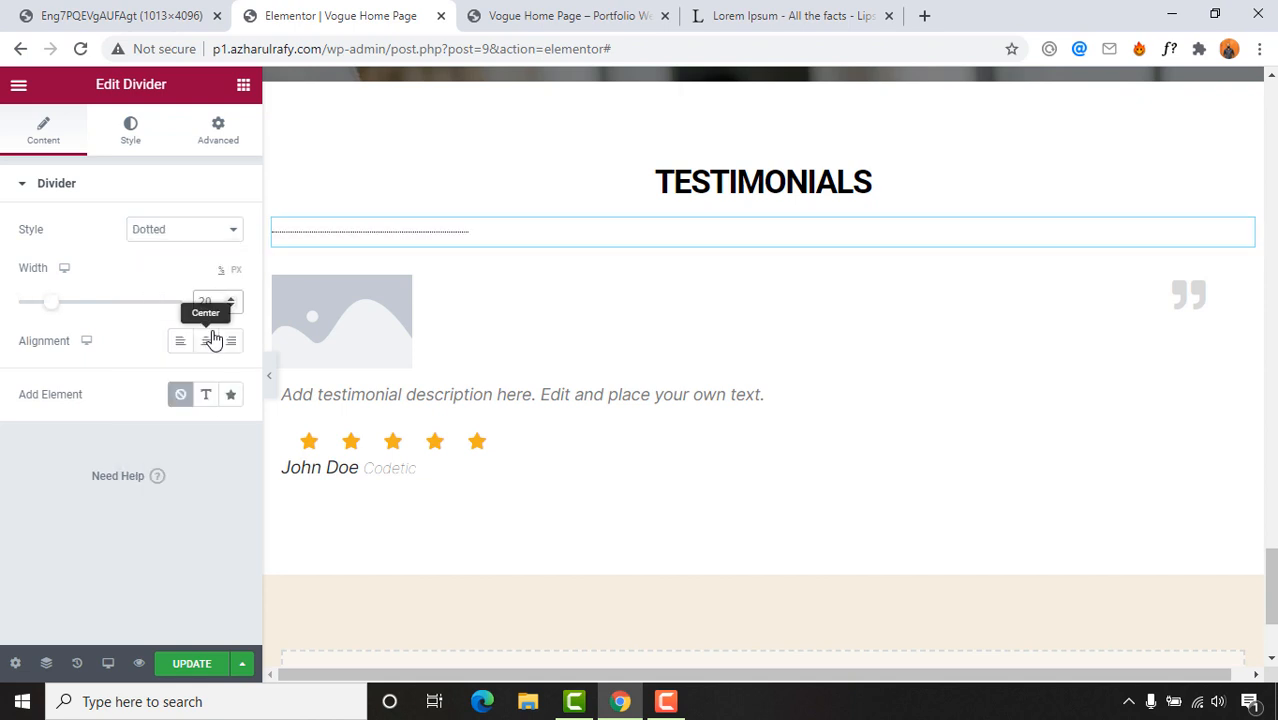
left_click(208, 342)
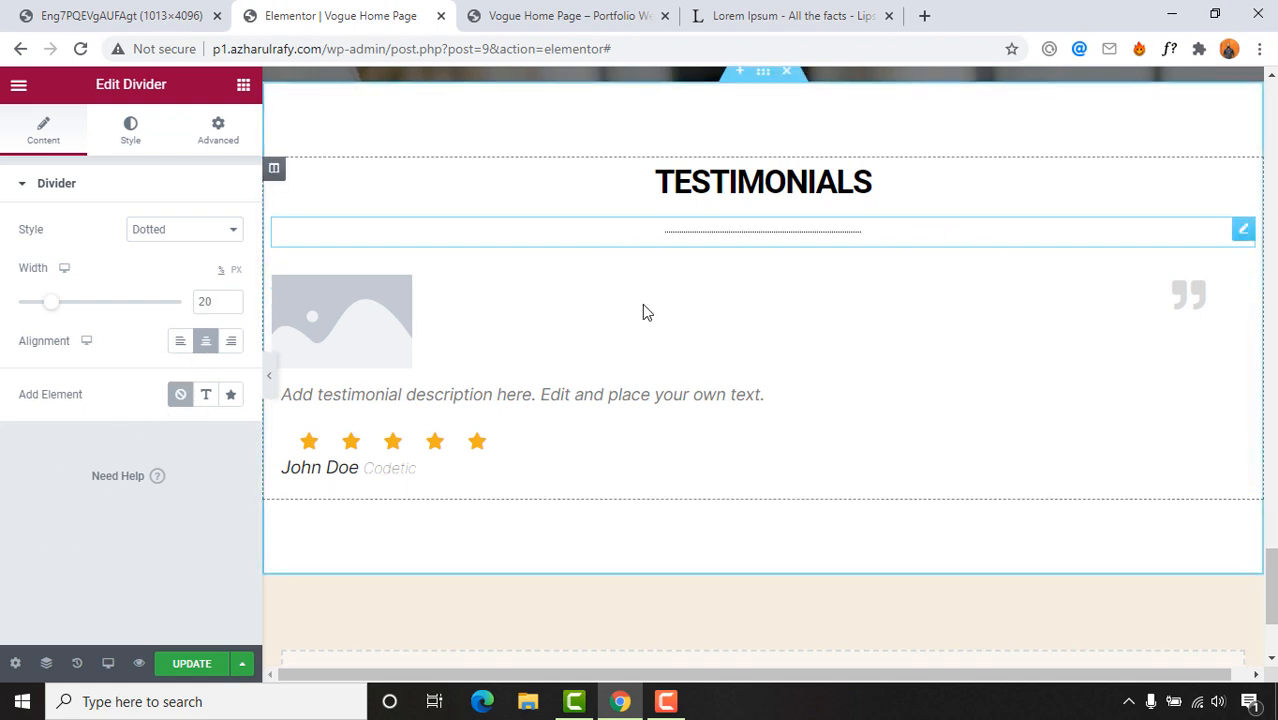
Step: Preview the page and compare the dotted divider with the reference design
left_click(572, 8)
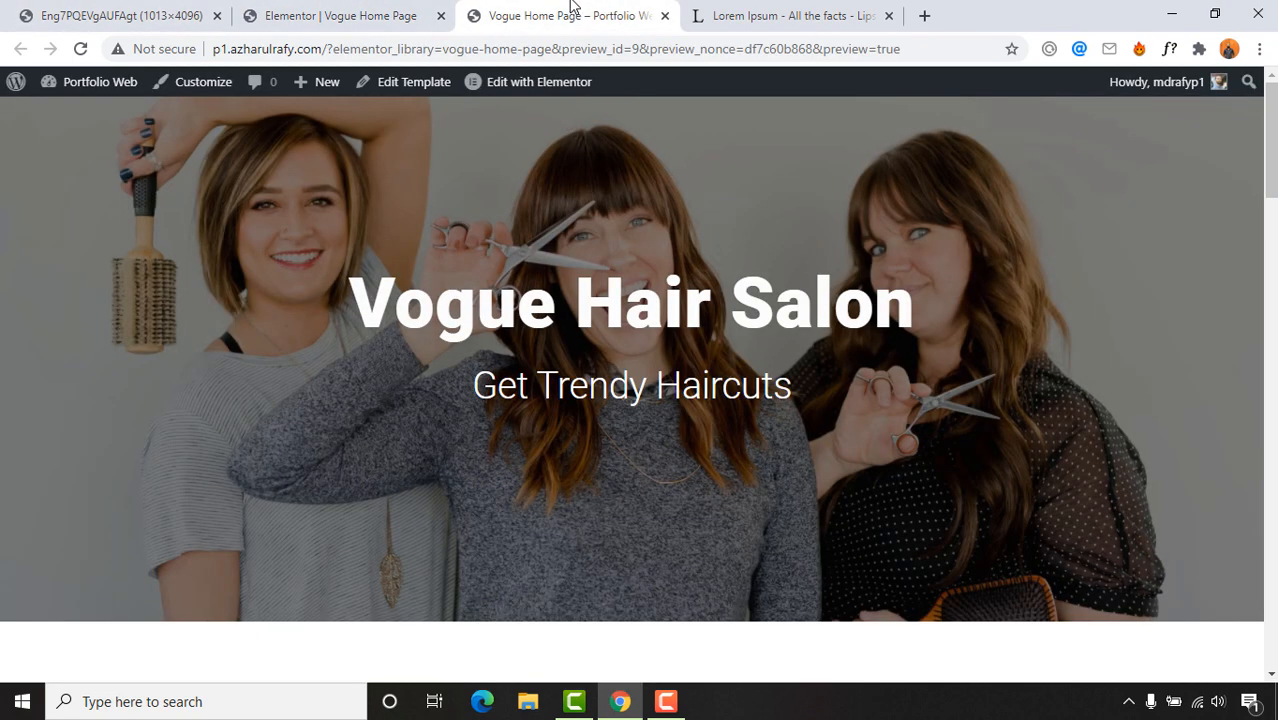
left_click(160, 18)
scroll(491, 376, "down", 1)
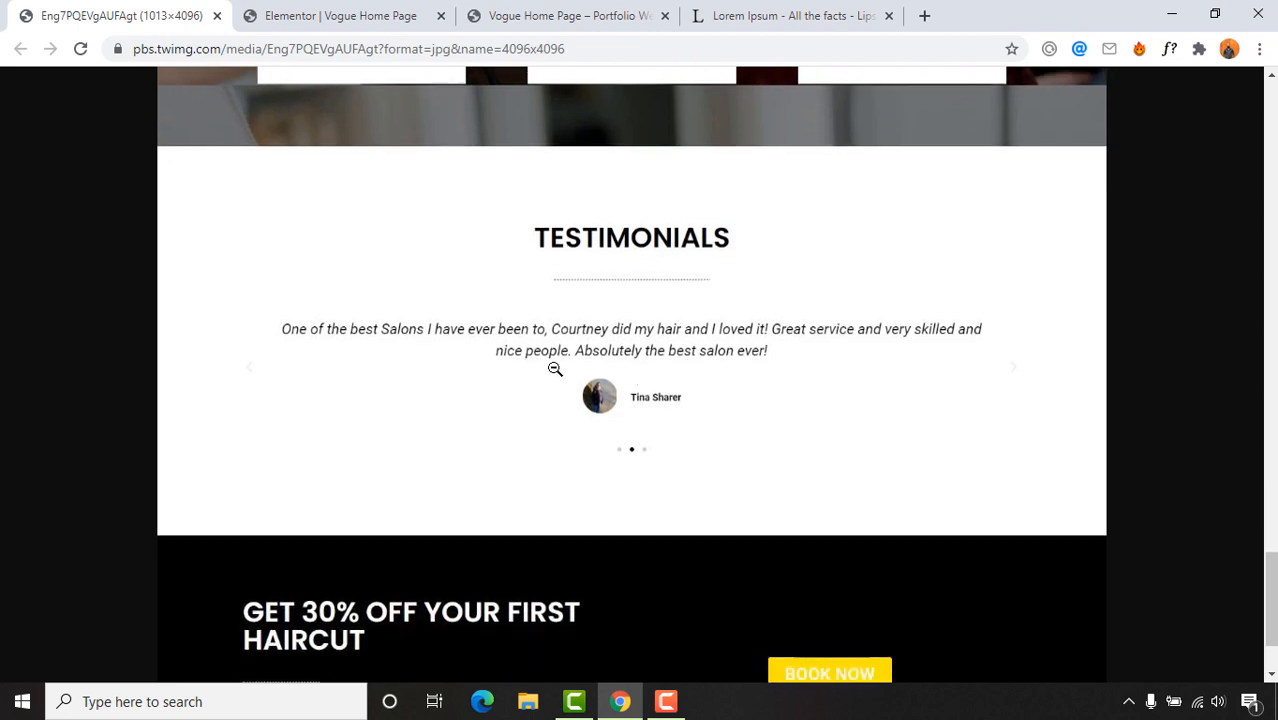
left_click(340, 15)
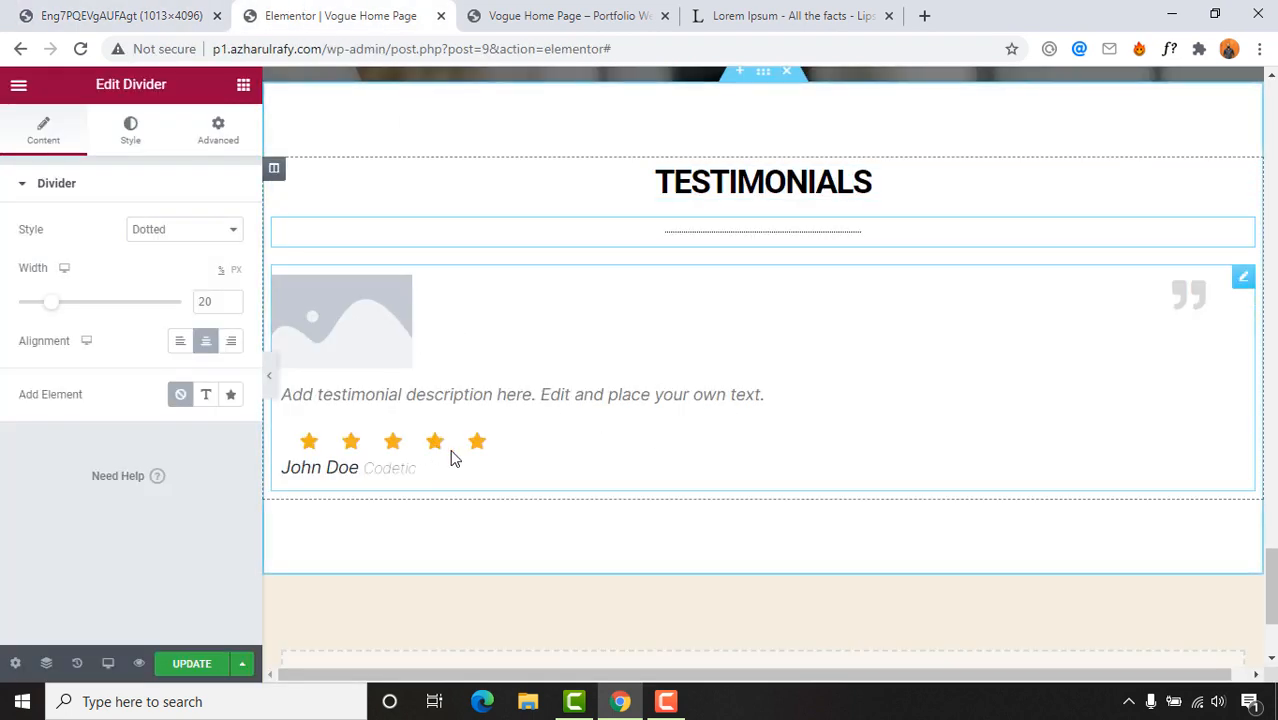
Step: Hide the avatar, delete the Testimonial widget, and drag in a Reviews widget via 'revie' search
left_click(372, 332)
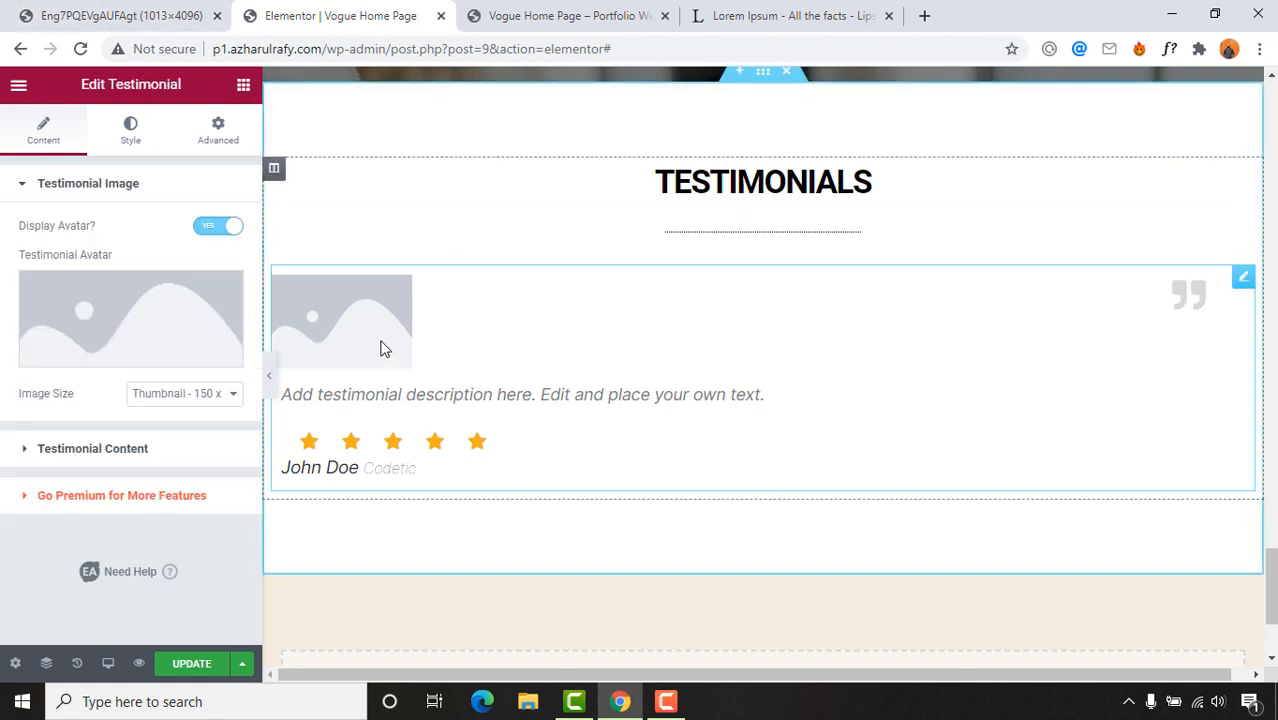
left_click(217, 227)
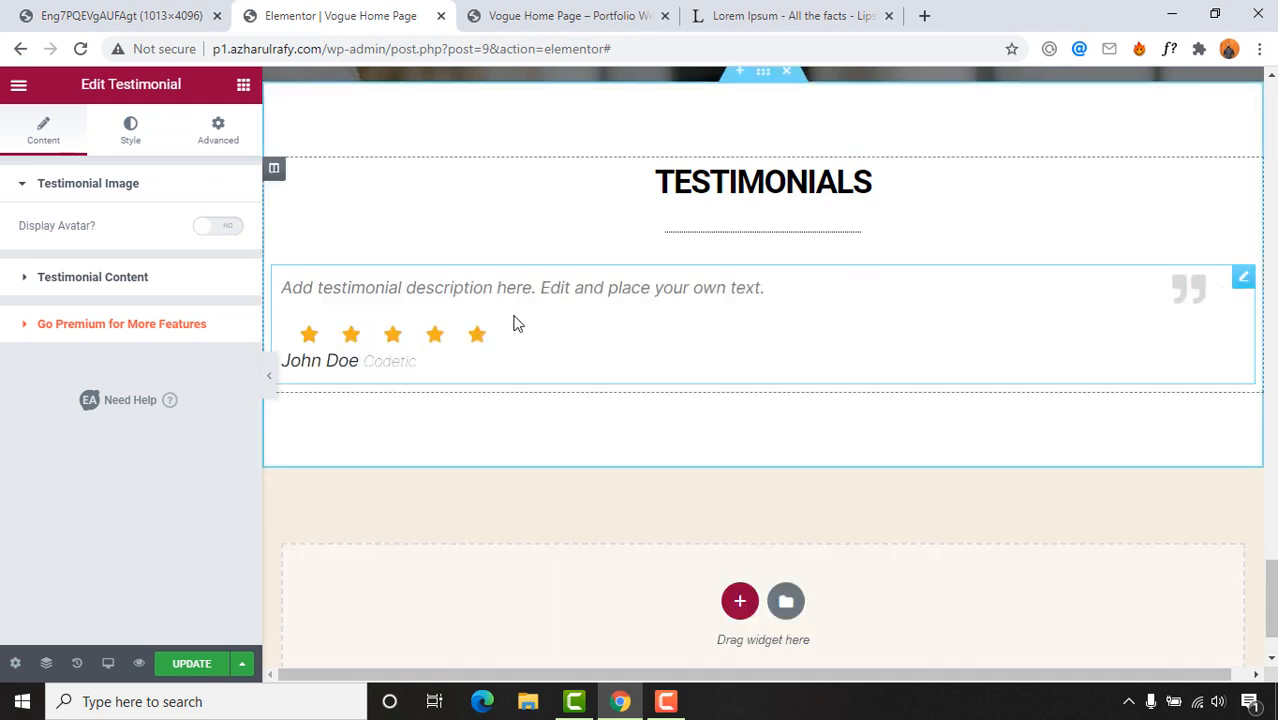
right_click(806, 296)
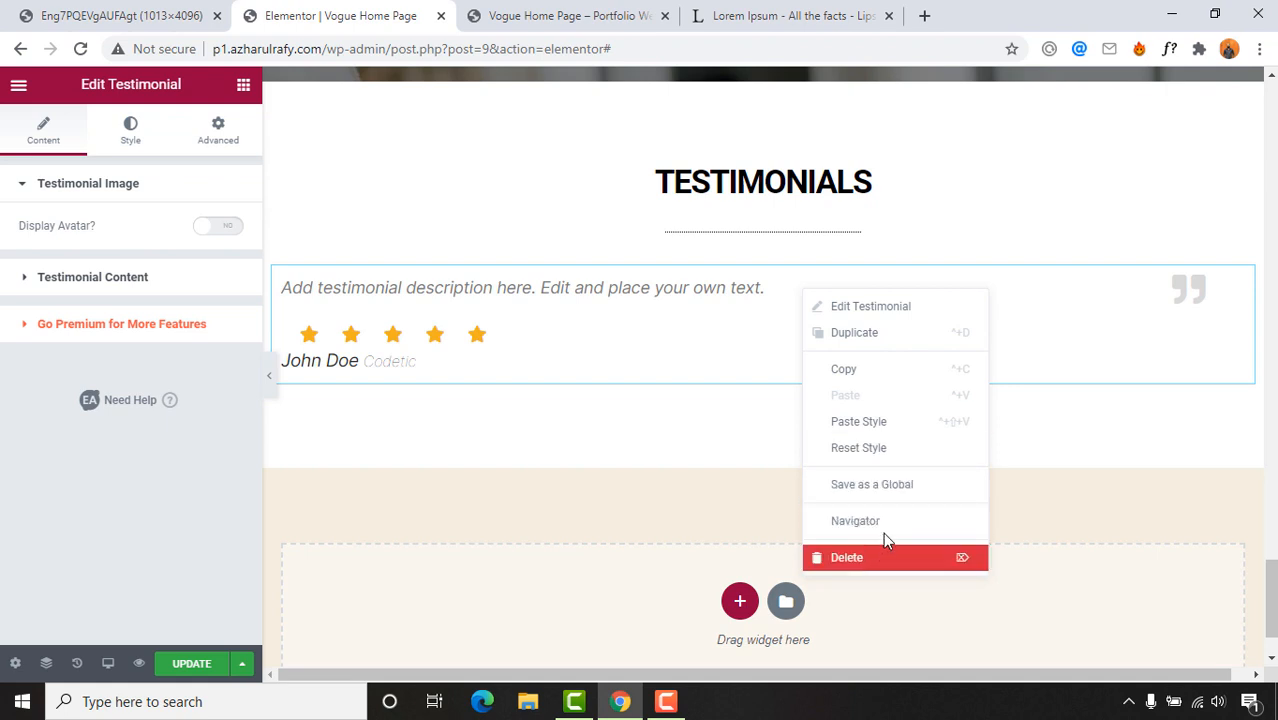
left_click(884, 532)
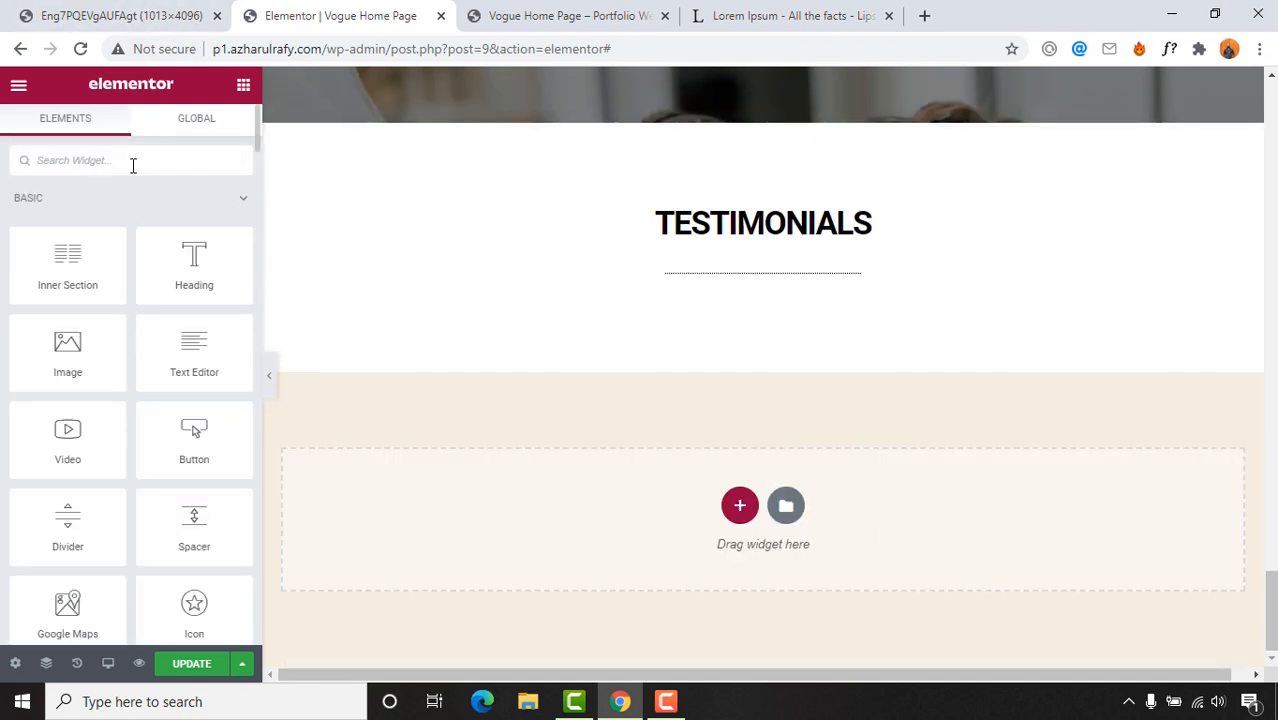
type("re")
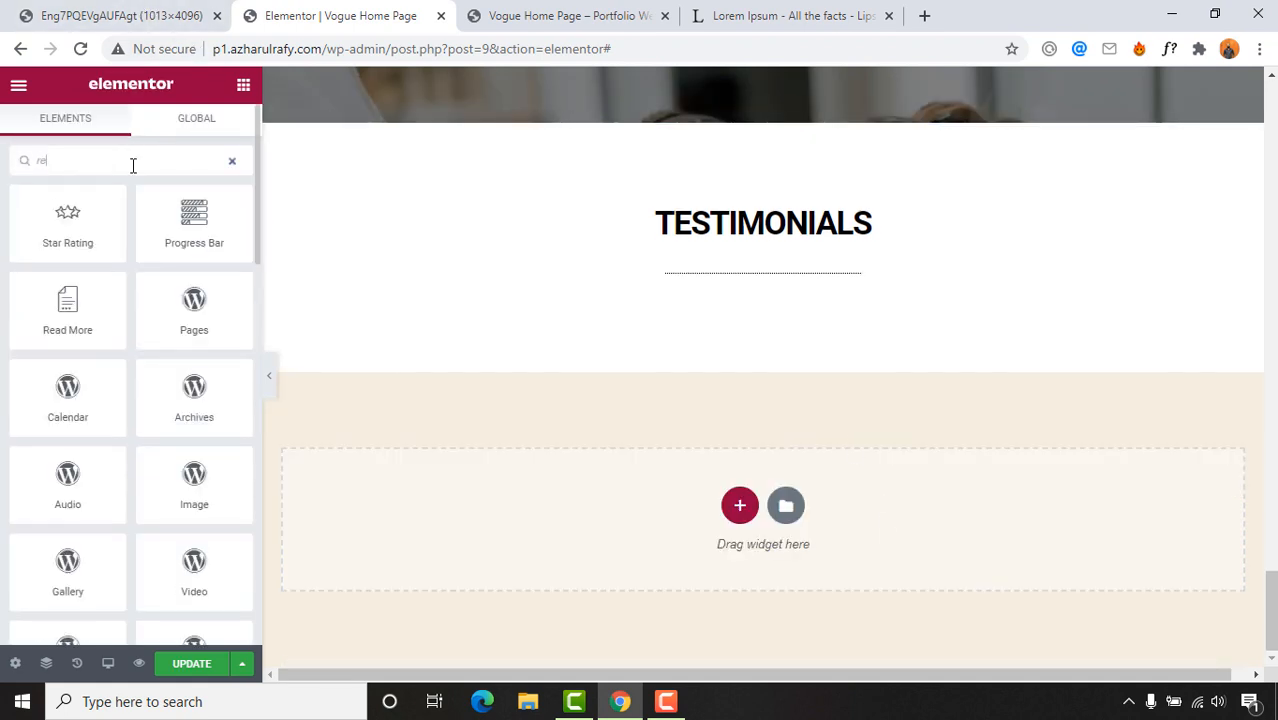
type("view")
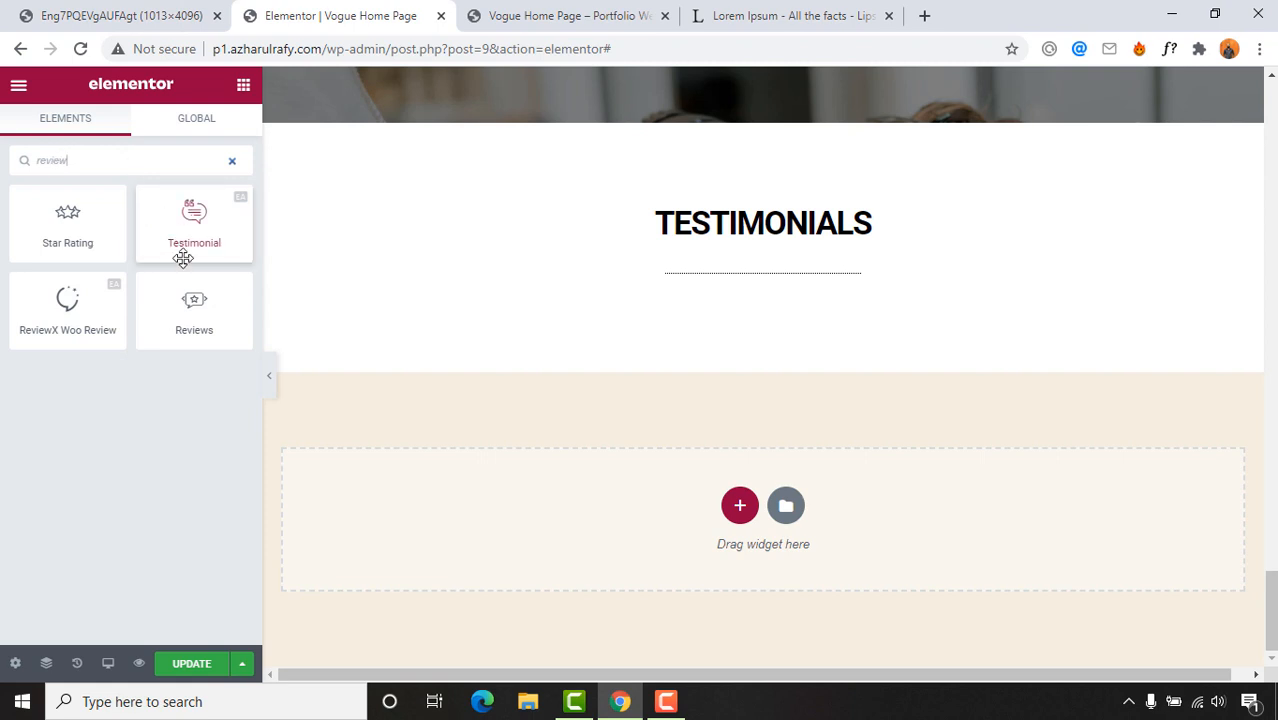
left_click_drag(194, 305, 725, 277)
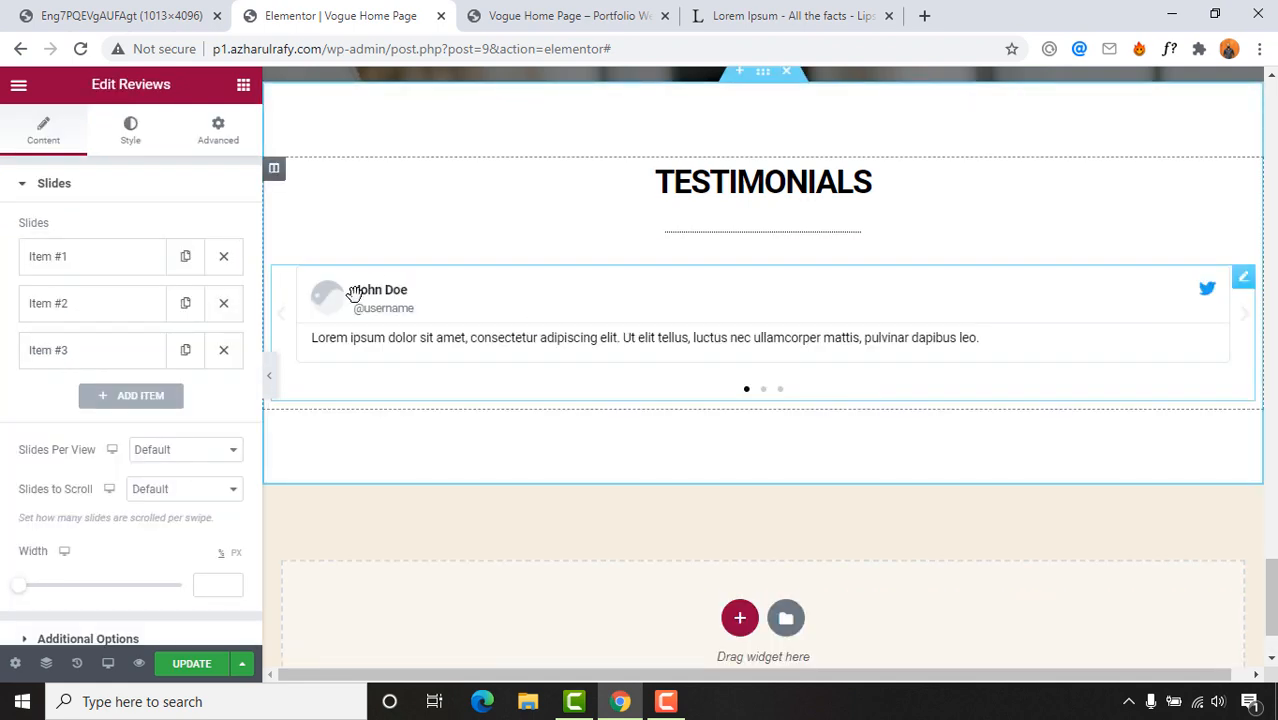
key("ctrl+Tab")
key("ctrl+1")
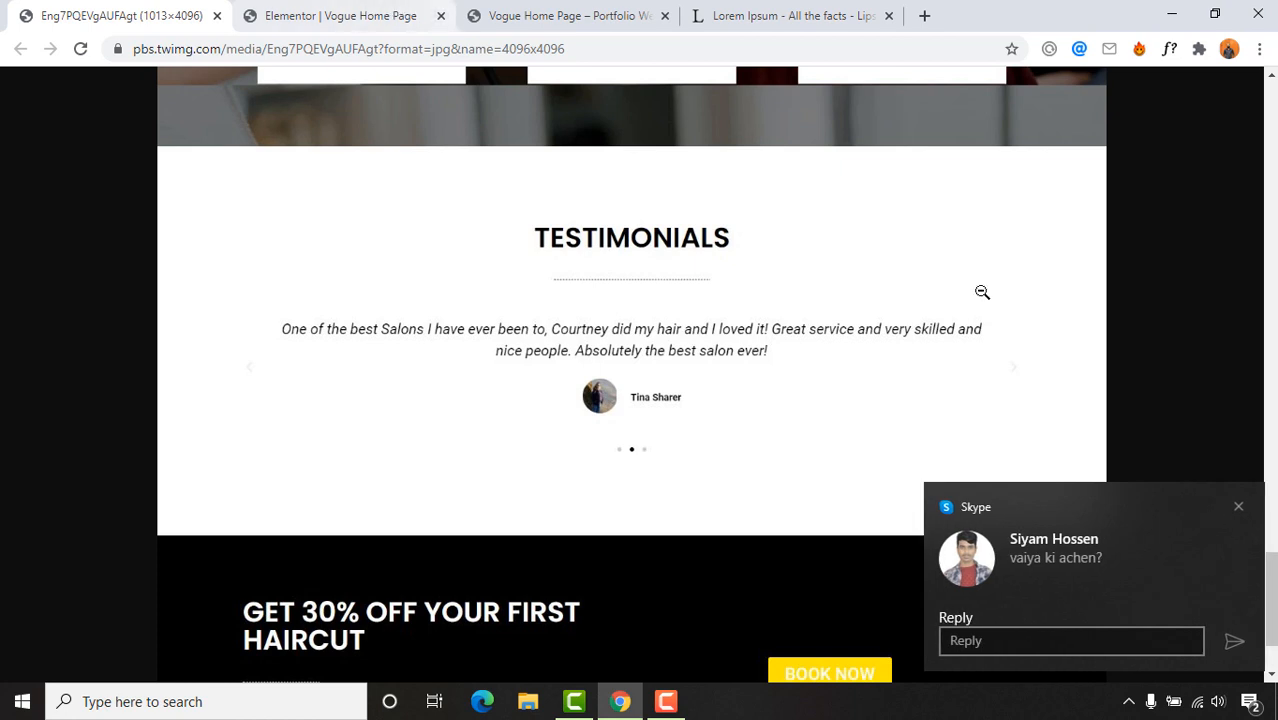
left_click(1240, 511)
left_click(368, 17)
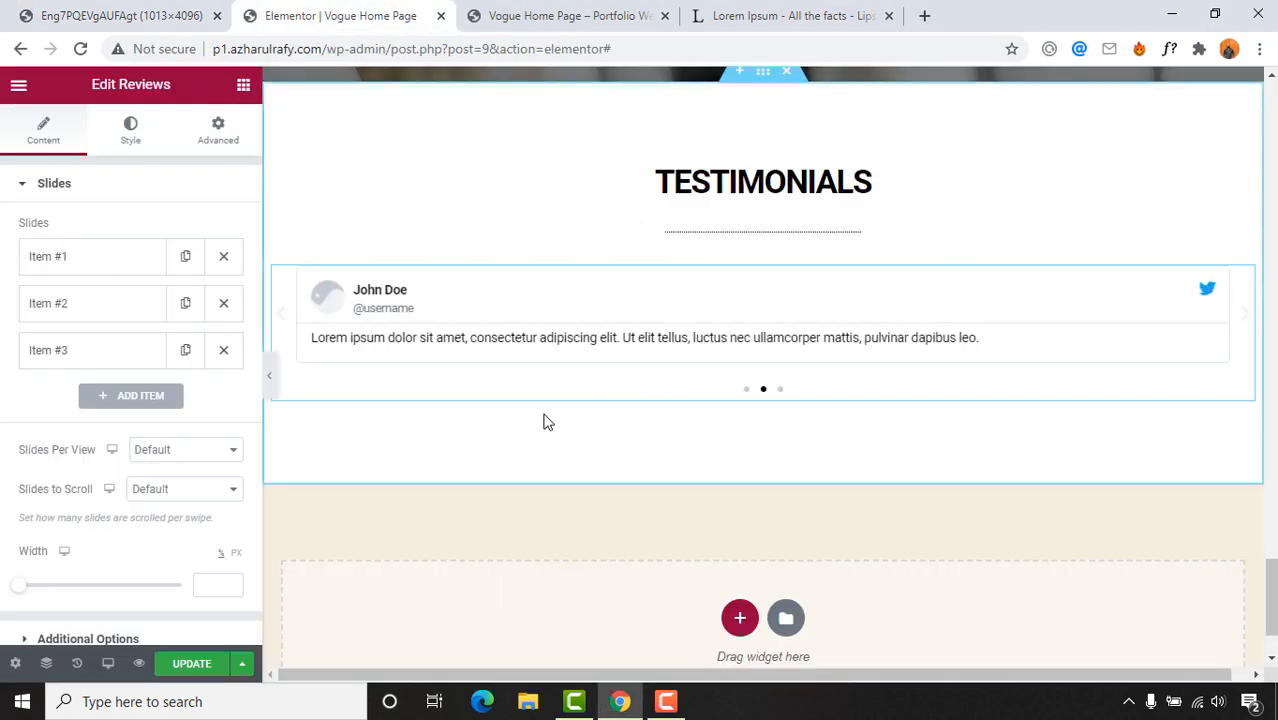
left_click(50, 12)
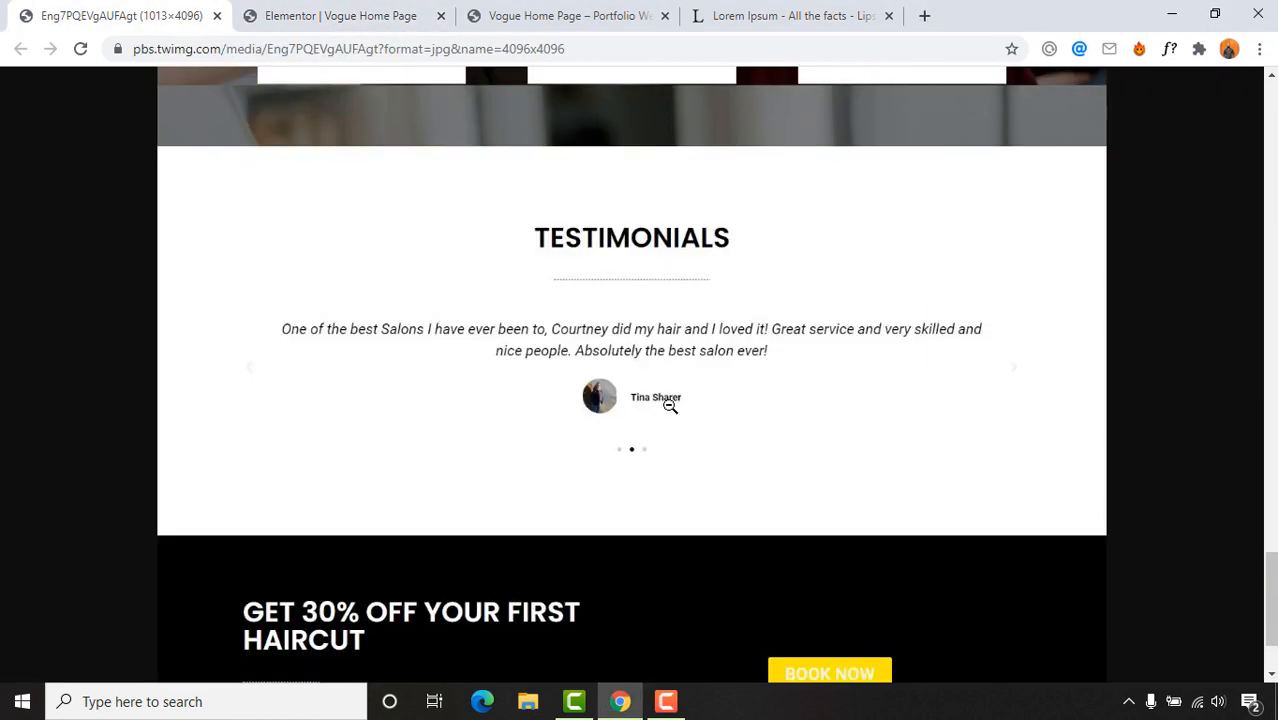
left_click(347, 14)
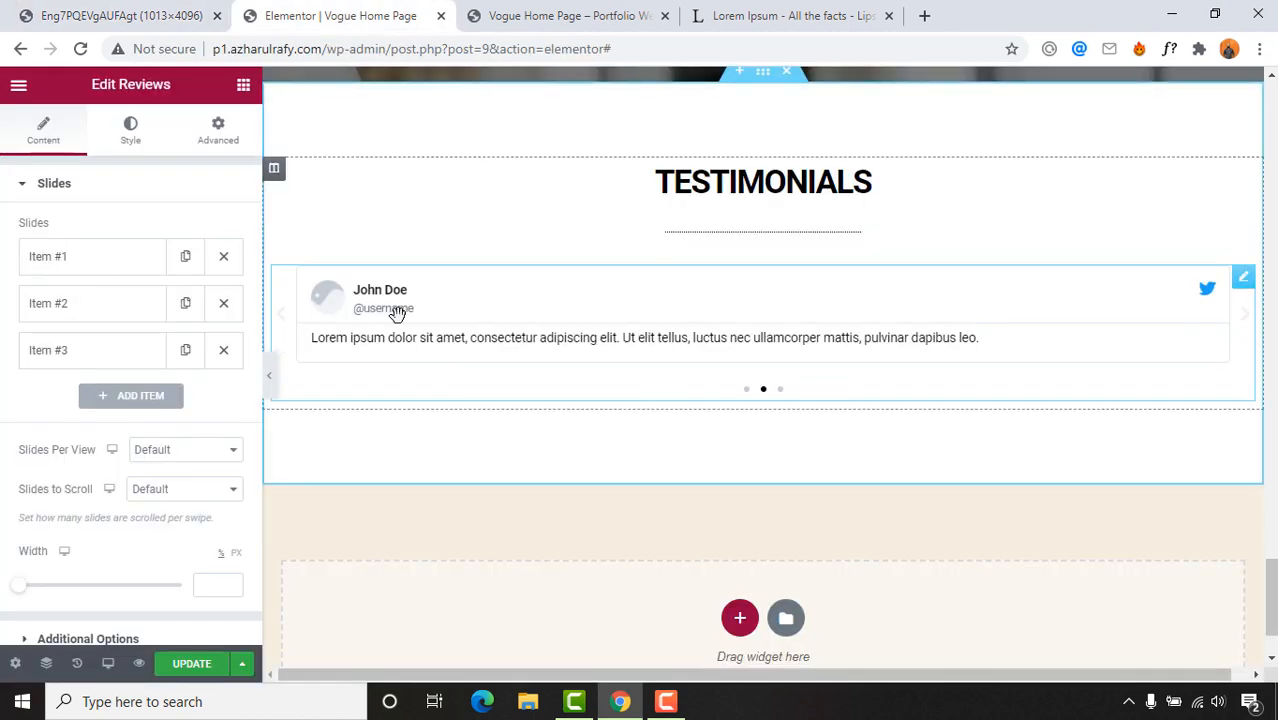
left_click(139, 9)
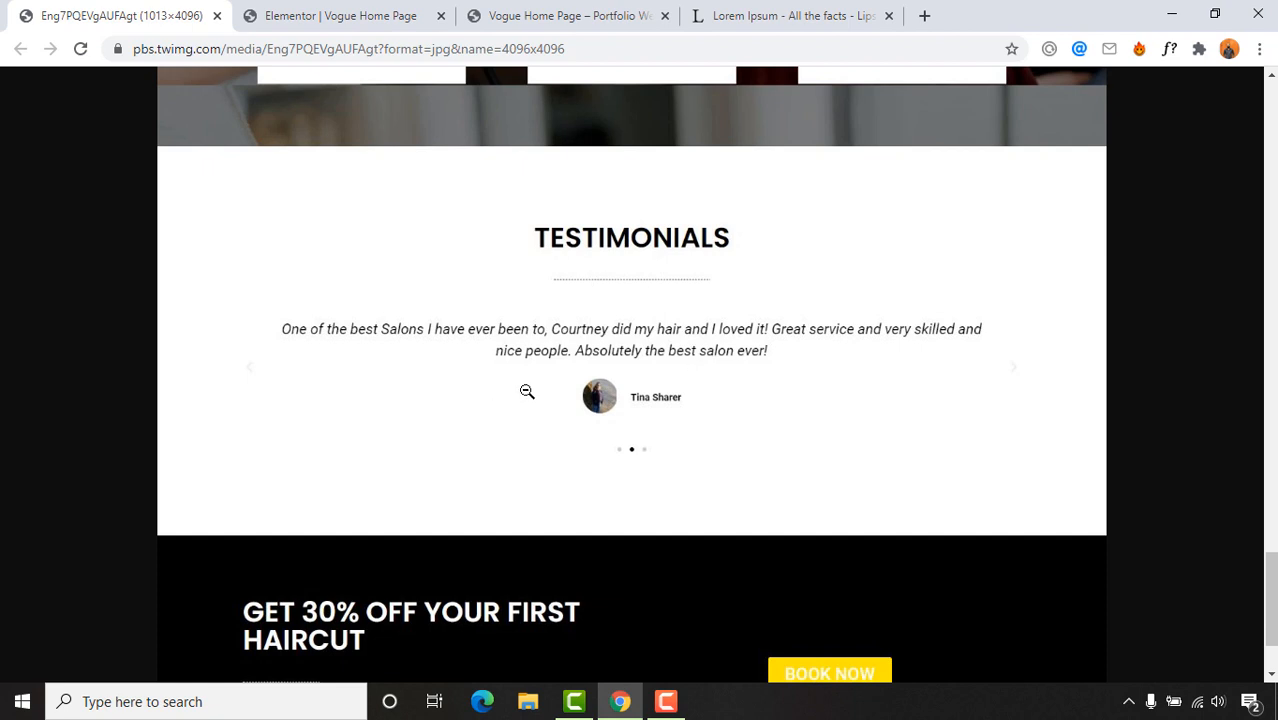
left_click(287, 12)
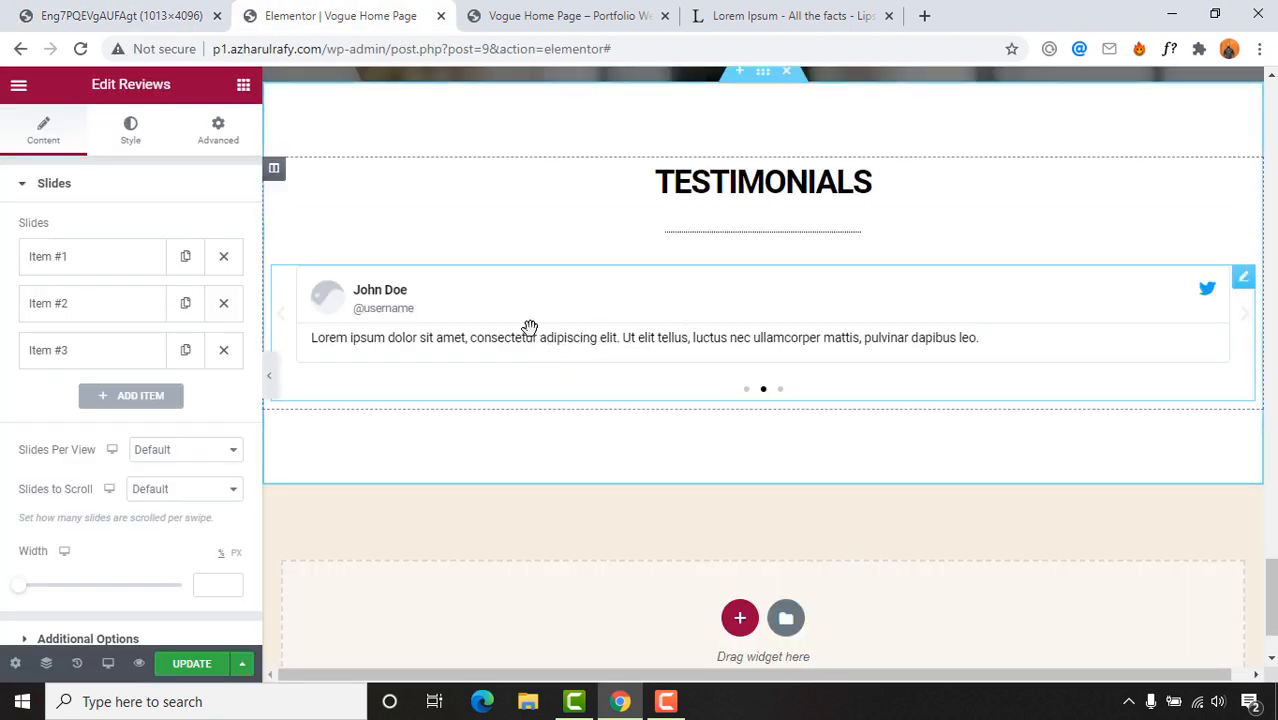
left_click(140, 14)
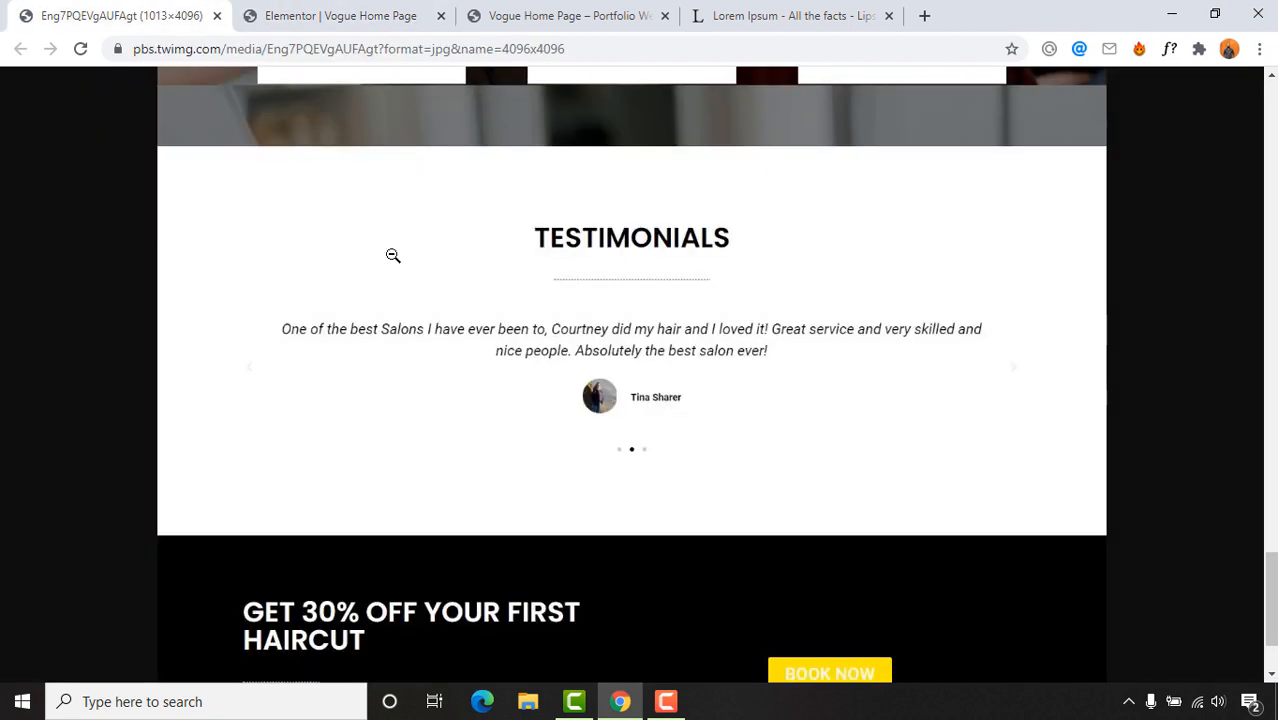
left_click(296, 14)
left_click(138, 15)
left_click(340, 14)
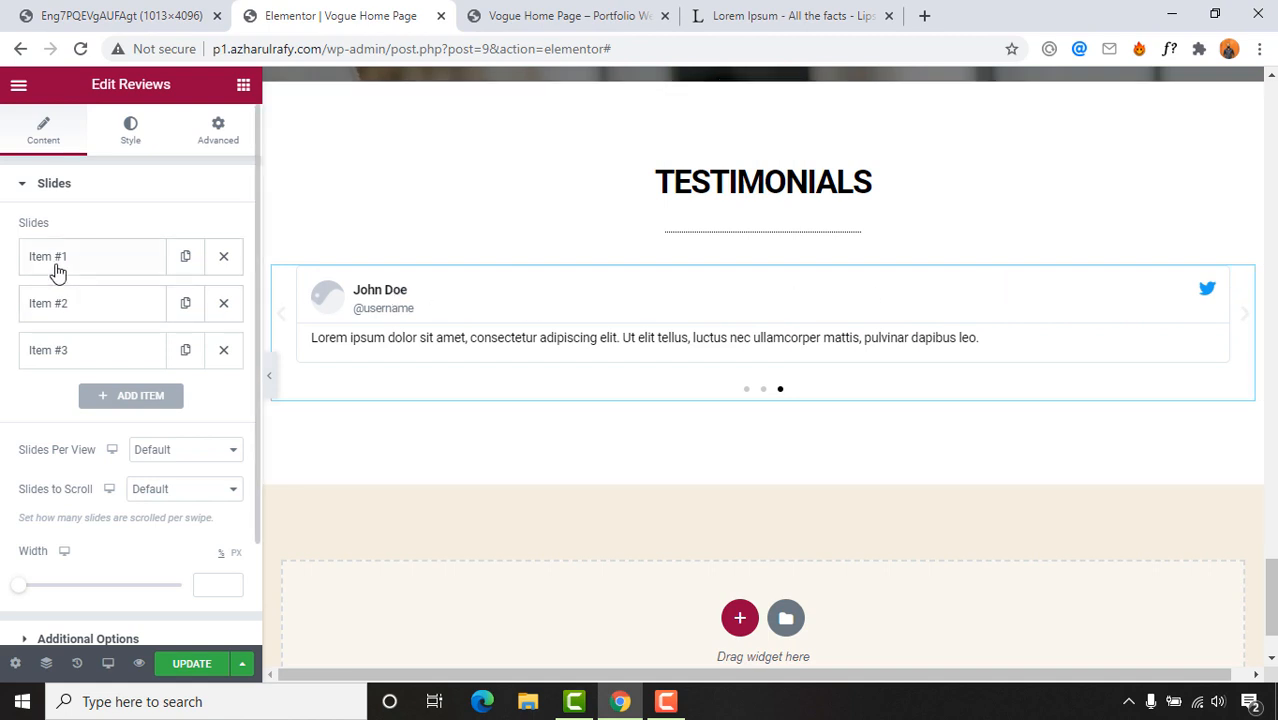
Step: Upload the first photo from Desktop > Salon > Reviews and insert it on slide one
left_click(22, 265)
left_click(147, 386)
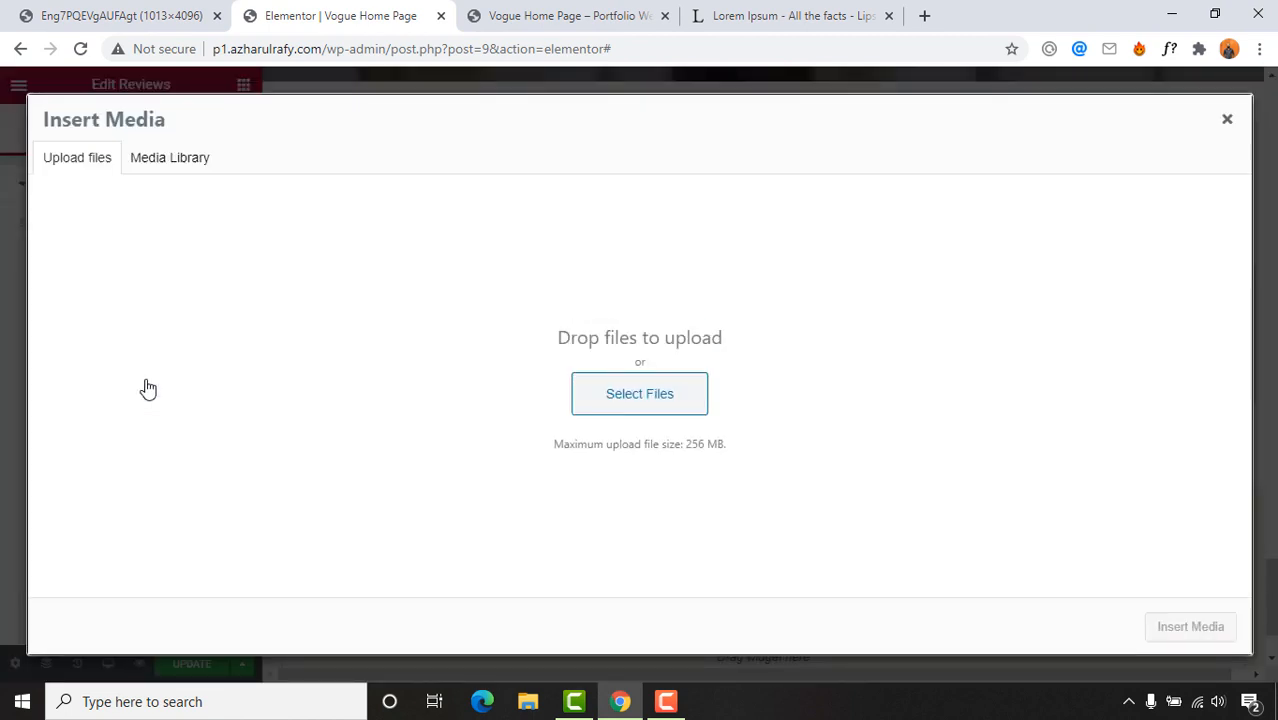
left_click(608, 406)
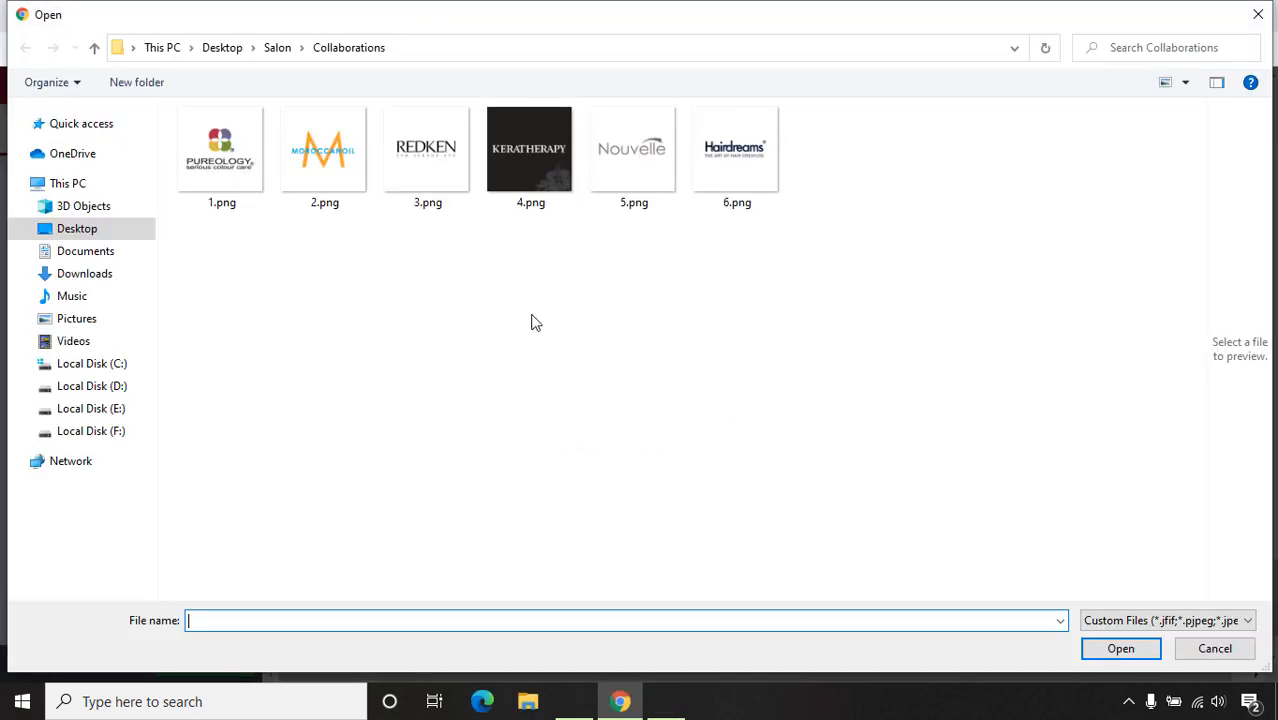
left_click(232, 52)
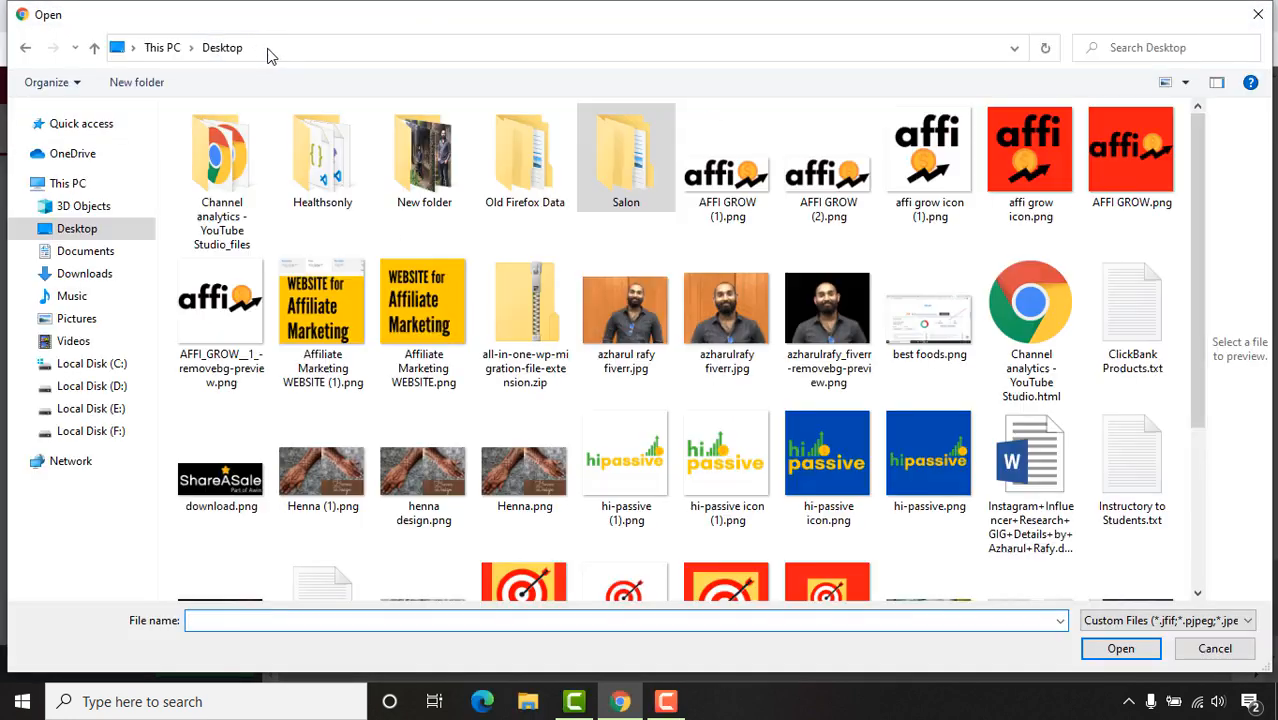
double_click(615, 190)
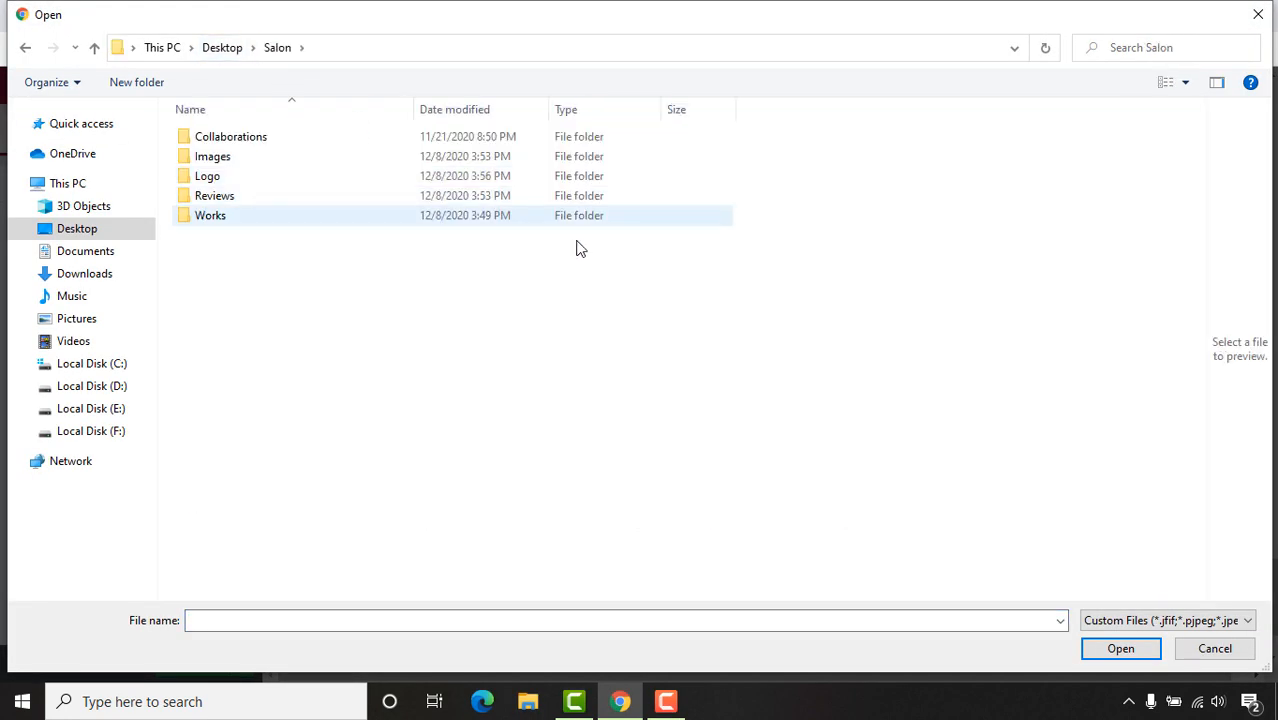
double_click(265, 200)
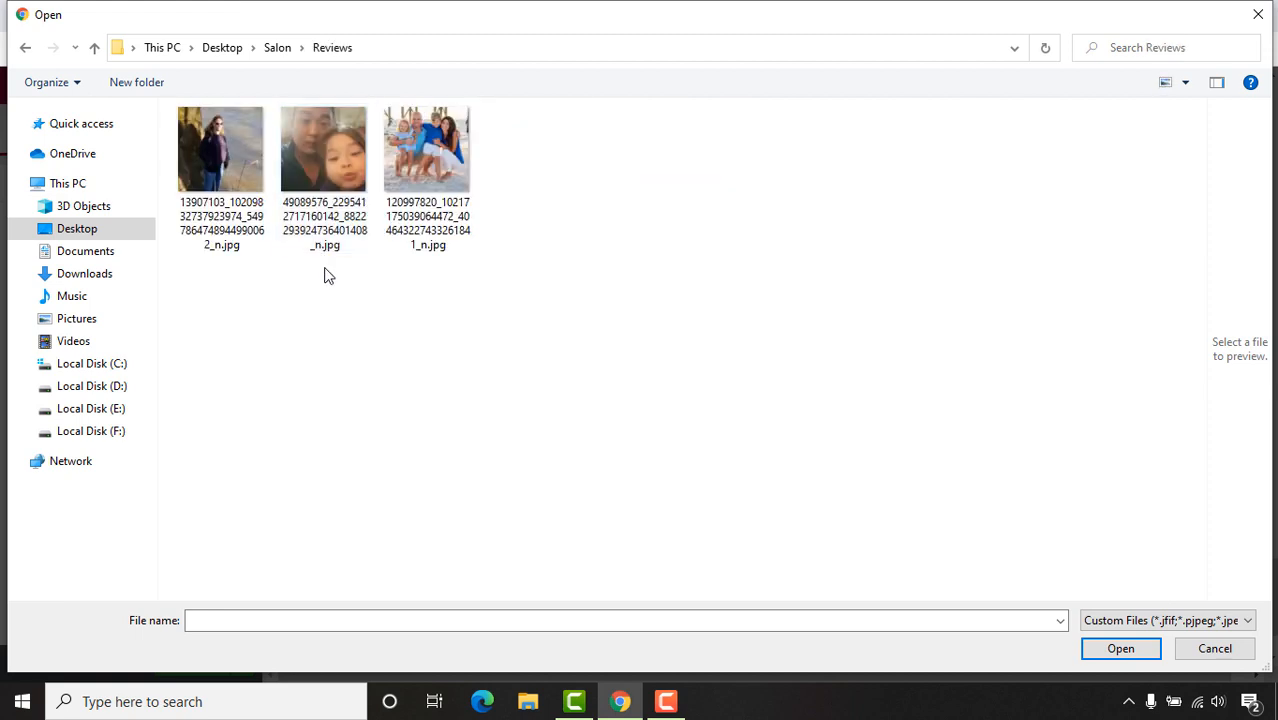
double_click(212, 162)
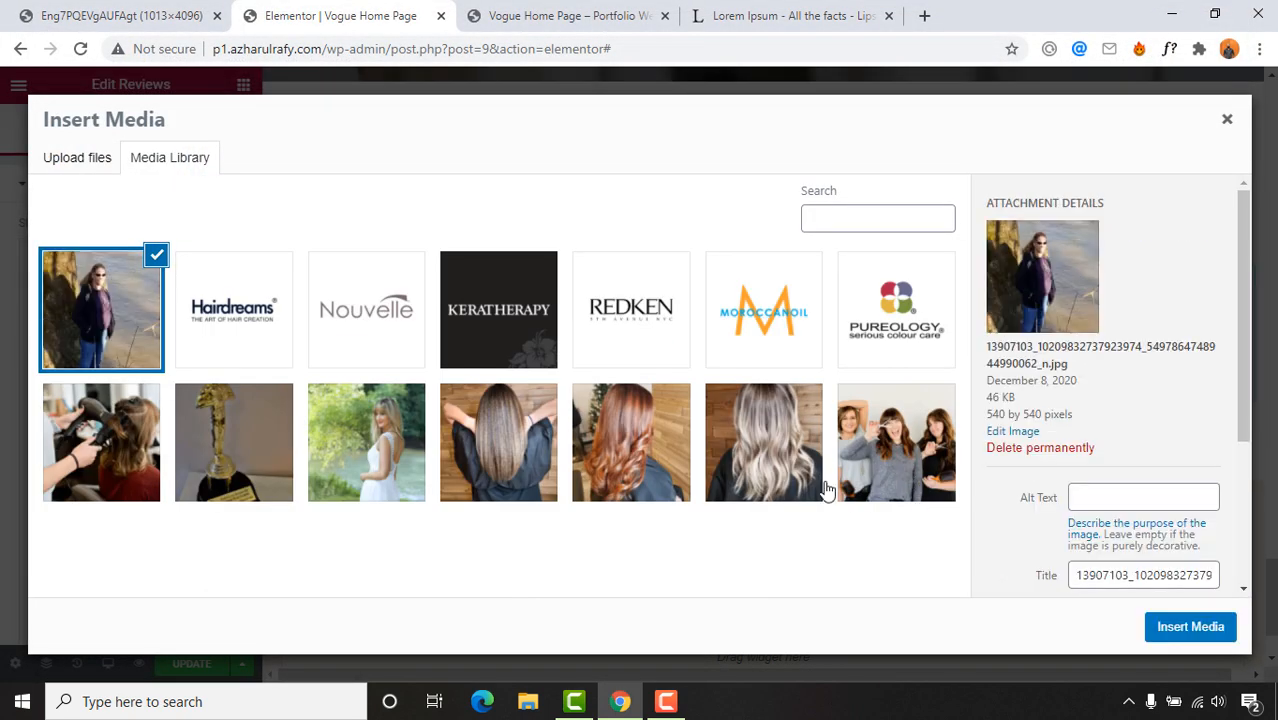
left_click(1188, 638)
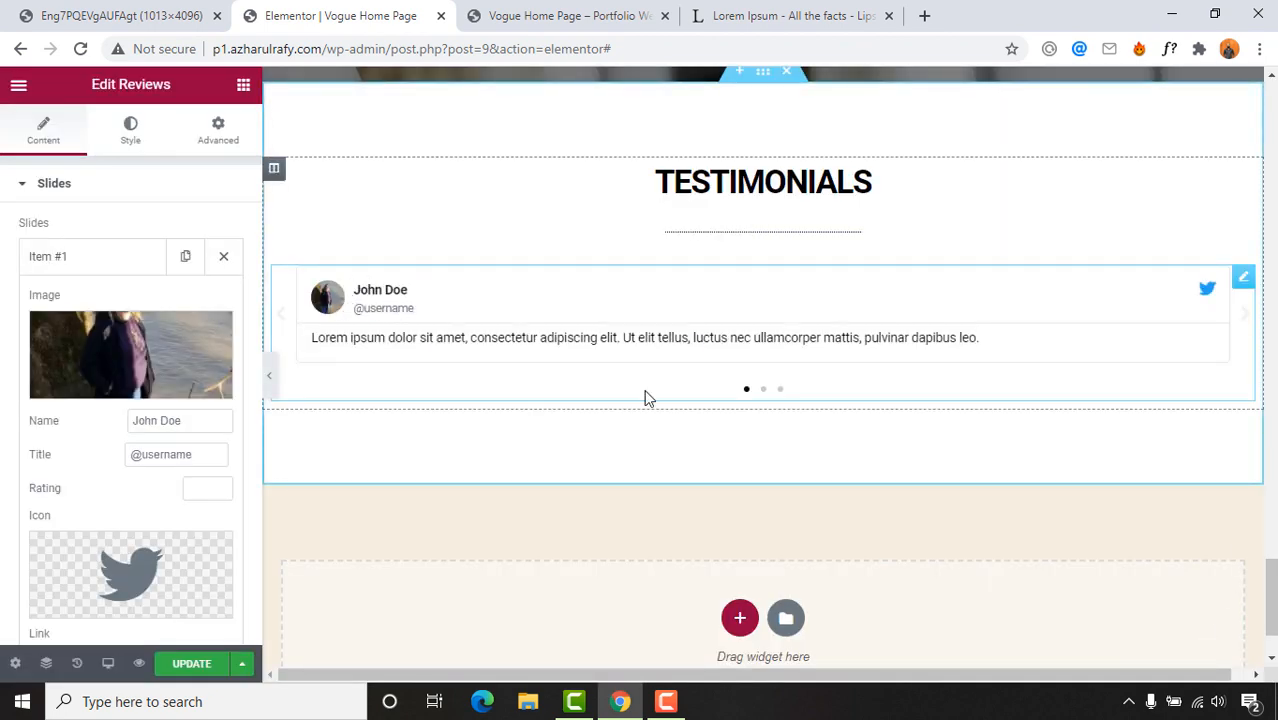
Step: Replace the placeholder name on slide one with the reviewer's full name from the reference
left_click_drag(194, 420, 112, 424)
left_click(137, 10)
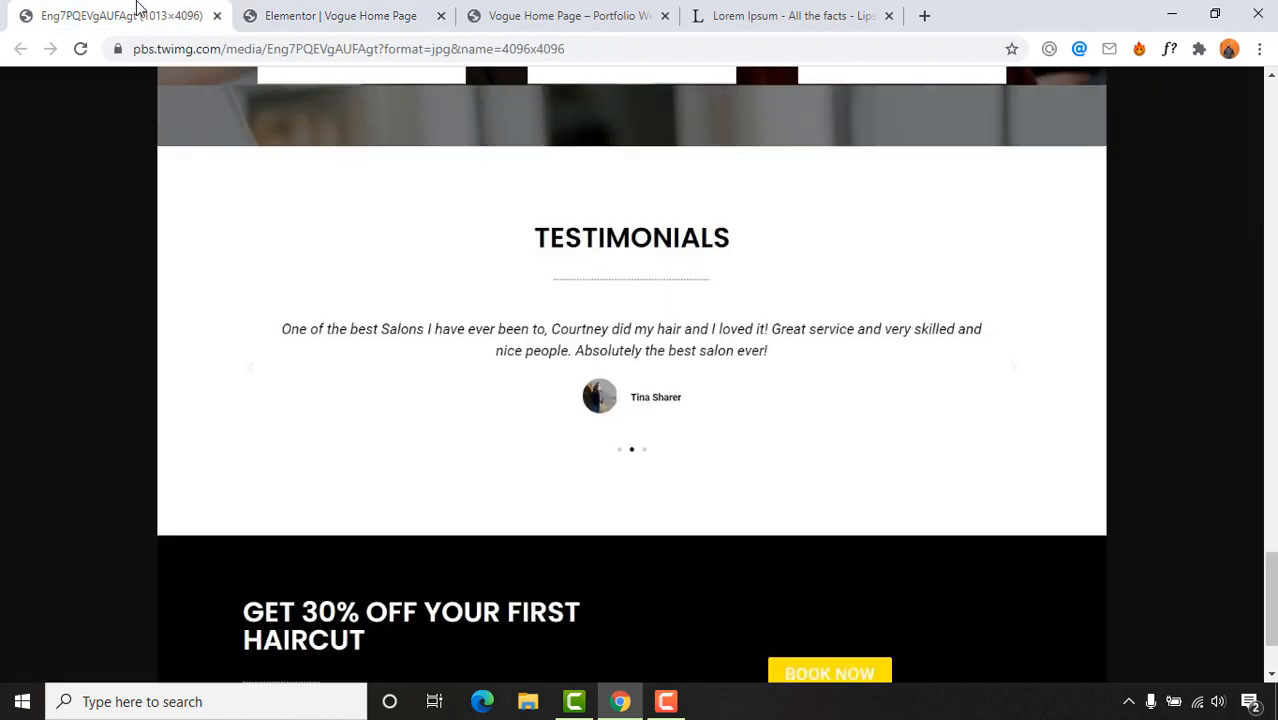
left_click(340, 15)
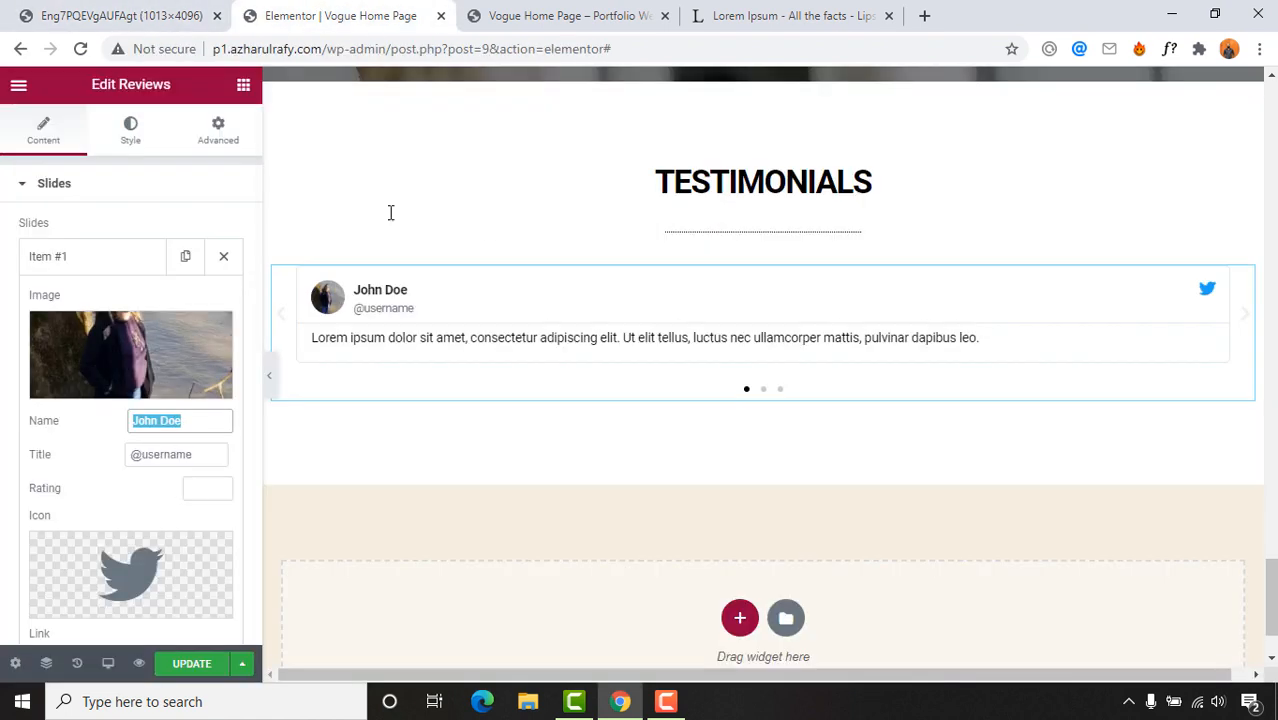
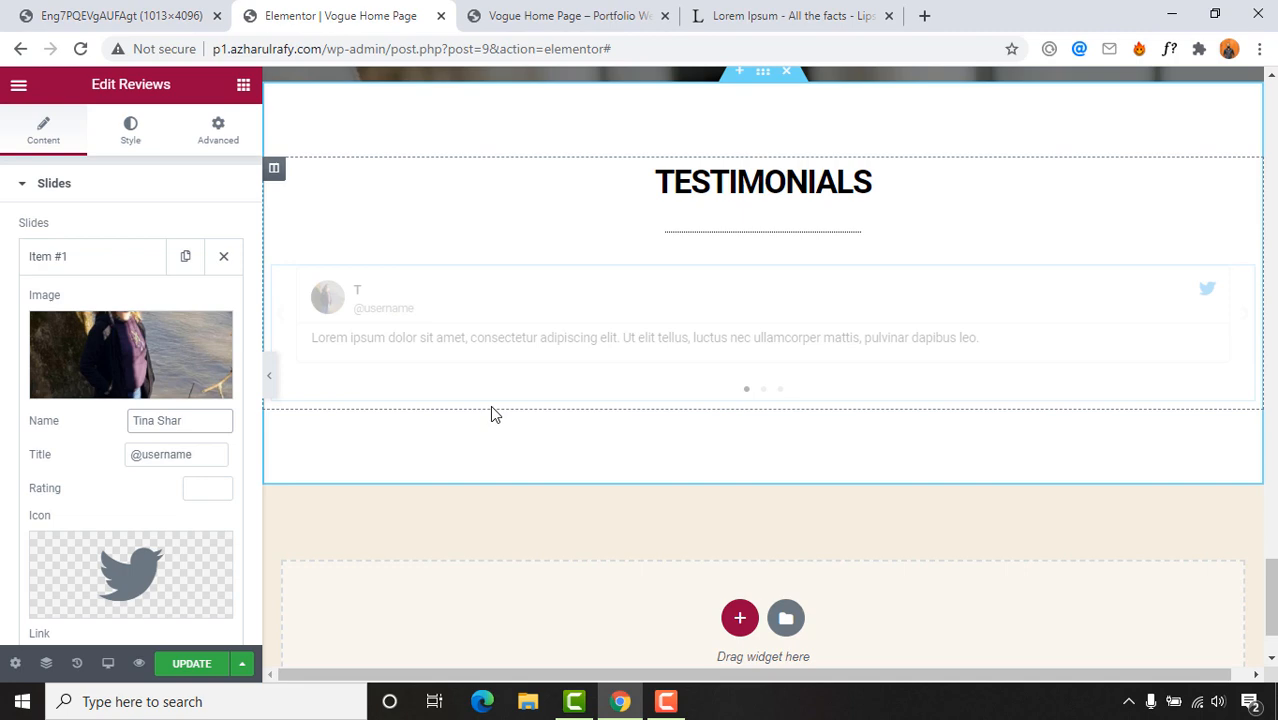
left_click(33, 9)
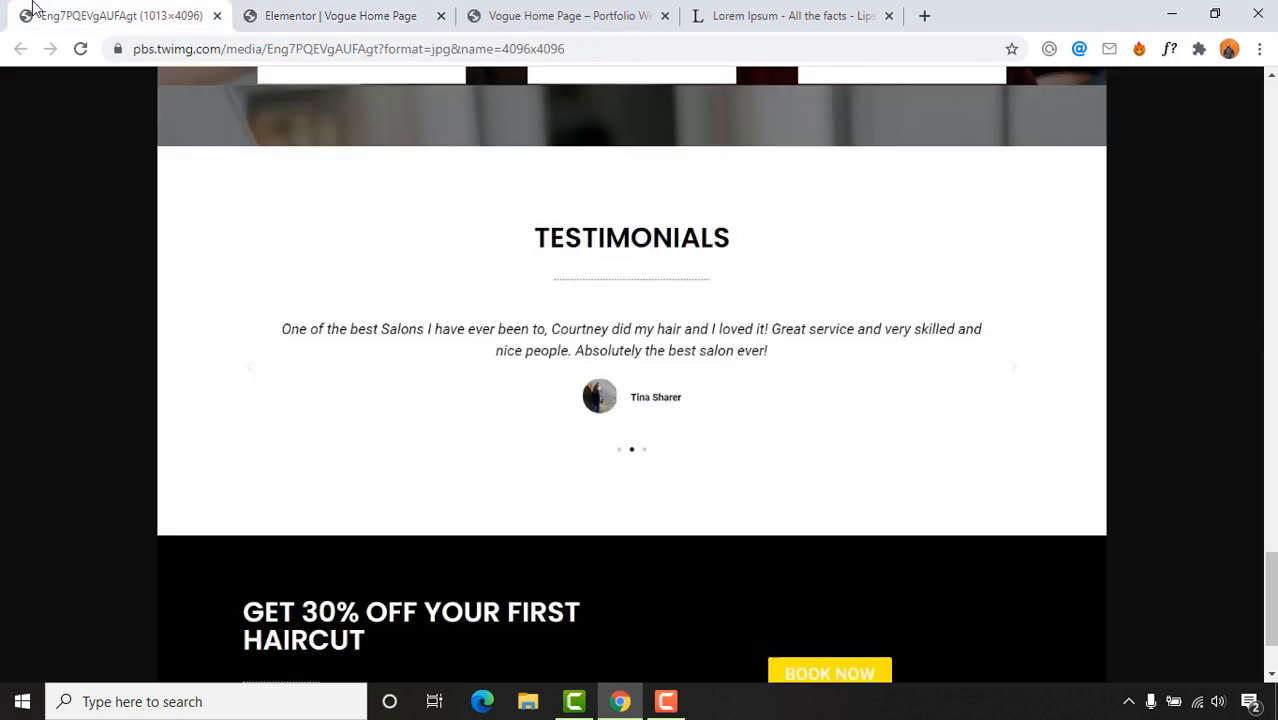
left_click(320, 15)
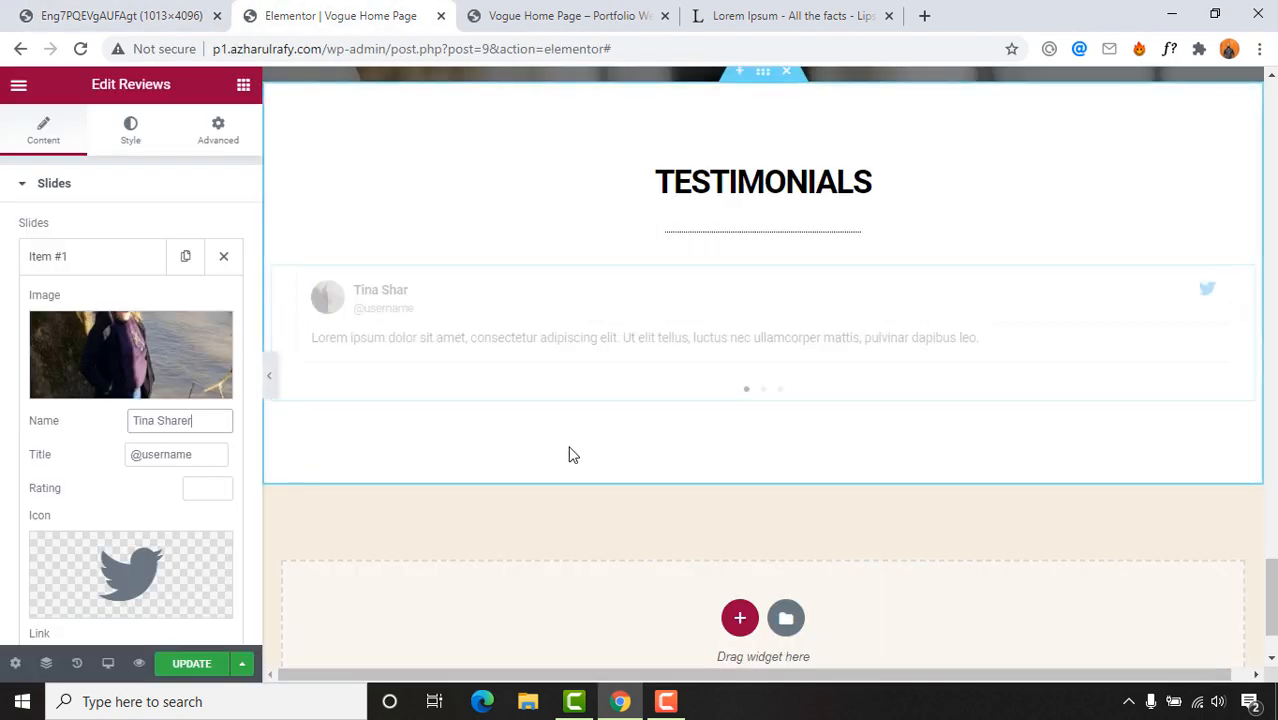
left_click_drag(205, 454, 97, 463)
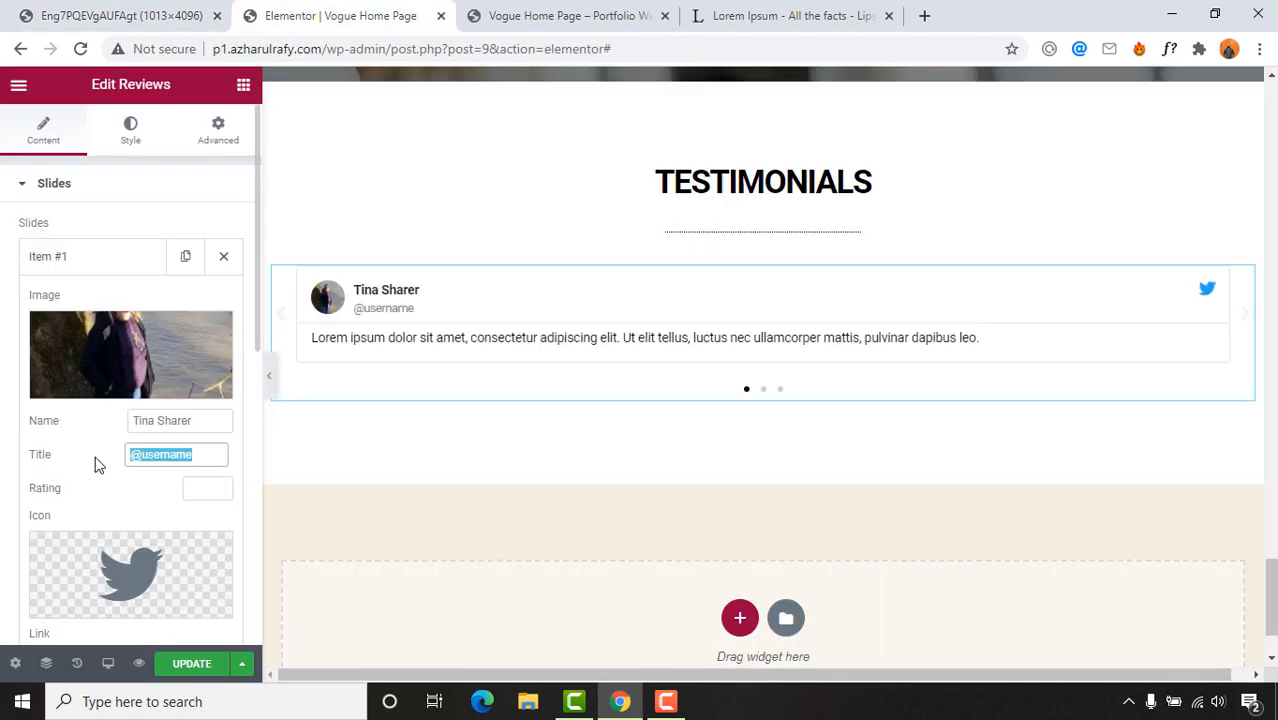
key("BackSpace")
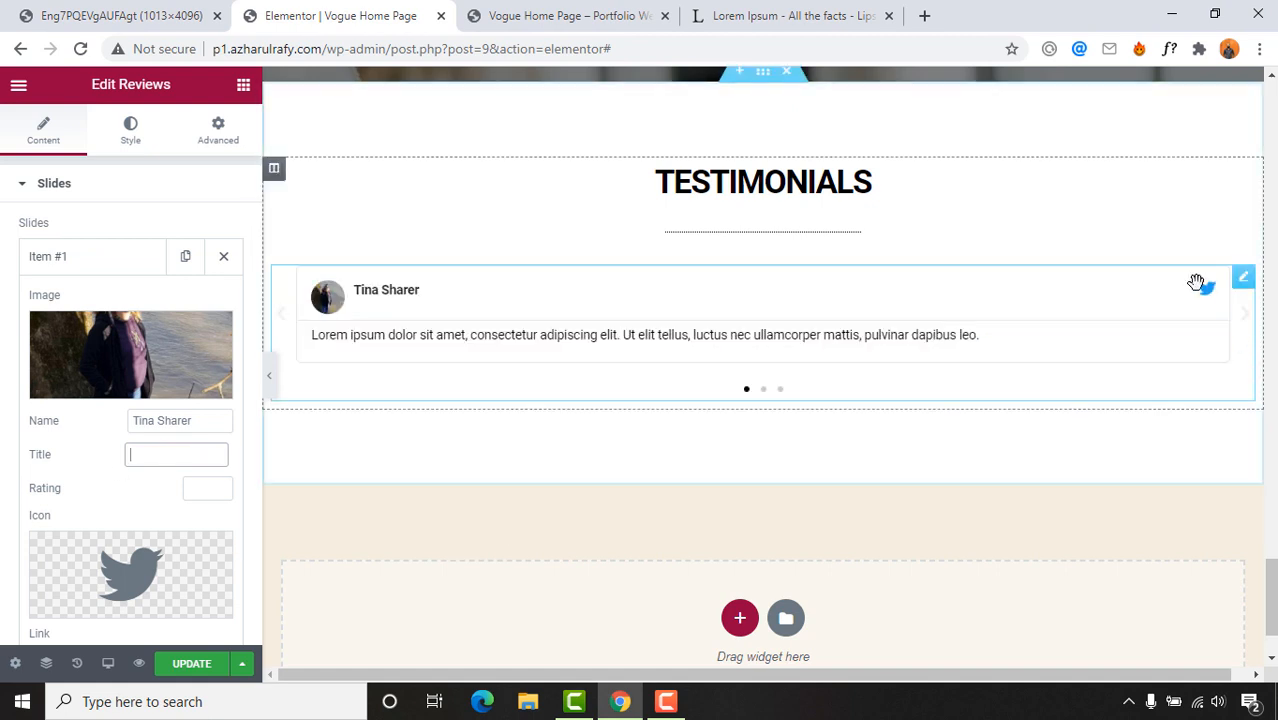
scroll(137, 610, "down", 2)
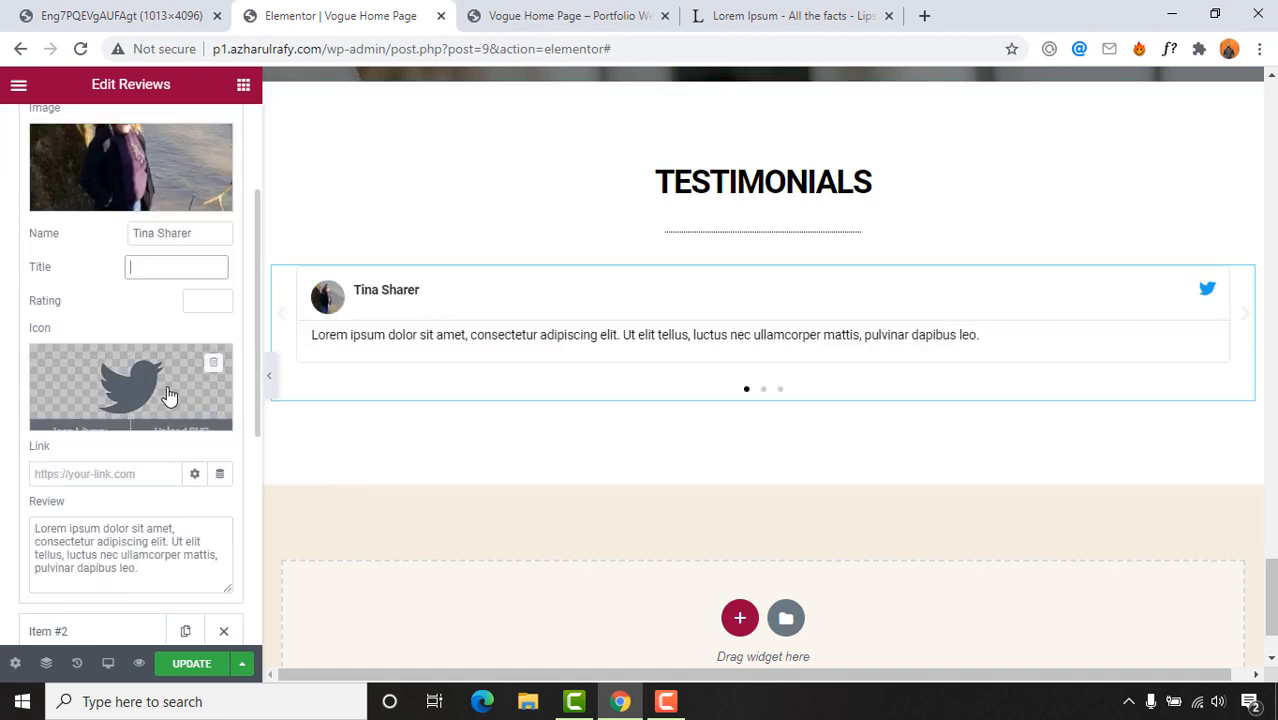
left_click(211, 368)
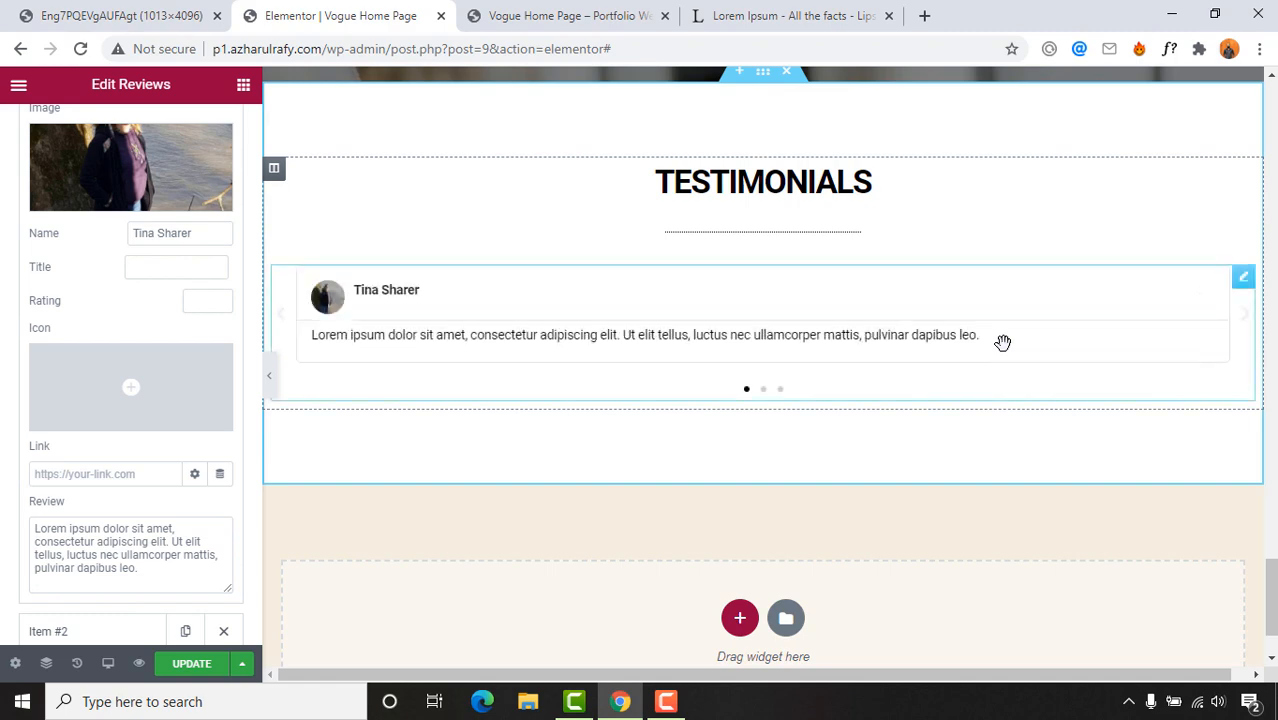
left_click(121, 8)
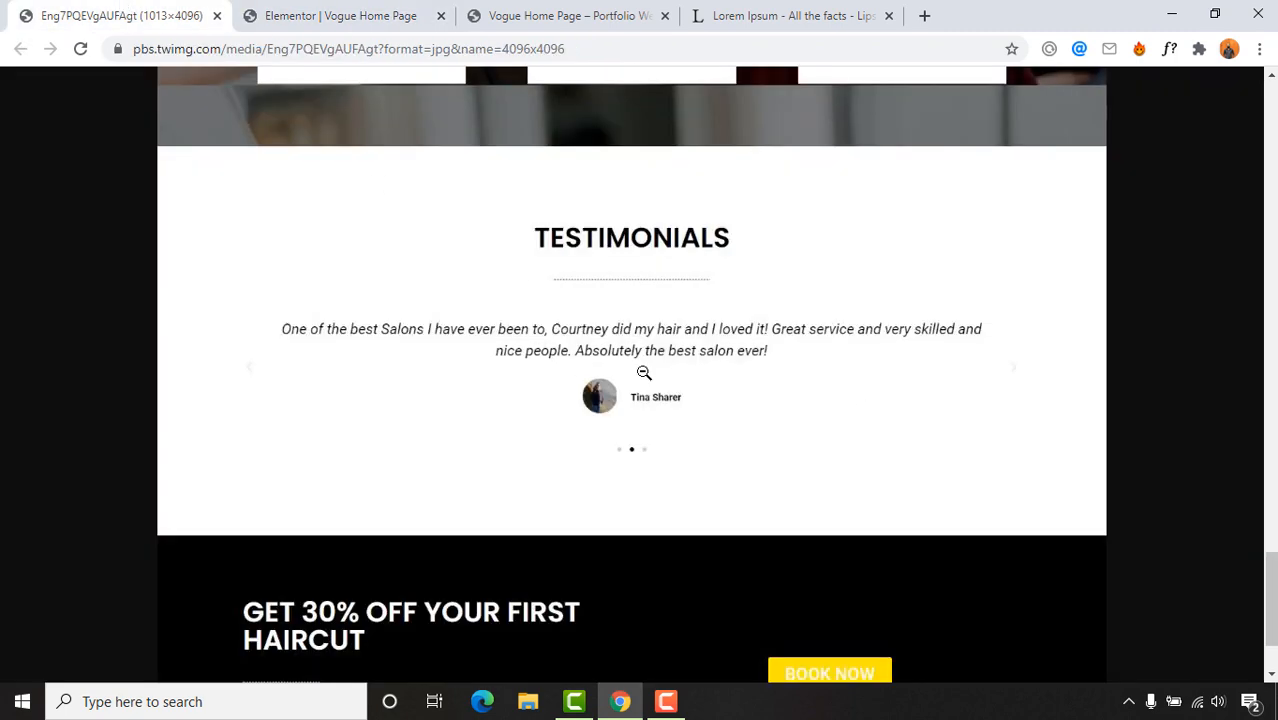
Step: Copy the opening Lorem Ipsum sentences from the lipsum.com page
left_click(600, 14)
left_click(832, 15)
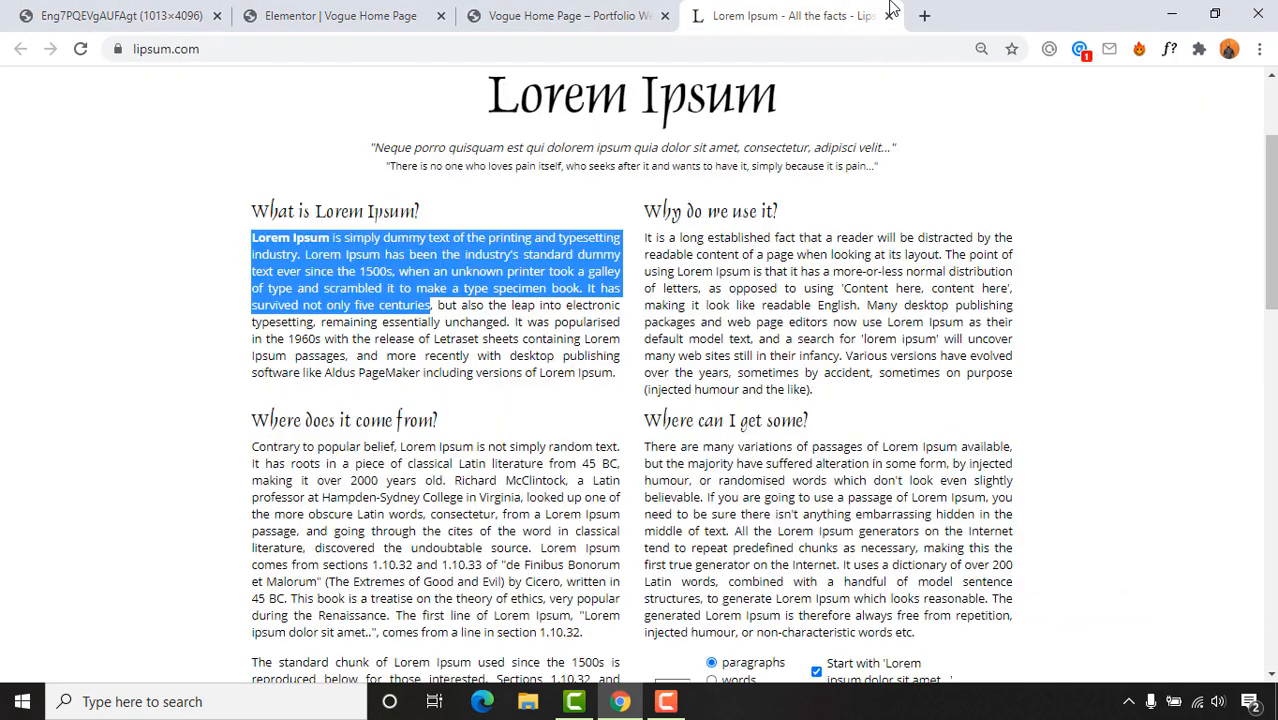
left_click(294, 236)
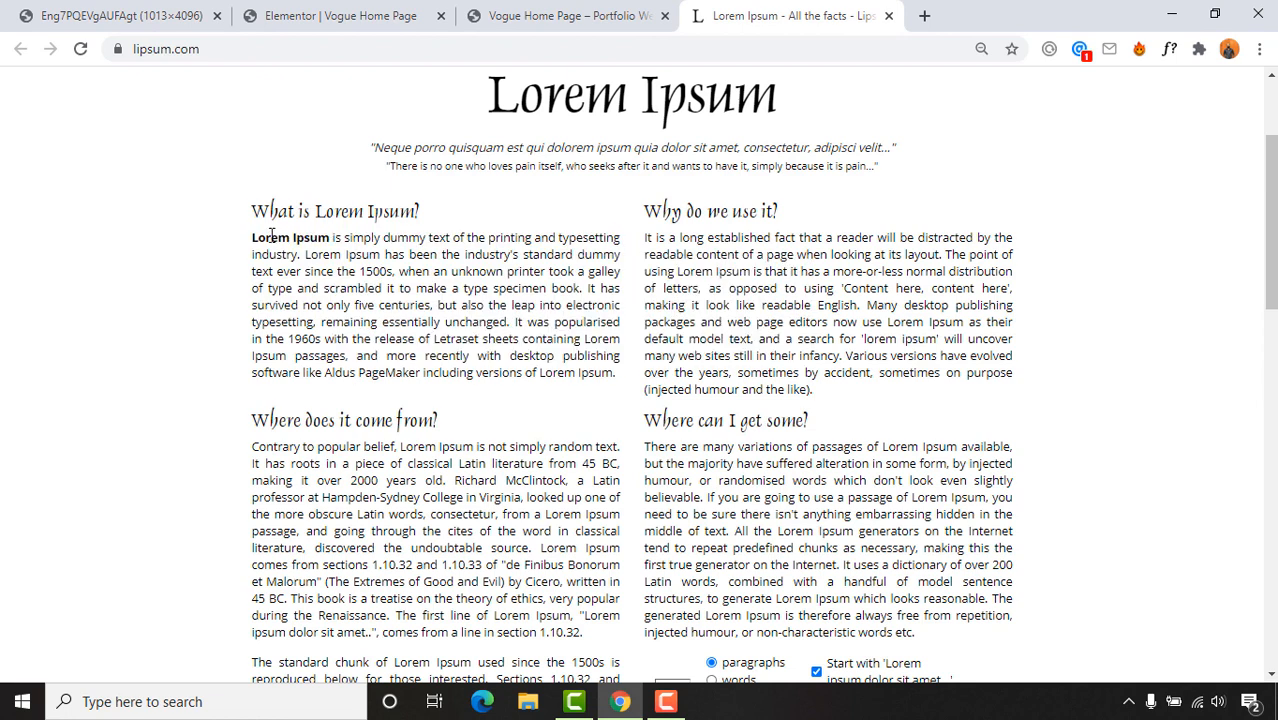
left_click_drag(271, 236, 355, 271)
right_click(395, 274)
left_click(418, 290)
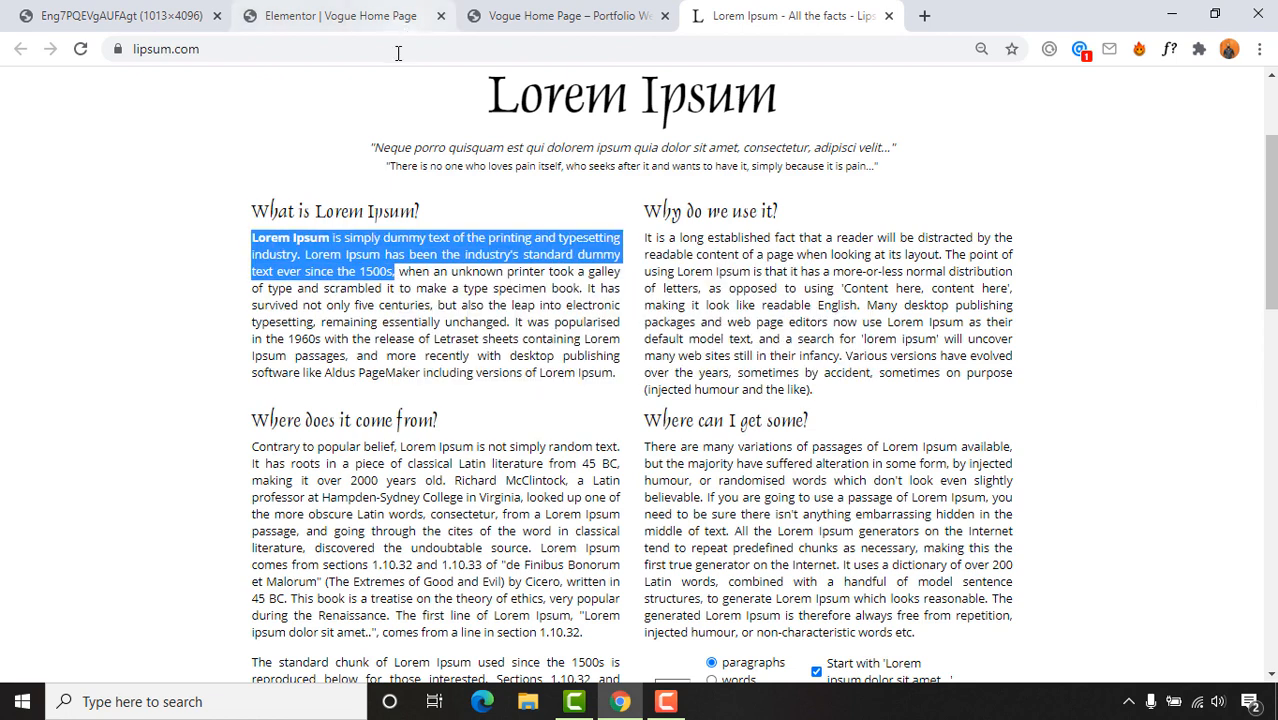
left_click(397, 50)
key("ctrl+v")
key("ctrl+a")
key("ctrl+x")
Step: Replace the first slide's review text with the copied Lorem Ipsum passage
left_click(285, 12)
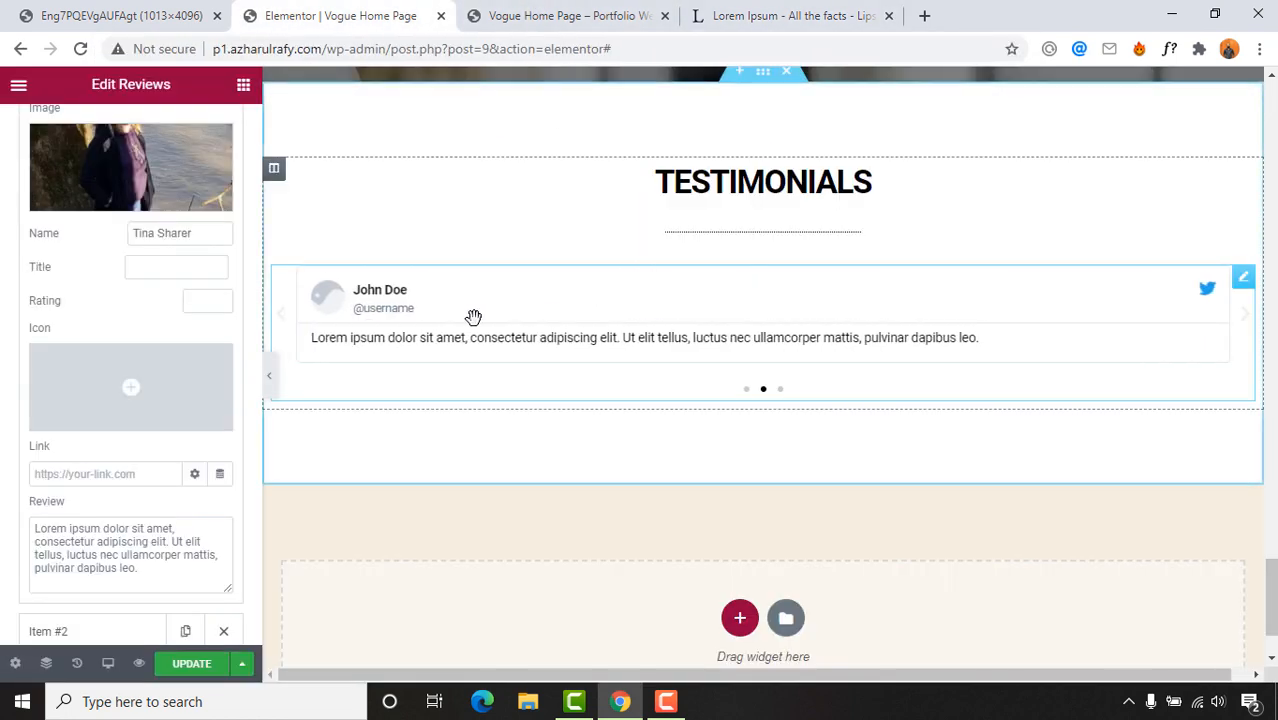
left_click(120, 15)
left_click(285, 12)
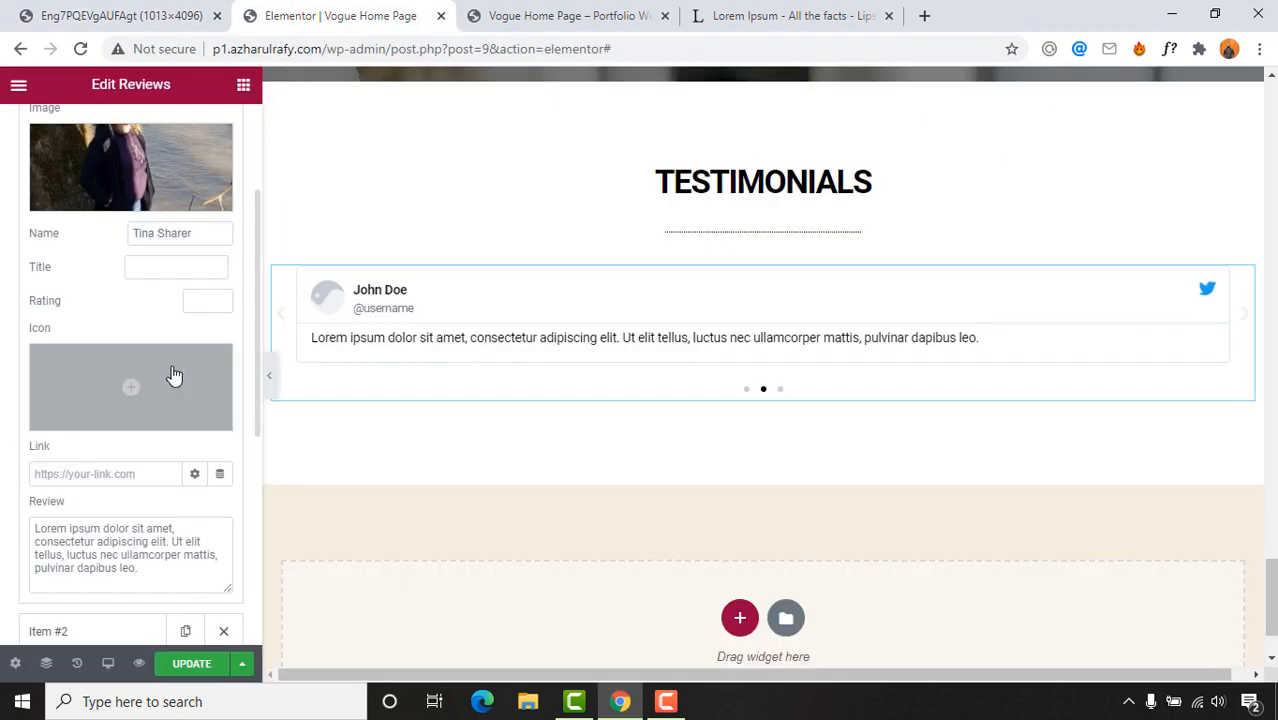
left_click(128, 540)
key("ctrl+a")
key("ctrl+v")
scroll(131, 522, "down", 1)
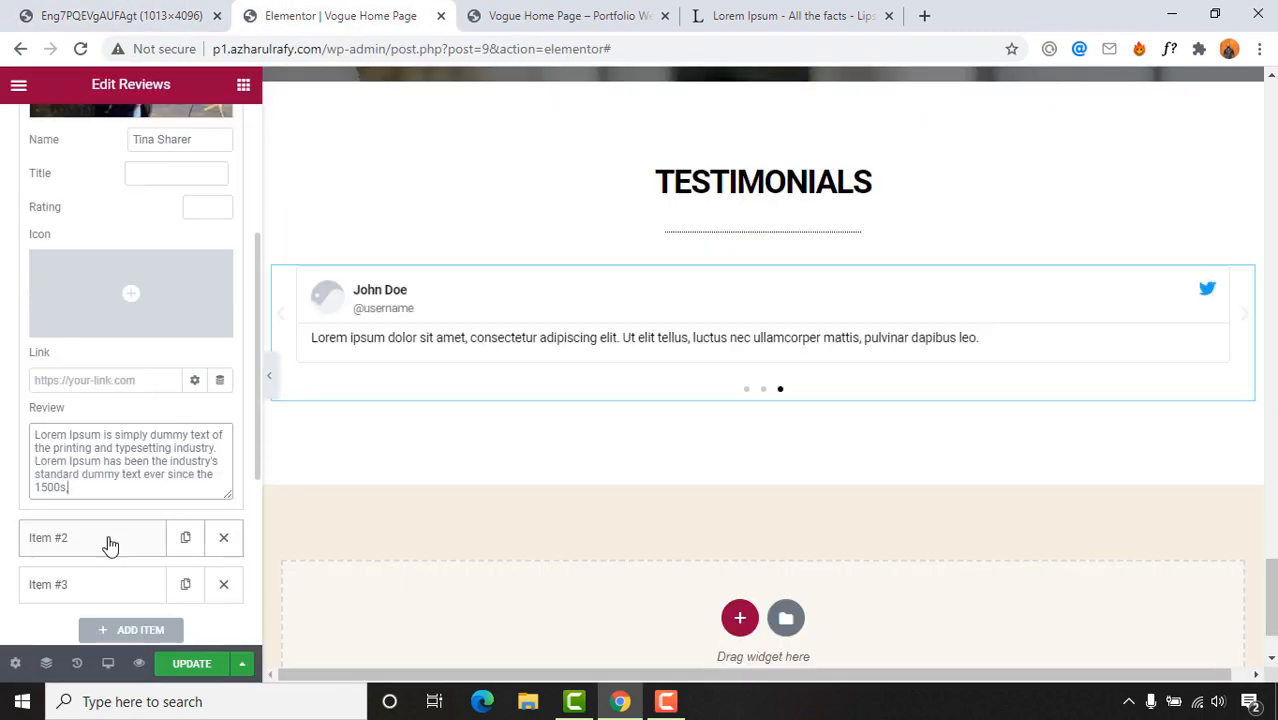
scroll(143, 445, "down", 1)
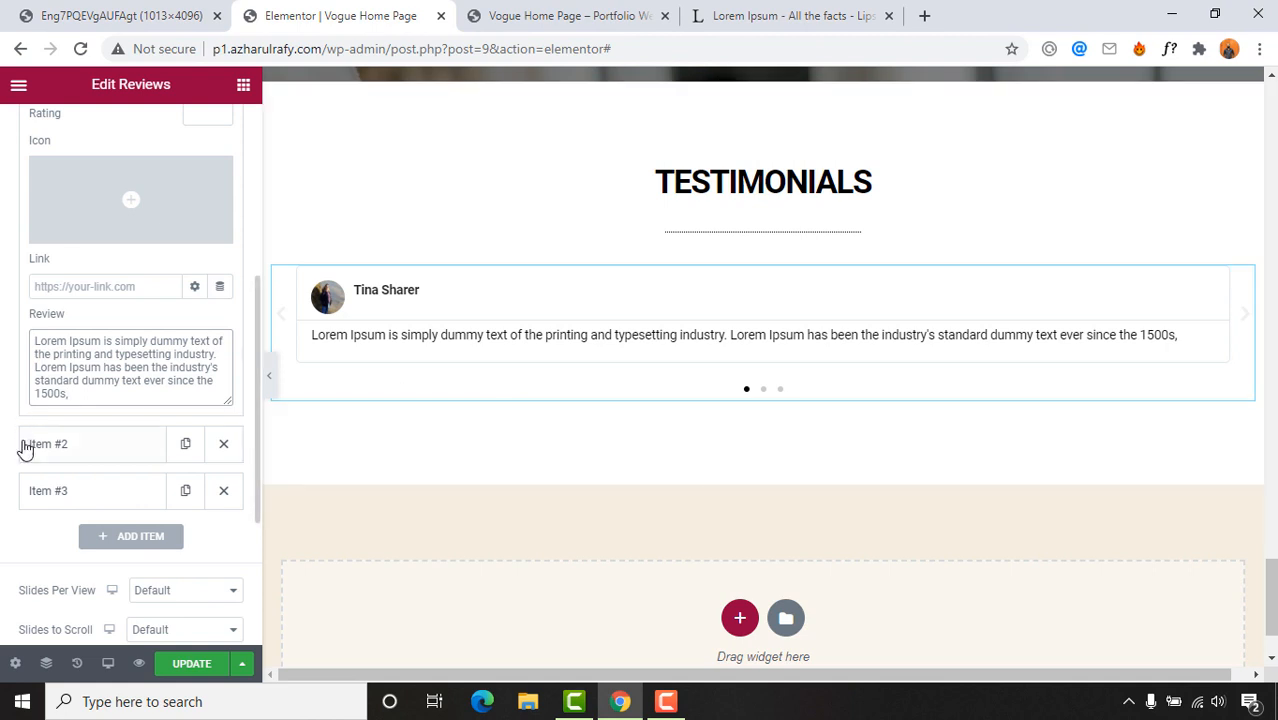
left_click(71, 450)
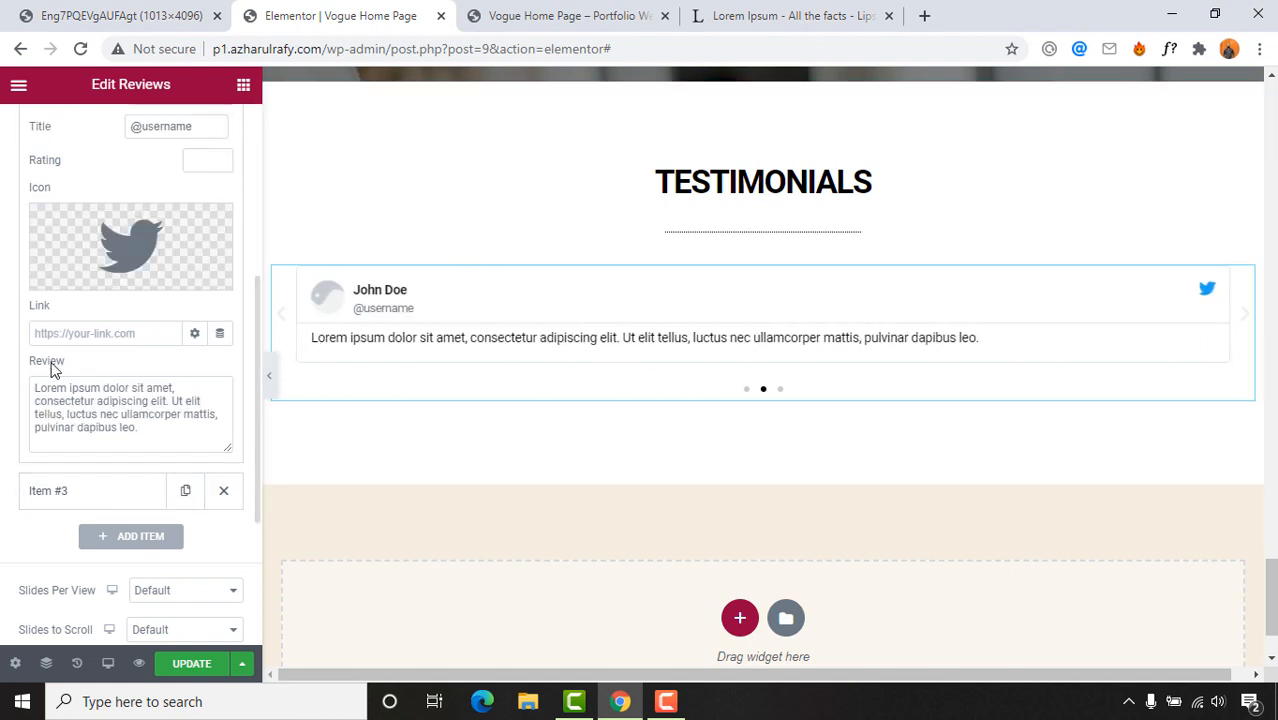
scroll(38, 507, "down", 2)
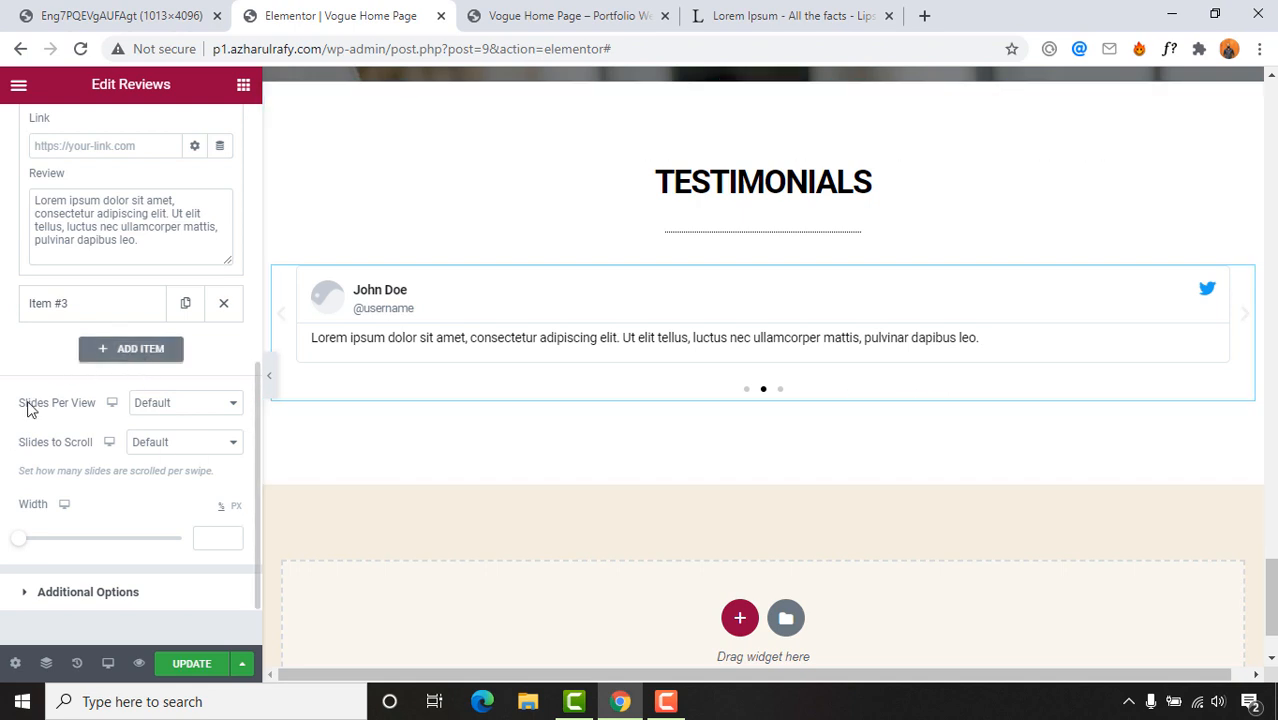
Step: Keep slides per view at Default and set Arrows to Hide under Additional Options
left_click(182, 405)
left_click(182, 405)
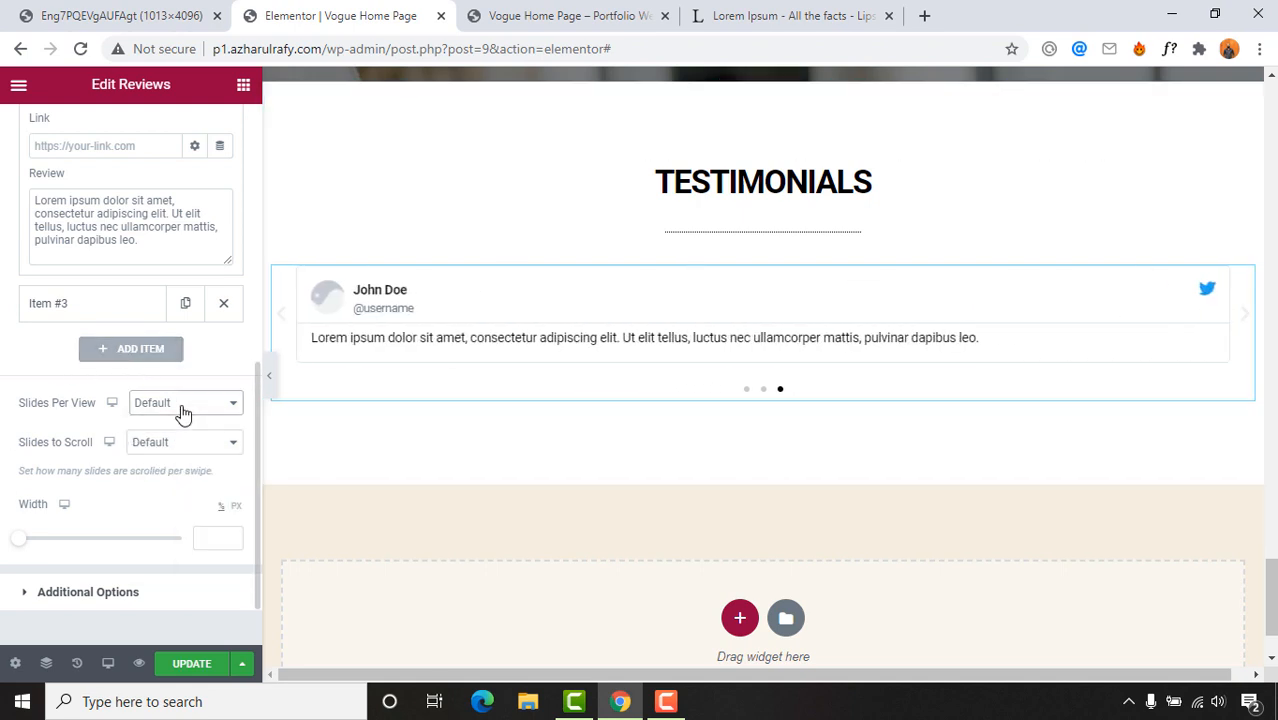
scroll(3, 532, "down", 1)
left_click(72, 525)
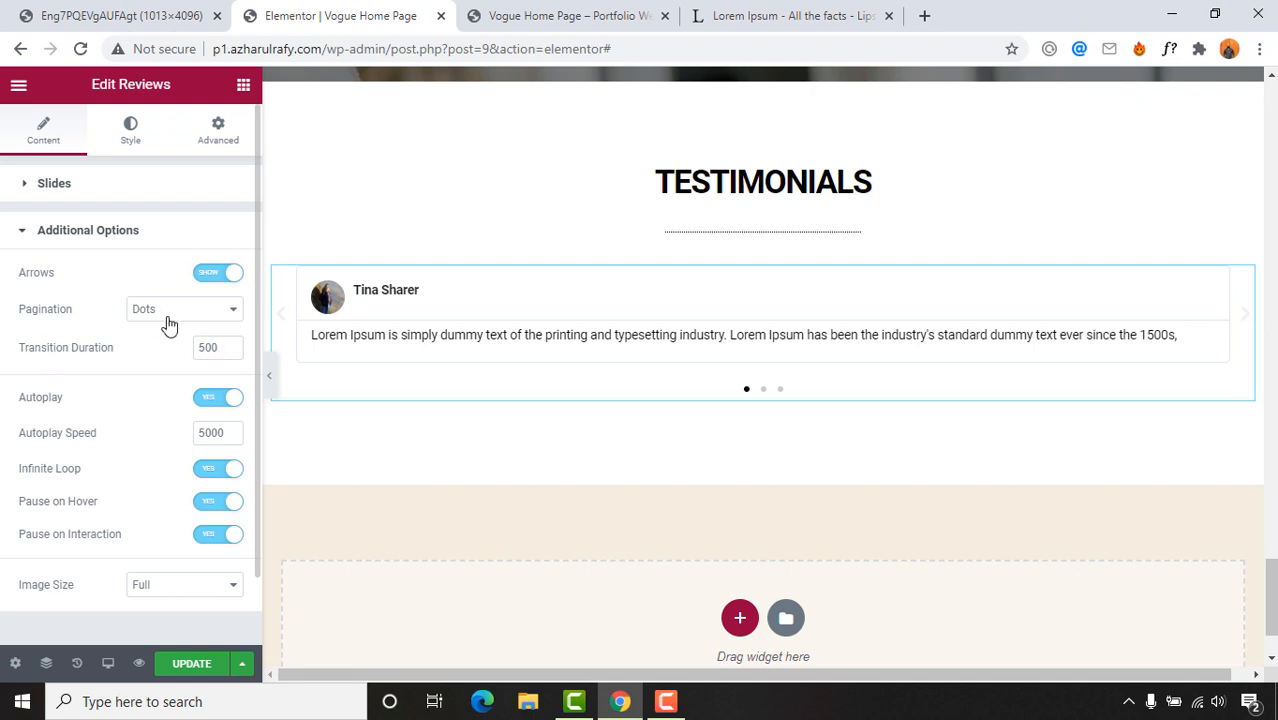
left_click(42, 8)
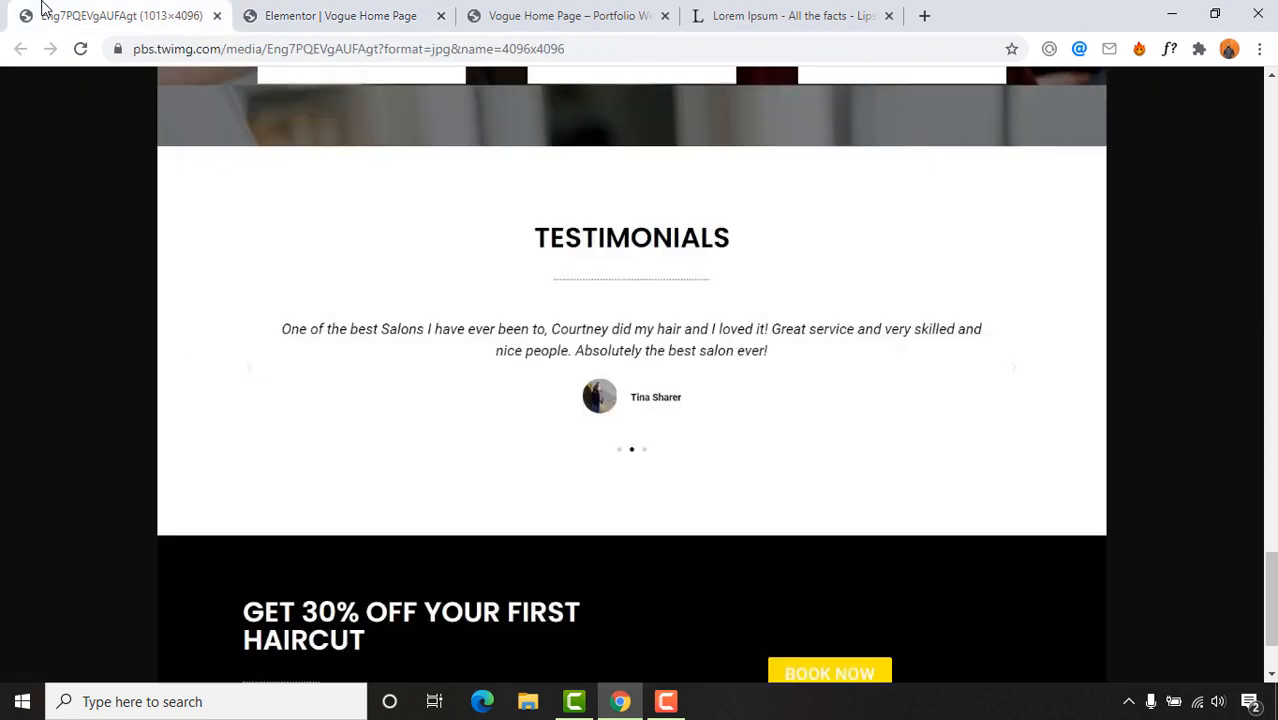
left_click(268, 8)
left_click(214, 274)
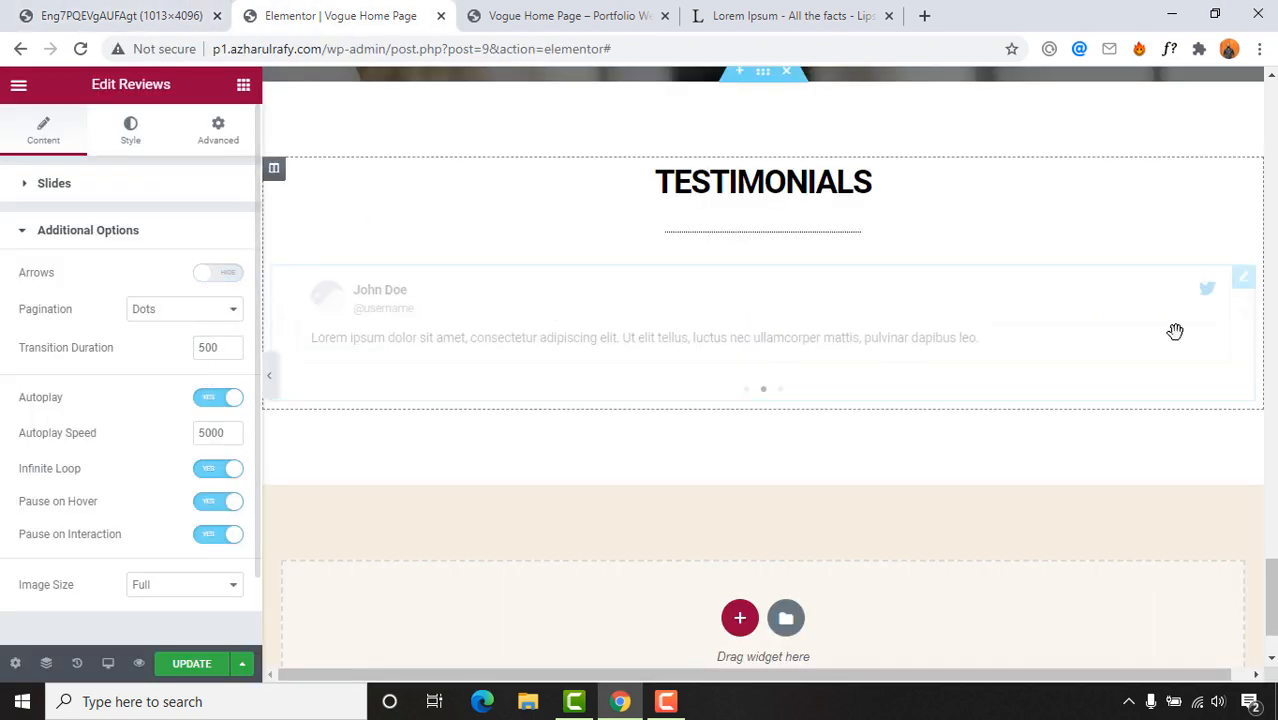
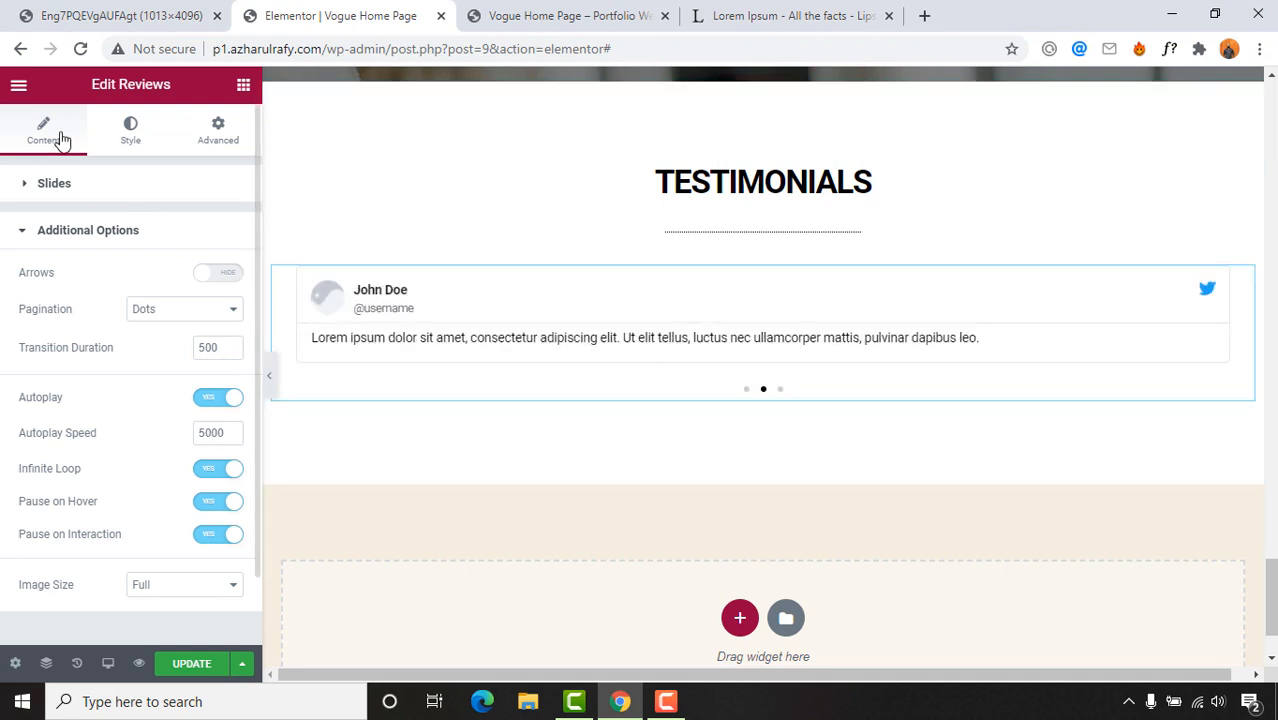
Step: Upload a photo of a man with a child as the second testimonial's image
left_click(75, 190)
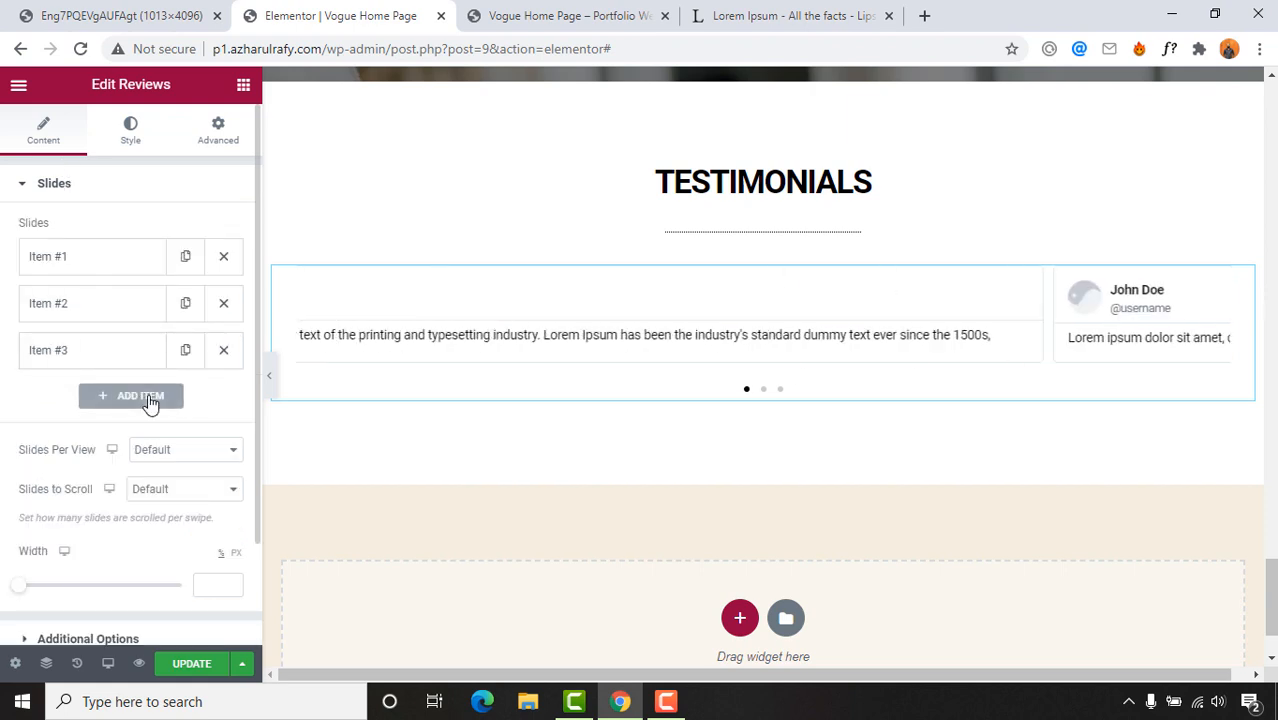
left_click(94, 304)
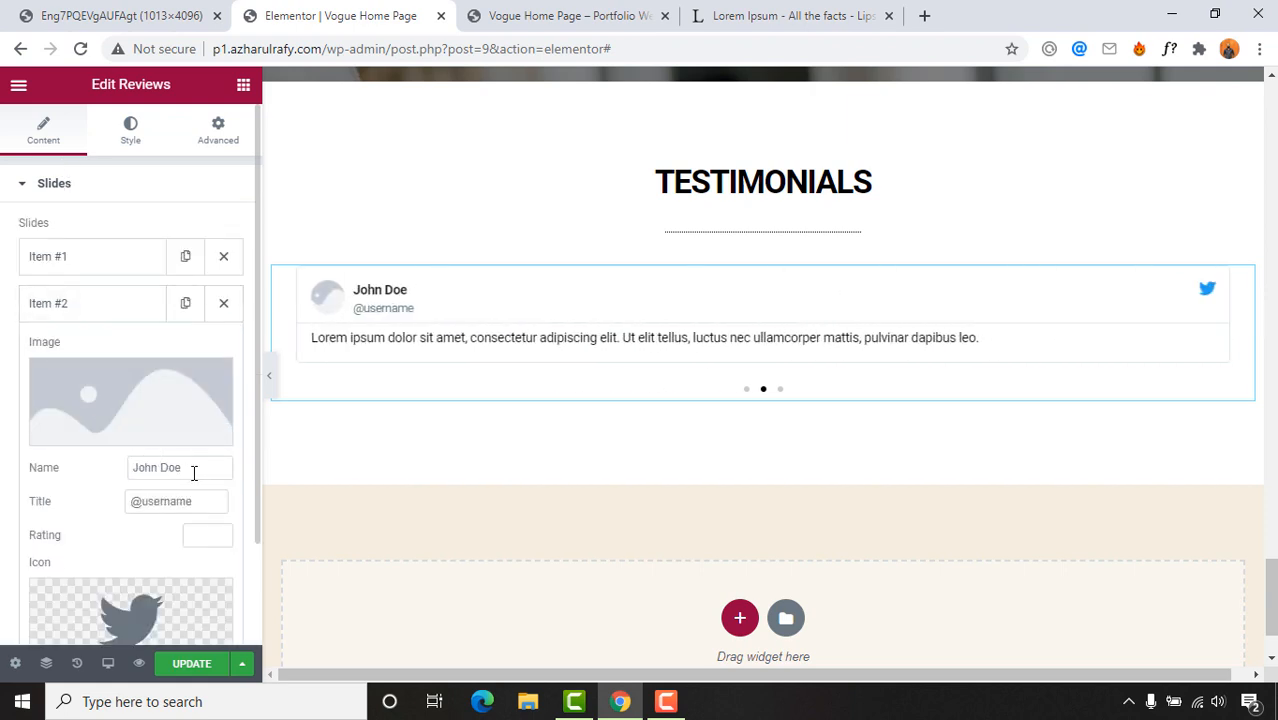
left_click(124, 428)
left_click(633, 387)
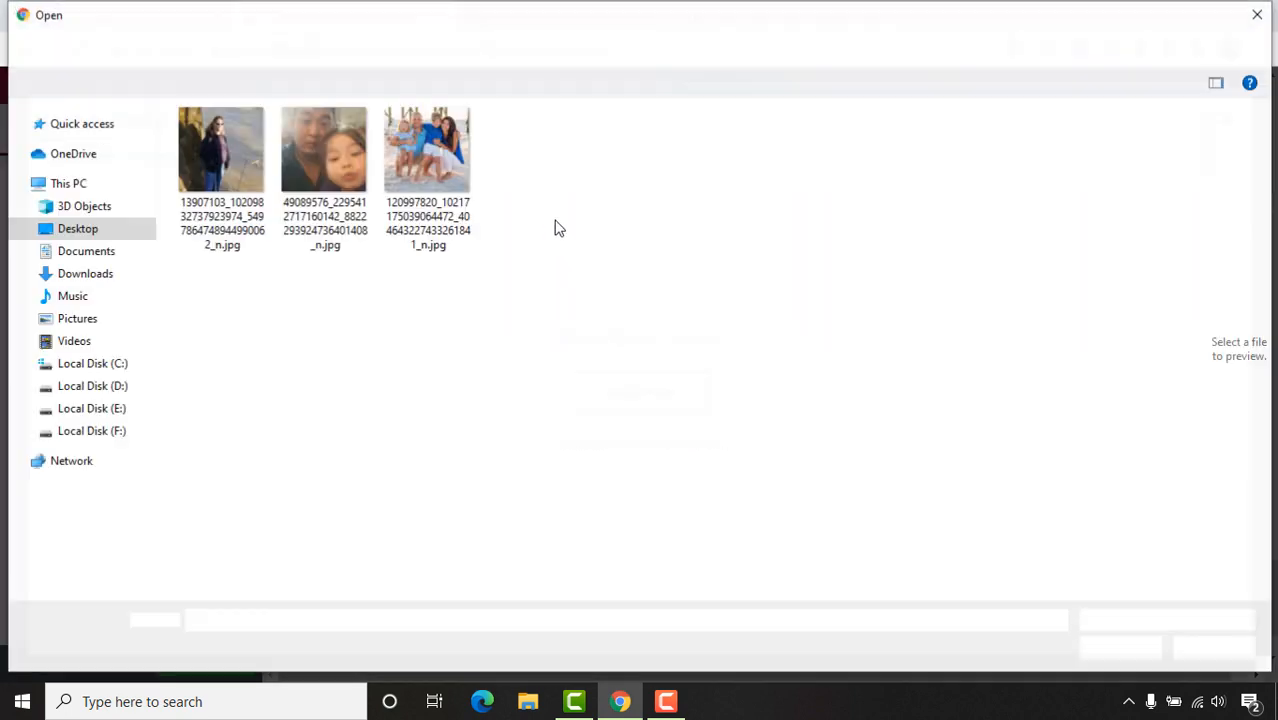
double_click(327, 177)
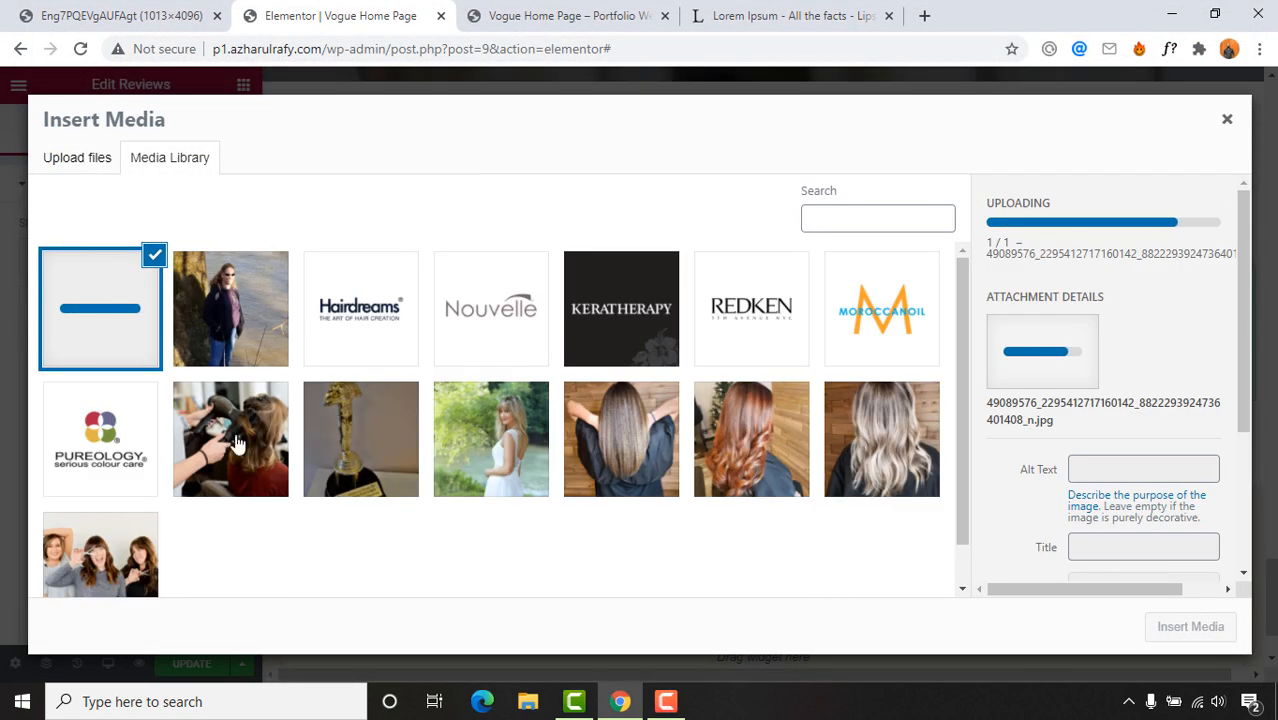
left_click(1204, 616)
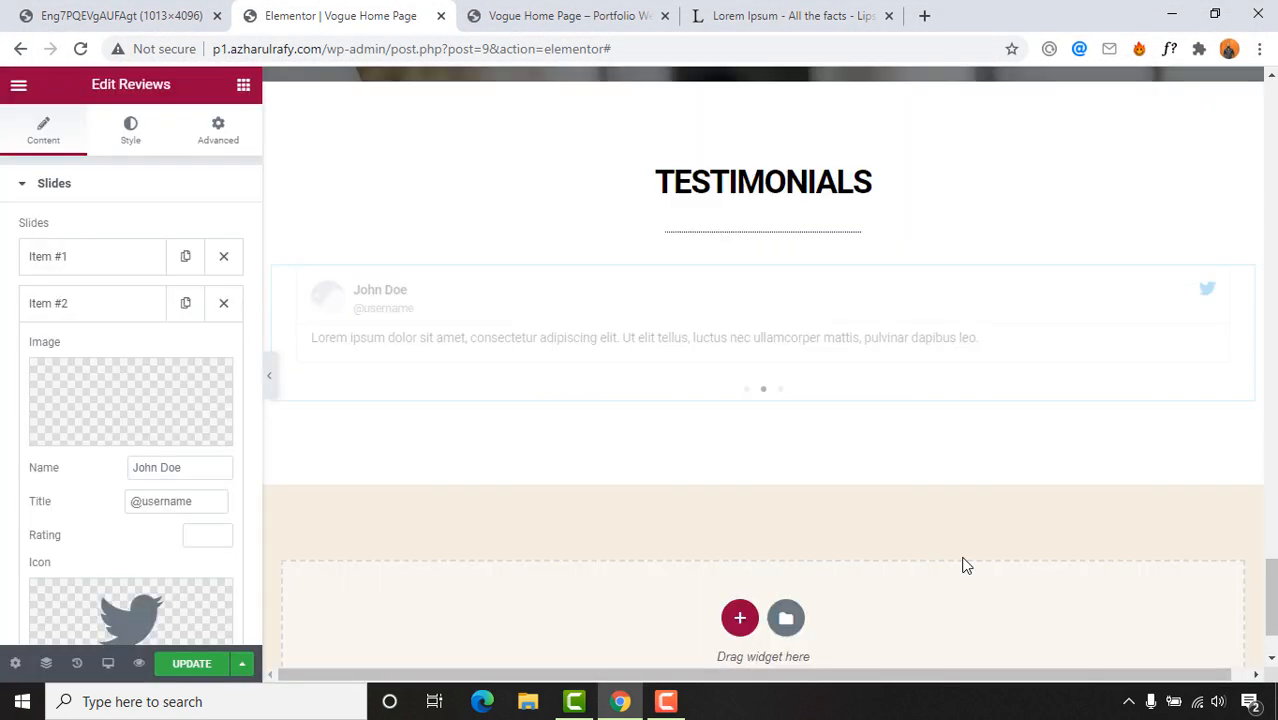
left_click_drag(201, 498, 62, 502)
key("BackSpace")
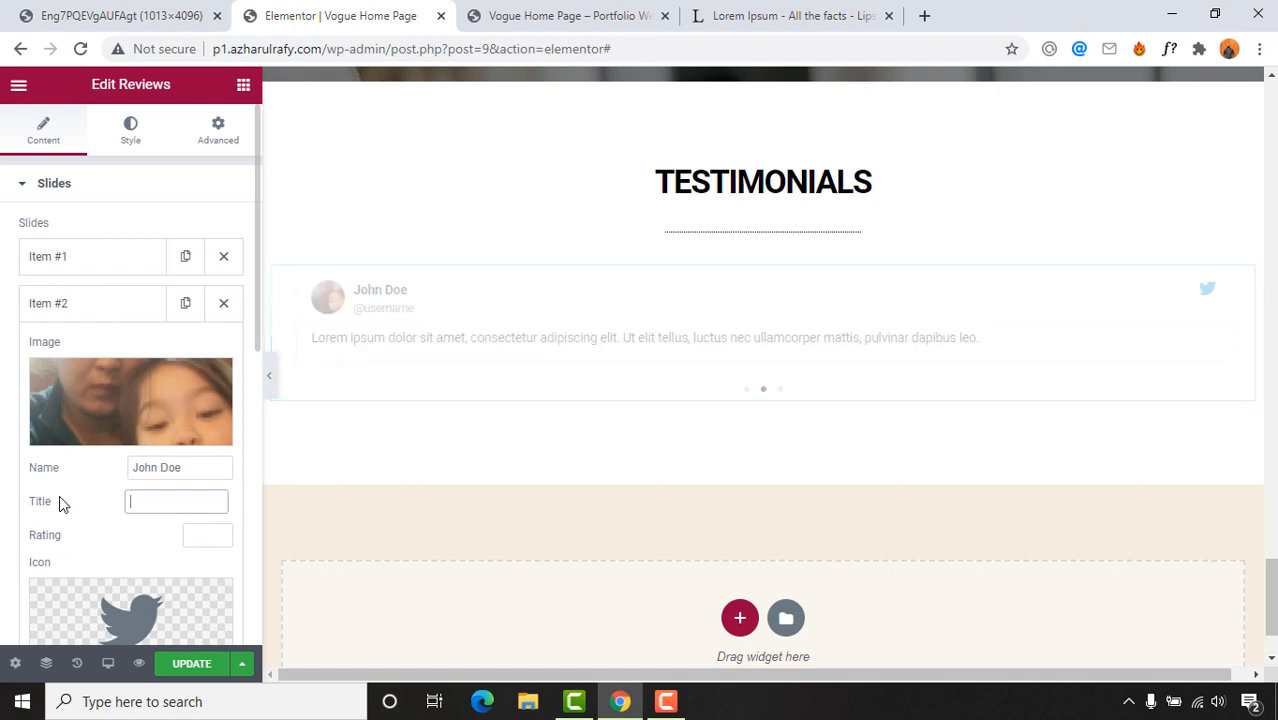
left_click(216, 601)
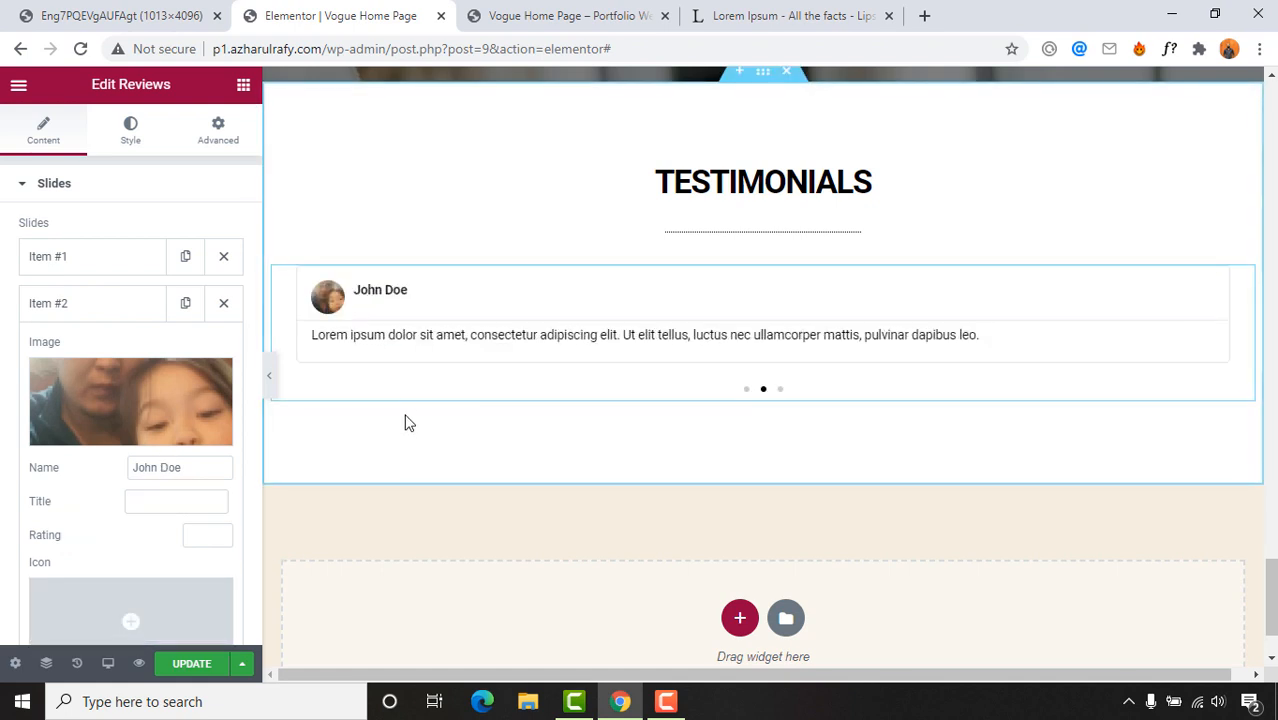
scroll(125, 477, "down", 5)
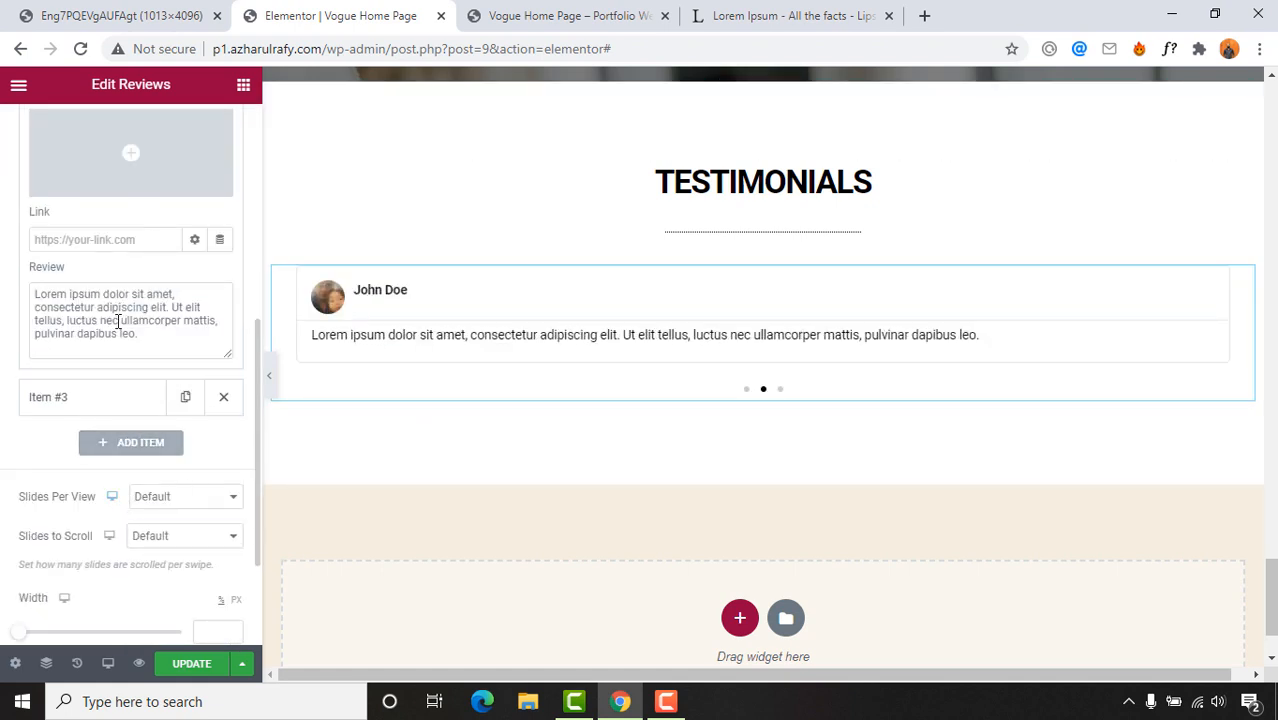
Step: Open the third testimonial (Item #3) and remove its Twitter icon
left_click_drag(147, 338, 6, 273)
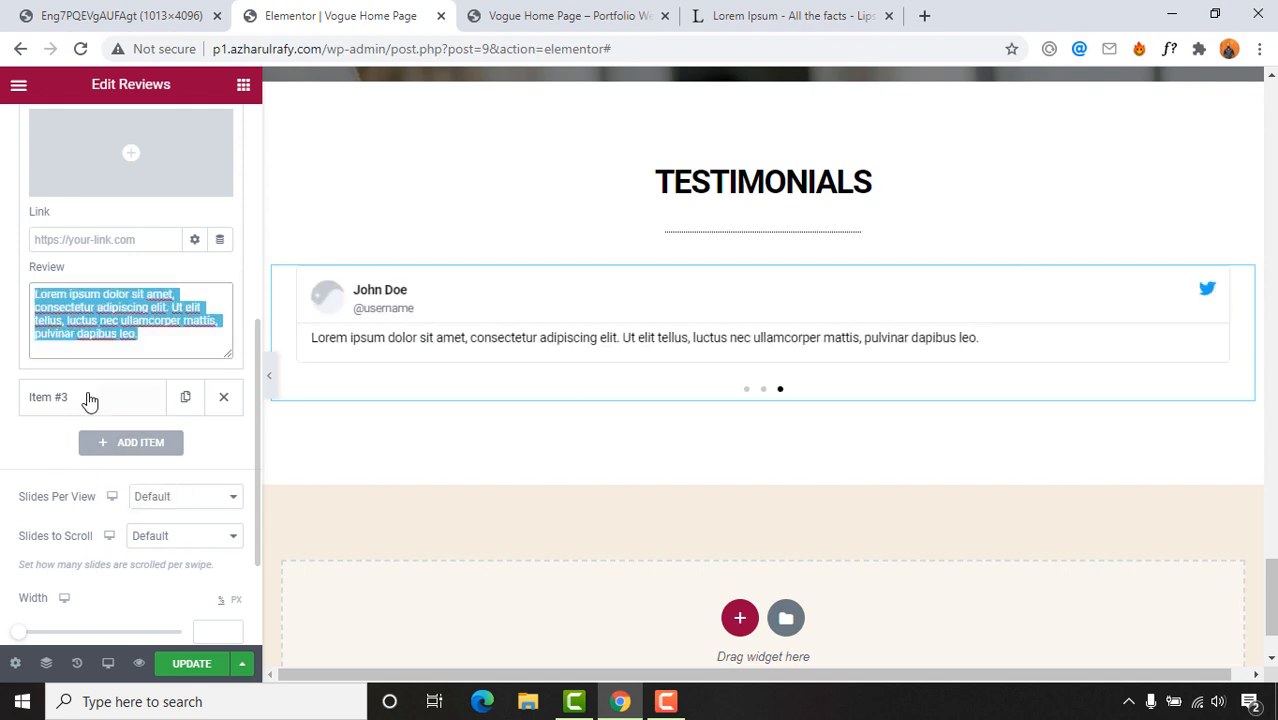
scroll(91, 399, "up", 5)
scroll(125, 333, "down", 5)
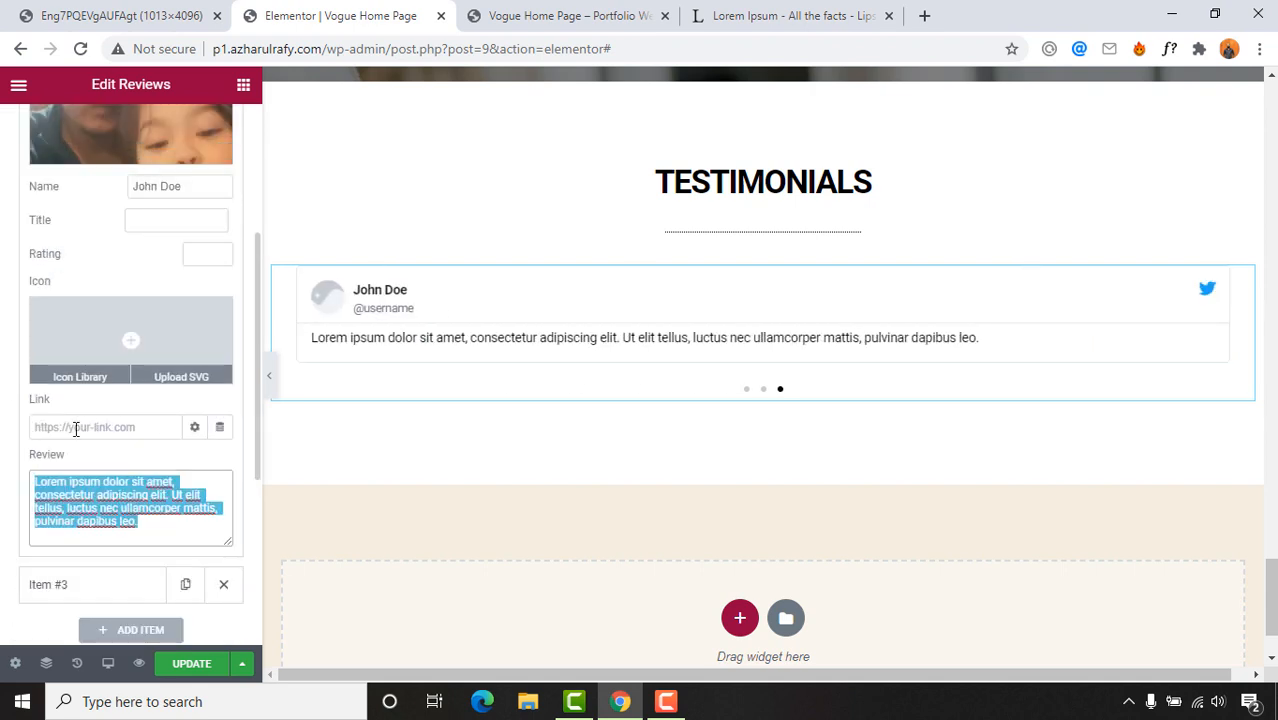
left_click(76, 404)
scroll(104, 278, "down", 1)
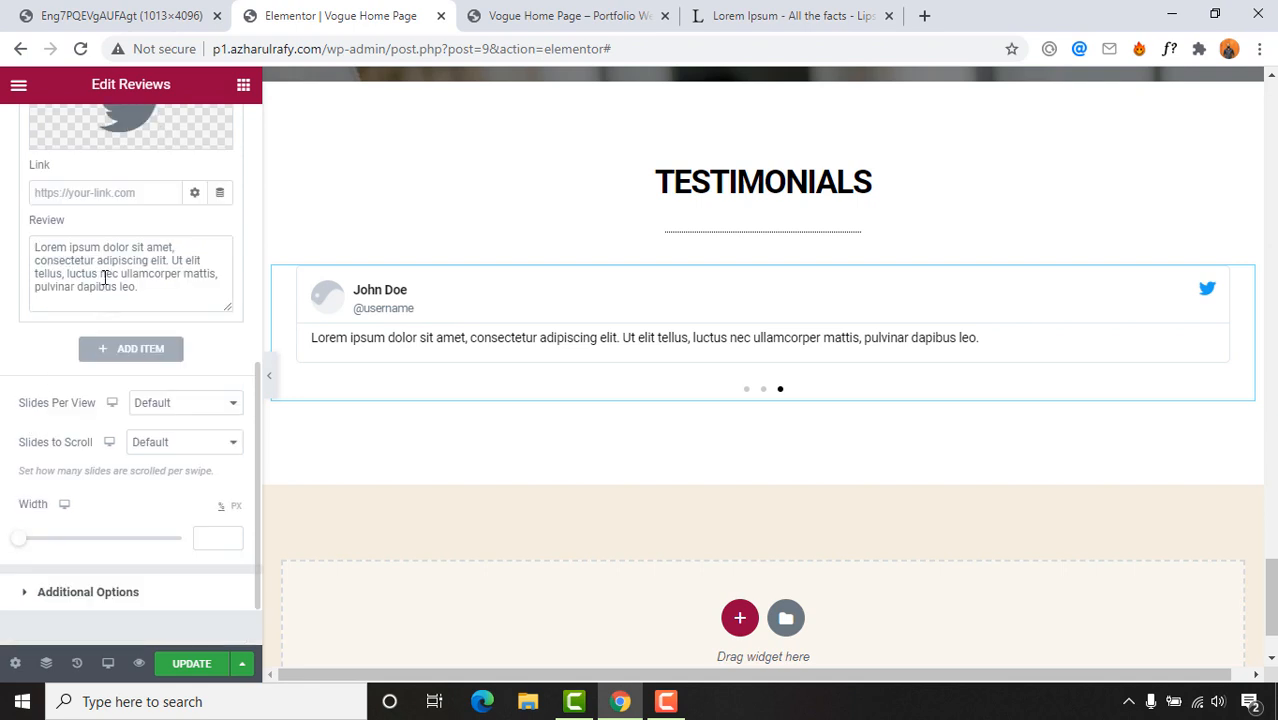
scroll(123, 320, "up", 1)
left_click(219, 188)
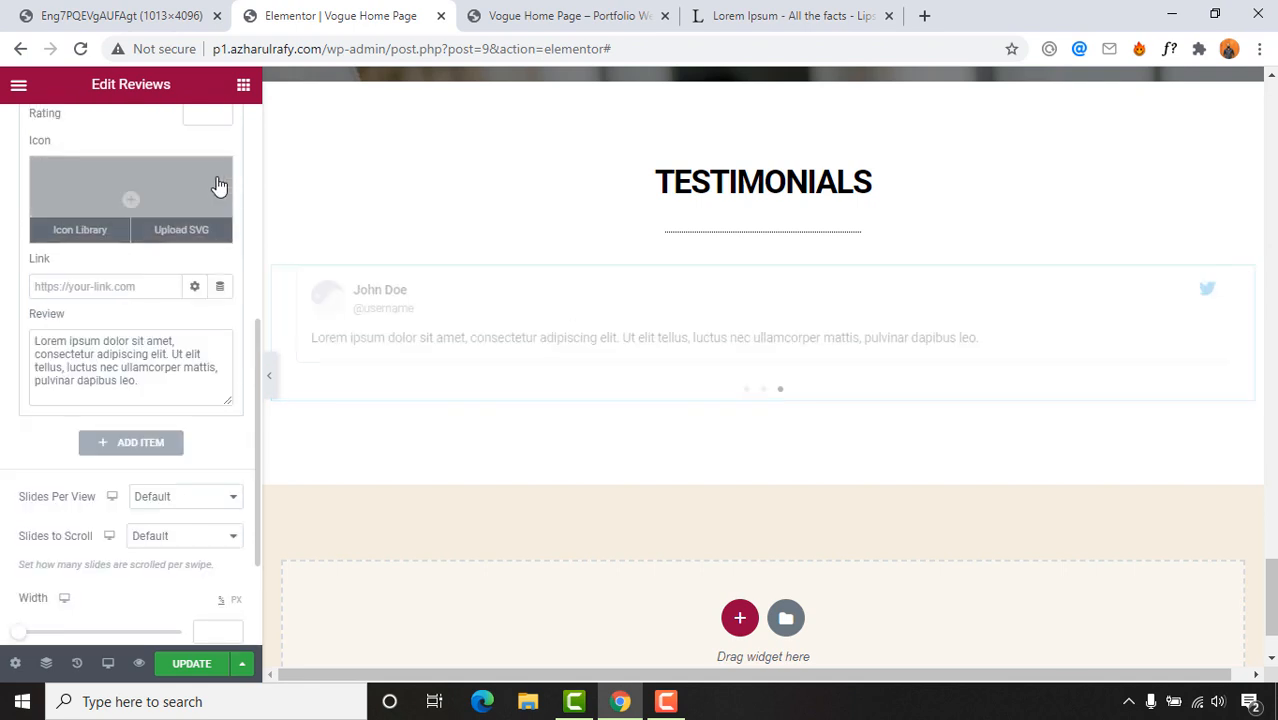
Step: Upload a beach family photo as the third testimonial's image
scroll(128, 360, "up", 2)
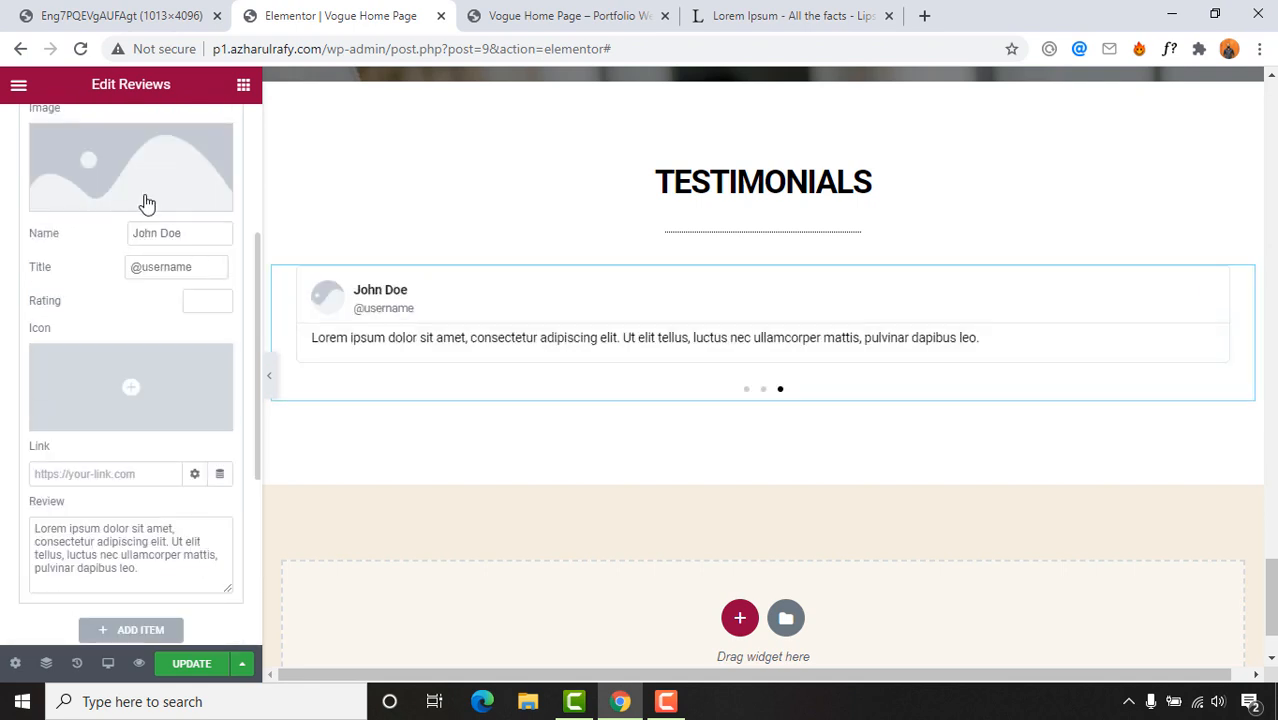
left_click(145, 203)
left_click(661, 381)
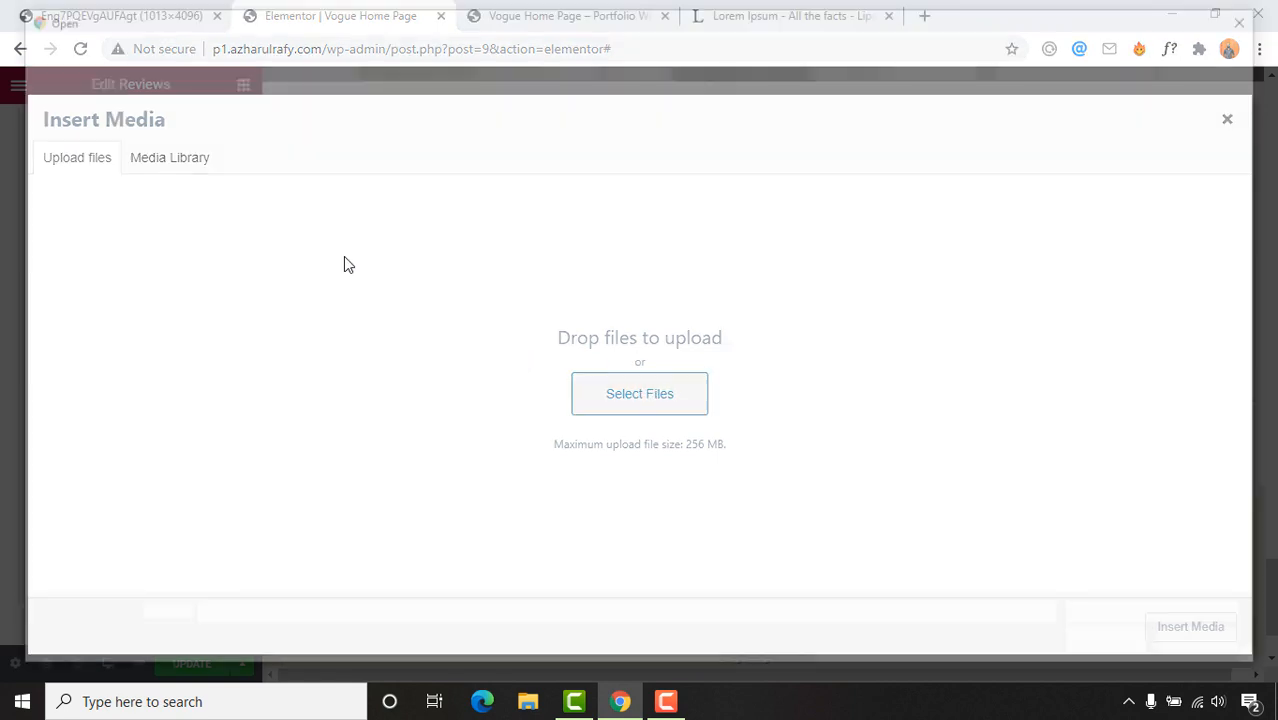
left_click(303, 168)
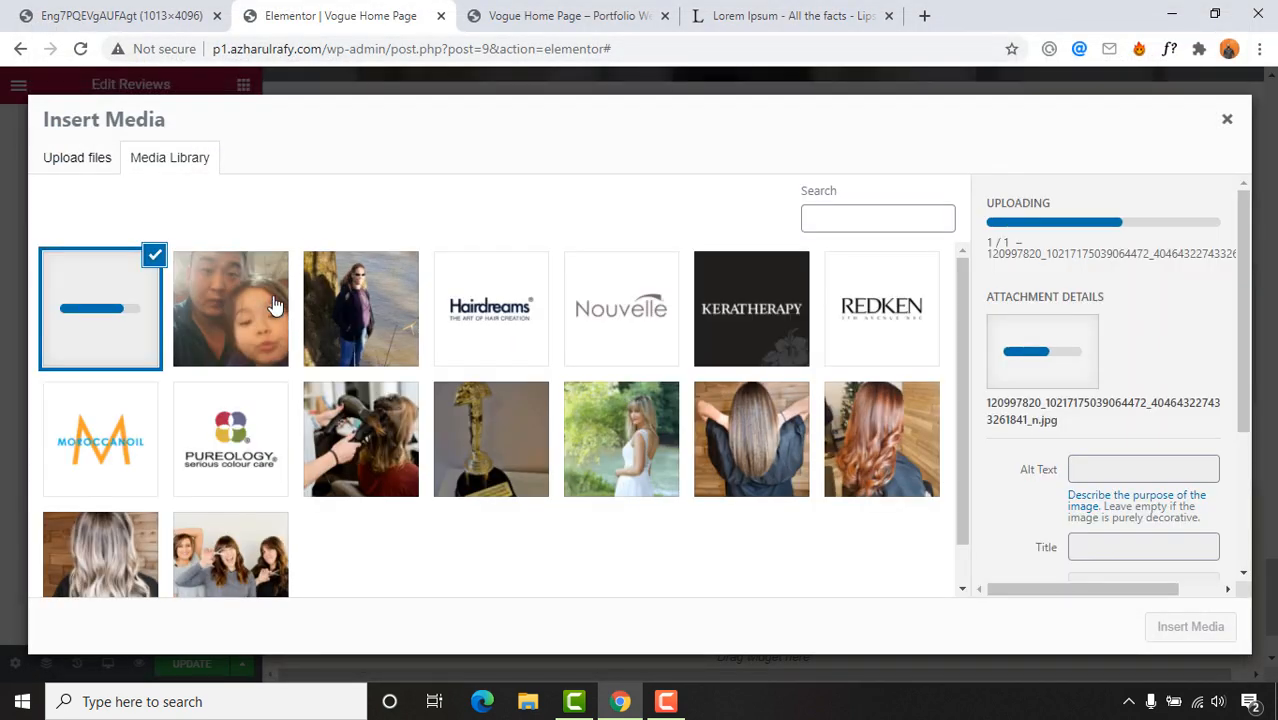
left_click(1190, 626)
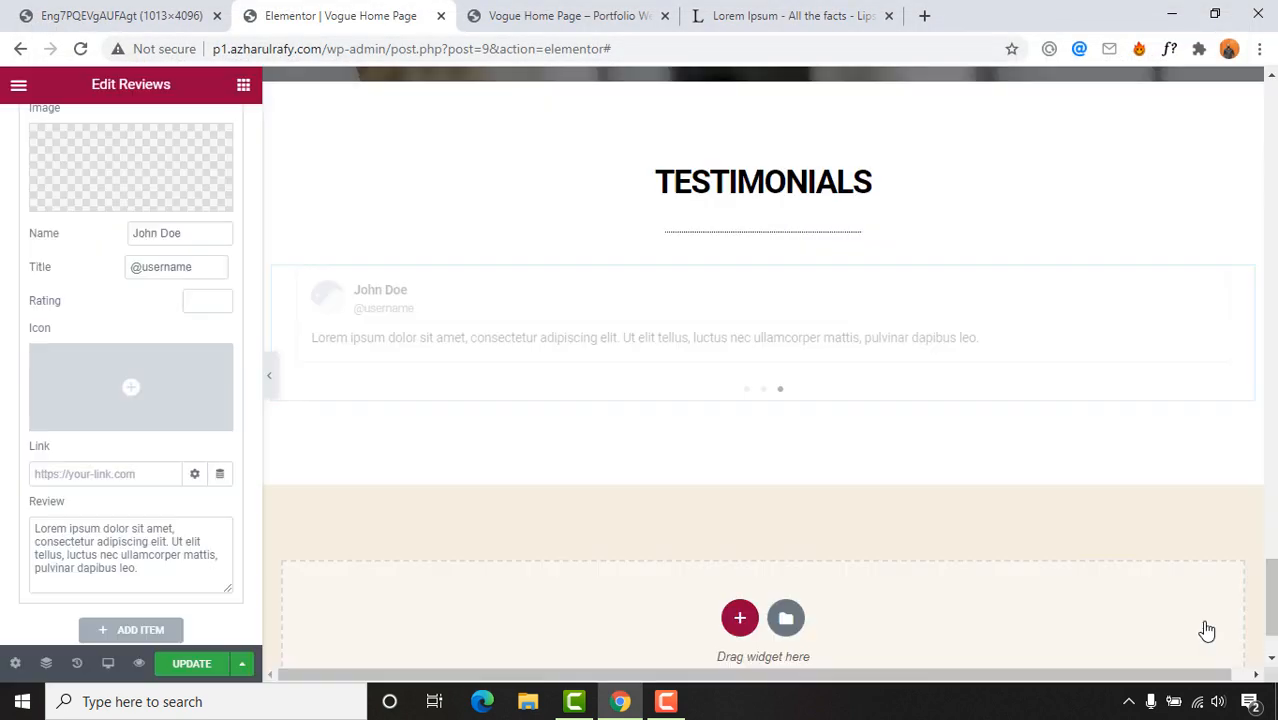
left_click(106, 267)
key("ctrl+a")
key("BackSpace")
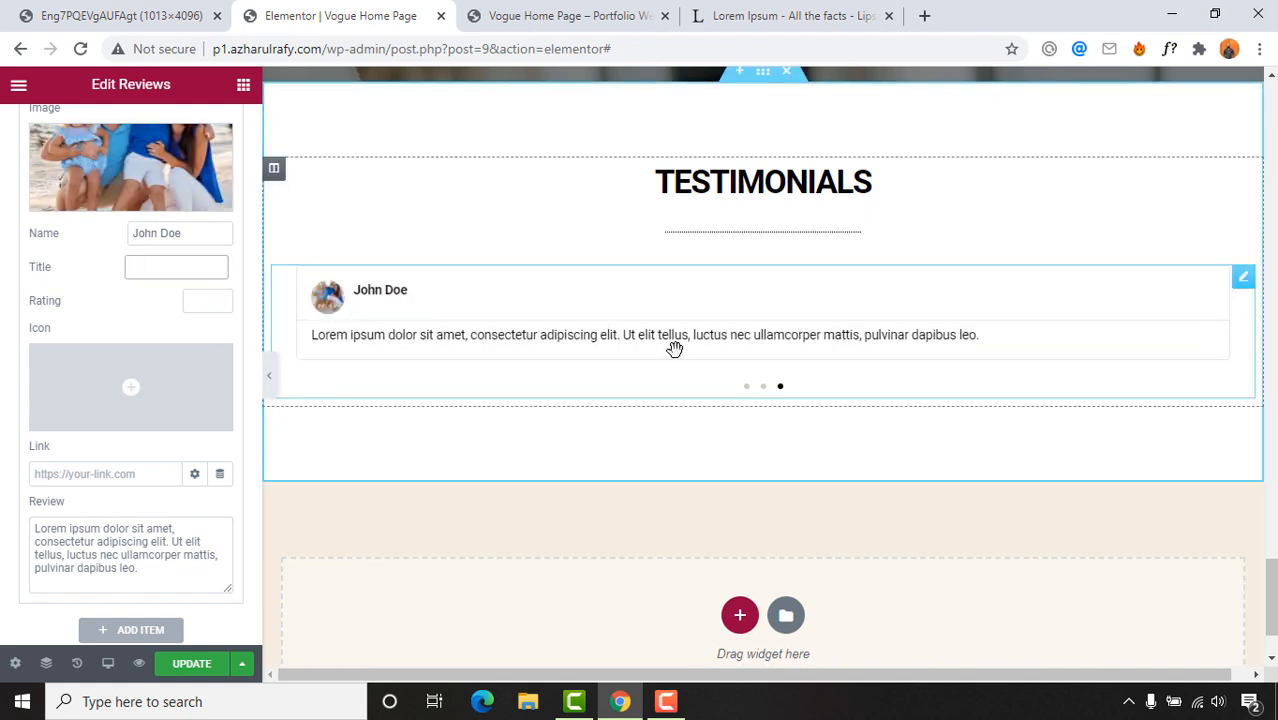
scroll(80, 530, "down", 3)
scroll(100, 520, "up", 5)
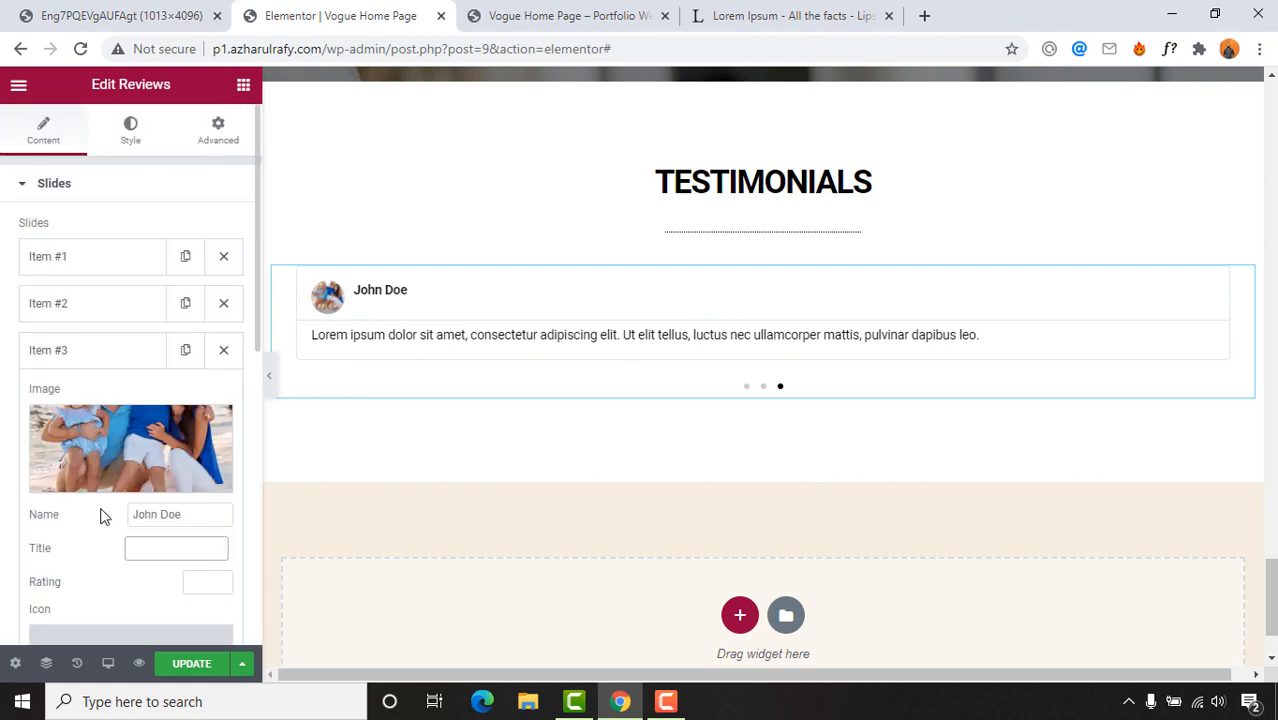
left_click(129, 135)
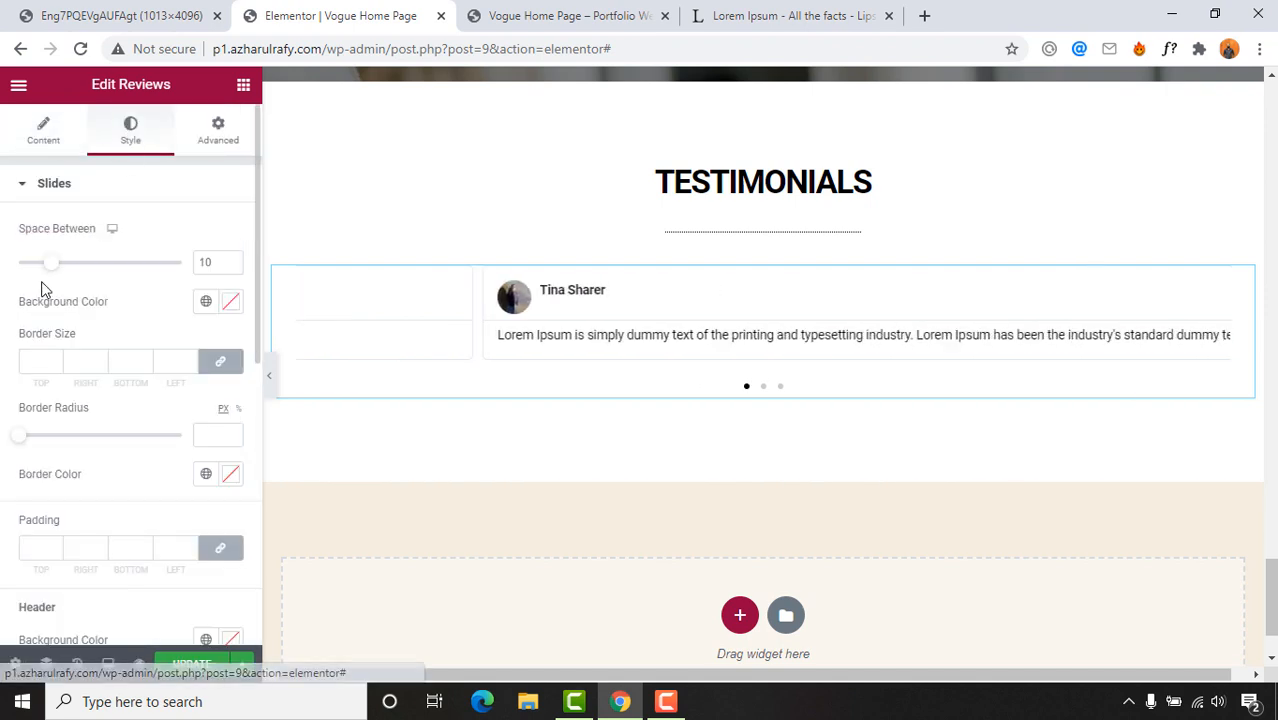
scroll(3, 457, "down", 3)
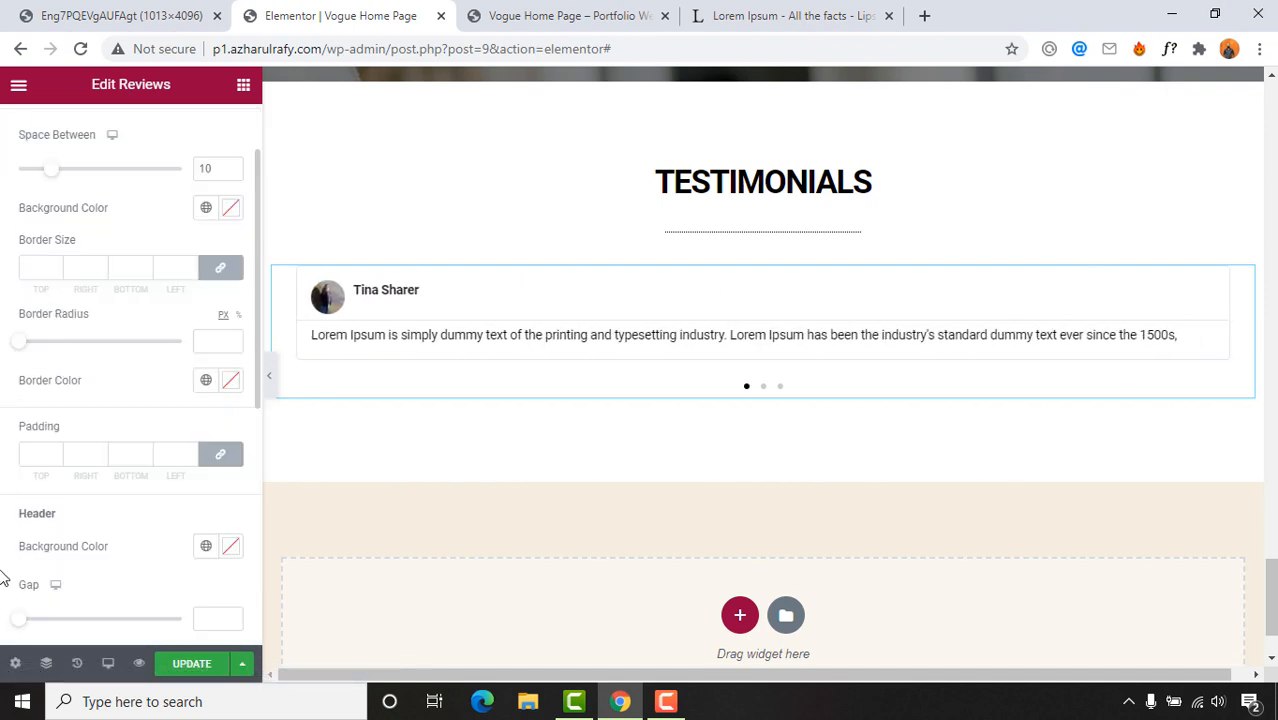
scroll(27, 482, "down", 3)
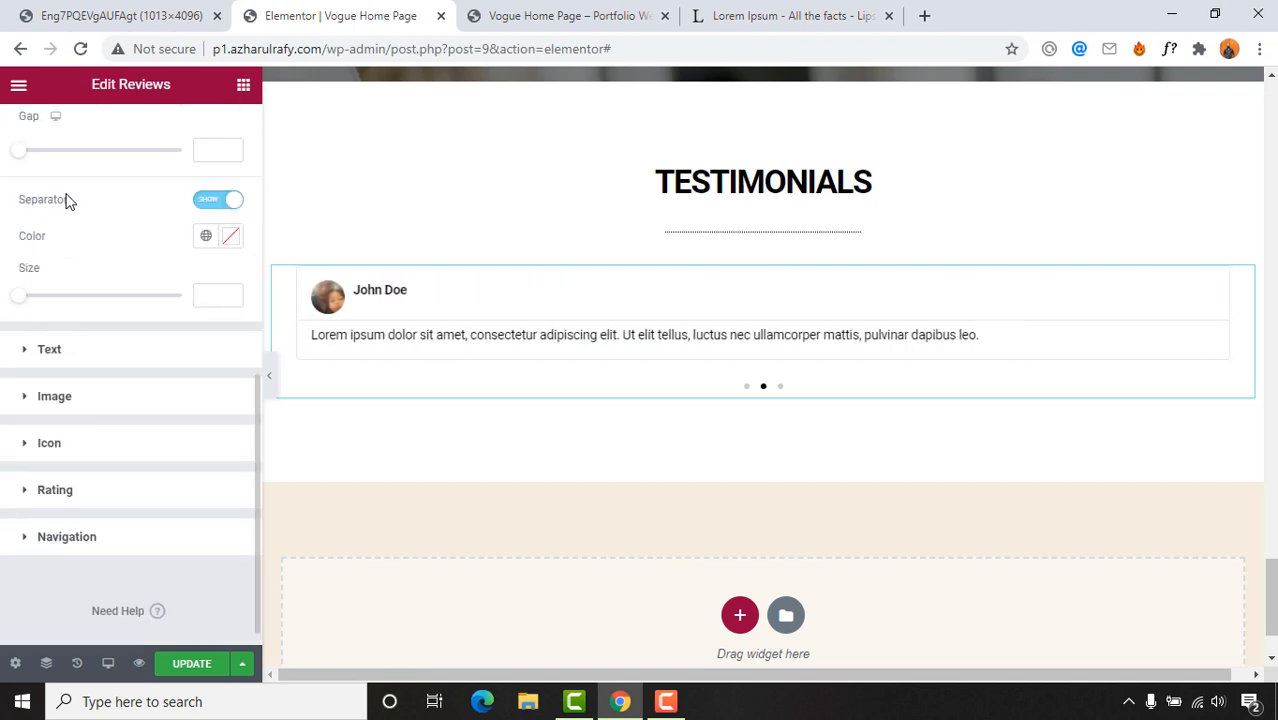
scroll(52, 432, "down", 1)
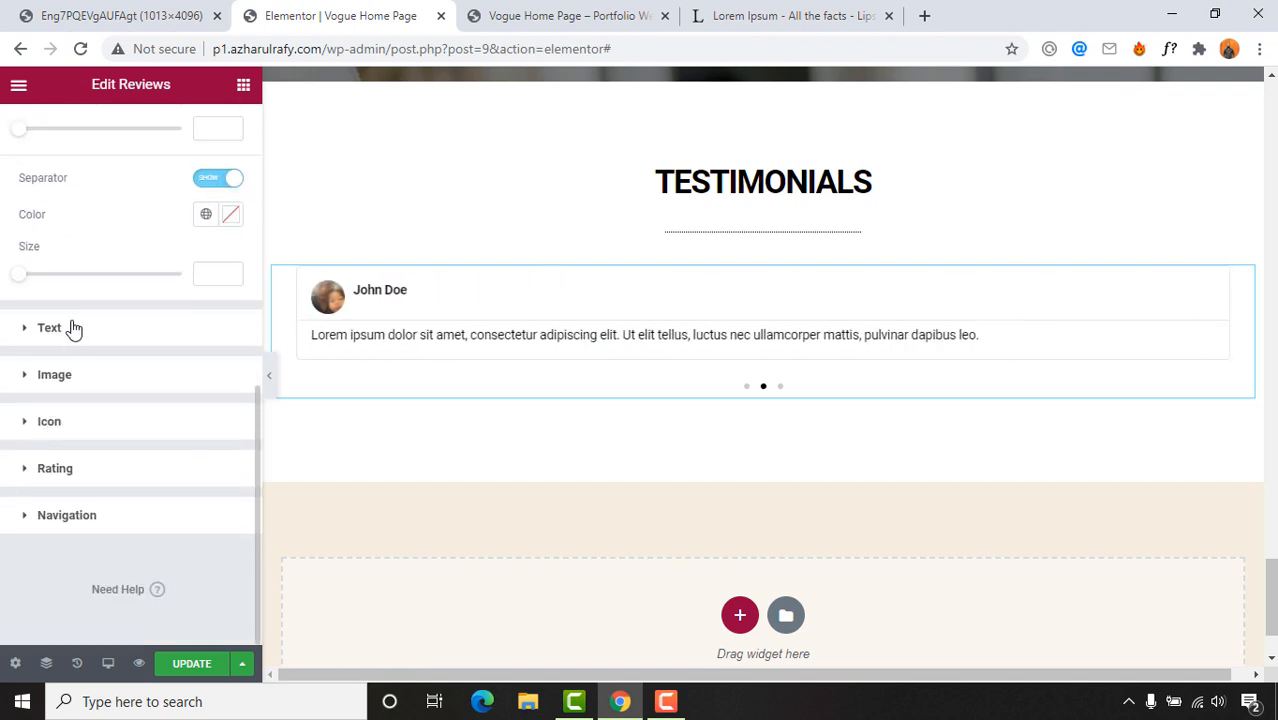
left_click(46, 378)
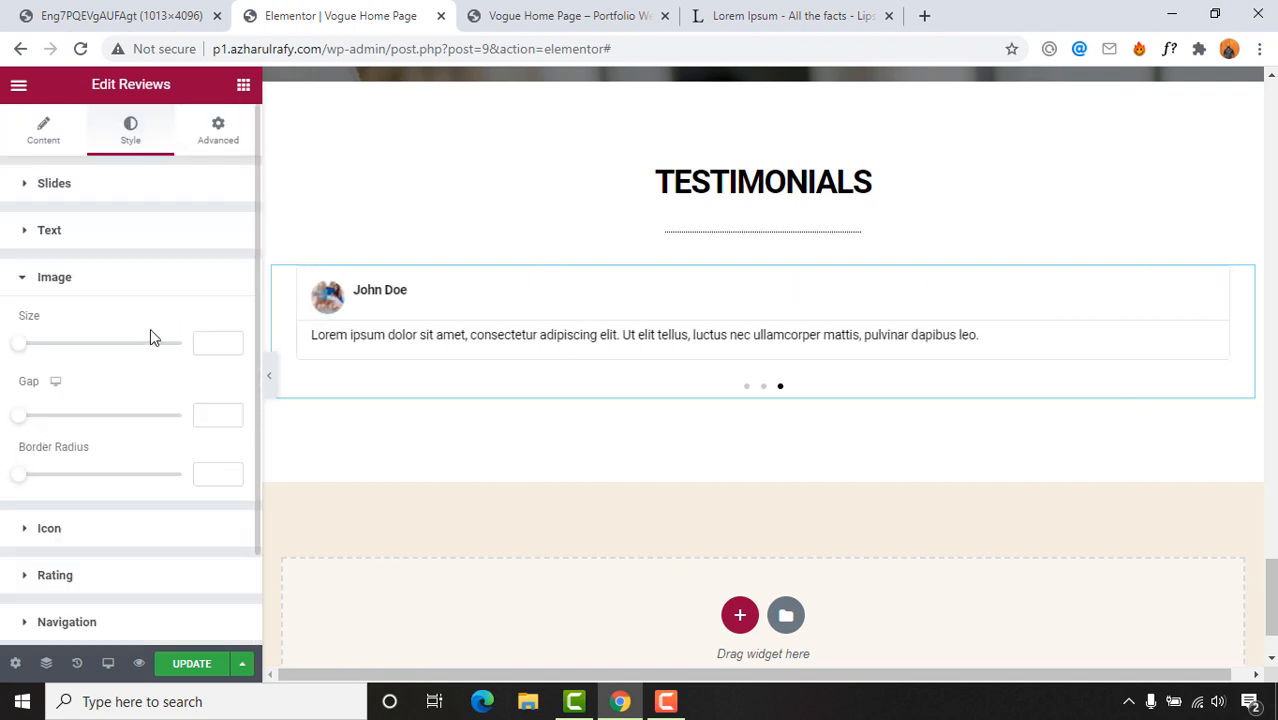
scroll(104, 540, "down", 2)
scroll(138, 481, "up", 2)
left_click(216, 140)
scroll(63, 563, "down", 2)
scroll(70, 560, "down", 3)
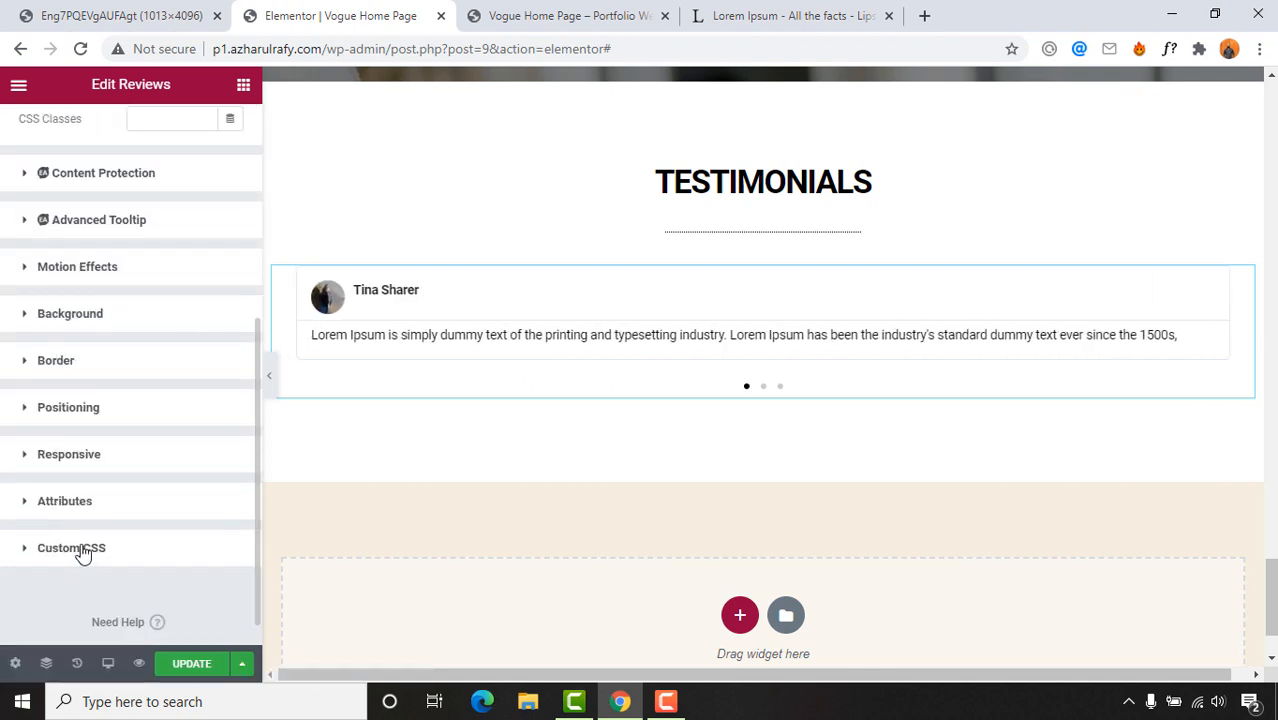
scroll(40, 445, "up", 4)
scroll(879, 400, "up", 3)
scroll(670, 536, "down", 2)
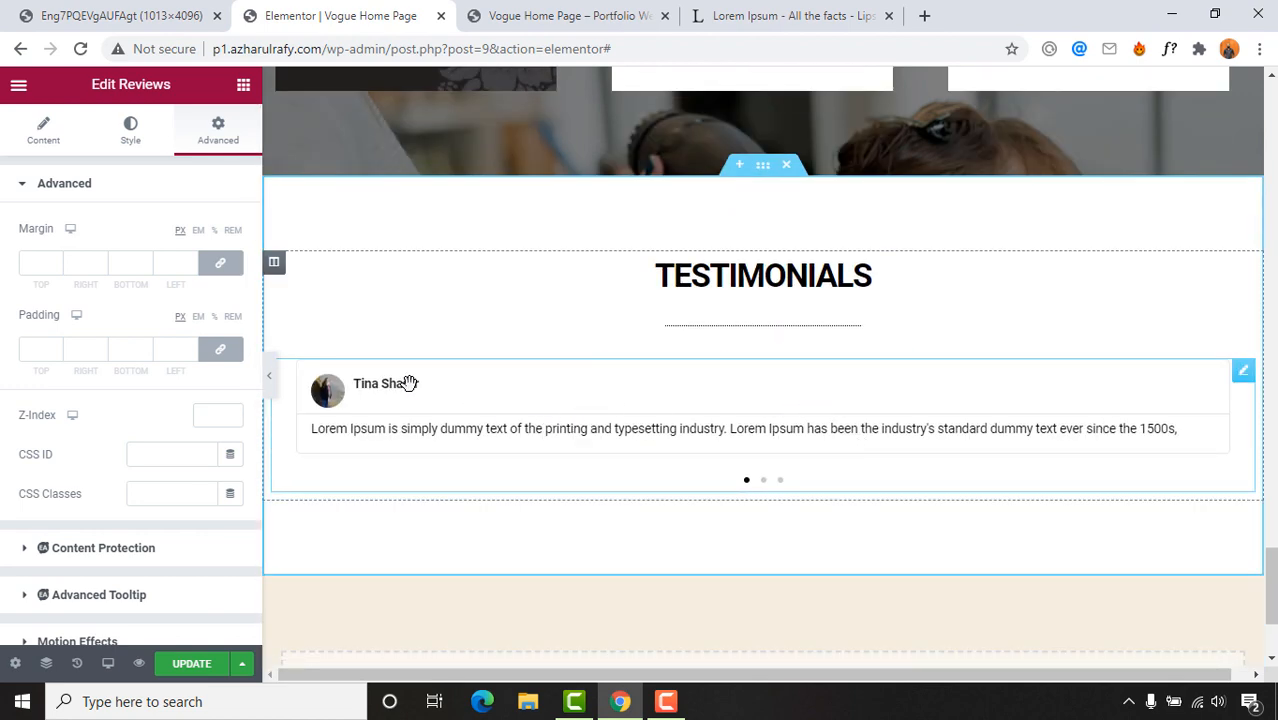
scroll(46, 543, "down", 3)
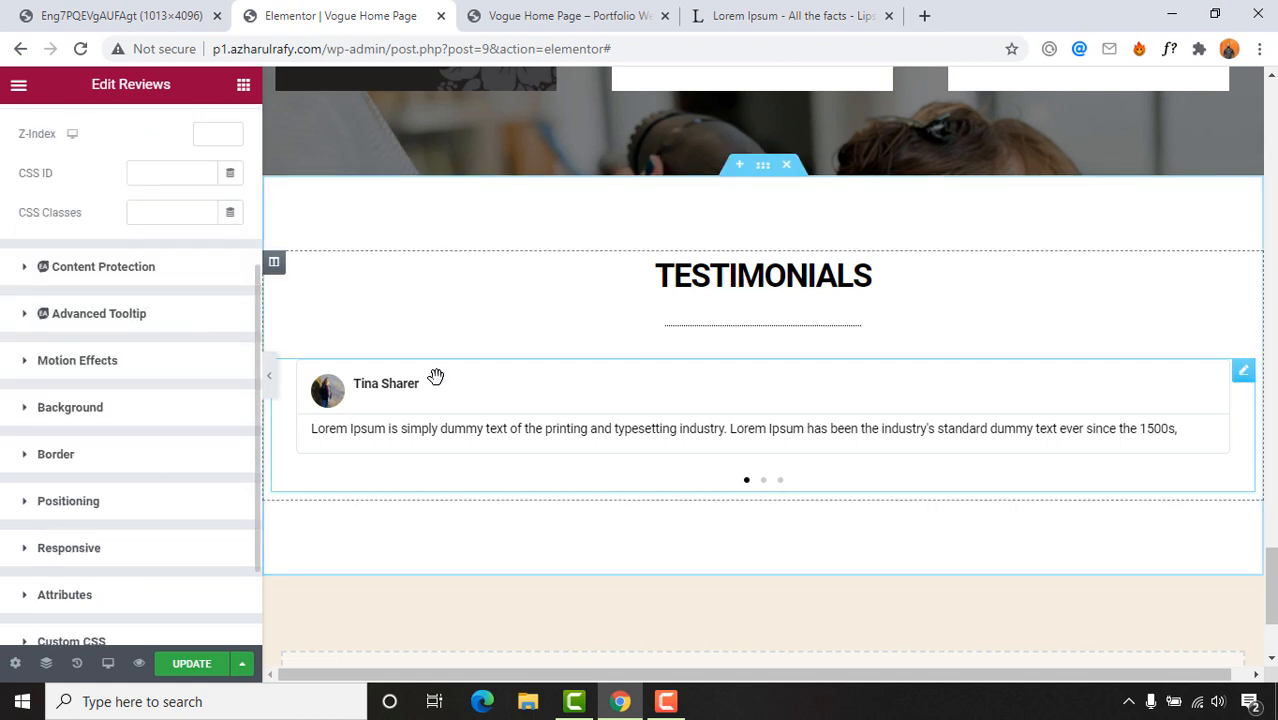
scroll(63, 305, "up", 3)
left_click(43, 130)
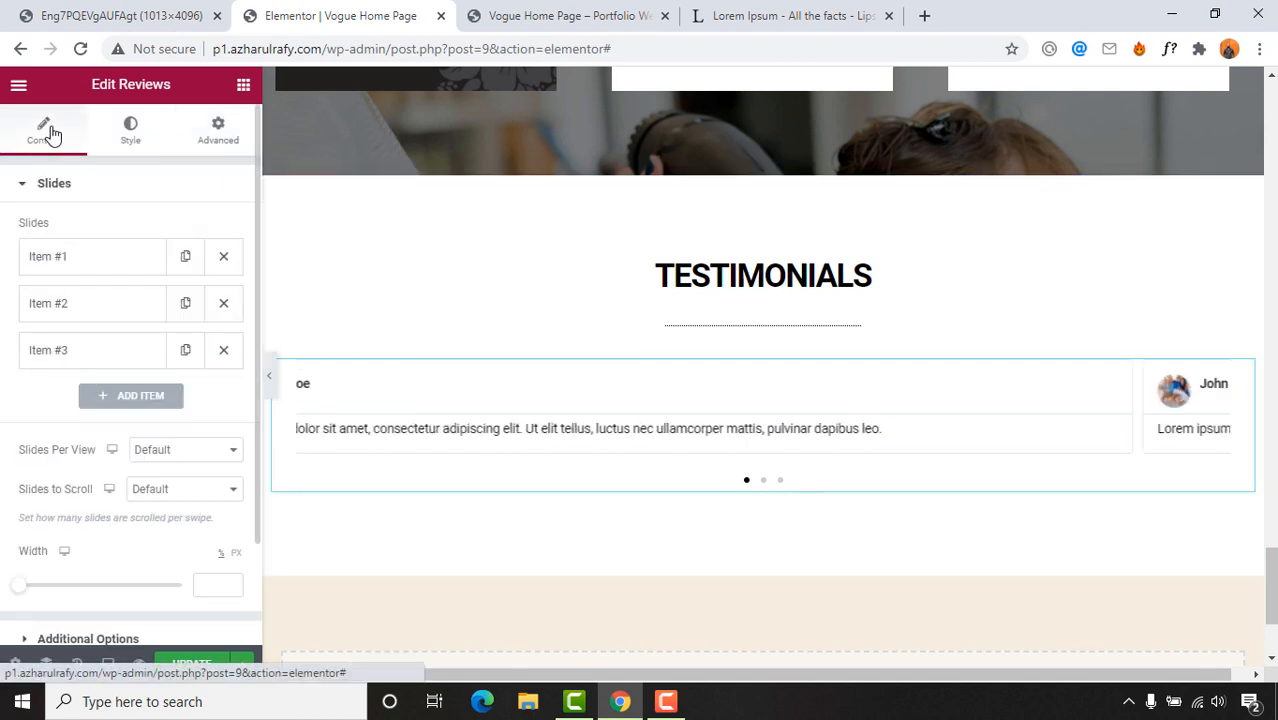
left_click(120, 260)
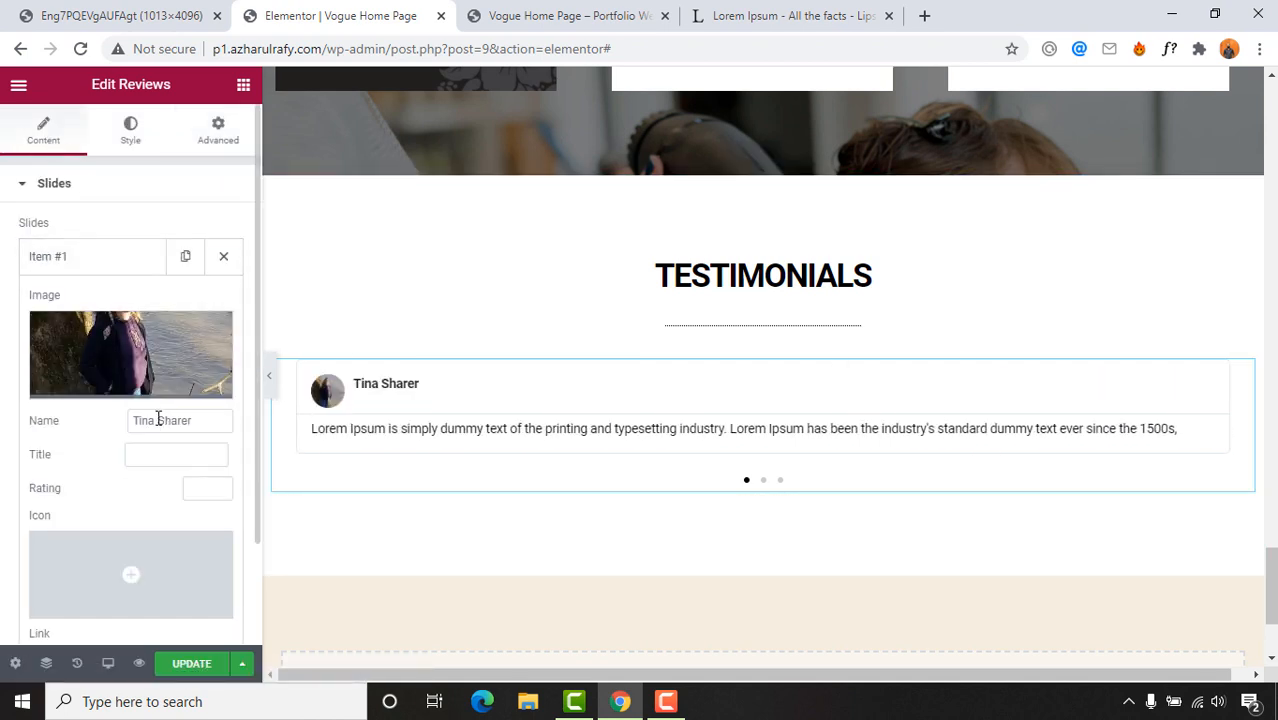
scroll(85, 487, "down", 1)
scroll(85, 487, "down", 2)
scroll(90, 475, "up", 3)
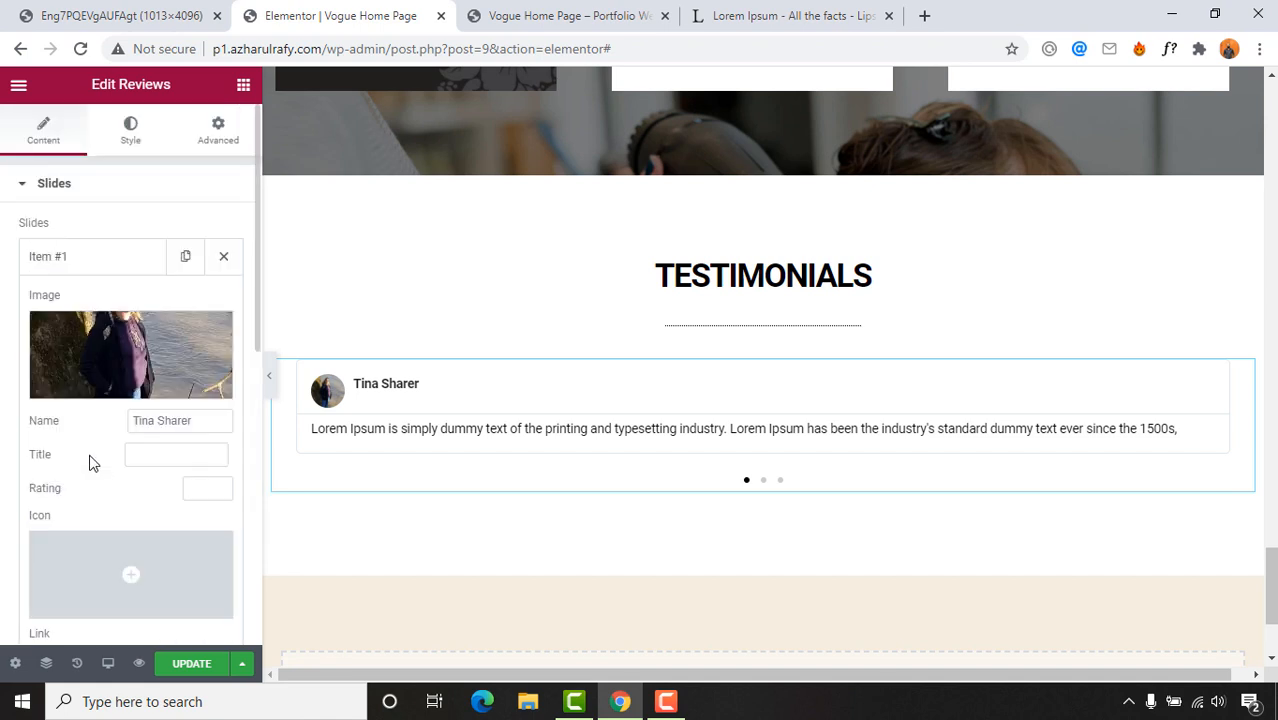
left_click(128, 140)
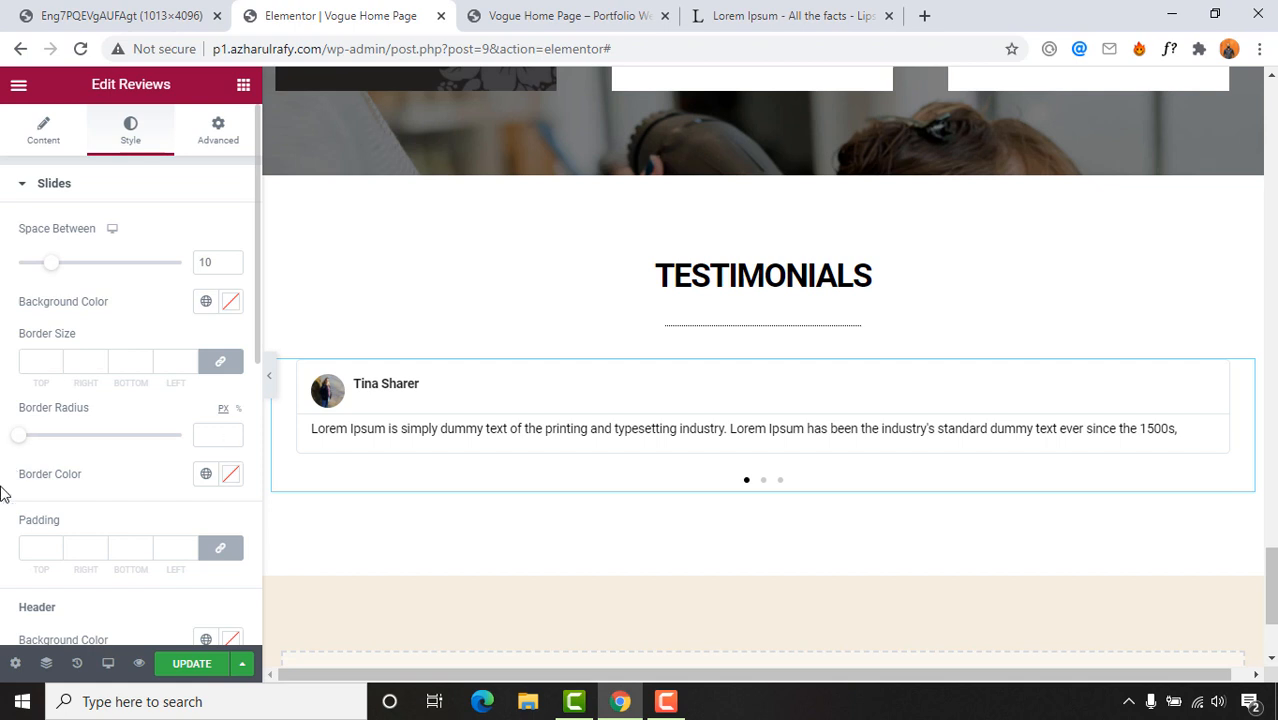
scroll(2, 492, "down", 3)
scroll(2, 492, "down", 3)
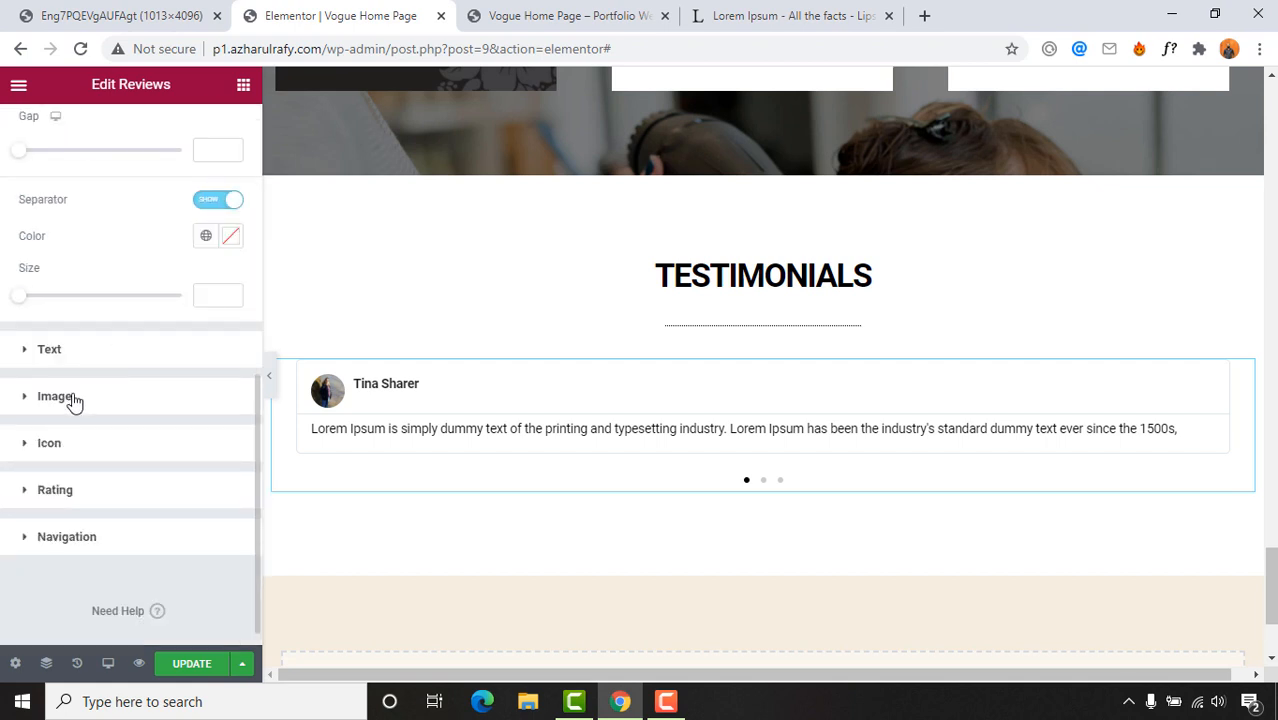
left_click(50, 350)
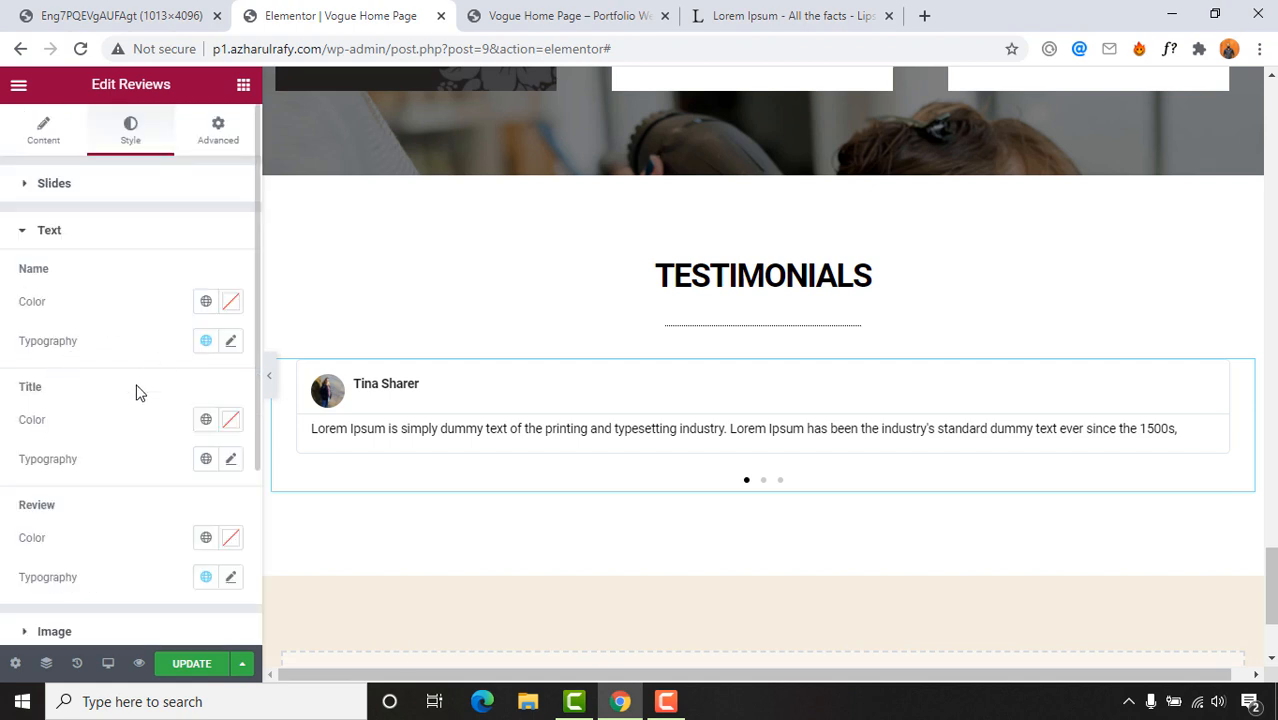
scroll(52, 530, "down", 2)
left_click(112, 452)
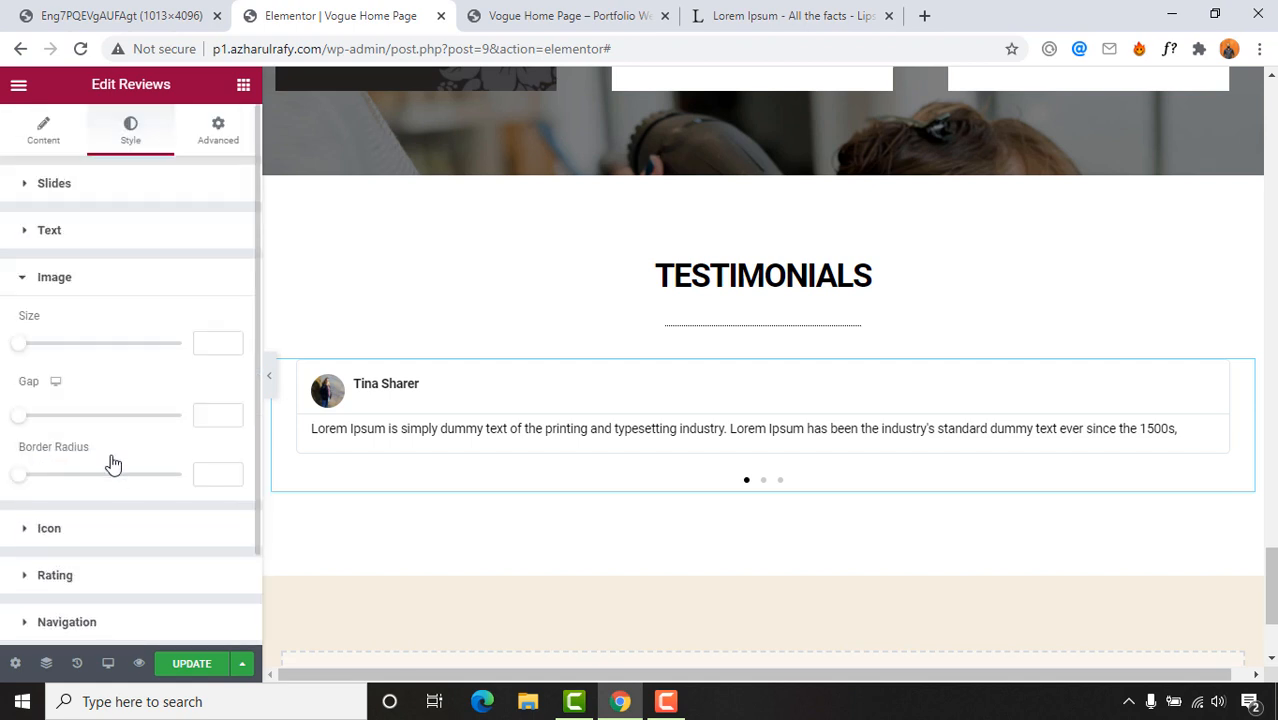
scroll(77, 545, "down", 1)
left_click(72, 515)
scroll(70, 530, "down", 2)
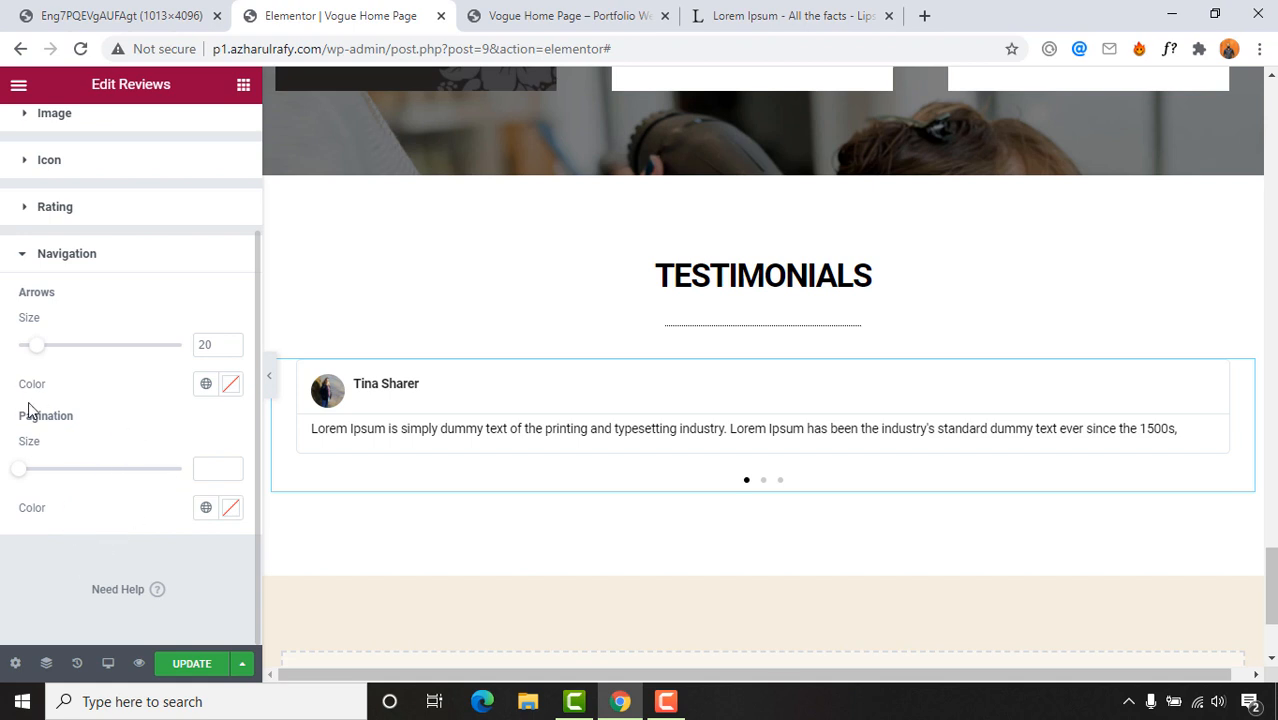
scroll(85, 515, "up", 1)
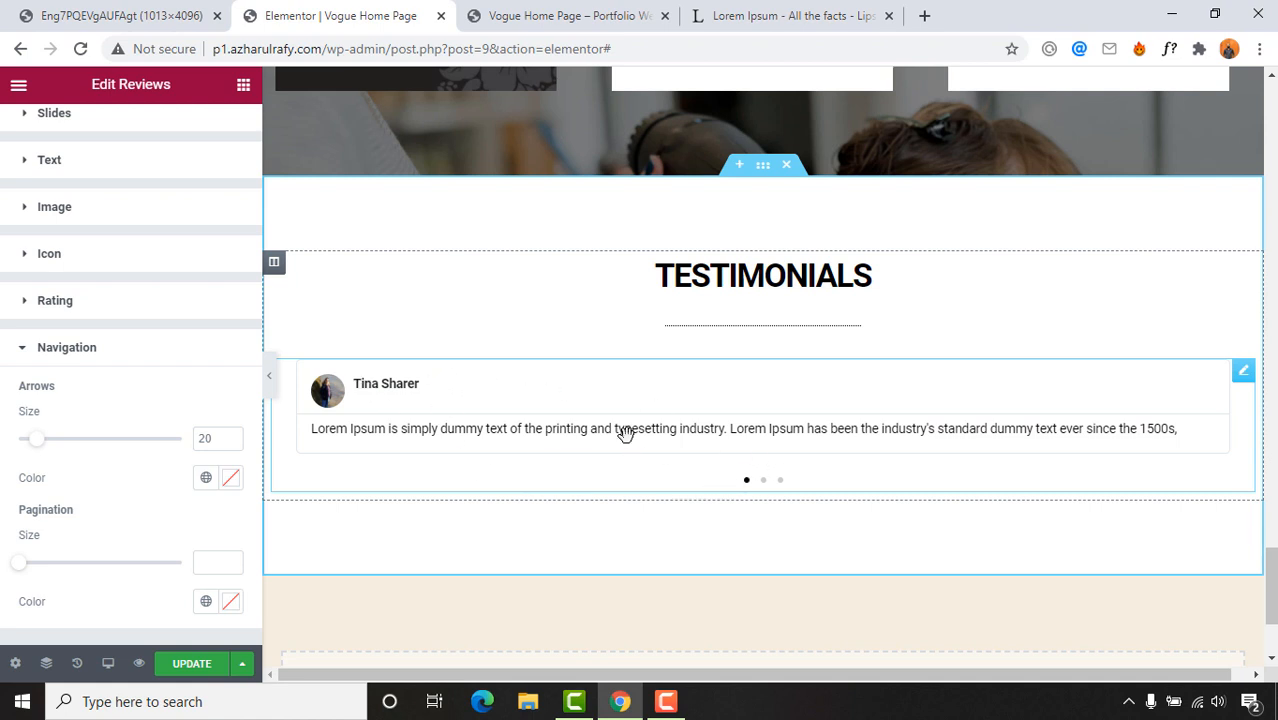
Step: Check the reference design, then bring up the reviews' text styling options
left_click(122, 13)
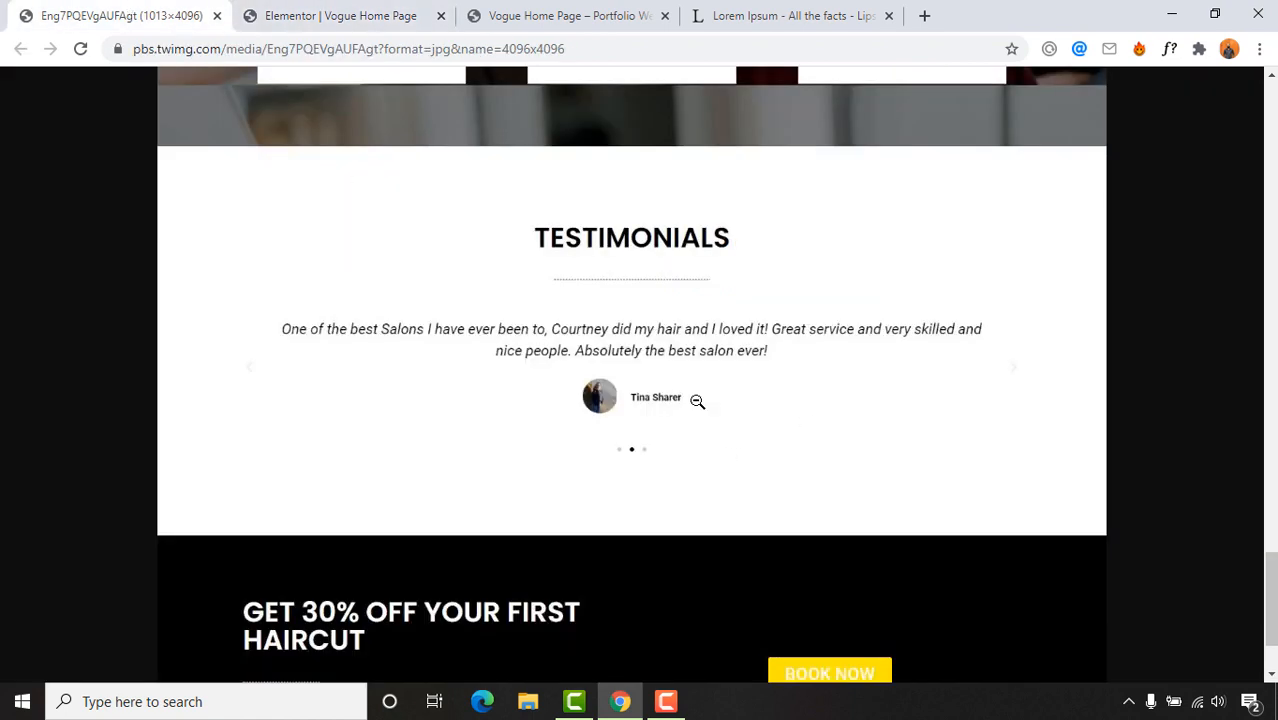
left_click(410, 15)
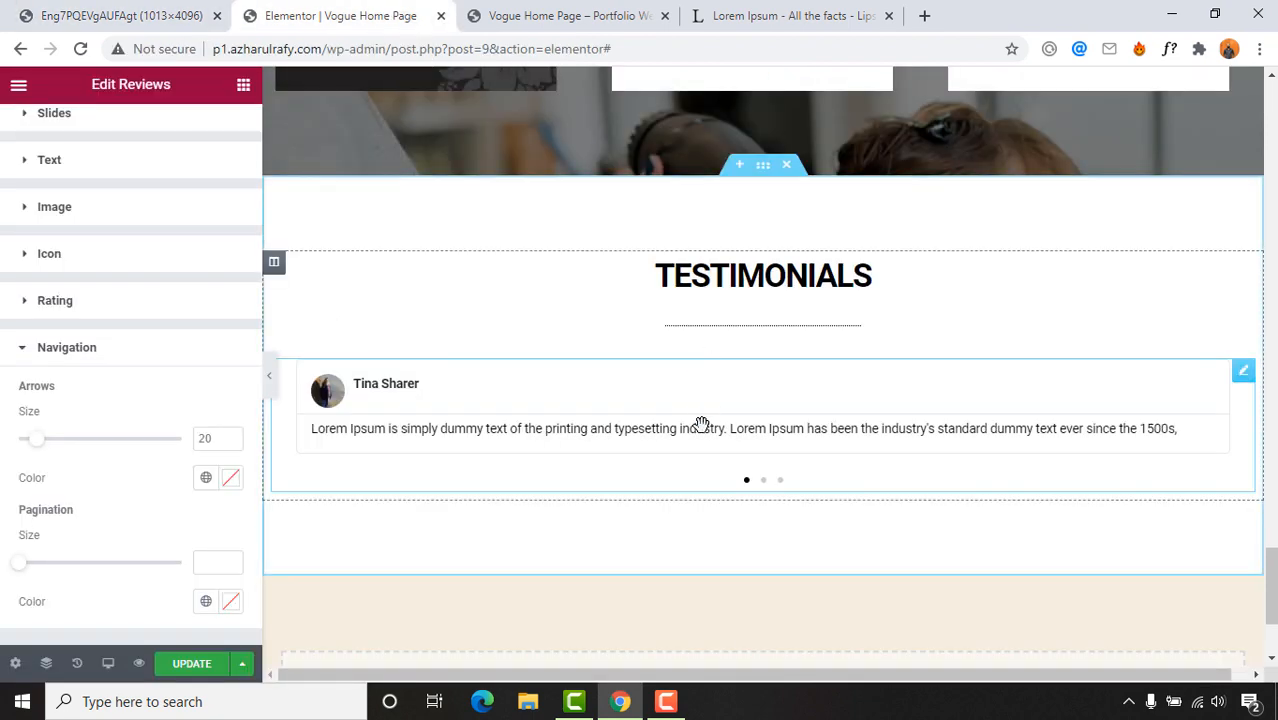
scroll(310, 440, "up", 3)
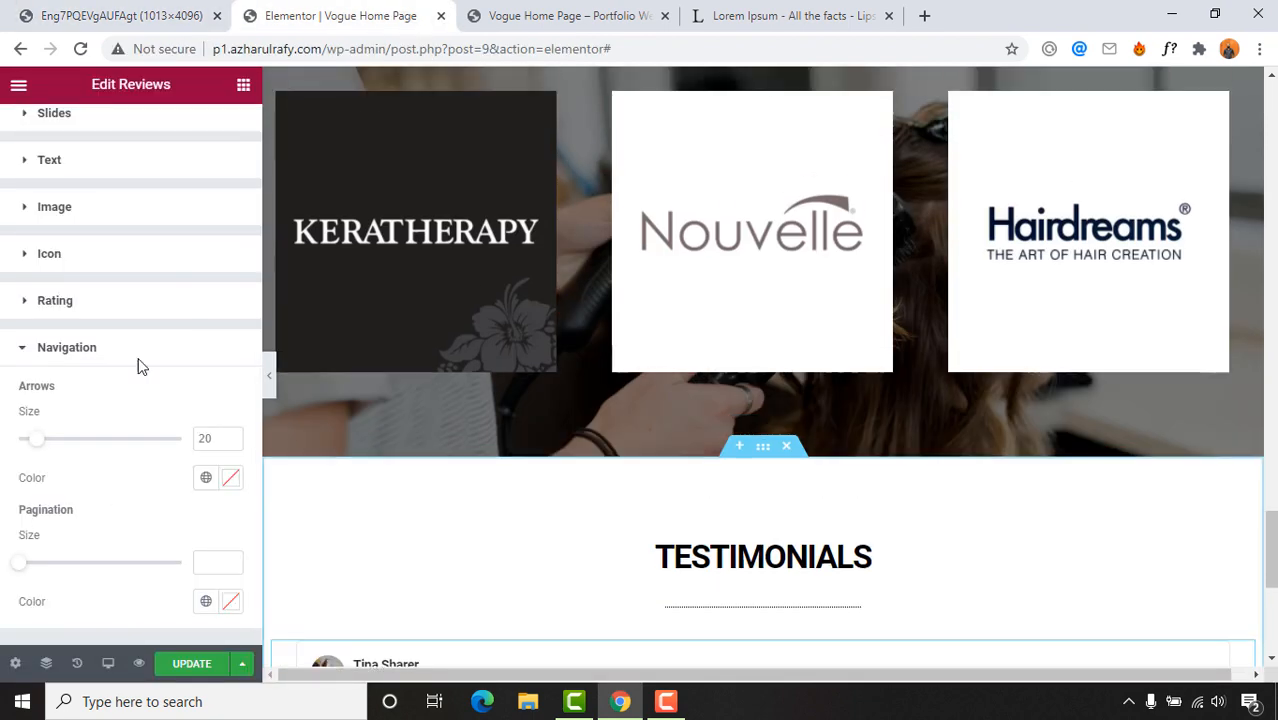
left_click(80, 162)
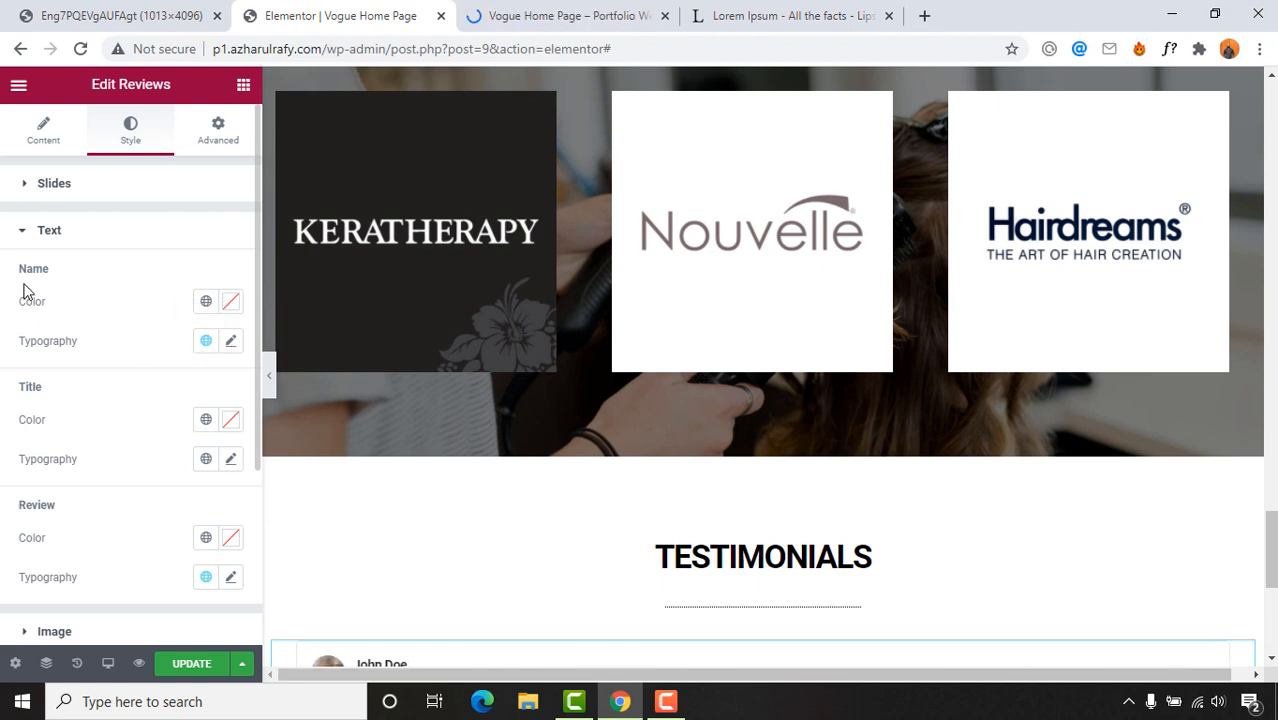
left_click(231, 341)
left_click(231, 341)
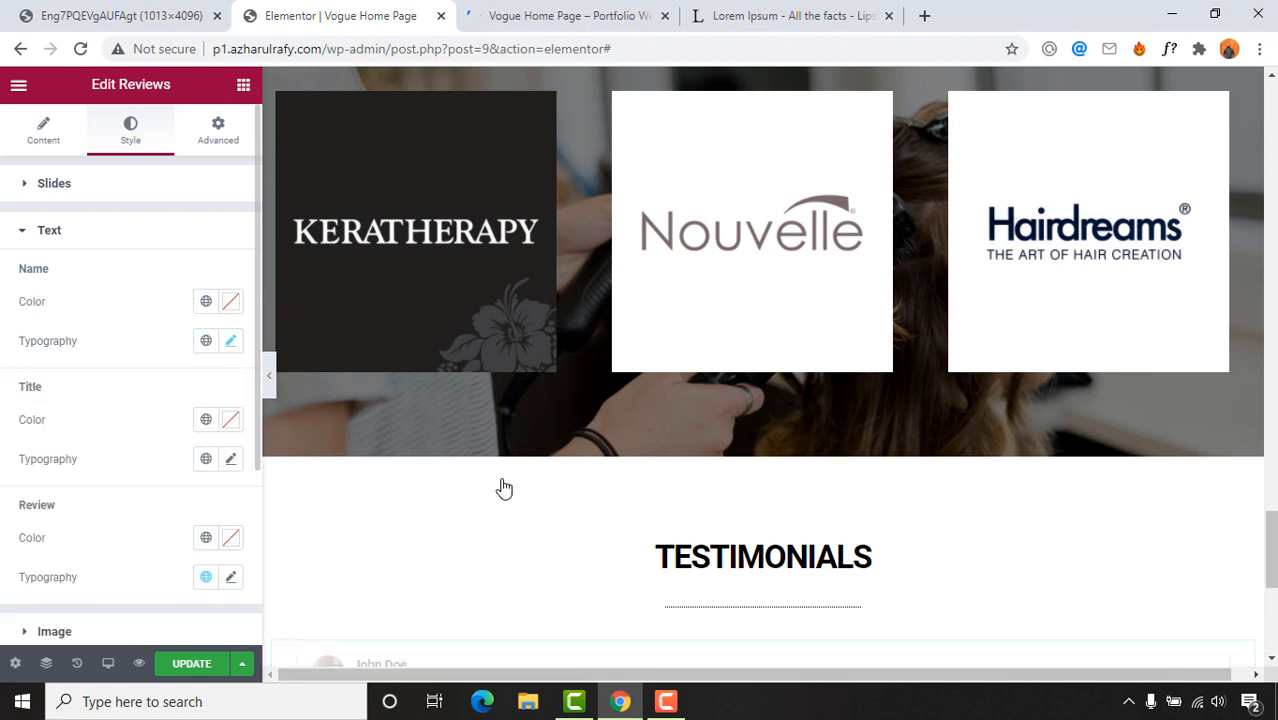
scroll(559, 490, "down", 2)
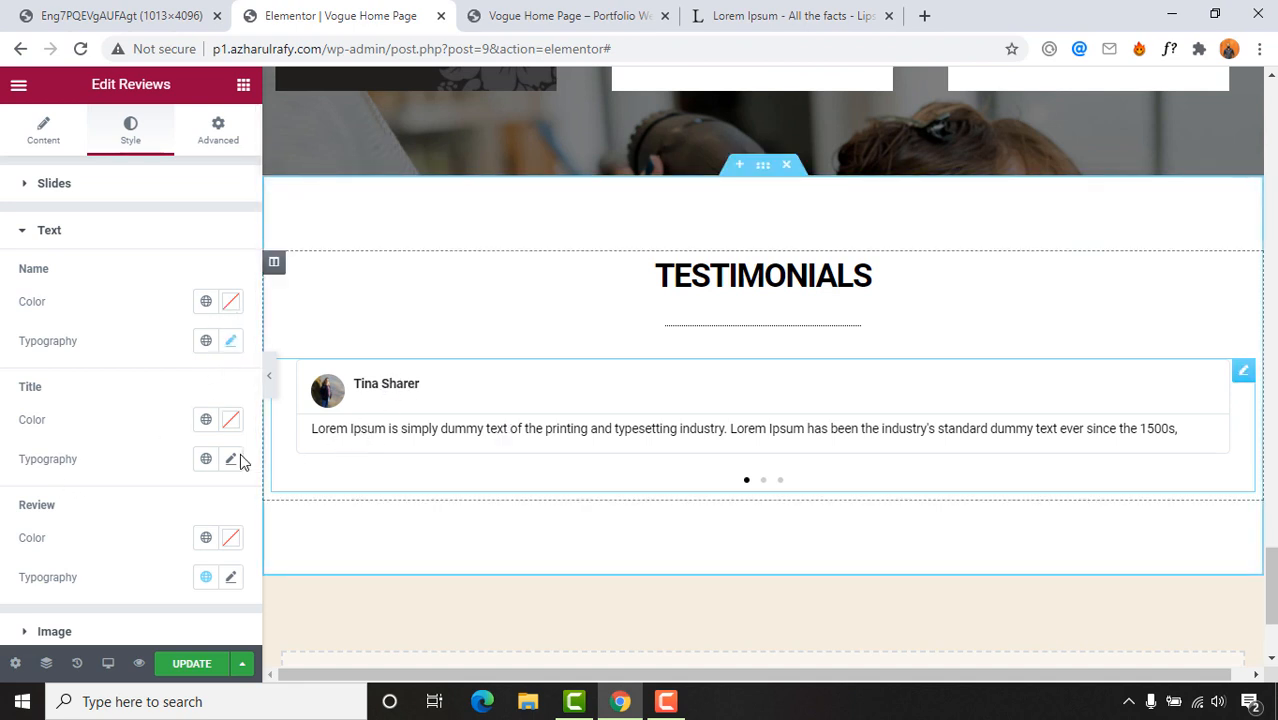
scroll(47, 491, "down", 2)
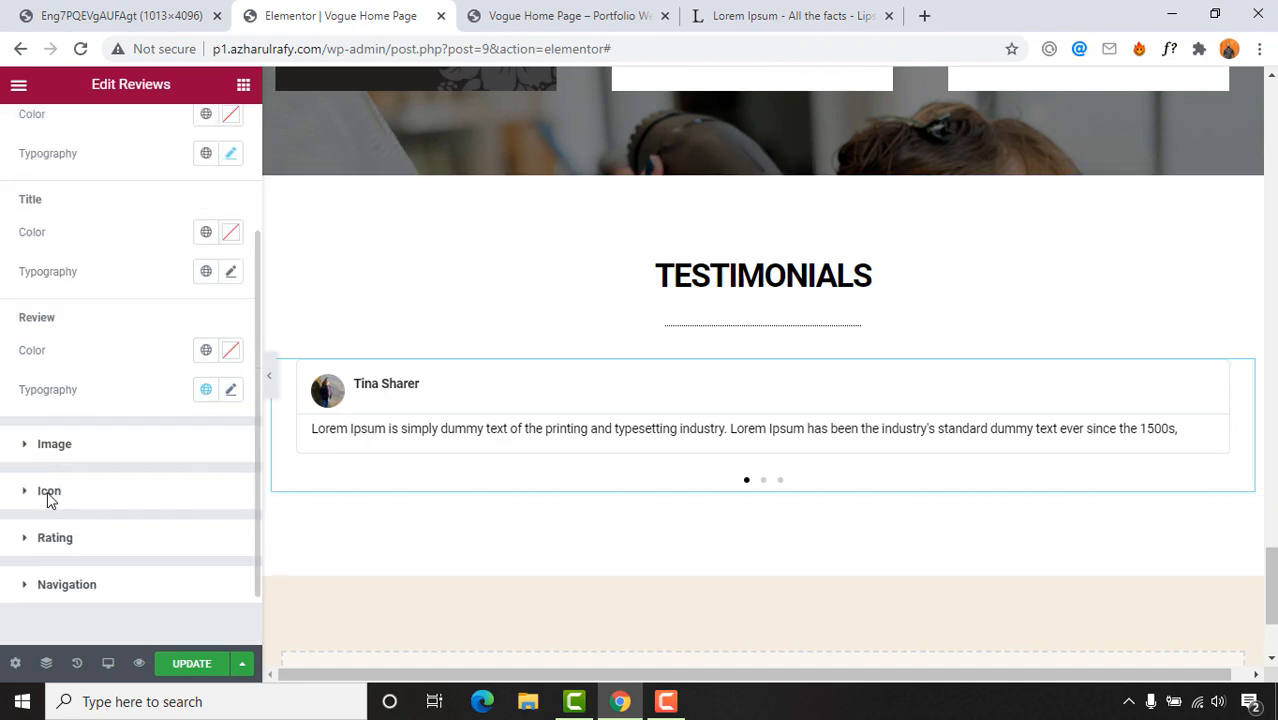
Step: Set the review text typography size to 15 px
left_click(231, 392)
left_click(231, 392)
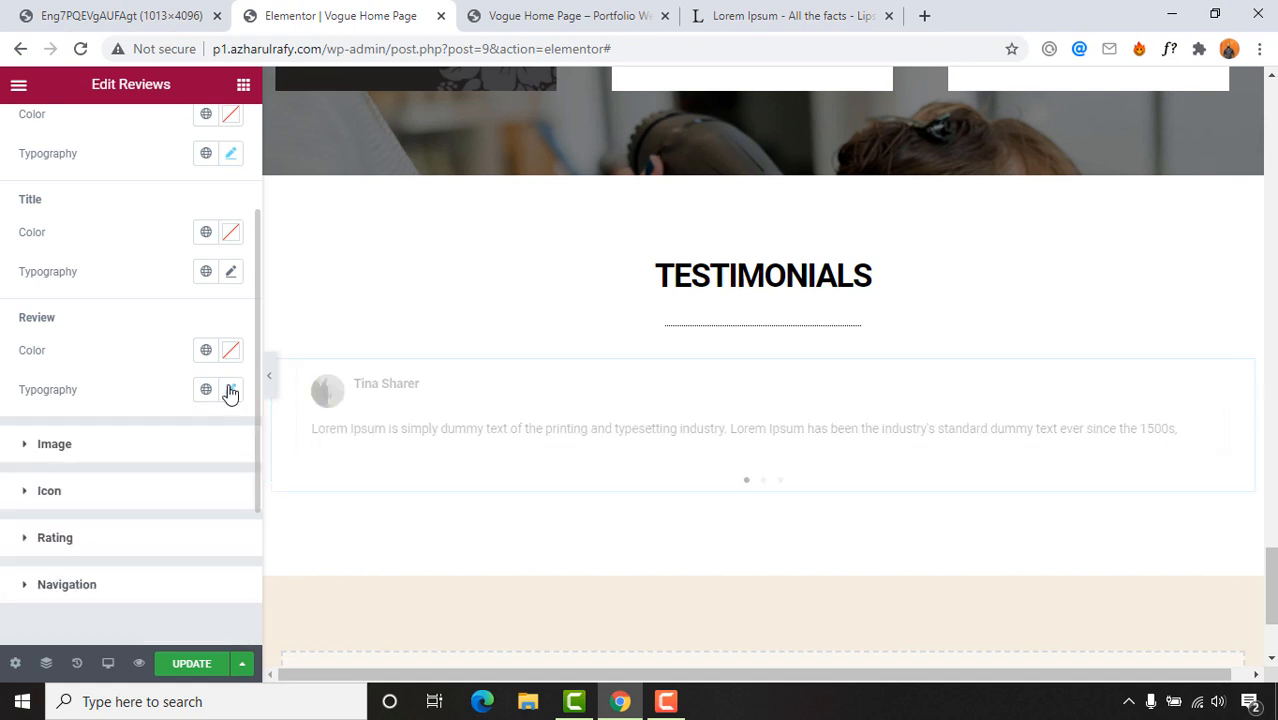
left_click(231, 392)
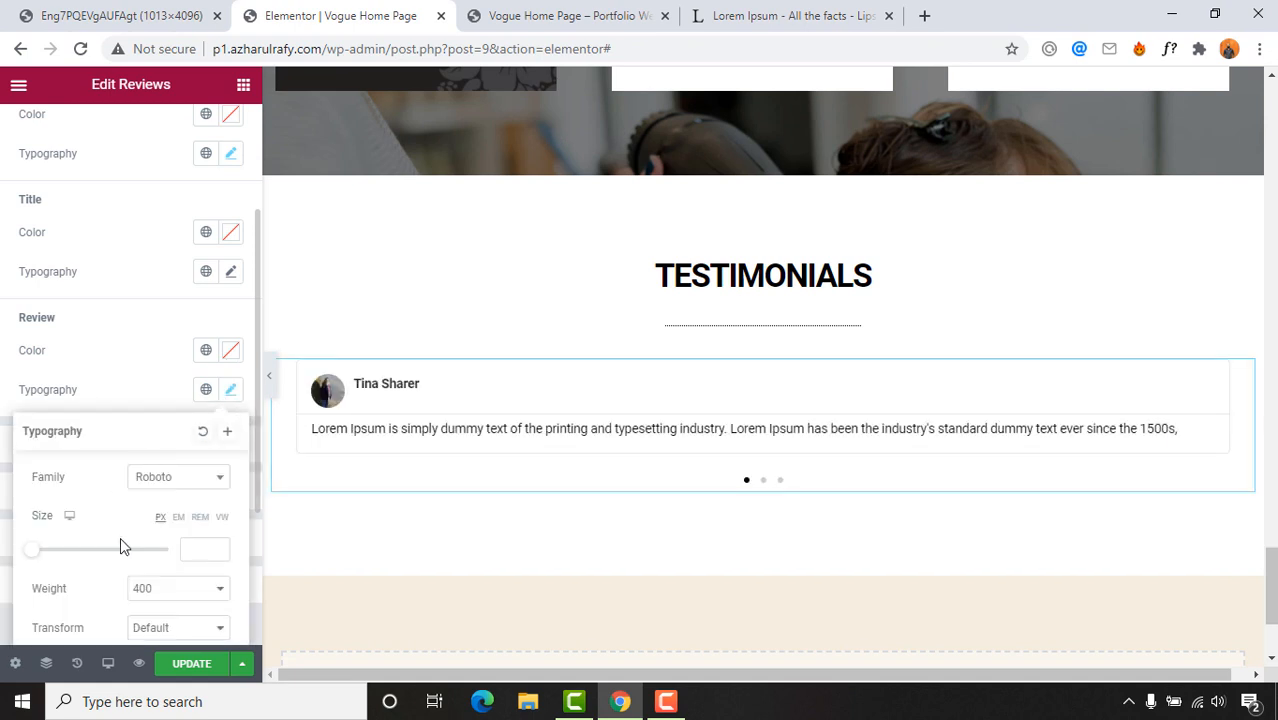
scroll(120, 547, "down", 2)
scroll(157, 562, "down", 1)
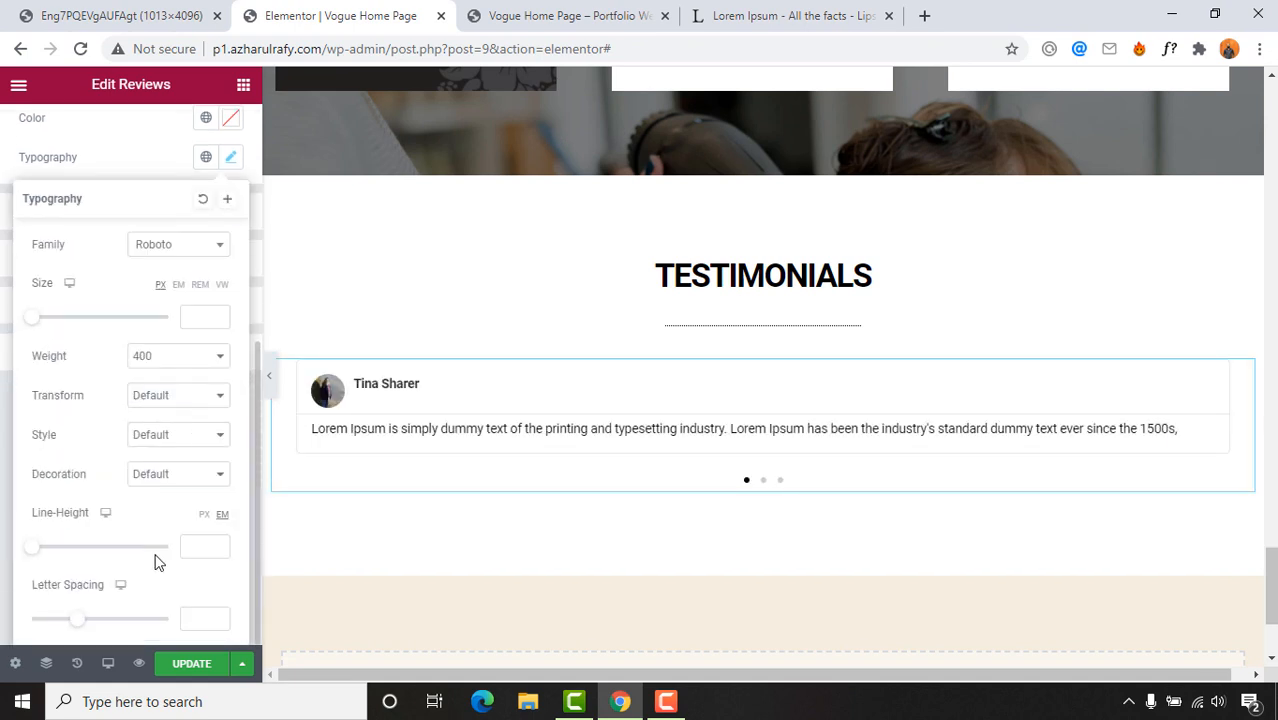
scroll(162, 470, "up", 1)
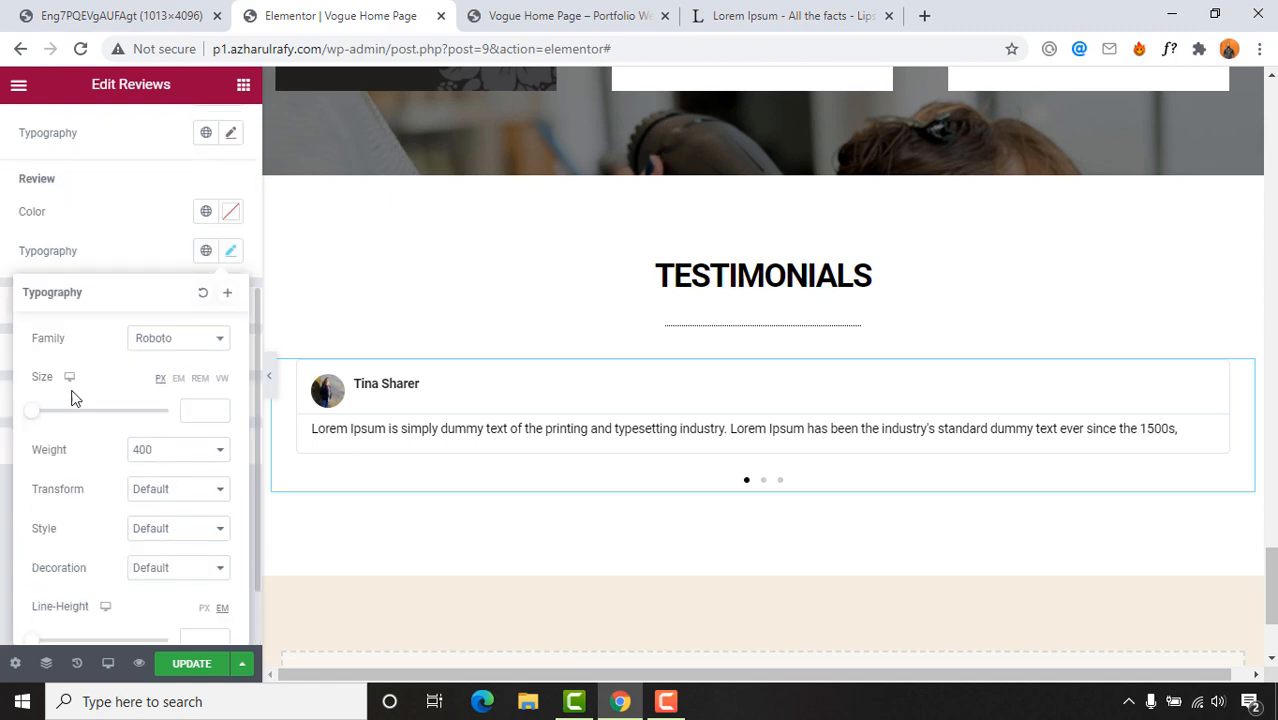
mouse_move(42, 420)
left_mouse_down()
mouse_move(62, 420)
mouse_move(43, 421)
left_mouse_up()
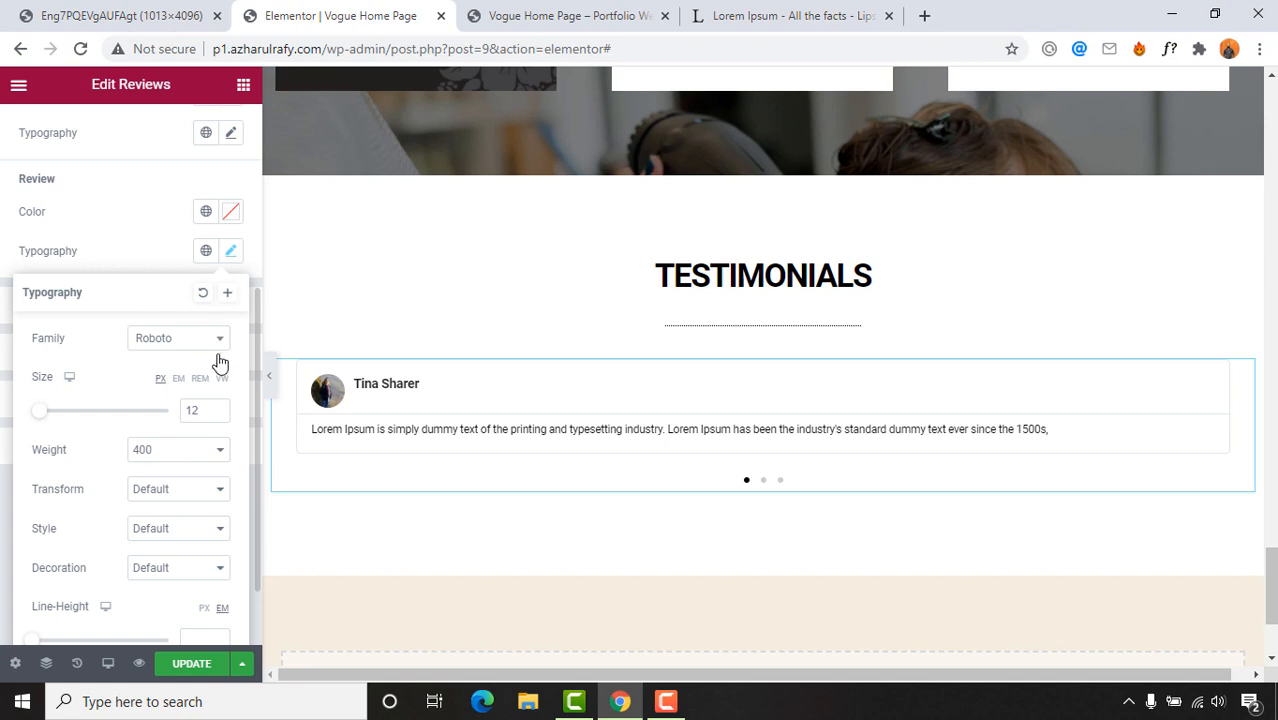
left_click_drag(205, 411, 169, 420)
type("15")
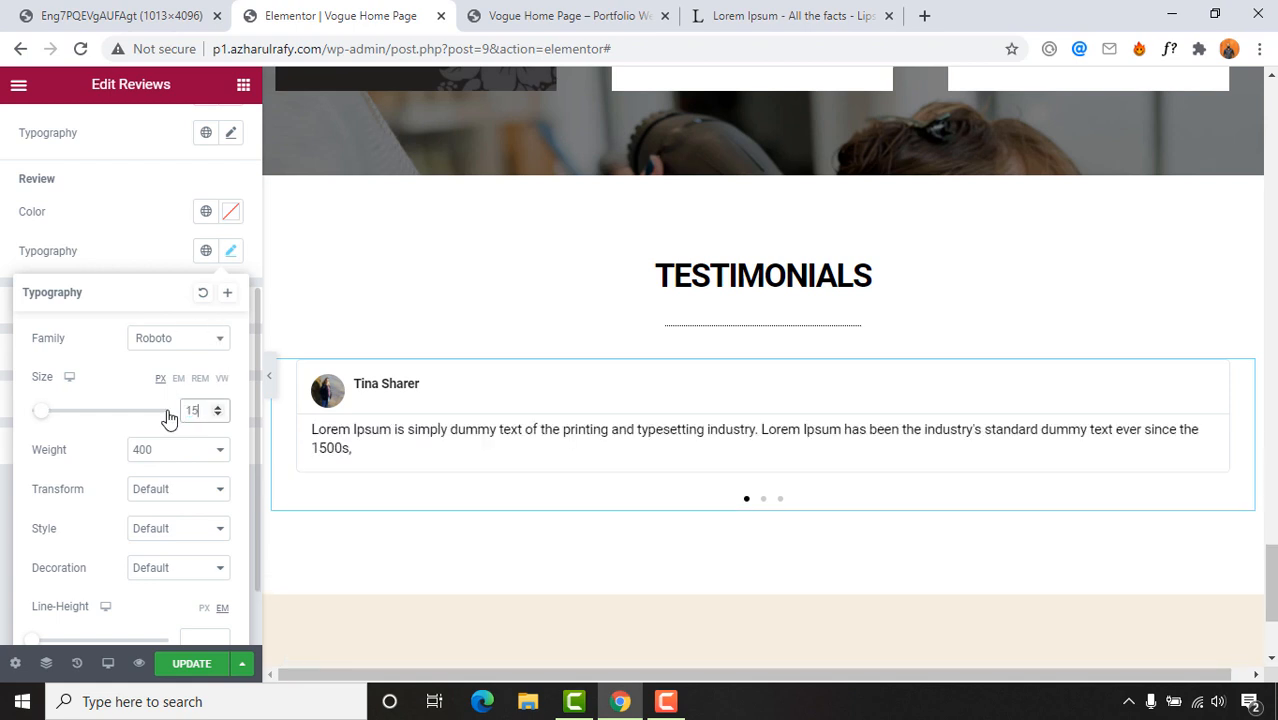
left_click(143, 258)
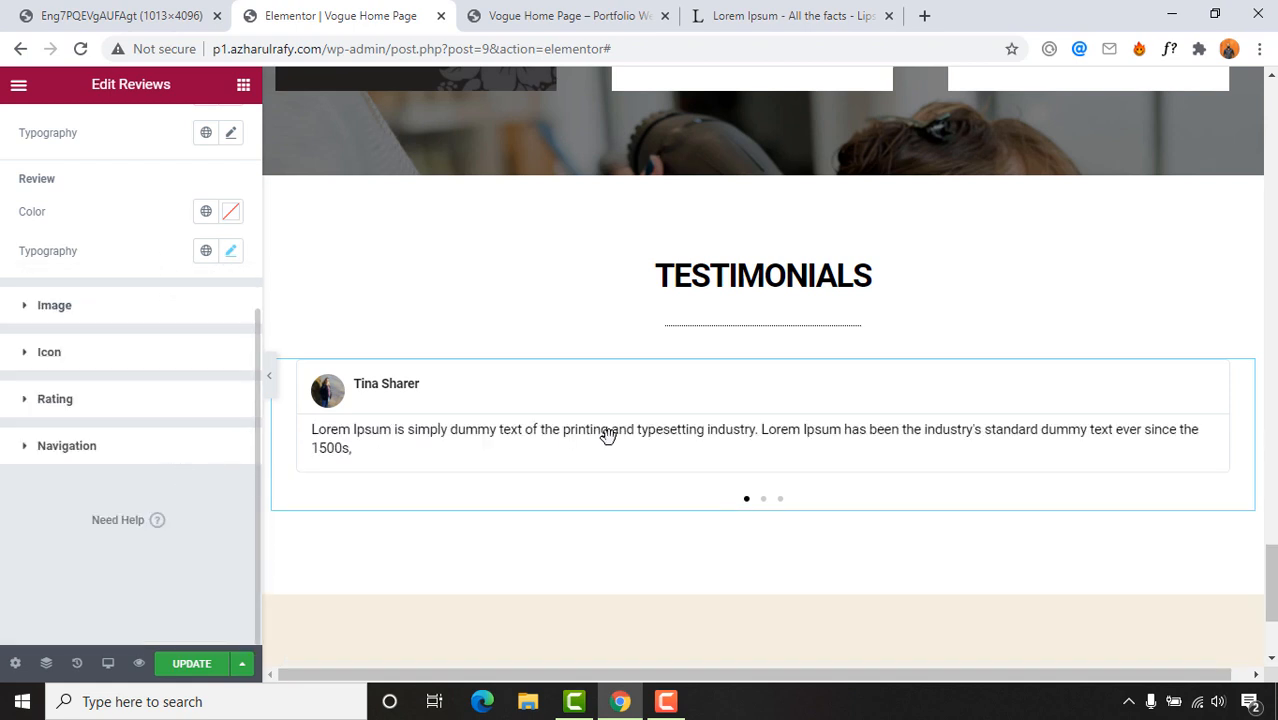
Step: Delete the trailing comma after 1500s in the first testimonial's review
scroll(525, 491, "down", 1)
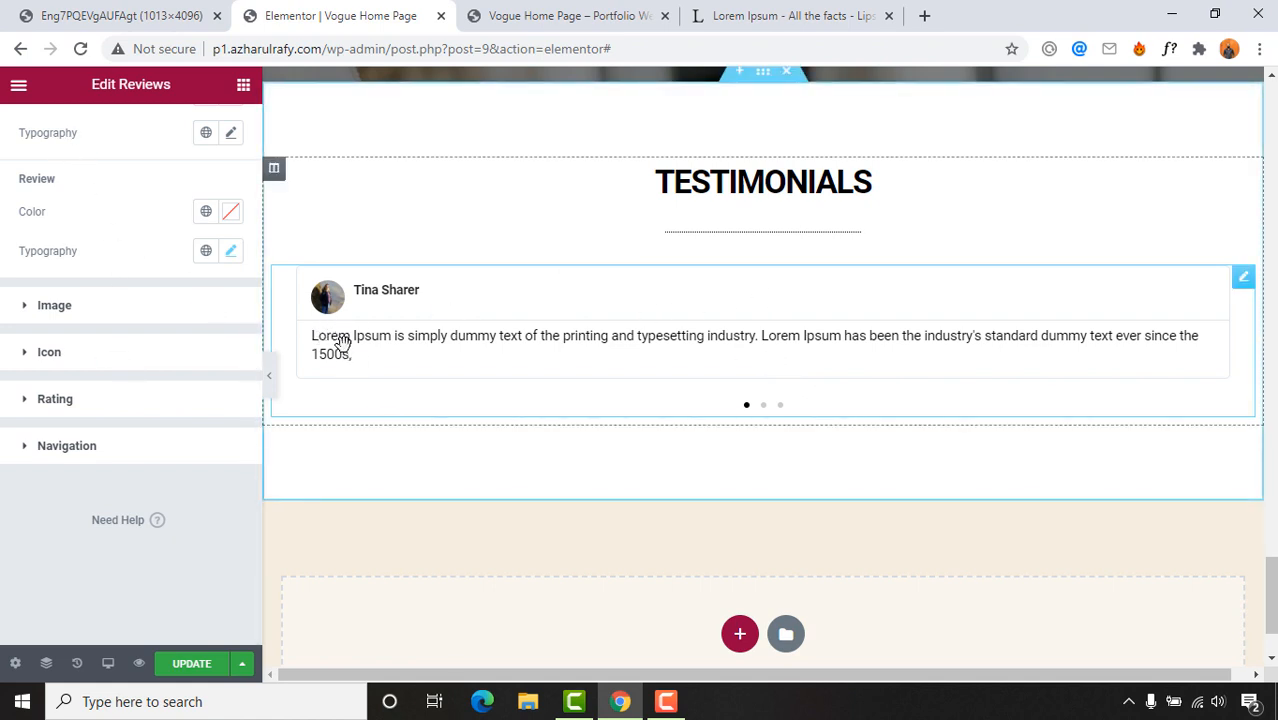
scroll(48, 203, "up", 2)
scroll(113, 276, "up", 3)
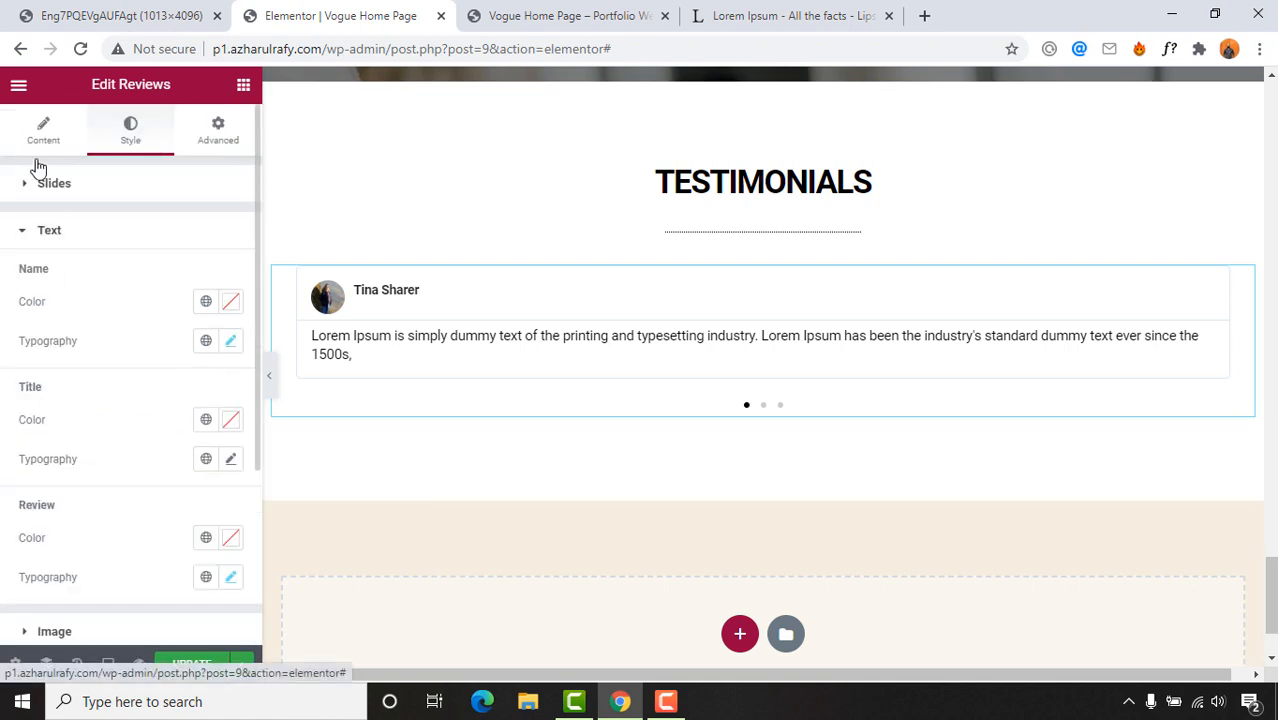
left_click(40, 135)
left_click(90, 256)
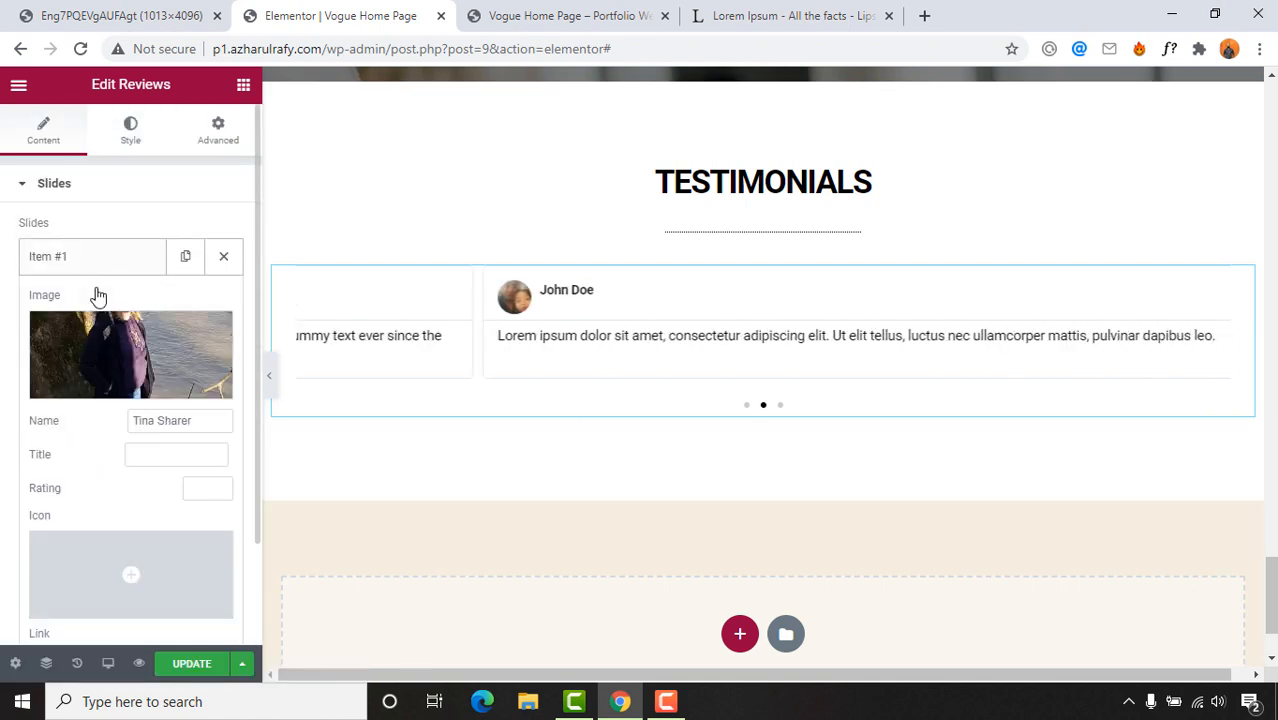
scroll(138, 450, "down", 3)
left_click(125, 494)
key("BackSpace")
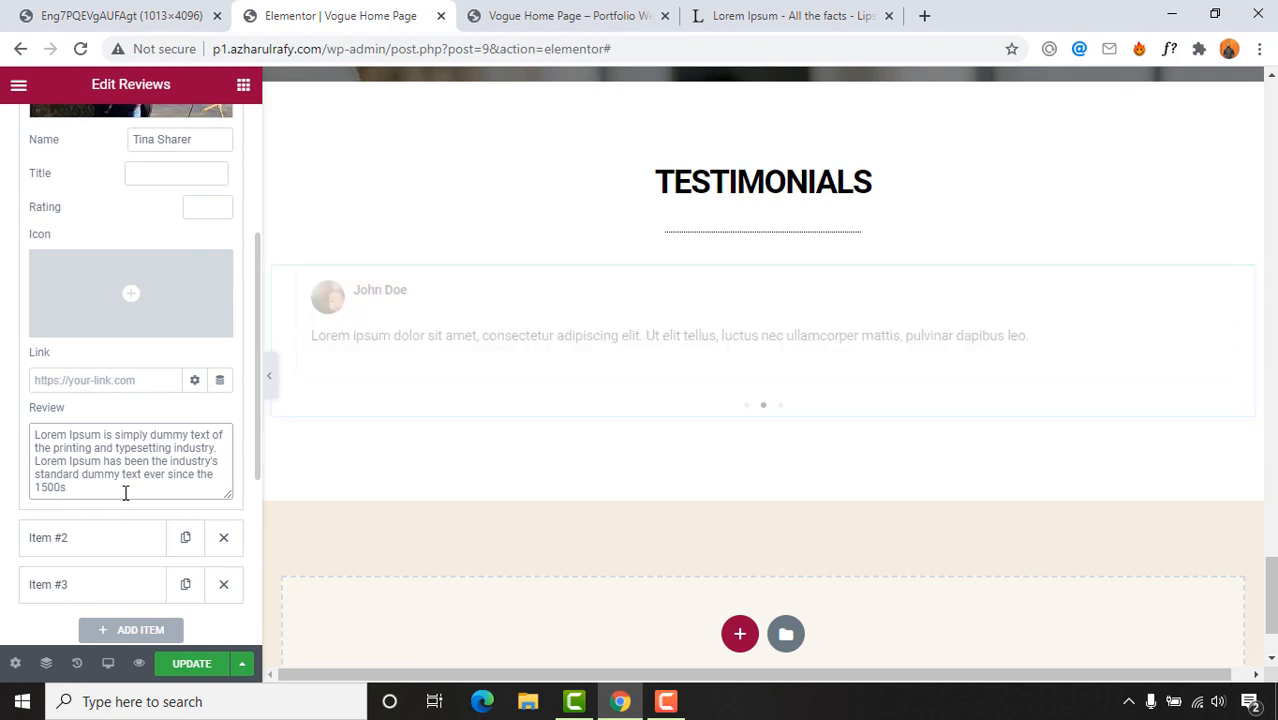
scroll(71, 476, "down", 3)
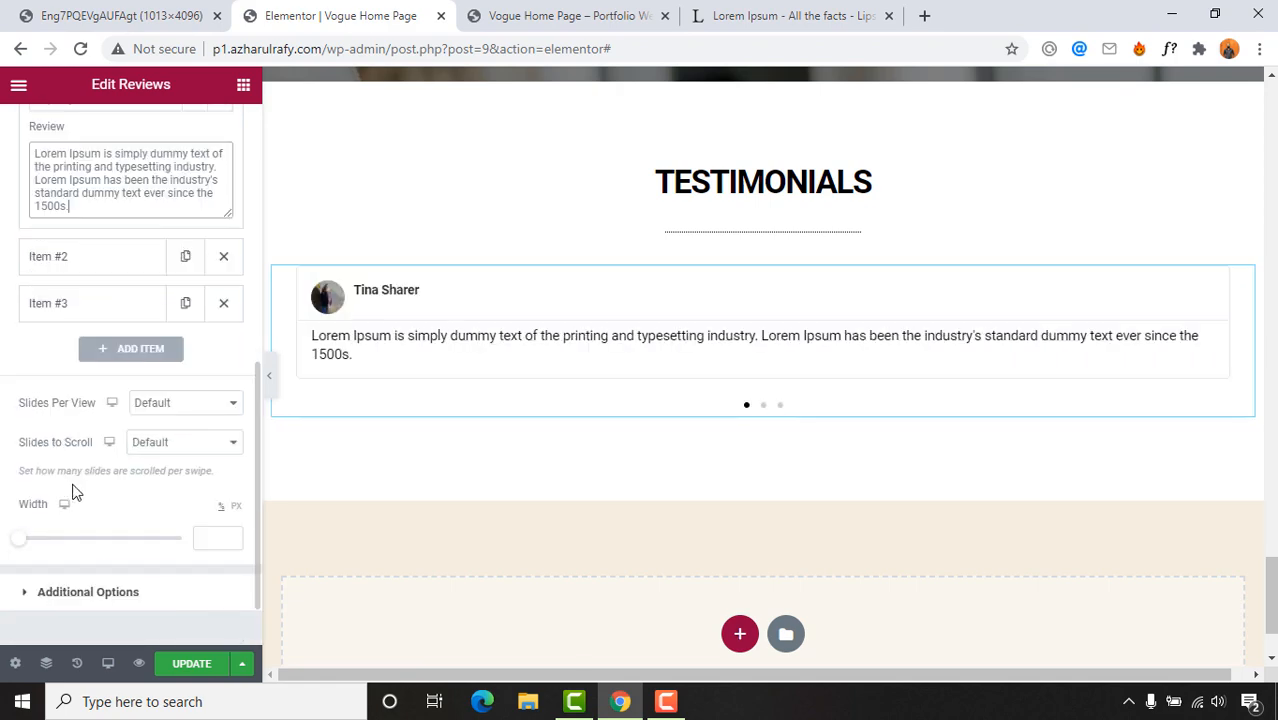
scroll(77, 491, "up", 4)
scroll(714, 416, "up", 2)
scroll(718, 410, "down", 3)
left_click(207, 10)
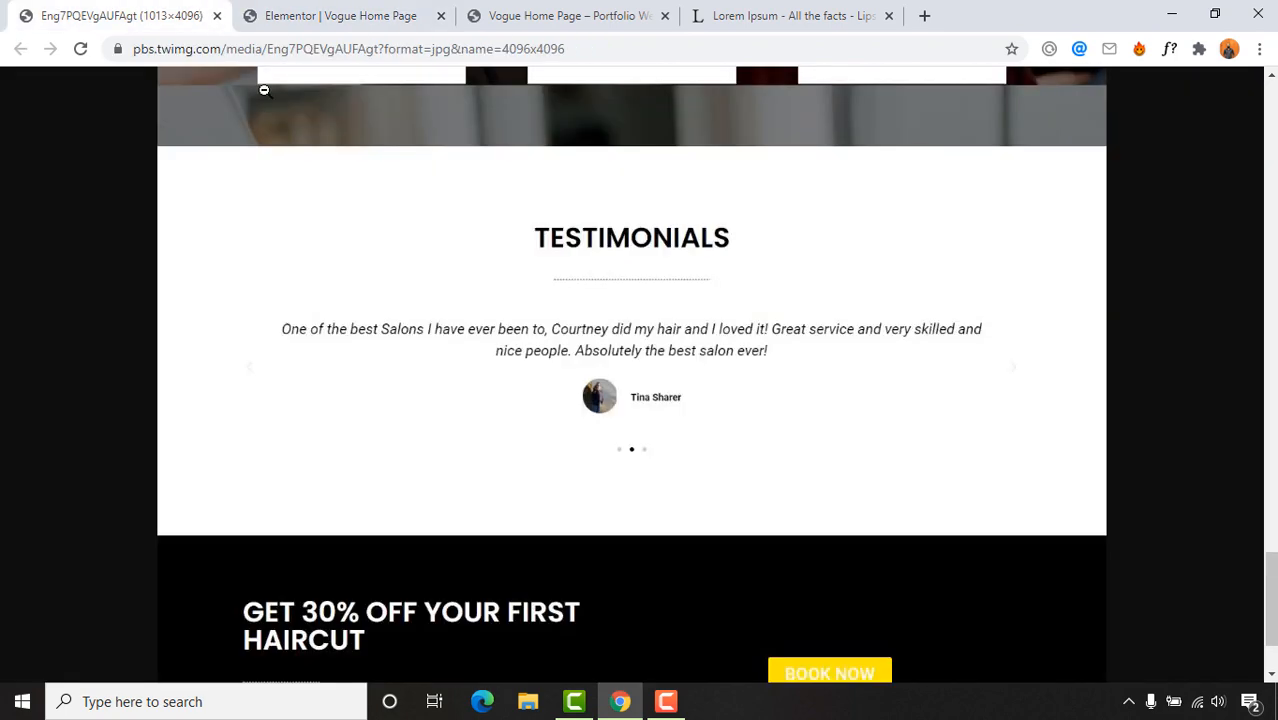
Step: Scroll through the reference design screenshot, then return to the Elementor editor tab
scroll(746, 506, "down", 1)
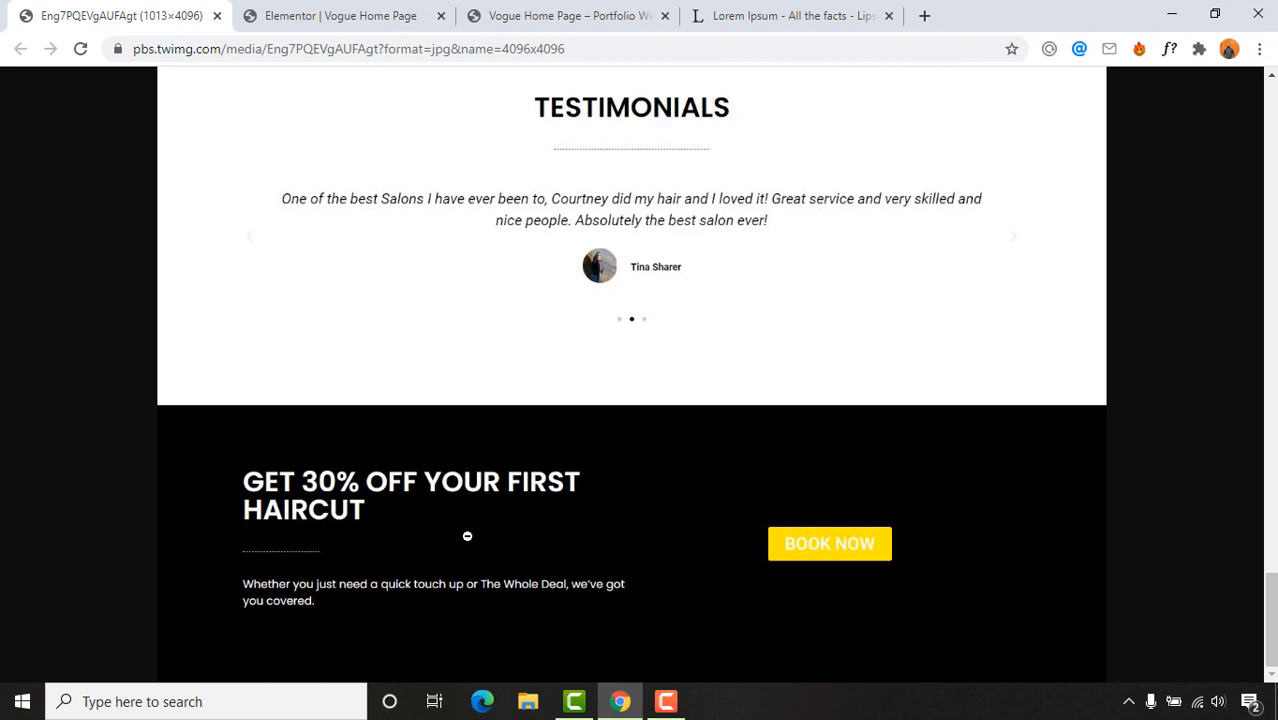
left_click(369, 8)
scroll(613, 514, "down", 1)
key("ctrl+shift+Tab")
left_click(341, 15)
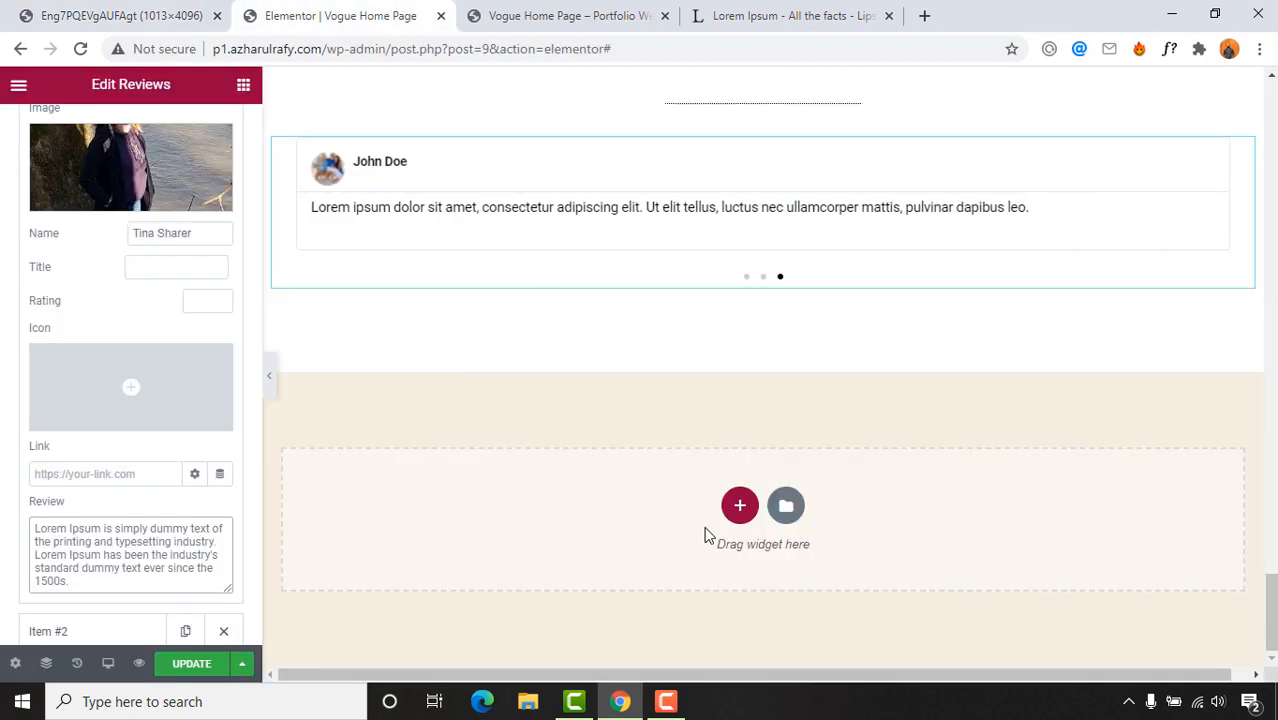
Step: Add a two-column section below the testimonials with a classic #000000 black background
left_click(731, 519)
left_click(591, 560)
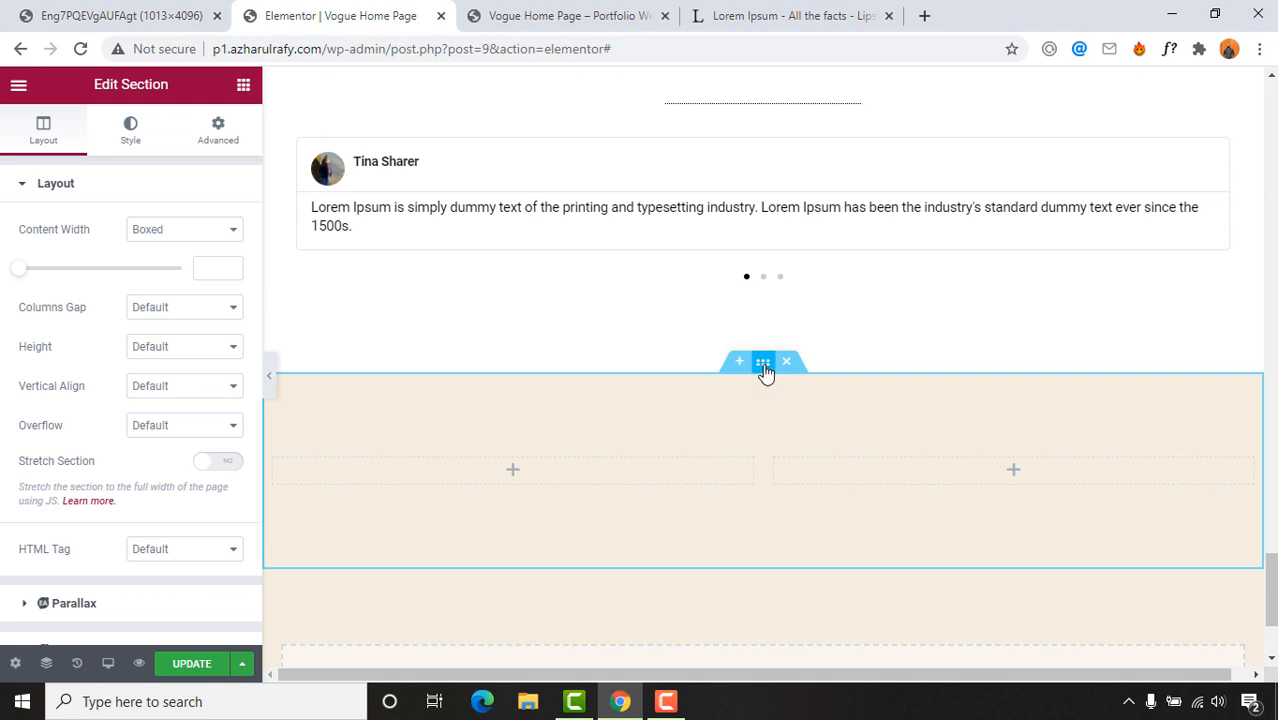
left_click(140, 138)
left_click(155, 269)
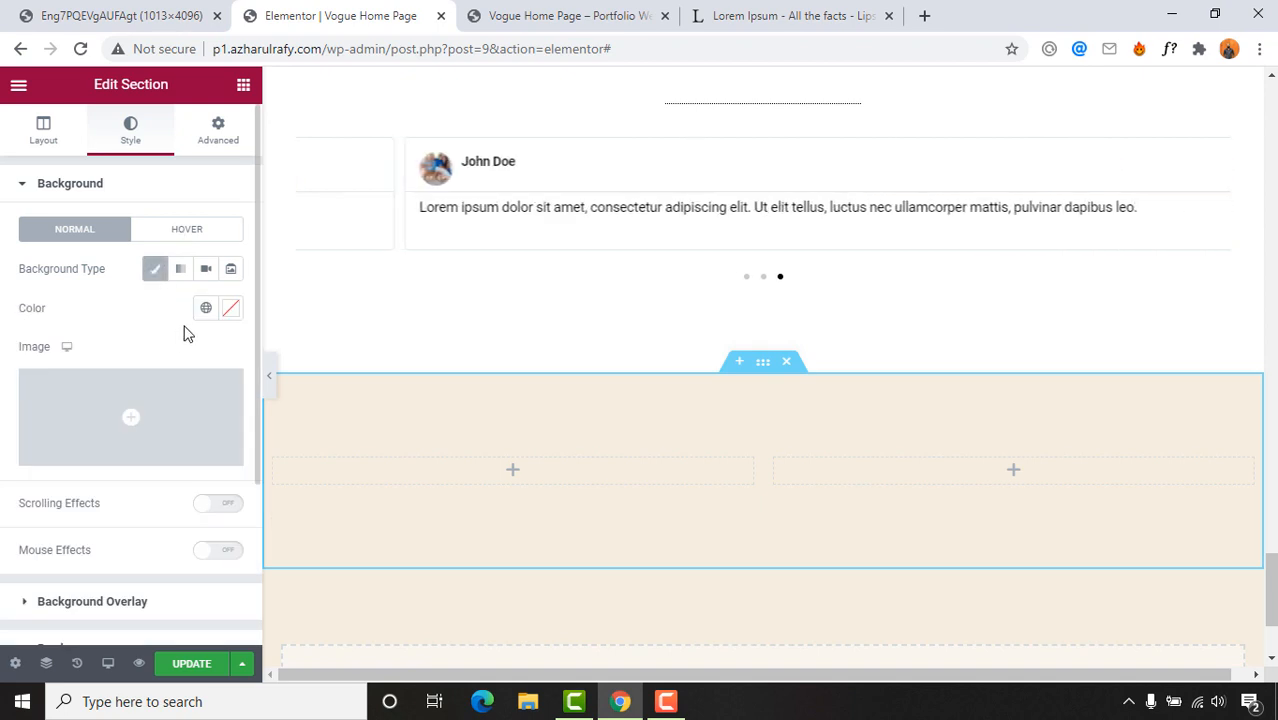
left_click(230, 309)
left_click_drag(157, 508, 110, 553)
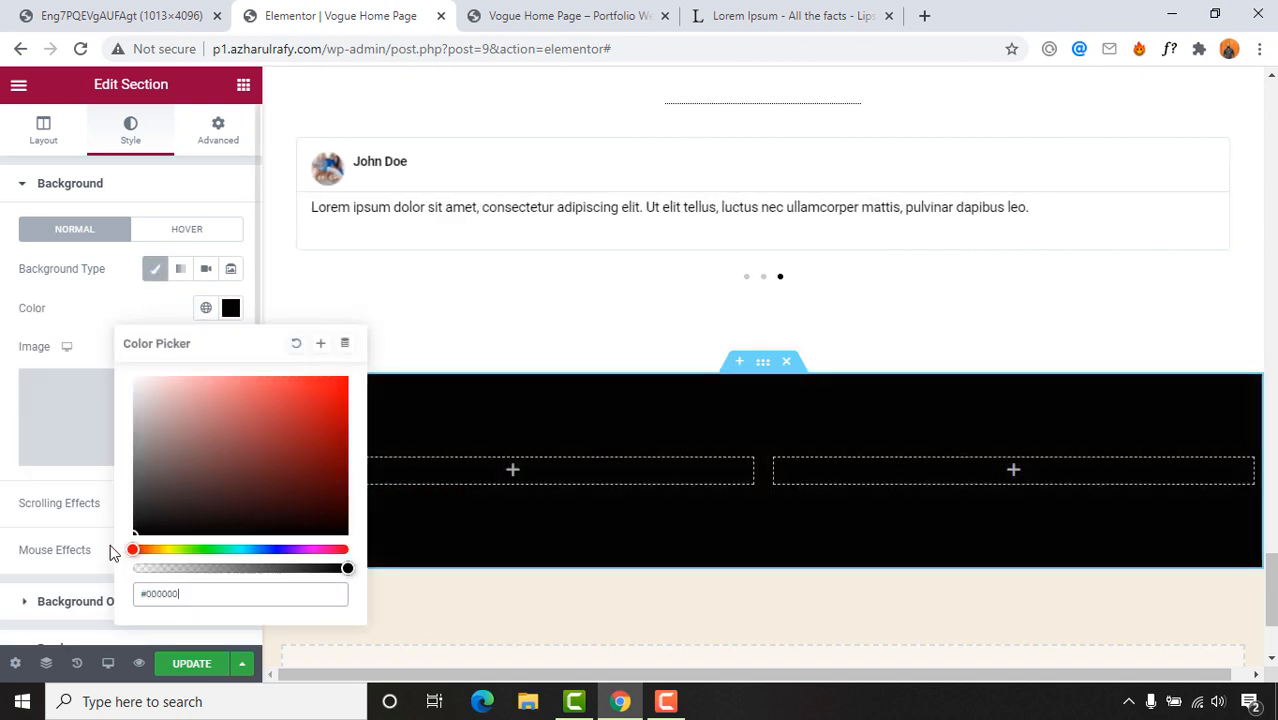
key("ctrl+shift+Tab")
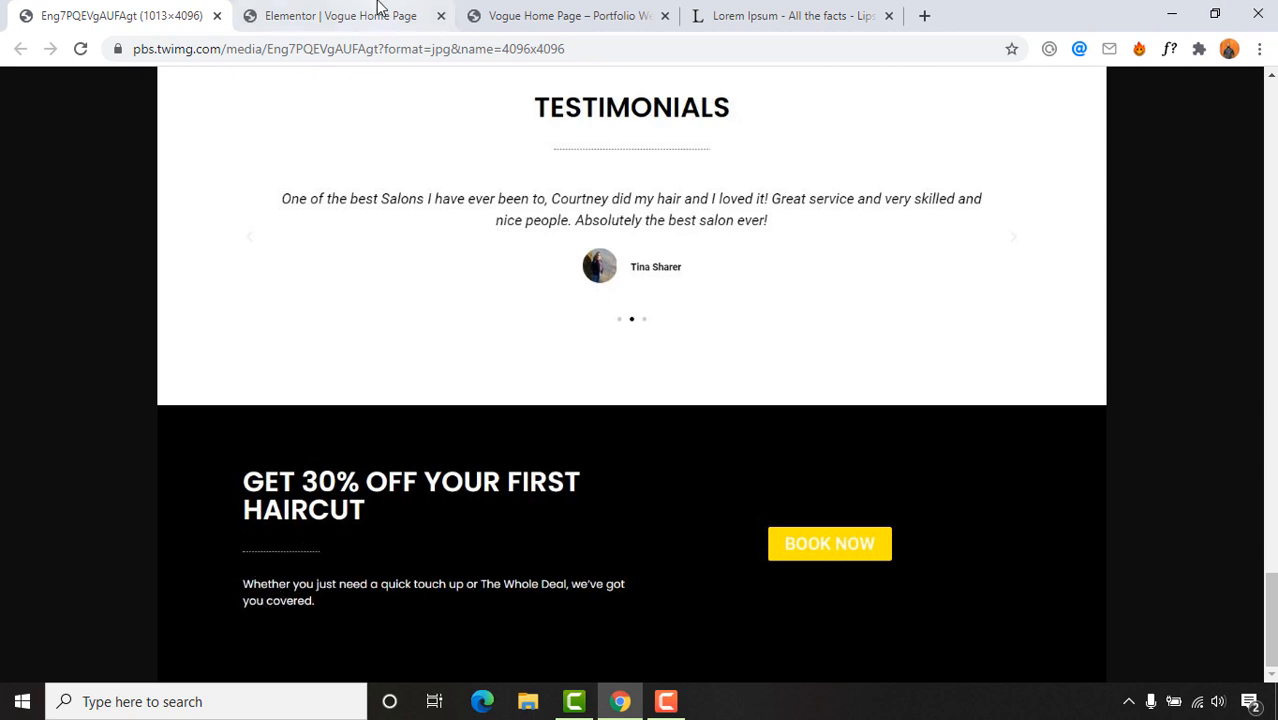
key("ctrl+Tab")
left_click(253, 100)
left_click(253, 100)
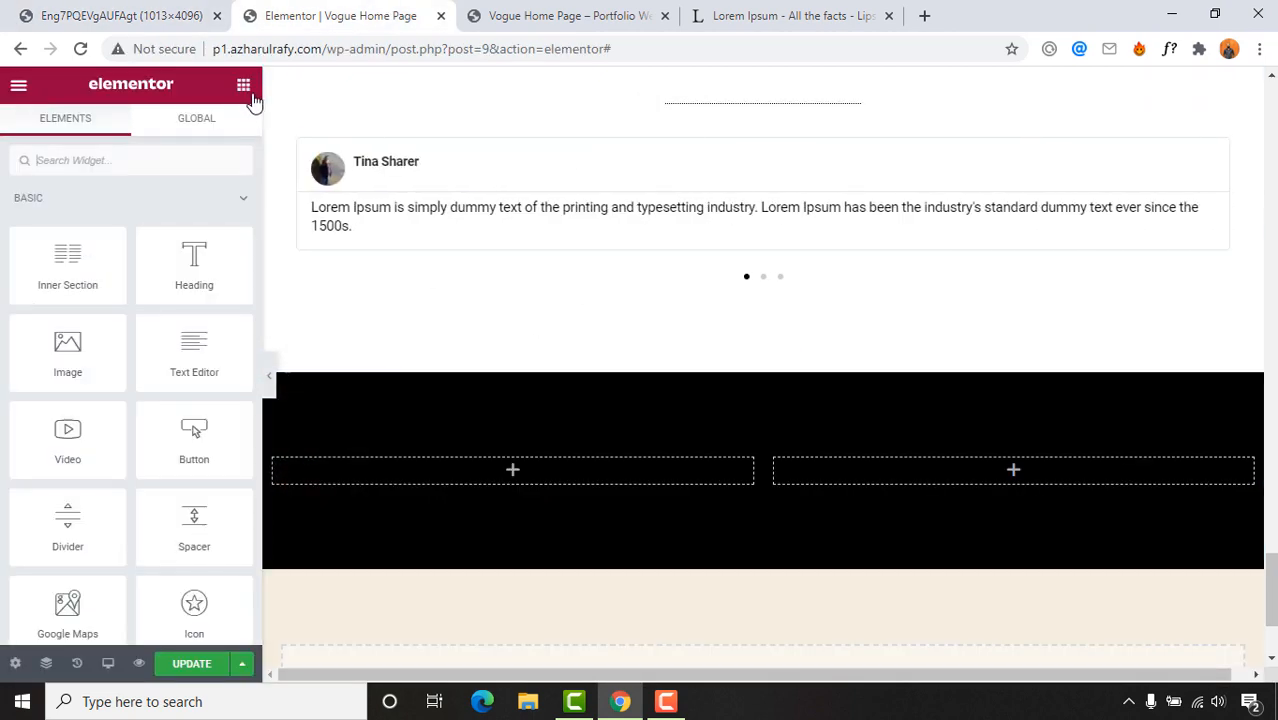
Step: Drag Heading, Divider and Text Editor widgets into the black section's left column
left_click_drag(222, 265, 500, 480)
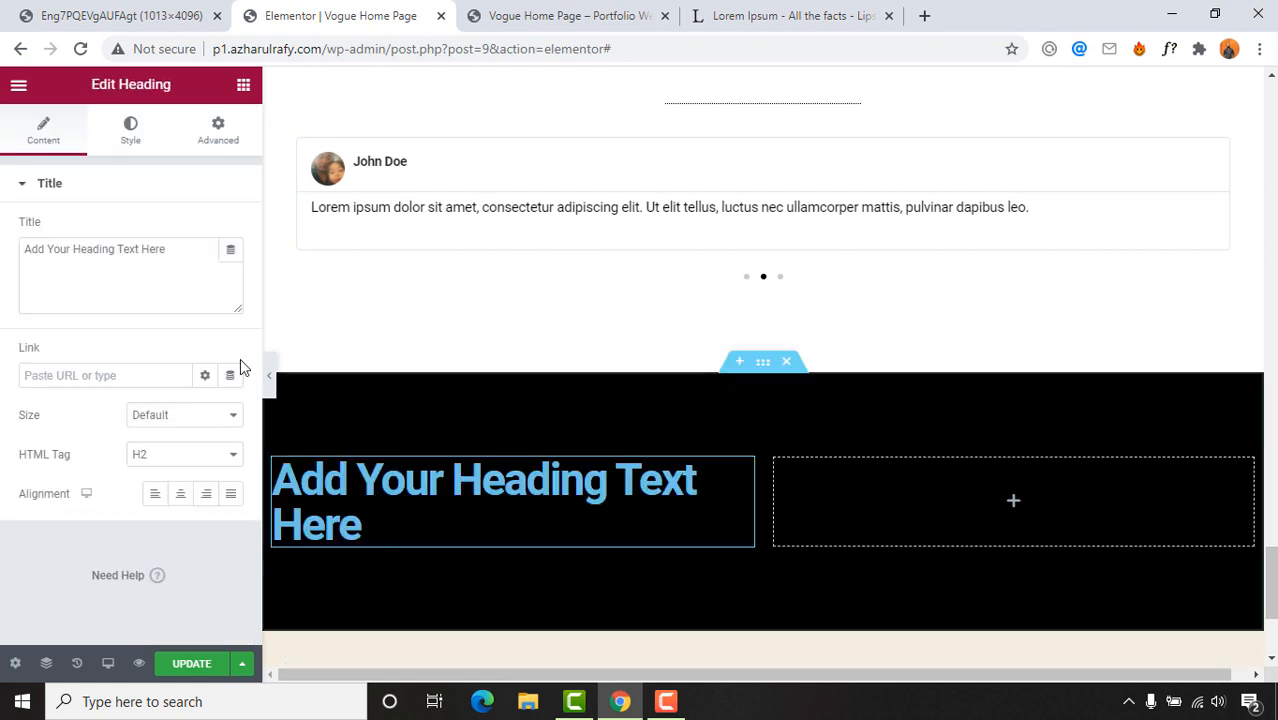
left_click(243, 85)
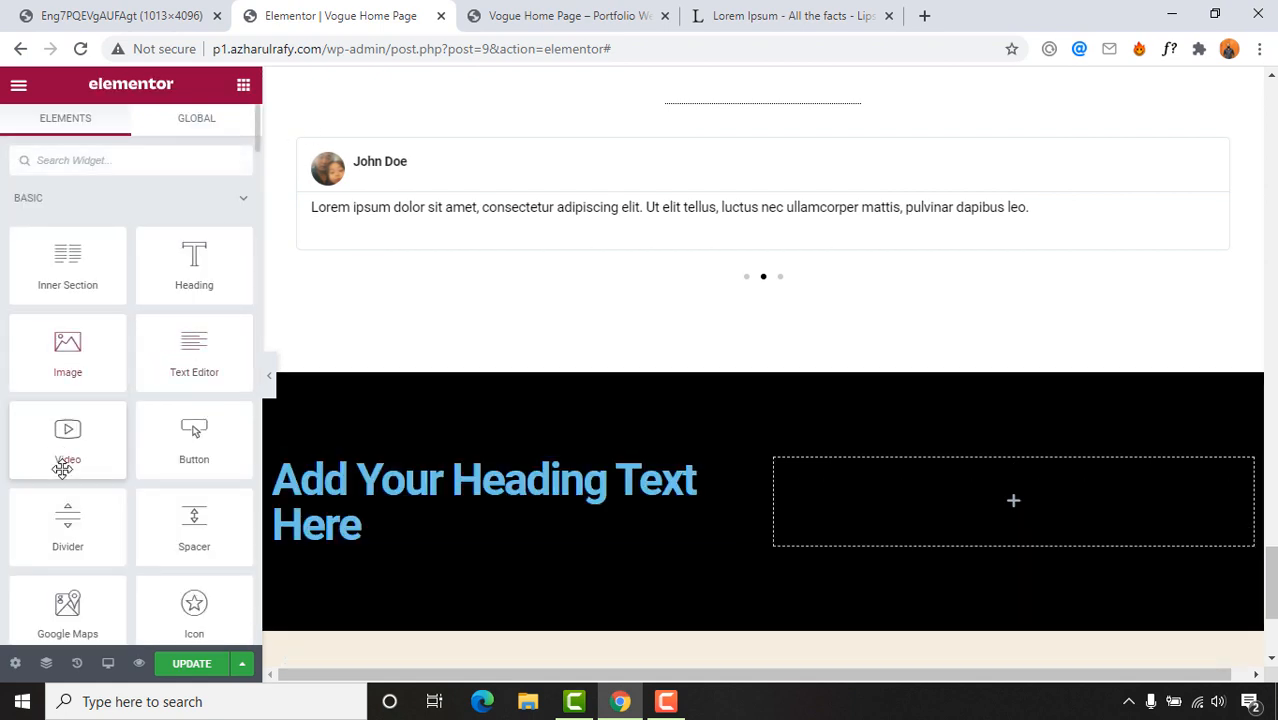
left_click_drag(67, 522, 397, 550)
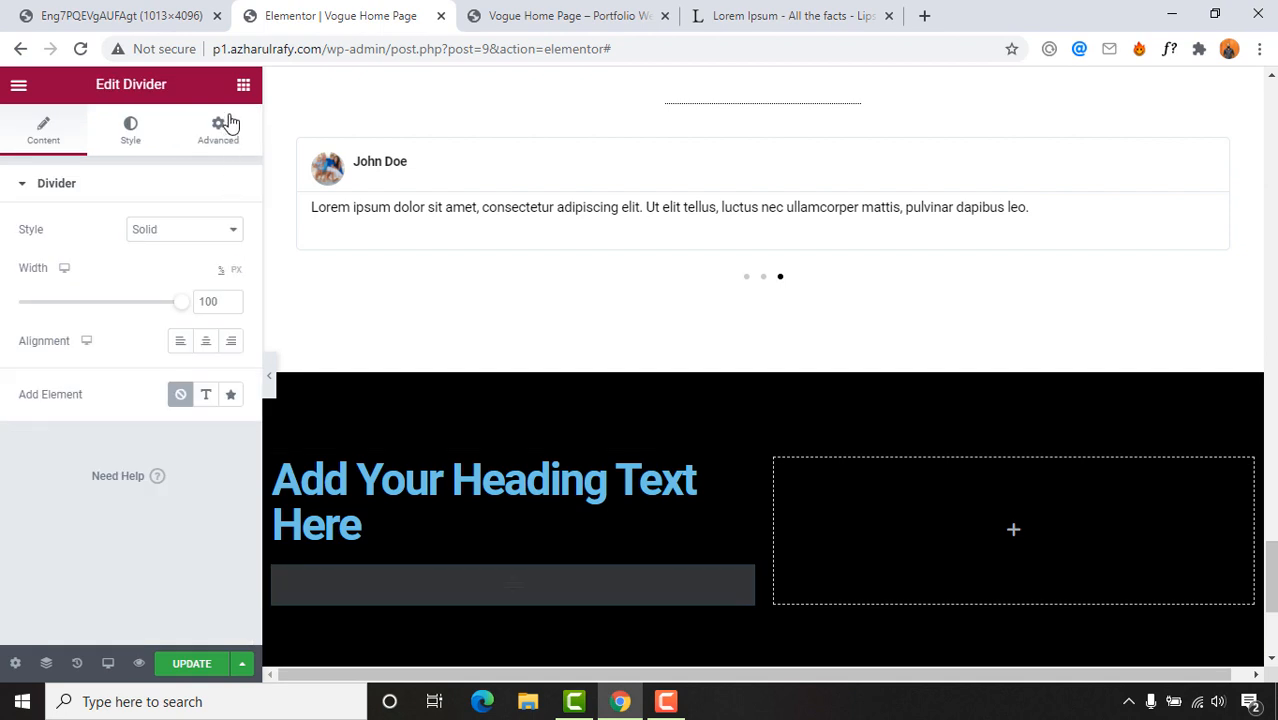
left_click(243, 85)
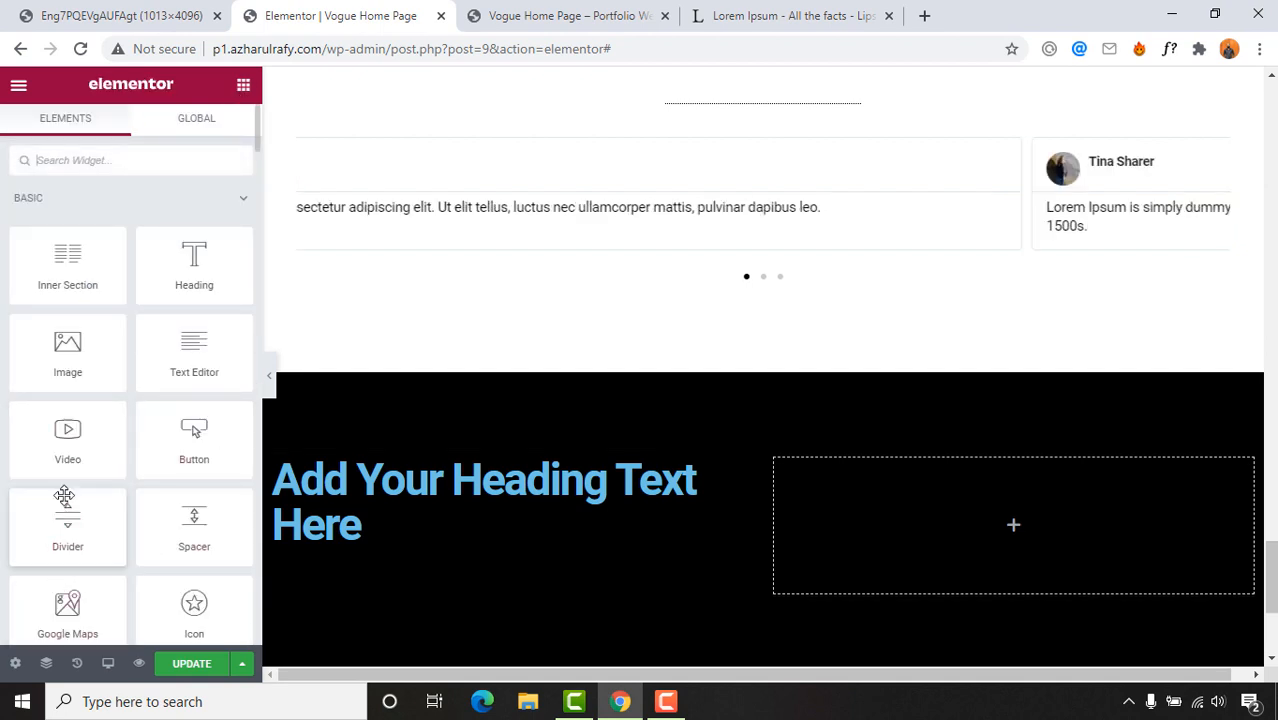
left_click_drag(190, 364, 357, 594)
scroll(550, 529, "down", 1)
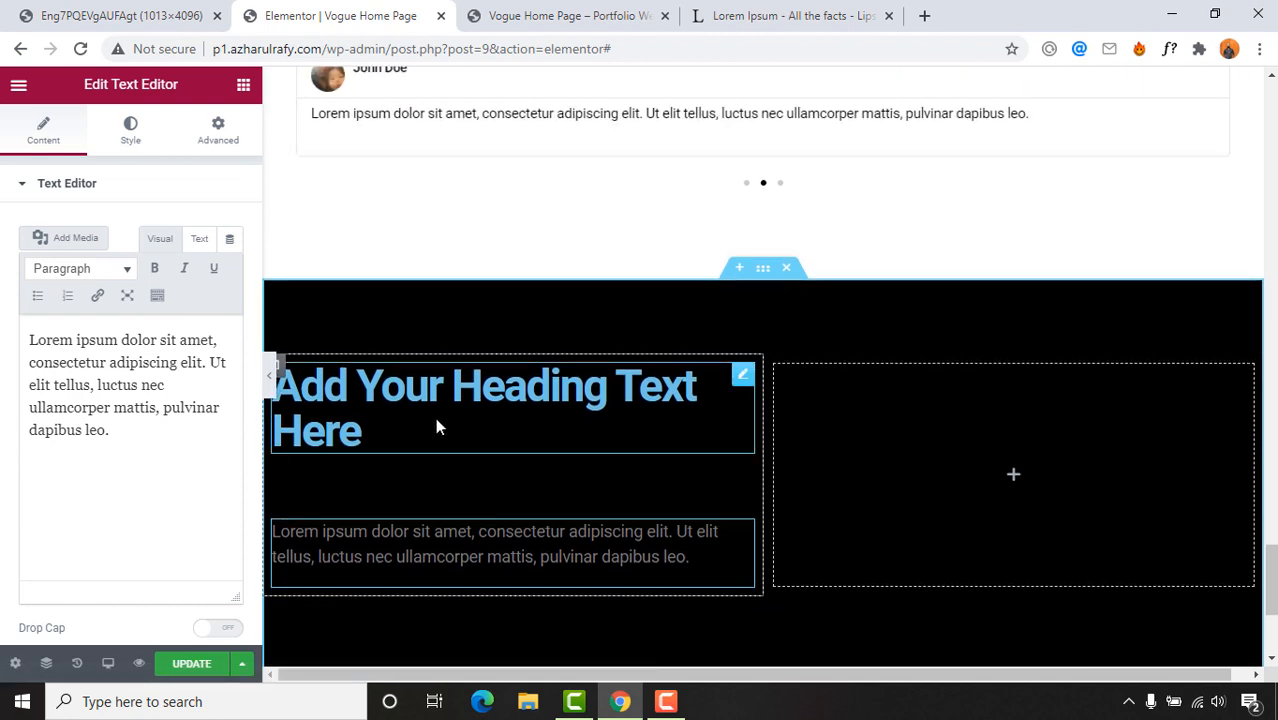
left_click(117, 8)
left_click(334, 14)
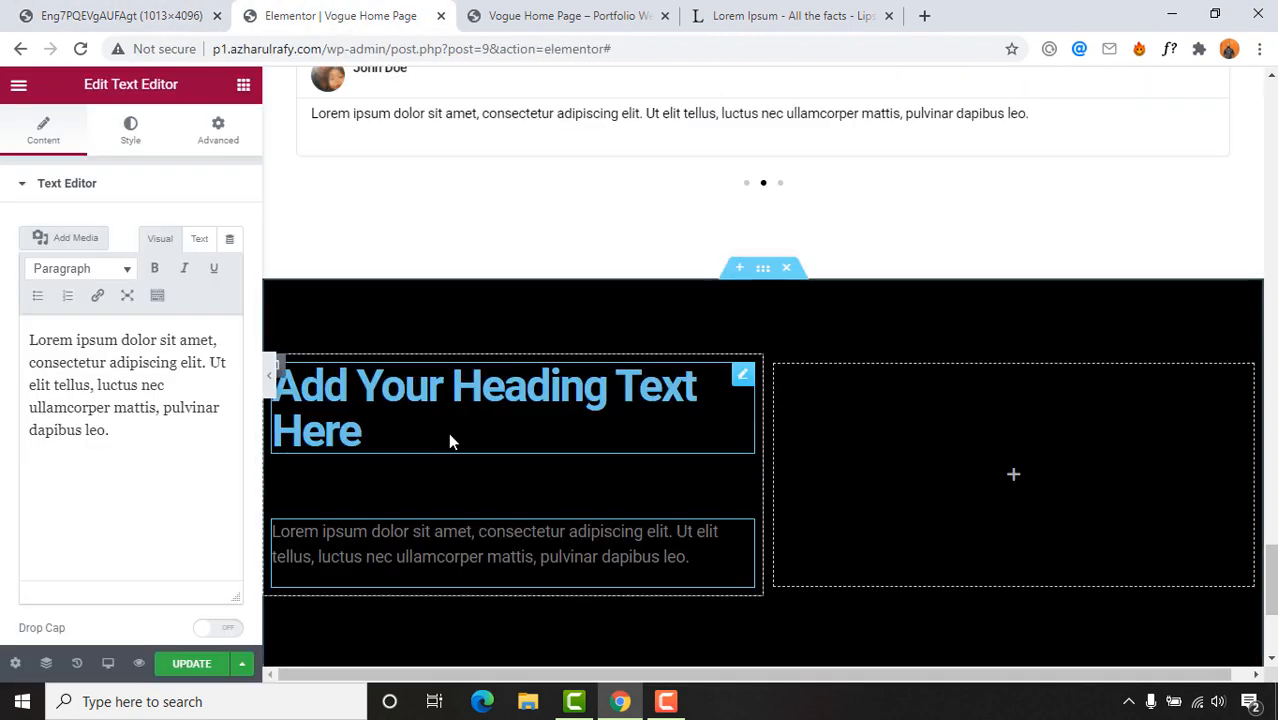
left_click(448, 432)
left_click(60, 8)
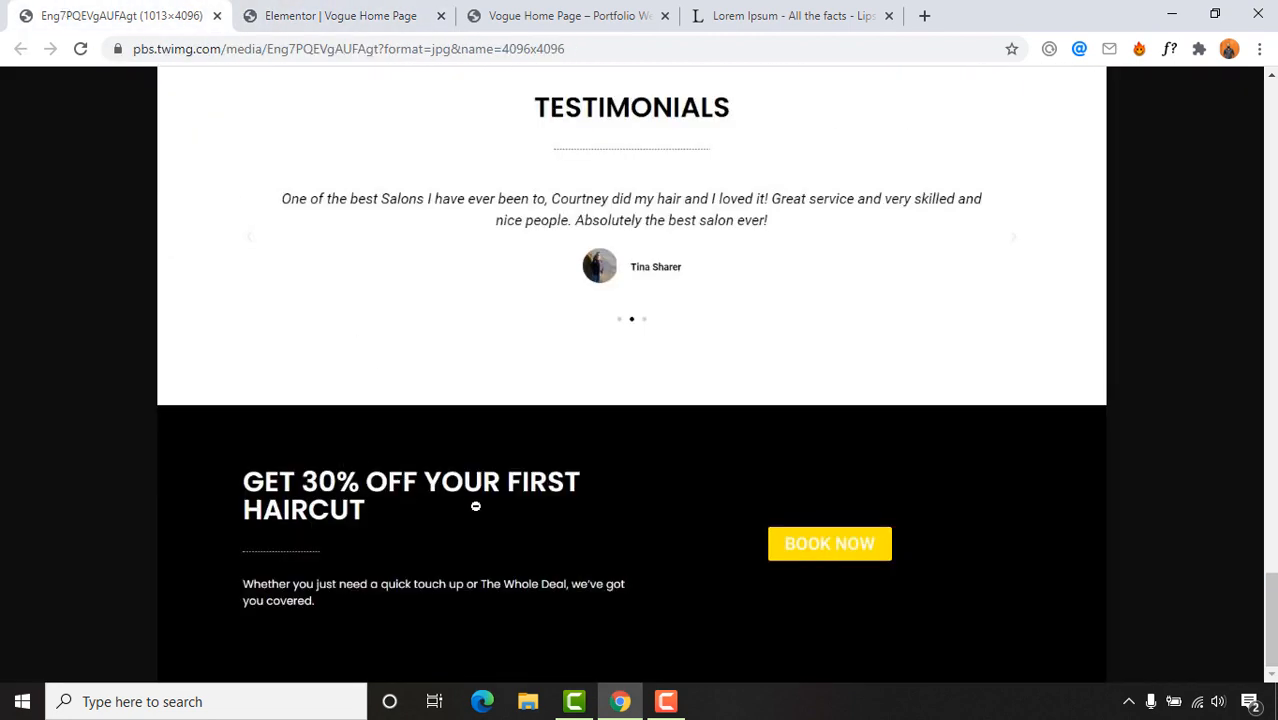
left_click(409, 4)
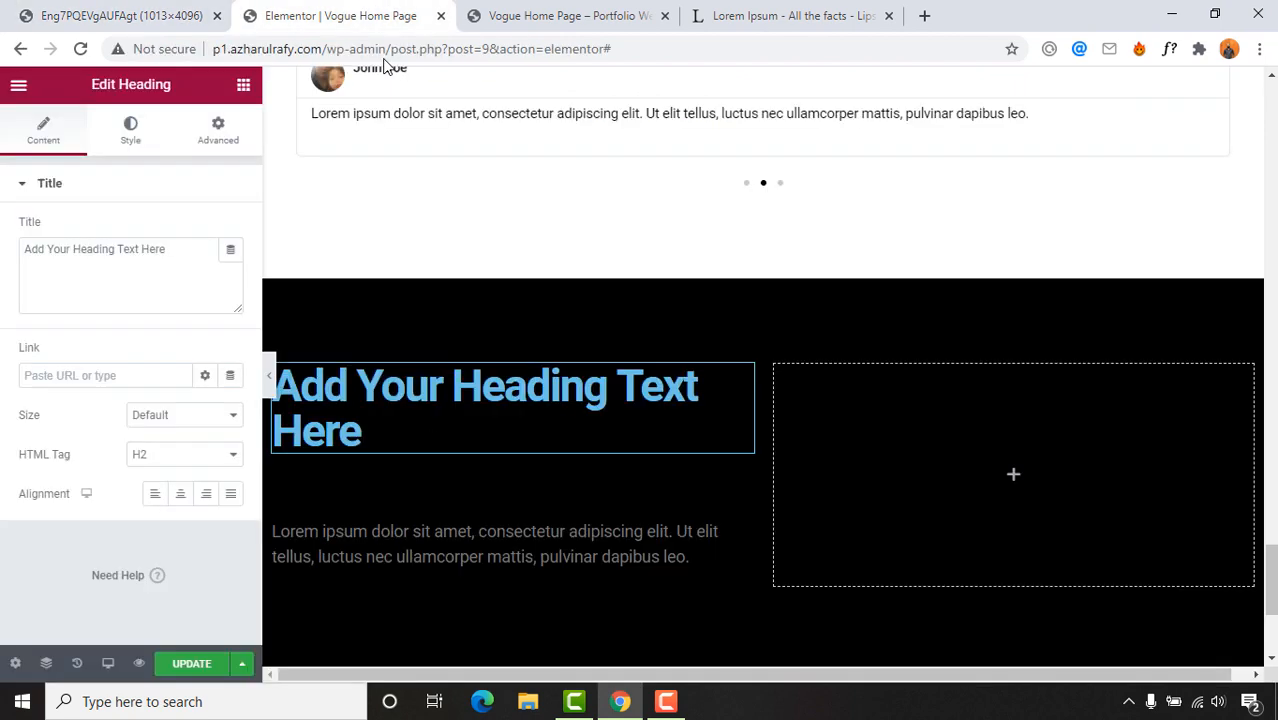
Step: Change the heading text to 'GET 30% OFF YOUR FIRST HAIRCUT'
triple_click(425, 445)
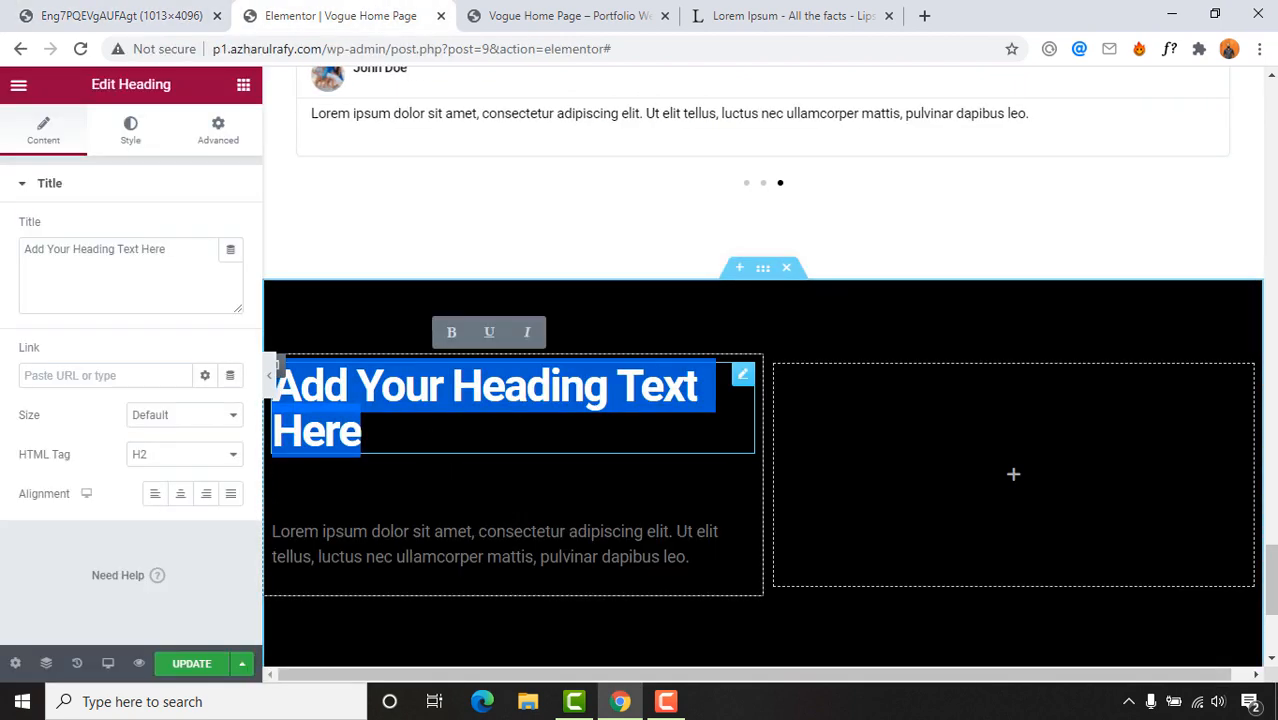
type("GET 30%")
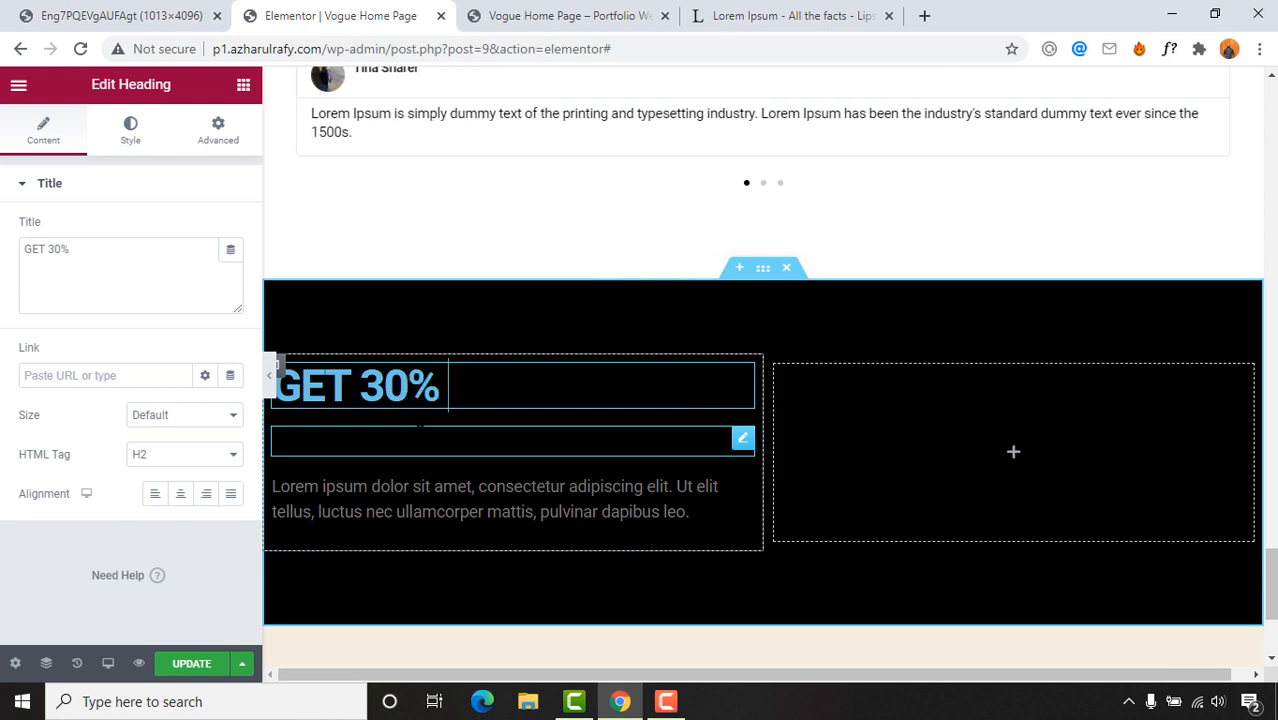
type(" OFF YOUR FIRS")
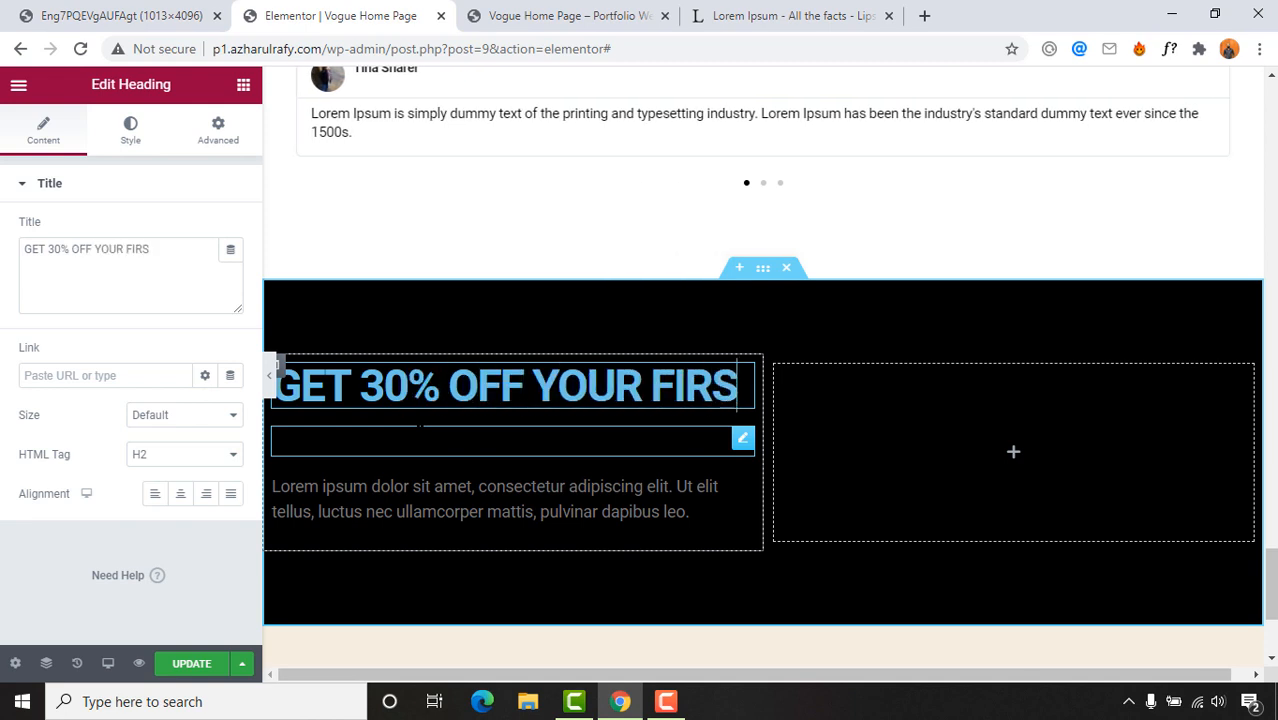
type("T HAIRCUT")
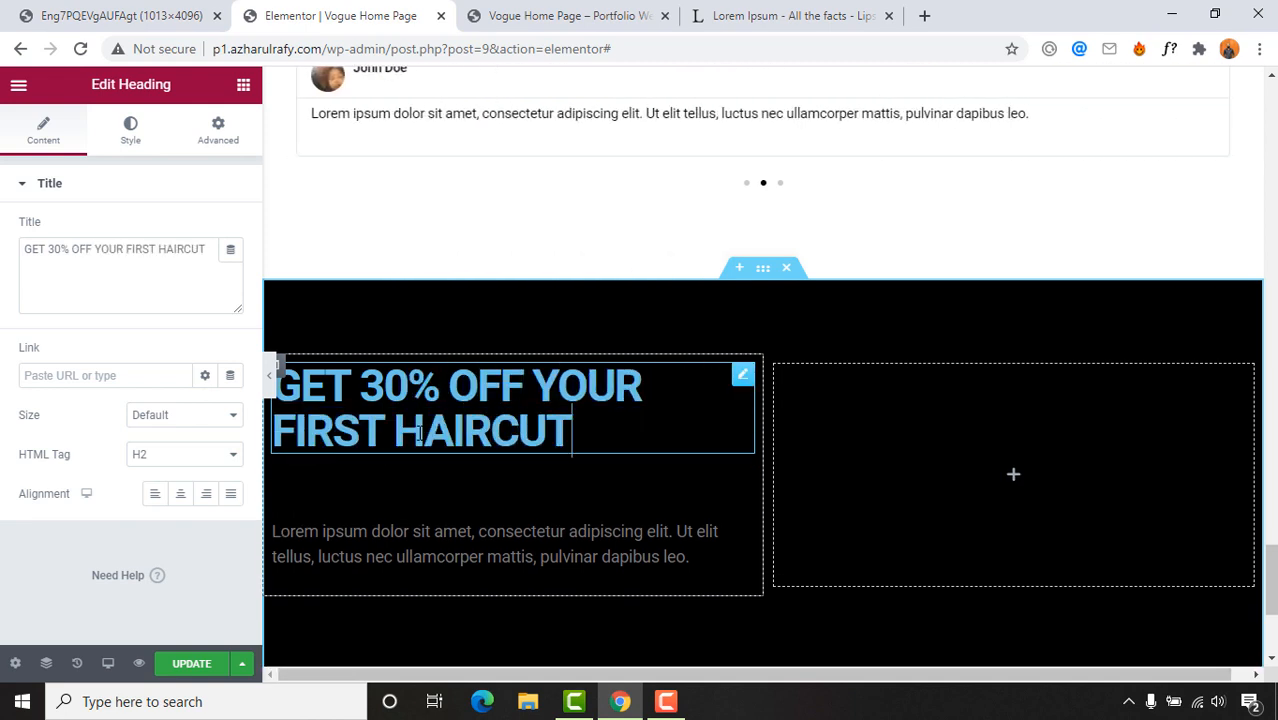
left_click(285, 482)
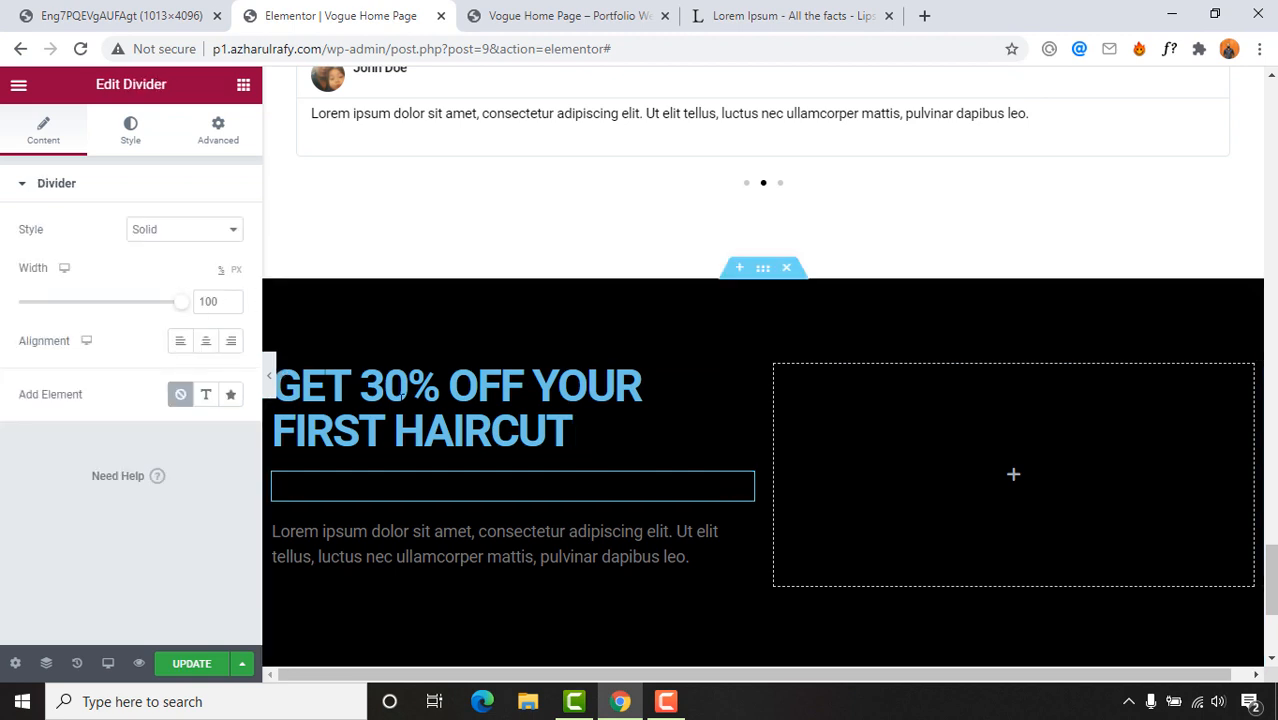
left_click(457, 432)
triple_click(498, 434)
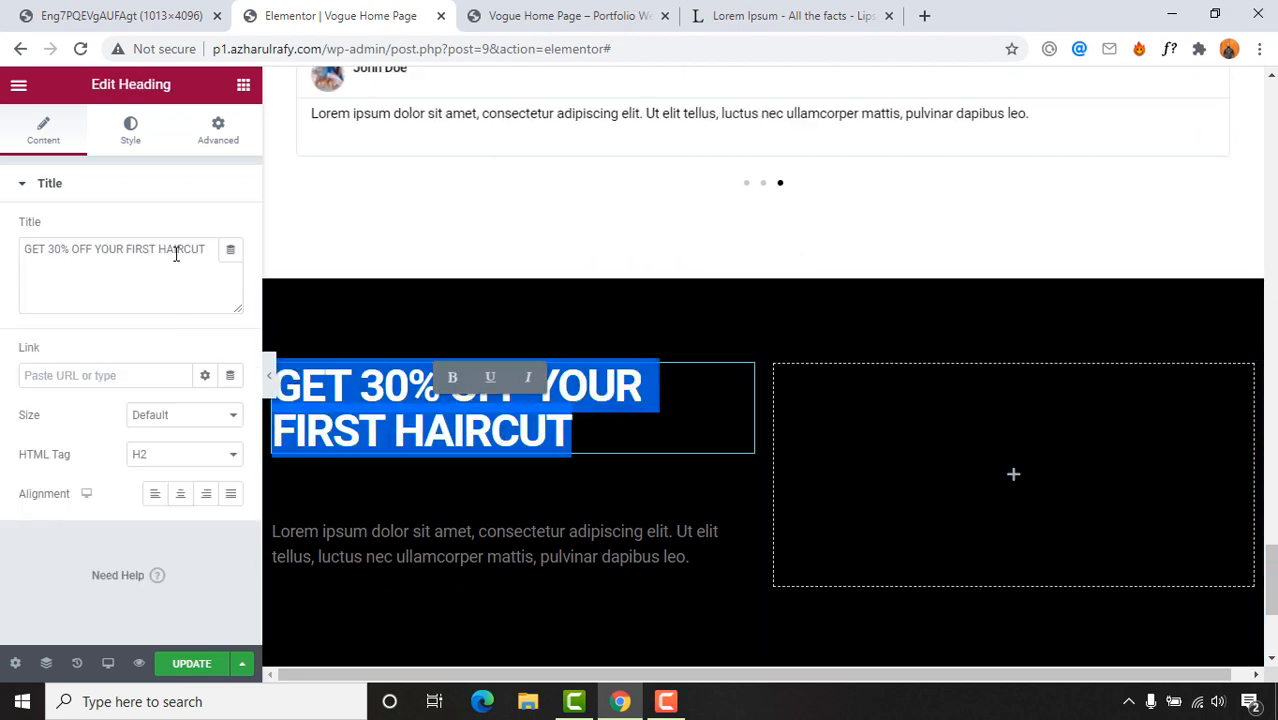
Step: Set the heading's text colour to white #FFFFFF
left_click(130, 144)
left_click(130, 144)
left_click(231, 229)
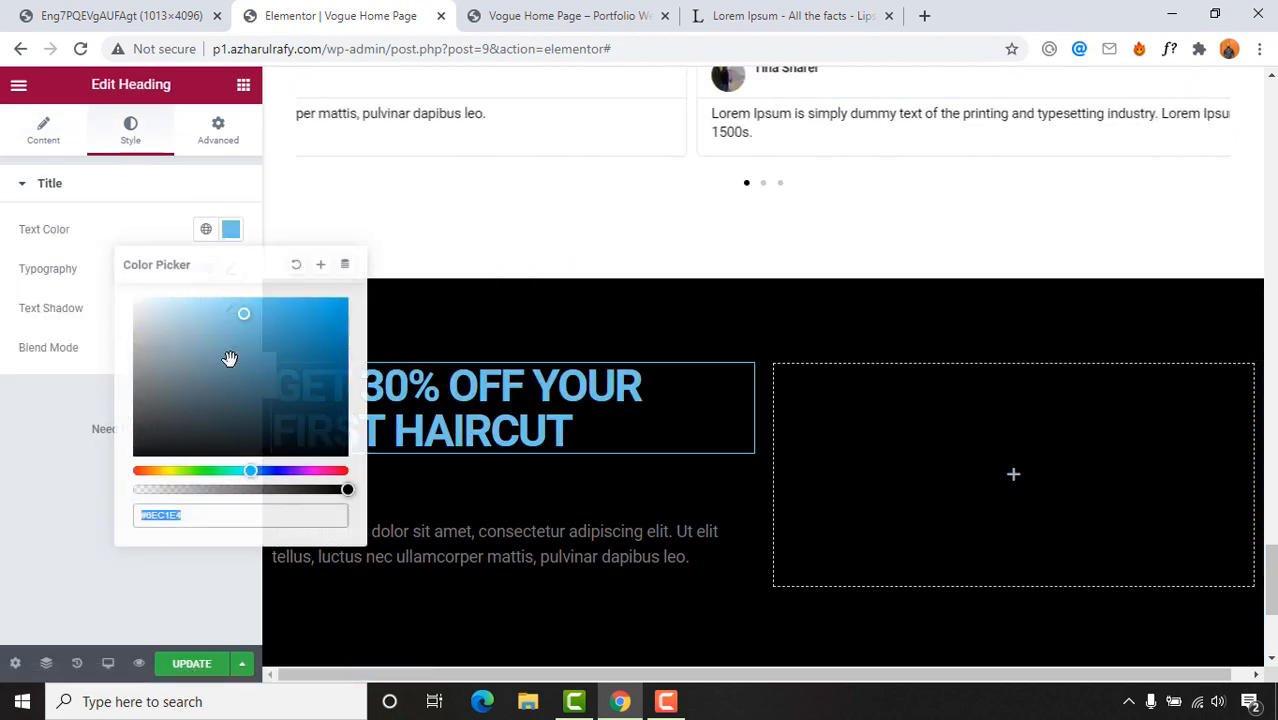
type("#FFFFFF")
left_click(228, 268)
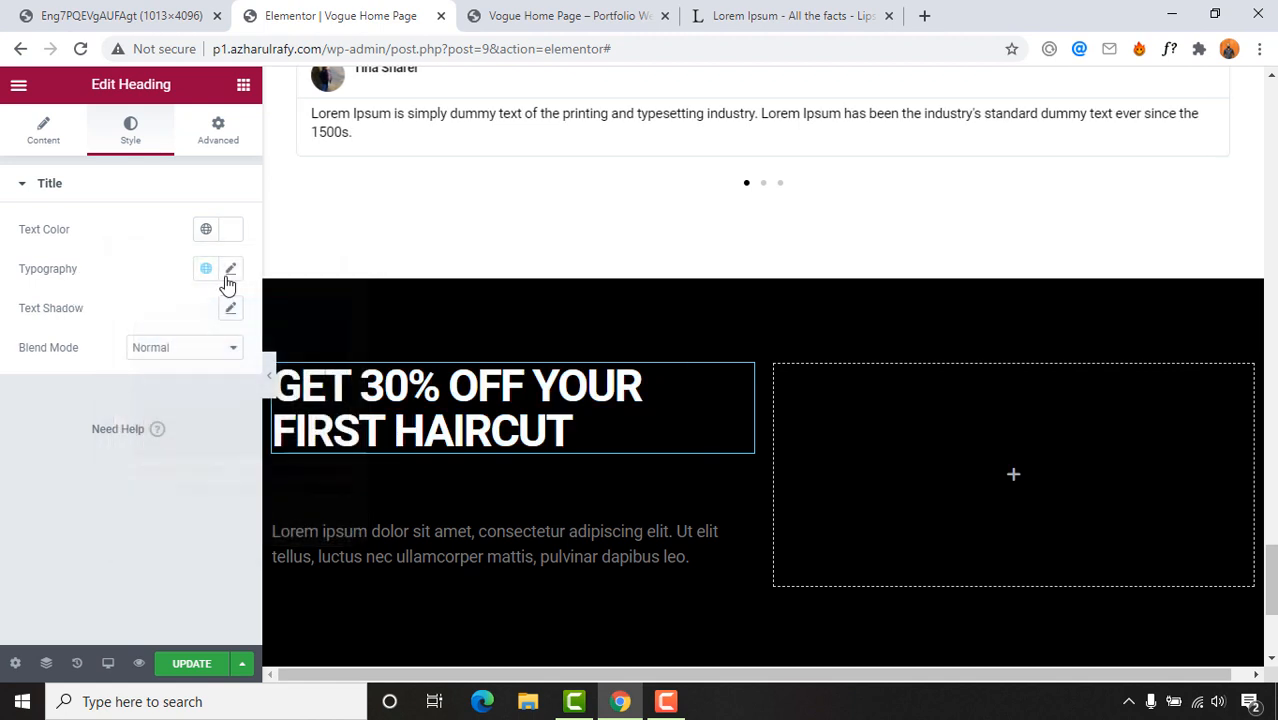
Step: Set the heading typography to 35 px size with Uppercase transform
left_click(231, 268)
left_click(196, 431)
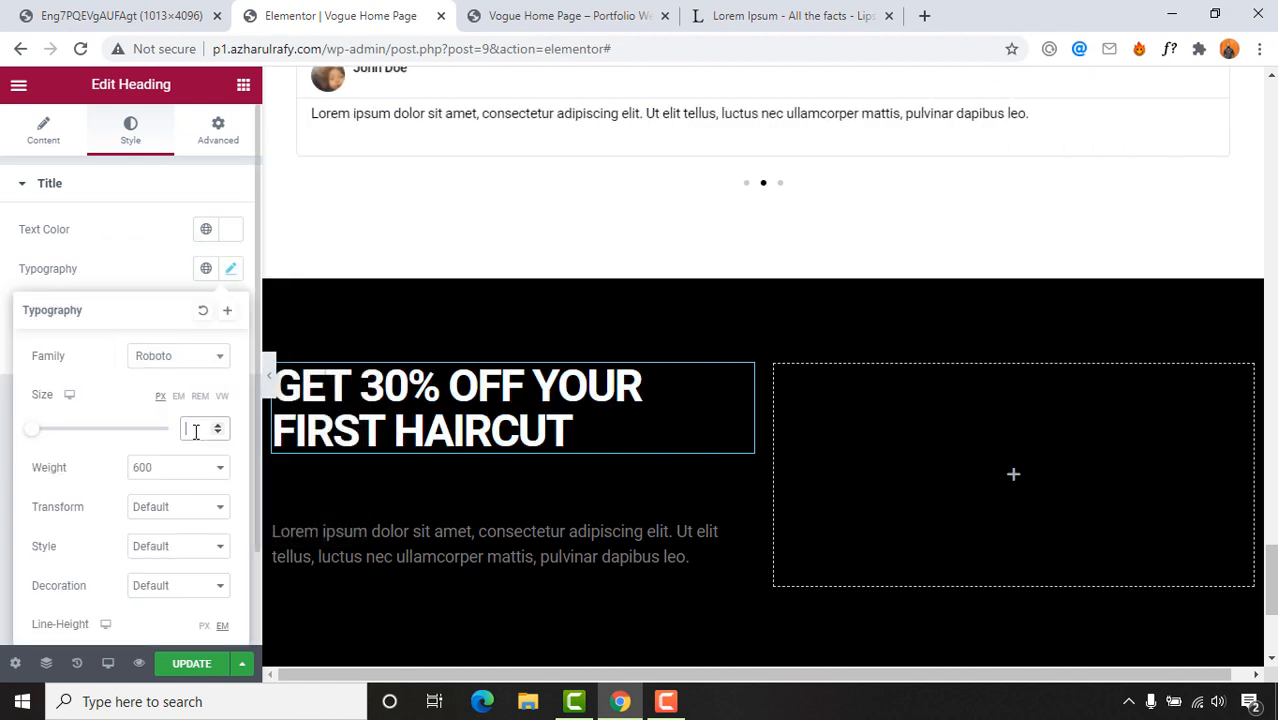
type("35")
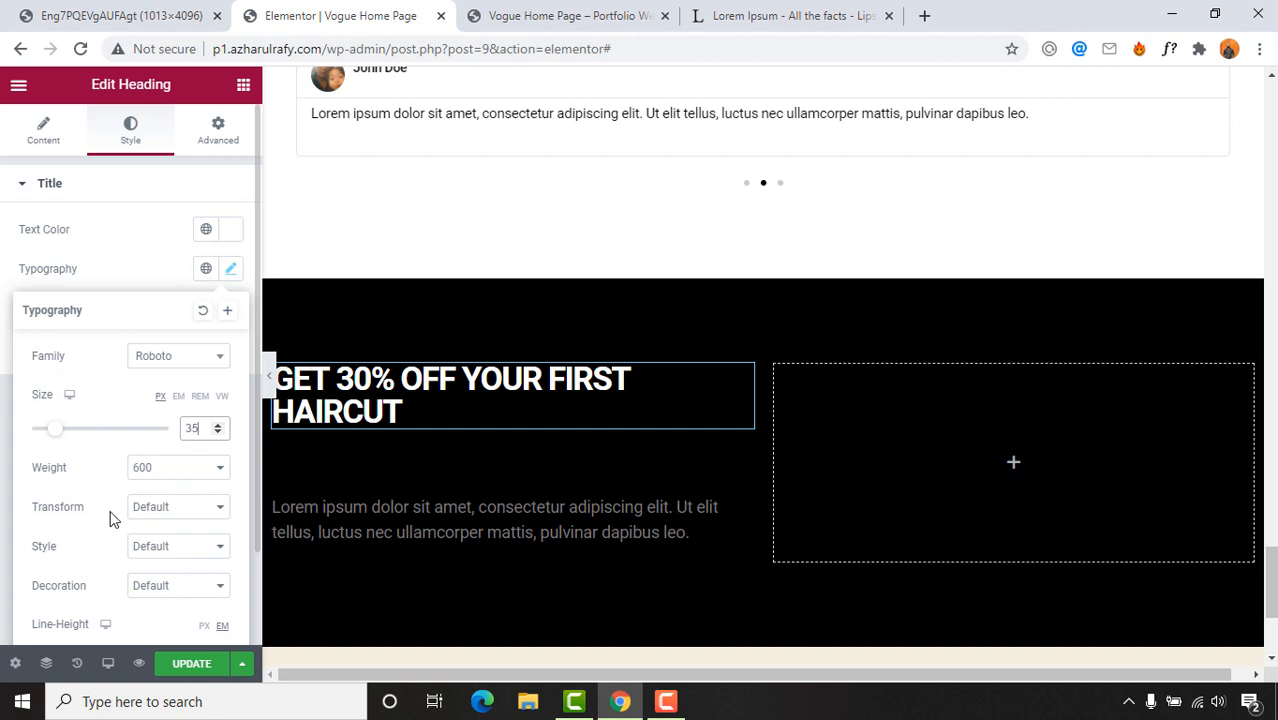
left_click(174, 510)
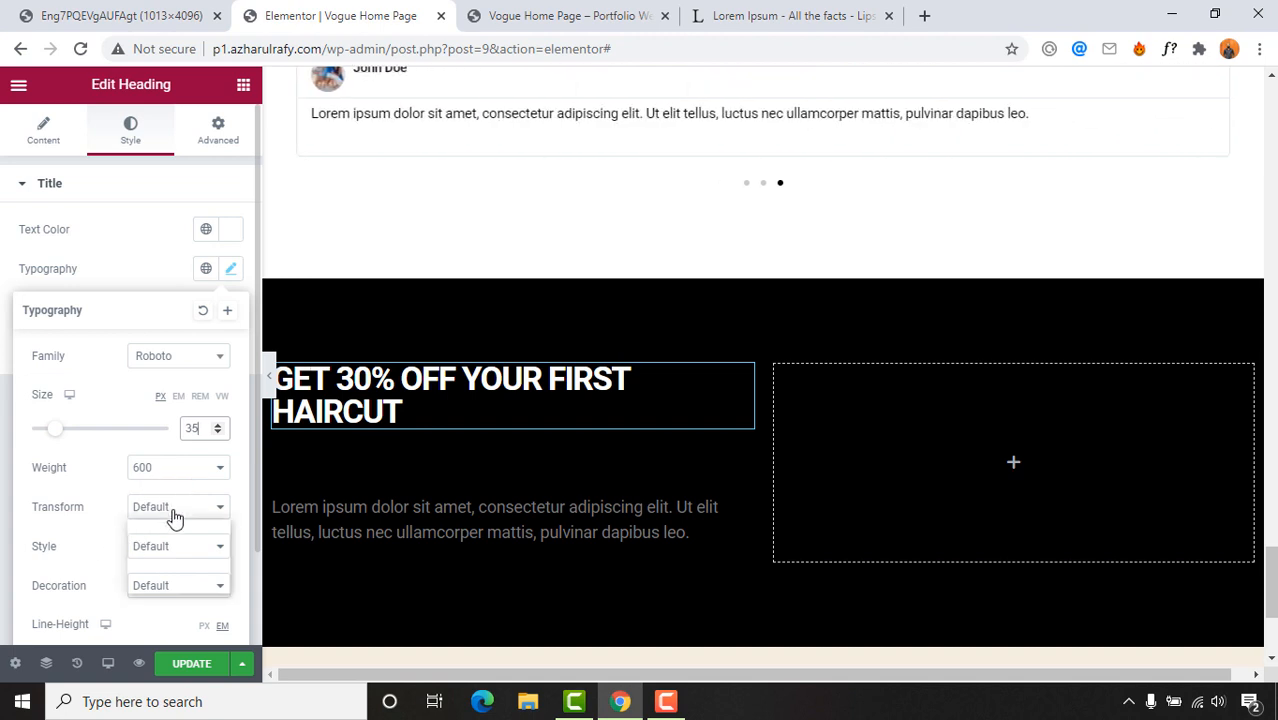
left_click(163, 544)
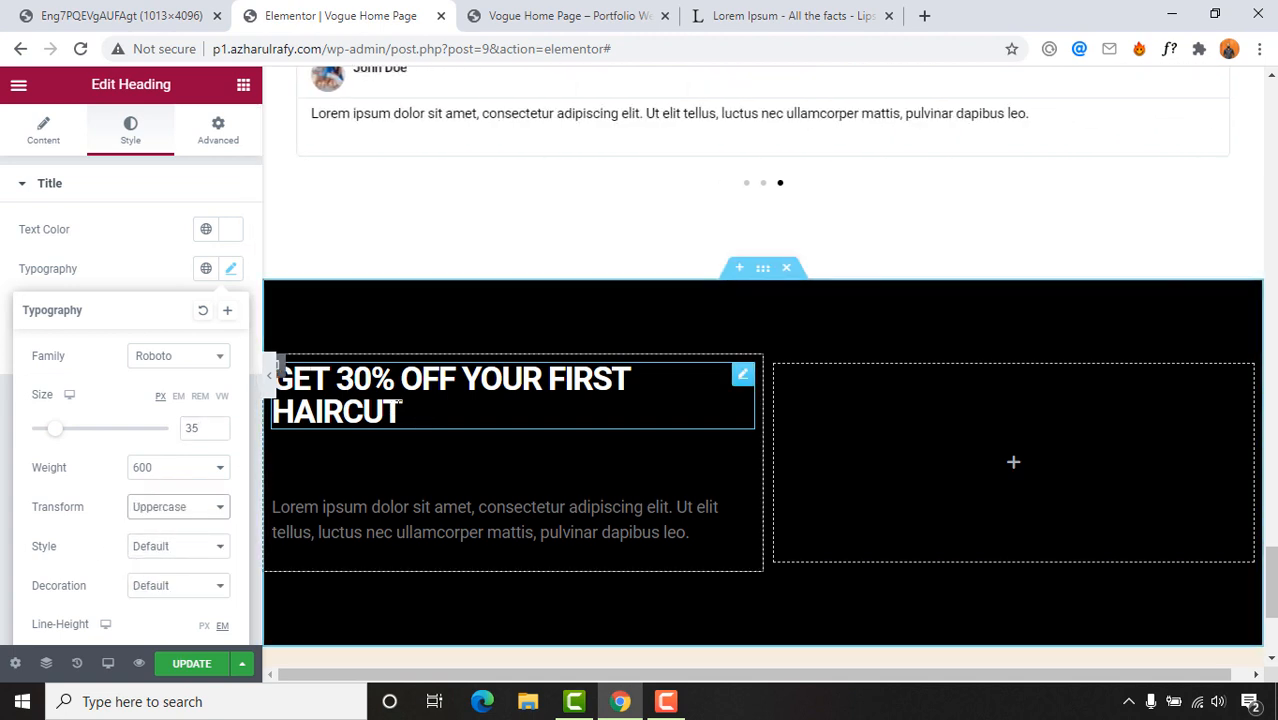
left_click(133, 265)
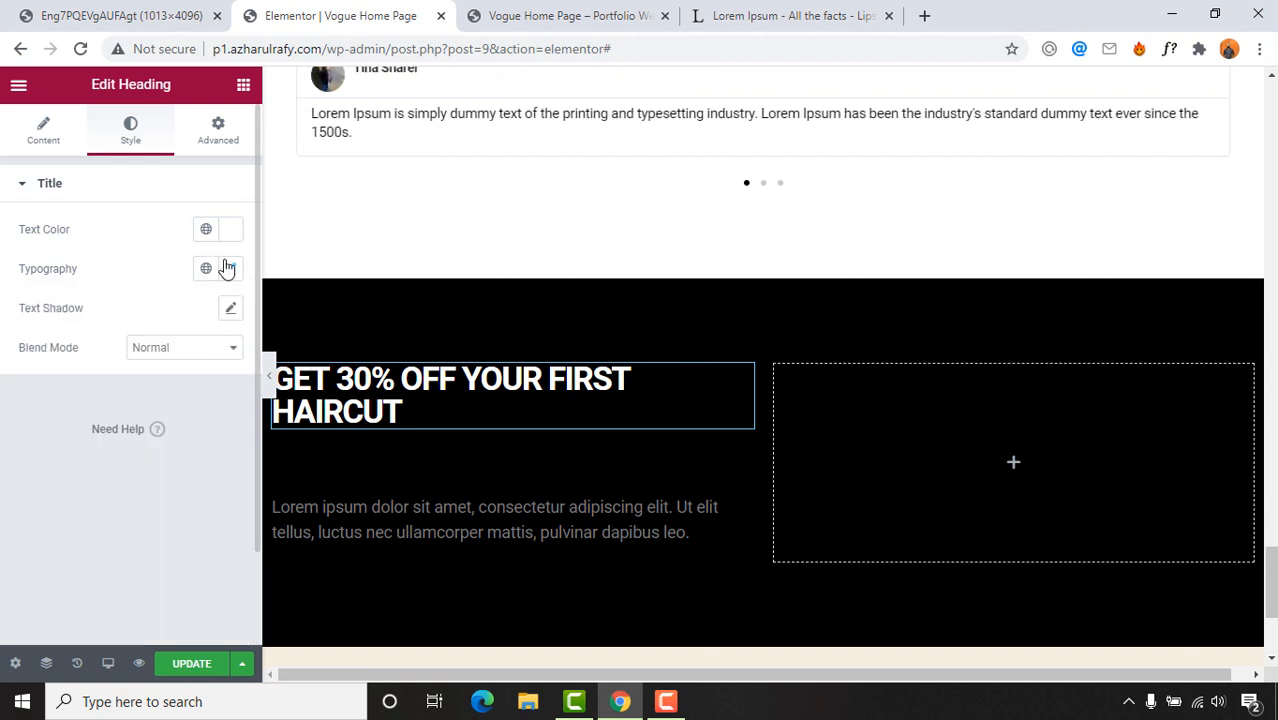
left_click(358, 459)
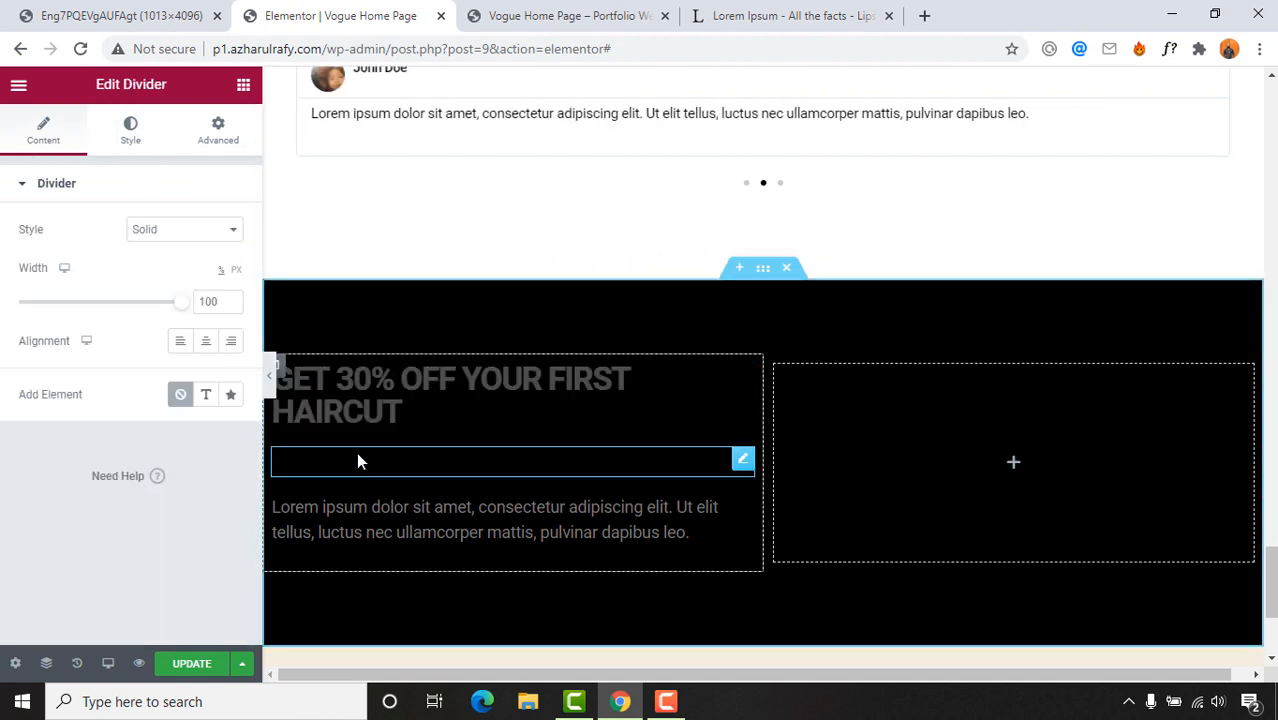
Step: Make the divider a Dotted line 20 wide, coloured #FFFFFF
left_click(160, 231)
left_click(150, 282)
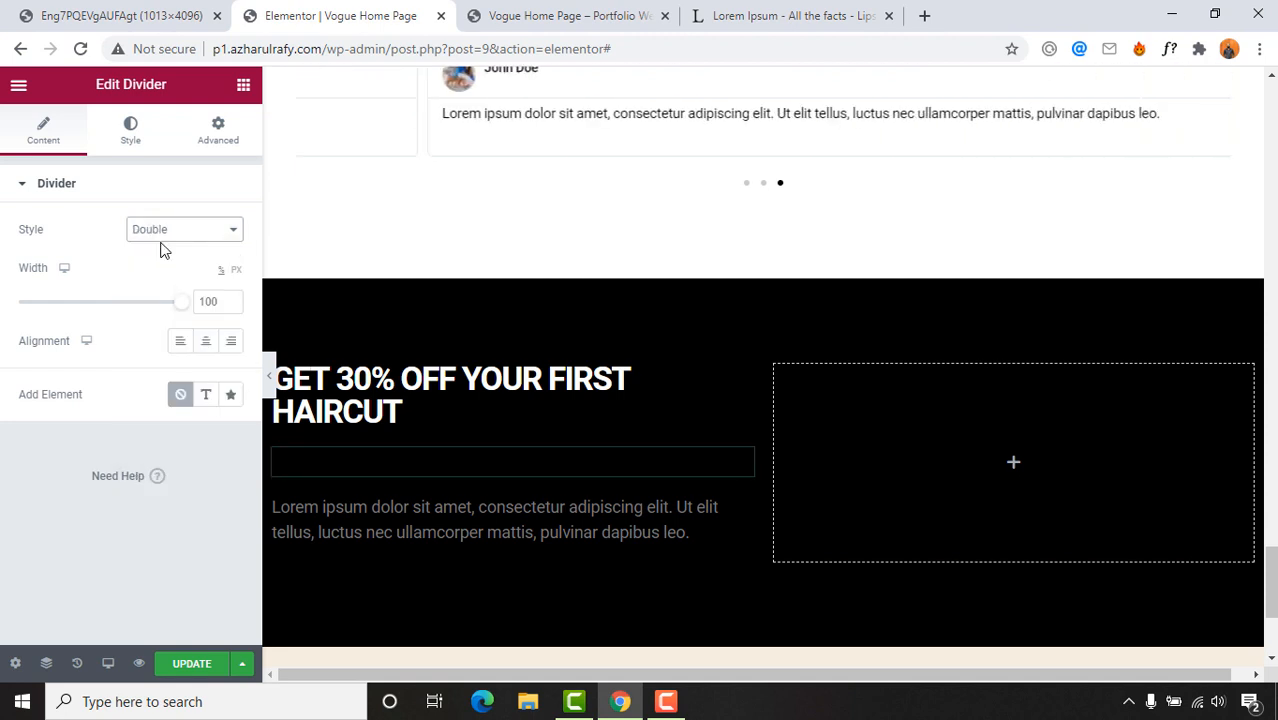
left_click(165, 230)
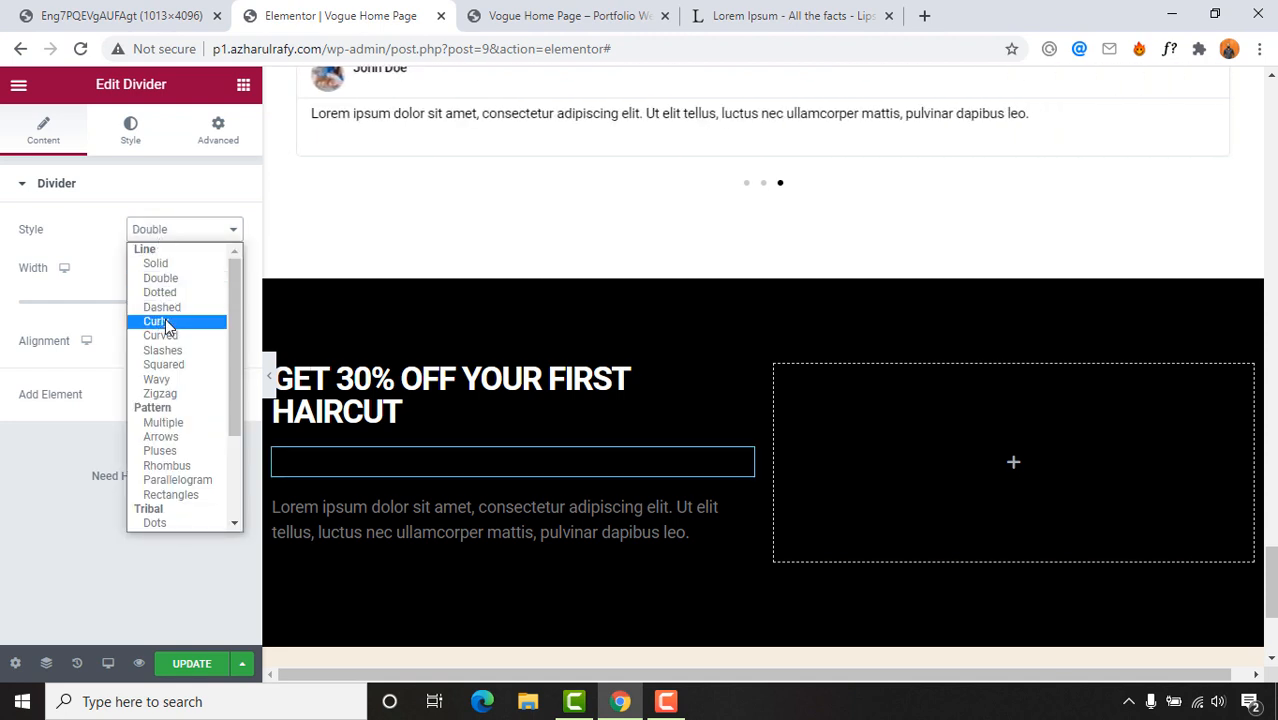
left_click(166, 293)
double_click(205, 303)
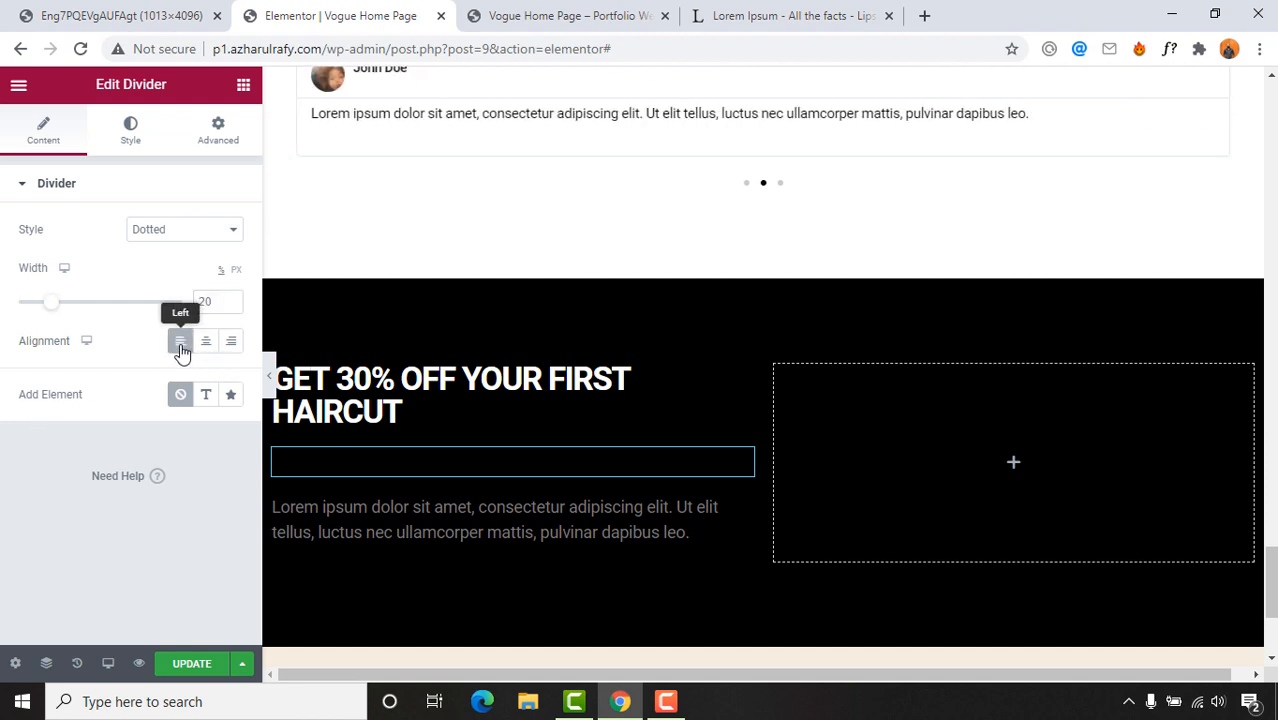
left_click(131, 135)
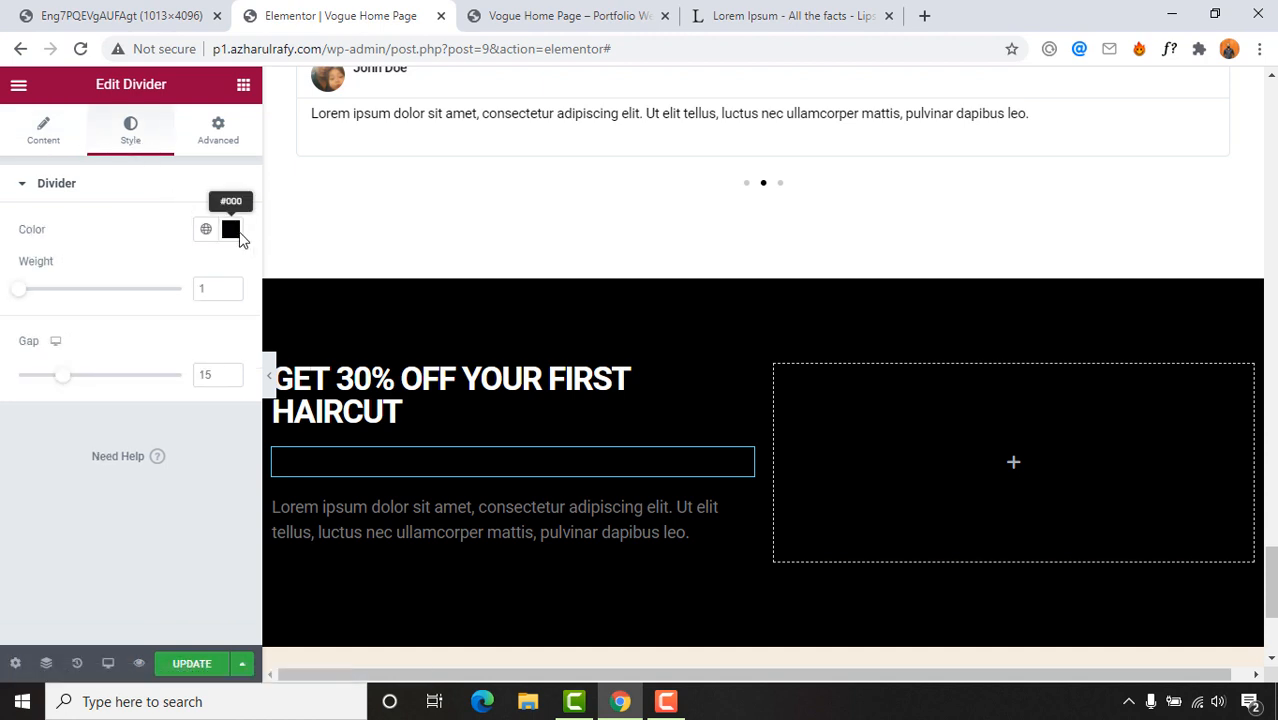
left_click(231, 230)
type("#FFFFFF")
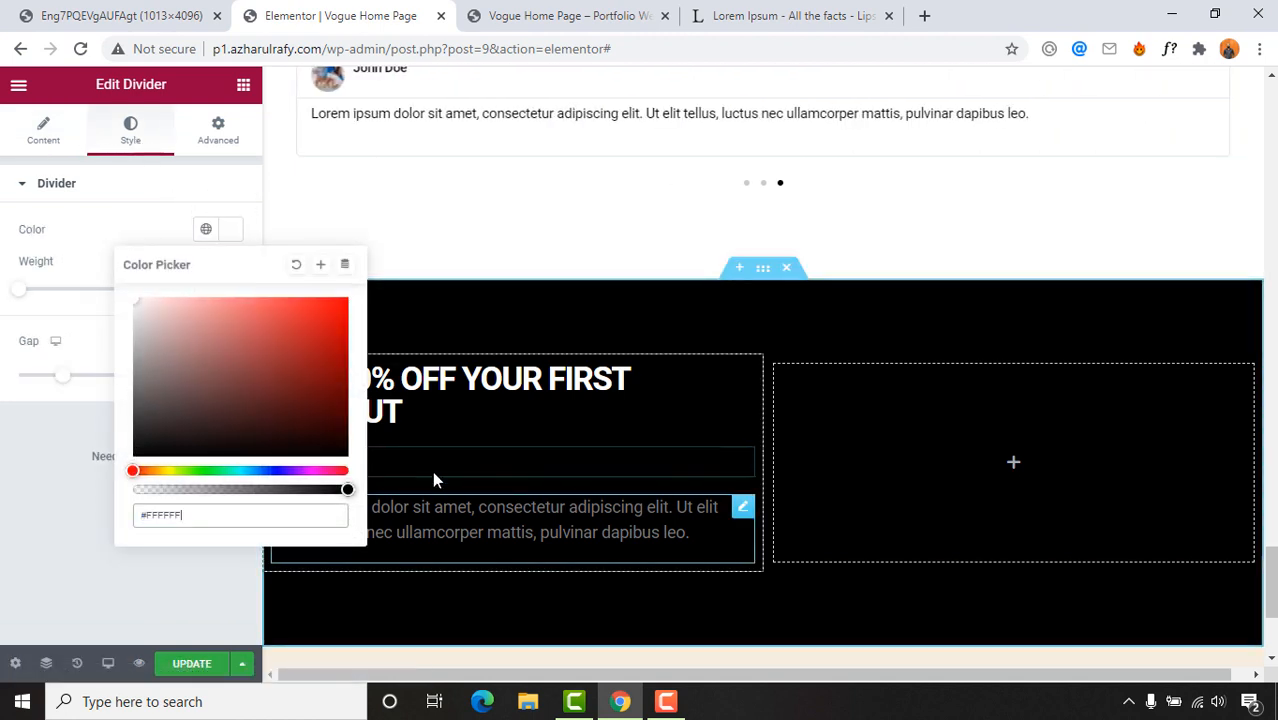
left_click(366, 555)
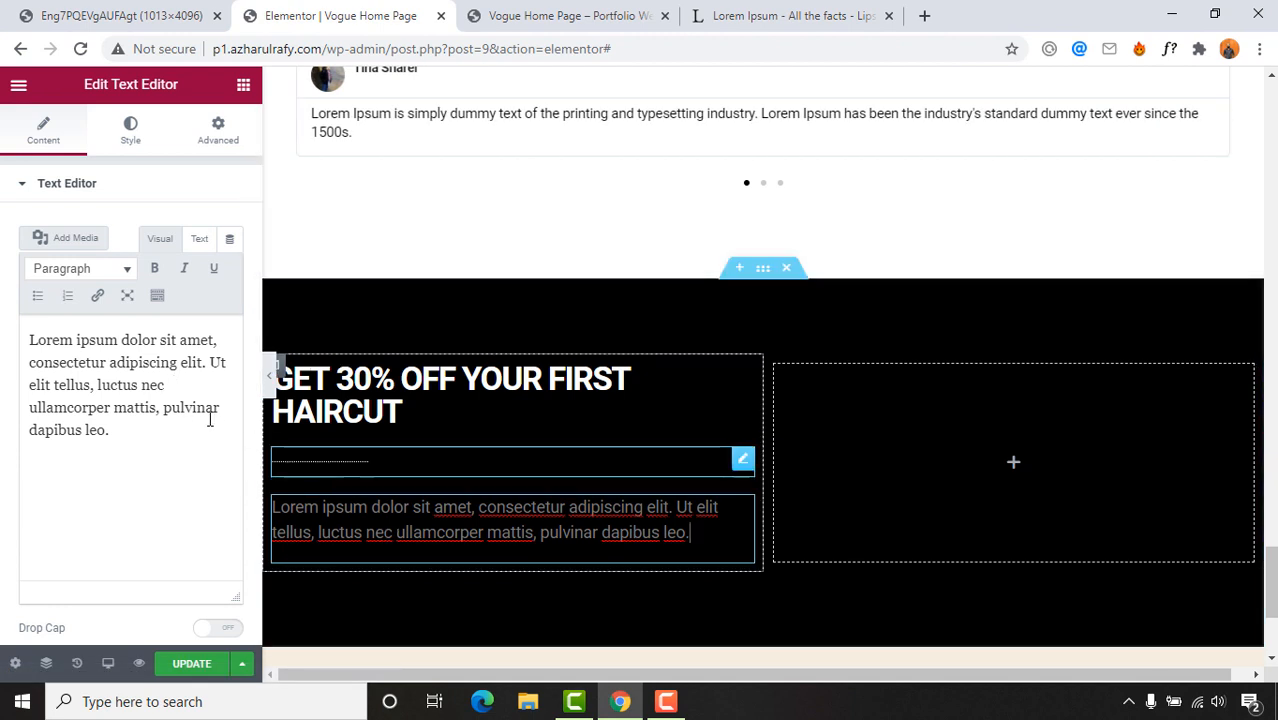
Step: Give the Lorem ipsum paragraph white text, left alignment and a 15 px font size
left_click(129, 131)
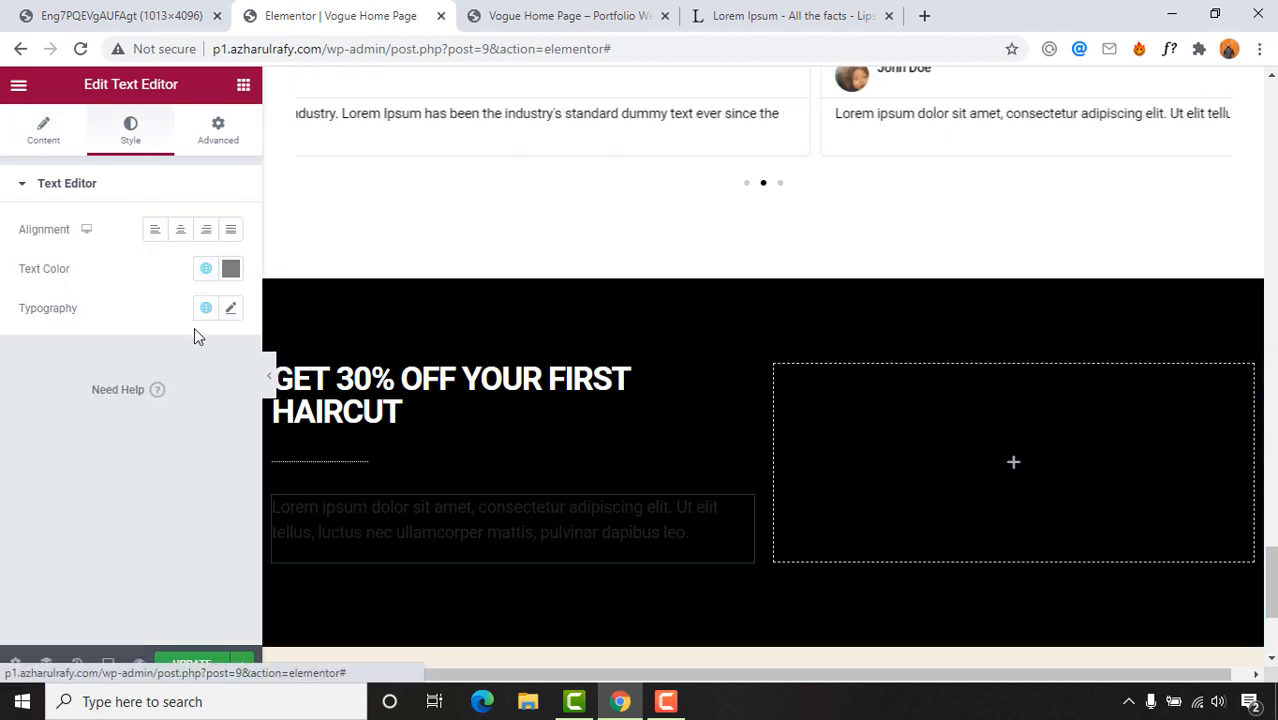
left_click(230, 269)
type("#FFFFFF")
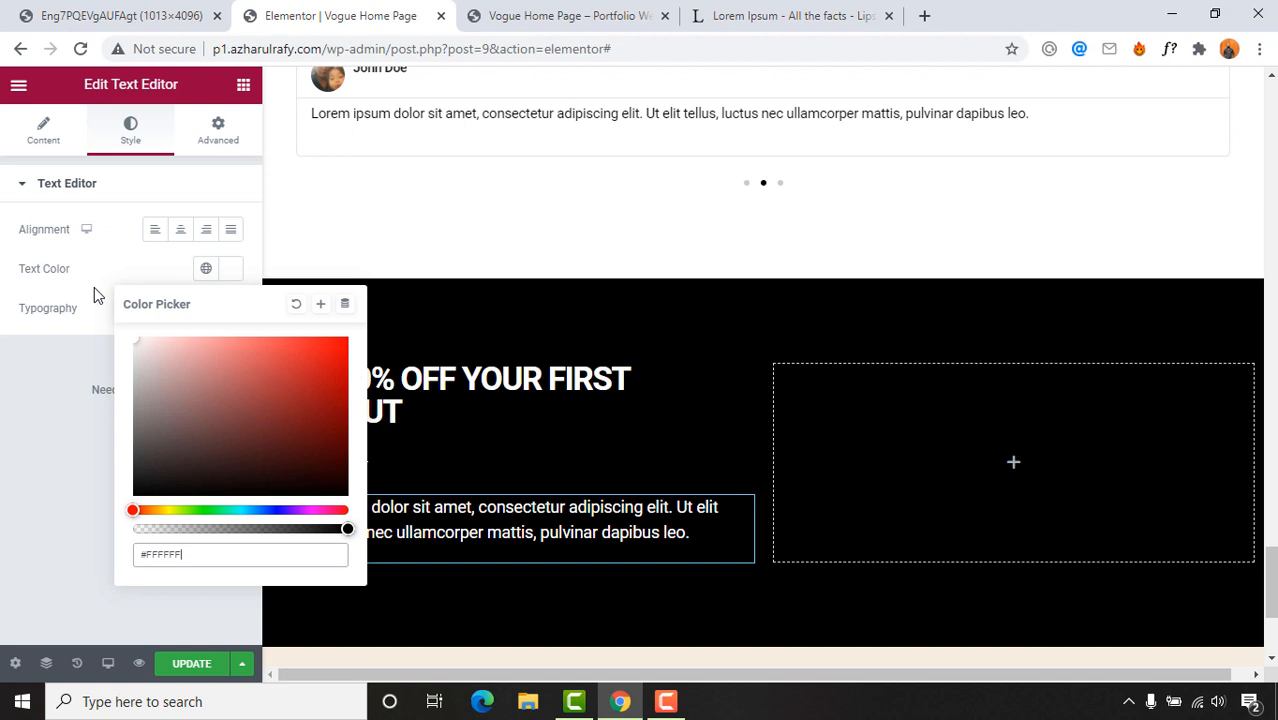
left_click(166, 254)
left_click(155, 234)
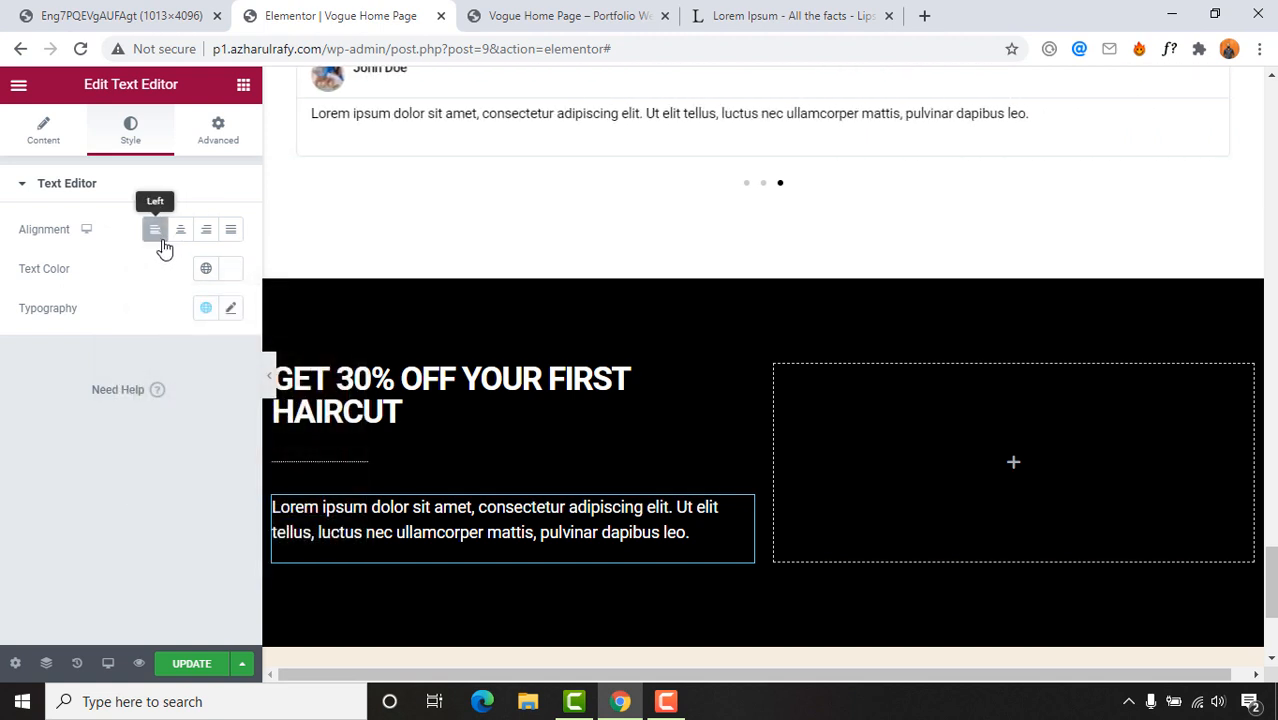
left_click(232, 309)
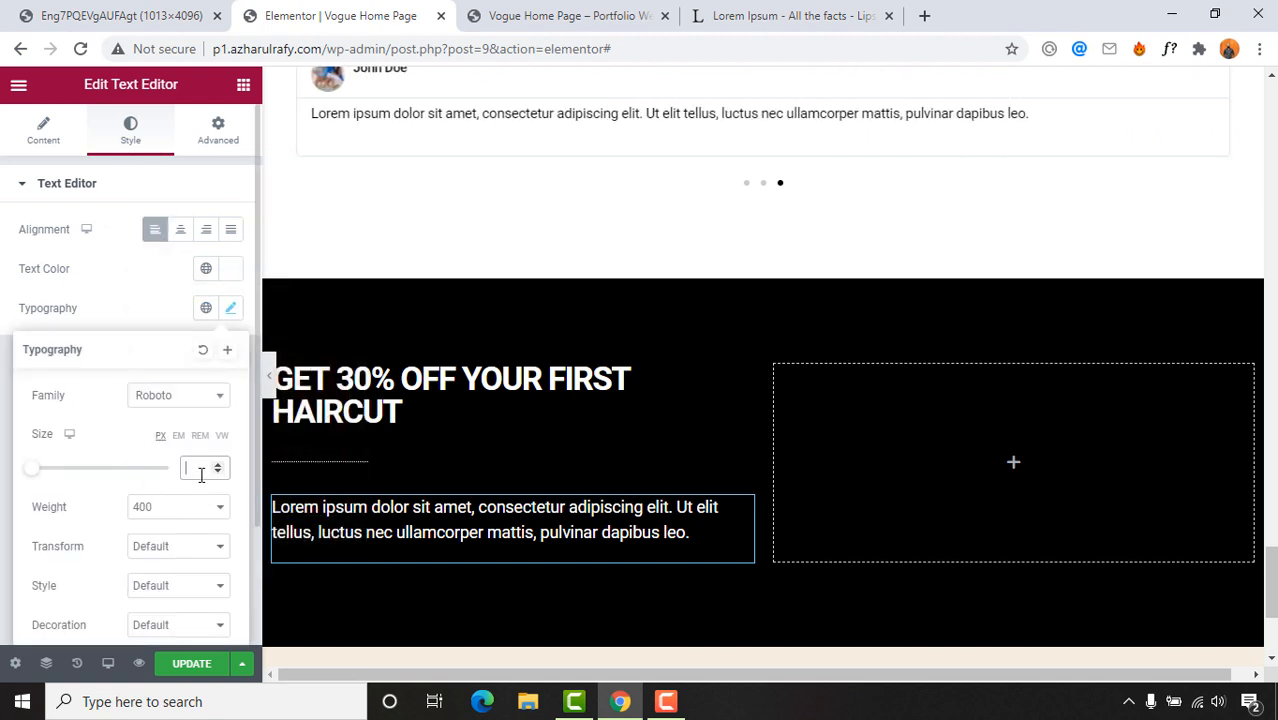
type("15")
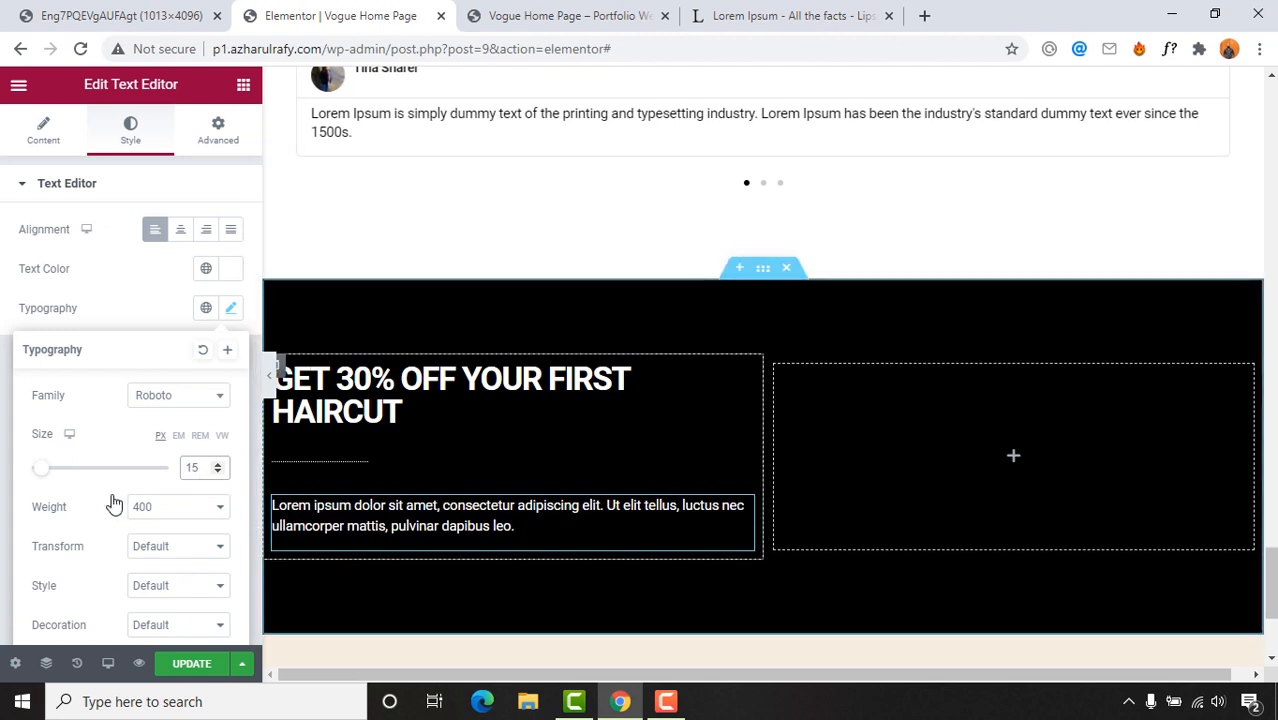
left_click(522, 332)
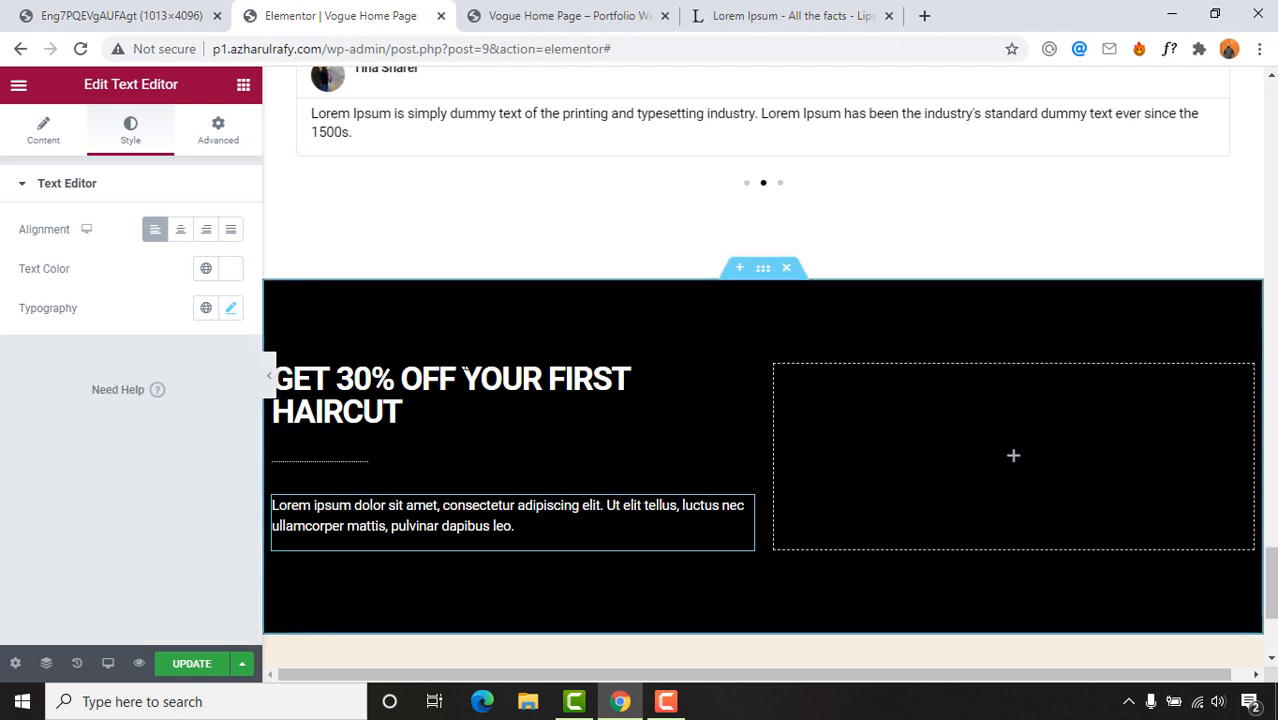
left_click(121, 16)
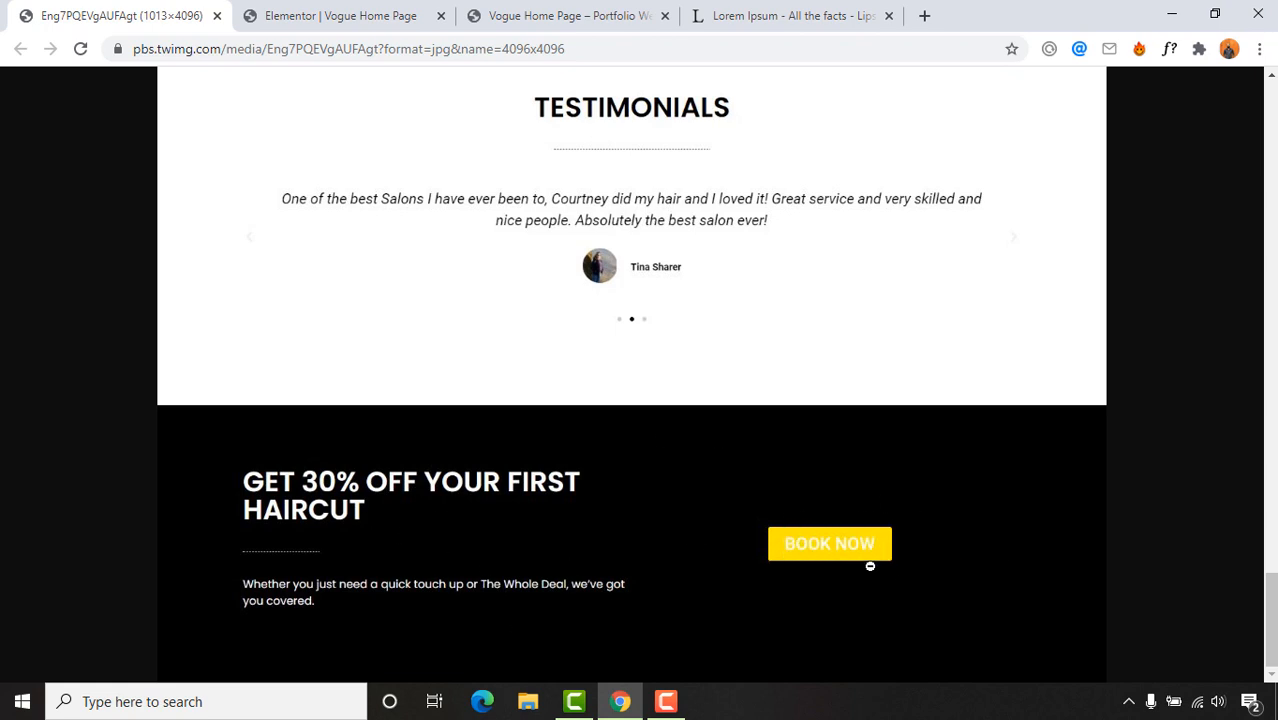
left_click(247, 22)
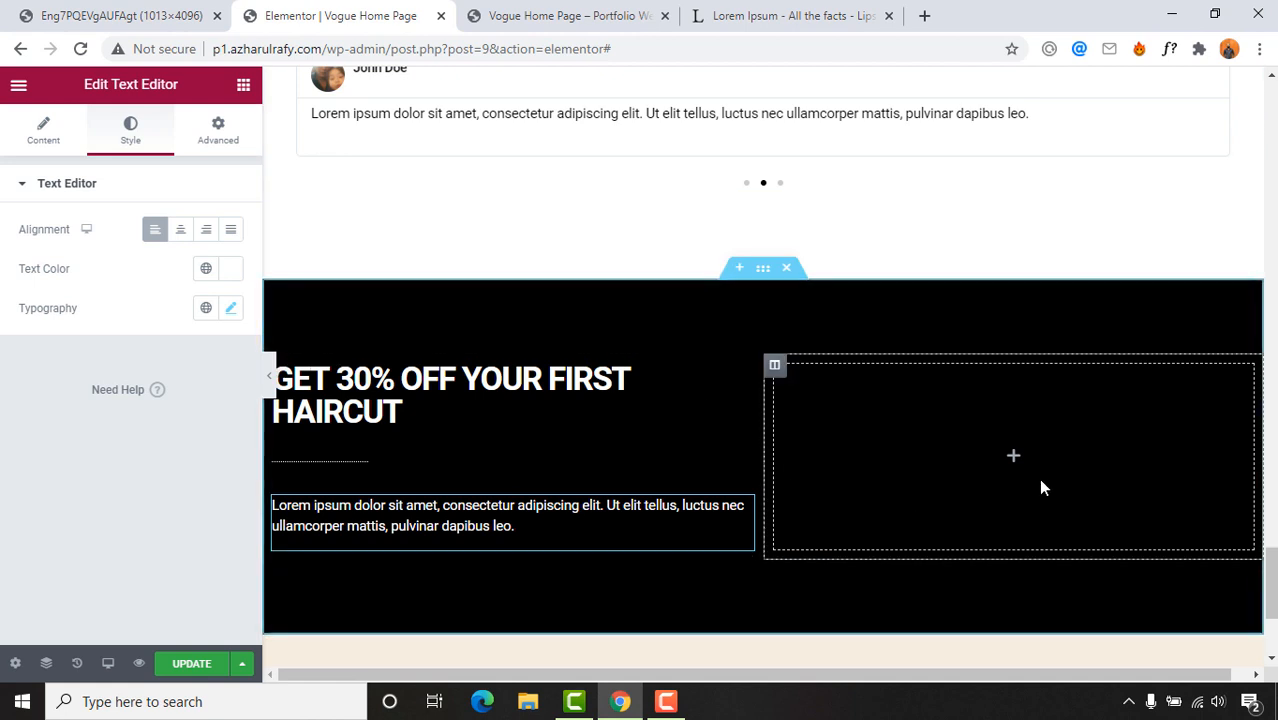
Step: Drag a Button widget into the right column and change its text to BOOK NOW
left_click(244, 88)
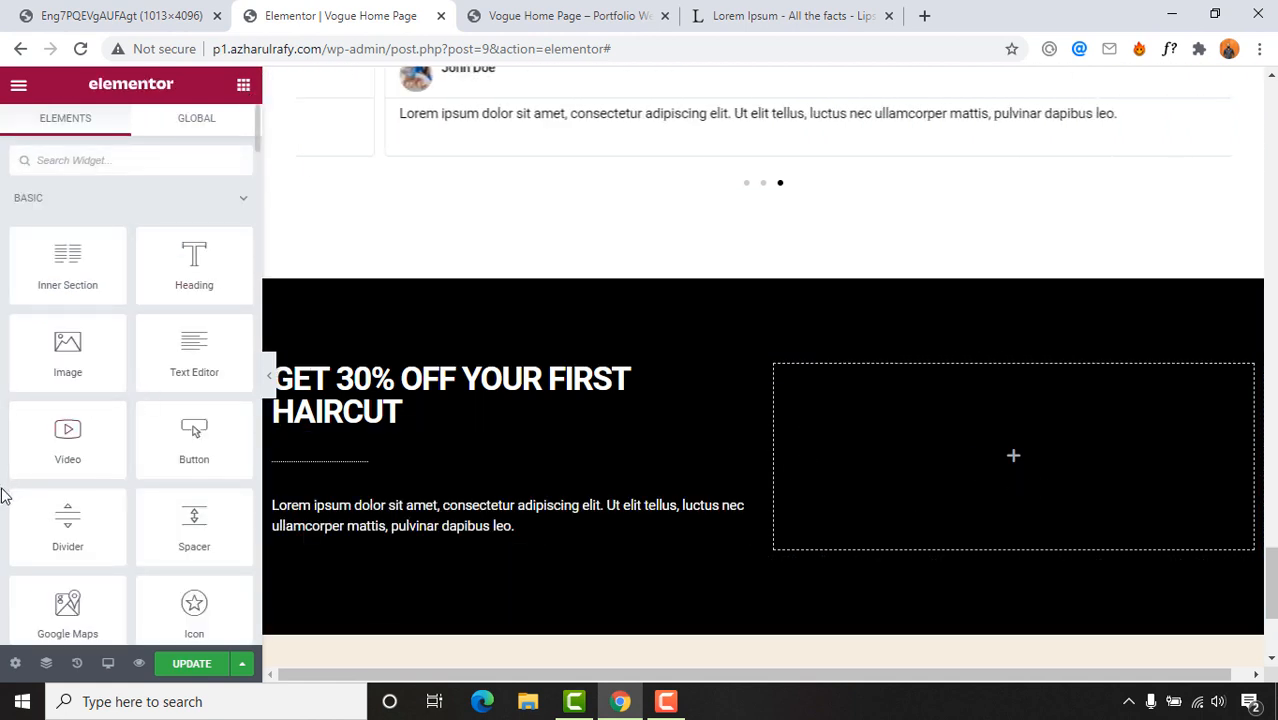
left_click_drag(177, 448, 1032, 456)
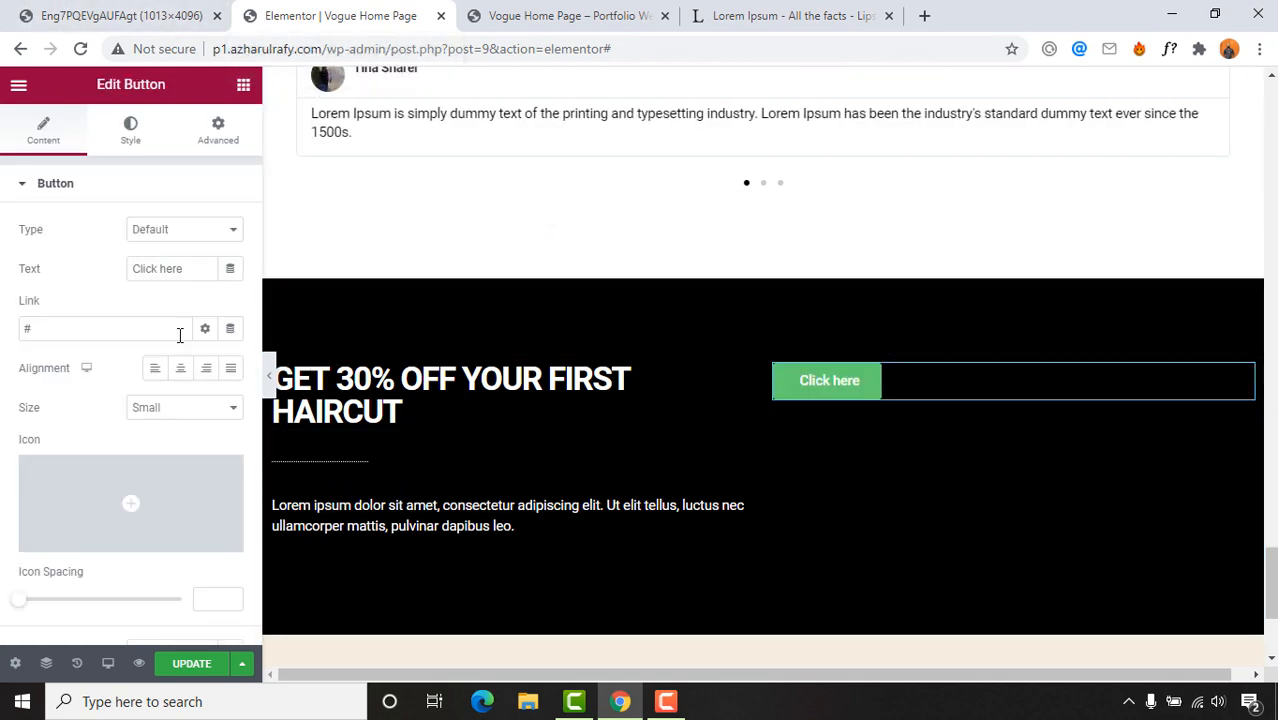
left_click(130, 15)
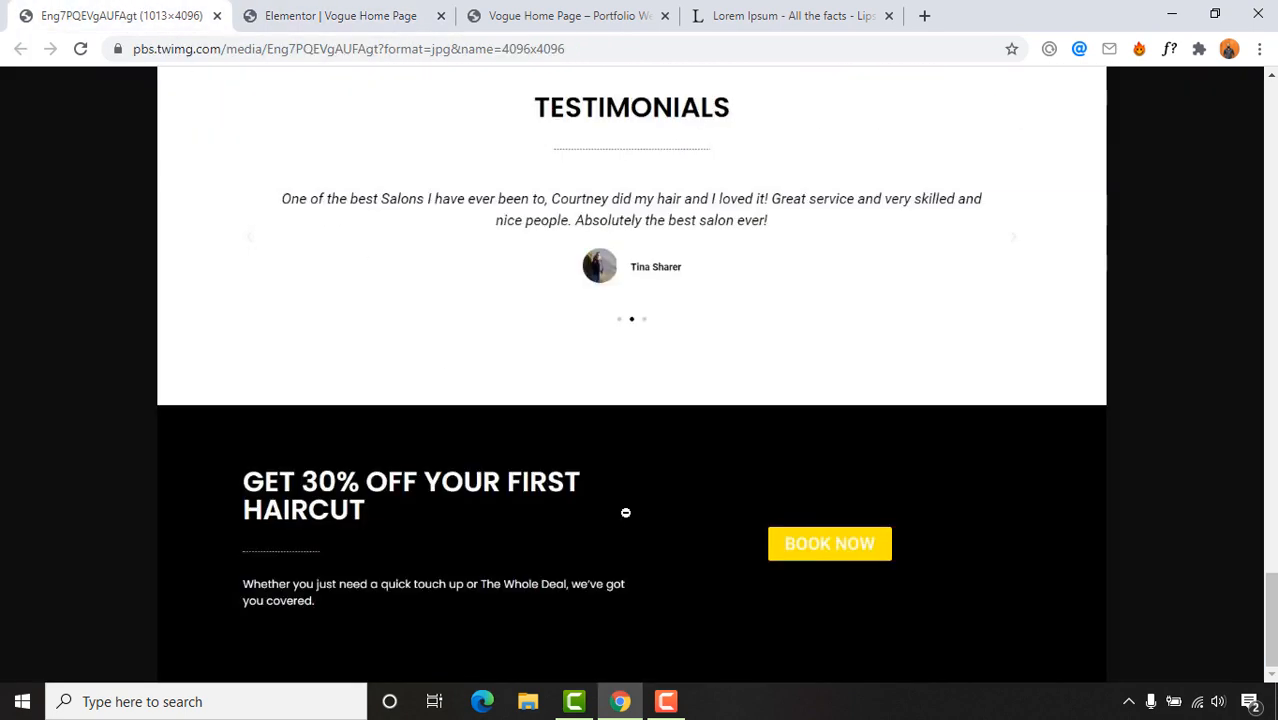
left_click(318, 12)
left_click_drag(203, 270, 48, 287)
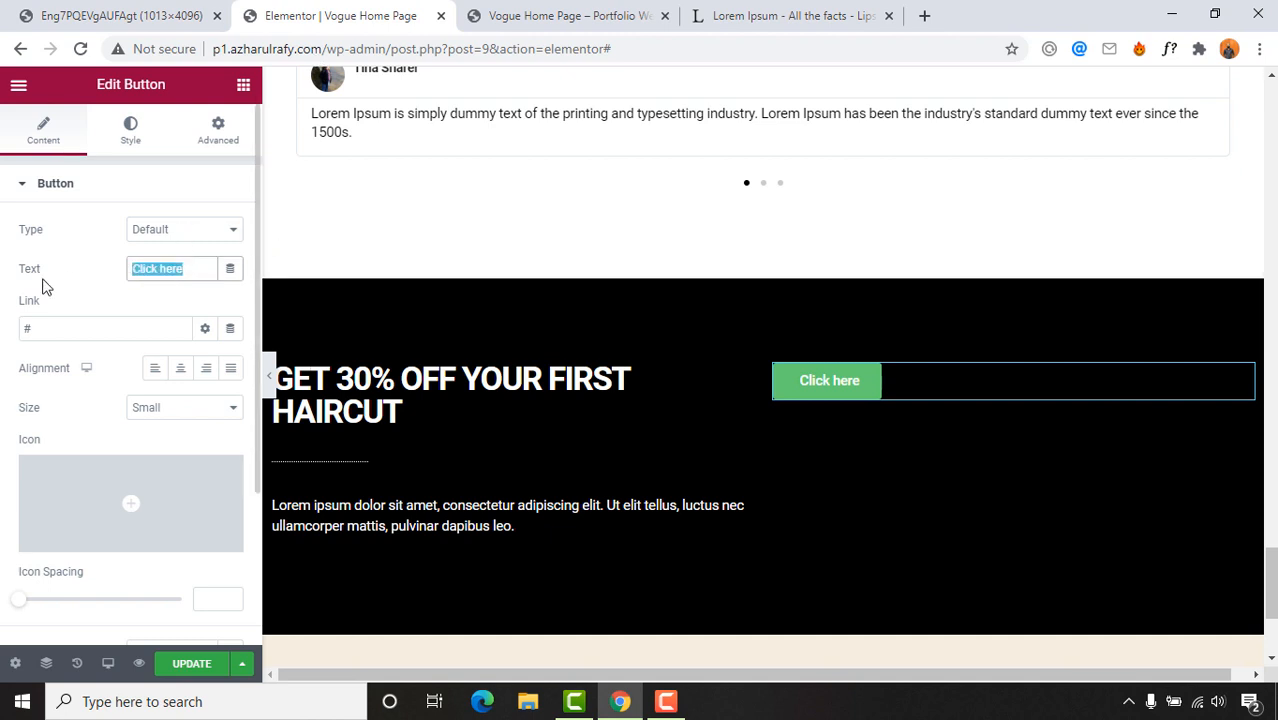
type("BOOK NOW")
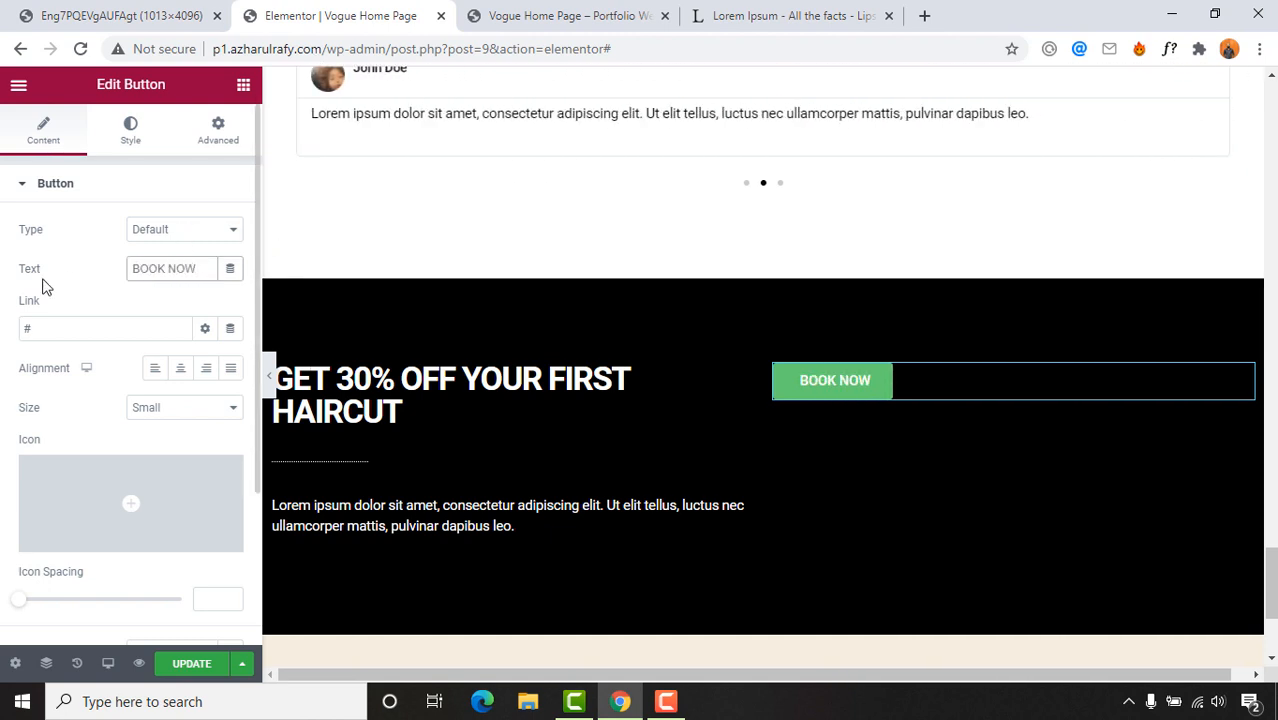
left_click(142, 236)
left_click(172, 238)
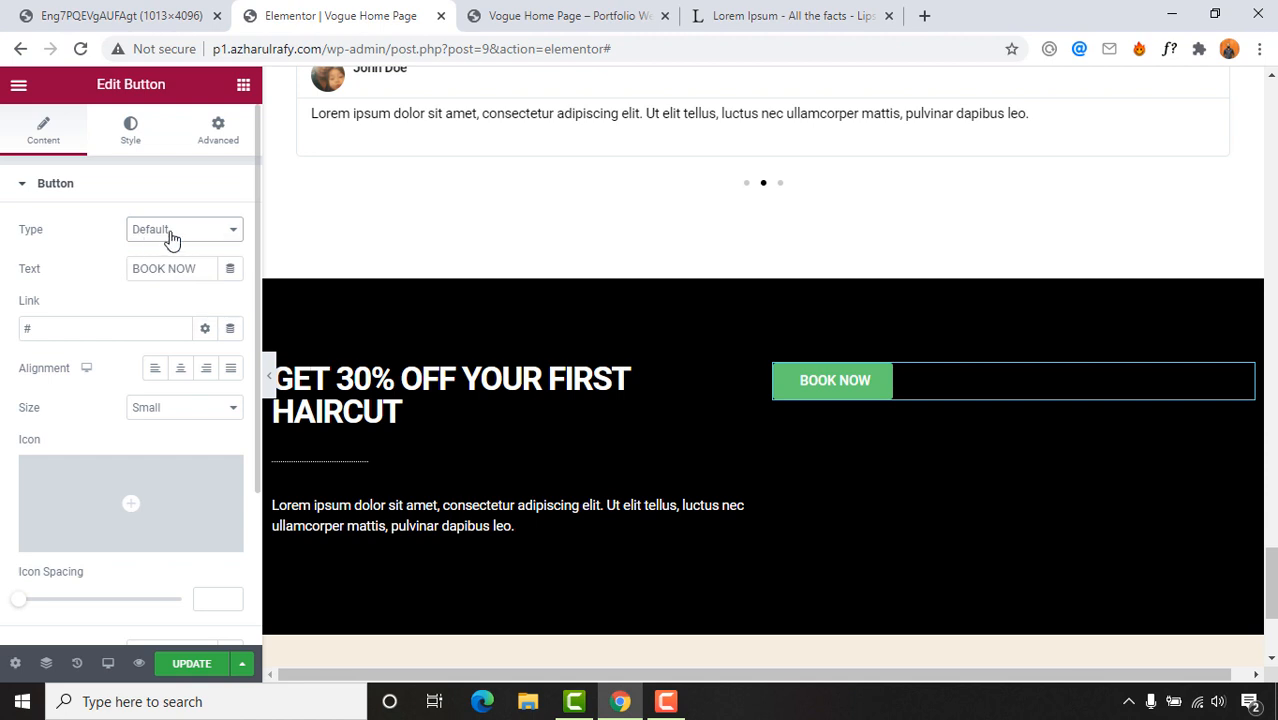
left_click(70, 328)
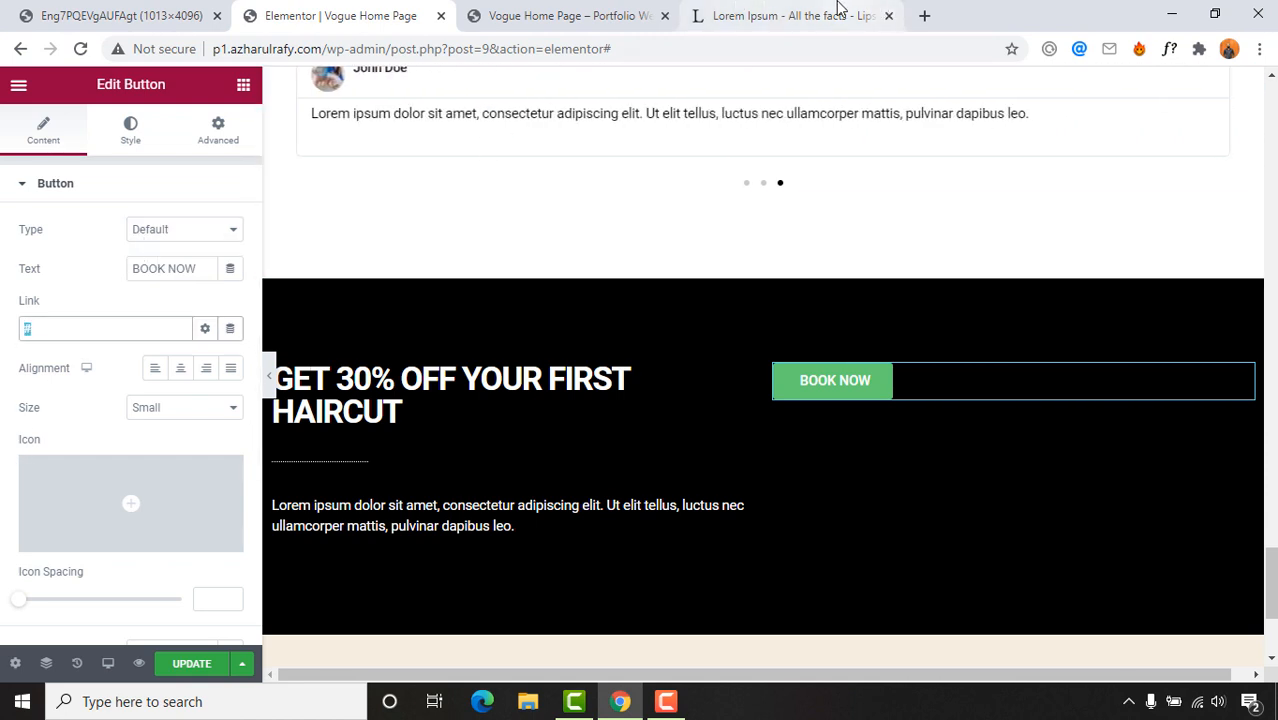
left_click(622, 8)
left_click(752, 12)
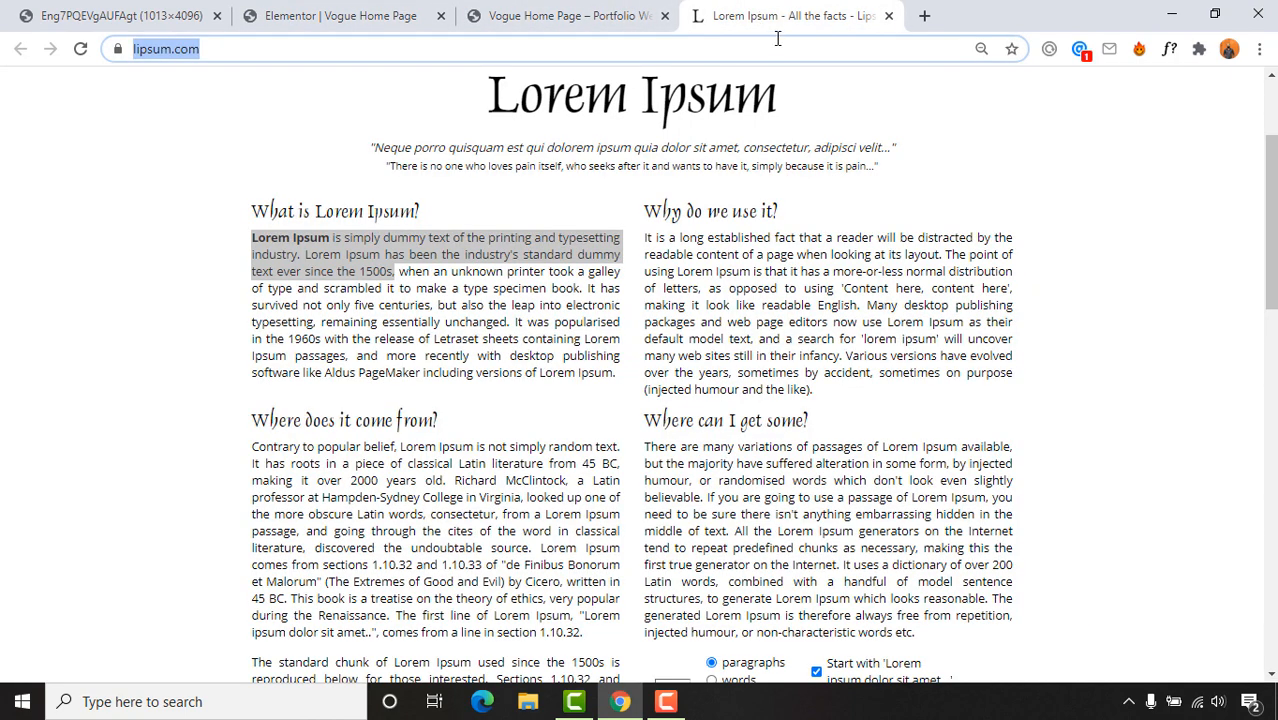
left_click(348, 12)
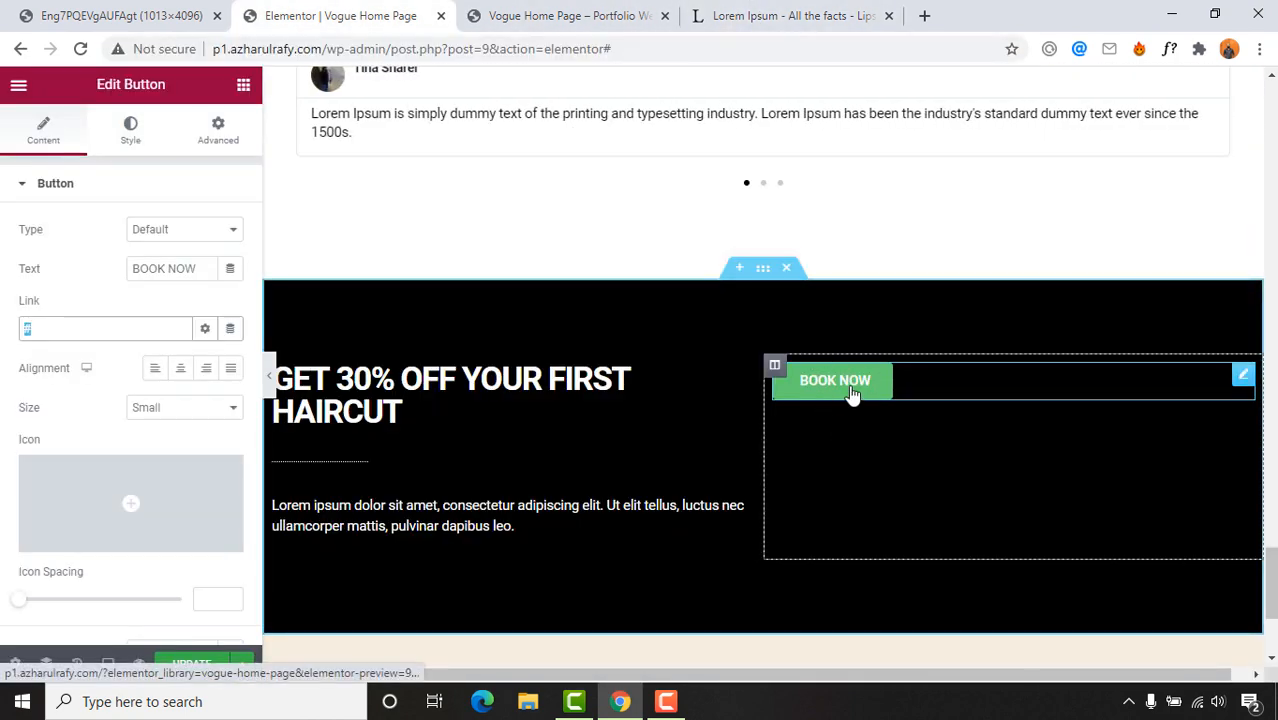
left_click(755, 12)
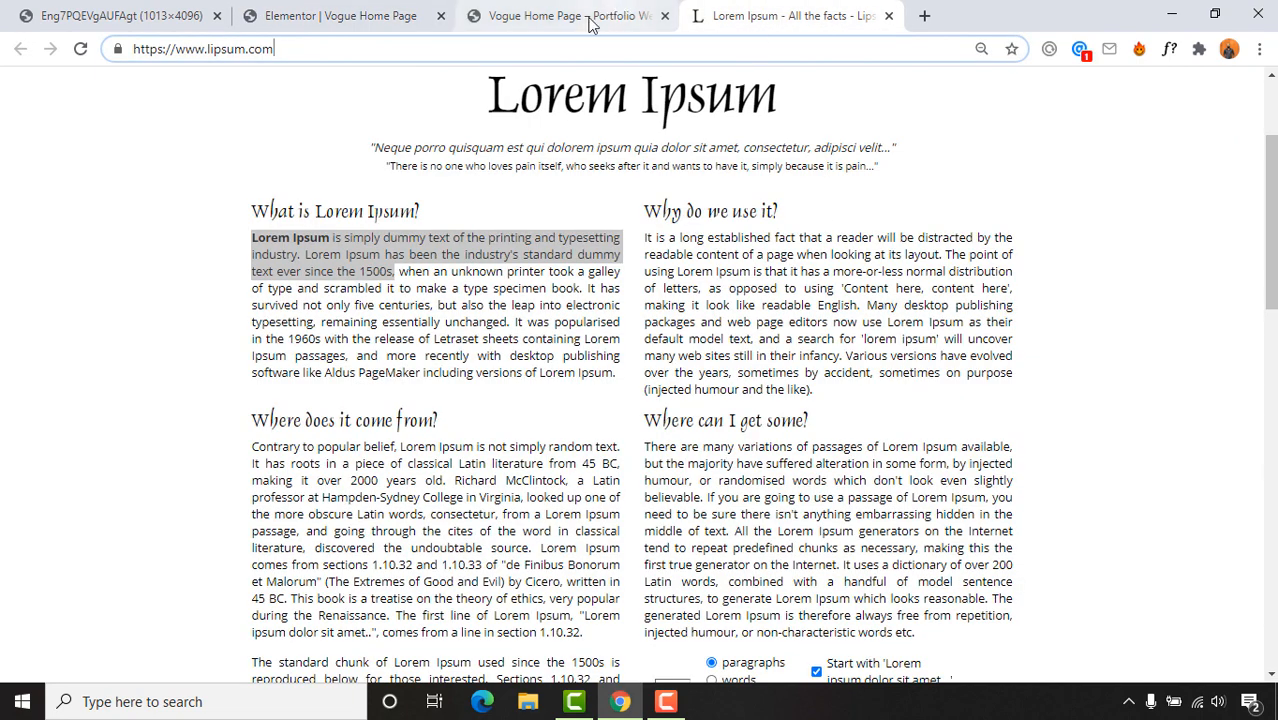
left_click(292, 48)
key("ctrl+c")
left_click(340, 15)
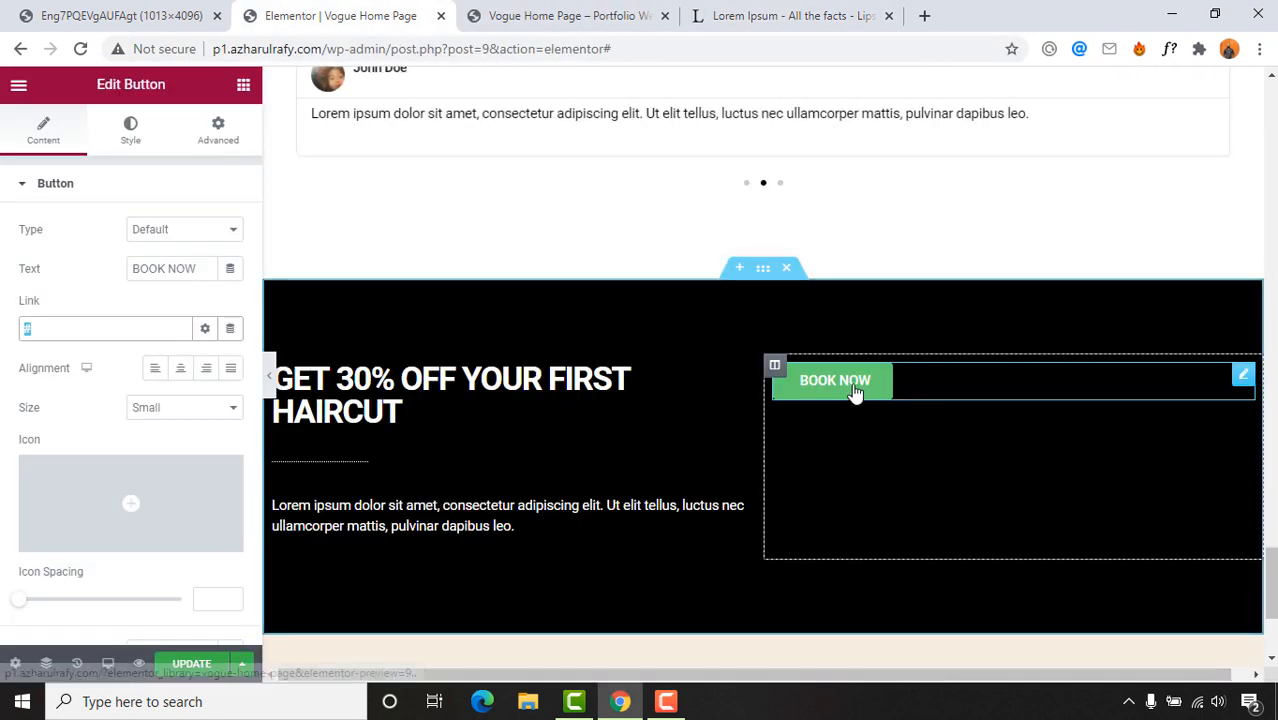
left_click(131, 331)
key("ctrl+v")
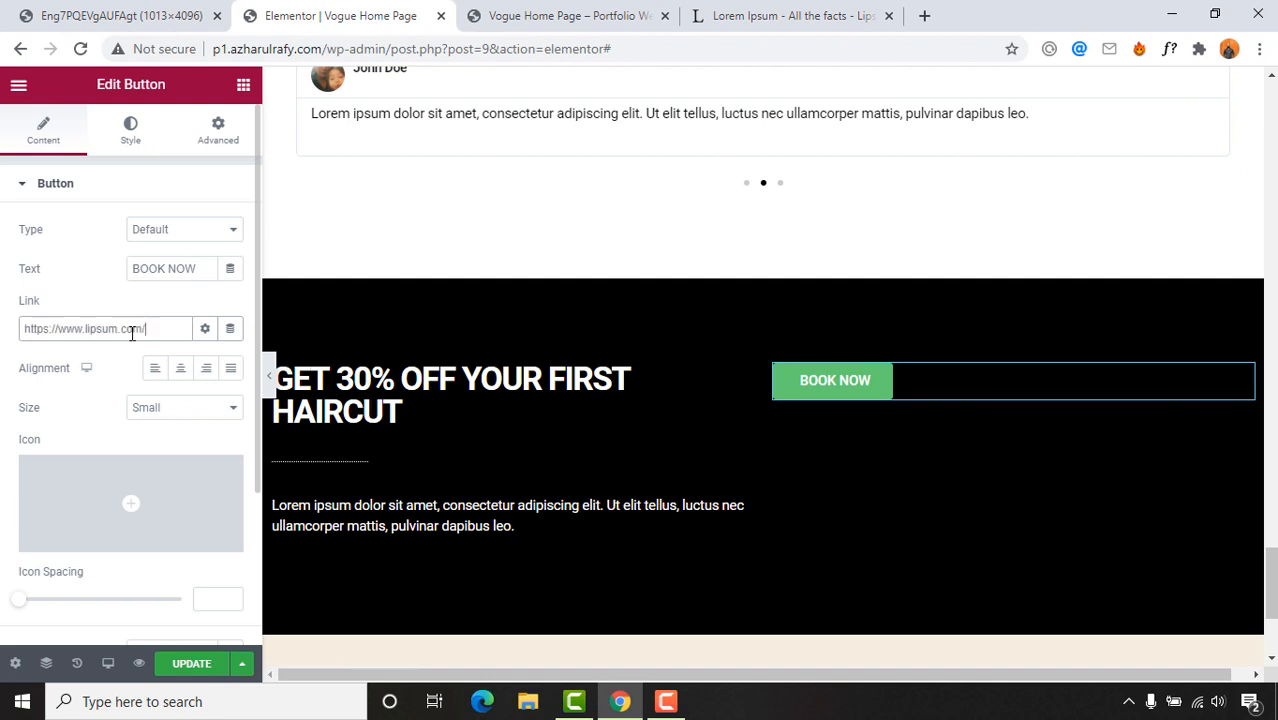
Step: Set the button link to open in a new window
left_click(205, 329)
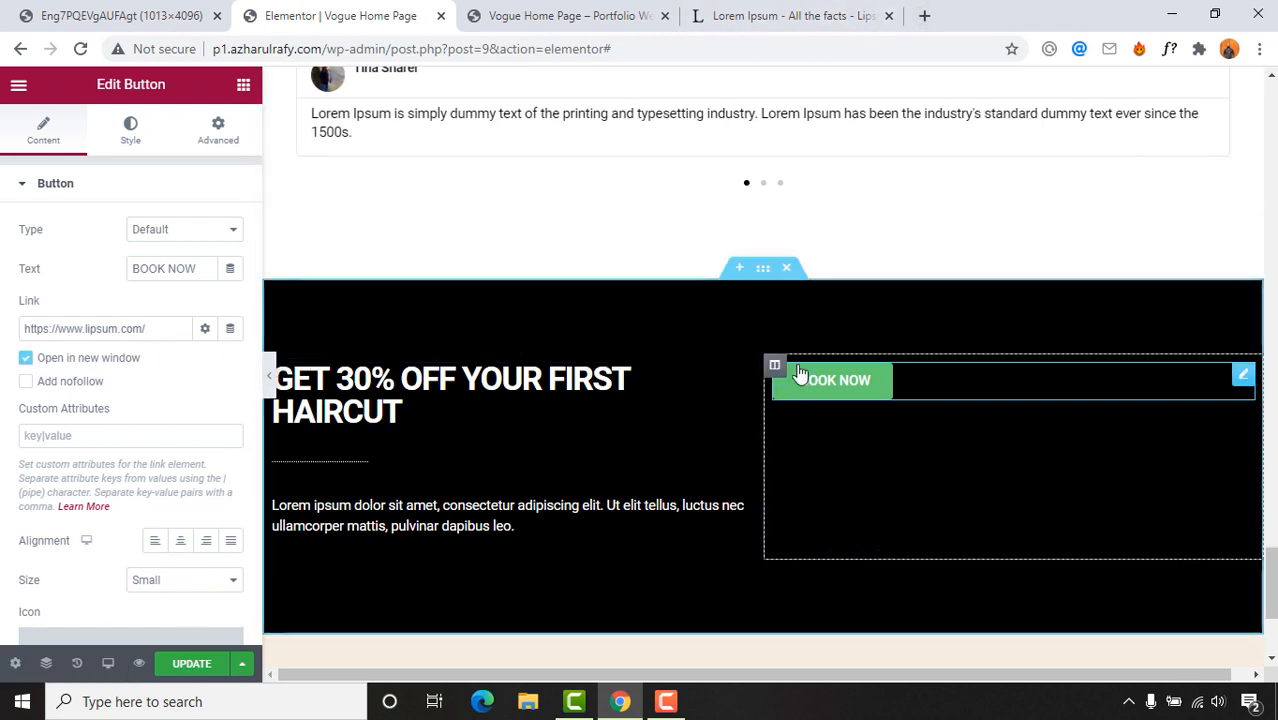
left_click(120, 15)
left_click(323, 8)
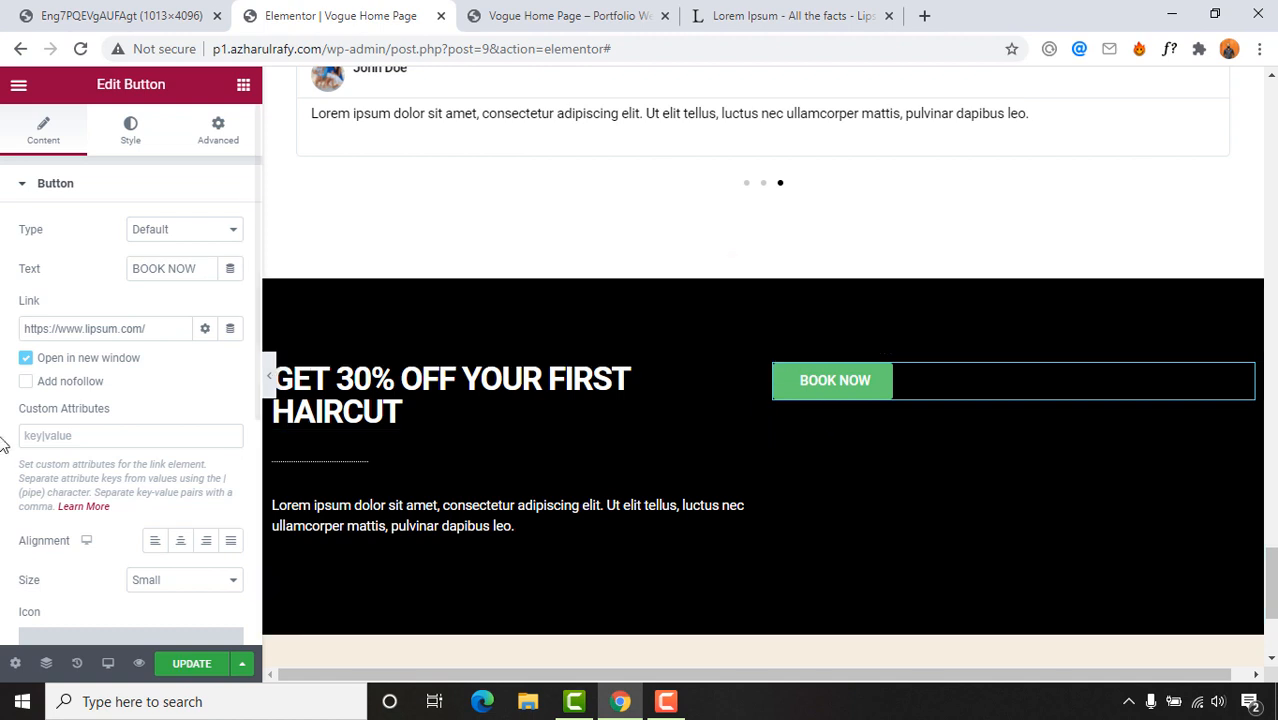
scroll(7, 537, "down", 2)
Step: Make the BOOK NOW button medium size and centre it in its column
left_click(176, 489)
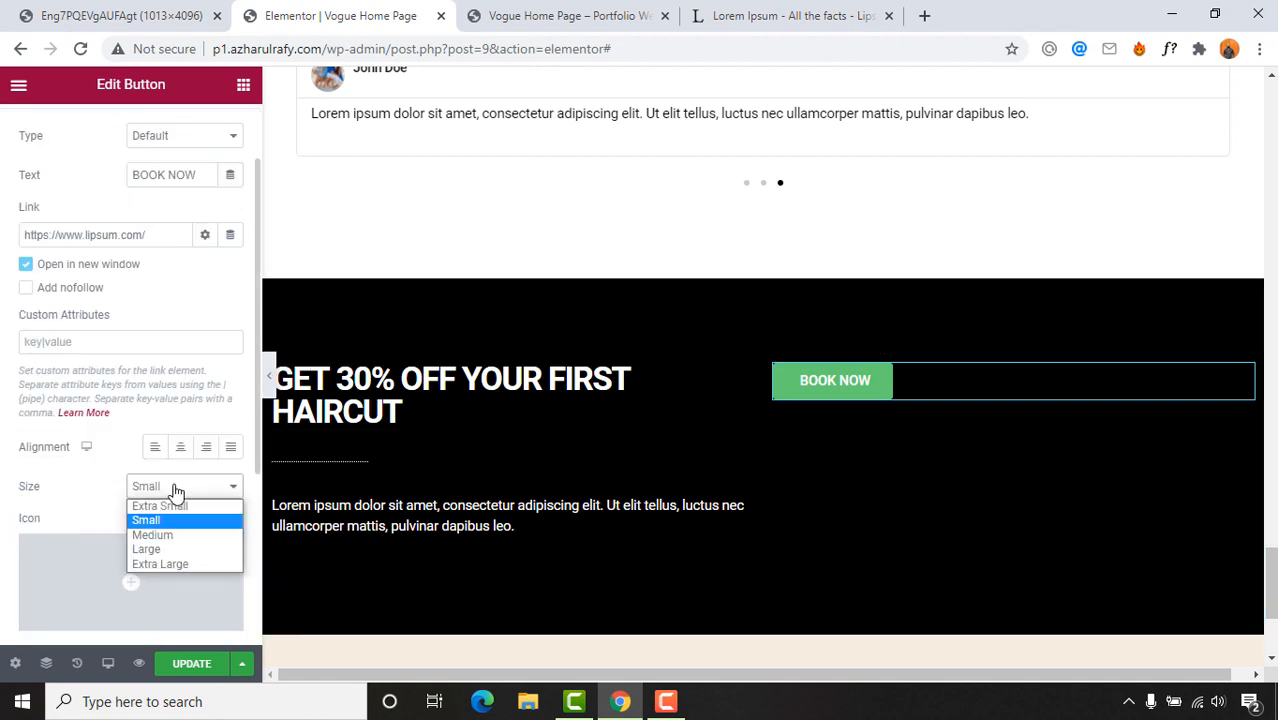
left_click(166, 535)
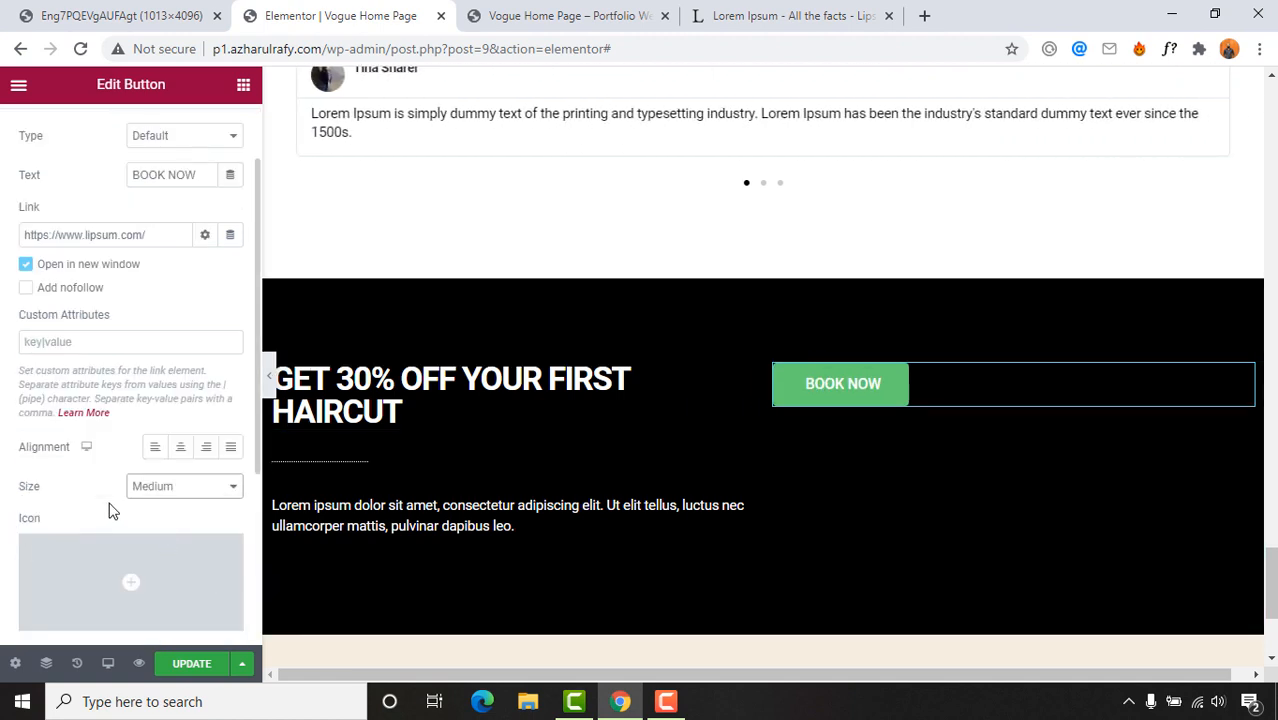
scroll(3, 523, "down", 2)
scroll(3, 523, "down", 4)
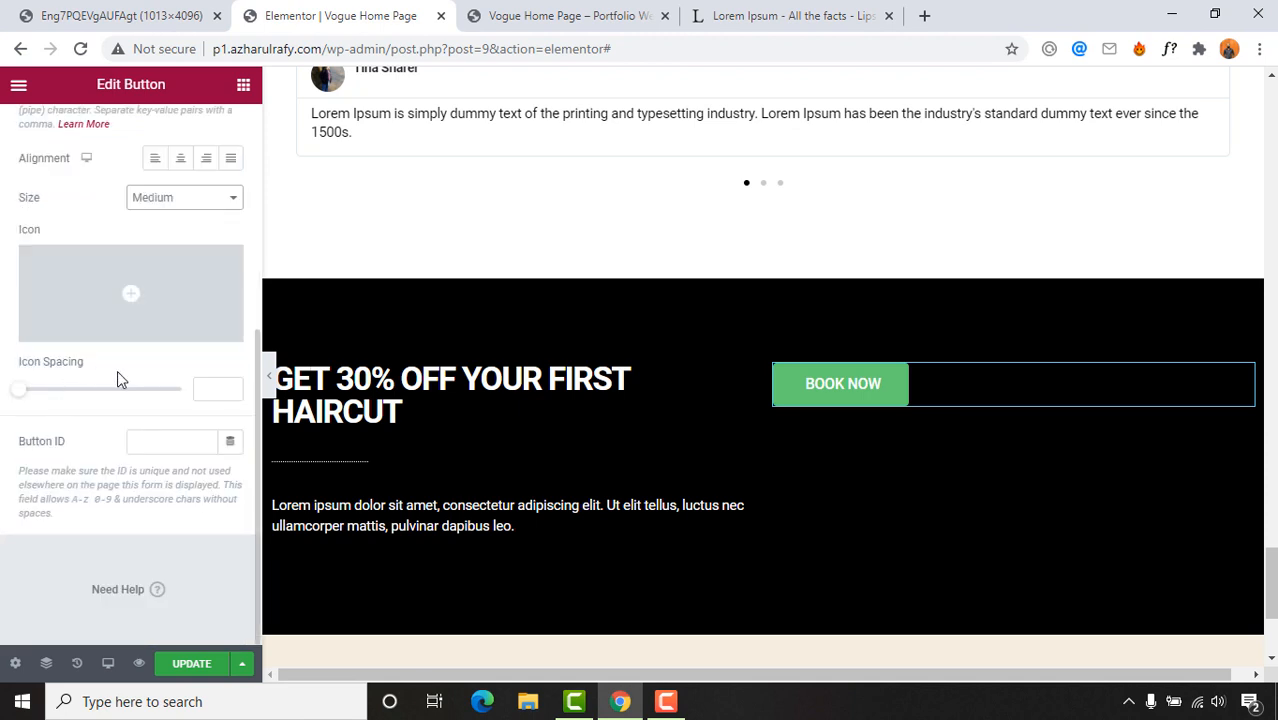
scroll(3, 490, "up", 6)
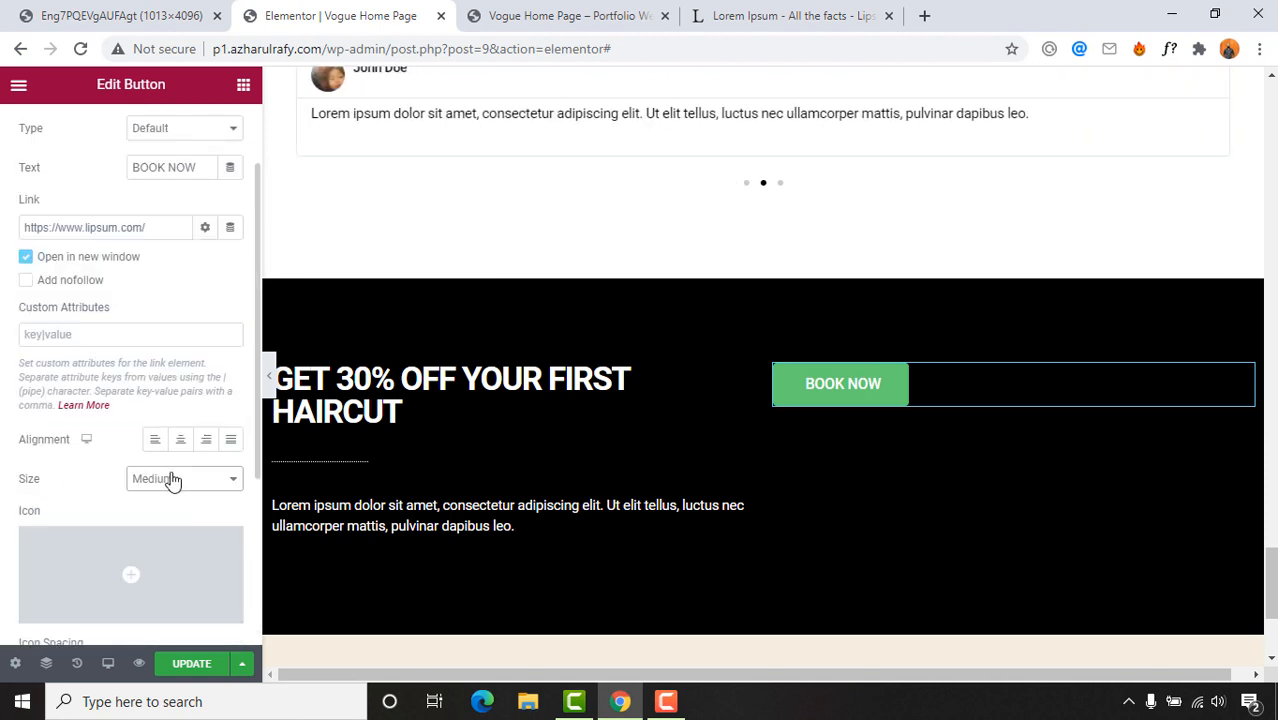
left_click(181, 449)
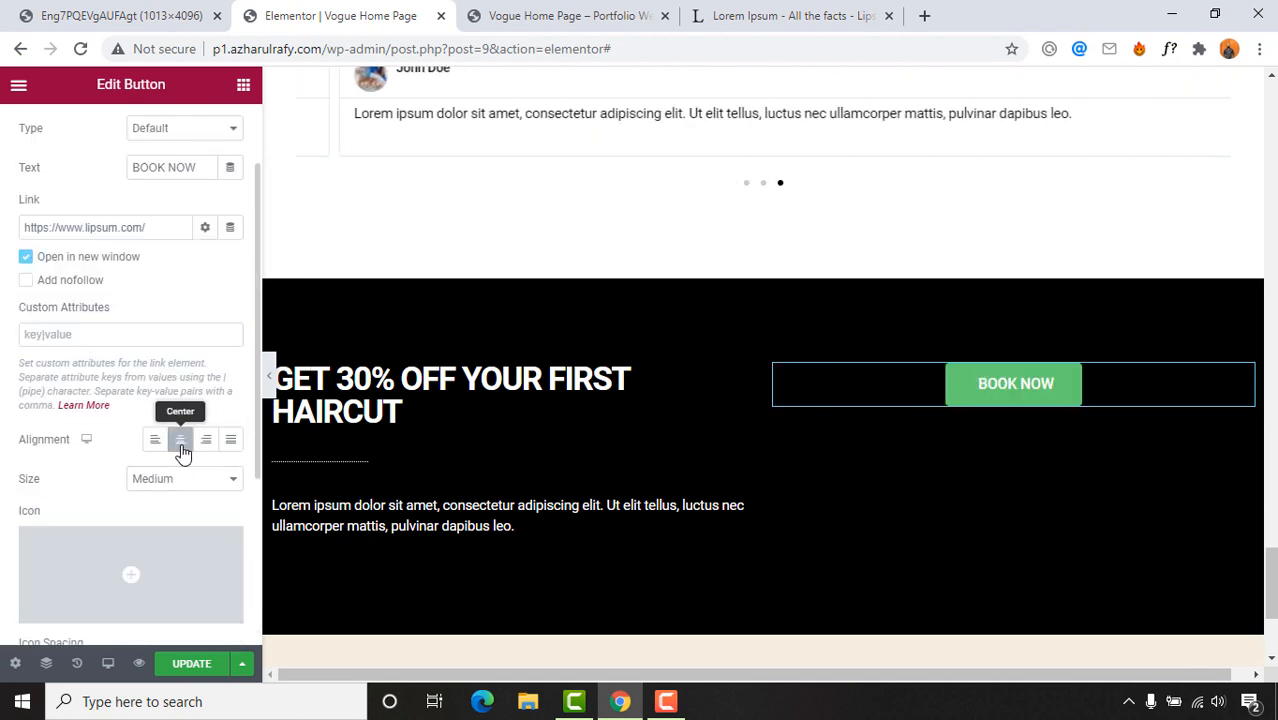
scroll(213, 165, "up", 2)
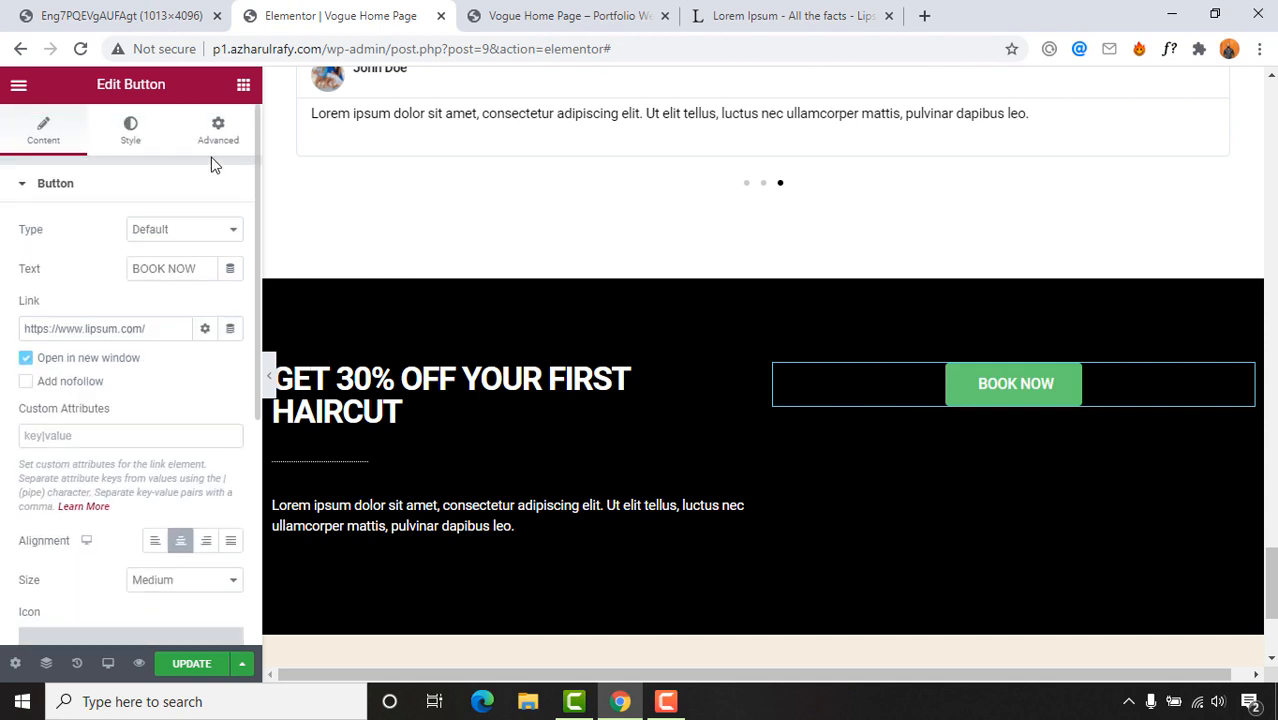
Step: Change the button's background colour from green to saturated yellow #FFD800
left_click(129, 140)
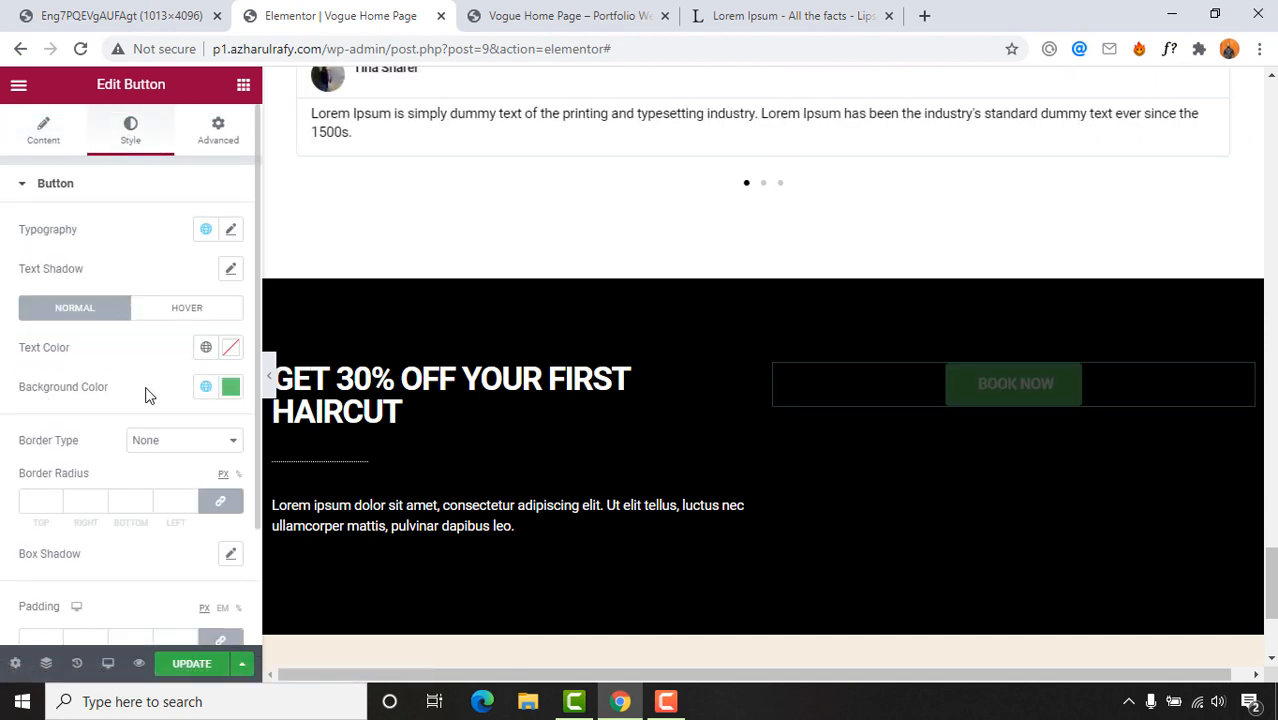
left_click(231, 388)
left_click_drag(209, 294, 164, 294)
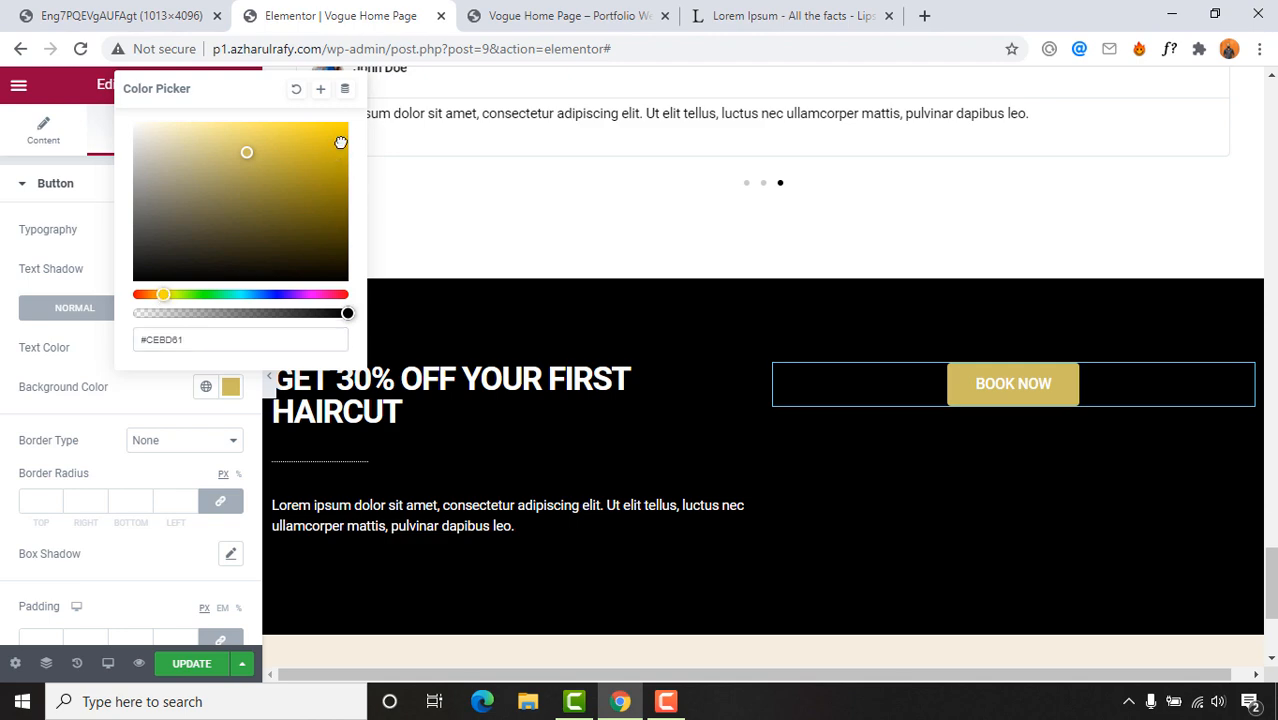
left_click_drag(340, 143, 351, 120)
left_click(43, 12)
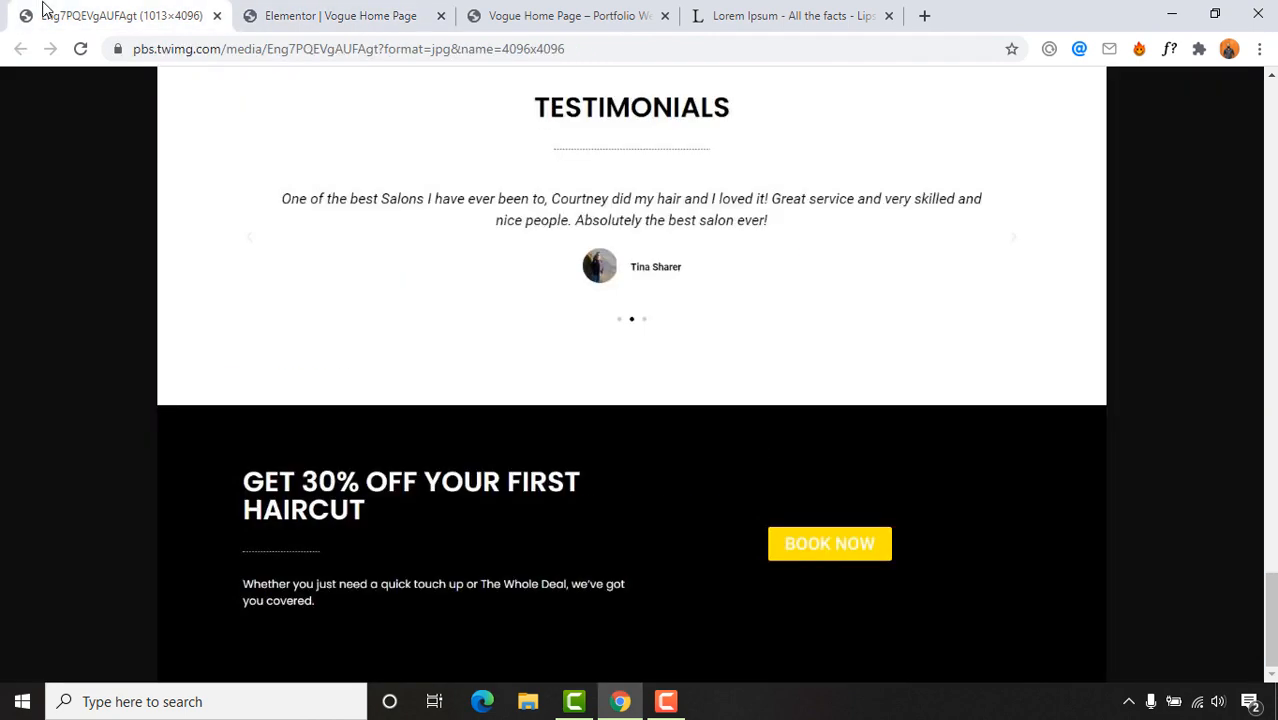
left_click(371, 15)
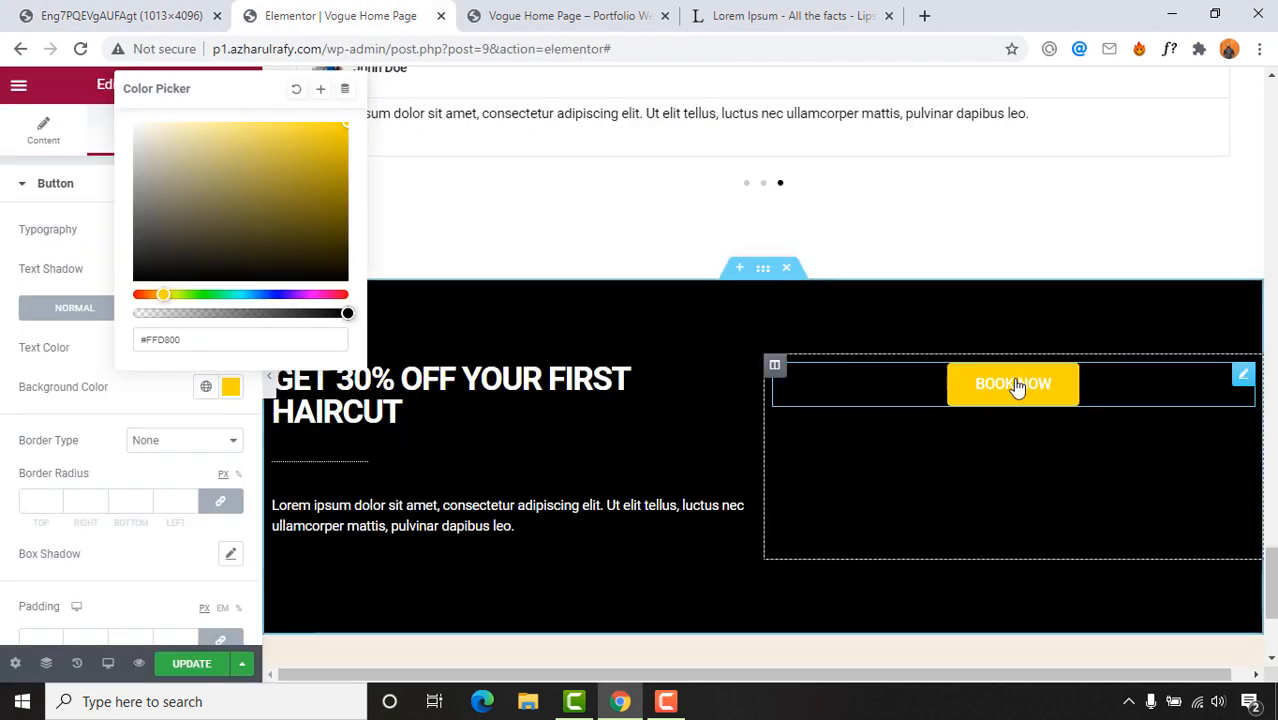
Step: Set the button column's vertical alignment to Middle, then reselect the BOOK NOW button
left_click(774, 365)
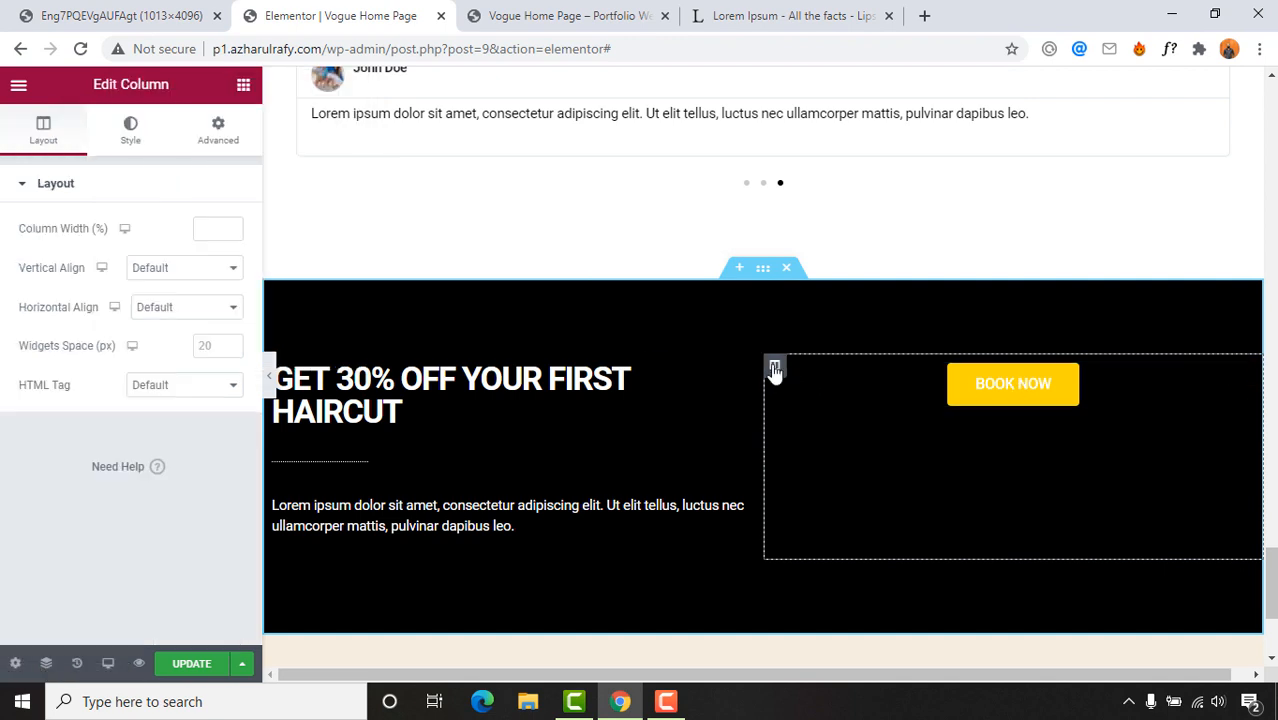
left_click(159, 271)
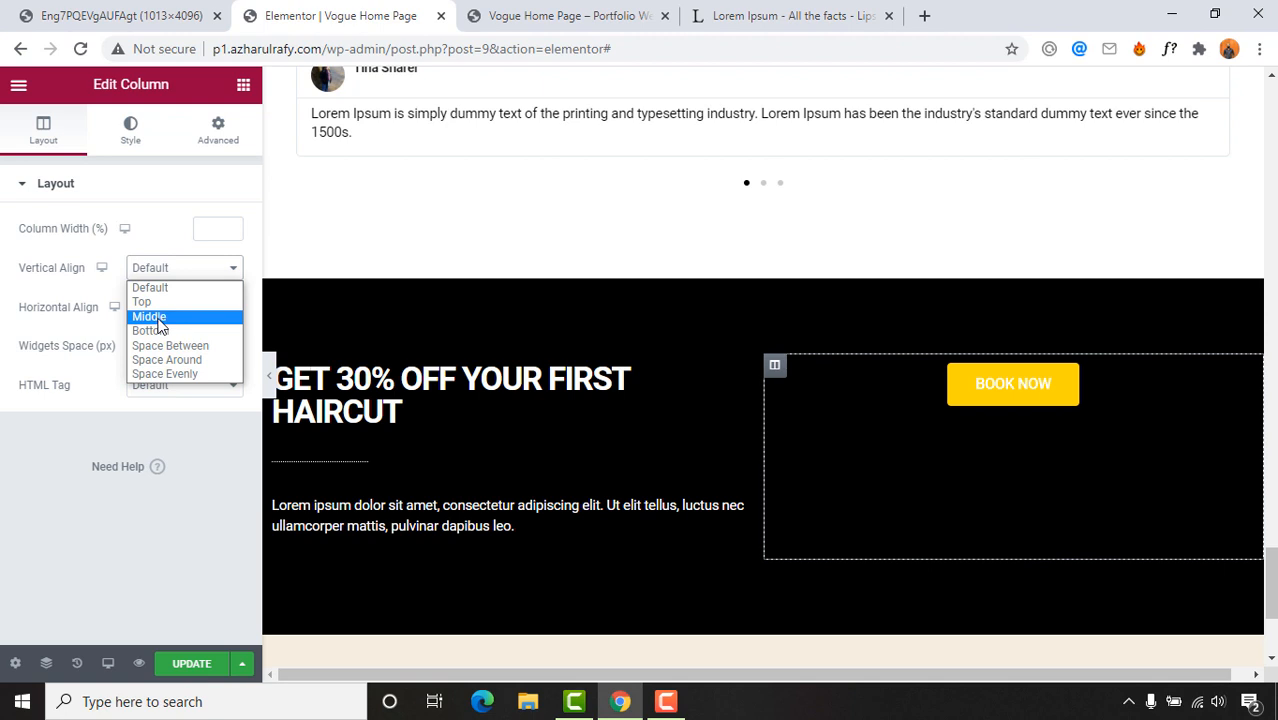
left_click(157, 318)
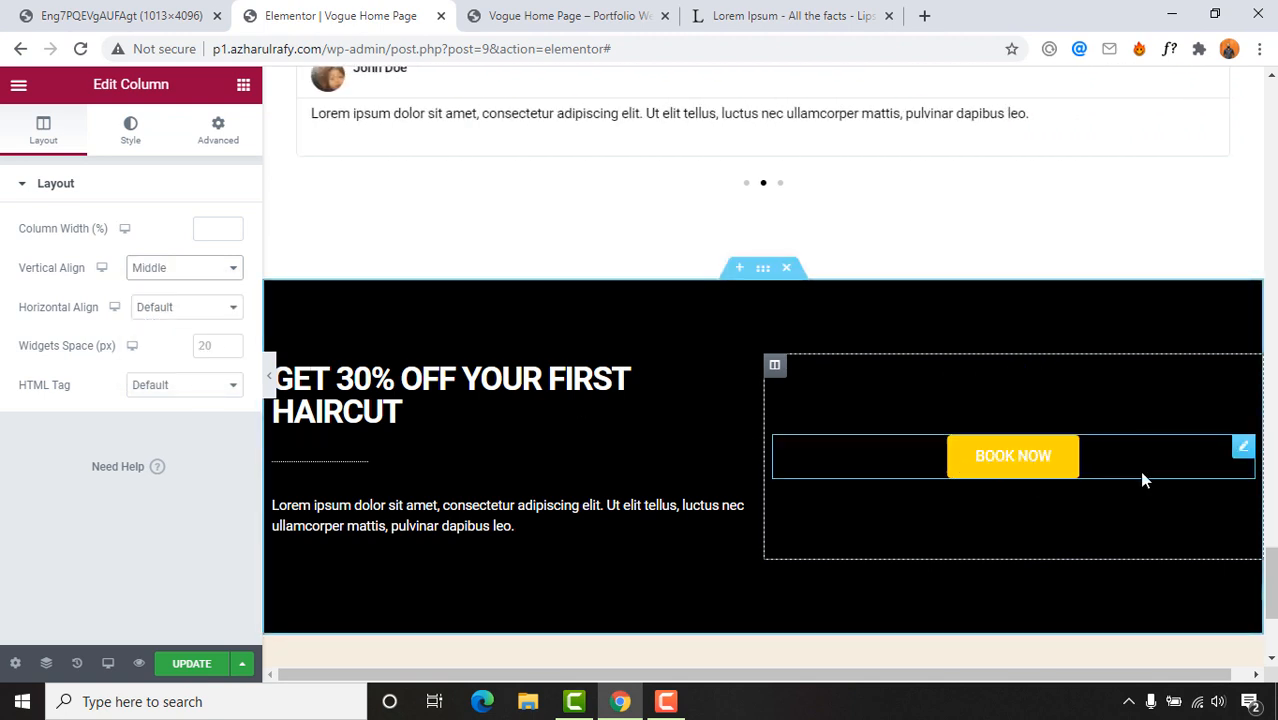
left_click(1047, 471)
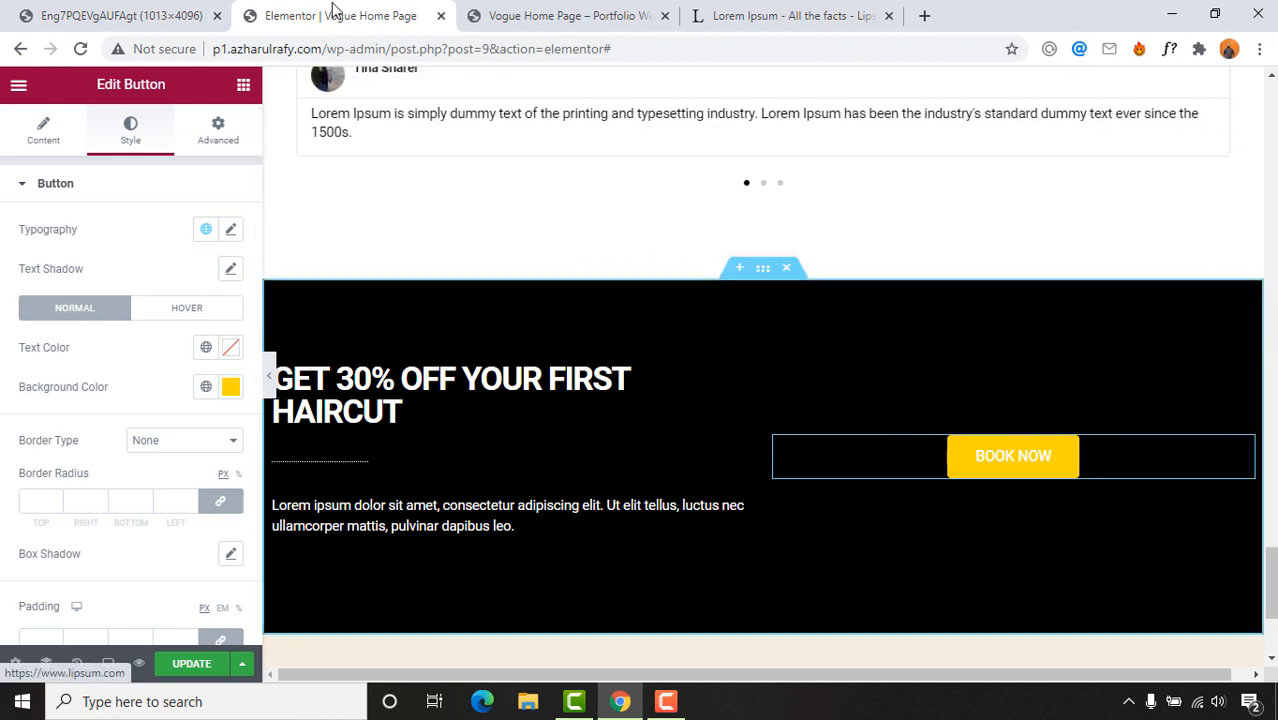
Step: Unlink the button's corner radius values and try 50 on individual corners
left_click(160, 15)
left_click(414, 8)
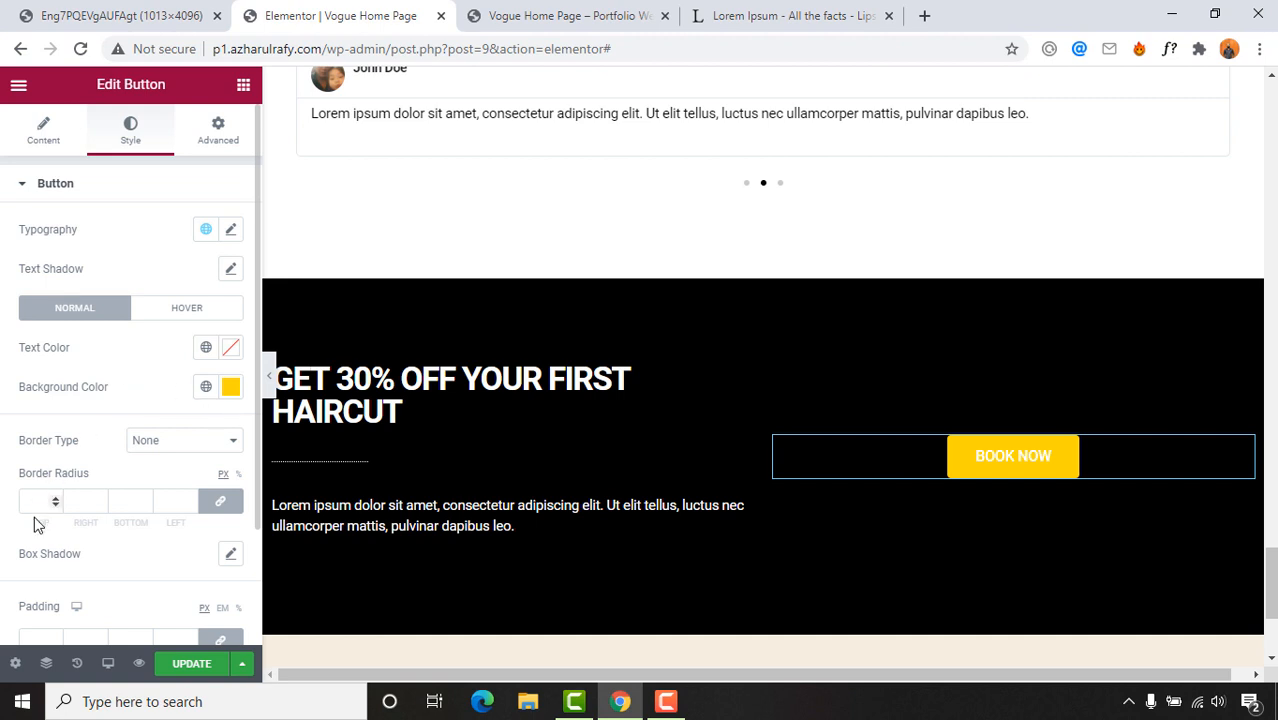
scroll(33, 525, "down", 1)
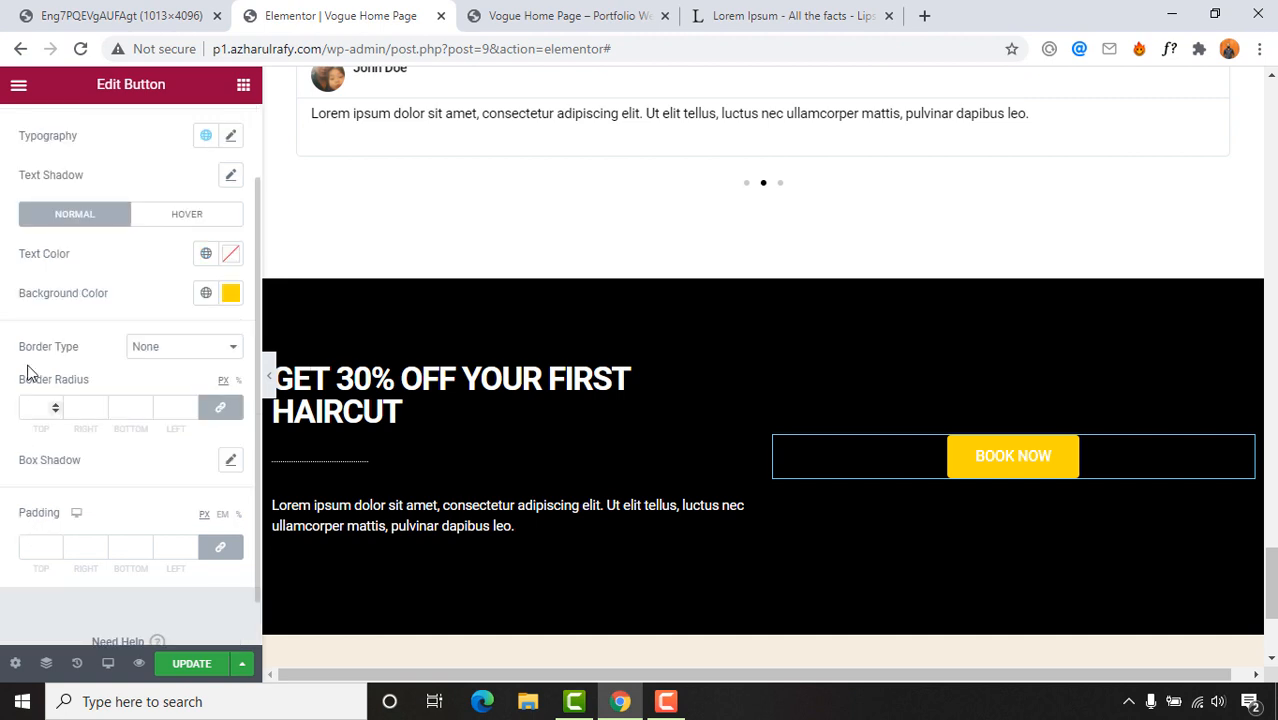
left_click(221, 412)
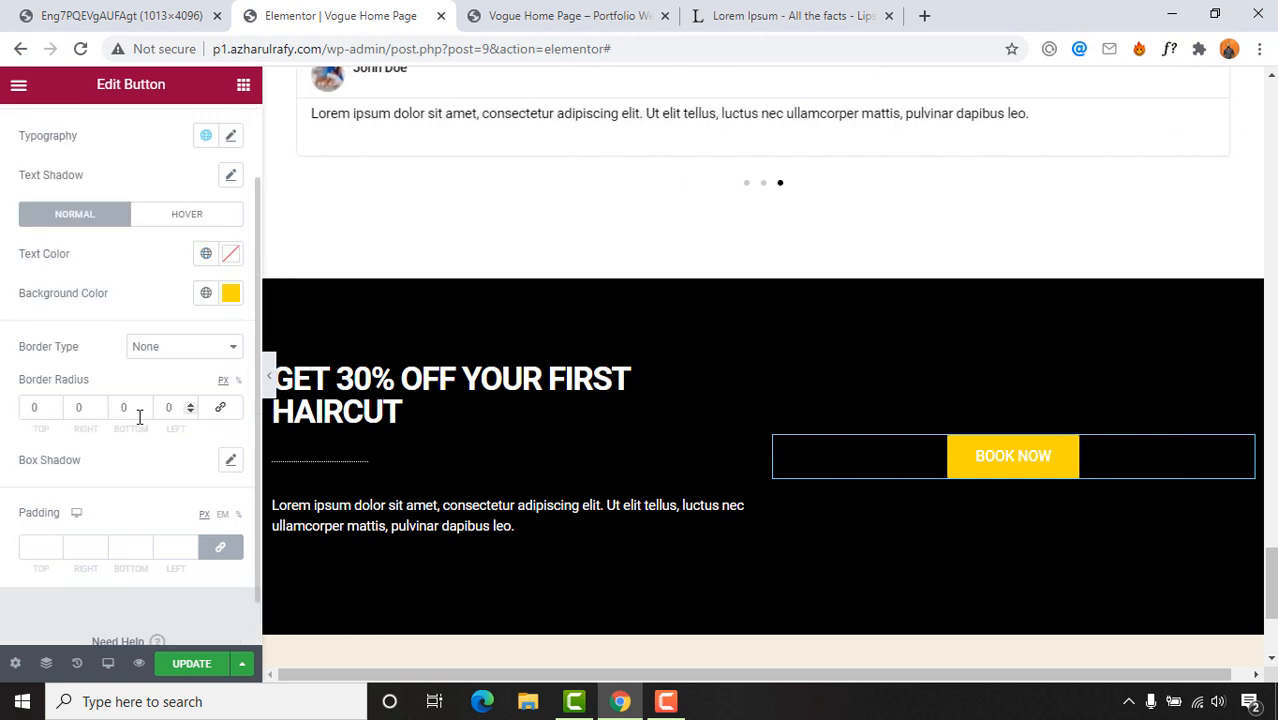
left_click(54, 404)
left_click(54, 404)
left_click_drag(43, 408, 1, 419)
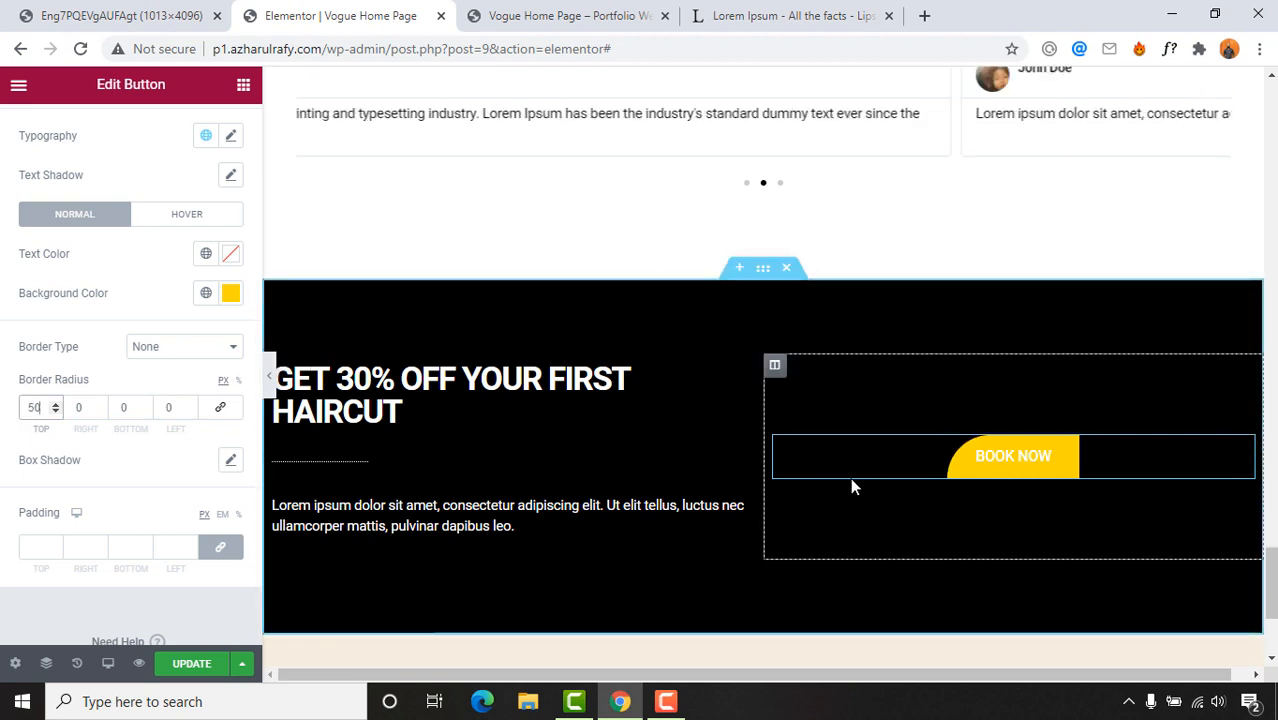
left_click(78, 408)
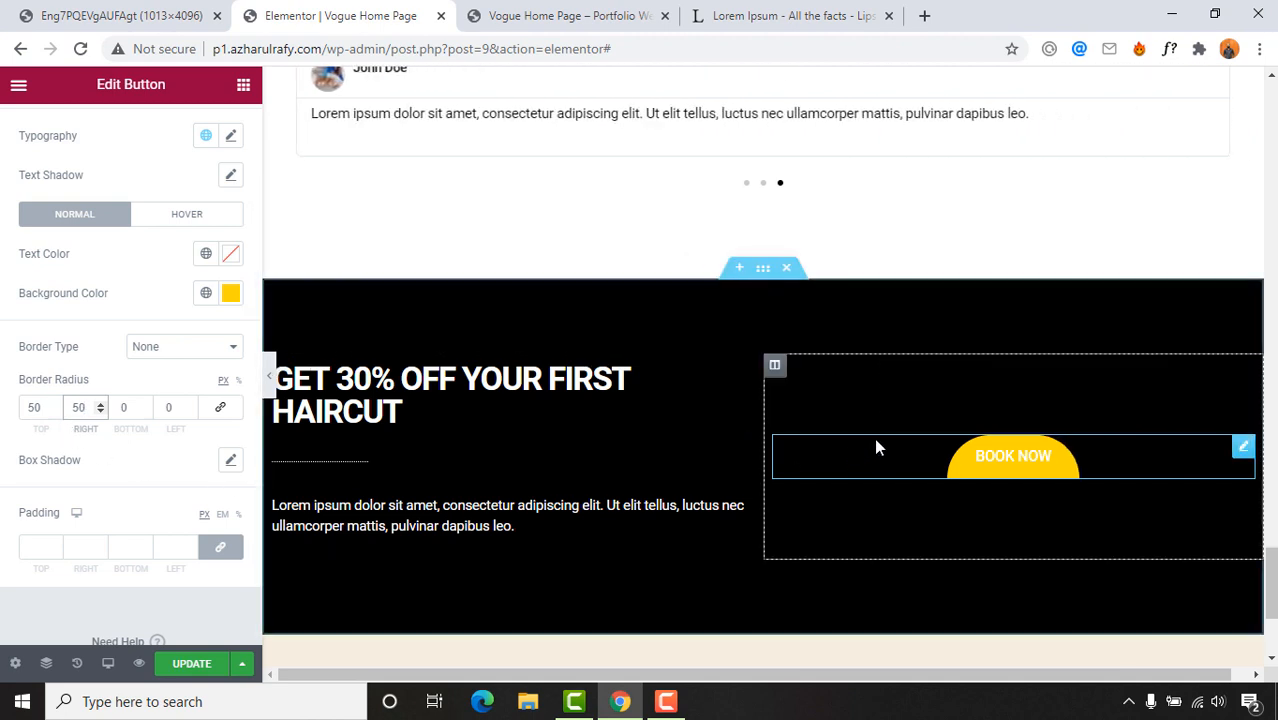
left_click(128, 408)
type("50")
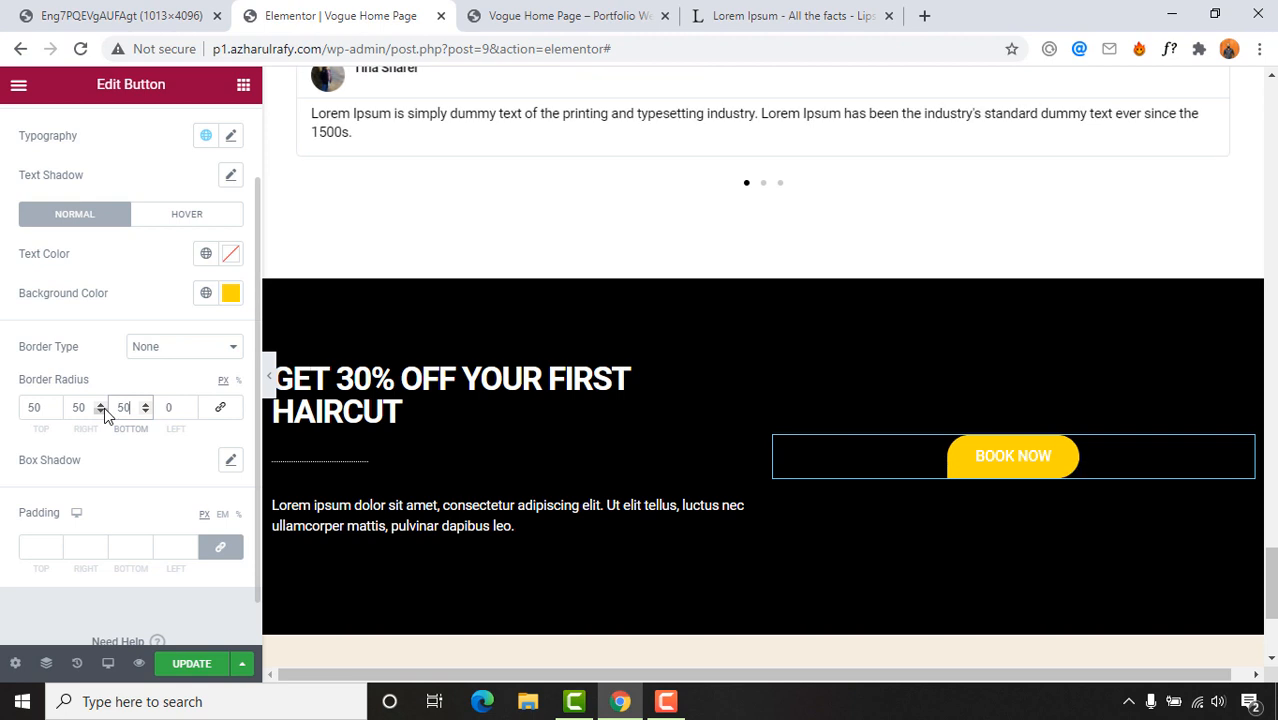
Step: Relink the corners and set a 5 px radius on every side
double_click(164, 410)
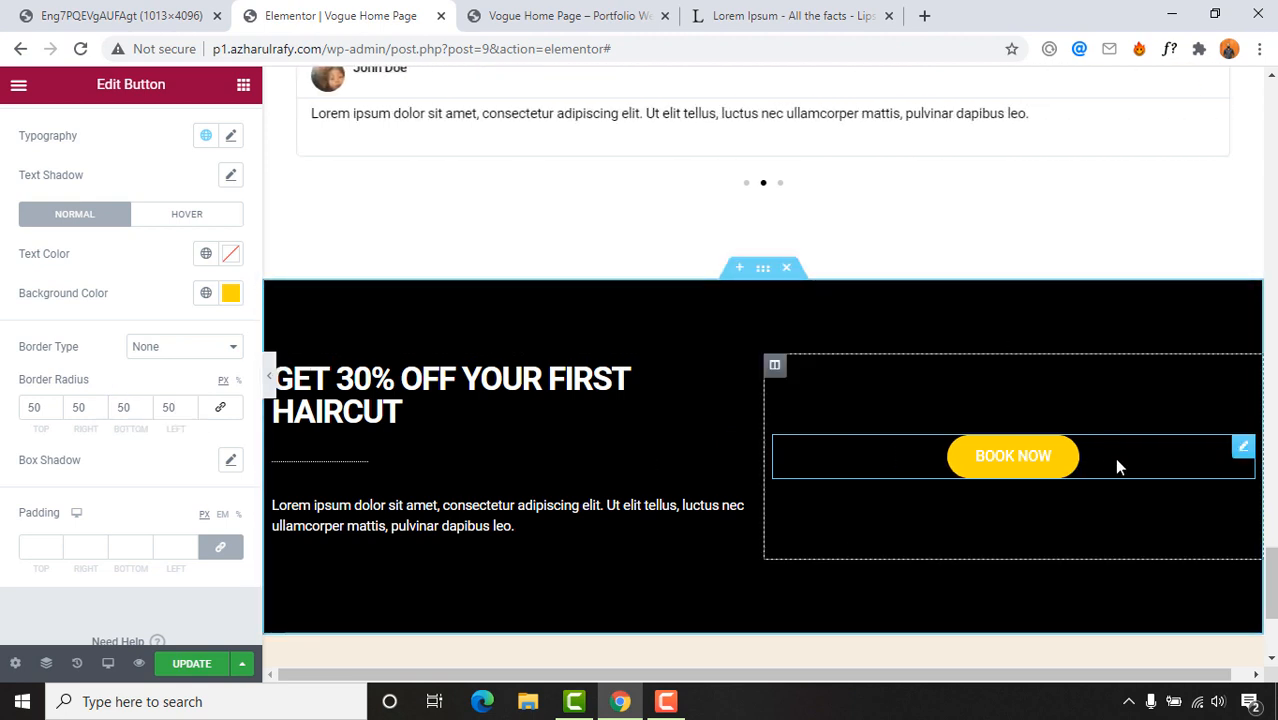
left_click(220, 407)
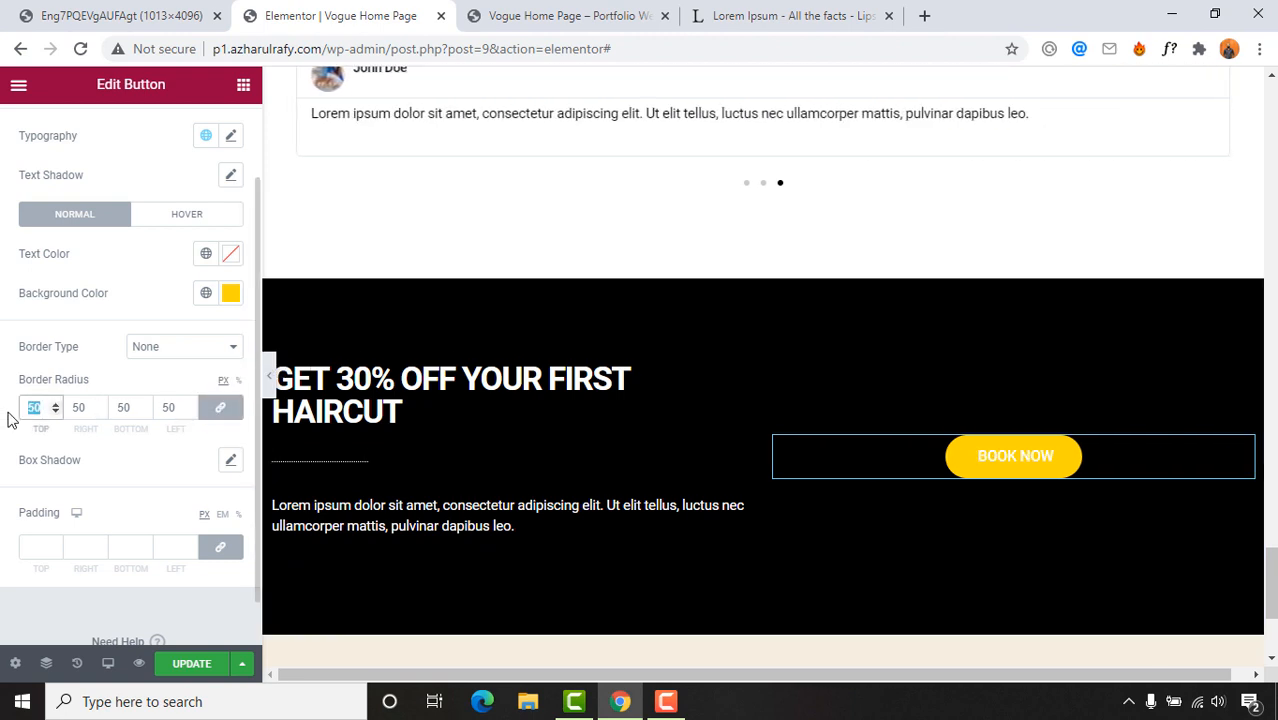
type("0")
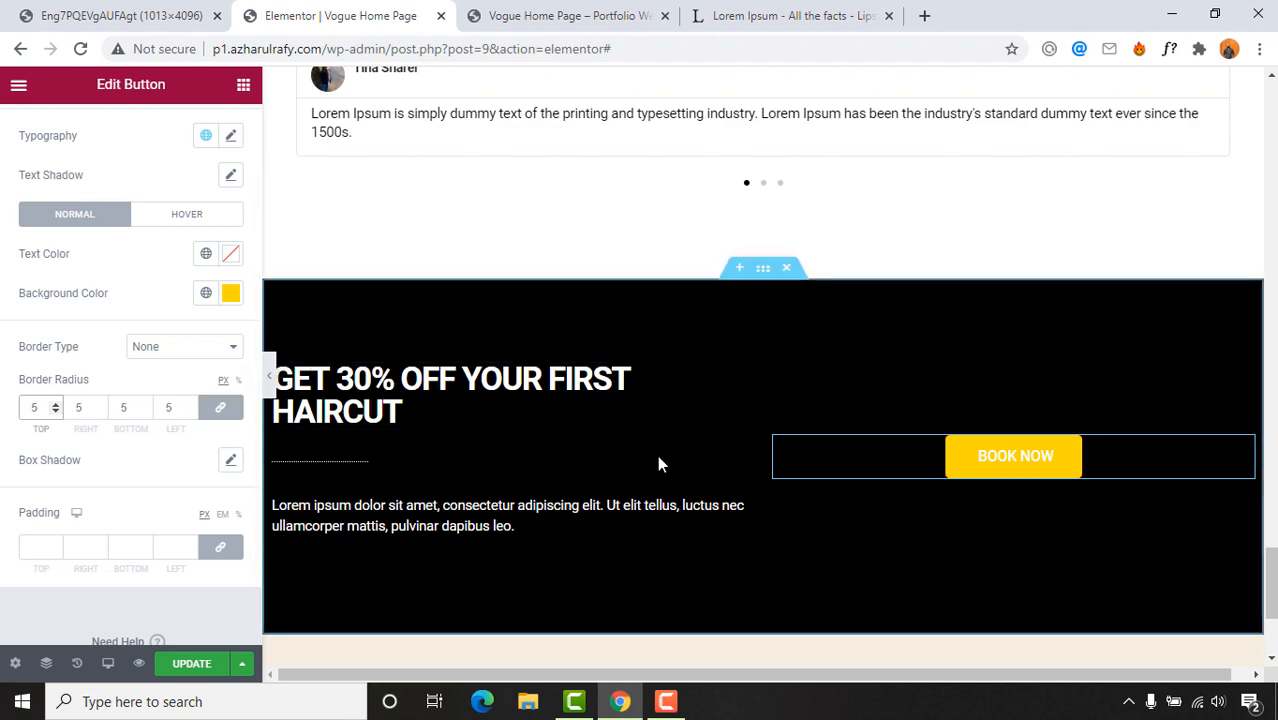
left_click(1200, 462)
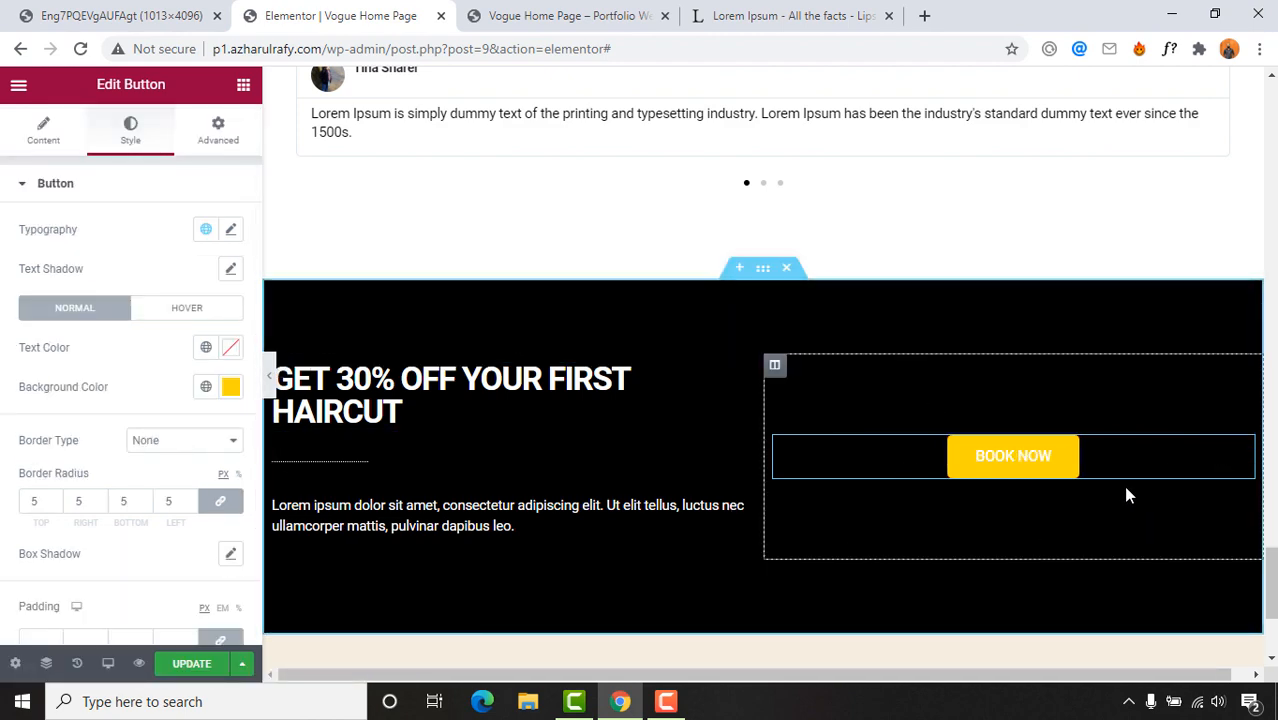
Step: Replace the outdated page preview with a fresh preview of the latest changes
scroll(1127, 491, "down", 3)
scroll(1013, 517, "up", 7)
scroll(1020, 516, "up", 1)
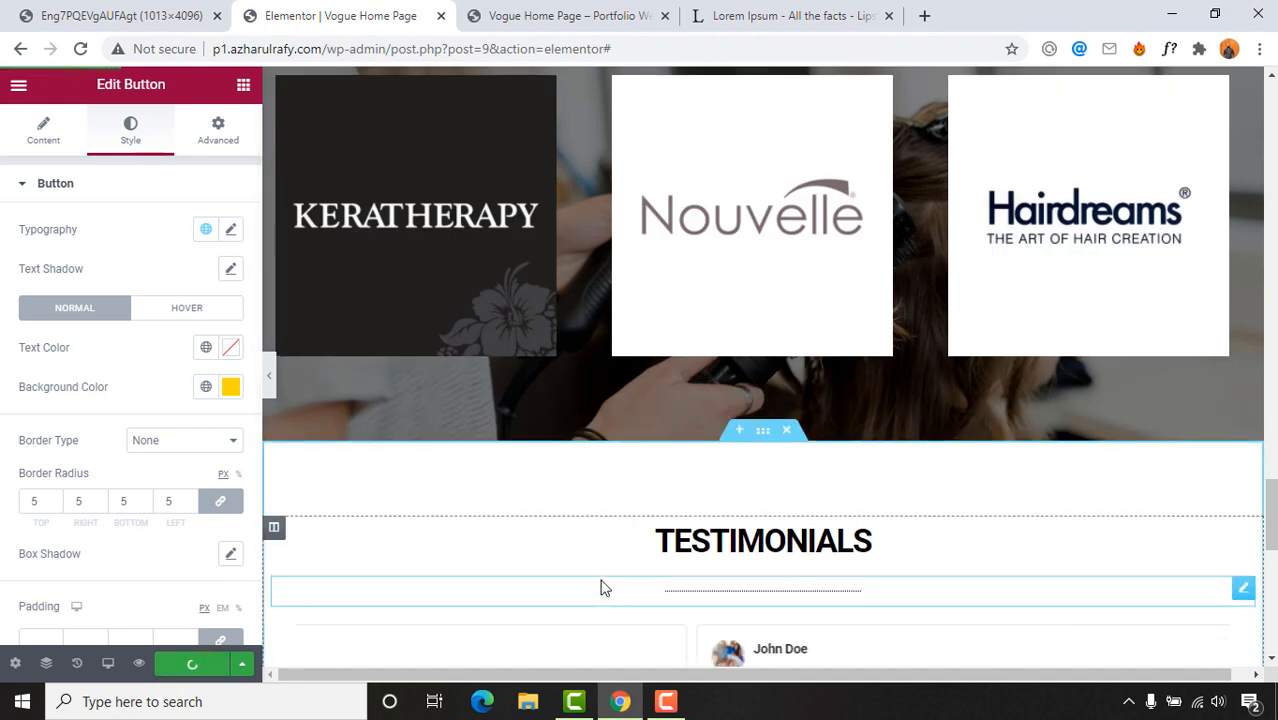
scroll(601, 588, "up", 3)
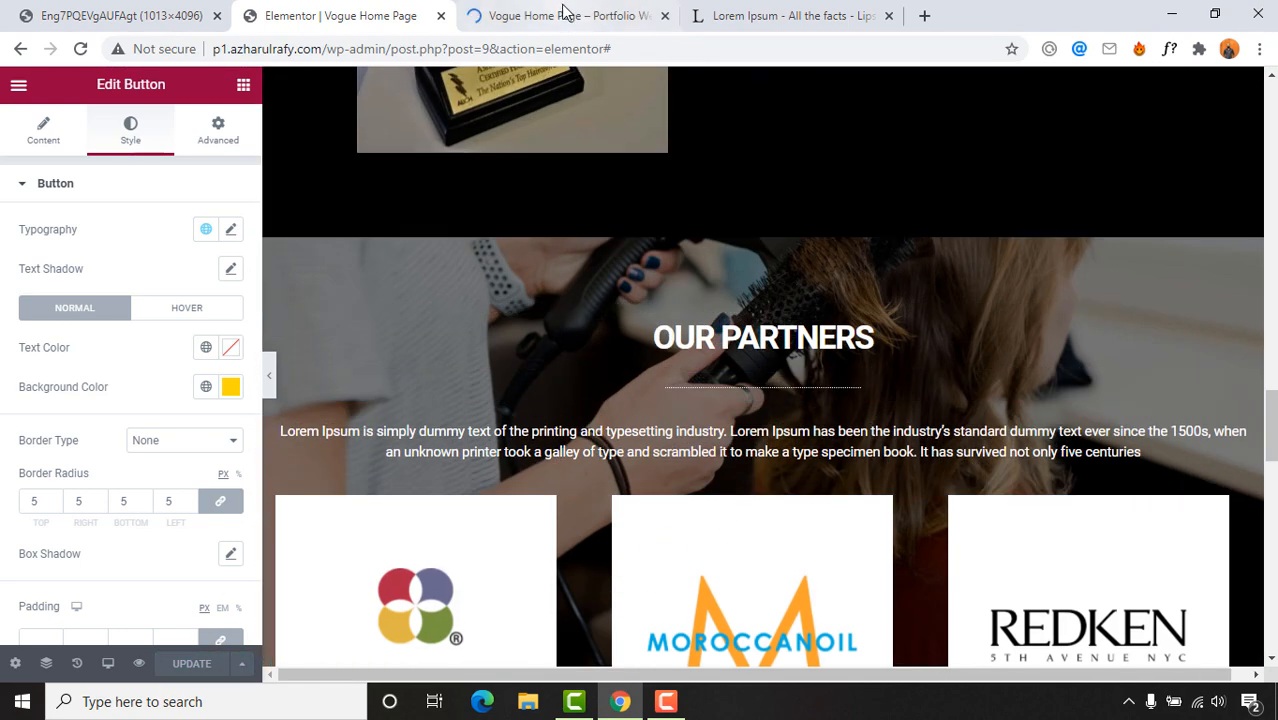
left_click(565, 15)
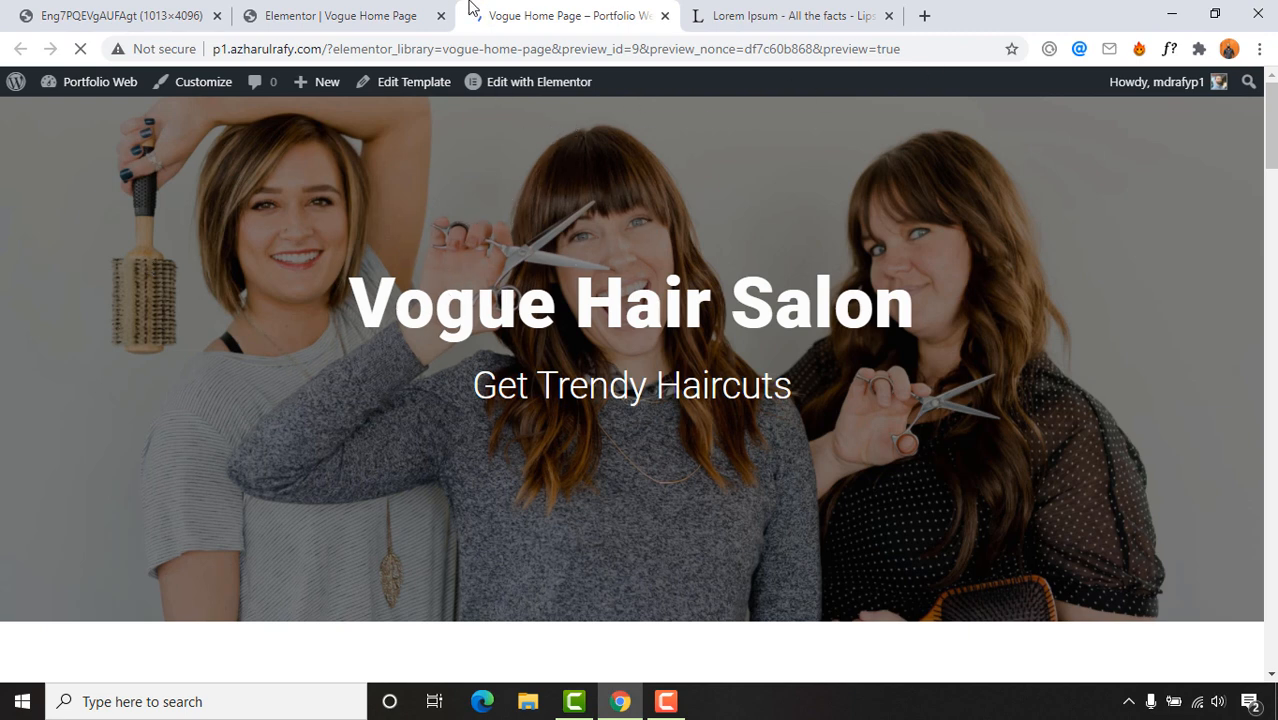
left_click(665, 16)
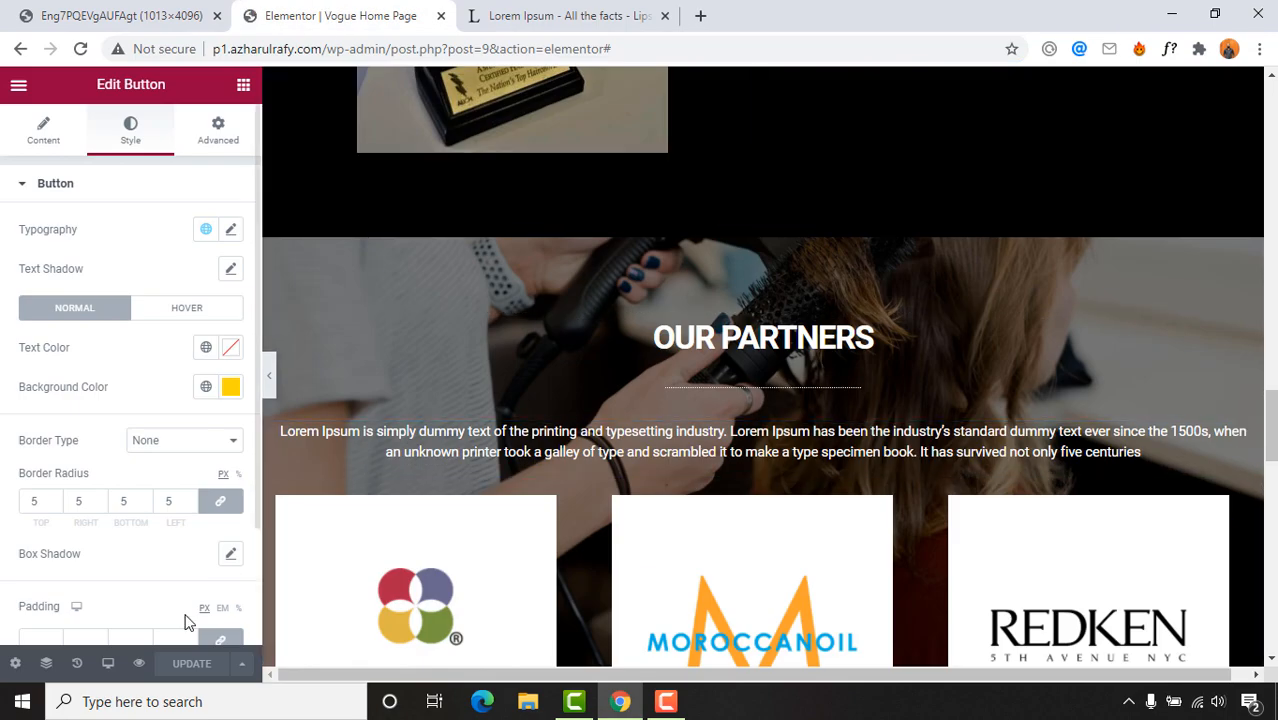
left_click(139, 665)
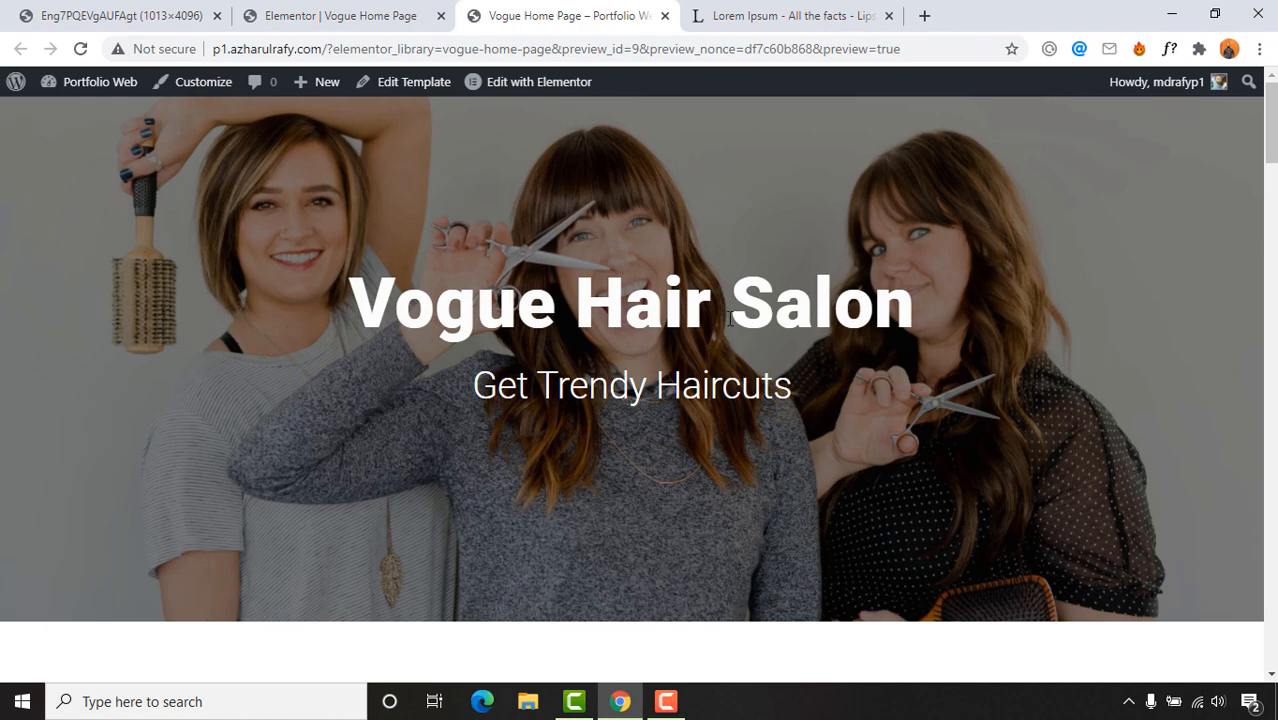
Step: Browse the preview's What We Do slider and testimonials, then show the reference image's Meet the Owner
scroll(415, 425, "down", 15)
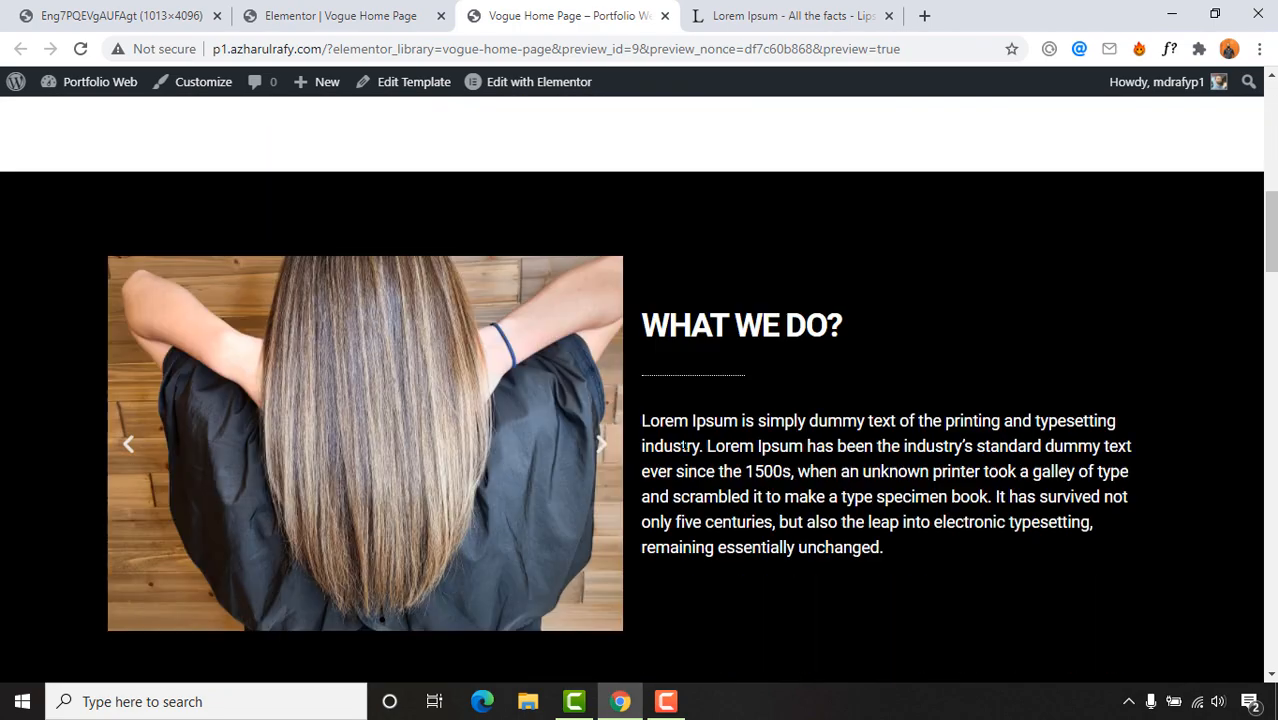
scroll(435, 476, "down", 4)
scroll(435, 478, "up", 7)
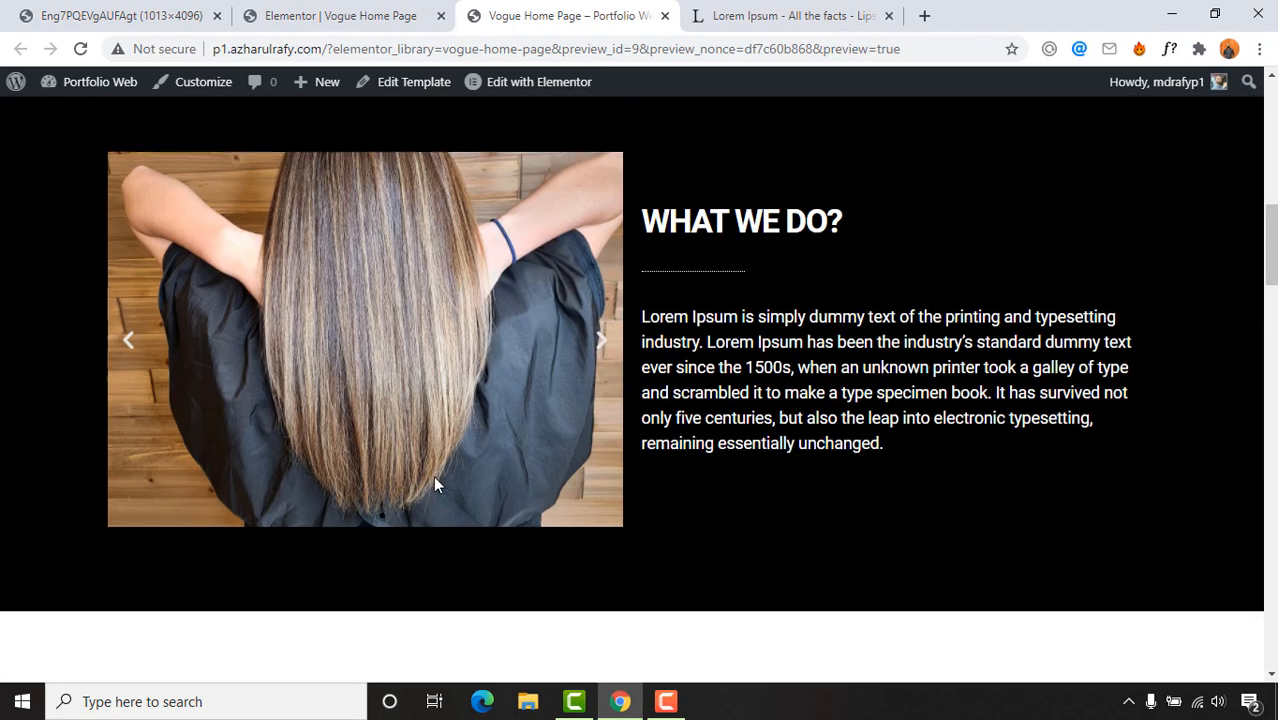
left_click(603, 343)
left_click(603, 343)
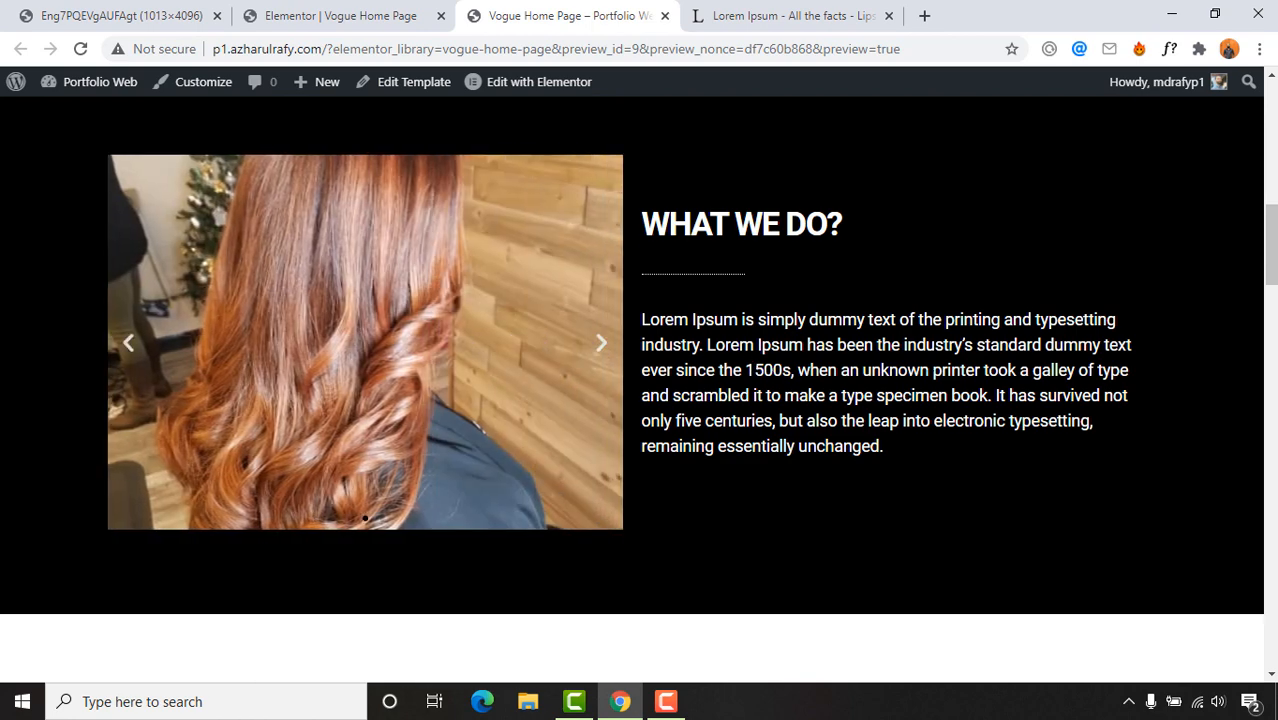
scroll(861, 458, "down", 15)
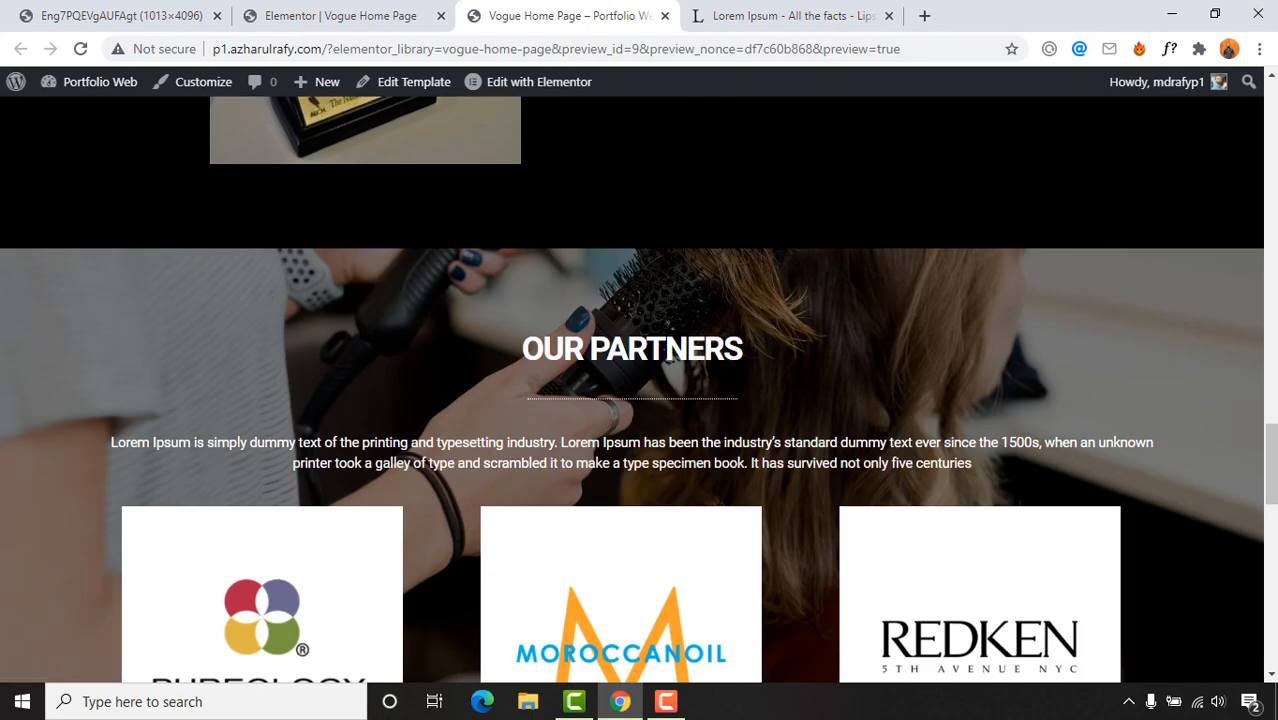
scroll(536, 466, "down", 7)
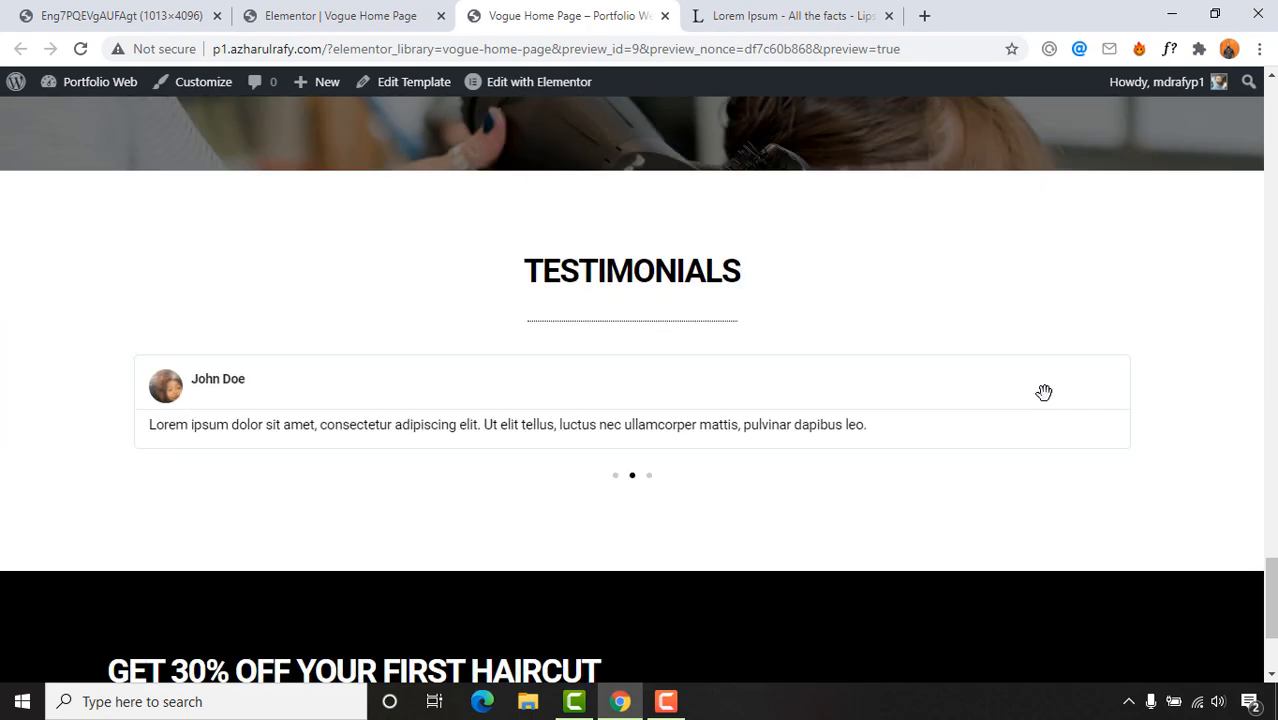
scroll(633, 272, "down", 2)
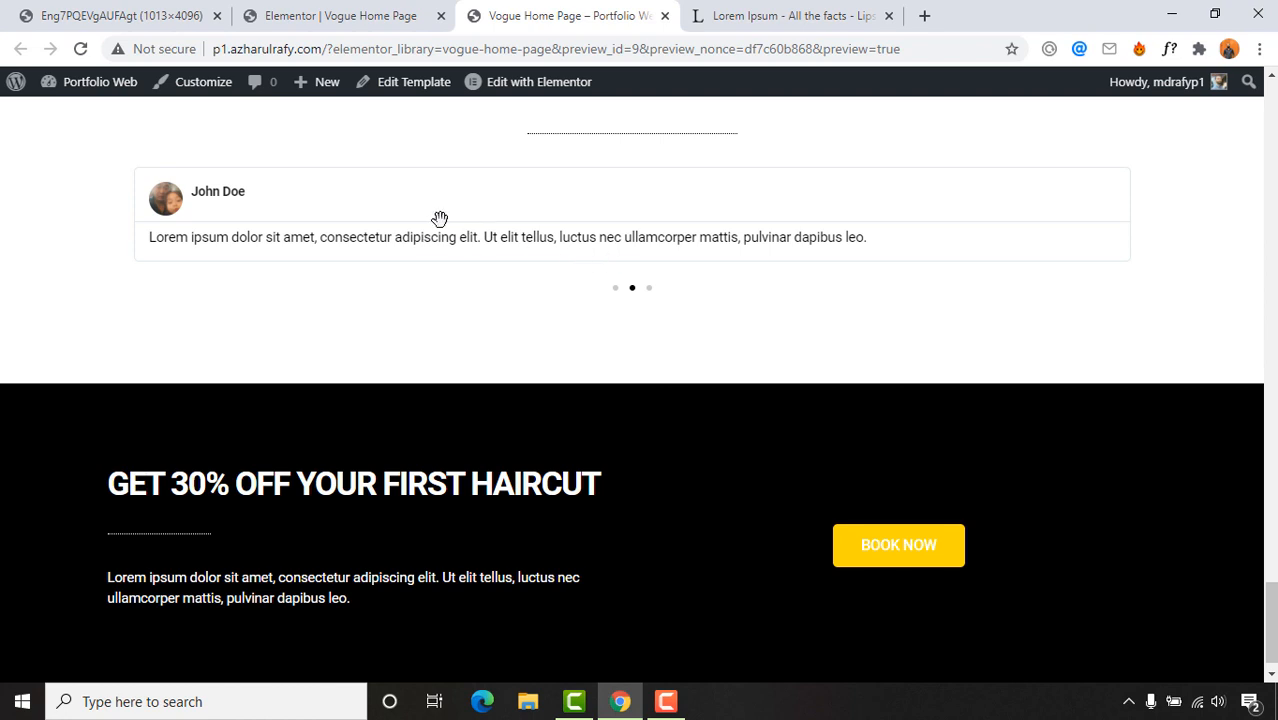
scroll(362, 309, "up", 2)
left_click(648, 477)
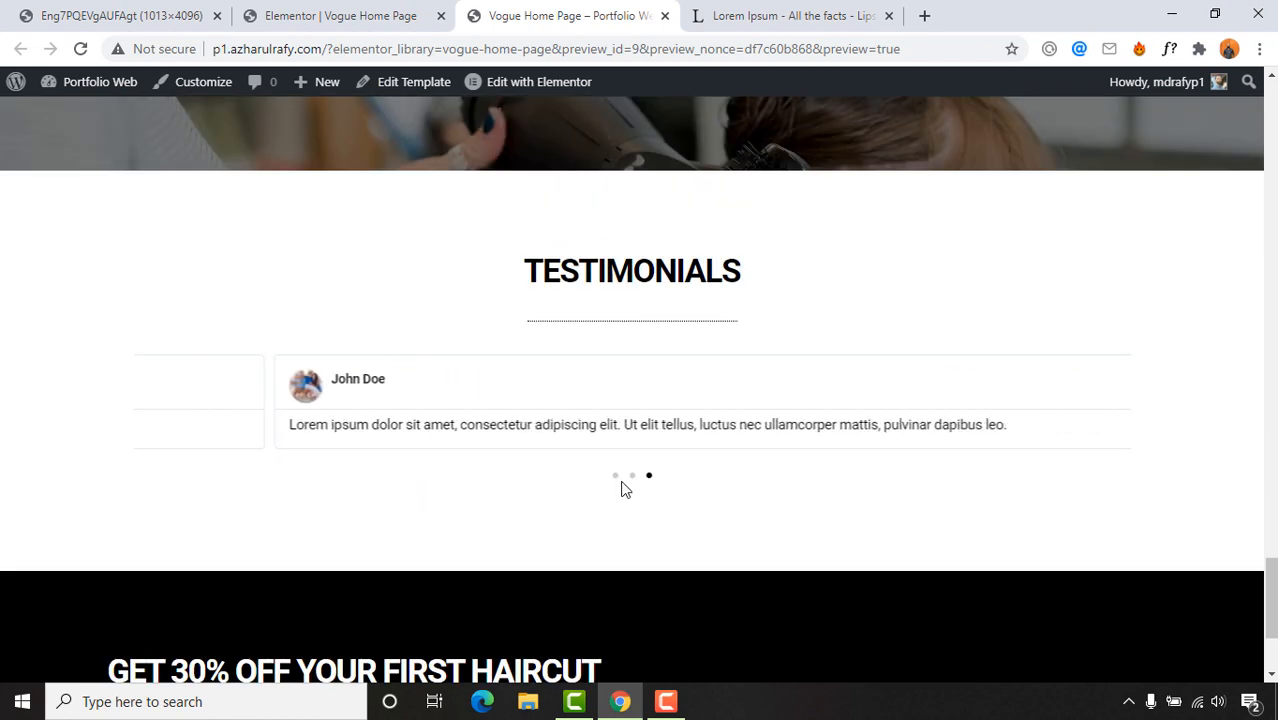
scroll(717, 414, "down", 2)
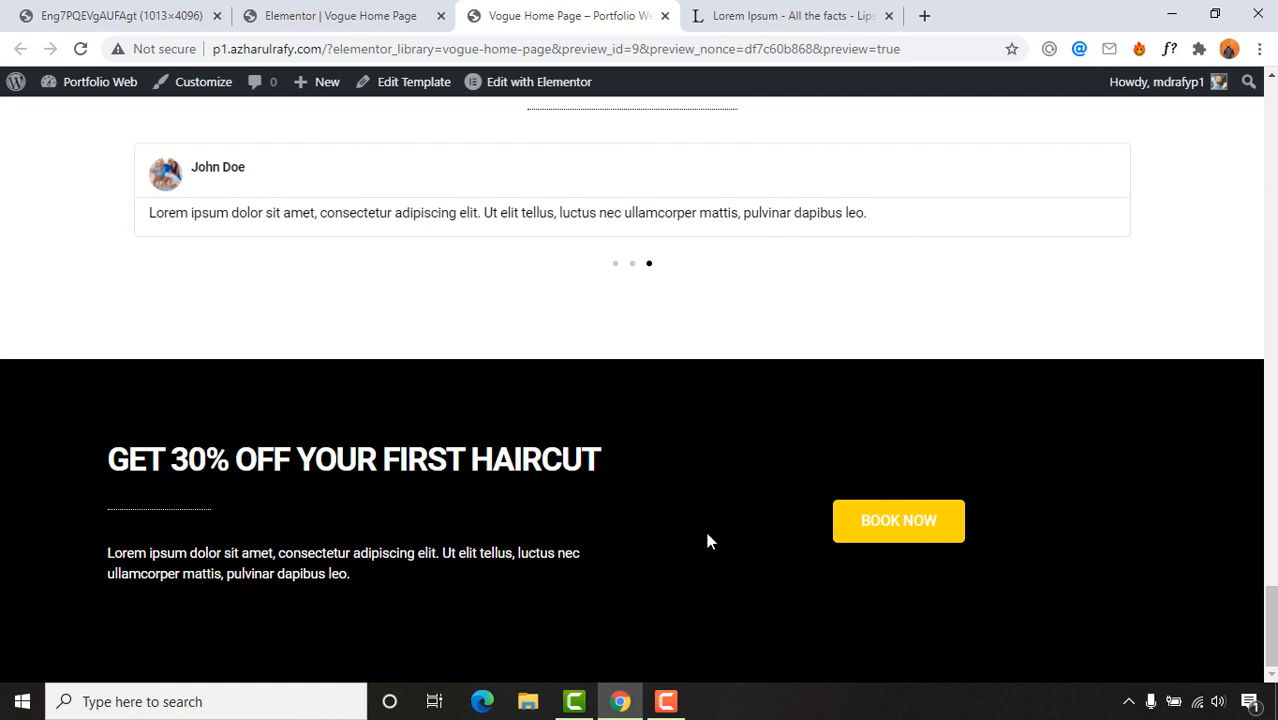
scroll(322, 437, "up", 2)
scroll(540, 490, "down", 2)
scroll(751, 532, "up", 1)
scroll(753, 538, "up", 20)
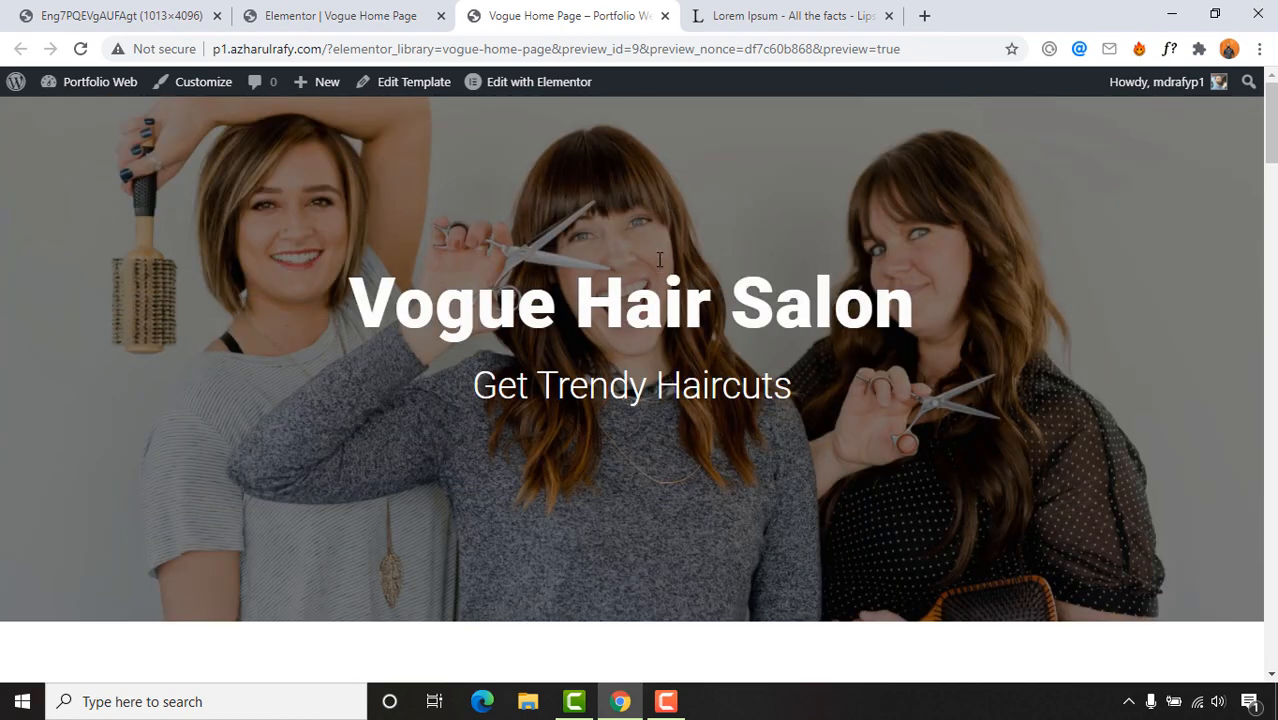
key("ctrl+1")
scroll(443, 304, "up", 10)
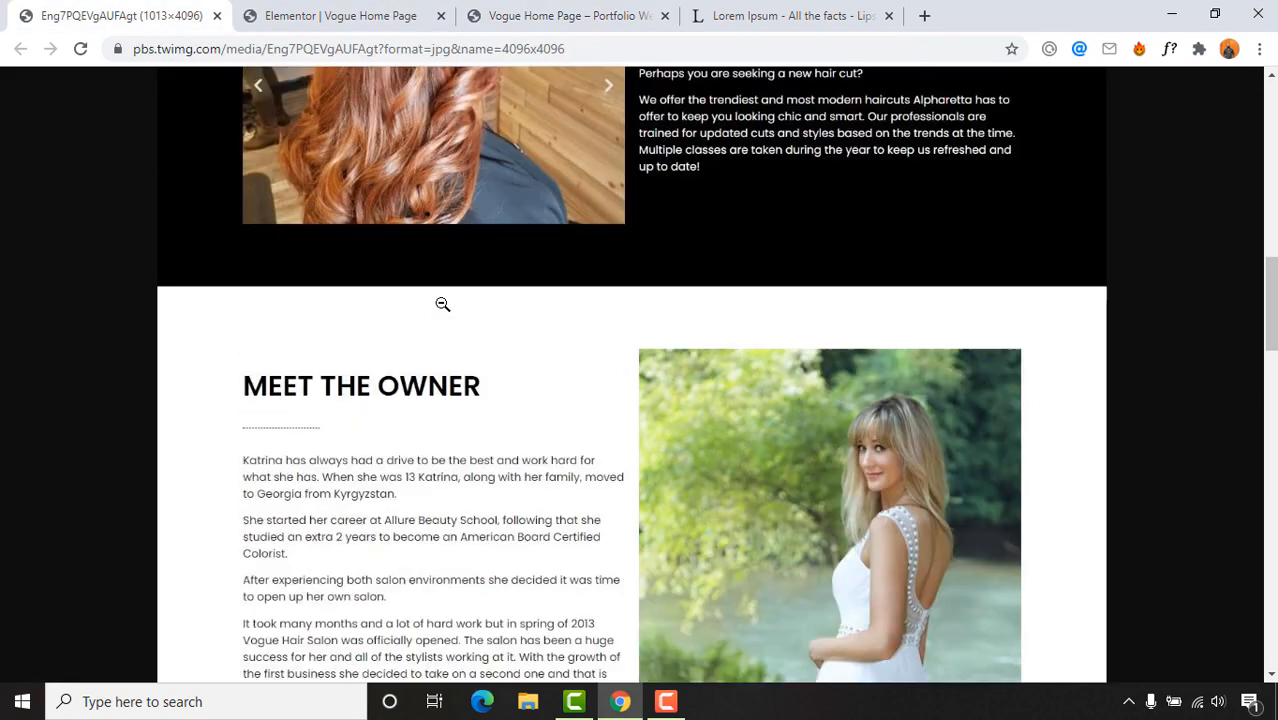
Step: Return to the Elementor editor and scroll up to the Vogue Hair Salon hero banner
scroll(443, 304, "up", 10)
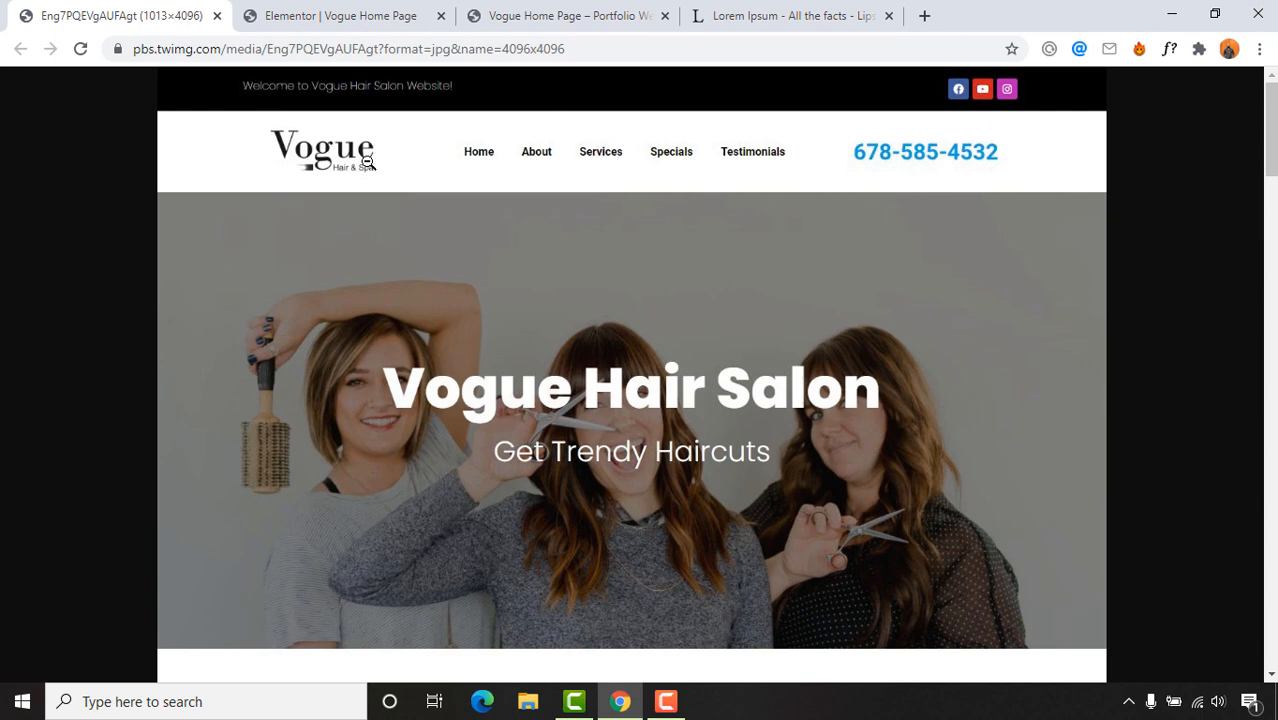
left_click(490, 14)
left_click(330, 15)
left_click(57, 22)
left_click(265, 12)
left_click(110, 15)
left_click(340, 12)
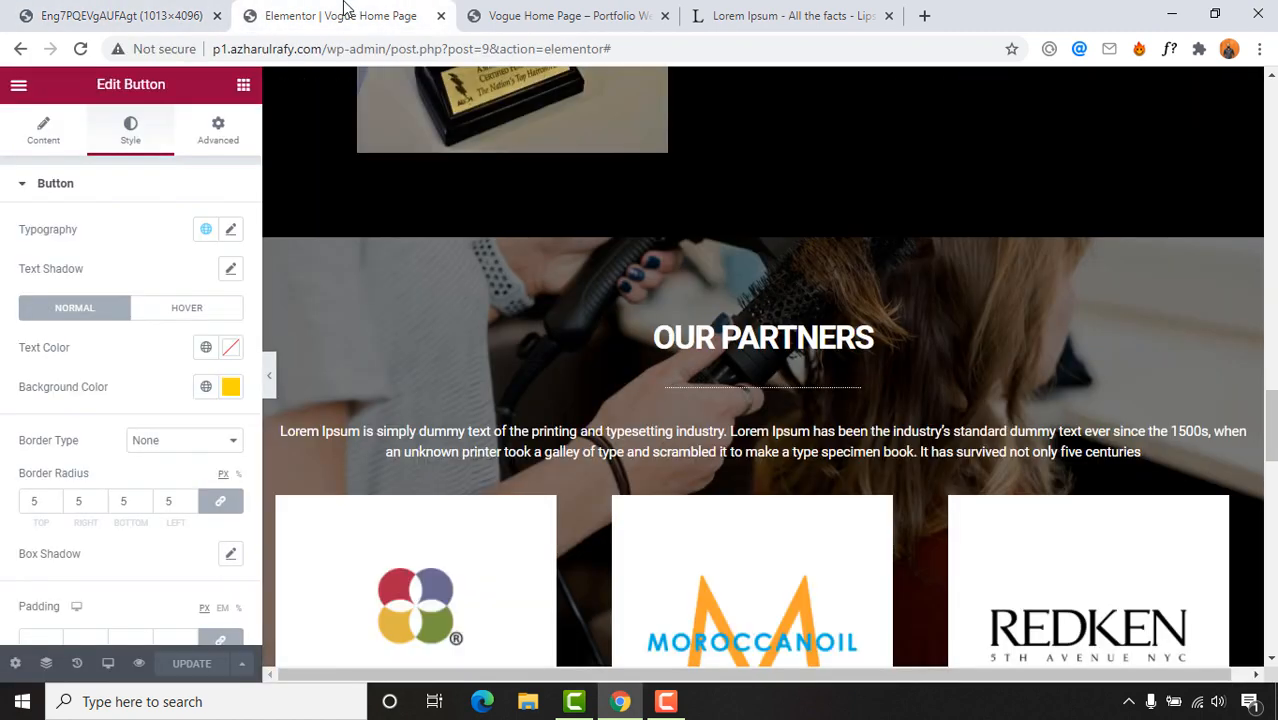
scroll(585, 347, "up", 5)
scroll(582, 338, "up", 6)
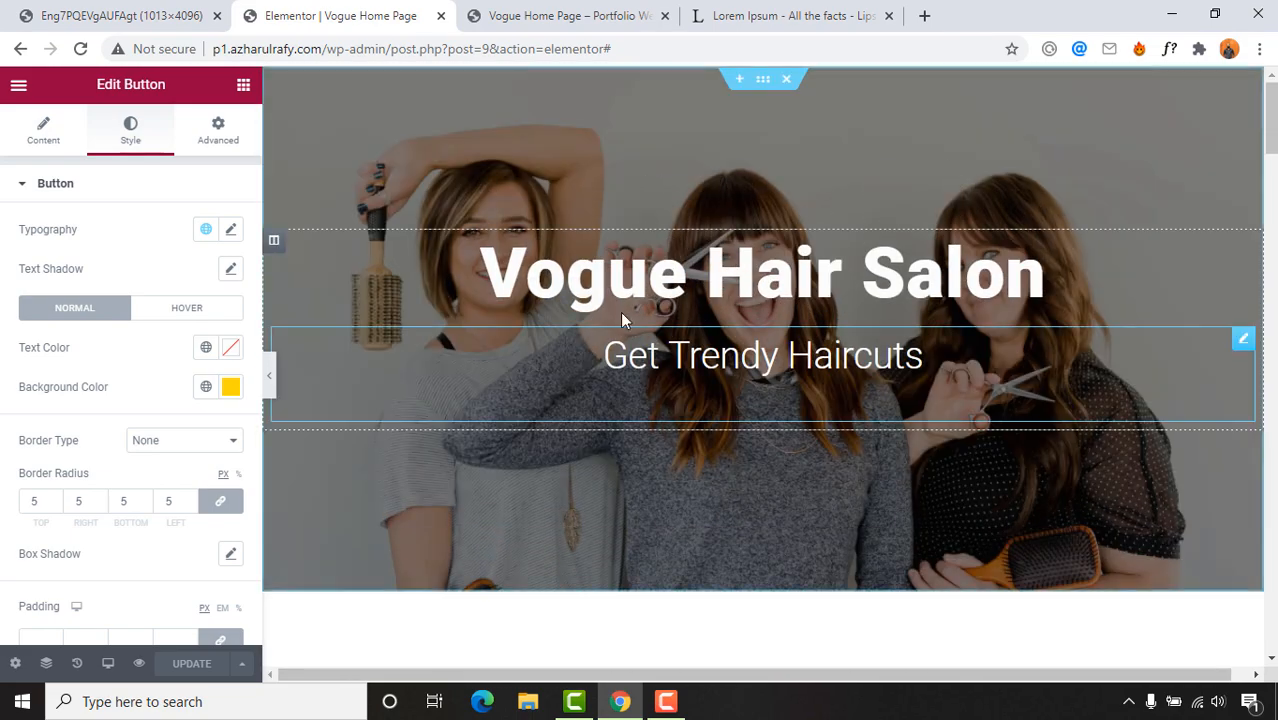
Step: Insert a new two-column section above the hero banner
left_click(737, 86)
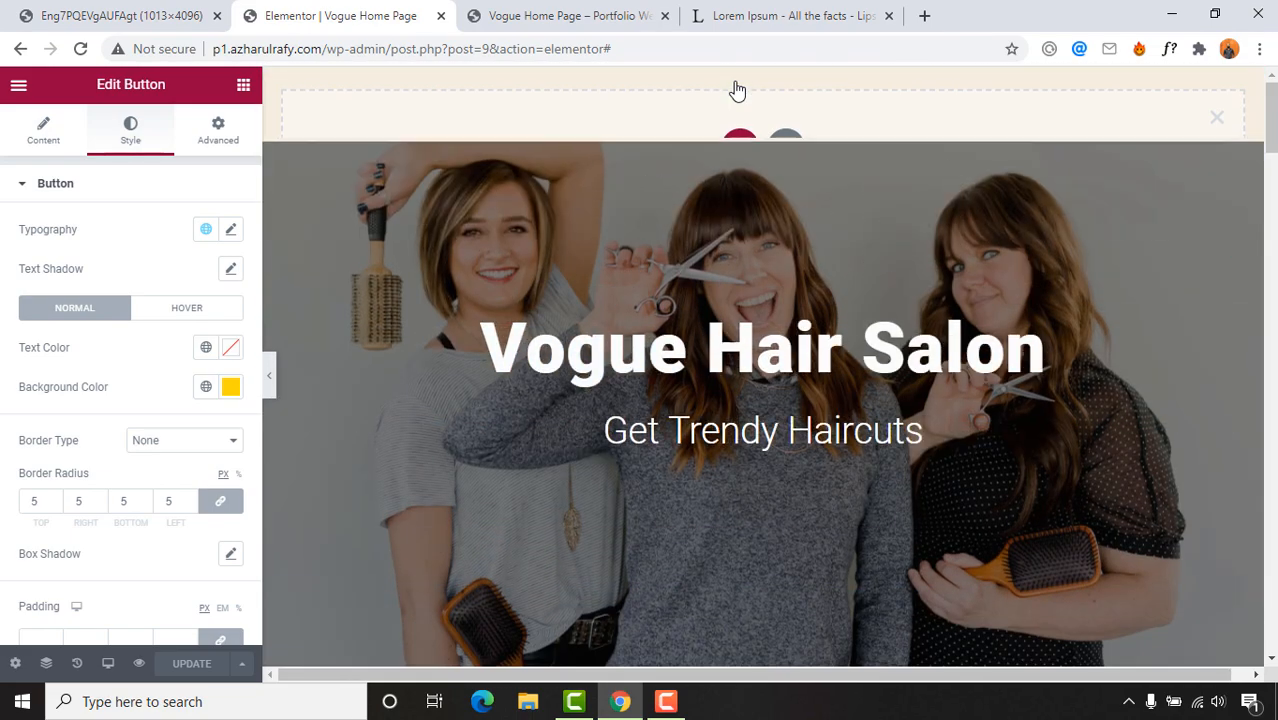
left_click(744, 150)
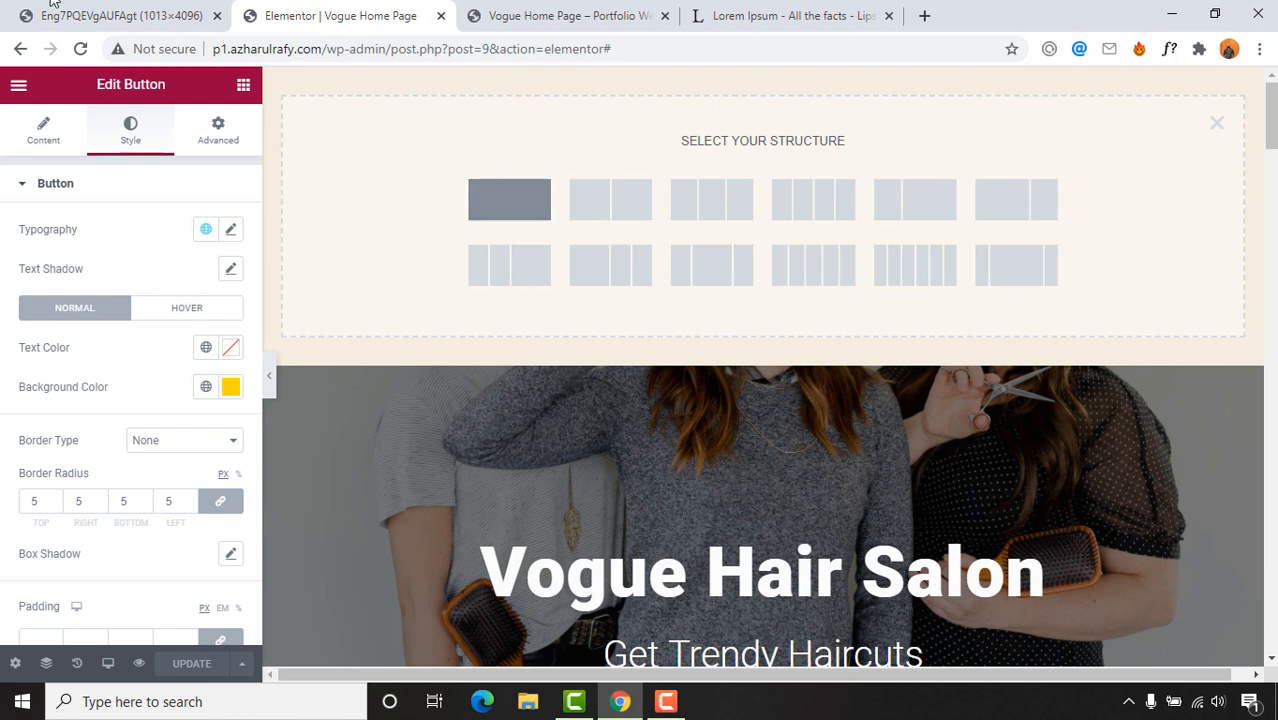
left_click(51, 5)
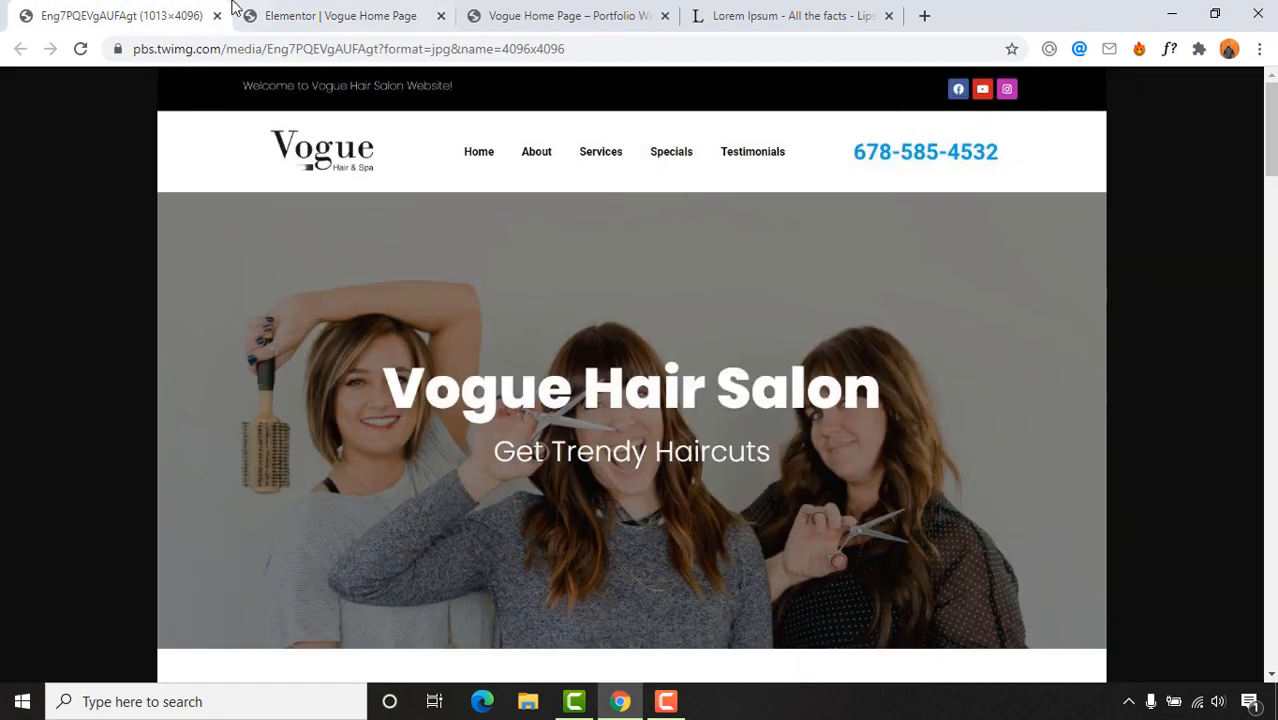
left_click(258, 15)
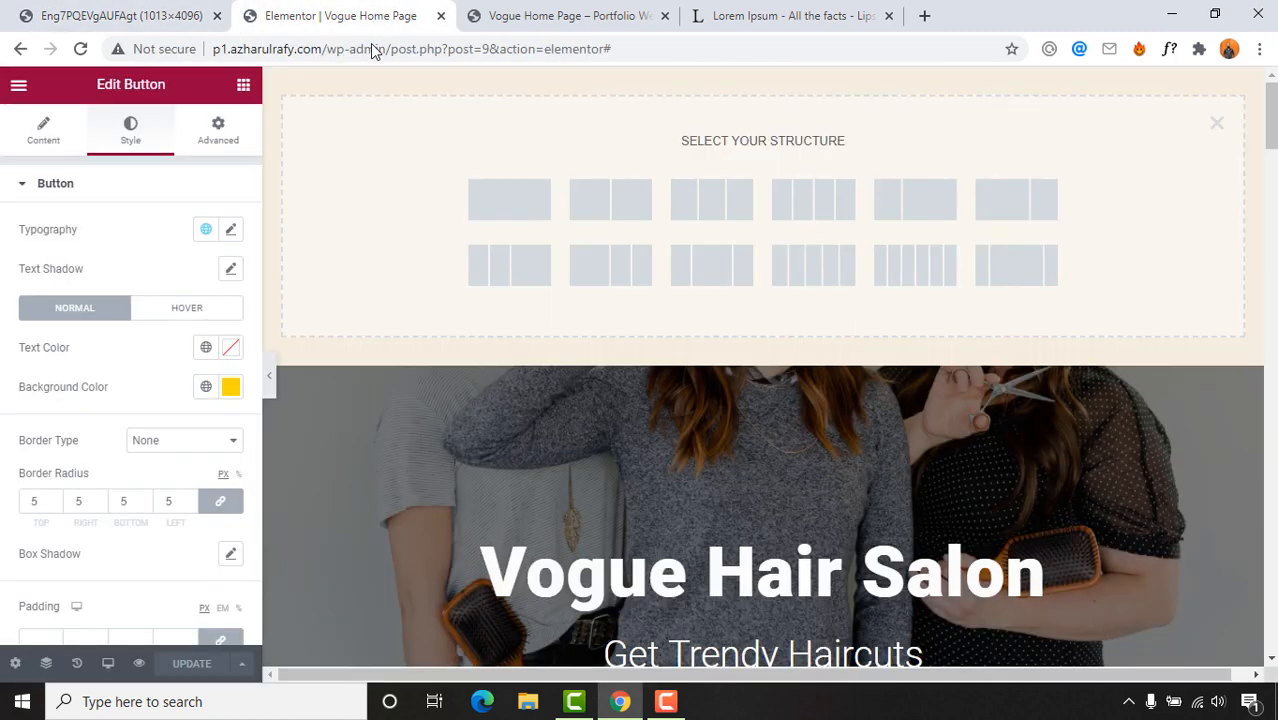
left_click(620, 213)
Step: Drag a Heading widget into the new section's left column
left_click(90, 15)
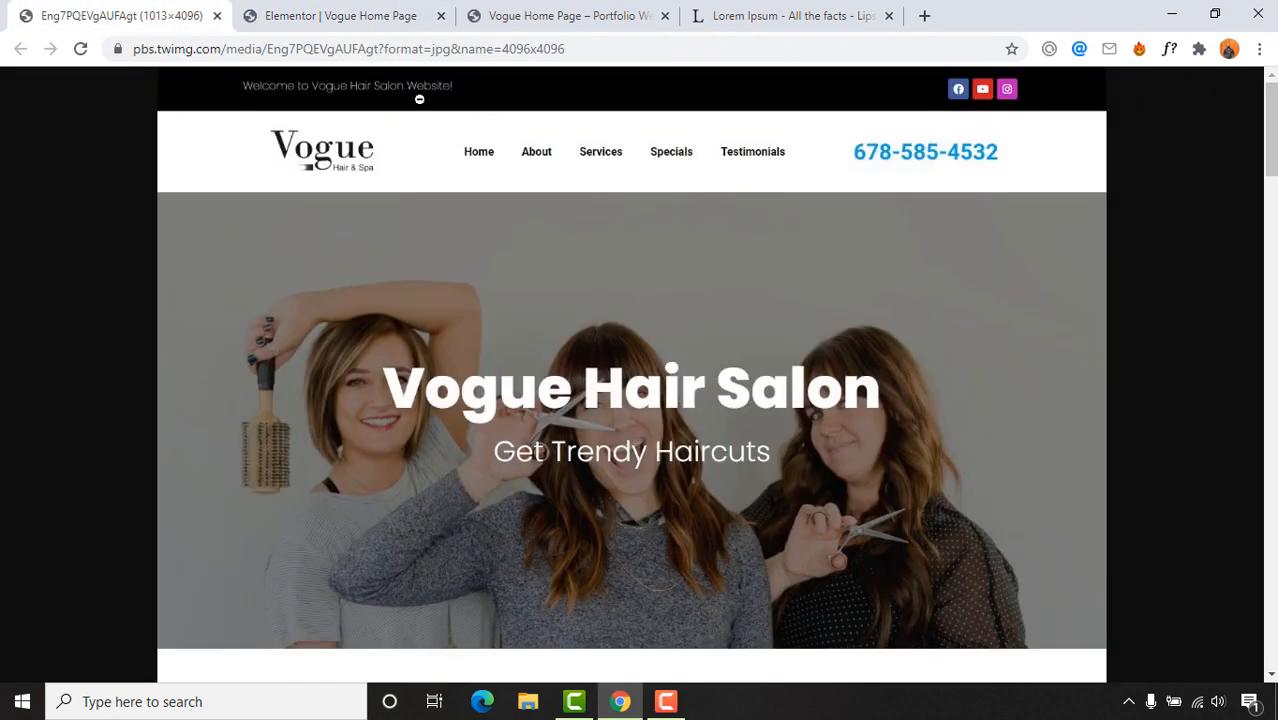
left_click(350, 12)
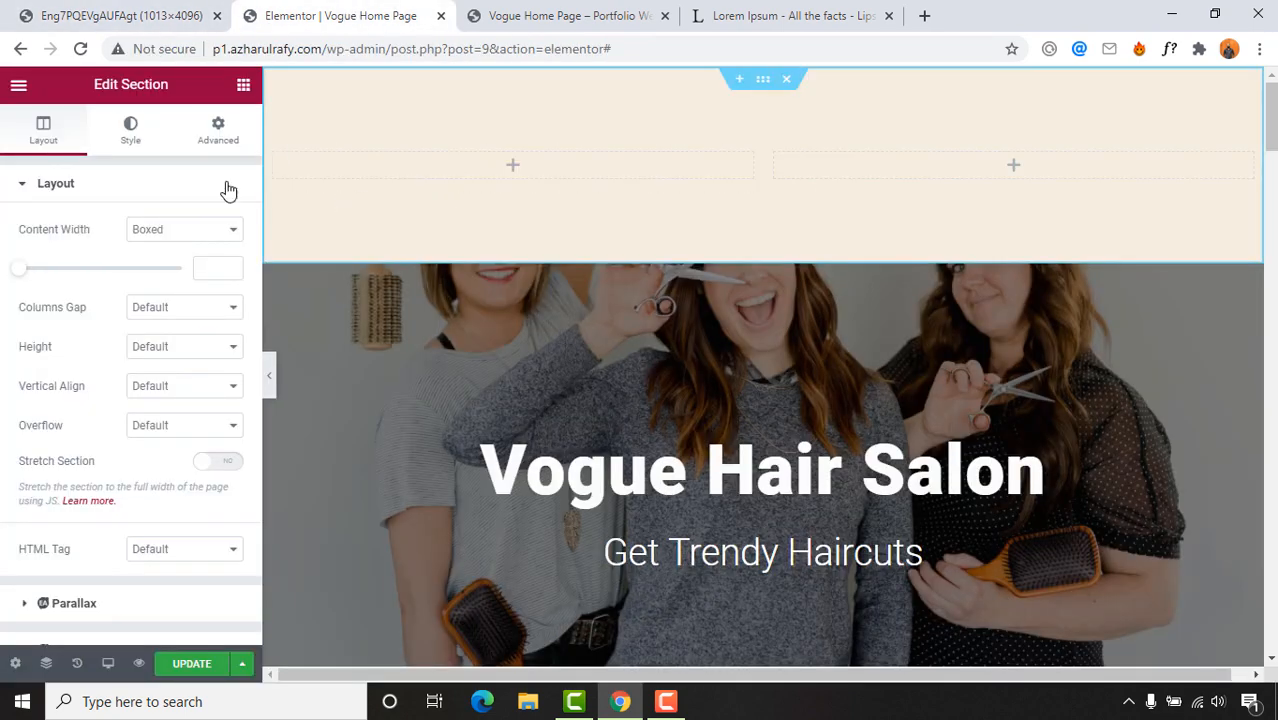
left_click(243, 86)
left_click_drag(188, 276, 679, 183)
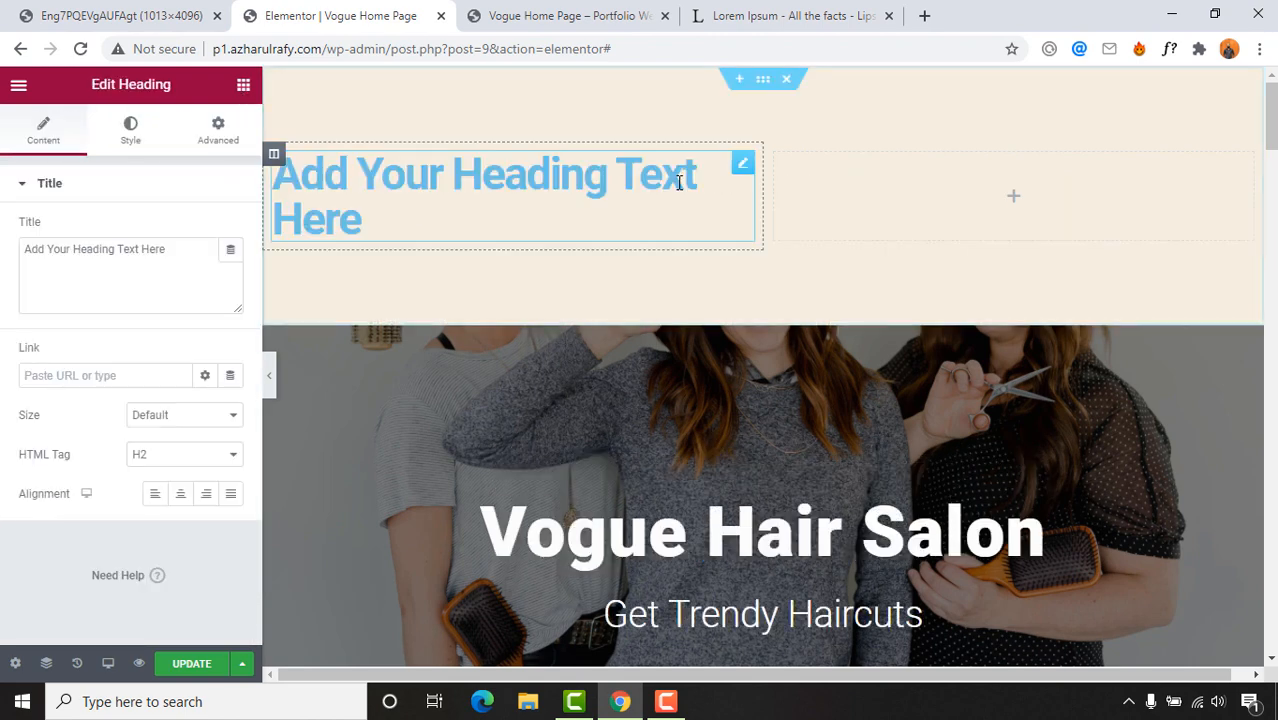
Step: Replace the placeholder heading title with "Welcome to vouge hair salon's website"
left_click(135, 12)
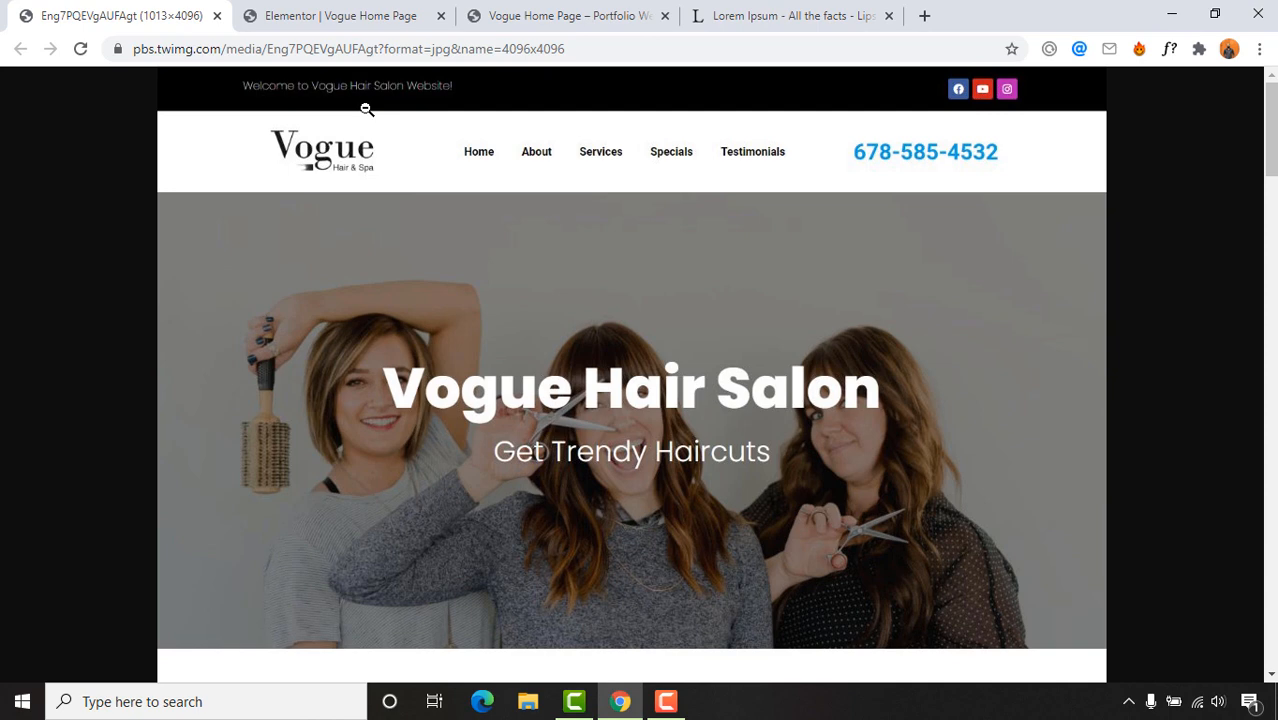
left_click(365, 14)
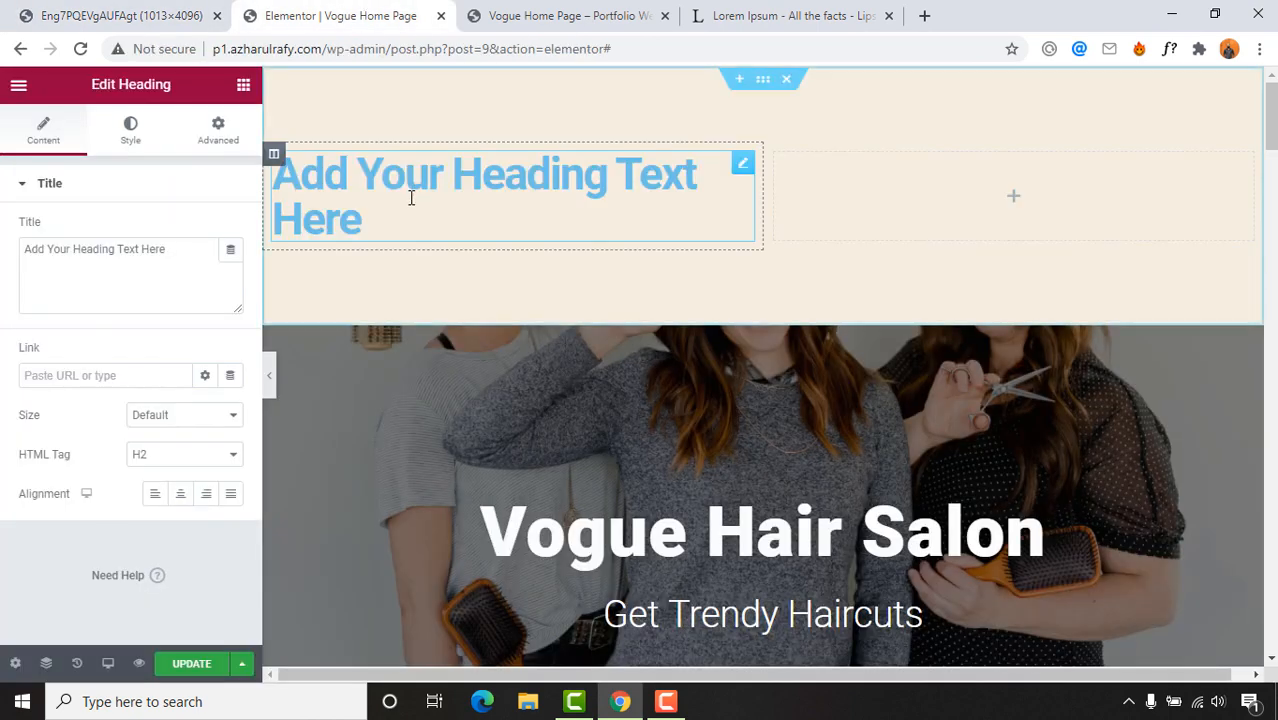
triple_click(179, 254)
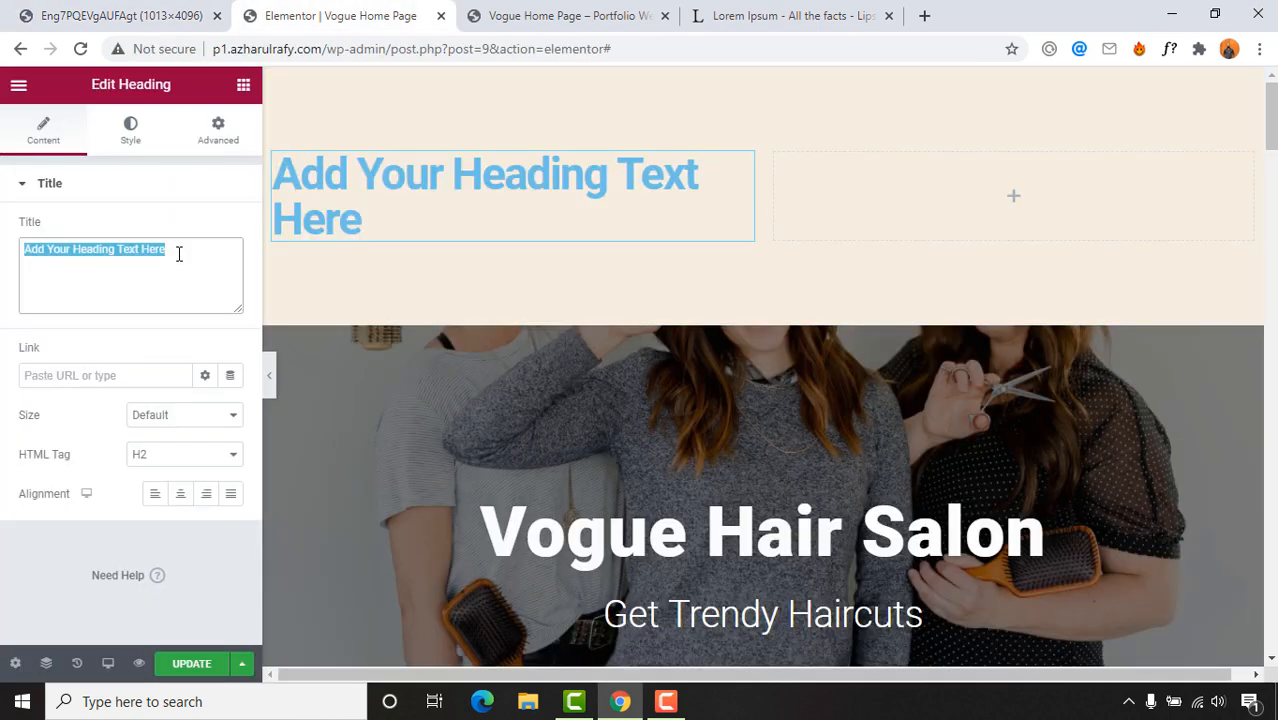
type("web")
key("BackSpace")
key("BackSpace")
key("BackSpace")
type("Wel")
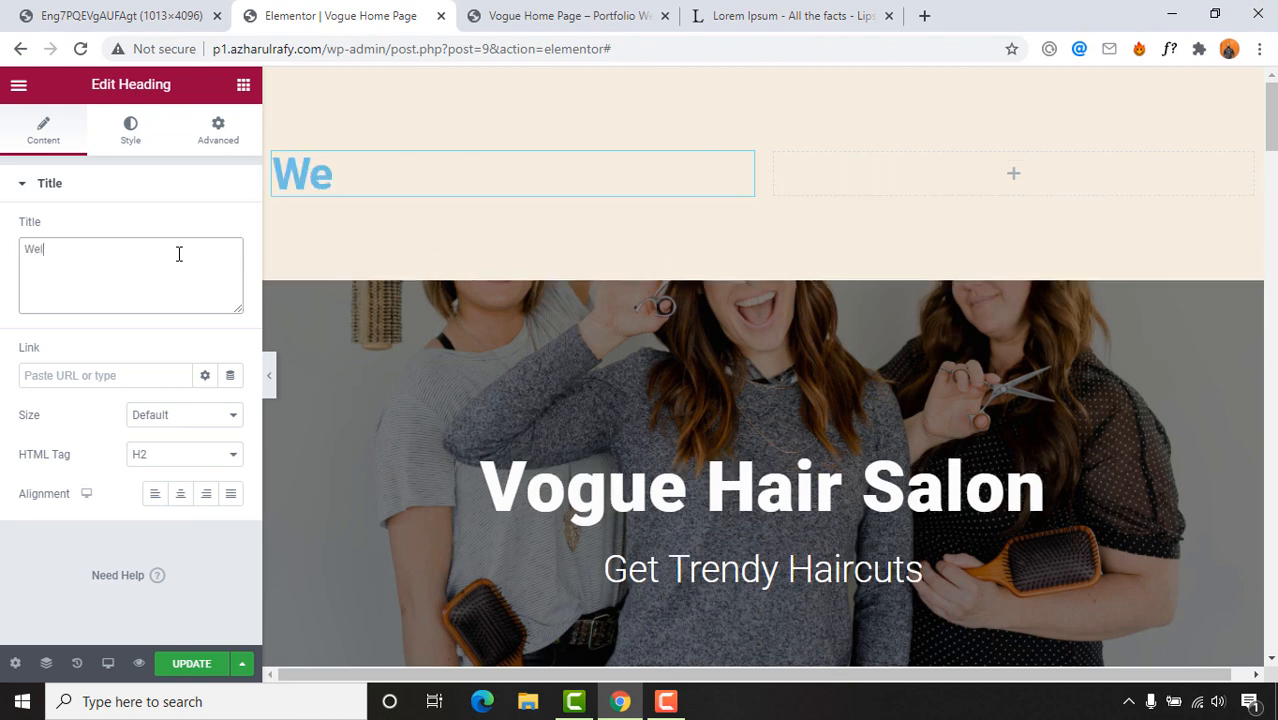
type("come to voug")
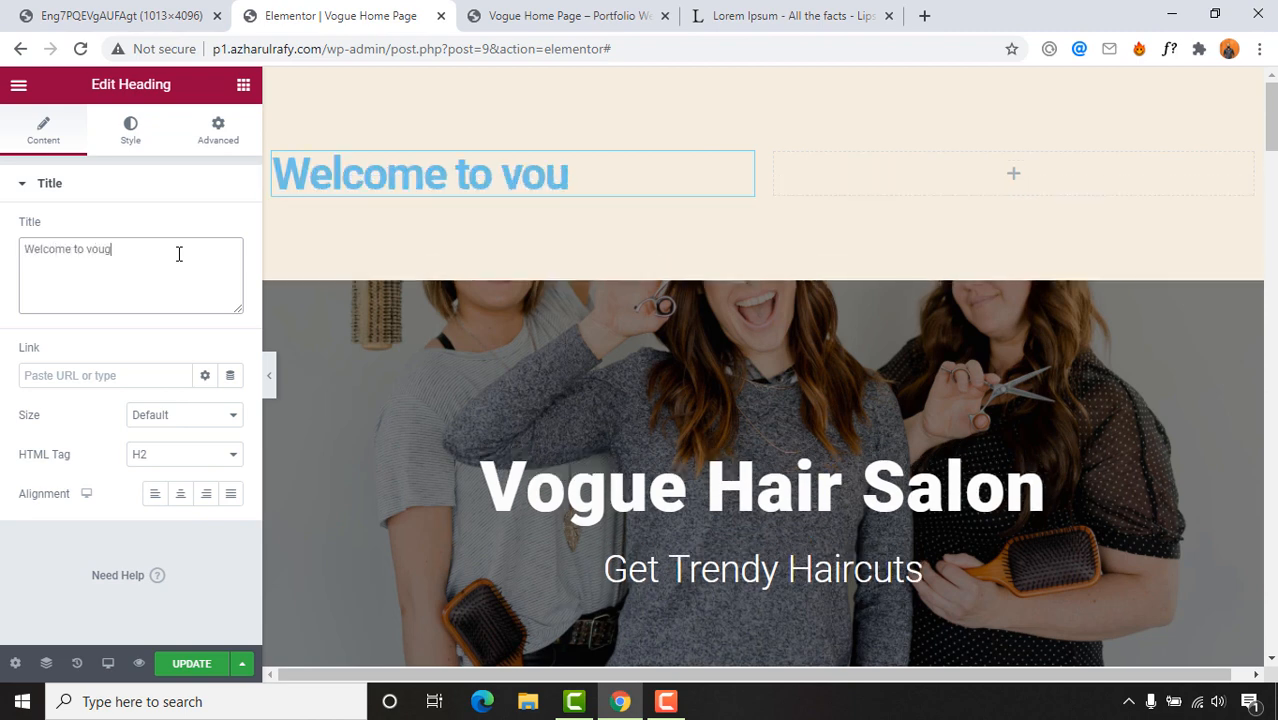
type("he ")
type("e hair ")
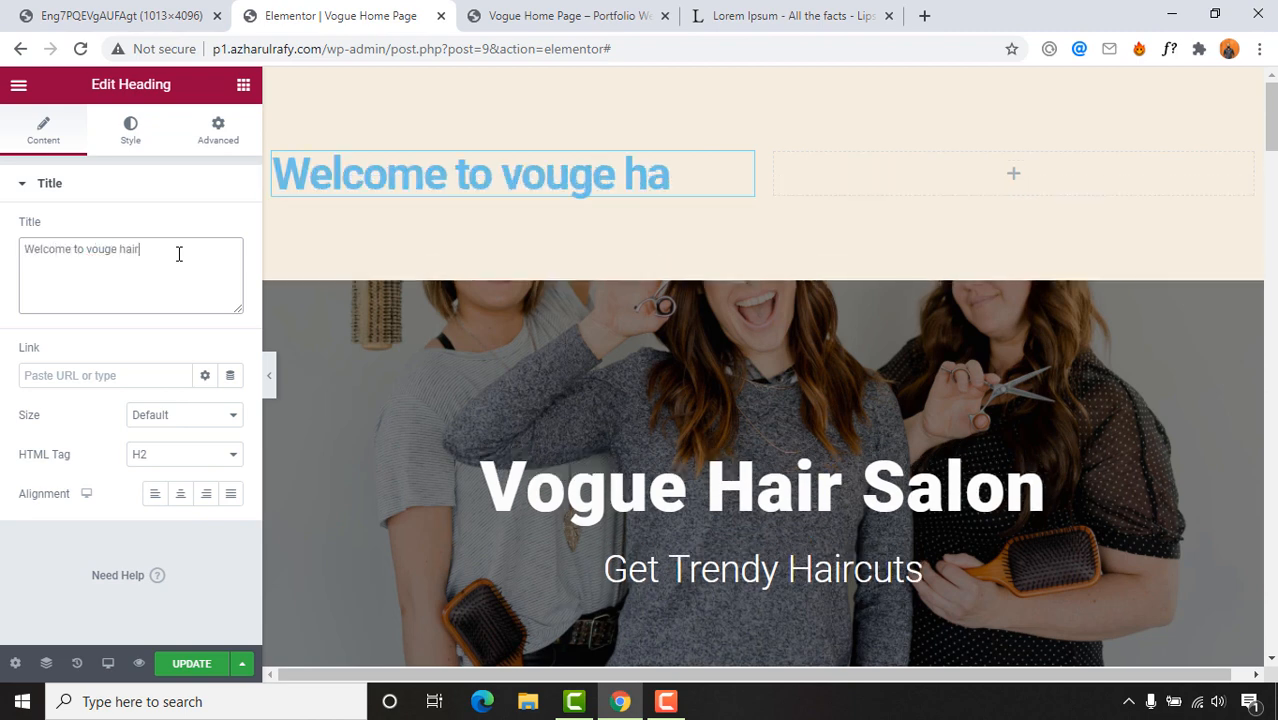
type("salon s")
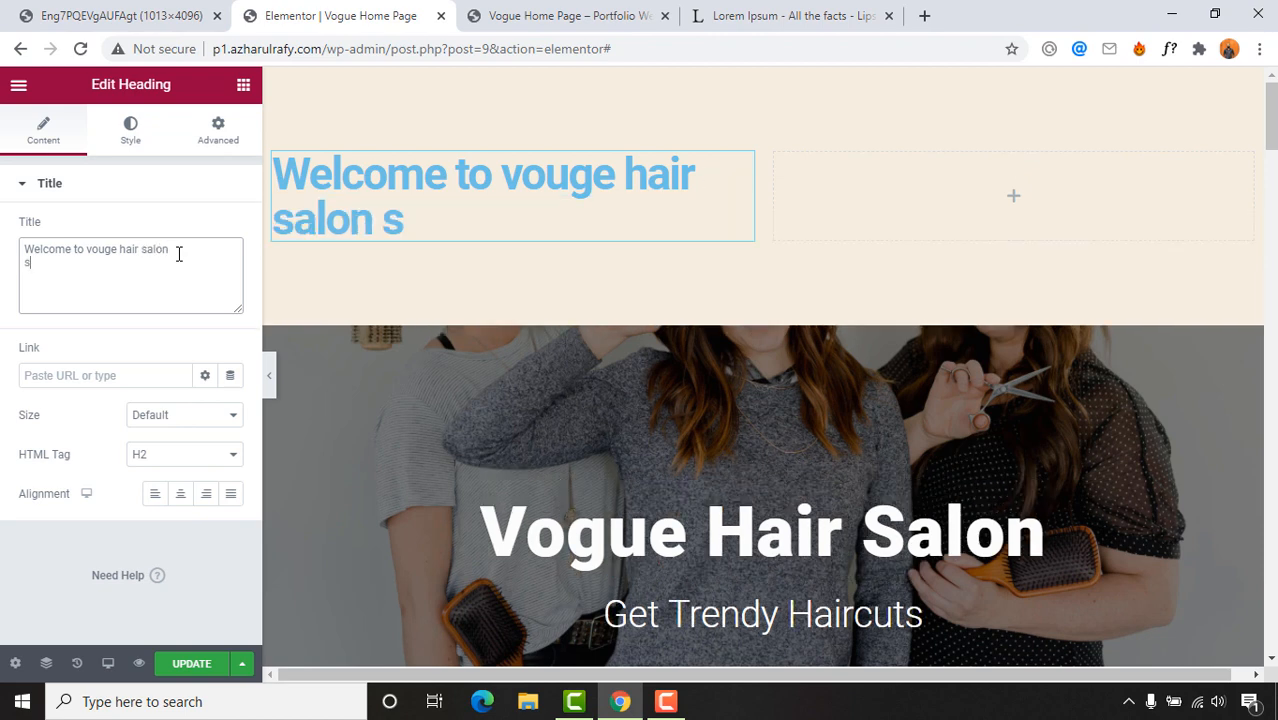
key("BackSpace")
key("BackSpace")
type("'s websie")
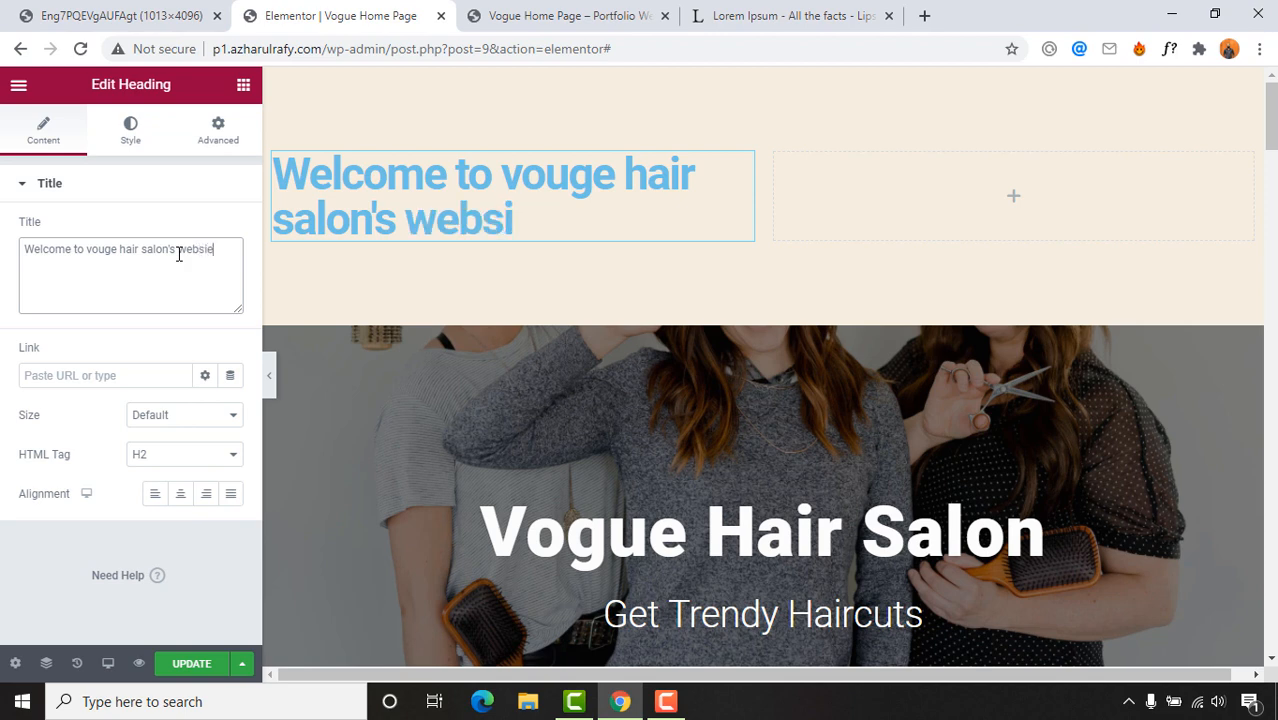
key("BackSpace")
type("te")
left_click(120, 15)
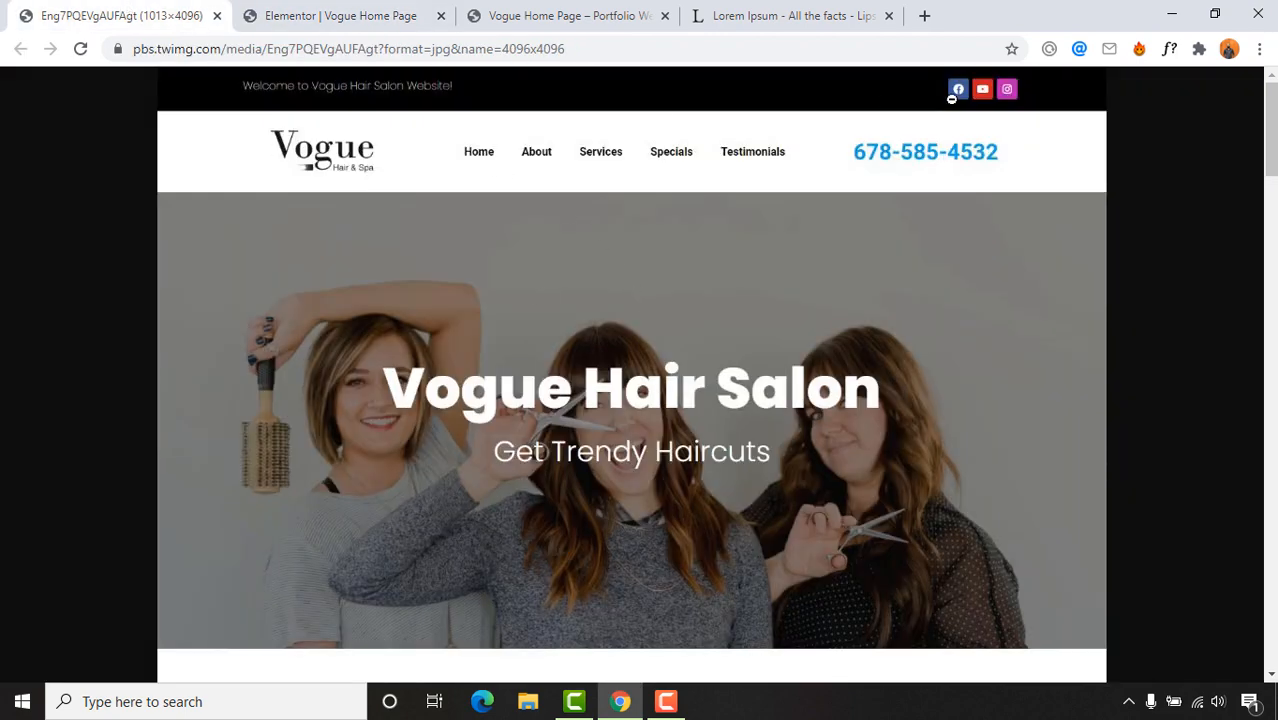
left_click(522, 10)
left_click(391, 10)
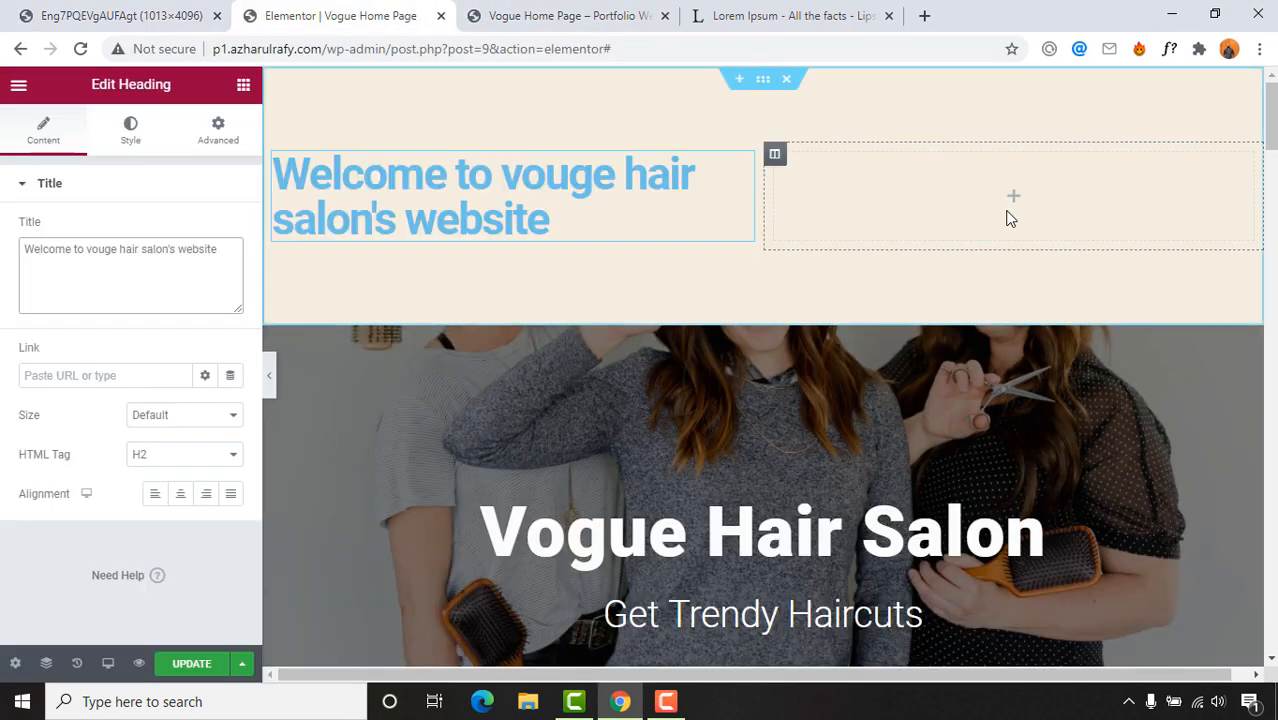
Step: Search widgets for 'social' and drop a Social Icons widget into the right column
left_click(242, 88)
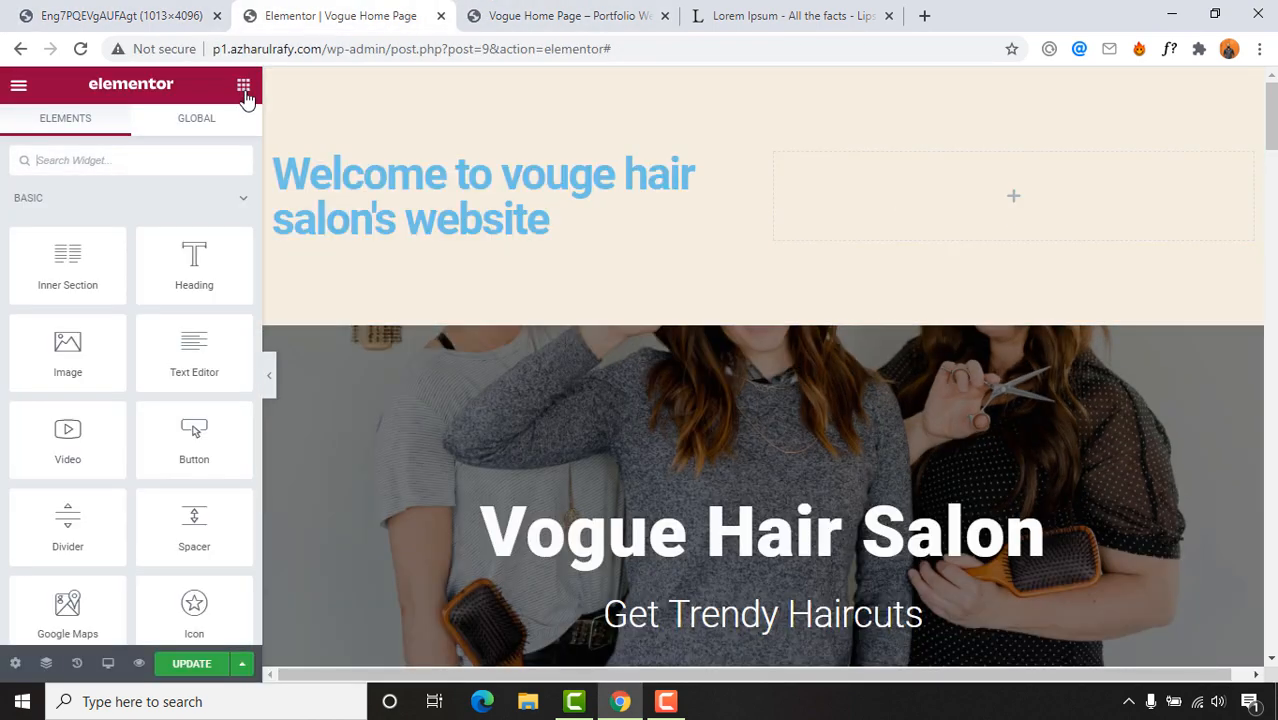
type("social")
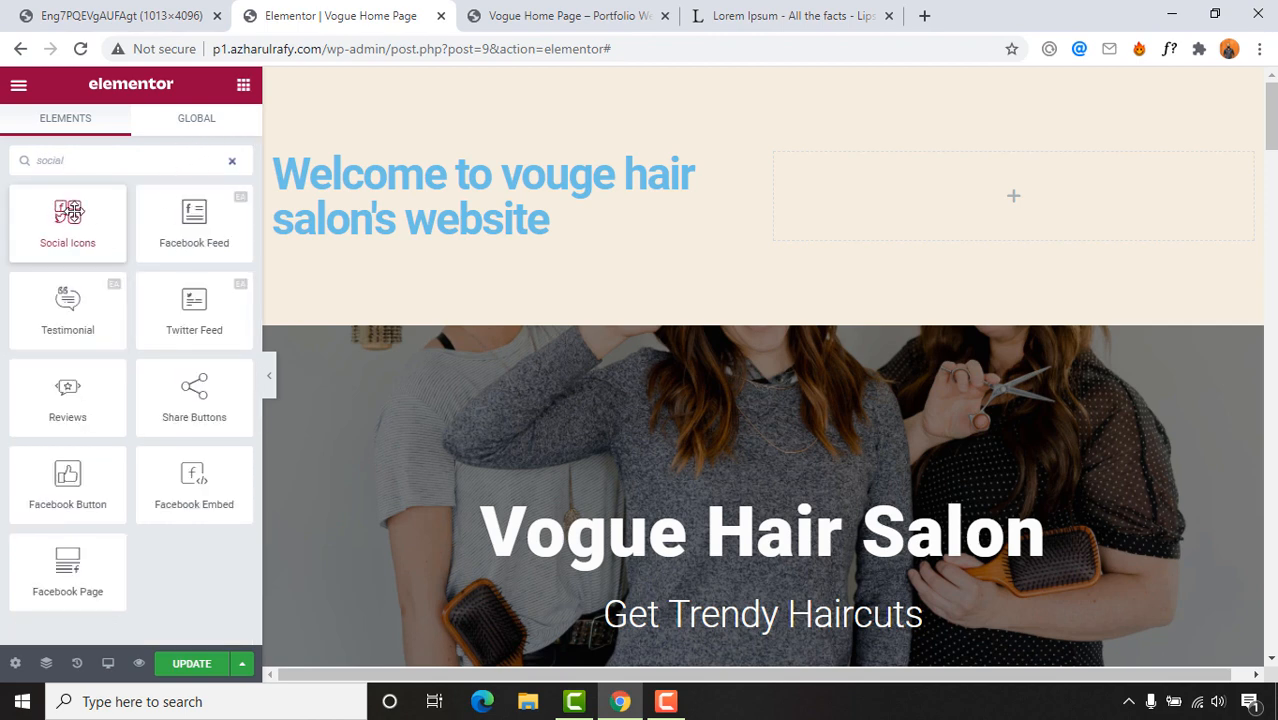
left_click_drag(72, 210, 1070, 192)
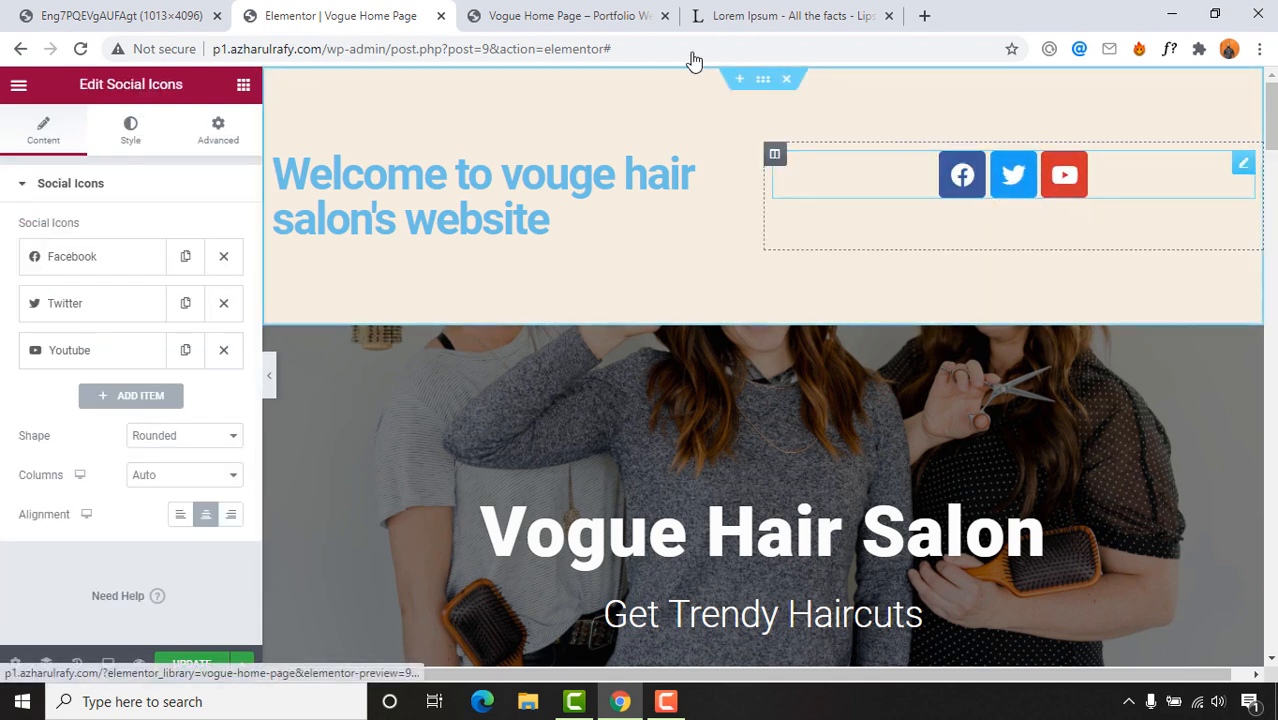
left_click(540, 14)
left_click(198, 24)
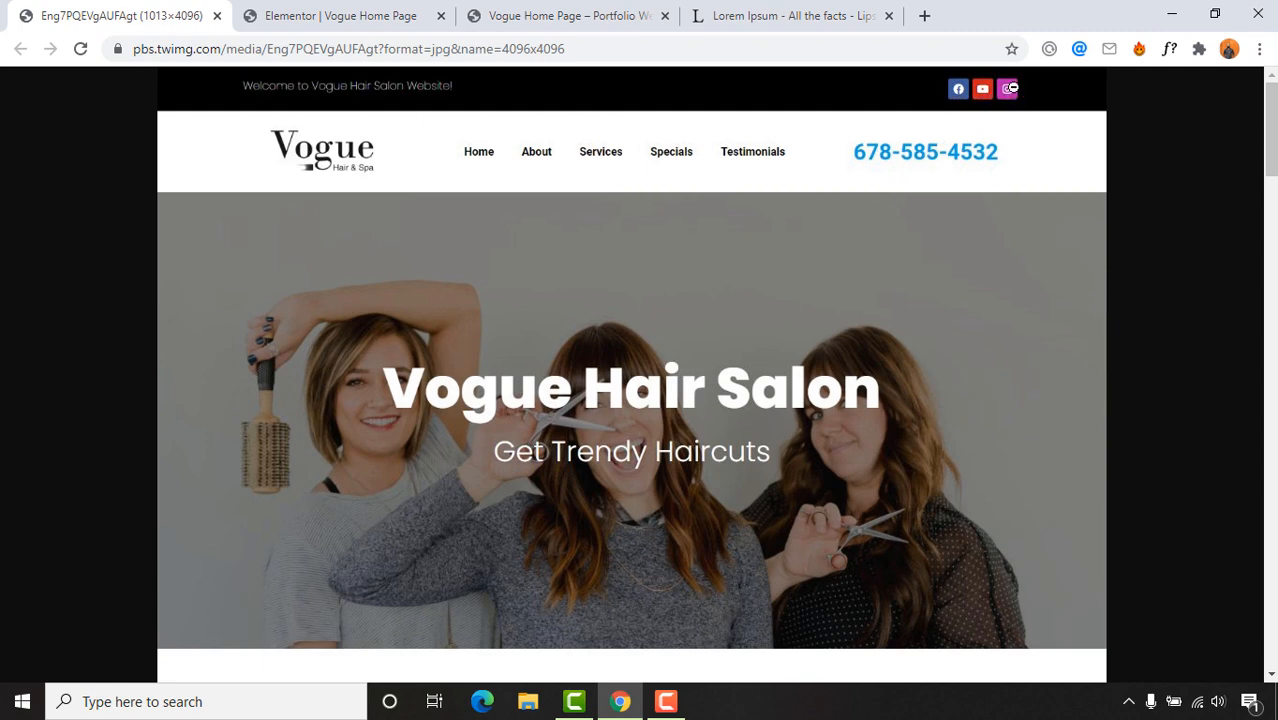
left_click(282, 12)
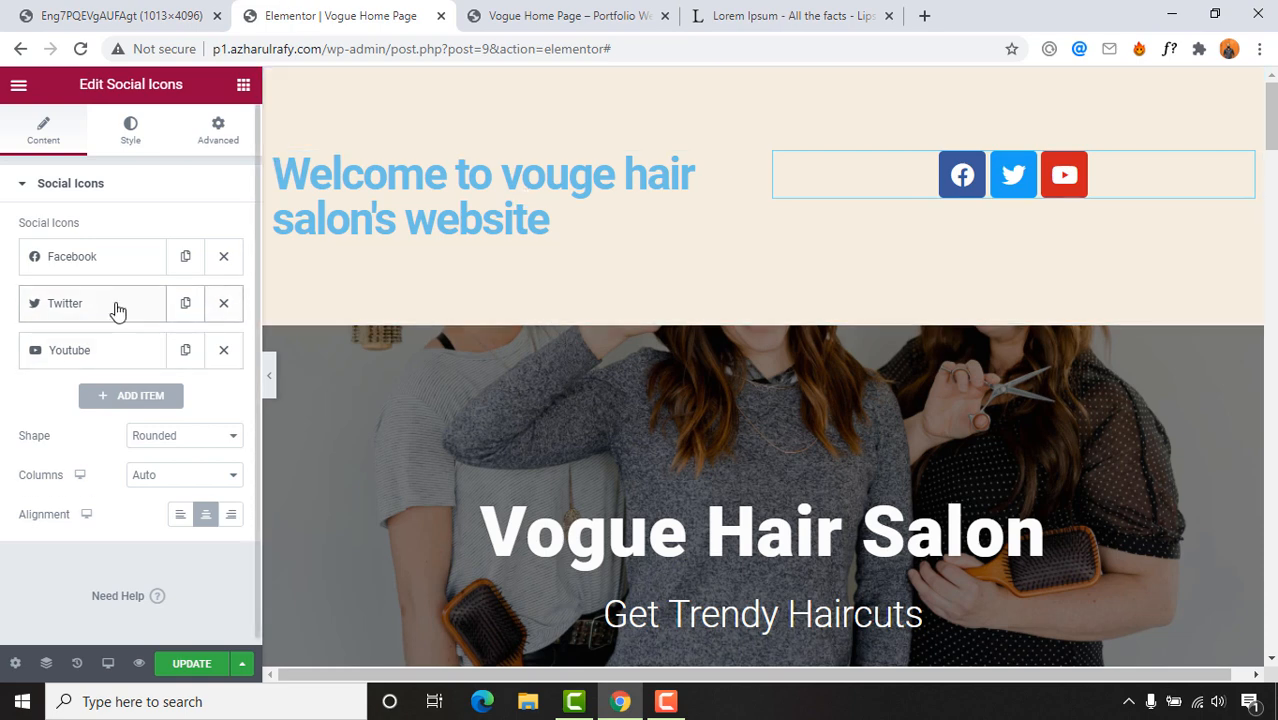
Step: Remove the Twitter social icon and add an Instagram icon from the Icon Library
left_click(224, 303)
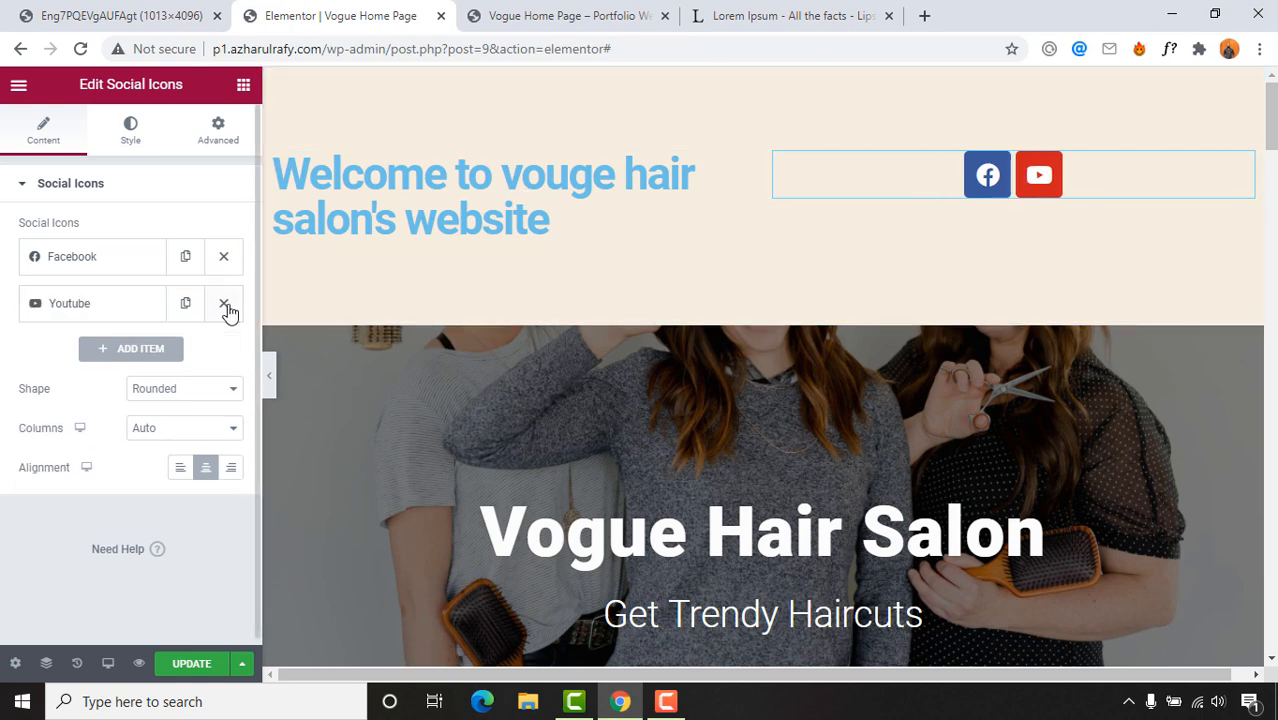
left_click(130, 348)
mouse_move(135, 415)
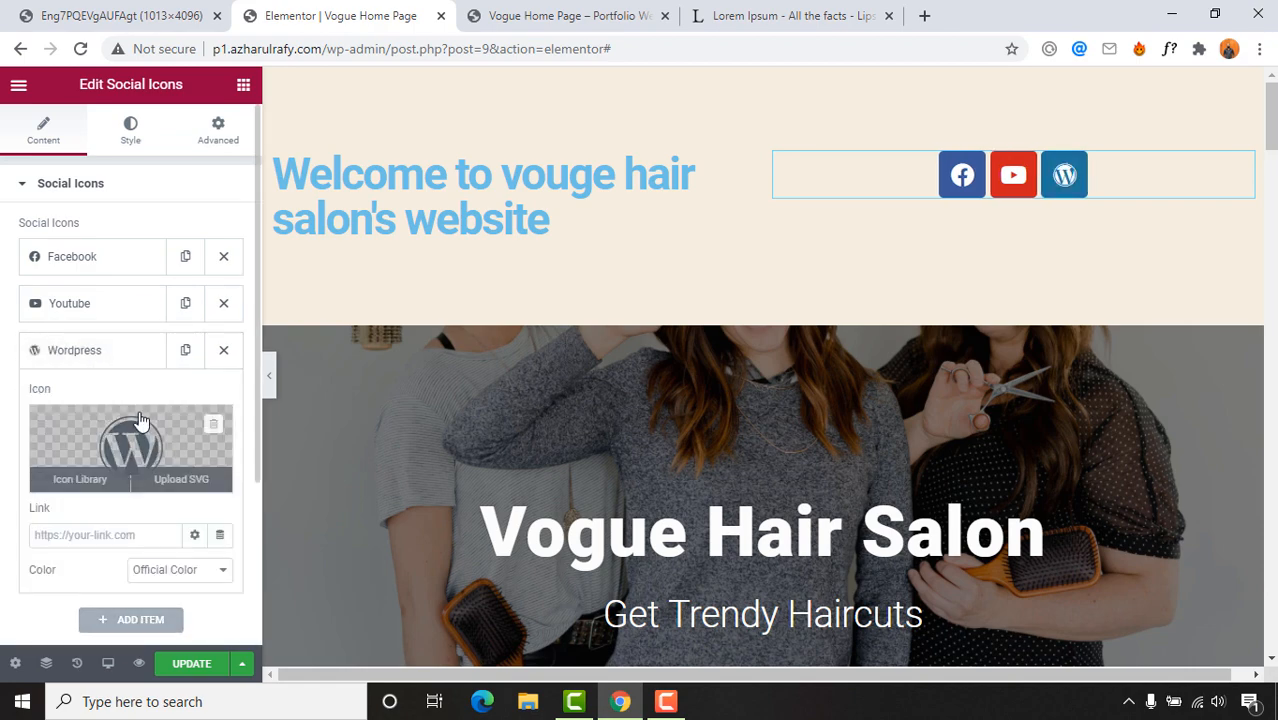
left_click(80, 479)
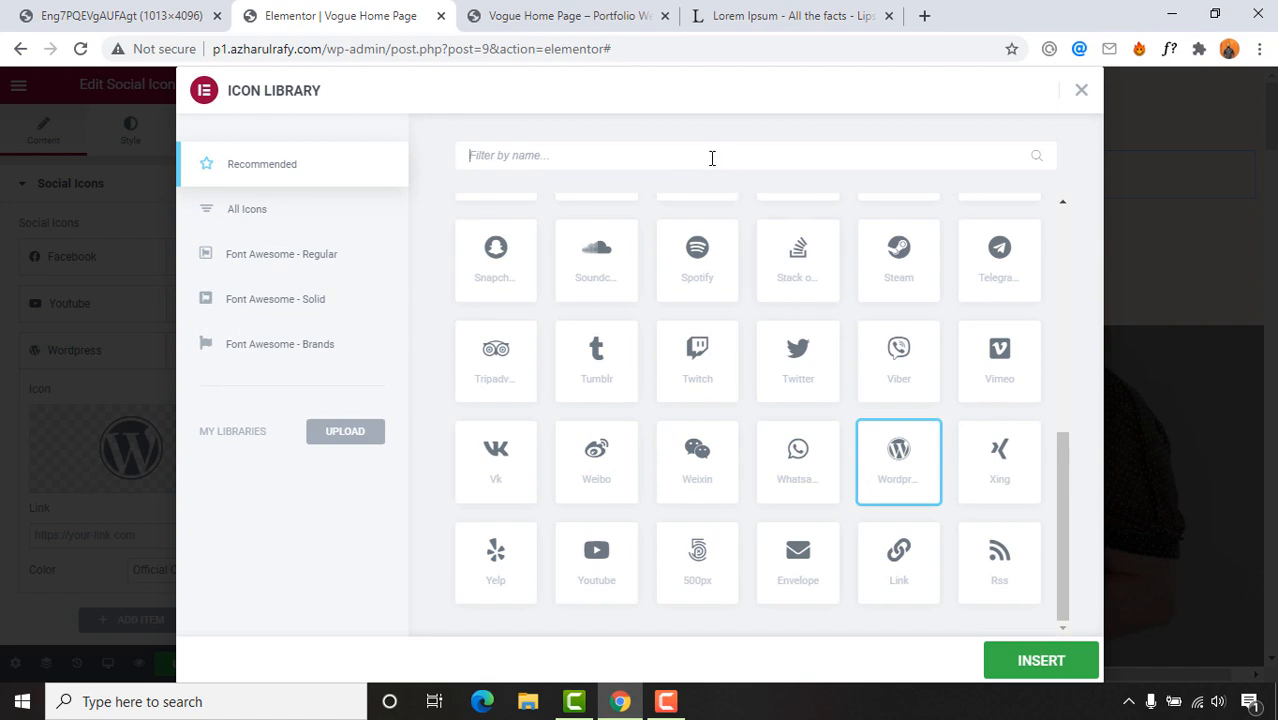
type("ins")
left_click(496, 290)
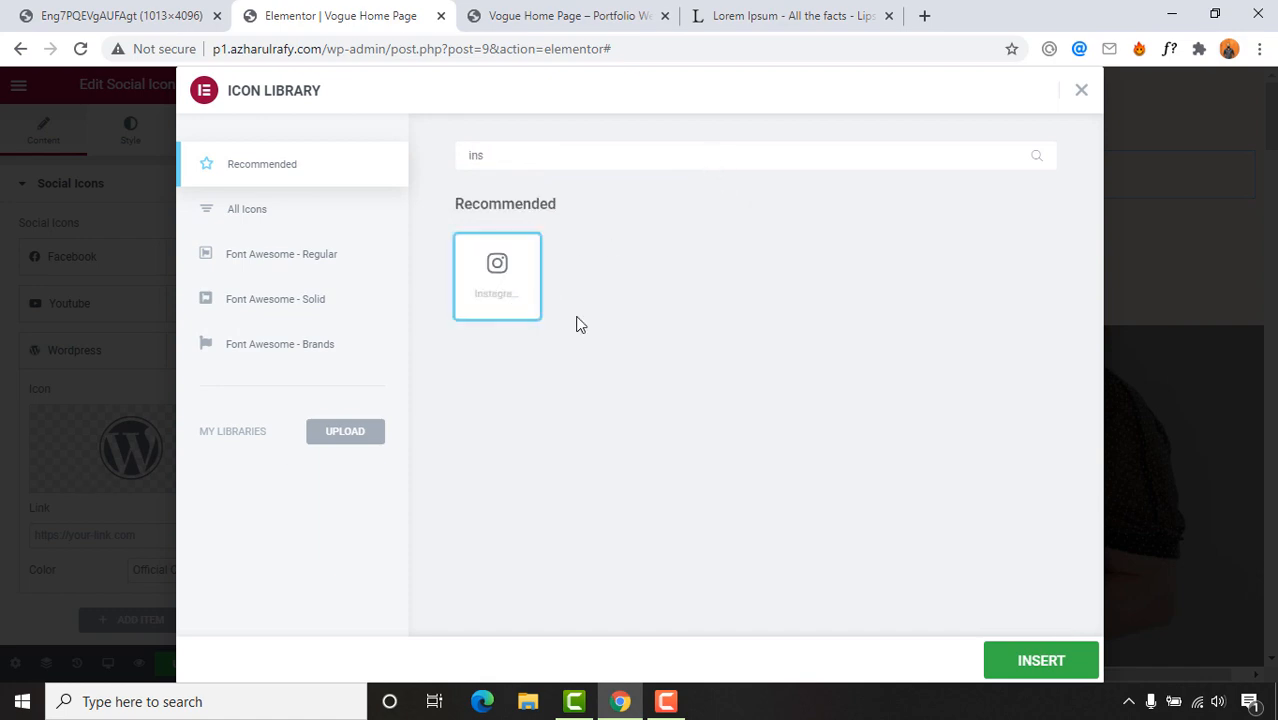
left_click(1040, 660)
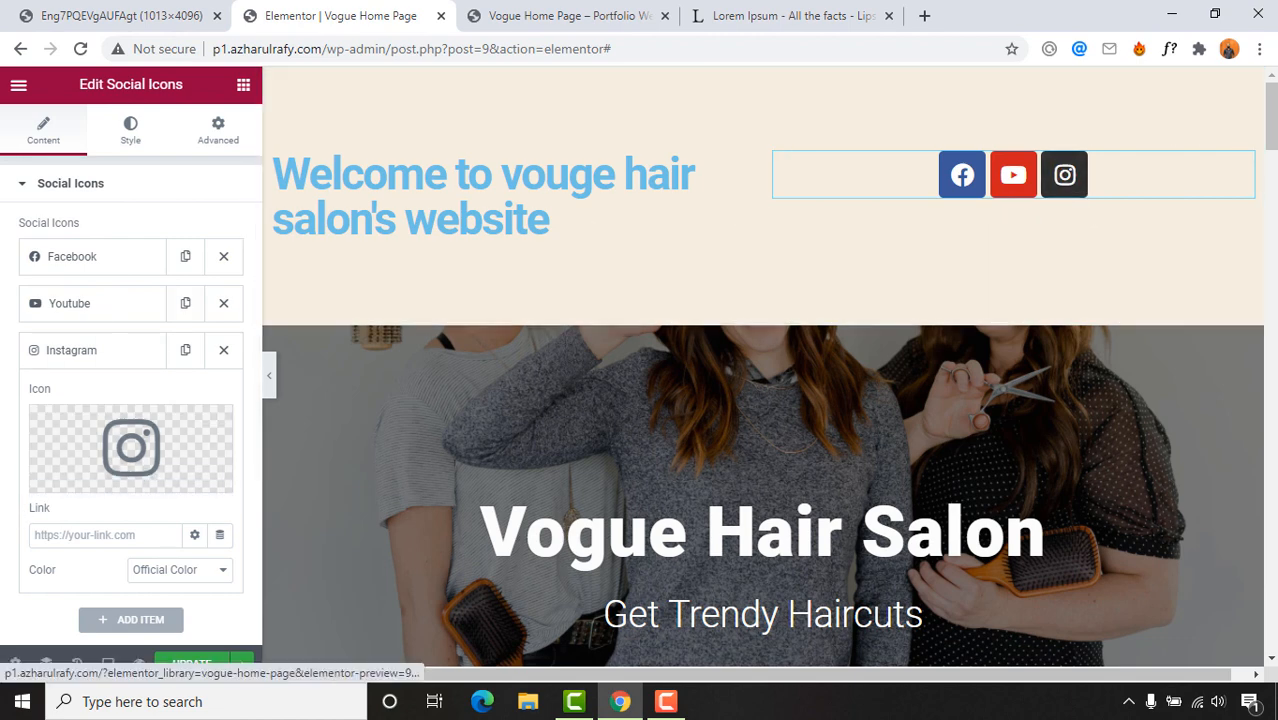
scroll(3, 491, "down", 1)
left_click(120, 16)
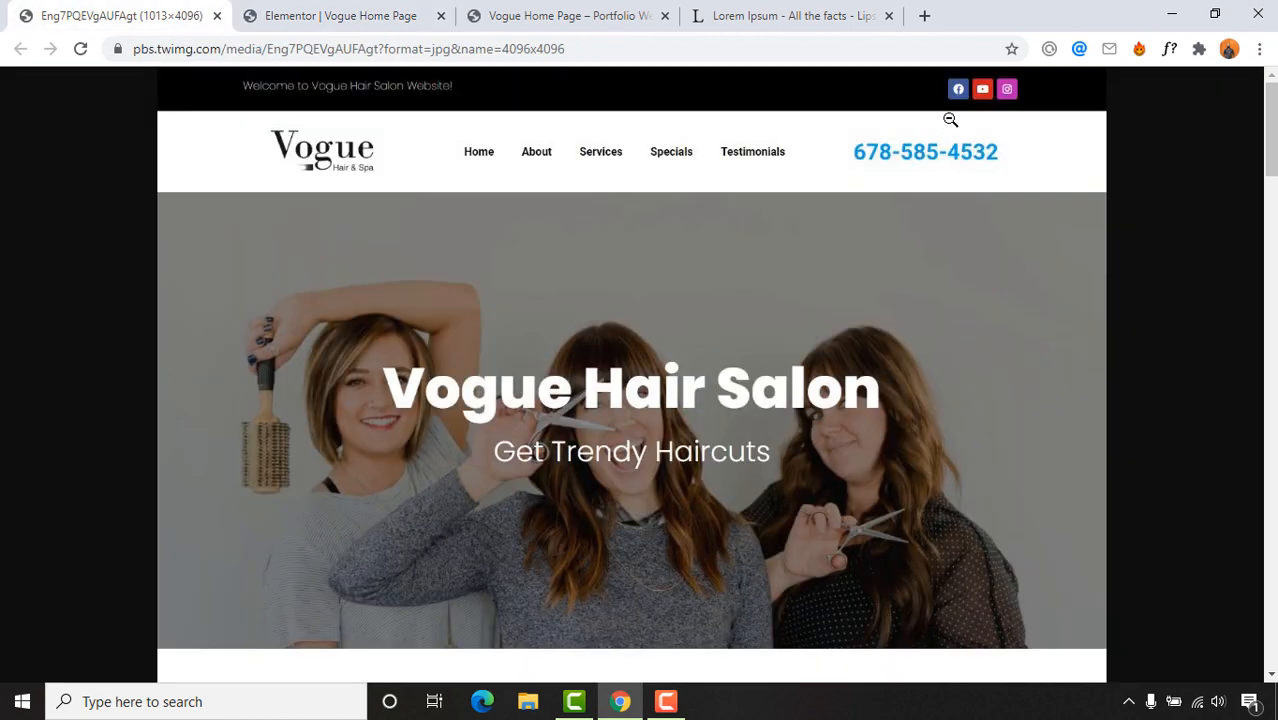
left_click(278, 8)
scroll(6, 553, "down", 2)
scroll(40, 510, "up", 1)
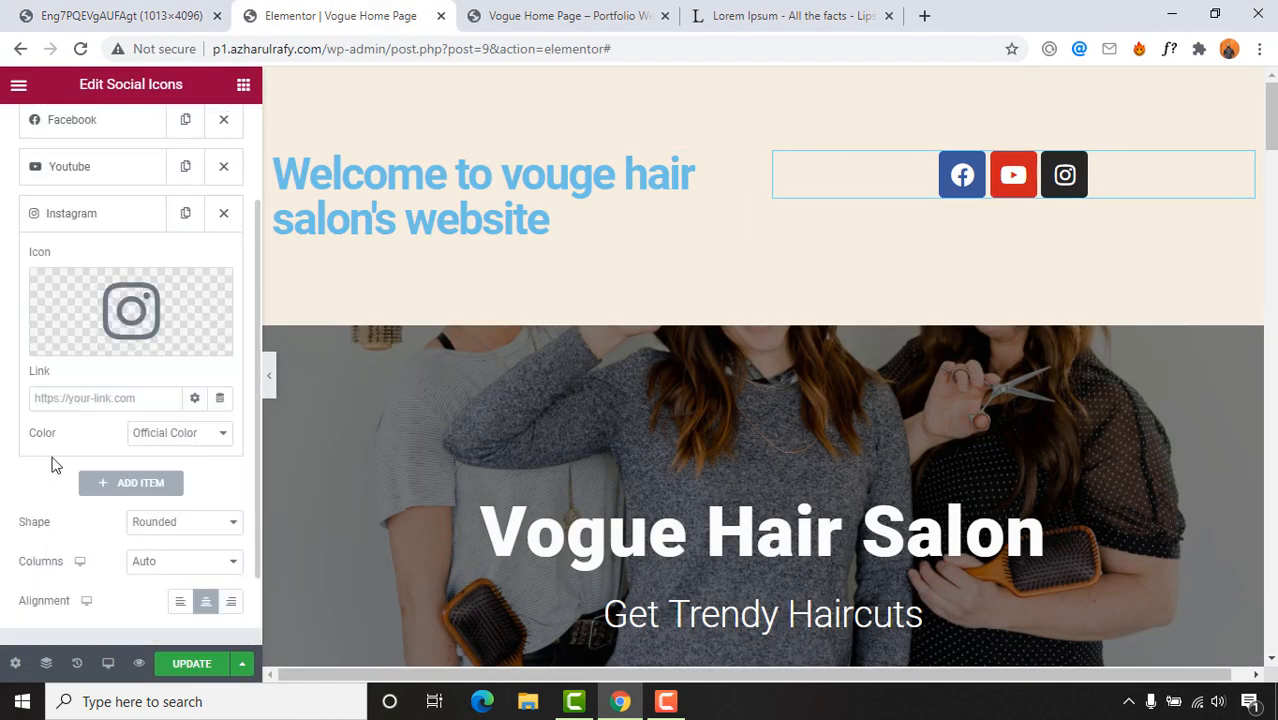
scroll(29, 508, "down", 1)
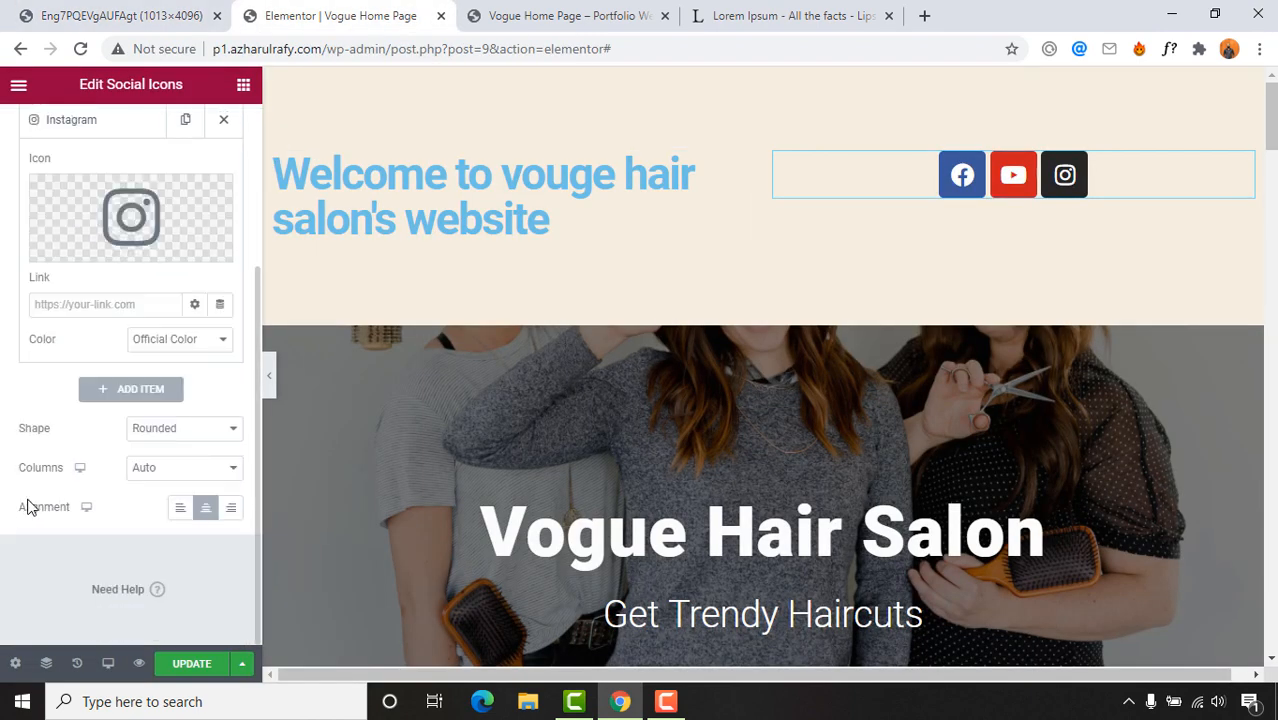
Step: Switch the Instagram icon's colour mode from Official to Custom
left_click(152, 346)
left_click(152, 372)
left_click(160, 343)
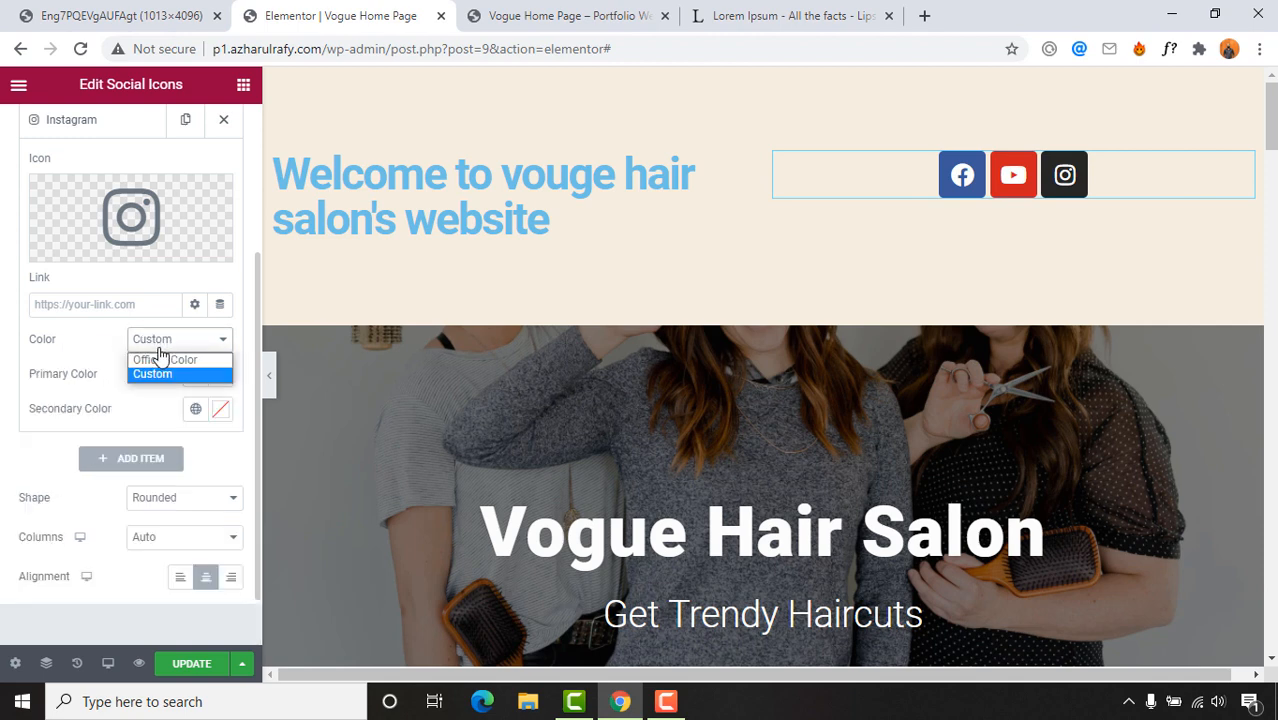
left_click(167, 374)
Step: Pick magenta-purple #9515B6 as the Instagram icon's primary colour, matching the reference design
left_click(220, 378)
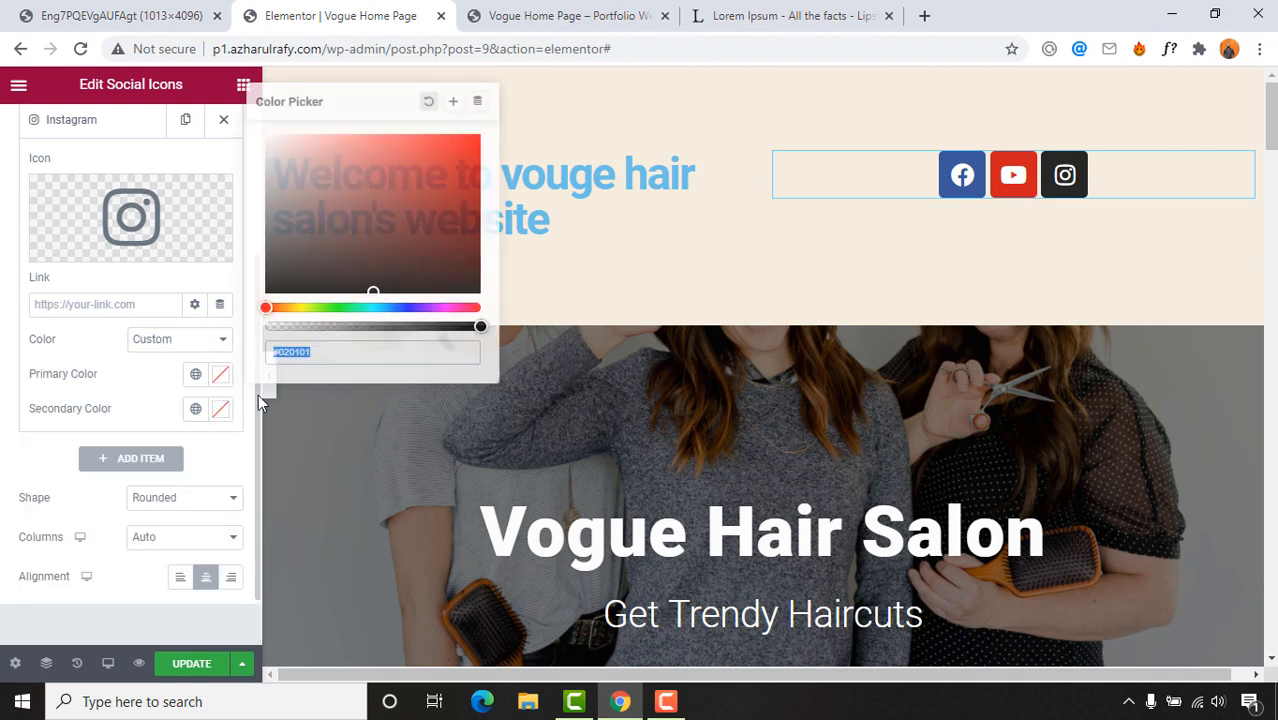
left_click(427, 308)
left_click(468, 172)
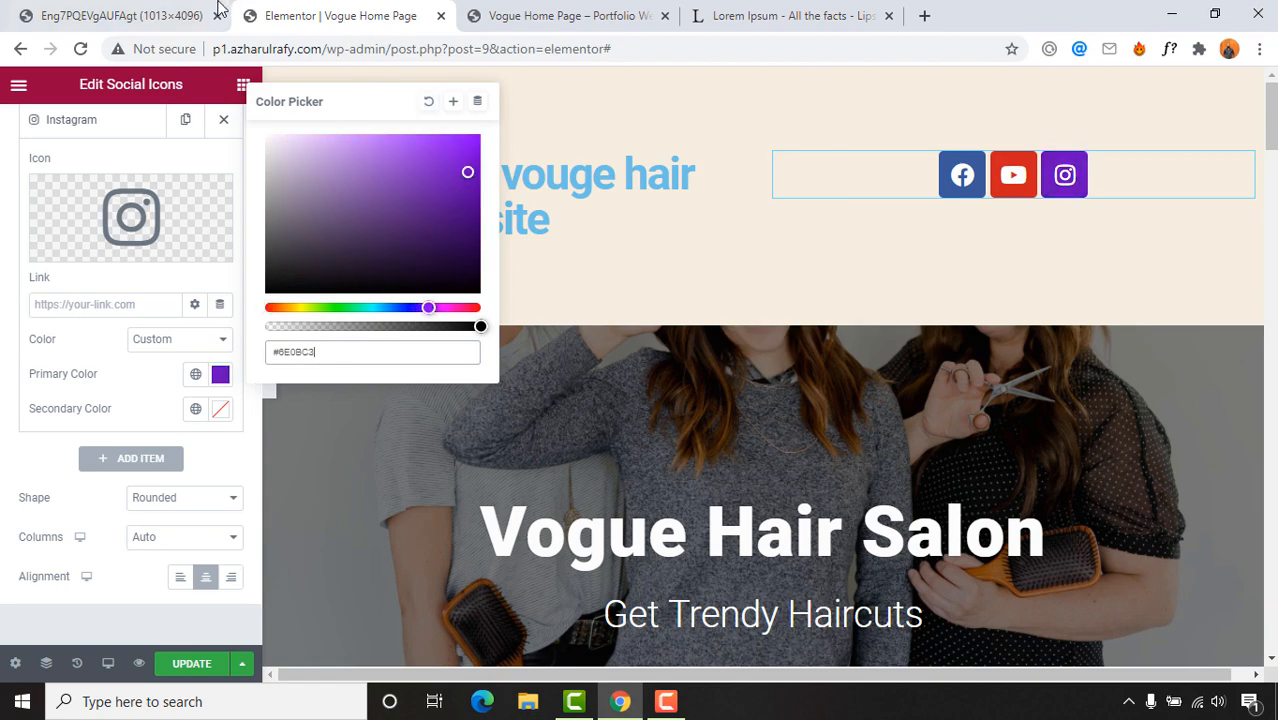
left_click(210, 12)
left_click(330, 15)
left_click_drag(469, 215, 456, 180)
left_click_drag(440, 309, 434, 311)
left_click(100, 15)
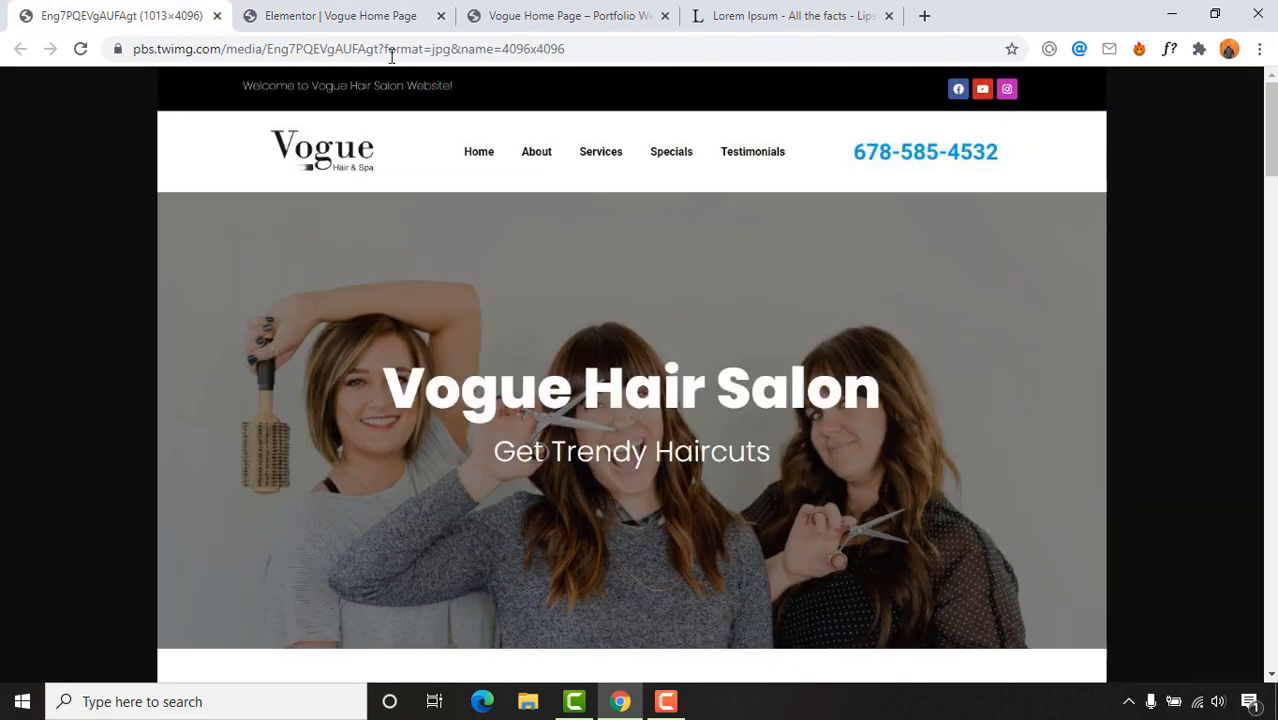
left_click(342, 16)
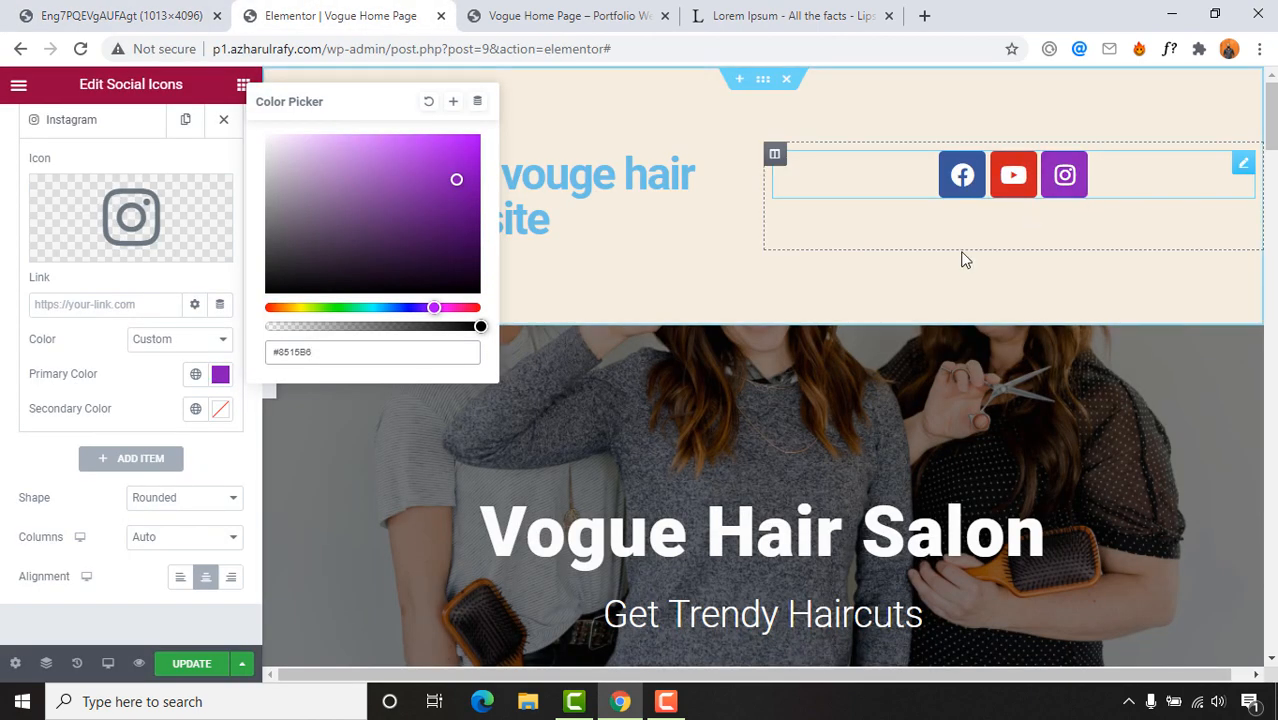
left_click(120, 16)
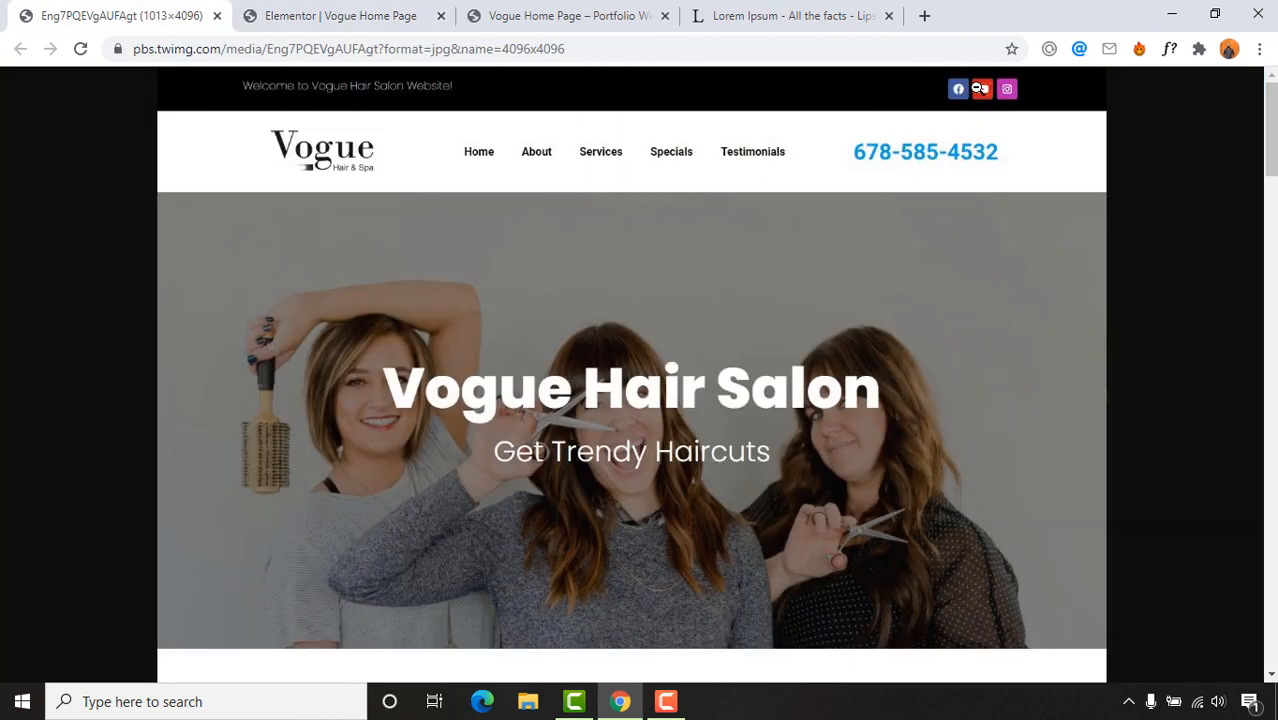
left_click(432, 8)
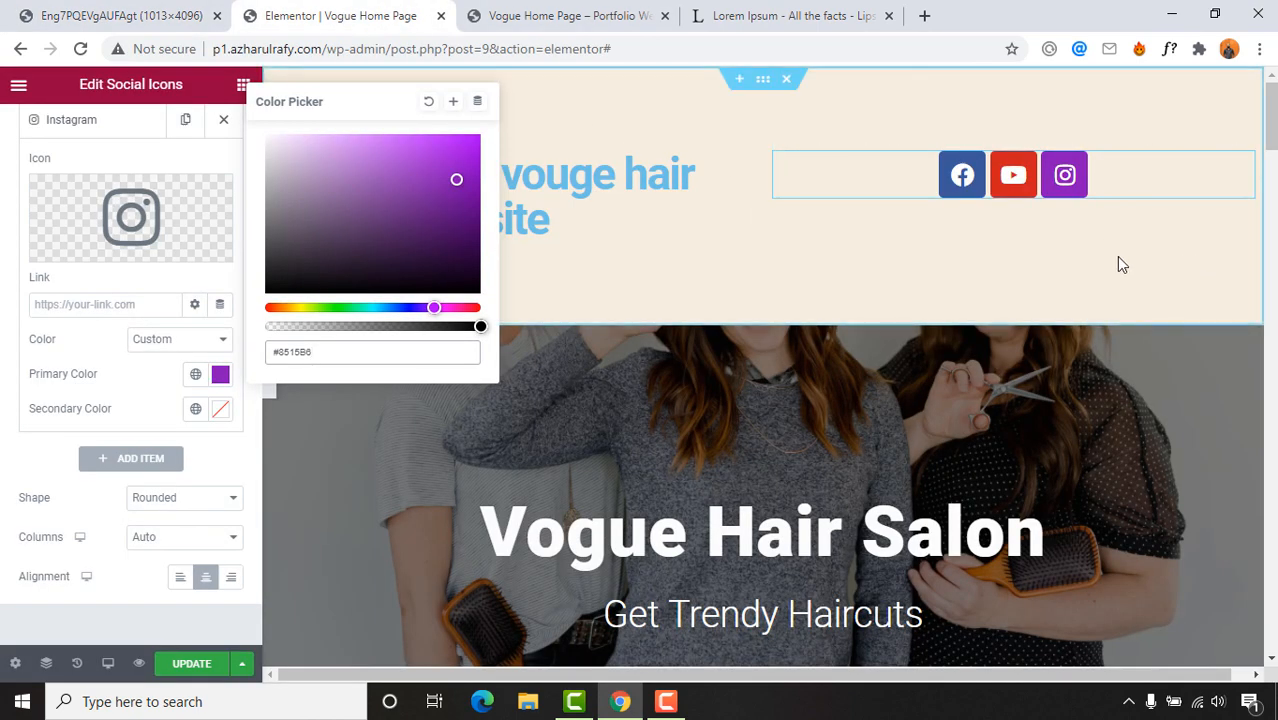
left_click(14, 491)
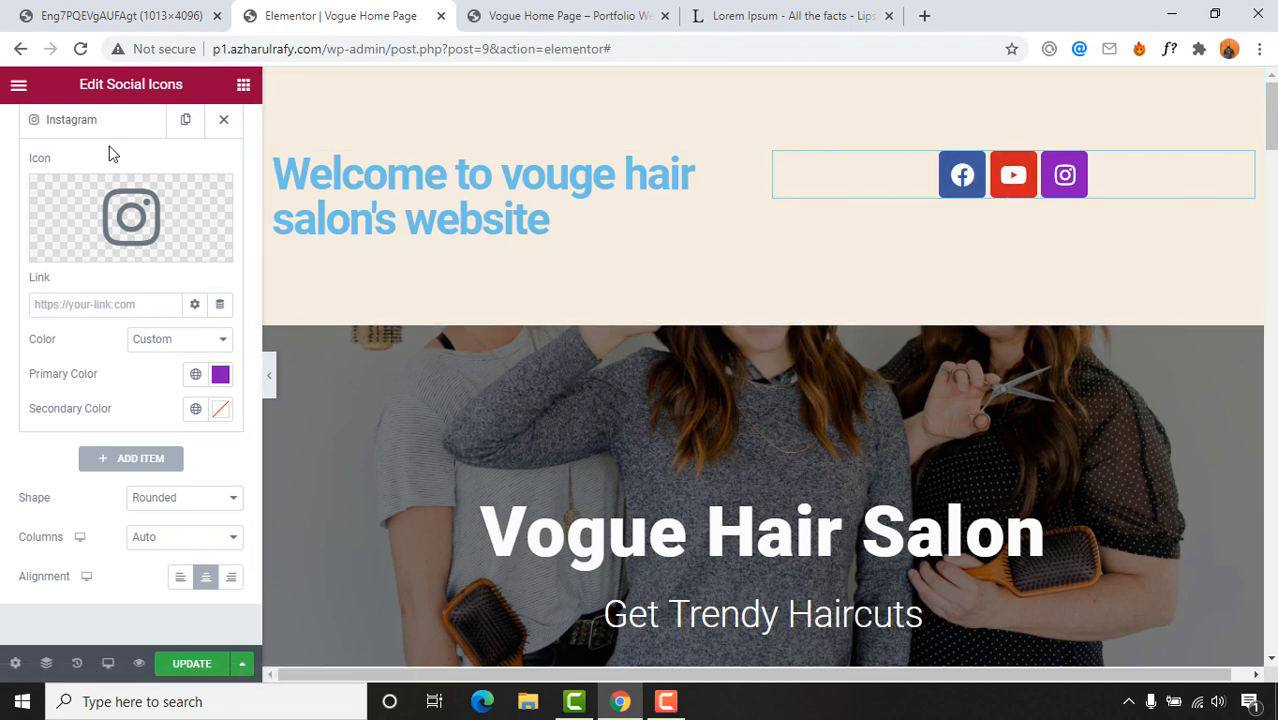
scroll(110, 152, "up", 3)
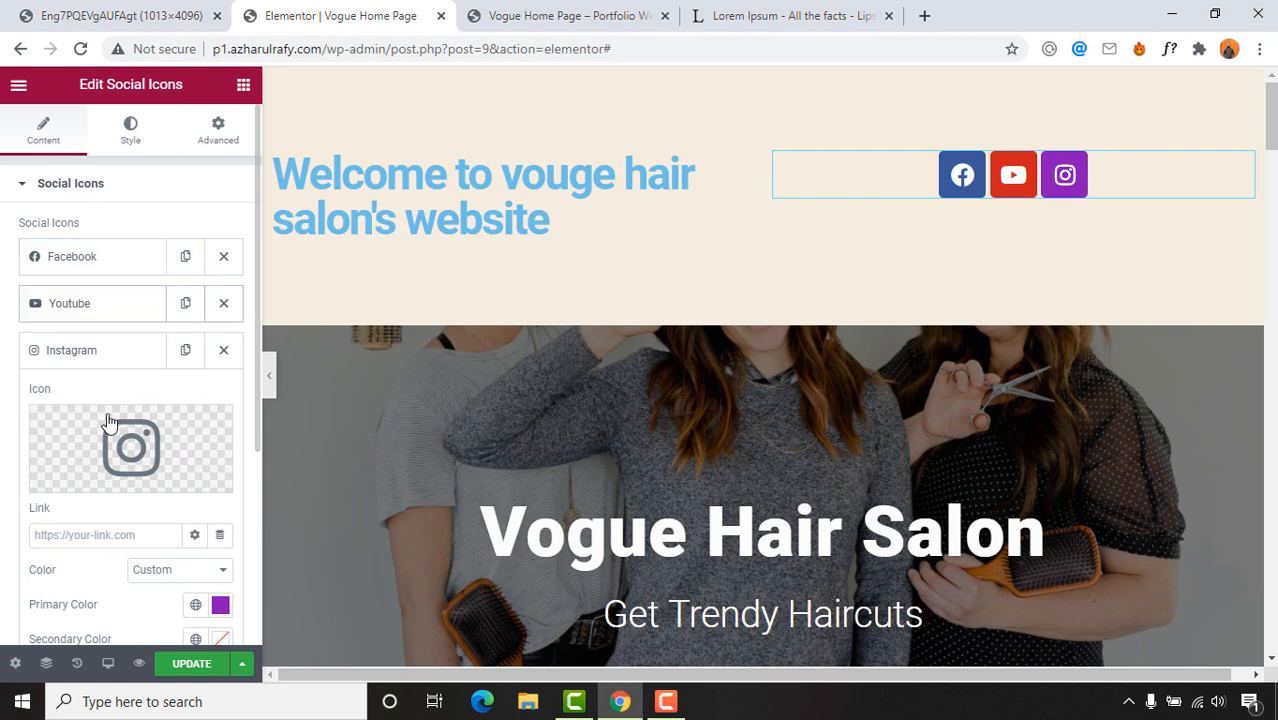
scroll(110, 422, "down", 1)
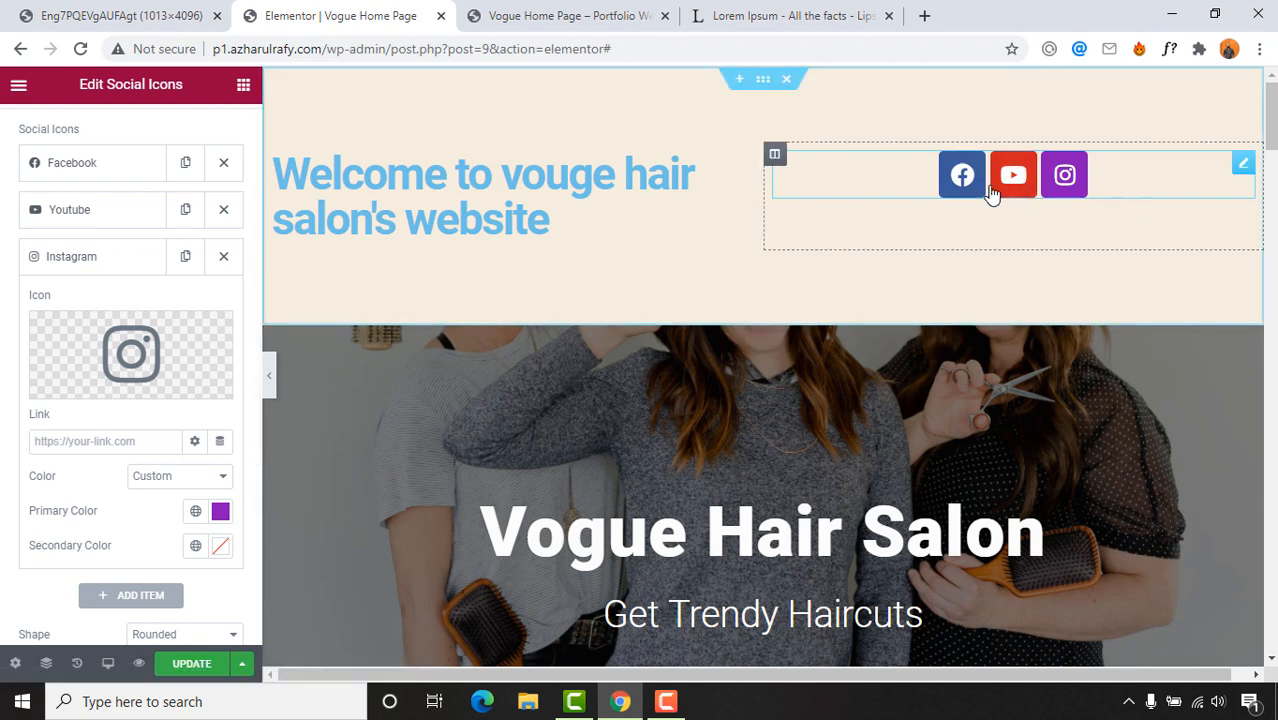
Step: Find the Facebook profile page in a new browser tab and copy its address
left_click(924, 15)
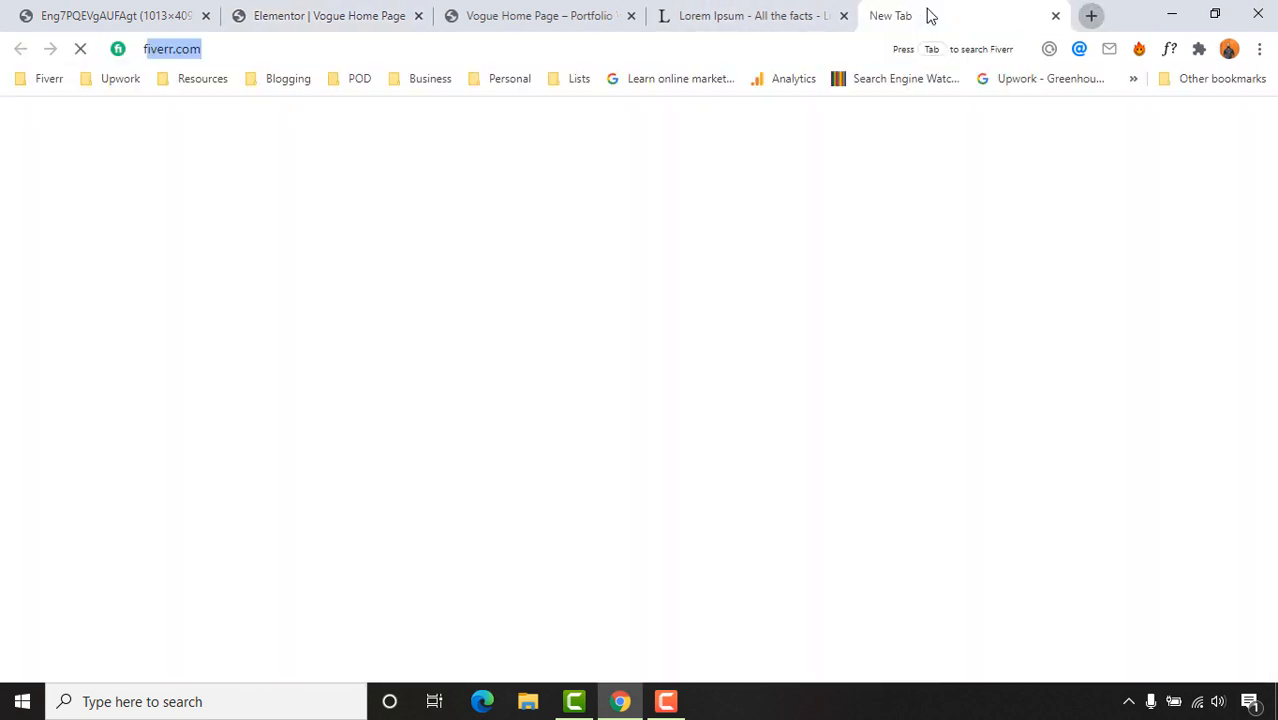
type("face")
key("Right")
type("az")
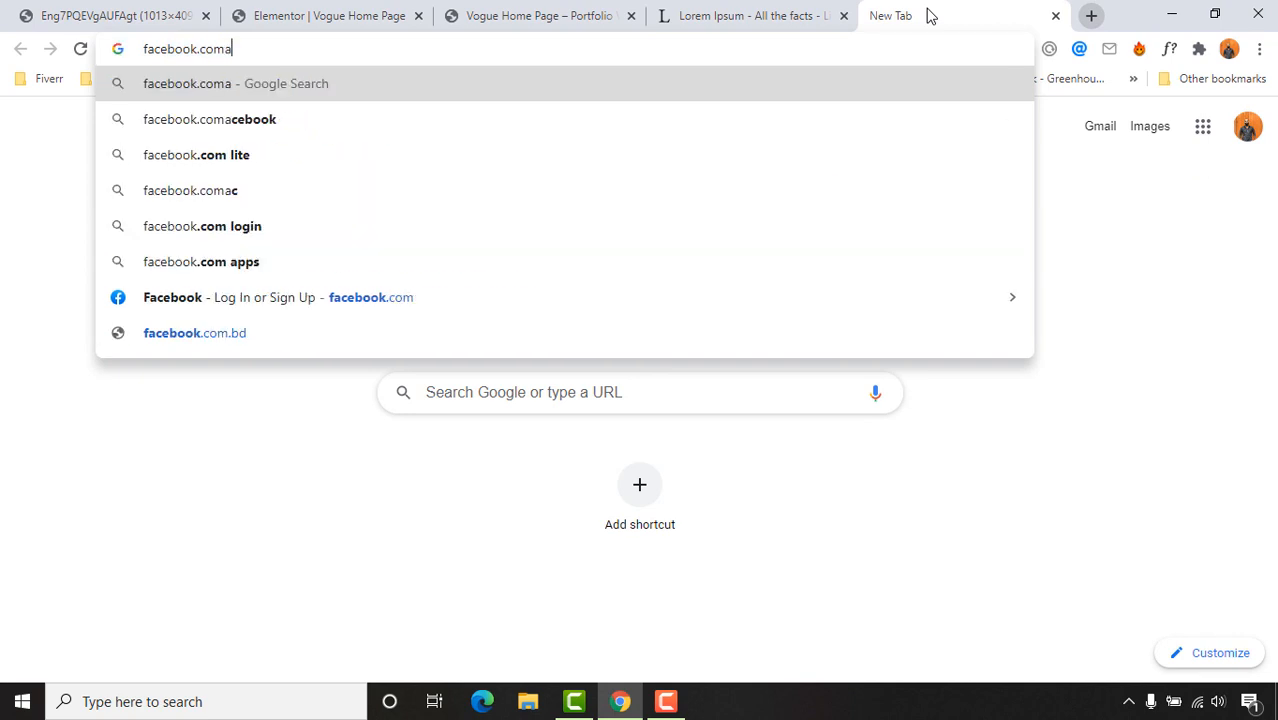
key("BackSpace")
key("BackSpace")
type("/")
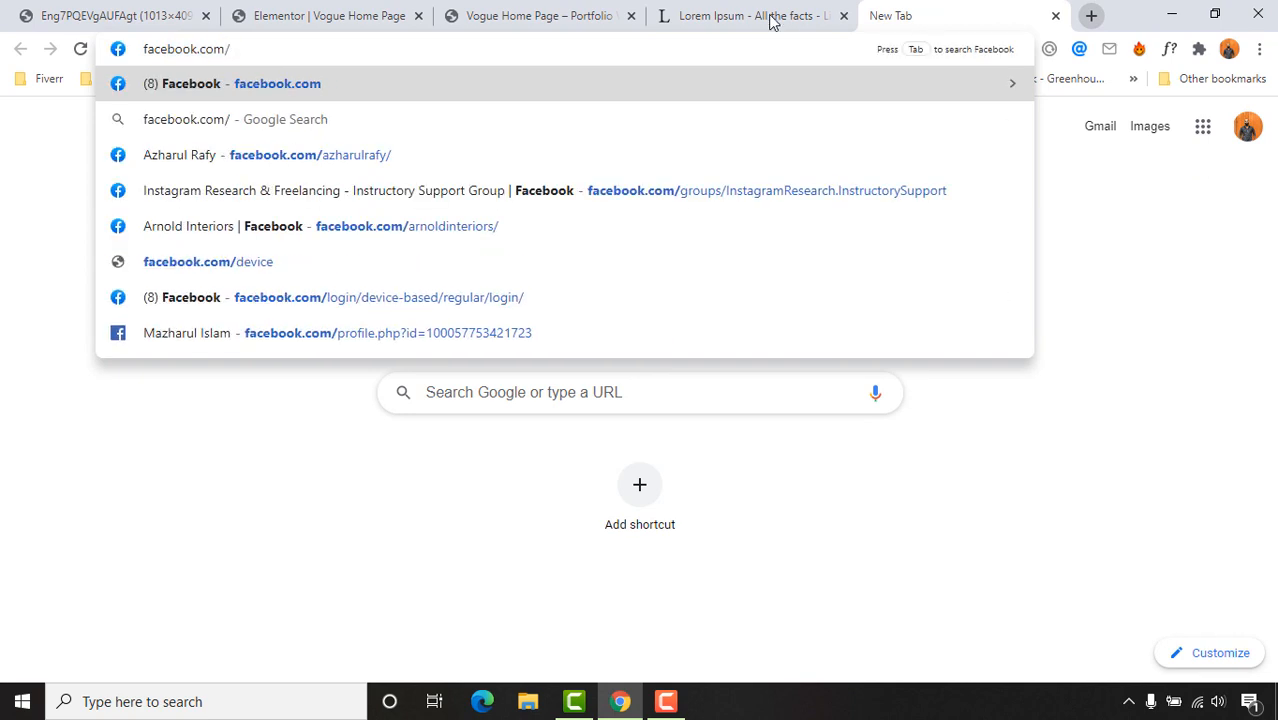
left_click(371, 157)
left_click(431, 49)
key("BackSpace")
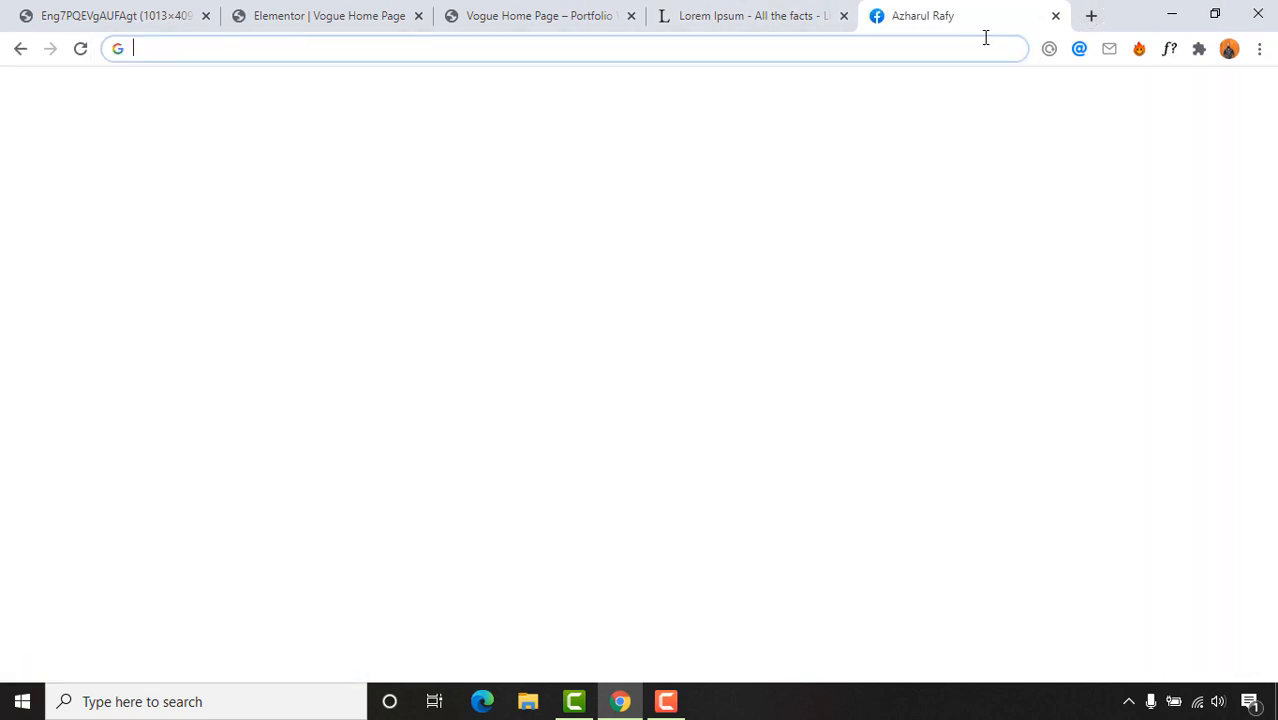
left_click(1055, 15)
left_click(91, 11)
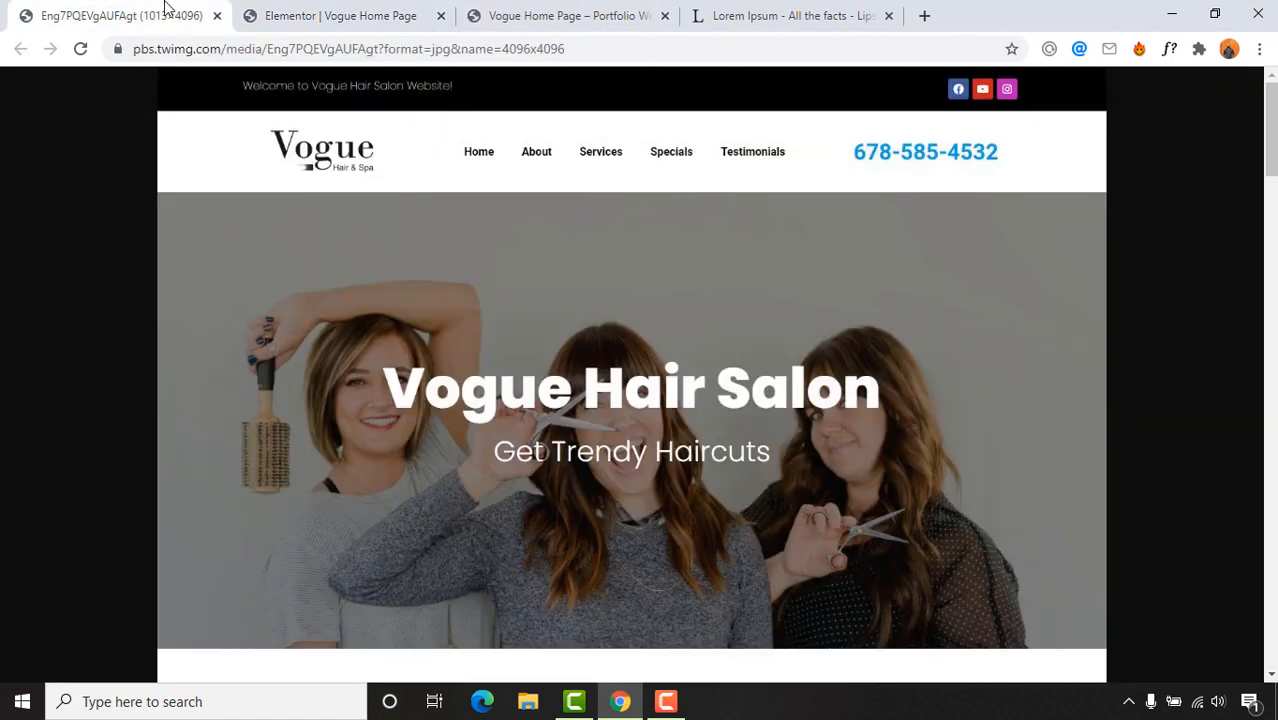
left_click(338, 15)
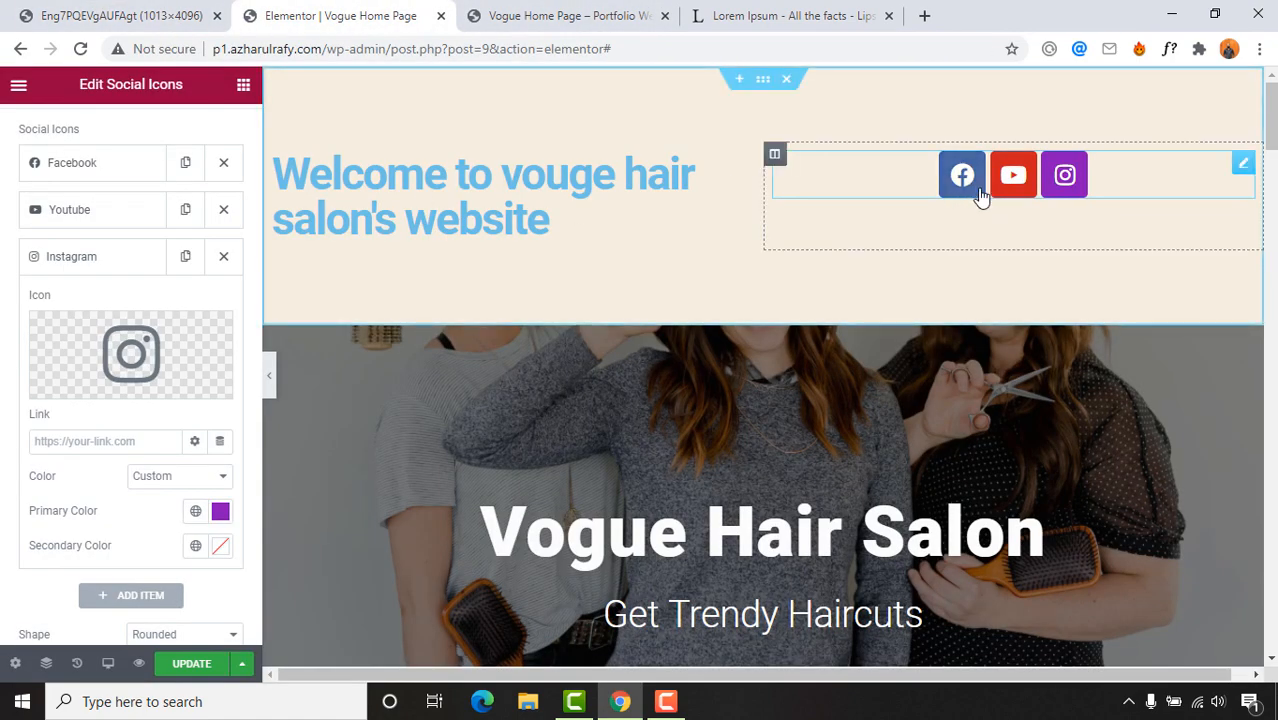
Step: Paste the profile address into the Facebook icon's link and make it open in a new window
left_click(70, 175)
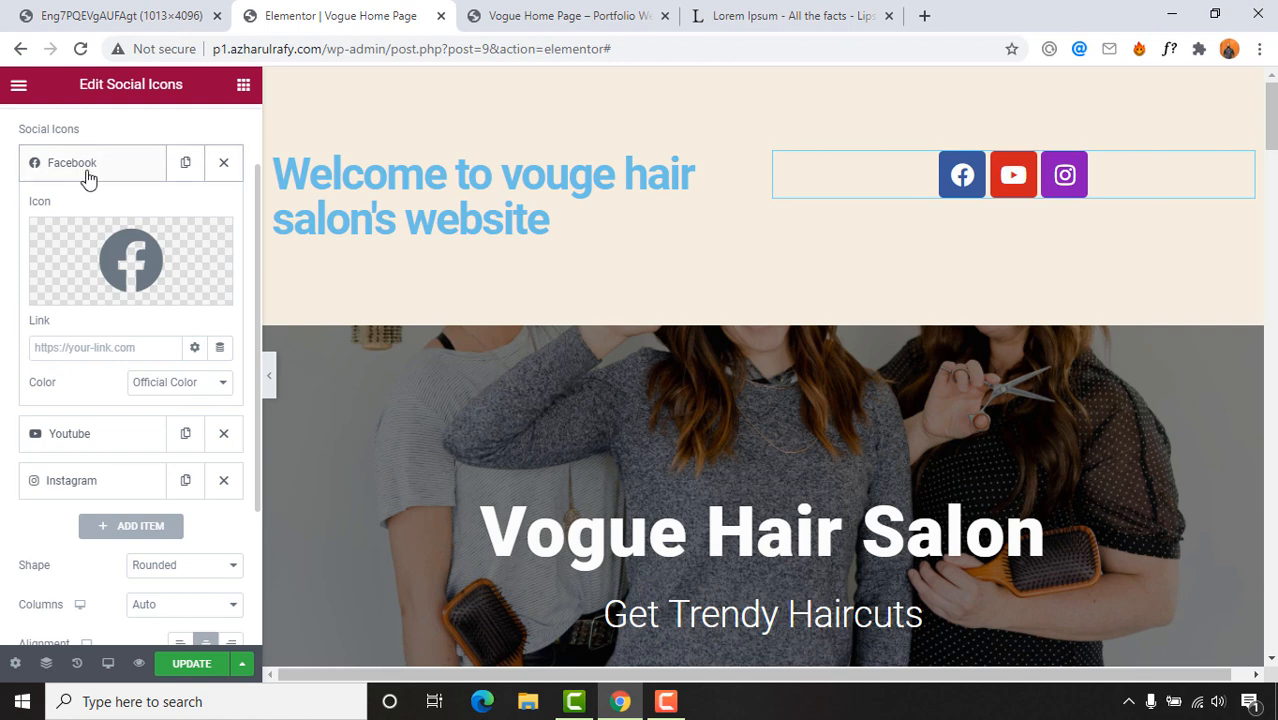
left_click(94, 355)
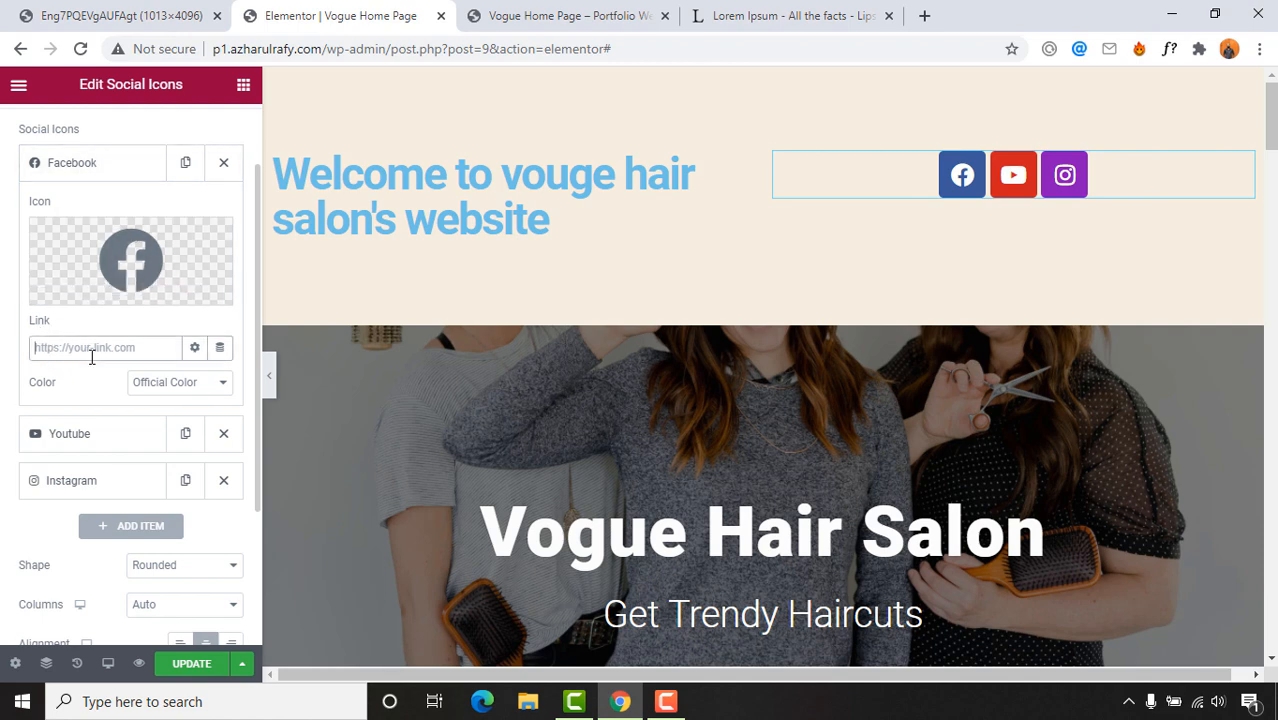
right_click(92, 356)
left_click(138, 504)
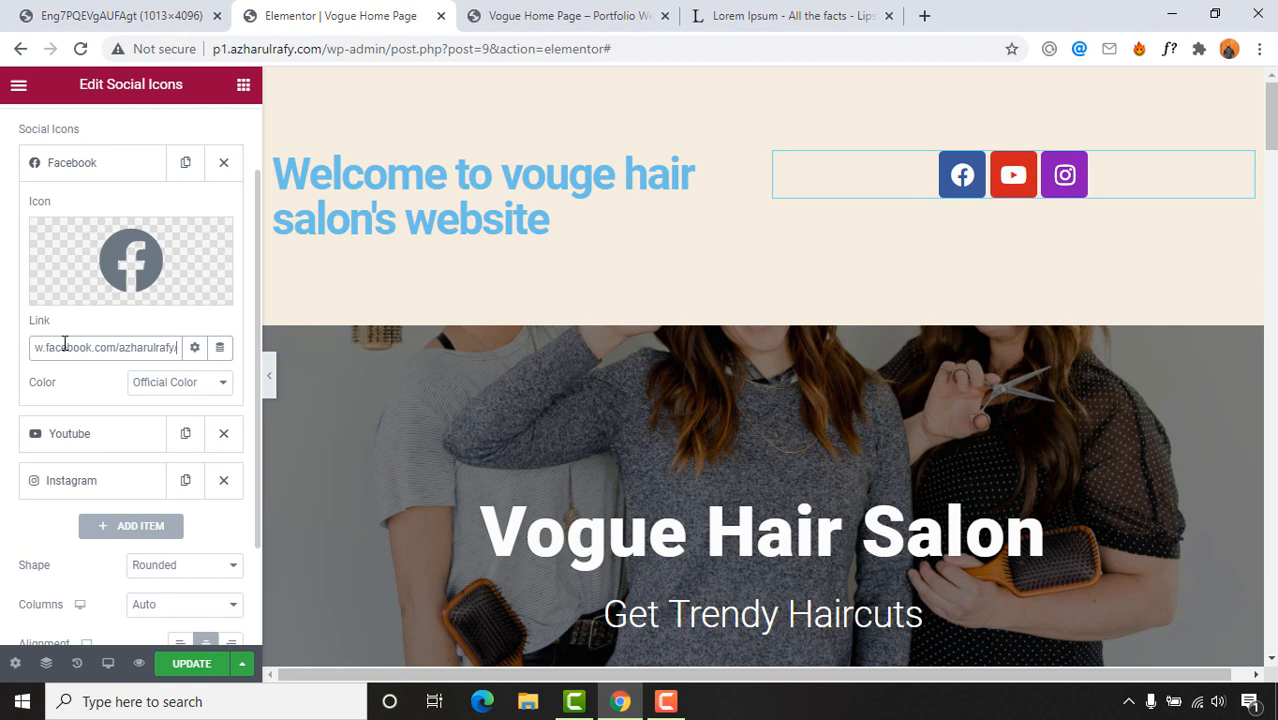
left_click(194, 347)
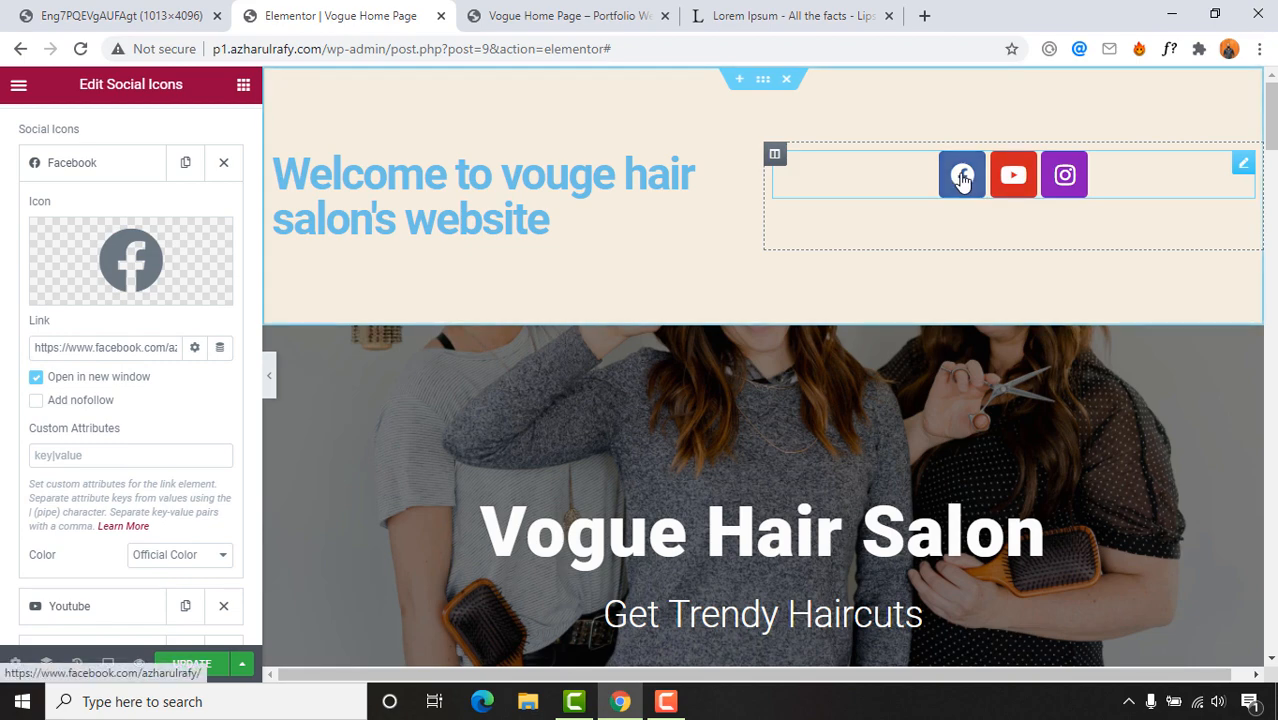
left_click(580, 12)
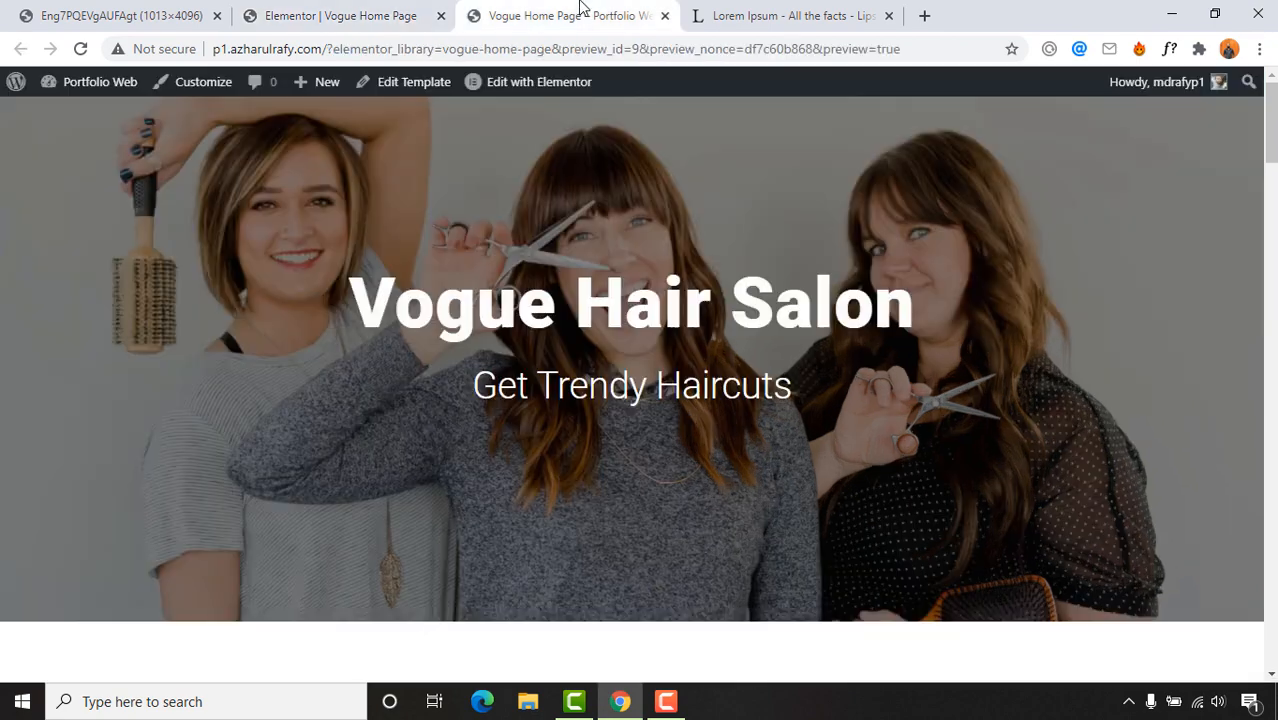
left_click(345, 15)
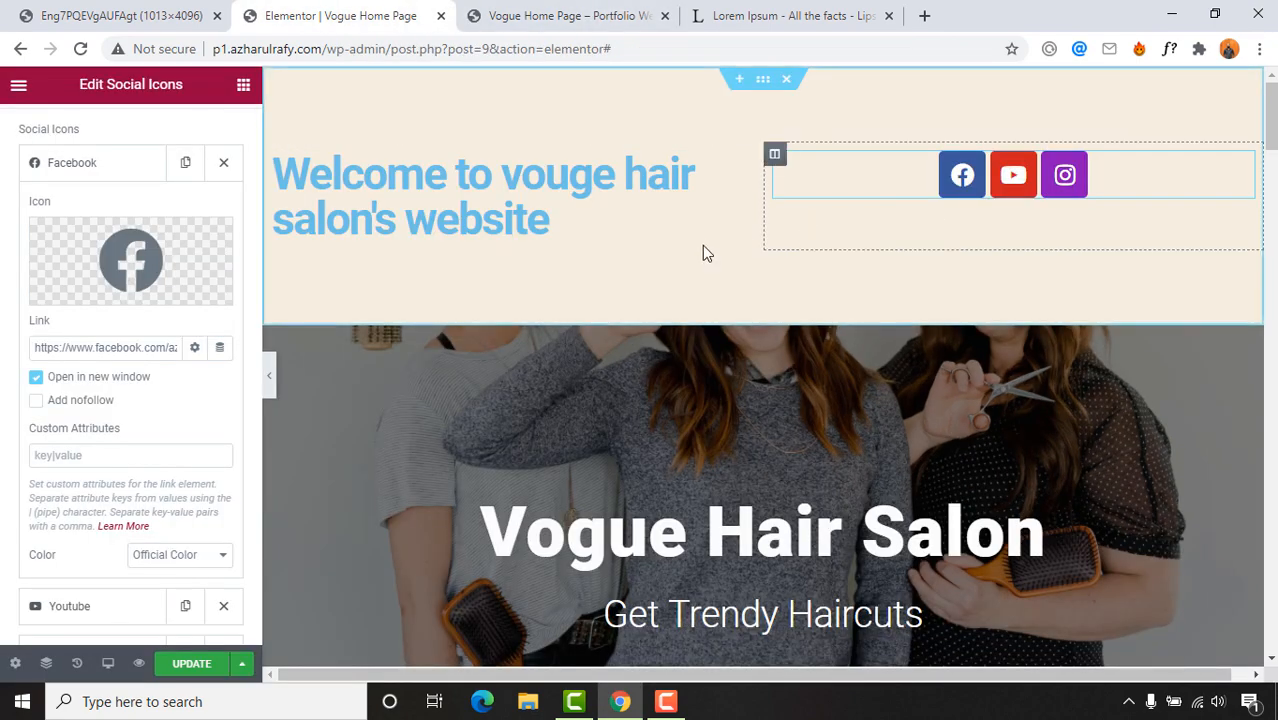
scroll(40, 455, "down", 2)
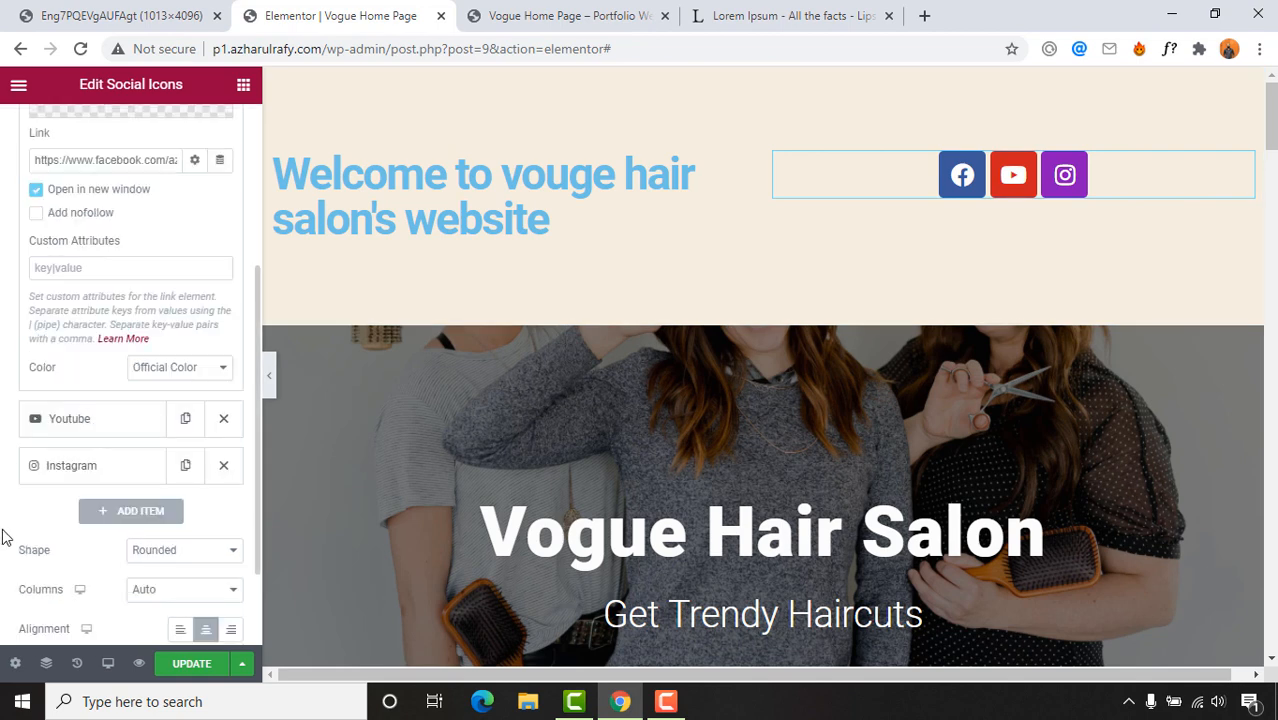
scroll(11, 515, "down", 2)
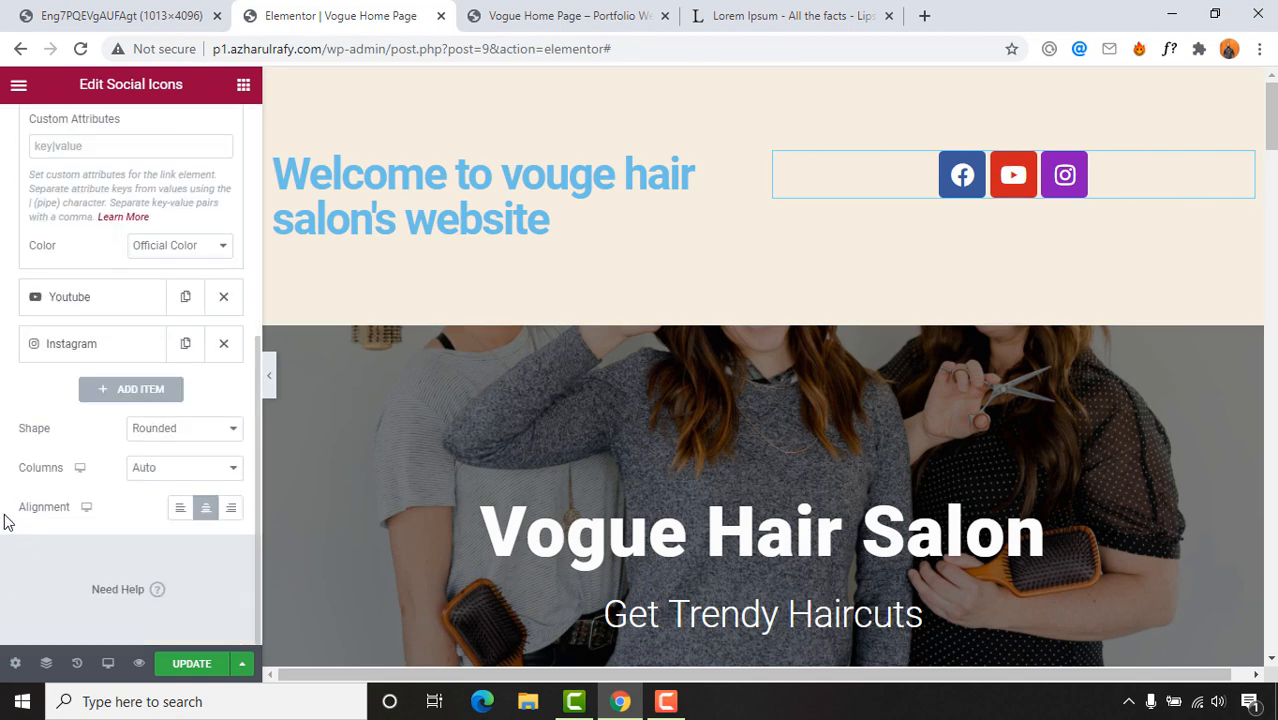
scroll(140, 350, "up", 4)
Step: Resize the social icons to 16 px in their Style settings
left_click(114, 132)
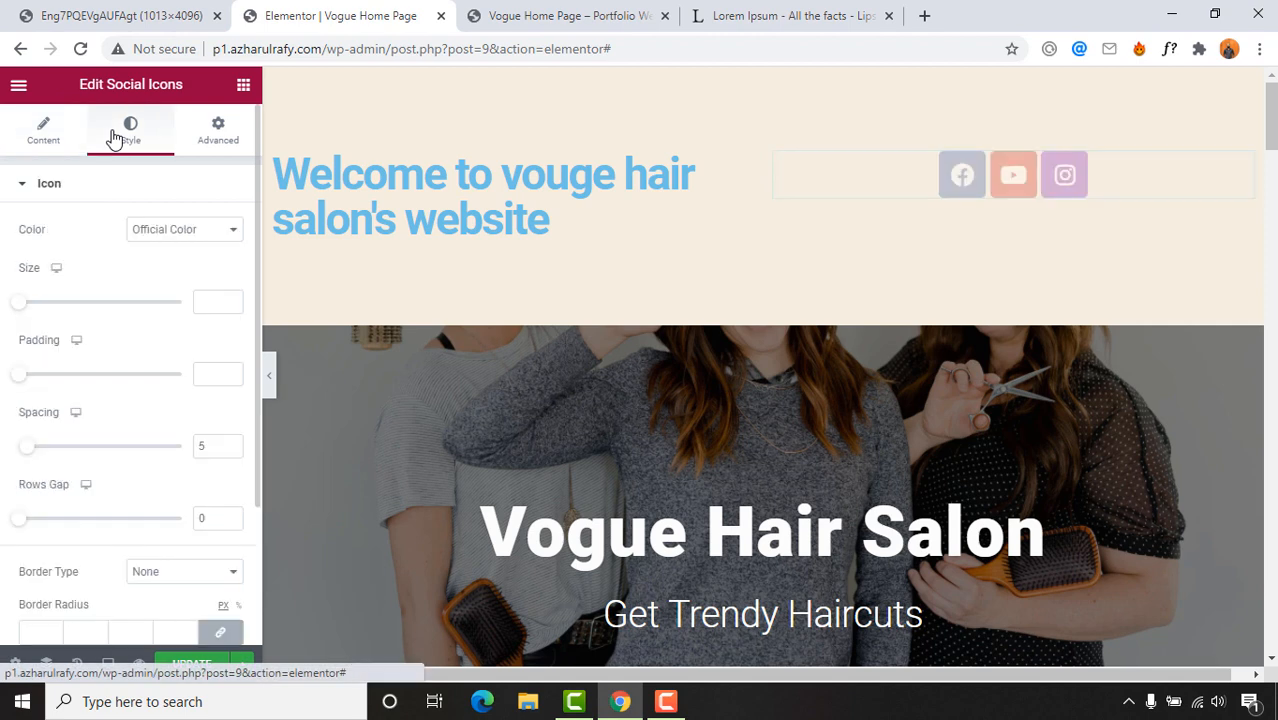
left_click_drag(22, 311, 27, 311)
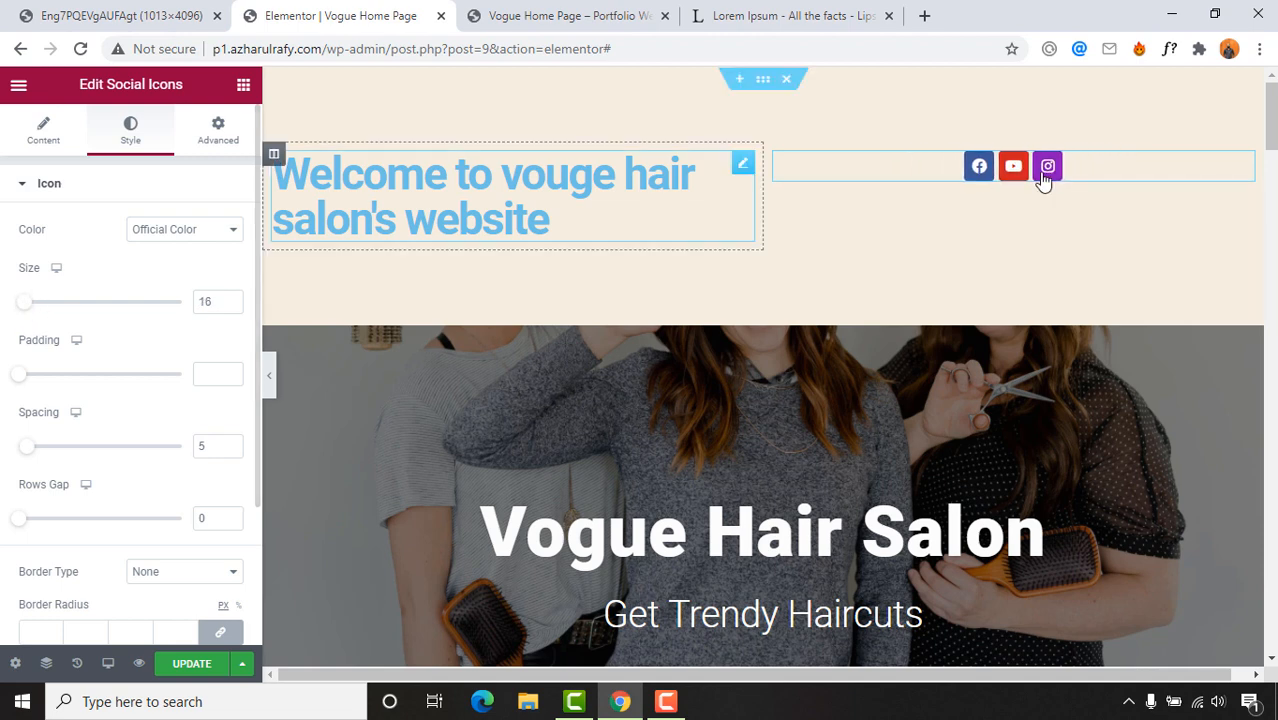
scroll(3, 455, "down", 3)
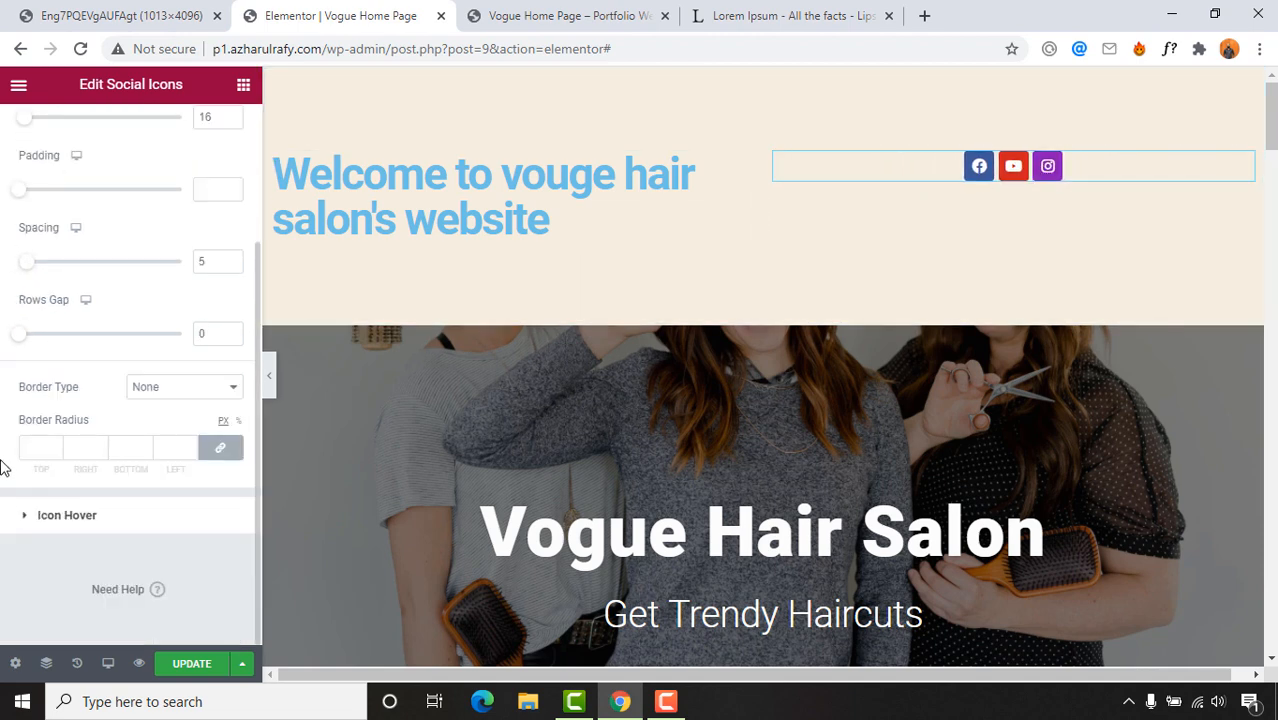
scroll(3, 465, "up", 3)
Step: Right-align the Facebook, YouTube and Instagram icons within their column
left_click(218, 155)
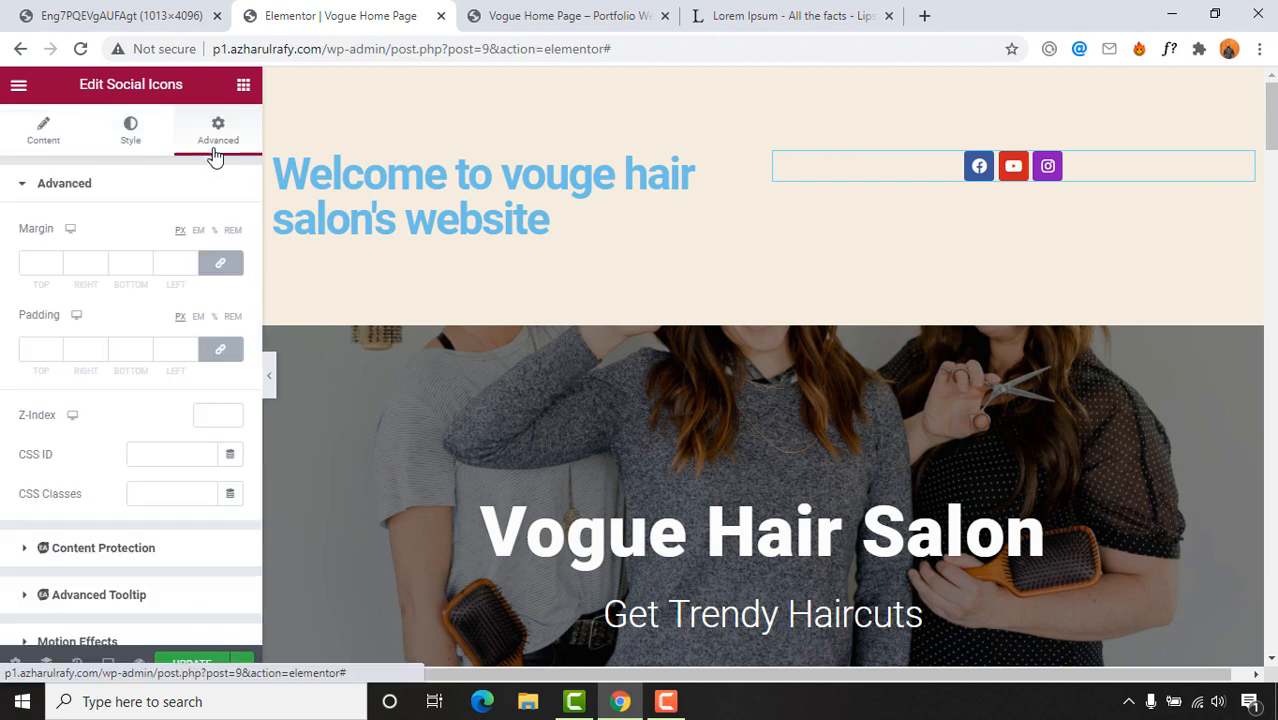
left_click(46, 131)
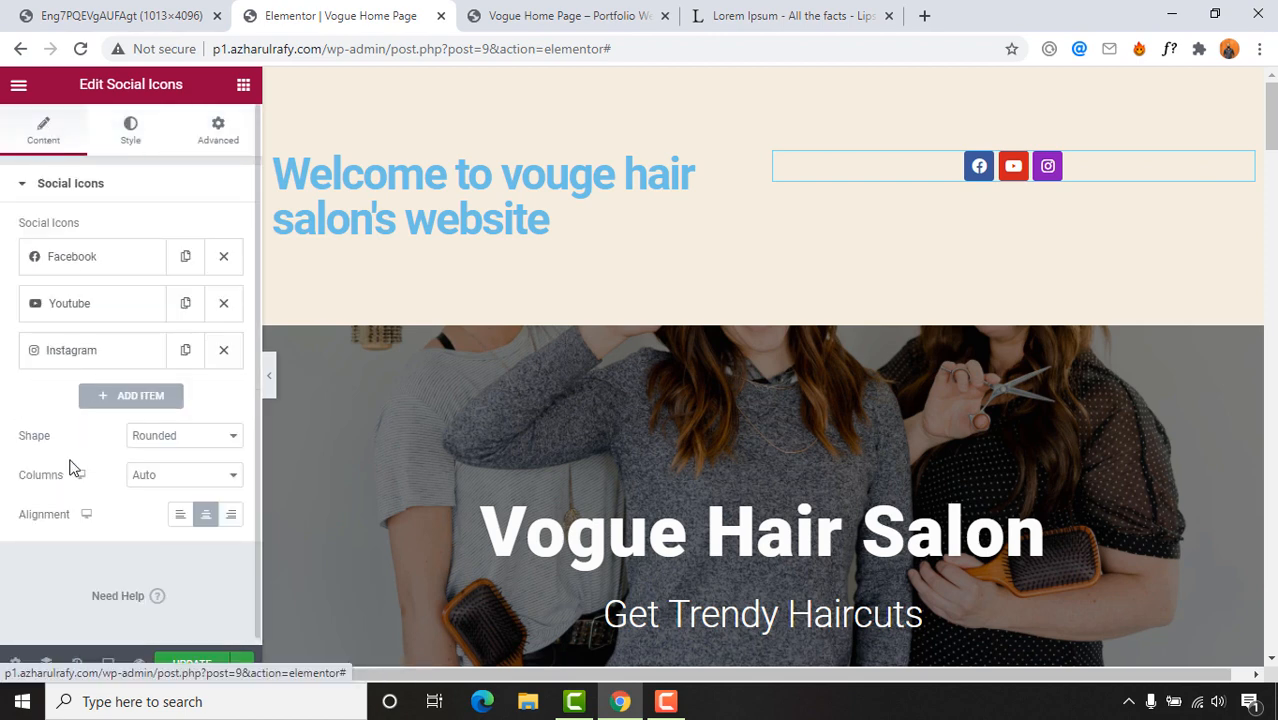
left_click(231, 513)
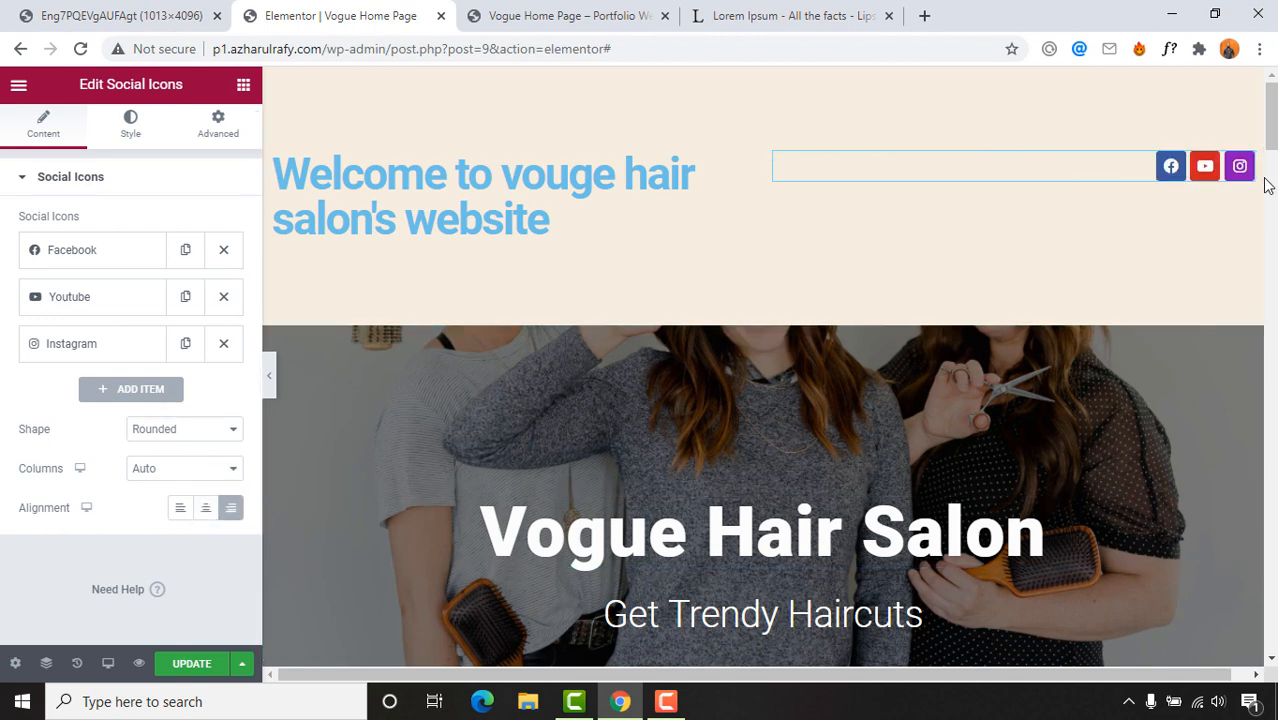
left_click(104, 12)
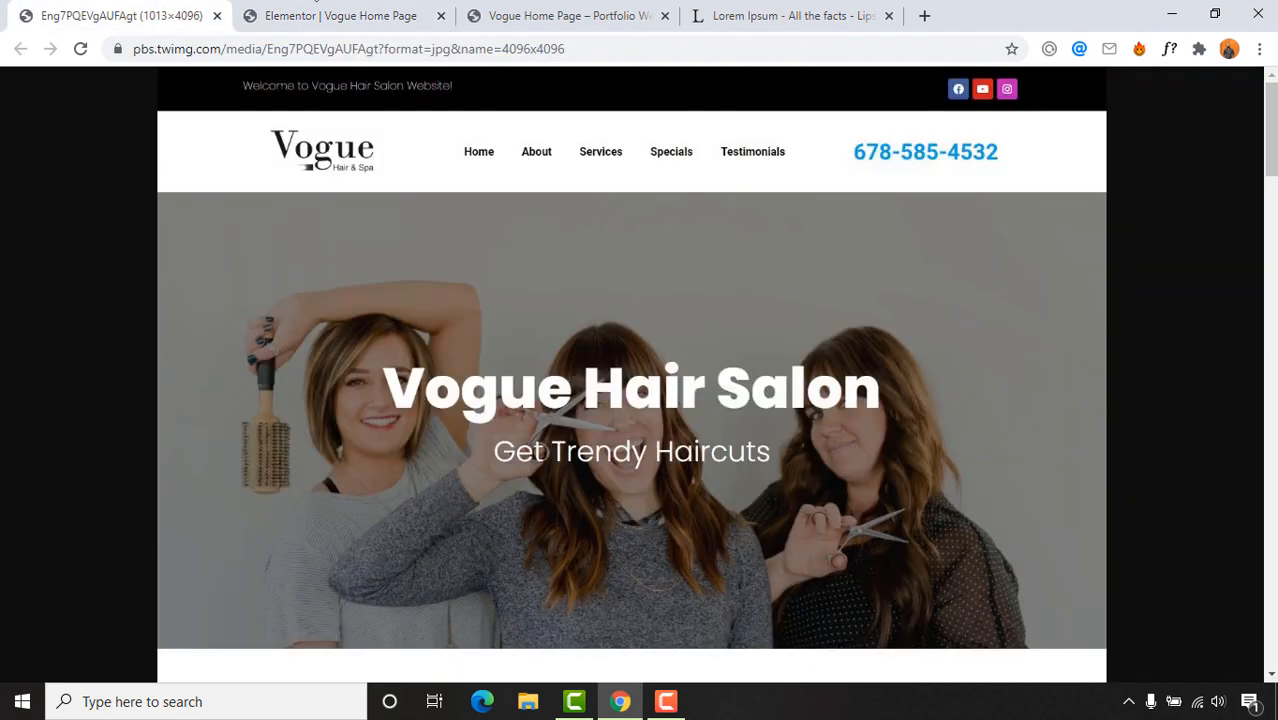
left_click(320, 14)
Step: Make the welcome heading's text colour white, #FFFFFF
left_click(418, 210)
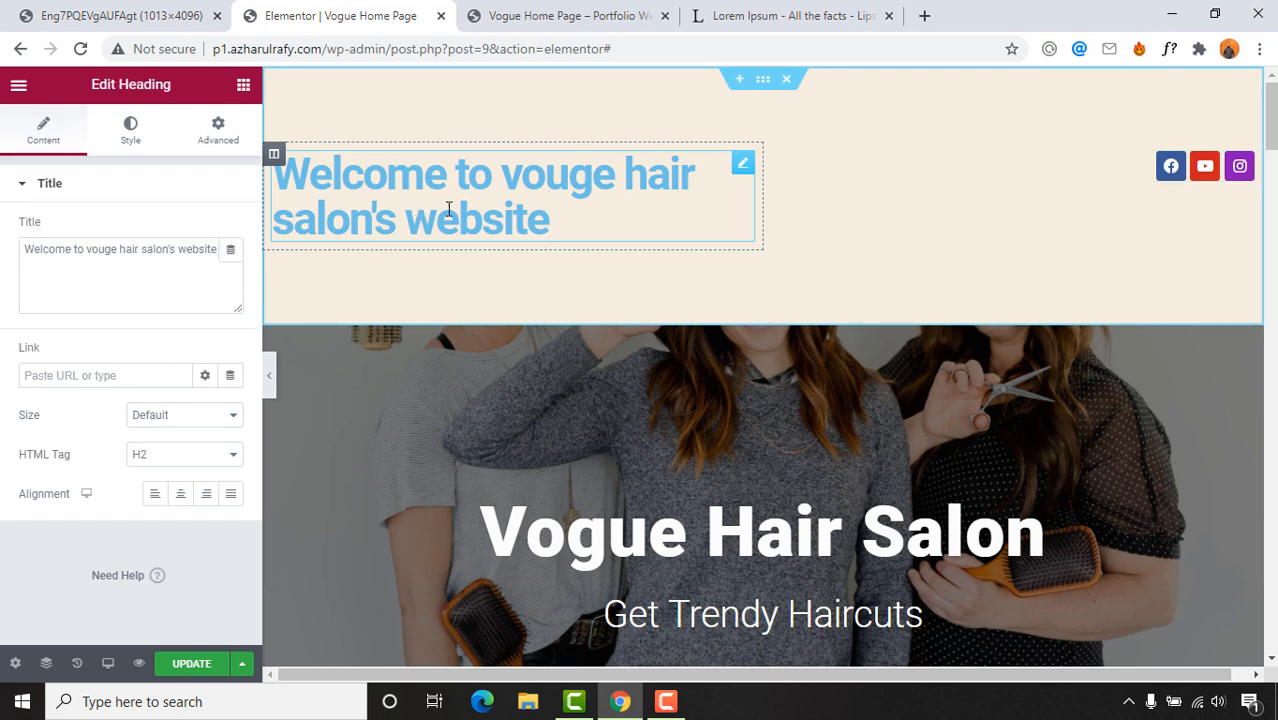
left_click(155, 10)
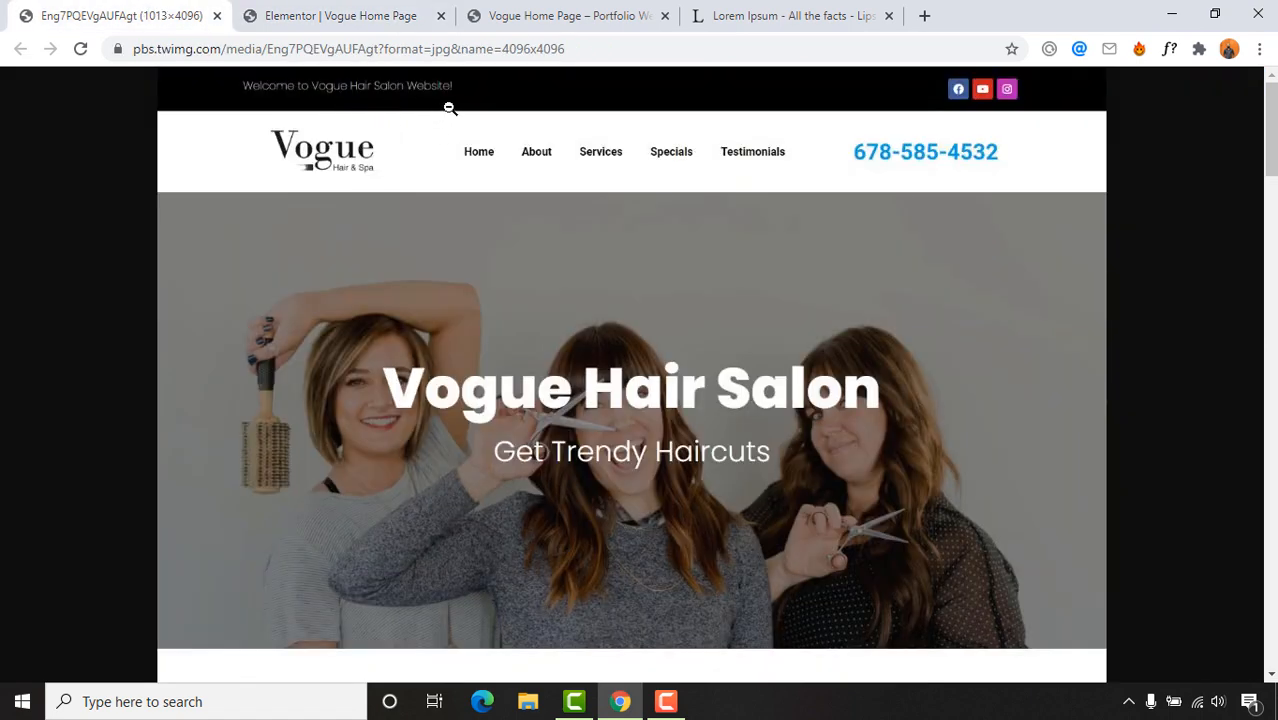
left_click(386, 14)
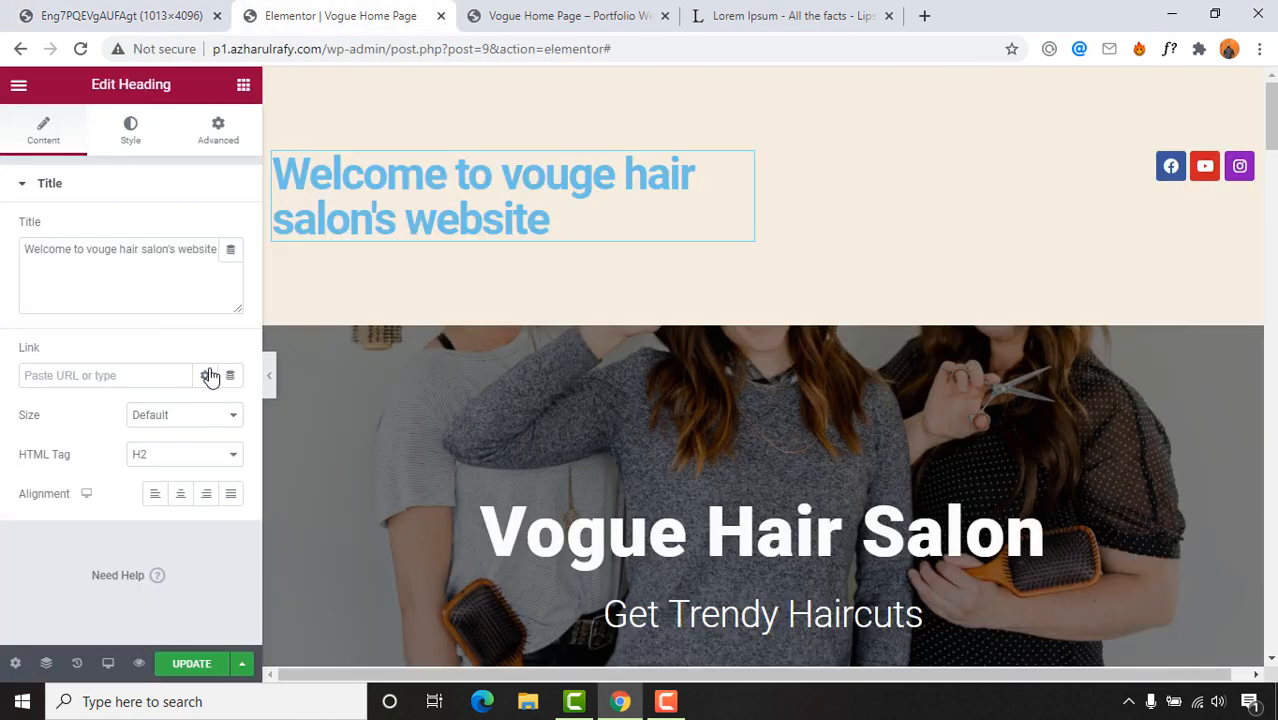
left_click(133, 128)
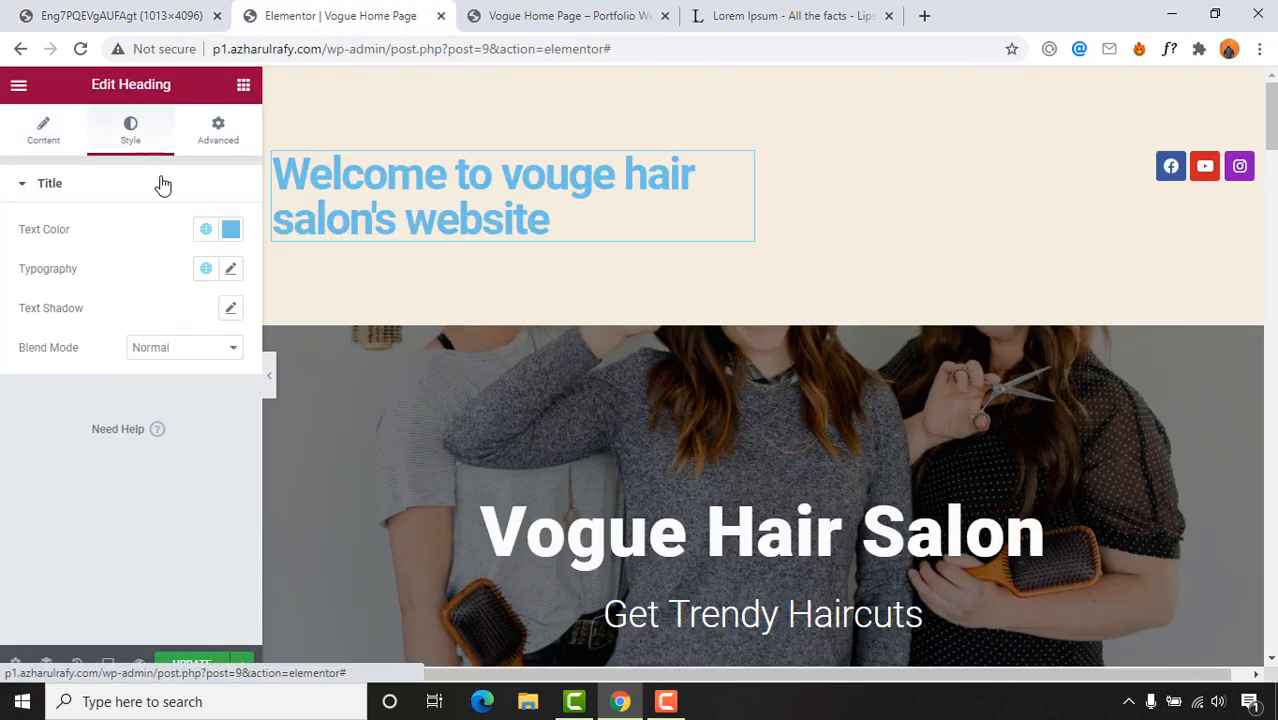
left_click(231, 229)
left_click_drag(252, 307, 102, 279)
left_click(106, 219)
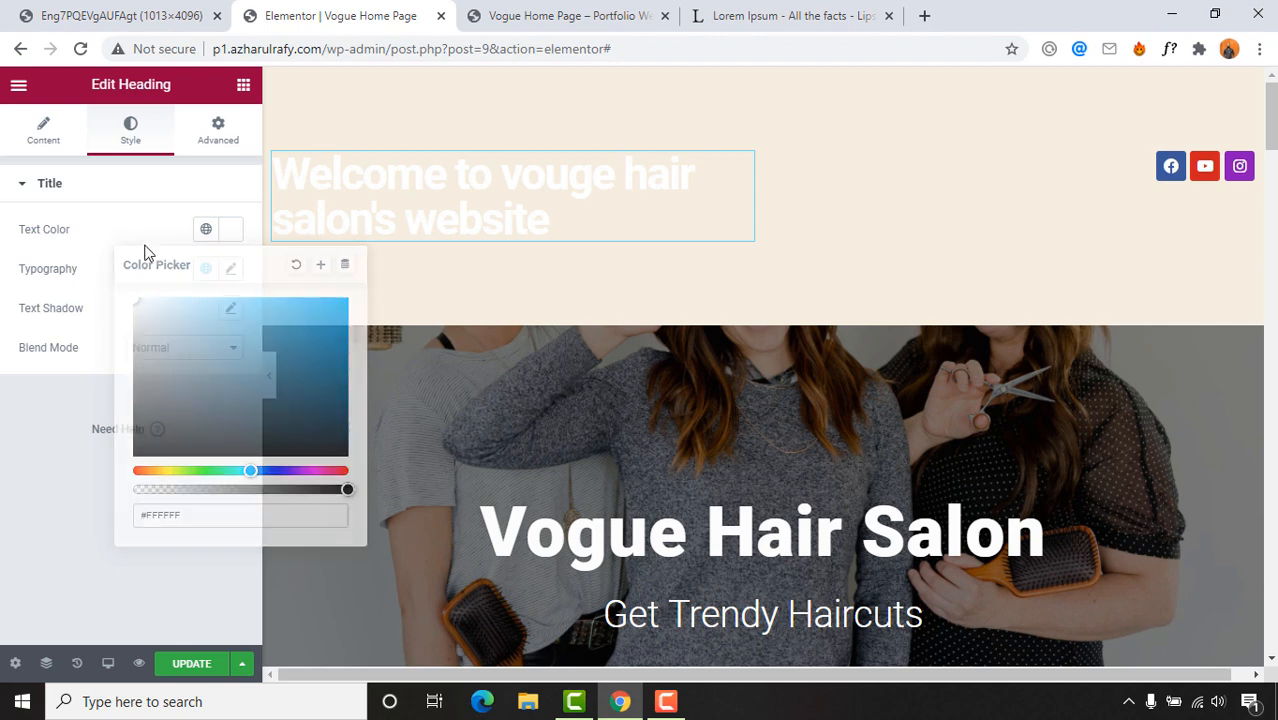
Step: Set the heading's typography to size 15 and weight 100
left_click(231, 272)
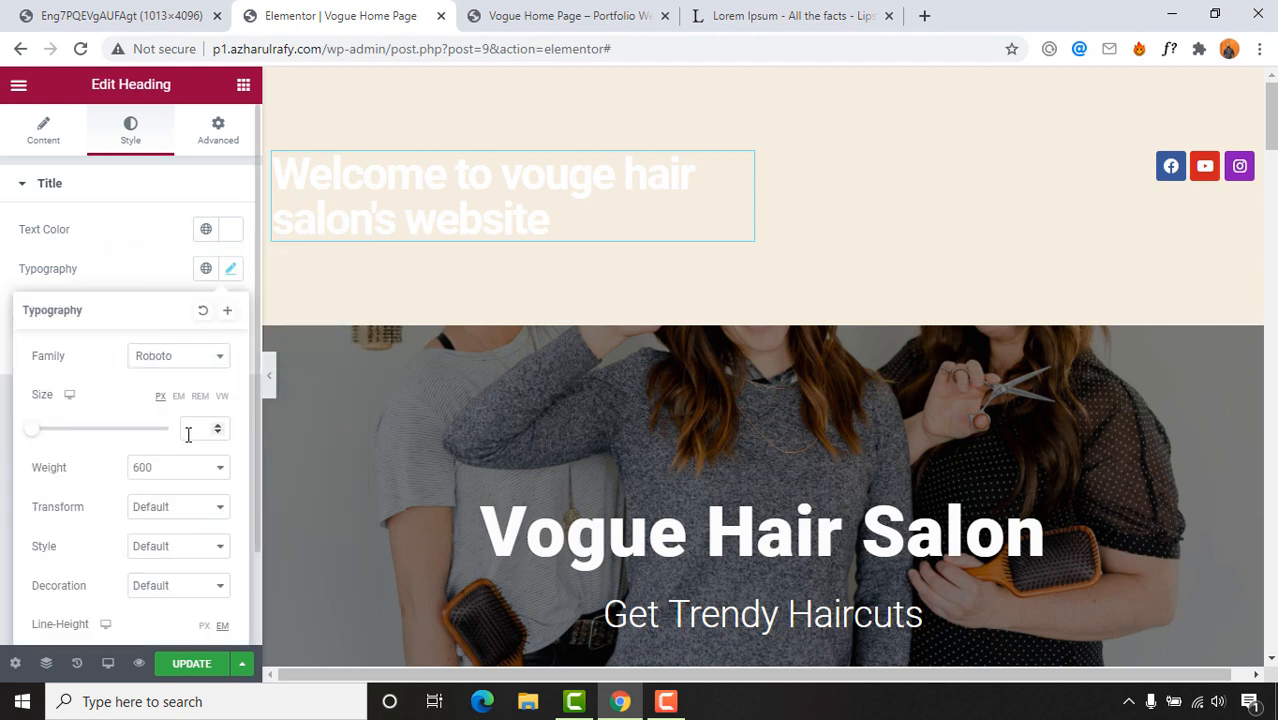
type("15")
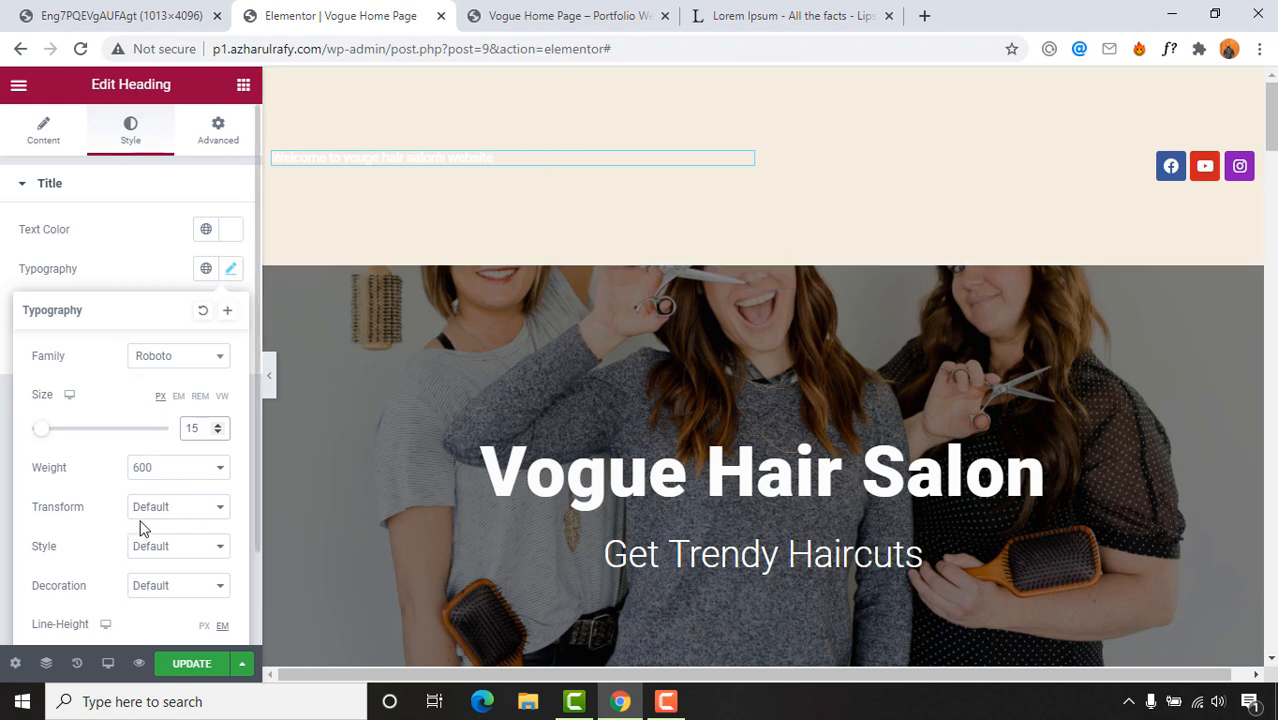
left_click(158, 470)
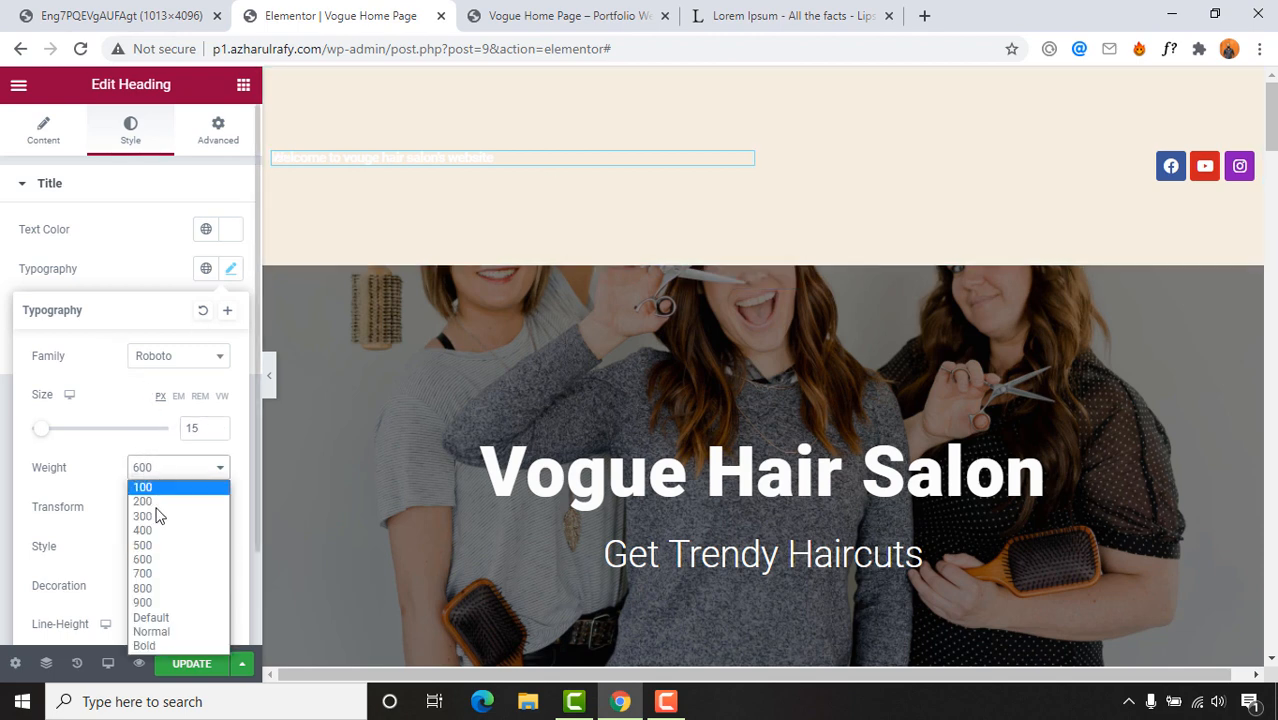
left_click(145, 488)
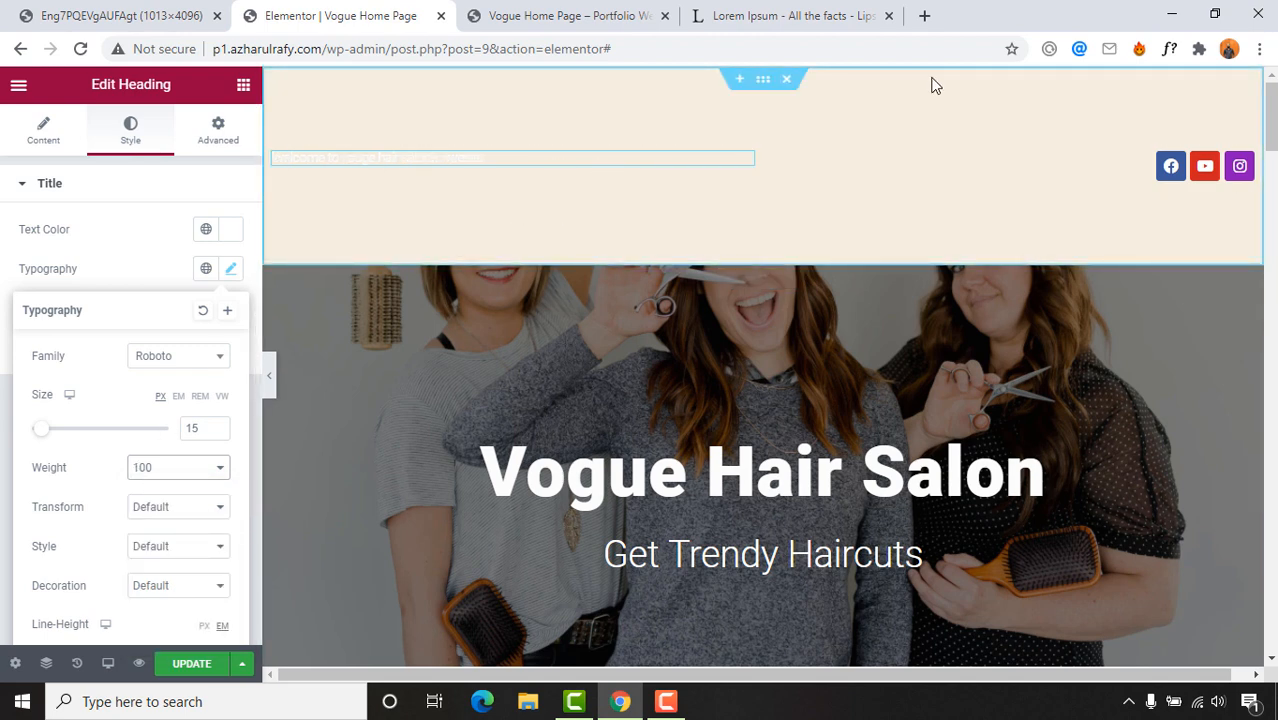
left_click(763, 80)
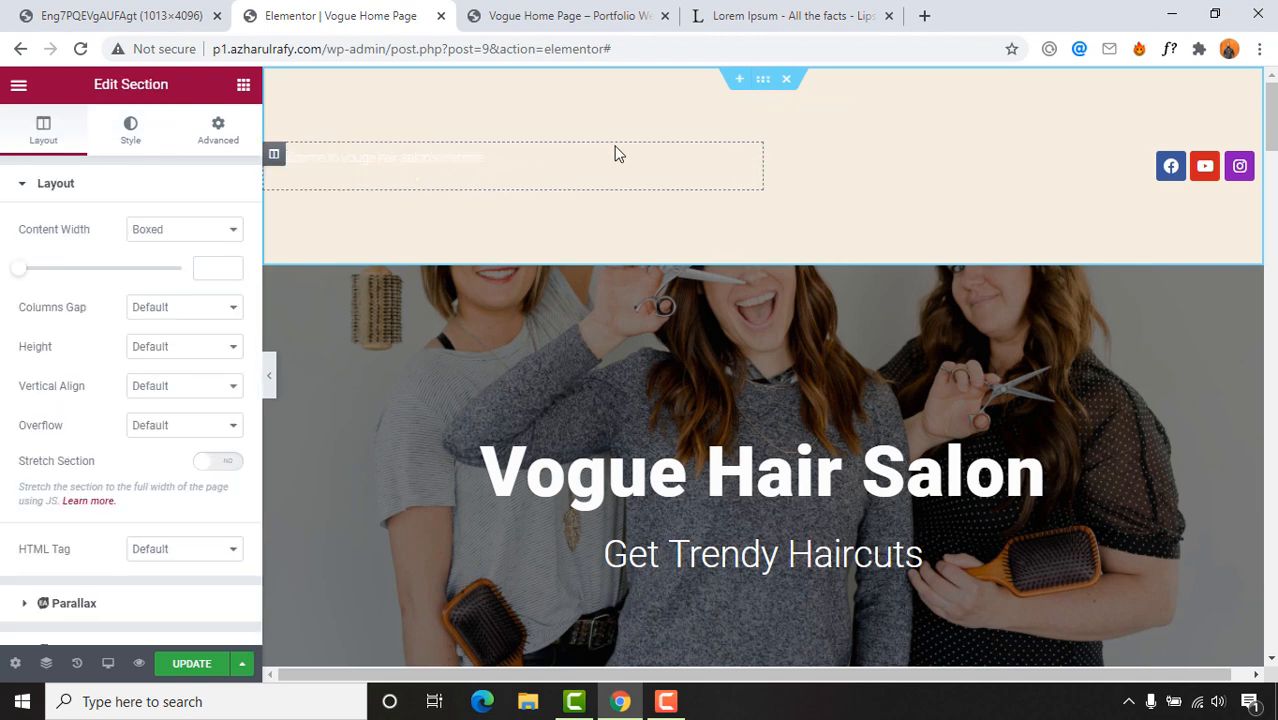
Step: Give the top section a Classic background with colour #000000
left_click(130, 130)
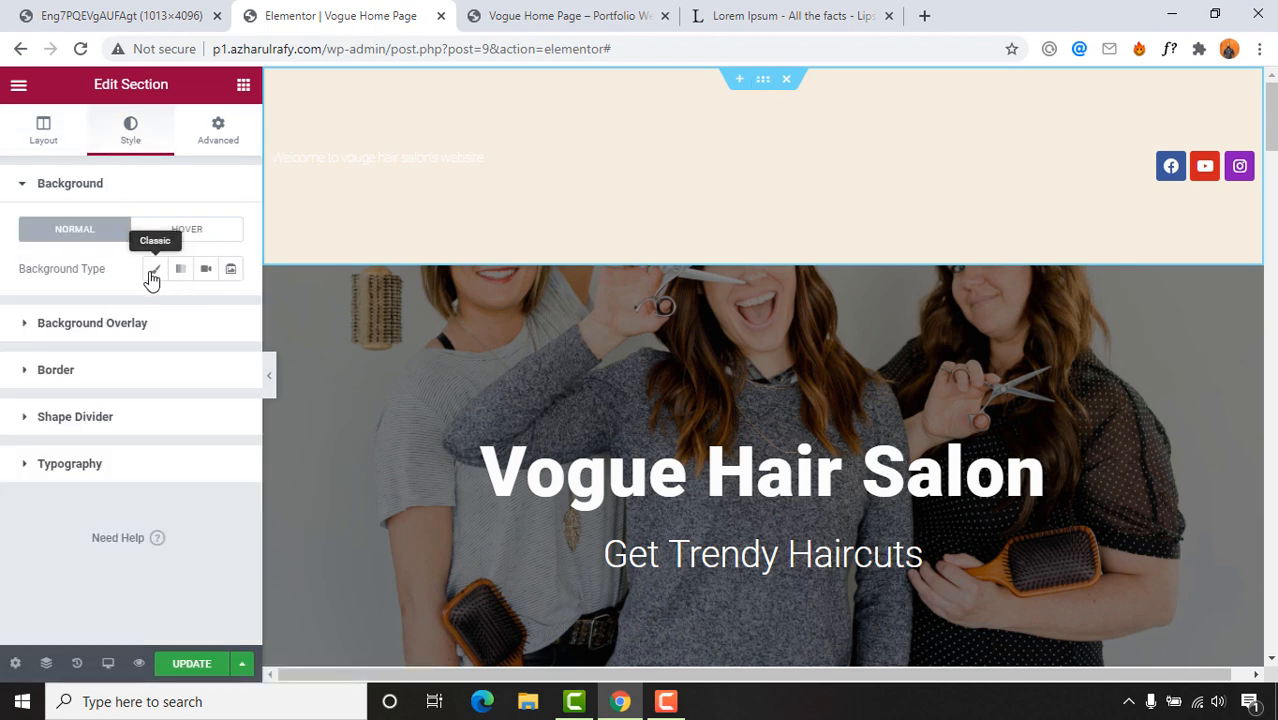
left_click(153, 273)
left_click(230, 308)
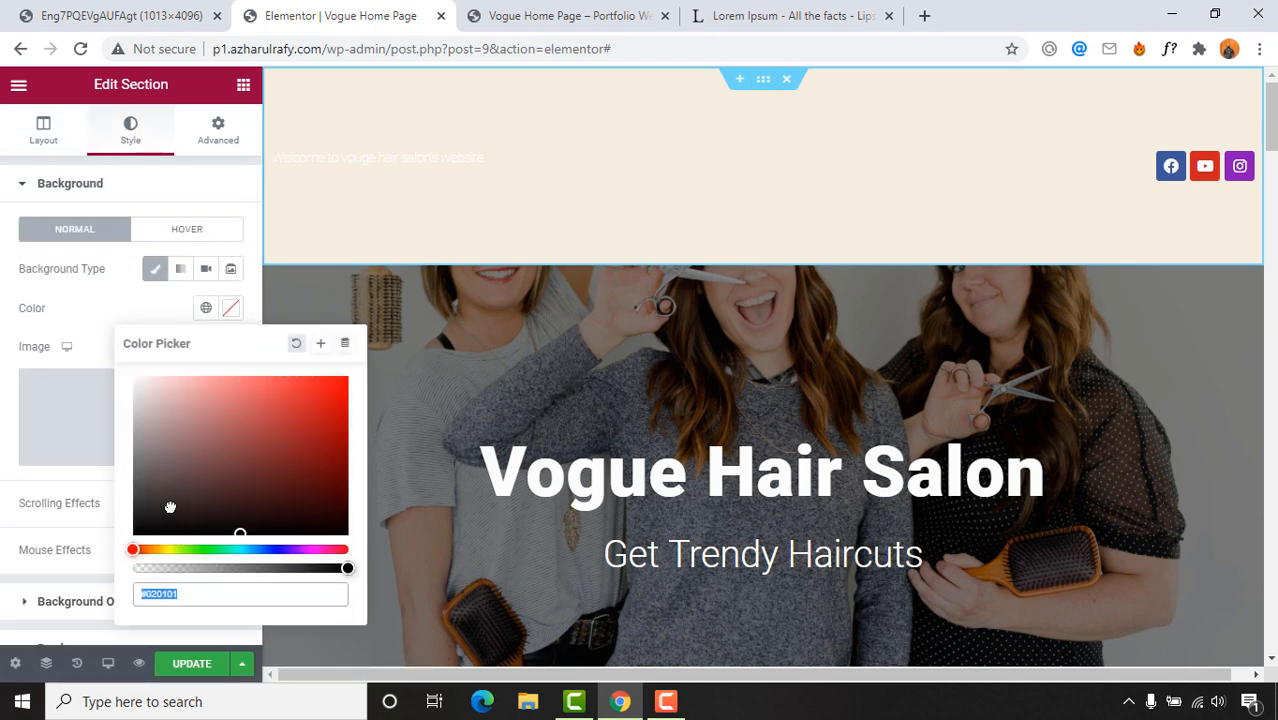
left_click_drag(171, 508, 70, 552)
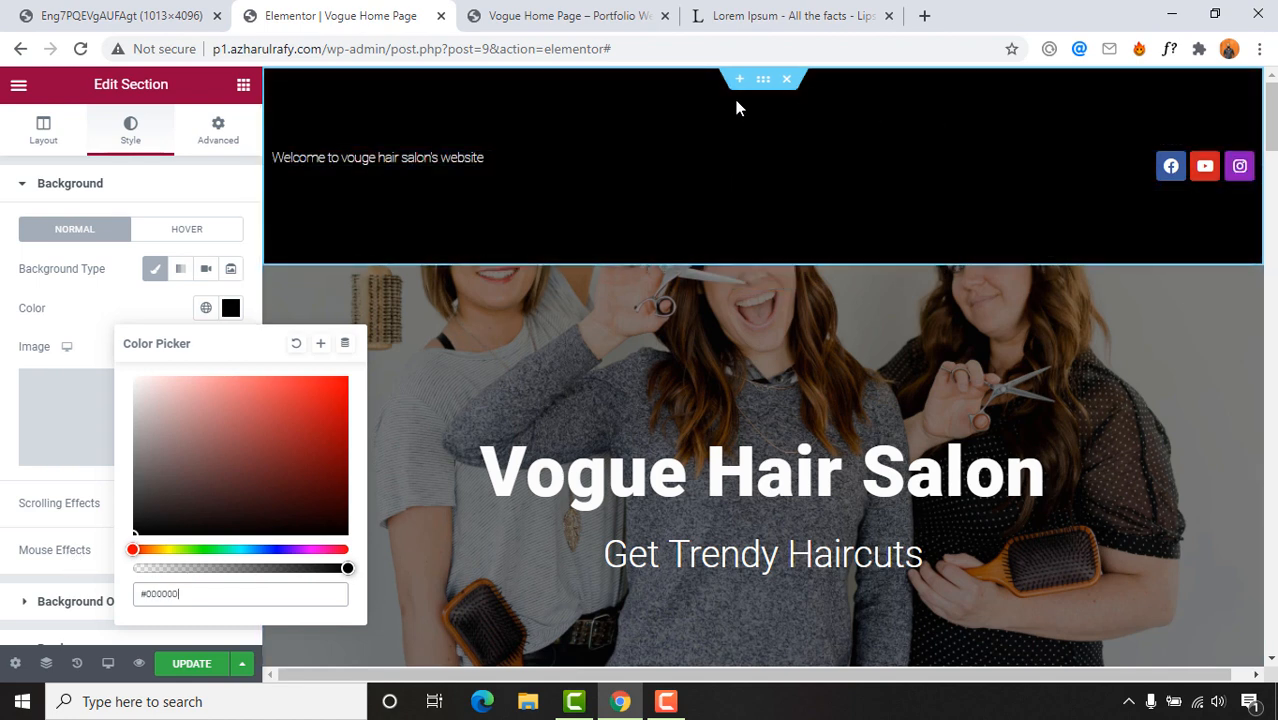
left_click(120, 15)
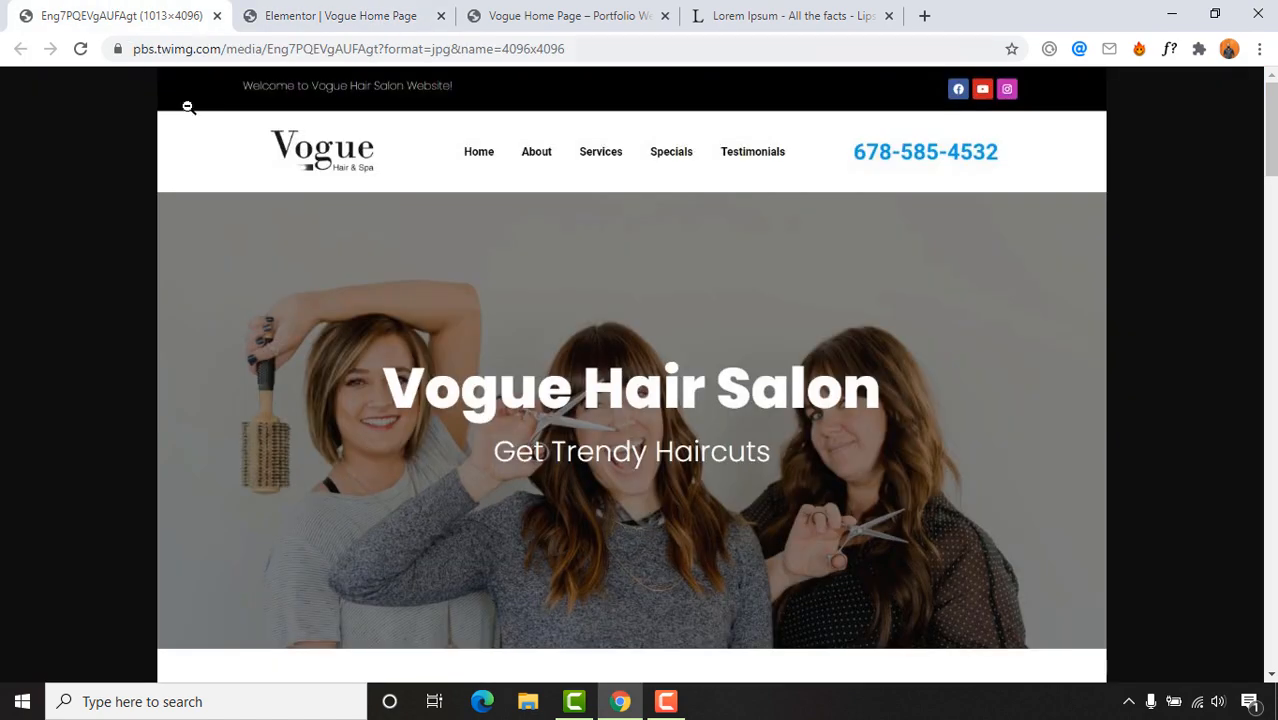
left_click(380, 12)
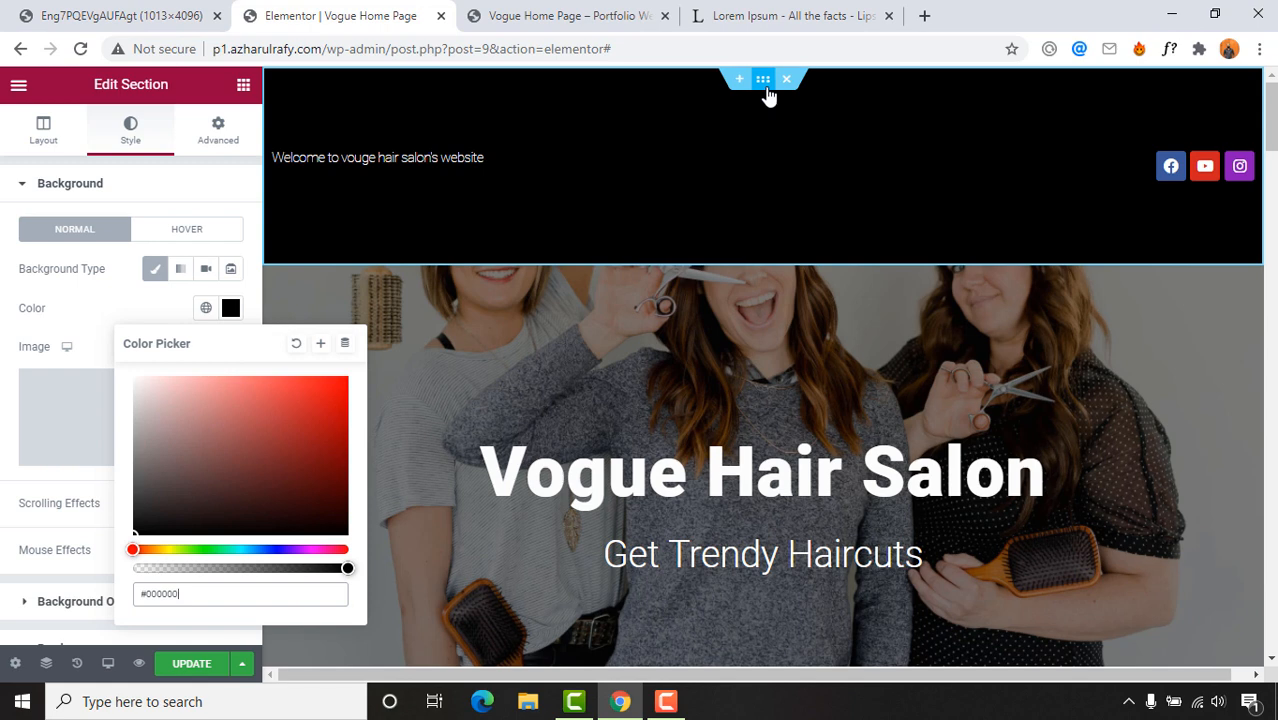
left_click(183, 183)
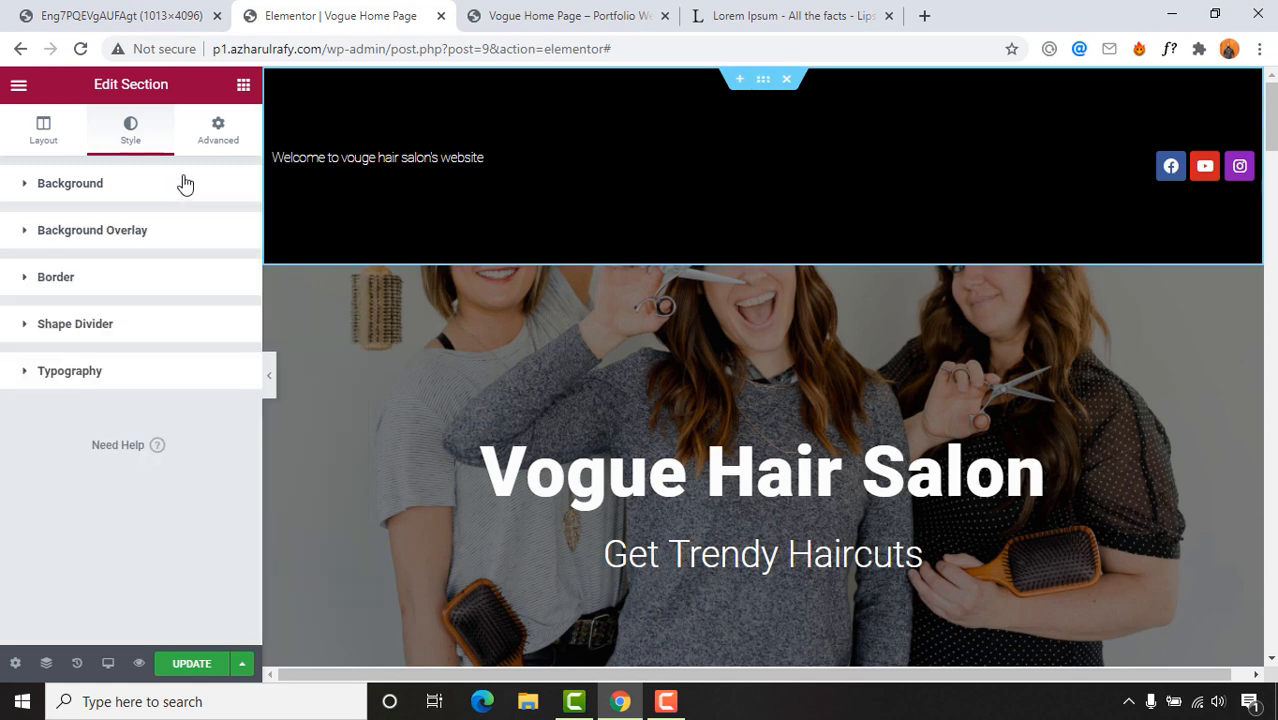
Step: Set the section's top and bottom margins to 0 and all padding to 0
left_click(221, 148)
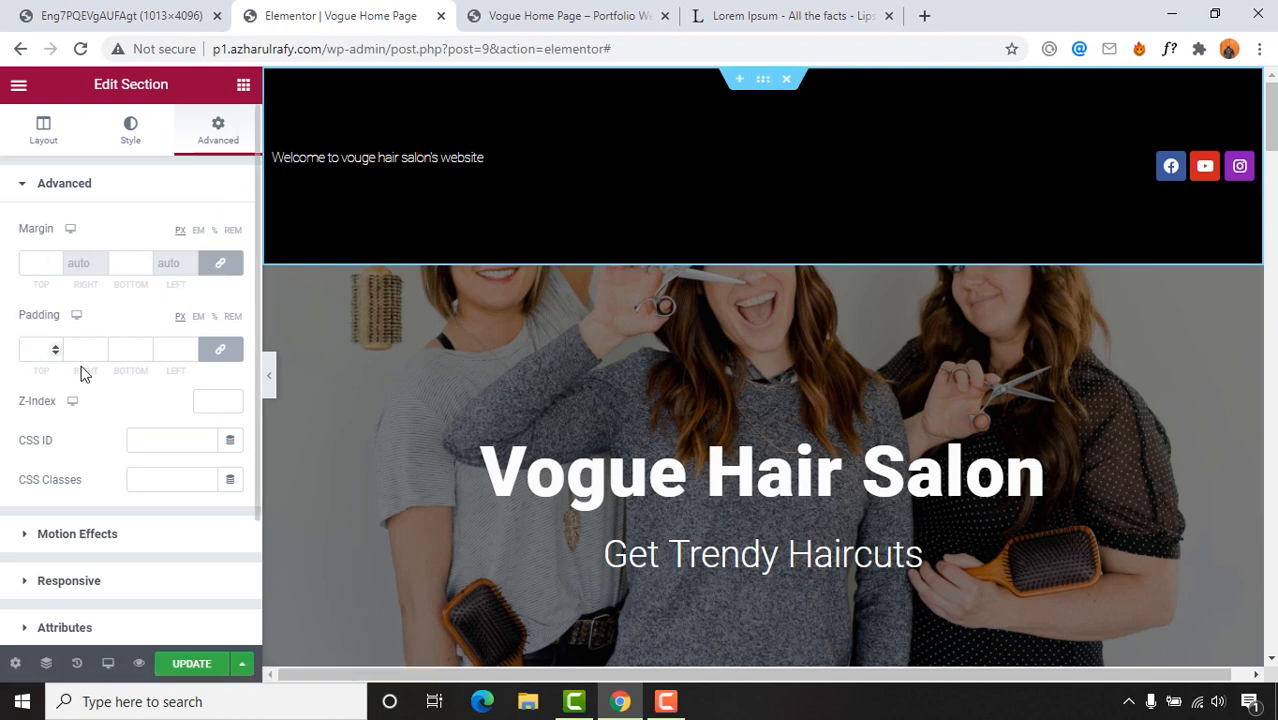
left_click(220, 266)
left_click(220, 266)
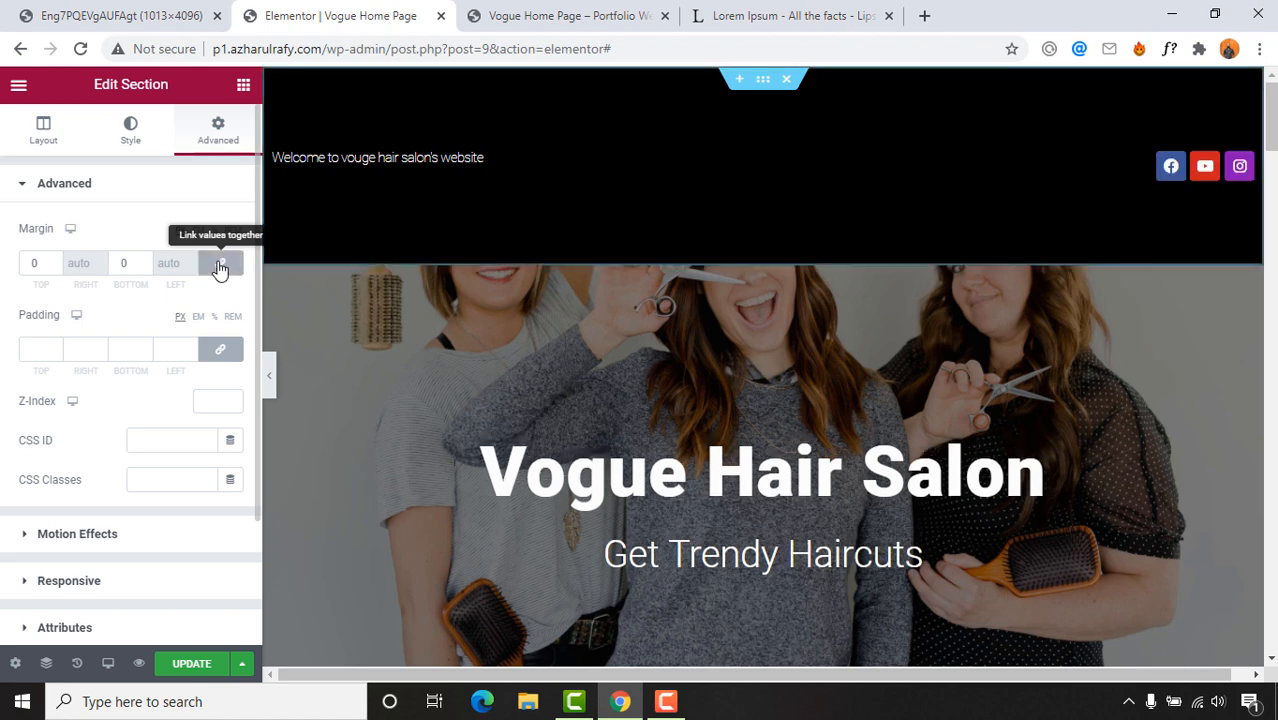
left_click(219, 360)
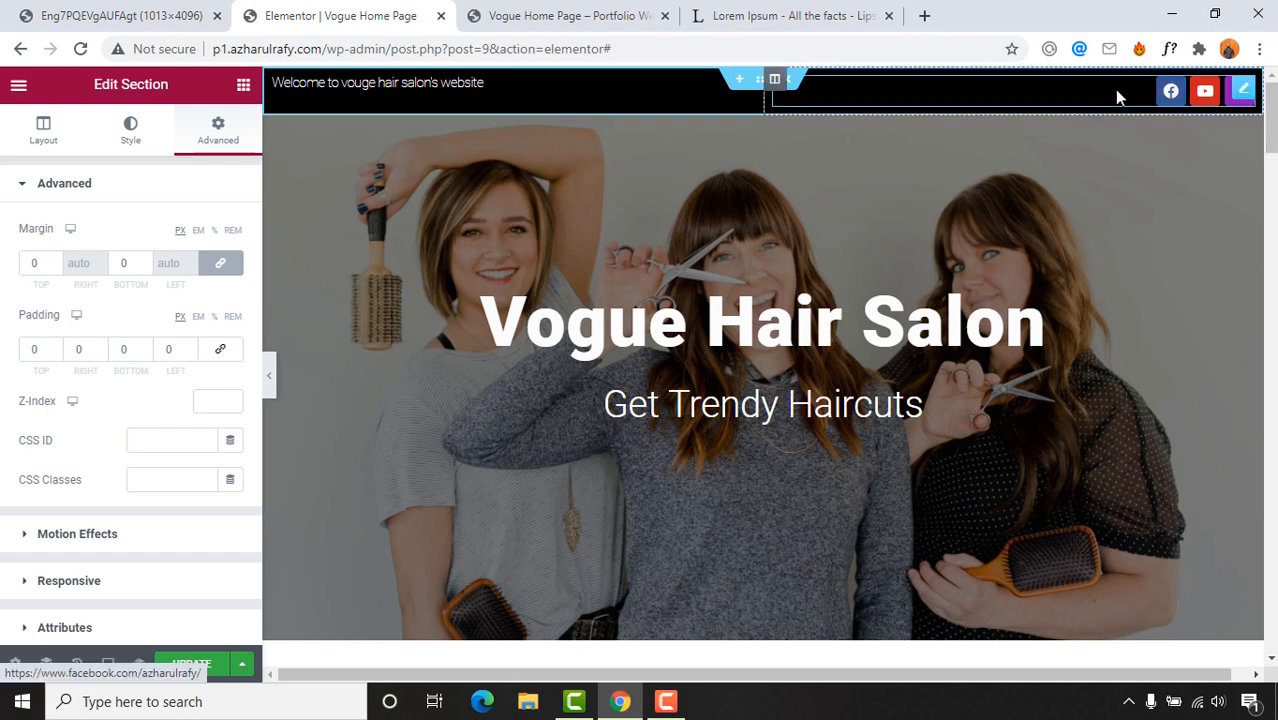
left_click(154, 8)
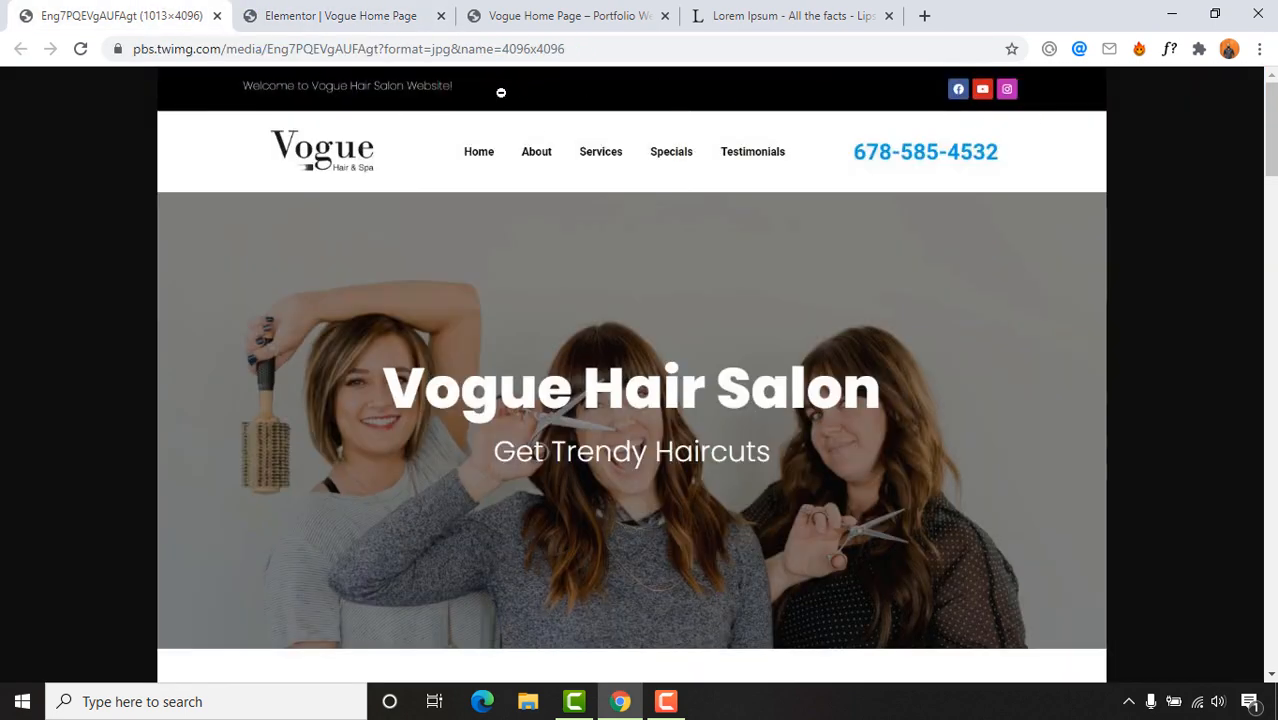
left_click(385, 14)
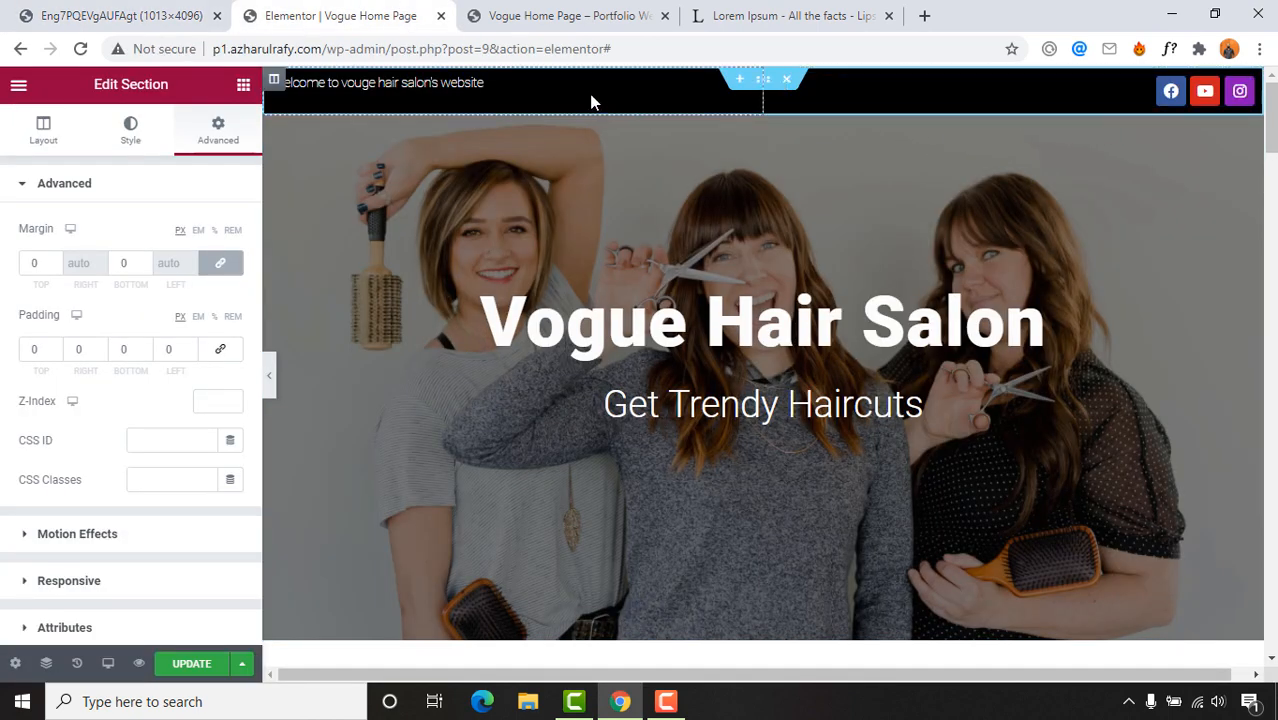
Step: Vertically center the content of the welcome text's column
left_click(274, 80)
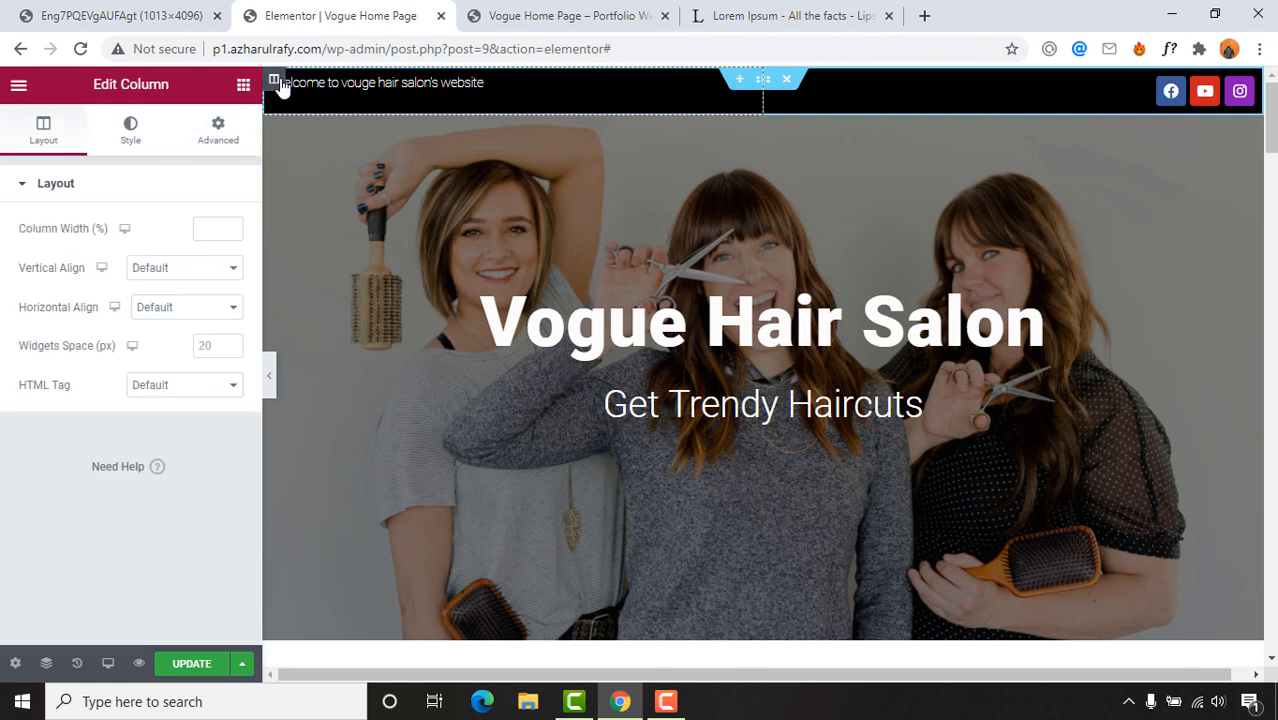
left_click(166, 278)
left_click(156, 314)
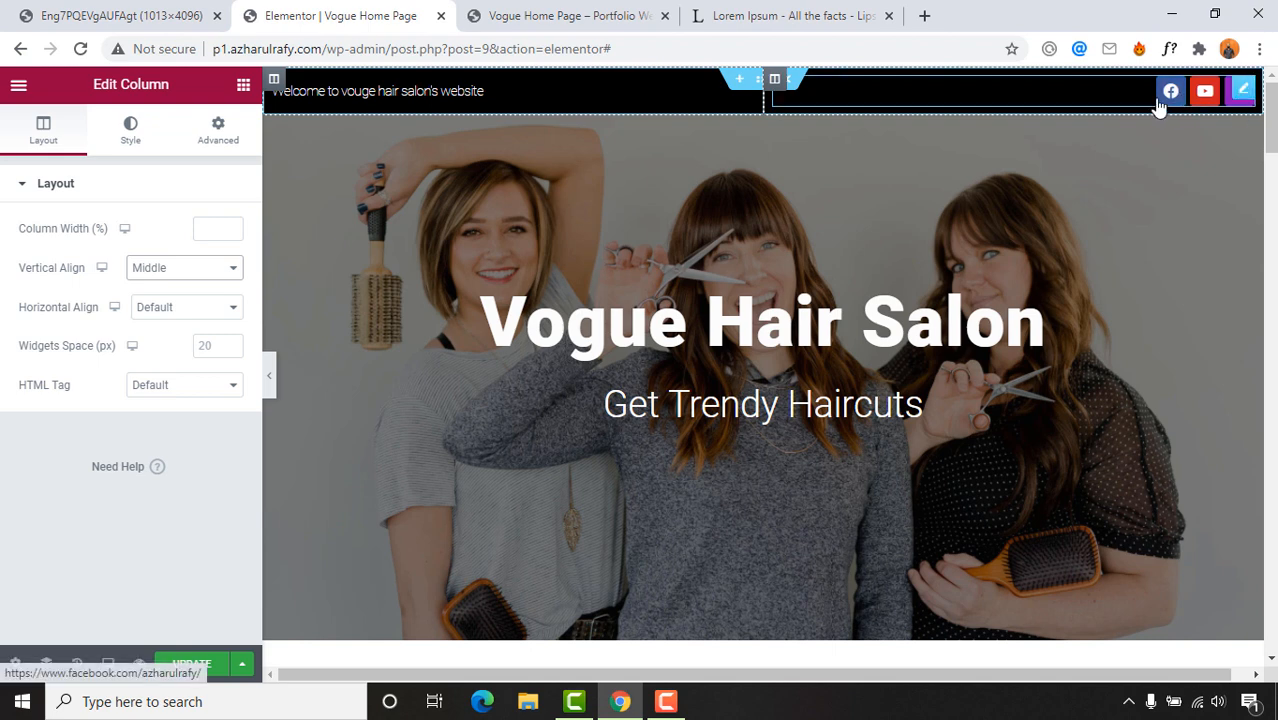
Step: Undo the accidental top bar deletion from History by returning to 'Column Vertical Align Edited'
left_click(792, 93)
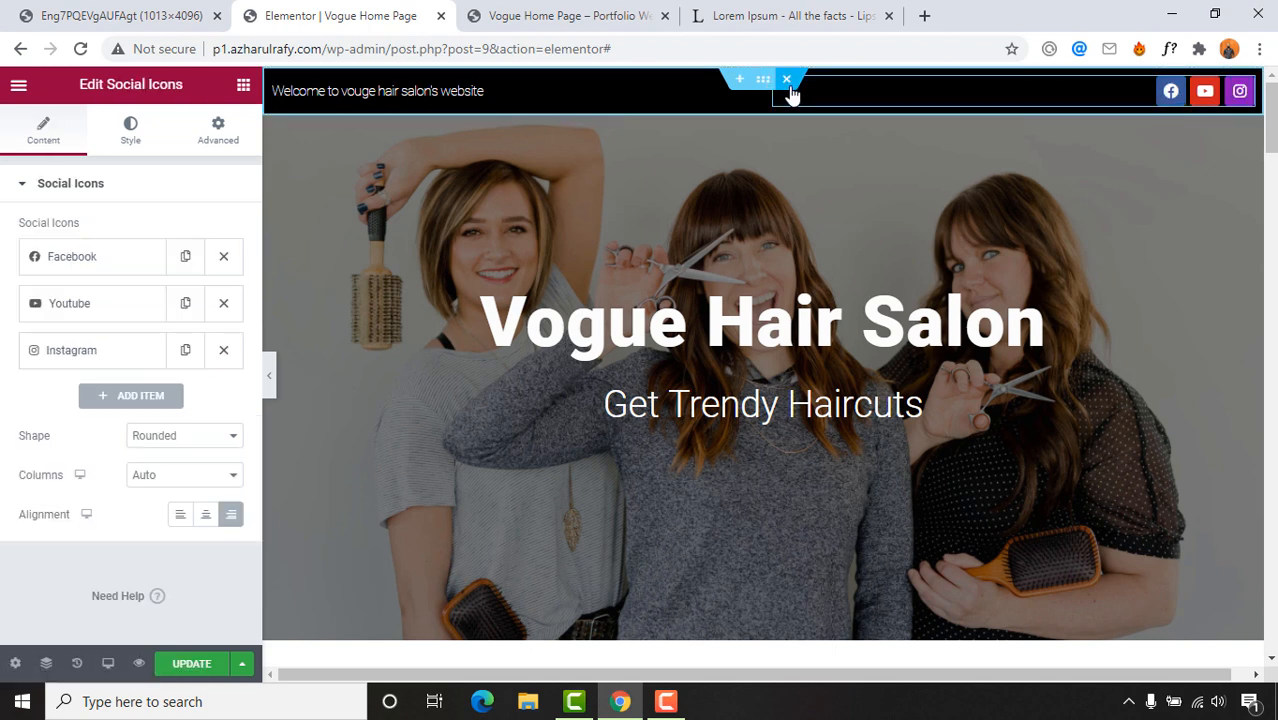
left_click(789, 84)
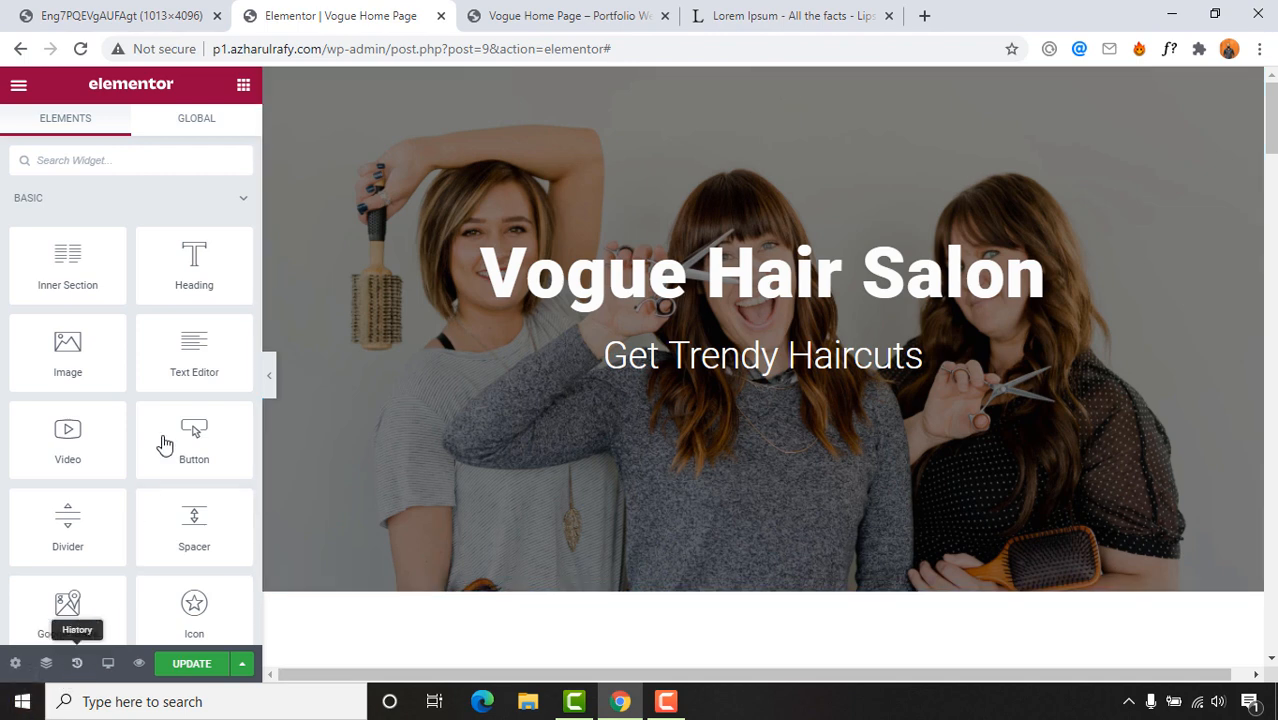
key("ctrl+shift+h")
left_click(87, 246)
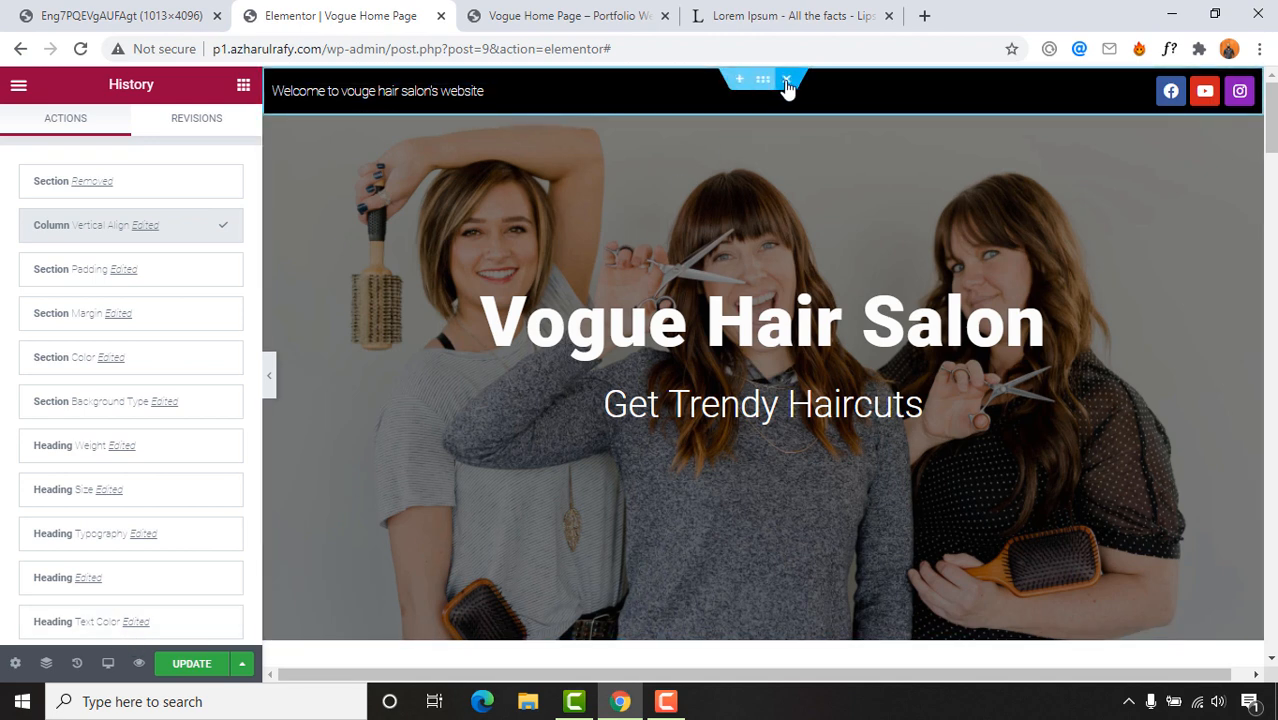
left_click(786, 80)
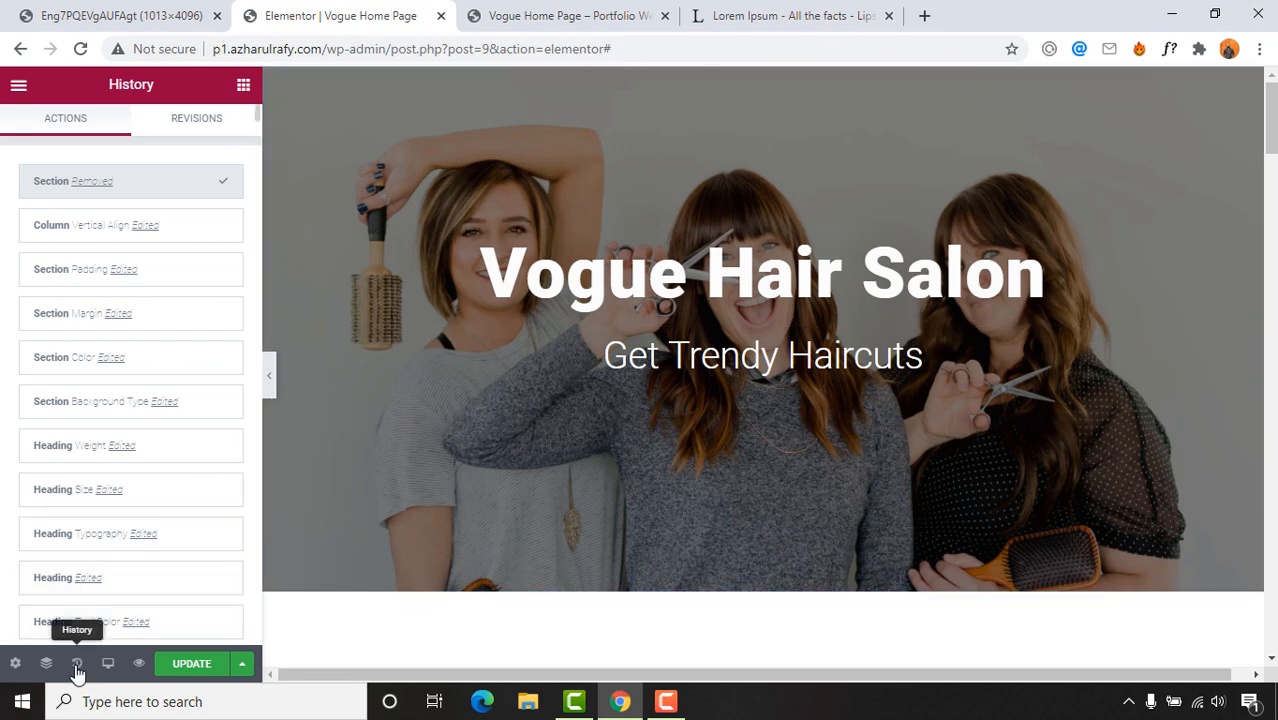
left_click(80, 277)
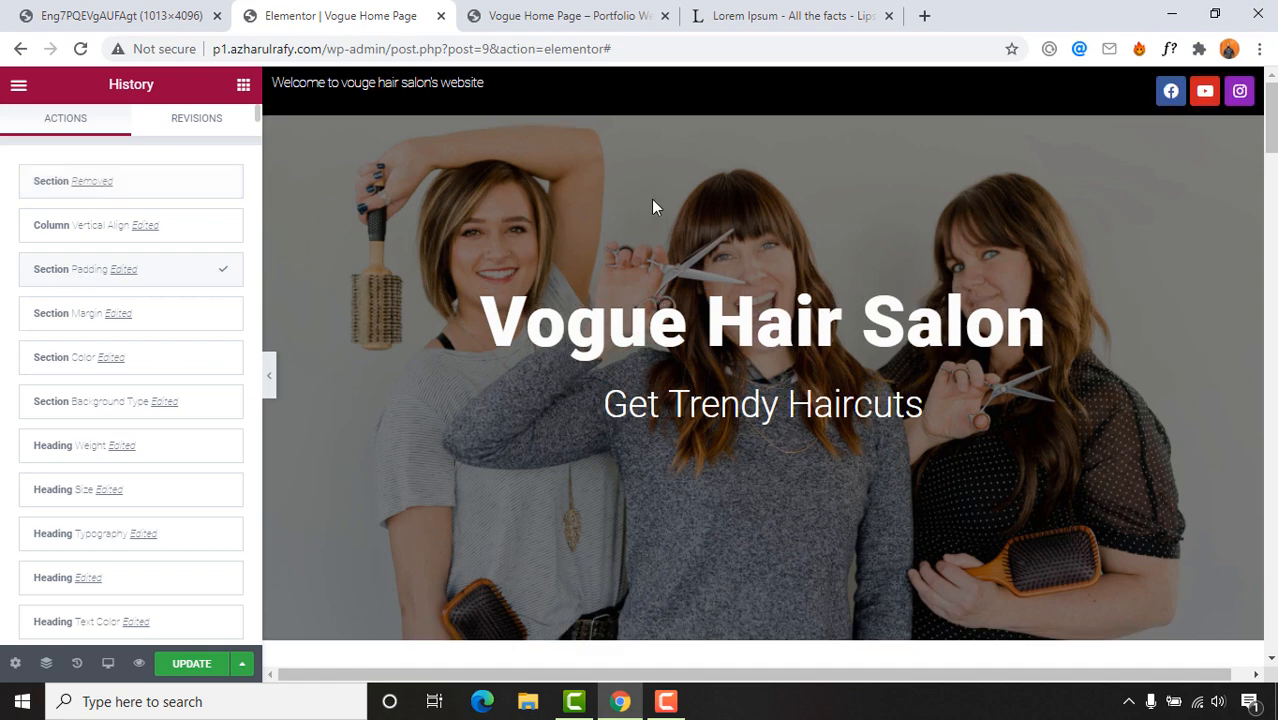
left_click(77, 238)
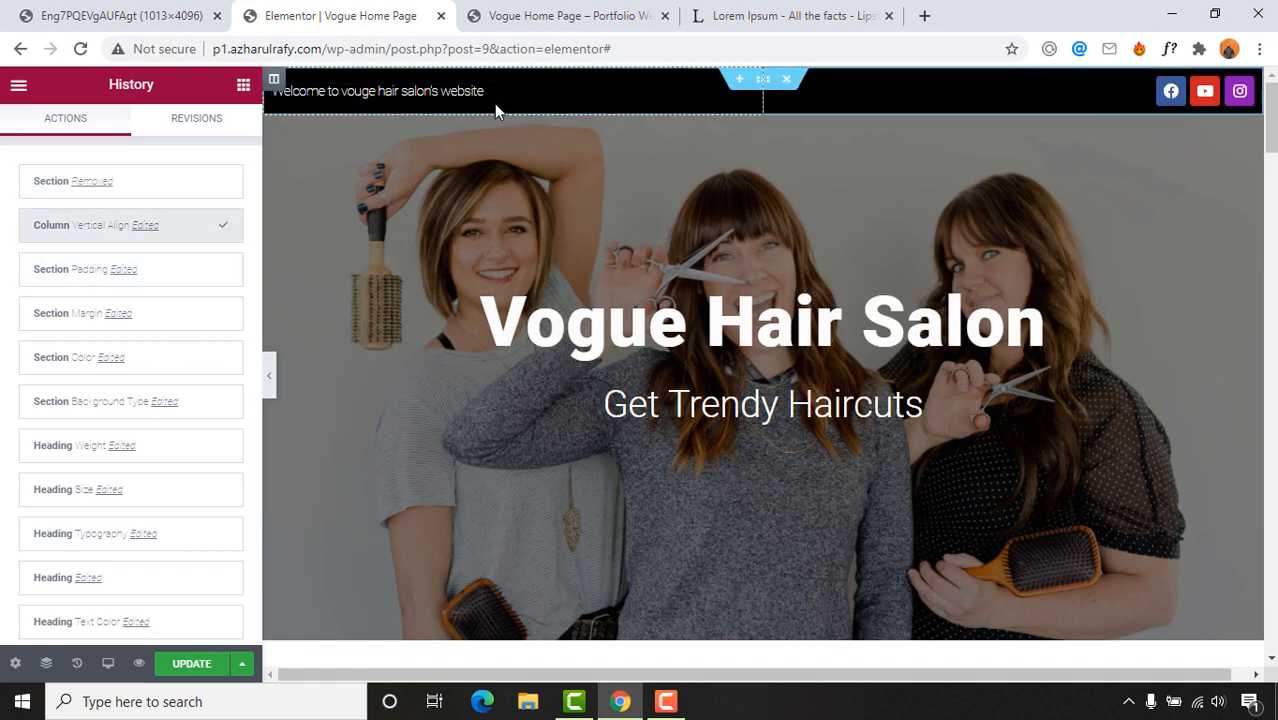
scroll(879, 491, "down", 6)
scroll(879, 491, "down", 5)
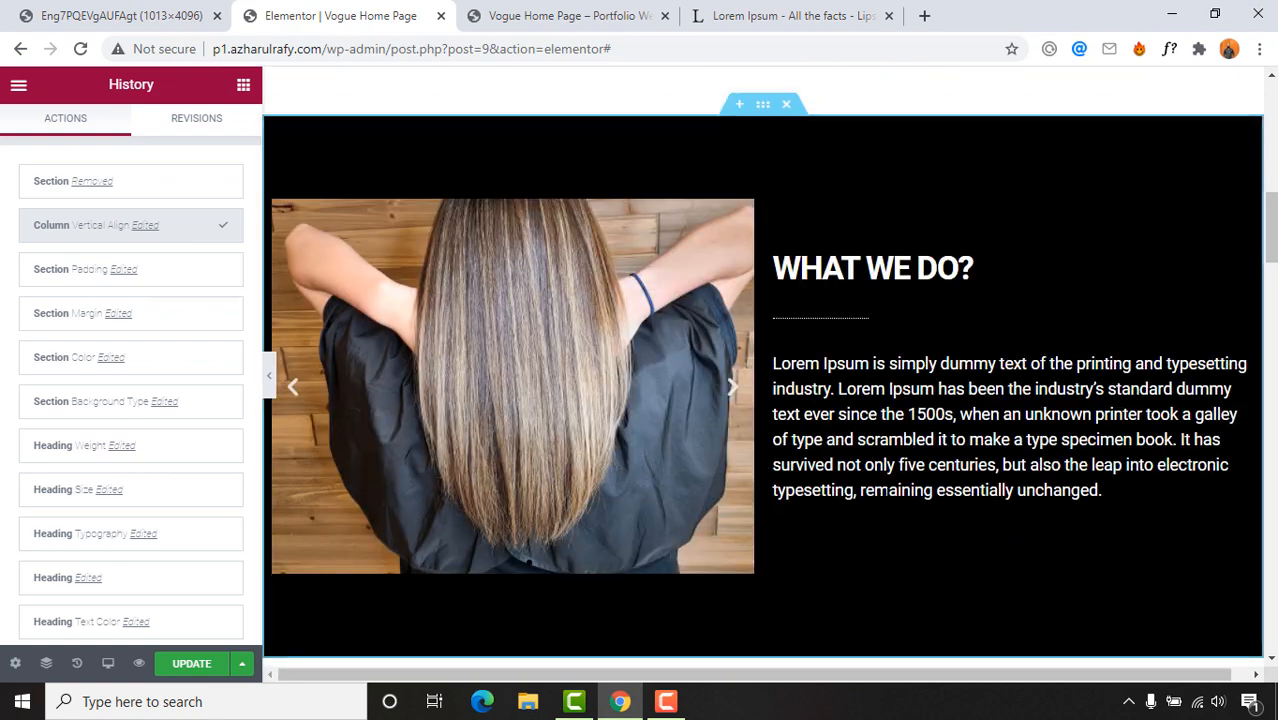
scroll(884, 482, "up", 12)
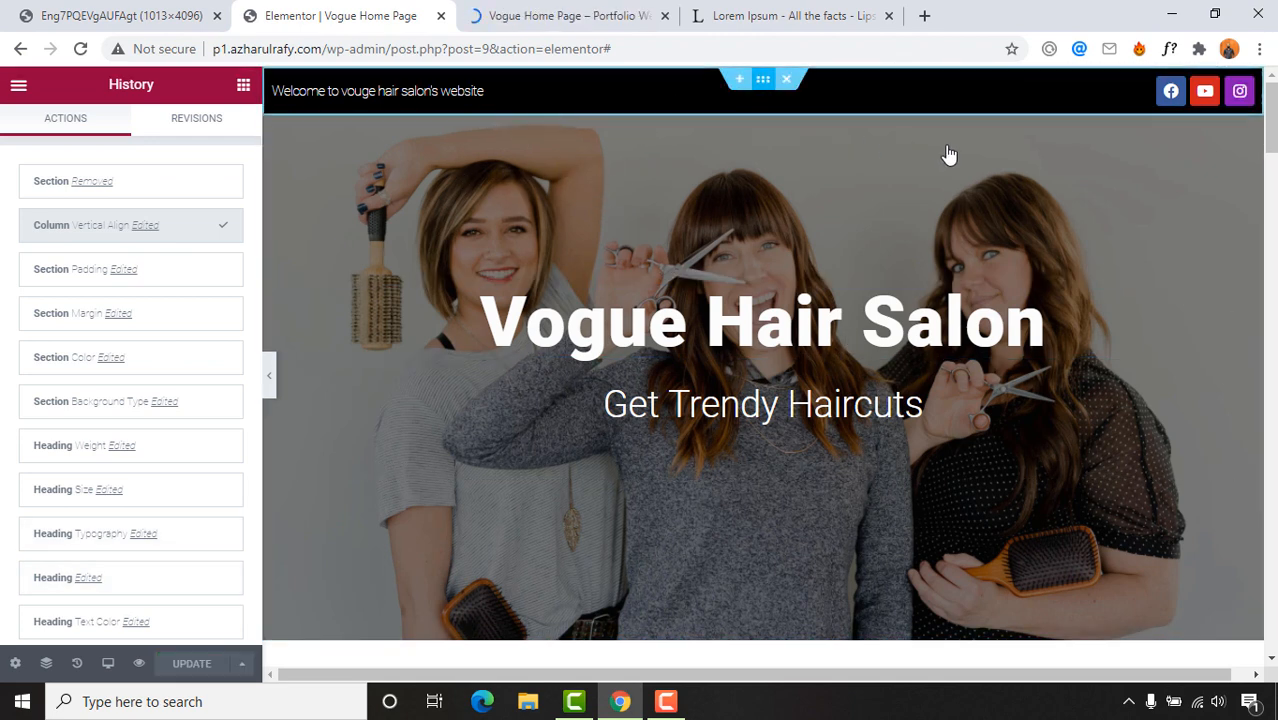
Step: Set the top bar's social icon size to 13
left_click(1145, 93)
left_click(131, 152)
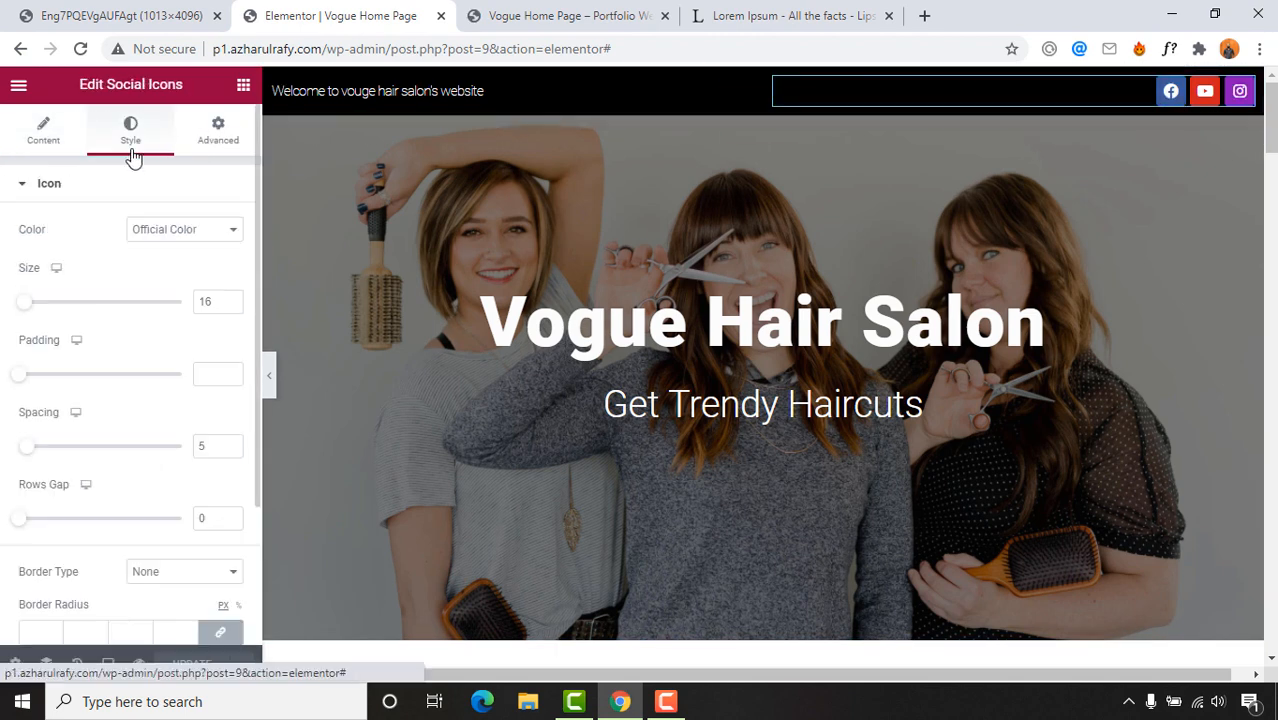
double_click(210, 303)
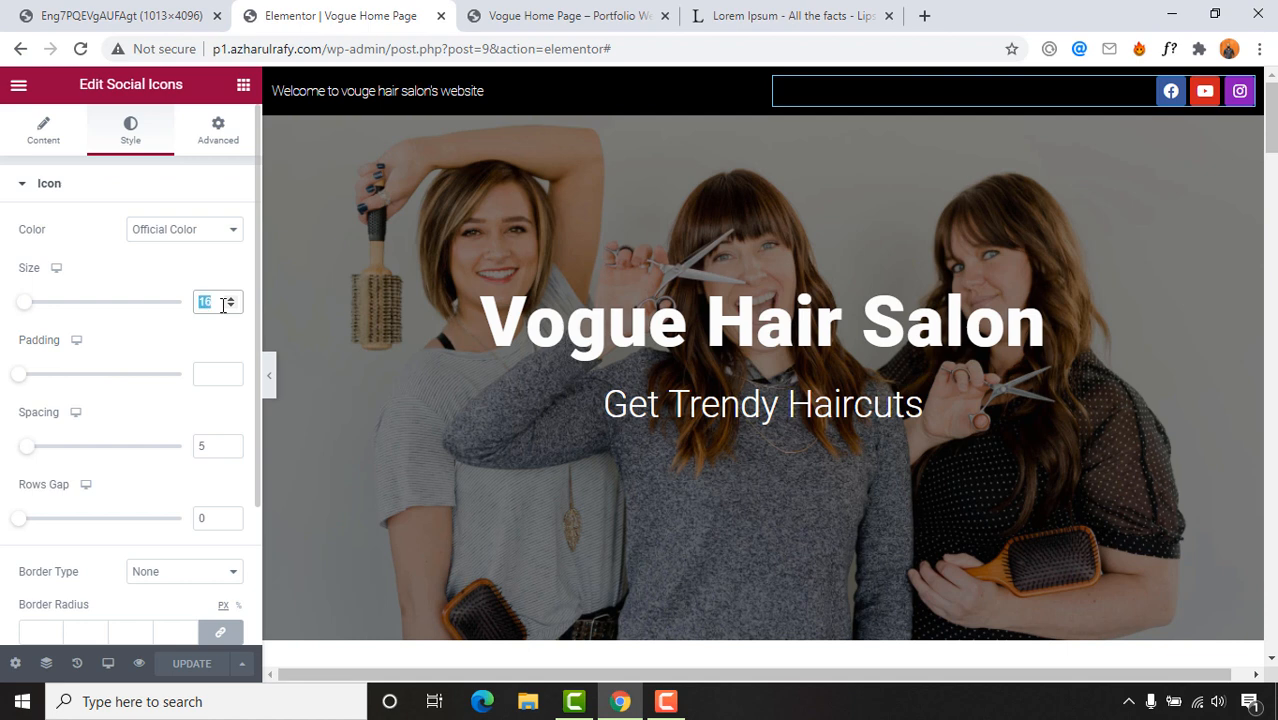
type("13")
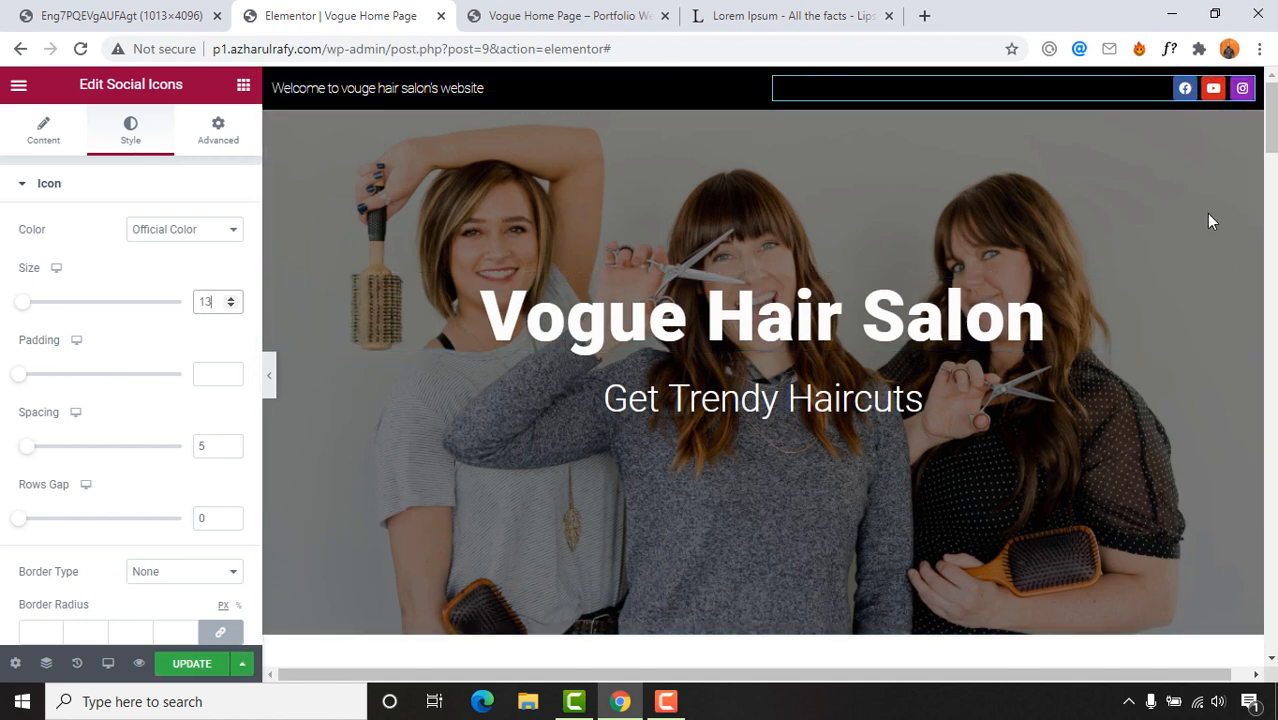
Step: Save the page with UPDATE and compare it against the reference design
left_click(192, 663)
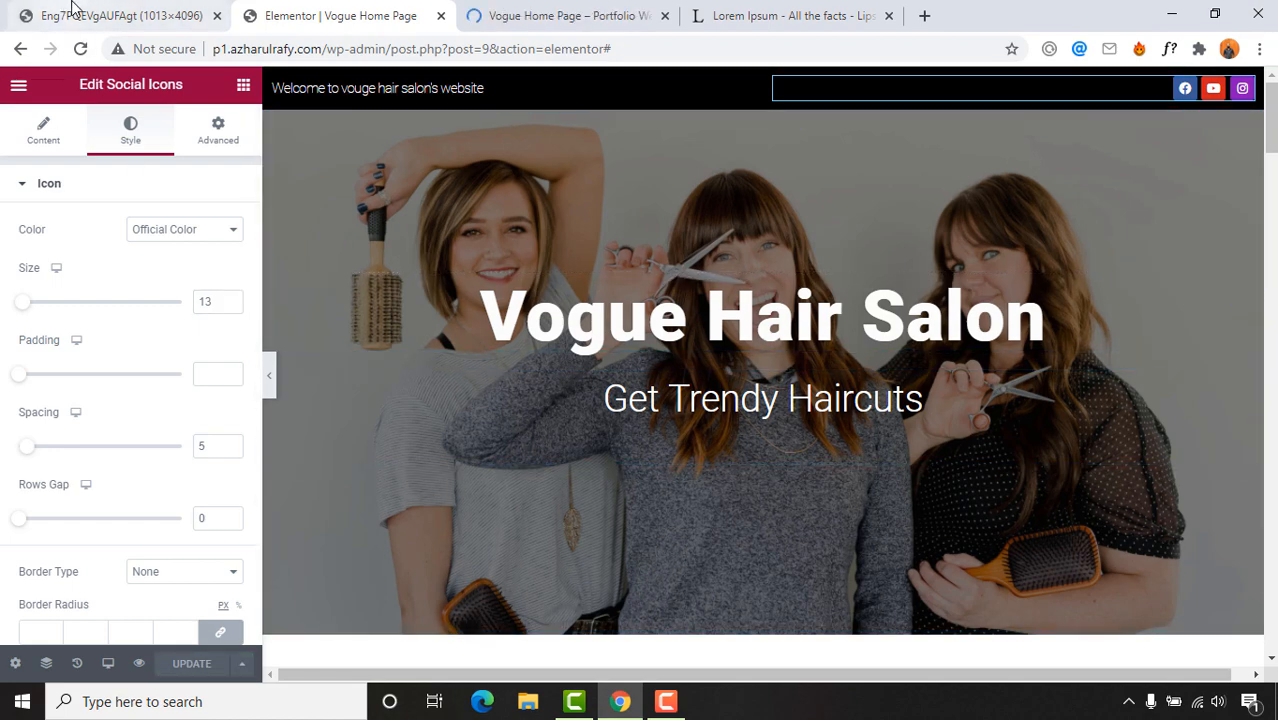
left_click(80, 8)
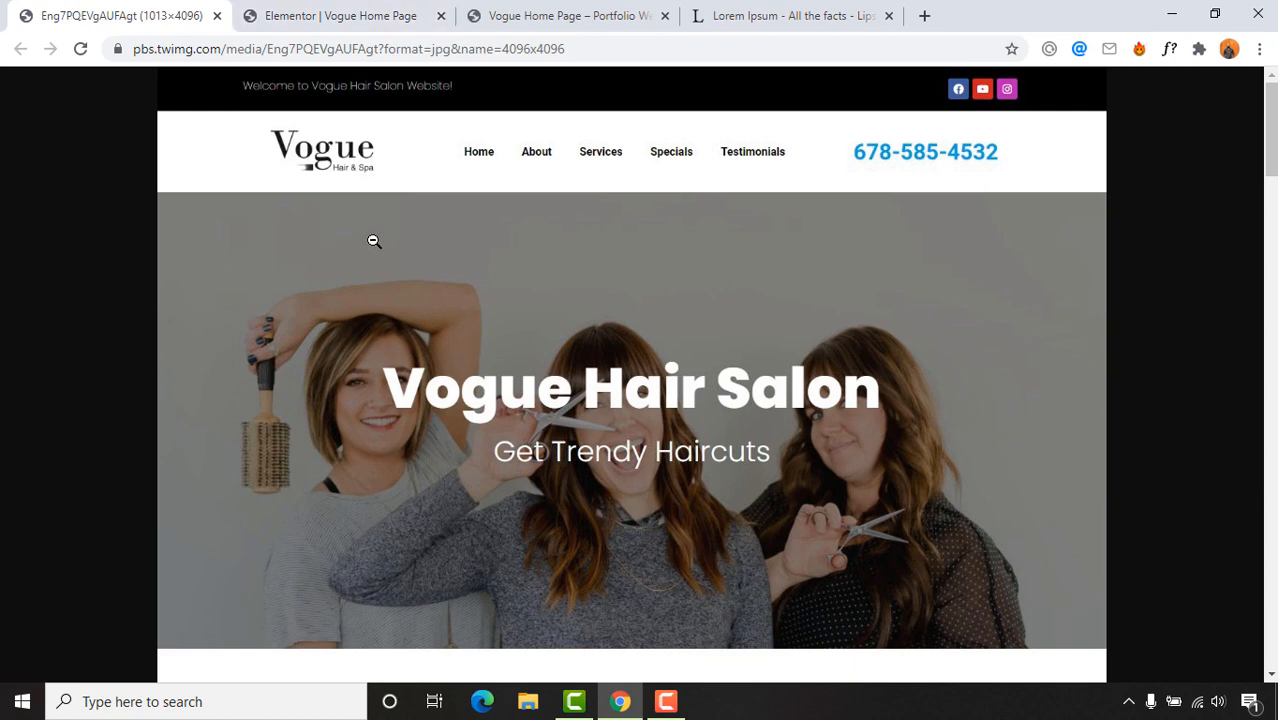
left_click(323, 9)
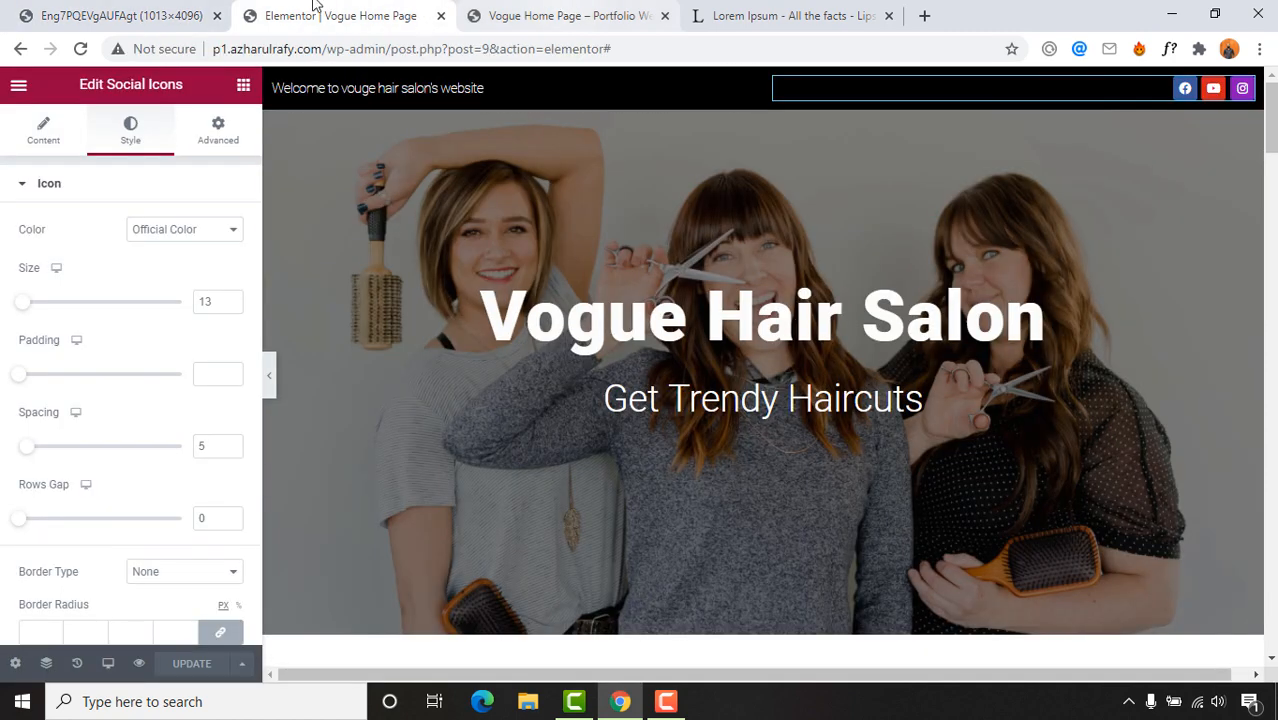
left_click(180, 12)
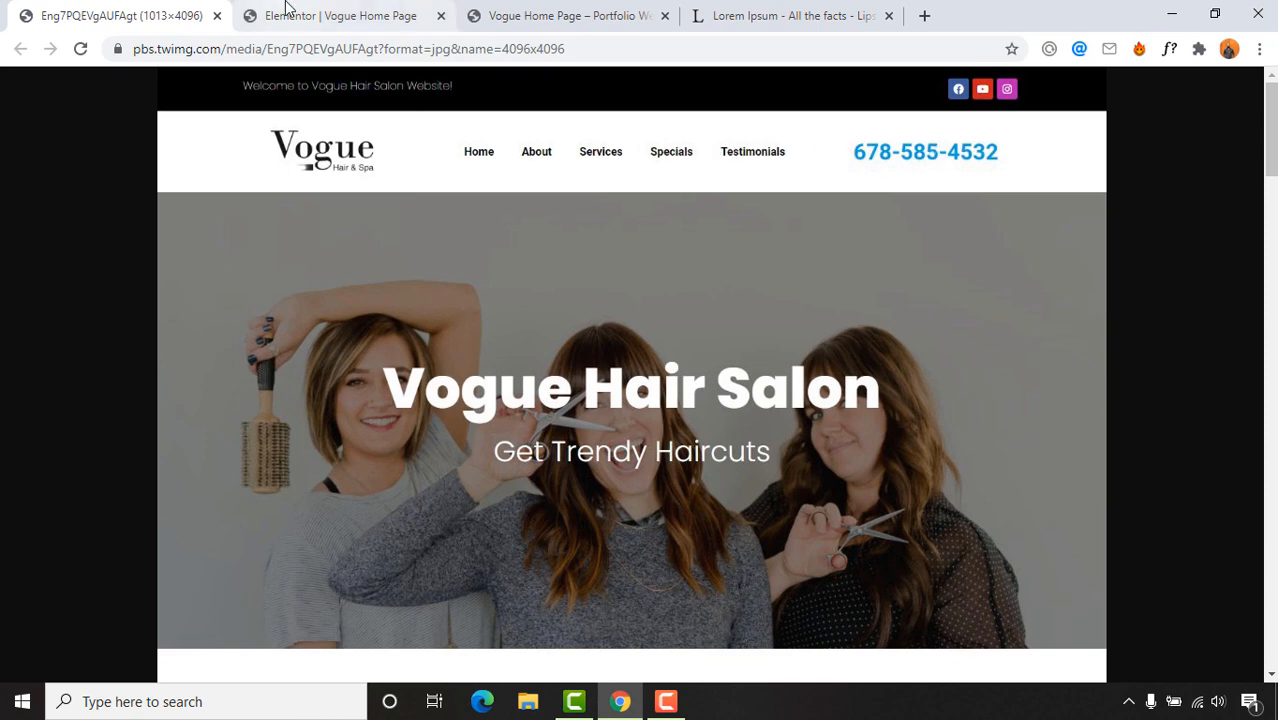
left_click(560, 15)
left_click(340, 15)
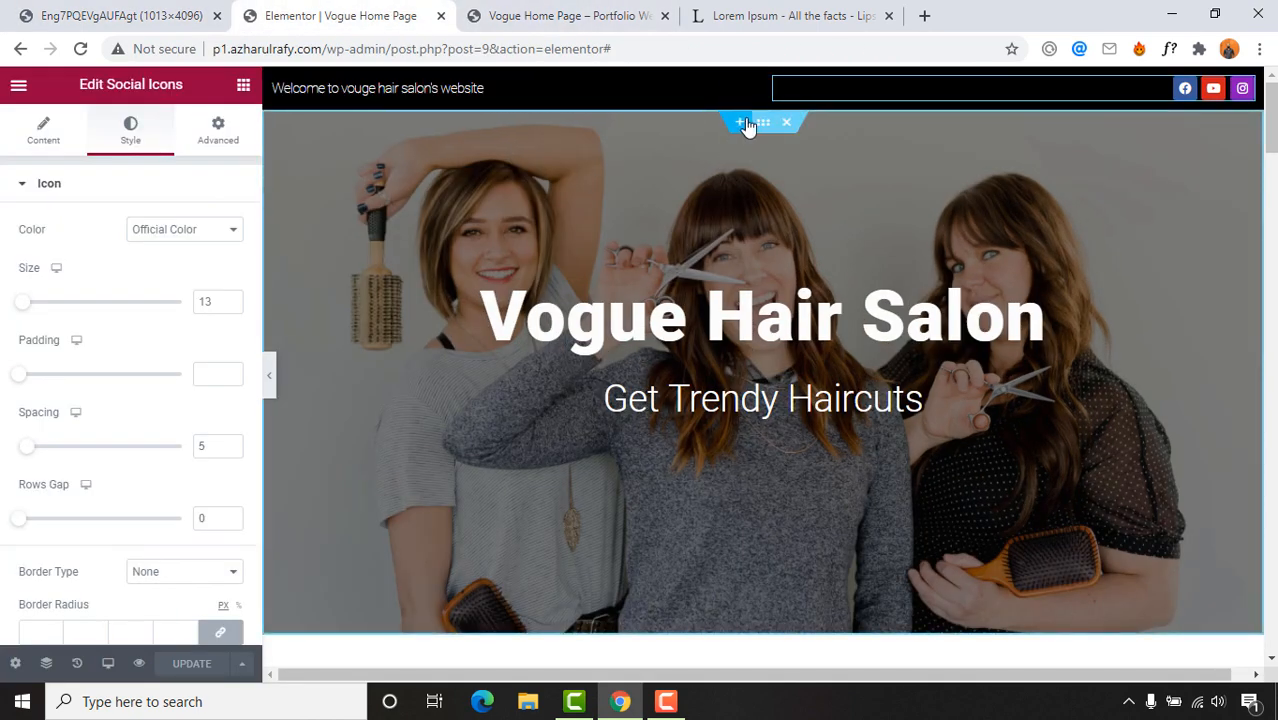
Step: Add a new three-column section above the hero image
left_click(738, 124)
left_click(739, 195)
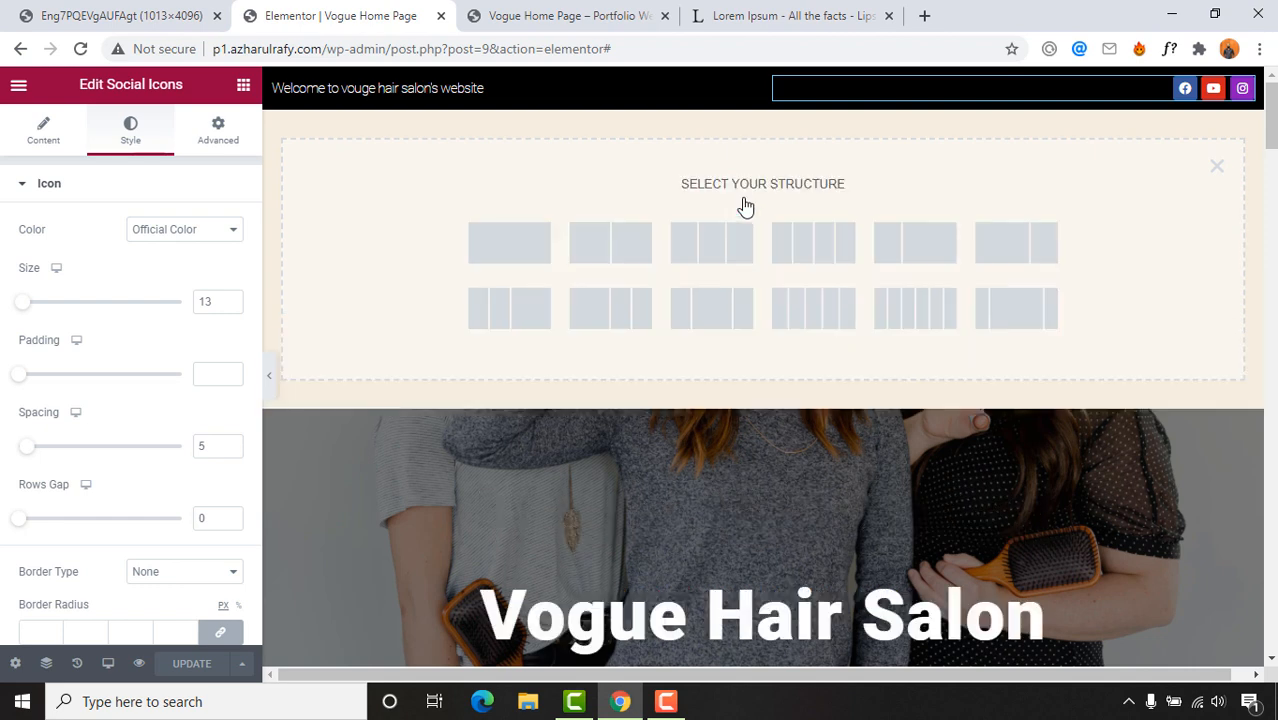
left_click(716, 261)
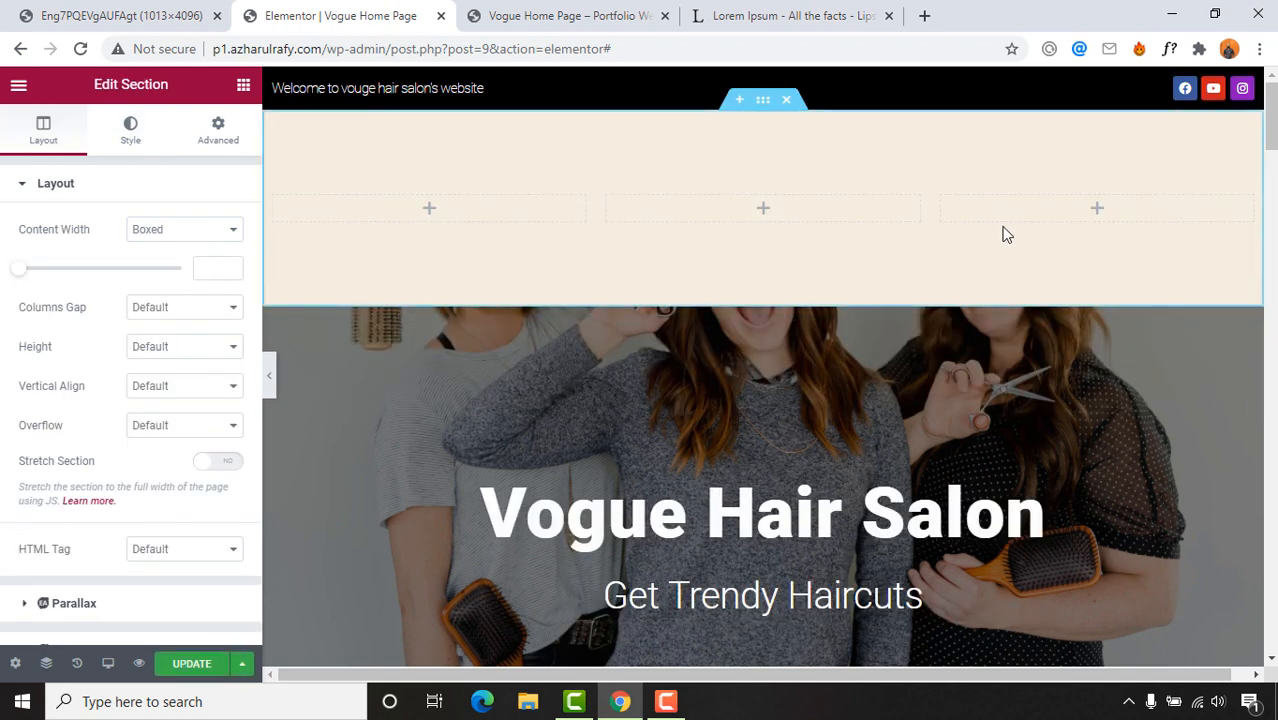
Step: Put an Image widget in column one showing the uploaded hair saloon.png logo
left_click(432, 212)
left_click_drag(68, 338, 460, 214)
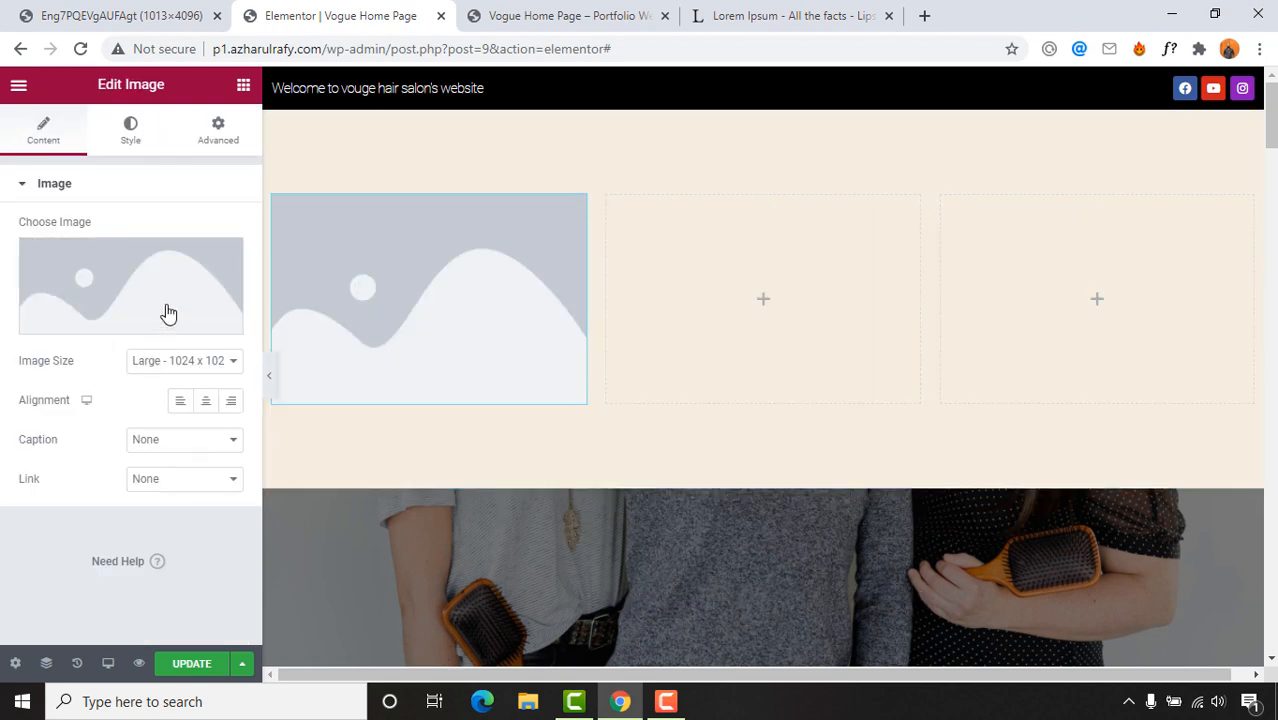
left_click(164, 320)
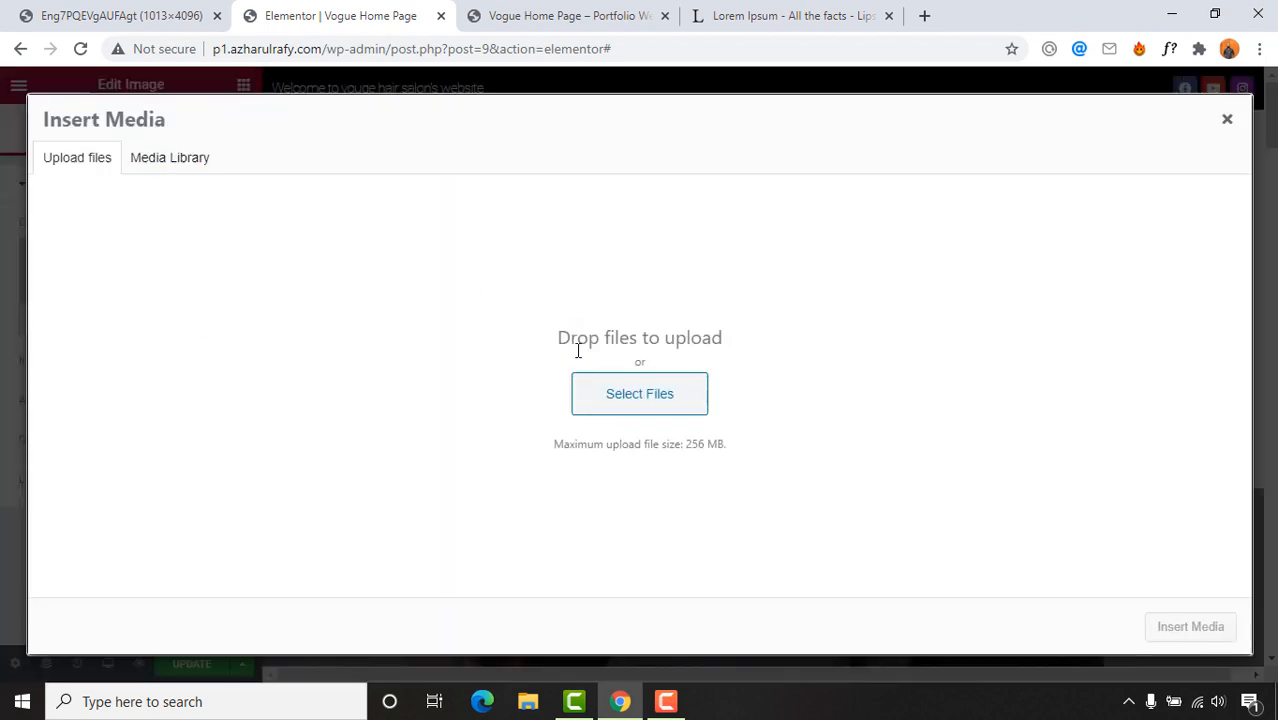
left_click(625, 403)
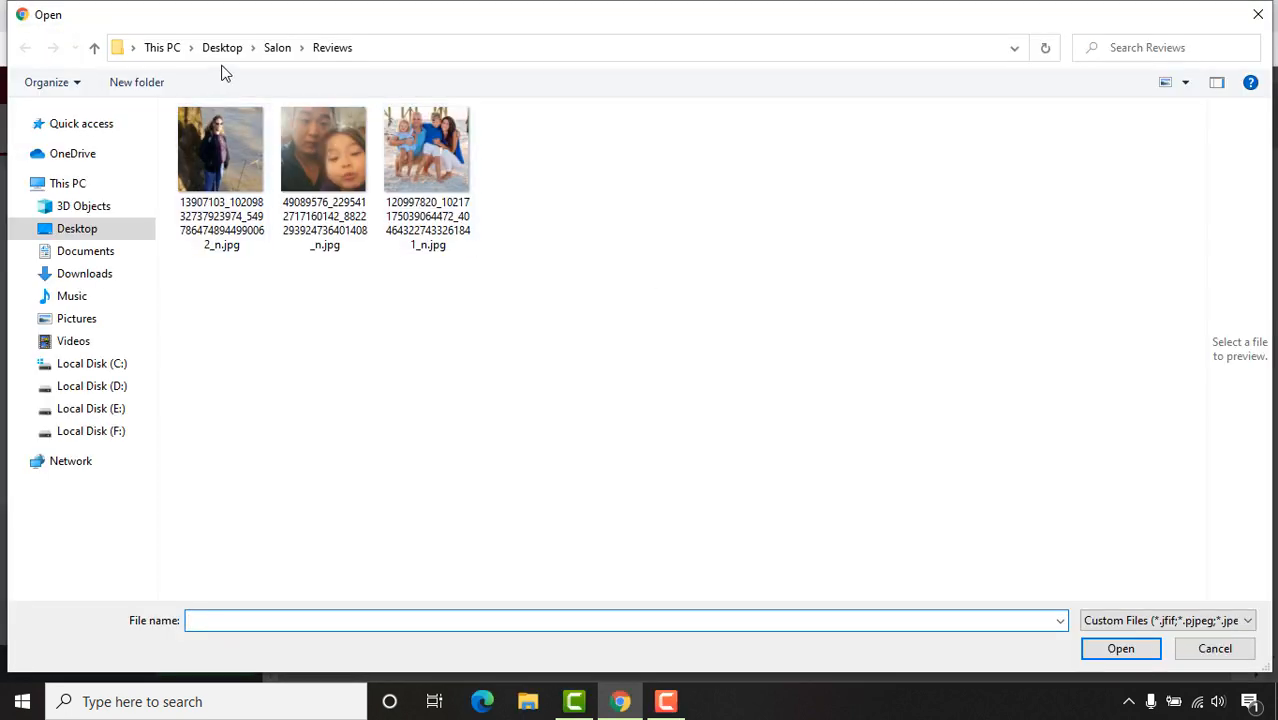
left_click(277, 48)
double_click(220, 176)
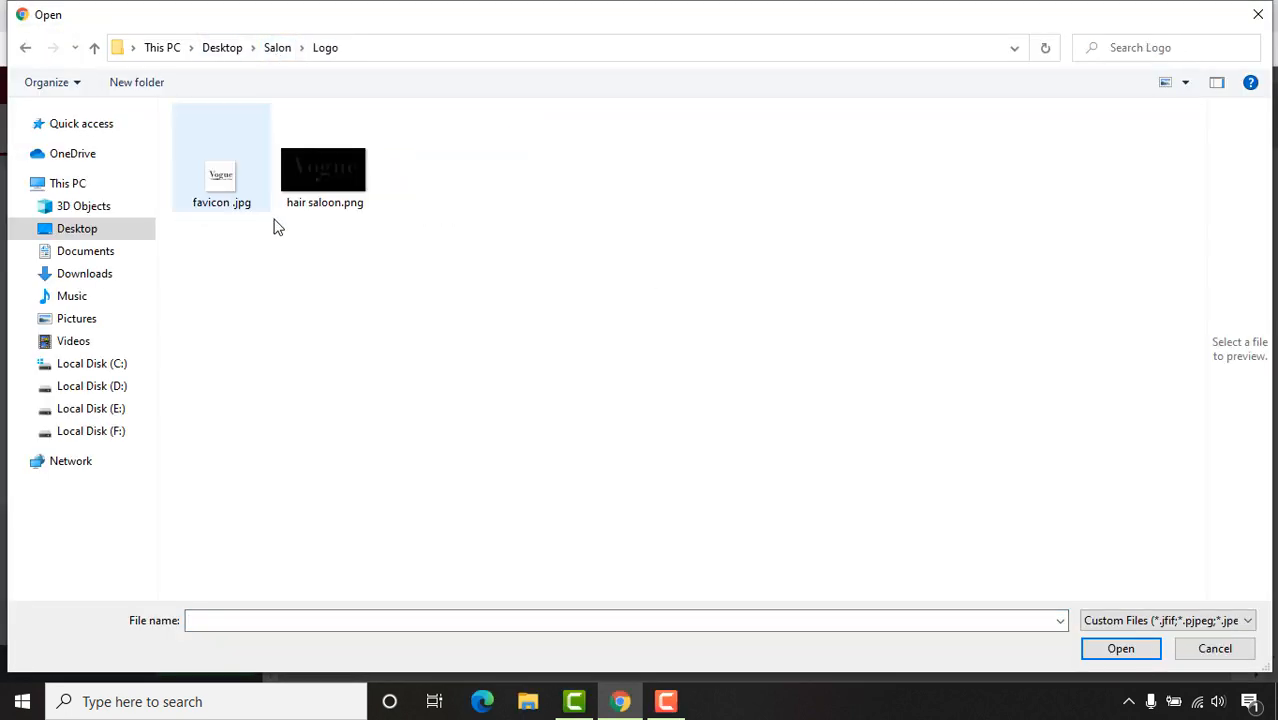
double_click(322, 190)
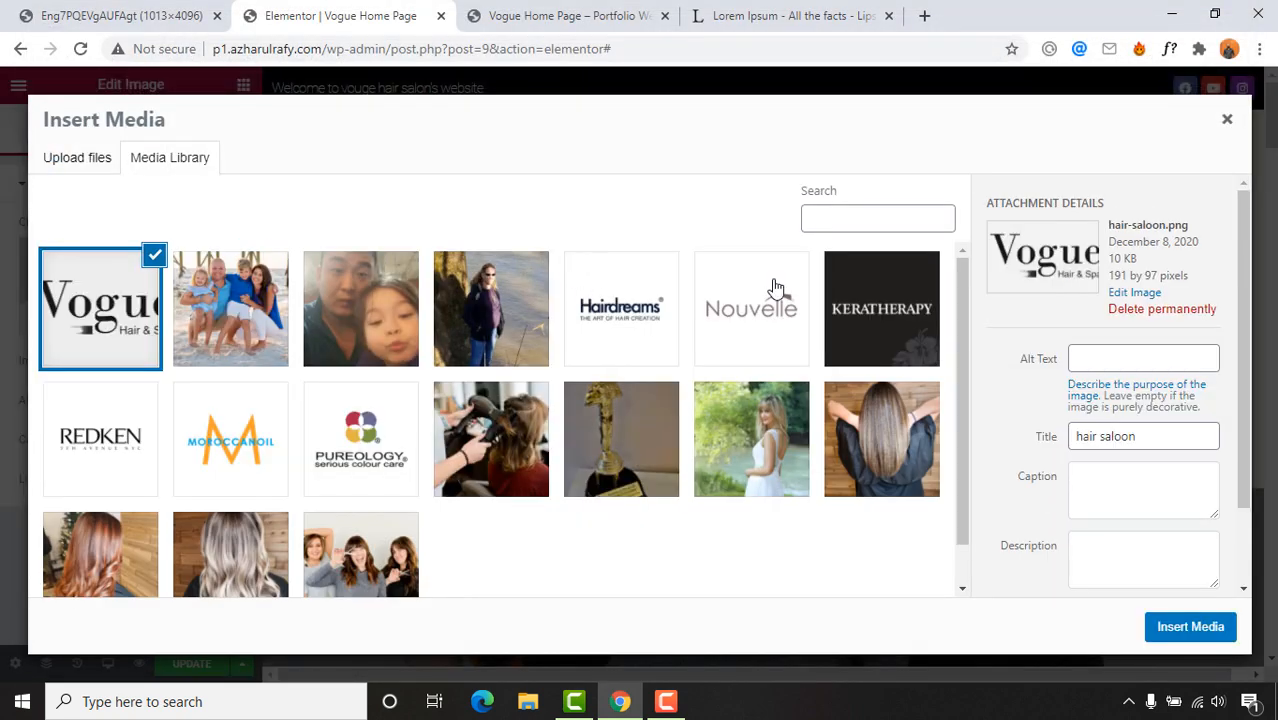
left_click(1232, 620)
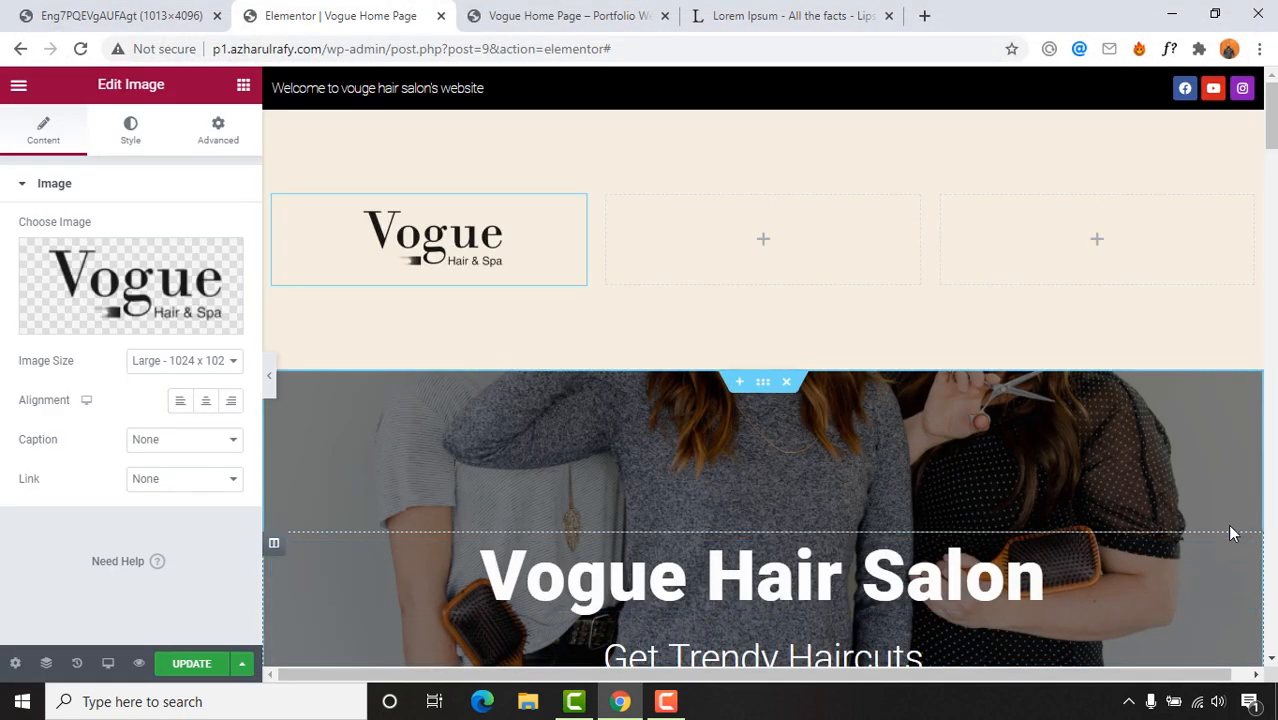
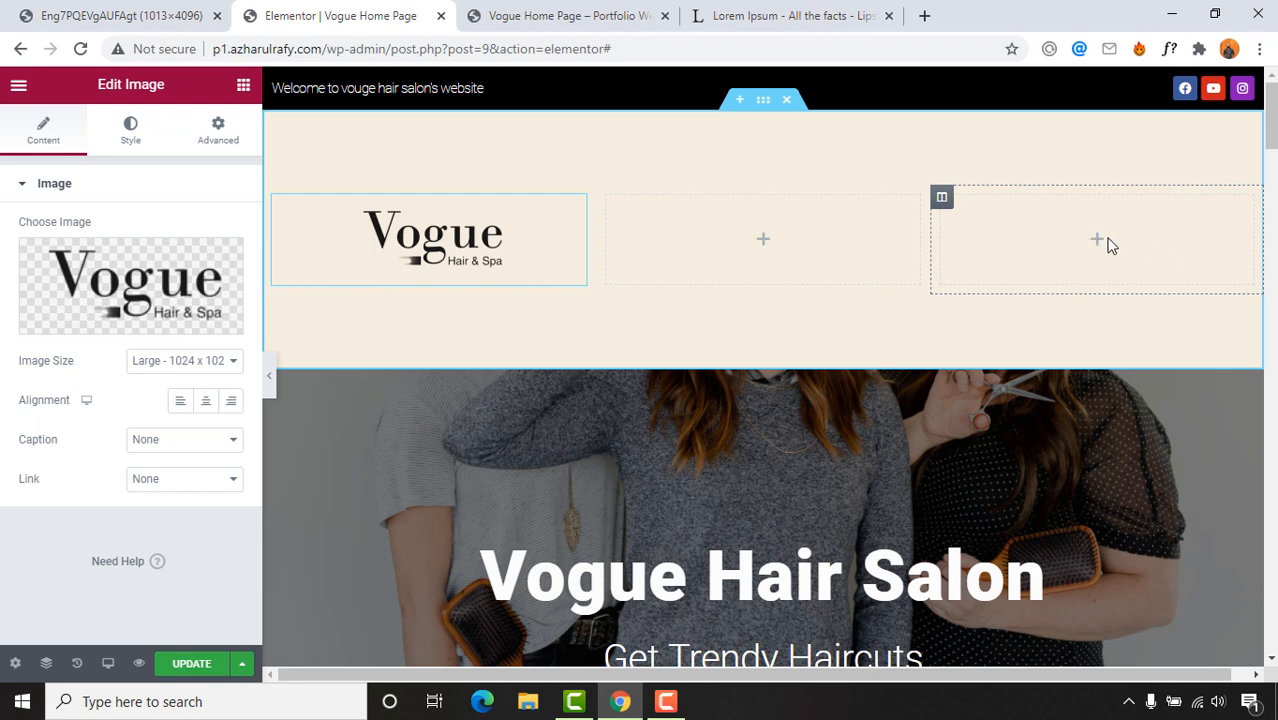
Step: Compare with the reference design, then open the Elementor Elements widget panel
left_click(120, 15)
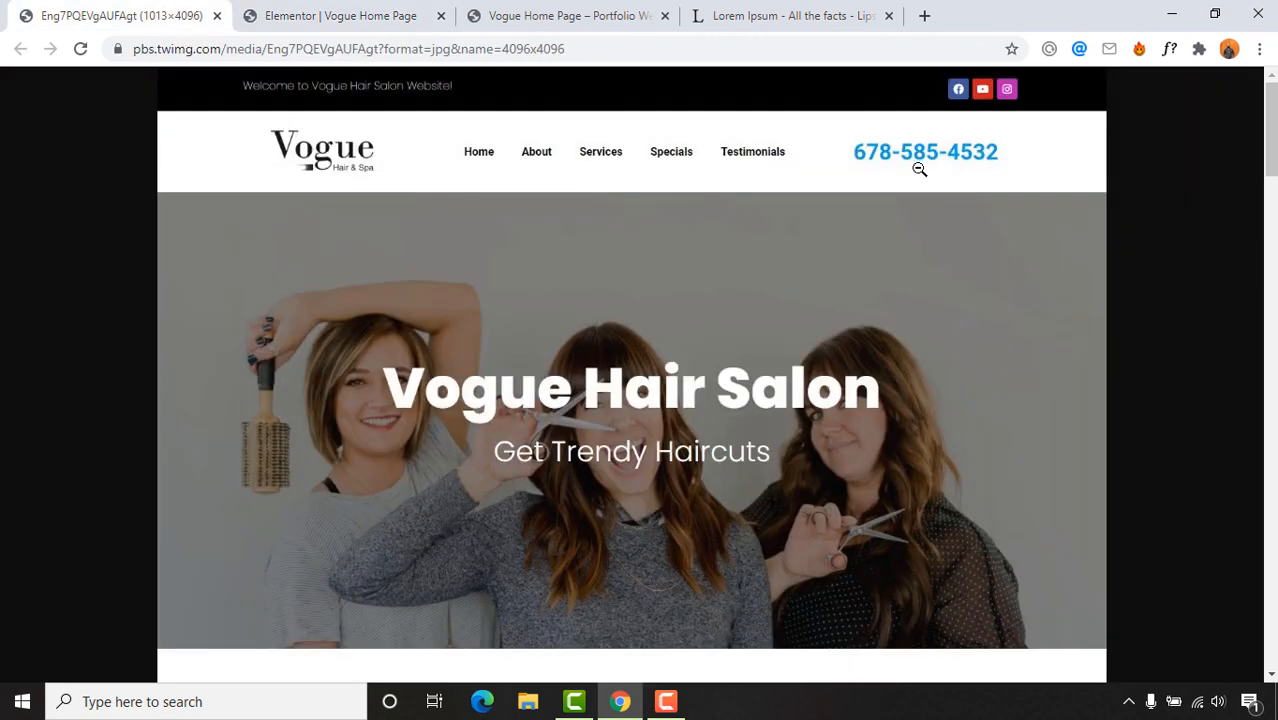
left_click(345, 12)
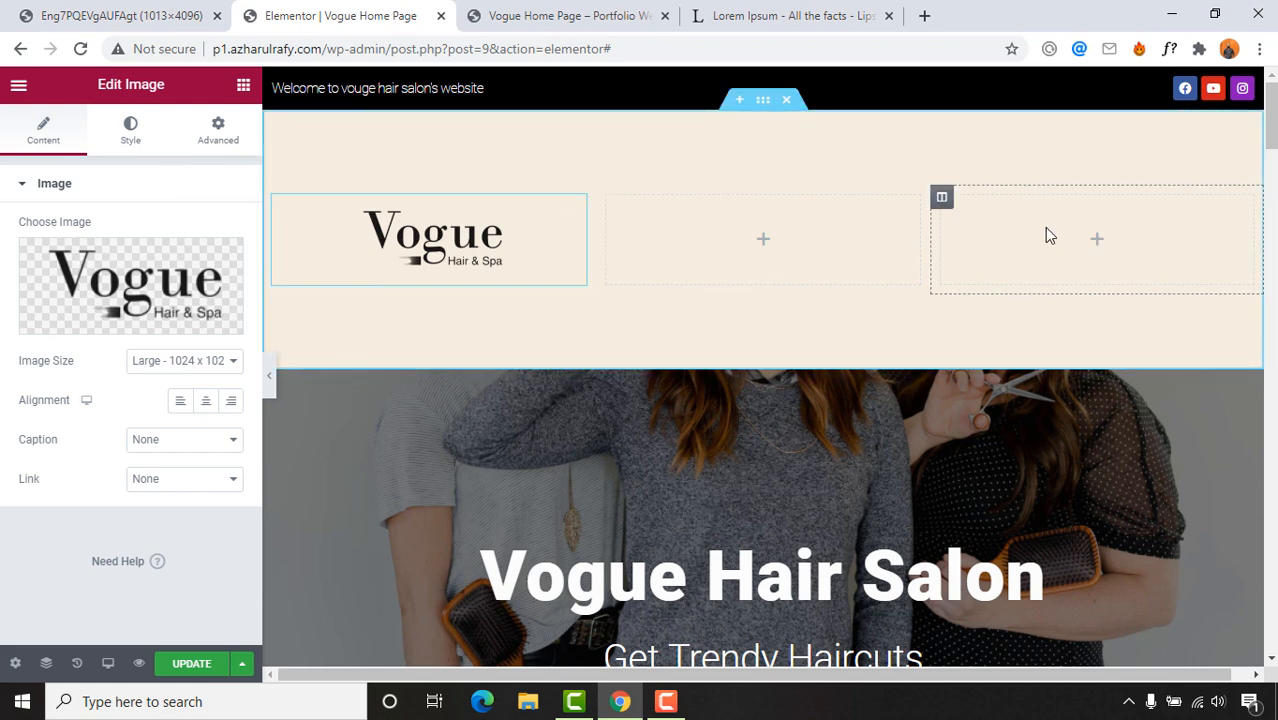
left_click(243, 85)
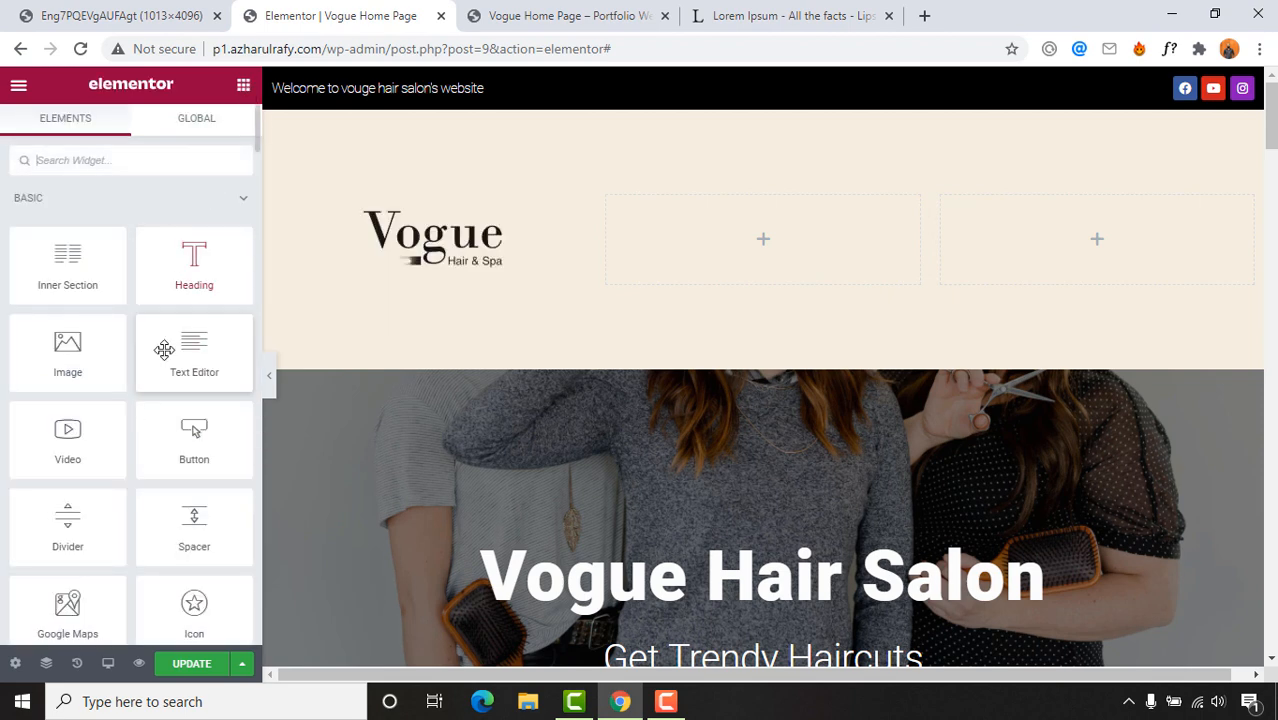
left_click_drag(163, 346, 1068, 255)
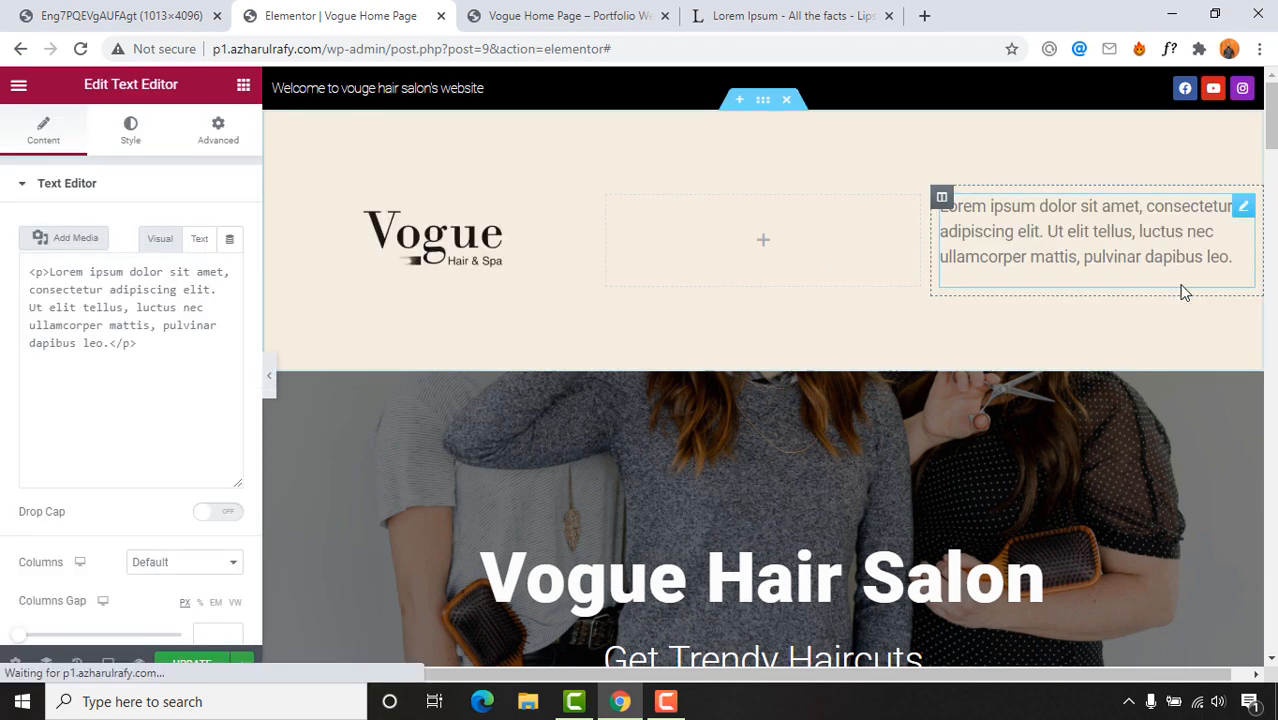
key("ctrl+shift+Tab")
left_click(491, 50)
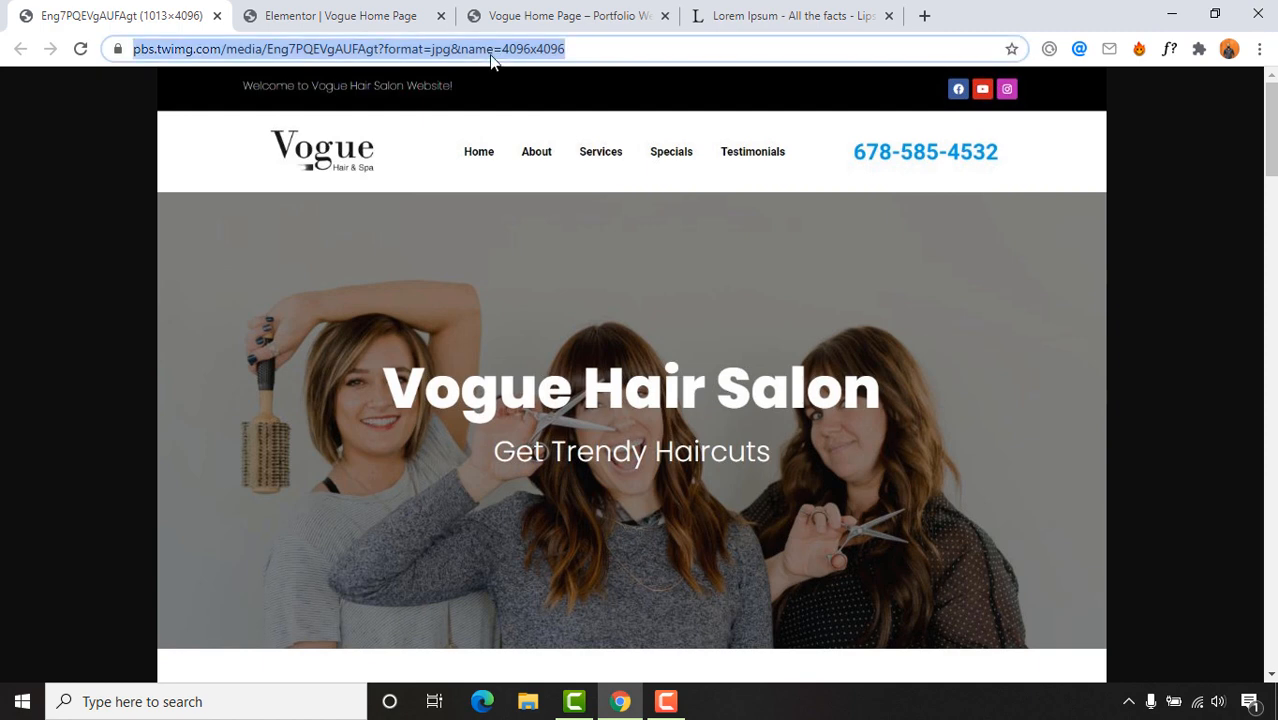
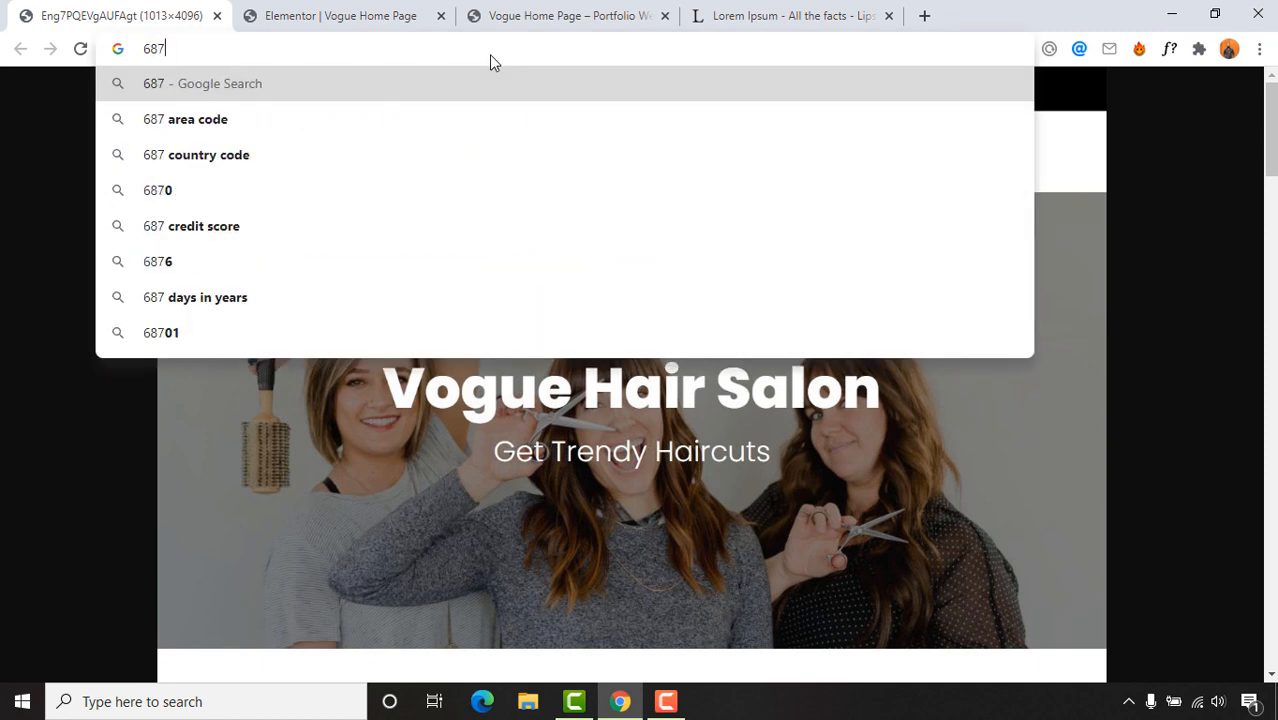
left_click(10, 340)
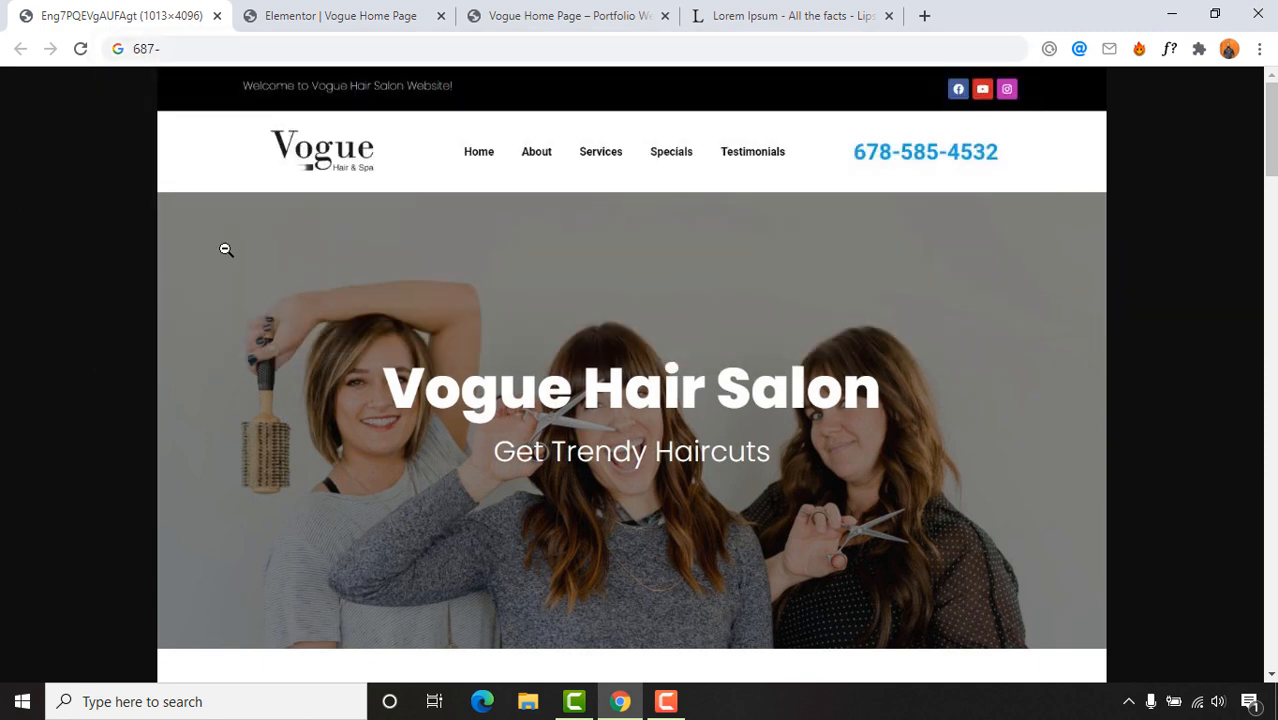
left_click(203, 56)
left_click(203, 56)
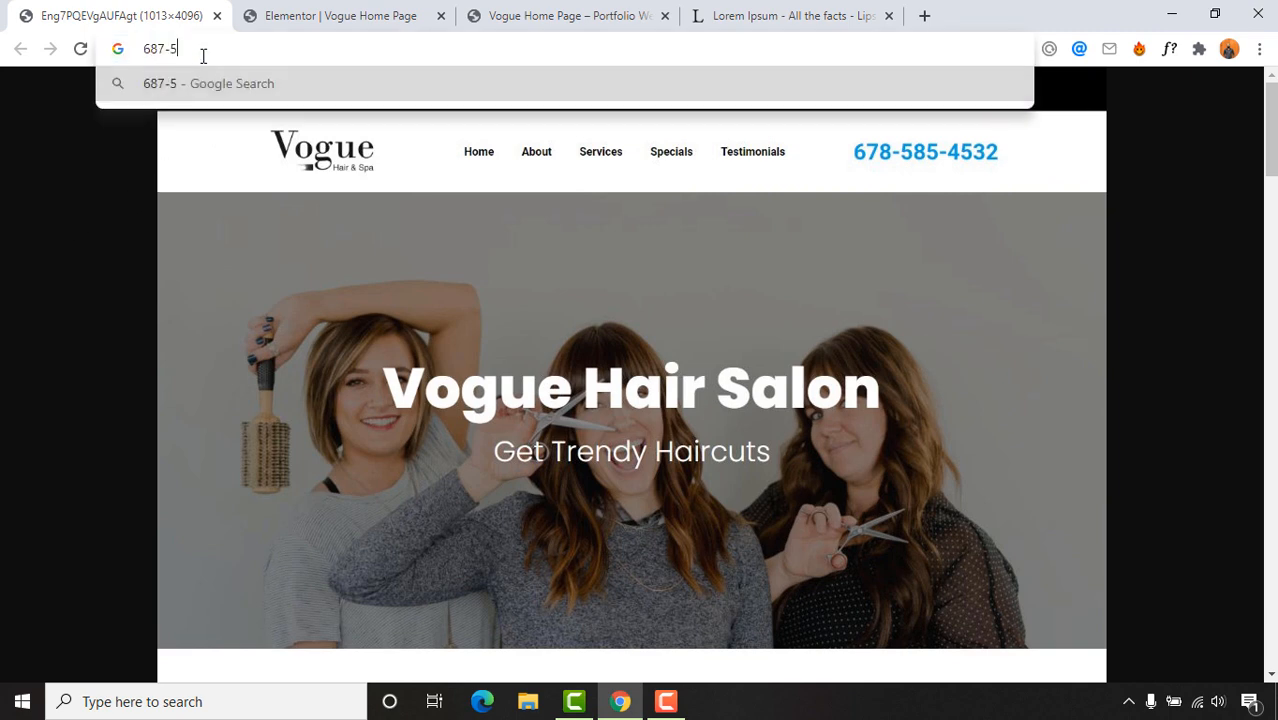
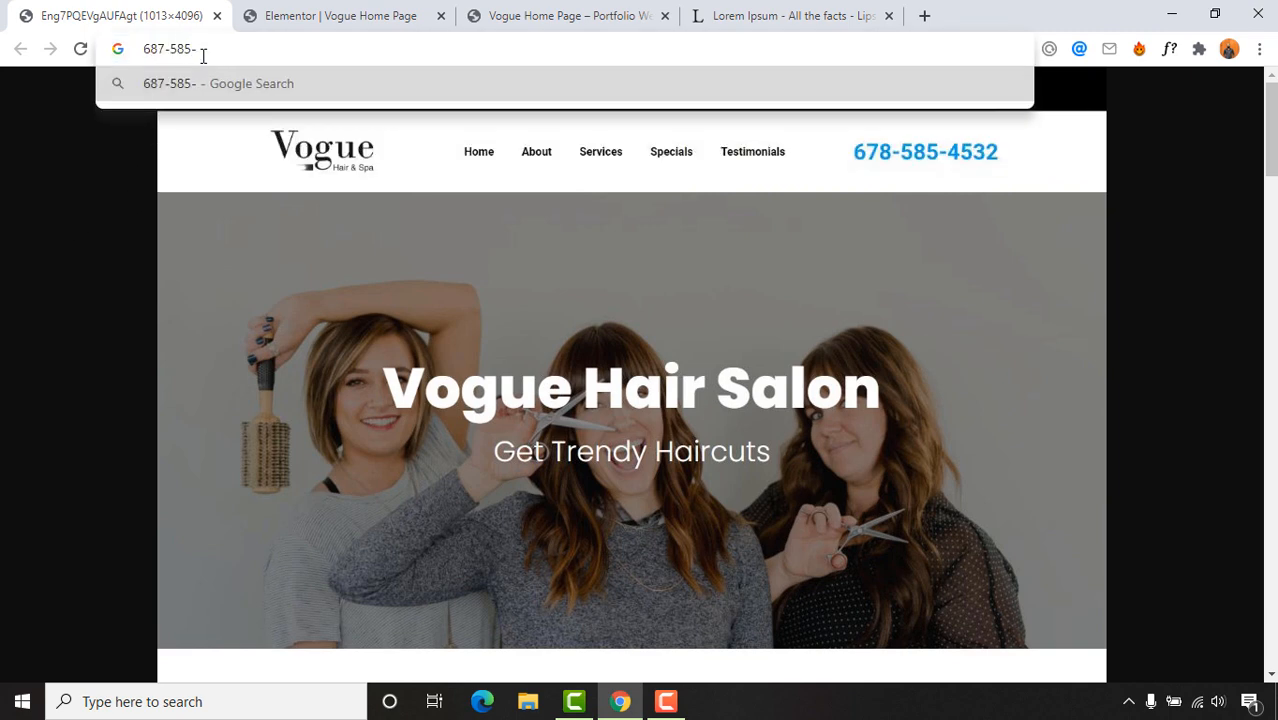
key("ctrl+a")
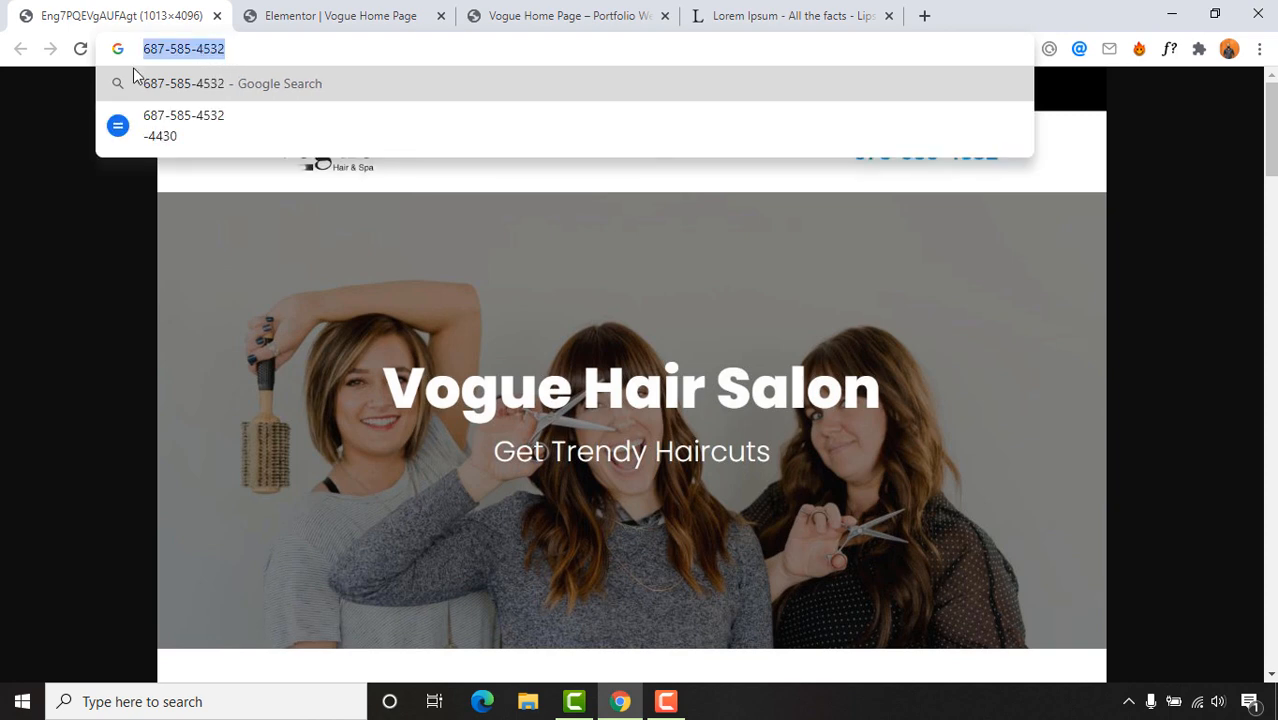
key("ctrl+x")
left_click(340, 15)
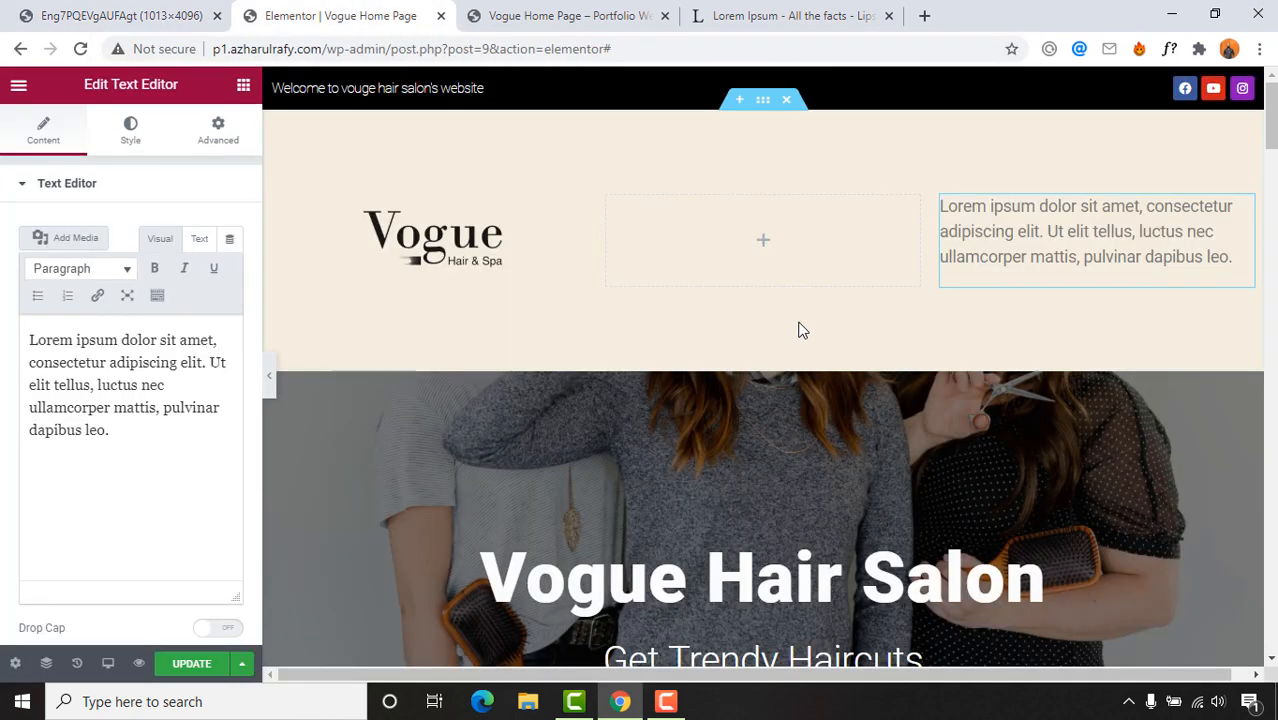
left_click(170, 430)
key("ctrl+a")
key("ctrl+v")
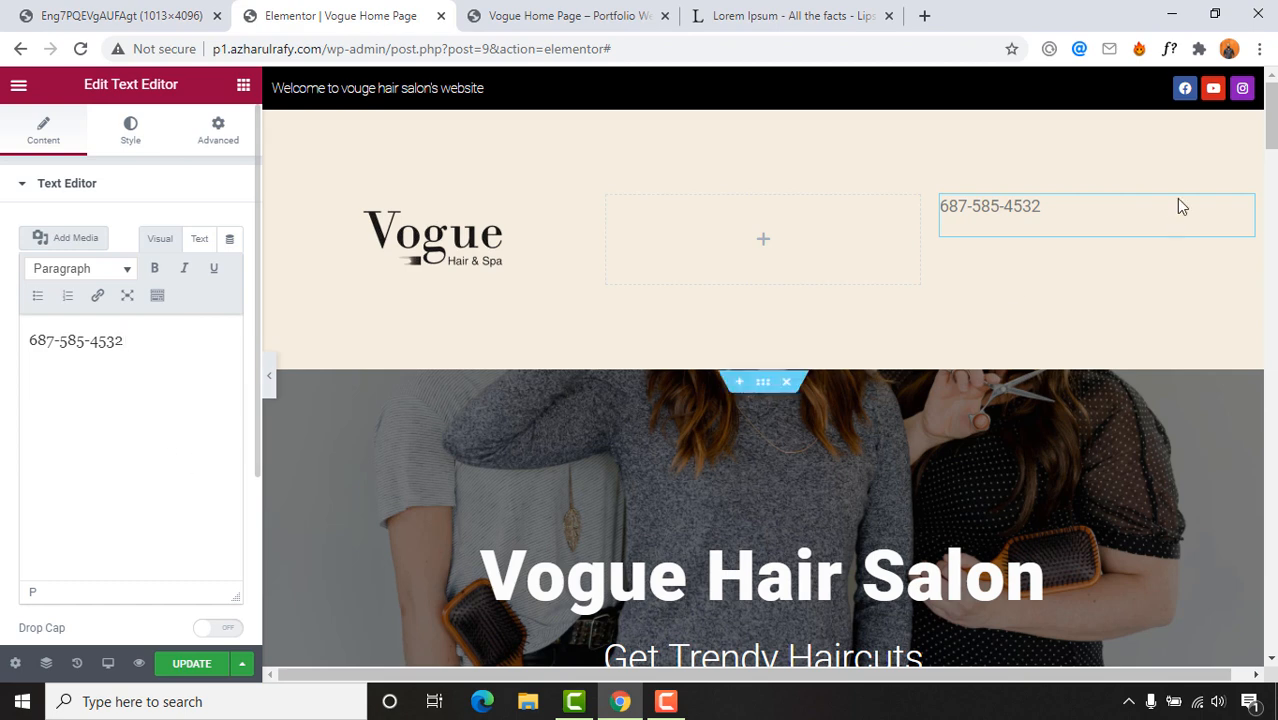
Step: Set the phone column's Vertical Align to Middle, then select the phone text widget
left_click(944, 206)
left_click(171, 270)
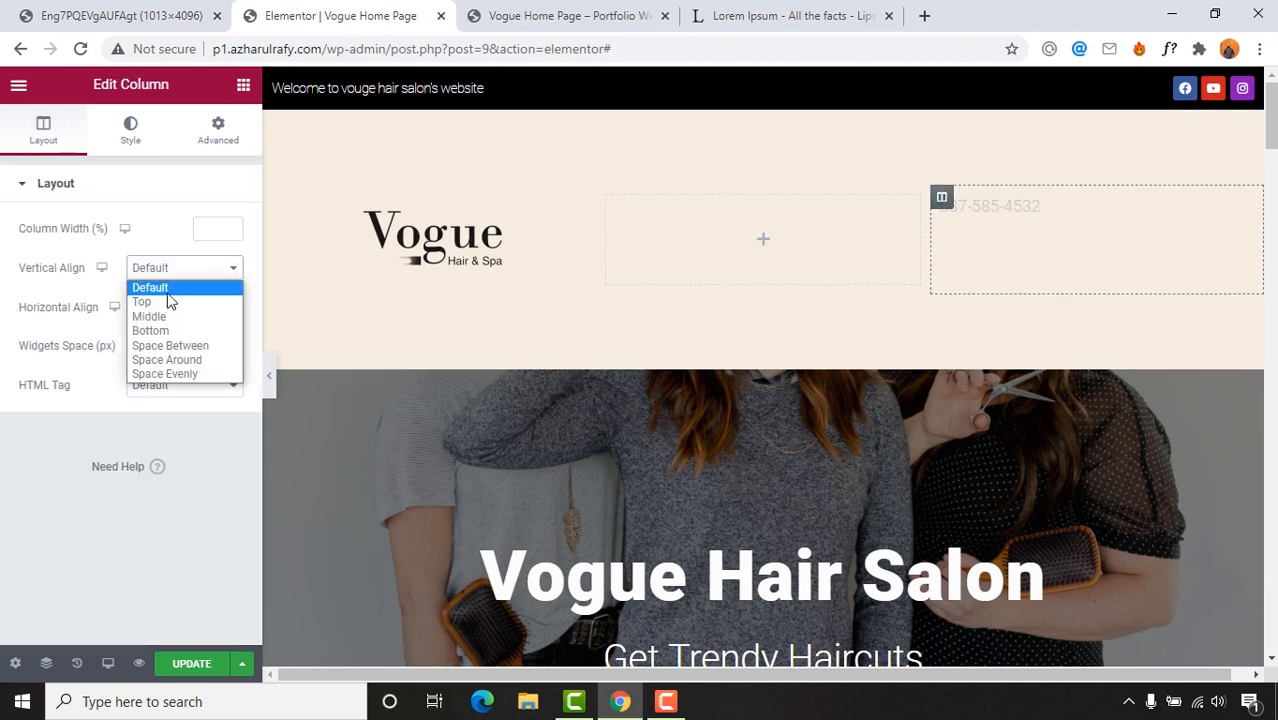
left_click(158, 317)
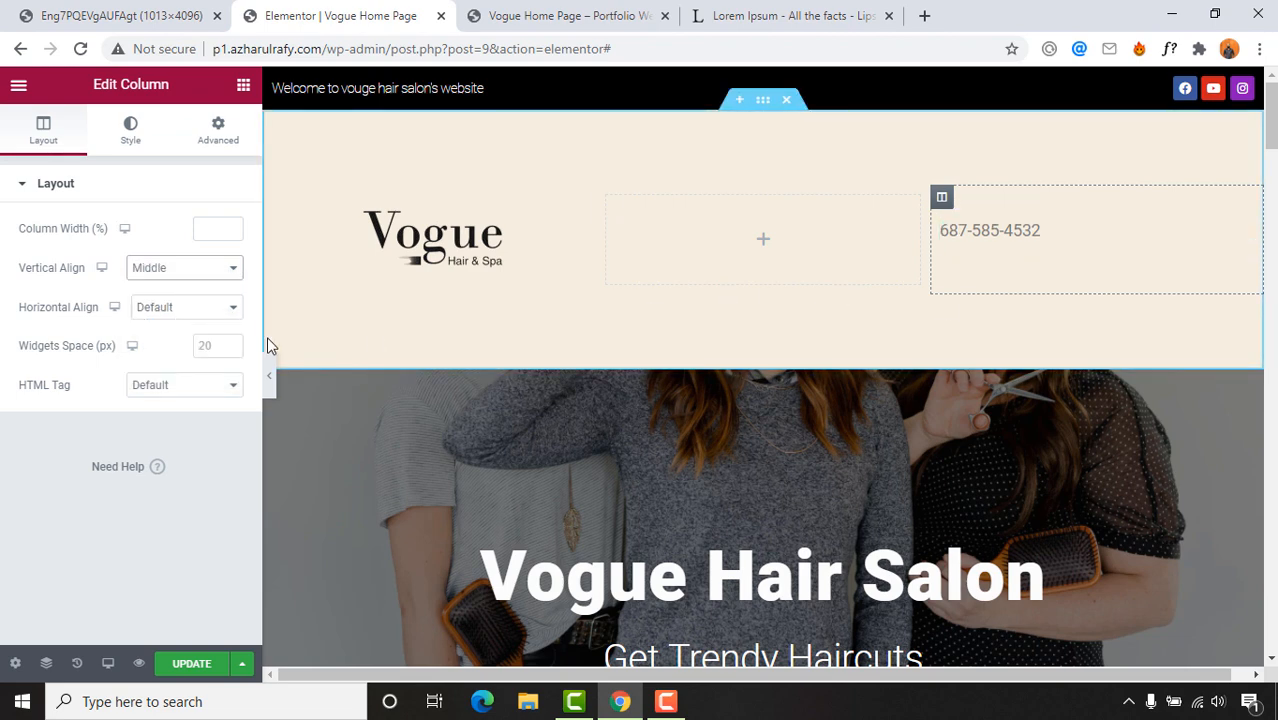
left_click(131, 139)
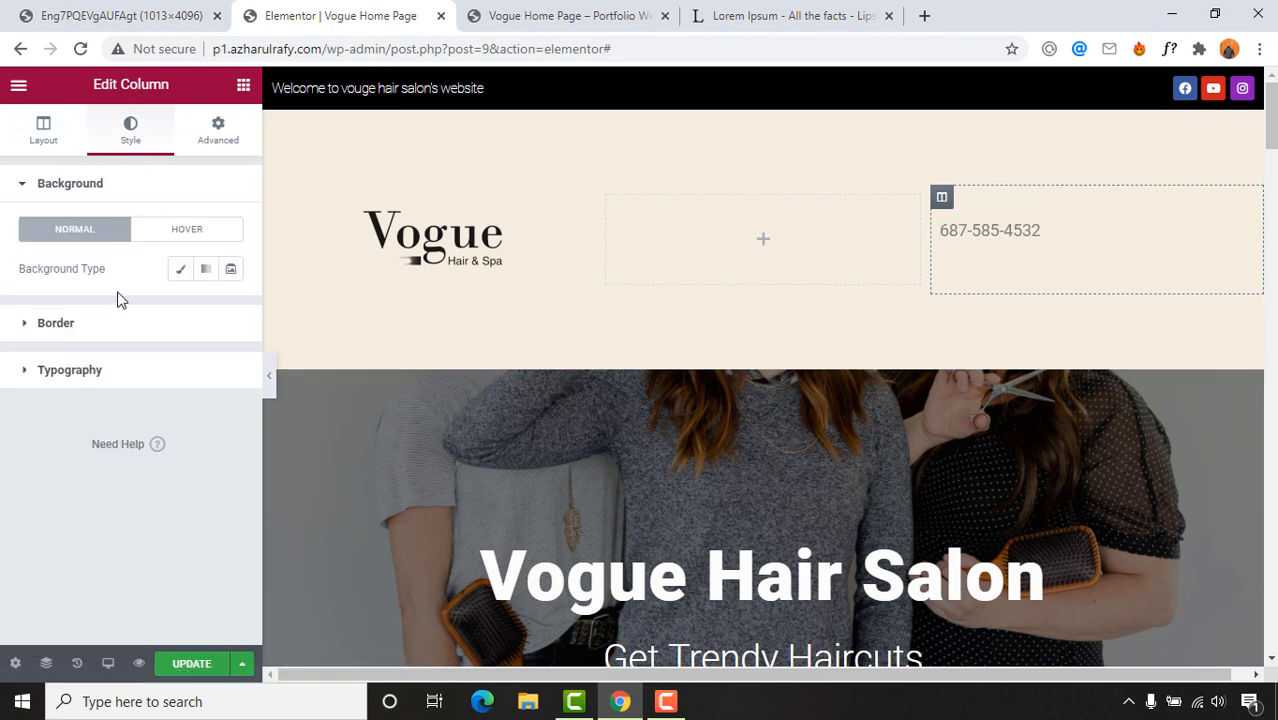
left_click(56, 10)
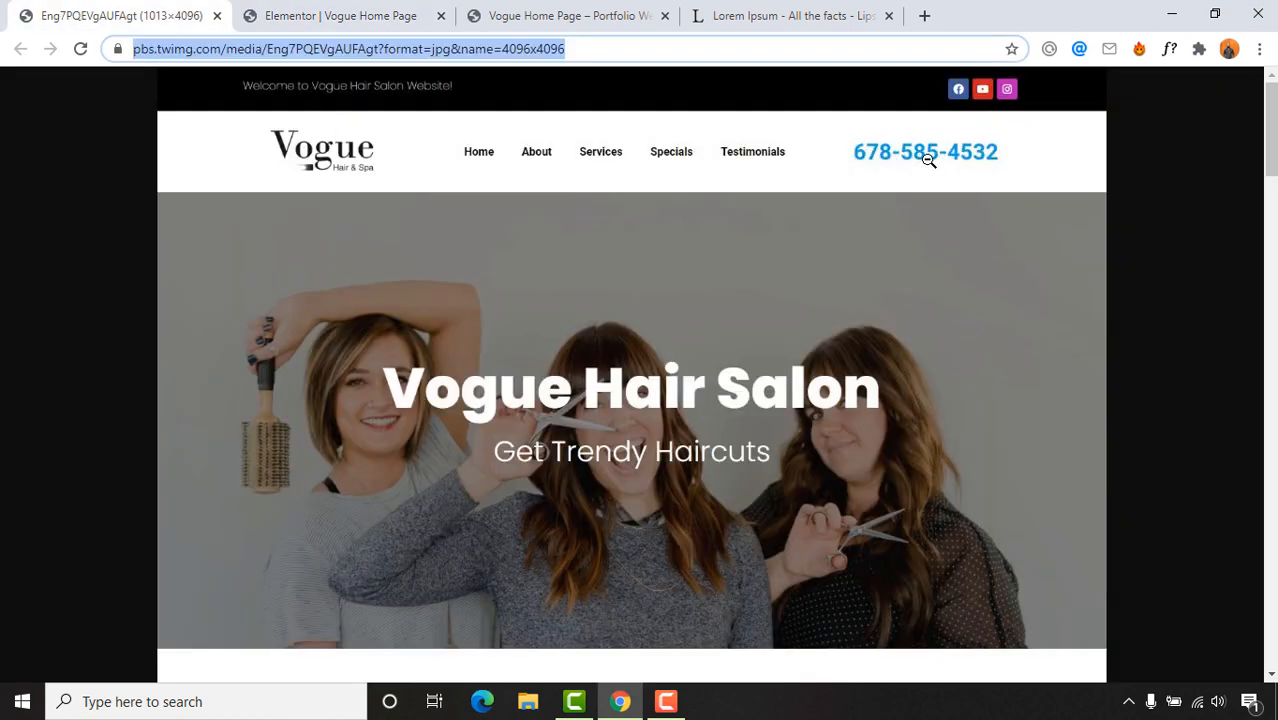
left_click(328, 12)
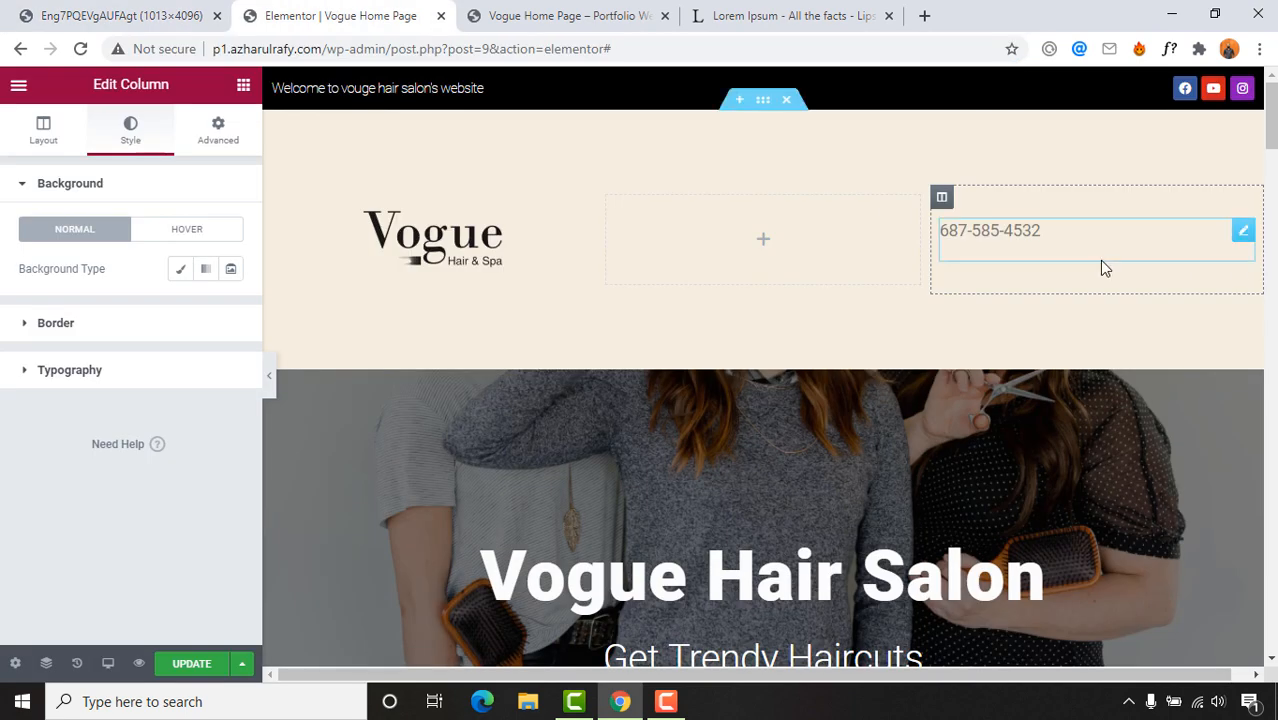
left_click(993, 234)
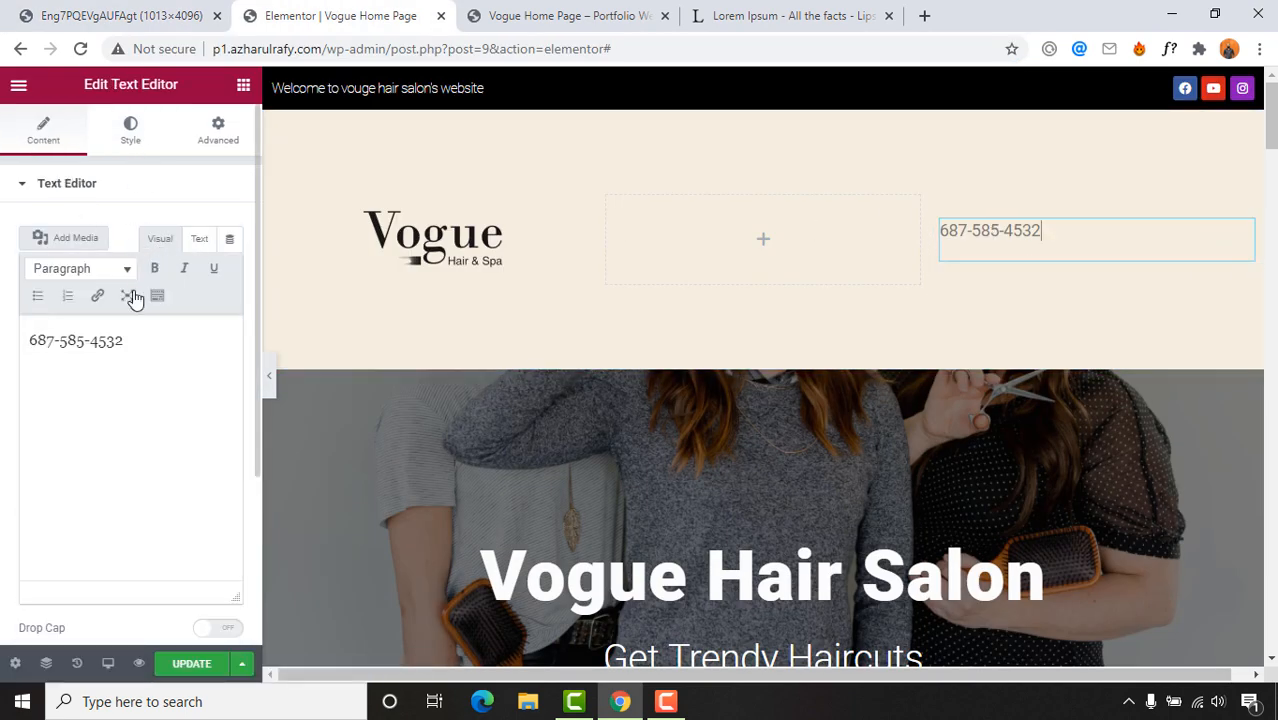
Step: Give the phone number a first teal text colour from the colour picker
left_click(130, 132)
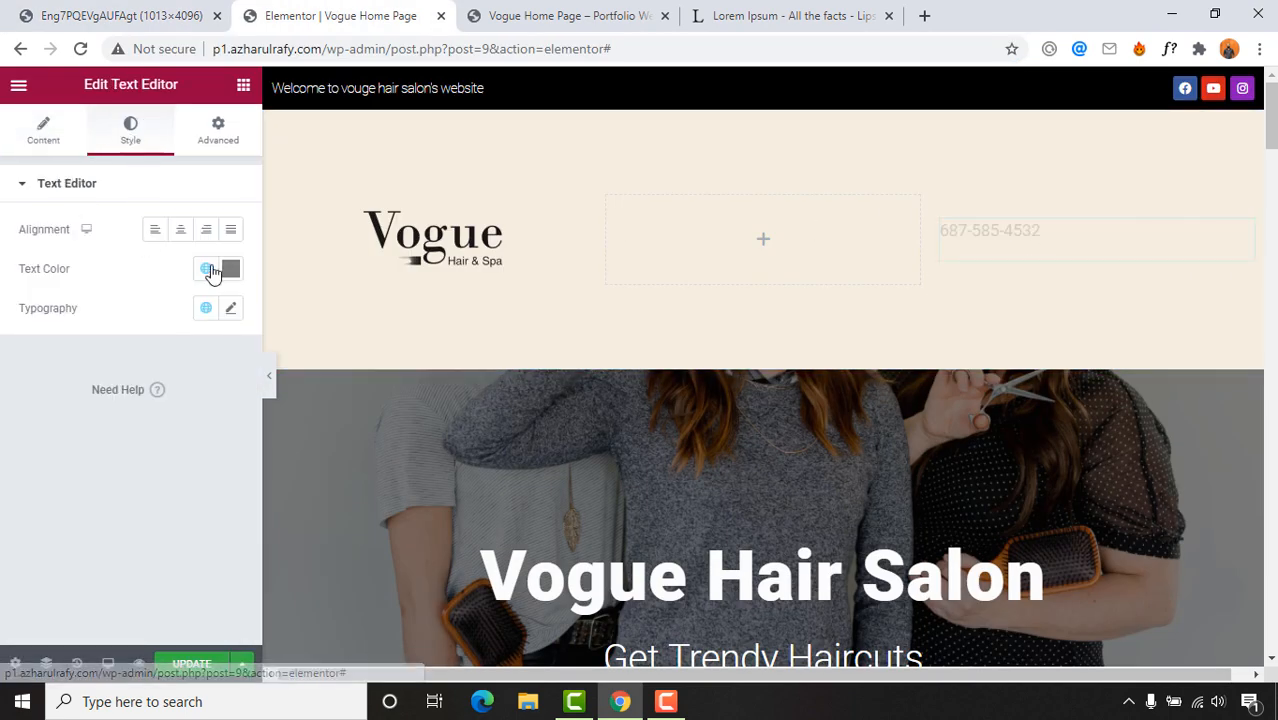
left_click(231, 270)
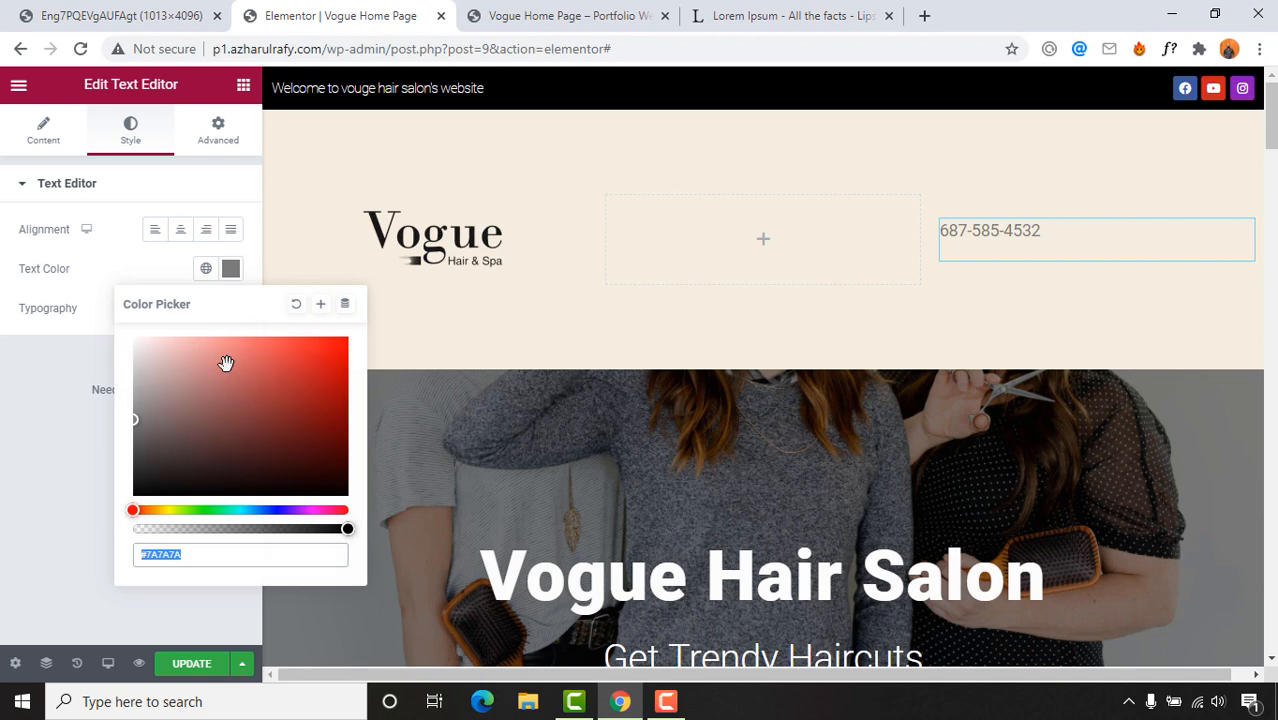
left_click(234, 510)
mouse_move(330, 353)
left_mouse_down()
mouse_move(354, 357)
mouse_move(331, 381)
mouse_move(306, 357)
mouse_move(313, 374)
left_mouse_up()
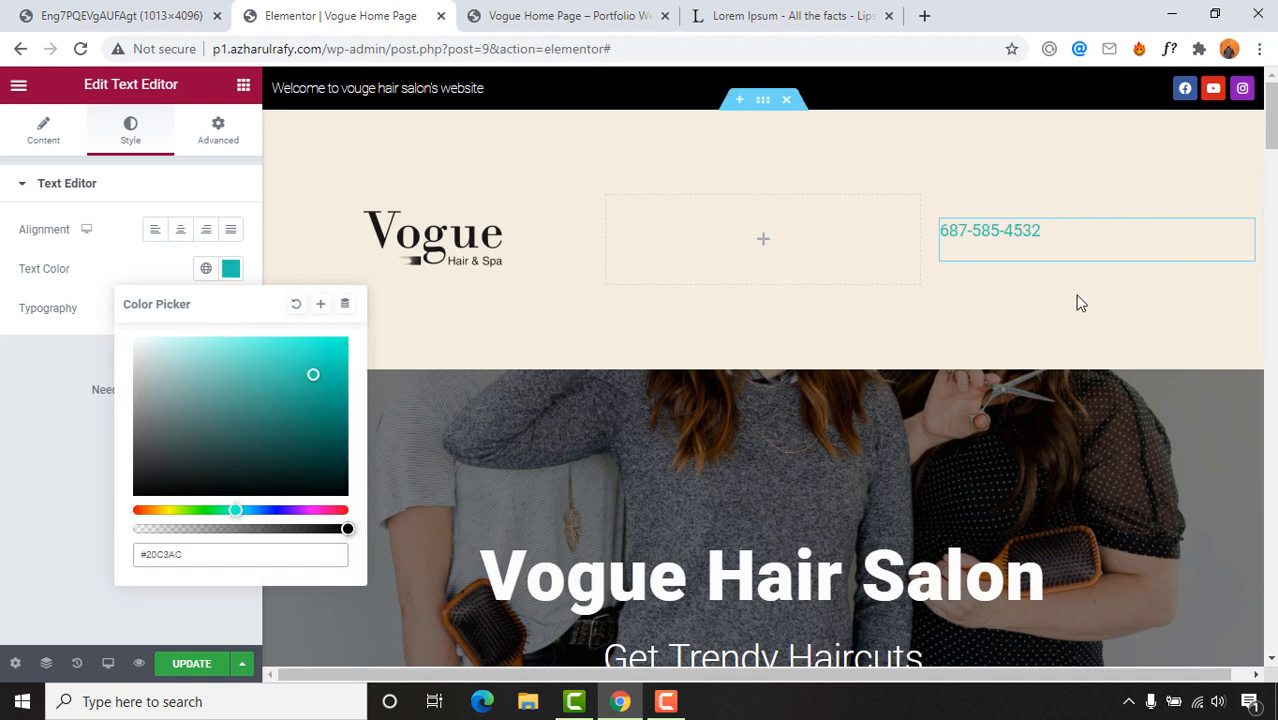
left_click(35, 10)
left_click(330, 15)
left_click(145, 10)
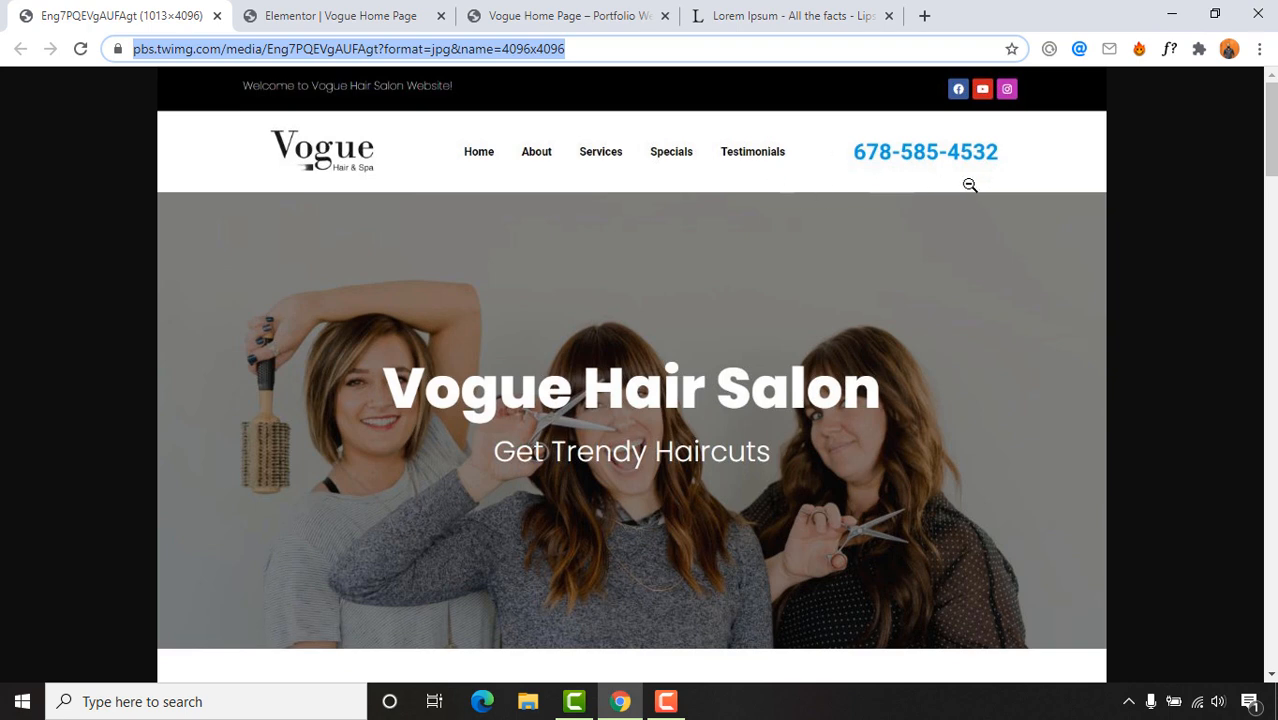
left_click(503, 6)
left_click(340, 6)
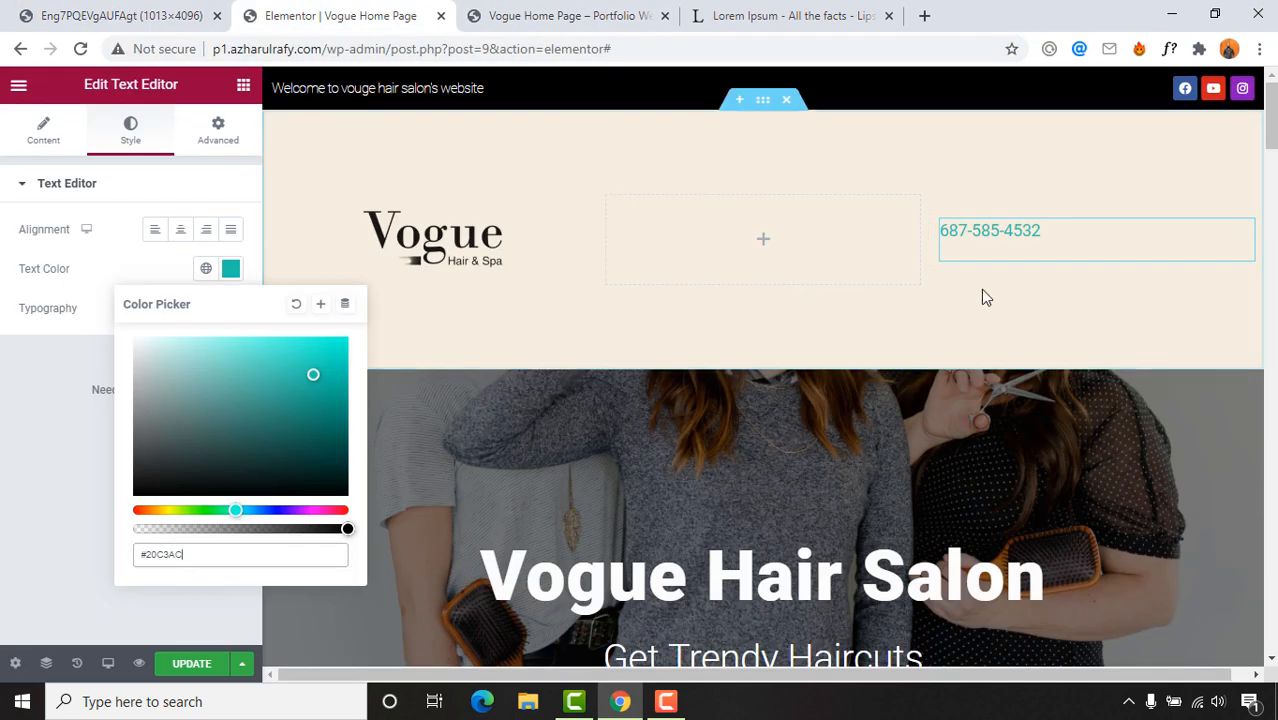
left_click(5, 494)
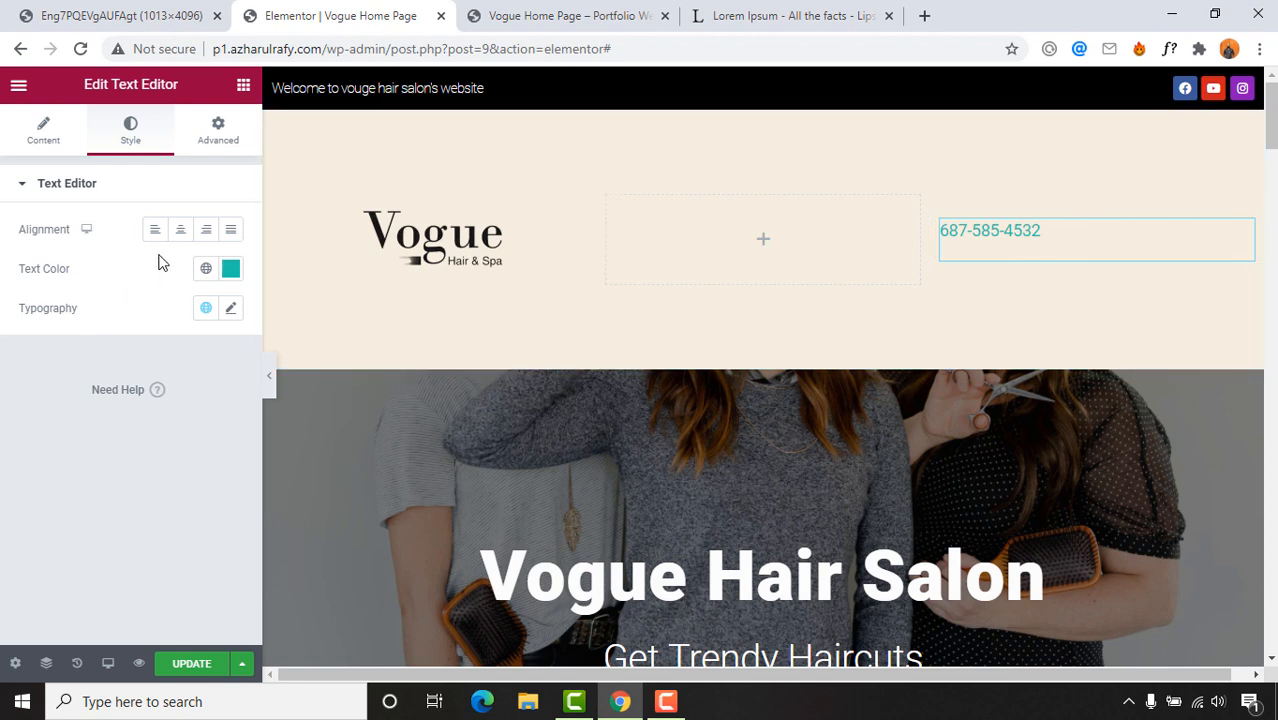
Step: Centre the phone number horizontally and set its typography to weight 900, size 32
left_click(181, 232)
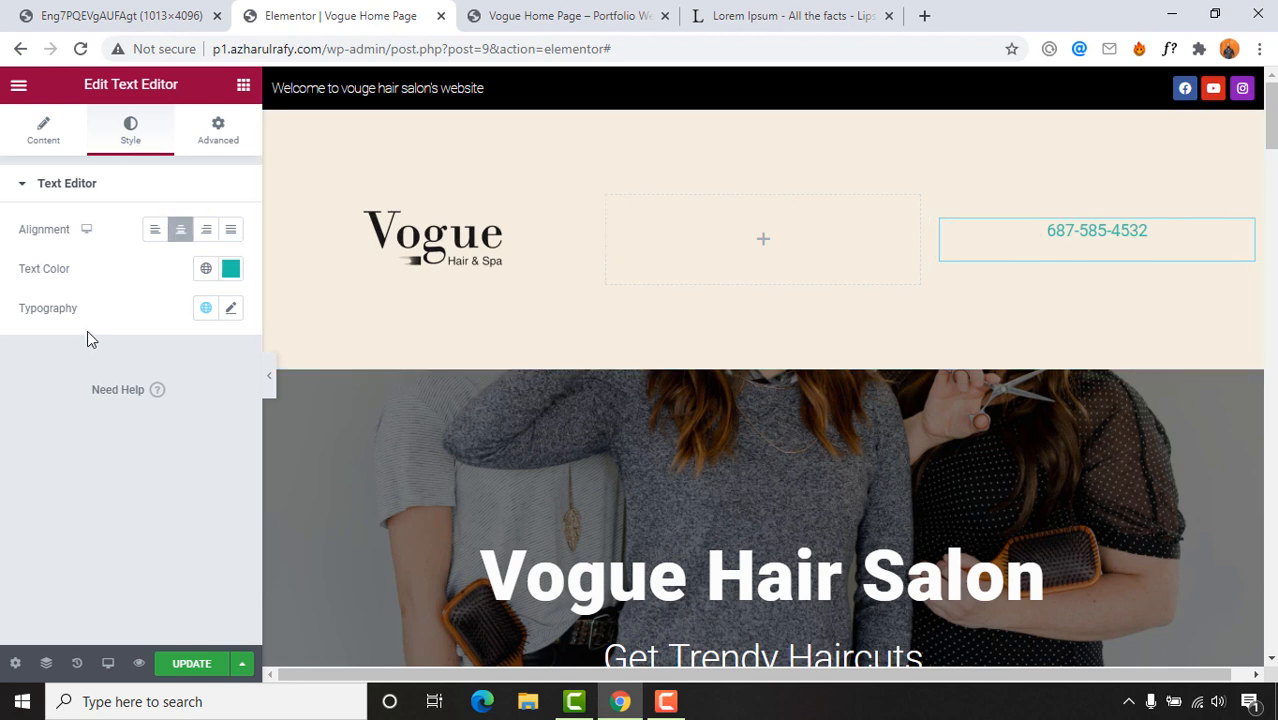
left_click(113, 12)
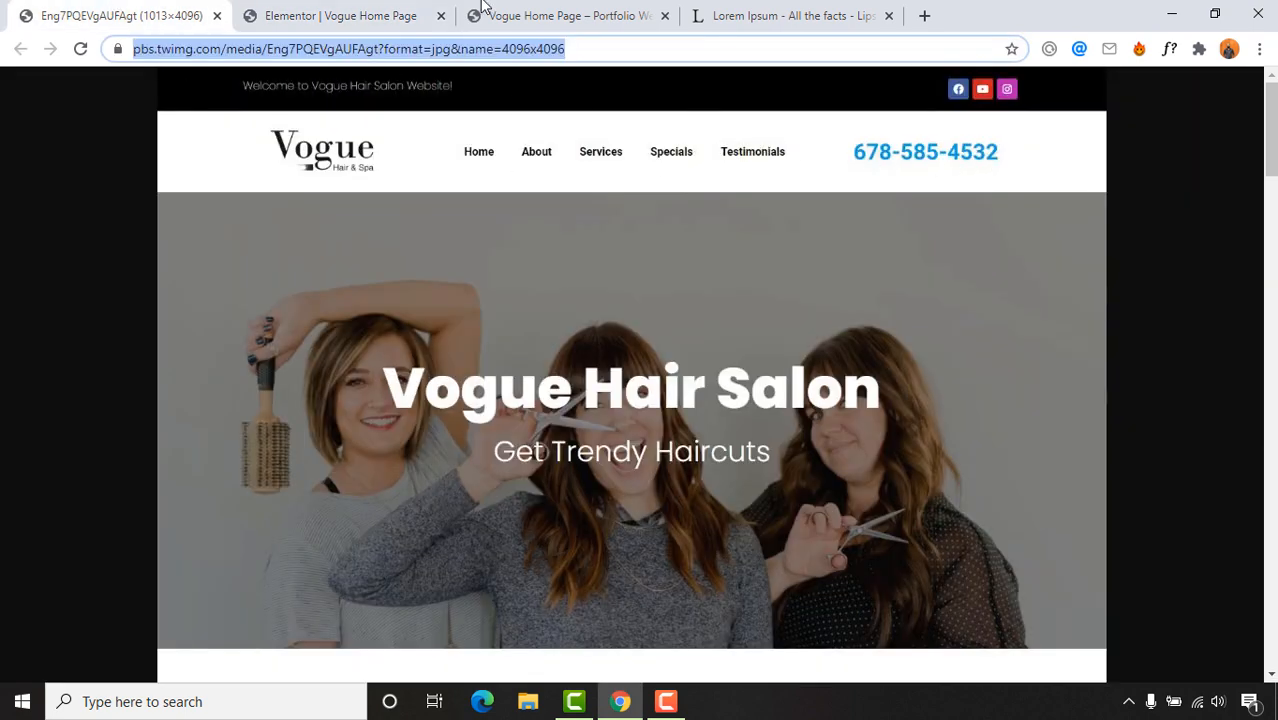
left_click(378, 12)
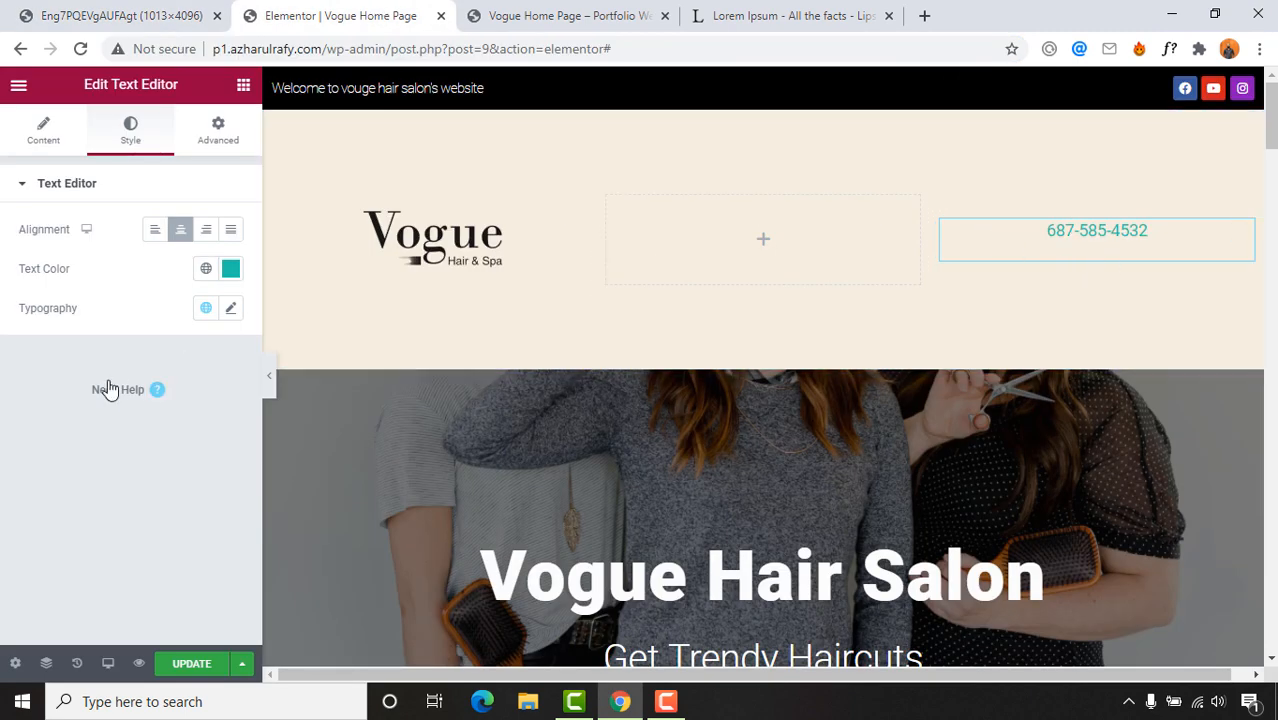
left_click(236, 314)
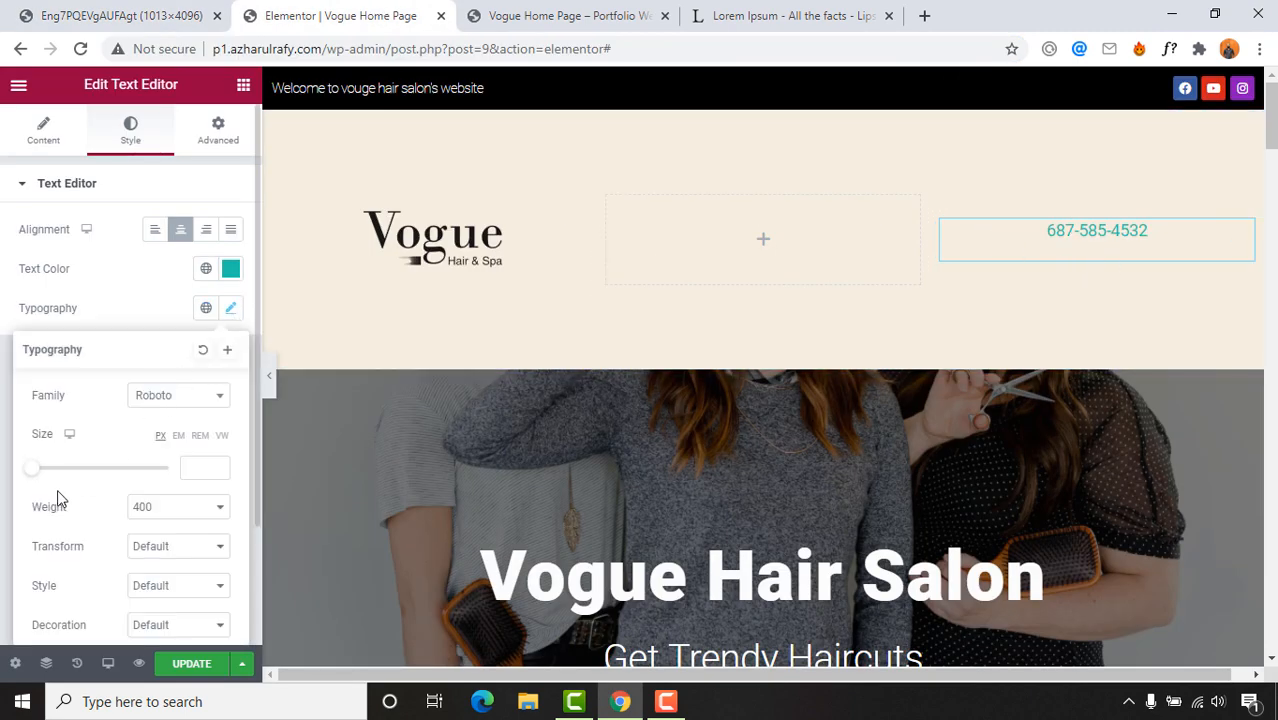
scroll(91, 525, "down", 1)
left_click(172, 418)
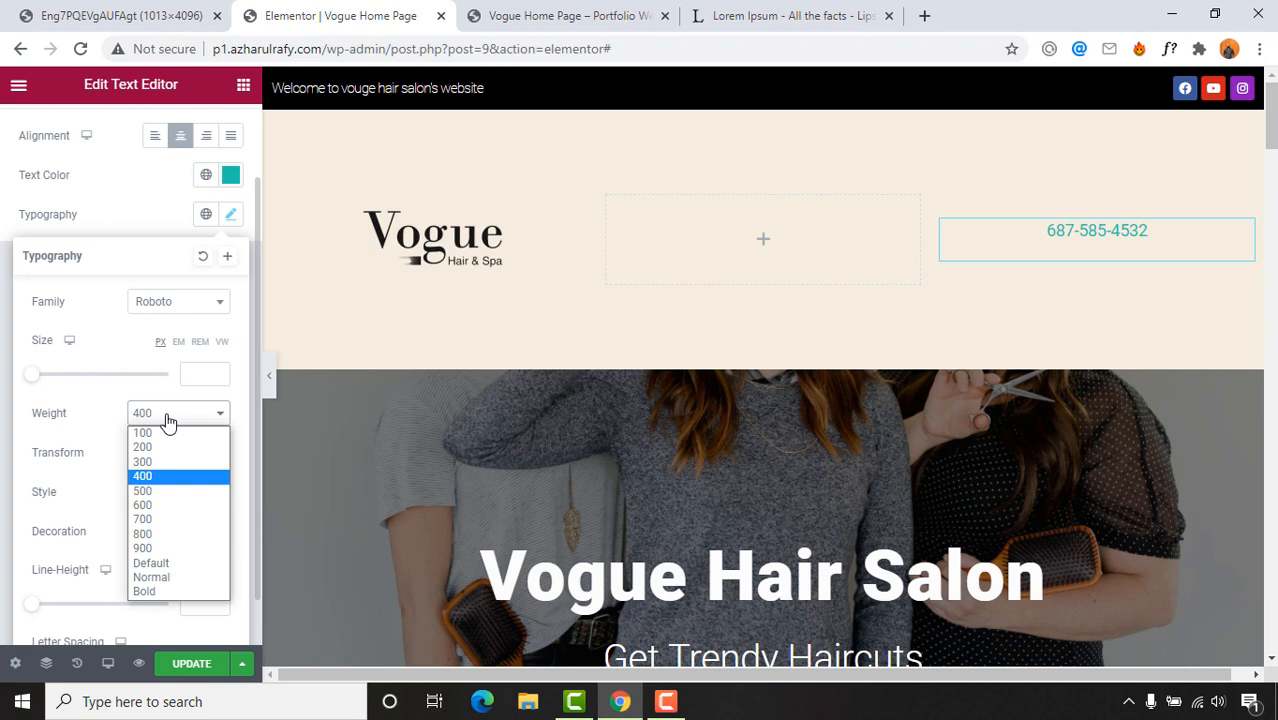
left_click(155, 548)
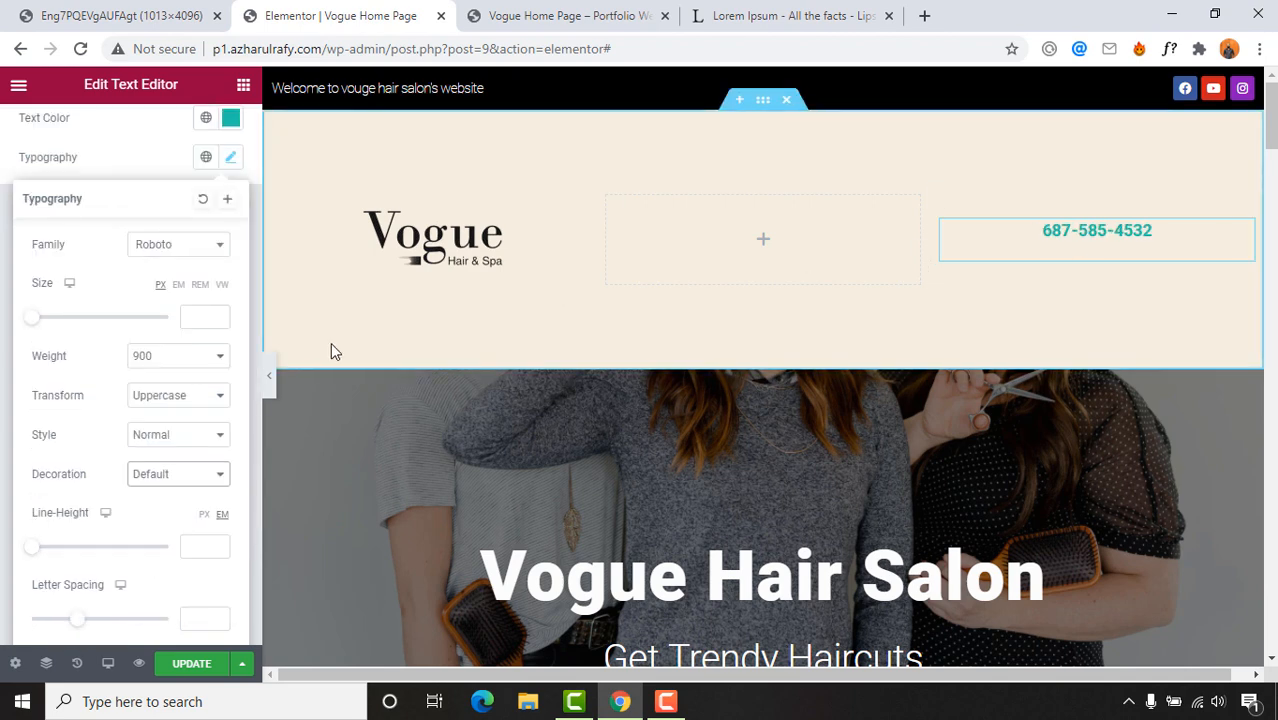
left_click_drag(36, 323, 56, 323)
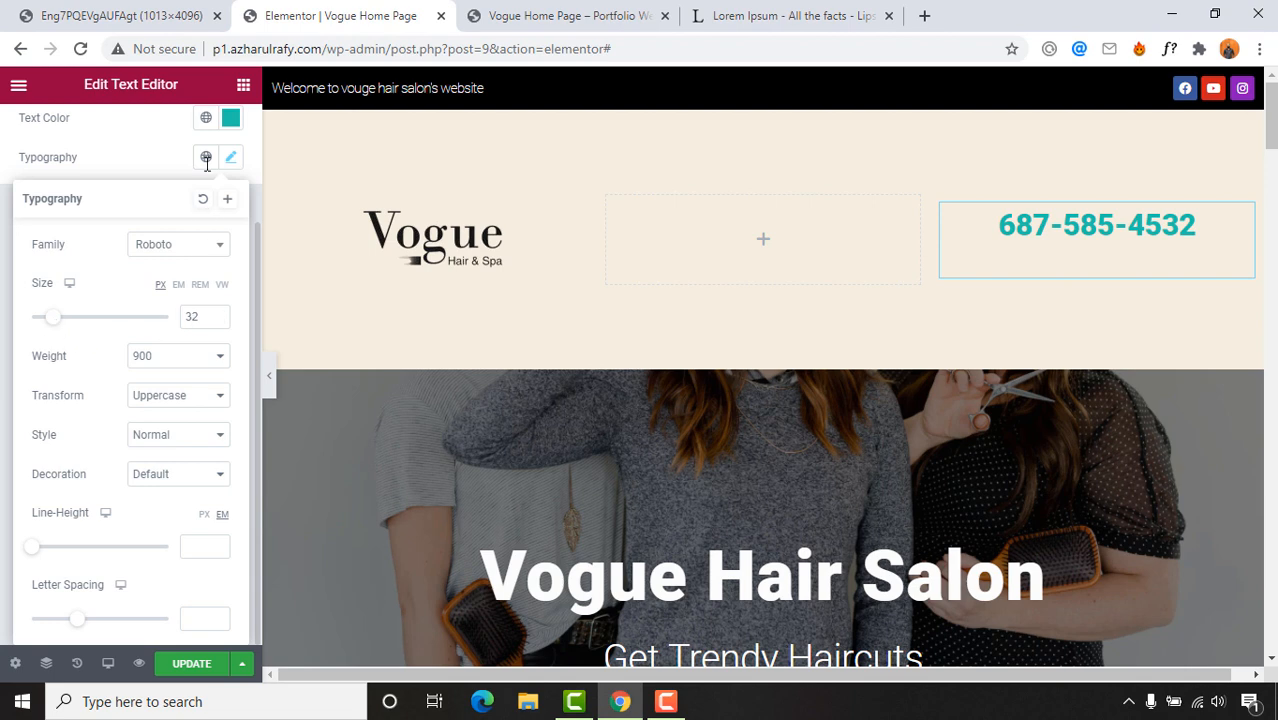
Step: Set the phone number's text colour to teal #3AC0AD and save with UPDATE
left_click(231, 121)
type("#5EFFE8")
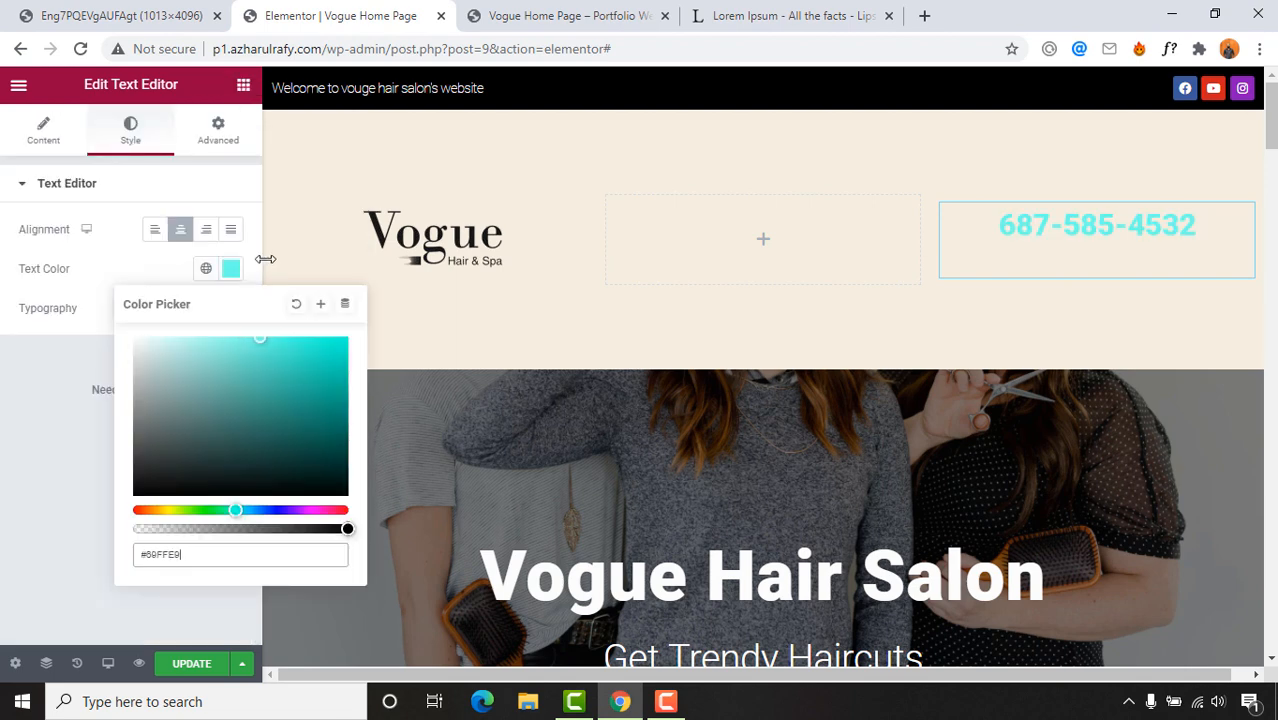
left_click_drag(270, 338, 283, 376)
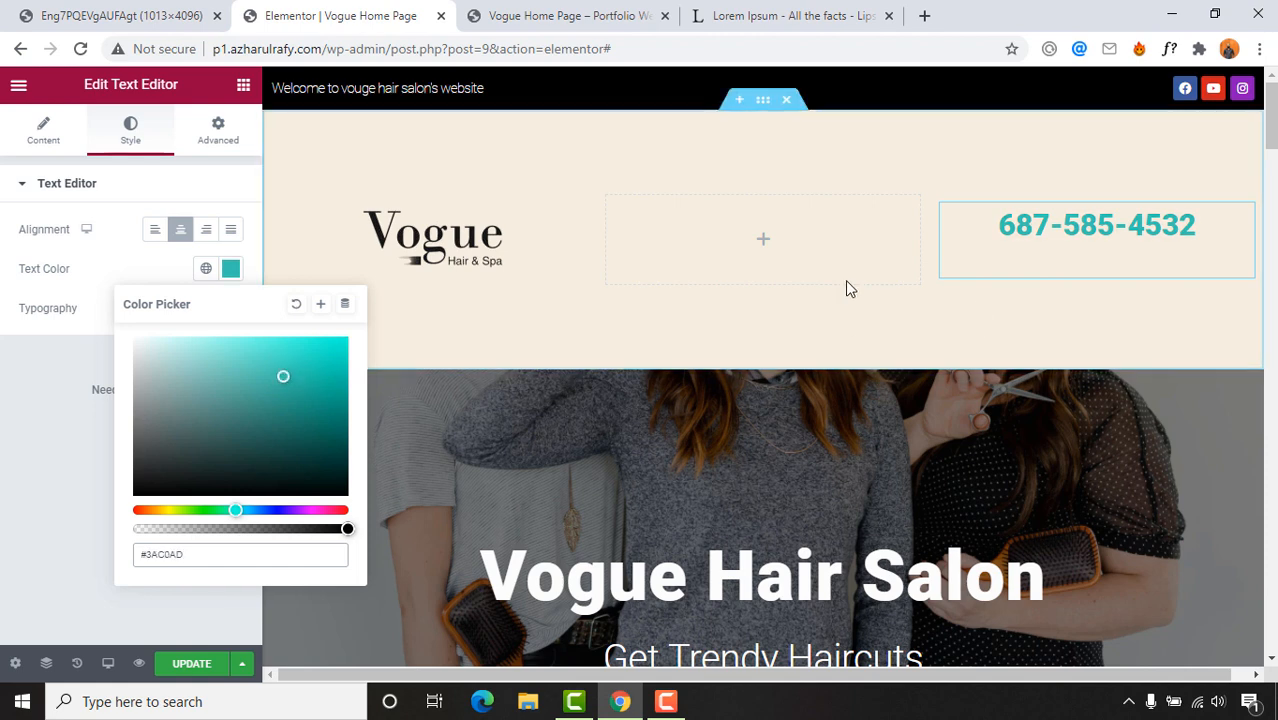
left_click(157, 634)
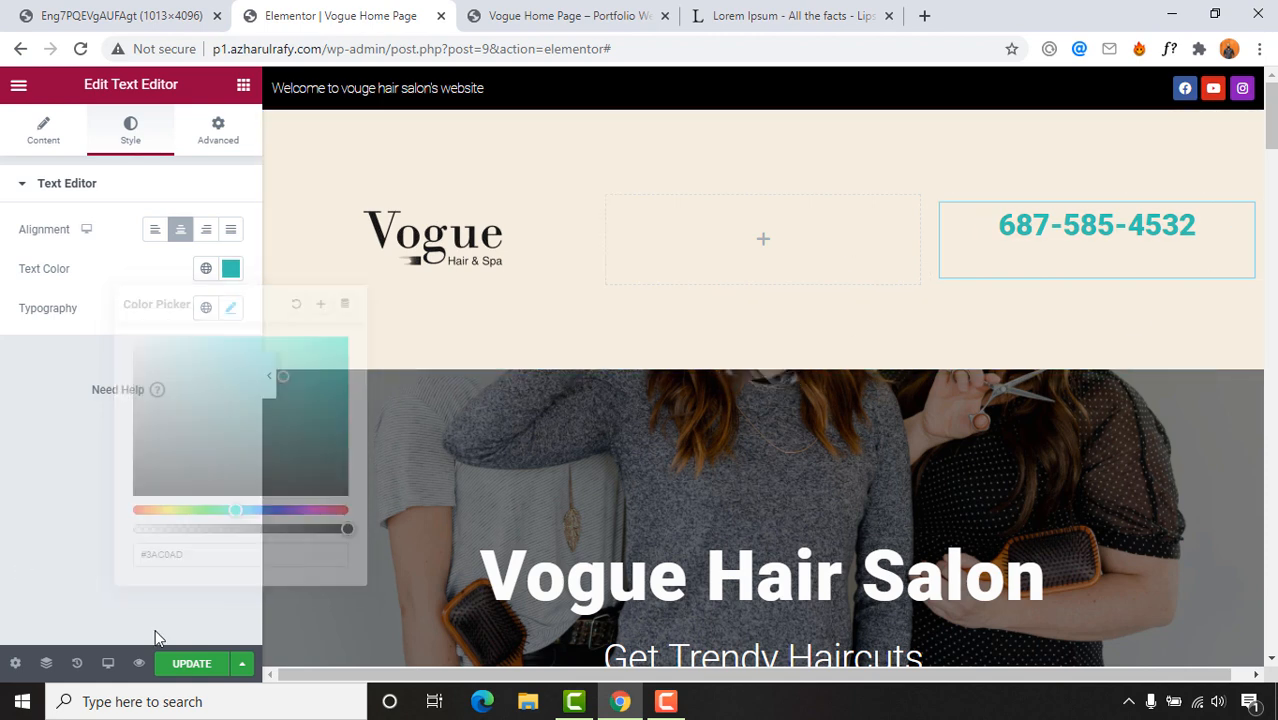
left_click(192, 664)
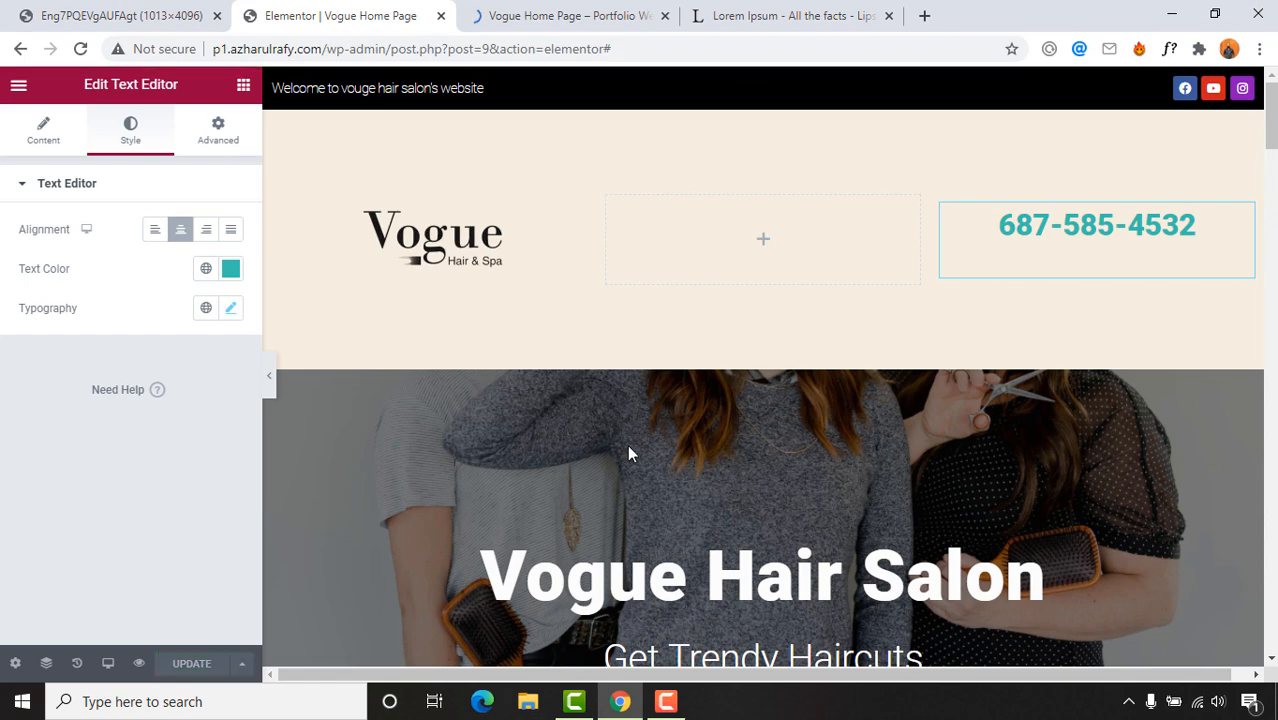
Step: Scroll through the reference design's header, 'Need a Hair Doctor?' and later sections
left_click(38, 10)
left_click(603, 8)
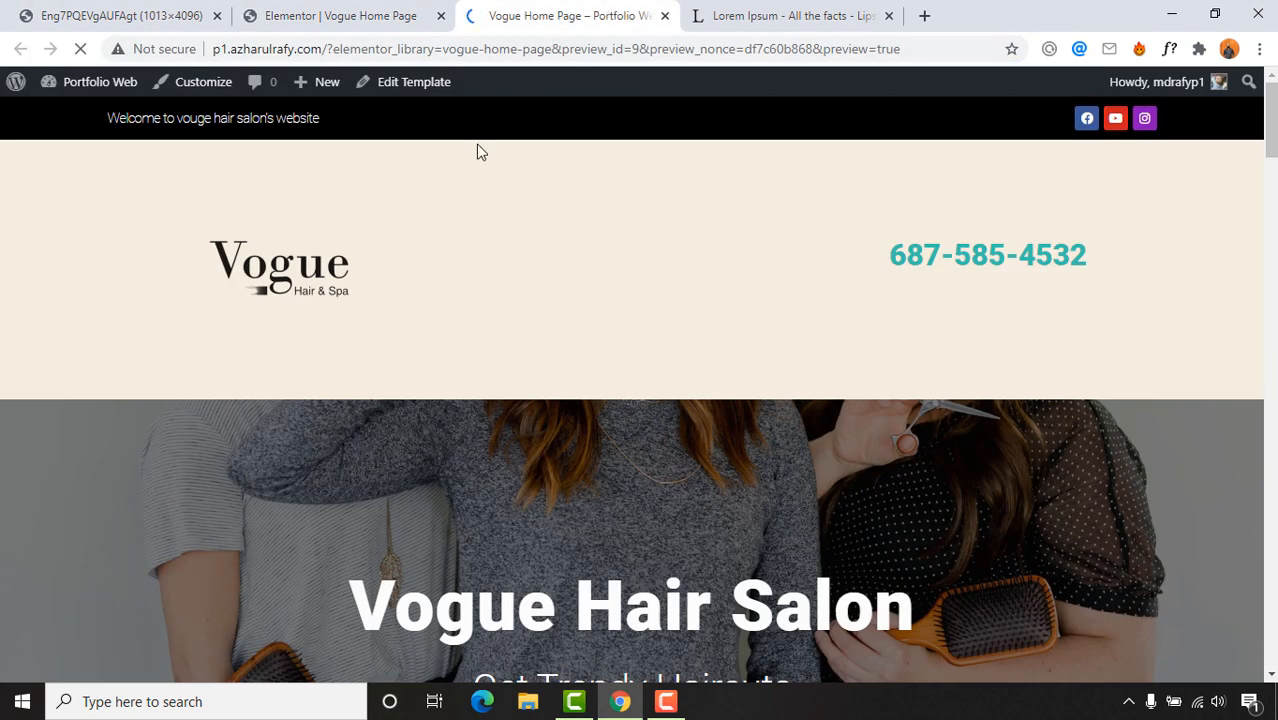
left_click(111, 8)
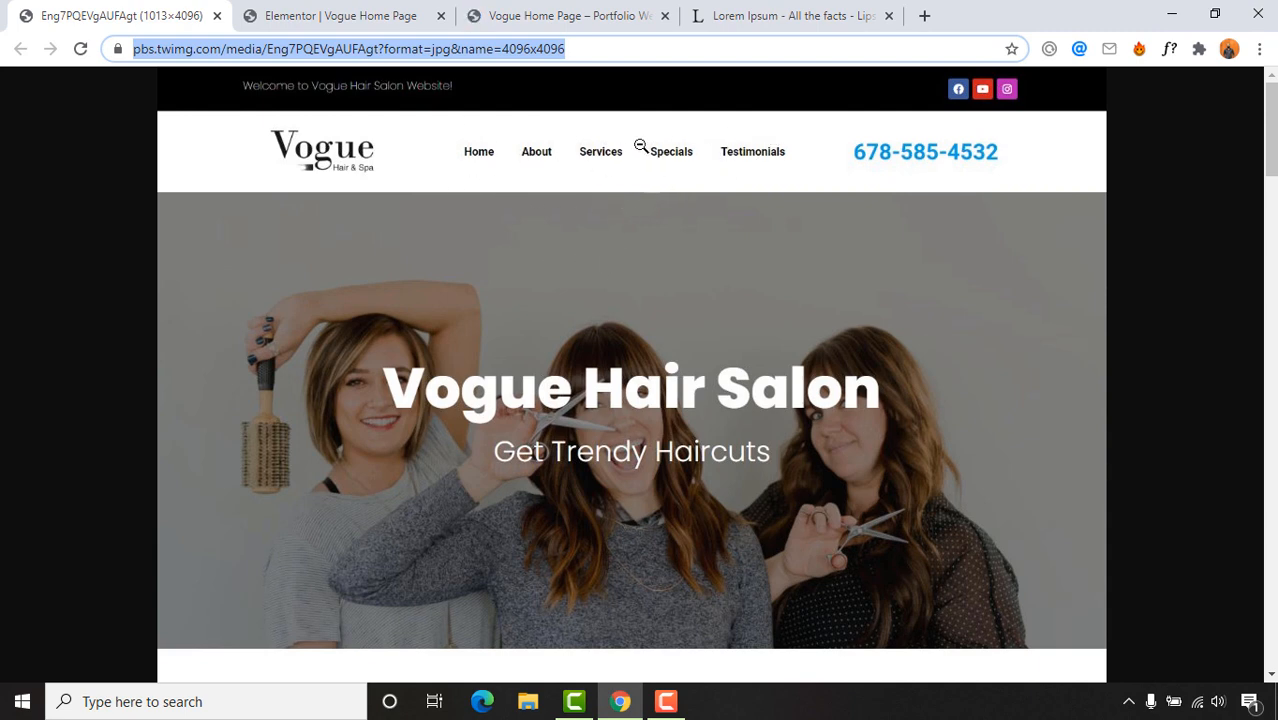
scroll(586, 350, "down", 6)
scroll(602, 360, "up", 6)
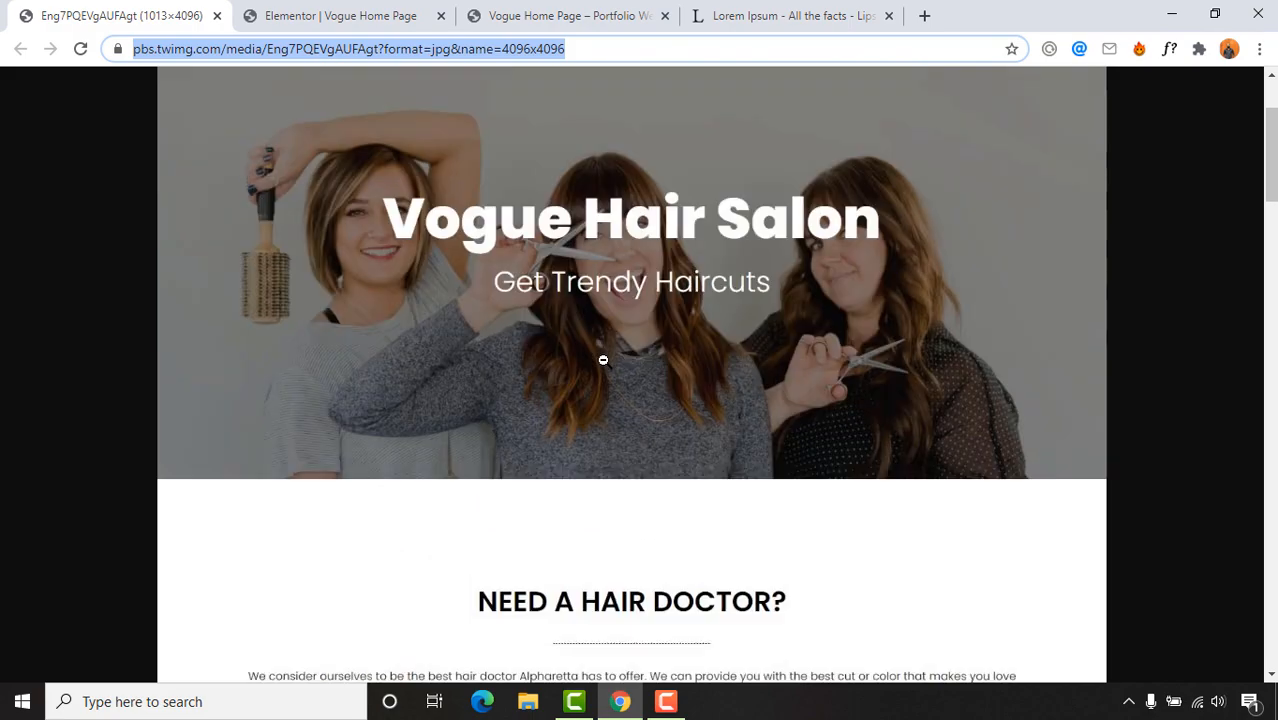
scroll(579, 222, "down", 5)
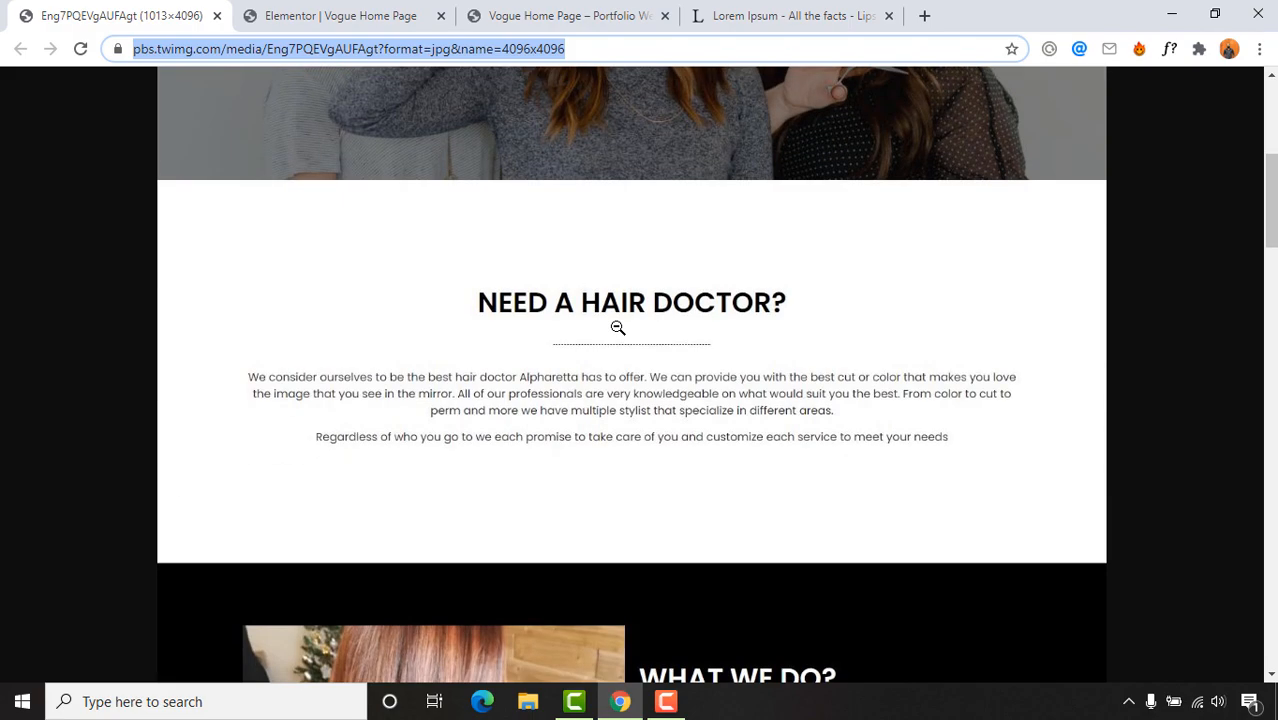
scroll(507, 257, "up", 5)
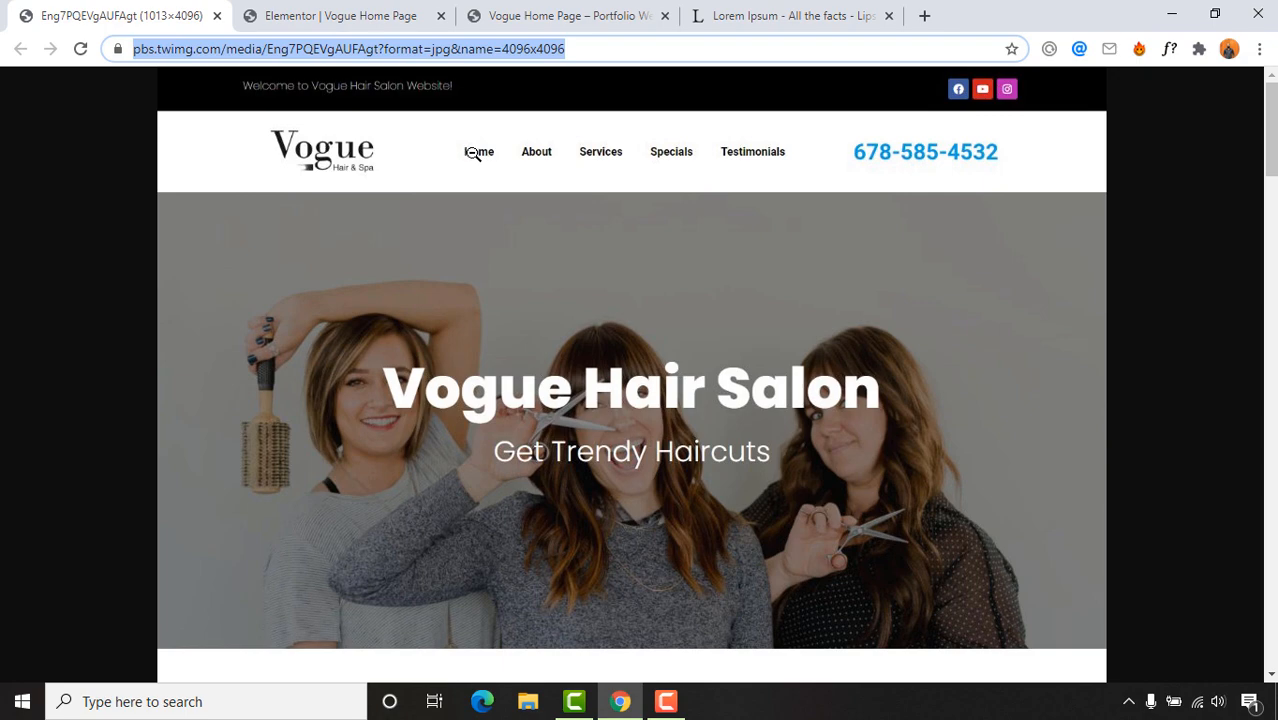
scroll(600, 342, "down", 5)
scroll(693, 365, "up", 5)
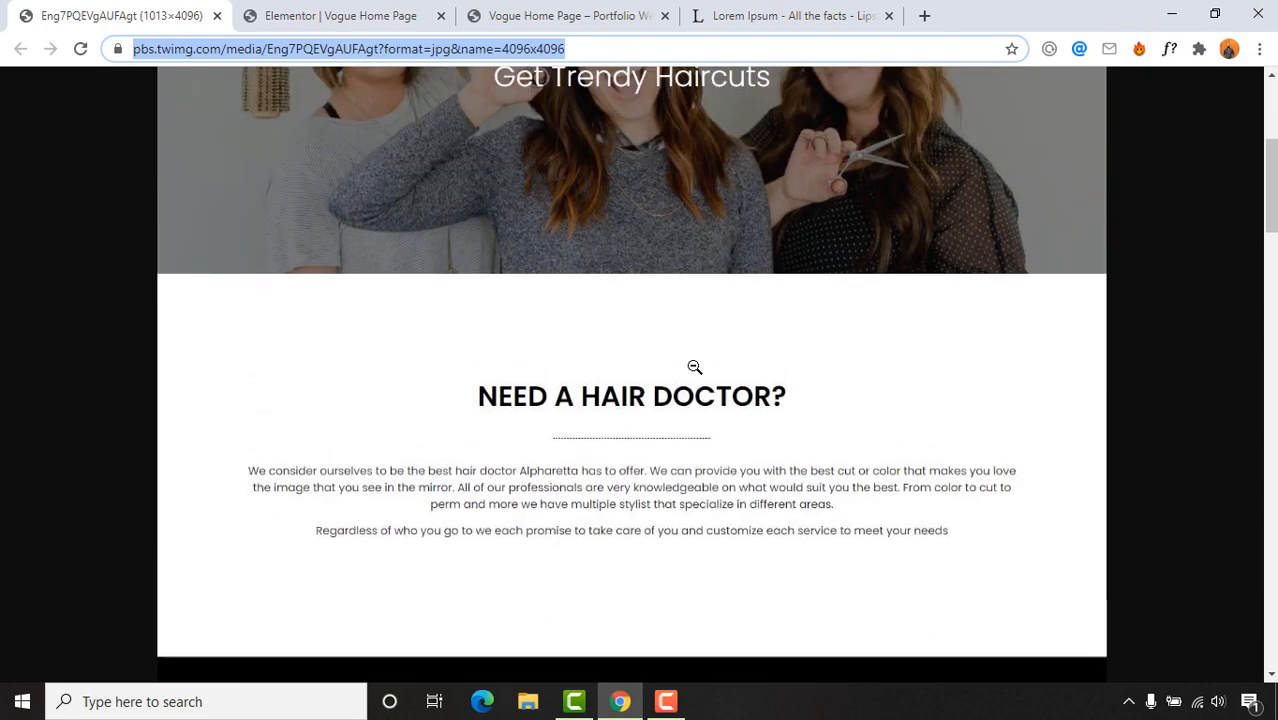
scroll(648, 400, "down", 2)
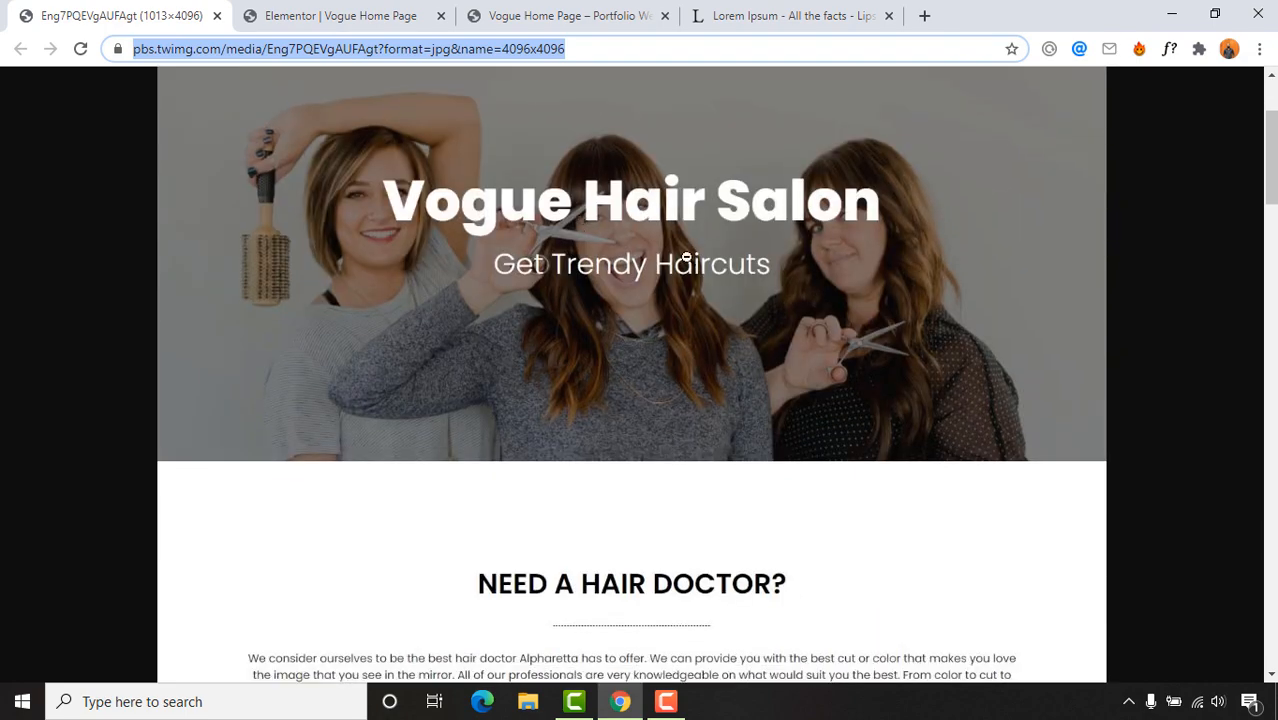
scroll(630, 265, "up", 2)
scroll(608, 320, "down", 4)
scroll(596, 285, "up", 4)
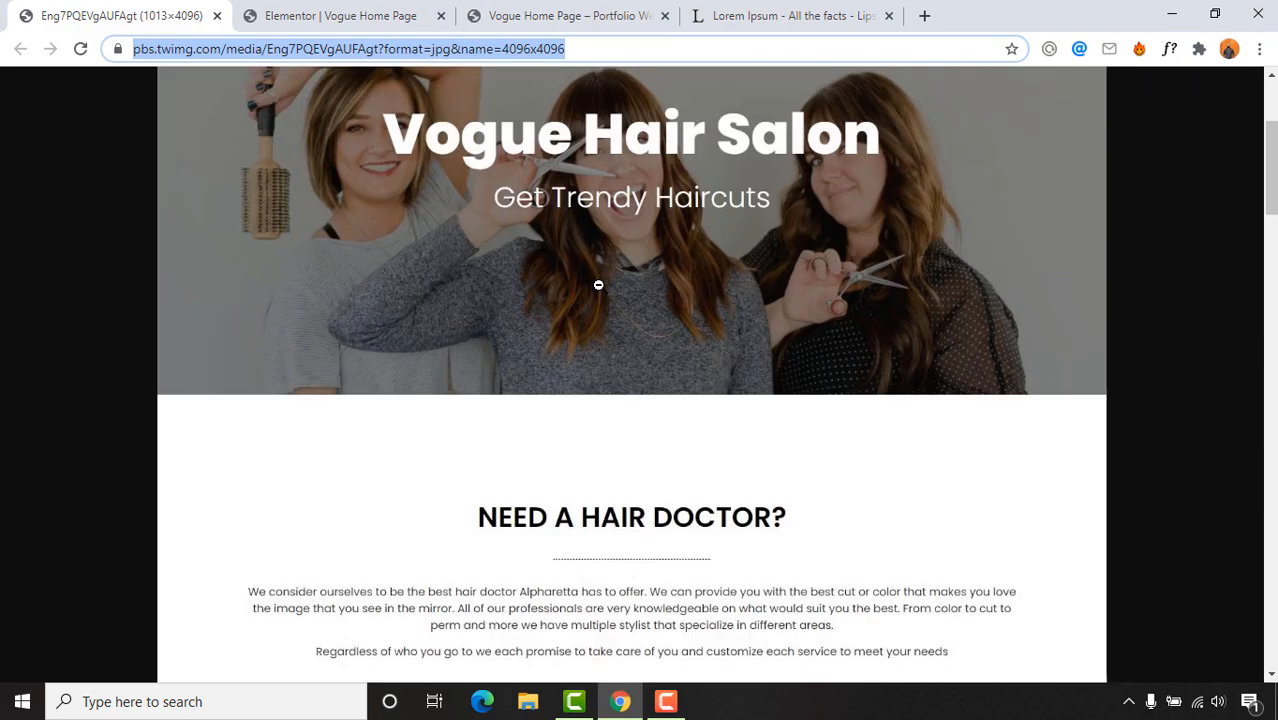
scroll(703, 398, "down", 4)
scroll(703, 398, "down", 4)
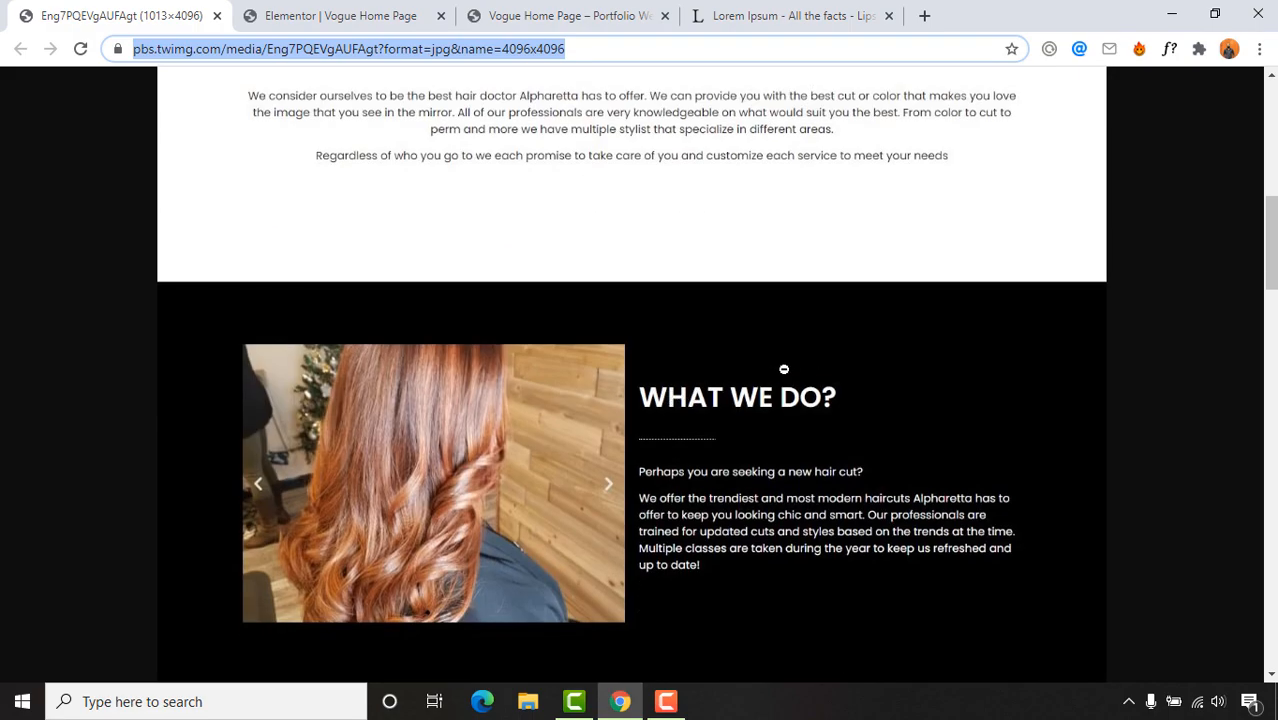
scroll(784, 369, "up", 7)
scroll(625, 322, "down", 5)
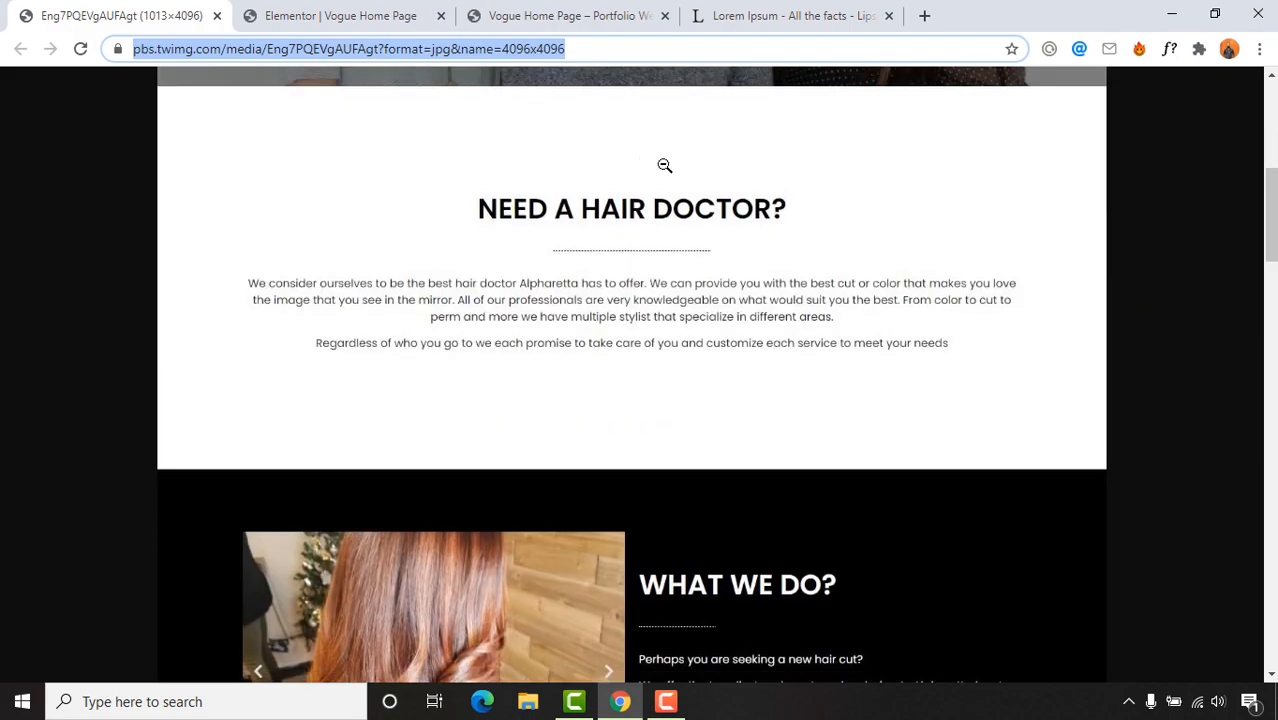
scroll(568, 334, "up", 6)
scroll(614, 283, "down", 5)
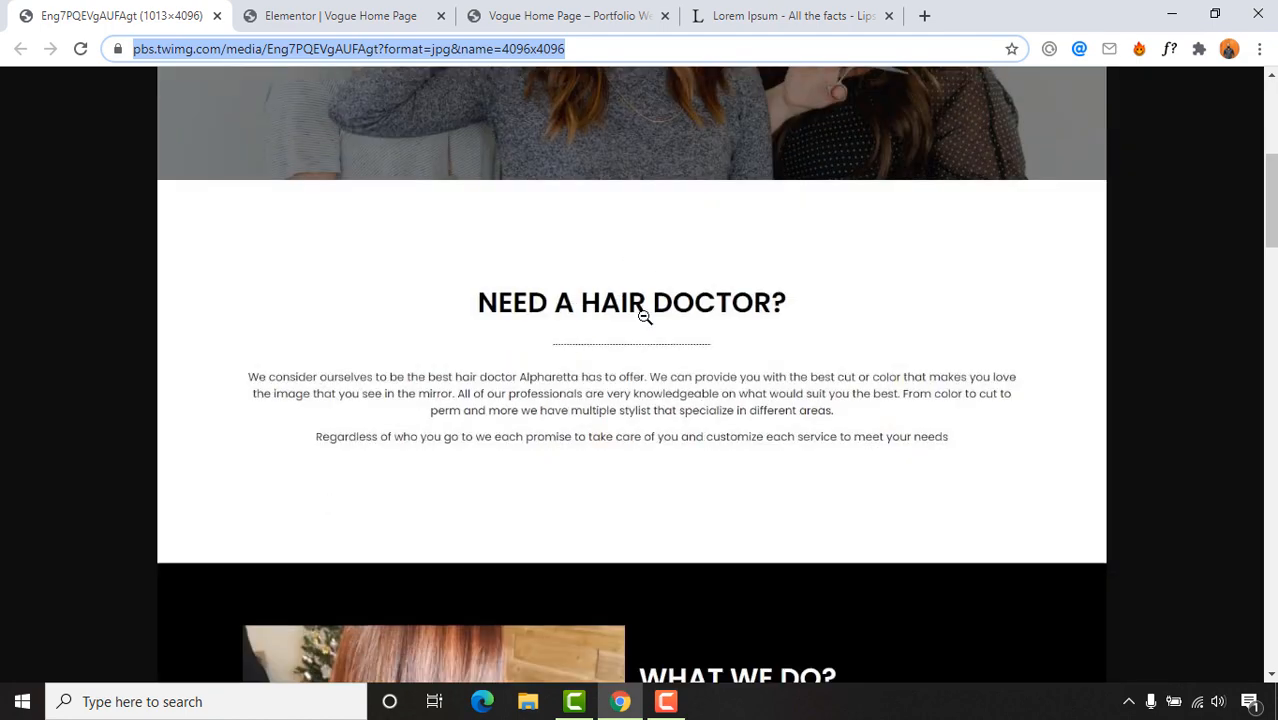
scroll(645, 316, "up", 6)
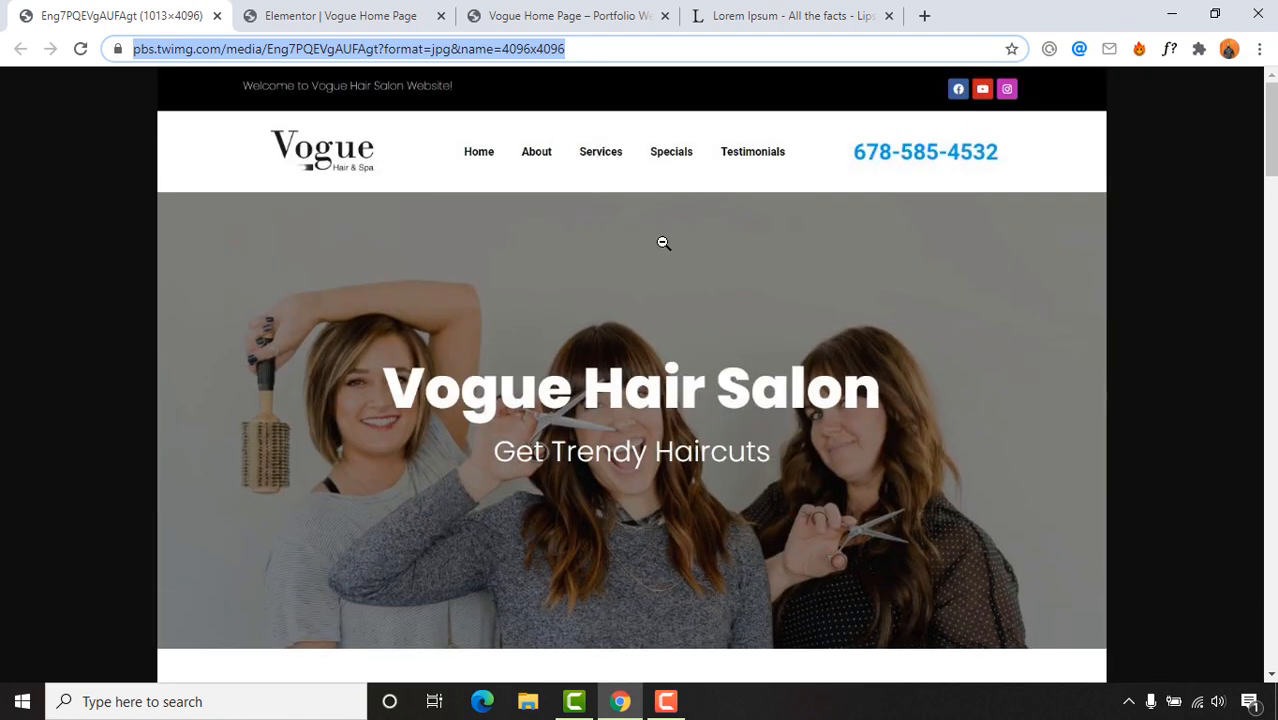
scroll(663, 242, "down", 8)
scroll(747, 372, "down", 15)
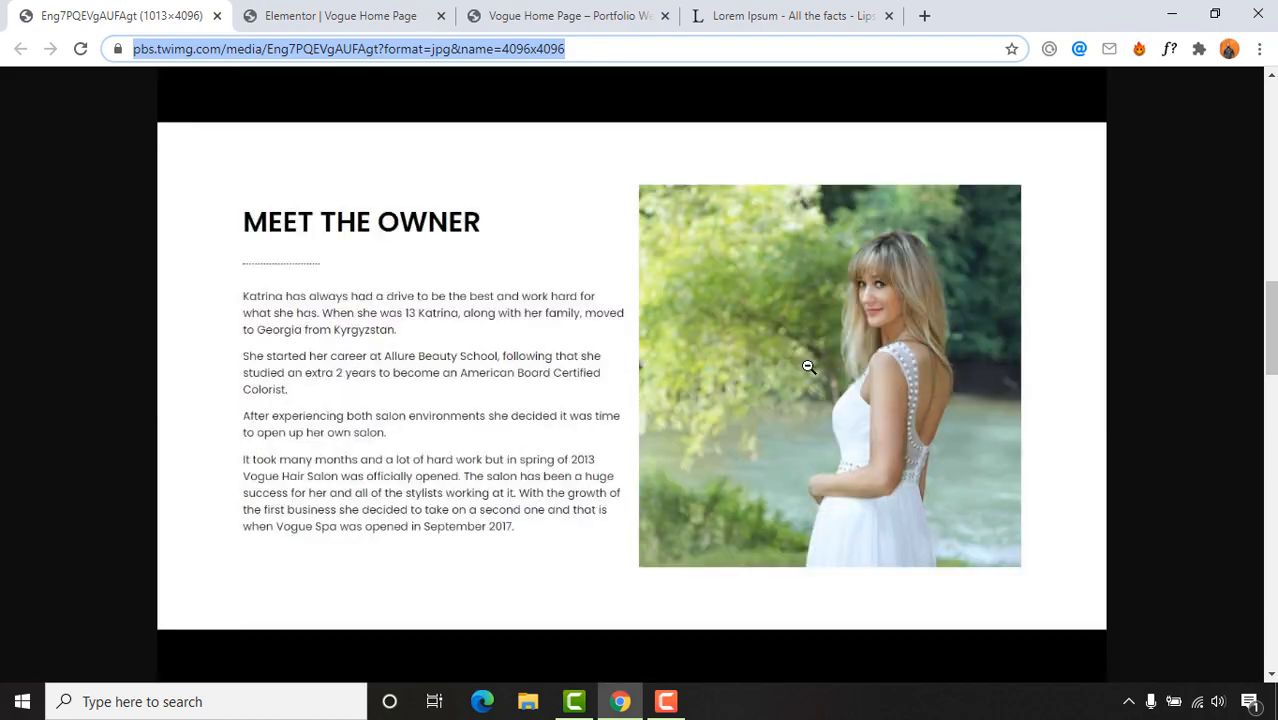
scroll(515, 373, "up", 20)
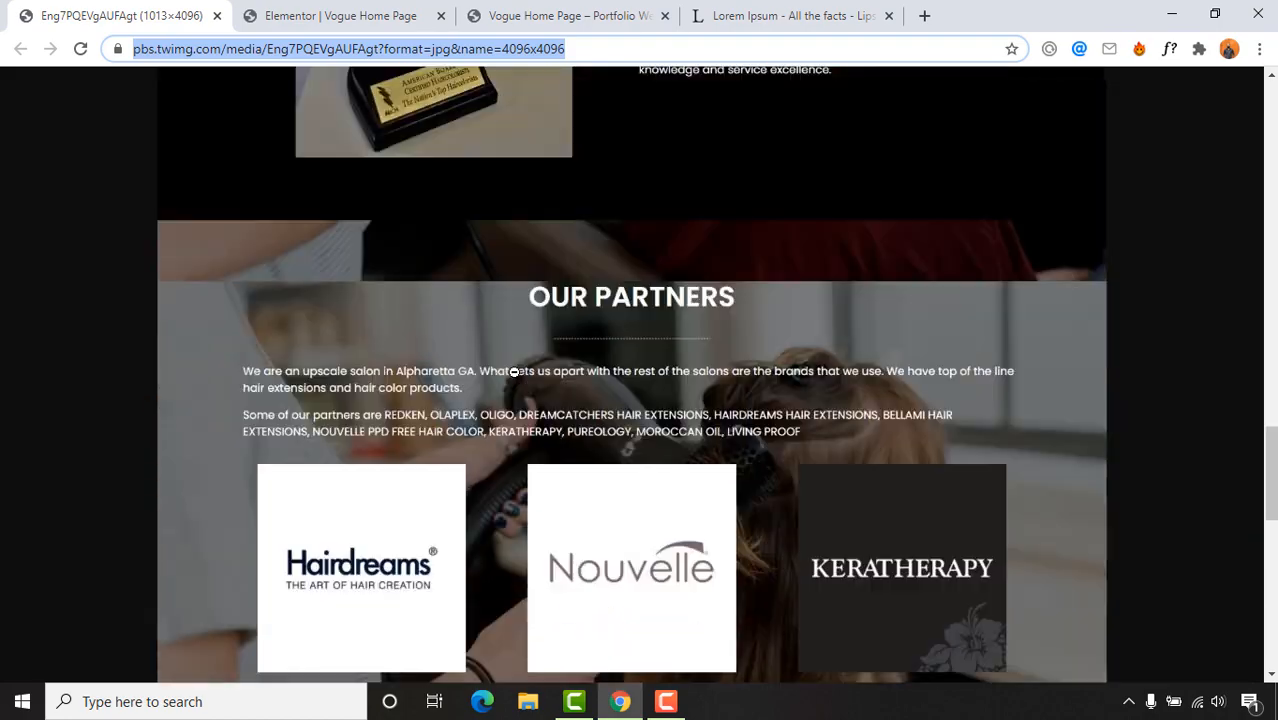
scroll(522, 354, "down", 5)
scroll(576, 342, "down", 6)
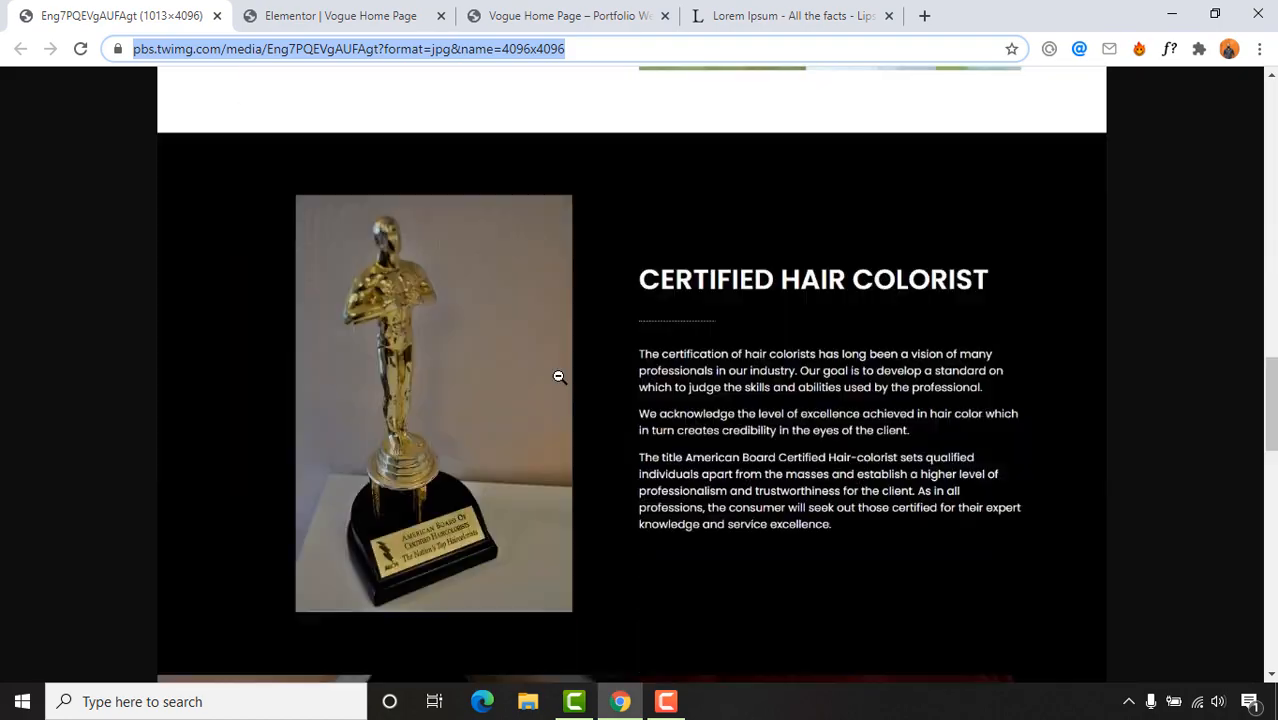
scroll(556, 371, "up", 12)
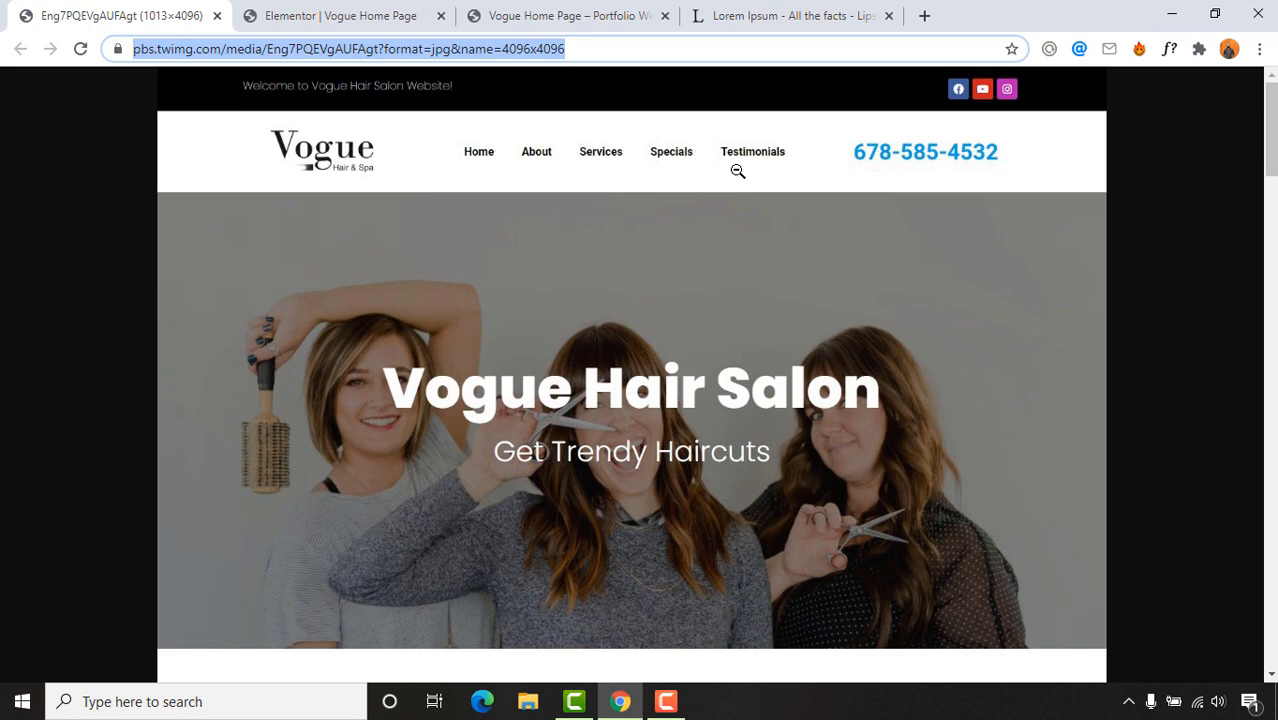
Step: Leave the Elementor editor and return to the WordPress dashboard
left_click(372, 18)
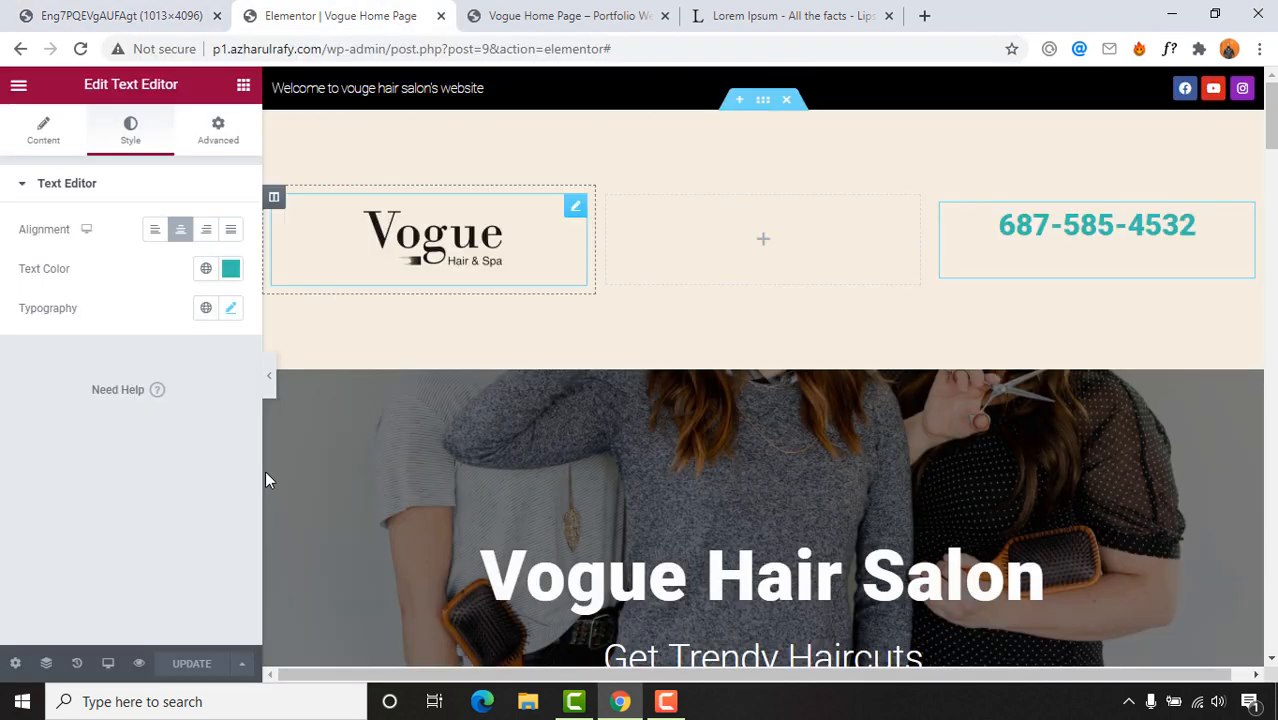
left_click(84, 16)
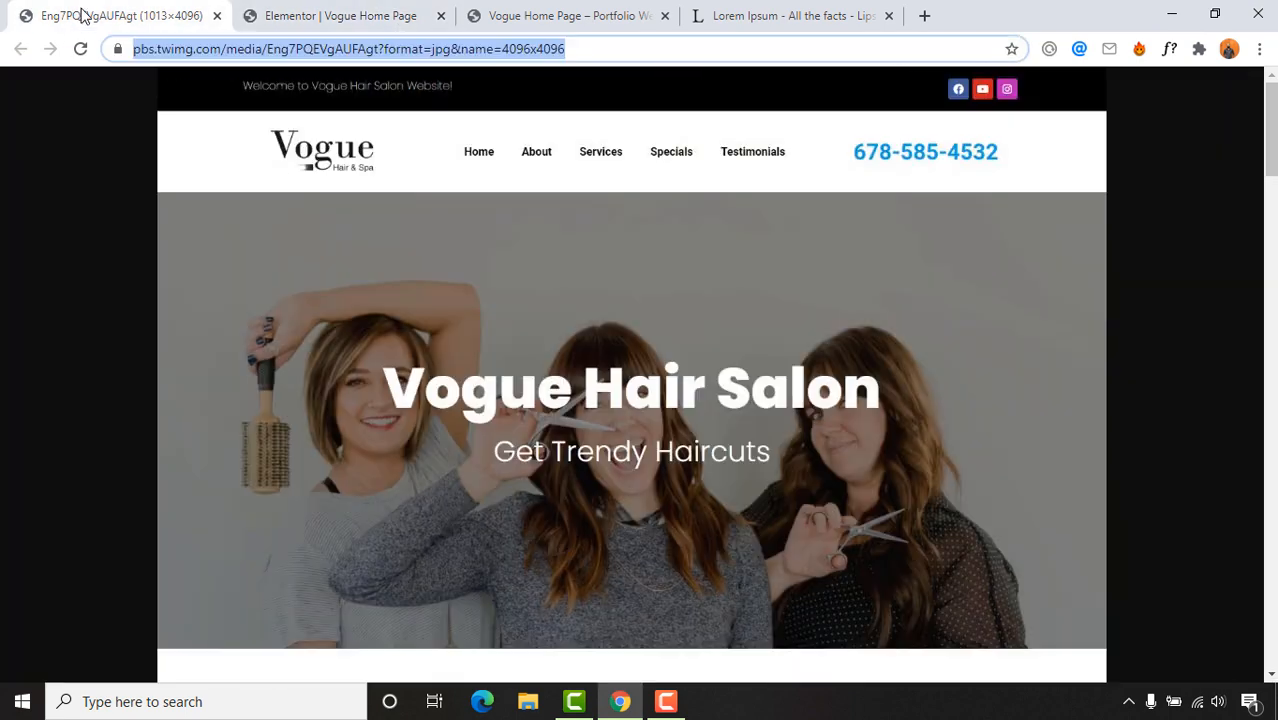
left_click(250, 14)
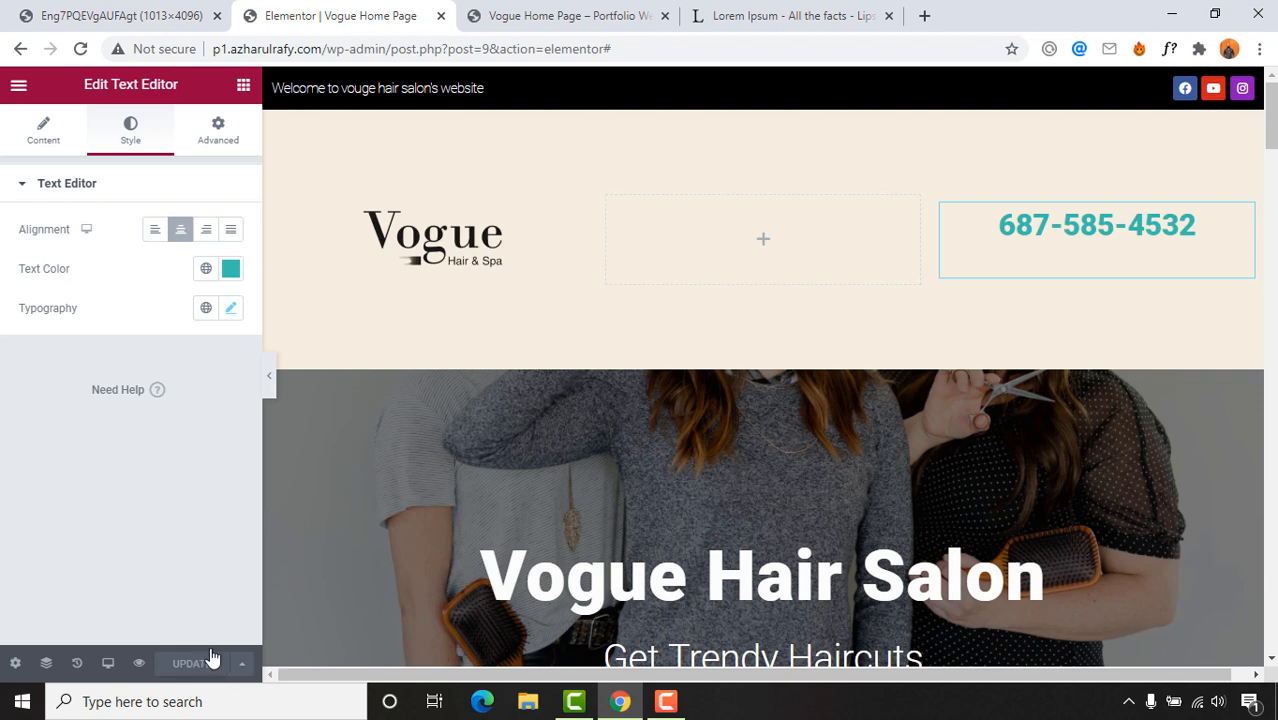
left_click(12, 88)
left_click(63, 432)
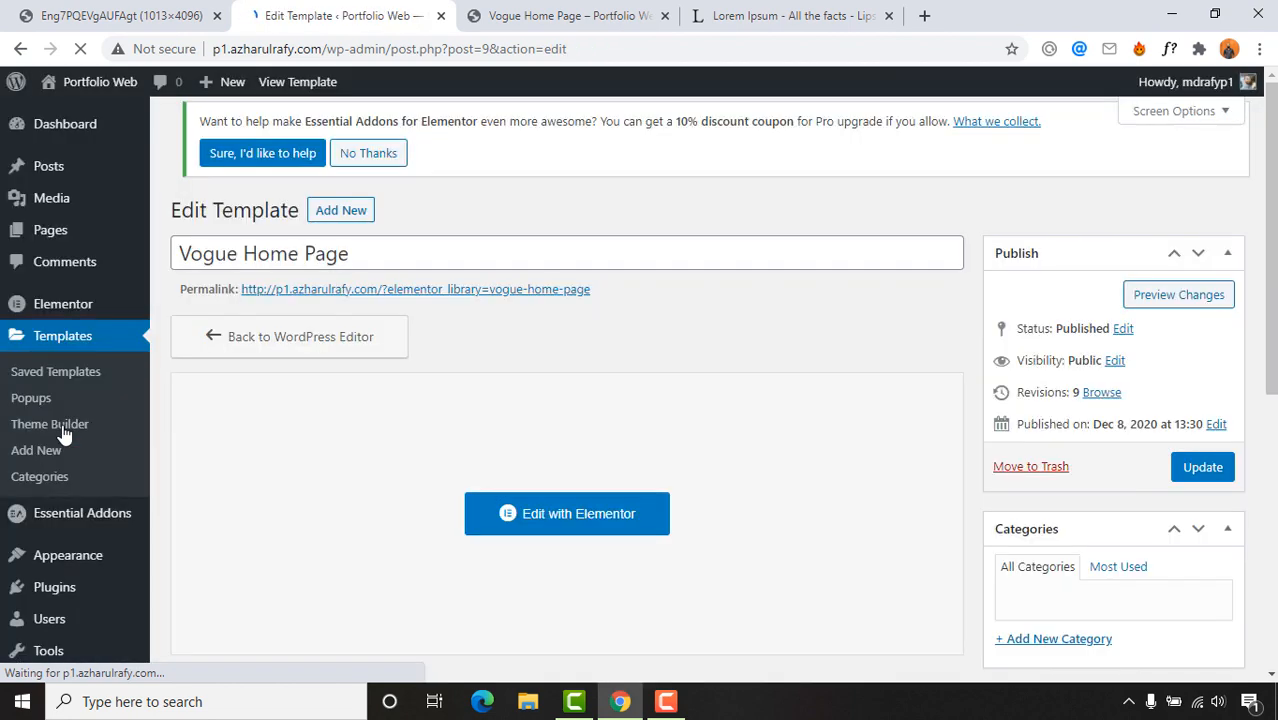
Step: Create a new page titled 'About' using the Elementor Full Width template
mouse_move(66, 232)
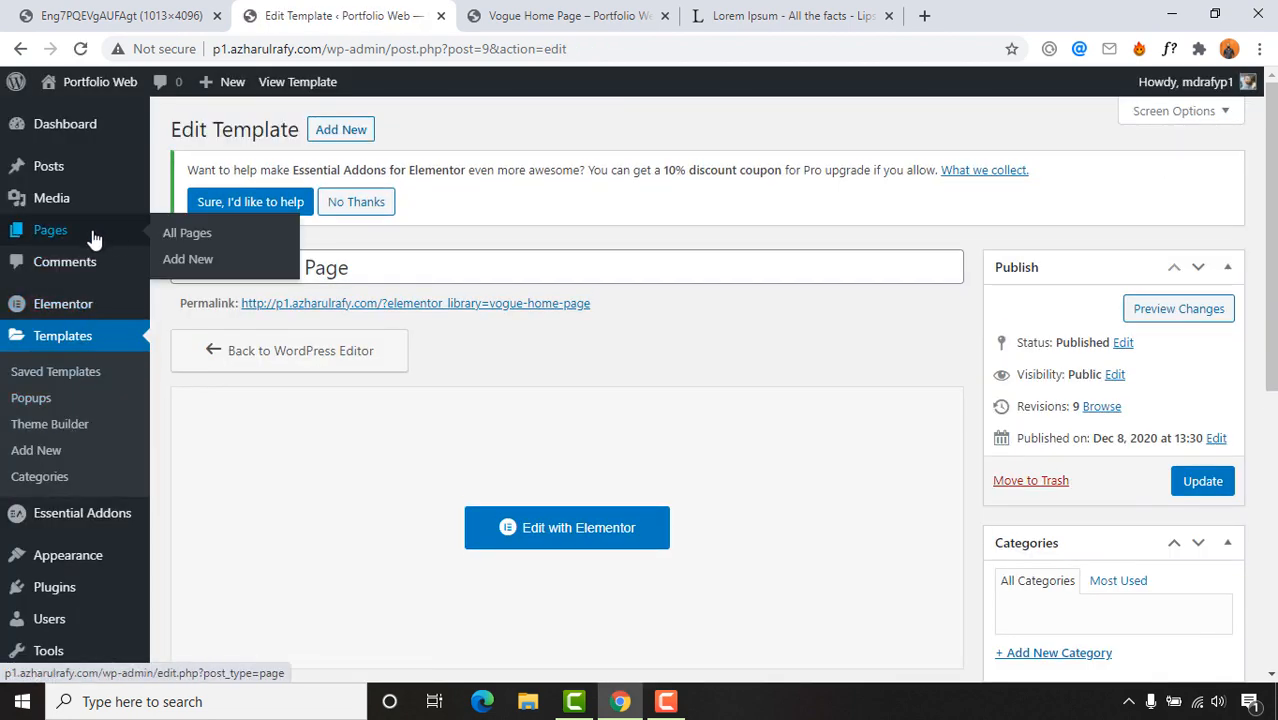
left_click(213, 262)
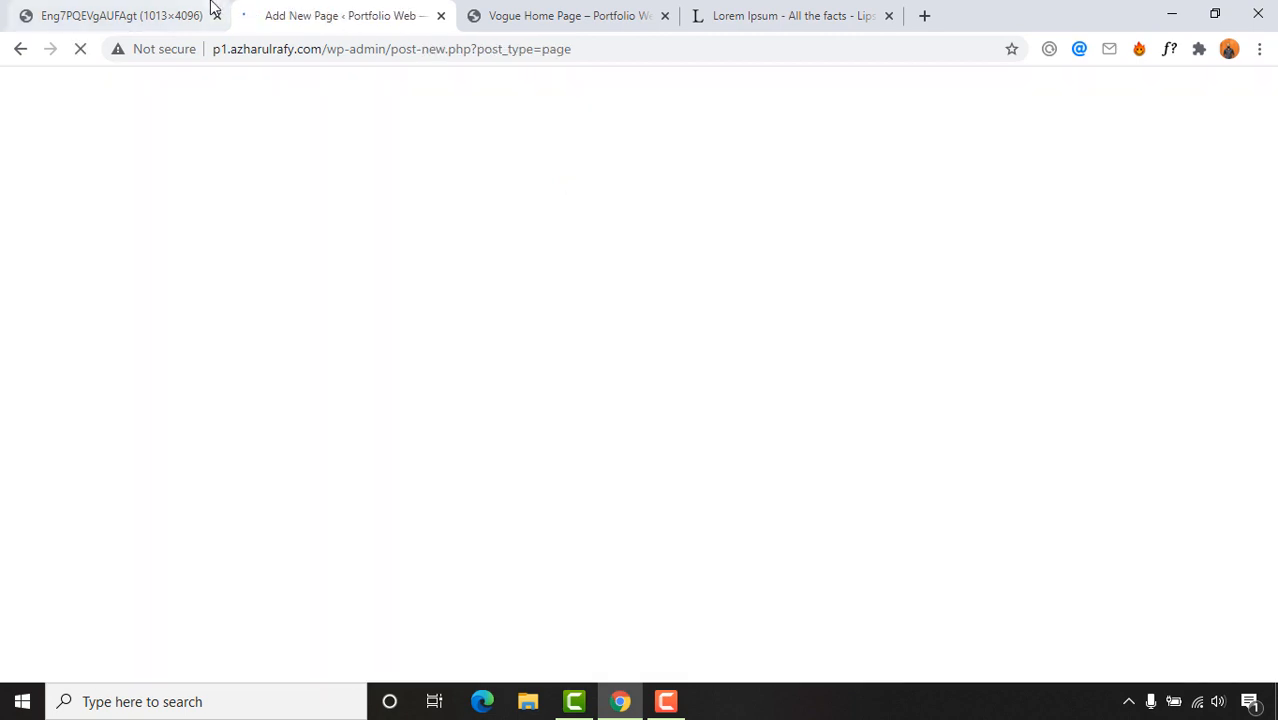
left_click(208, 8)
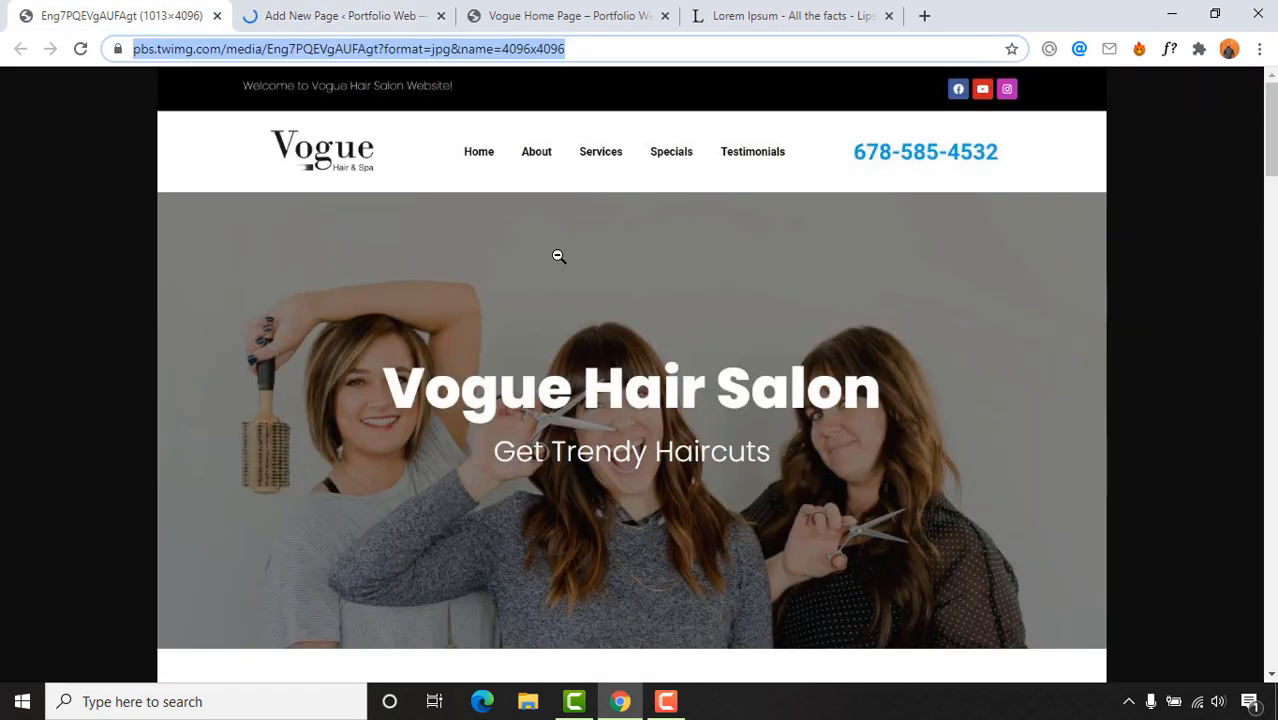
left_click(349, 30)
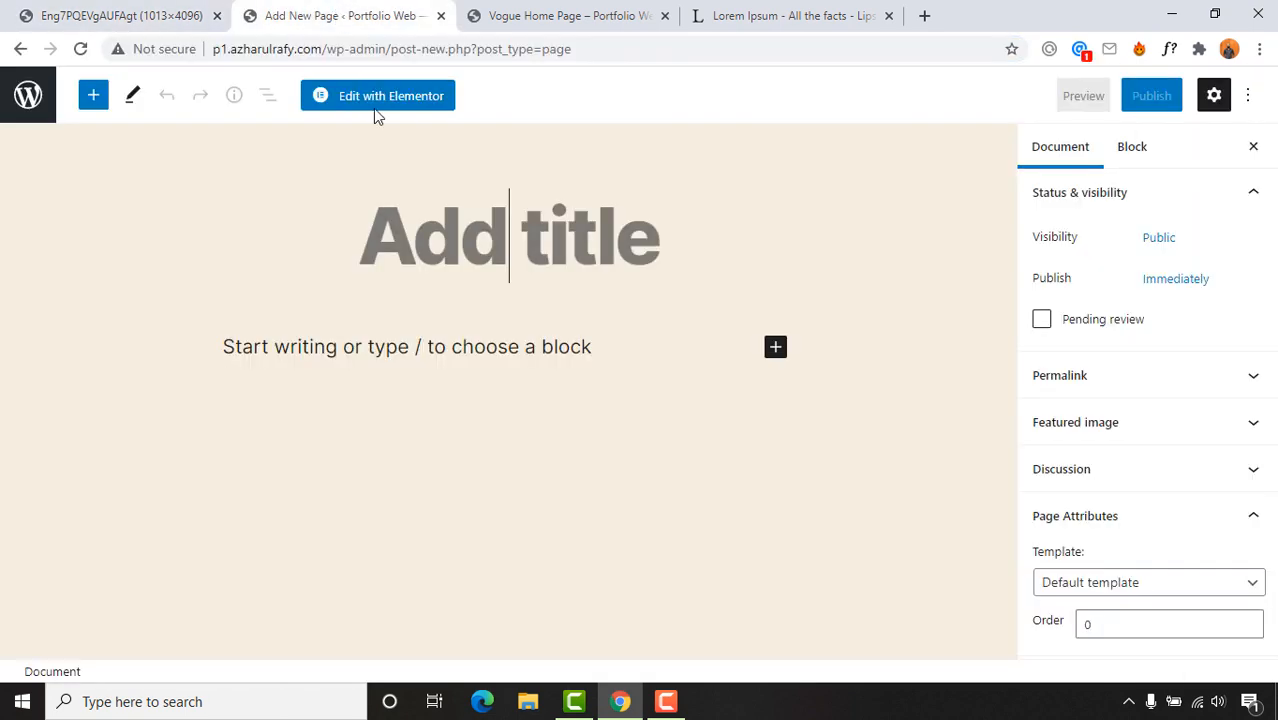
type("About")
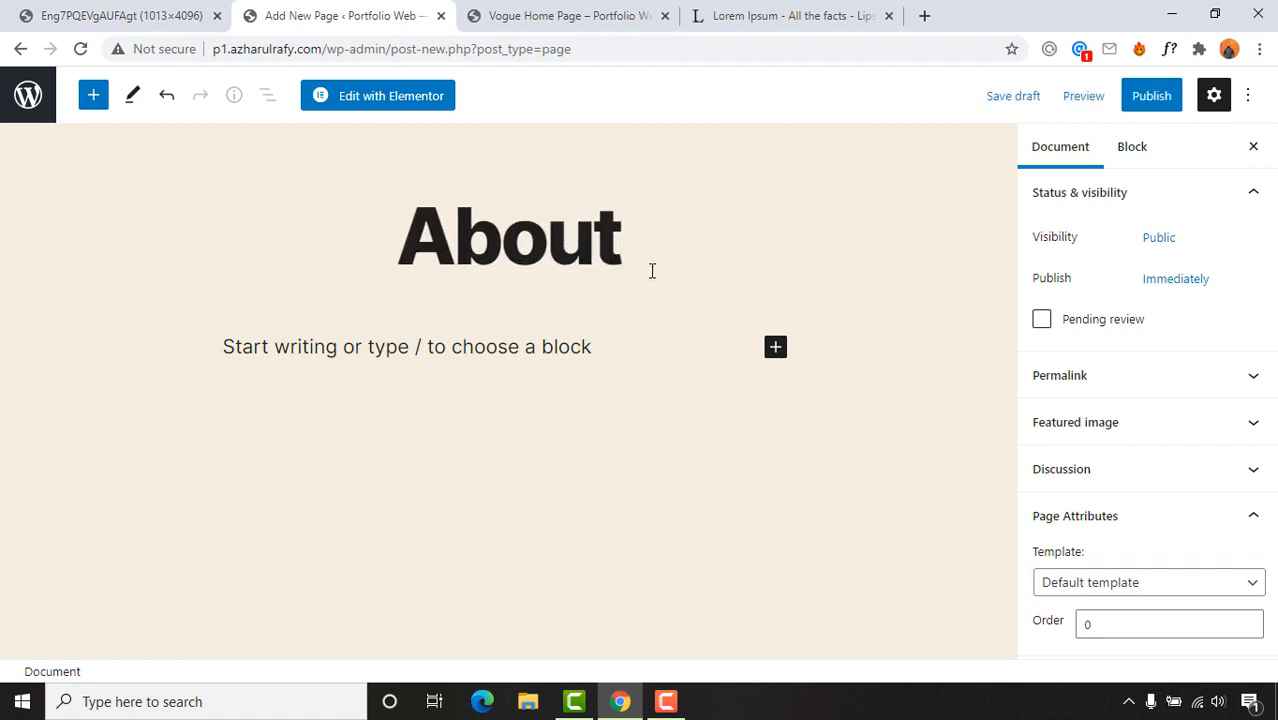
left_click(1127, 589)
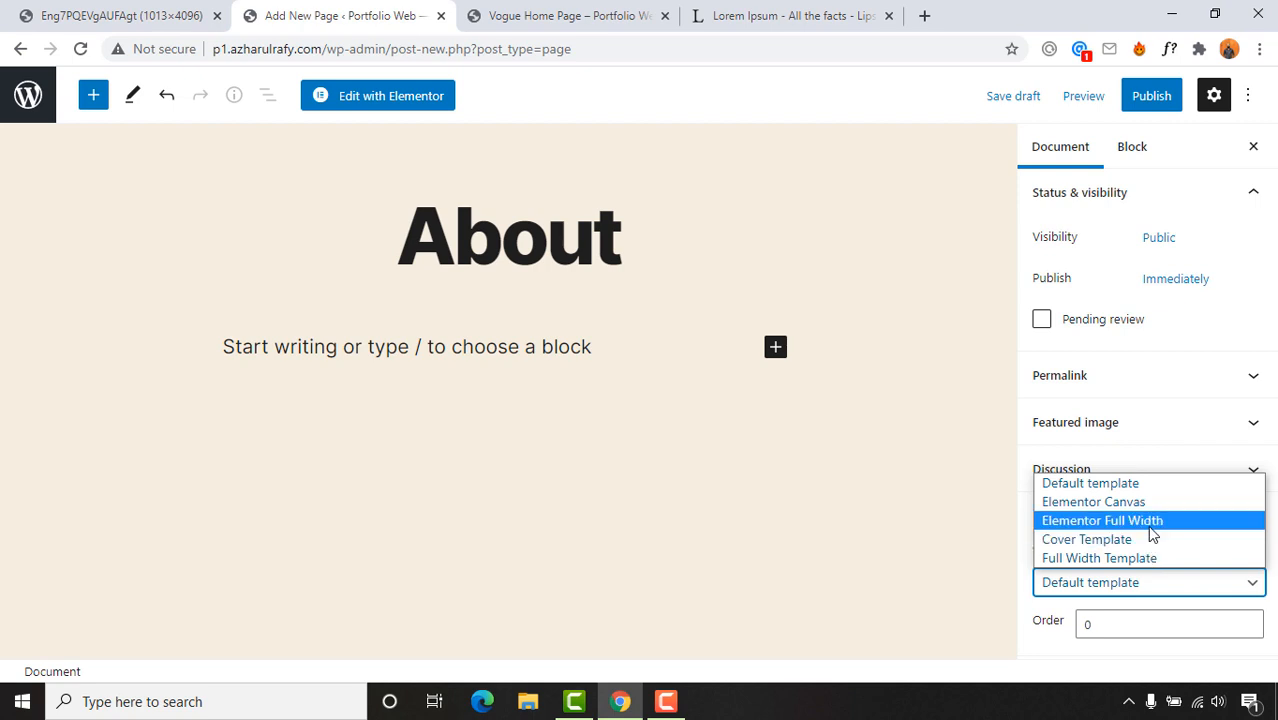
left_click(1150, 533)
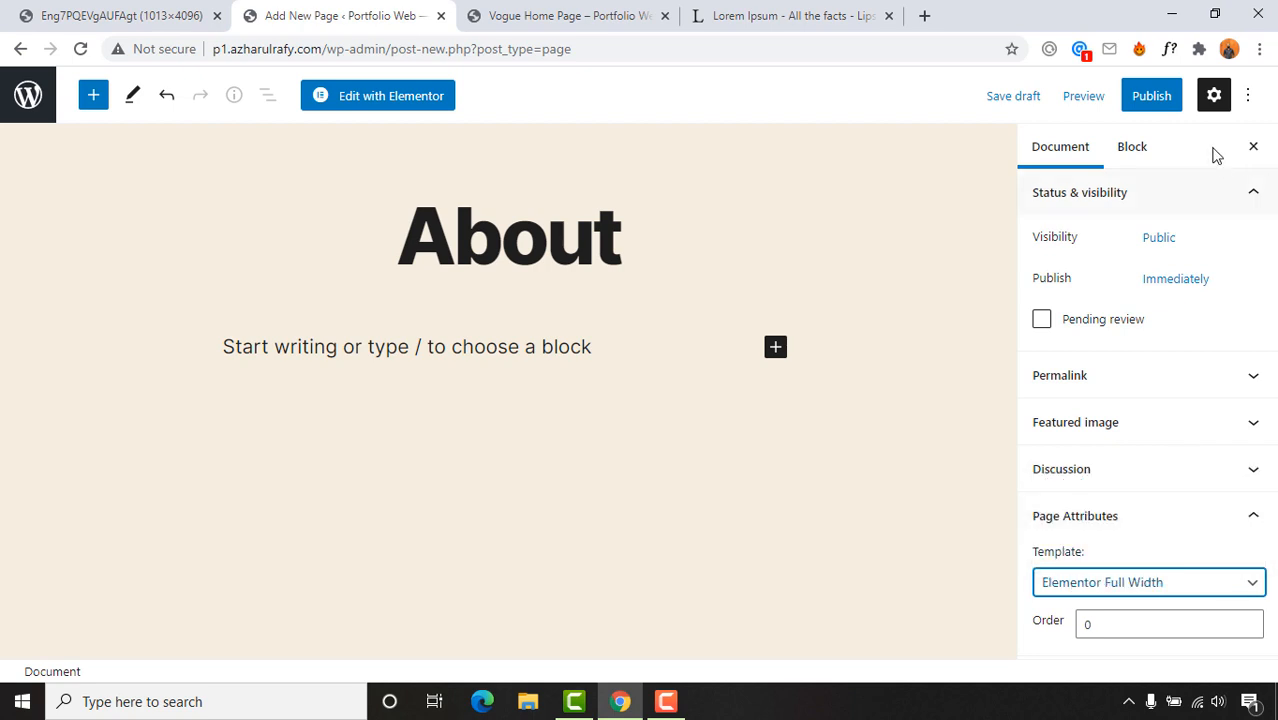
Step: Publish the About page and go back to the dashboard
left_click(1170, 106)
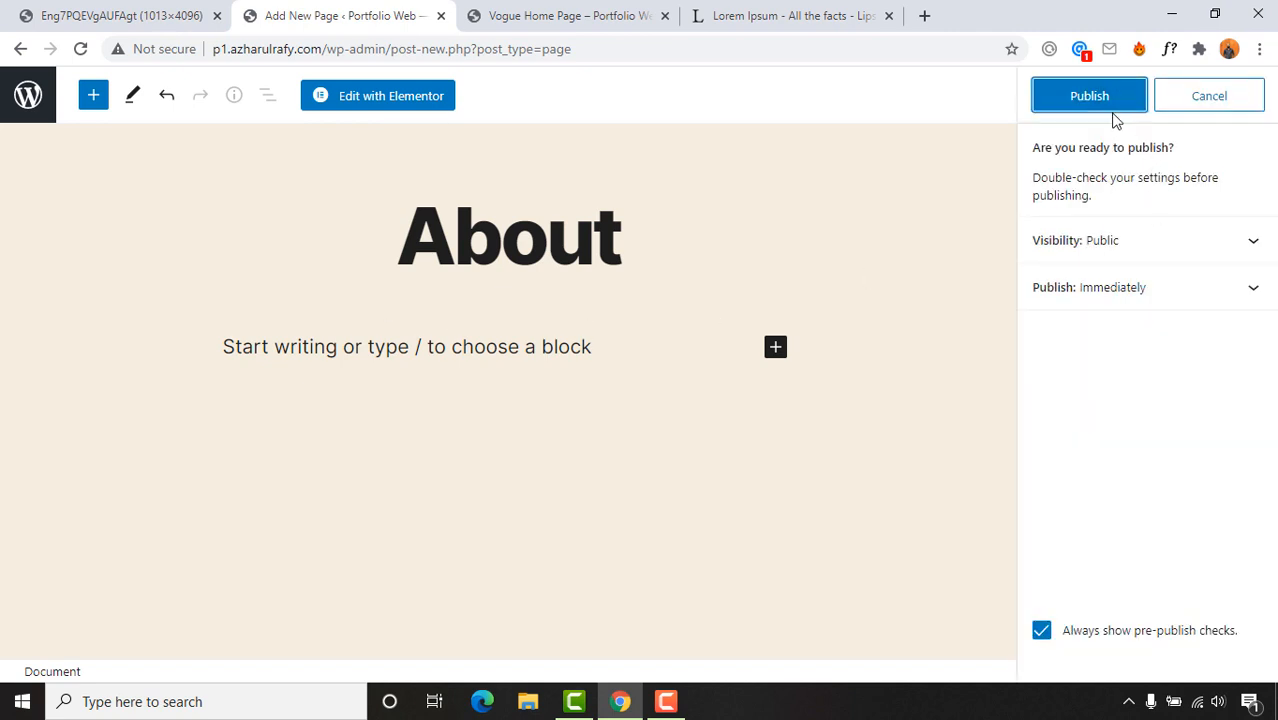
left_click(1105, 106)
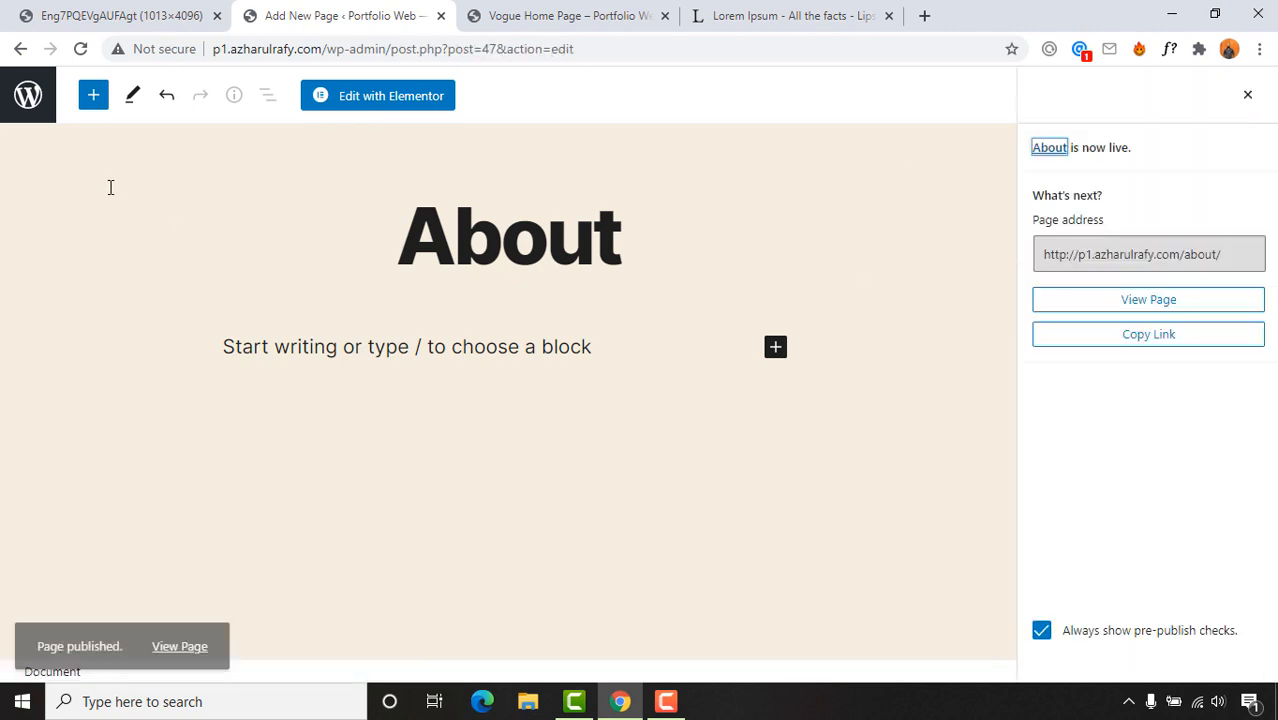
left_click(94, 102)
left_click(46, 114)
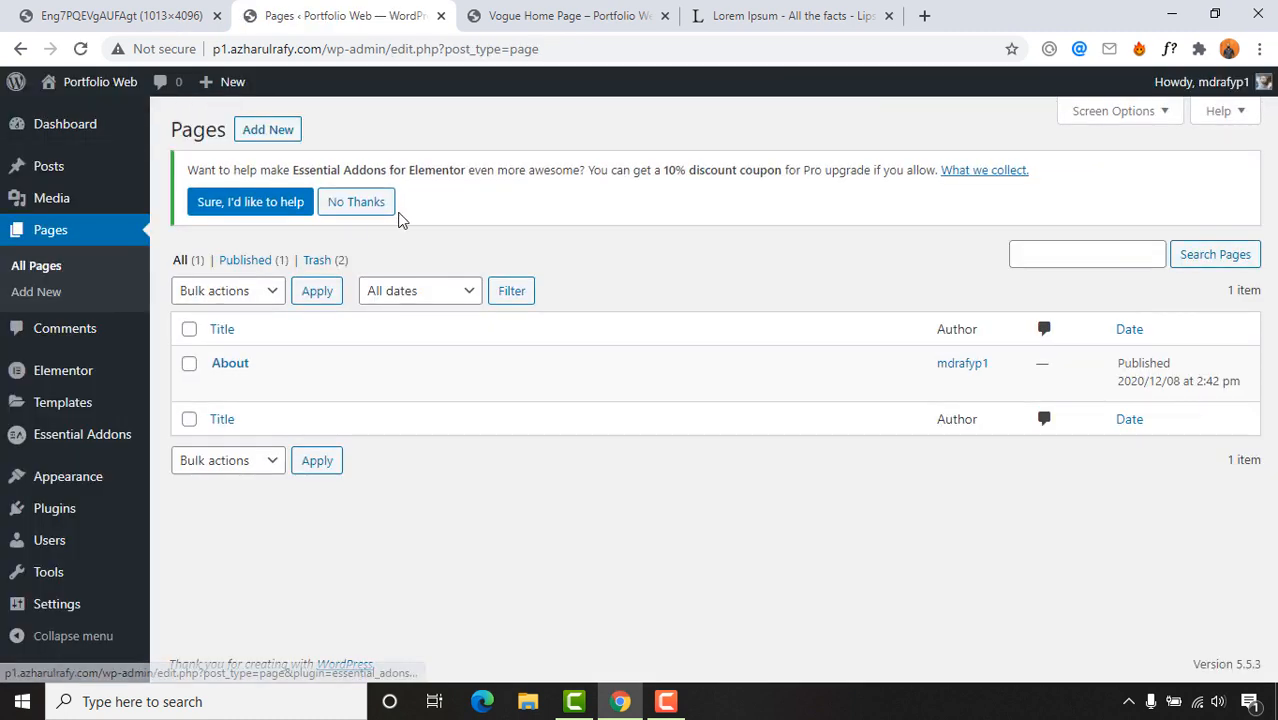
Step: Create and publish a 'Services' page with the Elementor Full Width template
left_click(266, 130)
left_click(66, 14)
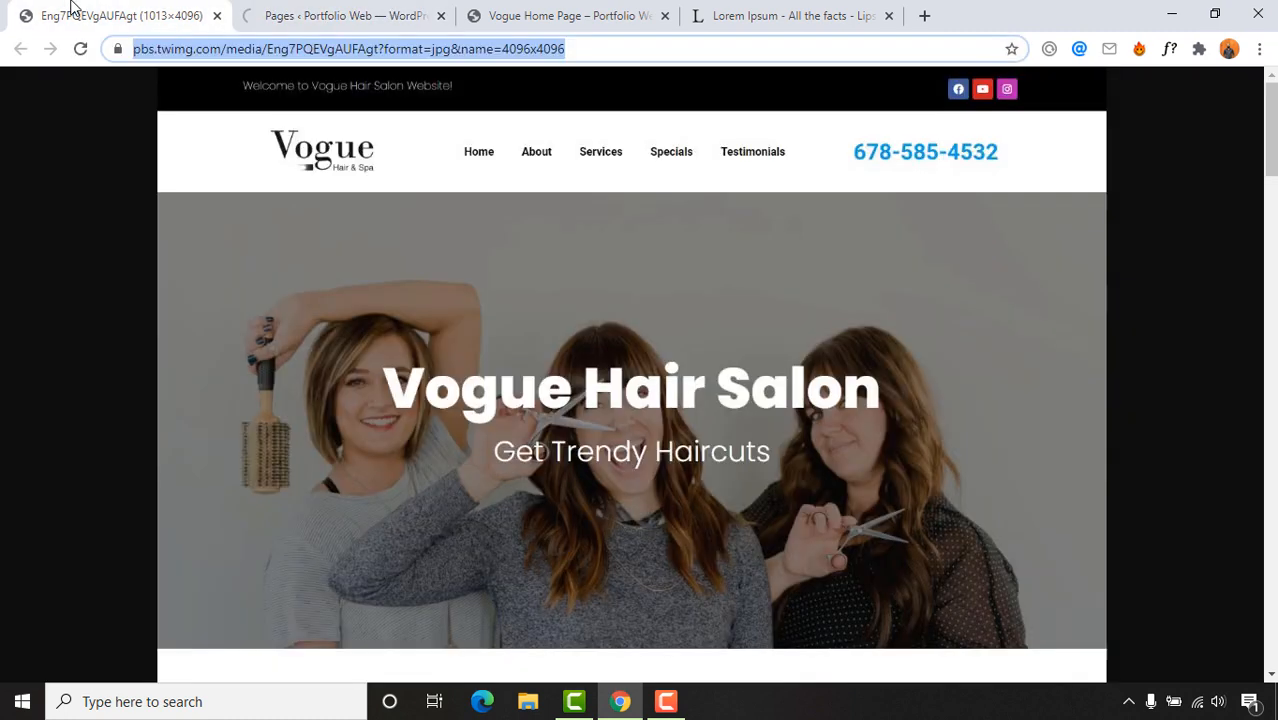
left_click(340, 16)
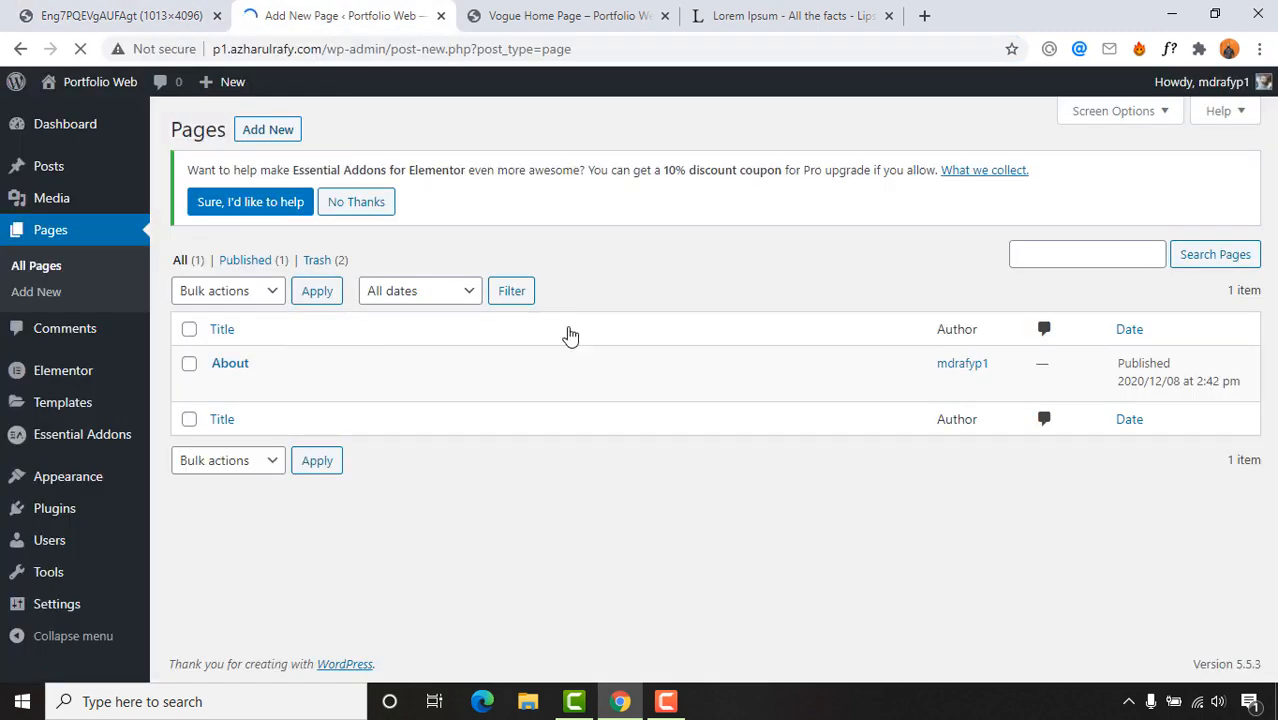
left_click(600, 264)
type("Se")
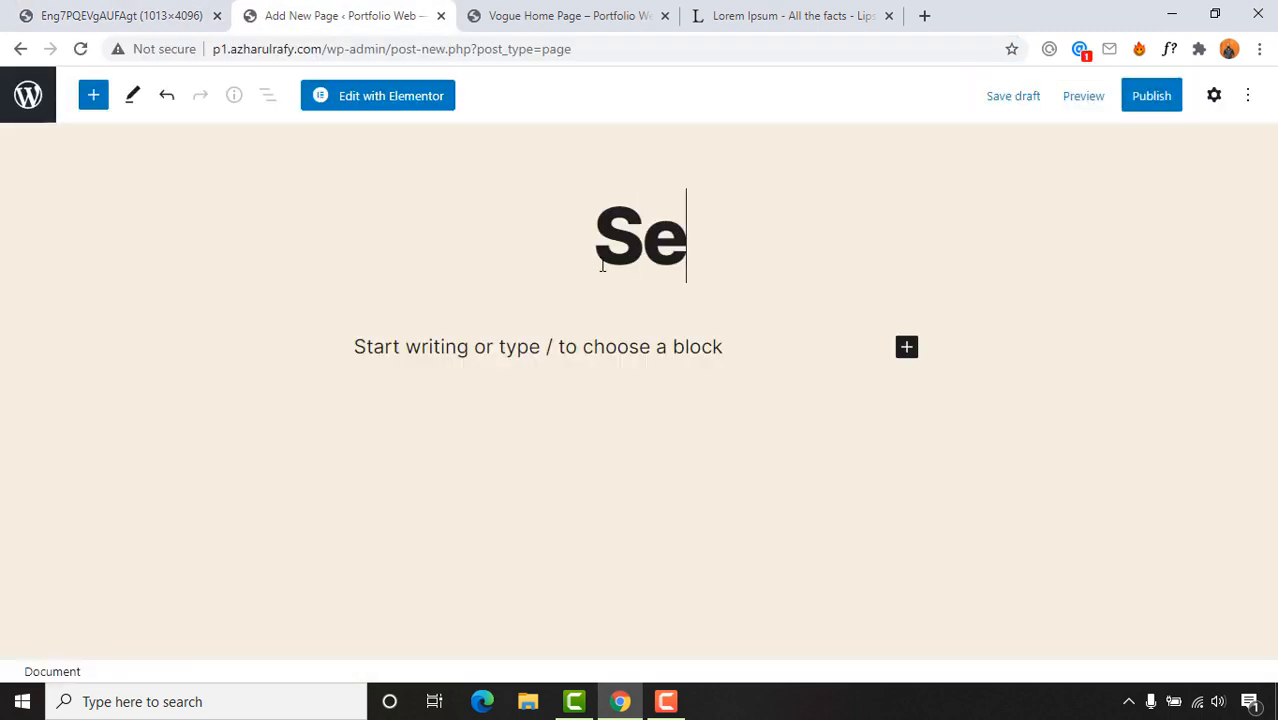
type("rvices")
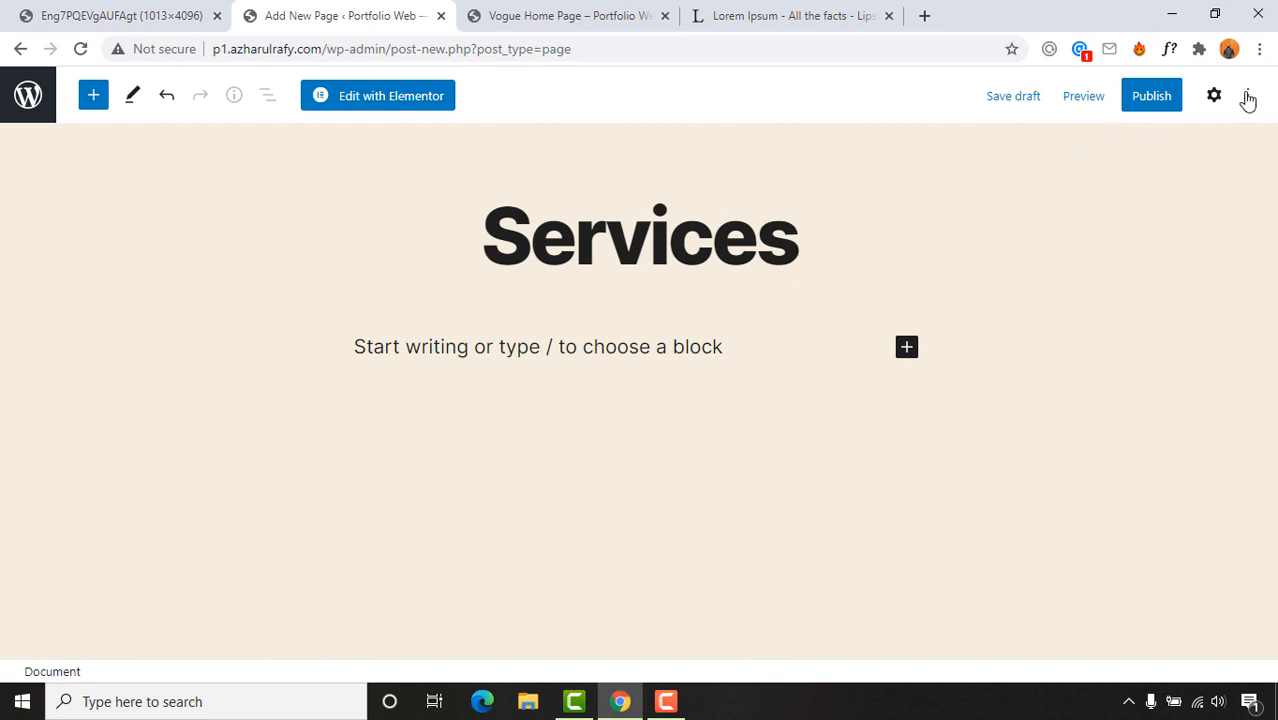
left_click(1214, 98)
left_click(1113, 584)
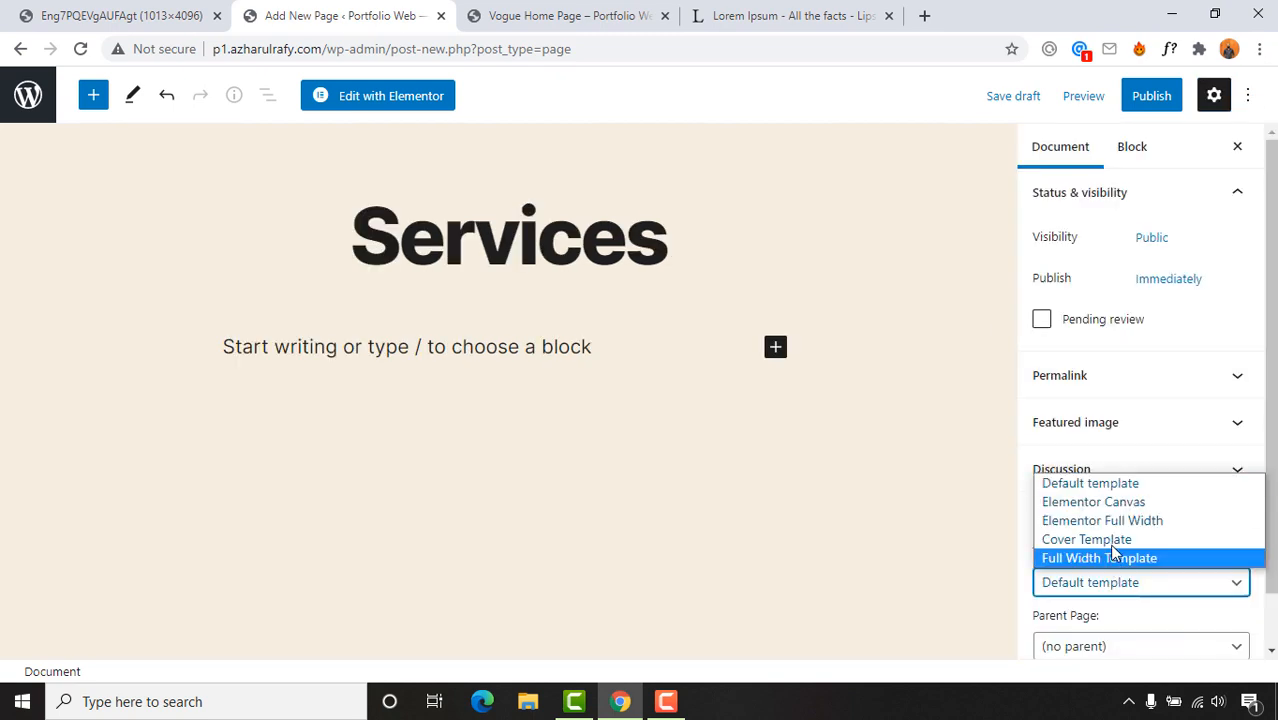
left_click(1111, 523)
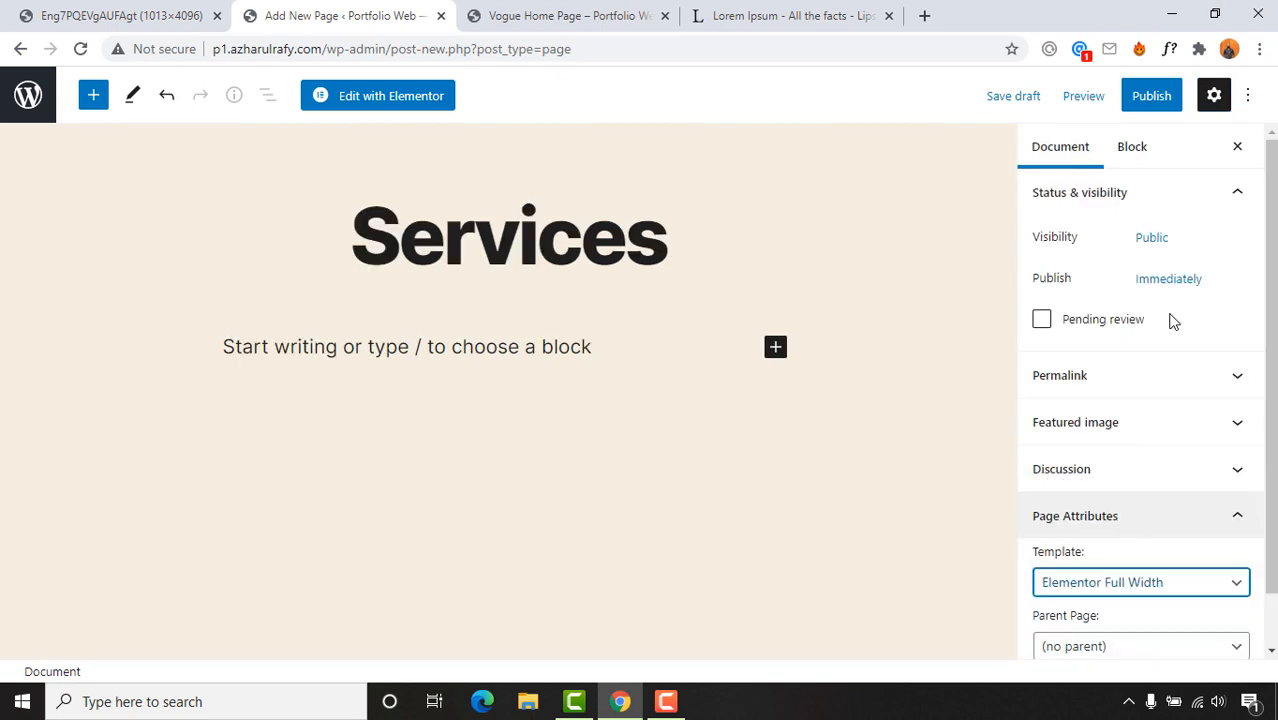
left_click(1152, 98)
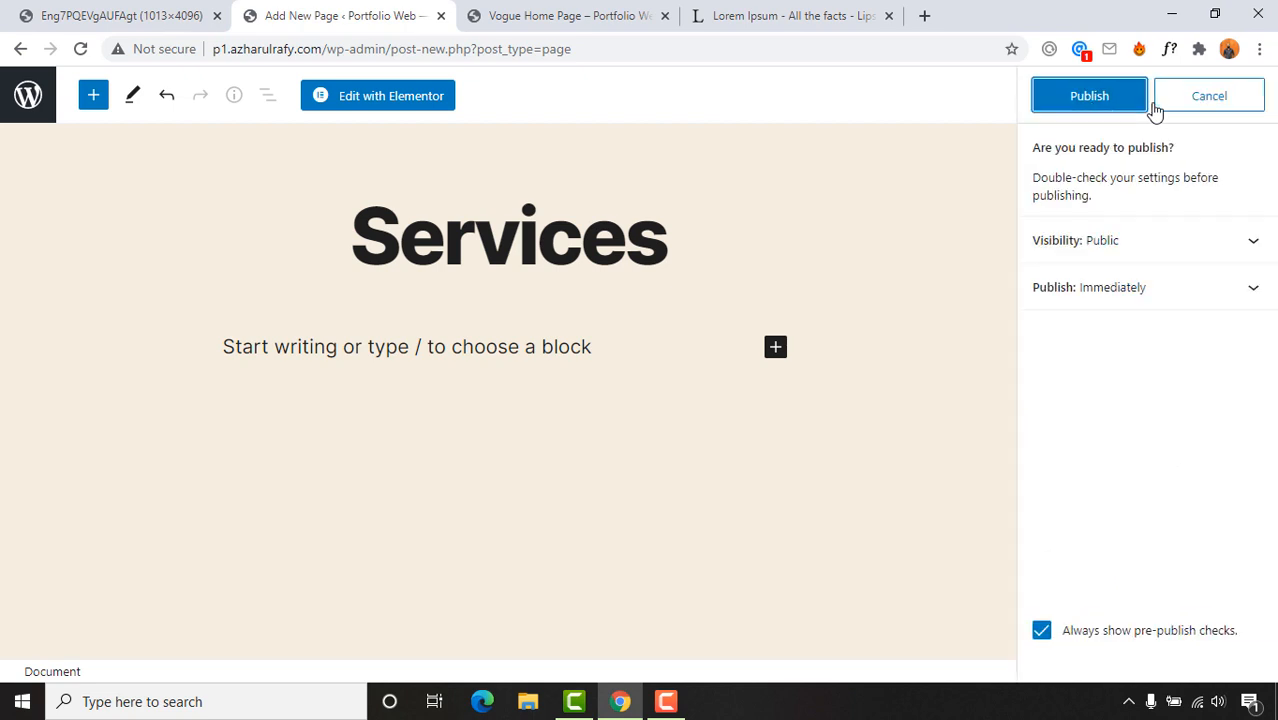
left_click(1092, 112)
left_click(60, 8)
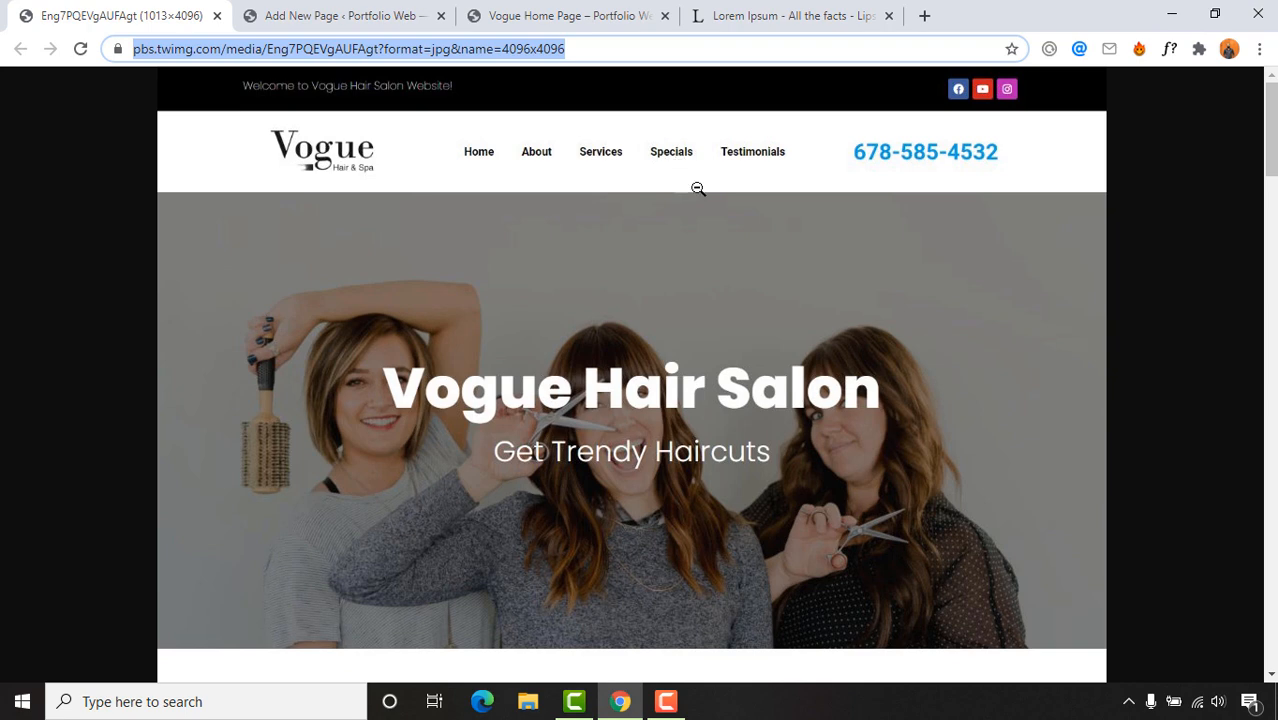
left_click(348, 15)
left_click(12, 110)
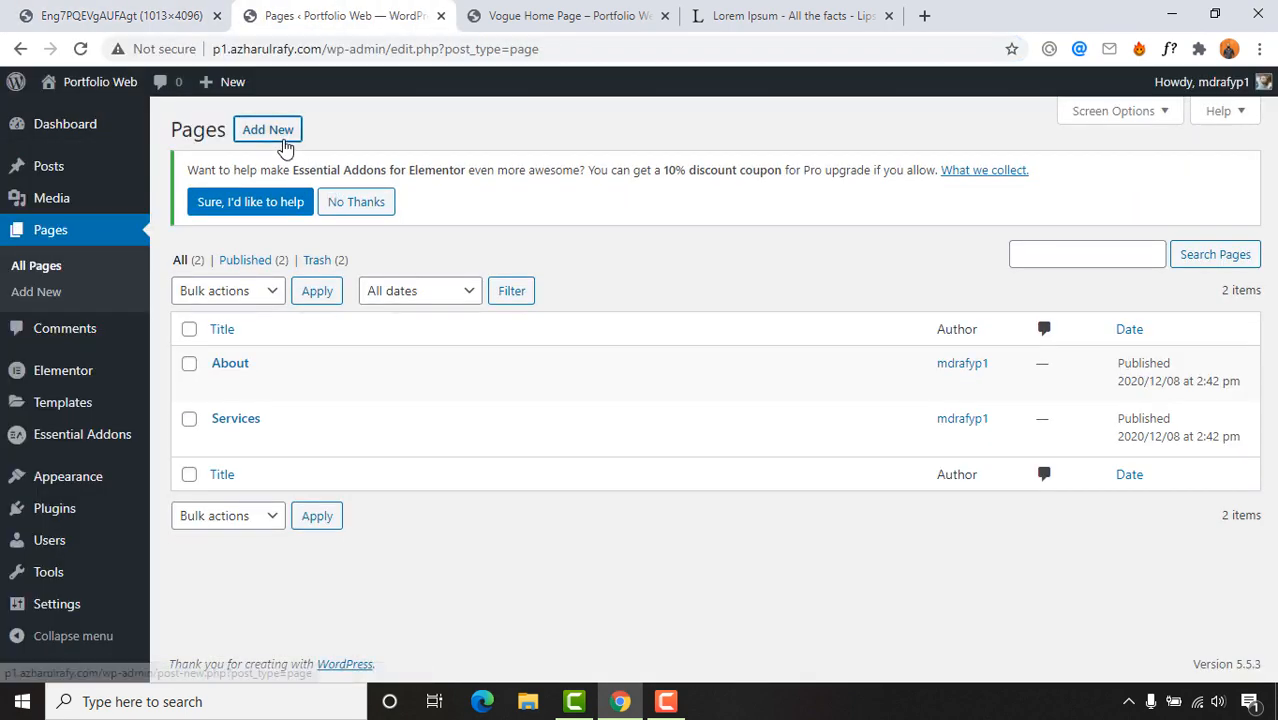
Step: Create and publish a 'Specials' page with the Elementor Full Width template
left_click(276, 135)
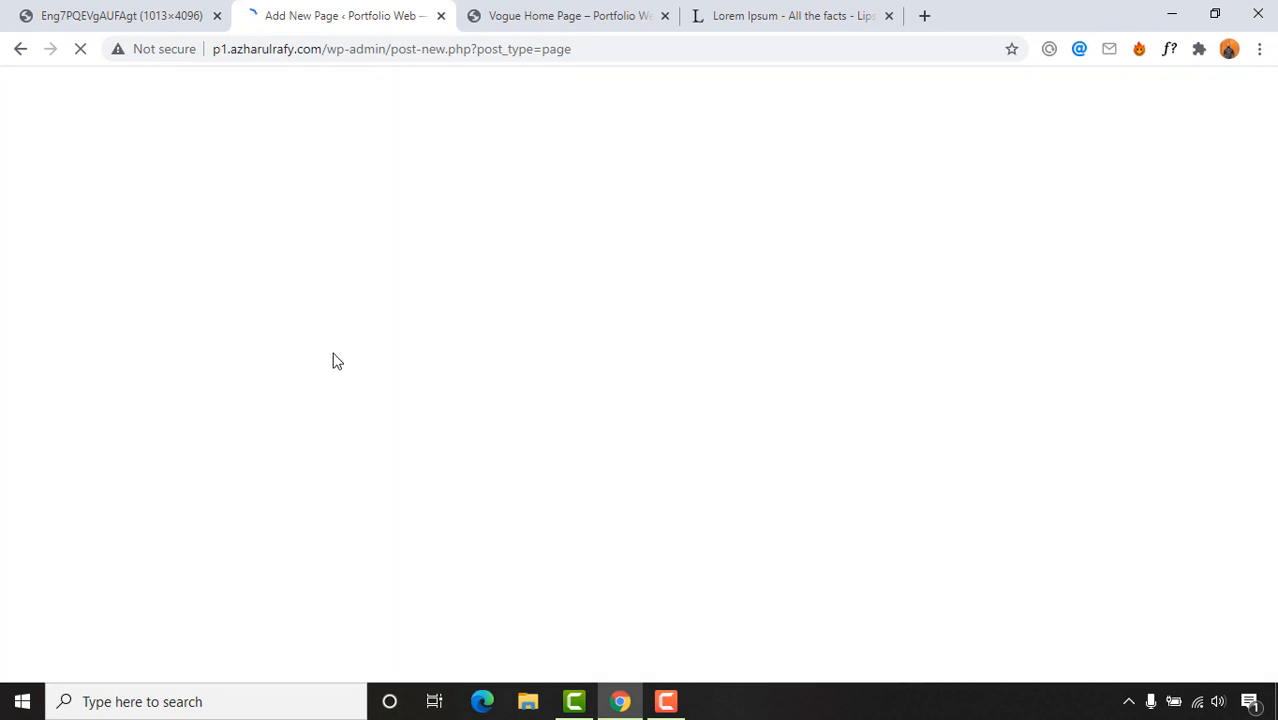
type("S")
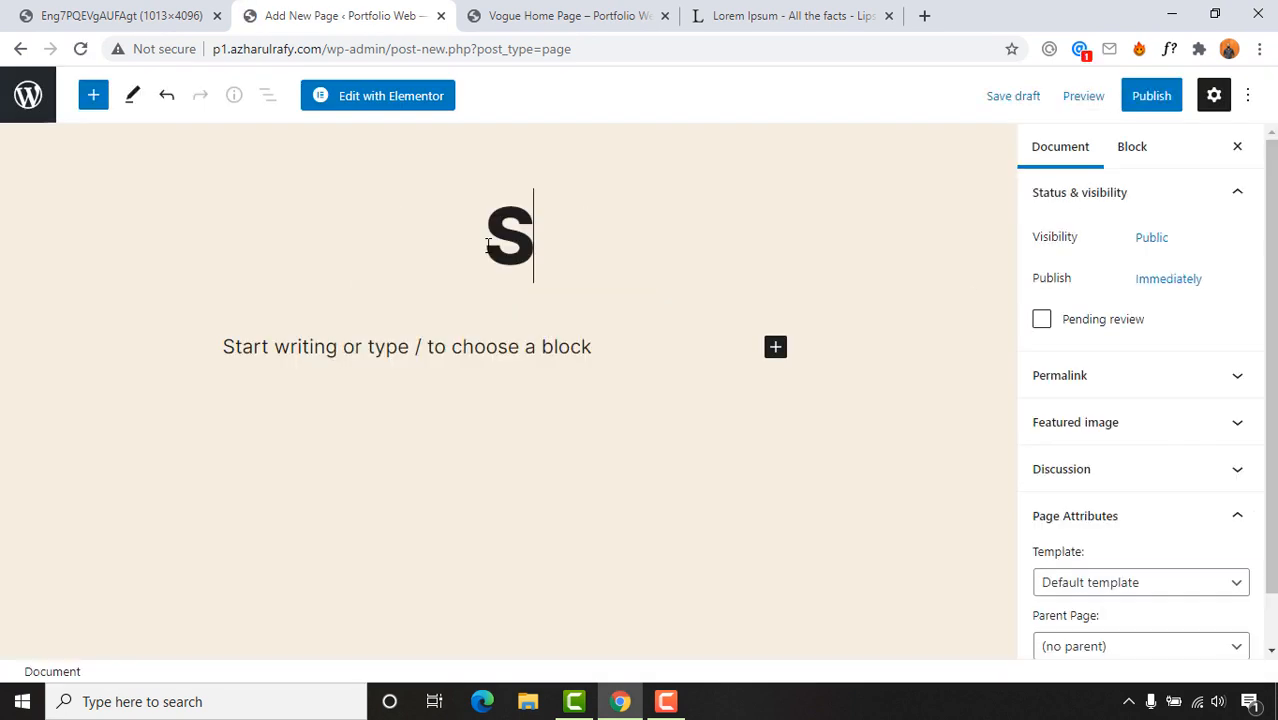
type("pecials")
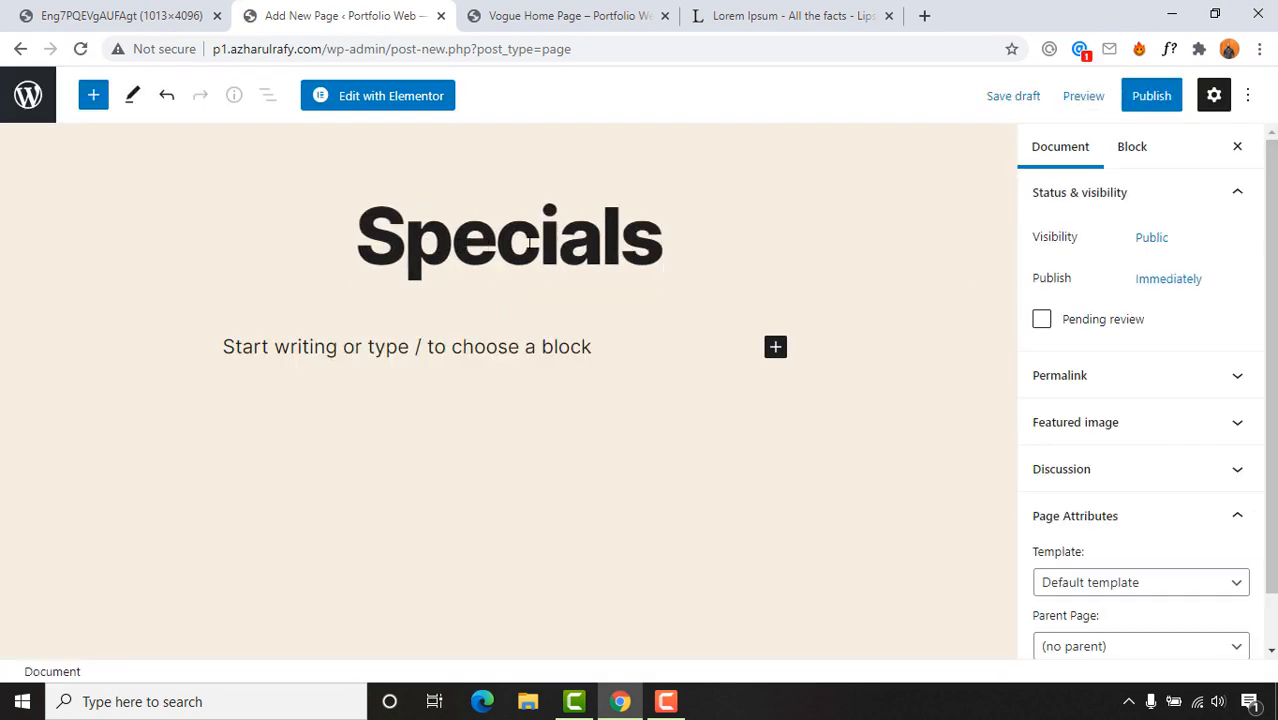
left_click(1141, 583)
key("Escape")
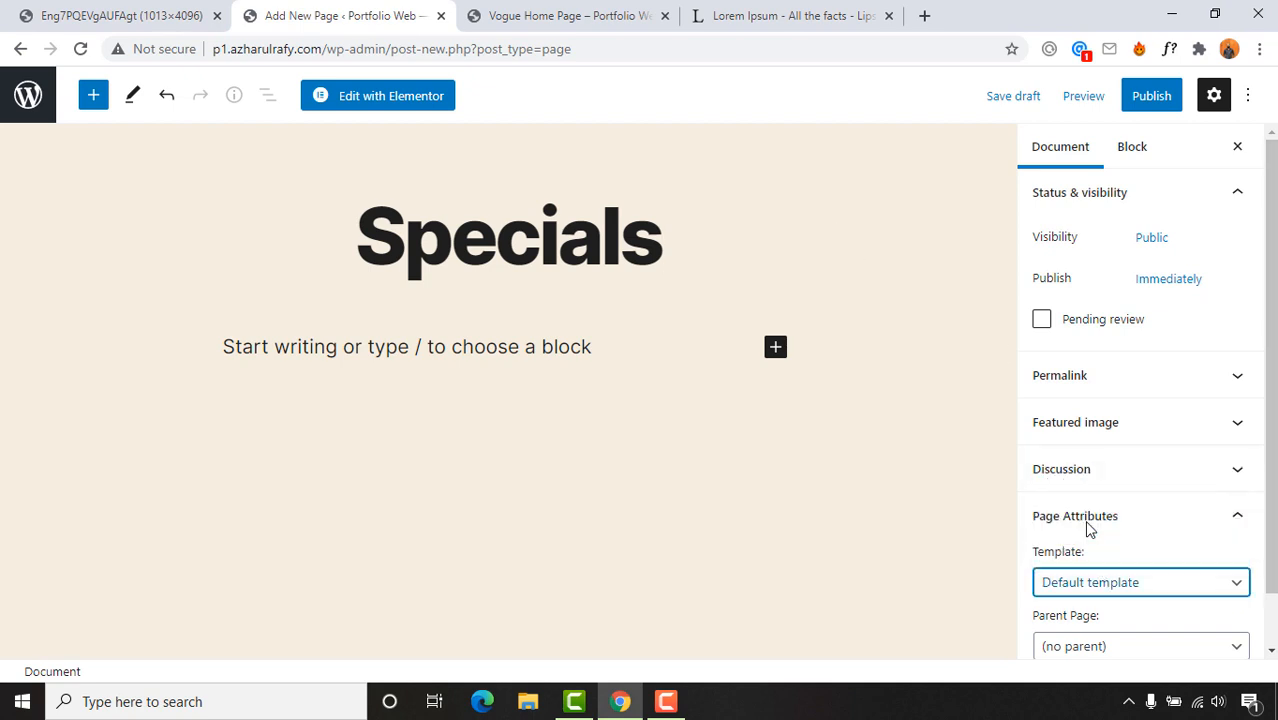
key("Down")
key("Down")
left_click(1150, 95)
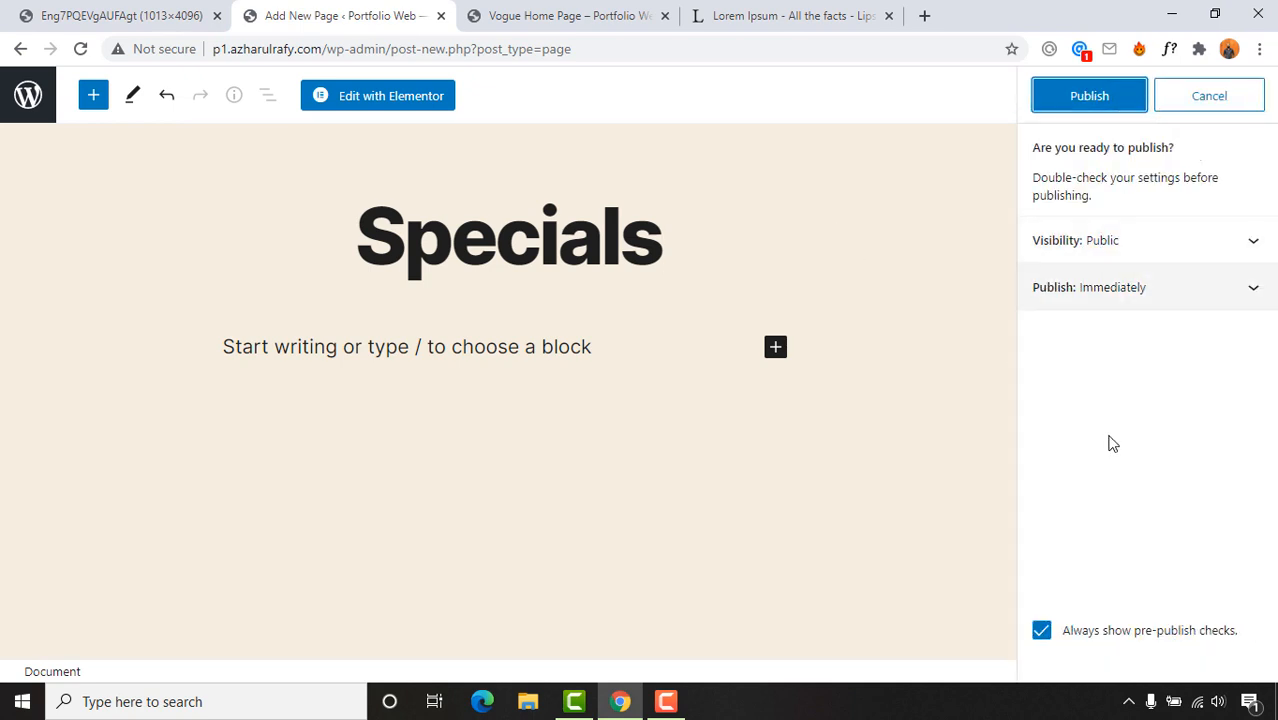
left_click(1092, 113)
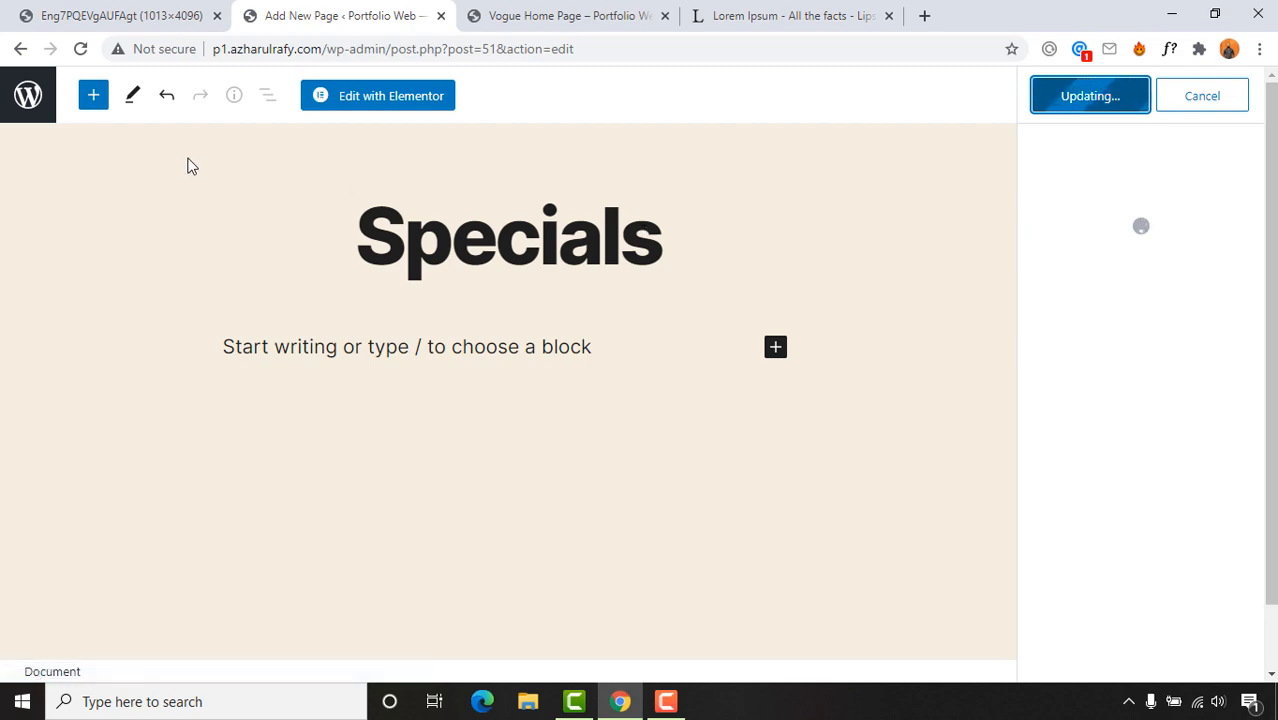
left_click(22, 8)
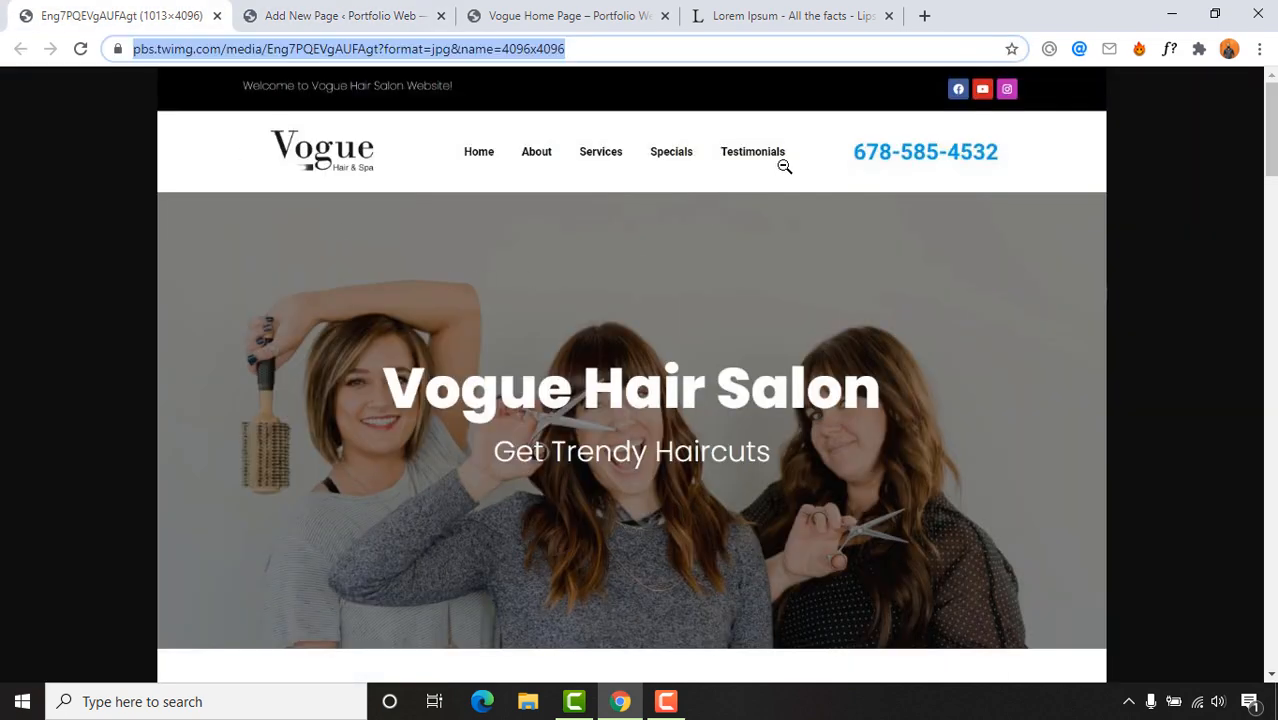
left_click(300, 15)
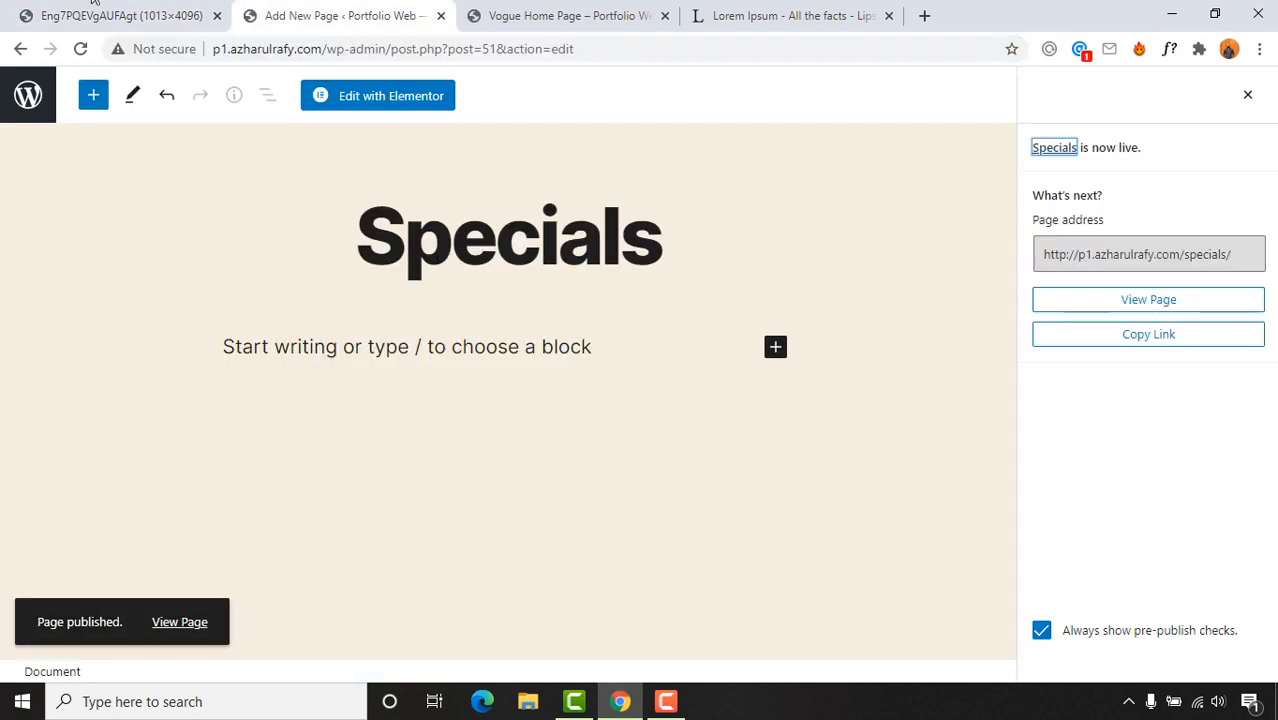
Step: Compare the reference salon screenshot with the Specials page editor
left_click(120, 15)
scroll(550, 427, "down", 20)
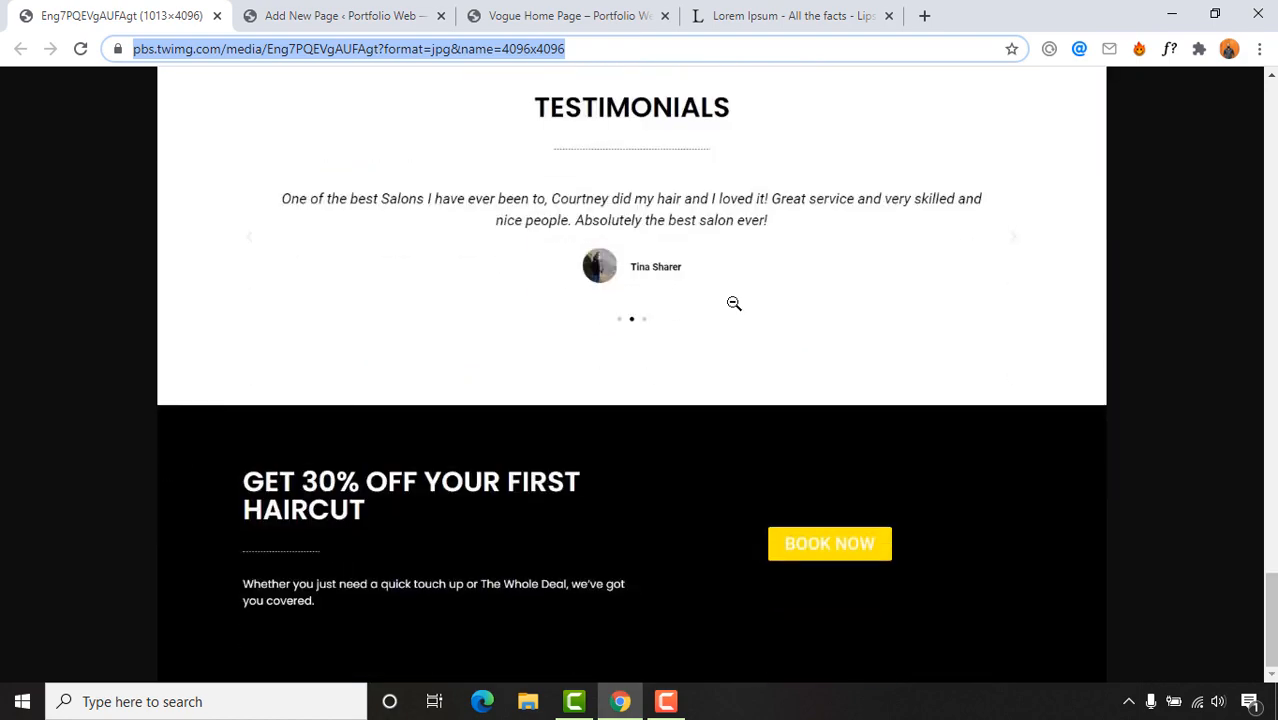
scroll(620, 200, "up", 2)
scroll(516, 308, "up", 3)
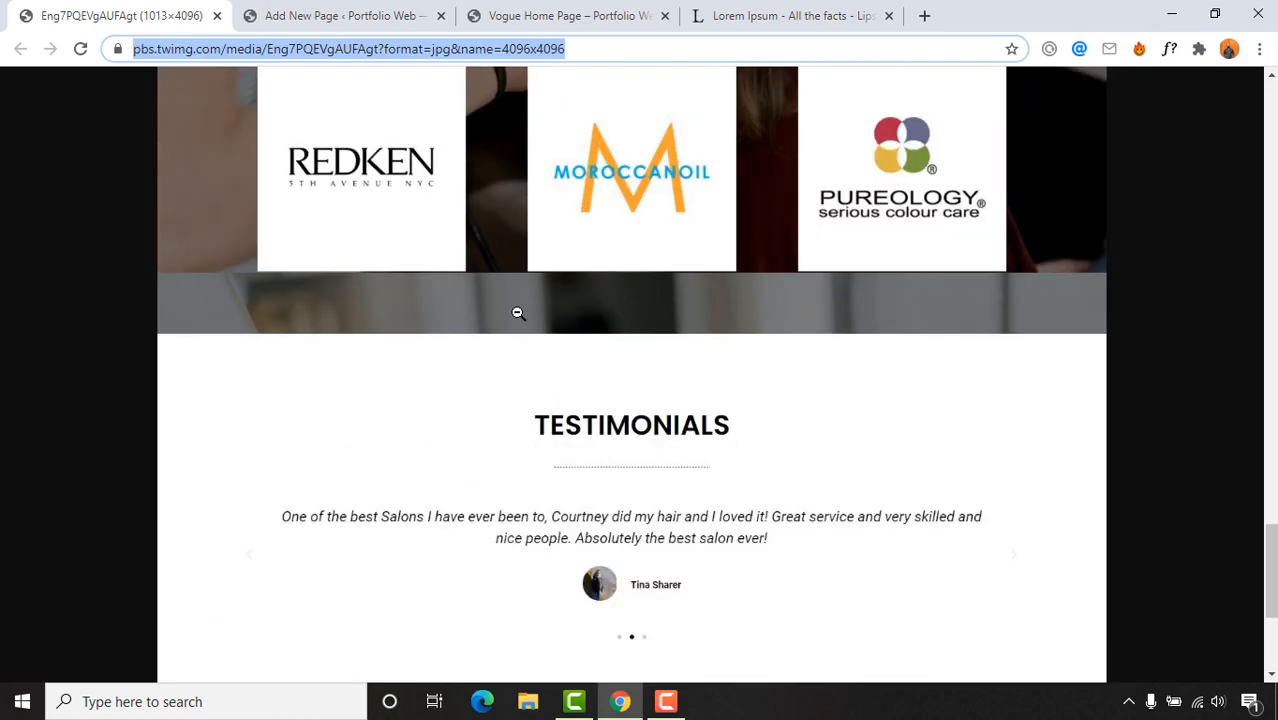
scroll(550, 360, "down", 3)
left_click(285, 14)
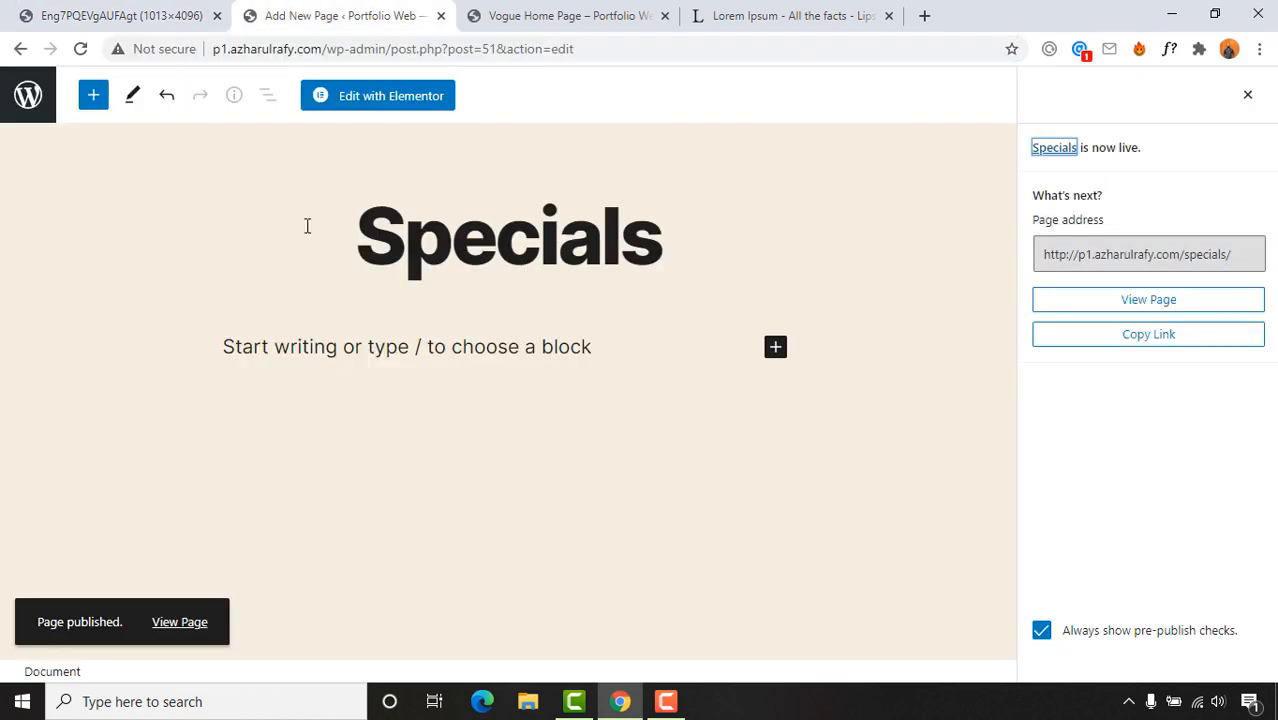
left_click(120, 15)
left_click(320, 14)
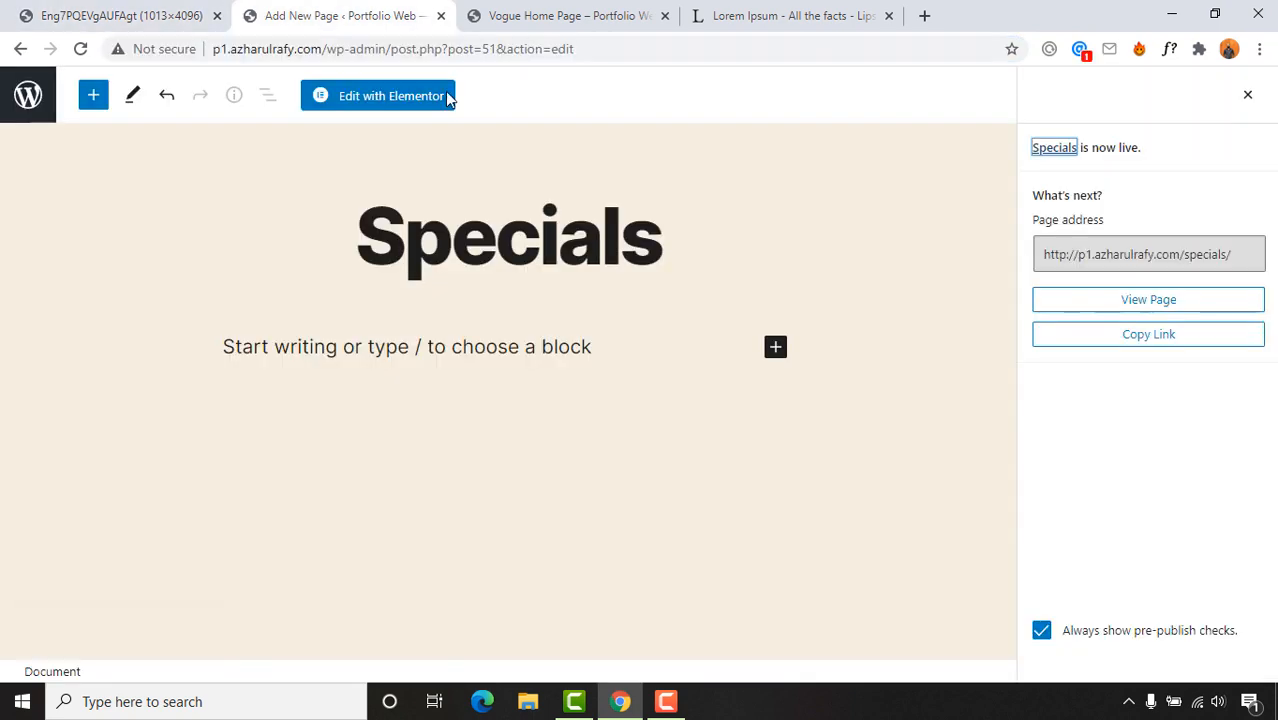
Step: Leave the Specials editor for the dashboard, briefly opening and abandoning a new page
left_click(45, 115)
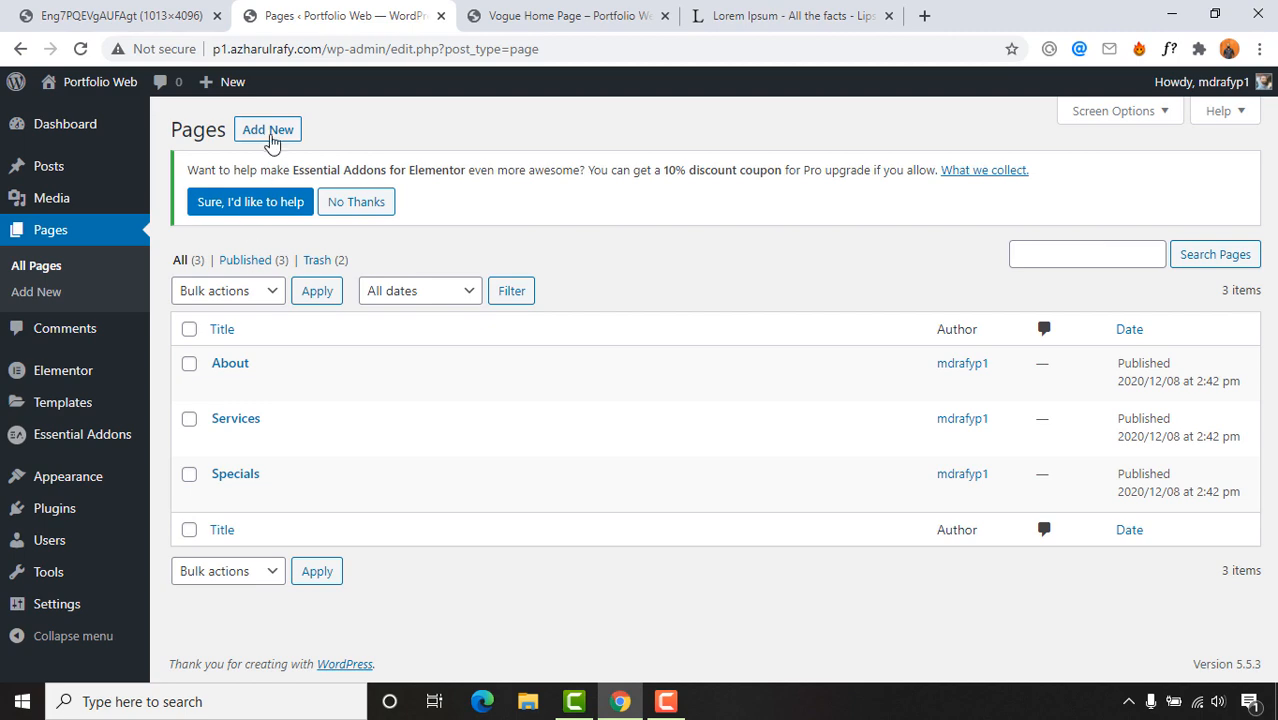
left_click(270, 140)
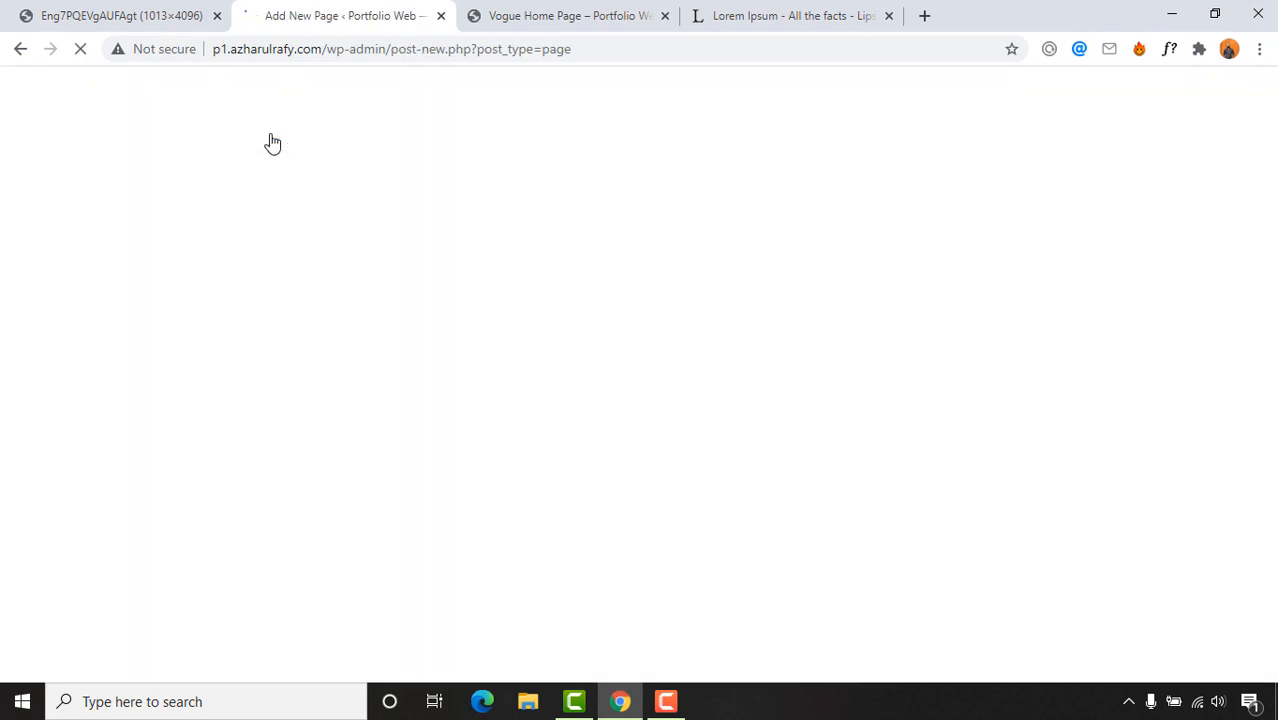
left_click(29, 98)
Step: Study the reference design image, fitting it to the window and back to full size
left_click(132, 16)
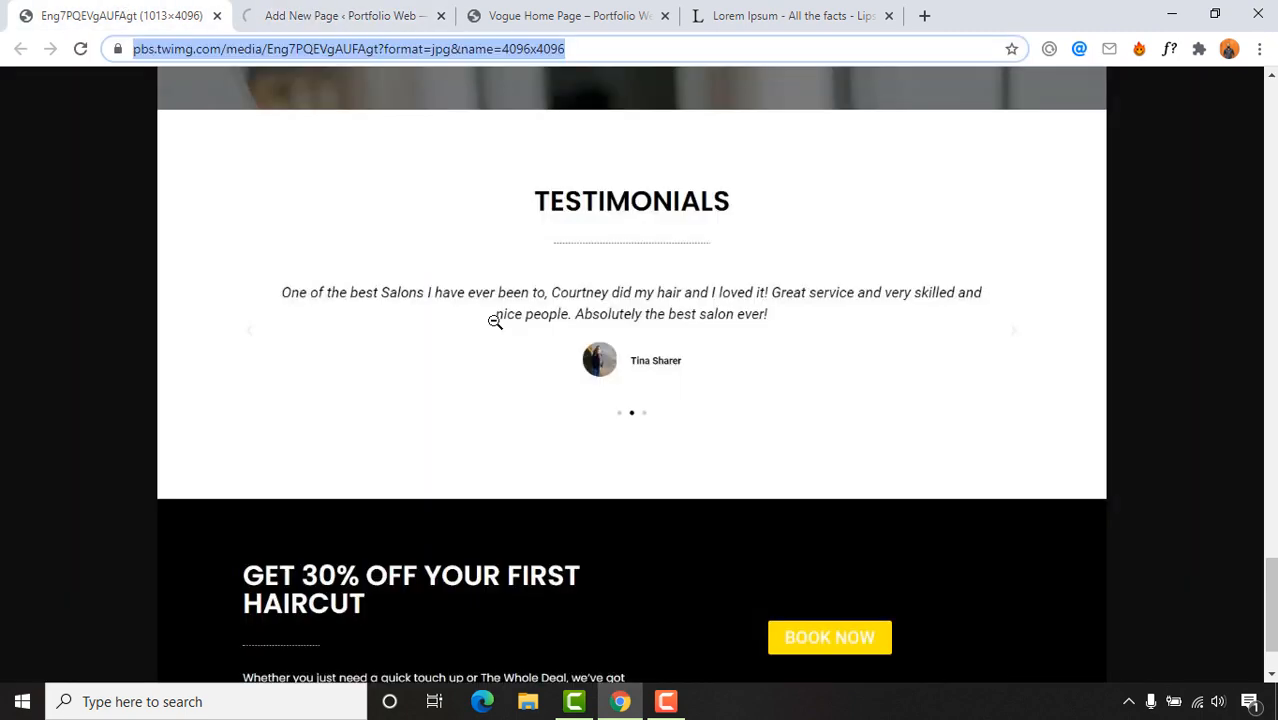
scroll(756, 558, "down", 1)
scroll(599, 405, "up", 3)
scroll(607, 493, "up", 1)
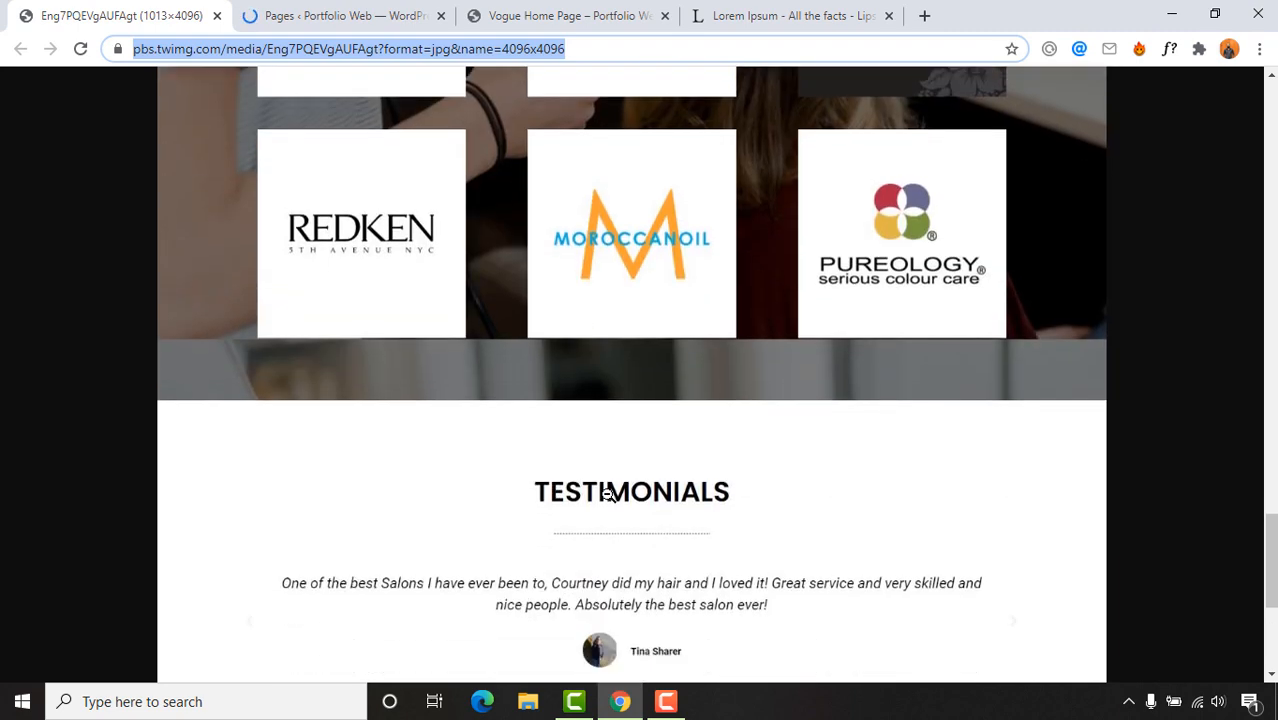
scroll(607, 493, "down", 2)
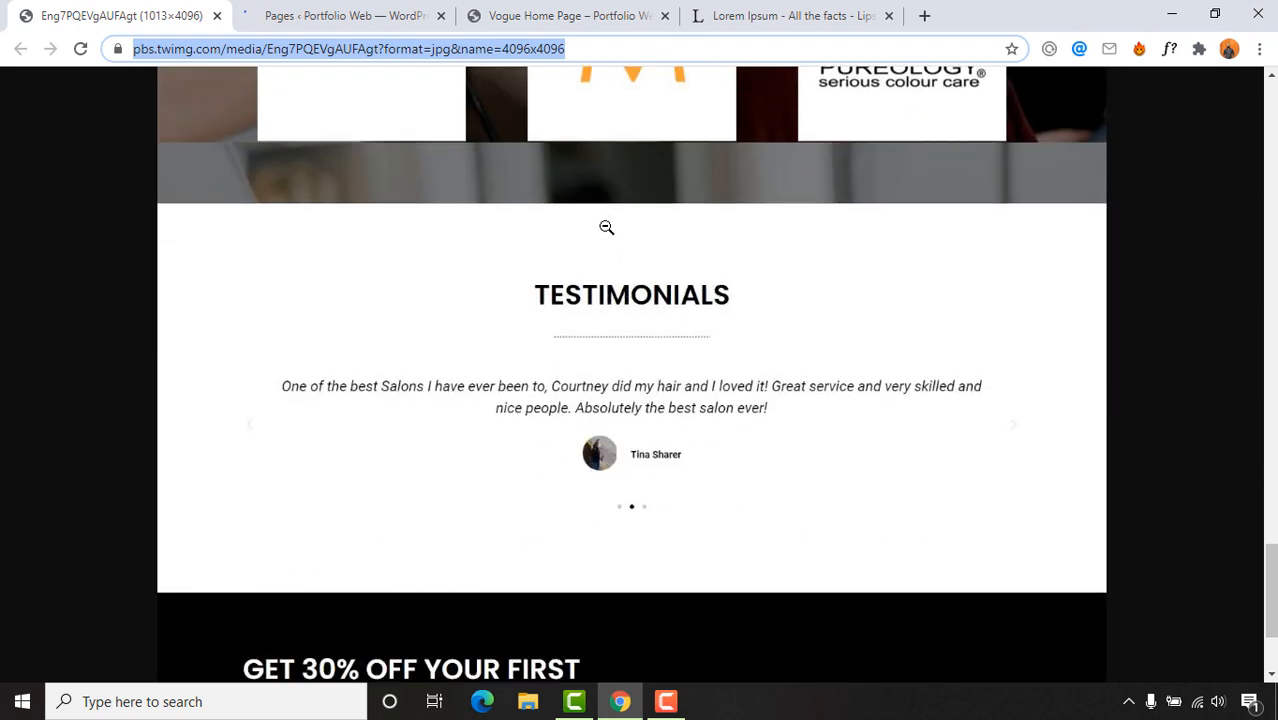
scroll(671, 268, "up", 20)
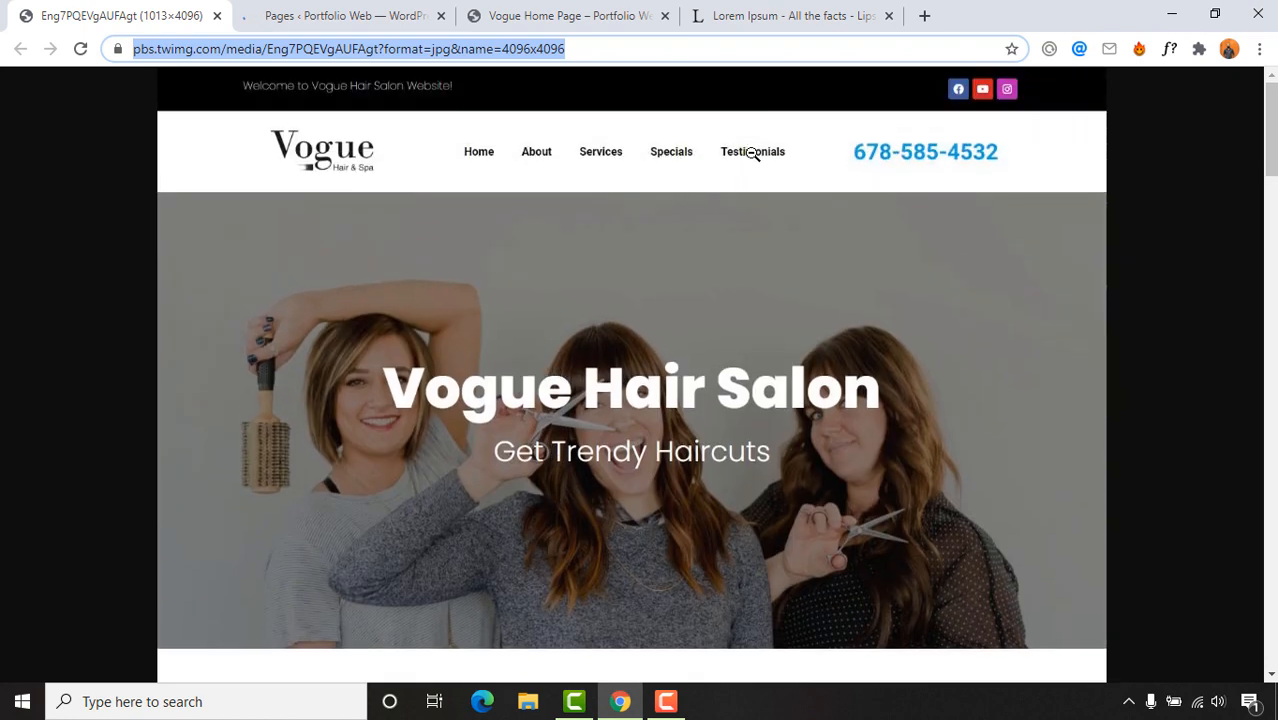
left_click(766, 152)
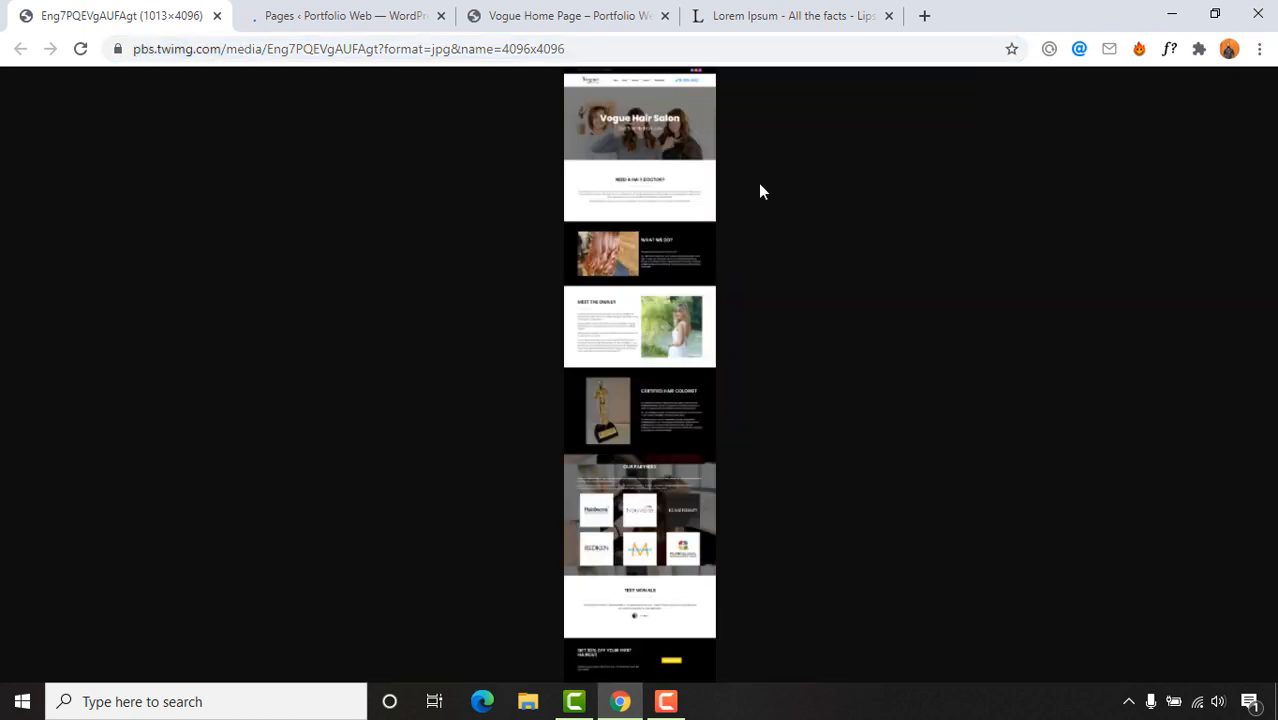
left_click(621, 500)
scroll(650, 513, "down", 6)
scroll(665, 505, "up", 1)
scroll(665, 465, "down", 1)
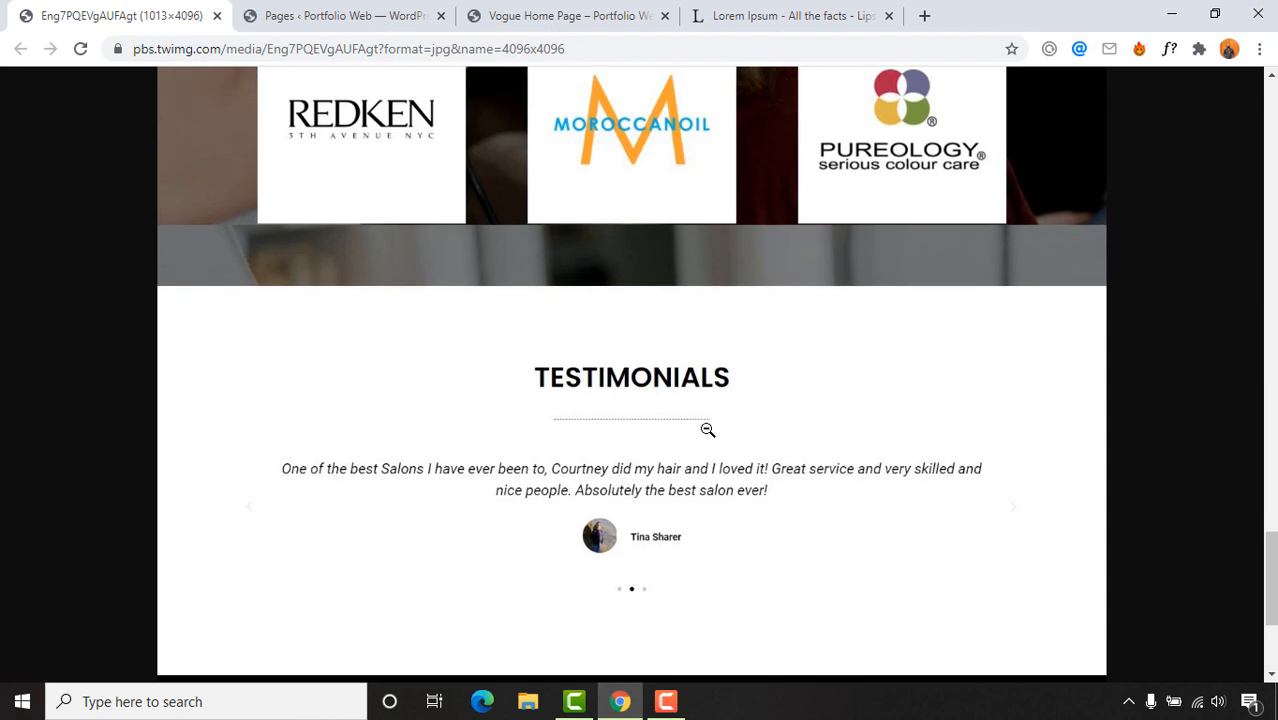
scroll(707, 430, "up", 3)
key("ctrl+Tab")
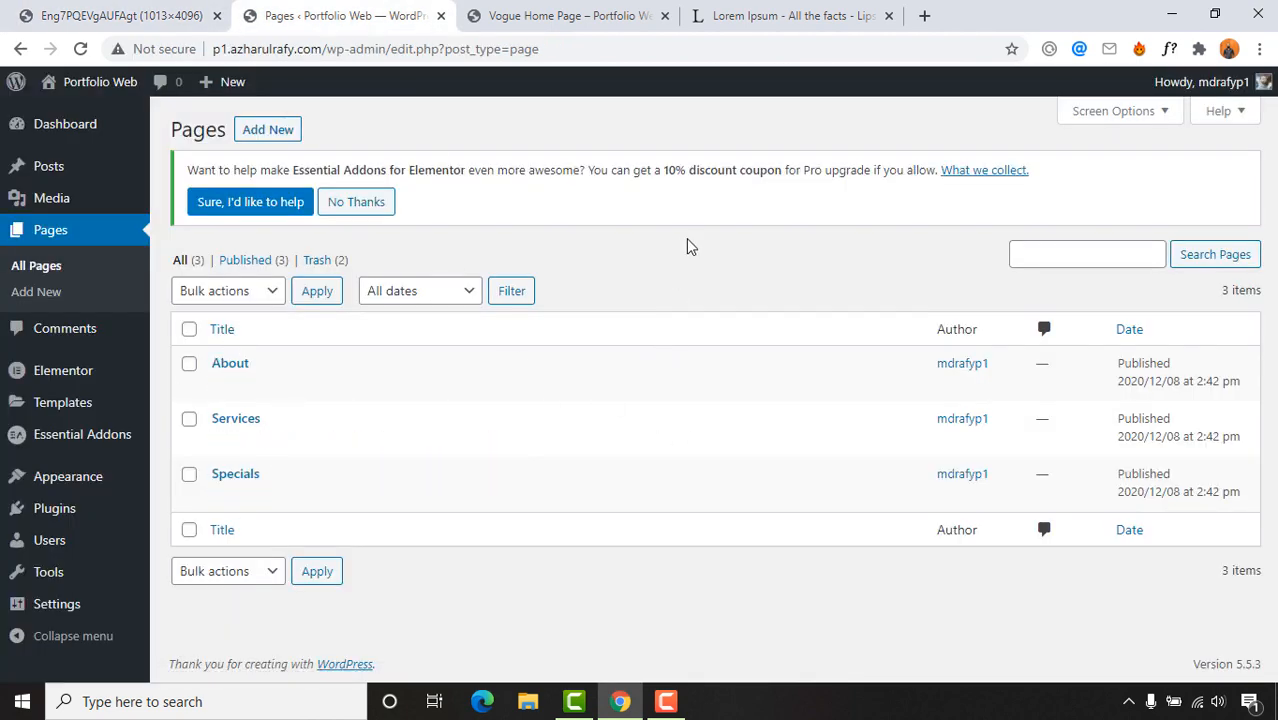
Step: Return to Pages > All Pages via the dashboard, rechecking the reference screenshot
left_click(120, 15)
scroll(605, 302, "down", 2)
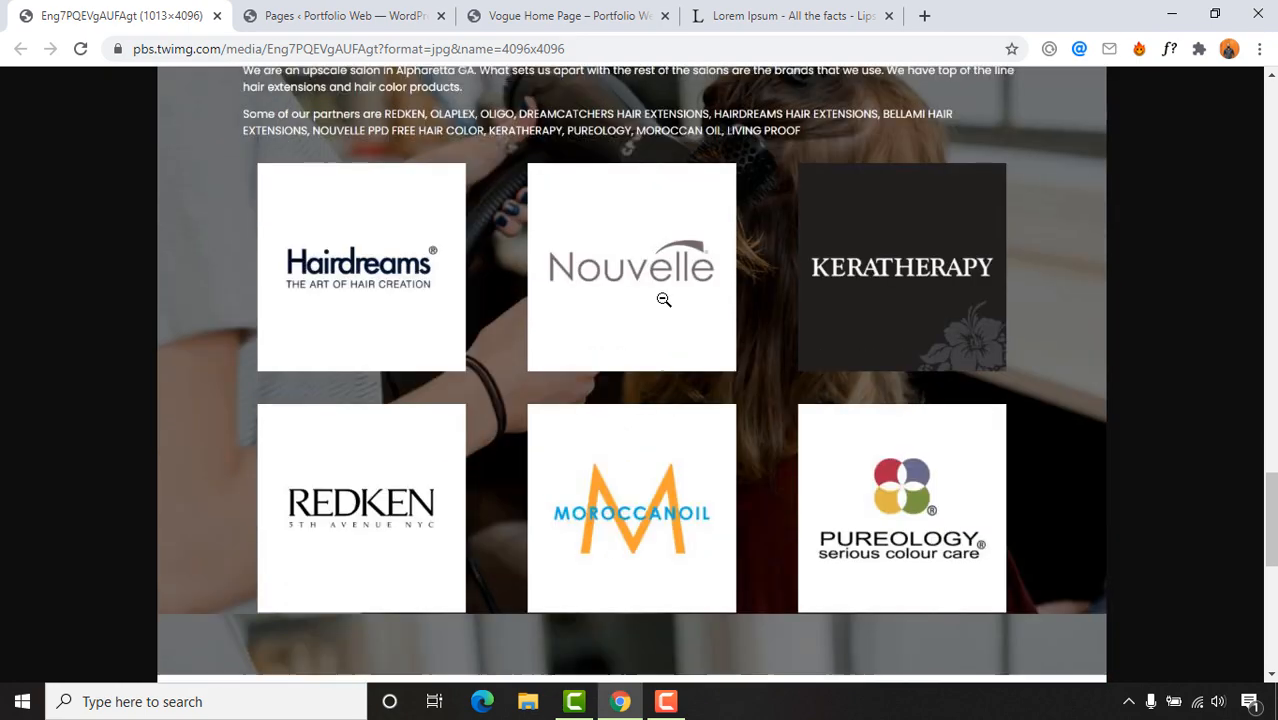
scroll(665, 294, "up", 6)
left_click(377, 10)
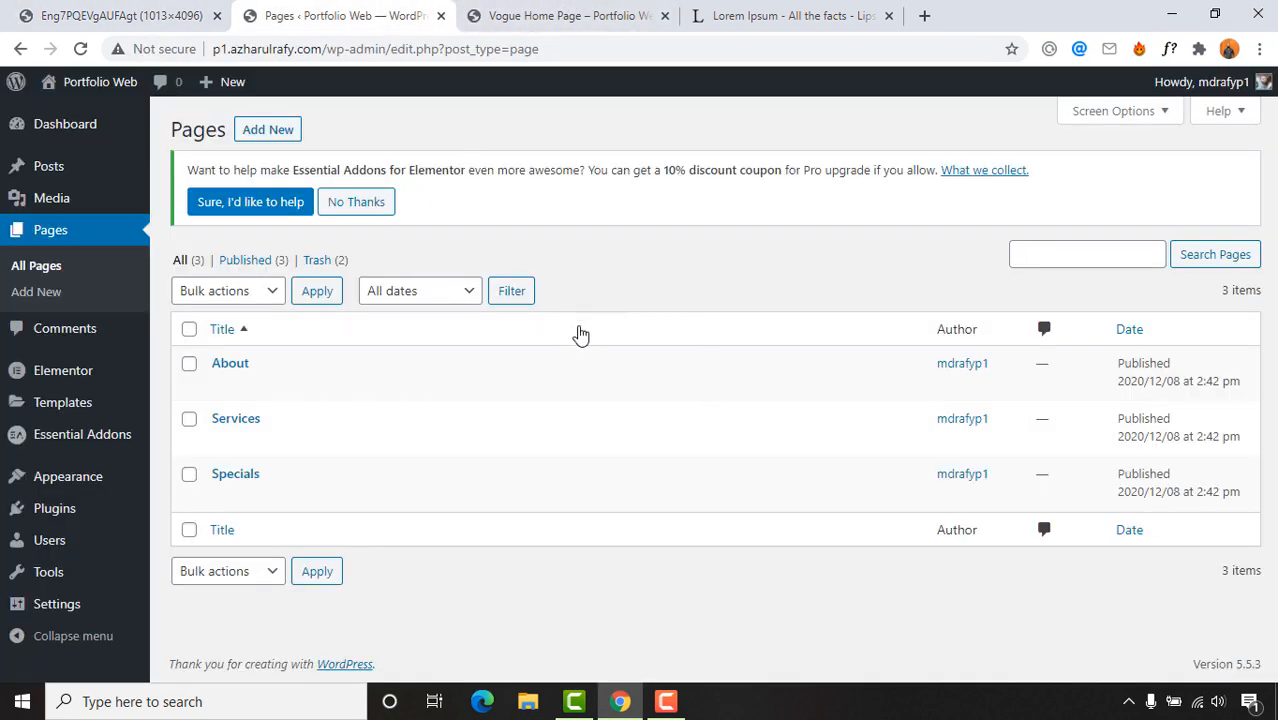
mouse_move(78, 493)
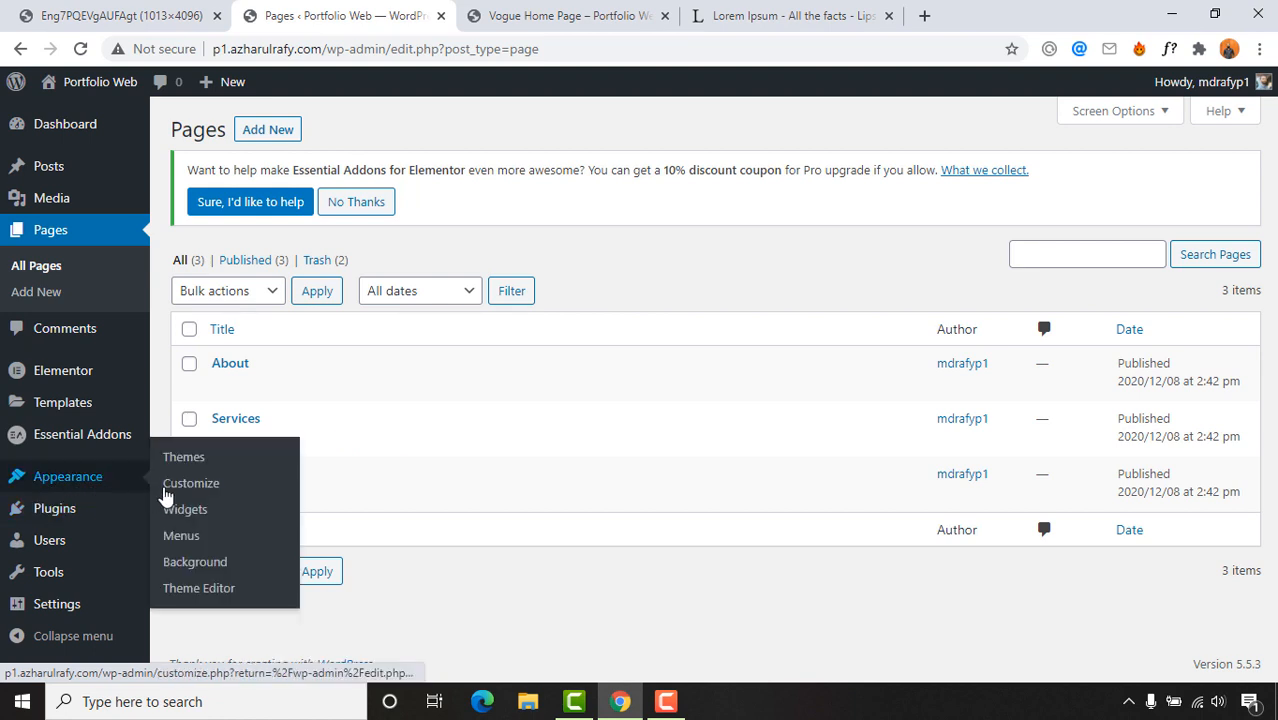
left_click(182, 538)
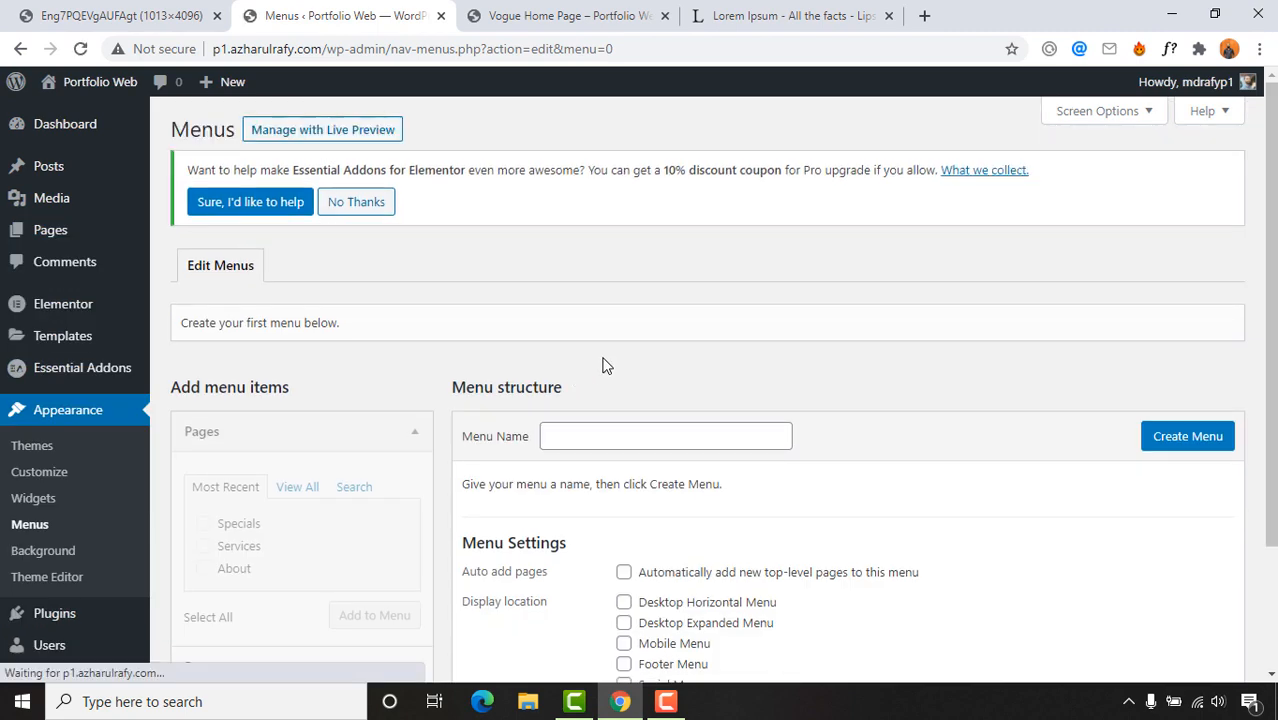
left_click(80, 126)
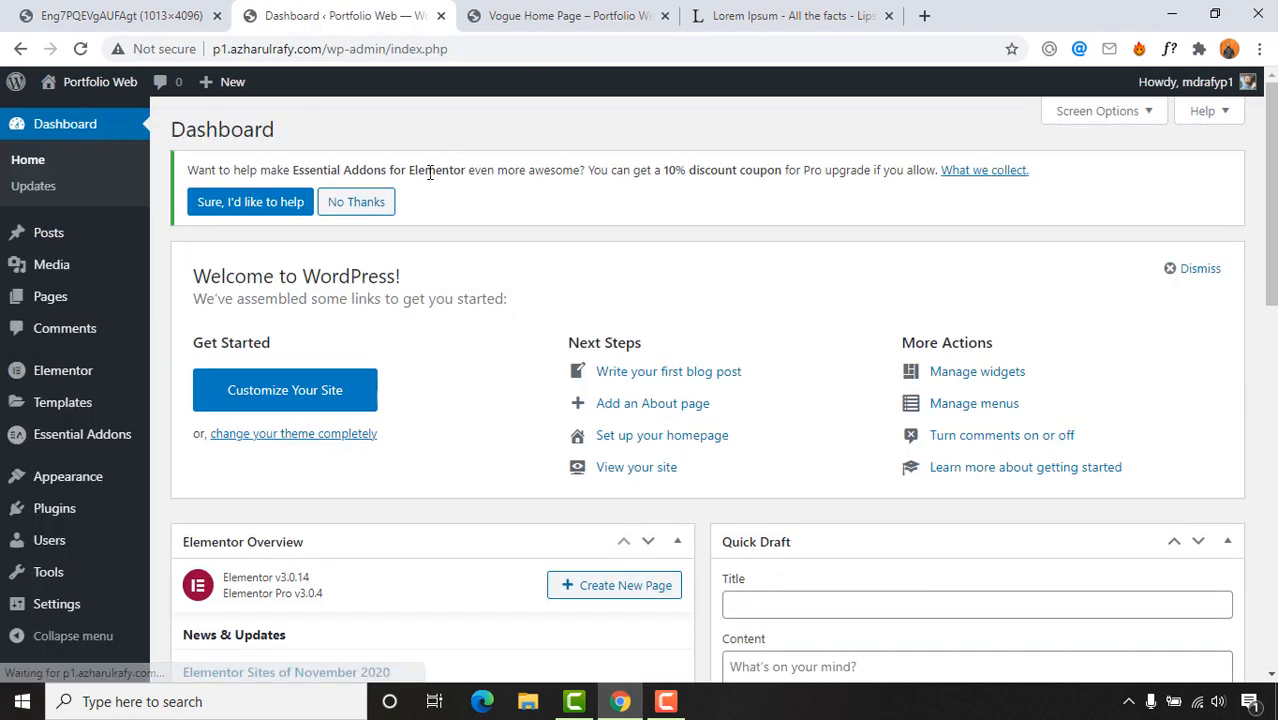
mouse_move(24, 304)
left_click(187, 300)
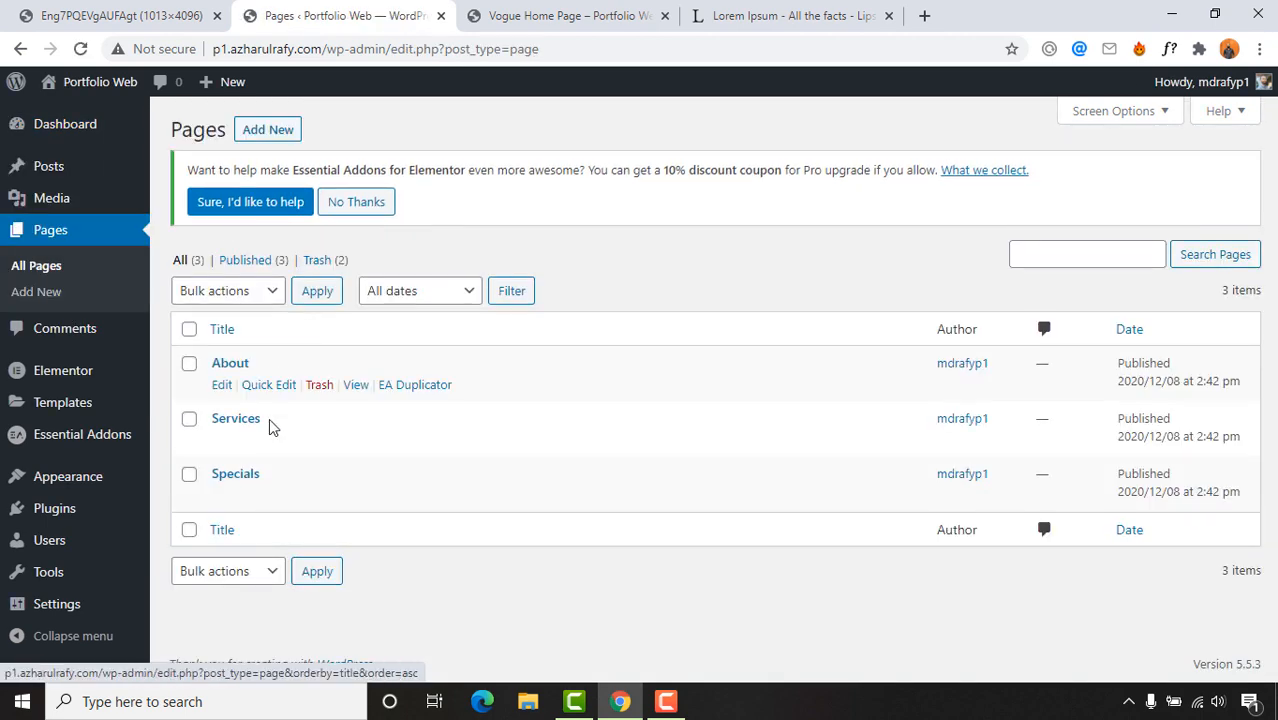
left_click(131, 12)
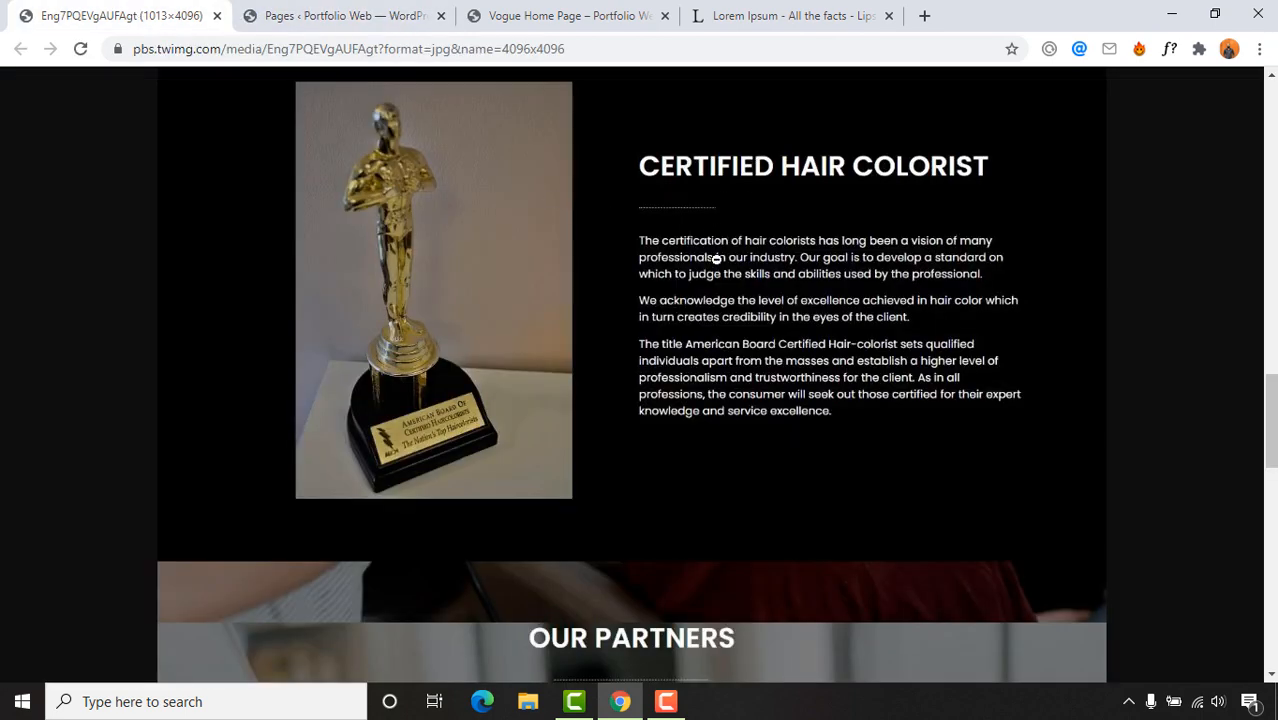
scroll(716, 259, "up", 15)
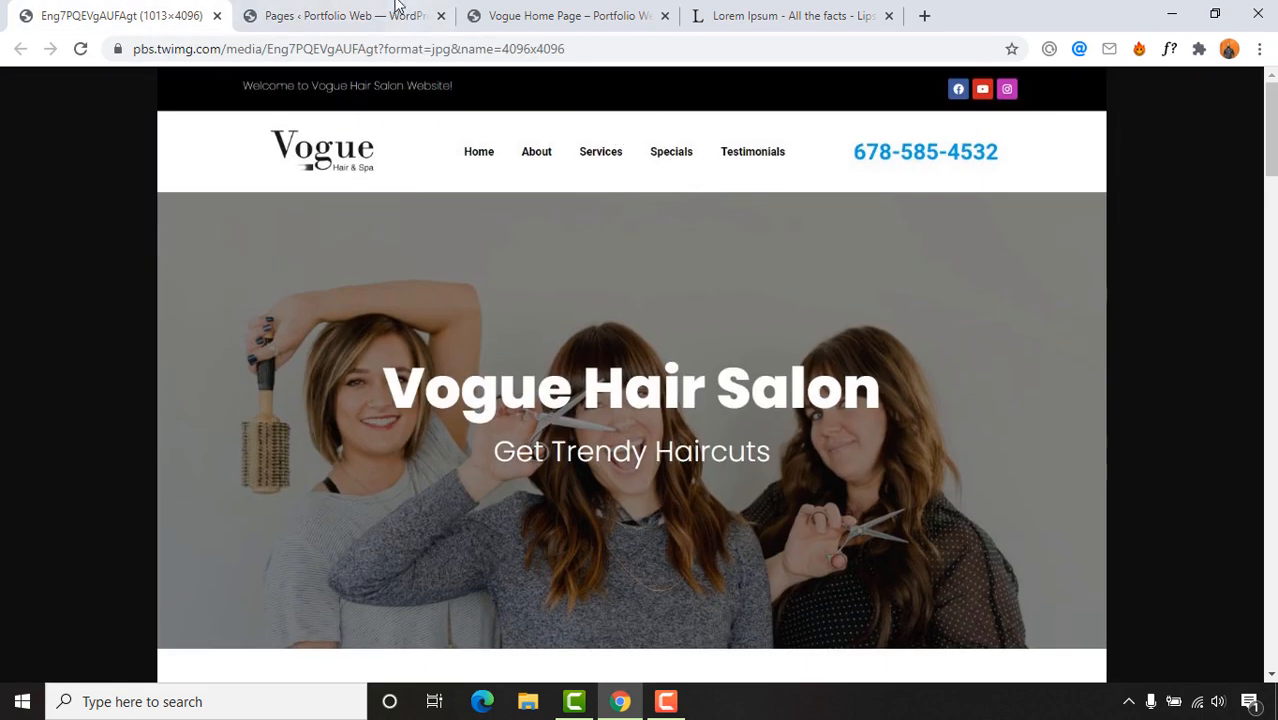
left_click(395, 12)
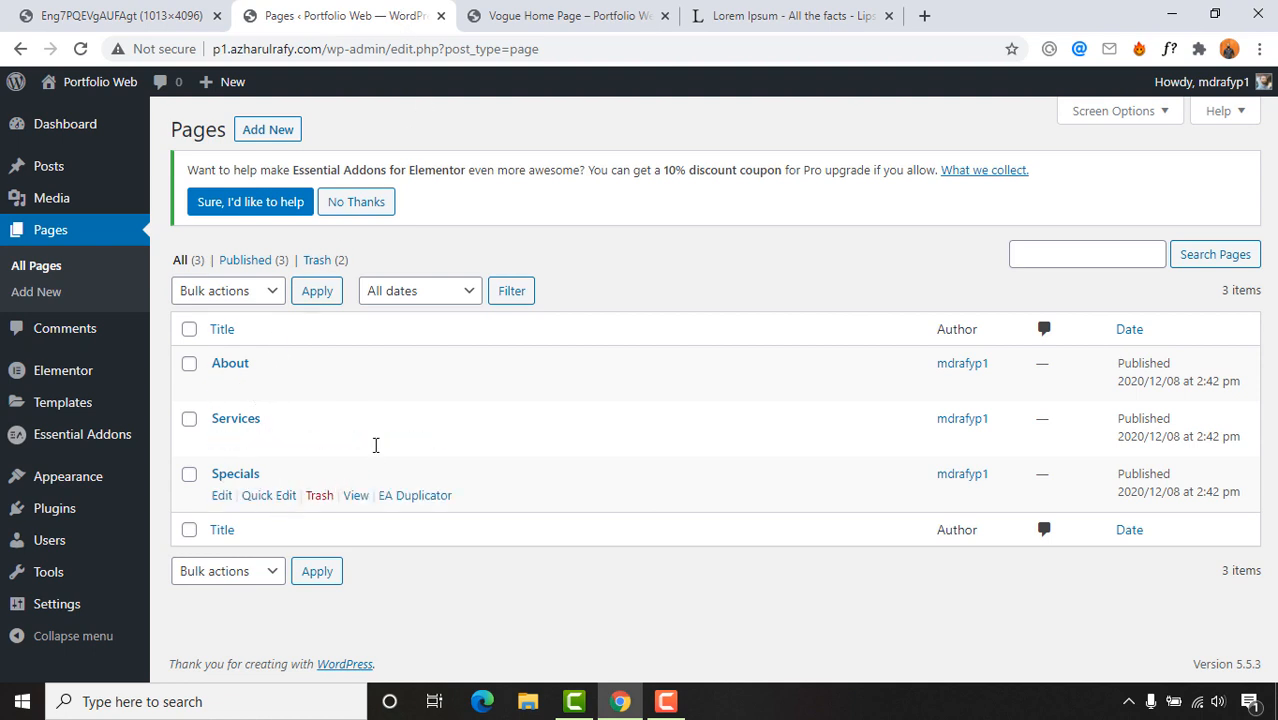
mouse_move(51, 484)
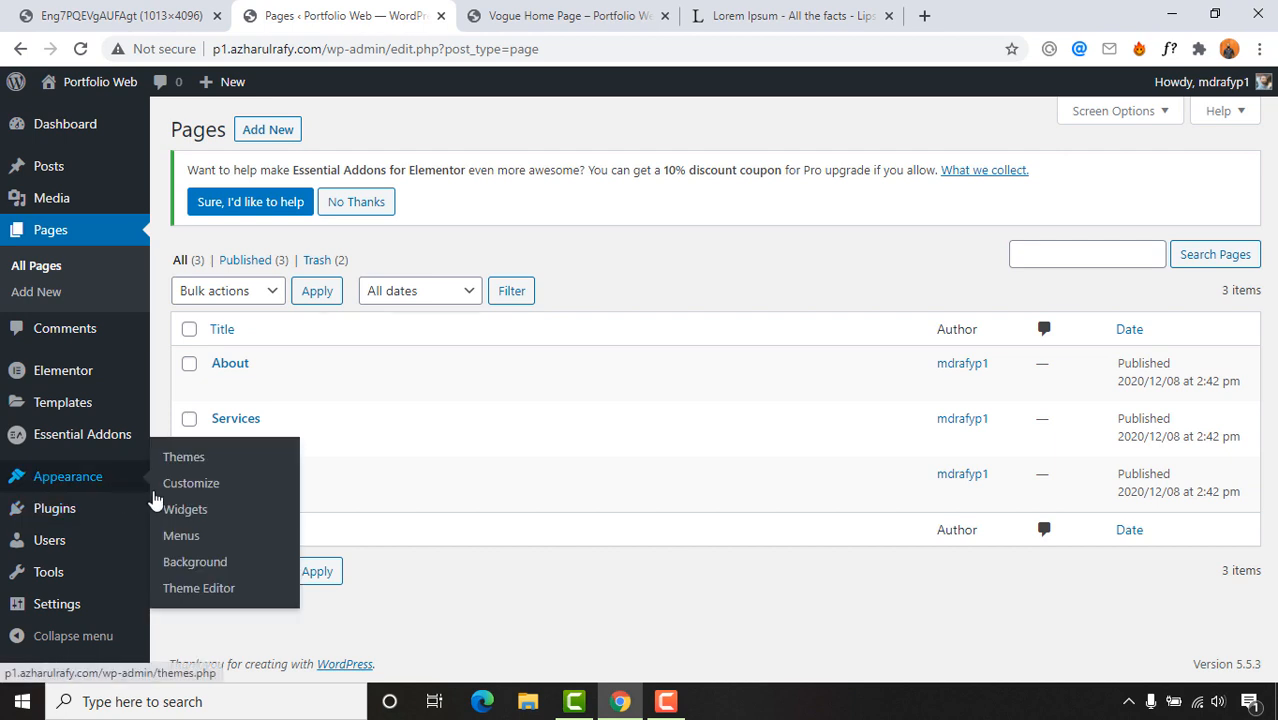
Step: Name a new menu 'Main Menu' and tick Desktop Horizontal, Desktop Expanded and Mobile Menu locations
left_click(193, 543)
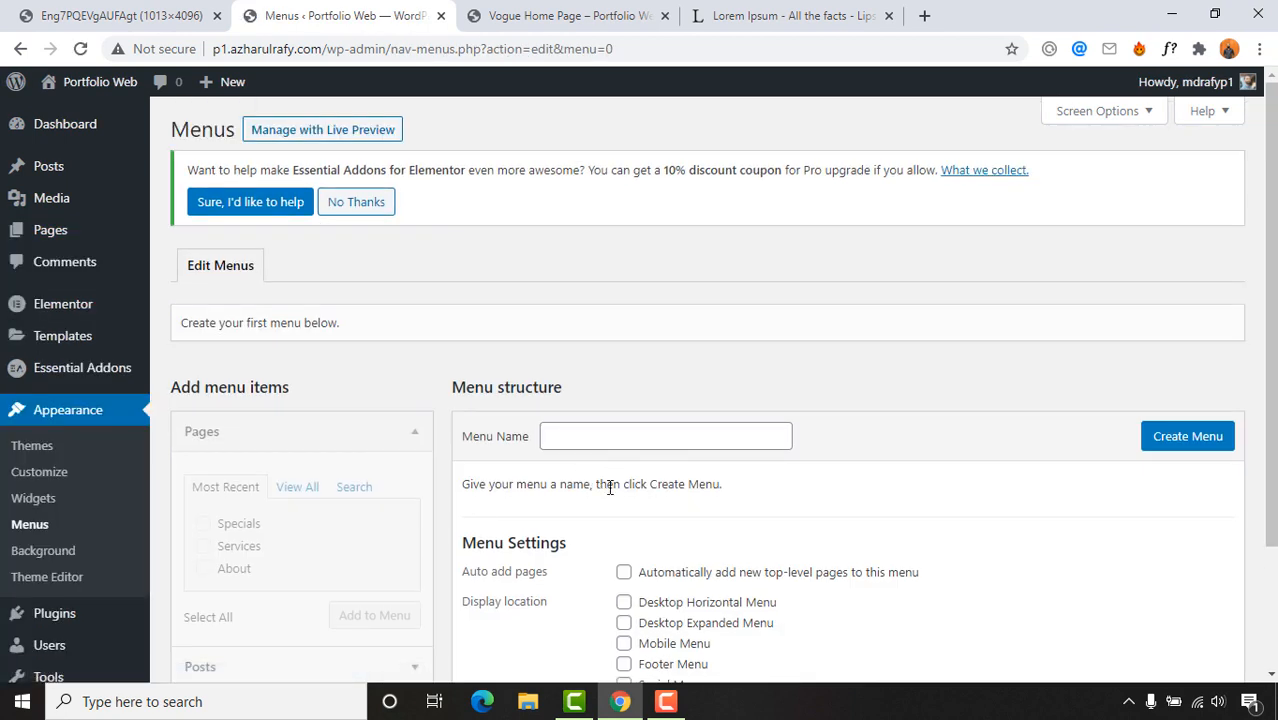
left_click(589, 439)
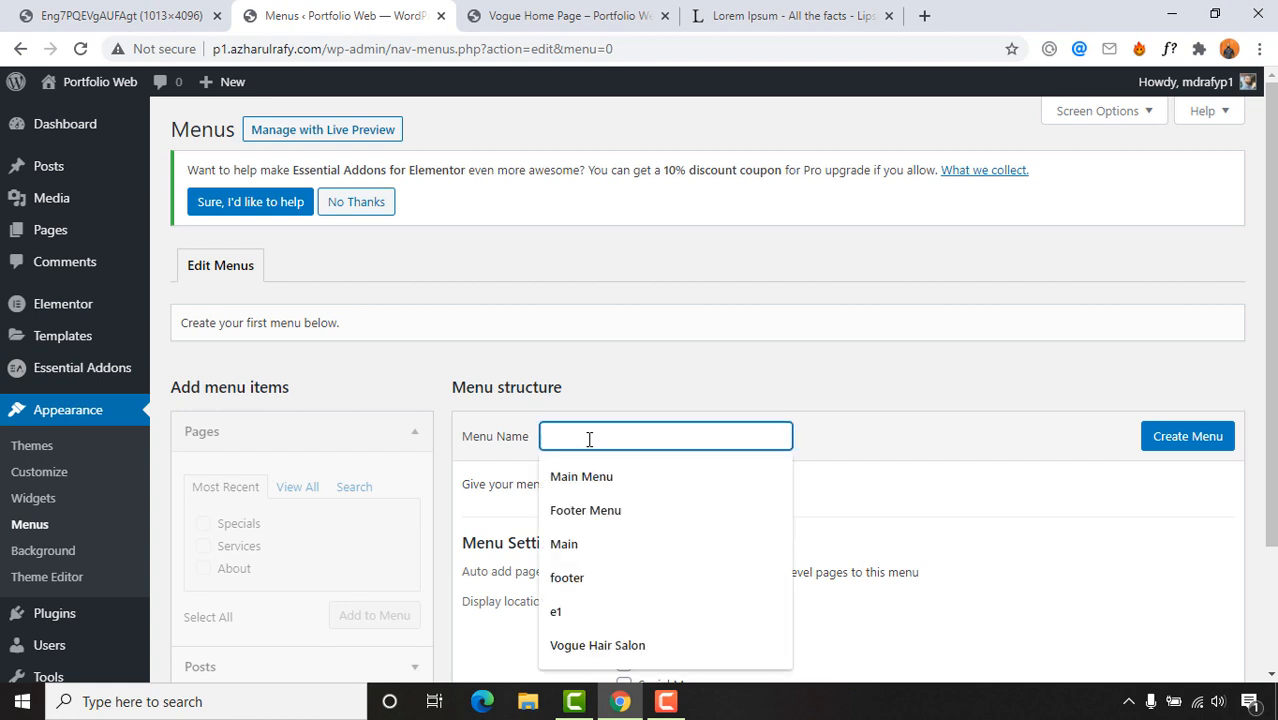
type("Main Menu")
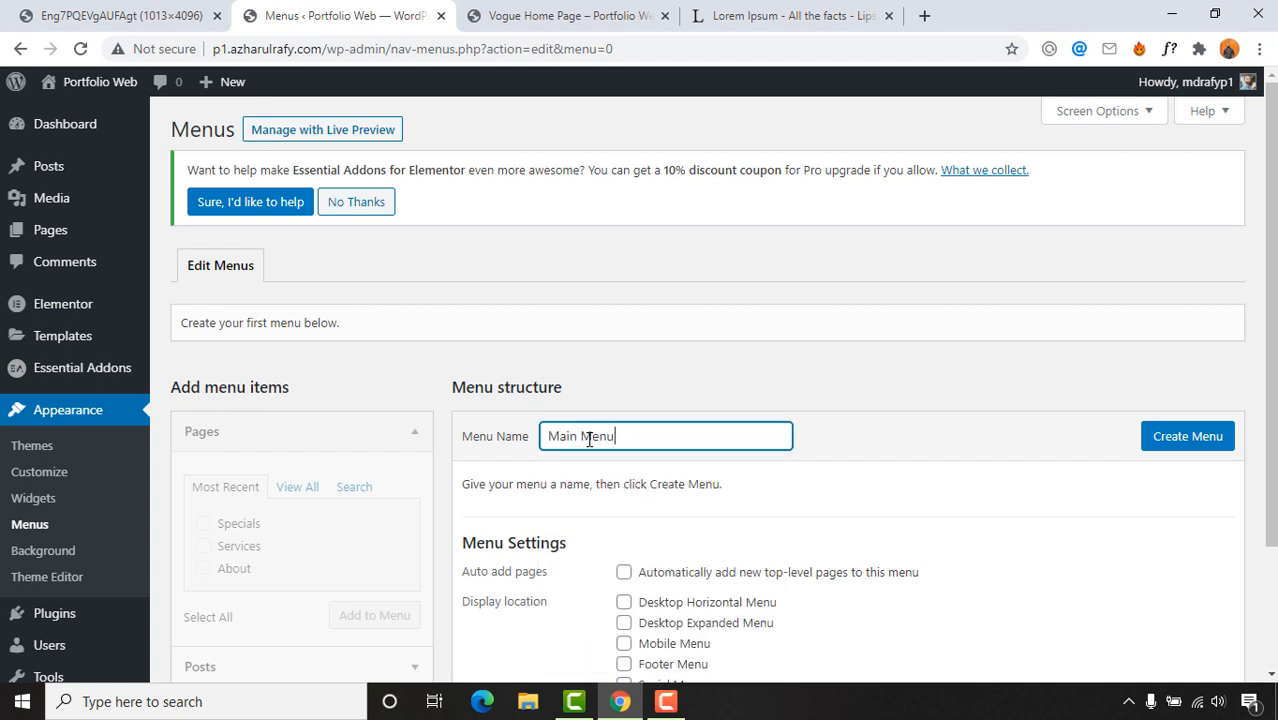
scroll(995, 381, "down", 1)
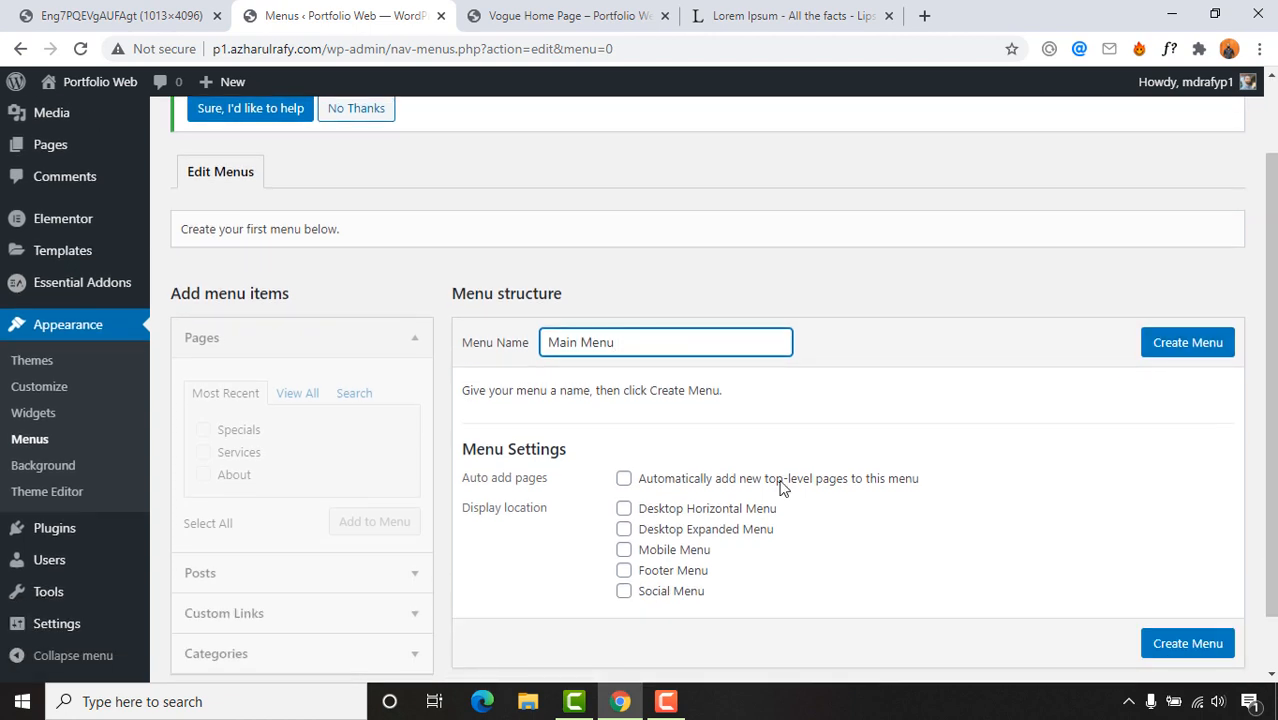
left_click(668, 530)
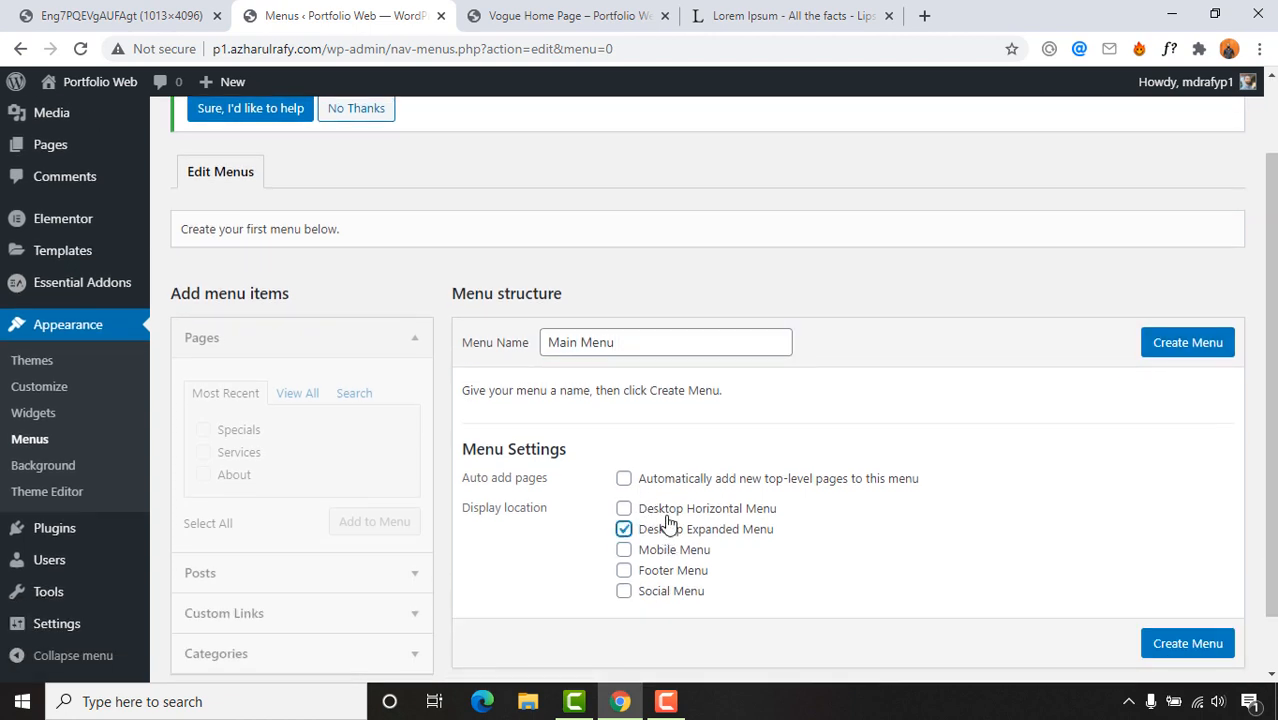
left_click(664, 510)
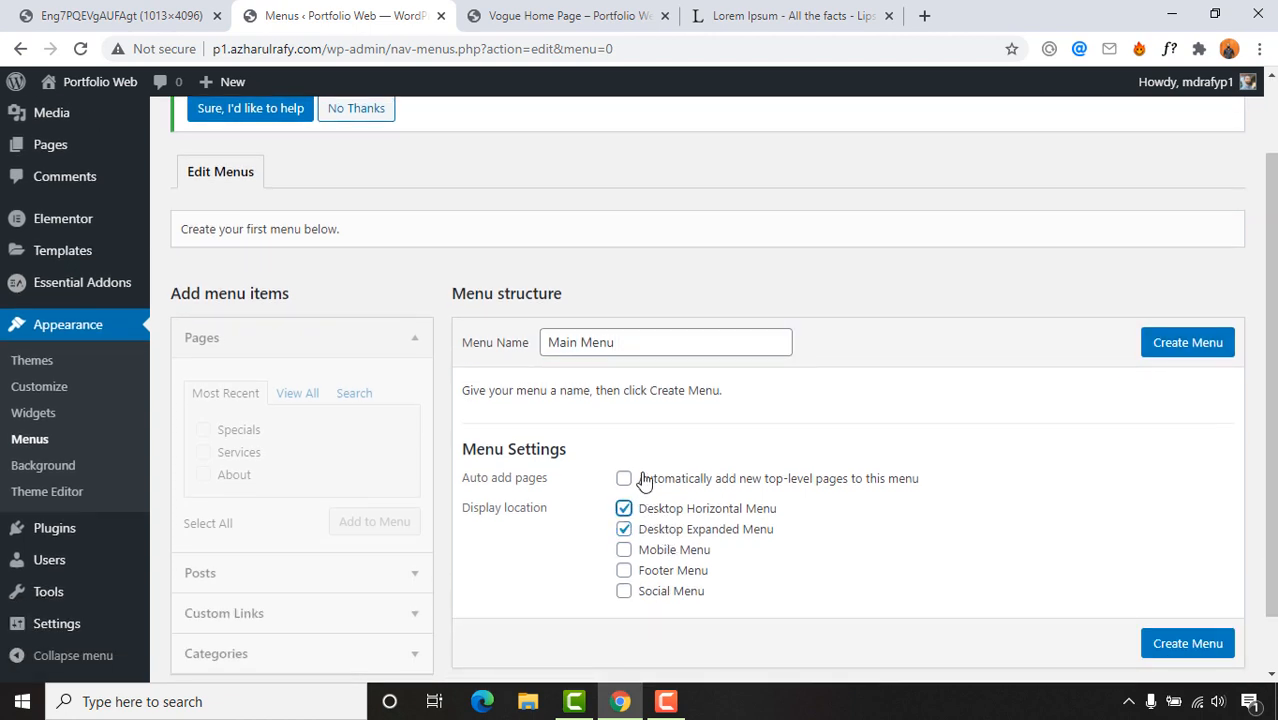
left_click(650, 556)
Step: Create Main Menu and add the Specials, Services and About pages to it
left_click(1180, 346)
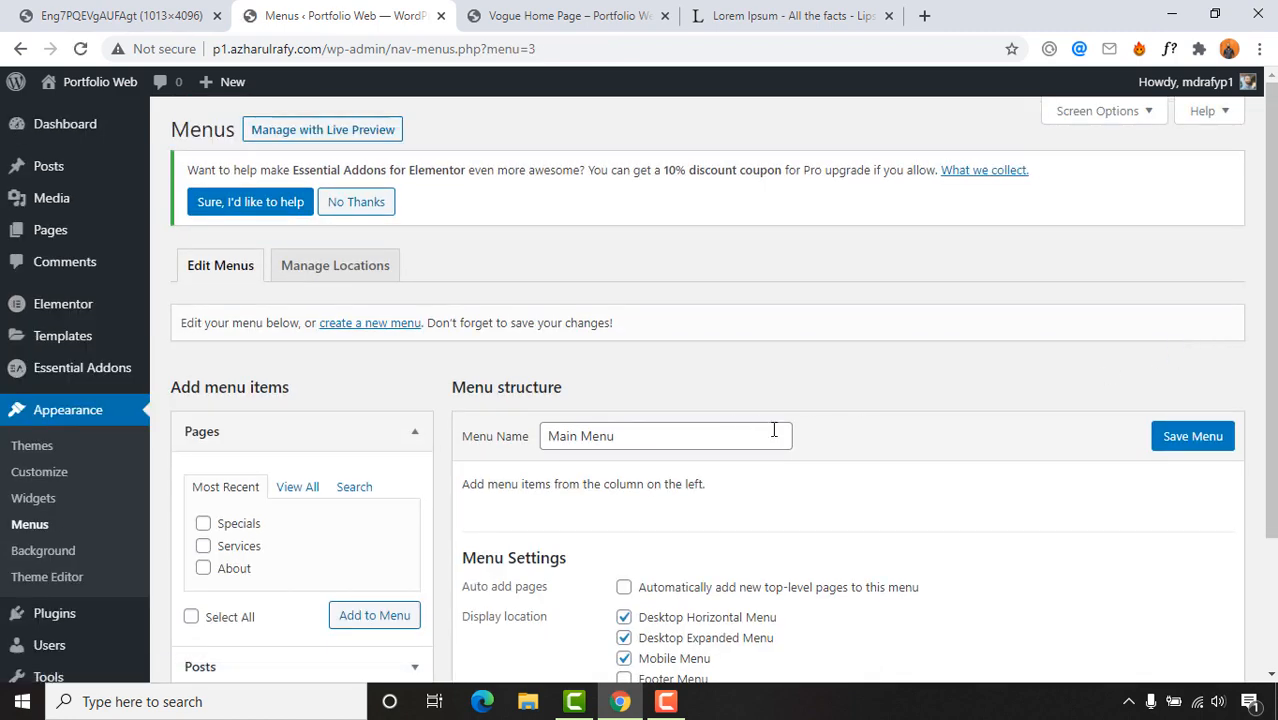
scroll(950, 420, "down", 1)
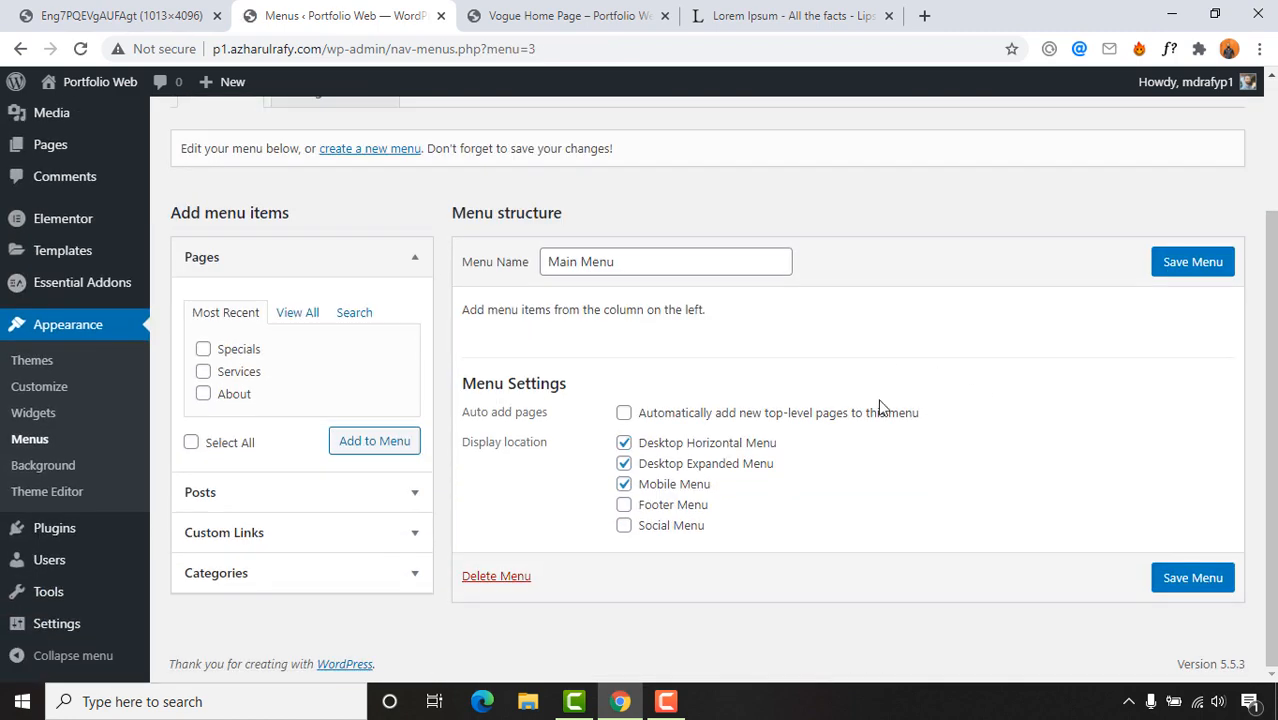
left_click(235, 352)
left_click(236, 374)
left_click(235, 395)
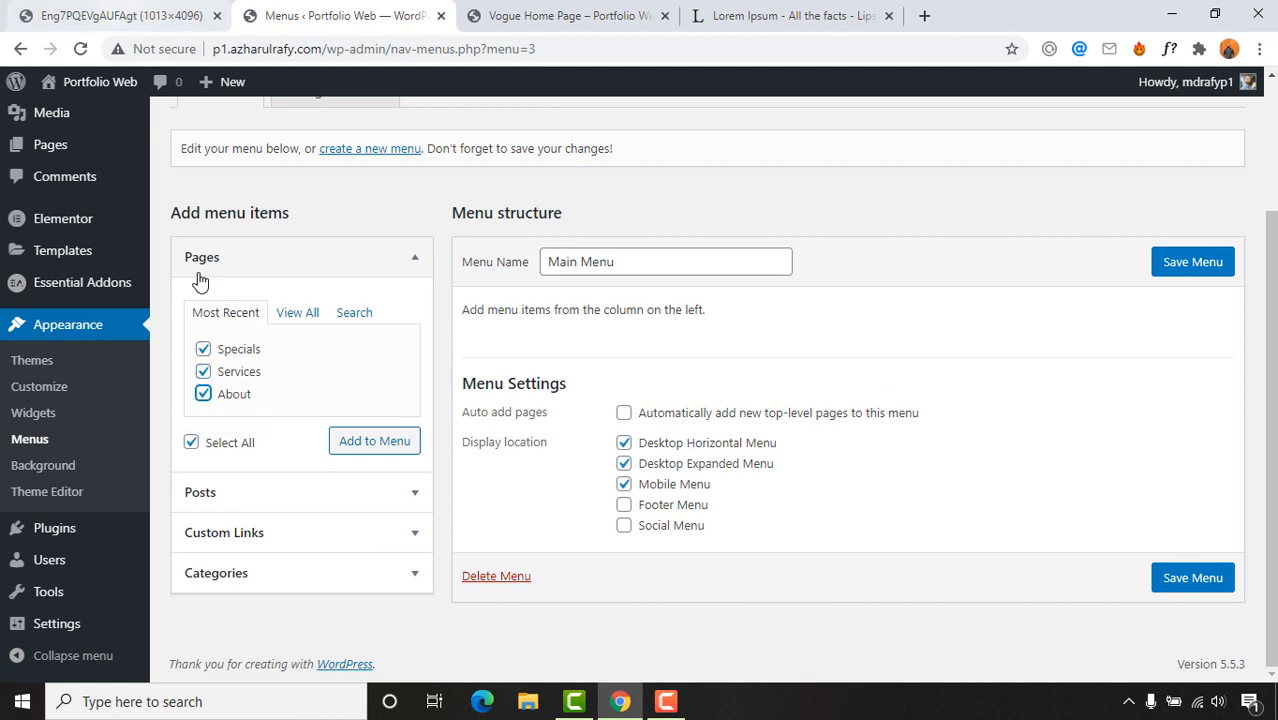
left_click(373, 454)
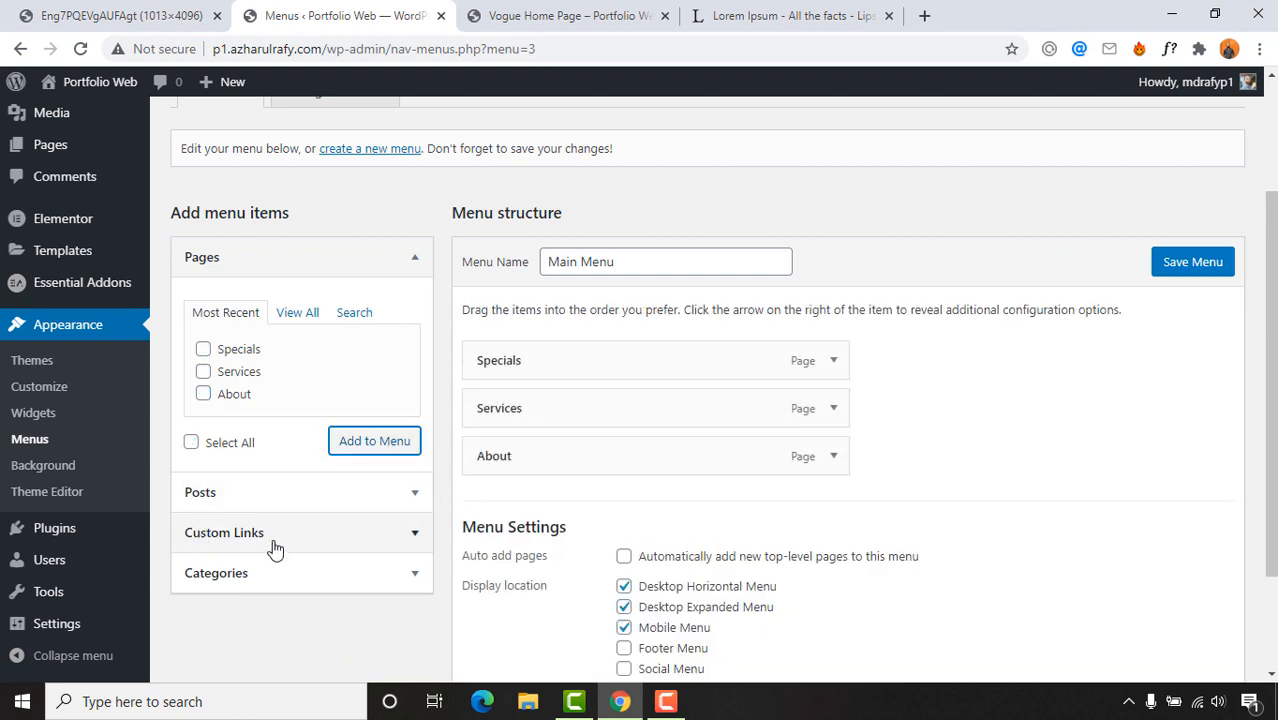
Step: Expand Custom Links, comparing the reference header links with the Vogue homepage preview
left_click(226, 532)
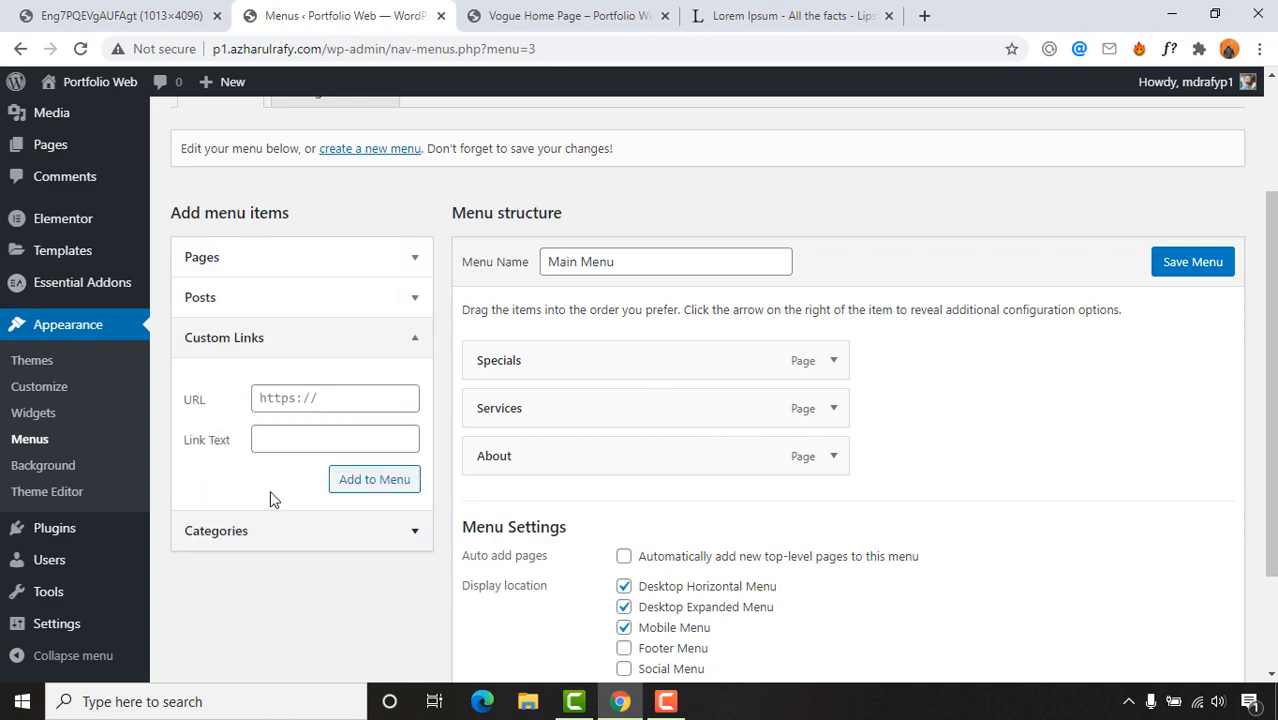
left_click(20, 8)
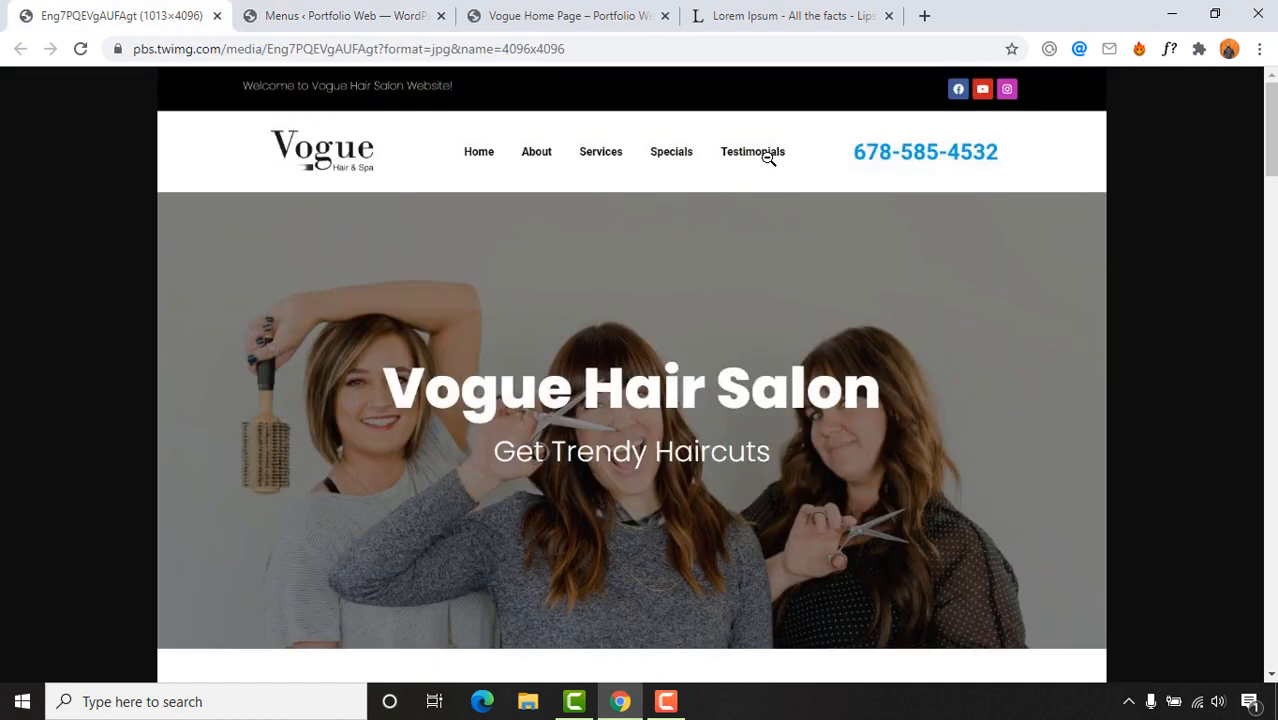
left_click(514, 12)
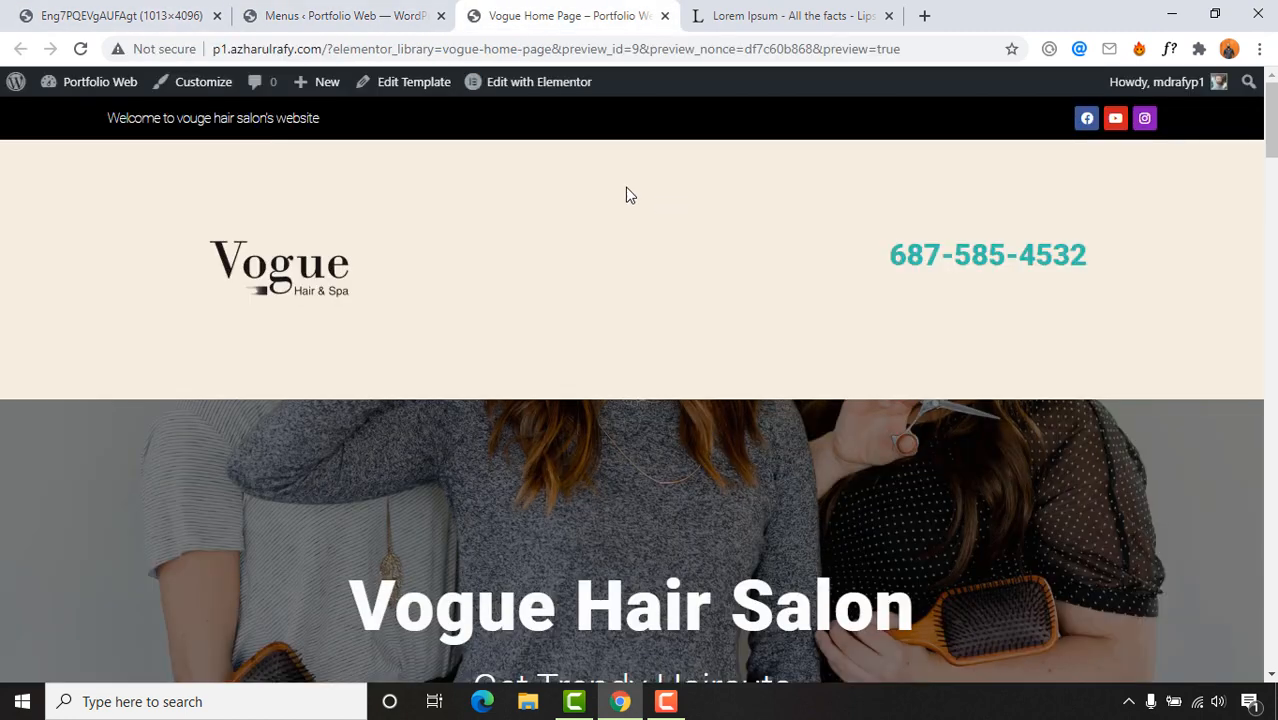
left_click(343, 12)
left_click(120, 15)
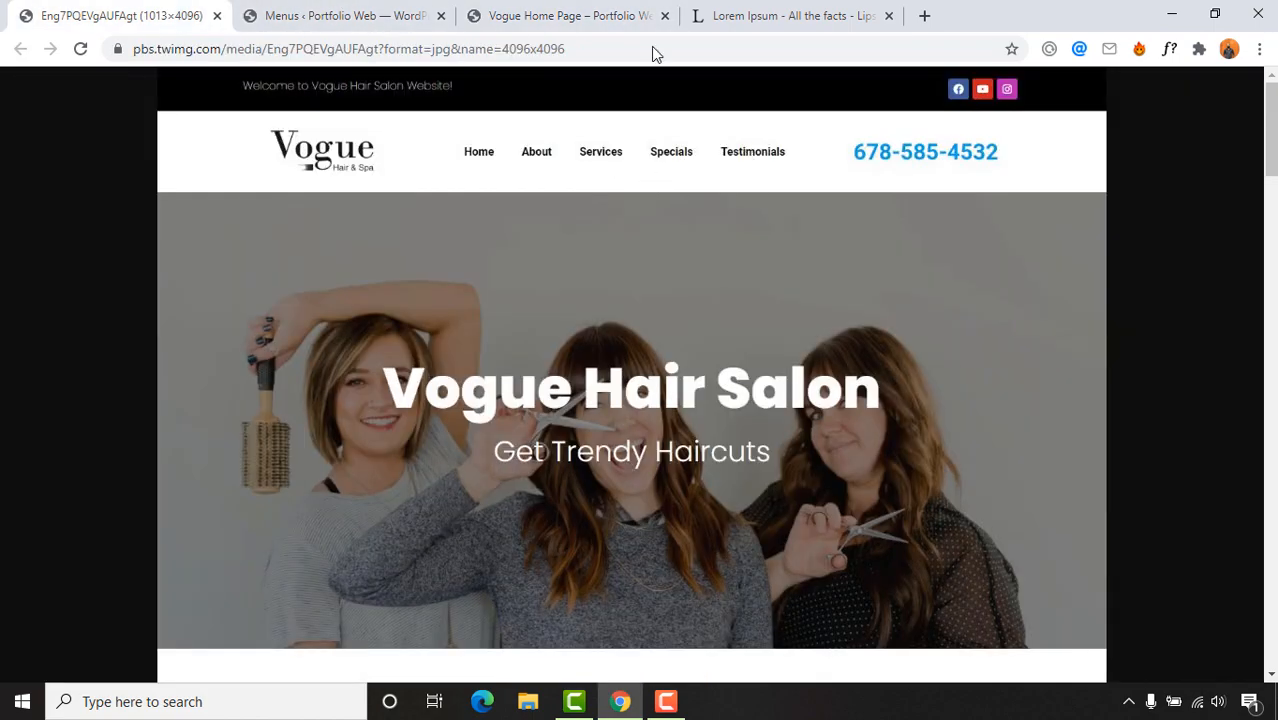
left_click(560, 15)
scroll(873, 461, "down", 20)
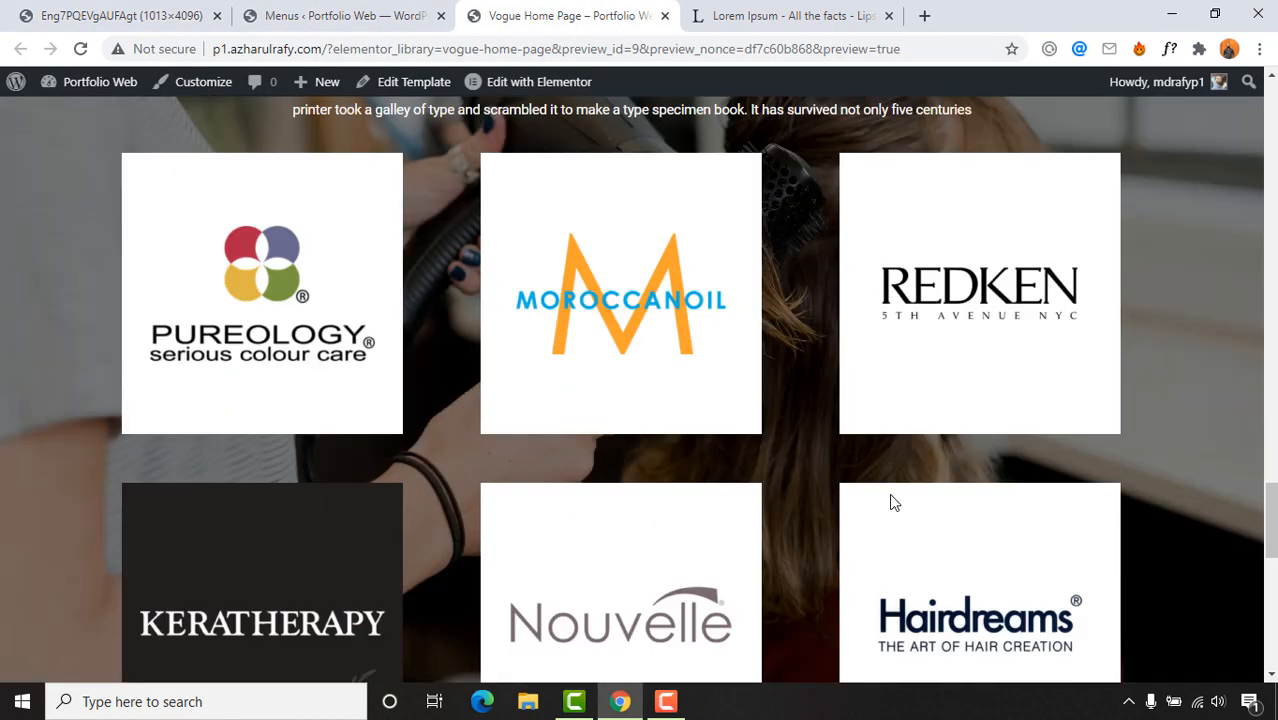
scroll(623, 377, "up", 3)
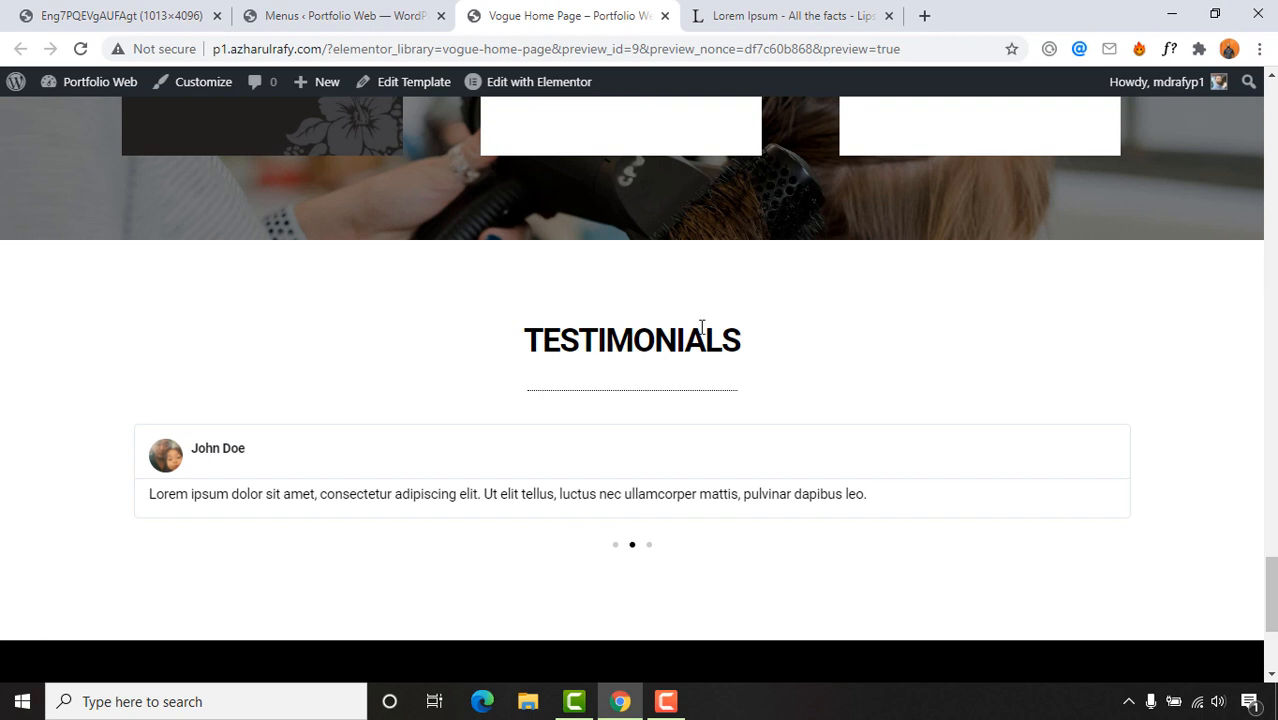
left_click(16, 8)
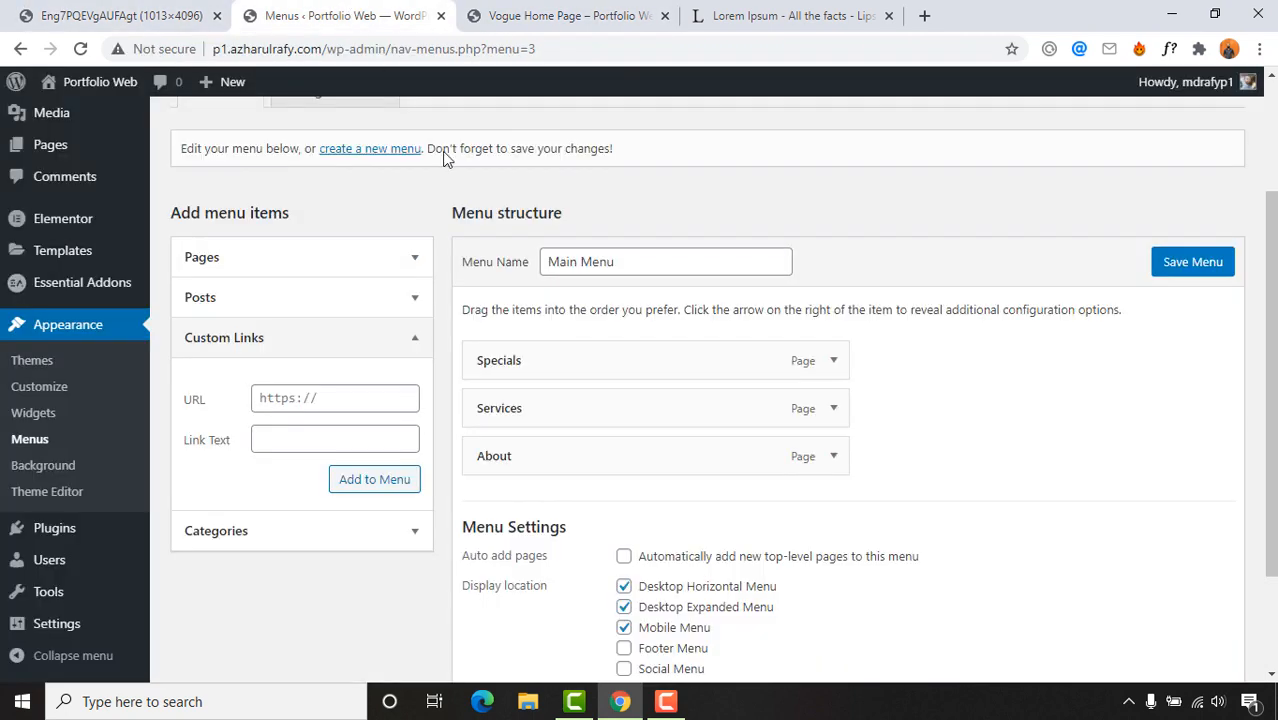
left_click(355, 12)
left_click(259, 350)
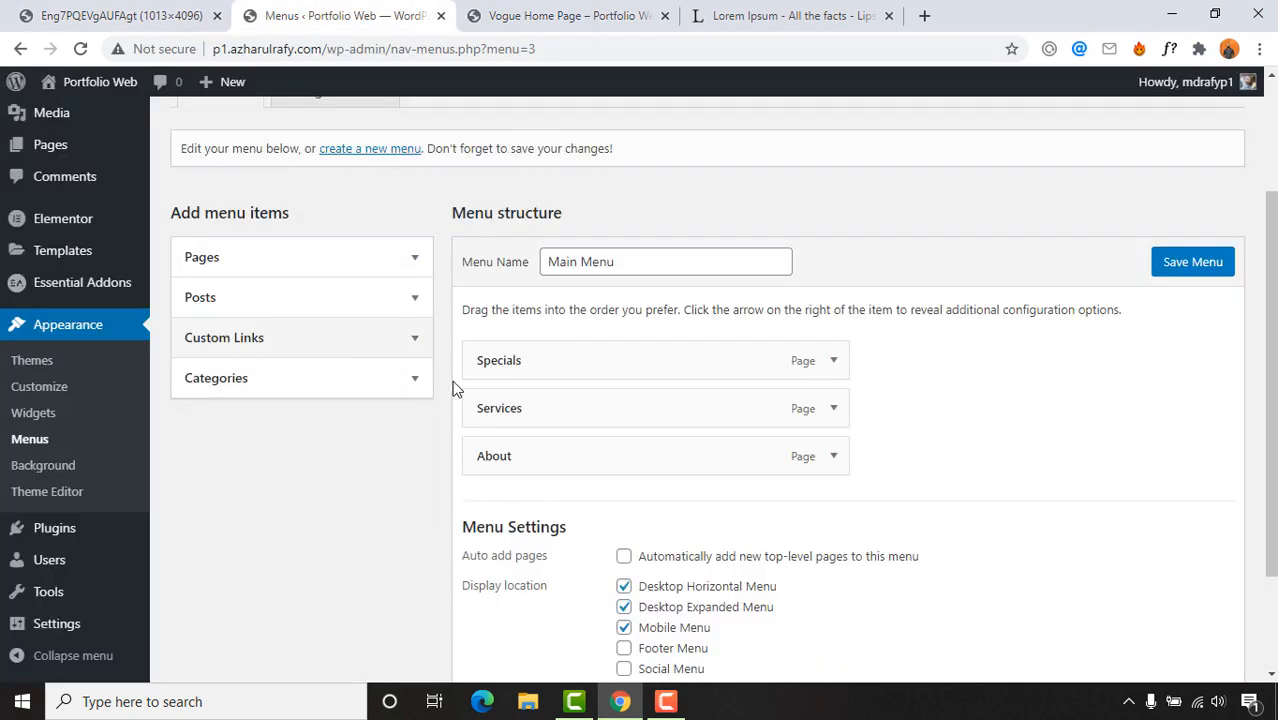
left_click(240, 343)
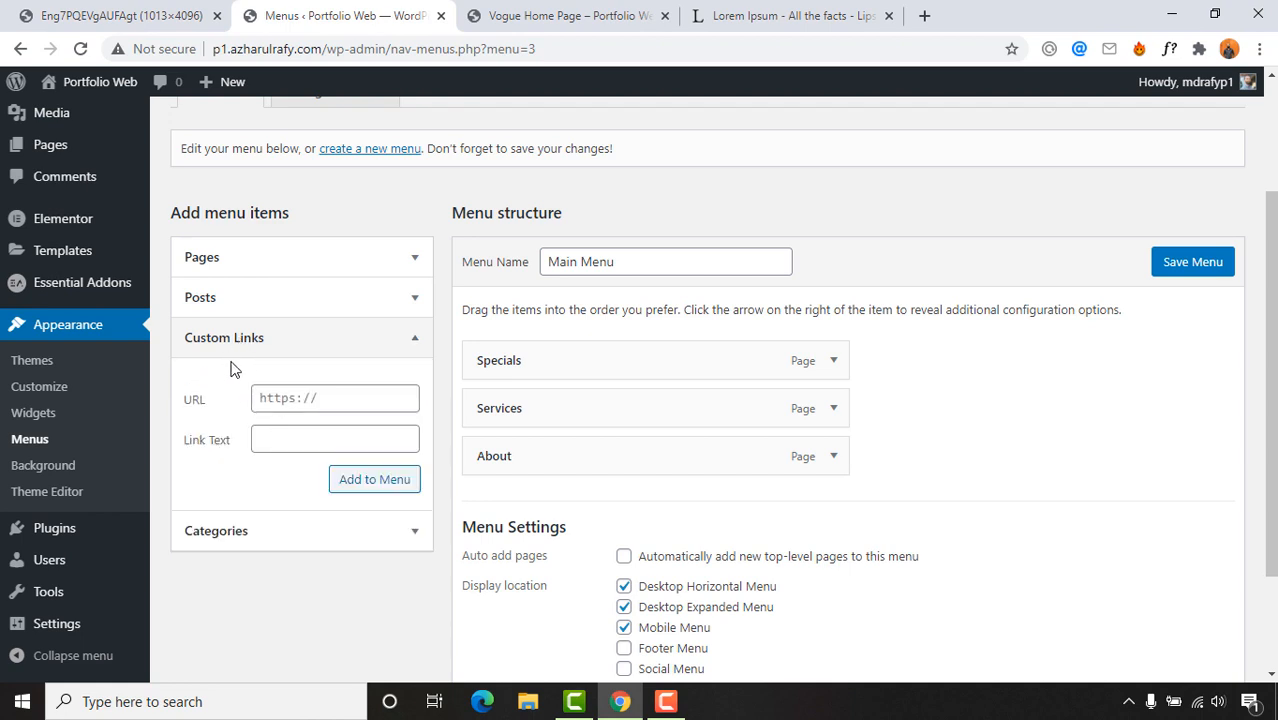
Step: Add a Testimonial custom link pointing to the testimonials anchor
left_click(302, 392)
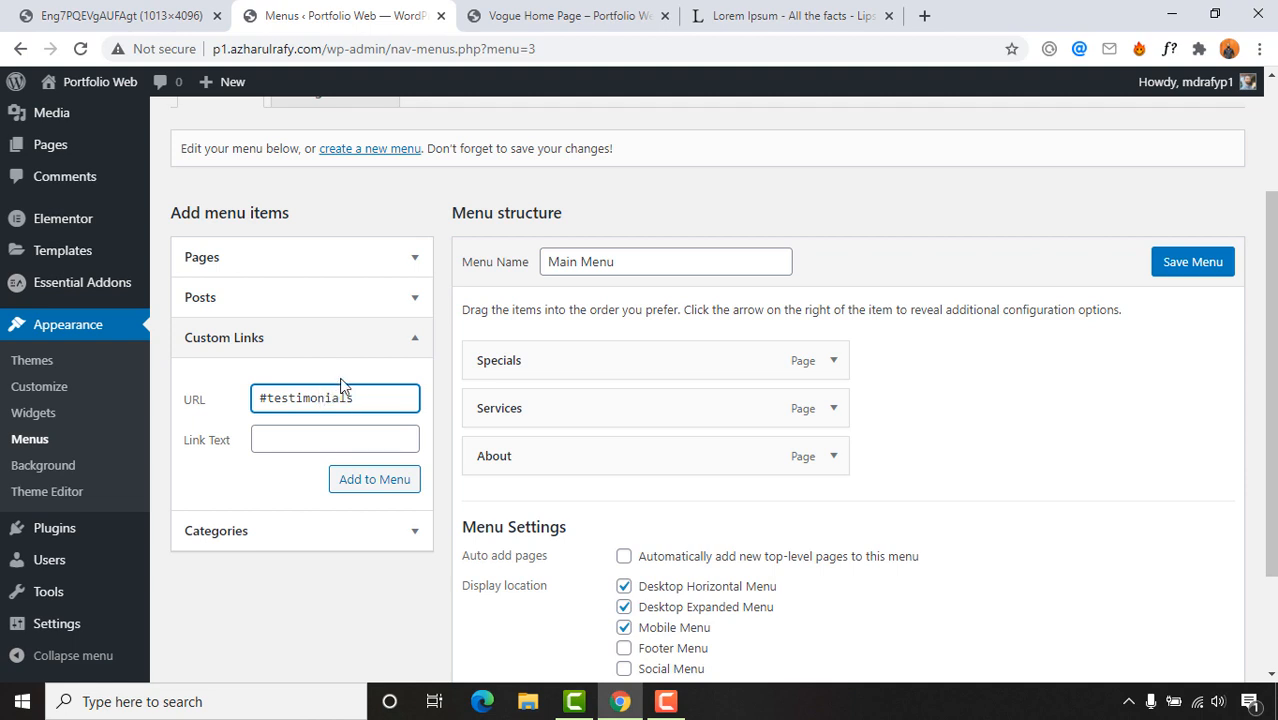
left_click(292, 446)
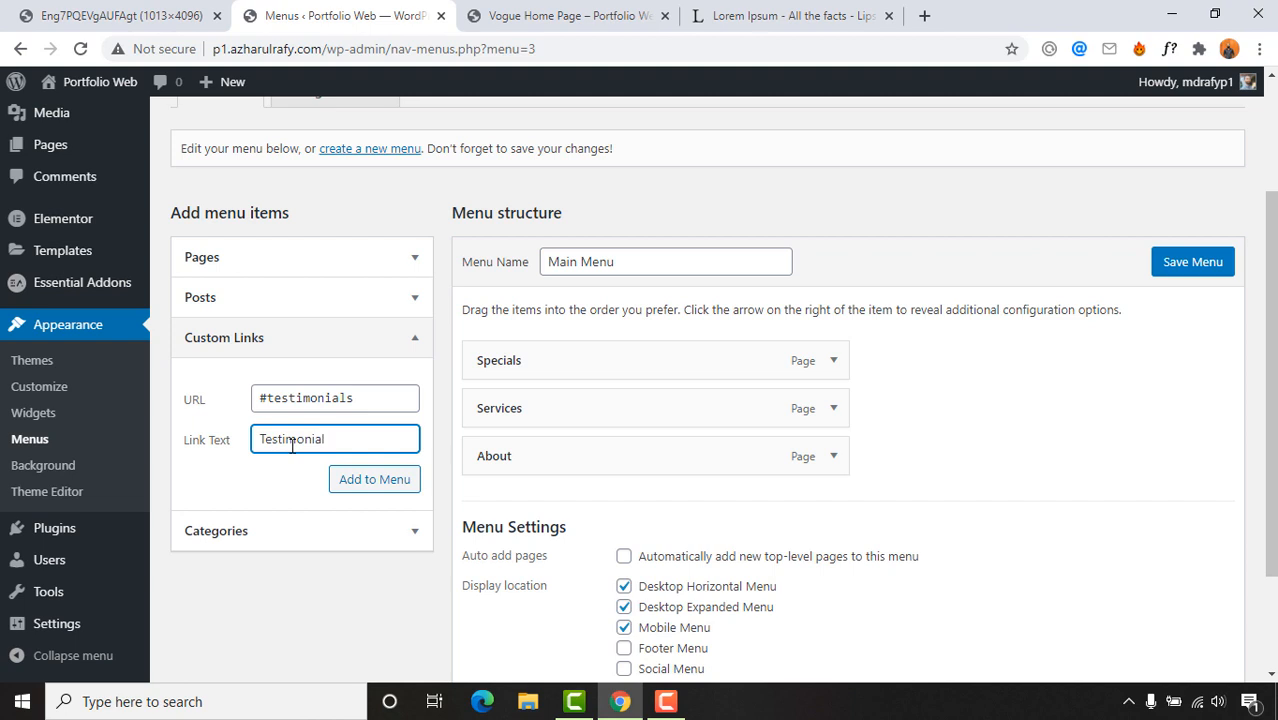
left_click(368, 484)
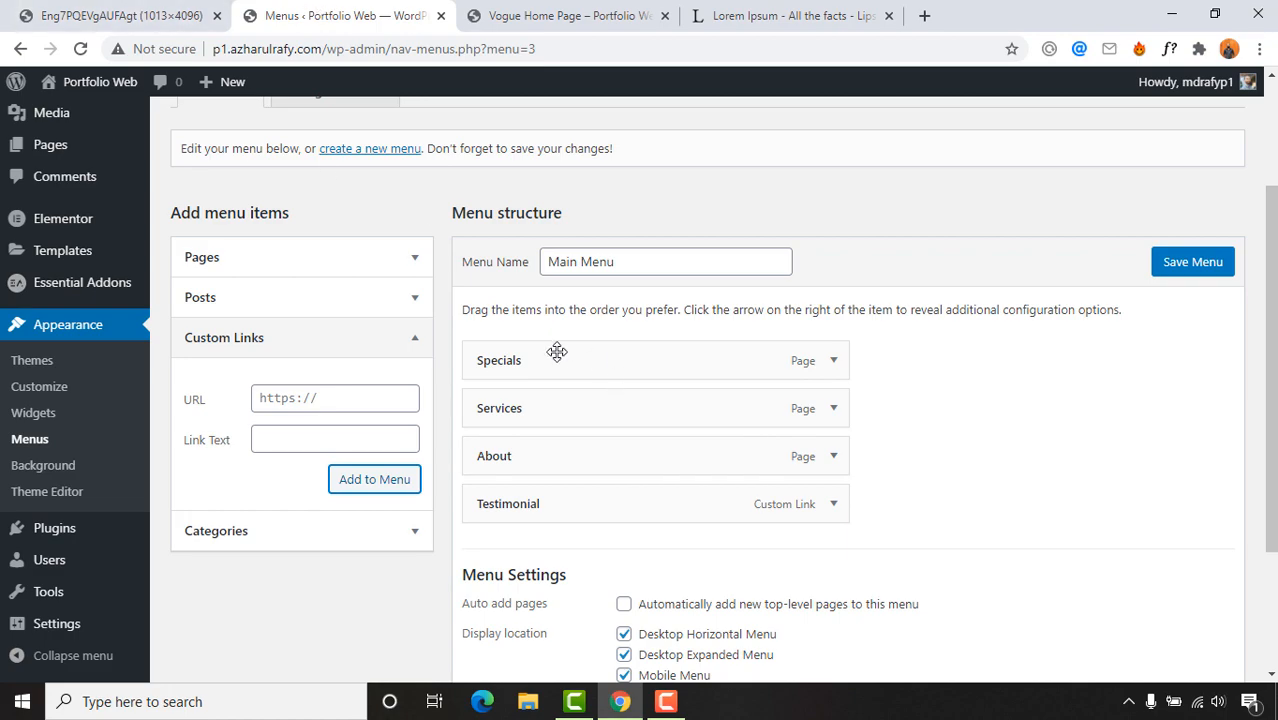
Step: Drag About to the top and Services above Specials, then save the menu
left_click(551, 14)
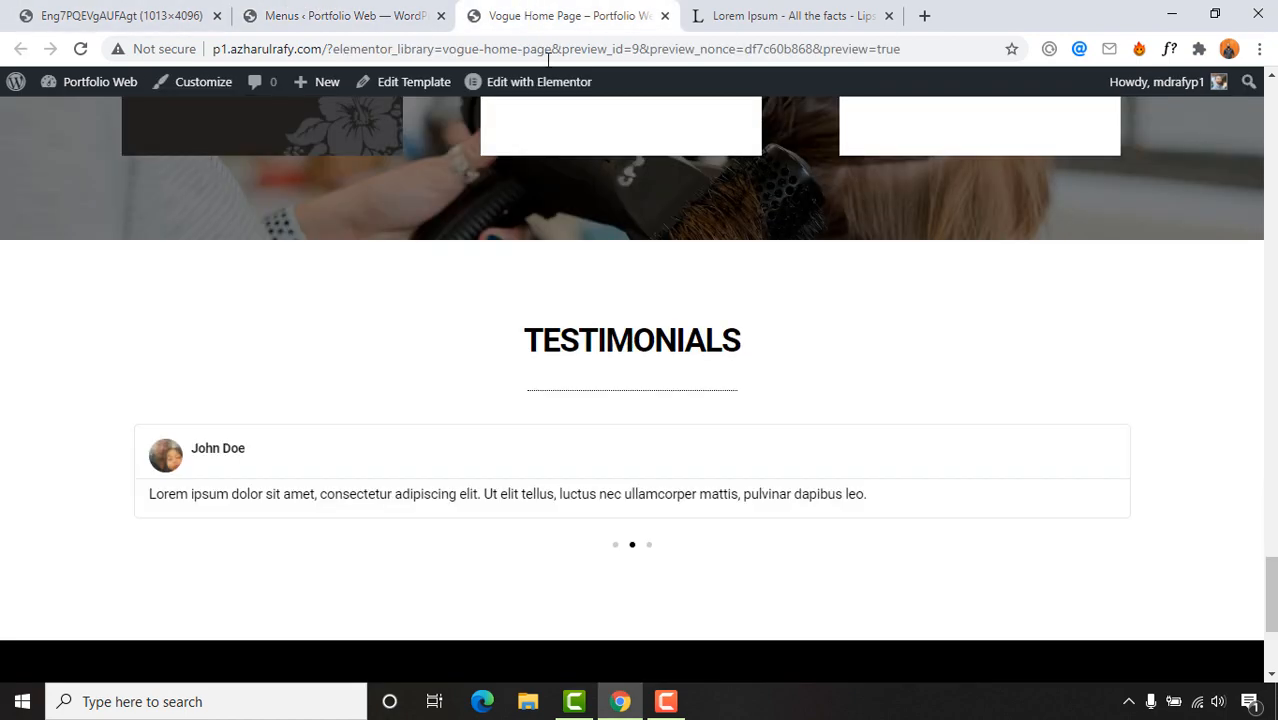
scroll(595, 340, "up", 5)
scroll(600, 330, "up", 10)
key("ctrl+1")
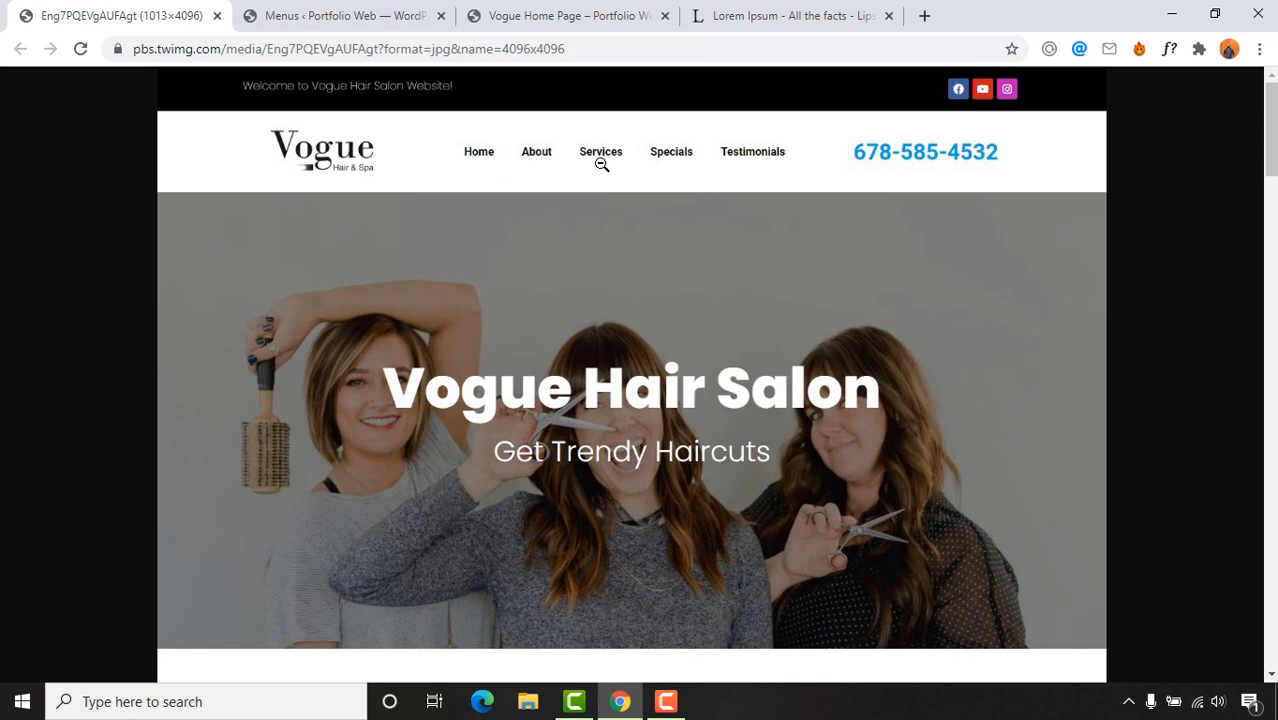
left_click(300, 15)
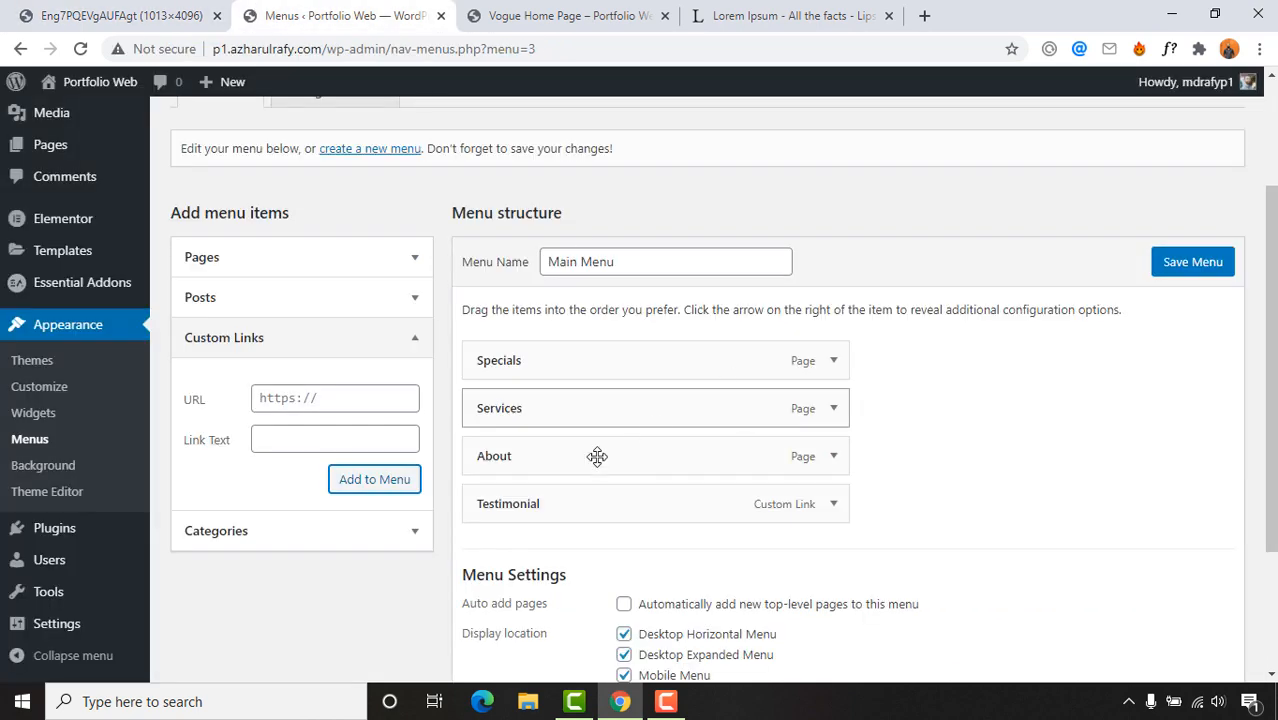
left_click_drag(522, 454, 524, 360)
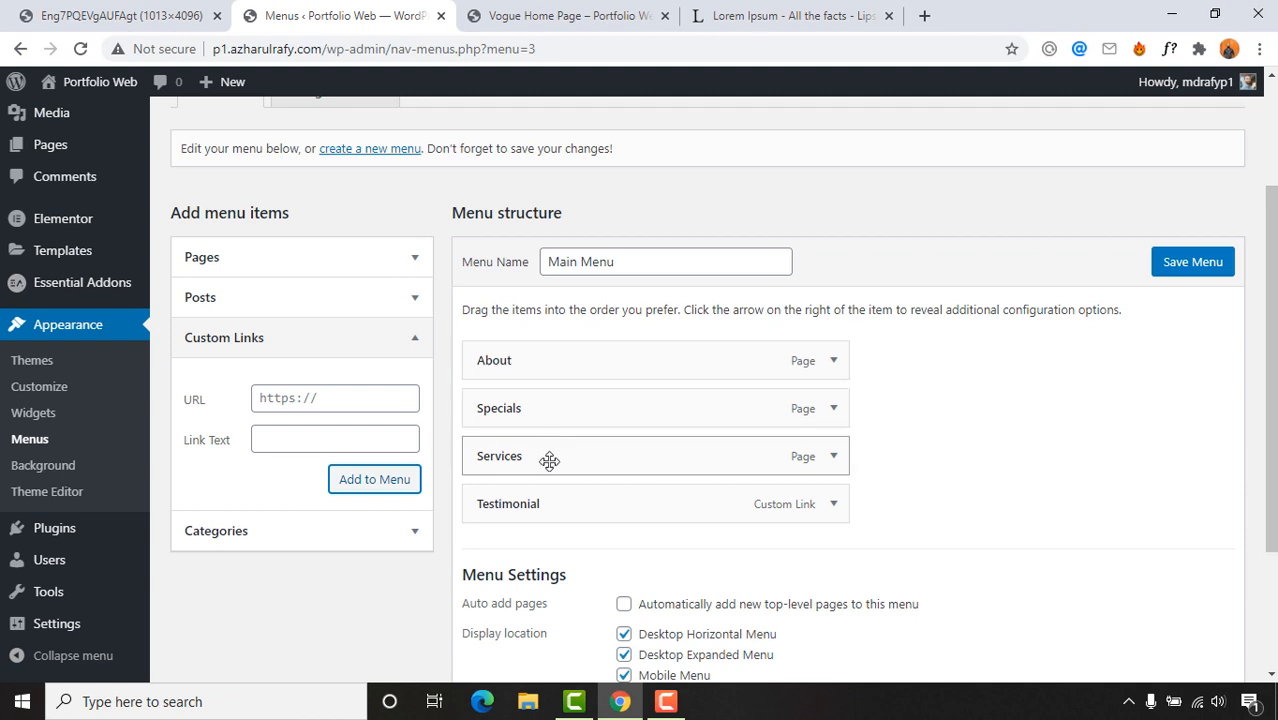
left_click_drag(532, 456, 507, 417)
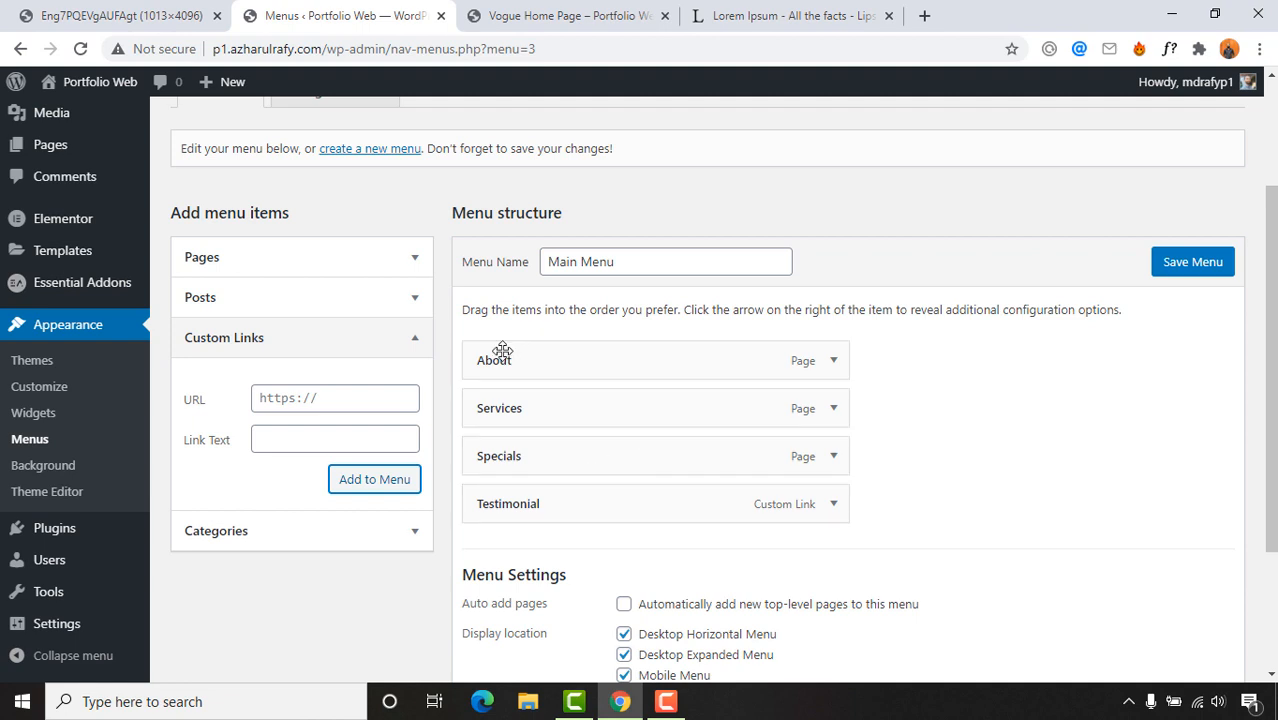
left_click(1187, 266)
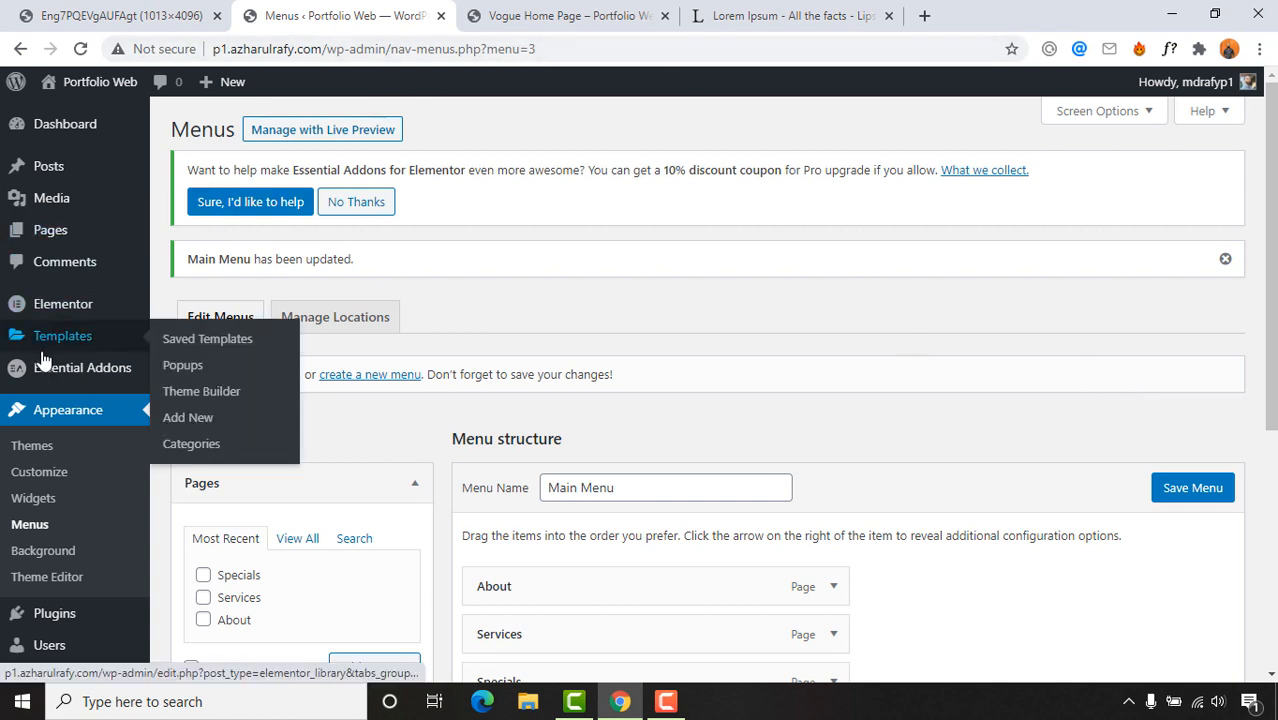
Step: Open Vogue Home Page from Templates > Saved Templates in Elementor
mouse_move(60, 338)
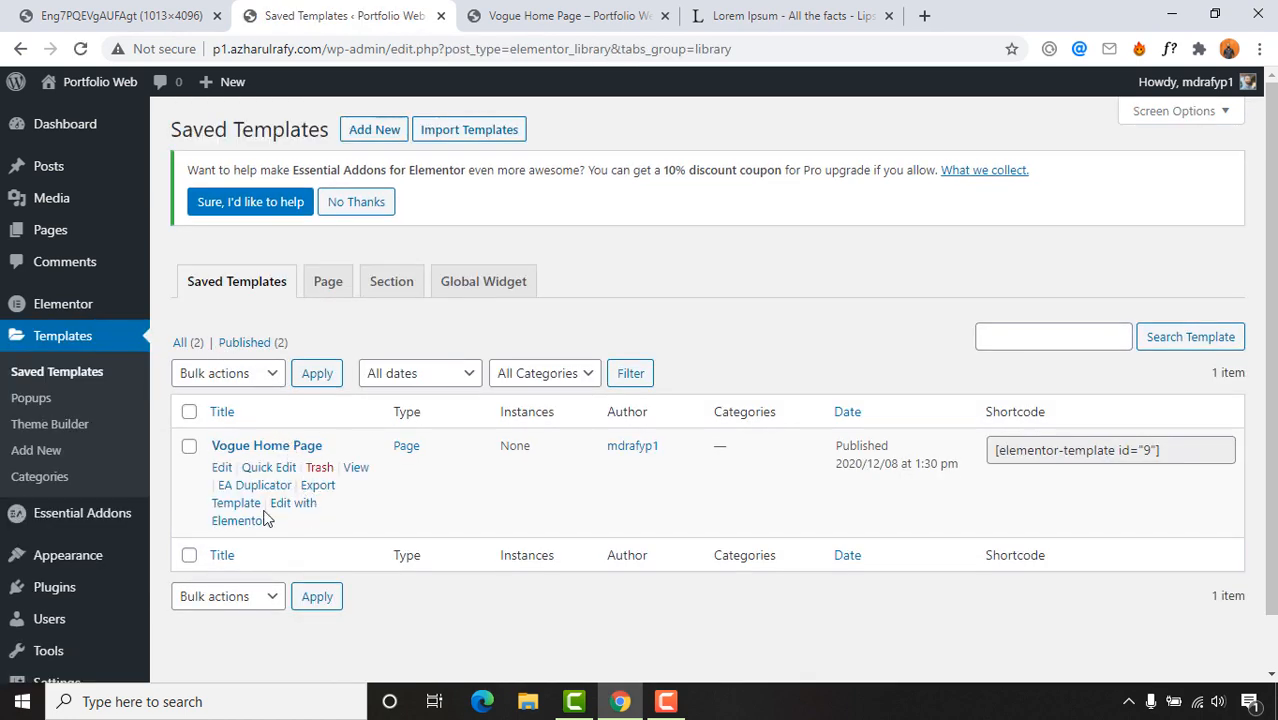
left_click(293, 512)
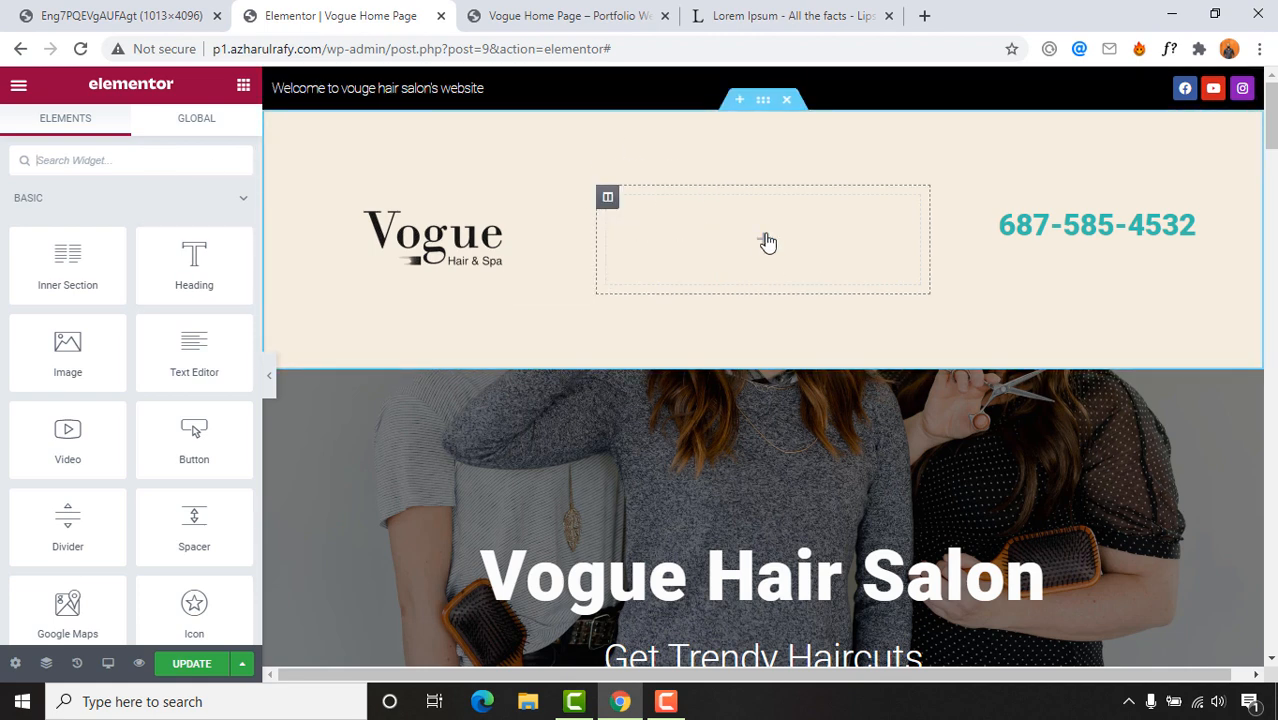
Step: Place a centre-aligned Nav Menu widget in the header's middle column, resizing neighbouring columns to fit
left_click(130, 160)
type("menu")
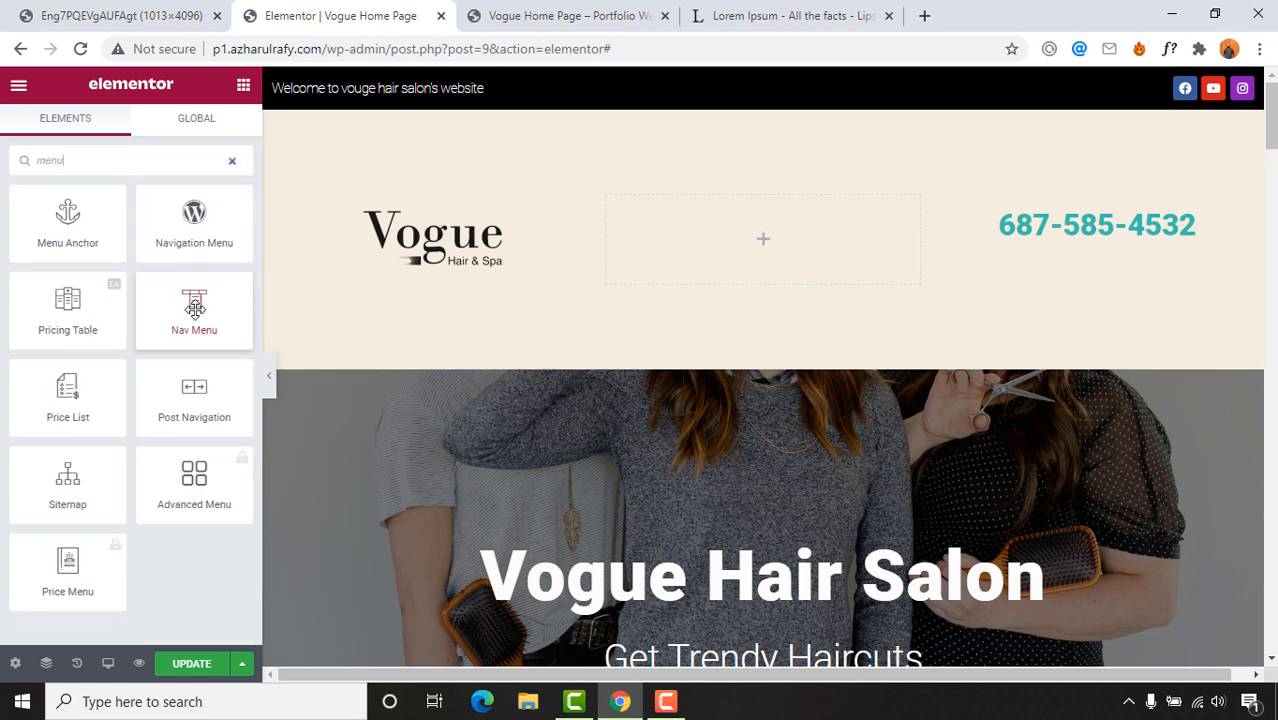
left_click_drag(193, 325, 780, 242)
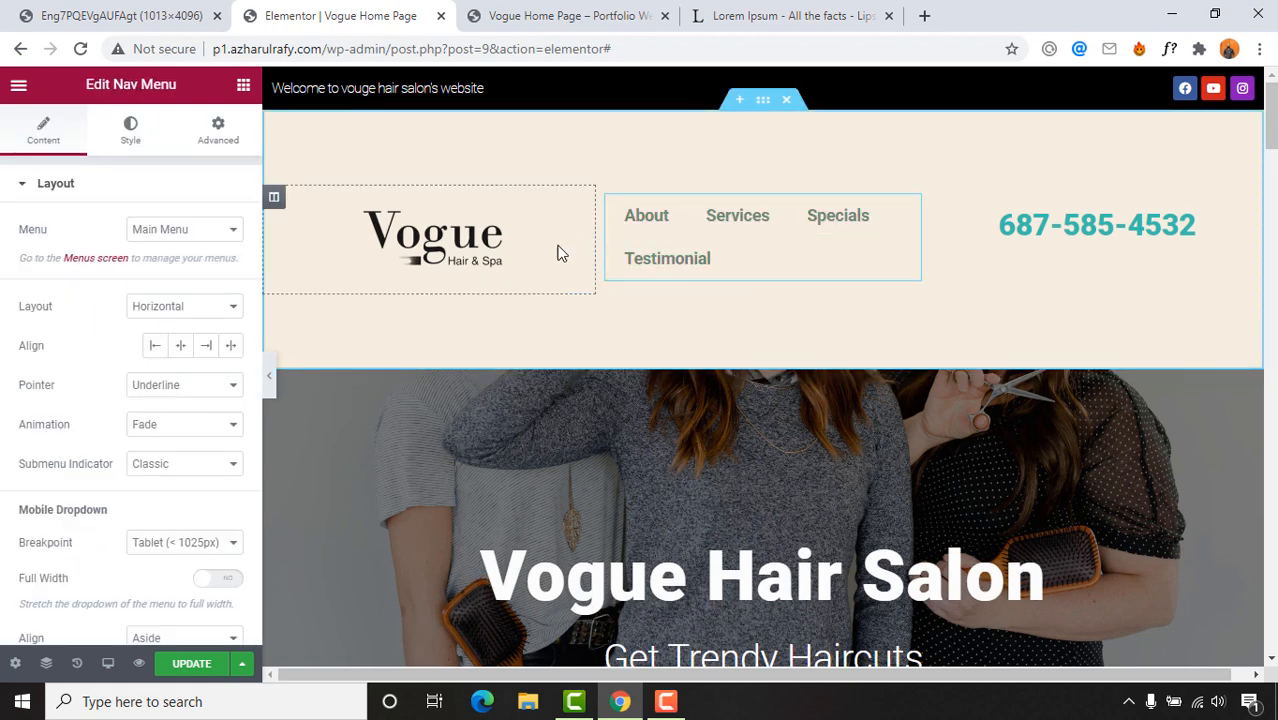
left_click_drag(595, 248, 447, 240)
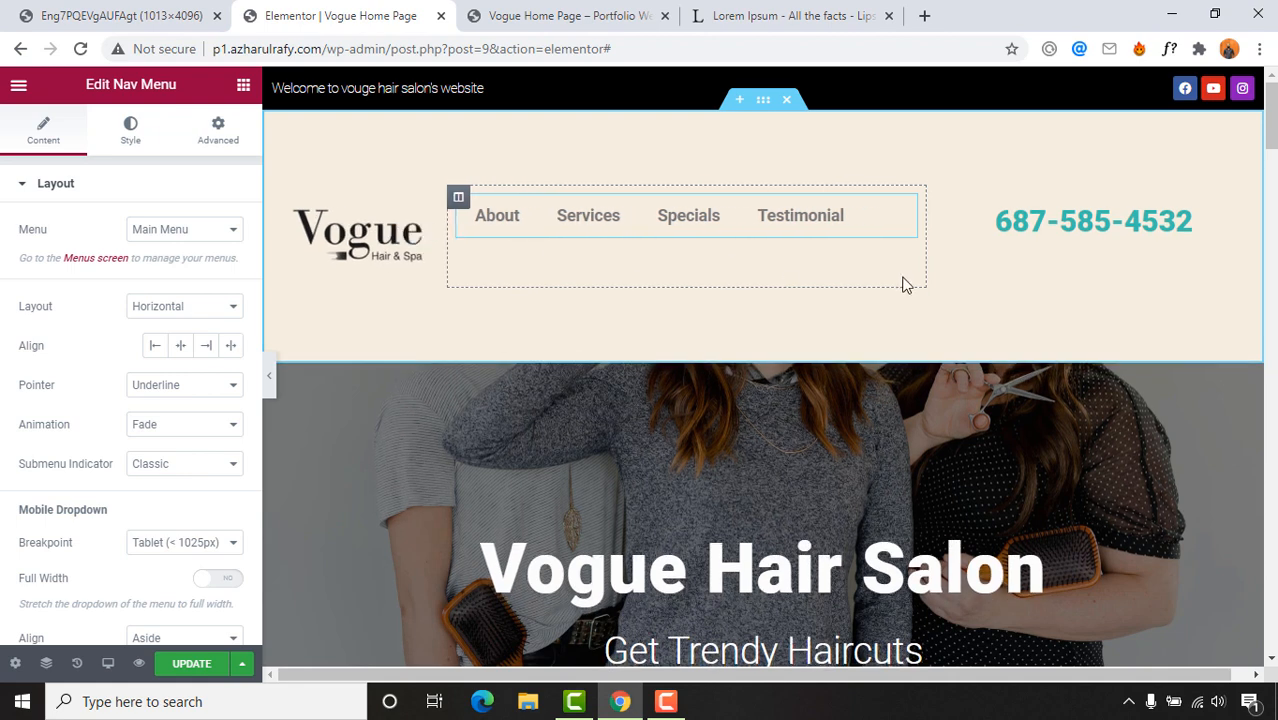
left_click_drag(928, 238, 986, 241)
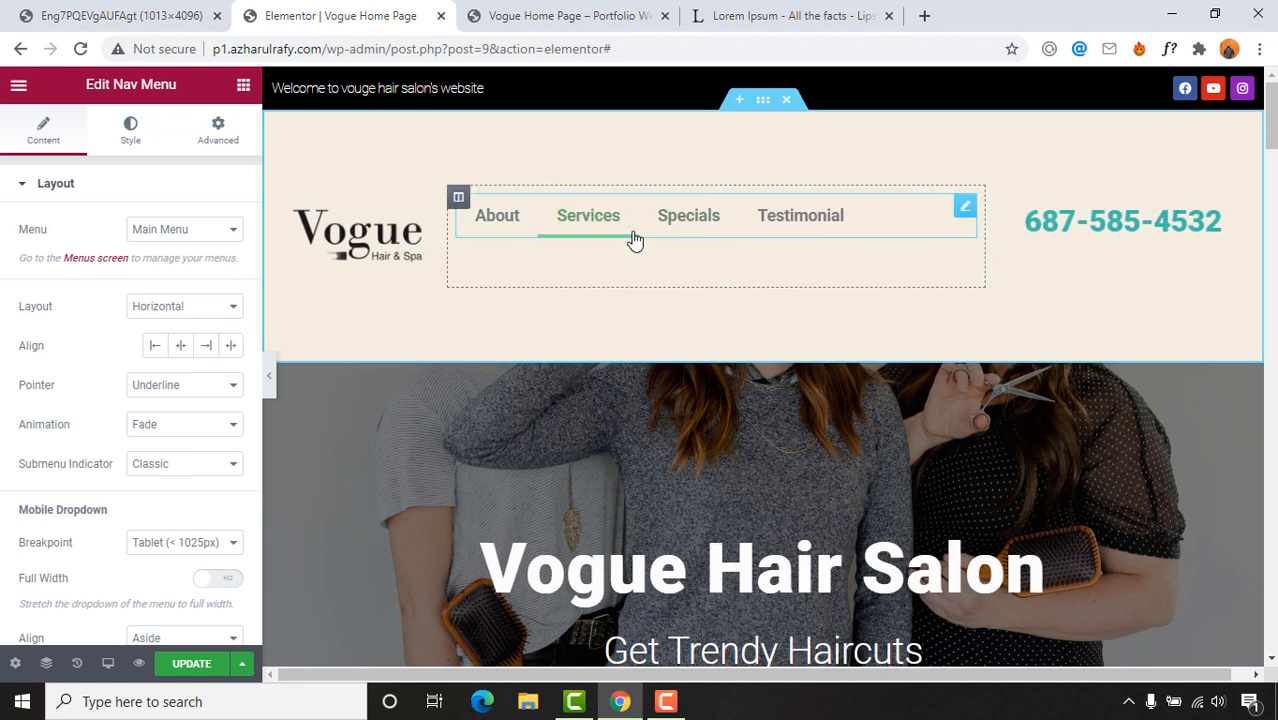
left_click(180, 345)
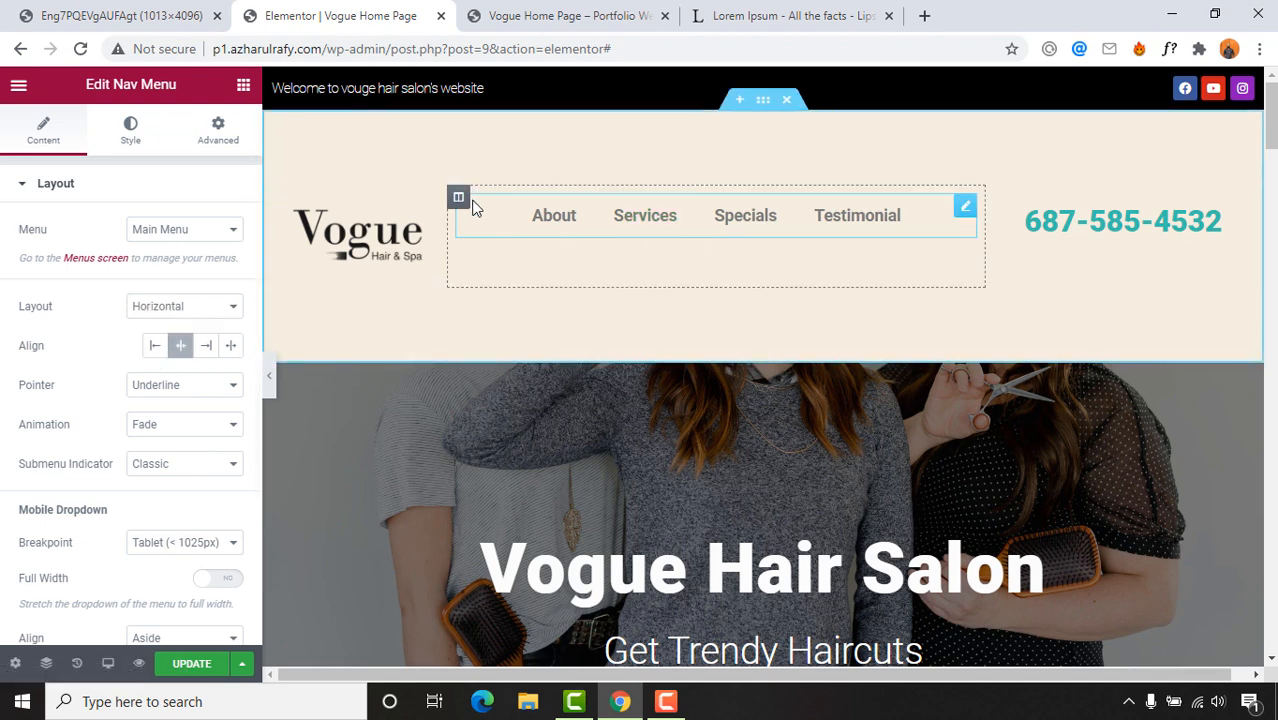
left_click(458, 197)
Step: Set Vertical Align to Middle for both the menu and phone columns
left_click(160, 268)
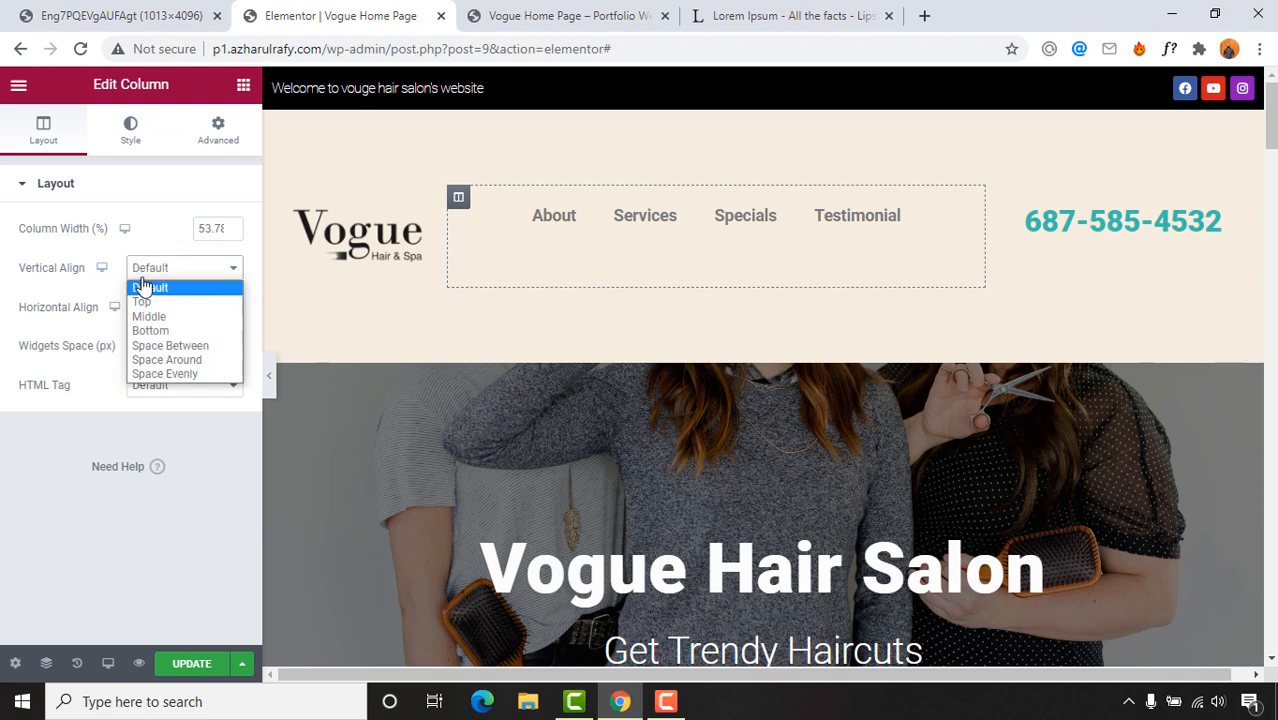
left_click(150, 316)
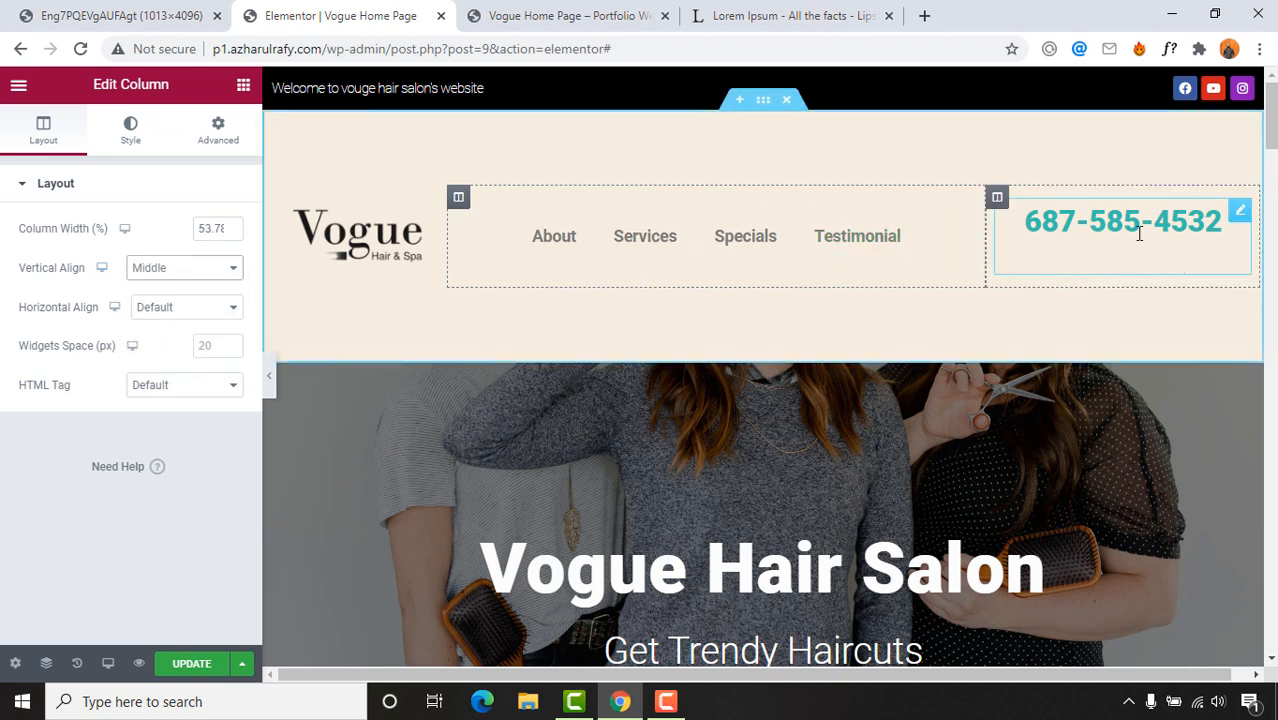
left_click(997, 197)
left_click(200, 268)
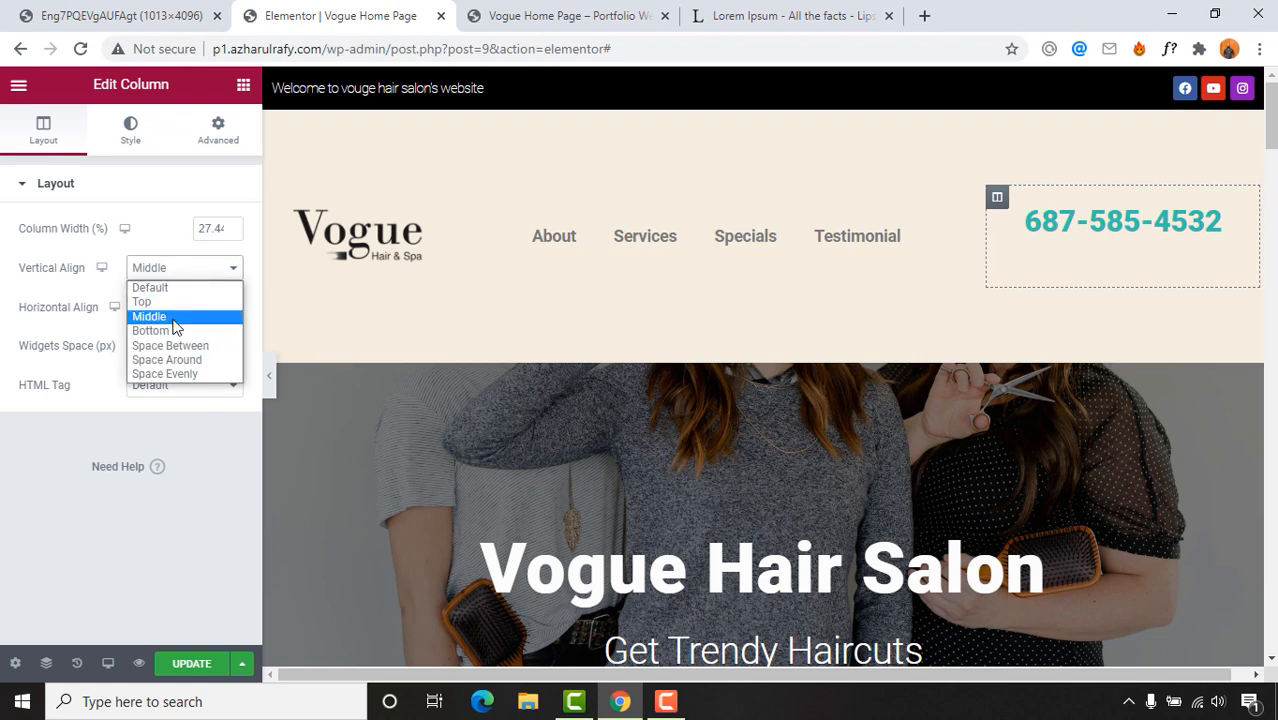
left_click(173, 320)
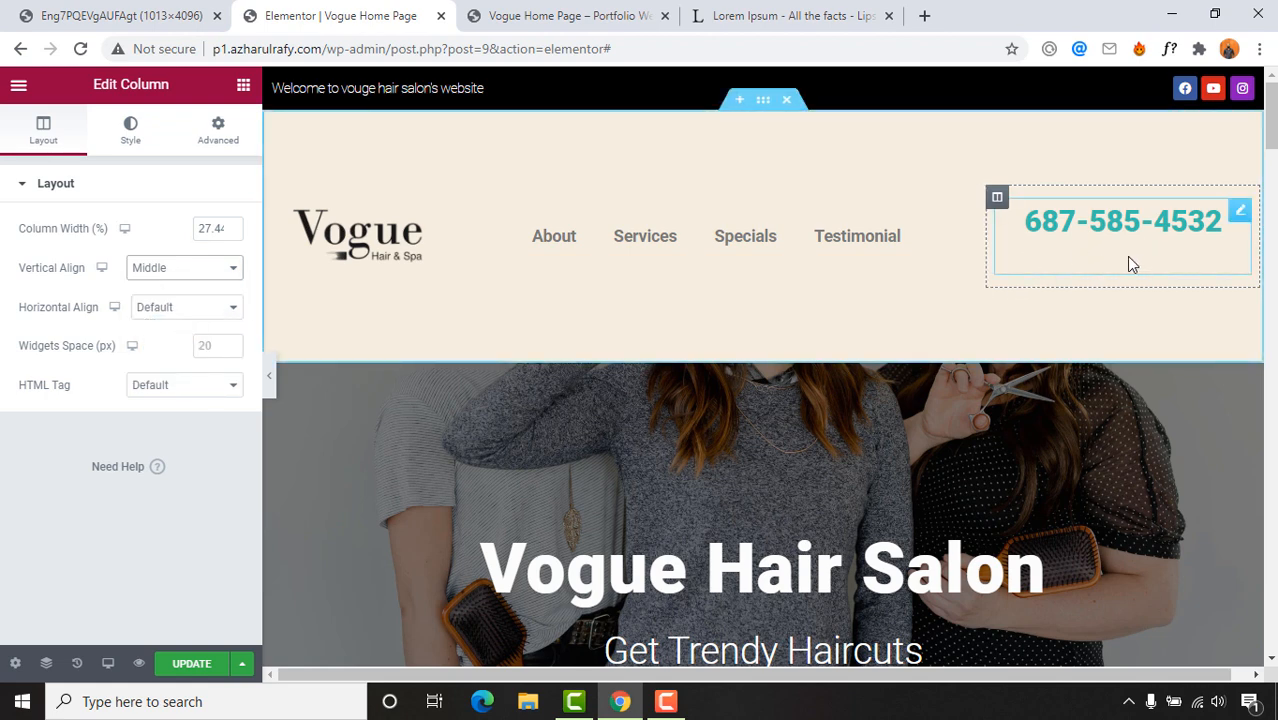
Step: Clear the phone number text and bring up the text block's context menu
left_click(1092, 230)
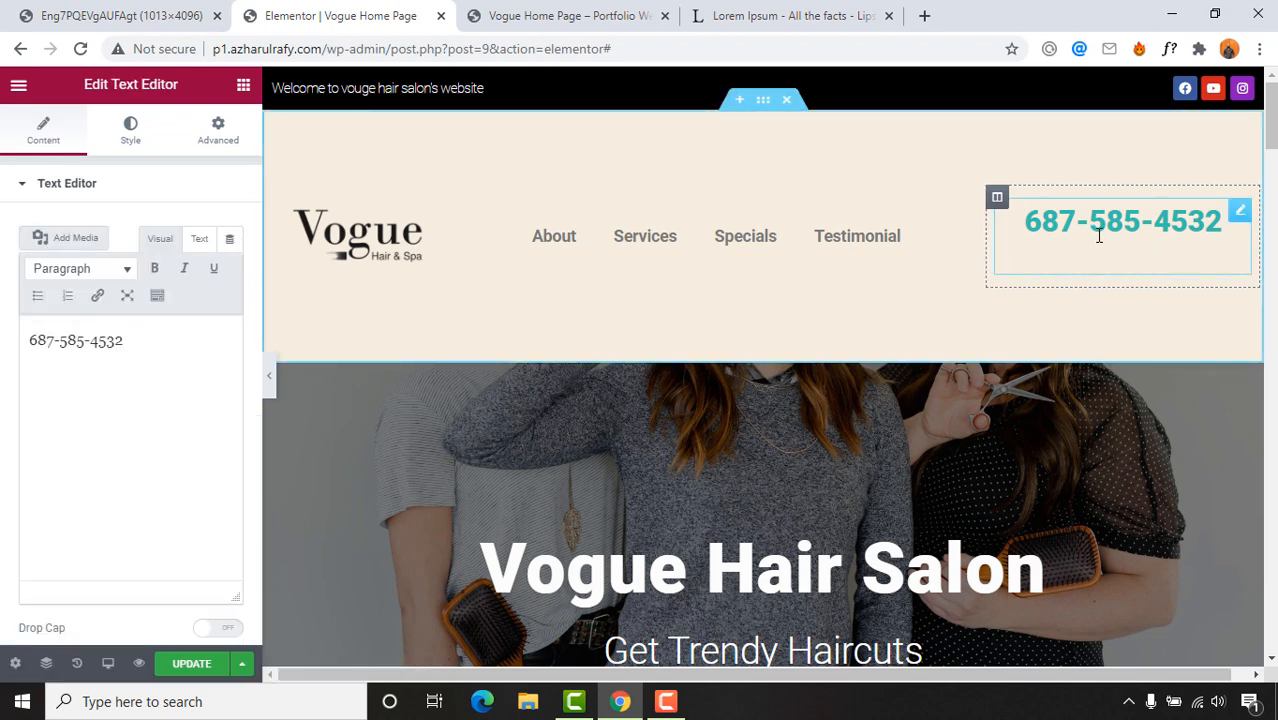
double_click(1057, 229)
left_click_drag(1057, 229, 1210, 228)
key("ctrl+c")
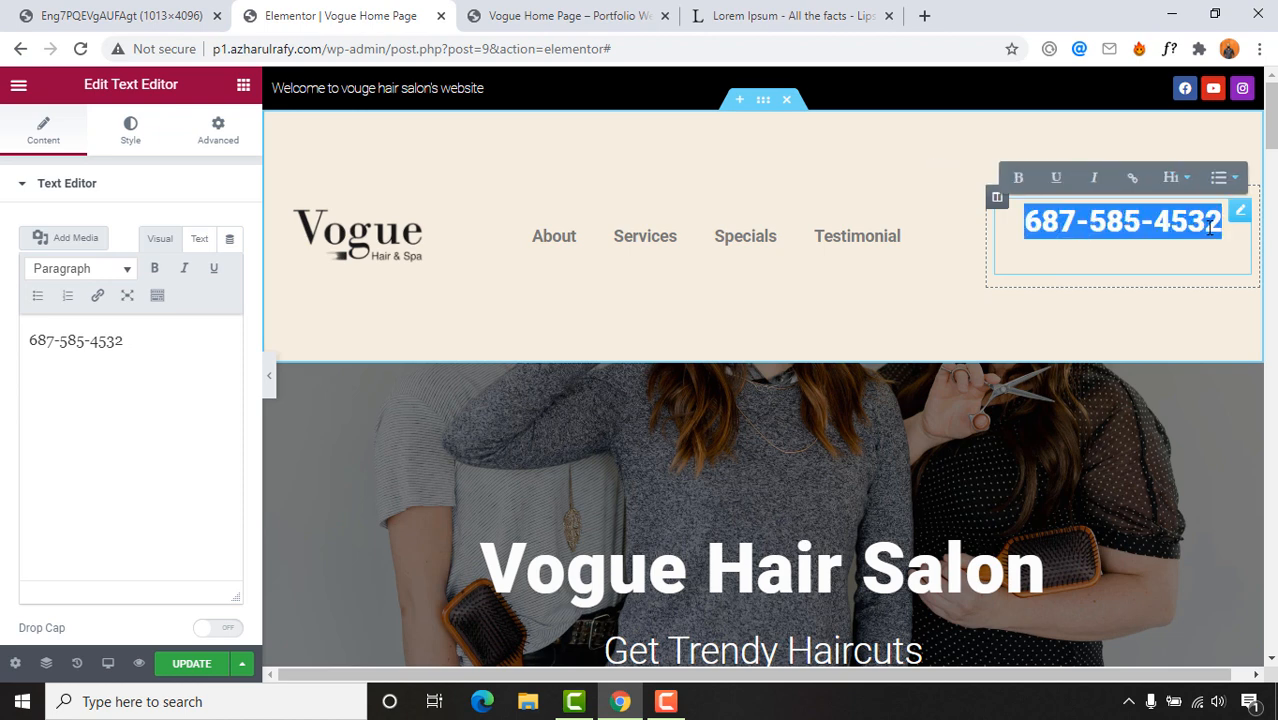
key("BackSpace")
right_click(1150, 250)
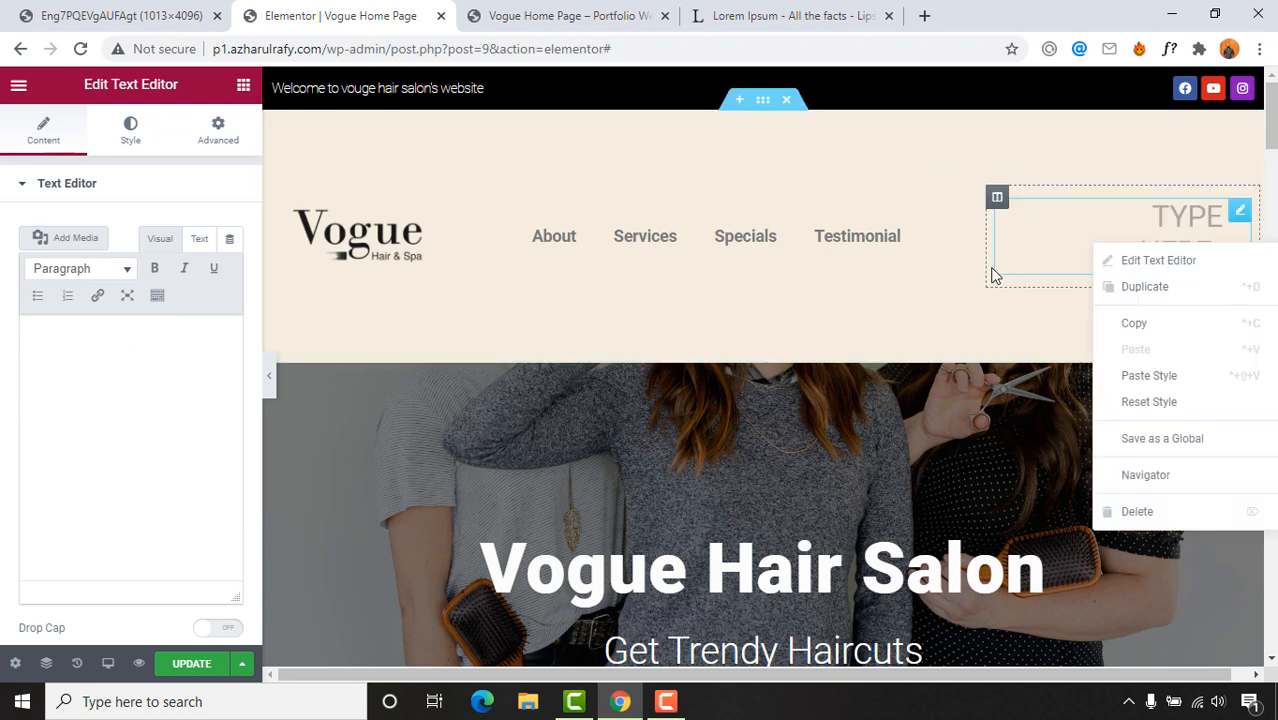
left_click(1167, 514)
left_click_drag(165, 277, 1157, 248)
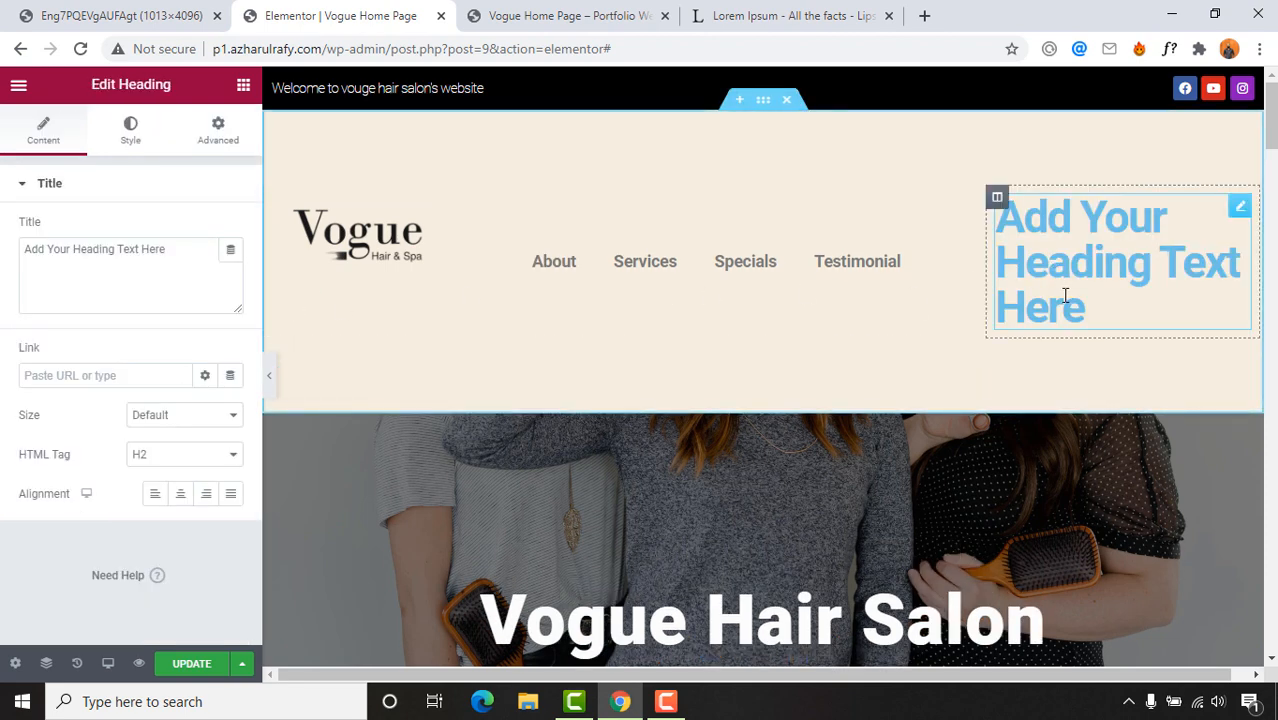
left_click(94, 278)
key("ctrl+a")
key("ctrl+v")
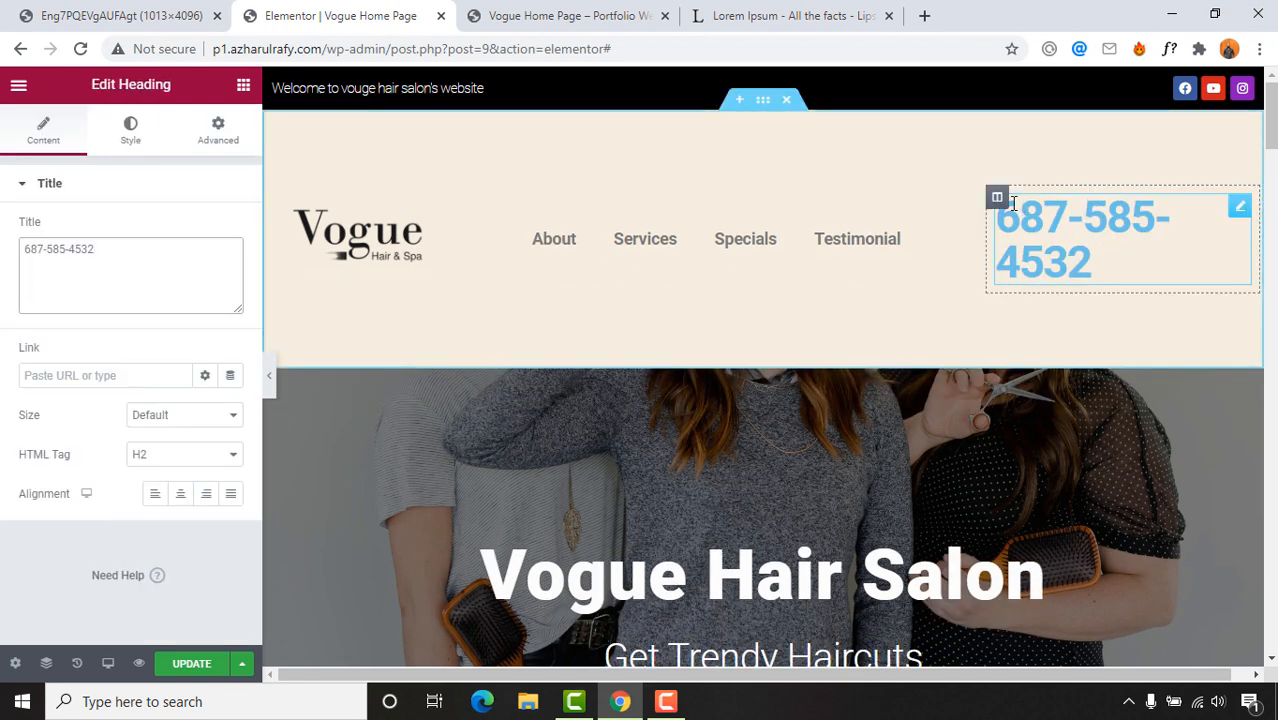
Step: Set the phone heading's typography size to 30 px
left_click(997, 199)
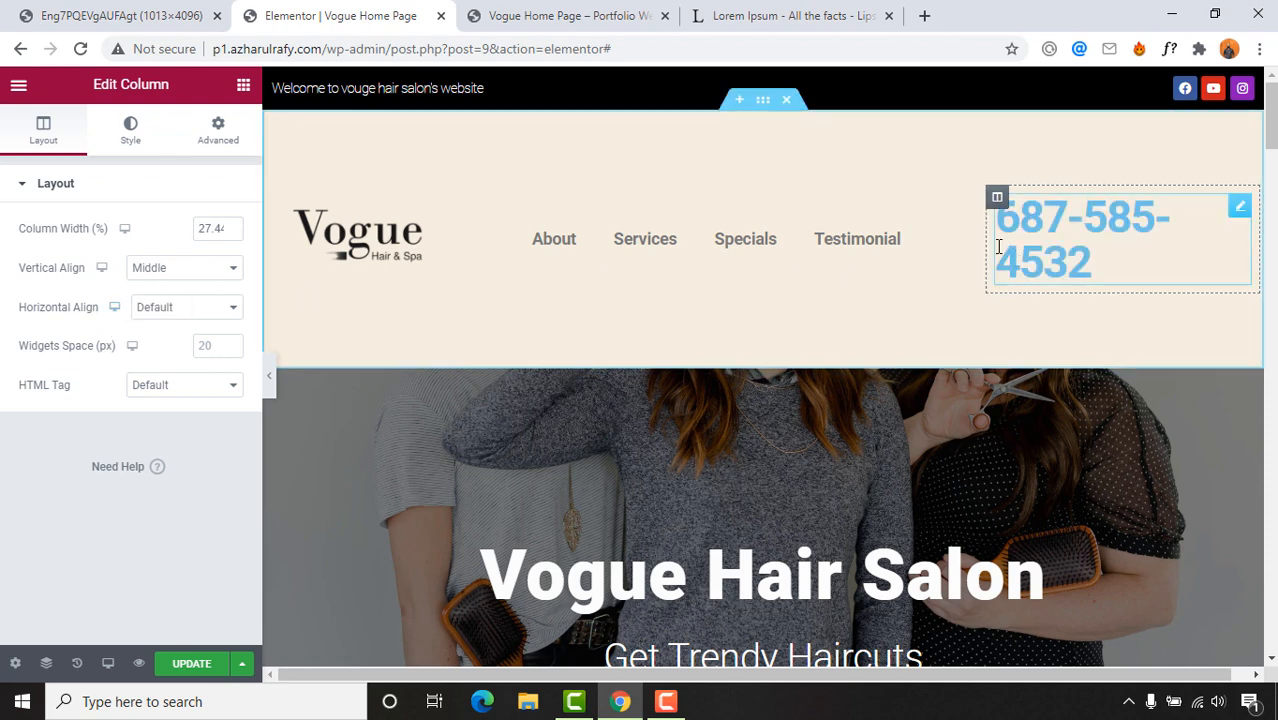
left_click(1042, 265)
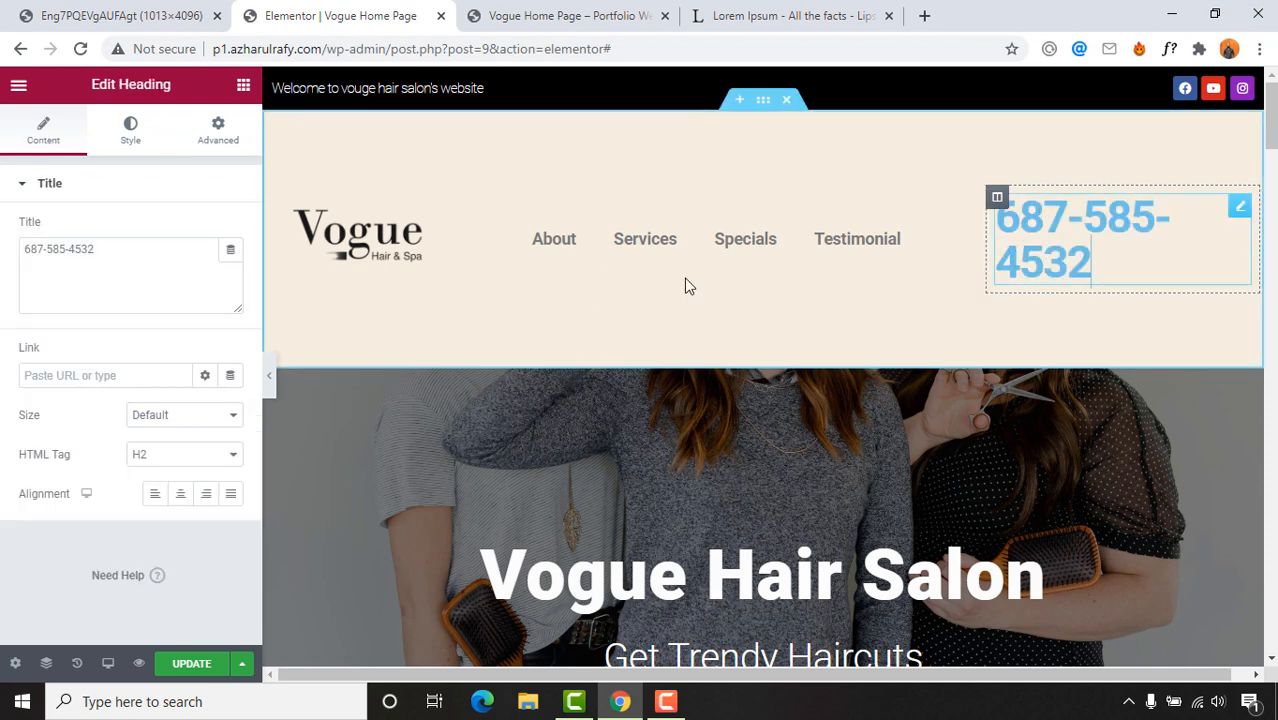
left_click(130, 130)
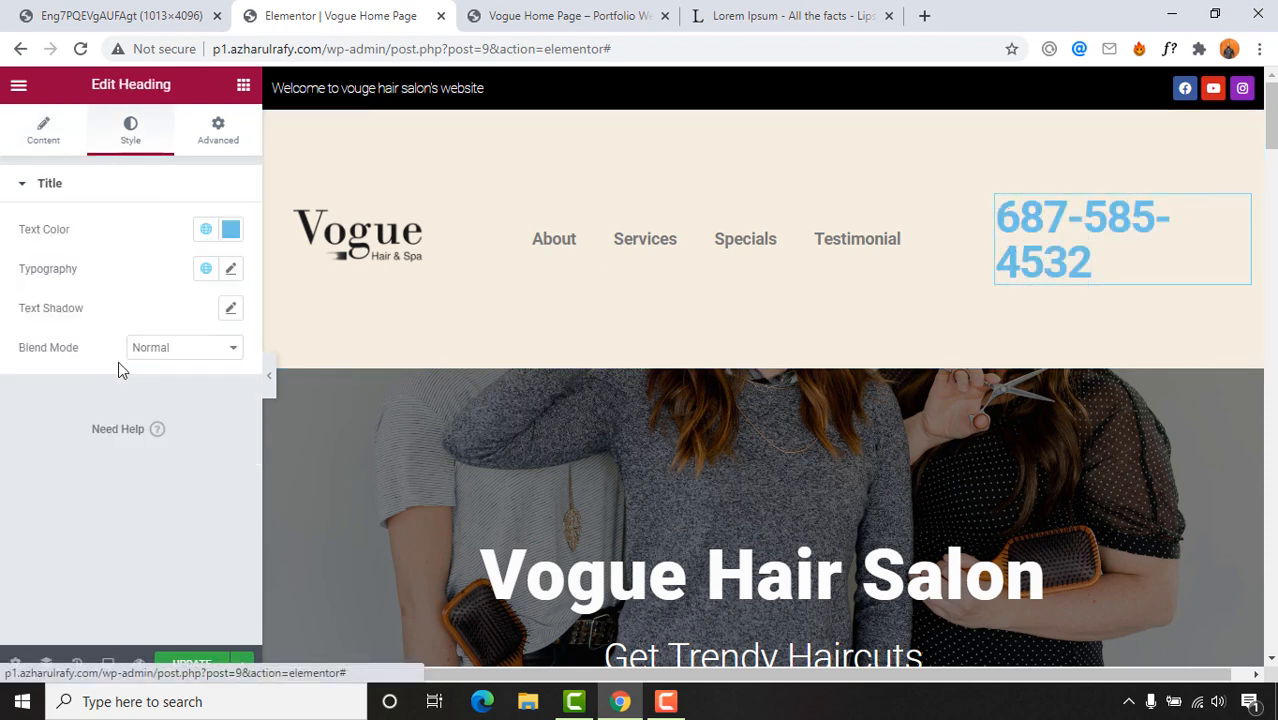
left_click(230, 268)
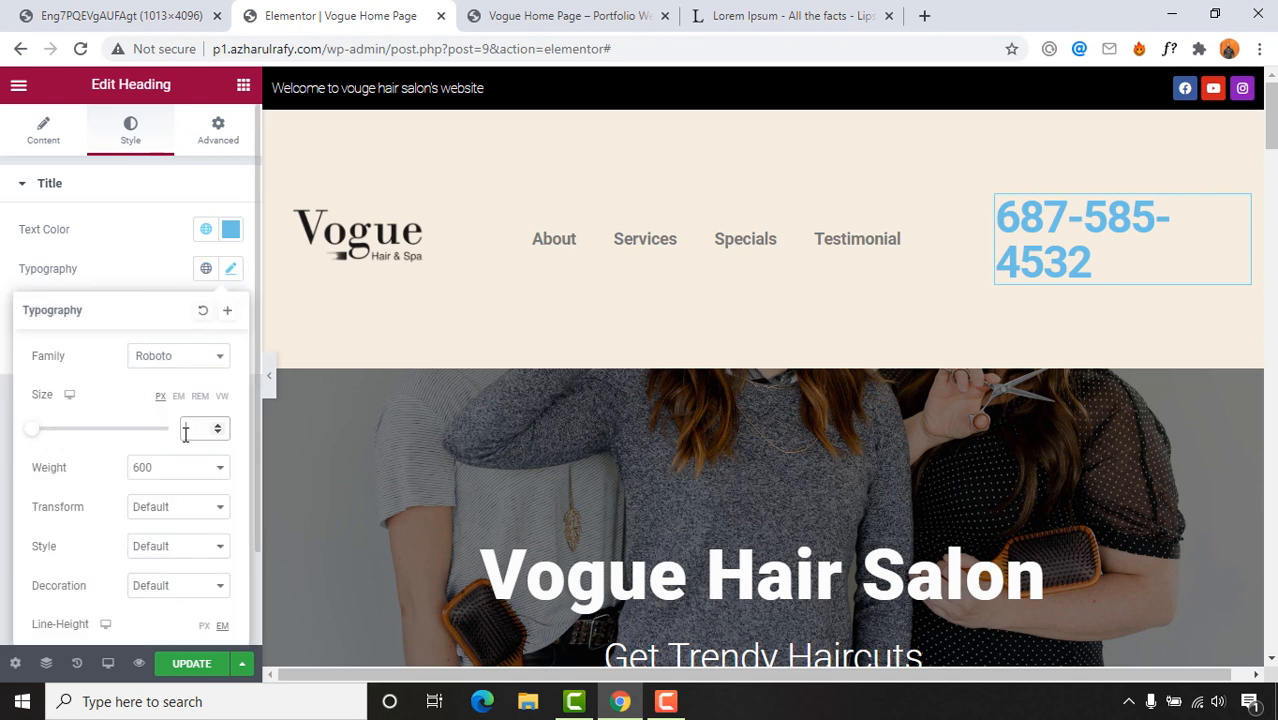
mouse_move(44, 432)
left_mouse_down()
mouse_move(68, 437)
mouse_move(56, 436)
left_mouse_up()
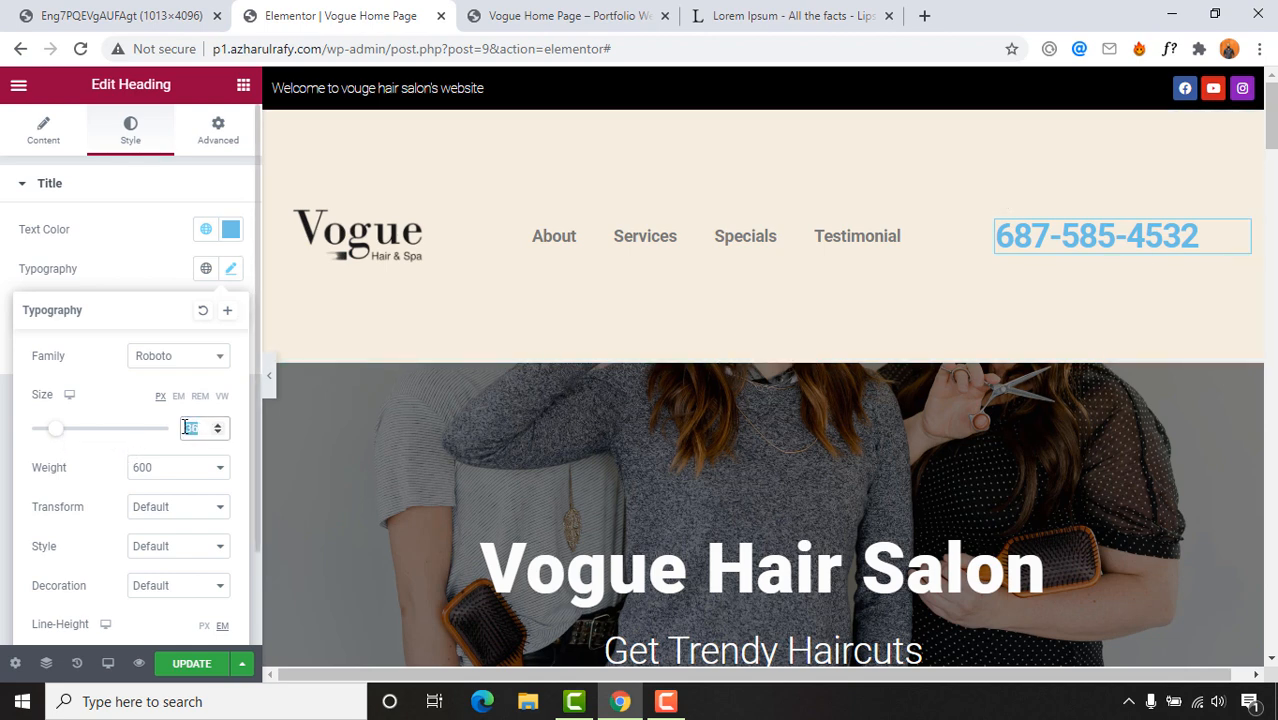
type("30")
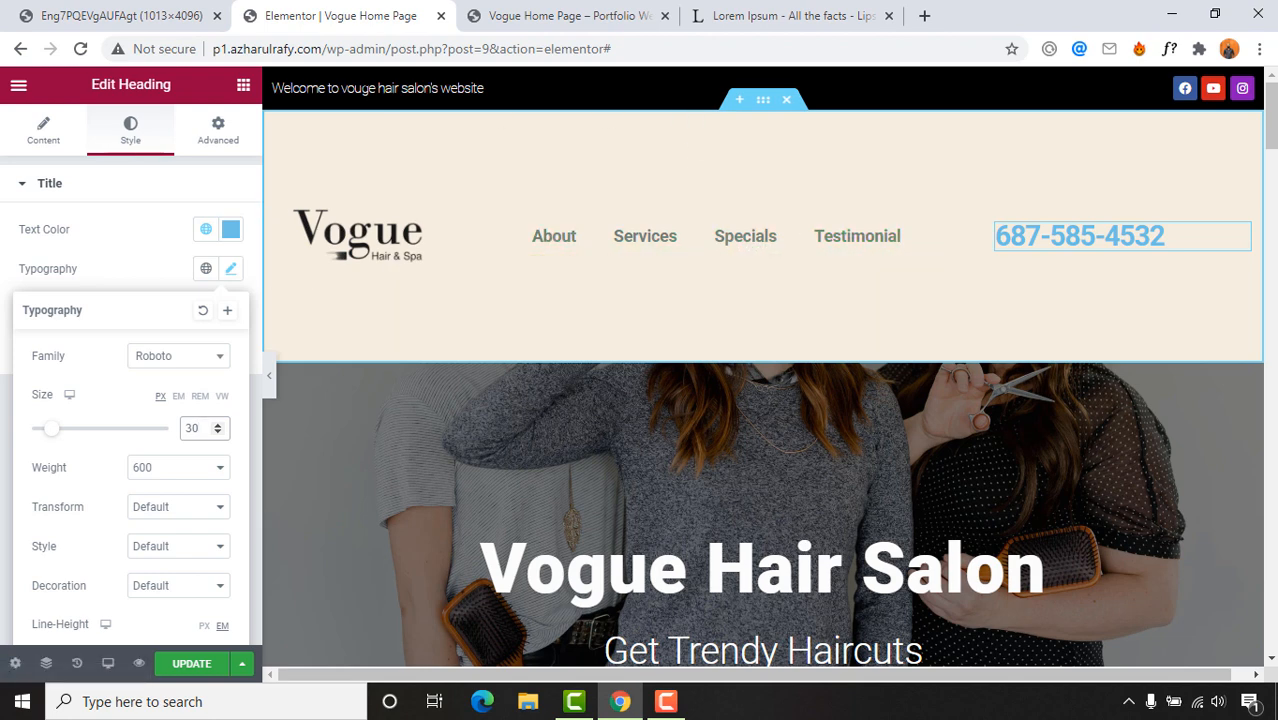
left_click(137, 10)
left_click(380, 12)
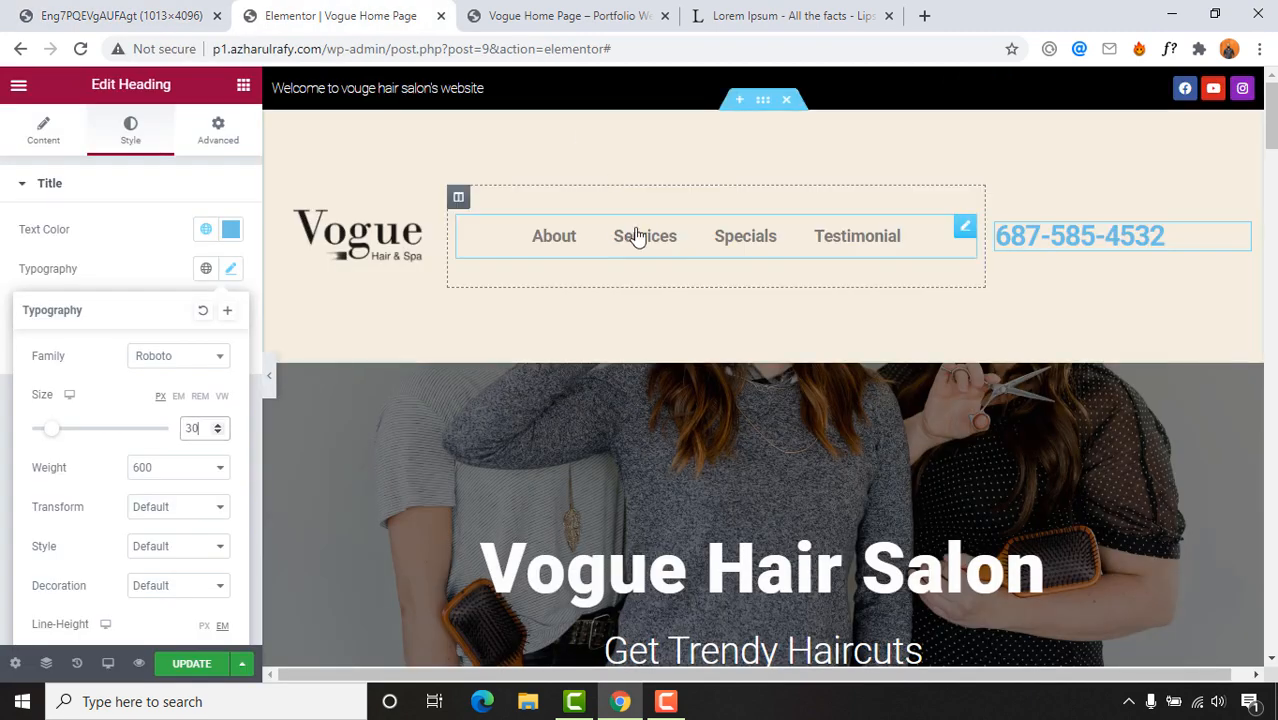
left_click(765, 101)
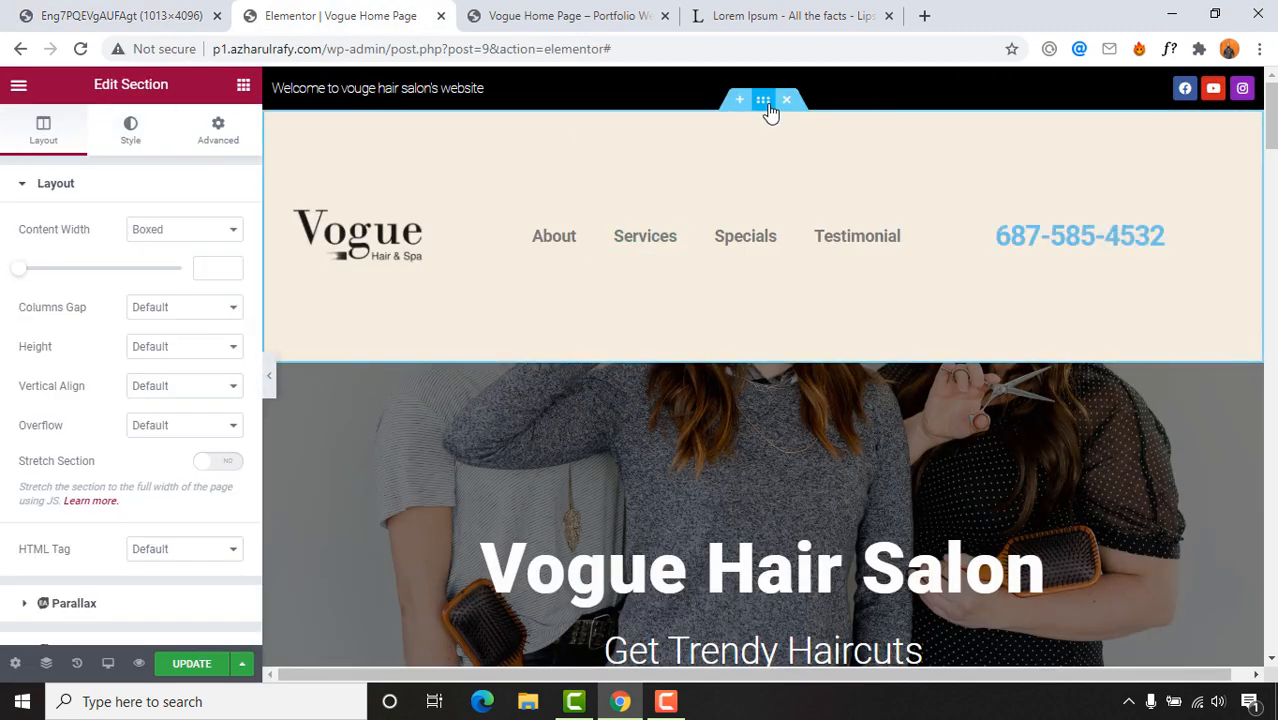
Step: Give the header section a Classic #F9F9F9 background and zero padding on all sides
left_click(130, 130)
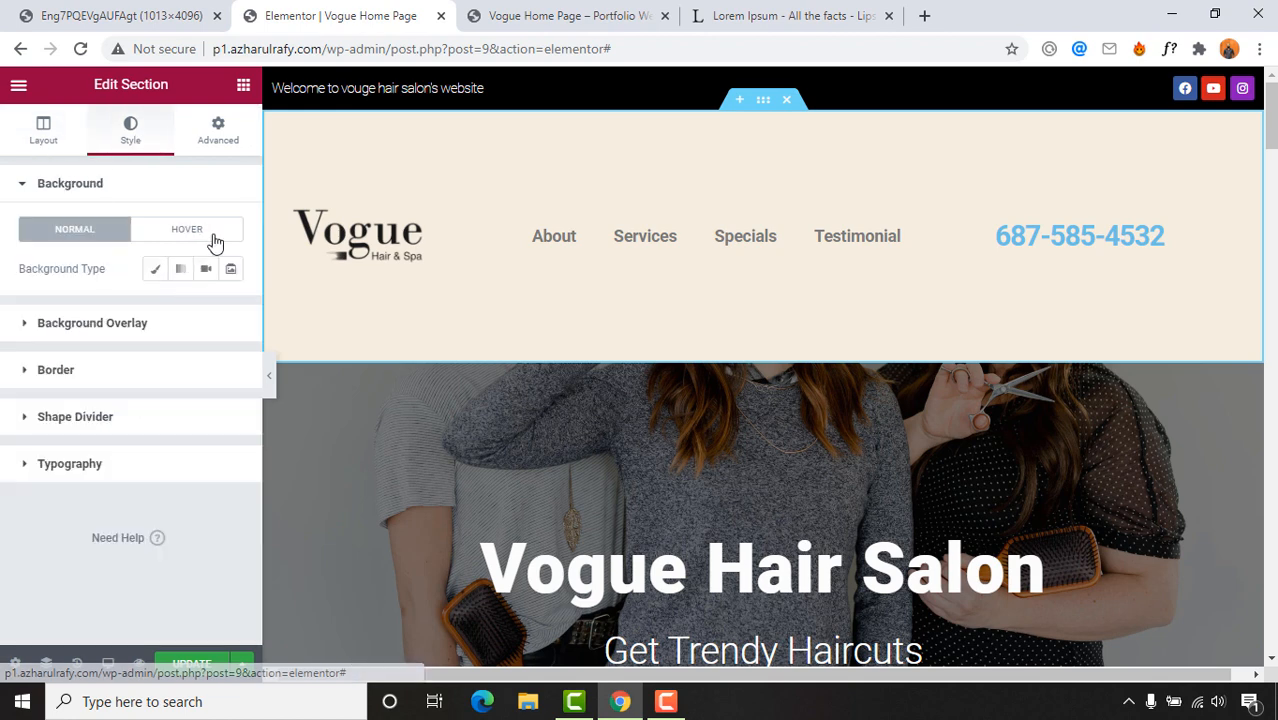
left_click(154, 275)
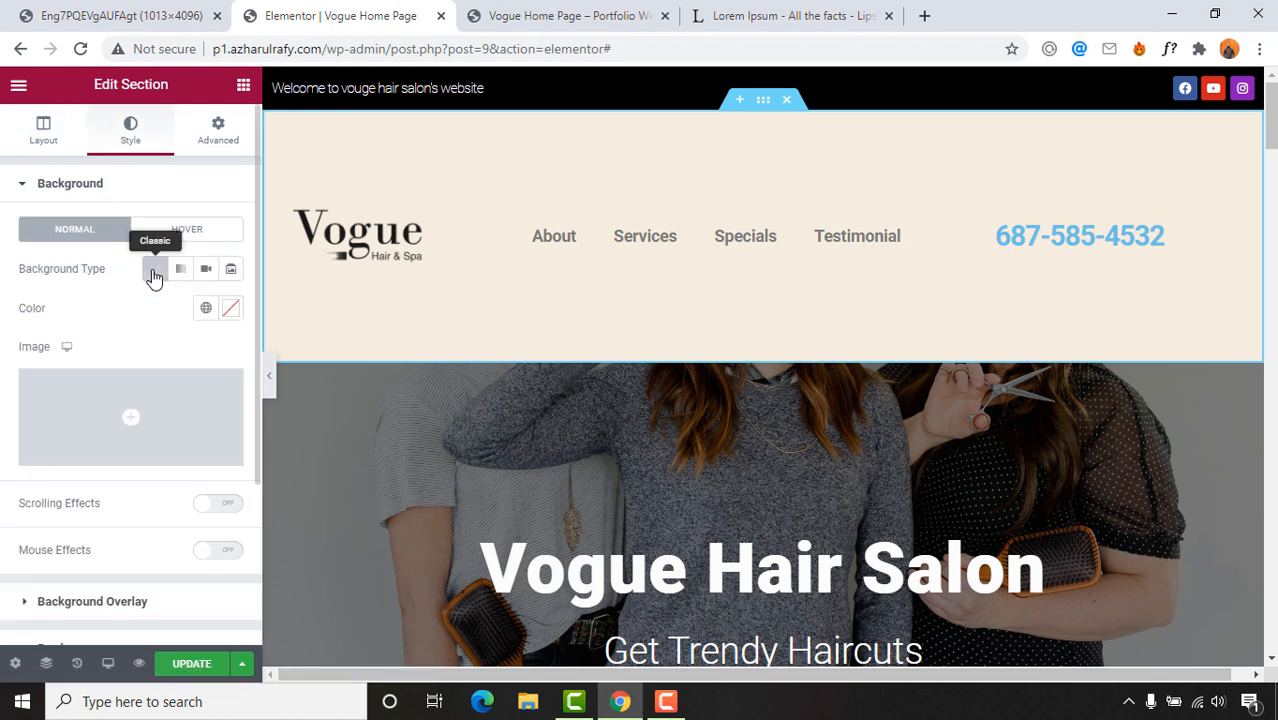
left_click(232, 311)
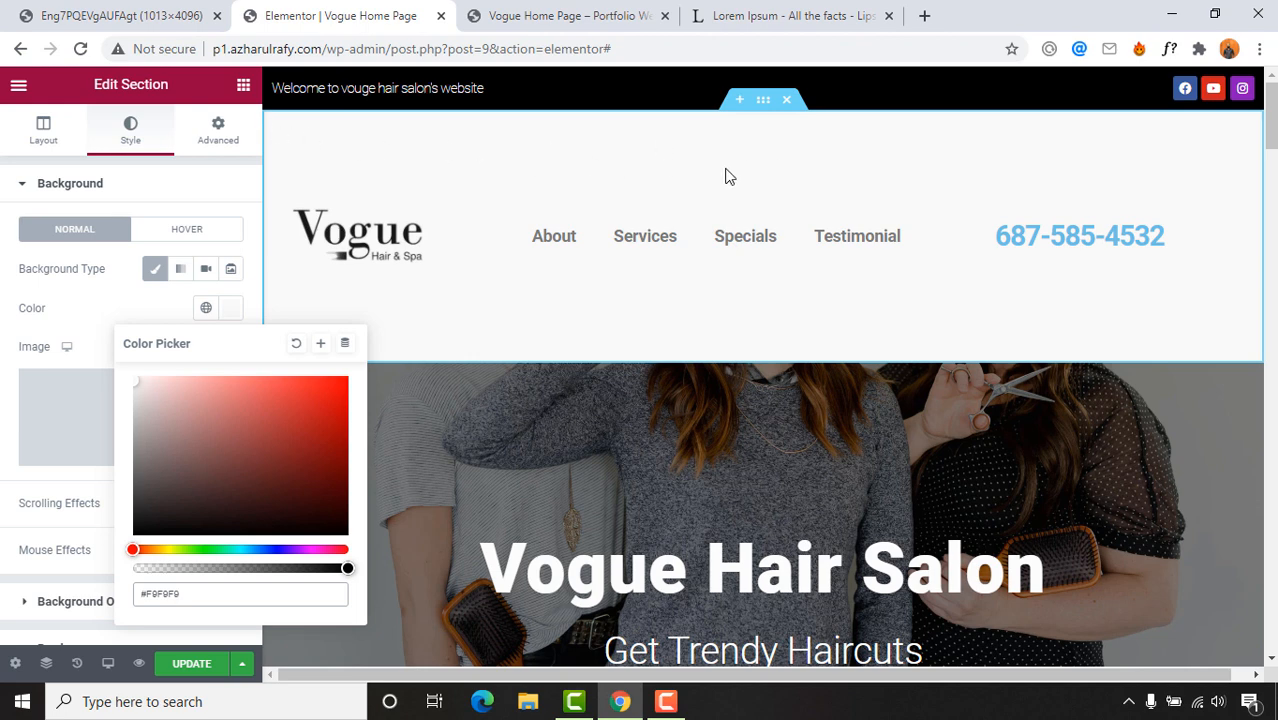
left_click(216, 135)
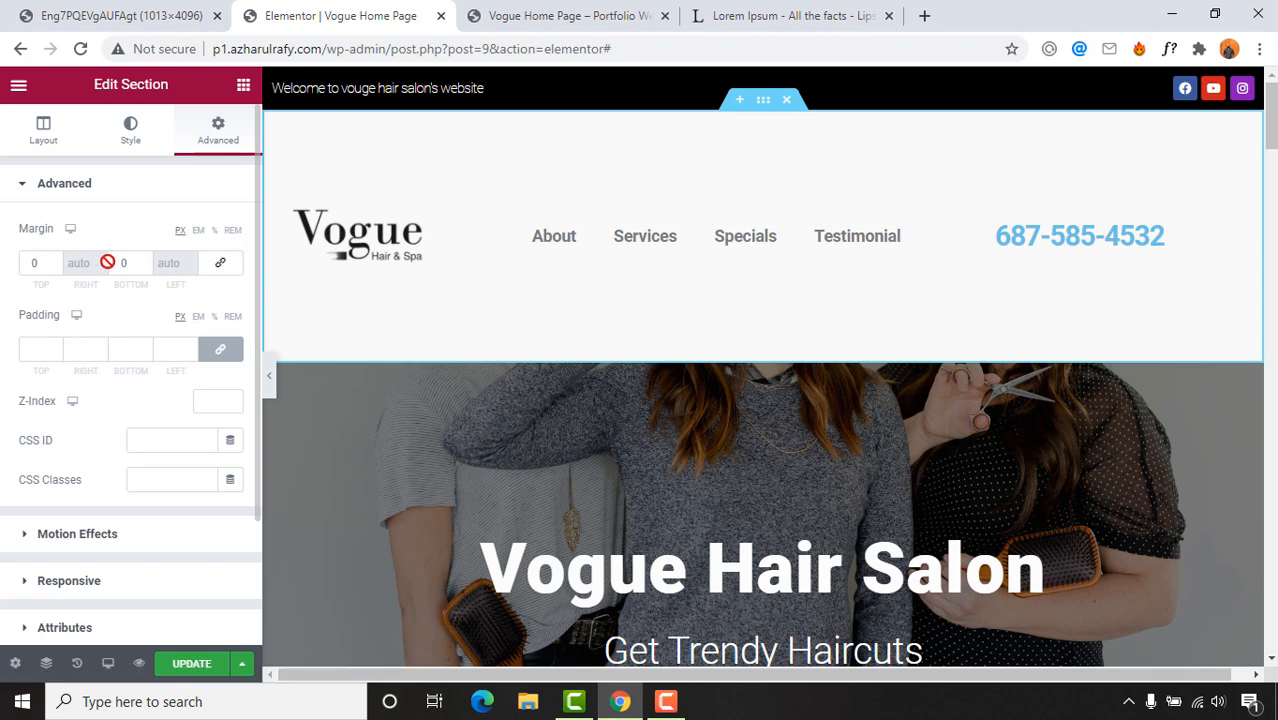
left_click(220, 349)
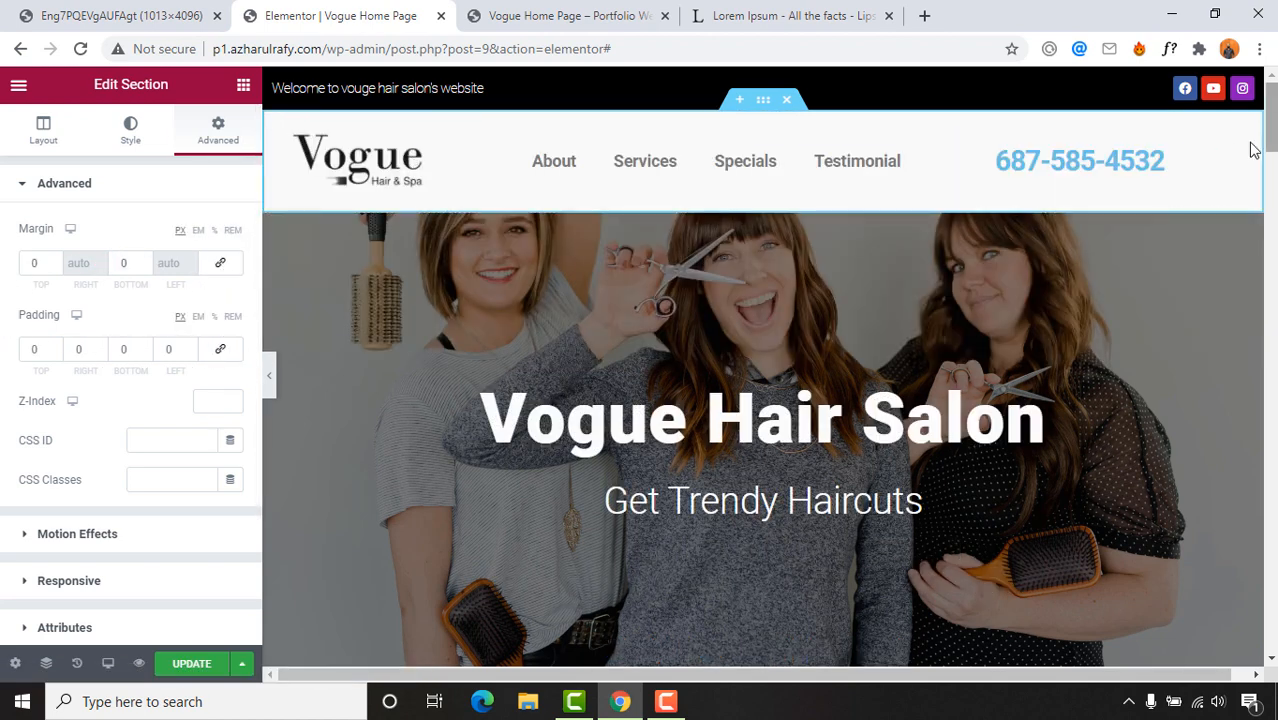
key("ctrl+shift+Tab")
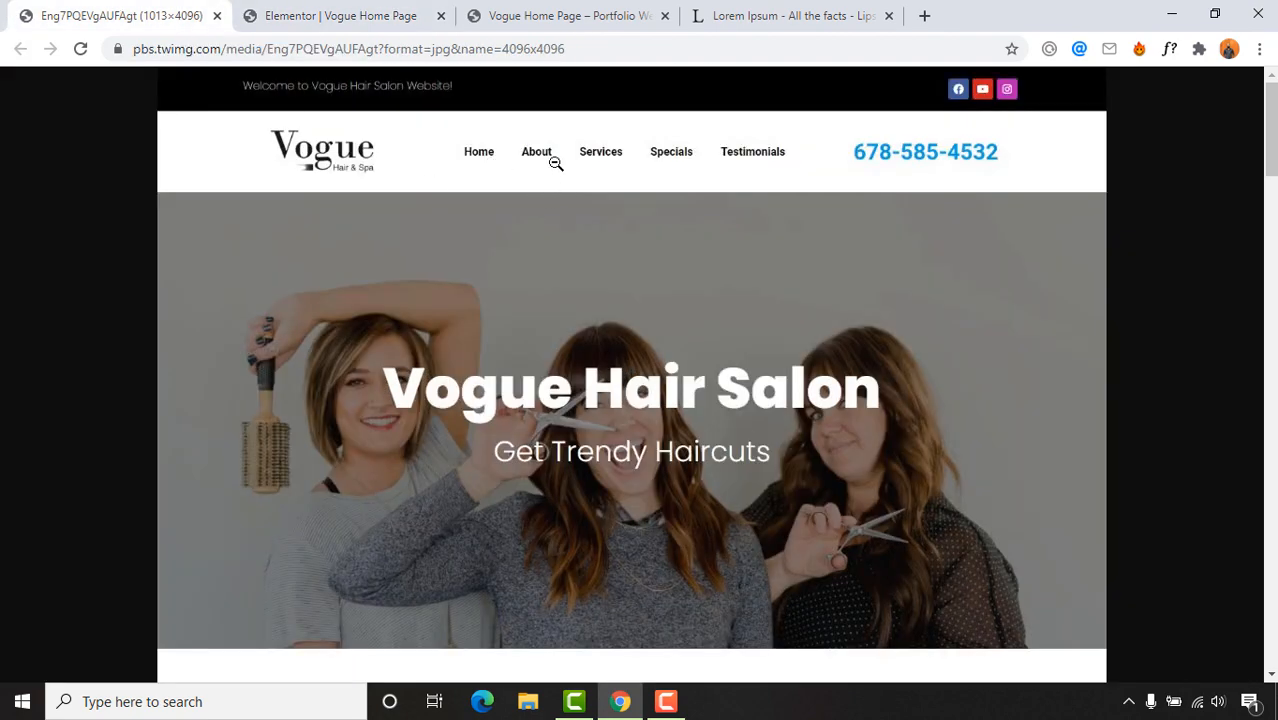
left_click(540, 16)
left_click(345, 16)
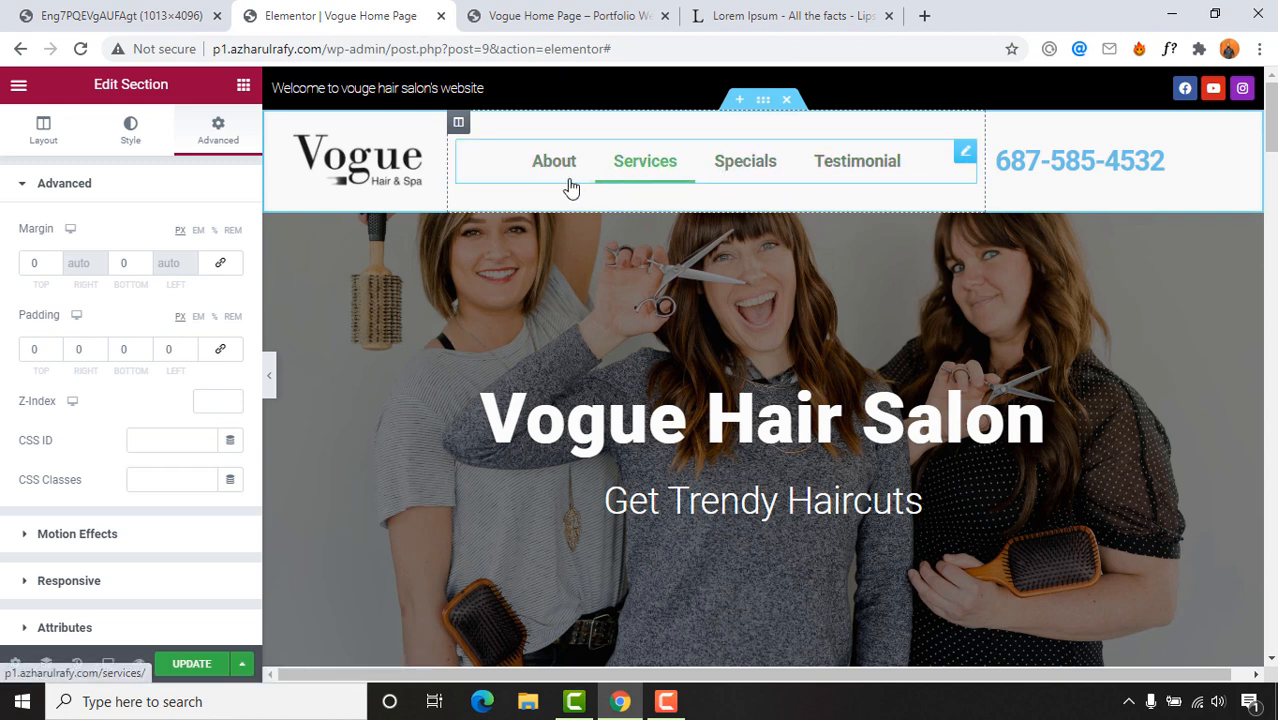
Step: Set the nav menu's normal text colour to black
left_click(489, 177)
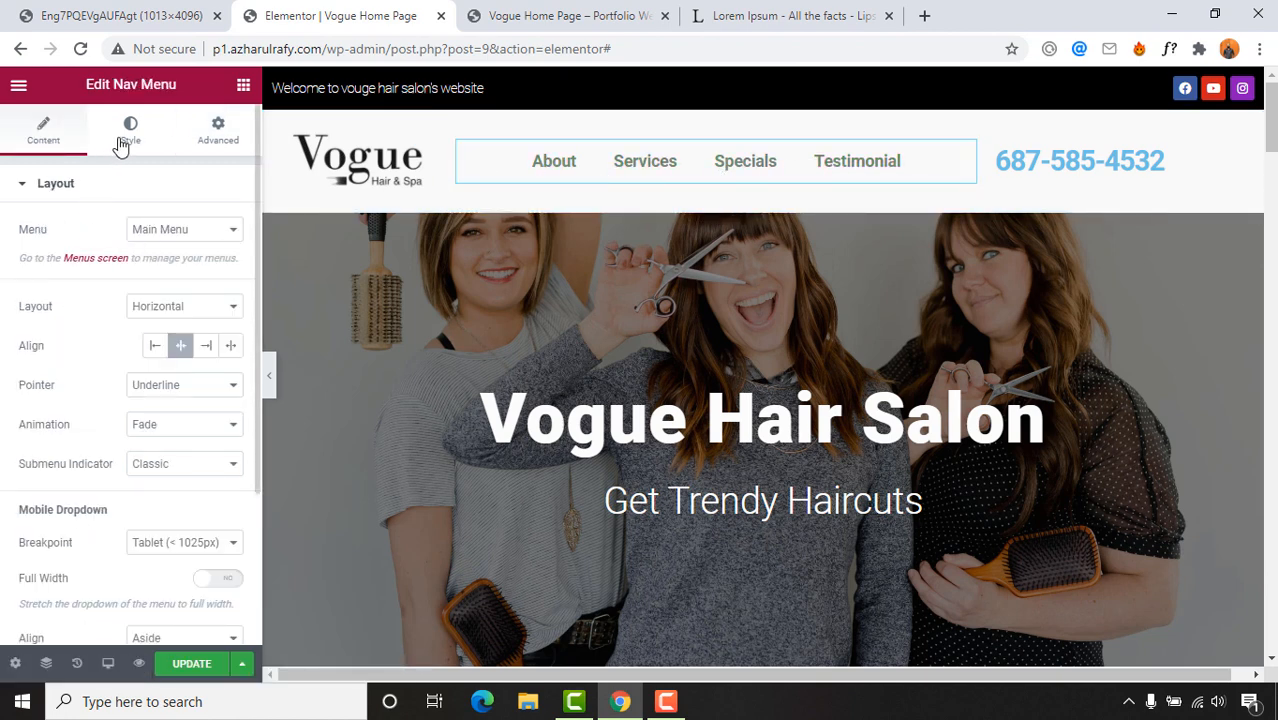
left_click(125, 136)
left_click(231, 308)
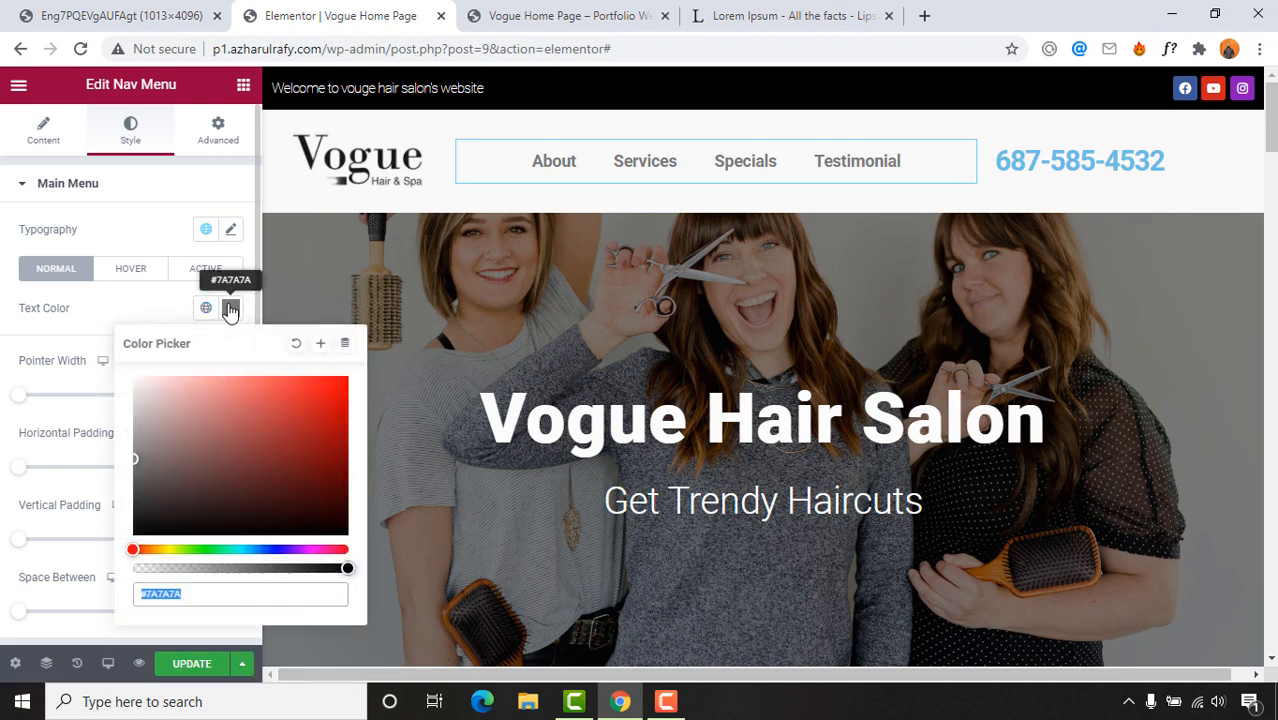
left_click_drag(177, 428, 125, 548)
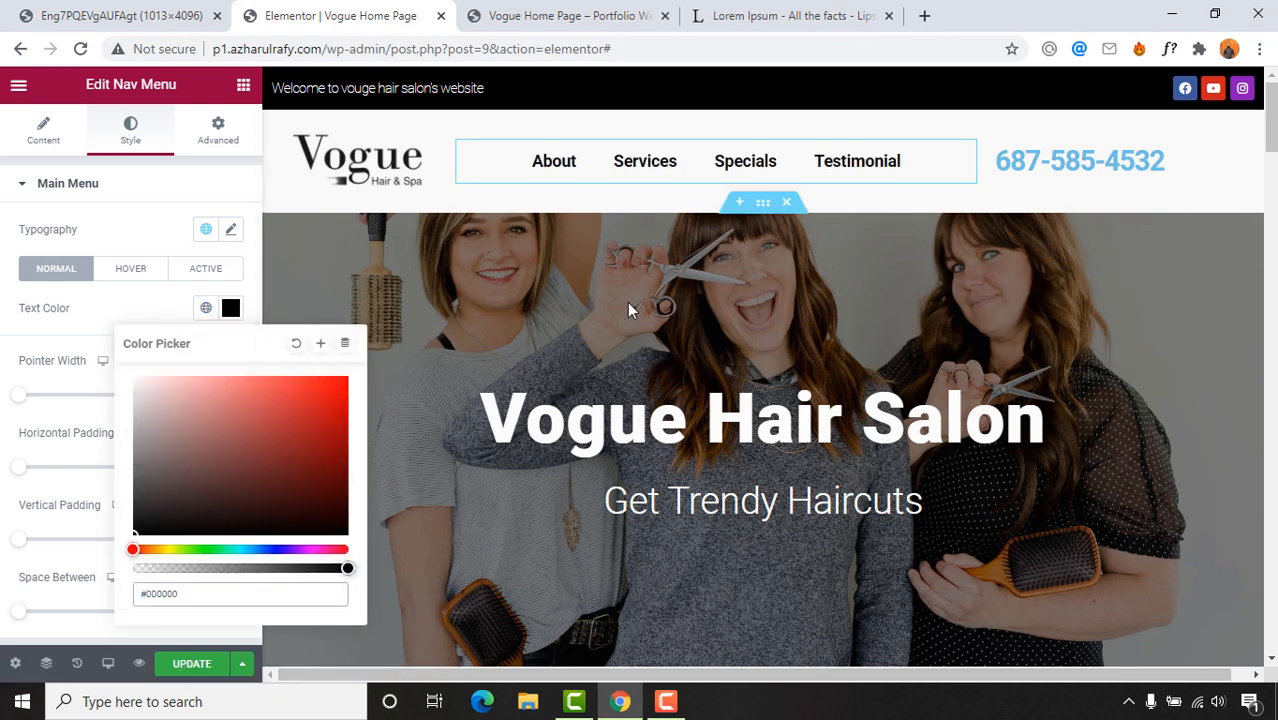
left_click(43, 322)
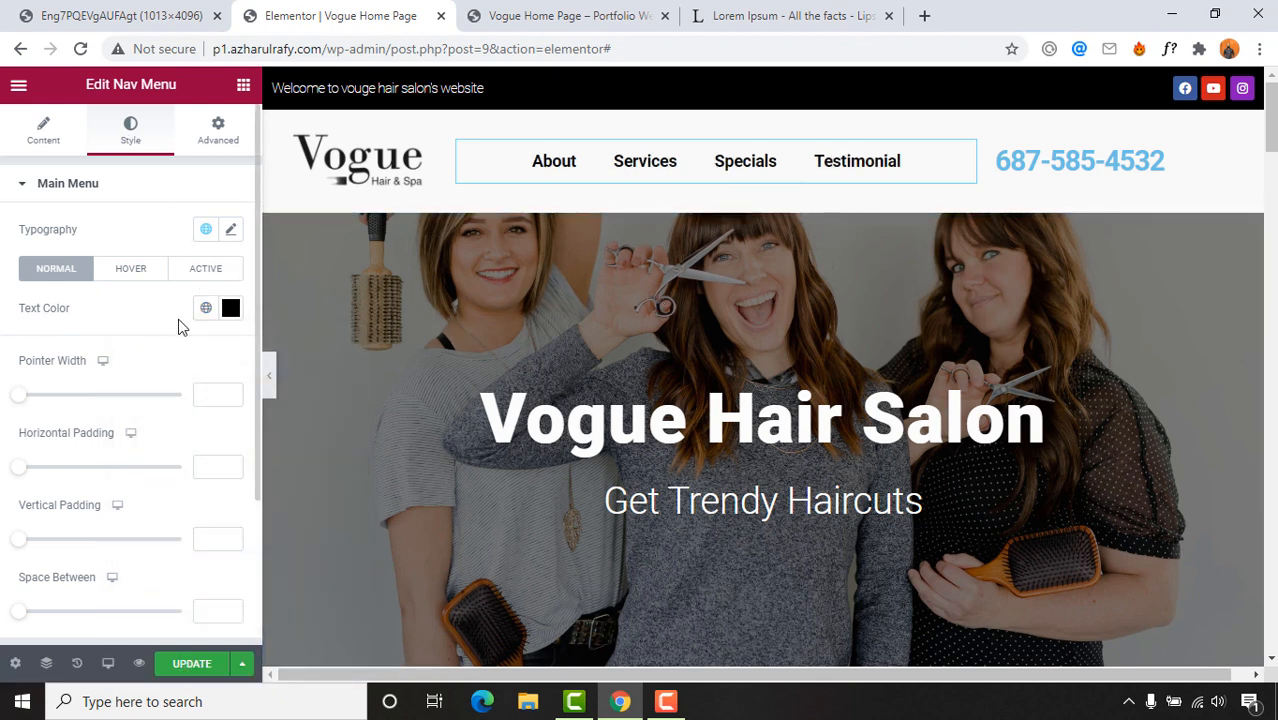
scroll(205, 478, "down", 2)
scroll(200, 476, "up", 2)
Step: Set the nav menu typography weight to 500 and compare with the reference design
left_click(230, 233)
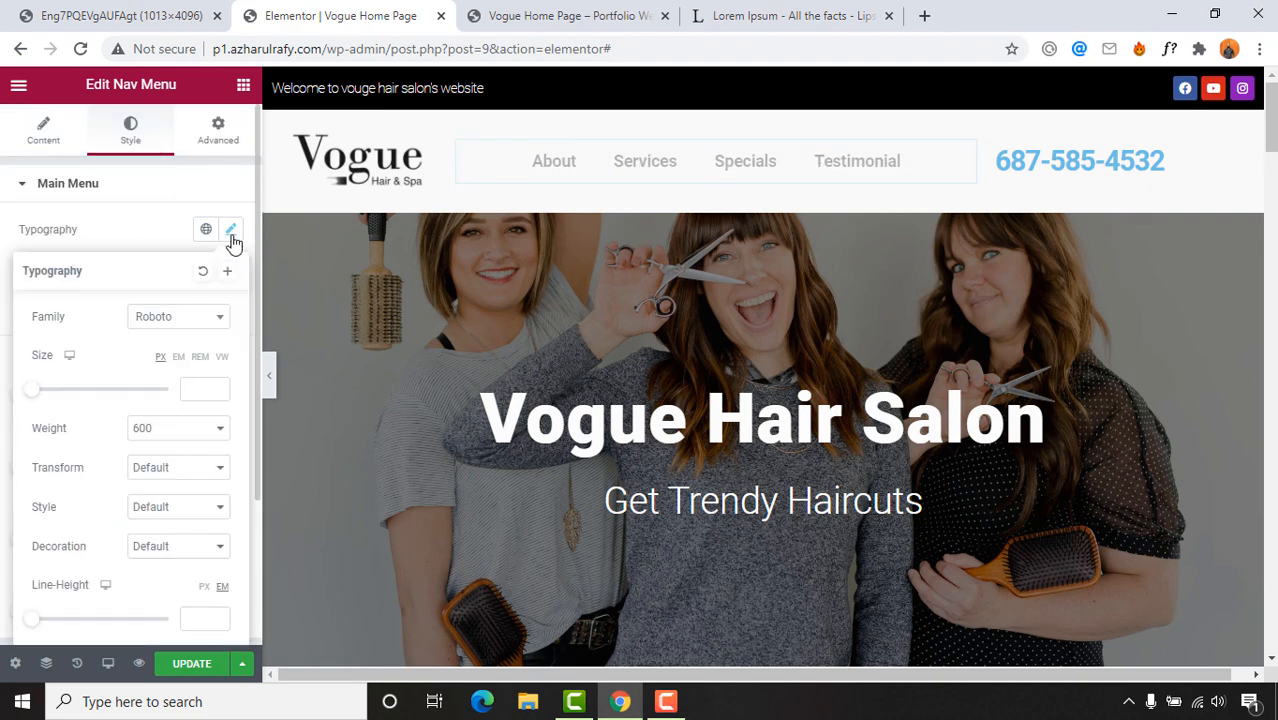
left_click(47, 9)
left_click(383, 12)
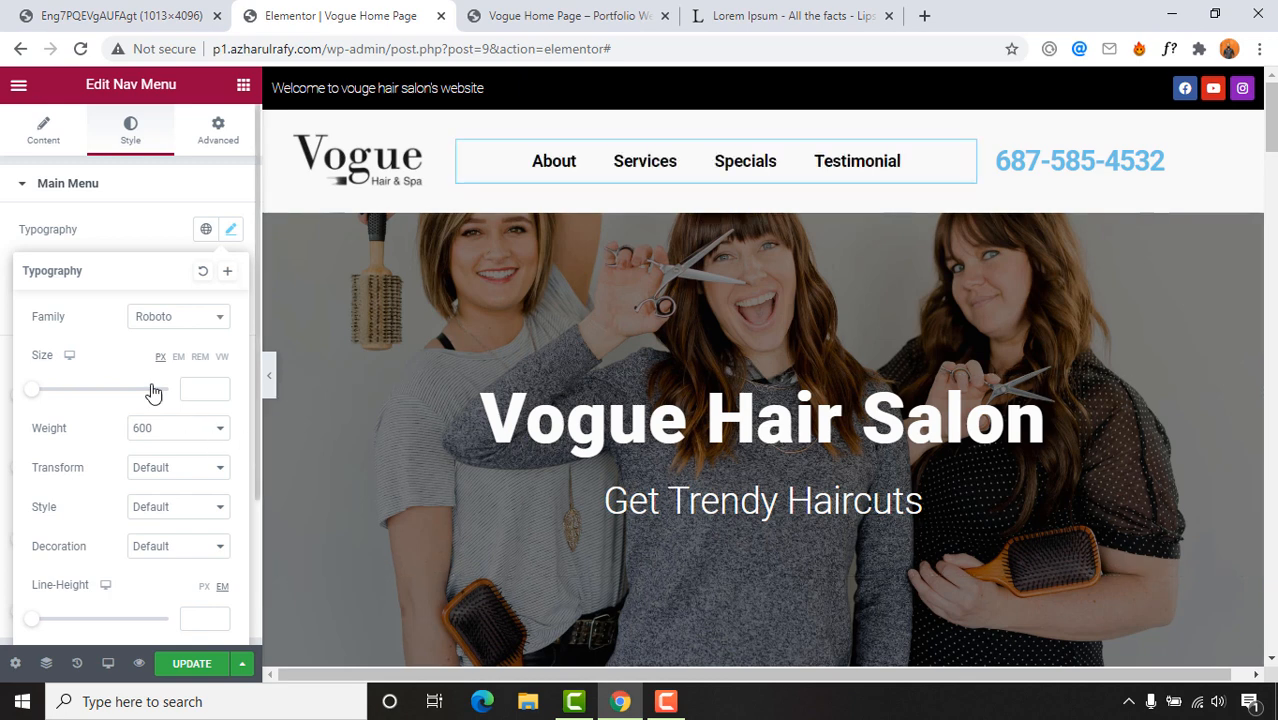
left_click(160, 441)
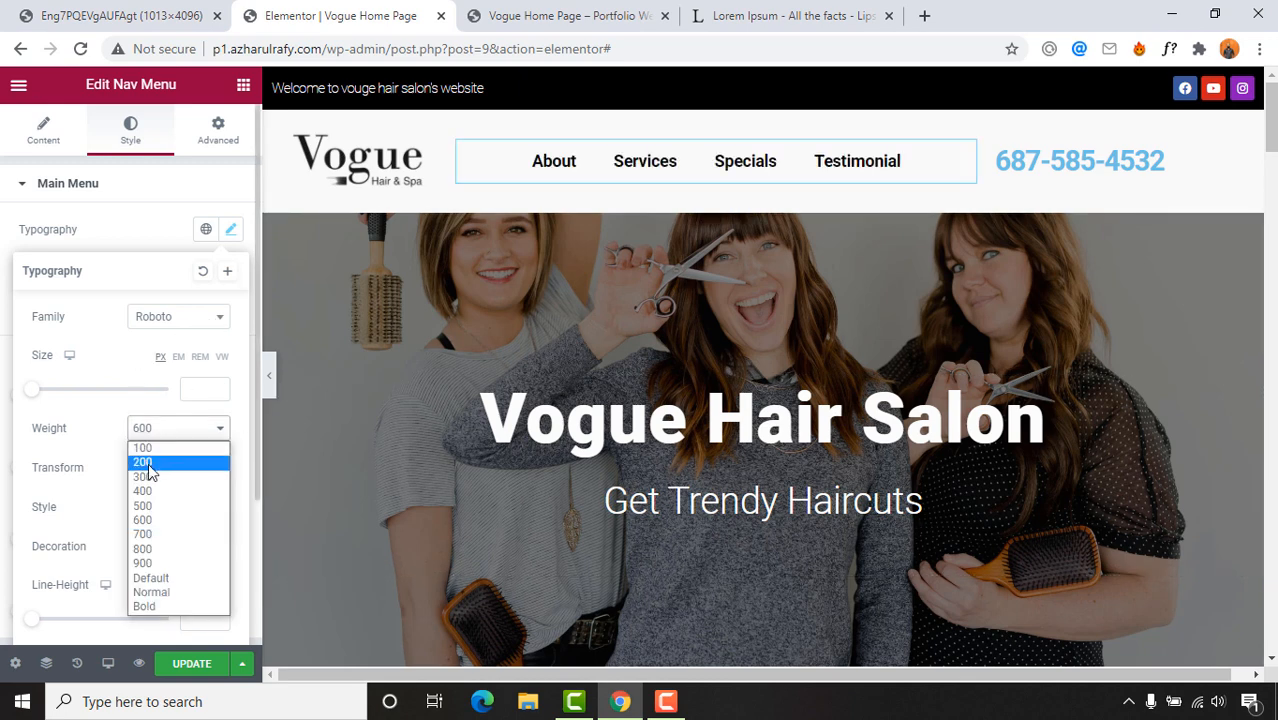
left_click(150, 473)
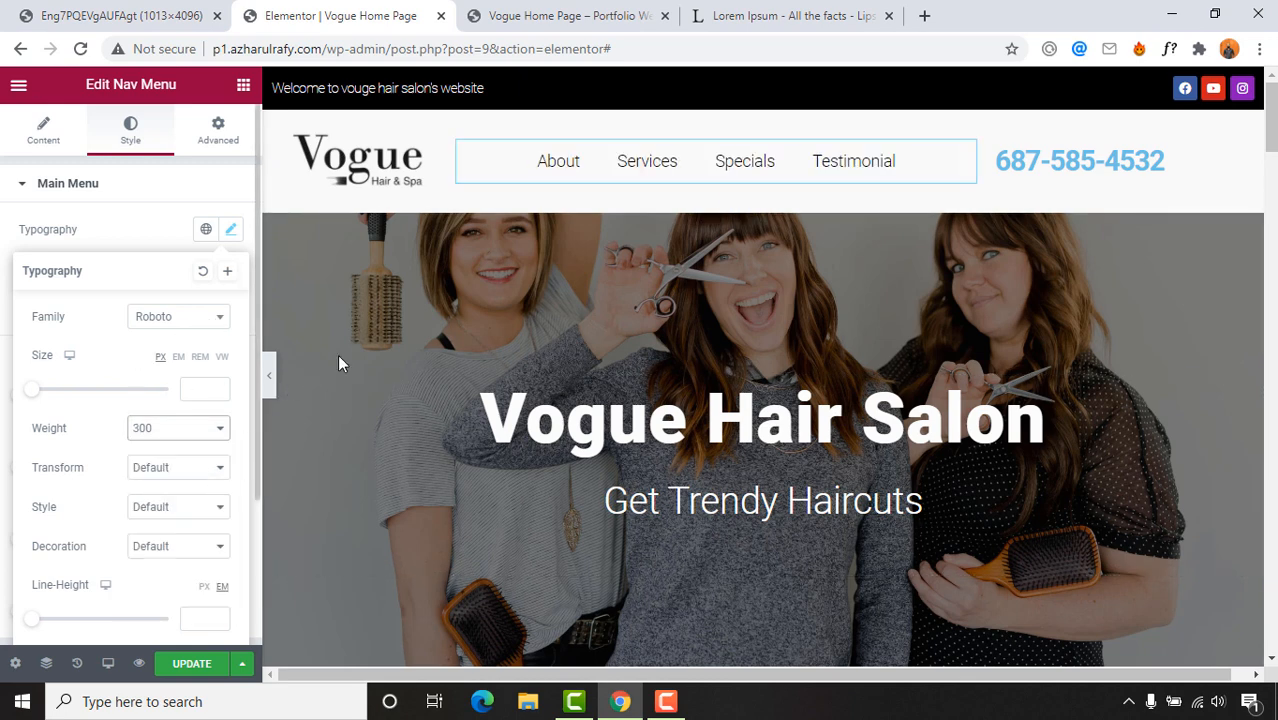
left_click(170, 429)
left_click(150, 505)
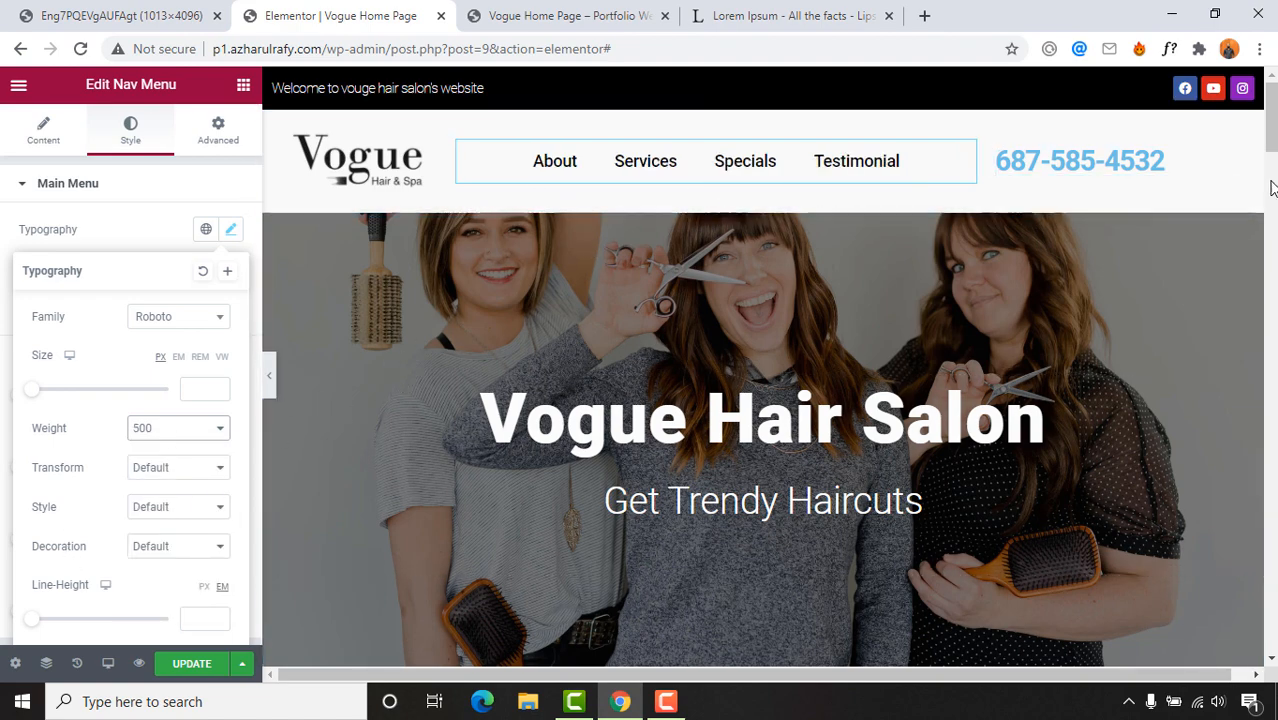
left_click(270, 383)
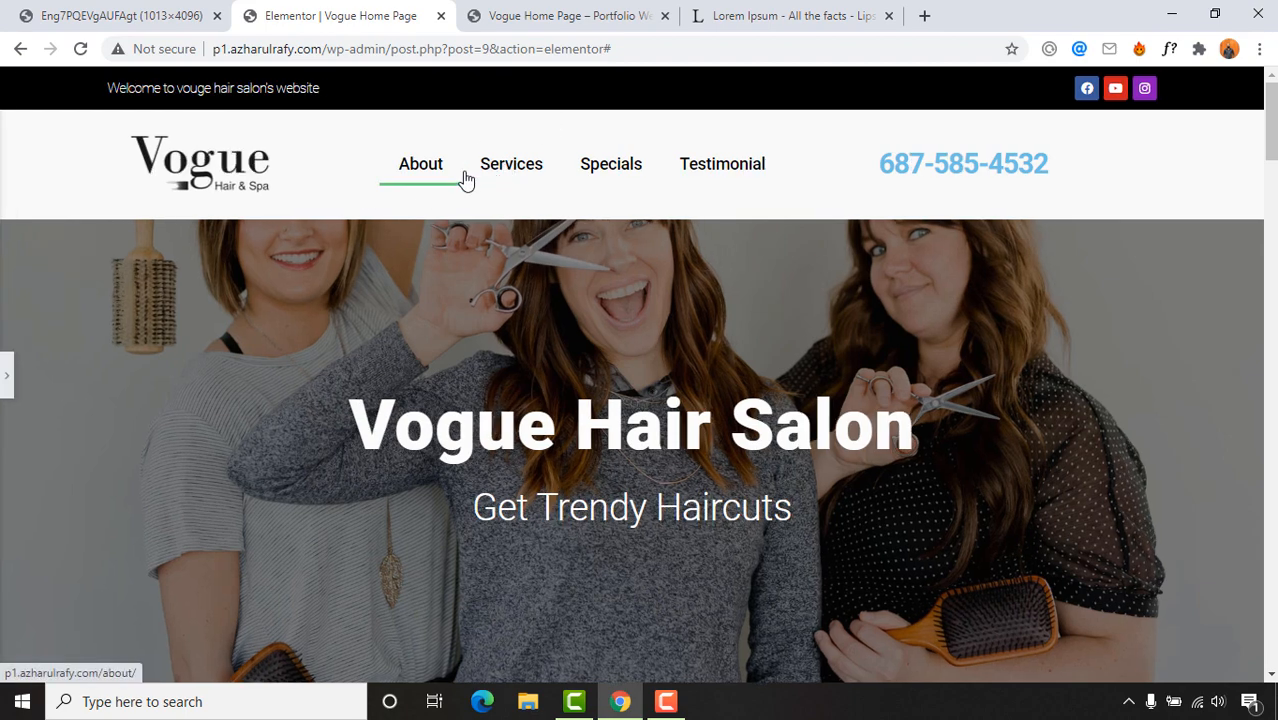
left_click(120, 12)
left_click(333, 10)
left_click(7, 377)
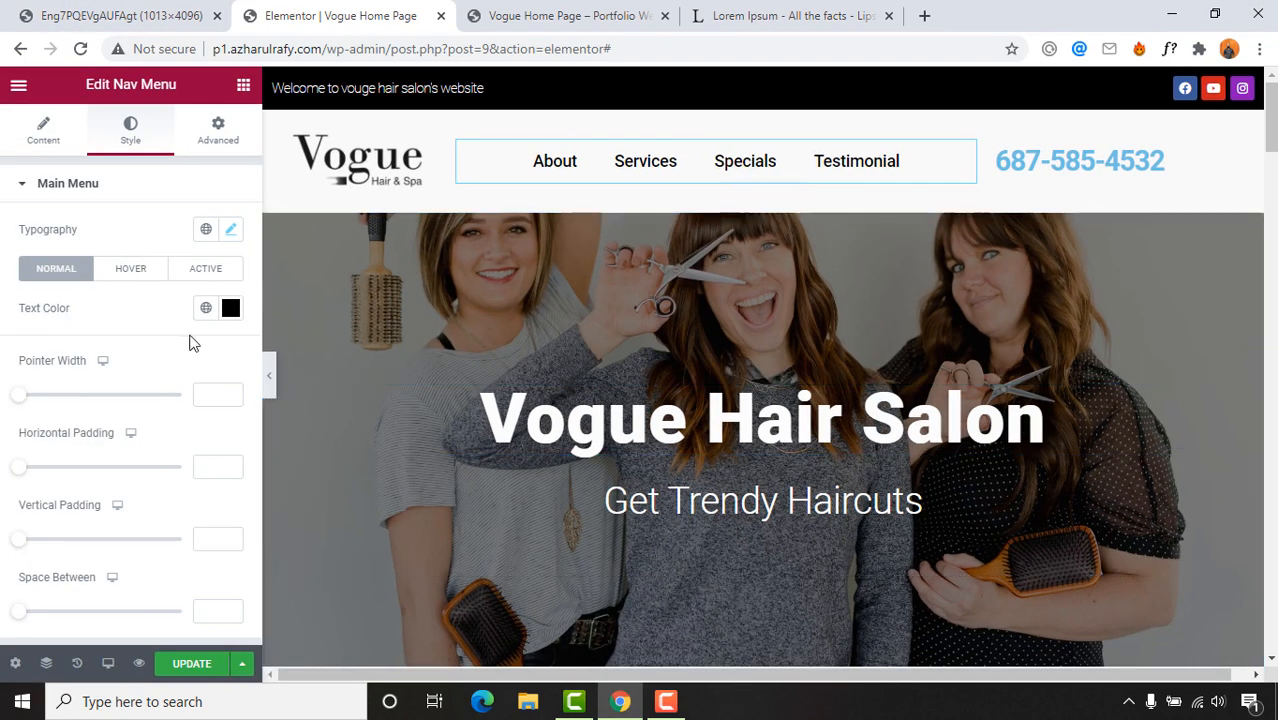
Step: Set the nav menu's hover Pointer Color to black
left_click(118, 272)
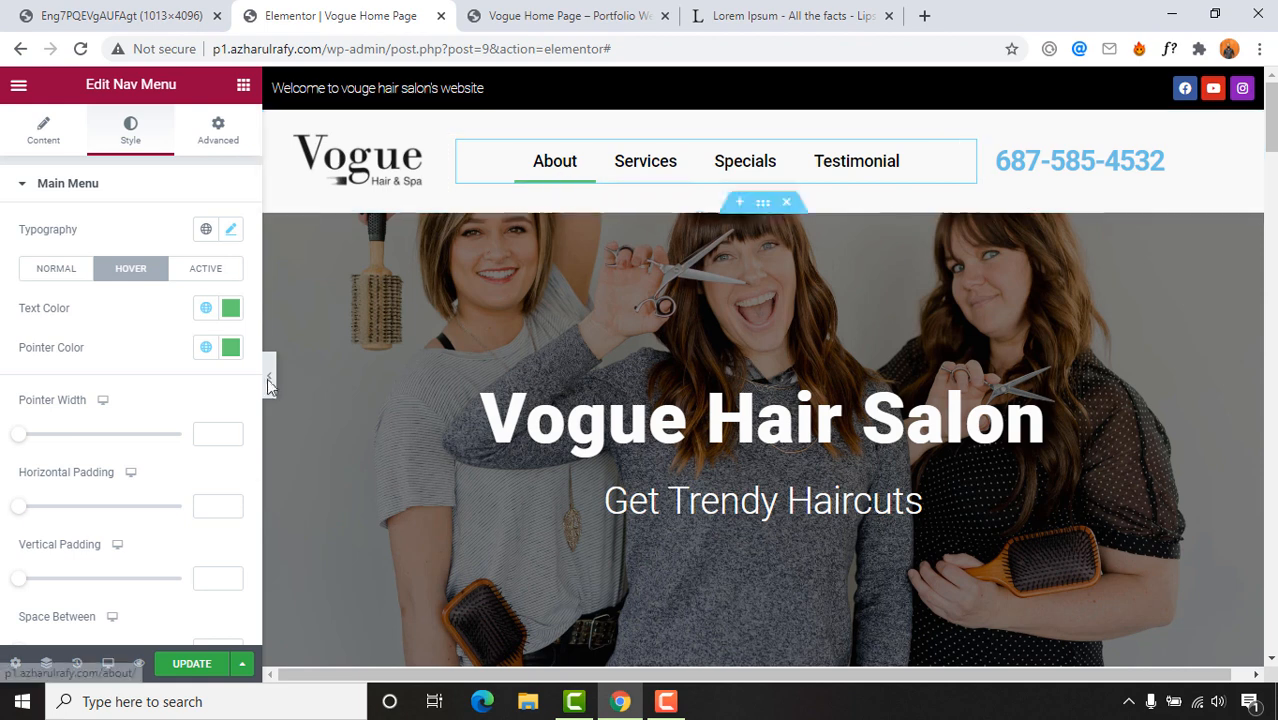
left_click(231, 347)
left_click_drag(177, 490, 133, 590)
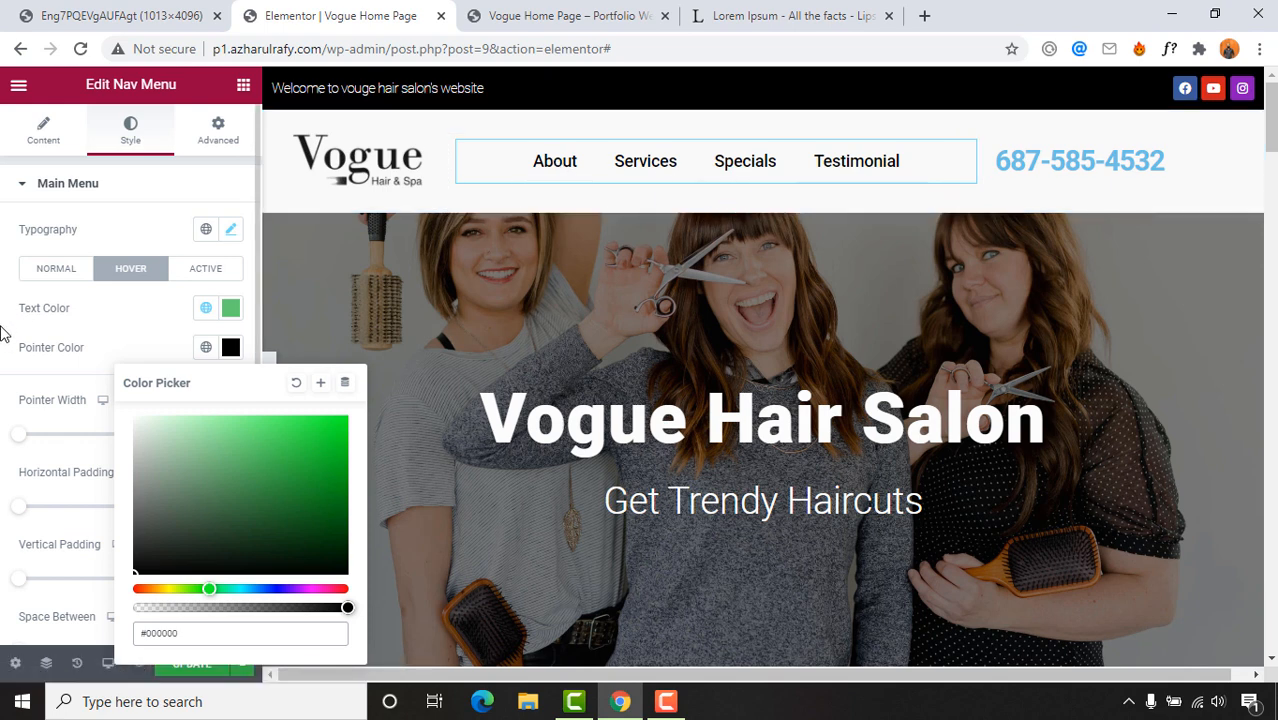
left_click(104, 358)
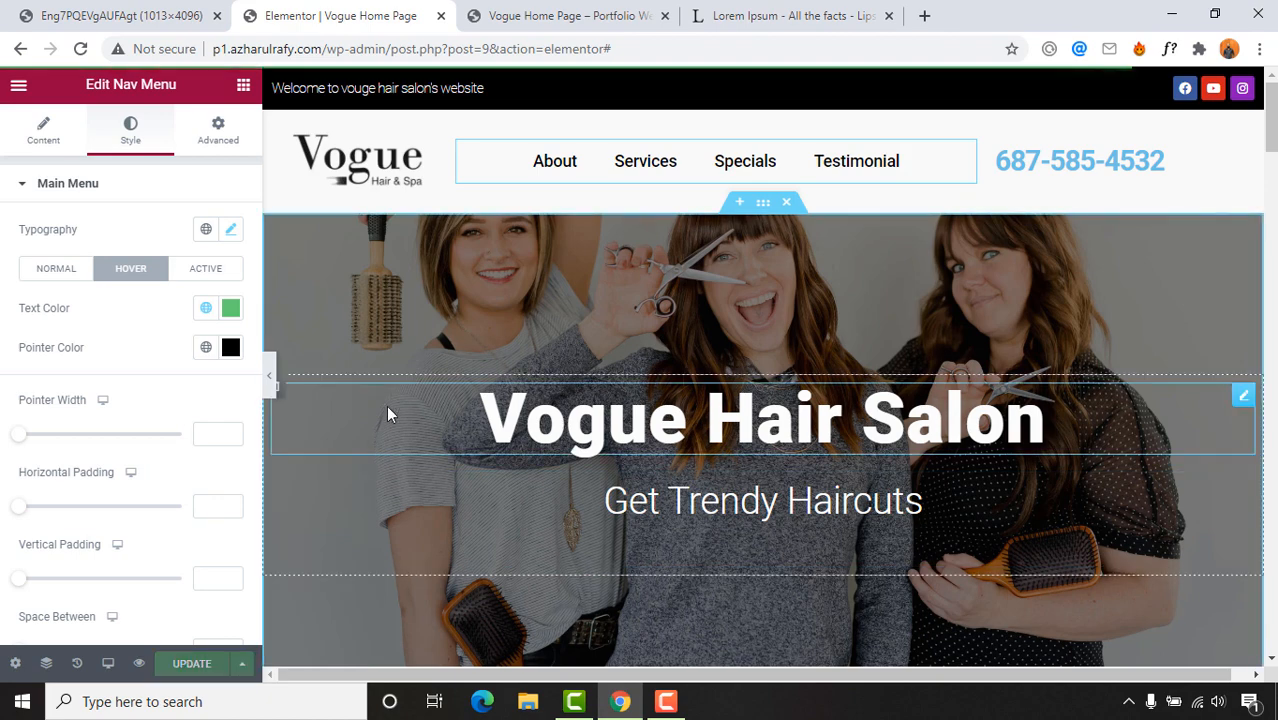
Step: Collapse and restore the editing panel, then open Preview Changes for the page
left_click(270, 382)
left_click(5, 378)
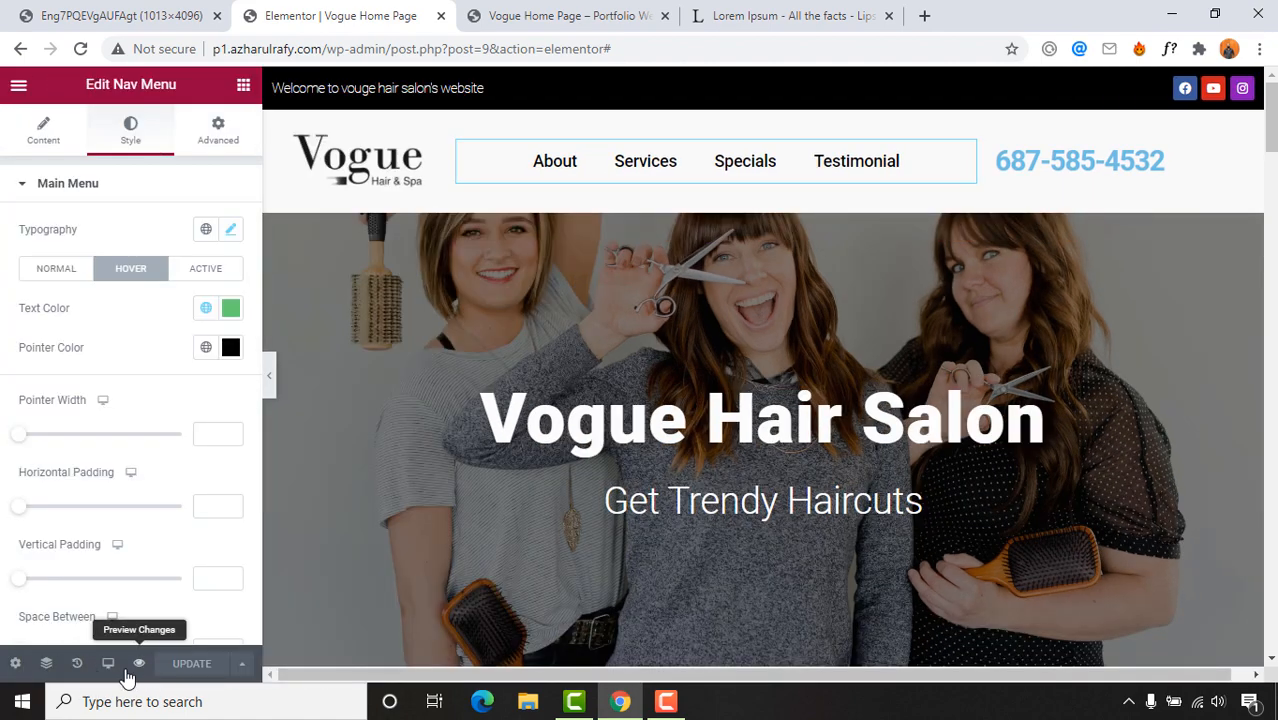
left_click(134, 666)
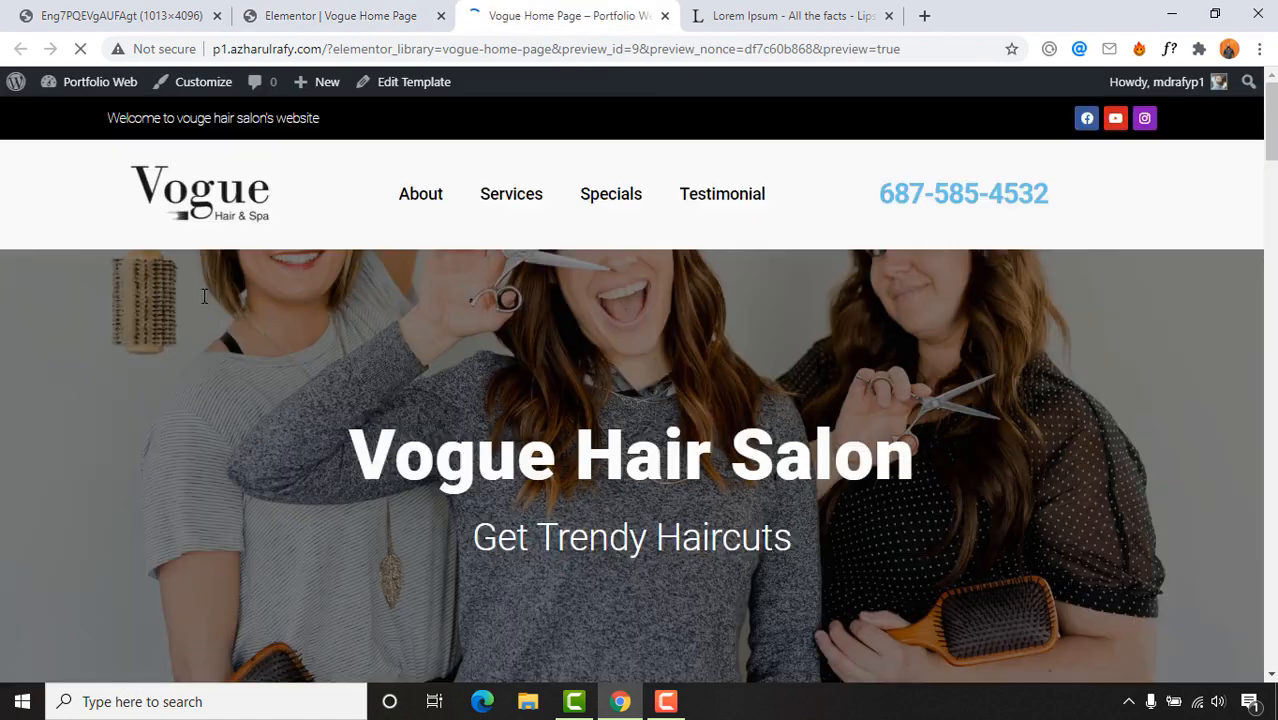
Step: Scroll the preview, then test the Services header link in a new tab and close it
scroll(312, 488, "down", 18)
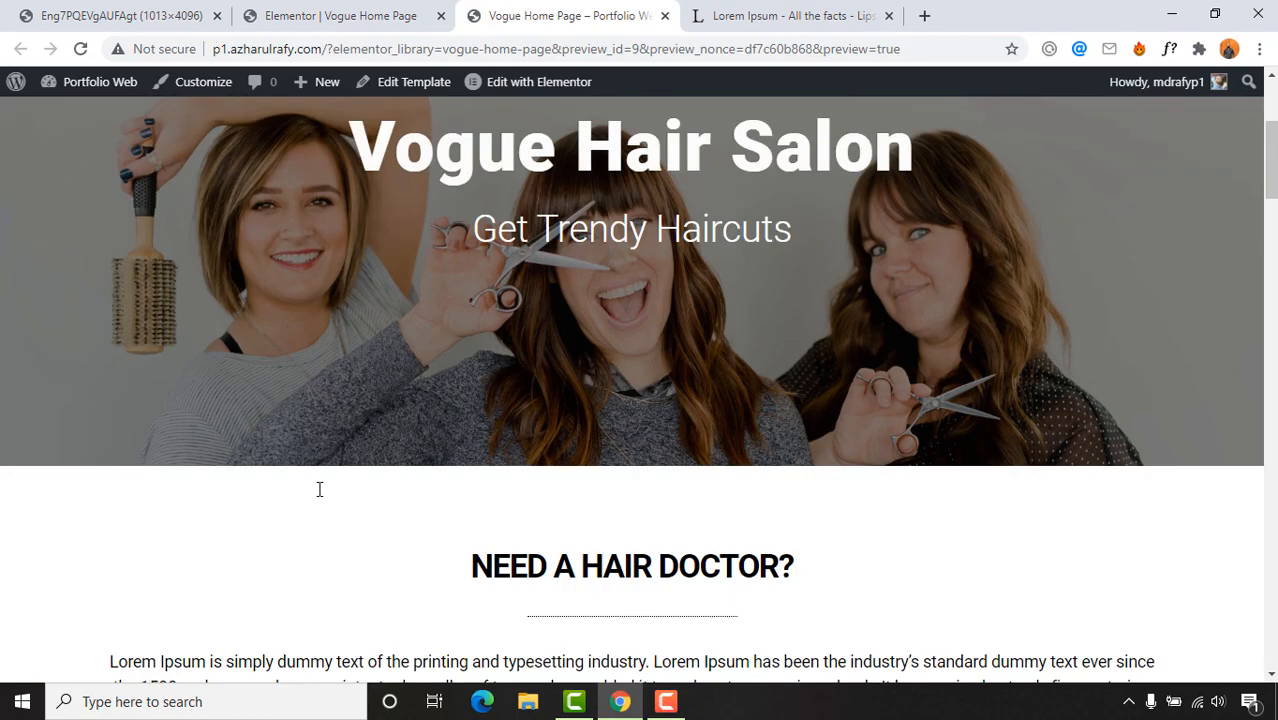
scroll(312, 481, "up", 15)
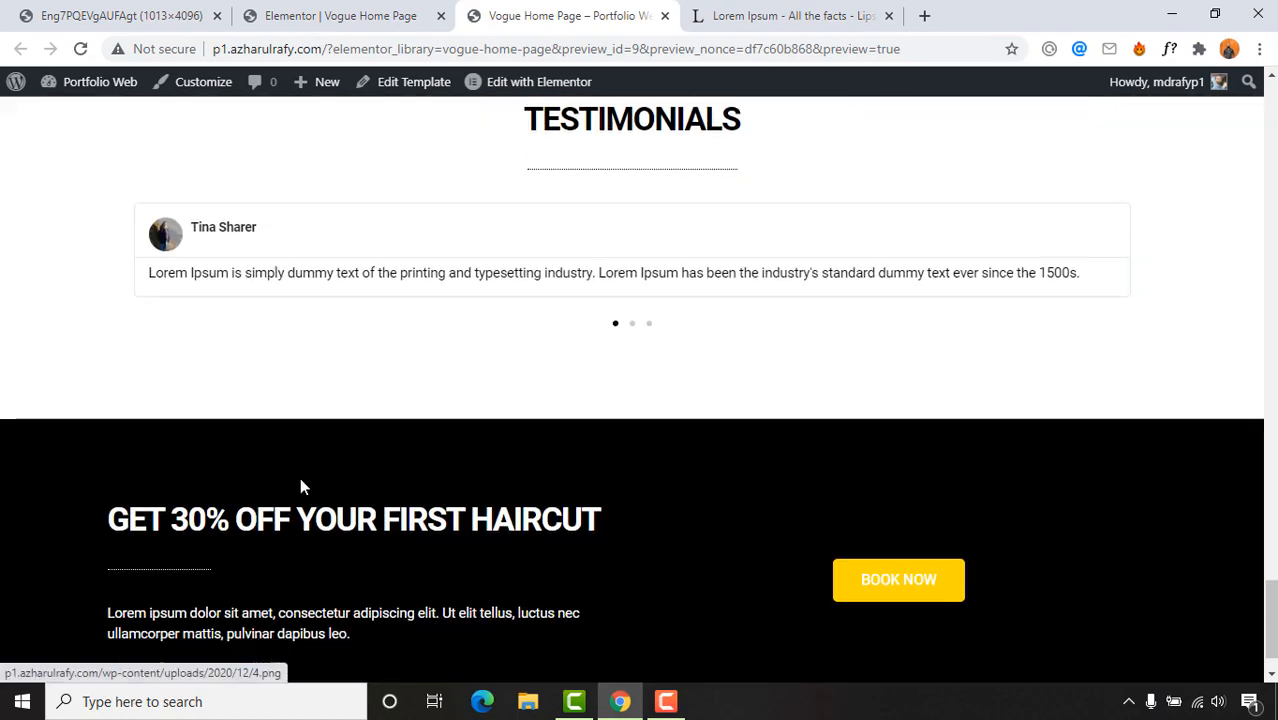
scroll(293, 458, "up", 8)
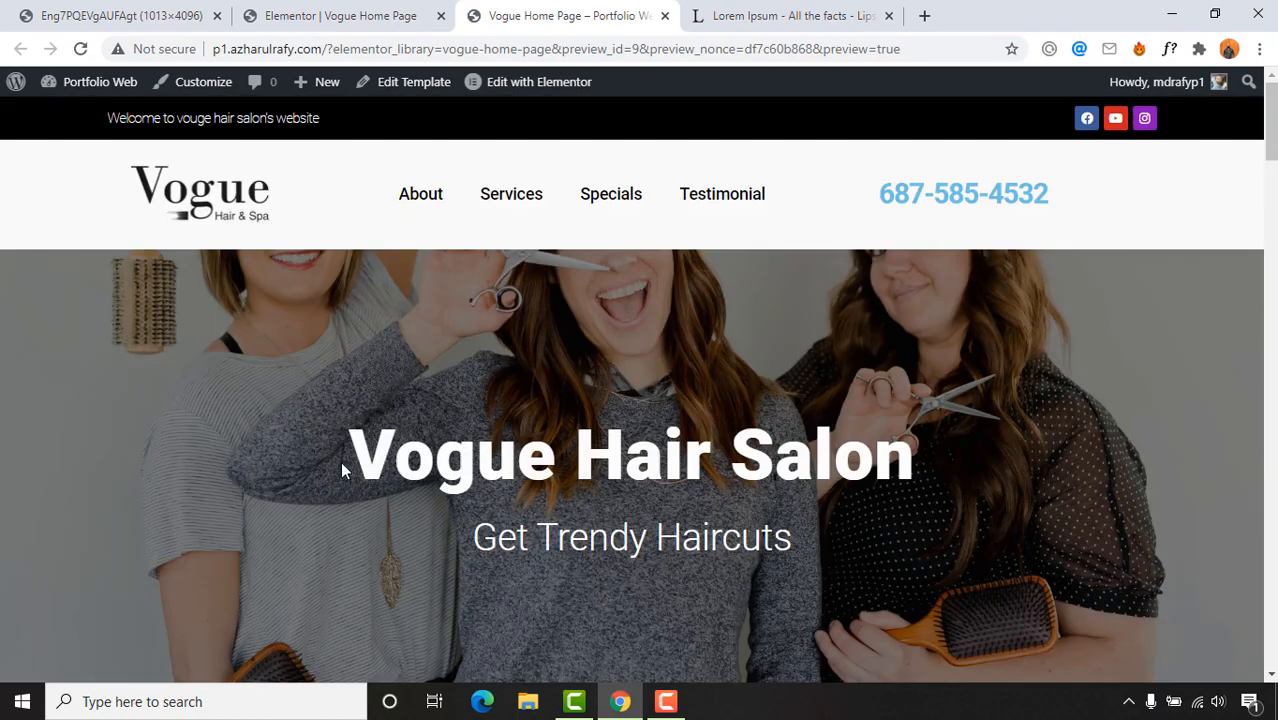
right_click(511, 196)
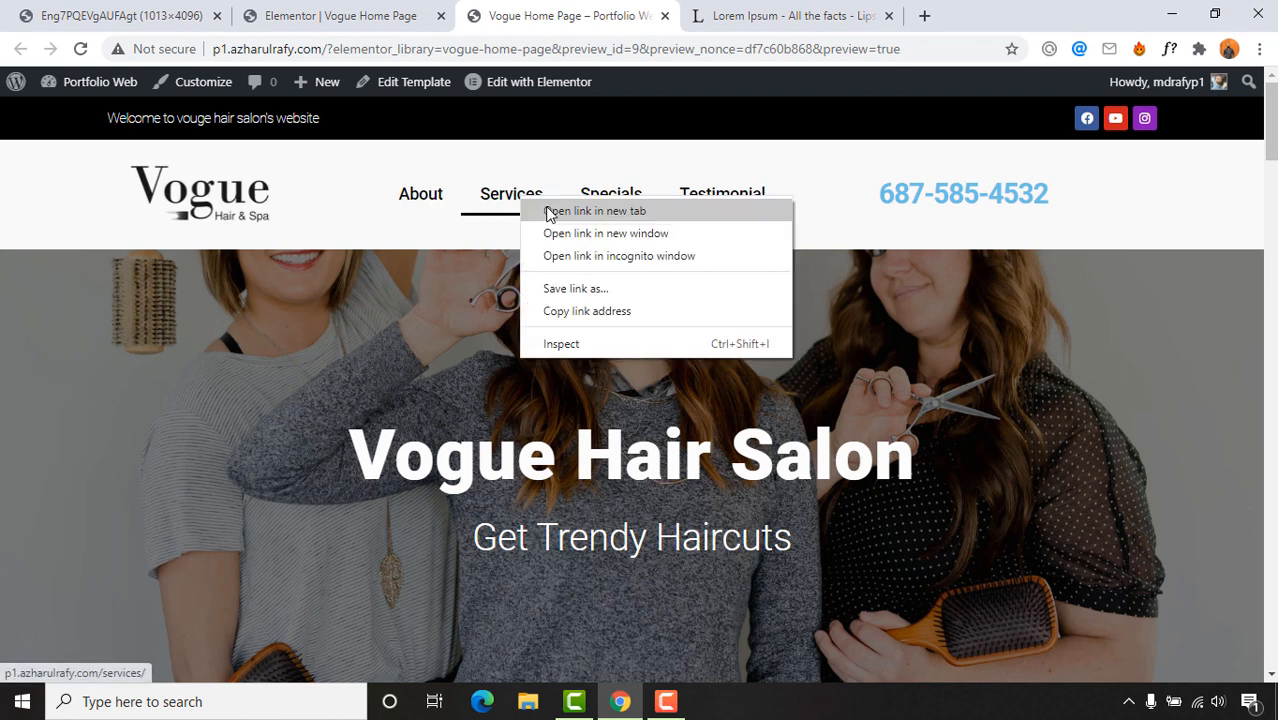
left_click(580, 208)
left_click(750, 16)
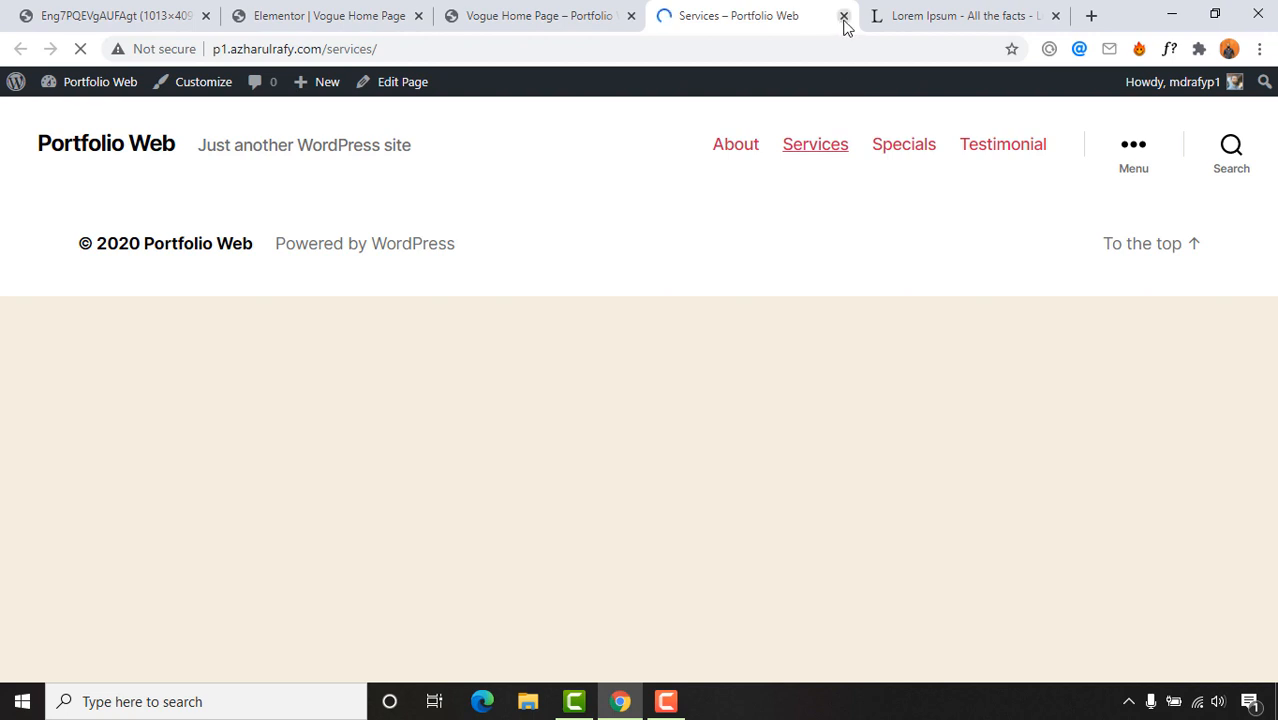
left_click(843, 17)
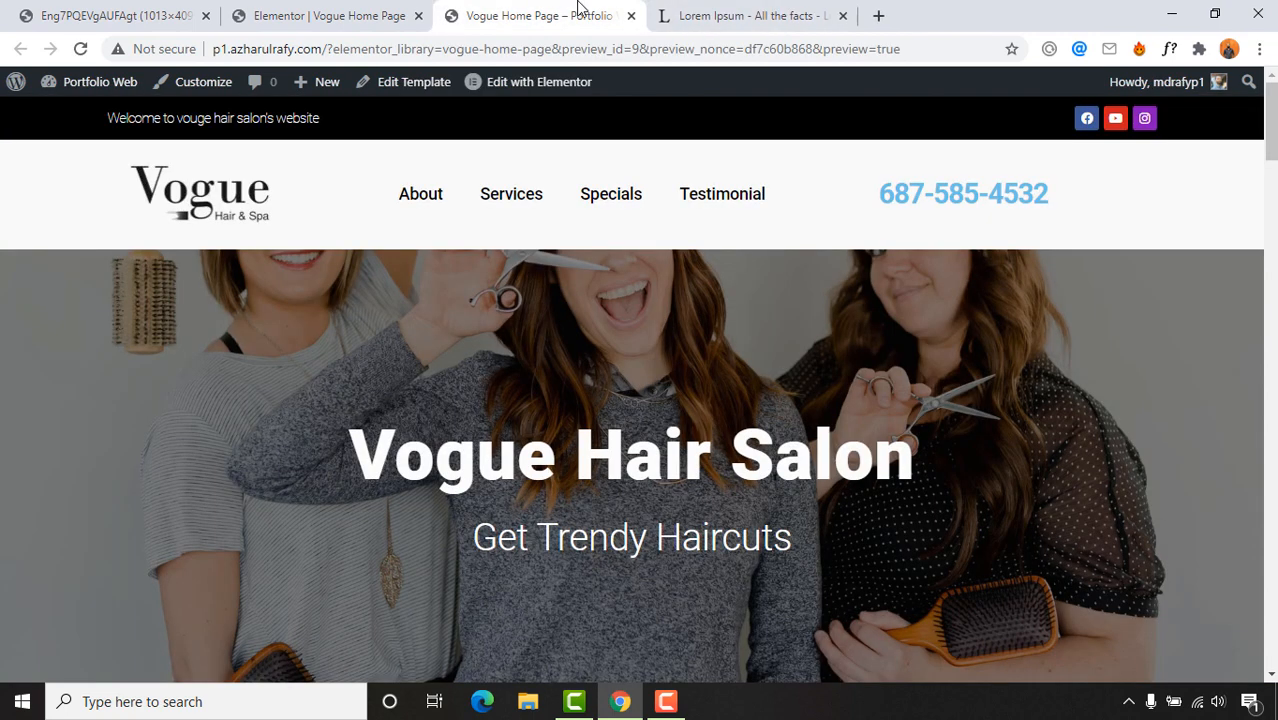
Step: Retest the Services link in a new tab, then return to the Elementor editor
right_click(510, 200)
left_click(535, 212)
left_click(750, 10)
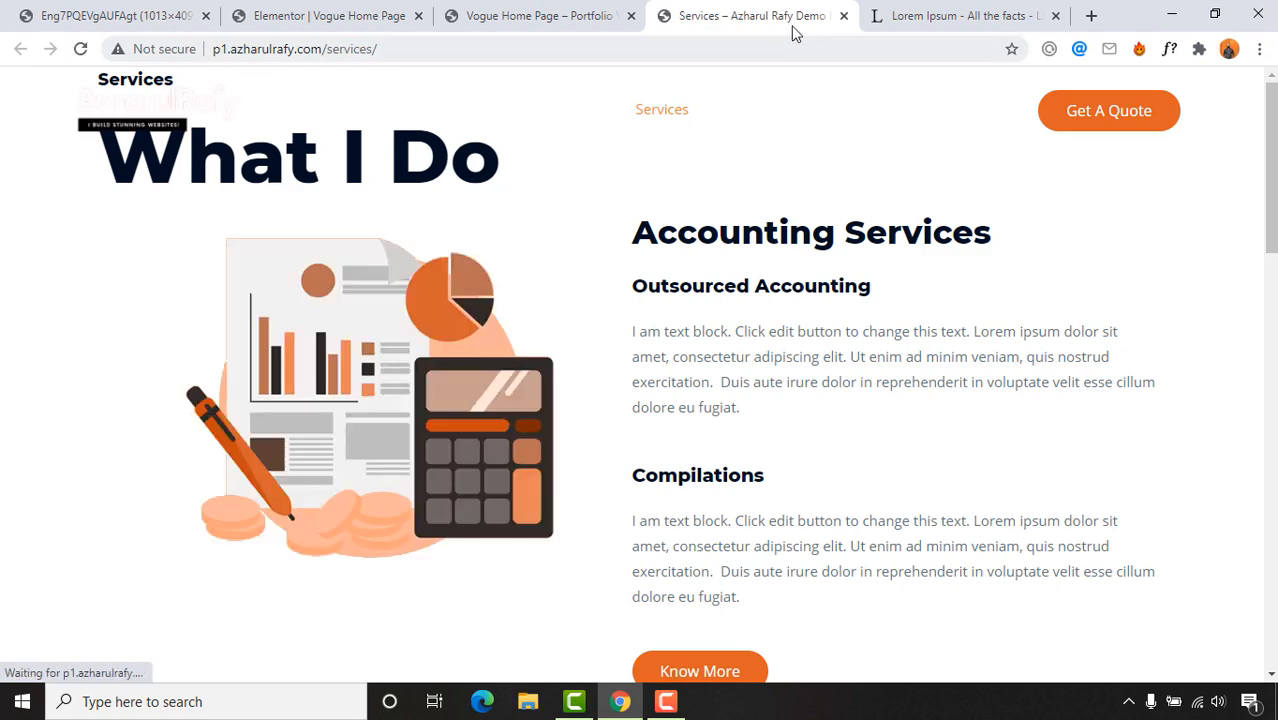
left_click(843, 15)
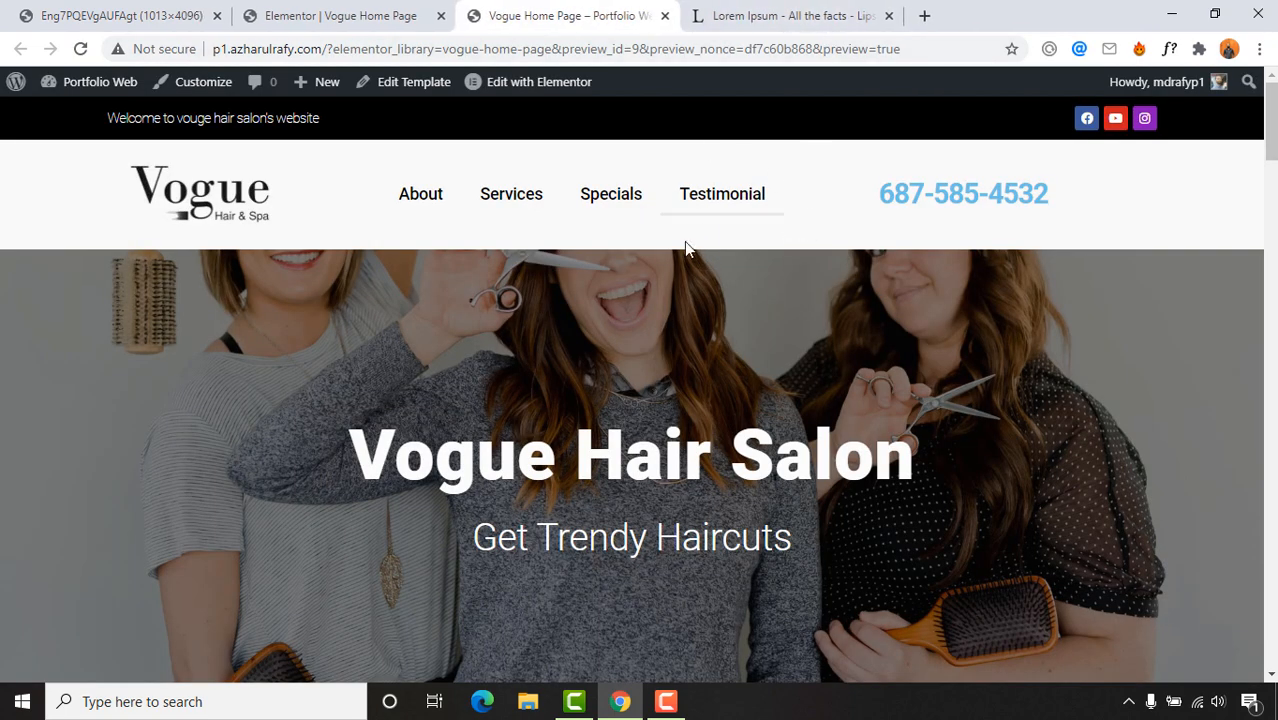
scroll(200, 408, "down", 4)
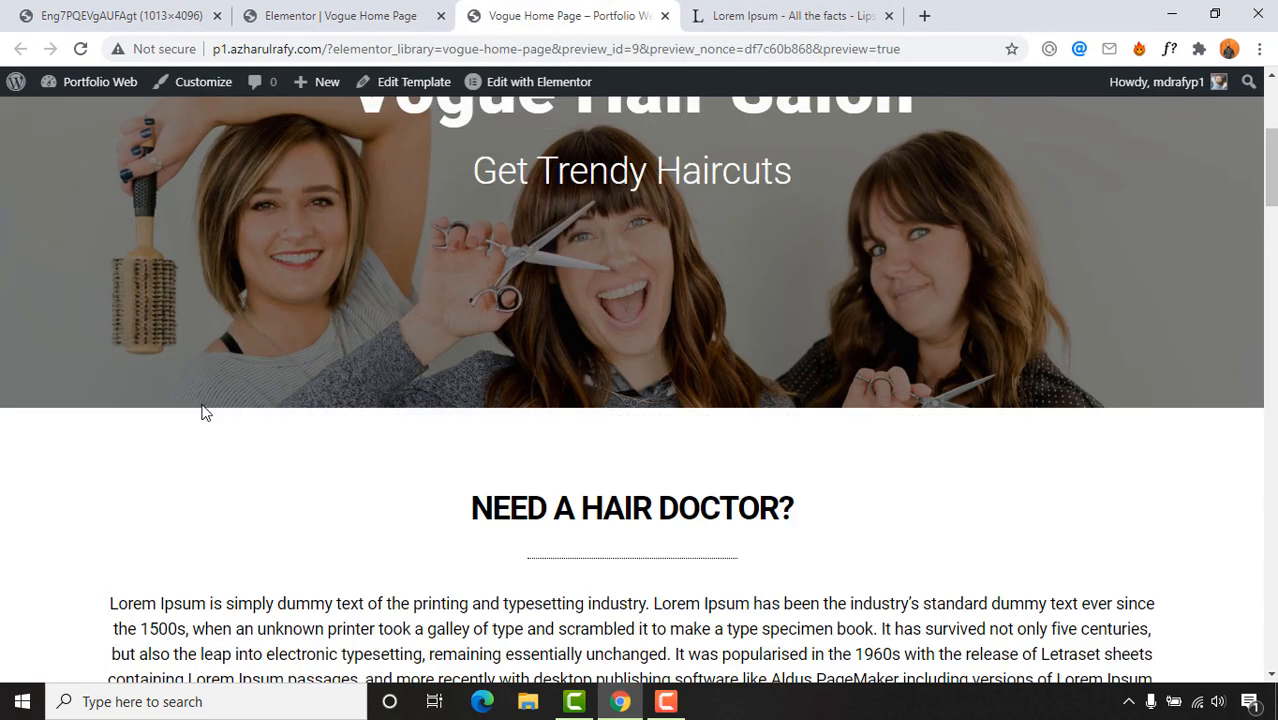
scroll(9, 476, "up", 5)
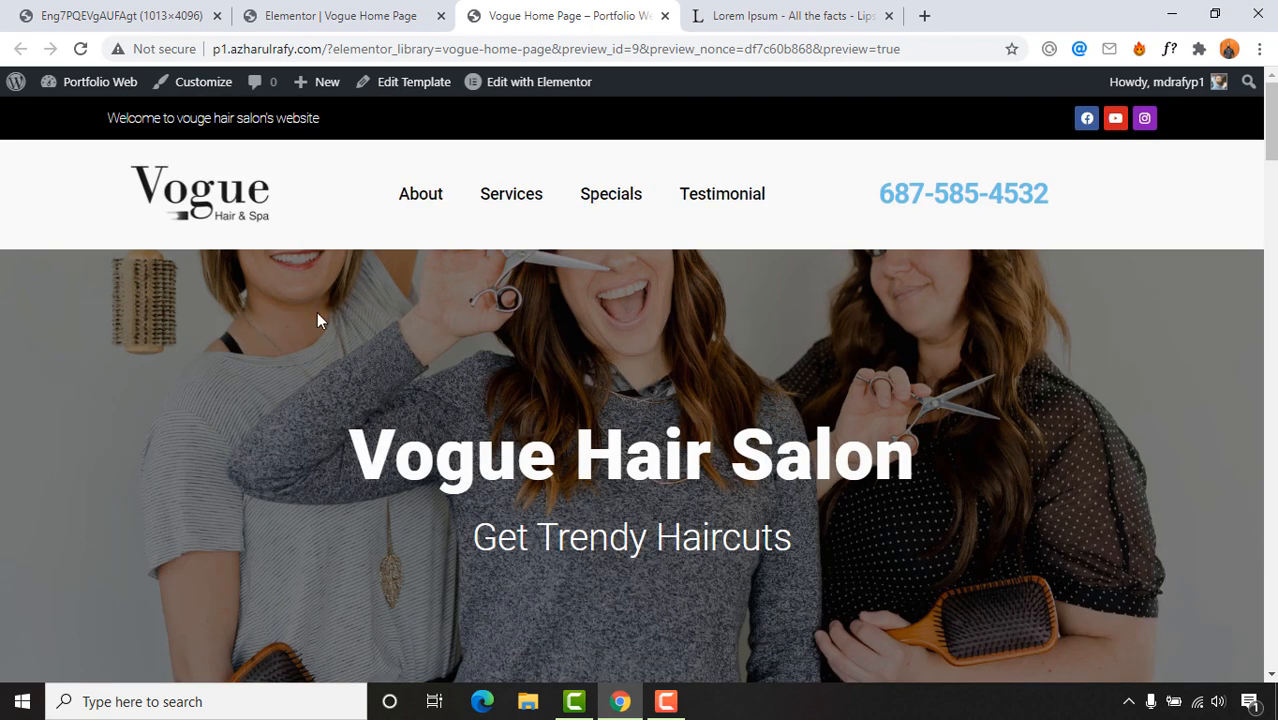
left_click(392, 10)
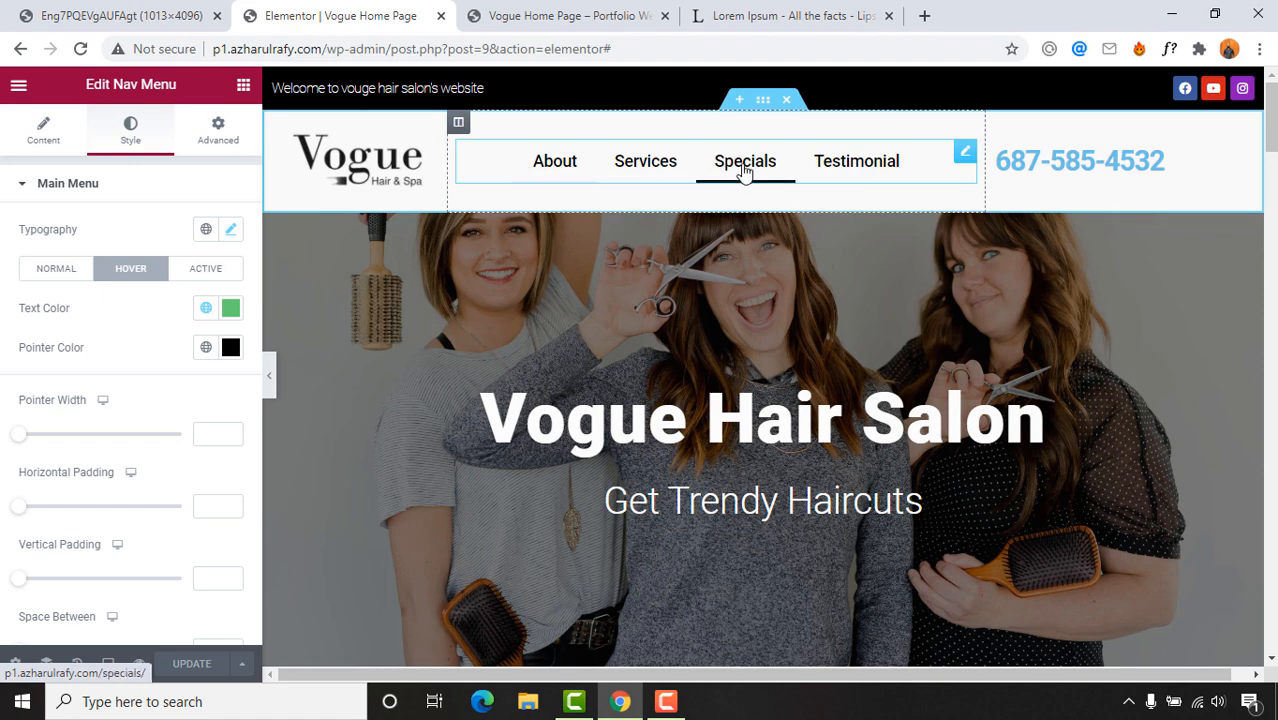
Step: View the page full width with the panel hidden, then restore it and open Elementor's main menu
scroll(656, 342, "down", 2)
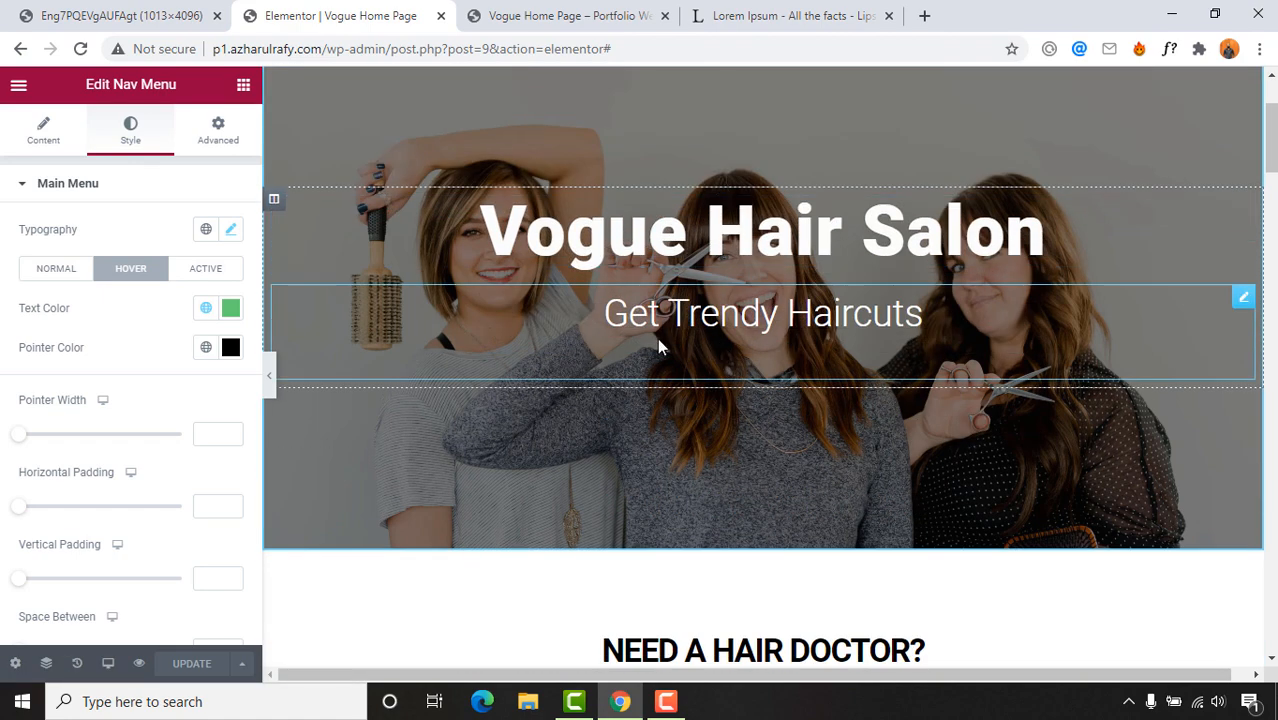
scroll(656, 342, "up", 2)
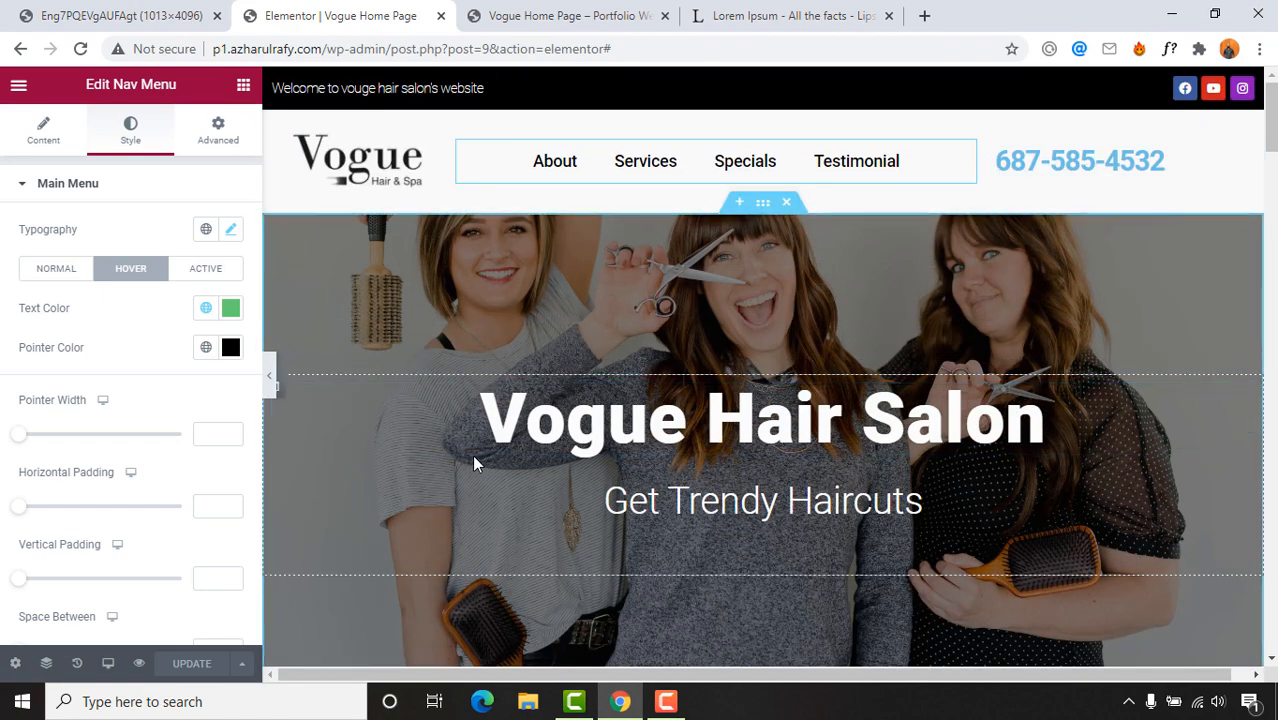
left_click(272, 385)
scroll(799, 420, "down", 10)
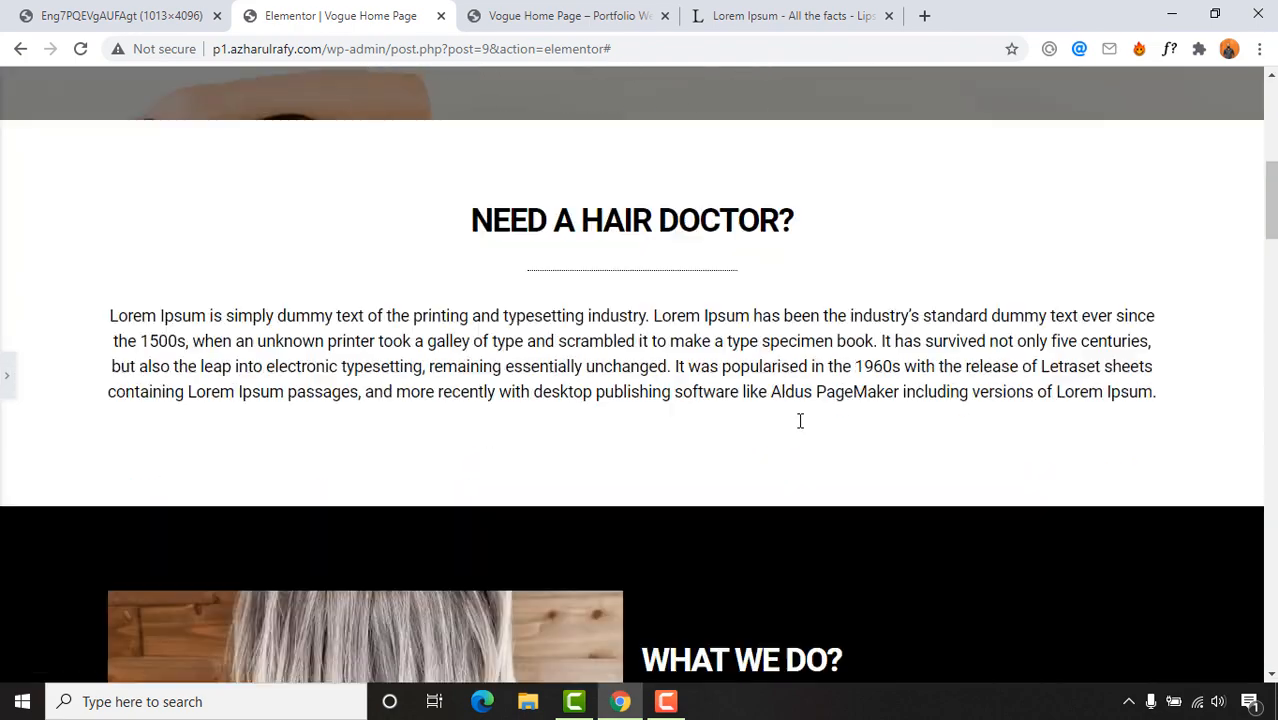
scroll(521, 416, "down", 15)
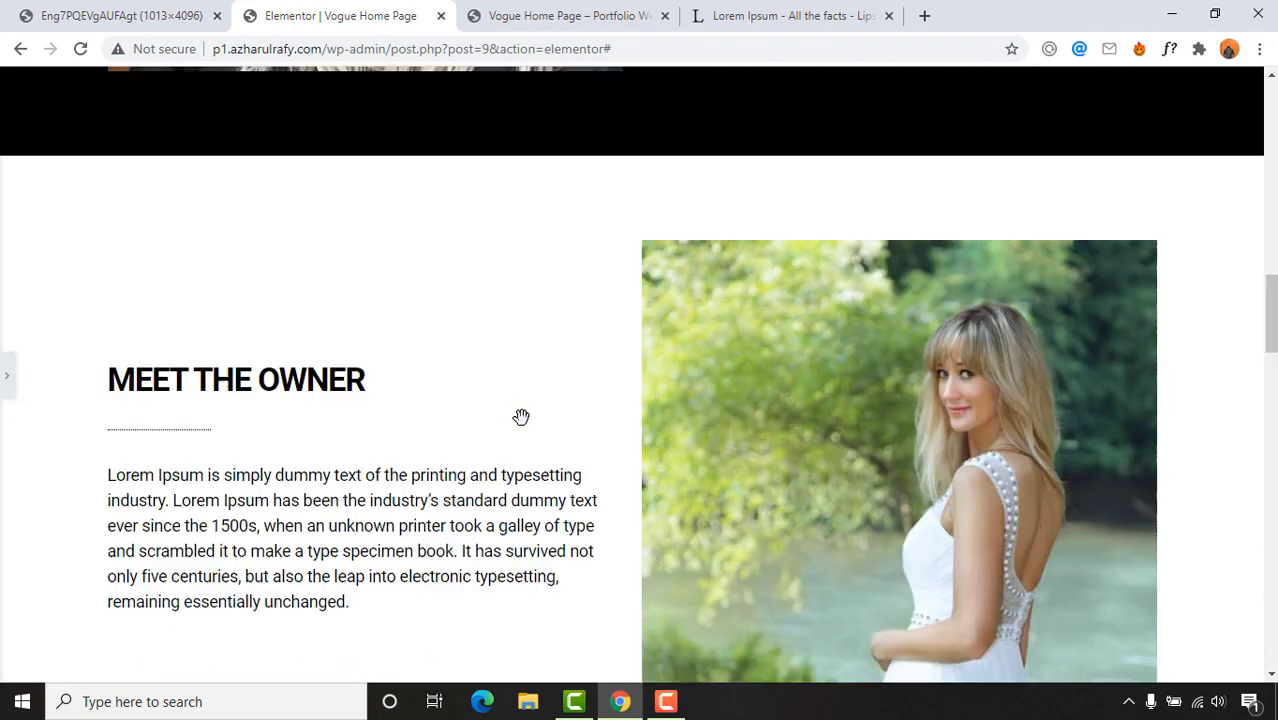
scroll(525, 428, "down", 3)
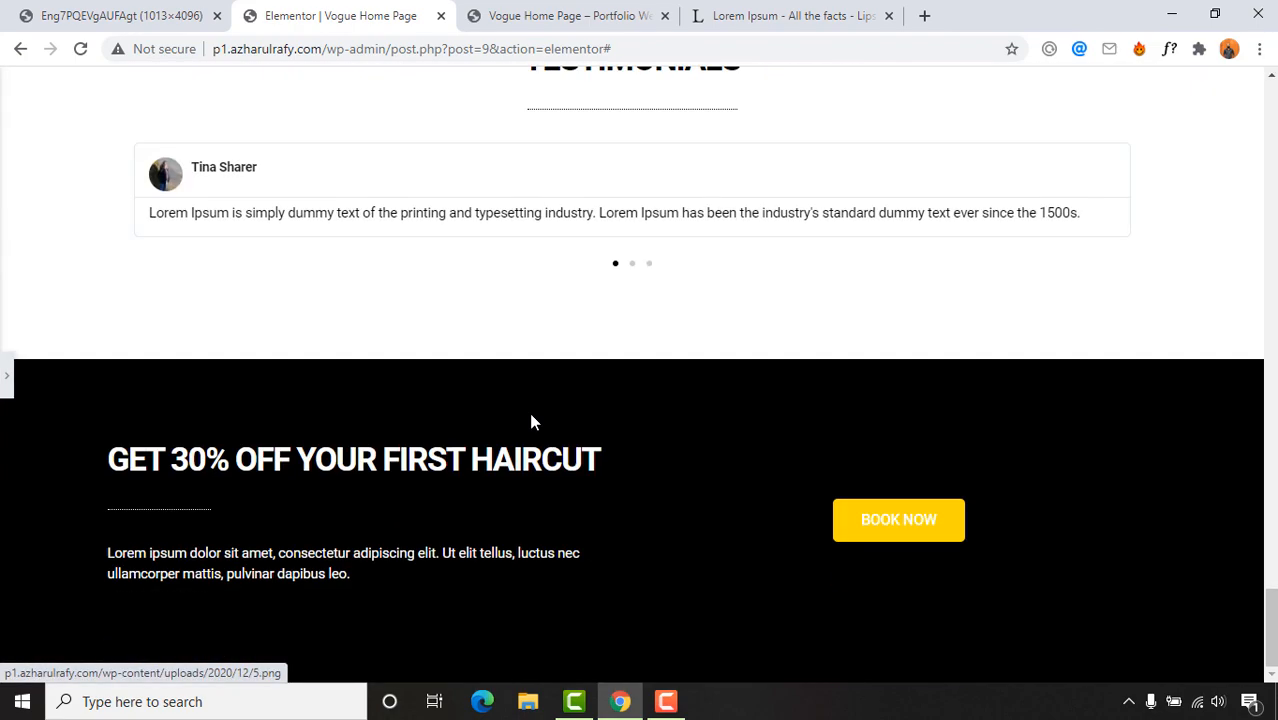
scroll(530, 419, "up", 20)
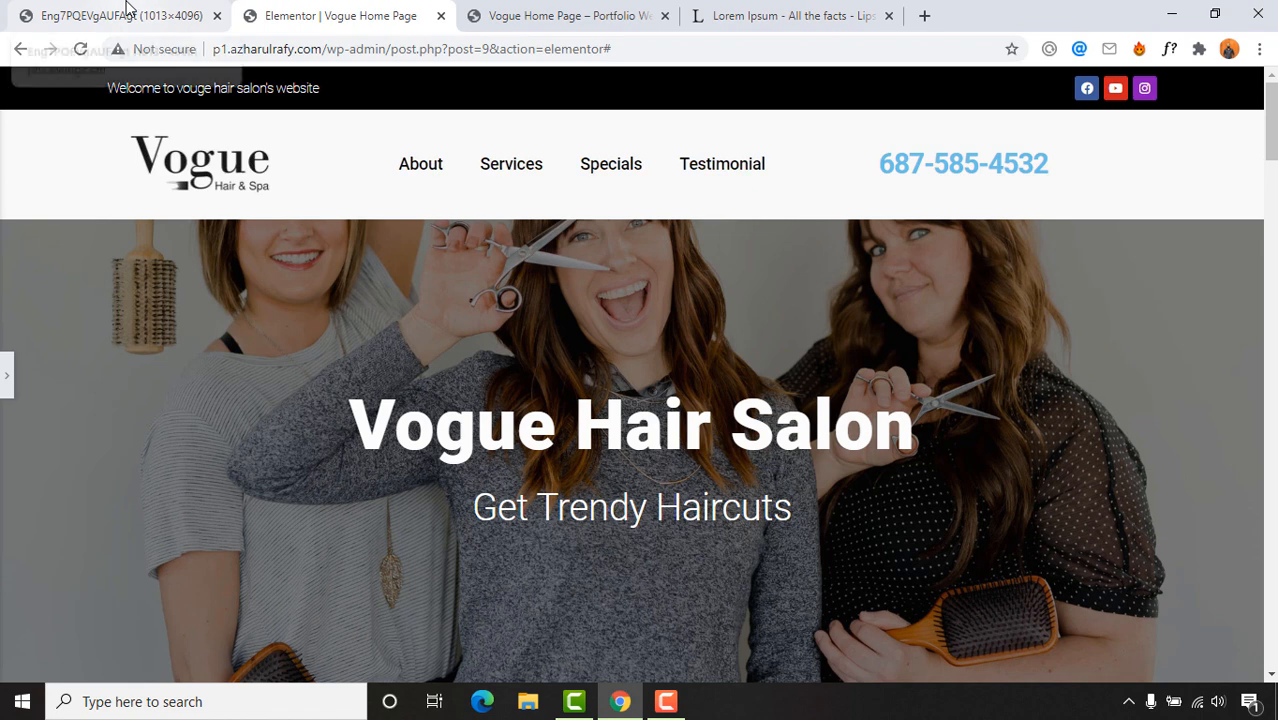
left_click(8, 380)
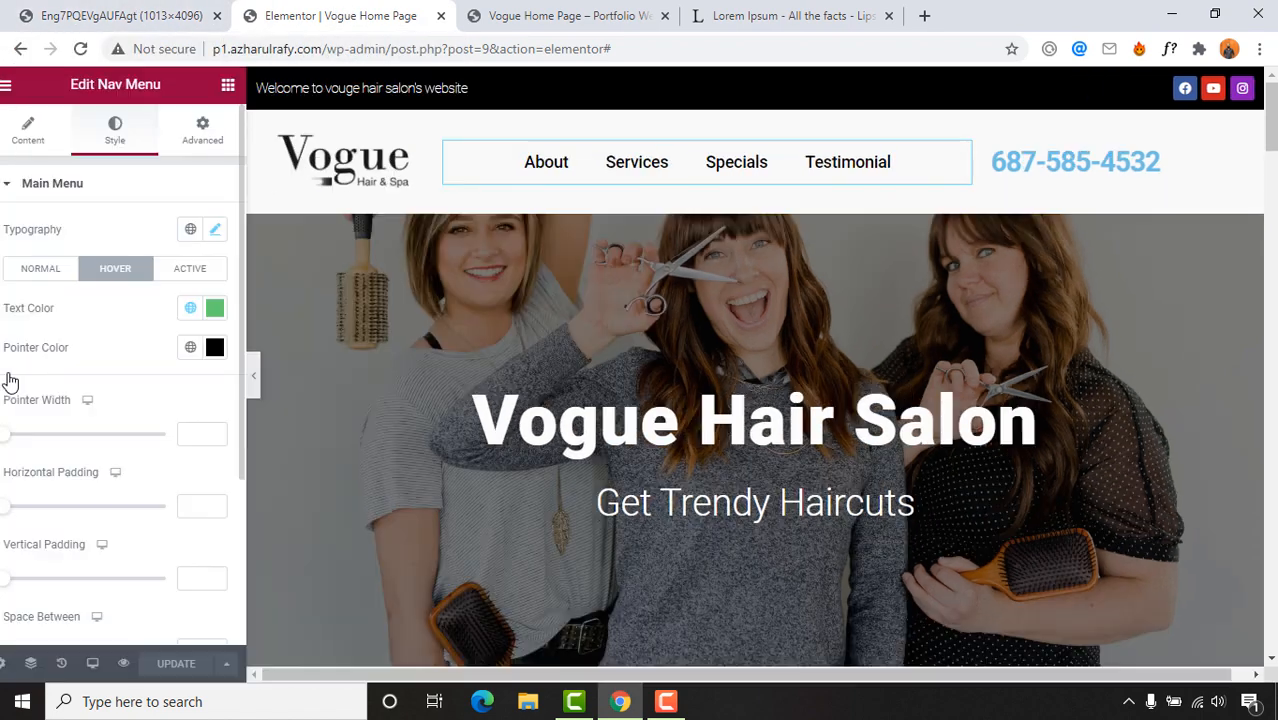
left_click(14, 88)
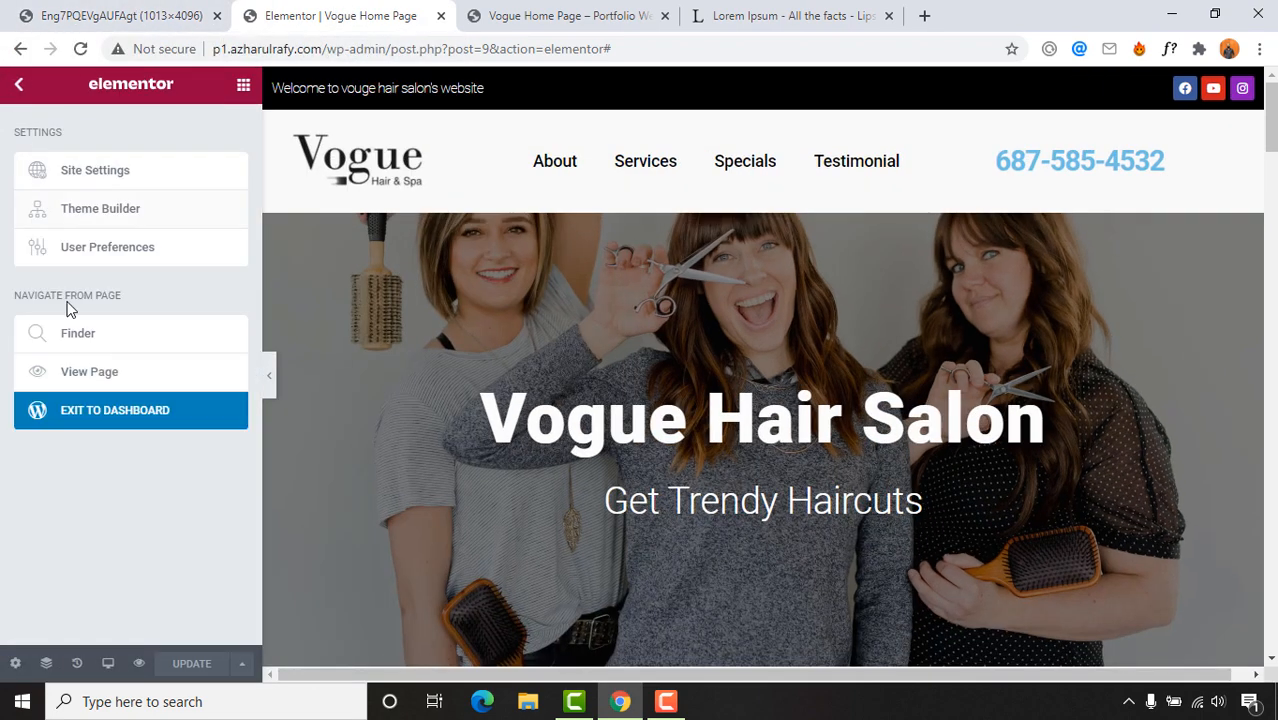
Step: Exit Elementor to the Dashboard and go to Appearance > Menus
left_click(66, 425)
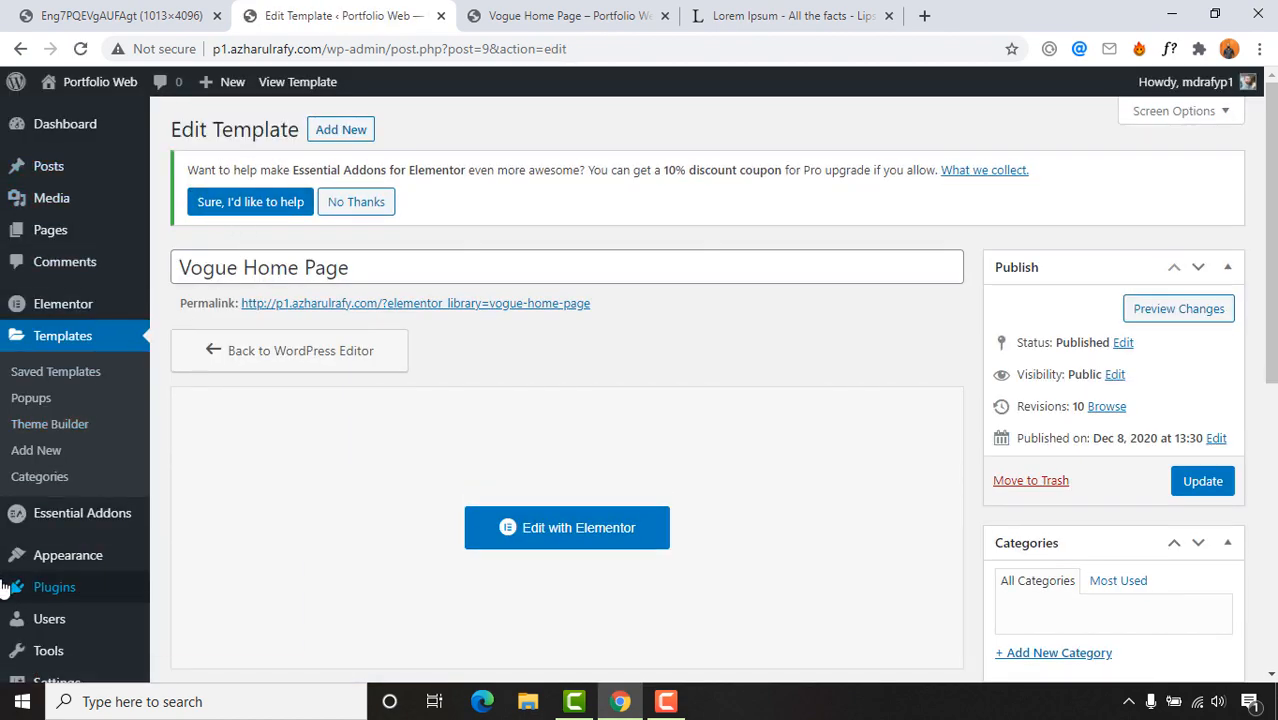
scroll(14, 582, "down", 1)
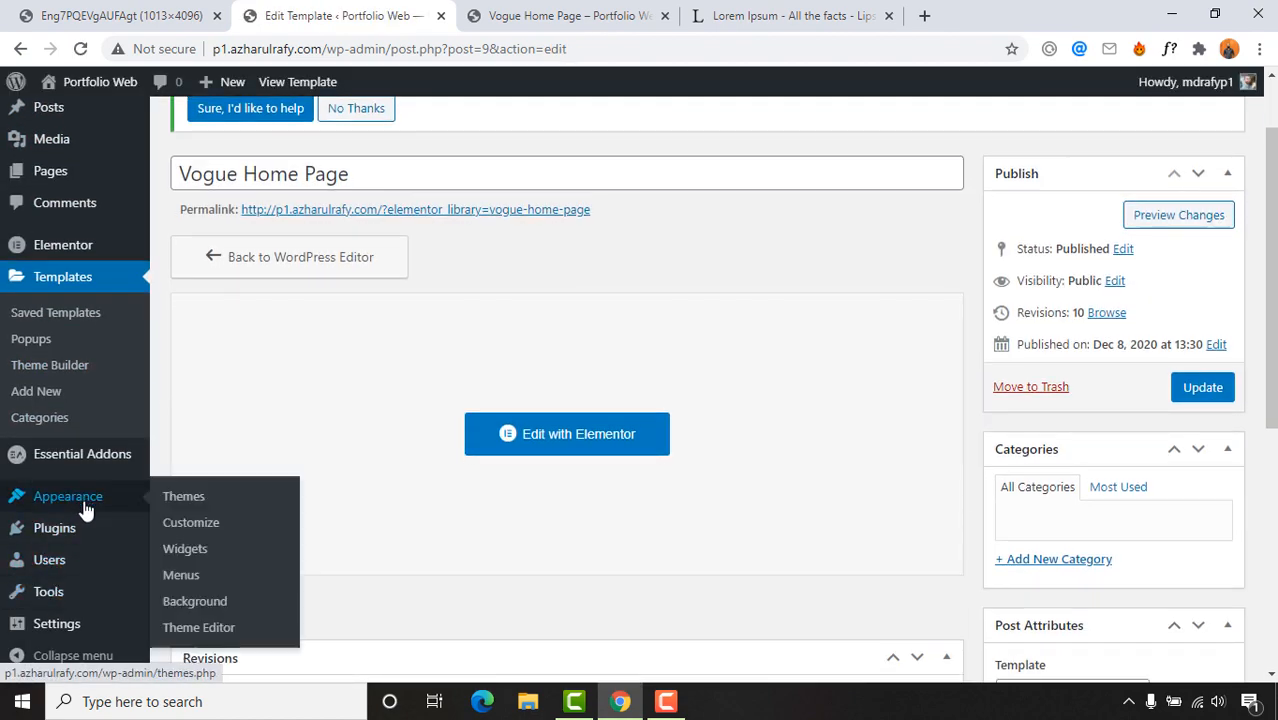
mouse_move(100, 537)
mouse_move(98, 503)
left_click(188, 576)
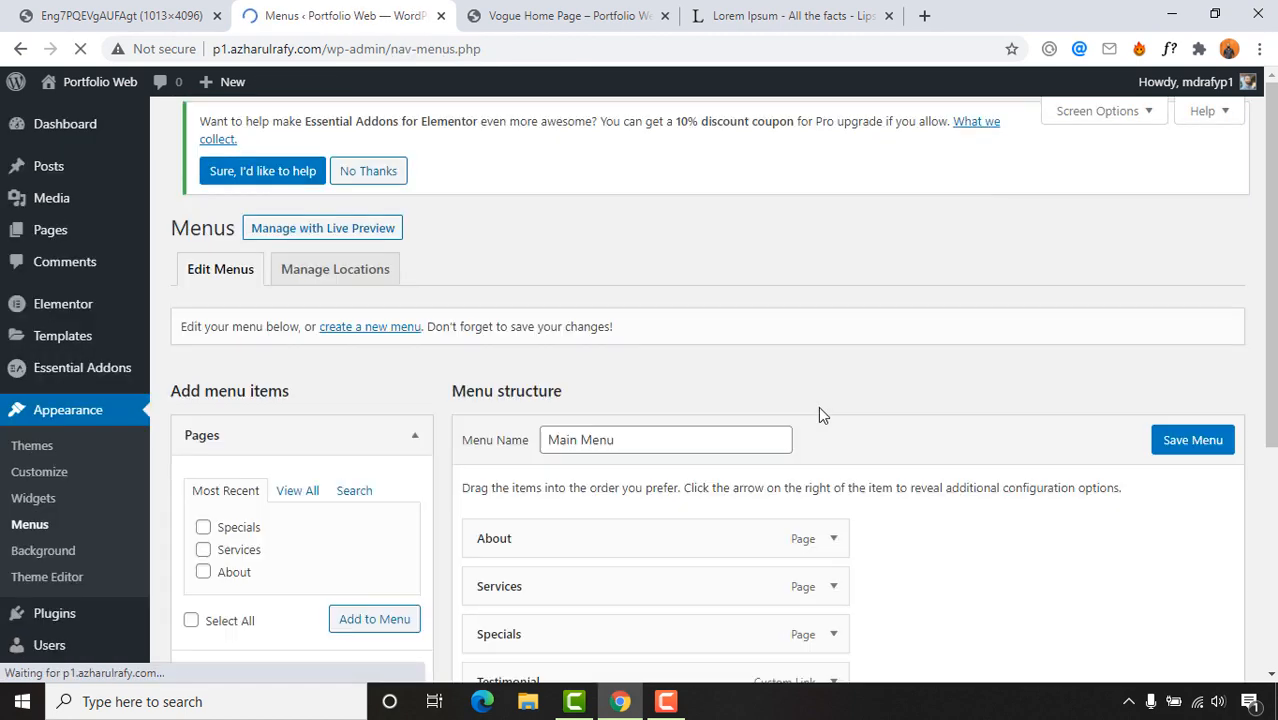
scroll(824, 414, "down", 3)
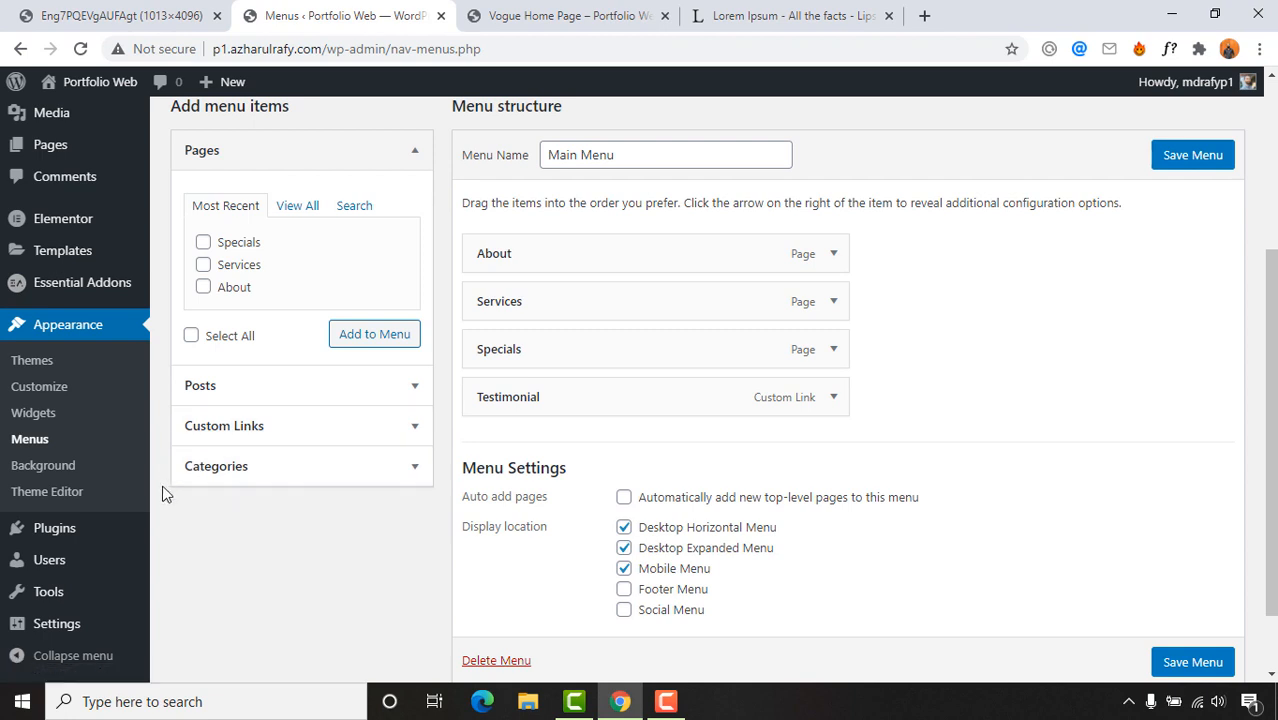
scroll(265, 460, "up", 1)
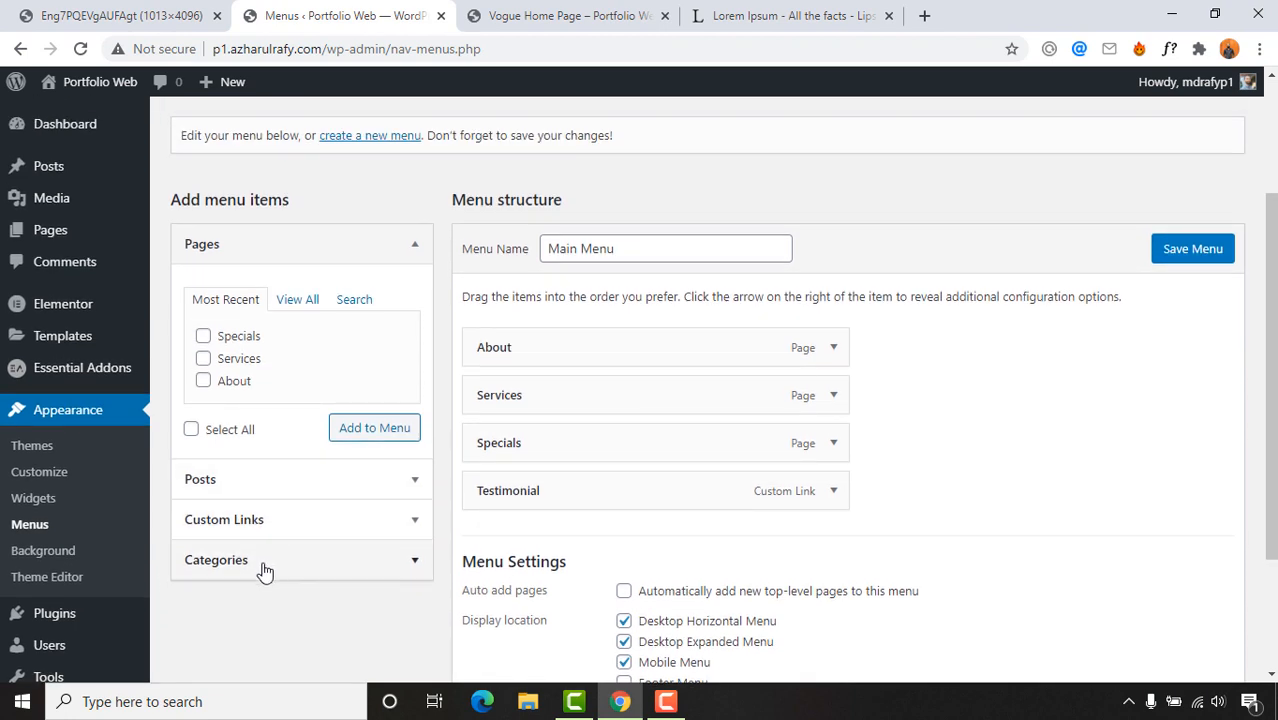
Step: Copy the site's base address from the preview into the Custom Link URL field
left_click(314, 521)
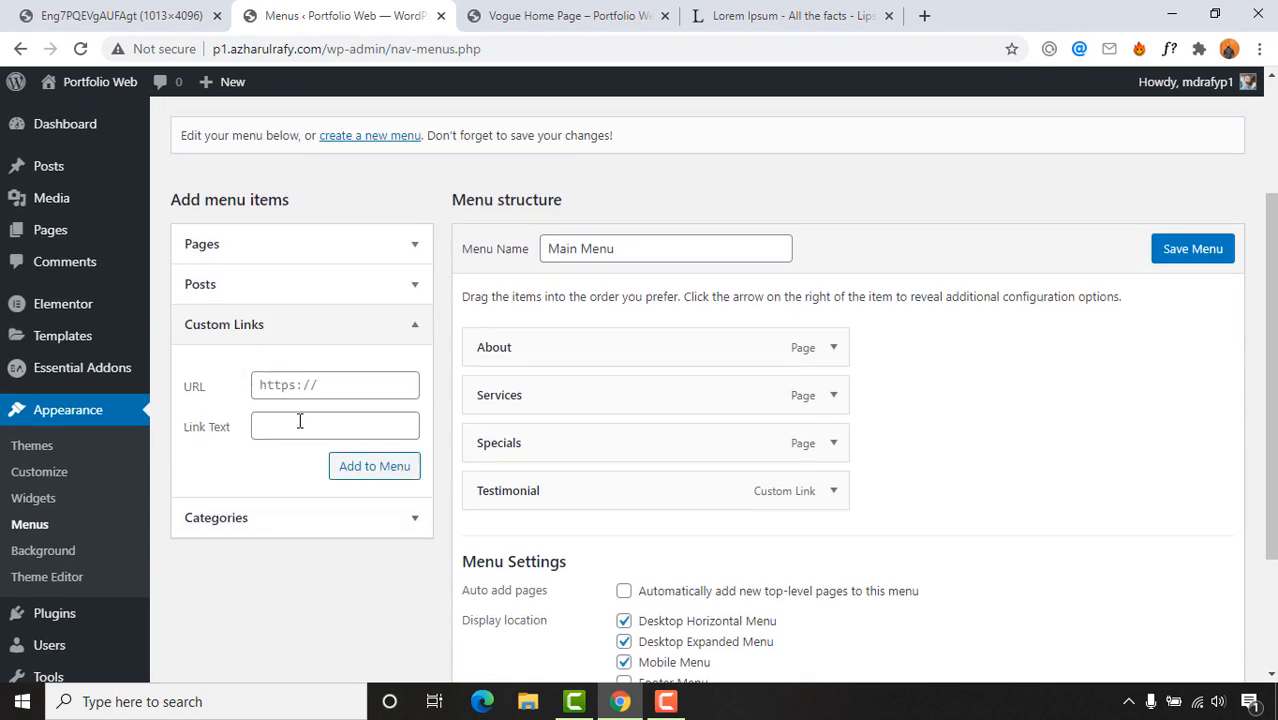
left_click(308, 389)
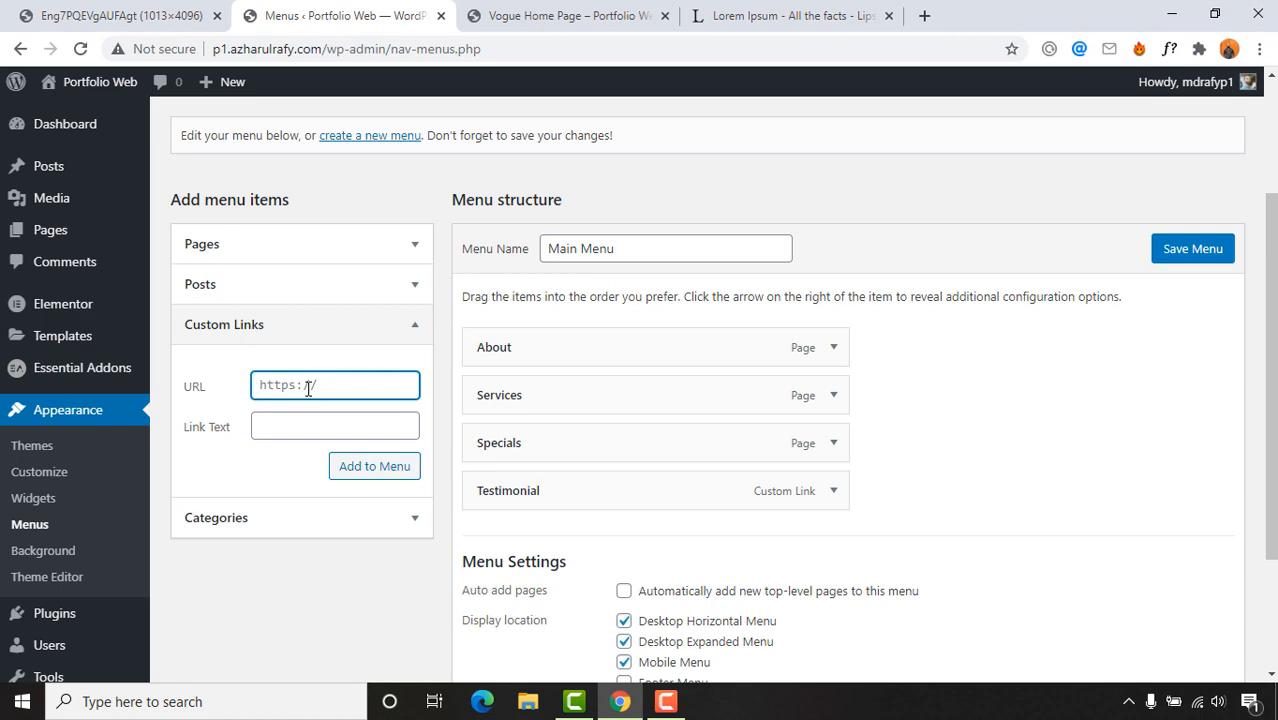
left_click(531, 25)
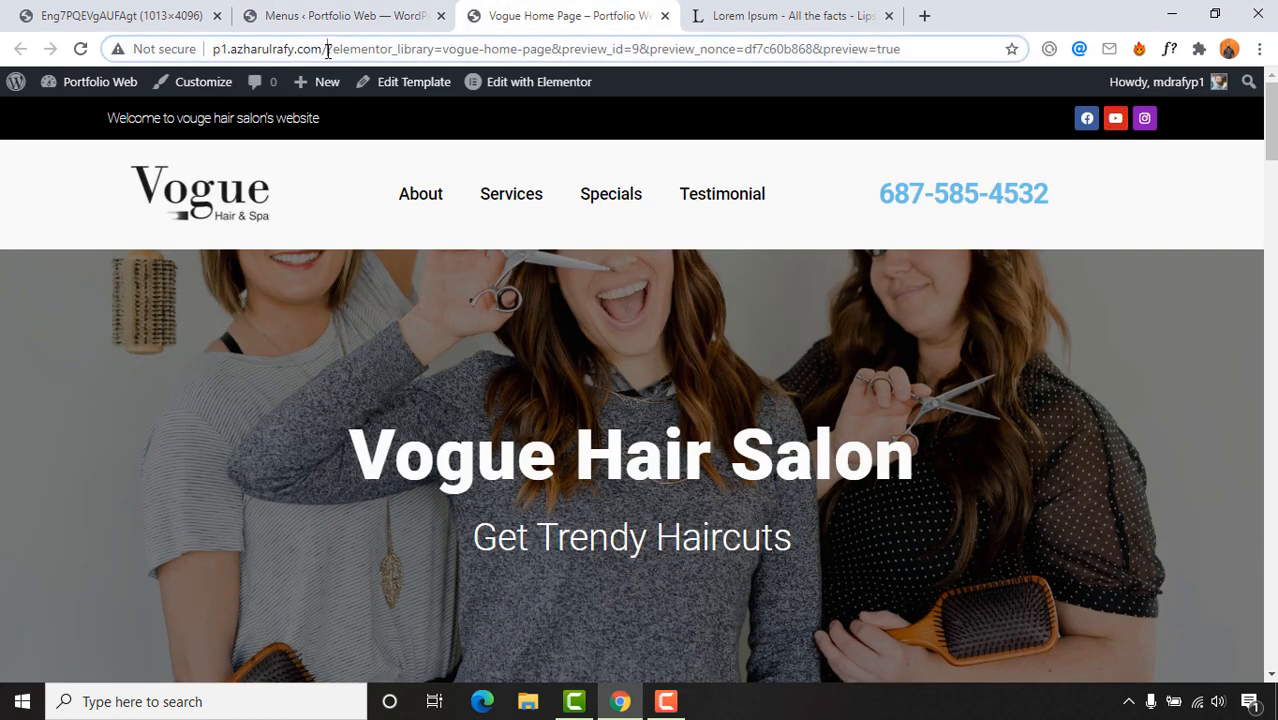
left_click_drag(328, 48, 200, 52)
key("ctrl+c")
left_click(340, 15)
key("ctrl+v")
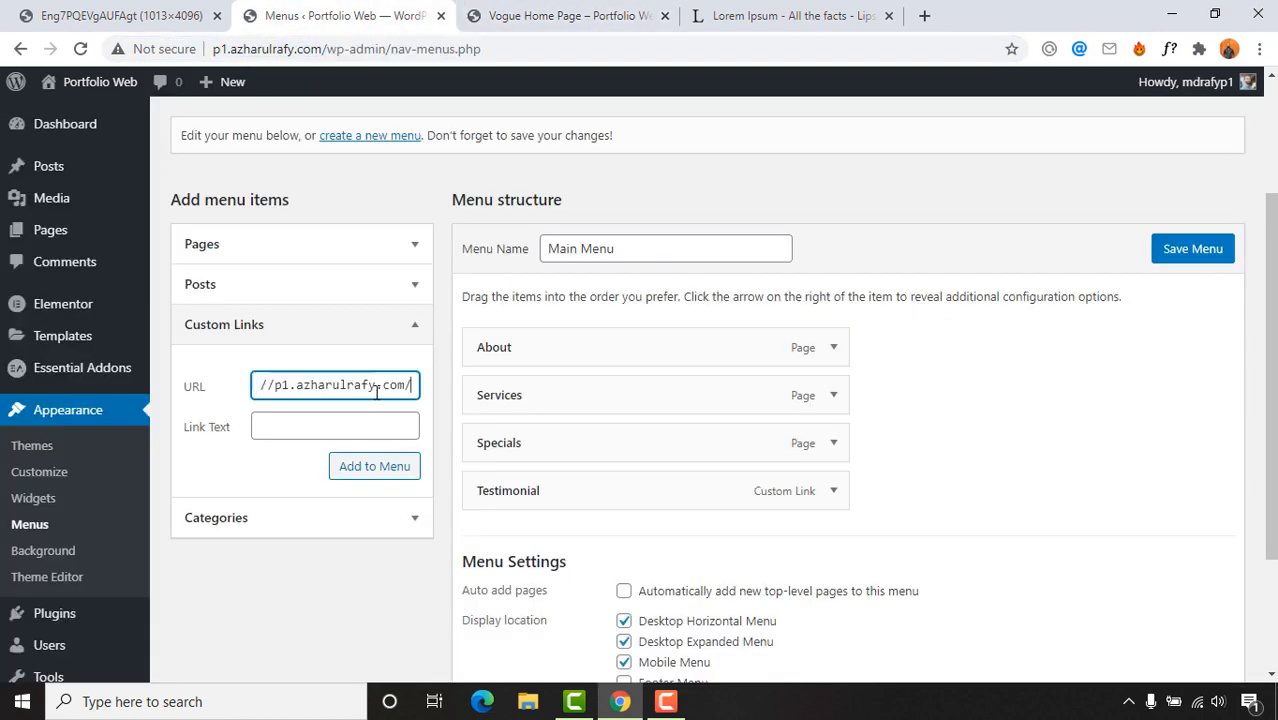
Step: Add the 'Home' custom link, move it to the top of Main Menu, and save
left_click(355, 437)
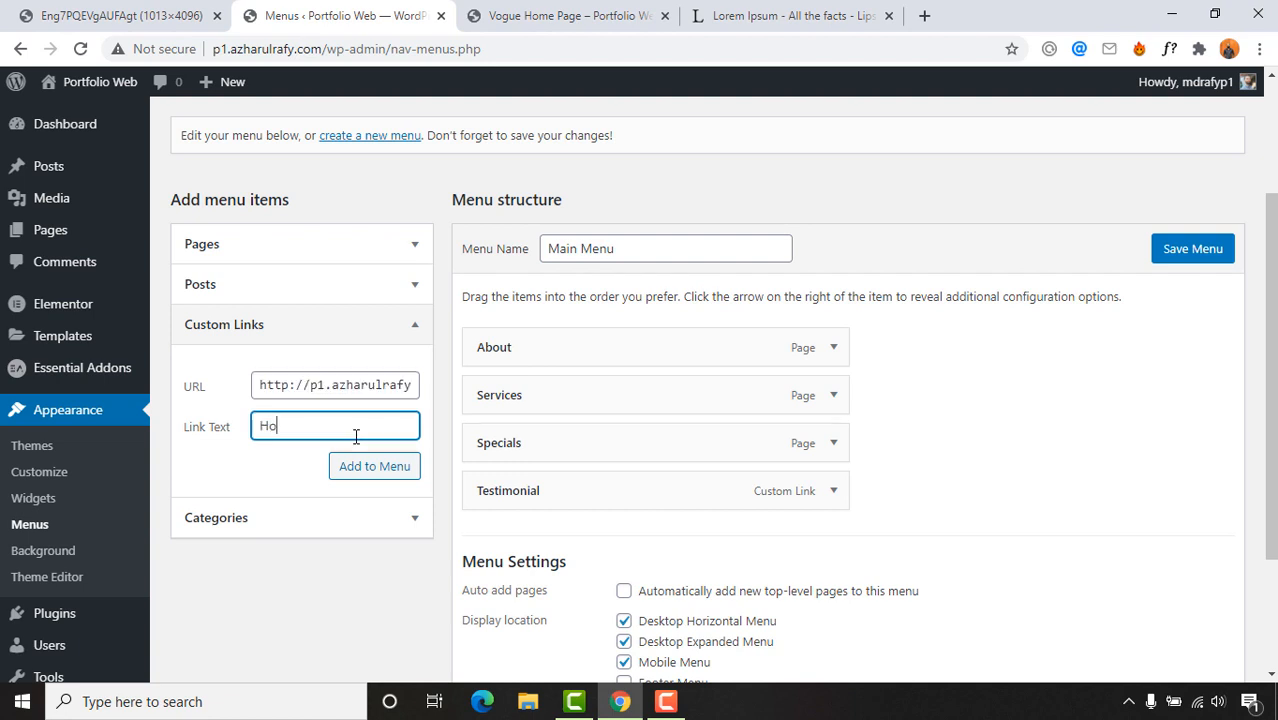
left_click(398, 467)
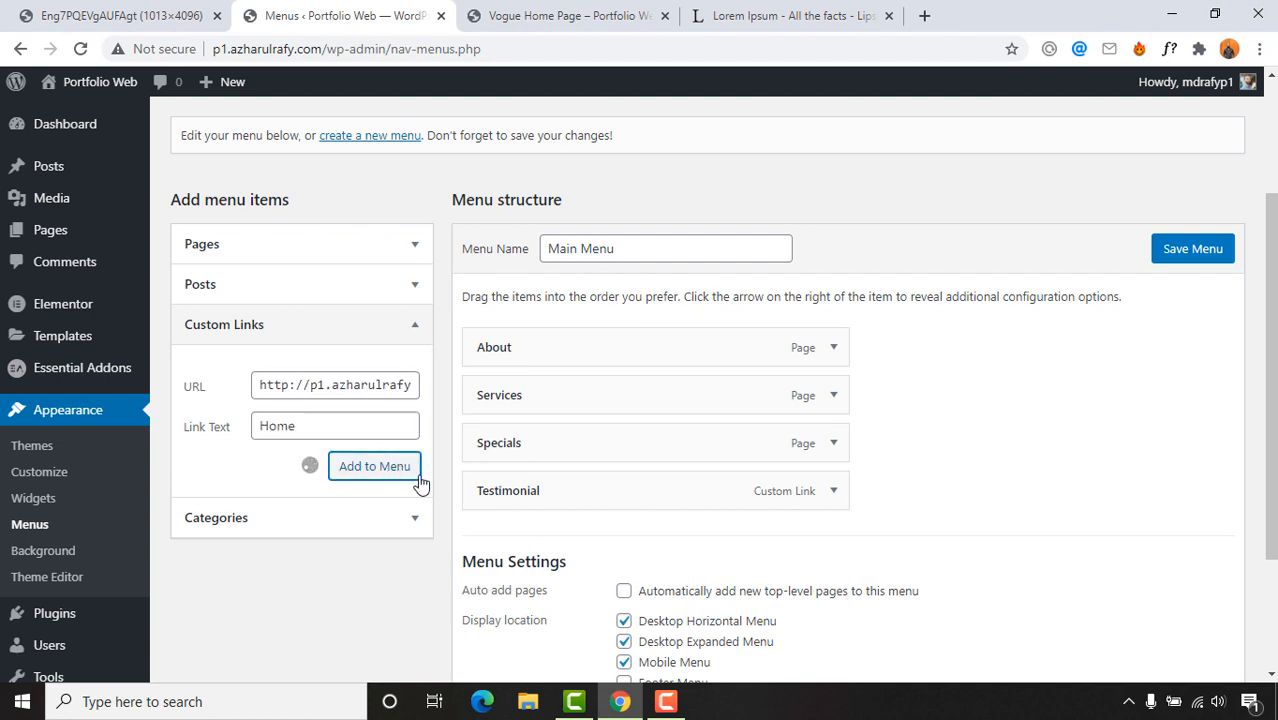
left_click_drag(530, 538, 530, 342)
left_click(1192, 249)
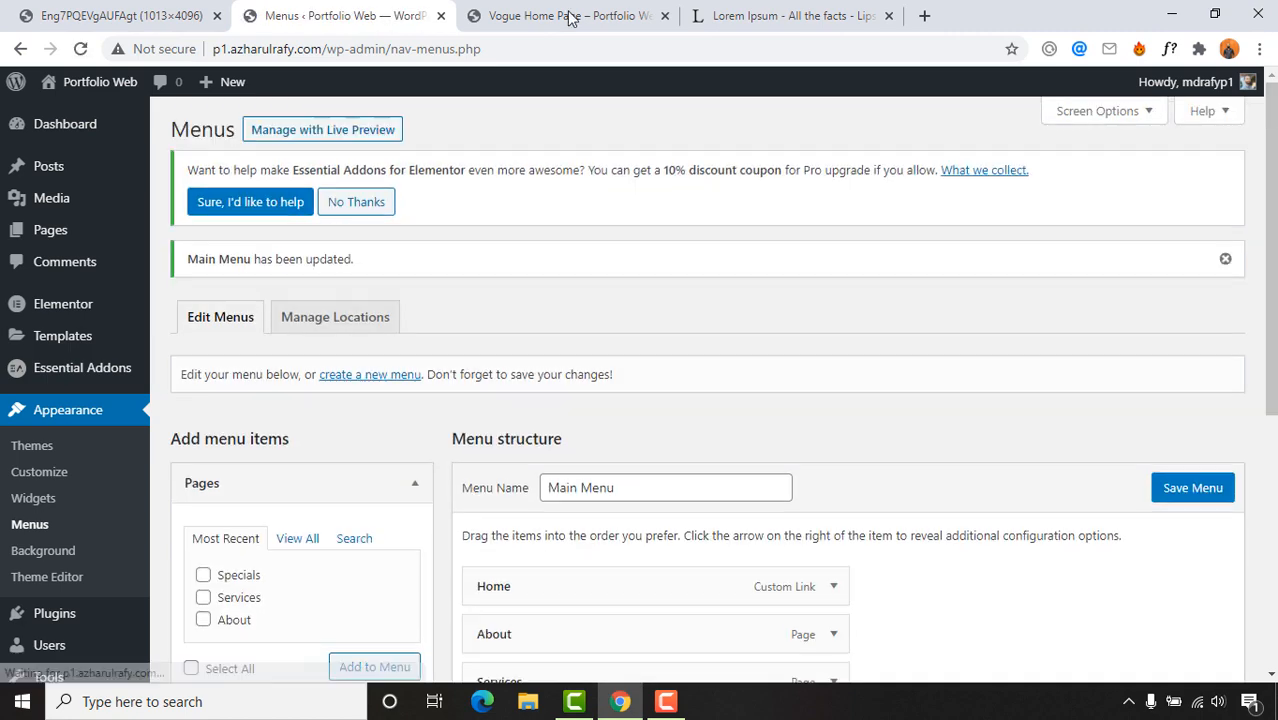
Step: Reload the home page preview and check the header for the new Home link
left_click(570, 16)
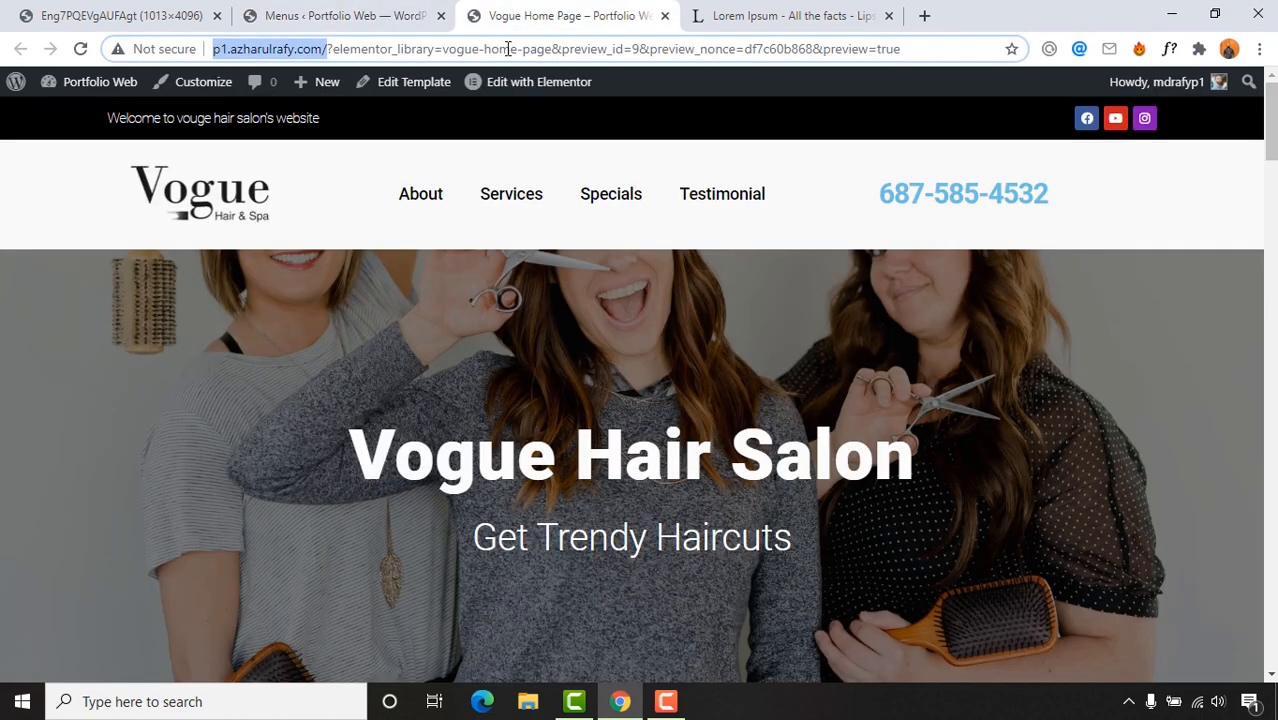
left_click(78, 52)
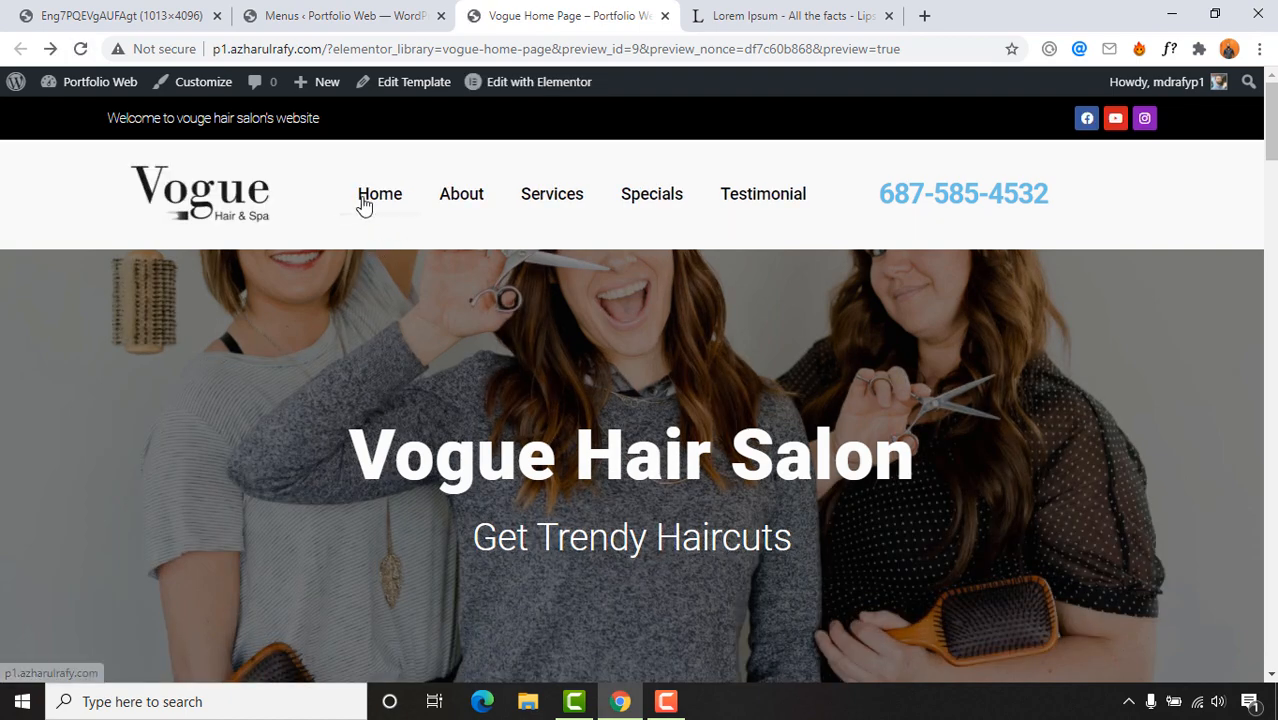
scroll(359, 360, "down", 5)
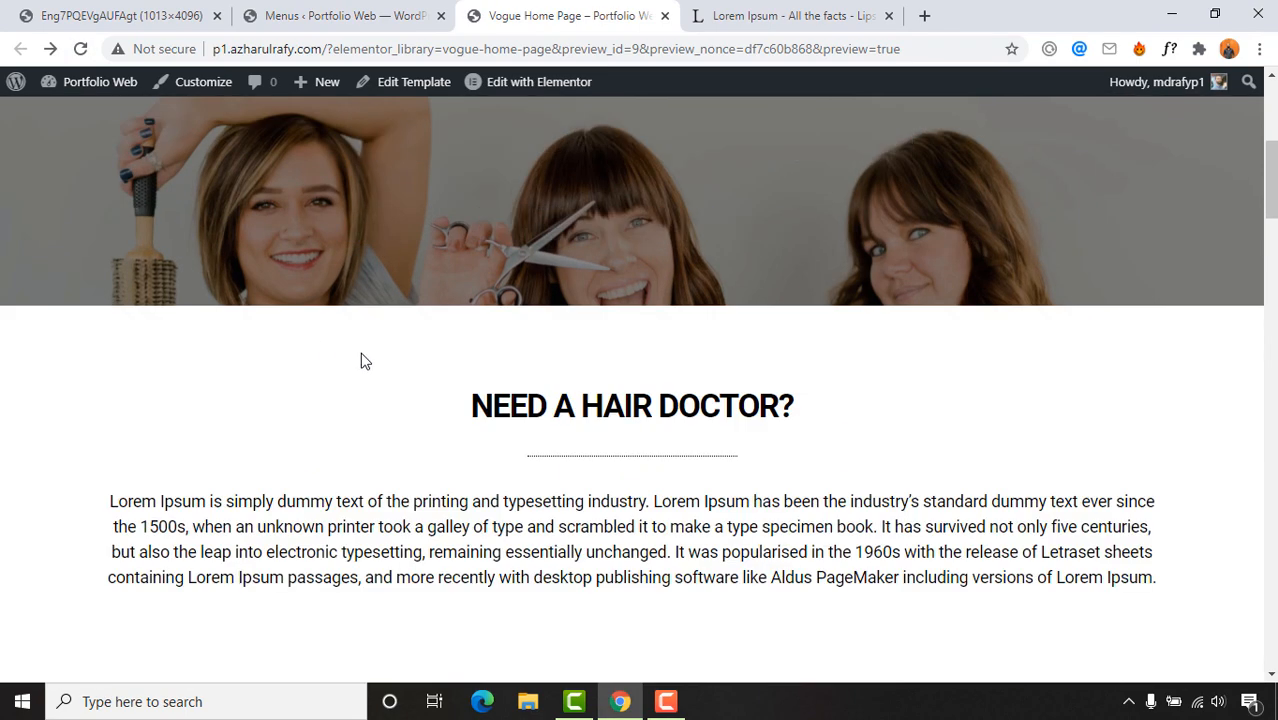
scroll(380, 250, "up", 5)
scroll(374, 500, "down", 10)
scroll(350, 490, "up", 6)
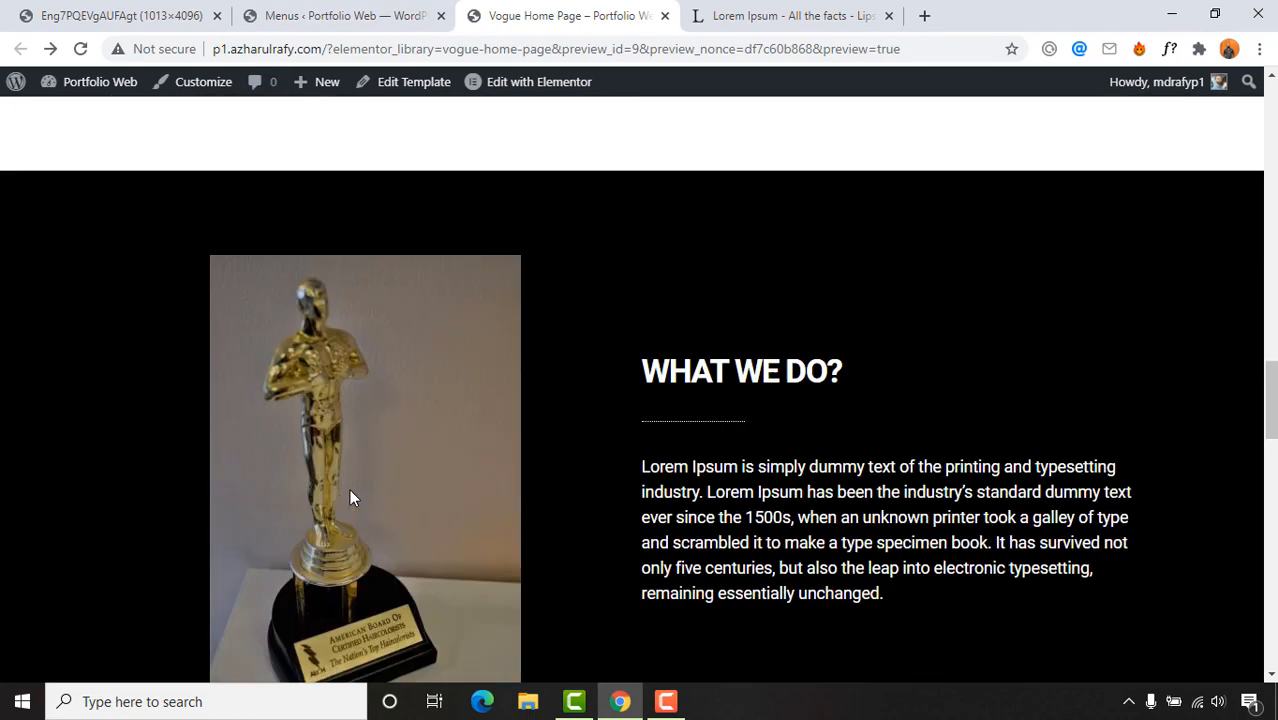
scroll(622, 508, "down", 4)
scroll(621, 510, "up", 10)
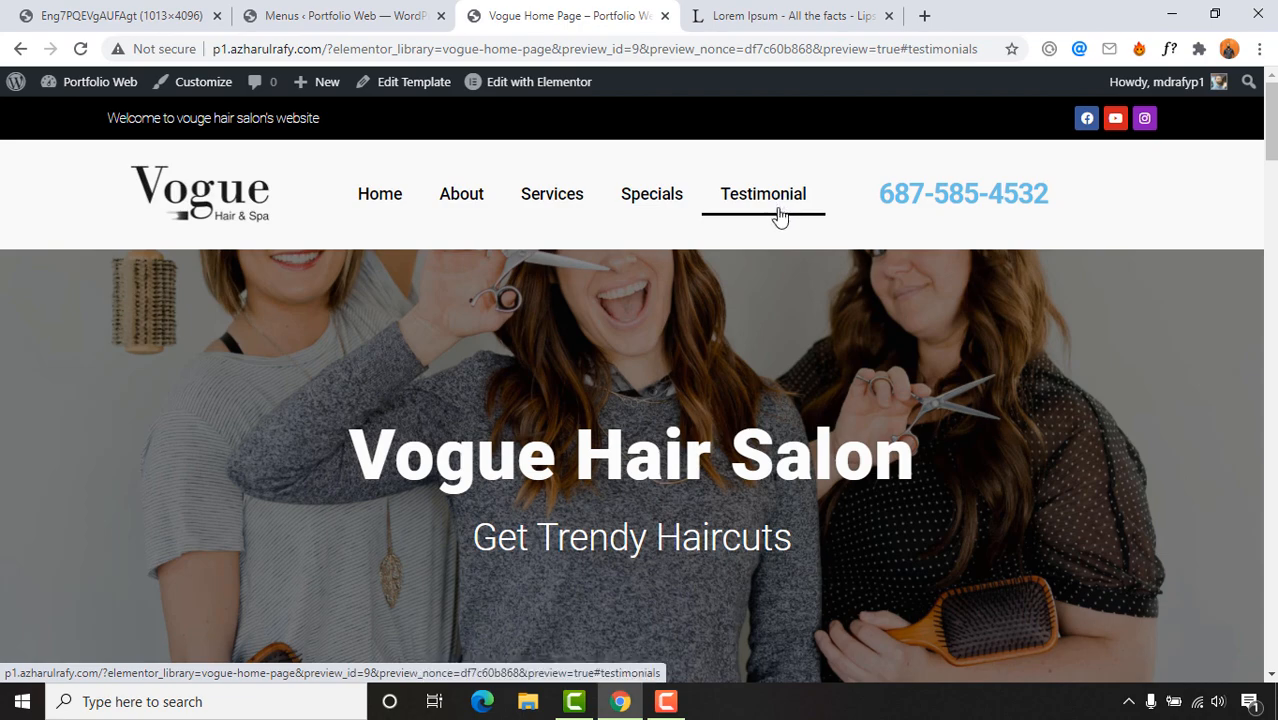
Step: Test where the Testimonial header link jumps, then return to the Menus admin page
scroll(802, 443, "down", 20)
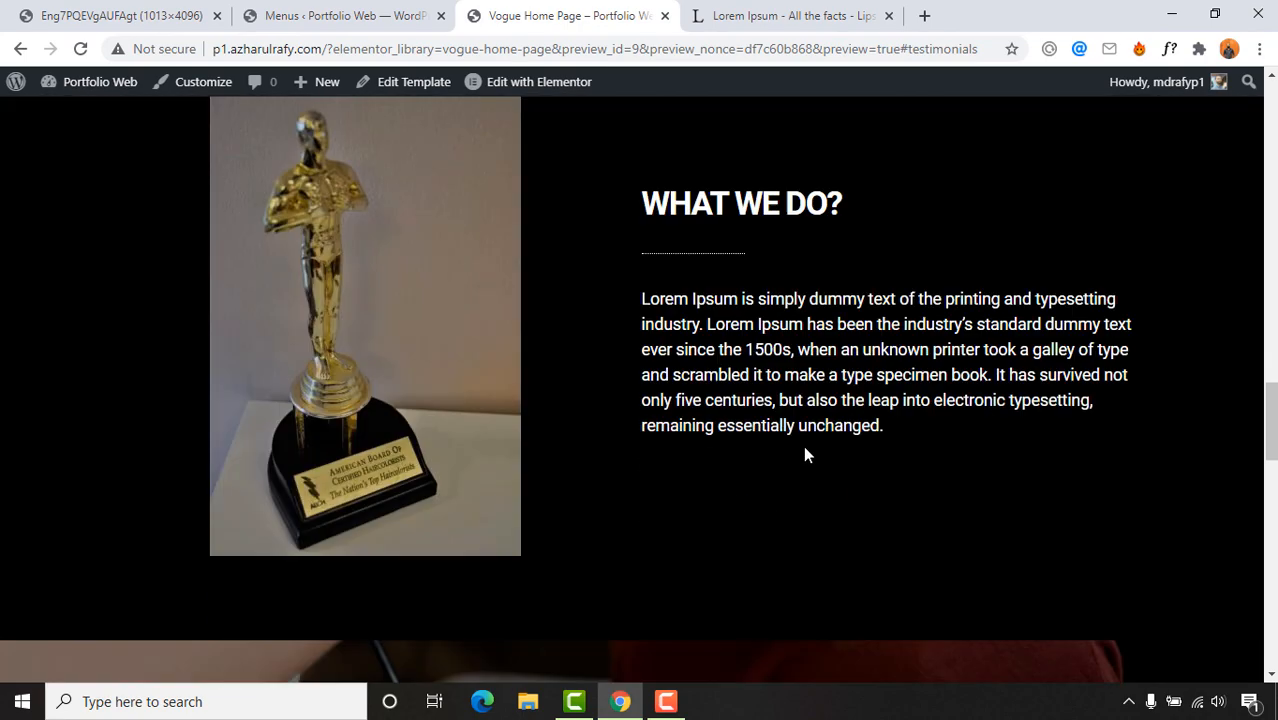
scroll(795, 430, "up", 8)
scroll(792, 418, "up", 18)
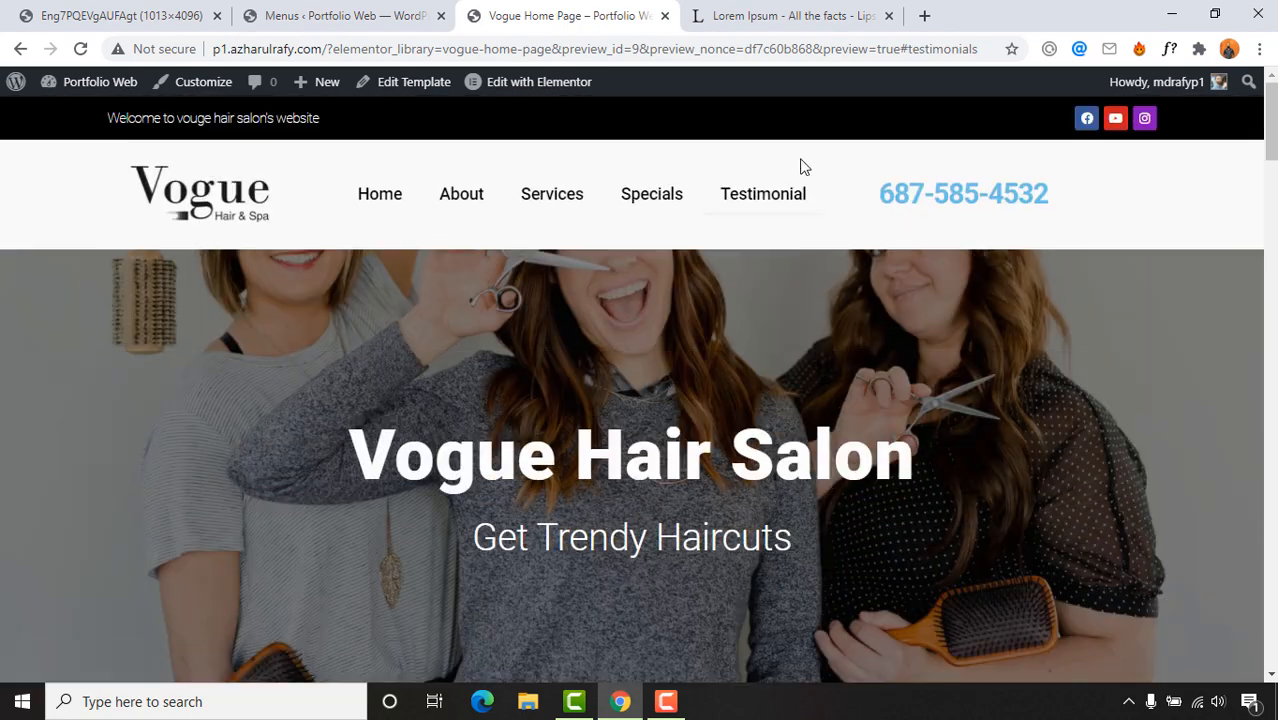
scroll(776, 491, "down", 7)
scroll(771, 491, "down", 15)
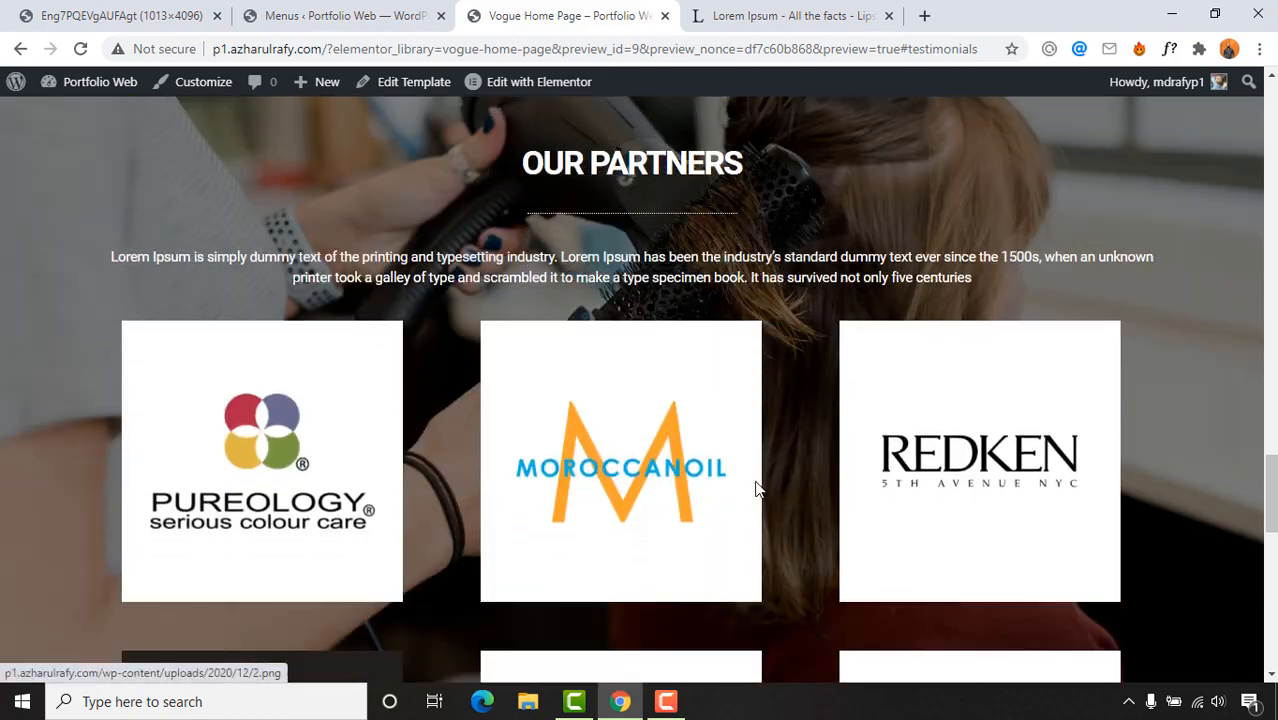
scroll(680, 322, "up", 20)
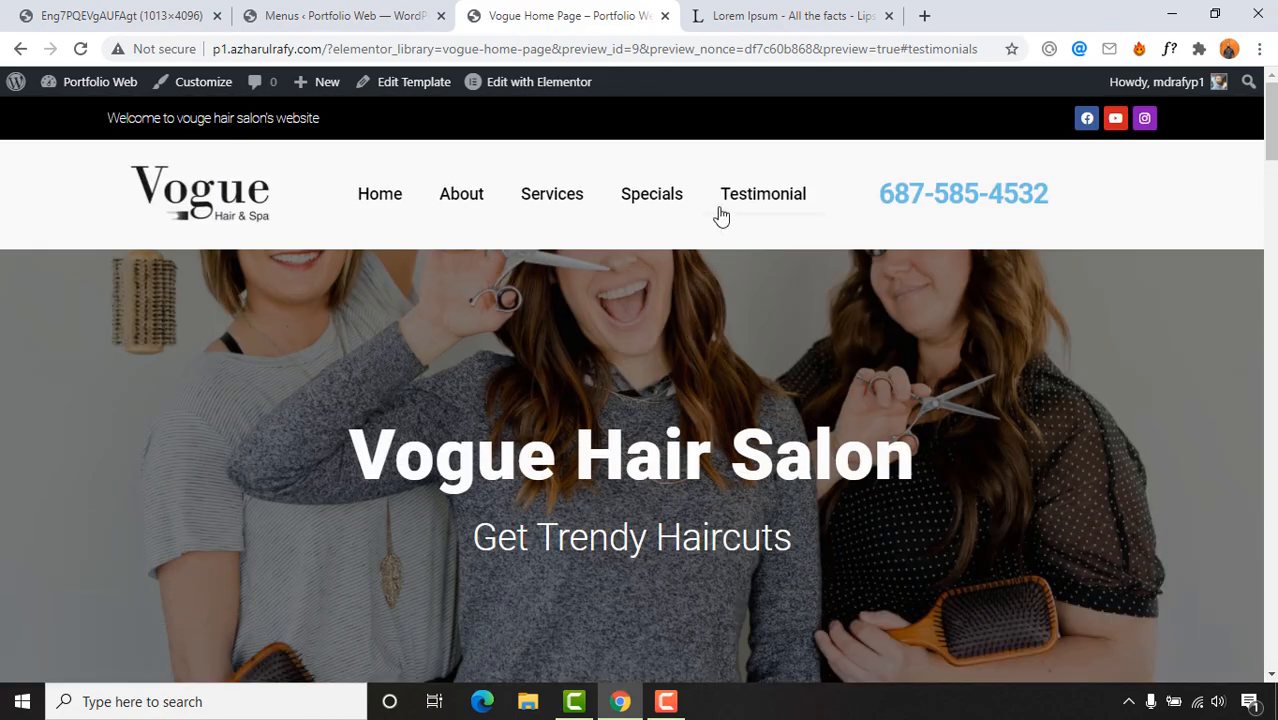
left_click(722, 212)
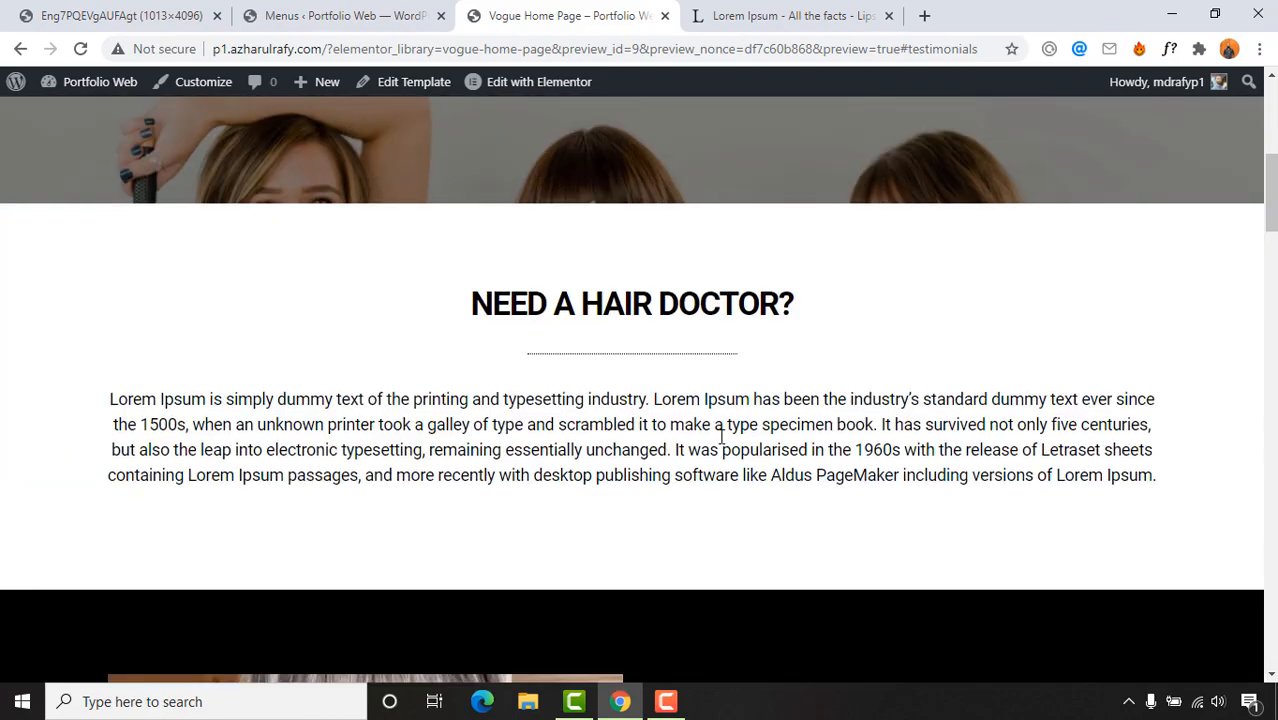
left_click(300, 14)
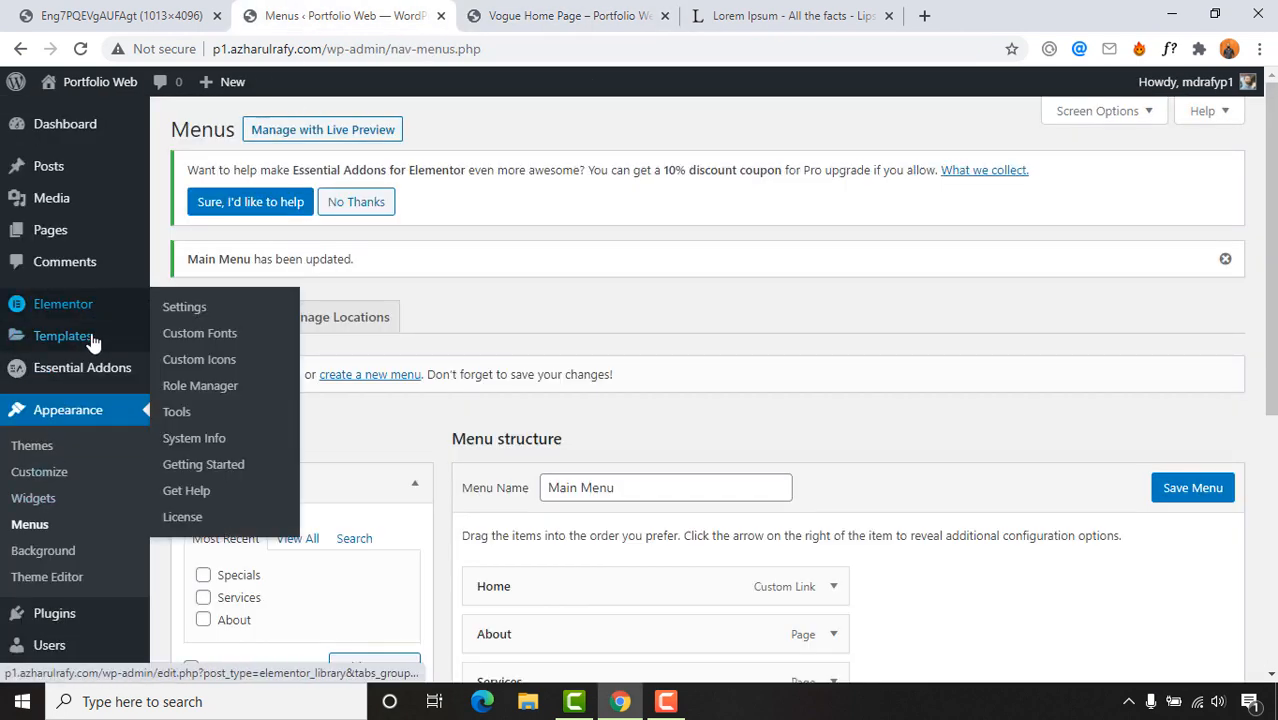
Step: Open Templates > Saved Templates and edit Vogue Home Page with Elementor
mouse_move(40, 337)
left_click(208, 340)
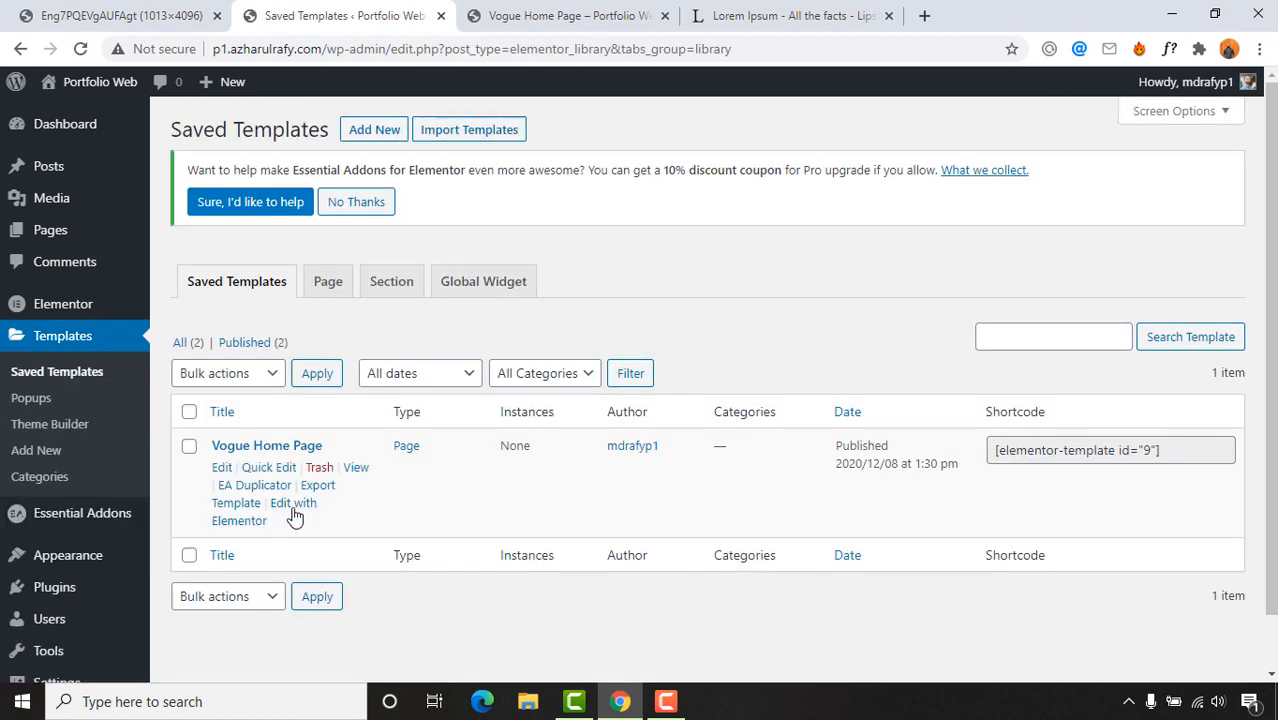
left_click(295, 512)
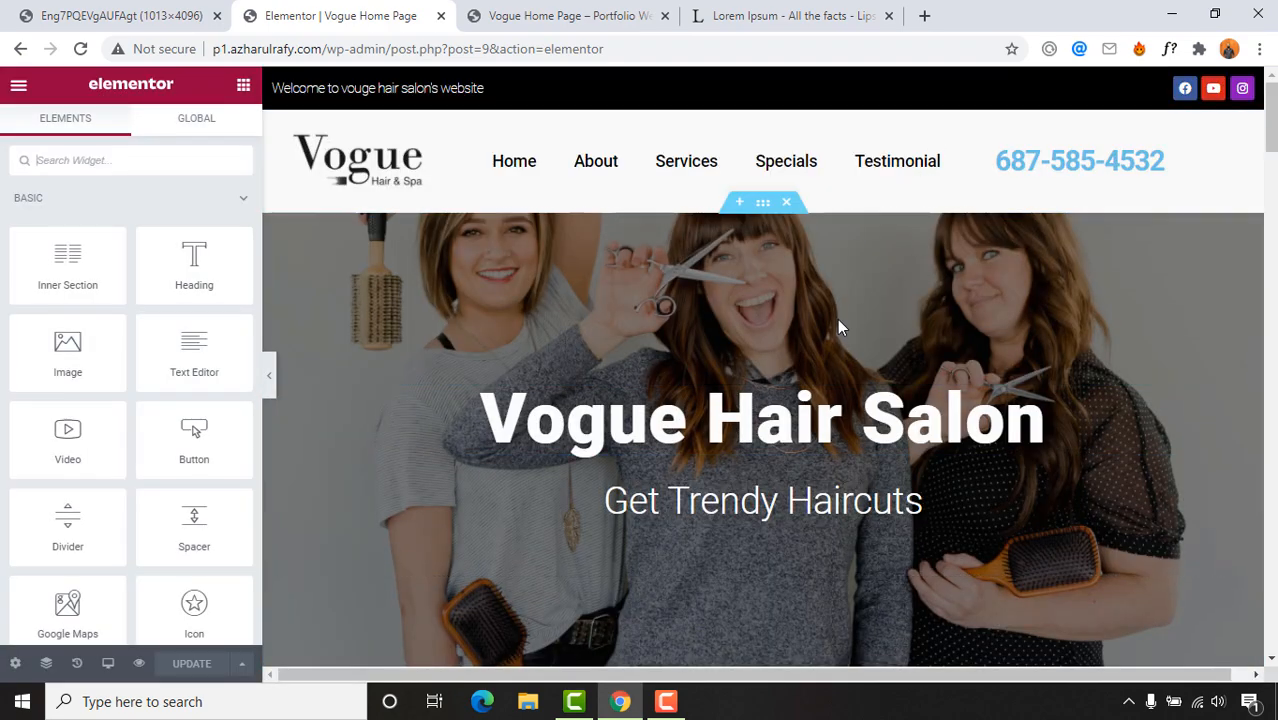
scroll(802, 400, "down", 20)
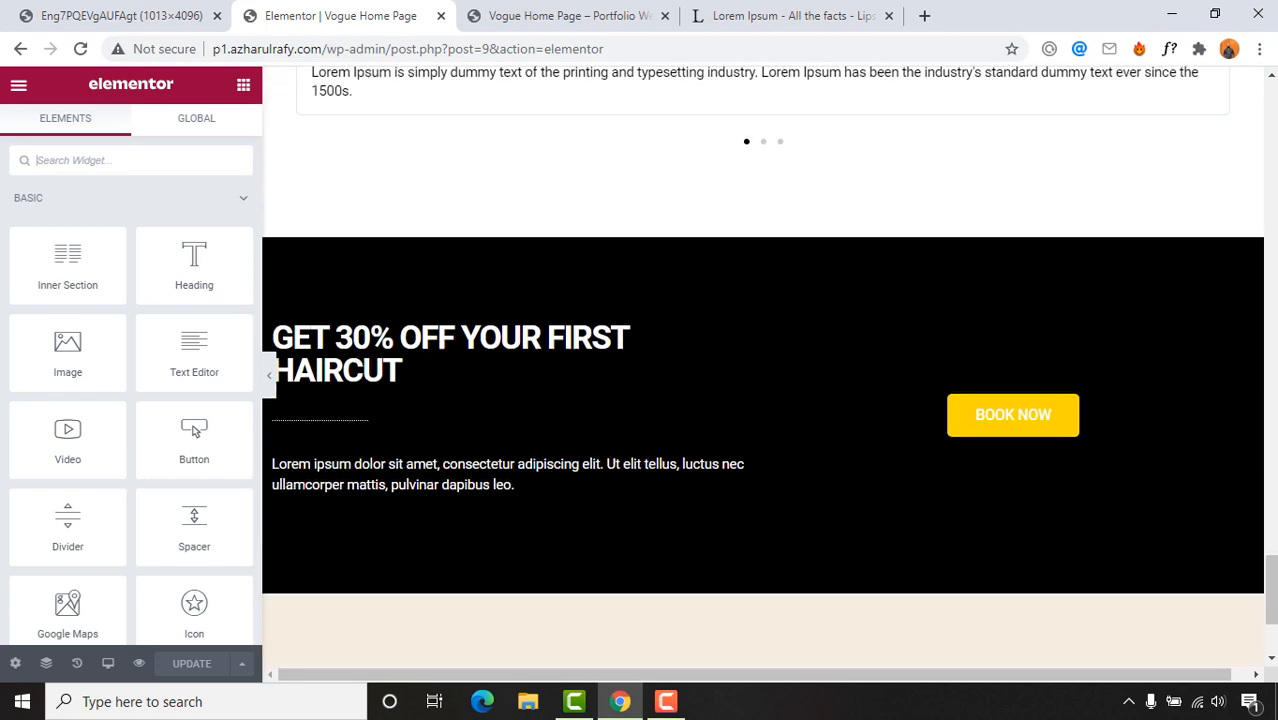
scroll(799, 402, "down", 2)
scroll(793, 322, "up", 6)
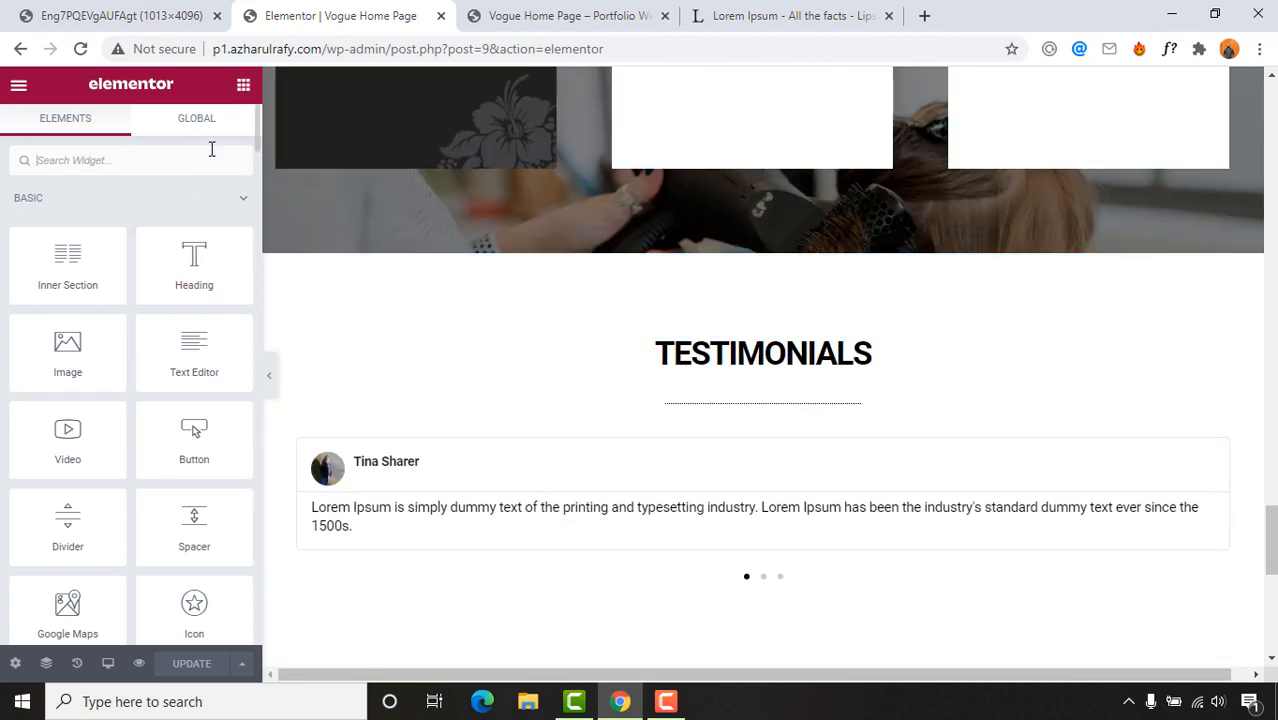
Step: Search widgets for 'an' and place a Menu Anchor above the TESTIMONIALS heading
type("an")
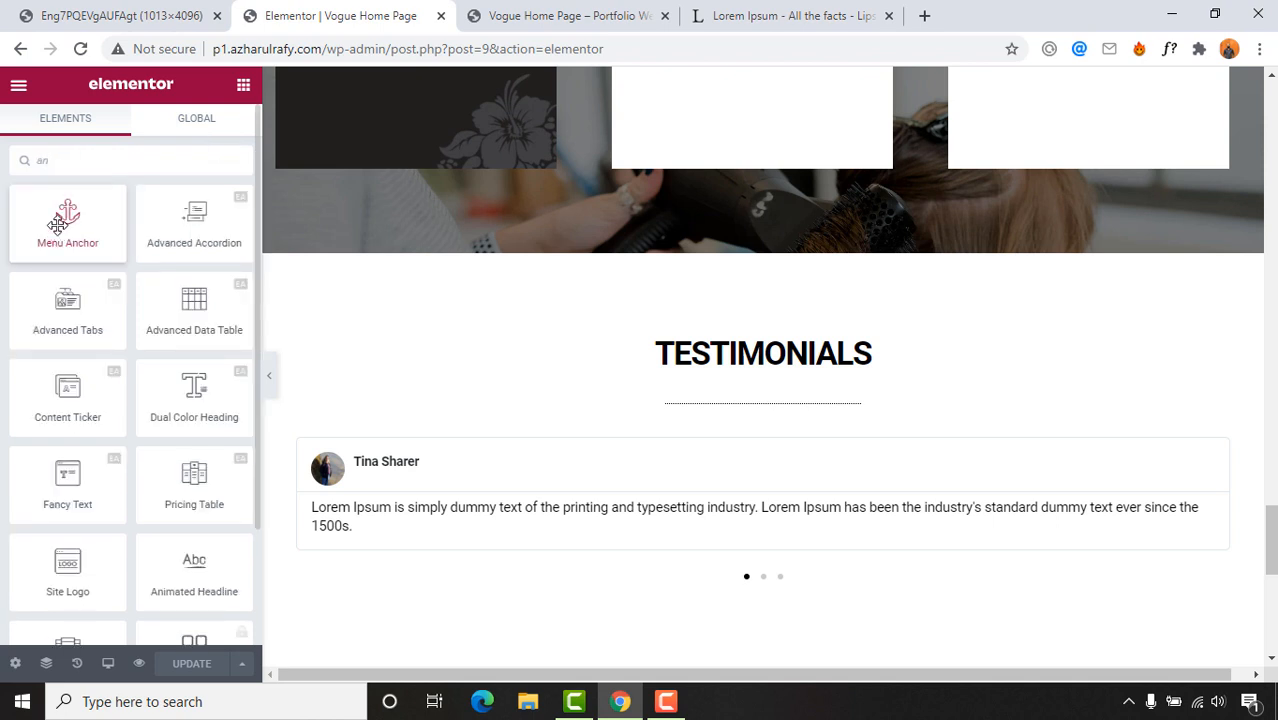
left_click_drag(57, 224, 693, 333)
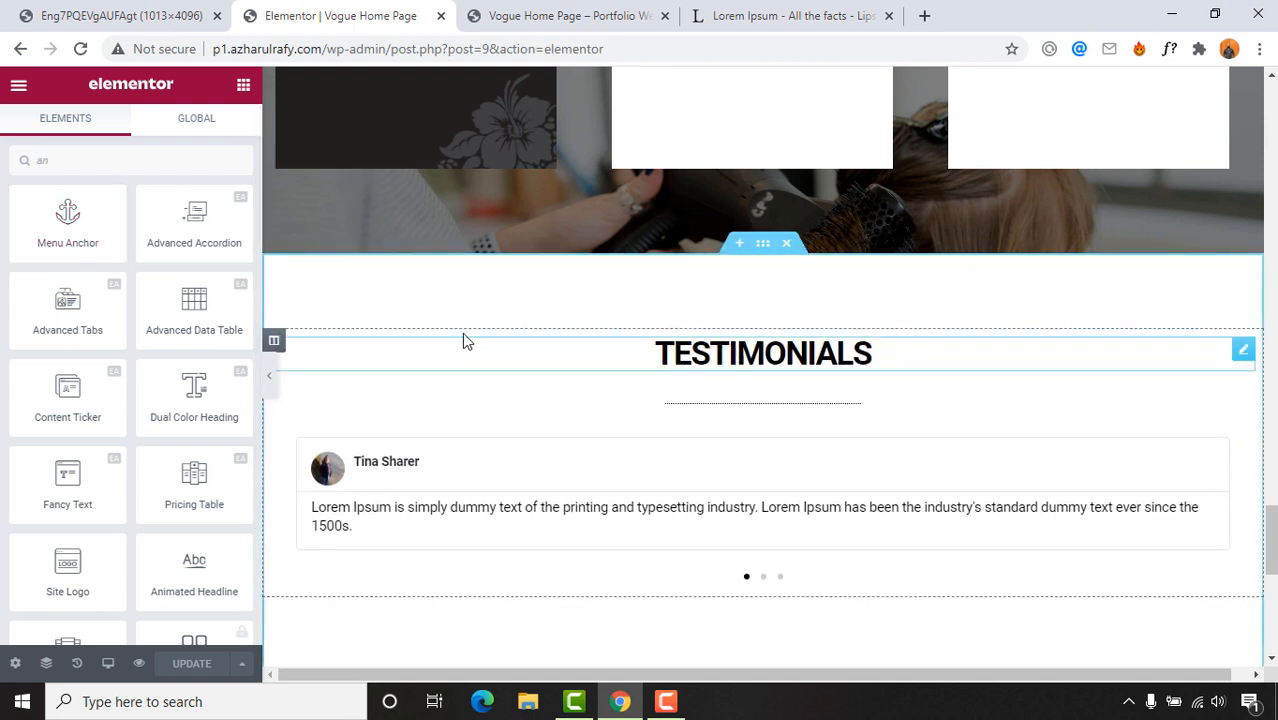
left_click_drag(71, 237, 757, 342)
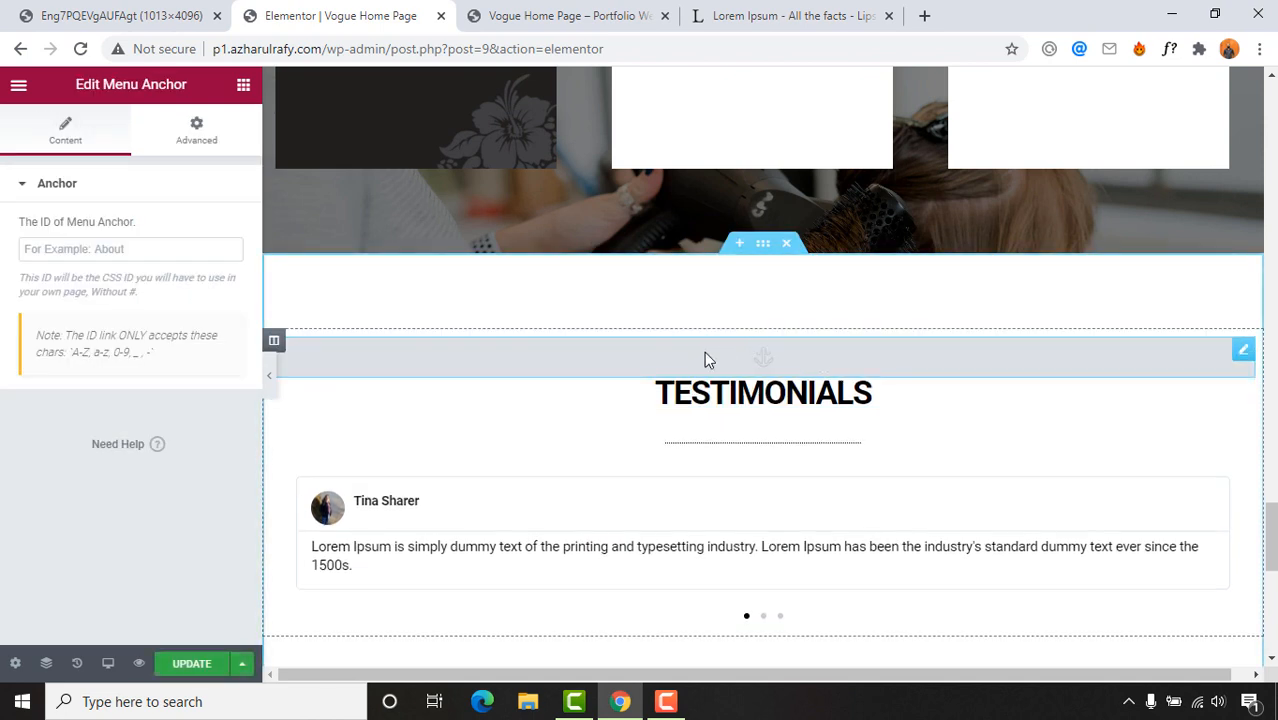
Step: Give the anchor the ID testimonials, save the page, and switch to the preview
left_click(99, 256)
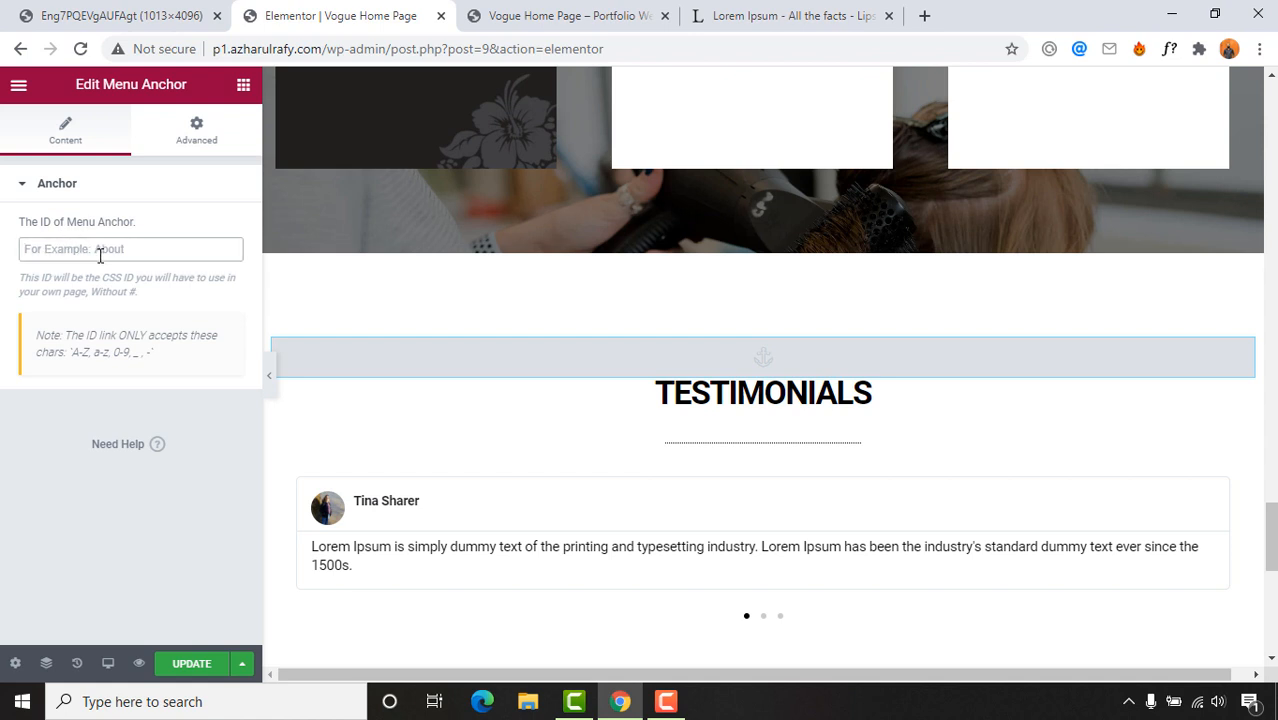
type("text")
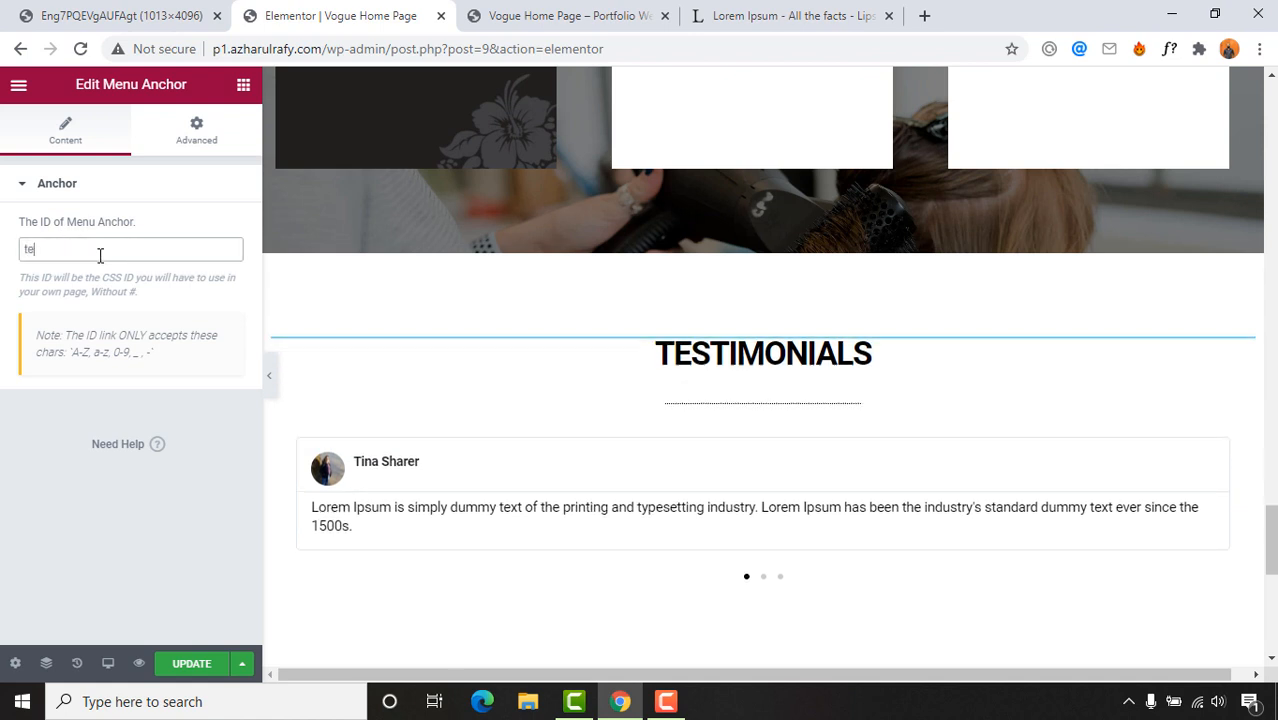
key("BackSpace")
key("BackSpace")
type("stimonials")
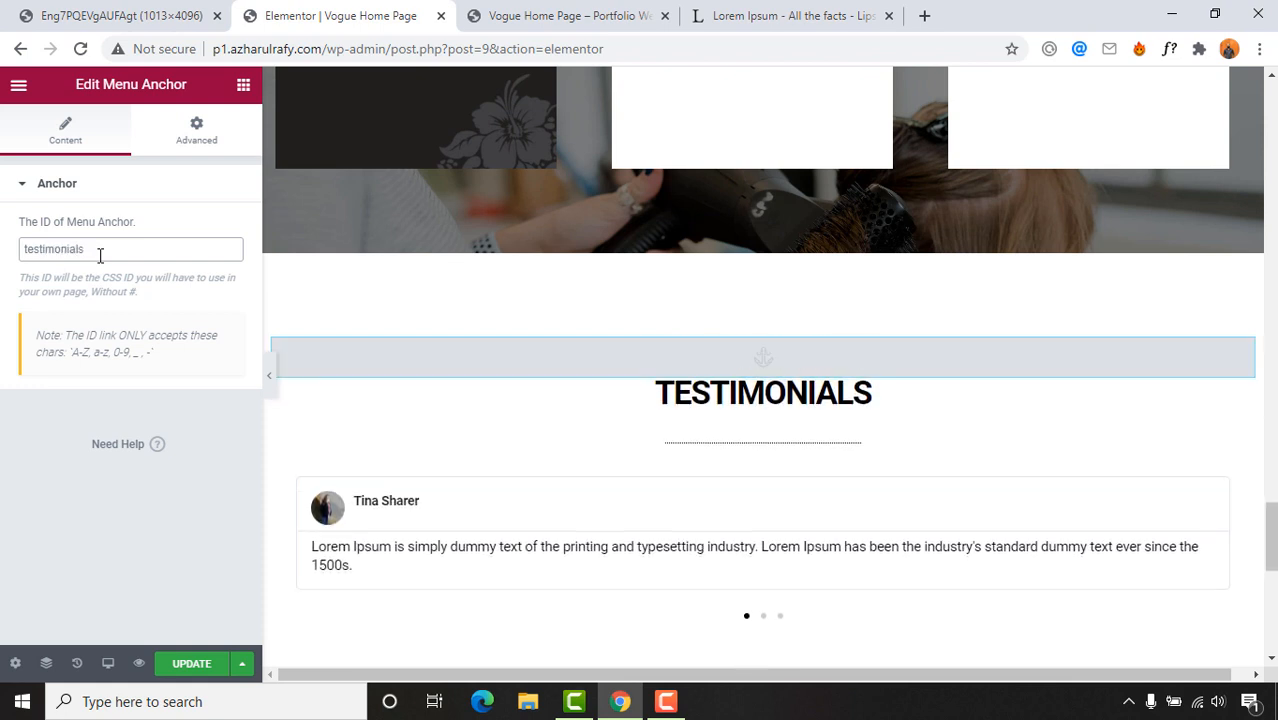
left_click(192, 665)
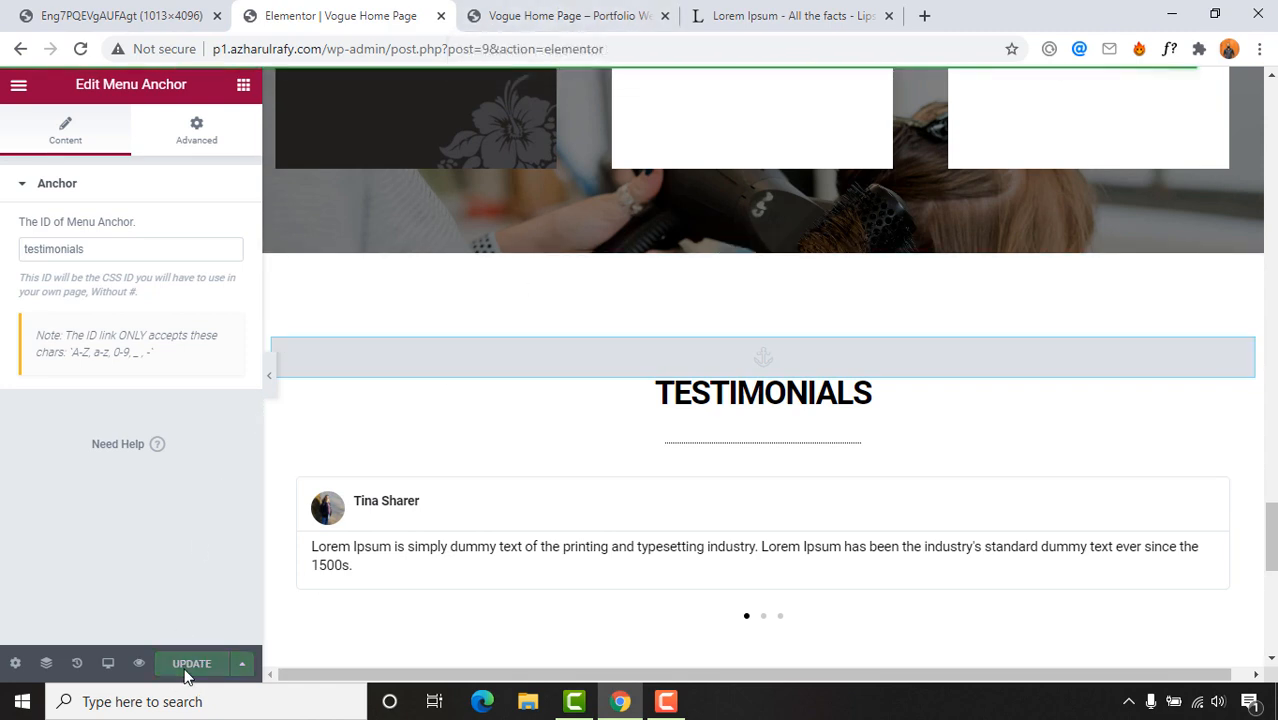
left_click(545, 12)
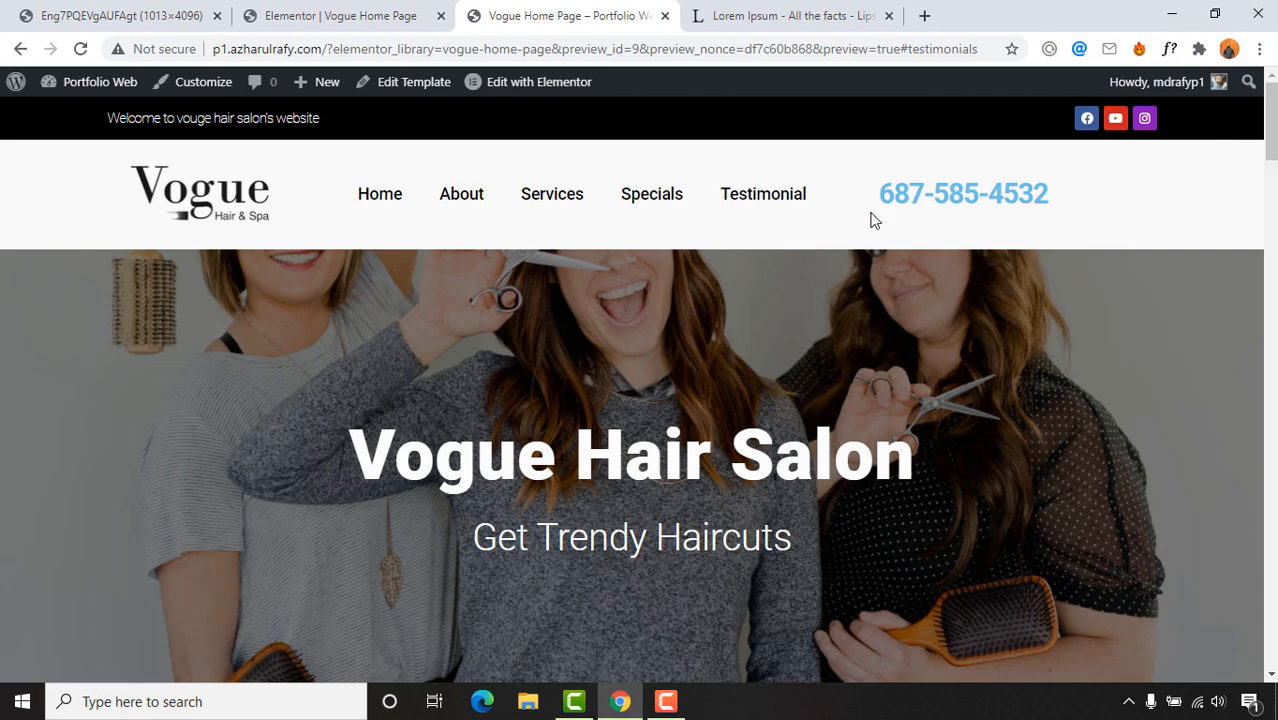
left_click(775, 203)
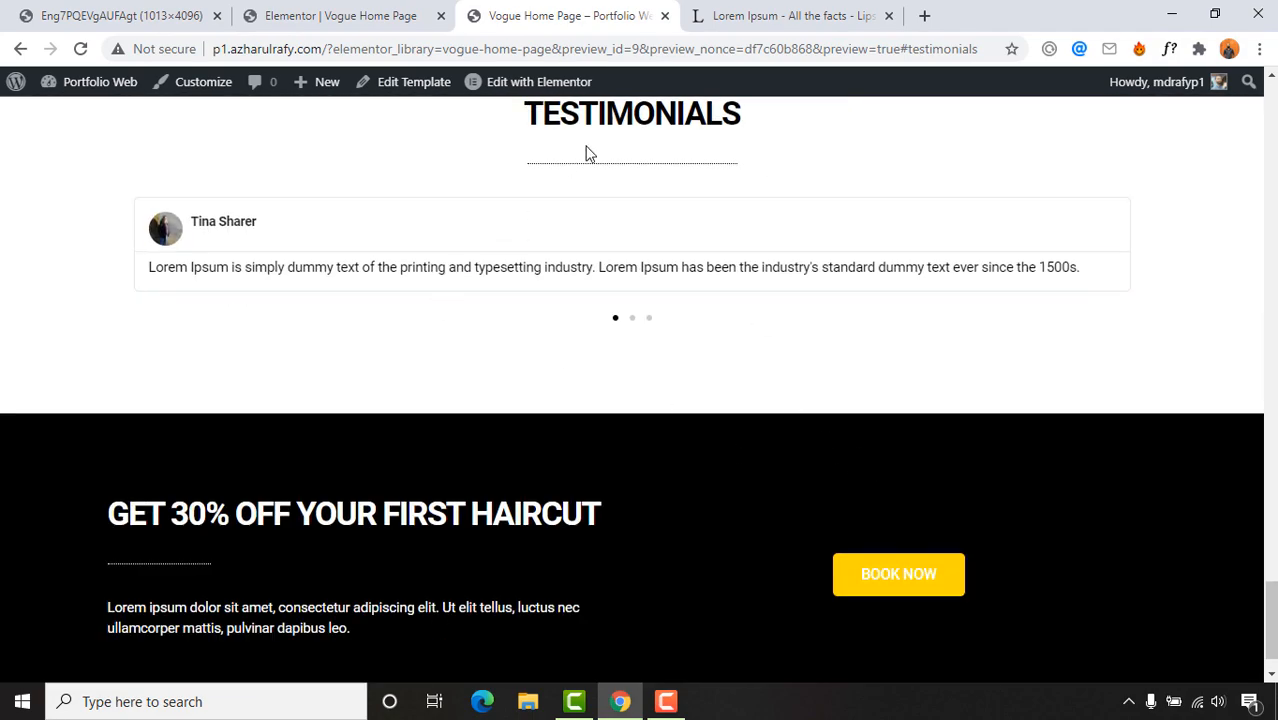
scroll(620, 200, "up", 2)
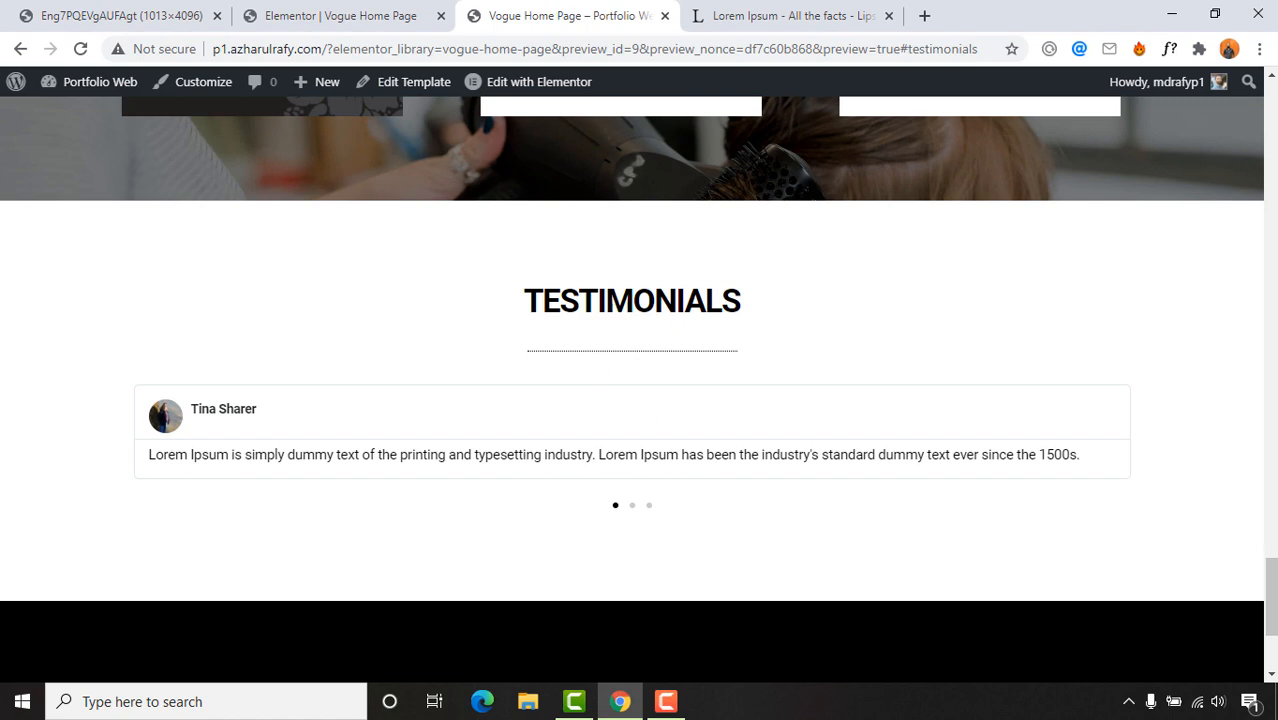
scroll(632, 390, "up", 20)
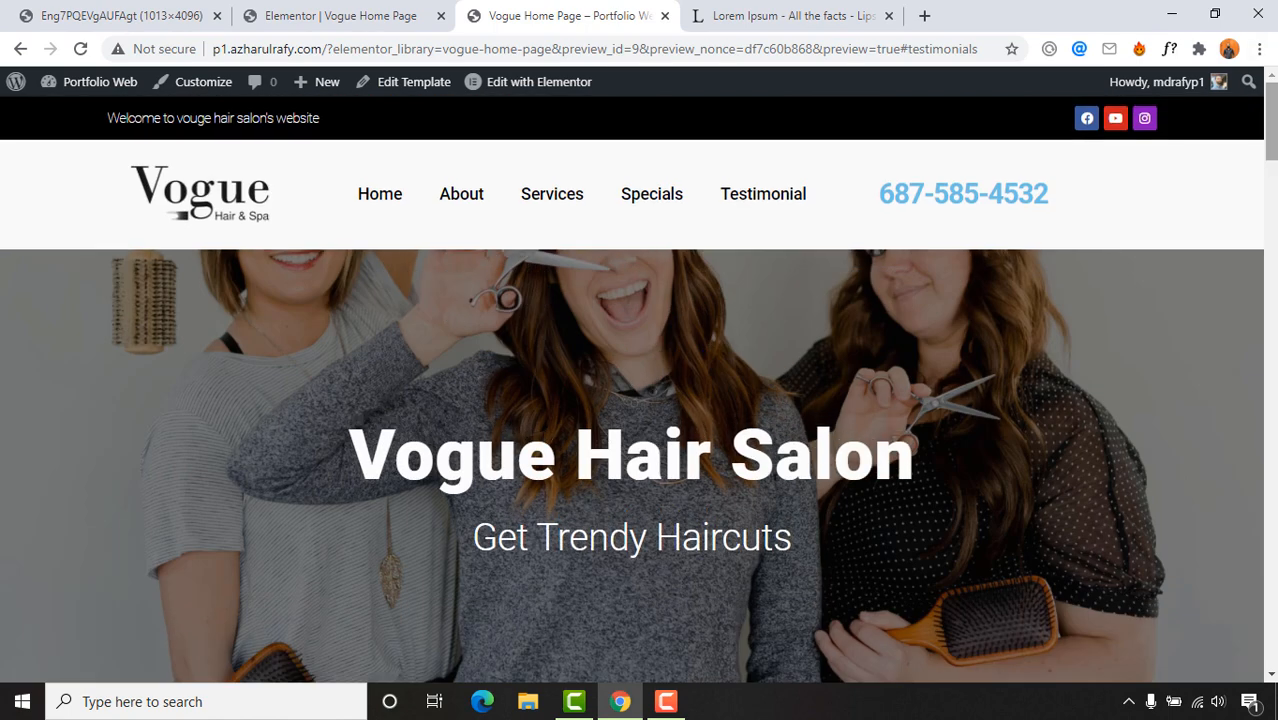
left_click(757, 192)
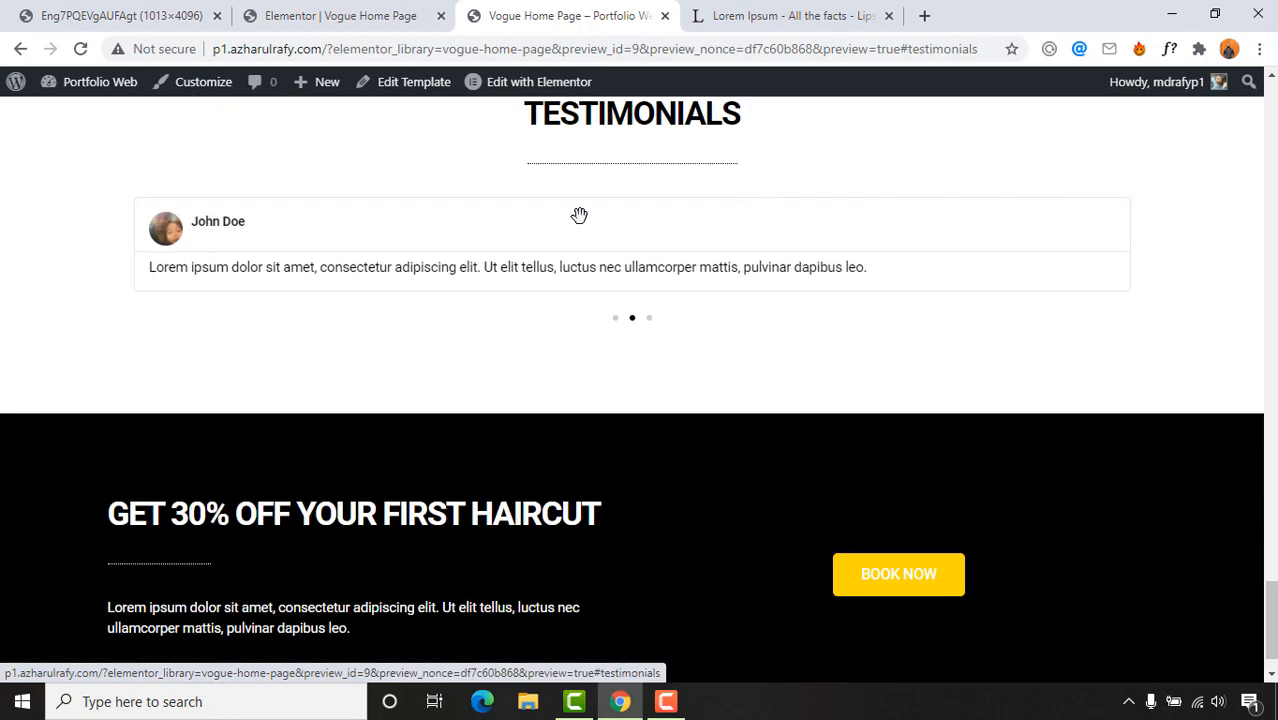
scroll(628, 277, "up", 2)
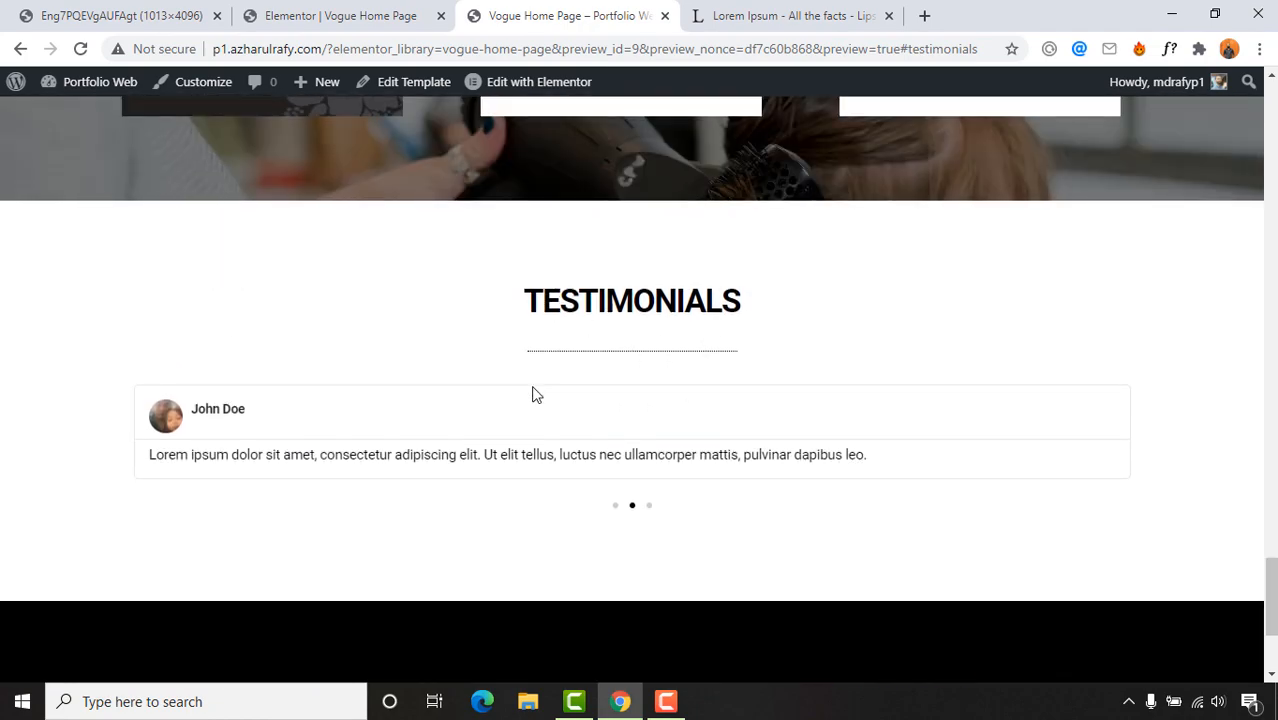
scroll(397, 402, "up", 20)
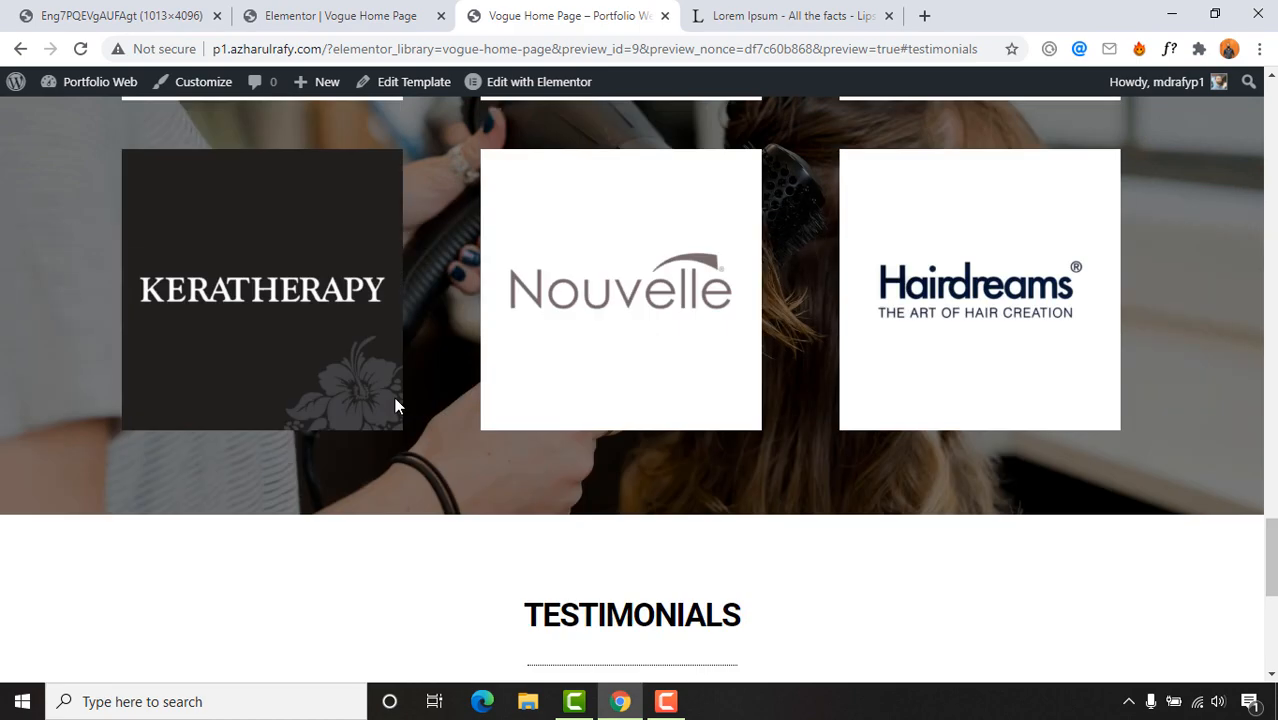
scroll(401, 391, "up", 3)
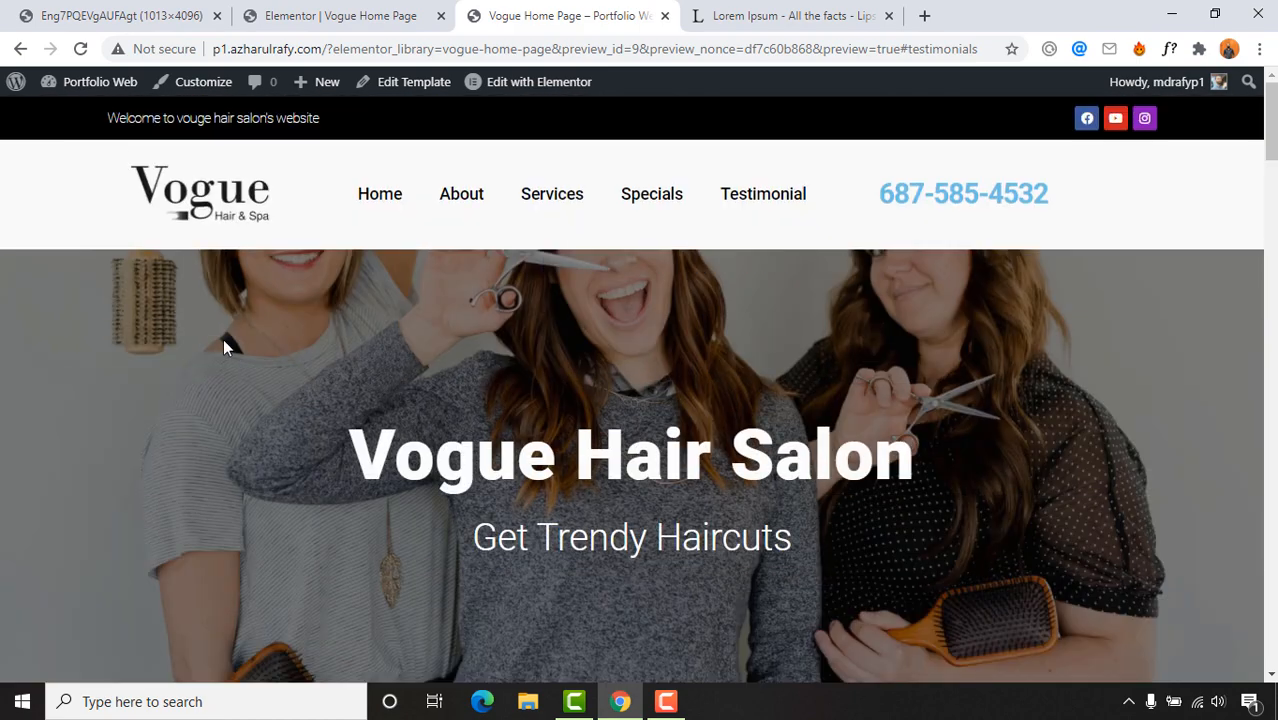
scroll(251, 408, "down", 7)
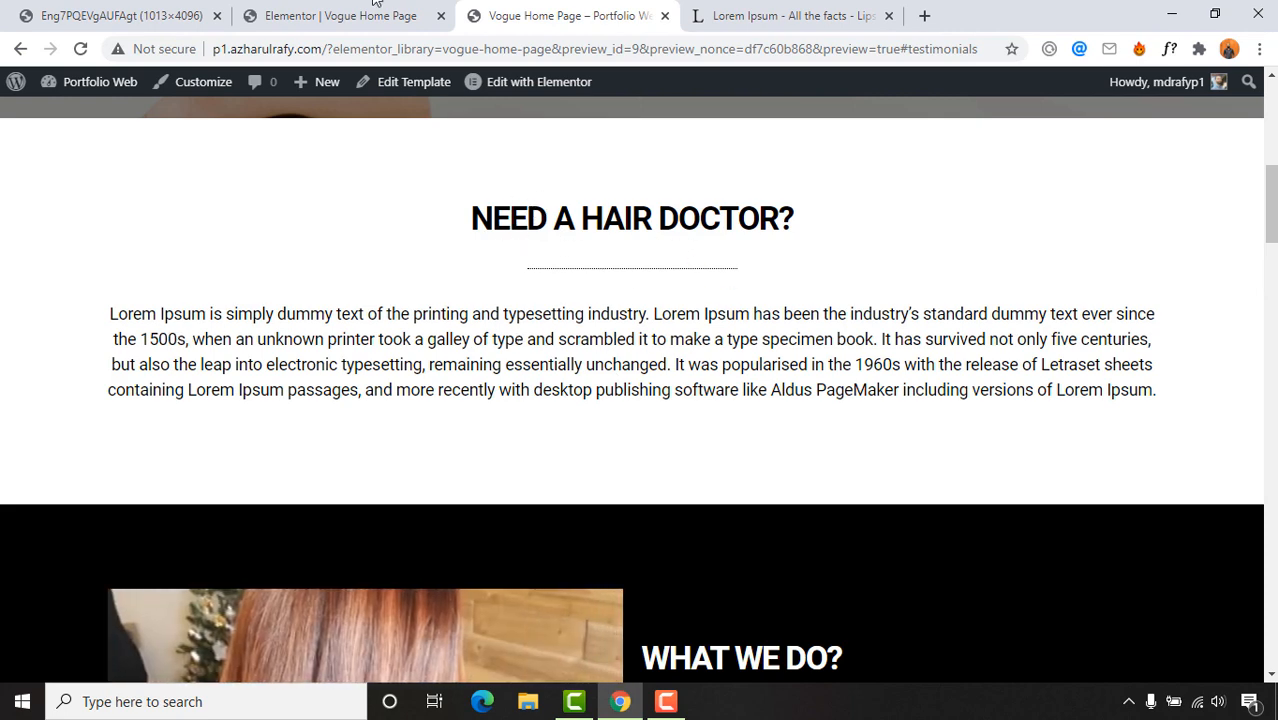
Step: Select the 'Need a Hair Doctor?' intro paragraph and open its Advanced settings
left_click(376, 5)
scroll(540, 508, "down", 7)
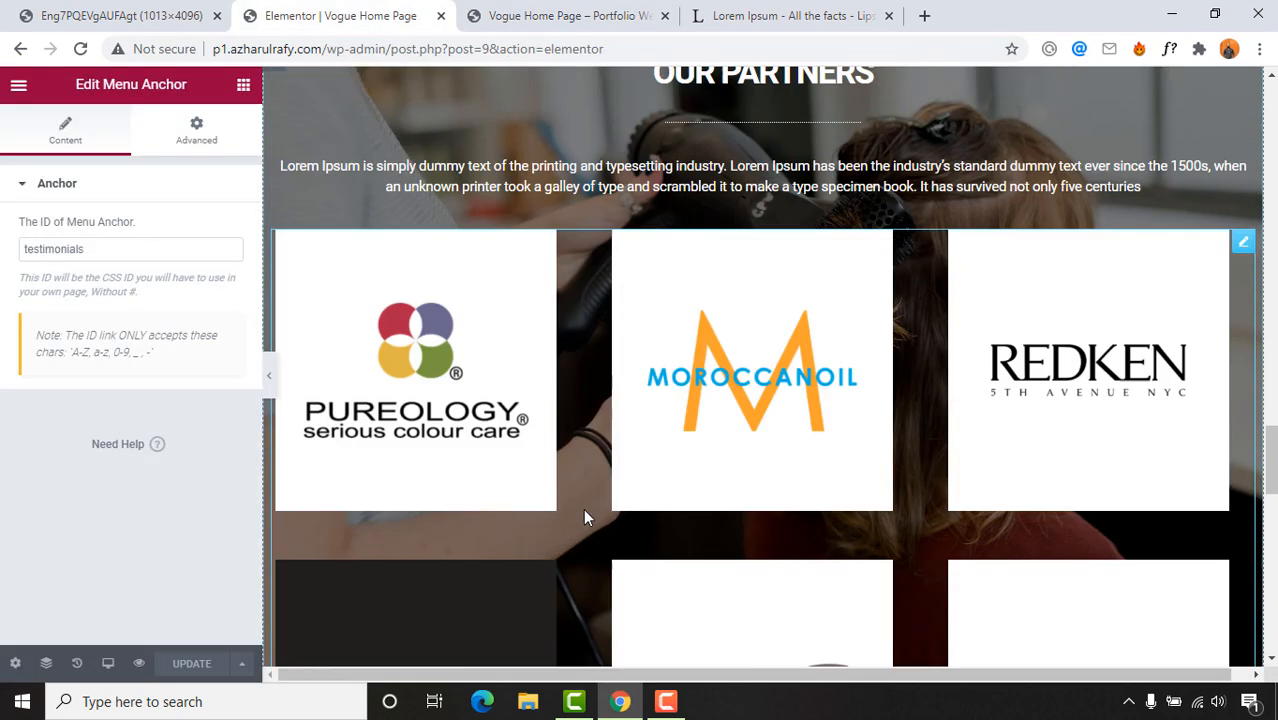
scroll(585, 512, "up", 15)
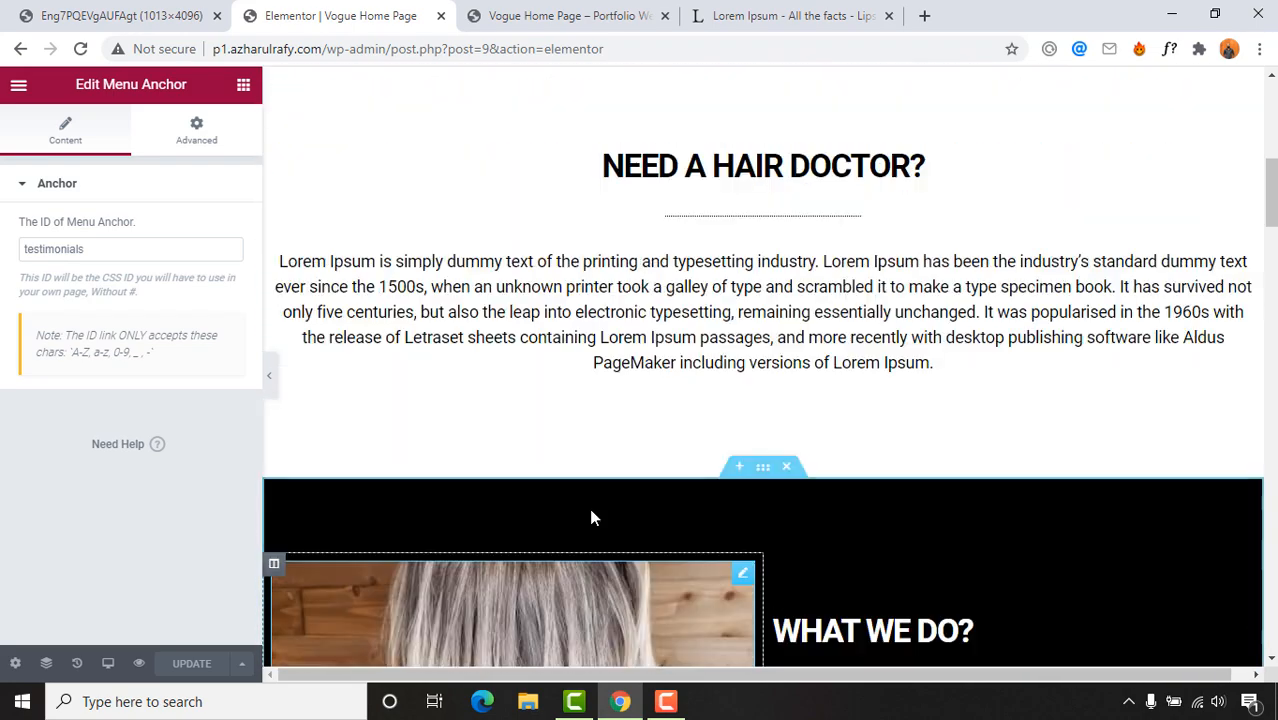
scroll(590, 517, "up", 2)
left_click(736, 392)
left_click(826, 461)
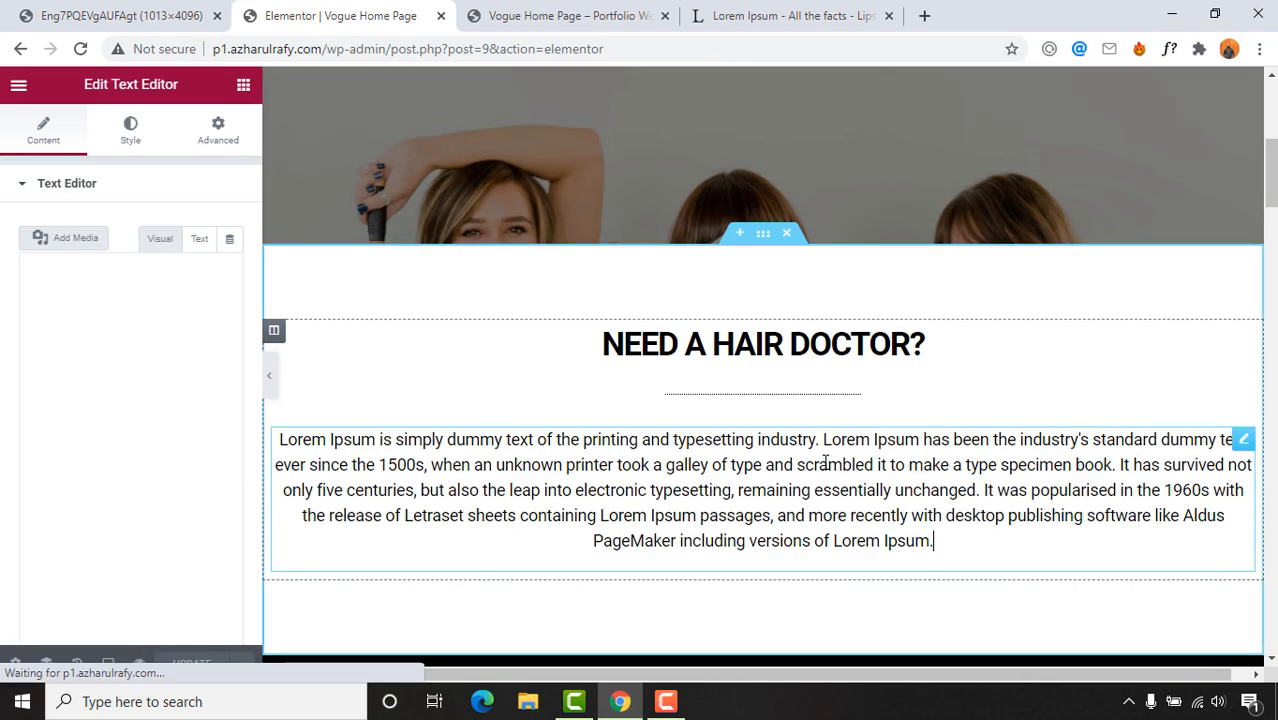
left_click(240, 140)
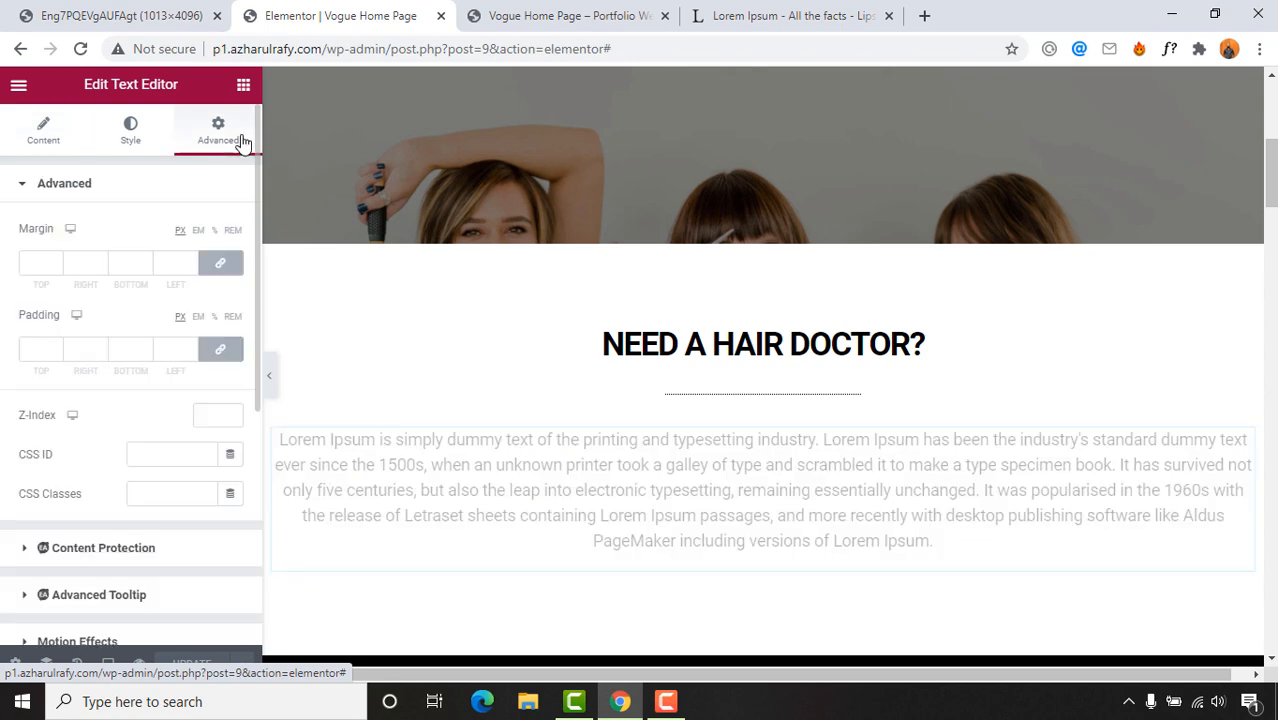
Step: Unlink padding and set the paragraph's right and left padding to 100 px
left_click(213, 355)
scroll(789, 434, "down", 2)
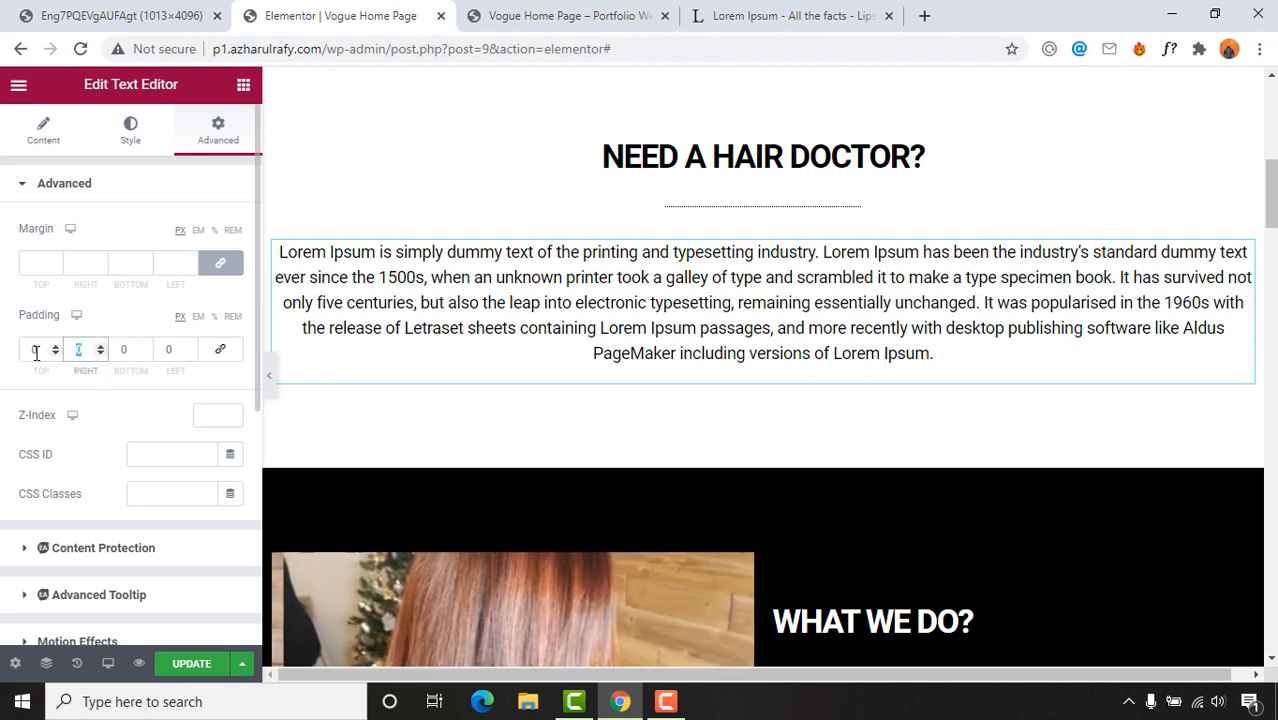
type("50")
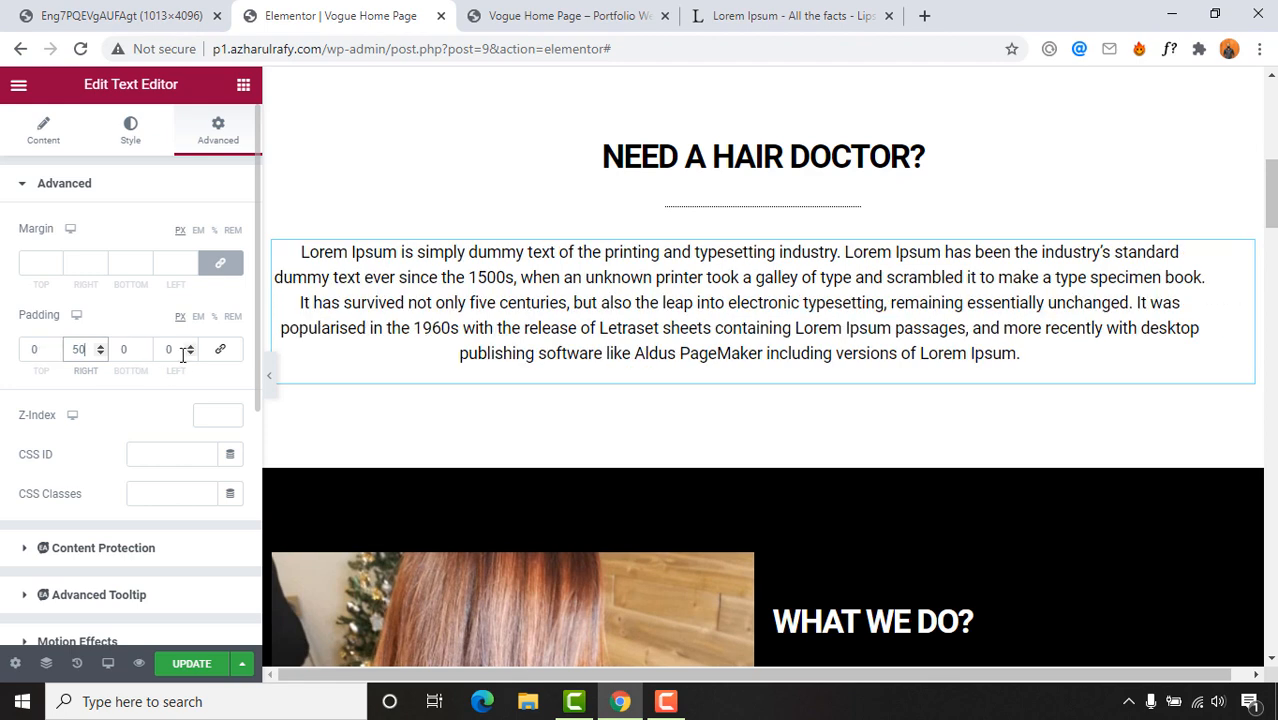
left_click(168, 352)
type("50")
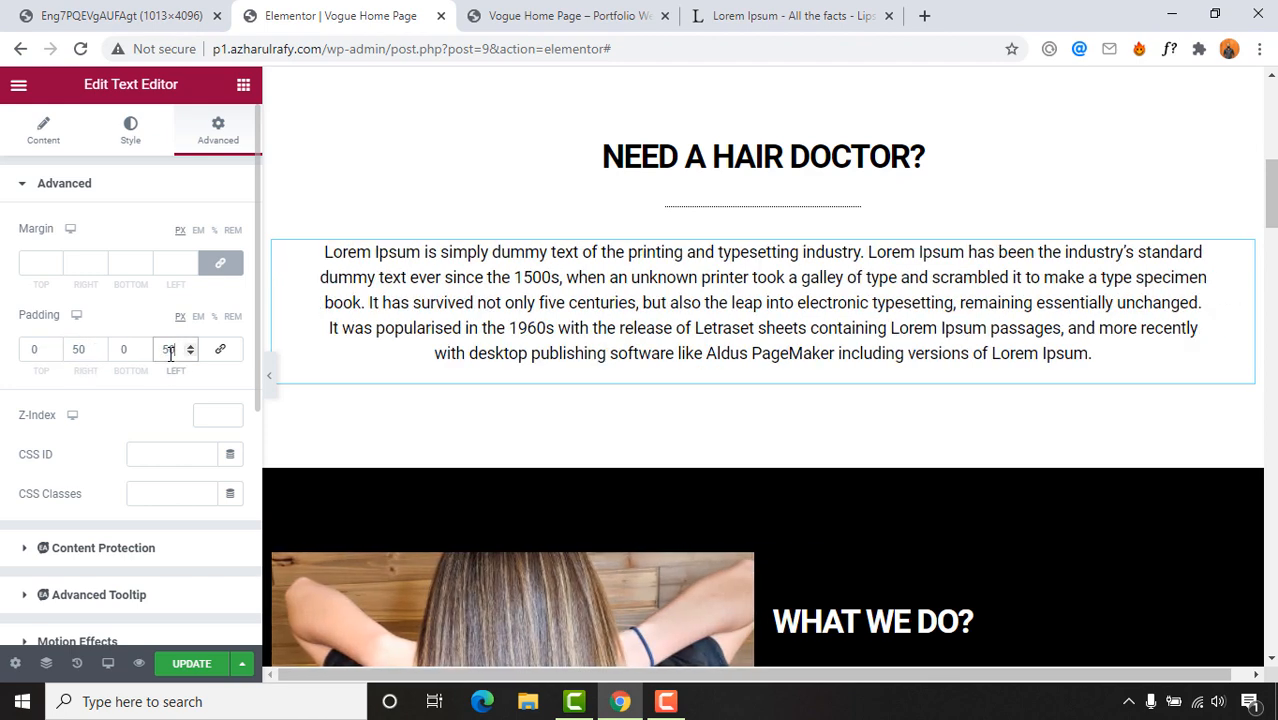
left_click(88, 354)
type("100")
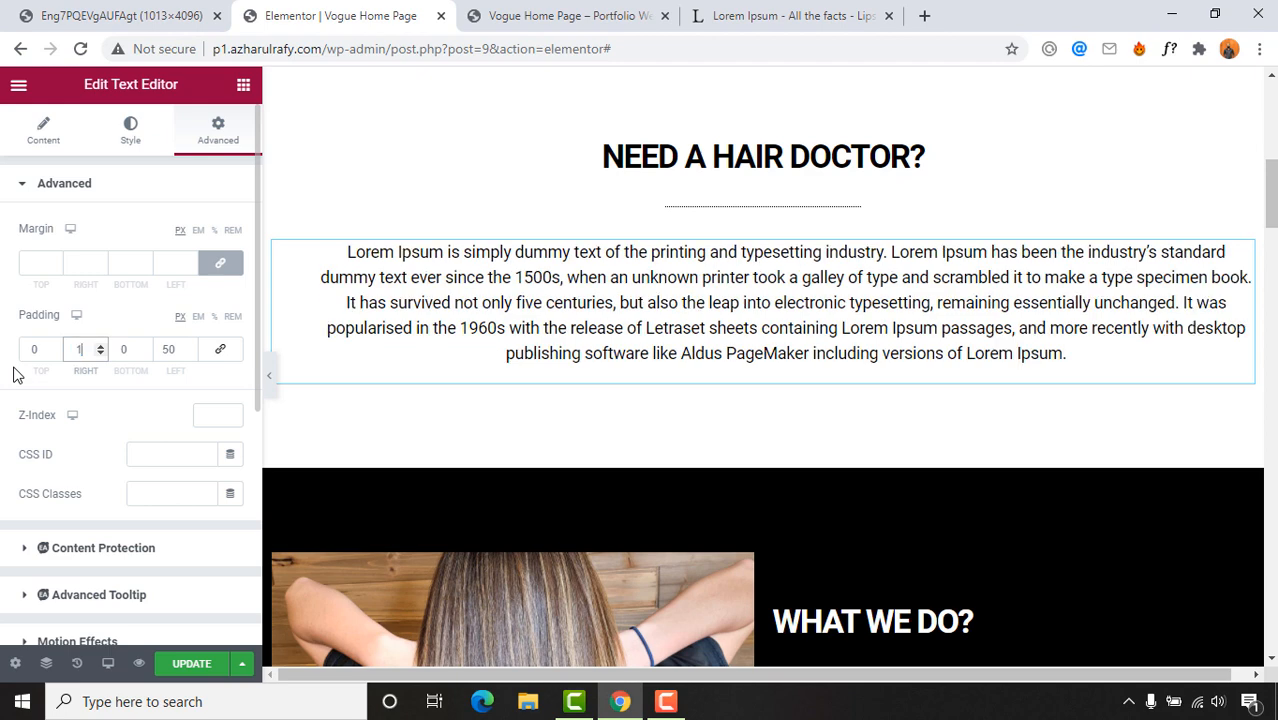
left_click(164, 354)
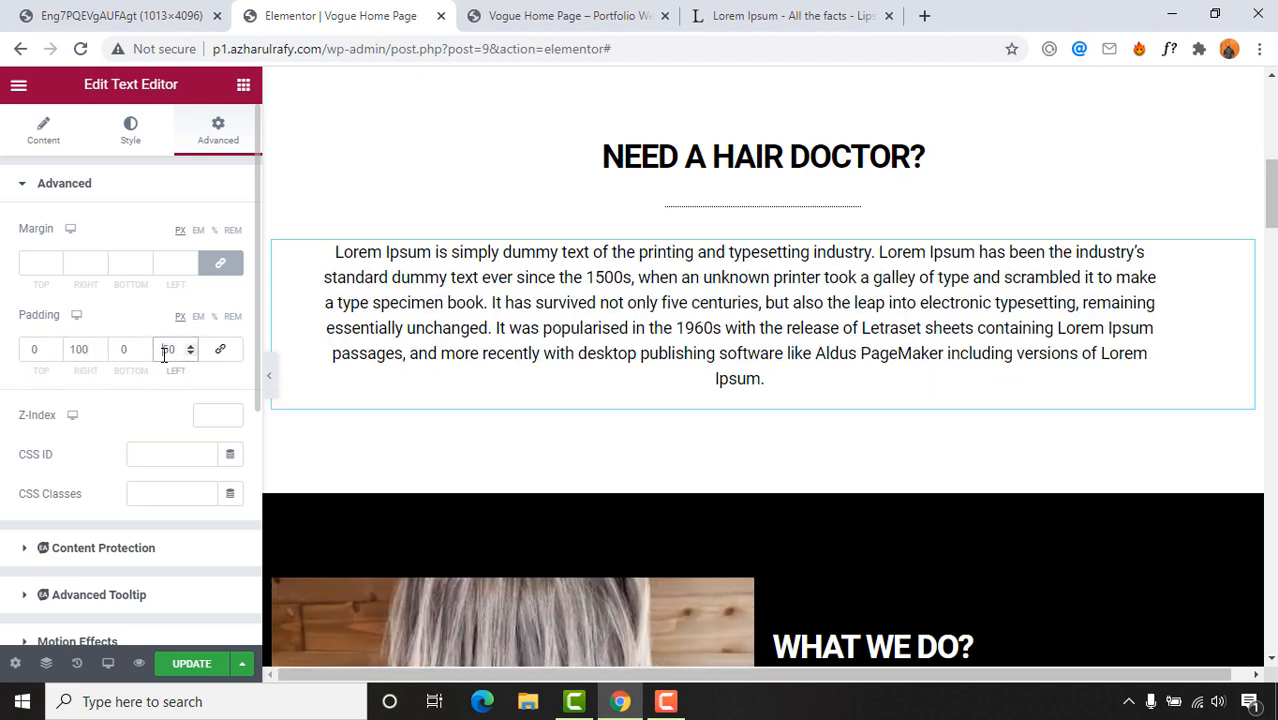
type("100")
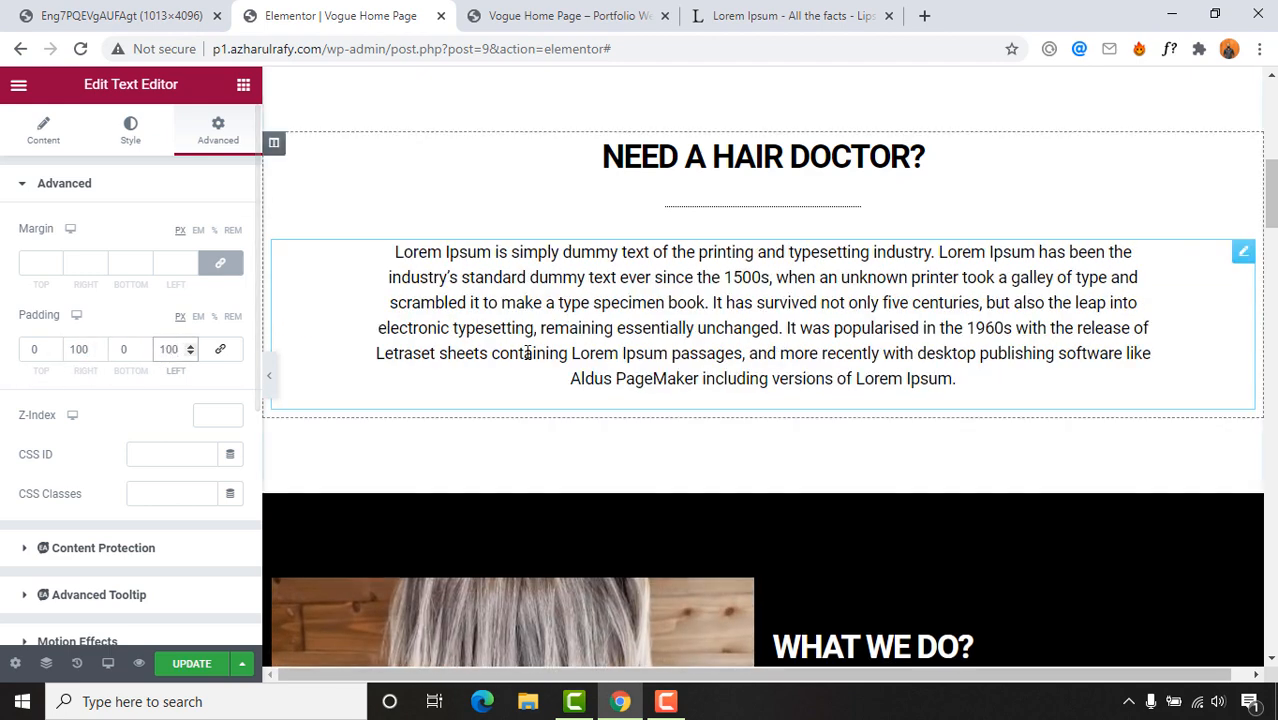
left_click(594, 280)
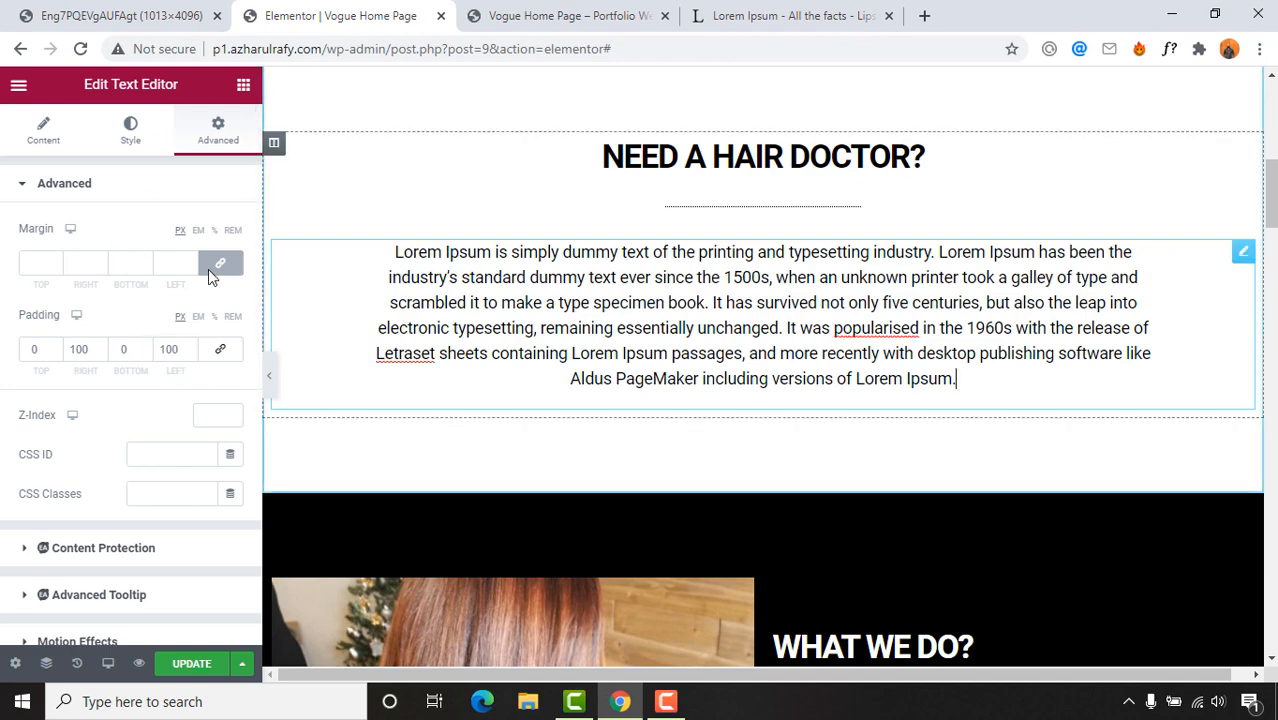
left_click(40, 135)
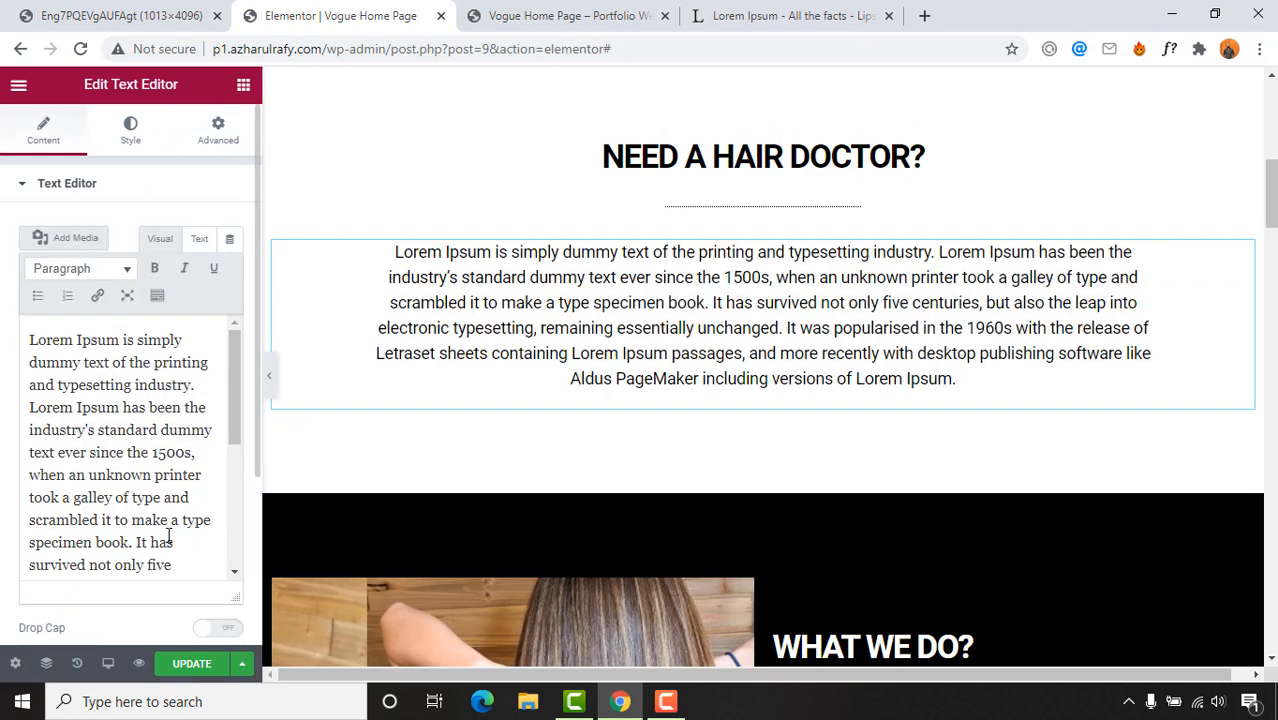
Step: Break the intro text into a new paragraph after 'specimen book.'
scroll(150, 510, "down", 2)
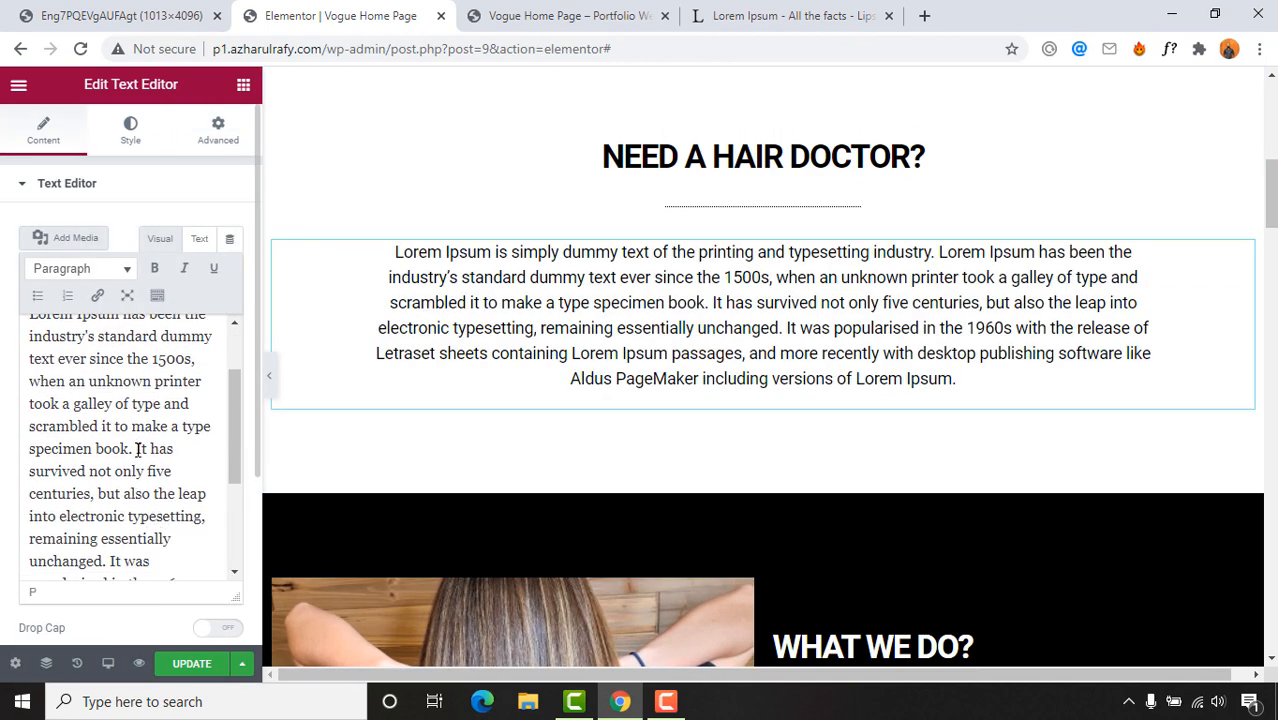
left_click(139, 449)
key("Return")
scroll(943, 437, "down", 2)
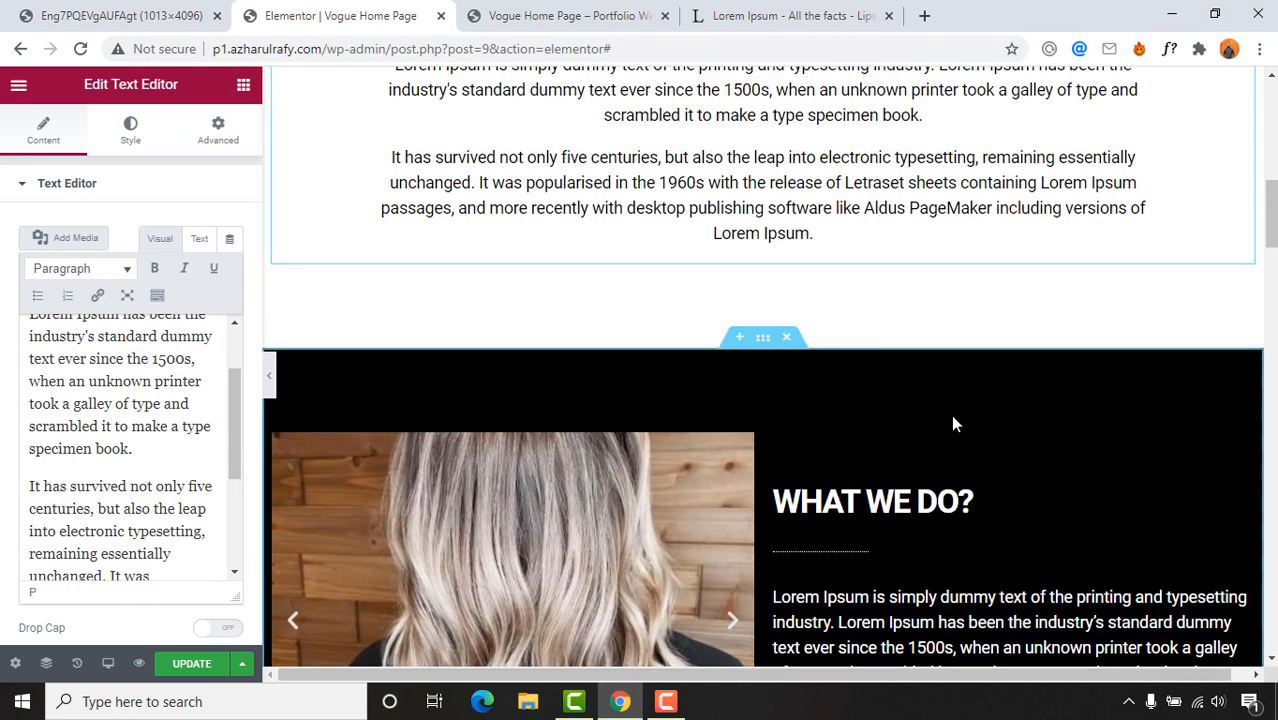
scroll(951, 424, "down", 3)
scroll(787, 348, "up", 7)
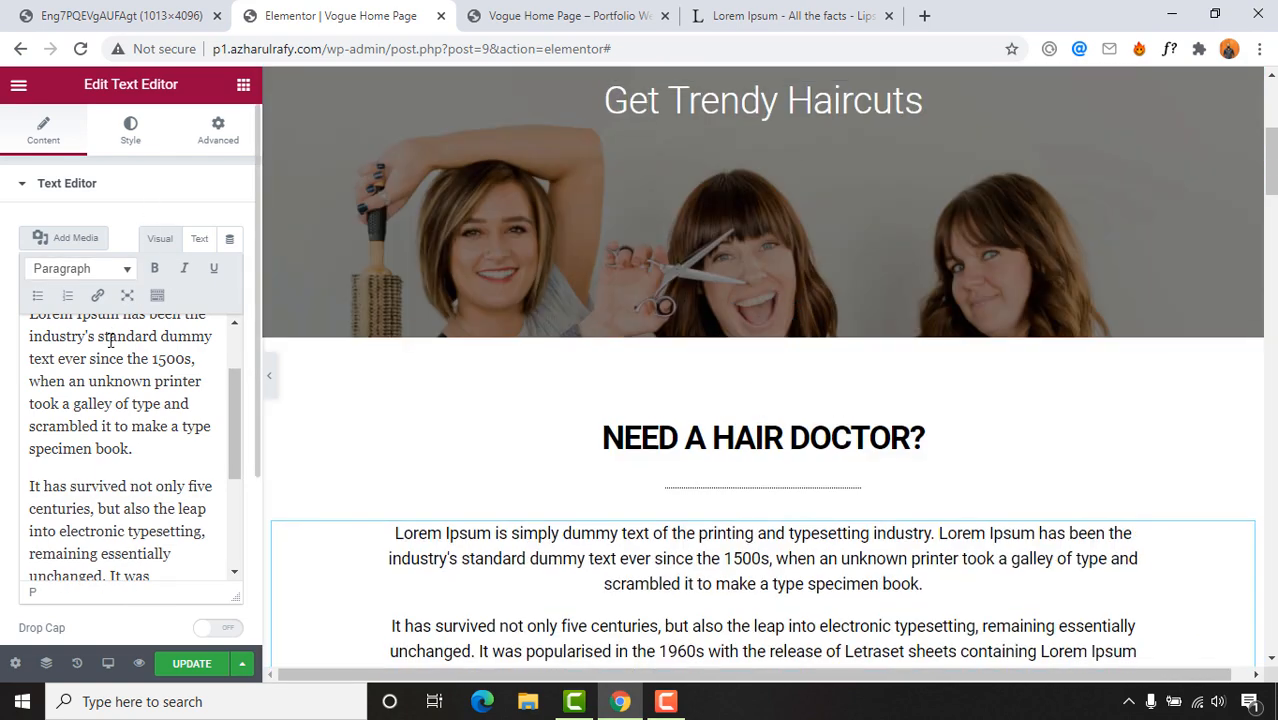
scroll(110, 341, "down", 3)
Step: Set the text alignment to Justify and save the page with UPDATE
left_click(125, 140)
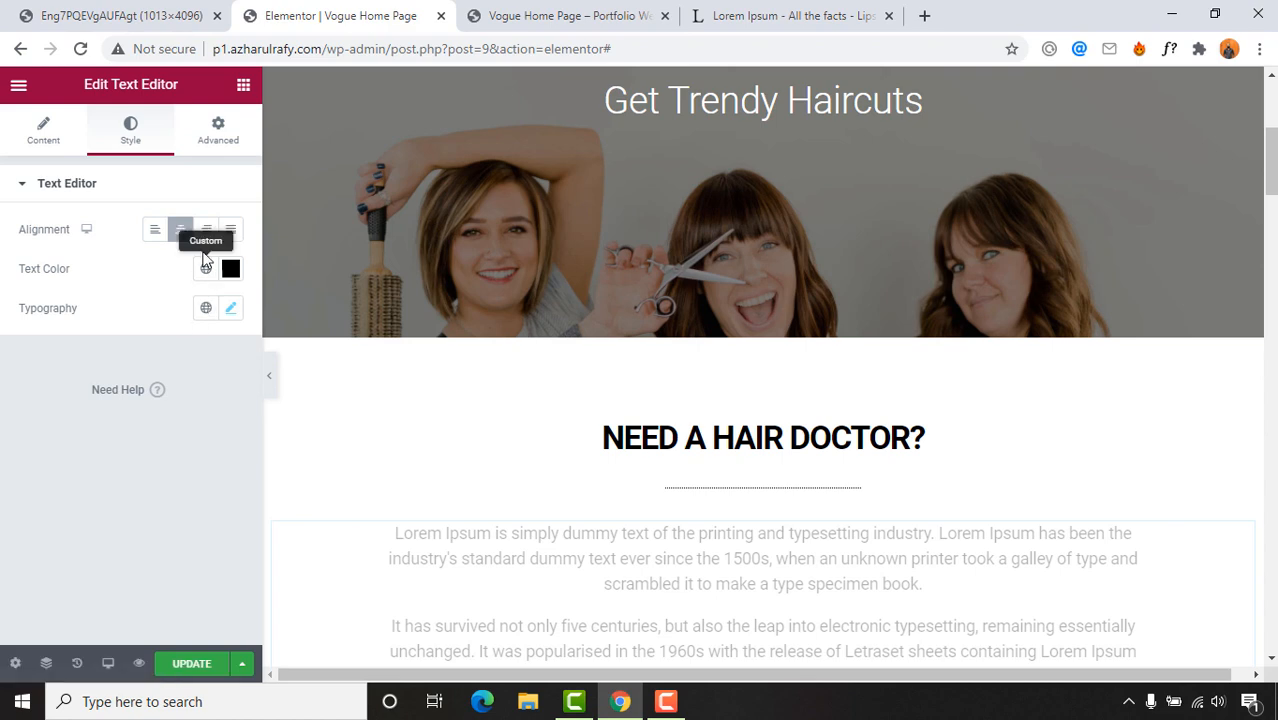
left_click(231, 229)
scroll(807, 479, "down", 3)
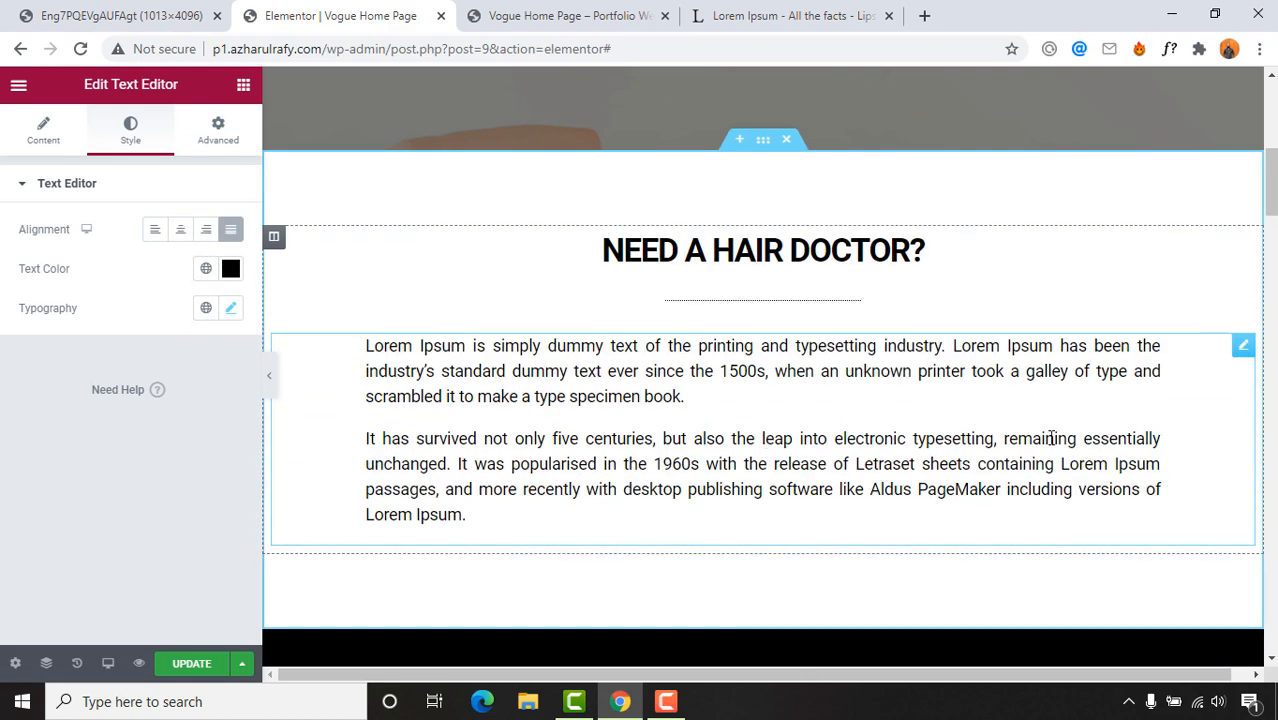
left_click(195, 663)
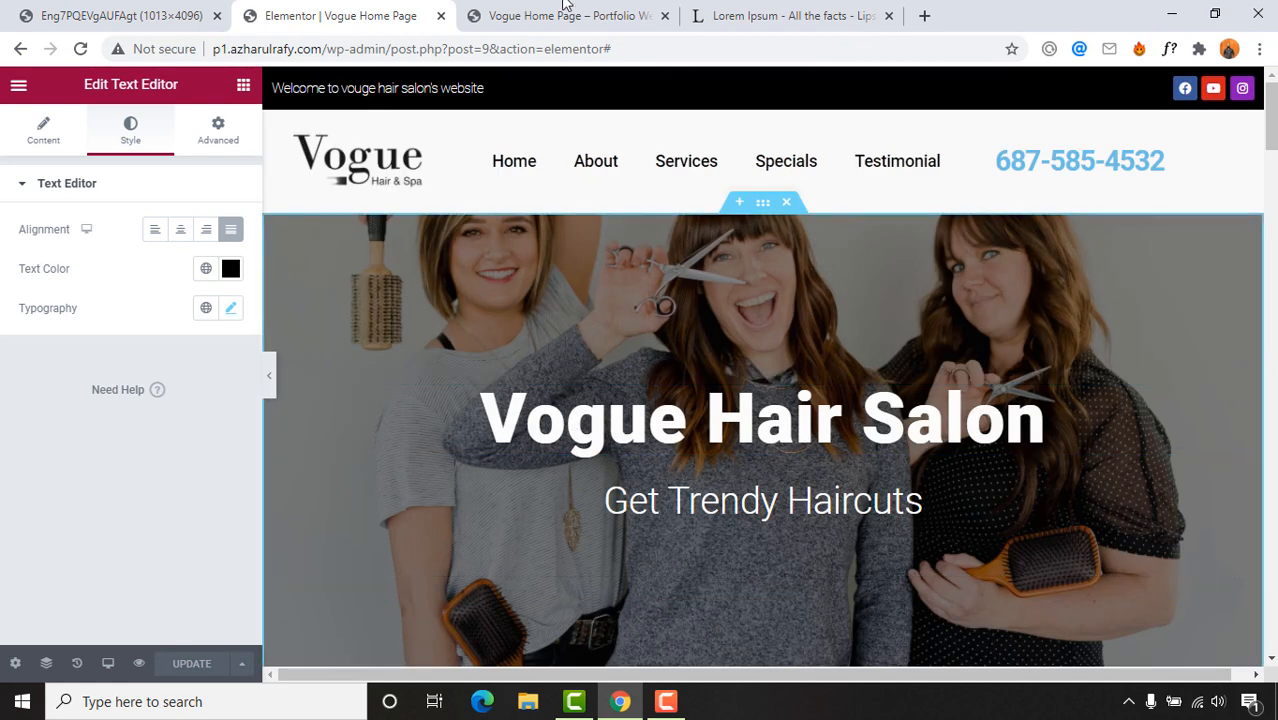
Step: Reload the Vogue Home Page preview and check the justified intro text
left_click(567, 14)
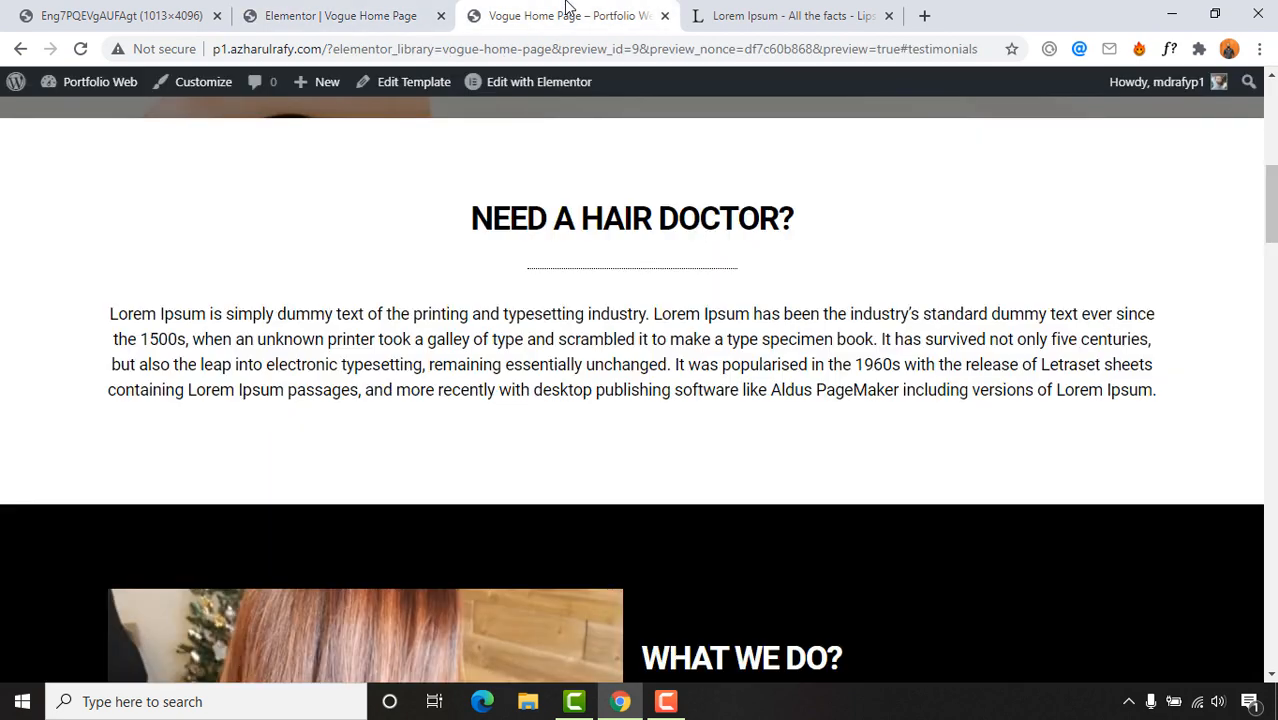
scroll(541, 247, "up", 7)
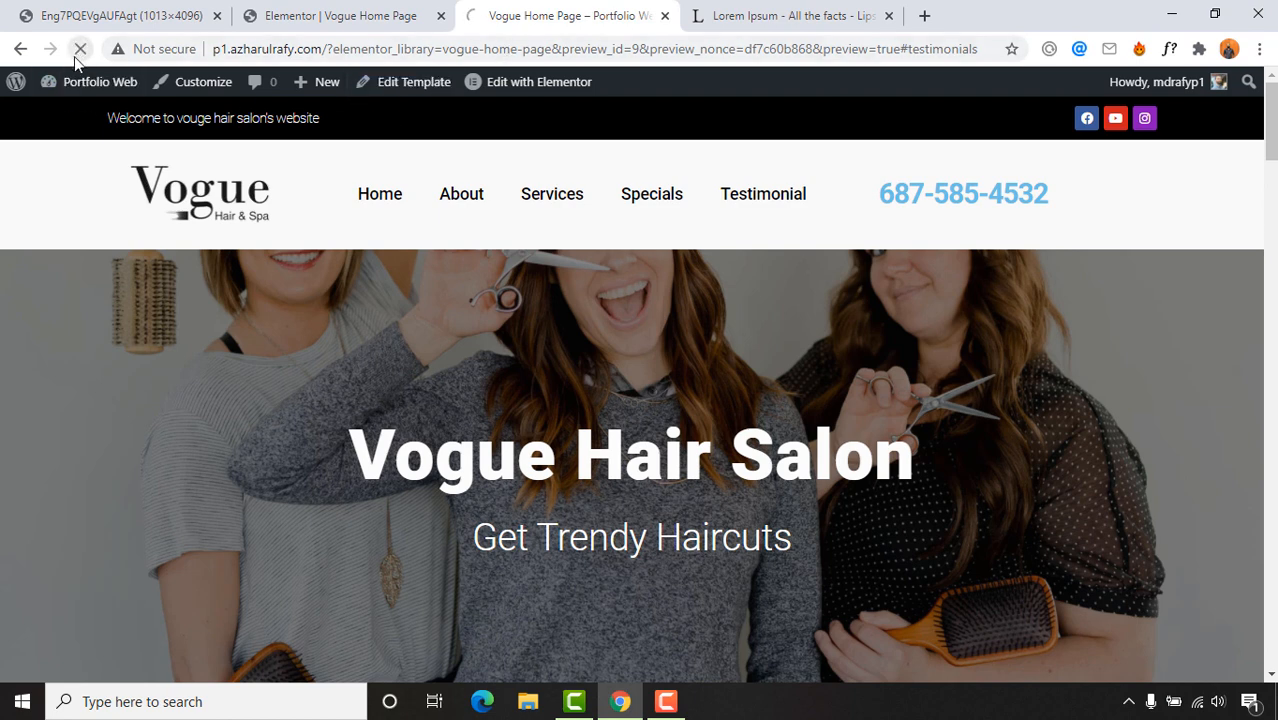
left_click(80, 48)
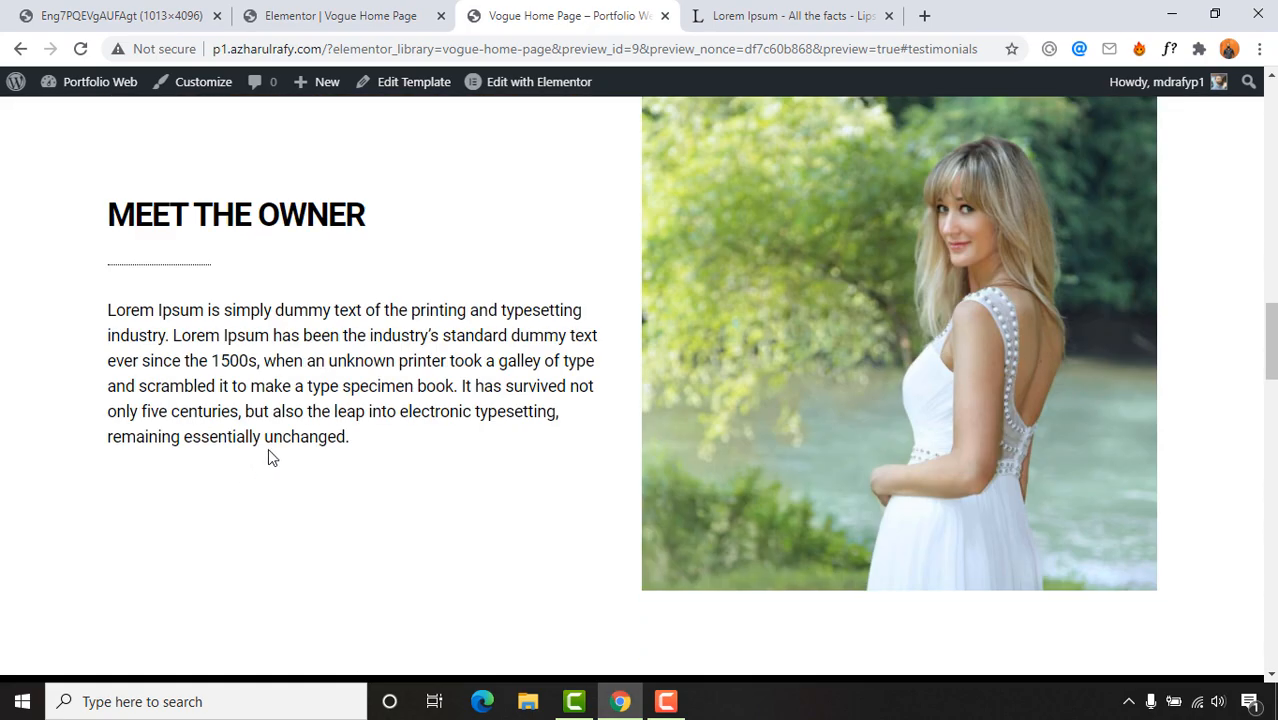
scroll(458, 391, "down", 7)
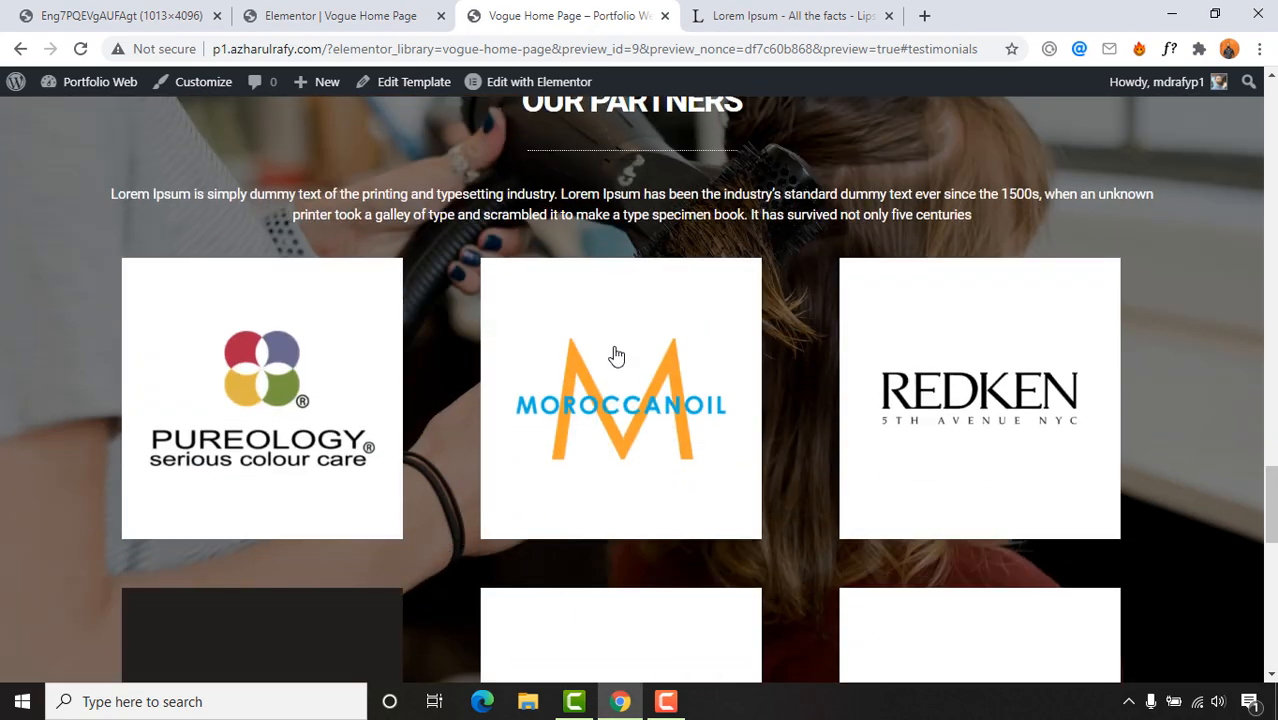
scroll(372, 442, "down", 3)
scroll(215, 474, "down", 7)
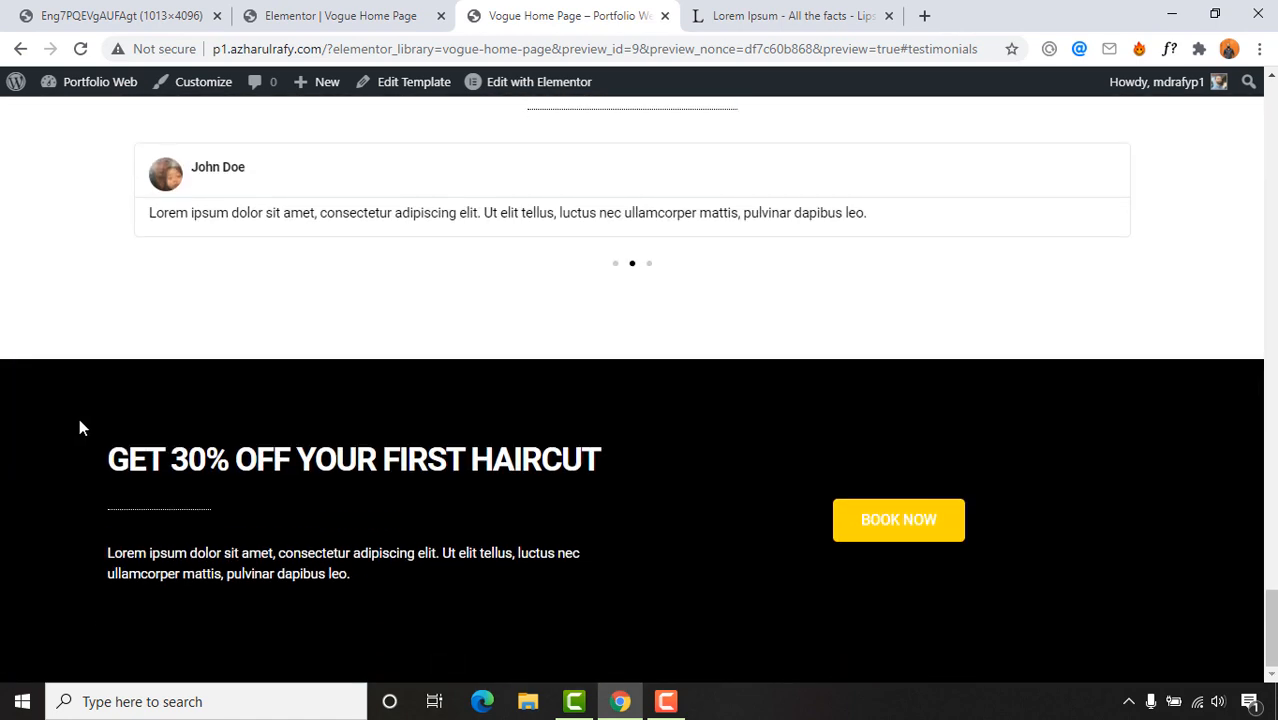
scroll(81, 427, "up", 8)
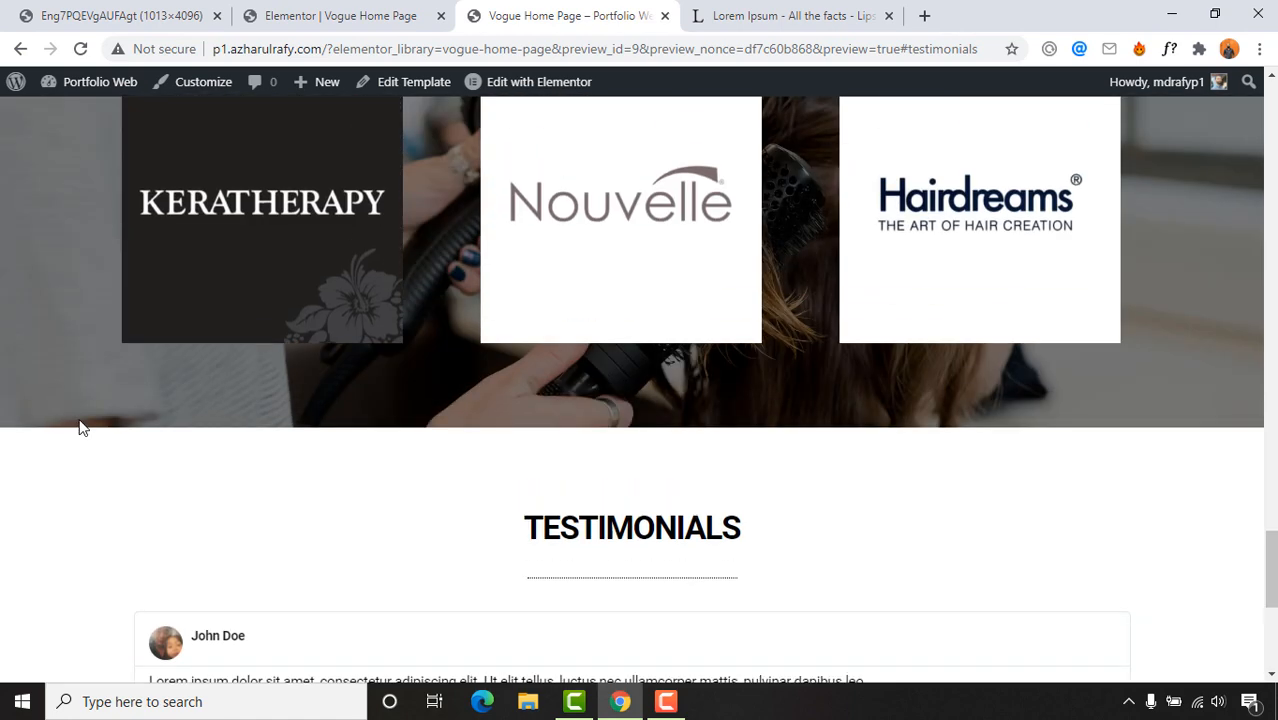
scroll(79, 418, "up", 8)
Step: Scroll through the lower sections and advance the hair image slider to the next image
scroll(79, 418, "down", 4)
scroll(79, 418, "up", 5)
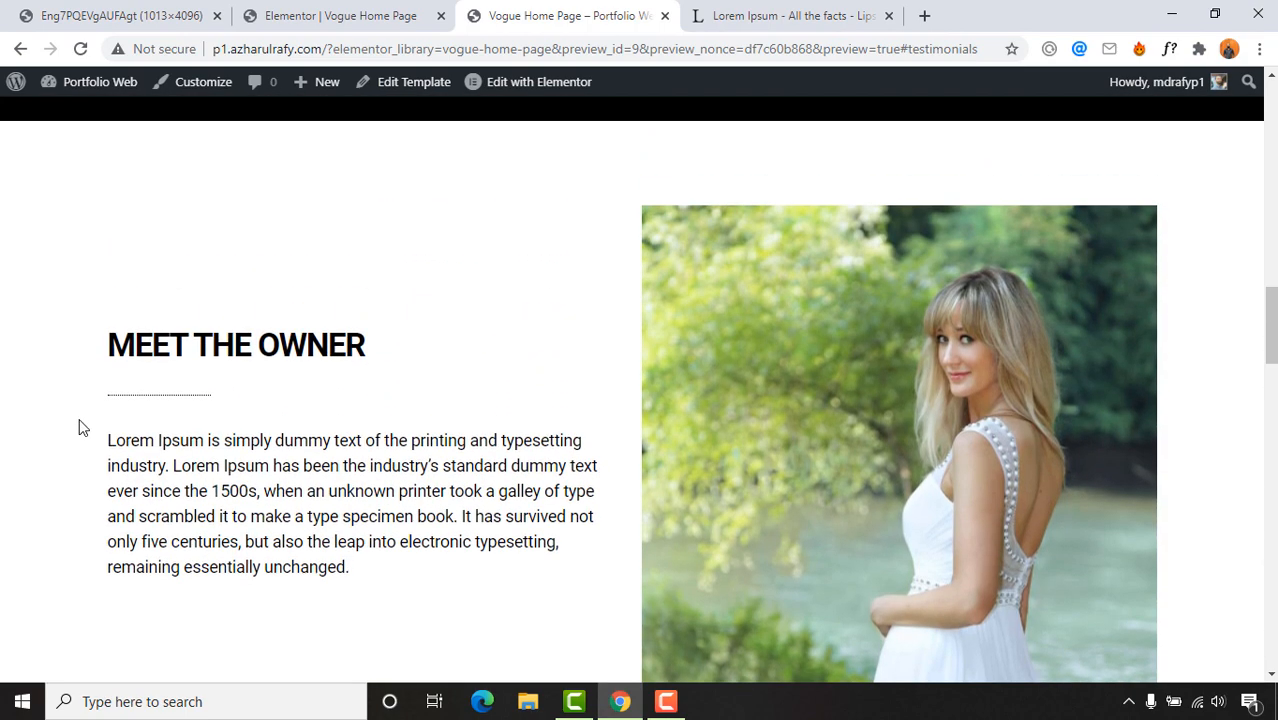
scroll(79, 418, "up", 3)
scroll(43, 433, "down", 3)
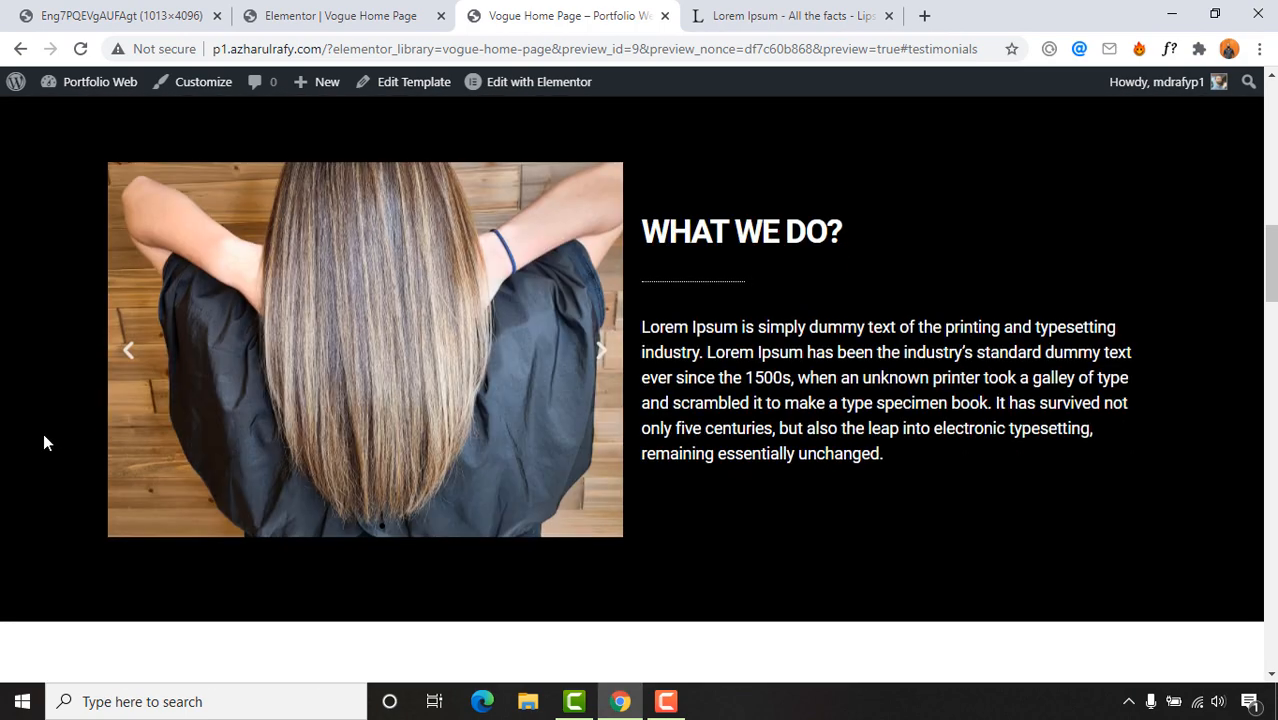
left_click(603, 320)
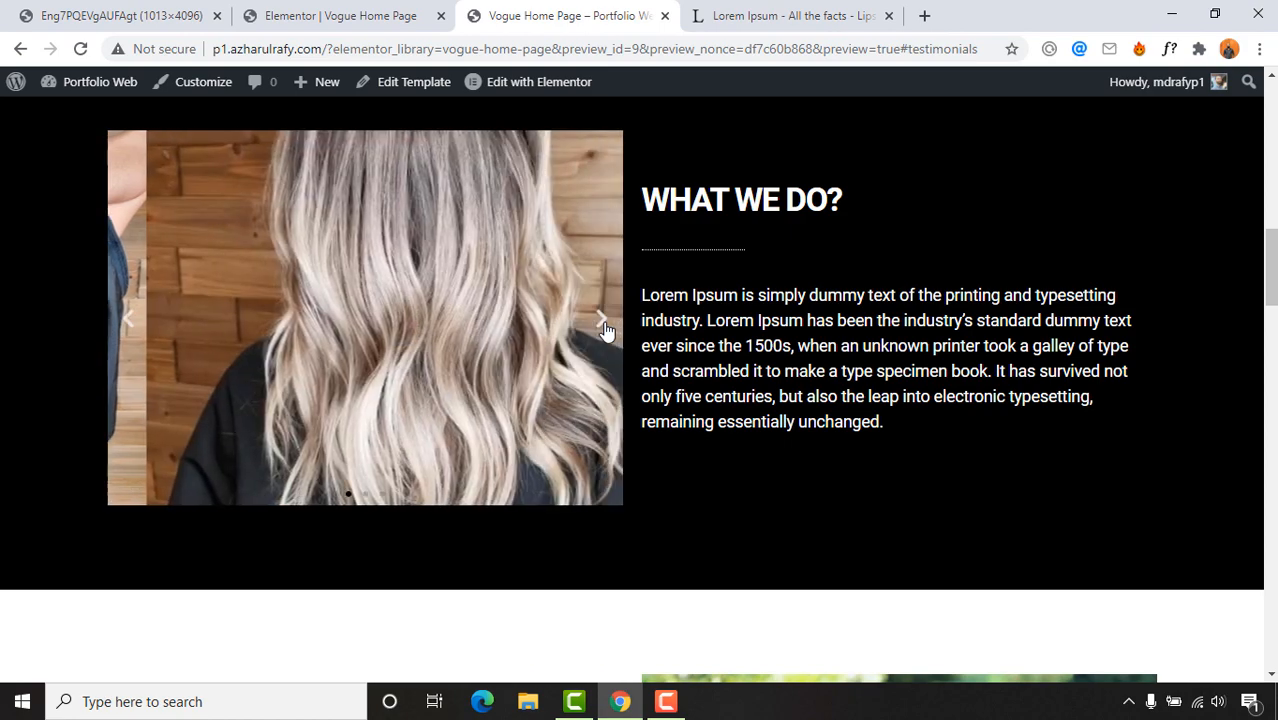
scroll(2, 444, "up", 8)
scroll(2, 444, "up", 3)
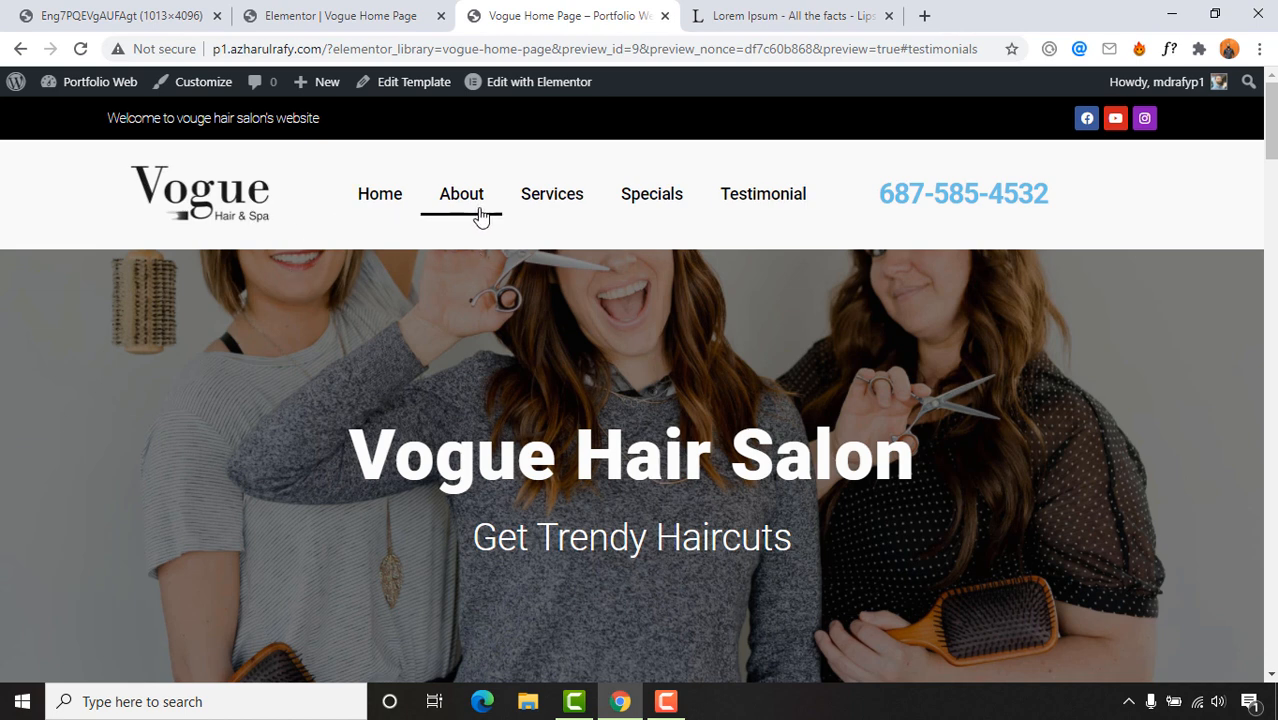
scroll(913, 282, "down", 9)
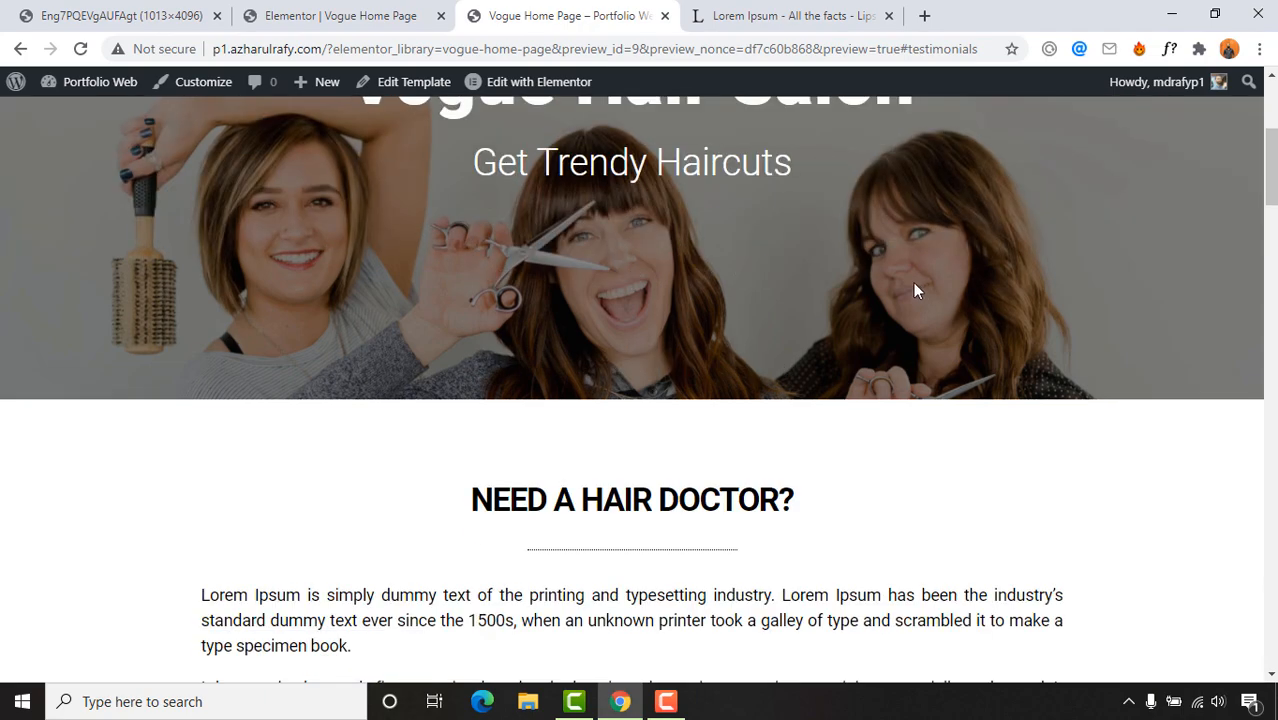
scroll(146, 364, "down", 5)
scroll(157, 360, "up", 2)
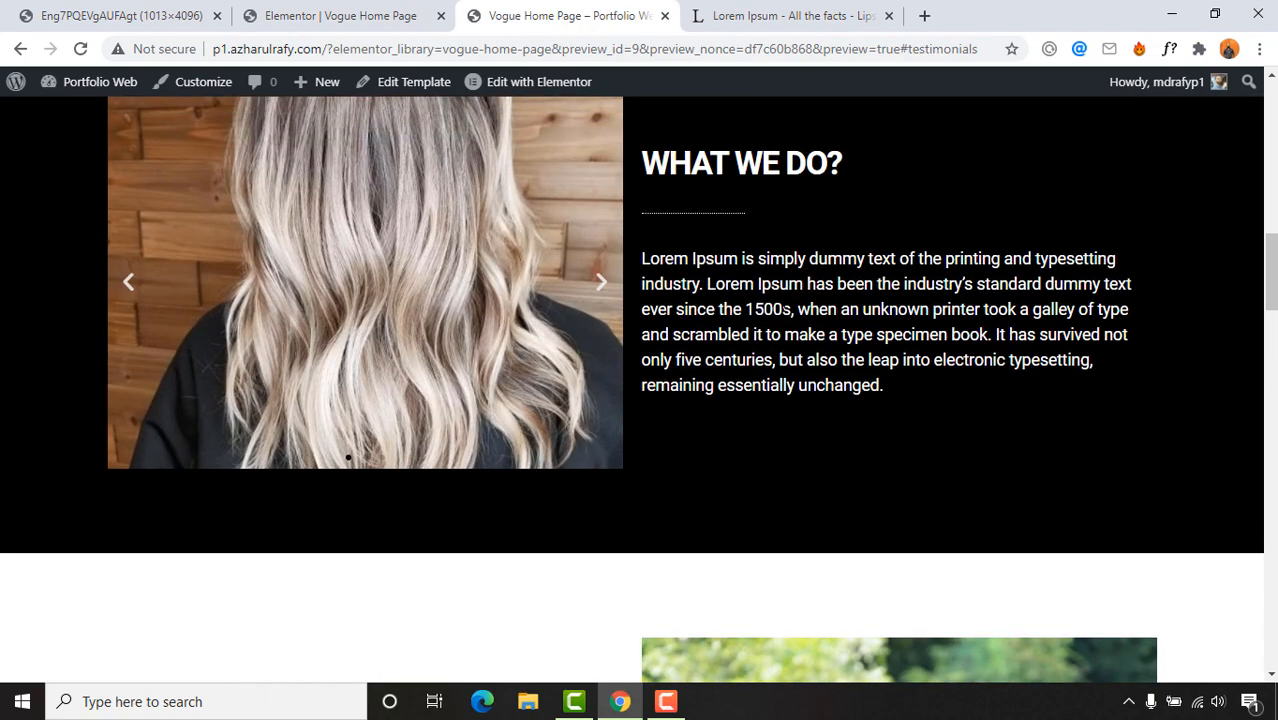